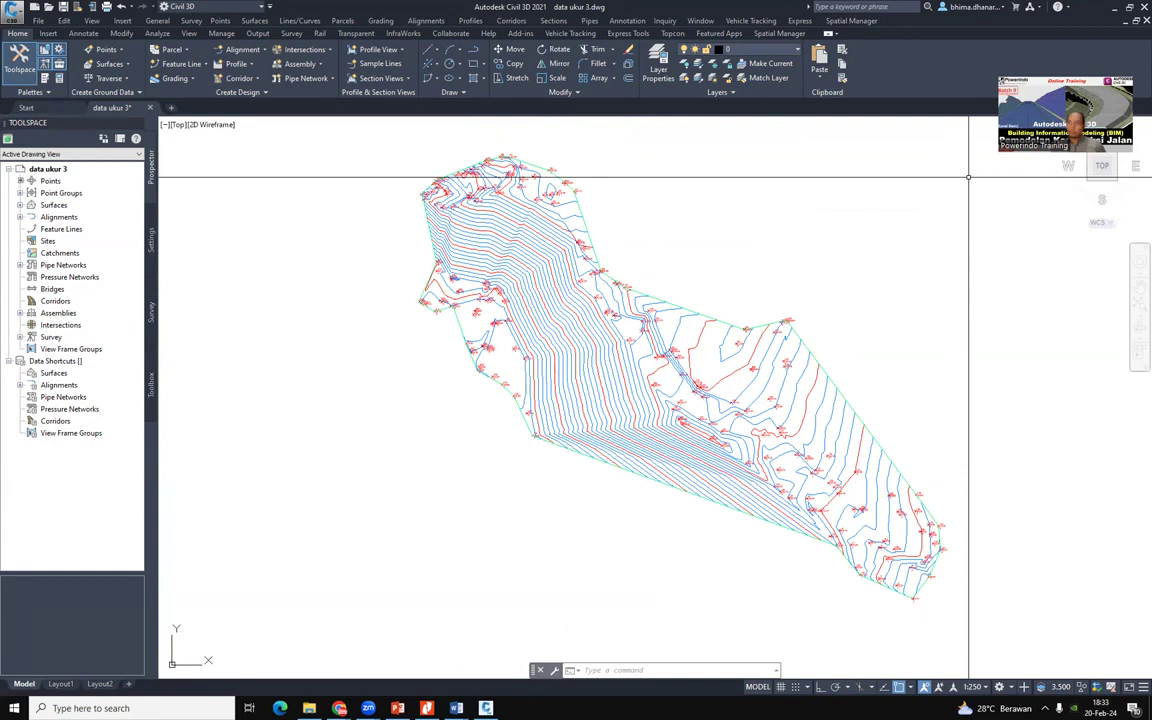
# Examine the contours of the existing surface across the slope, closing in on survey point 32
pyautogui.scroll(3, 835, 396)
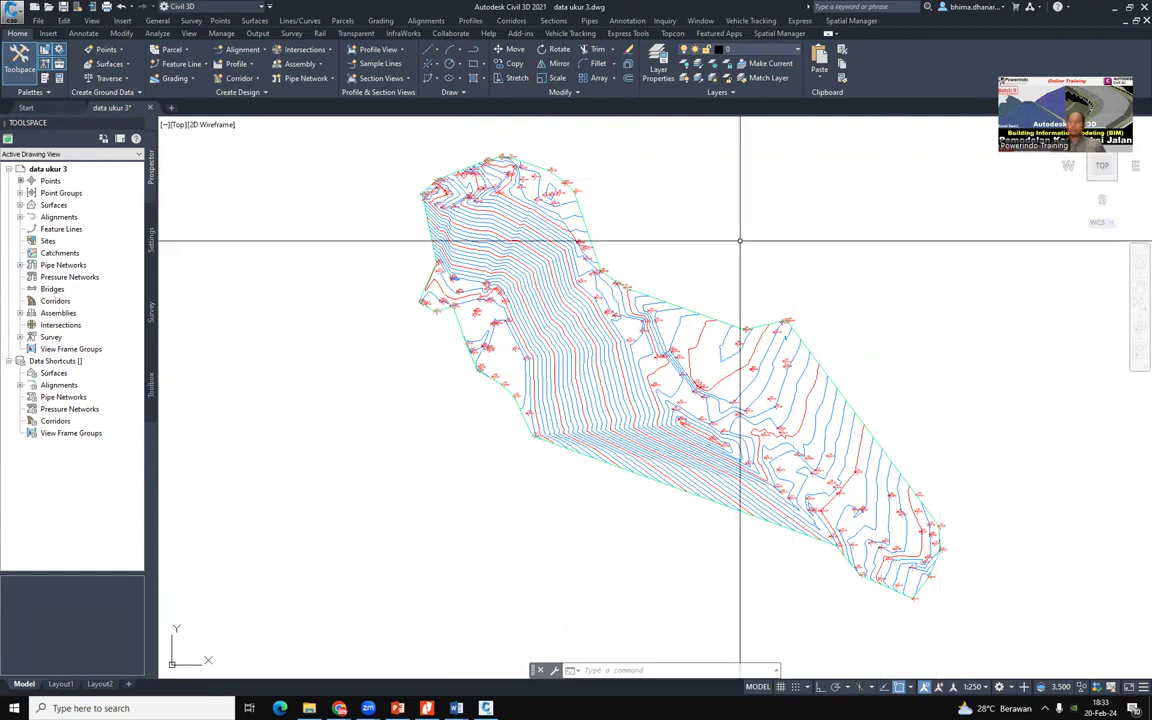
pyautogui.scroll(2, 447, 341)
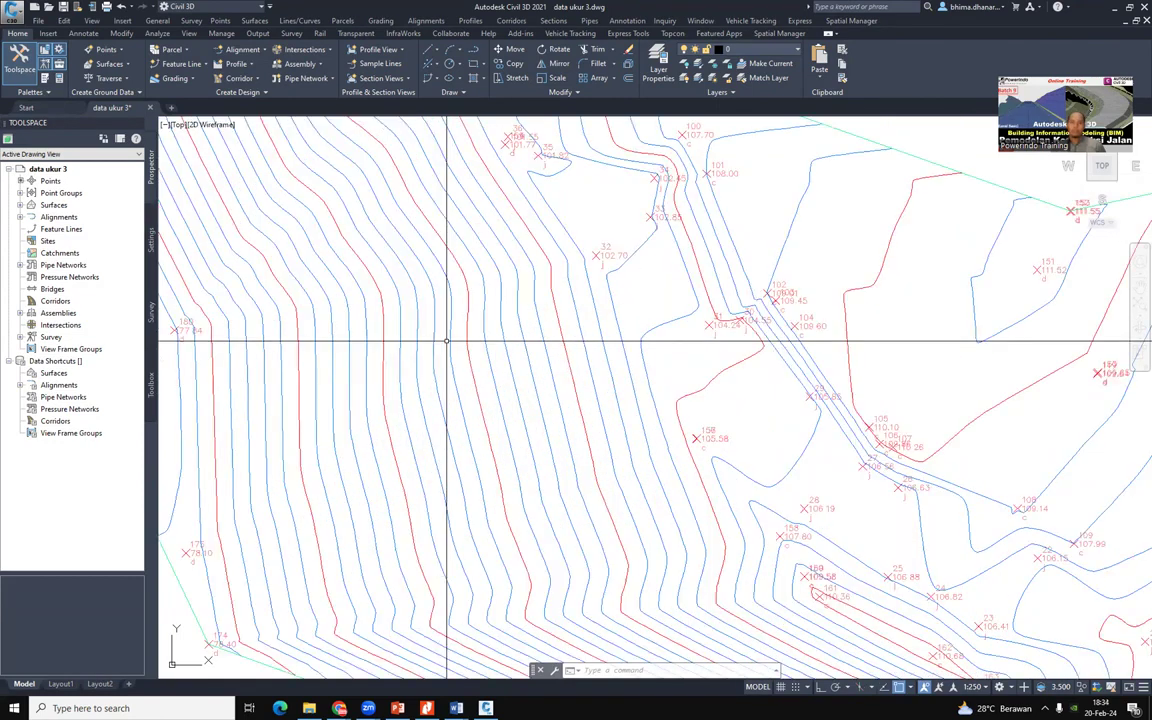
pyautogui.scroll(-1, 548, 290)
pyautogui.scroll(2, 585, 337)
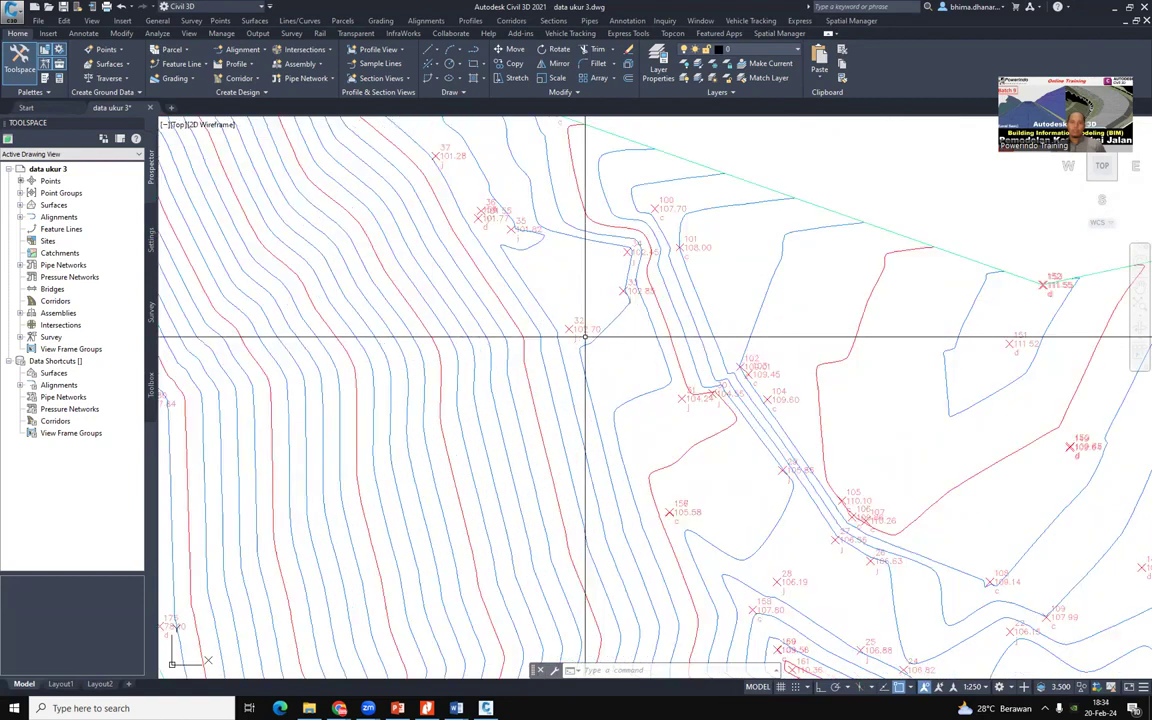
pyautogui.scroll(-3, 585, 337)
pyautogui.scroll(2, 443, 377)
pyautogui.scroll(2, 443, 377)
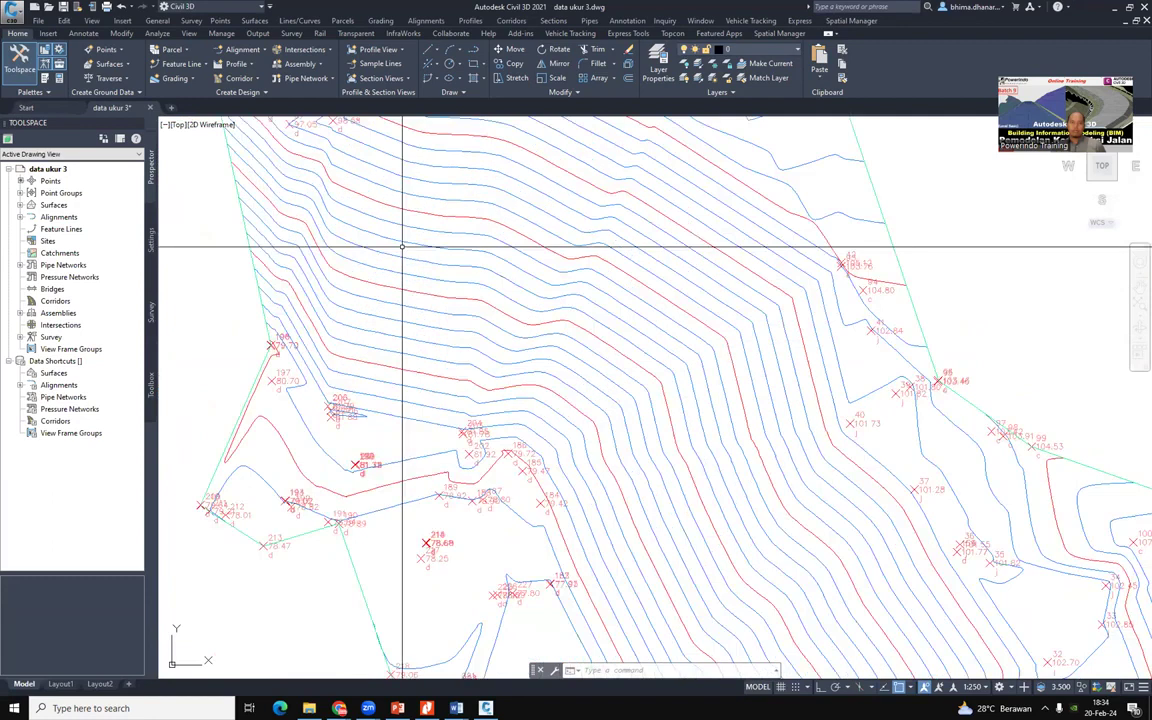
pyautogui.moveTo(845, 475); pyautogui.dragTo(556, 359, button='middle')
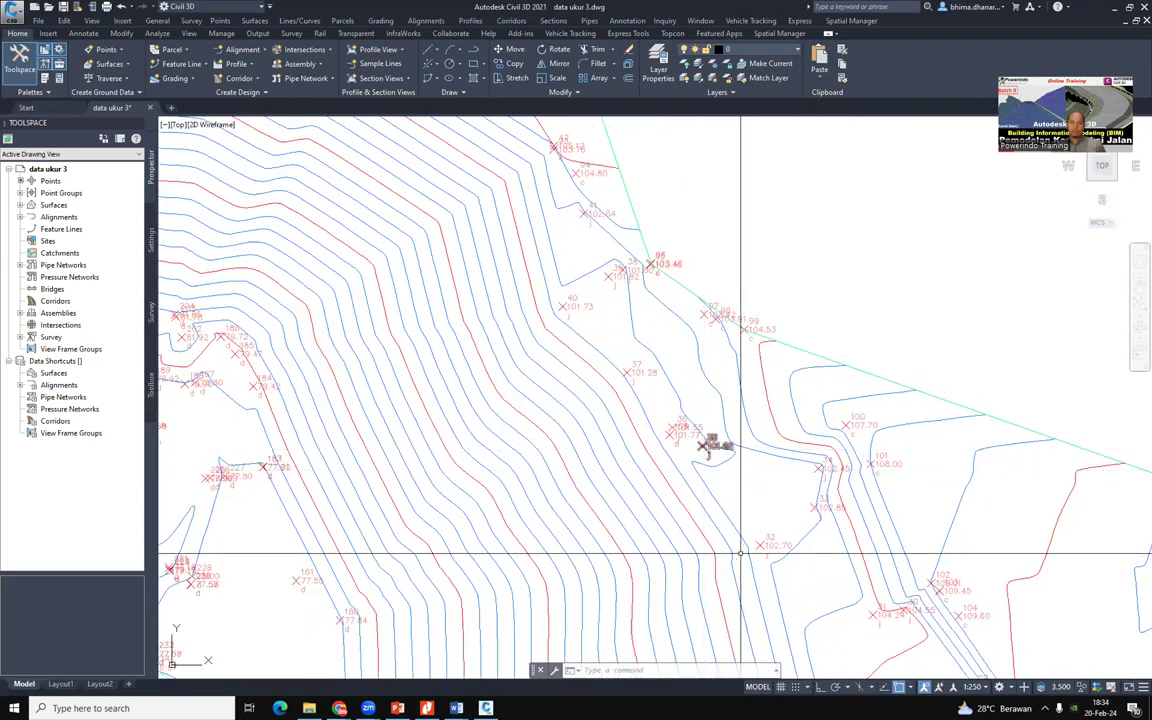
pyautogui.scroll(5, 770, 550)
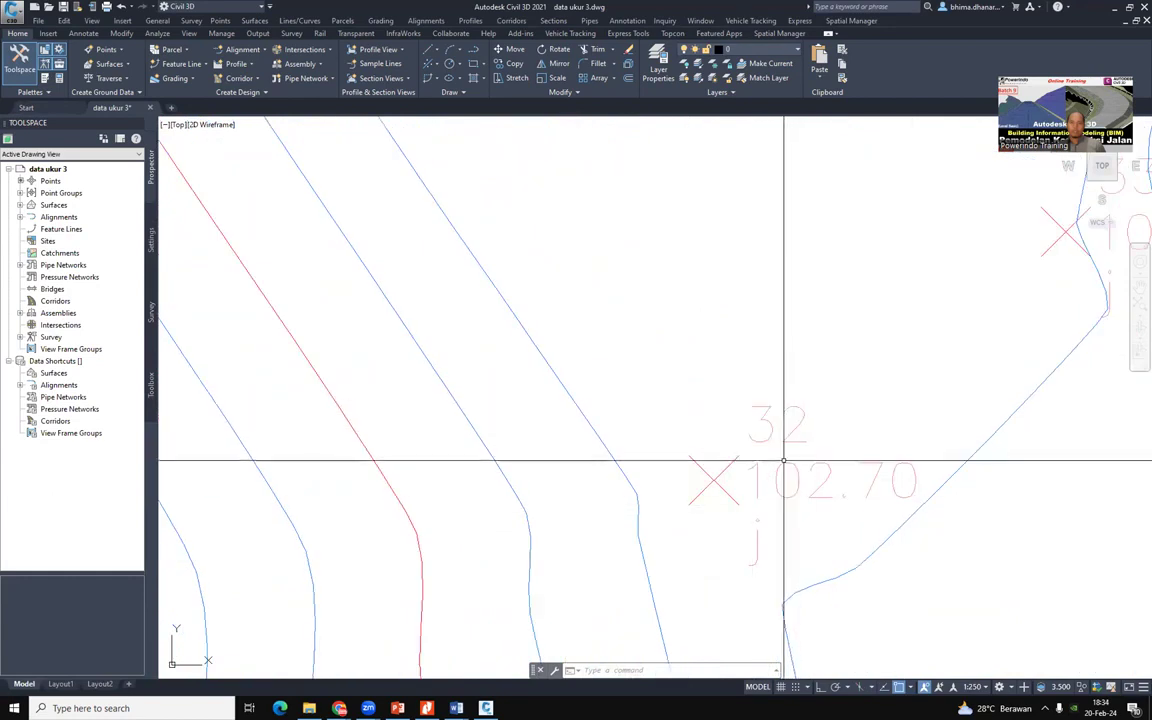
pyautogui.scroll(3, 783, 471)
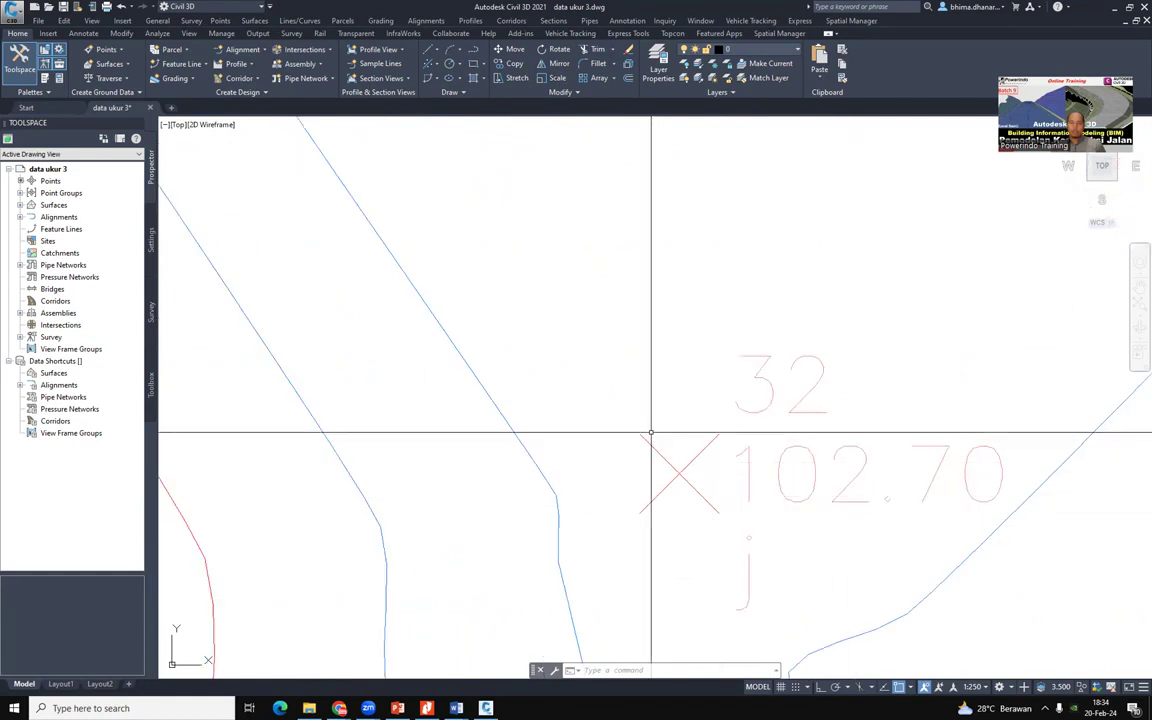
# Compare survey point 33's elevation label with the surface elevation of the contour running beside it
pyautogui.scroll(-4, 651, 433)
pyautogui.scroll(2, 707, 473)
pyautogui.moveTo(928, 259); pyautogui.dragTo(514, 388, button='middle')
pyautogui.scroll(4, 586, 327)
pyautogui.scroll(-2, 584, 327)
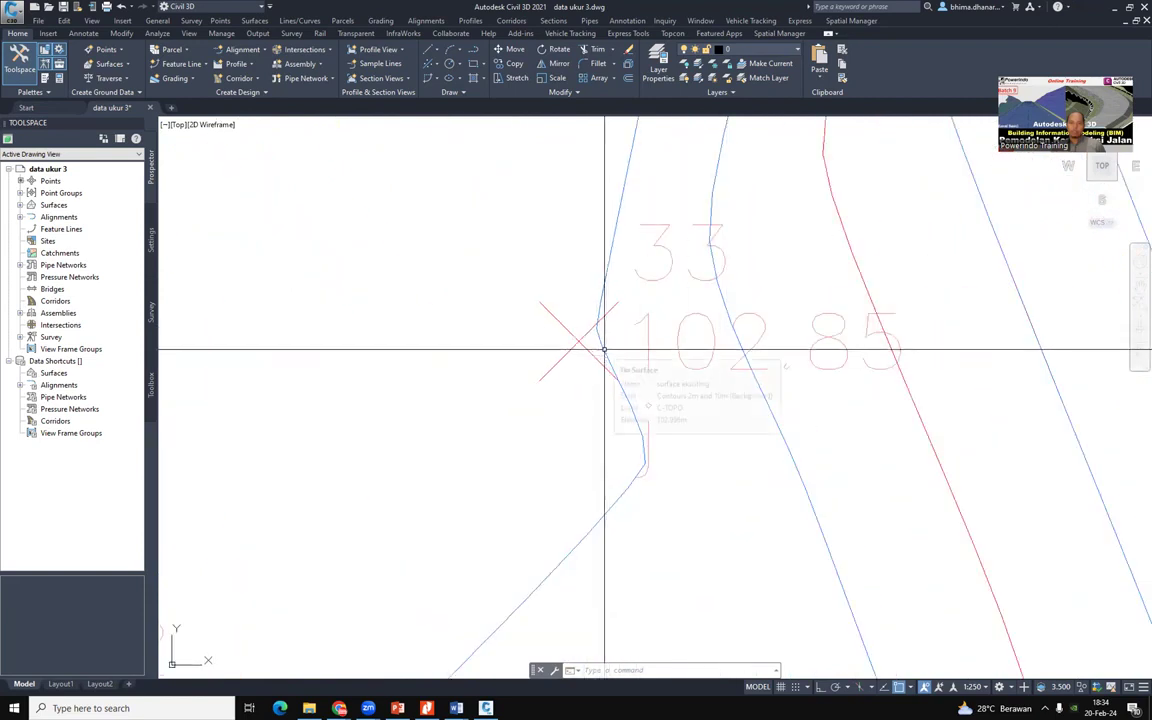
pyautogui.moveTo(604, 350)
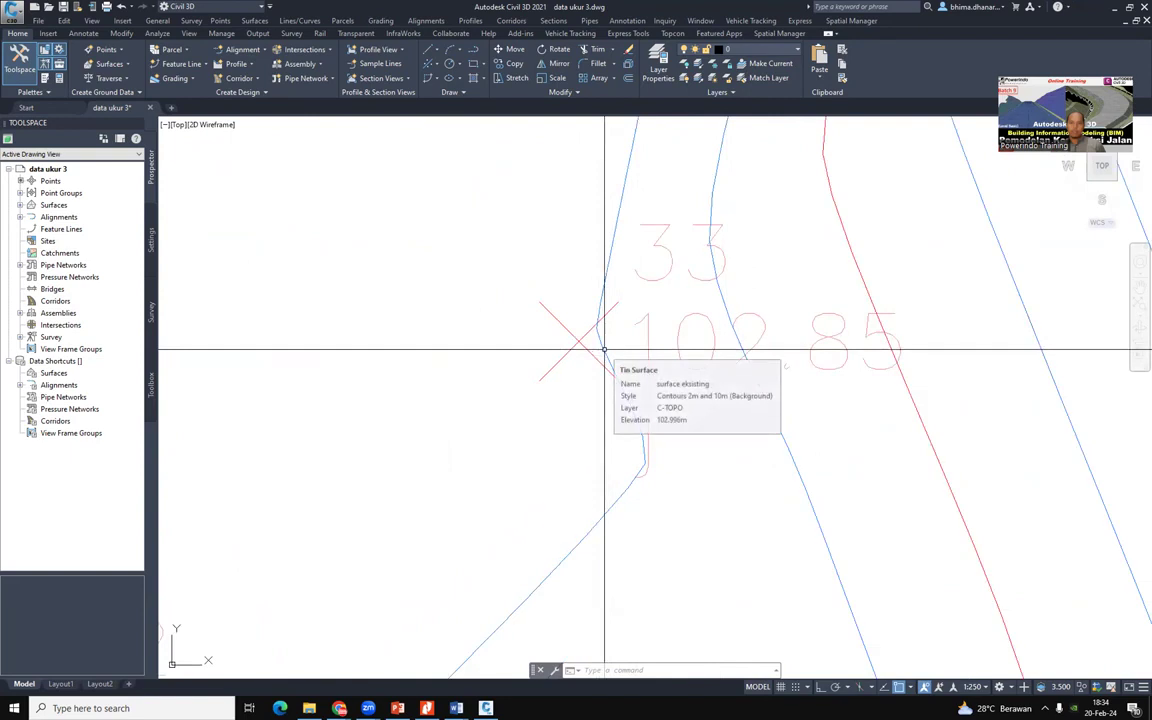
pyautogui.scroll(-5, 628, 382)
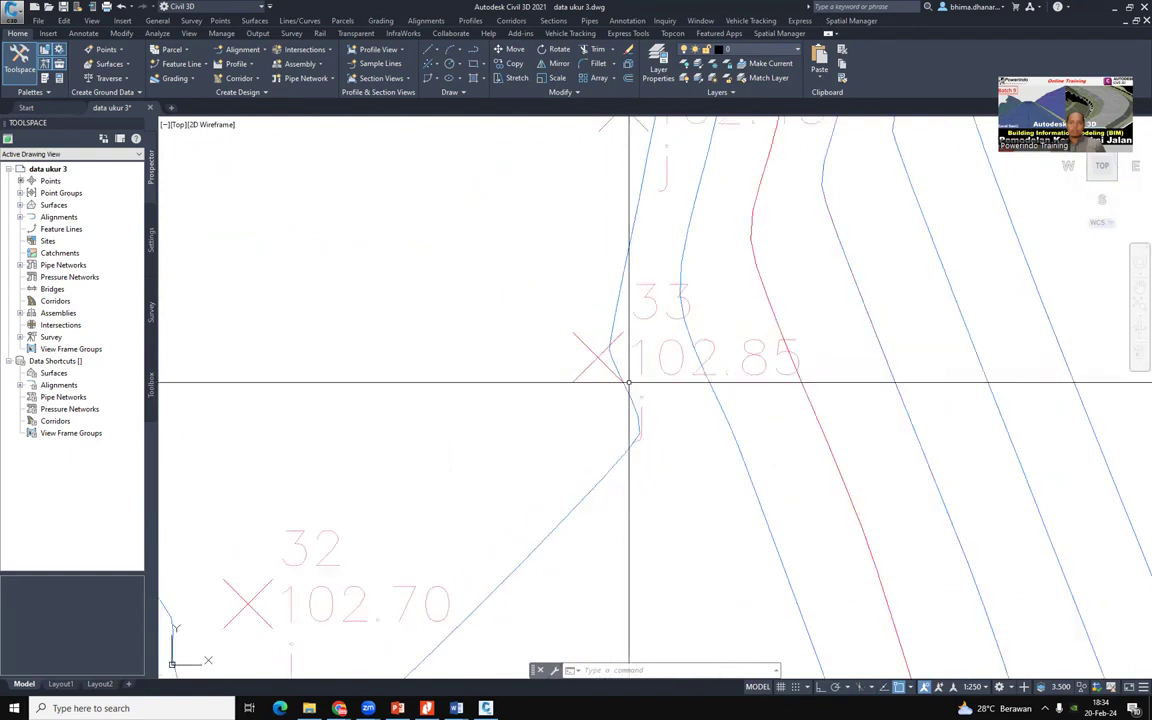
# Examine the contours between survey points 34, 100 and 101, and read the surface elevation near point 100
pyautogui.scroll(4, 677, 217)
pyautogui.moveTo(890, 333); pyautogui.dragTo(763, 419, button='middle')
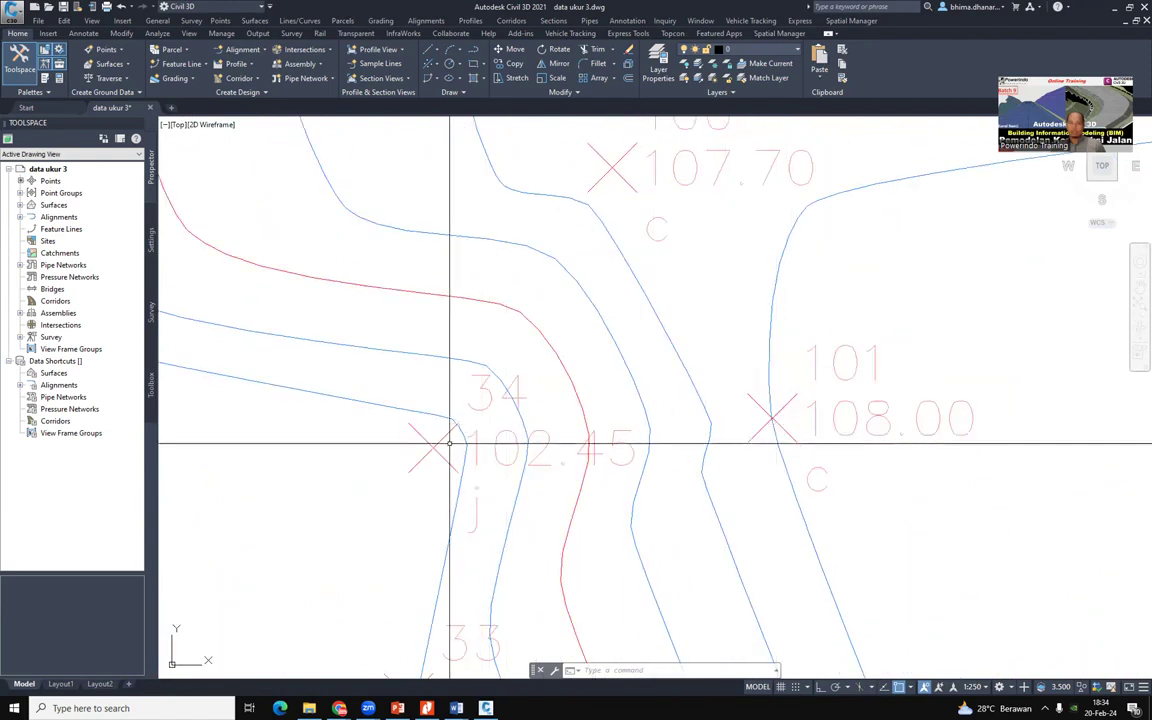
pyautogui.moveTo(617, 231)
pyautogui.mouseDown(button='middle')
pyautogui.moveTo(668, 321)
pyautogui.moveTo(663, 303)
pyautogui.mouseUp(button='middle')
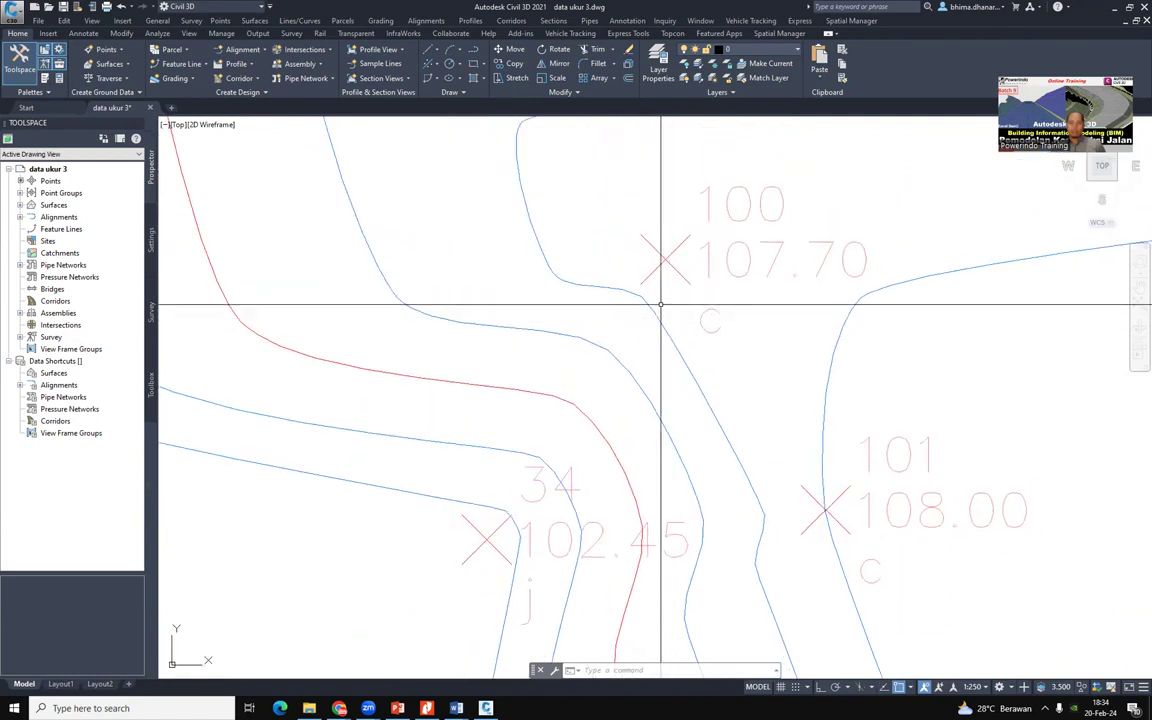
pyautogui.moveTo(641, 297)
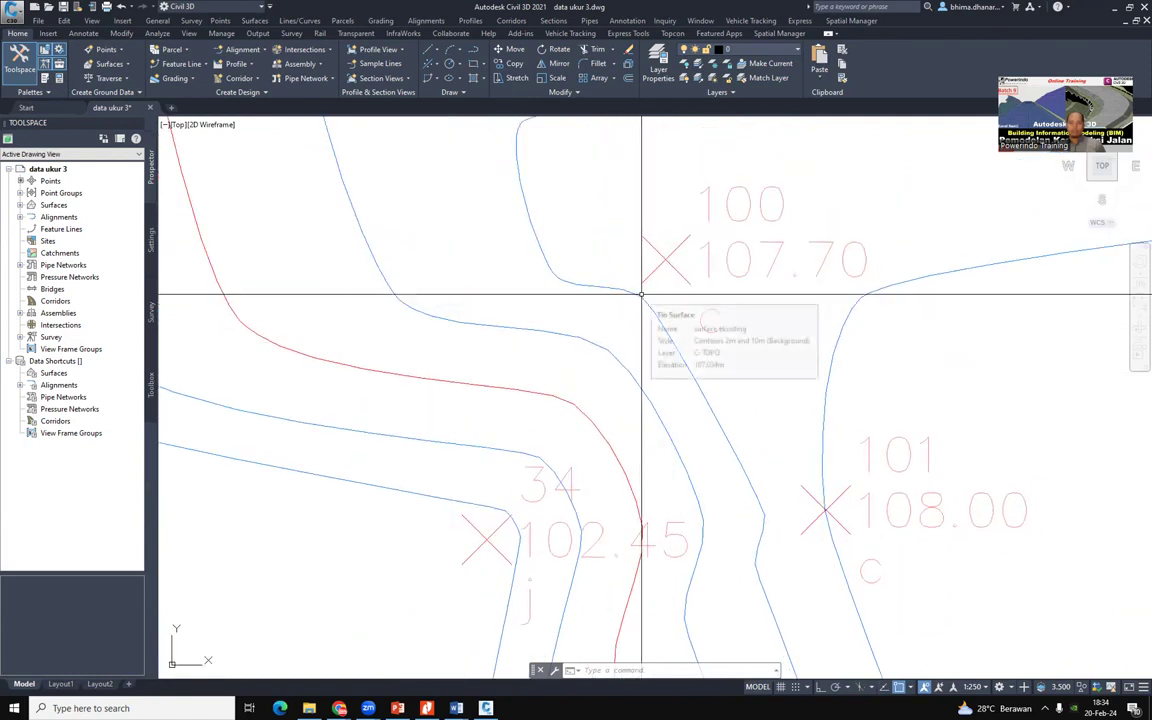
pyautogui.scroll(-2, 678, 386)
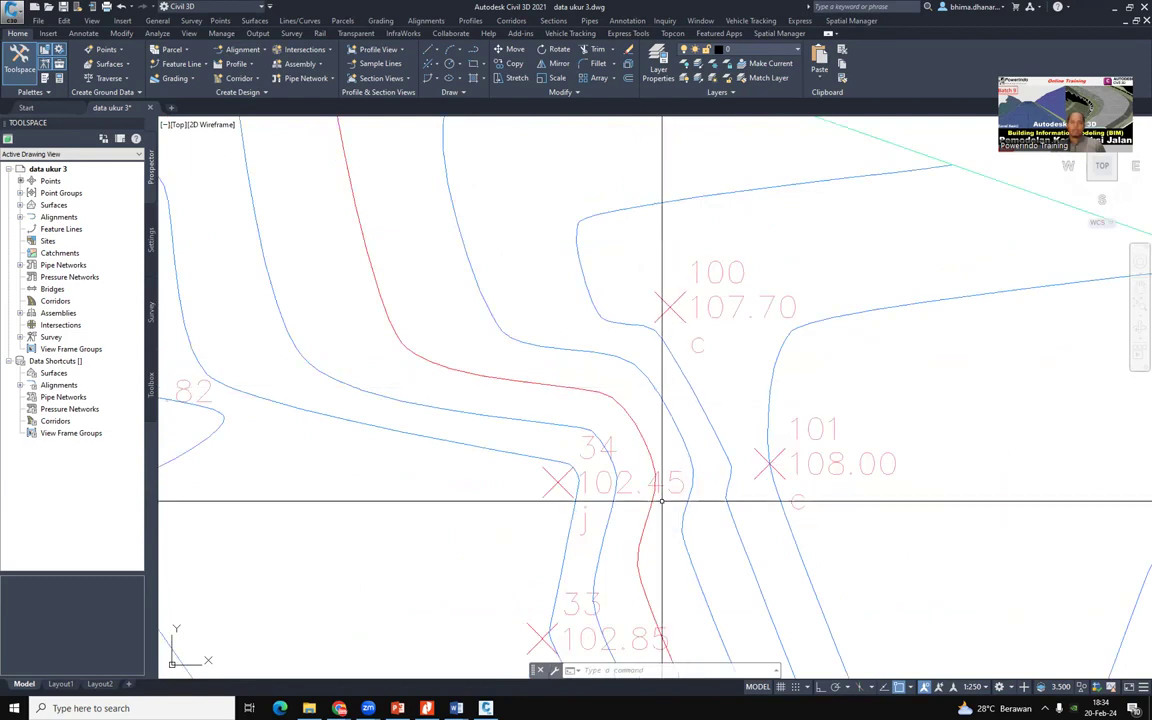
pyautogui.moveTo(674, 332)
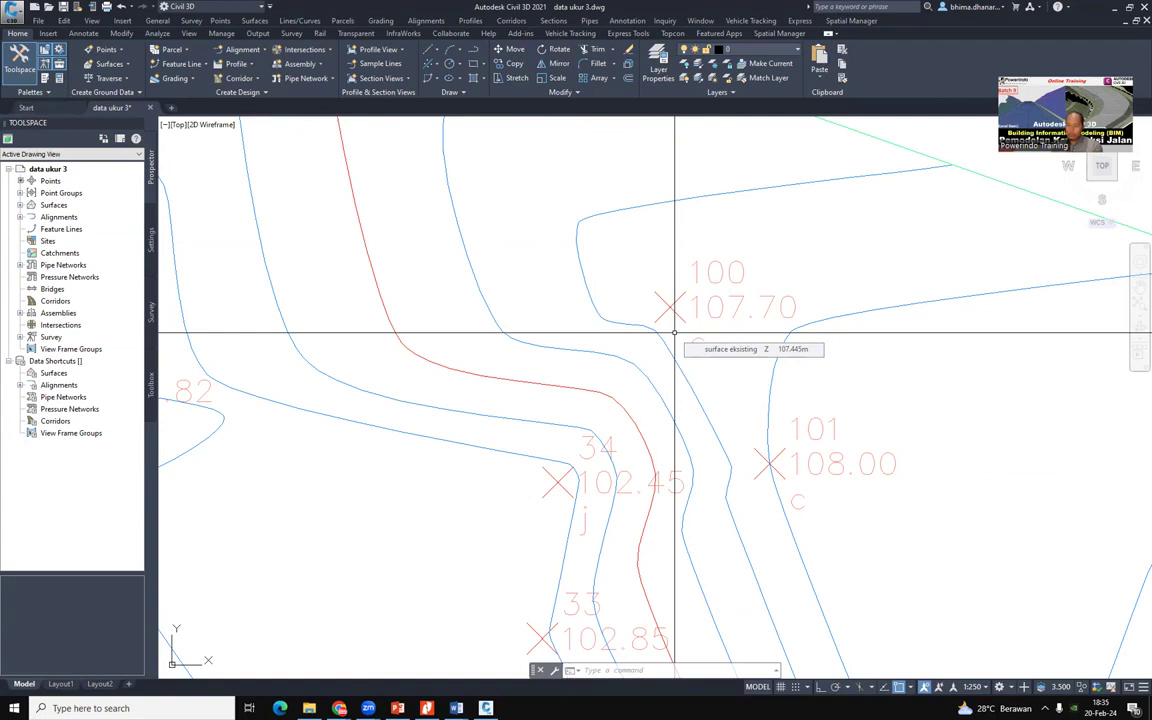
# Examine the contours along the upper edge of the slope up to the overlapping points 42 and 93
pyautogui.scroll(-5, 789, 432)
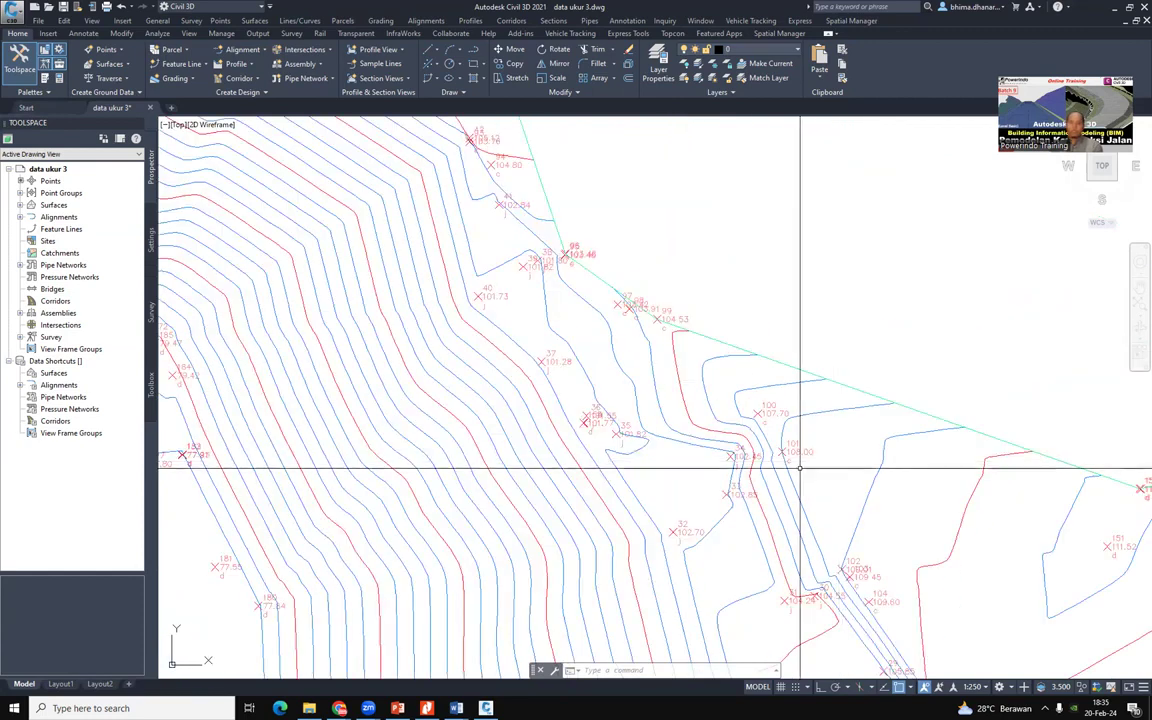
pyautogui.scroll(-4, 797, 435)
pyautogui.scroll(4, 262, 413)
pyautogui.moveTo(720, 276)
pyautogui.mouseDown(button='middle')
pyautogui.moveTo(630, 334)
pyautogui.moveTo(474, 470)
pyautogui.mouseUp(button='middle')
pyautogui.scroll(3, 569, 356)
pyautogui.scroll(-6, 681, 424)
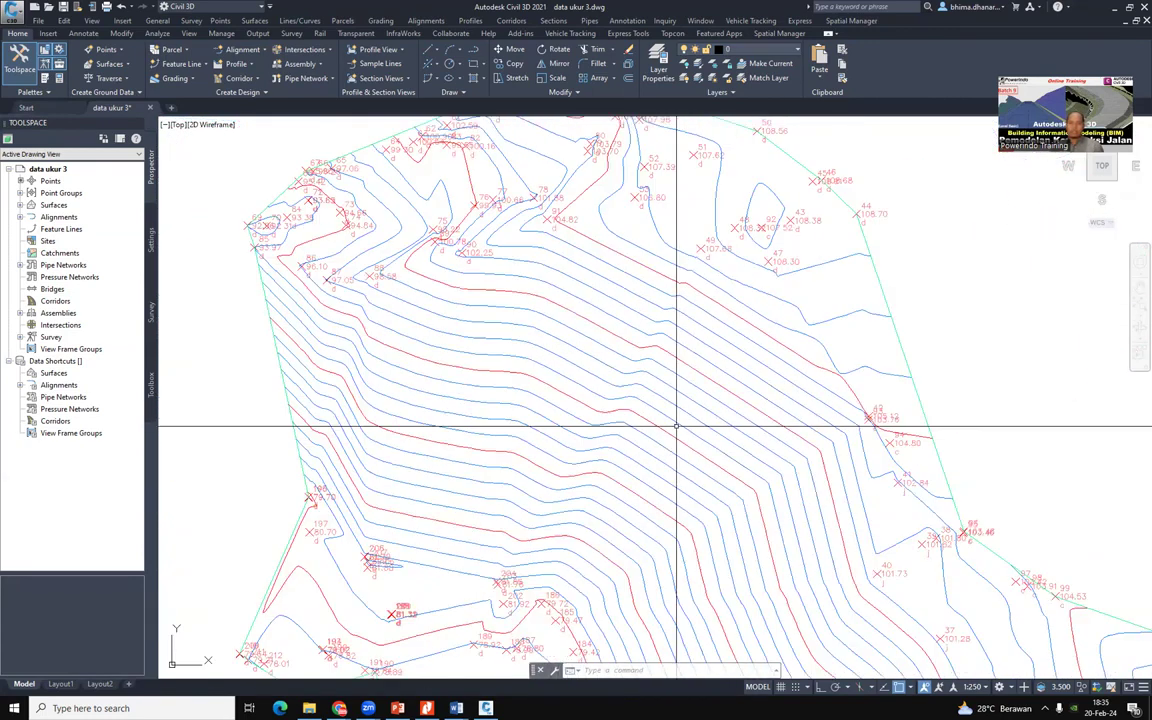
pyautogui.scroll(6, 880, 427)
pyautogui.scroll(-2, 880, 427)
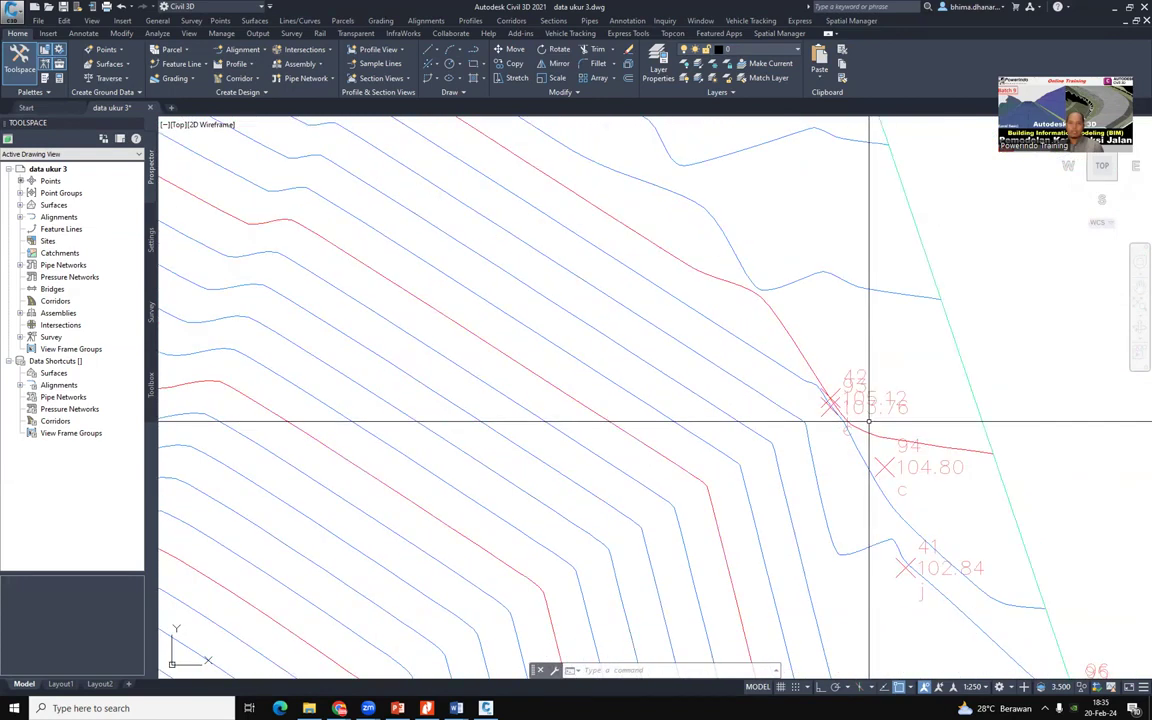
pyautogui.scroll(-4, 868, 421)
pyautogui.scroll(2, 437, 355)
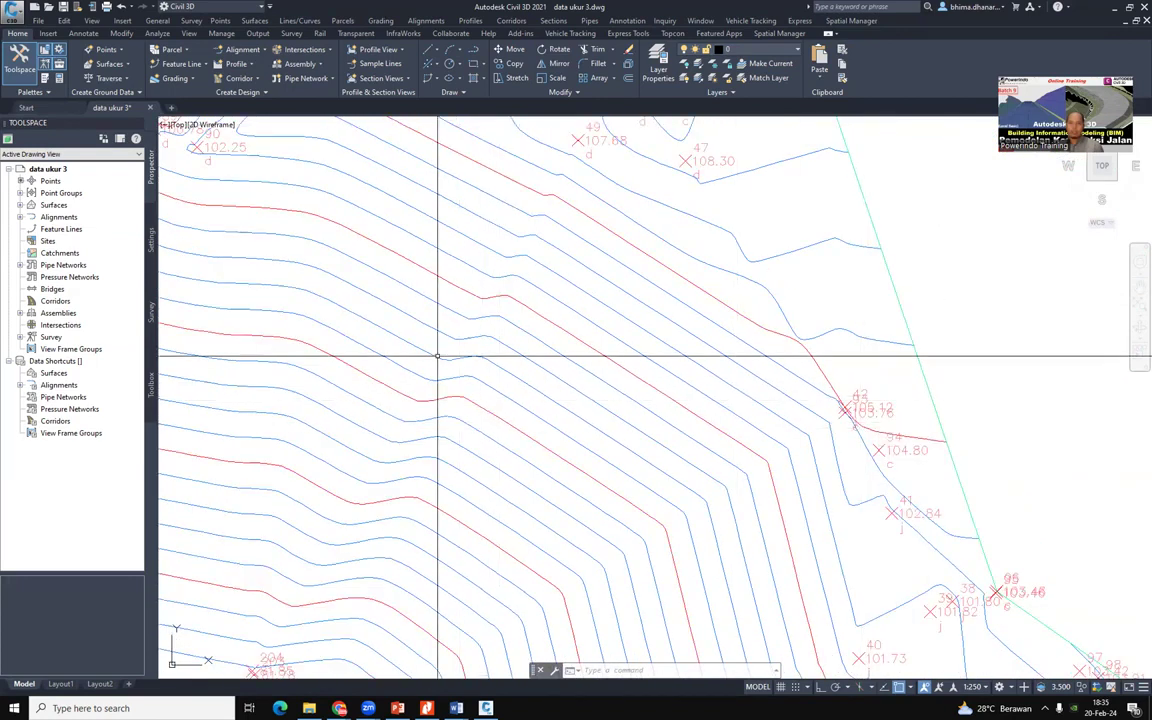
# Inspect the kinks in the contours on the slope below survey point 49
pyautogui.scroll(3, 465, 355)
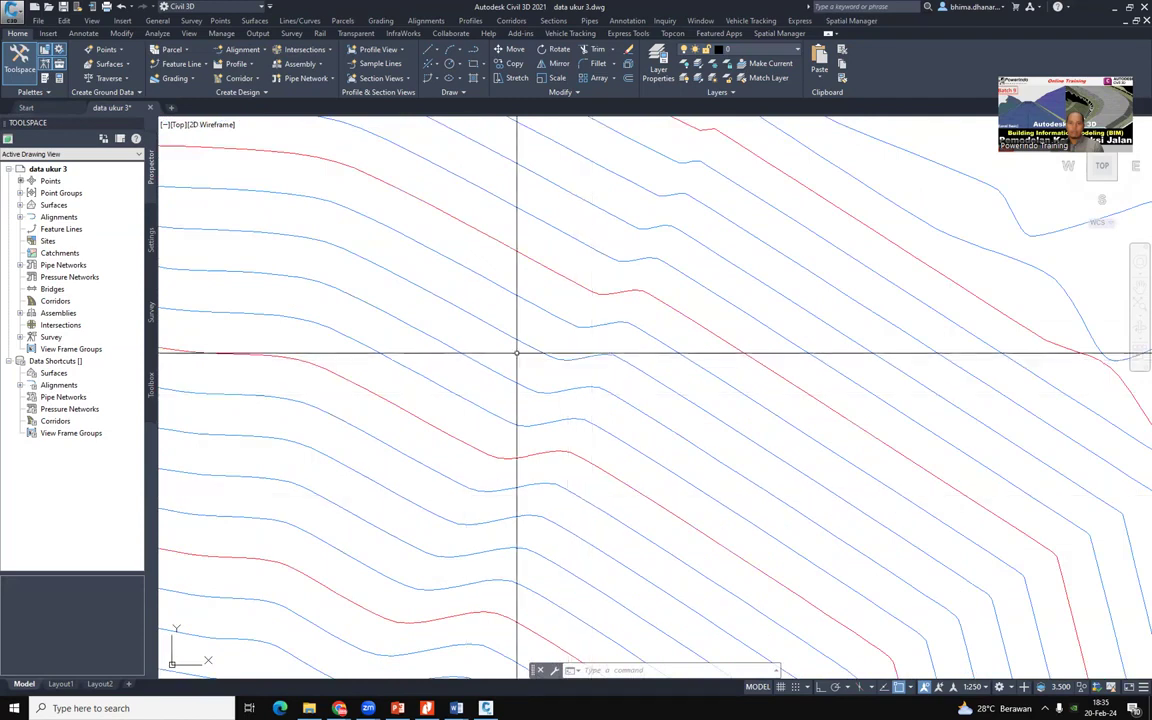
pyautogui.scroll(-3, 528, 372)
pyautogui.scroll(2, 580, 241)
pyautogui.scroll(3, 580, 241)
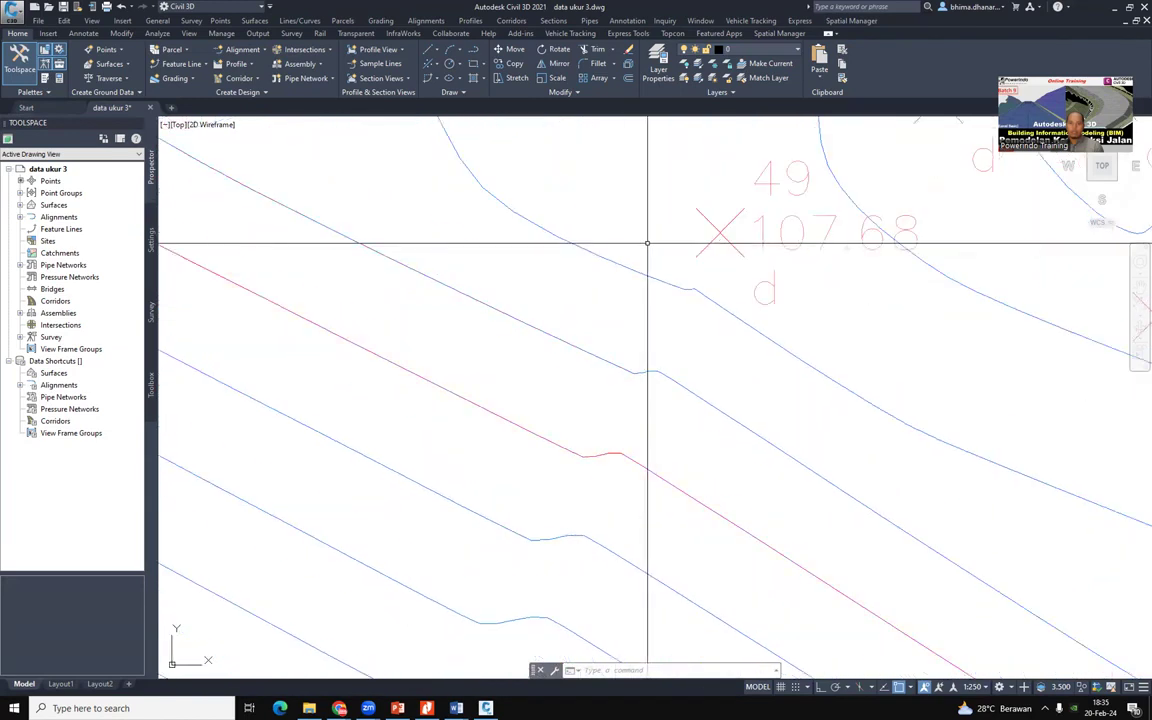
pyautogui.scroll(-4, 642, 354)
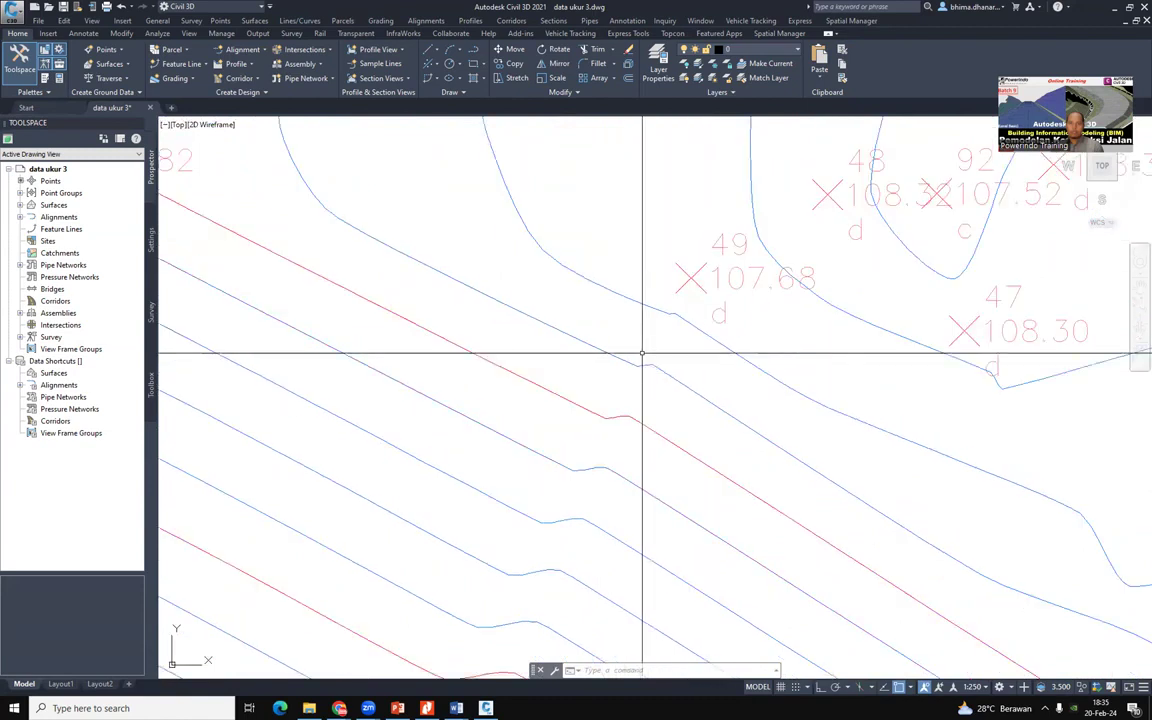
pyautogui.moveTo(642, 354); pyautogui.dragTo(653, 328, button='middle')
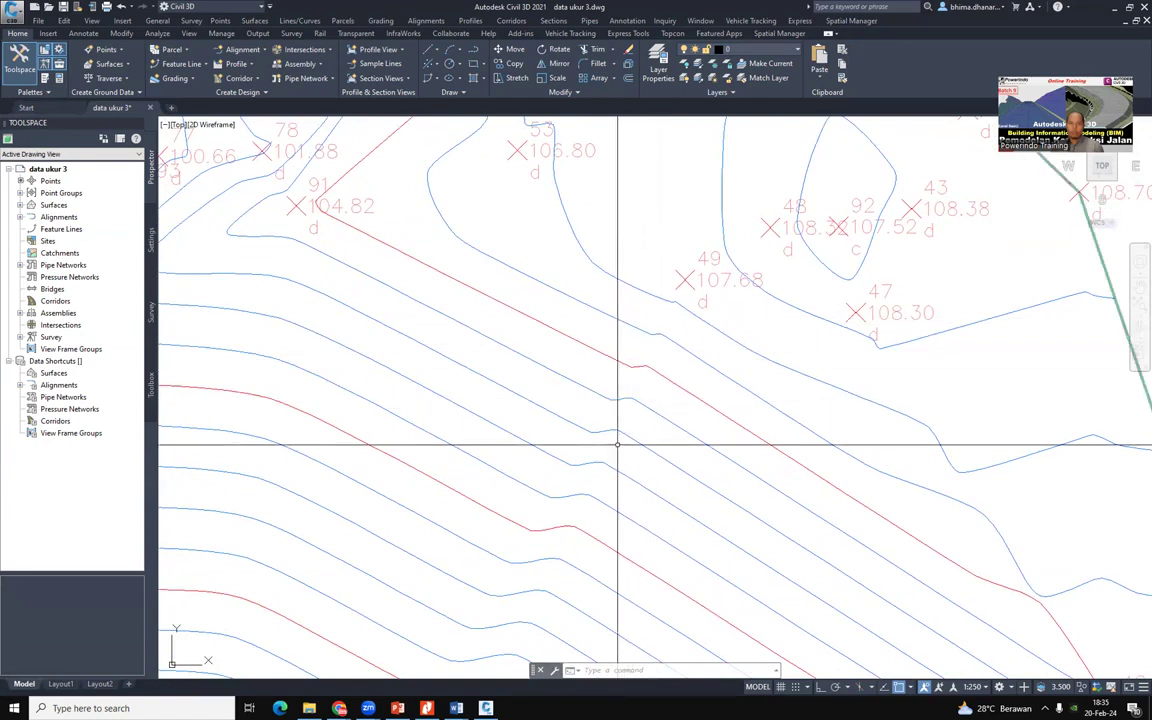
pyautogui.scroll(5, 578, 527)
pyautogui.scroll(-5, 694, 314)
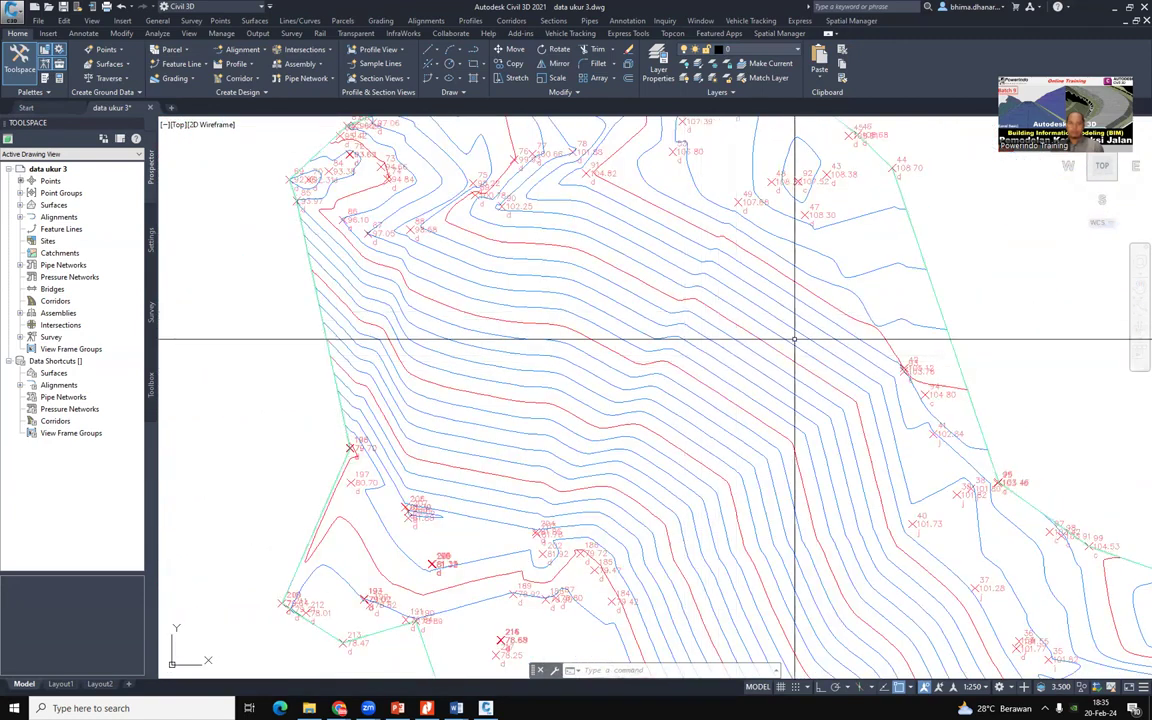
# Read the point data of survey point 93 and inspect where it overlaps point 42 up close
pyautogui.moveTo(921, 373)
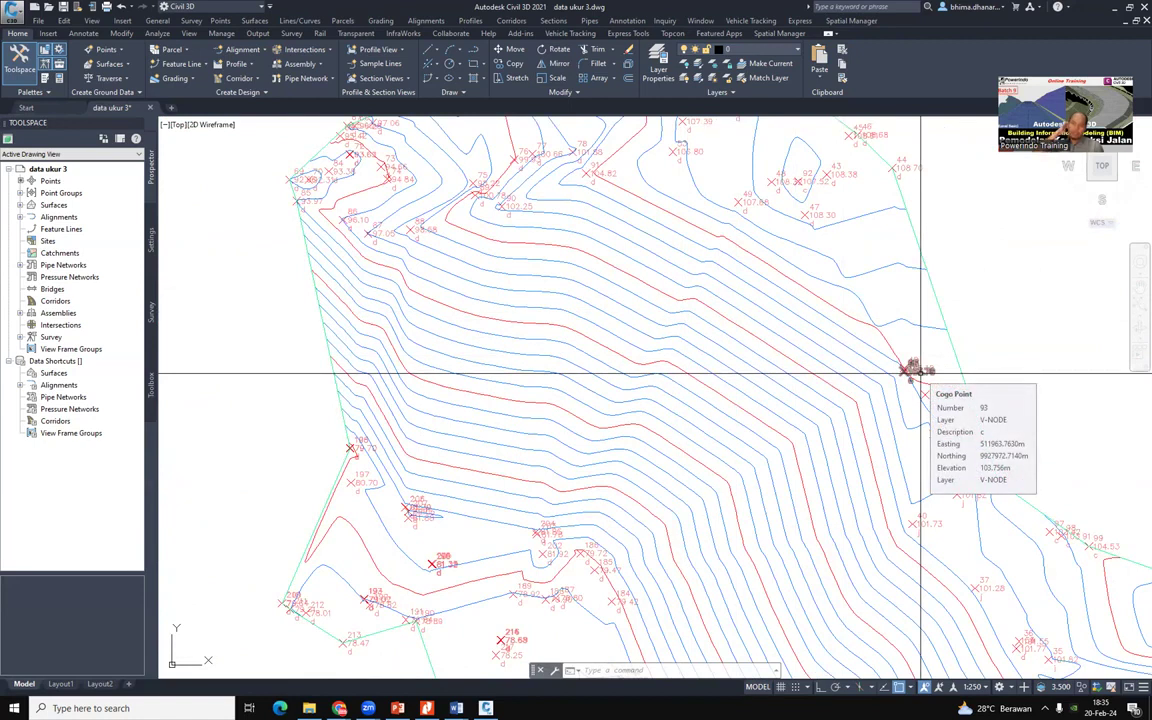
pyautogui.scroll(8, 921, 375)
pyautogui.scroll(2, 843, 464)
pyautogui.scroll(-4, 748, 391)
pyautogui.scroll(4, 828, 556)
pyautogui.scroll(-1, 826, 557)
pyautogui.scroll(1, 770, 558)
pyautogui.scroll(-1, 770, 558)
pyautogui.scroll(-3, 774, 333)
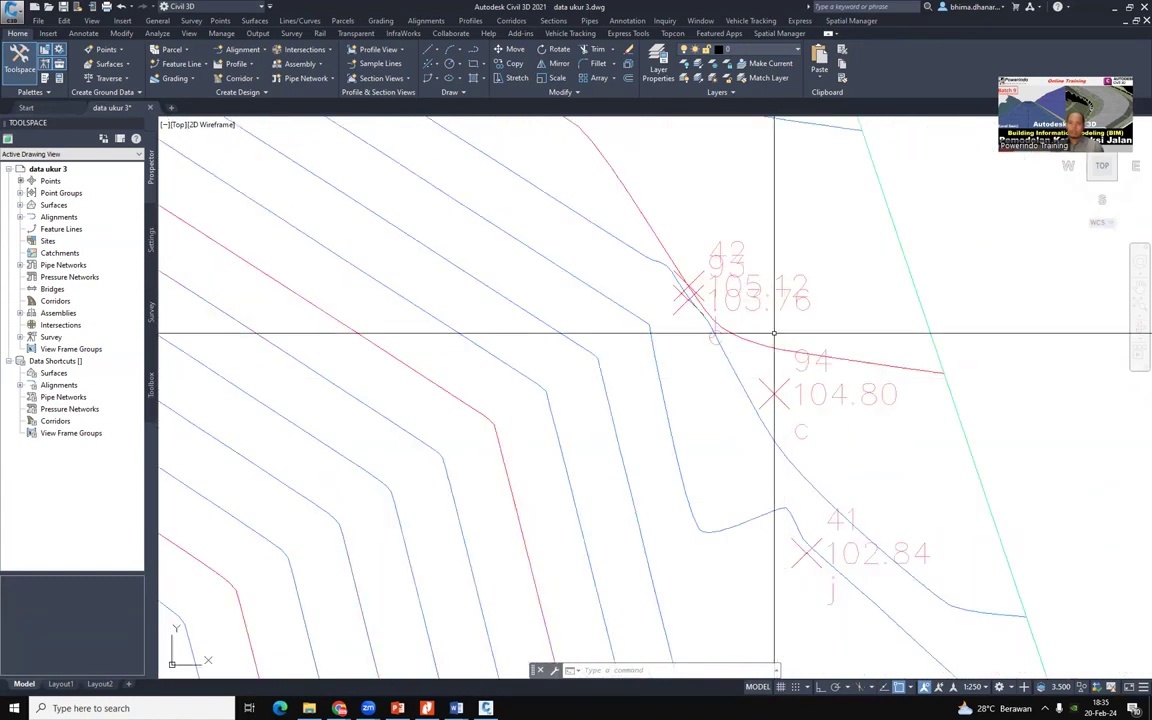
# Examine the contours around survey points 41, 38 and 39 and the overlapping points 95 and 96 at the boundary
pyautogui.moveTo(812, 472)
pyautogui.mouseDown(button='middle')
pyautogui.moveTo(720, 393)
pyautogui.moveTo(581, 406)
pyautogui.mouseUp(button='middle')
pyautogui.scroll(-1, 581, 406)
pyautogui.scroll(4, 586, 527)
pyautogui.scroll(-4, 580, 484)
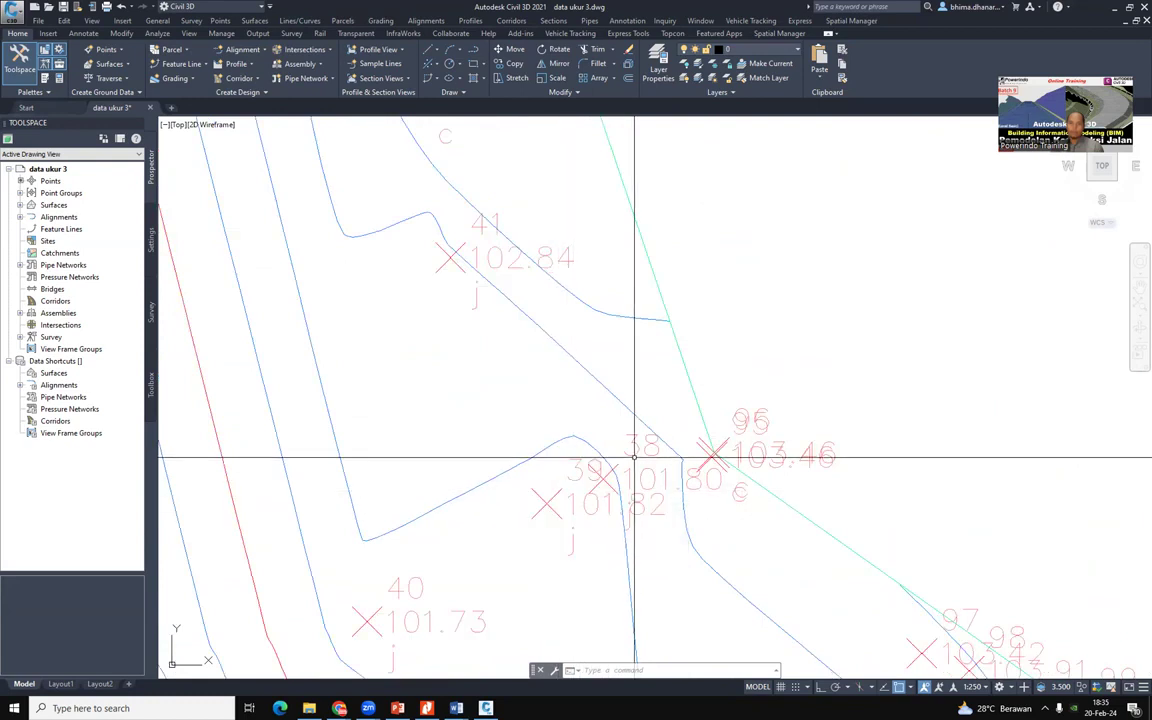
pyautogui.scroll(-2, 676, 397)
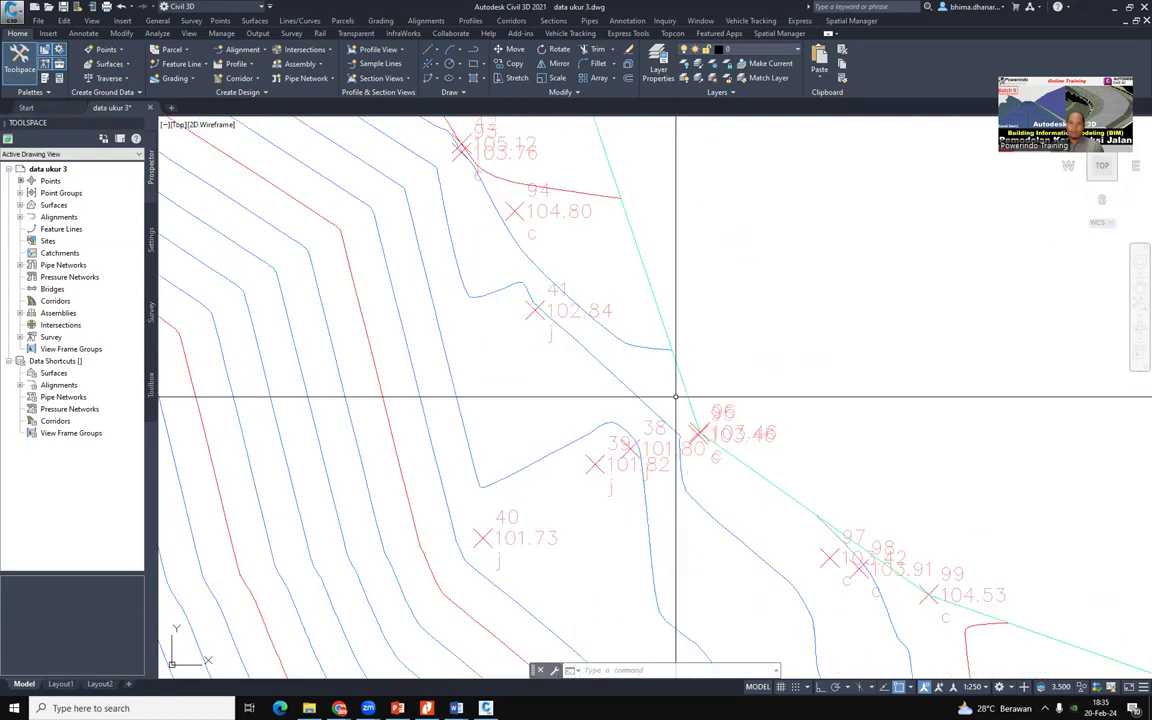
pyautogui.scroll(-3, 676, 397)
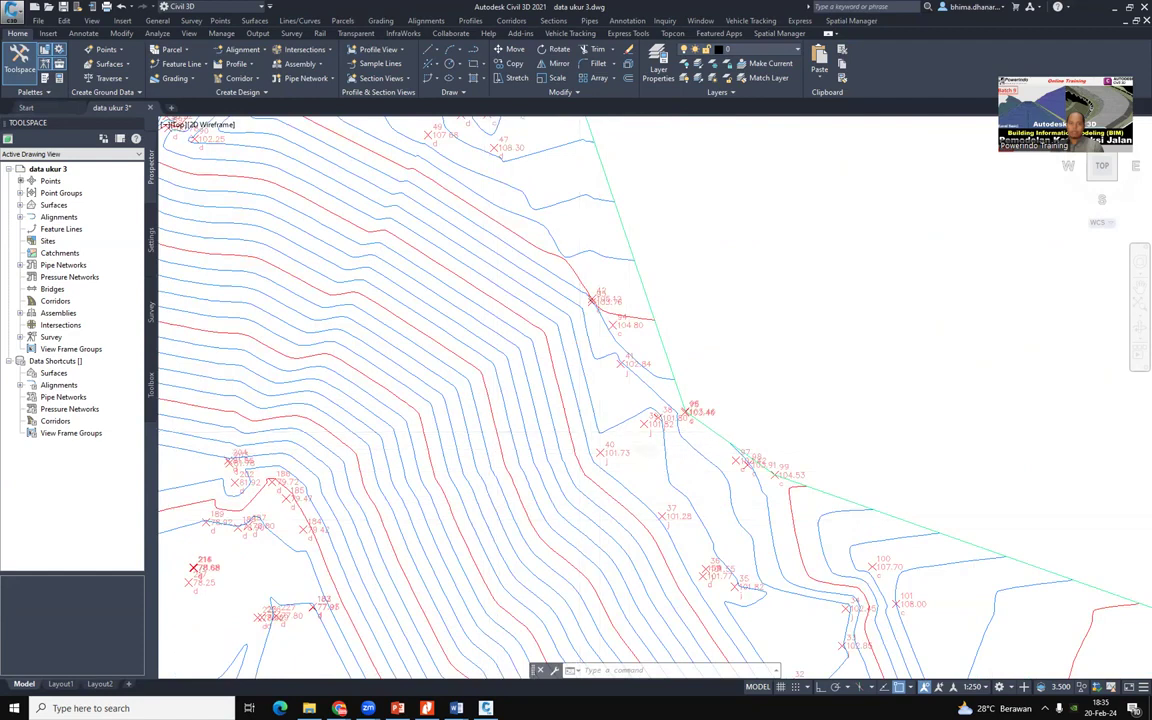
pyautogui.scroll(2, 591, 432)
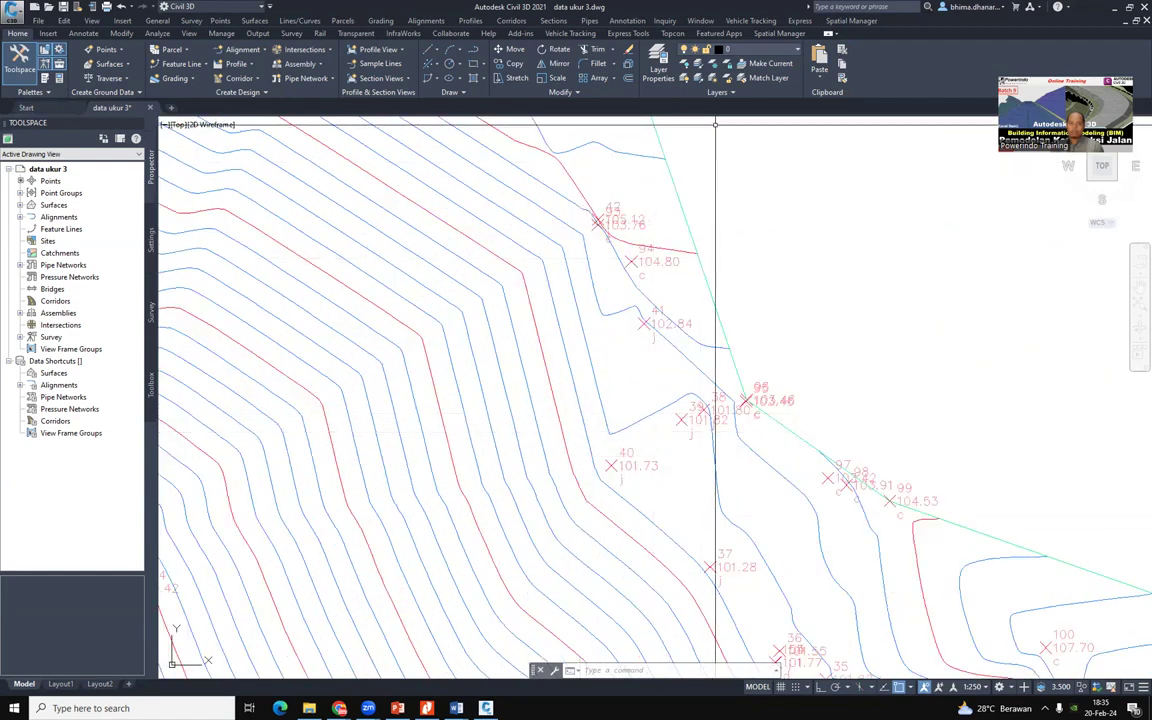
pyautogui.click(658, 63)
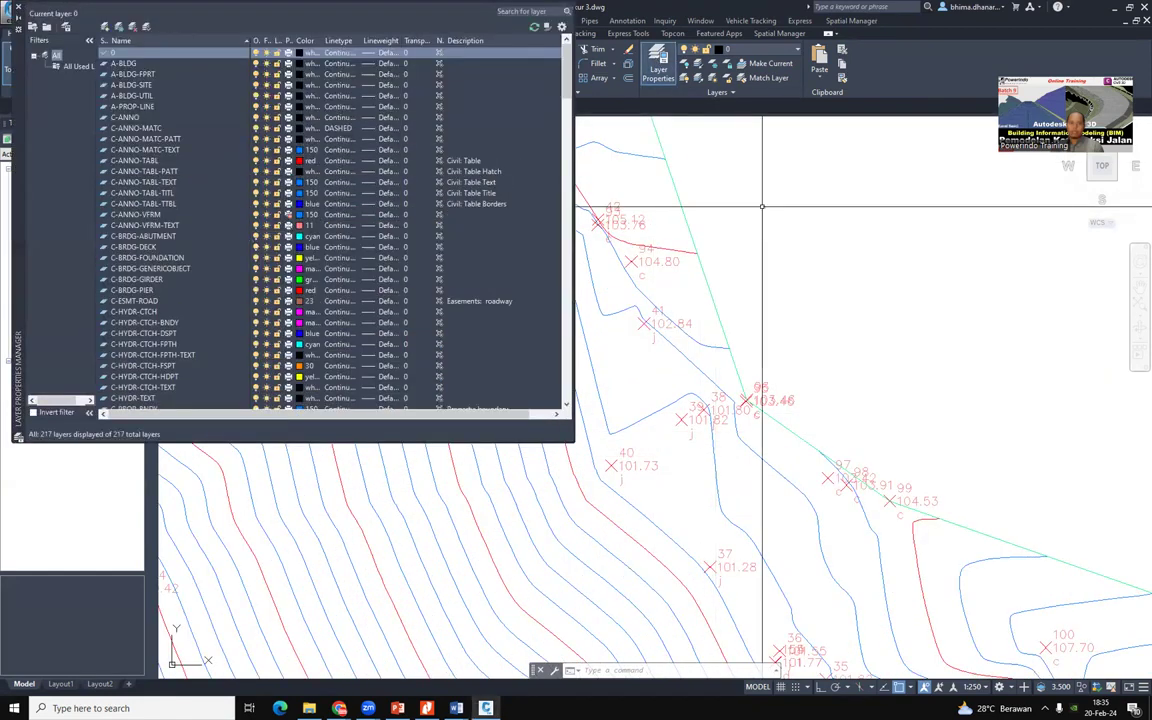
pyautogui.scroll(5, 845, 405)
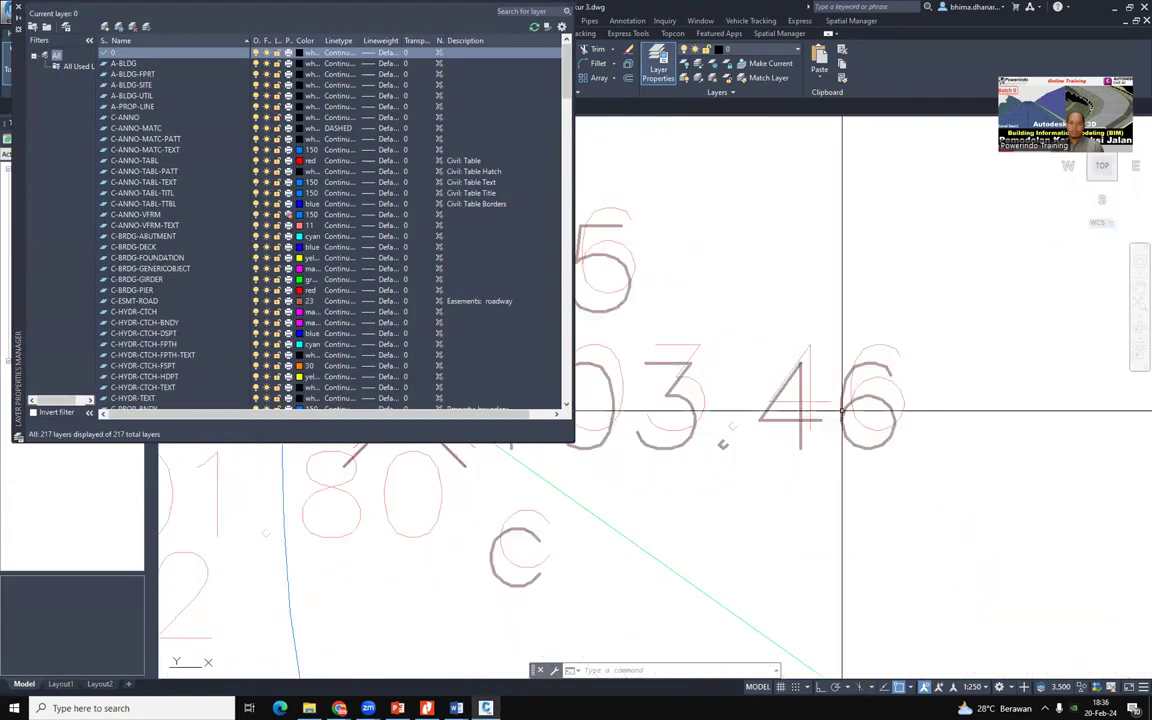
pyautogui.click(17, 10)
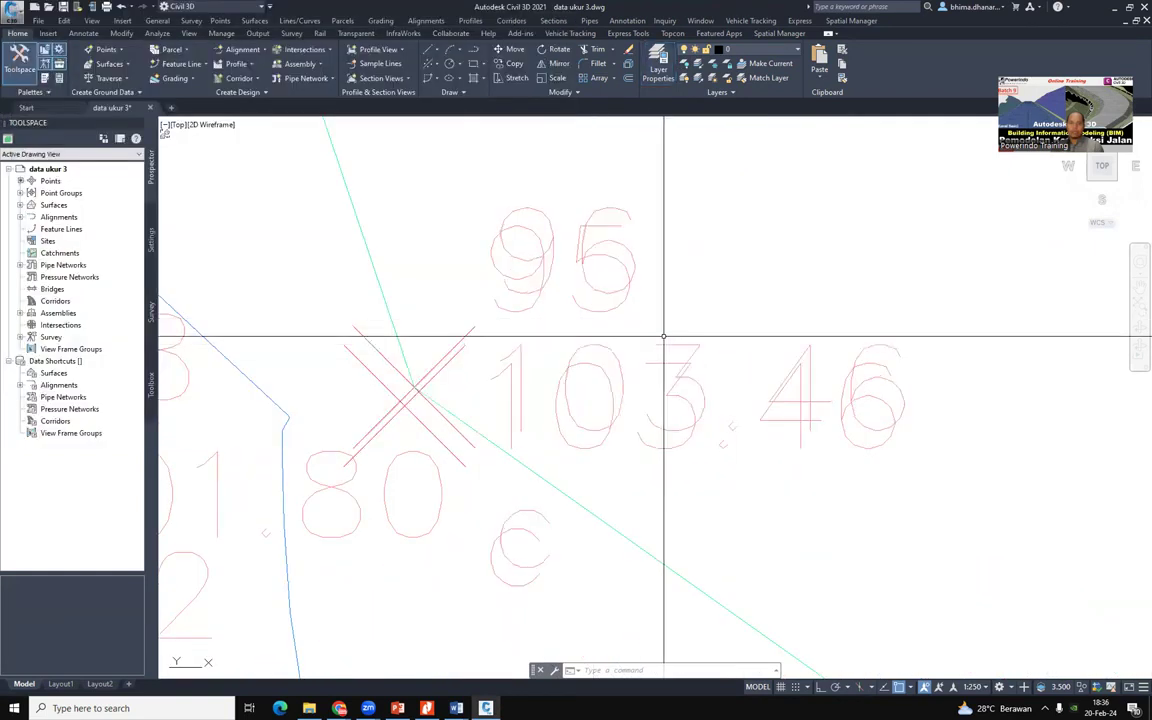
# Inspect the overlapping survey points 95 and 96 at the surface boundary up close, magnifying the screen to compare their labels
pyautogui.moveTo(689, 380)
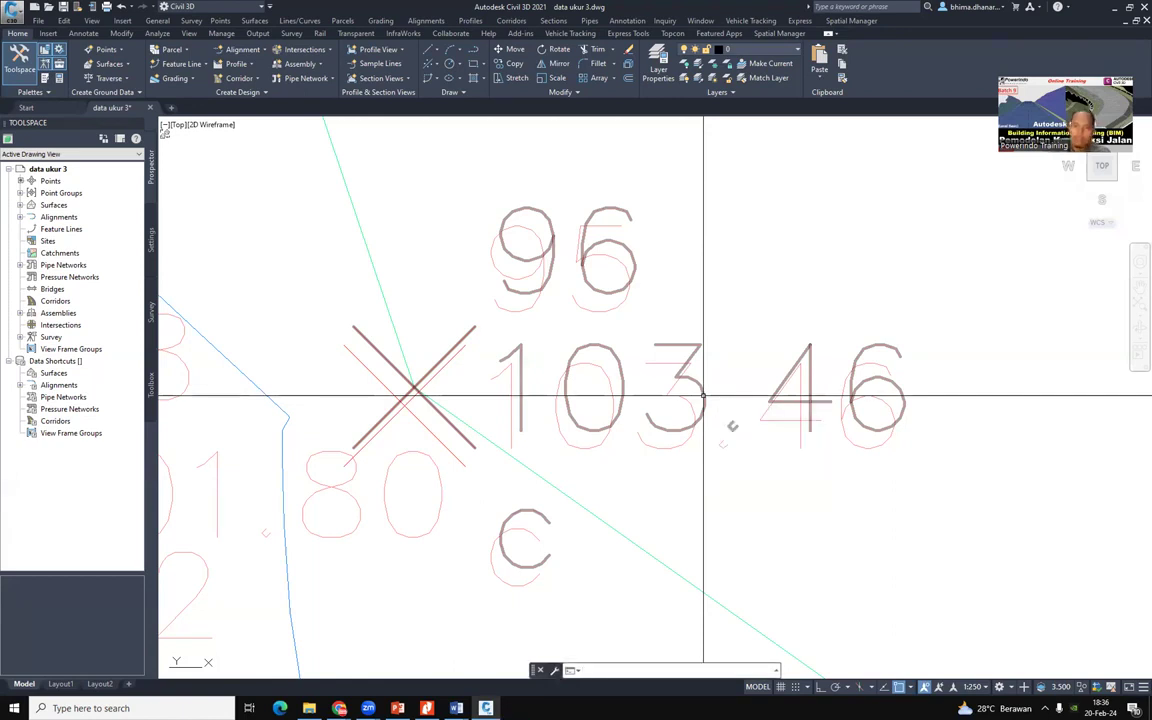
pyautogui.press('super+plus')
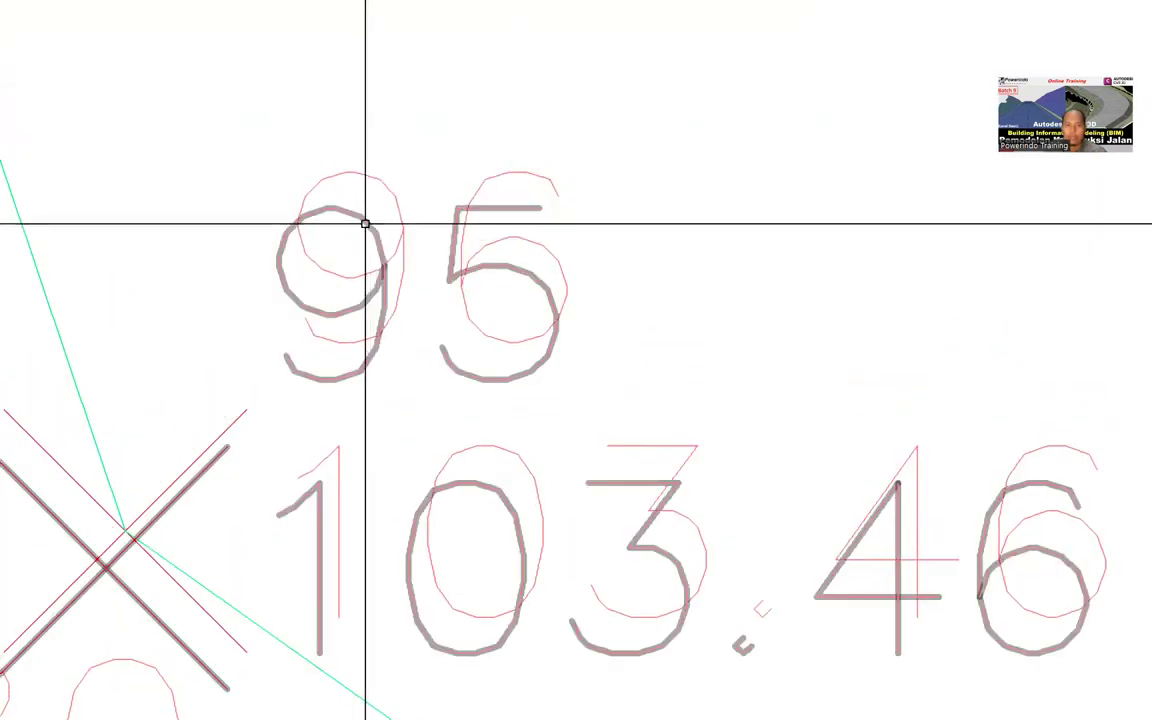
pyautogui.moveTo(365, 221)
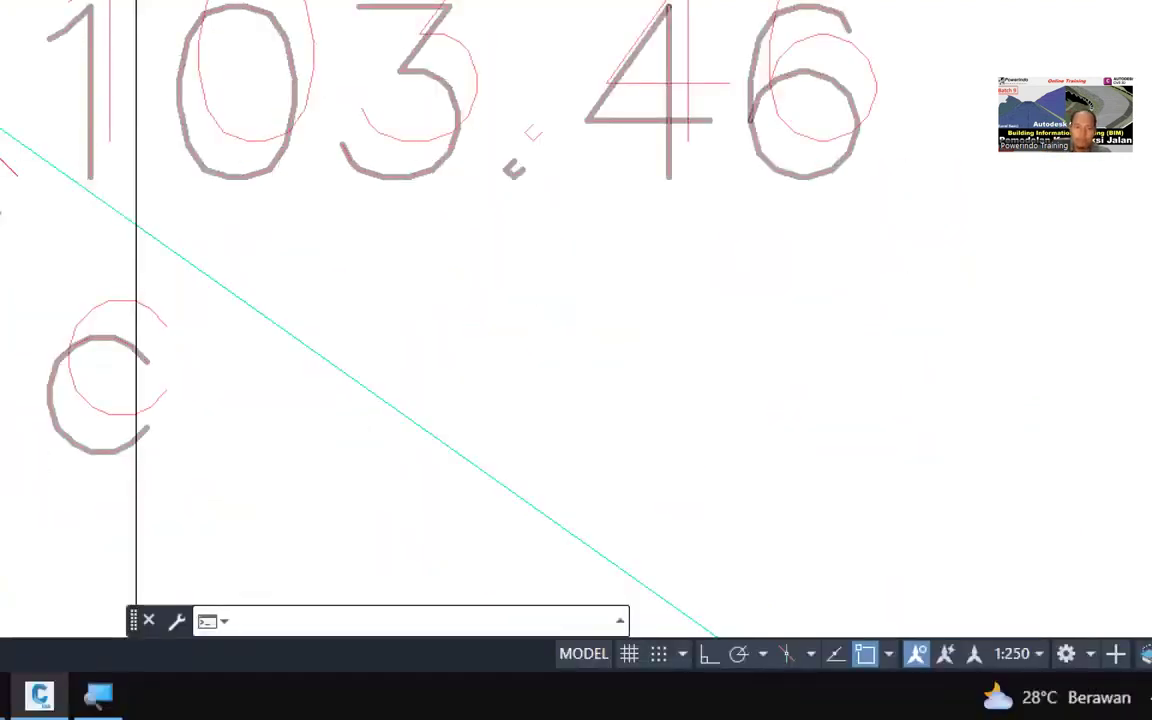
pyautogui.press('super+minus')
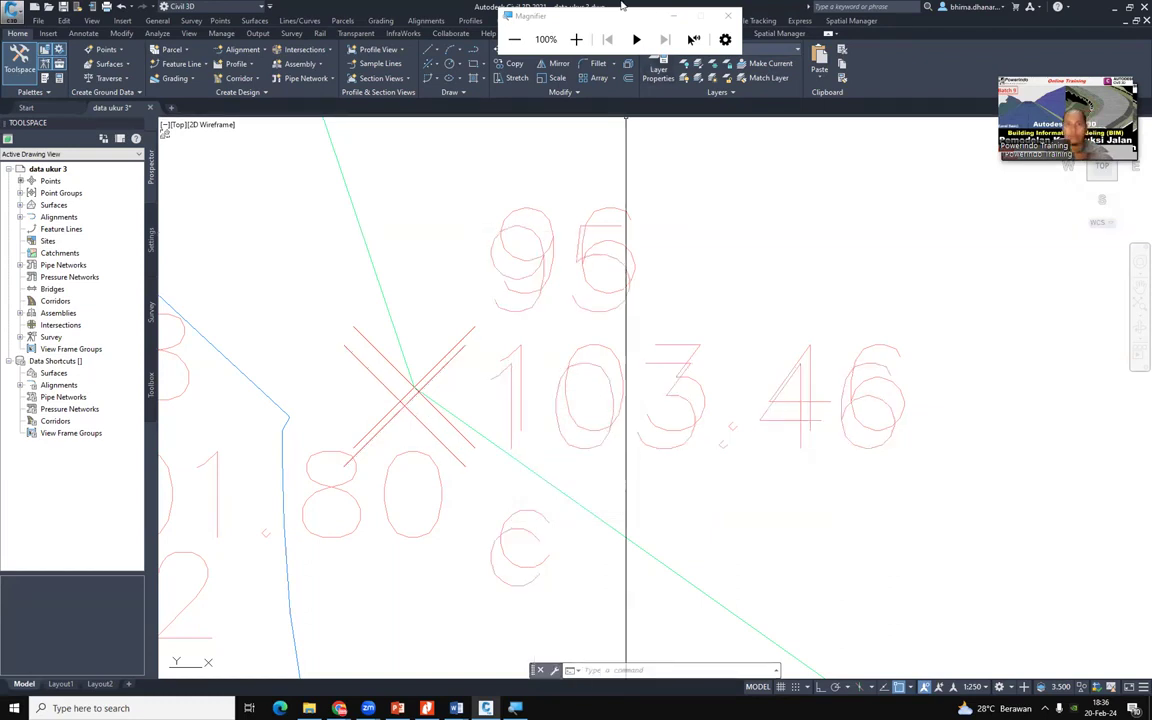
pyautogui.scroll(-4, 674, 265)
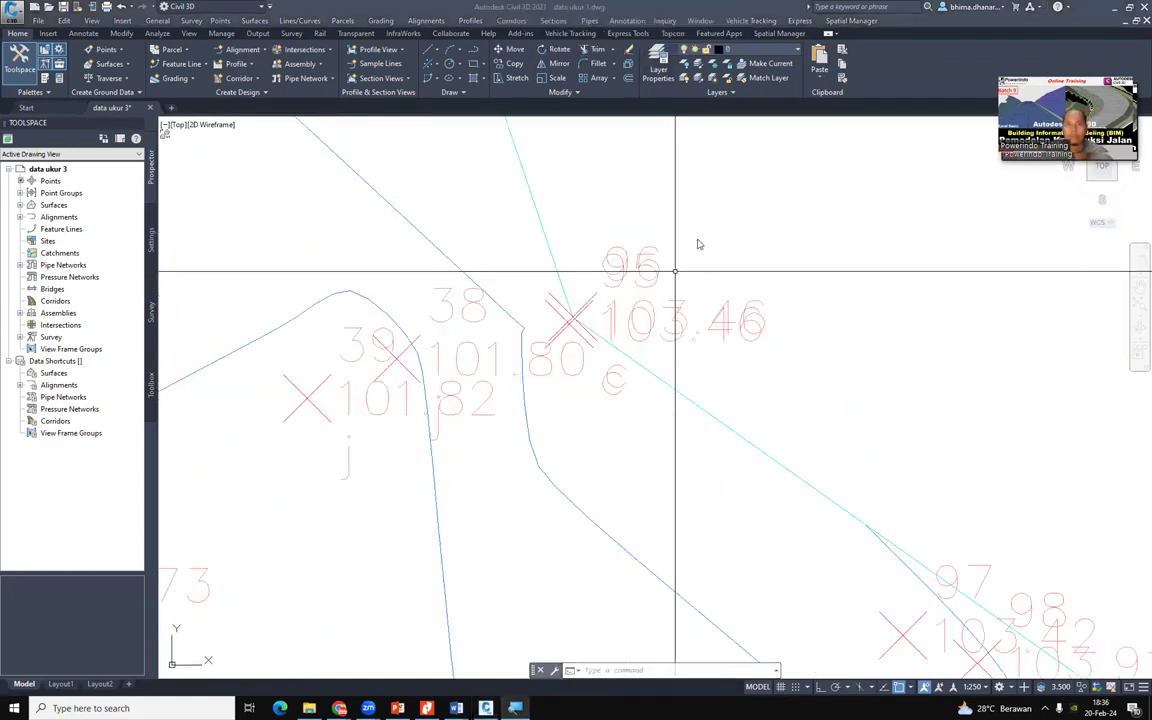
pyautogui.scroll(4, 698, 272)
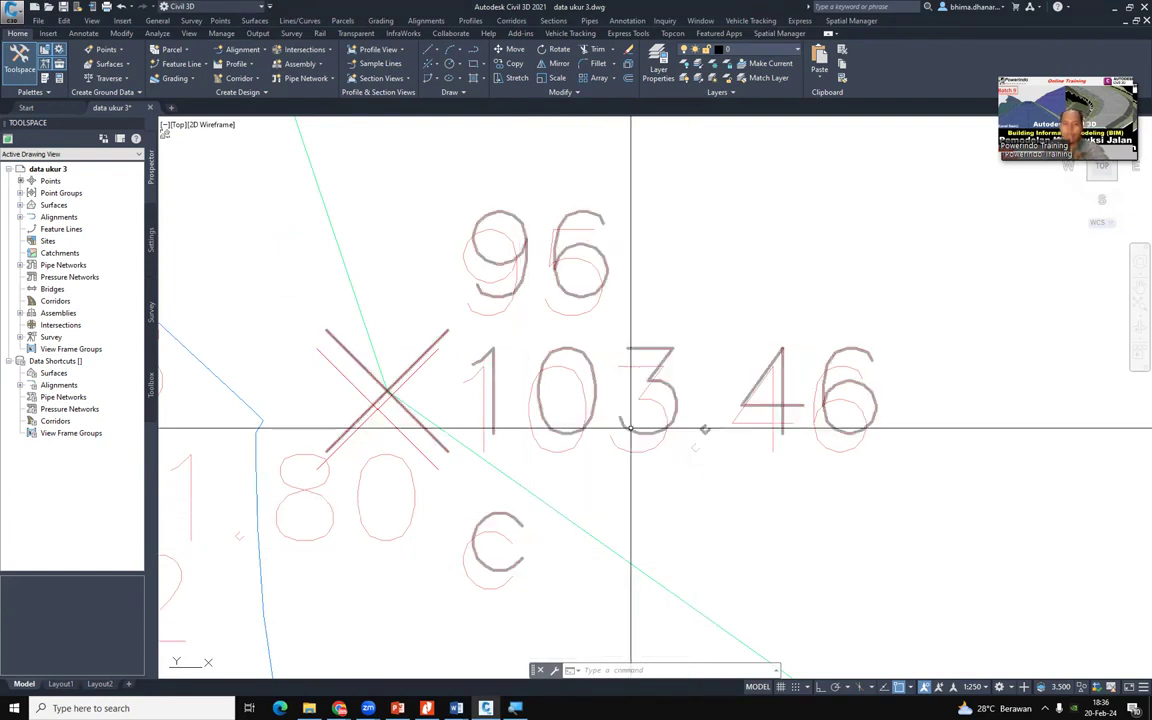
pyautogui.scroll(-6, 648, 433)
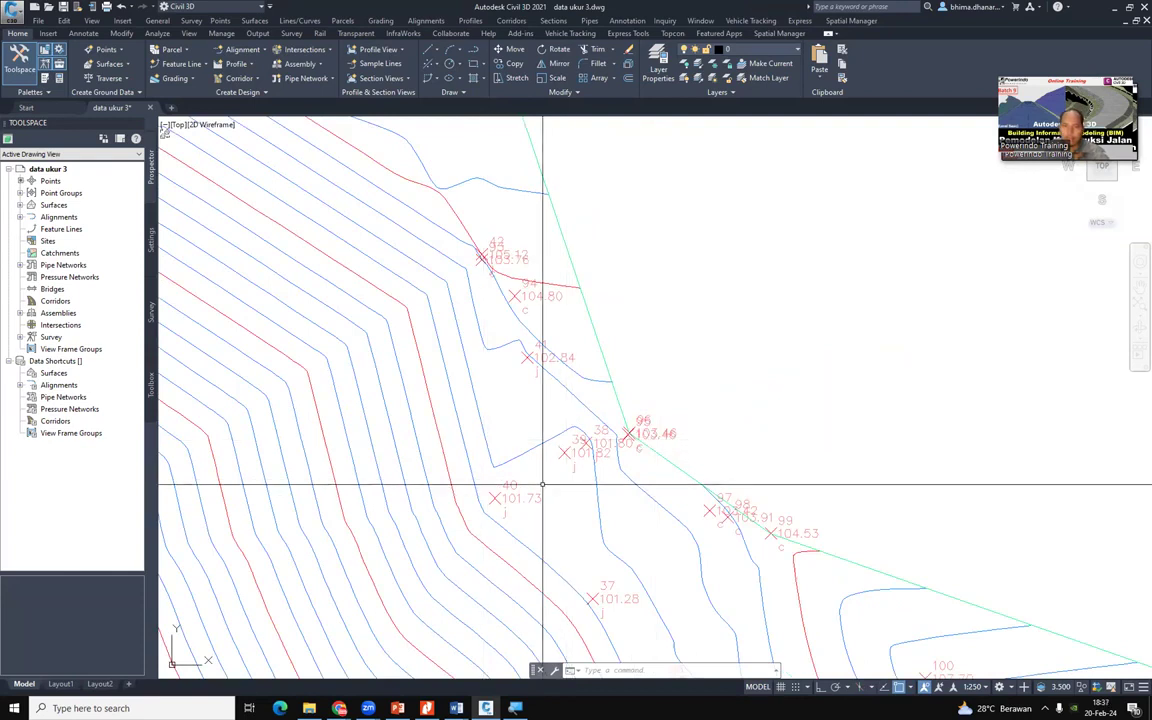
# Freeze the V-NODE layer in all viewports to hide the survey points
pyautogui.scroll(4, 505, 505)
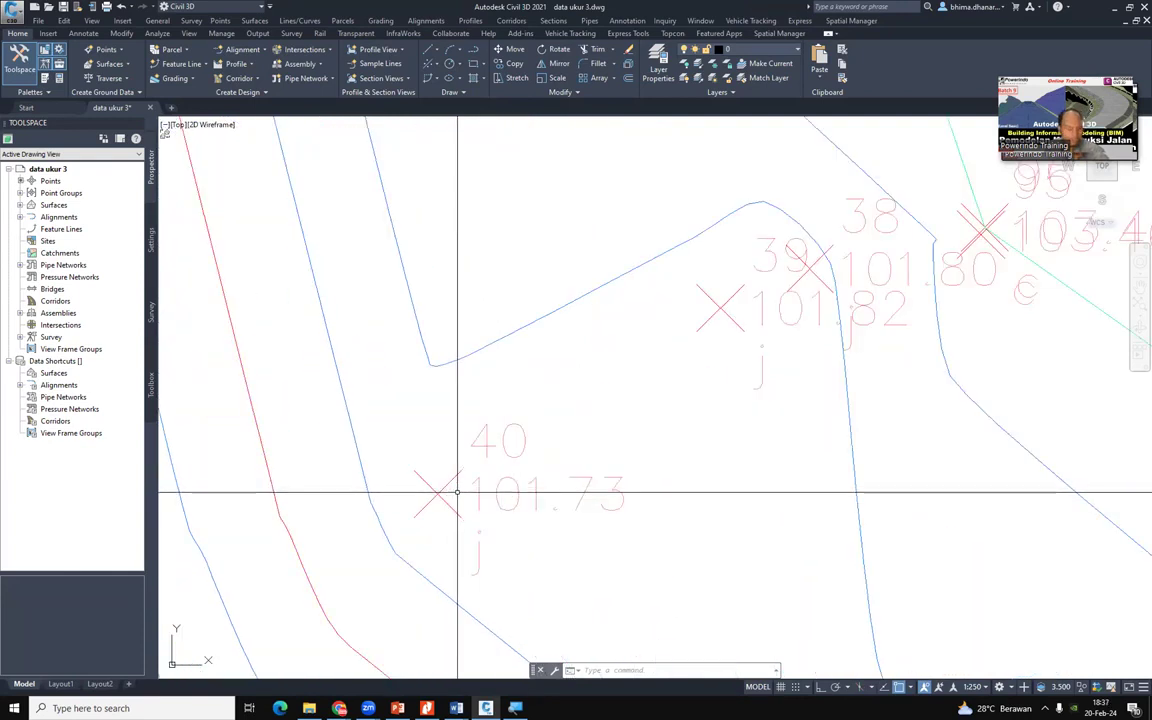
pyautogui.moveTo(457, 492)
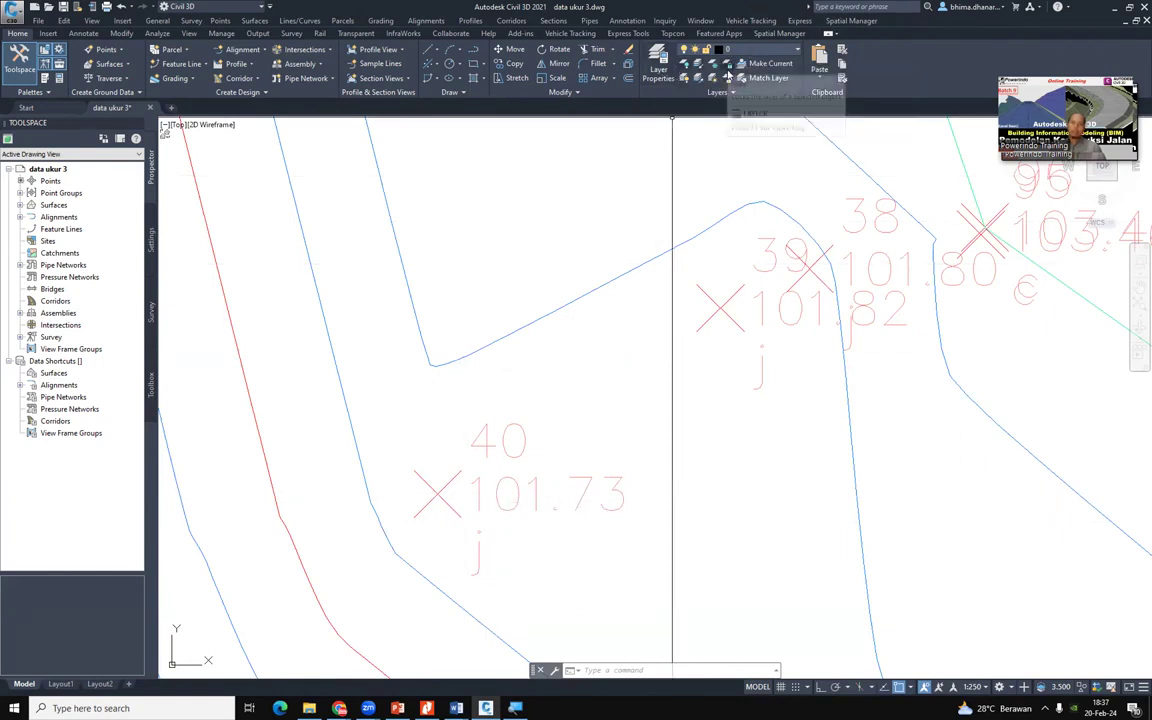
pyautogui.click(797, 50)
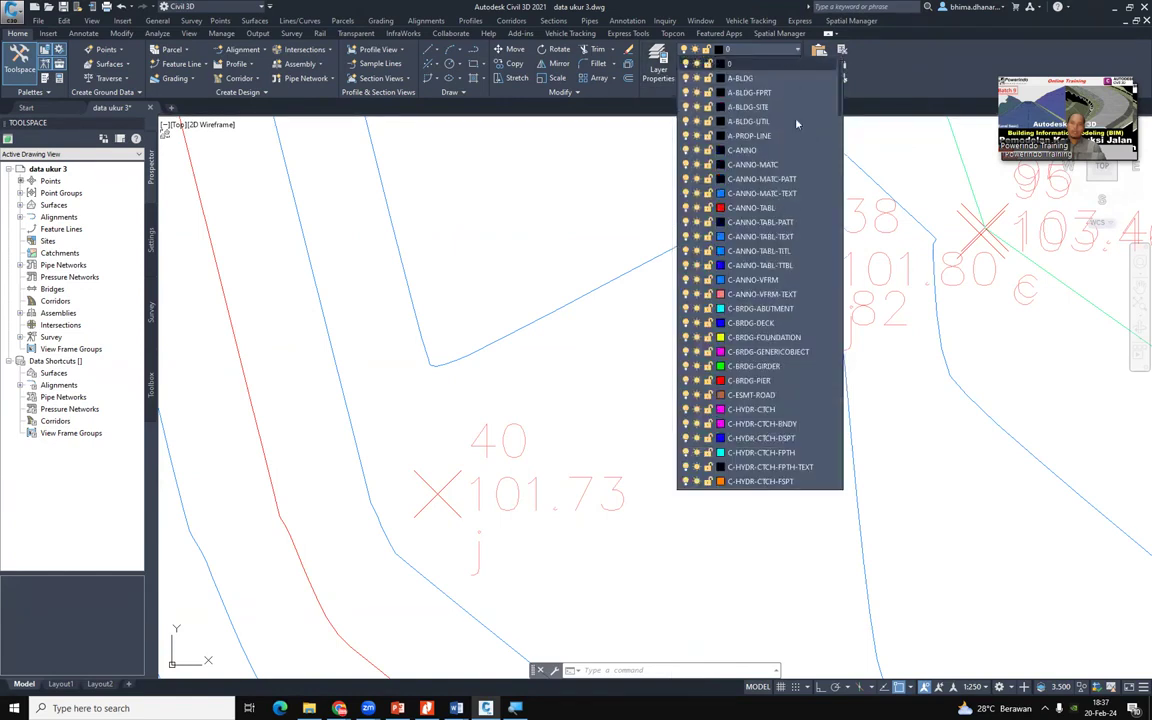
pyautogui.scroll(-10, 805, 206)
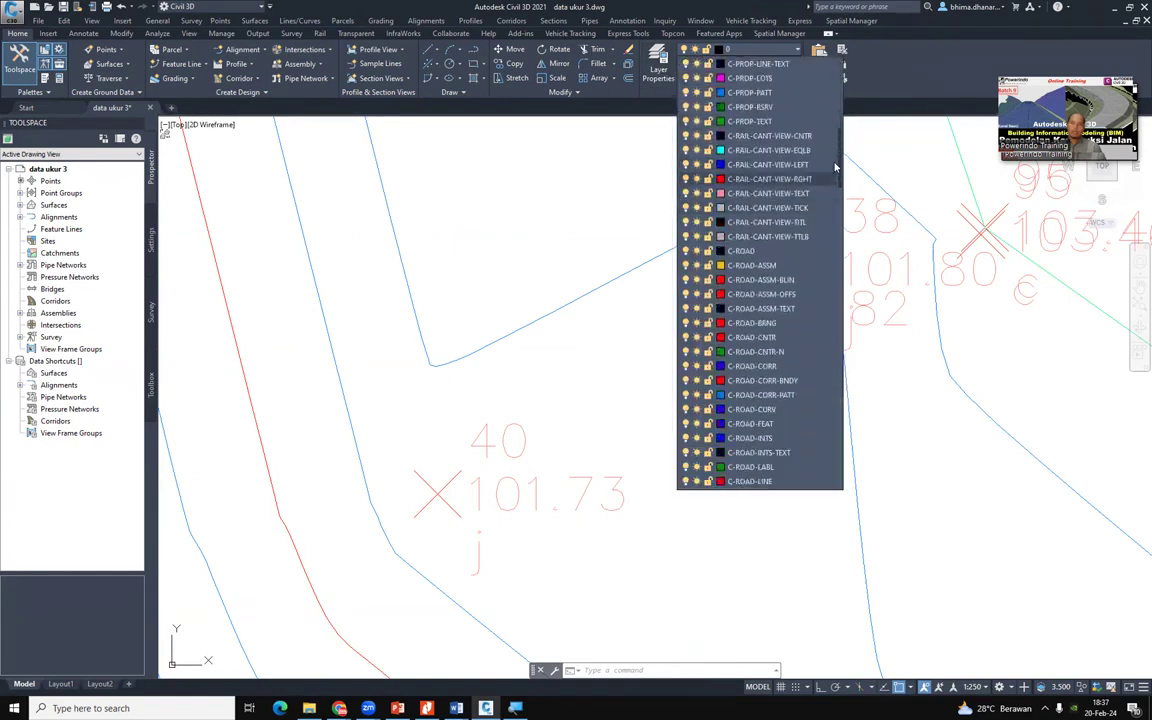
pyautogui.moveTo(833, 170); pyautogui.dragTo(835, 330)
pyautogui.moveTo(830, 397); pyautogui.dragTo(835, 493)
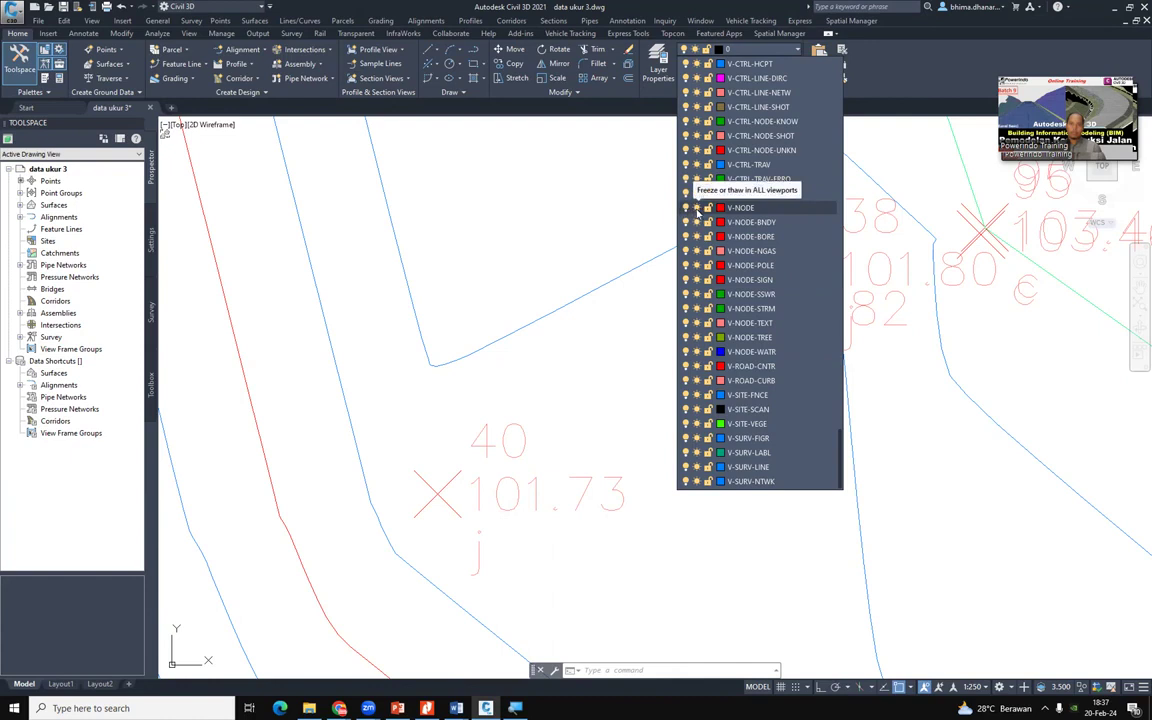
pyautogui.click(697, 208)
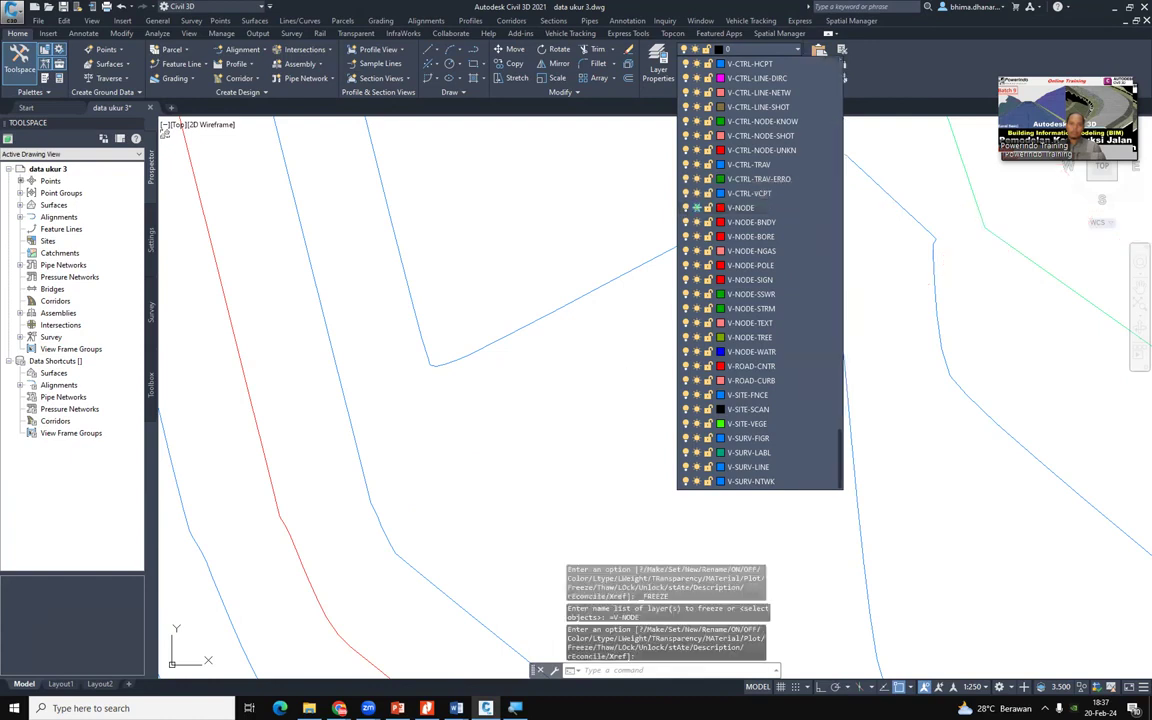
pyautogui.click(661, 365)
# Examine the contours of the whole existing surface without the points, from its southeastern end to the northwestern slope
pyautogui.scroll(-12, 680, 350)
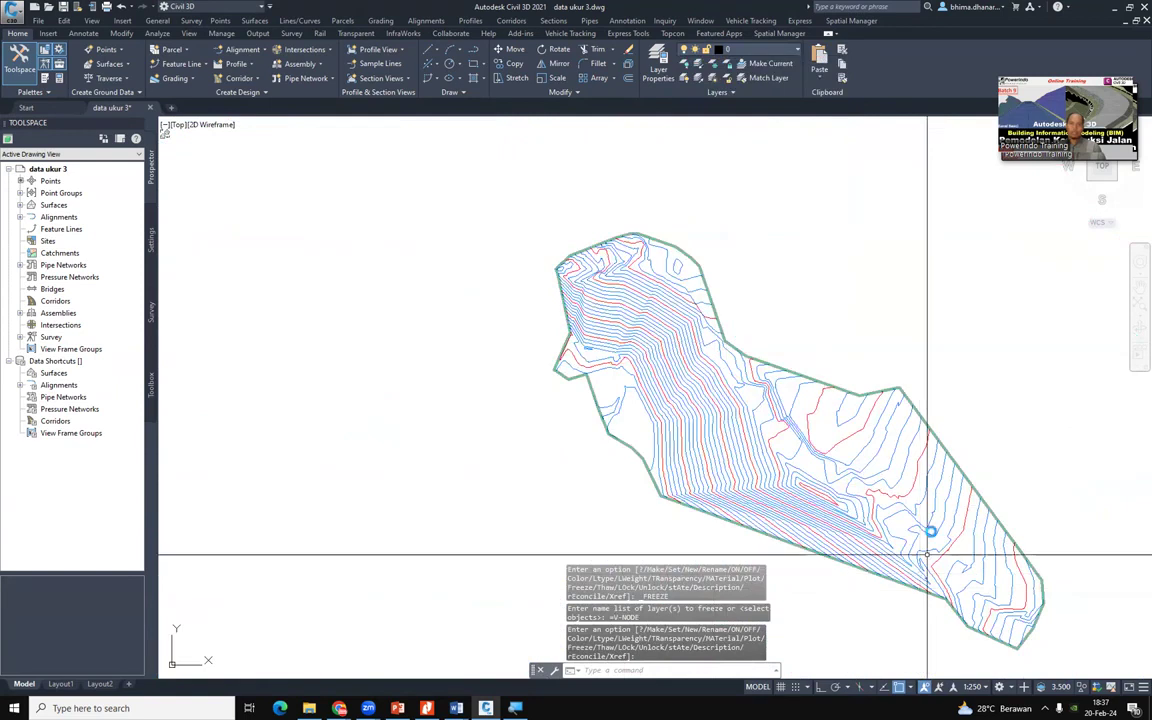
pyautogui.scroll(8, 689, 391)
pyautogui.scroll(-3, 586, 342)
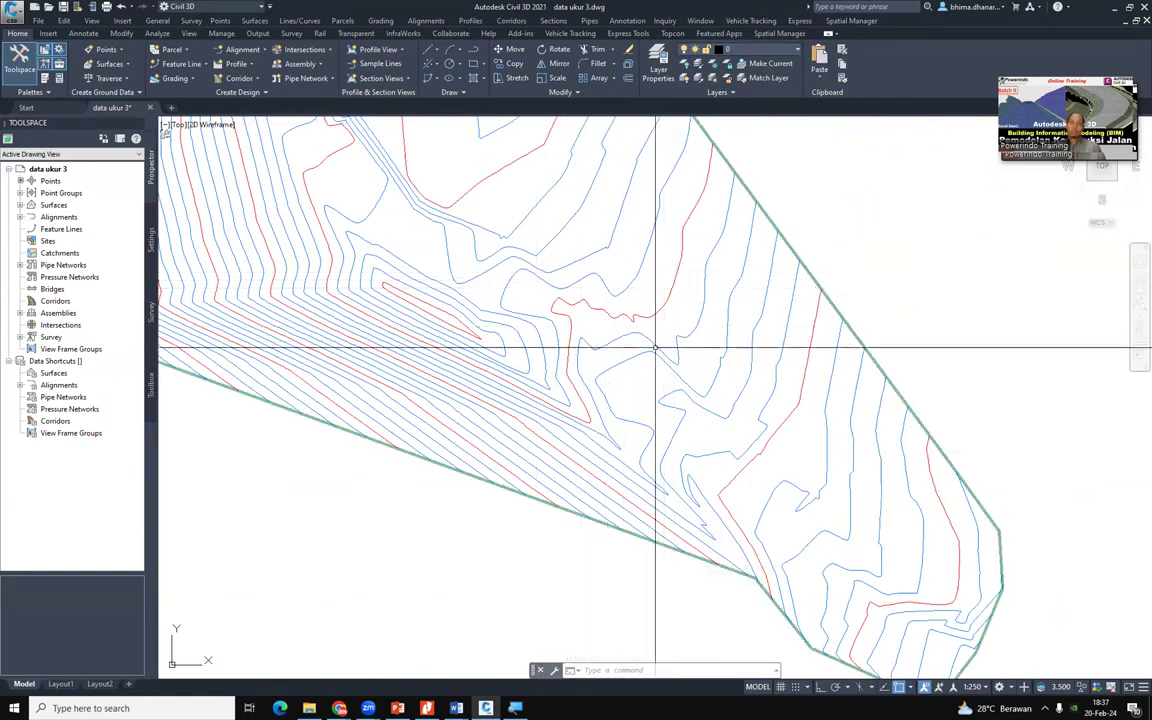
pyautogui.moveTo(496, 323)
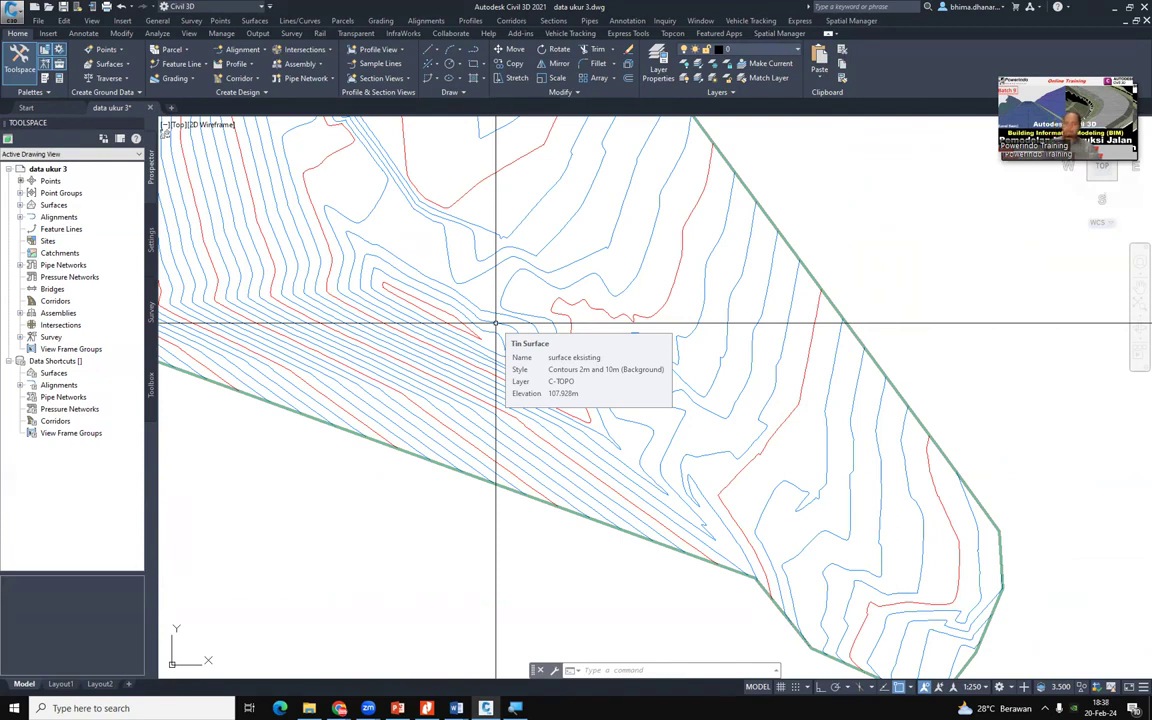
pyautogui.scroll(-3, 586, 395)
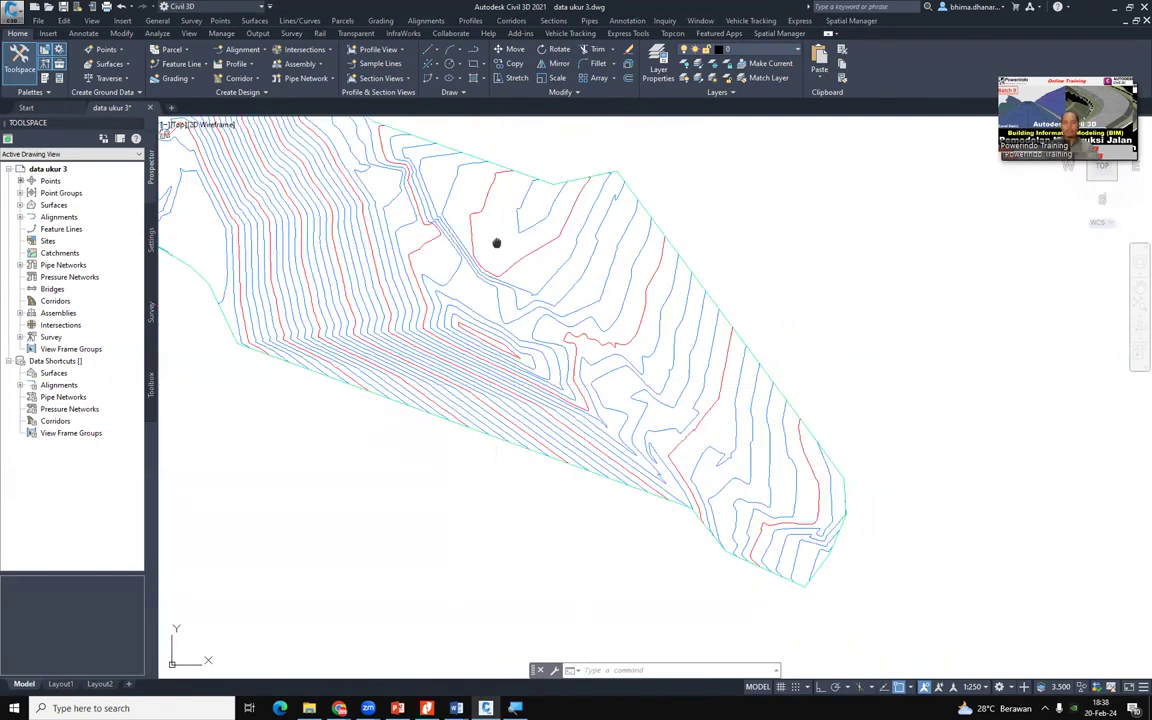
pyautogui.scroll(2, 584, 330)
pyautogui.moveTo(398, 230); pyautogui.dragTo(481, 352, button='middle')
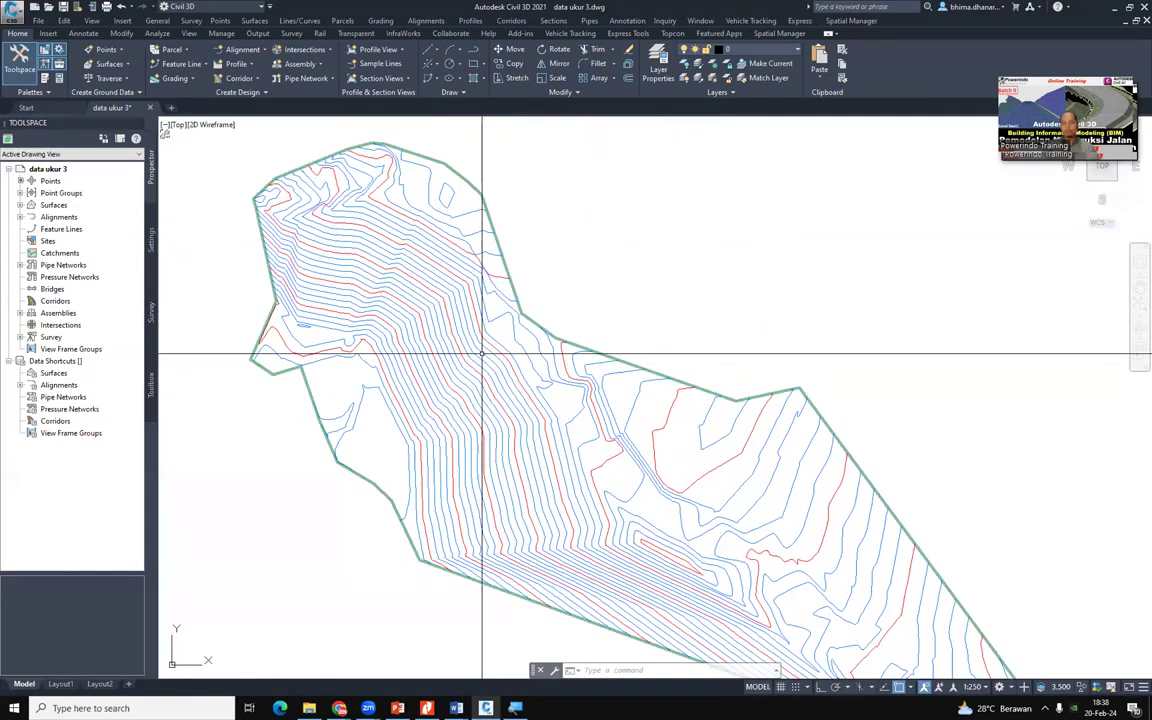
pyautogui.scroll(2, 481, 352)
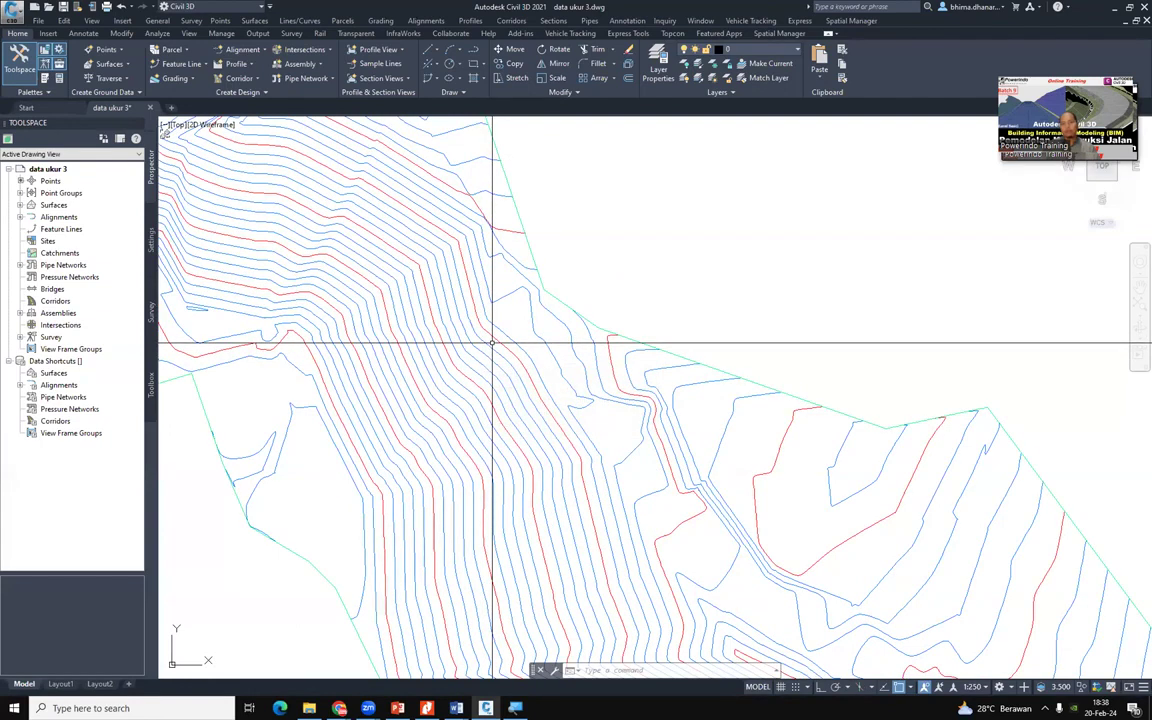
pyautogui.scroll(-2, 500, 337)
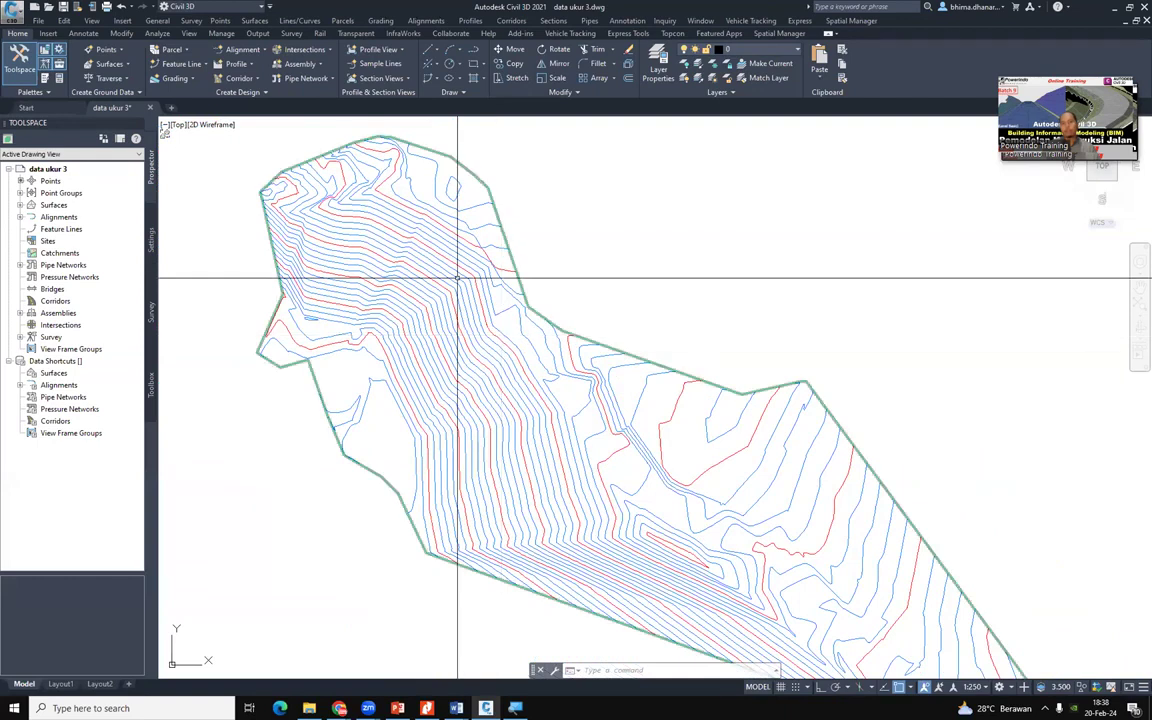
pyautogui.moveTo(457, 278)
pyautogui.scroll(-1, 674, 417)
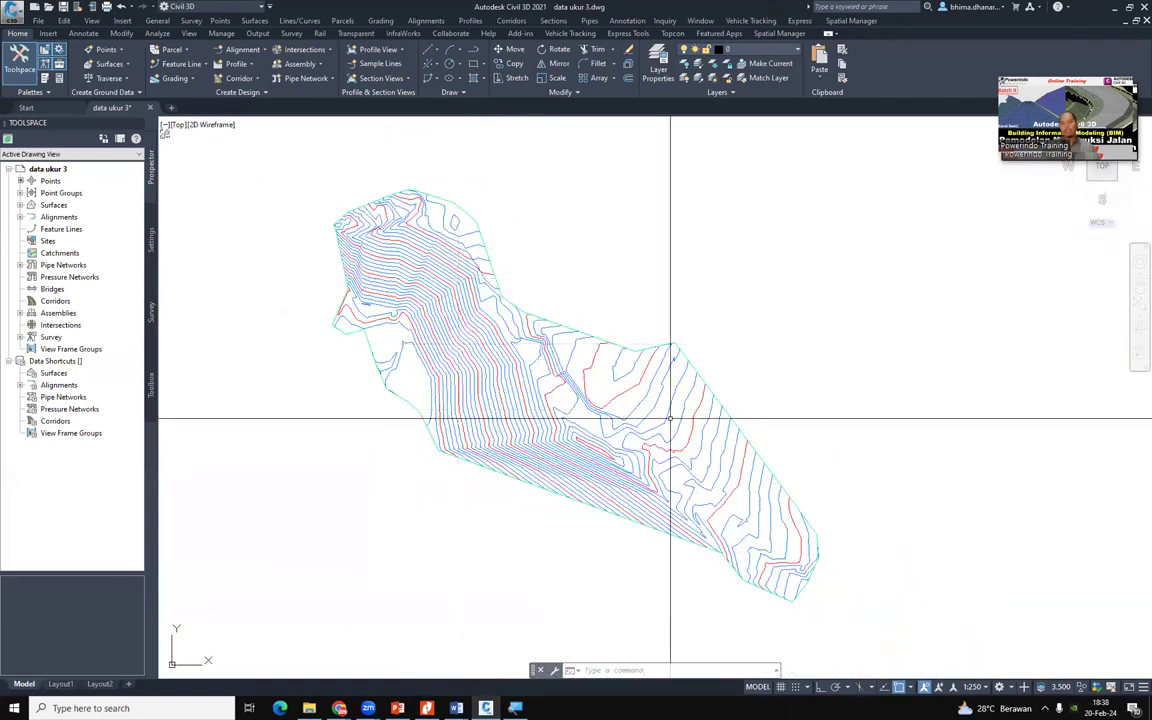
# Examine the contours along the northeastern boundary around its outer corner and read the surface elevation near the edge
pyautogui.scroll(5, 674, 417)
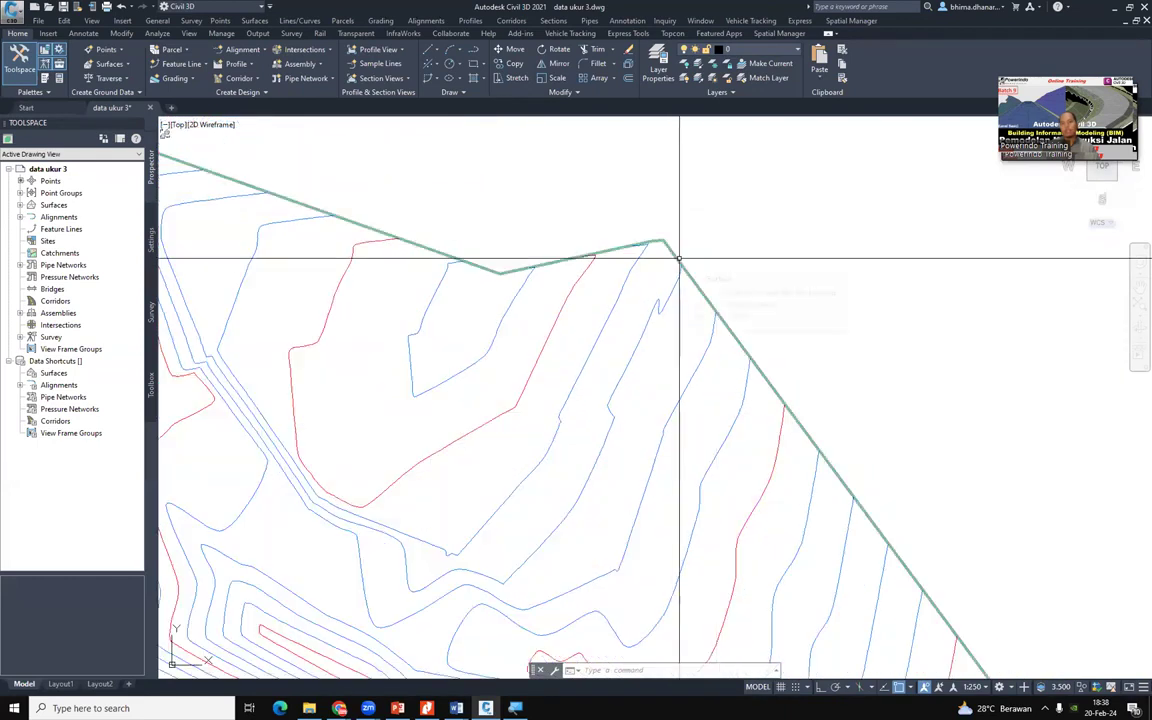
pyautogui.scroll(-2, 674, 274)
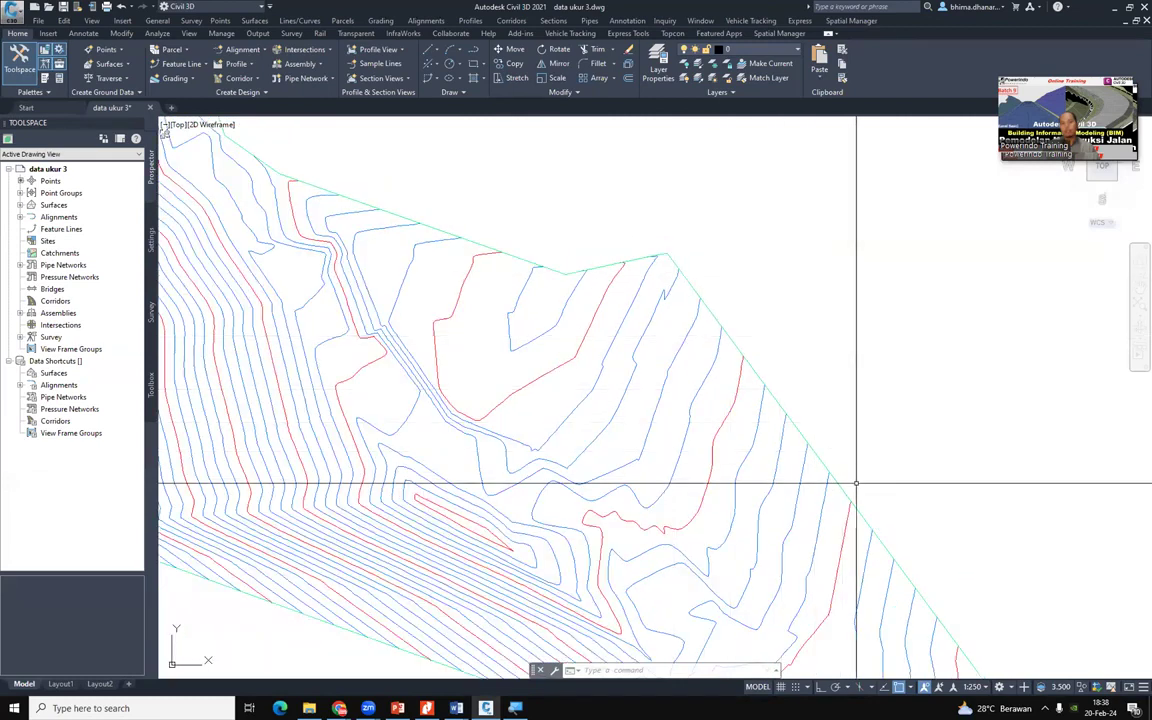
pyautogui.scroll(2, 856, 483)
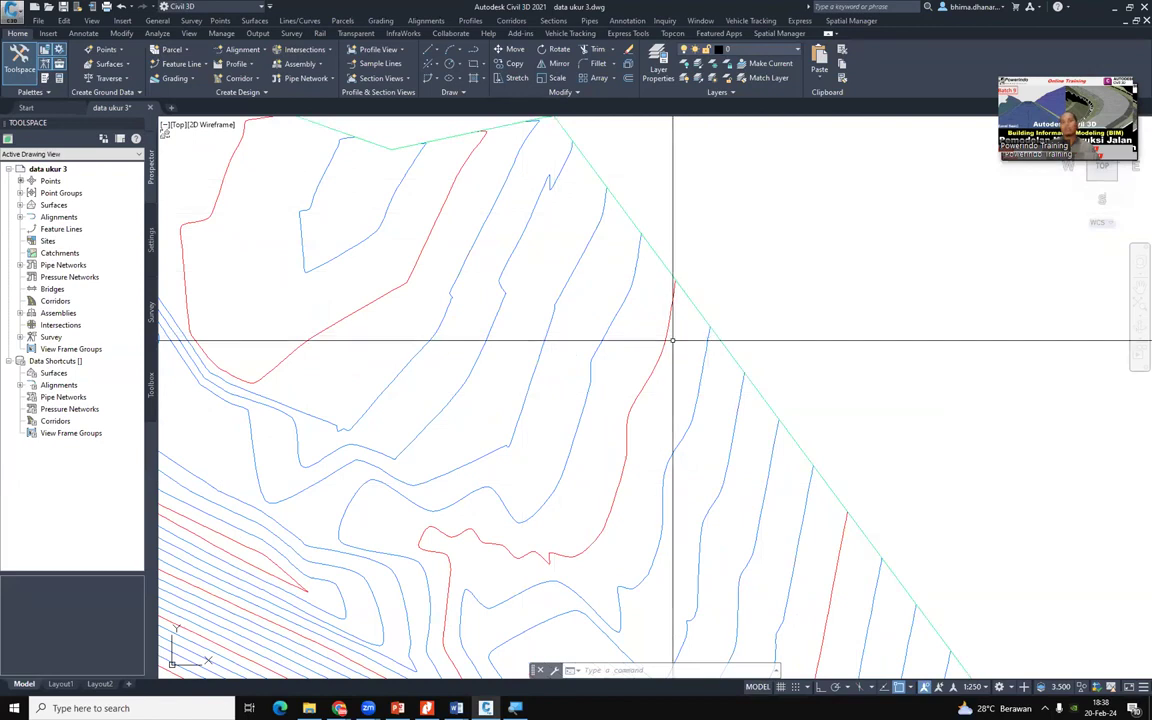
pyautogui.moveTo(672, 341)
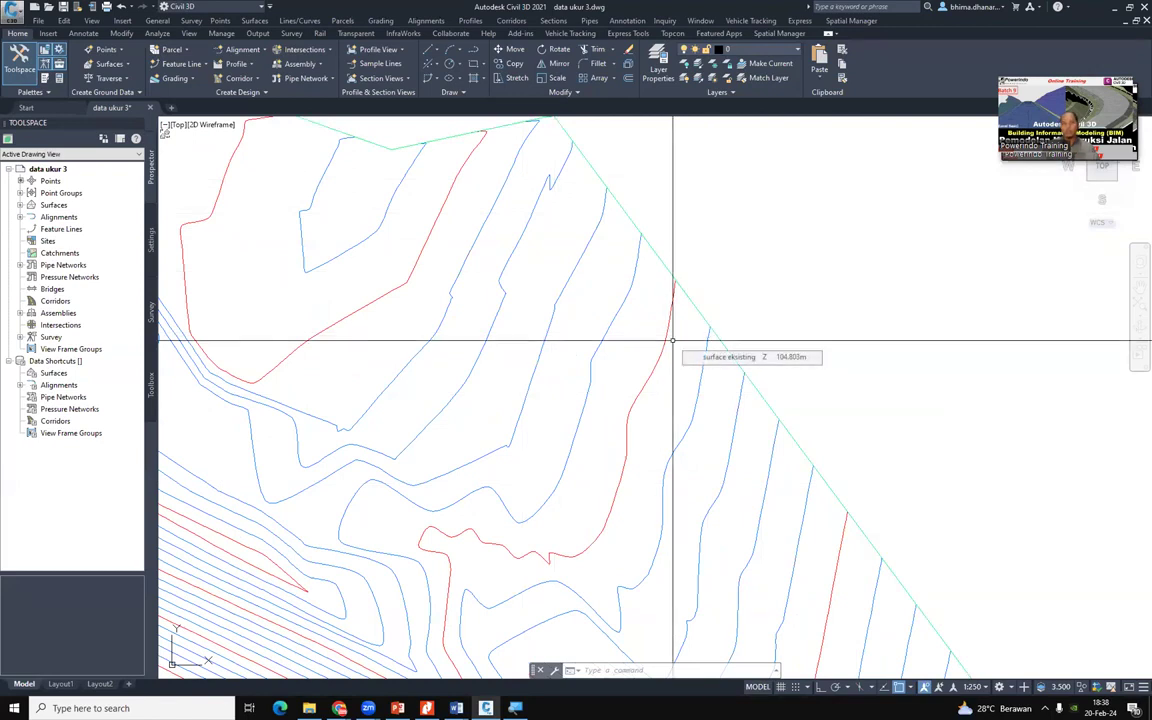
pyautogui.scroll(-2, 672, 341)
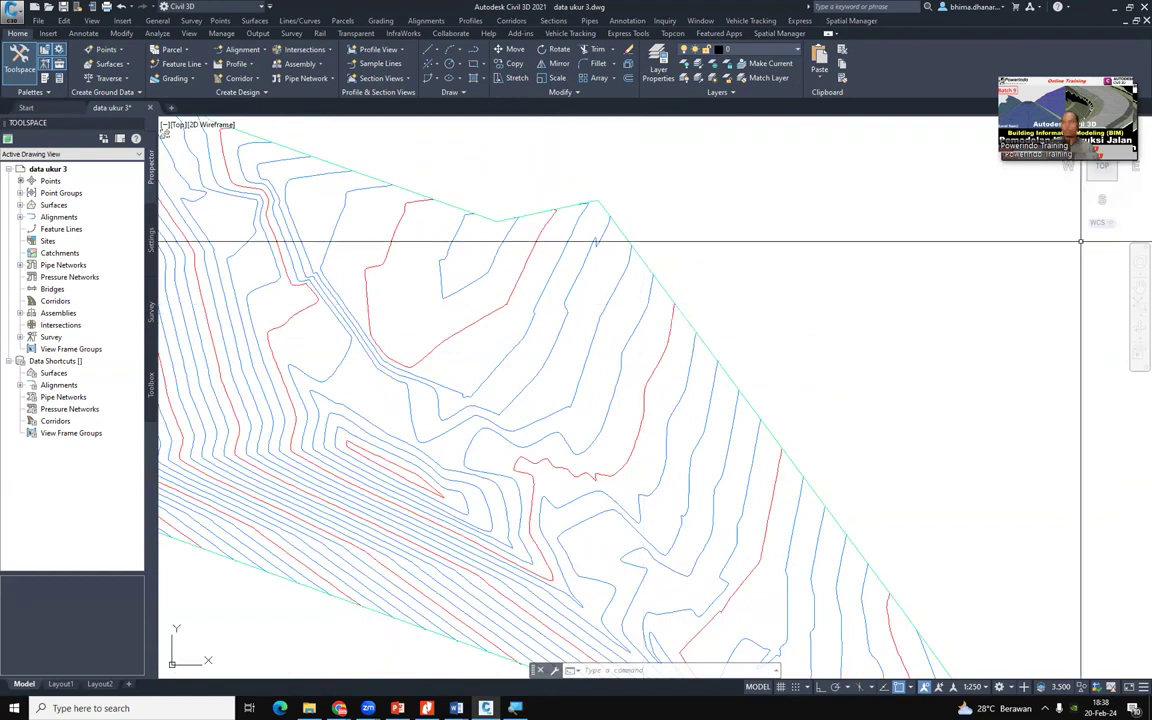
pyautogui.hotkey('alt', 'Tab')
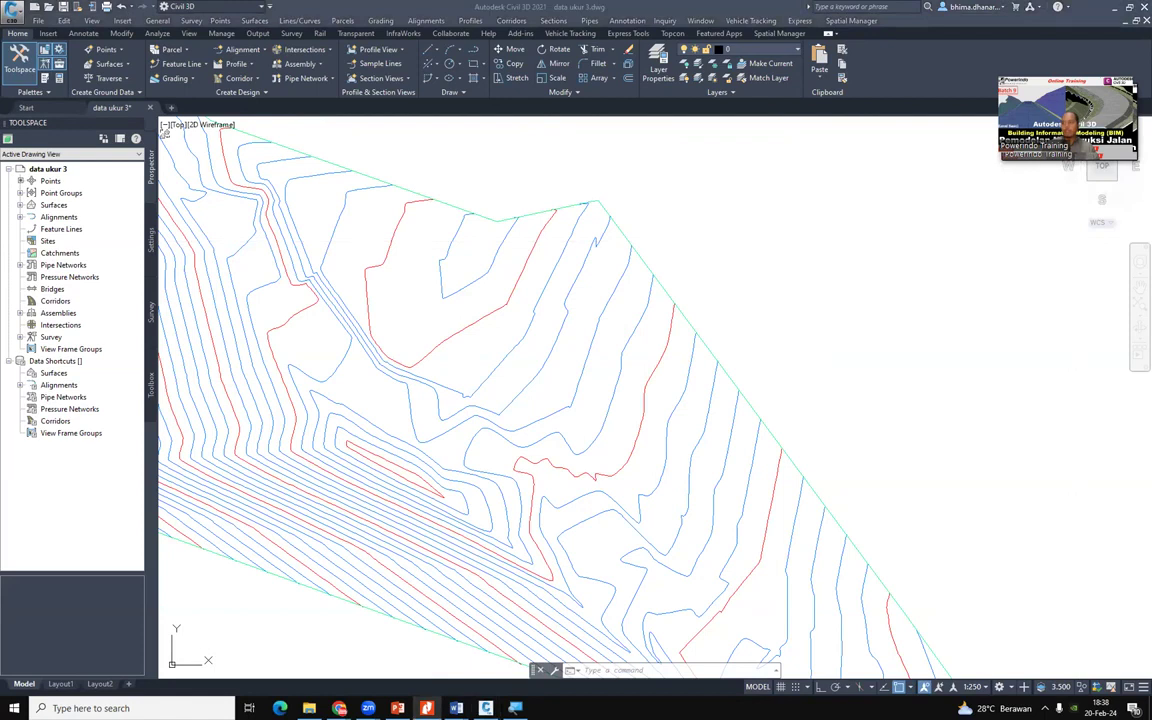
pyautogui.hotkey('alt', 'Tab')
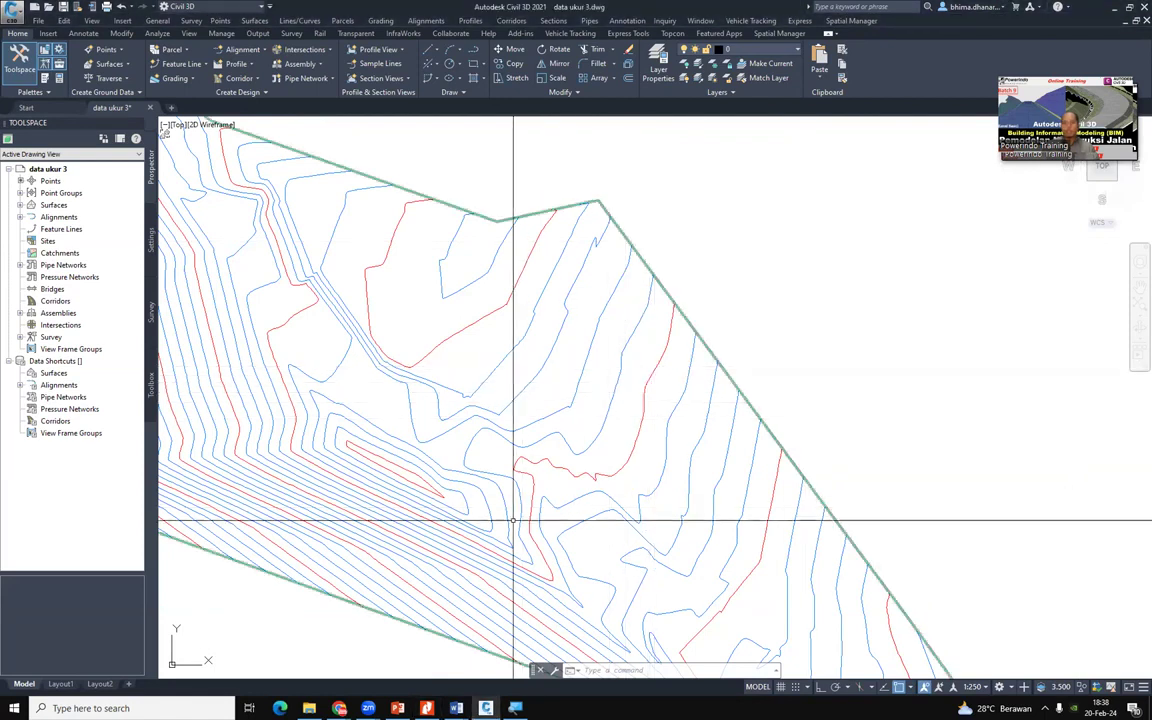
# Select the existing TIN surface and inspect its contours where the upper slope meets the inward bend of the northeastern boundary
pyautogui.scroll(-4, 411, 476)
pyautogui.scroll(3, 430, 460)
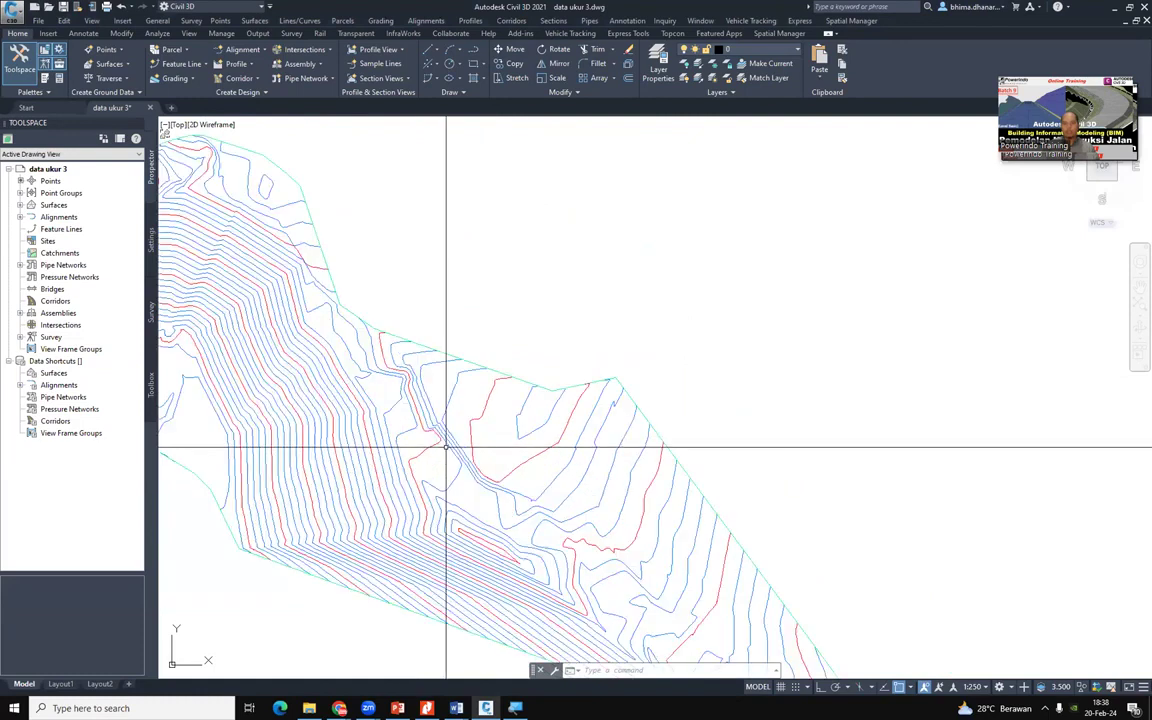
pyautogui.click(369, 447)
pyautogui.click(351, 440)
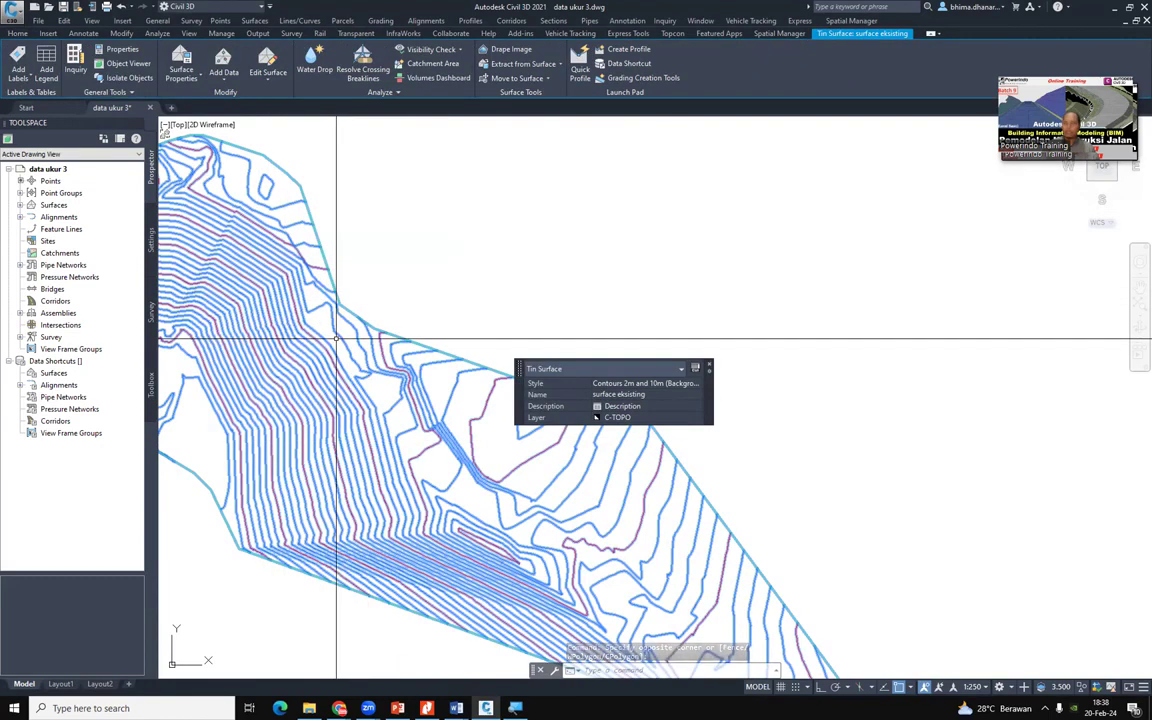
pyautogui.moveTo(346, 316)
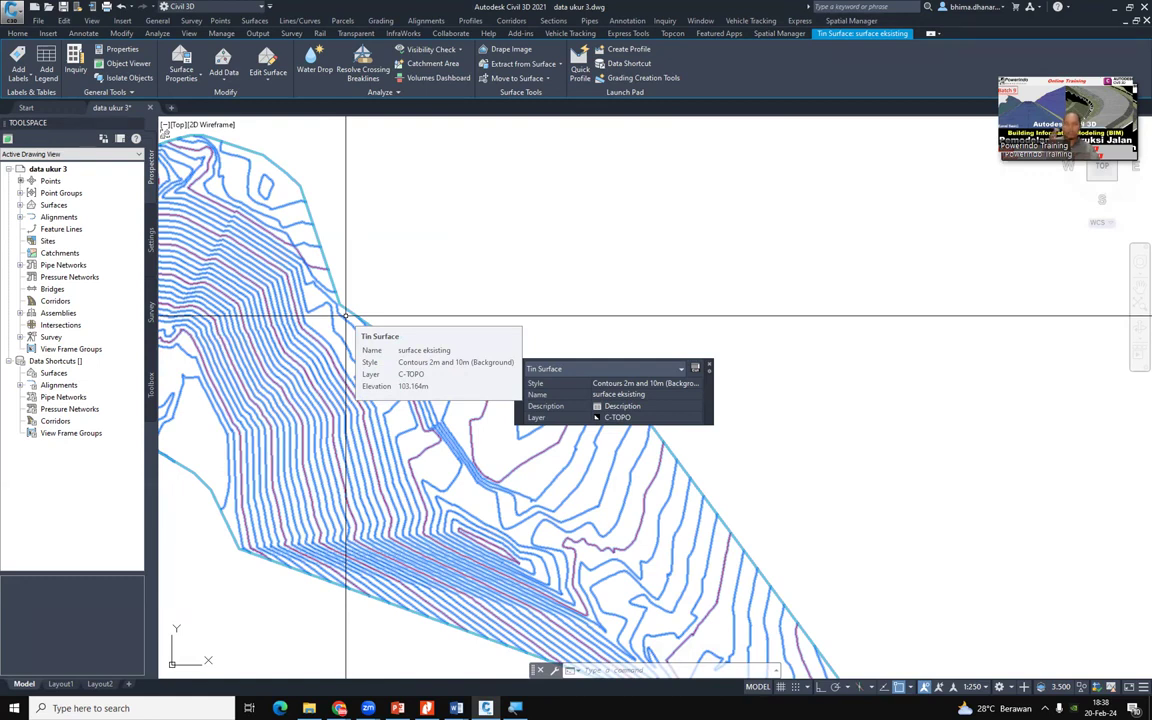
pyautogui.scroll(5, 340, 320)
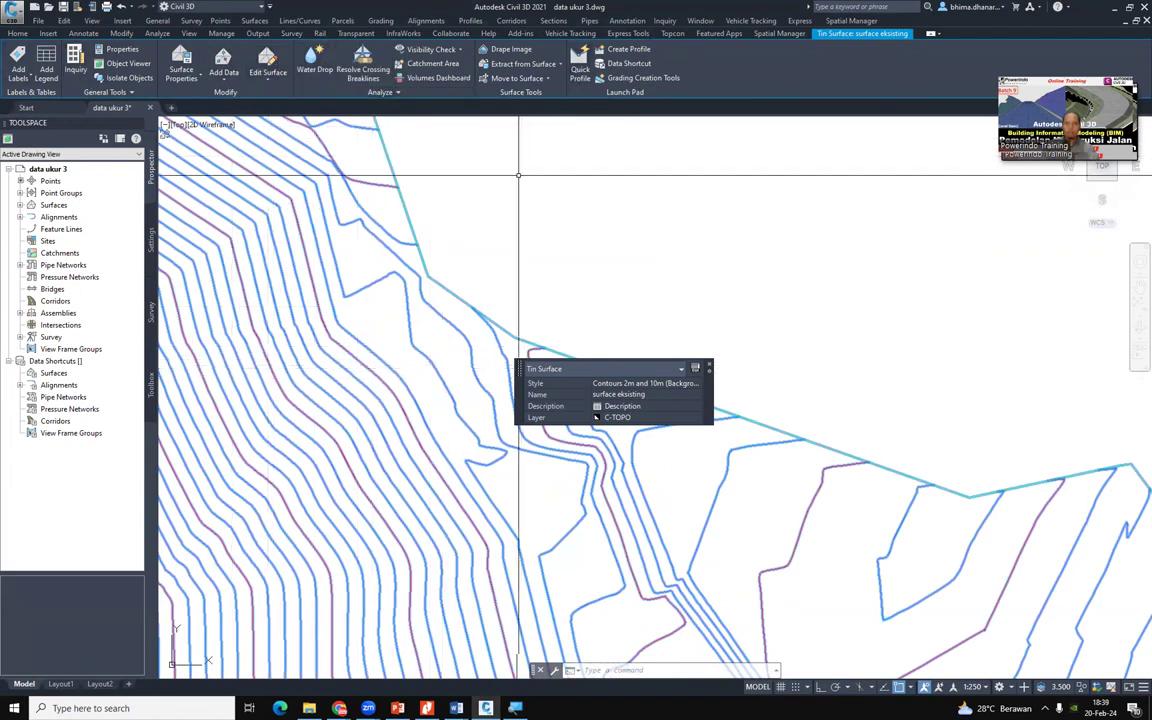
# Close the quick properties of the selected existing surface
pyautogui.rightClick(362, 344)
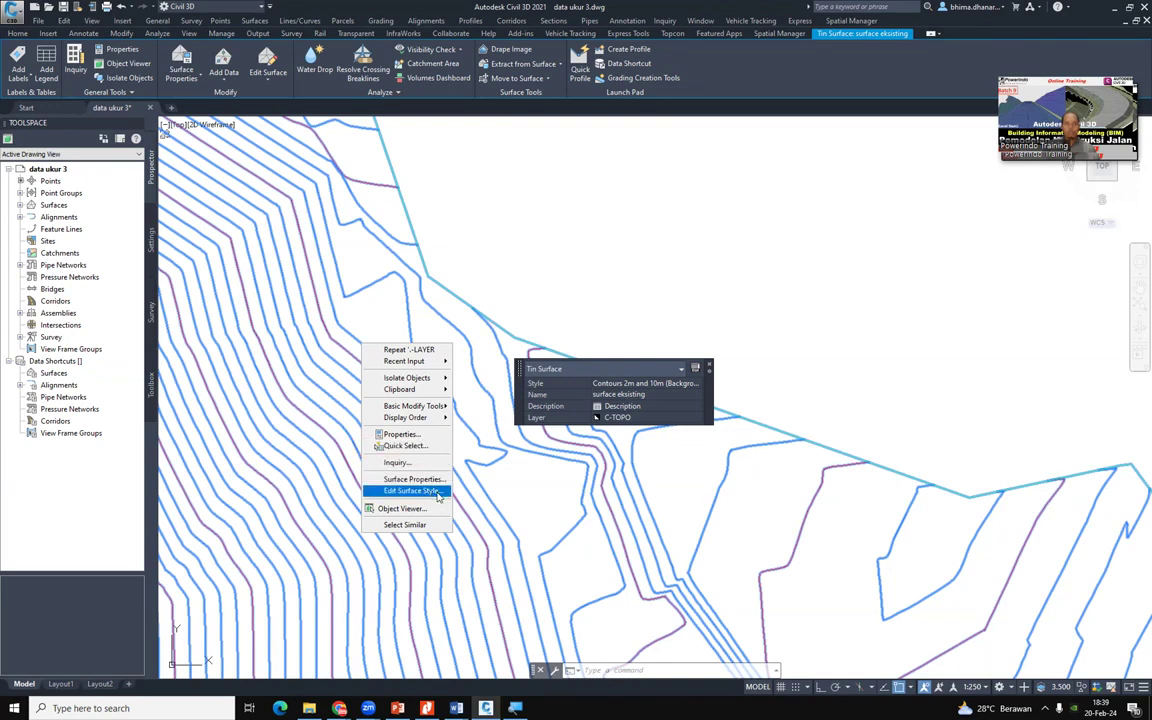
pyautogui.click(839, 77)
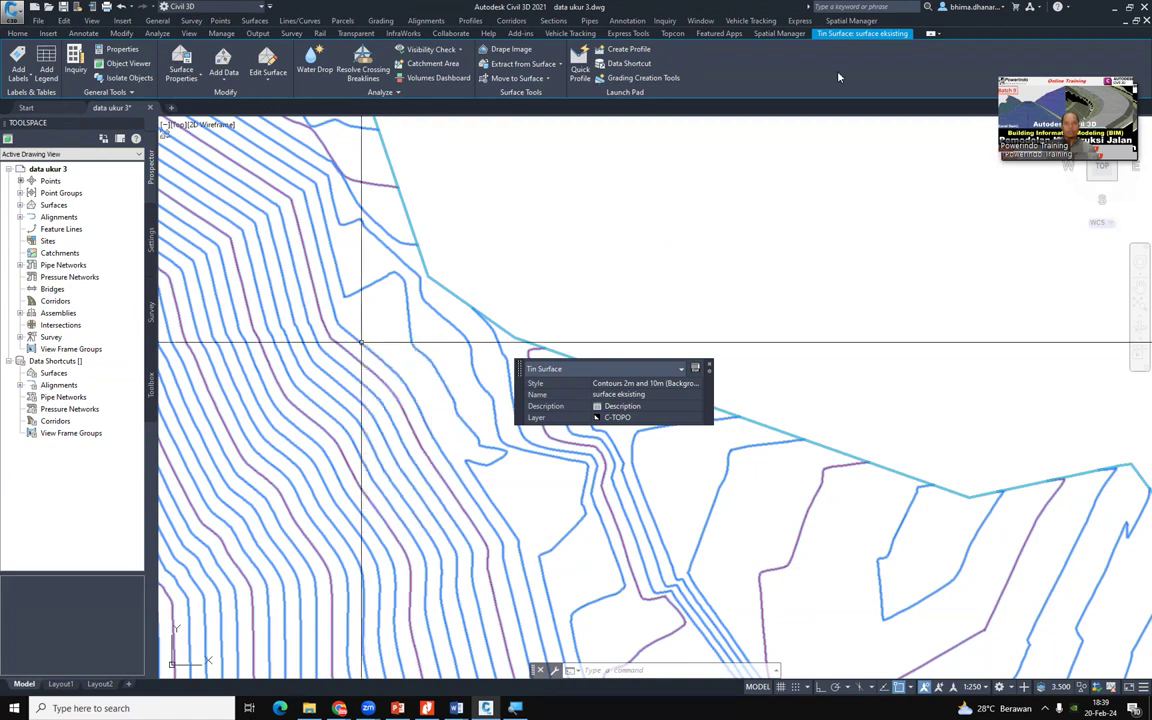
pyautogui.click(710, 367)
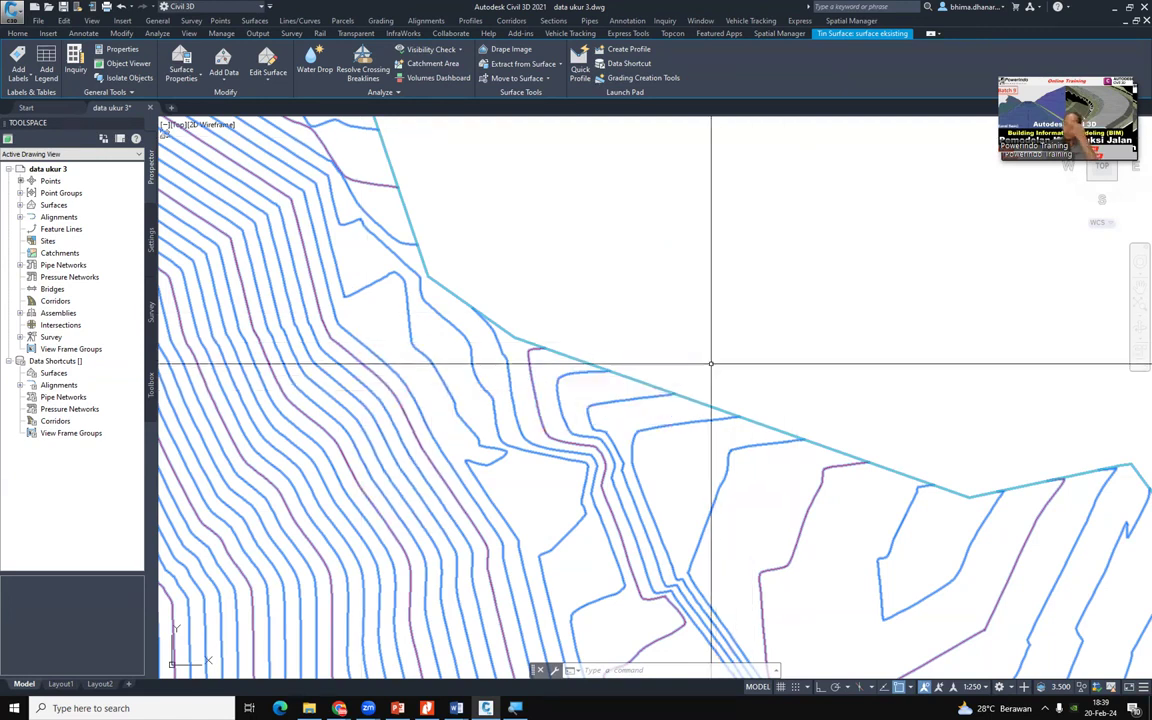
# In Windows display settings, set the scale of text, apps and other items to 125% (Recommended), and return to the Civil 3D drawing
pyautogui.scroll(-3, 553, 290)
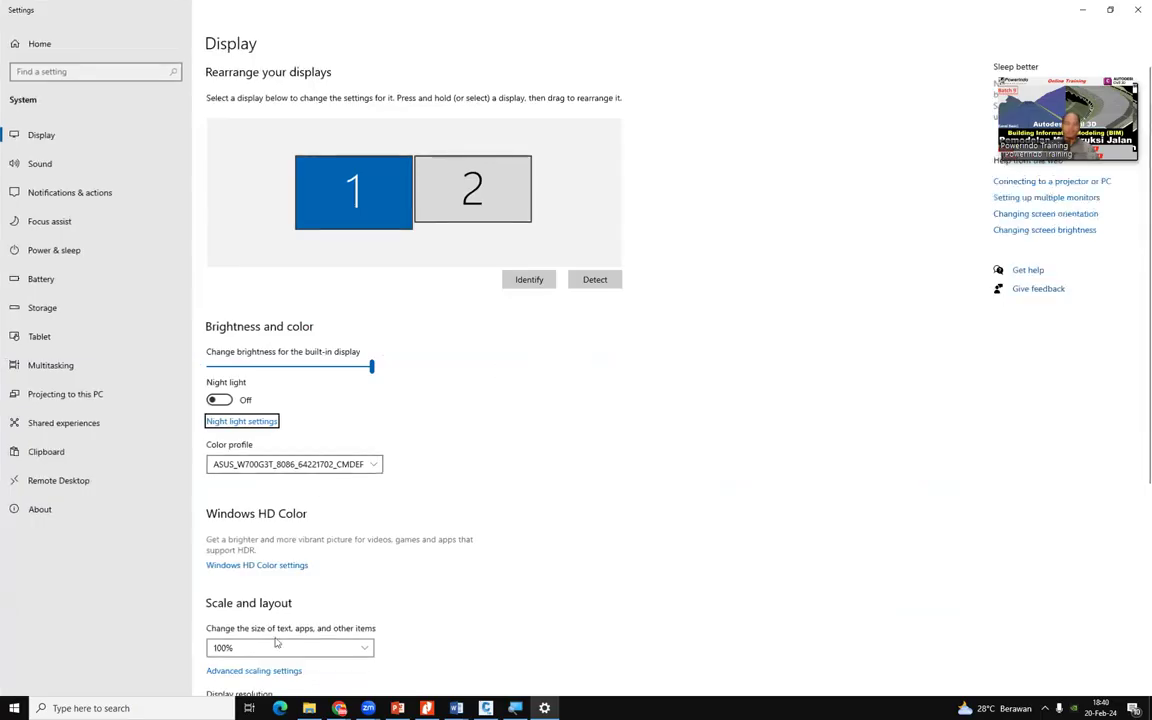
pyautogui.click(277, 647)
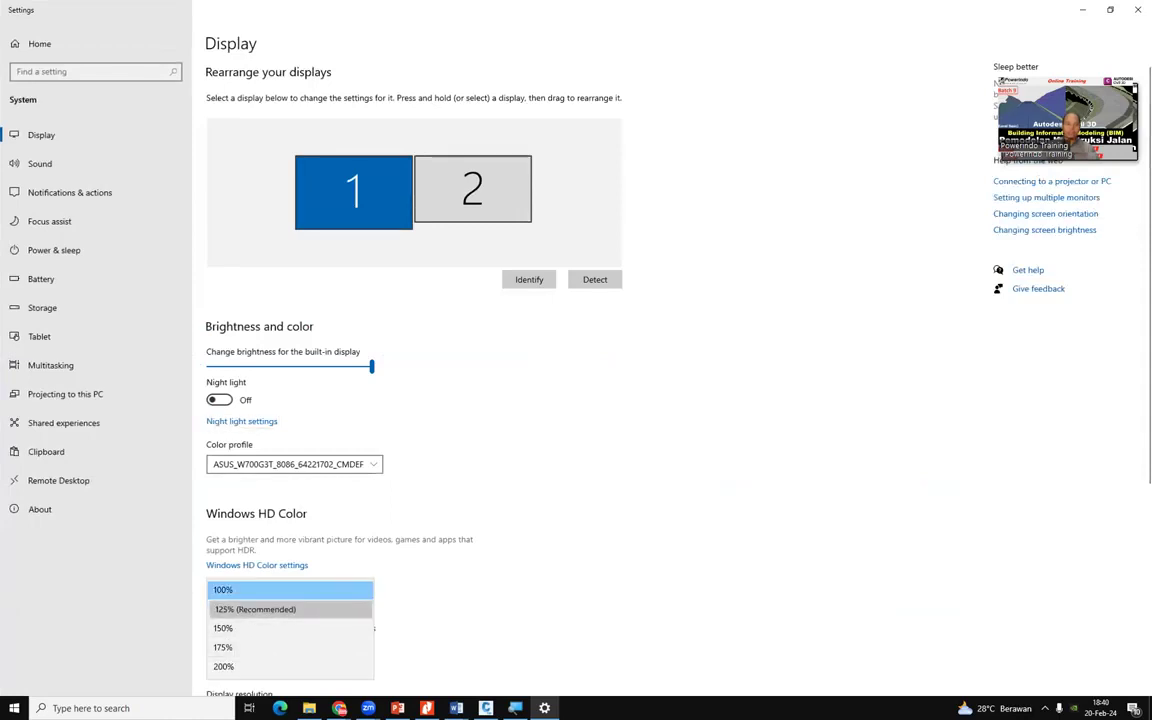
pyautogui.click(1082, 10)
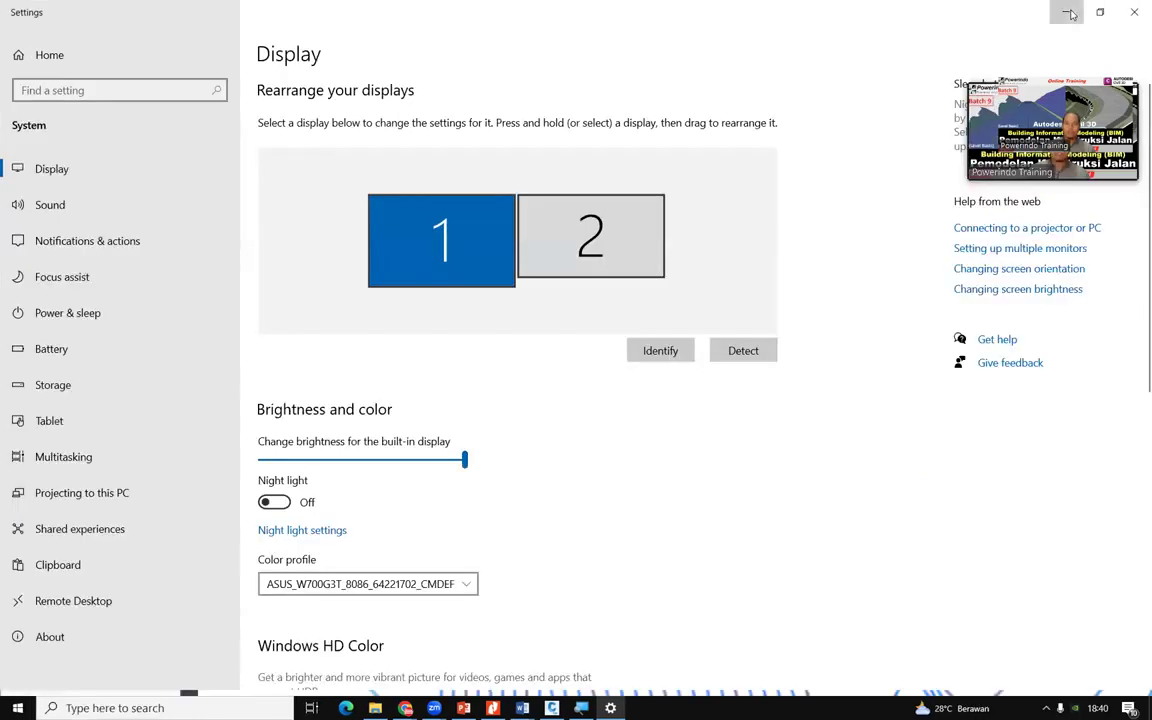
pyautogui.click(1082, 10)
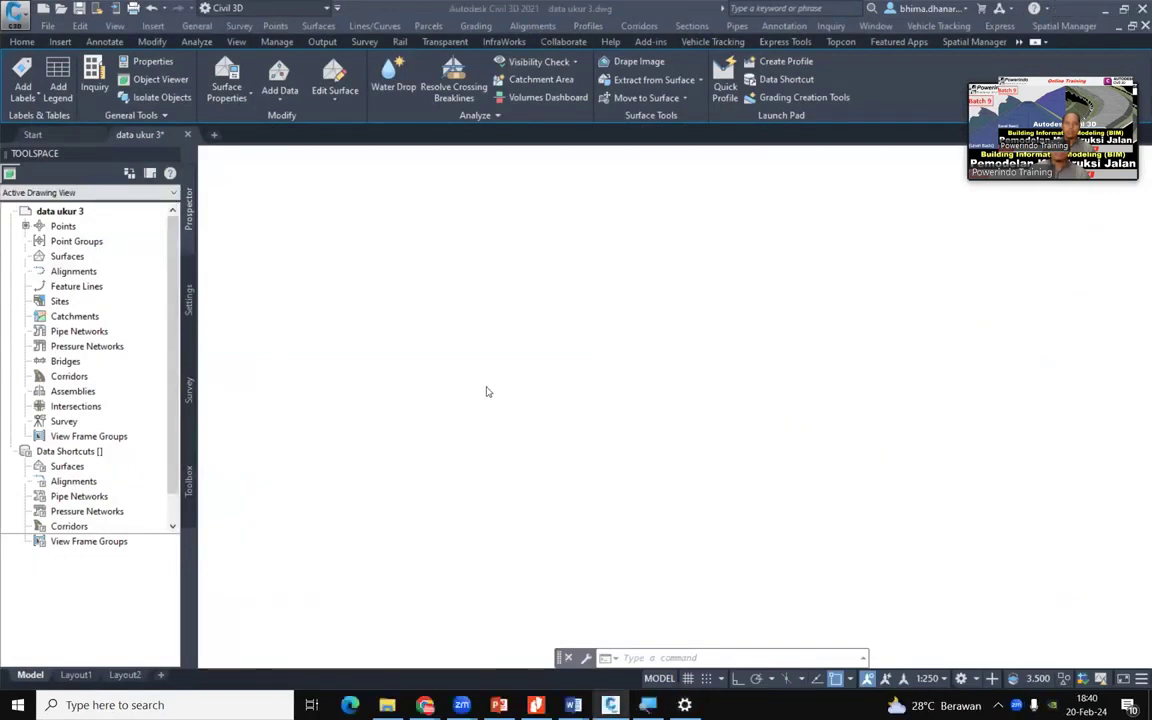
# Save the drawing, dismiss the save message and clear the surface selection
pyautogui.click(590, 316)
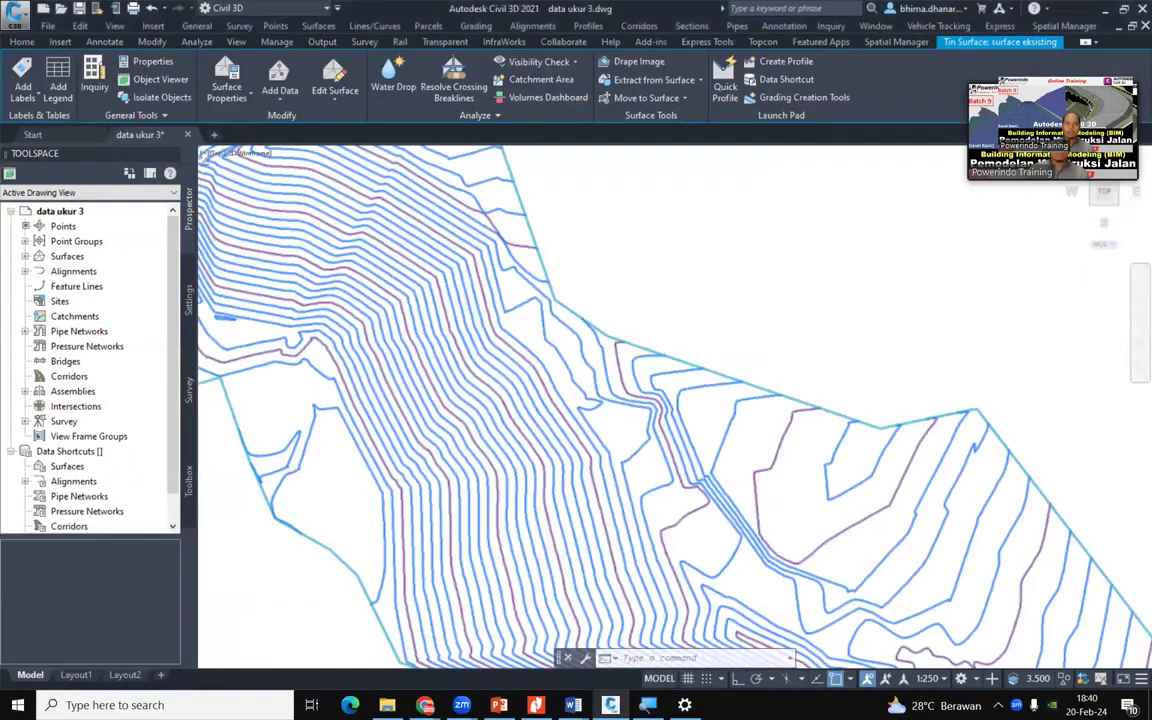
pyautogui.scroll(1, 590, 313)
pyautogui.hotkey('ctrl', 's')
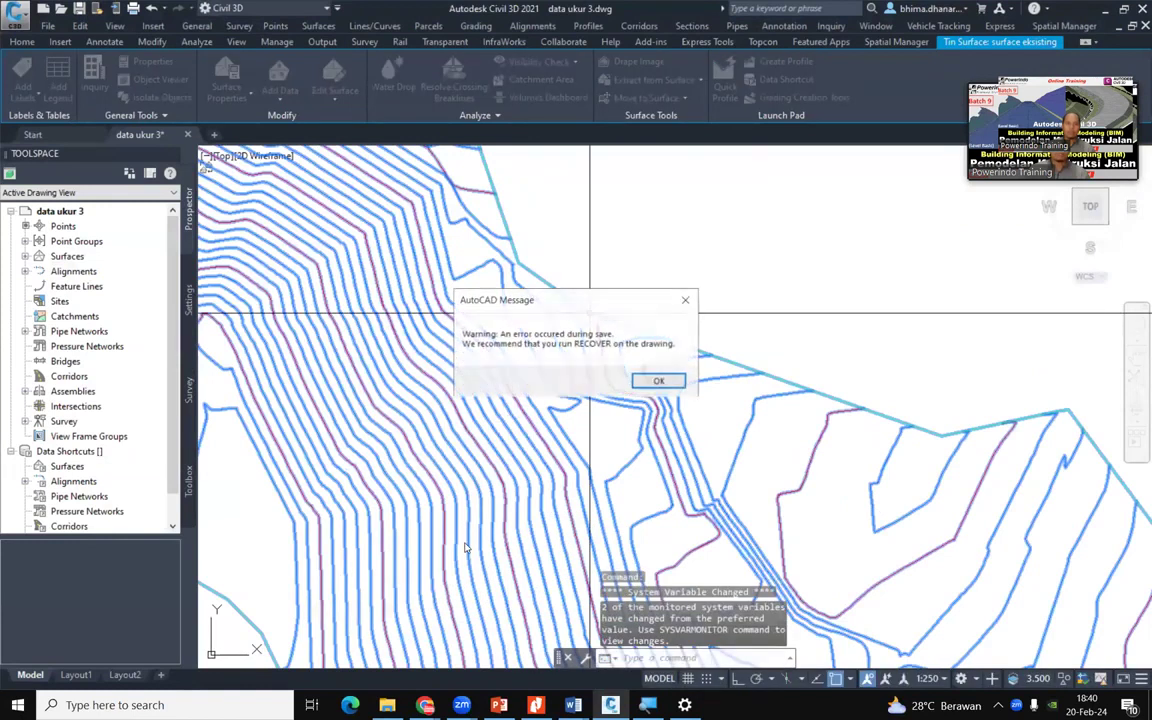
pyautogui.click(659, 382)
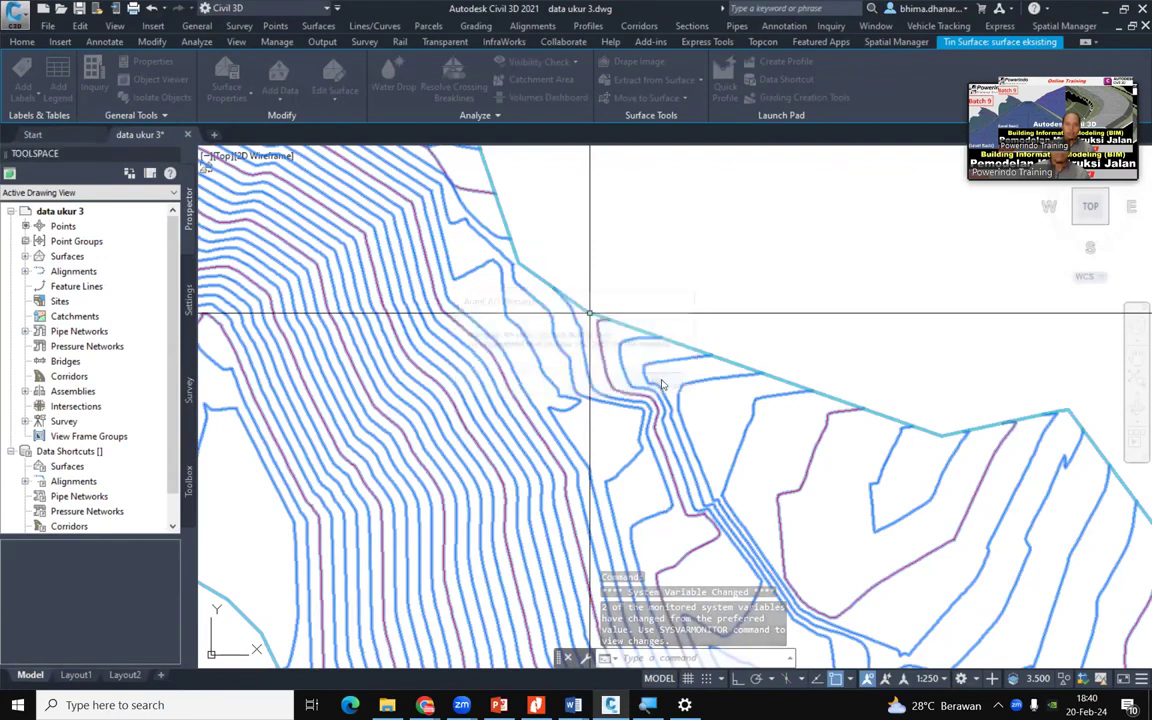
pyautogui.press('Escape')
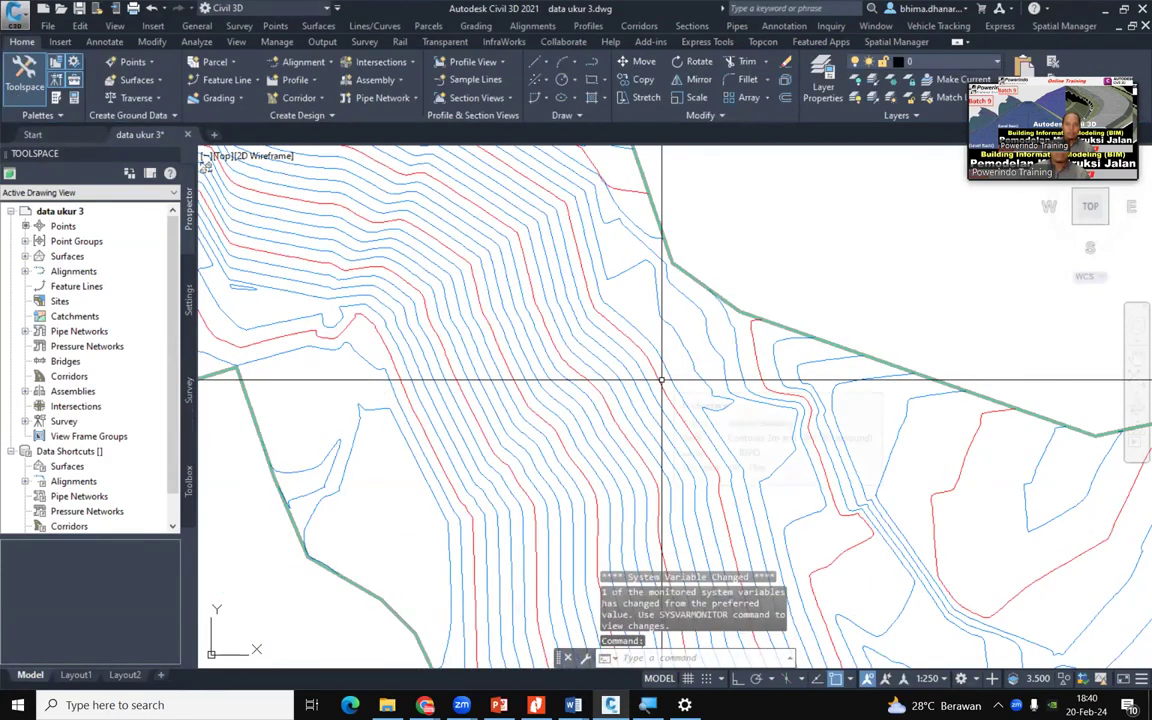
pyautogui.scroll(-3, 489, 386)
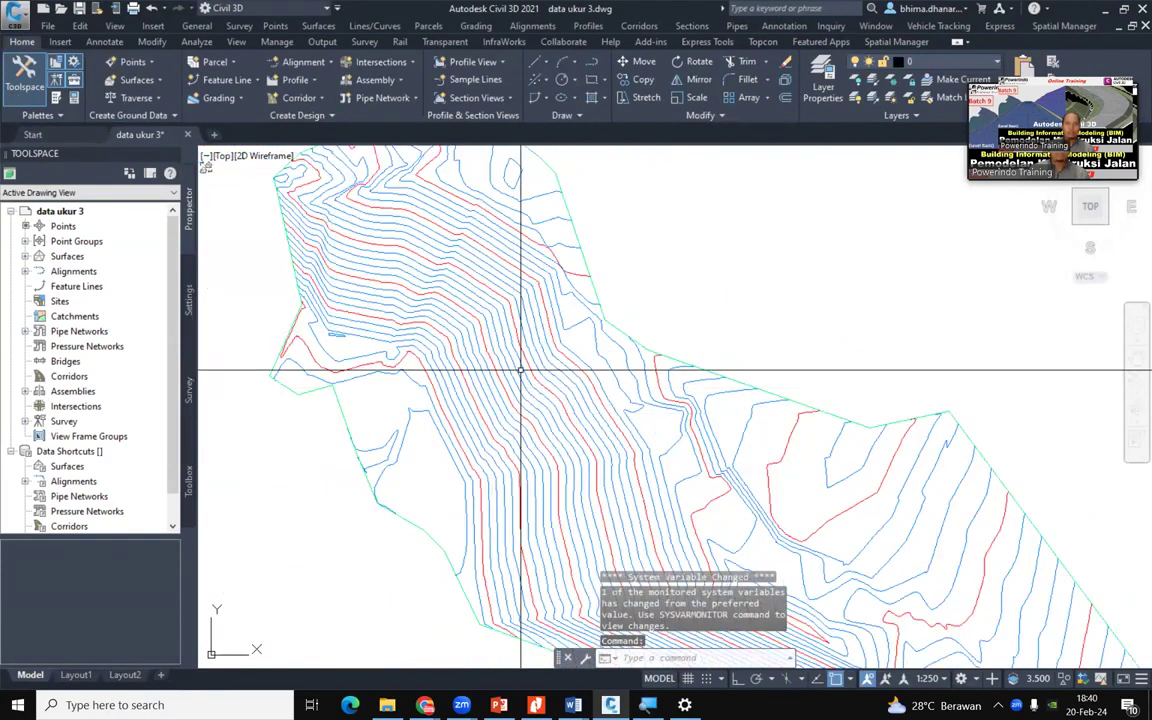
pyautogui.scroll(3, 520, 370)
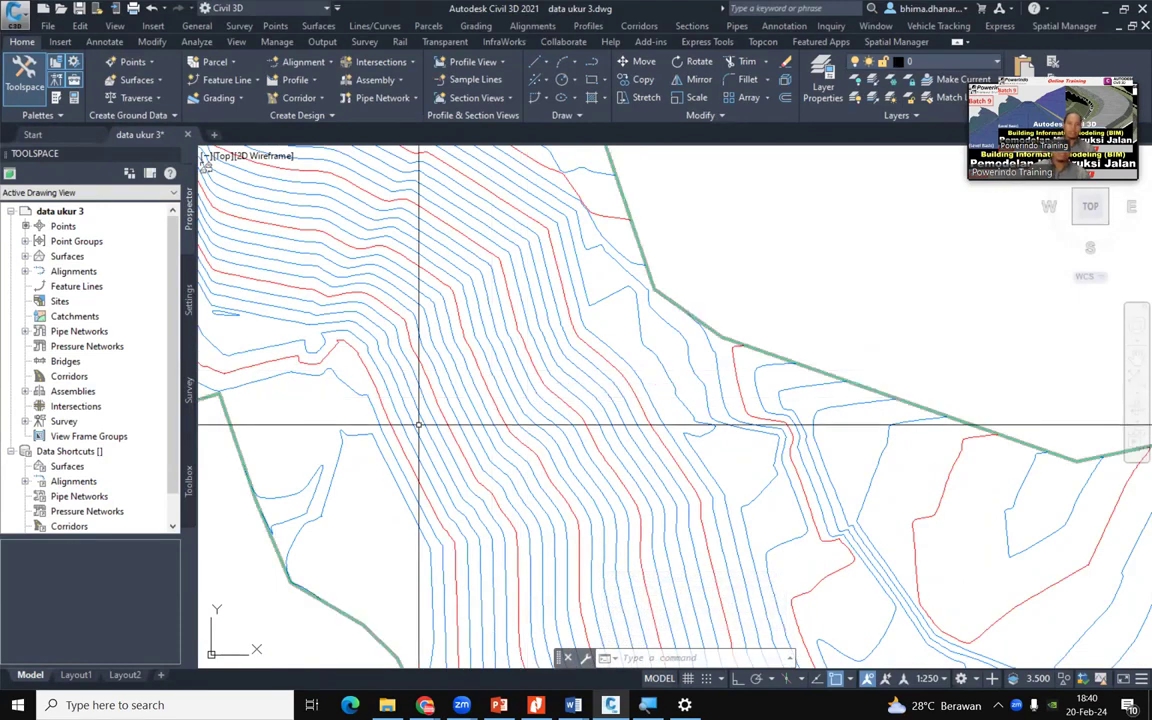
pyautogui.click(540, 392)
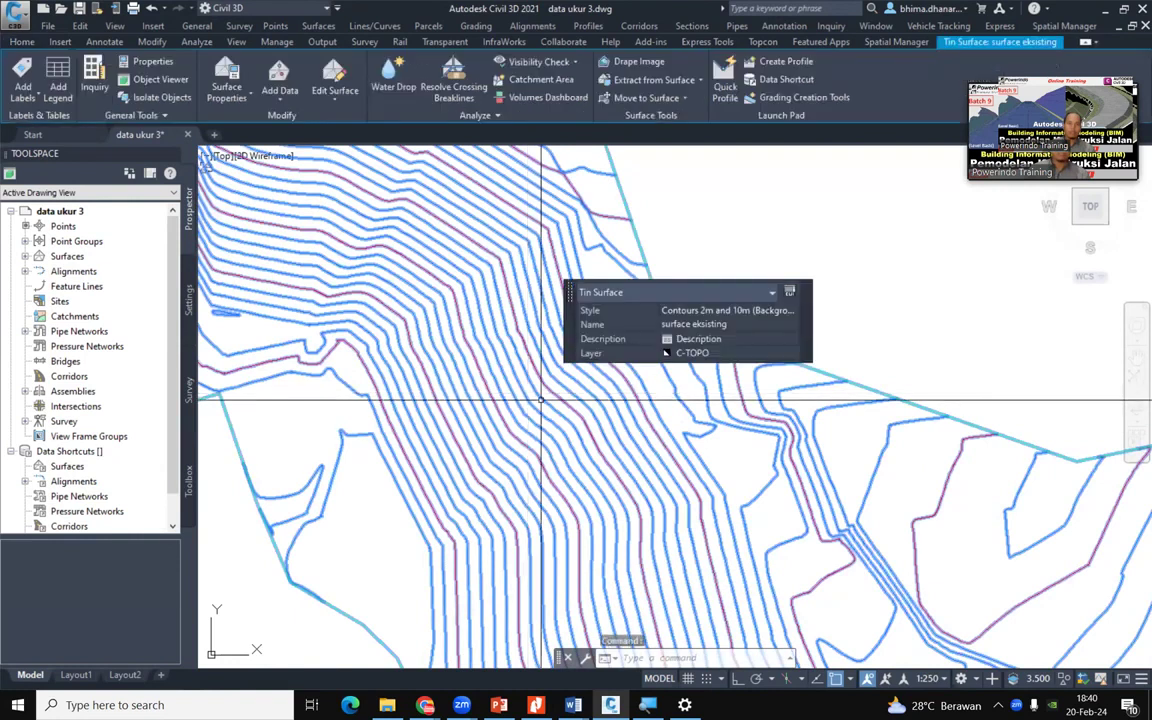
pyautogui.click(812, 295)
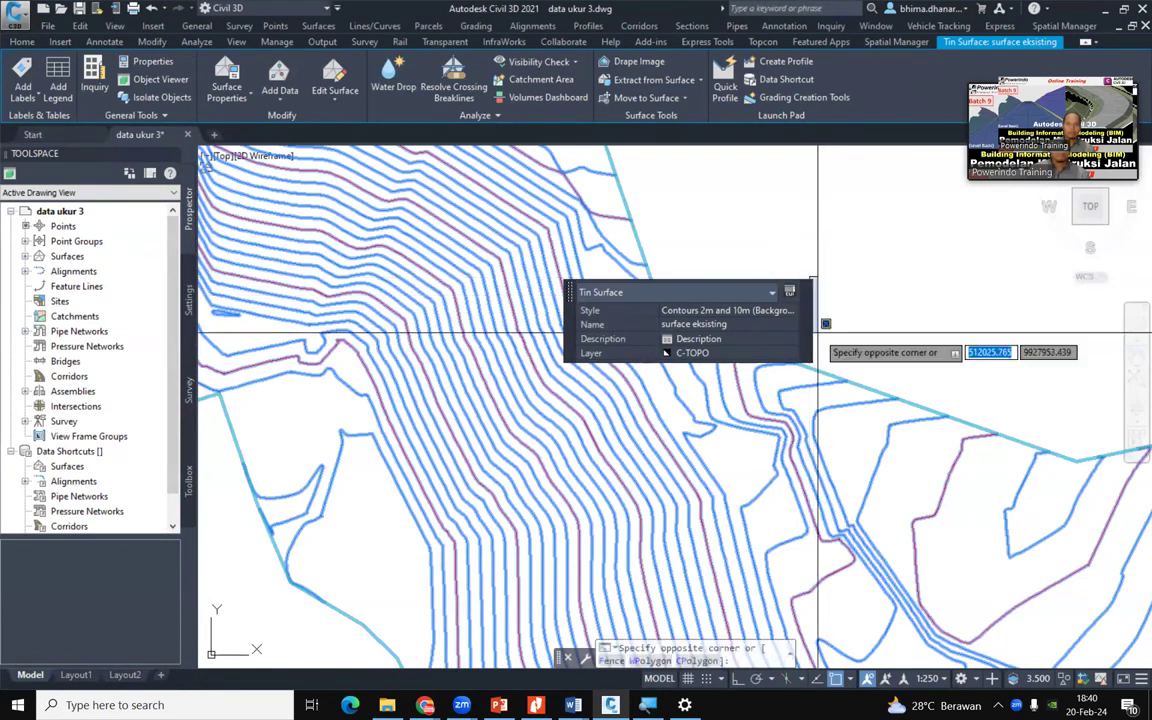
pyautogui.press('Escape')
# Select the existing TIN surface and start adding Contour - Single labels to it
pyautogui.click(733, 350)
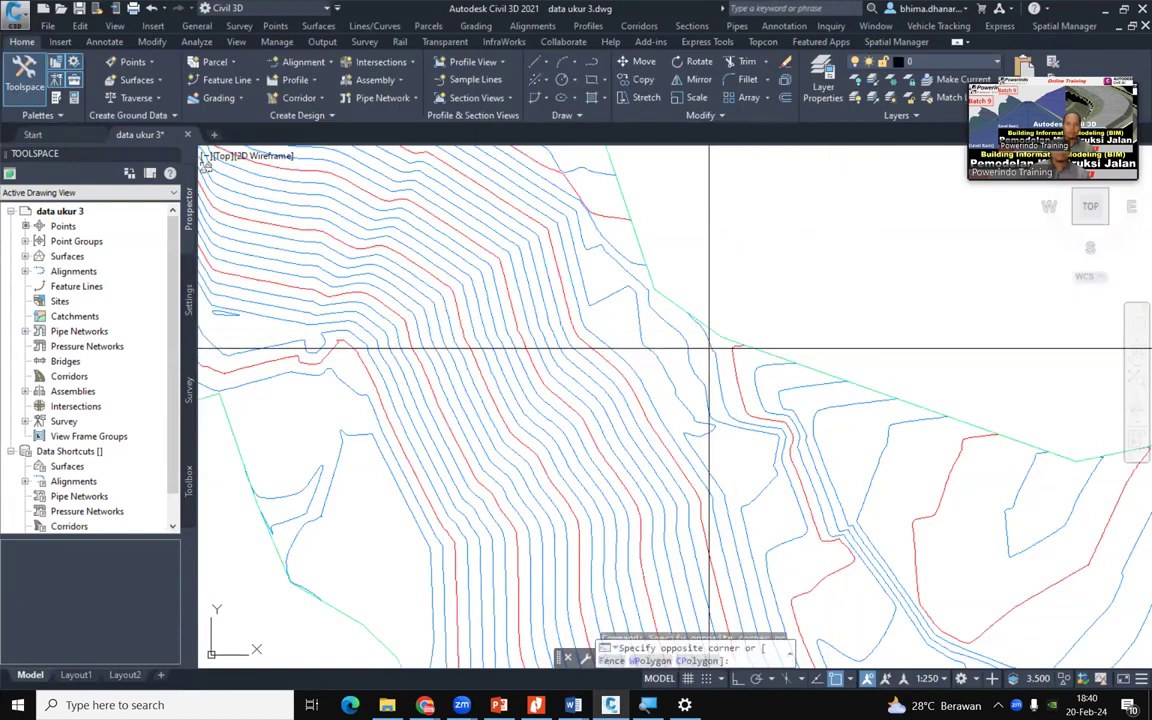
pyautogui.click(712, 340)
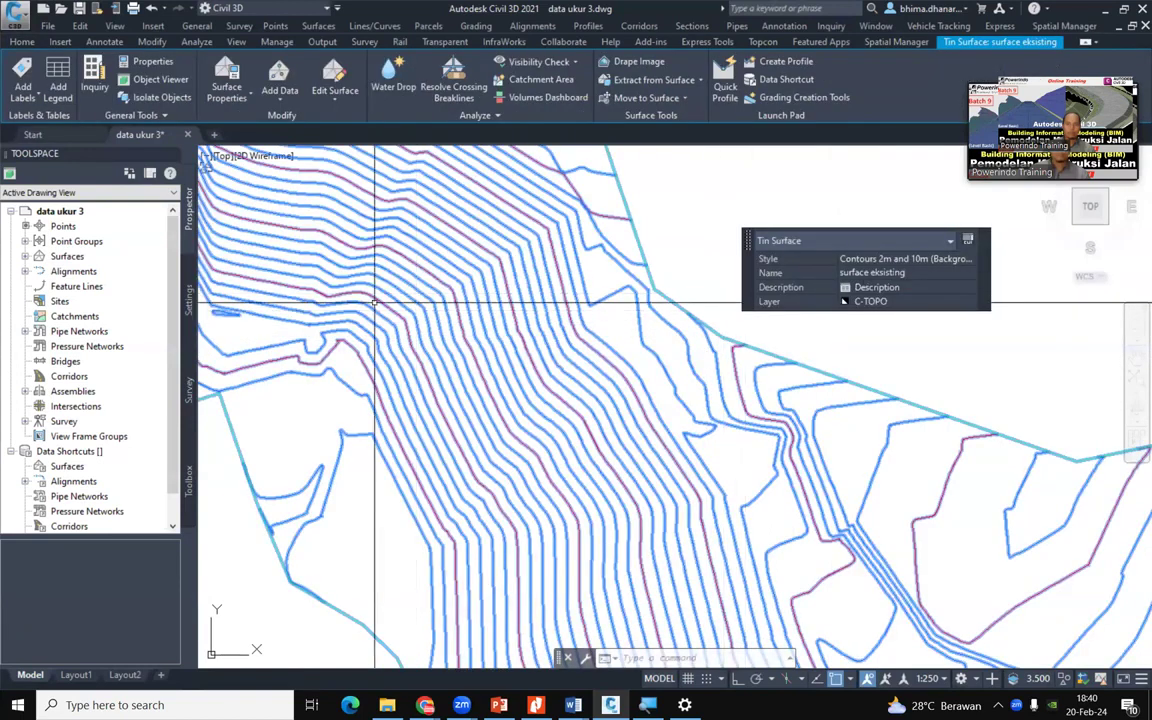
pyautogui.scroll(-2, 357, 403)
pyautogui.scroll(2, 357, 403)
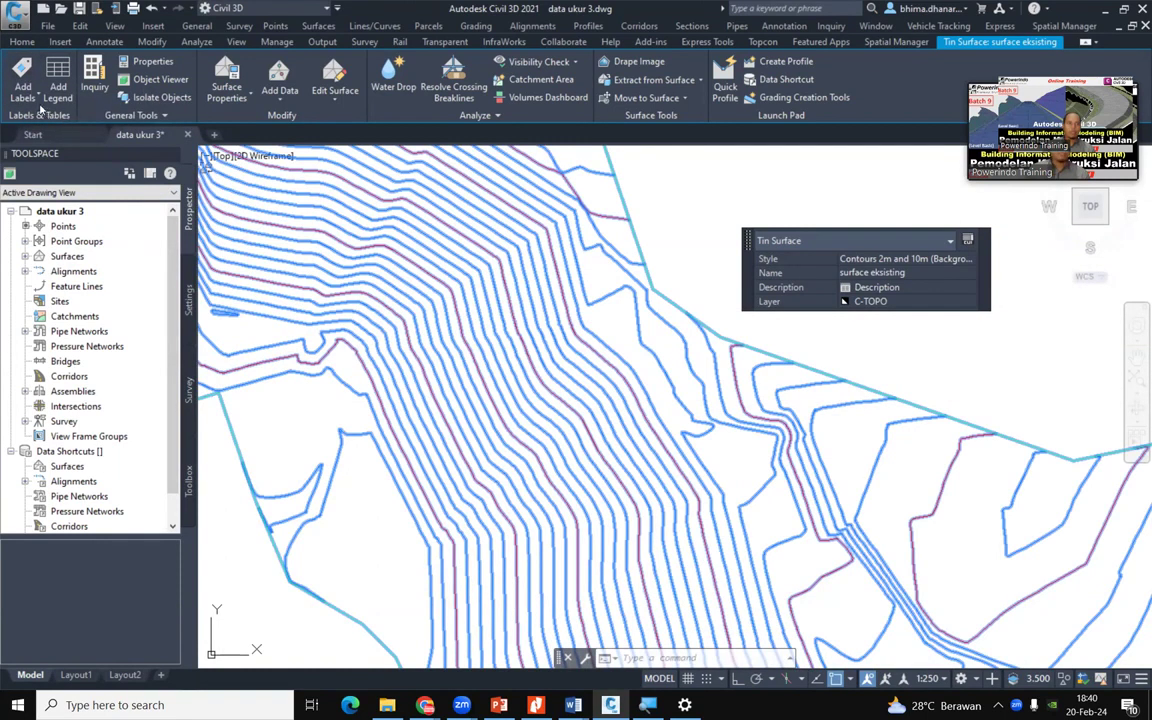
pyautogui.click(33, 97)
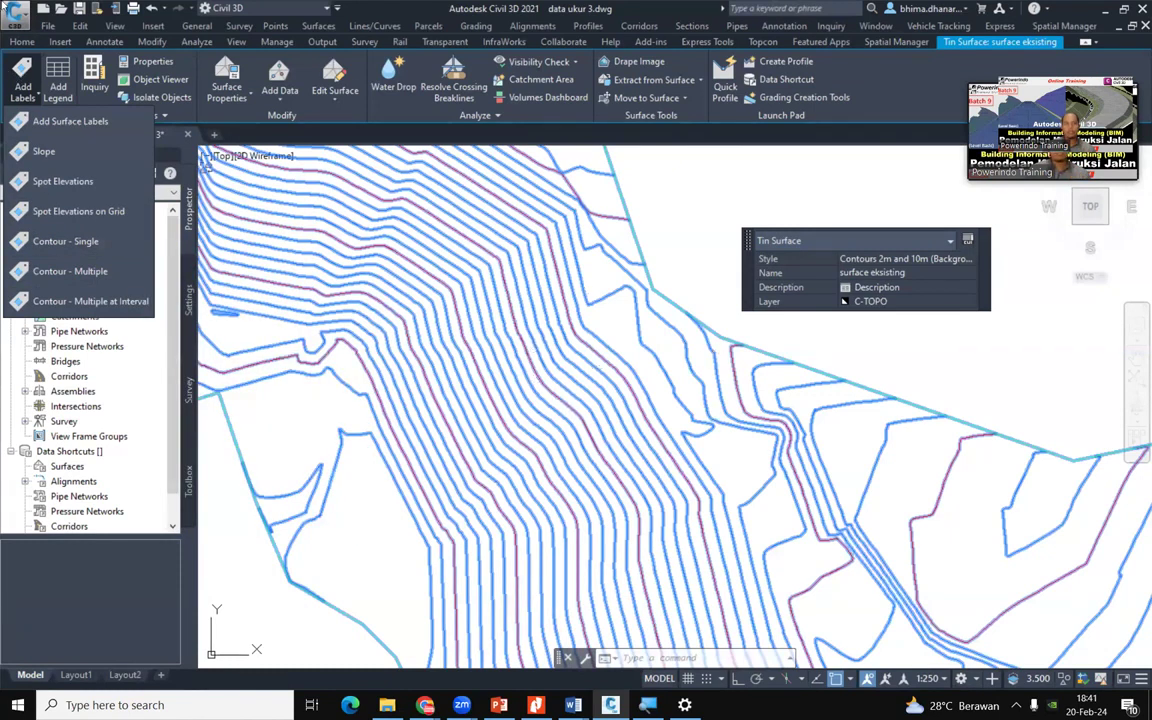
pyautogui.click(30, 103)
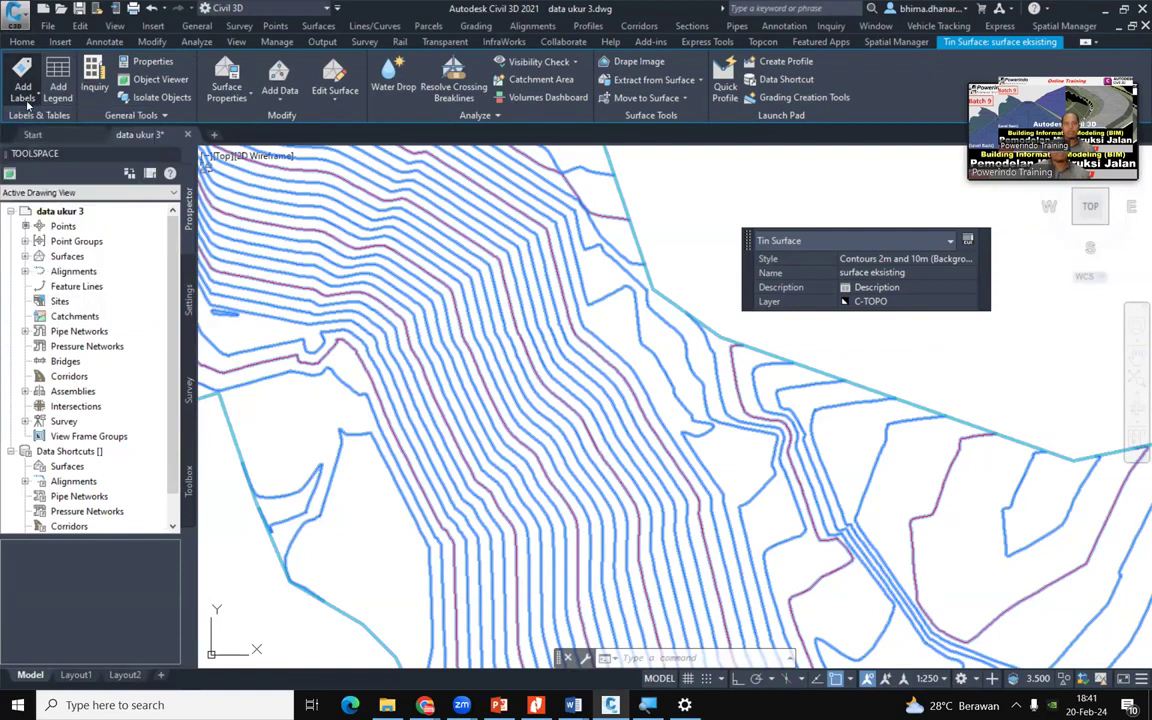
pyautogui.click(24, 100)
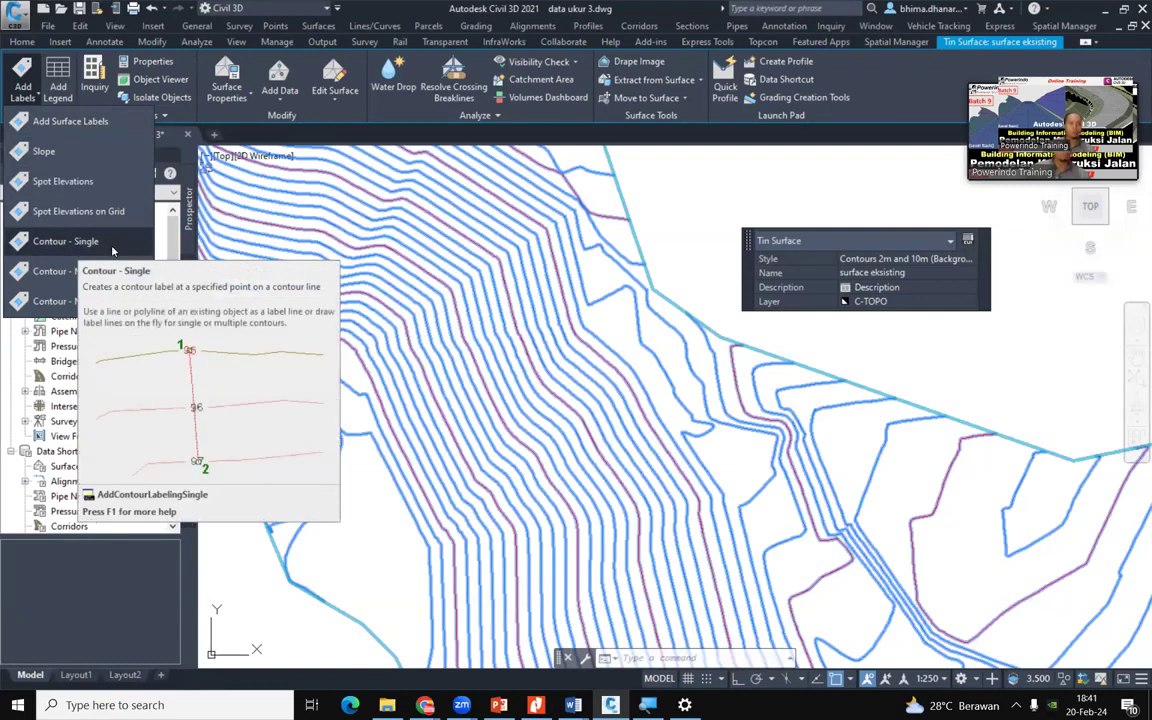
pyautogui.click(66, 241)
# Examine where the contours meet the northeastern boundary, from the southeastern end up to the northern slope and back
pyautogui.scroll(-4, 522, 334)
pyautogui.scroll(10, 971, 547)
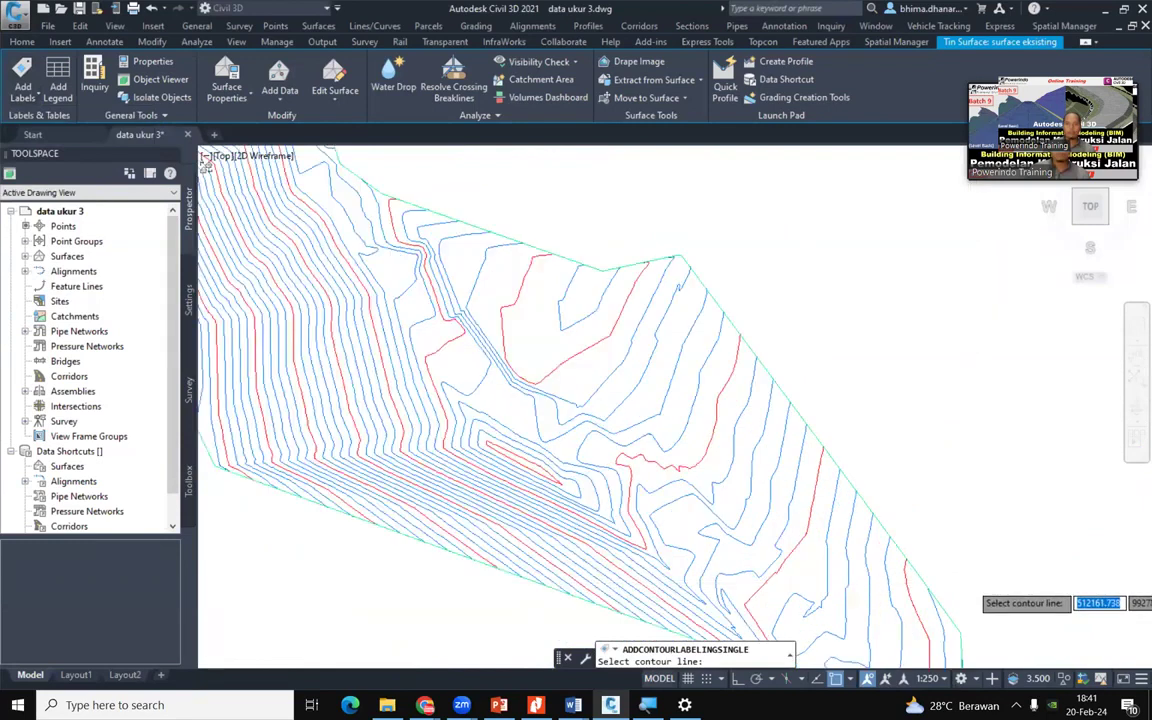
pyautogui.scroll(-3, 800, 505)
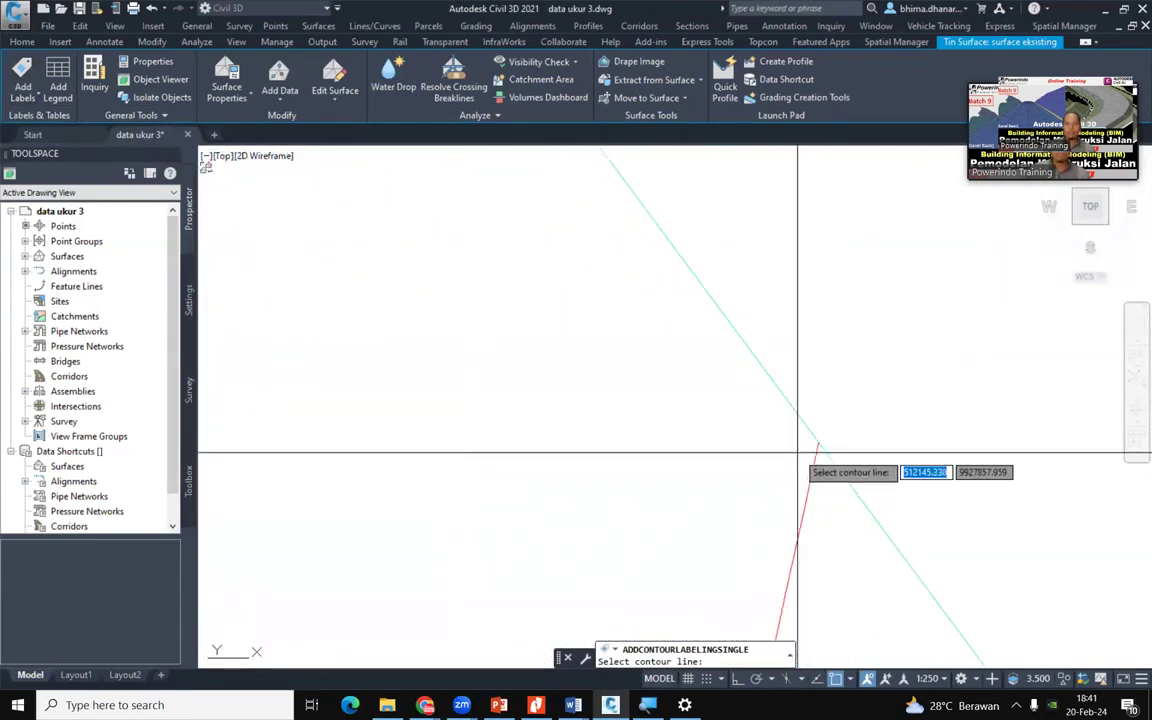
pyautogui.scroll(-5, 800, 455)
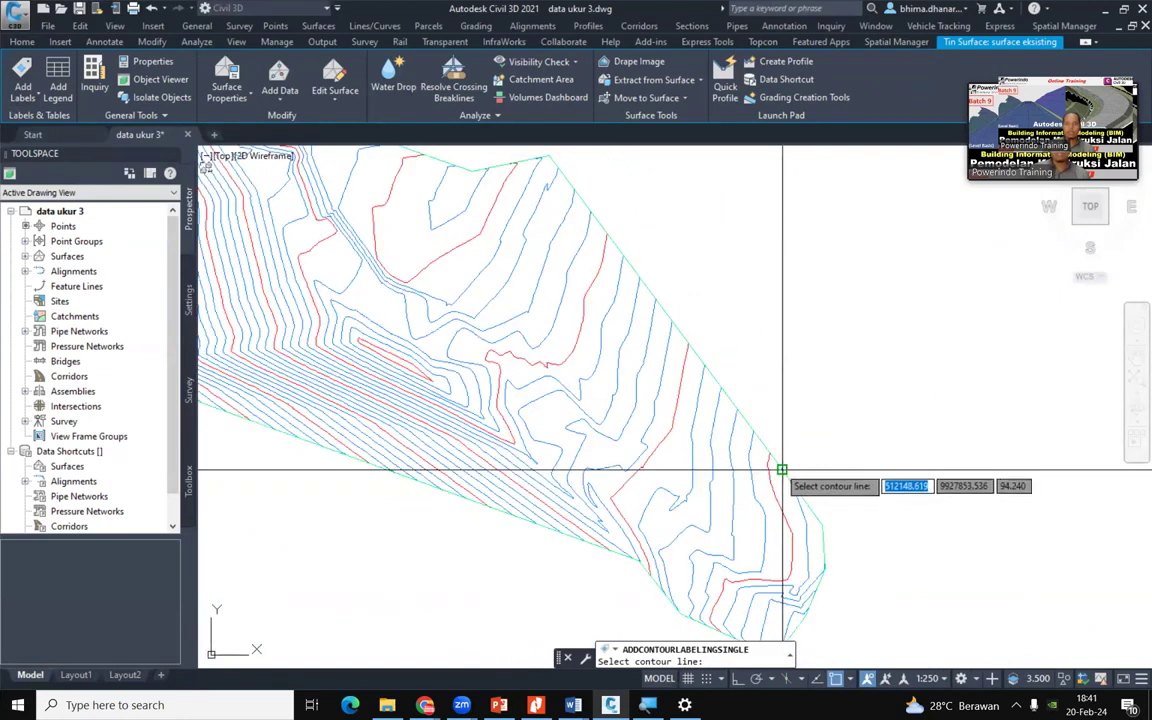
pyautogui.scroll(-3, 782, 470)
pyautogui.scroll(3, 668, 337)
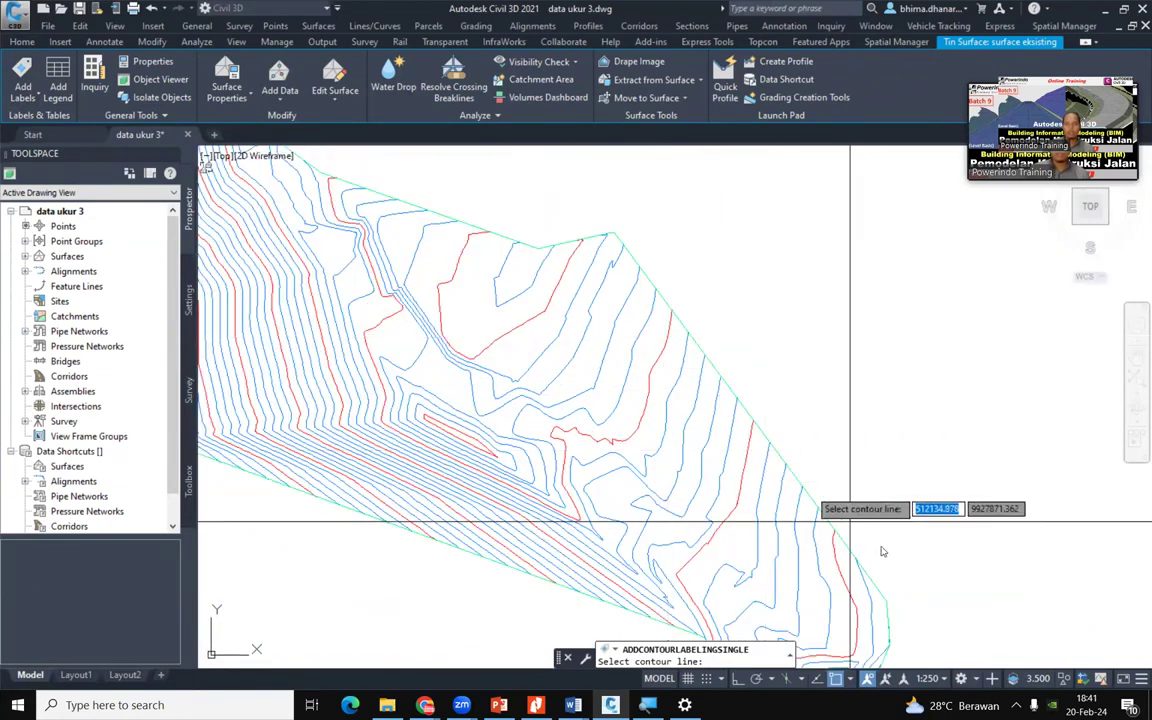
pyautogui.scroll(5, 836, 542)
pyautogui.moveTo(678, 315); pyautogui.dragTo(902, 604, button='middle')
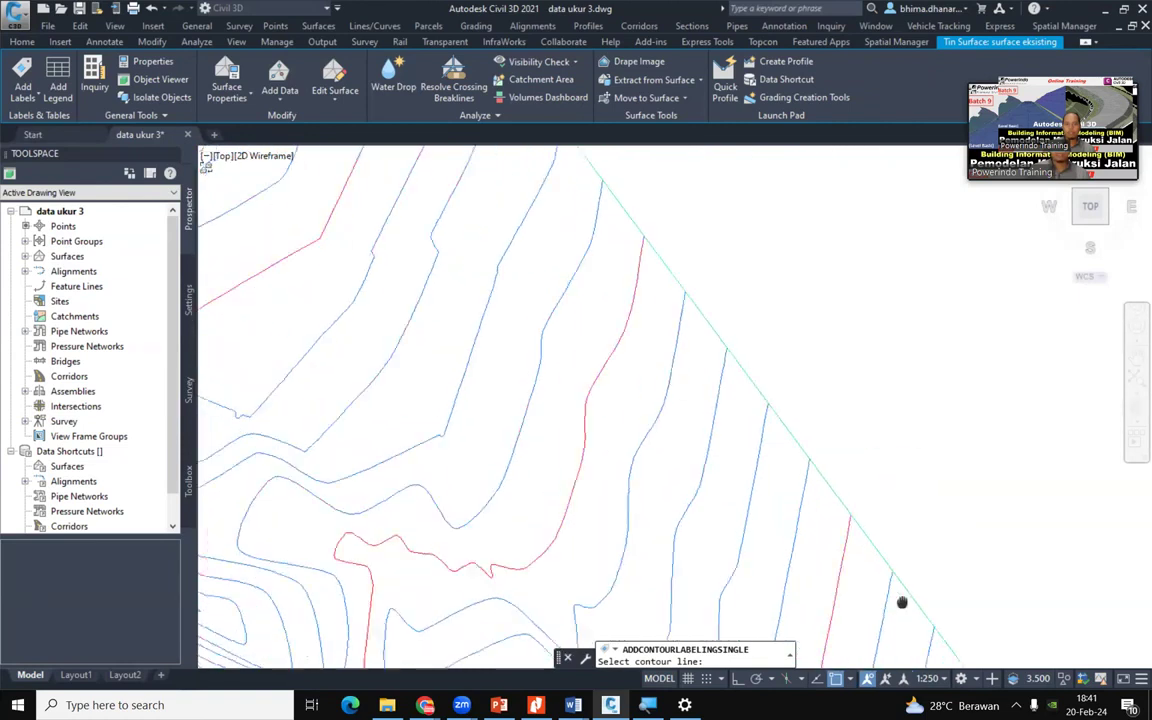
pyautogui.moveTo(681, 319); pyautogui.dragTo(954, 587, button='middle')
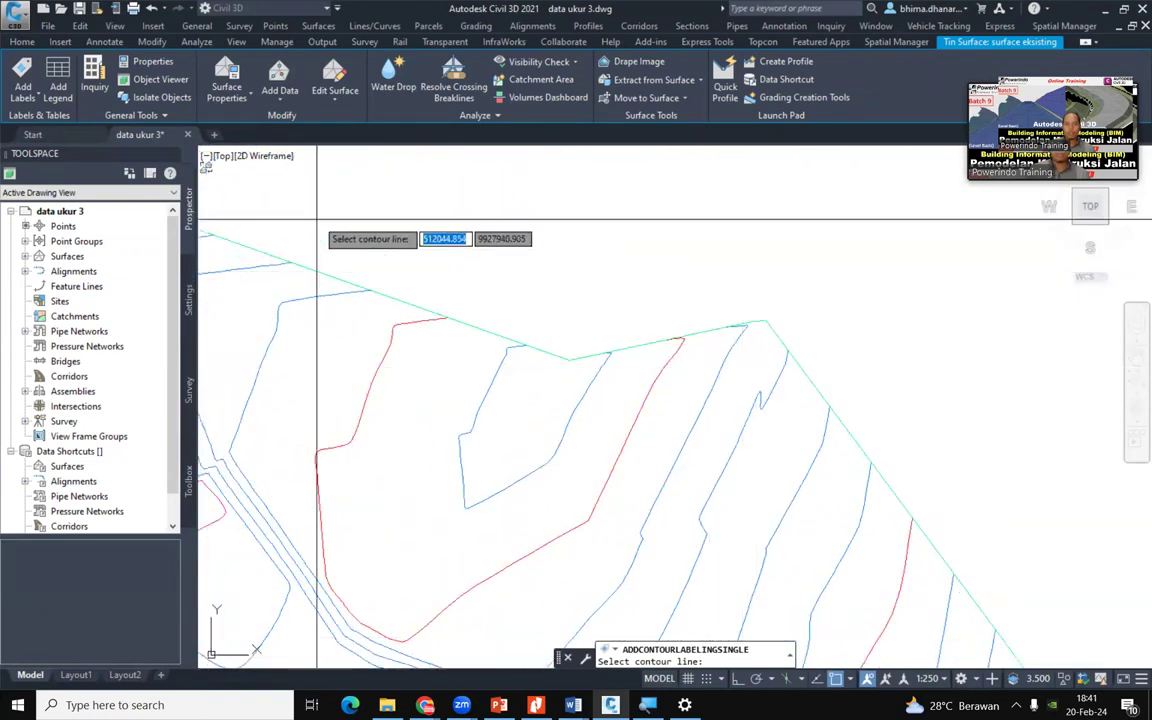
pyautogui.moveTo(330, 218); pyautogui.dragTo(845, 585, button='middle')
pyautogui.moveTo(440, 303); pyautogui.dragTo(824, 545, button='middle')
pyautogui.scroll(-4, 856, 512)
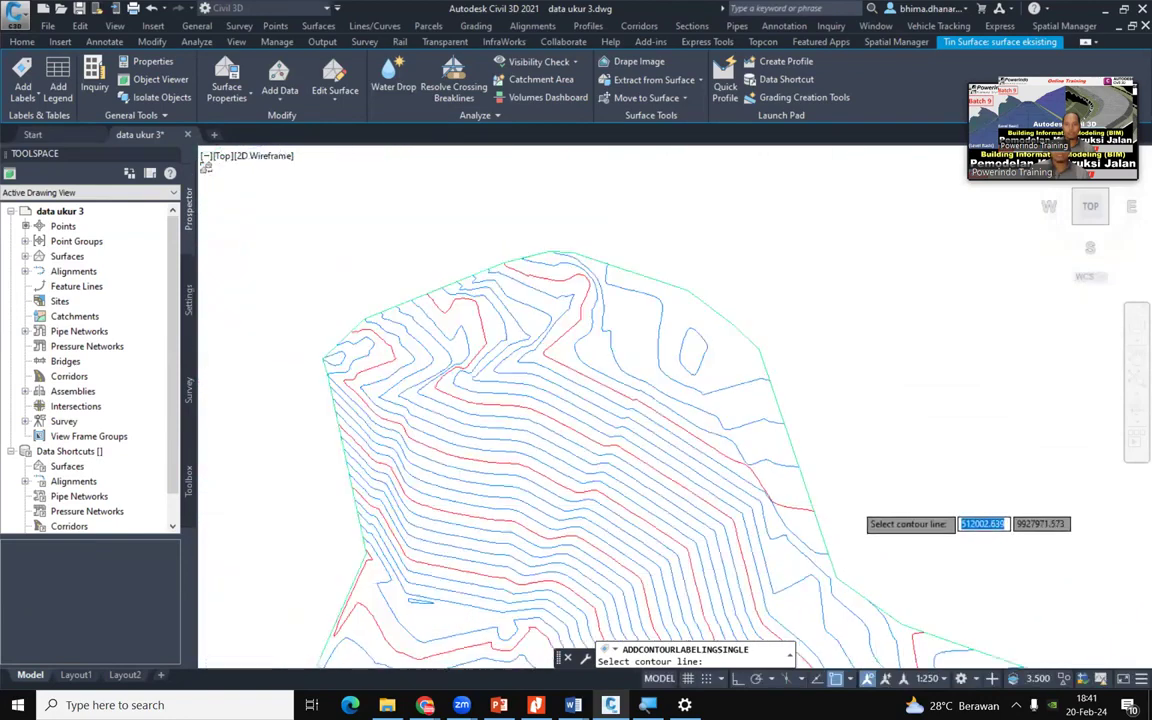
pyautogui.moveTo(699, 430); pyautogui.dragTo(458, 199, button='middle')
pyautogui.moveTo(656, 365); pyautogui.dragTo(365, 377, button='middle')
pyautogui.moveTo(568, 478); pyautogui.dragTo(406, 236, button='middle')
pyautogui.scroll(5, 621, 413)
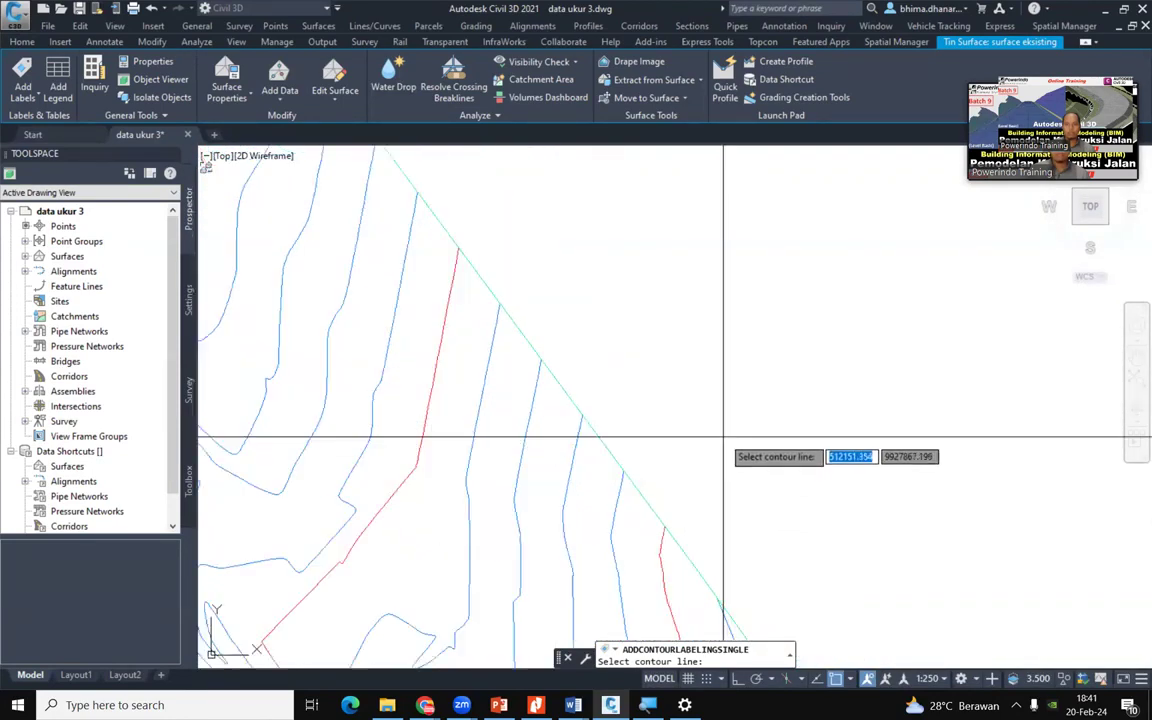
# Label the red major contour at its end on the northeastern boundary near the surface's southeastern end
pyautogui.scroll(6, 620, 500)
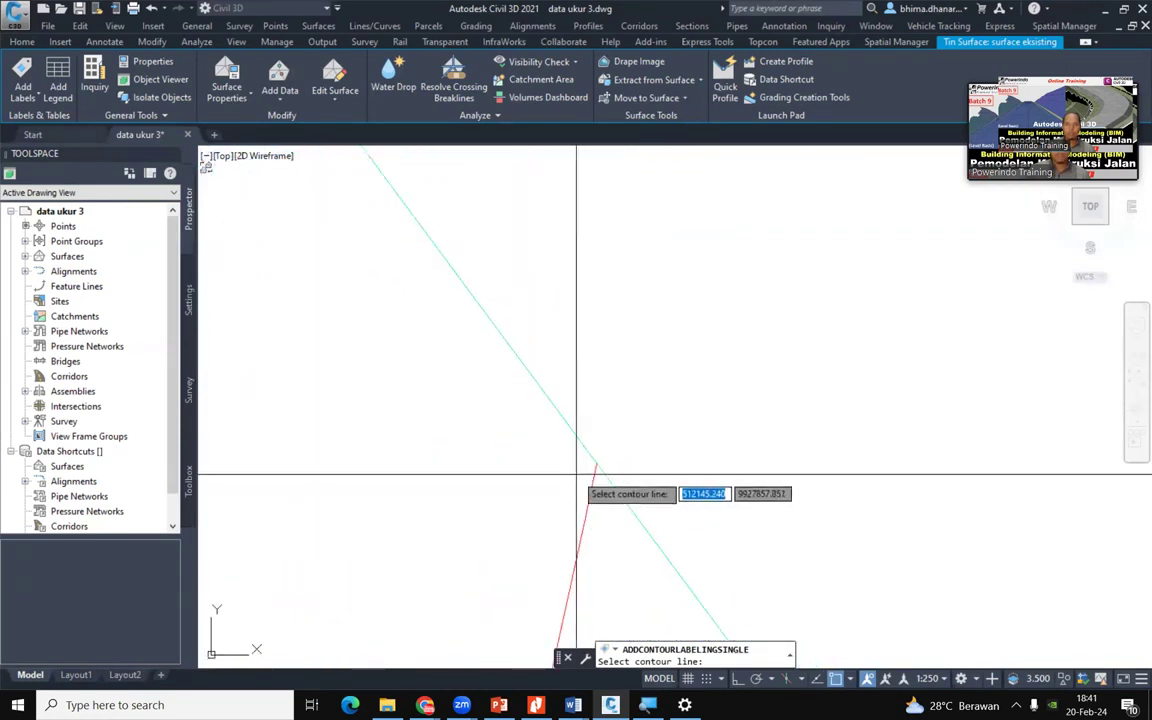
pyautogui.scroll(-2, 591, 476)
pyautogui.scroll(4, 589, 492)
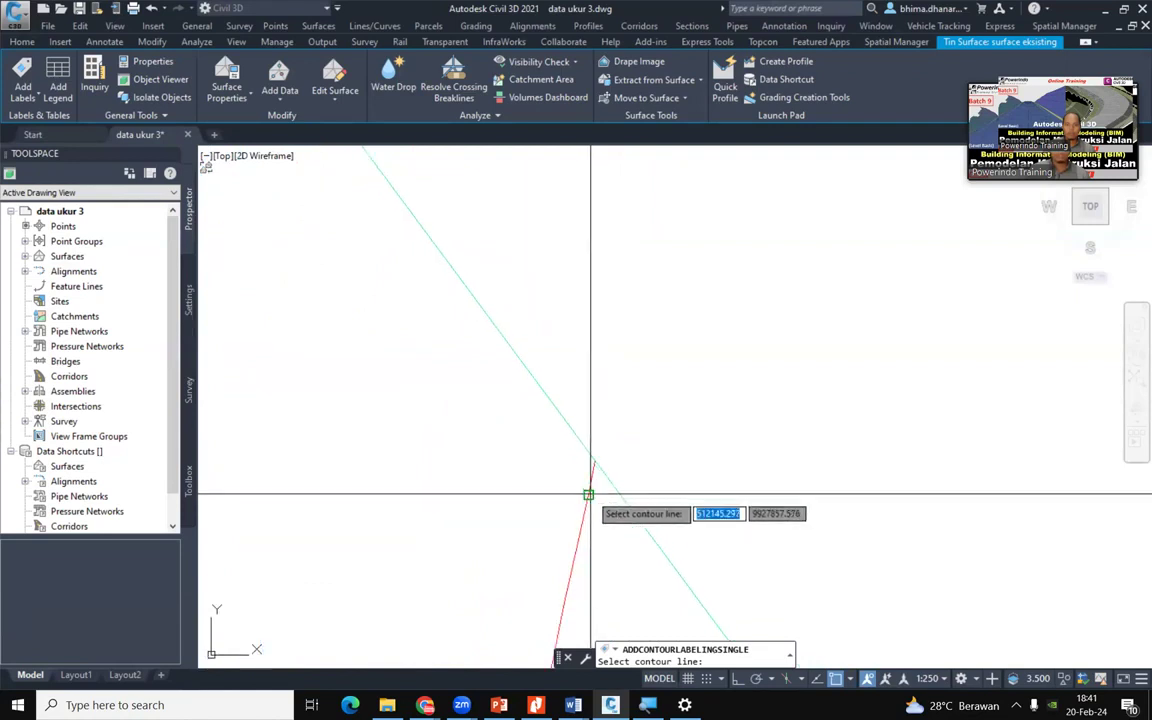
pyautogui.click(593, 459)
pyautogui.scroll(-2, 794, 328)
pyautogui.scroll(-4, 811, 348)
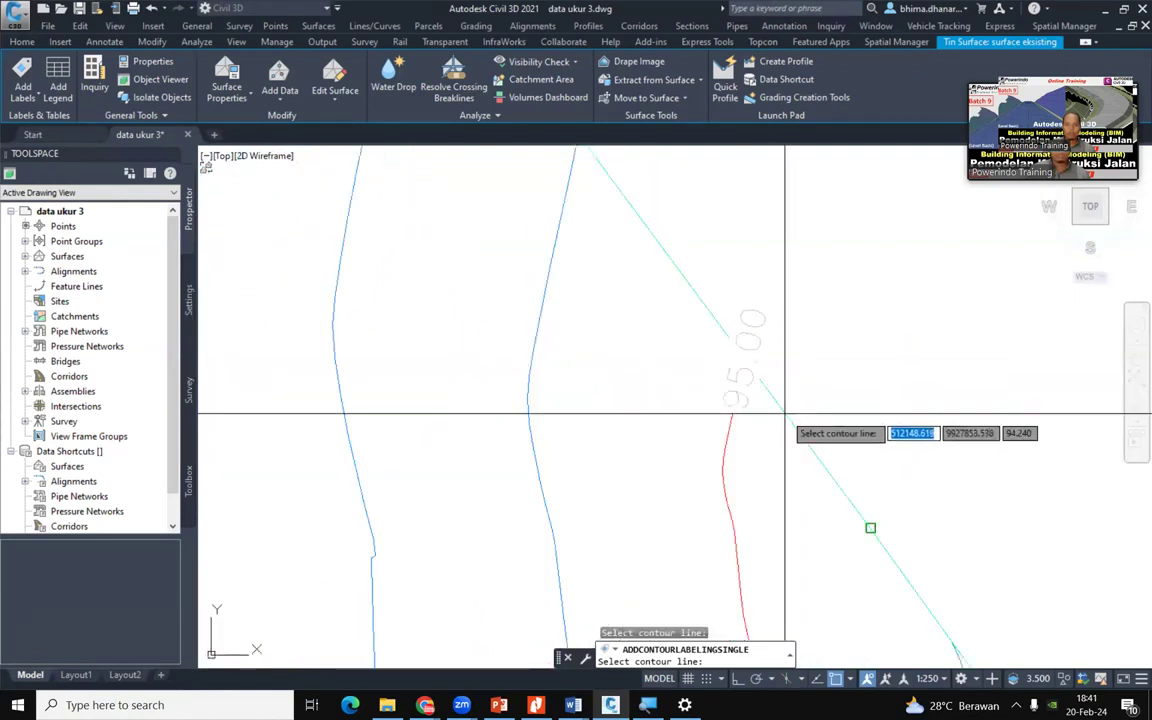
# Label the blue contour just northwest of the 95.00 label at its end on the northeastern boundary
pyautogui.scroll(4, 733, 463)
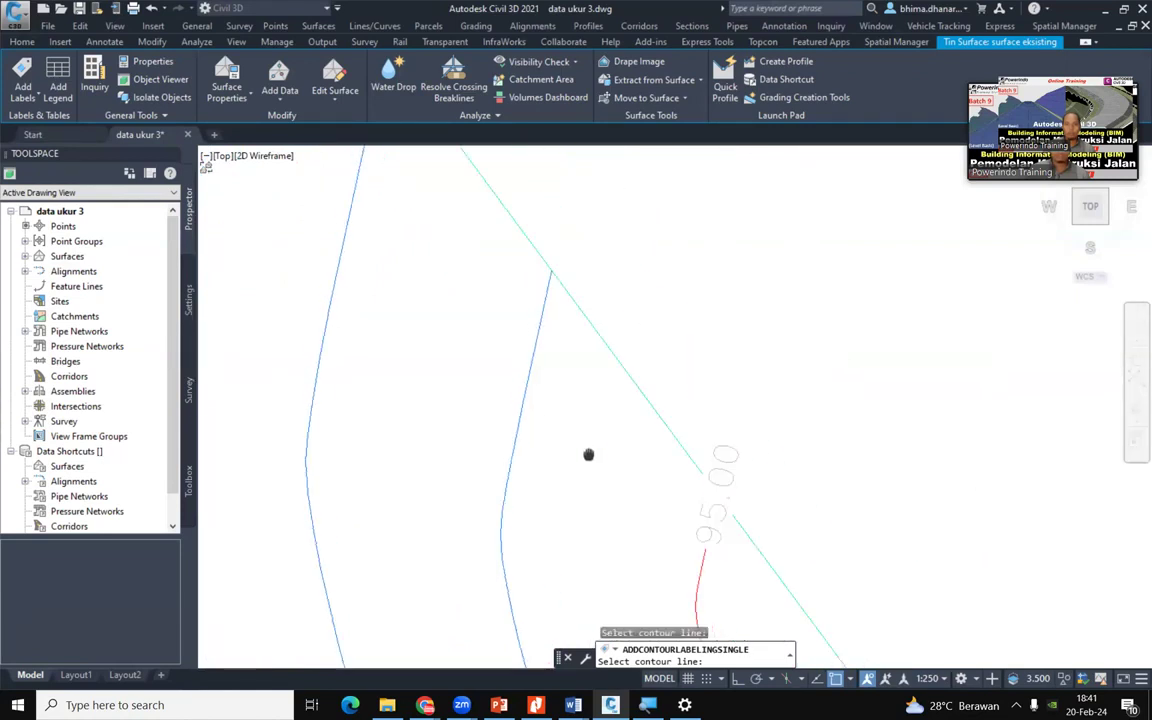
pyautogui.scroll(-4, 760, 600)
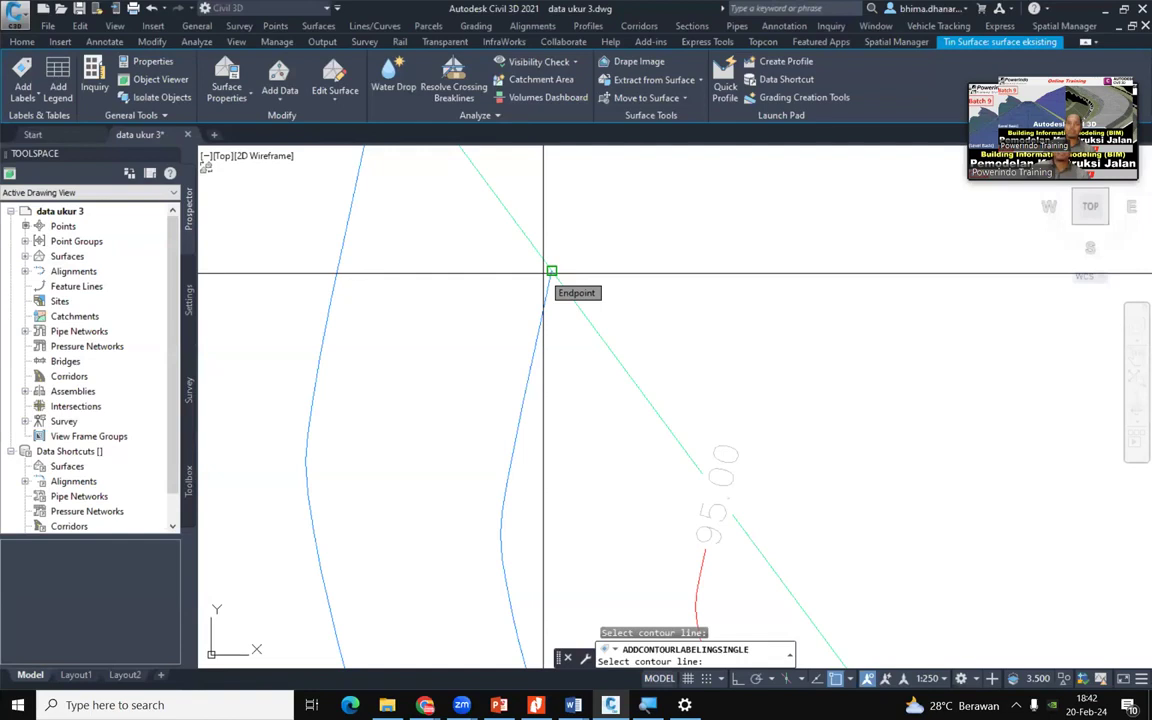
pyautogui.click(543, 273)
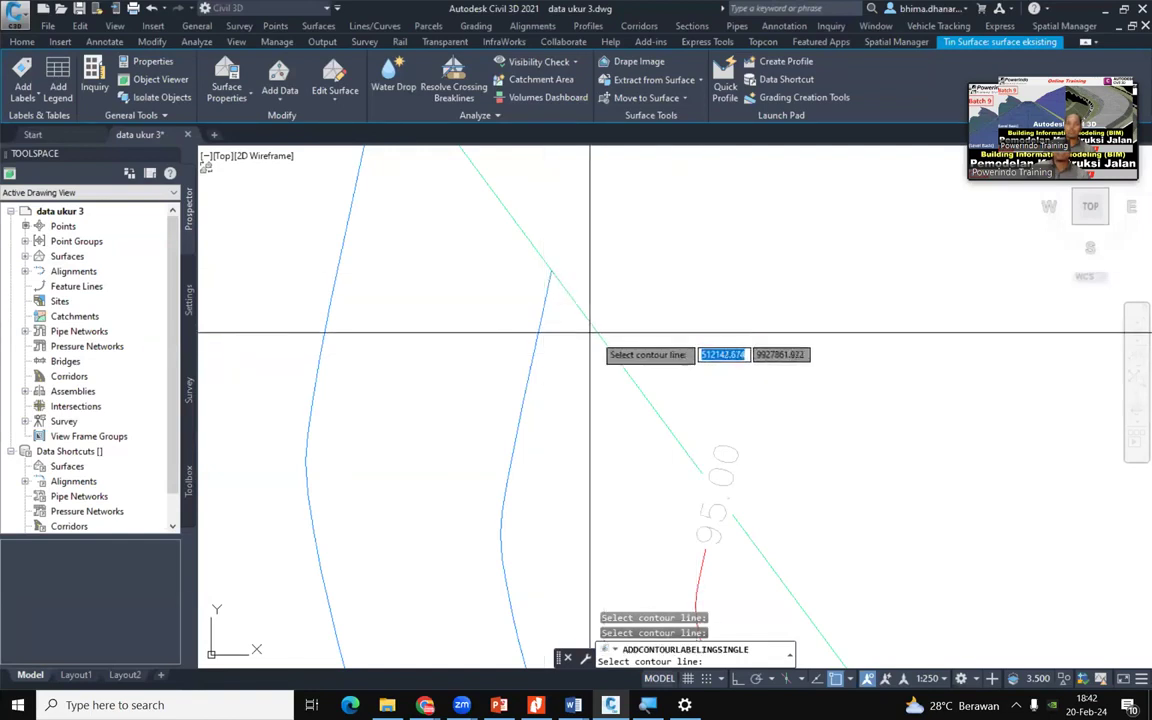
pyautogui.click(552, 271)
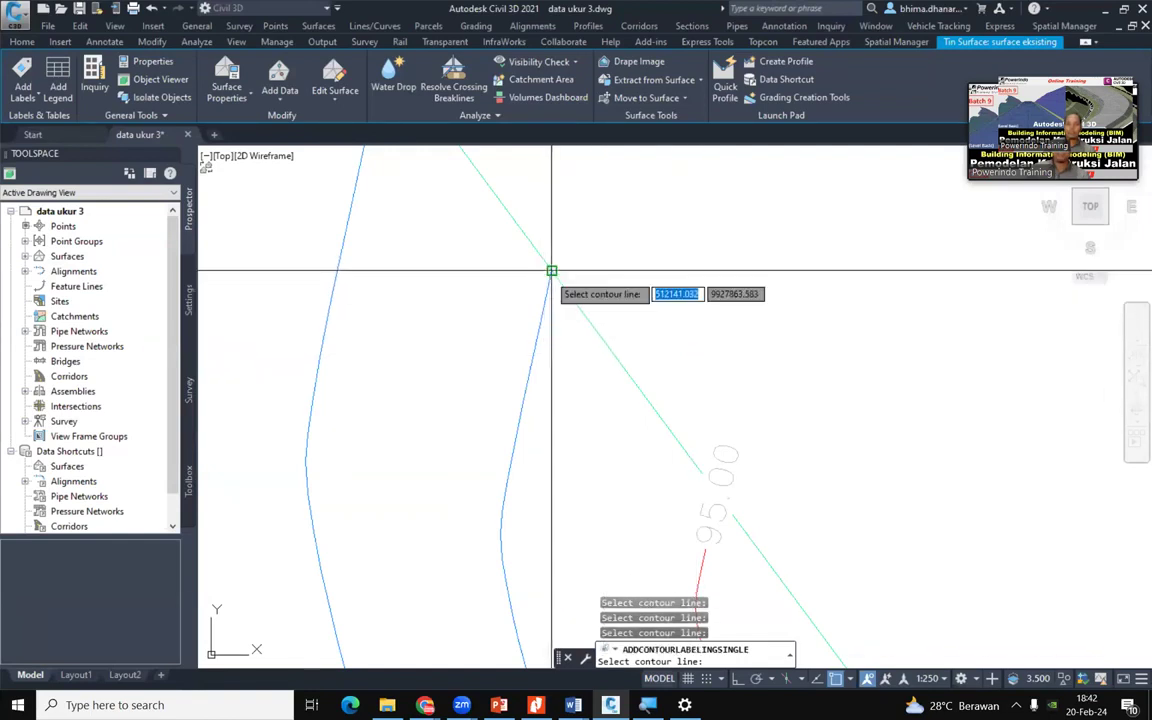
pyautogui.scroll(1, 674, 391)
pyautogui.scroll(-3, 674, 404)
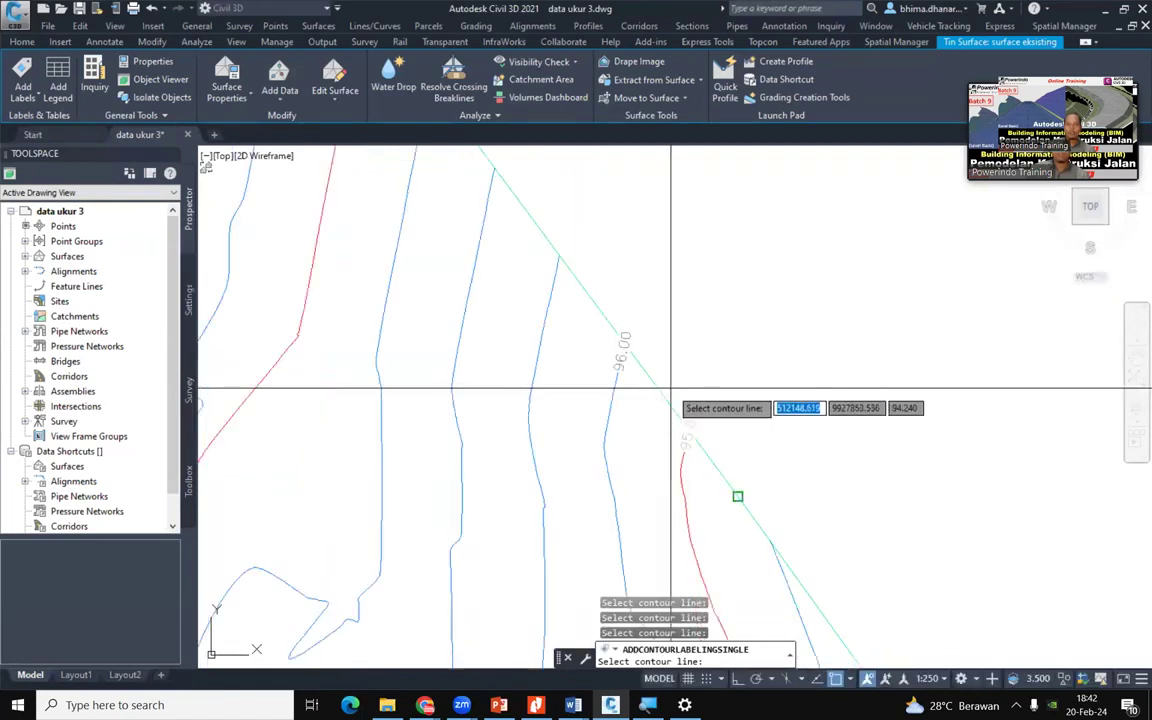
# Label the next blue contour northwest of the 96.00 label at its boundary end and finish adding single labels
pyautogui.scroll(3, 588, 313)
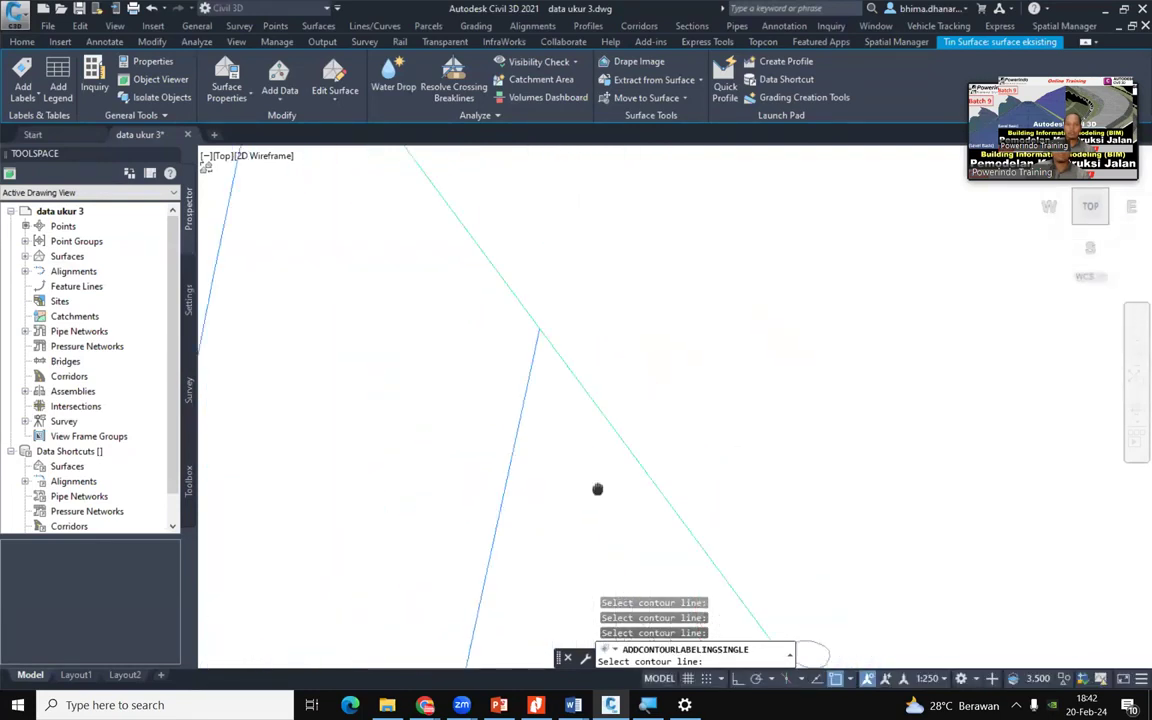
pyautogui.scroll(-5, 552, 430)
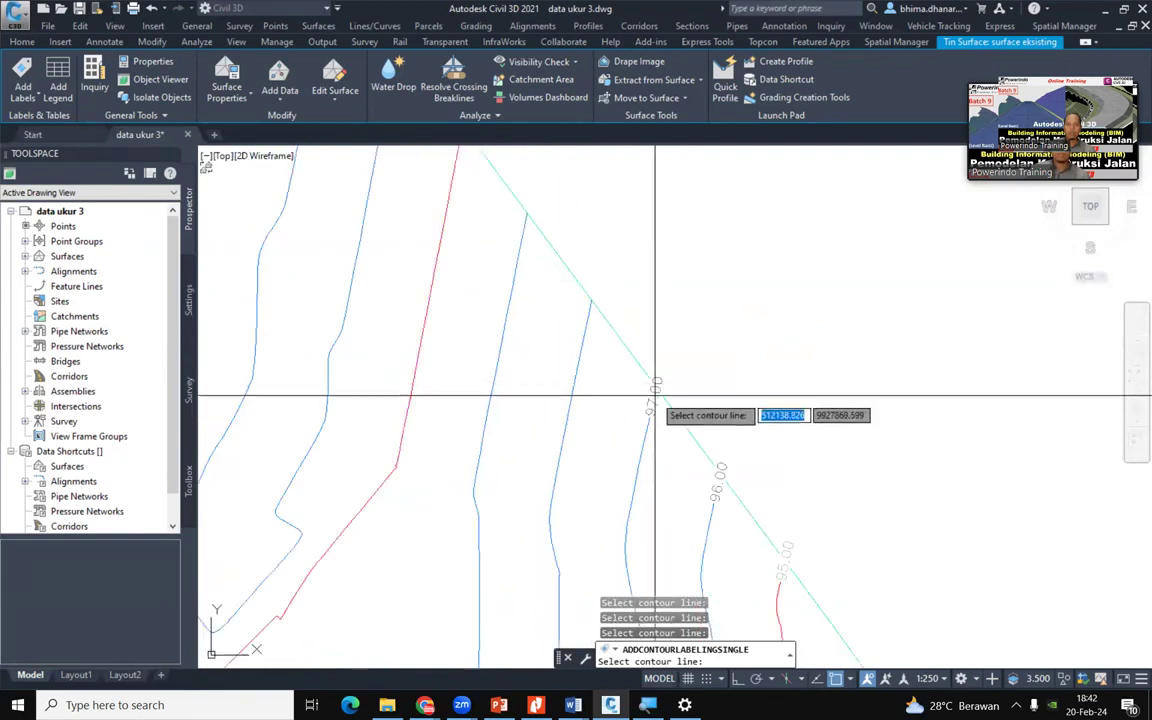
pyautogui.press('Return')
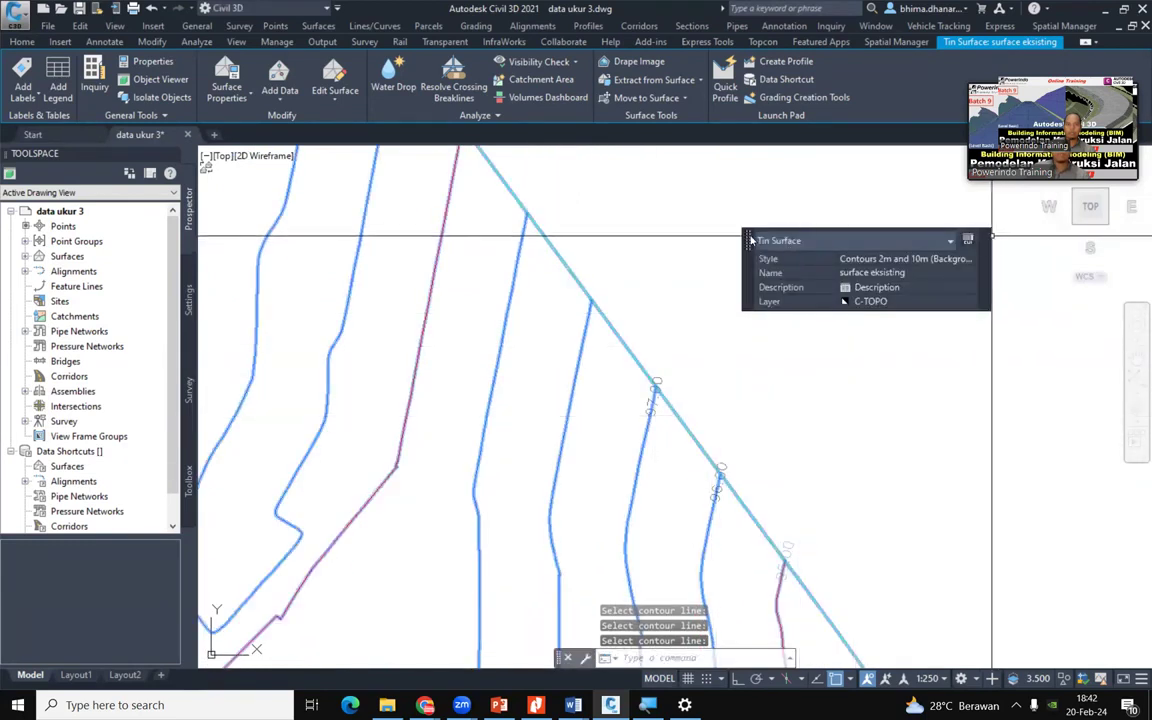
# Move the surface's quick properties palette clear of the contours and examine the single labels placed along the northeastern boundary
pyautogui.moveTo(748, 240)
pyautogui.mouseDown()
pyautogui.moveTo(920, 259)
pyautogui.moveTo(889, 300)
pyautogui.moveTo(895, 315)
pyautogui.mouseUp()
pyautogui.scroll(6, 651, 388)
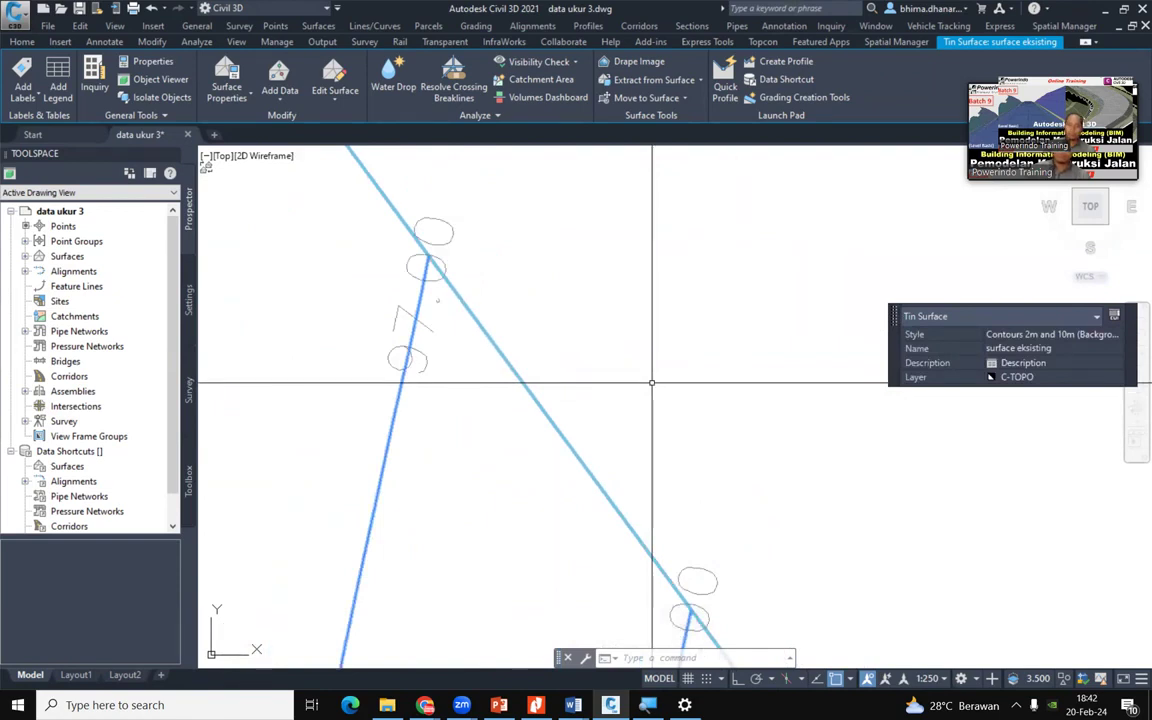
pyautogui.scroll(-6, 651, 383)
pyautogui.scroll(5, 650, 385)
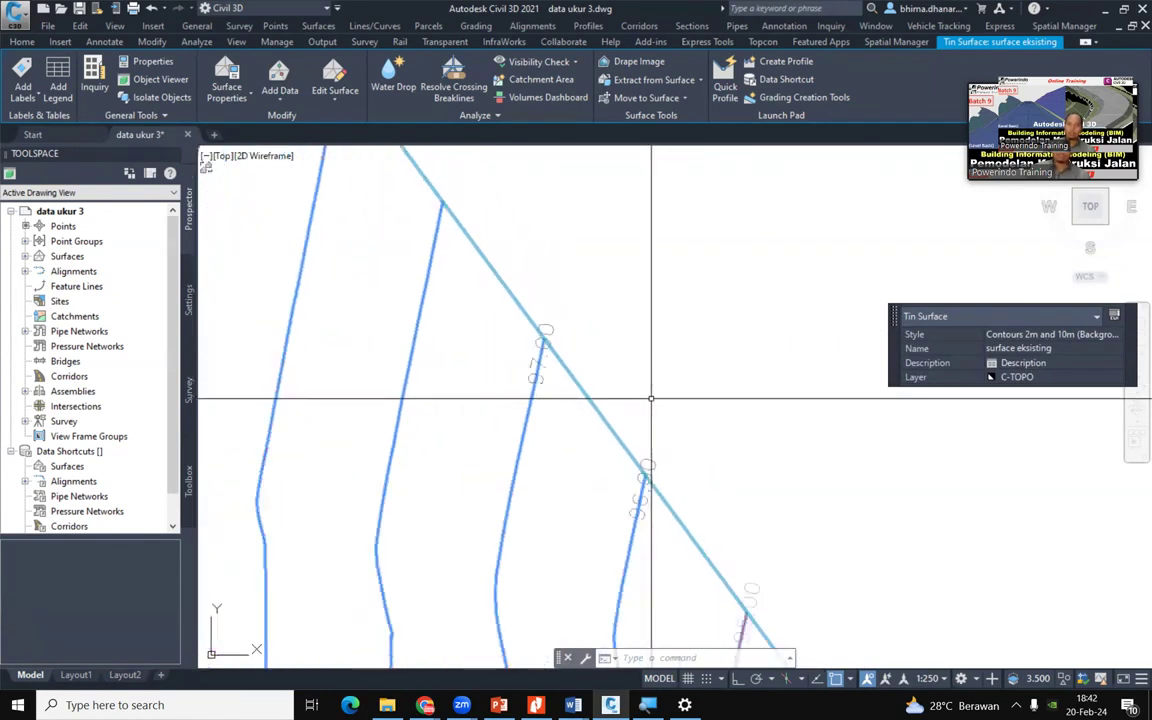
pyautogui.scroll(2, 654, 602)
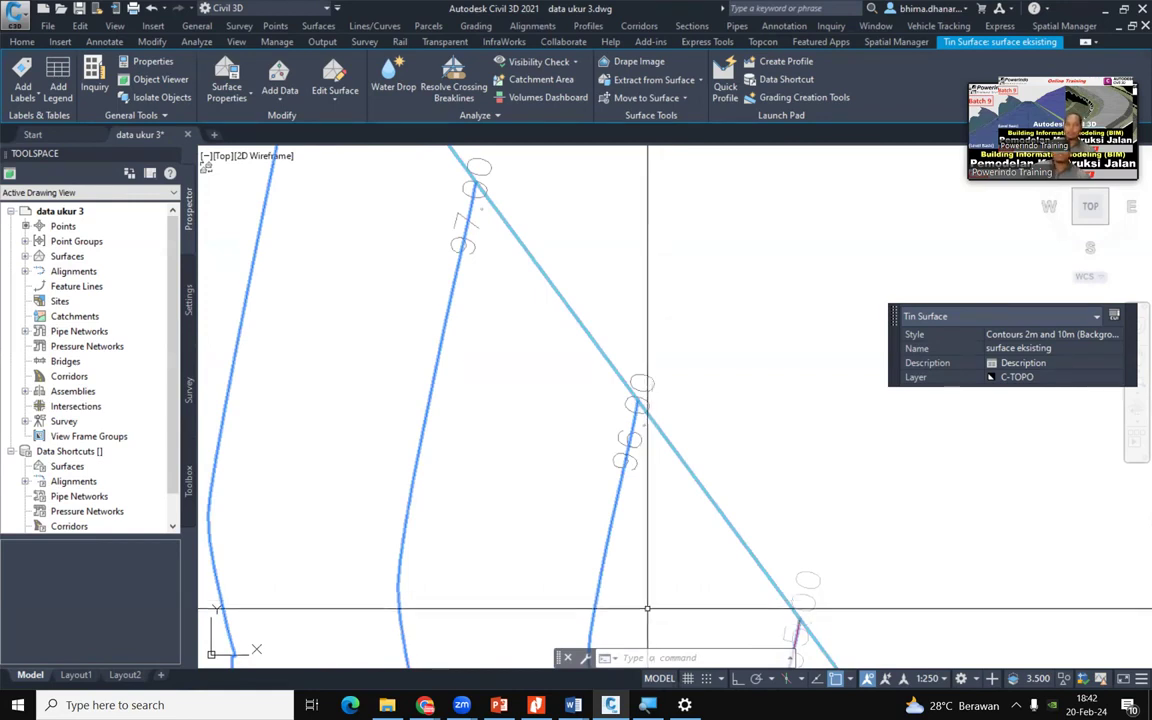
pyautogui.scroll(-3, 655, 590)
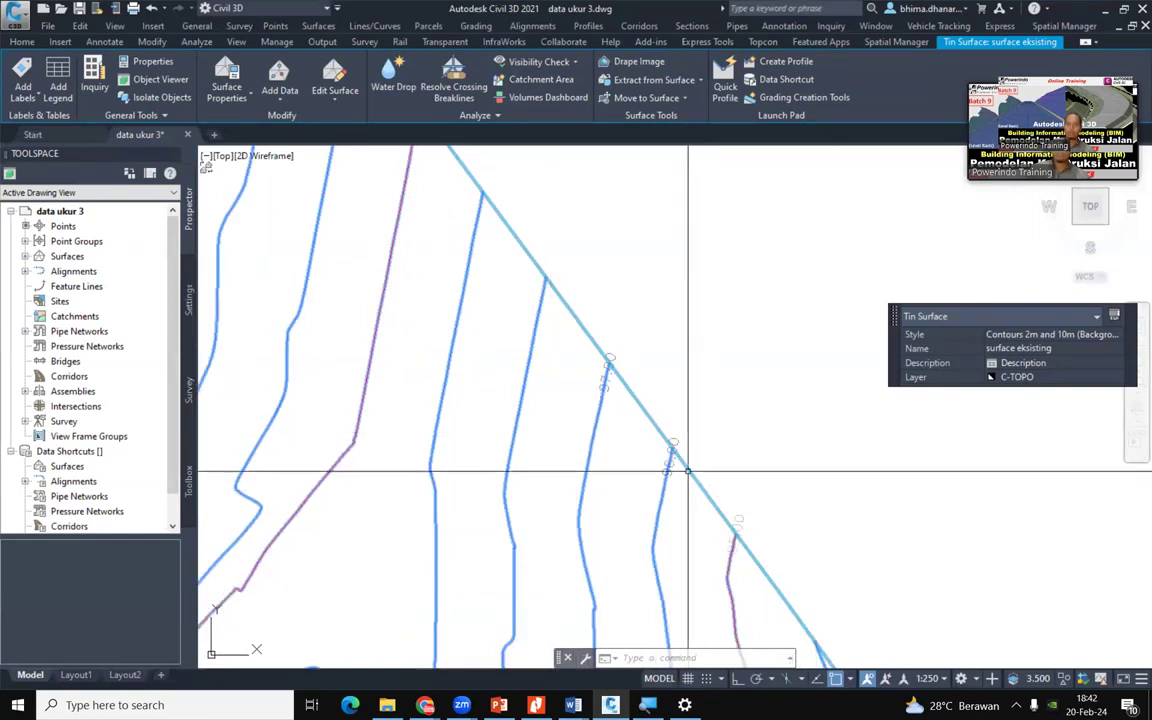
pyautogui.scroll(4, 600, 460)
pyautogui.scroll(-5, 630, 485)
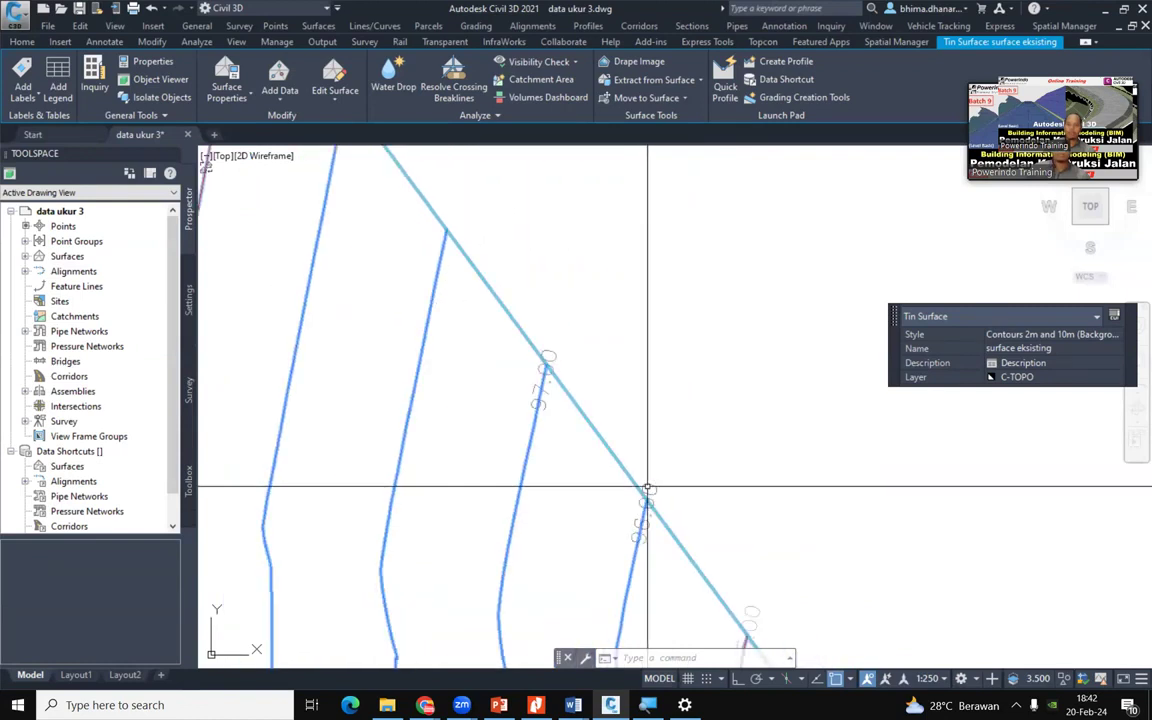
pyautogui.scroll(3, 640, 492)
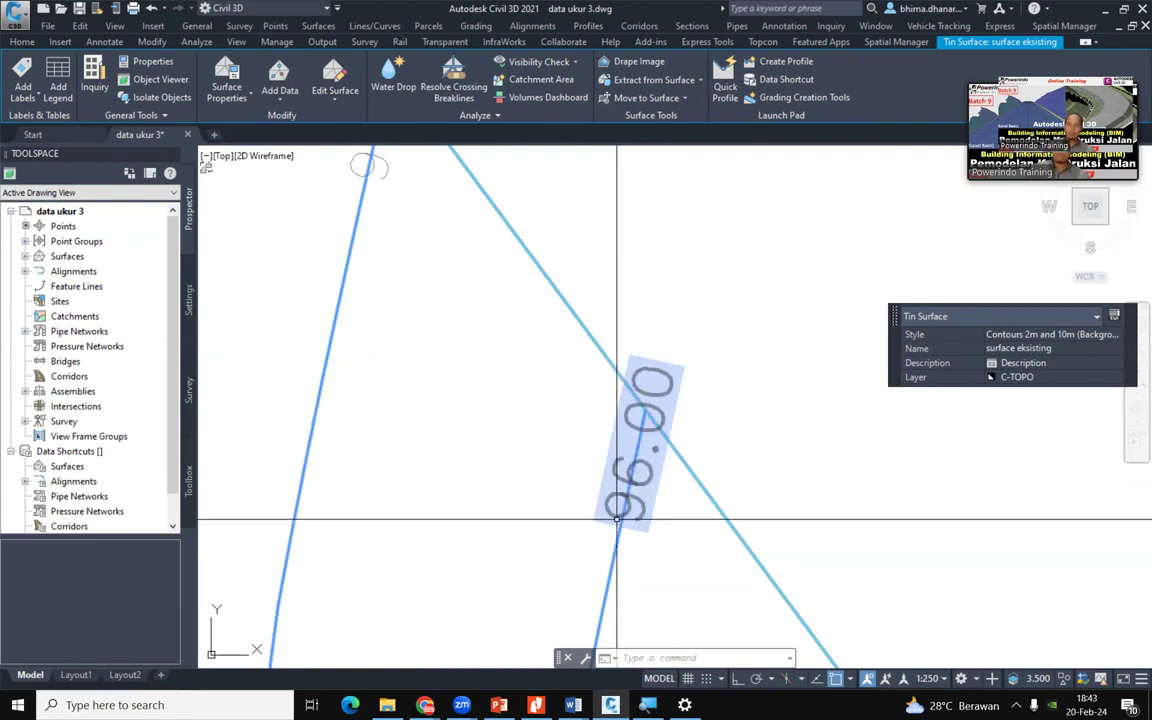
pyautogui.scroll(-3, 617, 519)
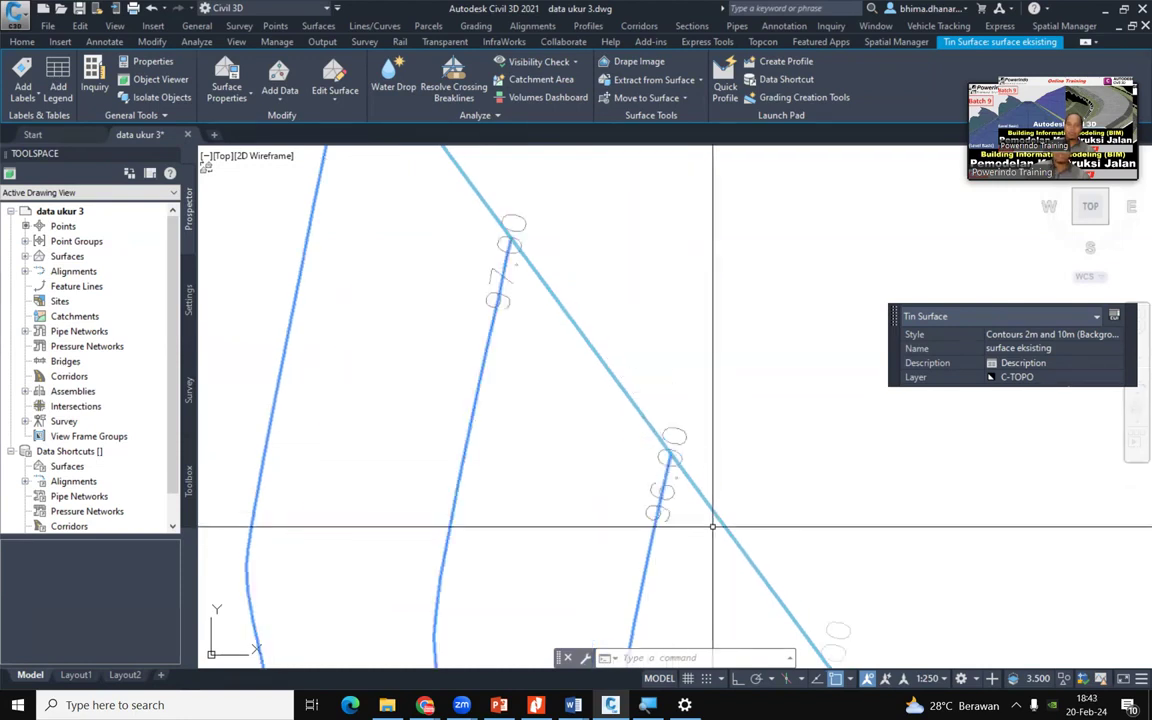
pyautogui.scroll(3, 560, 235)
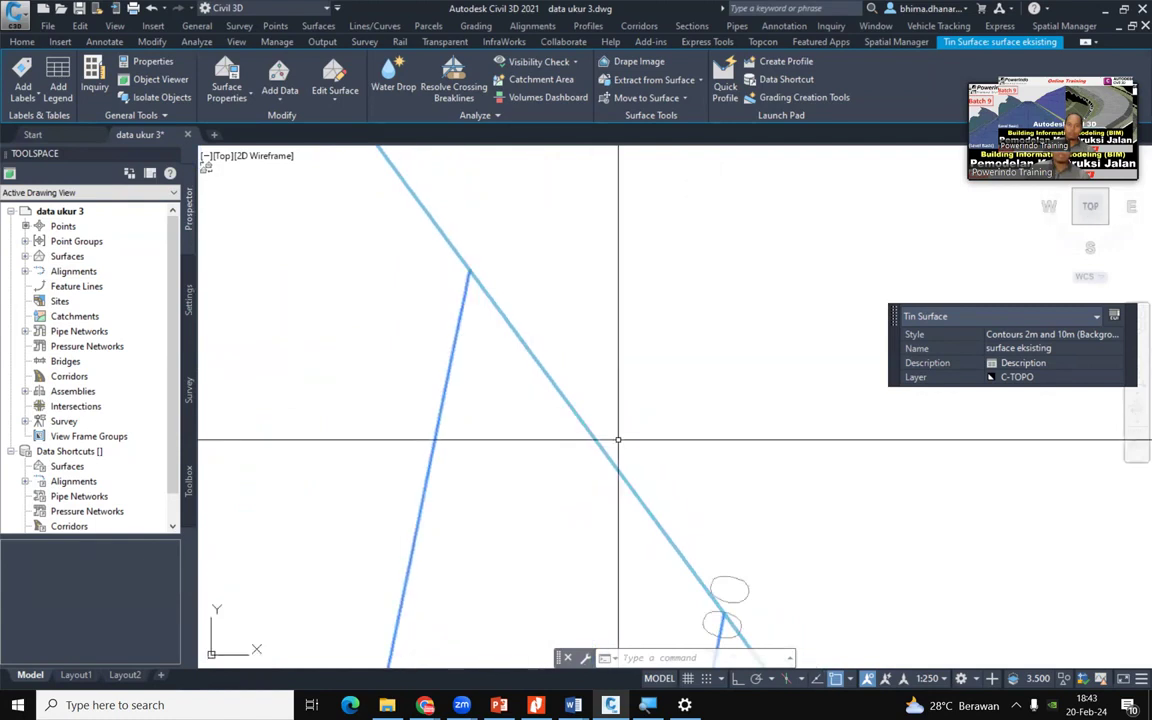
pyautogui.scroll(-2, 618, 440)
pyautogui.scroll(-2, 648, 481)
pyautogui.moveTo(669, 505); pyautogui.dragTo(562, 374, button='middle')
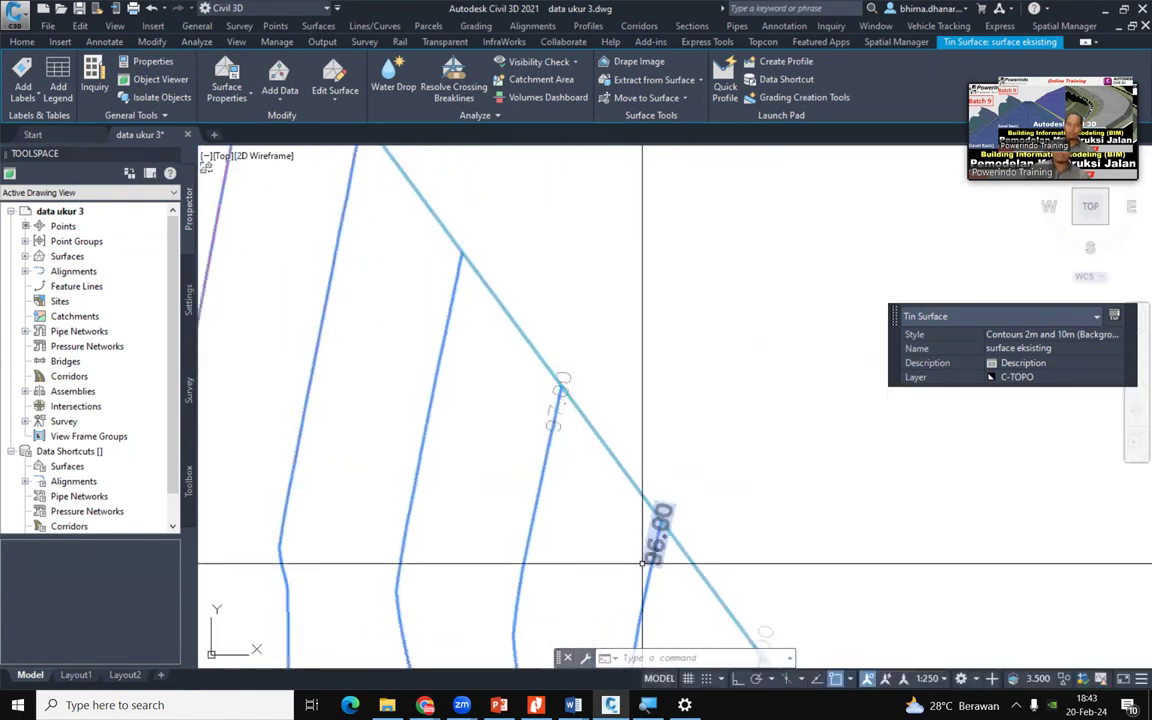
pyautogui.scroll(5, 642, 563)
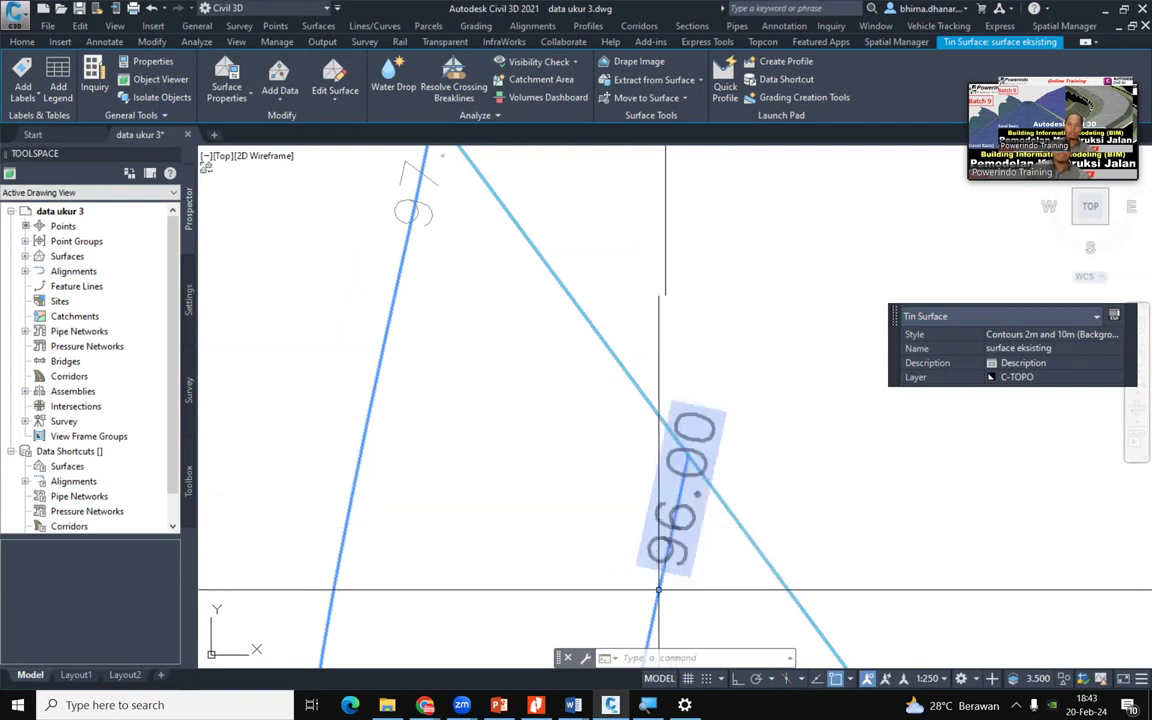
pyautogui.scroll(-2, 661, 587)
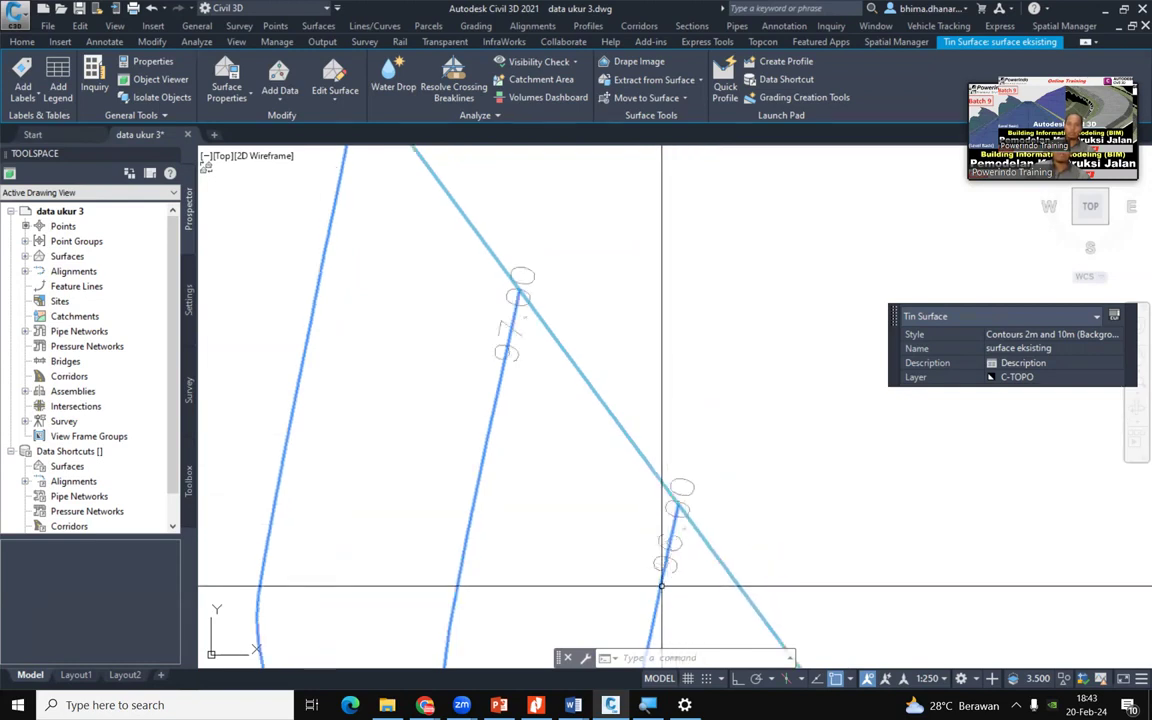
pyautogui.scroll(2, 661, 586)
pyautogui.scroll(-2, 661, 586)
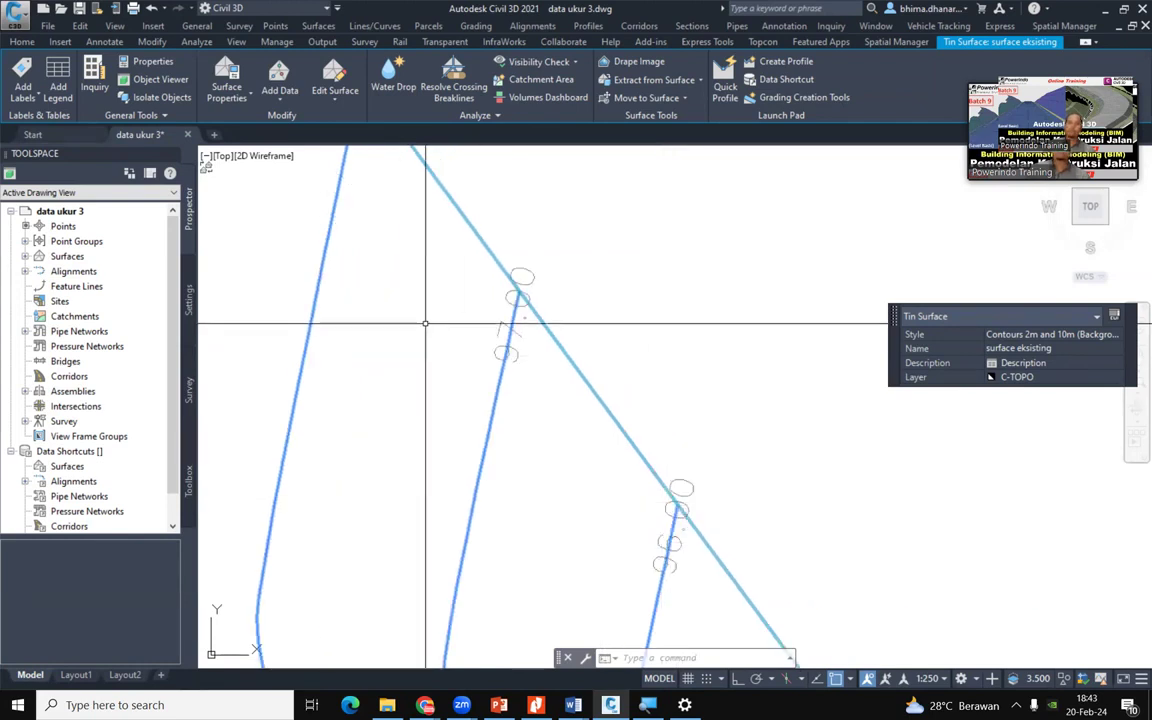
# Examine the unlabelled contour ends northwest of the 97.00 label along the northeastern boundary
pyautogui.moveTo(424, 321); pyautogui.dragTo(496, 463, button='middle')
pyautogui.scroll(-2, 589, 358)
pyautogui.moveTo(689, 562)
pyautogui.mouseDown(button='middle')
pyautogui.moveTo(632, 458)
pyautogui.moveTo(551, 445)
pyautogui.mouseUp(button='middle')
pyautogui.scroll(1, 487, 373)
pyautogui.moveTo(484, 361); pyautogui.dragTo(537, 458, button='middle')
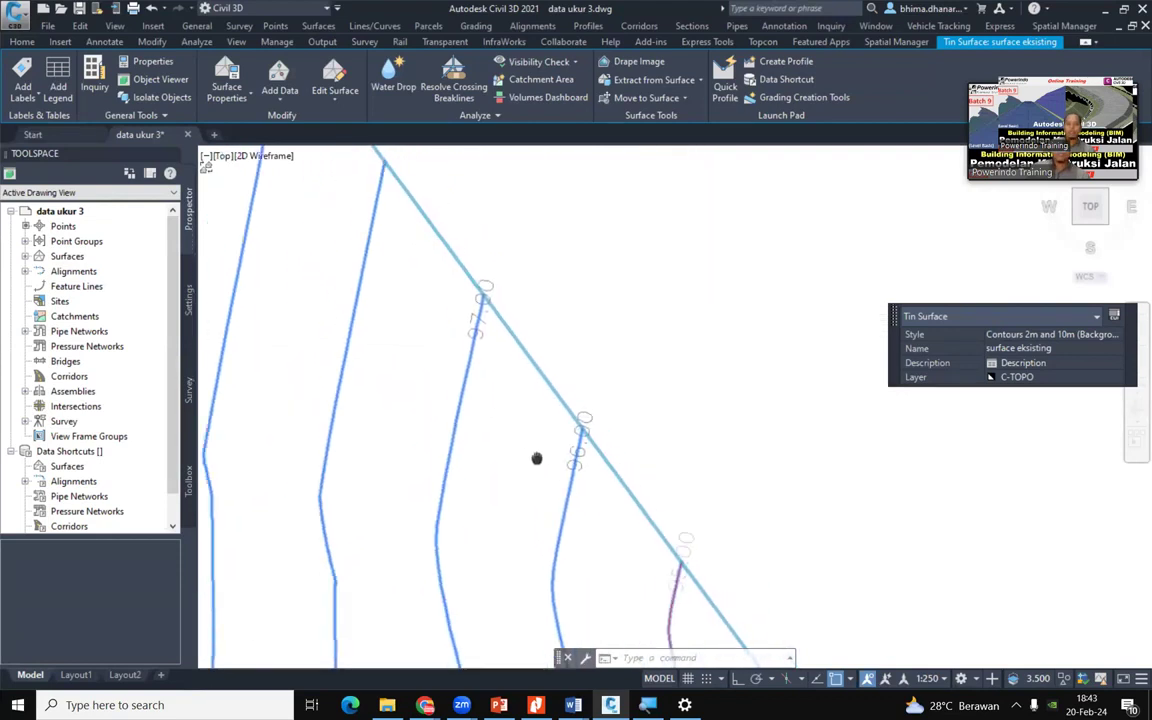
pyautogui.scroll(1, 512, 329)
pyautogui.scroll(-4, 599, 329)
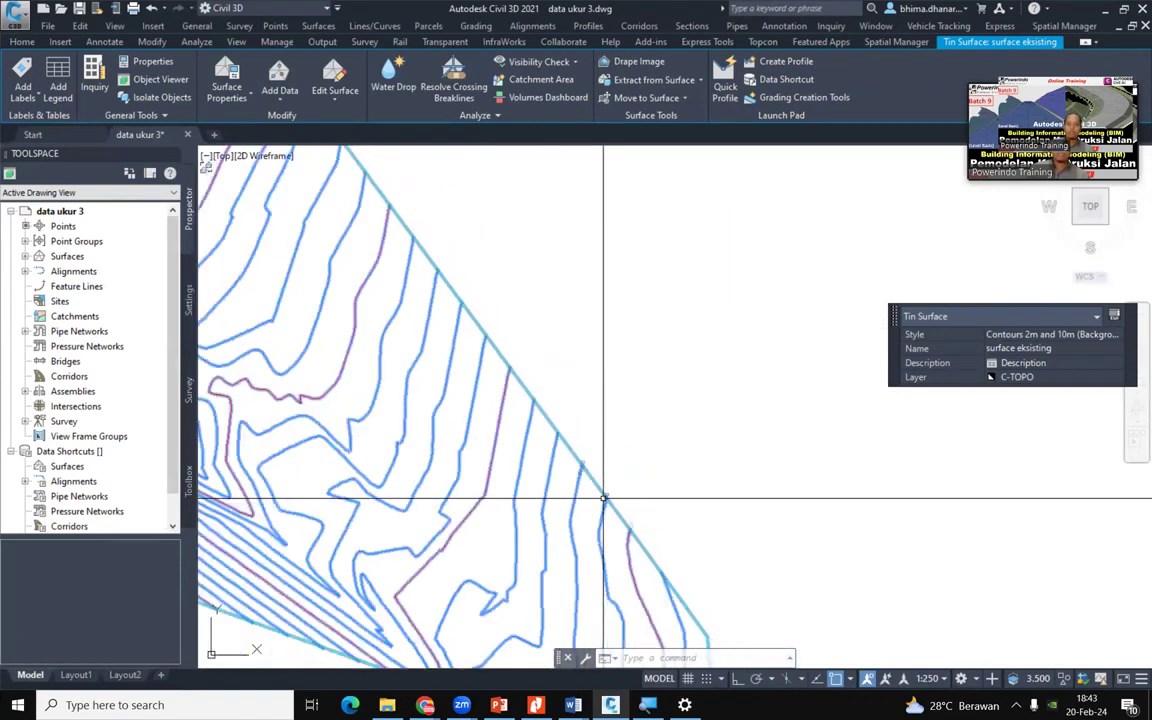
pyautogui.scroll(2, 416, 295)
pyautogui.scroll(3, 702, 604)
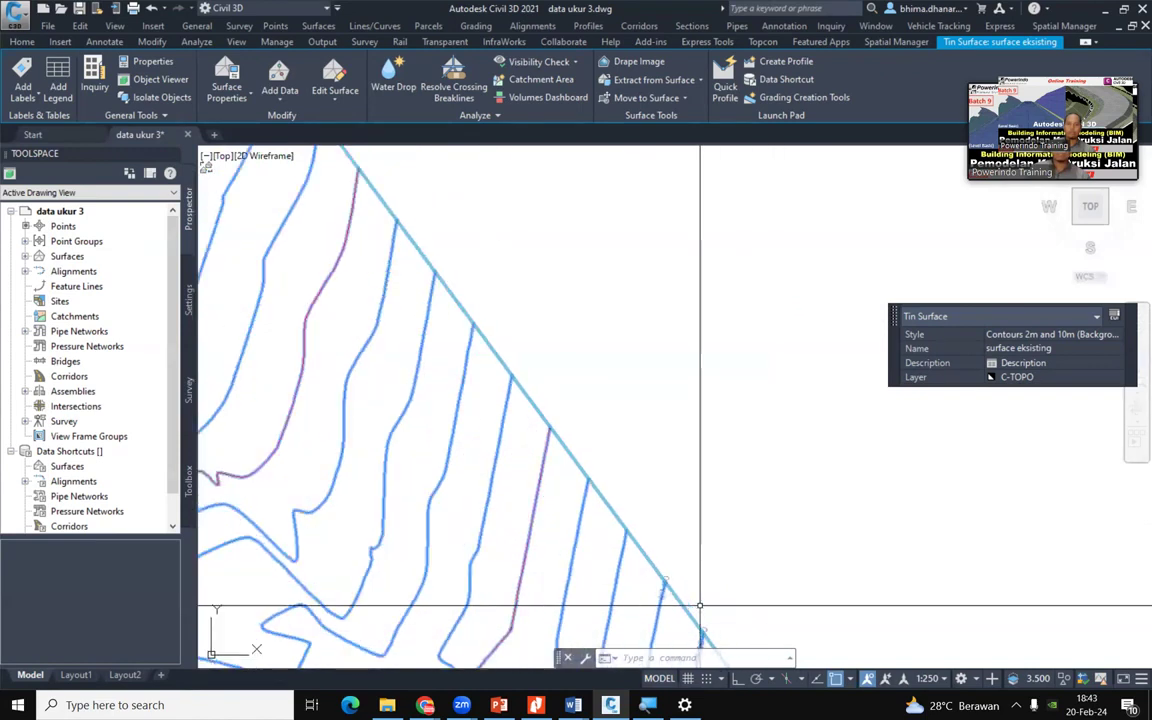
pyautogui.scroll(1, 568, 448)
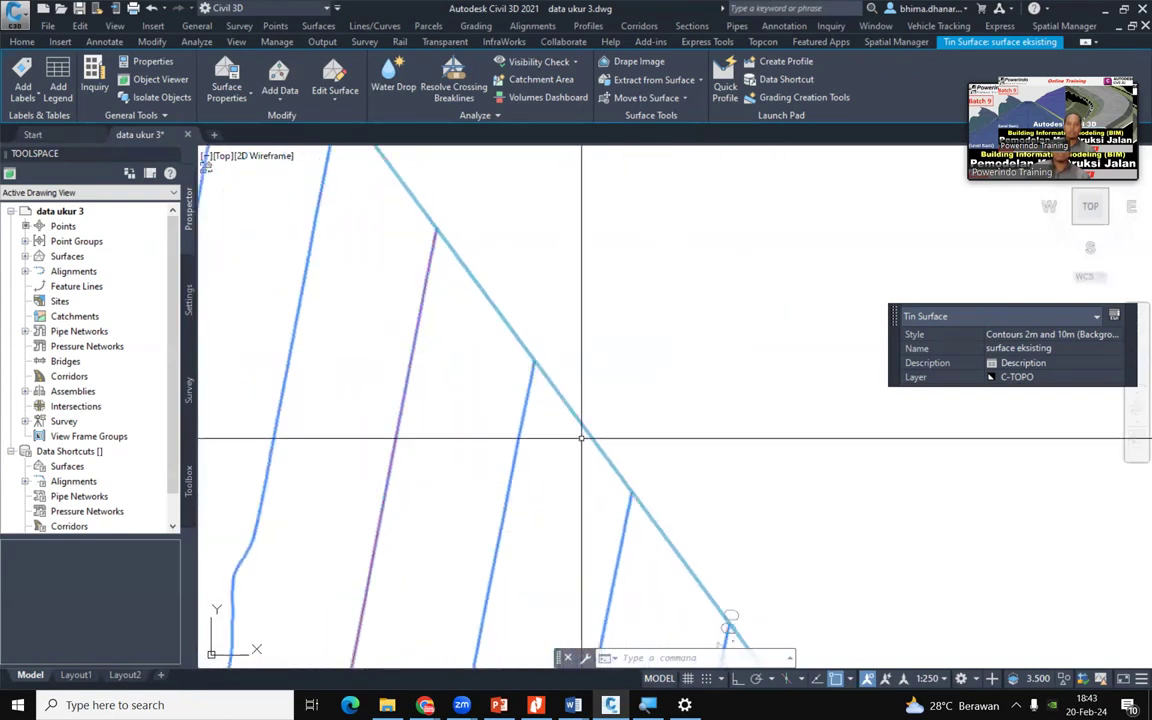
pyautogui.scroll(1, 578, 440)
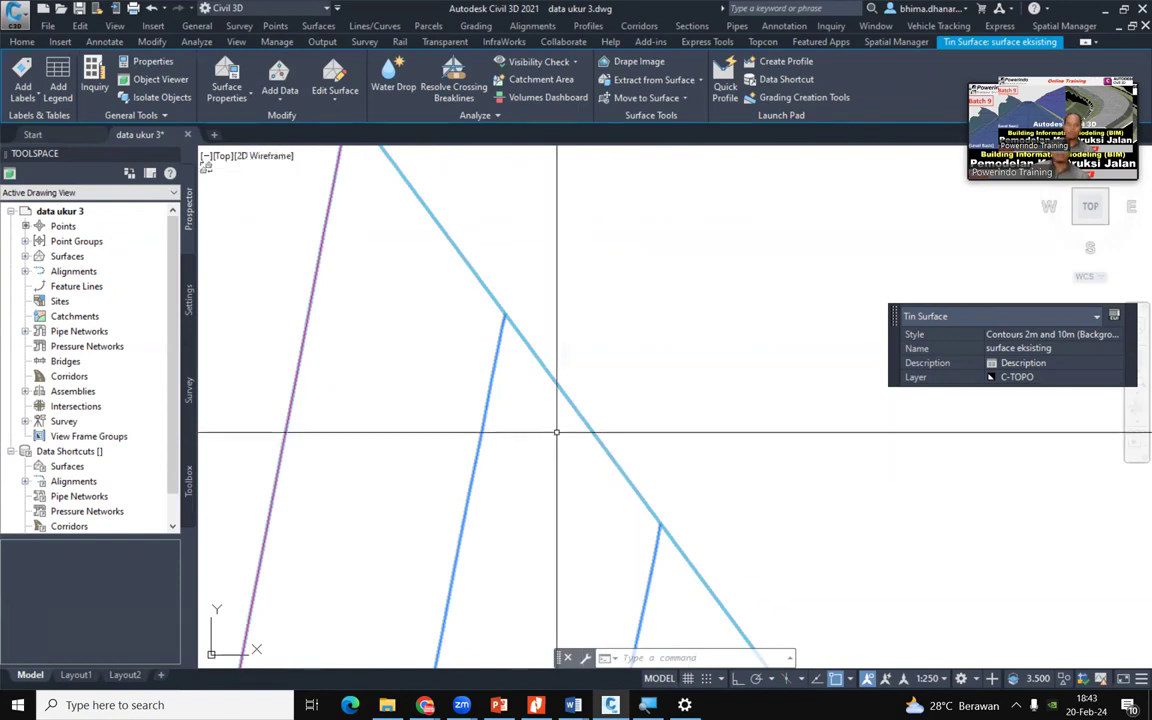
pyautogui.scroll(-4, 670, 522)
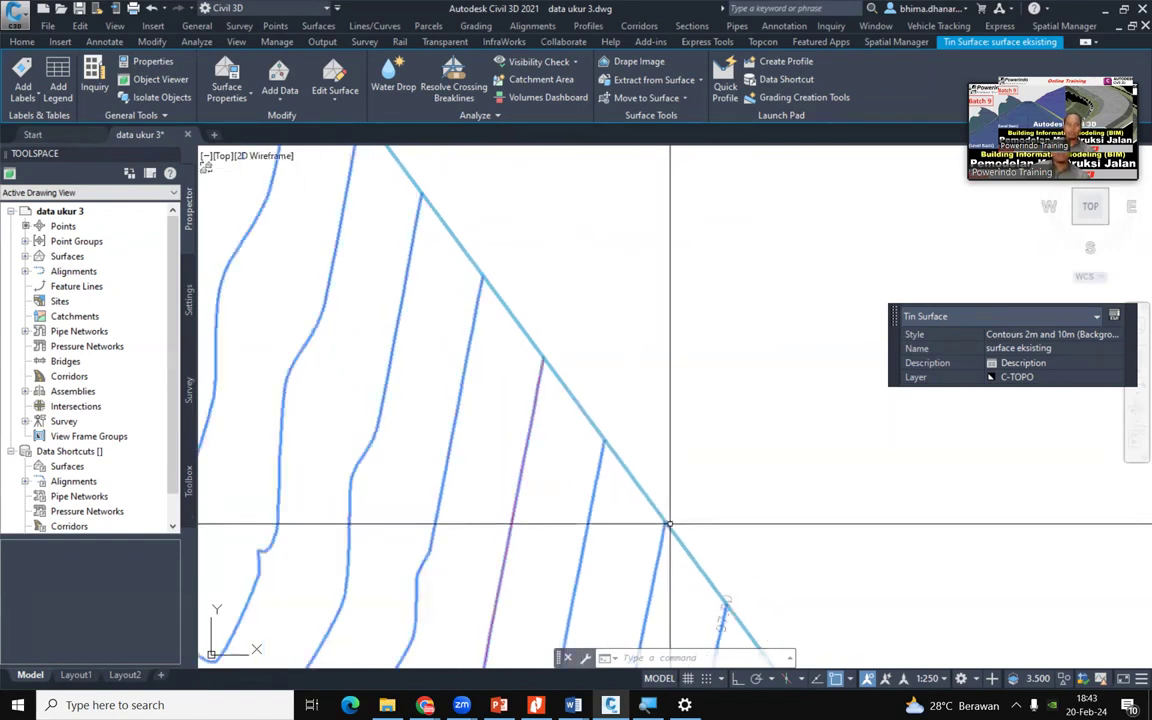
pyautogui.scroll(2, 668, 522)
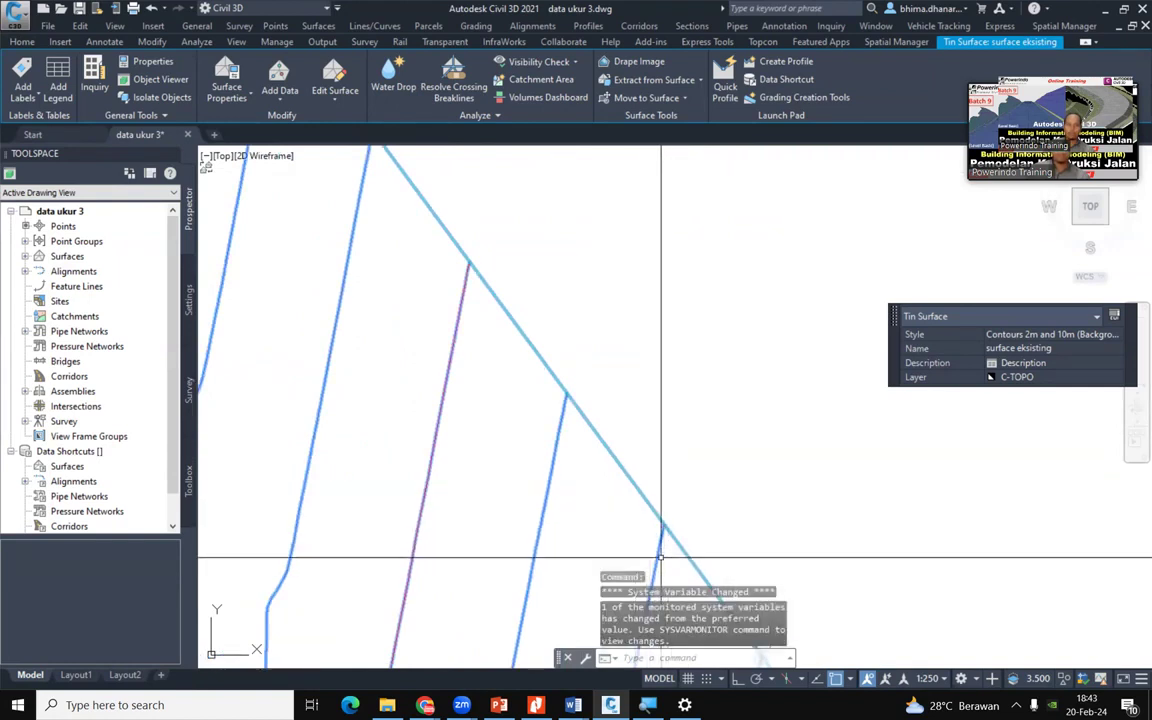
pyautogui.scroll(-3, 610, 500)
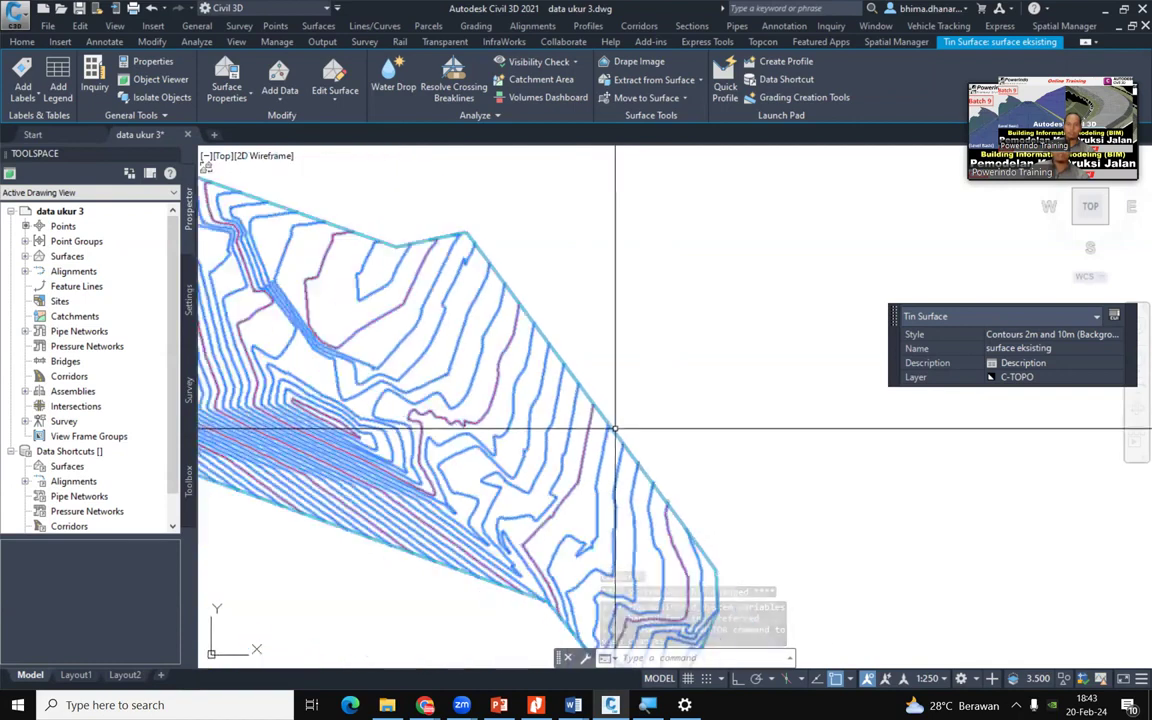
# Run a multiple-contour label line along the northeastern boundary from the contour just northwest of the 97.00 label to the northern corner
pyautogui.scroll(5, 544, 446)
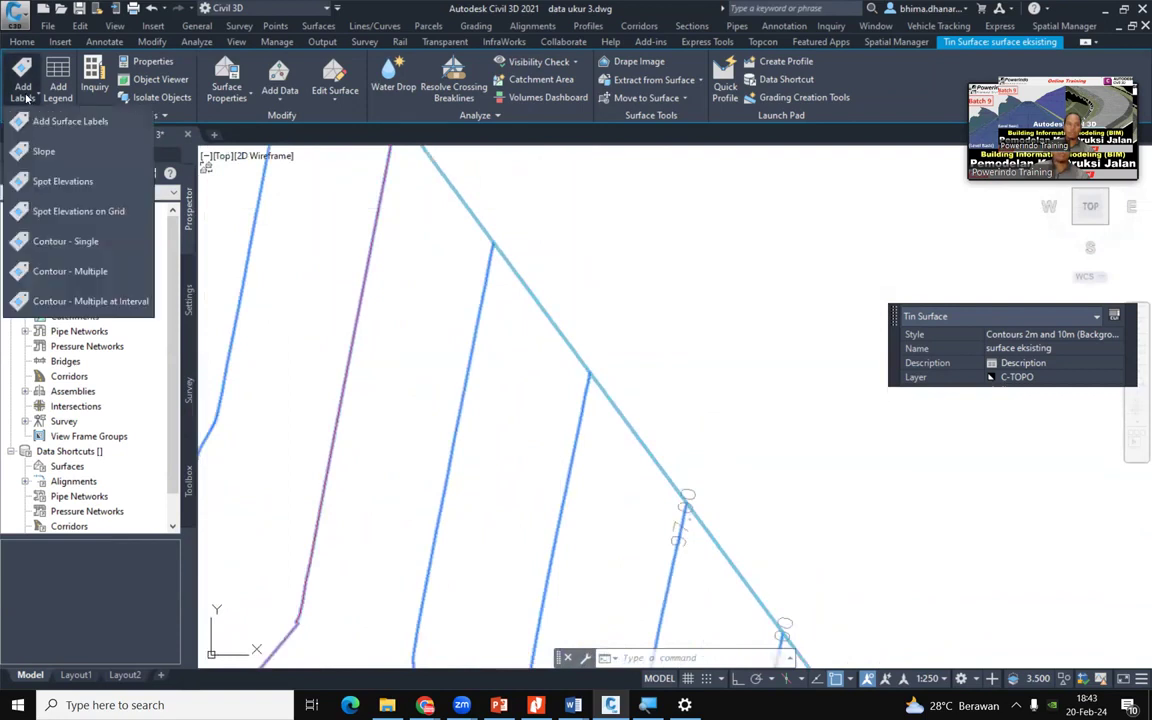
pyautogui.click(113, 271)
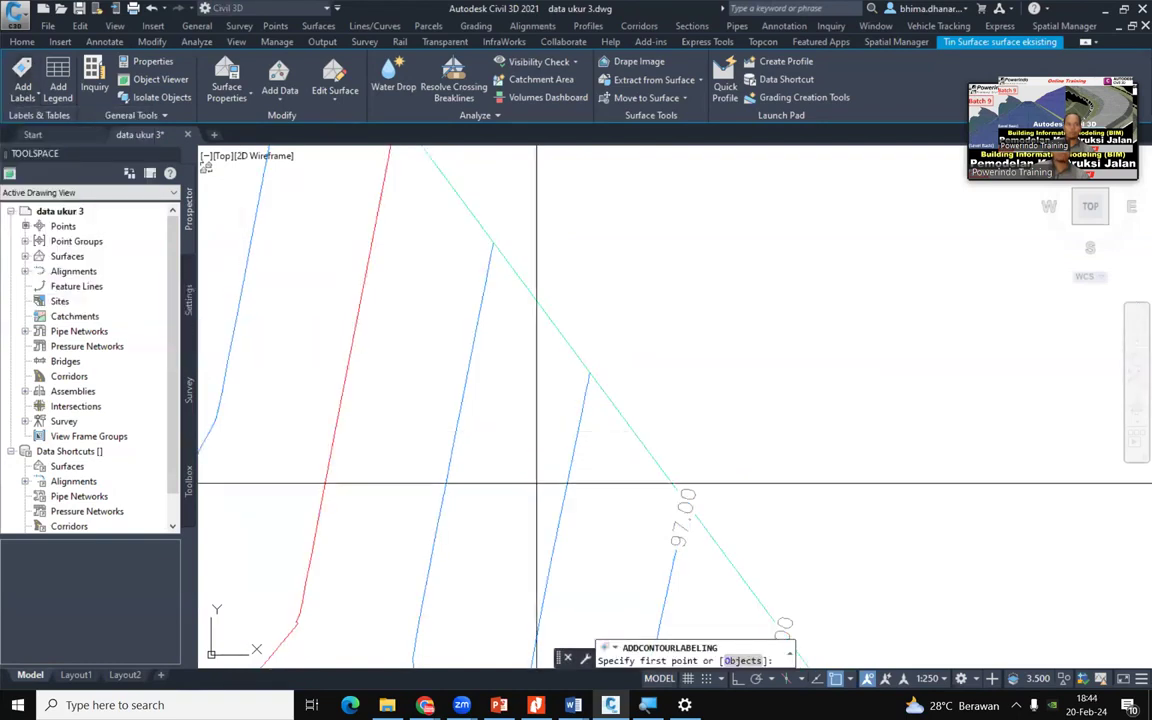
pyautogui.scroll(4, 595, 335)
pyautogui.scroll(-3, 639, 503)
pyautogui.scroll(5, 681, 600)
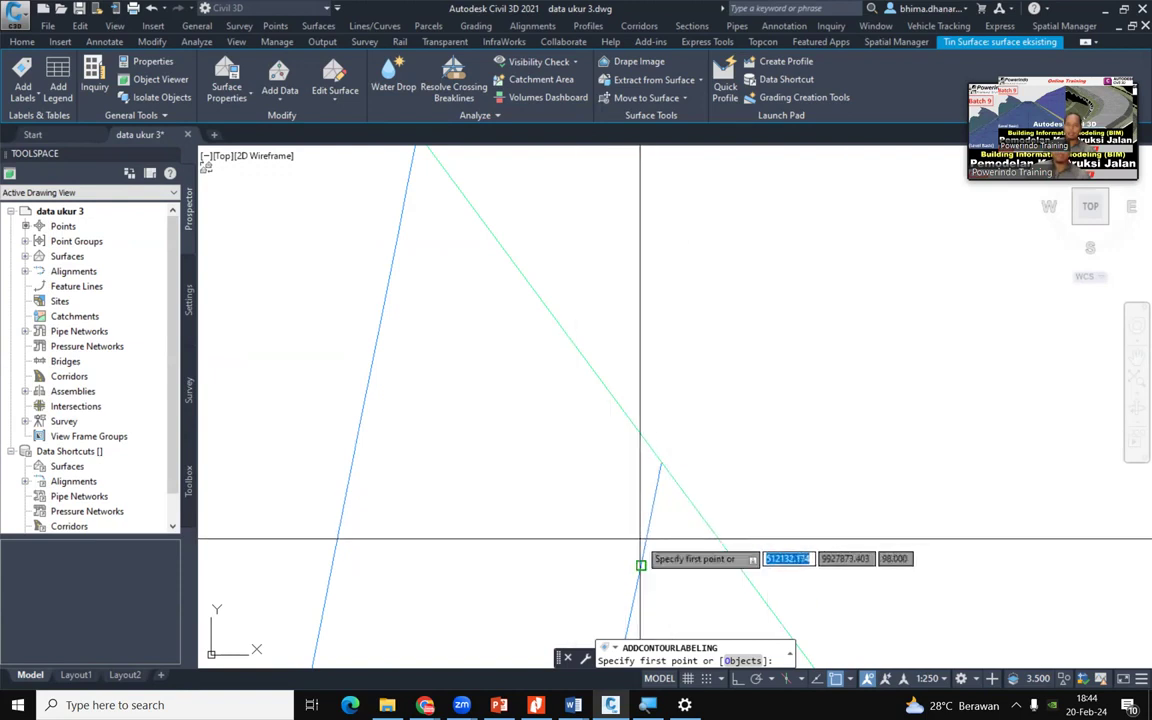
pyautogui.click(677, 532)
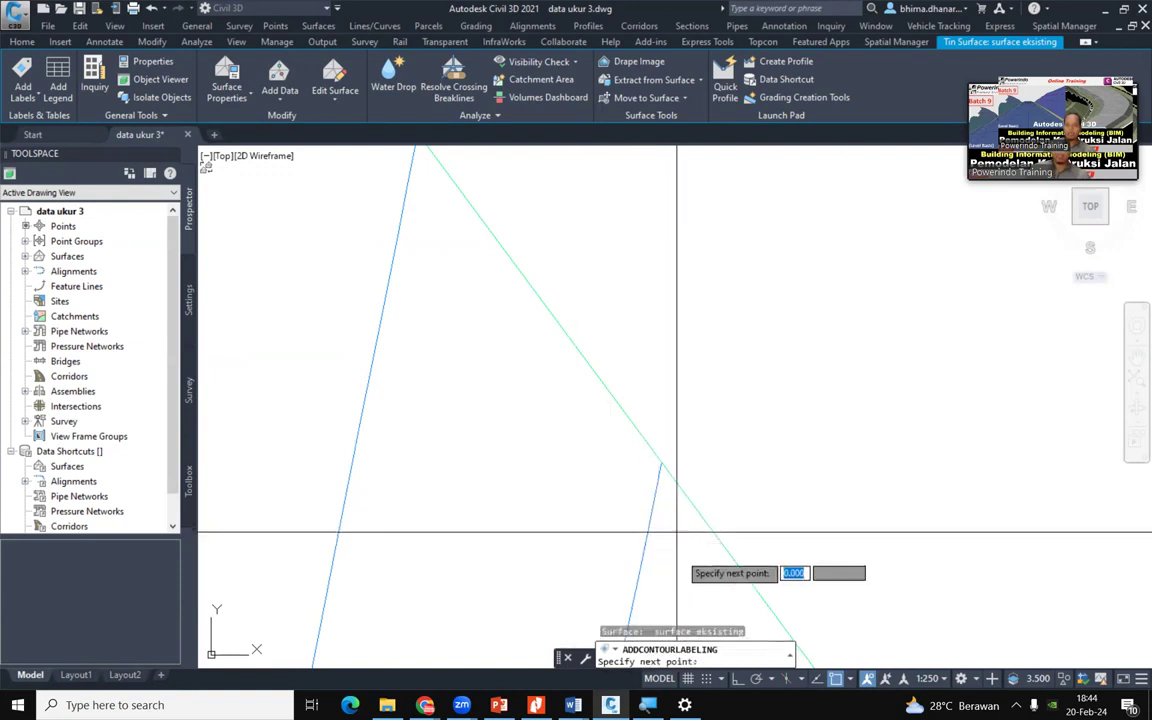
pyautogui.scroll(-2, 677, 532)
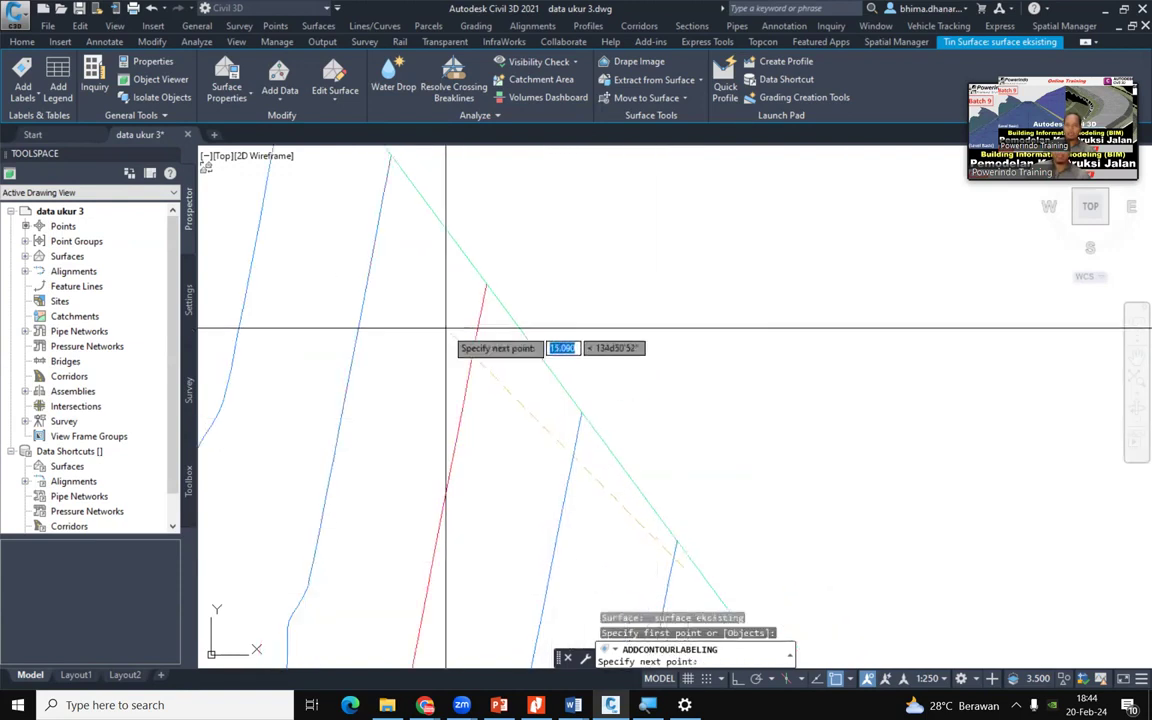
pyautogui.scroll(-2, 507, 508)
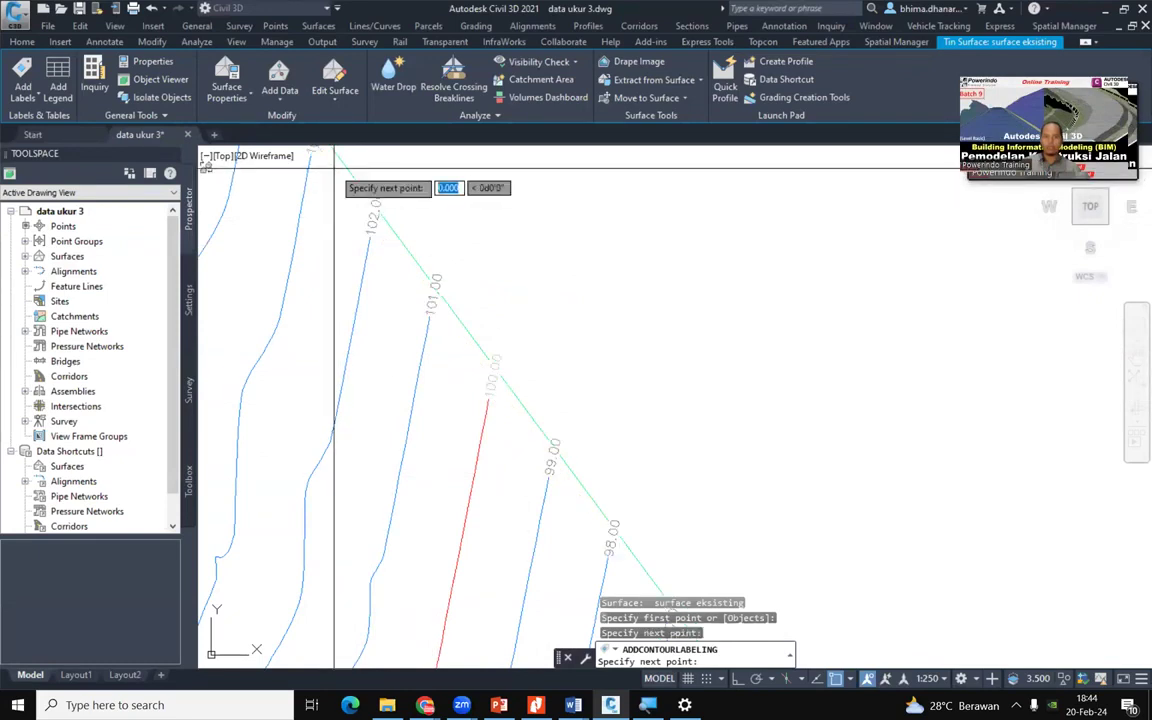
# Extend the label line west from the boundary's northern corner across the next three contours to the following boundary bend
pyautogui.moveTo(368, 206); pyautogui.dragTo(645, 645, button='middle')
pyautogui.moveTo(399, 322); pyautogui.dragTo(664, 598, button='middle')
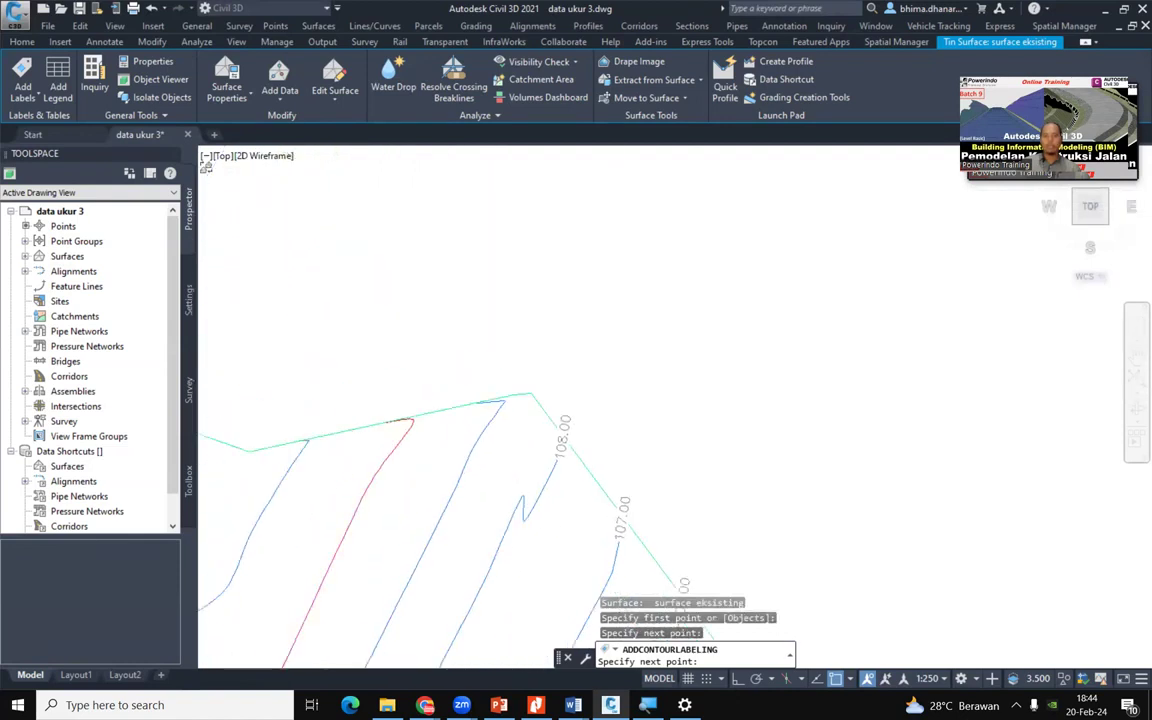
pyautogui.scroll(-3, 470, 278)
pyautogui.scroll(3, 463, 342)
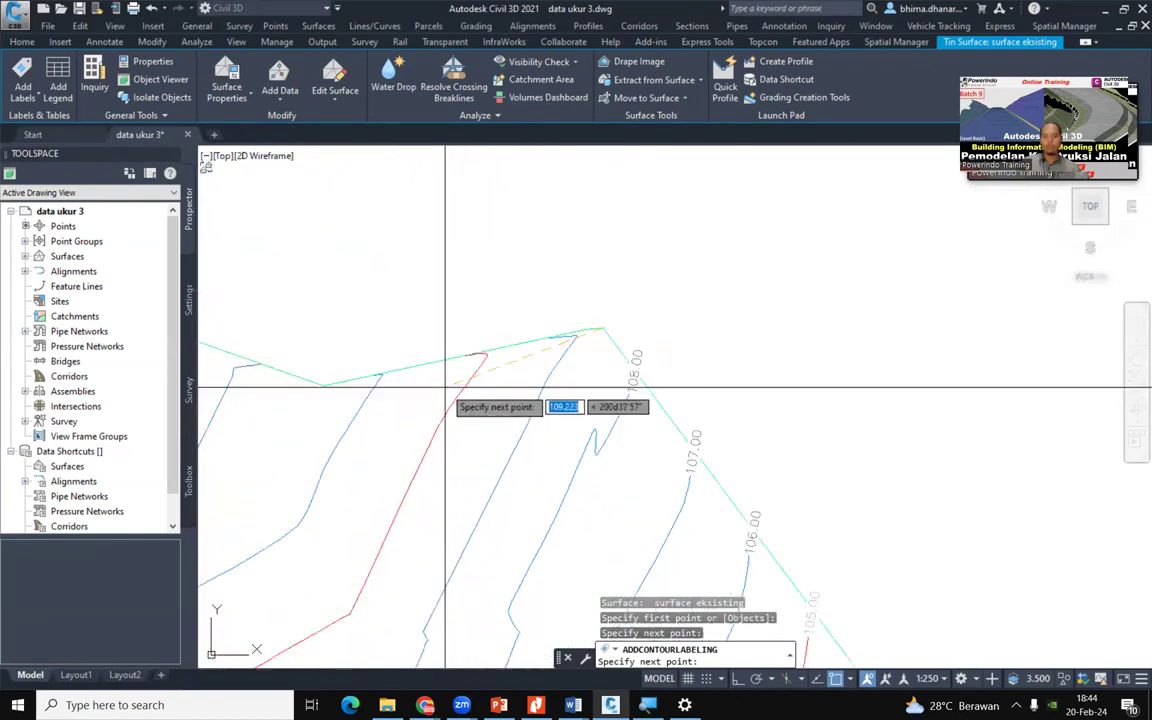
pyautogui.click(272, 398)
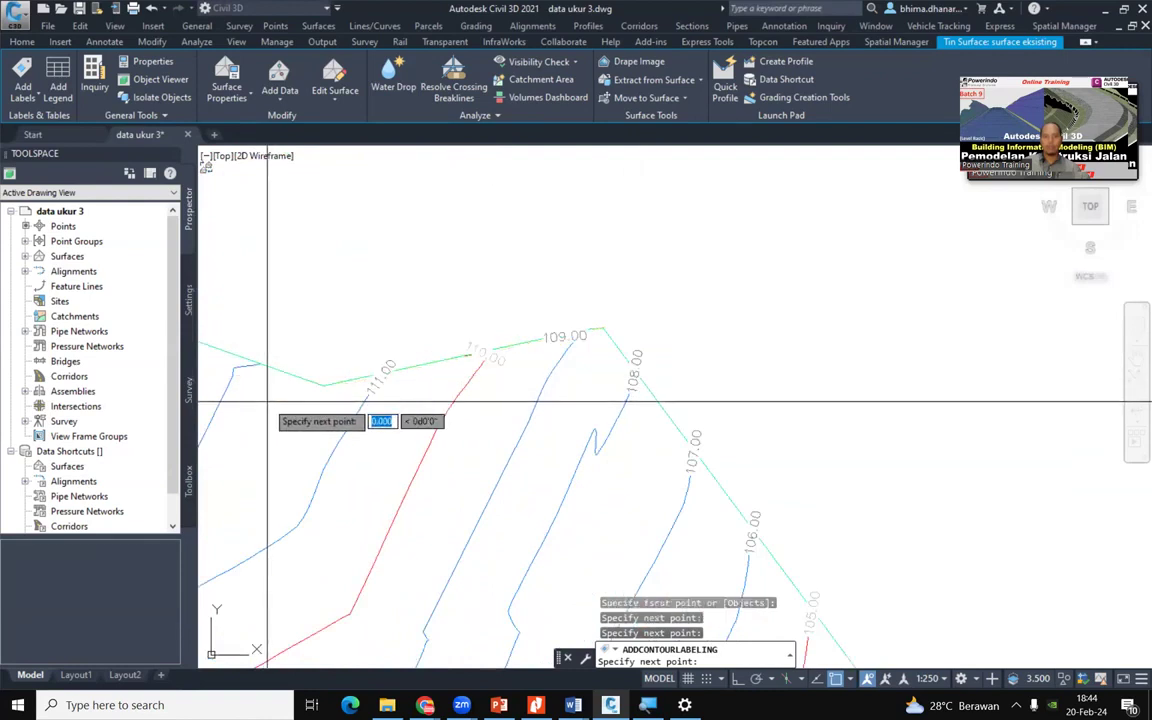
# Continue the label line northwest along the straight boundary edge to its next vertex and finish it
pyautogui.moveTo(252, 326); pyautogui.dragTo(1011, 507, button='middle')
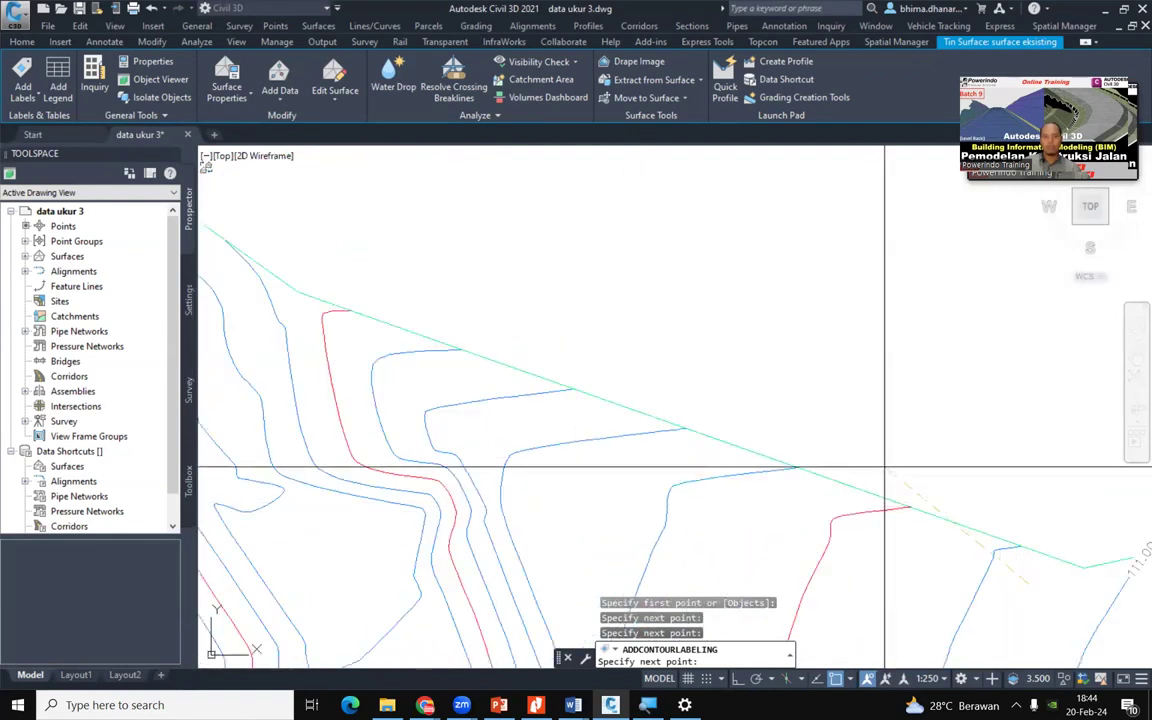
pyautogui.scroll(3, 998, 548)
pyautogui.scroll(-2, 997, 549)
pyautogui.scroll(-2, 893, 480)
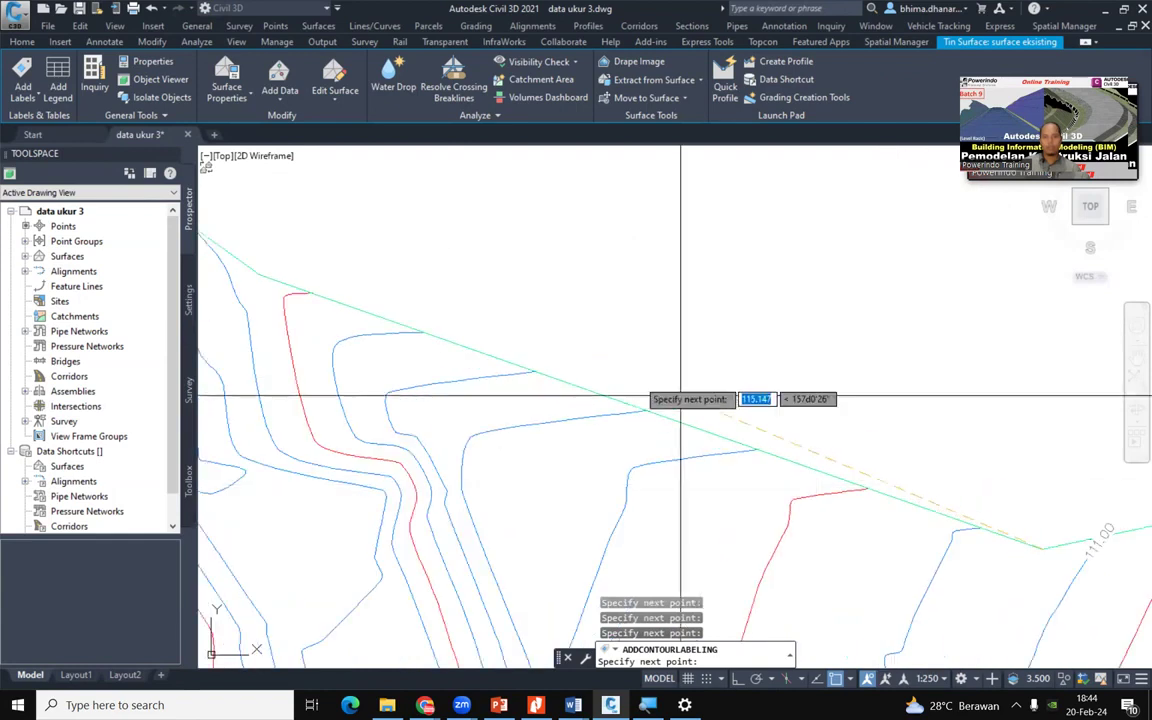
pyautogui.click(260, 274)
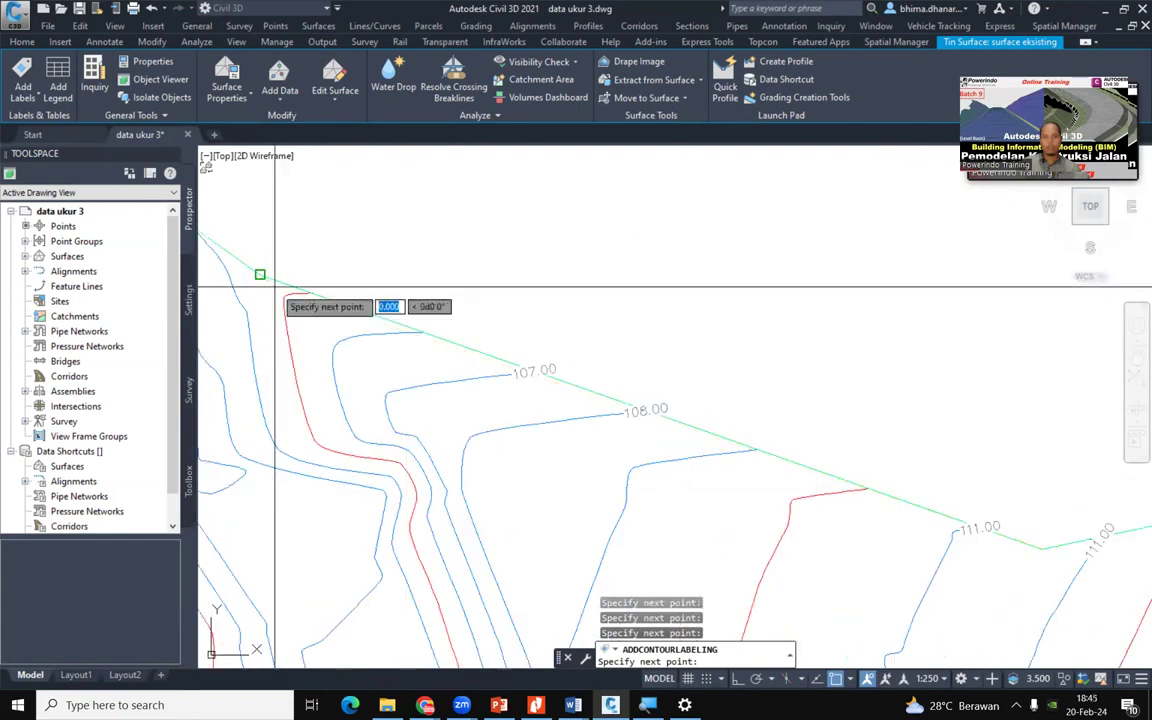
pyautogui.press('Return')
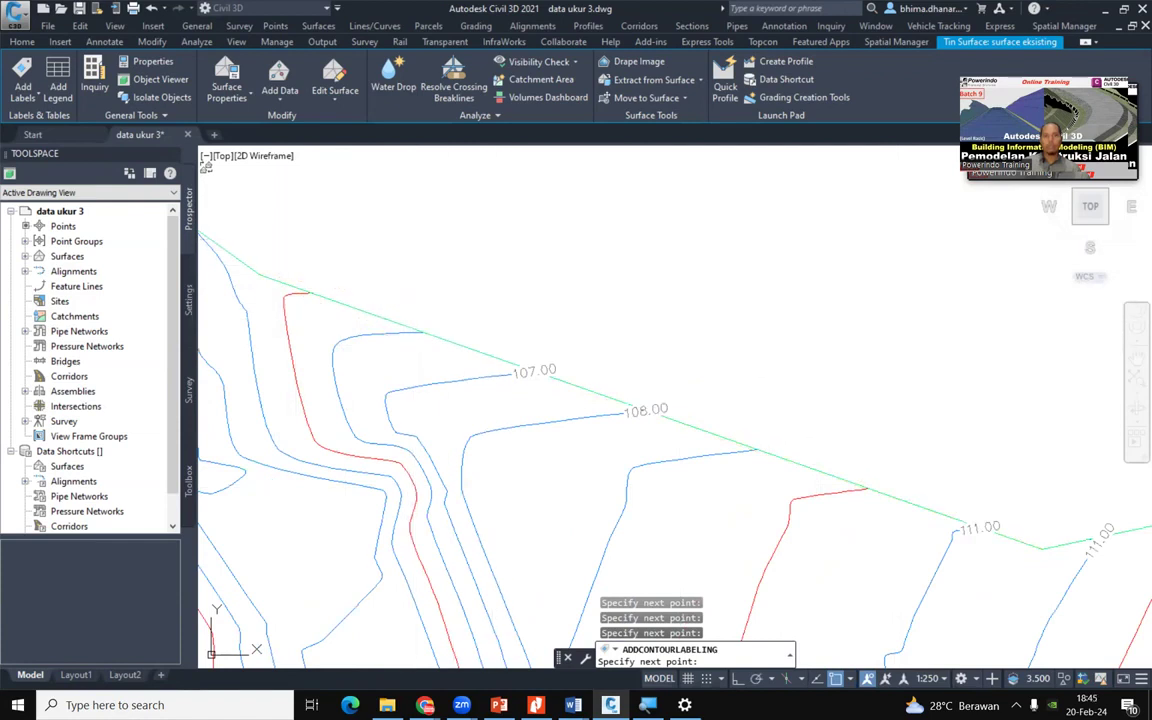
# With object snap off, label the two skipped contours between the 108.00 and 111.00 labels with a multiple-contour label line
pyautogui.scroll(3, 868, 492)
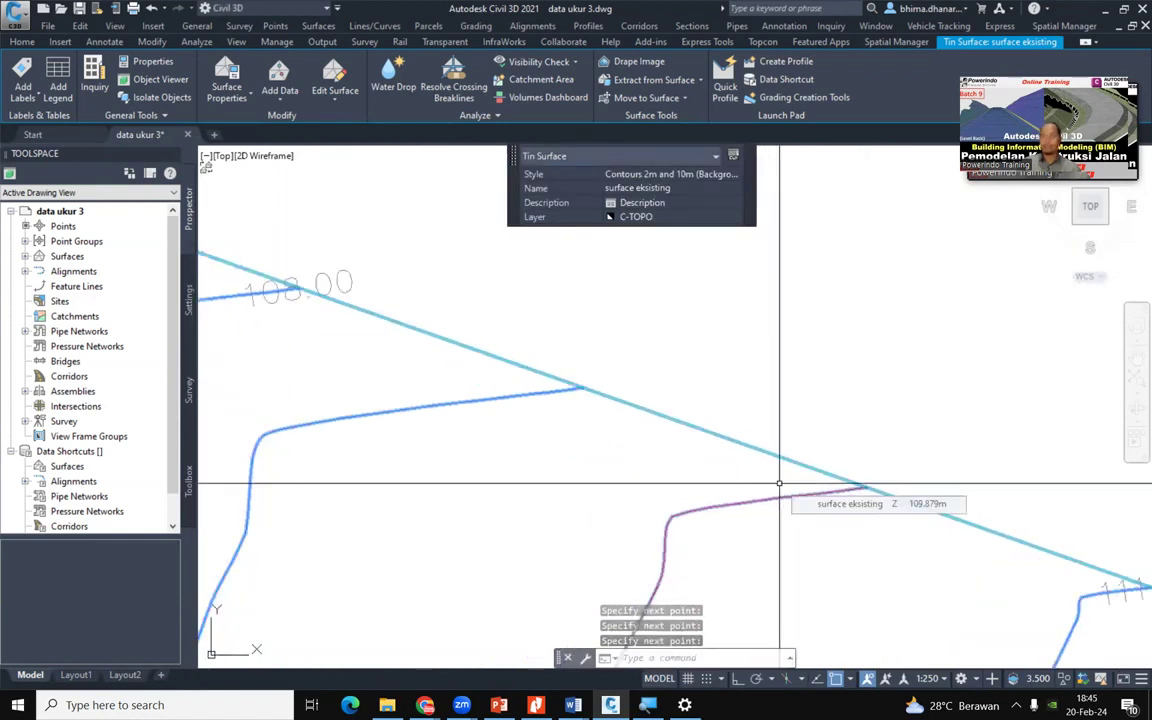
pyautogui.click(22, 85)
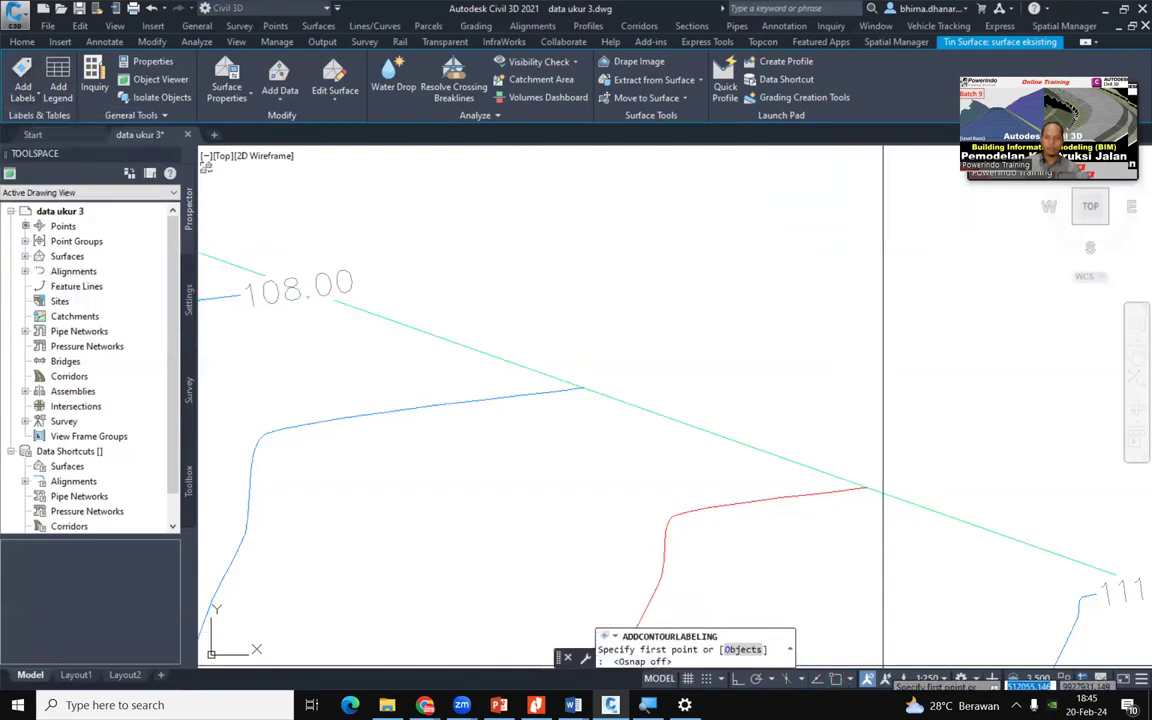
pyautogui.click(872, 494)
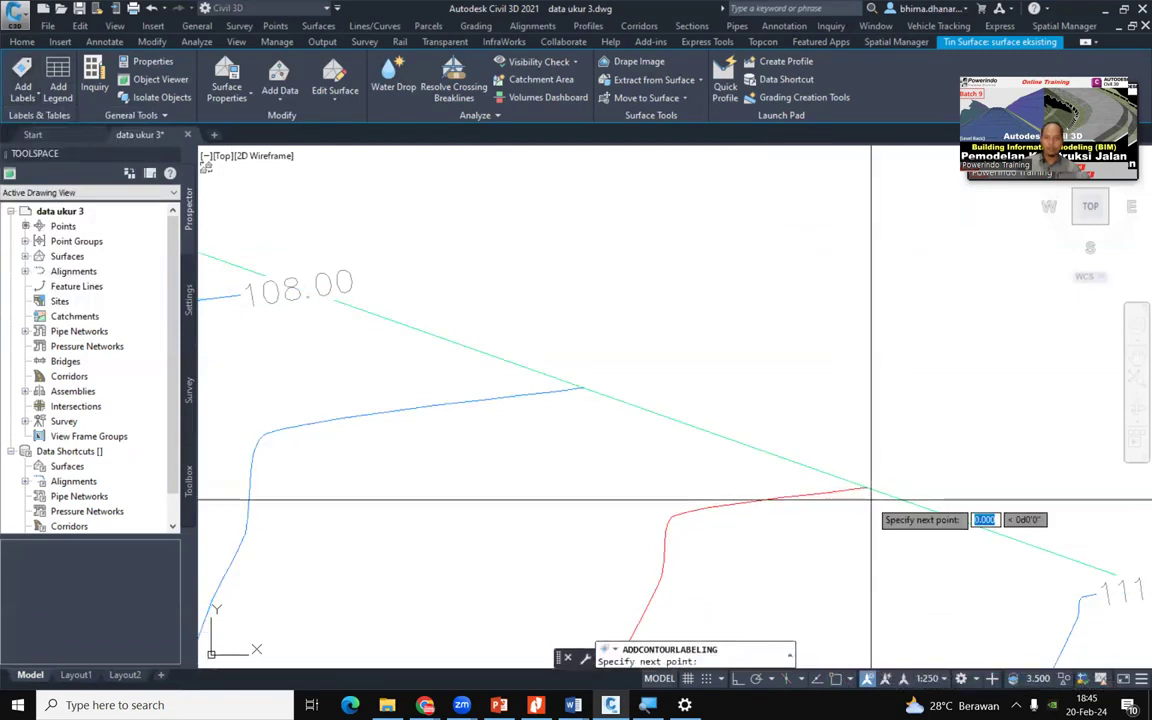
pyautogui.click(489, 359)
pyautogui.scroll(-2, 662, 331)
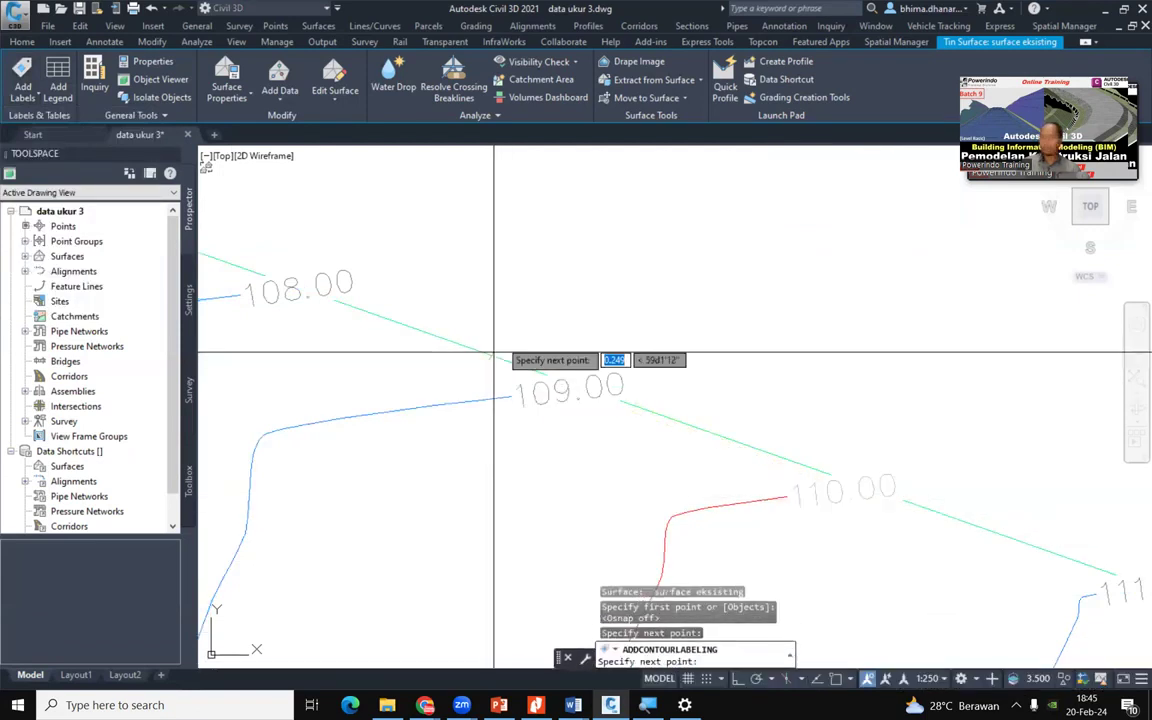
pyautogui.press('Return')
# Start another multiple-contour label line at the contour just northwest of the 107.00 label and run it to the next boundary bend
pyautogui.scroll(-4, 640, 418)
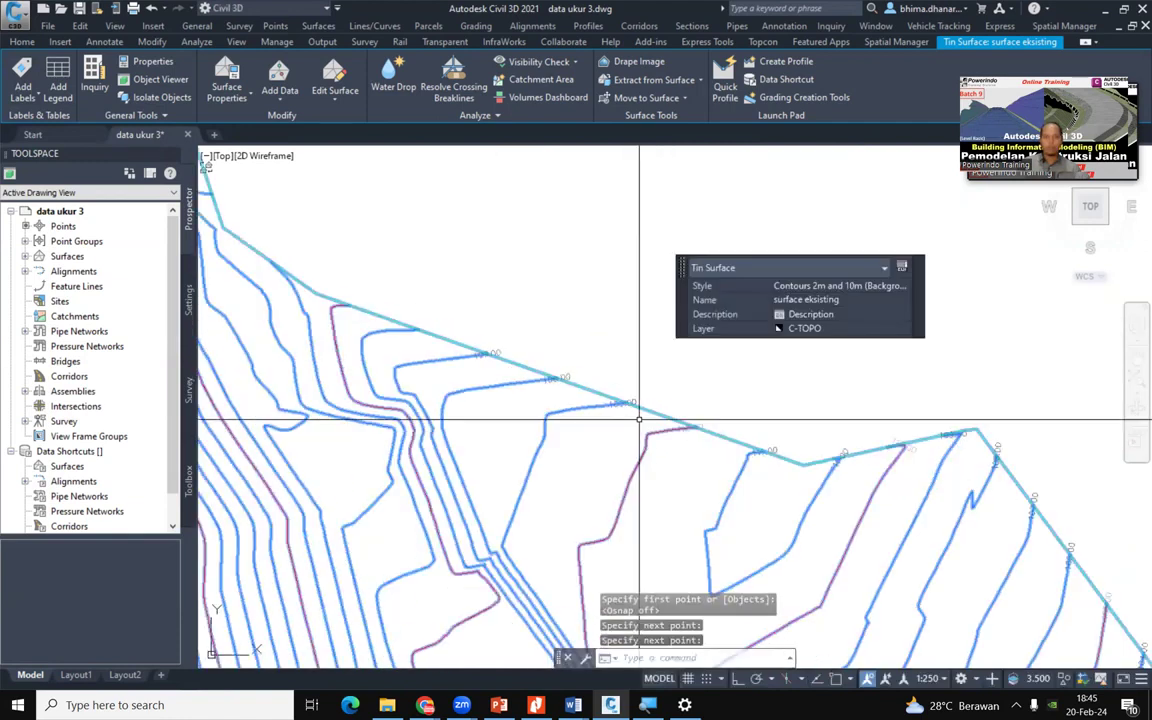
pyautogui.scroll(4, 312, 270)
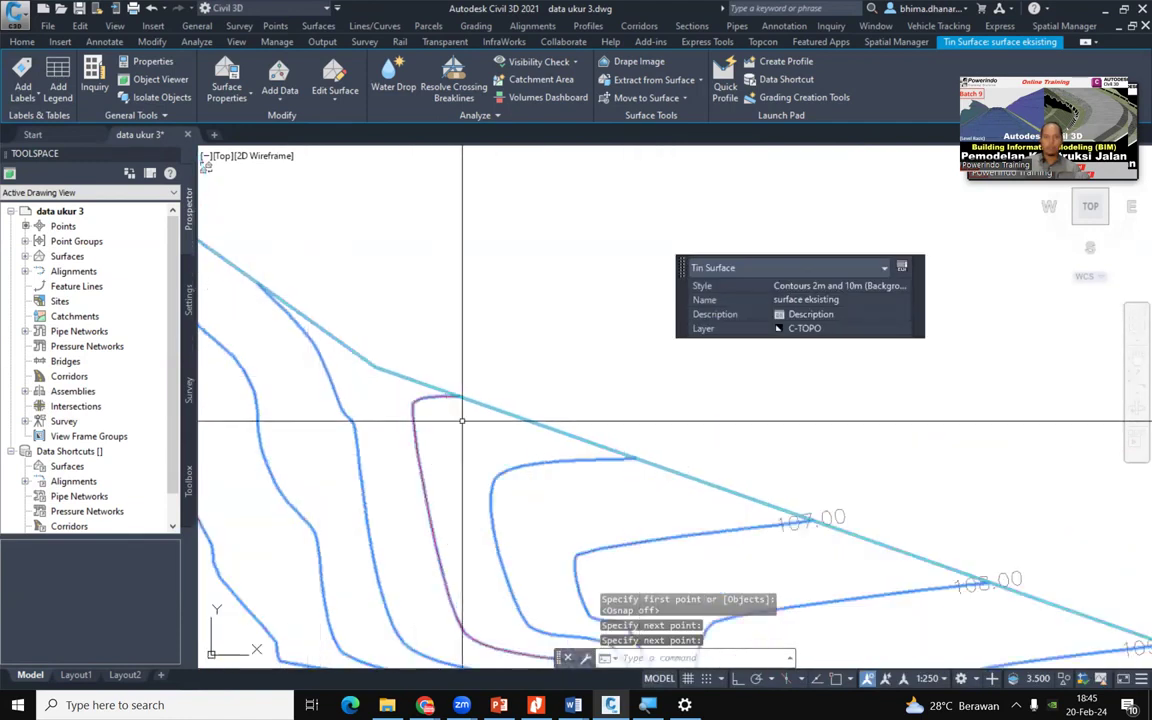
pyautogui.click(34, 100)
pyautogui.click(62, 265)
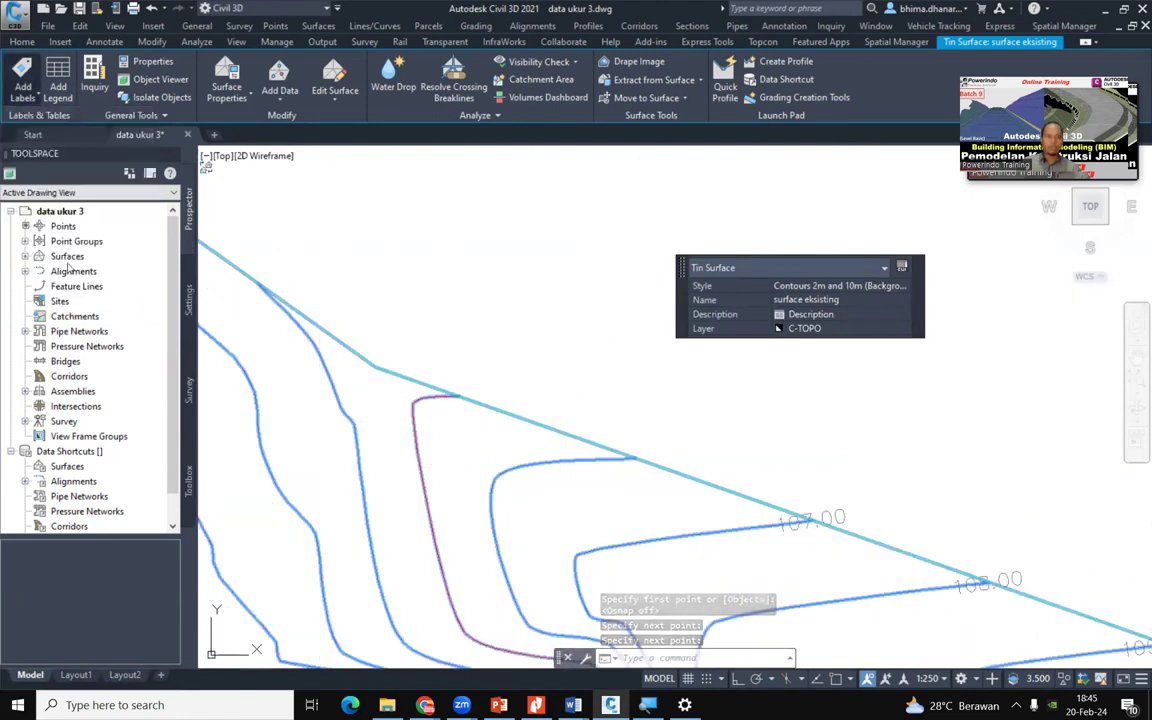
pyautogui.scroll(2, 648, 497)
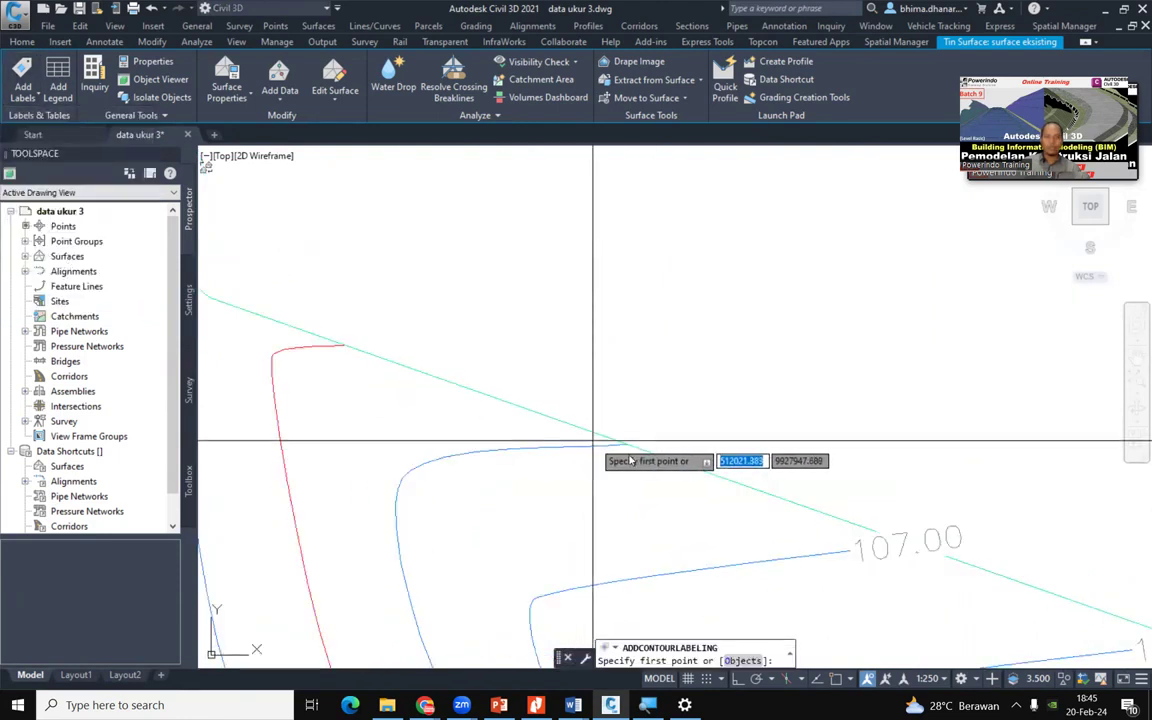
pyautogui.click(627, 449)
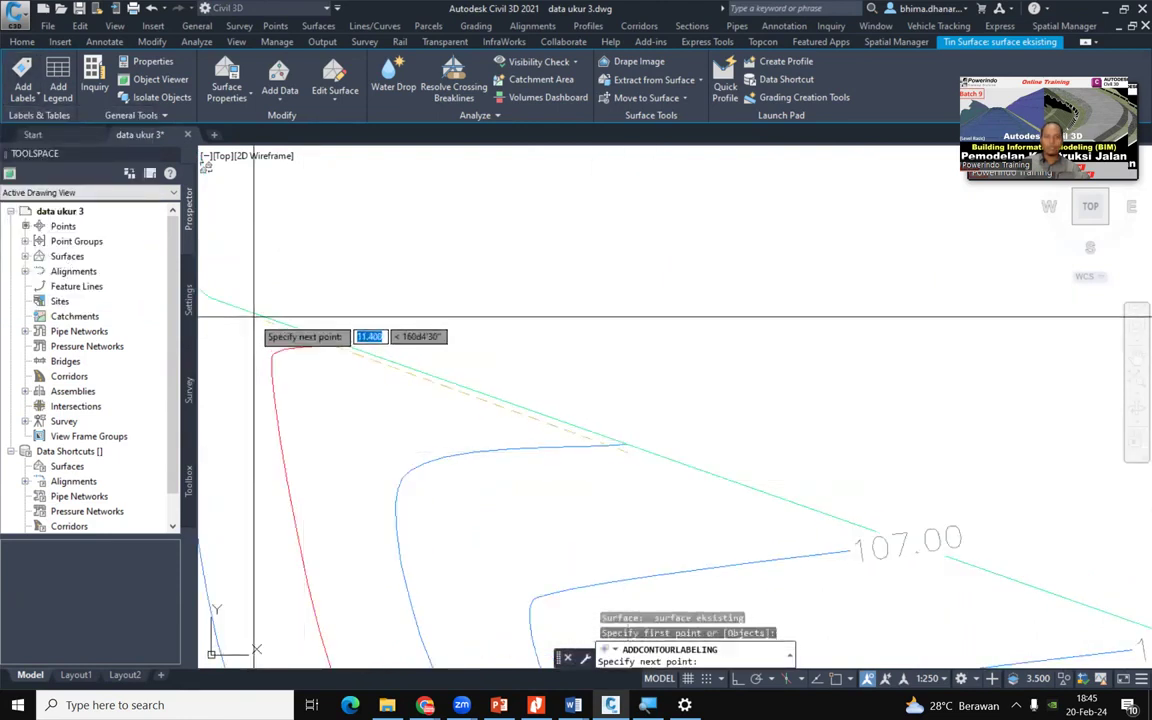
pyautogui.scroll(-4, 1073, 558)
pyautogui.scroll(2, 588, 291)
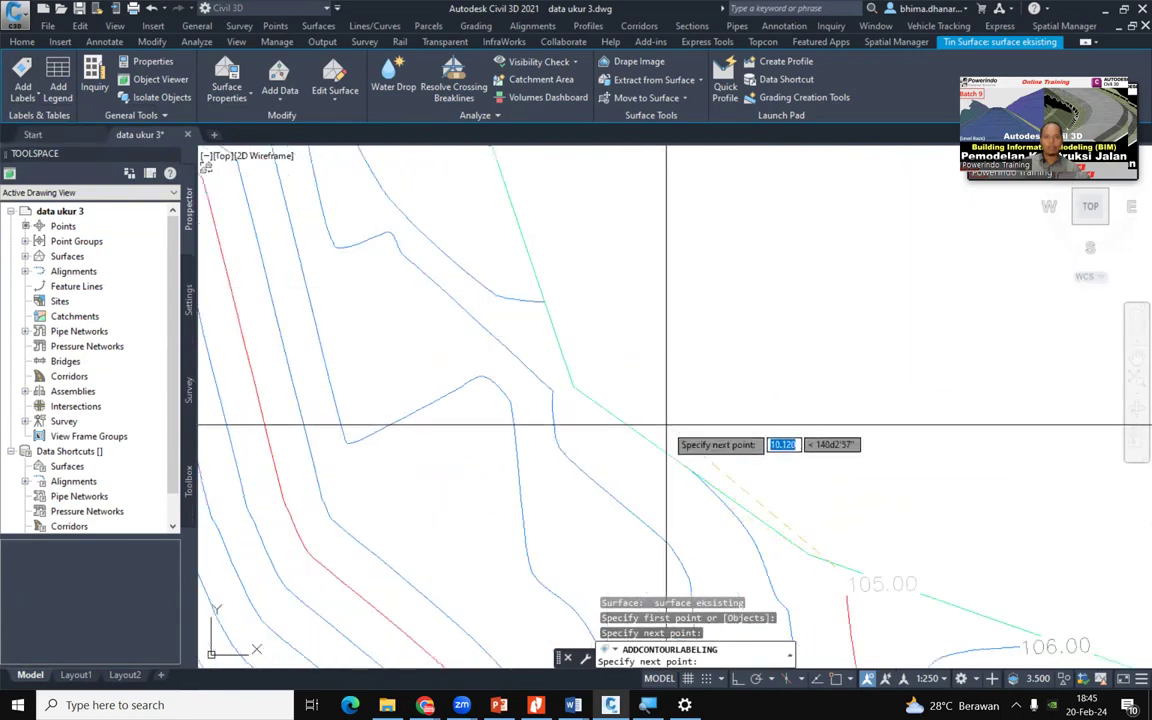
# Extend the label line northwest around the next boundary bend, finish it and deselect the surface
pyautogui.click(627, 416)
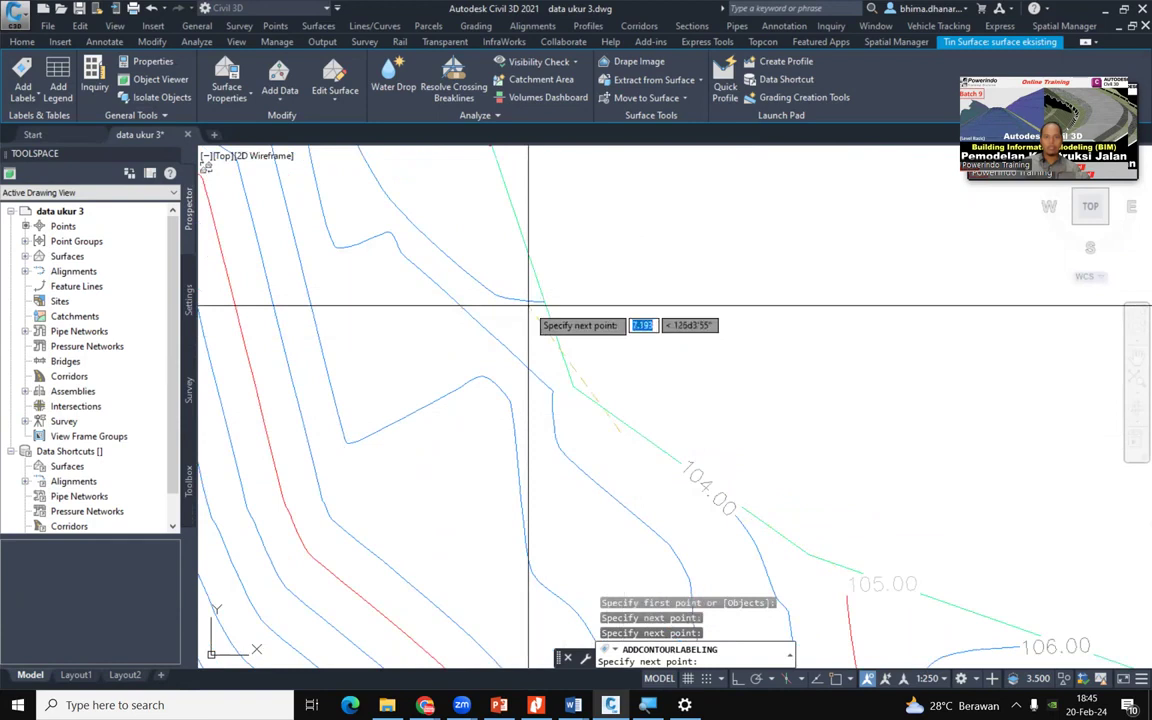
pyautogui.scroll(-3, 522, 279)
pyautogui.press('Return')
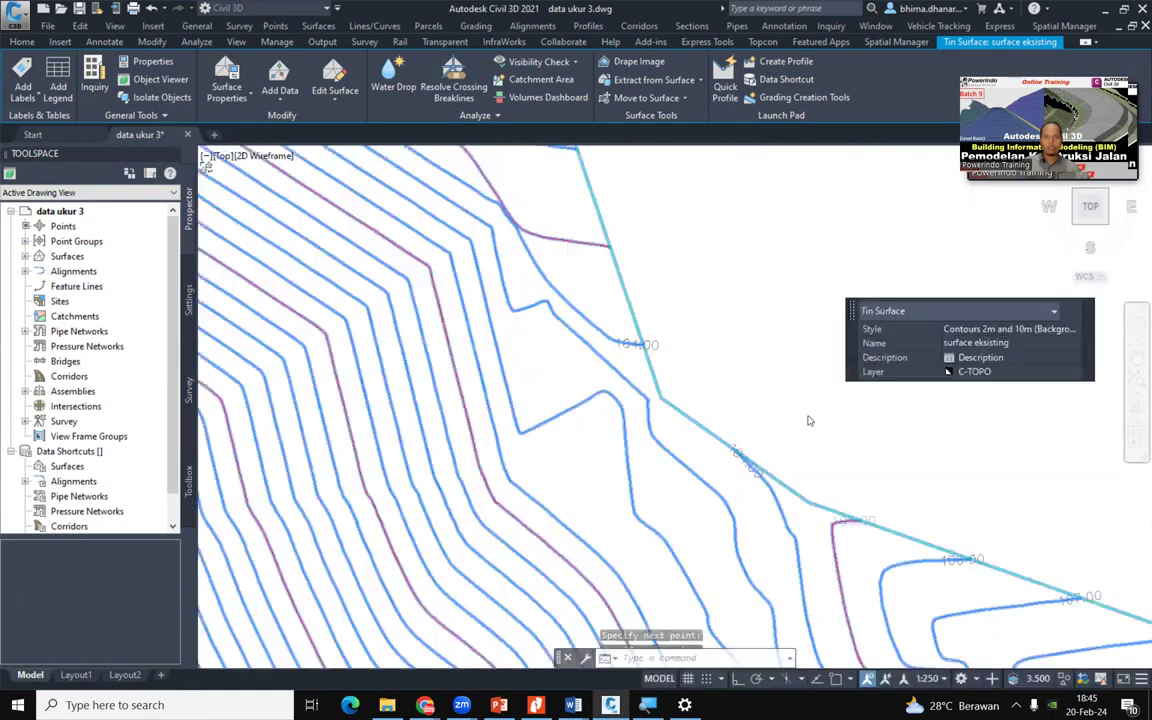
pyautogui.scroll(-3, 698, 348)
pyautogui.scroll(5, 657, 206)
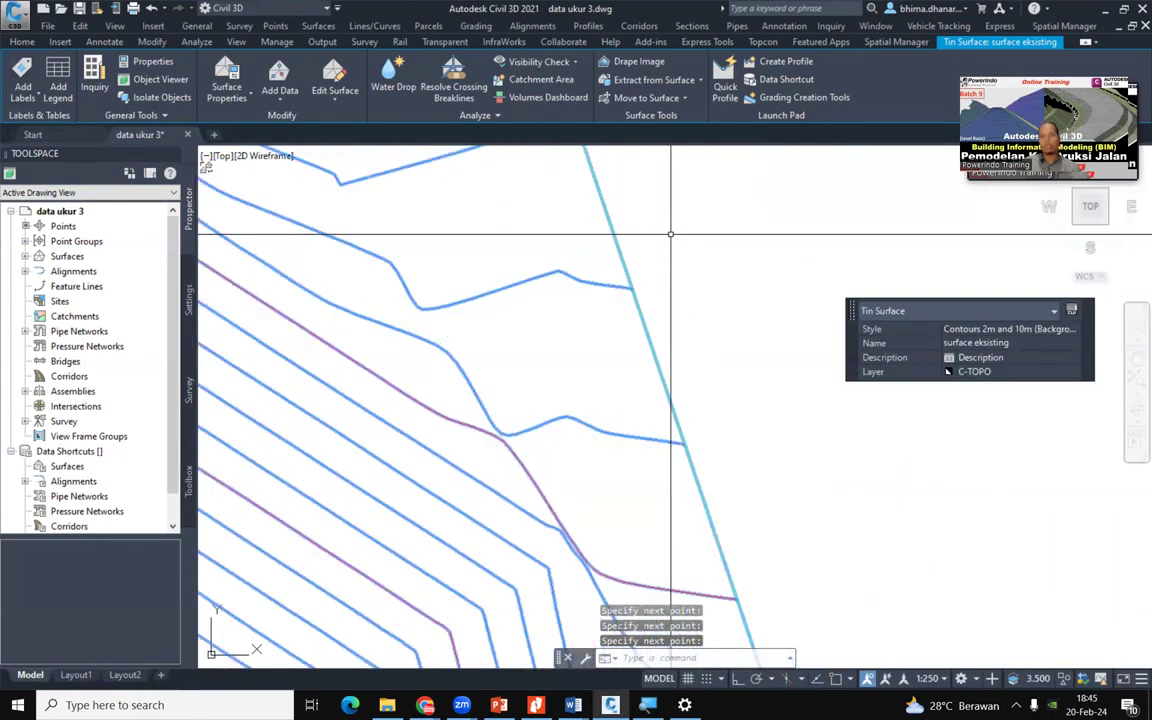
pyautogui.scroll(-5, 670, 295)
pyautogui.press('Escape')
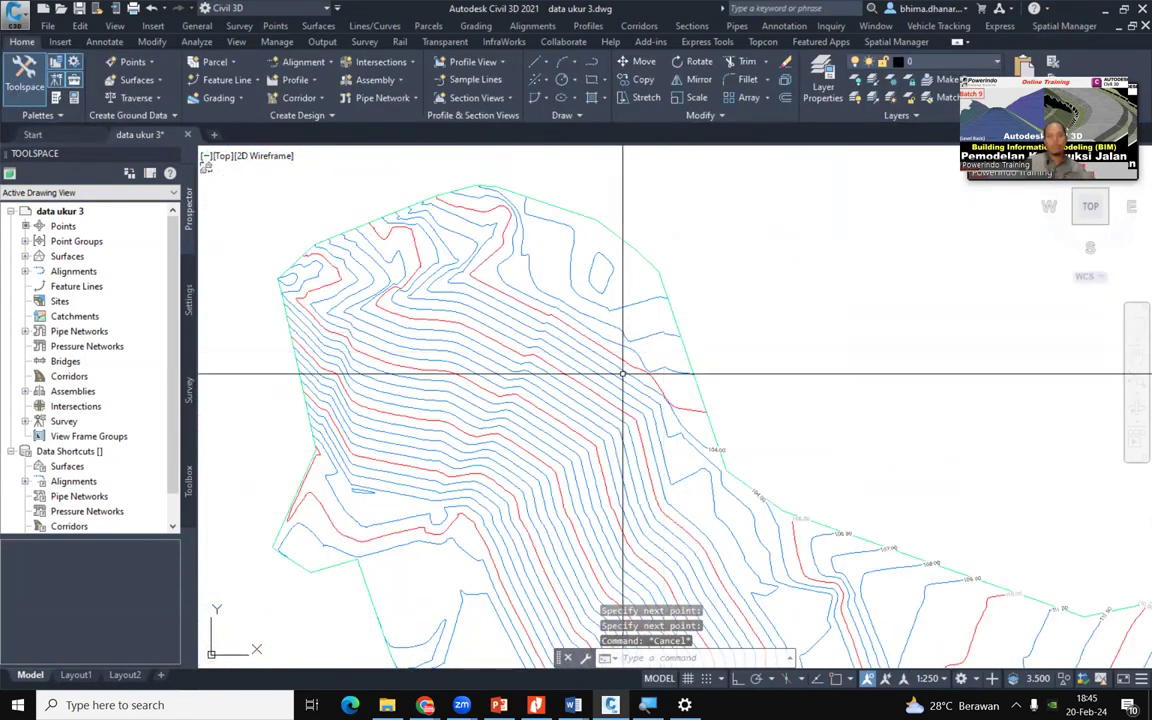
# Add a multiple-contour label line across the slope, from the flat area at its southwestern foot to inside the small closed northeastern contour
pyautogui.scroll(3, 462, 571)
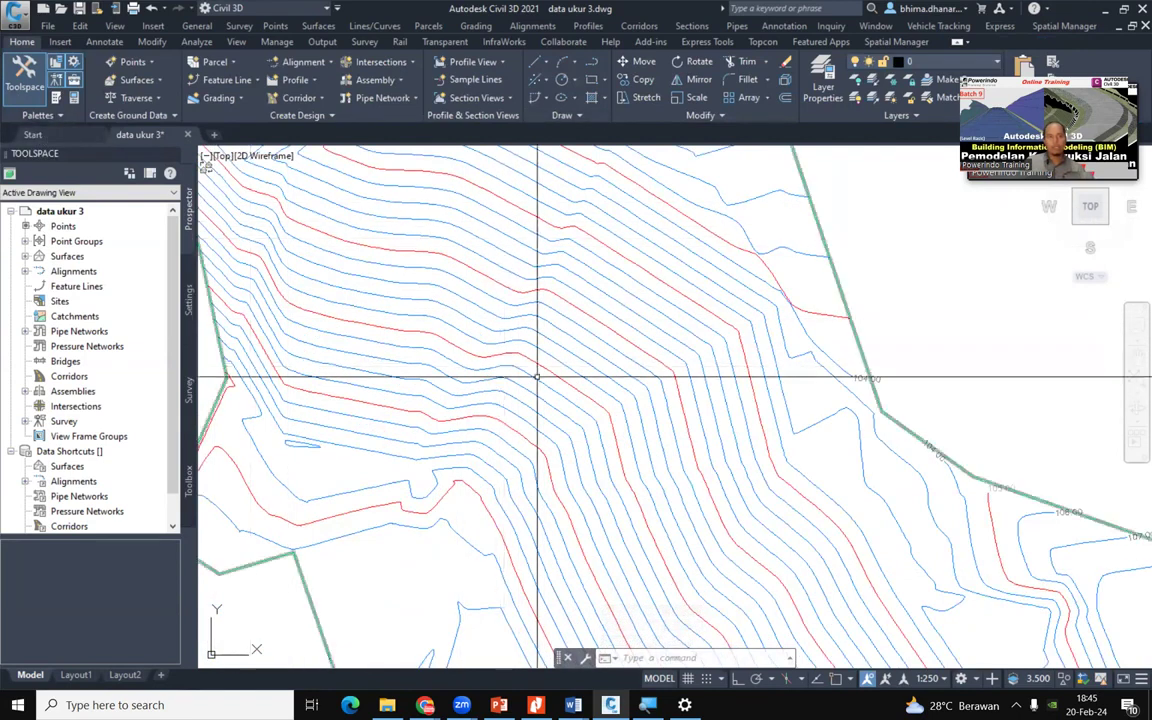
pyautogui.click(558, 376)
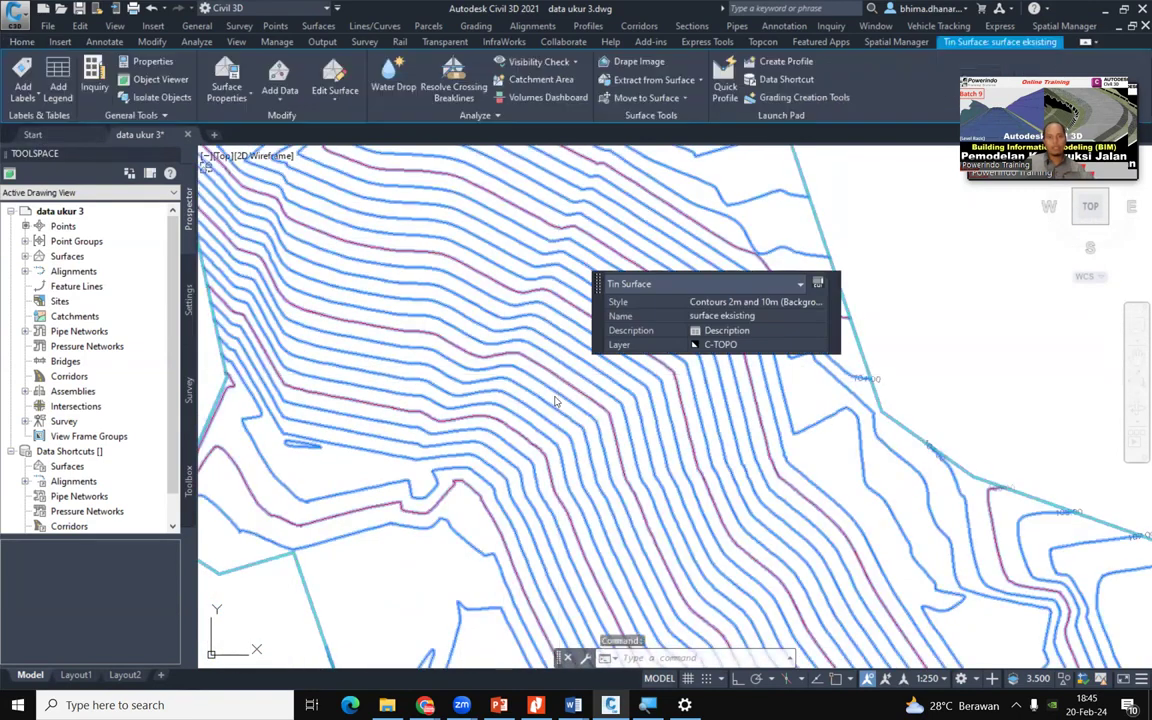
pyautogui.click(28, 100)
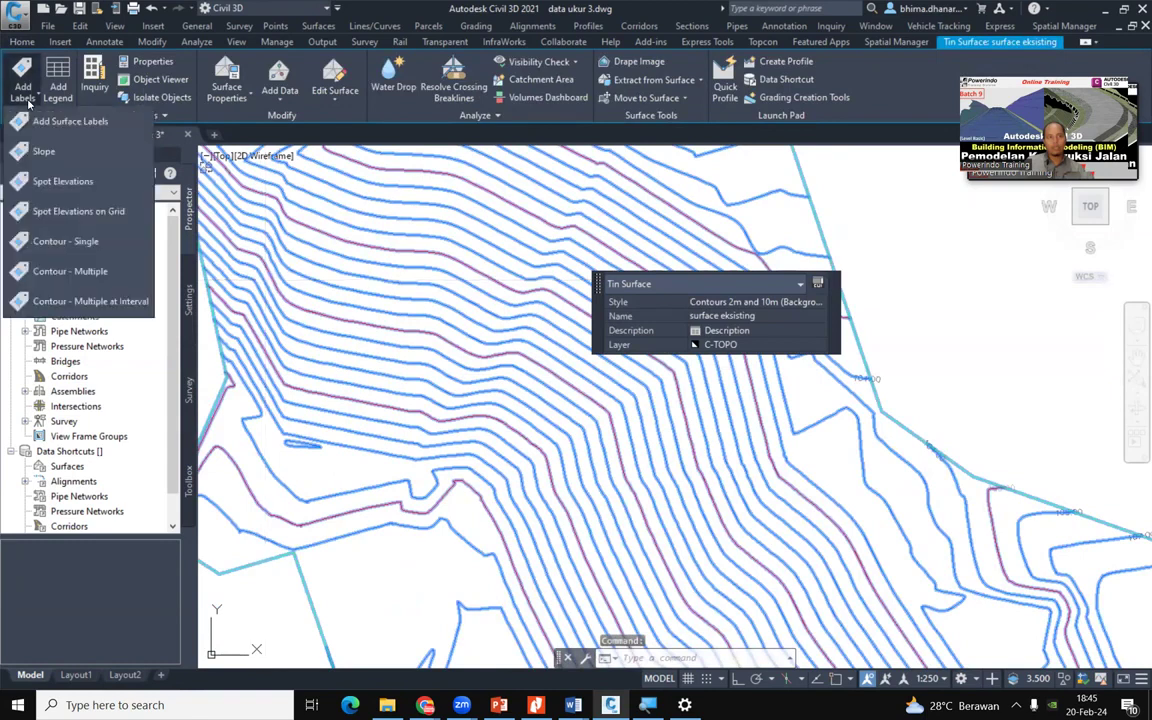
pyautogui.click(89, 274)
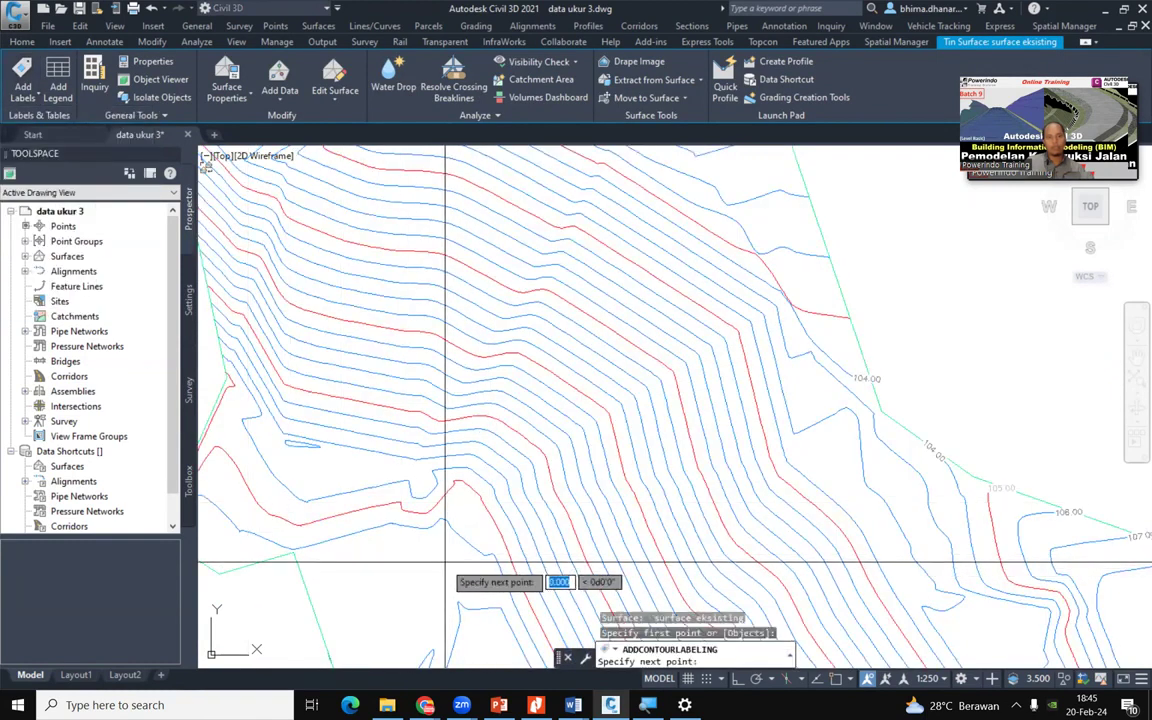
pyautogui.scroll(-3, 452, 591)
pyautogui.click(489, 481)
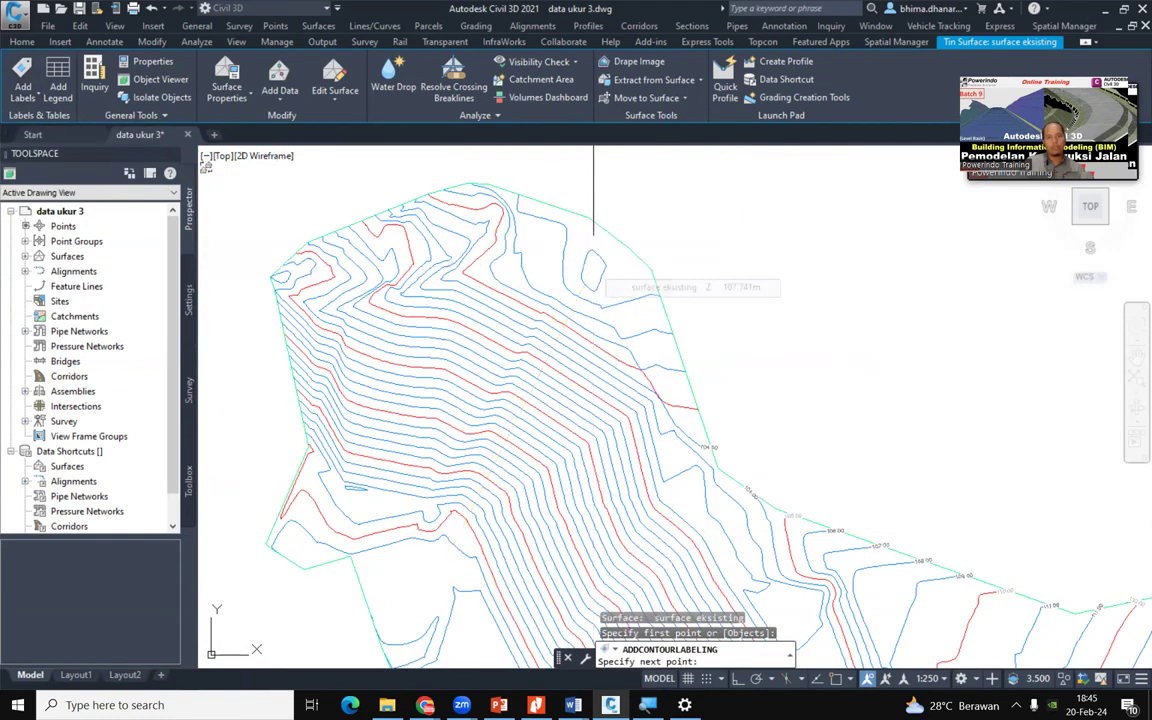
# Finish the label line across the slope, deselect the surface and check the new labels along its length
pyautogui.scroll(5, 596, 321)
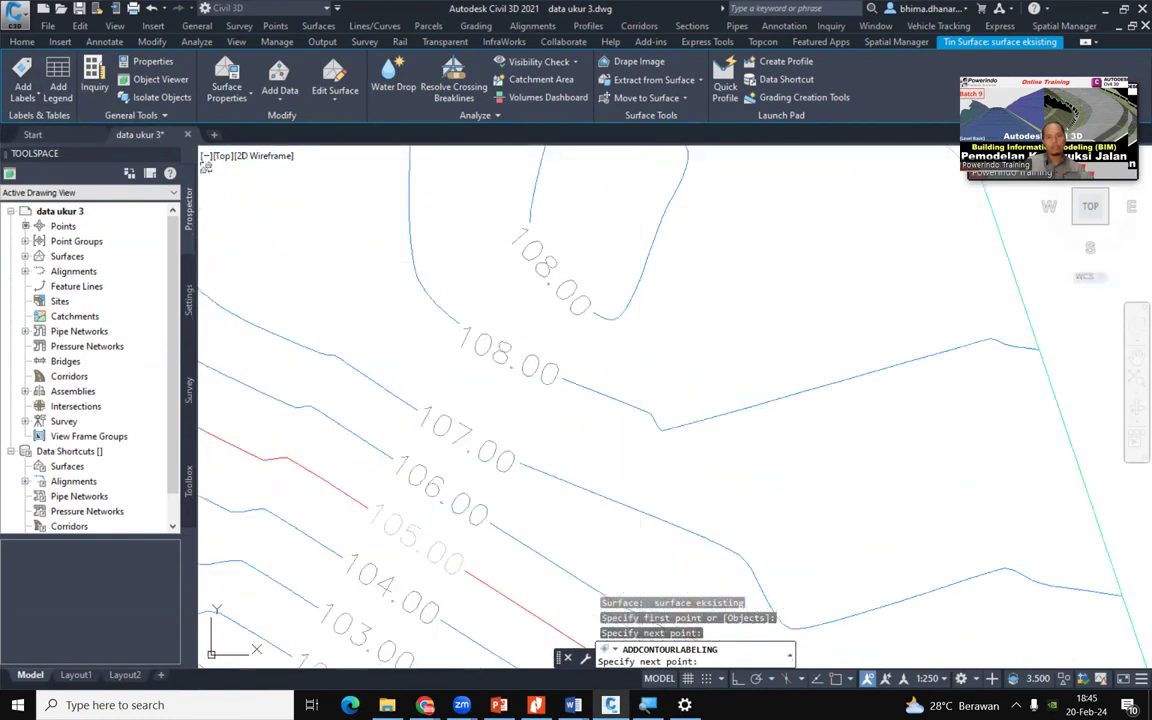
pyautogui.scroll(-3, 744, 263)
pyautogui.press('Return')
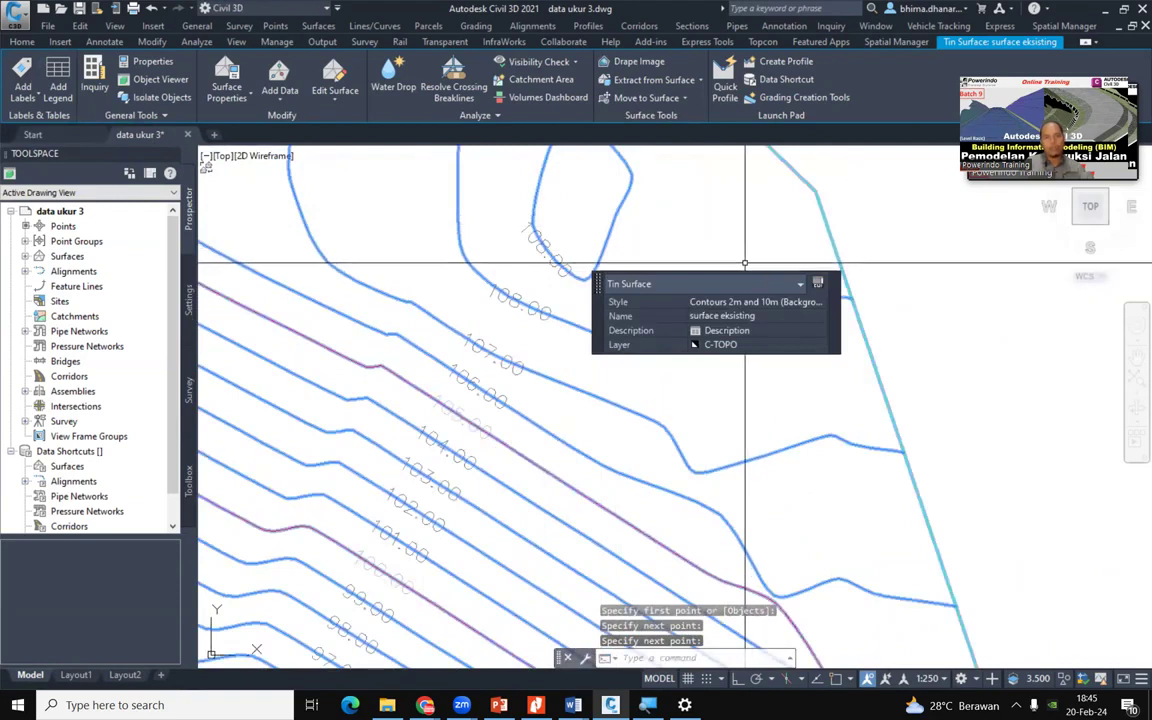
pyautogui.press('Escape')
pyautogui.scroll(-2, 727, 218)
pyautogui.moveTo(546, 444); pyautogui.dragTo(658, 170, button='middle')
pyautogui.moveTo(561, 368); pyautogui.dragTo(607, 249, button='middle')
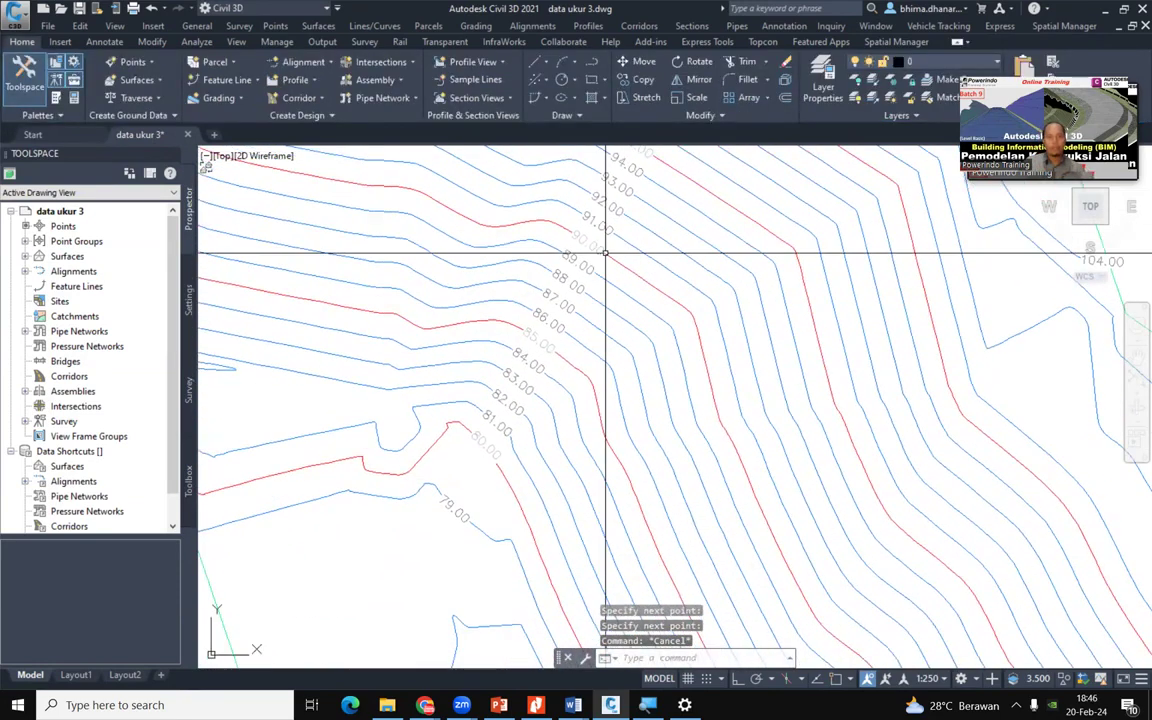
# Add a multiple-contour label line across the middle slope, from just east of the narrow band of steep contours to the flat area inside the western boundary
pyautogui.scroll(-3, 566, 388)
pyautogui.moveTo(674, 432); pyautogui.dragTo(512, 221, button='middle')
pyautogui.scroll(-2, 508, 645)
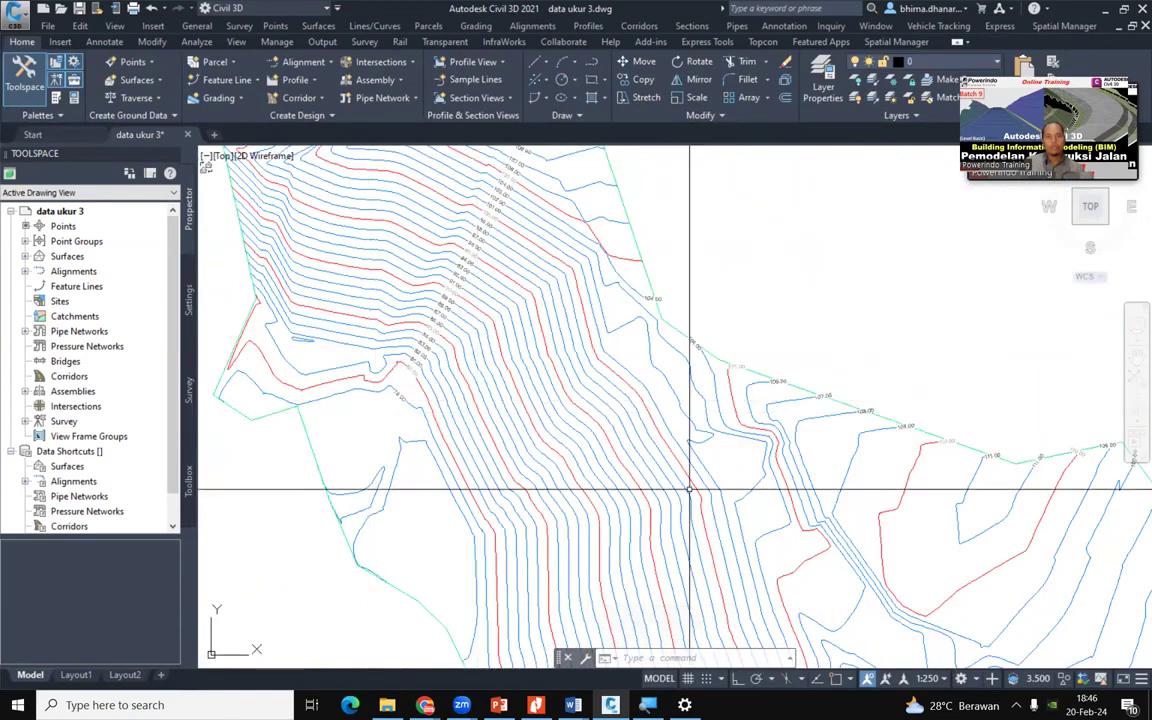
pyautogui.scroll(2, 669, 518)
pyautogui.moveTo(635, 485); pyautogui.dragTo(599, 386, button='middle')
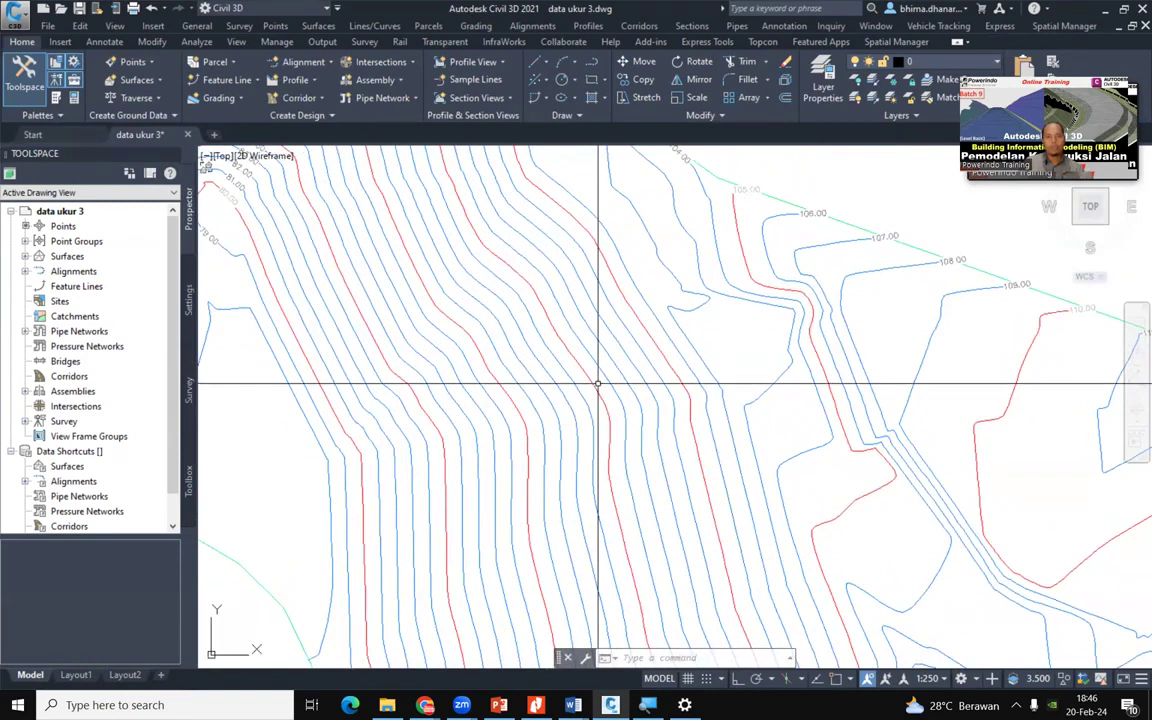
pyautogui.scroll(-2, 604, 386)
pyautogui.scroll(2, 599, 391)
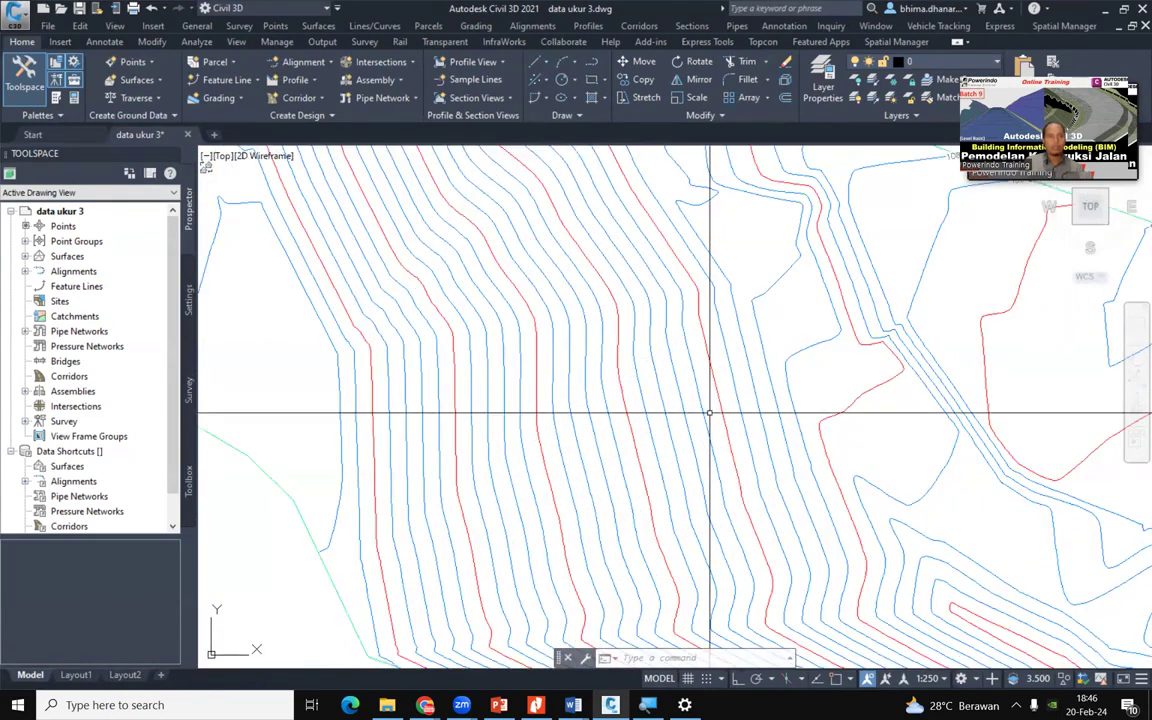
pyautogui.click(681, 400)
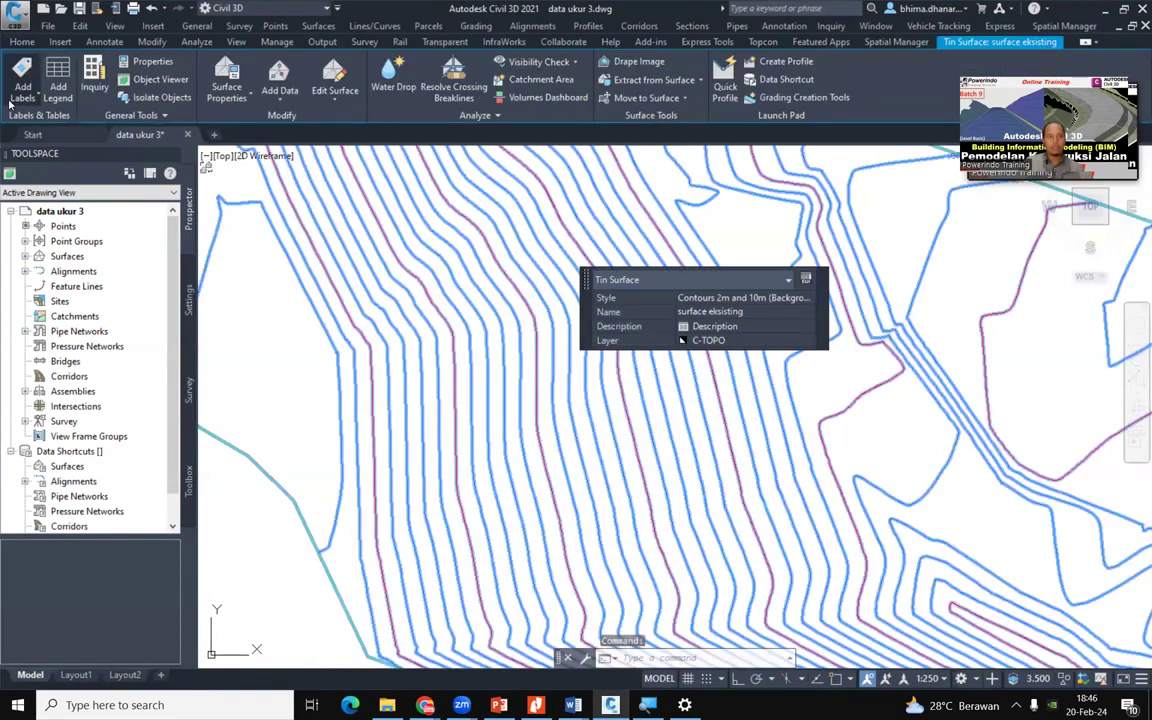
pyautogui.click(15, 100)
pyautogui.click(62, 271)
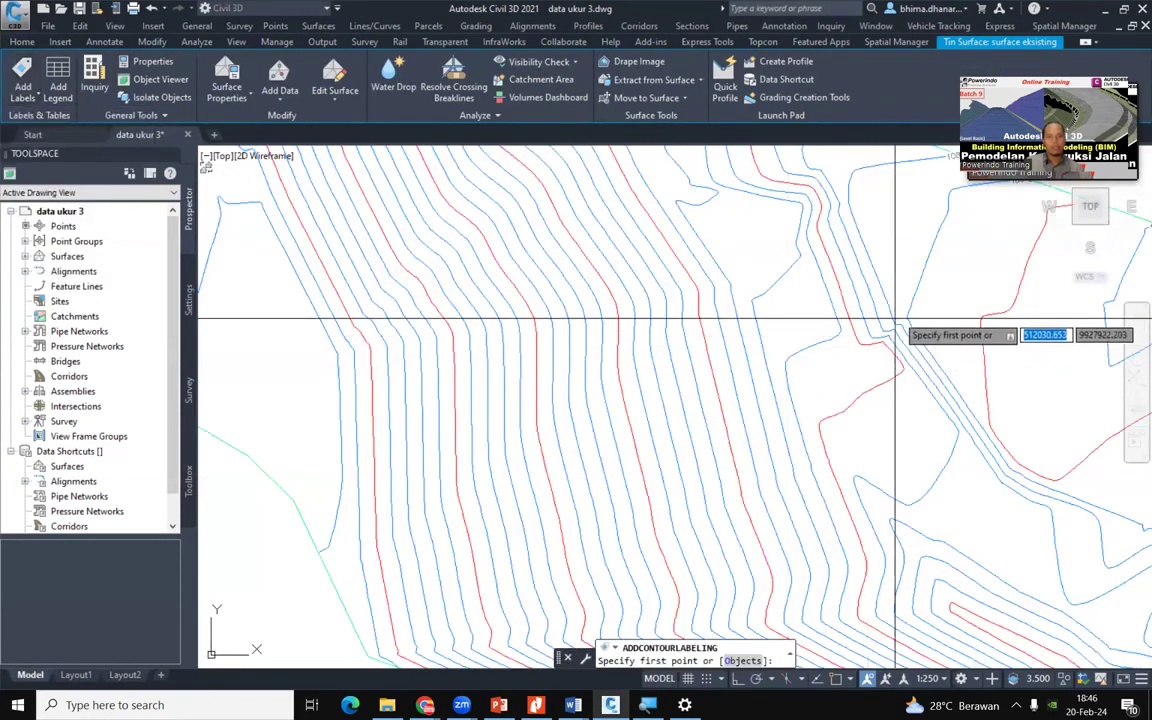
pyautogui.click(888, 275)
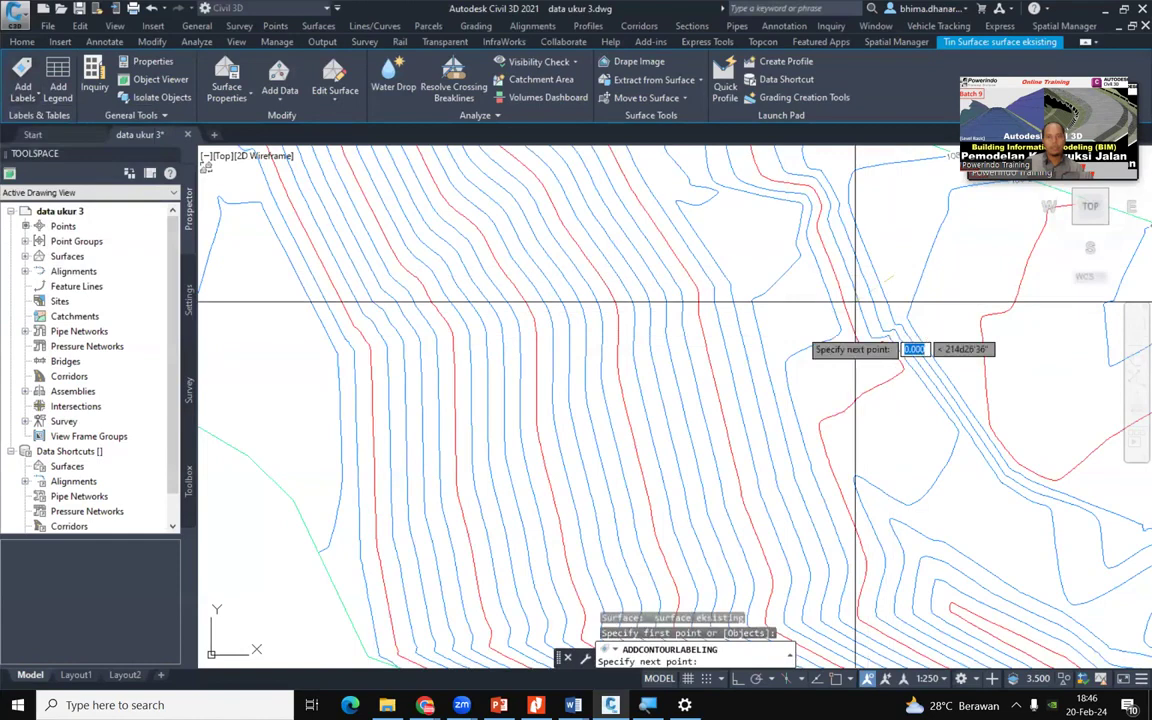
pyautogui.click(279, 455)
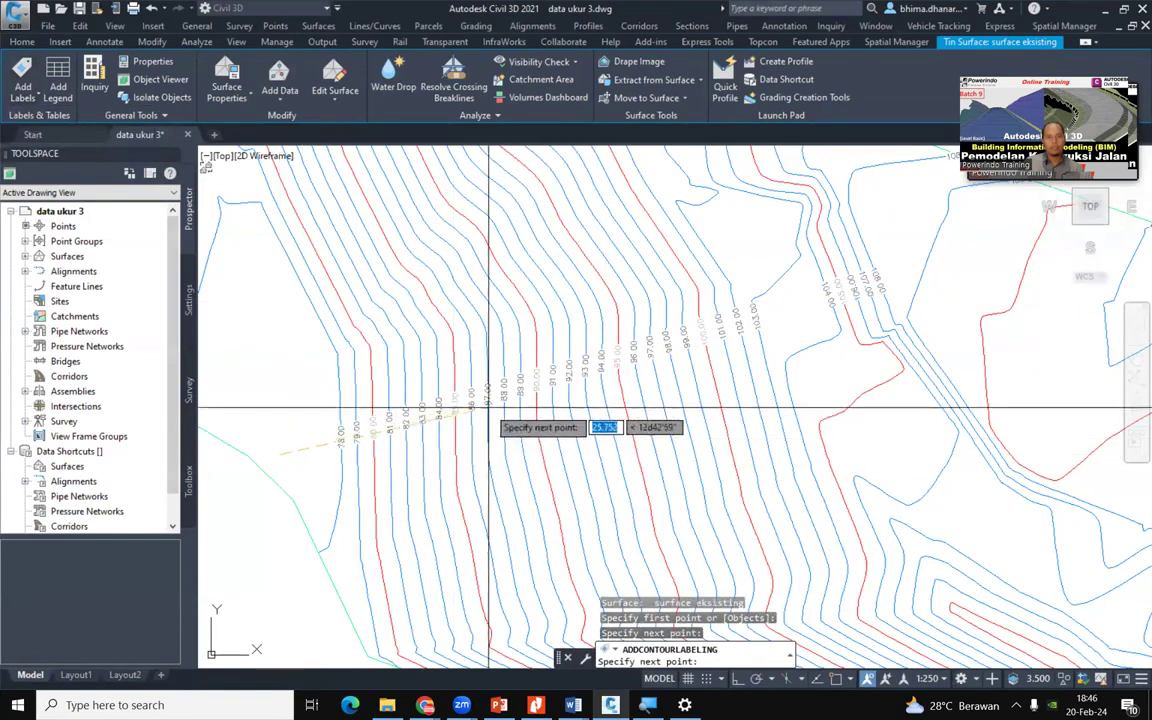
pyautogui.press('Return')
pyautogui.scroll(-2, 496, 411)
pyautogui.scroll(2, 446, 345)
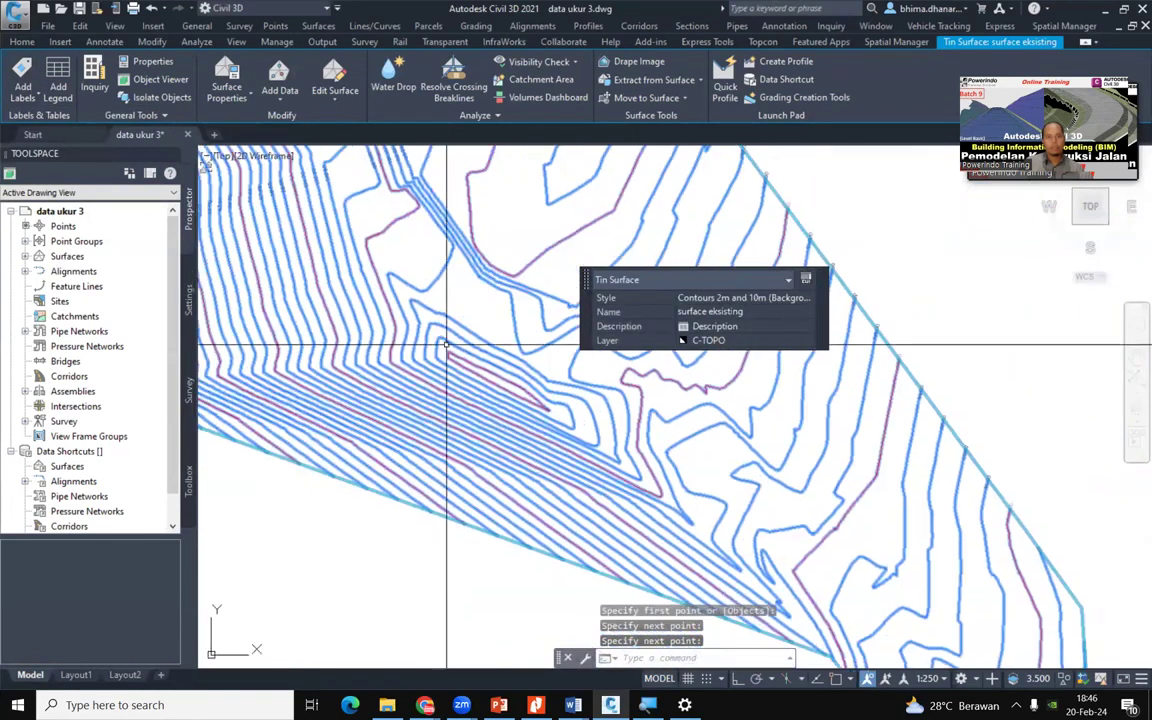
pyautogui.scroll(-1, 446, 345)
pyautogui.scroll(-2, 358, 309)
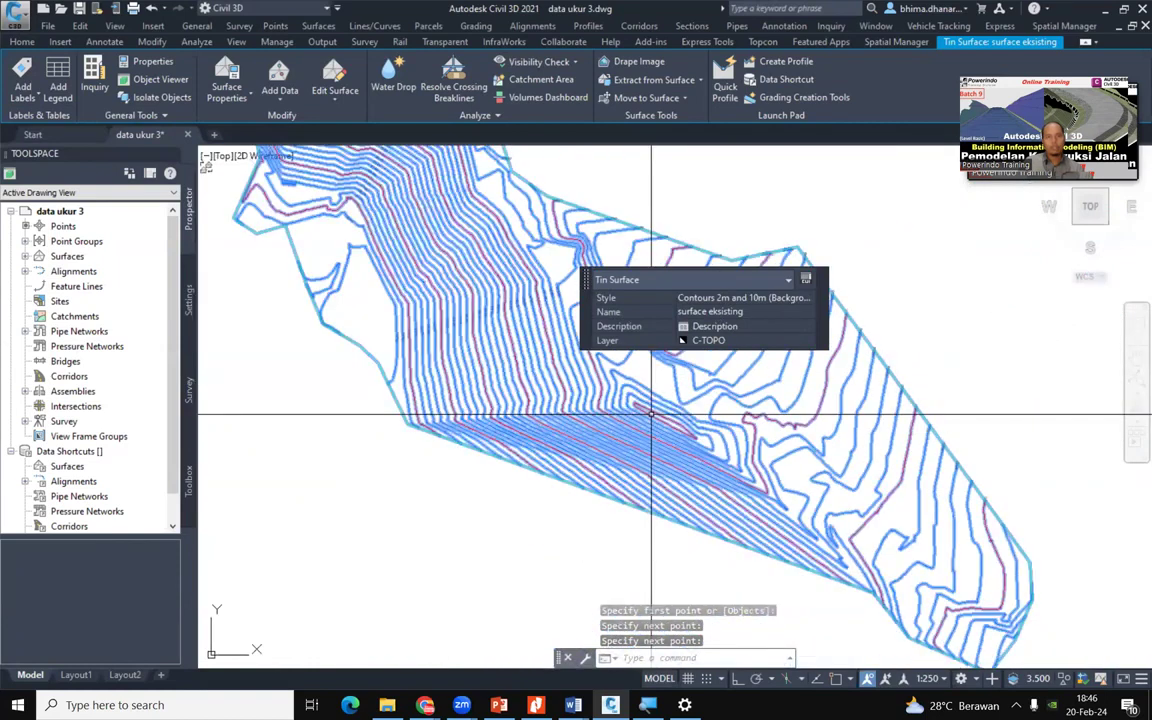
pyautogui.press('Escape')
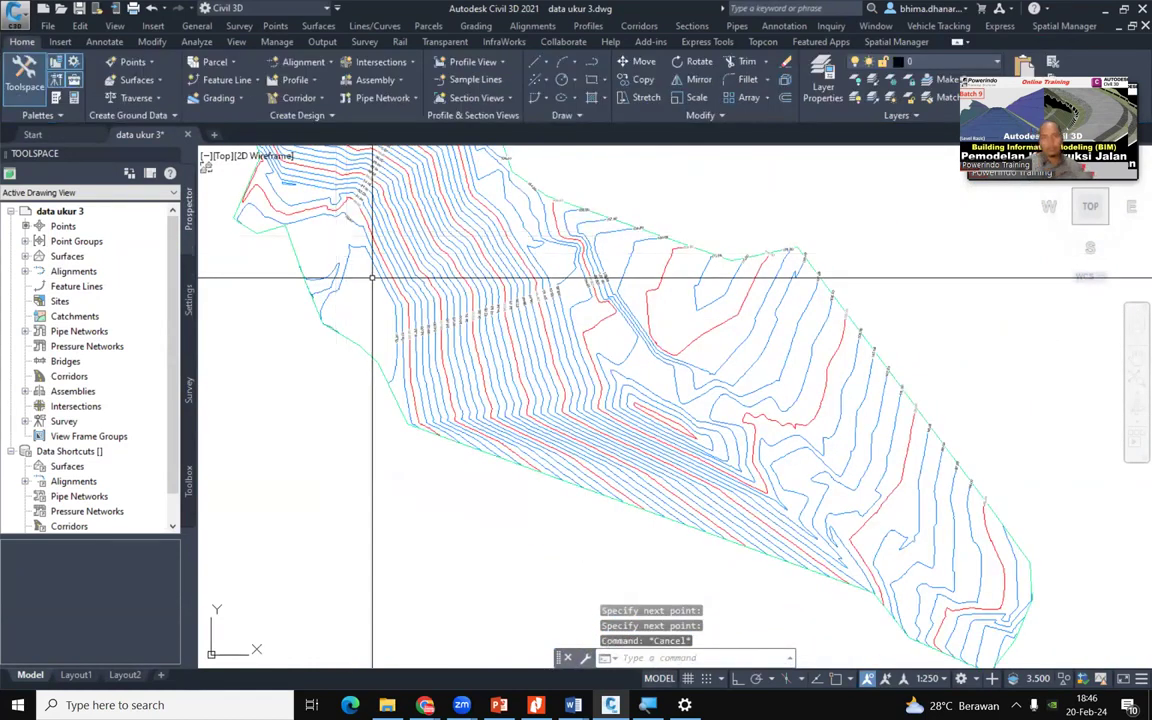
# Erase the contour label line across the middle slope and undo the erasure
pyautogui.scroll(4, 389, 316)
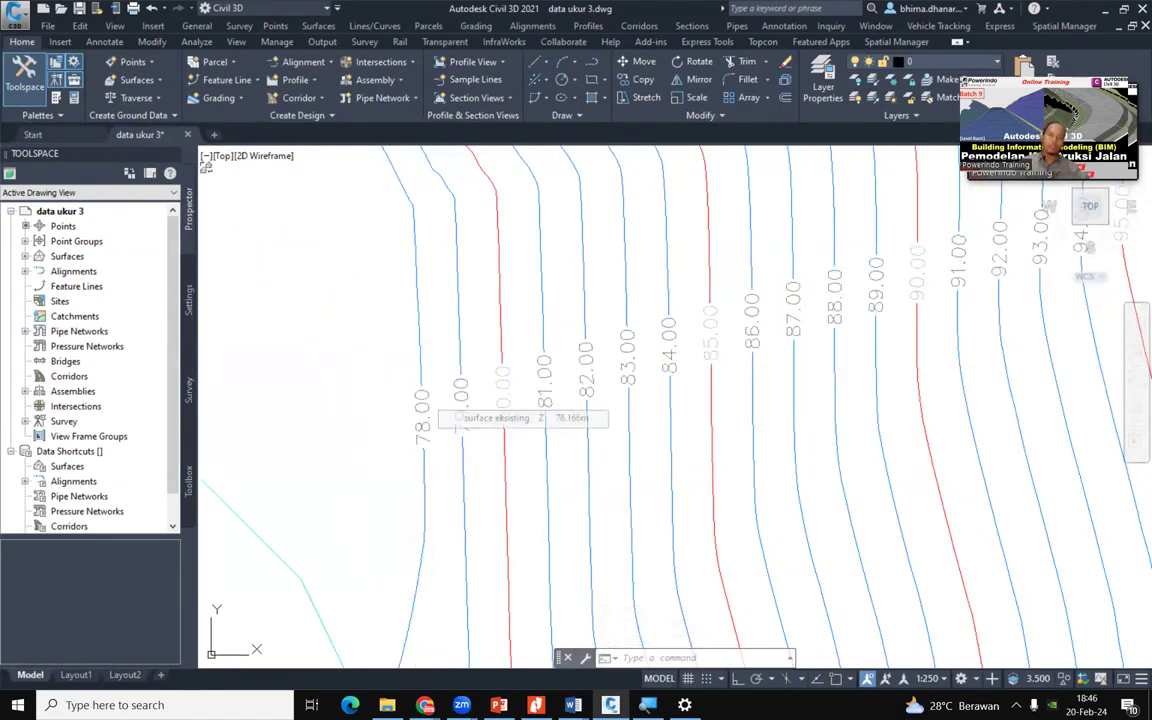
pyautogui.click(420, 425)
pyautogui.scroll(-5, 283, 513)
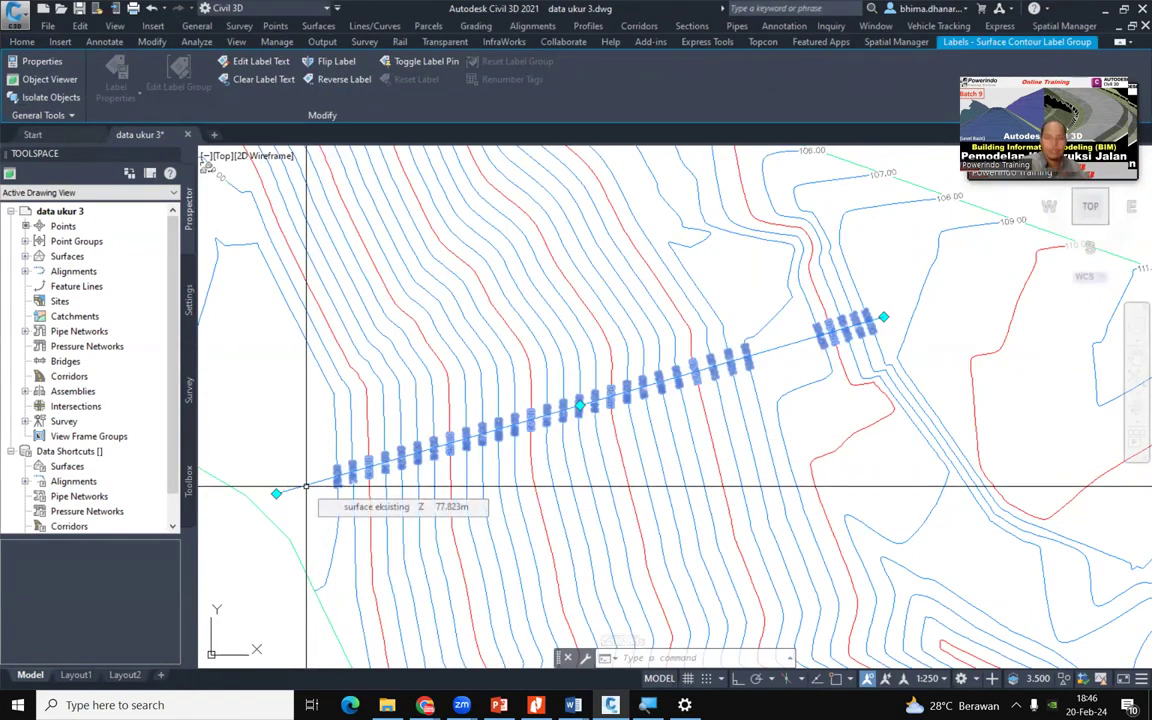
pyautogui.press('Delete')
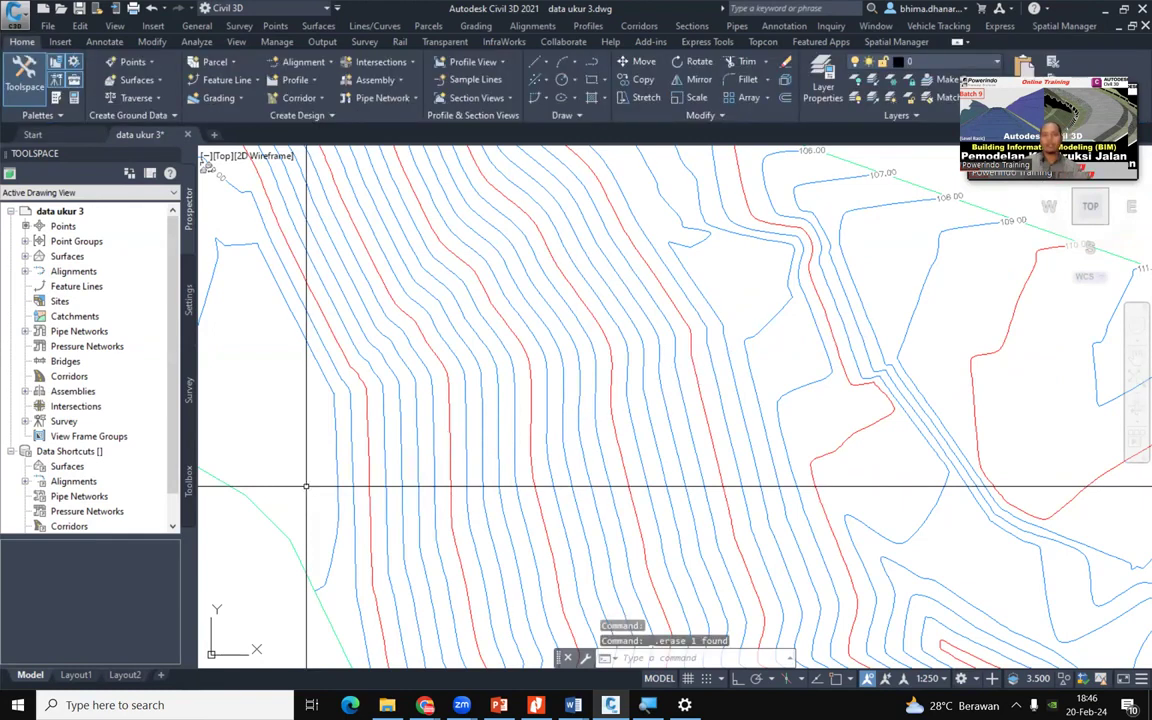
pyautogui.click(150, 7)
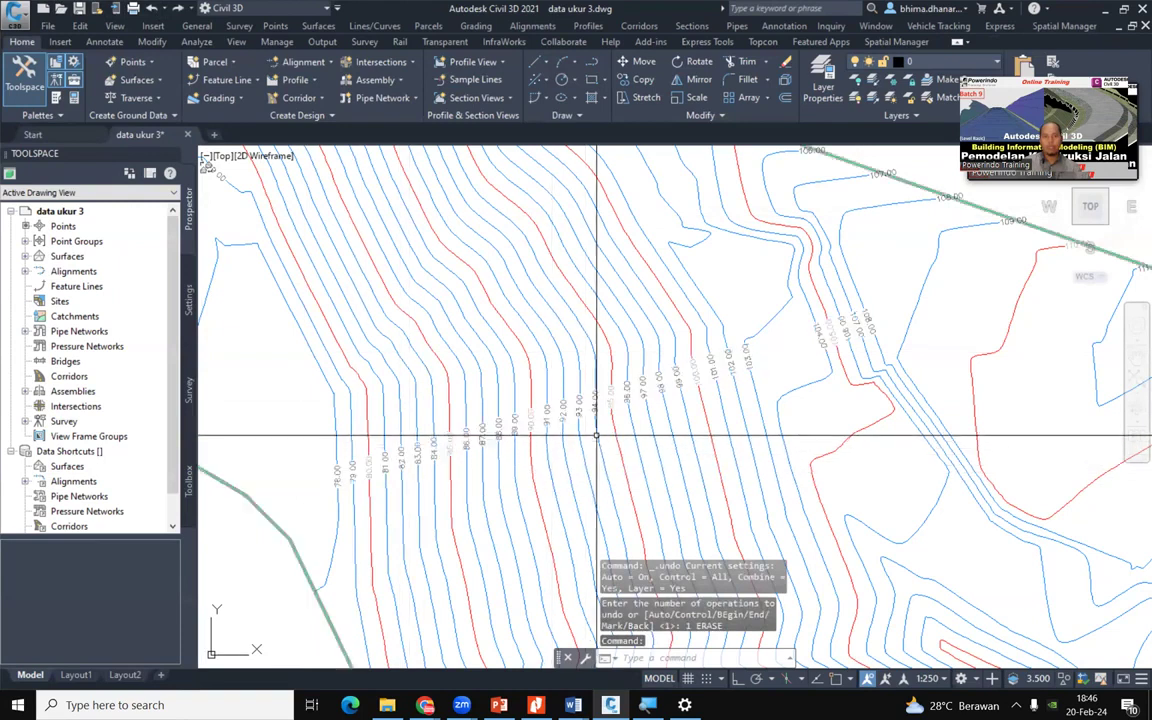
# Stretch both ends of the middle slope's contour label line slightly toward the southeast
pyautogui.click(823, 337)
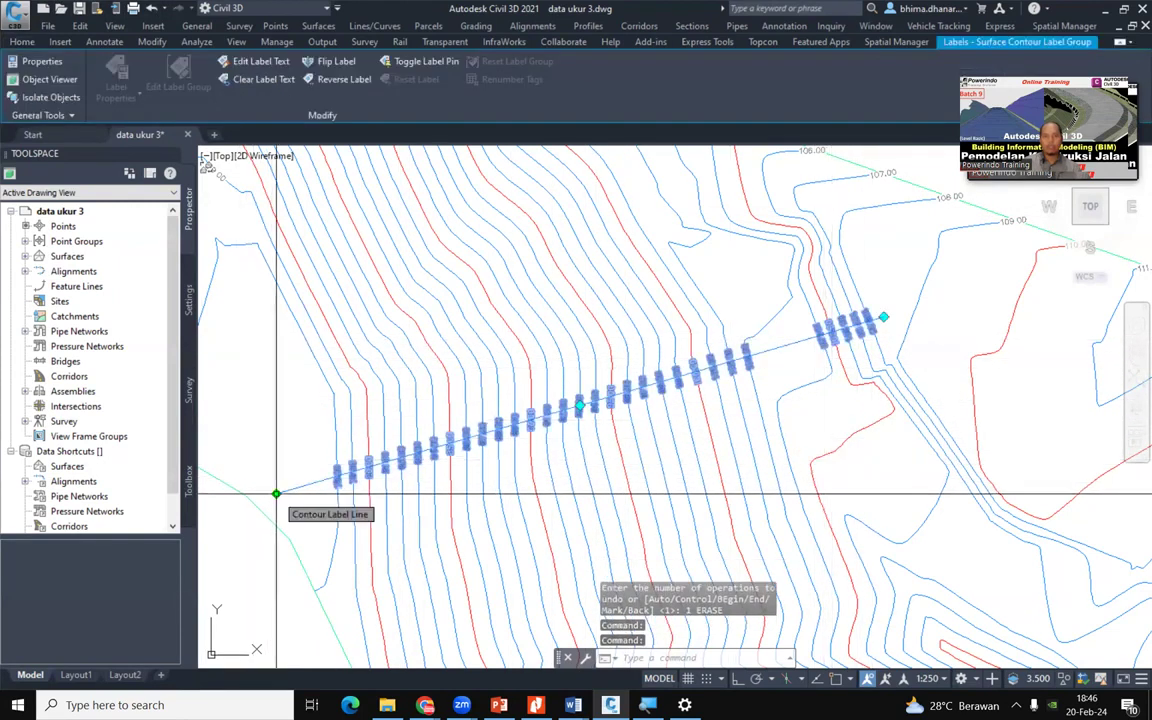
pyautogui.click(884, 318)
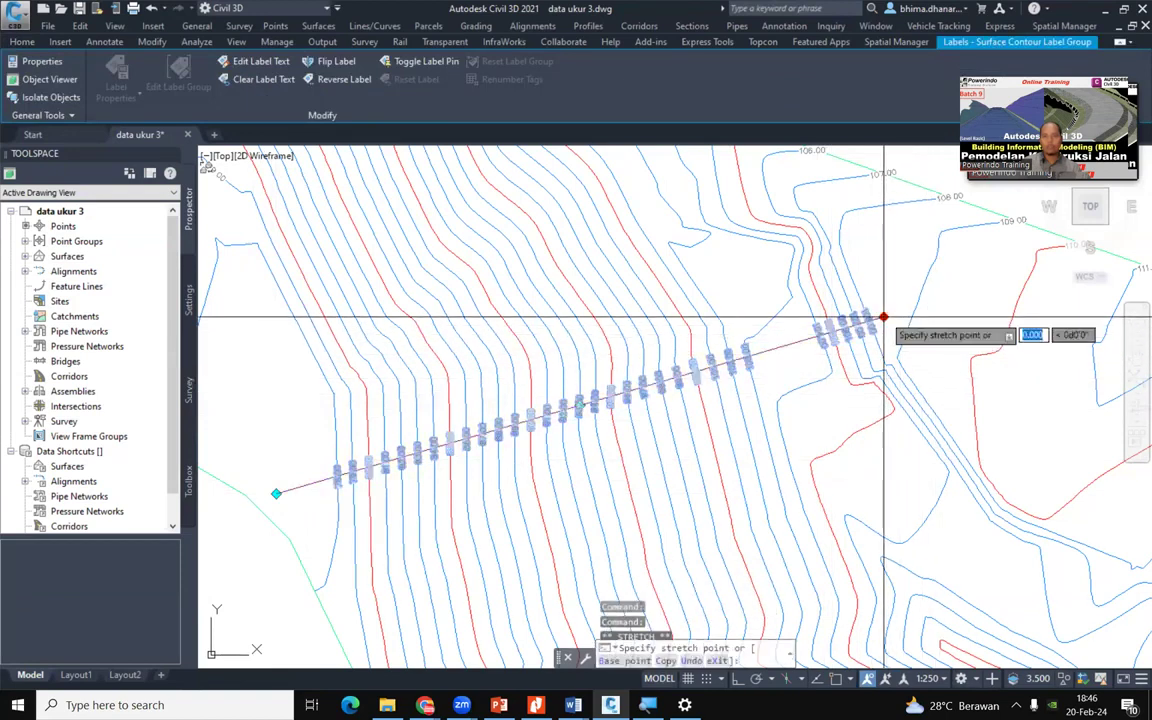
pyautogui.scroll(4, 884, 318)
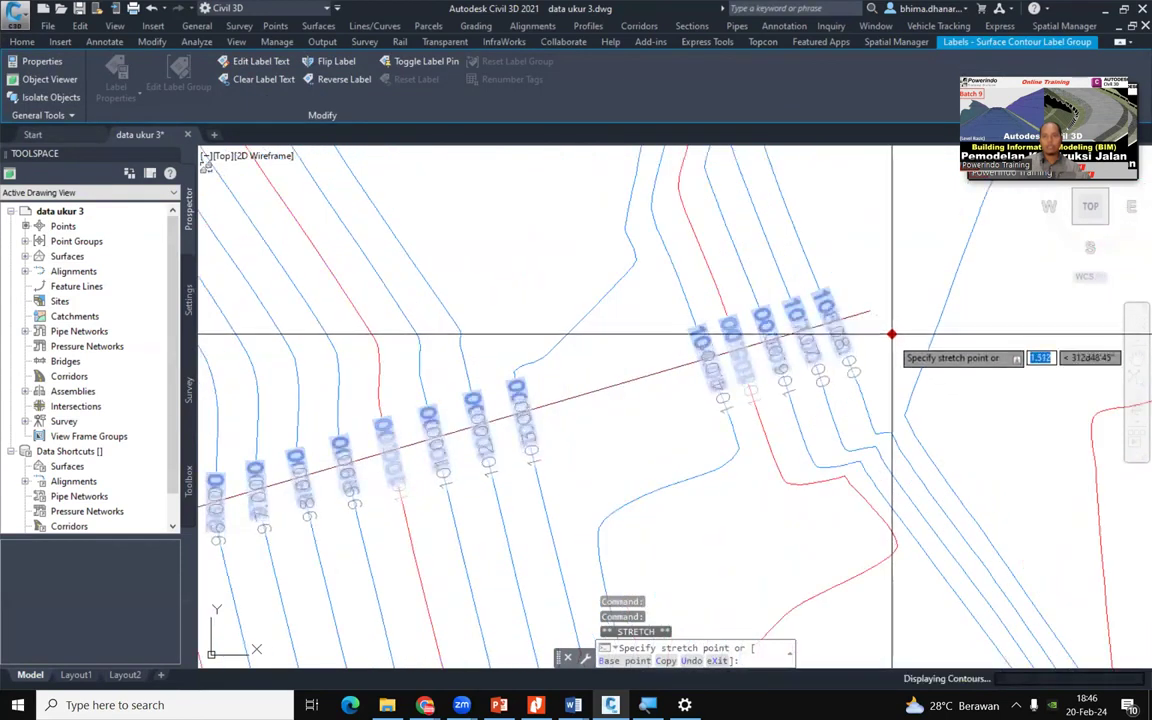
pyautogui.scroll(-5, 578, 455)
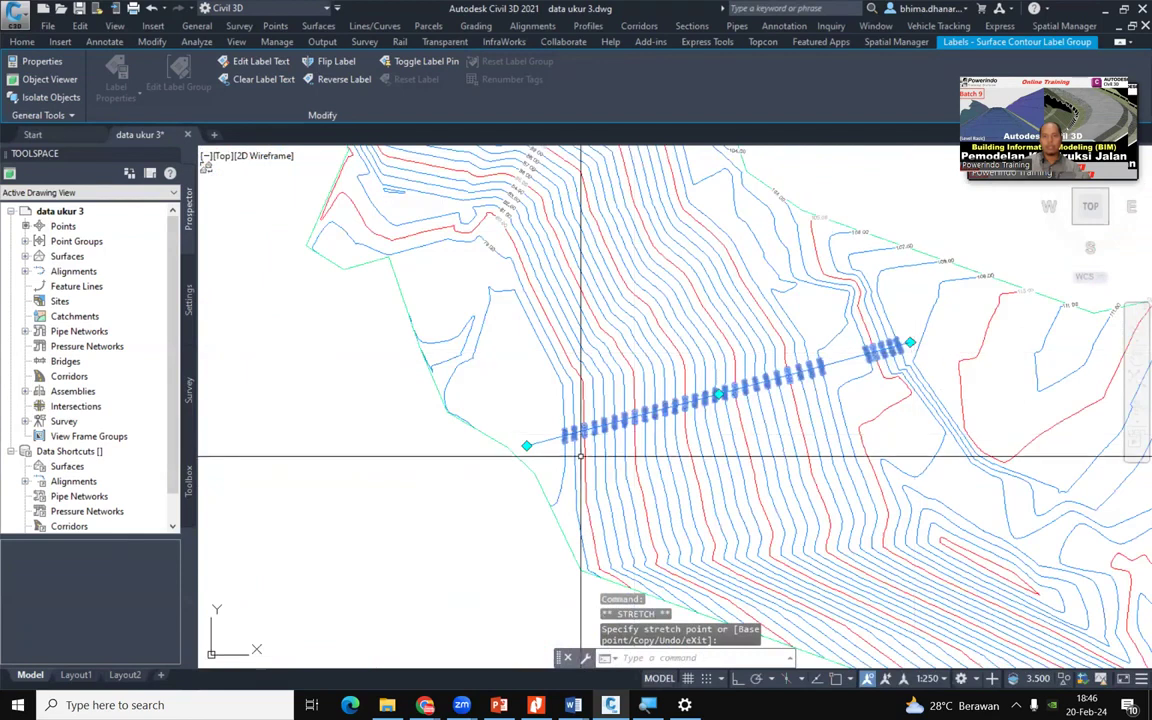
pyautogui.scroll(3, 539, 441)
pyautogui.click(544, 413)
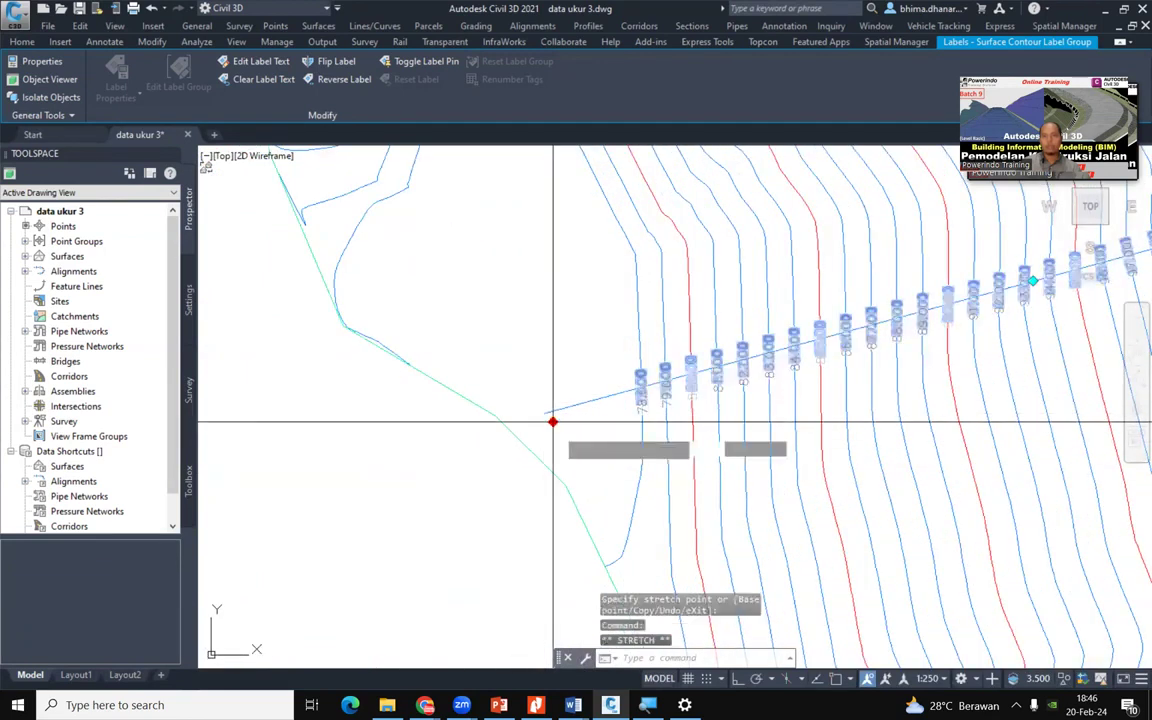
pyautogui.click(559, 435)
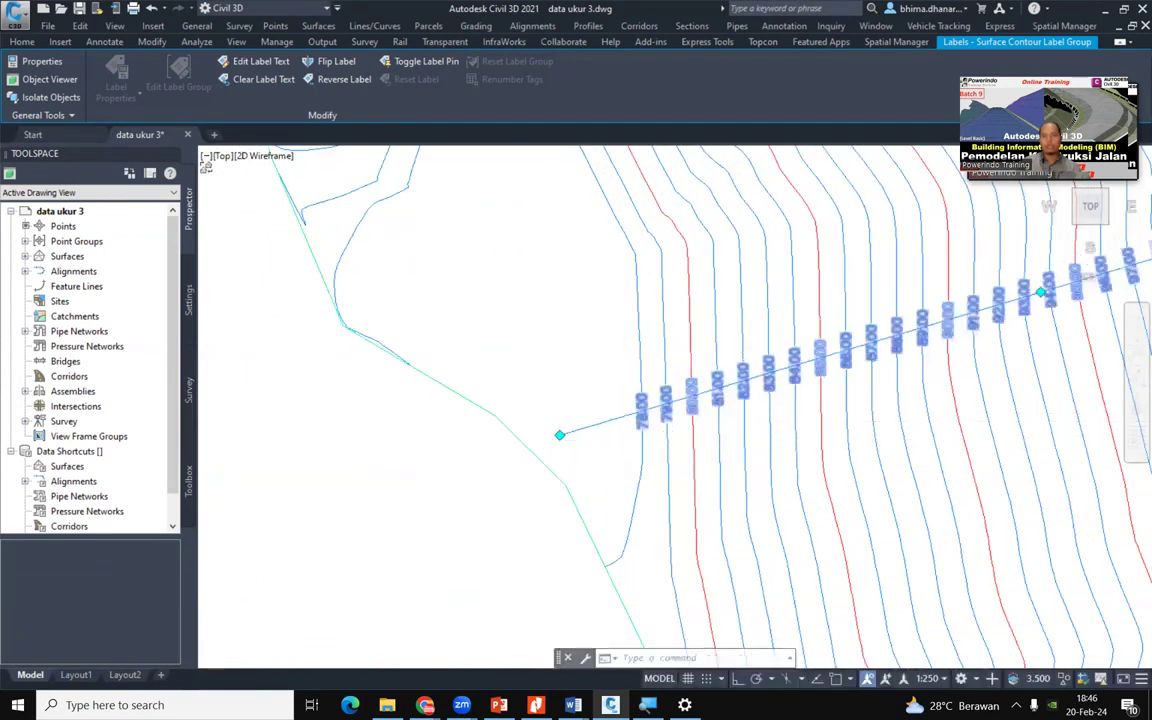
# Inspect the labels along the adjusted line, move its southwestern end a little north and deselect it
pyautogui.scroll(-2, 552, 437)
pyautogui.scroll(2, 833, 360)
pyautogui.moveTo(833, 360); pyautogui.dragTo(768, 357, button='middle')
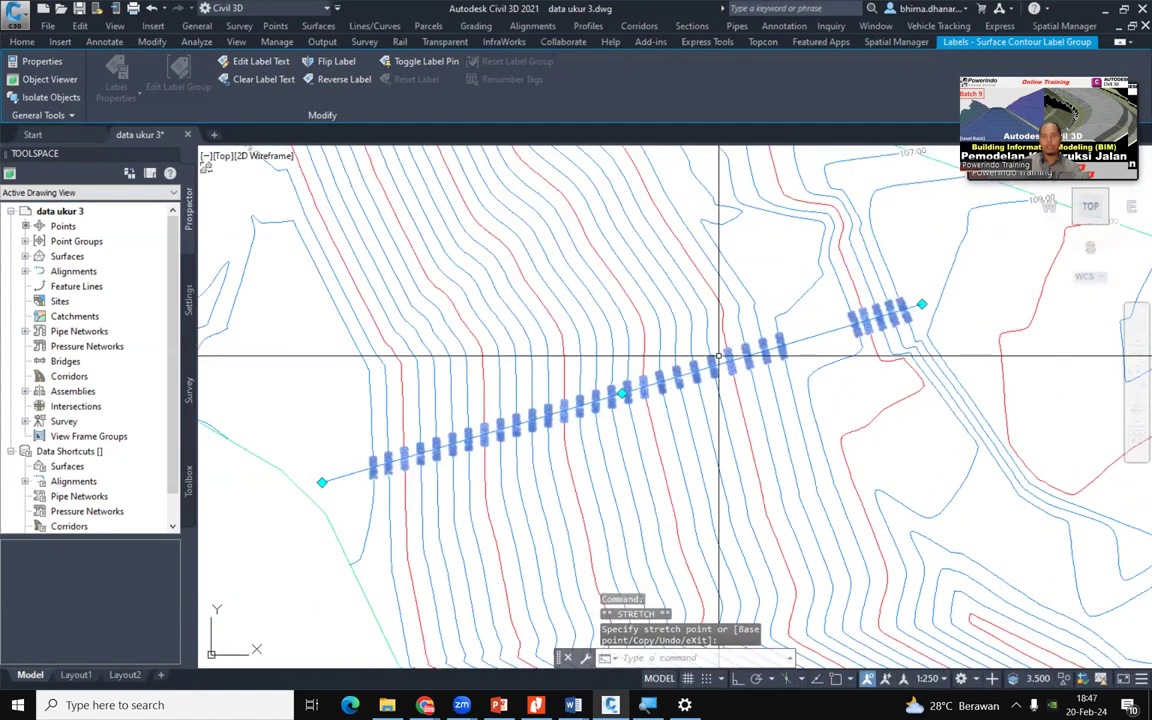
pyautogui.scroll(2, 718, 356)
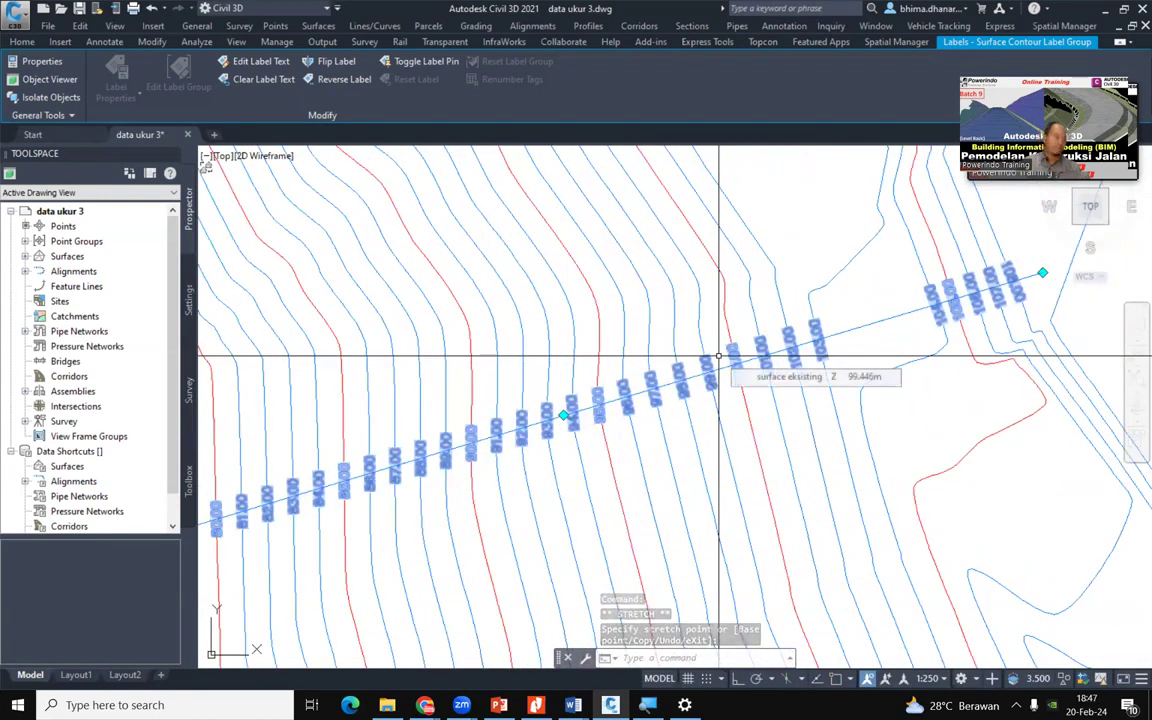
pyautogui.scroll(2, 718, 356)
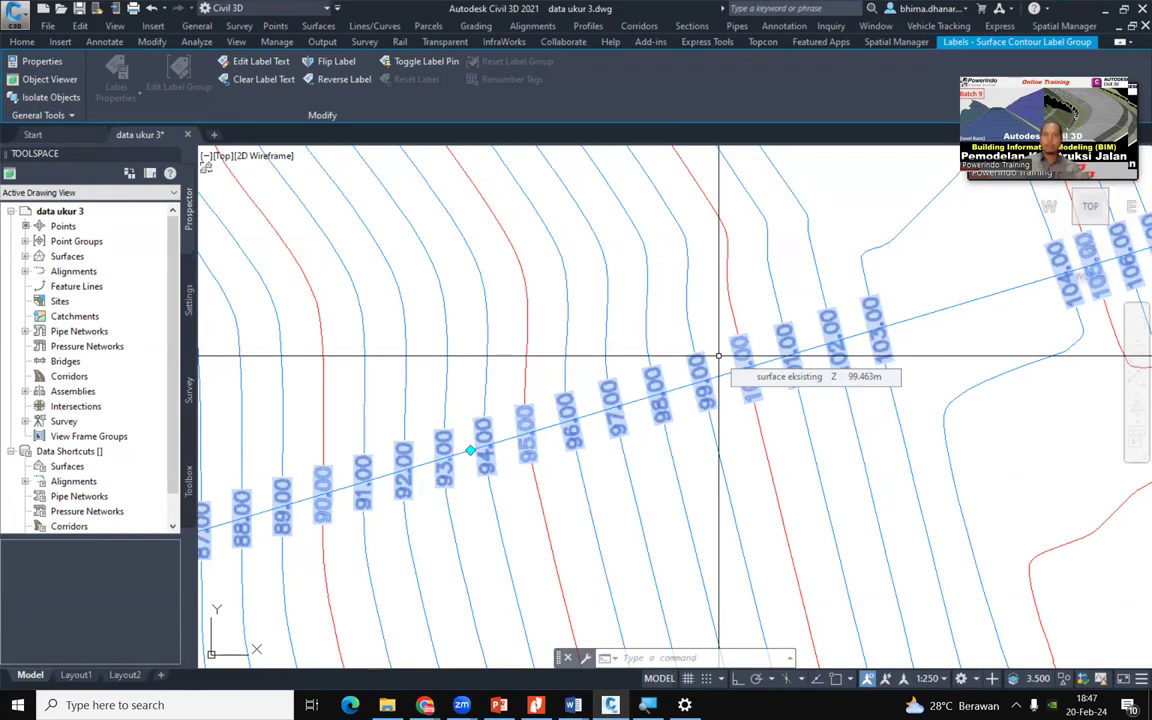
pyautogui.scroll(-5, 718, 355)
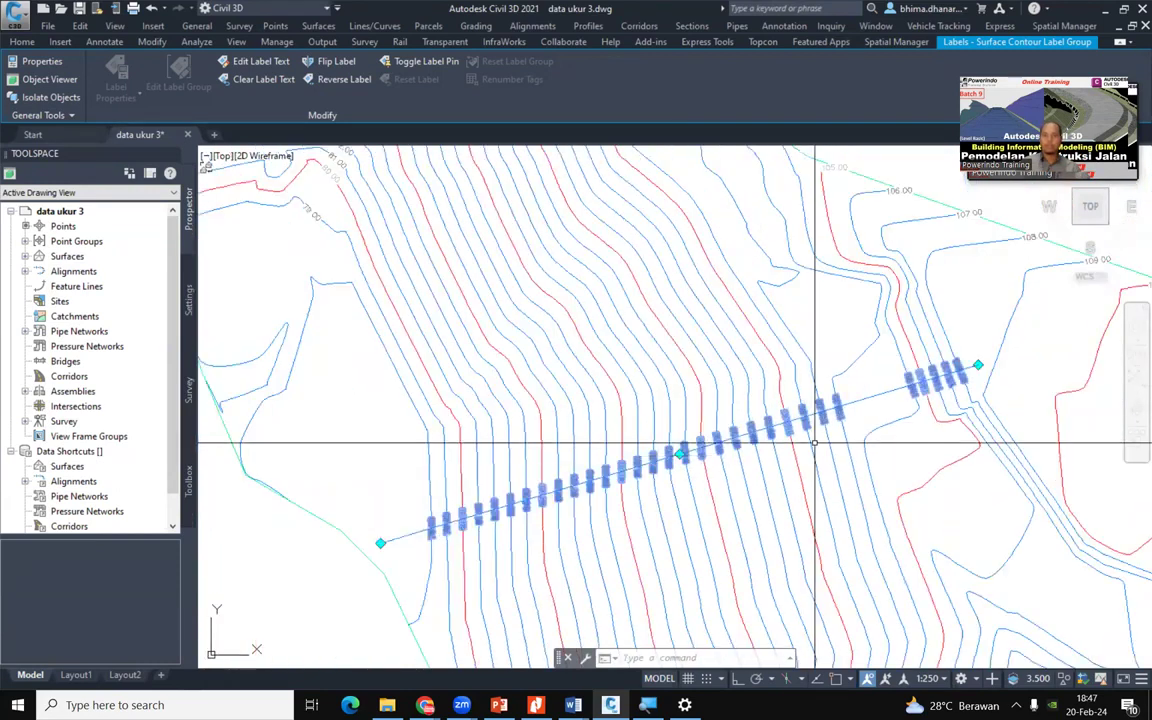
pyautogui.scroll(-2, 657, 292)
pyautogui.scroll(4, 839, 467)
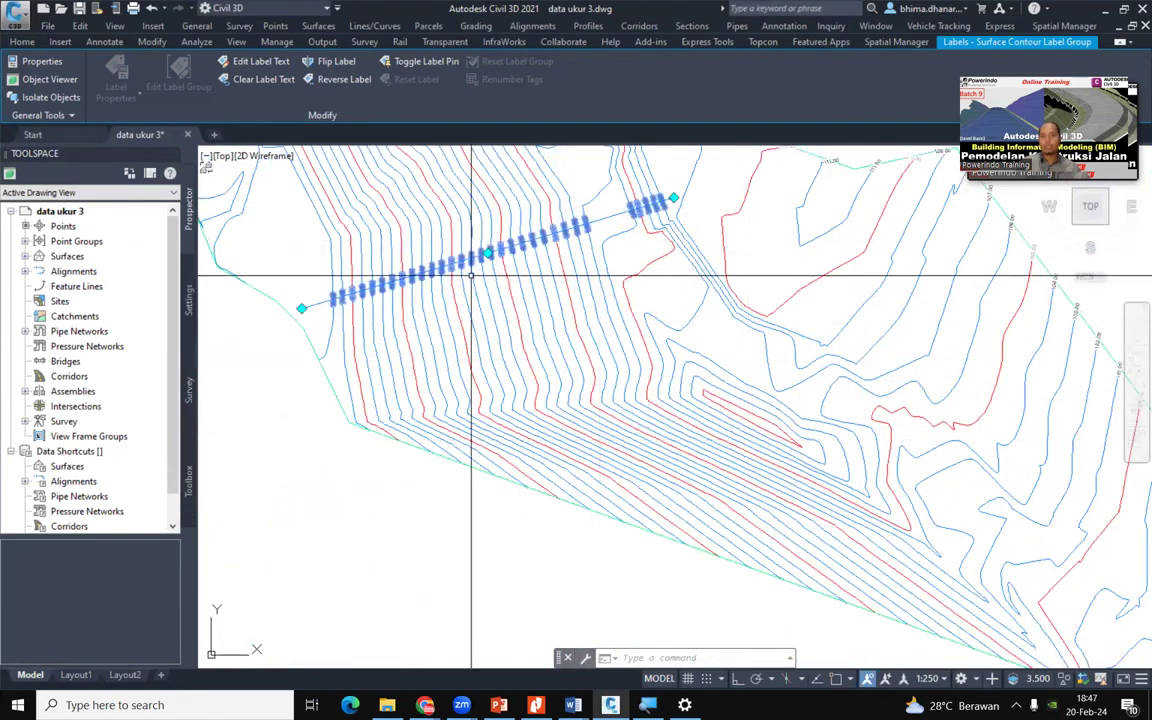
pyautogui.click(302, 308)
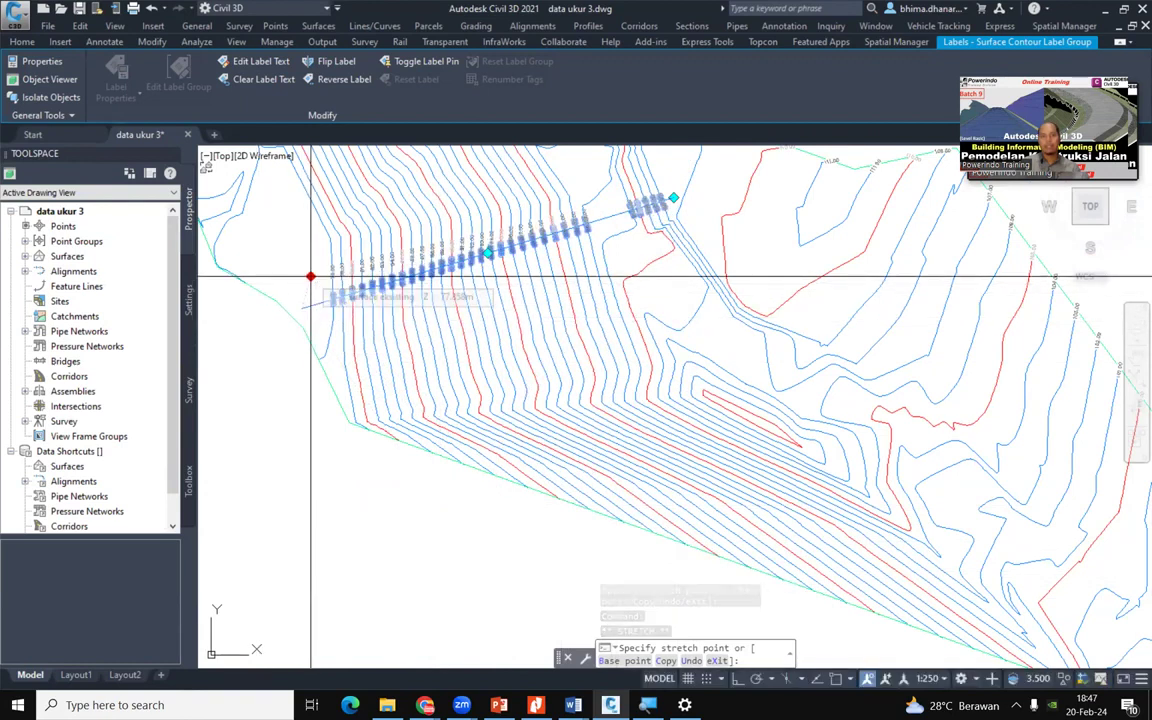
pyautogui.click(310, 281)
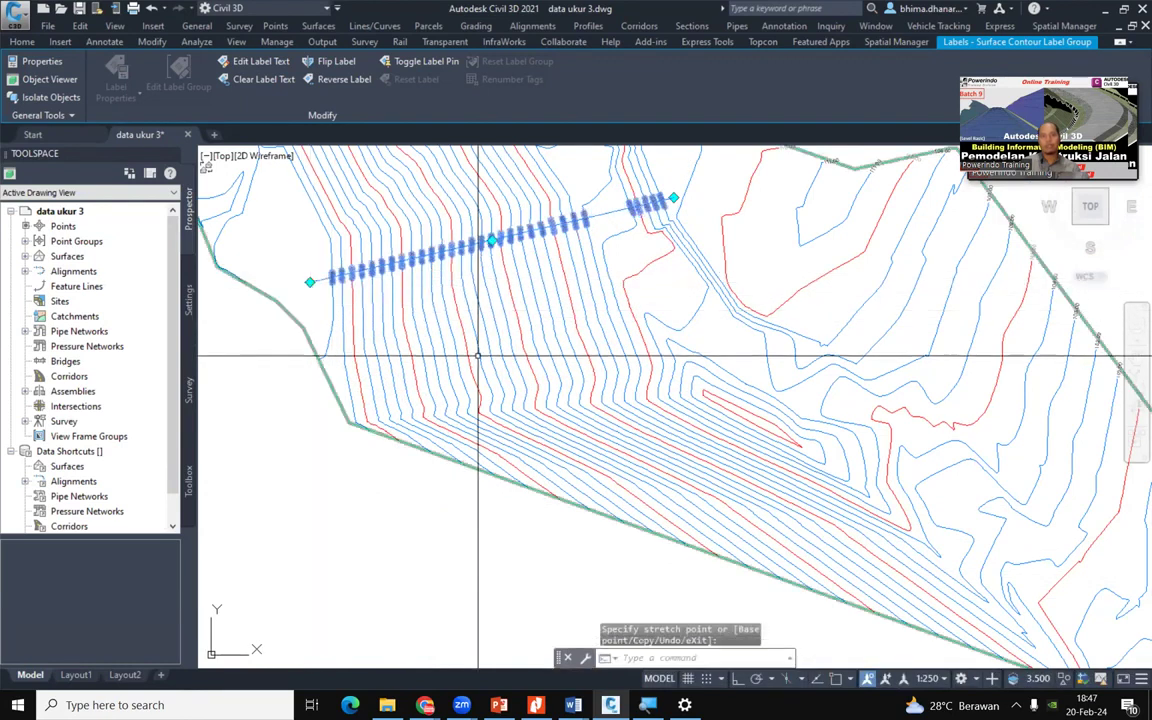
pyautogui.moveTo(810, 399); pyautogui.dragTo(637, 340, button='middle')
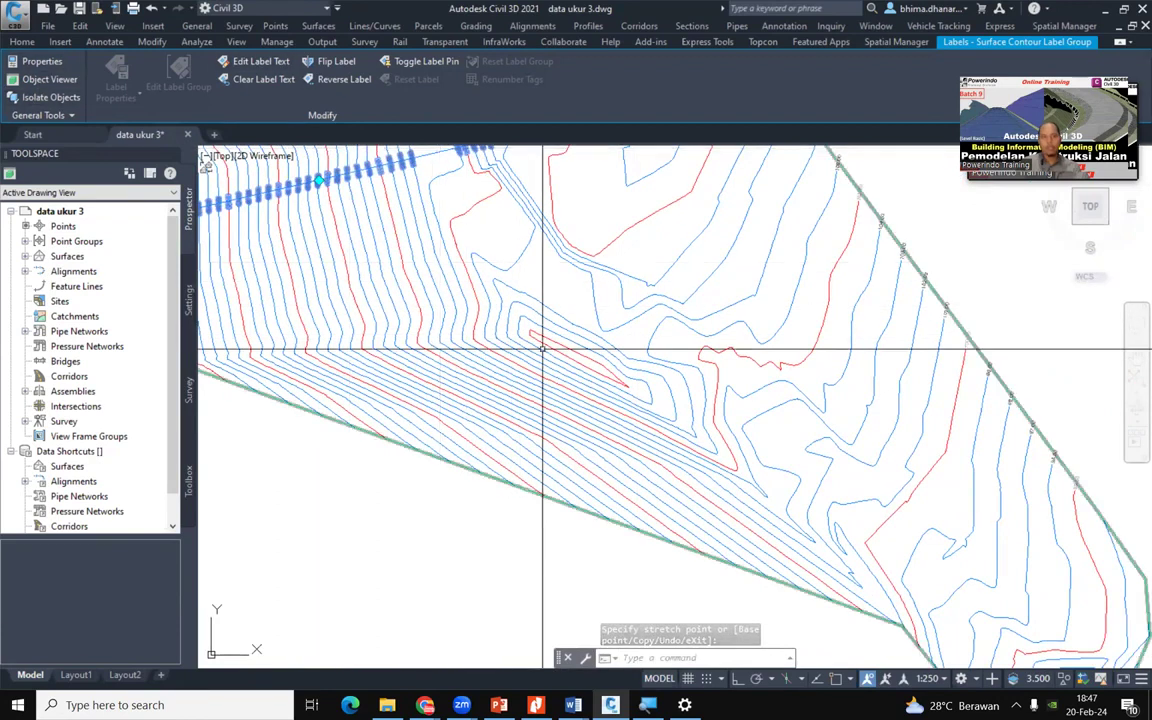
pyautogui.press('Escape')
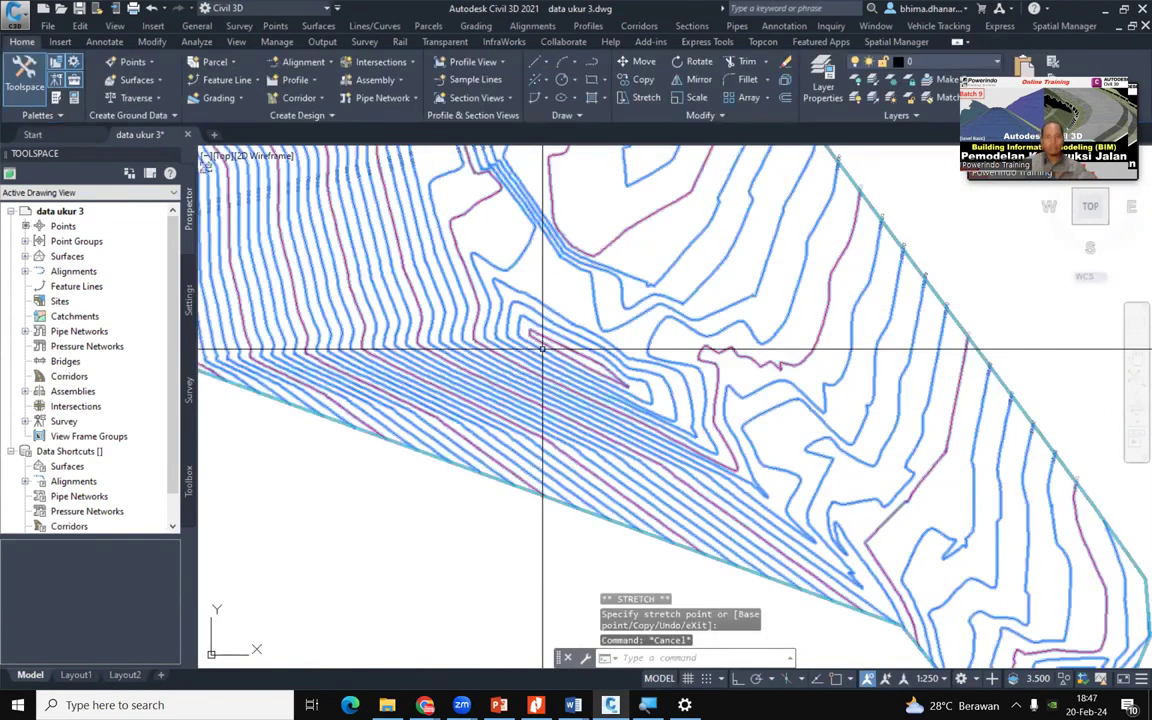
# Add a multiple-contour label line from inside the elongated closed contour westward to just outside the surface boundary's southwestern corner
pyautogui.click(541, 349)
pyautogui.click(40, 91)
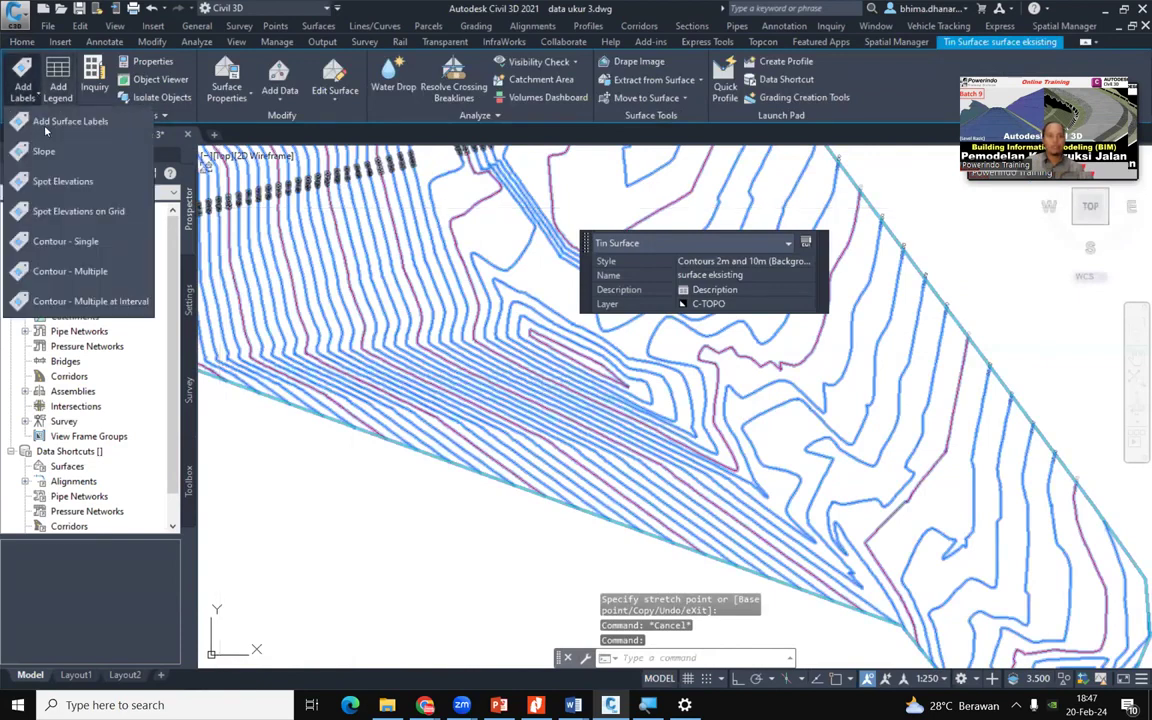
pyautogui.click(61, 275)
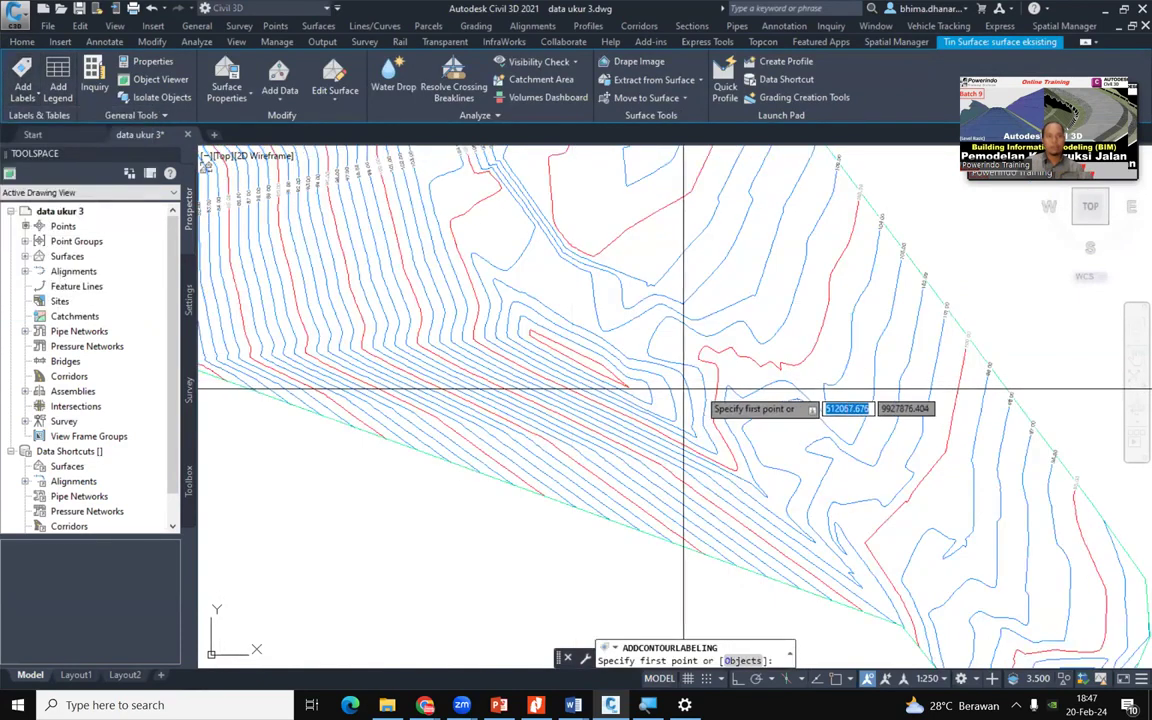
pyautogui.scroll(-3, 563, 350)
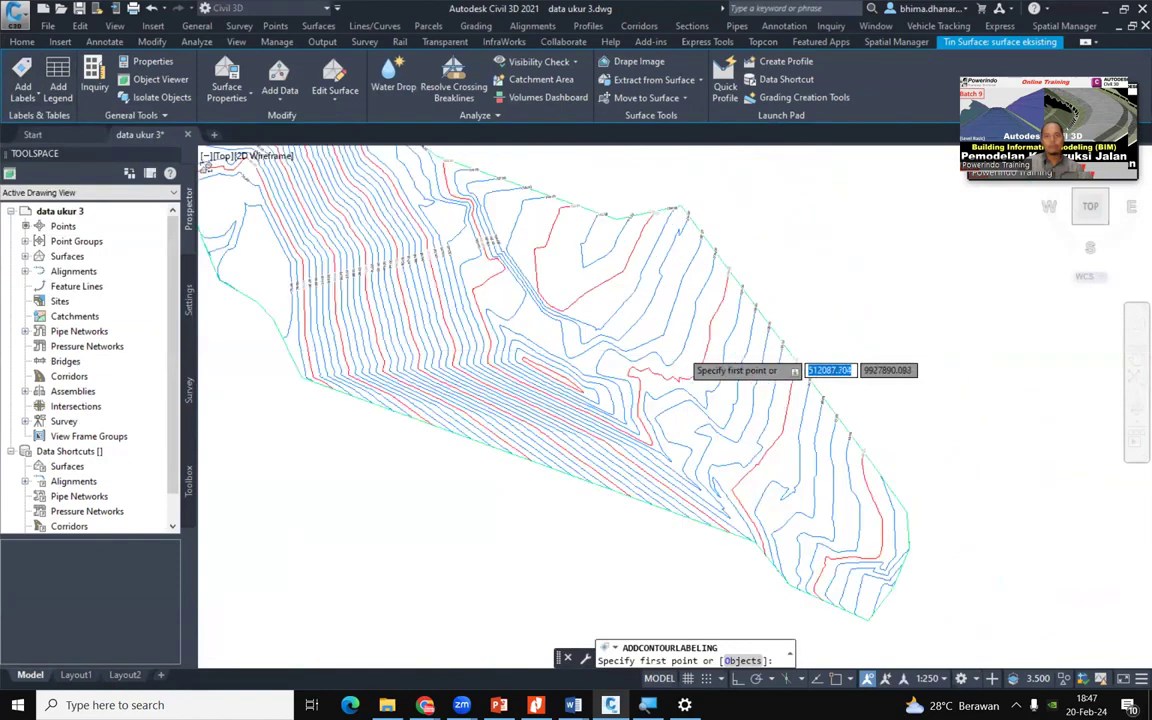
pyautogui.scroll(5, 600, 380)
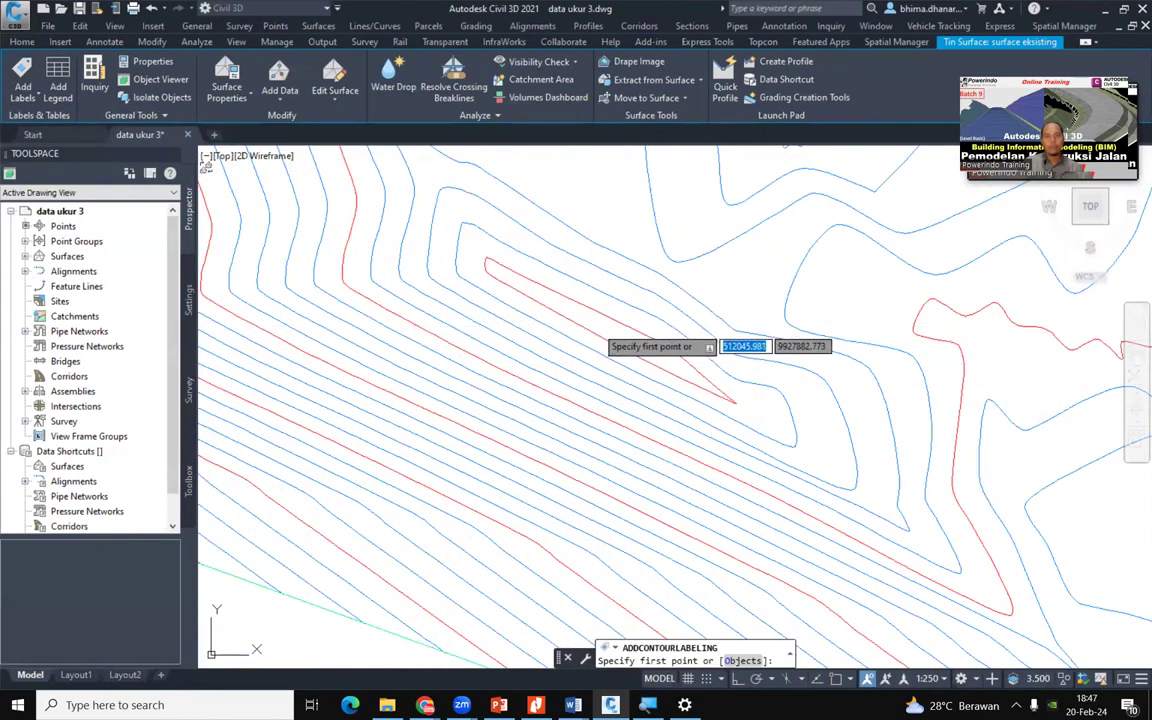
pyautogui.scroll(-2, 594, 330)
pyautogui.click(555, 372)
pyautogui.moveTo(317, 350); pyautogui.dragTo(717, 403, button='middle')
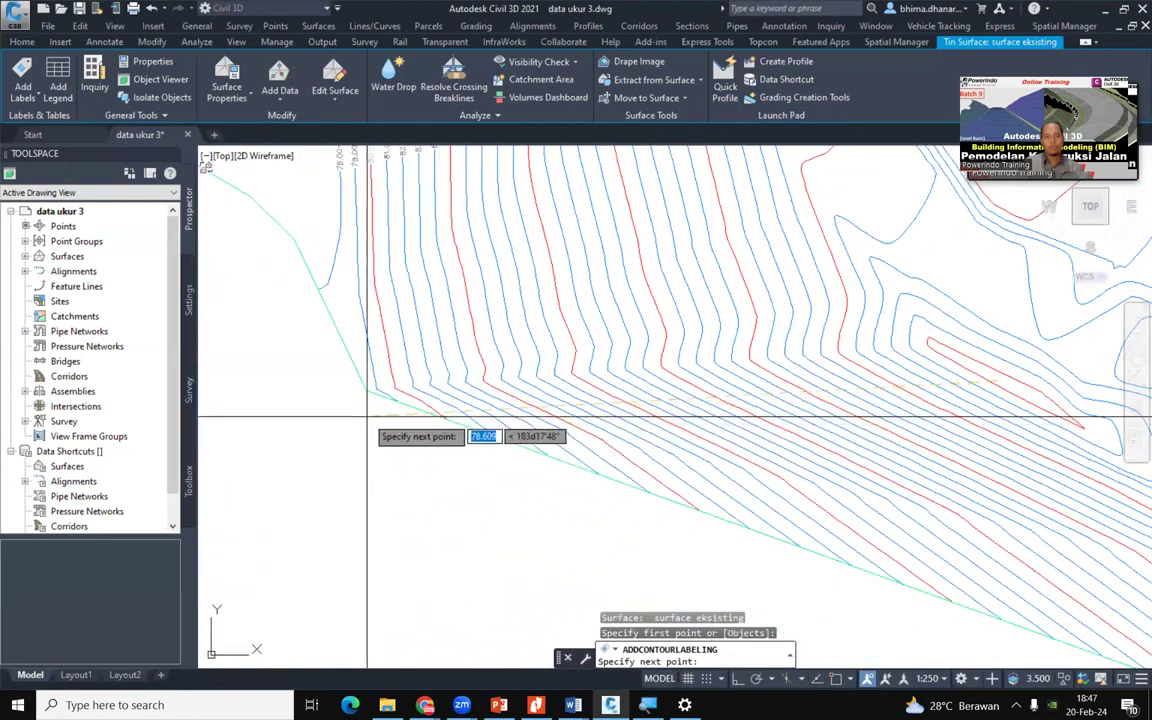
pyautogui.click(397, 444)
pyautogui.press('Return')
pyautogui.click(625, 442)
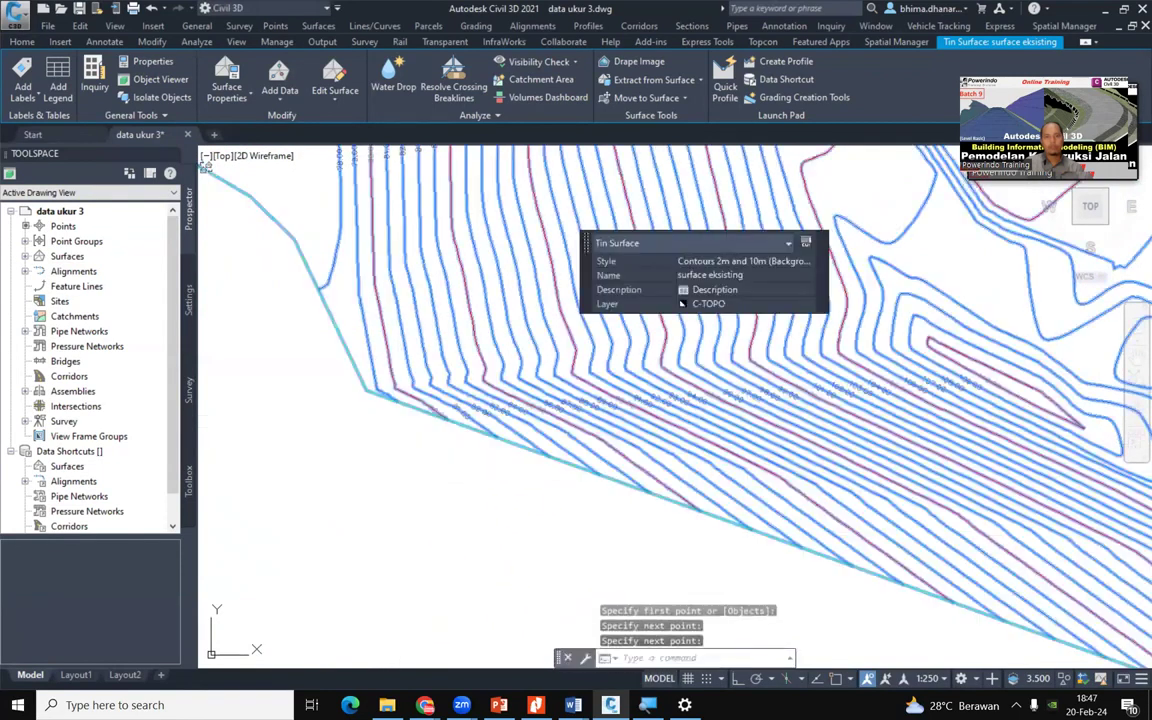
# Deselect the surface and examine the contour elevation labels across the central, southern and northern slopes
pyautogui.press('Escape')
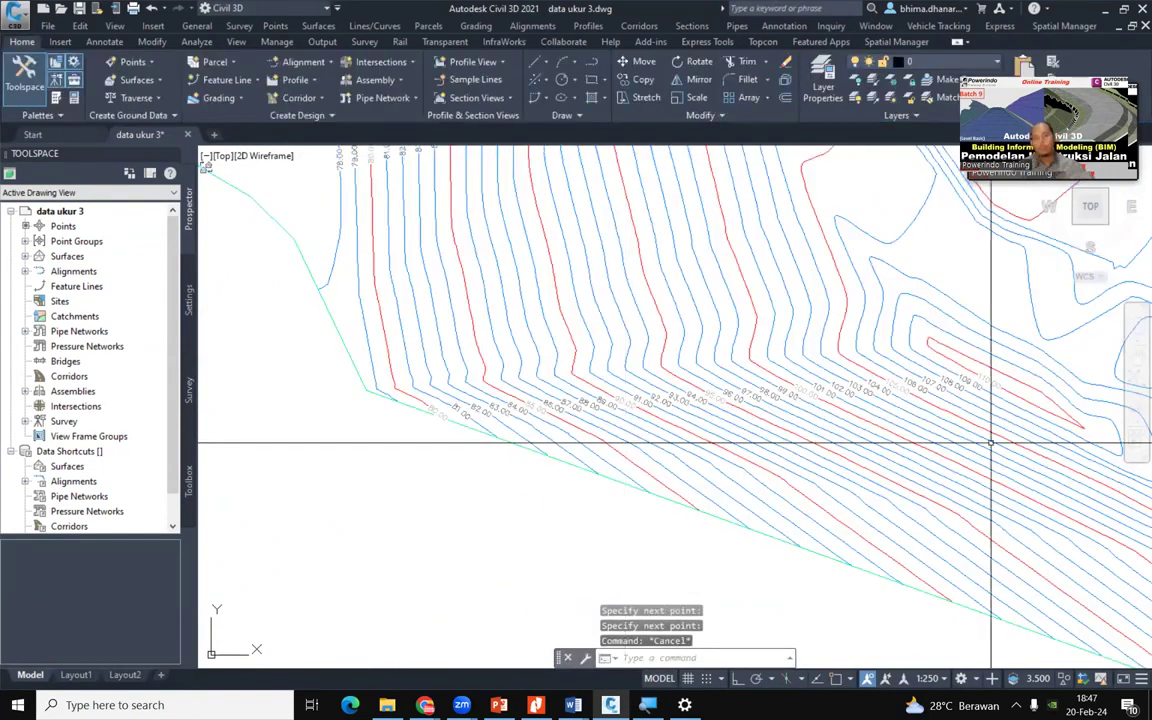
pyautogui.scroll(5, 540, 380)
pyautogui.scroll(-8, 536, 371)
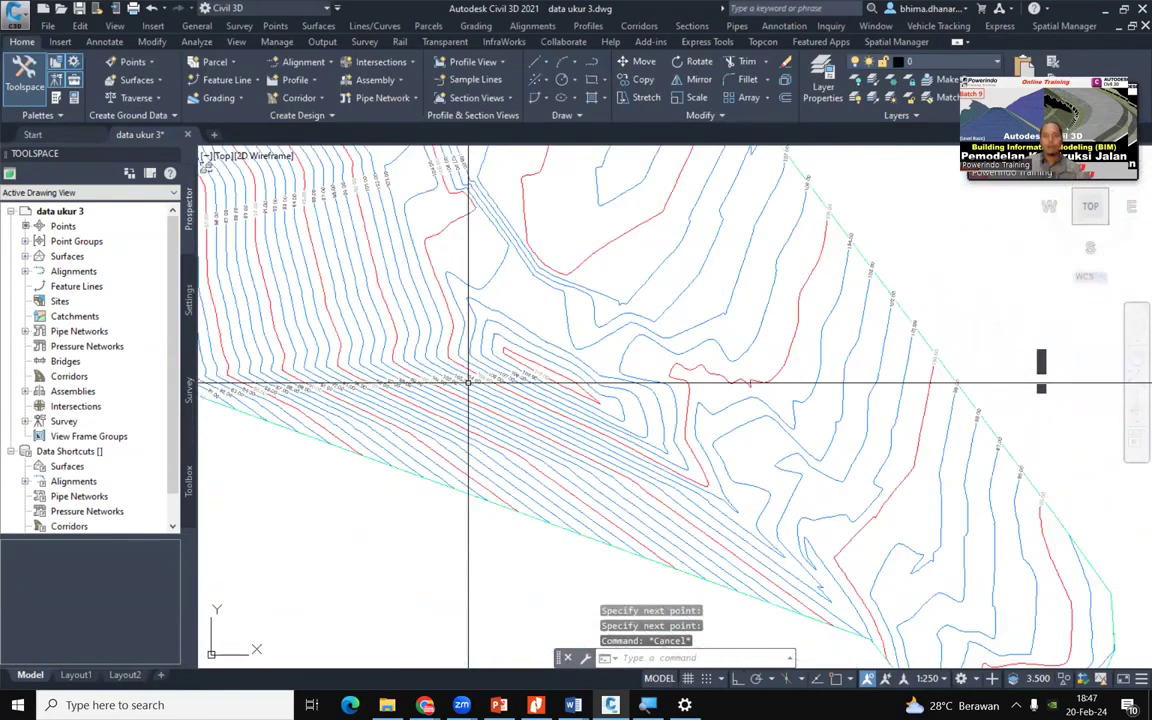
pyautogui.scroll(2, 778, 520)
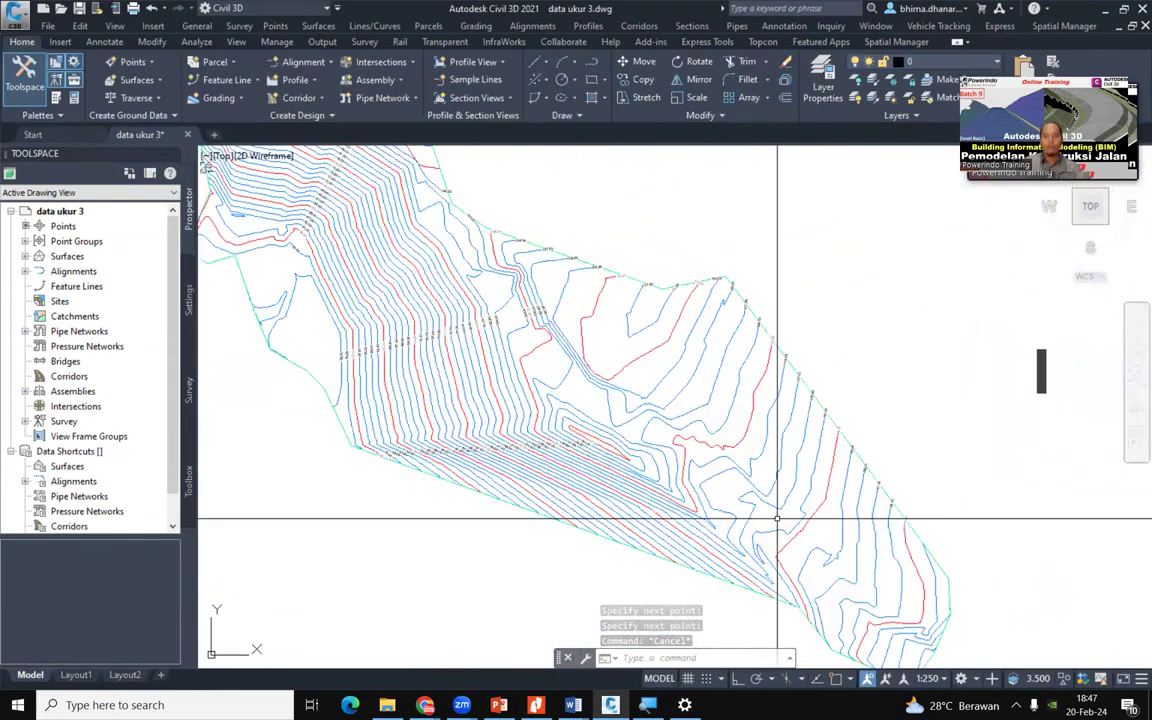
pyautogui.scroll(6, 386, 339)
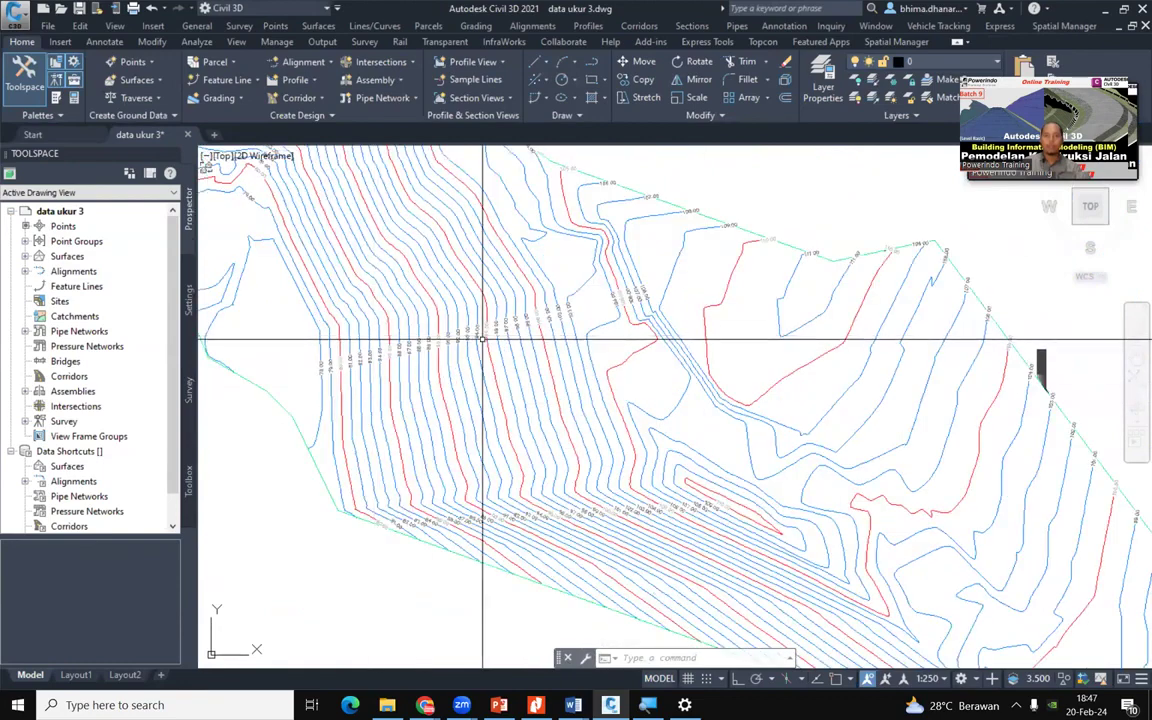
pyautogui.scroll(-5, 527, 400)
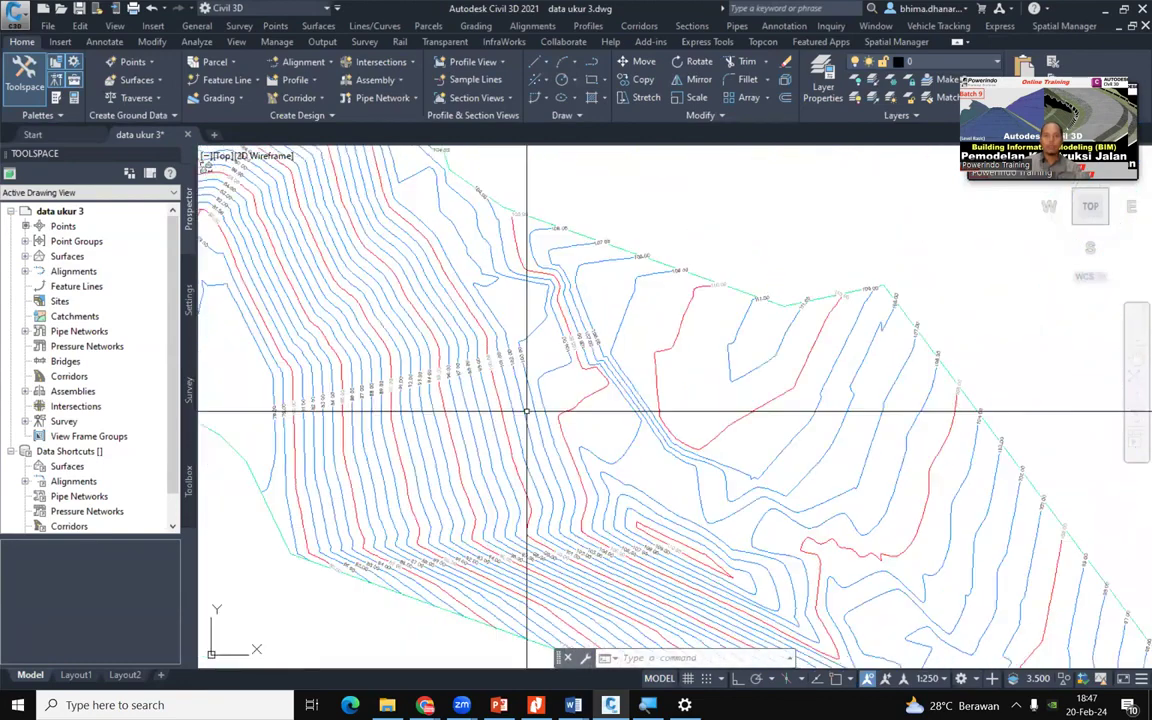
pyautogui.scroll(4, 423, 383)
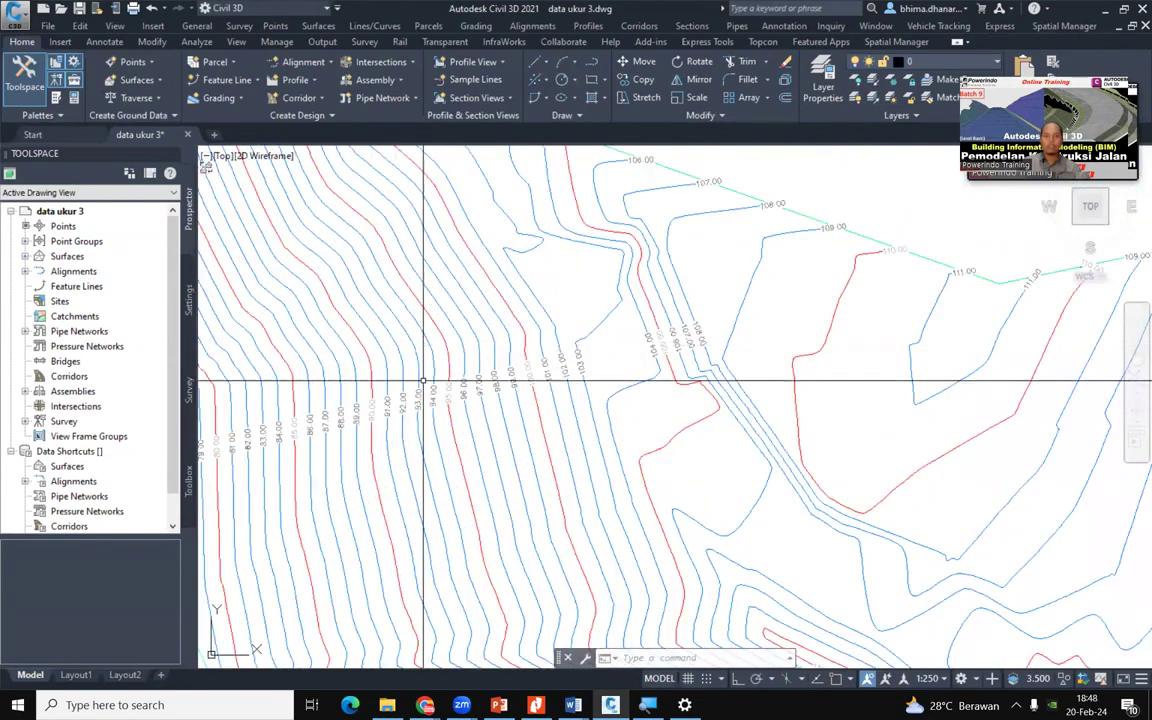
pyautogui.scroll(-6, 527, 458)
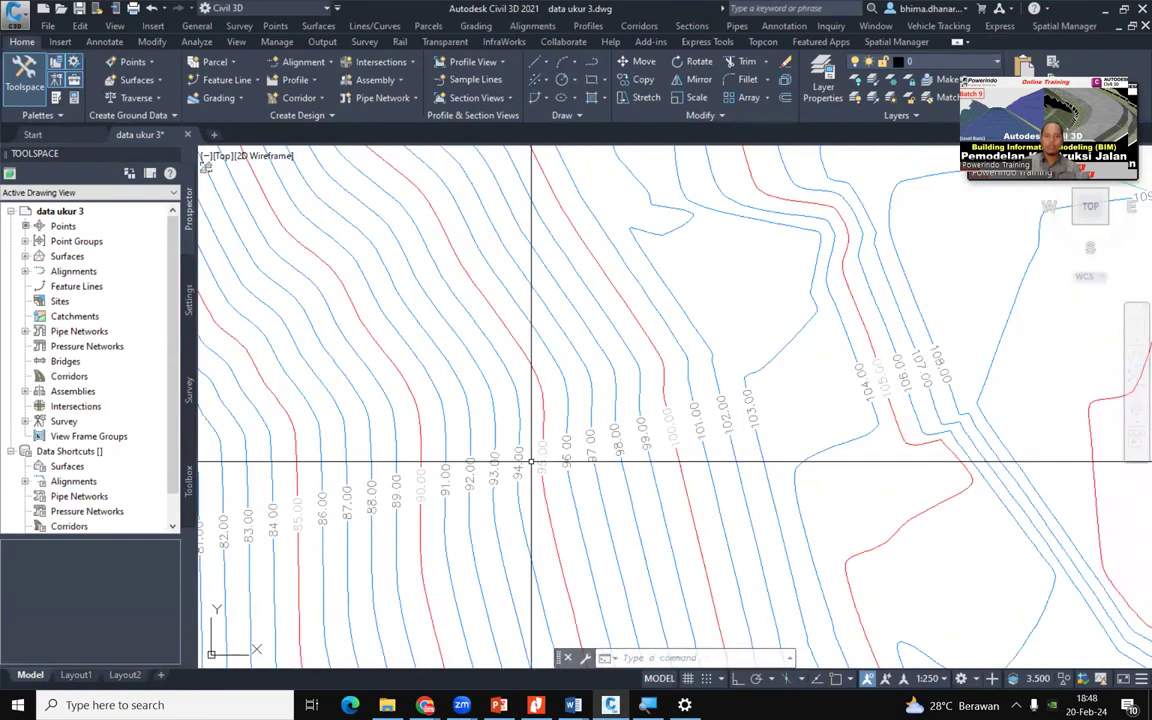
pyautogui.scroll(2, 347, 288)
pyautogui.scroll(5, 347, 288)
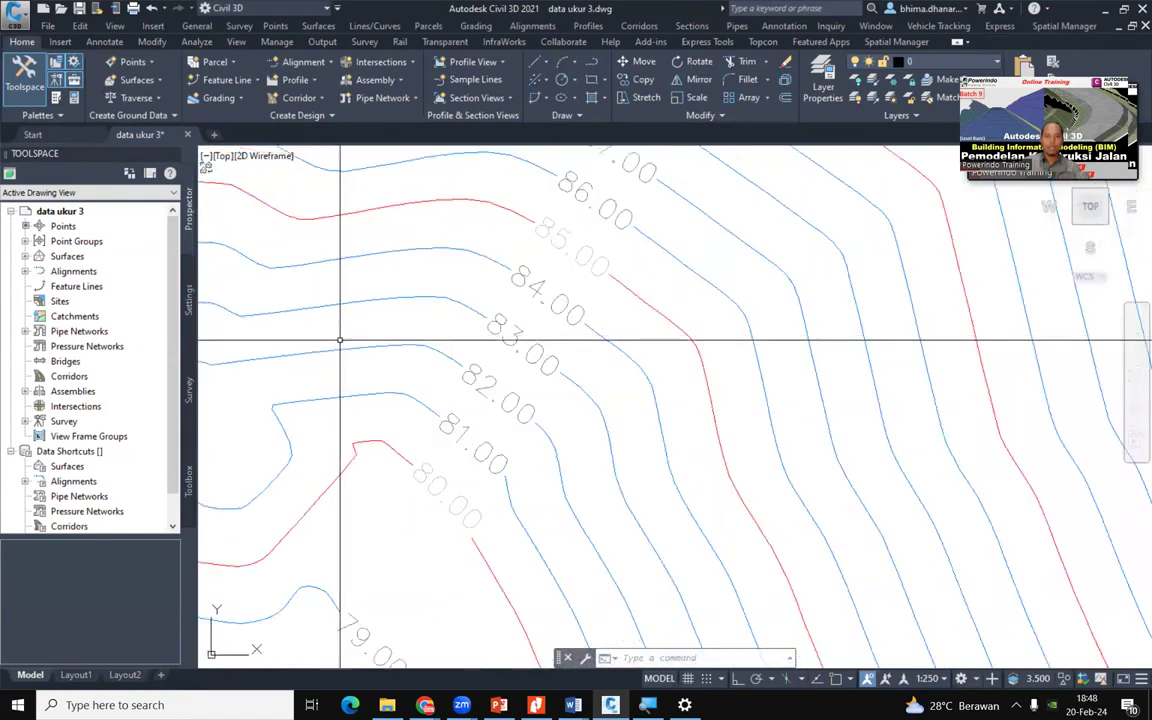
# Set the annotation scale to 1:500 and check the contour label size across the surface
pyautogui.click(942, 679)
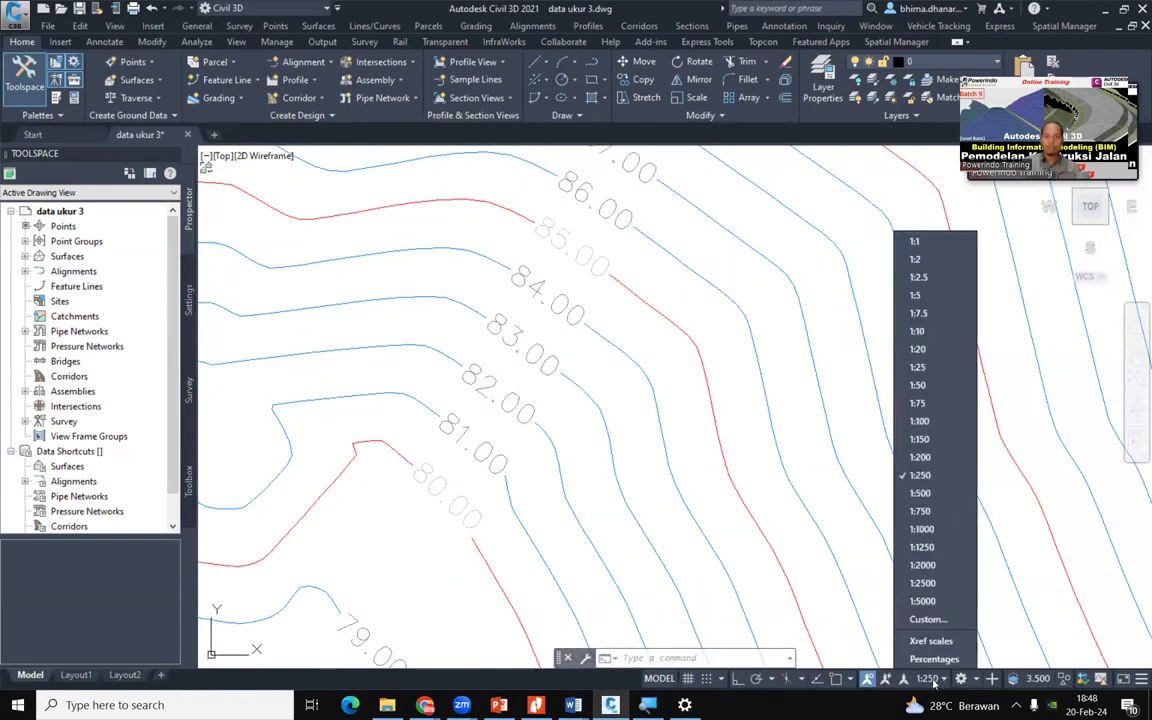
pyautogui.click(933, 682)
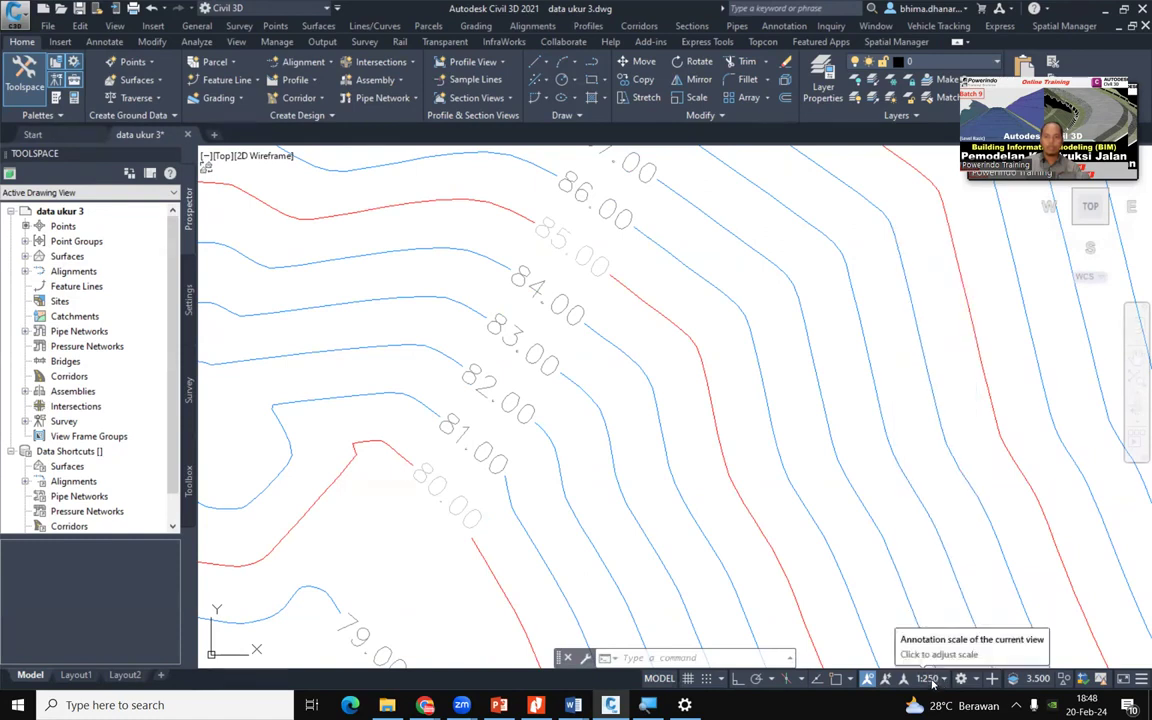
pyautogui.click(940, 681)
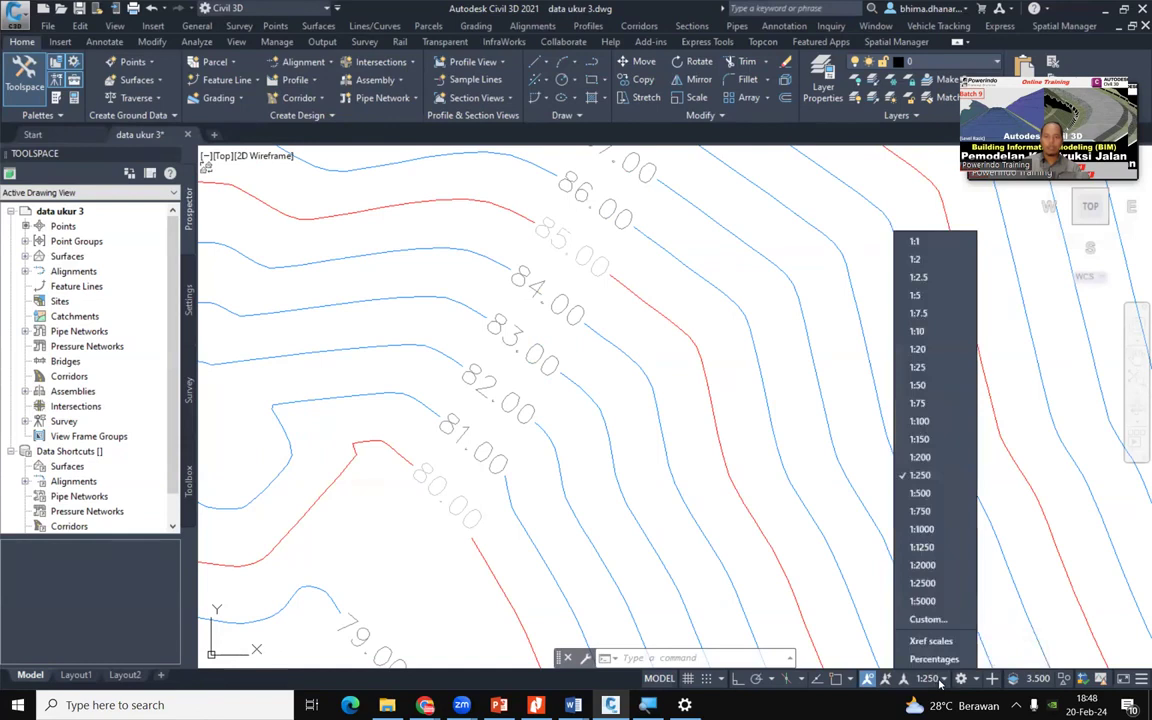
pyautogui.click(922, 493)
pyautogui.scroll(-6, 550, 442)
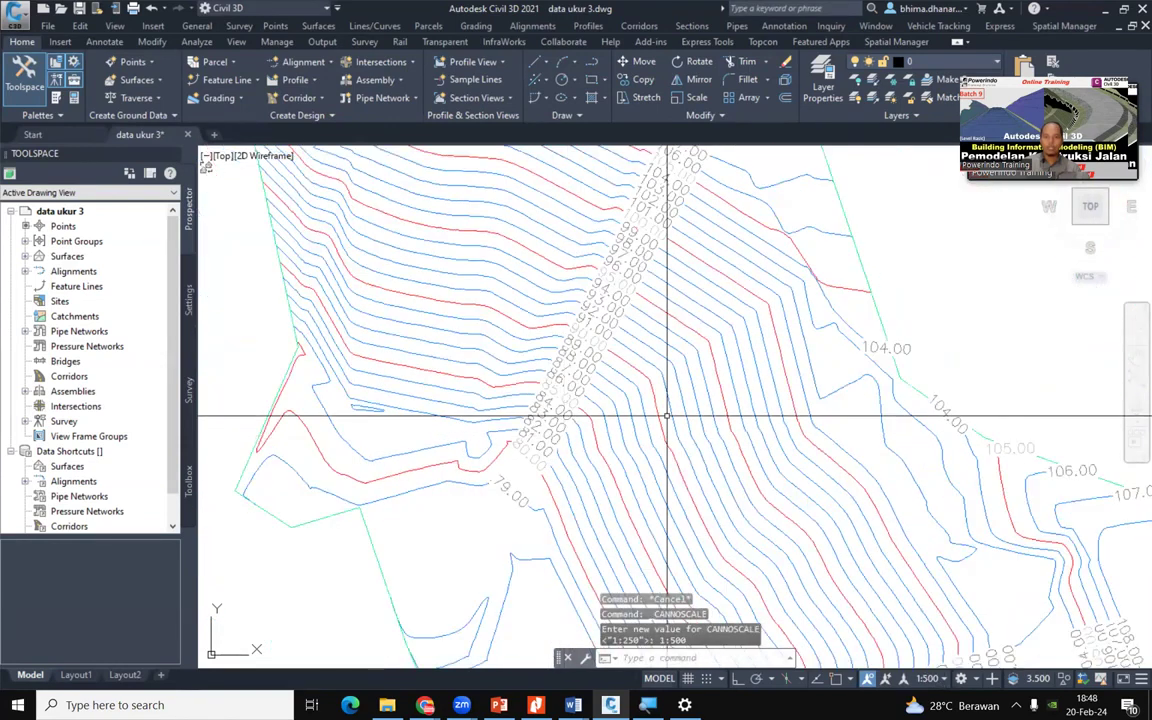
pyautogui.scroll(-2, 643, 356)
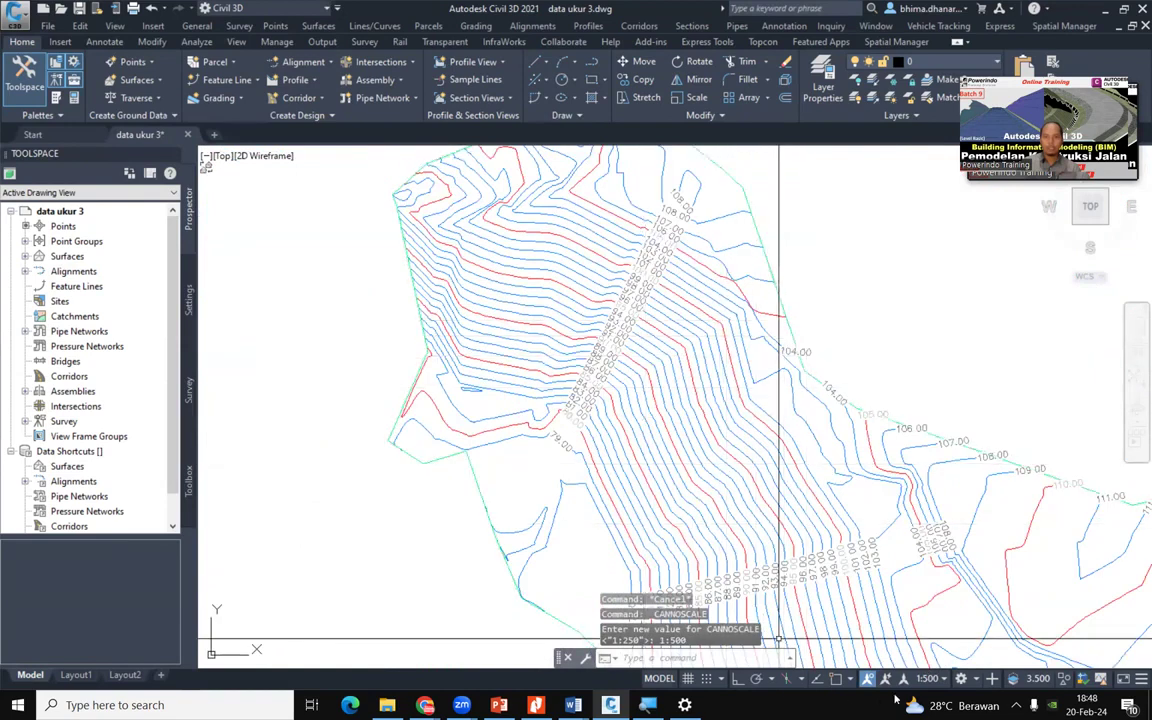
pyautogui.scroll(-3, 661, 432)
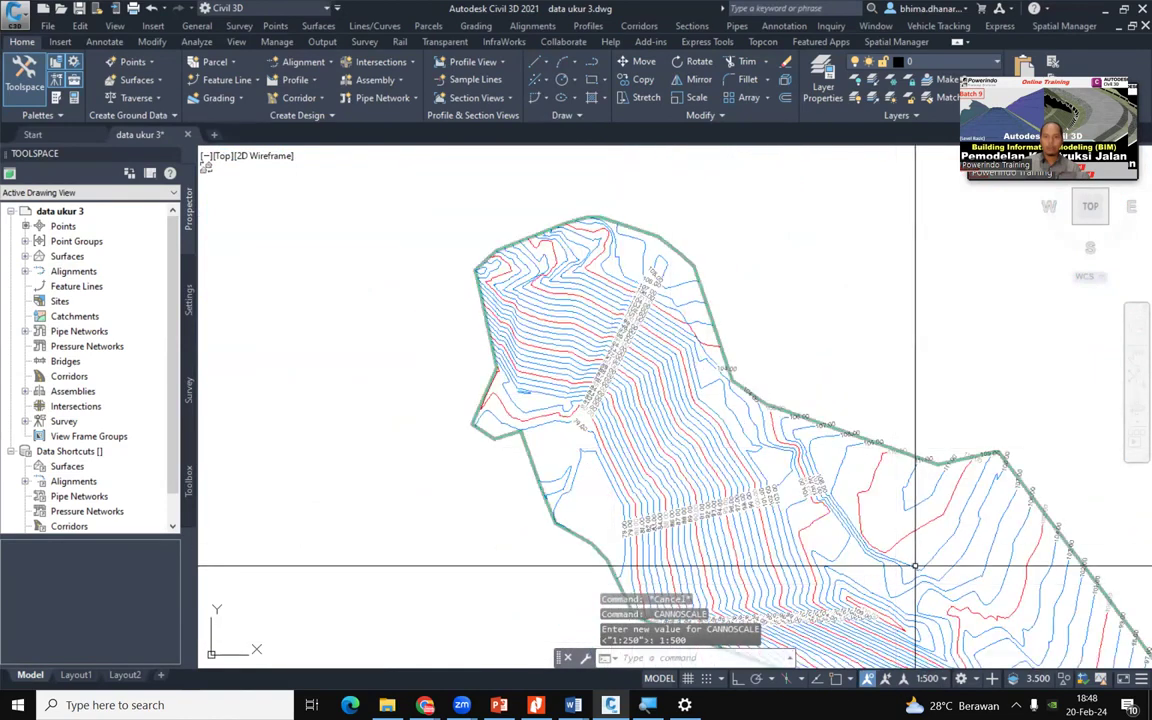
pyautogui.scroll(3, 932, 602)
# Set the annotation scale back to 1:250 and save the drawing
pyautogui.click(928, 678)
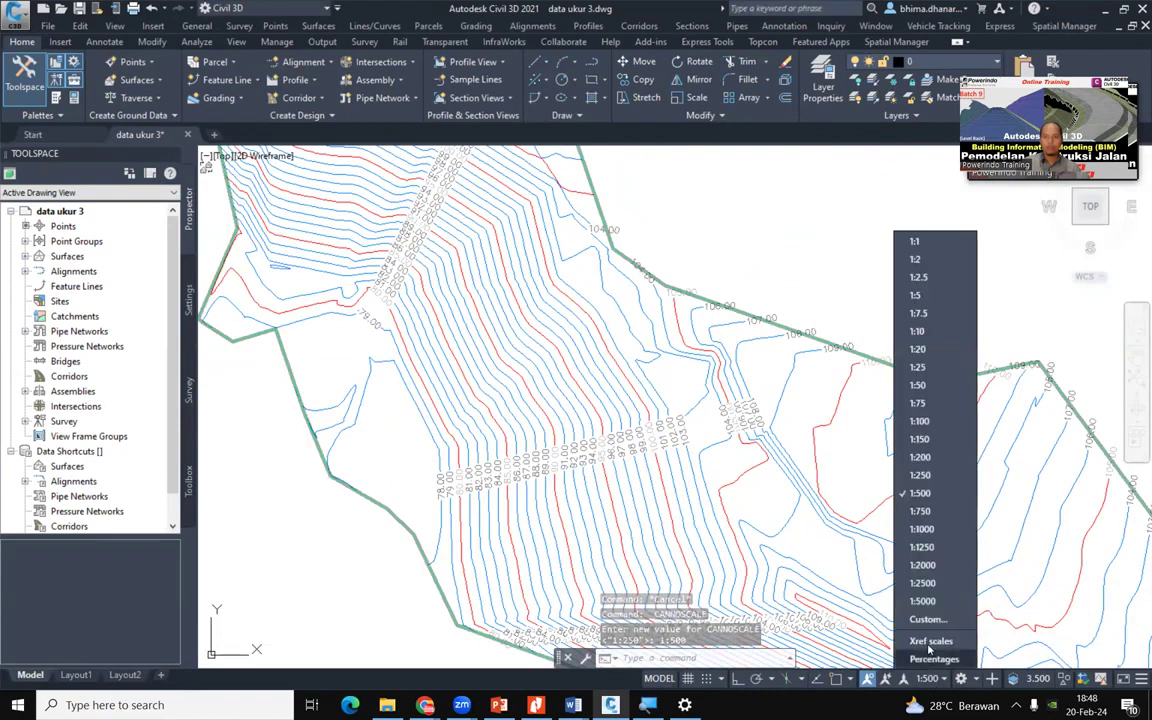
pyautogui.click(925, 478)
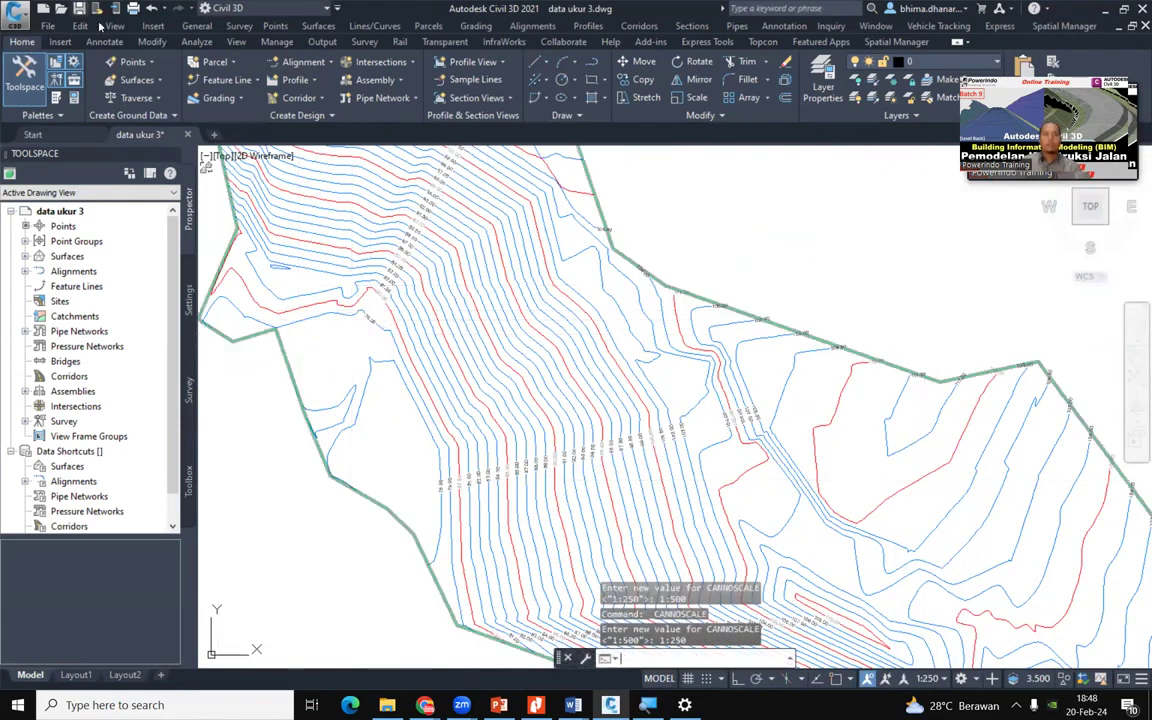
pyautogui.hotkey('ctrl', 's')
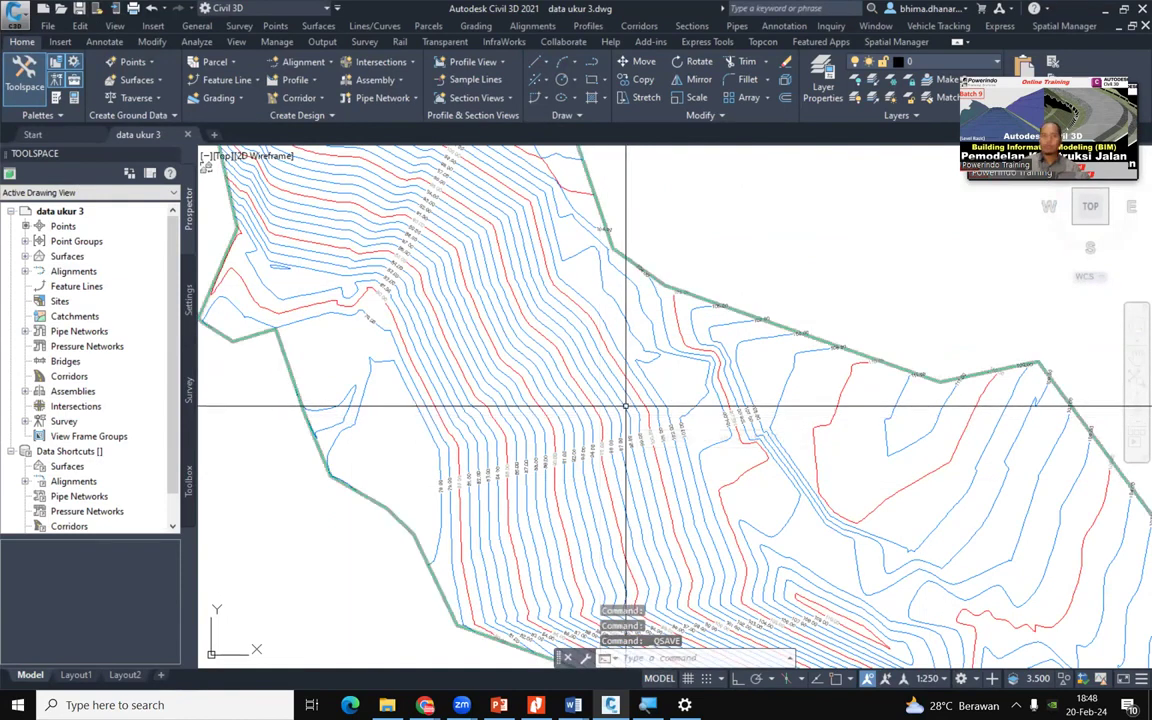
# Add a one-point slope label to the existing surface, between the 85 m and 90 m contours southeast of the northern contour label line
pyautogui.scroll(-2, 625, 418)
pyautogui.scroll(4, 625, 407)
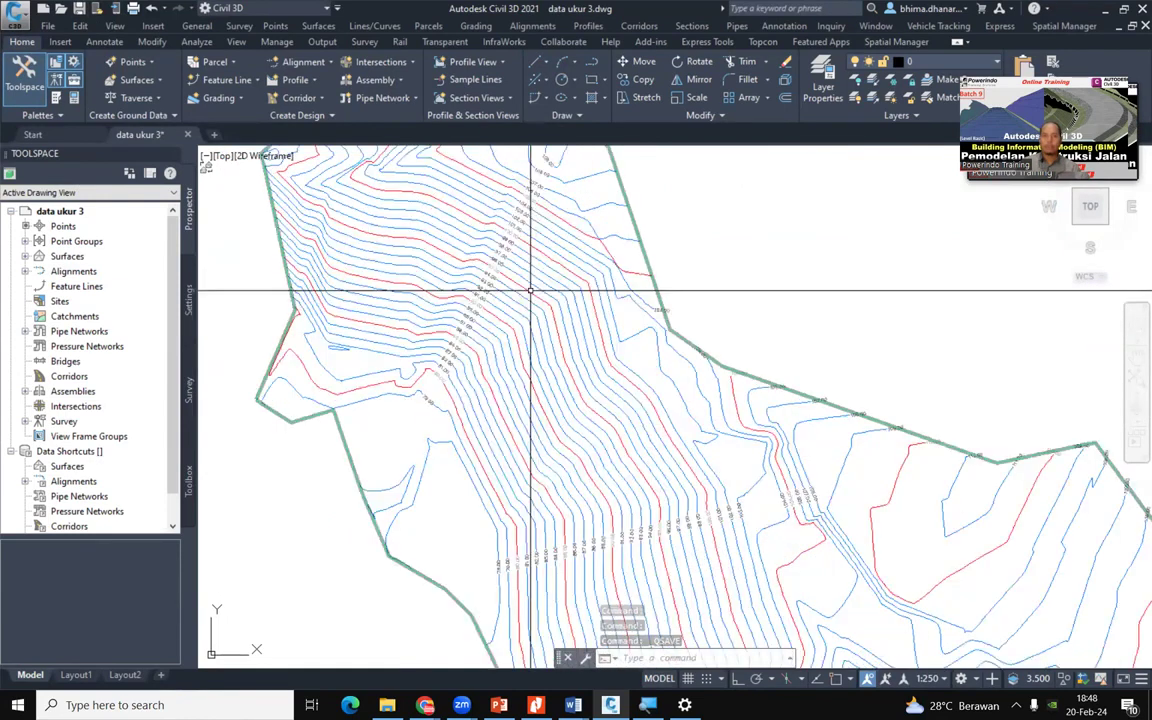
pyautogui.click(631, 421)
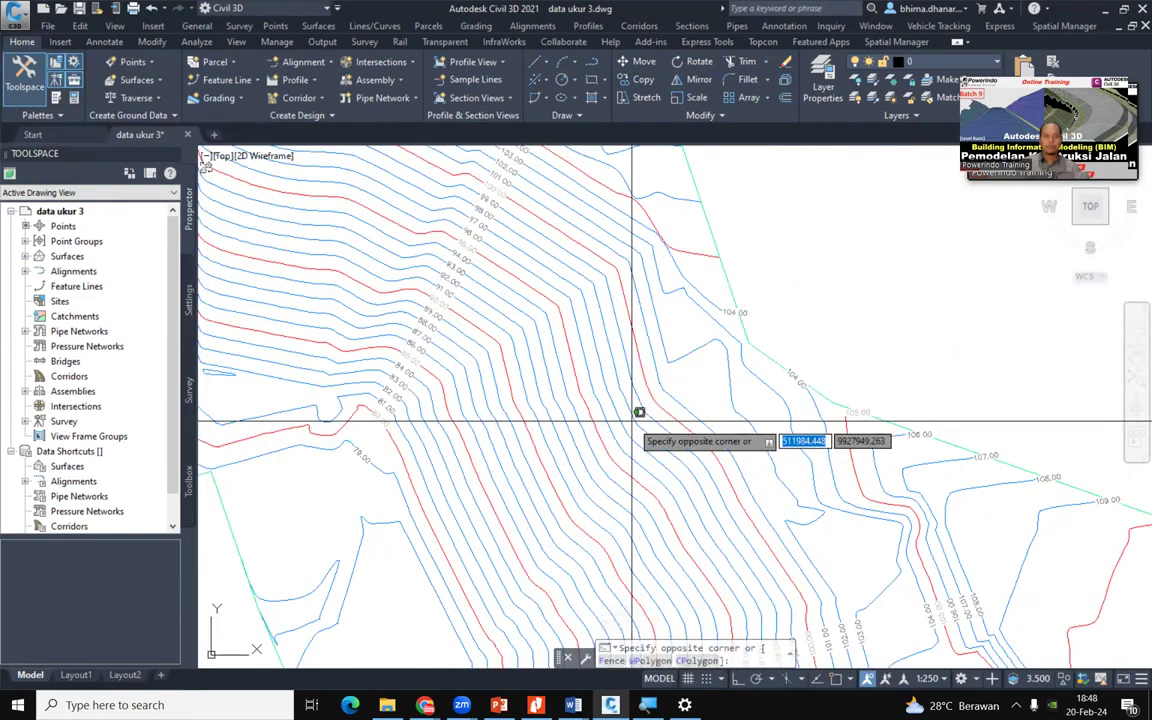
pyautogui.click(610, 410)
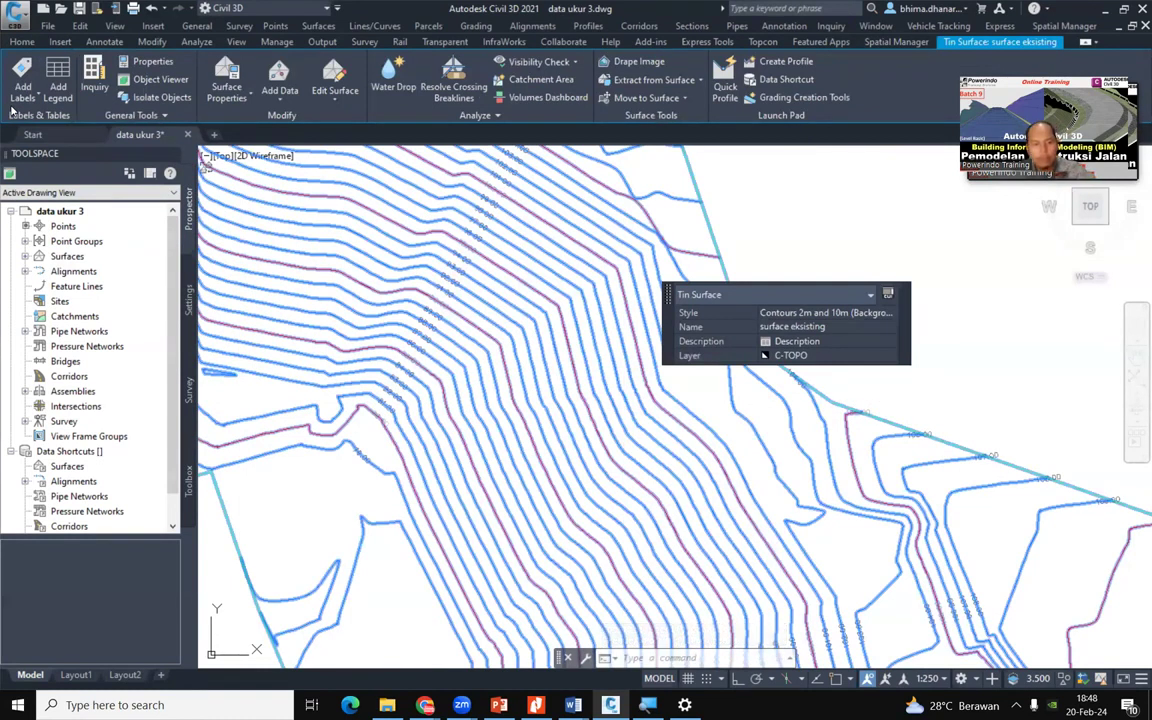
pyautogui.press('XF86AudioRaiseVolume')
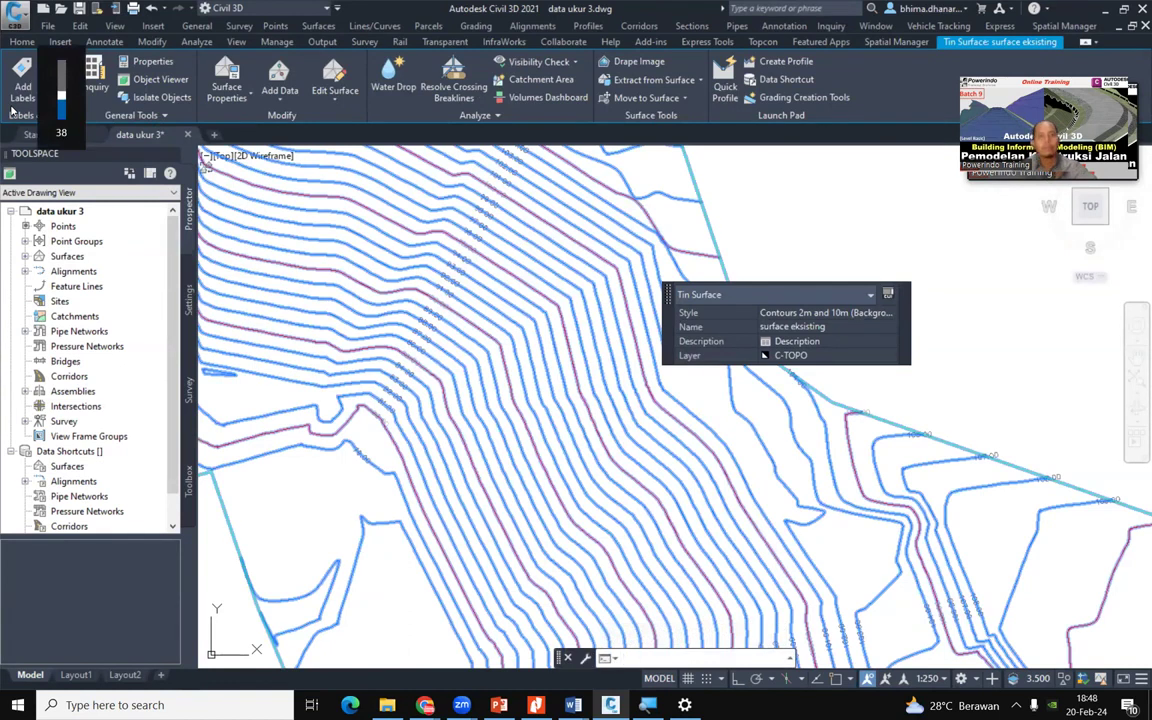
pyautogui.scroll(-1, 782, 224)
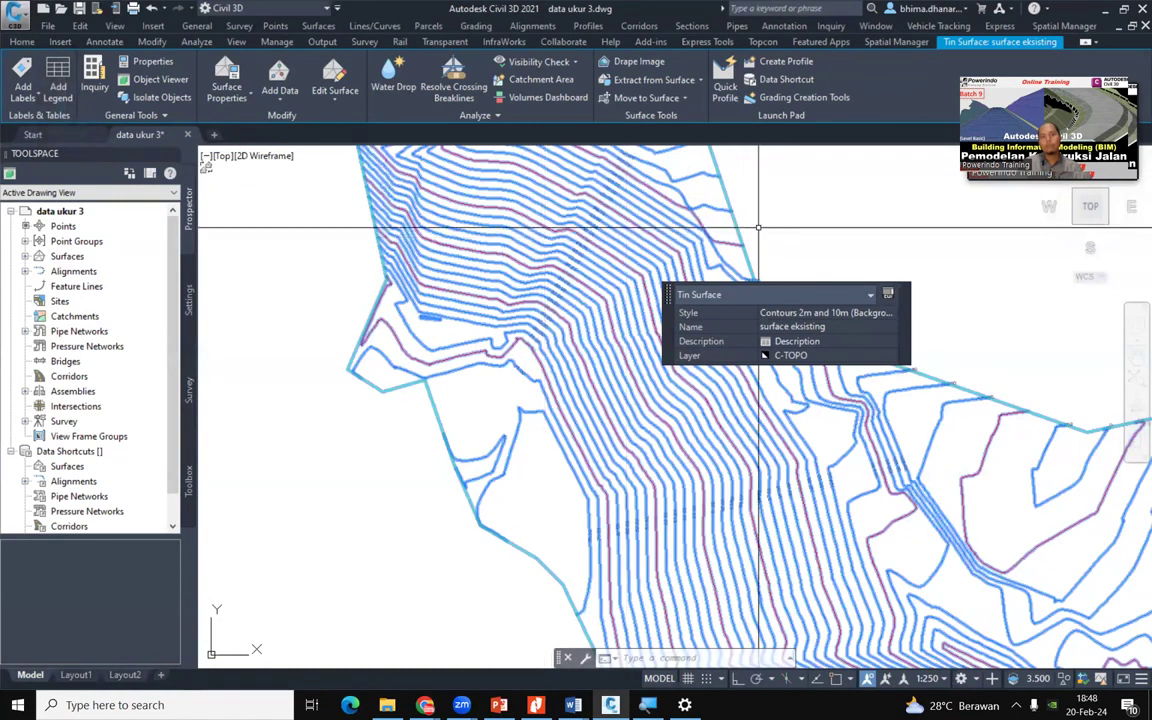
pyautogui.scroll(1, 759, 224)
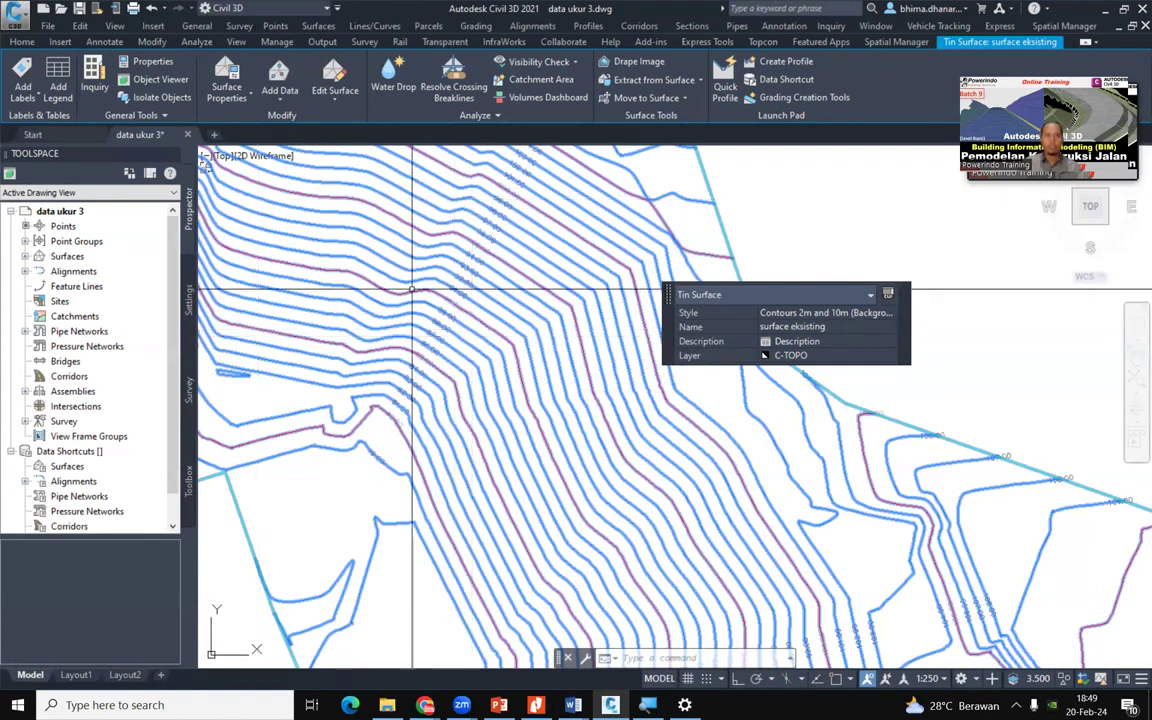
pyautogui.click(32, 92)
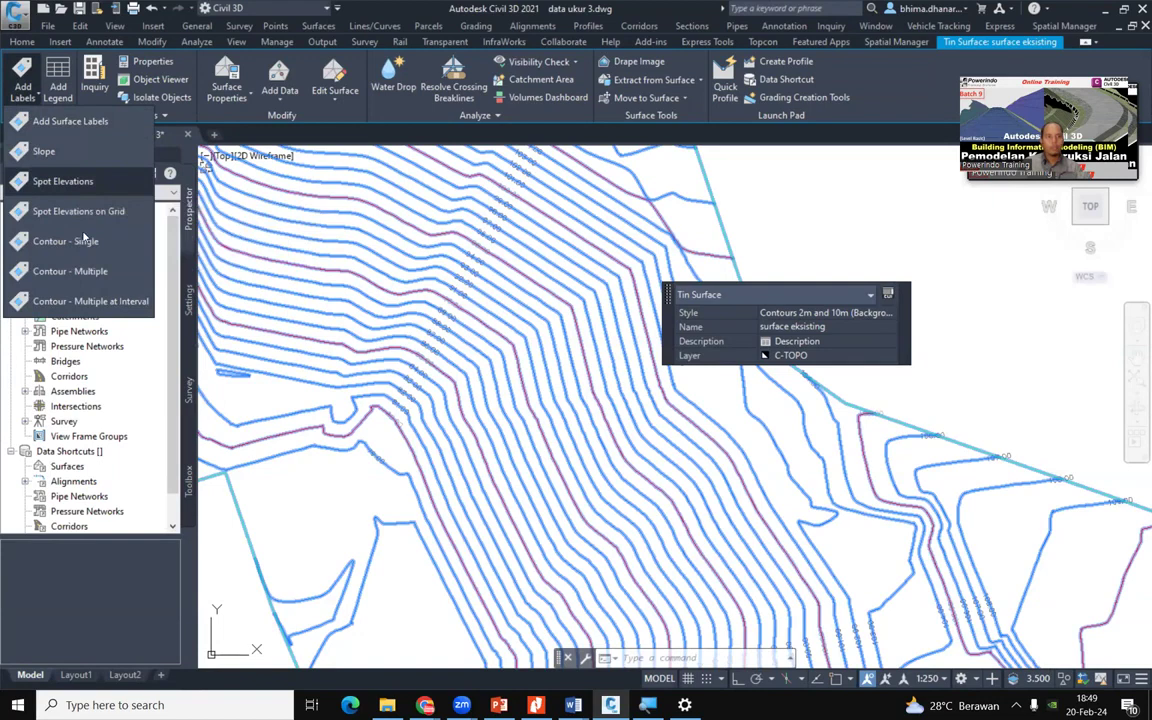
pyautogui.click(55, 152)
pyautogui.press('Down')
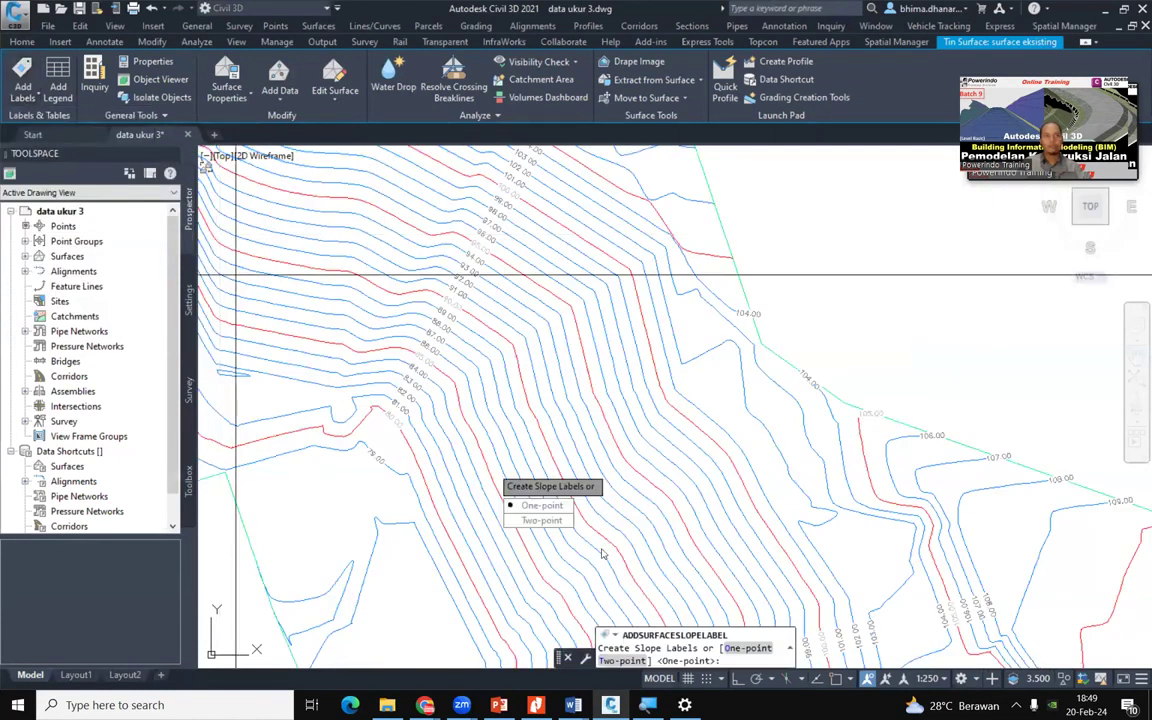
pyautogui.press('Up')
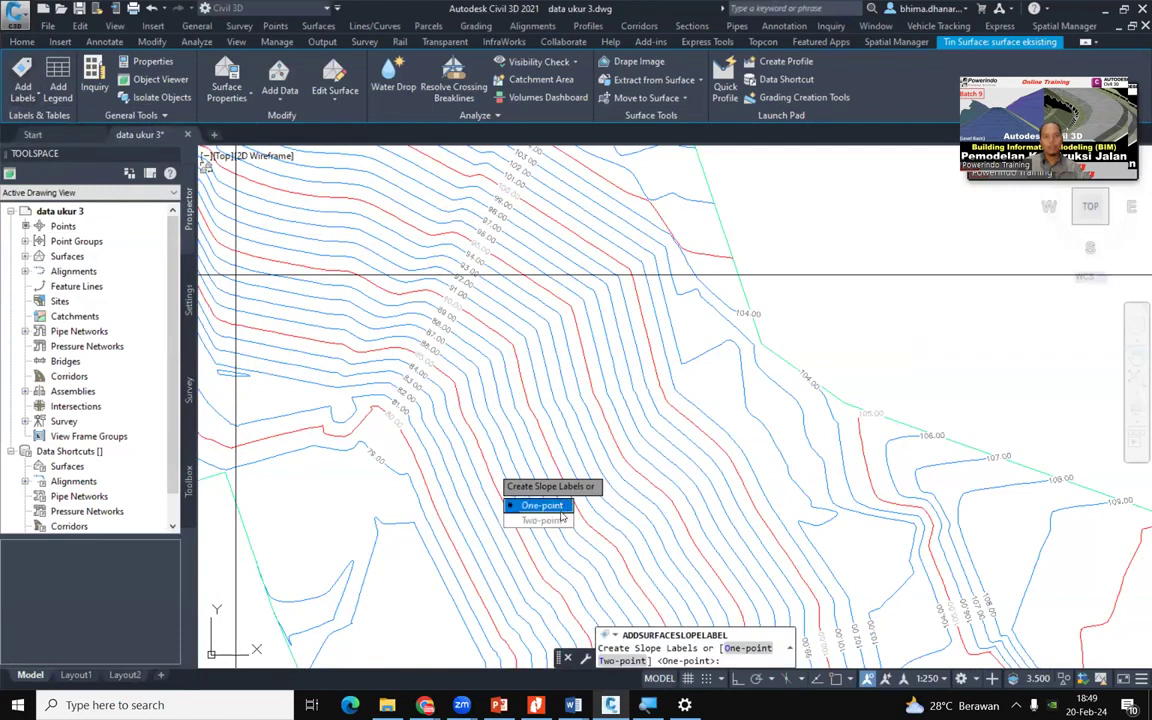
pyautogui.click(562, 508)
pyautogui.scroll(5, 460, 470)
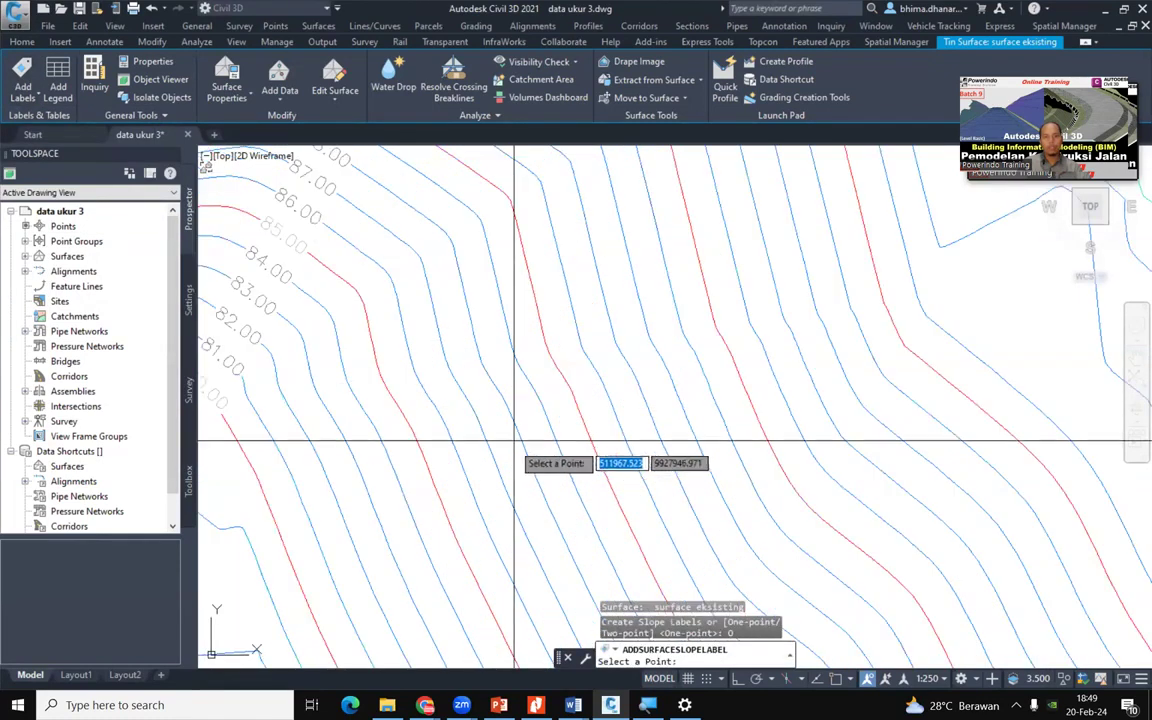
pyautogui.click(519, 438)
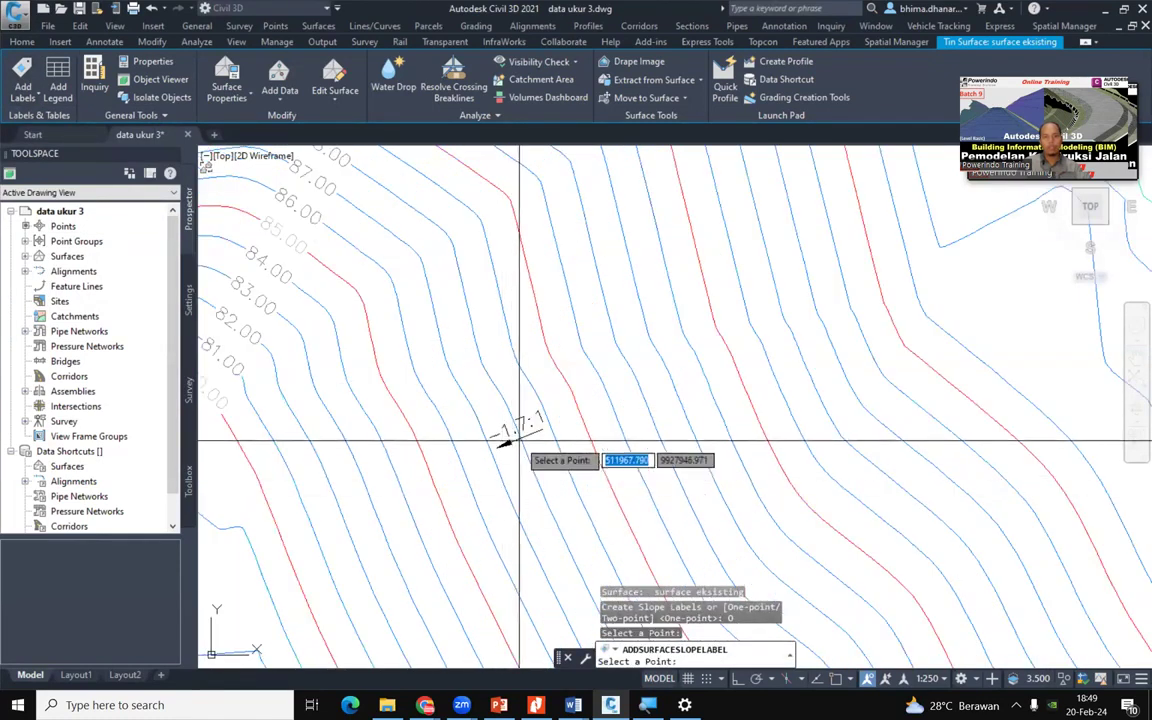
# Examine the new slope label's ratio and arrow direction against the surrounding contours
pyautogui.scroll(8, 521, 460)
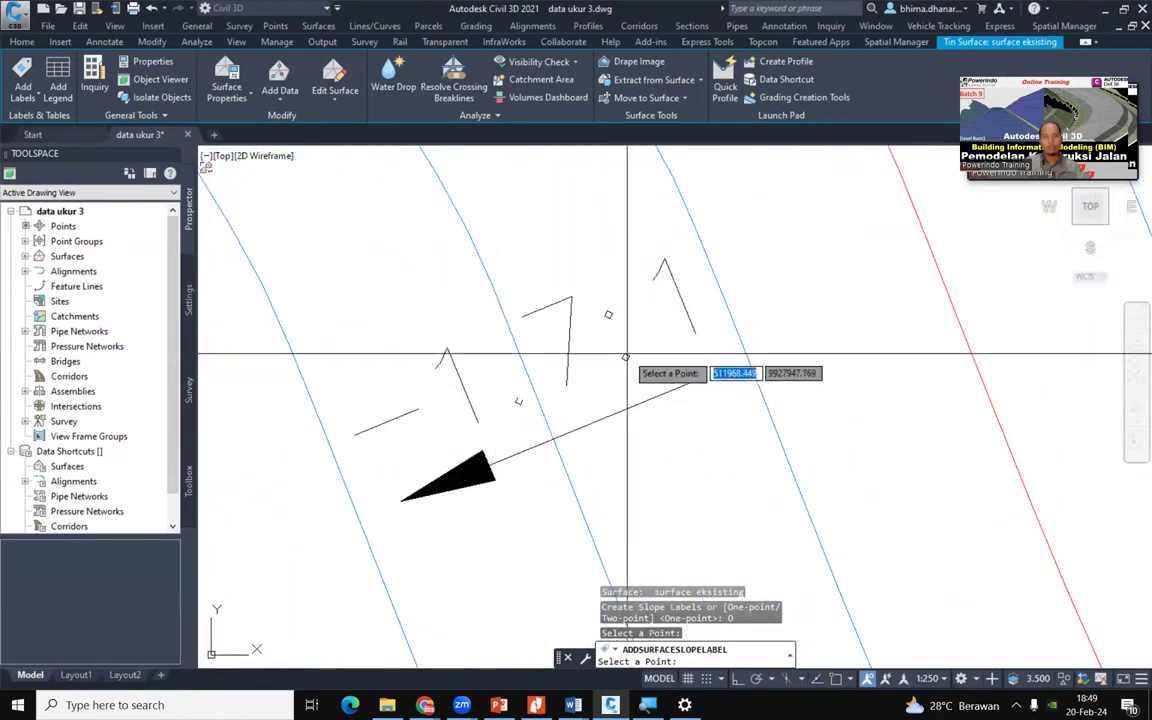
pyautogui.scroll(-10, 600, 398)
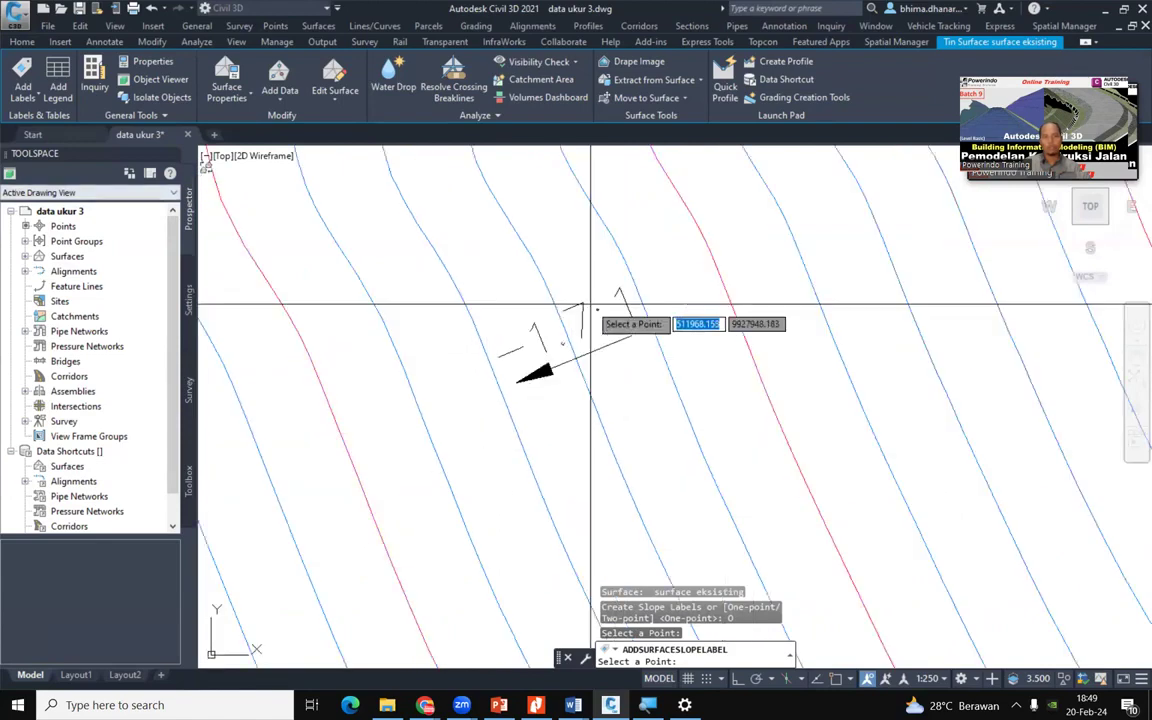
pyautogui.scroll(-3, 575, 396)
pyautogui.scroll(10, 577, 380)
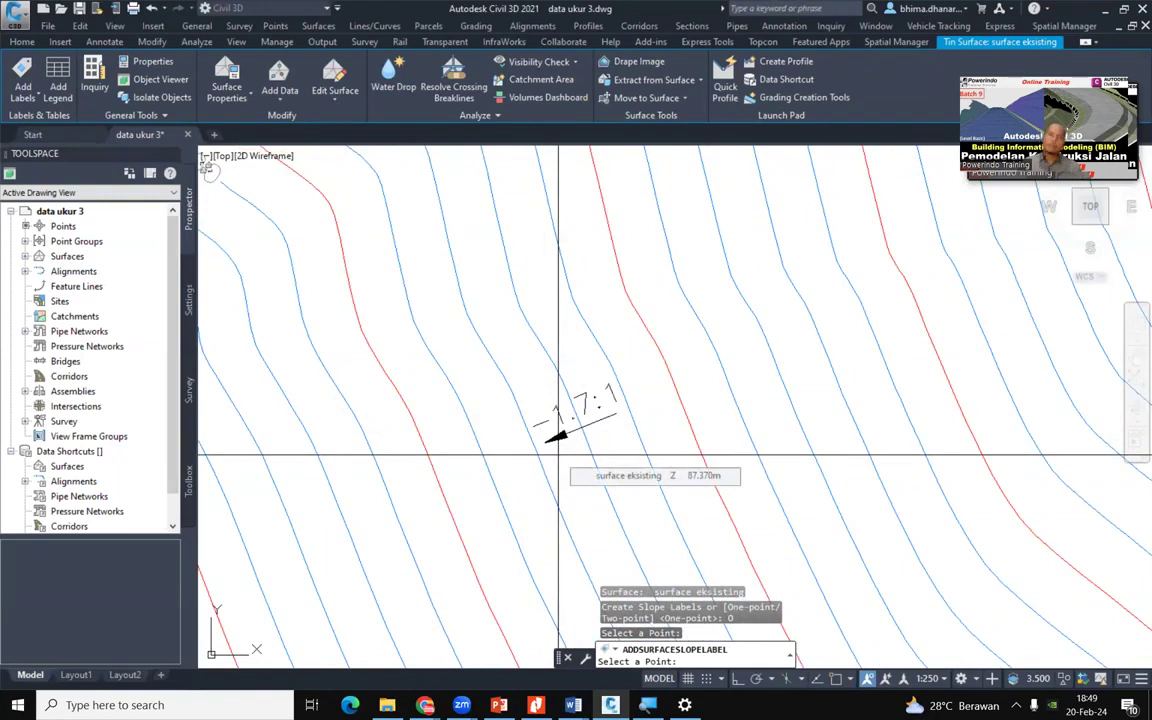
pyautogui.scroll(-5, 570, 450)
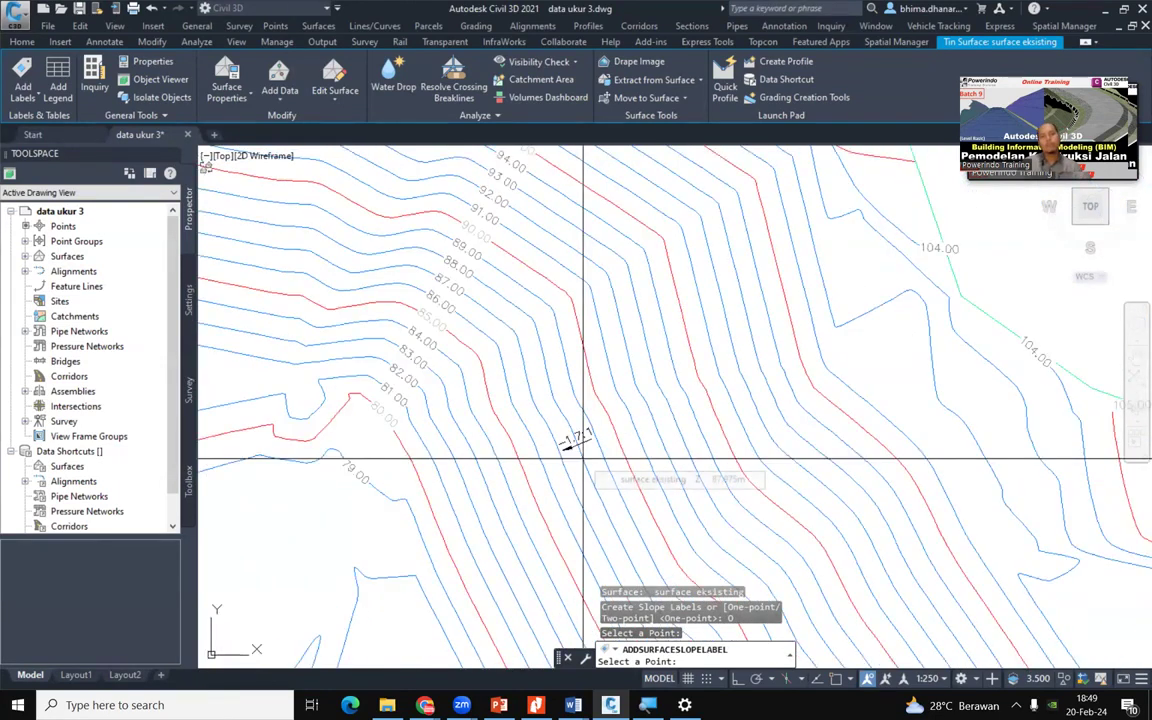
pyautogui.scroll(-2, 584, 460)
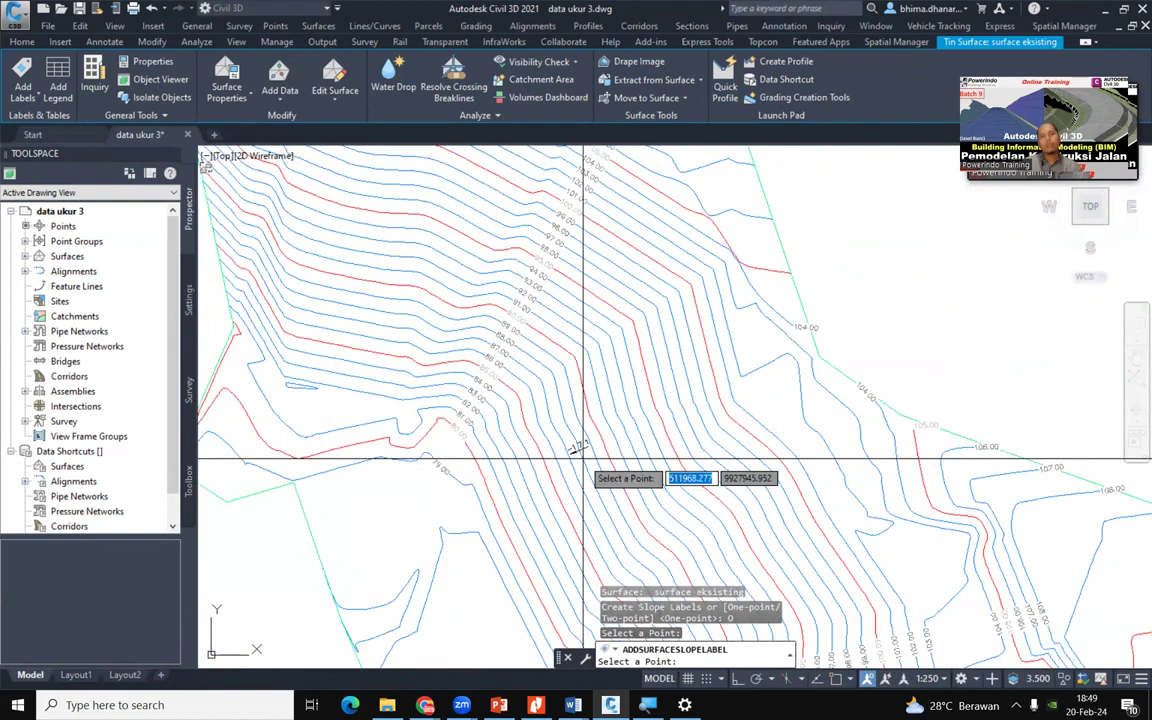
pyautogui.scroll(4, 584, 460)
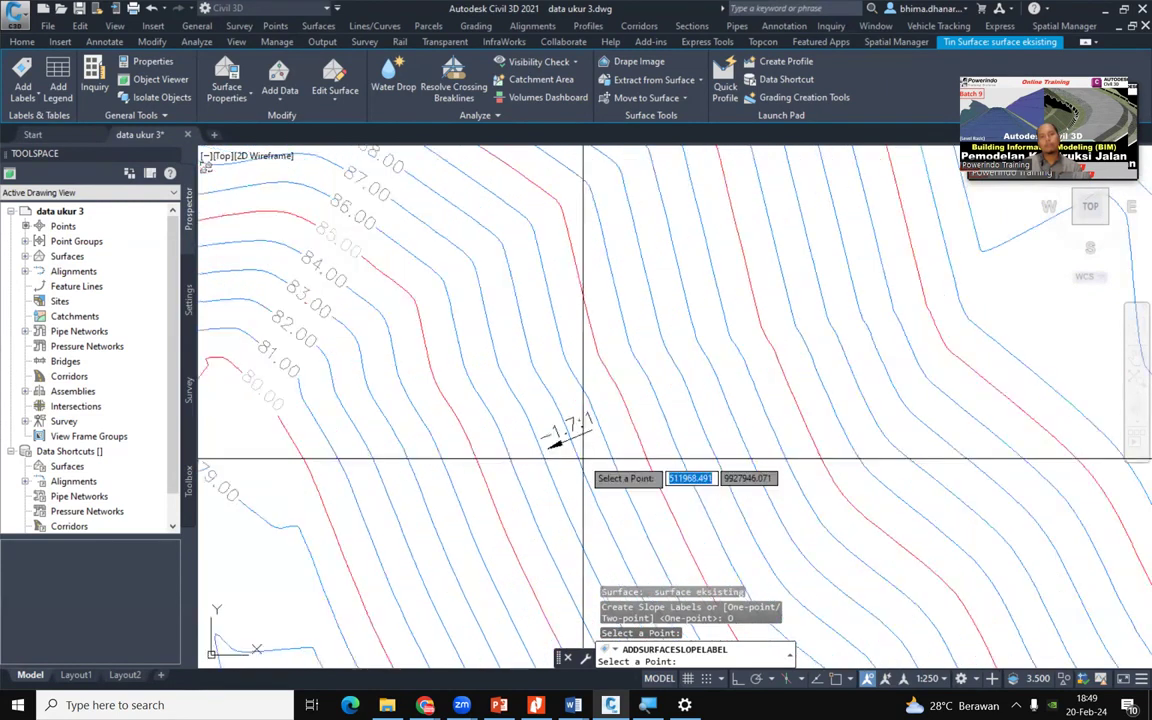
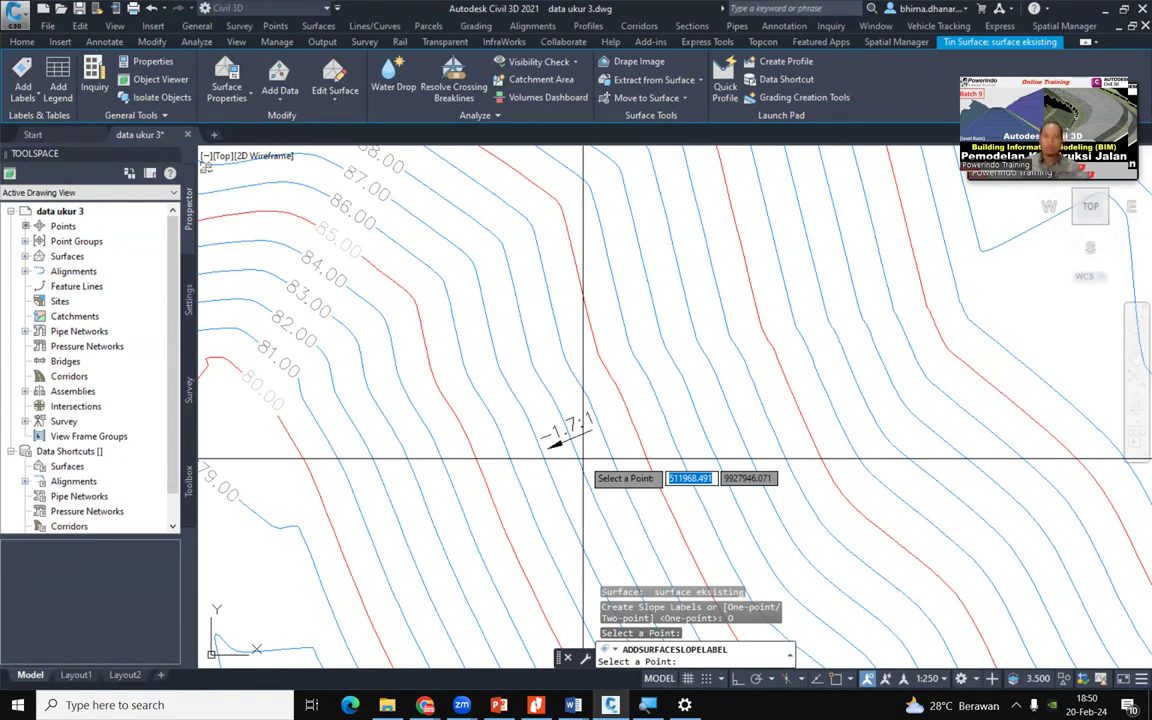
# Leave the slope label command without placing another label and clear the surface selection
pyautogui.scroll(-6, 585, 462)
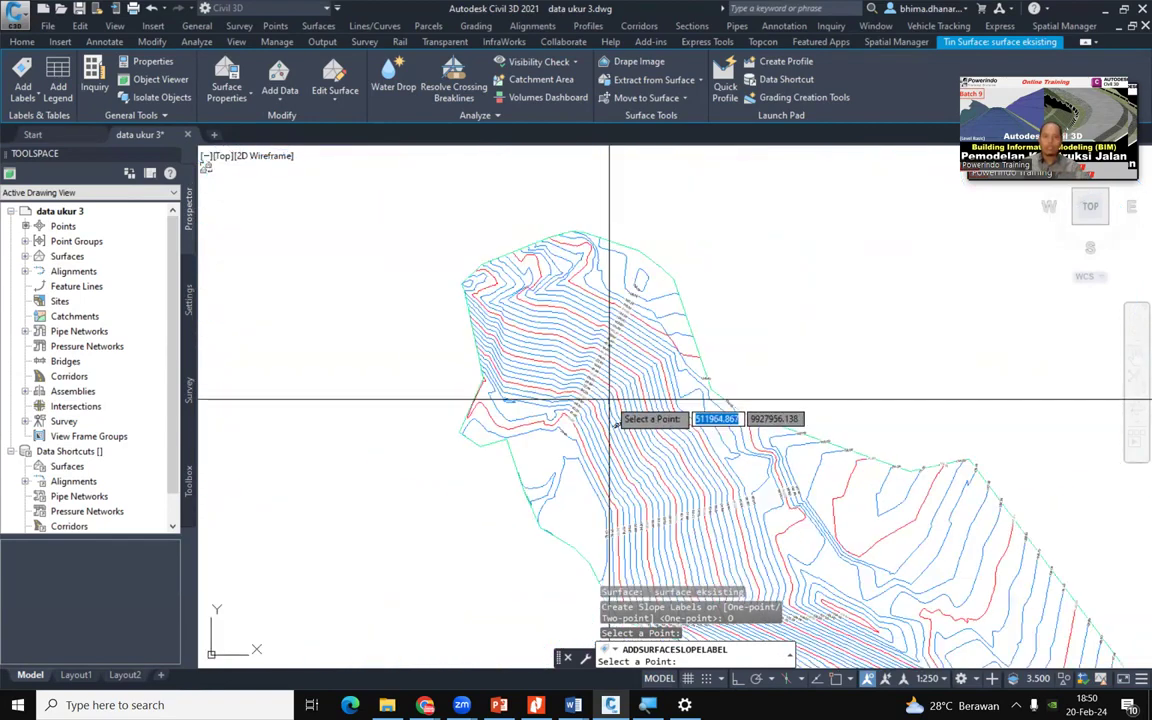
pyautogui.scroll(4, 622, 457)
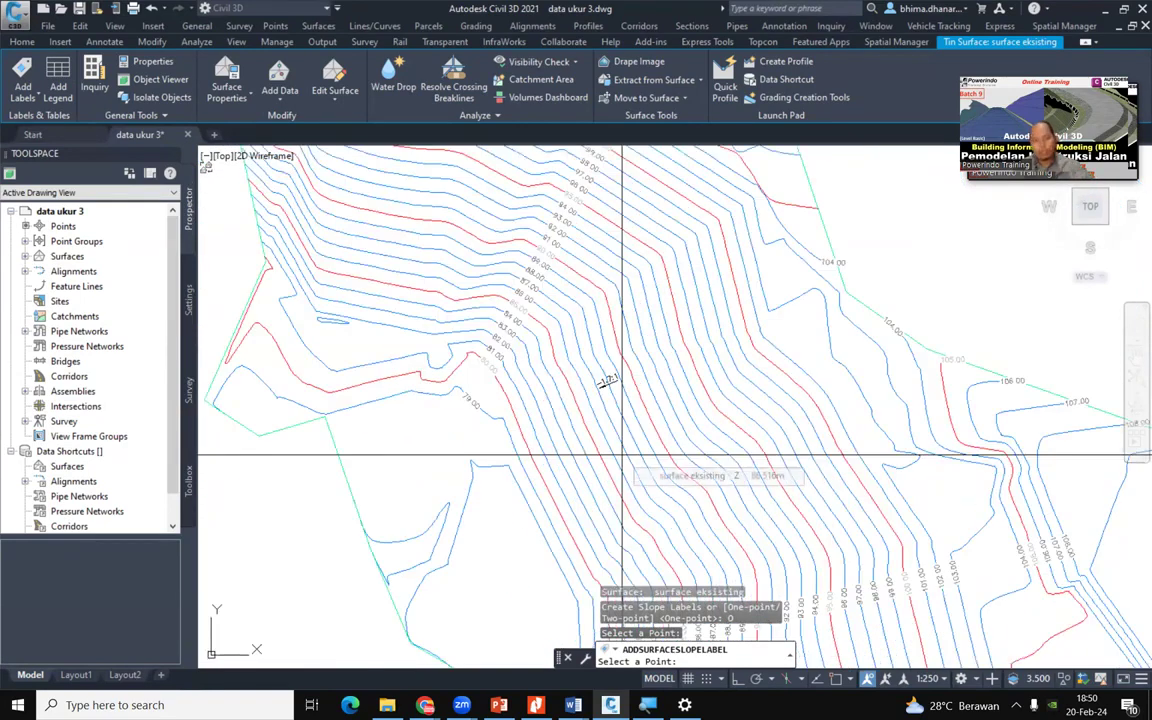
pyautogui.press('Escape')
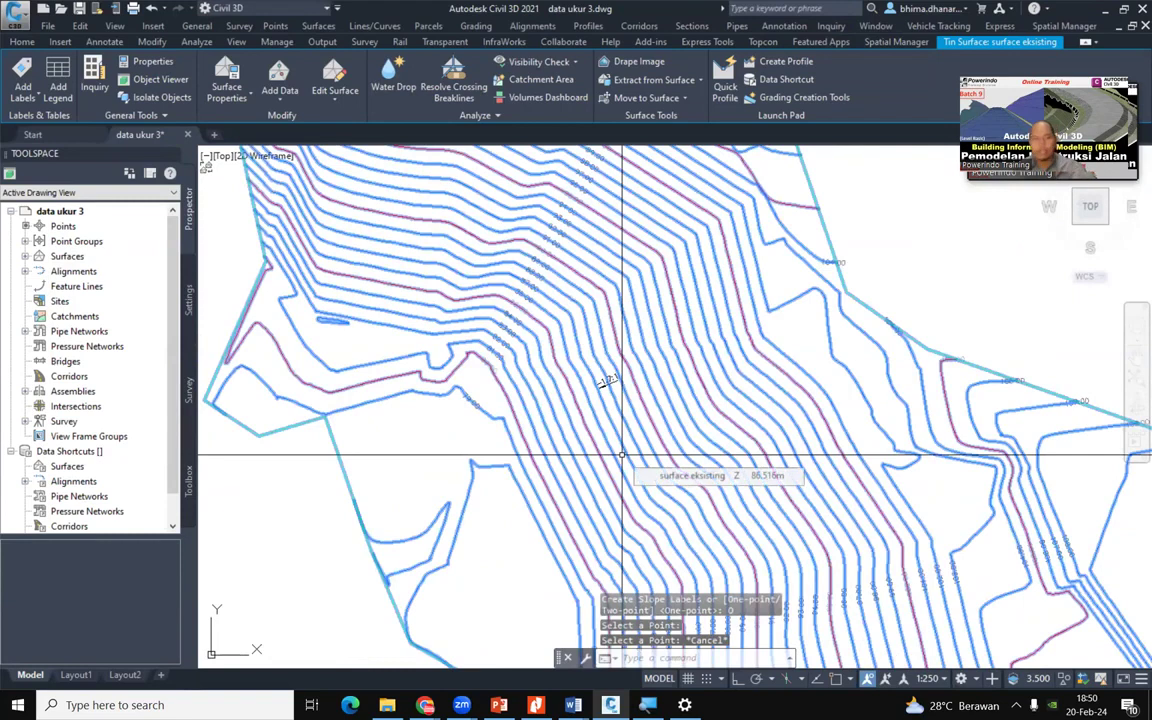
pyautogui.press('Escape')
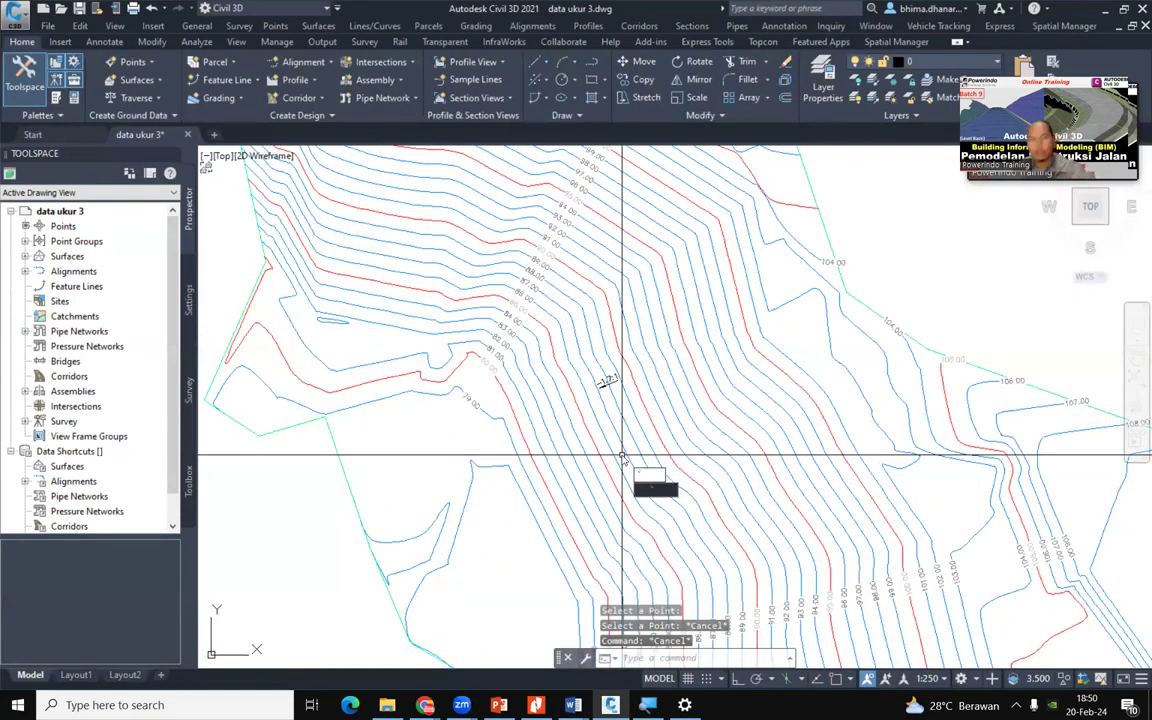
pyautogui.press('Escape')
# Examine the slope label's ratio and downhill arrow relative to the contours between 85 m and 90 m
pyautogui.scroll(2, 538, 387)
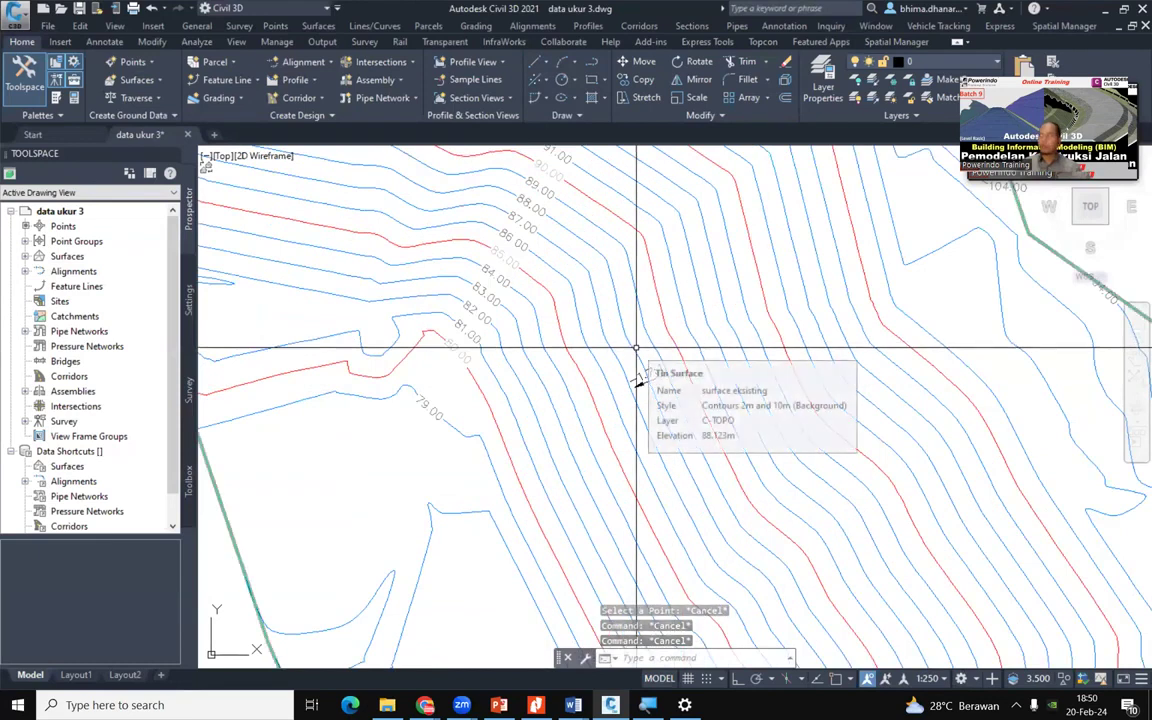
pyautogui.moveTo(598, 367)
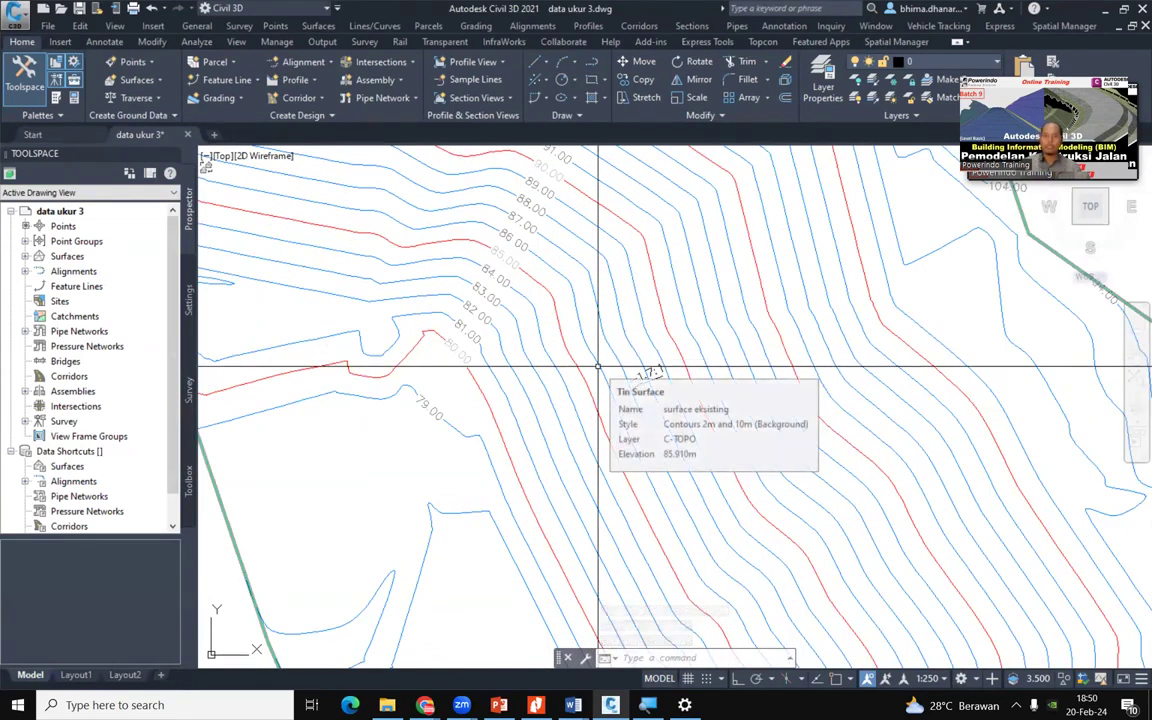
pyautogui.scroll(2, 640, 380)
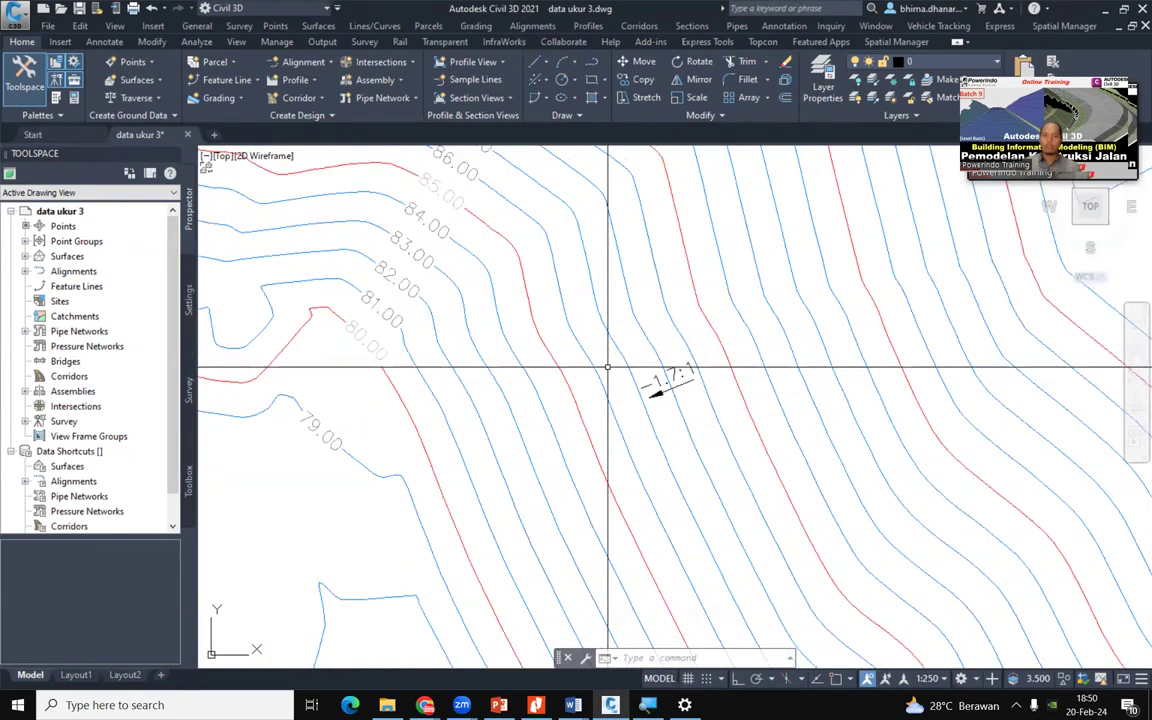
pyautogui.scroll(2, 714, 319)
pyautogui.scroll(-2, 622, 457)
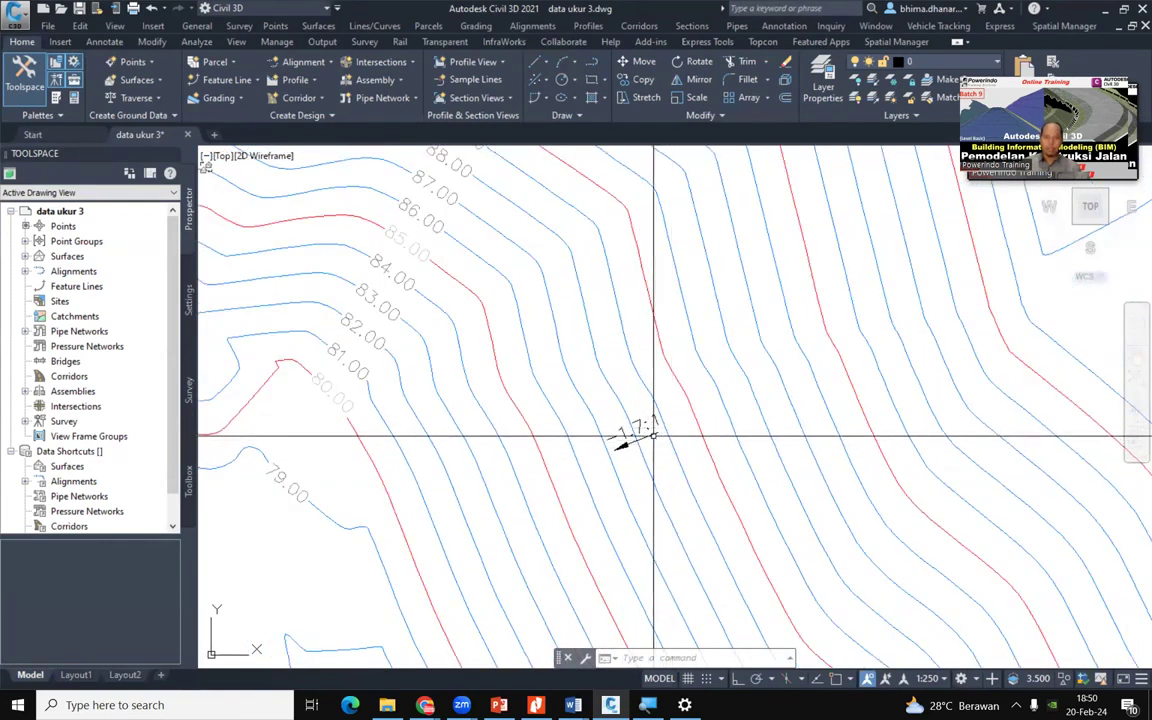
pyautogui.scroll(-3, 689, 418)
pyautogui.scroll(4, 770, 392)
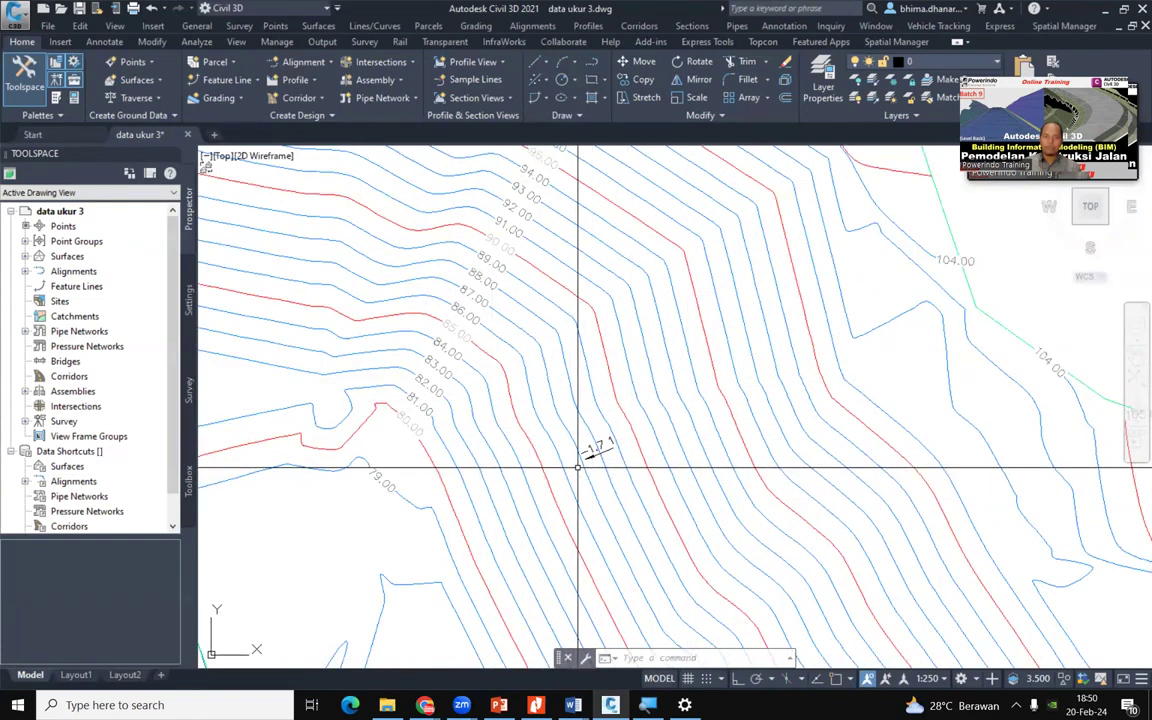
pyautogui.scroll(-2, 578, 467)
pyautogui.scroll(-2, 578, 467)
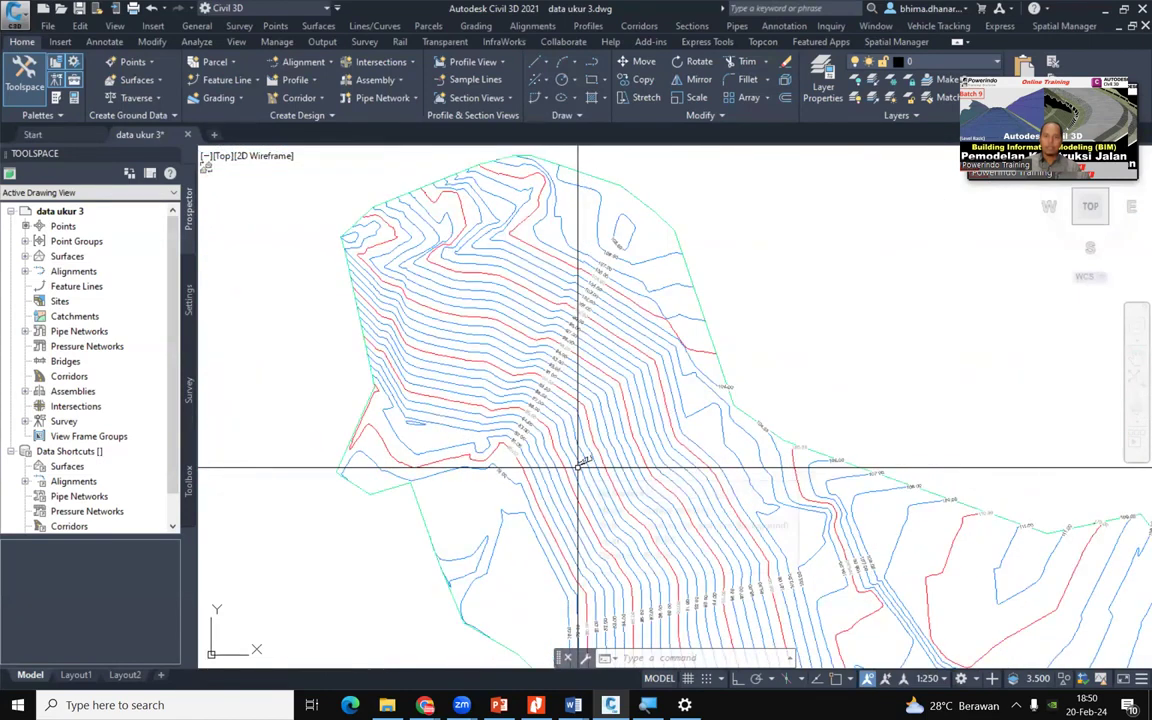
pyautogui.scroll(2, 578, 467)
pyautogui.moveTo(578, 467)
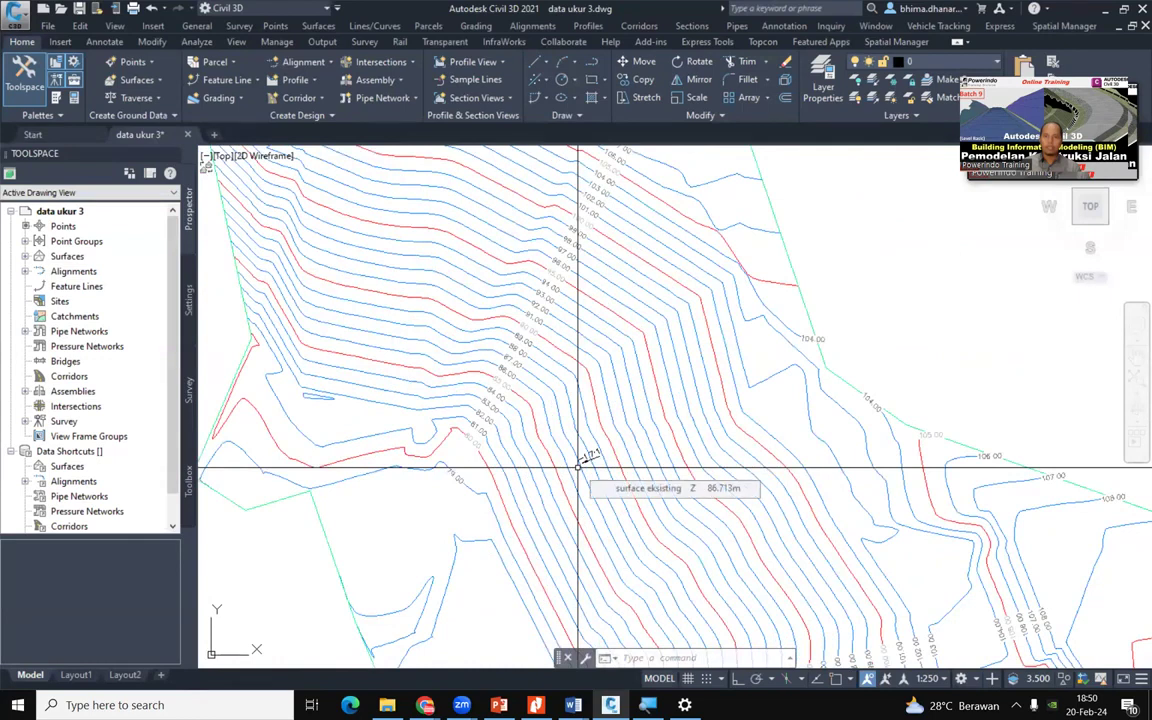
pyautogui.scroll(3, 600, 445)
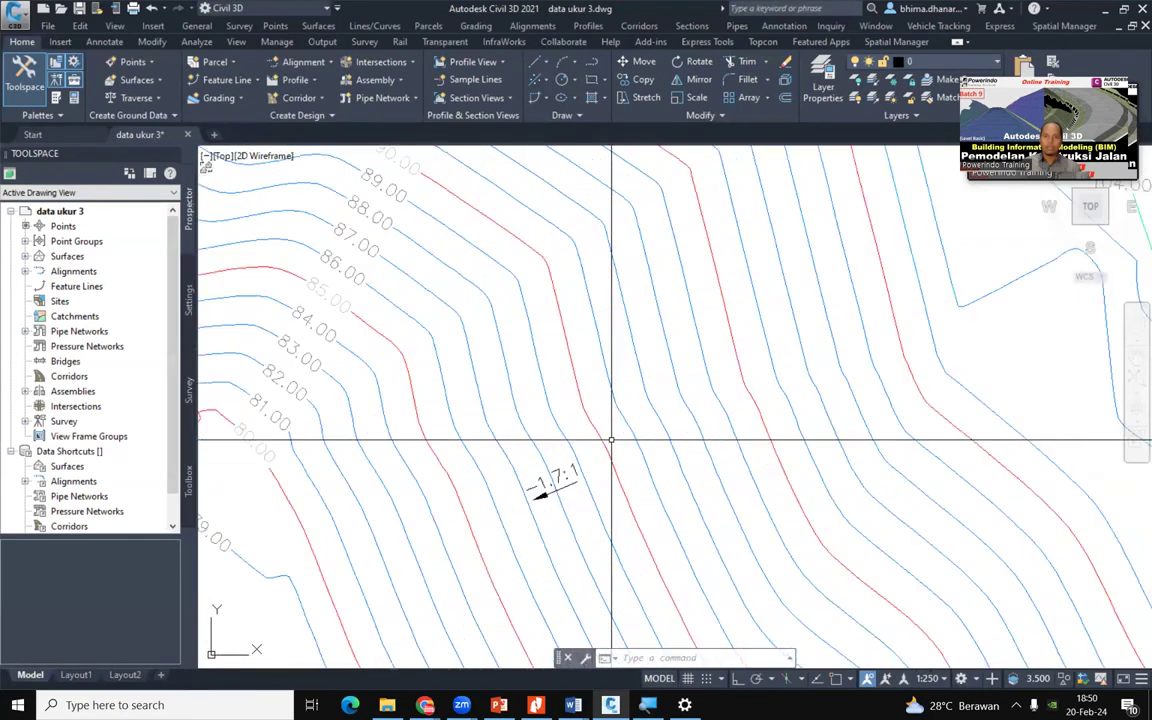
pyautogui.moveTo(611, 439)
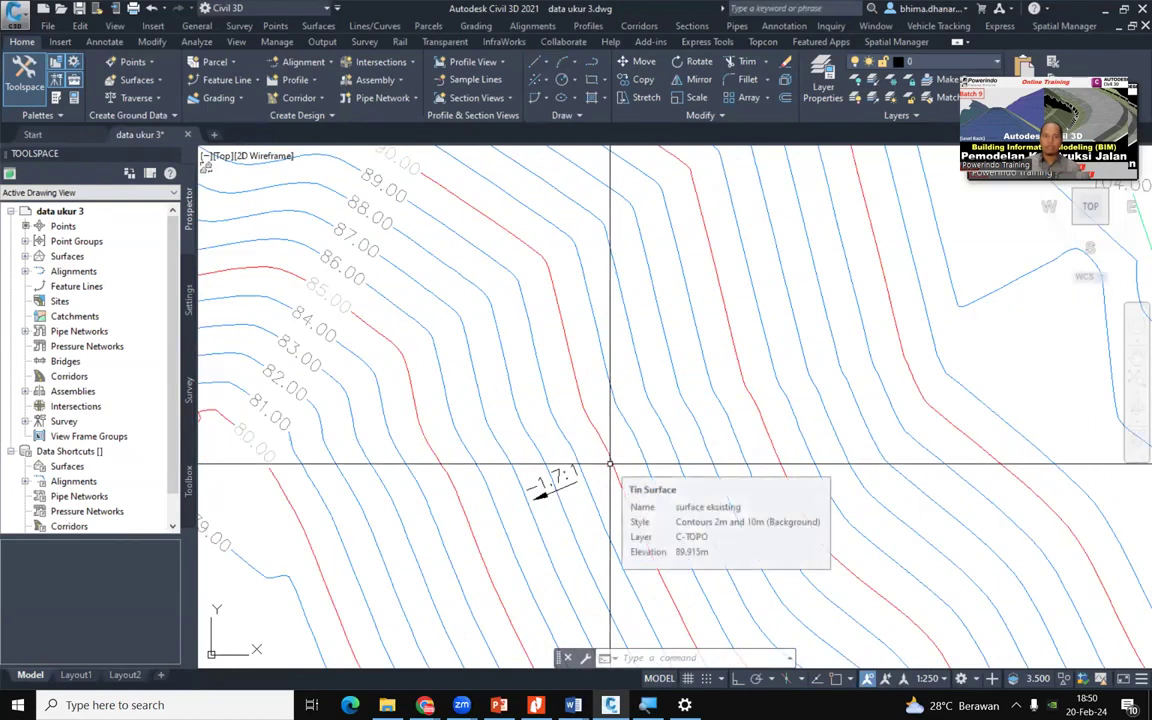
# Compare the contour spacing around the slope label with the wider slope up to the 104 m contour
pyautogui.scroll(-2, 610, 464)
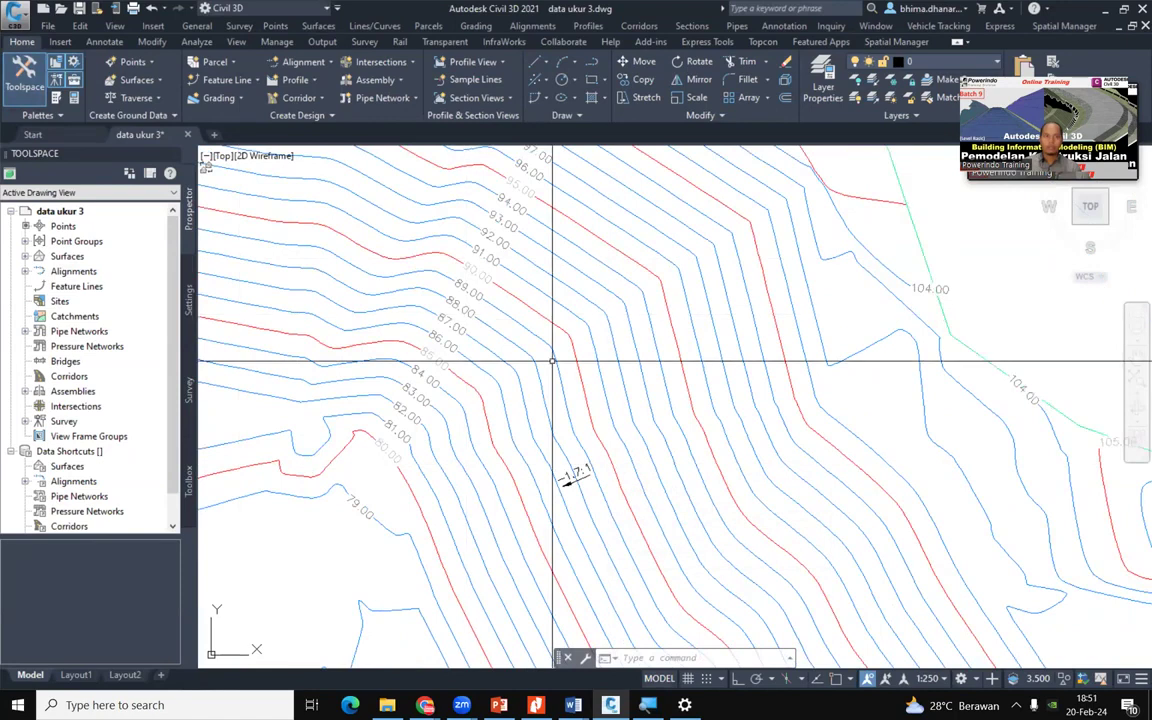
pyautogui.scroll(-2, 560, 370)
pyautogui.moveTo(650, 459)
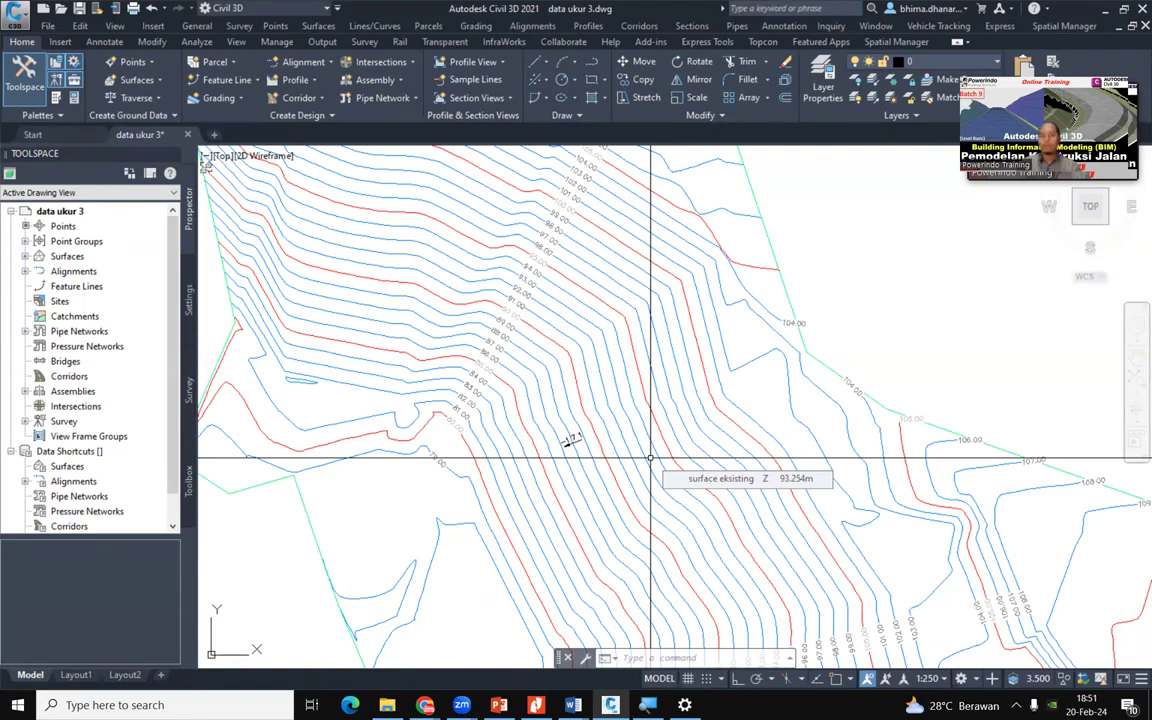
pyautogui.scroll(2, 716, 425)
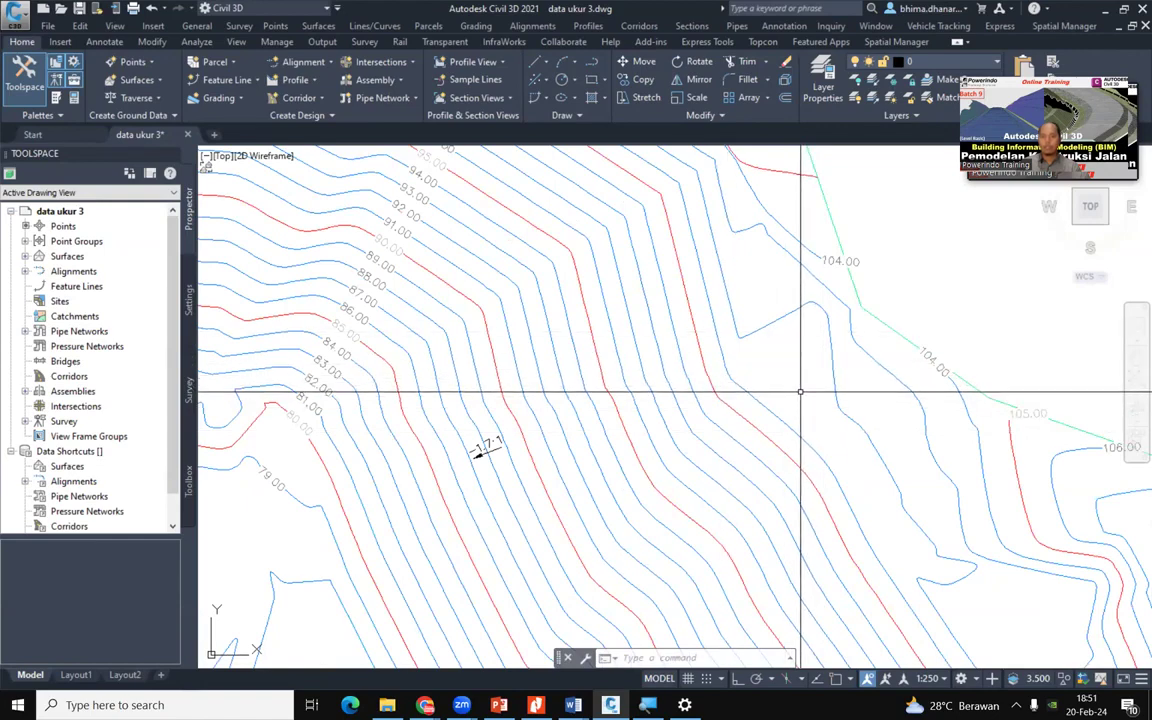
pyautogui.scroll(-4, 812, 391)
pyautogui.scroll(2, 770, 445)
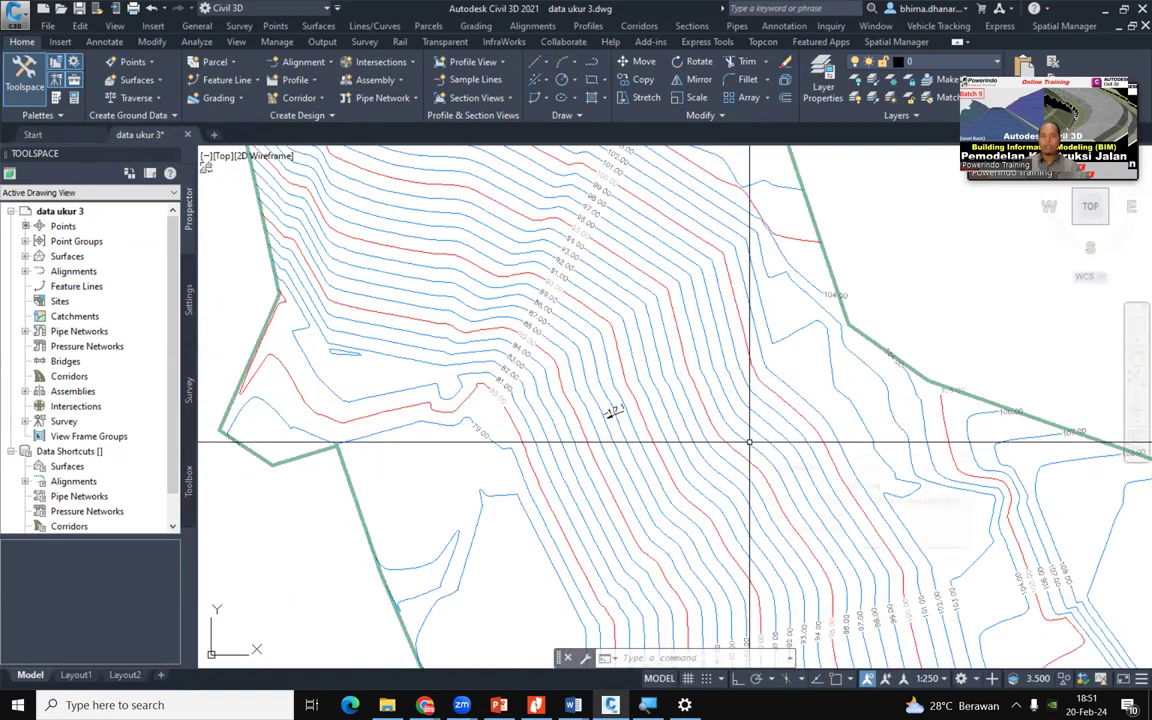
pyautogui.moveTo(749, 441)
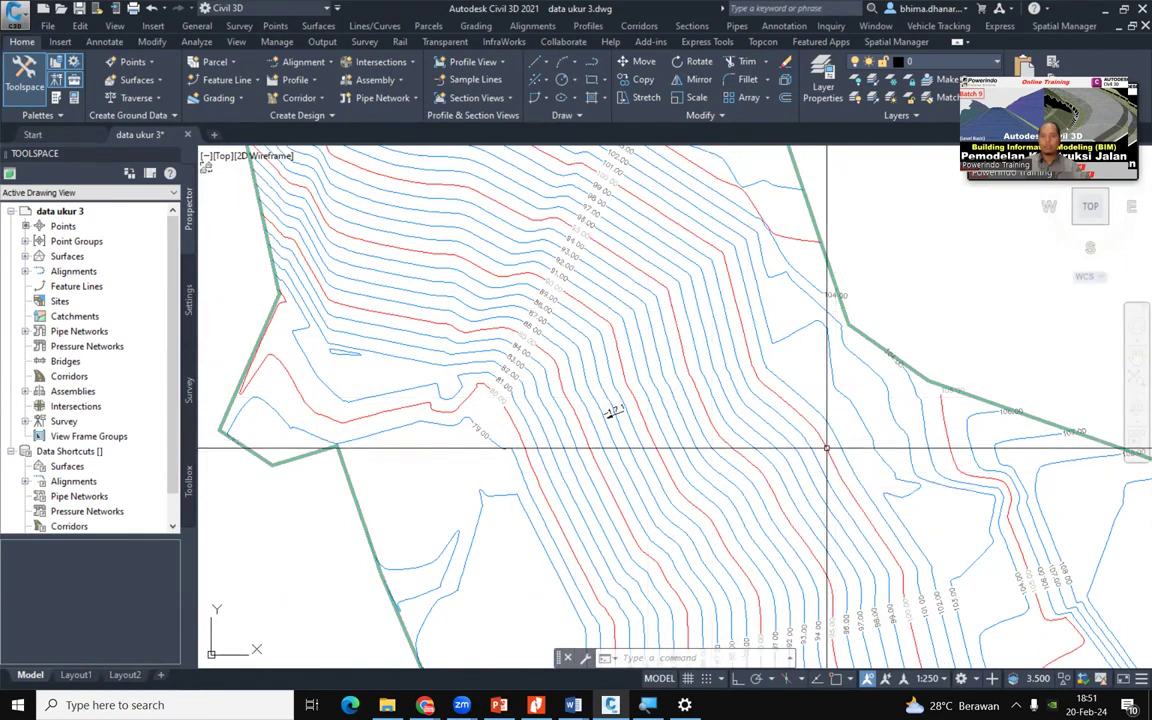
pyautogui.scroll(2, 623, 397)
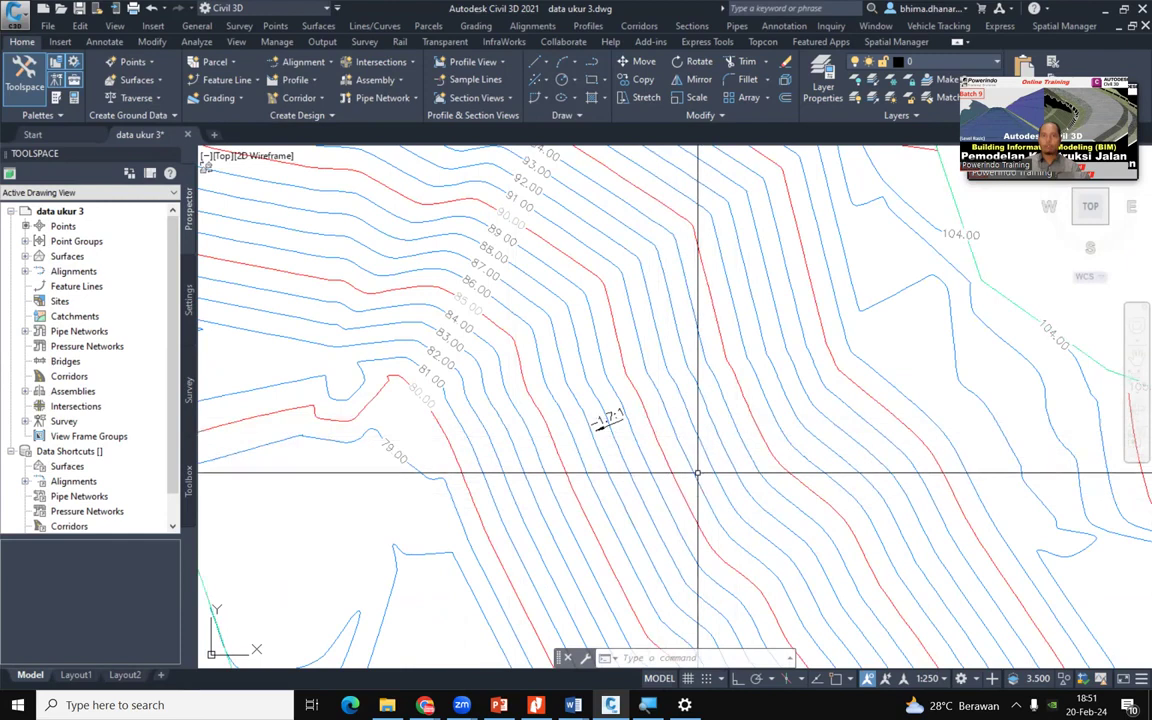
pyautogui.moveTo(697, 473)
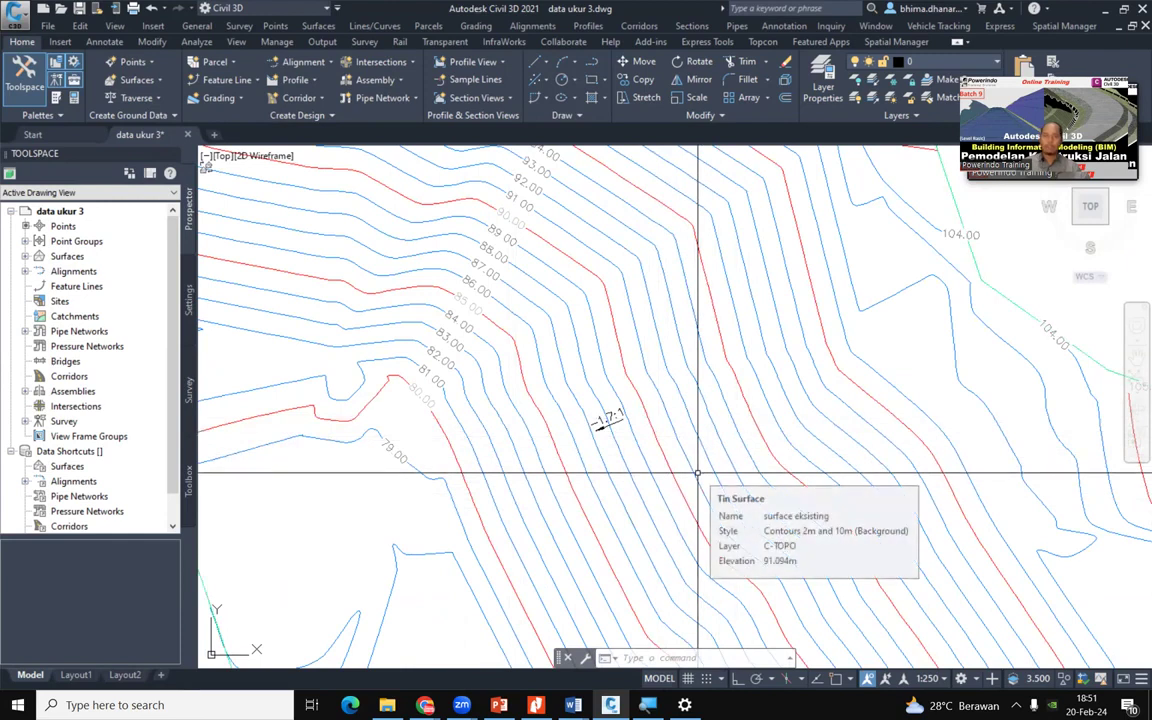
pyautogui.scroll(-5, 620, 420)
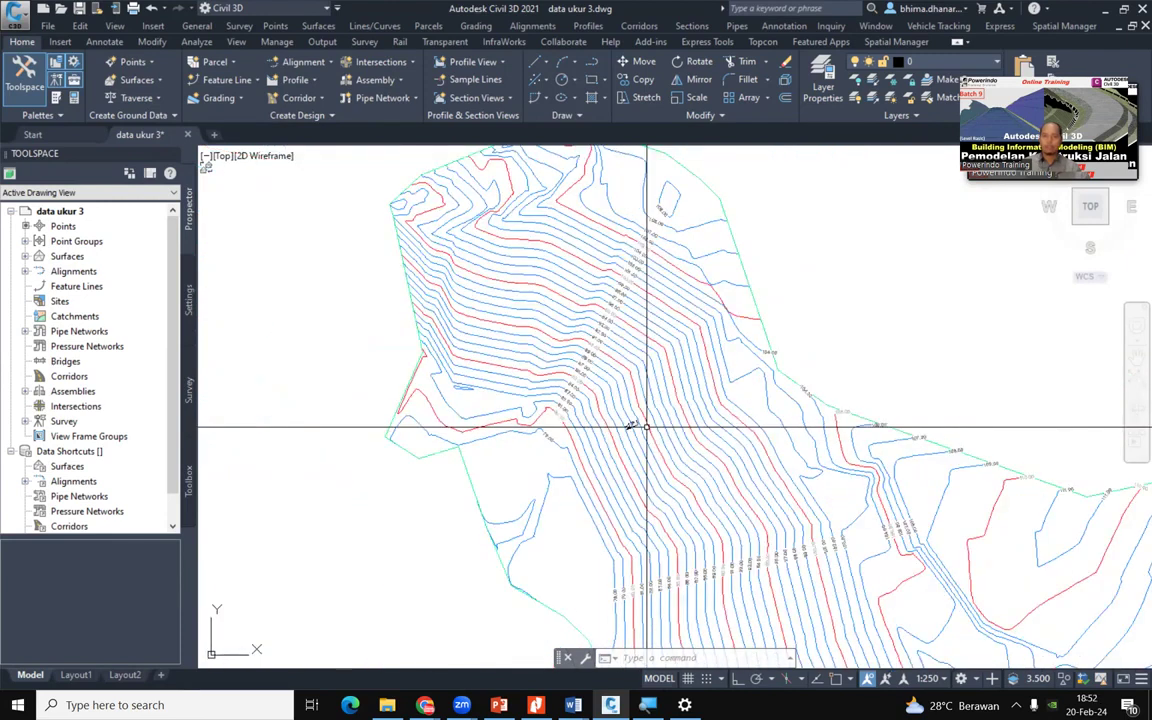
pyautogui.moveTo(646, 428)
pyautogui.scroll(4, 646, 428)
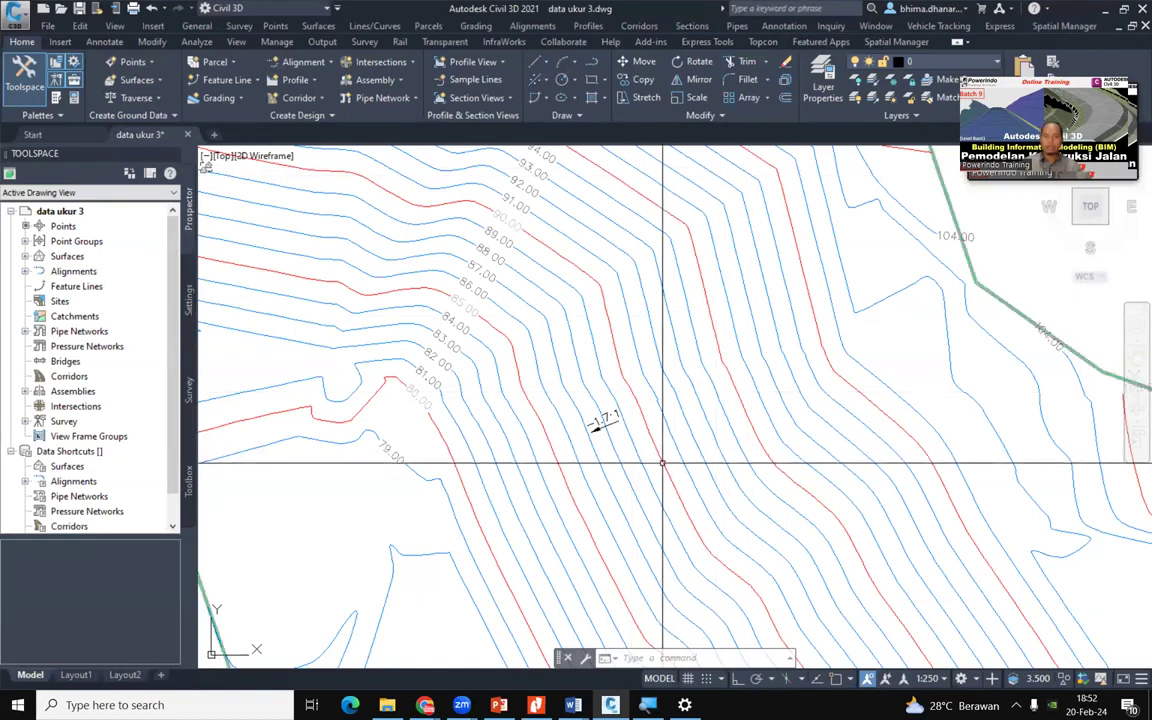
pyautogui.moveTo(662, 463)
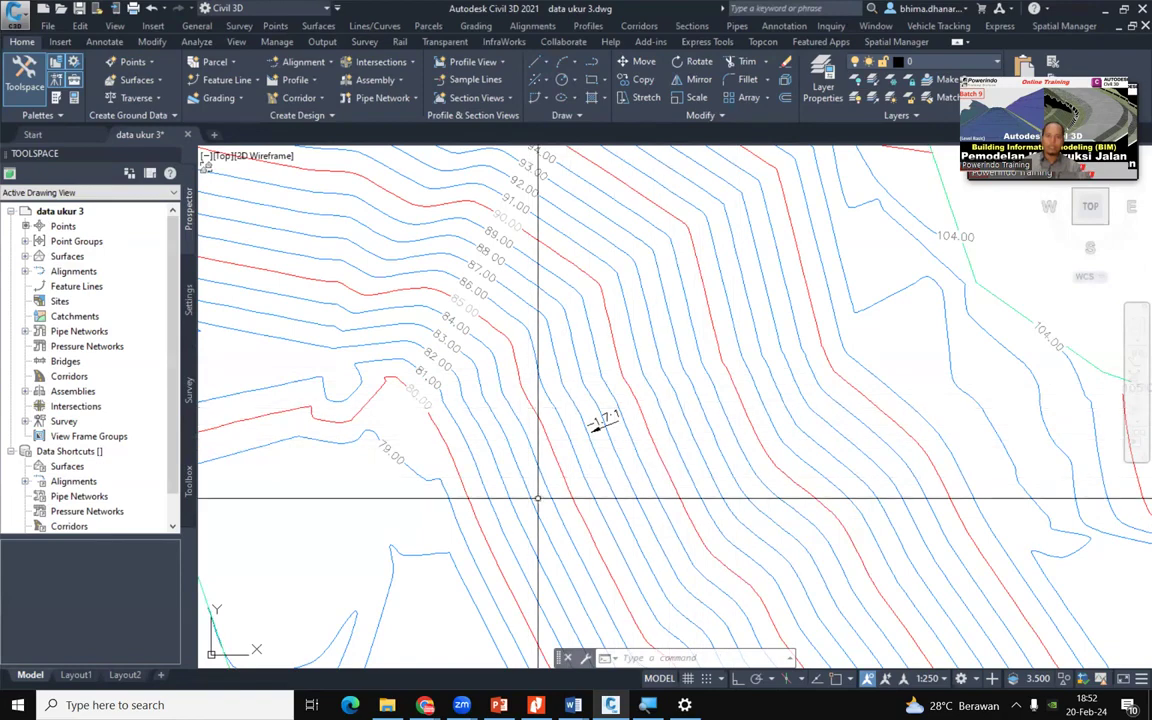
# Inspect the slope label up close together with the neighbouring contour elevation labels from 80 m to 90 m
pyautogui.scroll(-5, 602, 425)
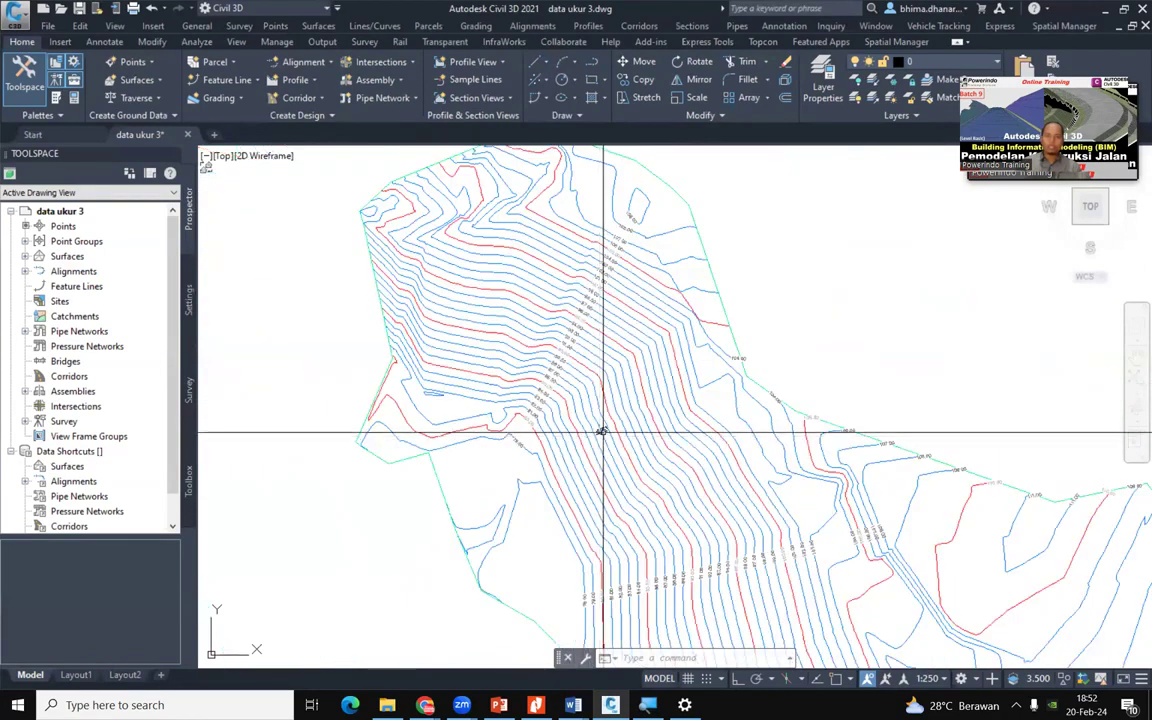
pyautogui.scroll(3, 585, 430)
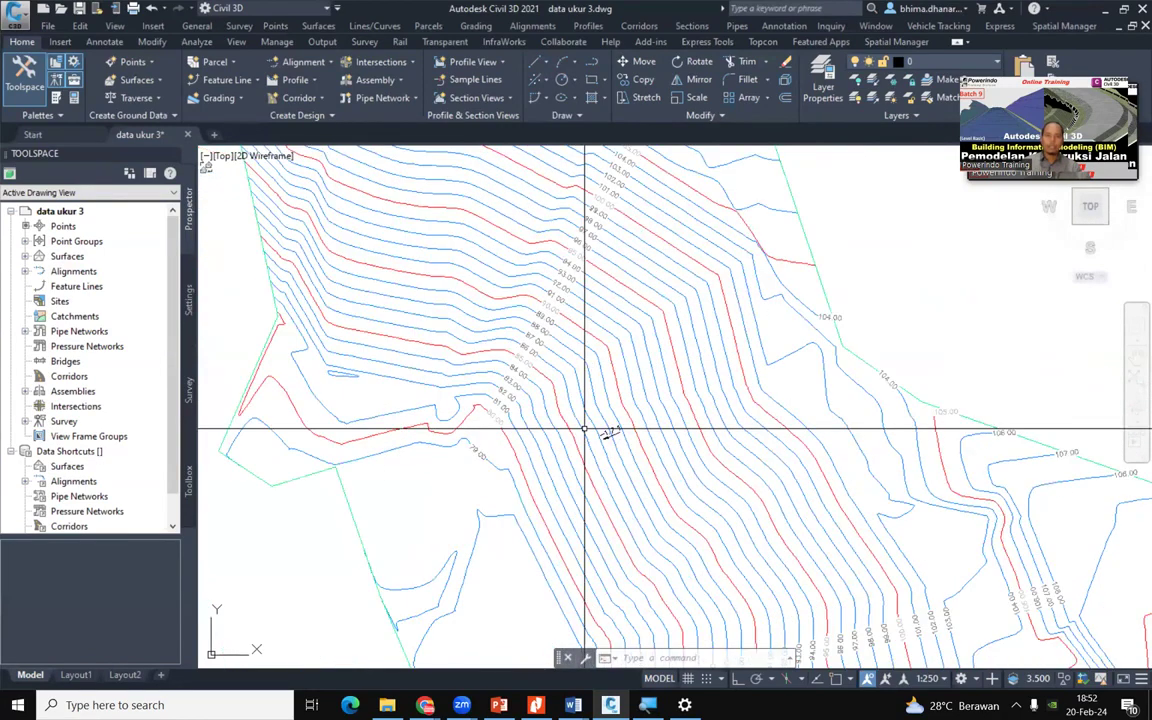
pyautogui.scroll(2, 585, 430)
pyautogui.scroll(2, 630, 430)
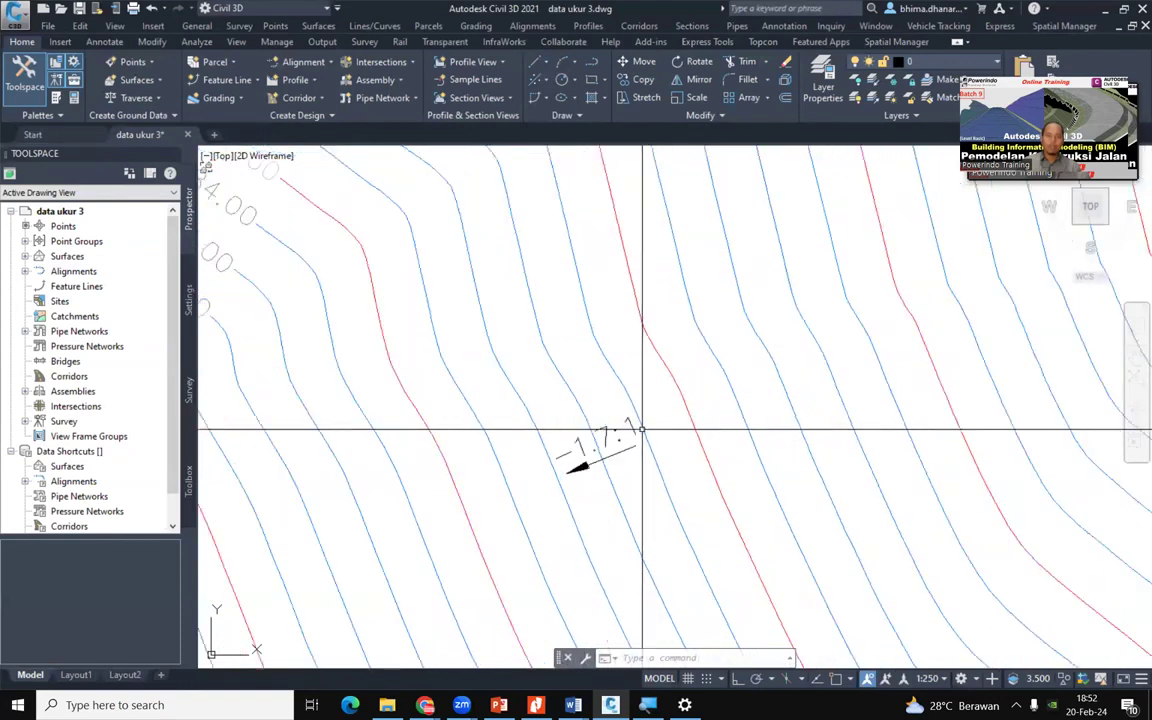
pyautogui.scroll(-2, 545, 458)
pyautogui.scroll(3, 430, 314)
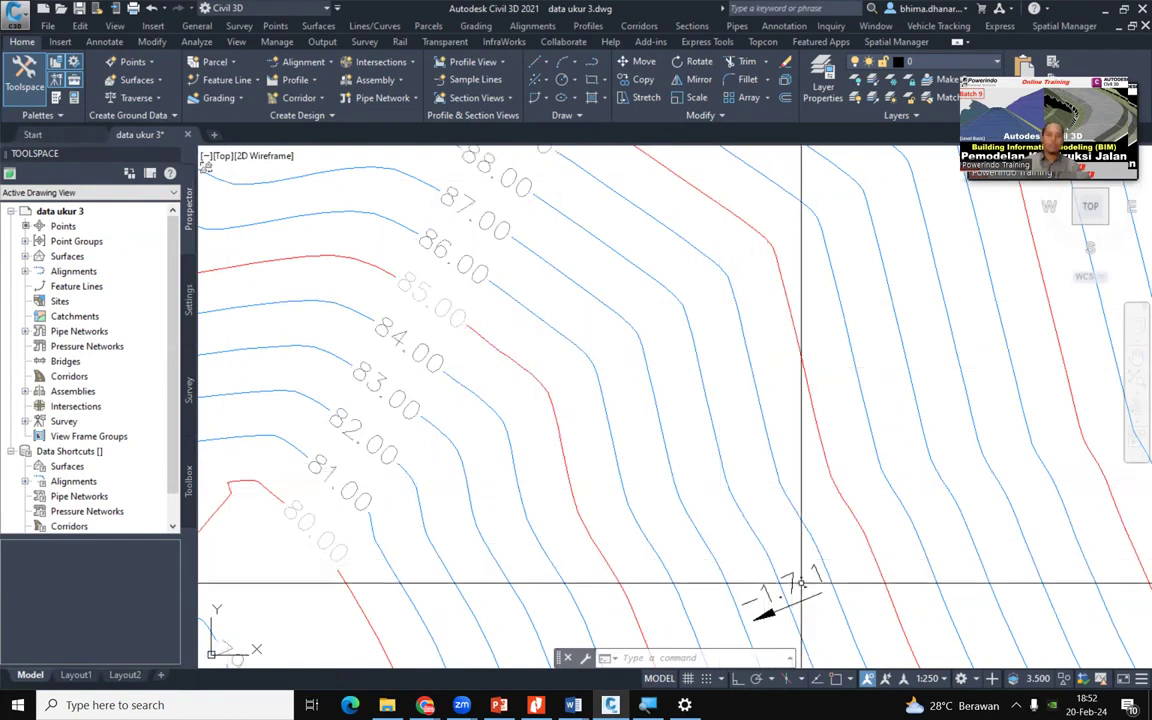
pyautogui.scroll(2, 806, 555)
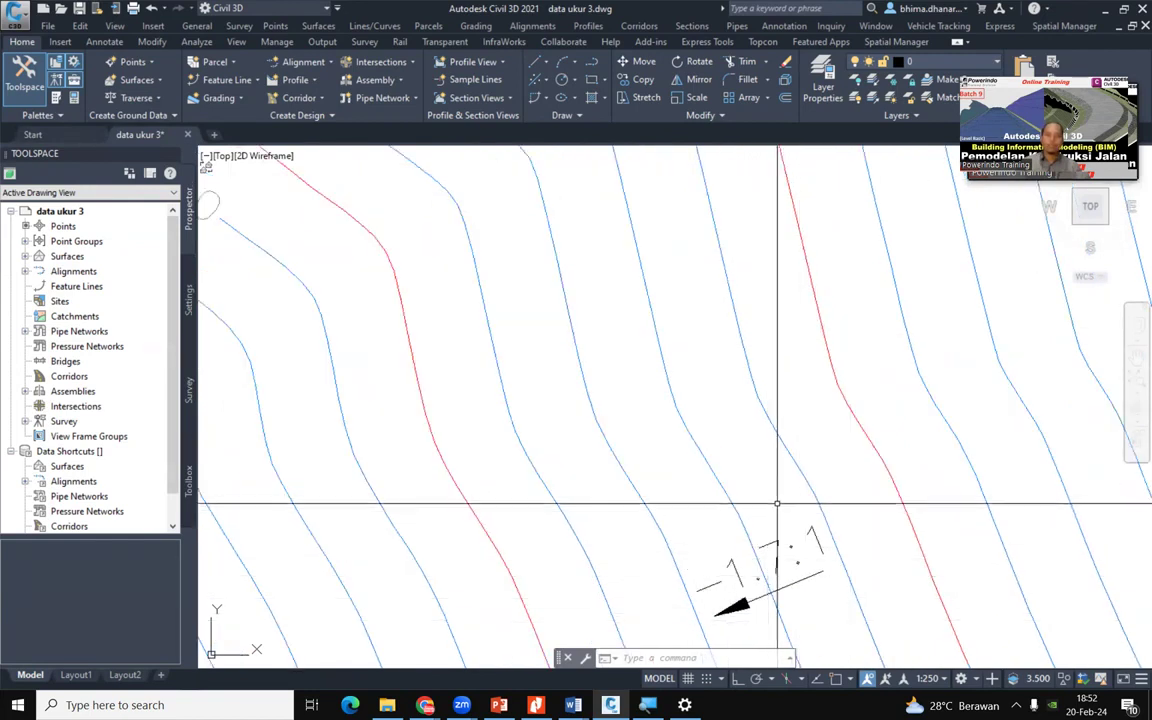
pyautogui.scroll(-2, 780, 600)
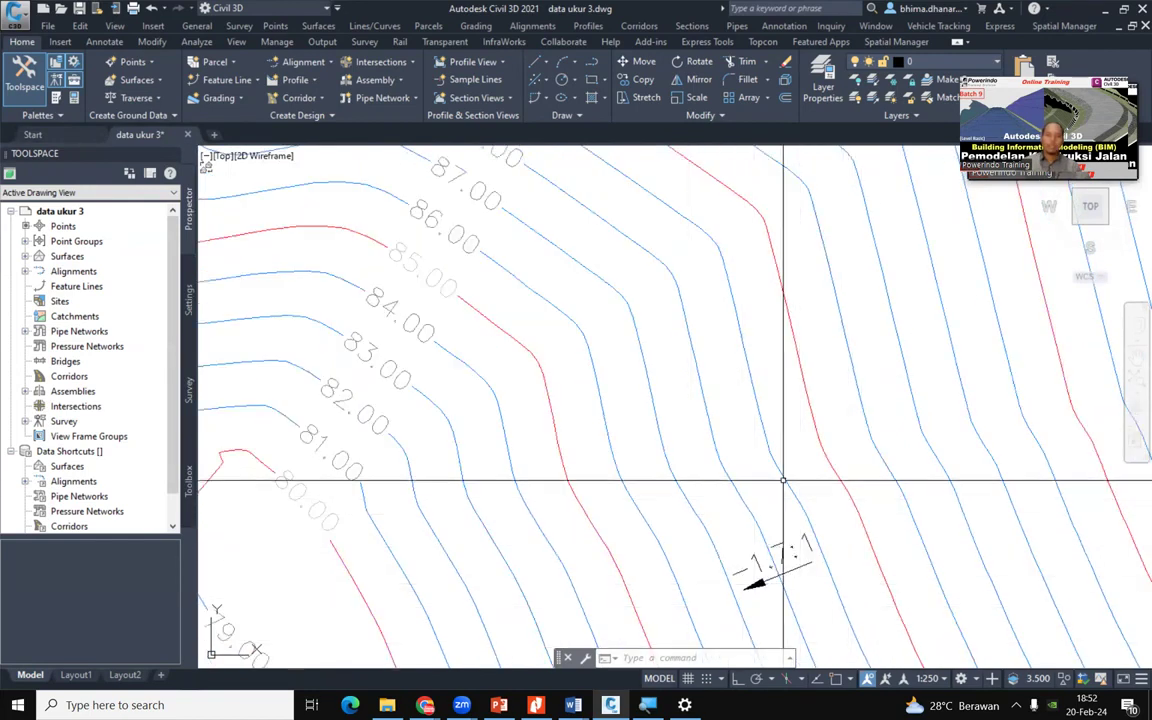
pyautogui.scroll(-2, 780, 565)
pyautogui.scroll(2, 790, 550)
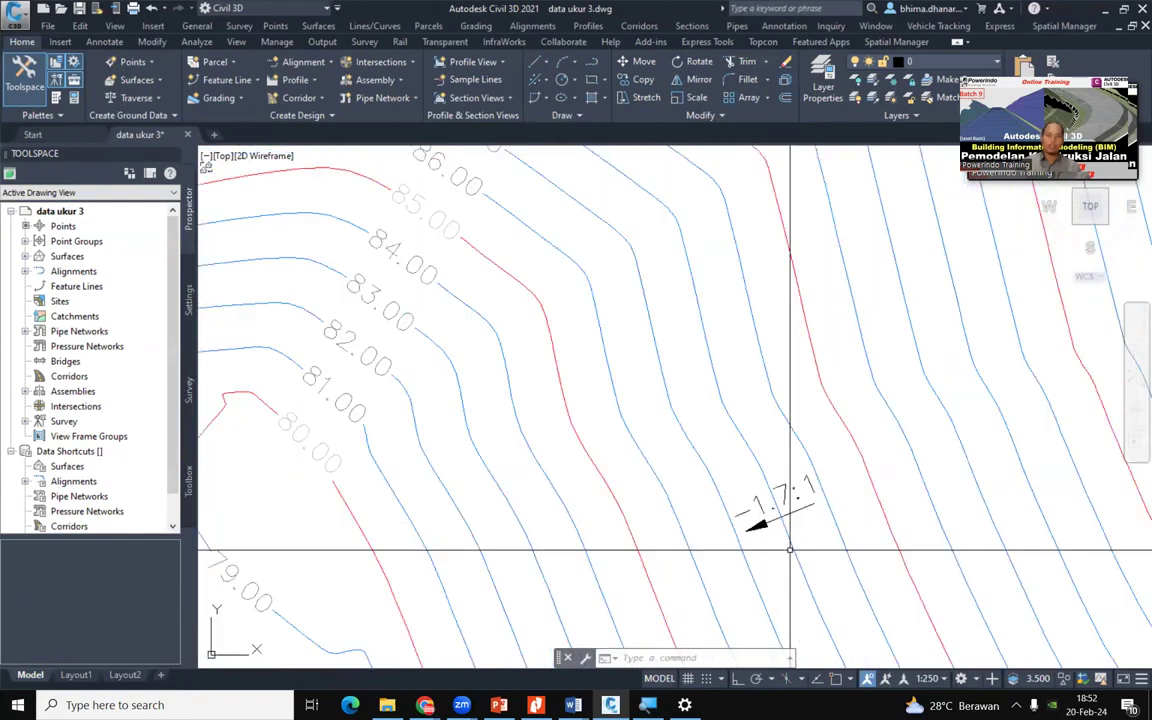
pyautogui.scroll(-2, 790, 550)
pyautogui.scroll(2, 635, 243)
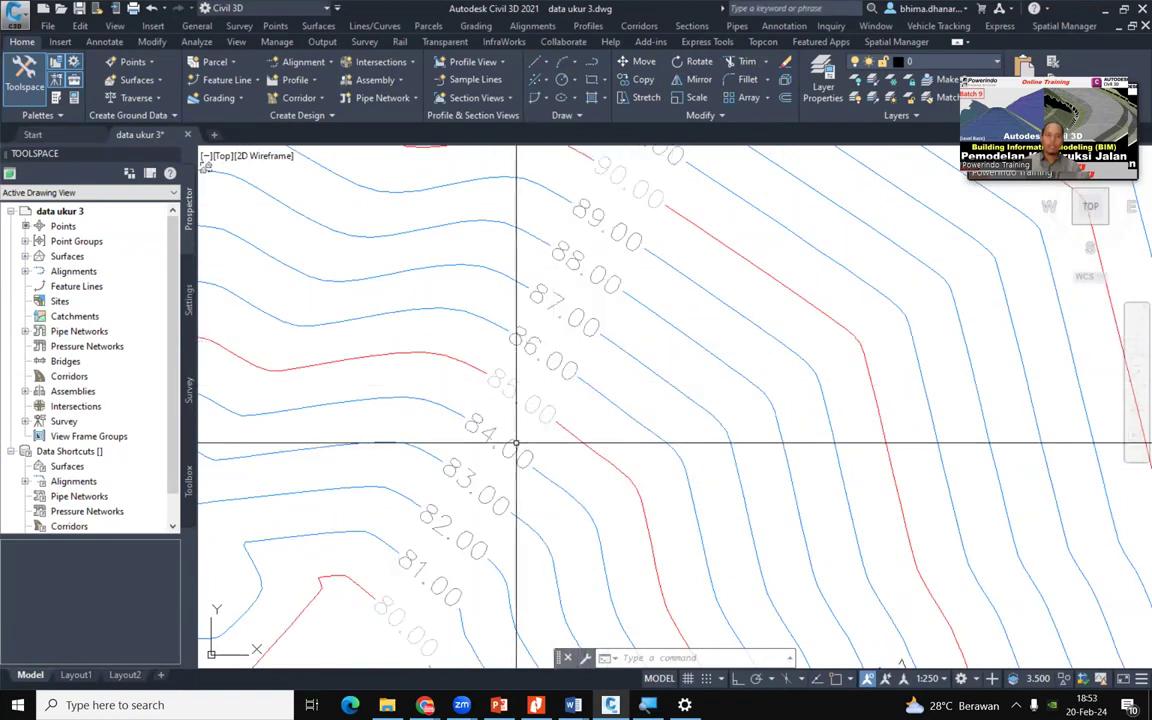
pyautogui.scroll(-4, 578, 372)
pyautogui.scroll(-2, 578, 372)
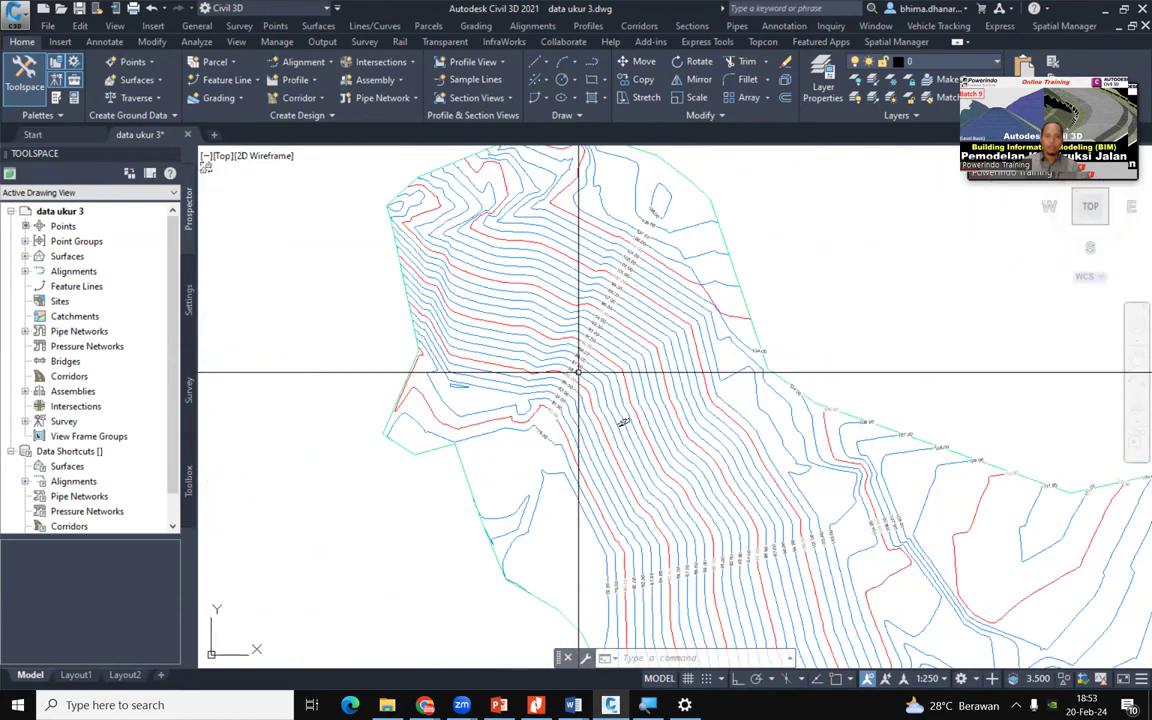
# Place one-point slope labels on the existing surface, one between the 103 m and 104 m contours and one between 106 m and 107 m
pyautogui.scroll(2, 924, 553)
pyautogui.scroll(5, 924, 553)
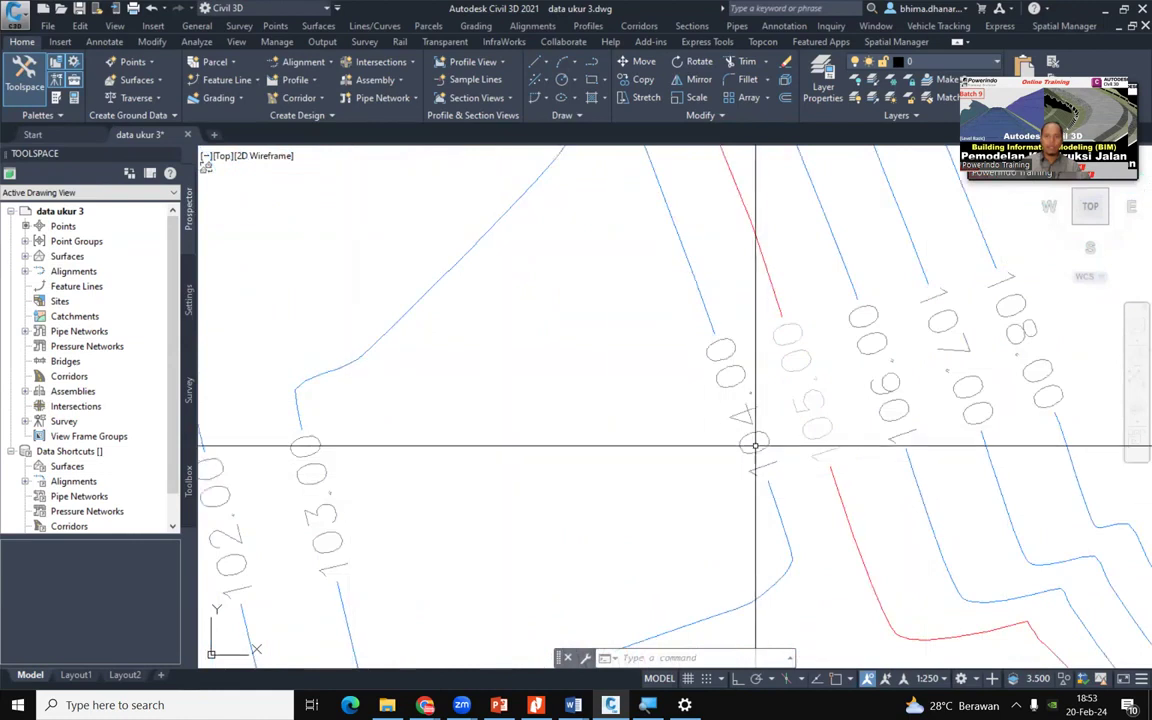
pyautogui.click(849, 507)
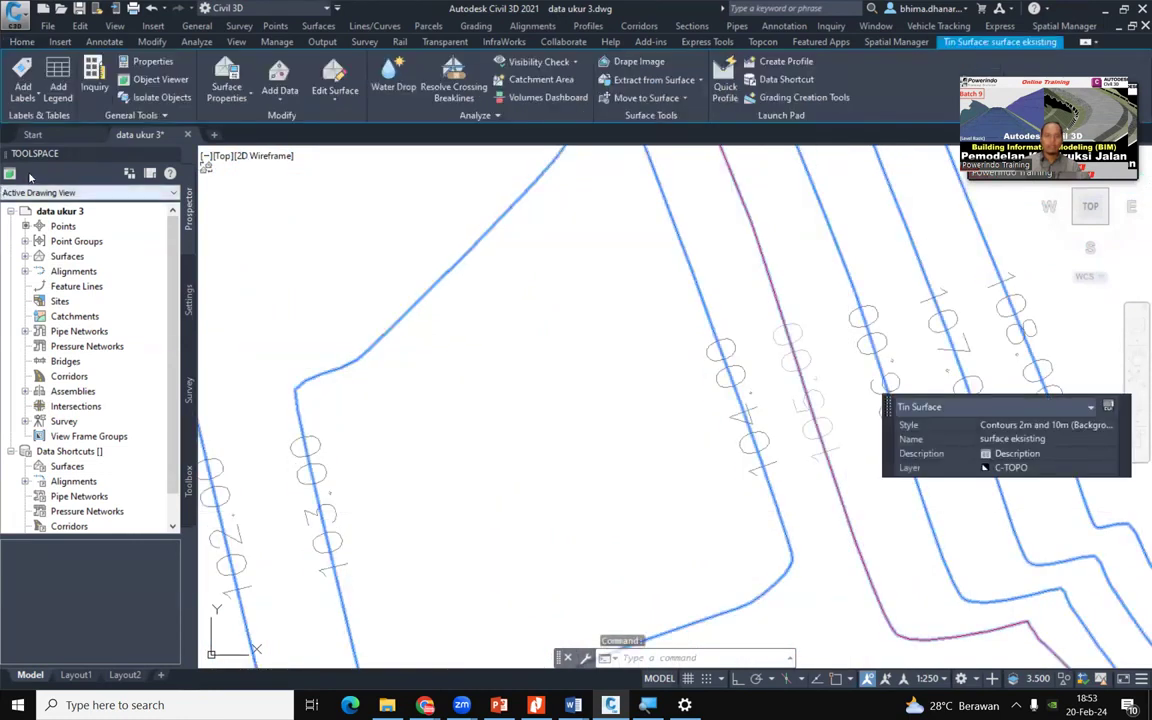
pyautogui.click(22, 95)
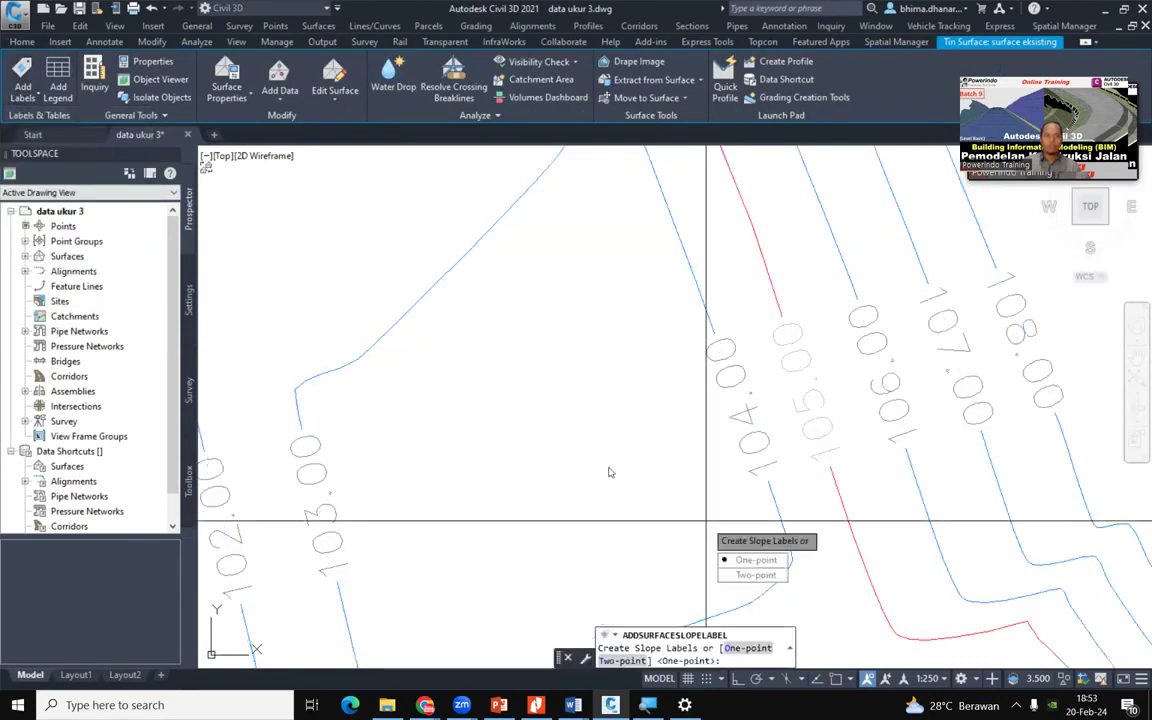
pyautogui.write('O')
pyautogui.press('Return')
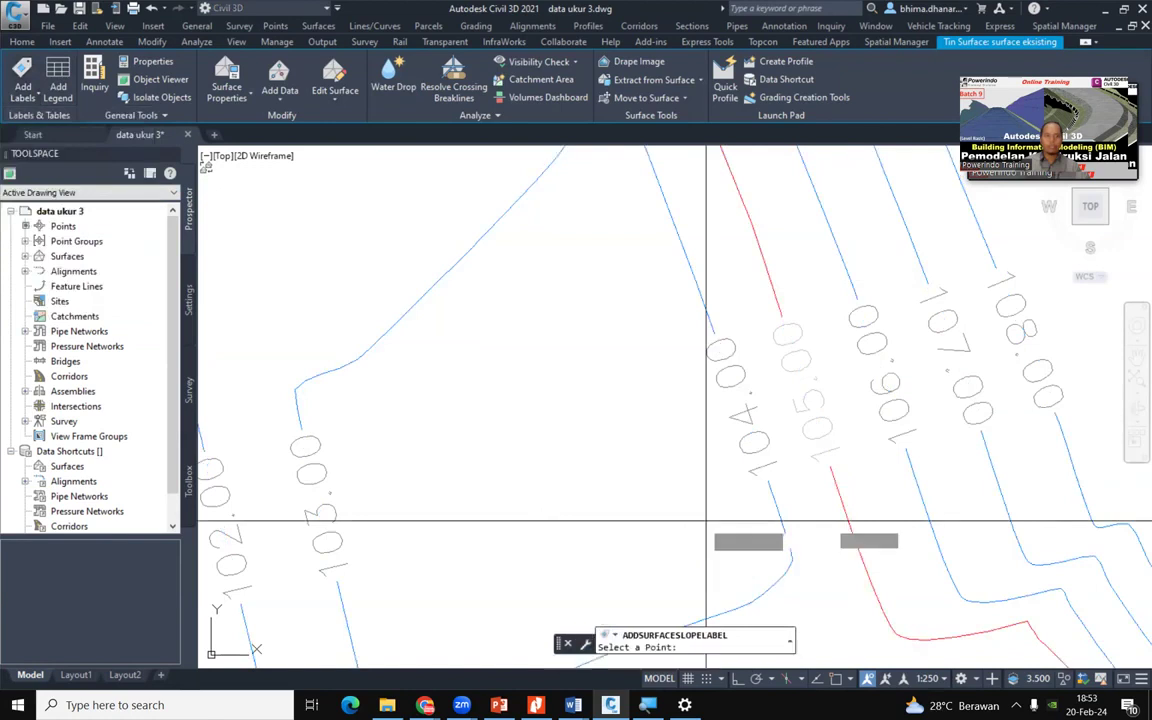
pyautogui.click(545, 458)
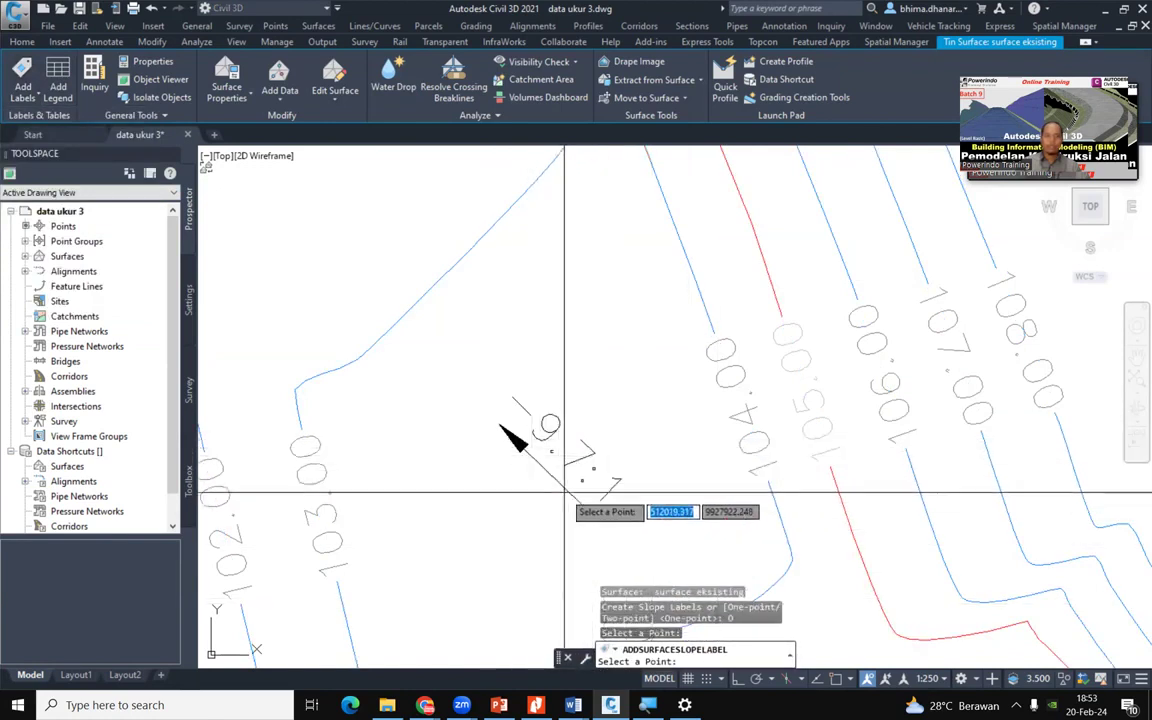
pyautogui.click(890, 345)
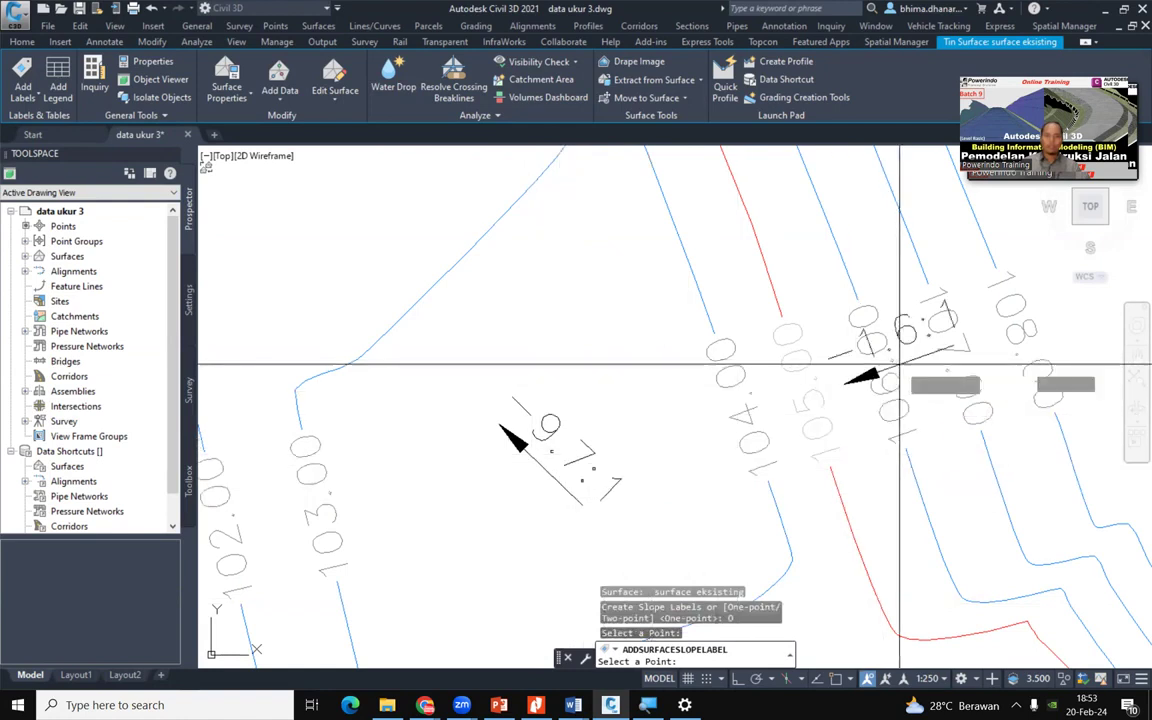
# Compare the two new slope labels with the contour spacing around them and leave the slope label command
pyautogui.scroll(3, 920, 285)
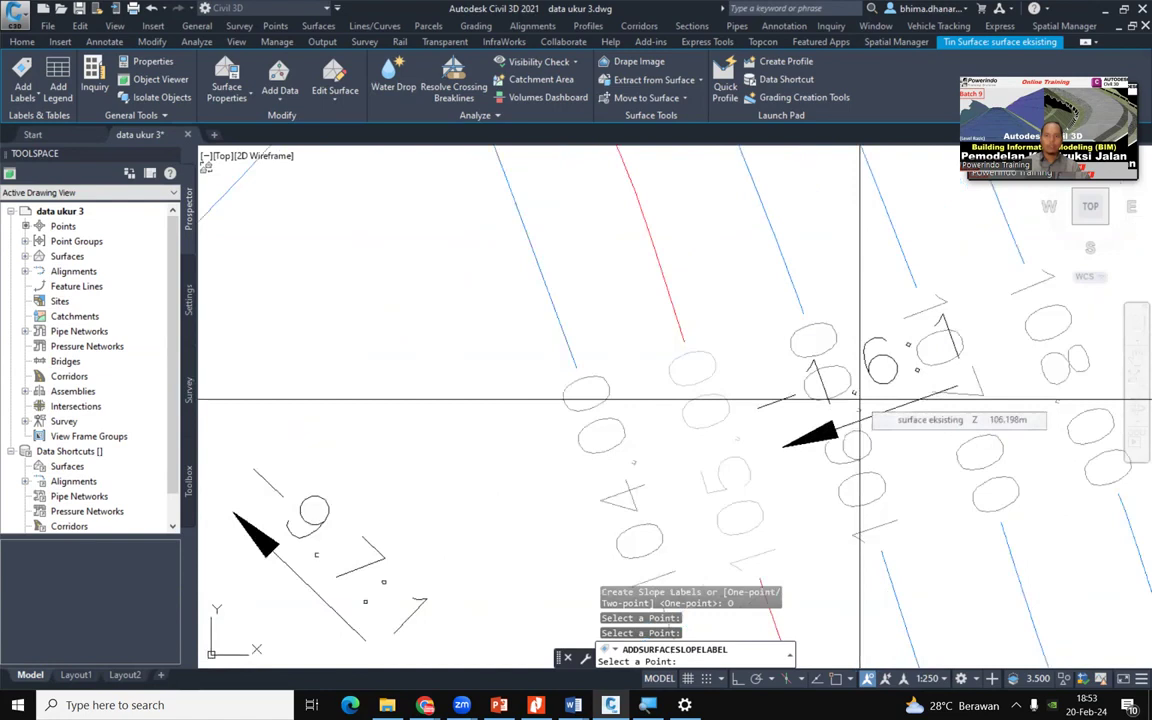
pyautogui.scroll(-3, 858, 400)
pyautogui.scroll(3, 686, 445)
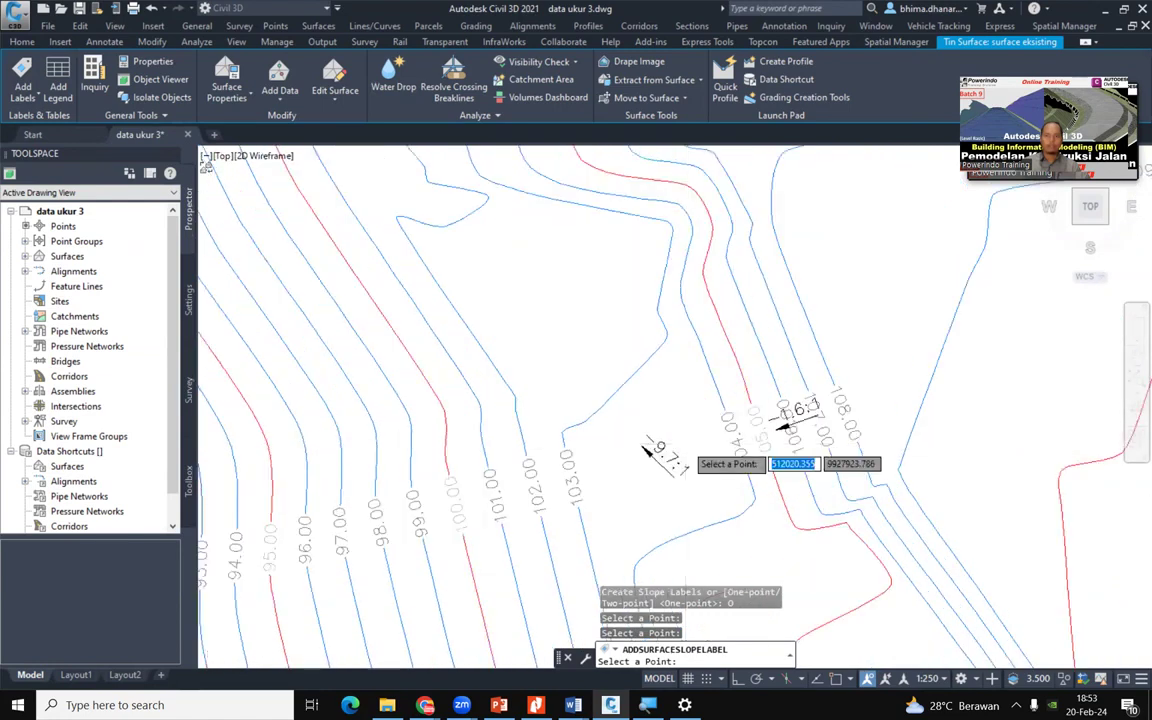
pyautogui.scroll(-2, 848, 411)
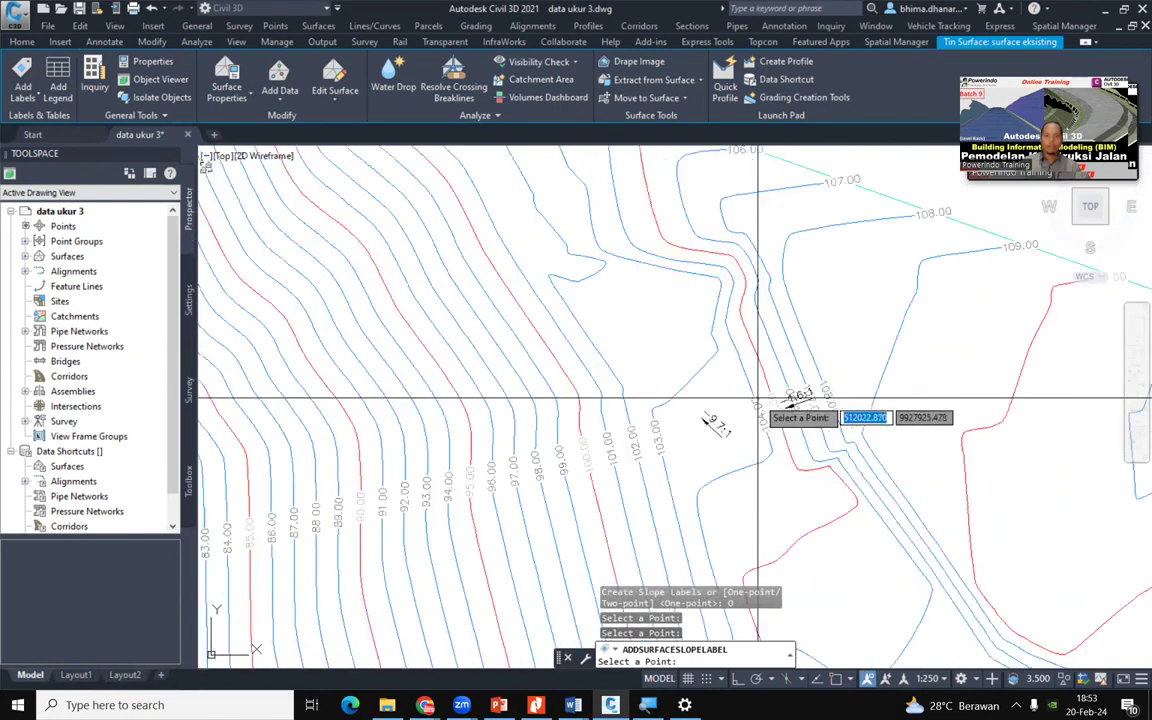
pyautogui.scroll(4, 813, 413)
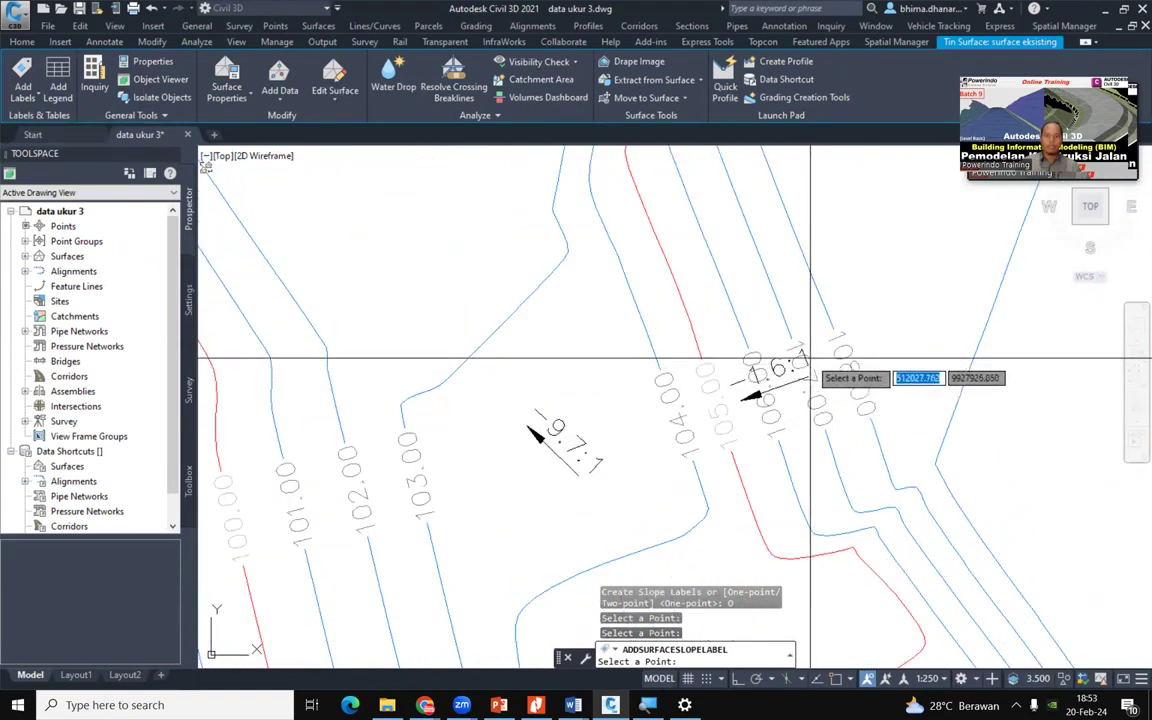
pyautogui.scroll(2, 848, 437)
pyautogui.scroll(-2, 575, 525)
pyautogui.scroll(-5, 721, 395)
pyautogui.scroll(5, 721, 395)
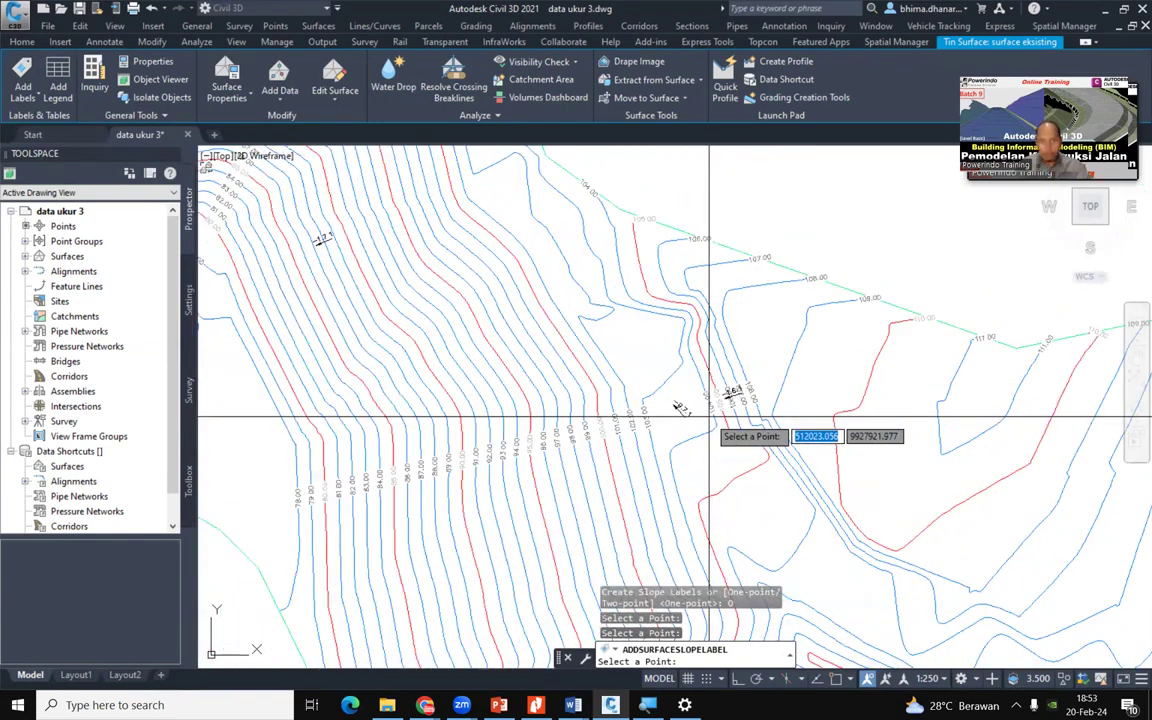
pyautogui.scroll(1, 709, 416)
pyautogui.press('Escape')
# Add a two-point slope label running downhill from just above the steep 104–108 m contour band, across the 105 m contour, to the lower slope
pyautogui.scroll(4, 684, 395)
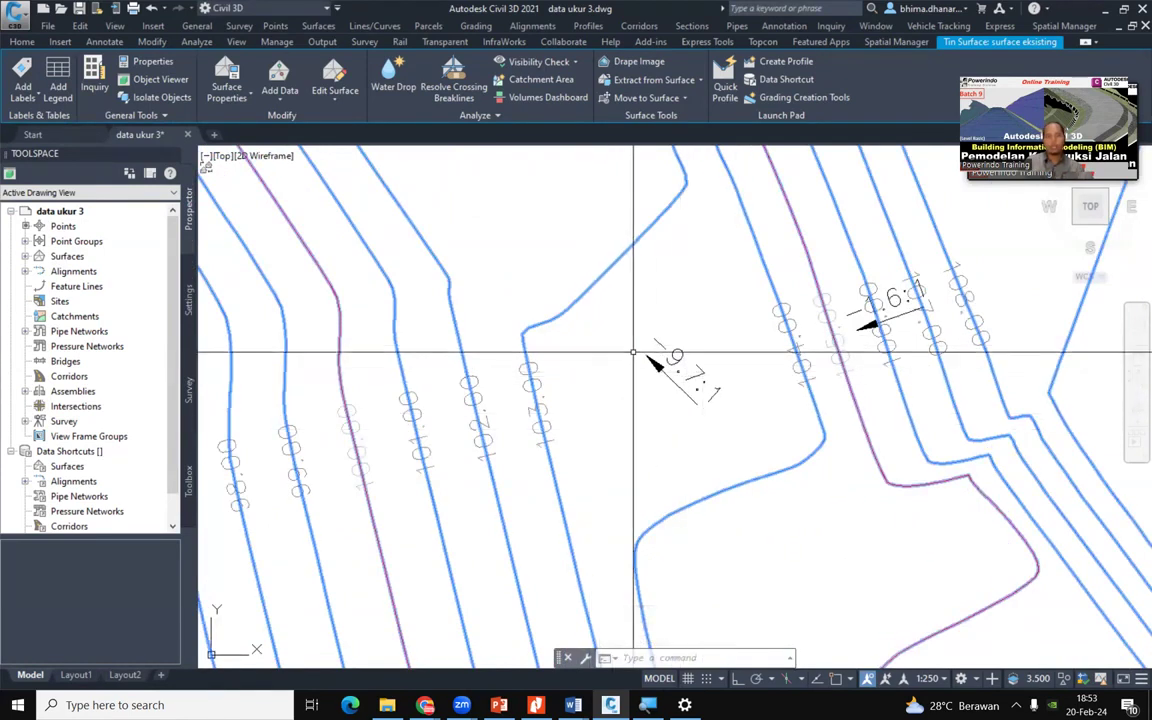
pyautogui.click(22, 90)
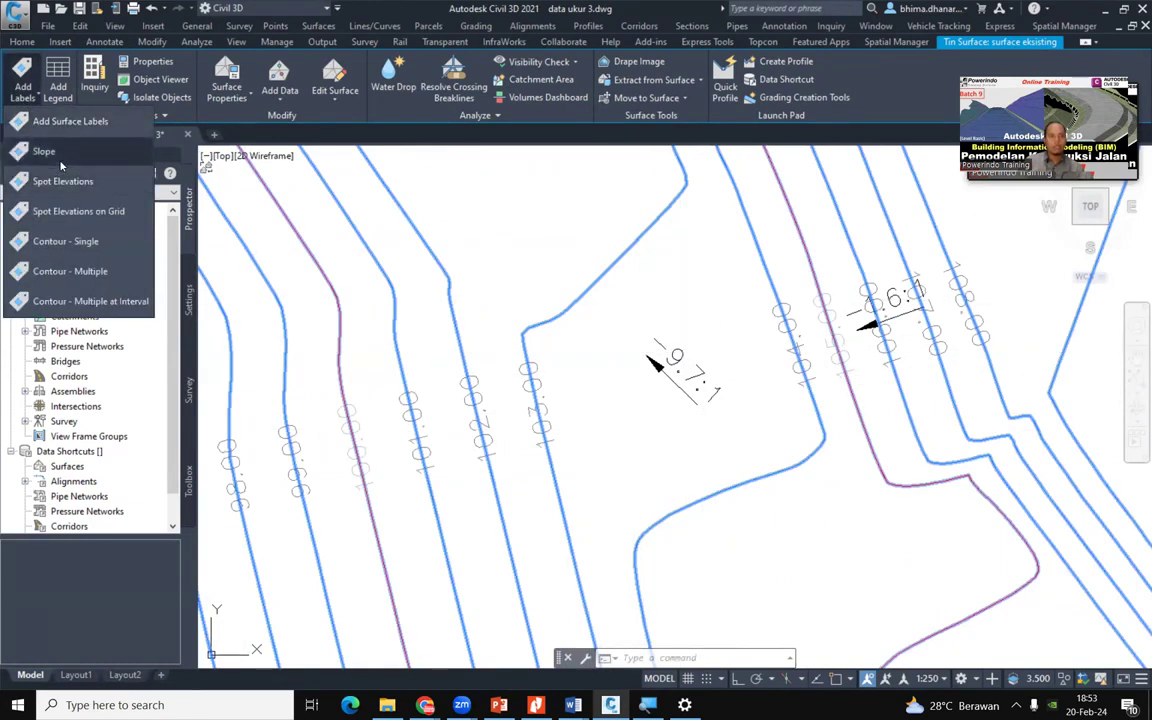
pyautogui.click(45, 152)
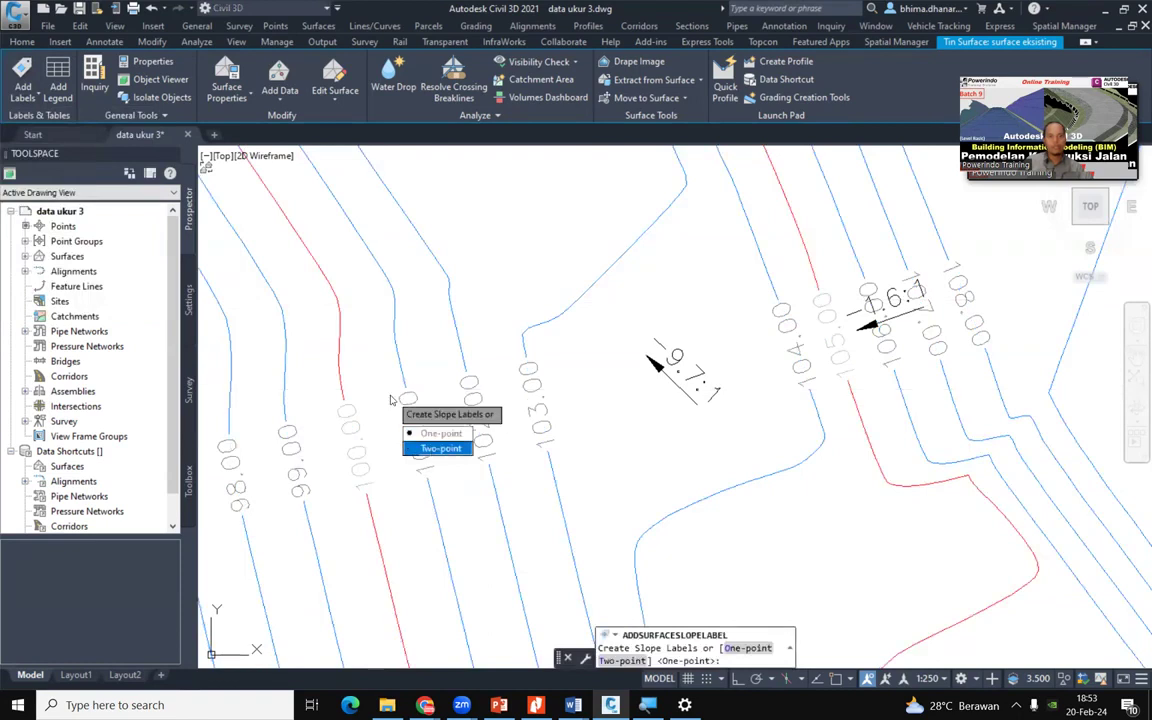
pyautogui.click(440, 448)
pyautogui.scroll(-3, 743, 377)
pyautogui.scroll(4, 877, 347)
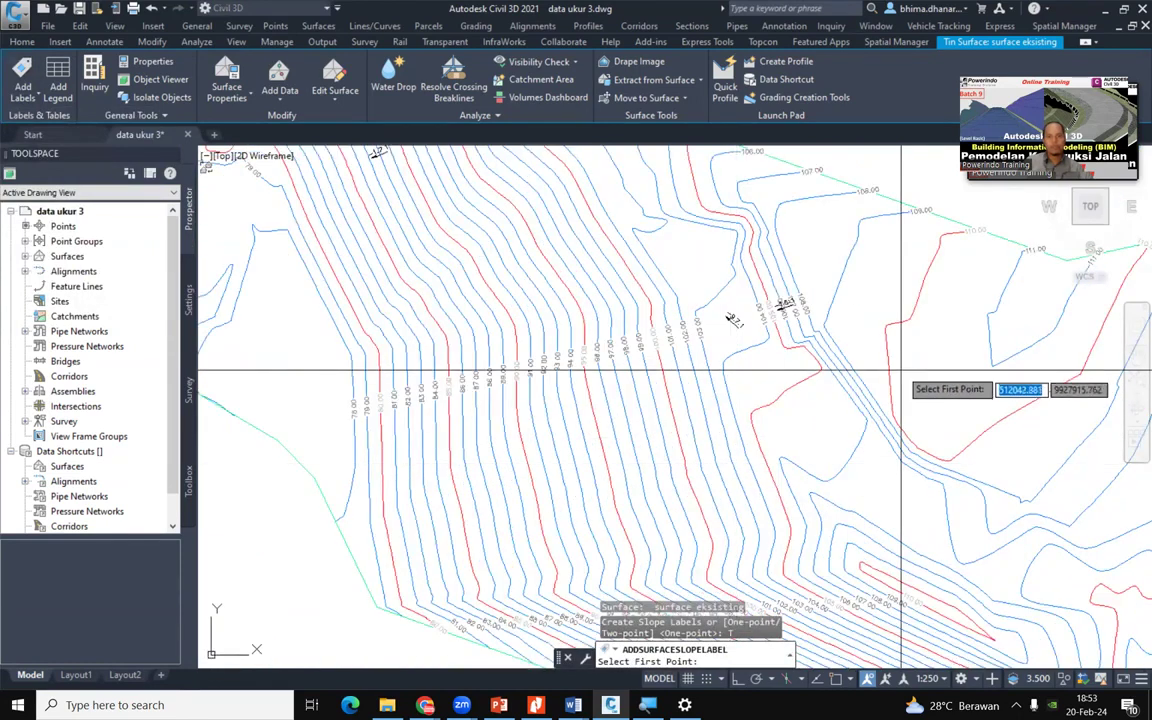
pyautogui.click(859, 361)
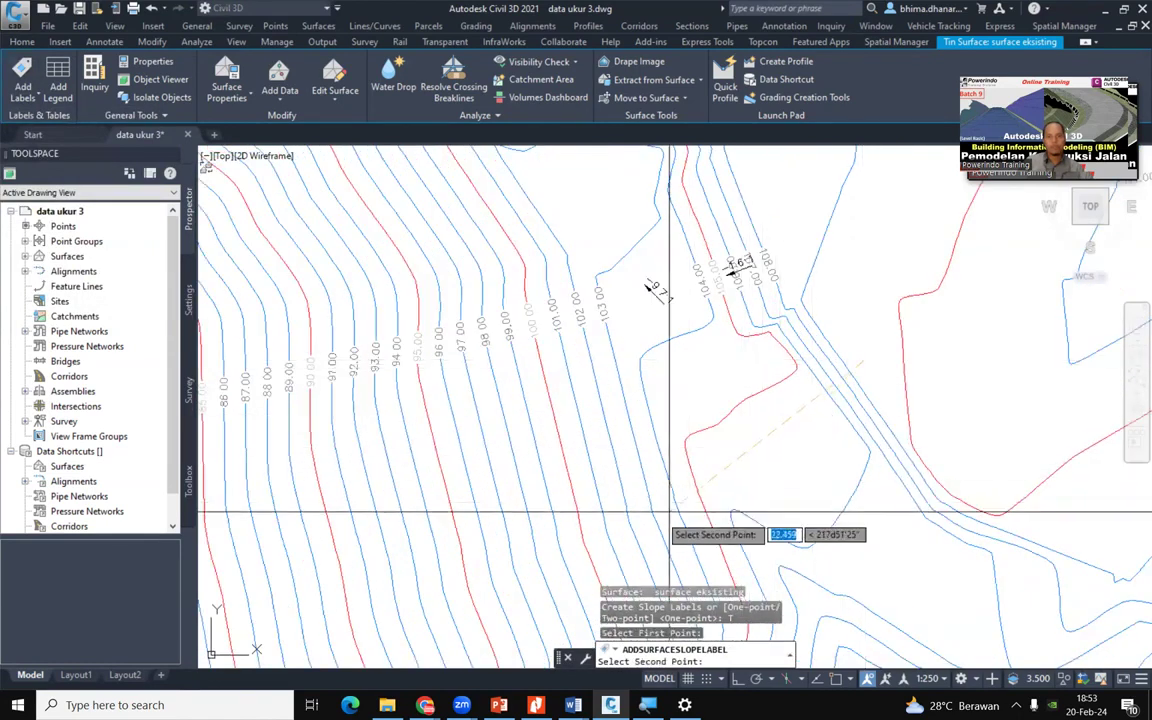
pyautogui.click(617, 534)
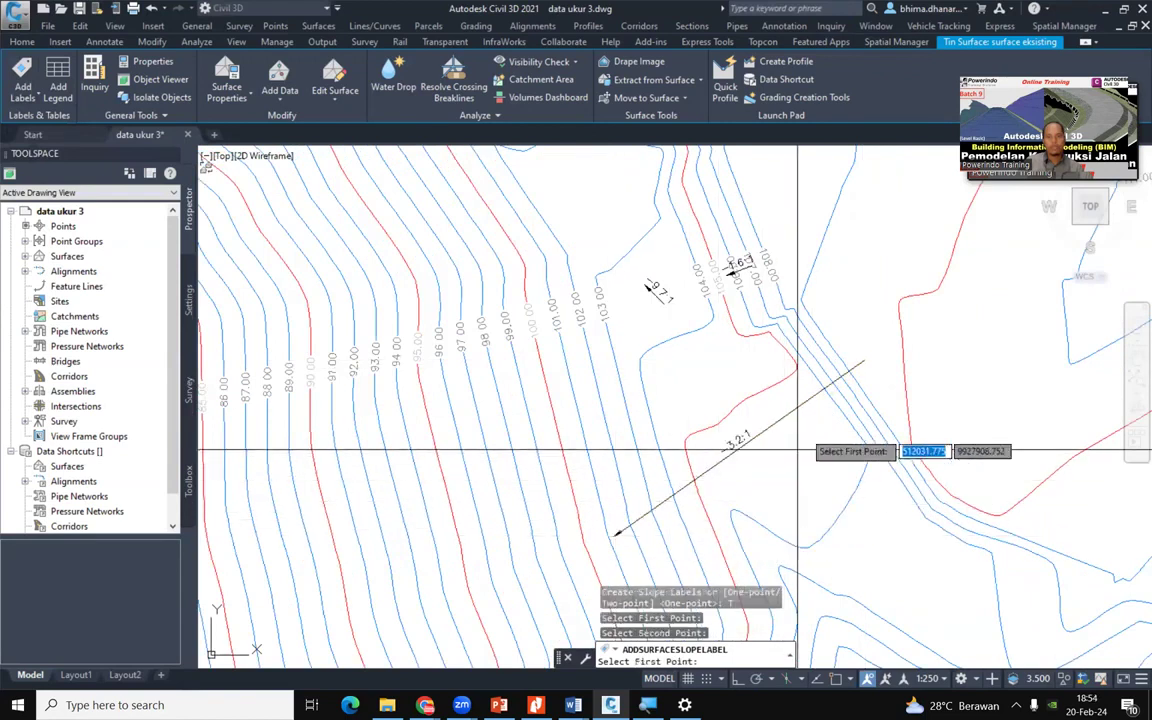
# Add a shorter two-point slope label spanning only the steep contour band beside the long one, and end the command with the surface deselected
pyautogui.scroll(2, 800, 435)
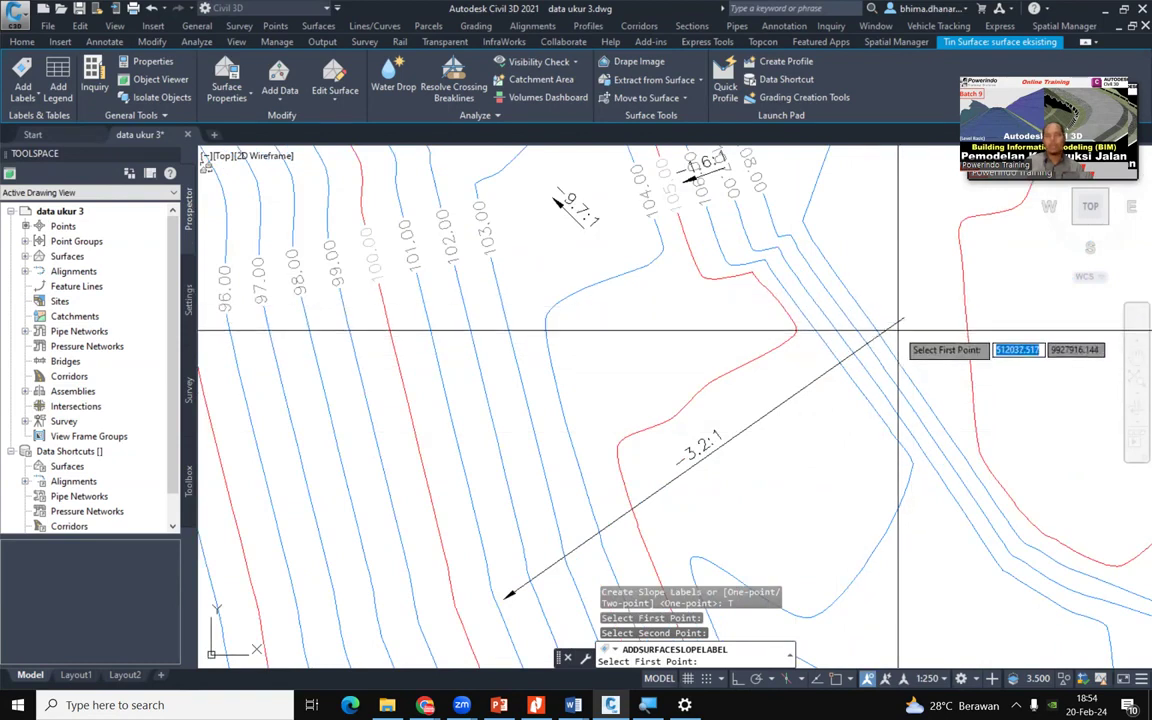
pyautogui.scroll(3, 842, 392)
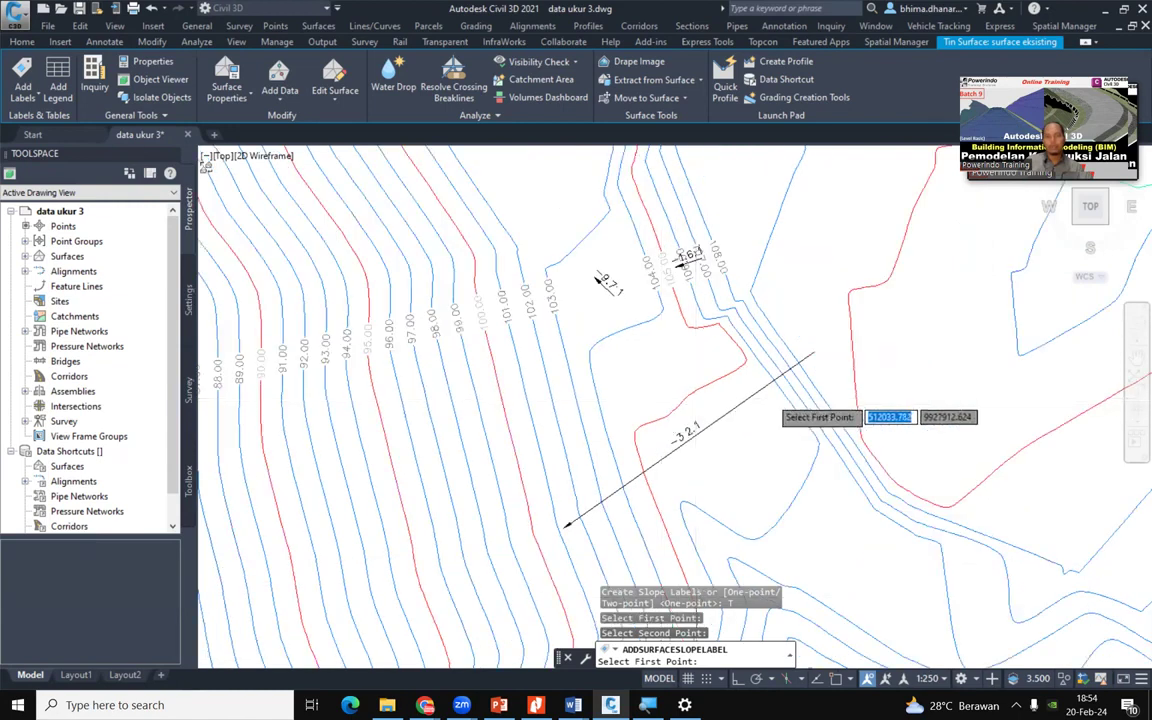
pyautogui.click(904, 354)
pyautogui.click(777, 446)
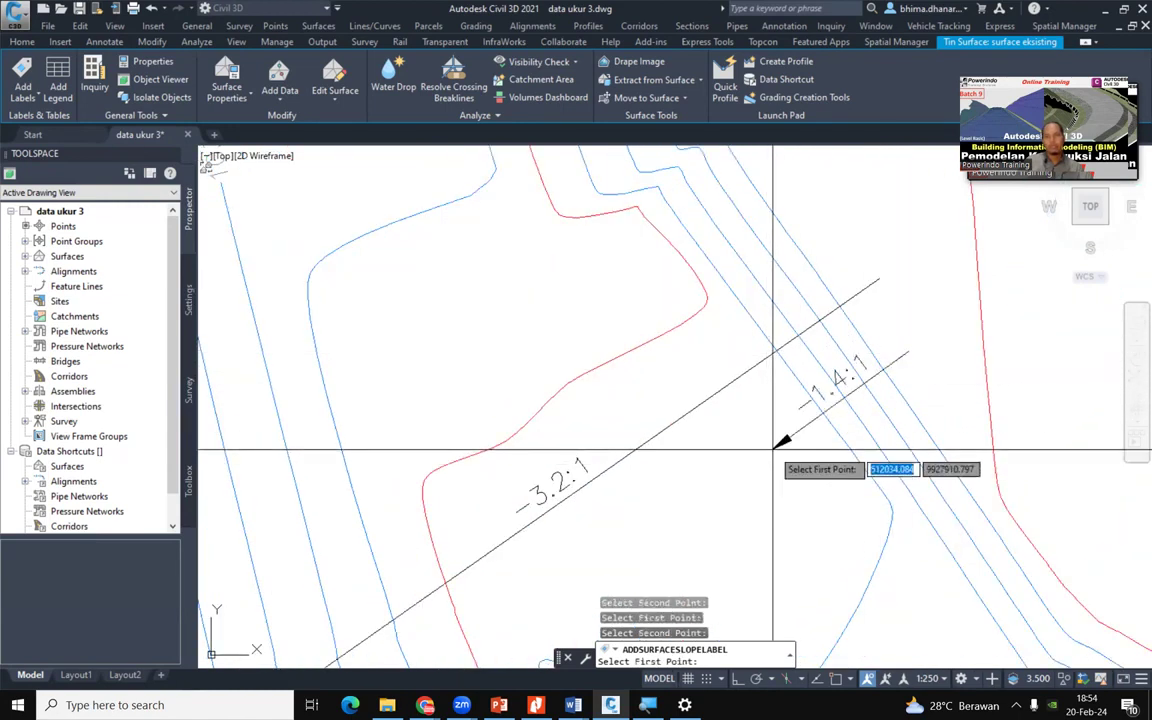
pyautogui.scroll(-2, 765, 450)
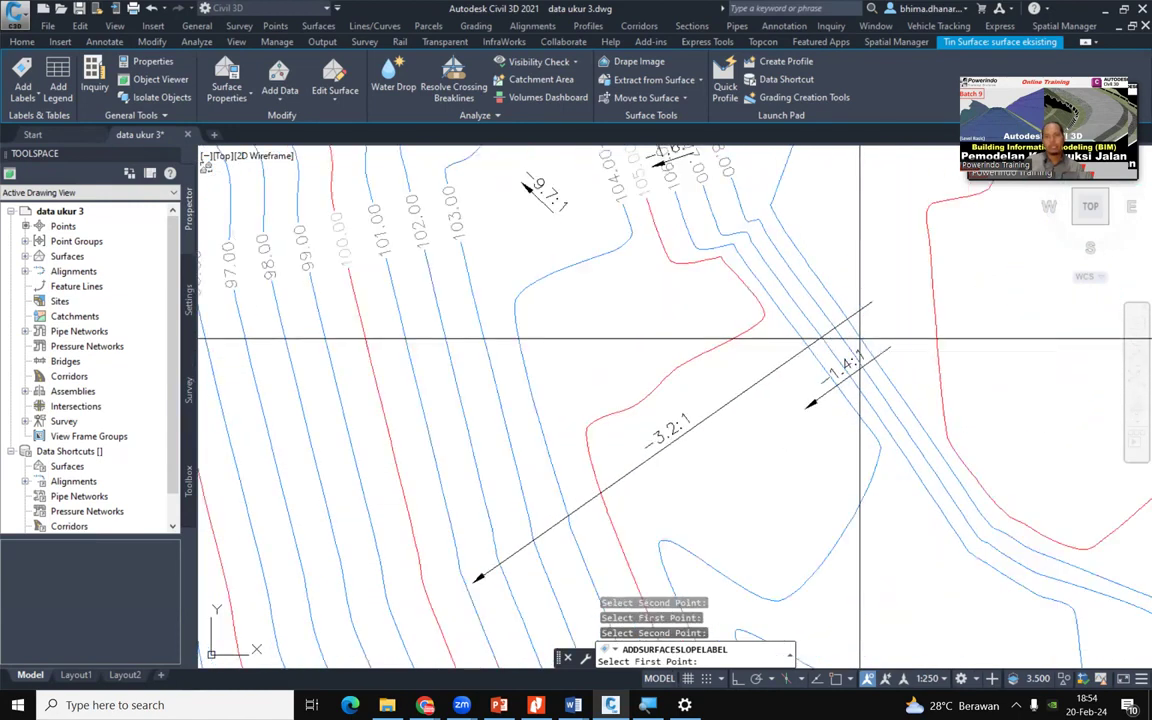
pyautogui.scroll(-2, 765, 350)
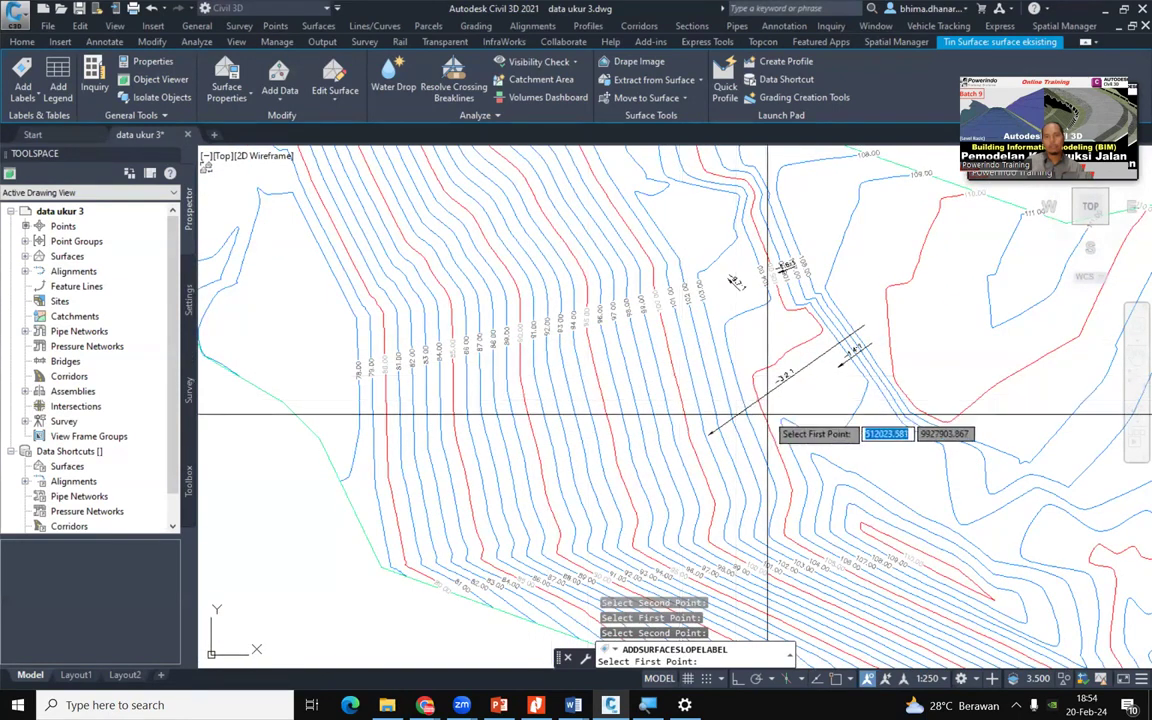
pyautogui.scroll(4, 828, 359)
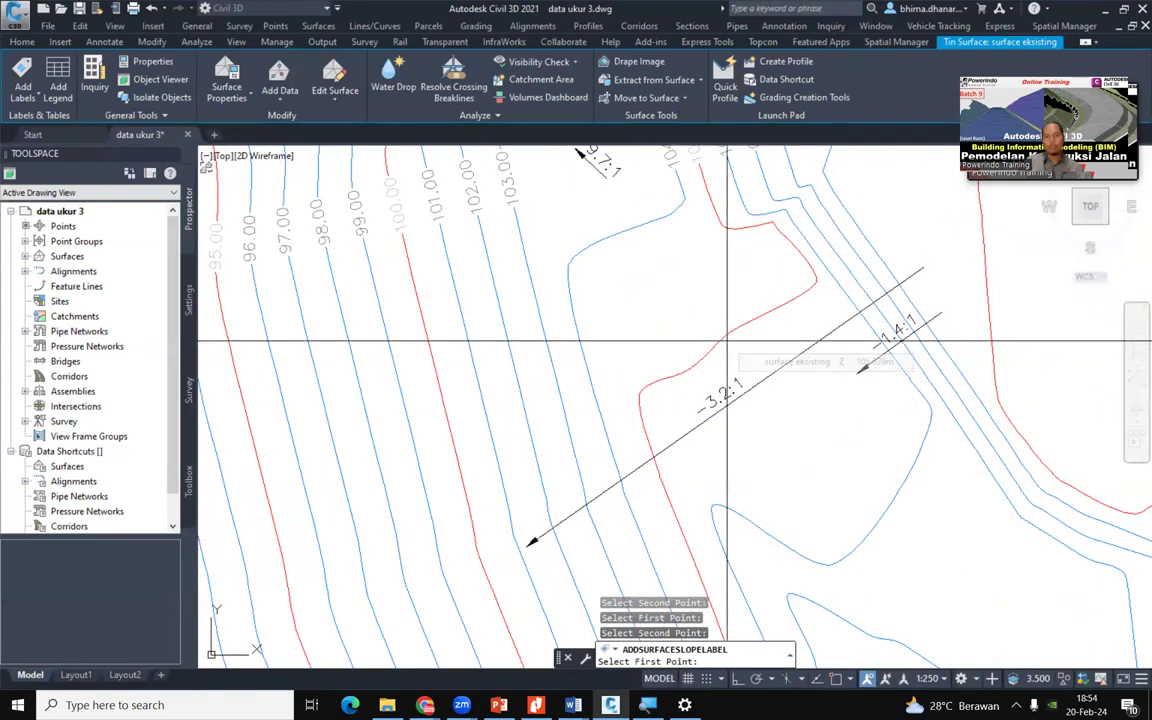
pyautogui.scroll(-4, 554, 460)
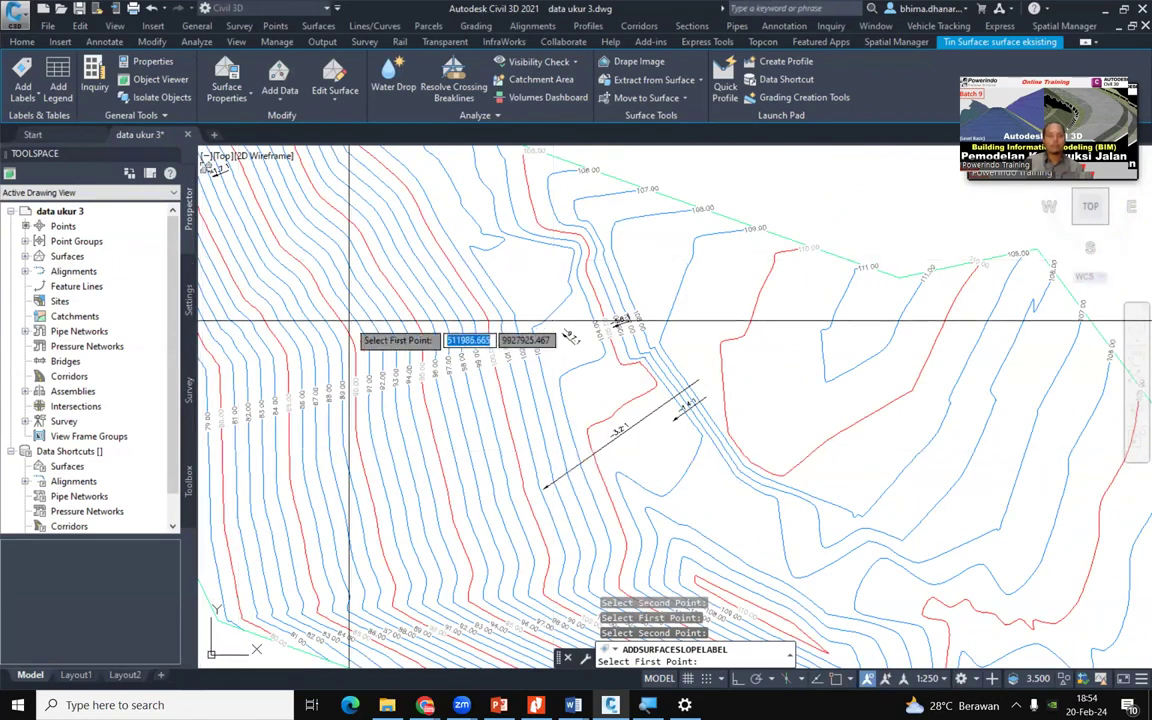
pyautogui.press('Escape')
pyautogui.press('Escape')
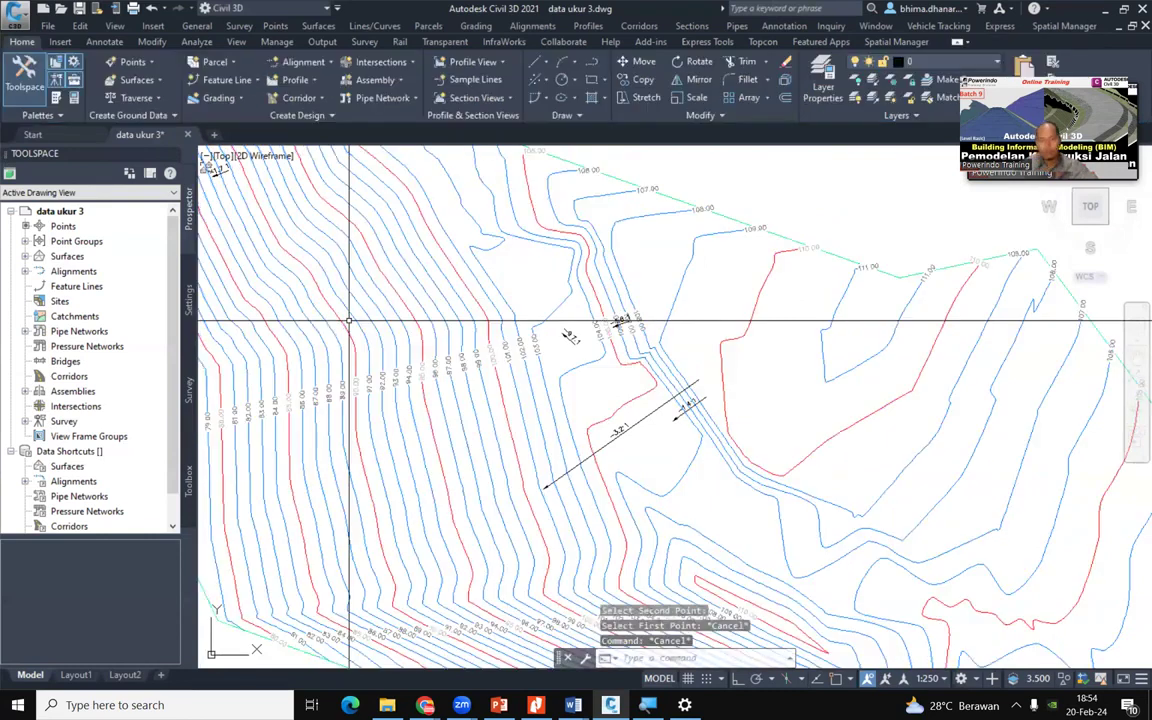
# Place a spot elevation label on the existing surface in the flat area between the 102 m and 103 m contours
pyautogui.click(433, 425)
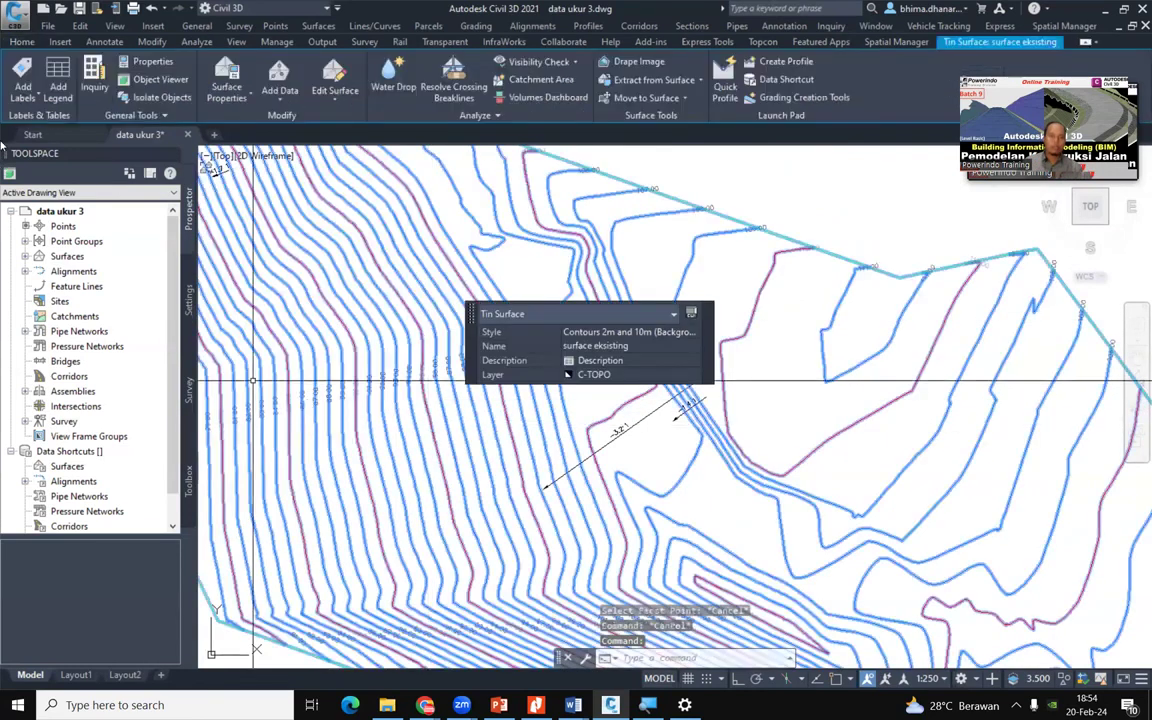
pyautogui.click(21, 106)
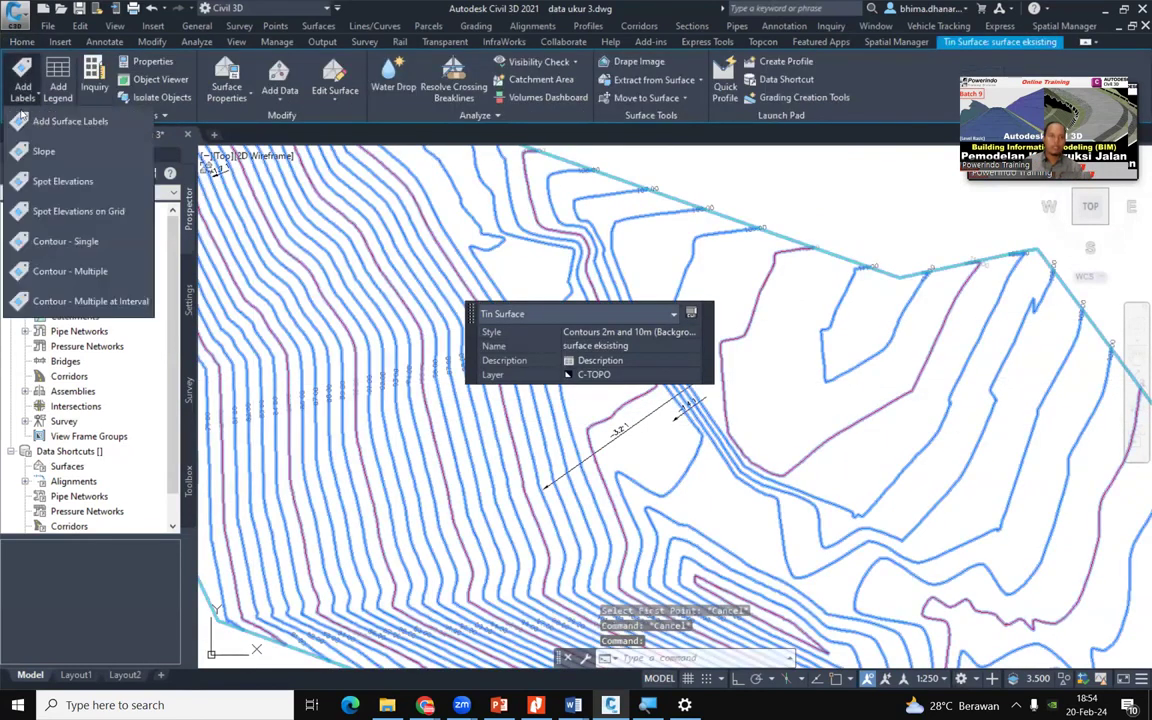
pyautogui.click(64, 183)
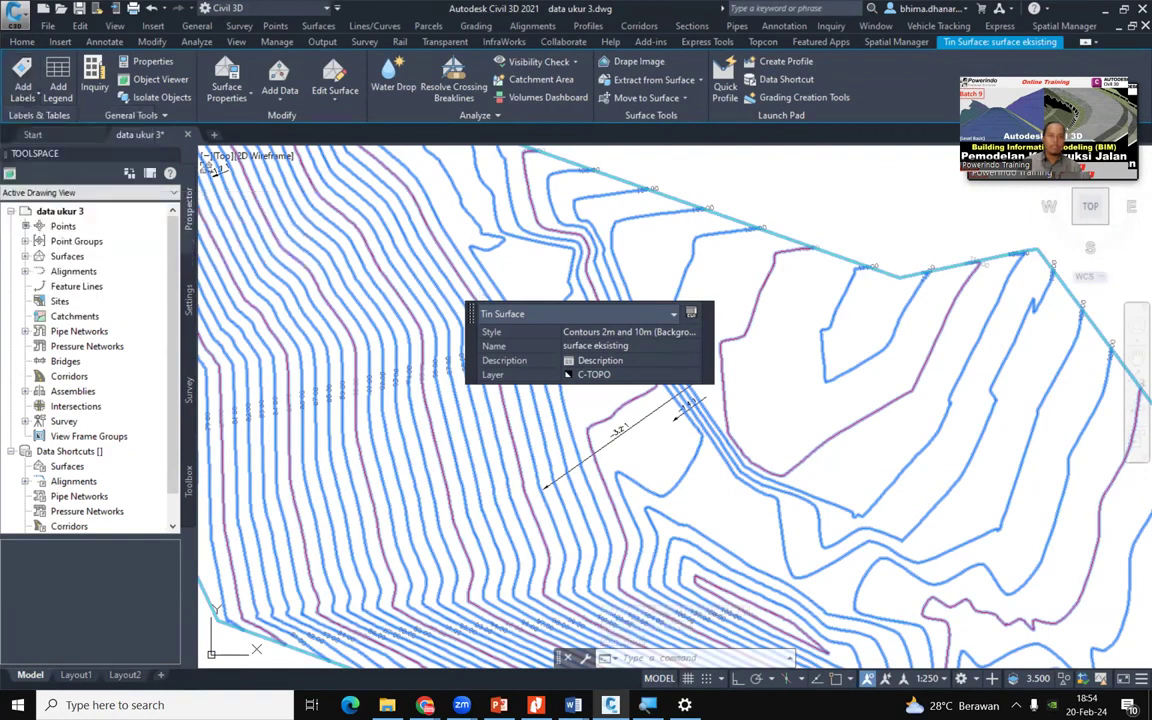
pyautogui.moveTo(288, 402); pyautogui.dragTo(633, 485, button='middle')
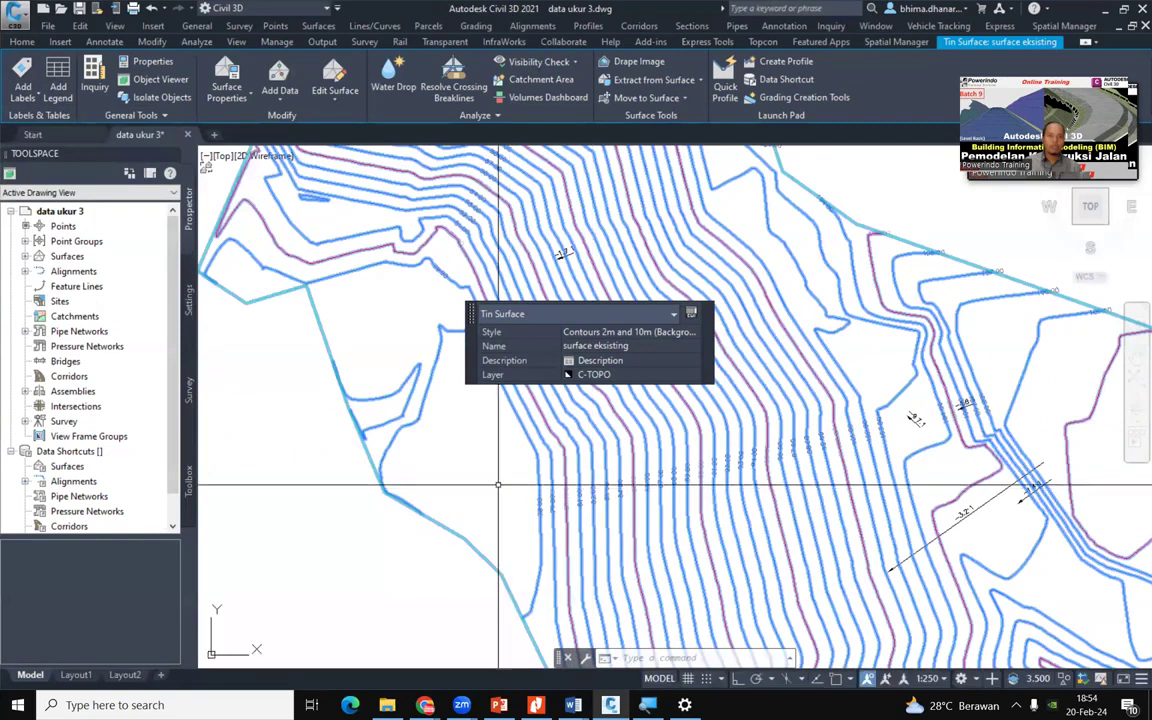
pyautogui.scroll(2, 468, 451)
pyautogui.moveTo(780, 382); pyautogui.dragTo(221, 530, button='middle')
pyautogui.scroll(4, 560, 474)
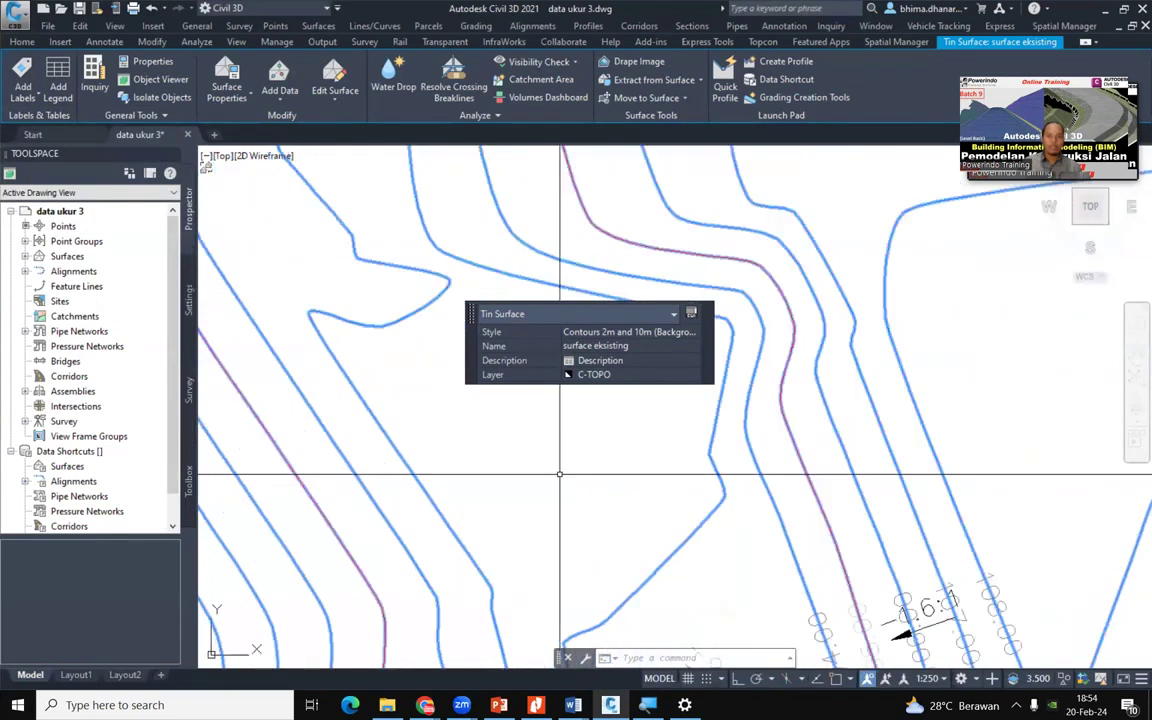
pyautogui.moveTo(301, 465); pyautogui.dragTo(229, 499, button='middle')
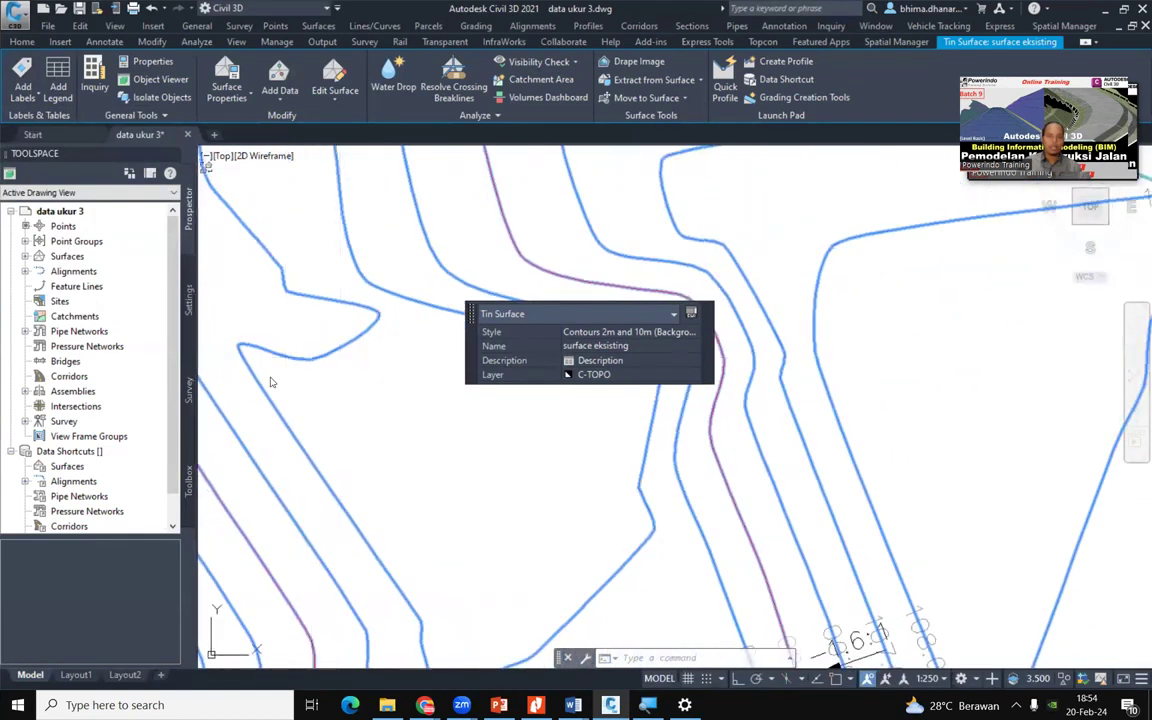
pyautogui.click(22, 92)
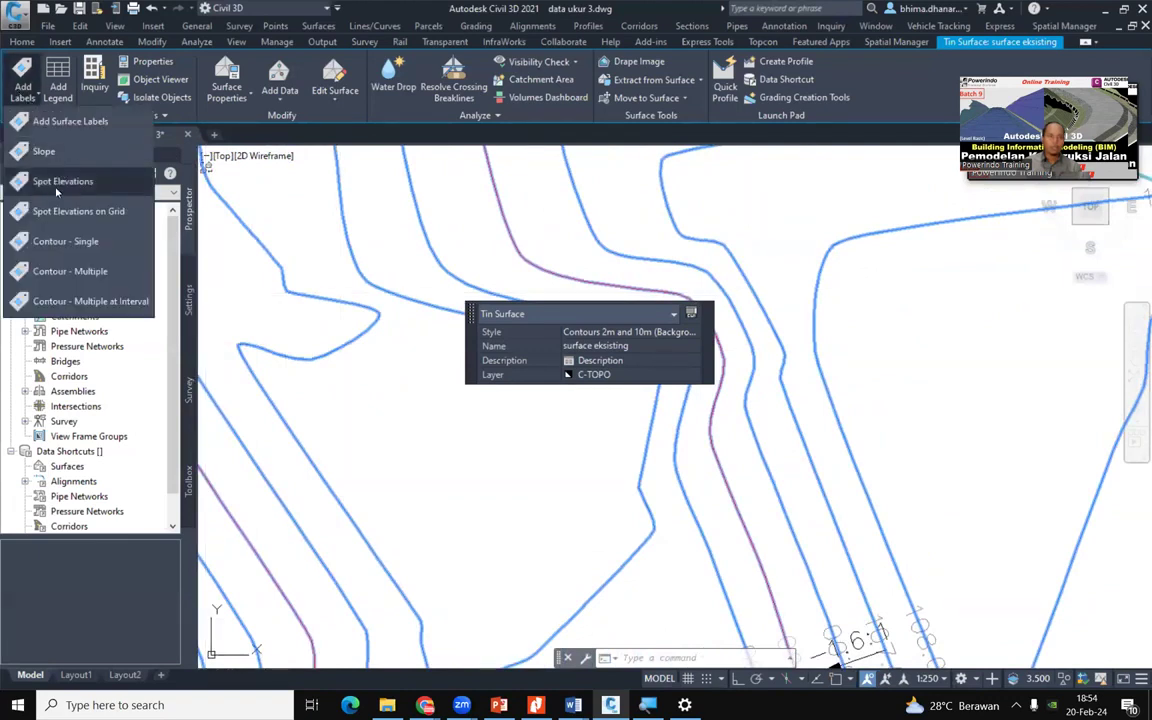
pyautogui.click(57, 188)
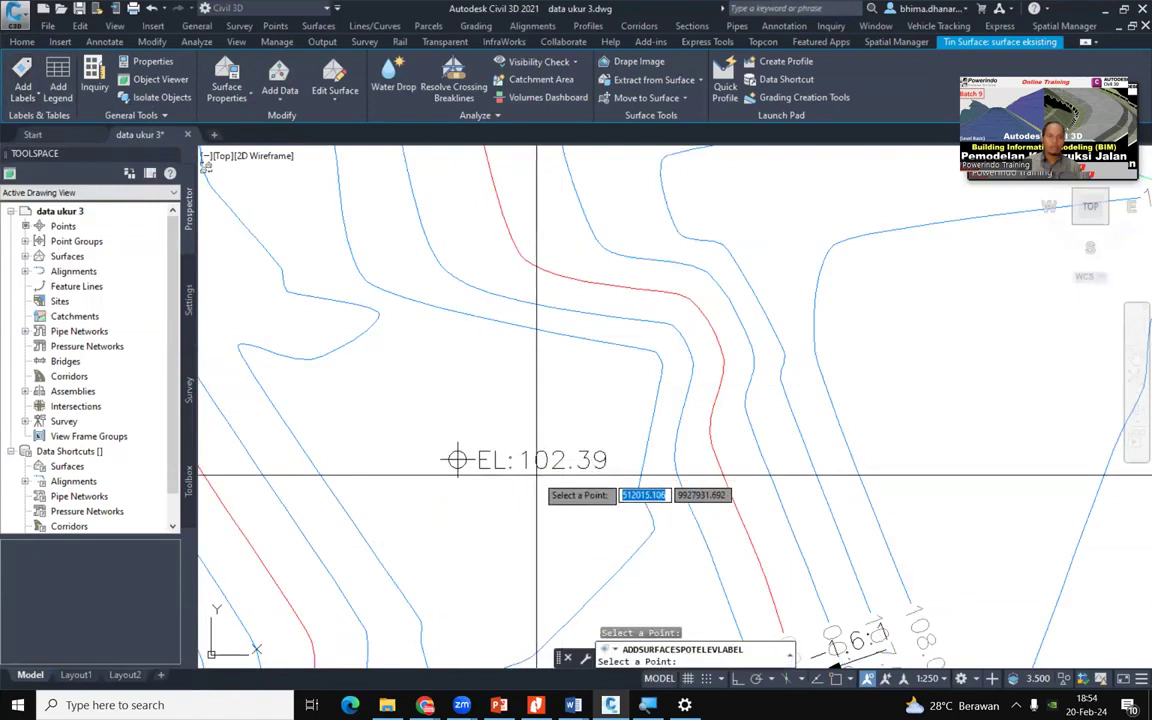
pyautogui.scroll(-2, 456, 459)
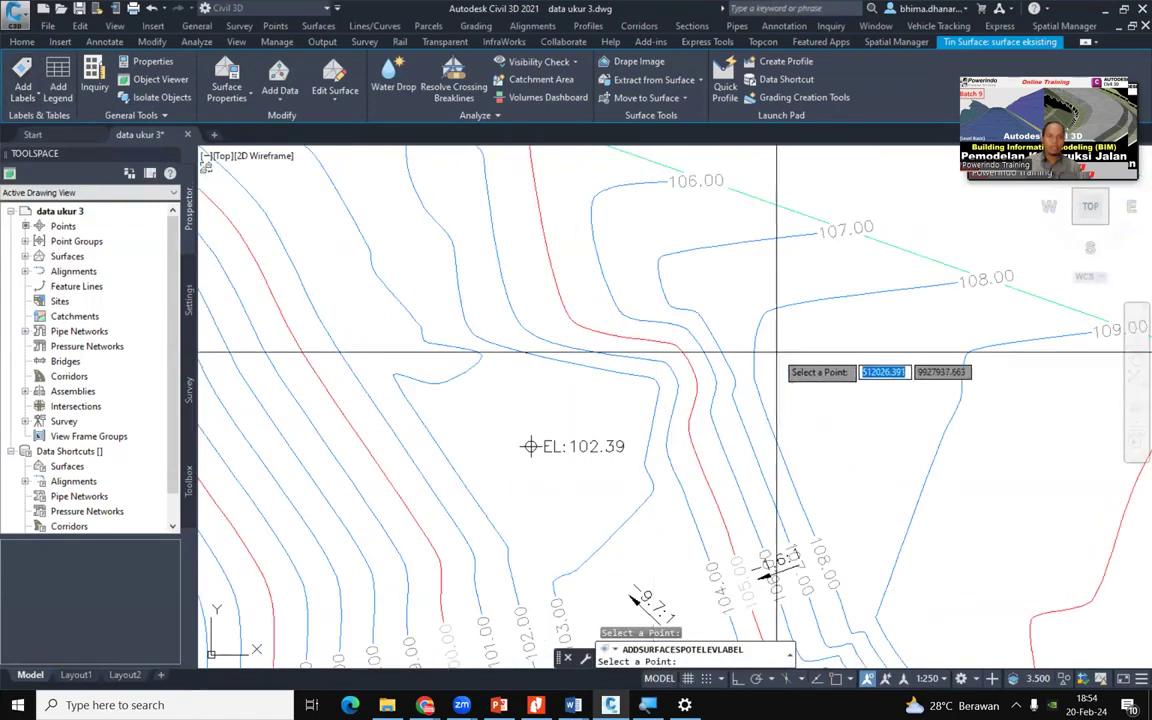
pyautogui.scroll(2, 532, 438)
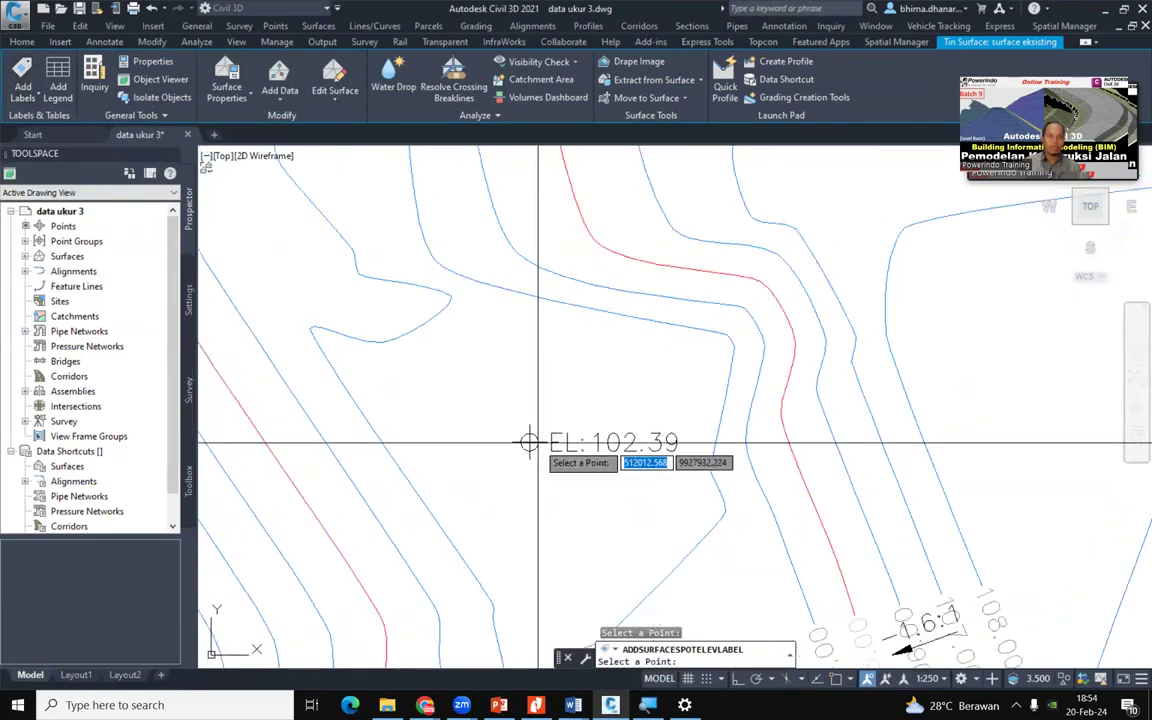
# End spot elevation labelling and draw a rectangle across the contours just west of the existing spot elevation label
pyautogui.scroll(-3, 726, 405)
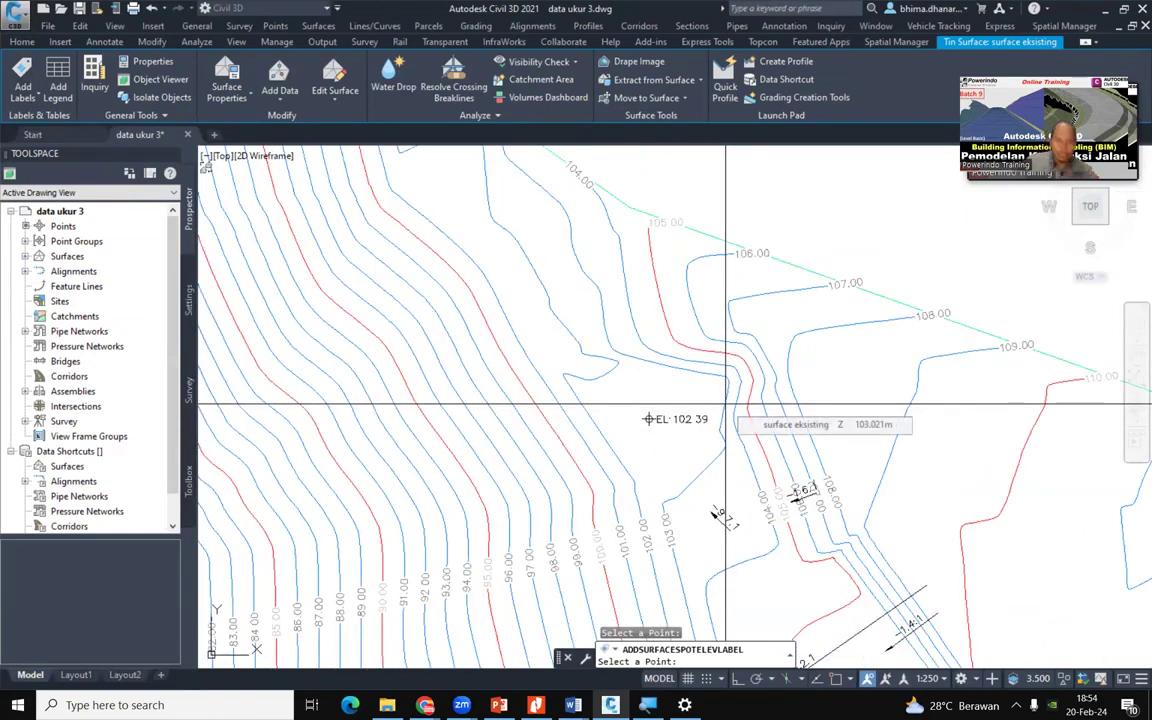
pyautogui.press('Escape')
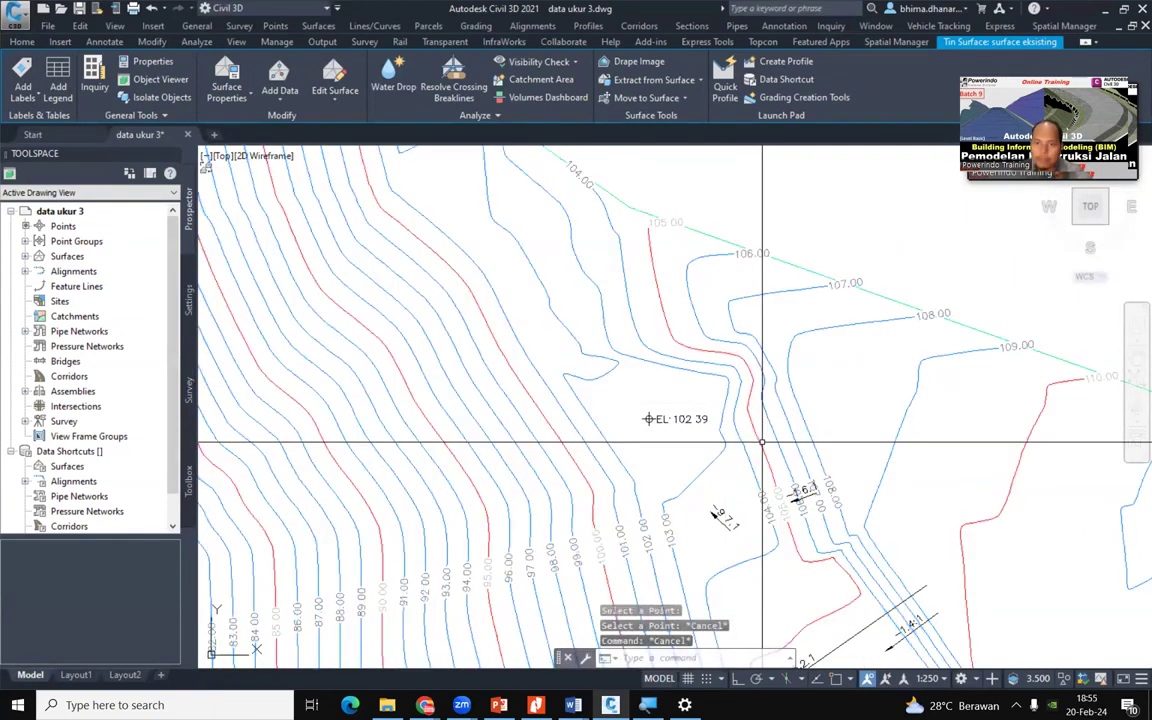
pyautogui.write('rec')
pyautogui.press('Return')
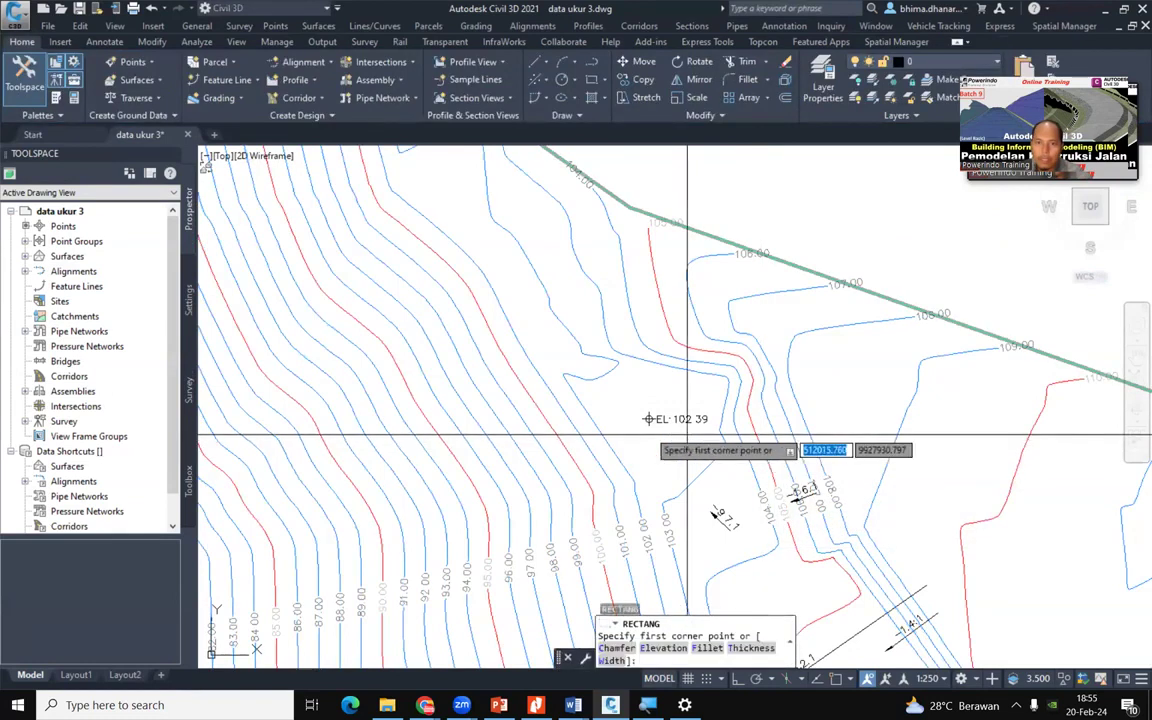
pyautogui.click(465, 320)
pyautogui.click(564, 417)
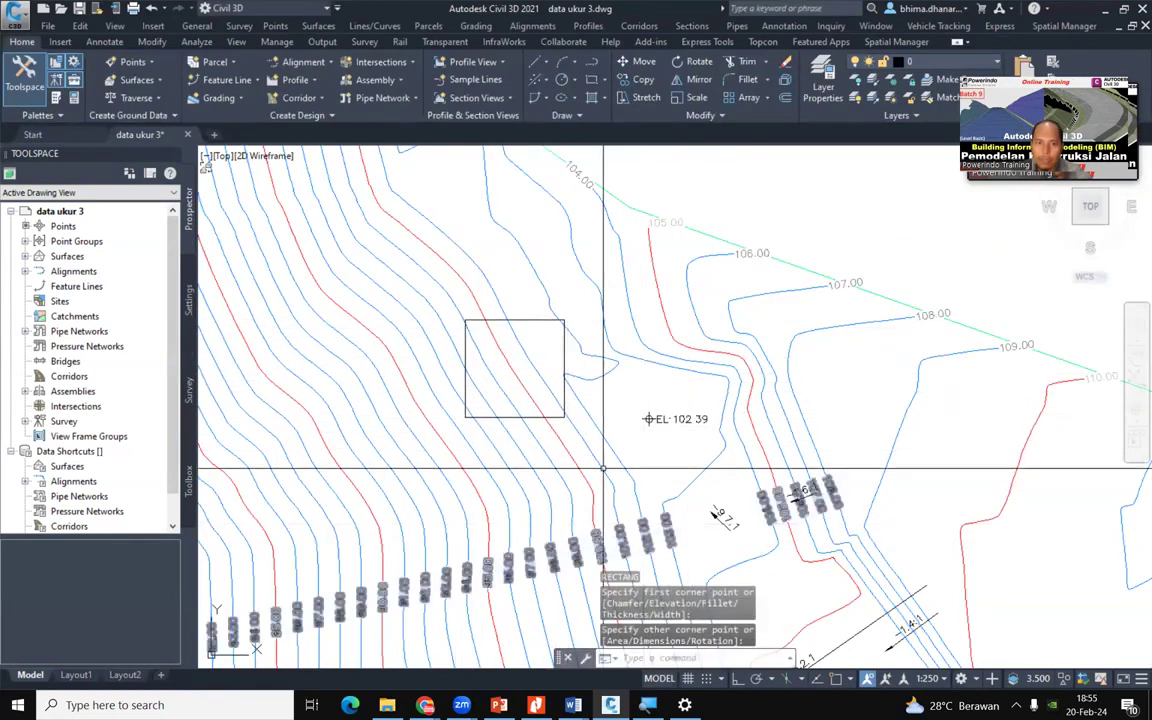
pyautogui.scroll(2, 513, 327)
pyautogui.scroll(2, 513, 327)
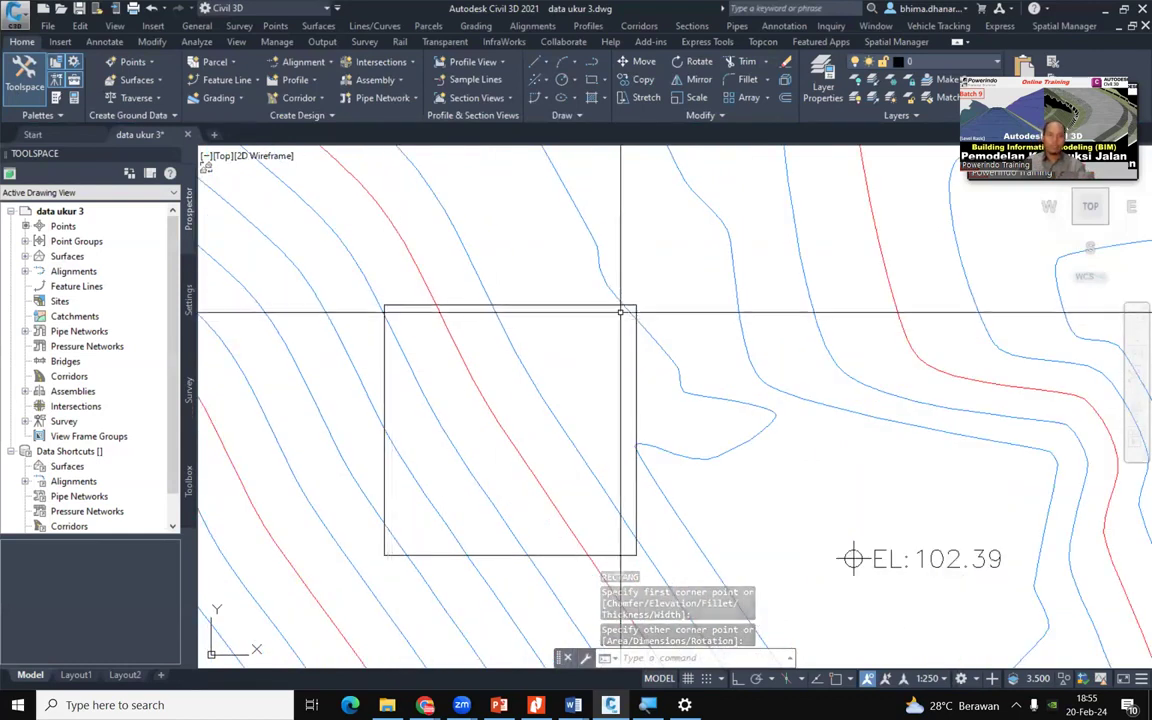
# Turn on object snap and place spot elevation labels on the existing surface at the rectangle's four corners
pyautogui.click(837, 681)
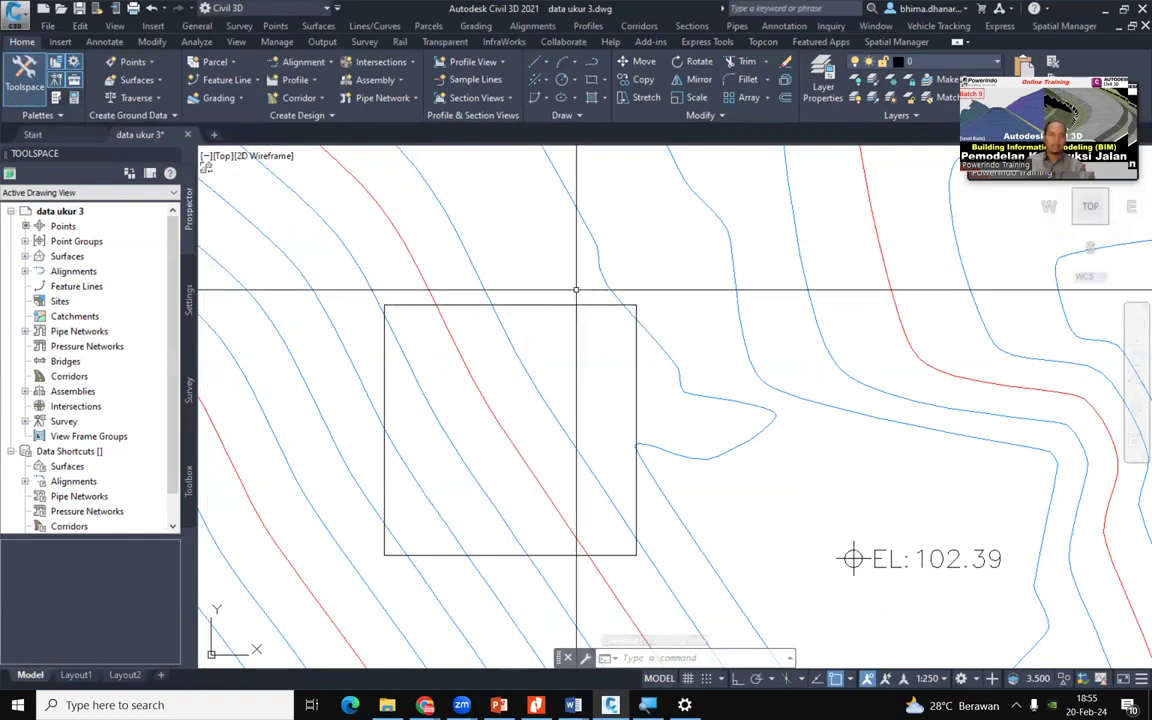
pyautogui.click(465, 252)
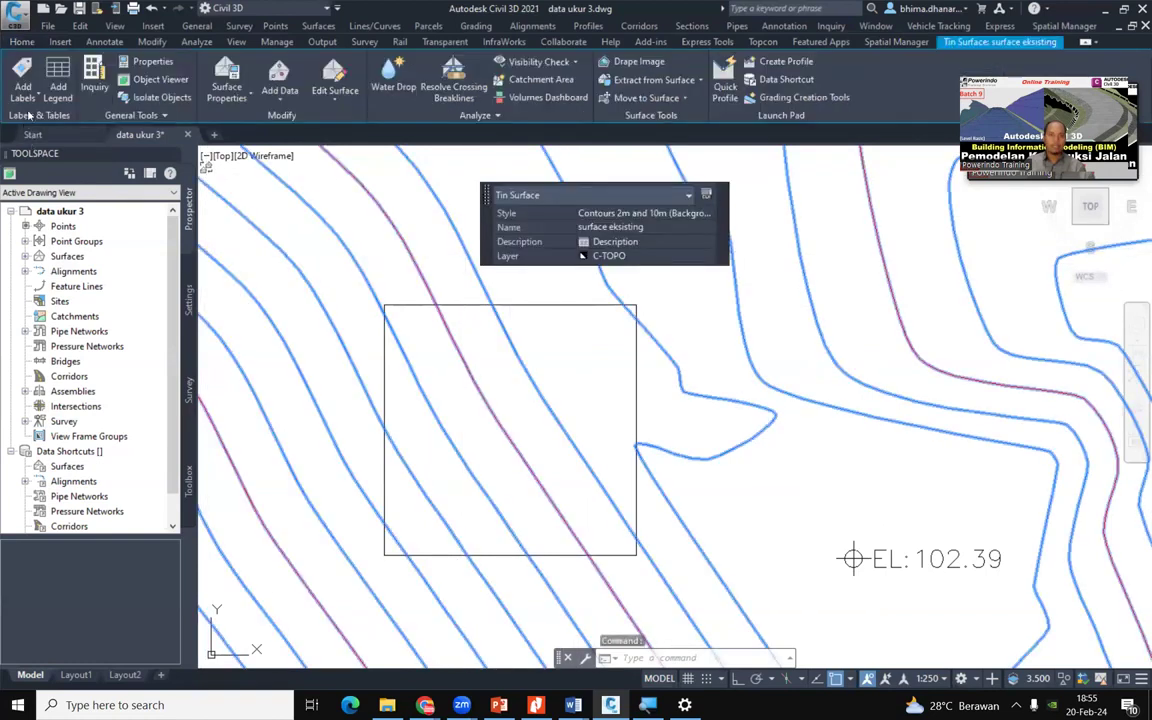
pyautogui.click(22, 88)
pyautogui.click(55, 181)
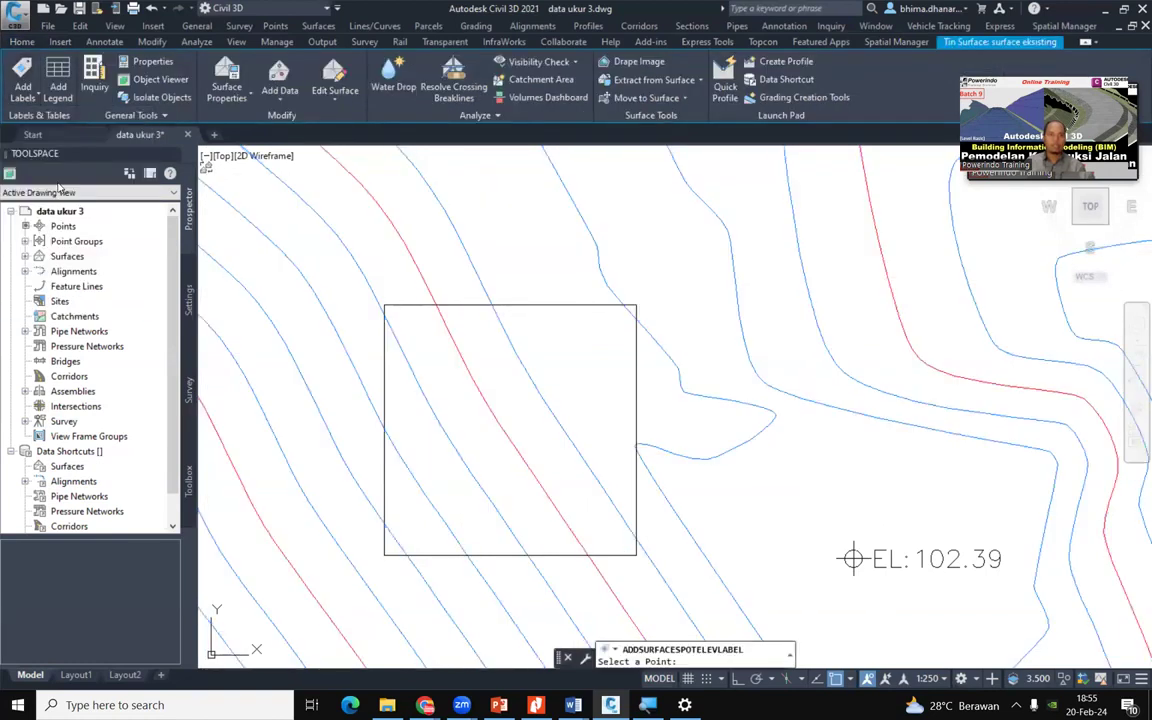
pyautogui.click(384, 305)
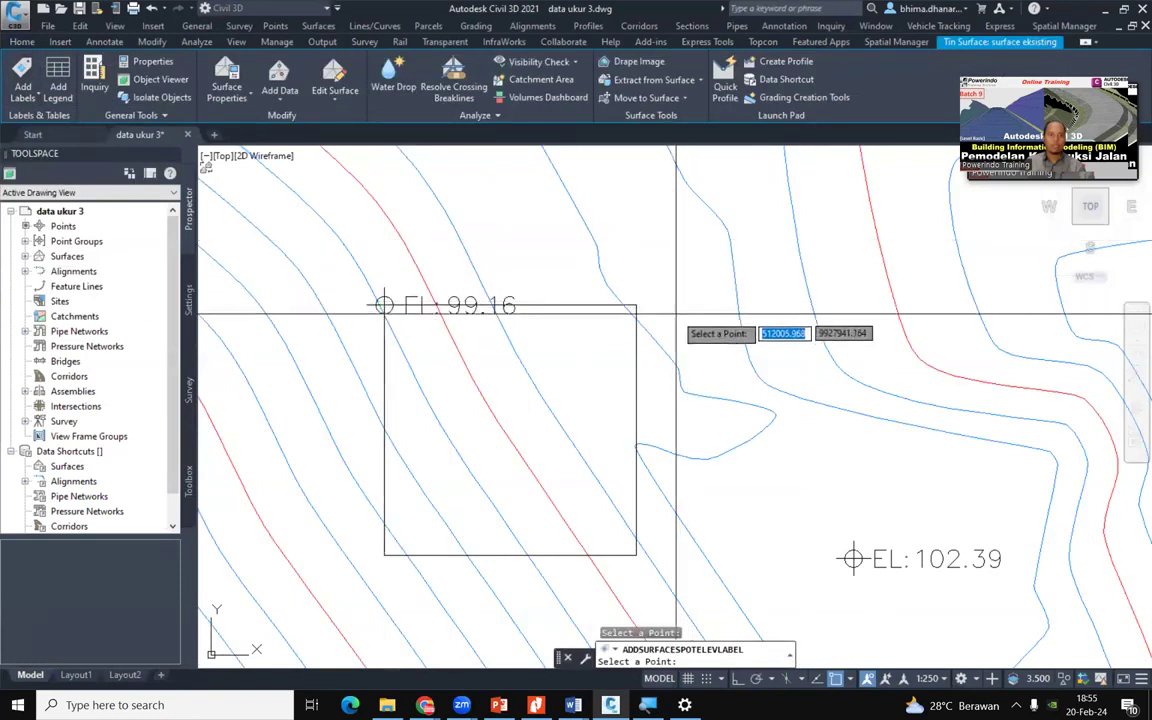
pyautogui.click(636, 305)
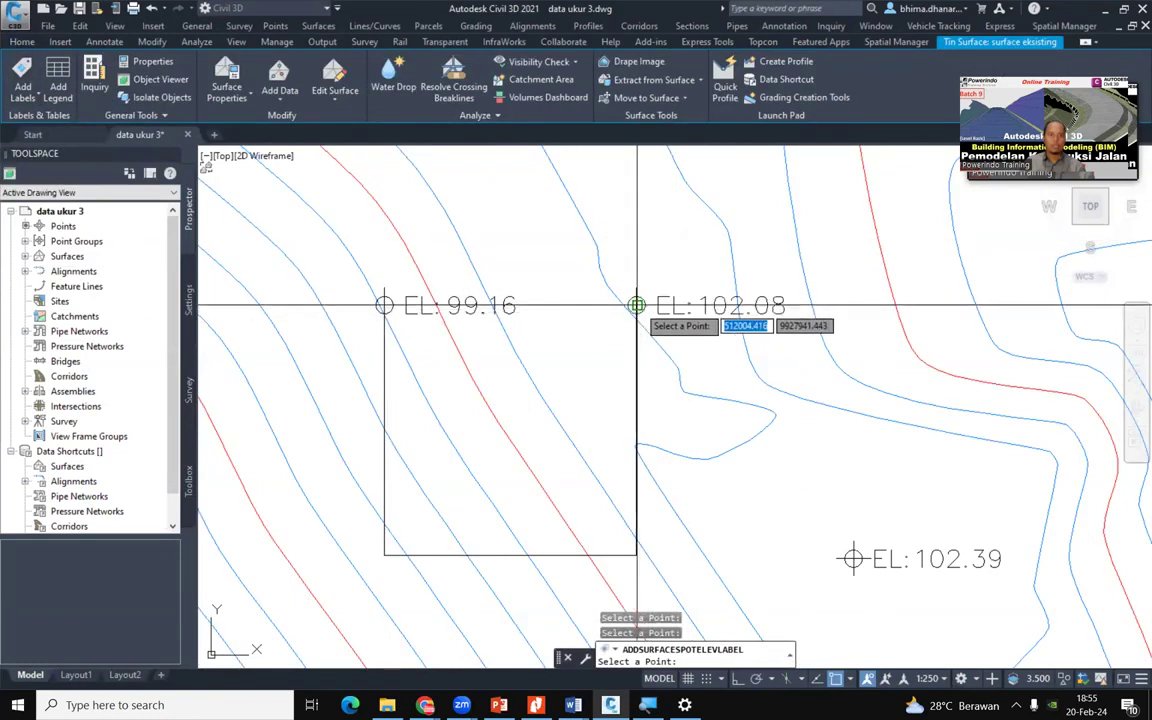
pyautogui.click(636, 555)
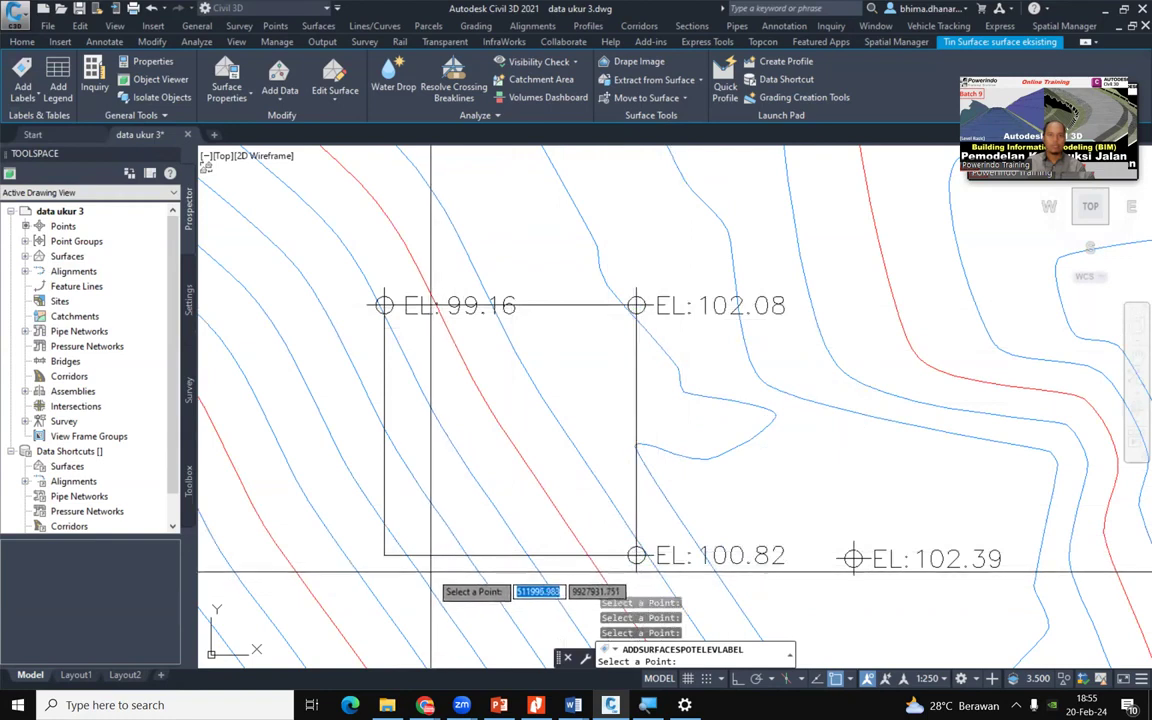
pyautogui.click(384, 555)
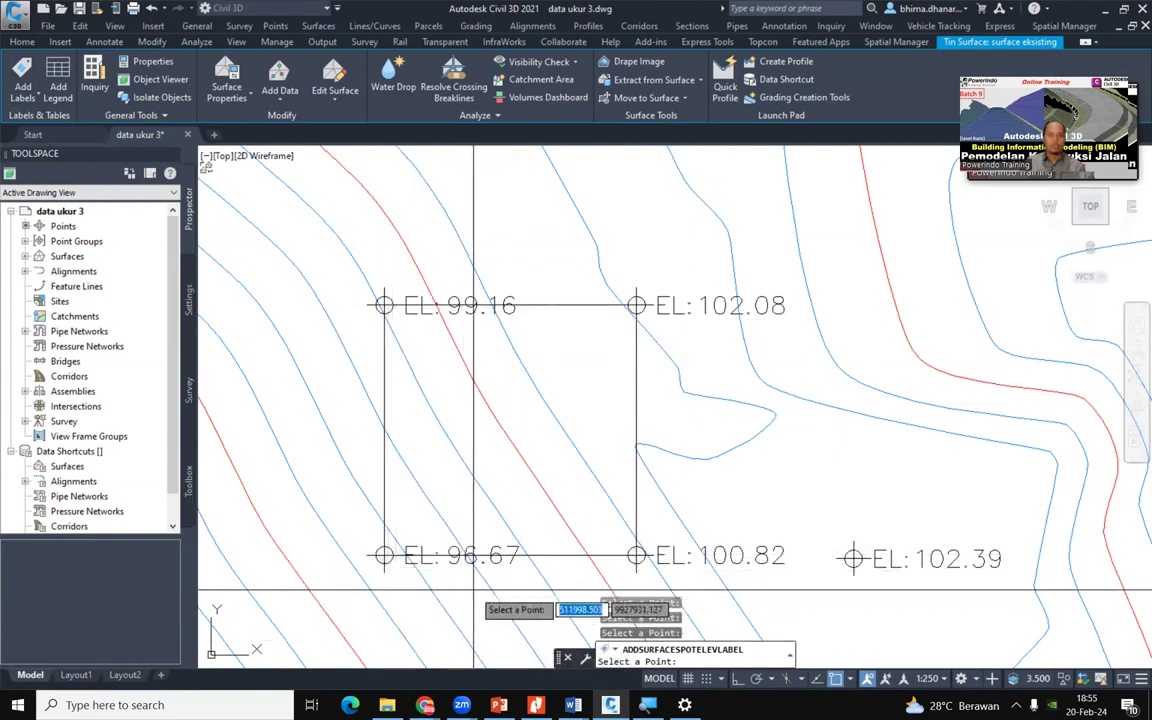
pyautogui.press('Escape')
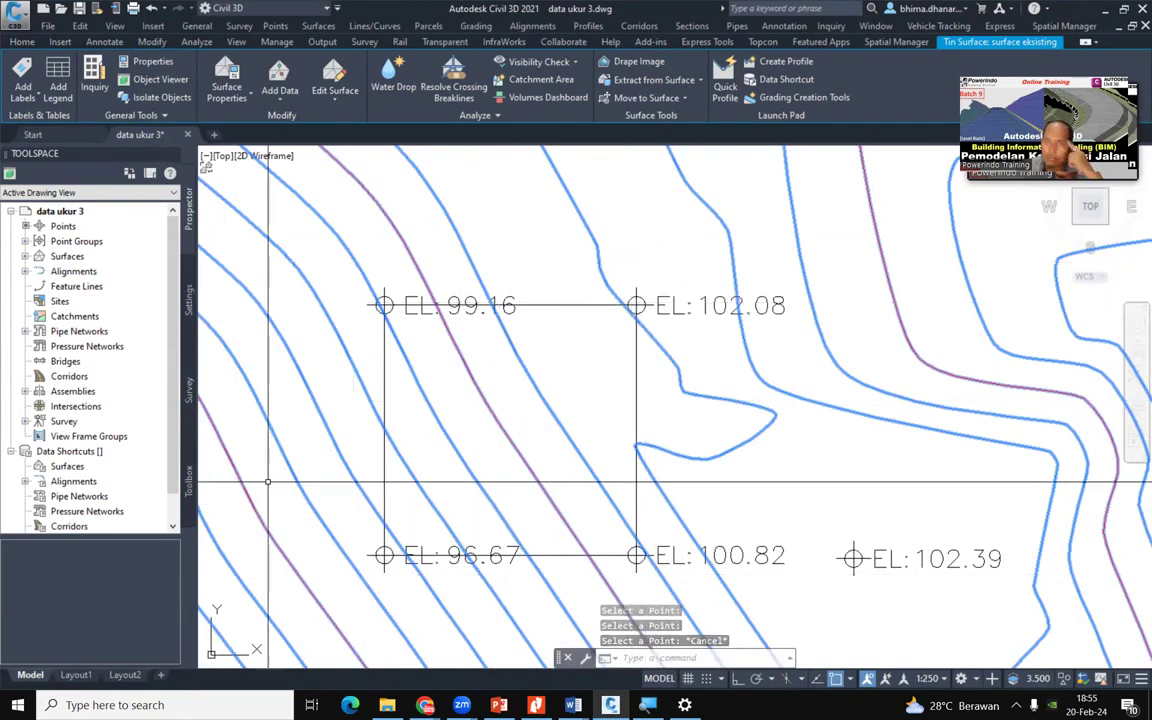
# Review the surface's available label types, data sources and editing operations, and leave the surface deselected
pyautogui.scroll(-4, 486, 490)
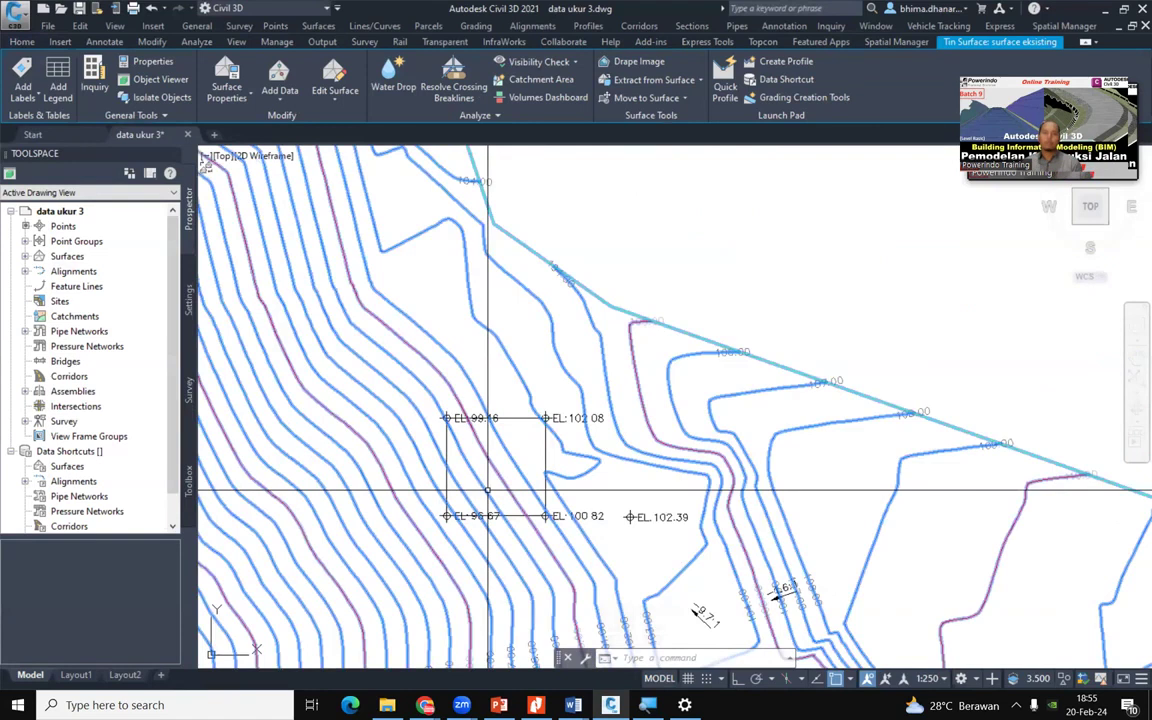
pyautogui.click(37, 97)
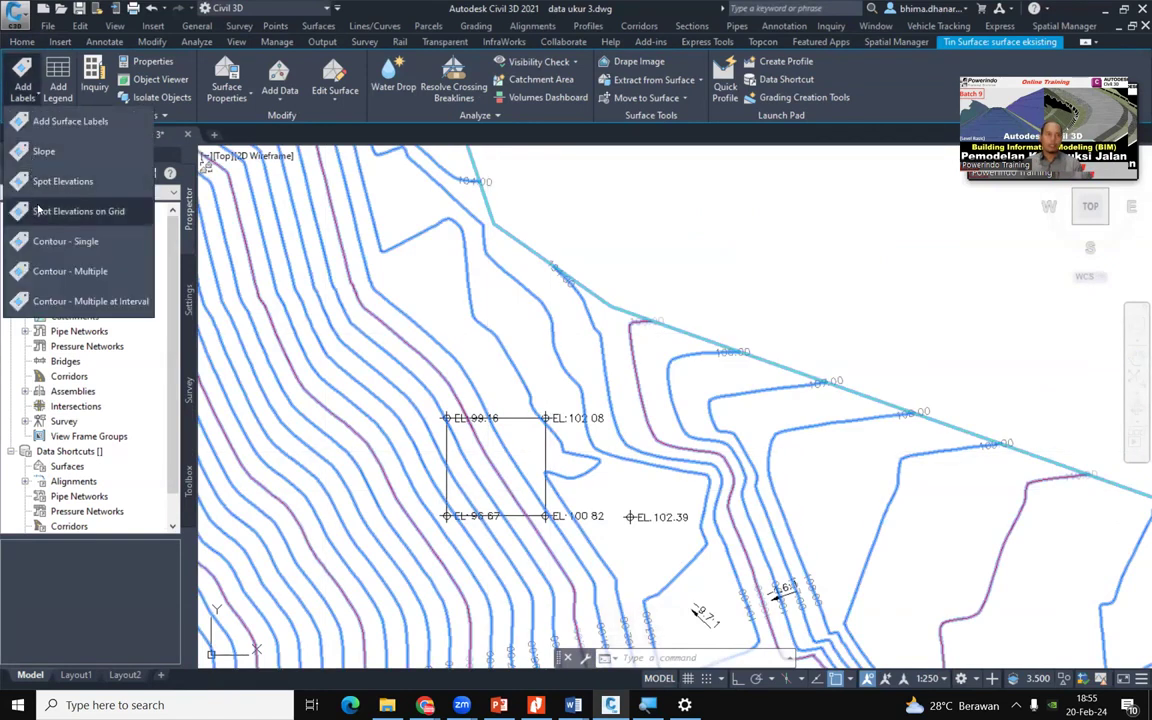
pyautogui.click(385, 5)
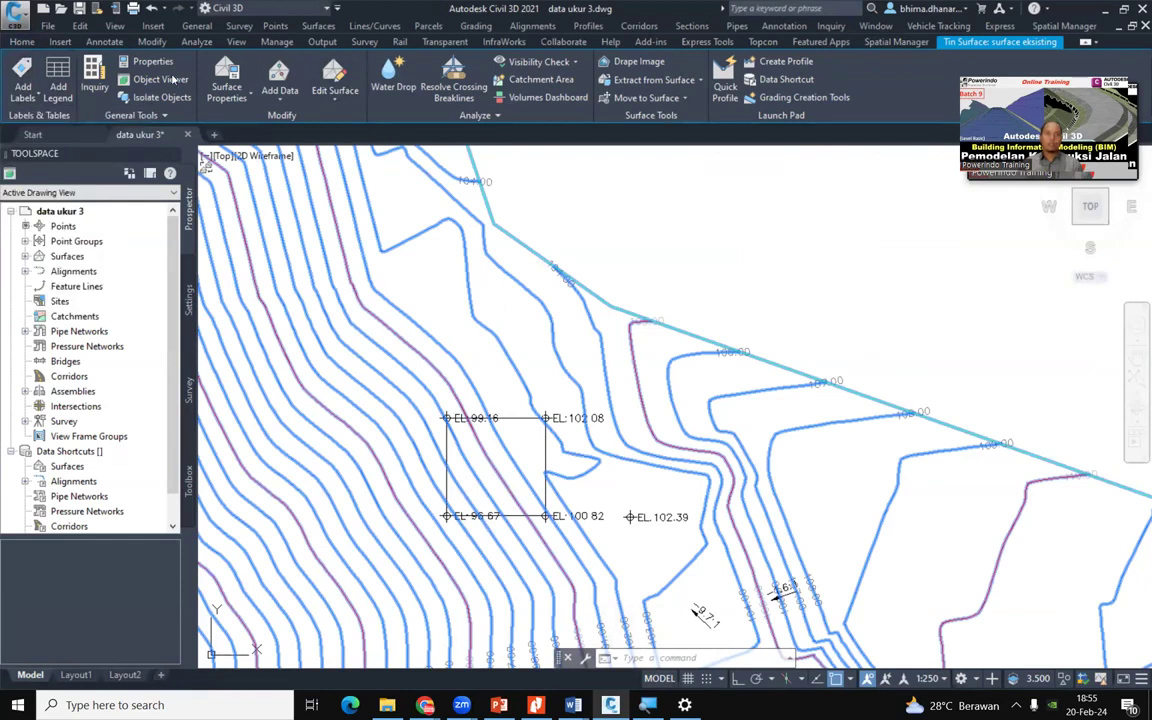
pyautogui.click(24, 95)
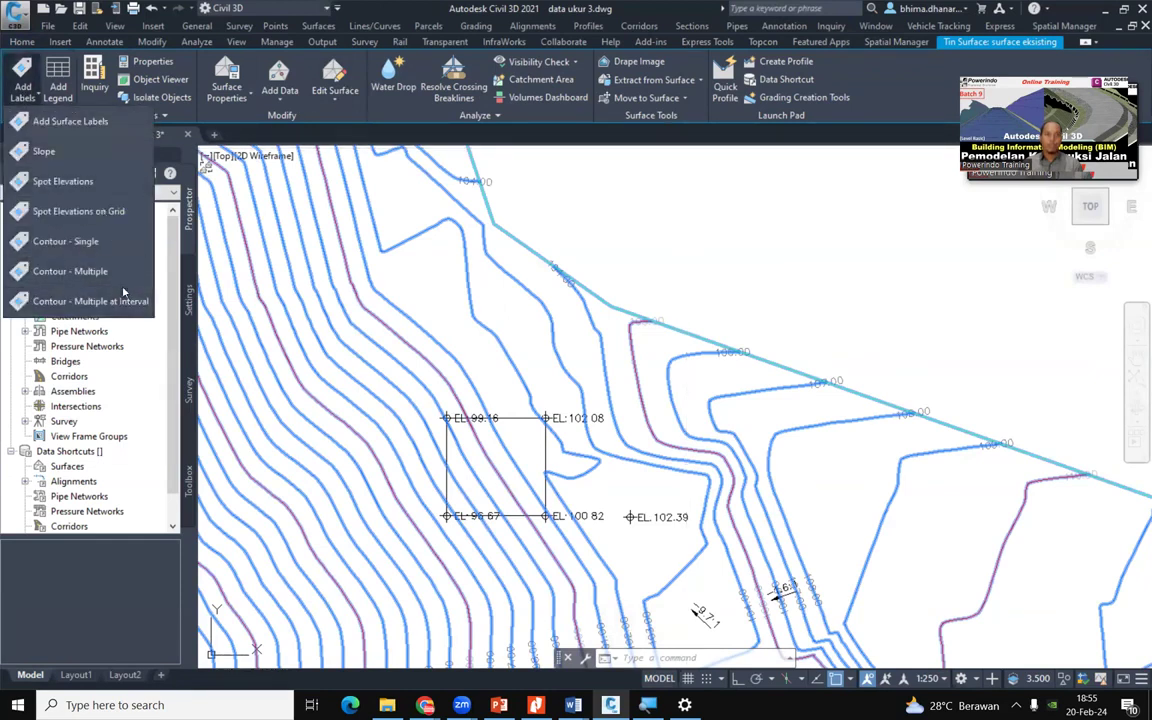
pyautogui.click(450, 6)
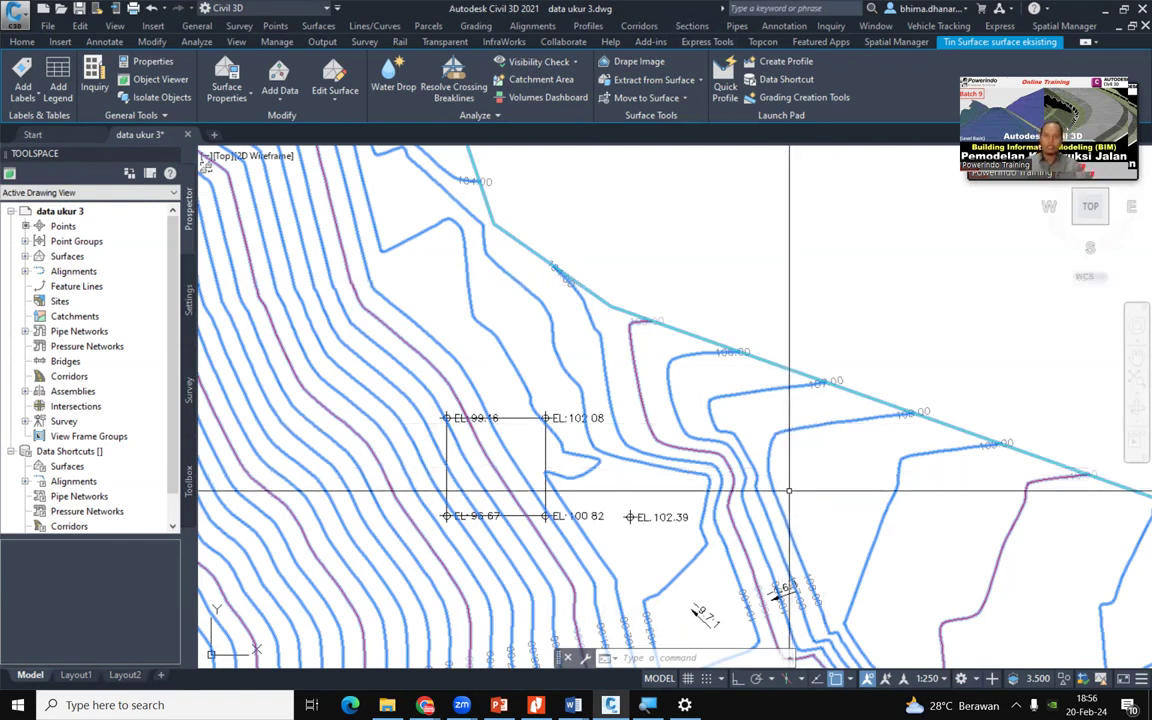
pyautogui.scroll(2, 783, 500)
pyautogui.moveTo(783, 500)
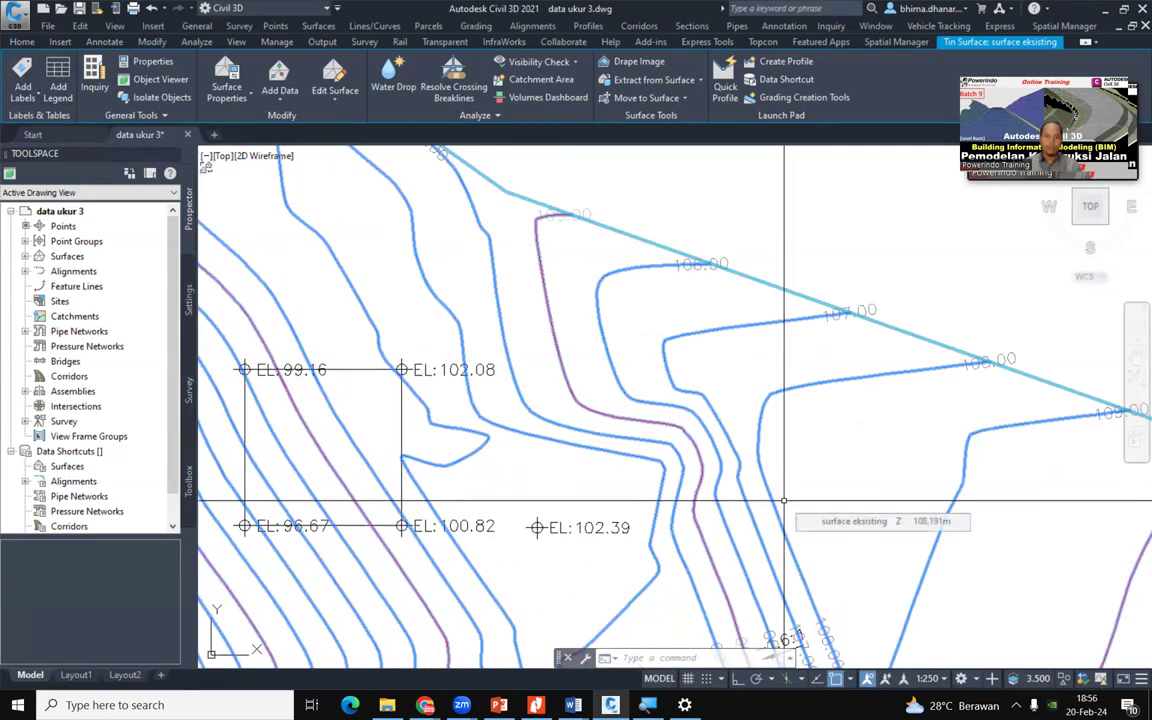
pyautogui.click(279, 90)
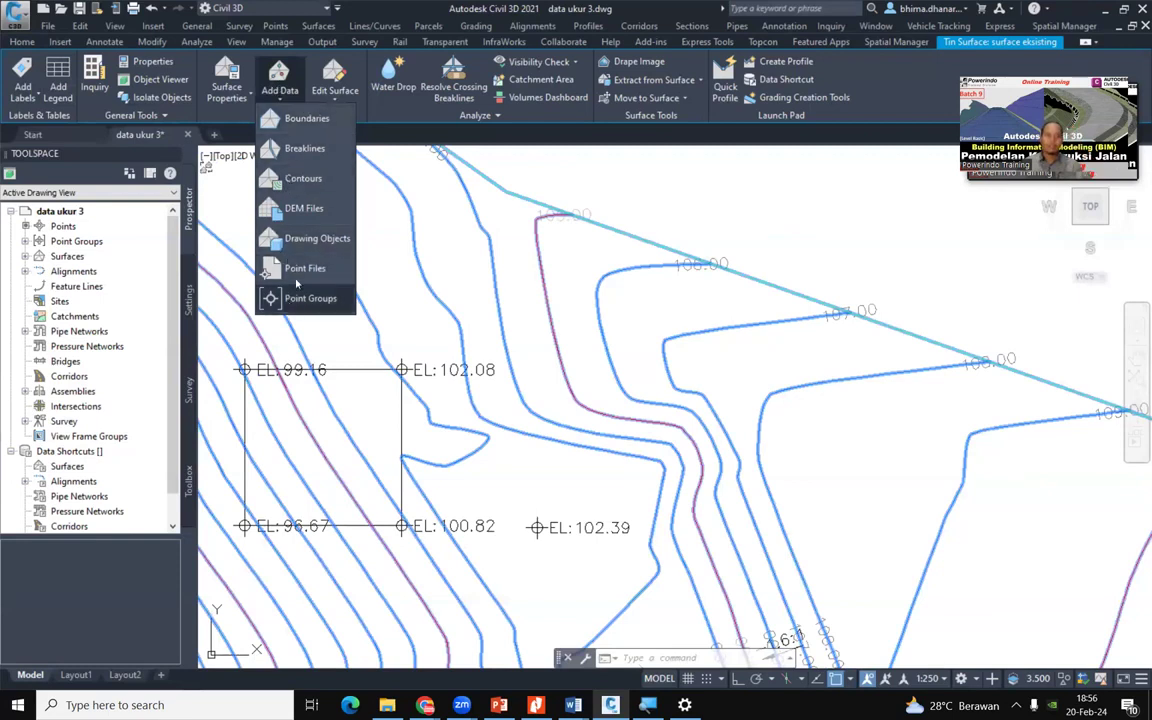
pyautogui.click(336, 93)
pyautogui.click(336, 93)
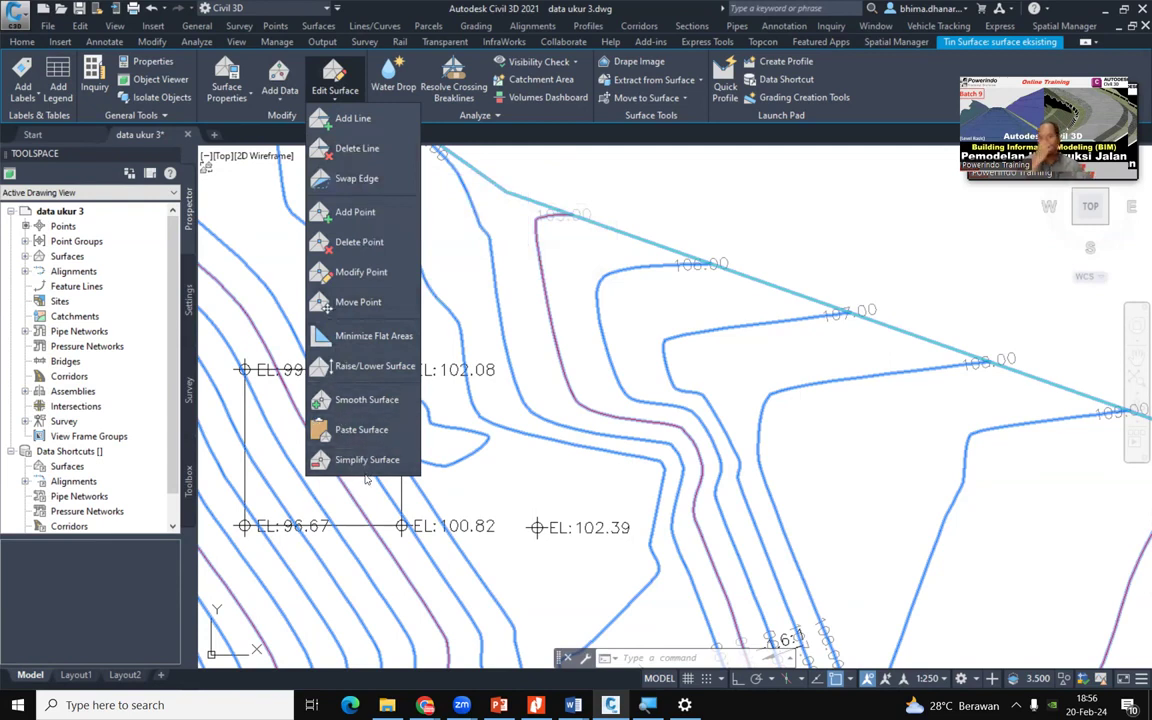
pyautogui.click(690, 213)
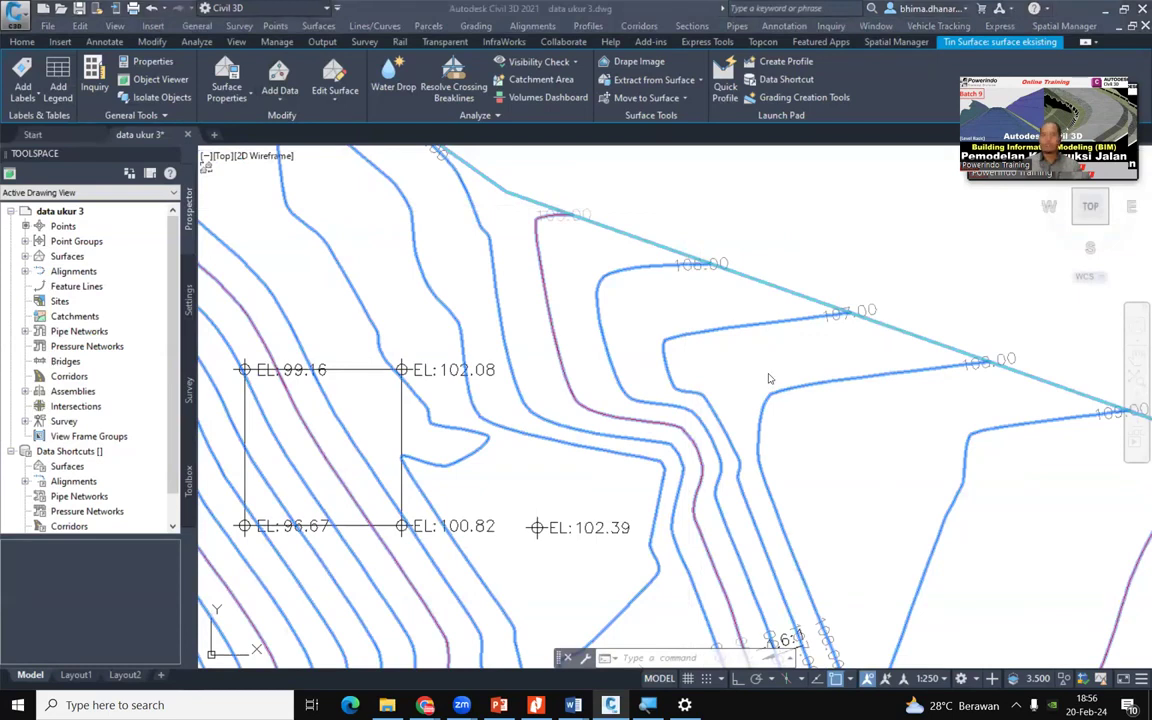
pyautogui.press('Escape')
pyautogui.press('Escape')
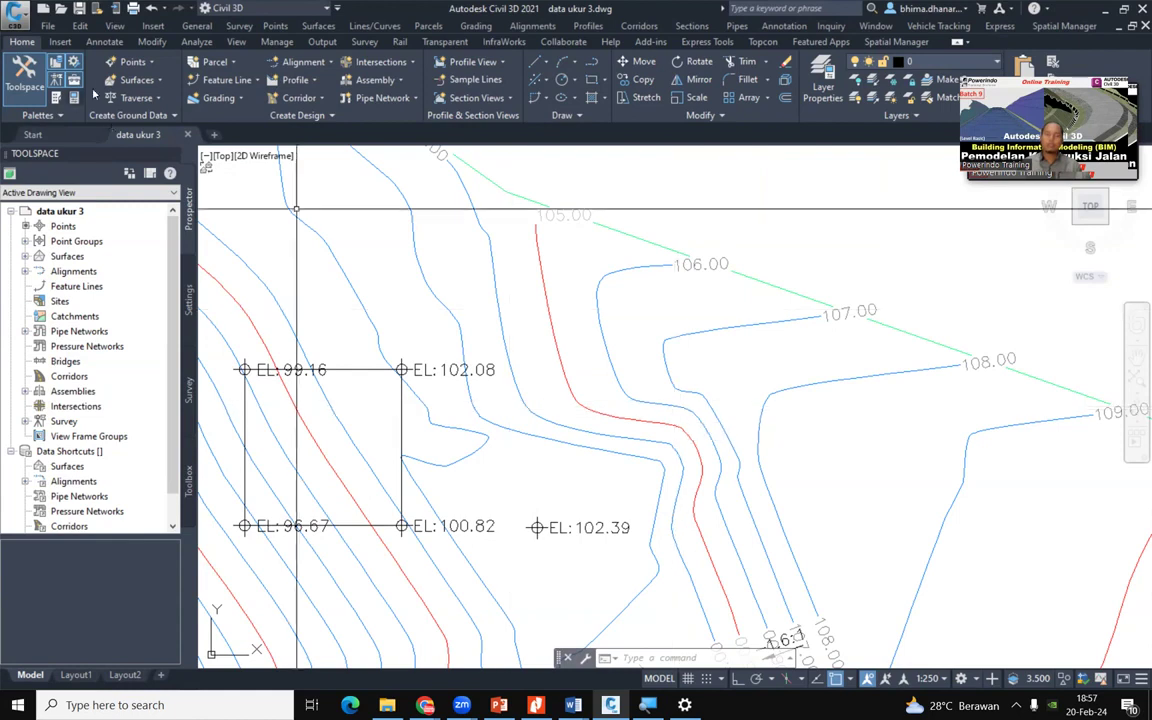
# Add a horizontal linear dimension about 22 m long in the empty area northeast of the surface boundary
pyautogui.click(105, 42)
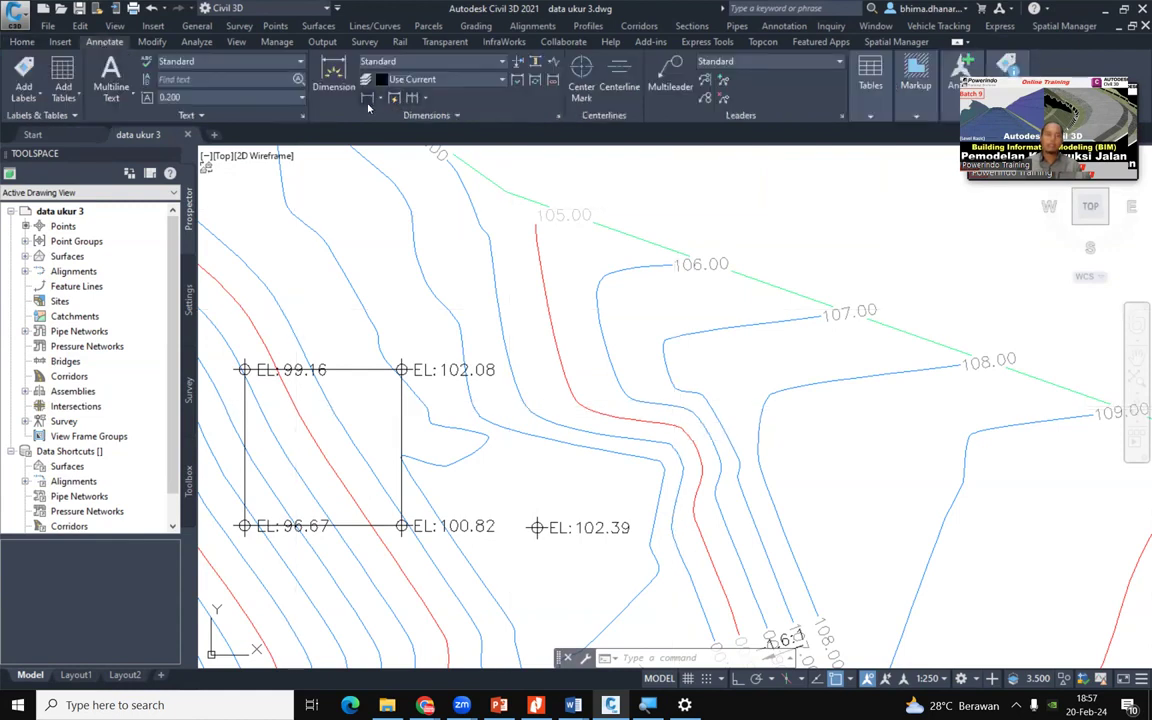
pyautogui.click(368, 101)
pyautogui.scroll(-4, 347, 436)
pyautogui.click(502, 317)
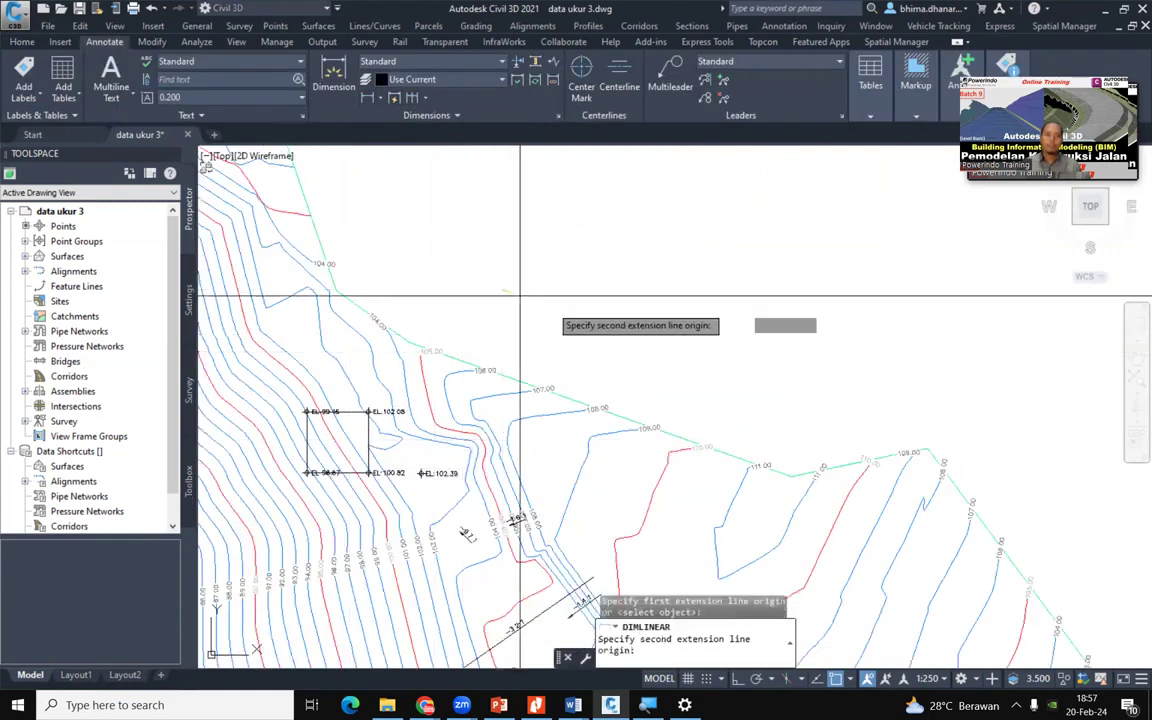
pyautogui.click(650, 318)
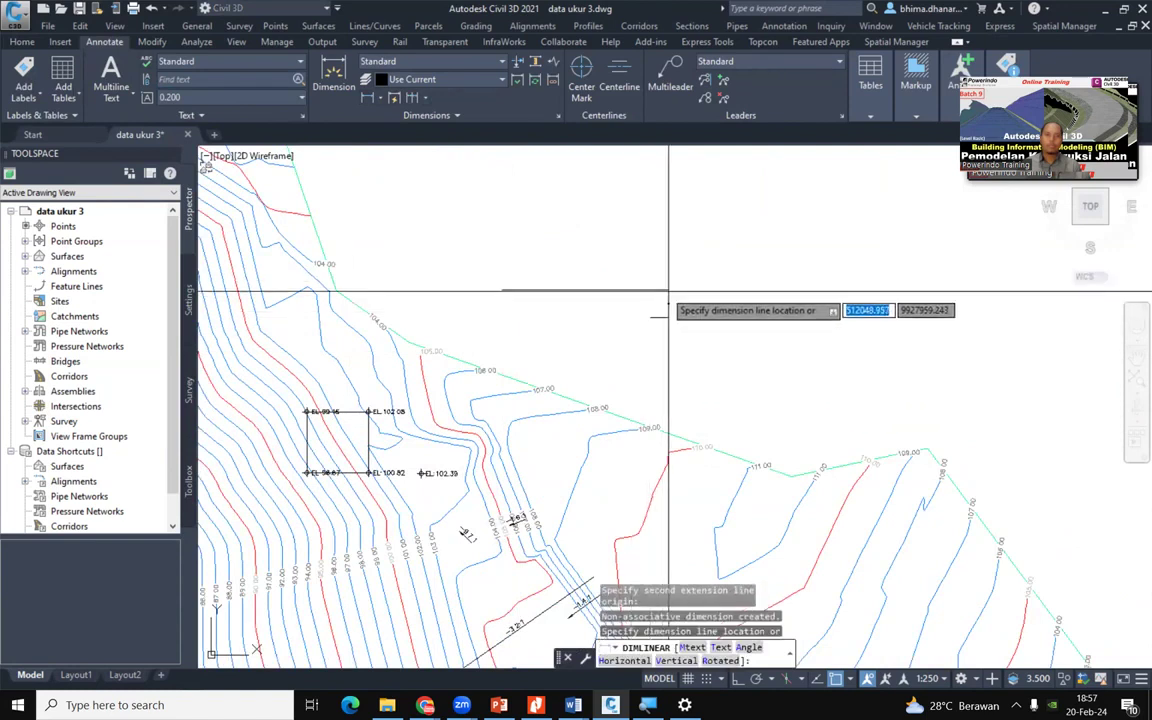
pyautogui.click(609, 265)
pyautogui.scroll(10, 590, 275)
pyautogui.scroll(-8, 540, 345)
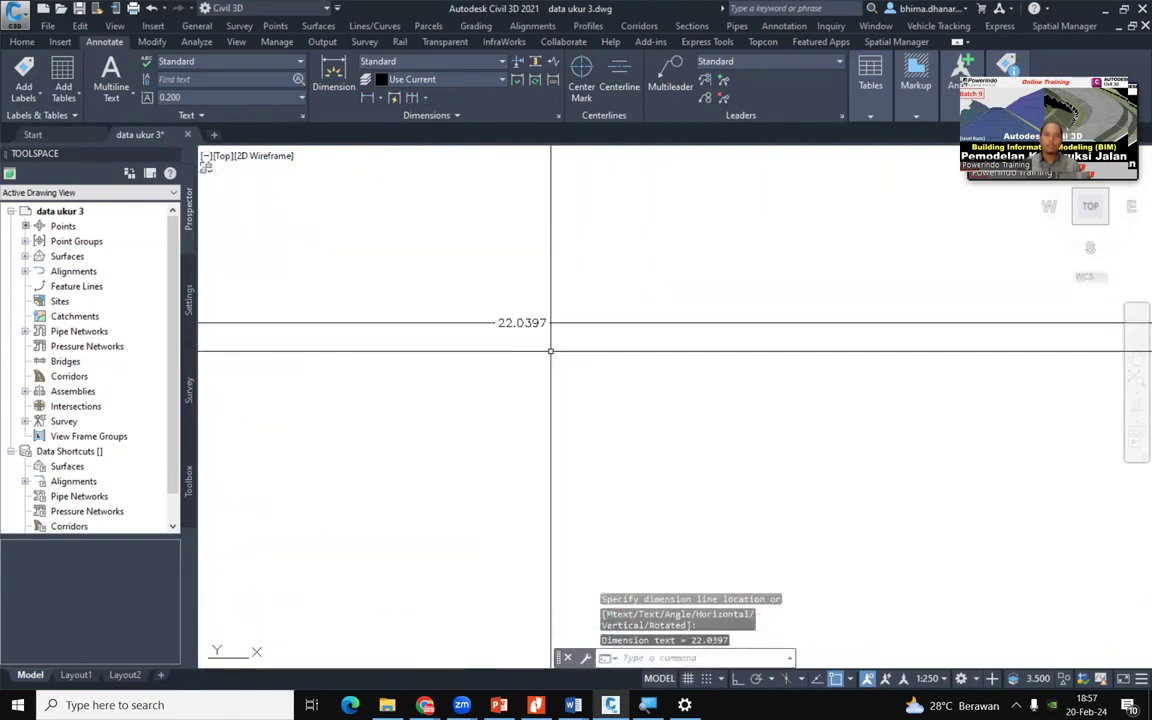
# Switch the annotation scale to 1:1000, restore it to 1:250, and compare the dimension's text size with the contour labels
pyautogui.click(927, 679)
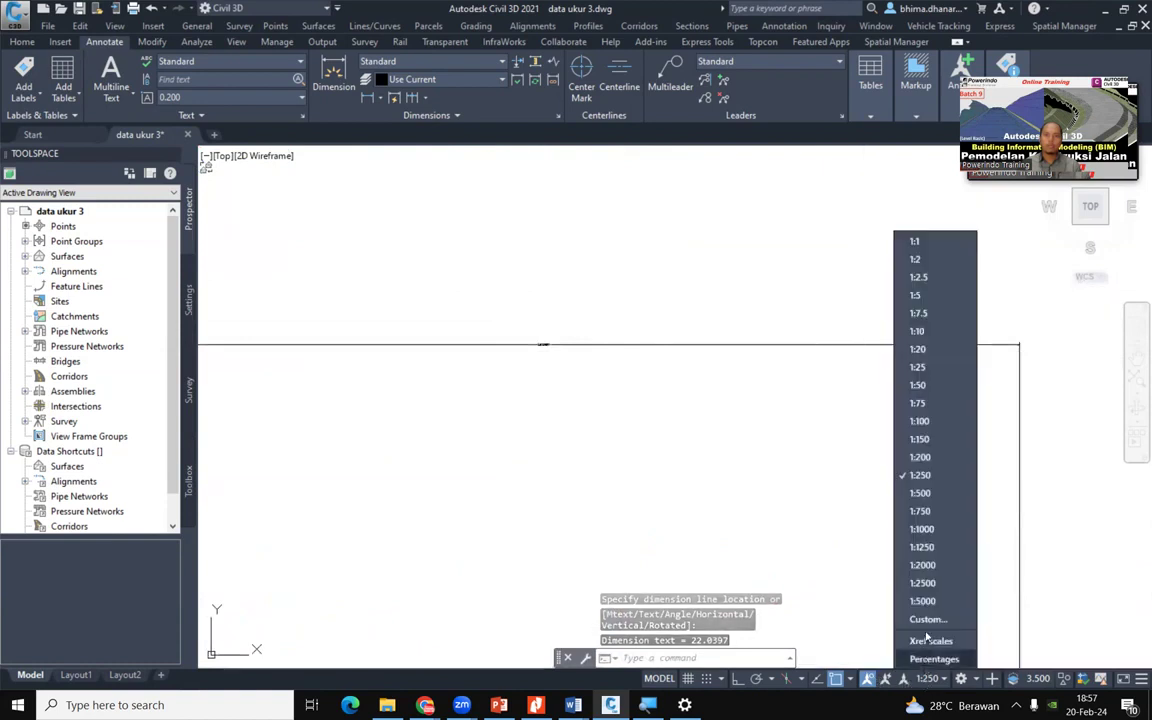
pyautogui.click(919, 529)
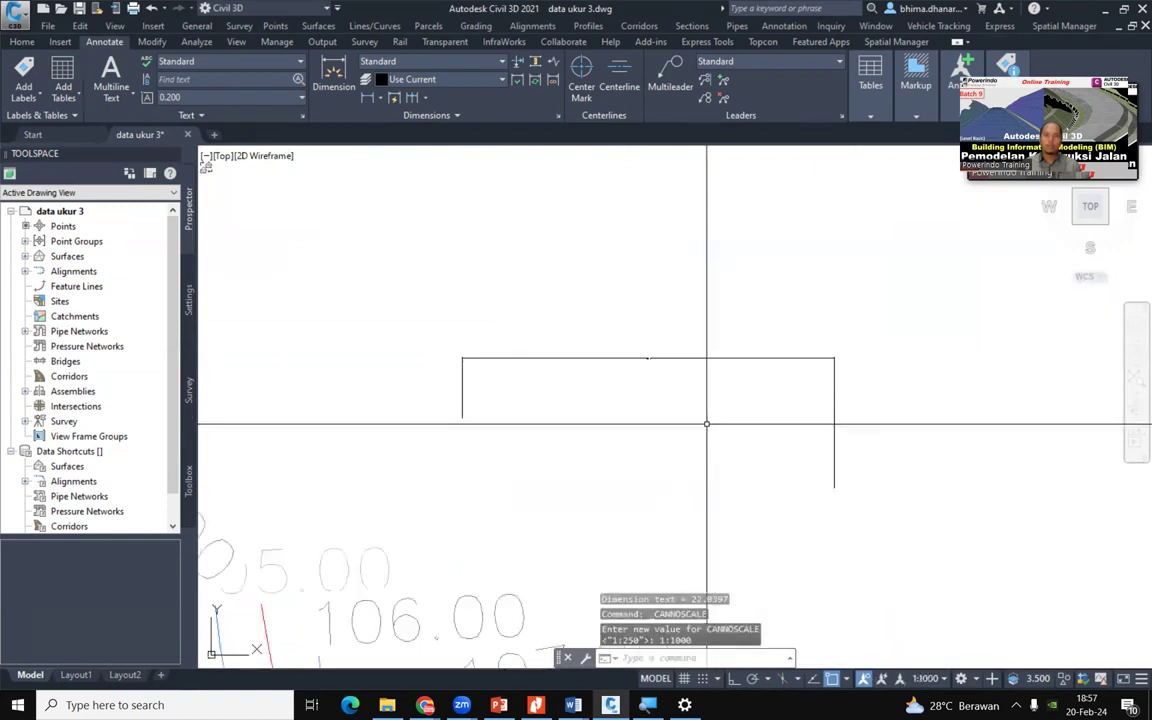
pyautogui.click(925, 679)
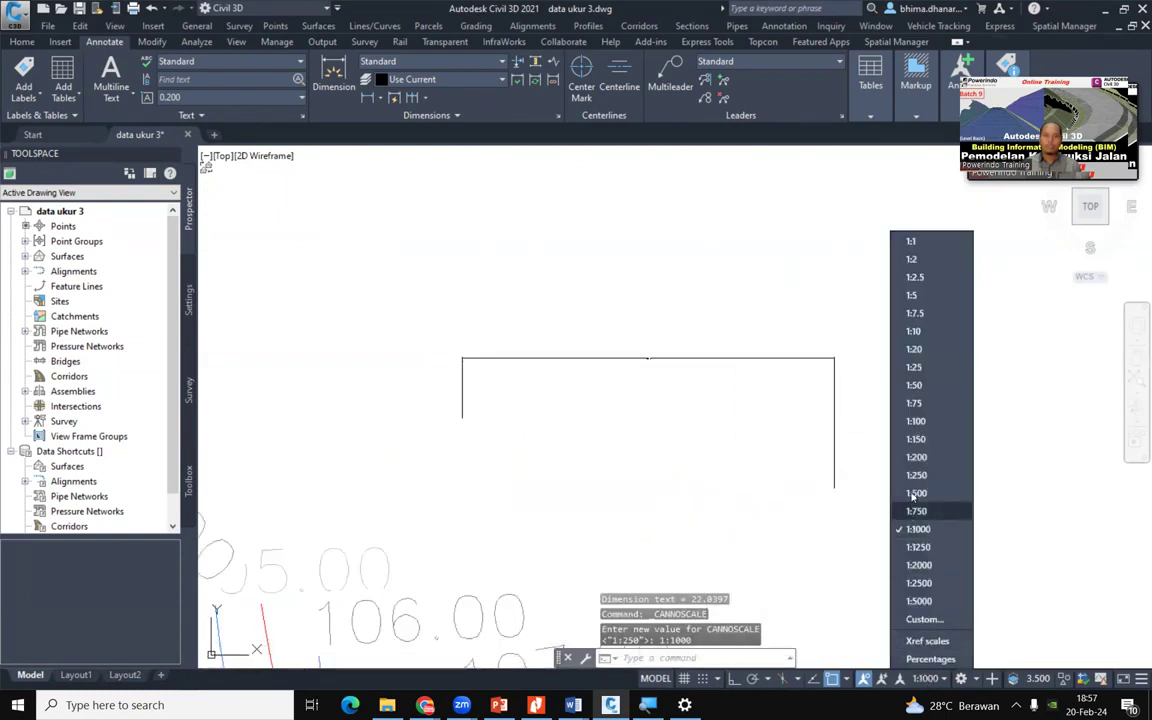
pyautogui.press('Escape')
pyautogui.scroll(-2, 633, 334)
pyautogui.scroll(3, 419, 535)
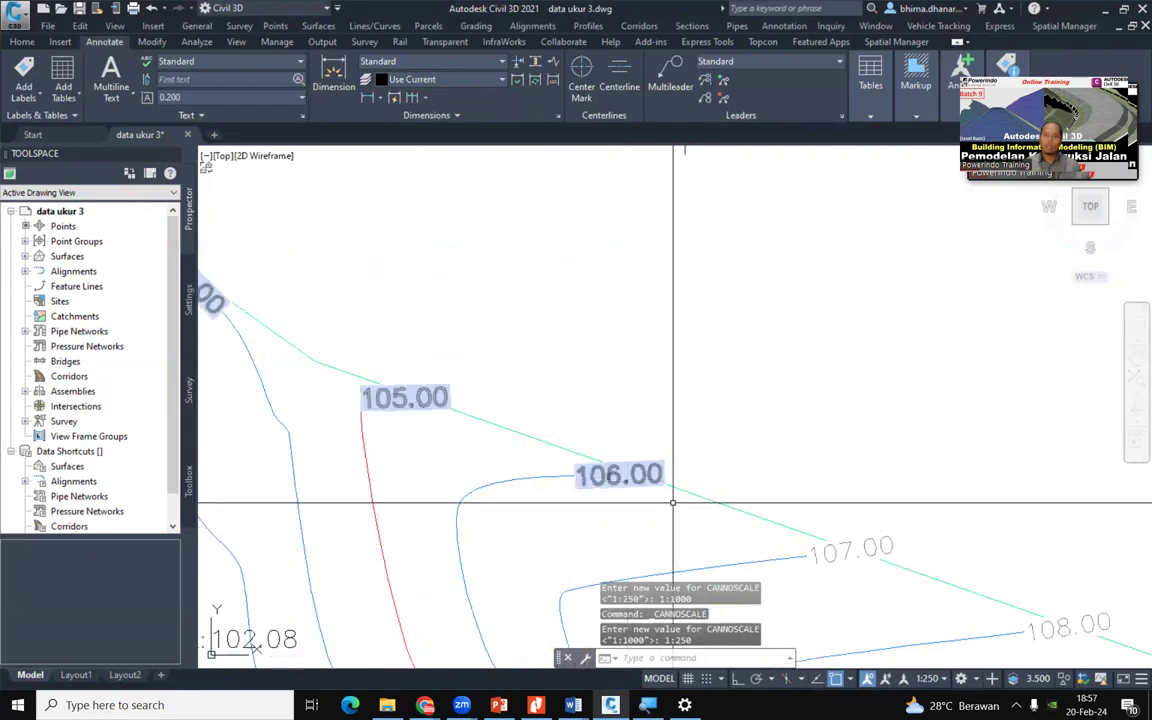
pyautogui.scroll(-2, 661, 464)
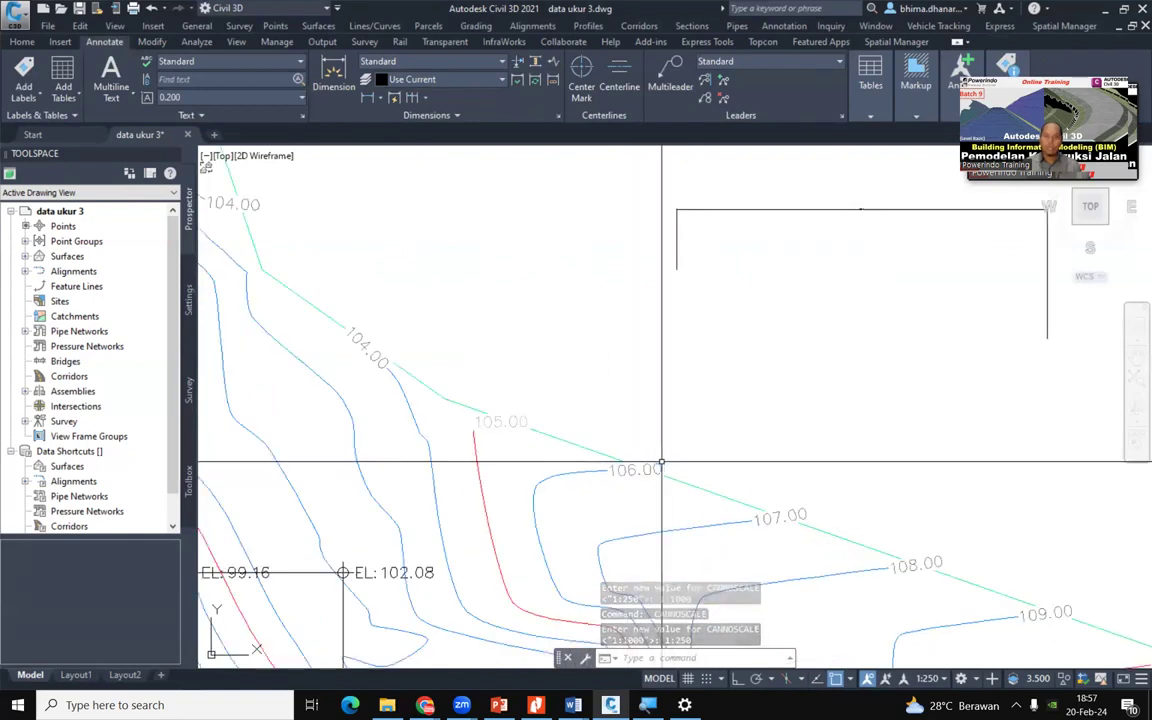
pyautogui.scroll(-2, 658, 466)
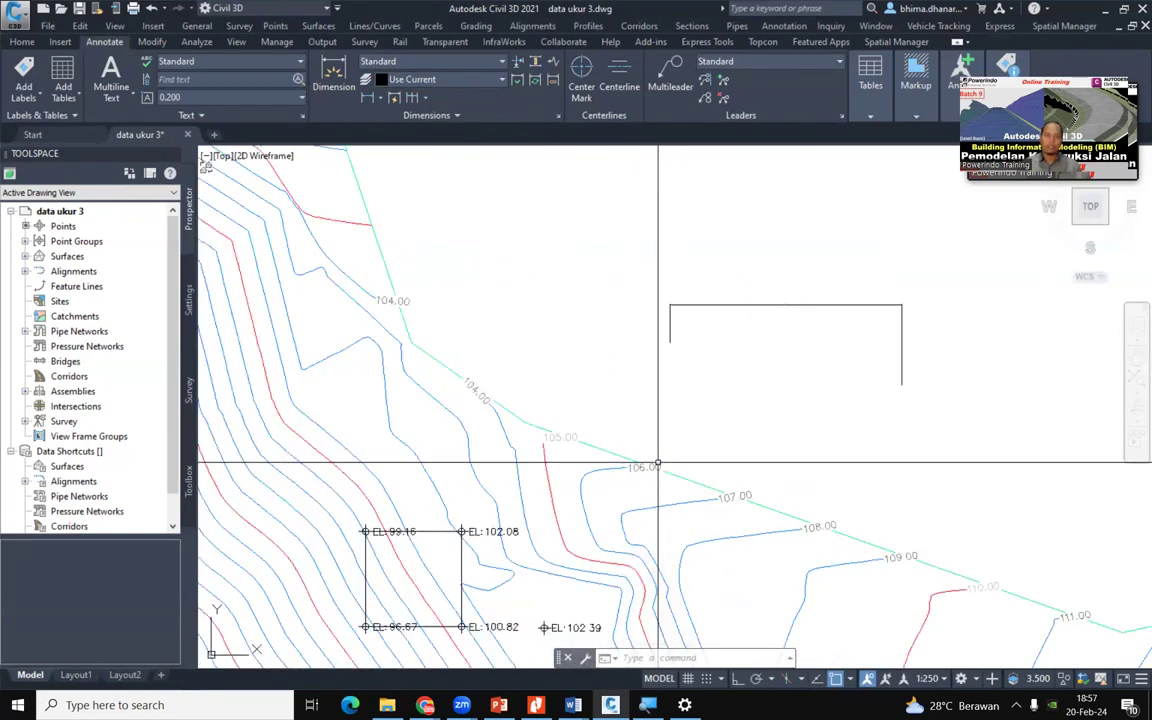
# Review the units and scale in data ukur 3's drawing settings, and inspect the linear dimension's text beside the contour labels
pyautogui.click(195, 290)
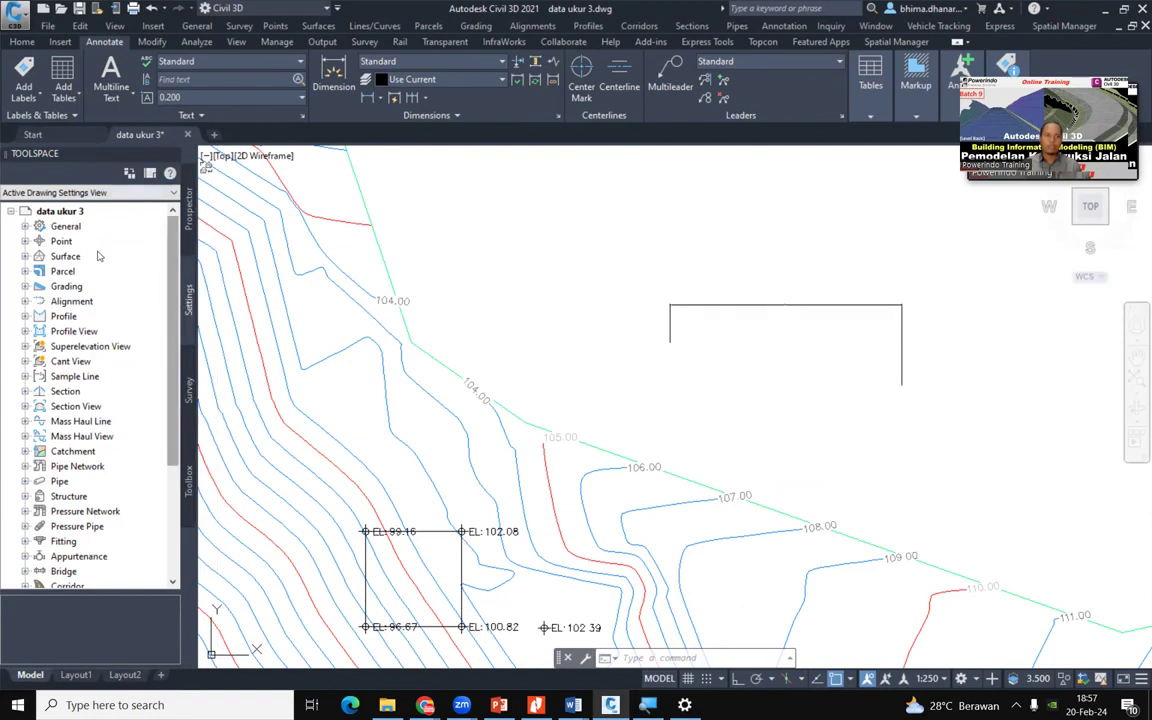
pyautogui.click(63, 228)
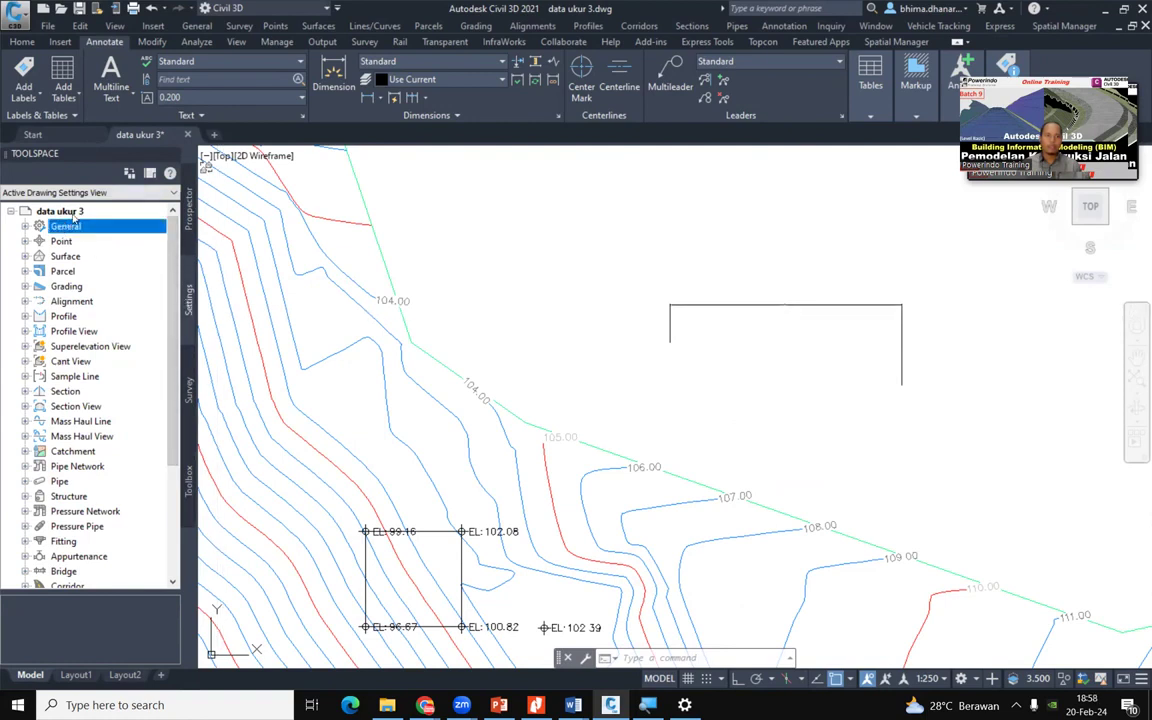
pyautogui.rightClick(73, 214)
pyautogui.click(104, 226)
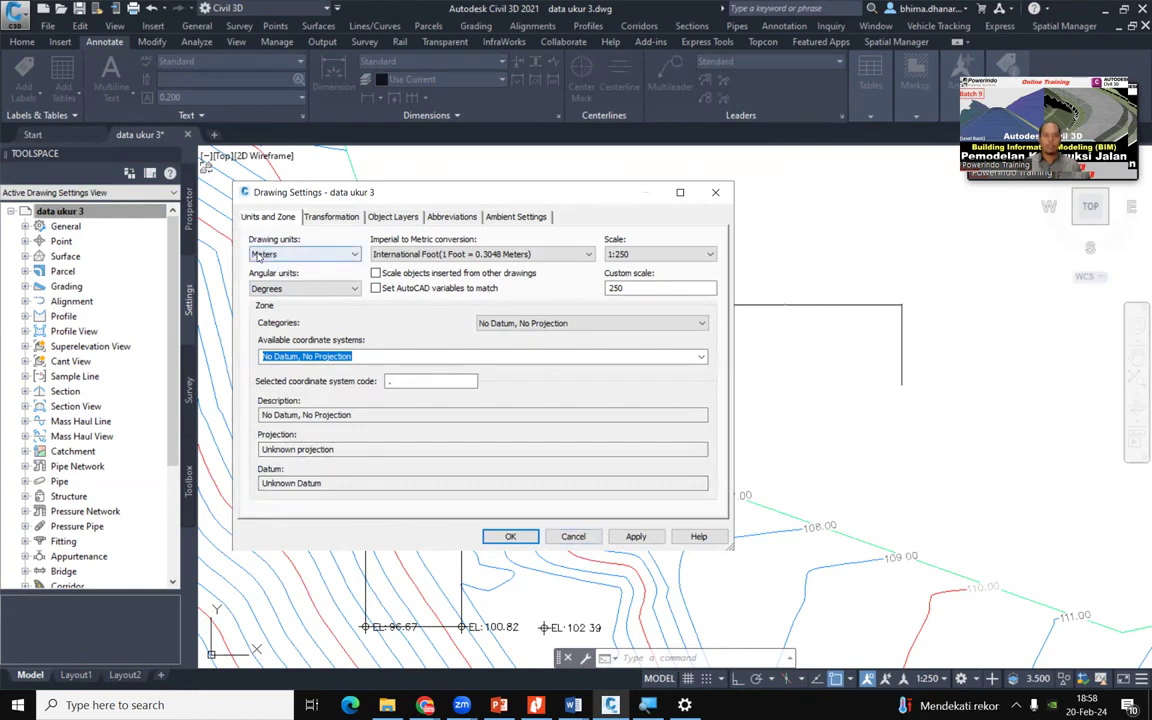
pyautogui.click(272, 254)
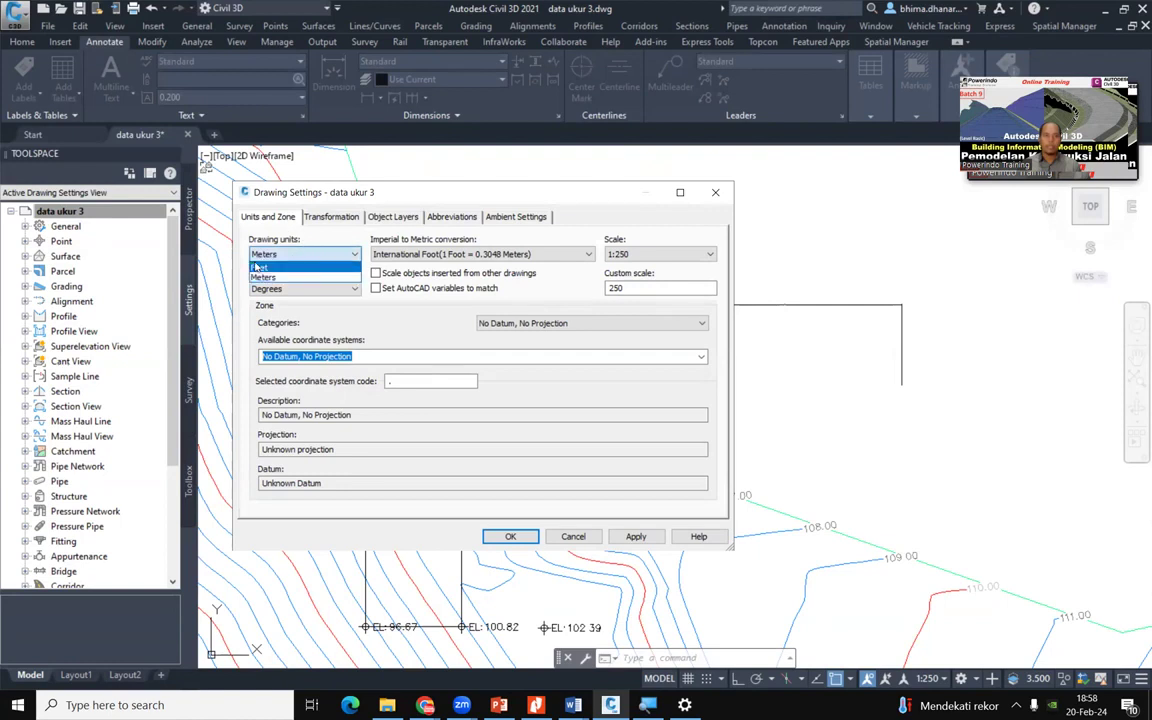
pyautogui.click(313, 237)
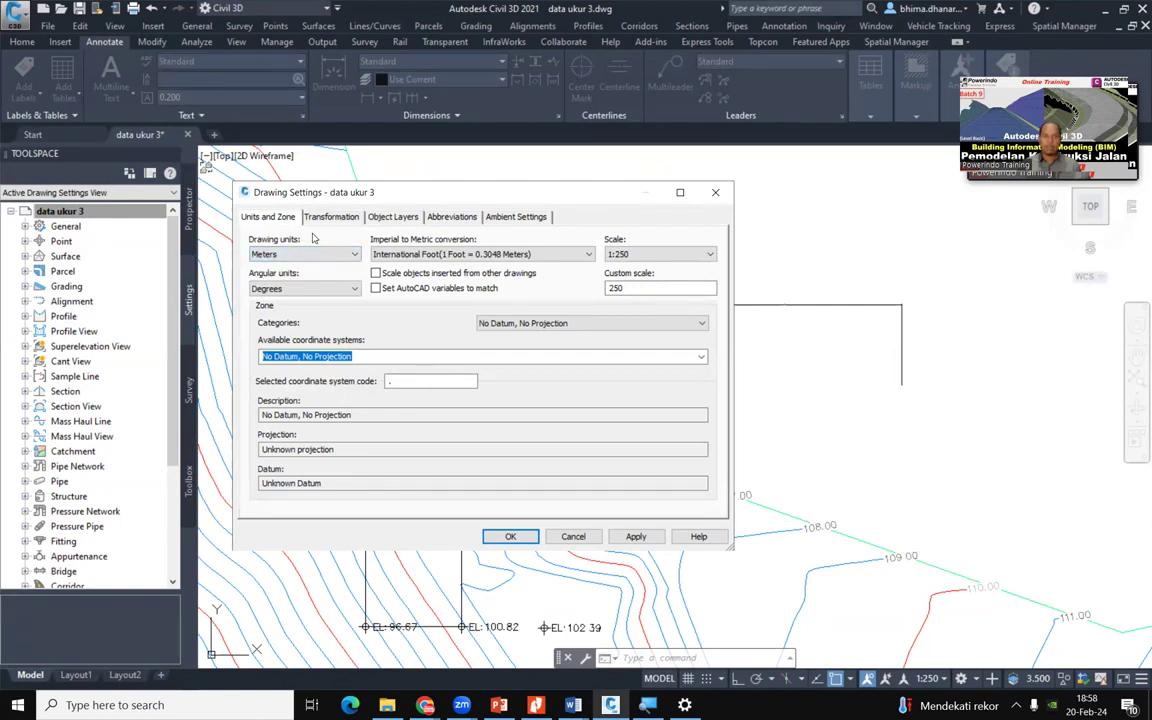
pyautogui.click(510, 536)
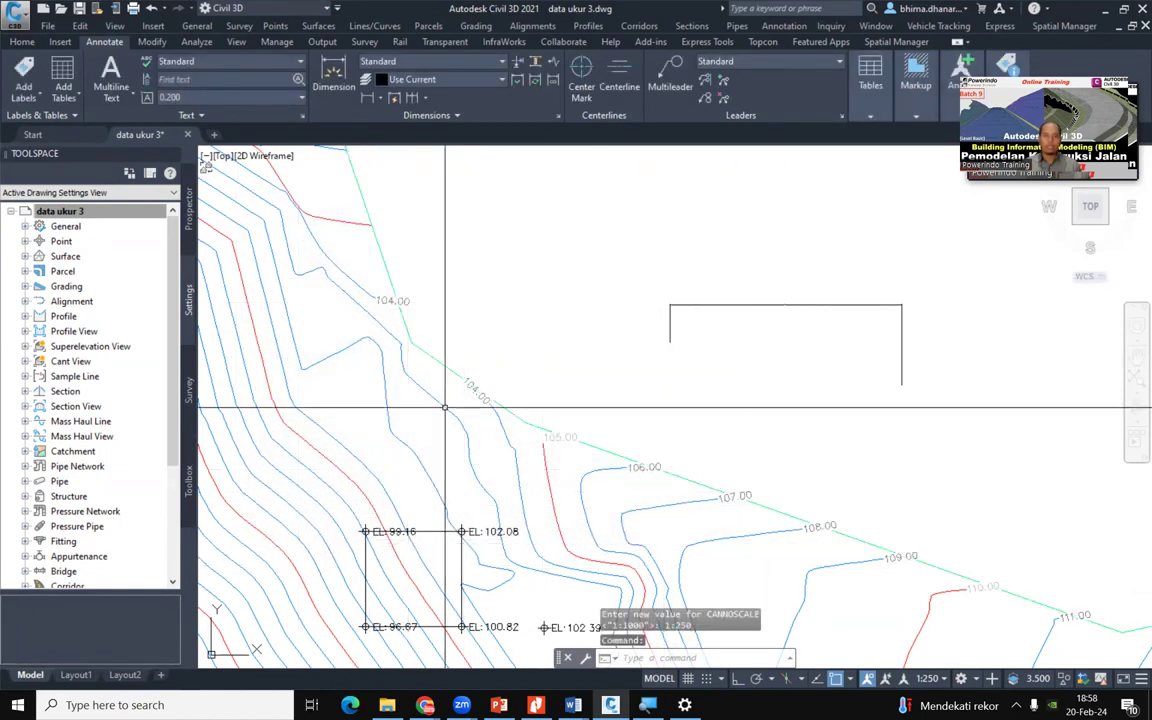
pyautogui.scroll(2, 682, 511)
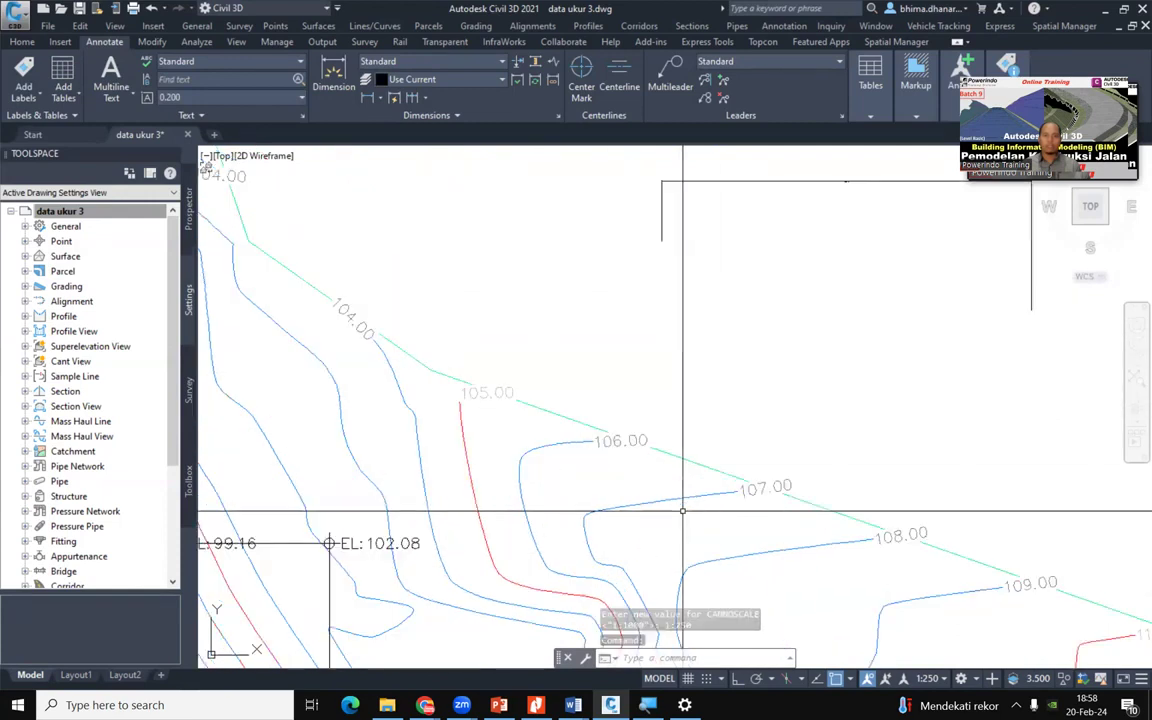
pyautogui.scroll(-2, 586, 375)
pyautogui.scroll(6, 696, 417)
pyautogui.scroll(4, 696, 417)
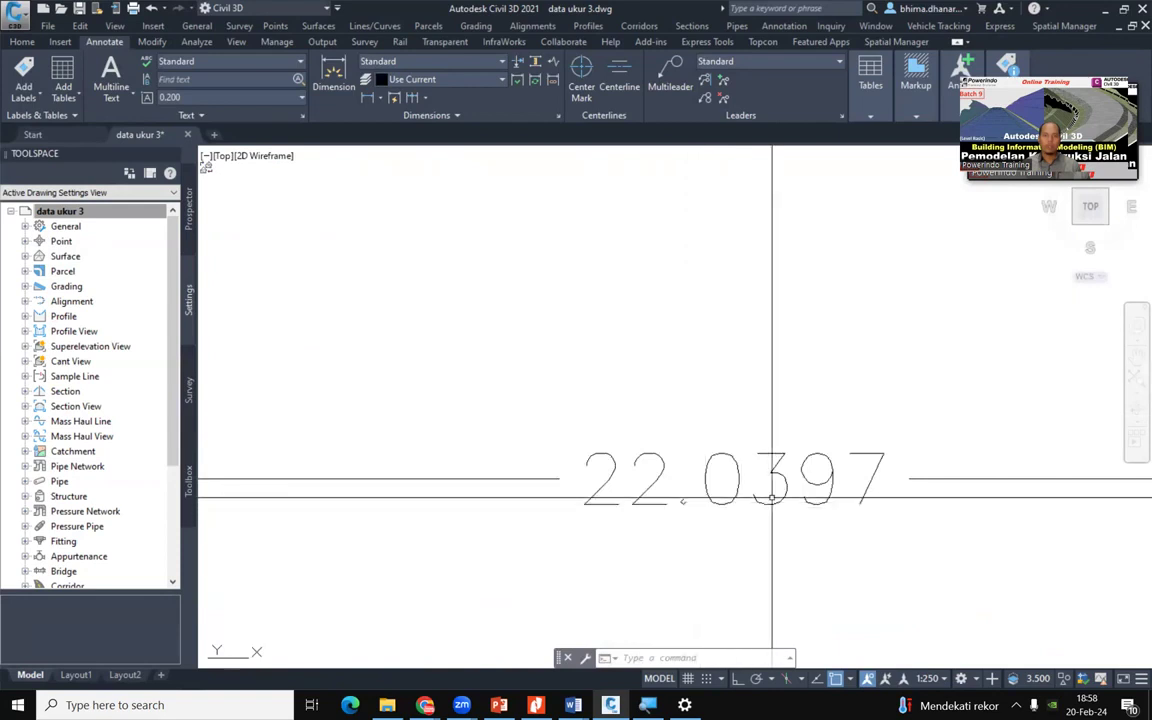
pyautogui.scroll(-5, 566, 309)
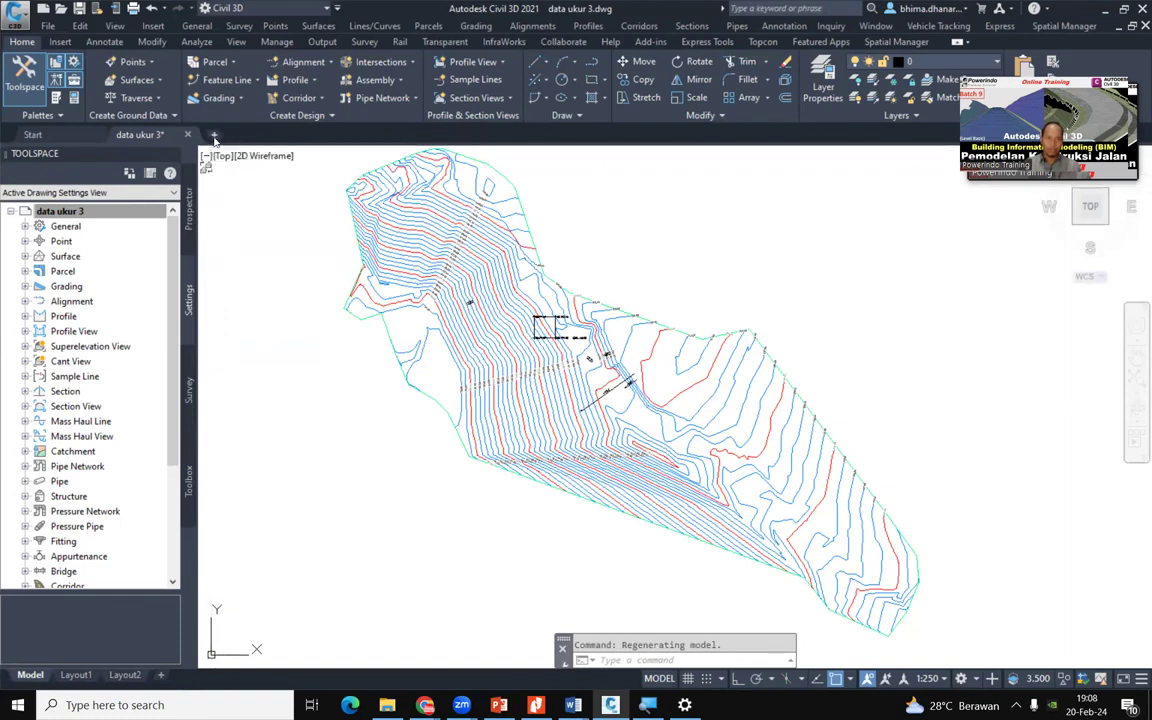
# Start a new drawing and open the point creation tools for its Points collection
pyautogui.click(214, 135)
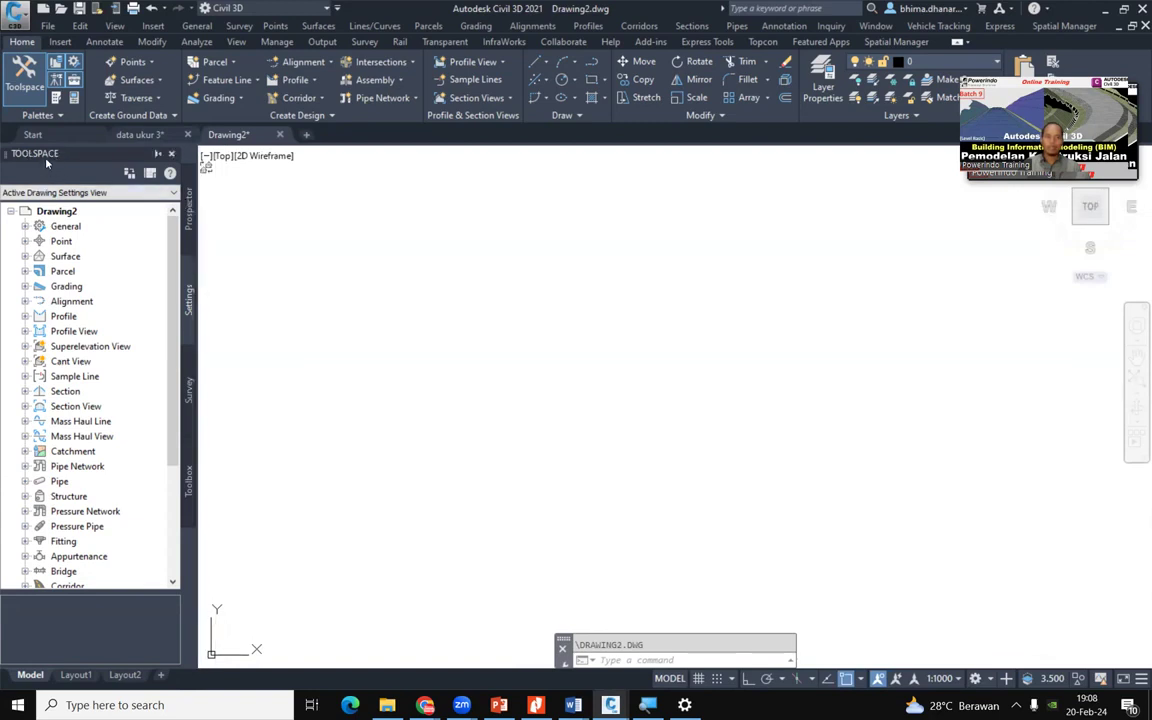
pyautogui.click(190, 230)
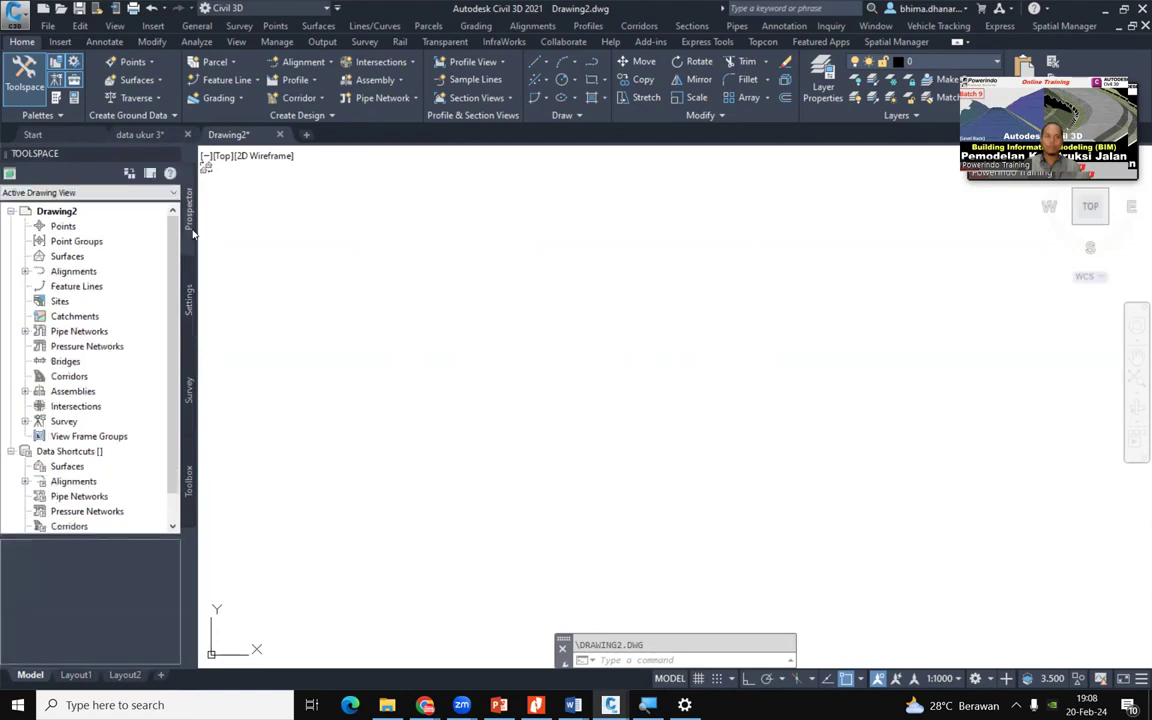
pyautogui.click(66, 227)
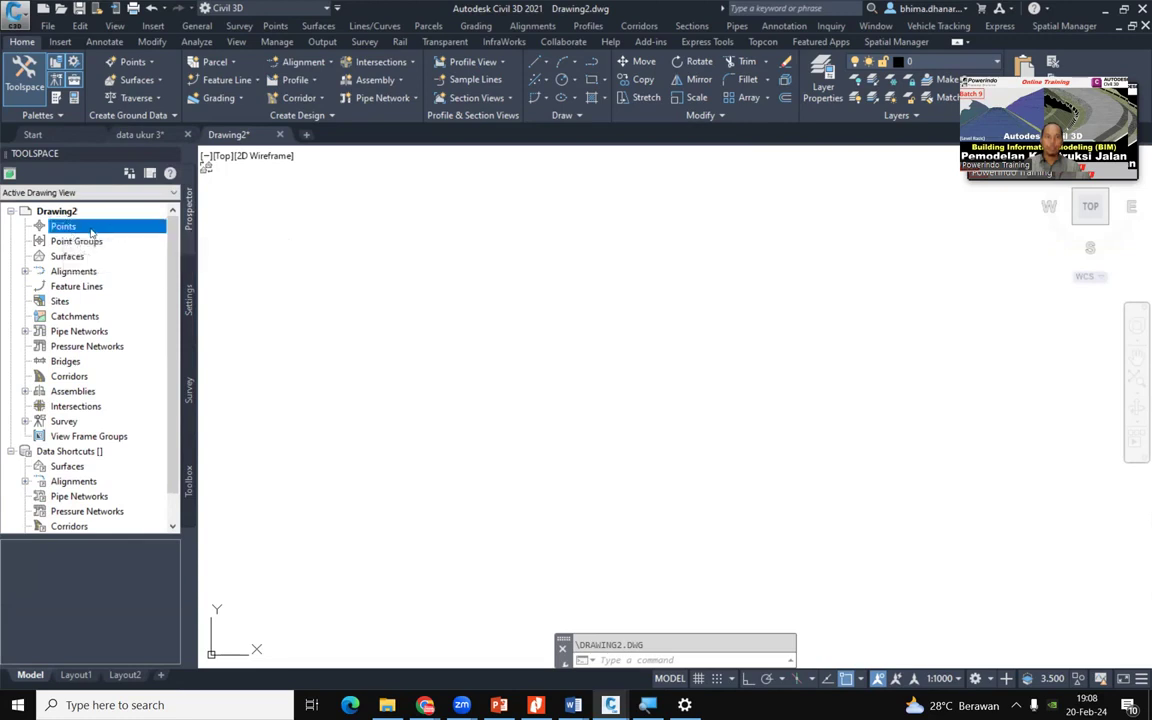
pyautogui.rightClick(91, 230)
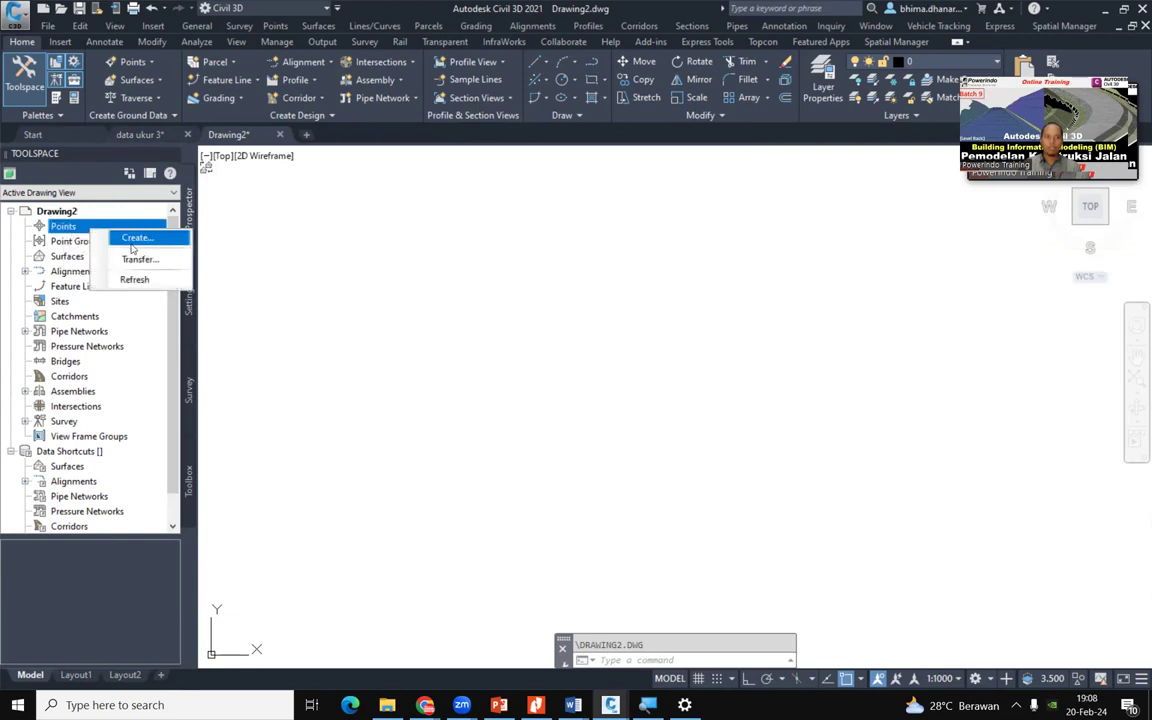
pyautogui.click(134, 239)
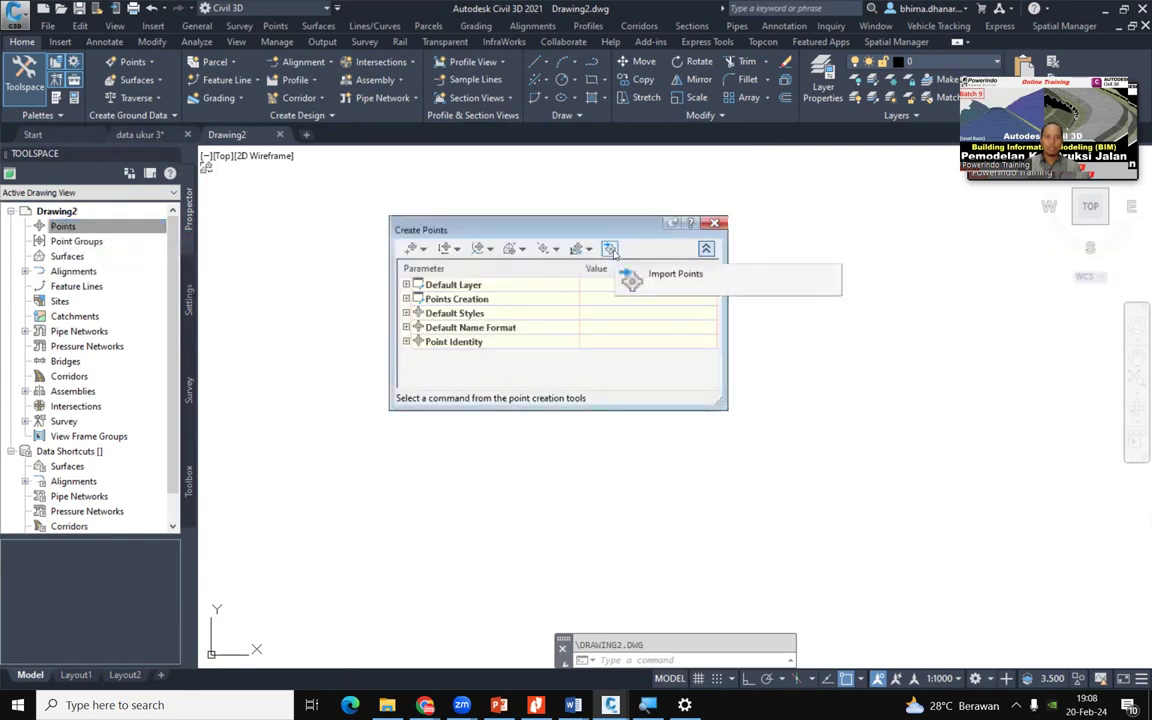
# Start a point import and add data ukur 4.txt from the CIVIL 3D folder as the source file
pyautogui.click(611, 249)
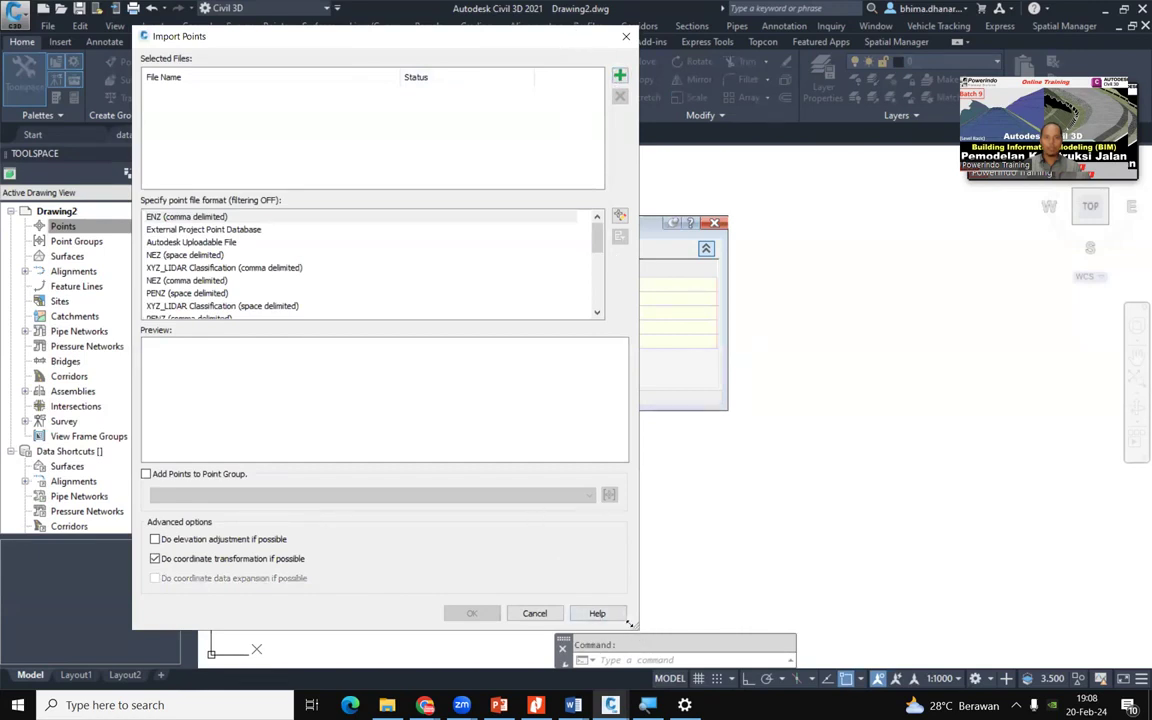
pyautogui.moveTo(629, 623); pyautogui.dragTo(645, 456)
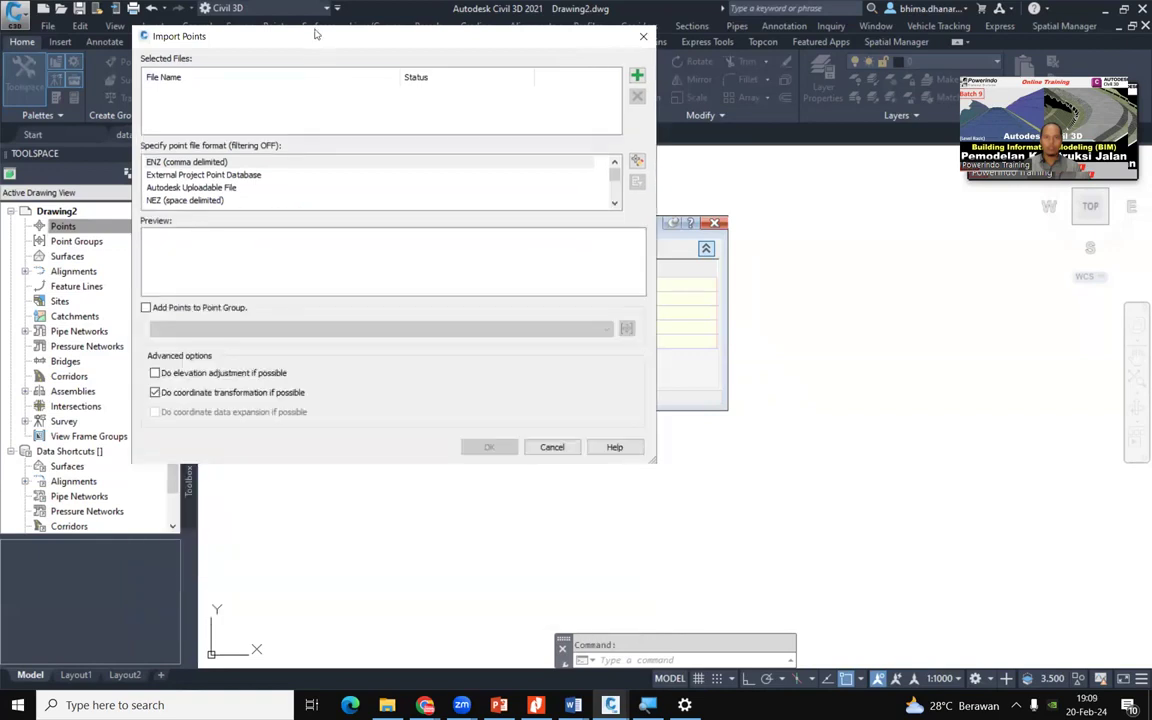
pyautogui.moveTo(318, 42); pyautogui.dragTo(357, 185)
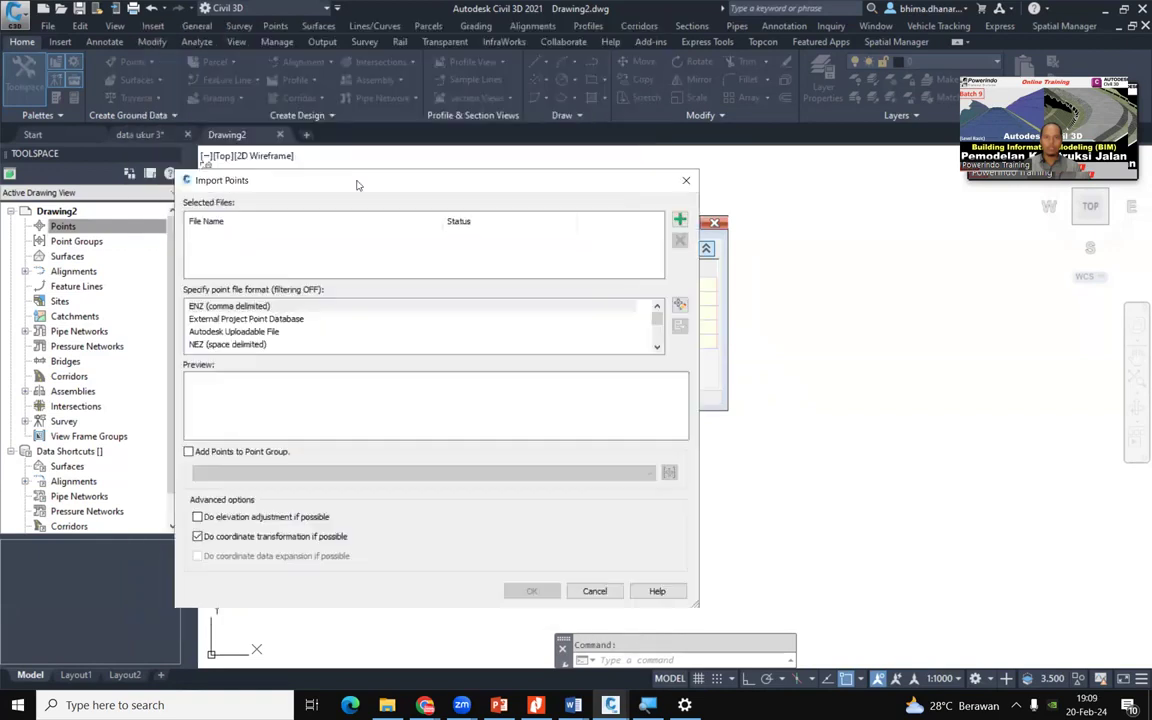
pyautogui.click(680, 220)
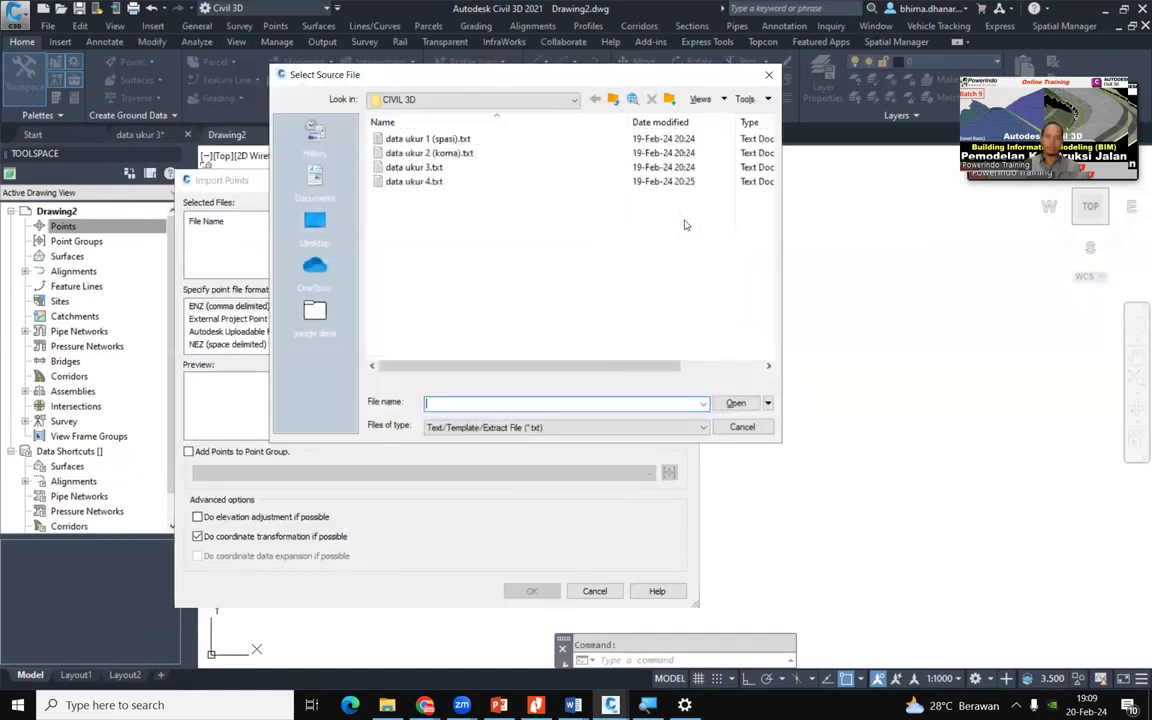
pyautogui.click(425, 181)
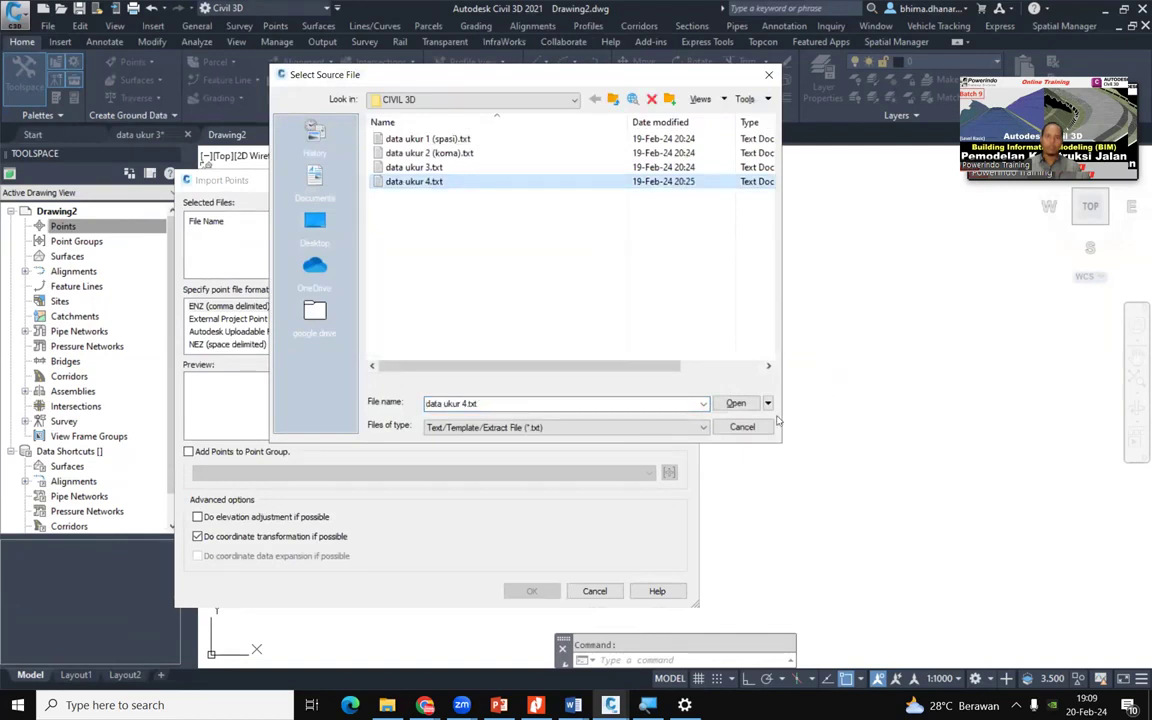
pyautogui.click(737, 404)
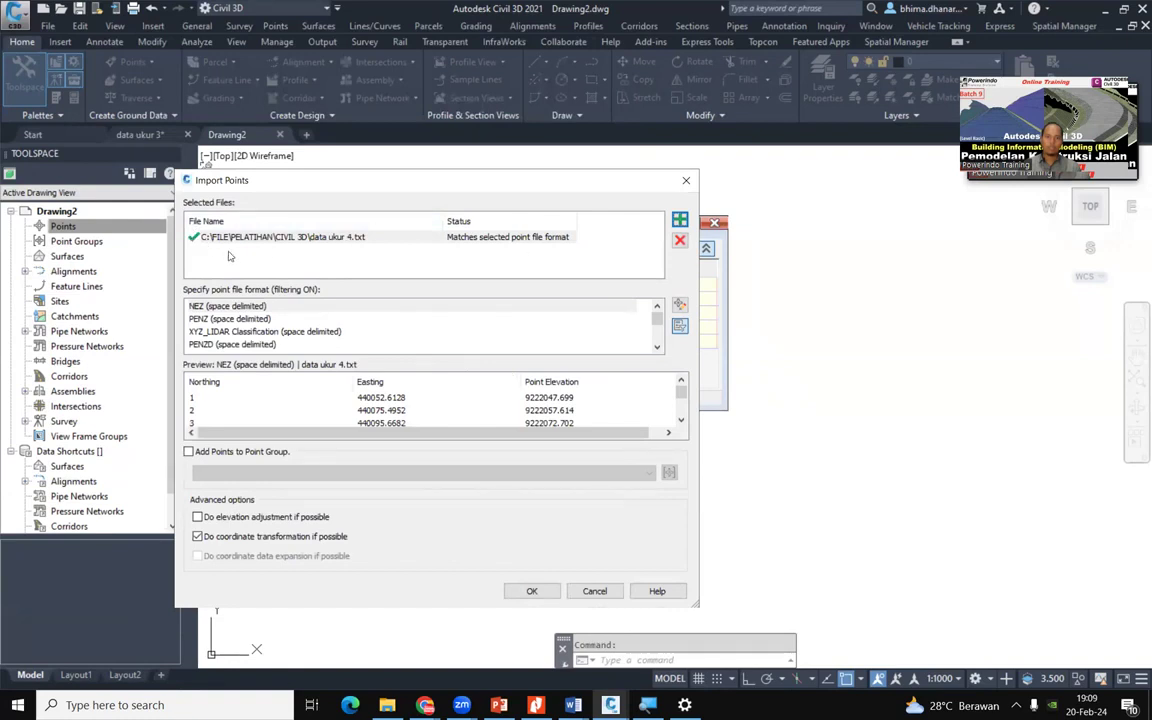
# Set the point file format to PENZD (space delimited), narrow the preview columns and check the previewed coordinates and elevations
pyautogui.scroll(-1, 244, 342)
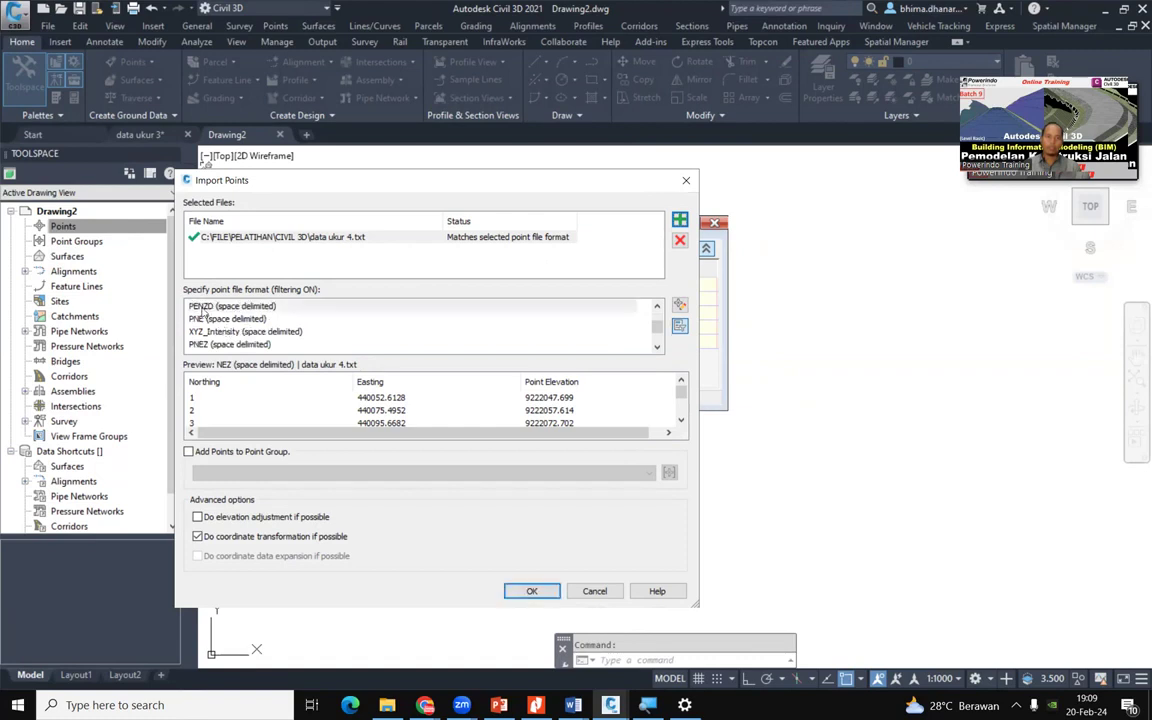
pyautogui.click(203, 307)
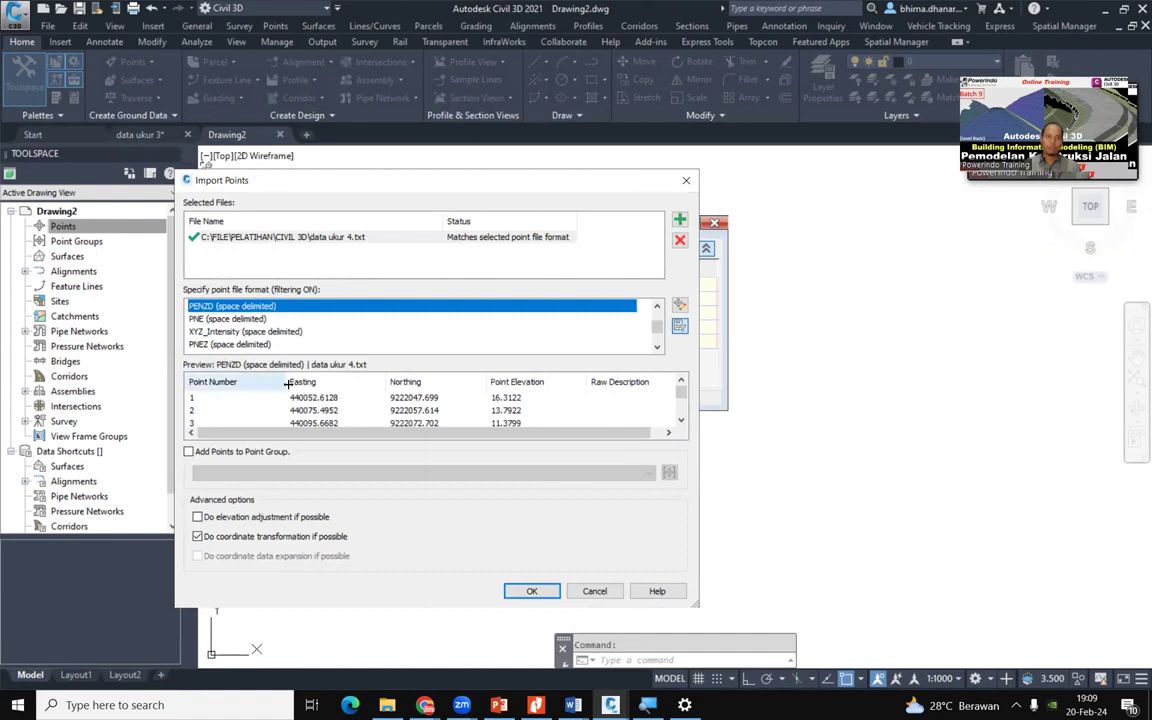
pyautogui.moveTo(285, 381); pyautogui.dragTo(255, 381)
pyautogui.moveTo(350, 381); pyautogui.dragTo(316, 381)
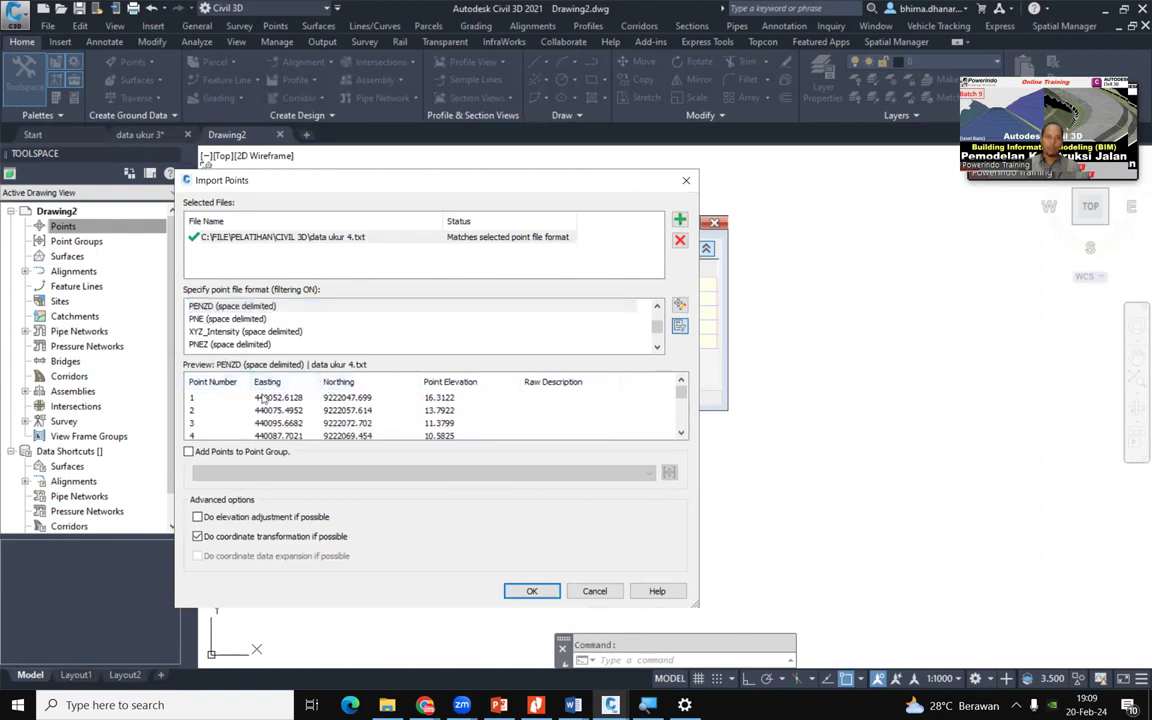
pyautogui.moveTo(420, 381); pyautogui.dragTo(385, 384)
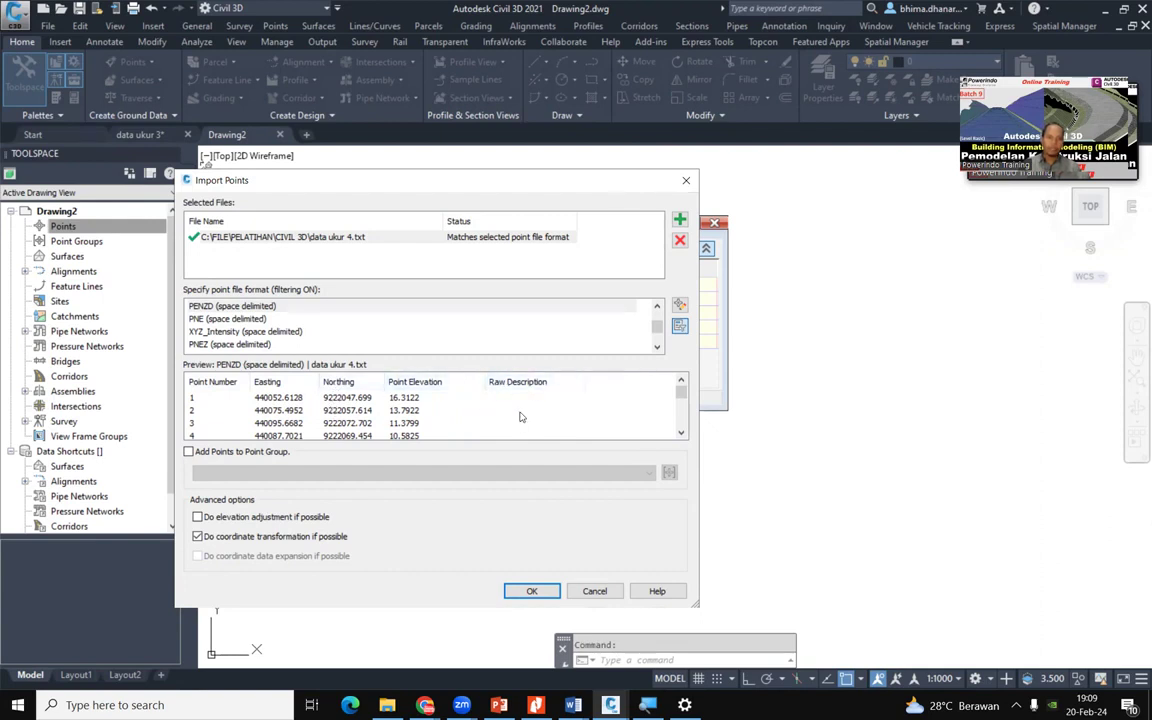
pyautogui.scroll(-1, 513, 427)
pyautogui.scroll(-5, 513, 427)
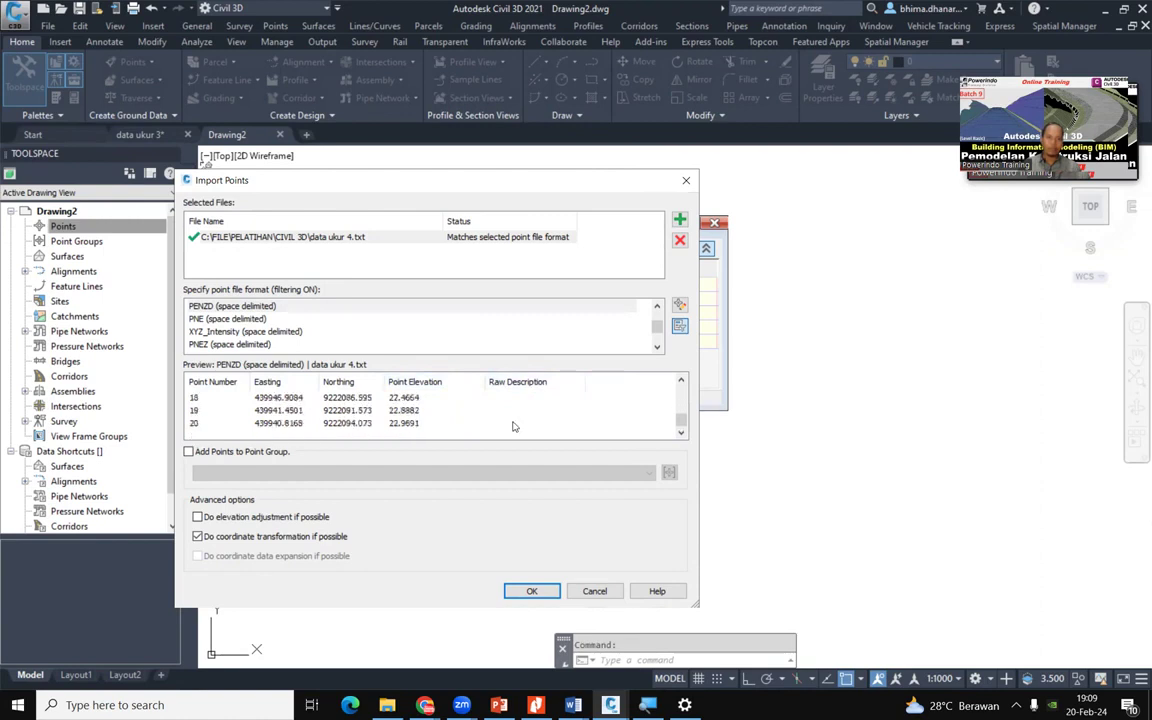
pyautogui.scroll(6, 513, 427)
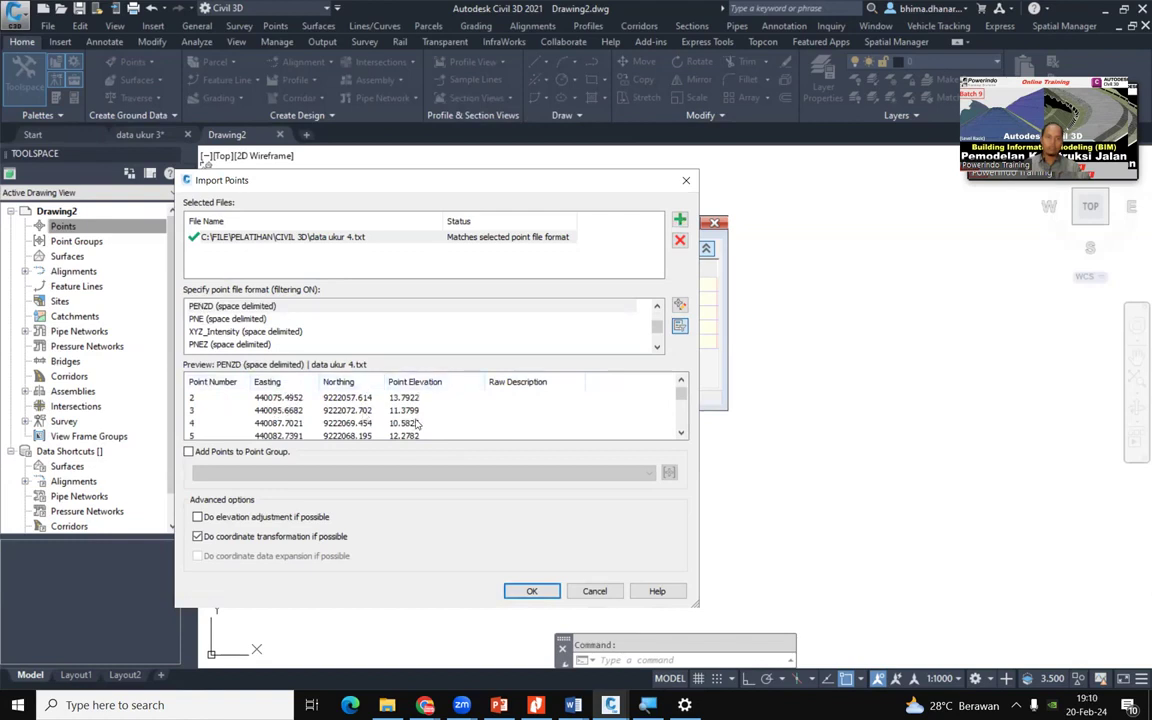
# Import the points into a new point group named "data ukur 4" and close the point creation tools
pyautogui.click(188, 452)
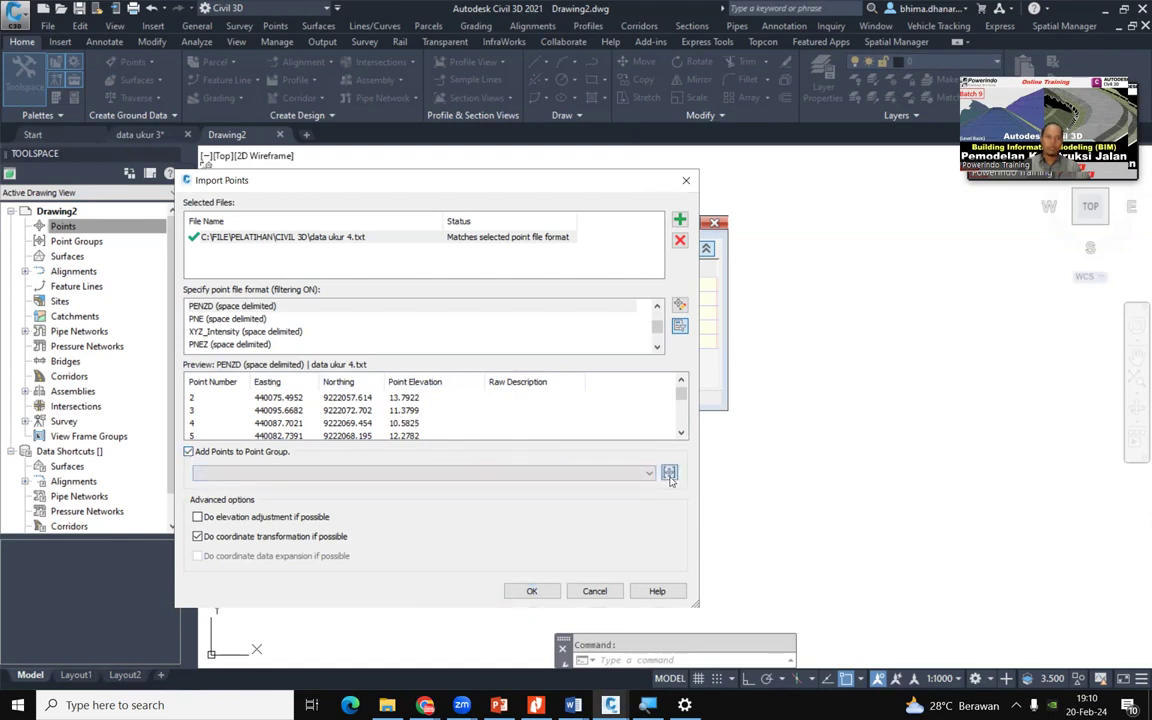
pyautogui.click(669, 473)
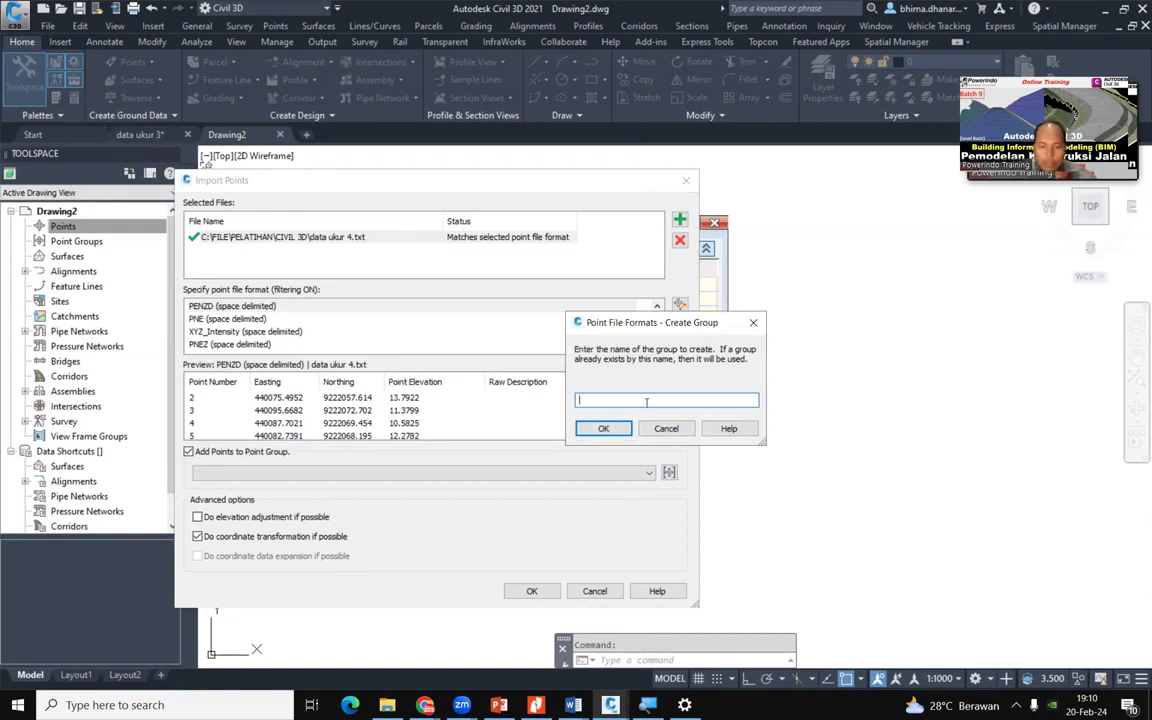
pyautogui.write('ukur 4')
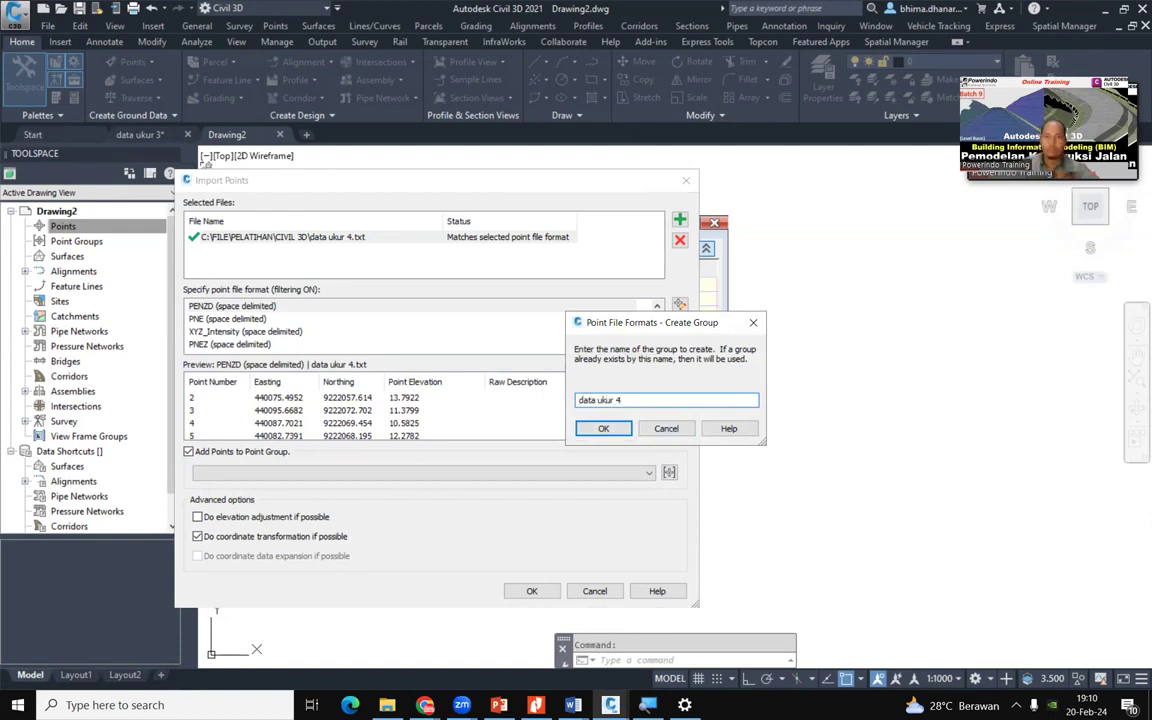
pyautogui.click(605, 430)
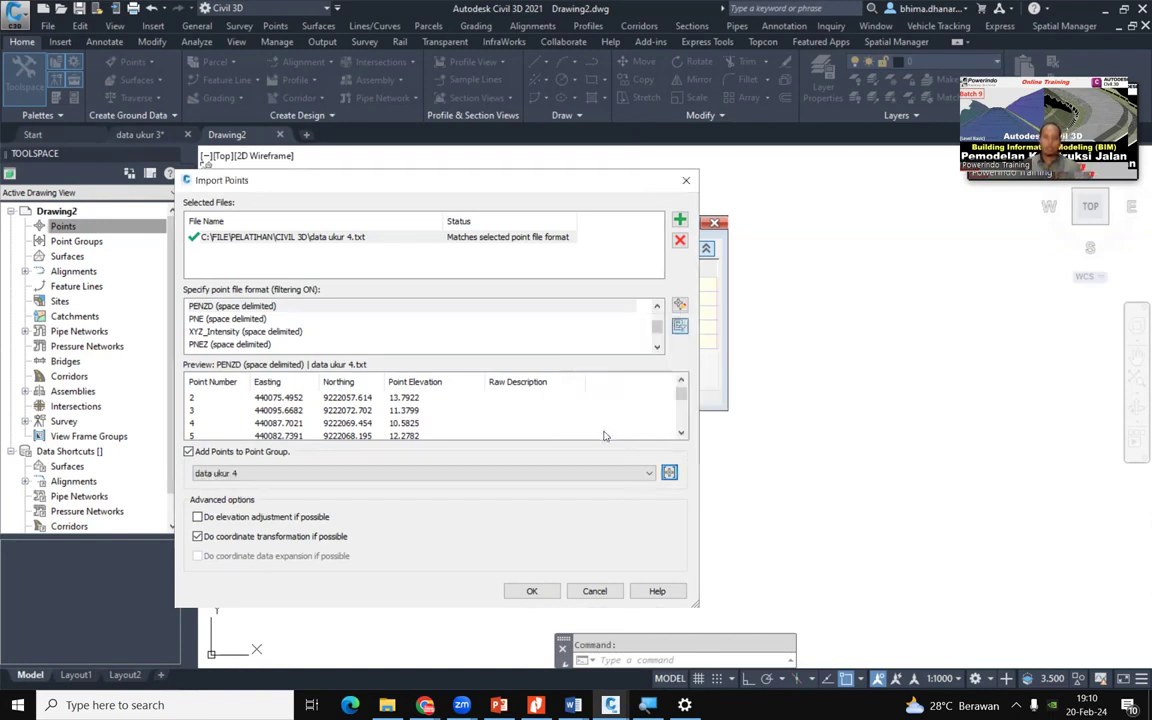
pyautogui.click(528, 592)
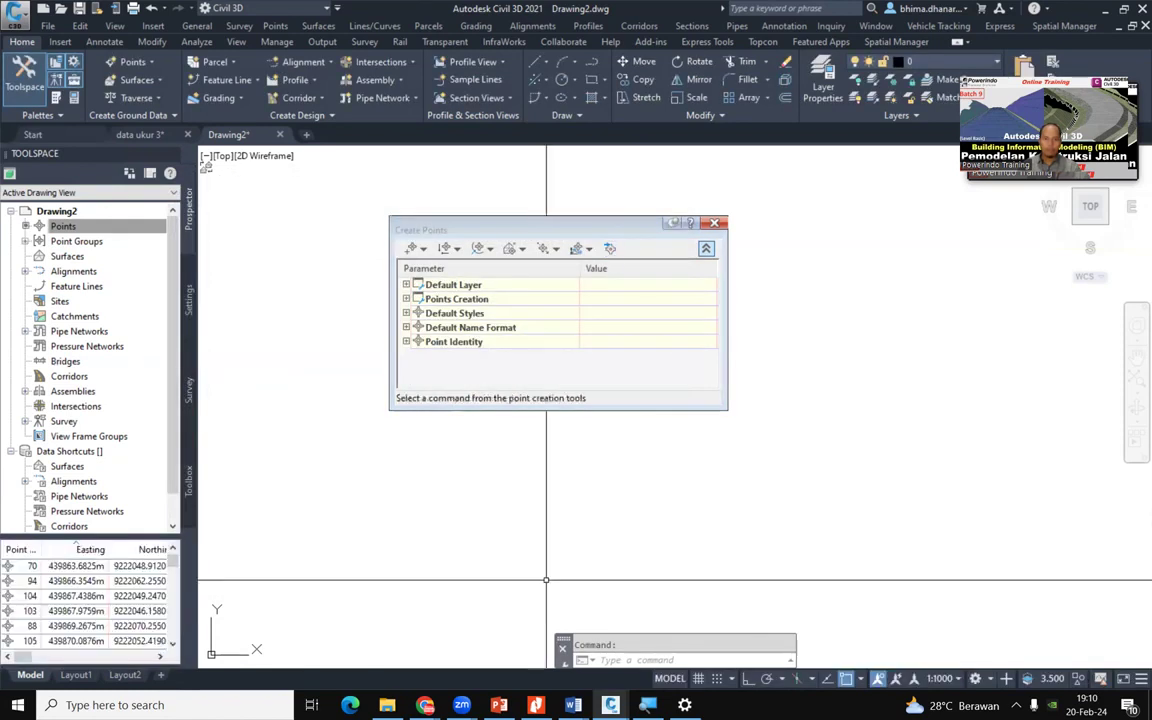
pyautogui.click(726, 231)
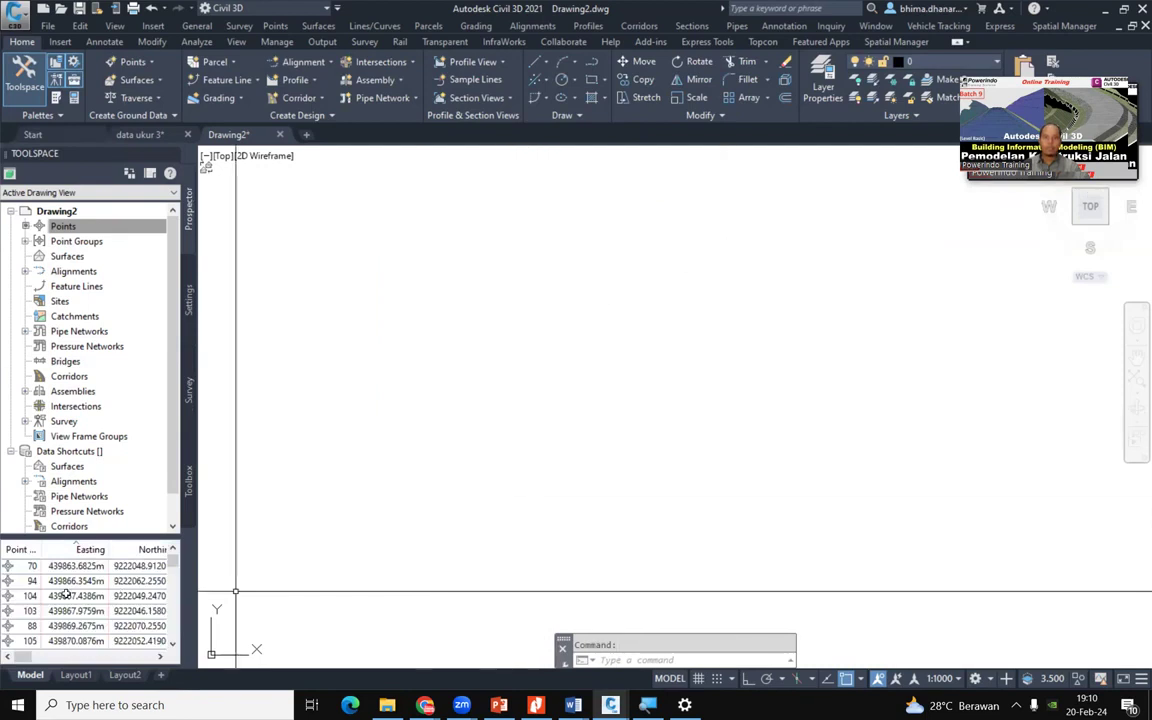
# Browse the table of imported points for their numbers and coordinates, and tidy the point list and command line sizes
pyautogui.moveTo(66, 537); pyautogui.dragTo(66, 366)
pyautogui.scroll(-10, 130, 540)
pyautogui.scroll(-15, 150, 545)
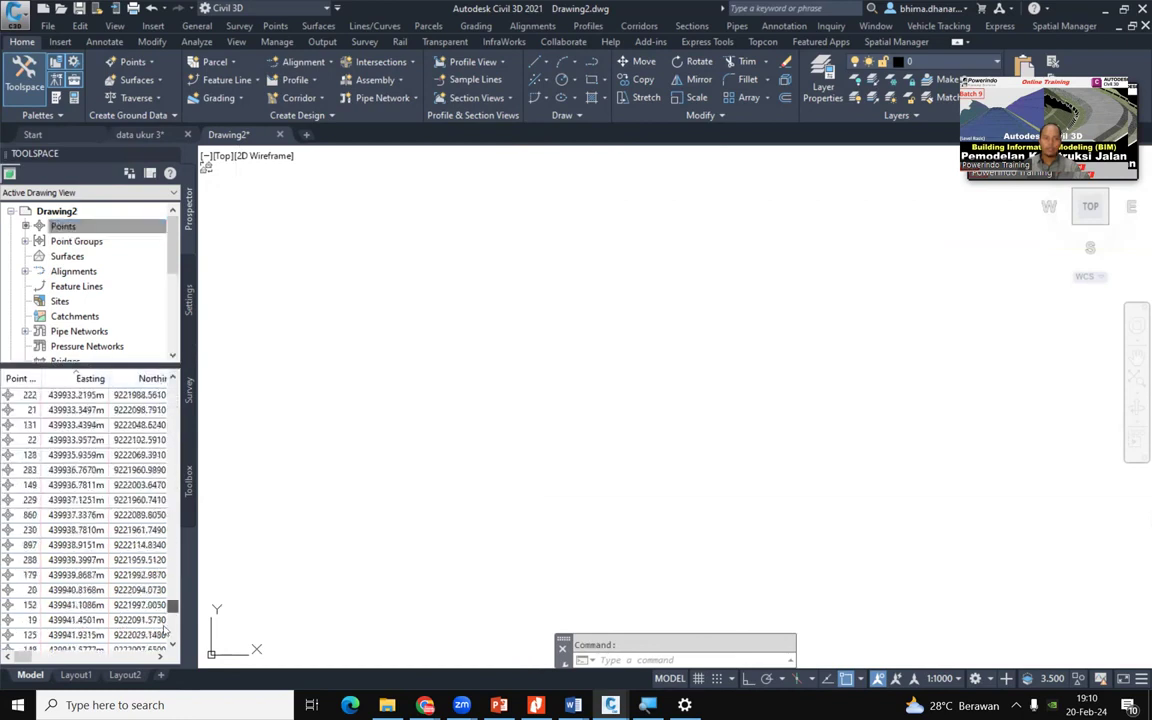
pyautogui.scroll(20, 155, 350)
pyautogui.moveTo(143, 366)
pyautogui.mouseDown()
pyautogui.moveTo(140, 355)
pyautogui.moveTo(125, 565)
pyautogui.mouseUp()
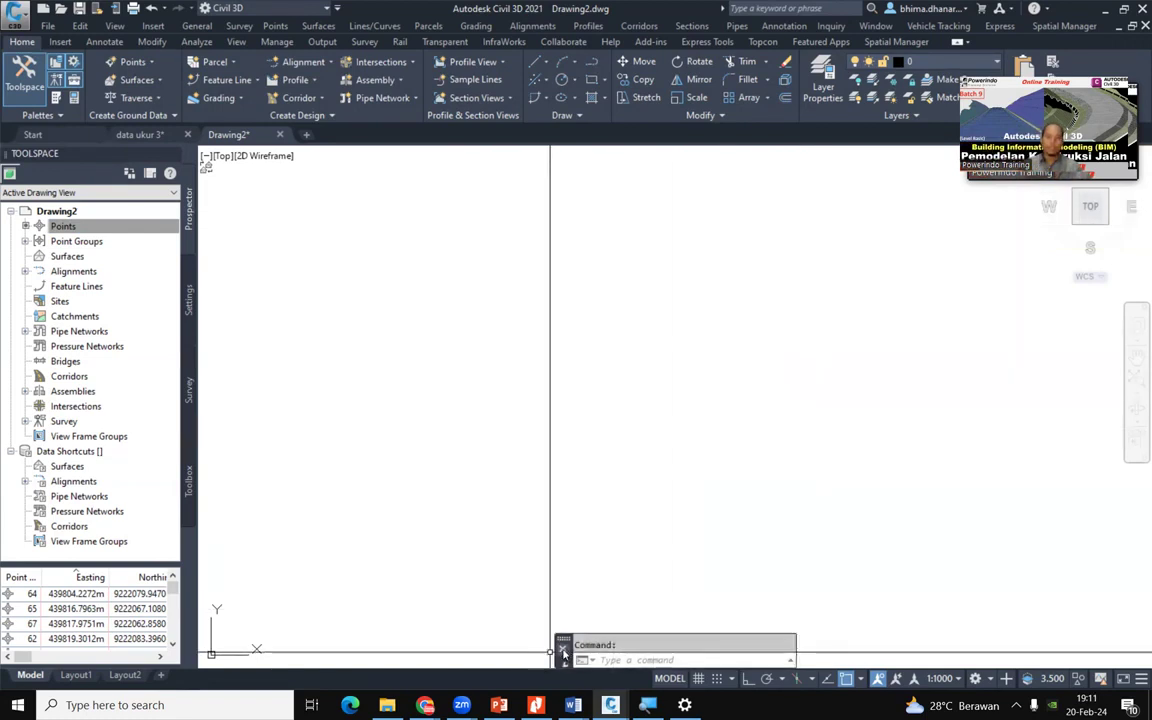
pyautogui.moveTo(797, 649); pyautogui.dragTo(840, 645)
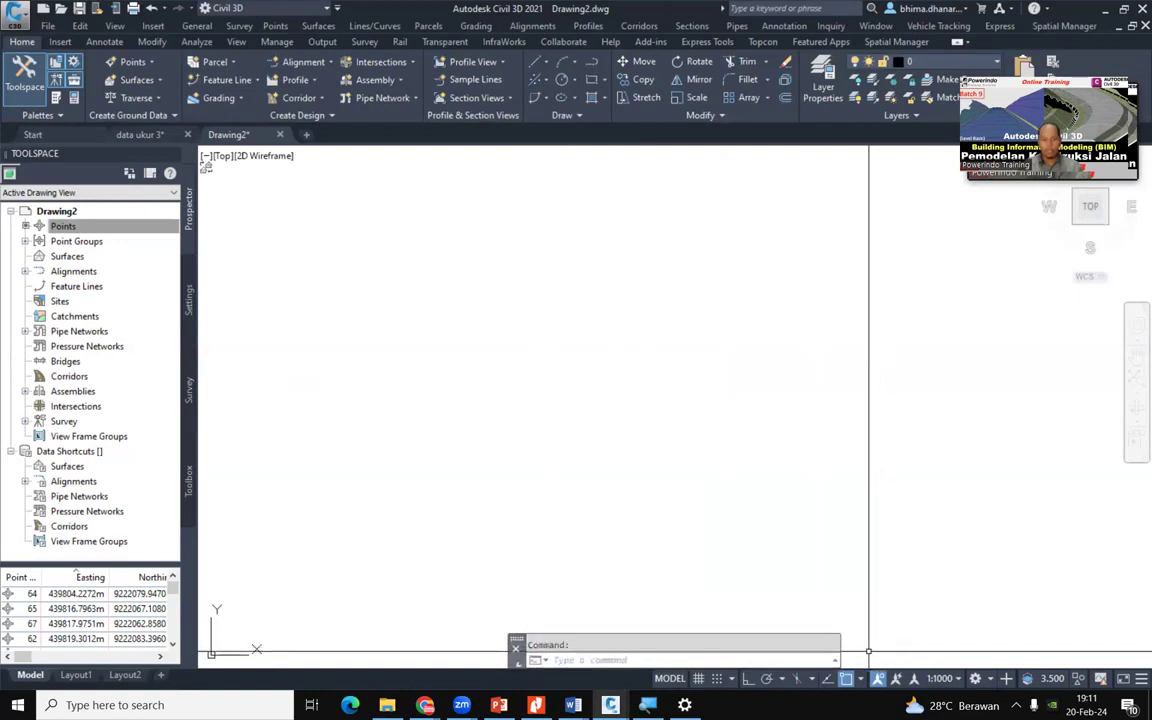
# Zoom to the drawing extents and examine the imported points with their number and elevation labels up close
pyautogui.write('ZE')
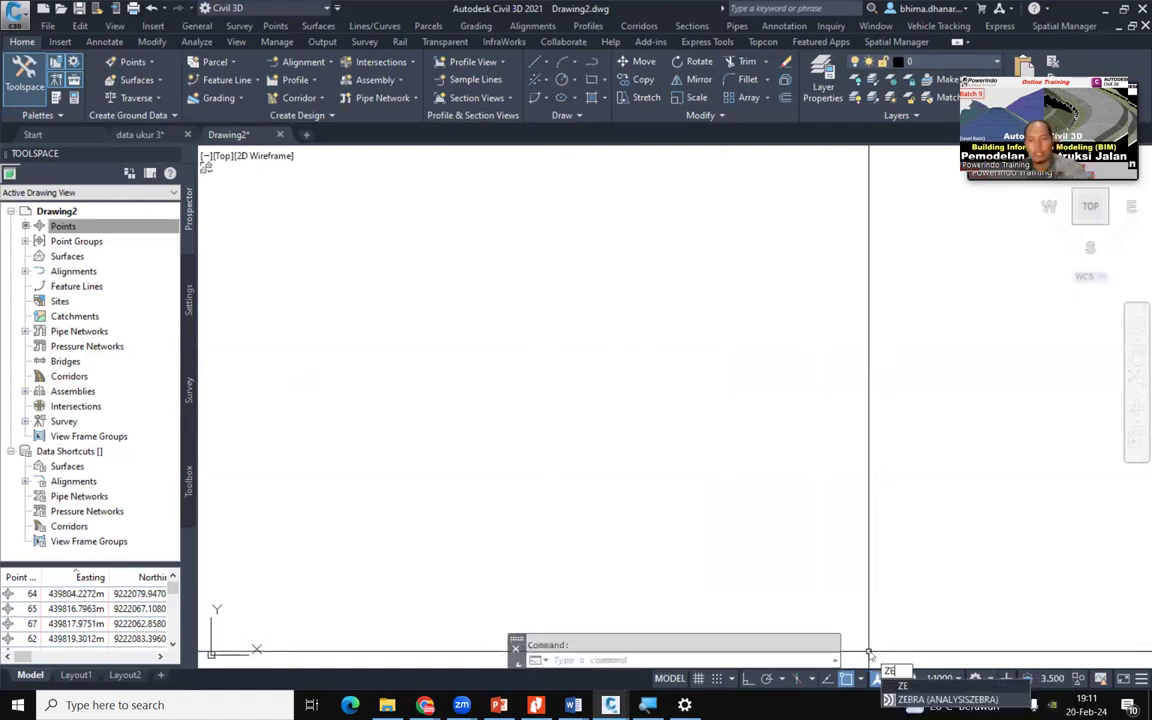
pyautogui.press('Return')
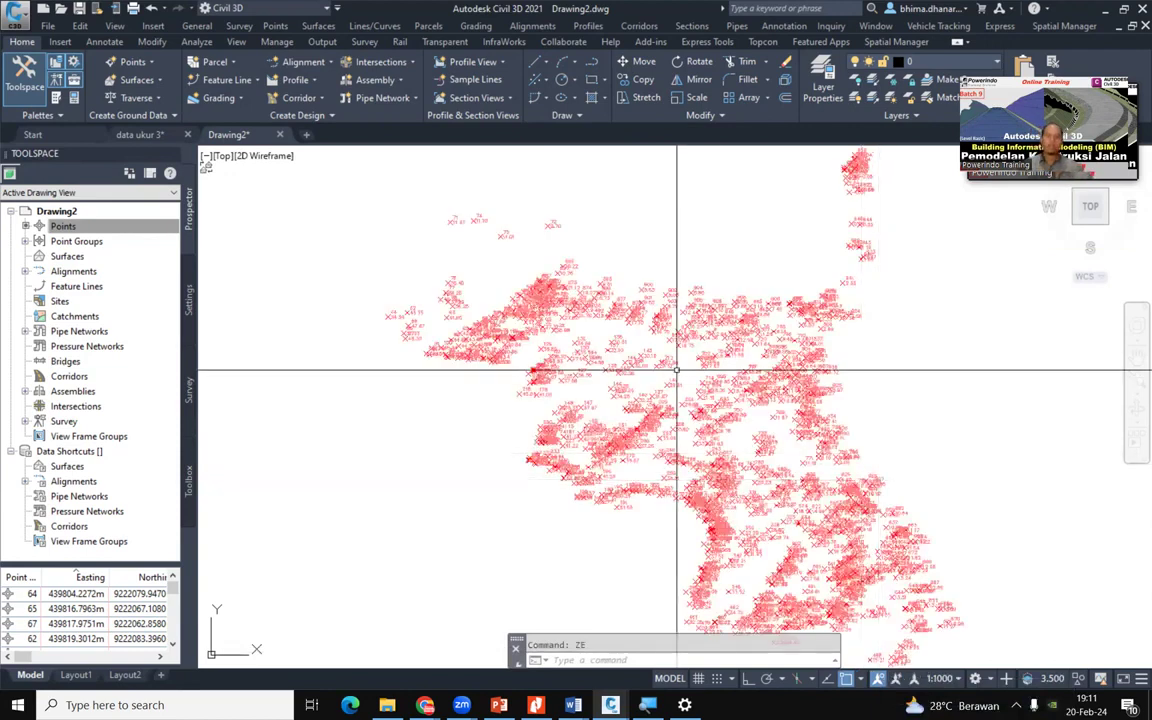
pyautogui.scroll(-2, 626, 348)
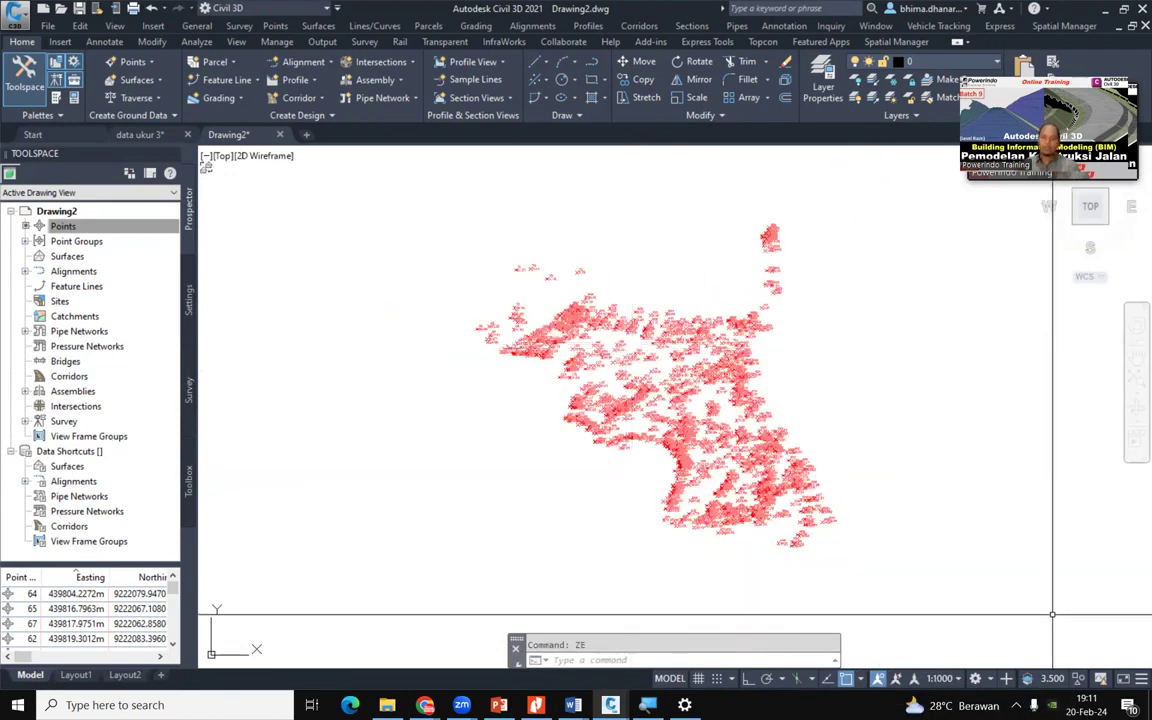
pyautogui.scroll(2, 700, 338)
pyautogui.moveTo(700, 338)
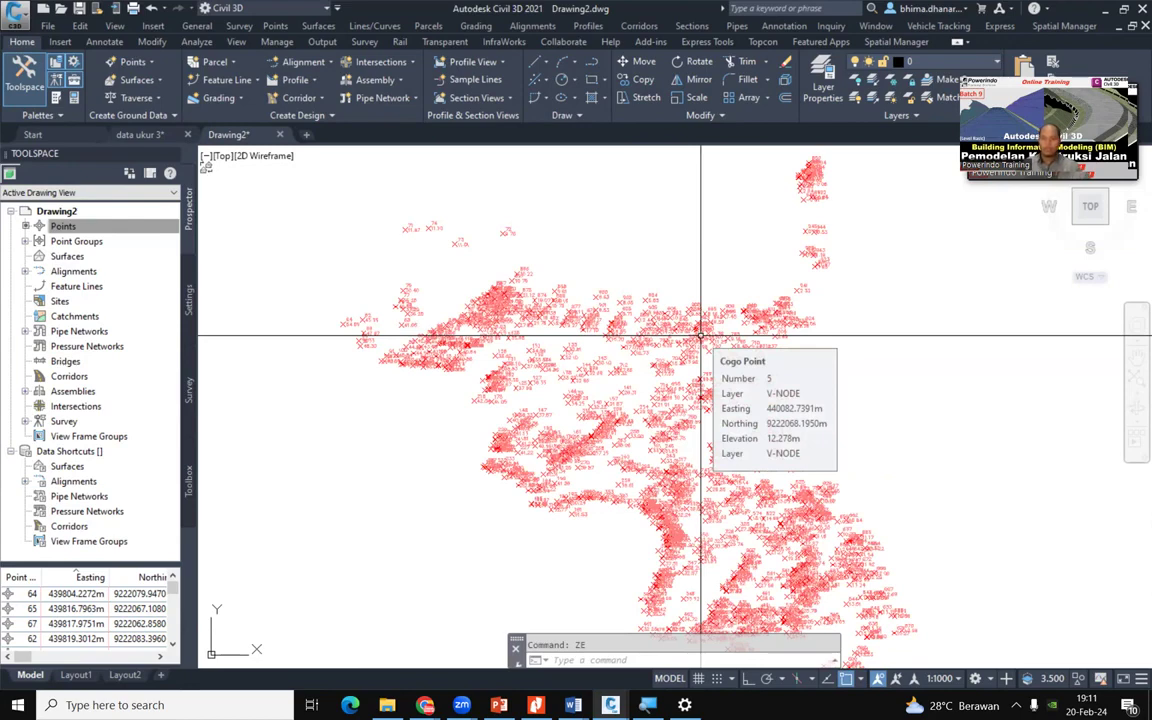
pyautogui.scroll(5, 700, 338)
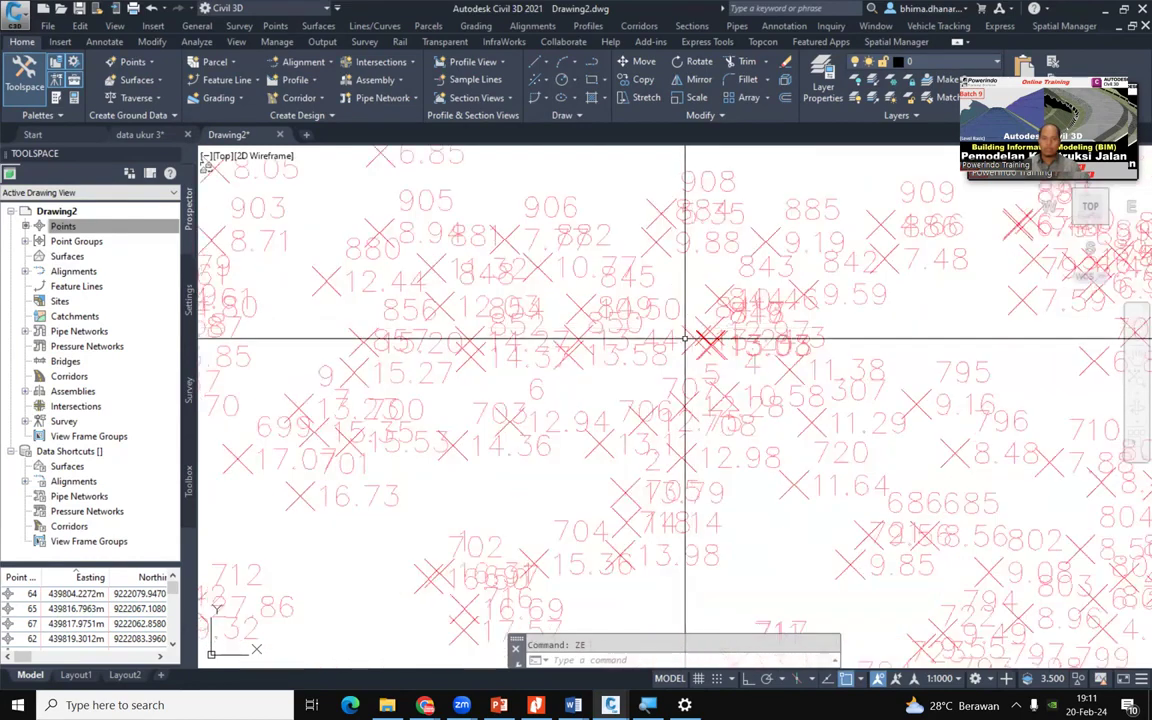
pyautogui.scroll(-3, 764, 342)
pyautogui.scroll(-2, 767, 440)
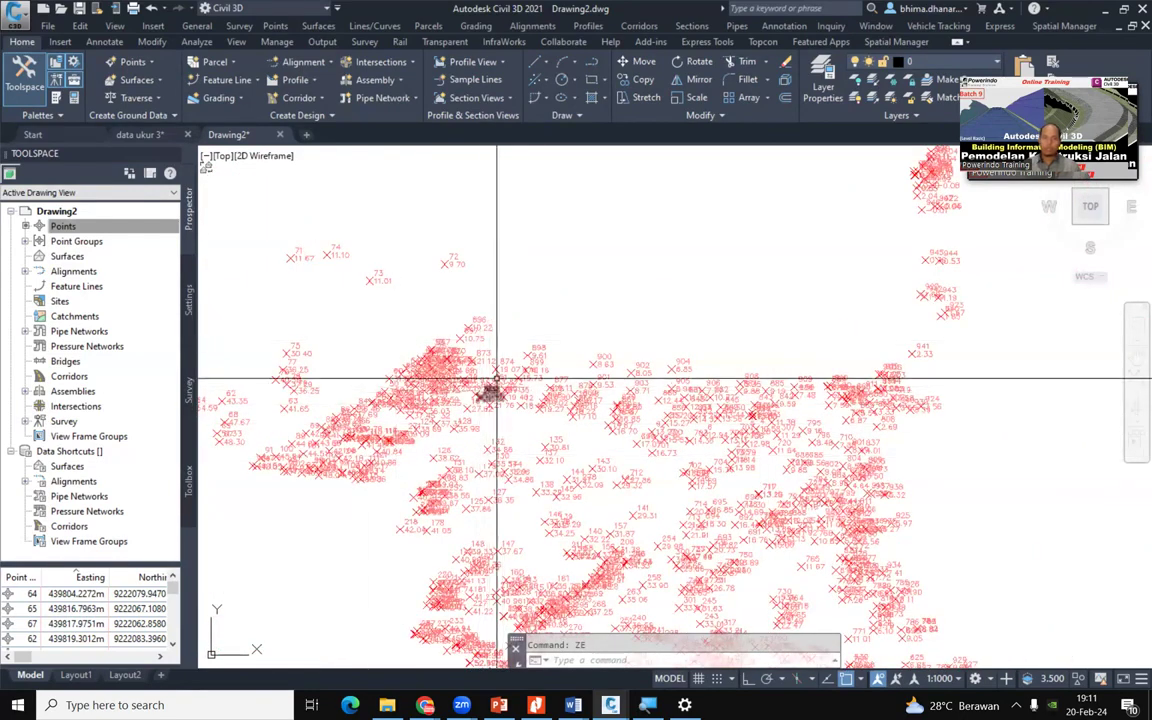
pyautogui.scroll(4, 548, 426)
pyautogui.scroll(4, 549, 428)
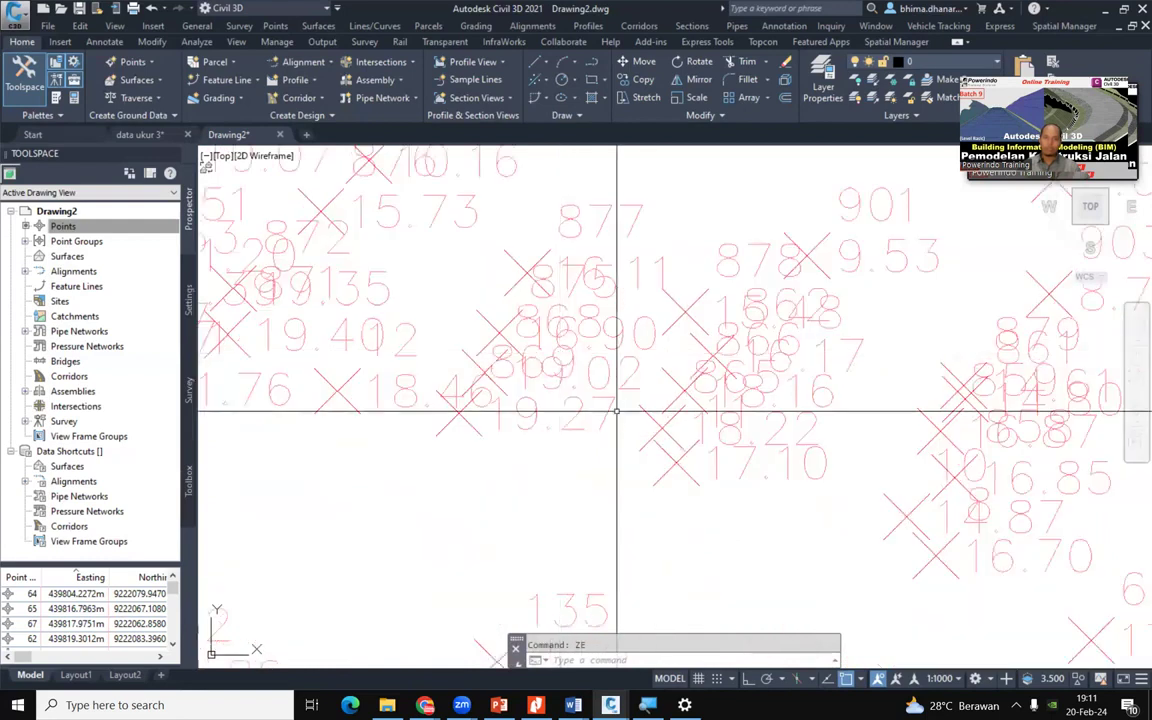
pyautogui.moveTo(520, 428)
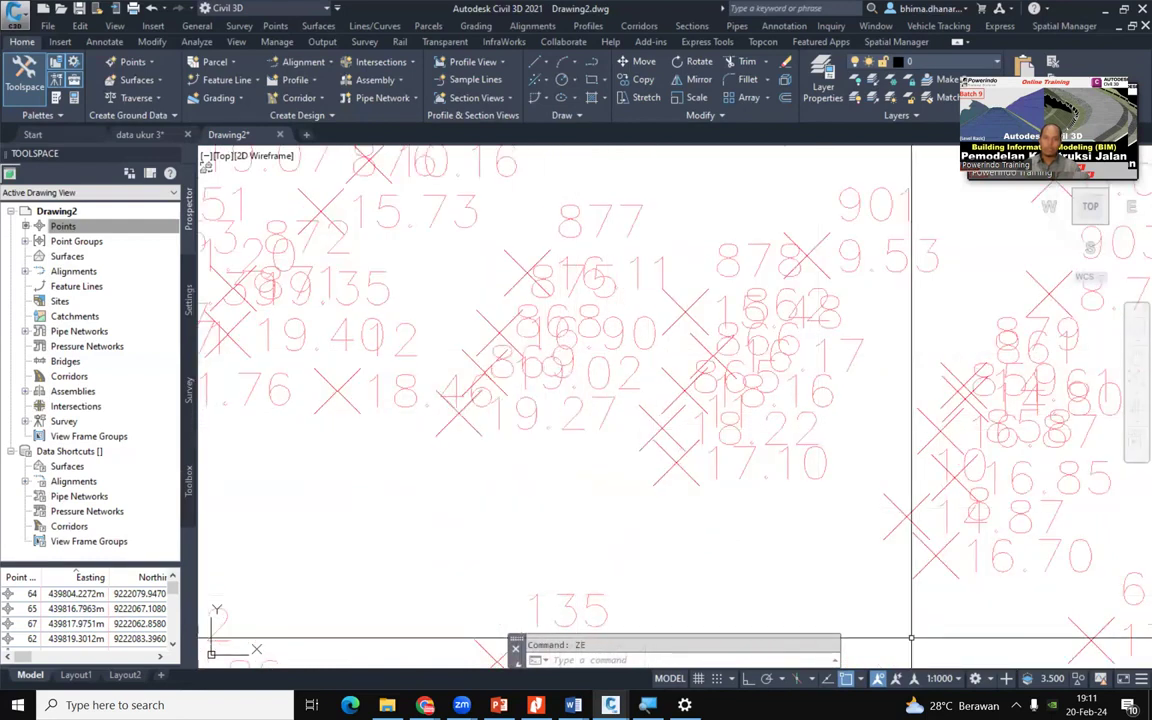
# Set the annotation scale to 1:250 and check the point label size across the survey area
pyautogui.click(940, 678)
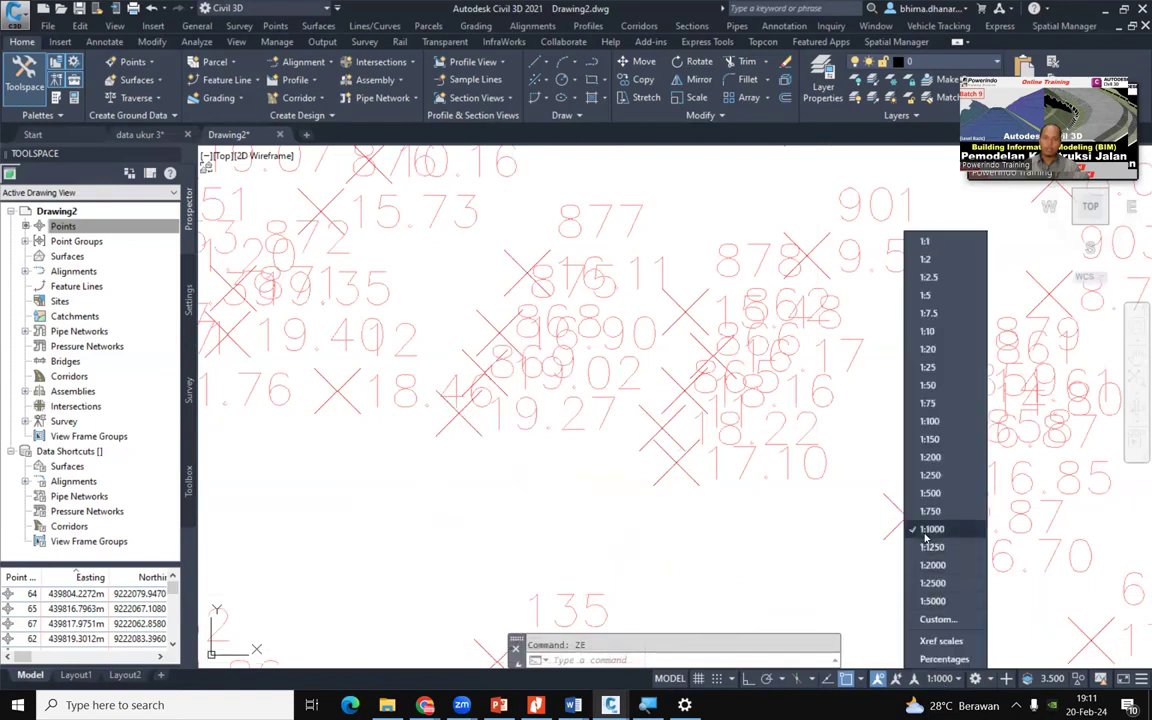
pyautogui.click(938, 475)
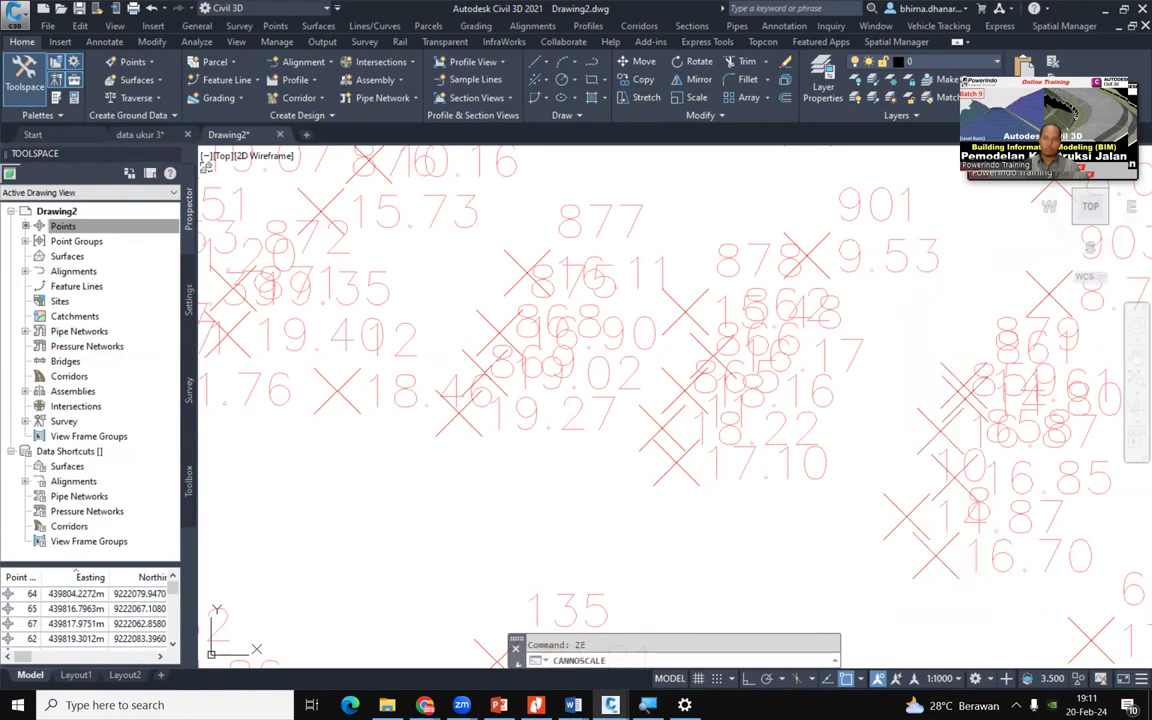
pyautogui.scroll(-6, 774, 452)
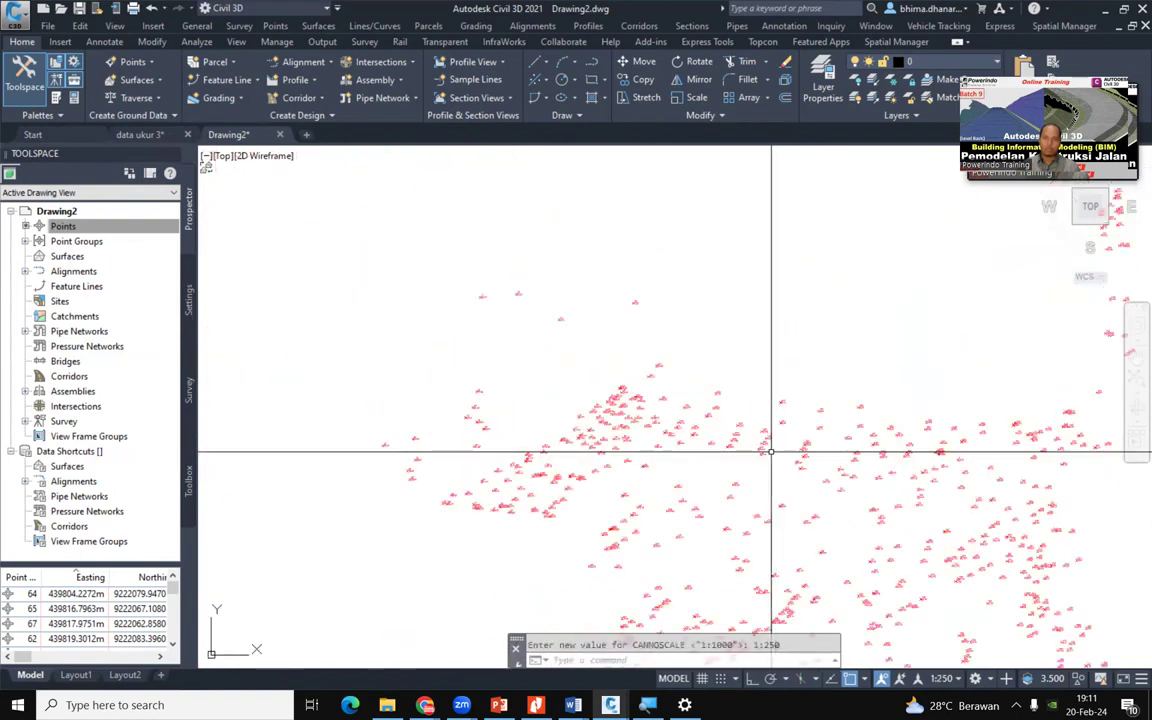
pyautogui.scroll(5, 500, 452)
pyautogui.scroll(2, 481, 338)
pyautogui.scroll(-7, 482, 340)
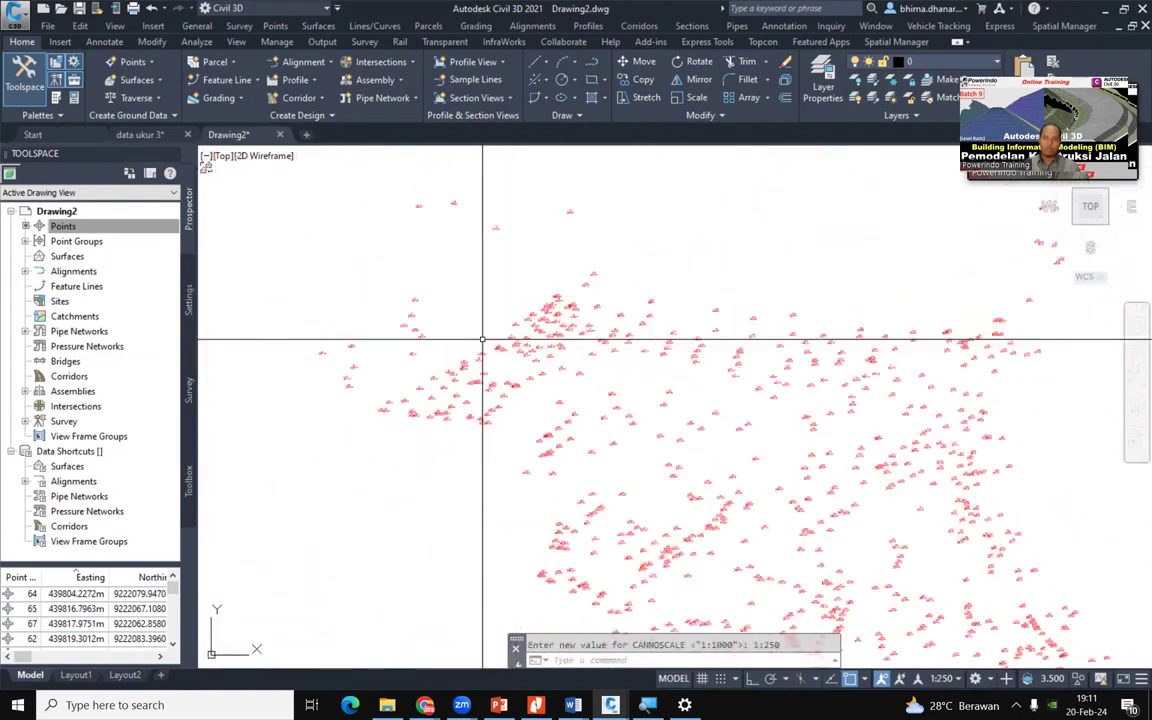
pyautogui.scroll(-2, 482, 341)
pyautogui.scroll(2, 484, 409)
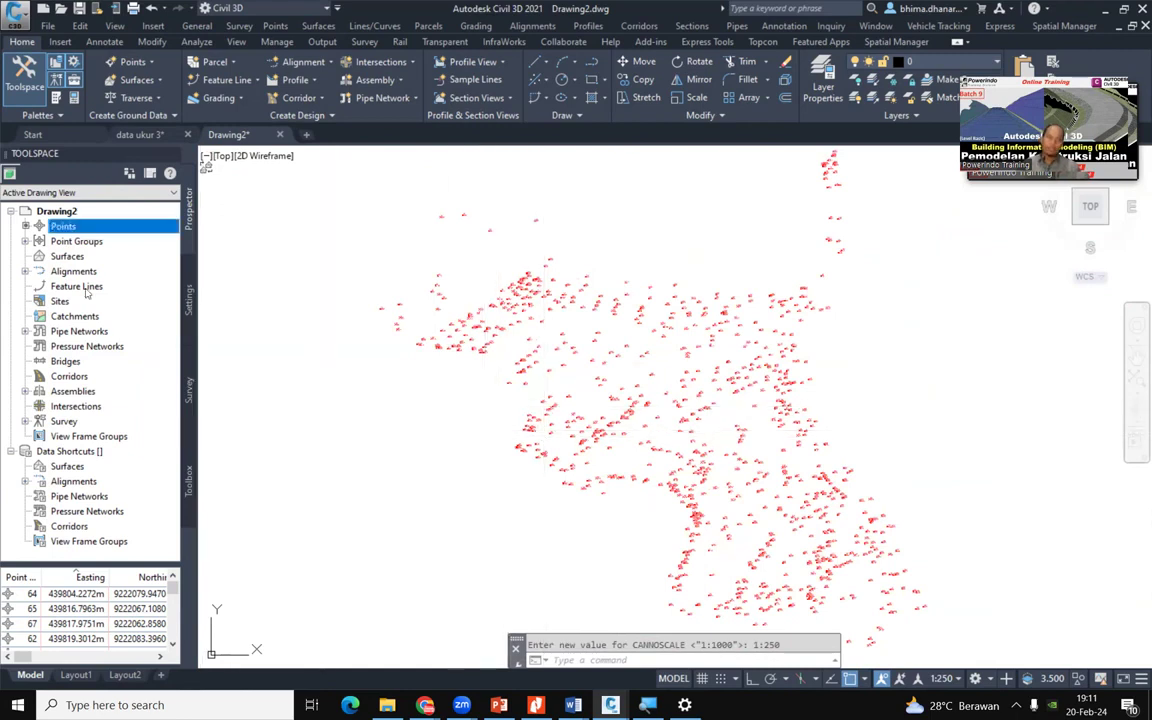
# Create a TIN surface named "Permukaan Eksisting" on the C-TOPO layer with the Contours 2m and 10m (Background) style
pyautogui.click(67, 257)
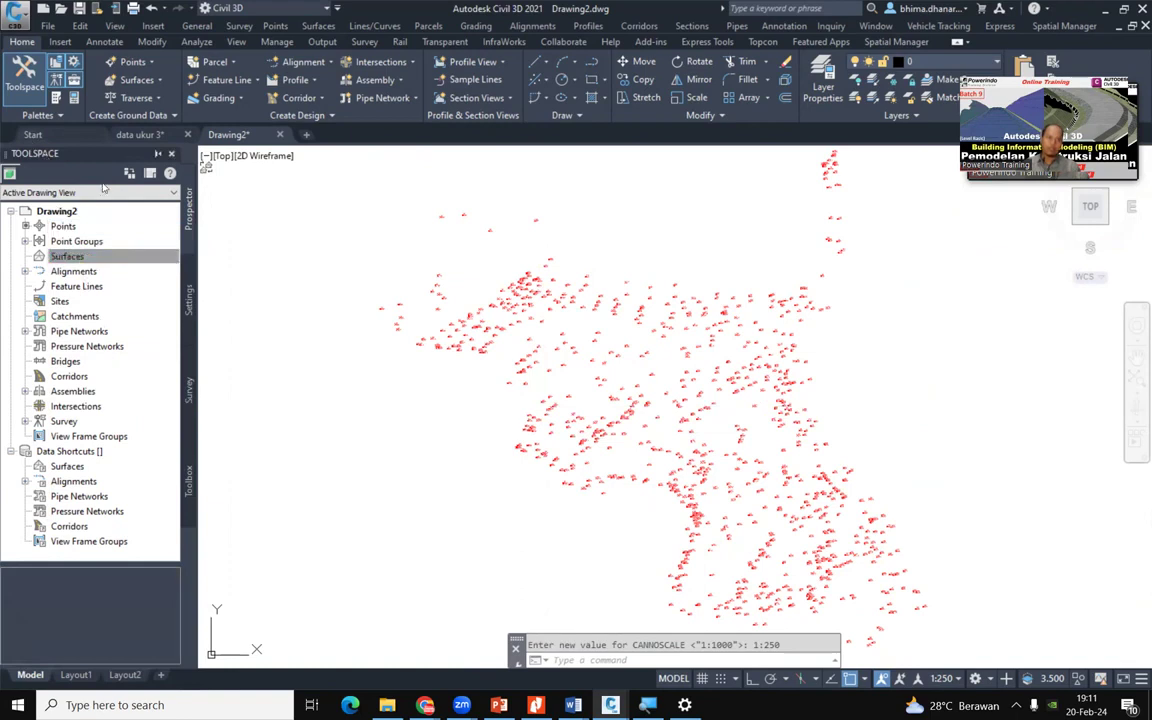
pyautogui.click(158, 259)
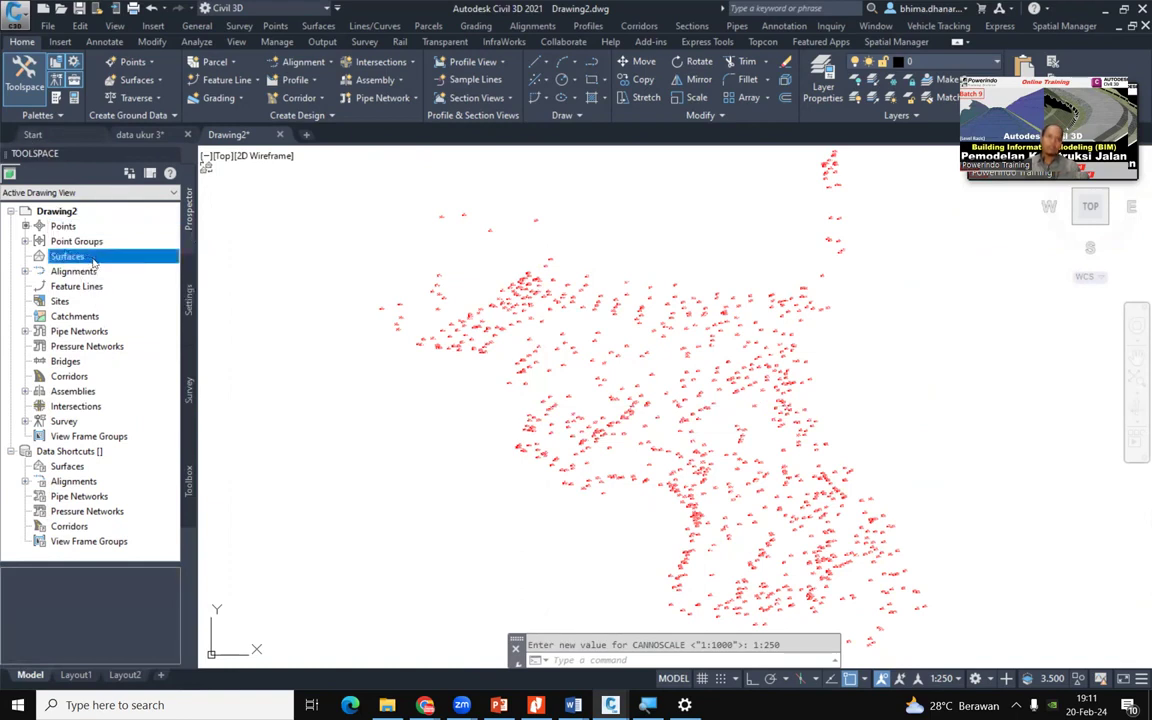
pyautogui.rightClick(93, 262)
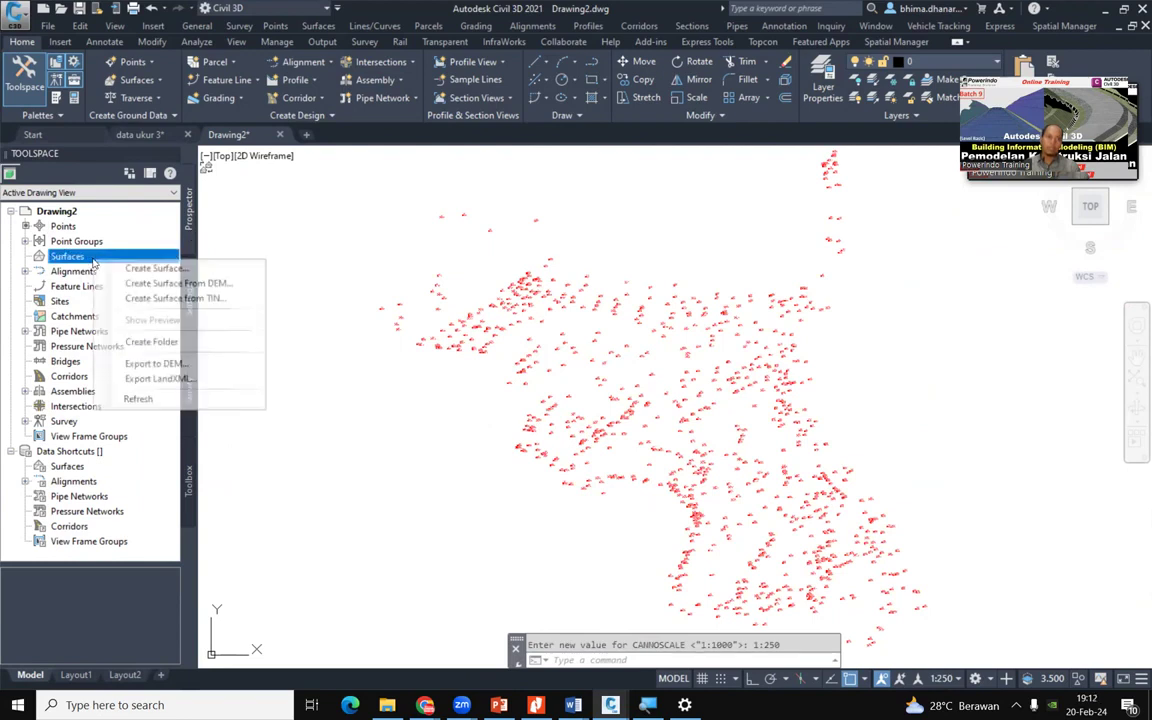
pyautogui.click(199, 271)
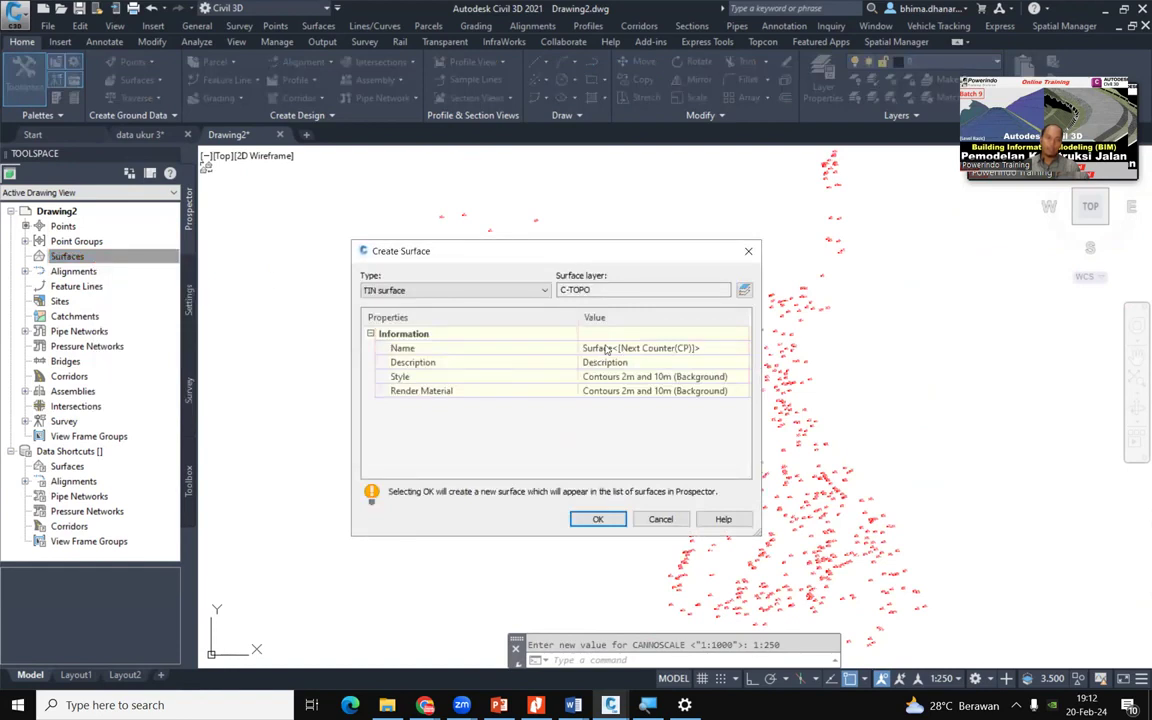
pyautogui.click(552, 349)
pyautogui.click(605, 348)
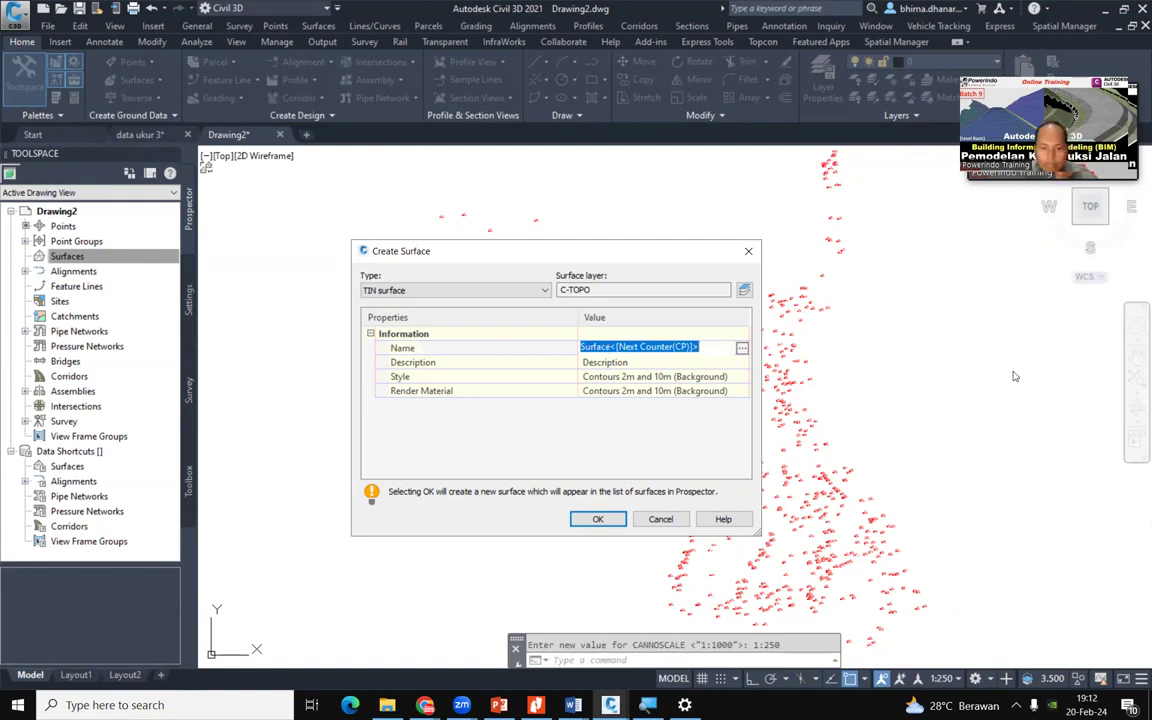
pyautogui.write('Permukaan Eksisting')
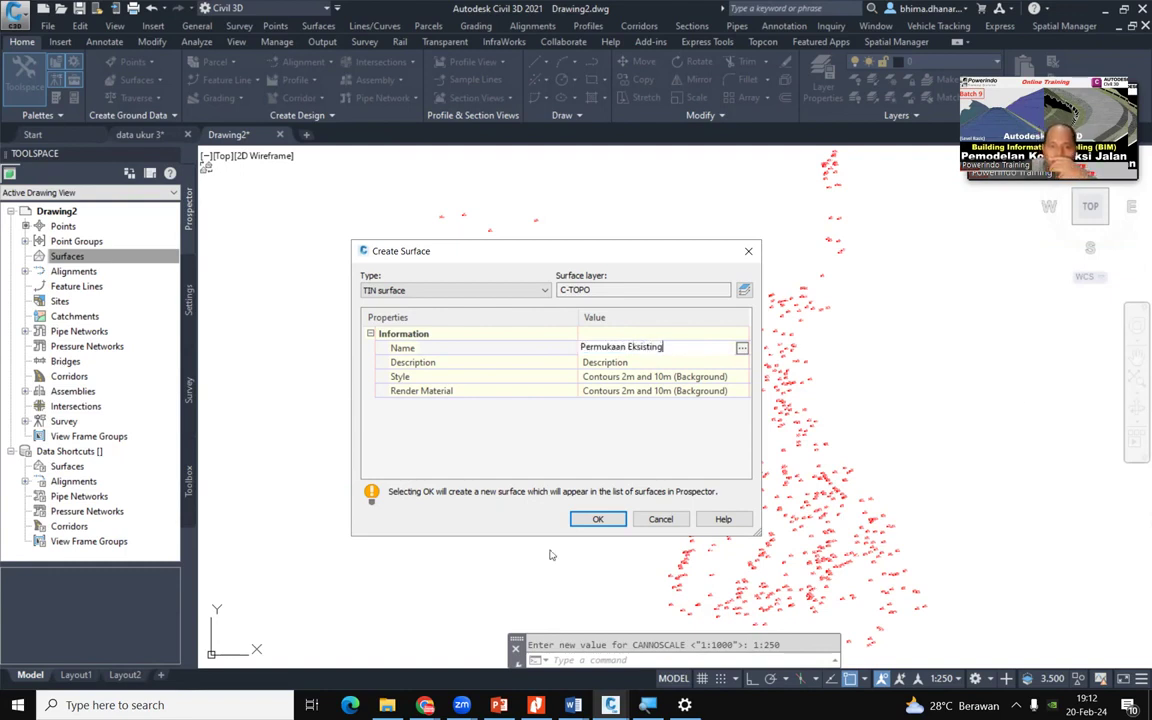
pyautogui.click(596, 518)
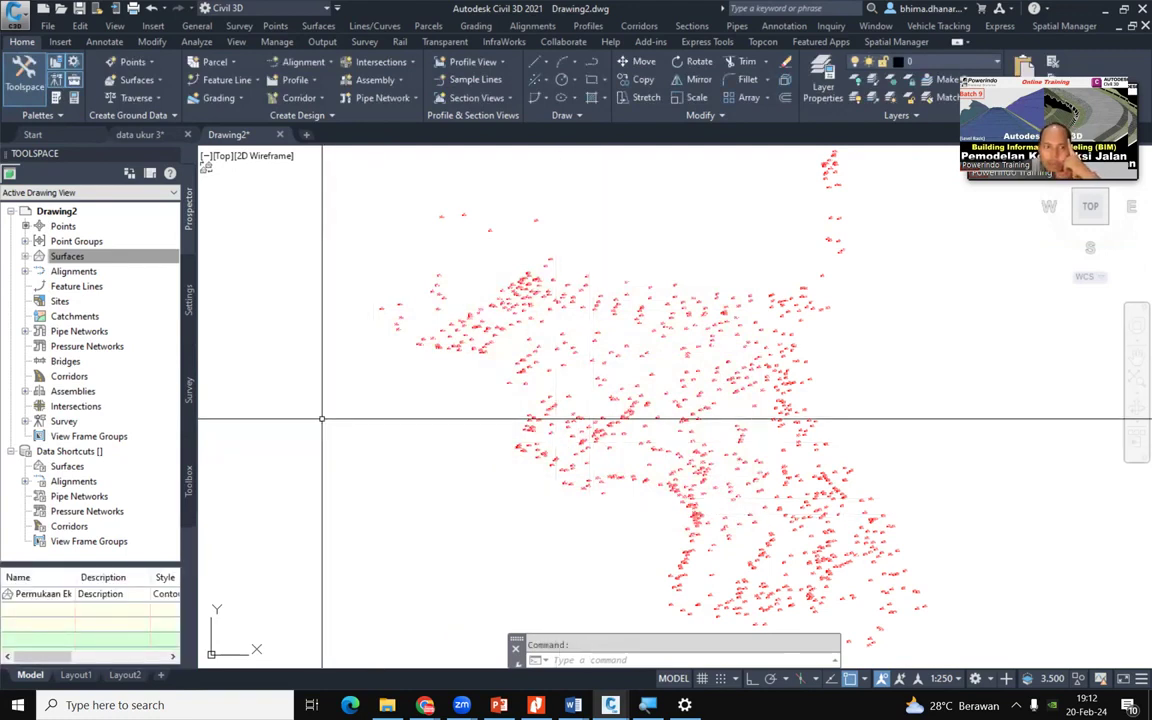
# Expand the Permukaan Eksisting surface down to its definition items, and expand the drawing's point groups
pyautogui.click(68, 257)
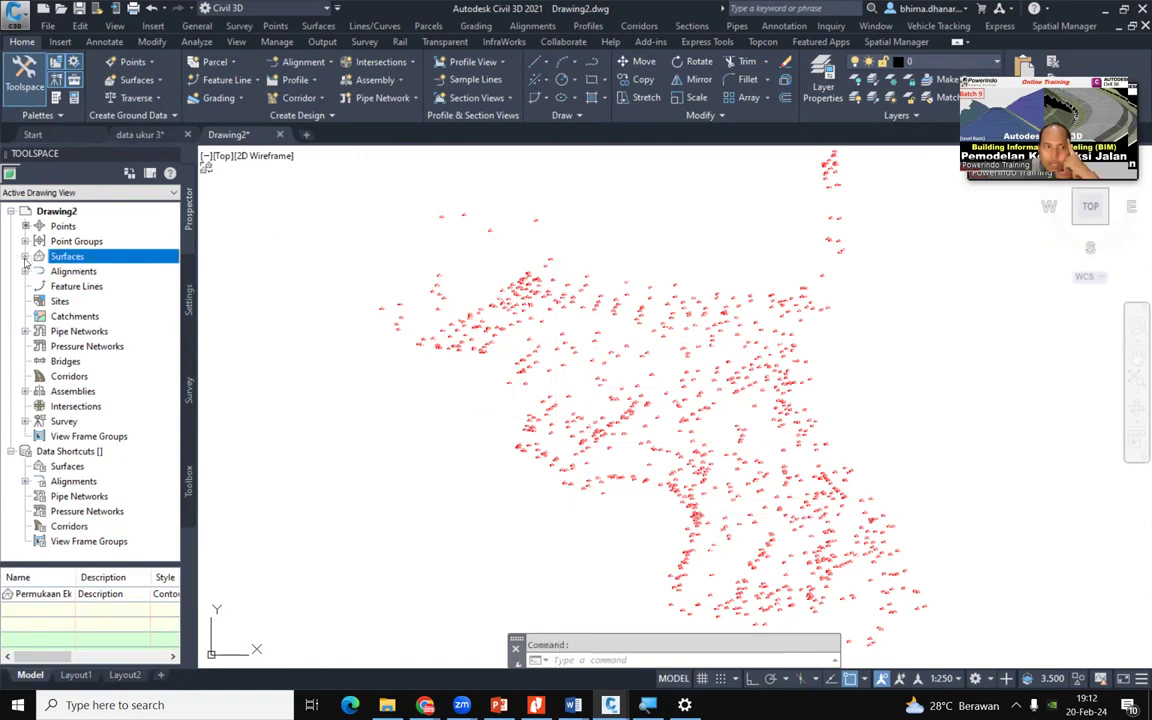
pyautogui.click(25, 257)
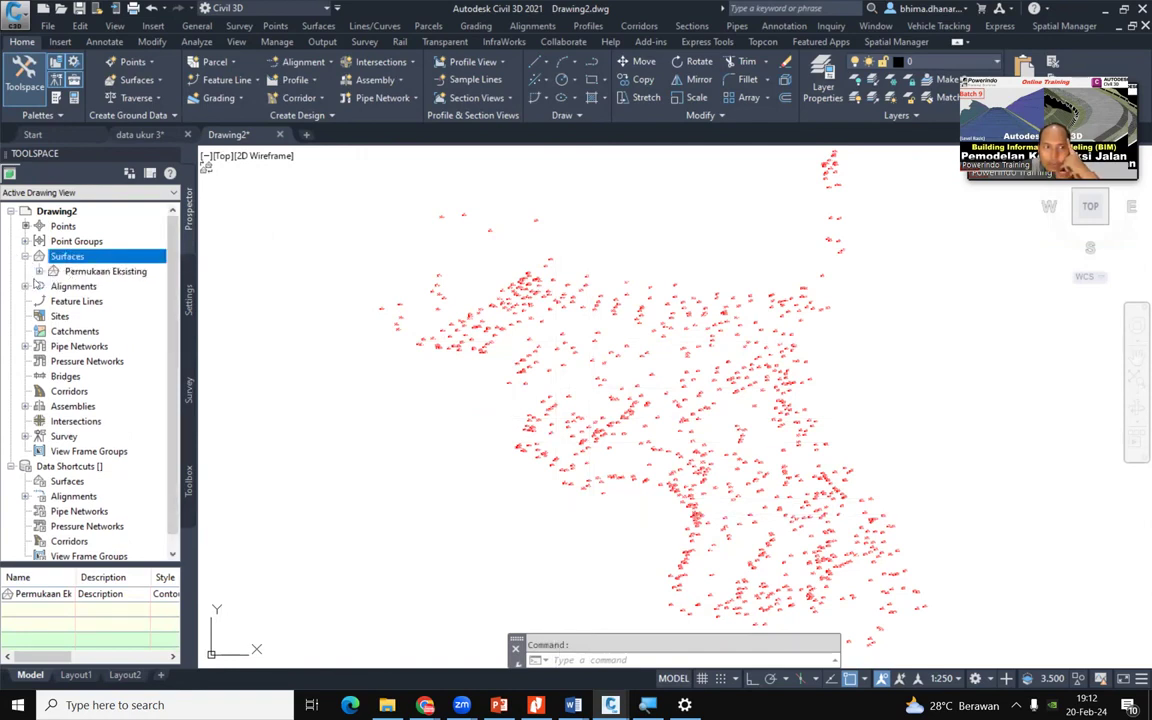
pyautogui.click(39, 272)
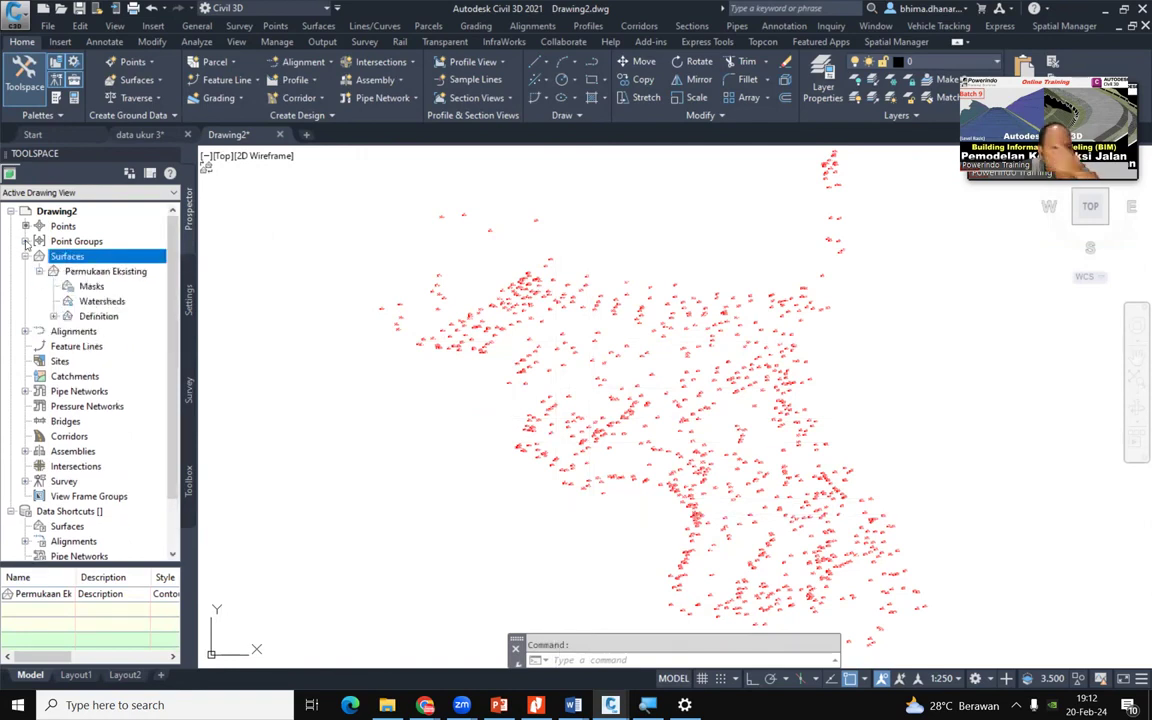
pyautogui.click(25, 241)
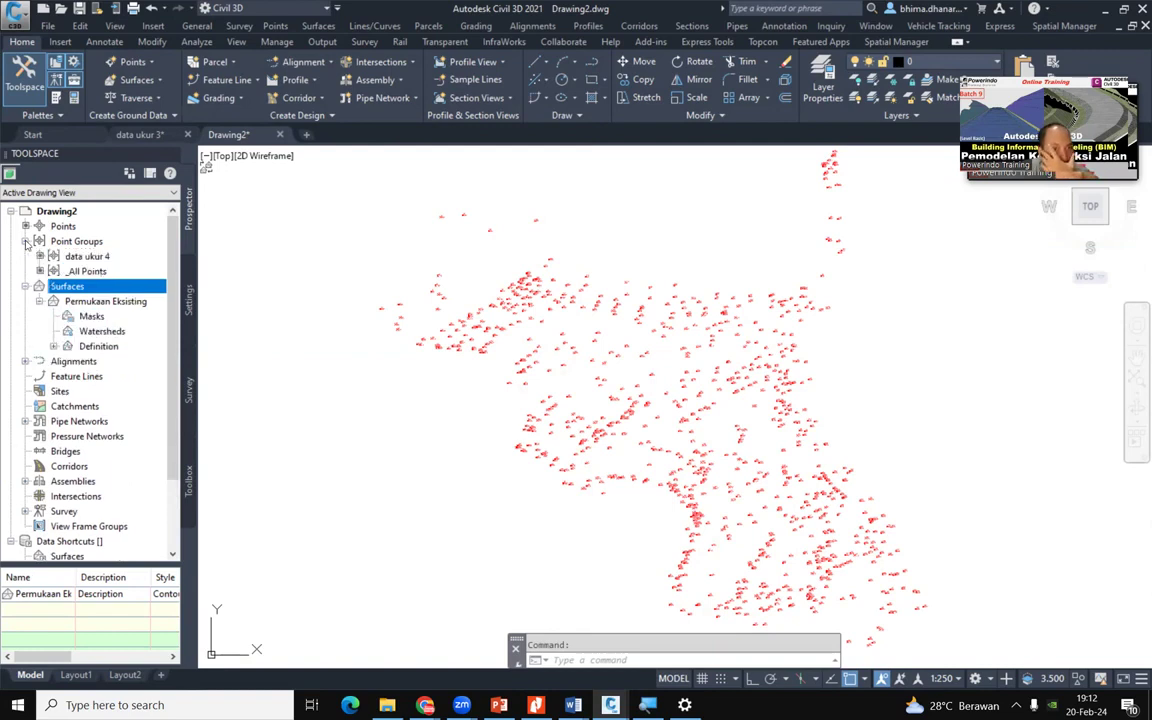
pyautogui.click(90, 259)
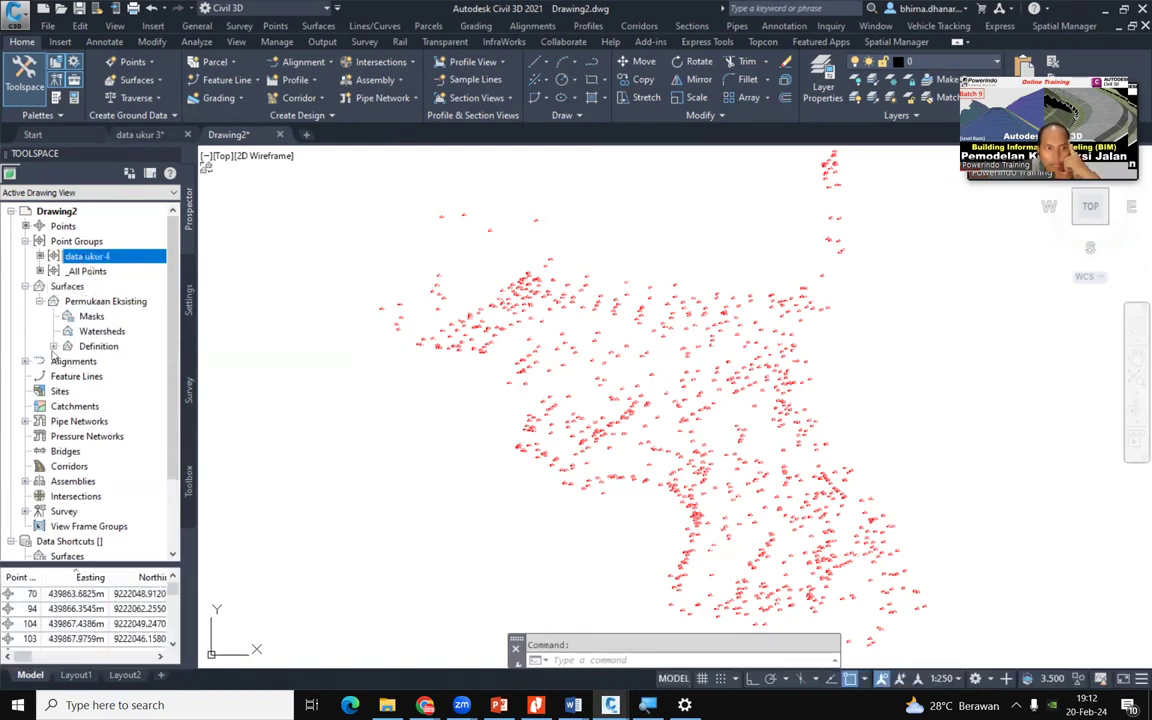
pyautogui.click(54, 346)
pyautogui.click(98, 346)
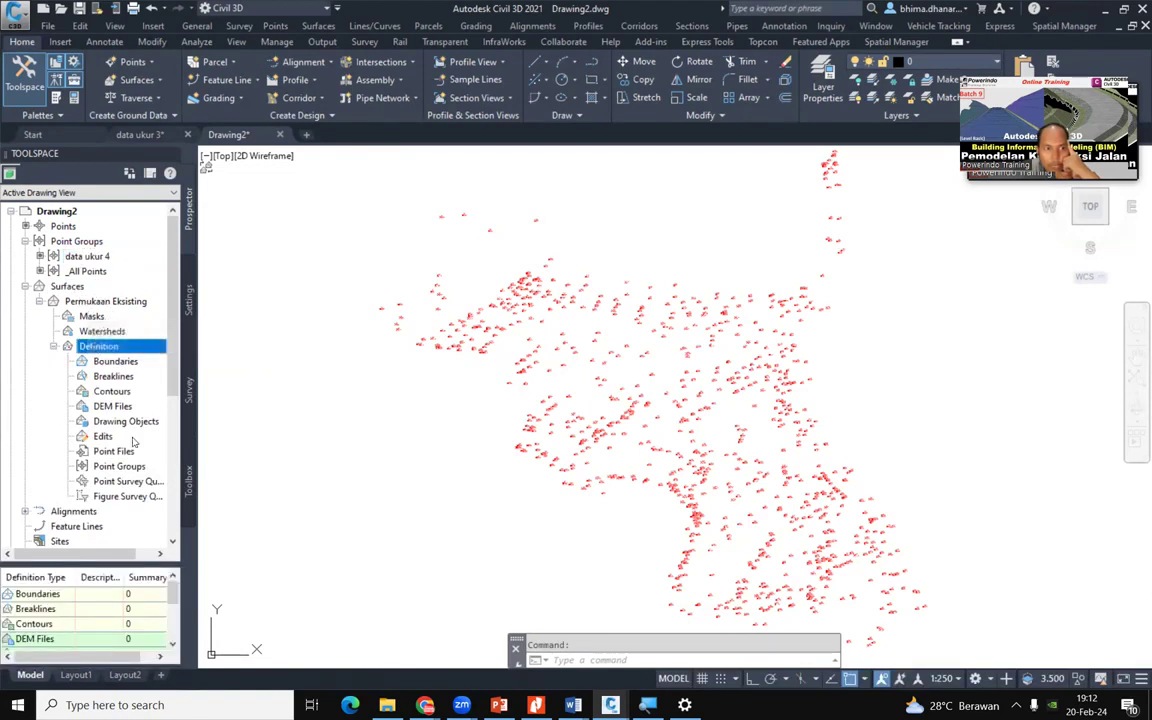
# Add the "data ukur 4" point group to the definition of the Permukaan Eksisting surface
pyautogui.click(118, 467)
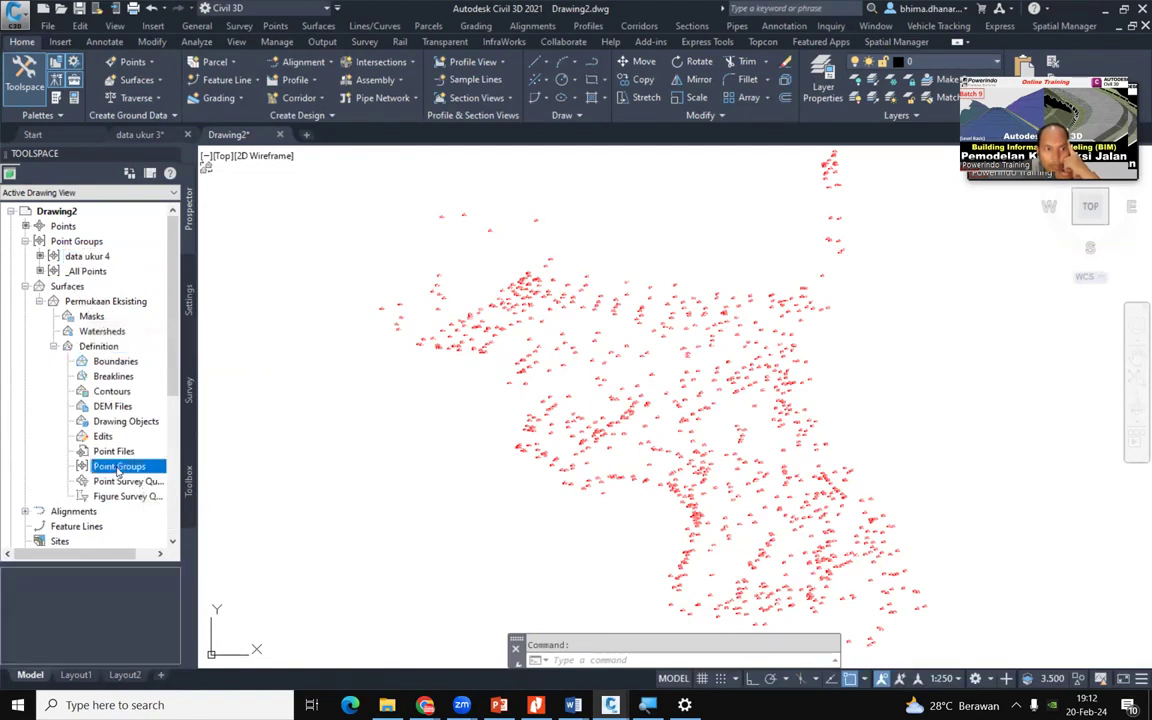
pyautogui.rightClick(150, 467)
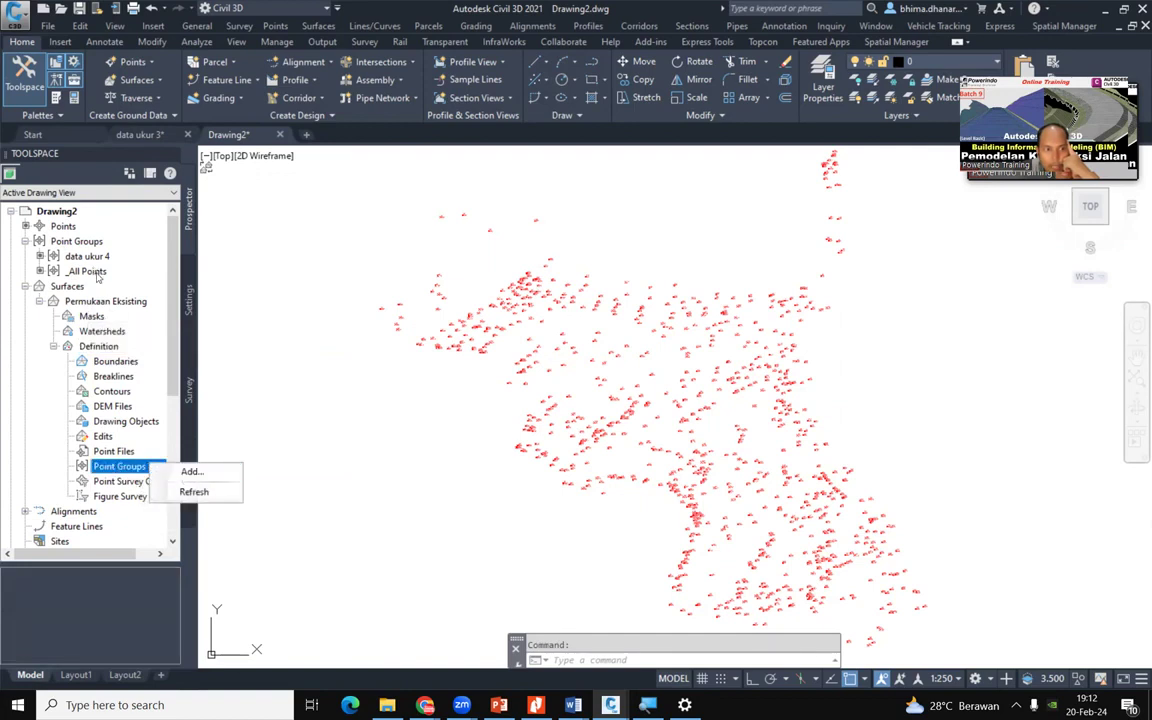
pyautogui.click(140, 471)
pyautogui.rightClick(151, 464)
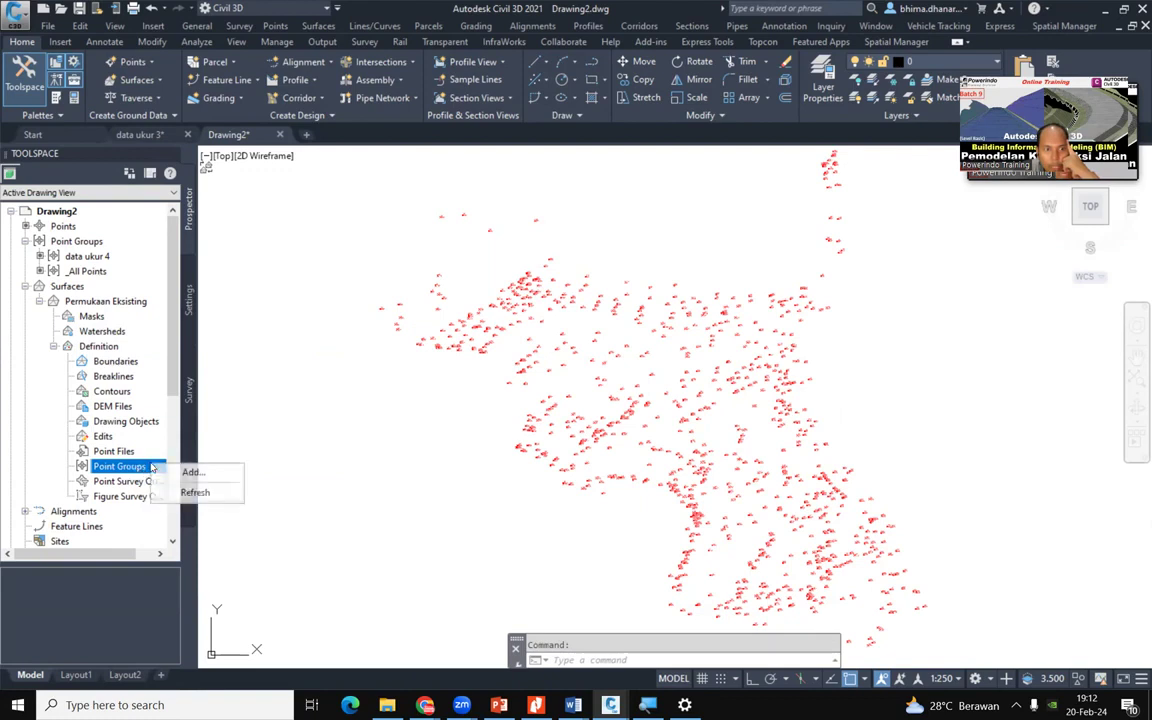
pyautogui.click(190, 472)
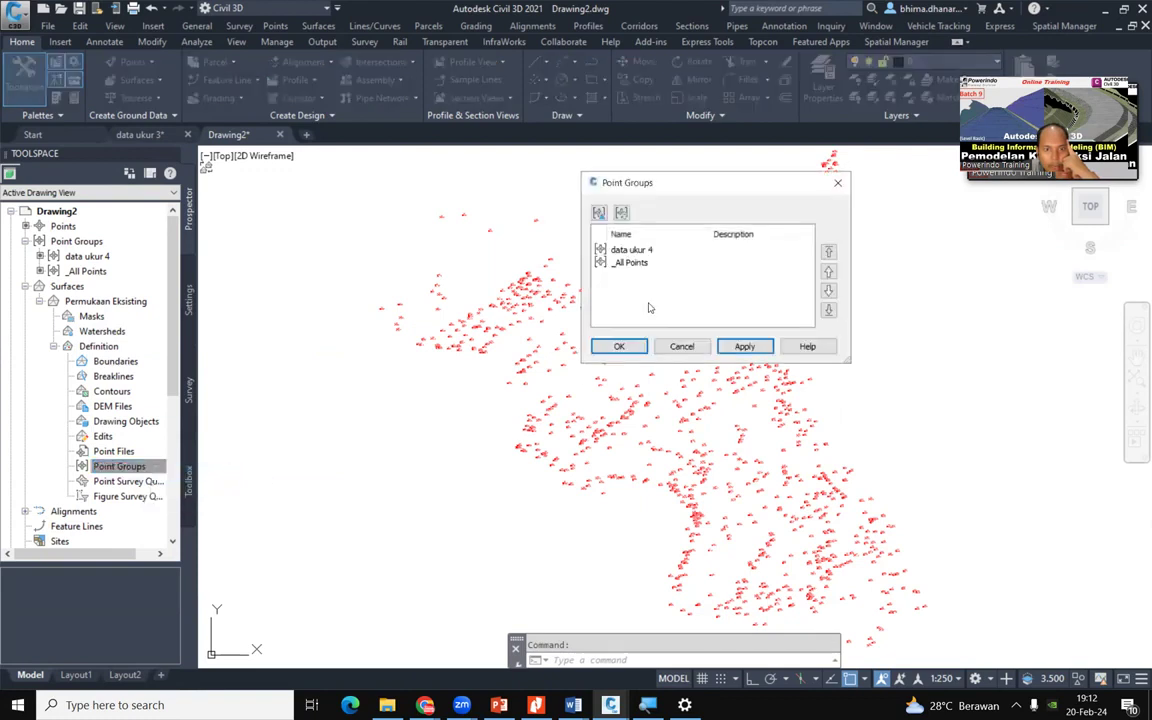
pyautogui.click(651, 250)
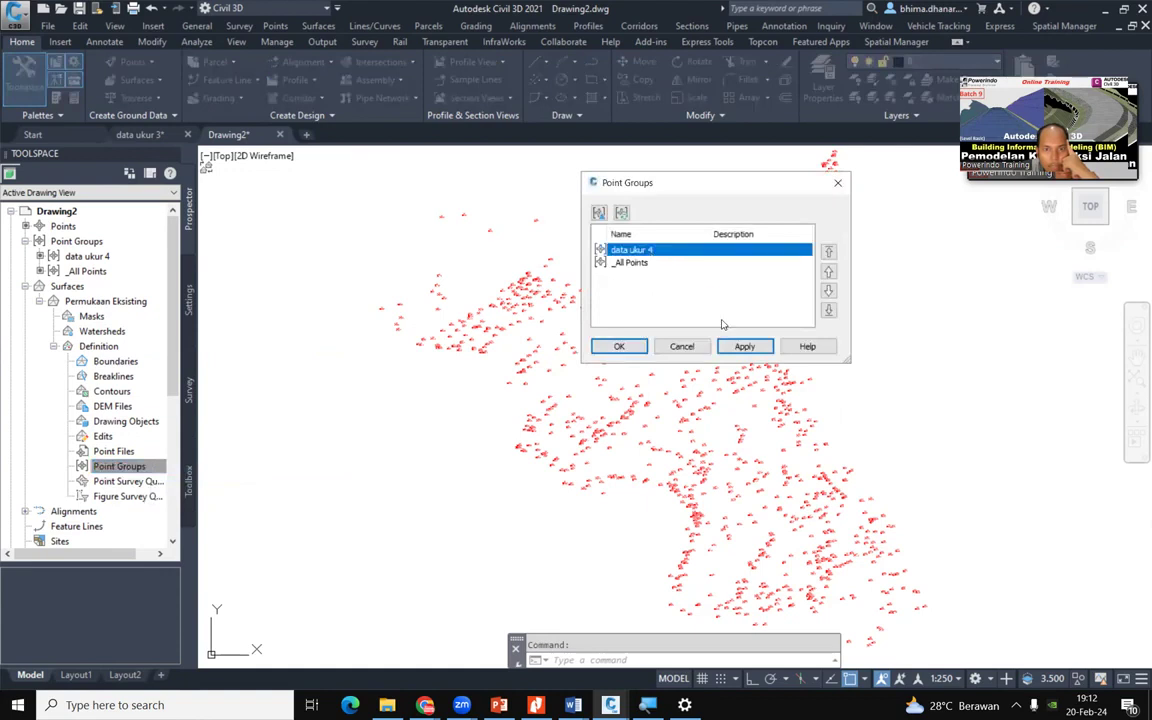
pyautogui.click(745, 346)
pyautogui.click(619, 346)
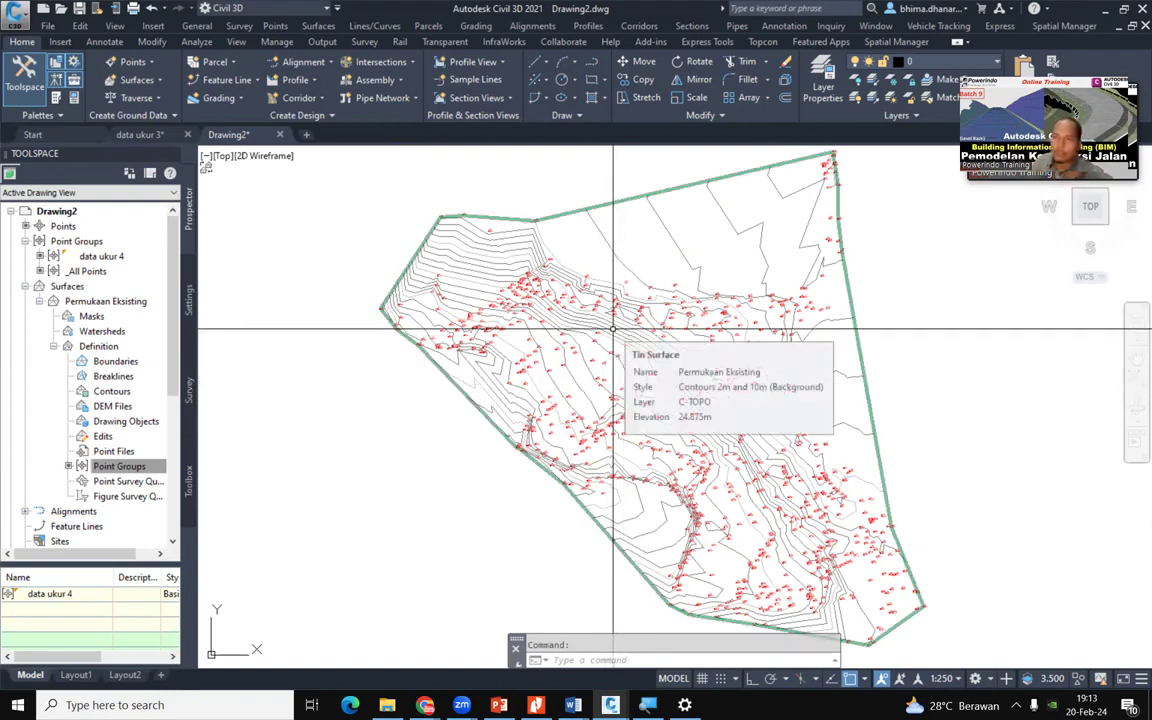
# Edit the style of the Permukaan Eksisting surface and set the major contour colour to red
pyautogui.scroll(3, 613, 330)
pyautogui.click(614, 338)
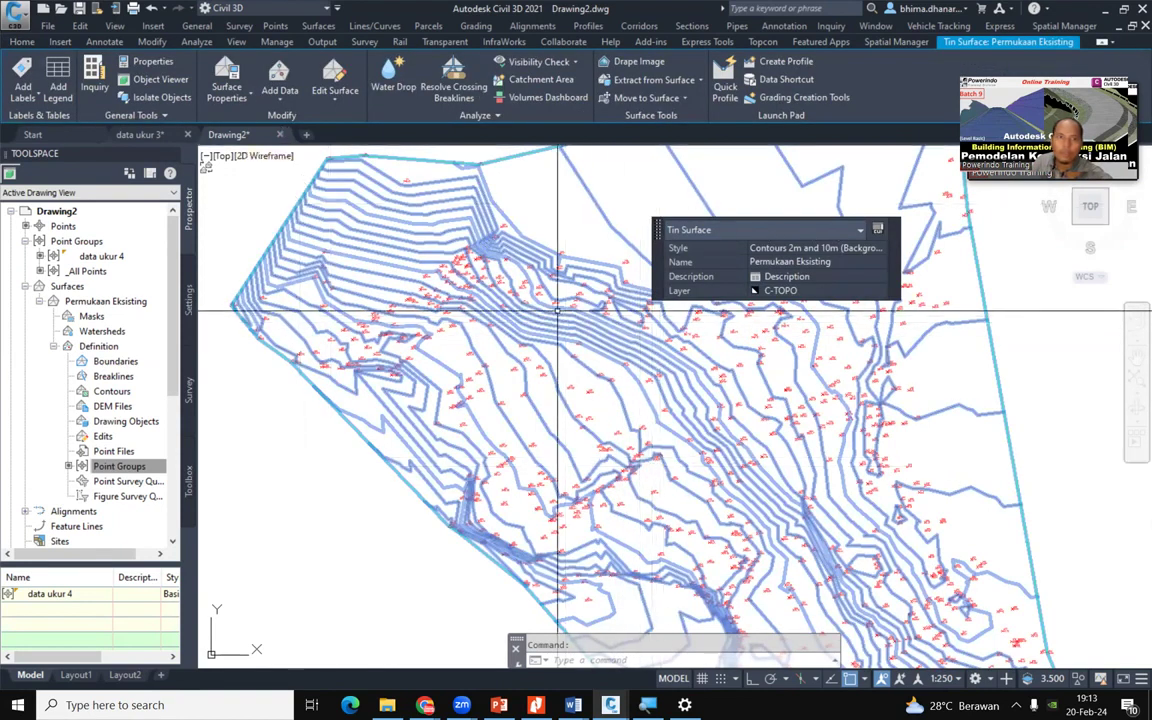
pyautogui.click(240, 98)
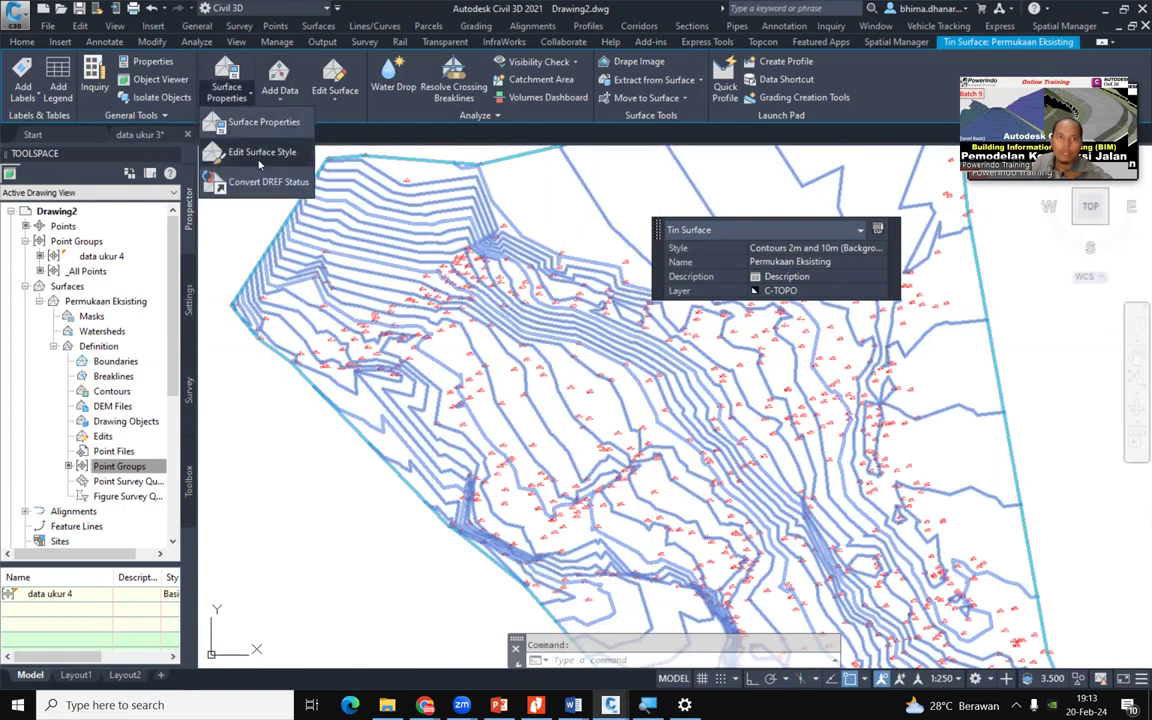
pyautogui.click(214, 221)
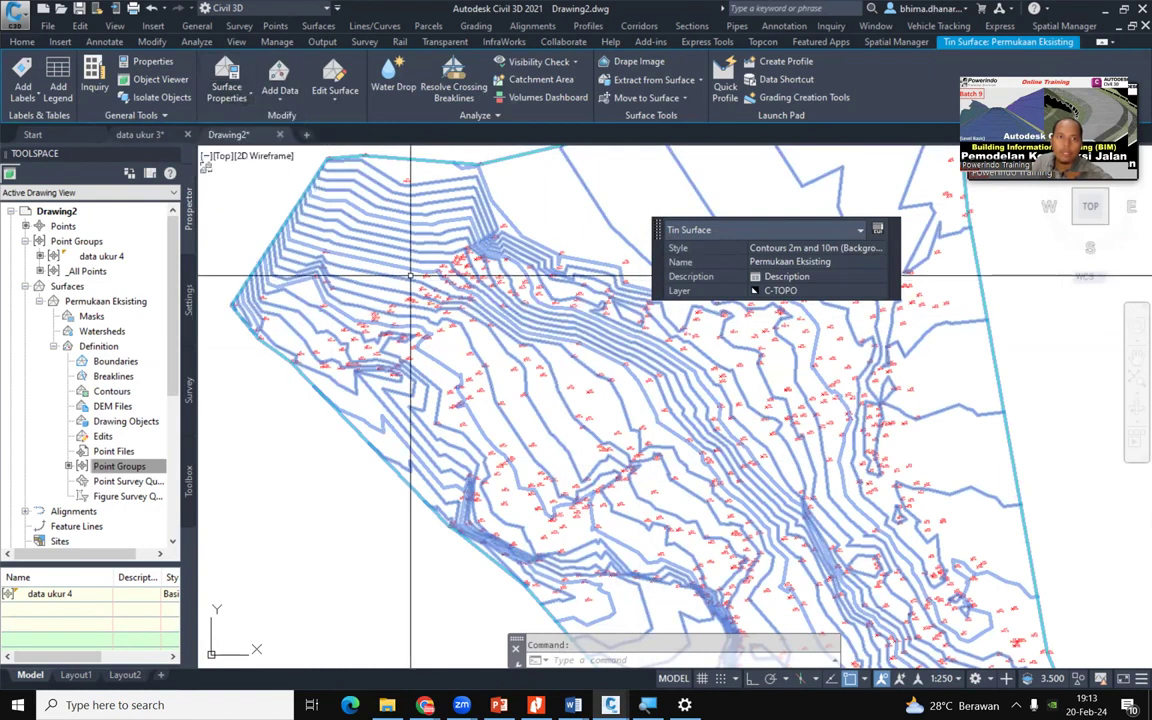
pyautogui.click(240, 106)
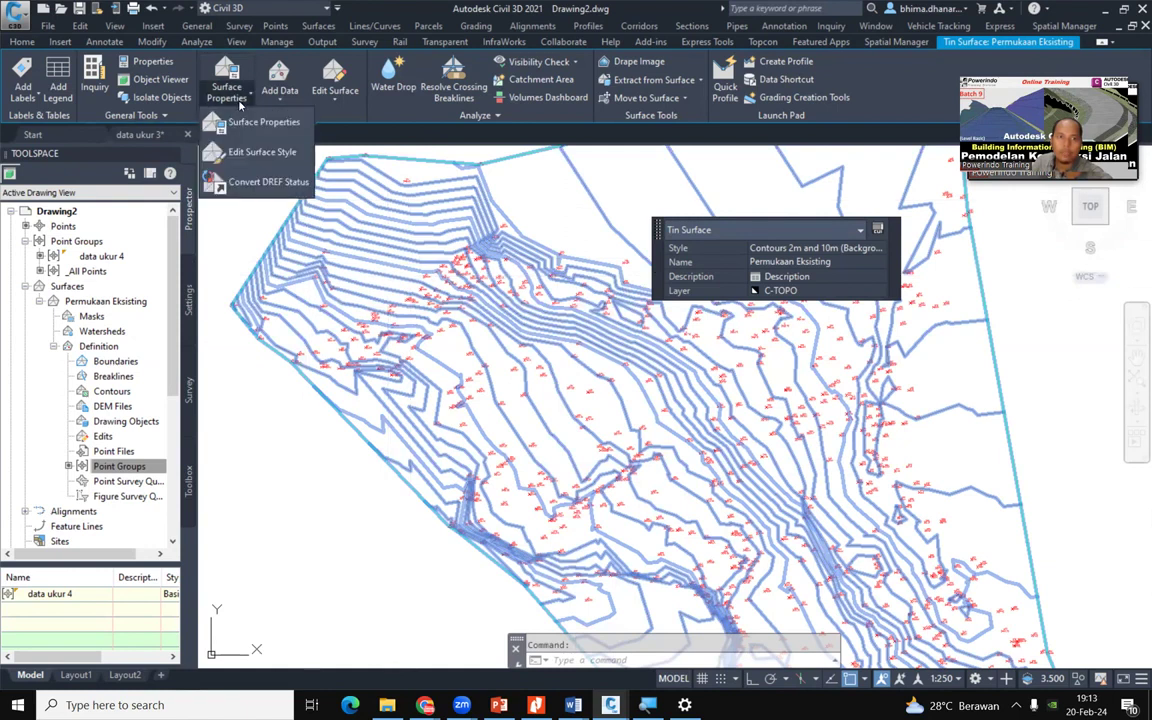
pyautogui.click(251, 154)
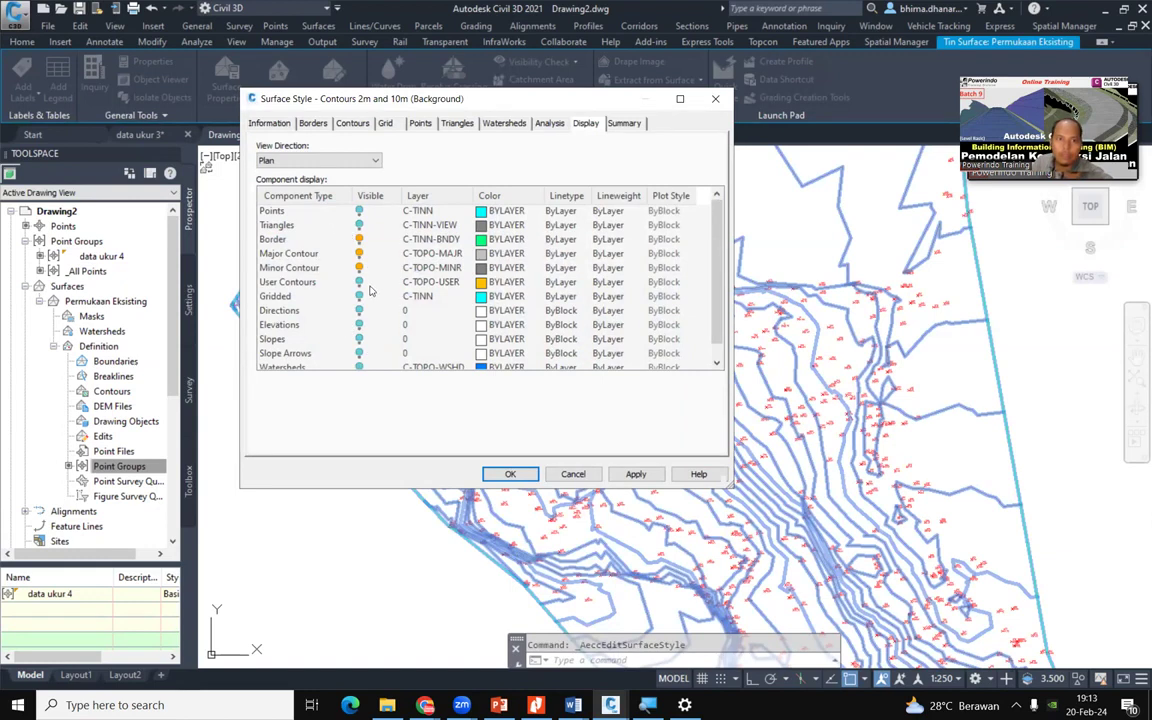
pyautogui.click(289, 253)
pyautogui.click(483, 253)
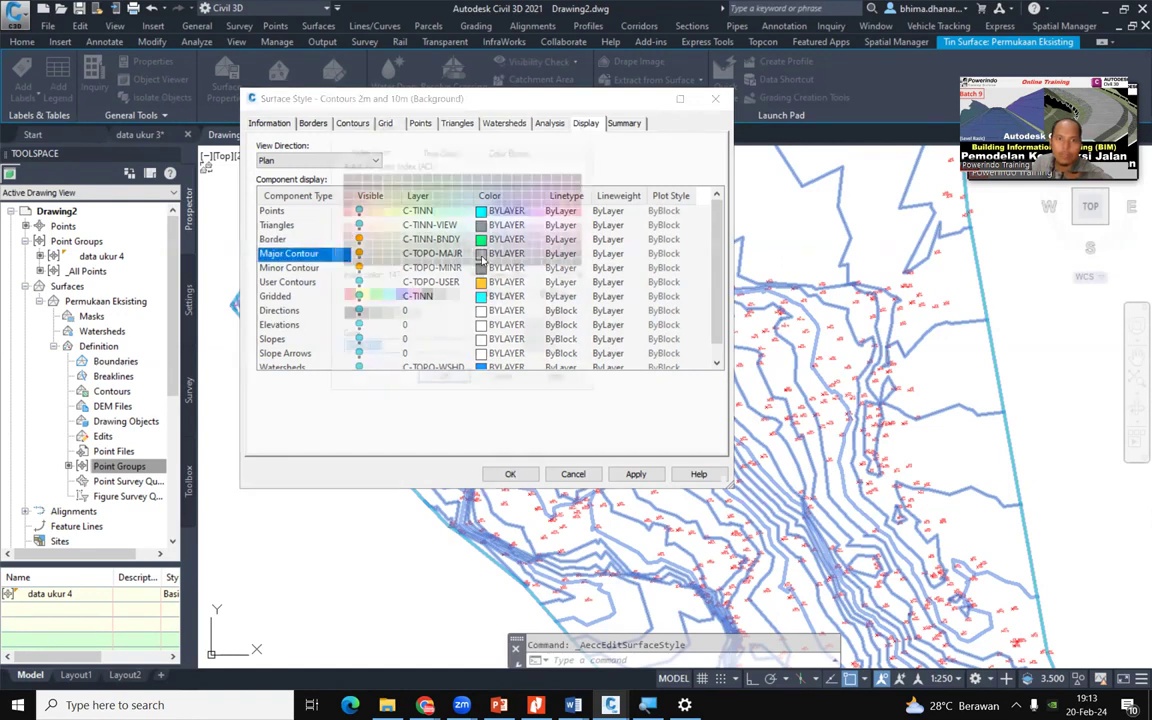
pyautogui.click(346, 297)
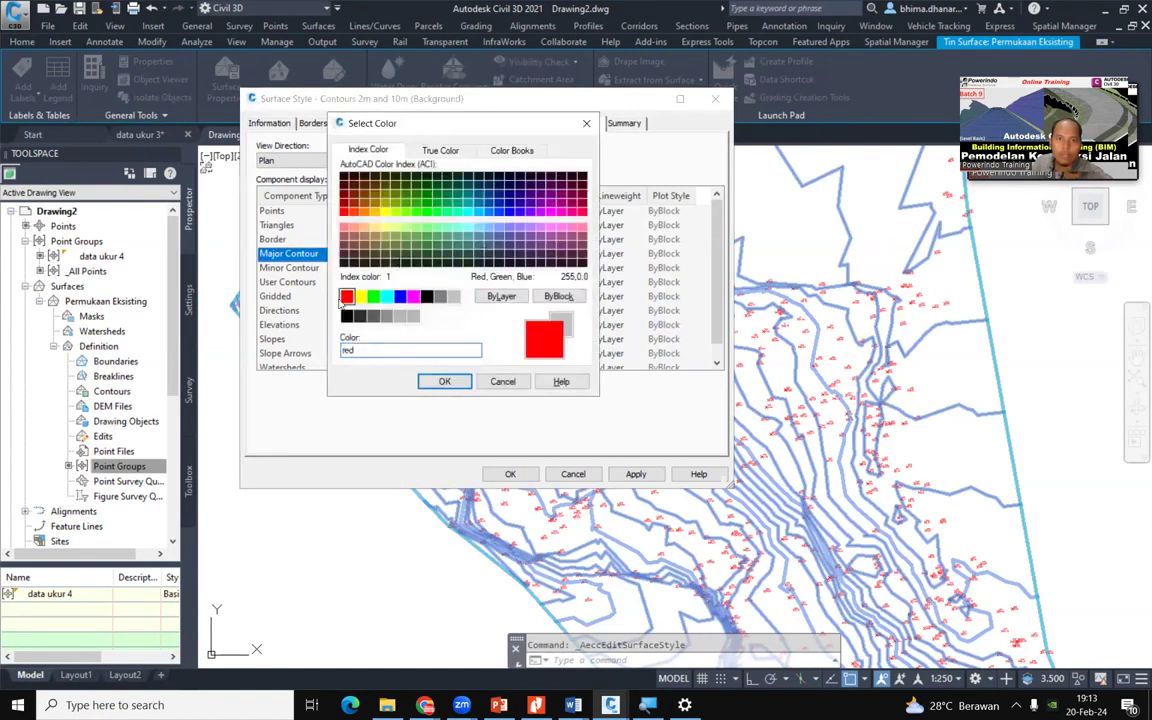
pyautogui.click(444, 381)
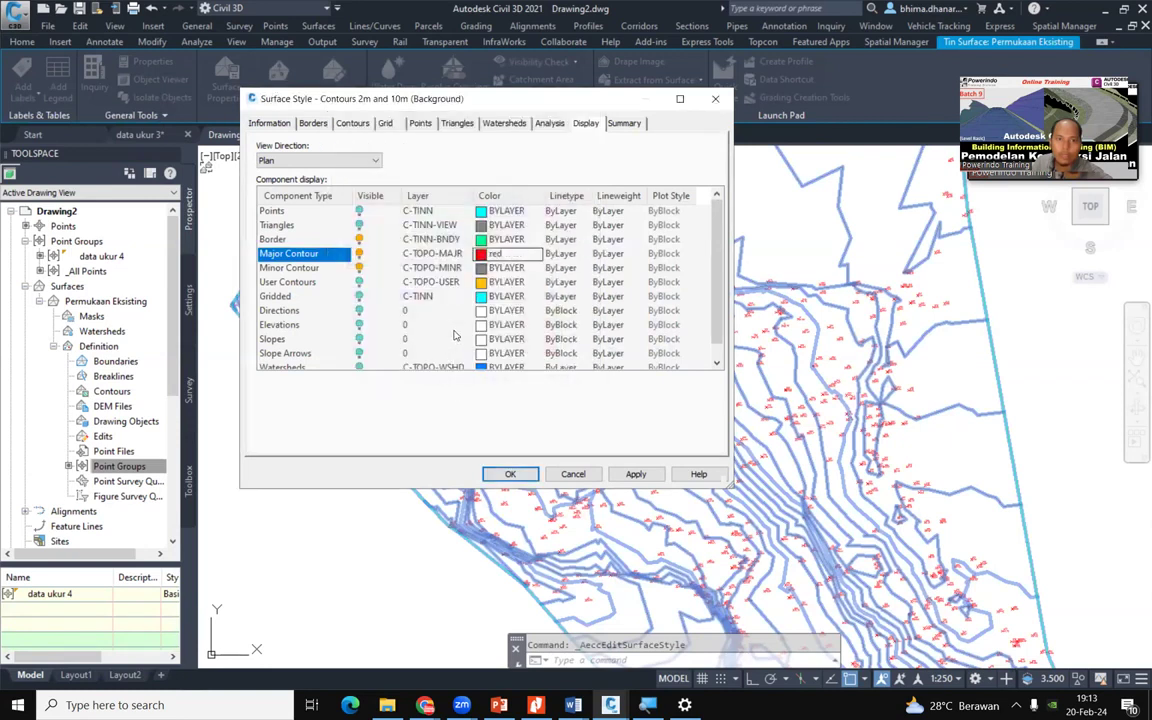
# Set the minor contour colour to index colour 150 in the surface style's plan display
pyautogui.click(327, 270)
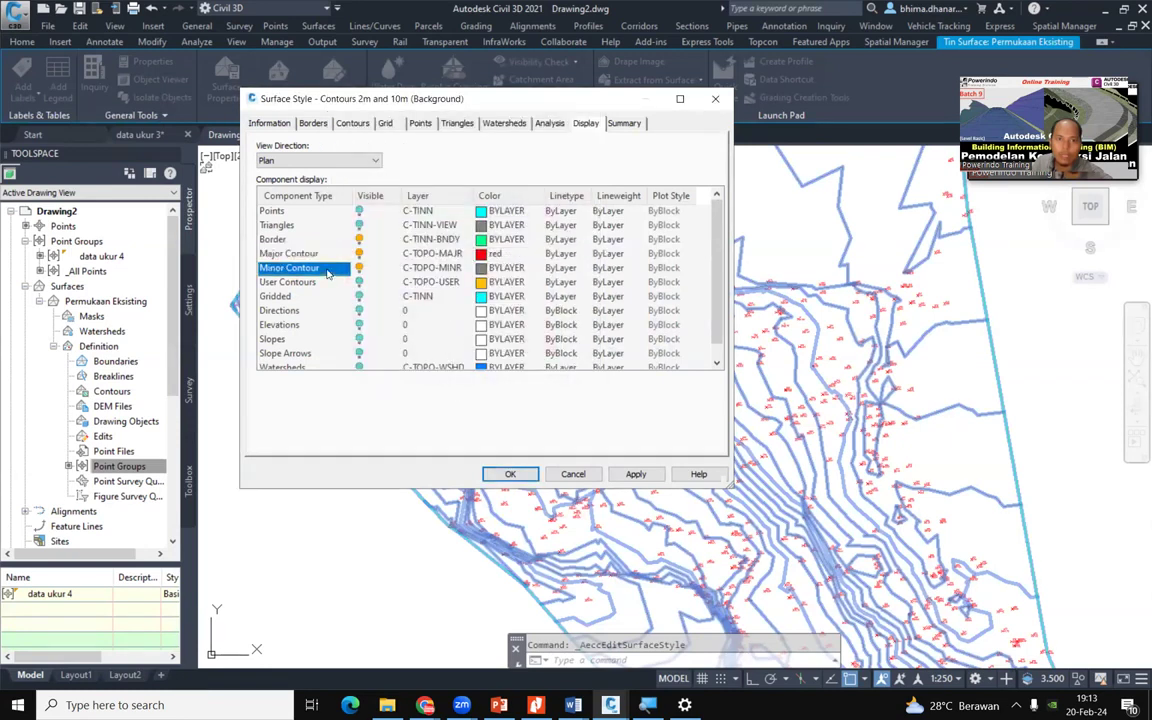
pyautogui.click(482, 270)
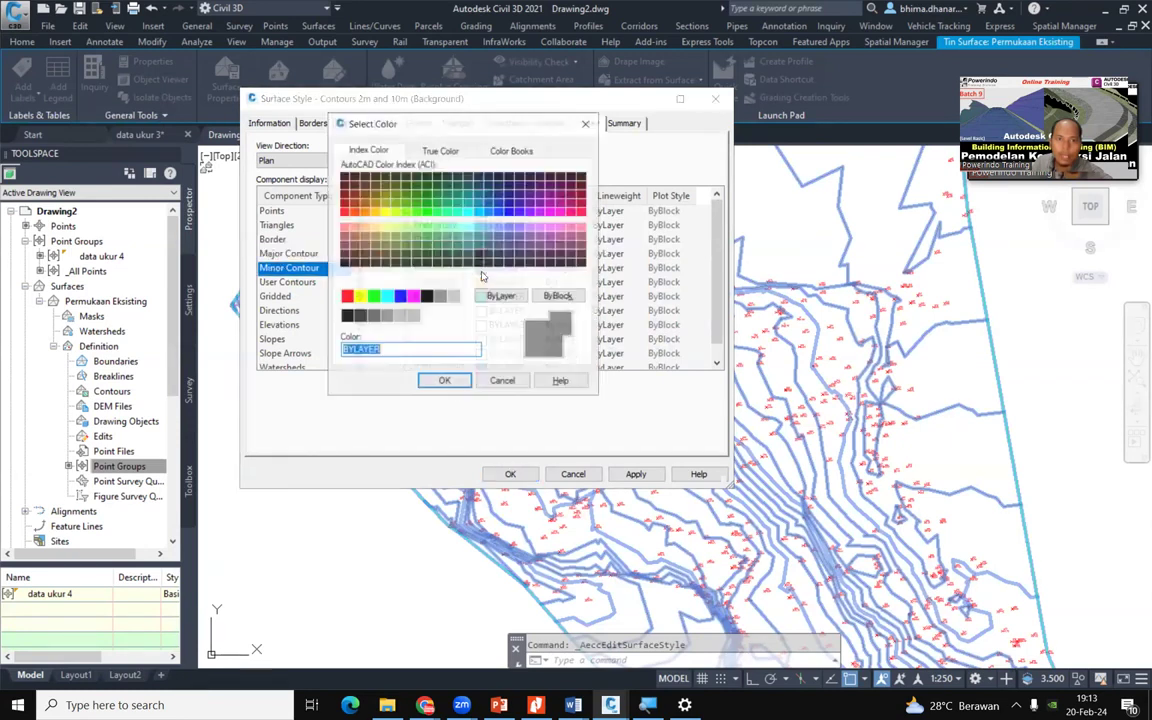
pyautogui.click(488, 212)
pyautogui.click(444, 381)
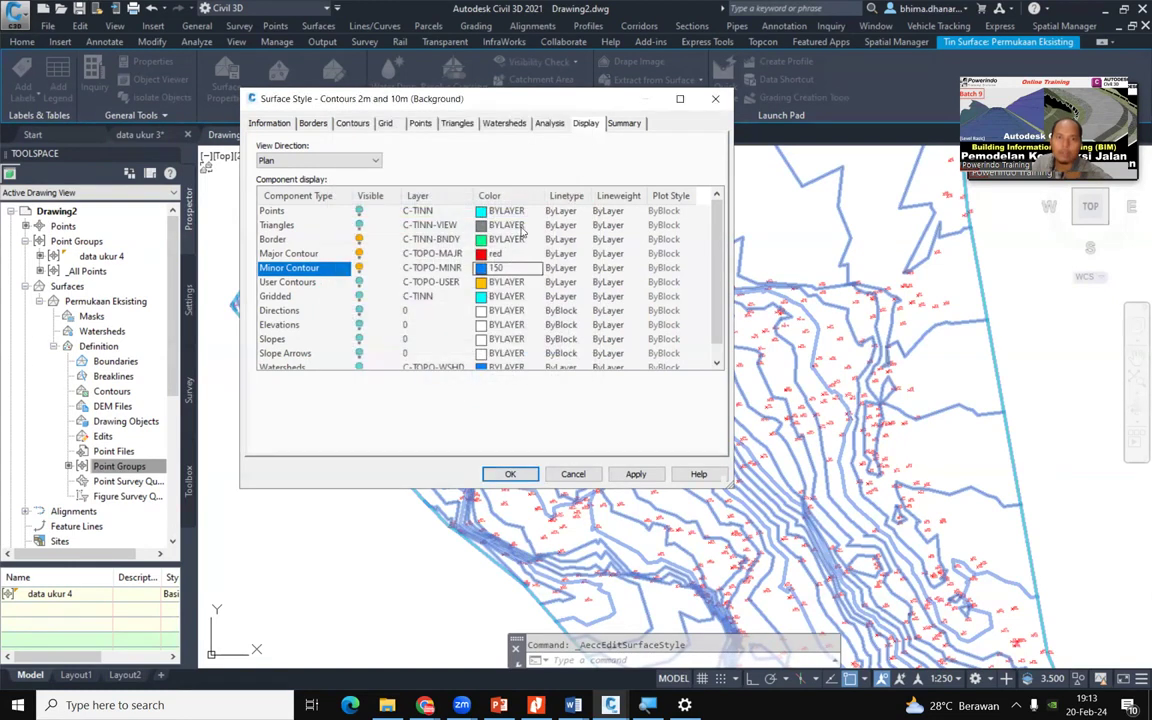
pyautogui.click(324, 254)
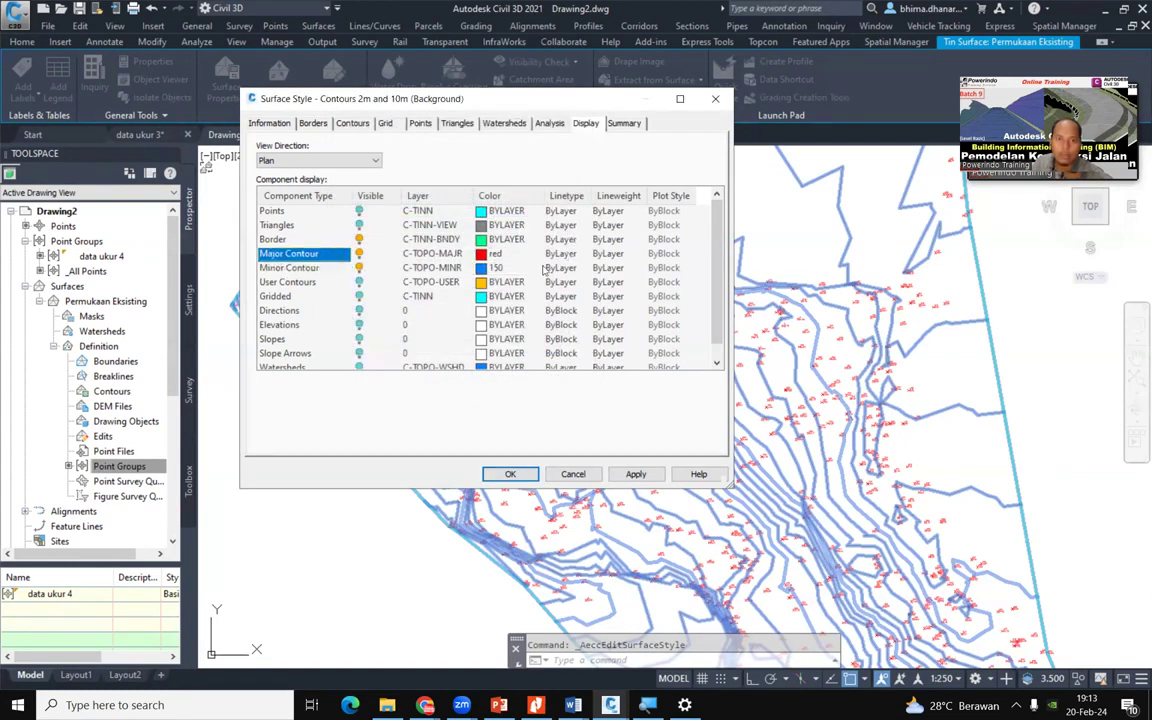
pyautogui.click(571, 256)
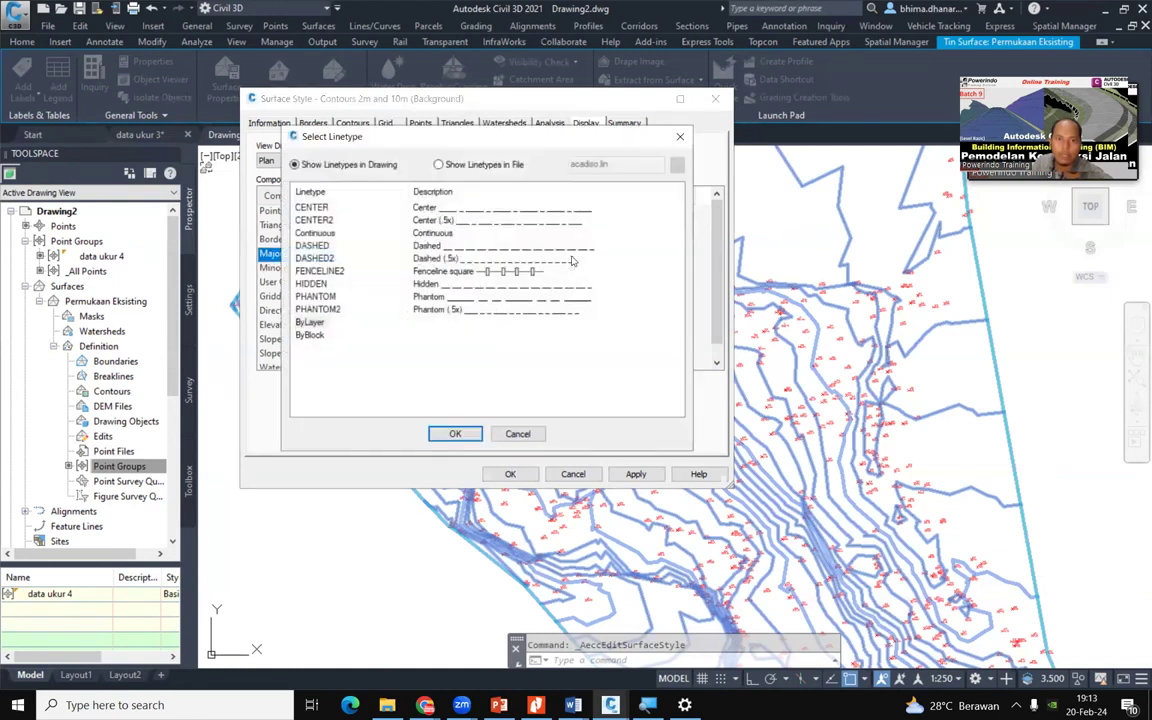
pyautogui.click(518, 436)
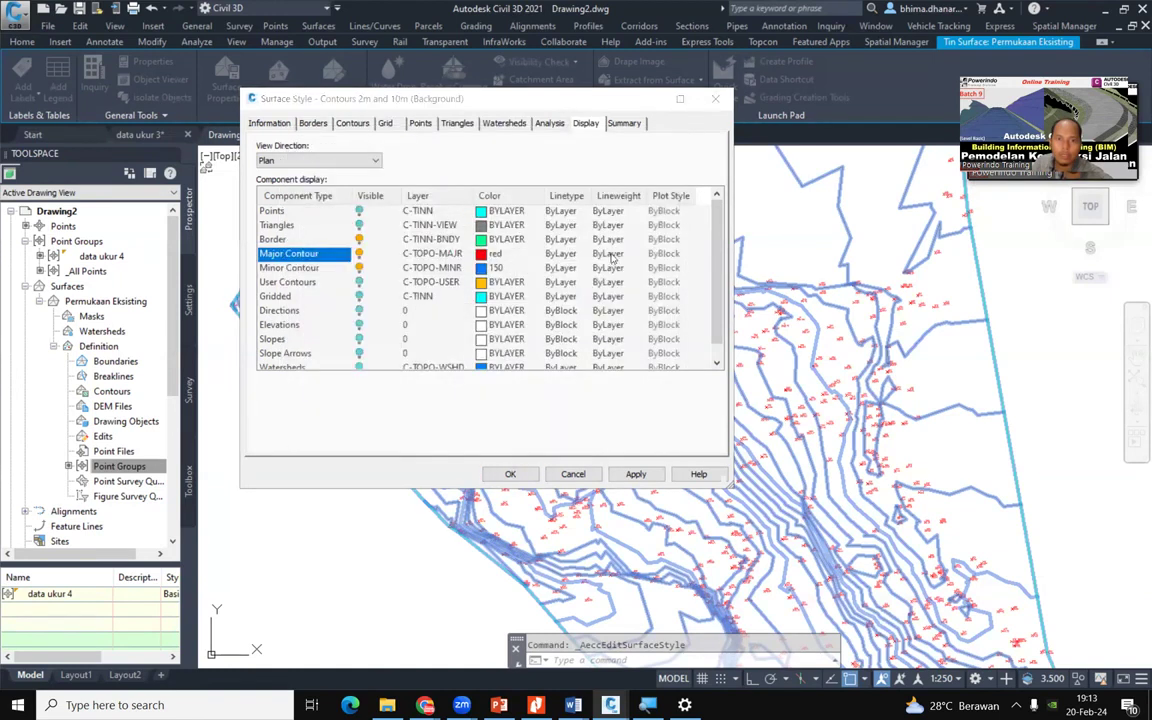
# Set the major contour lineweight to 0.09 mm in the surface style
pyautogui.click(606, 254)
pyautogui.click(606, 265)
pyautogui.click(606, 277)
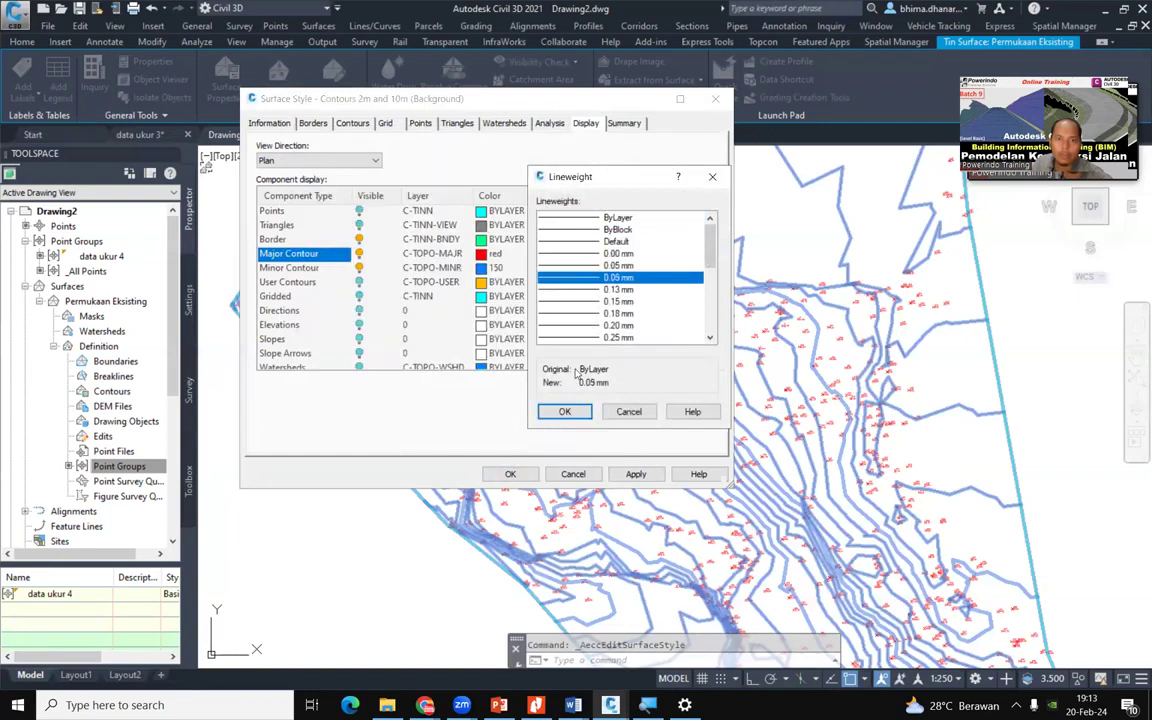
pyautogui.click(564, 411)
# Set the minor contour lineweight to 0.05 mm in the surface style and apply the display changes
pyautogui.click(606, 268)
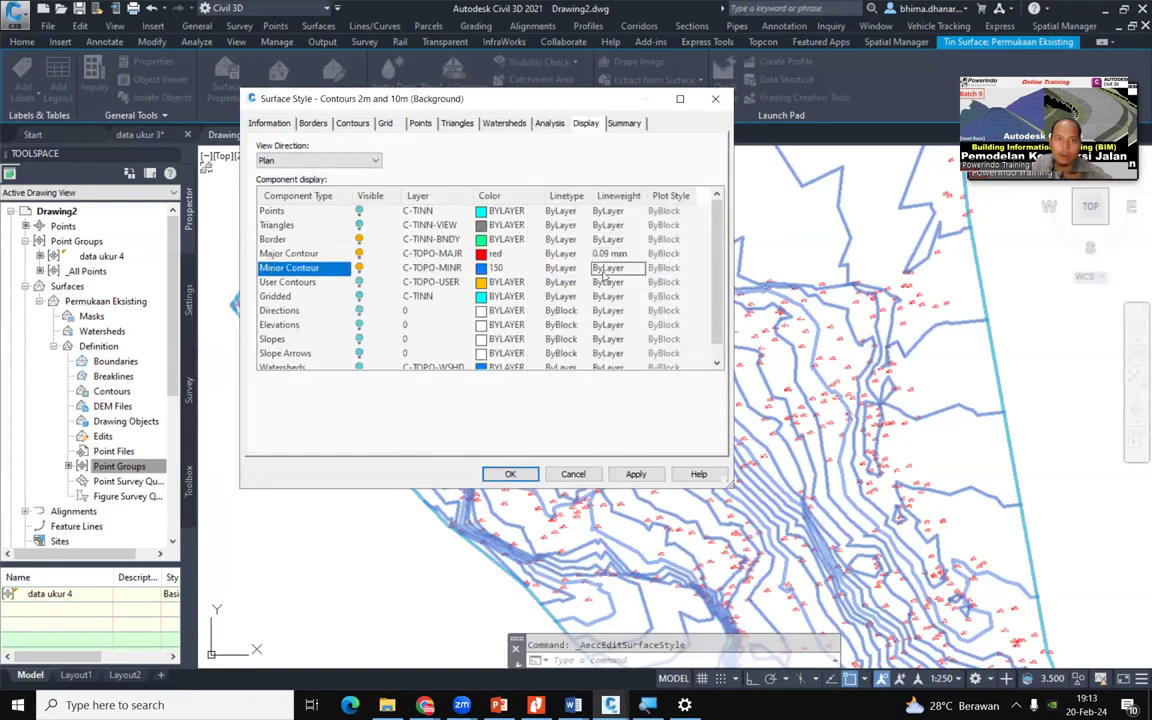
pyautogui.click(606, 265)
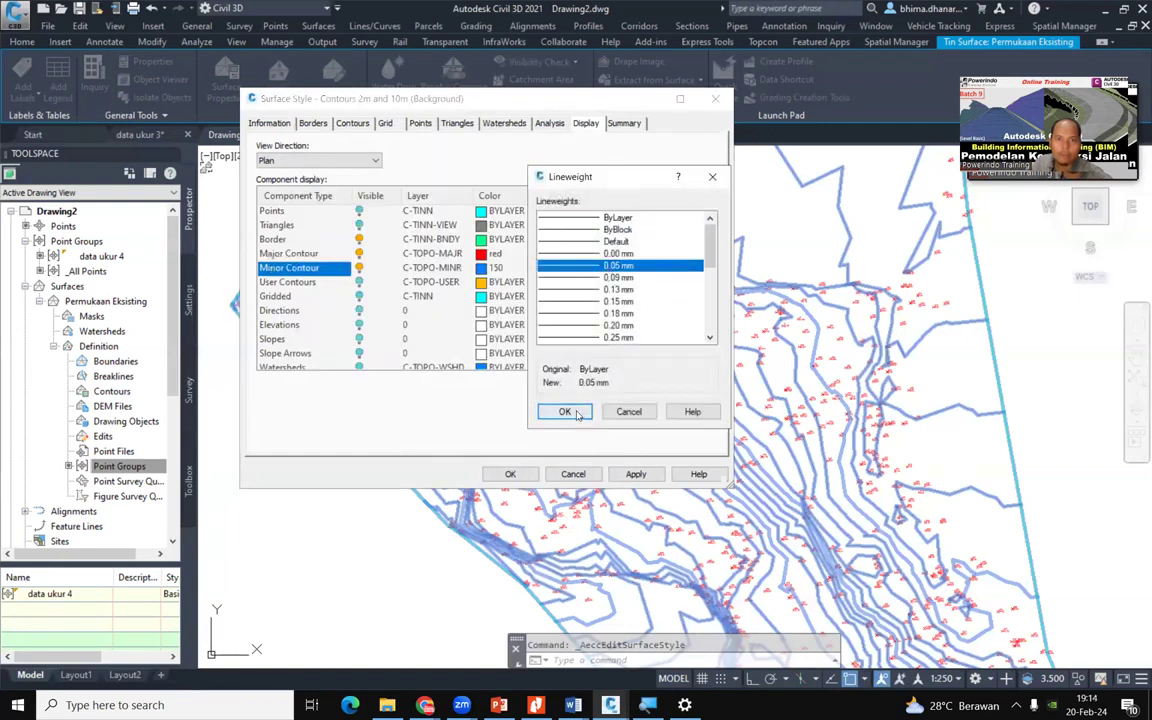
pyautogui.click(564, 411)
pyautogui.click(630, 473)
pyautogui.click(512, 474)
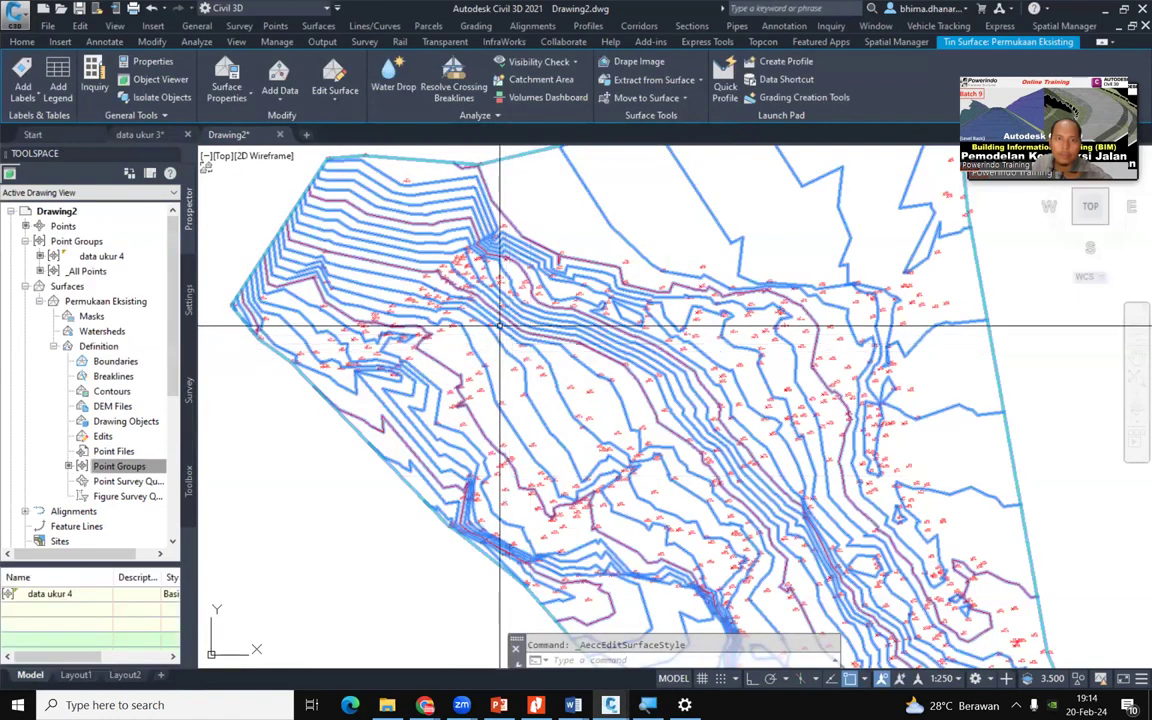
# Reopen the surface style and apply a minor contour interval of 1 m
pyautogui.click(227, 94)
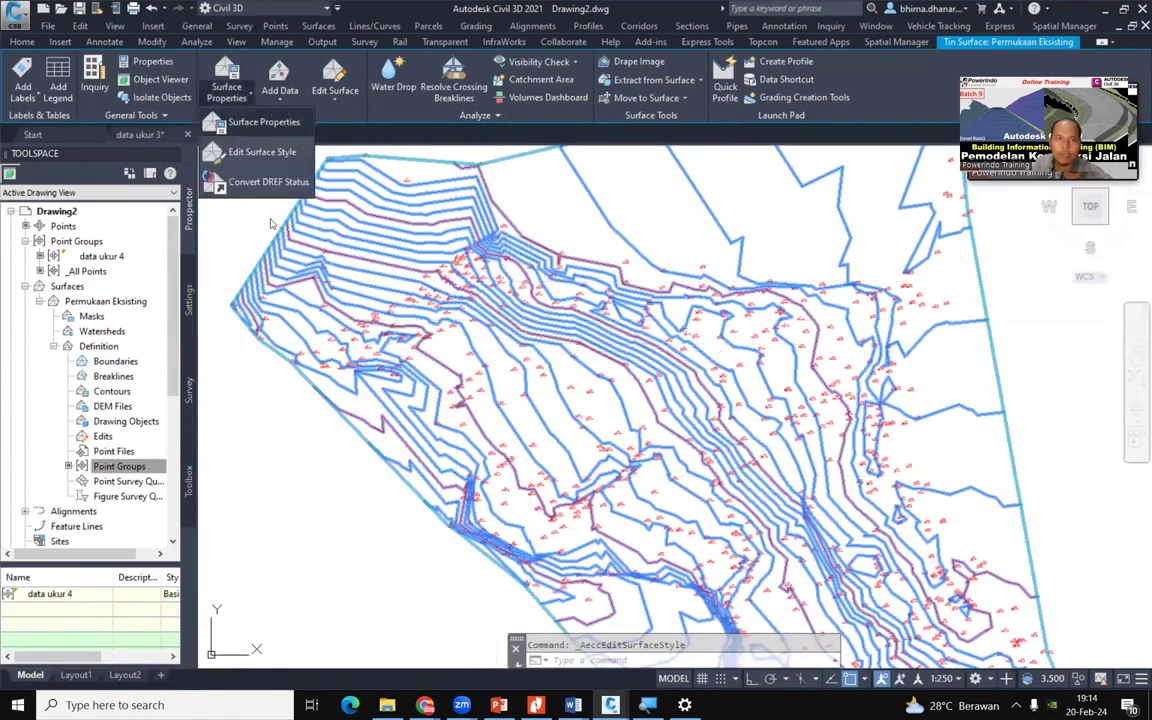
pyautogui.click(263, 152)
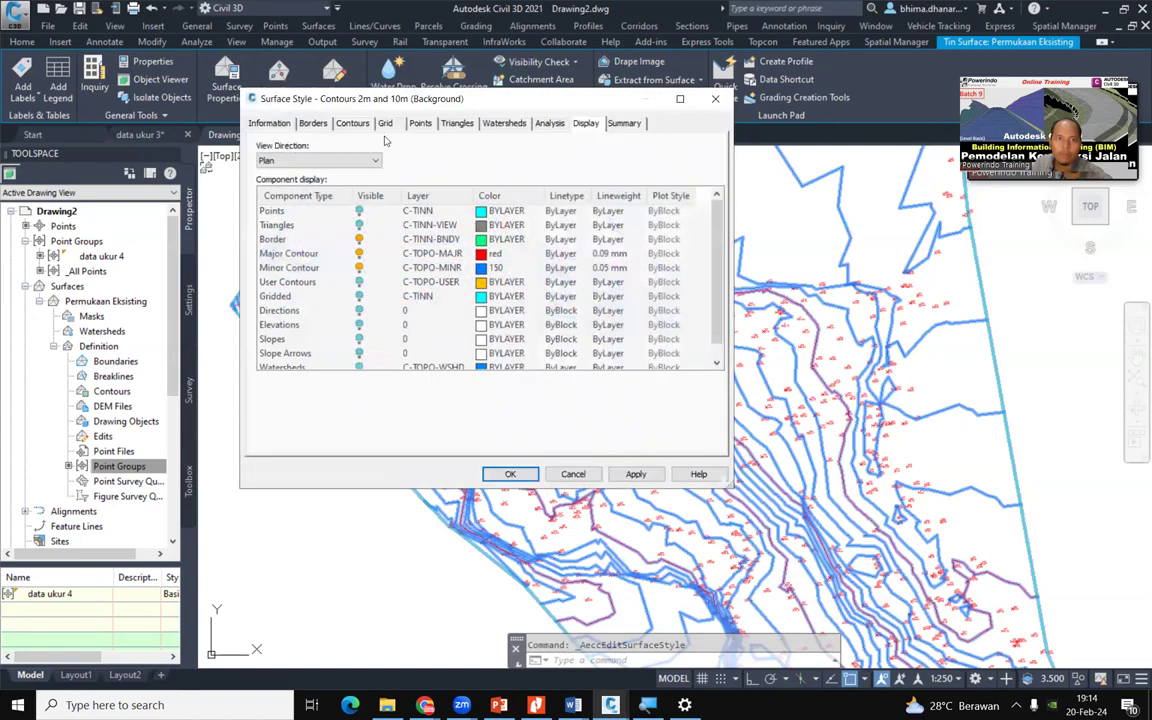
pyautogui.click(350, 124)
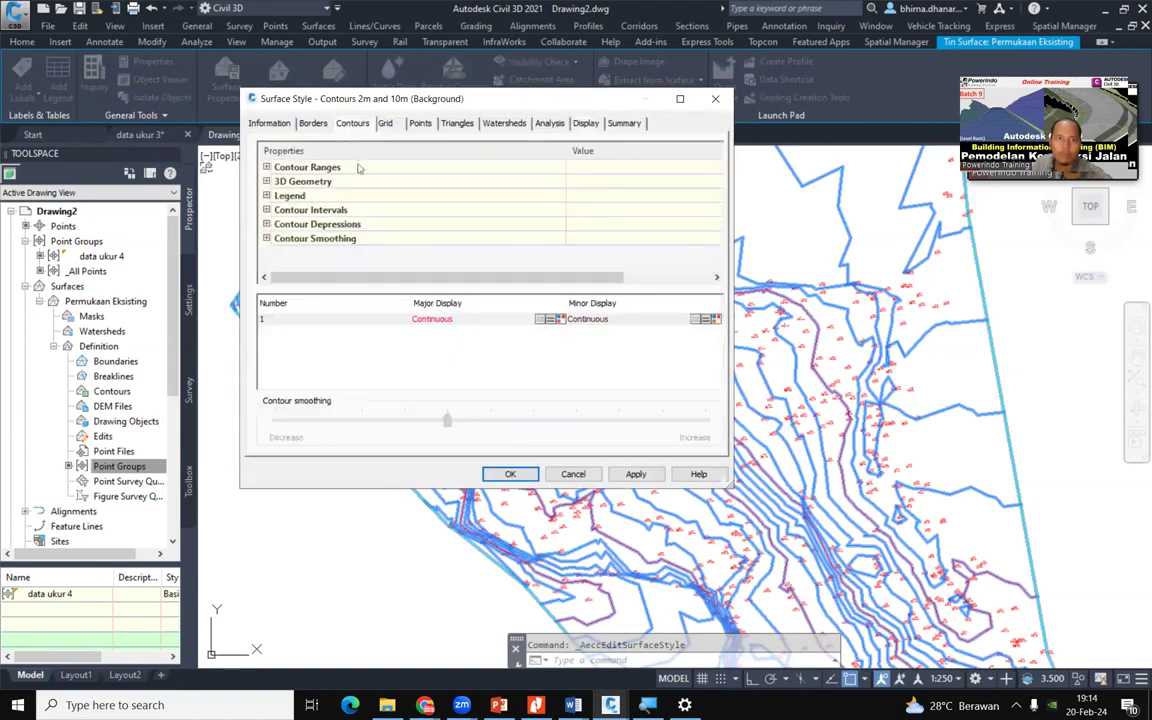
pyautogui.click(266, 210)
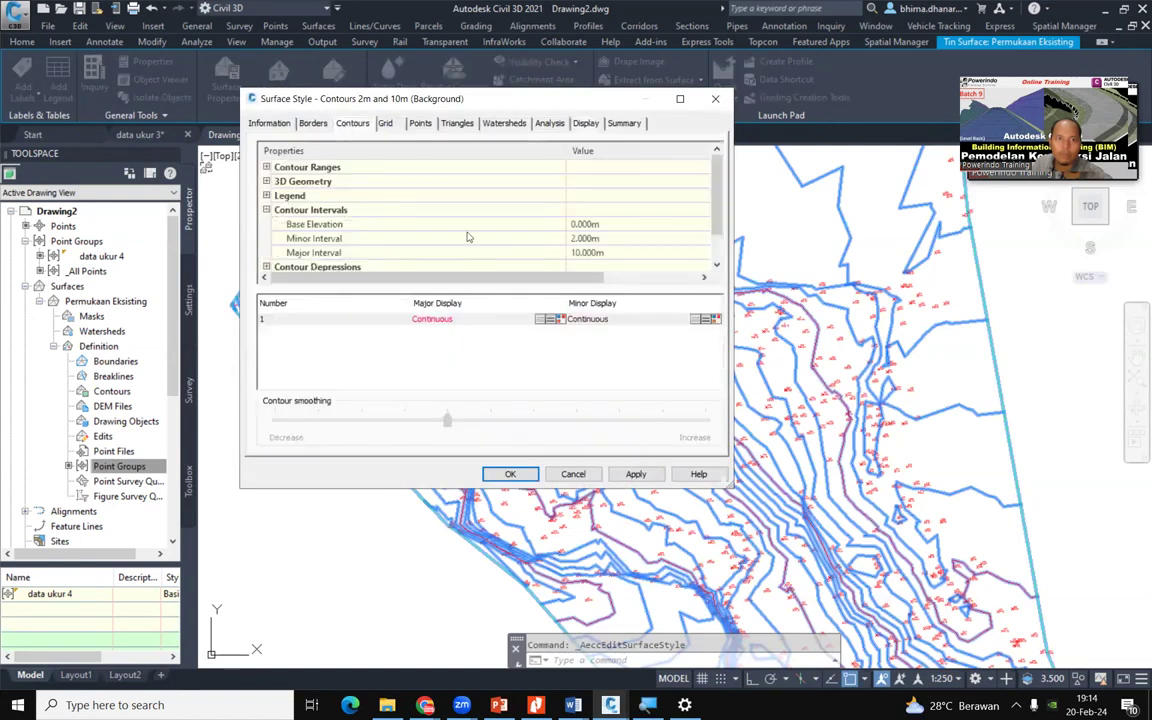
pyautogui.click(585, 238)
pyautogui.write('1')
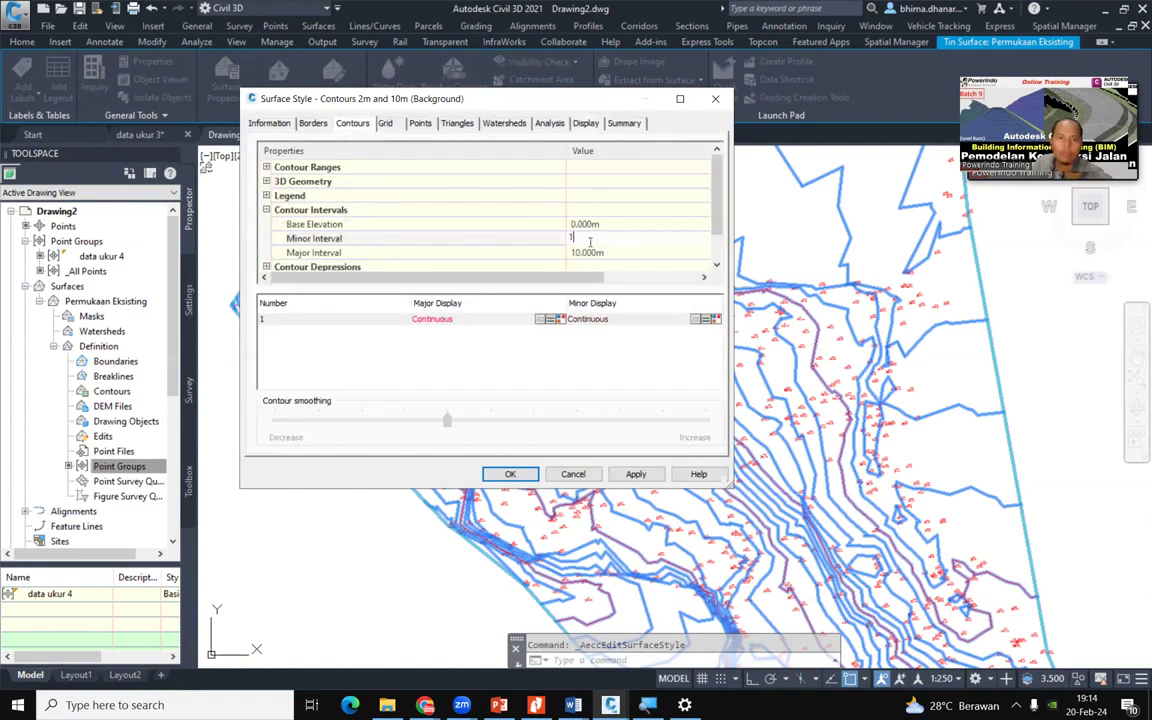
pyautogui.press('Return')
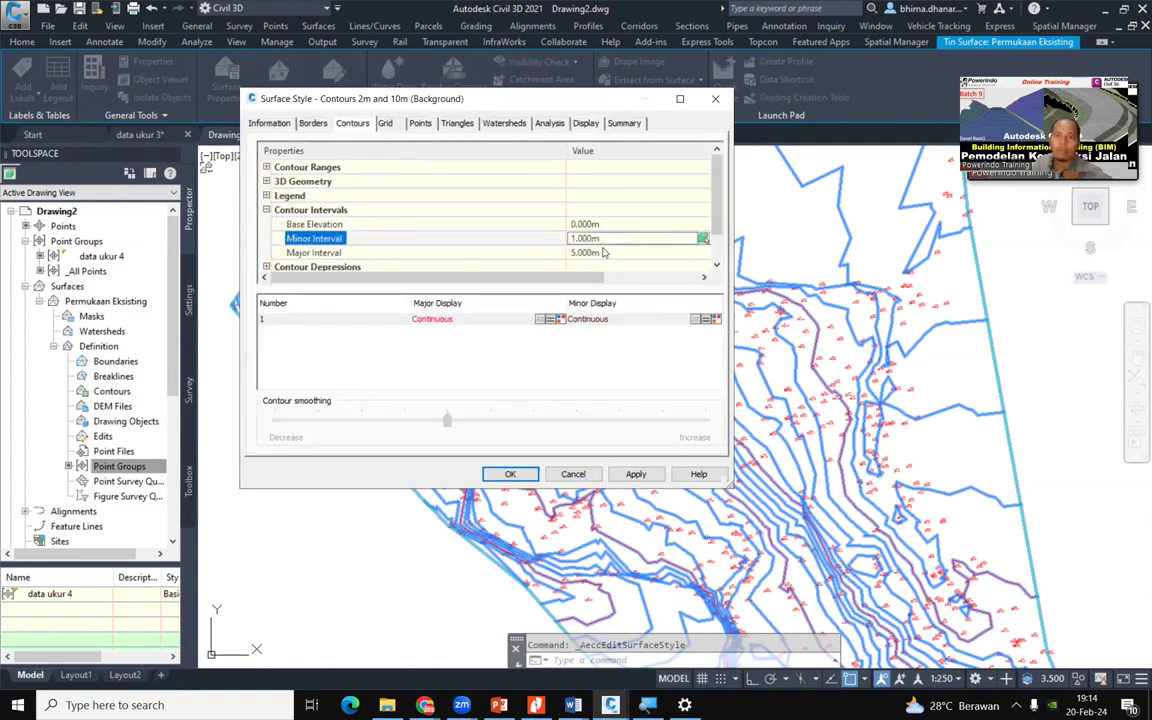
pyautogui.click(636, 475)
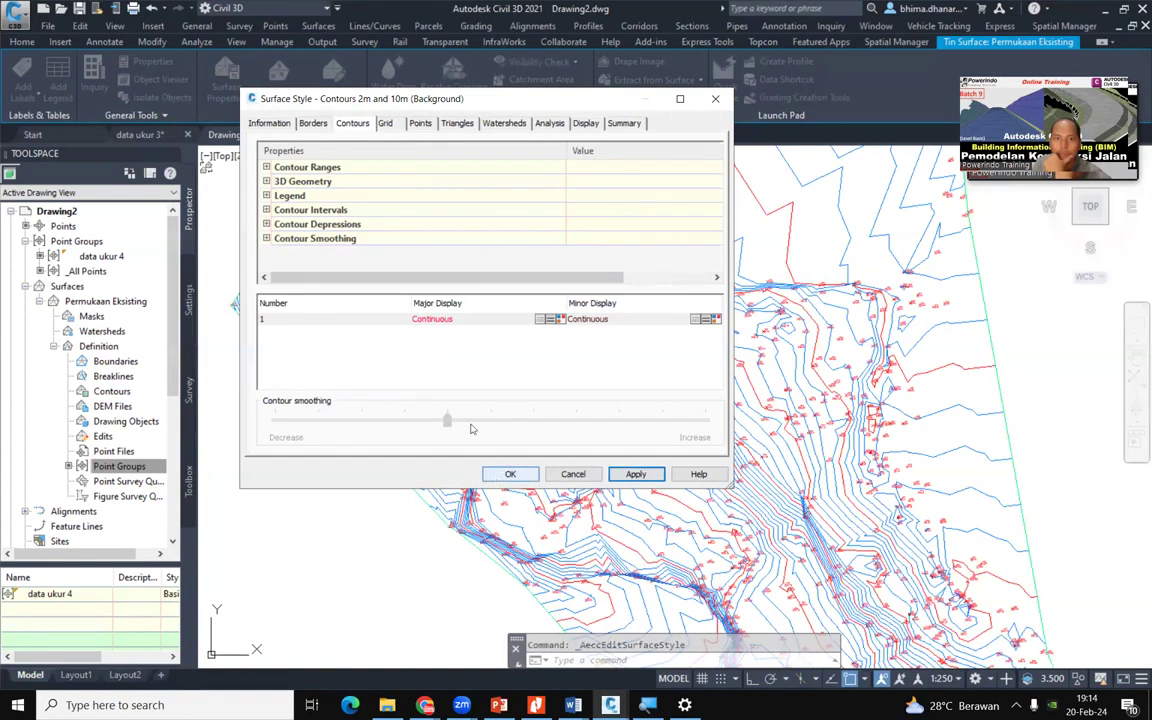
pyautogui.click(266, 239)
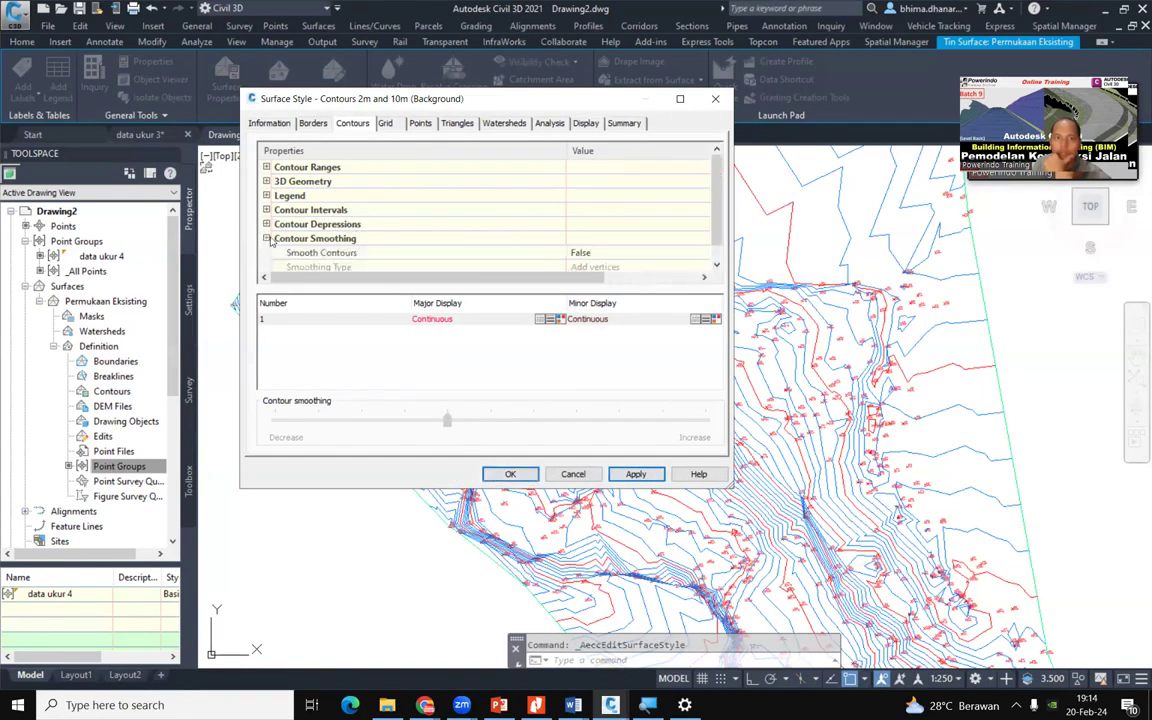
pyautogui.click(576, 256)
pyautogui.click(576, 253)
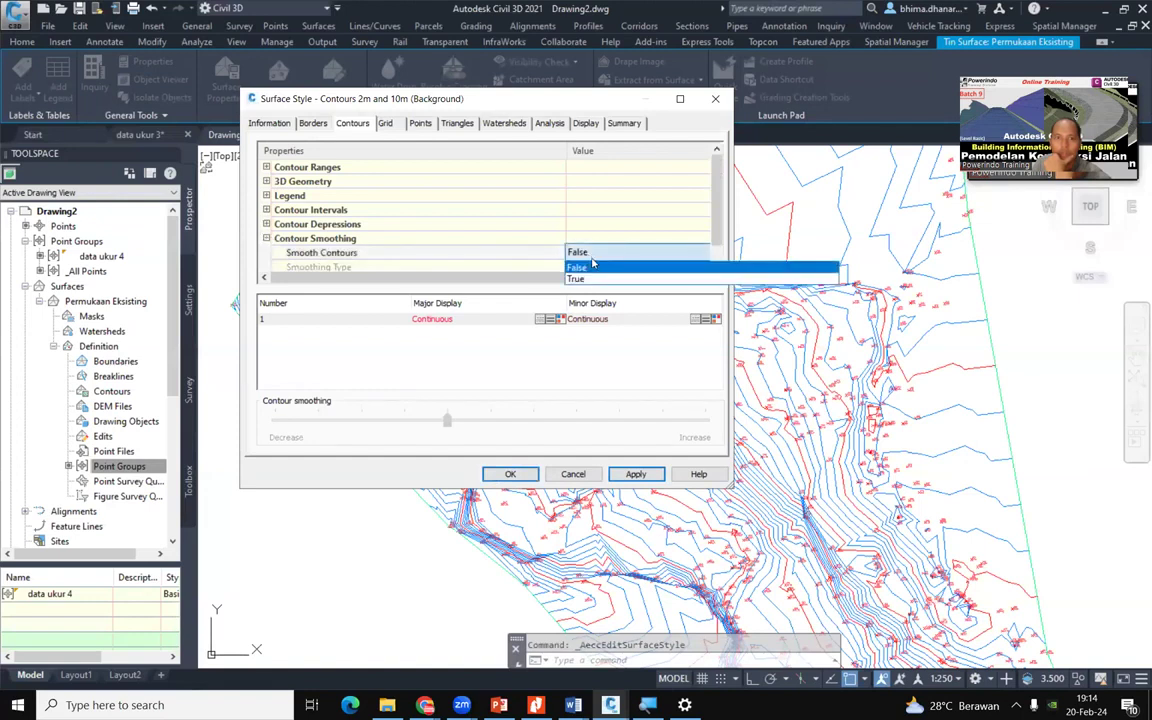
pyautogui.click(266, 252)
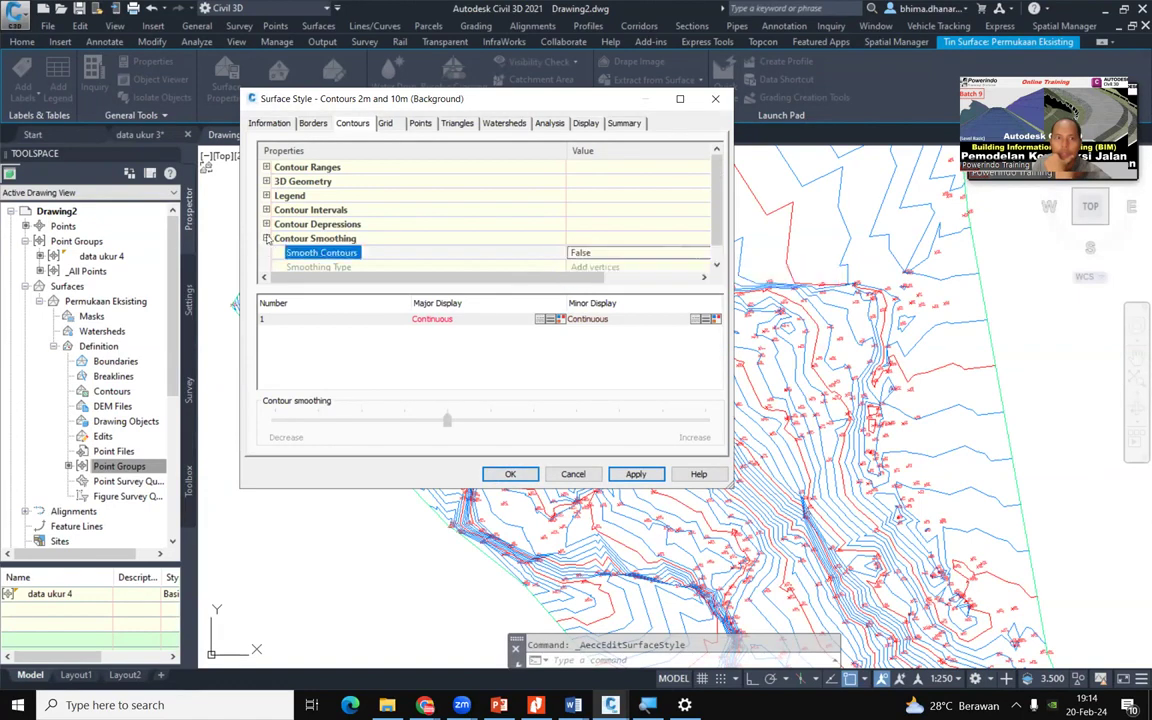
pyautogui.click(266, 239)
pyautogui.click(266, 210)
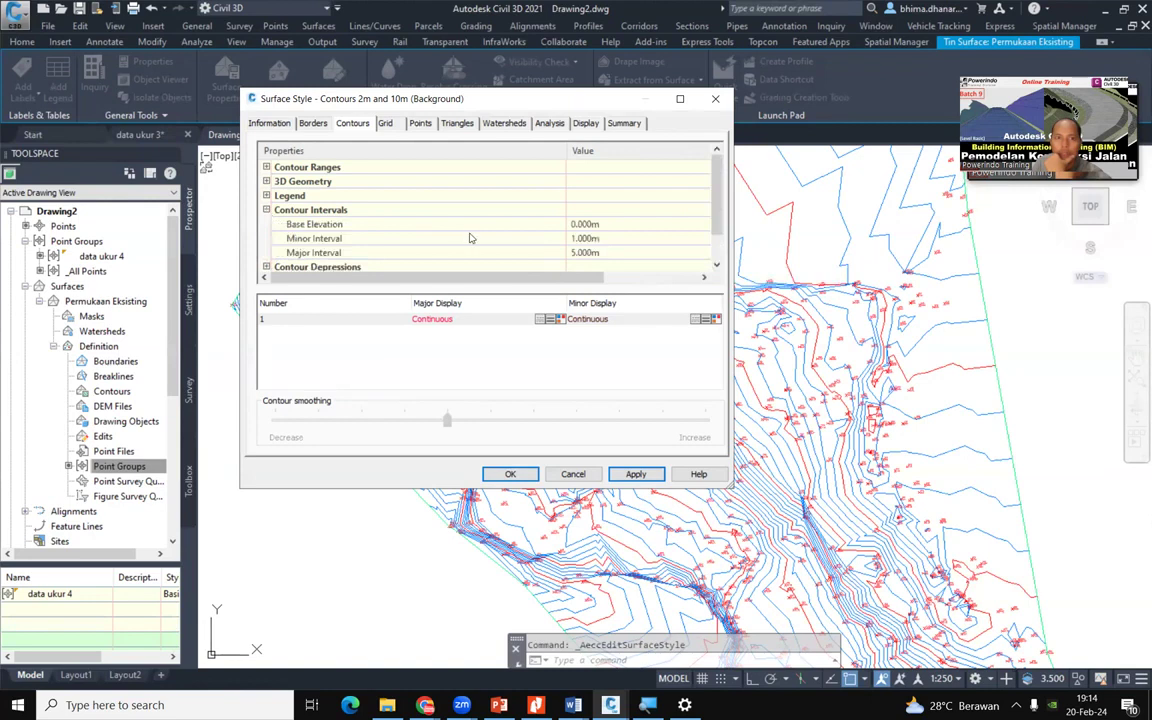
pyautogui.click(373, 239)
pyautogui.click(632, 240)
# Enable Smooth Contours in the surface style, increase the contour smoothing by one notch and apply it
pyautogui.scroll(-1, 608, 247)
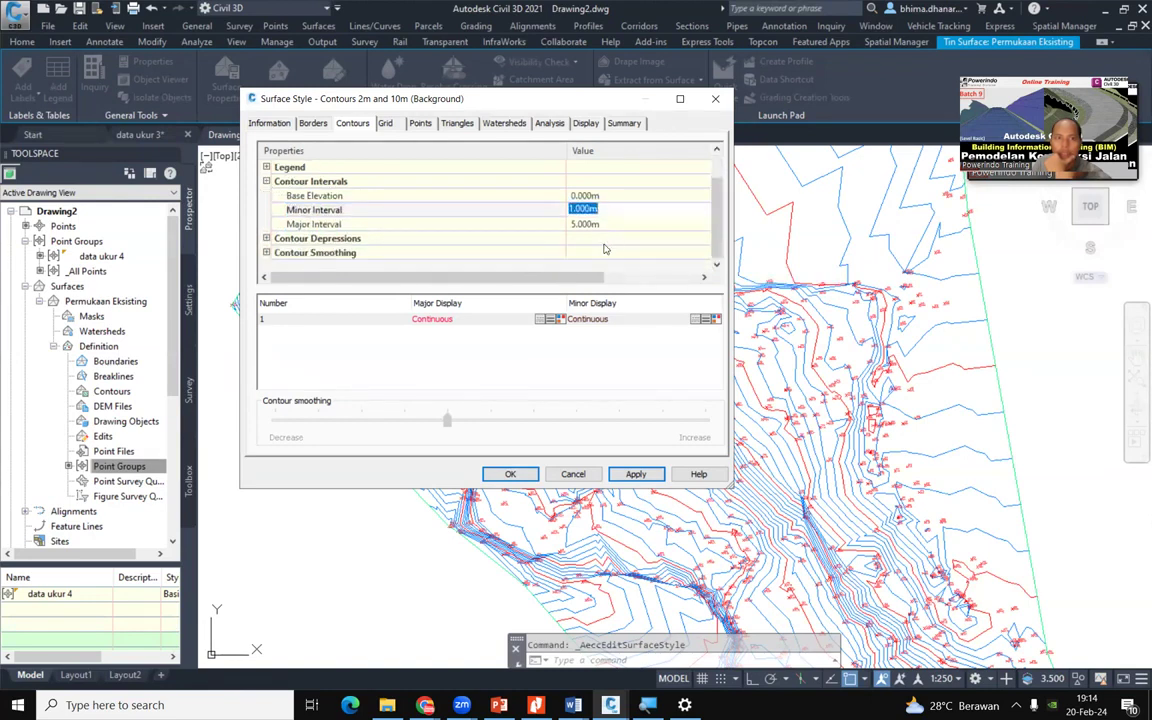
pyautogui.click(267, 253)
pyautogui.scroll(-1, 461, 249)
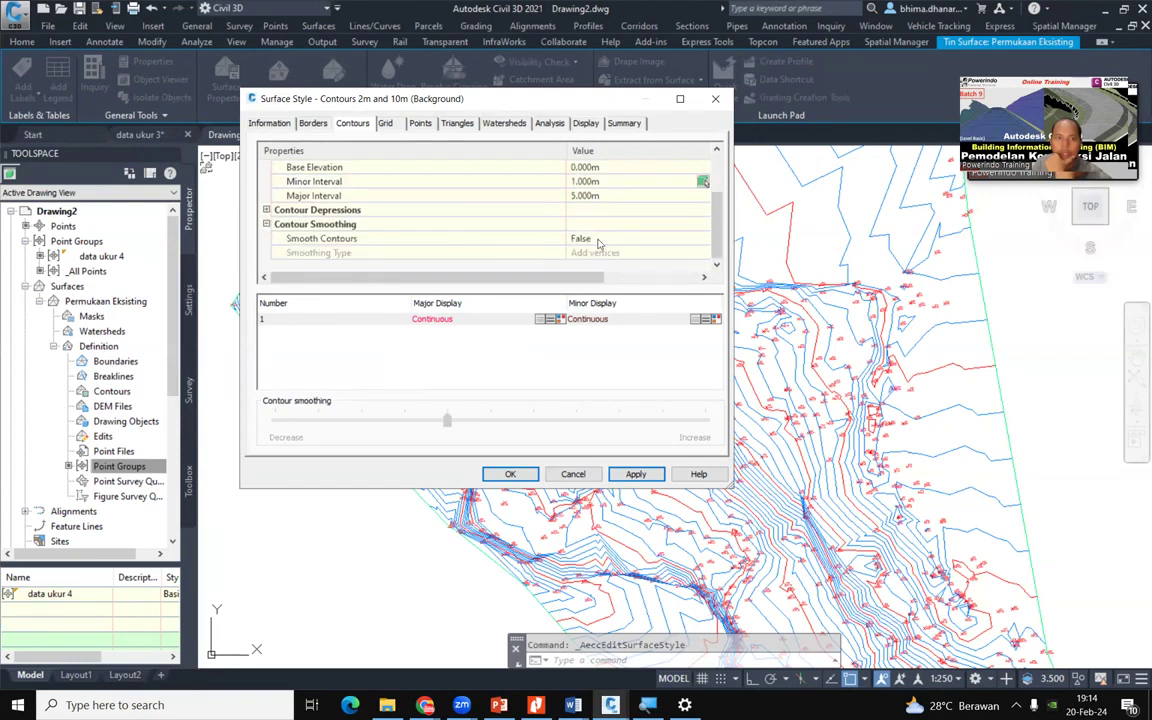
pyautogui.click(428, 241)
pyautogui.click(585, 240)
pyautogui.click(585, 240)
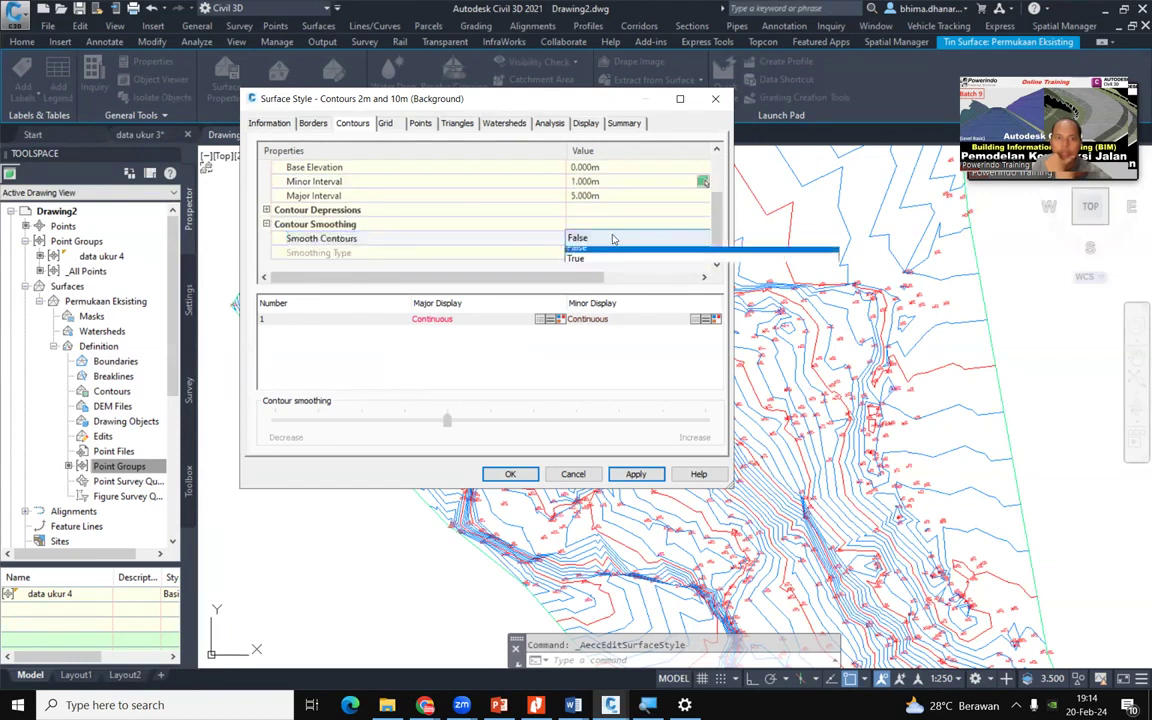
pyautogui.click(580, 253)
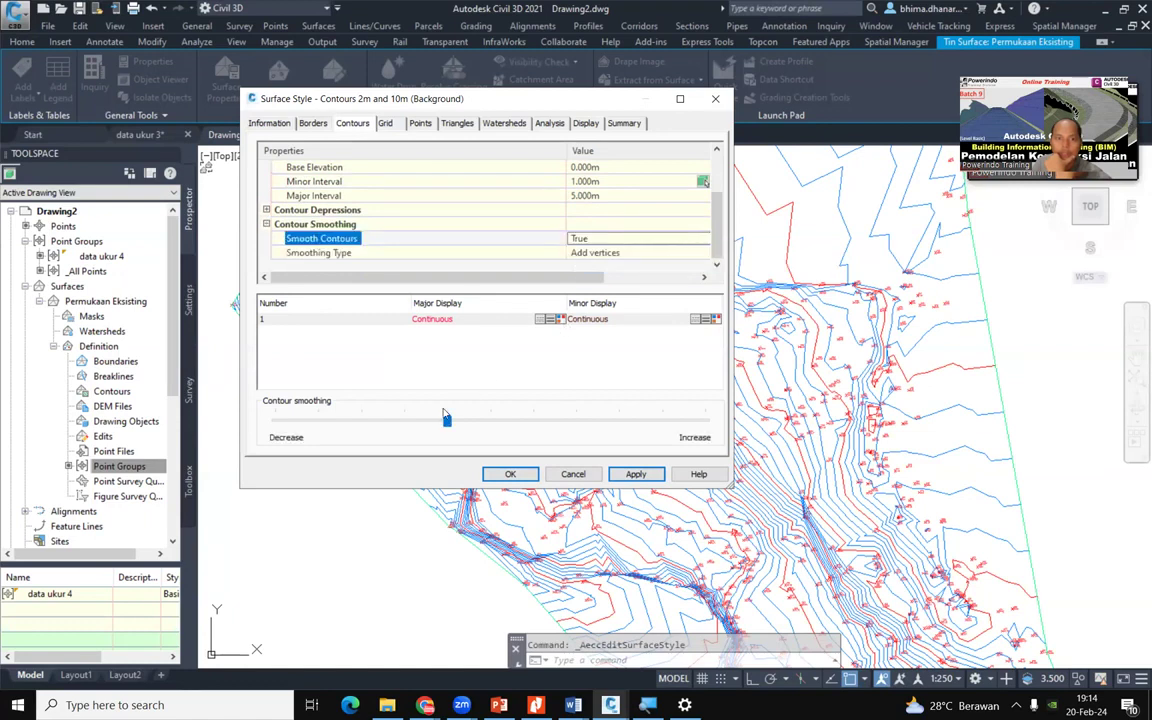
pyautogui.moveTo(447, 421); pyautogui.dragTo(489, 436)
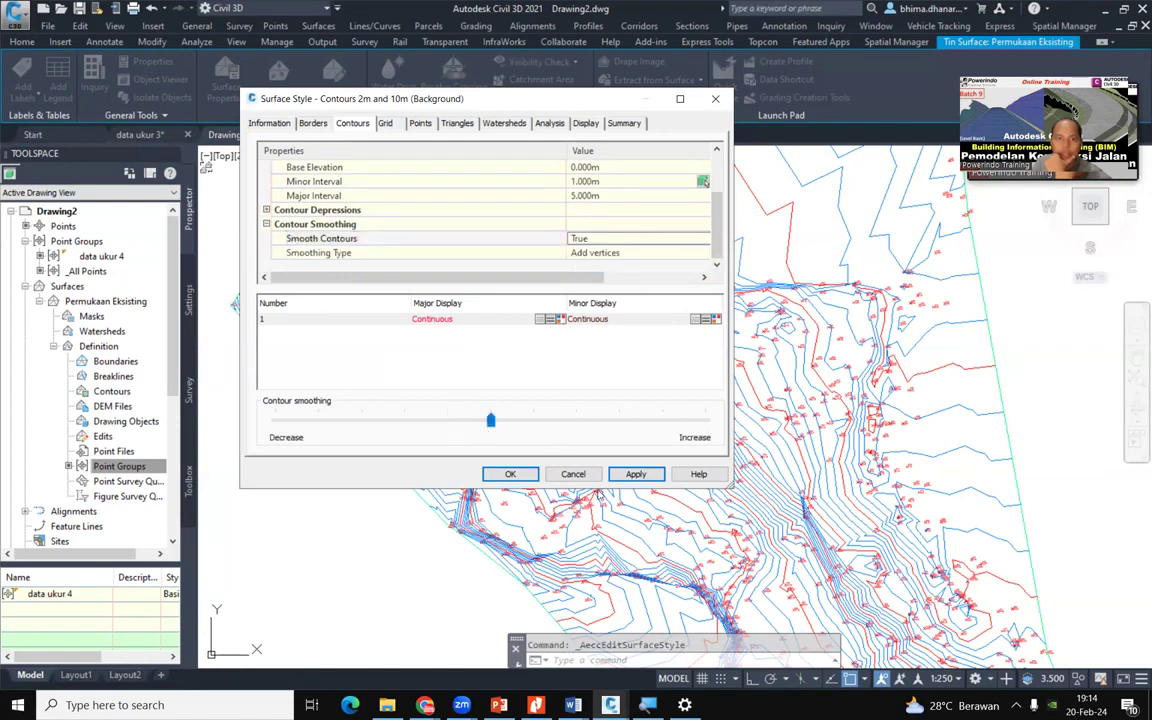
pyautogui.click(634, 474)
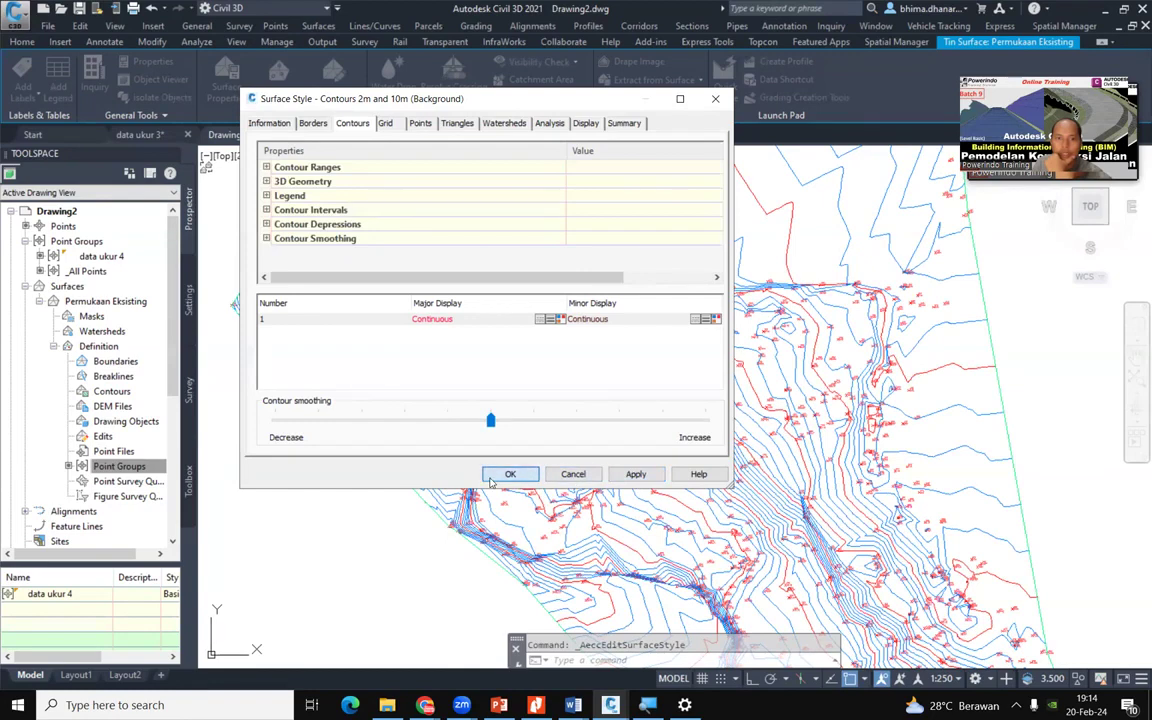
pyautogui.click(489, 475)
# Deselect the surface and examine the smoothed contours up close against the elevations of the surveyed points
pyautogui.scroll(8, 686, 361)
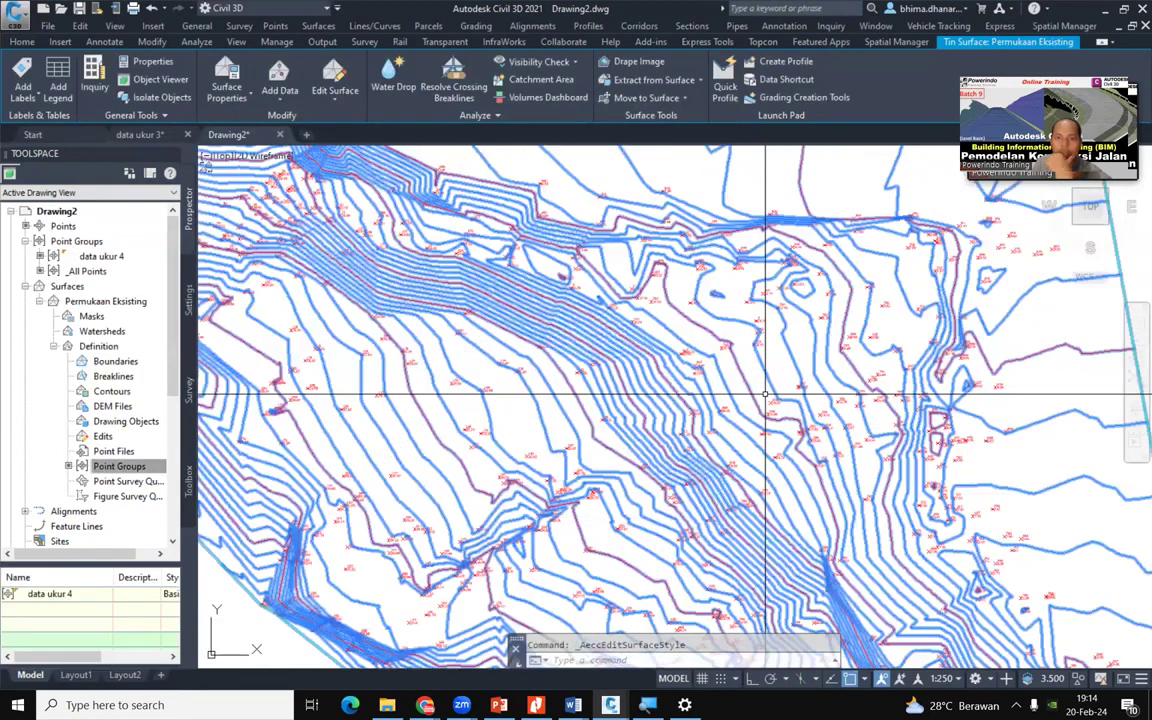
pyautogui.scroll(1, 686, 361)
pyautogui.press('Escape')
pyautogui.scroll(-1, 617, 265)
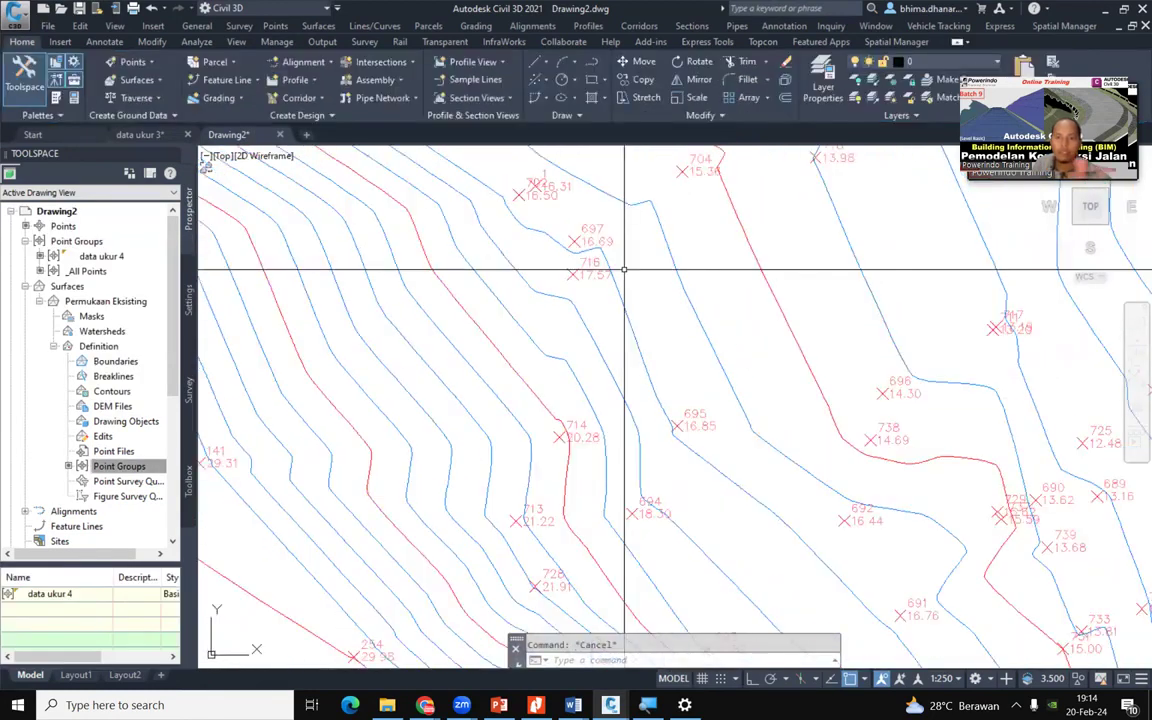
pyautogui.scroll(-4, 458, 242)
pyautogui.scroll(2, 411, 380)
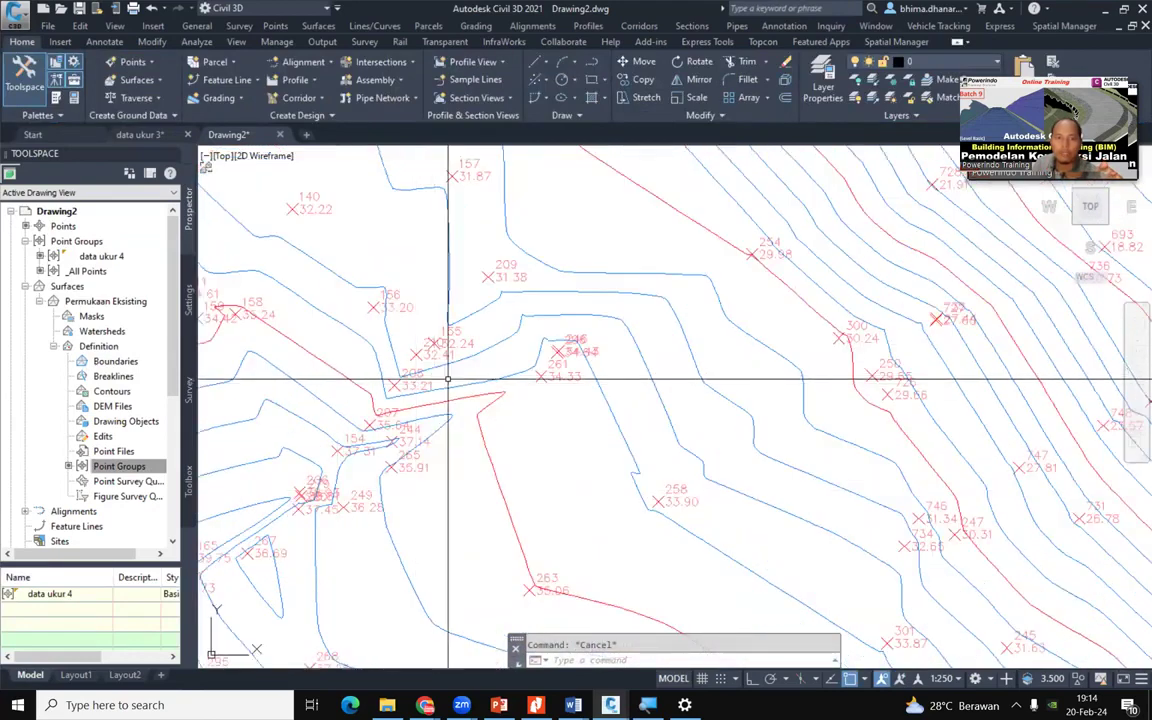
pyautogui.scroll(2, 318, 438)
pyautogui.scroll(-2, 548, 257)
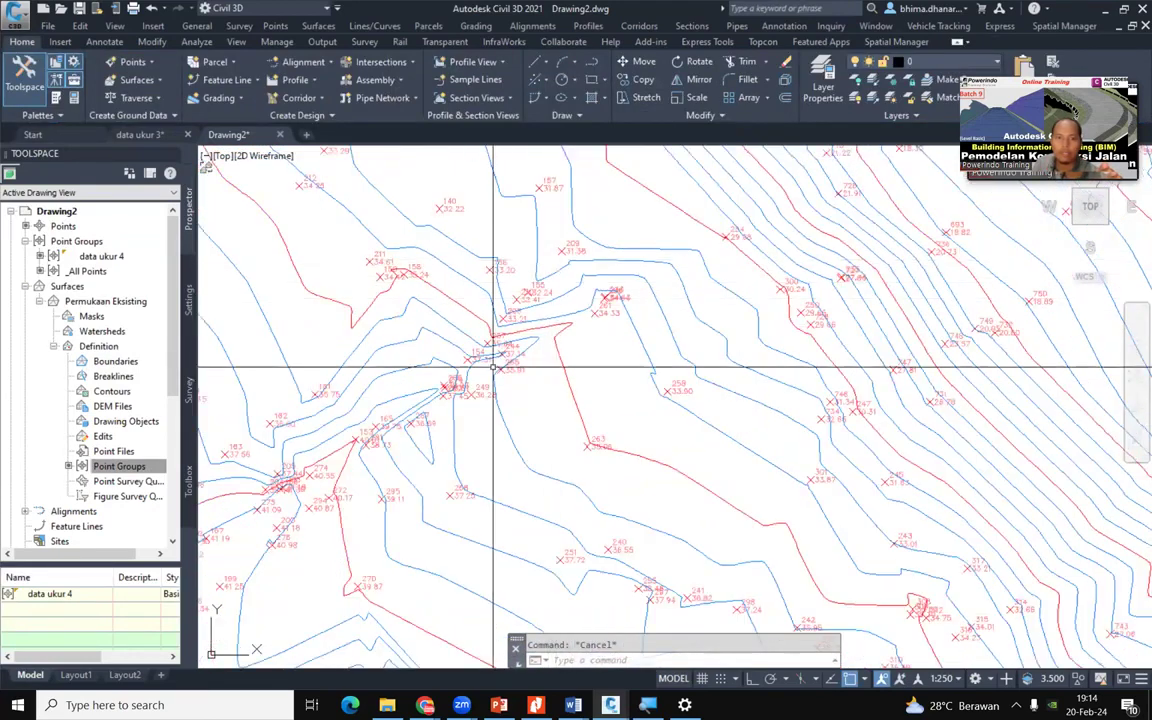
pyautogui.scroll(-6, 520, 380)
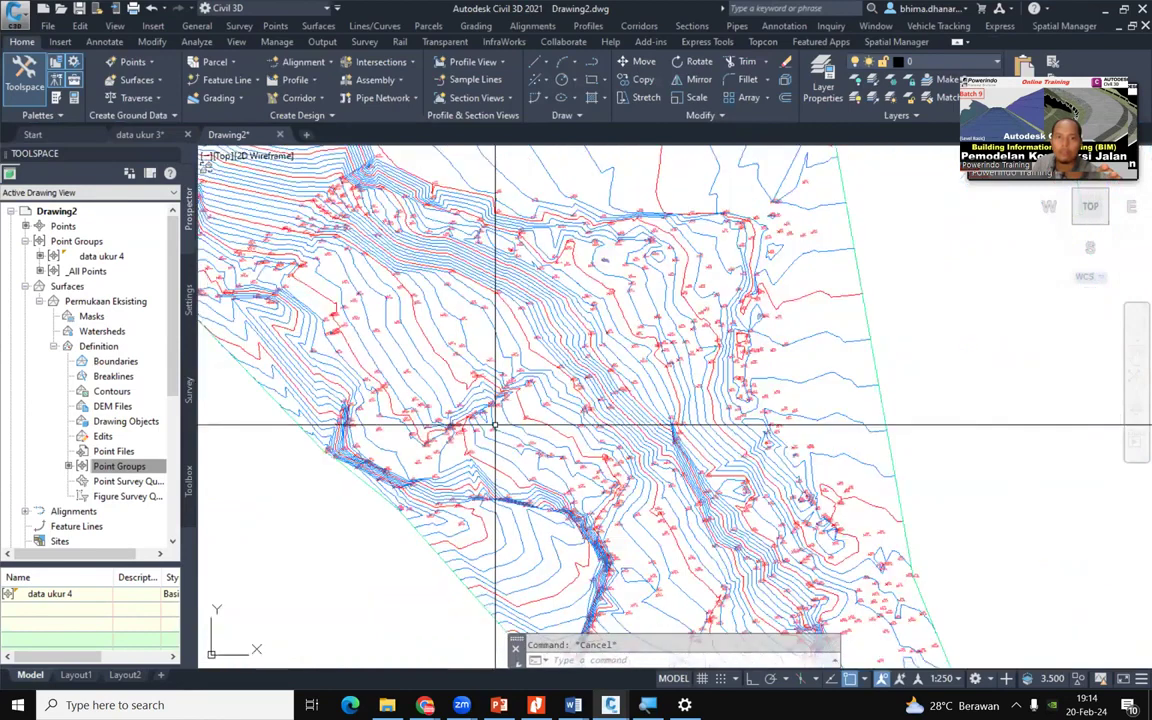
pyautogui.scroll(4, 504, 401)
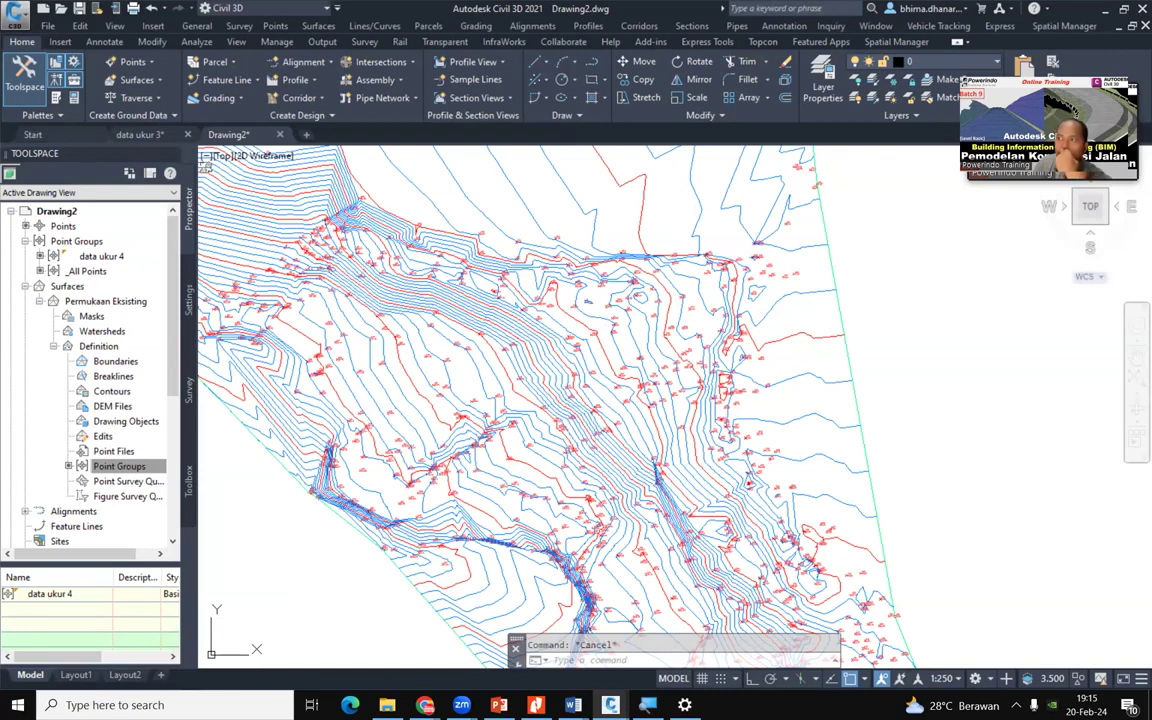
pyautogui.click(590, 660)
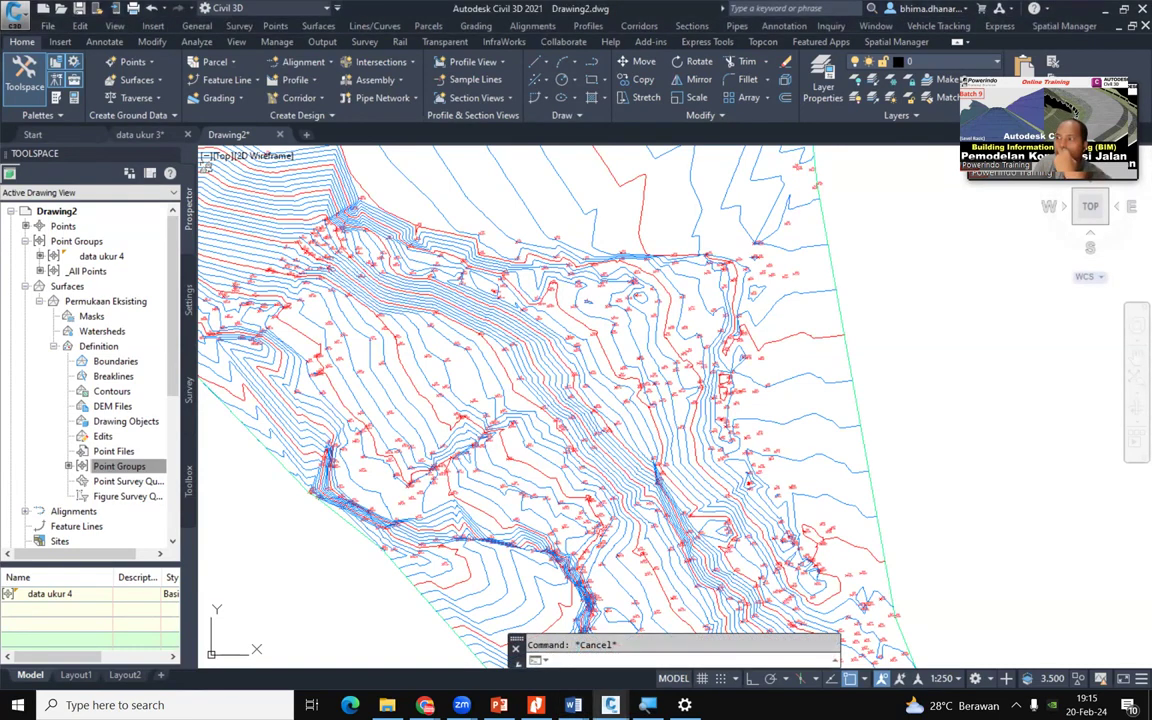
pyautogui.click(536, 705)
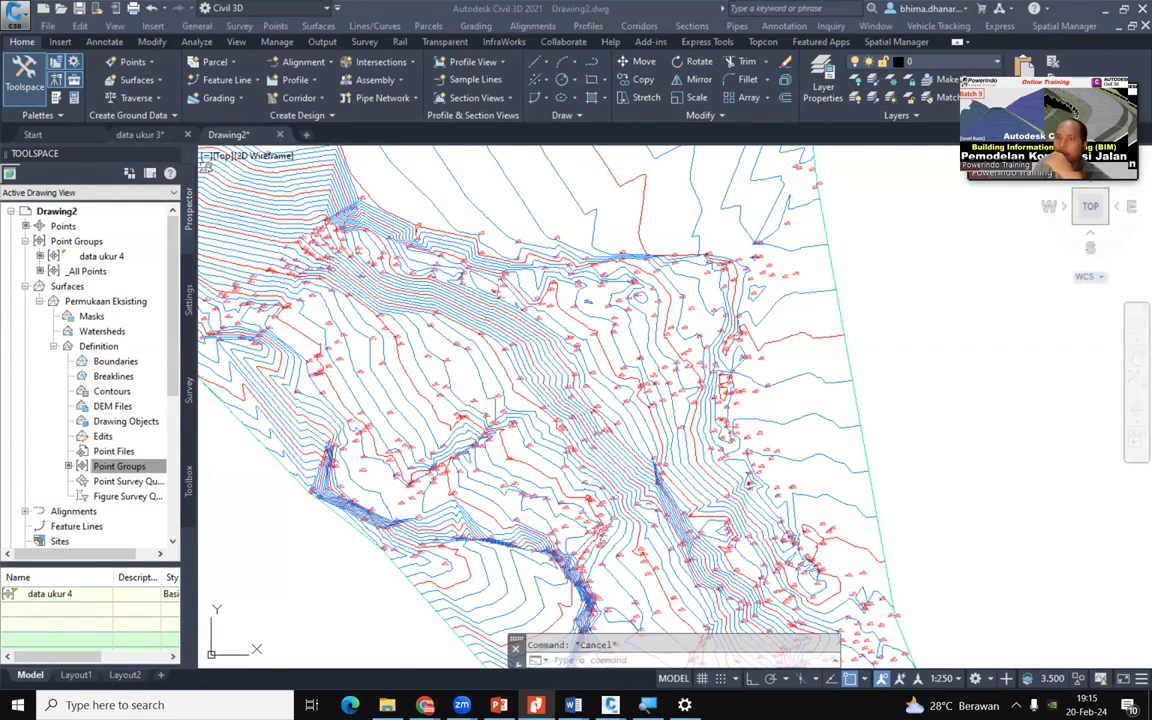
pyautogui.click(890, 380)
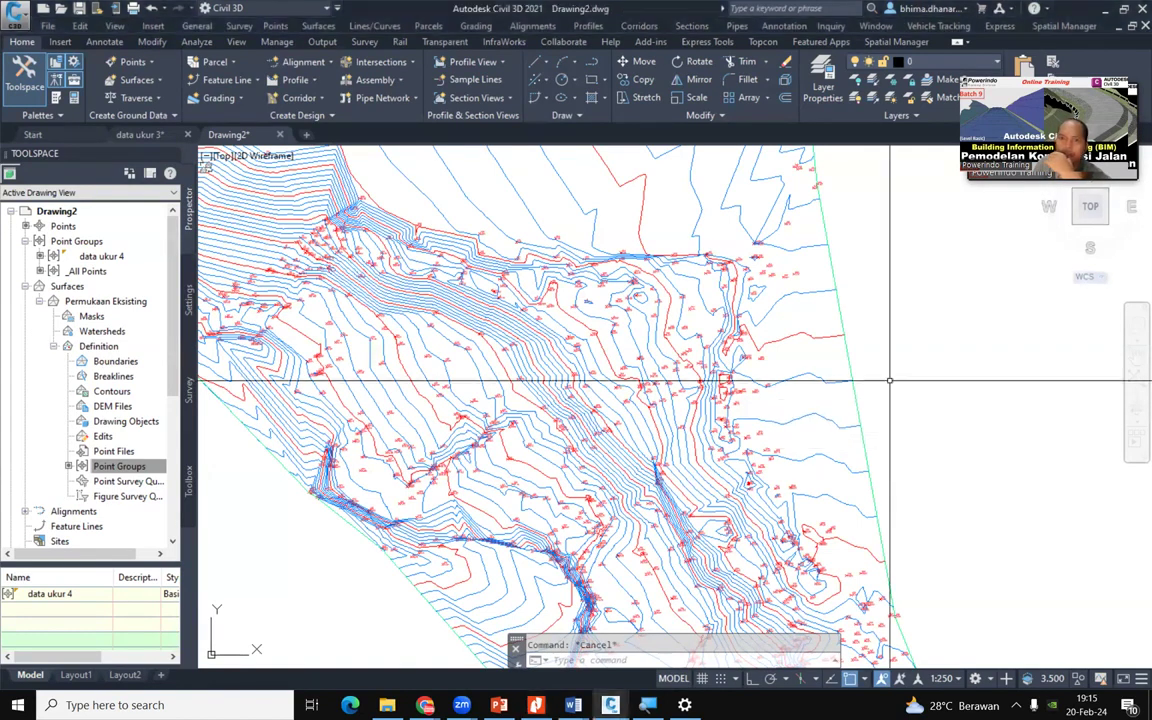
# Inspect COGO point 857 to identify the layer on which the surveyed points lie
pyautogui.scroll(5, 540, 340)
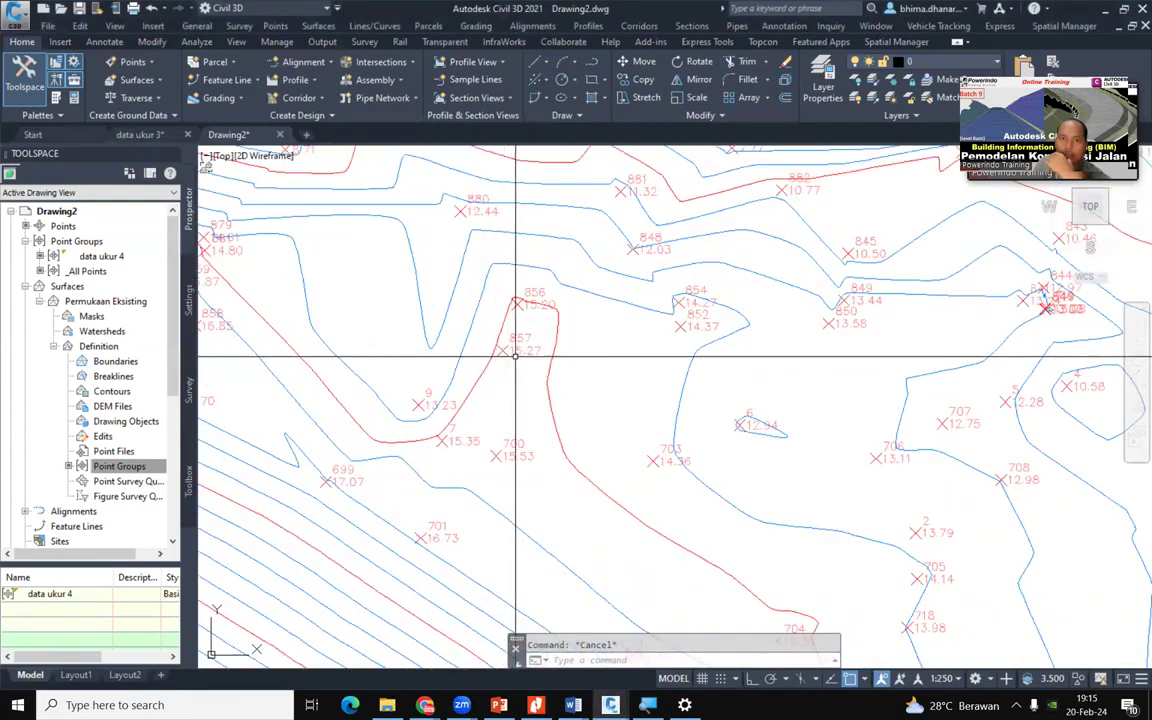
pyautogui.scroll(5, 516, 356)
pyautogui.moveTo(522, 318)
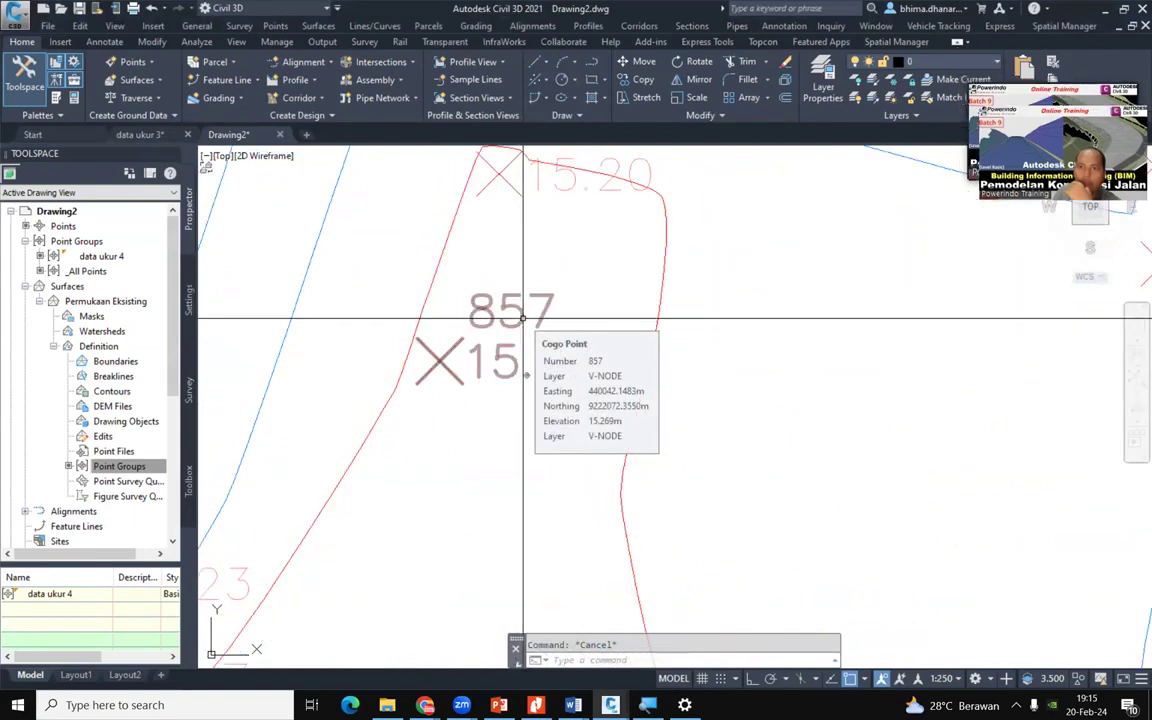
pyautogui.scroll(-10, 522, 318)
pyautogui.scroll(3, 607, 200)
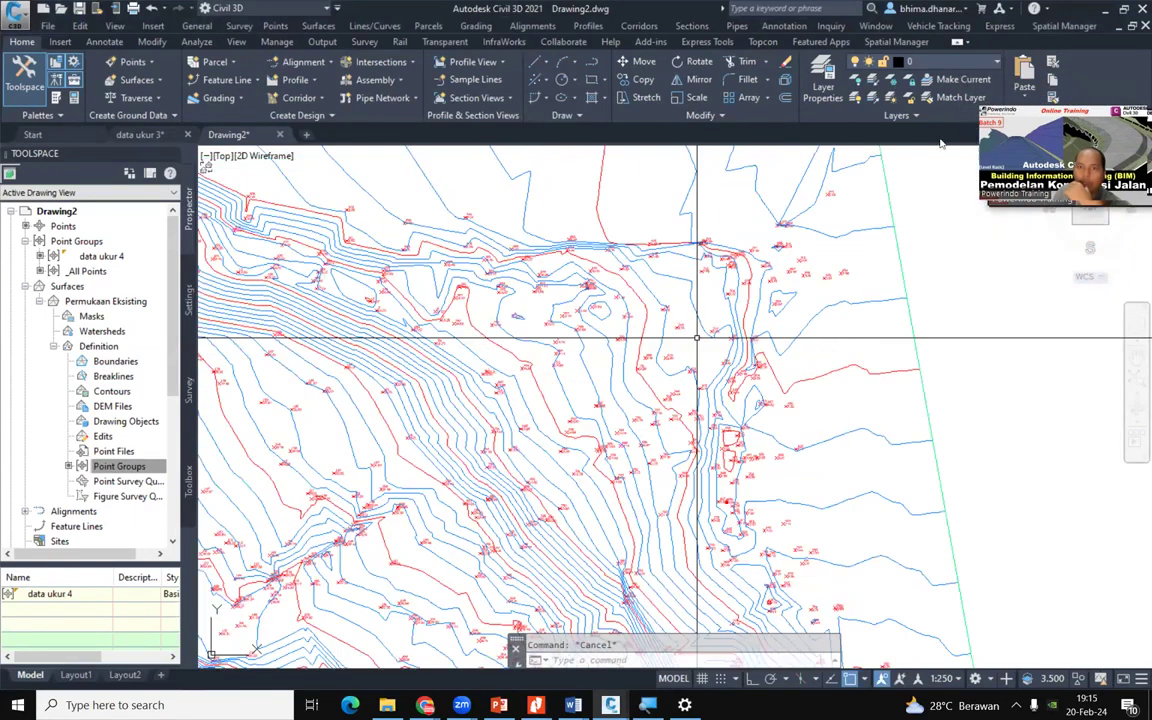
# Freeze the V-NODE layer so that the surveyed points are hidden and only the surface contours are displayed
pyautogui.click(959, 64)
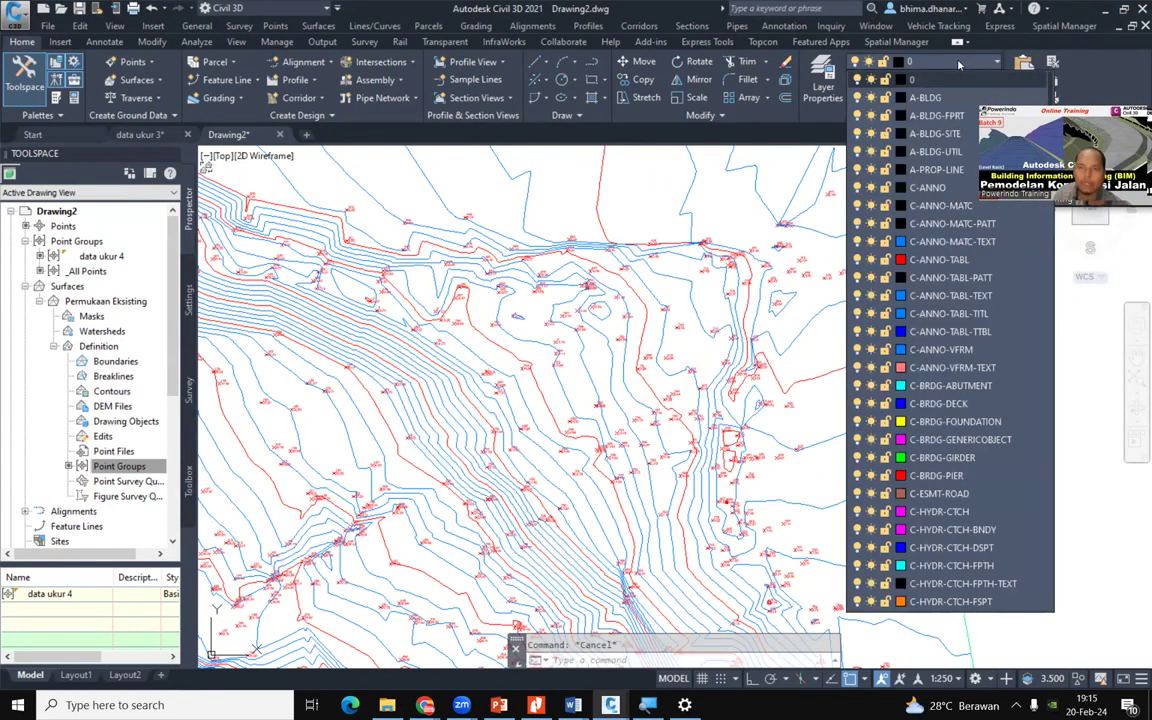
pyautogui.scroll(-20, 950, 340)
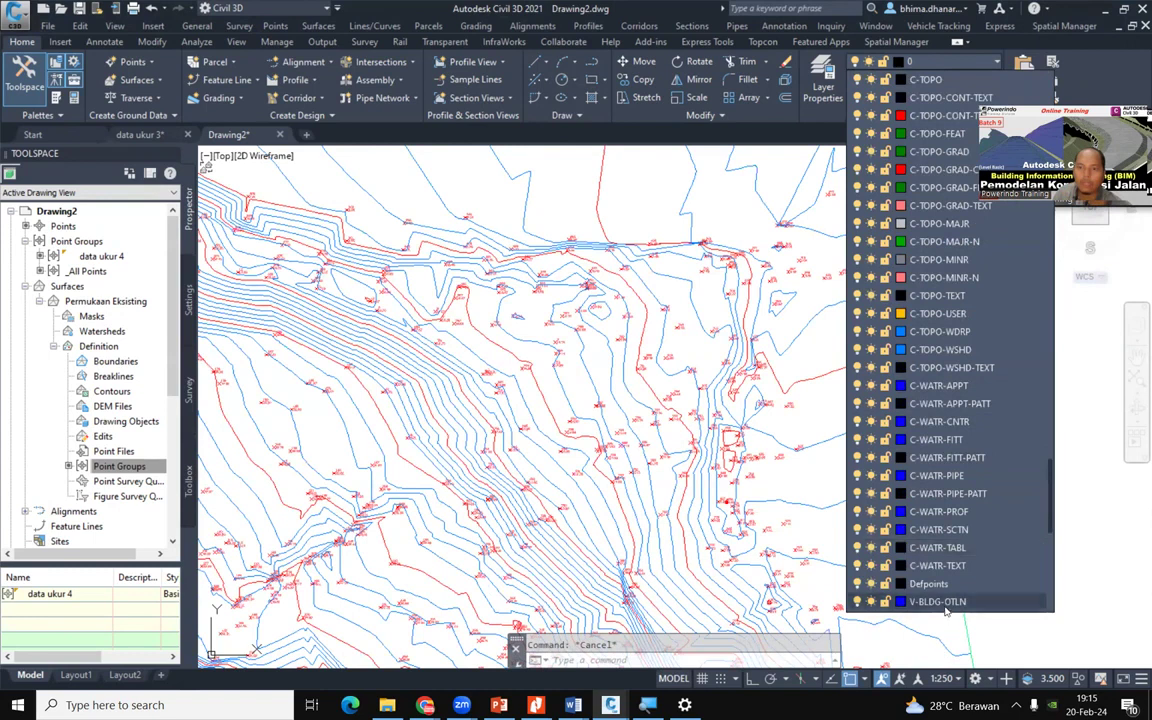
pyautogui.scroll(-6, 935, 540)
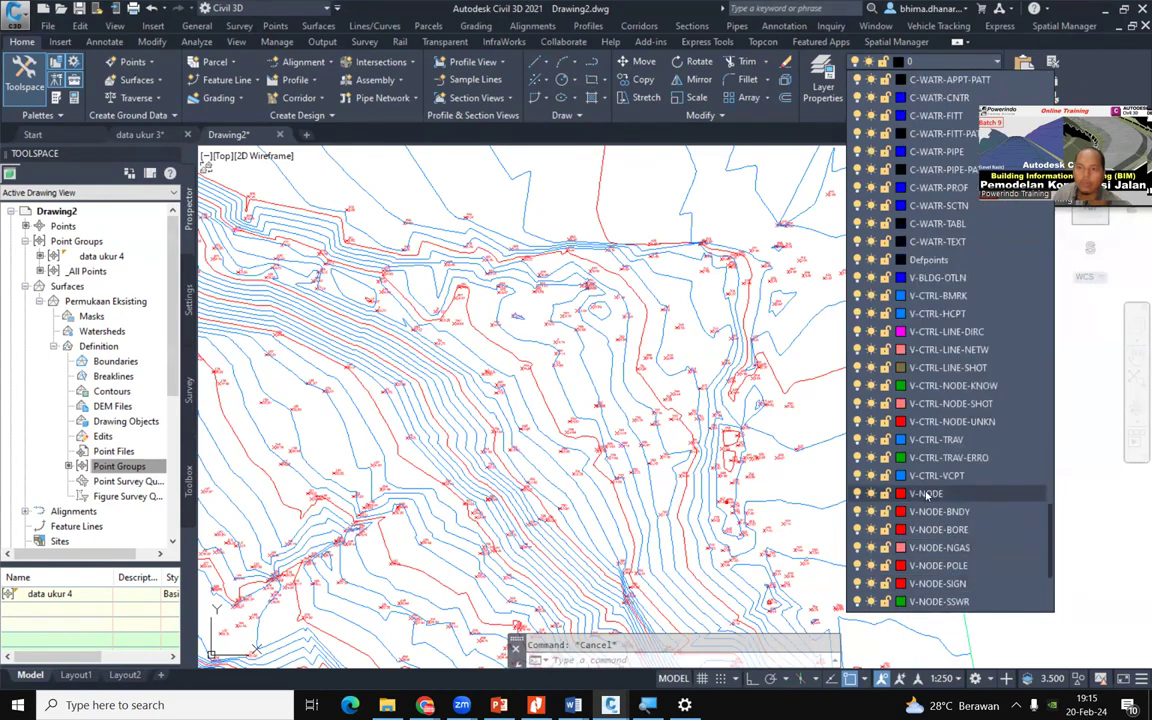
pyautogui.click(871, 494)
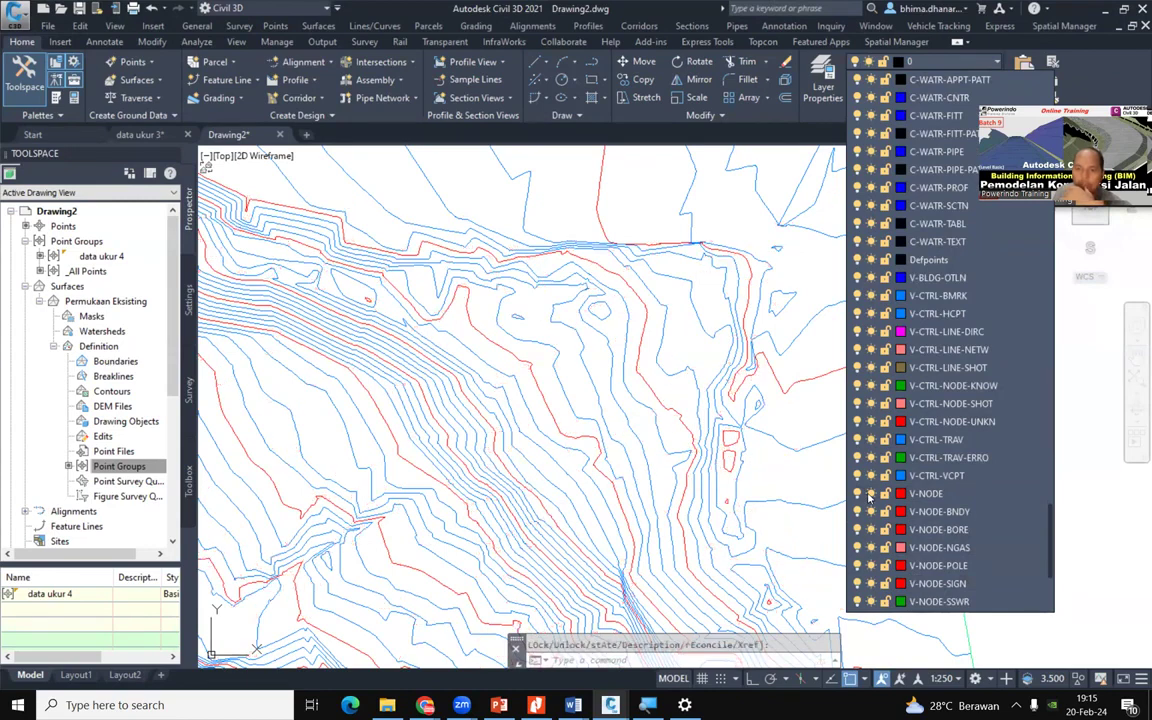
pyautogui.click(784, 485)
pyautogui.scroll(-5, 781, 518)
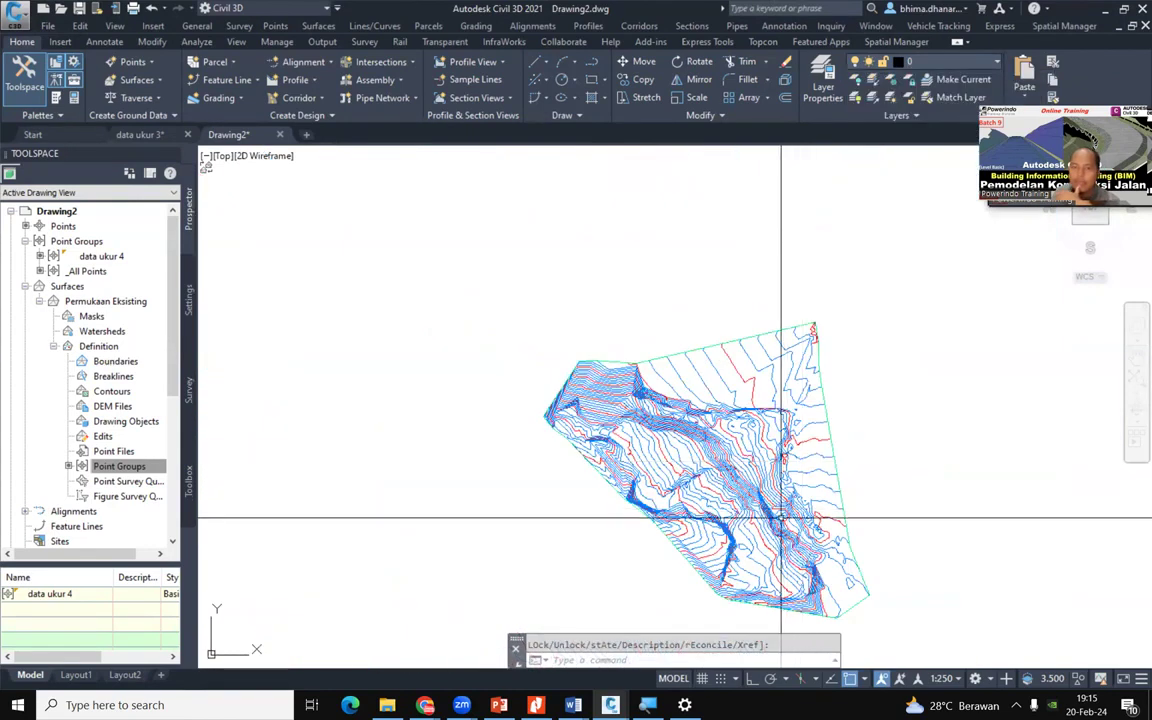
pyautogui.scroll(4, 781, 518)
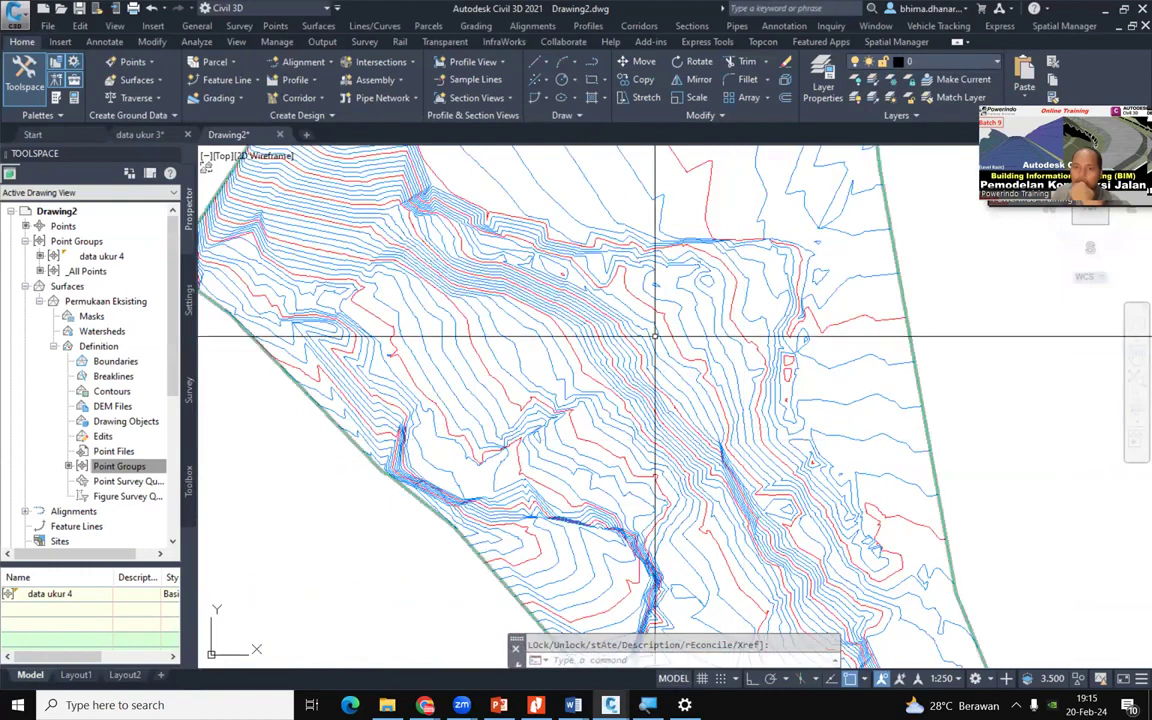
pyautogui.scroll(3, 699, 406)
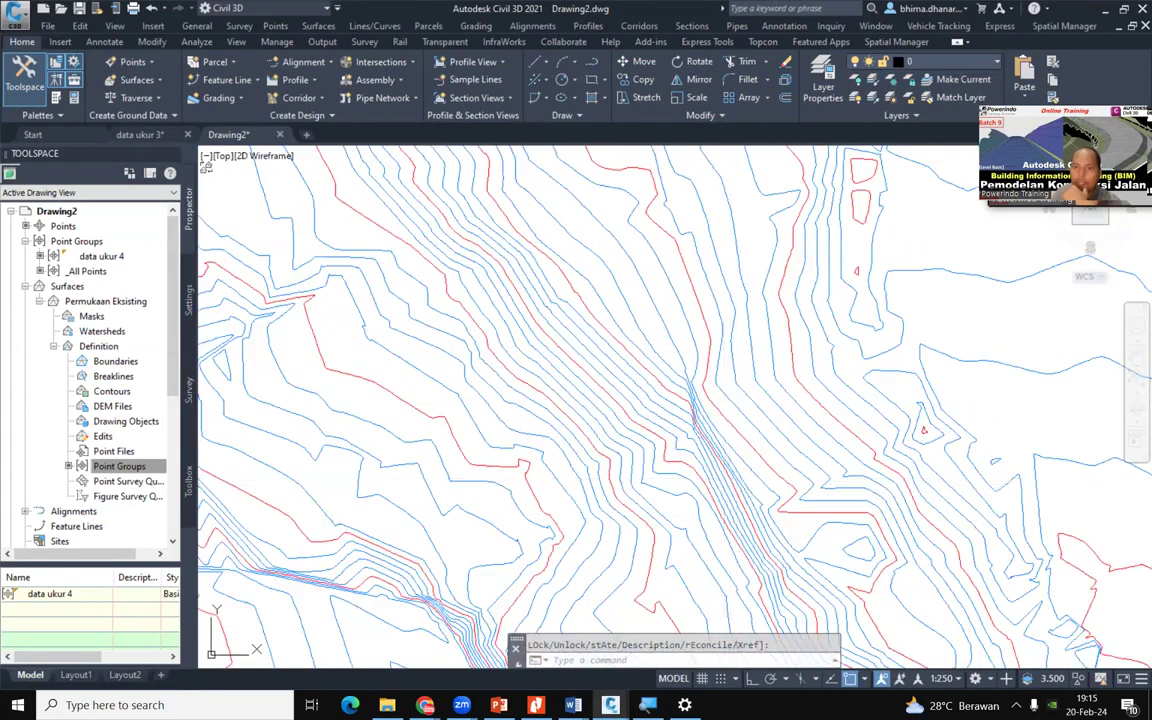
pyautogui.click(590, 435)
pyautogui.scroll(-3, 590, 435)
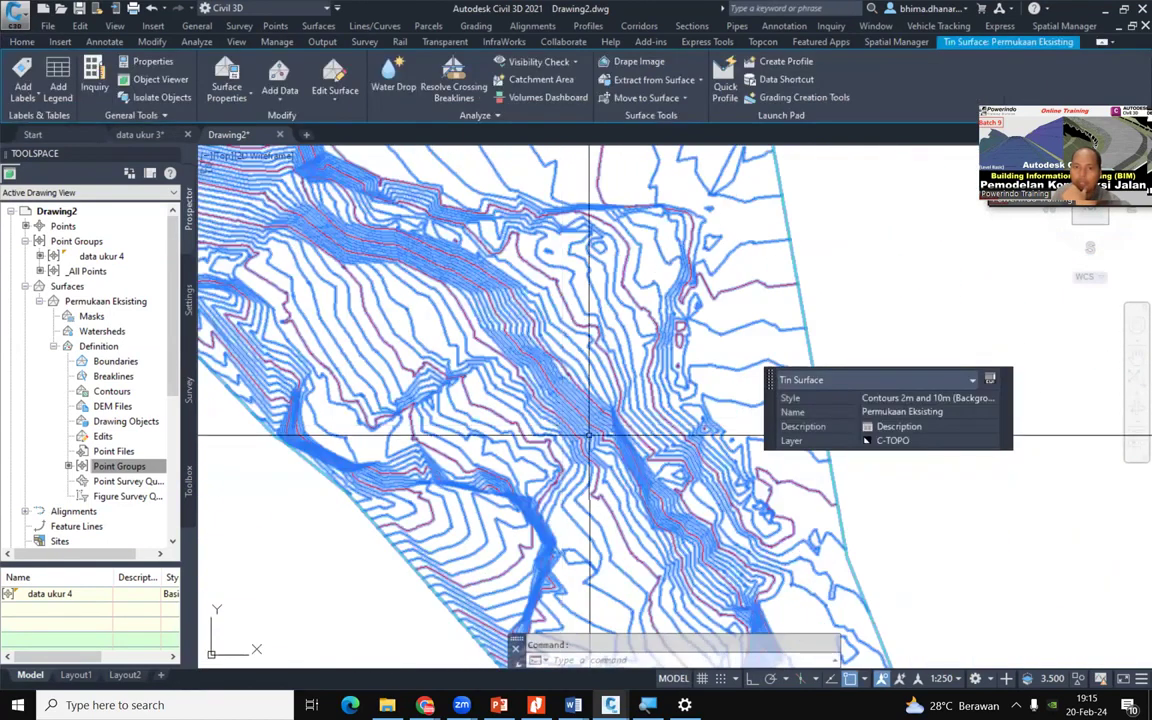
pyautogui.rightClick(612, 428)
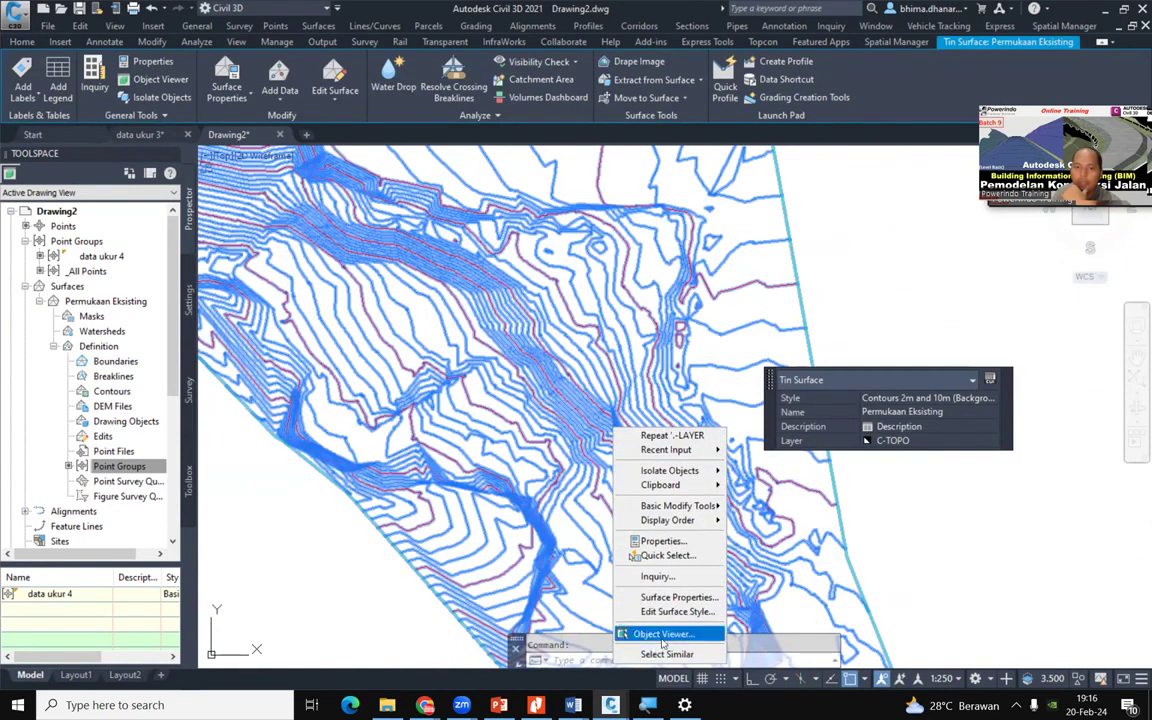
pyautogui.click(810, 297)
pyautogui.click(815, 290)
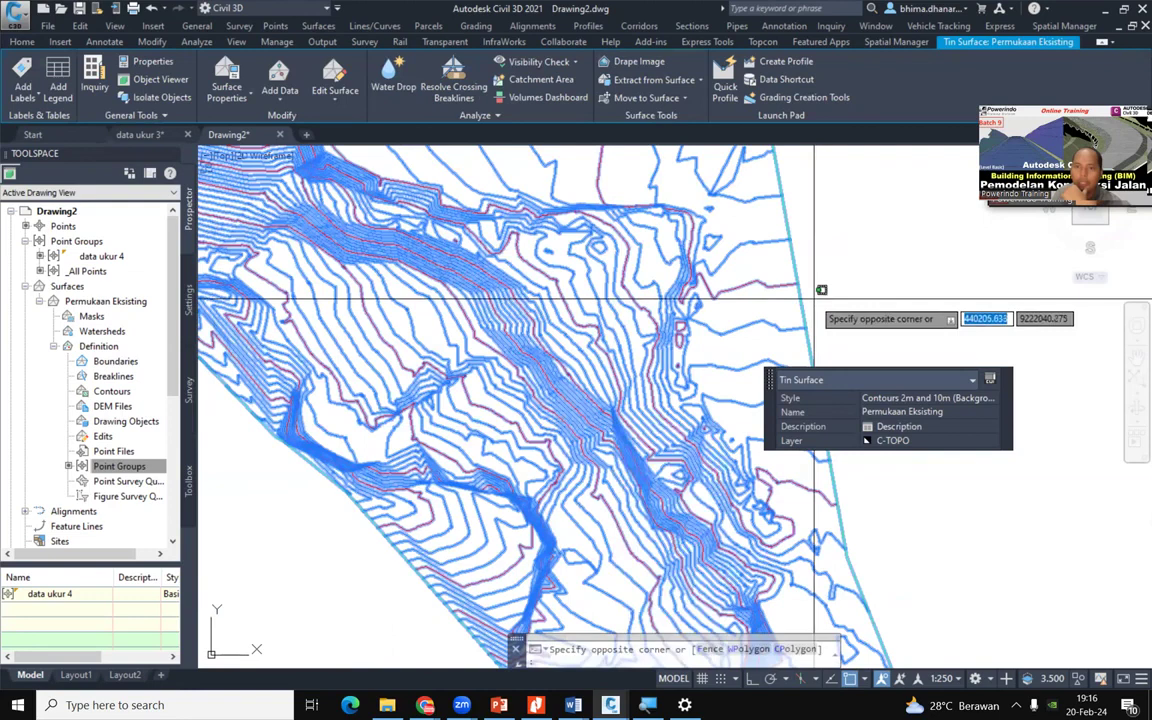
pyautogui.press('Escape')
# Open the Permukaan Eksisting surface in the Object Viewer and orbit it to examine the shaded terrain relief in 3D
pyautogui.scroll(4, 581, 411)
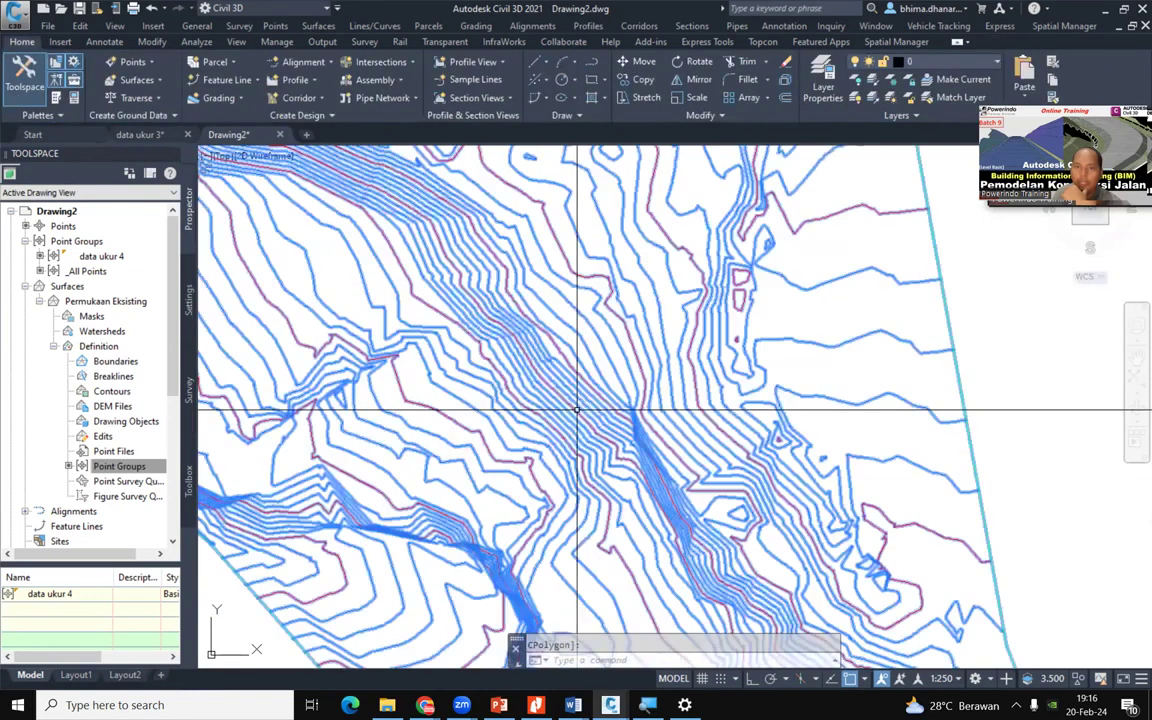
pyautogui.click(581, 411)
pyautogui.rightClick(581, 411)
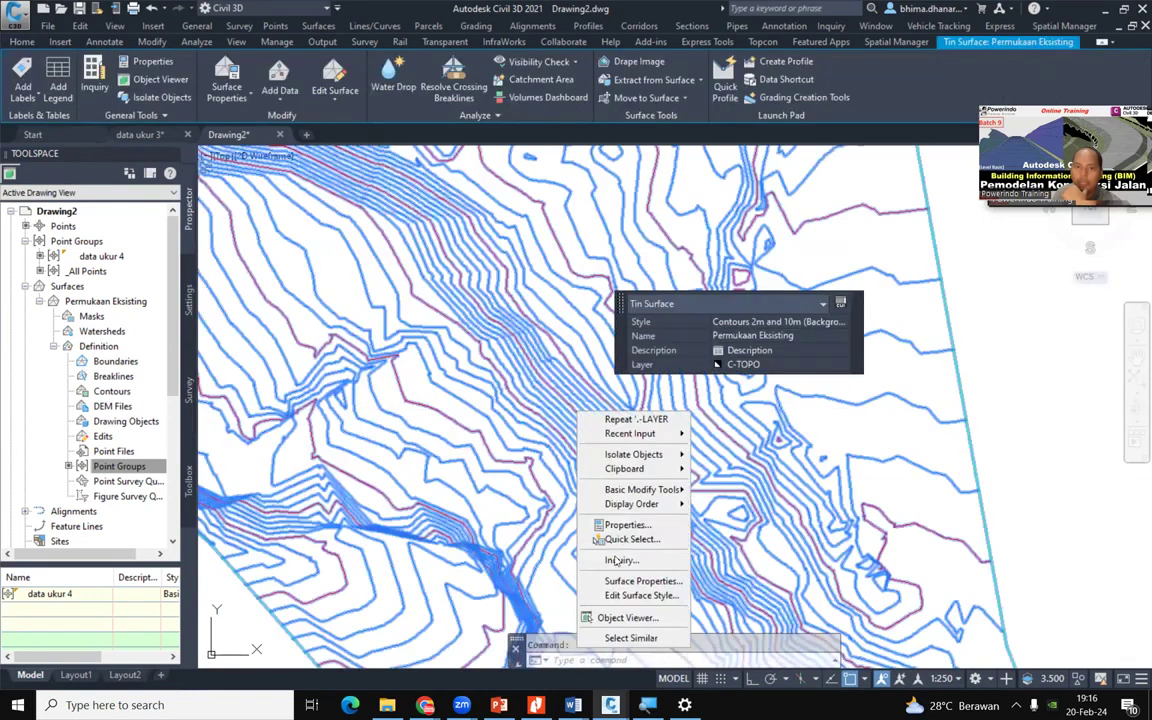
pyautogui.click(630, 620)
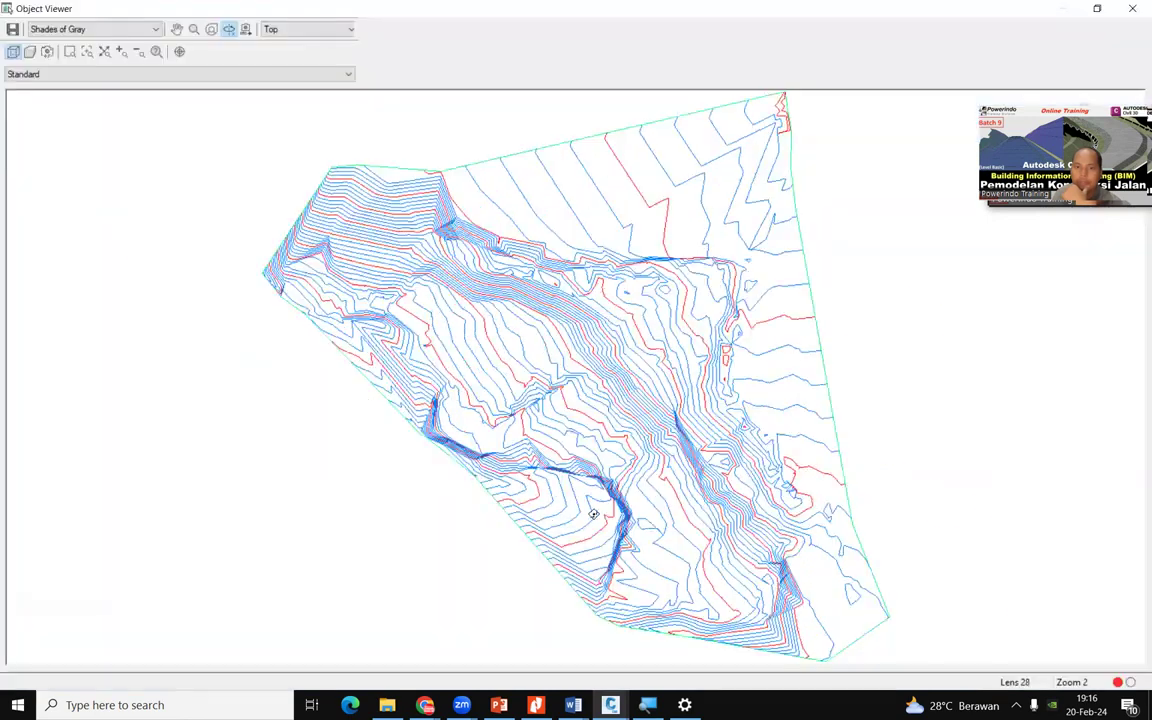
pyautogui.moveTo(546, 435)
pyautogui.mouseDown()
pyautogui.moveTo(700, 530)
pyautogui.moveTo(635, 516)
pyautogui.moveTo(763, 463)
pyautogui.moveTo(679, 476)
pyautogui.mouseUp()
pyautogui.scroll(8, 568, 337)
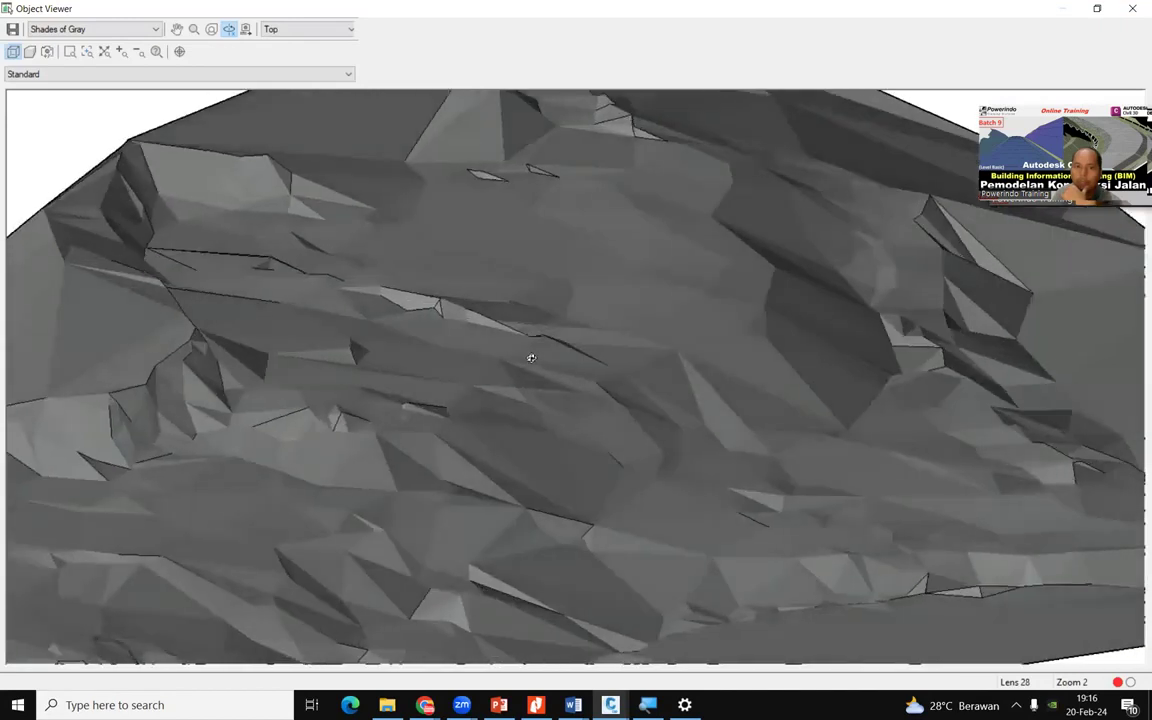
pyautogui.moveTo(531, 358)
pyautogui.mouseDown()
pyautogui.moveTo(746, 411)
pyautogui.moveTo(733, 461)
pyautogui.mouseUp()
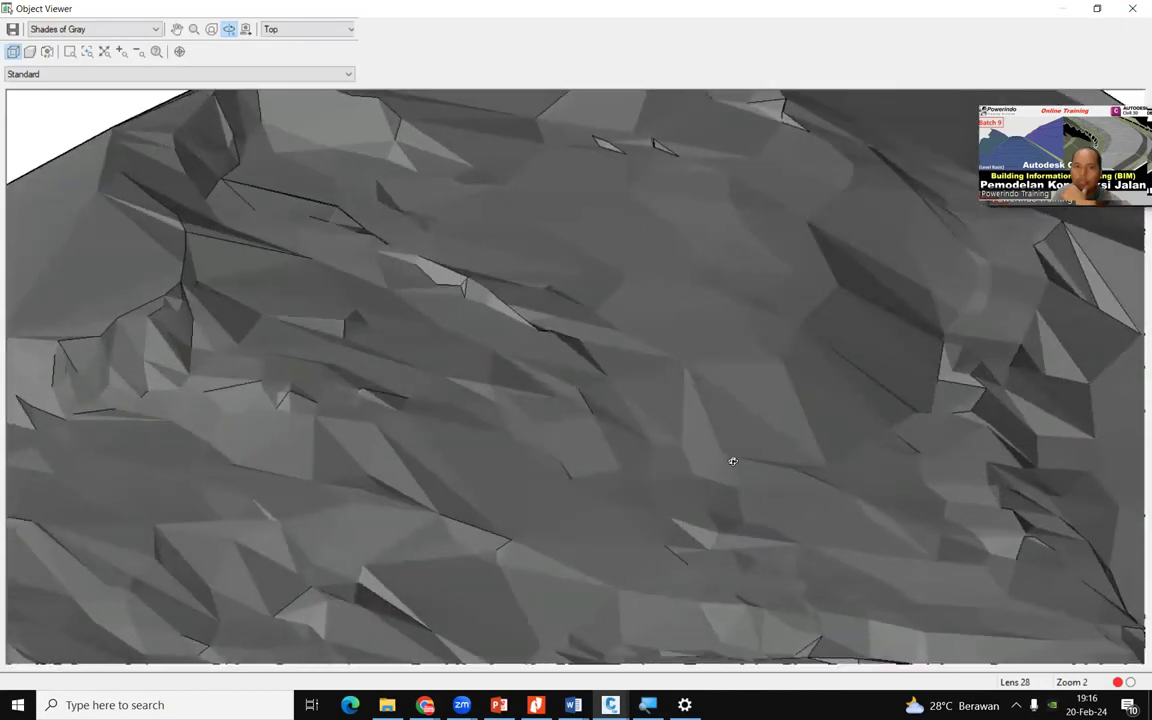
# Preview the surface in the Realistic visual style and change the Object Viewer's visual style to Conceptual
pyautogui.click(62, 30)
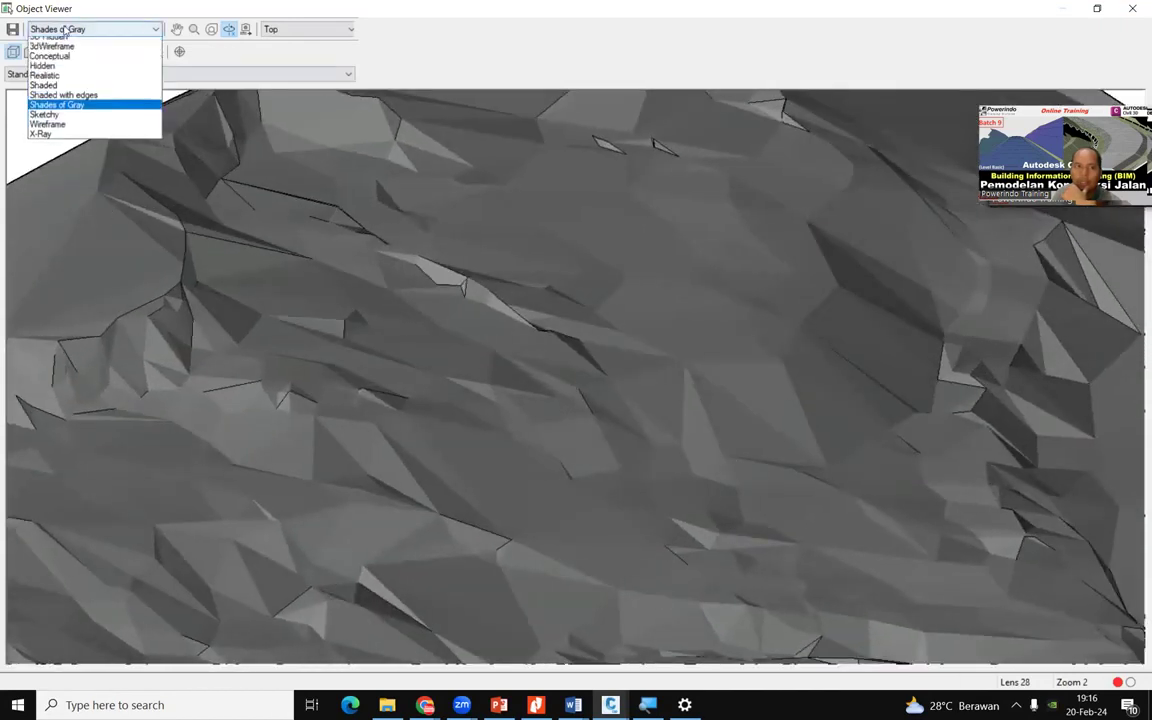
pyautogui.click(60, 81)
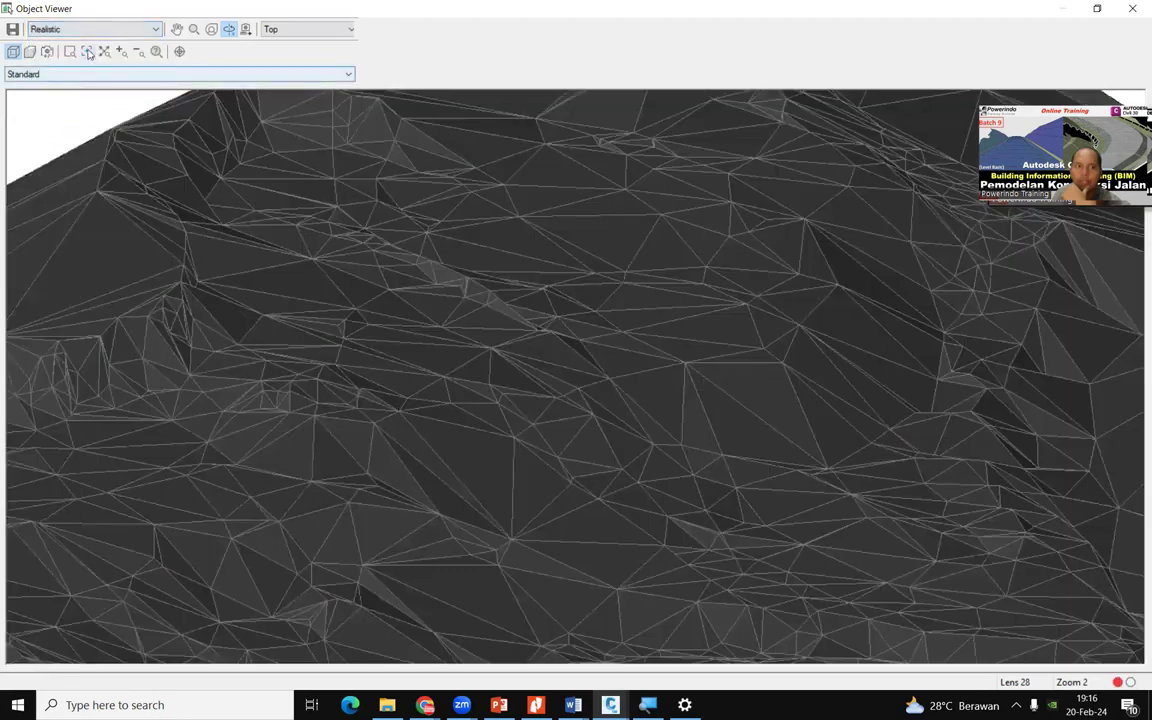
pyautogui.click(97, 35)
pyautogui.click(58, 58)
pyautogui.click(87, 52)
# Examine the Conceptual-shaded terrain from several angles and distances, and close the Object Viewer
pyautogui.moveTo(499, 405); pyautogui.dragTo(441, 361)
pyautogui.scroll(5, 458, 400)
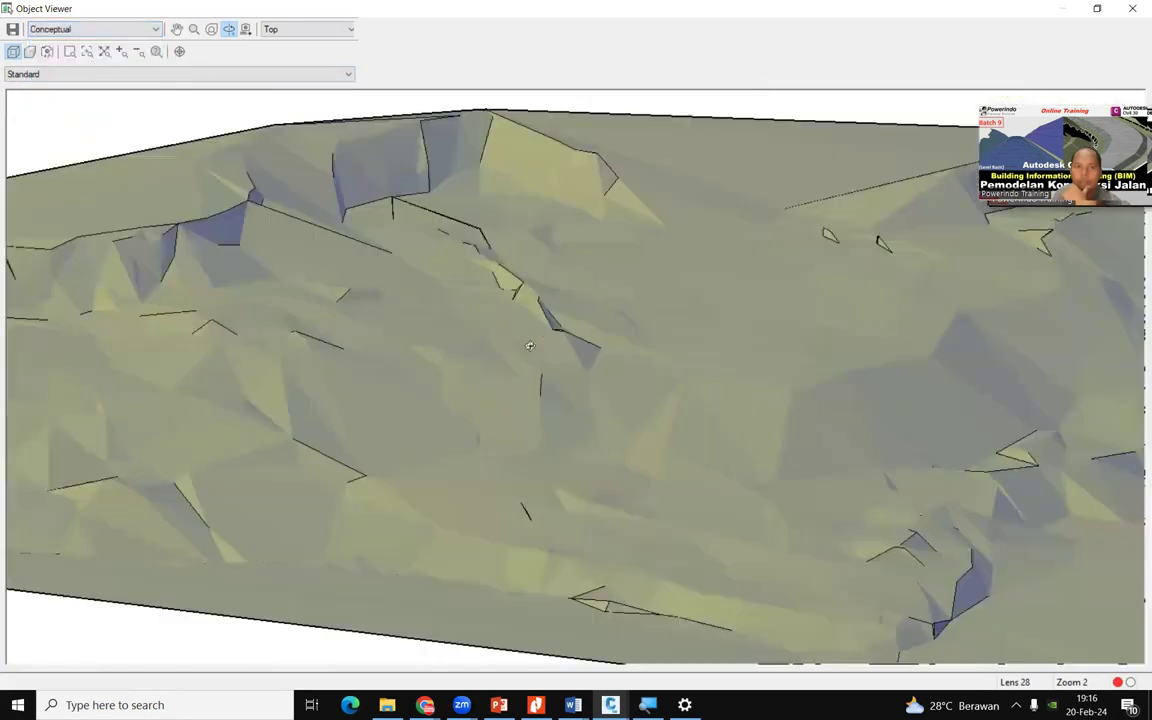
pyautogui.moveTo(458, 469); pyautogui.dragTo(707, 496)
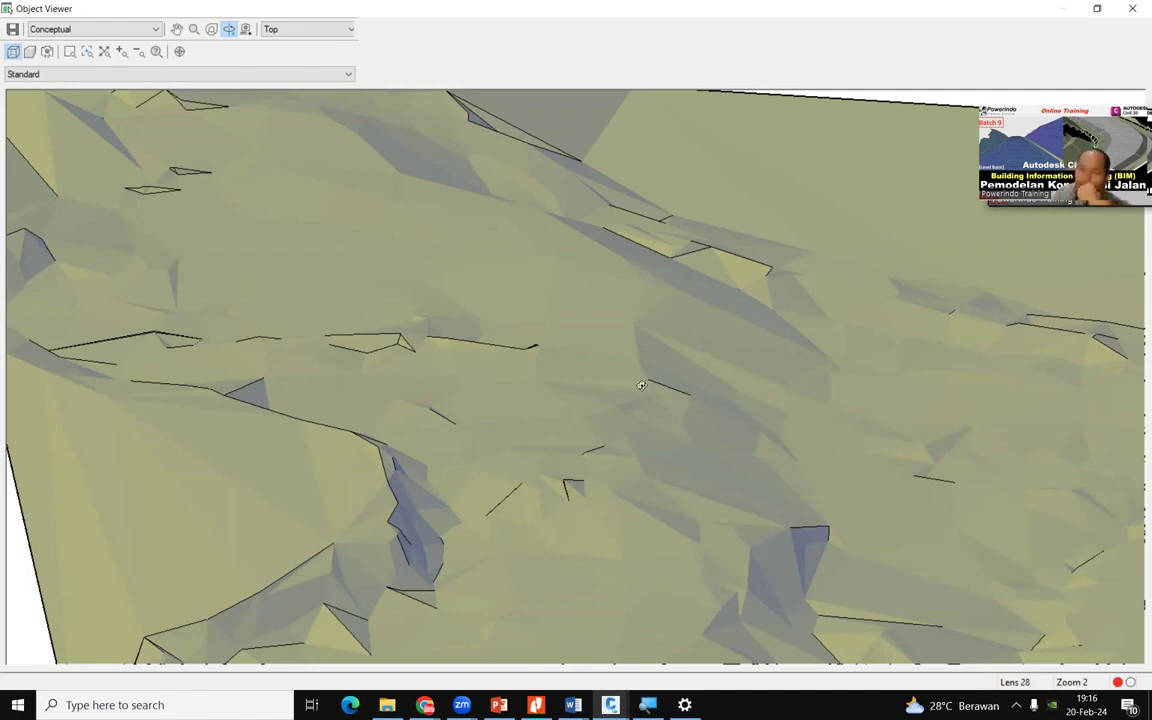
pyautogui.scroll(-2, 641, 385)
pyautogui.moveTo(657, 433); pyautogui.dragTo(577, 449)
pyautogui.scroll(2, 525, 208)
pyautogui.scroll(-3, 630, 444)
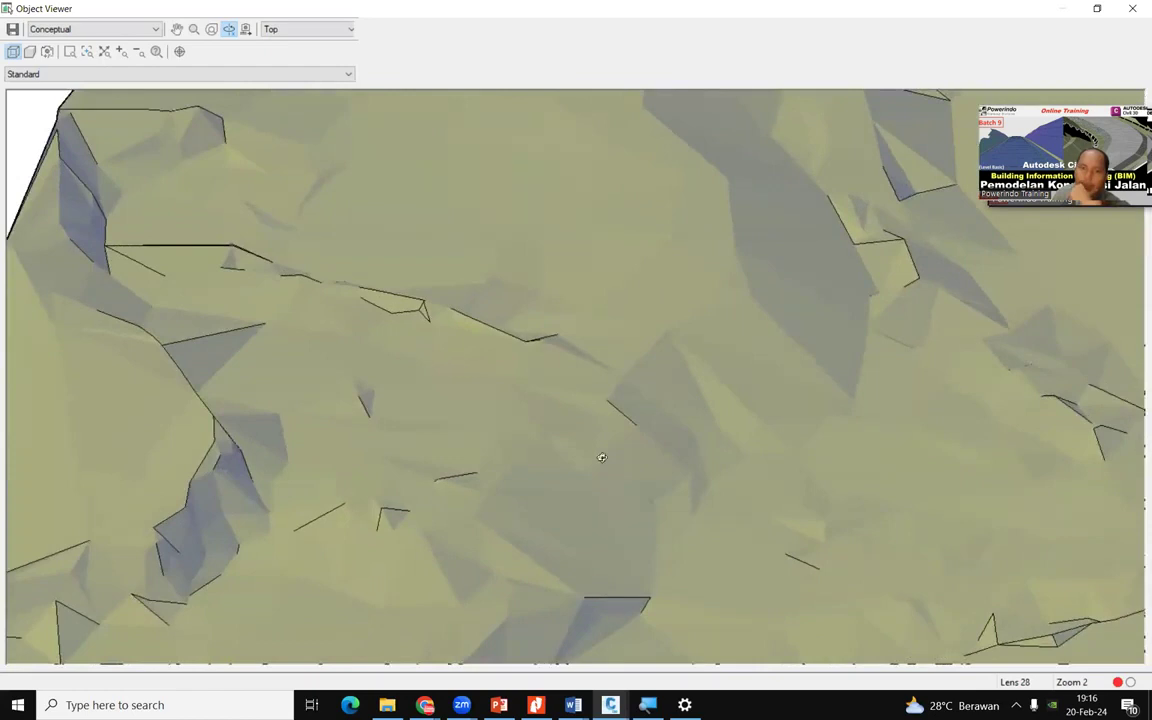
pyautogui.moveTo(661, 461); pyautogui.dragTo(592, 409)
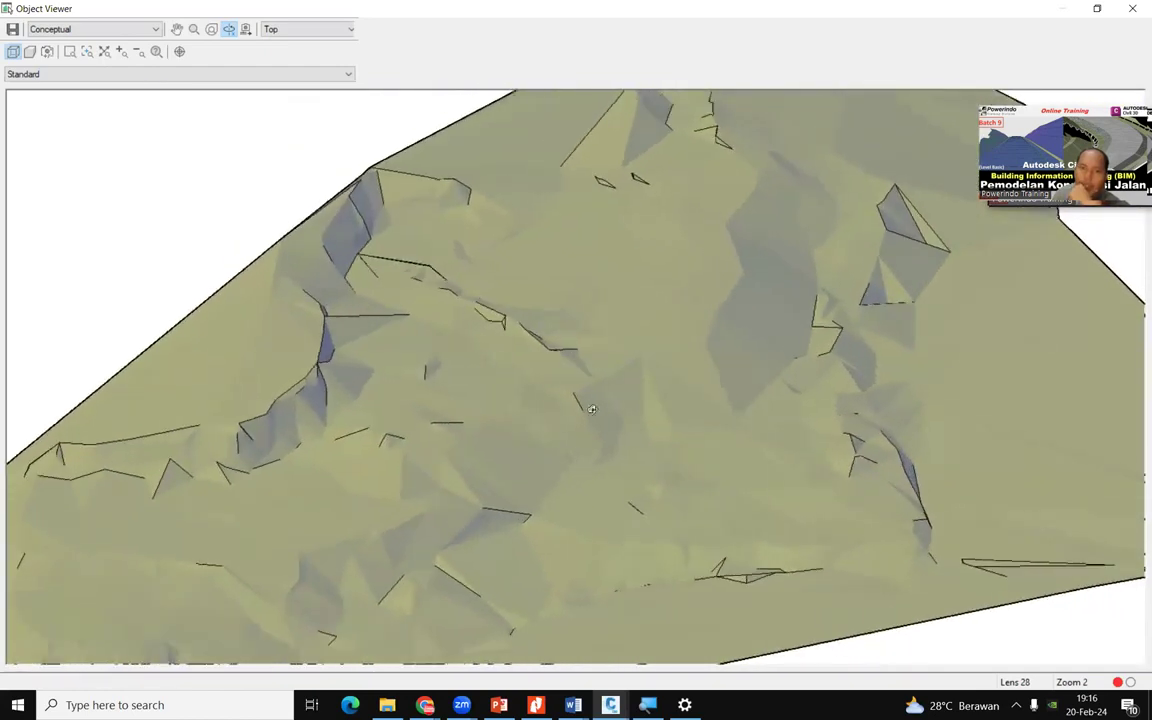
pyautogui.scroll(4, 760, 400)
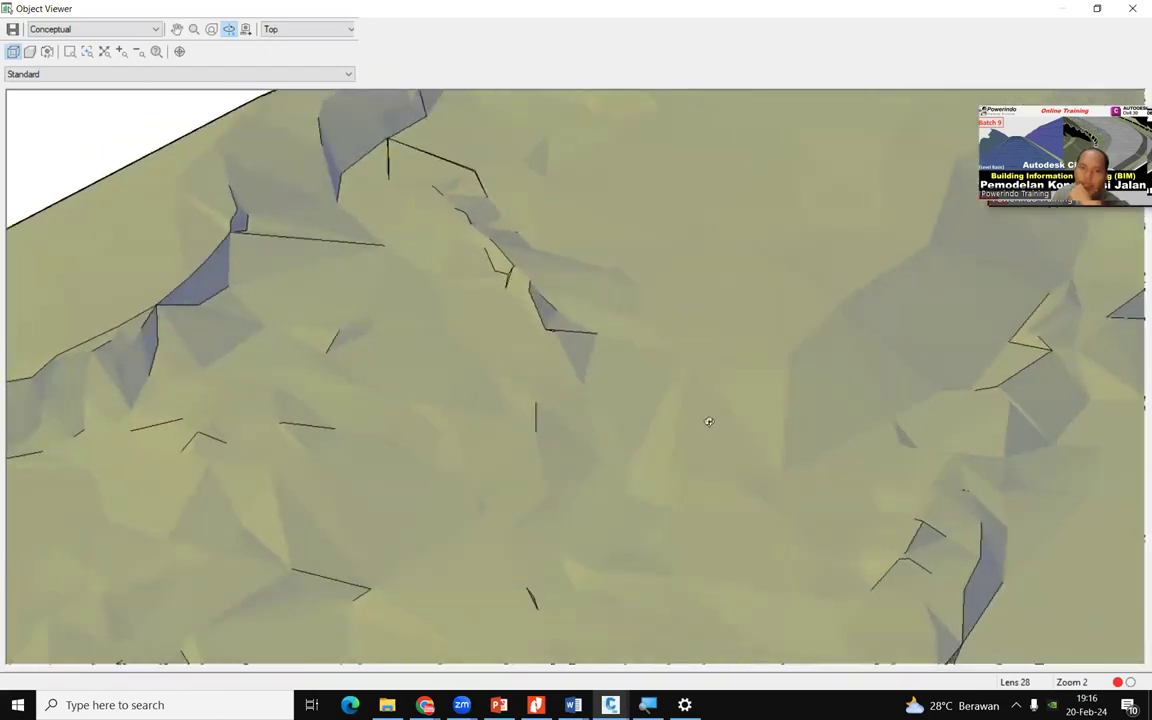
pyautogui.moveTo(710, 415); pyautogui.dragTo(796, 400)
pyautogui.moveTo(432, 416); pyautogui.dragTo(472, 455)
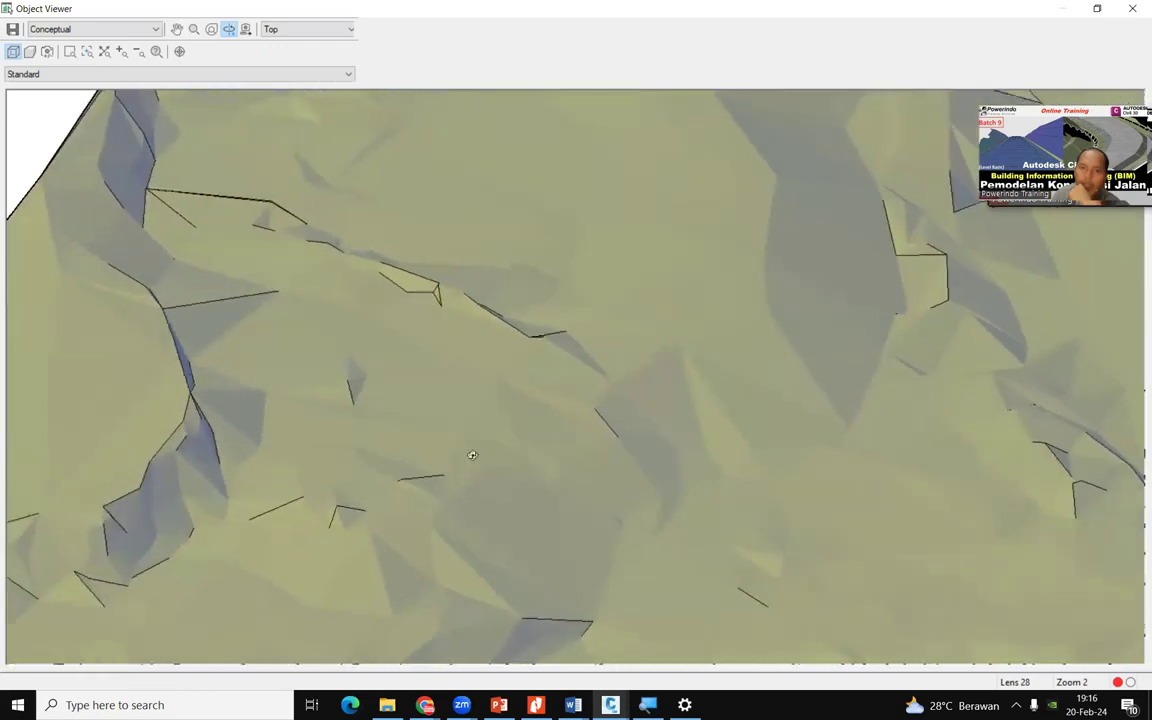
pyautogui.scroll(-5, 580, 343)
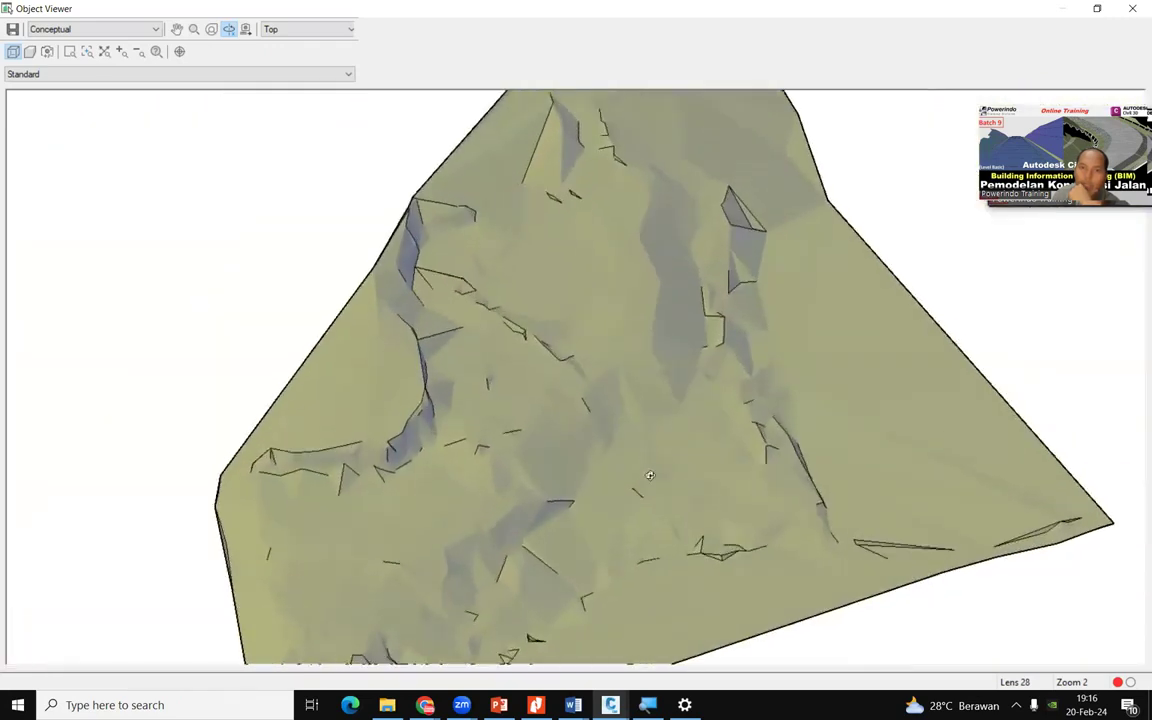
pyautogui.rightClick(634, 319)
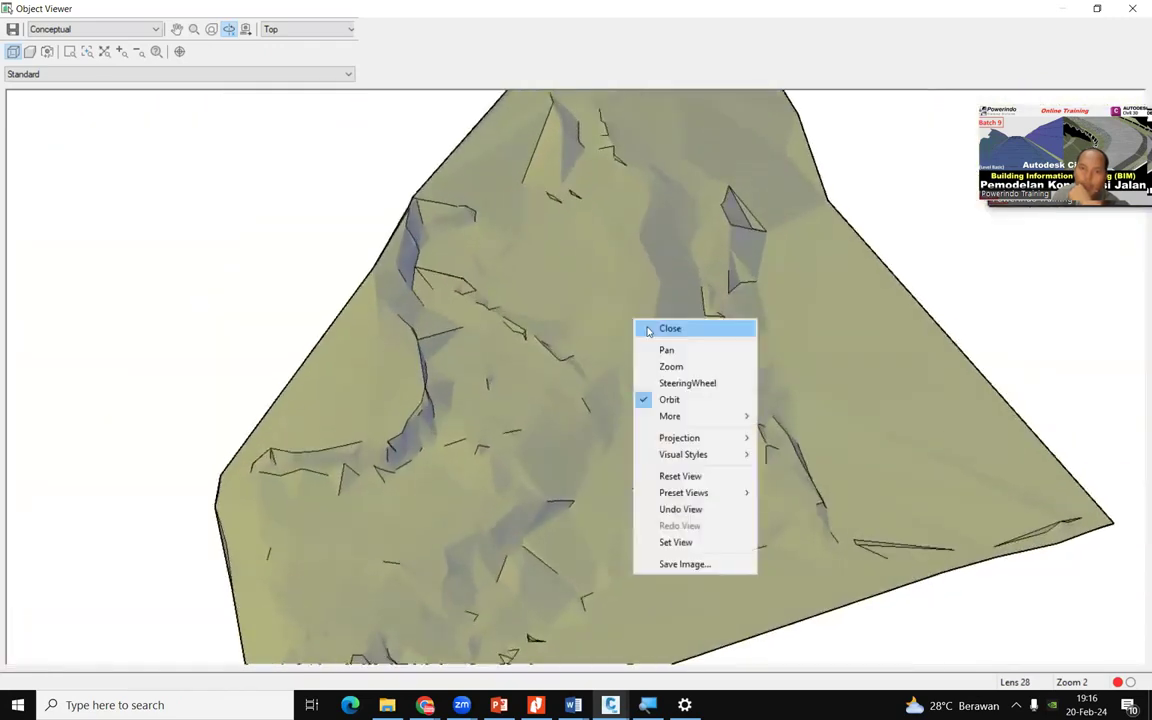
pyautogui.click(648, 331)
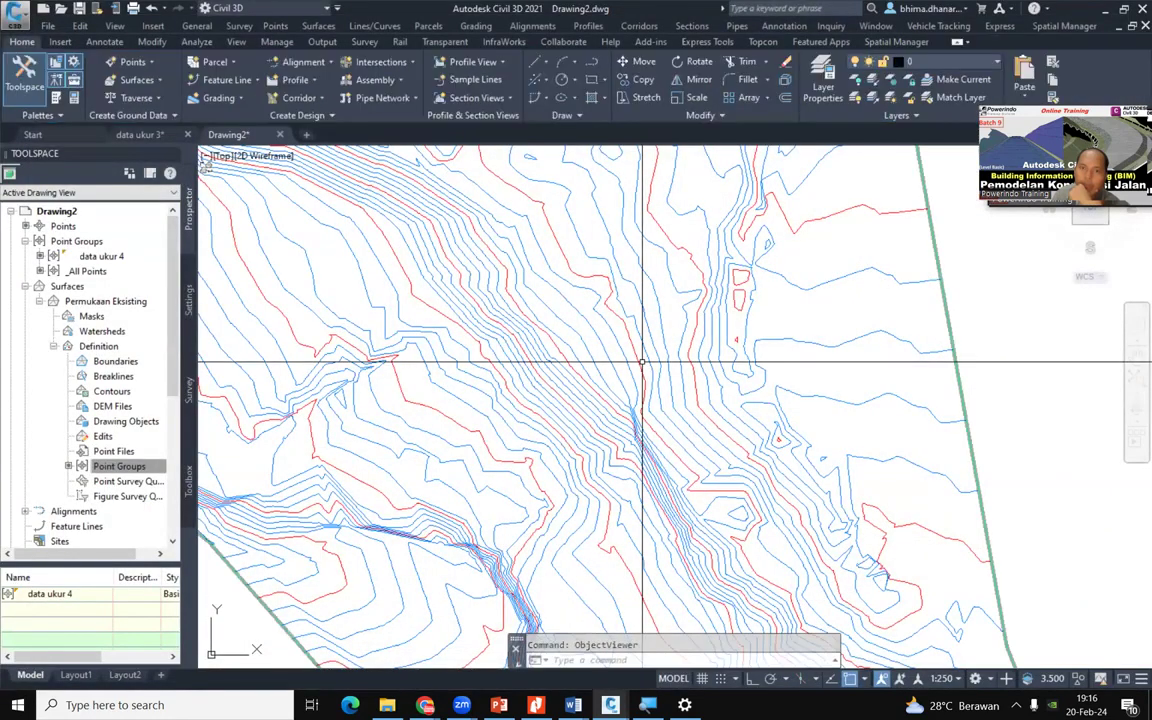
# Review the Kriging and point interpolation parameters of Smooth Surface for Permukaan Eksisting, cancel the dialog and deselect the surface
pyautogui.click(641, 363)
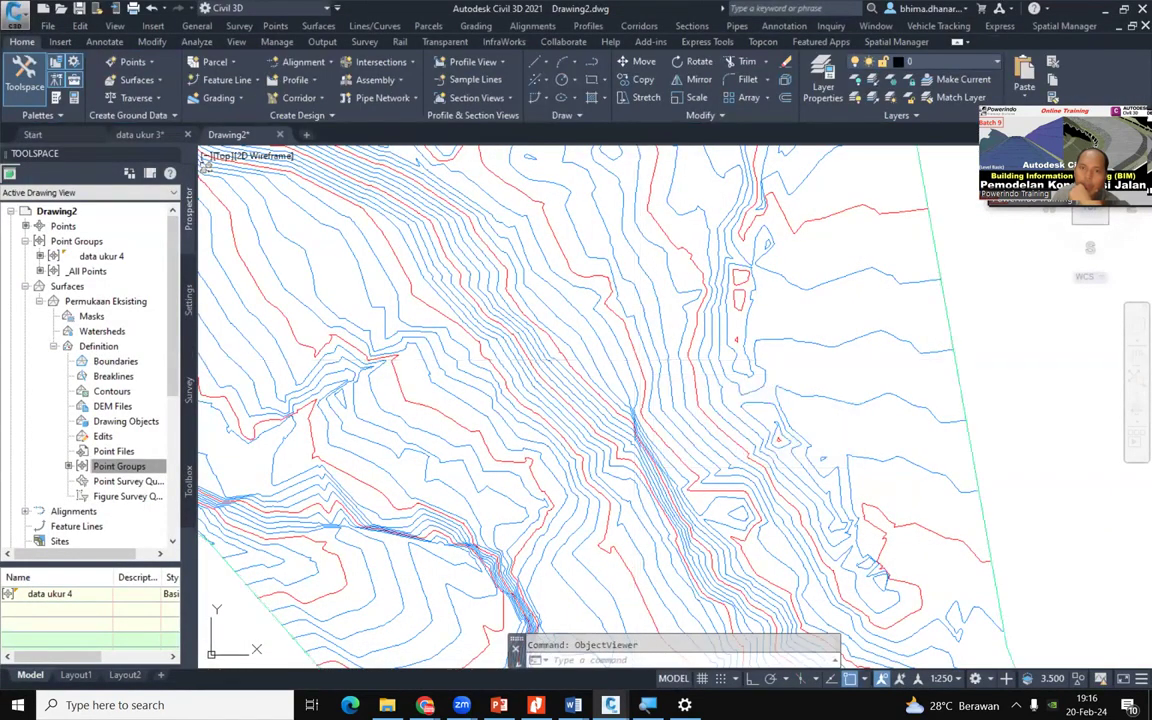
pyautogui.click(629, 335)
pyautogui.rightClick(630, 337)
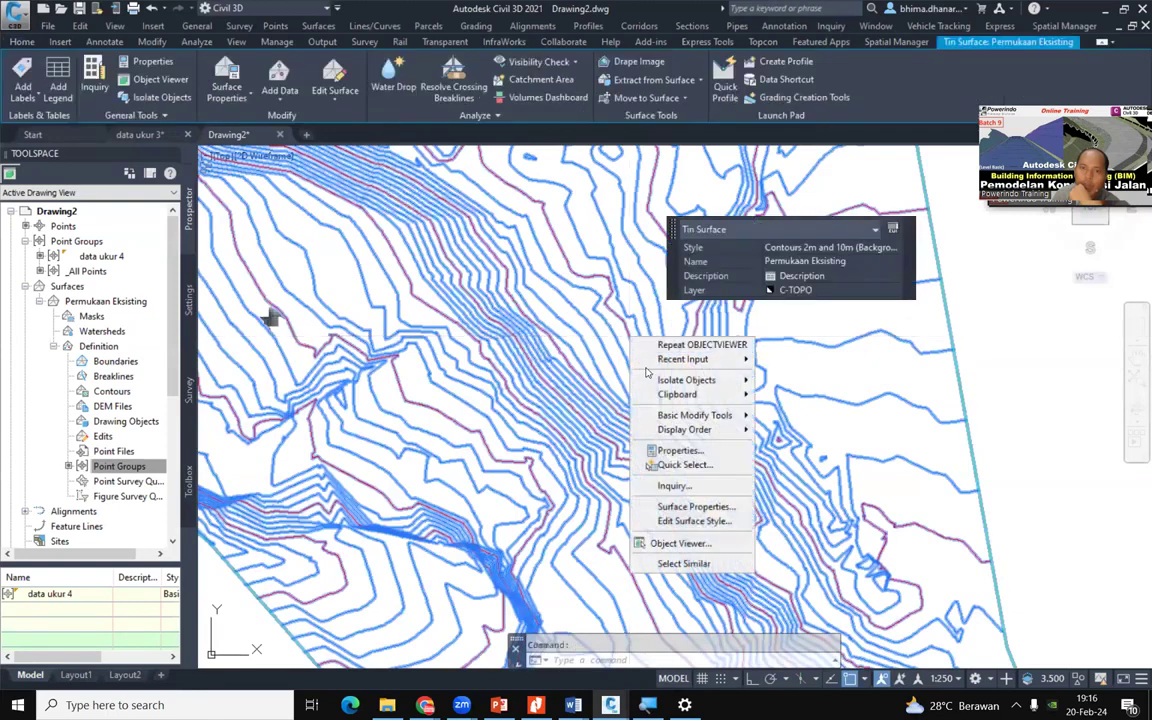
pyautogui.click(901, 80)
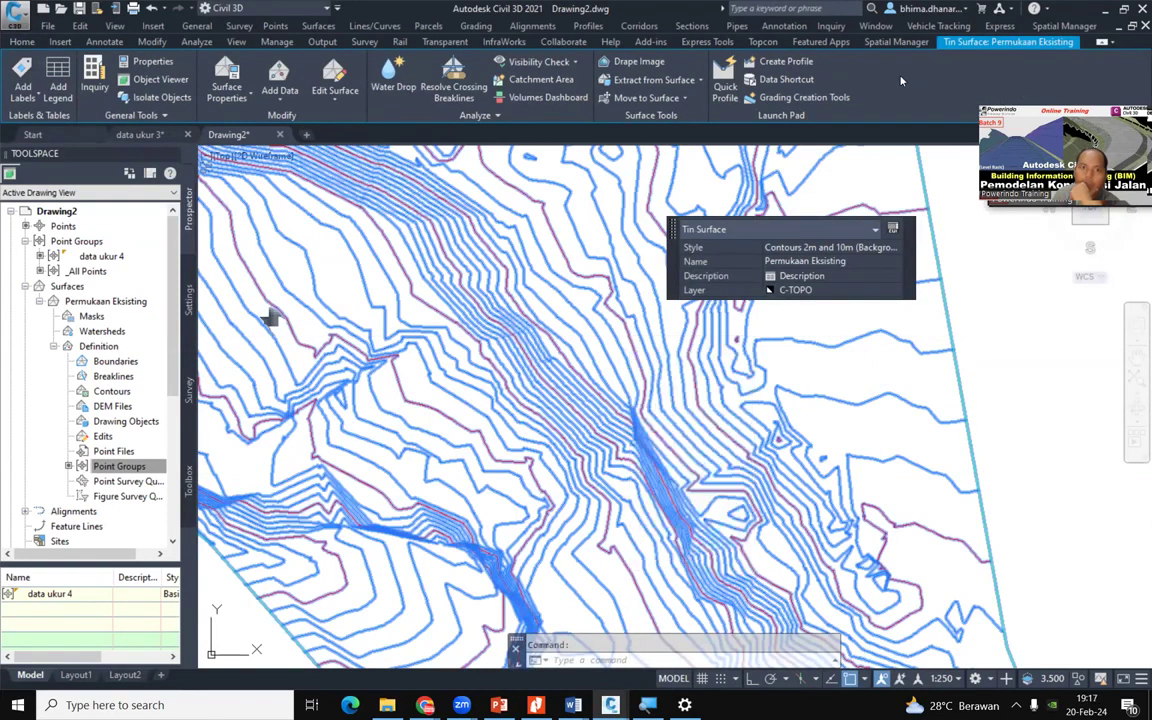
pyautogui.click(342, 103)
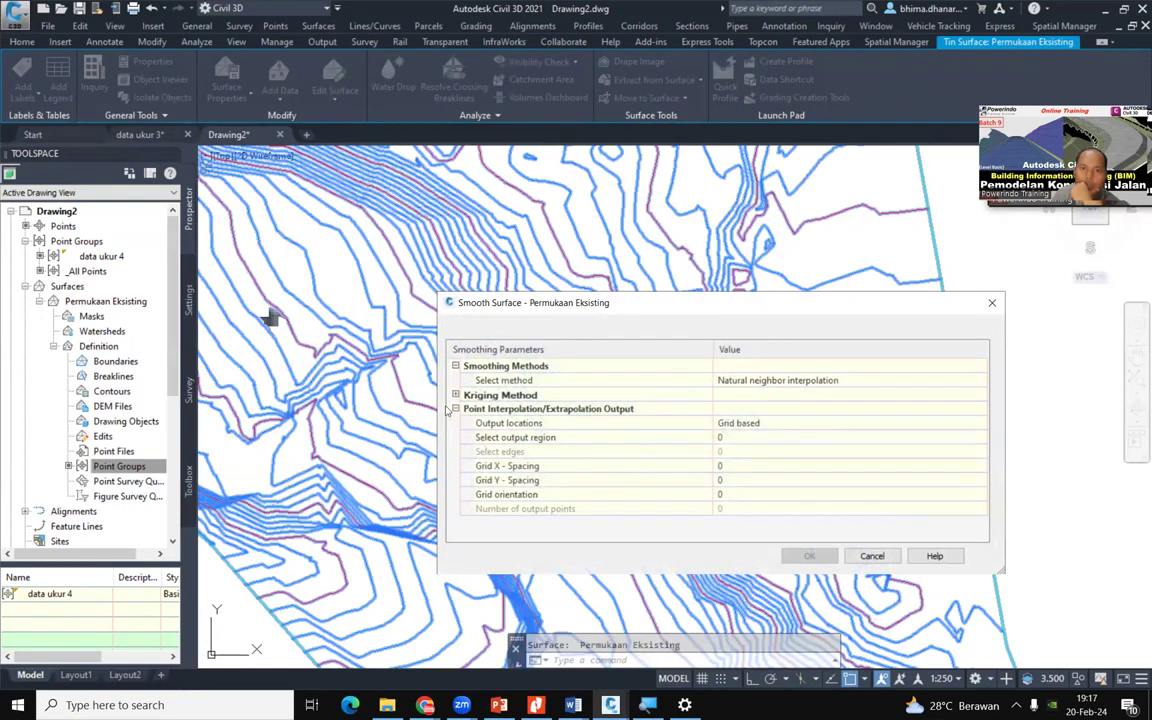
pyautogui.click(455, 396)
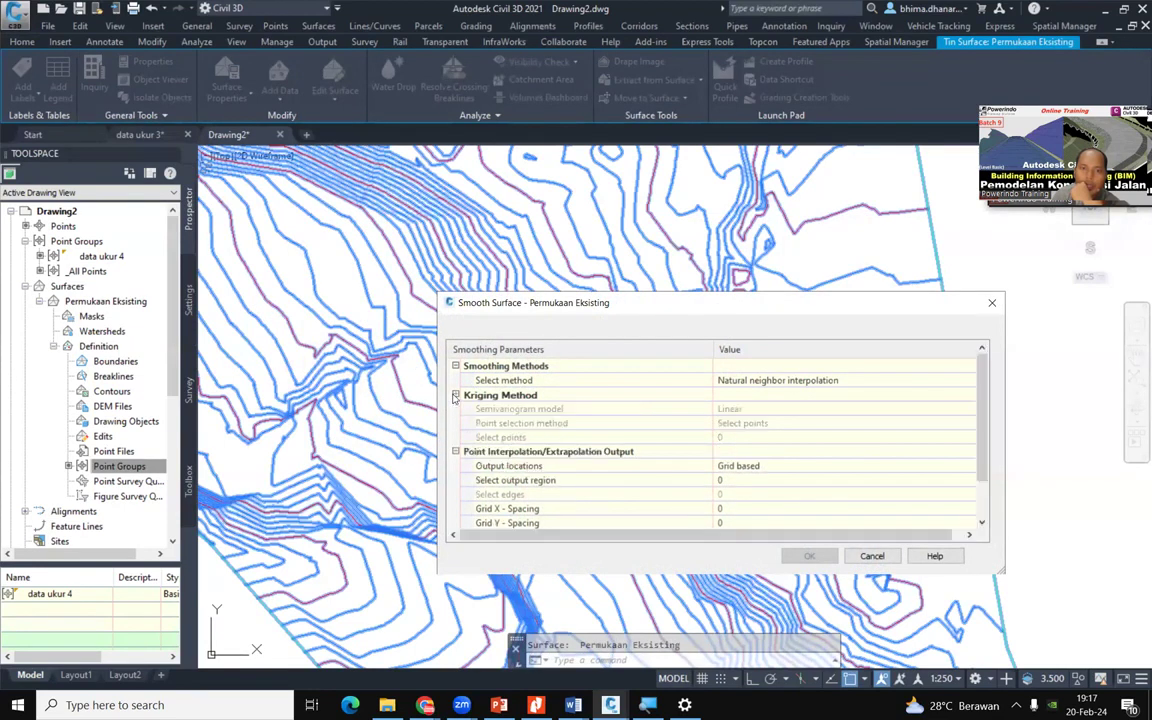
pyautogui.scroll(-1, 620, 426)
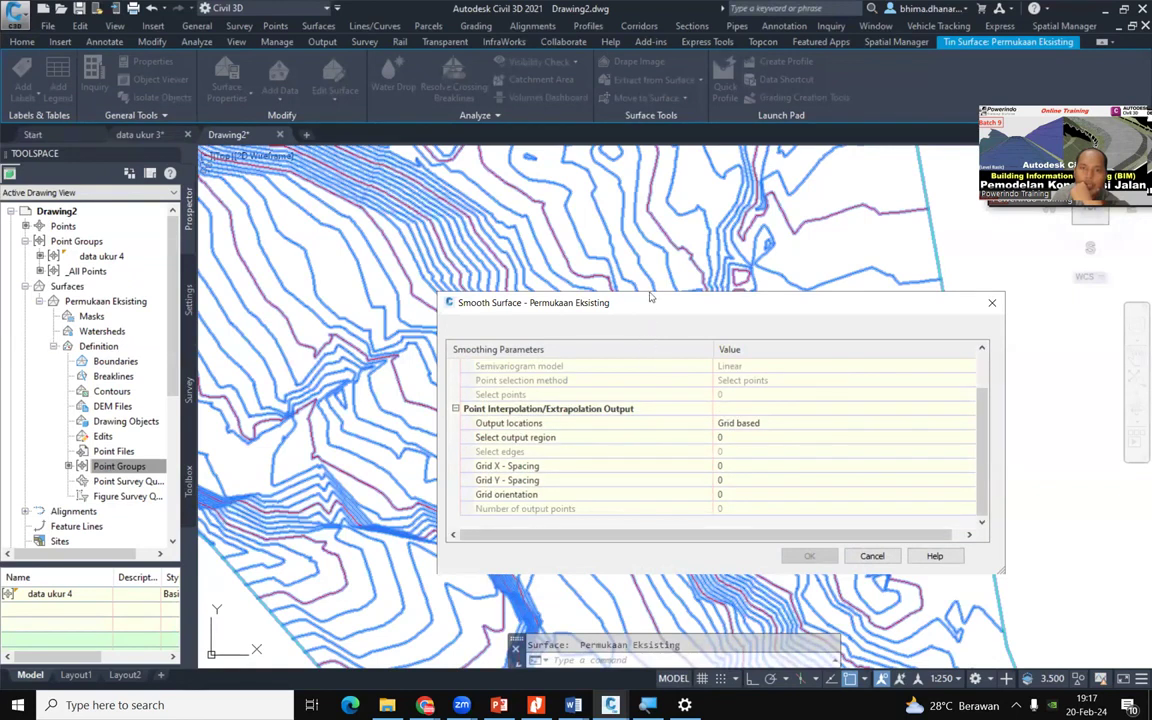
pyautogui.click(872, 556)
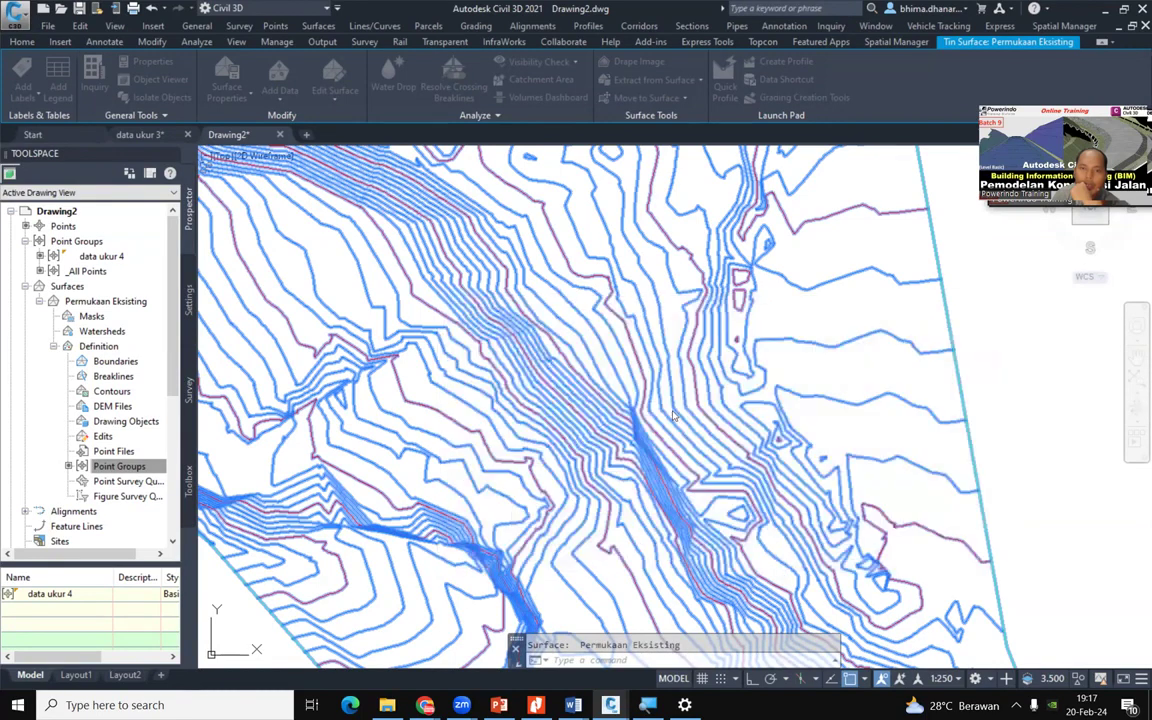
pyautogui.press('Escape')
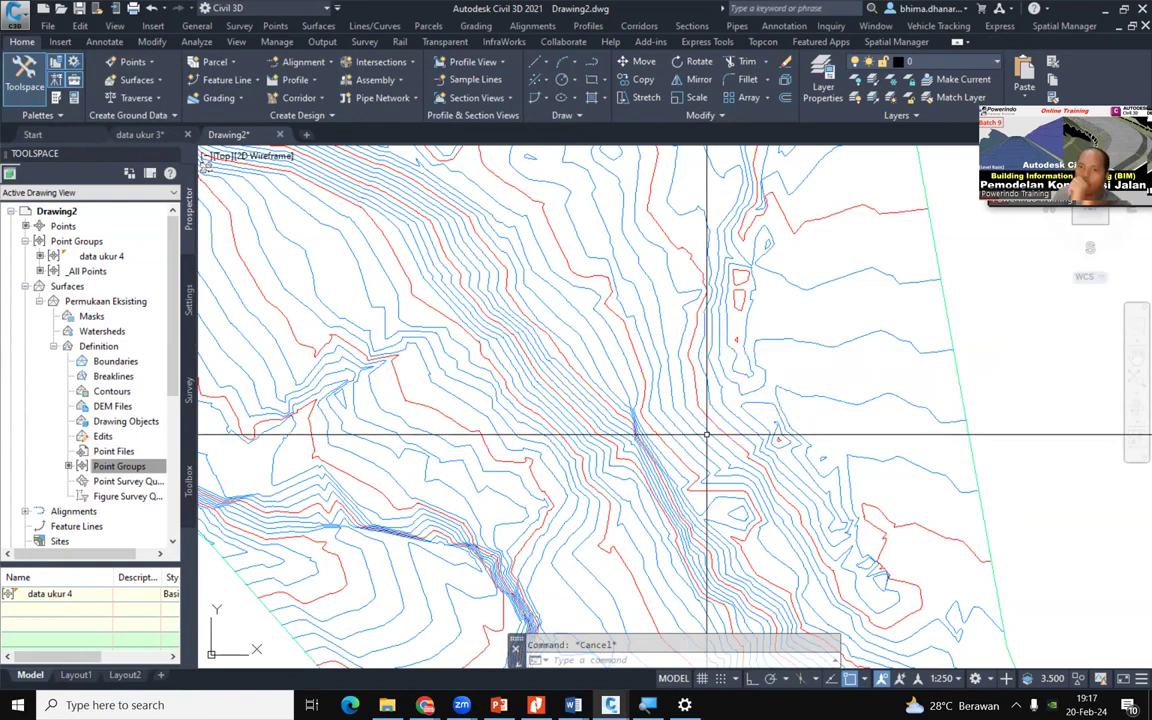
pyautogui.moveTo(729, 405)
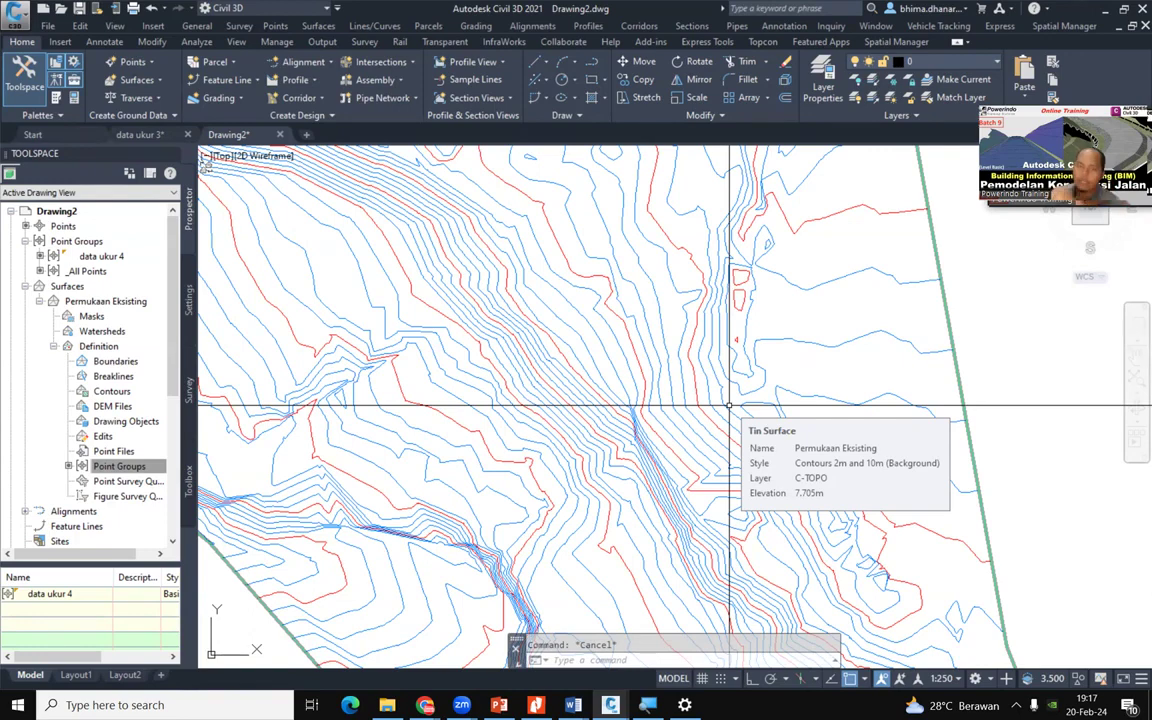
# Select the Permukaan Eksisting surface, review the Smooth Surface command among its editing options, and deselect the surface
pyautogui.scroll(-2, 728, 407)
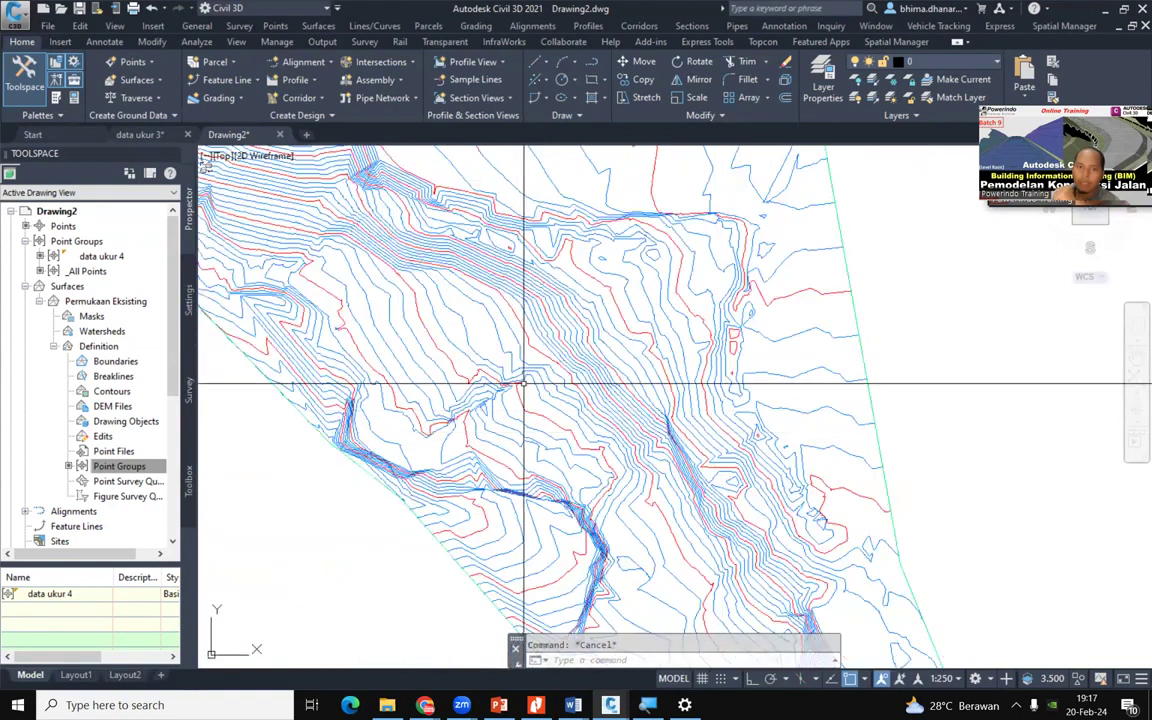
pyautogui.scroll(2, 543, 350)
pyautogui.click(565, 310)
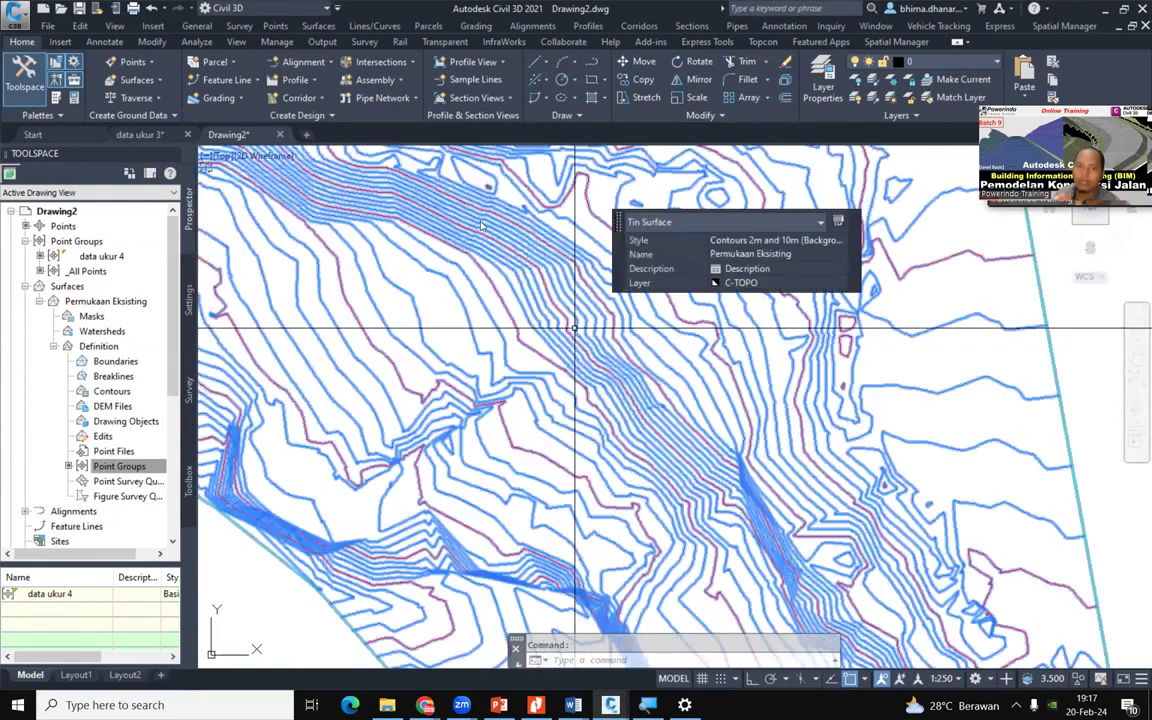
pyautogui.click(334, 88)
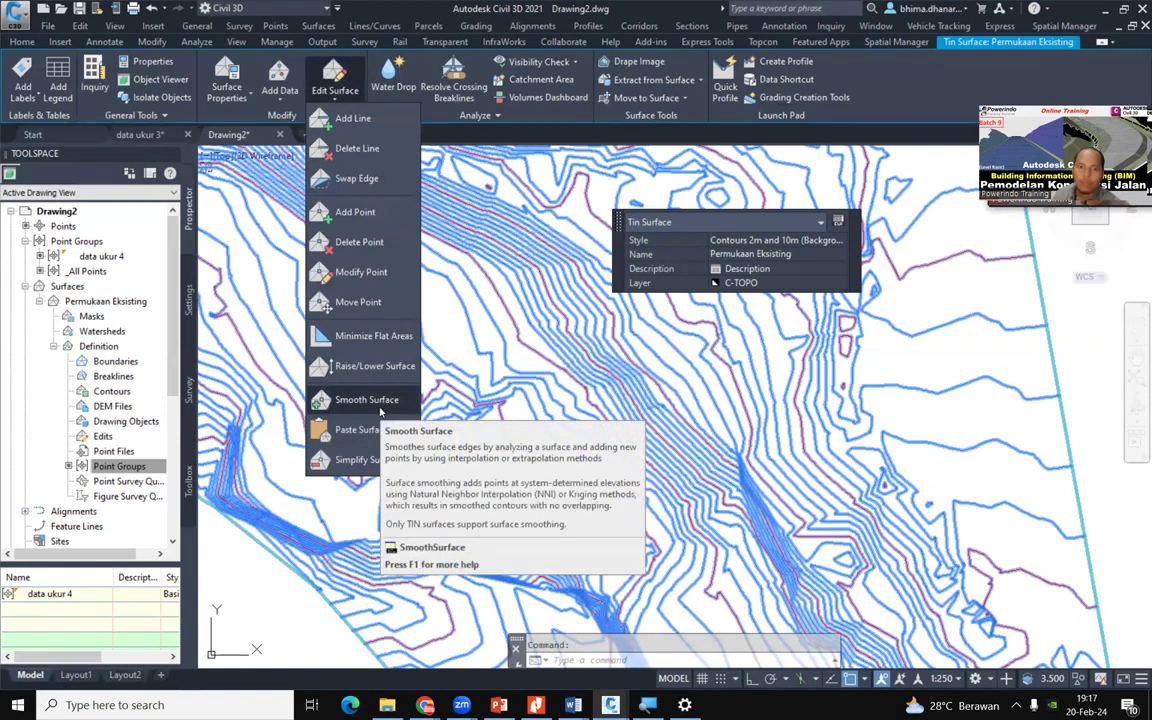
pyautogui.press('Escape')
pyautogui.press('Escape')
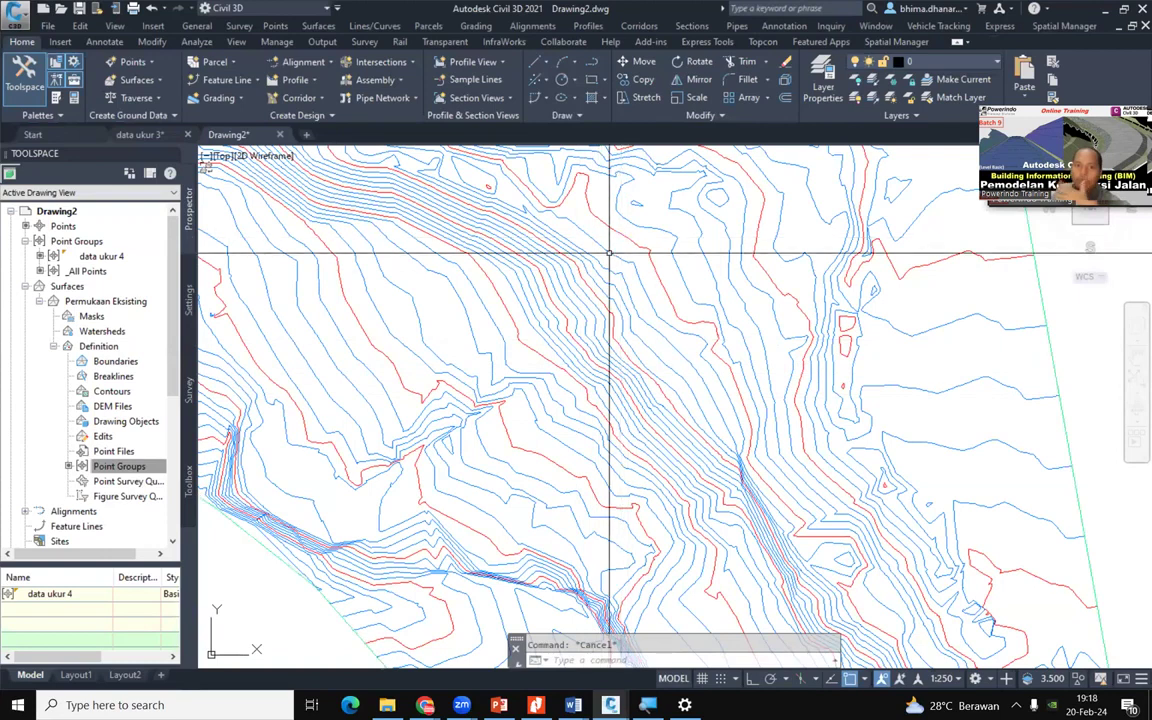
# Examine the contours of Permukaan Eksisting and check its elevation at several spots across the terrain
pyautogui.scroll(2, 584, 277)
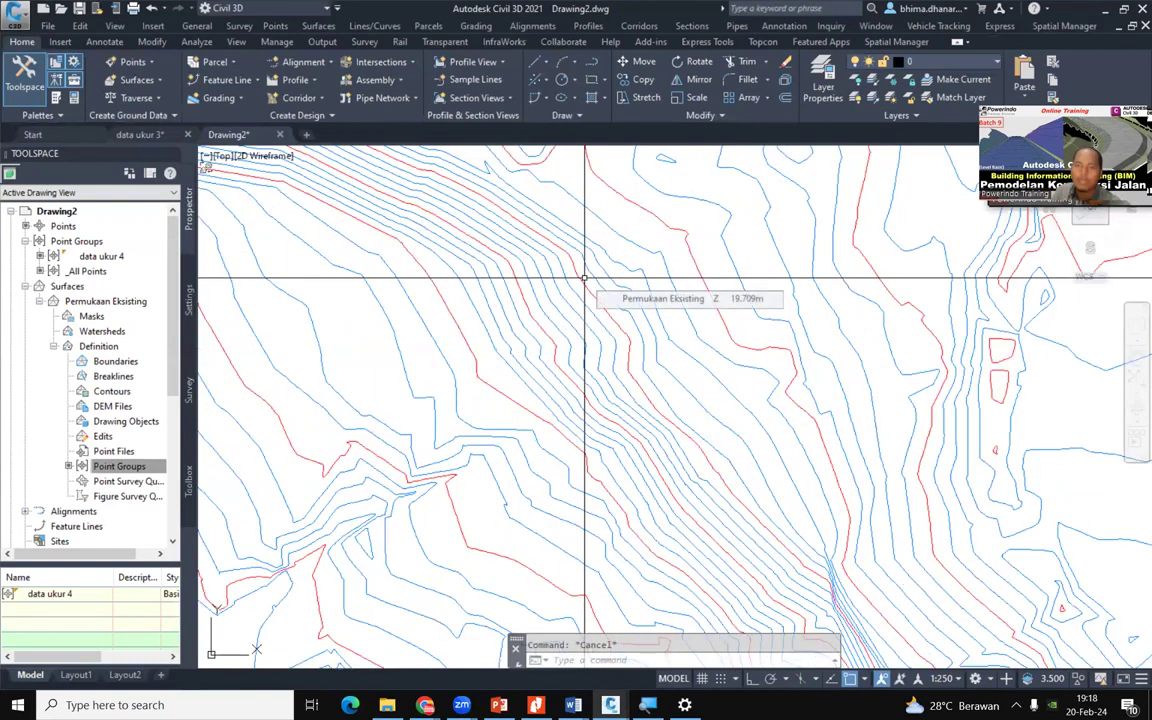
pyautogui.moveTo(625, 381)
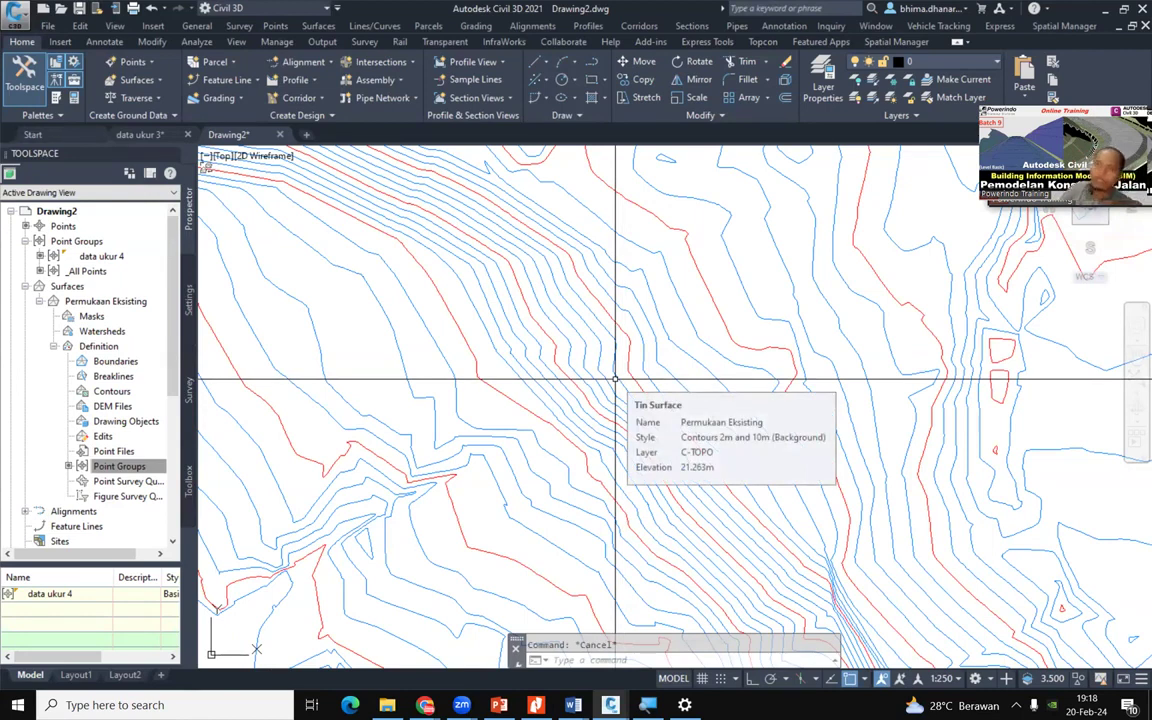
pyautogui.scroll(-3, 615, 380)
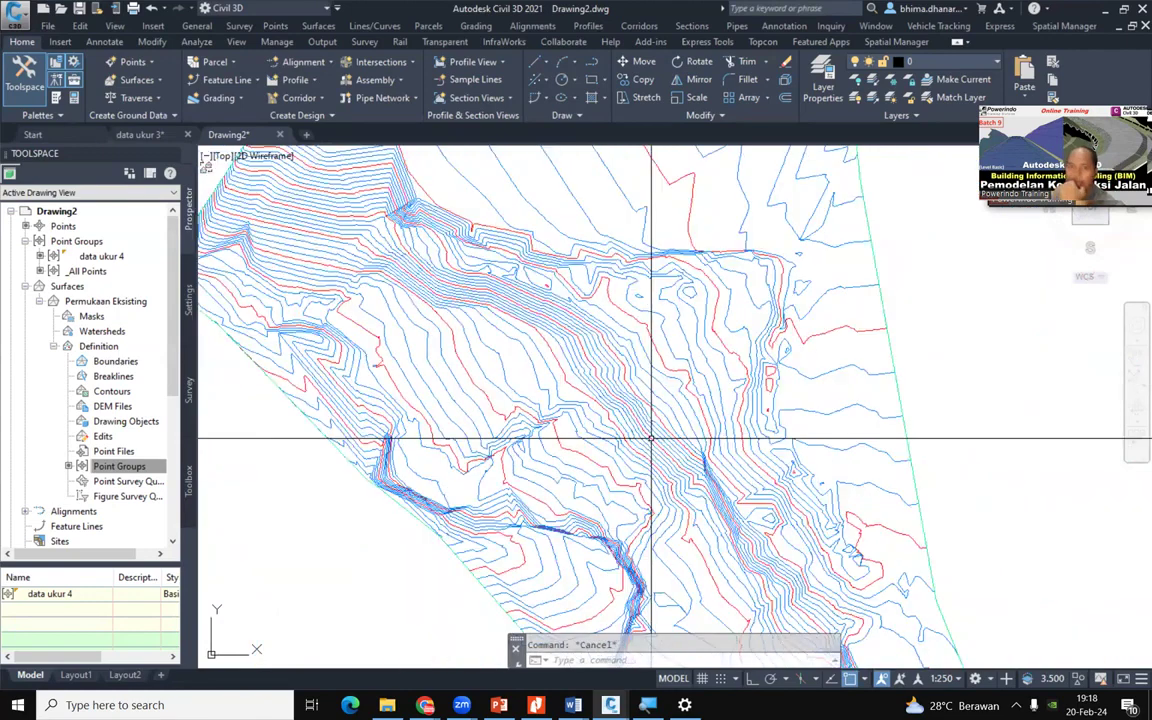
pyautogui.scroll(-2, 651, 437)
pyautogui.scroll(3, 587, 358)
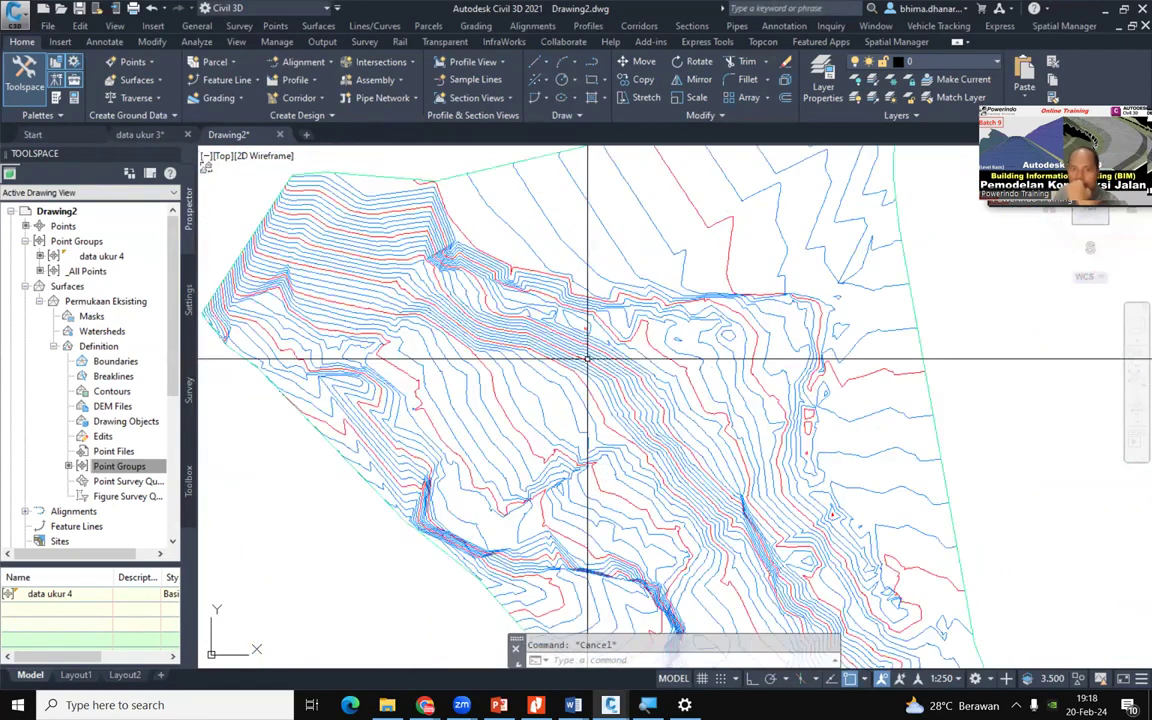
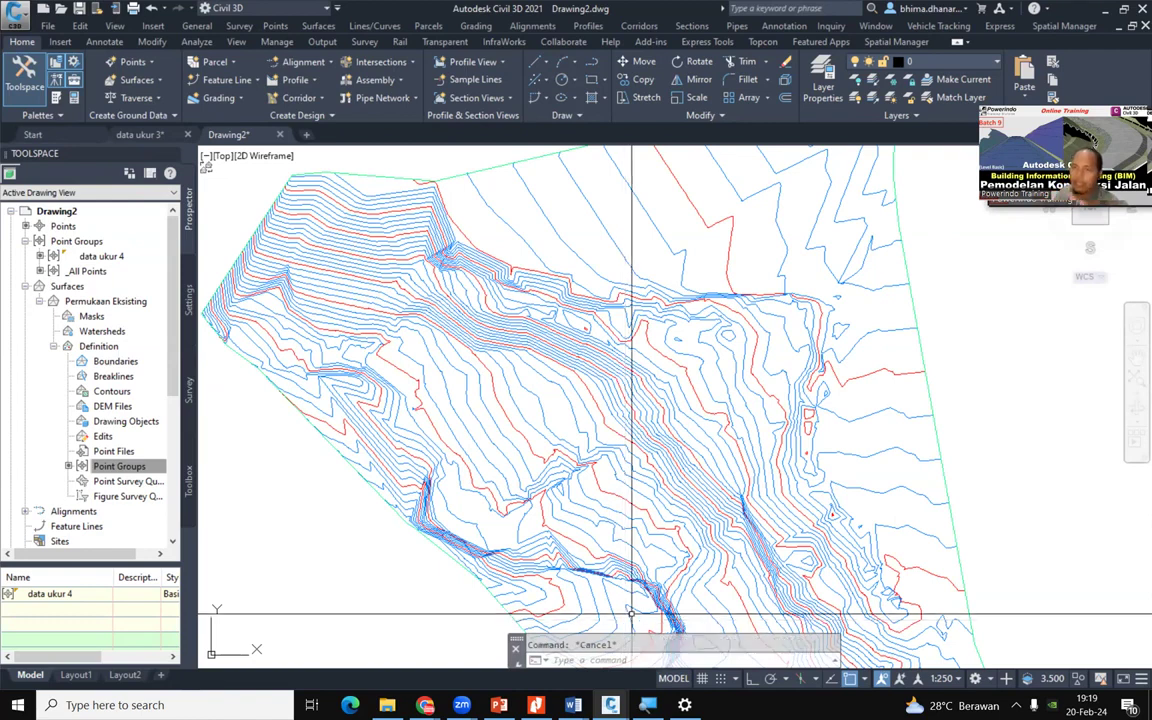
pyautogui.moveTo(734, 414)
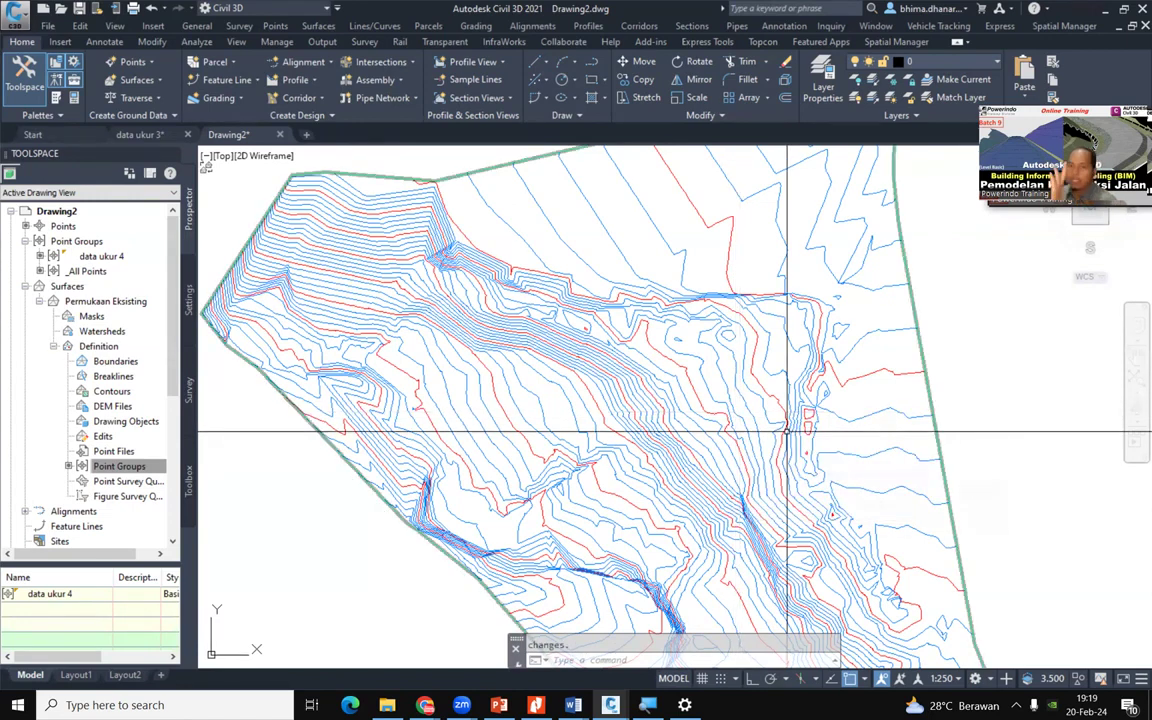
pyautogui.moveTo(787, 432)
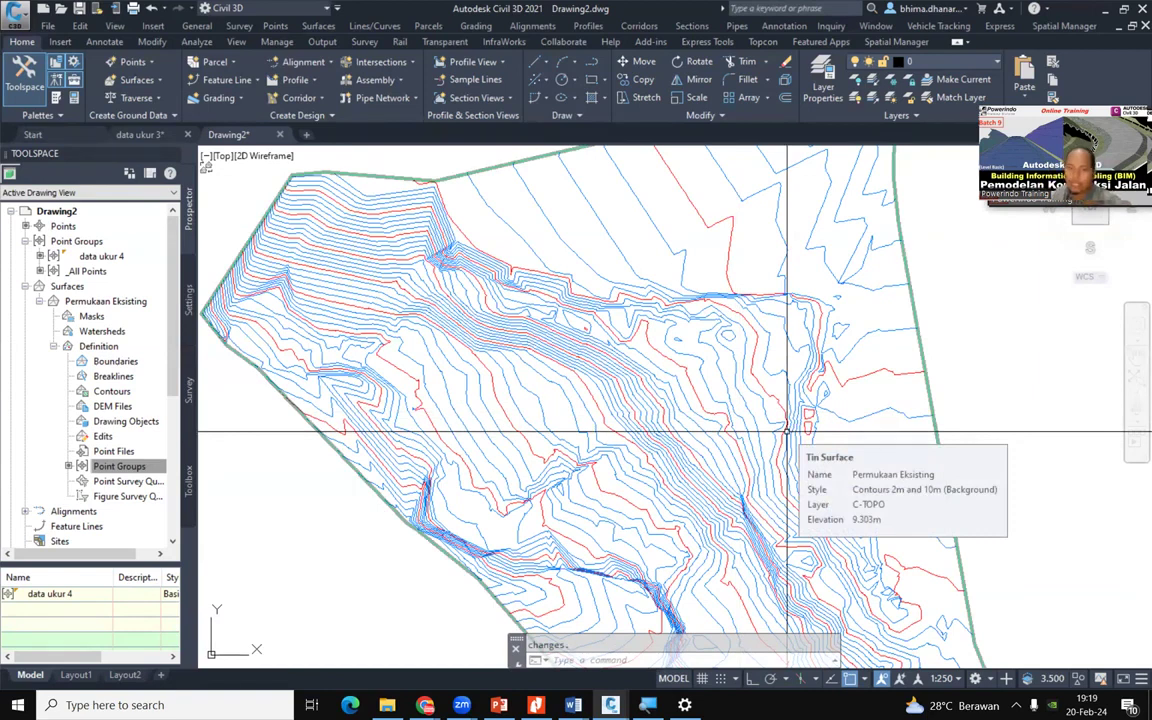
pyautogui.scroll(-2, 787, 432)
pyautogui.scroll(2, 590, 378)
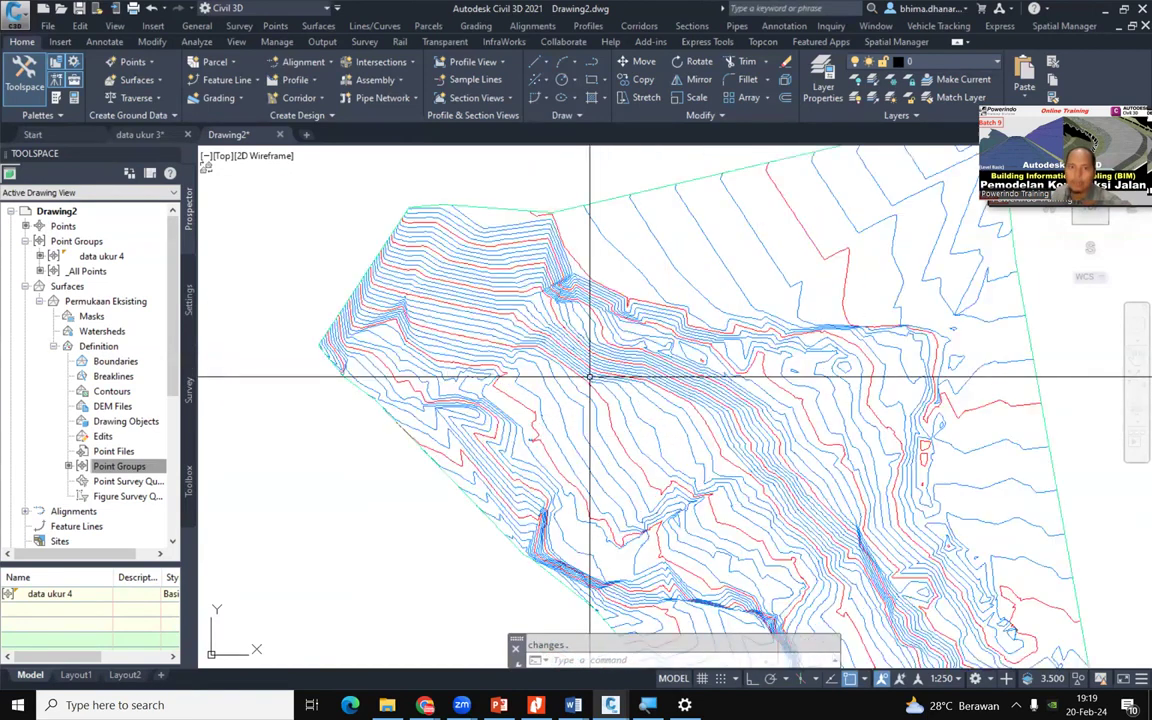
pyautogui.moveTo(590, 378)
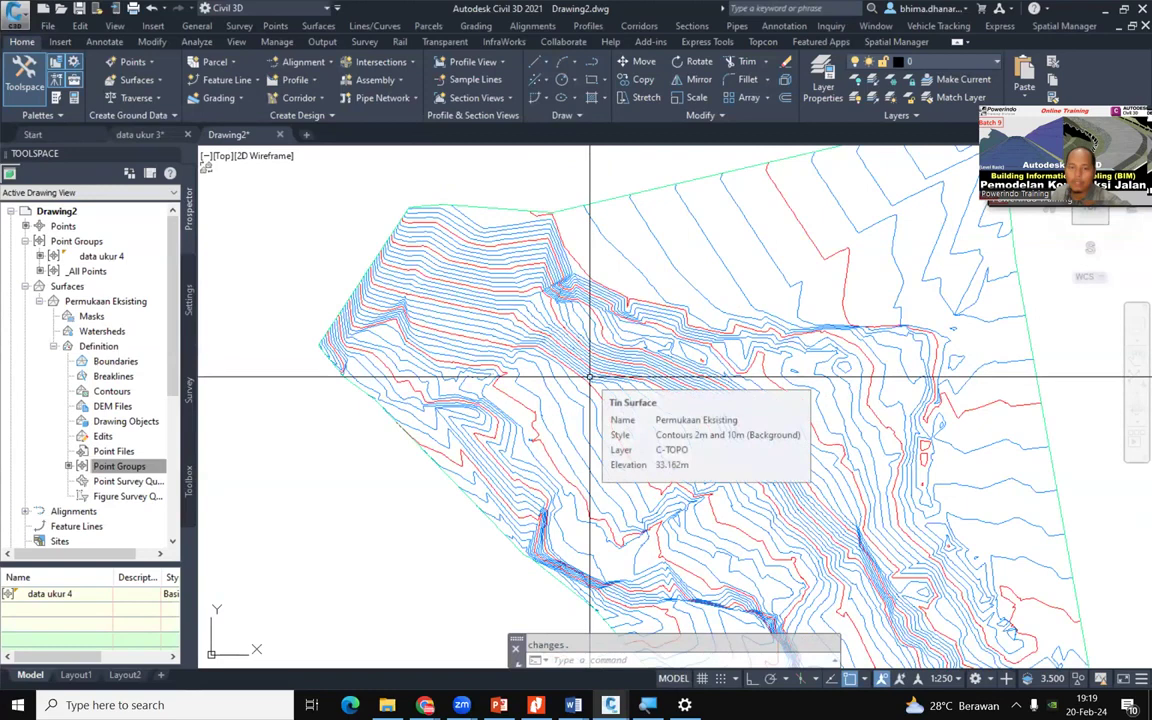
# Set the drawing's point display style to the X-shaped marker with PTYPE
pyautogui.write('pt')
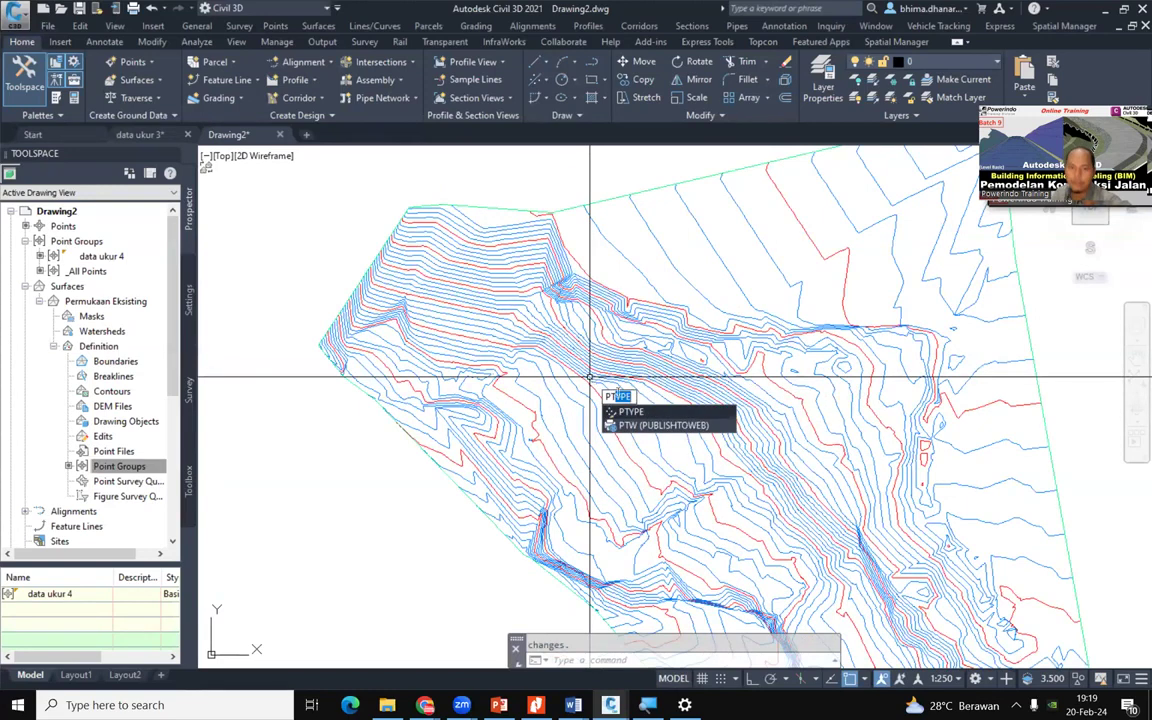
pyautogui.press('Return')
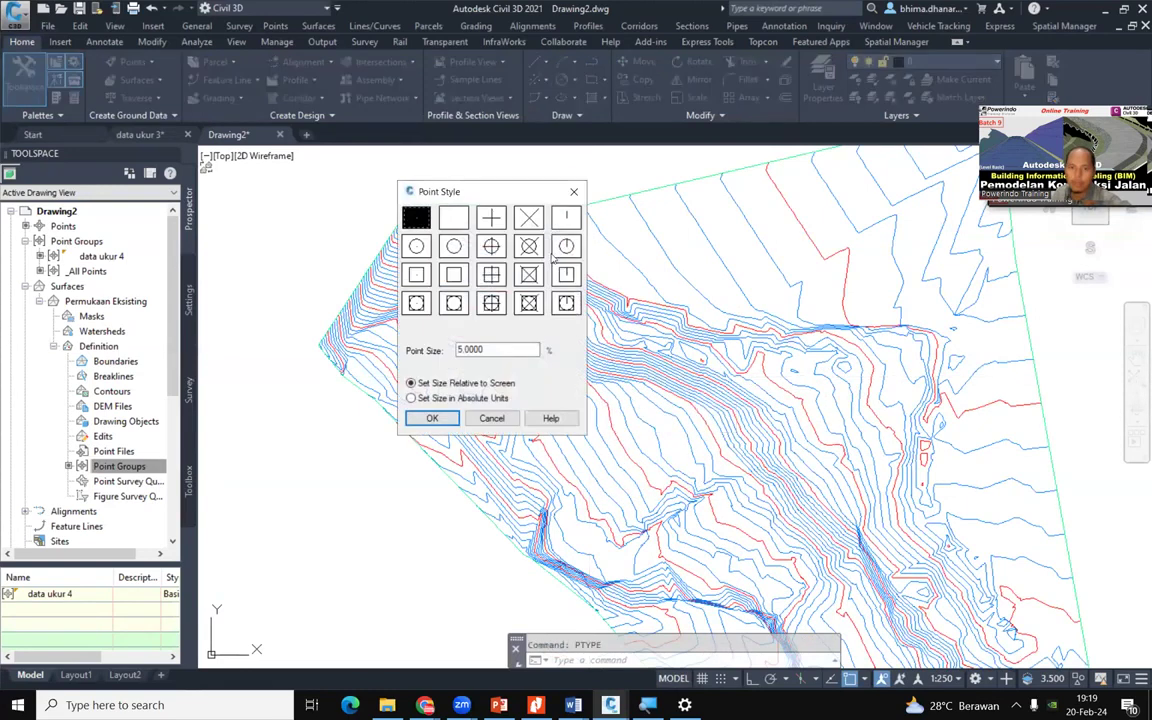
pyautogui.click(529, 217)
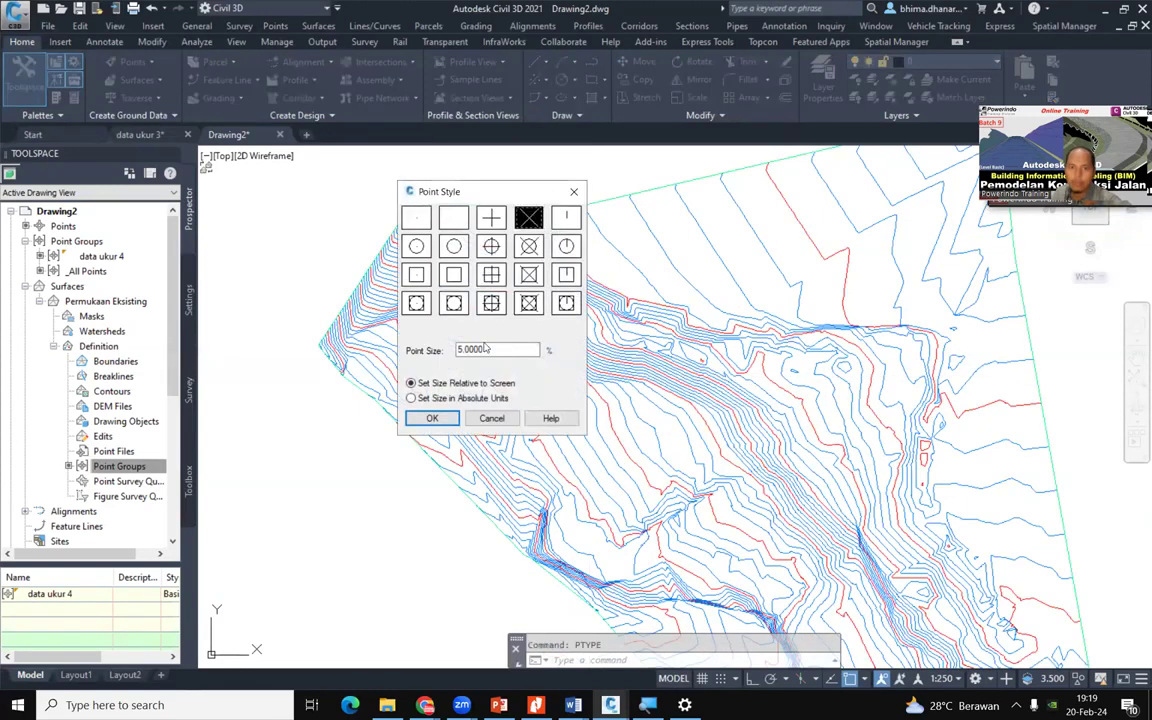
pyautogui.click(432, 419)
# Place one point near the northwest end of the surface and another in the steep contours near its southeast end
pyautogui.write('p')
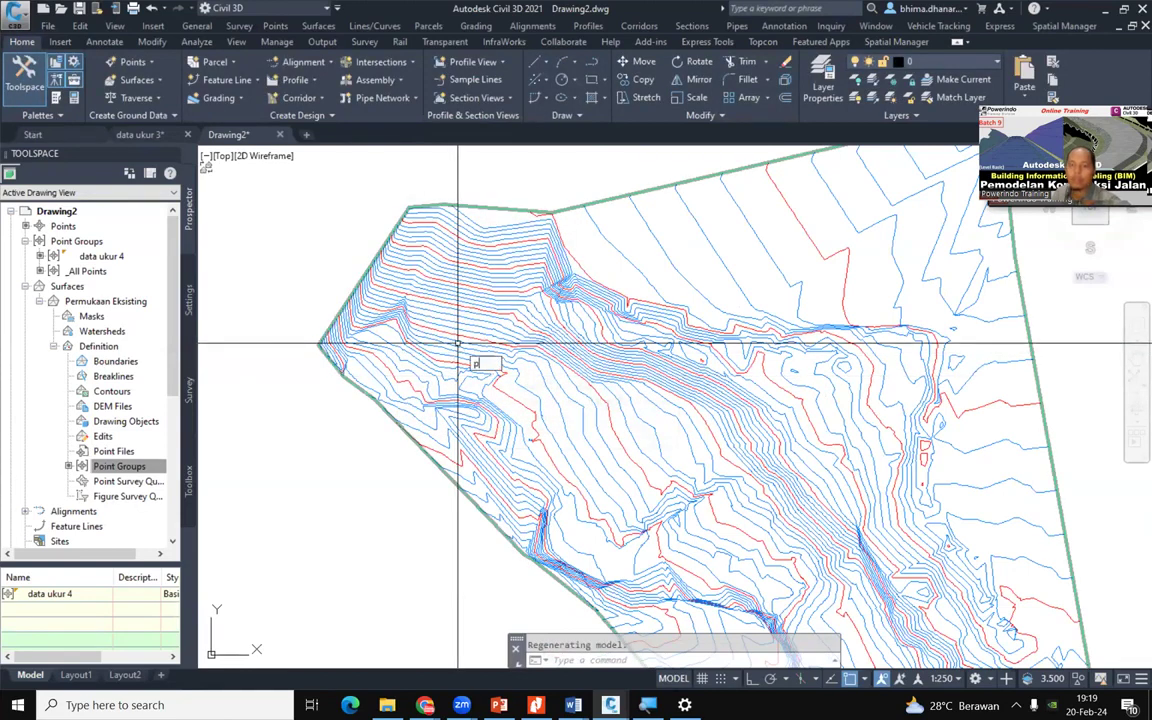
pyautogui.write('o')
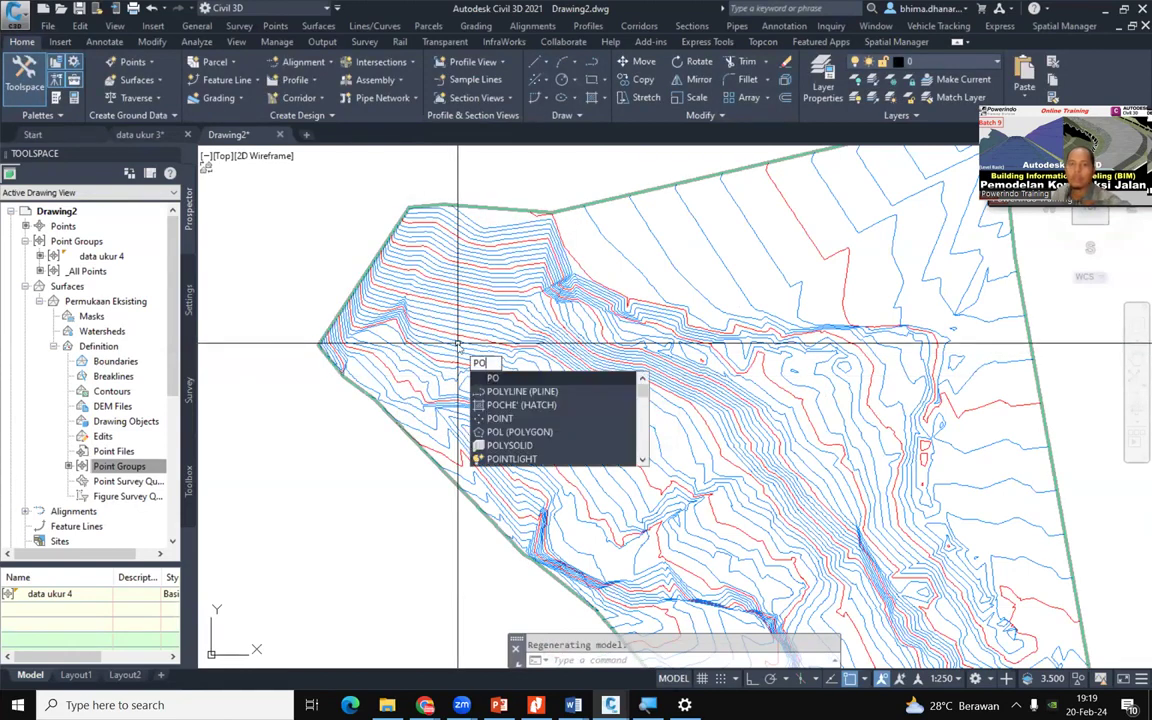
pyautogui.click(514, 420)
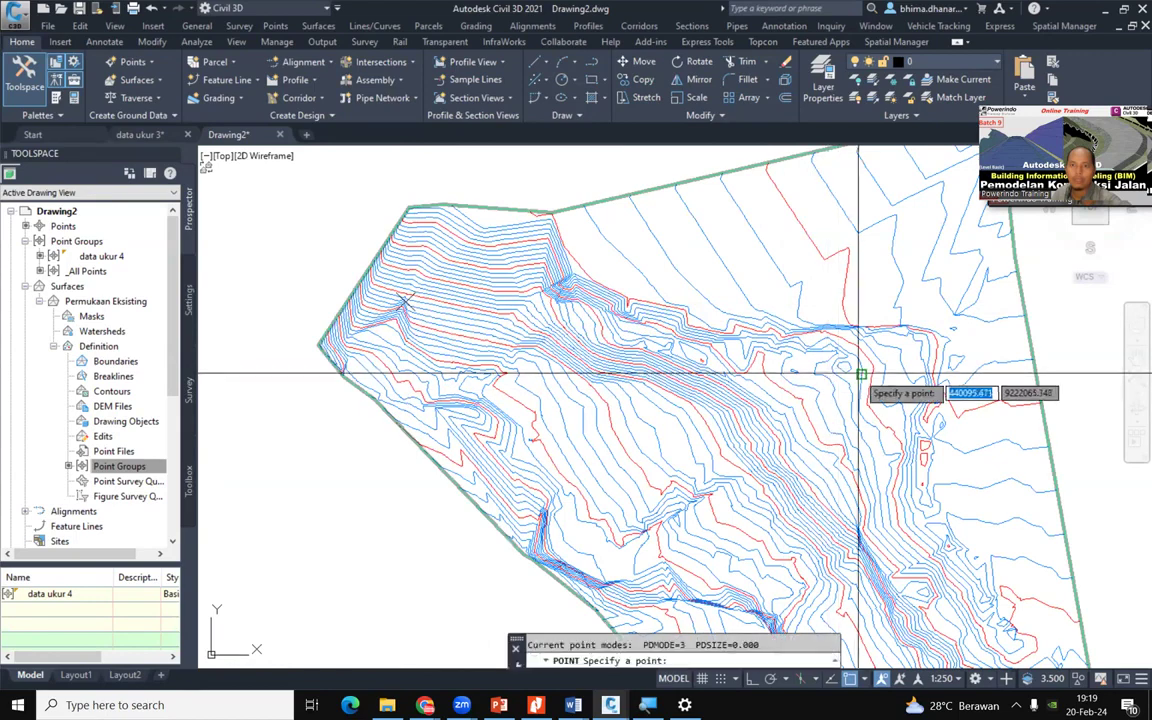
pyautogui.scroll(-4, 861, 374)
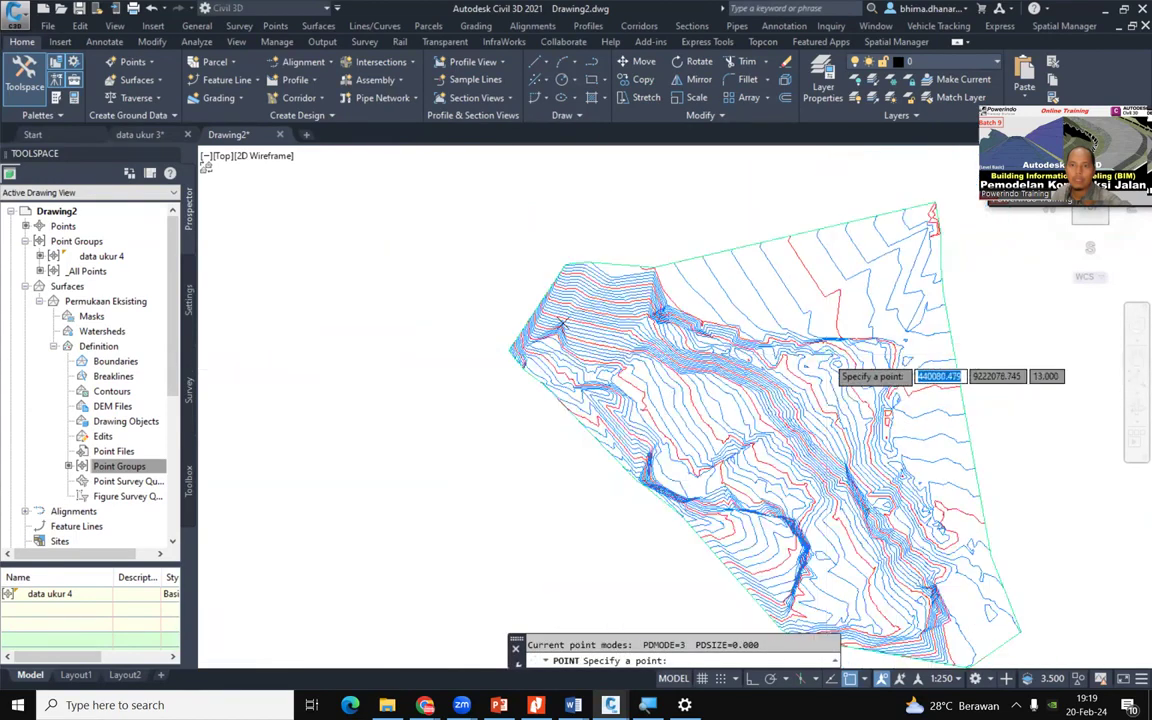
pyautogui.scroll(5, 864, 527)
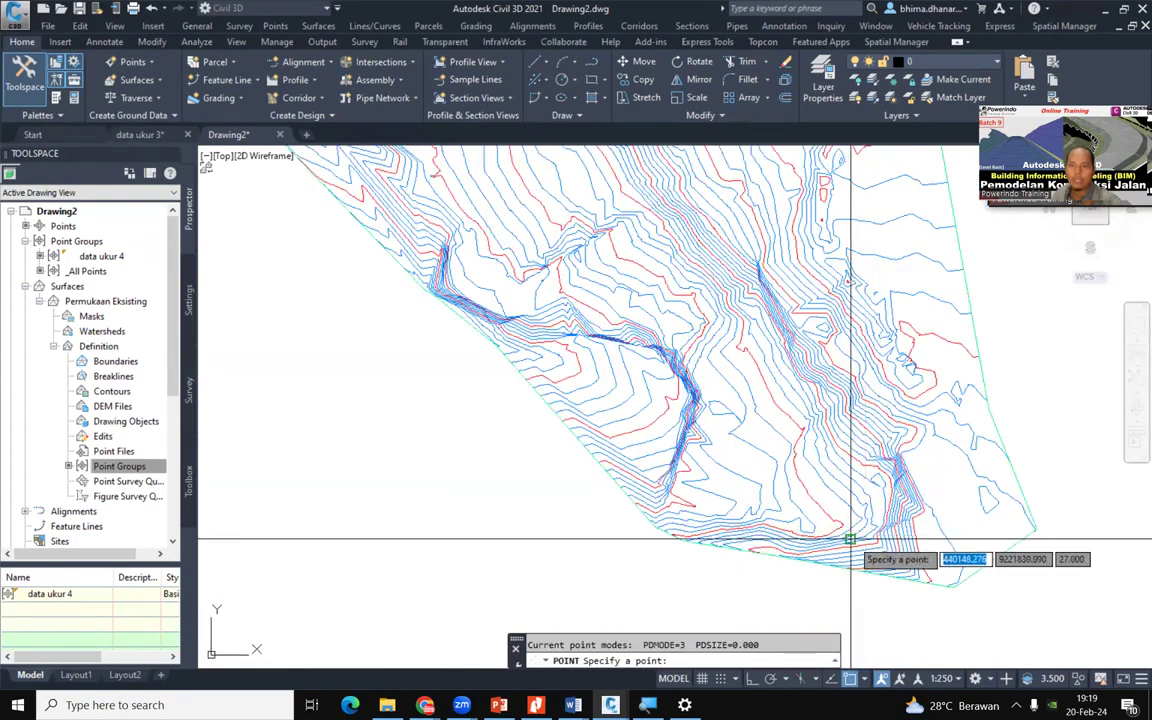
pyautogui.click(888, 505)
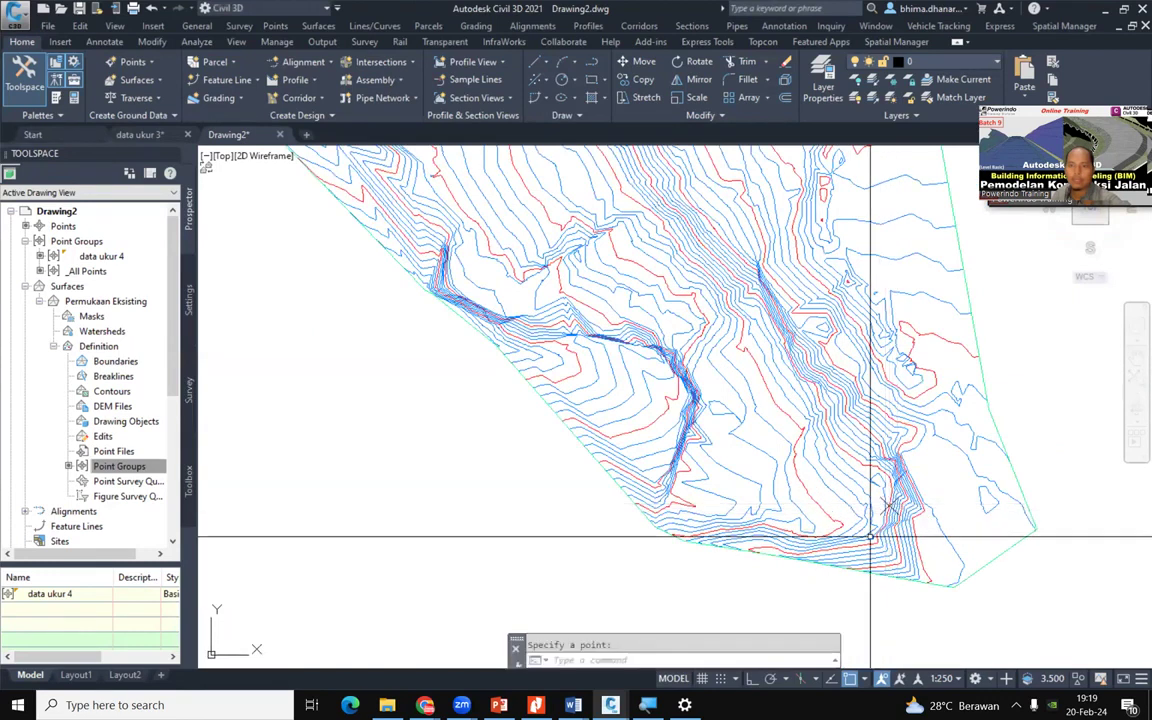
# Place a third point near the small closed contours in the northeast part of the surface
pyautogui.scroll(-4, 856, 420)
pyautogui.scroll(1, 810, 330)
pyautogui.scroll(2, 810, 330)
pyautogui.press('Return')
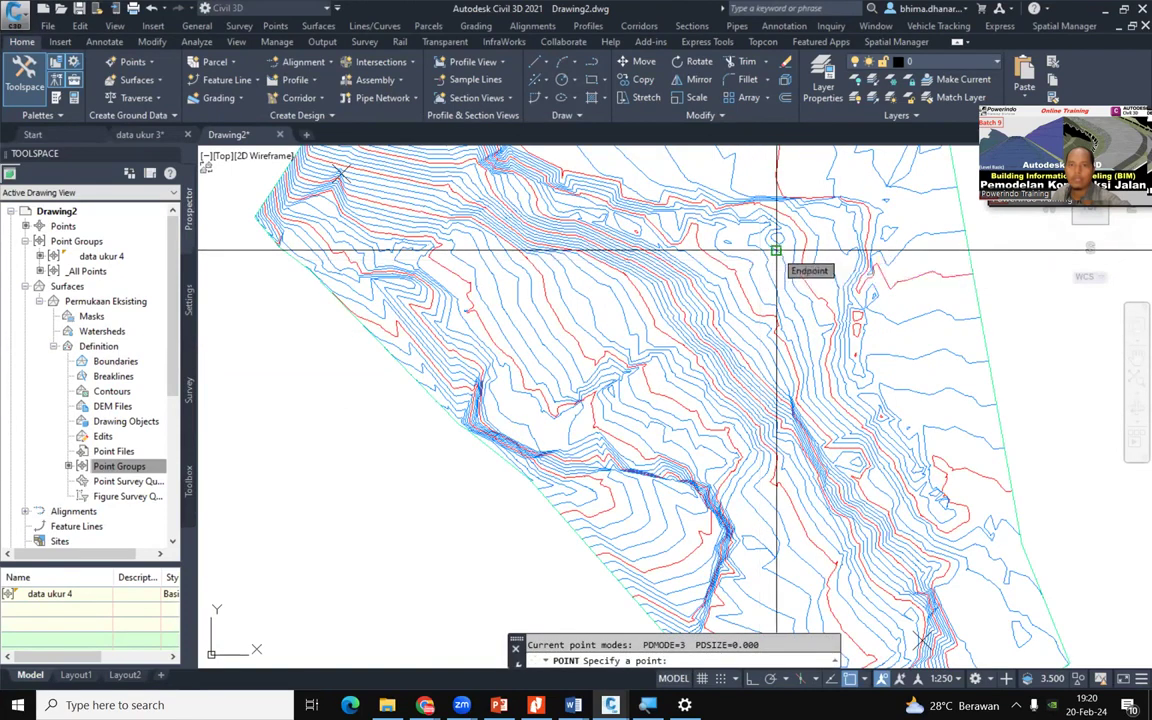
pyautogui.click(776, 243)
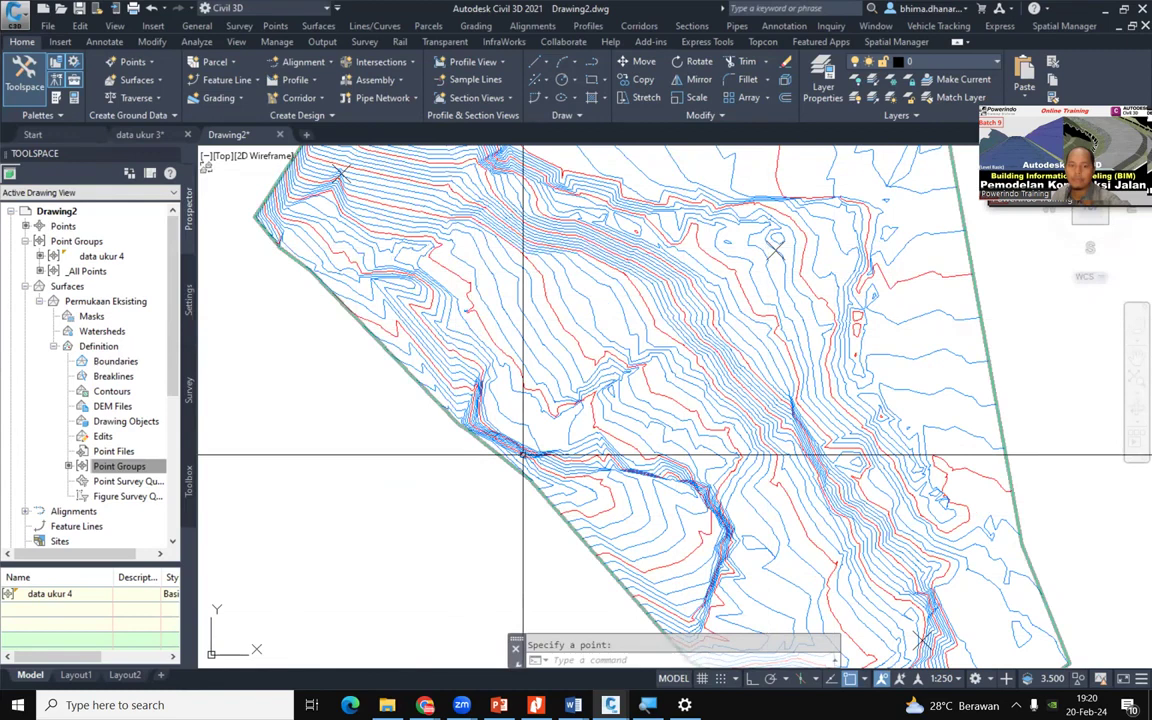
# Set the point size to 8% relative to the screen and check the markers on the surface
pyautogui.write('PTYPE')
pyautogui.press('Return')
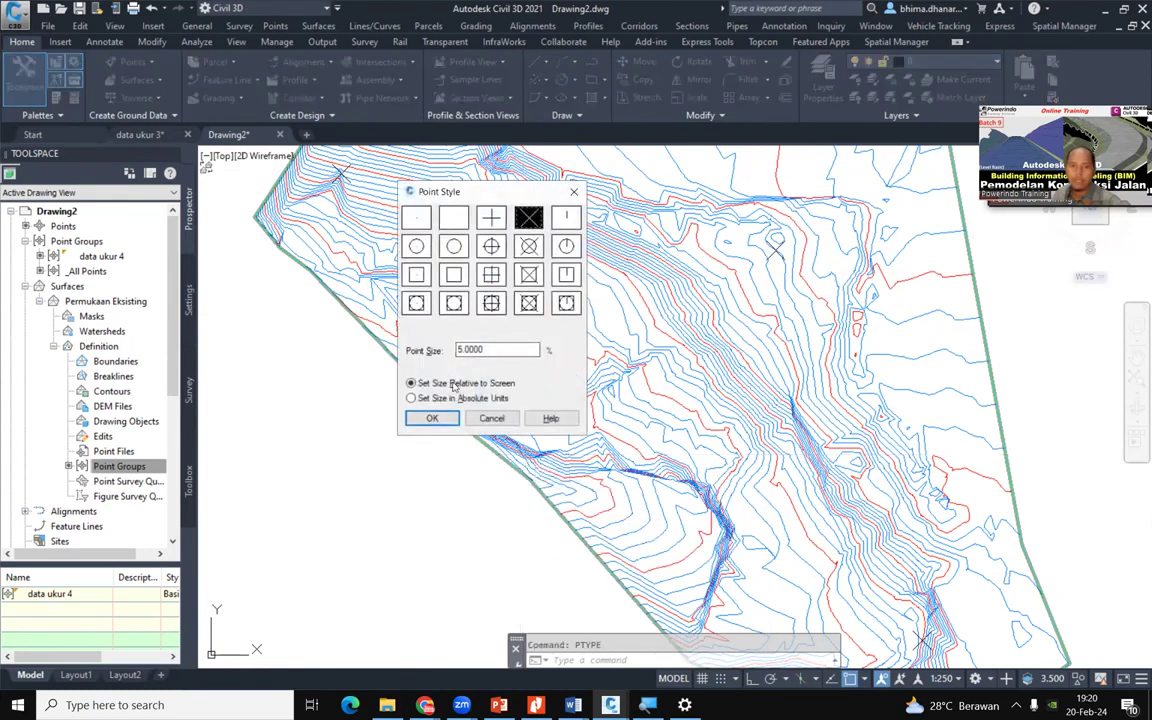
pyautogui.click(458, 350)
pyautogui.write('8')
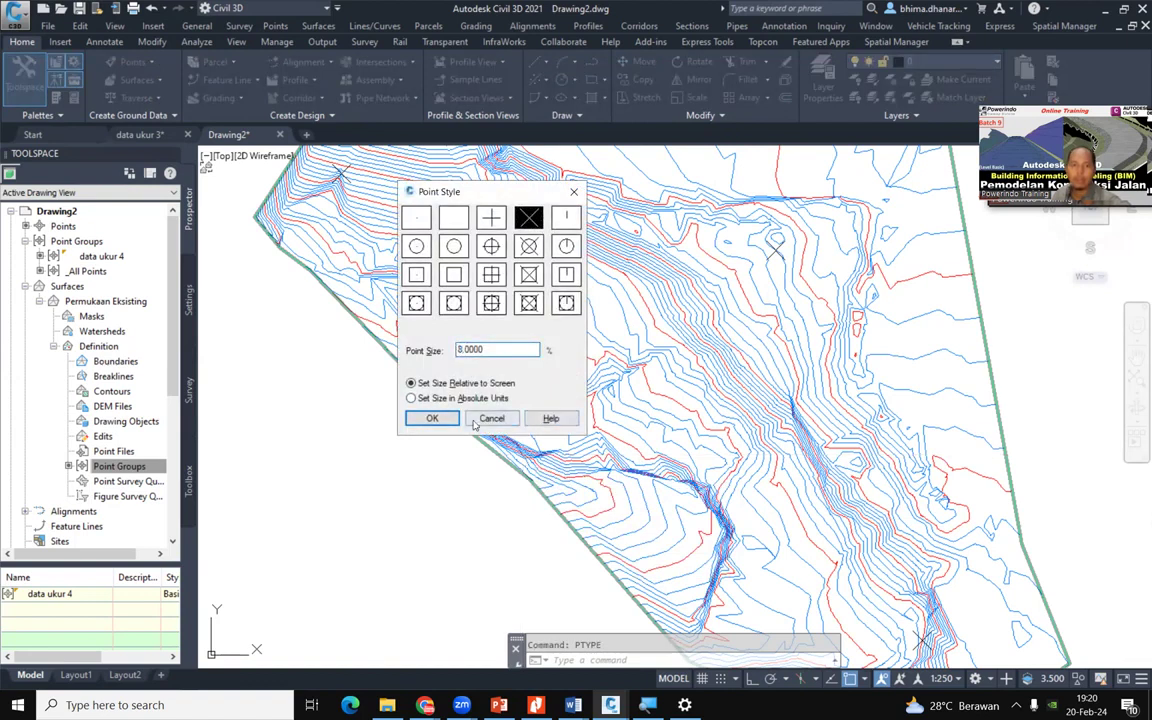
pyautogui.click(433, 419)
pyautogui.scroll(-3, 484, 431)
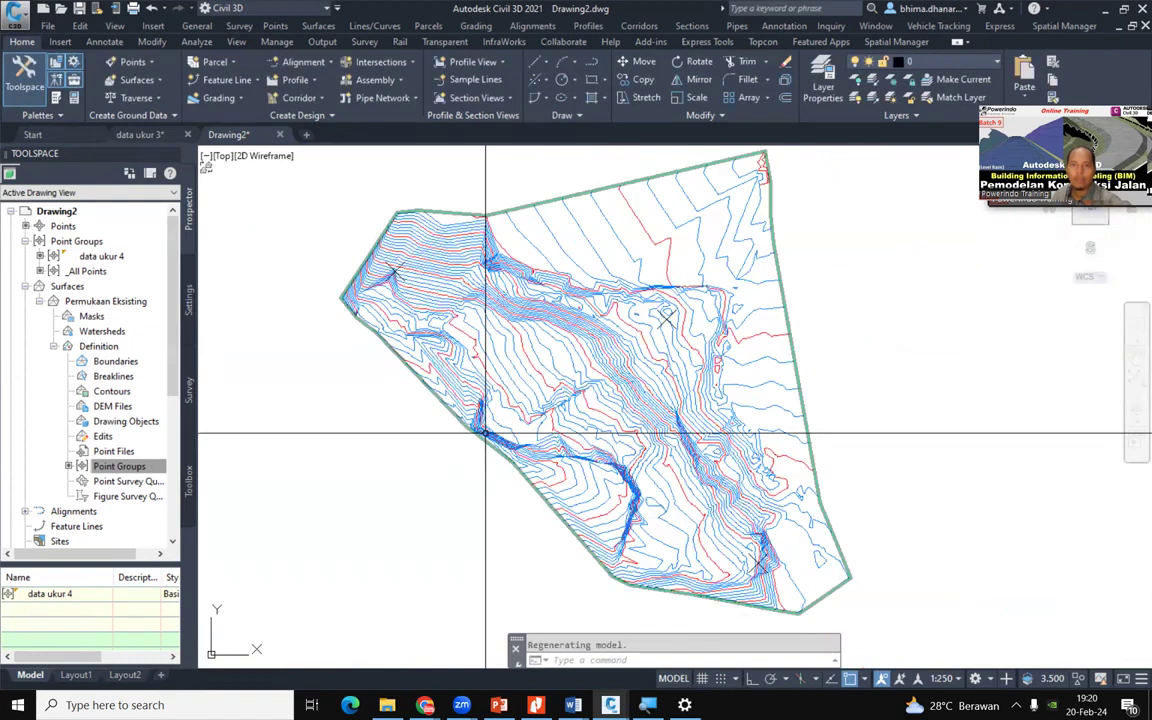
pyautogui.scroll(2, 403, 275)
pyautogui.scroll(-2, 403, 275)
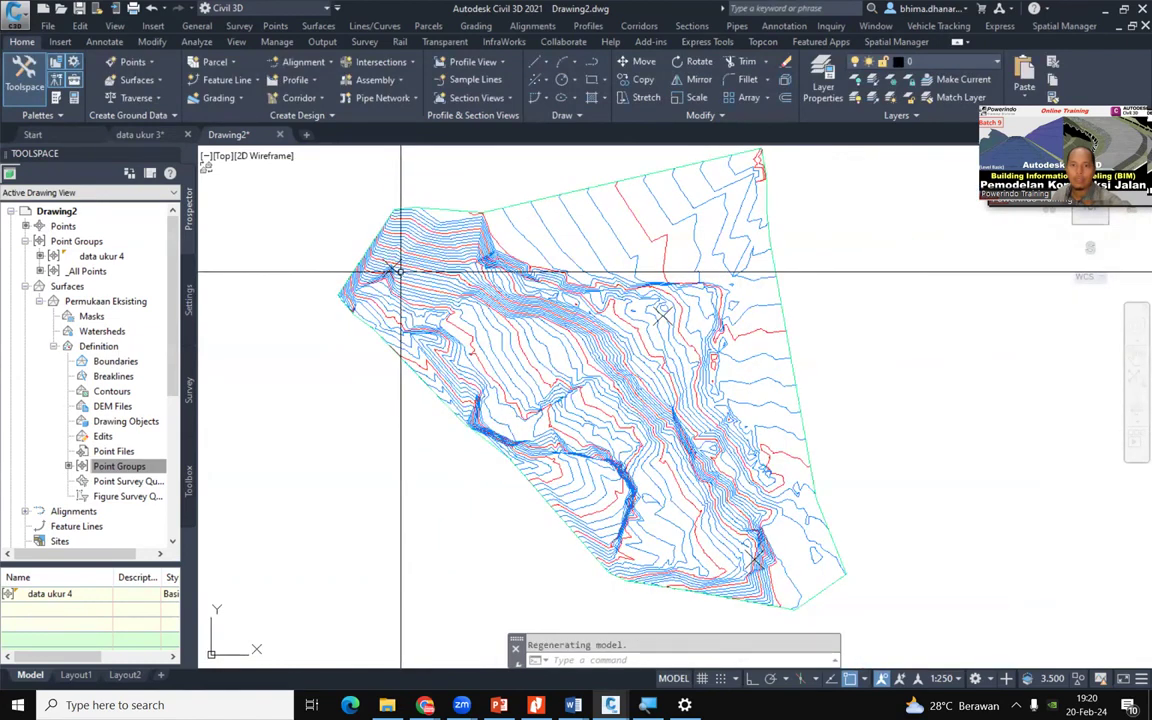
# Draw a polyline from the northwest point marker through the northeast marker to the southeast marker
pyautogui.scroll(2, 400, 270)
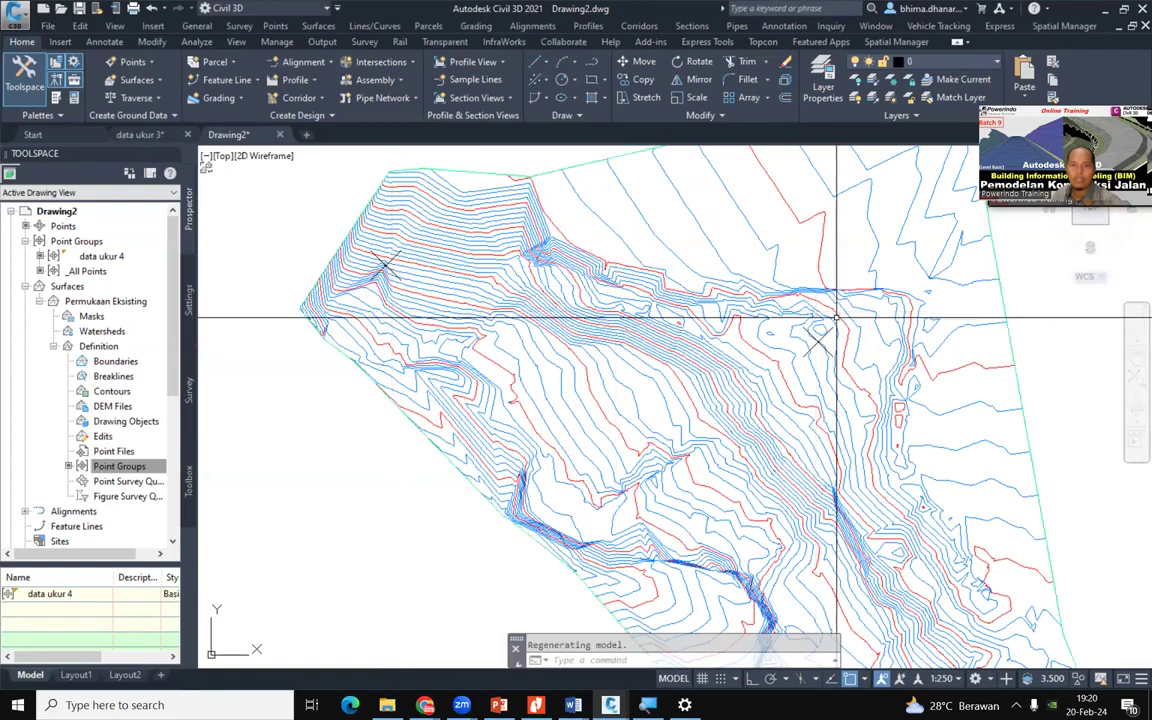
pyautogui.moveTo(818, 342); pyautogui.dragTo(719, 251, button='middle')
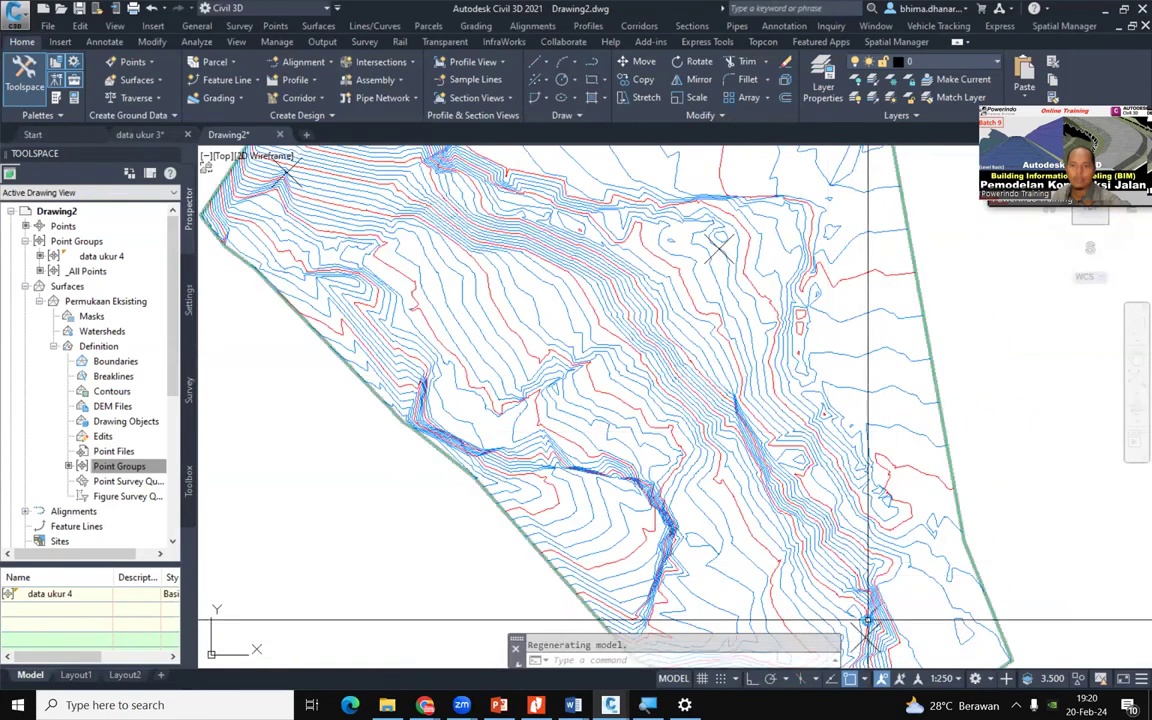
pyautogui.scroll(-3, 857, 598)
pyautogui.scroll(2, 750, 513)
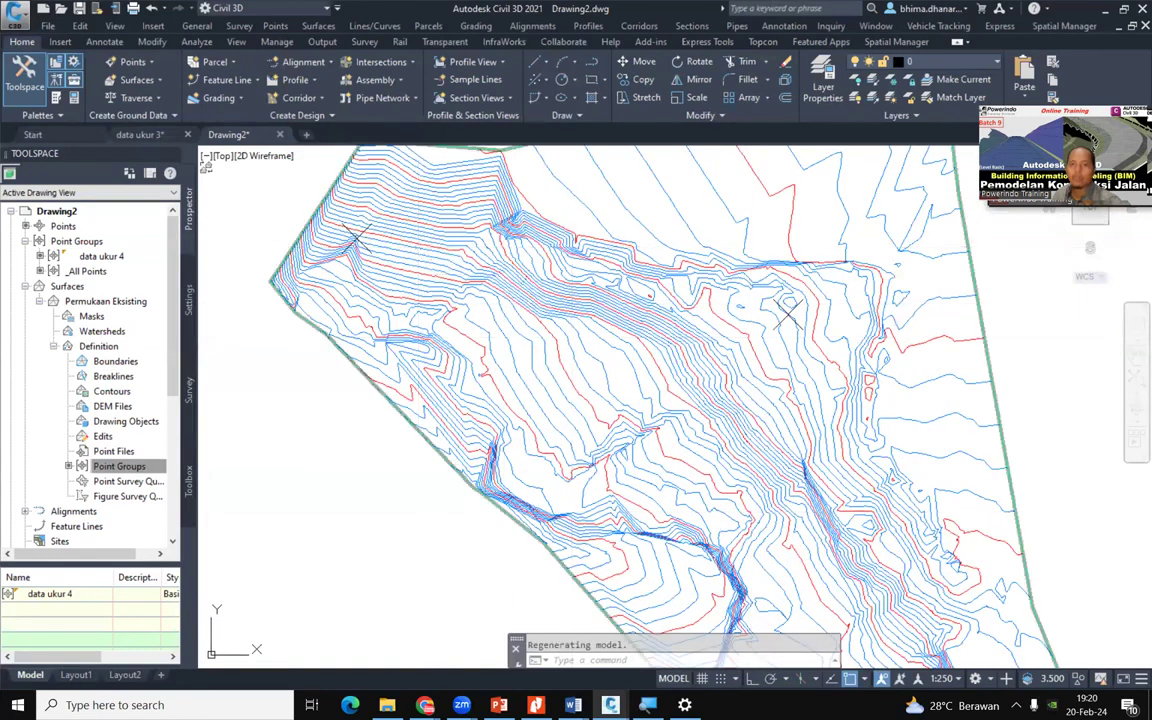
pyautogui.write('pl')
pyautogui.press('Return')
pyautogui.click(355, 237)
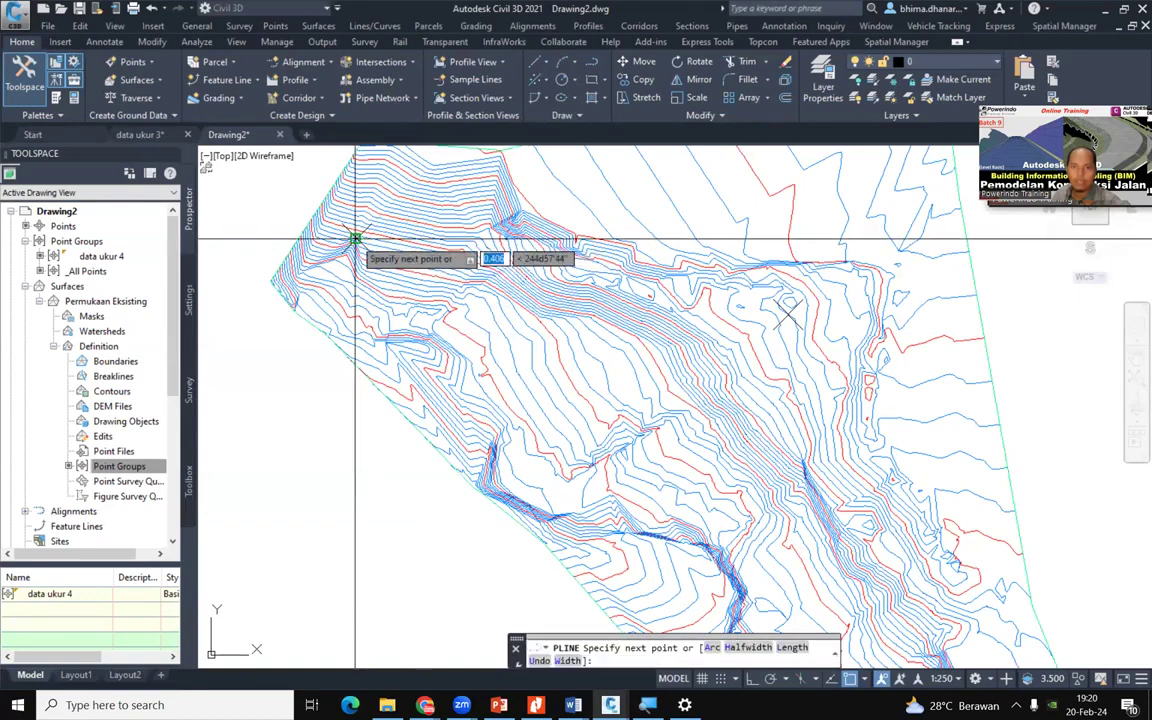
pyautogui.scroll(-2, 776, 314)
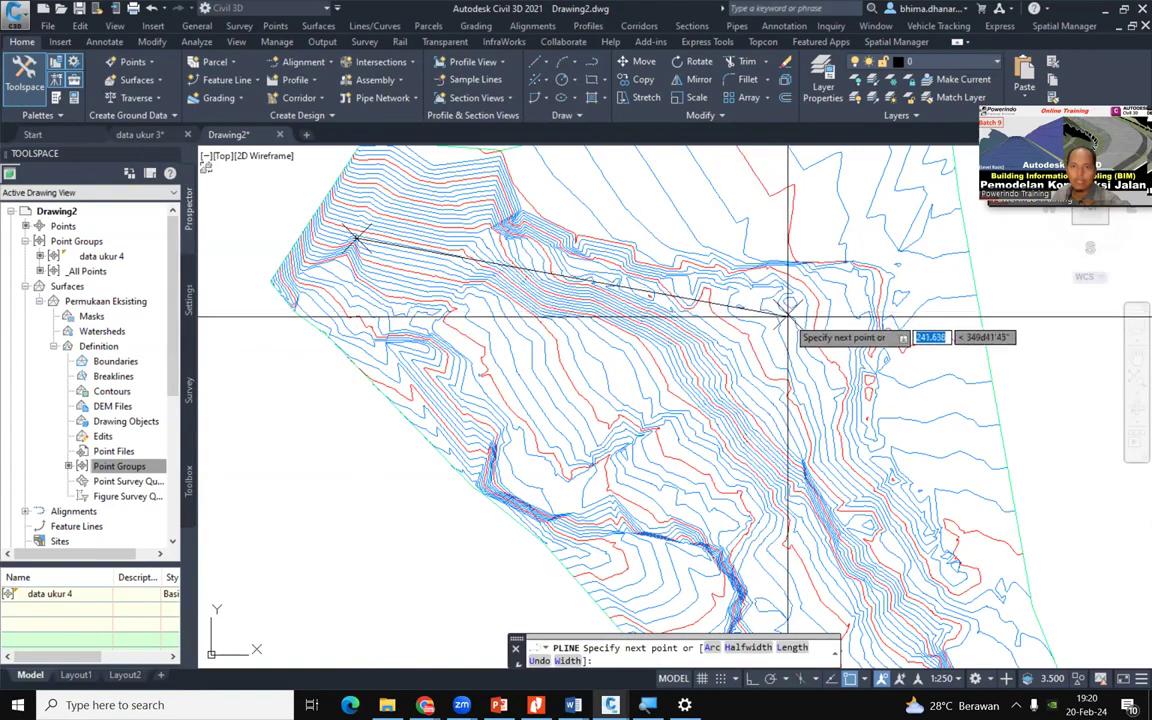
pyautogui.click(778, 305)
pyautogui.scroll(5, 870, 556)
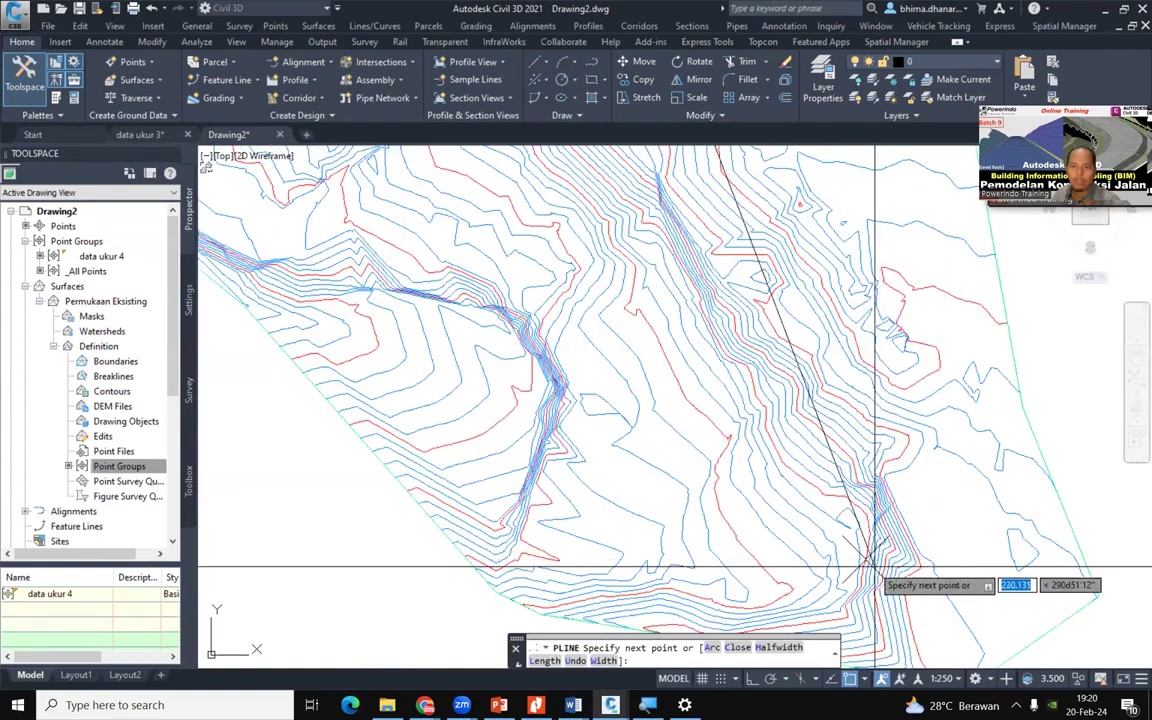
pyautogui.click(868, 557)
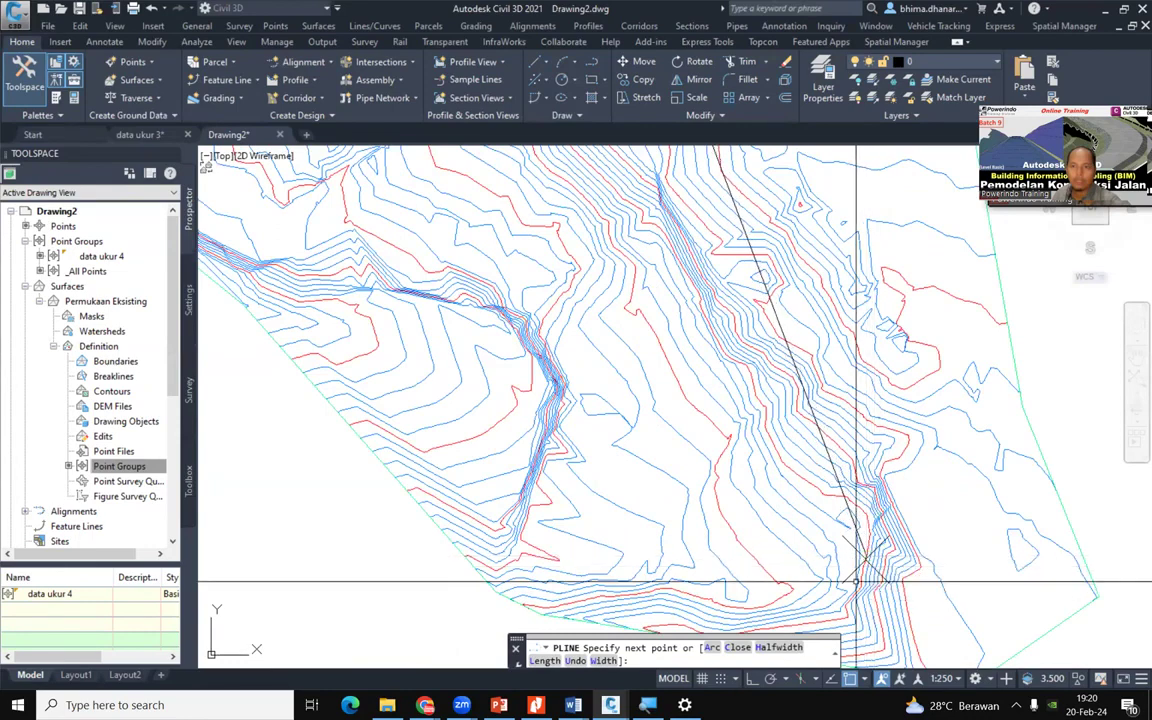
pyautogui.press('Return')
pyautogui.scroll(-6, 864, 555)
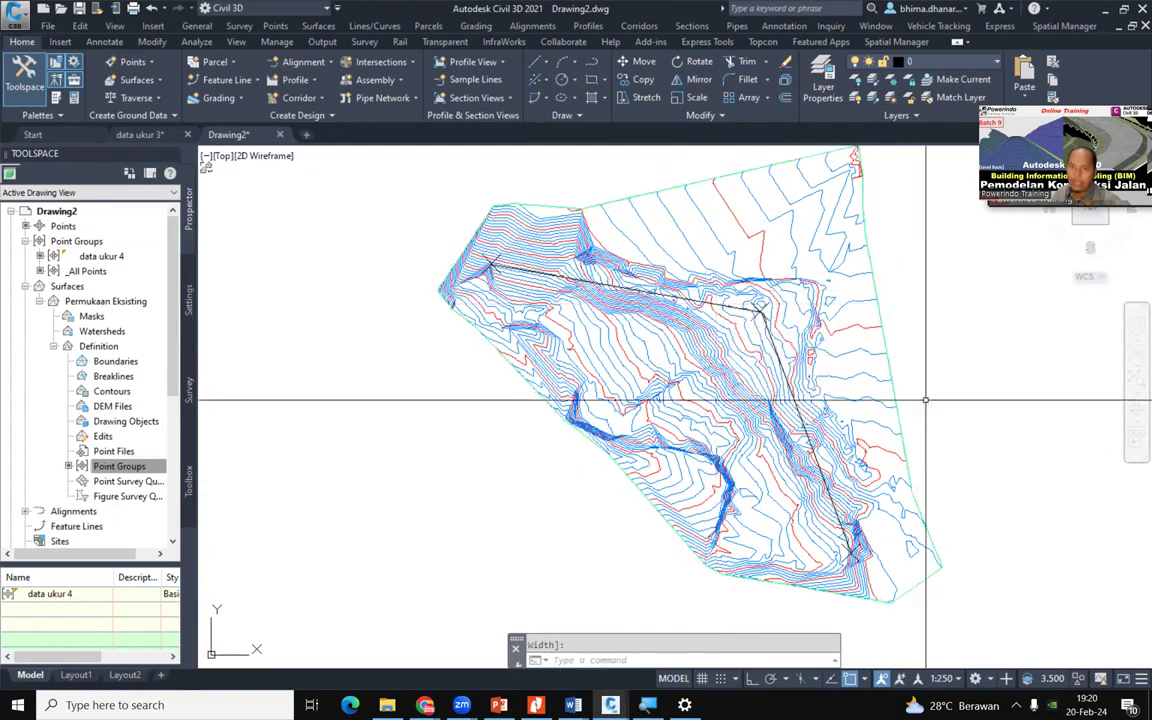
# Set a fillet radius and round the polyline's corner at the northeast point marker
pyautogui.scroll(2, 775, 337)
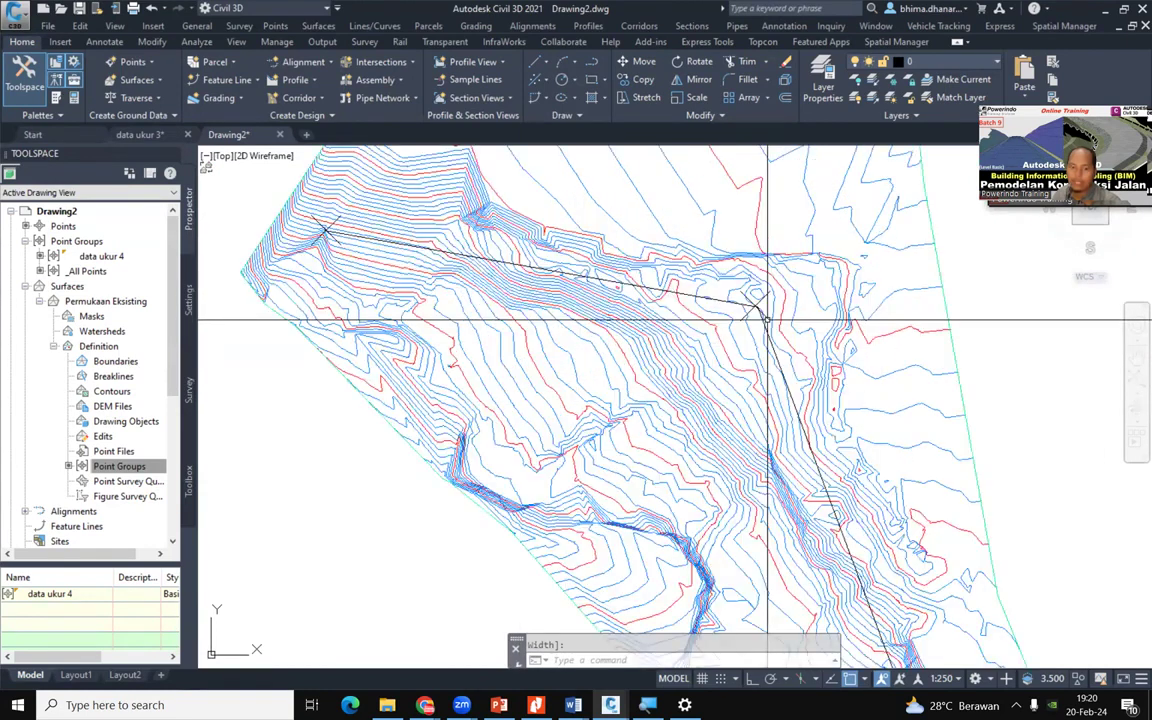
pyautogui.write('f')
pyautogui.press('Return')
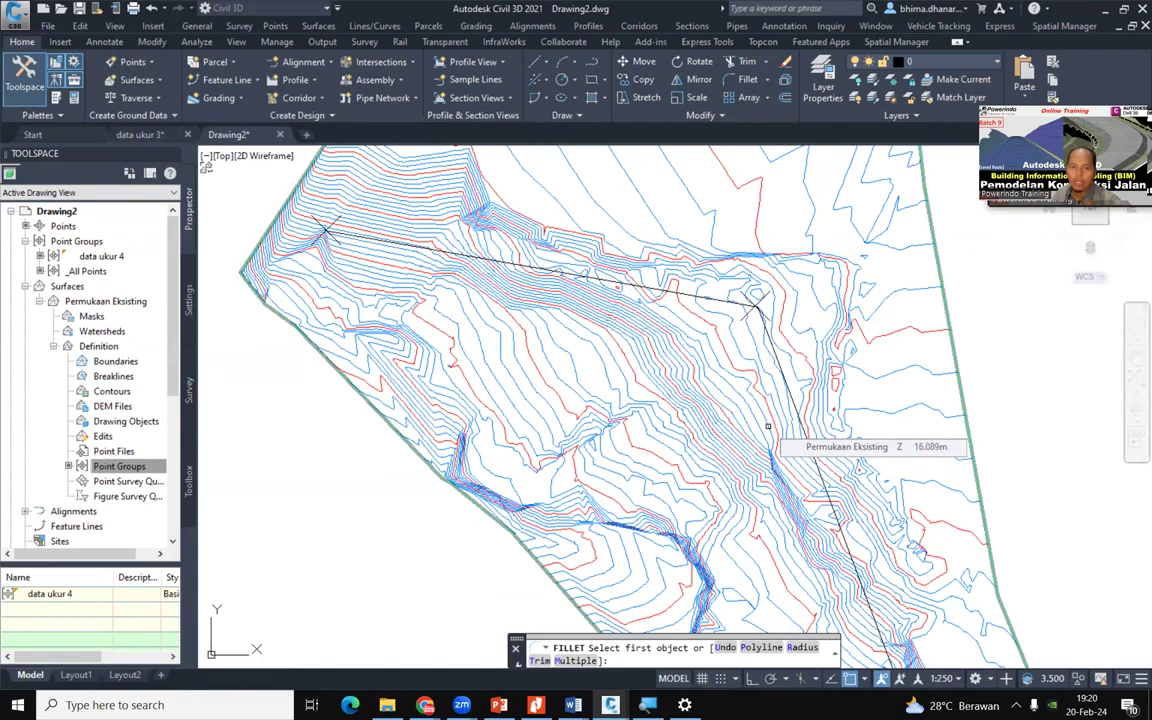
pyautogui.write('r')
pyautogui.press('Return')
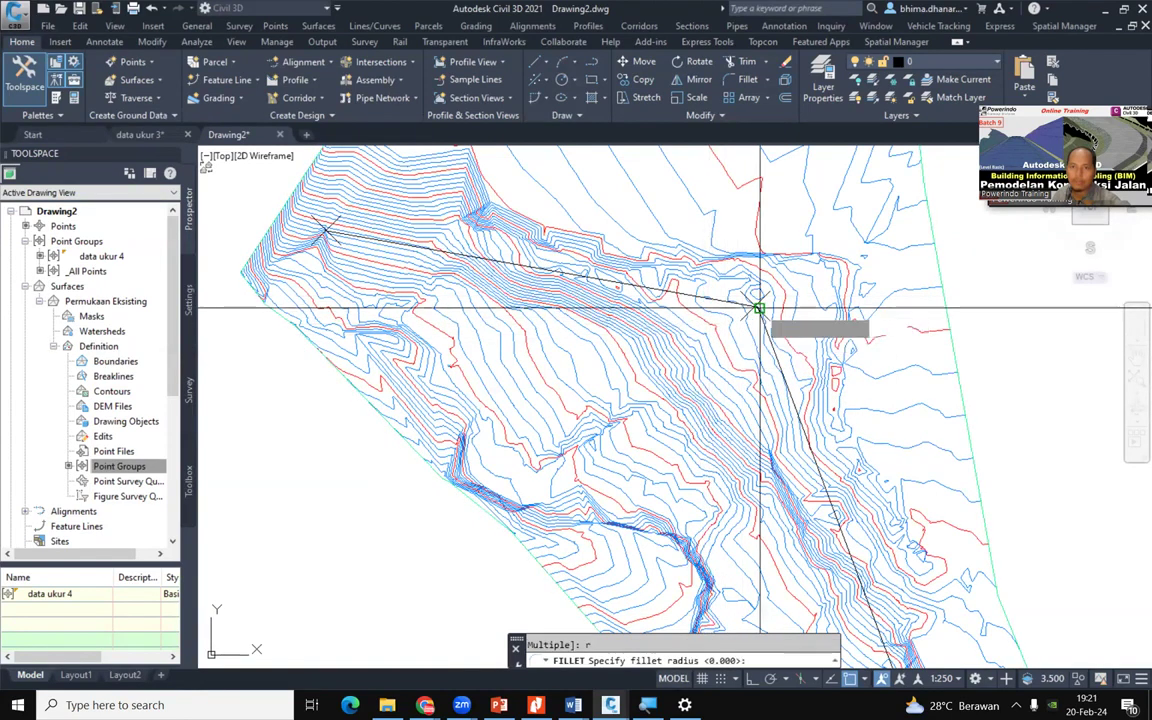
pyautogui.press('Return')
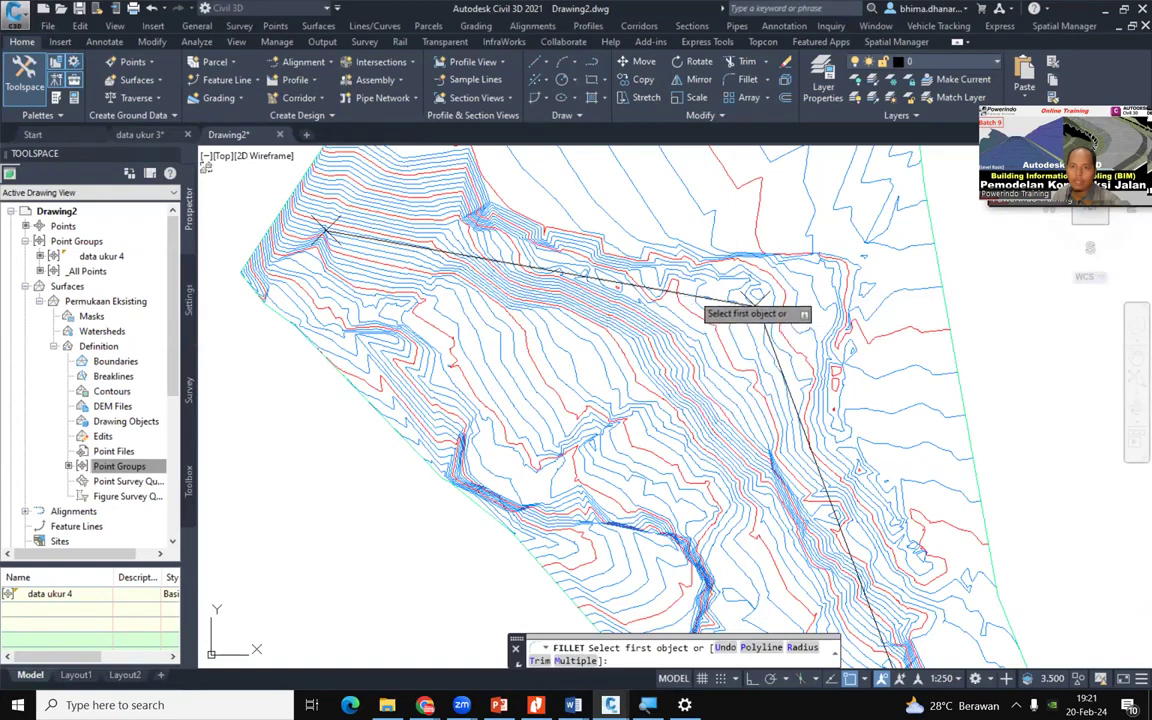
pyautogui.click(693, 299)
pyautogui.click(780, 364)
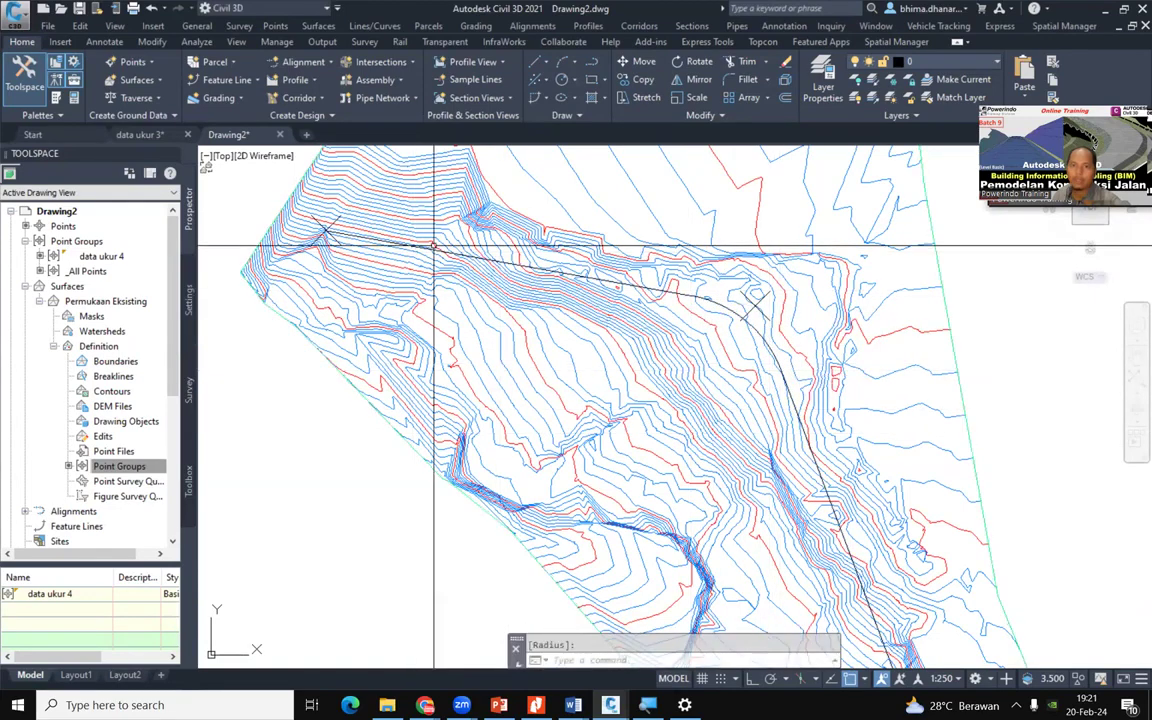
# Check the rounded bend beside the northeast marker and erase the whole polyline route, keeping the point markers
pyautogui.scroll(3, 745, 285)
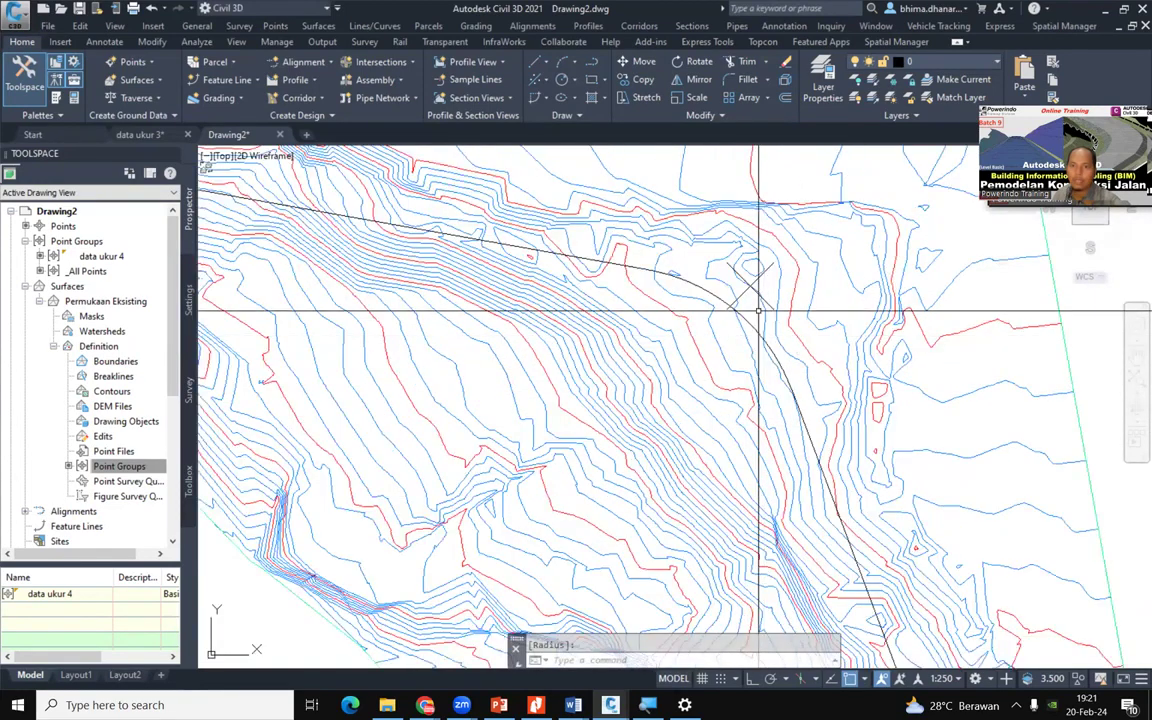
pyautogui.scroll(-5, 742, 272)
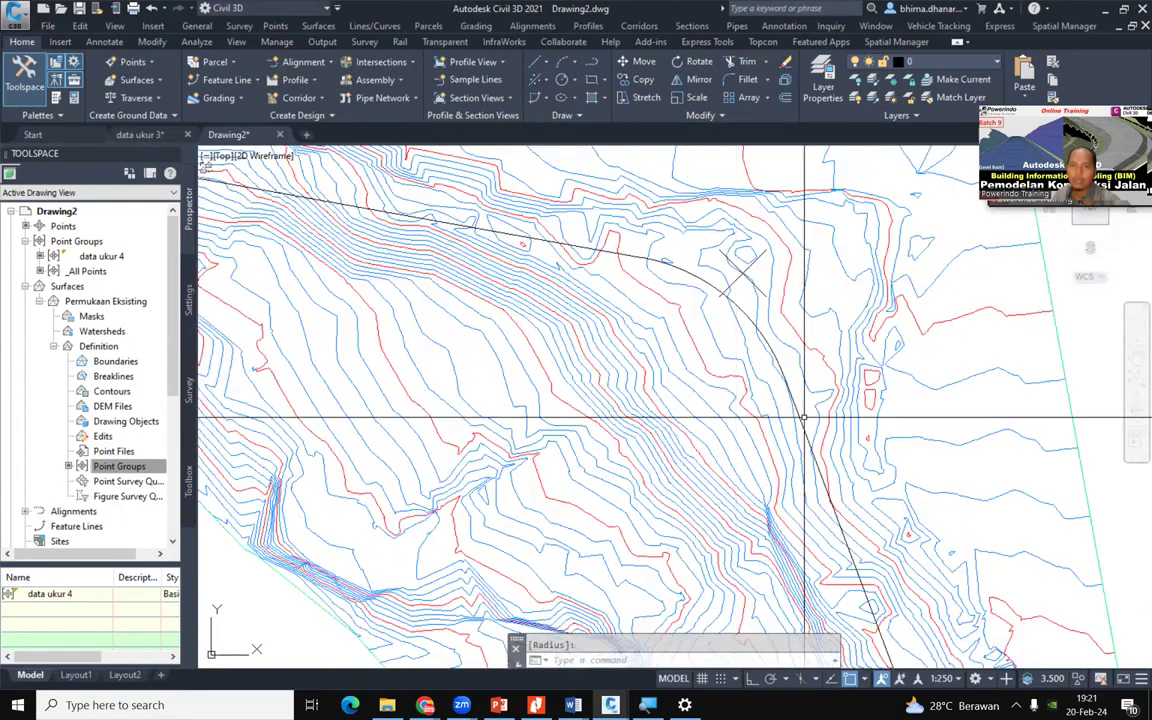
pyautogui.scroll(1, 792, 411)
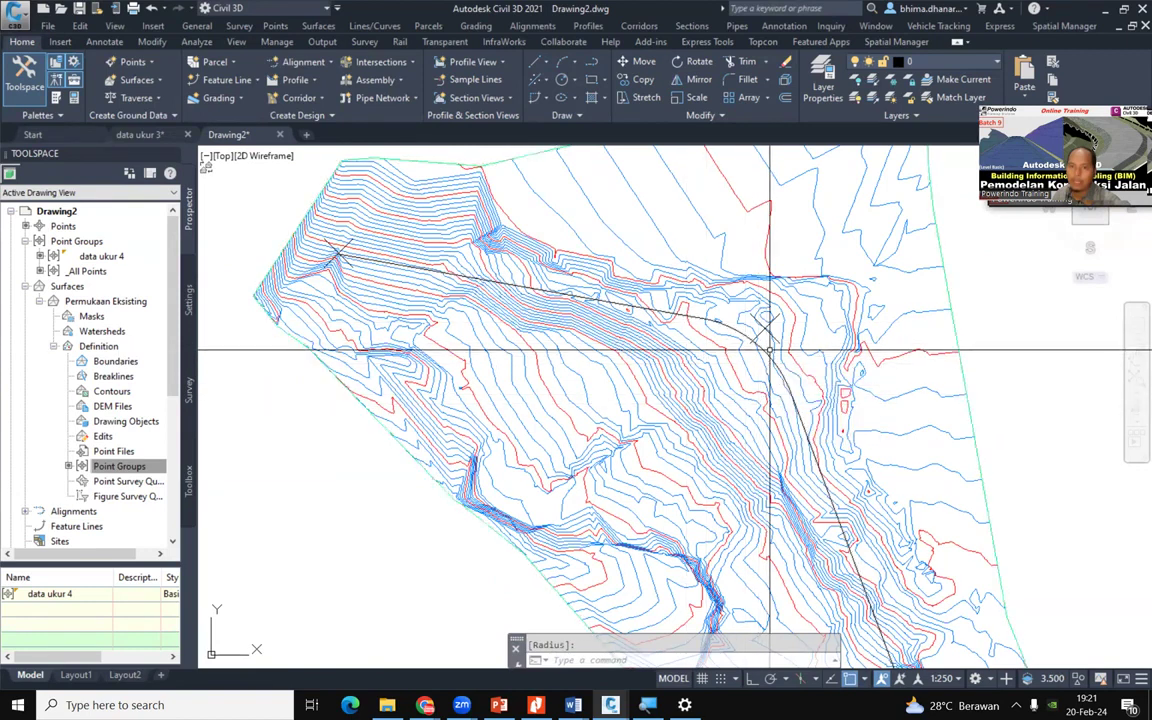
pyautogui.click(767, 350)
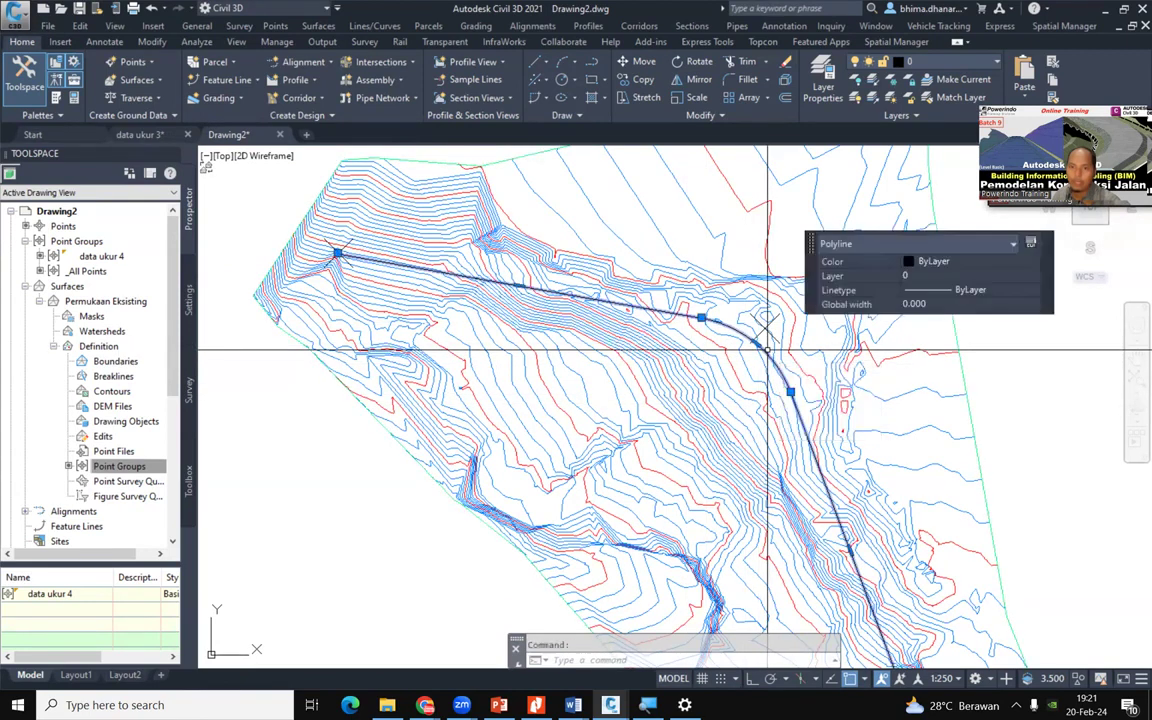
pyautogui.press('Delete')
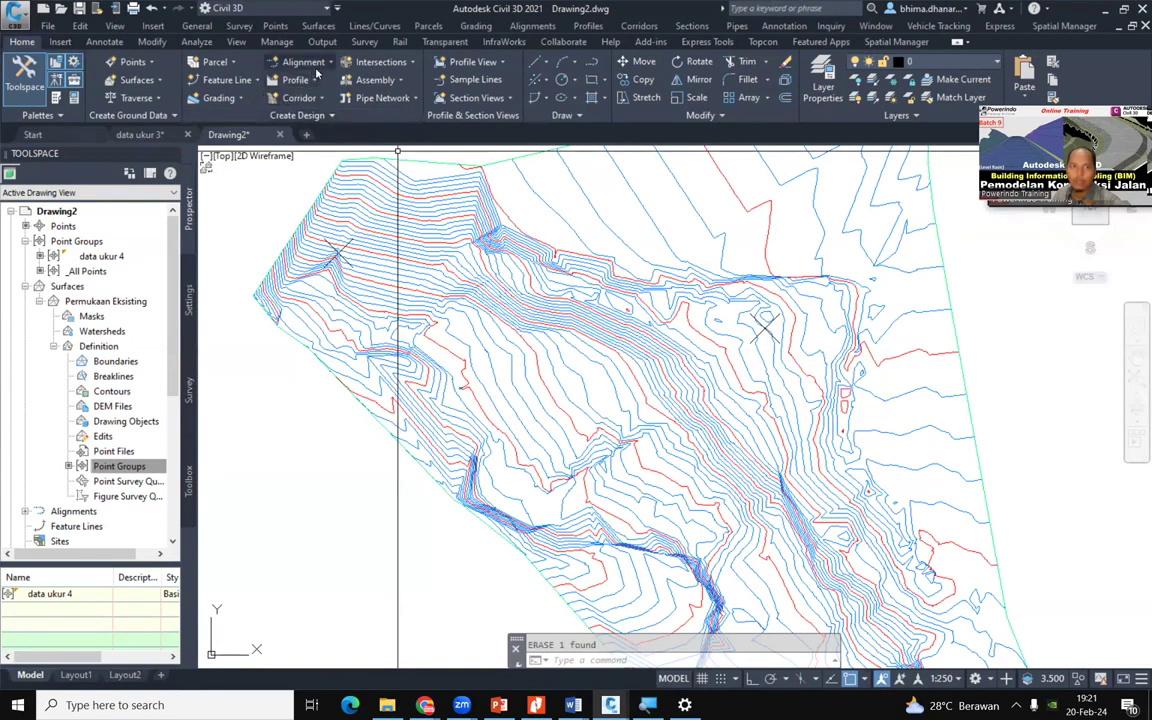
# Start the Alignment Creation Tools, then narrow the Create Alignment - Layout dialog and move it slightly
pyautogui.click(299, 62)
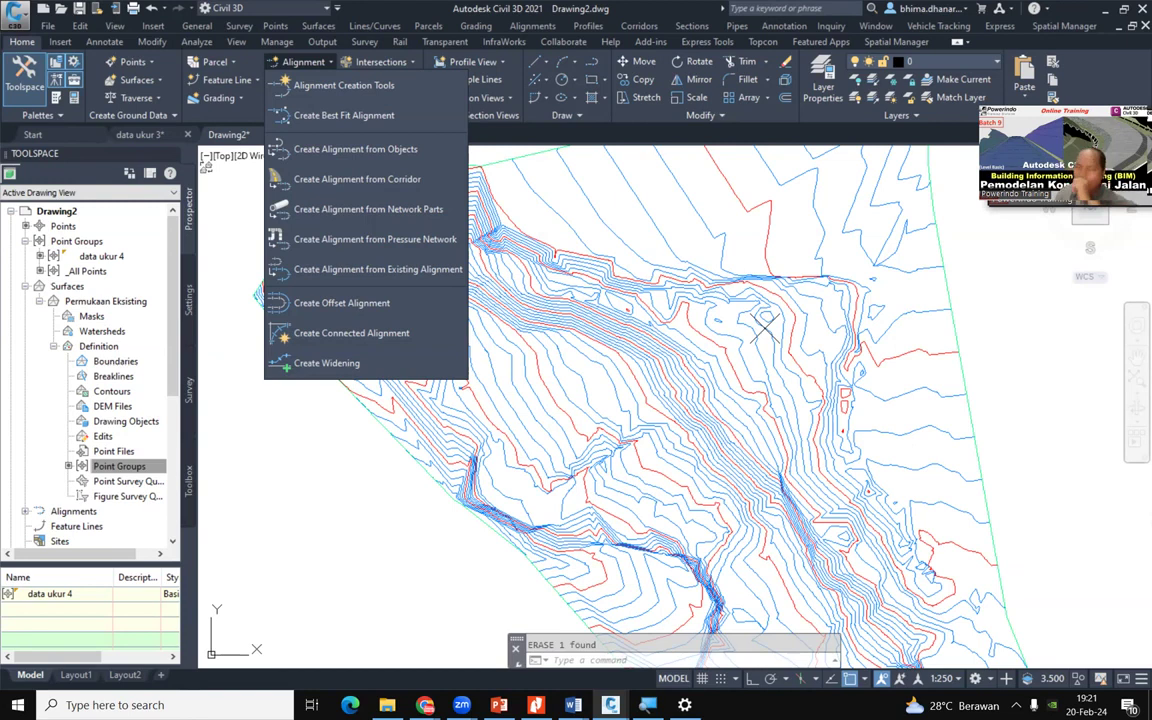
pyautogui.click(53, 169)
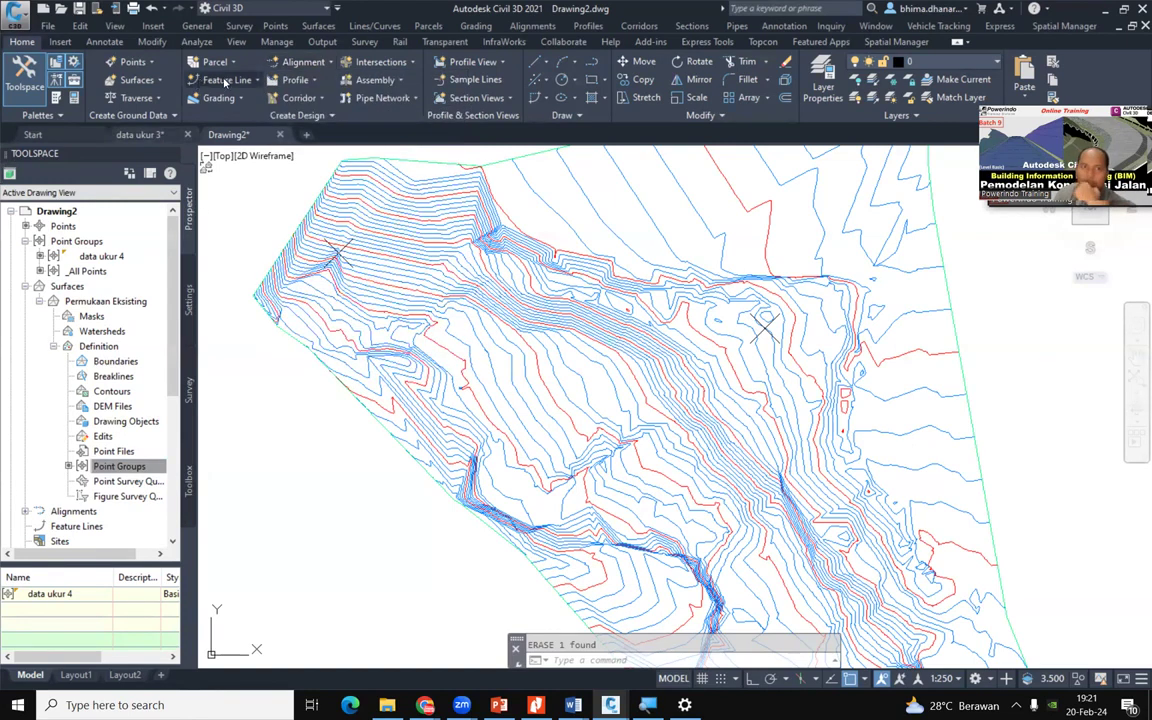
pyautogui.click(298, 64)
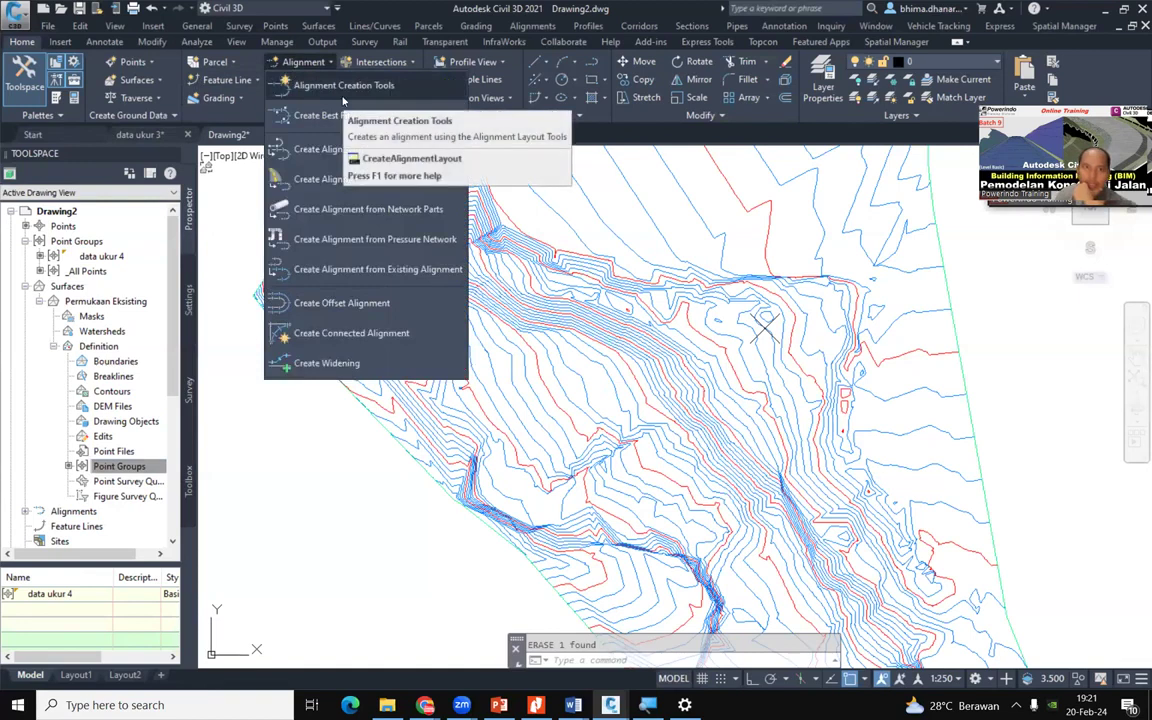
pyautogui.press('Escape')
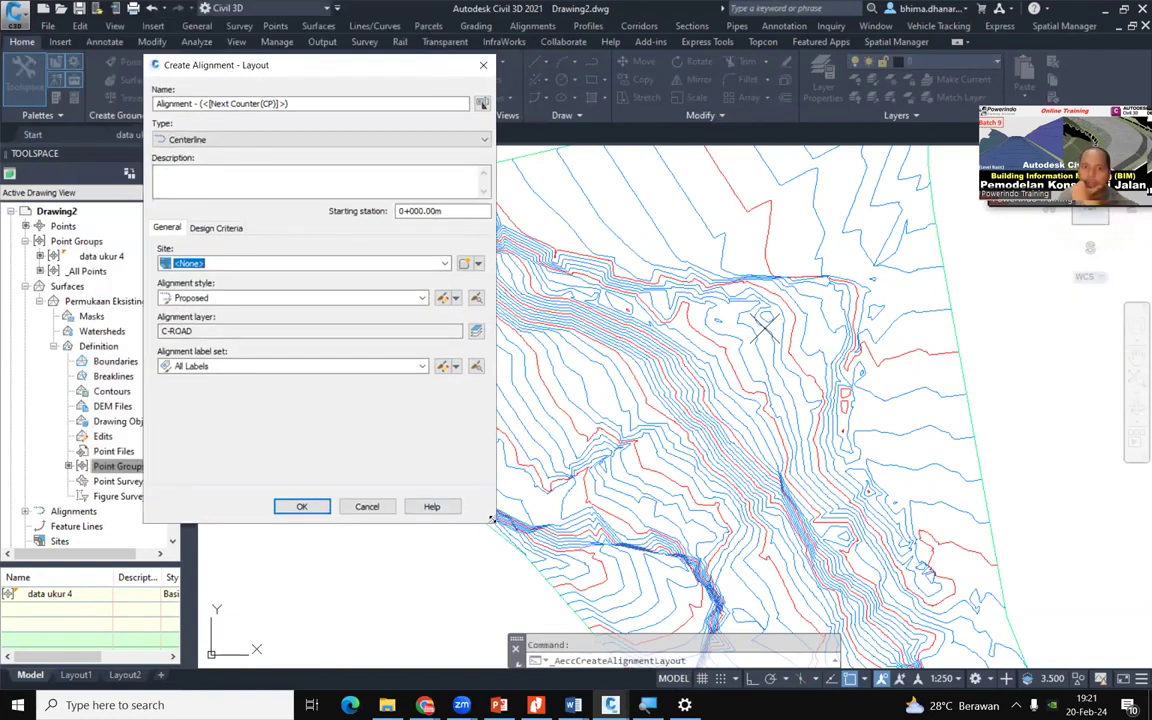
pyautogui.moveTo(491, 517); pyautogui.dragTo(417, 520)
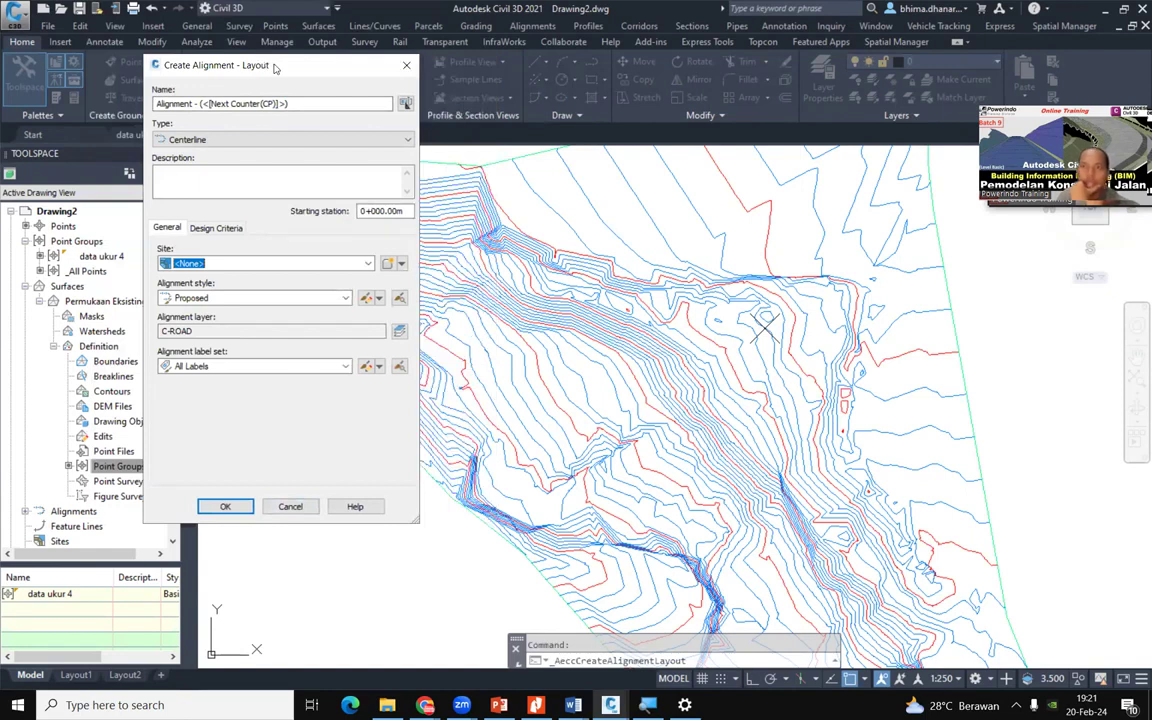
pyautogui.moveTo(263, 65); pyautogui.dragTo(300, 89)
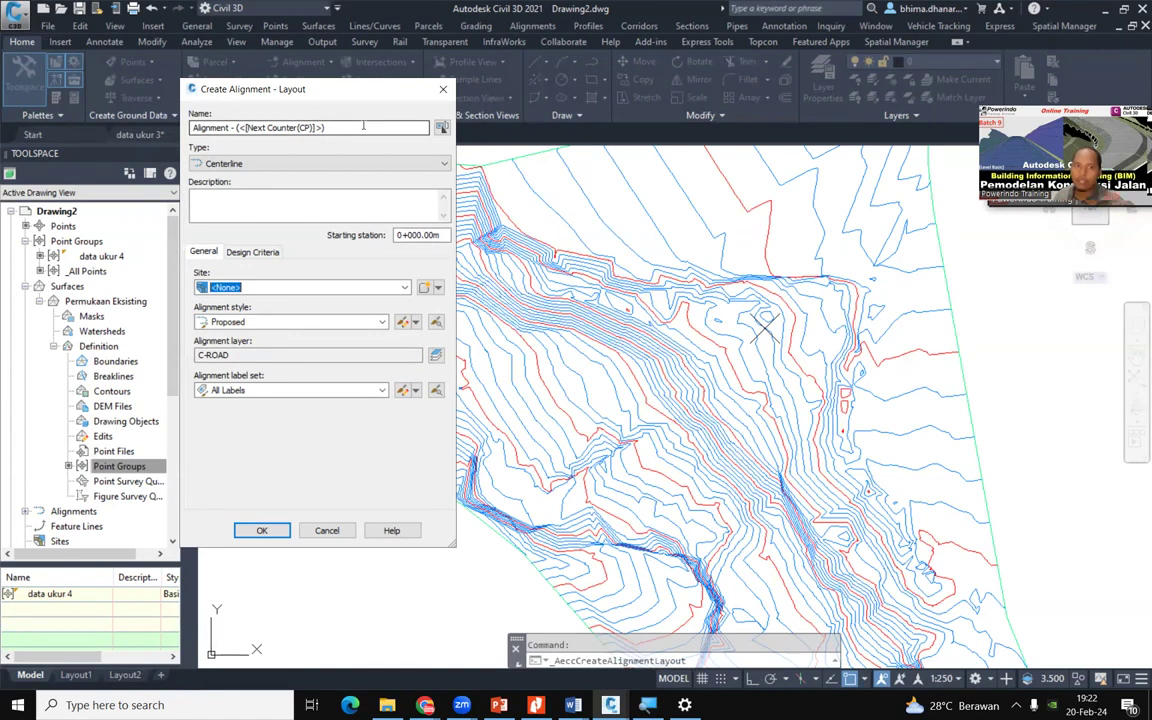
# Name the new alignment "Alignment Horisontal Jalan 1 Seksi A Segmen" in place of the counter-based default
pyautogui.moveTo(326, 127); pyautogui.dragTo(231, 152)
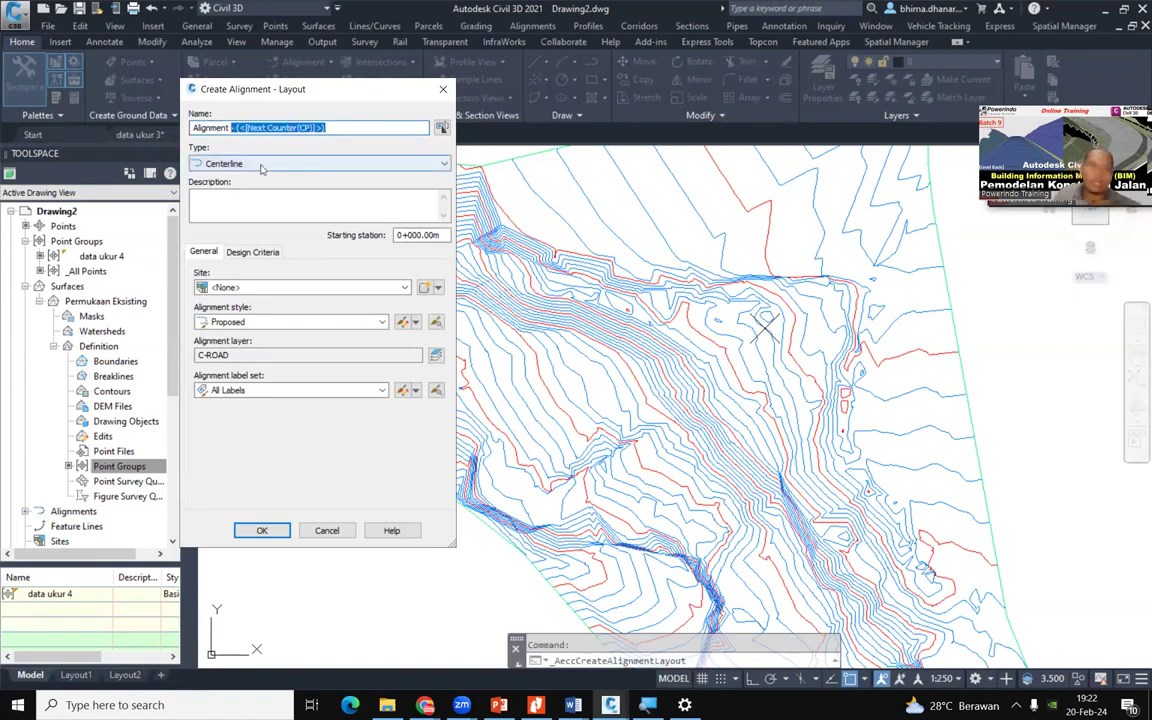
pyautogui.write('Horisontal')
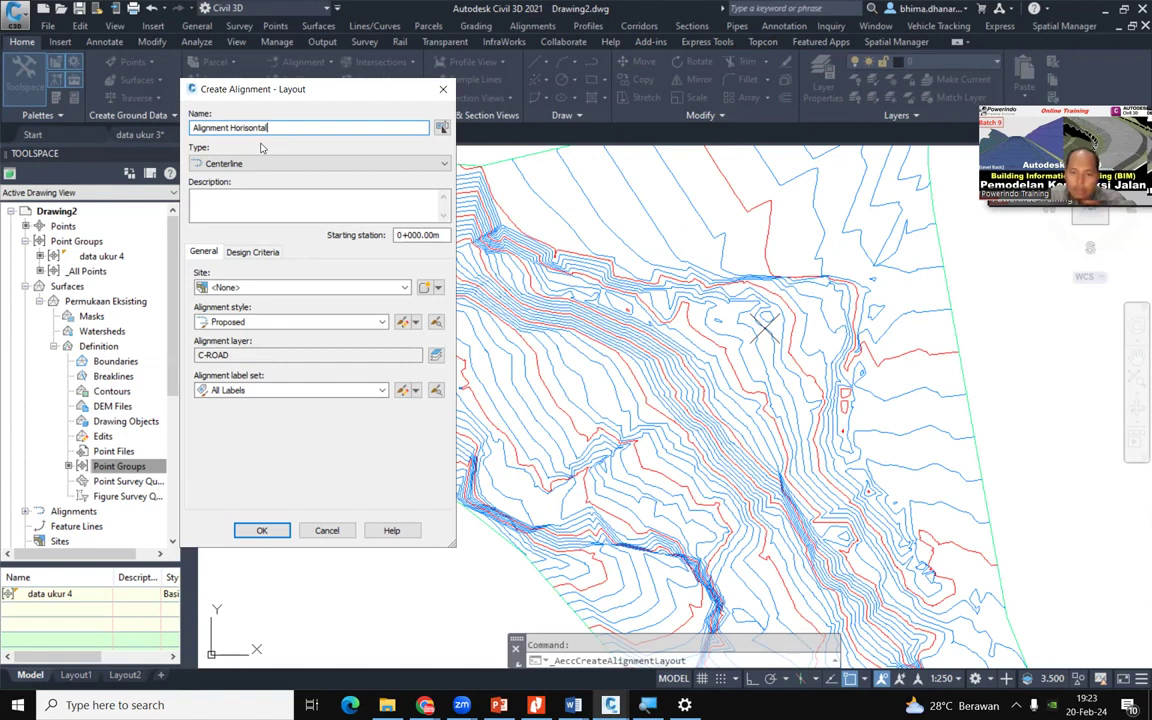
pyautogui.write('Jal')
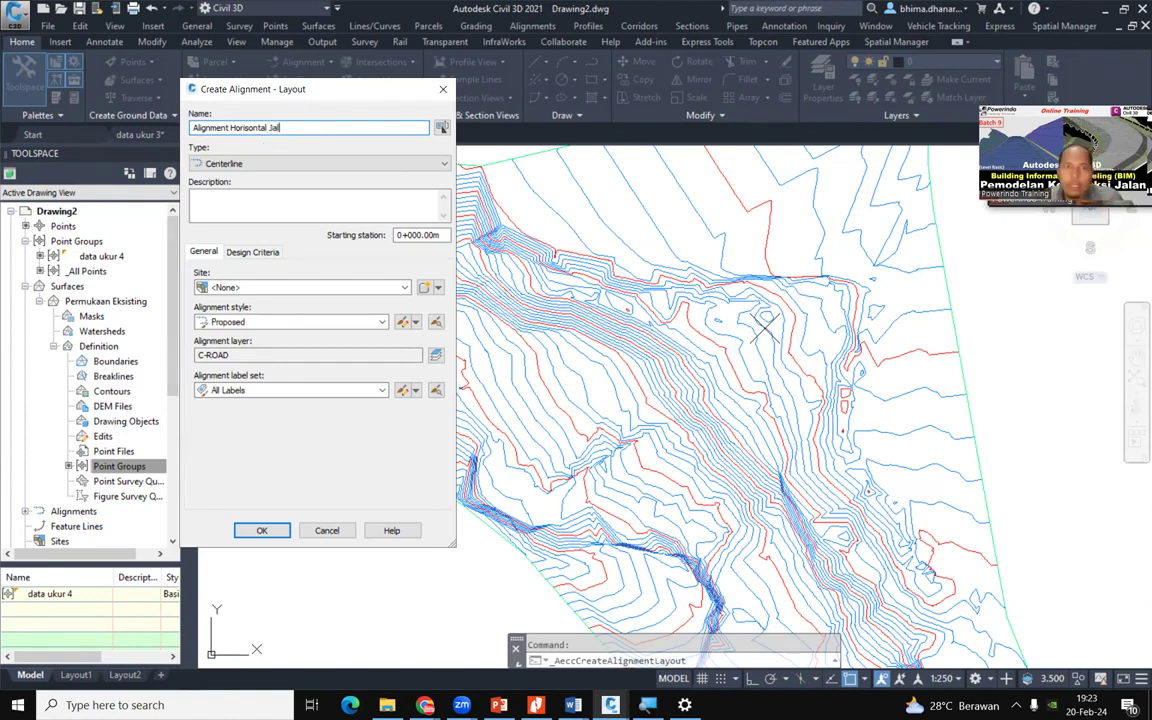
pyautogui.write('an 1')
pyautogui.write(' Seksi ')
pyautogui.write('A Segm')
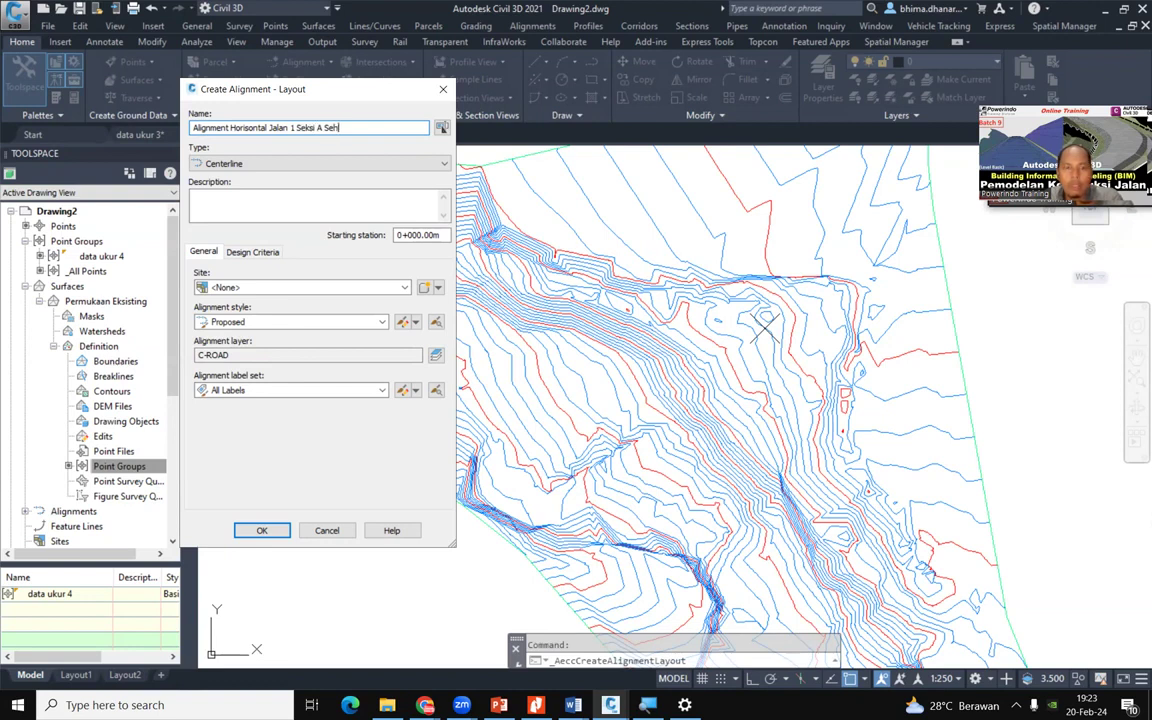
pyautogui.write('en')
# Move the text "Seksi A Segmen" from the alignment's name into its description, leaving the name "Alignment Horisontal Jalan 1"
pyautogui.hotkey('ctrl', 'shift', 'Left')
pyautogui.hotkey('ctrl', 'shift', 'Left')
pyautogui.hotkey('ctrl', 'shift', 'Left')
pyautogui.hotkey('ctrl', 'shift', 'Left')
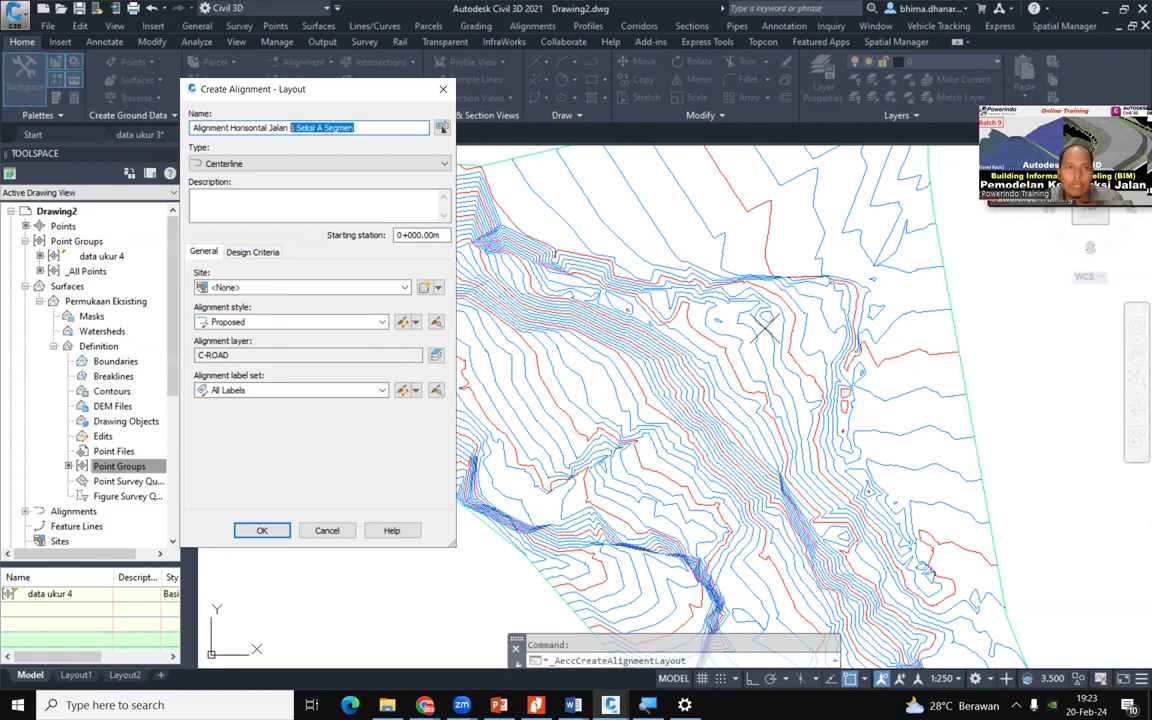
pyautogui.hotkey('ctrl', 'shift', 'Right')
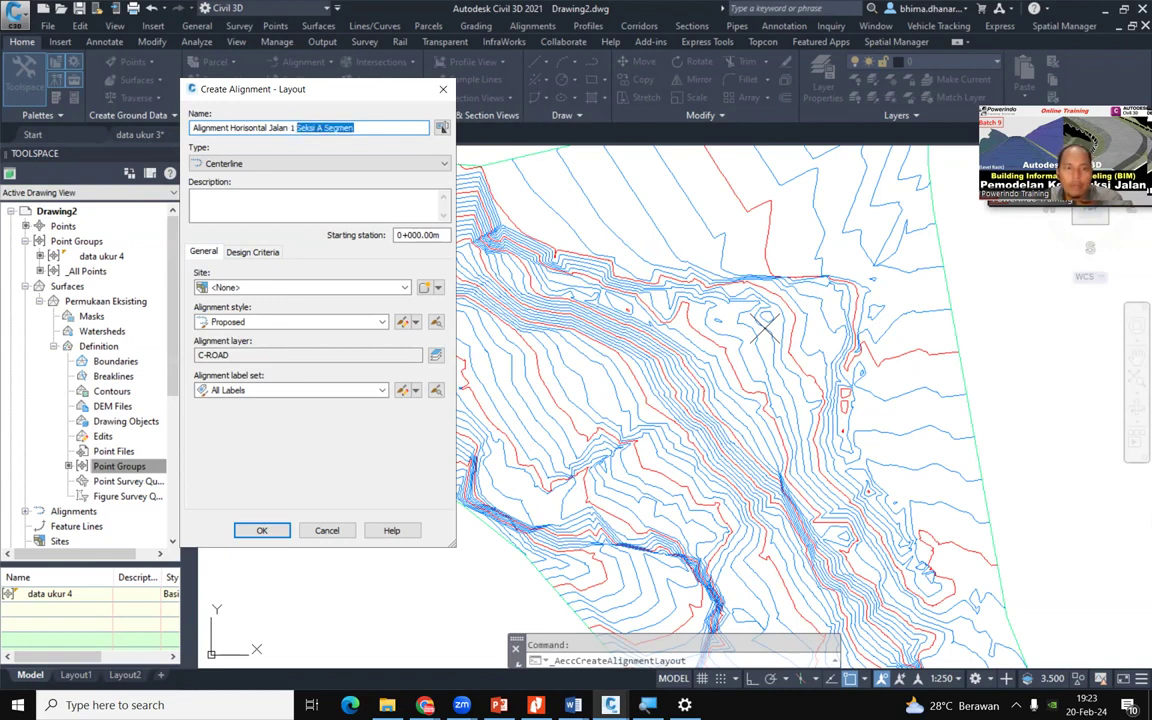
pyautogui.press('BackSpace')
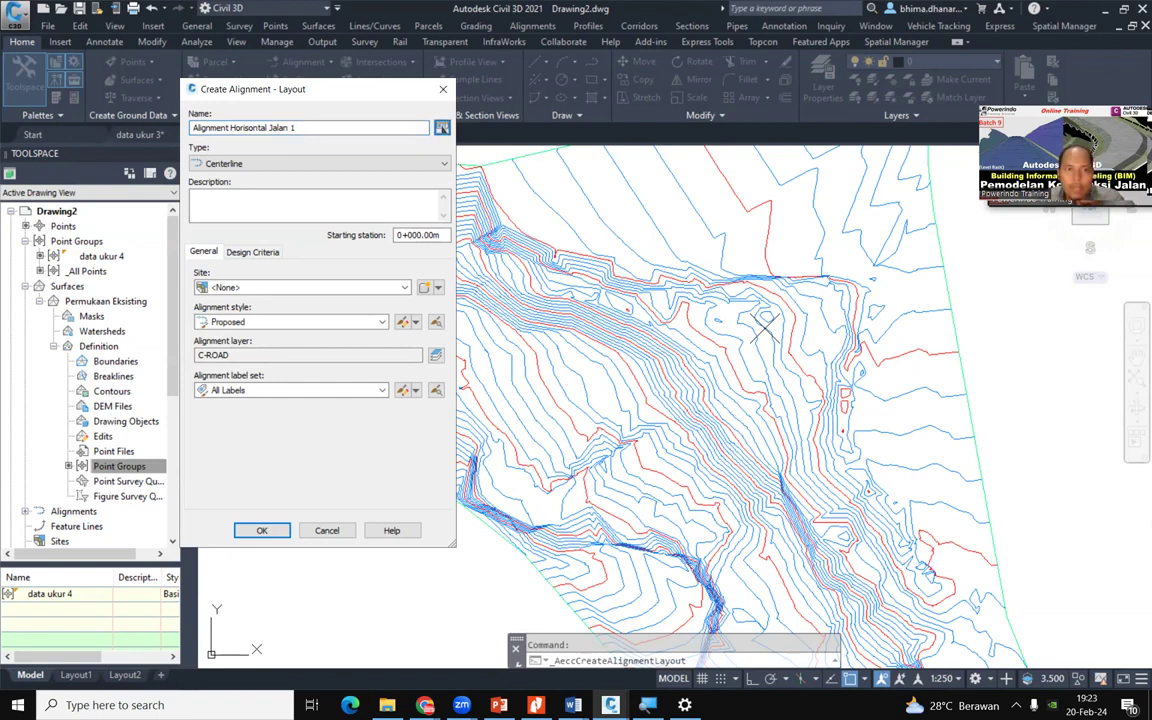
pyautogui.click(223, 209)
pyautogui.write('Seksi A Segmen')
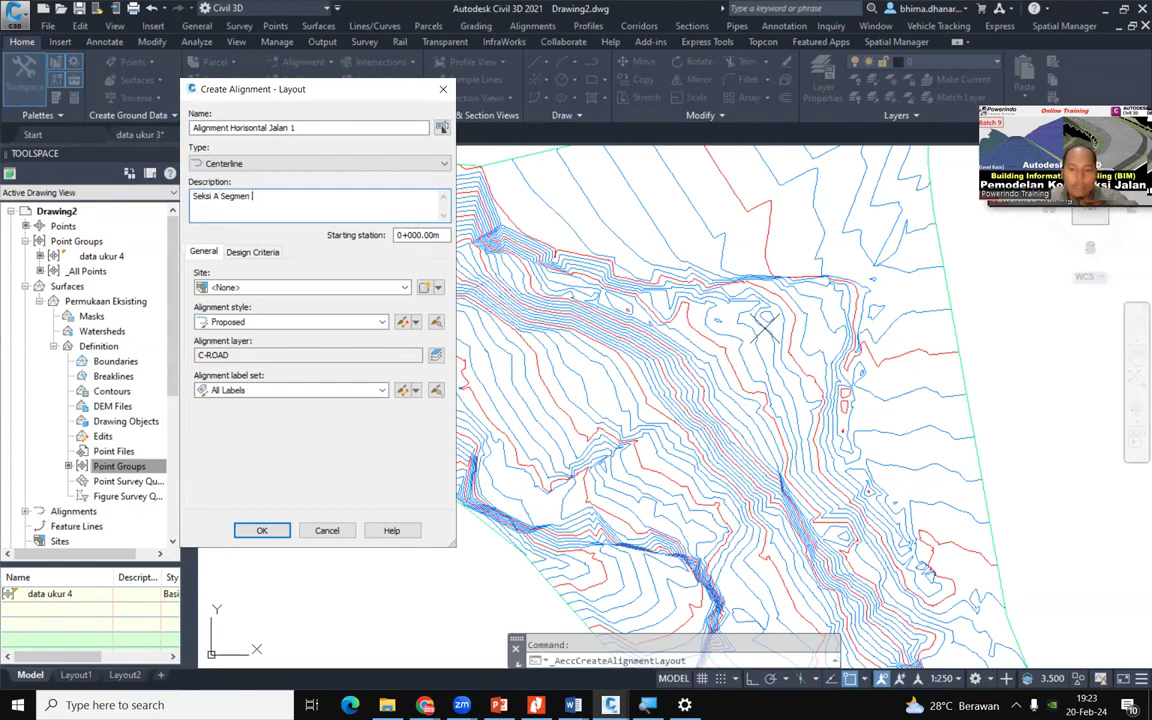
# Complete the alignment's description as three lines: "Seksi A", "Segmen B" and "Ruas C"
pyautogui.write('B')
pyautogui.press('Return')
pyautogui.write('Ruas C')
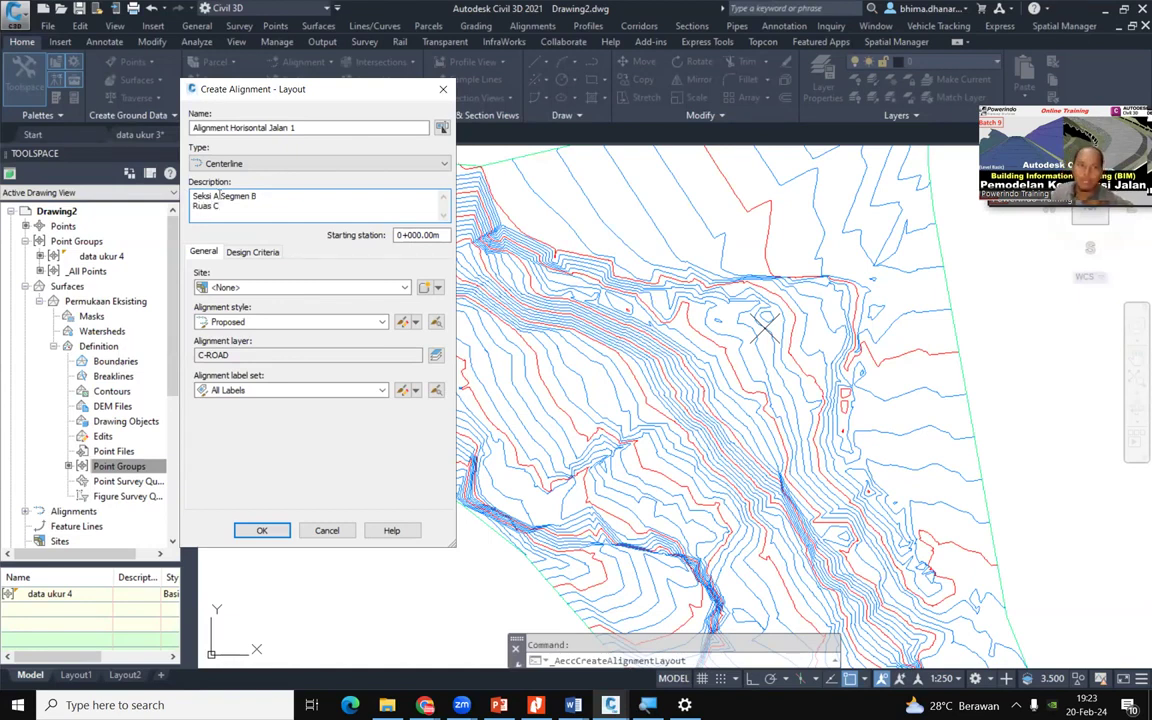
pyautogui.click(214, 196)
pyautogui.press('Return')
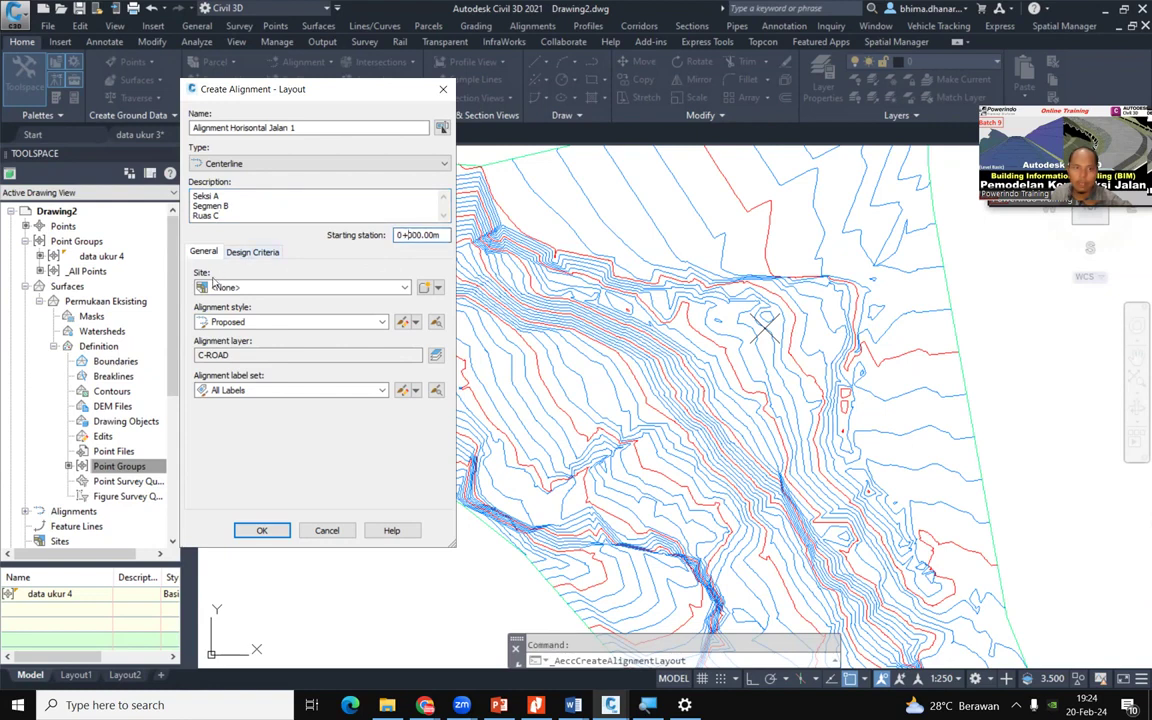
pyautogui.click(227, 286)
pyautogui.click(225, 286)
pyautogui.click(238, 285)
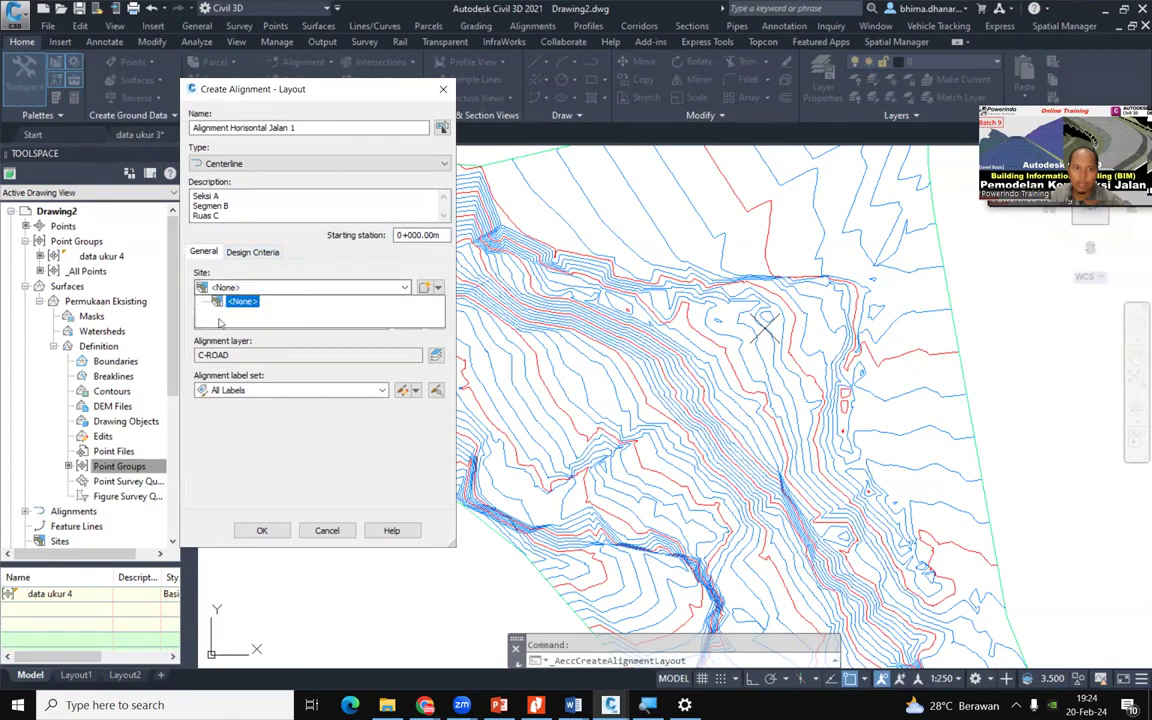
pyautogui.click(238, 279)
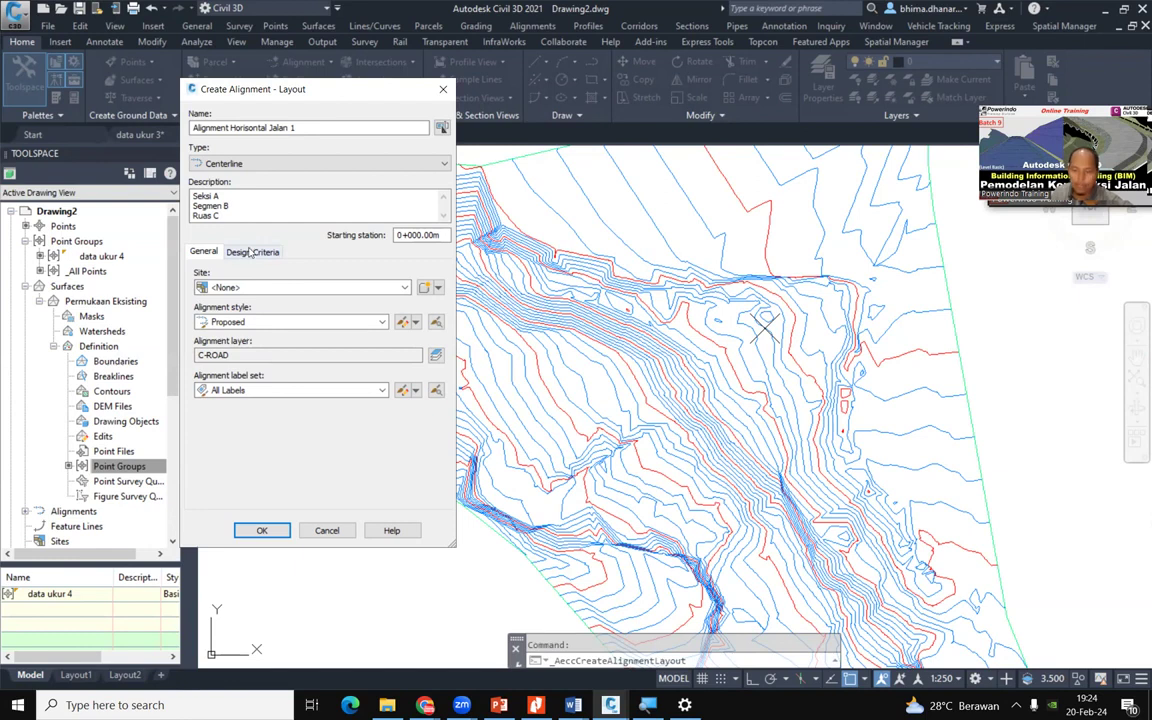
# Set the alignment's starting design speed to 50 km/h and turn on criteria-based design
pyautogui.click(251, 252)
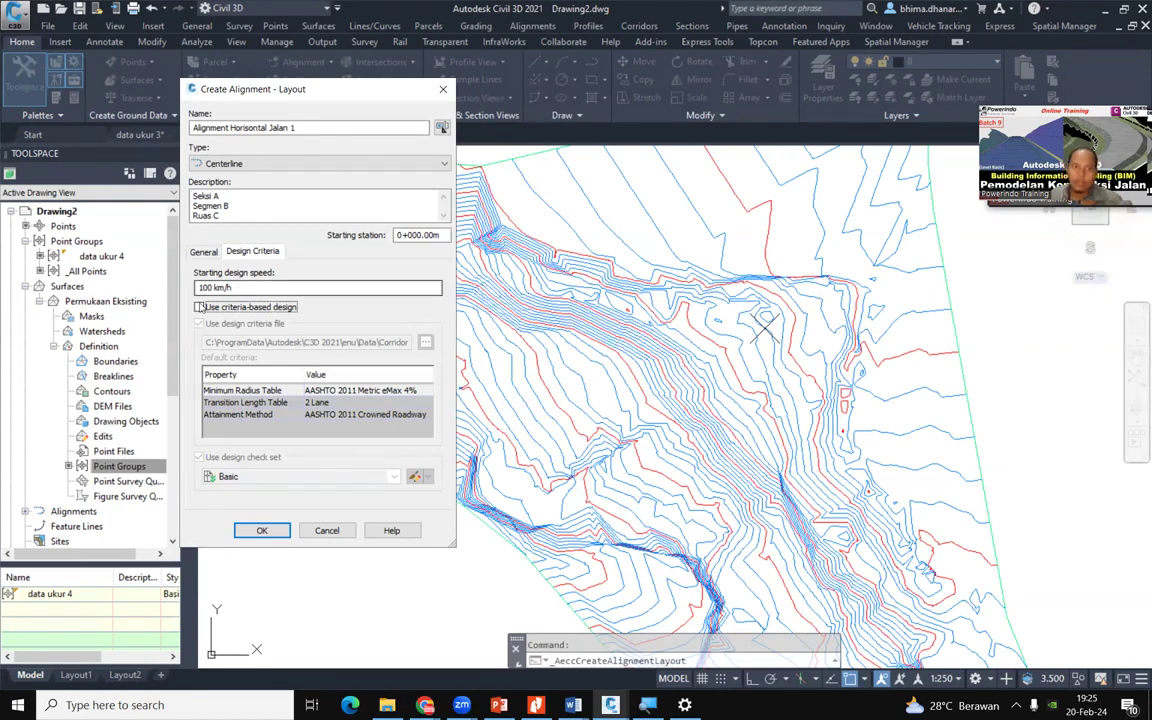
pyautogui.click(213, 287)
pyautogui.doubleClick(213, 287)
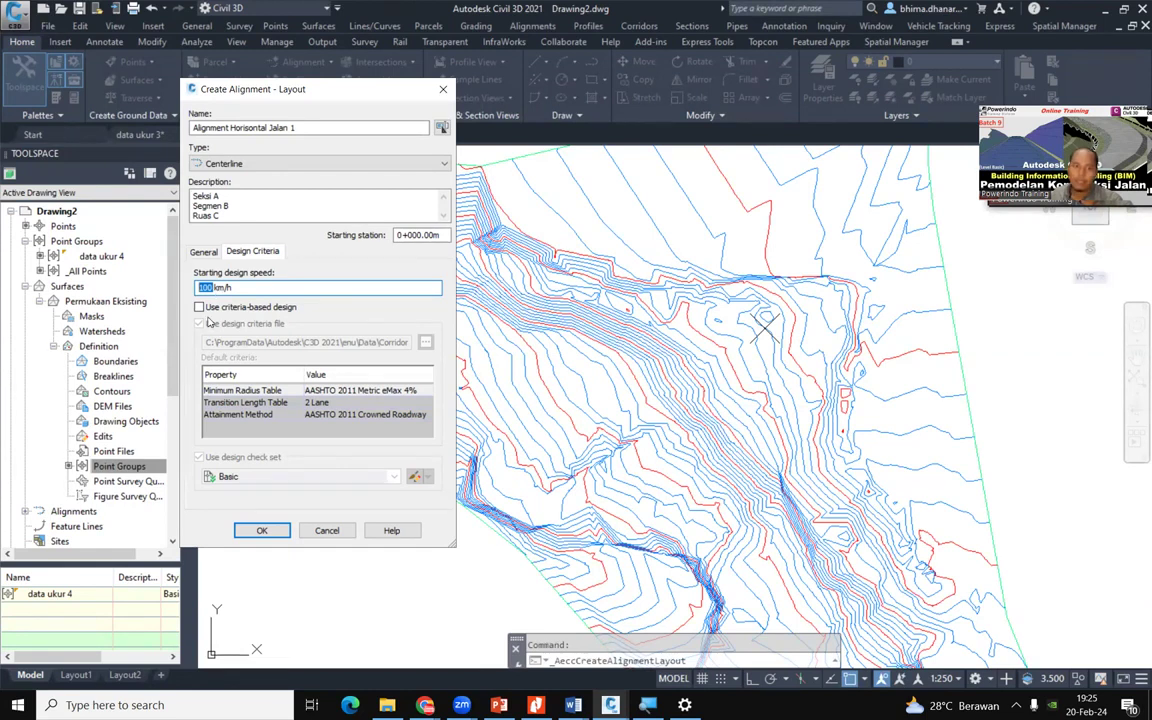
pyautogui.write('50')
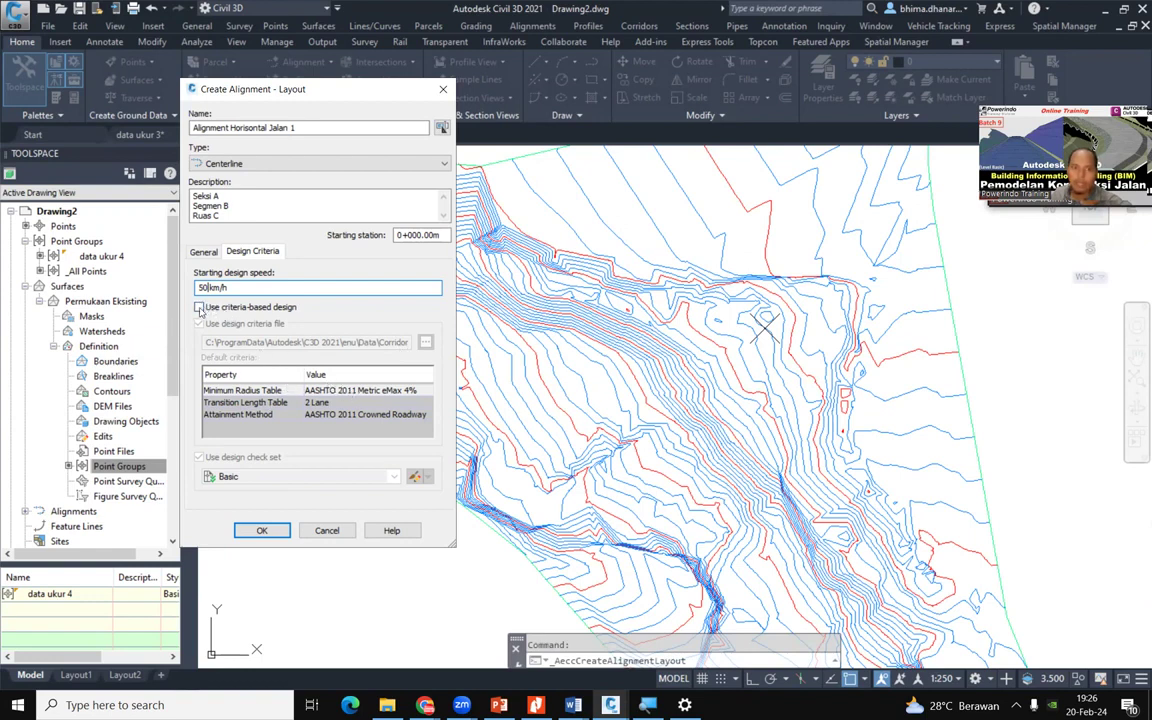
pyautogui.click(199, 308)
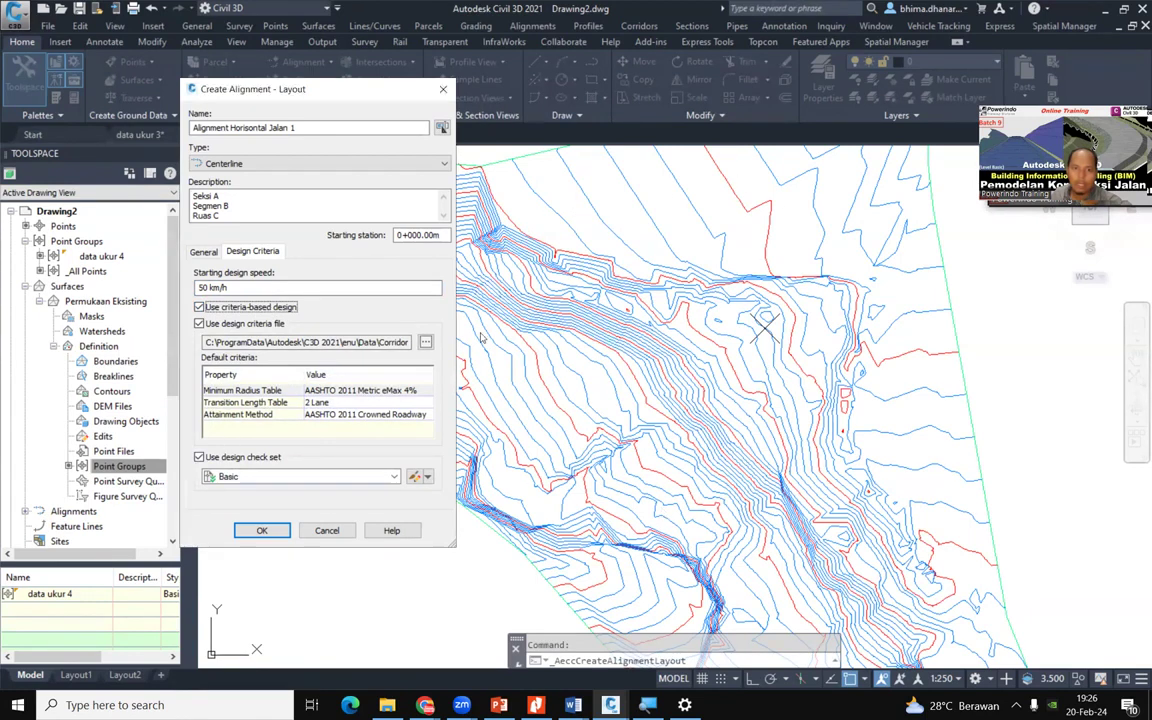
# Set the minimum radius table to AASHTO 2011 Metric eMax 8% and accept the alignment settings
pyautogui.click(323, 391)
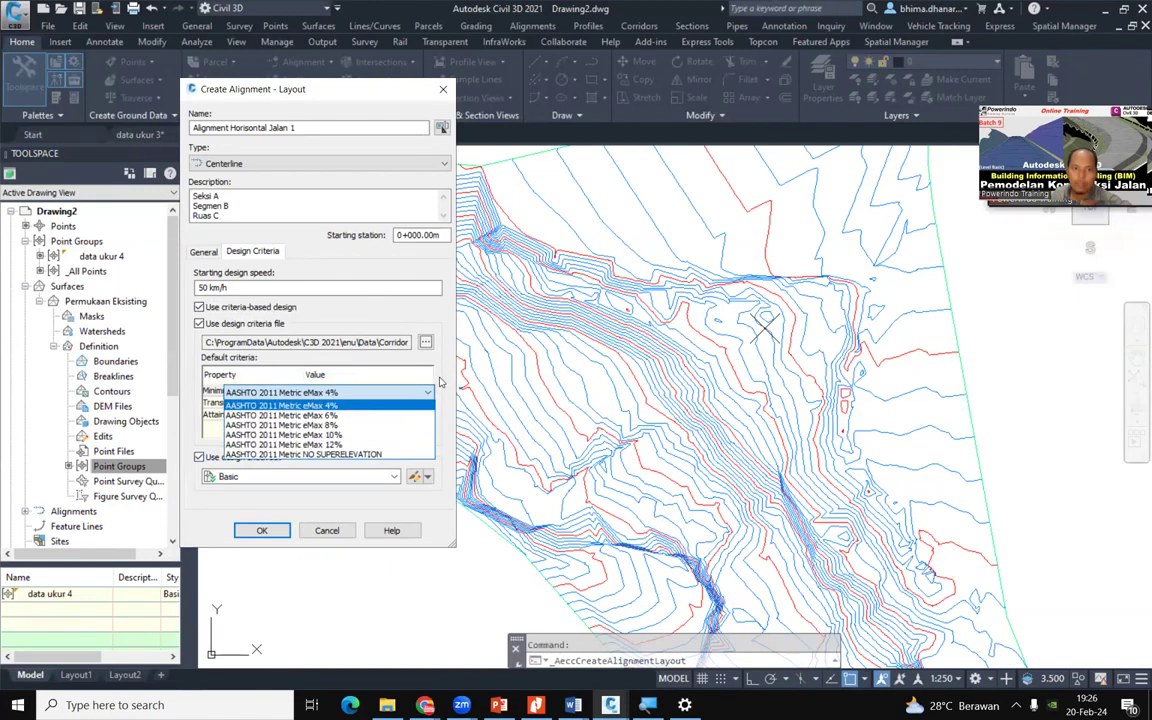
pyautogui.click(439, 381)
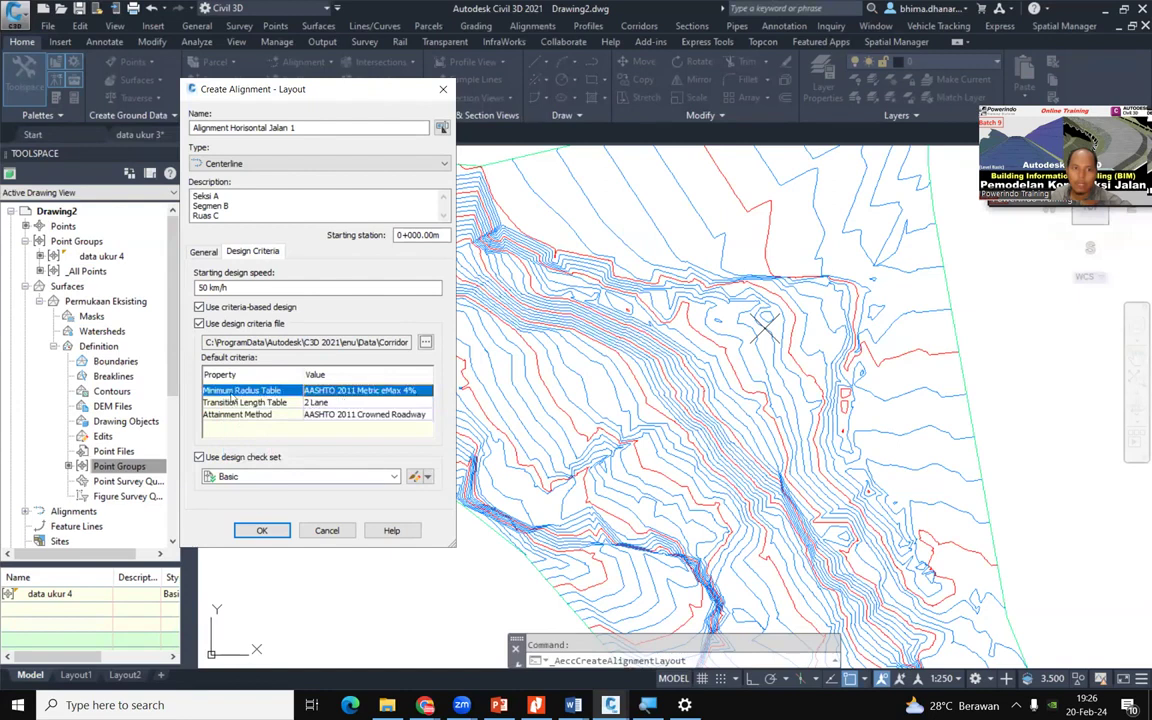
pyautogui.click(350, 392)
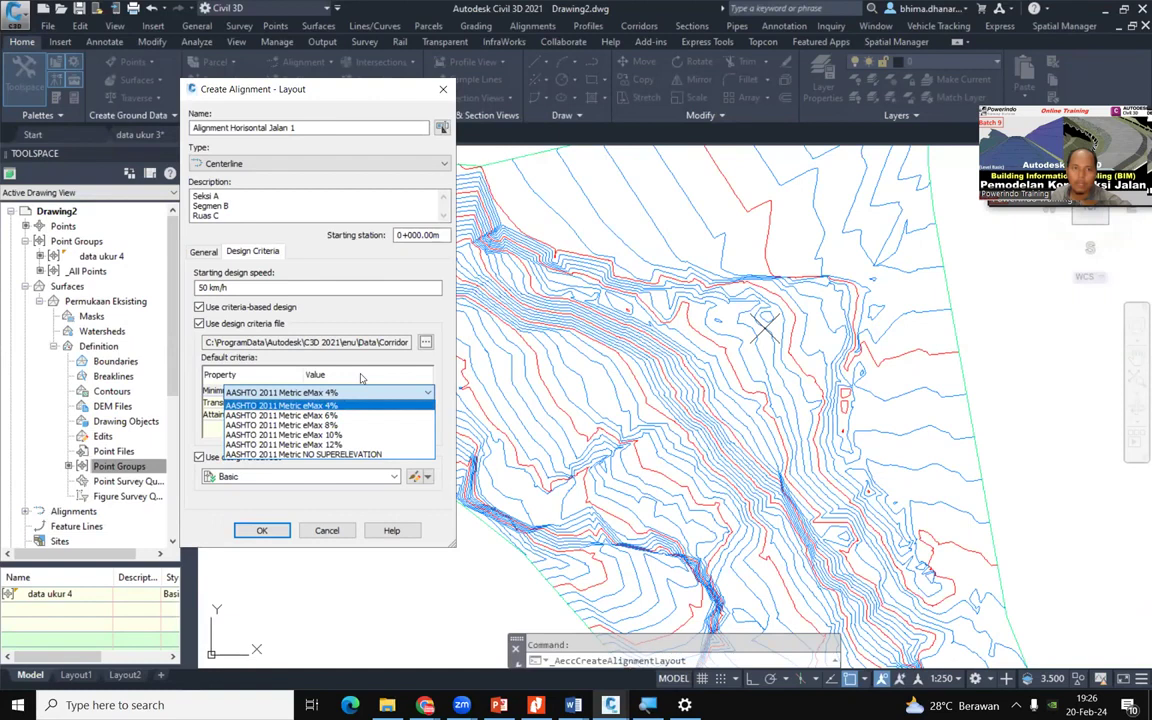
pyautogui.click(359, 426)
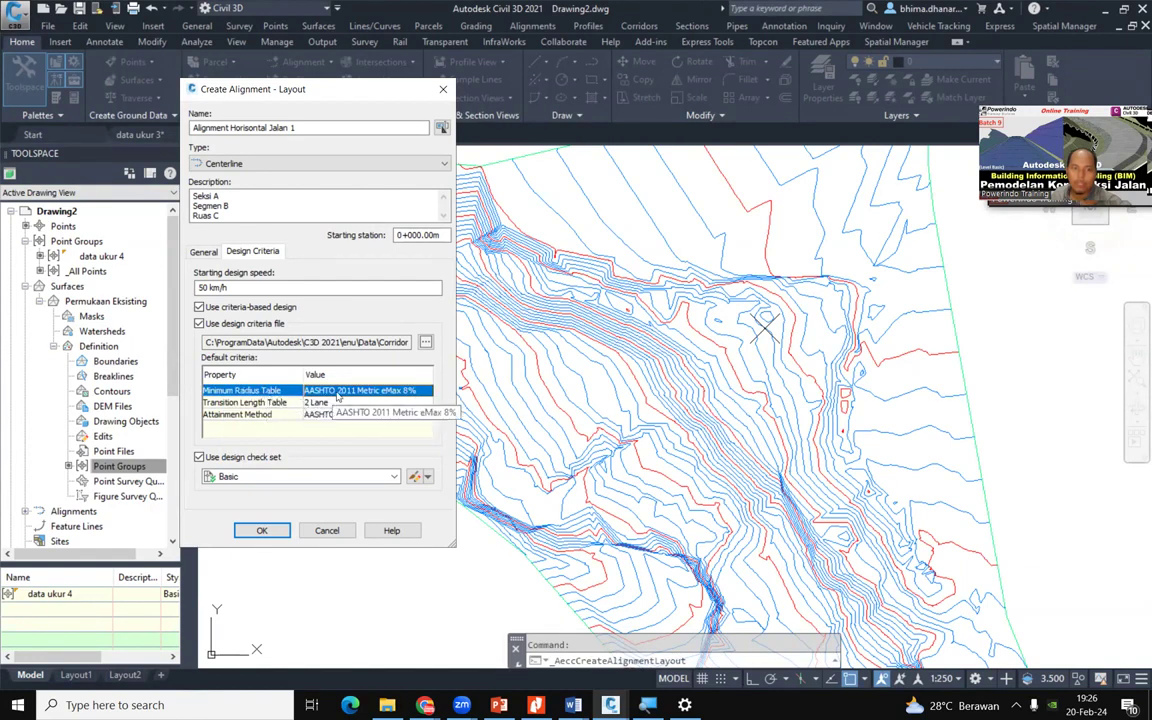
pyautogui.click(337, 395)
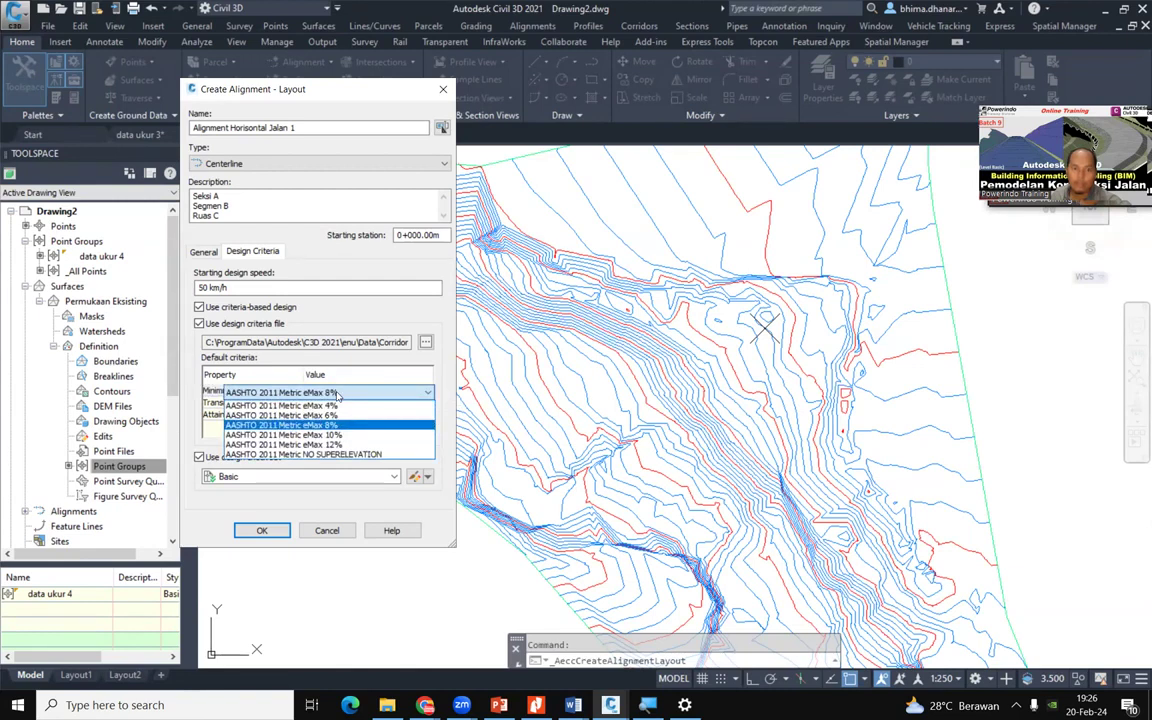
pyautogui.click(364, 360)
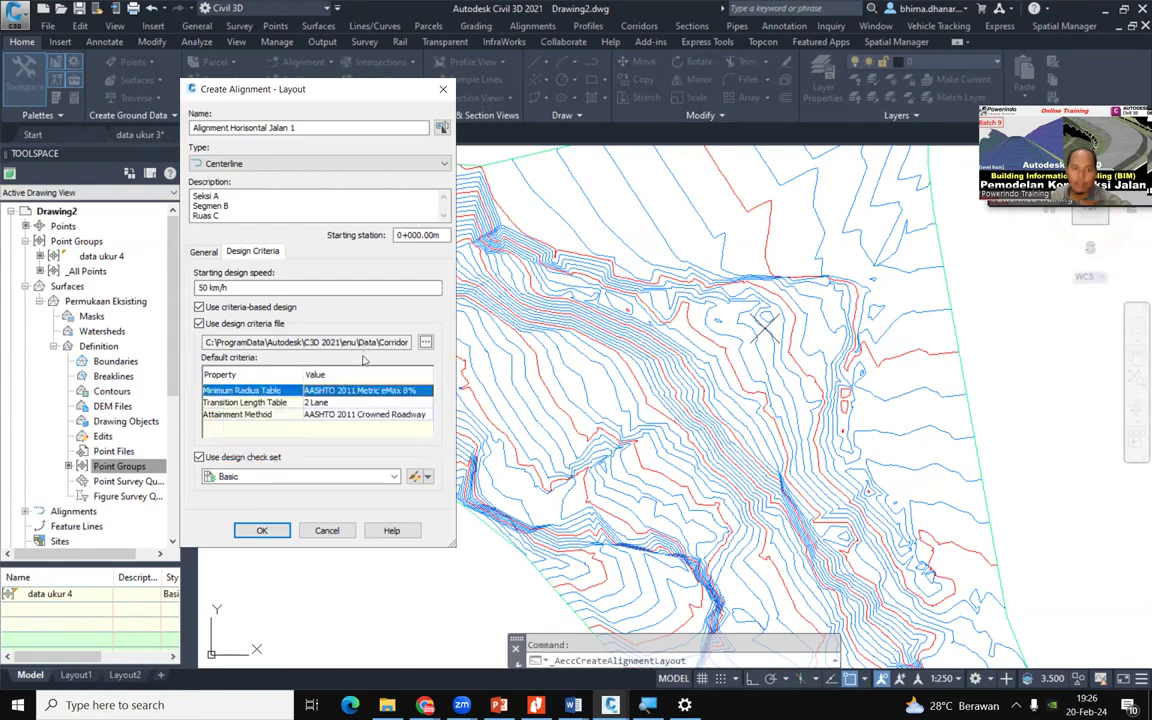
pyautogui.click(279, 530)
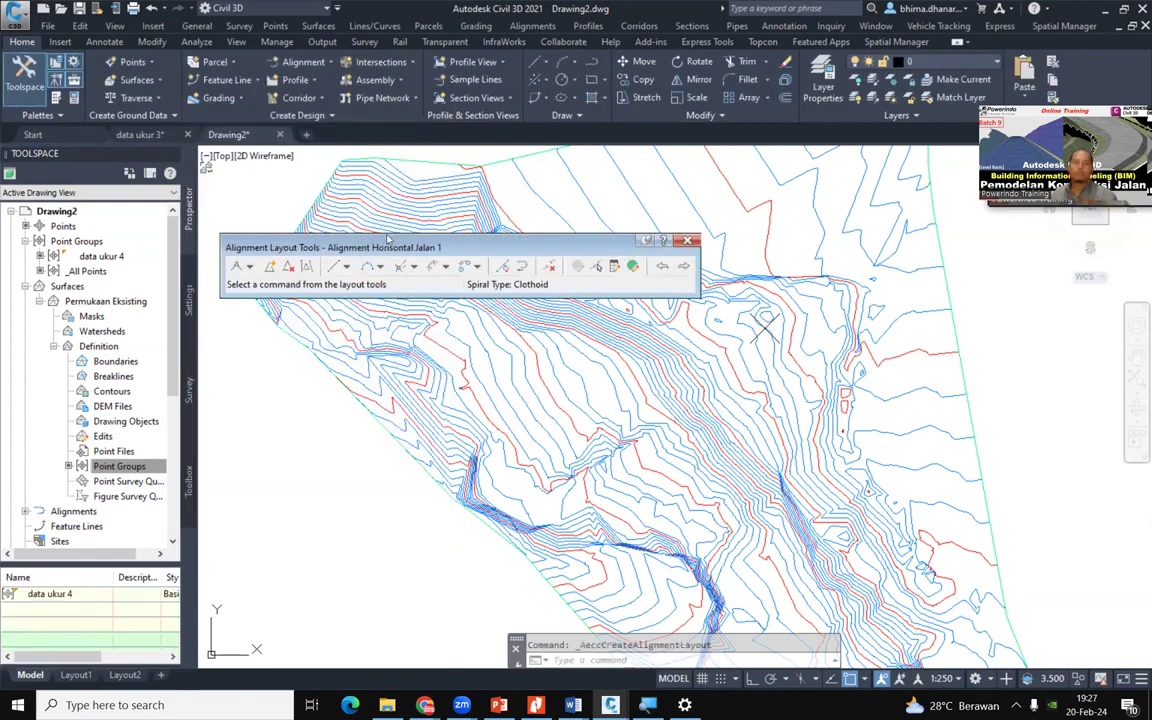
# Move the Alignment Layout Tools clear of the northwestern control point and start the Tangent-Tangent (With curves) layout
pyautogui.moveTo(388, 240); pyautogui.dragTo(414, 200)
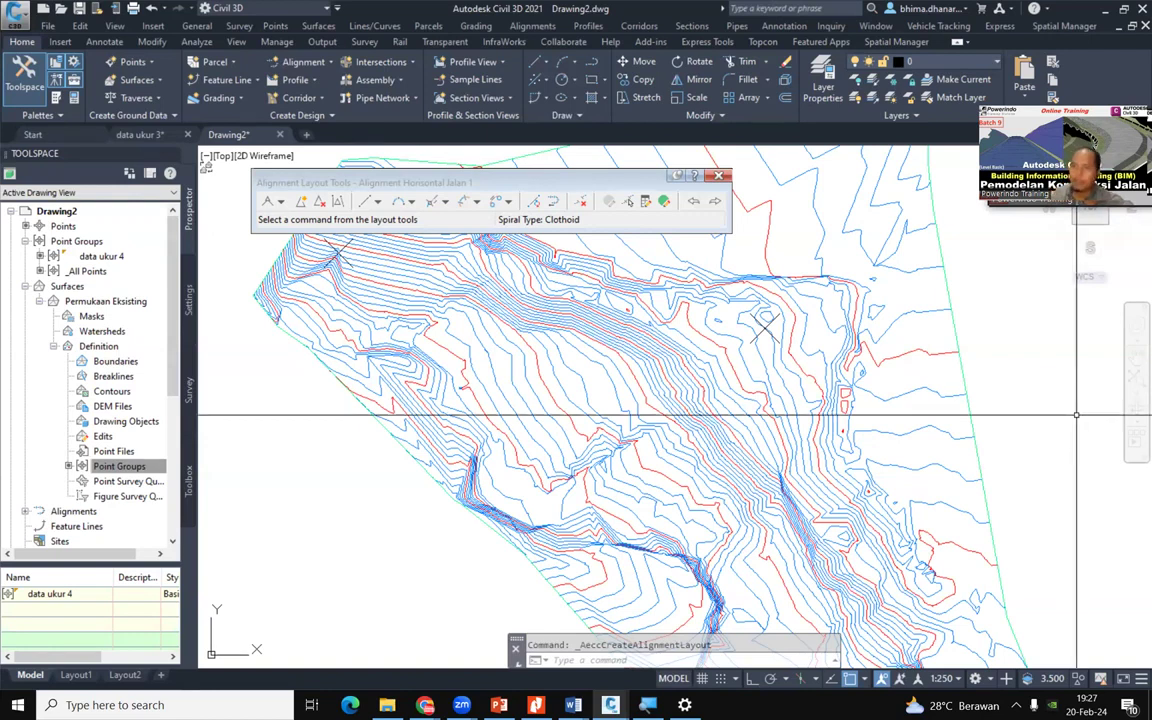
pyautogui.moveTo(510, 184); pyautogui.dragTo(504, 165)
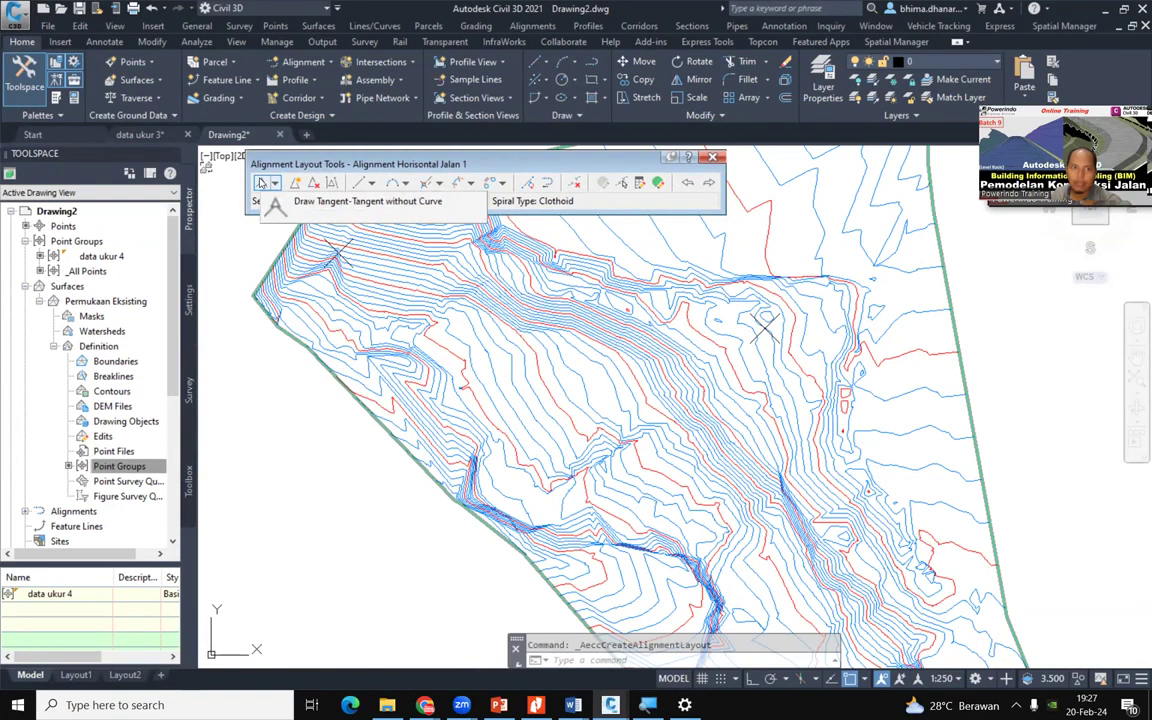
pyautogui.click(275, 186)
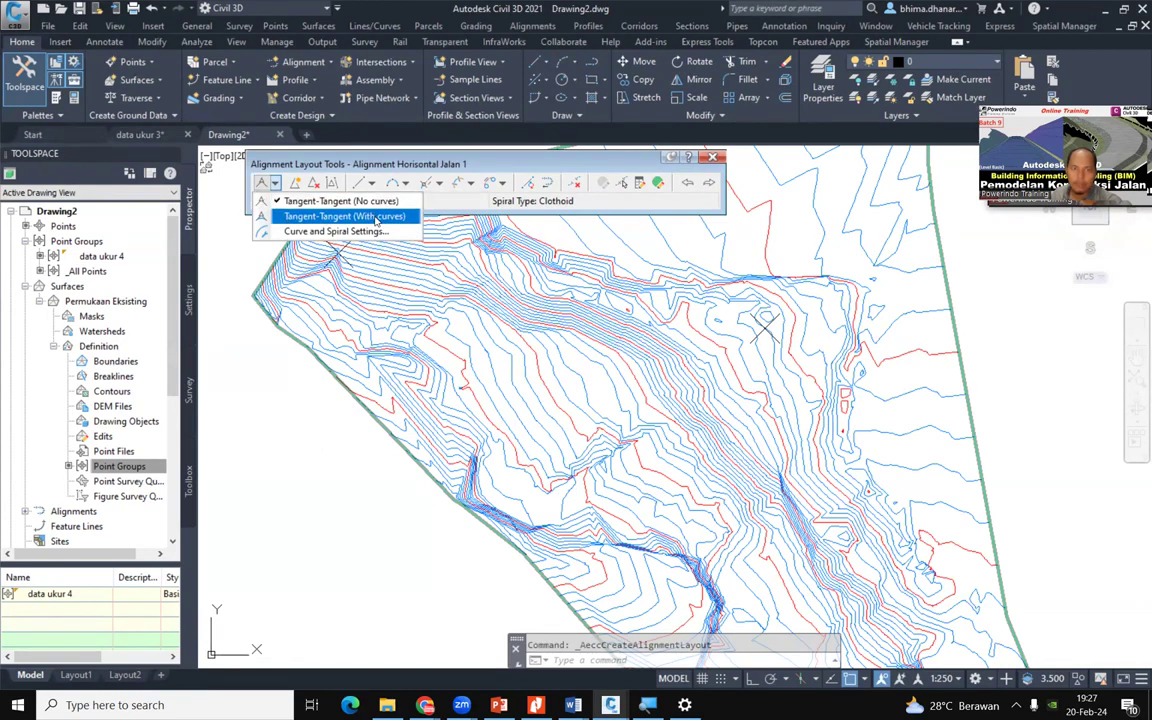
pyautogui.click(328, 218)
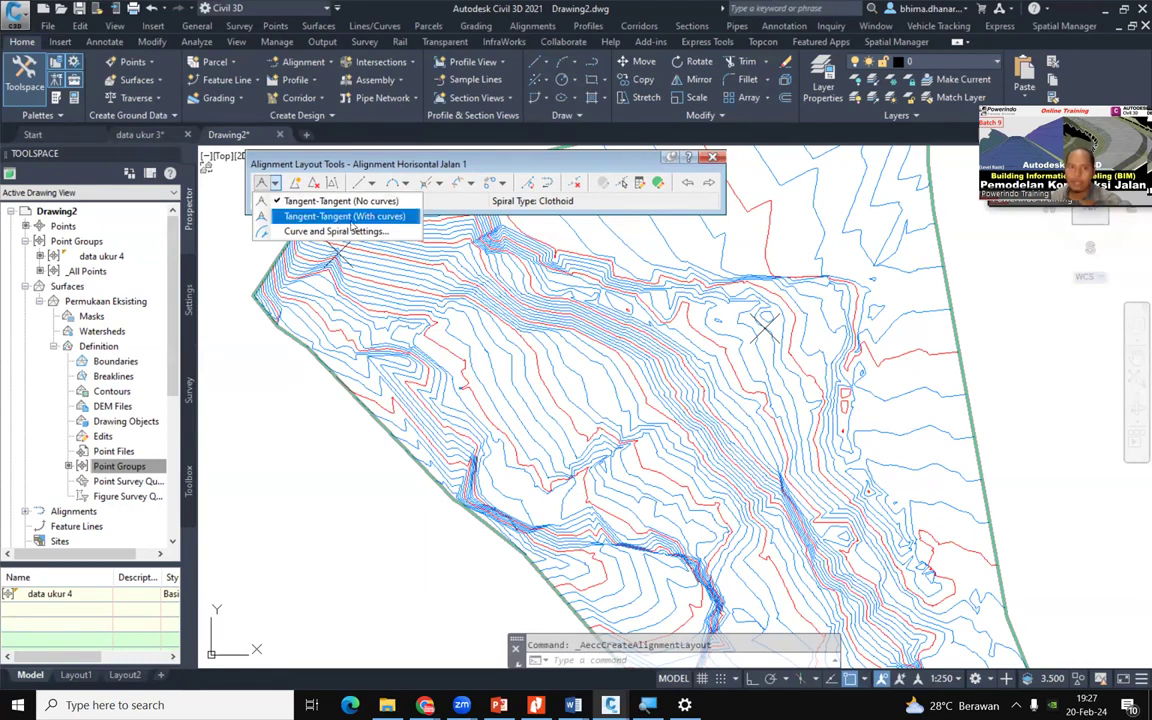
pyautogui.click(313, 217)
# Place the alignment's start point exactly on the node of the northwestern control point
pyautogui.scroll(-4, 489, 373)
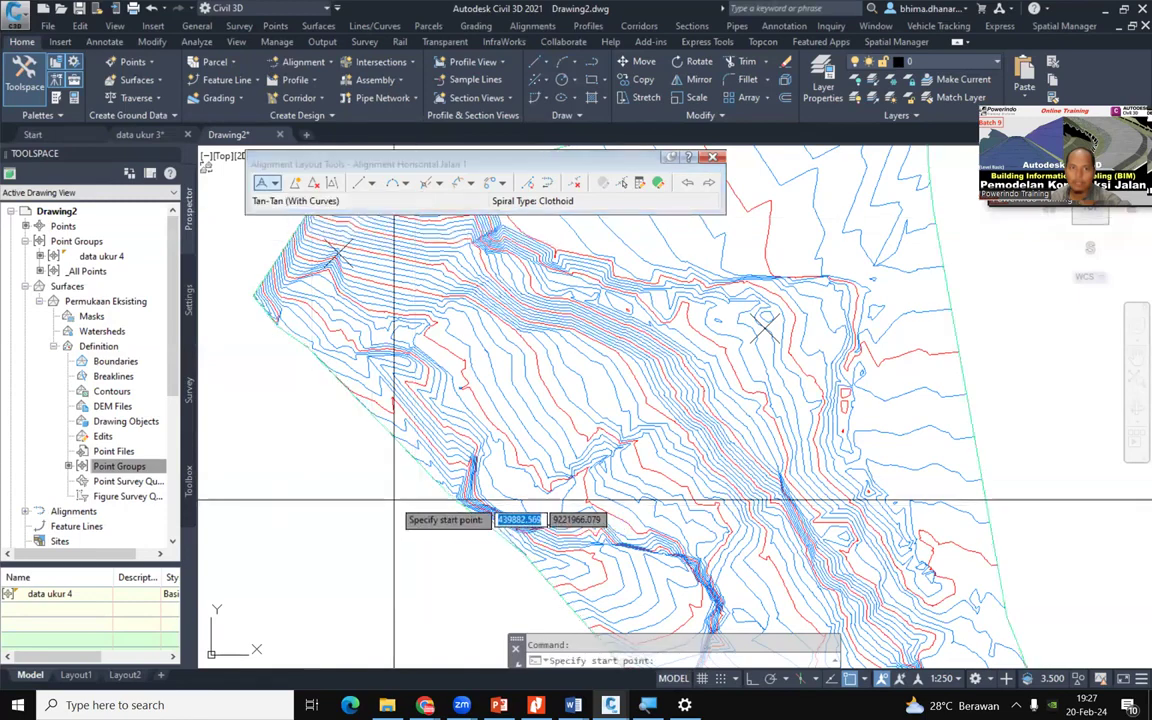
pyautogui.scroll(5, 303, 320)
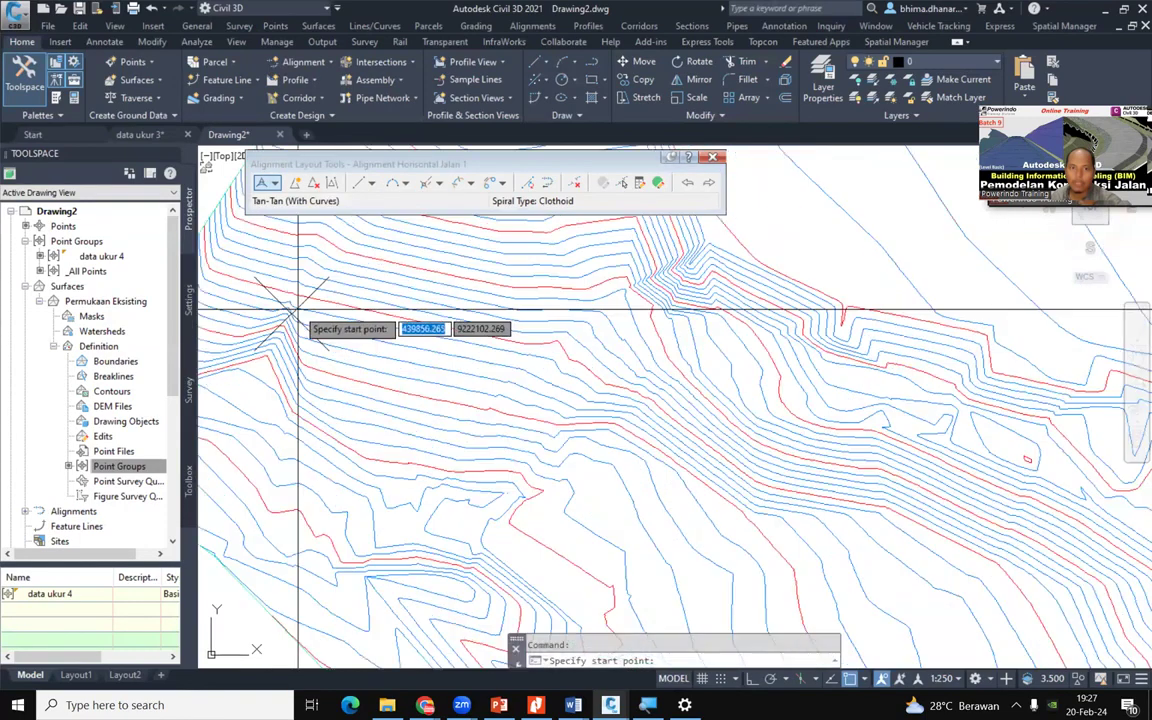
pyautogui.scroll(-3, 312, 360)
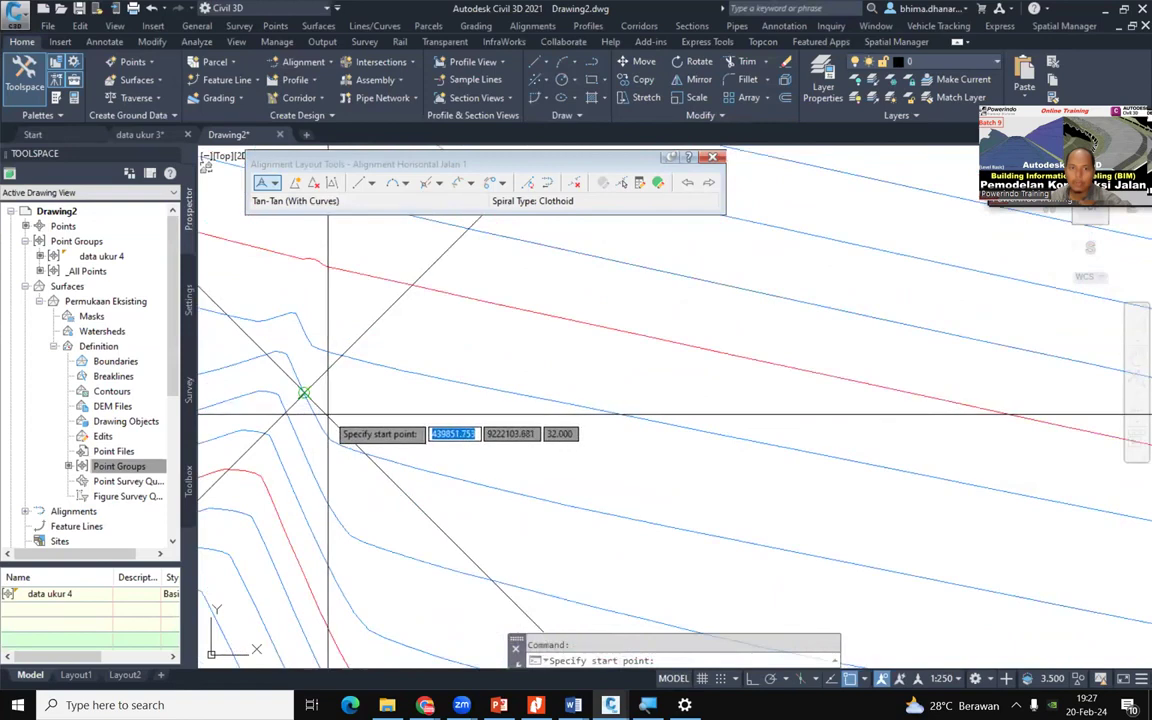
pyautogui.scroll(-3, 319, 410)
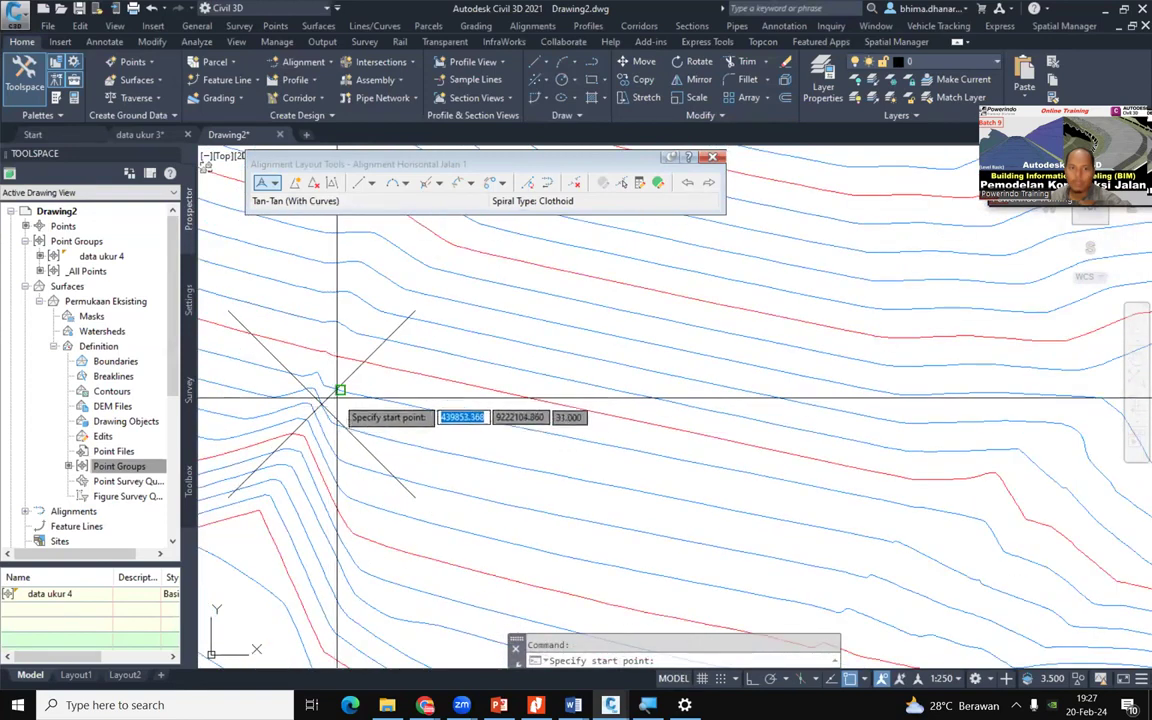
pyautogui.scroll(3, 319, 405)
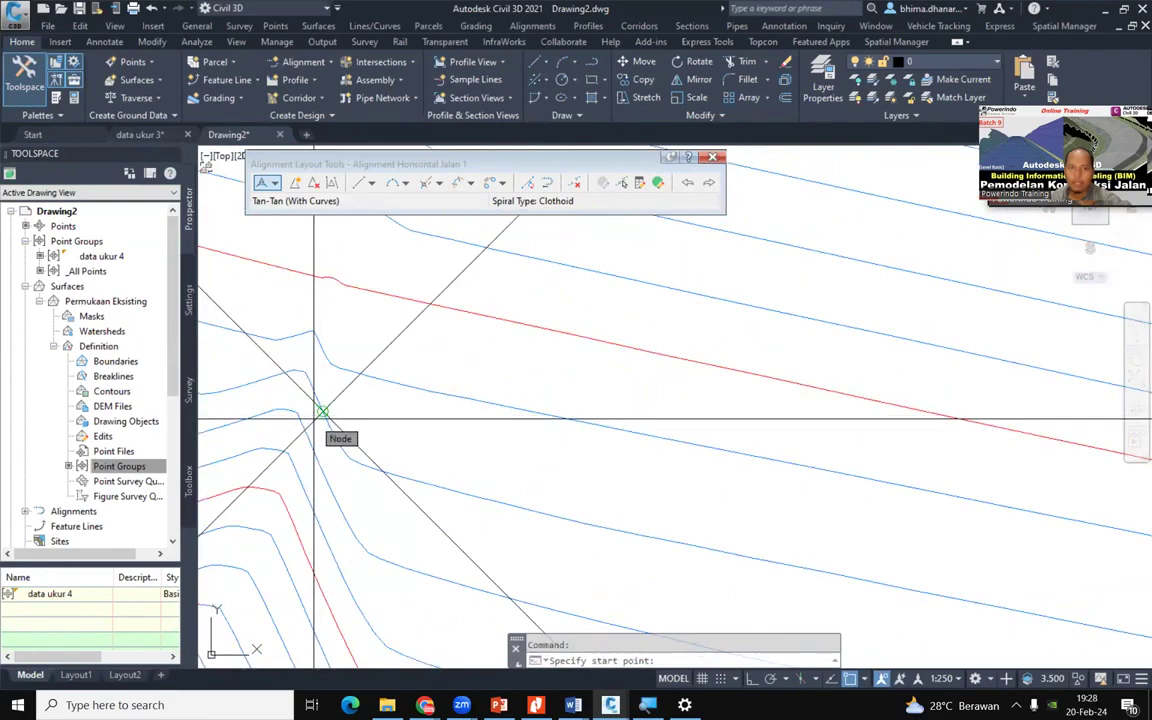
pyautogui.scroll(-3, 450, 411)
pyautogui.scroll(-2, 390, 411)
pyautogui.scroll(2, 440, 424)
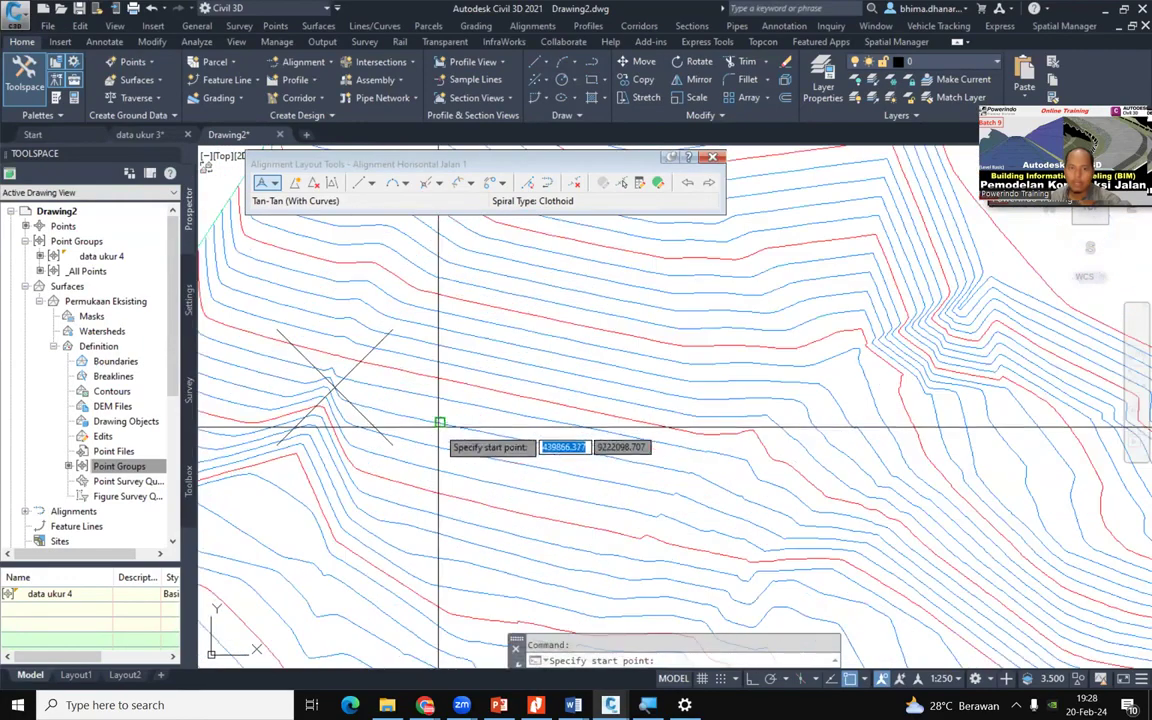
pyautogui.scroll(-4, 339, 411)
pyautogui.scroll(2, 204, 371)
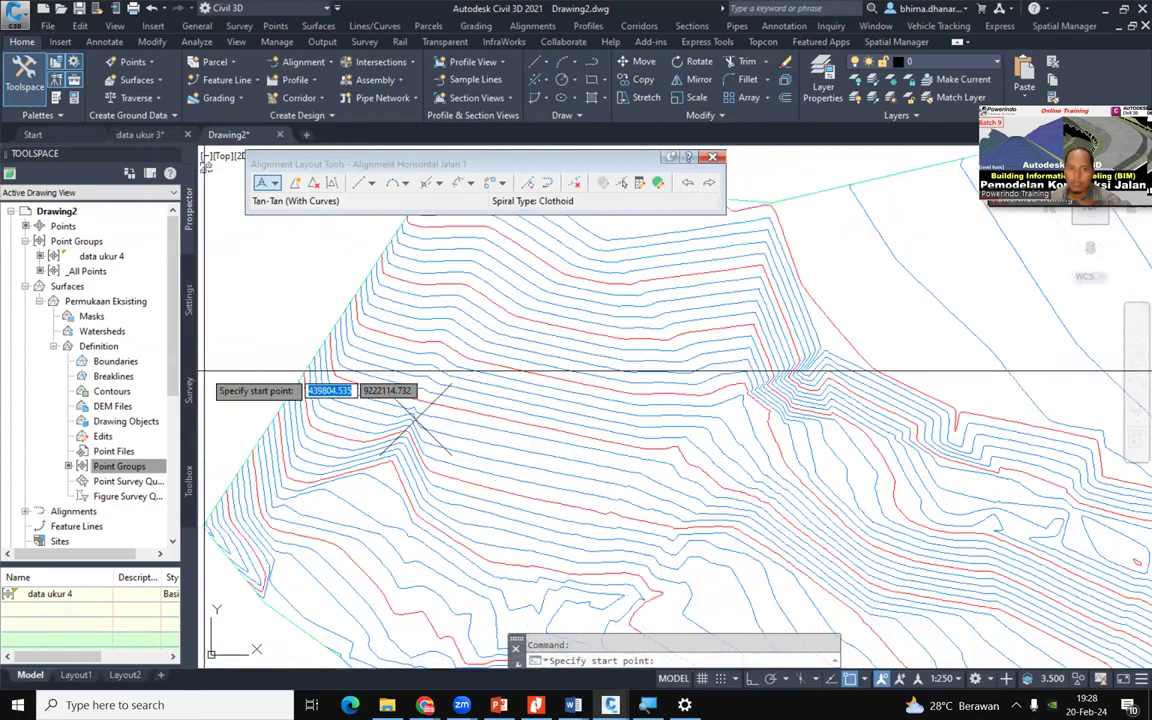
pyautogui.scroll(2, 320, 400)
pyautogui.scroll(1, 347, 398)
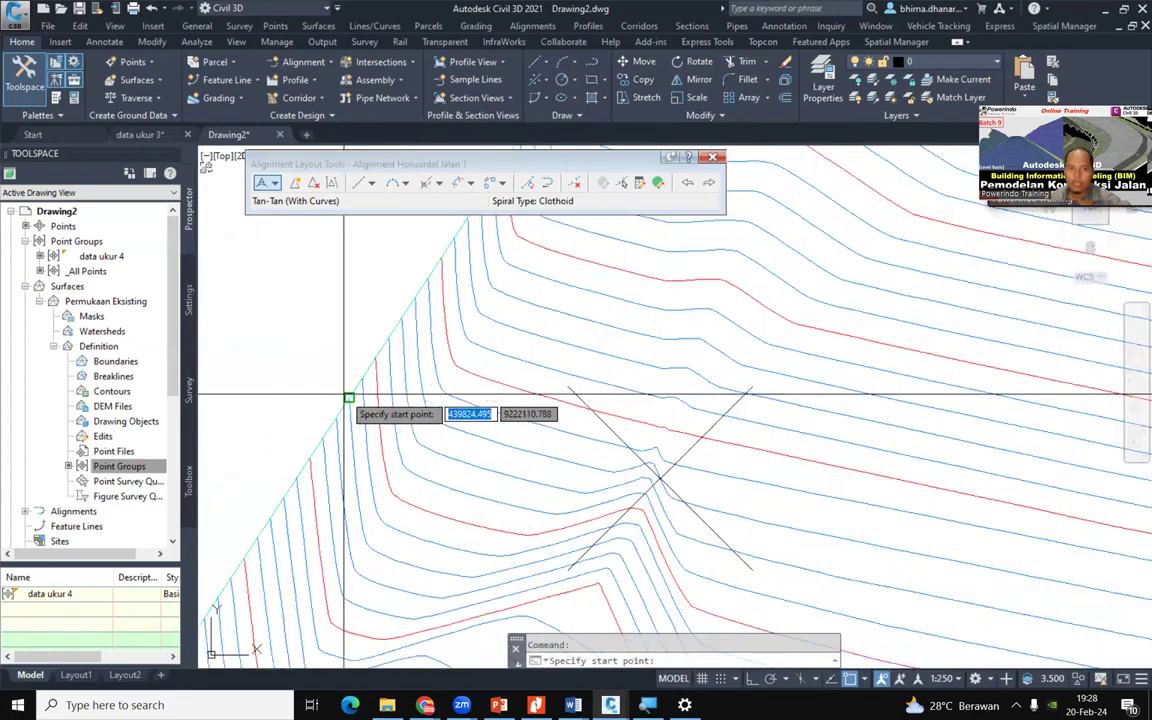
pyautogui.scroll(-2, 330, 390)
pyautogui.scroll(-2, 265, 391)
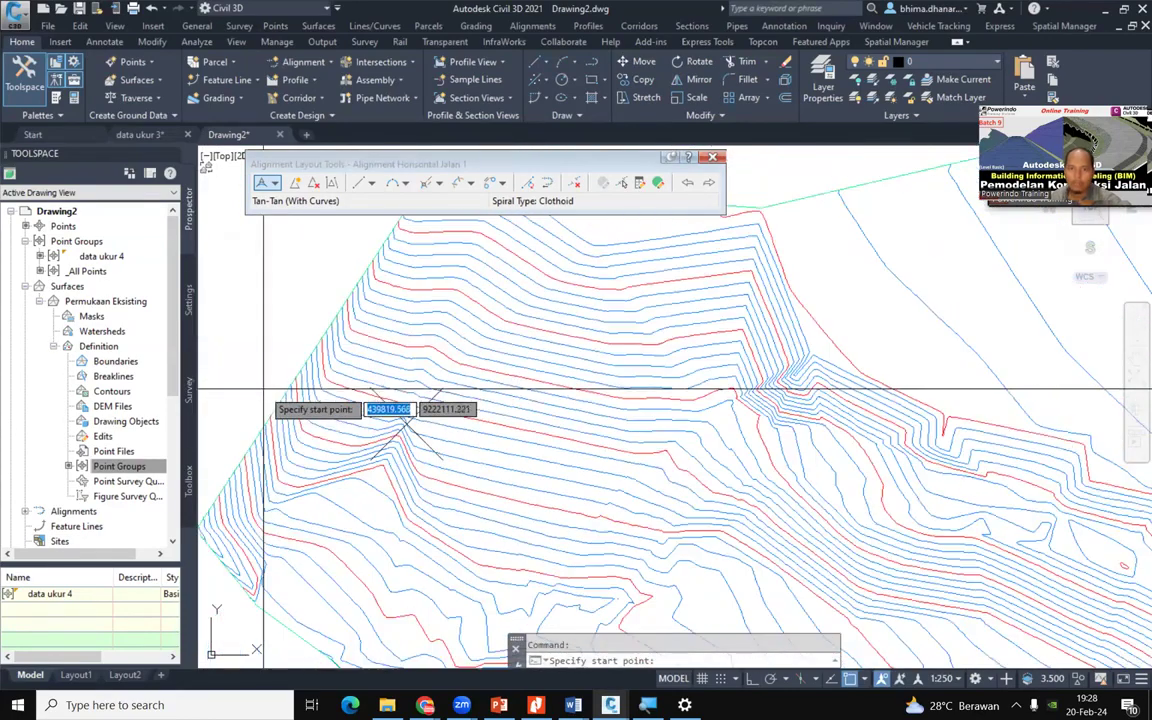
pyautogui.scroll(4, 400, 410)
pyautogui.scroll(-2, 415, 440)
pyautogui.scroll(4, 391, 450)
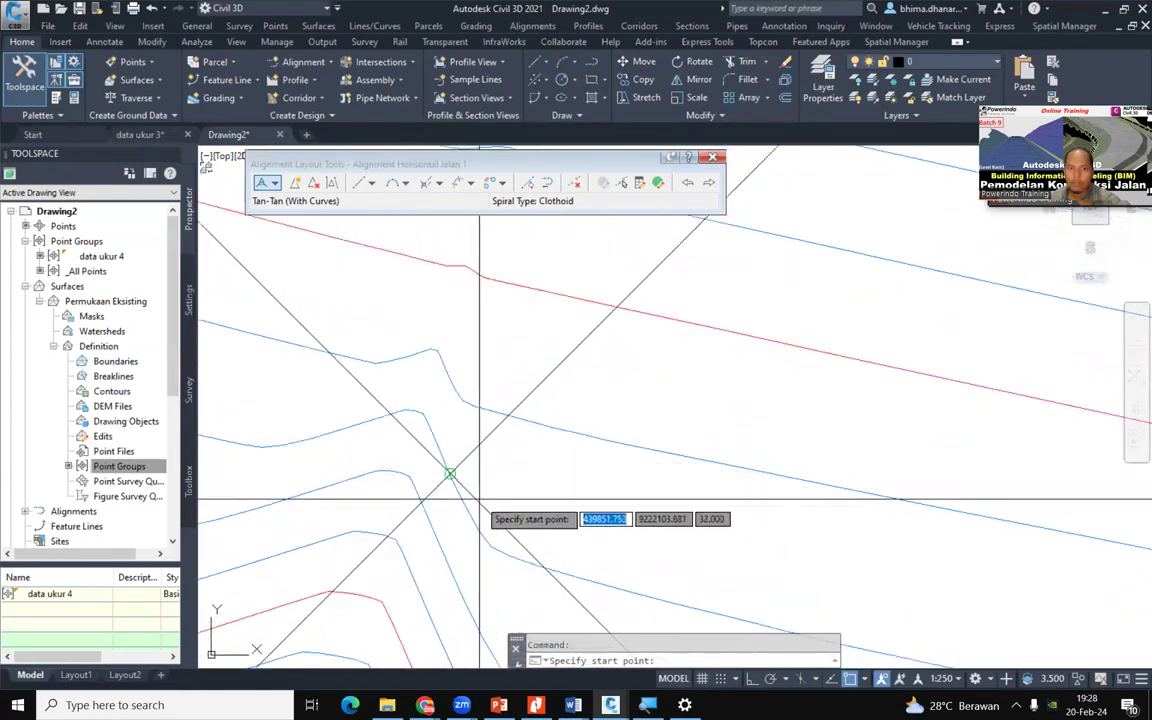
pyautogui.click(479, 497)
# Draw the curved-corner tangents from the start point through the middle control point's node to the southeastern control point's node
pyautogui.scroll(-3, 344, 397)
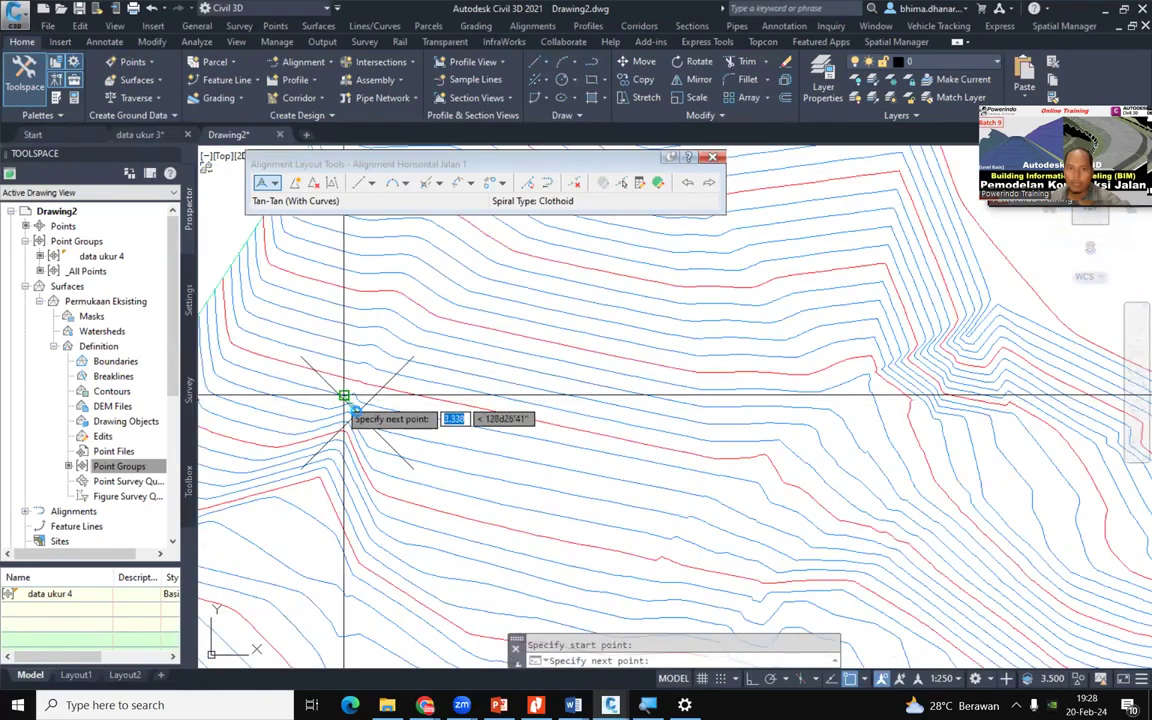
pyautogui.scroll(-2, 592, 437)
pyautogui.scroll(6, 784, 463)
pyautogui.scroll(1, 900, 470)
pyautogui.click(733, 413)
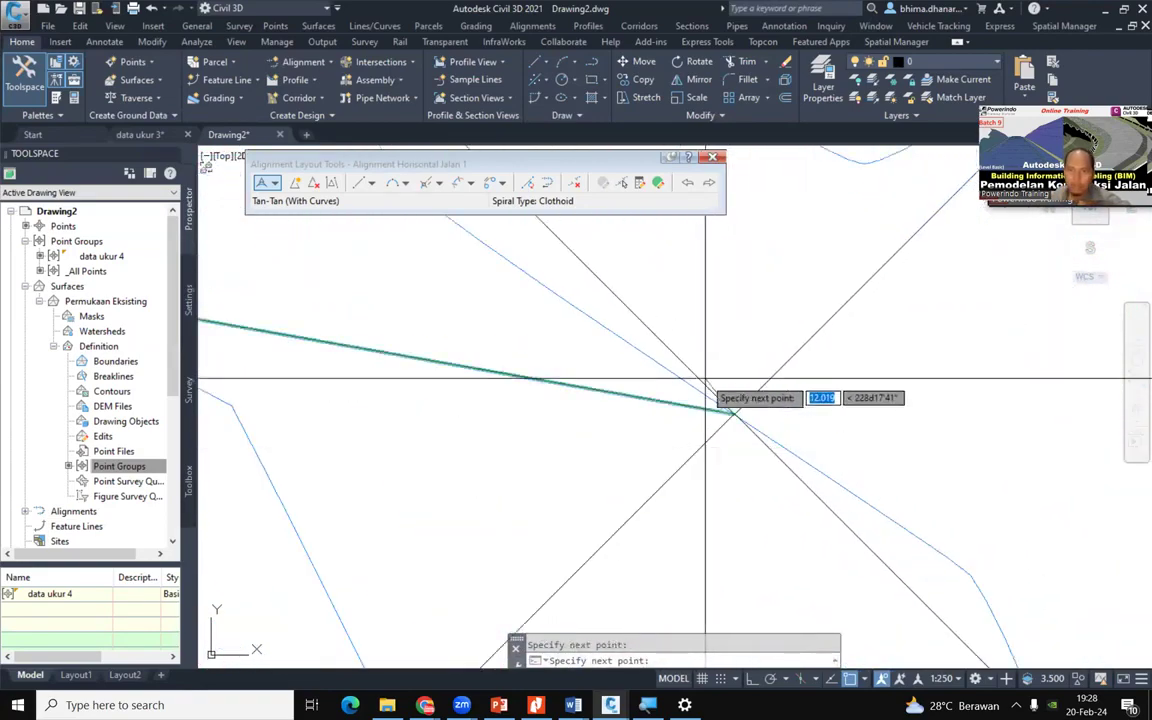
pyautogui.scroll(-5, 700, 360)
pyautogui.scroll(3, 764, 580)
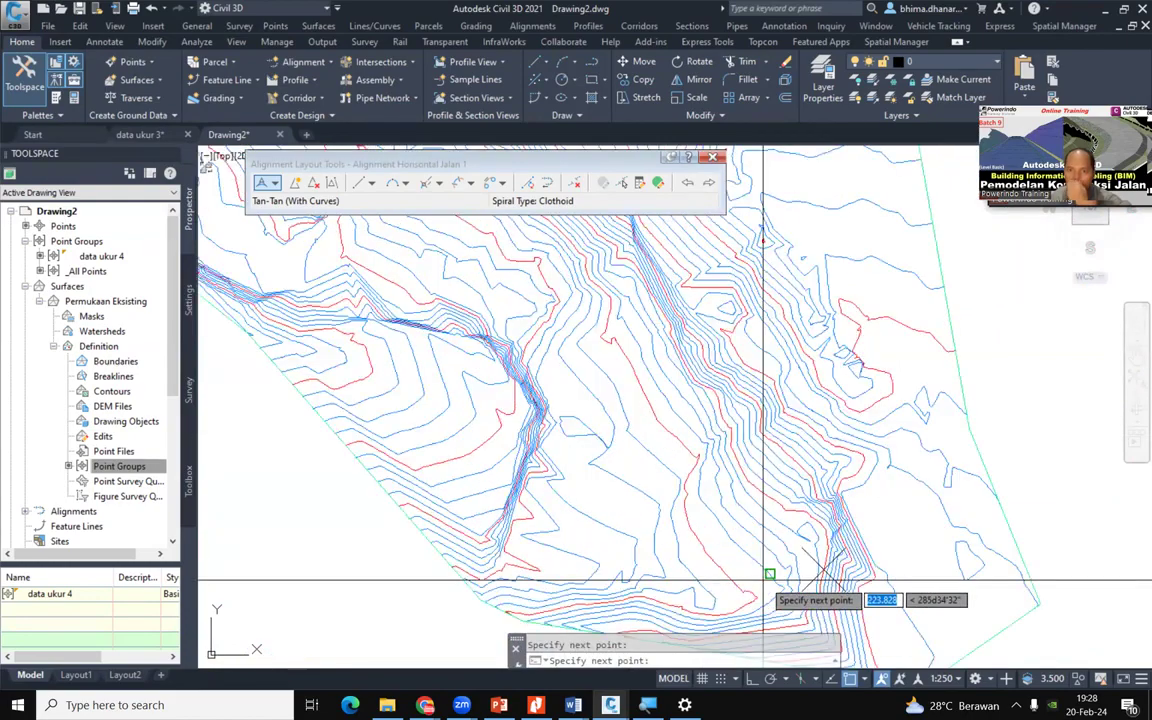
pyautogui.scroll(5, 764, 580)
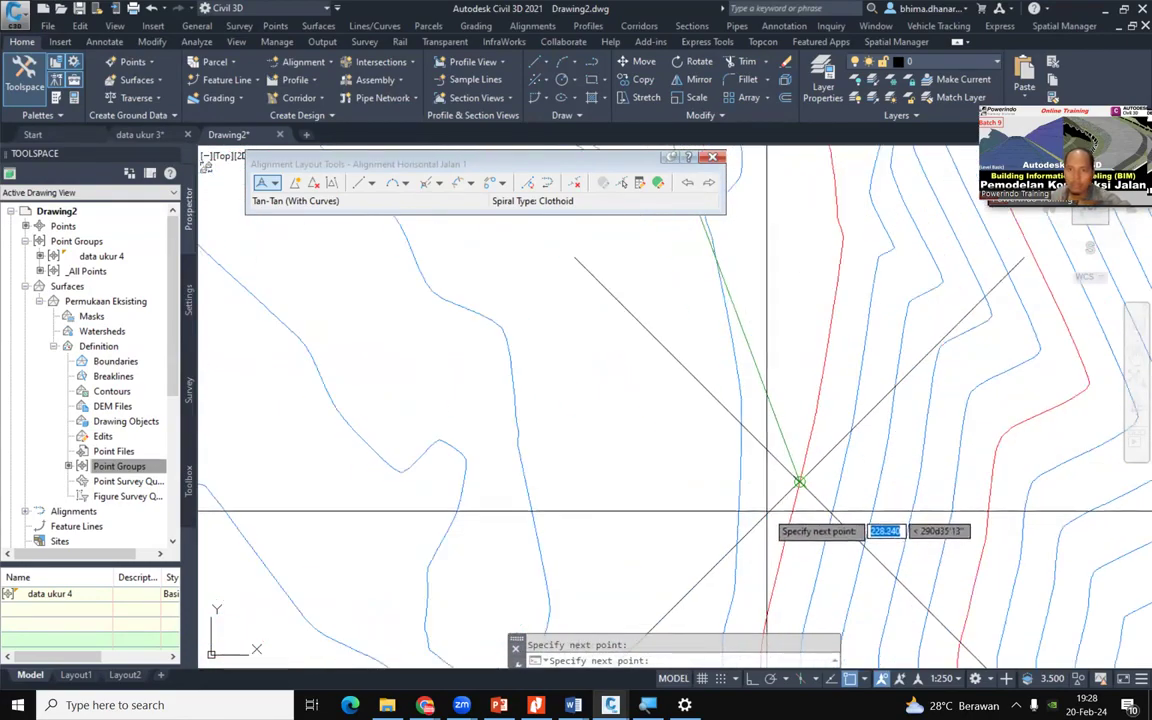
pyautogui.scroll(-5, 768, 520)
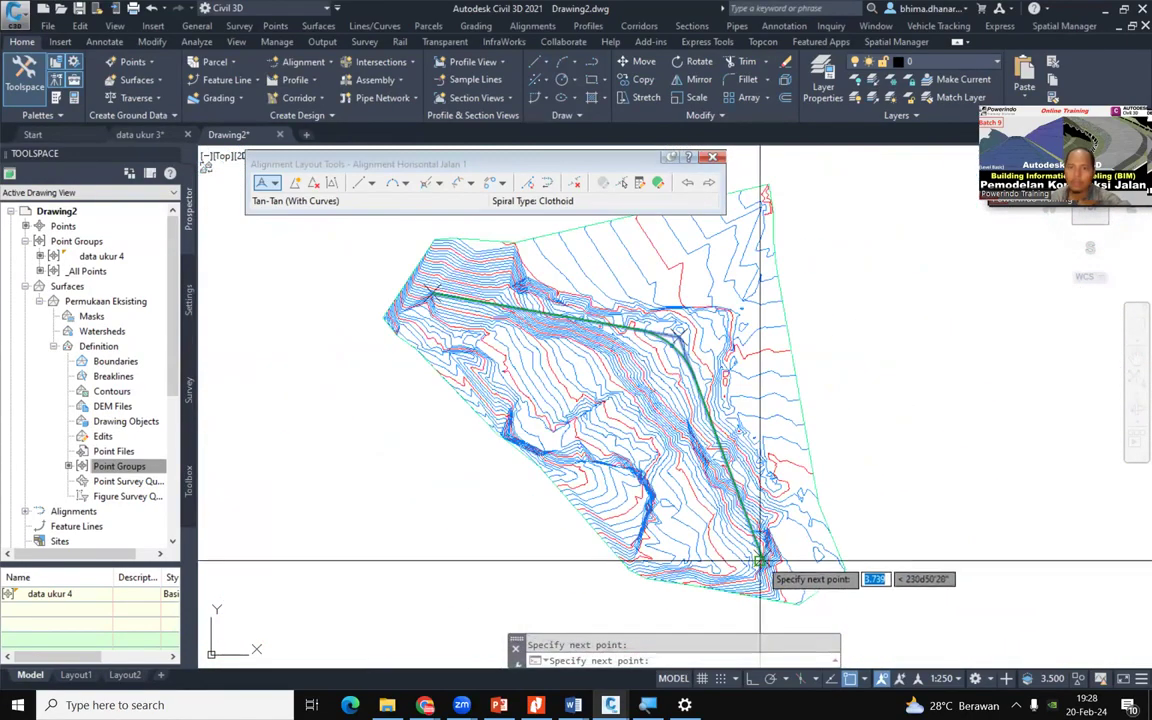
pyautogui.scroll(6, 634, 298)
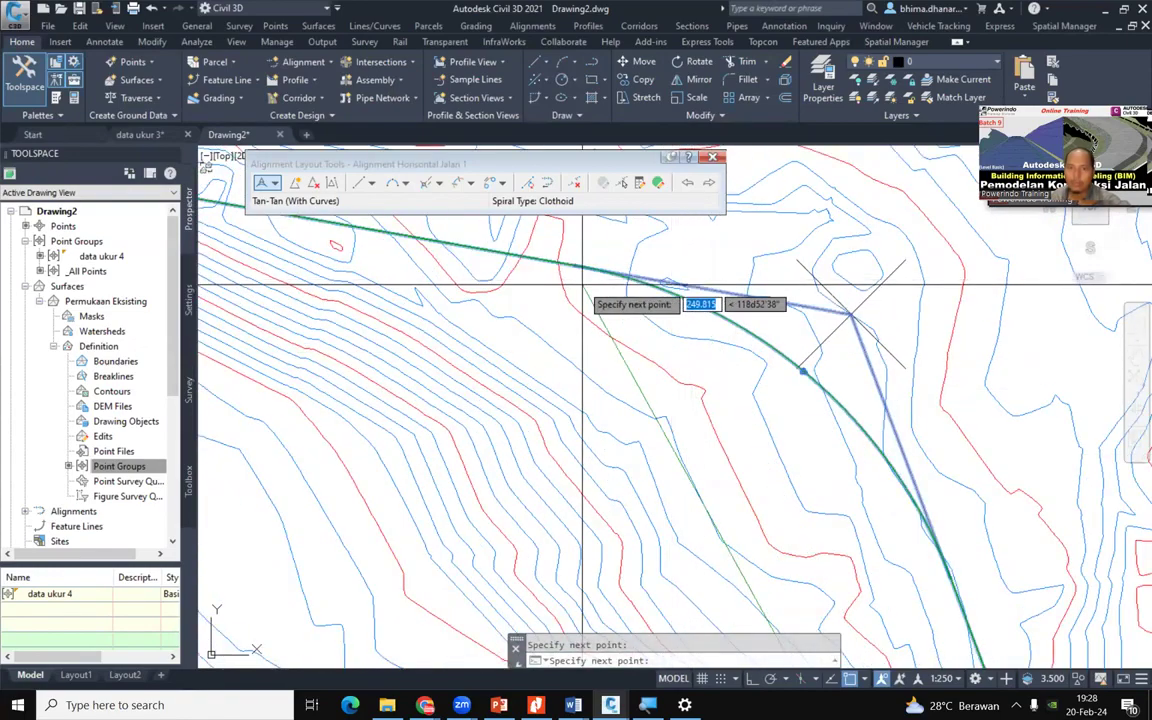
pyautogui.scroll(4, 790, 345)
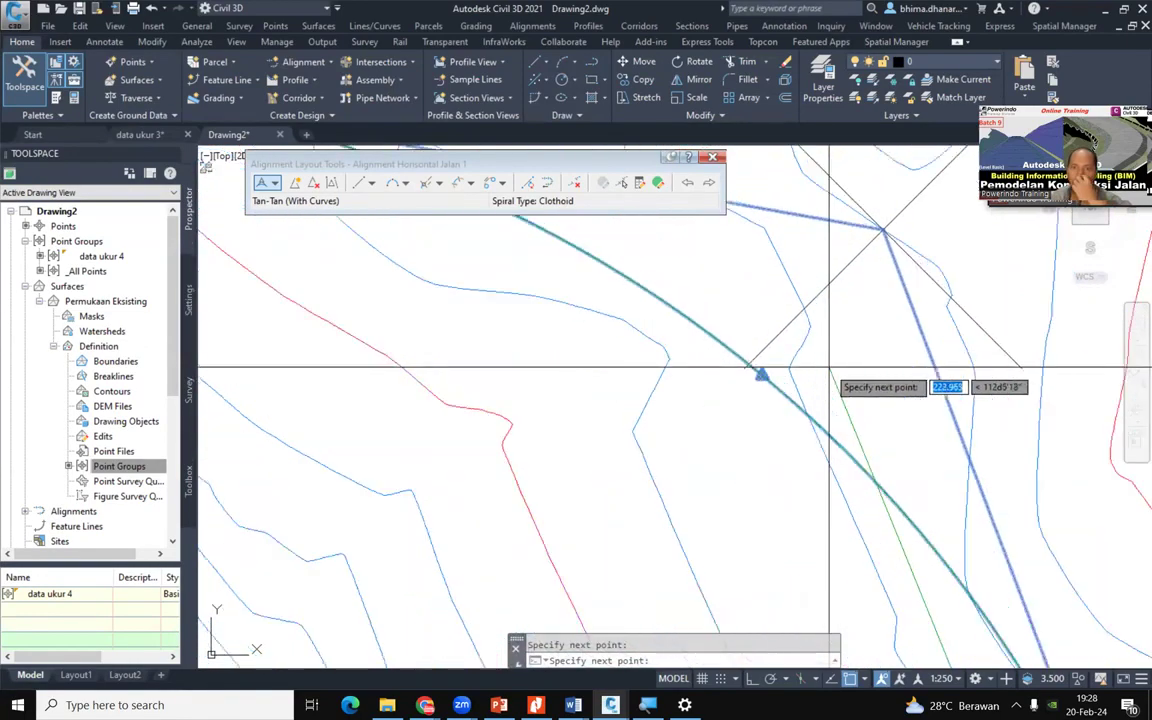
pyautogui.scroll(-3, 773, 444)
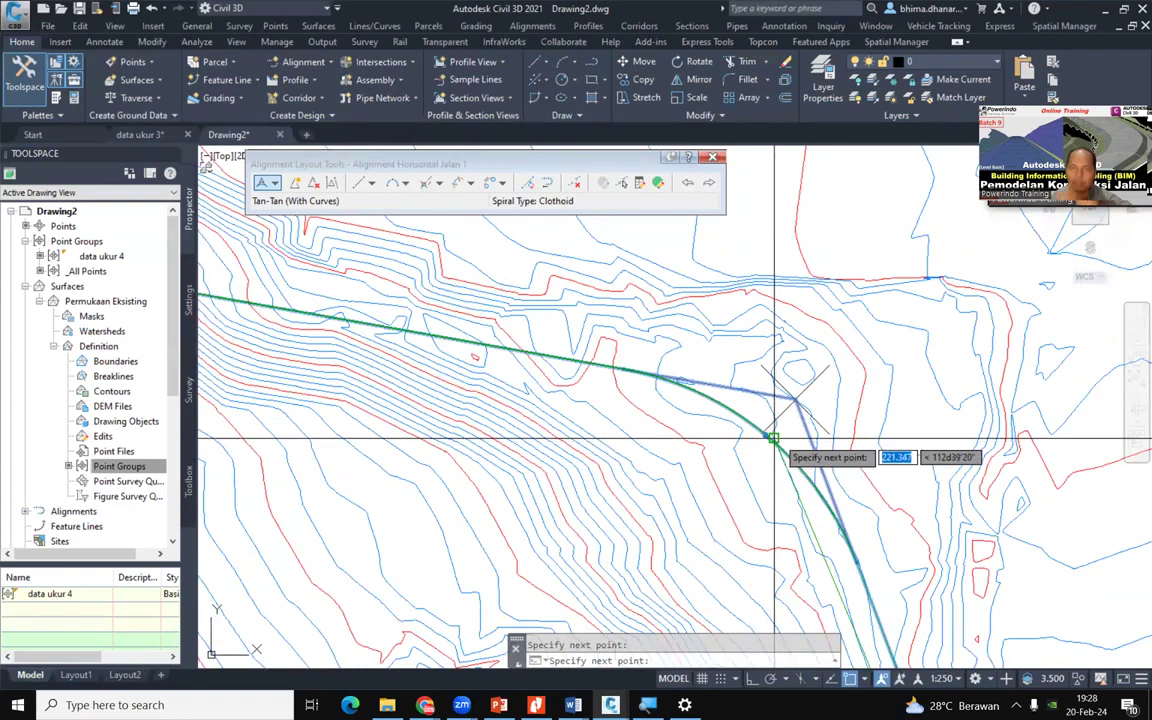
# Check the curved-corner tangents against the control points and end the alignment layout at the southeastern control point
pyautogui.scroll(-6, 707, 337)
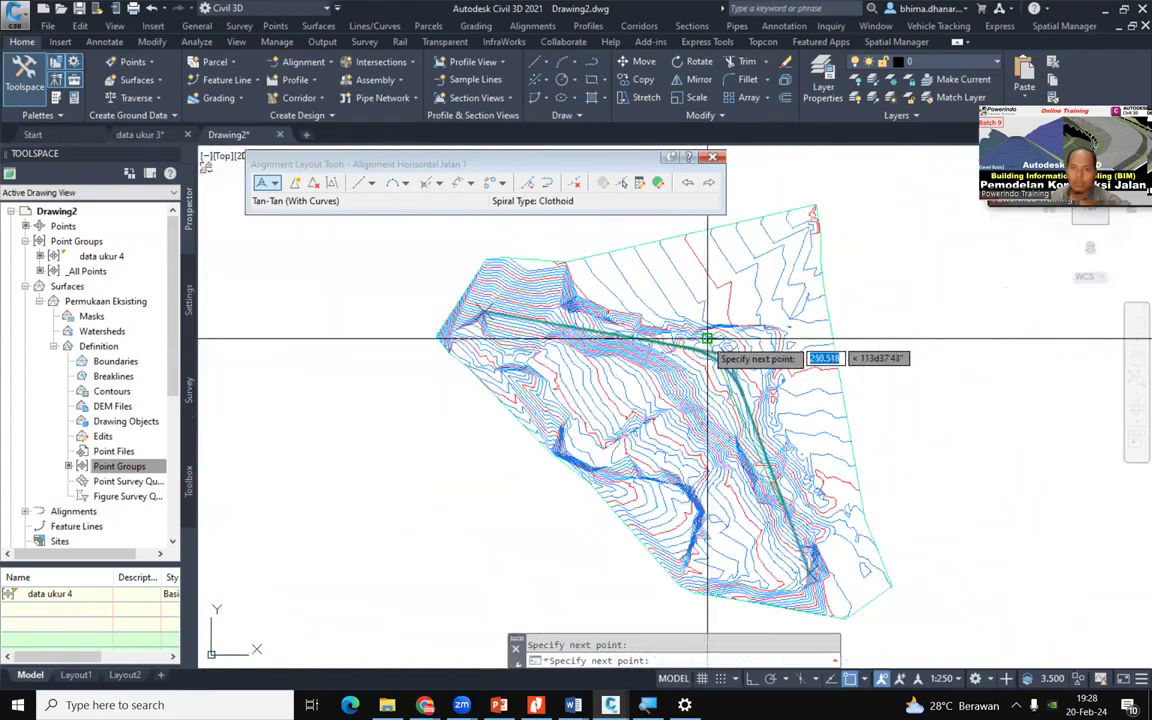
pyautogui.scroll(5, 814, 520)
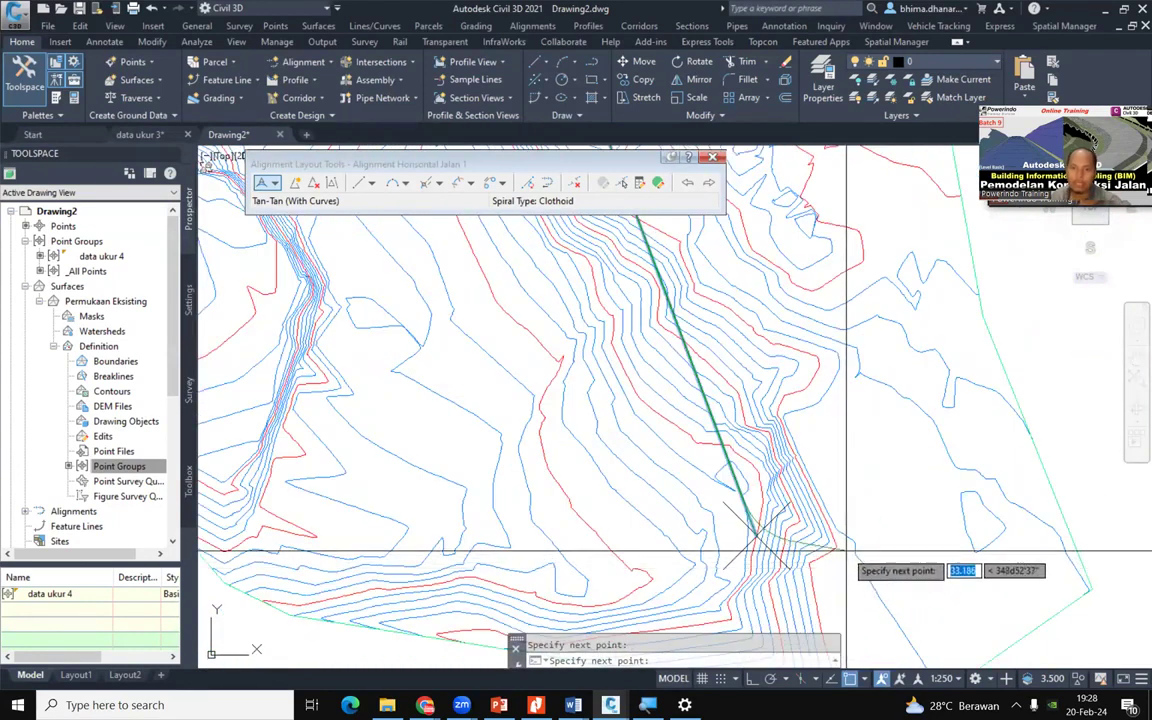
pyautogui.scroll(4, 903, 505)
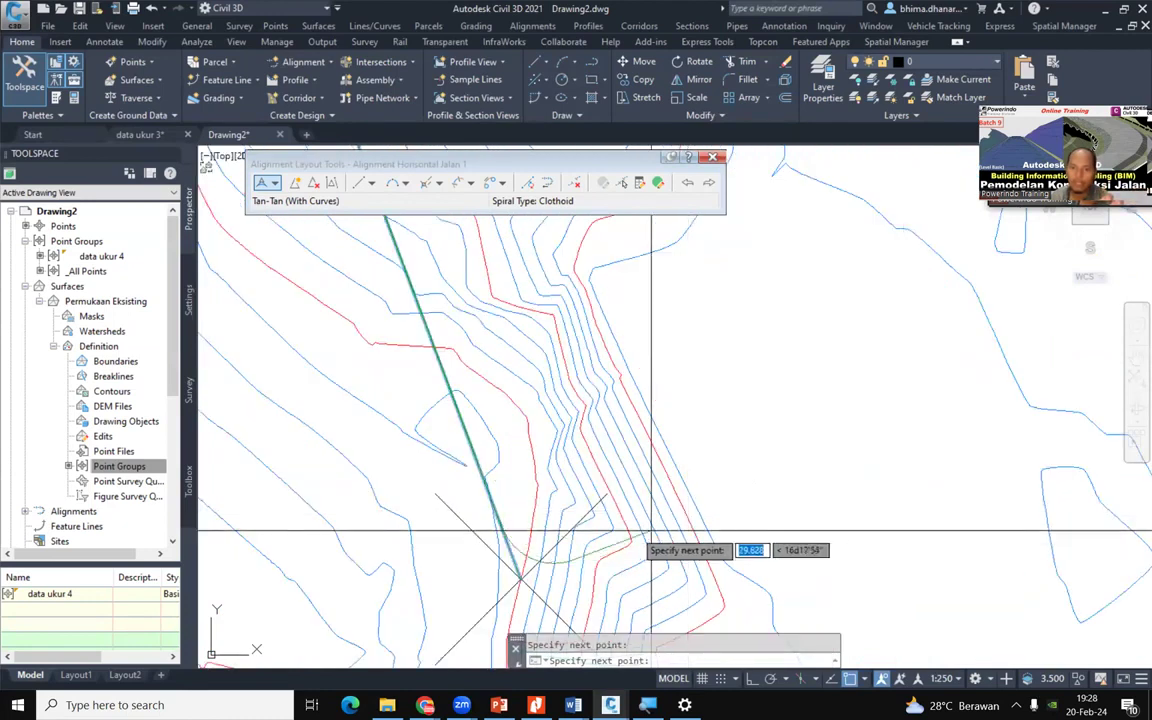
pyautogui.scroll(-4, 522, 527)
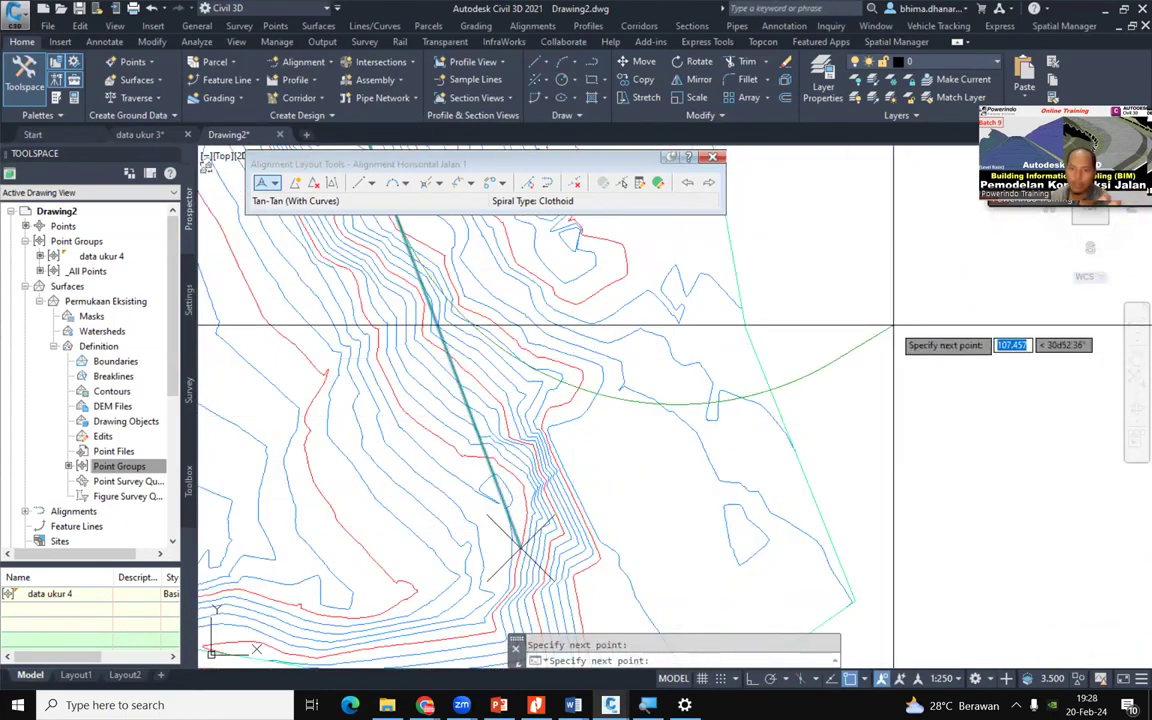
pyautogui.scroll(-2, 775, 512)
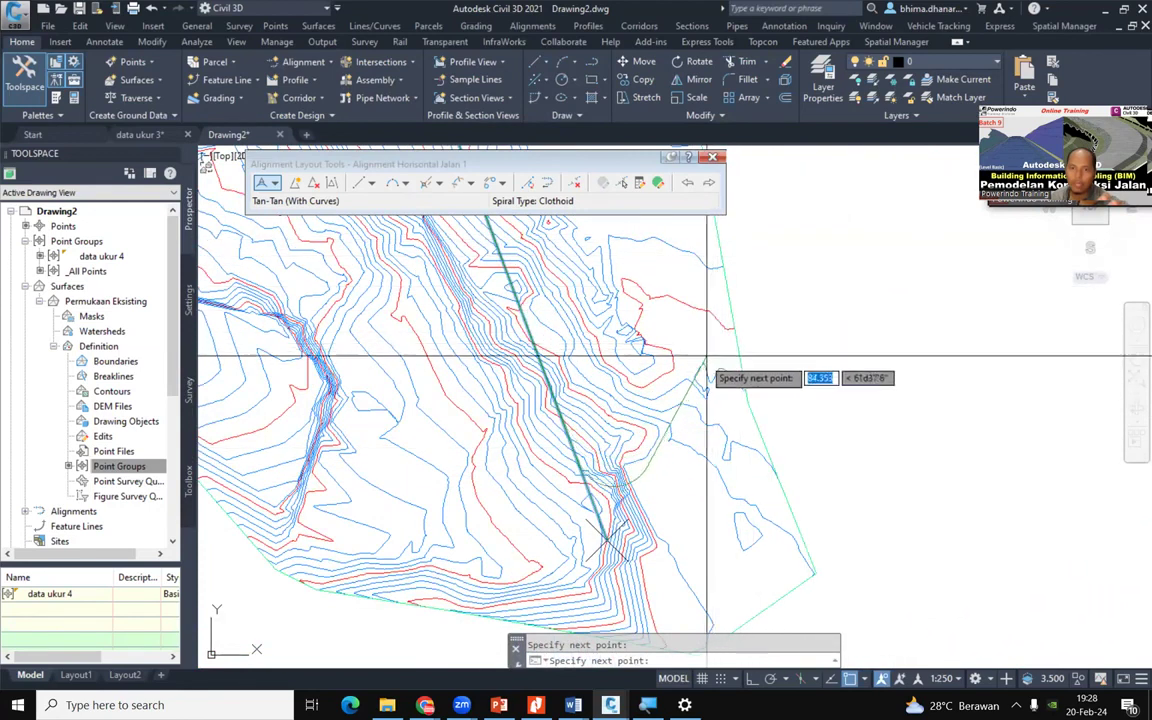
pyautogui.scroll(3, 790, 335)
pyautogui.scroll(-2, 797, 331)
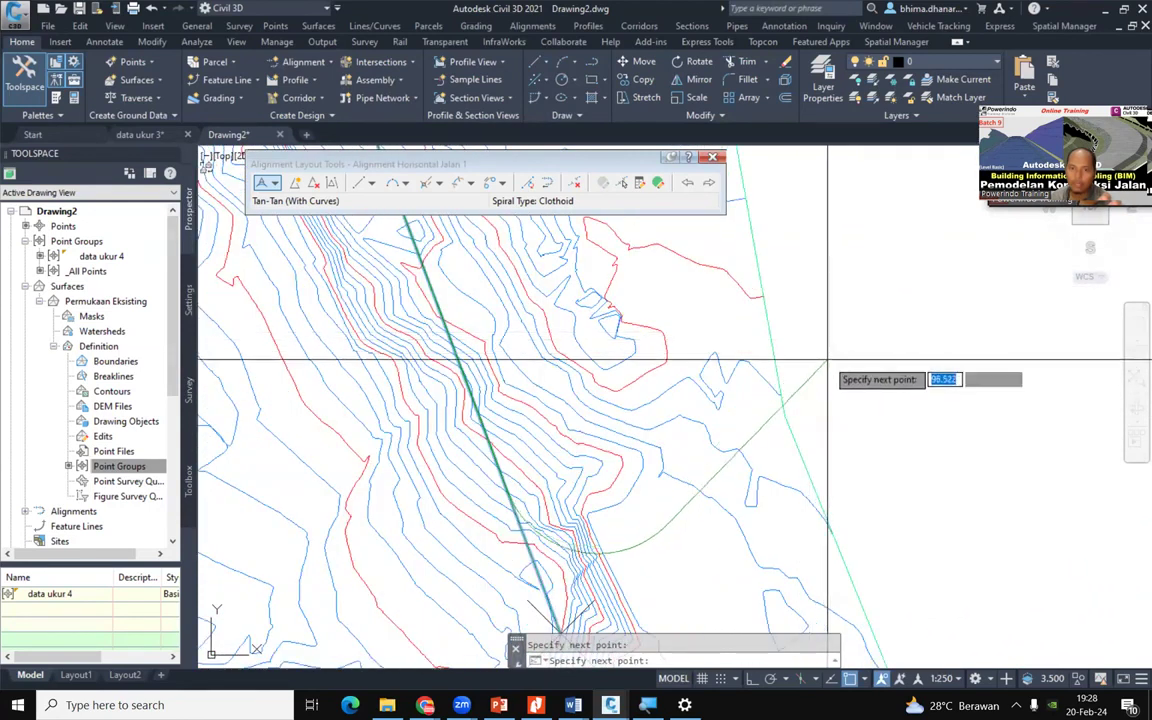
pyautogui.scroll(-4, 865, 455)
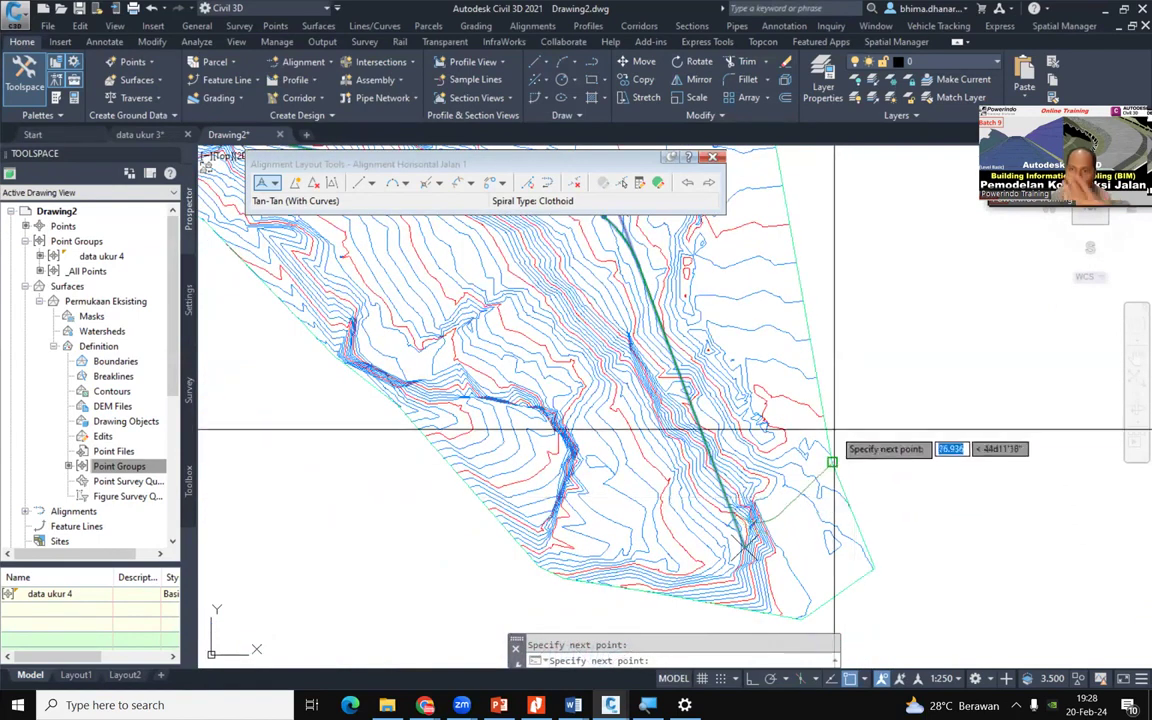
pyautogui.scroll(5, 832, 455)
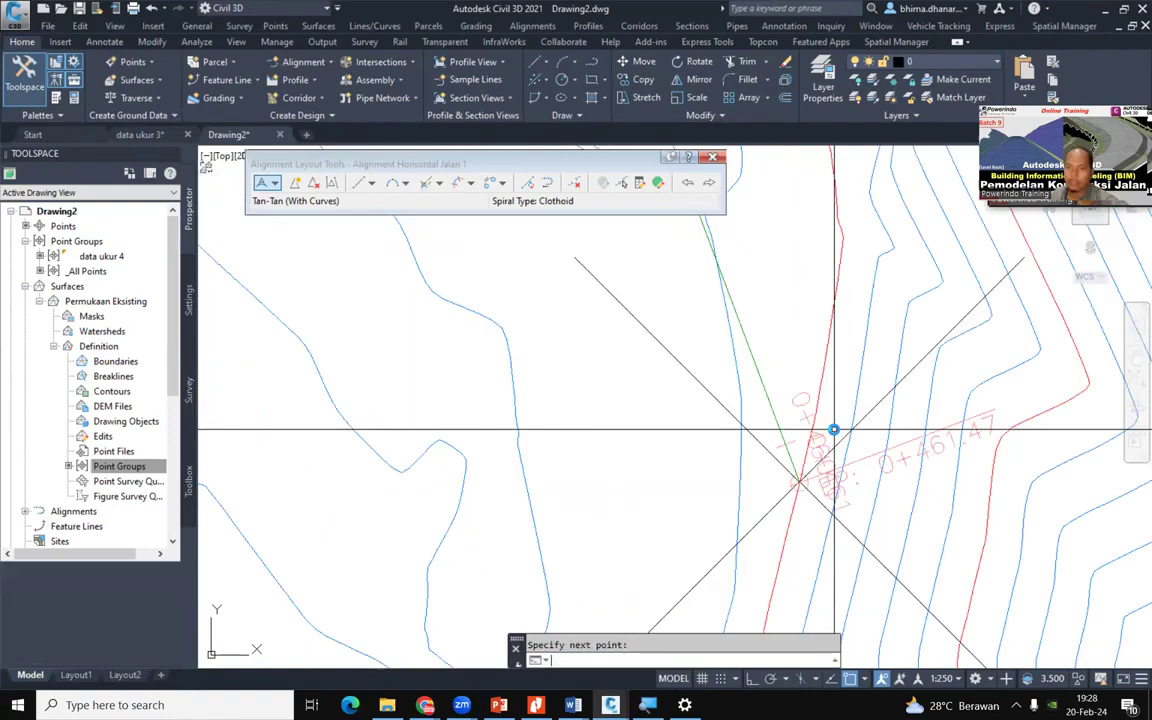
# Inspect the alignment's start at the northwestern control point, including its beginning-point station and design speed labels
pyautogui.scroll(-10, 851, 543)
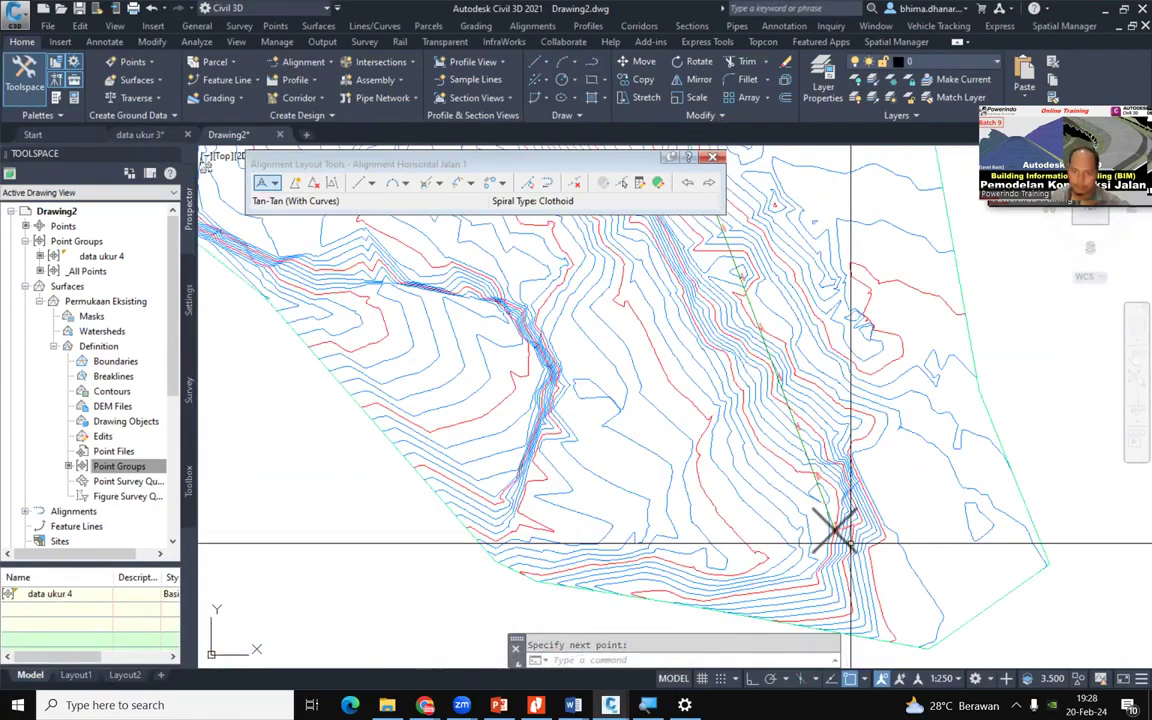
pyautogui.scroll(5, 502, 235)
pyautogui.scroll(4, 276, 382)
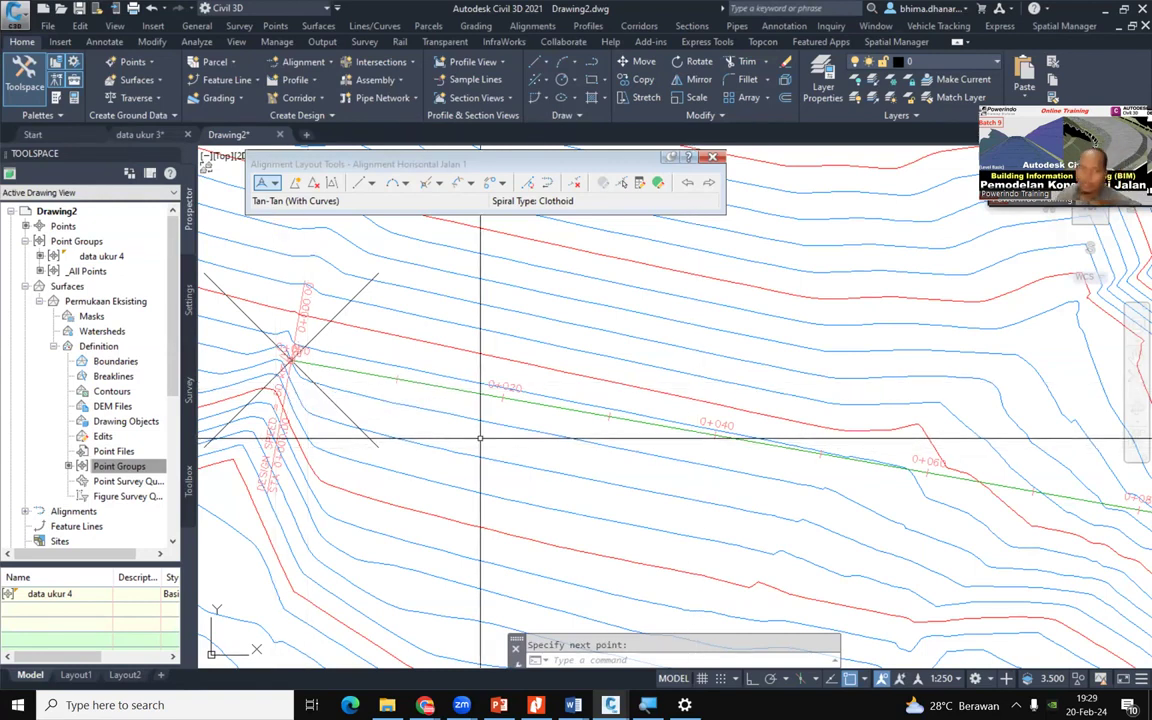
pyautogui.scroll(2, 278, 346)
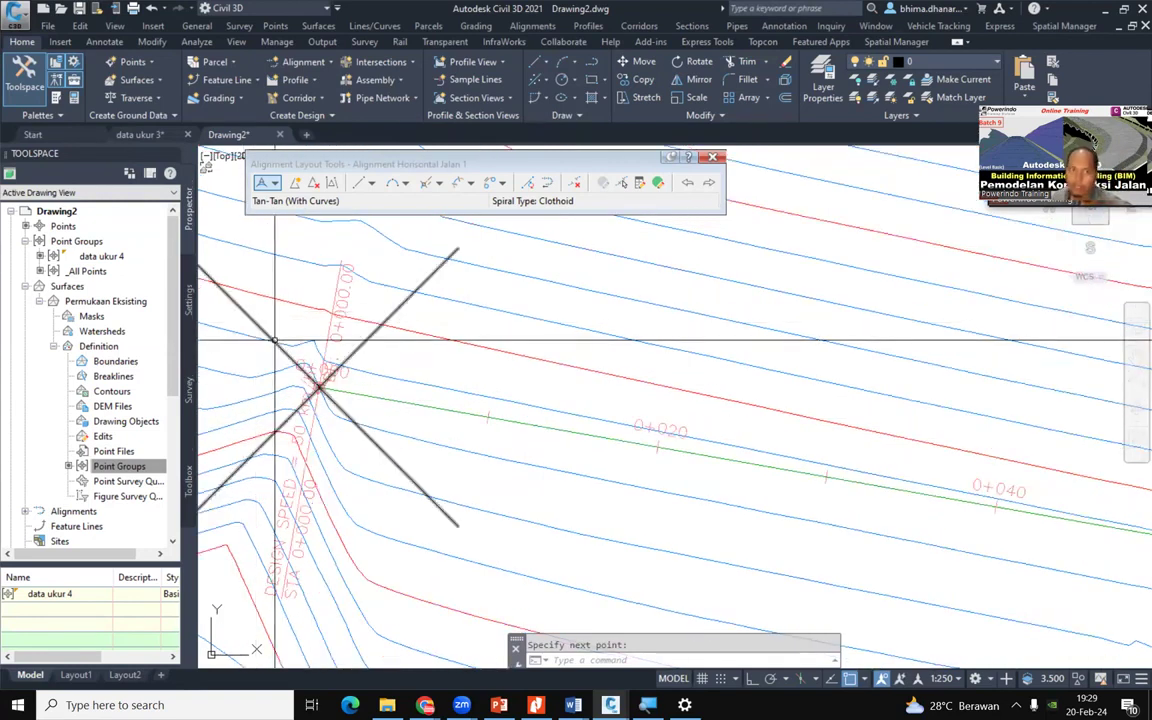
pyautogui.scroll(2, 280, 346)
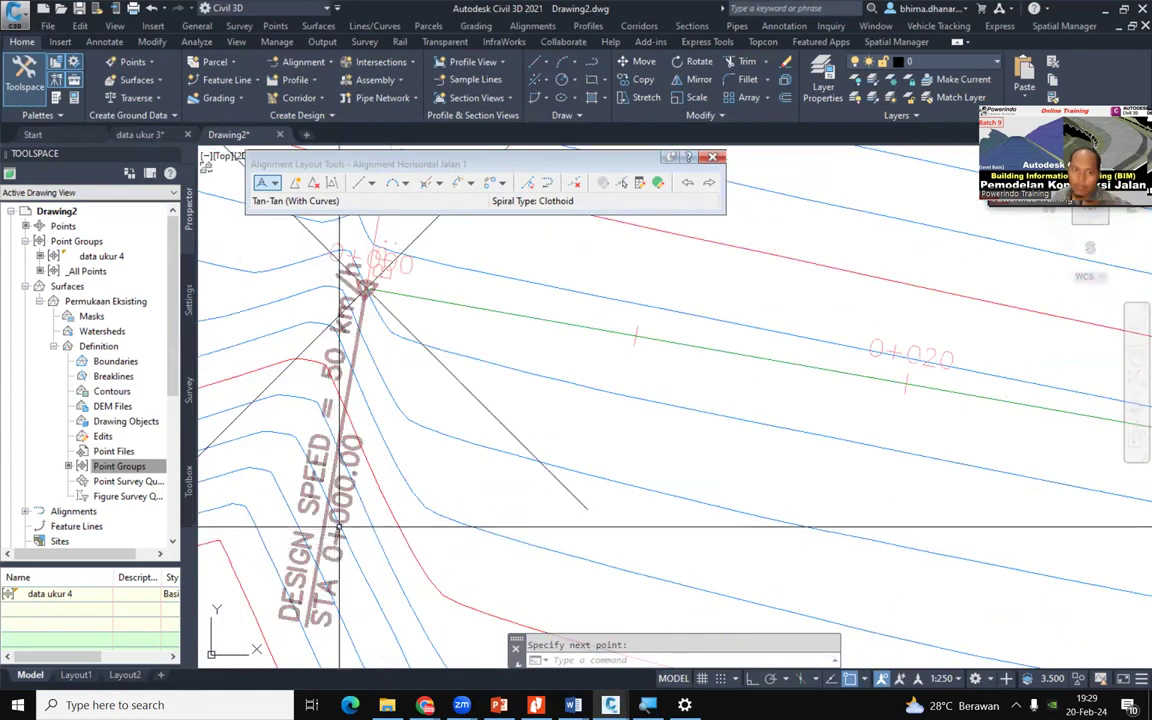
pyautogui.moveTo(325, 381); pyautogui.dragTo(361, 415, button='middle')
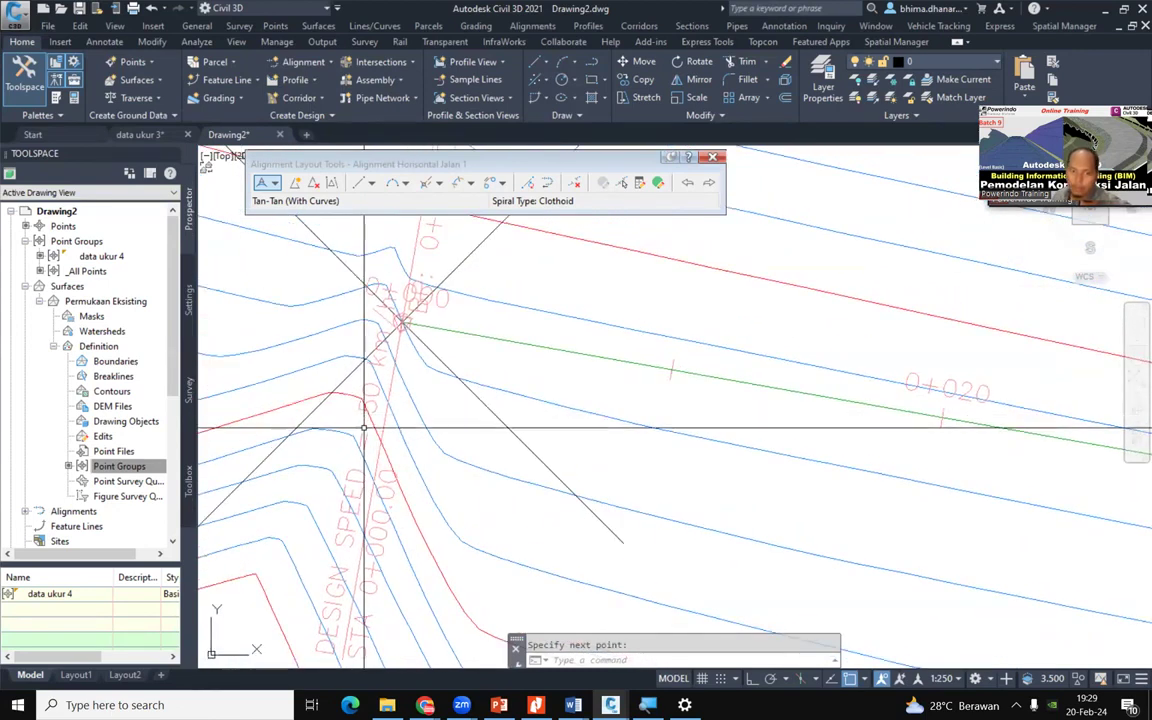
pyautogui.scroll(2, 371, 593)
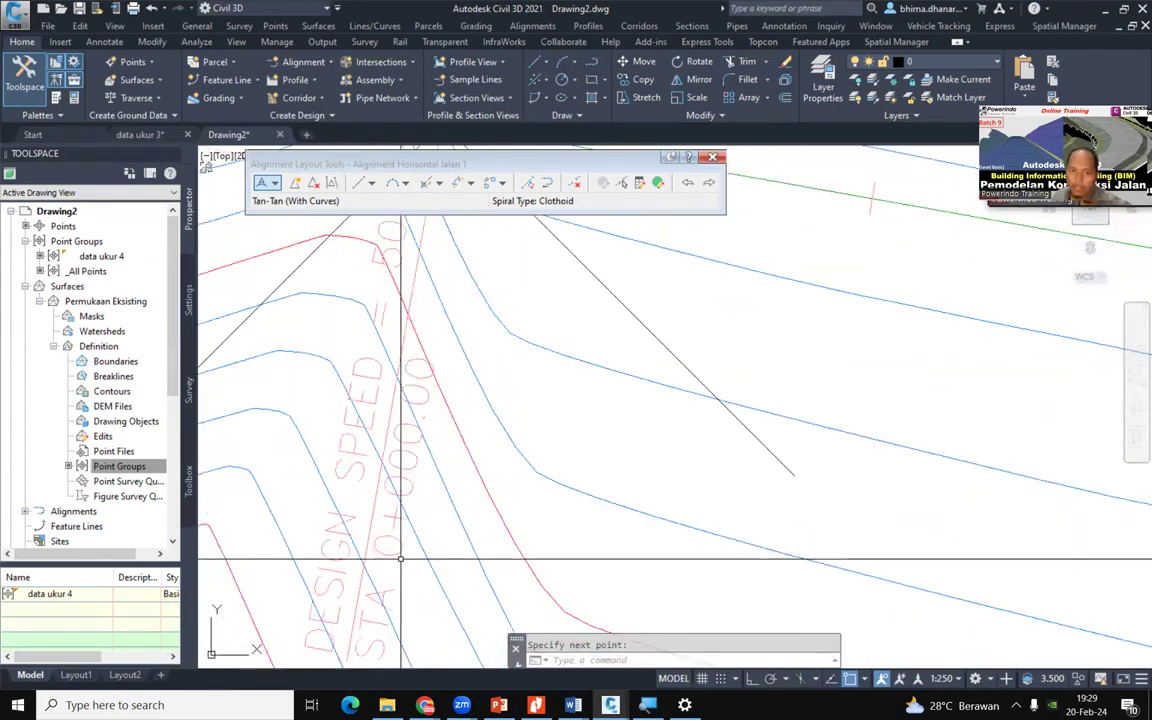
pyautogui.moveTo(410, 295); pyautogui.dragTo(370, 601, button='middle')
pyautogui.moveTo(419, 405); pyautogui.dragTo(406, 540, button='middle')
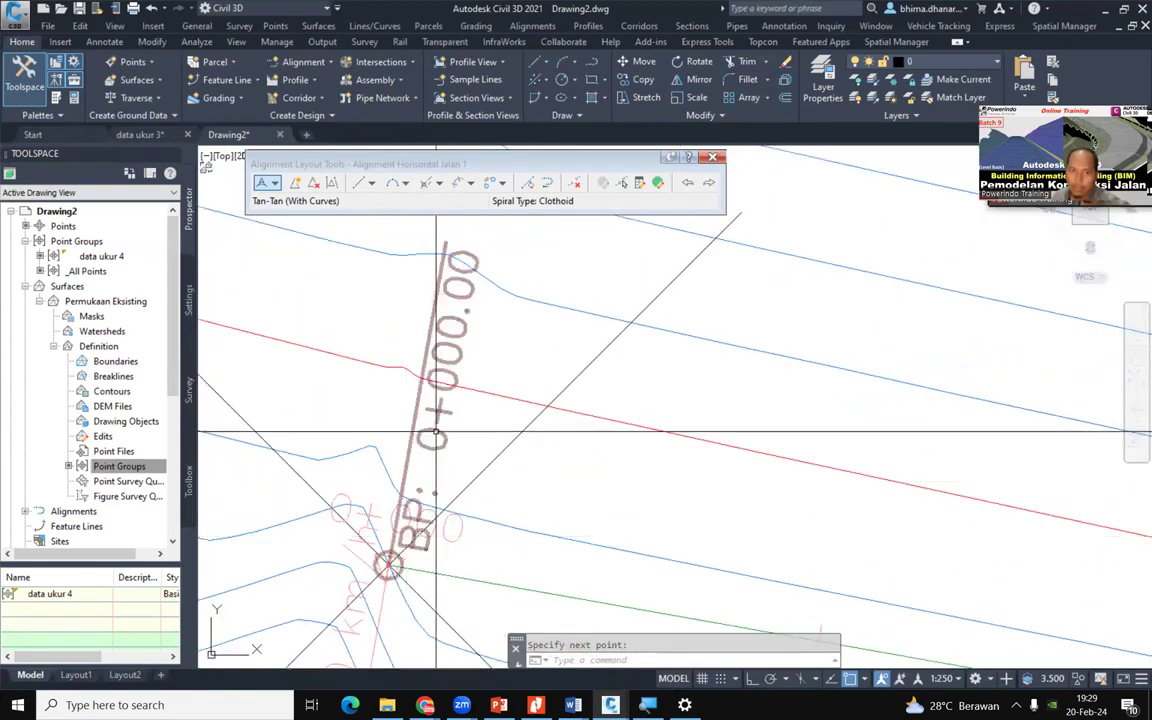
pyautogui.scroll(-4, 436, 431)
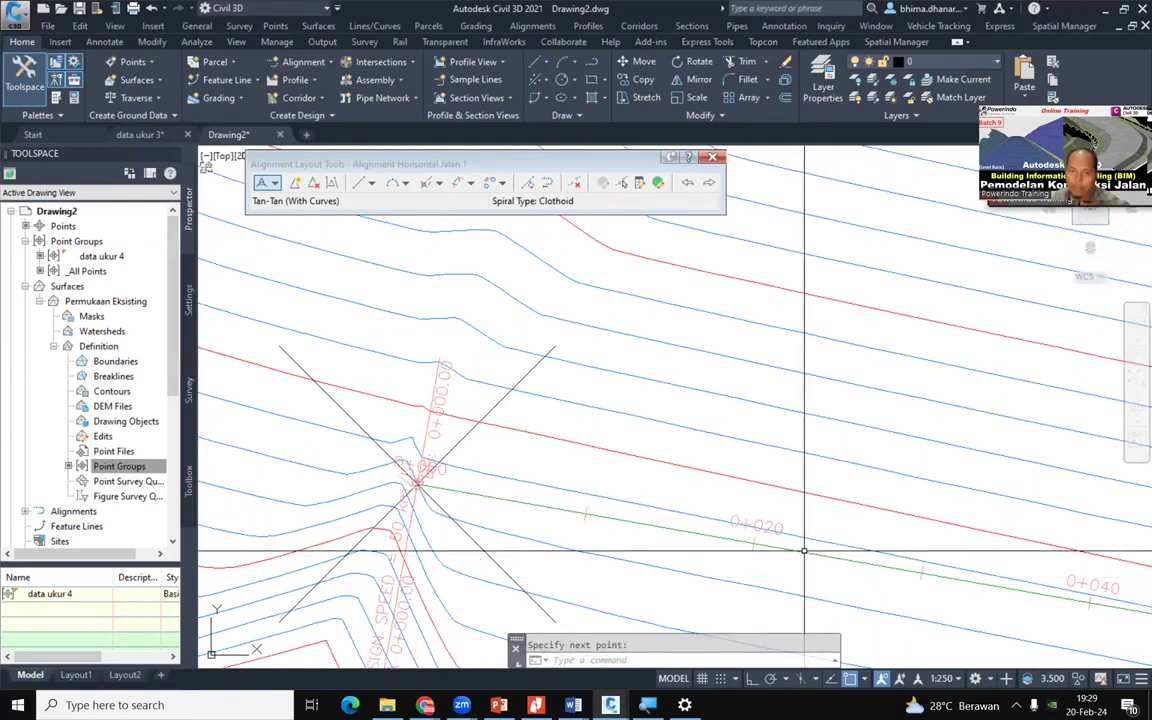
# Examine the station labels and tick marks along the alignment's first tangent, from the start point towards the curve
pyautogui.moveTo(760, 534); pyautogui.dragTo(540, 507, button='middle')
pyautogui.scroll(4, 540, 507)
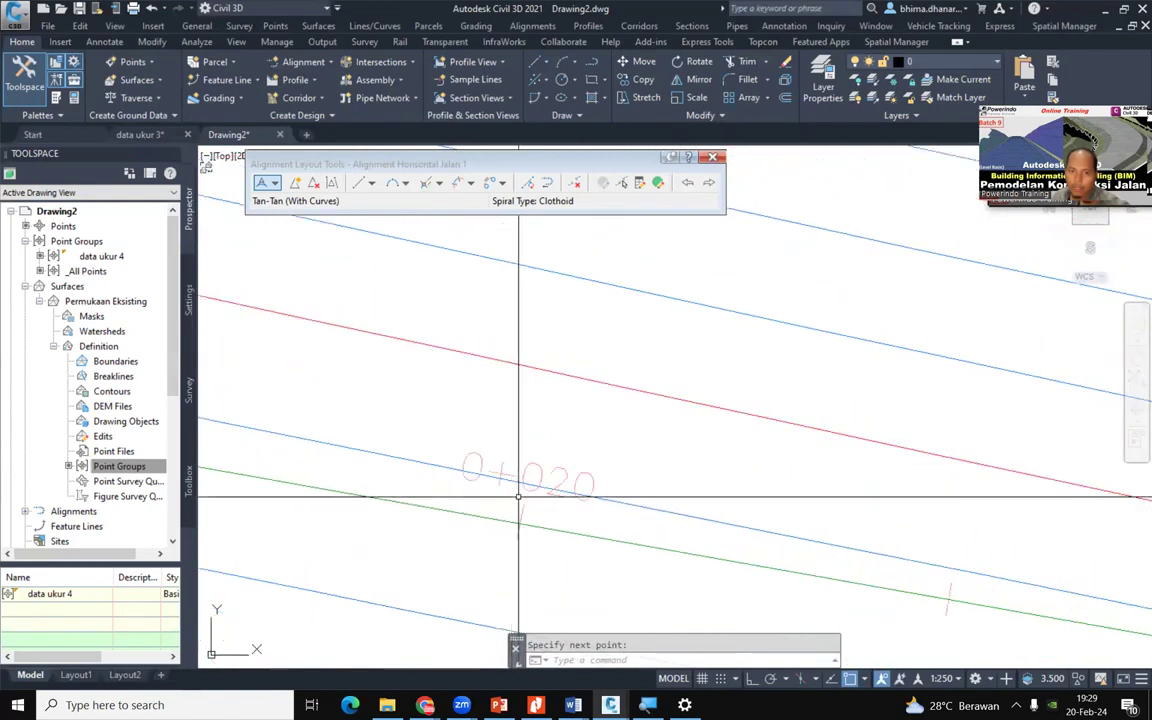
pyautogui.scroll(-2, 506, 468)
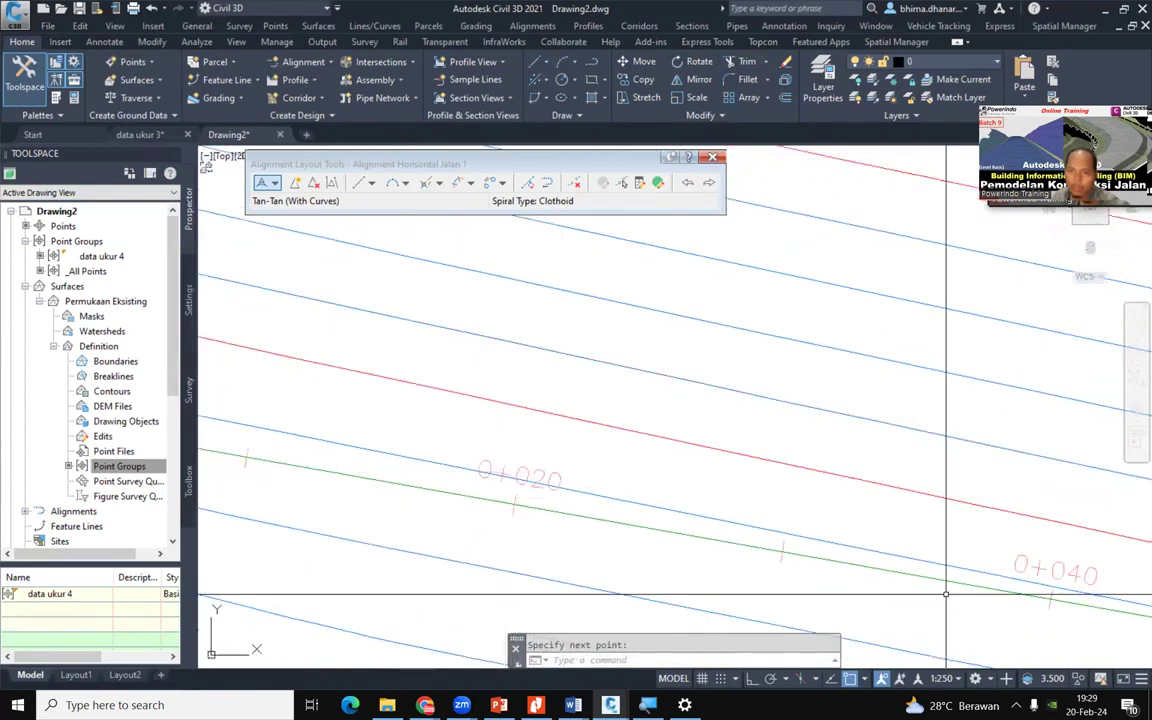
pyautogui.moveTo(987, 596); pyautogui.dragTo(368, 477)
pyautogui.moveTo(874, 545); pyautogui.dragTo(387, 425, button='middle')
pyautogui.moveTo(949, 500); pyautogui.dragTo(531, 431, button='middle')
pyautogui.scroll(-2, 683, 508)
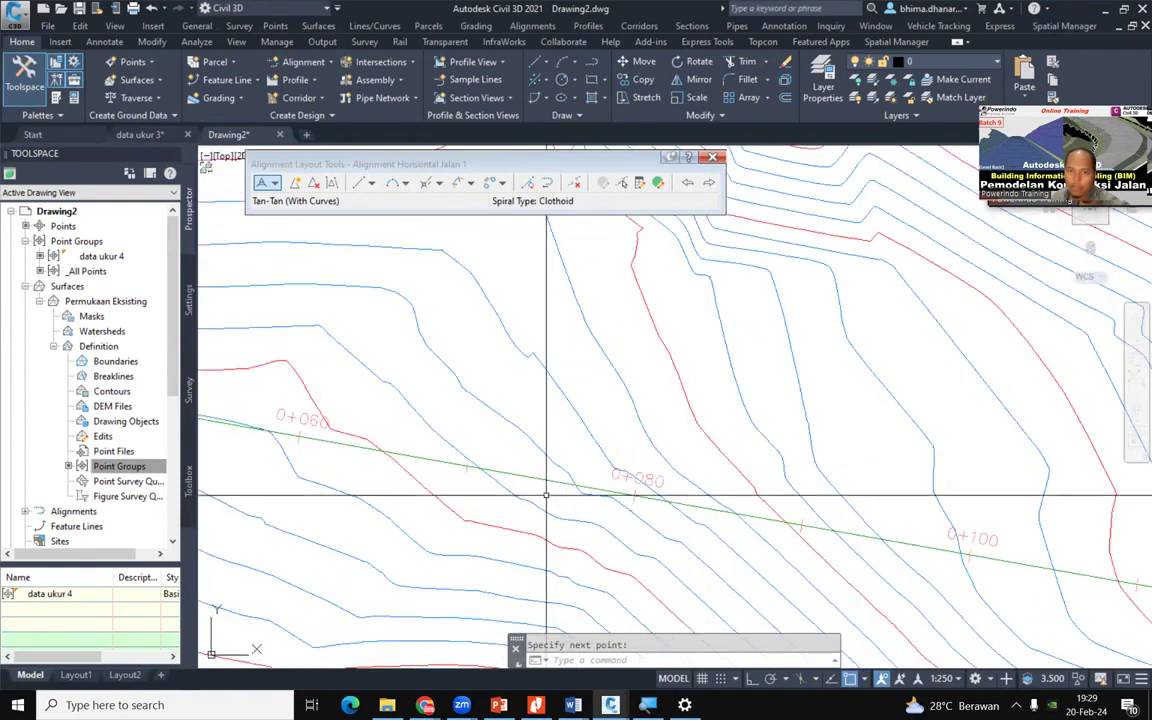
pyautogui.scroll(-4, 571, 463)
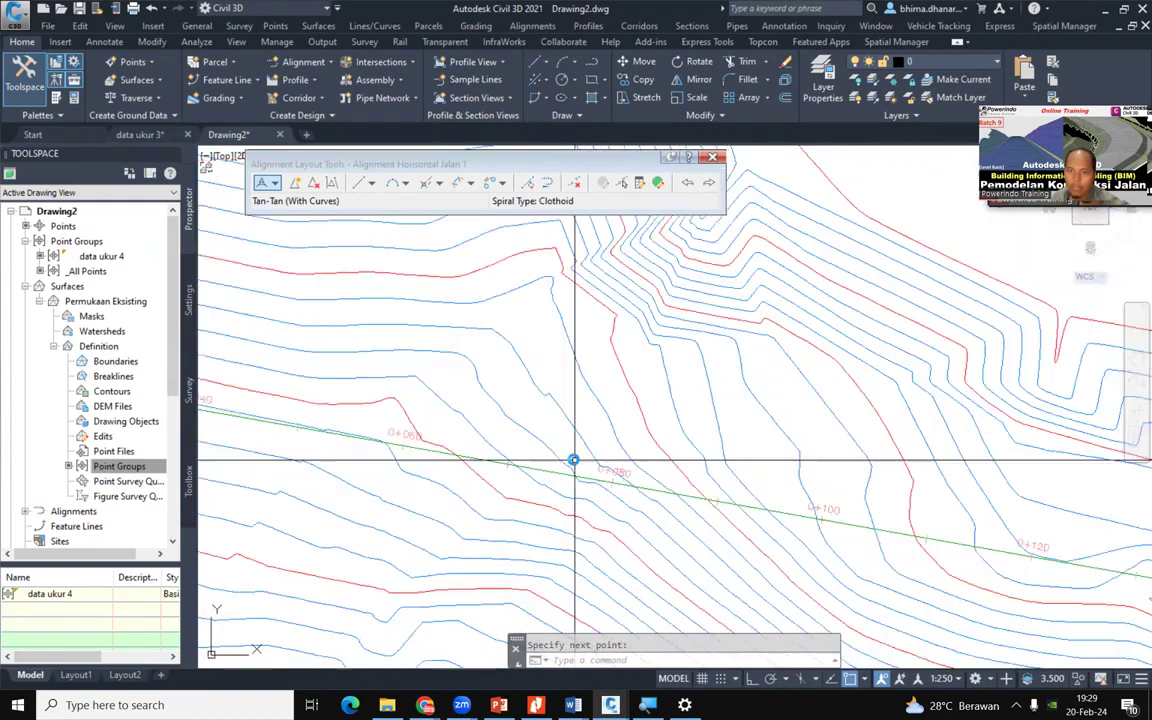
pyautogui.scroll(4, 885, 516)
pyautogui.scroll(4, 597, 425)
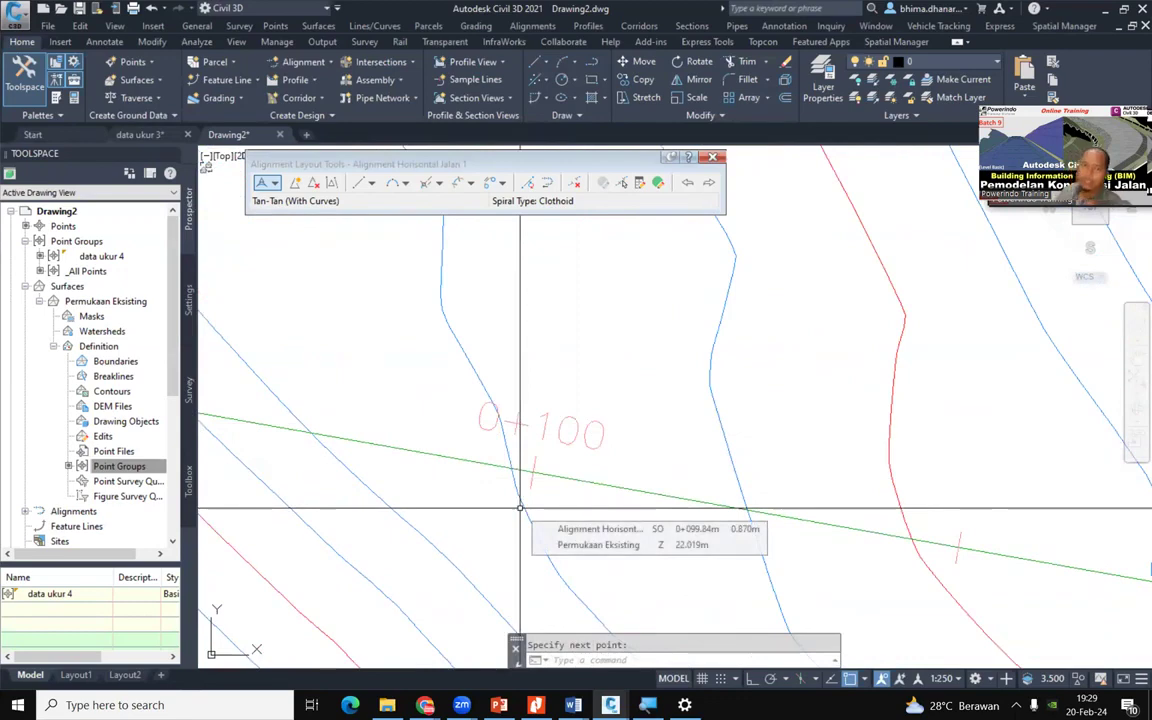
# Inspect the station labels at the beginning, middle and end of the curve near the middle control point
pyautogui.scroll(-1, 557, 467)
pyautogui.scroll(-2, 557, 467)
pyautogui.scroll(-2, 265, 360)
pyautogui.scroll(-2, 354, 393)
pyautogui.scroll(8, 690, 430)
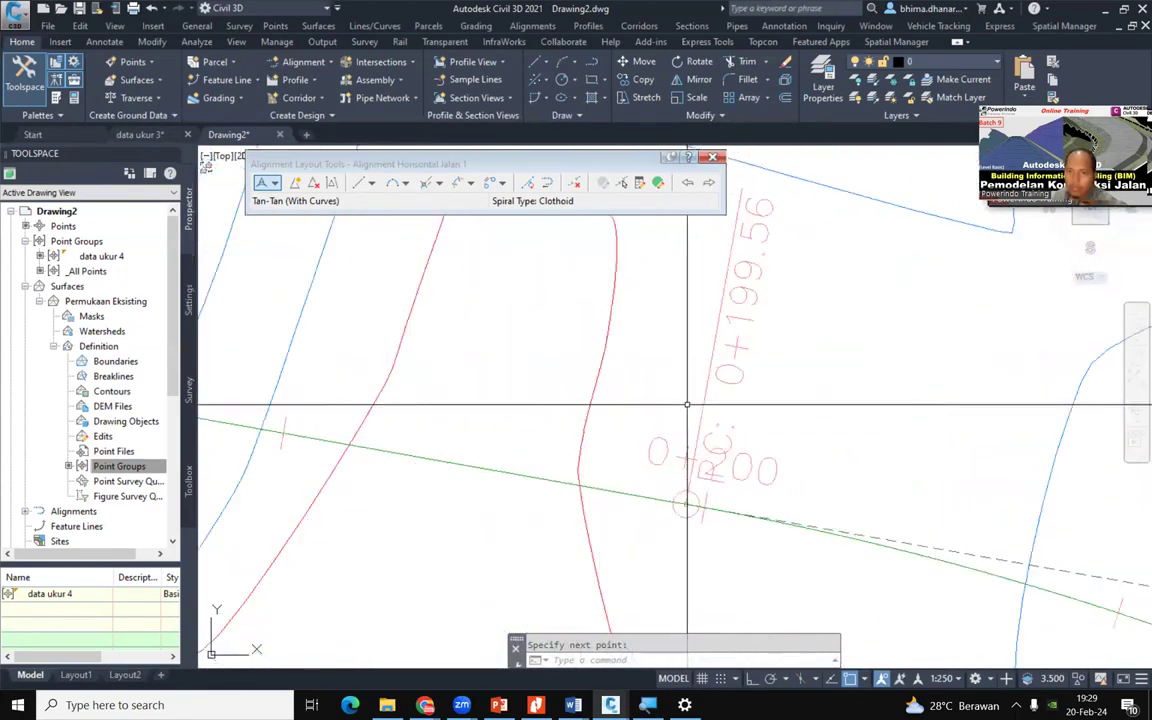
pyautogui.scroll(1, 714, 464)
pyautogui.scroll(-1, 689, 522)
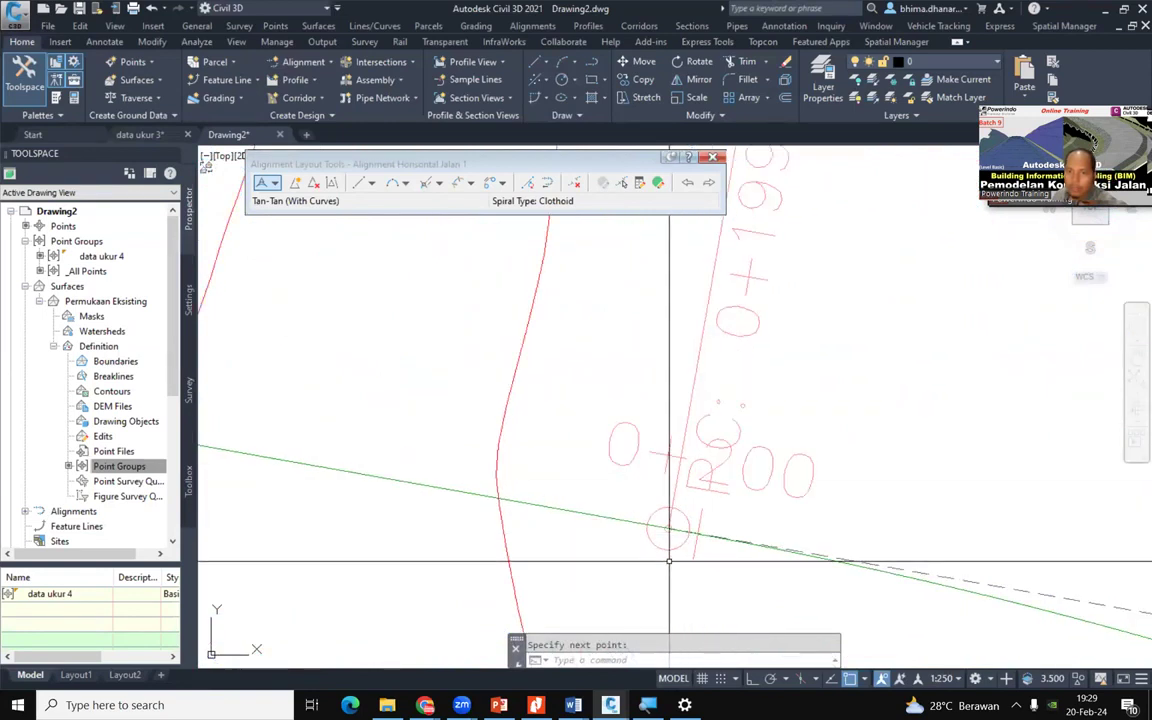
pyautogui.scroll(-4, 669, 562)
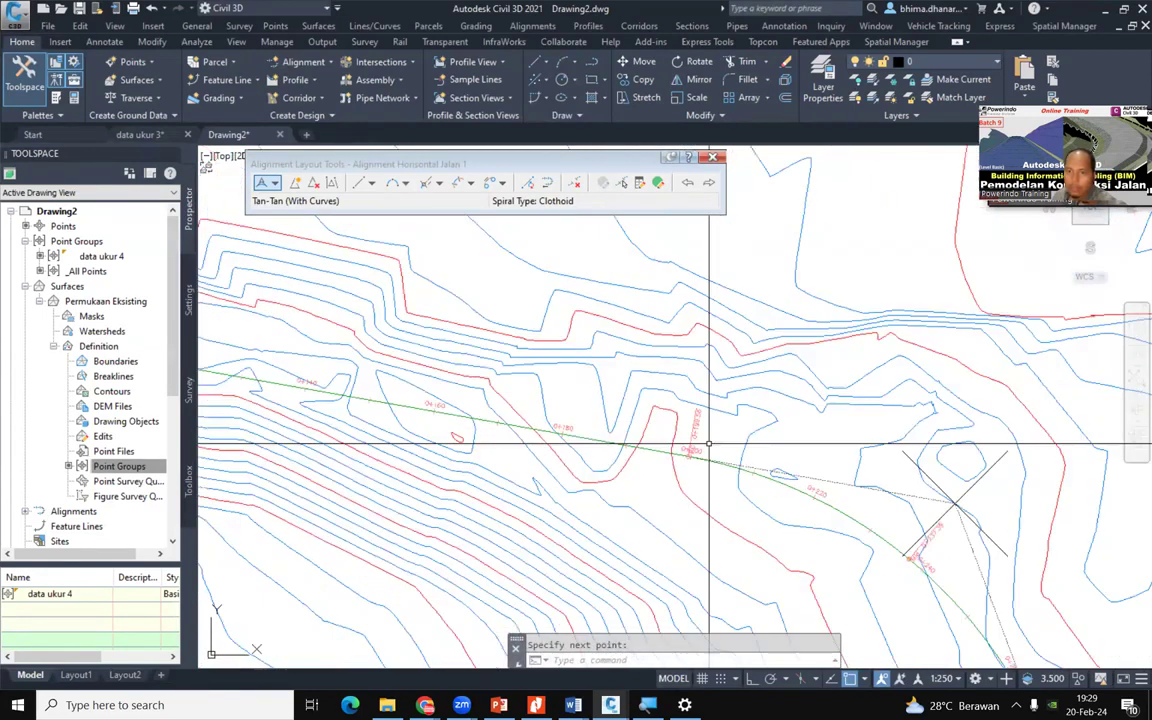
pyautogui.scroll(2, 936, 614)
pyautogui.scroll(3, 870, 520)
pyautogui.scroll(-1, 753, 383)
pyautogui.scroll(-2, 760, 392)
pyautogui.scroll(4, 928, 614)
pyautogui.scroll(-4, 802, 415)
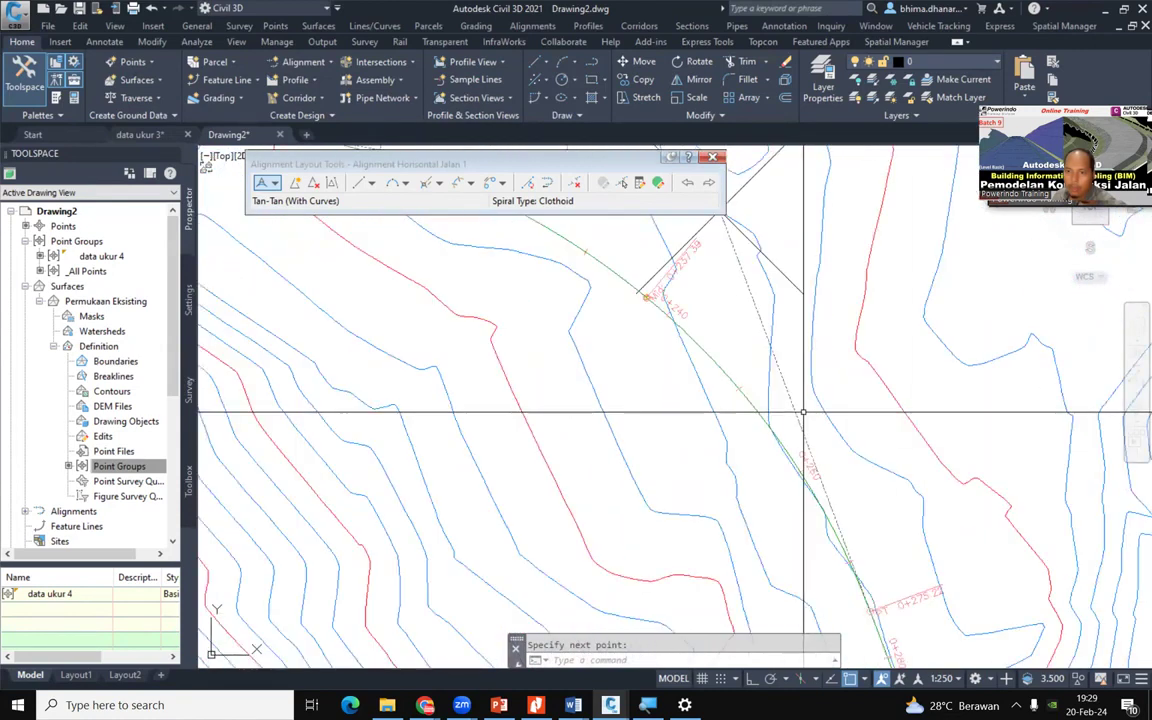
pyautogui.scroll(2, 897, 645)
pyautogui.scroll(3, 880, 640)
pyautogui.scroll(-1, 869, 462)
pyautogui.moveTo(830, 546); pyautogui.dragTo(748, 431, button='middle')
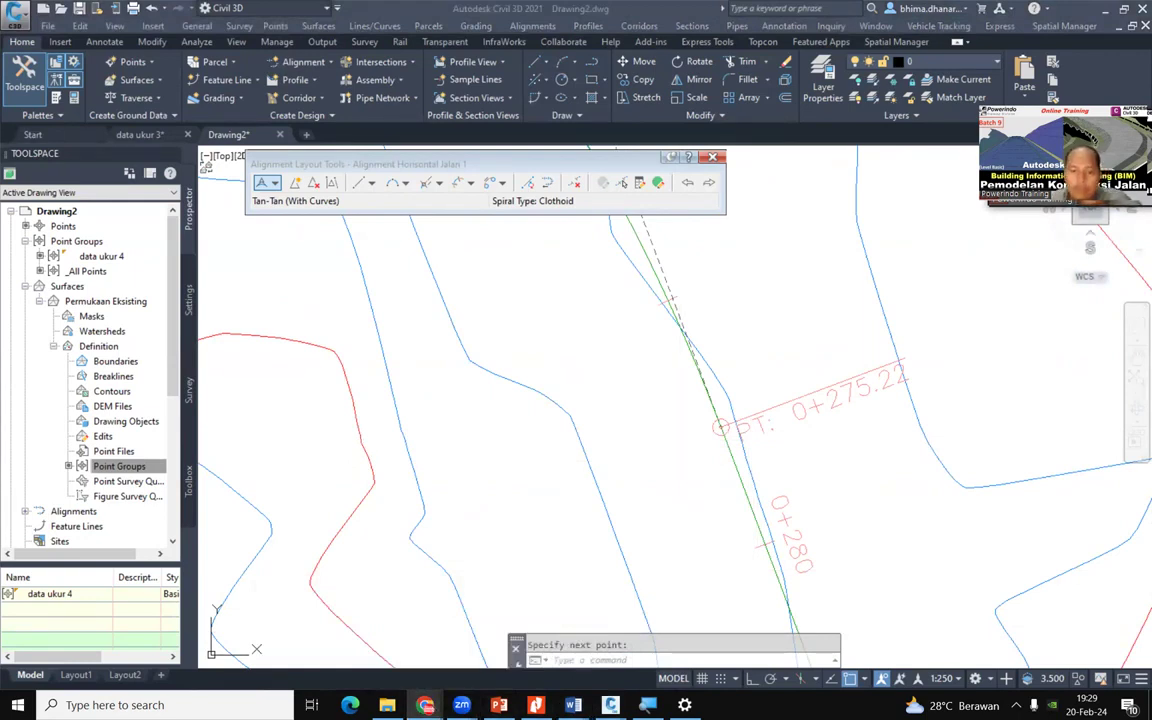
pyautogui.click(119, 466)
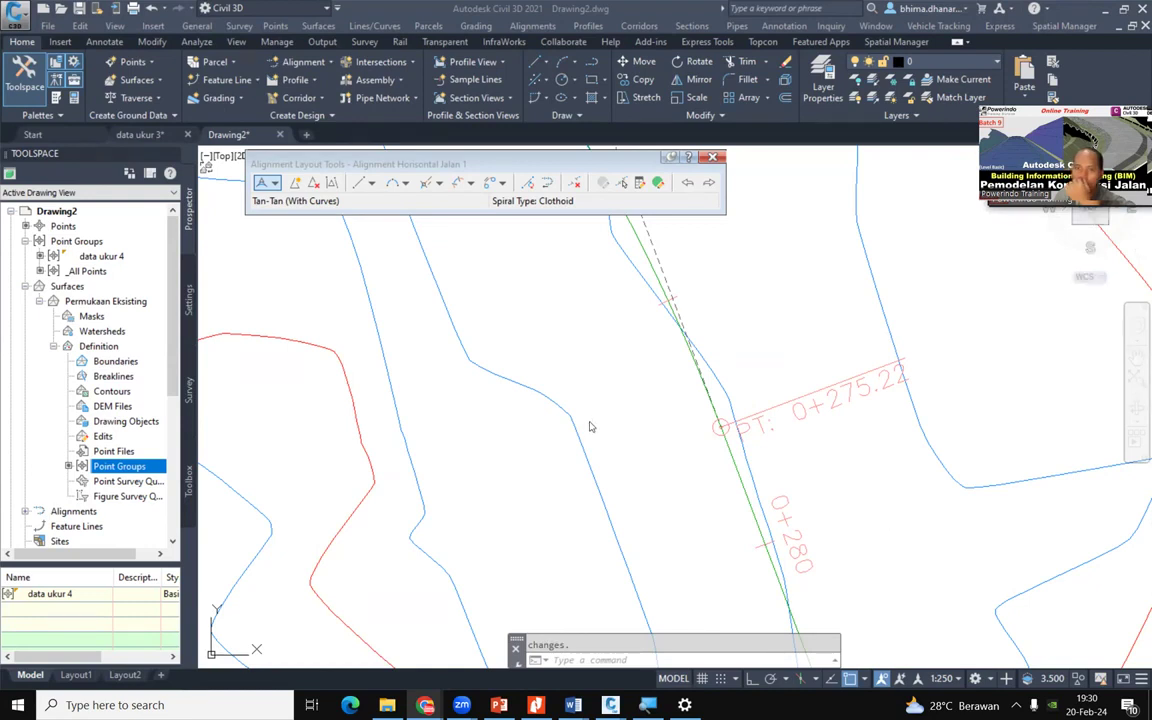
pyautogui.scroll(-3, 627, 318)
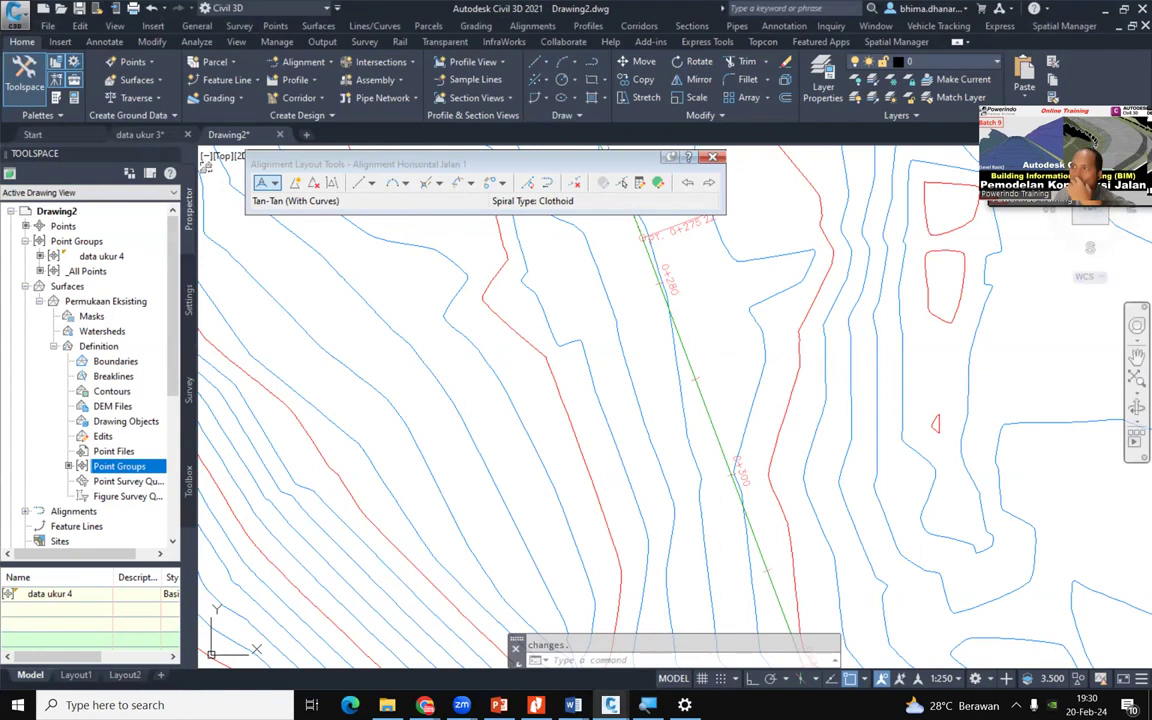
pyautogui.click(425, 705)
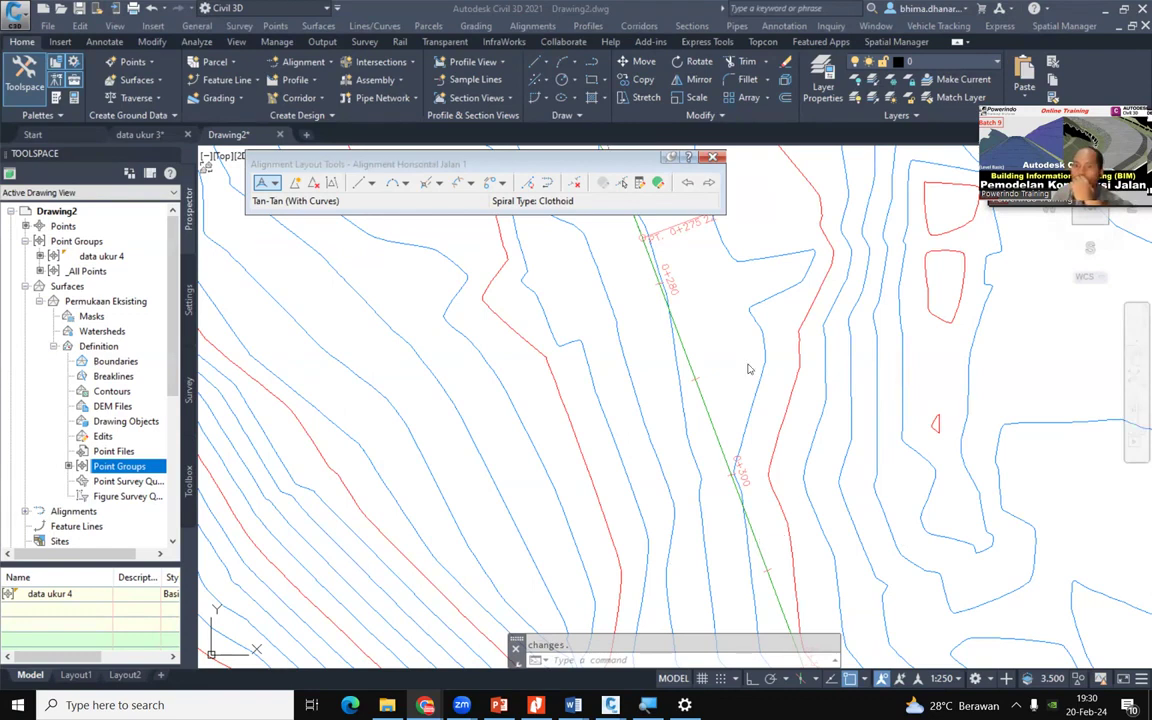
pyautogui.click(611, 705)
# Review the curve at the middle control point and the second tangent down to the alignment's southeastern end
pyautogui.scroll(-2, 724, 386)
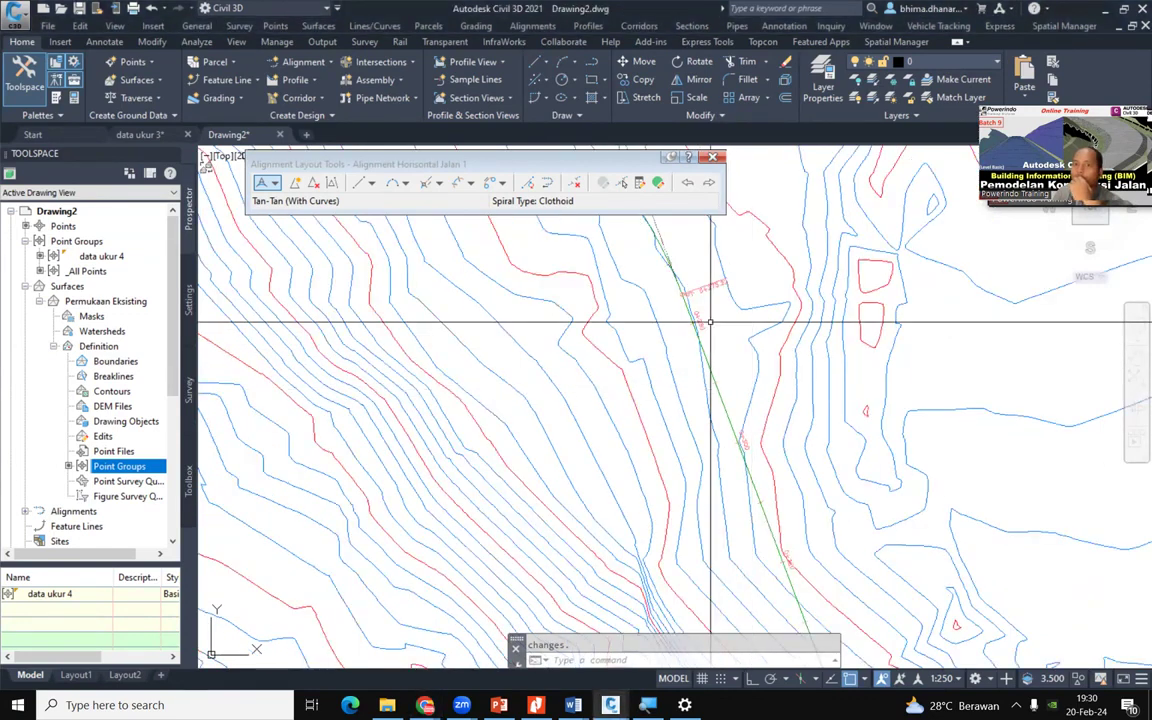
pyautogui.moveTo(637, 284); pyautogui.dragTo(714, 440, button='middle')
pyautogui.moveTo(588, 226); pyautogui.dragTo(590, 330, button='middle')
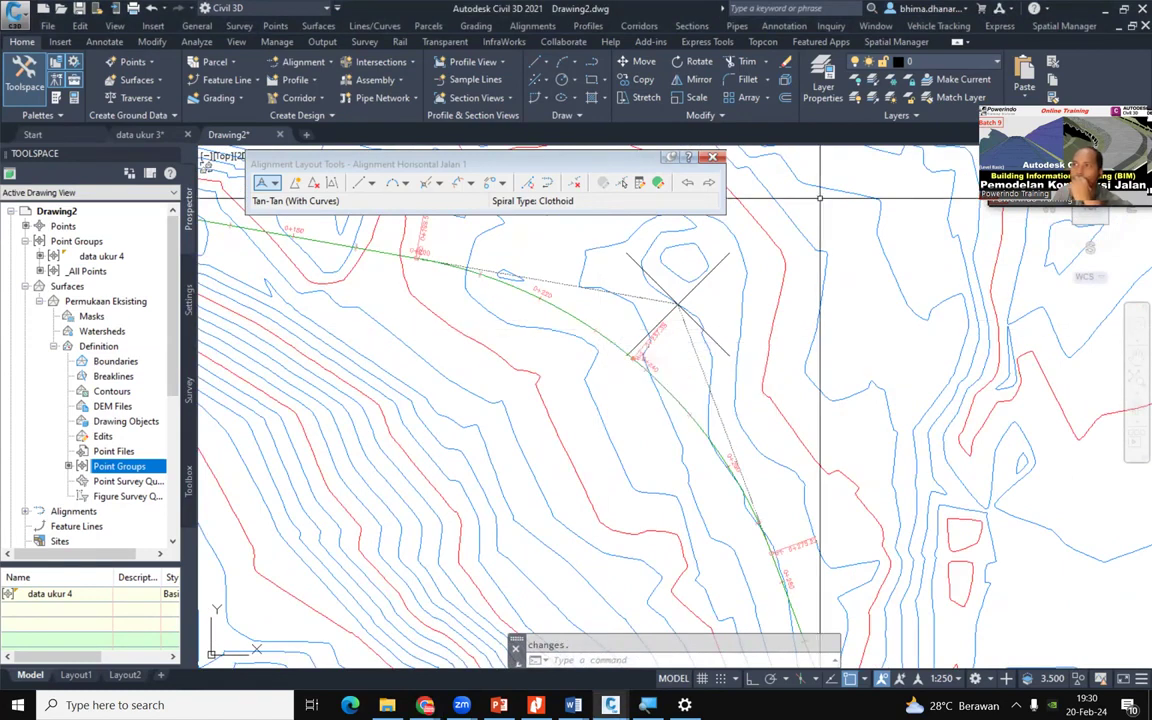
pyautogui.hotkey('alt', 'Tab')
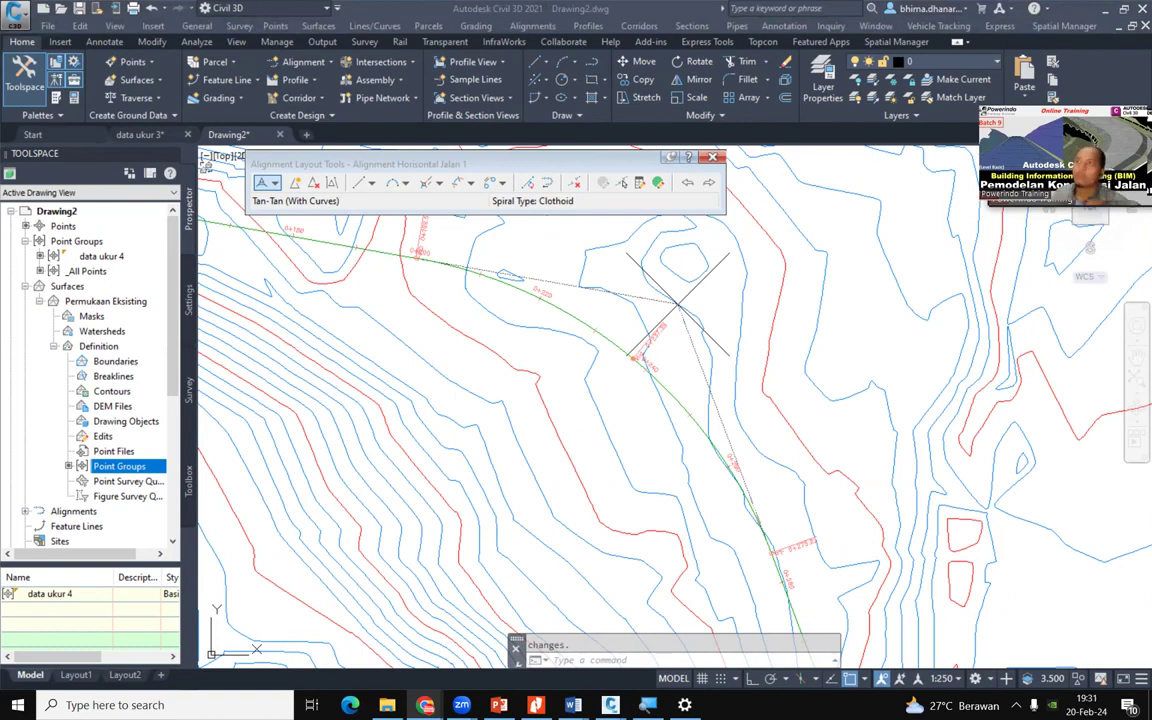
pyautogui.click(748, 421)
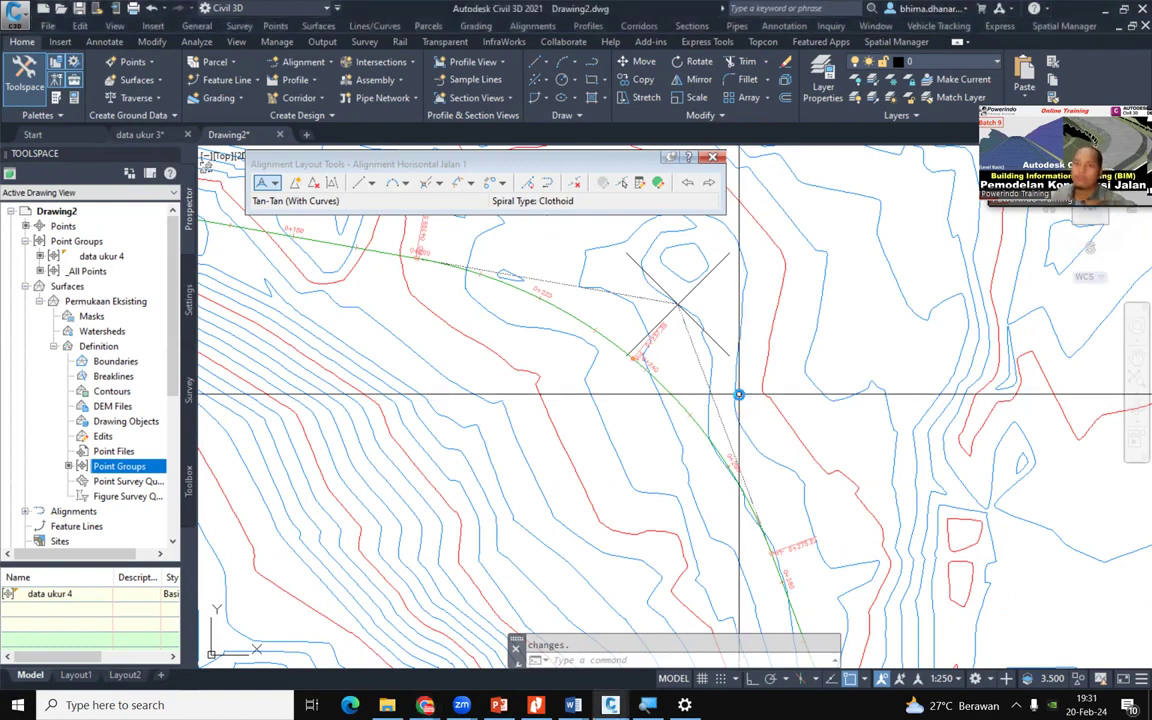
pyautogui.scroll(-7, 748, 435)
pyautogui.scroll(4, 802, 602)
pyautogui.moveTo(782, 570); pyautogui.dragTo(732, 496, button='middle')
pyautogui.scroll(6, 860, 560)
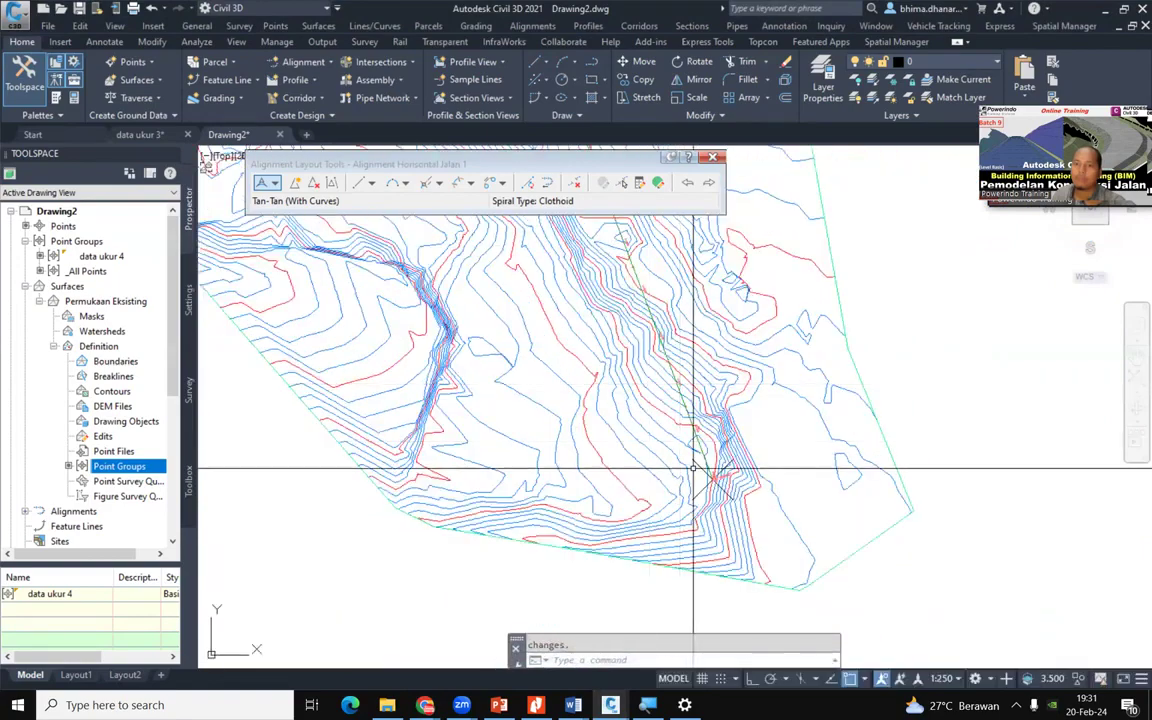
pyautogui.scroll(-8, 910, 580)
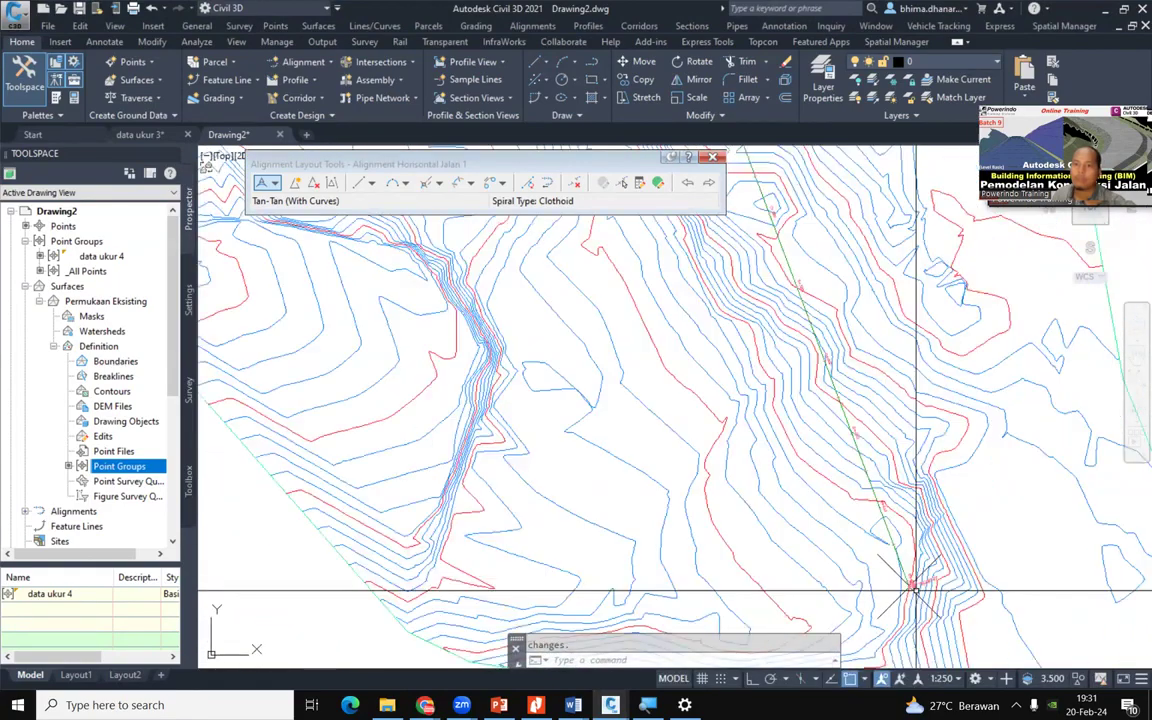
# Examine the station and design speed labels at the northwestern start point and the run of the first tangent to the curve
pyautogui.scroll(8, 610, 470)
pyautogui.moveTo(599, 483)
pyautogui.mouseDown(button='middle')
pyautogui.moveTo(554, 420)
pyautogui.moveTo(569, 322)
pyautogui.mouseUp(button='middle')
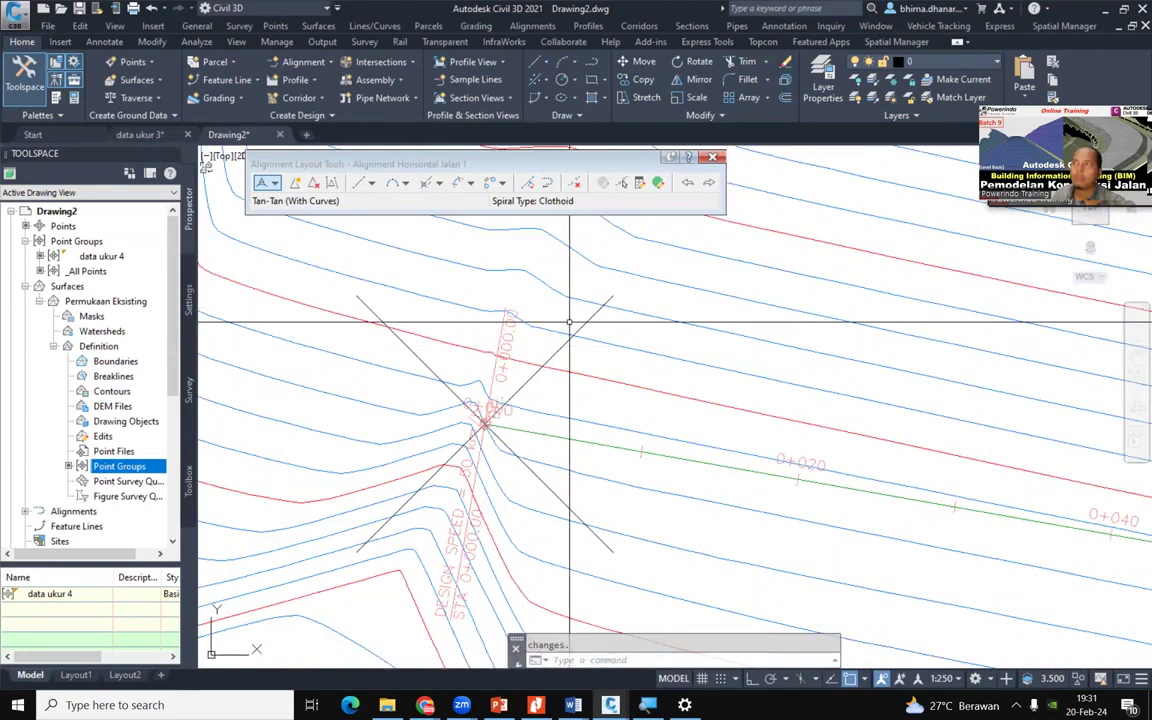
pyautogui.click(425, 705)
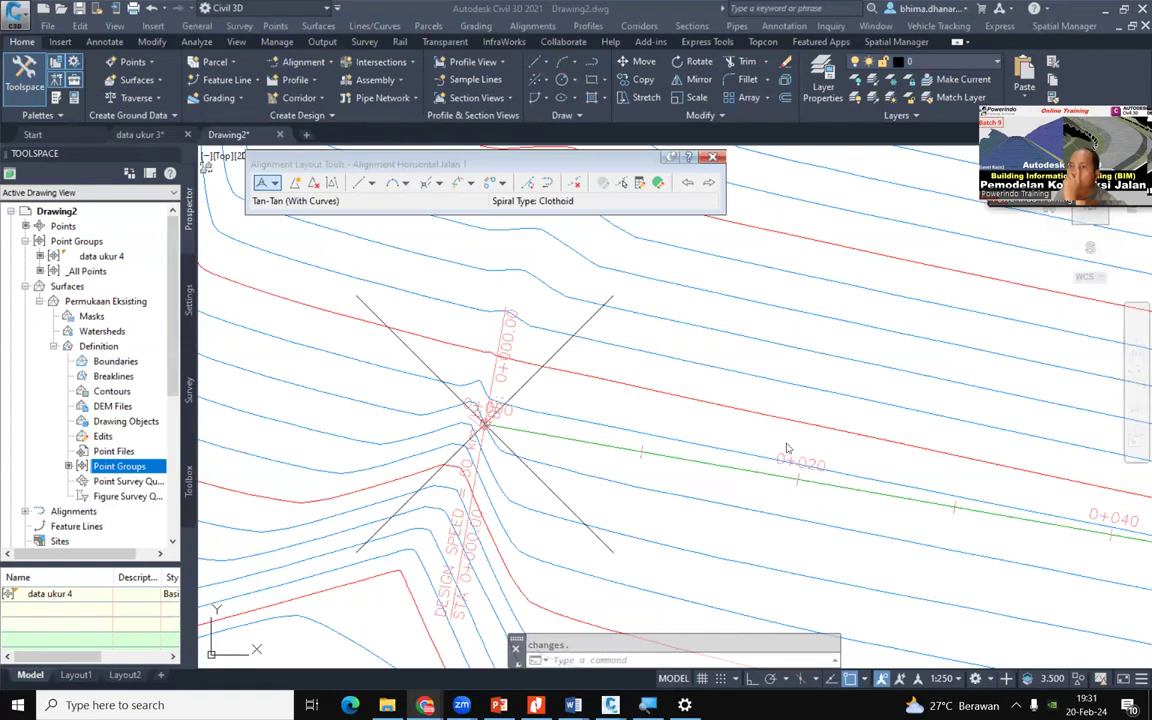
pyautogui.scroll(-6, 565, 375)
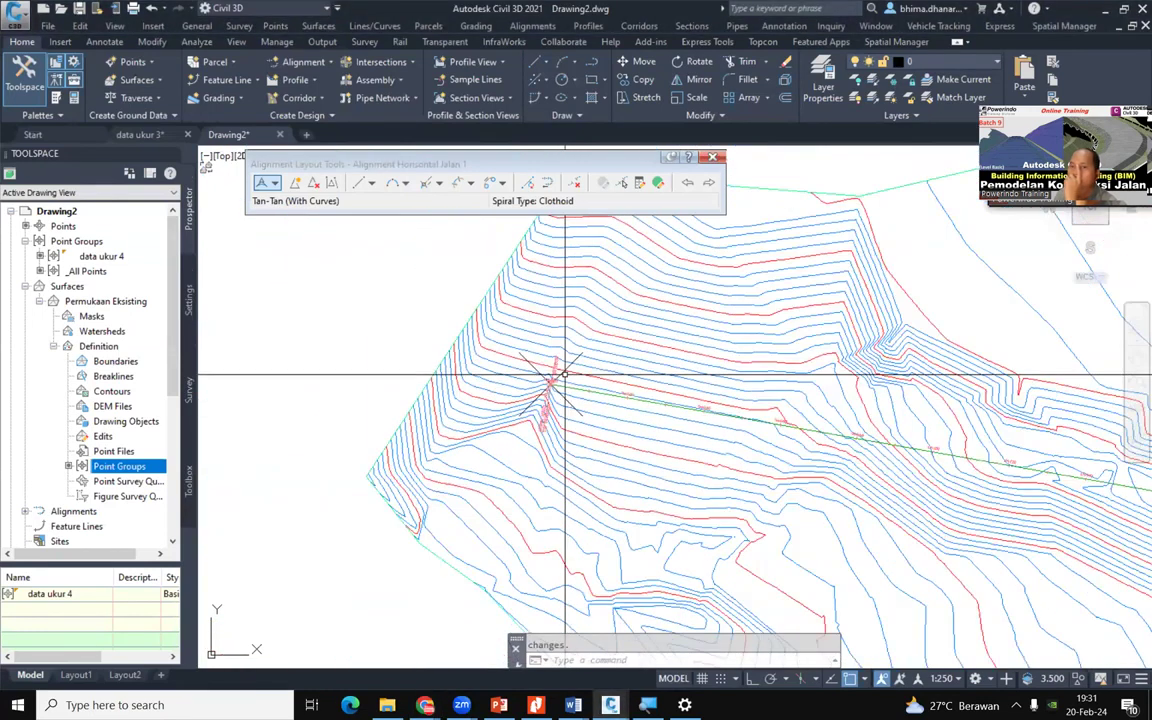
pyautogui.scroll(4, 565, 375)
pyautogui.scroll(-2, 394, 428)
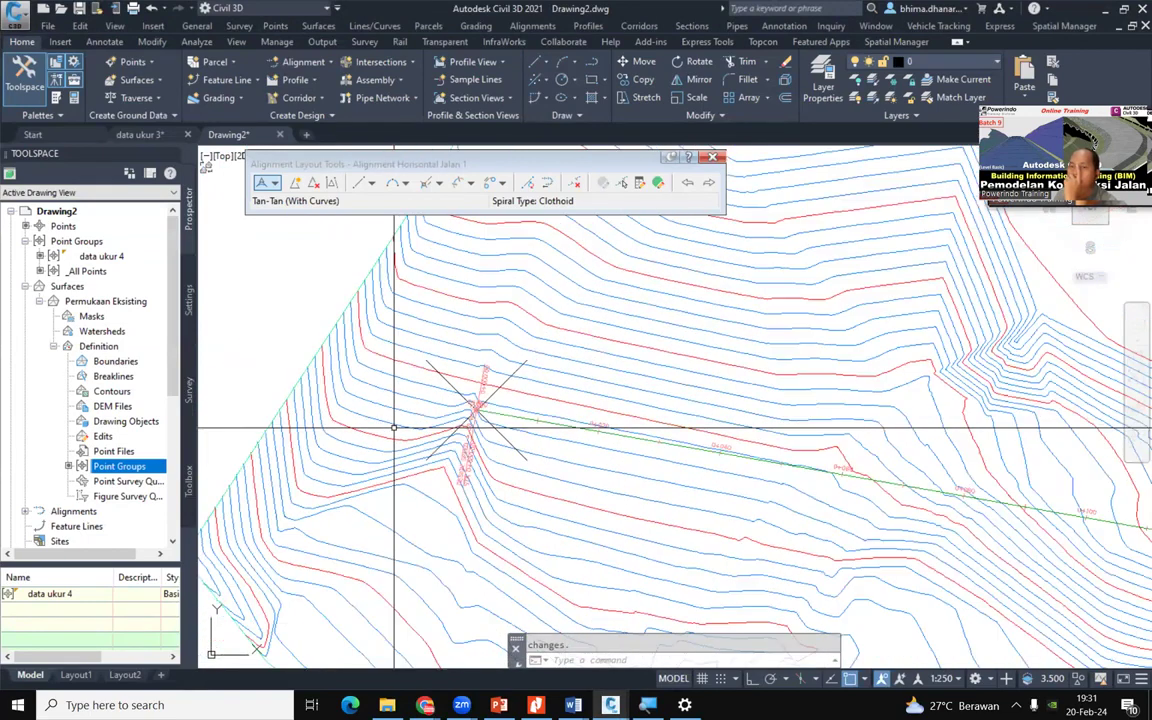
pyautogui.scroll(-2, 394, 428)
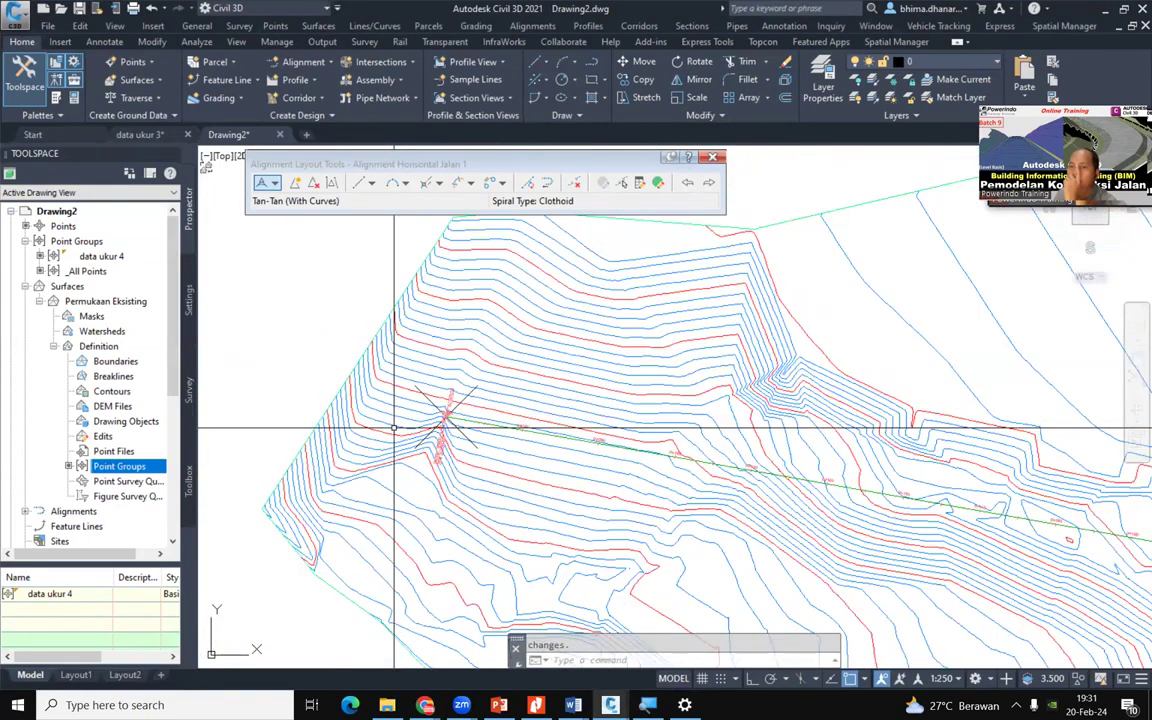
pyautogui.scroll(-2, 394, 428)
pyautogui.moveTo(968, 603); pyautogui.dragTo(868, 508, button='middle')
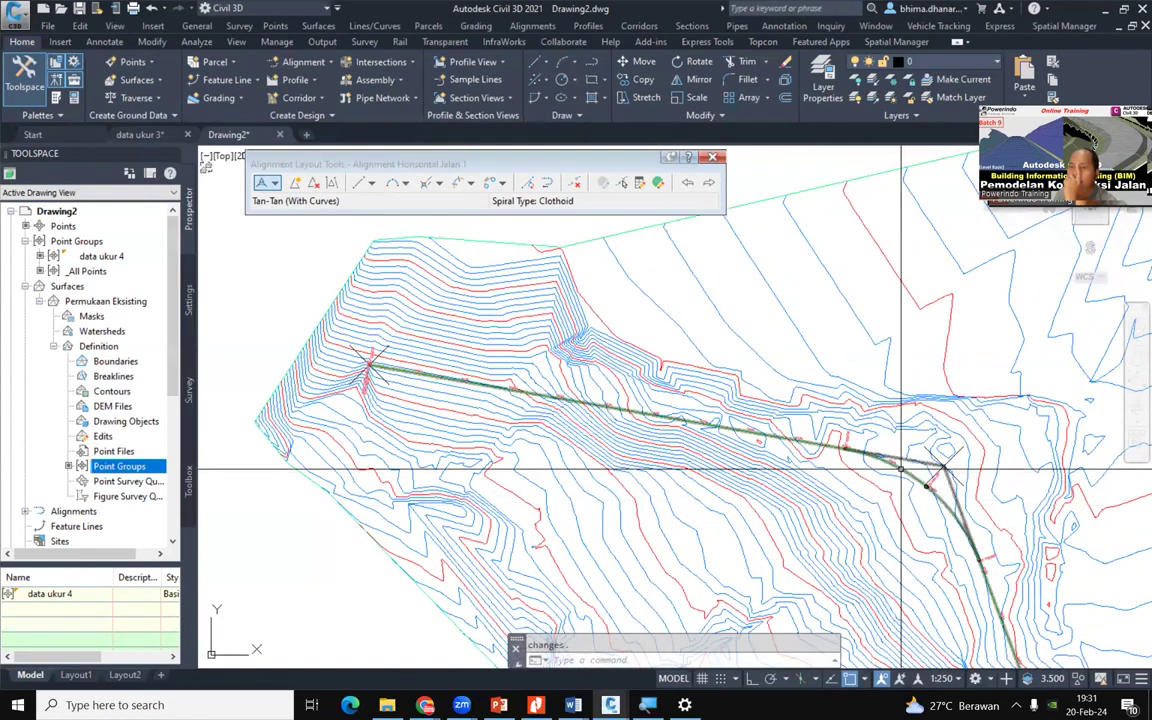
# View the horizontal alignment in the Object Viewer, orbit it to a flat side view, and close the viewer
pyautogui.click(900, 468)
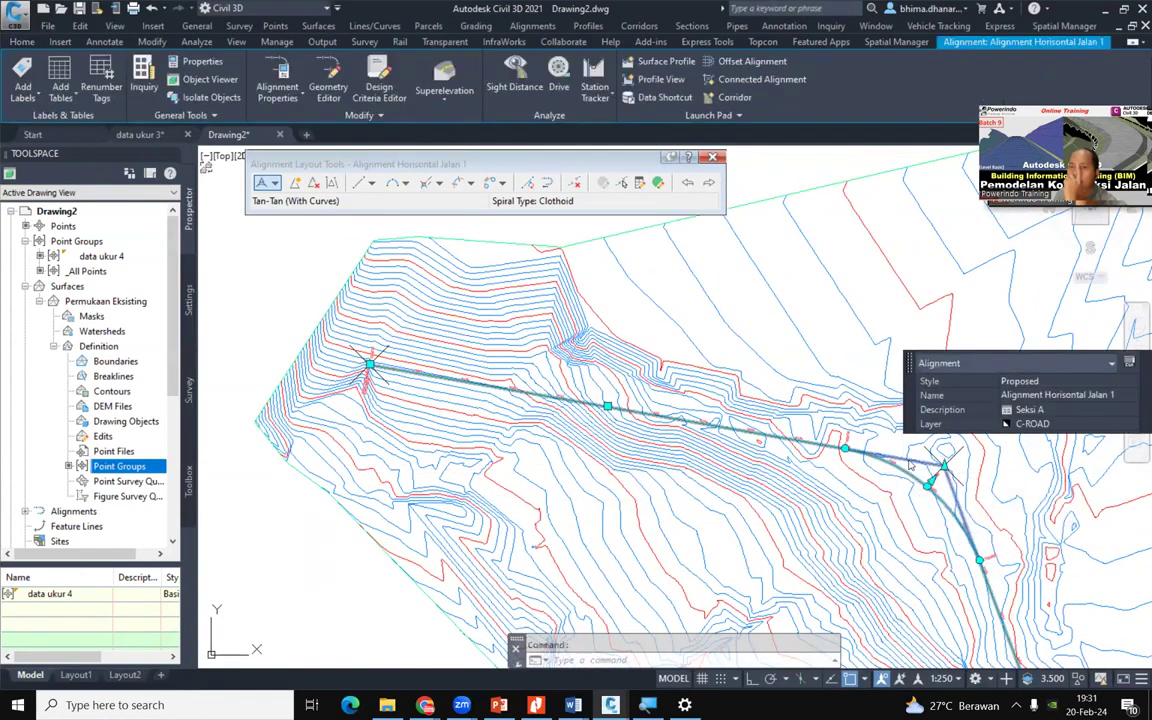
pyautogui.rightClick(910, 458)
pyautogui.click(933, 431)
pyautogui.moveTo(681, 437); pyautogui.dragTo(593, 221)
pyautogui.moveTo(649, 528); pyautogui.dragTo(645, 463)
pyautogui.rightClick(645, 463)
pyautogui.click(665, 215)
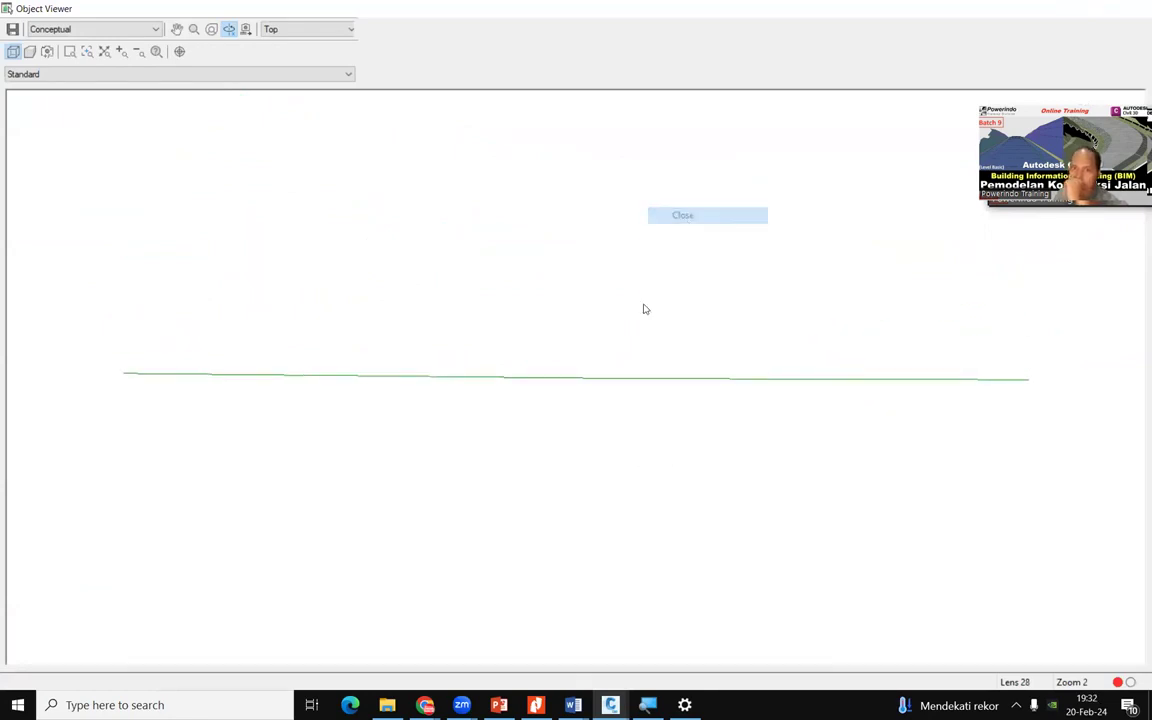
pyautogui.scroll(-4, 488, 383)
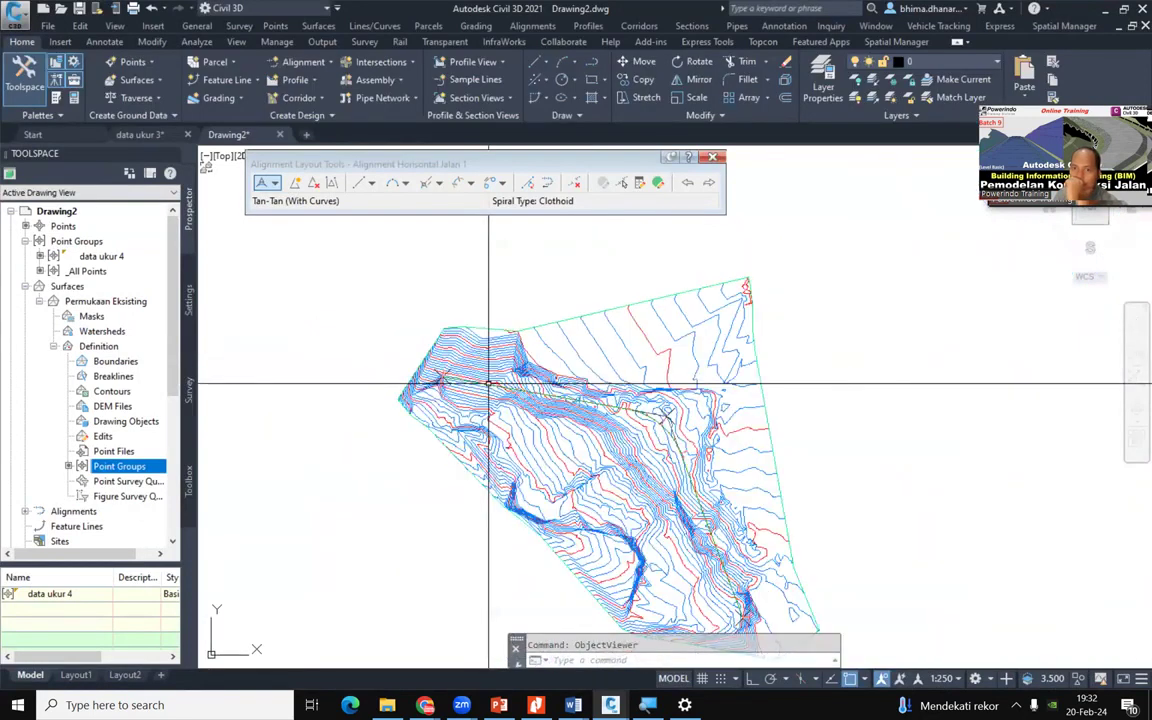
pyautogui.scroll(2, 699, 380)
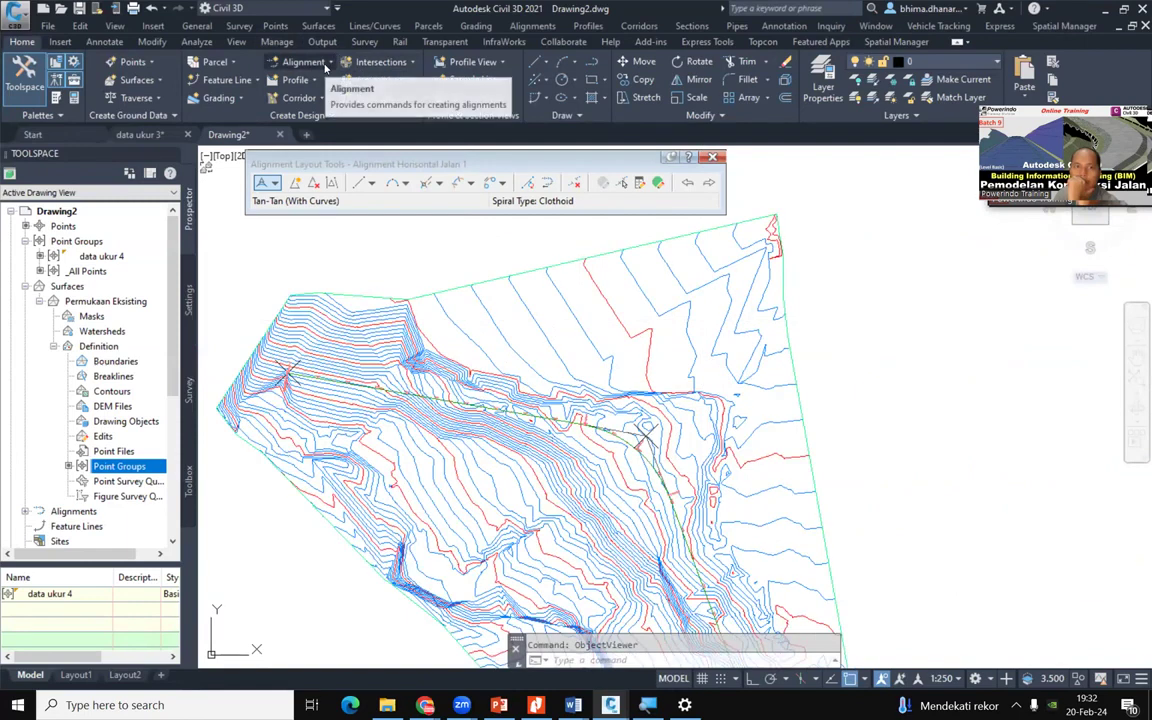
pyautogui.click(298, 80)
pyautogui.click(308, 230)
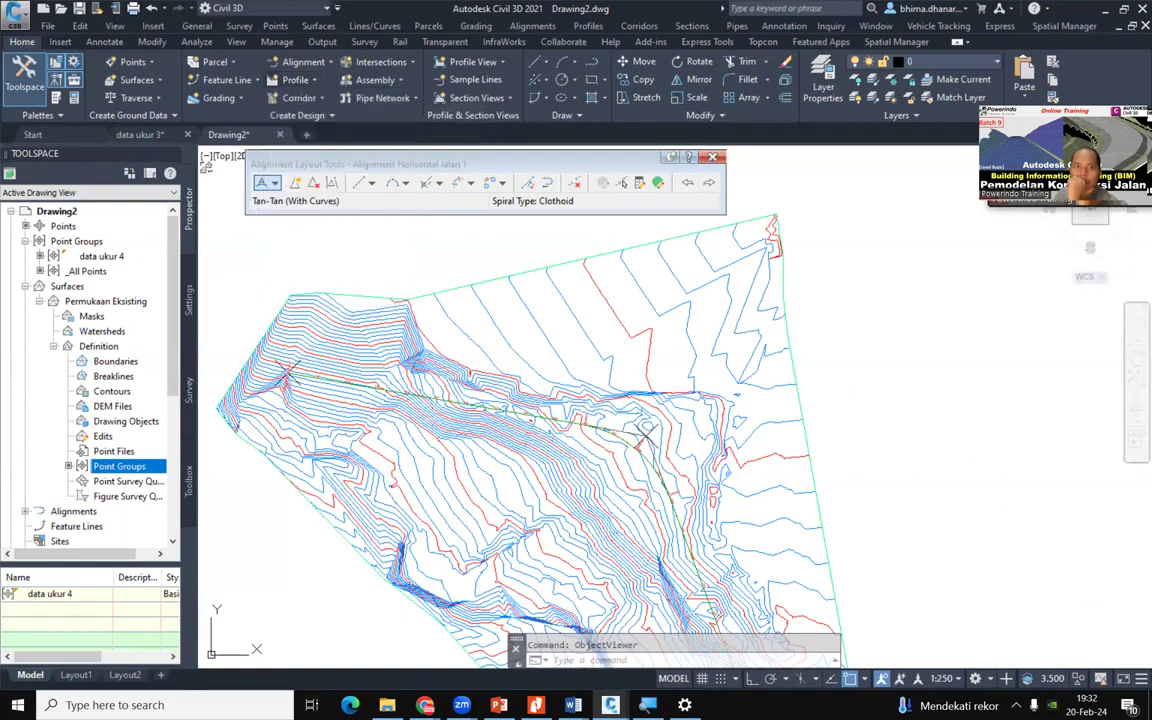
pyautogui.scroll(3, 480, 405)
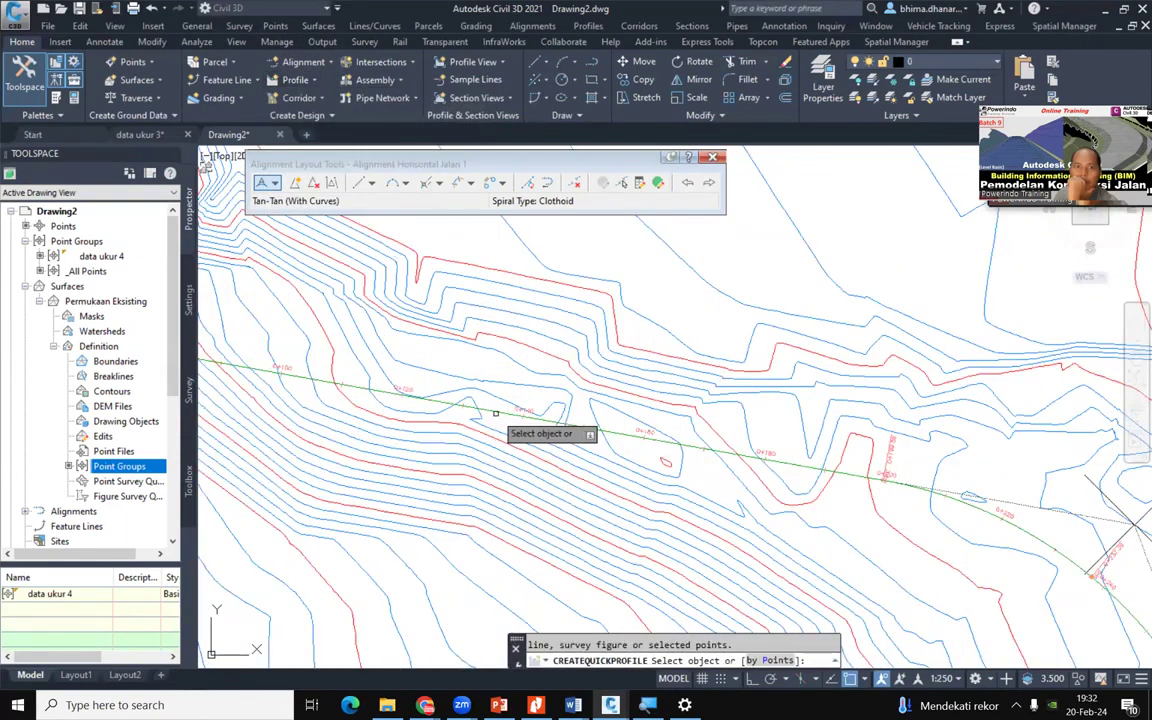
pyautogui.scroll(-3, 501, 412)
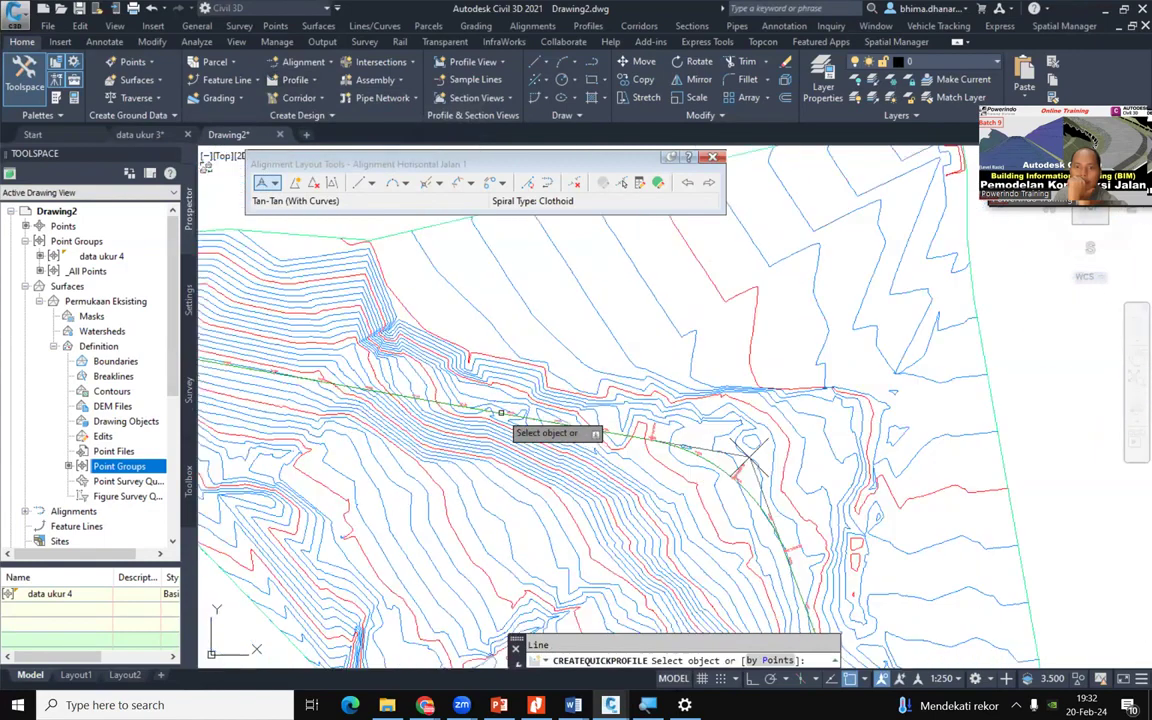
pyautogui.rightClick(501, 418)
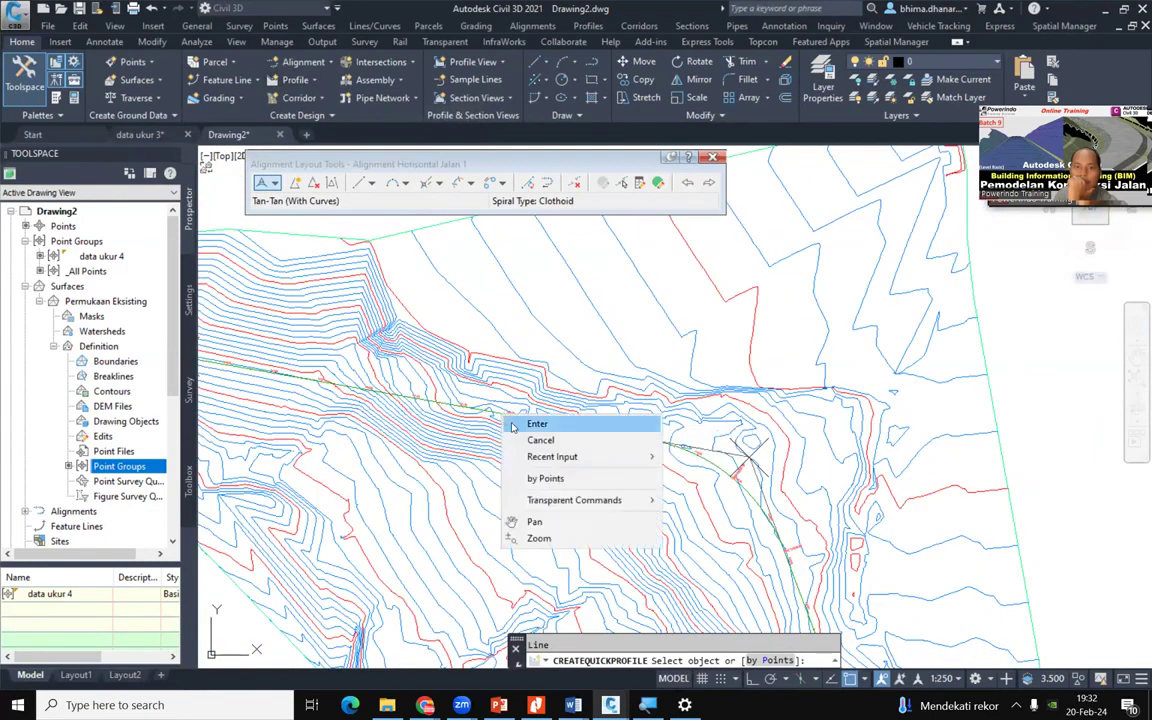
pyautogui.click(540, 440)
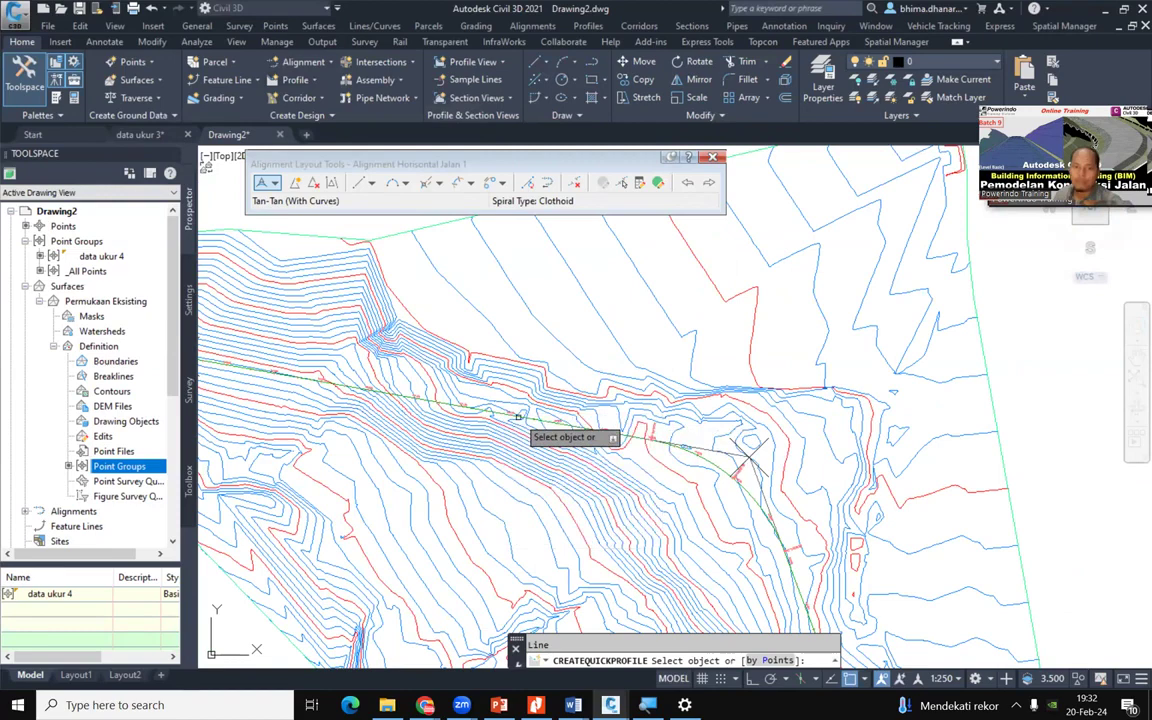
# Draw a line about 158 m long across the contours, from the surface's southwestern edge northeast towards the alignment
pyautogui.write('l')
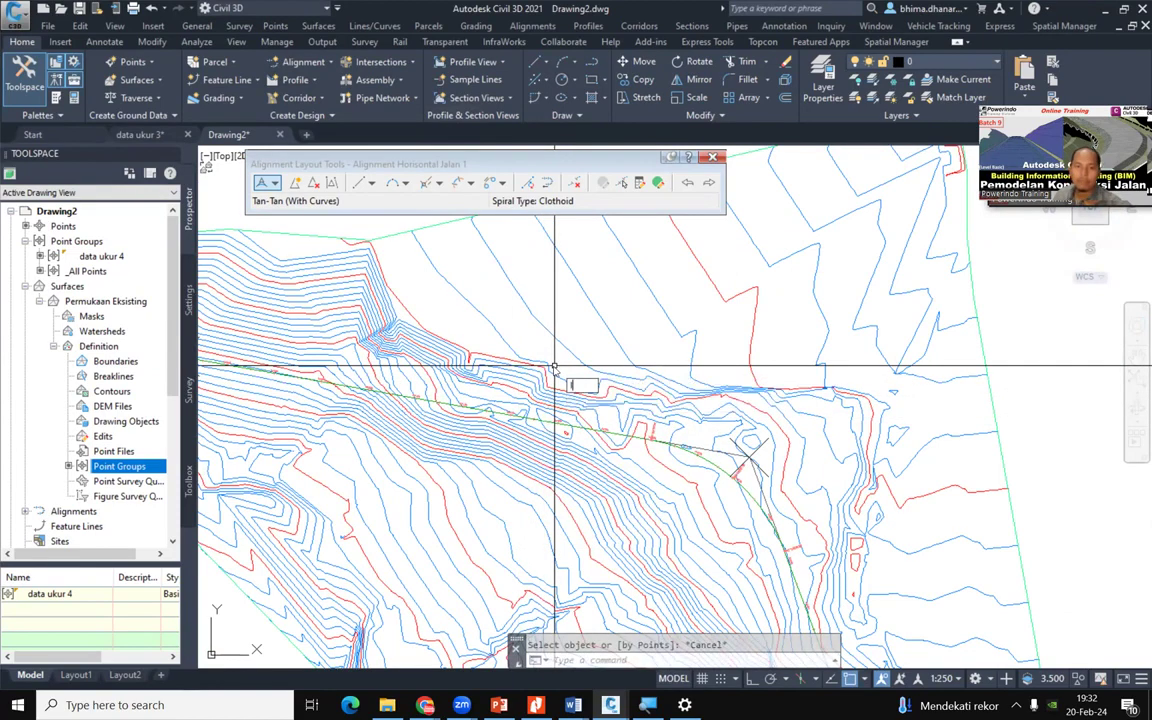
pyautogui.press('Return')
pyautogui.scroll(-3, 430, 330)
pyautogui.scroll(3, 445, 550)
pyautogui.click(420, 570)
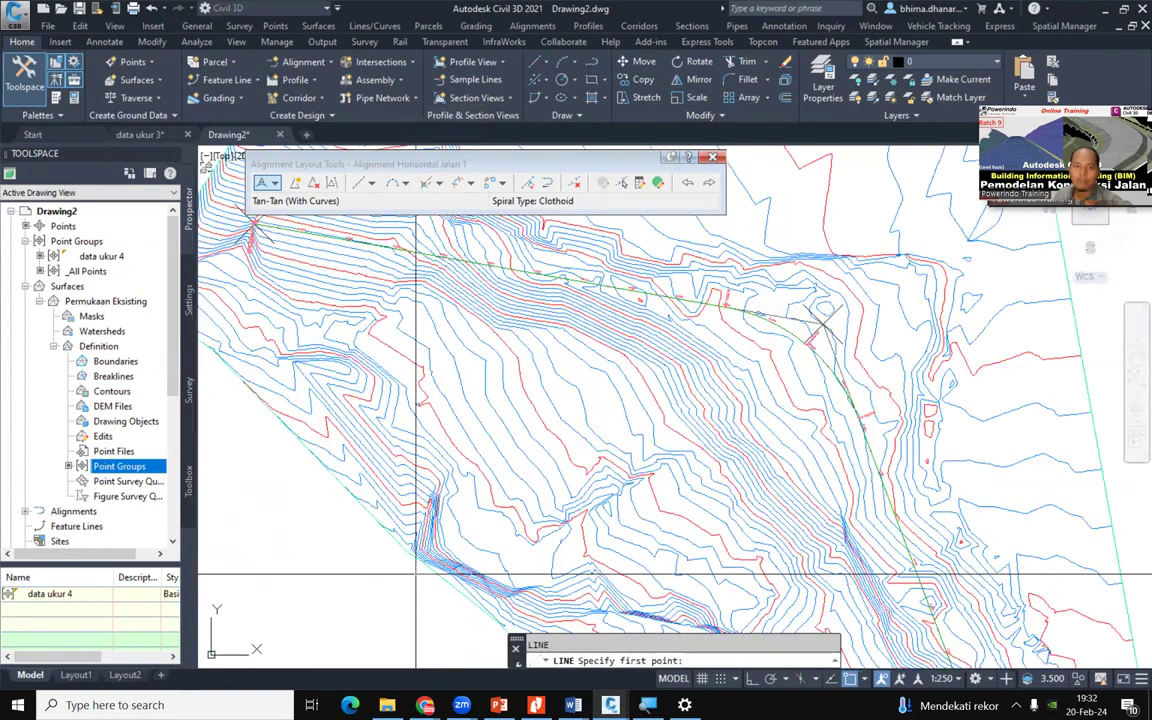
pyautogui.click(698, 323)
pyautogui.press('Return')
# Create a quick profile from the drawn line and place its profile view in the empty space east of the surface
pyautogui.click(596, 412)
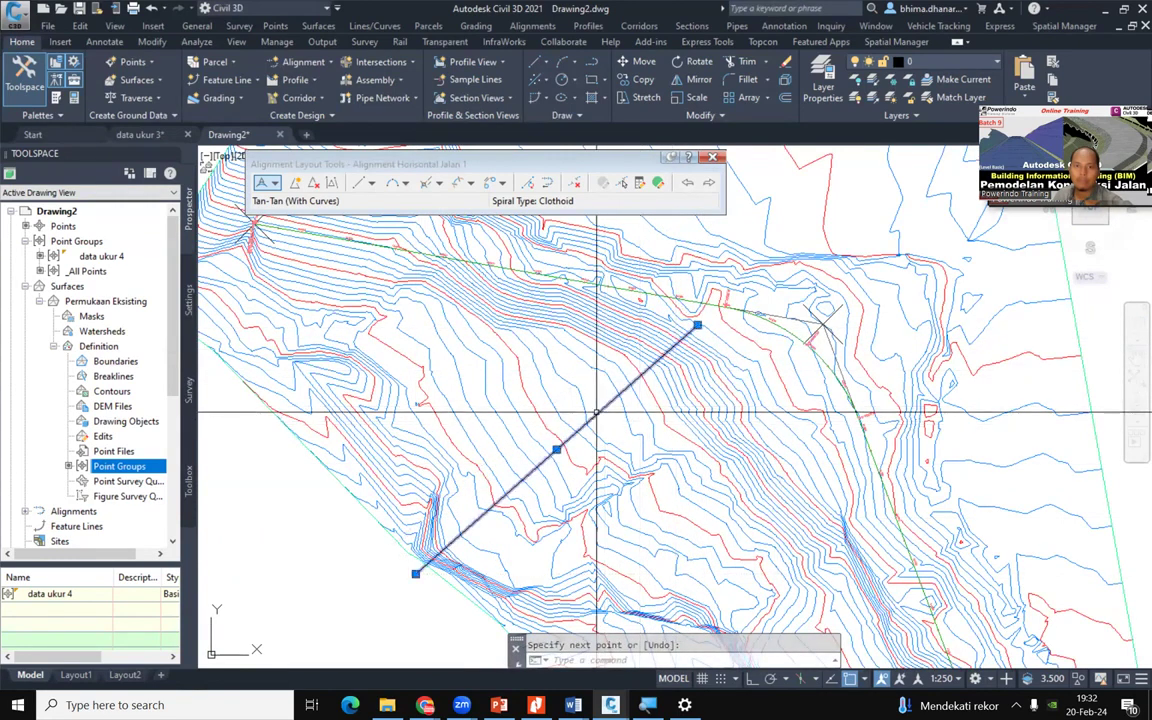
pyautogui.rightClick(596, 412)
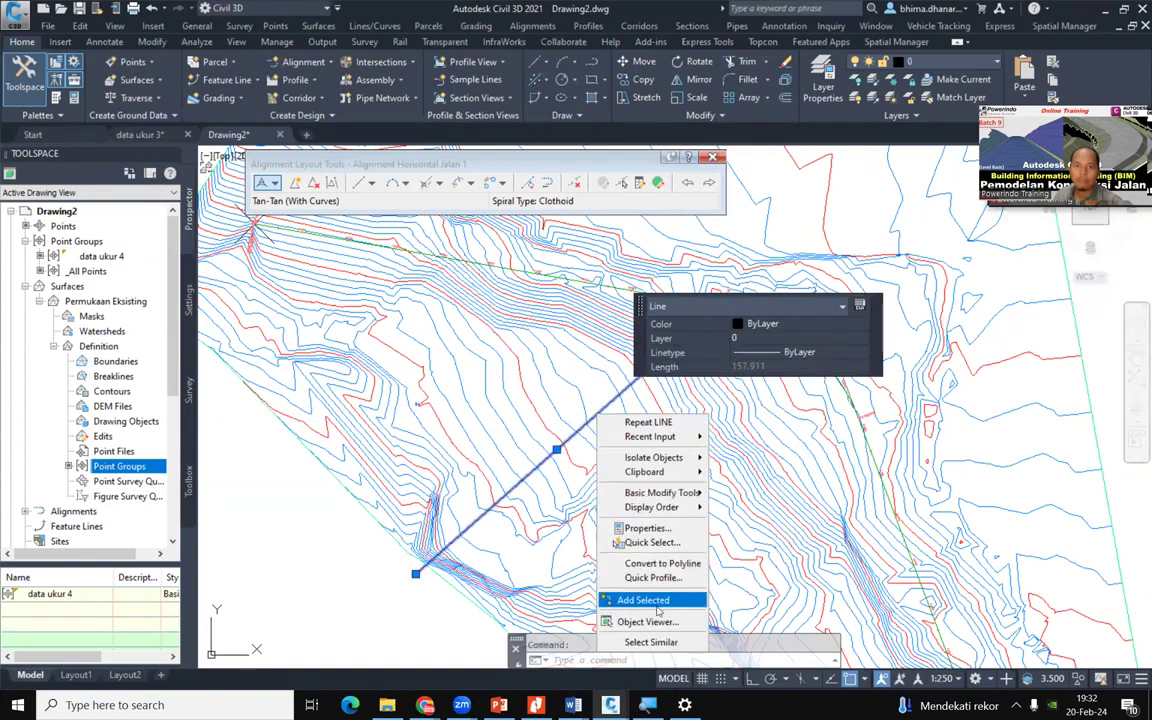
pyautogui.click(645, 578)
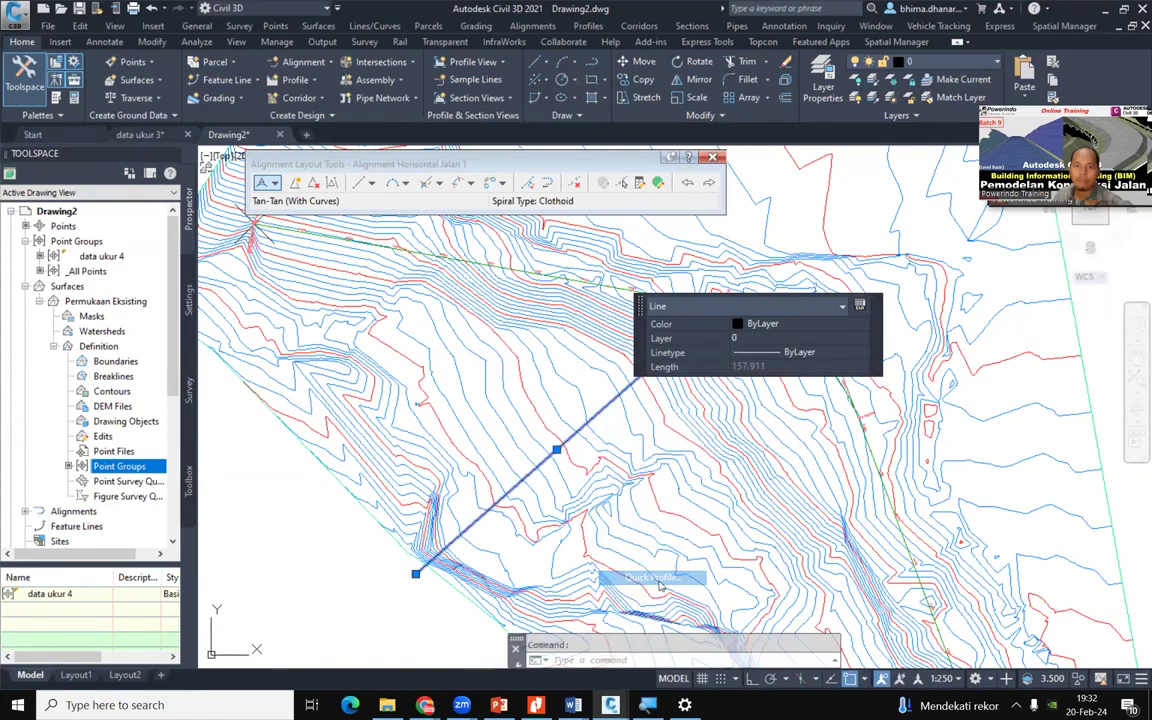
pyautogui.click(642, 454)
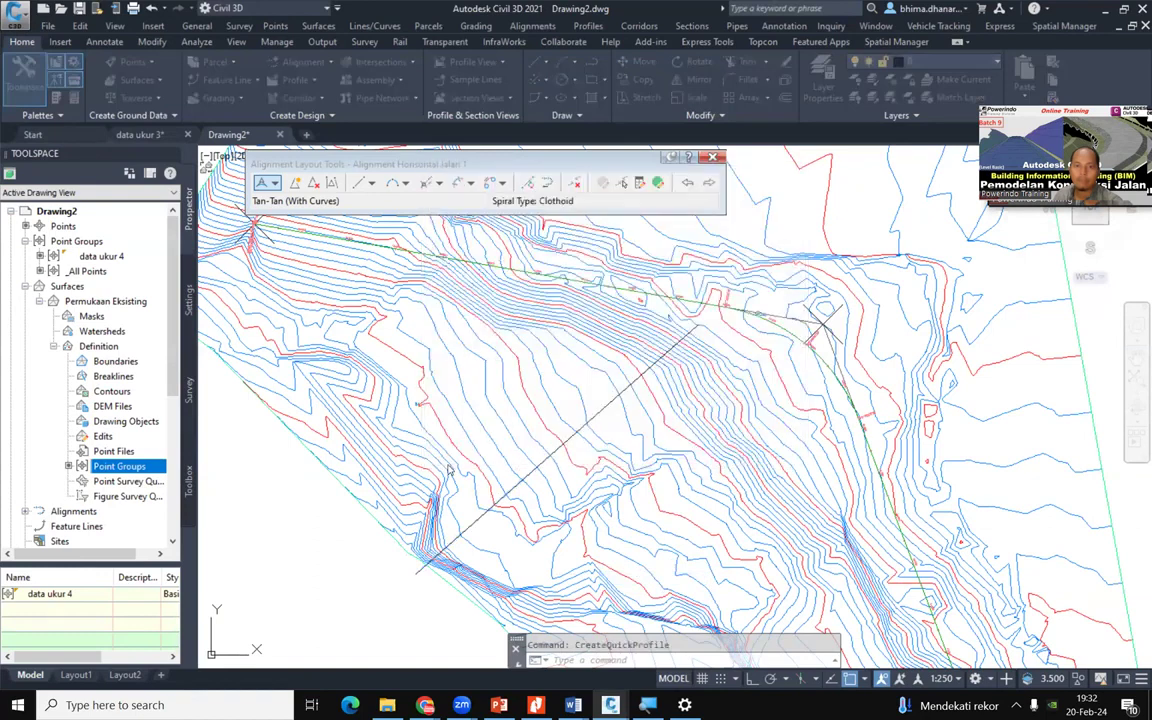
pyautogui.scroll(-5, 449, 465)
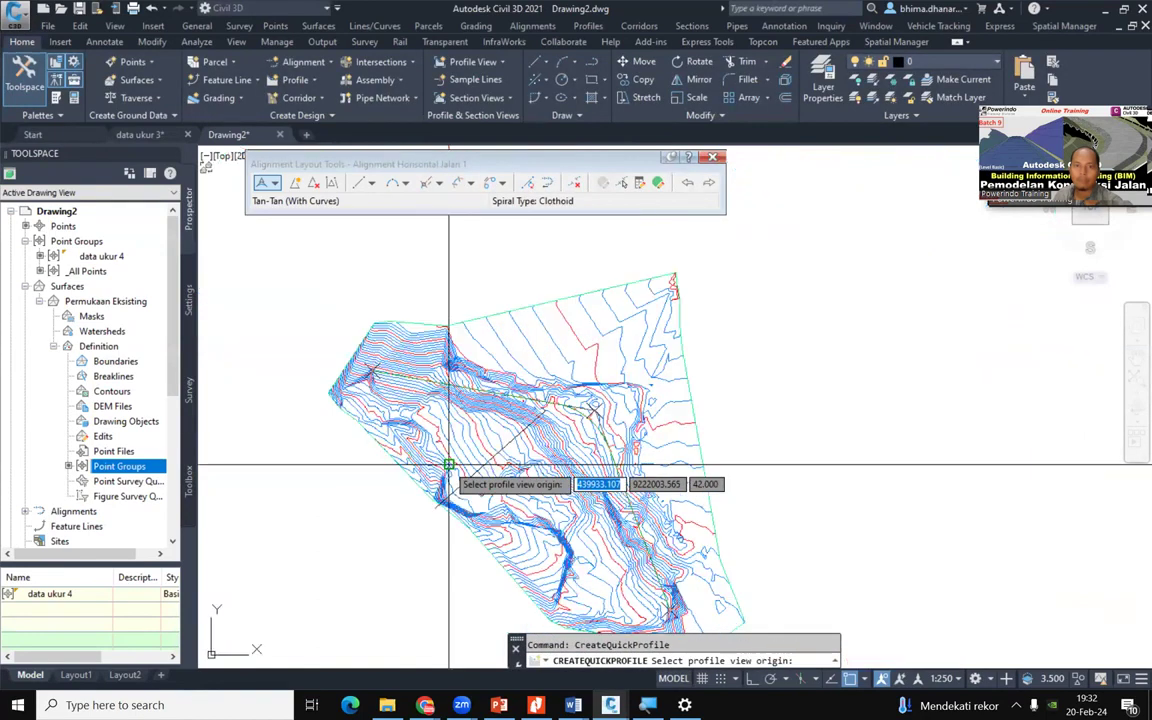
pyautogui.click(750, 458)
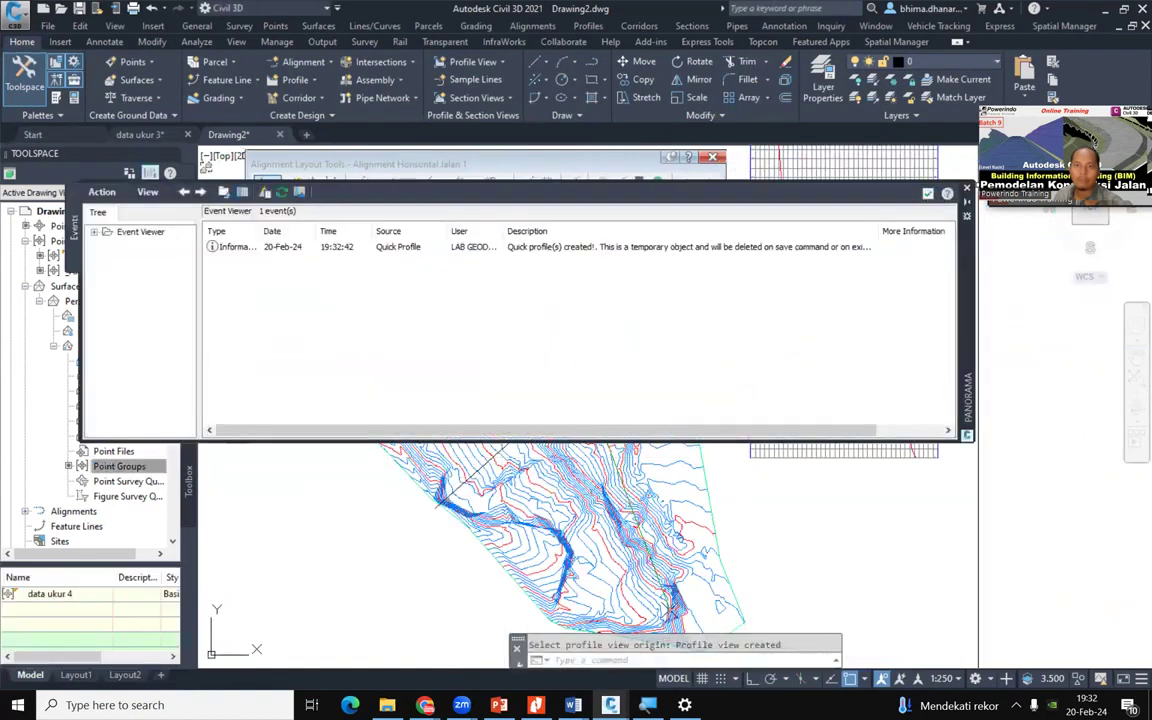
pyautogui.click(967, 188)
# Set the vertical exaggeration in the quick profile's view style to 1
pyautogui.click(892, 249)
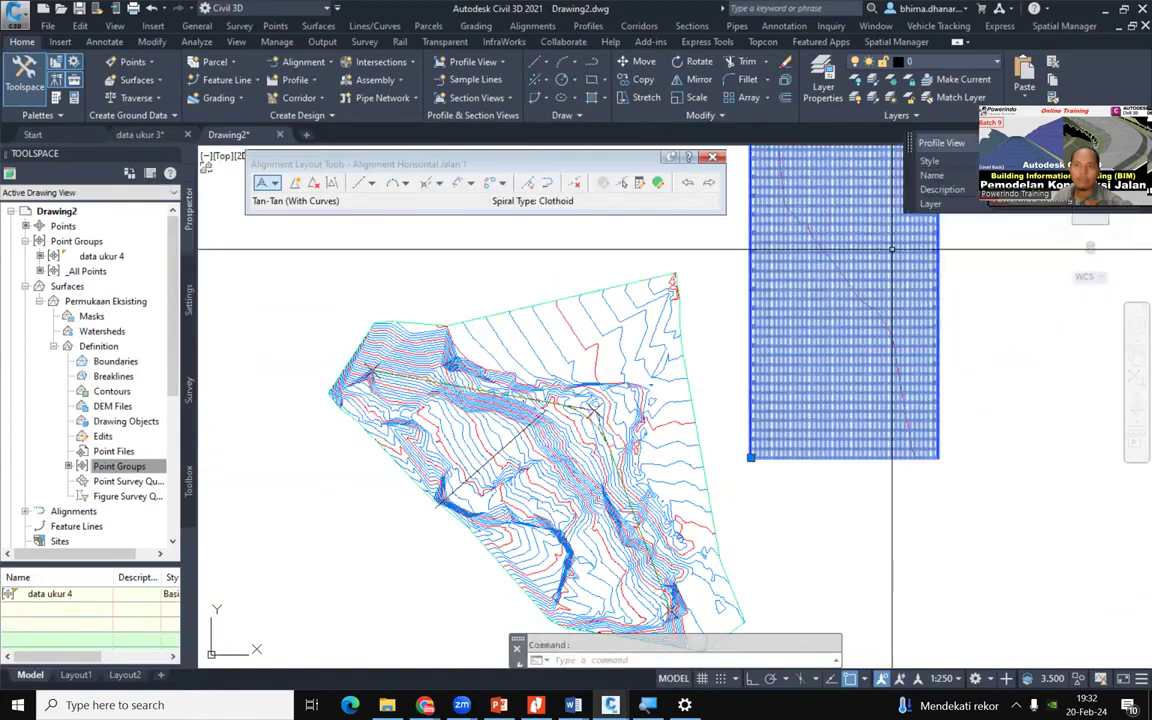
pyautogui.rightClick(892, 250)
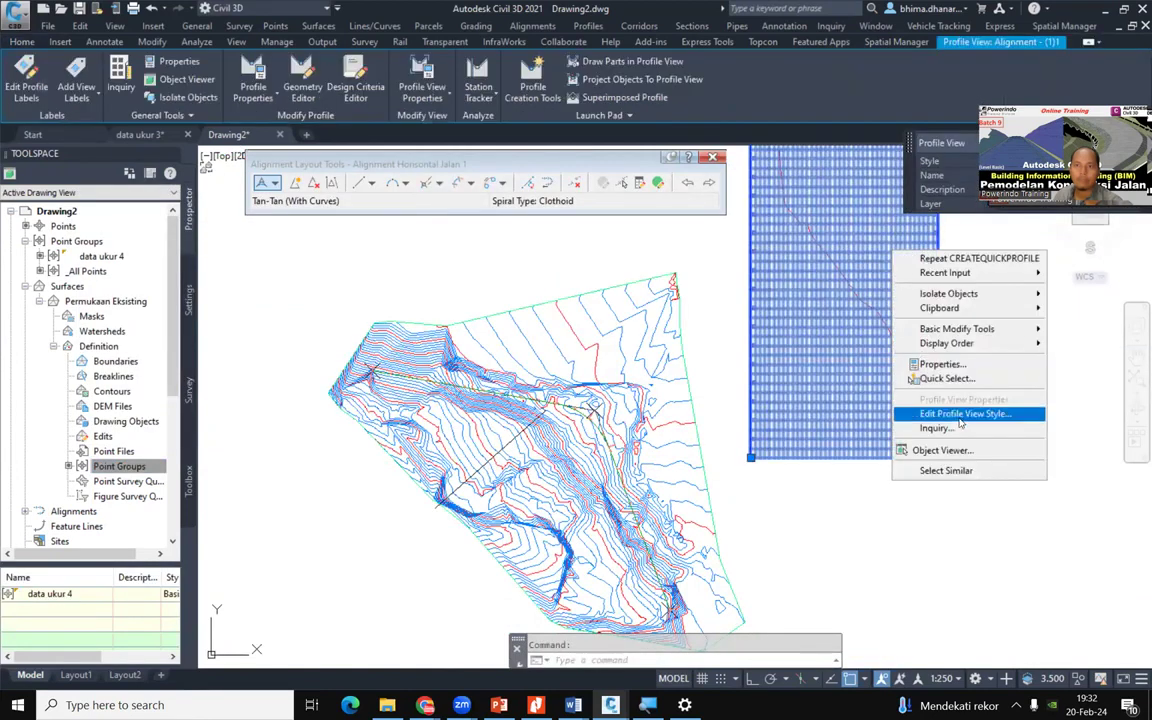
pyautogui.click(960, 415)
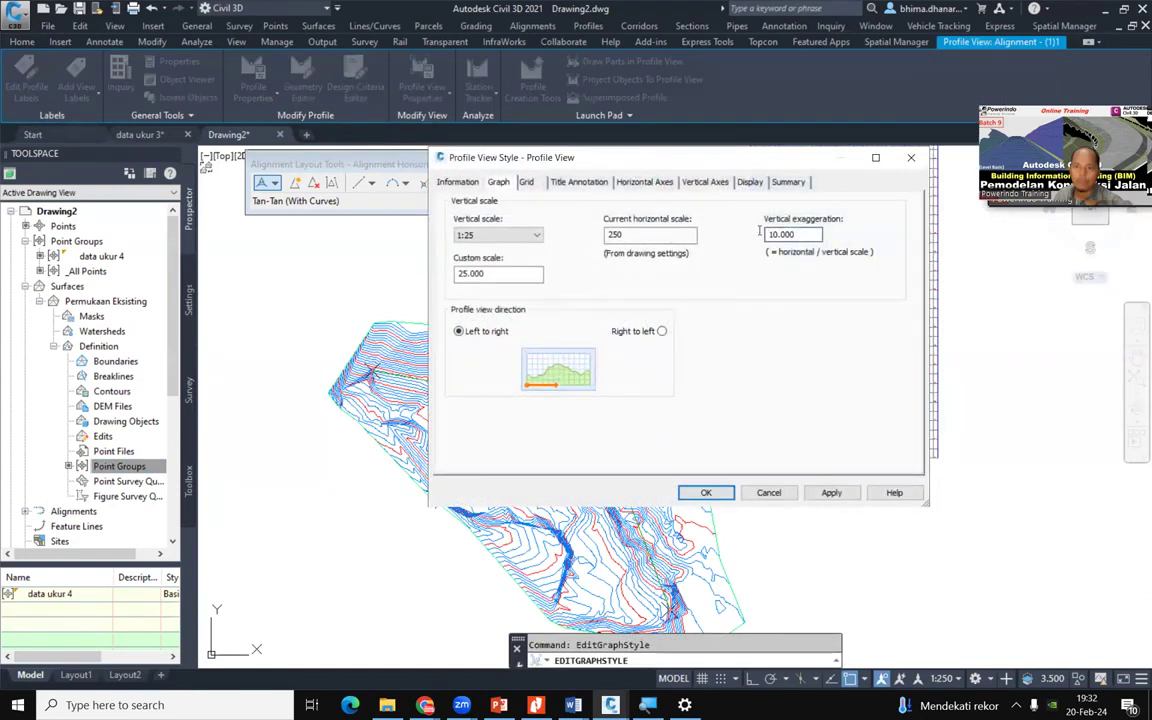
pyautogui.moveTo(801, 234); pyautogui.dragTo(768, 234)
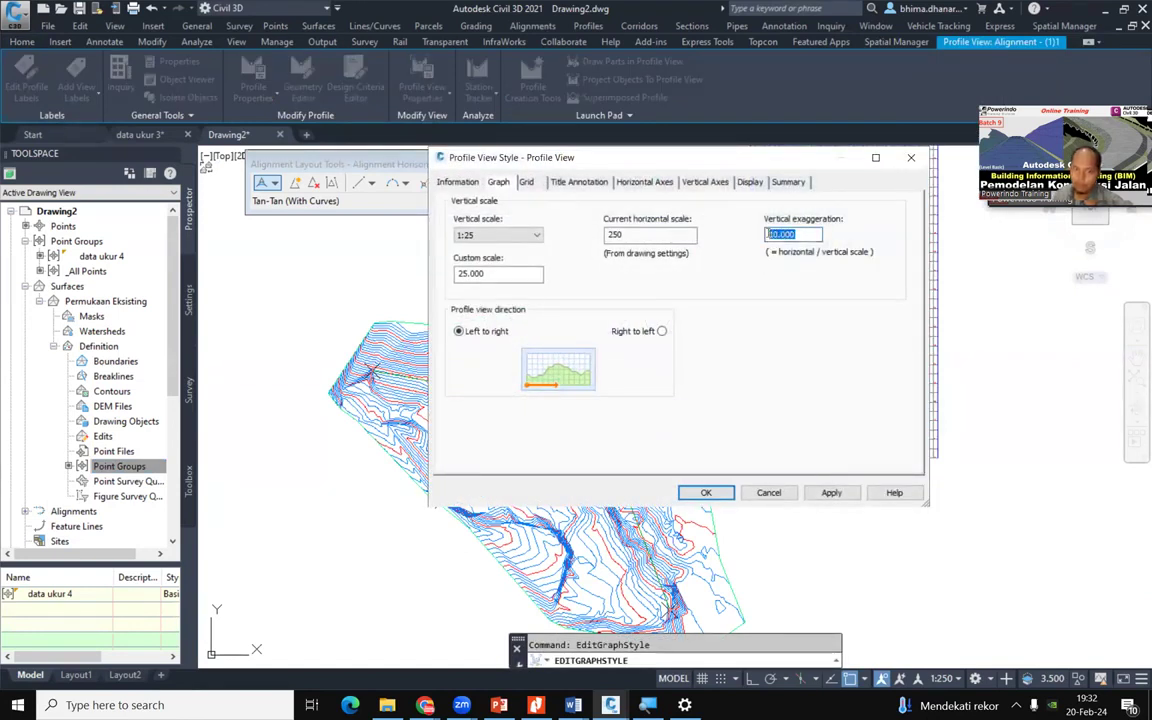
pyautogui.click(832, 492)
pyautogui.click(720, 494)
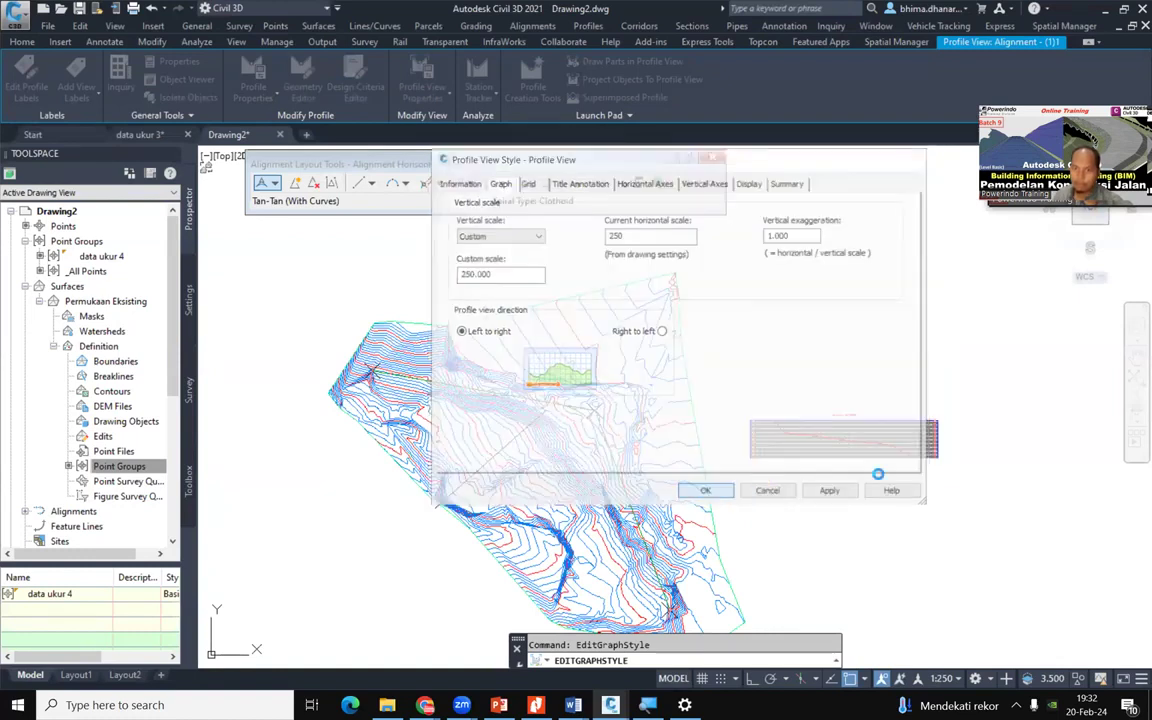
# Examine the existing-ground line and elevation labels in the quick profile view, from the steep start along its length
pyautogui.scroll(8, 850, 436)
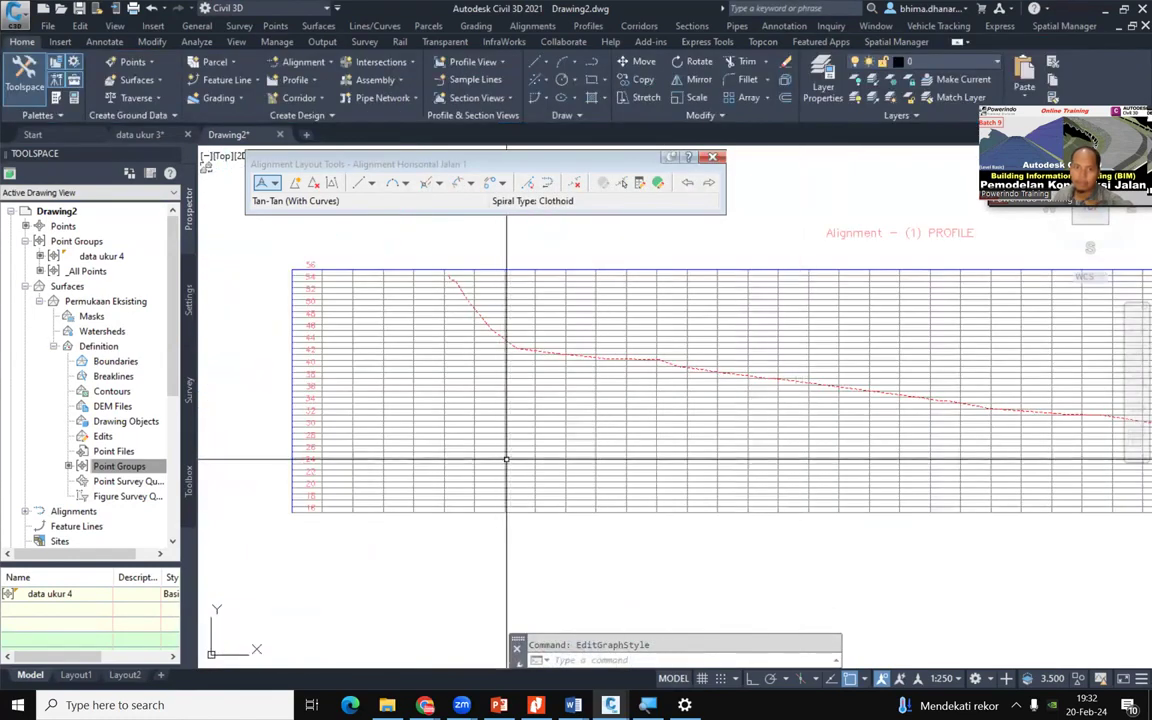
pyautogui.press('Escape')
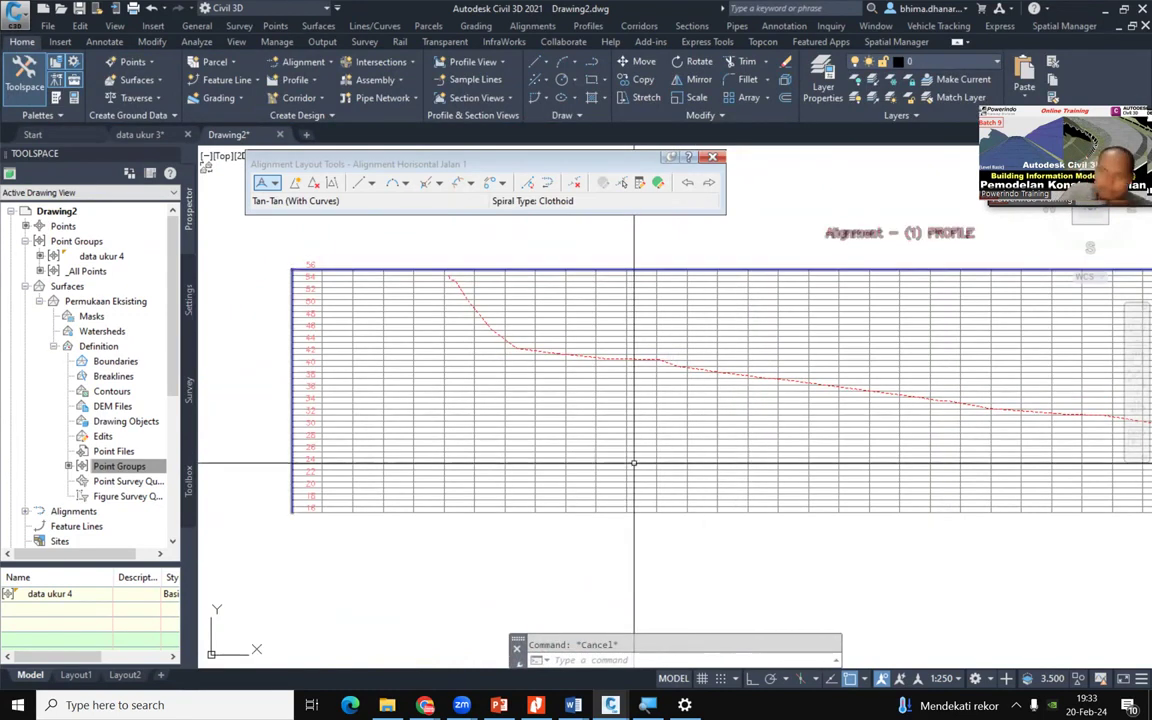
pyautogui.scroll(-4, 683, 463)
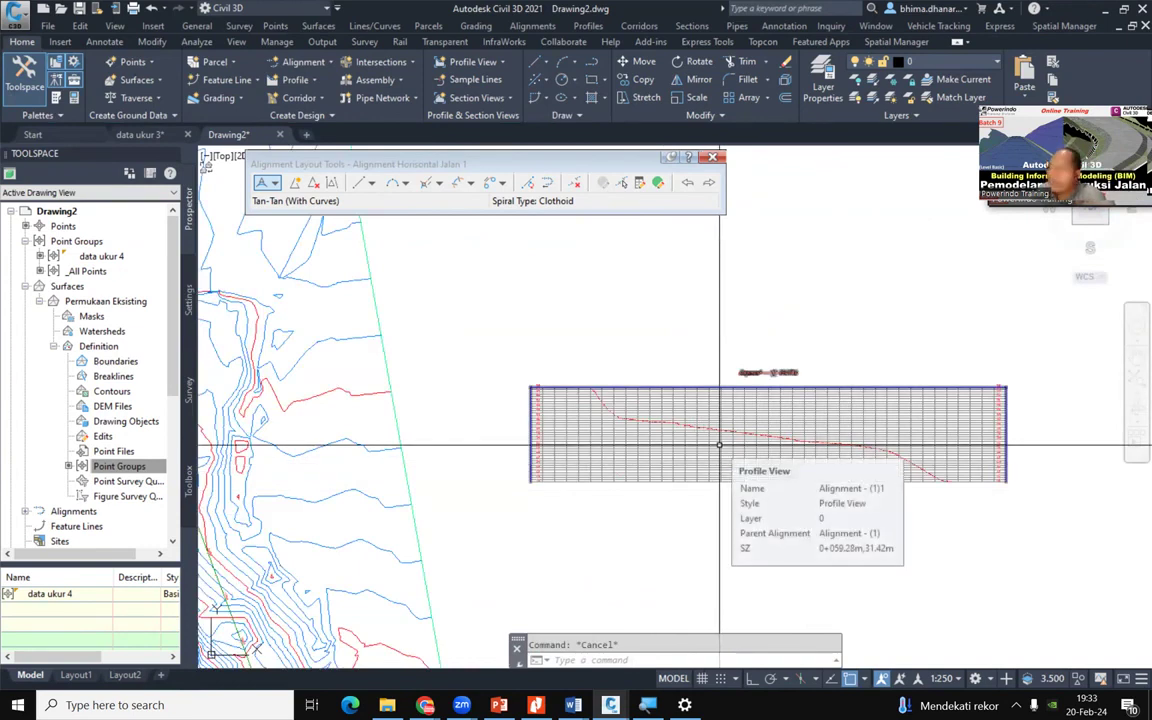
pyautogui.scroll(6, 658, 452)
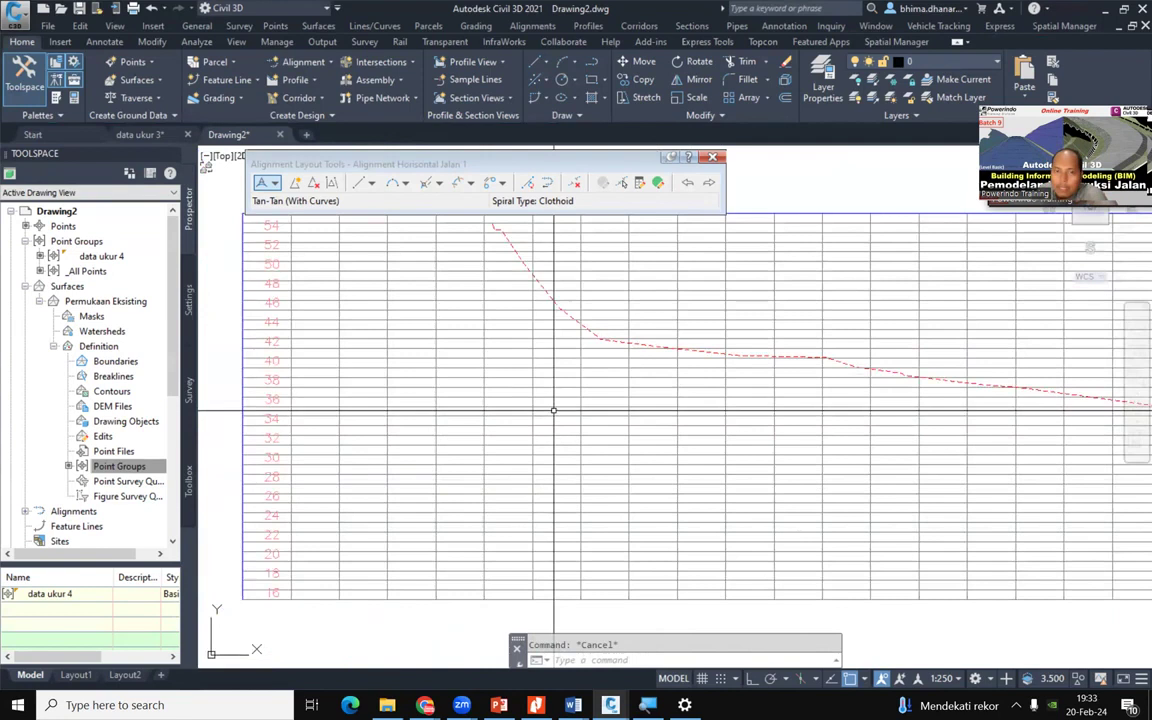
pyautogui.scroll(-3, 572, 380)
pyautogui.moveTo(856, 419); pyautogui.dragTo(545, 427, button='middle')
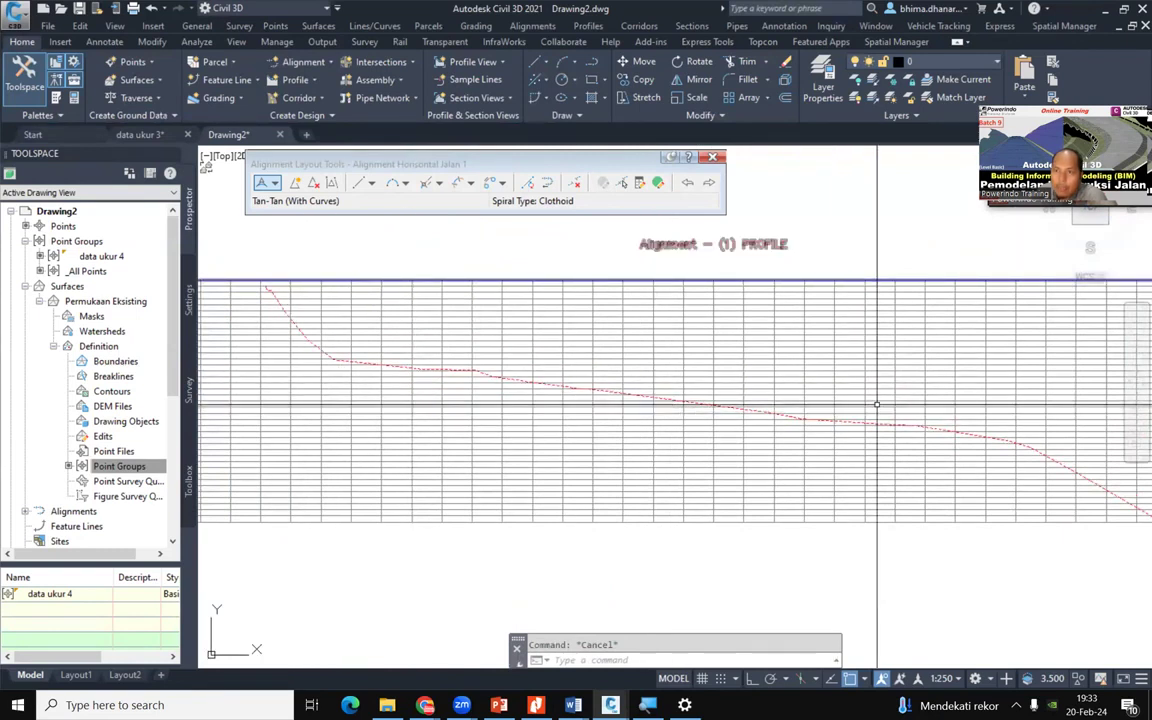
pyautogui.moveTo(262, 351); pyautogui.dragTo(399, 343, button='middle')
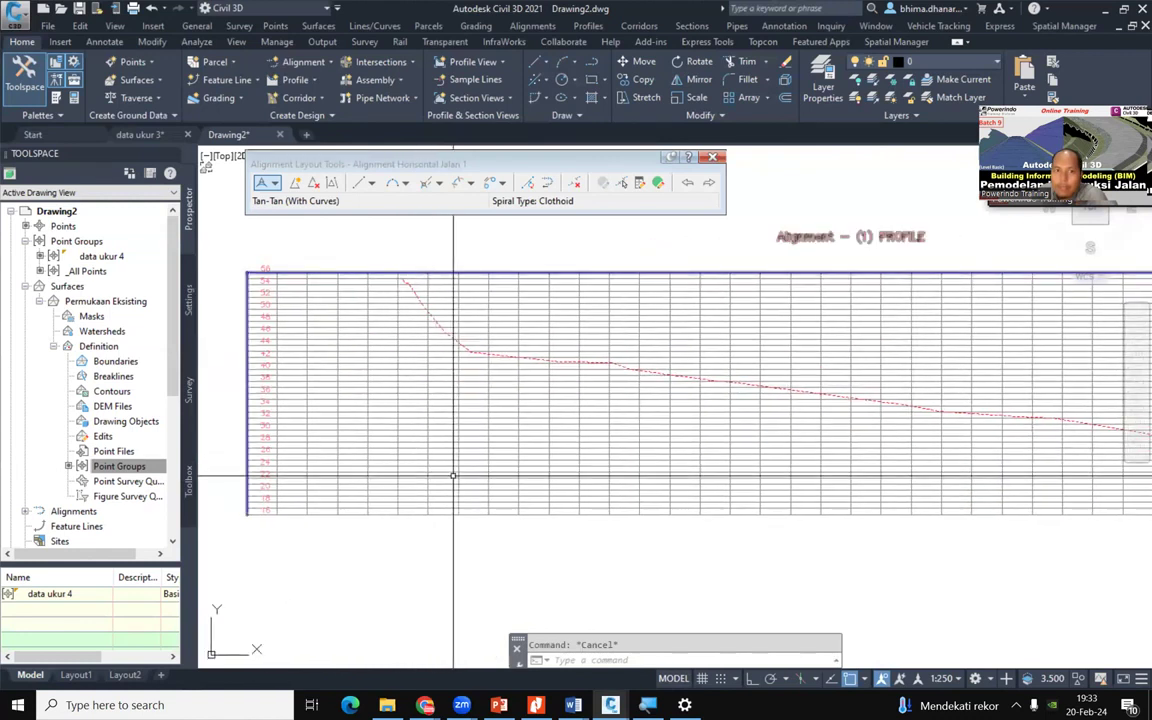
pyautogui.scroll(5, 401, 285)
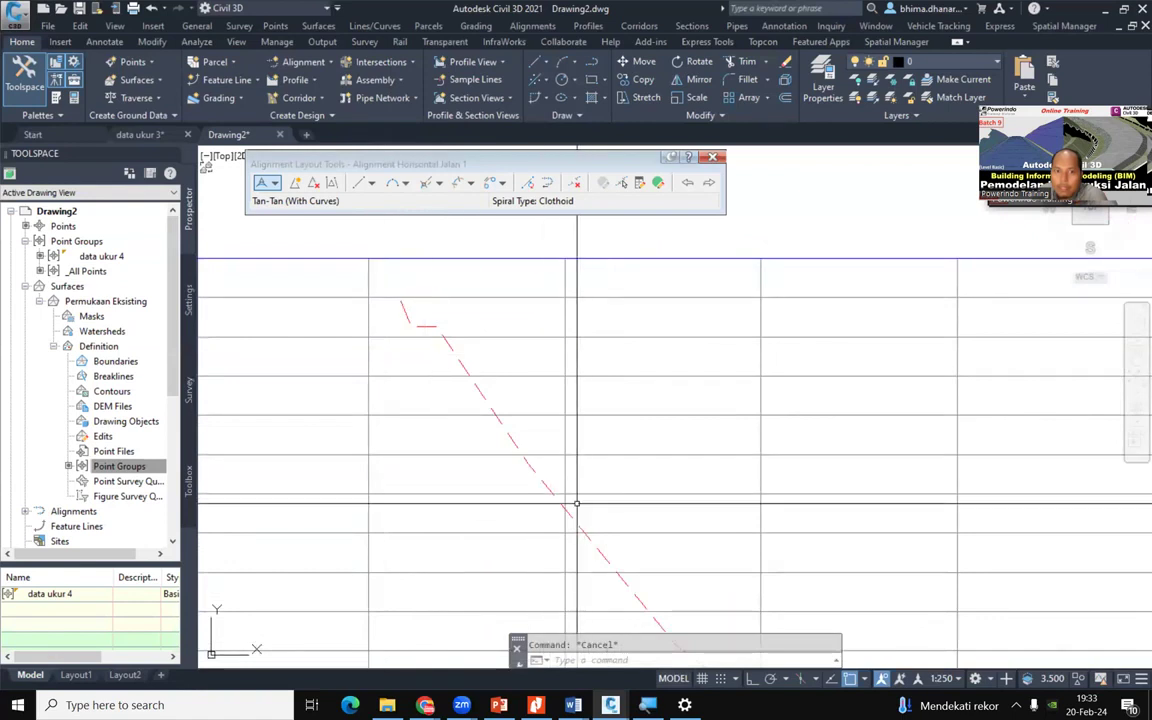
# Examine the existing-ground line against the elevation labels in the quick profile view, from the steep start to the gentler stretch
pyautogui.scroll(-3, 560, 507)
pyautogui.moveTo(658, 575); pyautogui.dragTo(483, 404, button='middle')
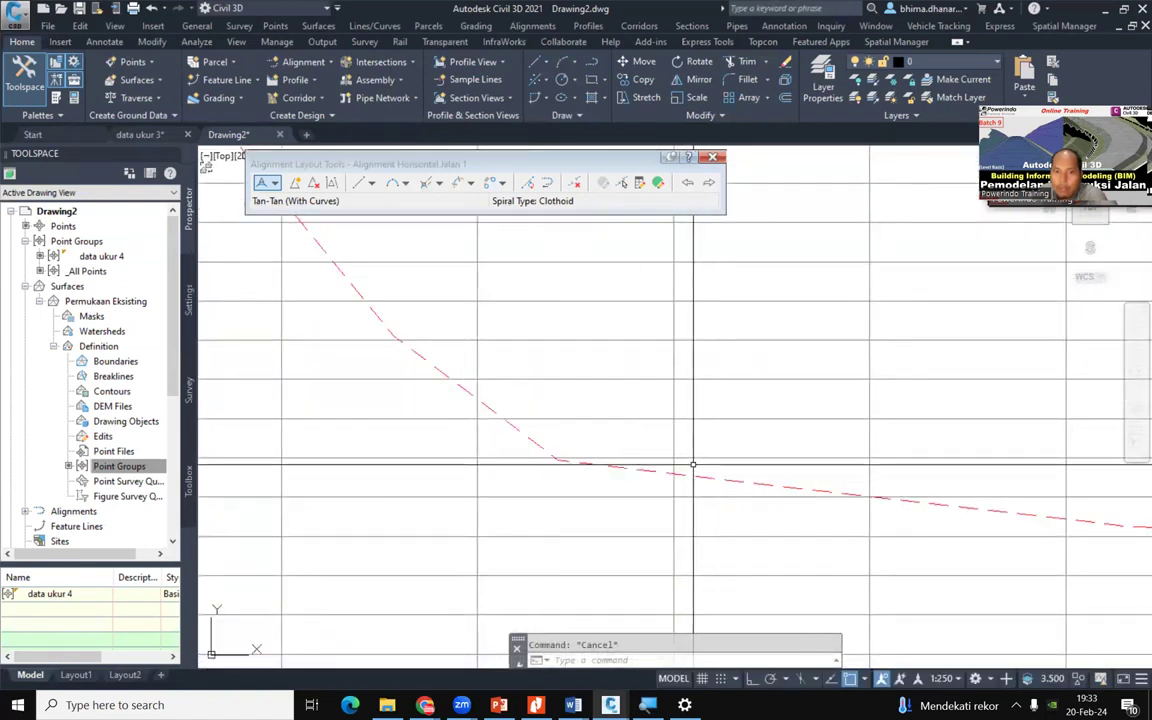
pyautogui.moveTo(286, 354); pyautogui.dragTo(404, 447, button='middle')
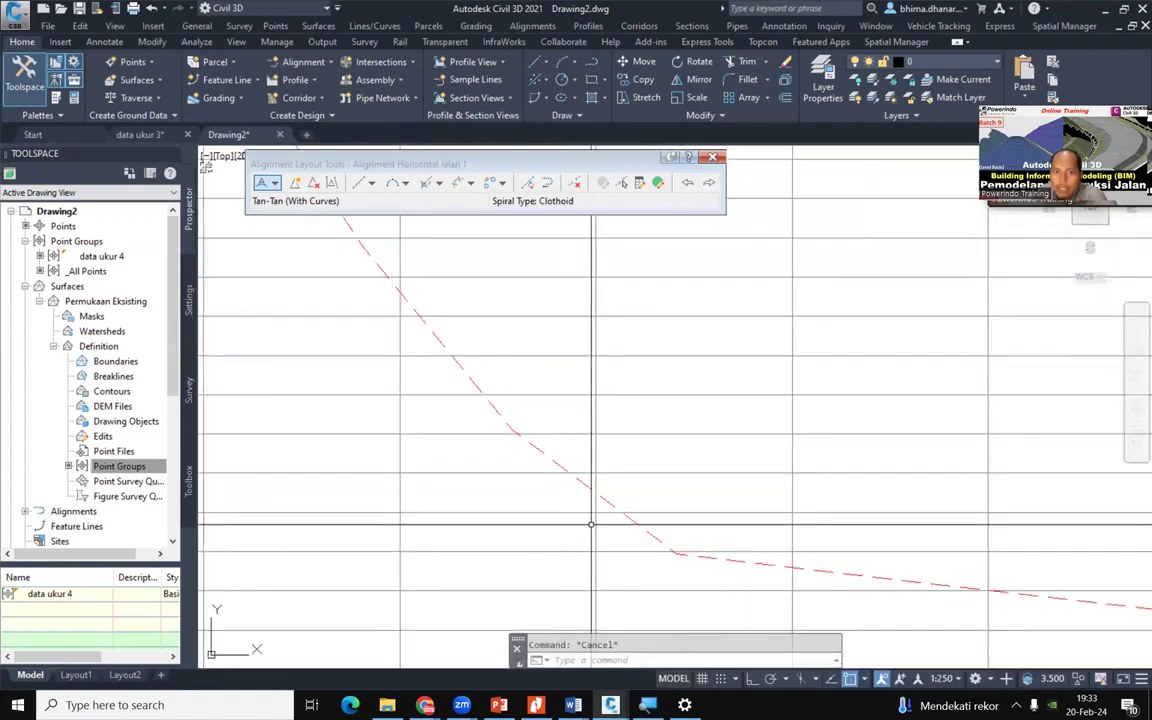
pyautogui.scroll(-6, 500, 368)
pyautogui.moveTo(505, 378); pyautogui.dragTo(510, 257, button='middle')
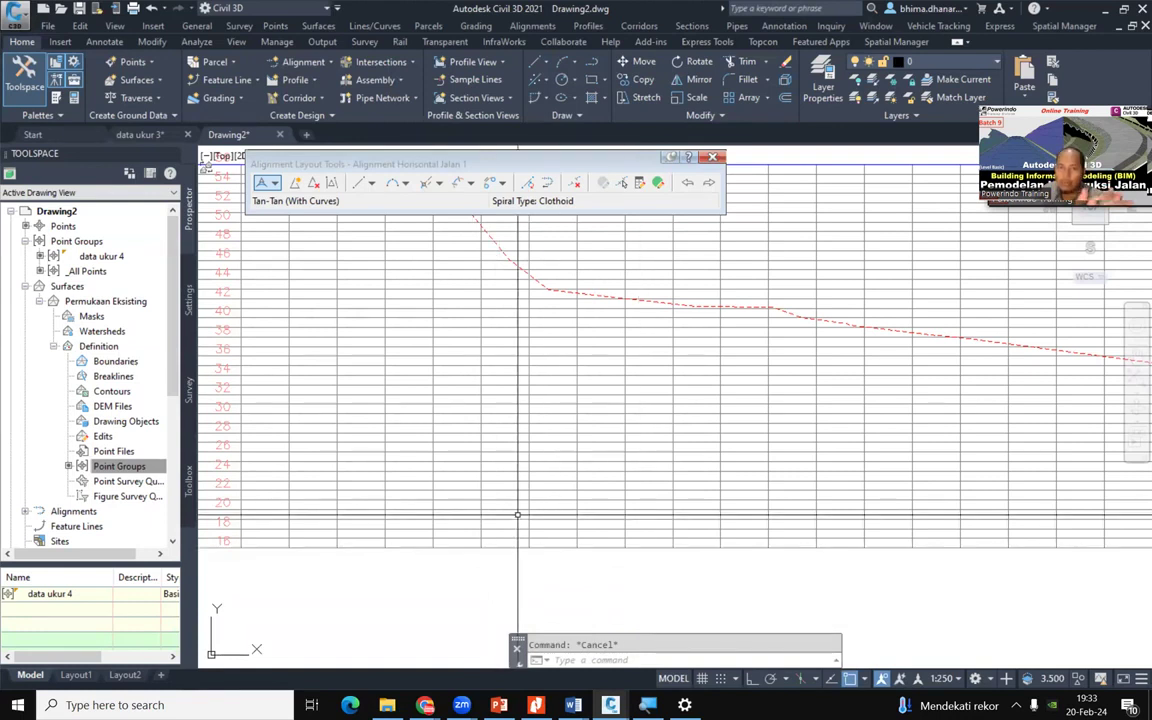
pyautogui.moveTo(471, 314); pyautogui.dragTo(471, 430, button='middle')
pyautogui.scroll(3, 489, 341)
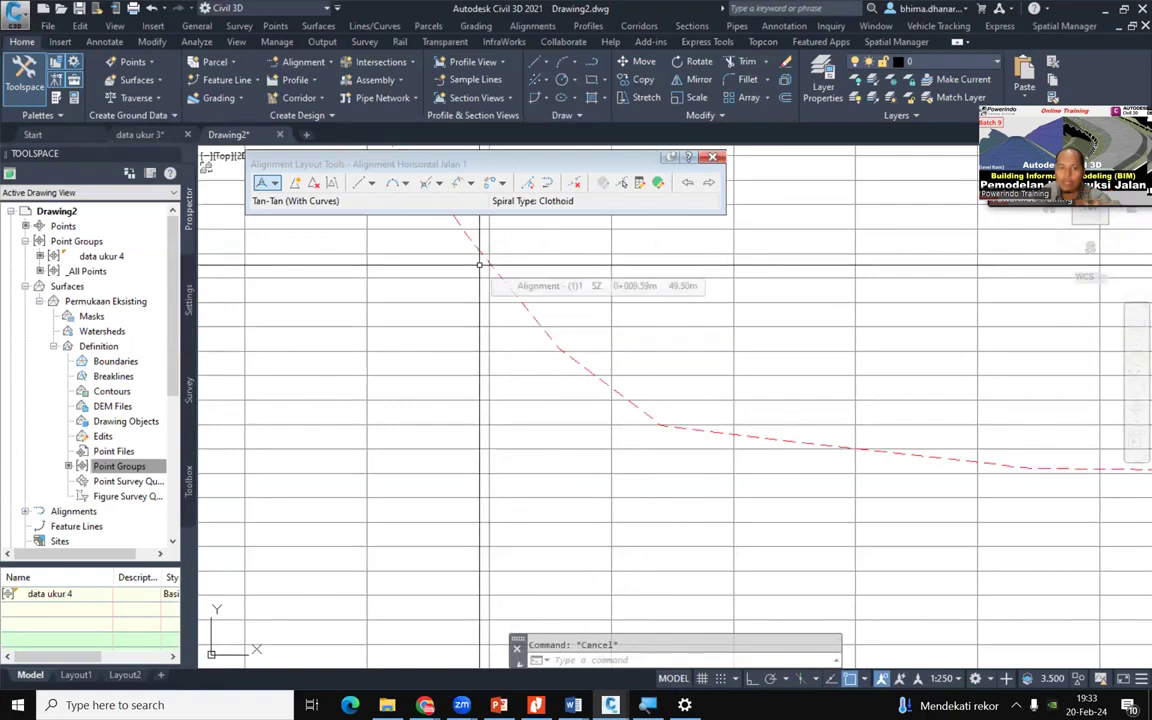
pyautogui.scroll(-2, 480, 265)
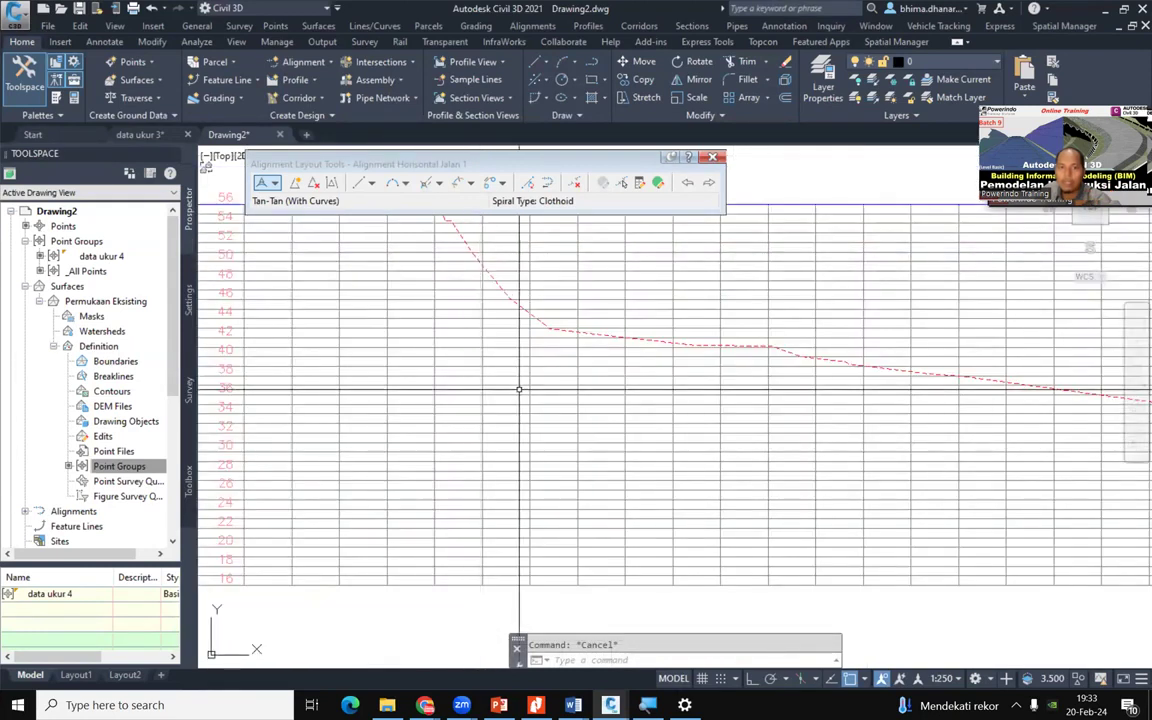
pyautogui.moveTo(537, 589); pyautogui.dragTo(526, 530, button='middle')
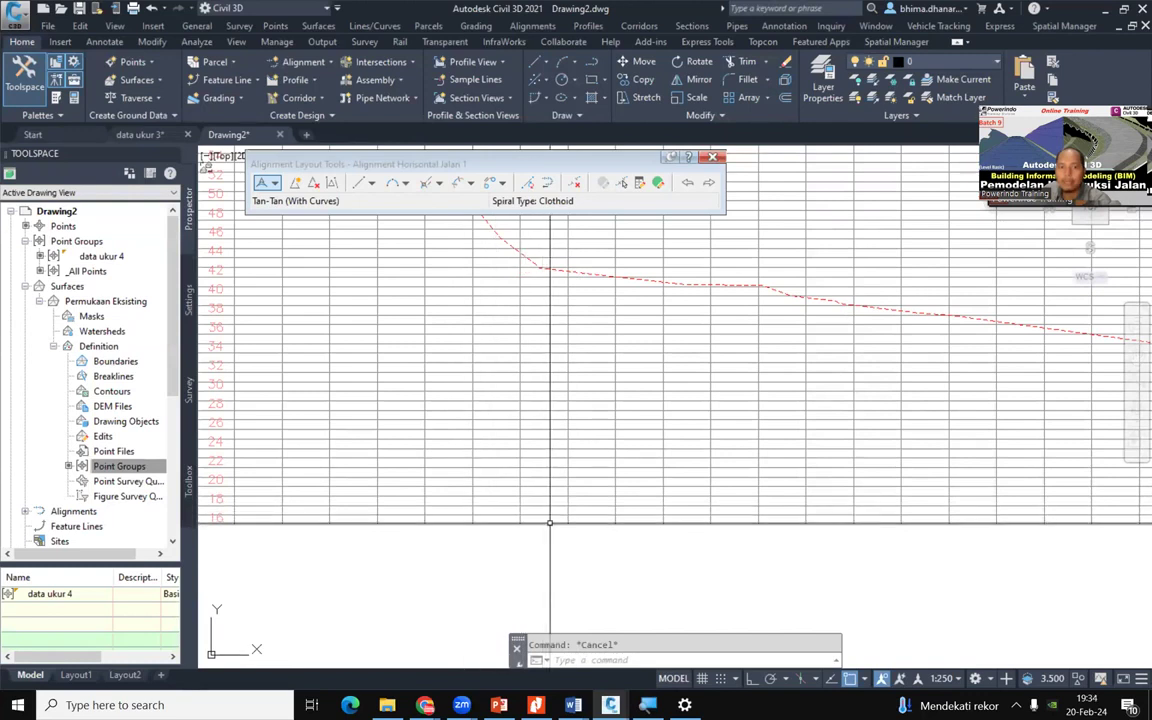
pyautogui.scroll(2, 500, 522)
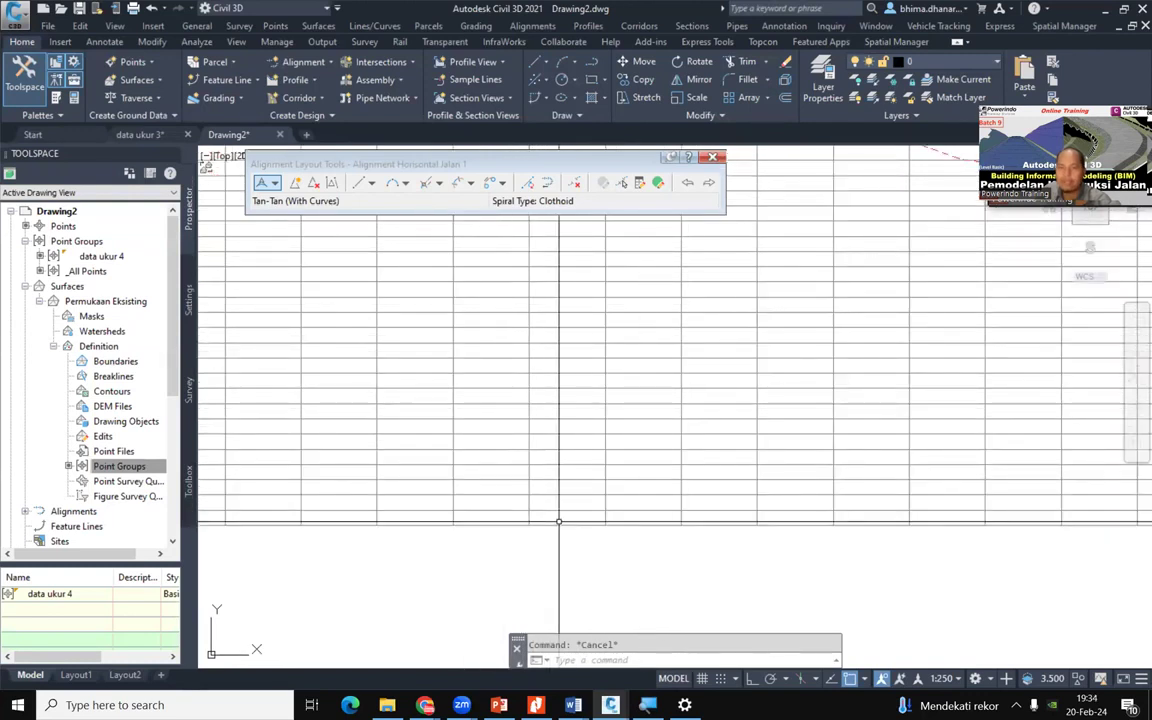
pyautogui.scroll(-2, 597, 536)
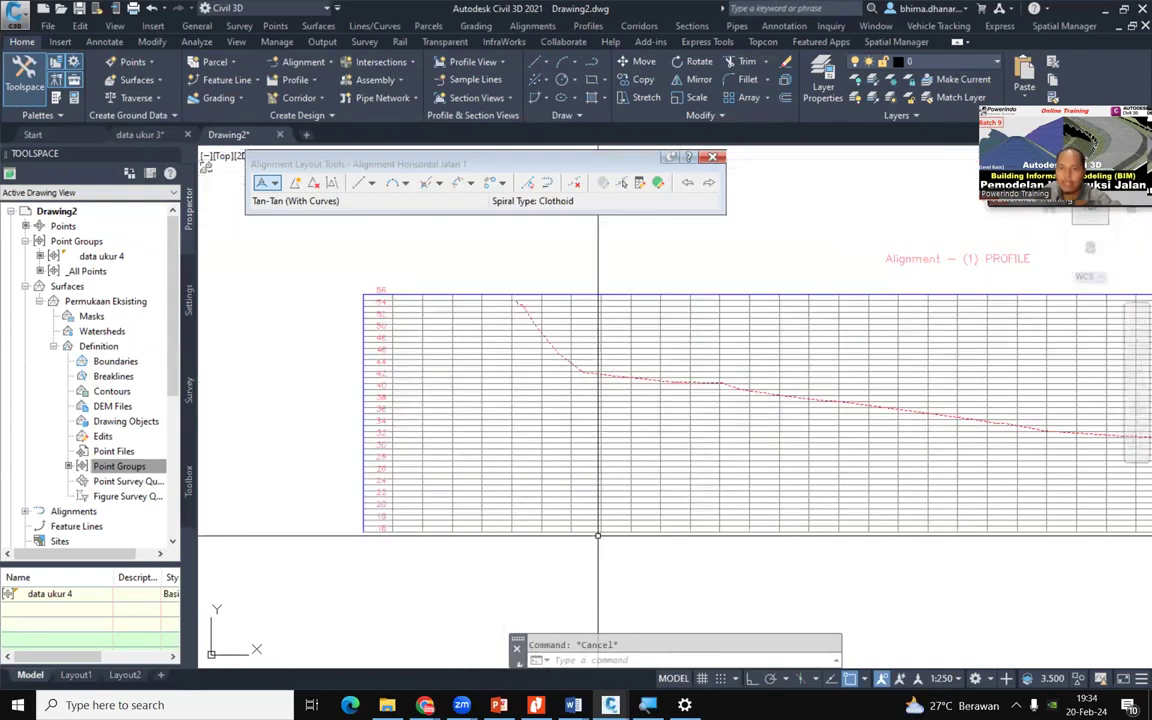
pyautogui.scroll(2, 556, 356)
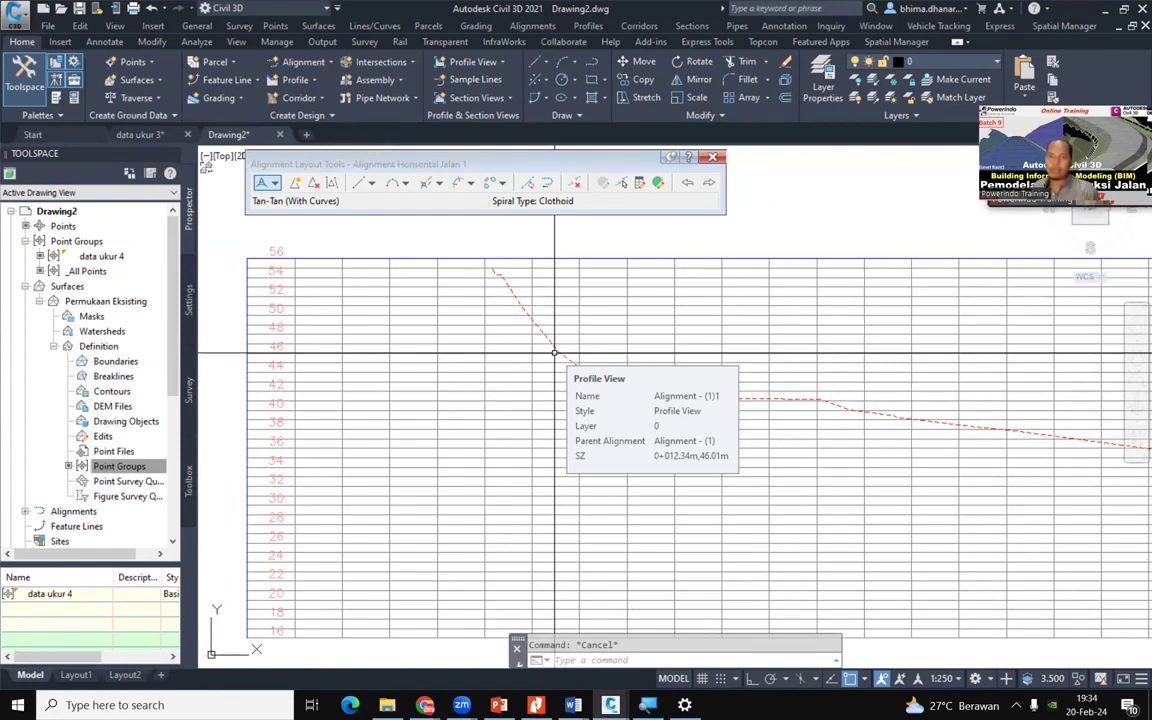
pyautogui.scroll(-1, 423, 385)
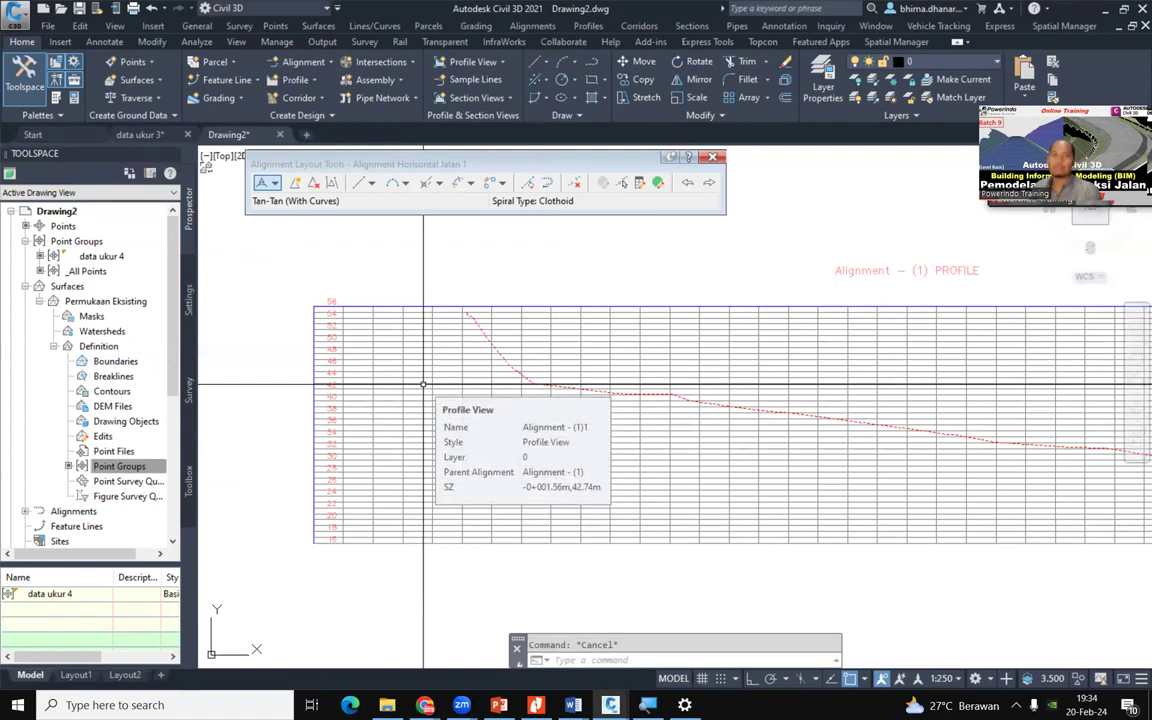
pyautogui.scroll(2, 492, 345)
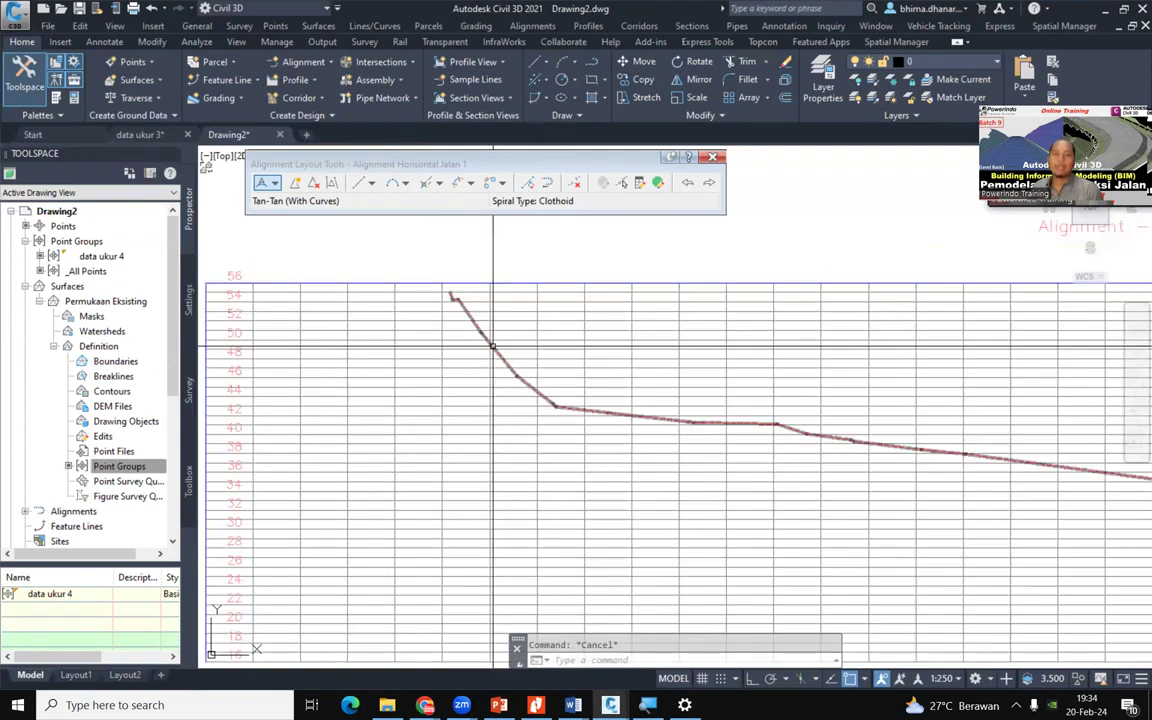
# Draw a vertical line with Ortho on, from above the profile grid across the steep ground section near its start to about elevation 50
pyautogui.scroll(4, 492, 345)
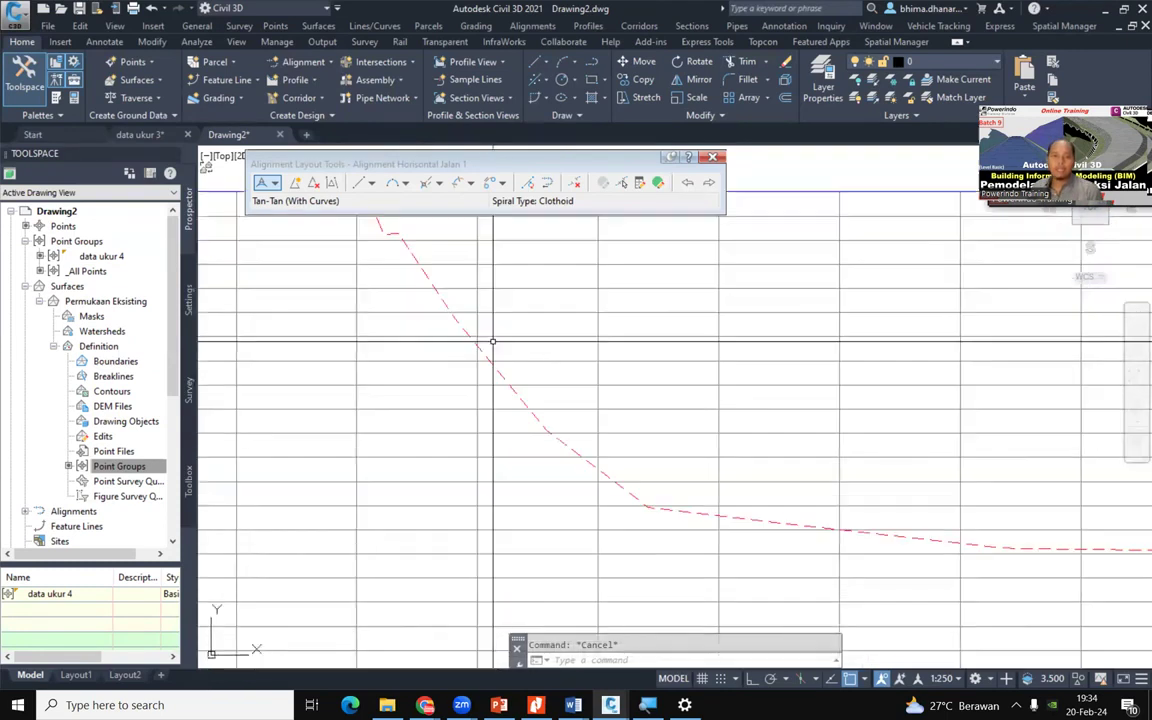
pyautogui.scroll(-5, 462, 350)
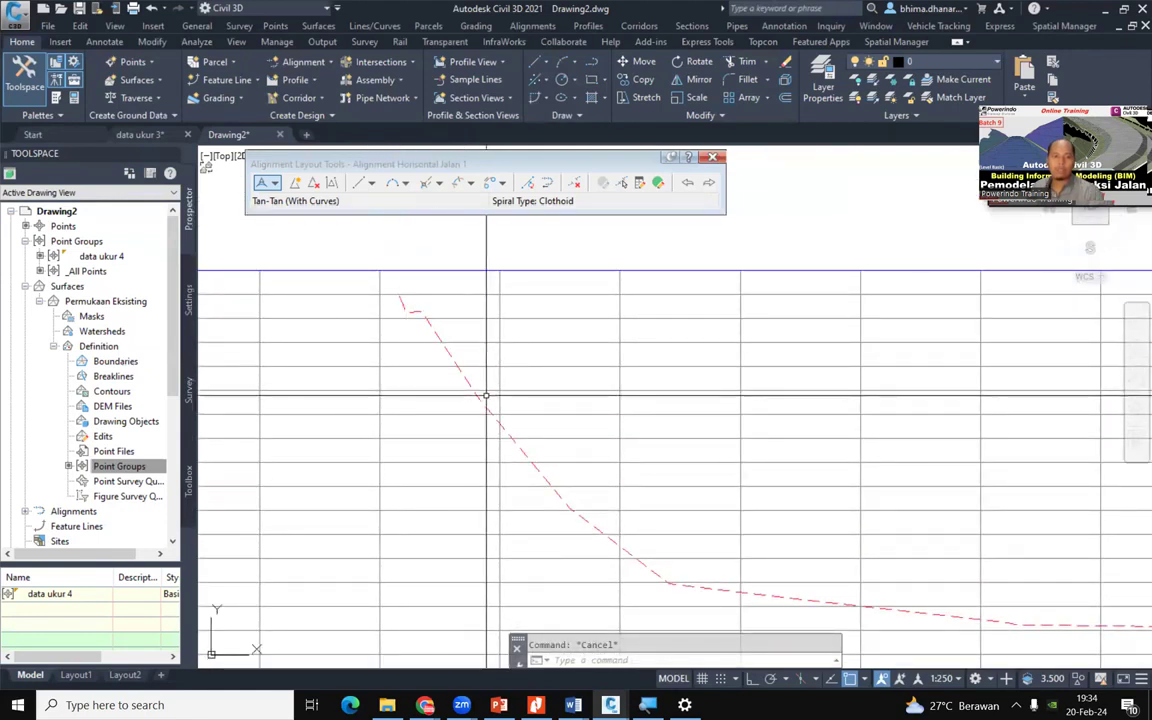
pyautogui.write('l')
pyautogui.press('Return')
pyautogui.click(462, 240)
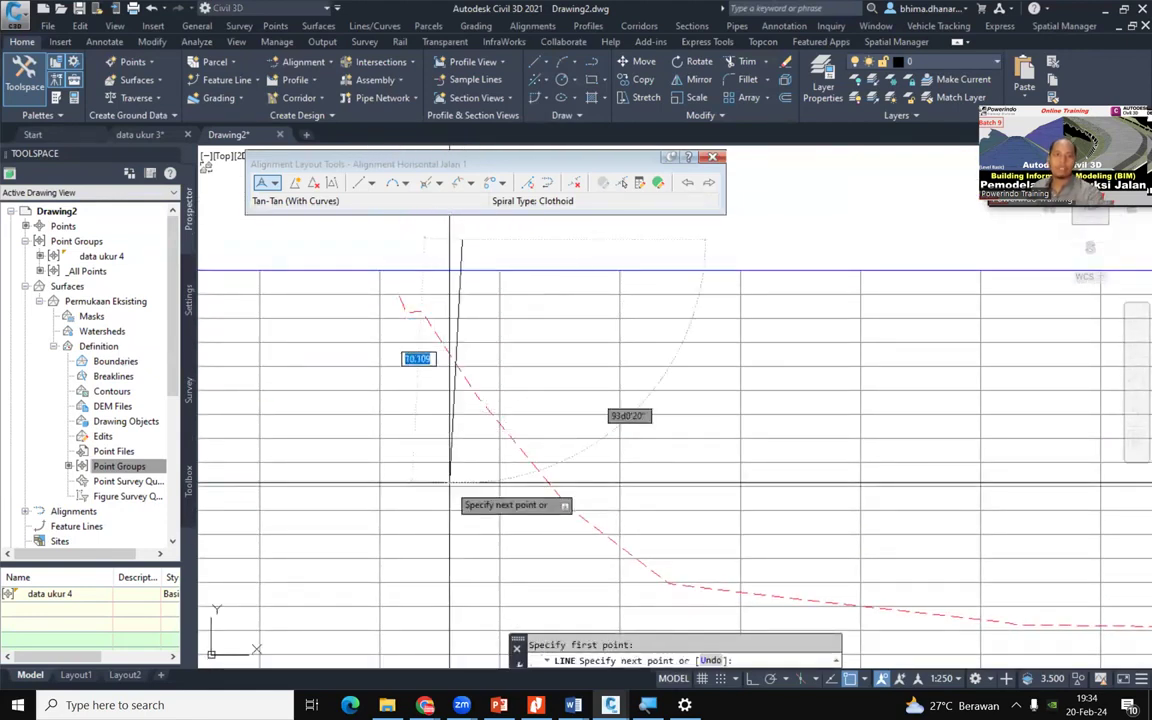
pyautogui.click(751, 682)
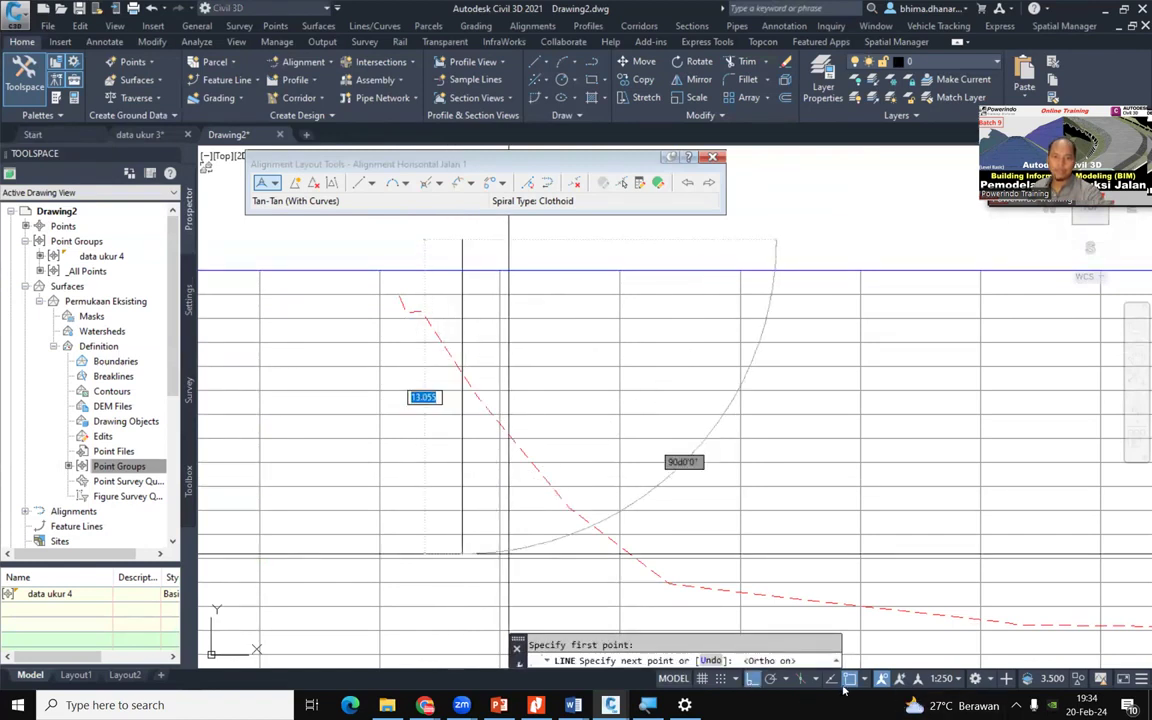
pyautogui.click(486, 421)
pyautogui.press('Return')
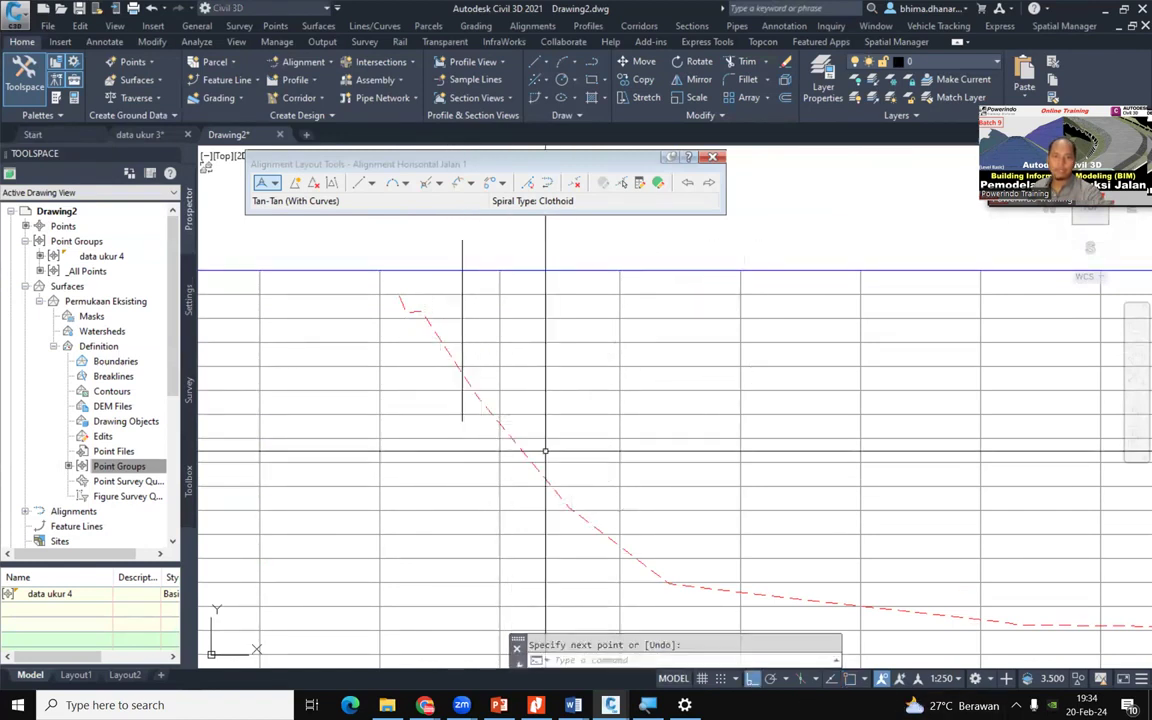
# Examine the steep ground section around the vertical line and the gentler ground beyond it in the profile view
pyautogui.scroll(2, 446, 254)
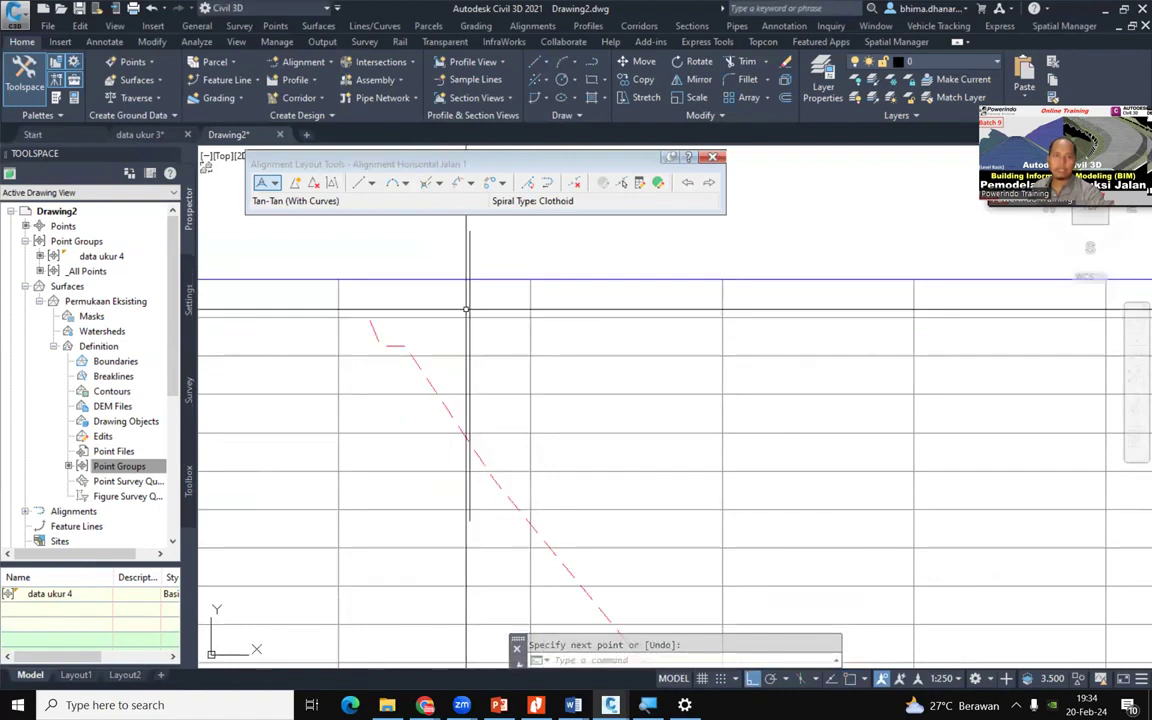
pyautogui.scroll(-4, 497, 299)
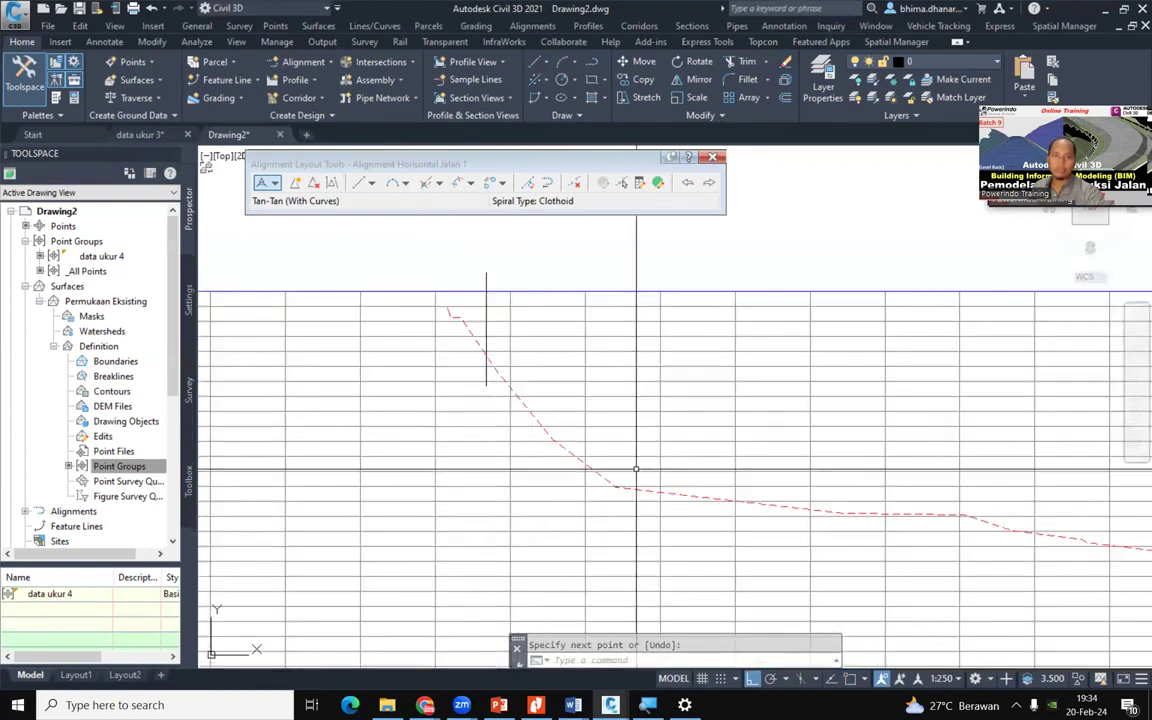
pyautogui.scroll(2, 636, 469)
pyautogui.moveTo(998, 535); pyautogui.dragTo(916, 532, button='middle')
pyautogui.moveTo(736, 544)
pyautogui.mouseDown(button='middle')
pyautogui.moveTo(728, 532)
pyautogui.moveTo(514, 499)
pyautogui.mouseUp(button='middle')
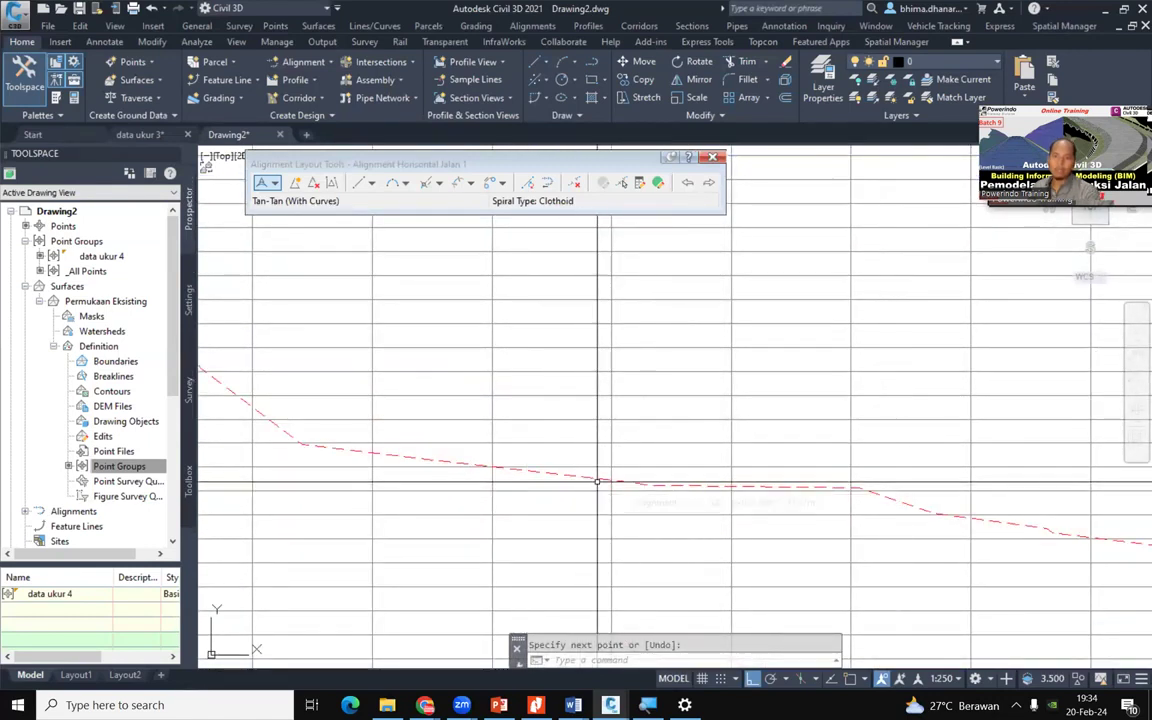
pyautogui.scroll(-2, 797, 503)
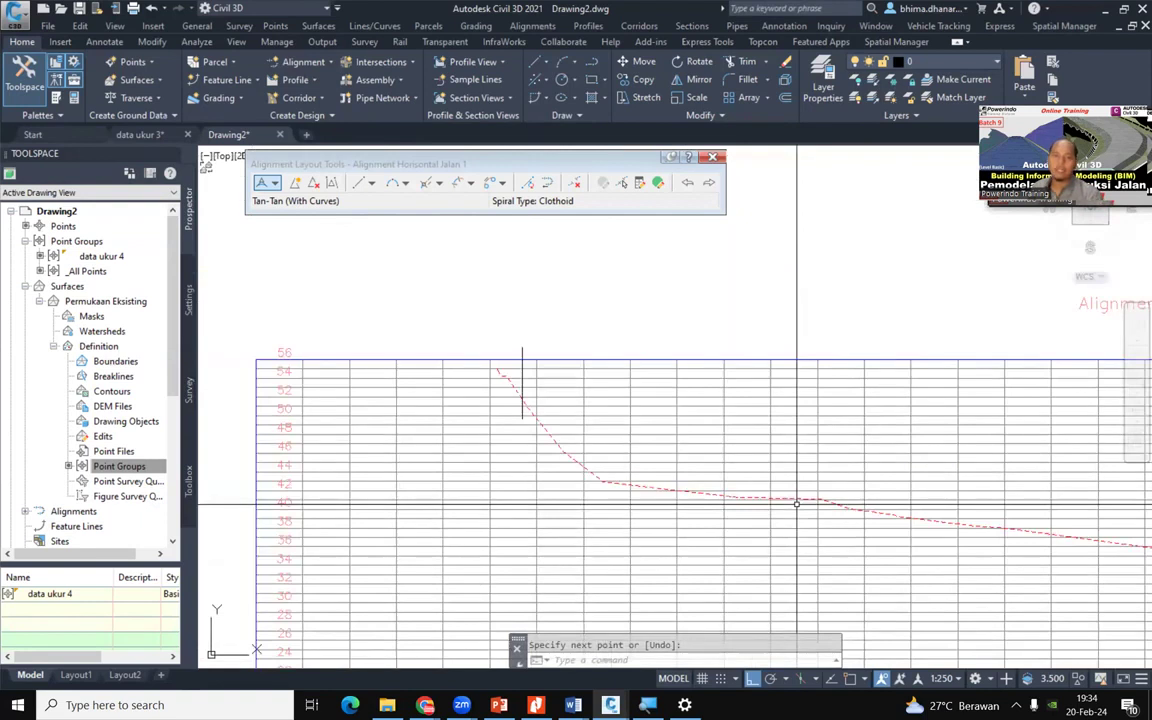
pyautogui.scroll(3, 532, 378)
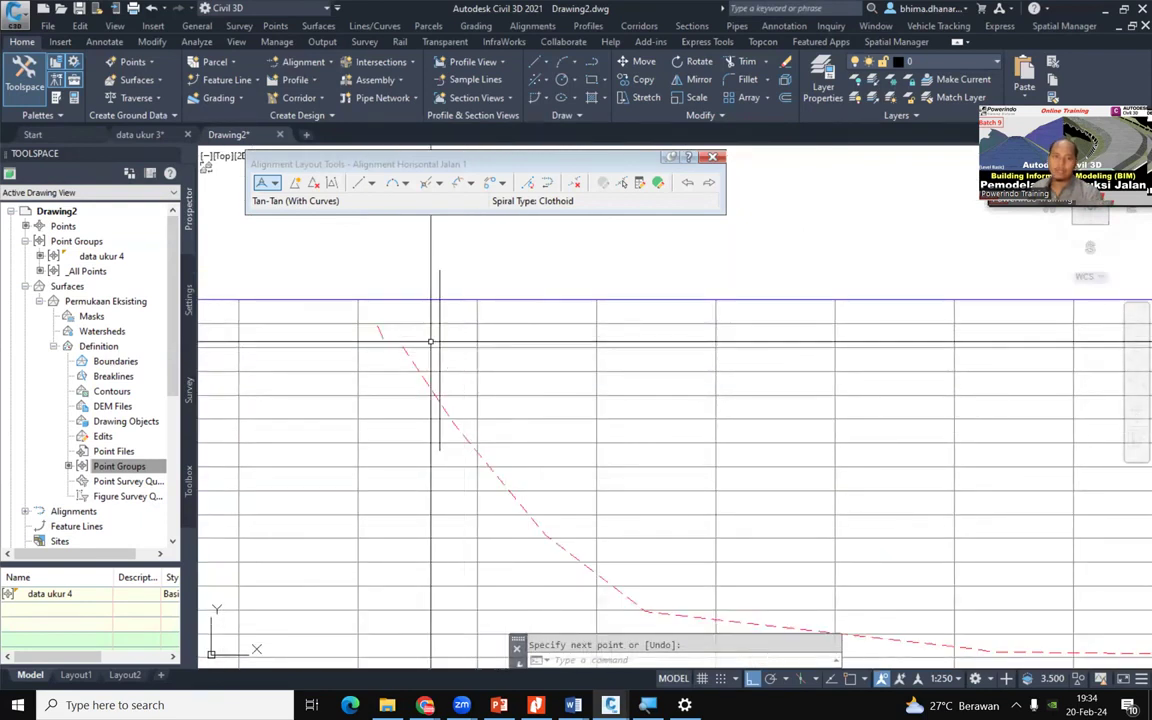
pyautogui.scroll(1, 430, 341)
pyautogui.scroll(1, 444, 360)
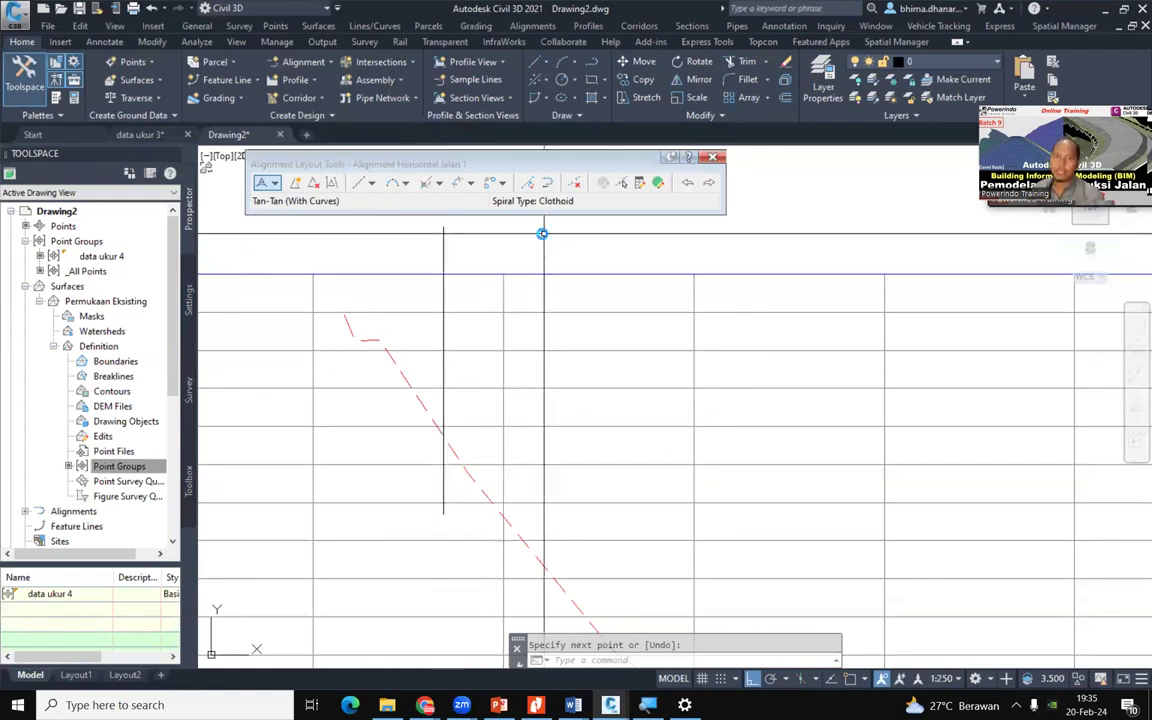
pyautogui.scroll(-3, 566, 331)
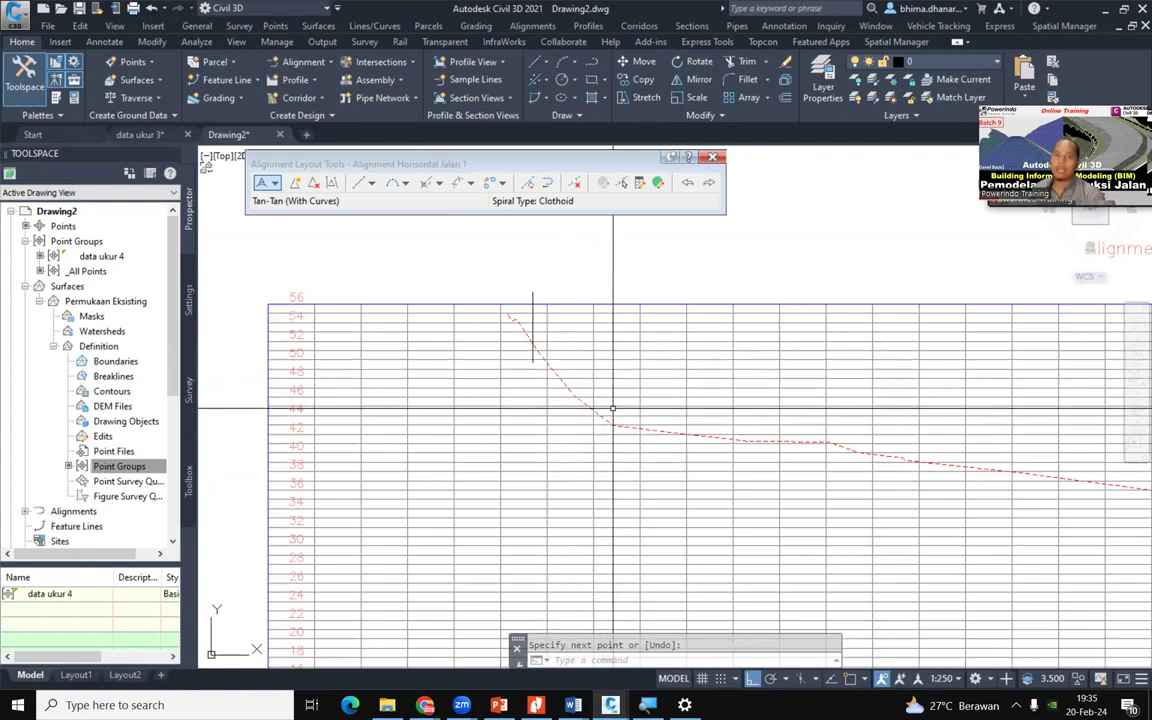
pyautogui.scroll(2, 531, 340)
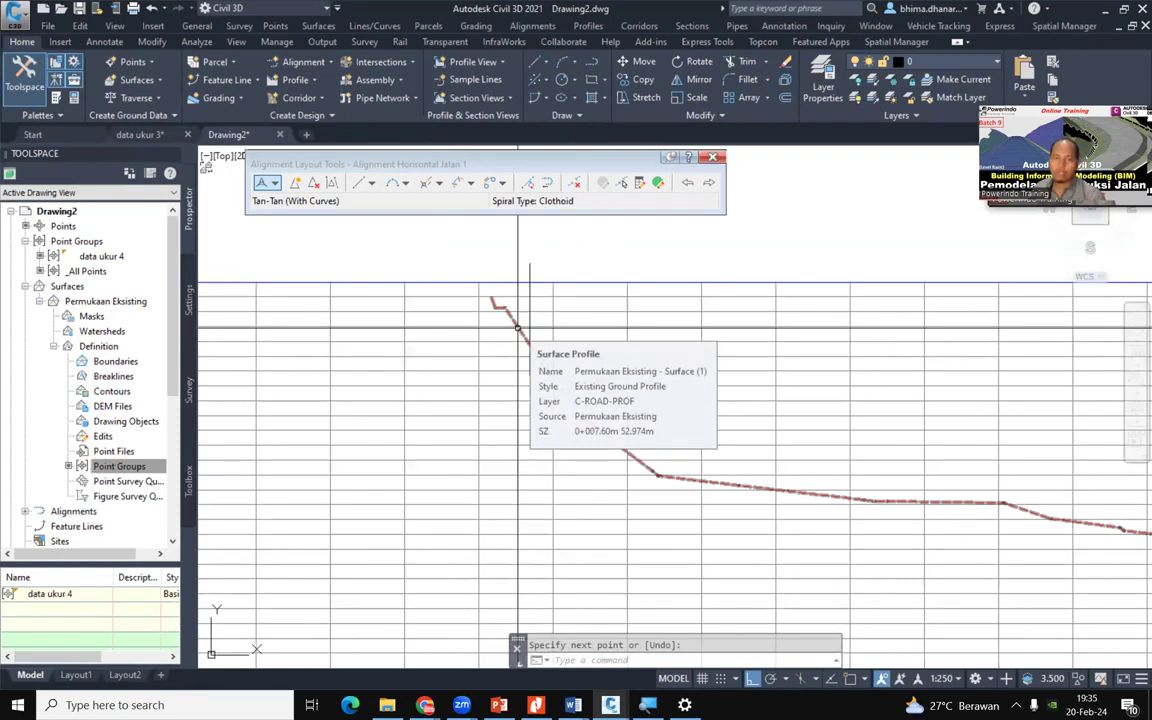
pyautogui.scroll(-2, 517, 327)
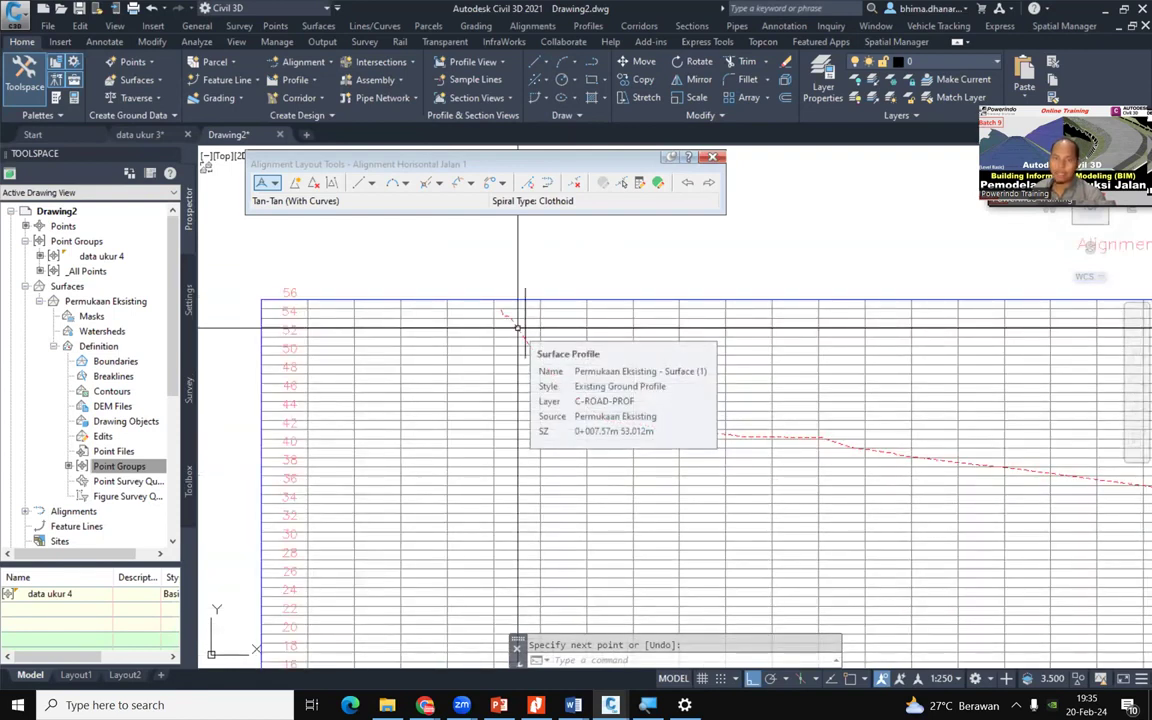
# Inspect the horizontal alignment and surrounding contours in plan around station 0+140, including the station and surface elevation there
pyautogui.scroll(-5, 650, 360)
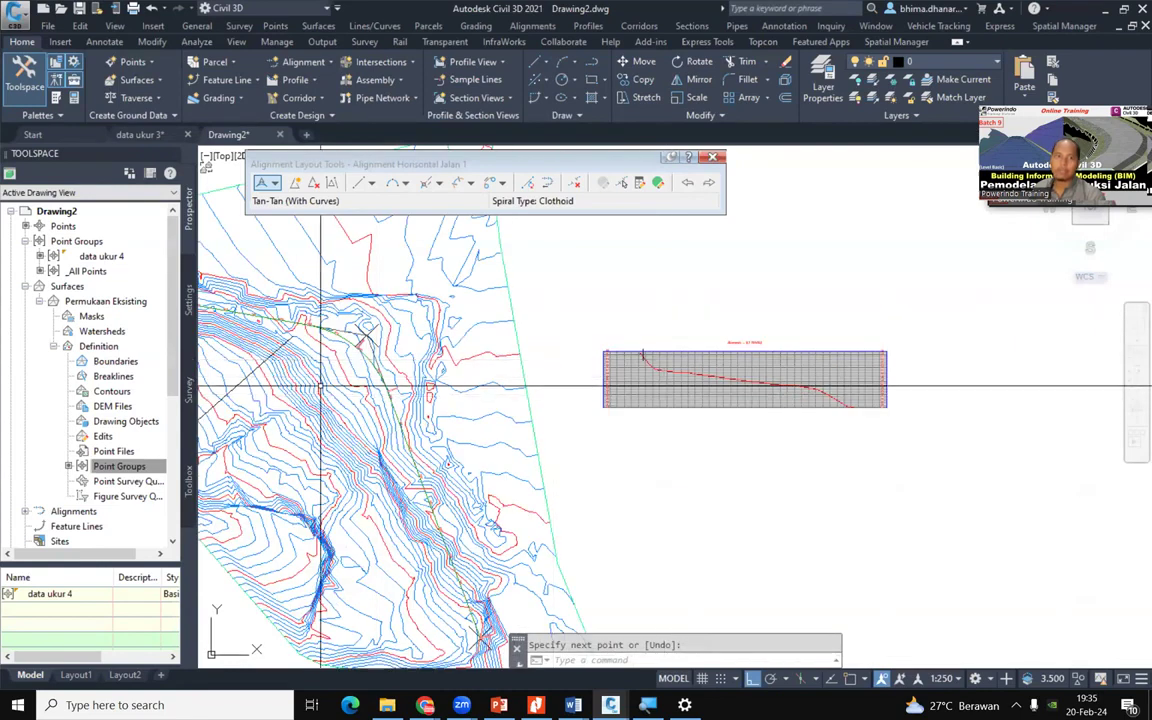
pyautogui.scroll(5, 351, 308)
pyautogui.moveTo(325, 235); pyautogui.dragTo(1067, 580, button='middle')
pyautogui.scroll(5, 450, 420)
pyautogui.scroll(3, 648, 560)
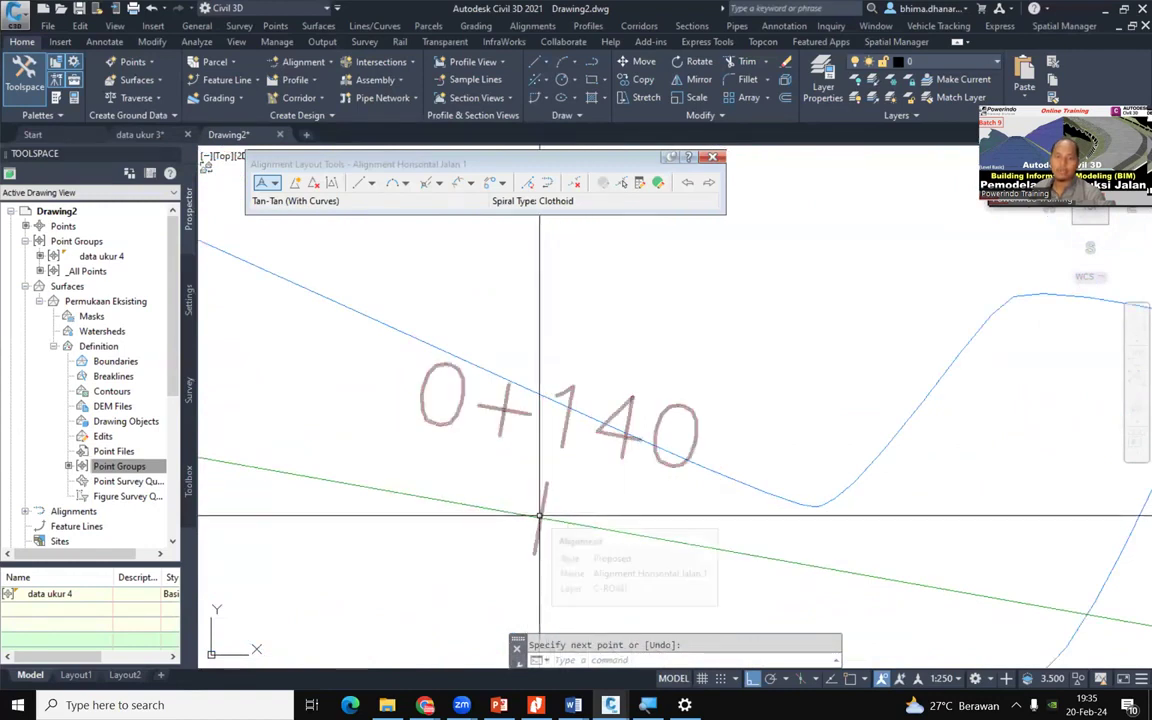
pyautogui.scroll(-5, 539, 517)
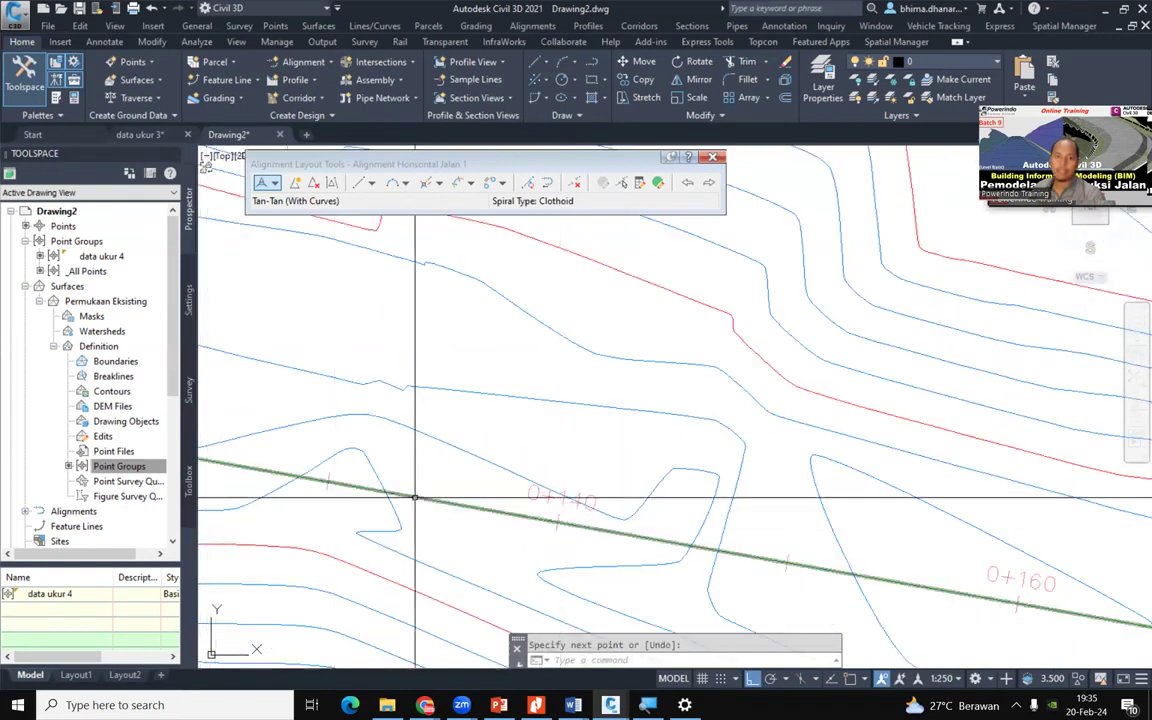
pyautogui.moveTo(415, 497); pyautogui.dragTo(597, 515, button='middle')
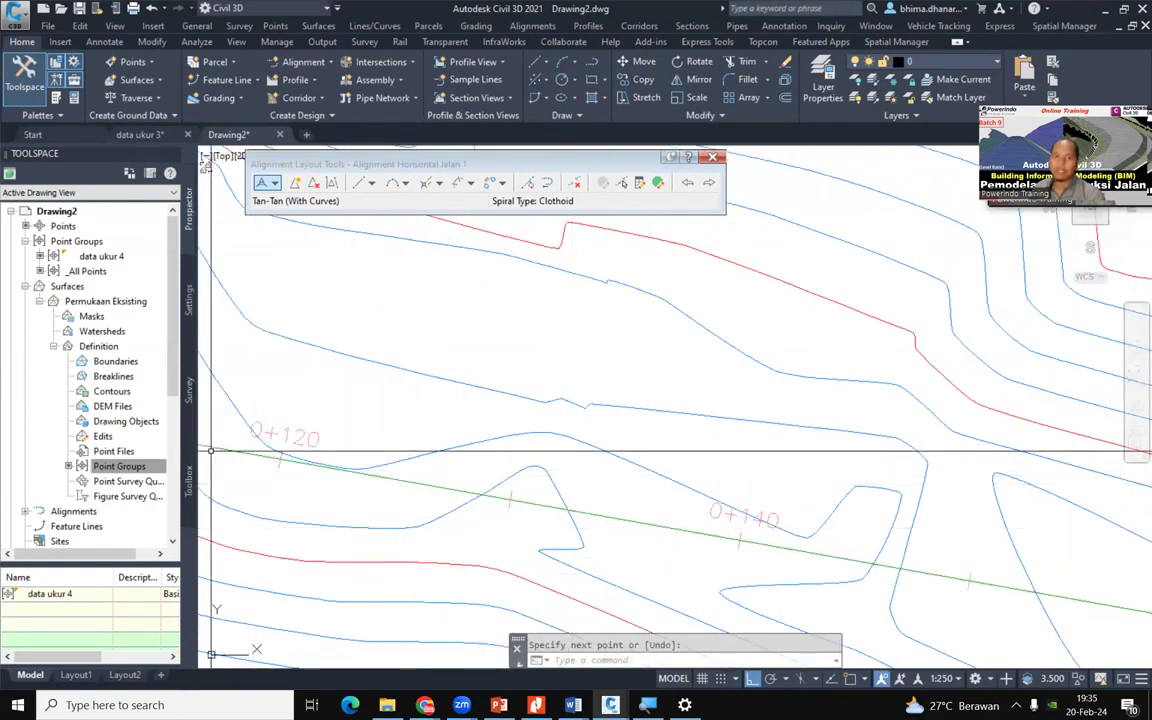
pyautogui.scroll(3, 743, 541)
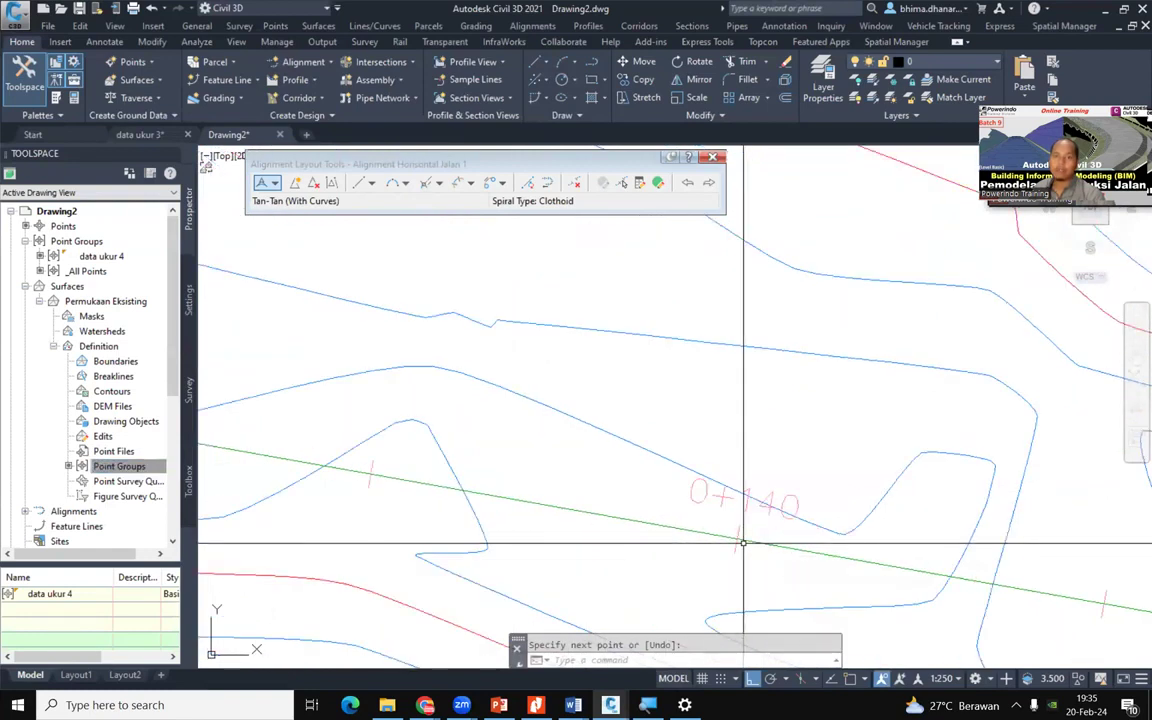
pyautogui.scroll(2, 743, 543)
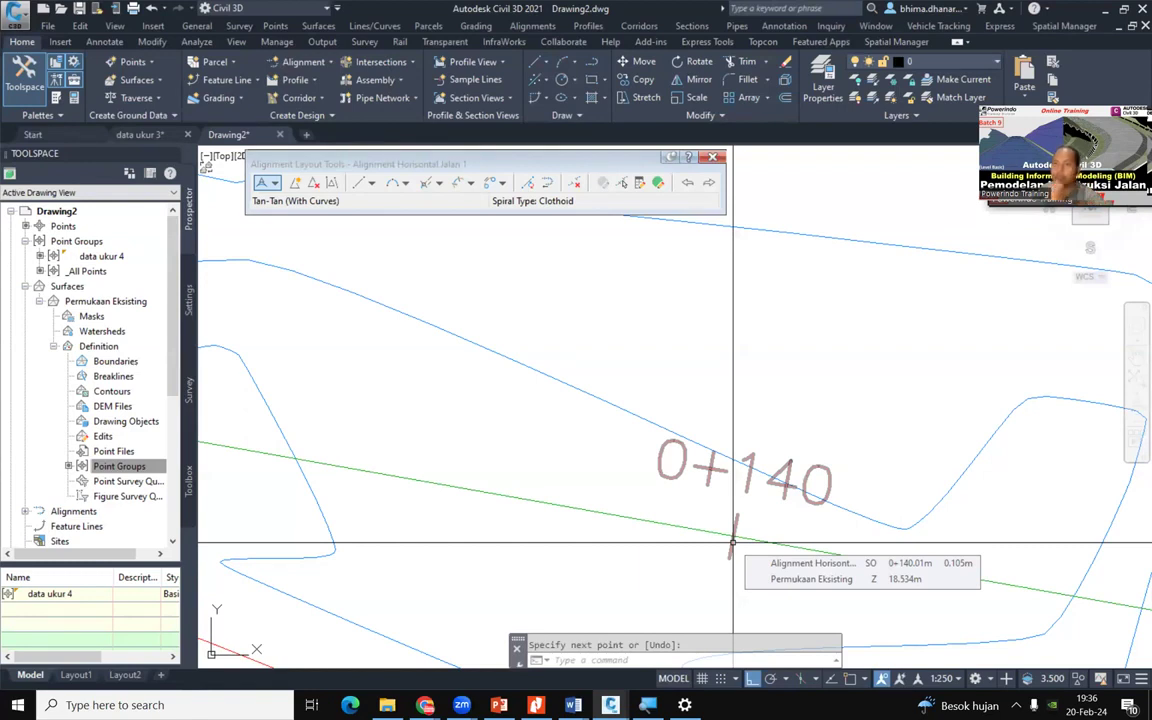
pyautogui.scroll(-4, 590, 446)
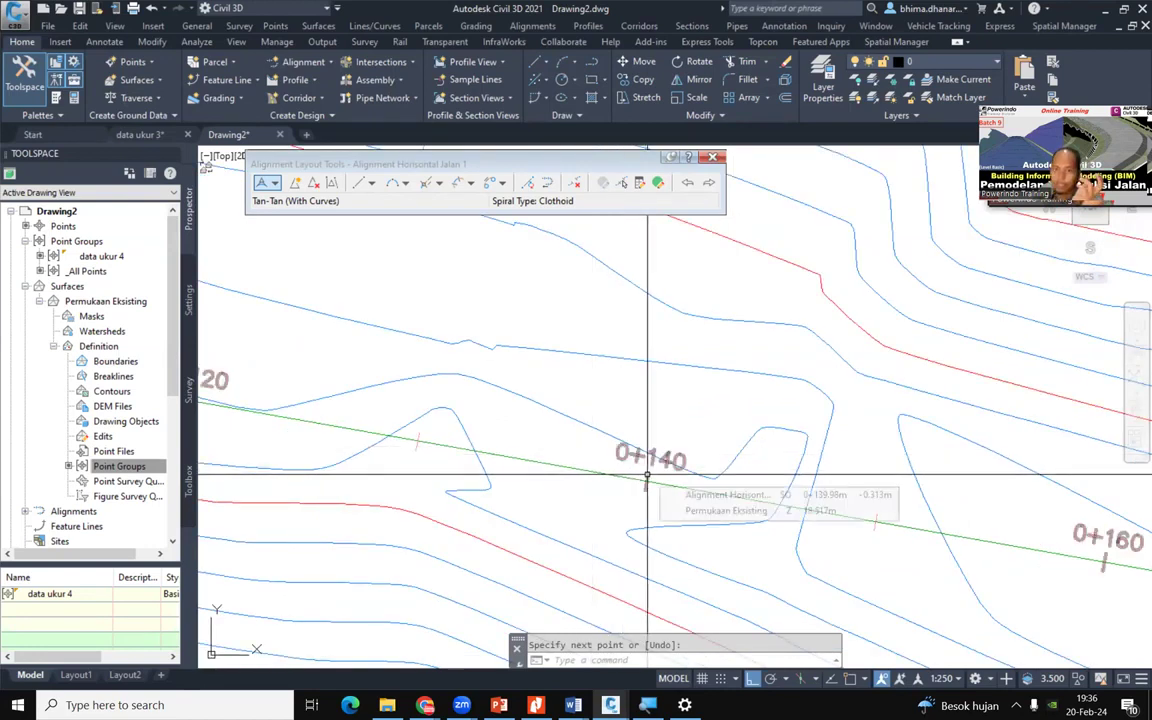
# Check where the vertical line crosses the existing-ground profile, comparing the crossing with the elevation labels
pyautogui.scroll(-6, 645, 450)
pyautogui.scroll(5, 967, 508)
pyautogui.scroll(4, 967, 508)
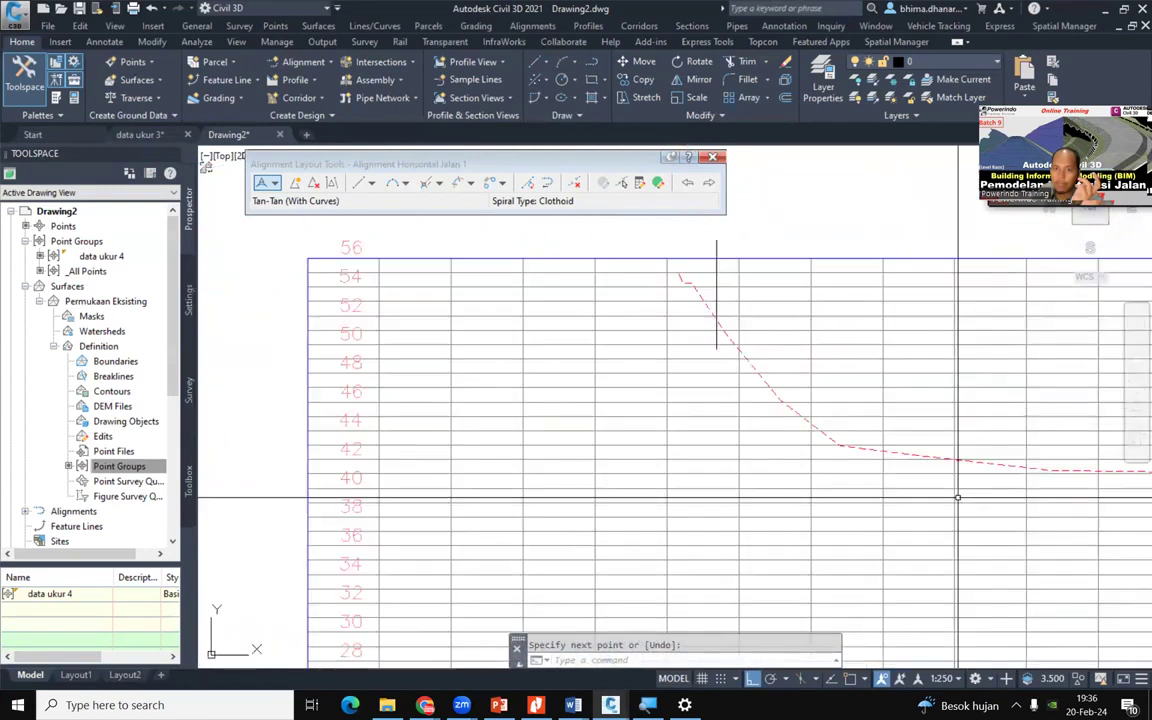
pyautogui.scroll(2, 733, 296)
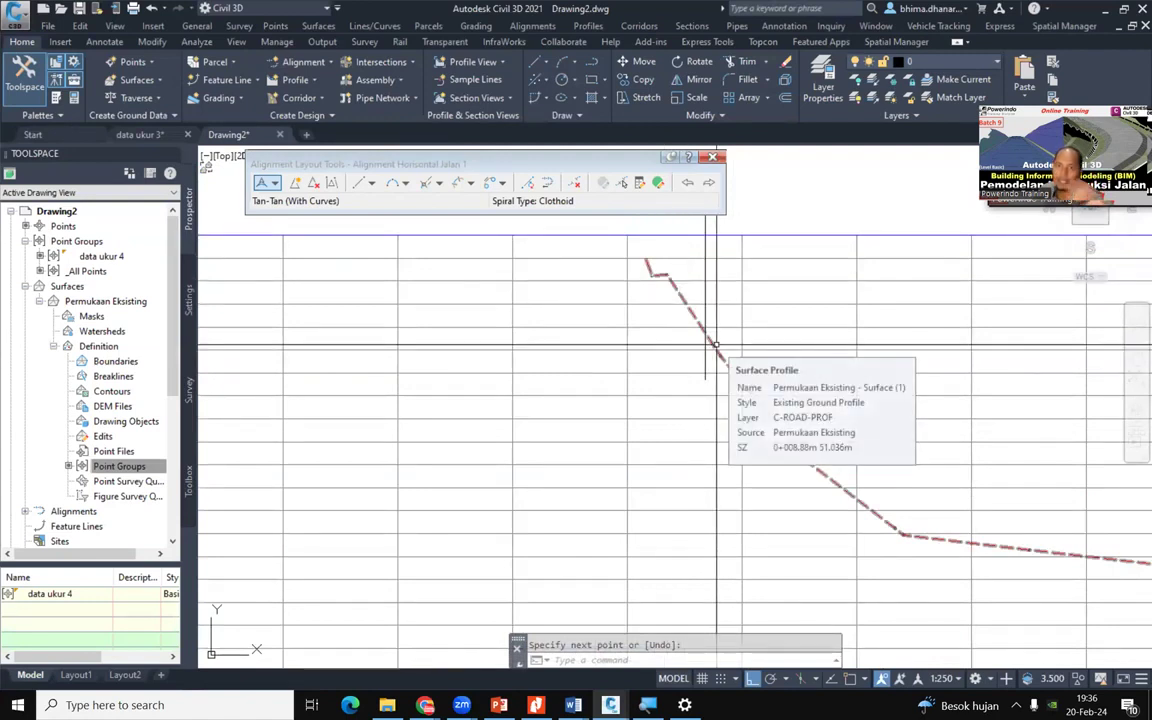
pyautogui.scroll(-2, 715, 344)
pyautogui.scroll(-2, 715, 344)
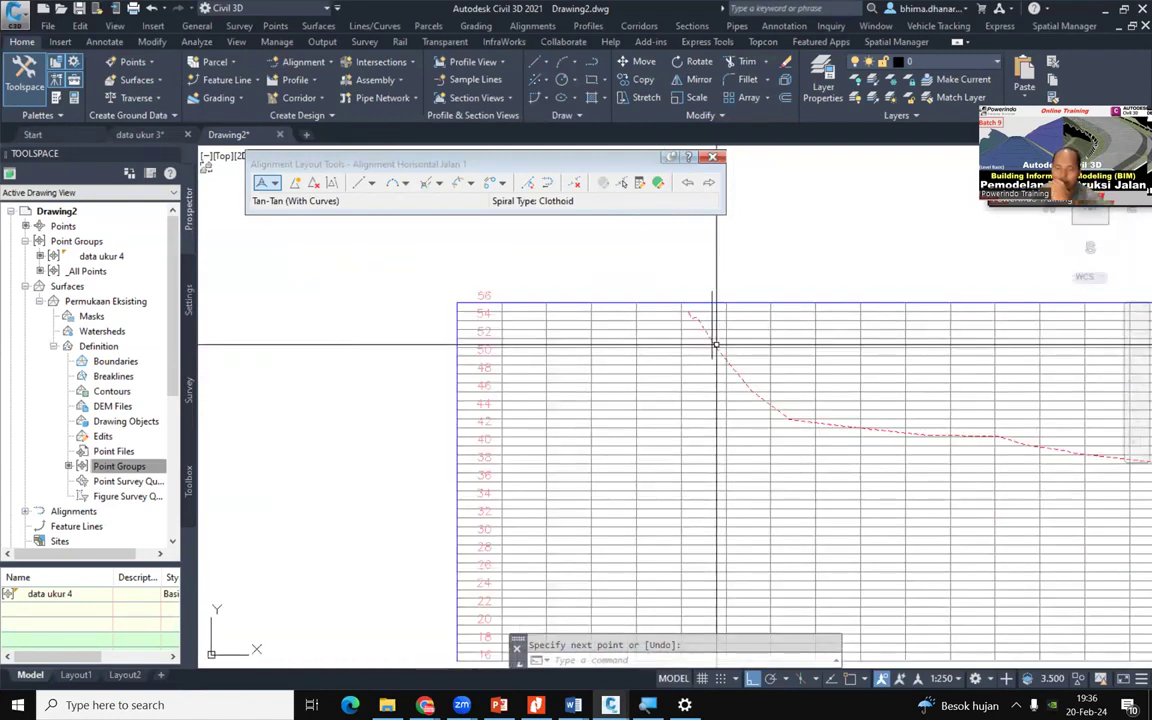
# Compare the steep ground near the vertical line with the gentler slope beyond it in the quick profile view
pyautogui.scroll(-2, 715, 344)
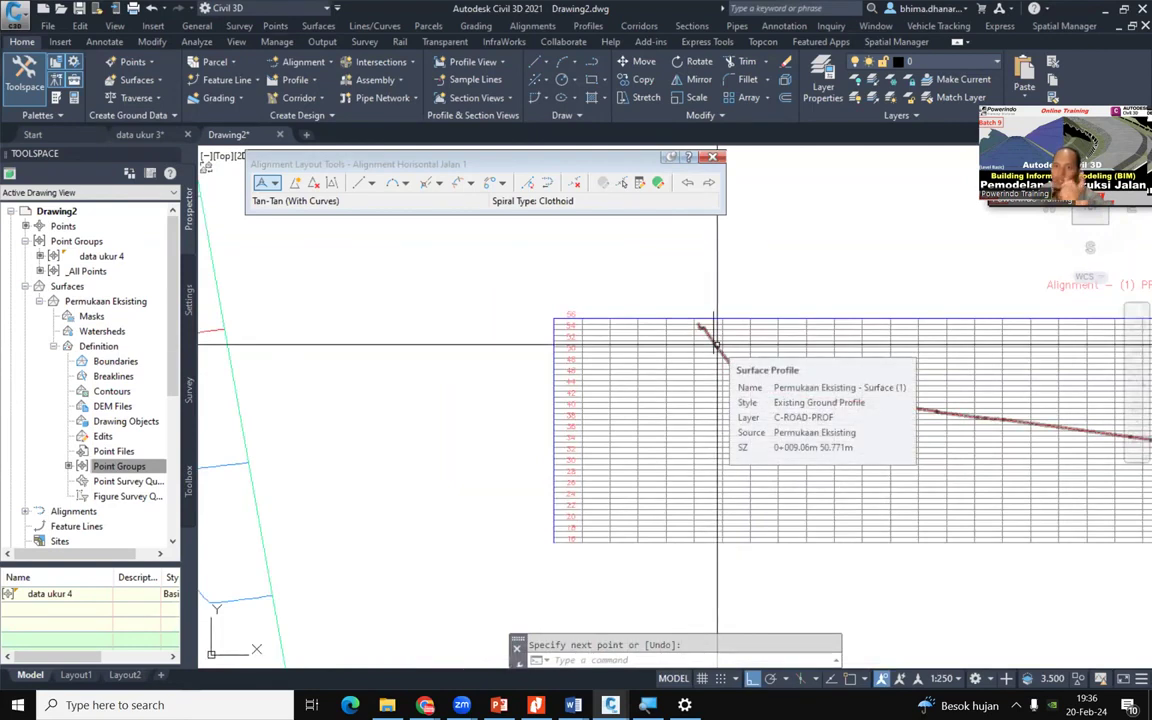
pyautogui.scroll(2, 763, 331)
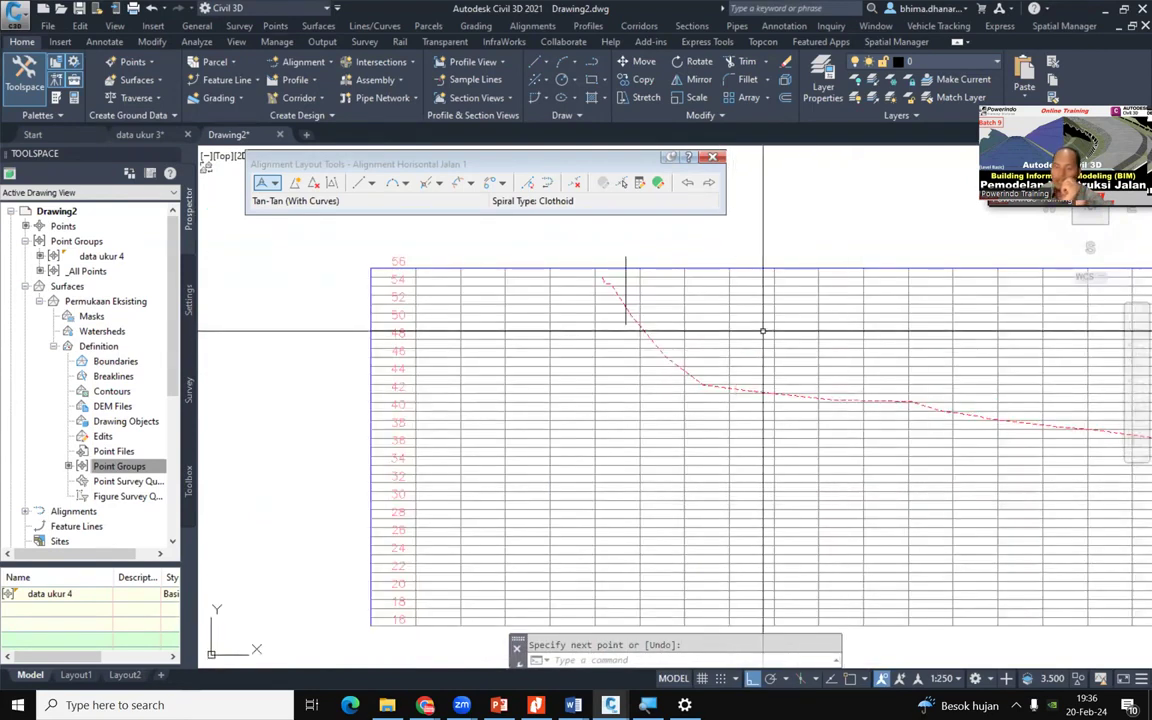
pyautogui.moveTo(763, 331); pyautogui.dragTo(576, 379, button='middle')
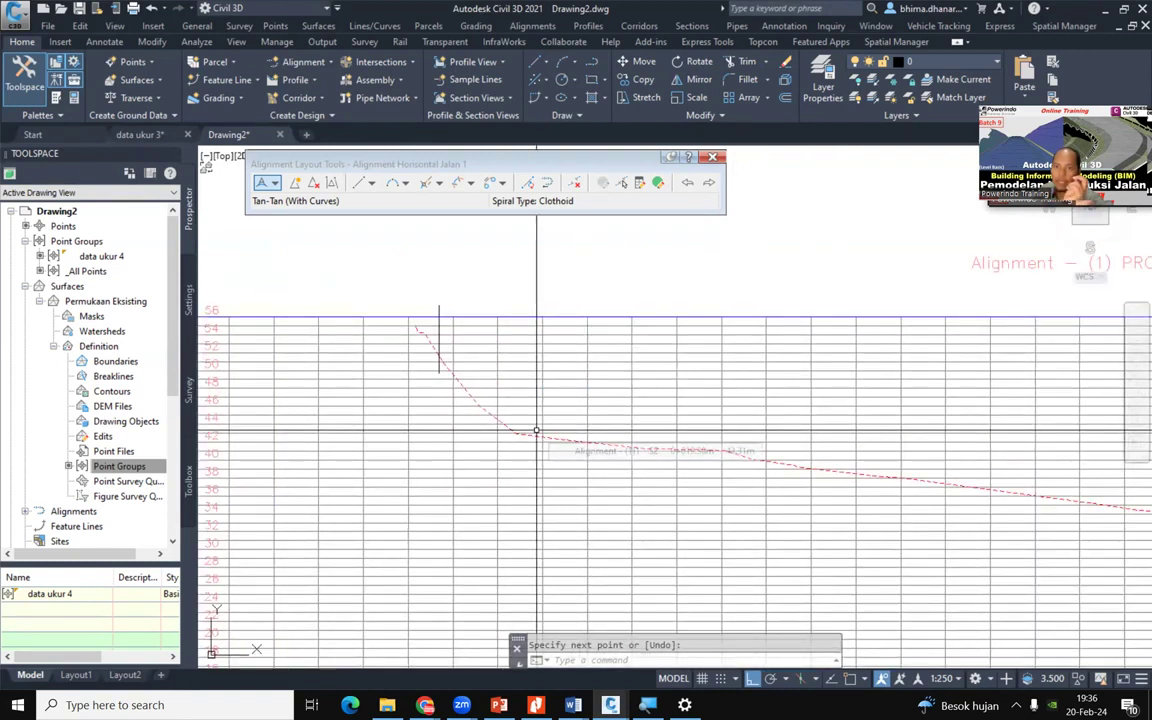
pyautogui.scroll(-2, 537, 406)
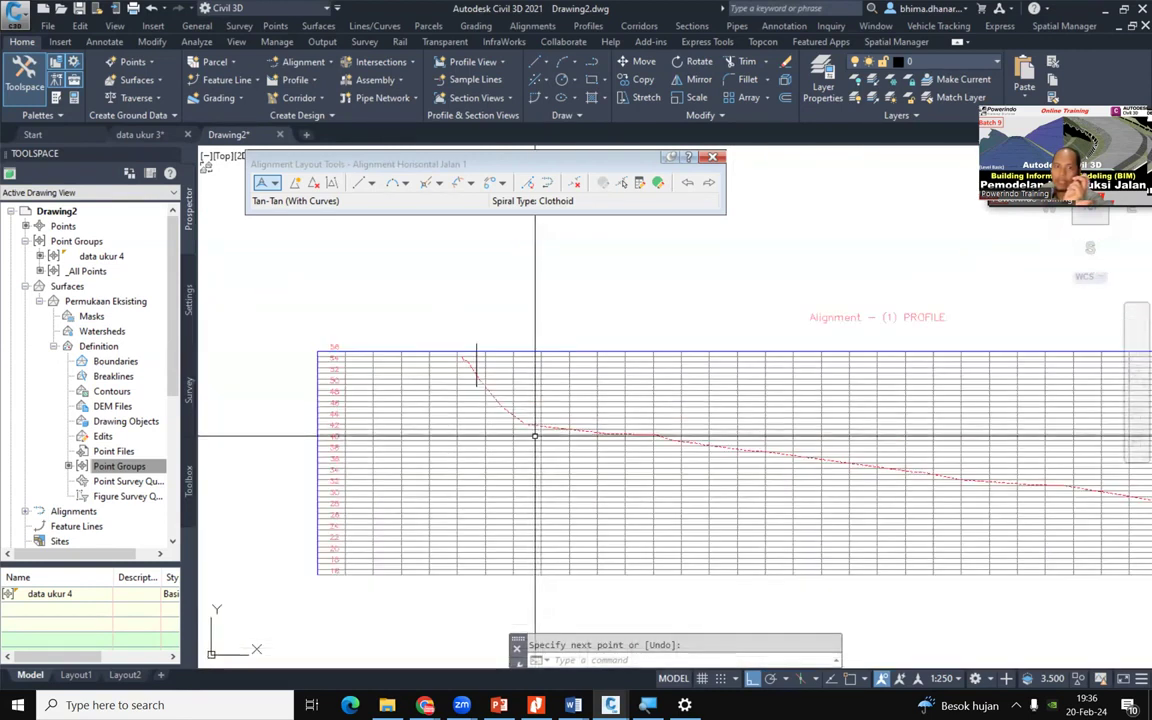
pyautogui.scroll(2, 534, 568)
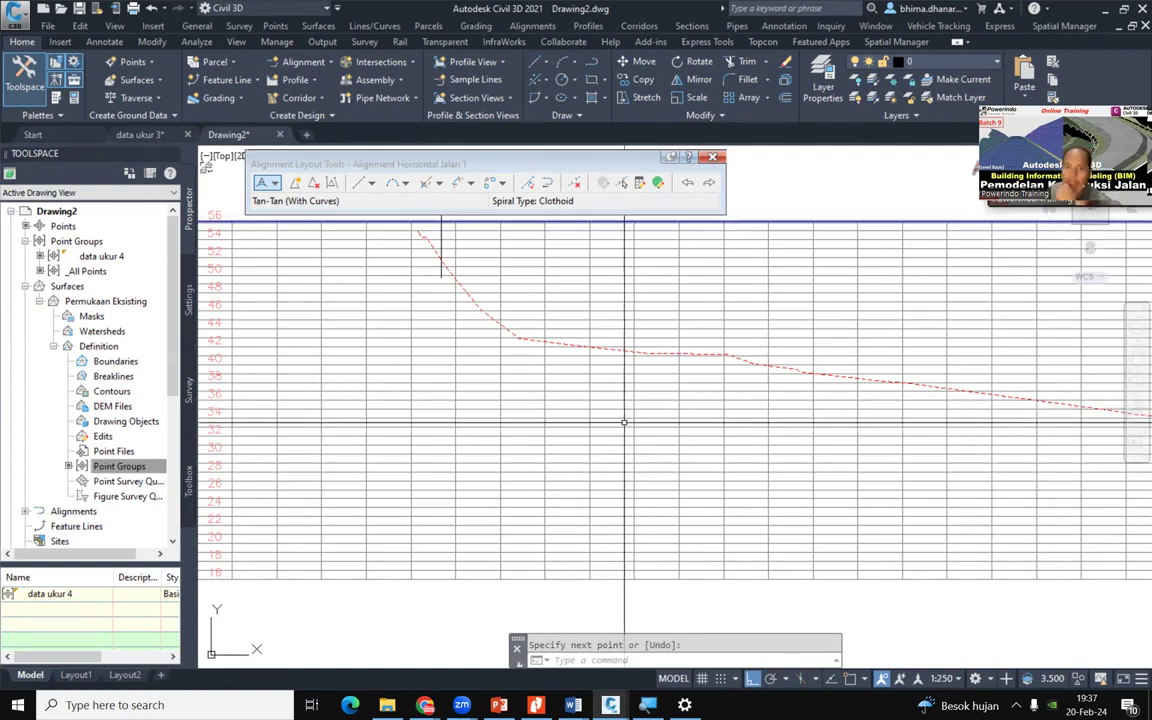
# Examine in plan the diagonal line crossing the contours and the horizontal alignment between stations 0+100 and 0+180
pyautogui.scroll(-8, 622, 420)
pyautogui.scroll(-3, 627, 448)
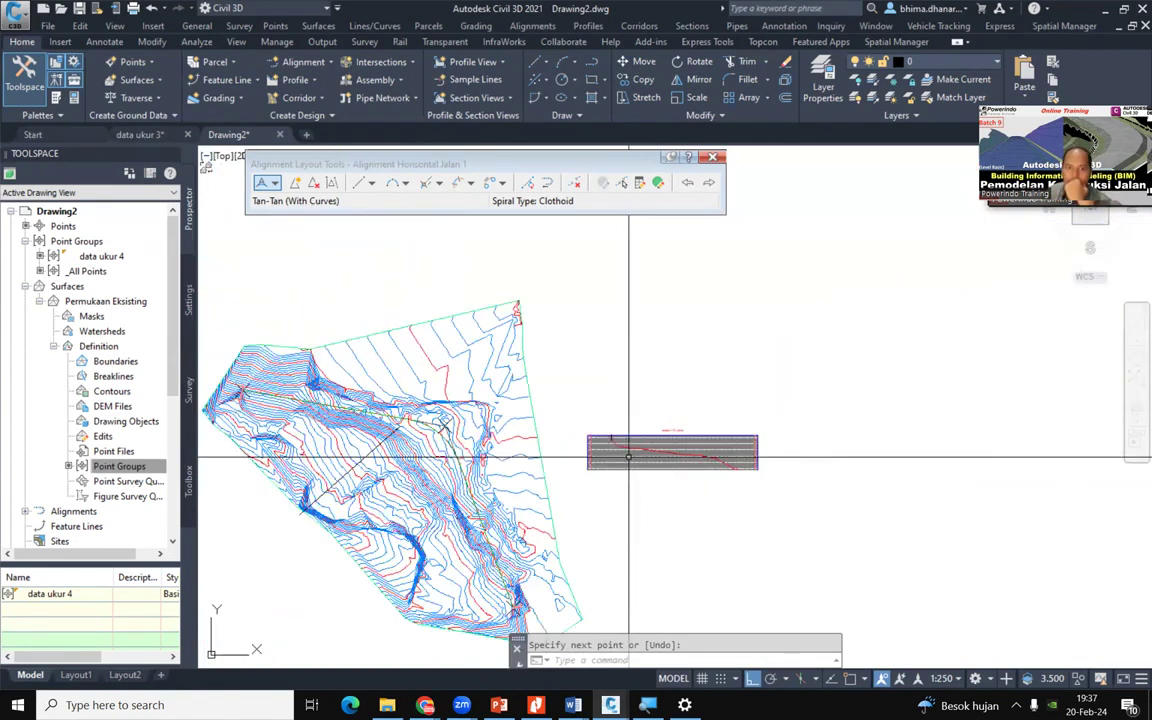
pyautogui.scroll(6, 625, 443)
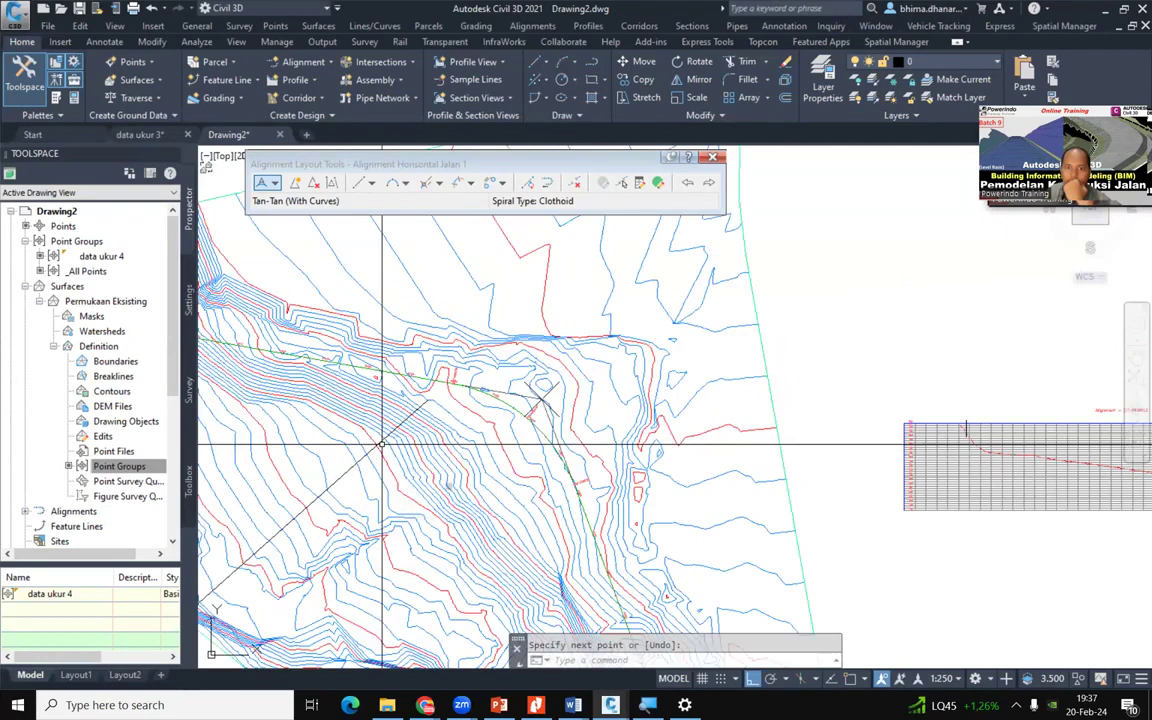
pyautogui.scroll(-2, 381, 443)
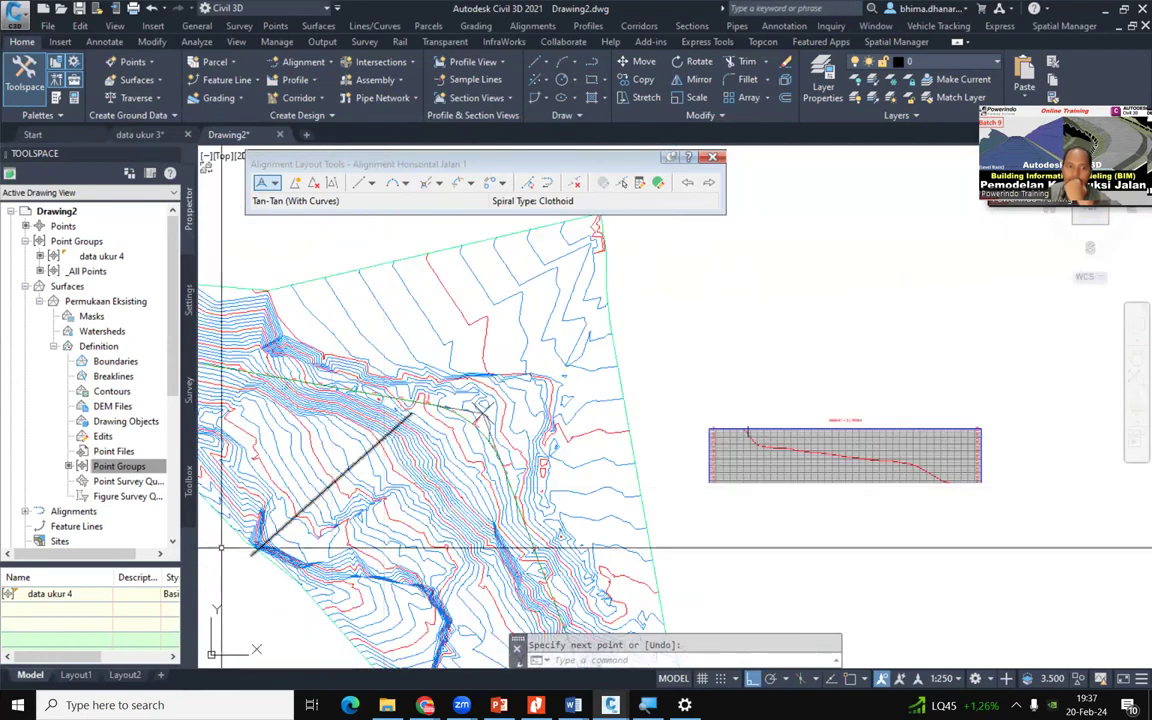
pyautogui.scroll(5, 314, 505)
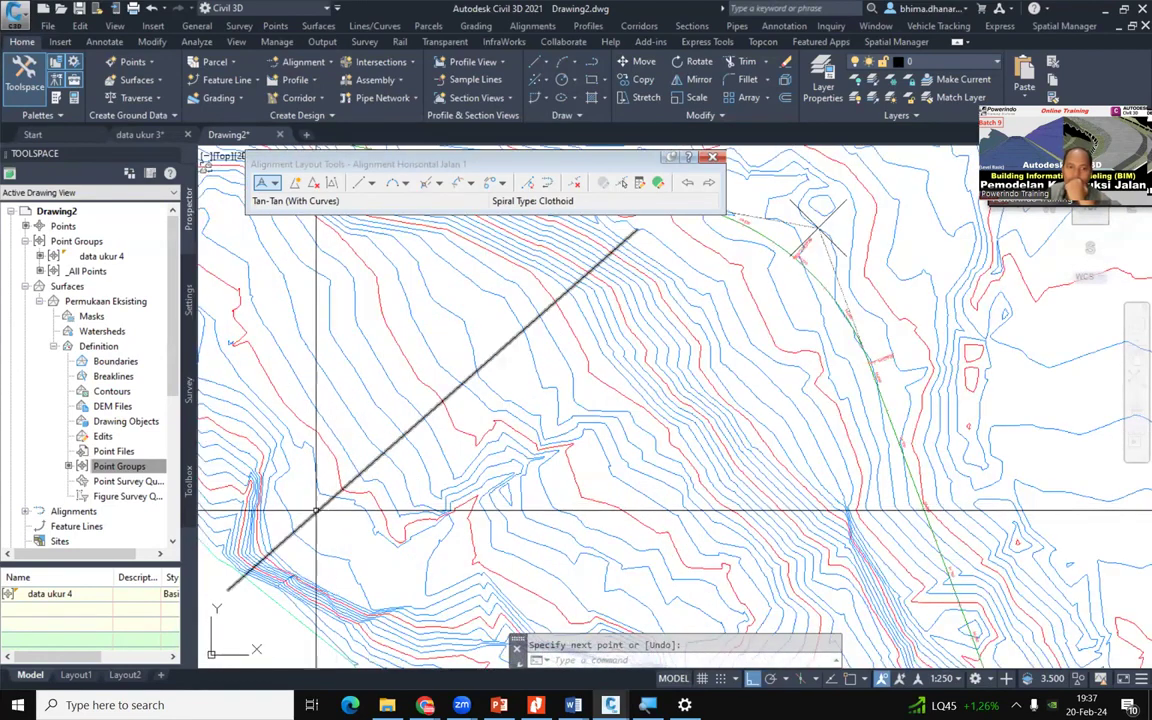
pyautogui.click(314, 510)
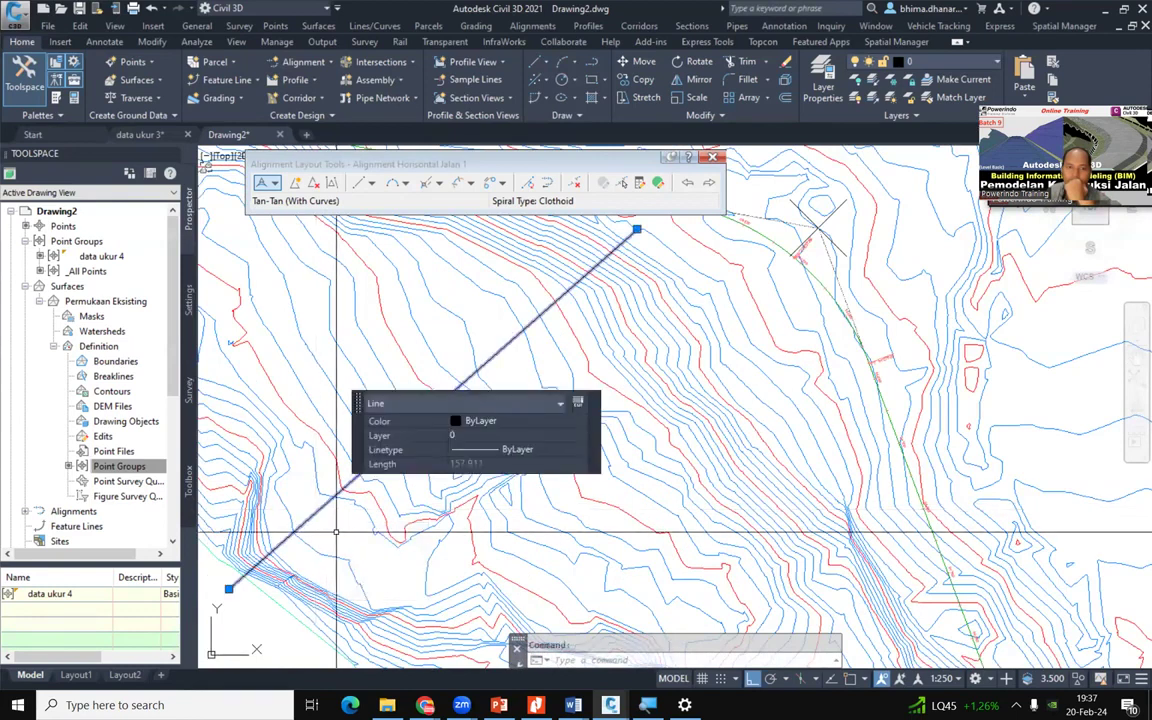
pyautogui.press('Escape')
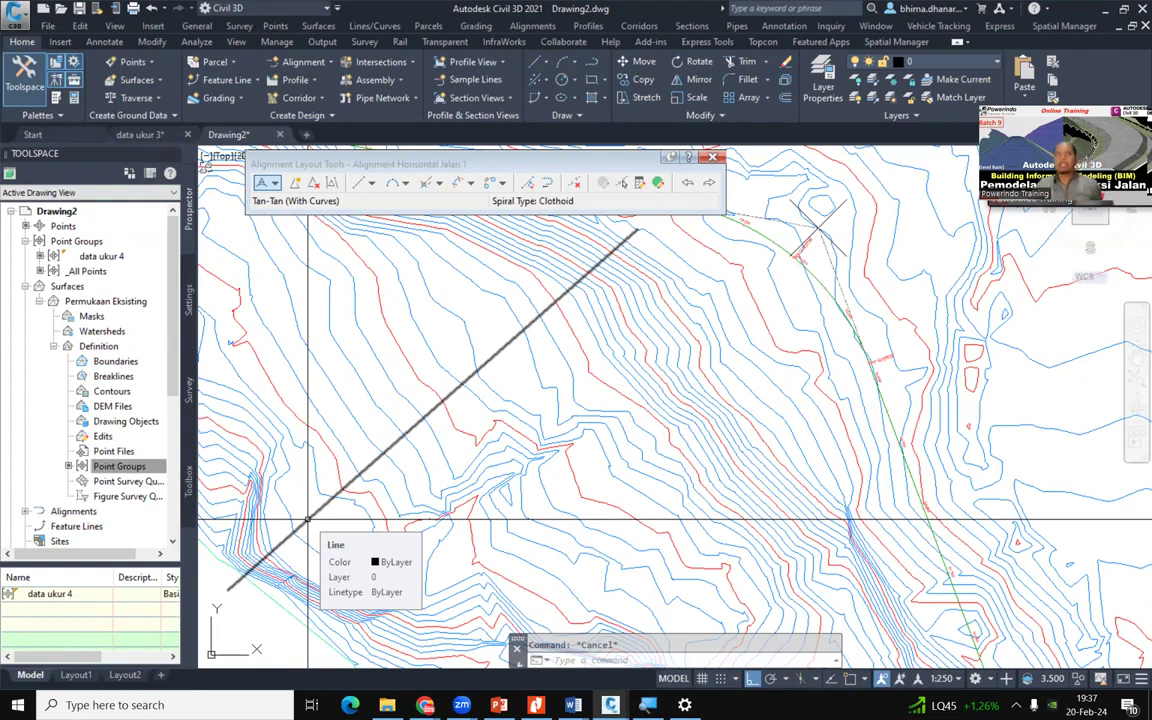
pyautogui.scroll(-4, 301, 436)
pyautogui.scroll(6, 503, 372)
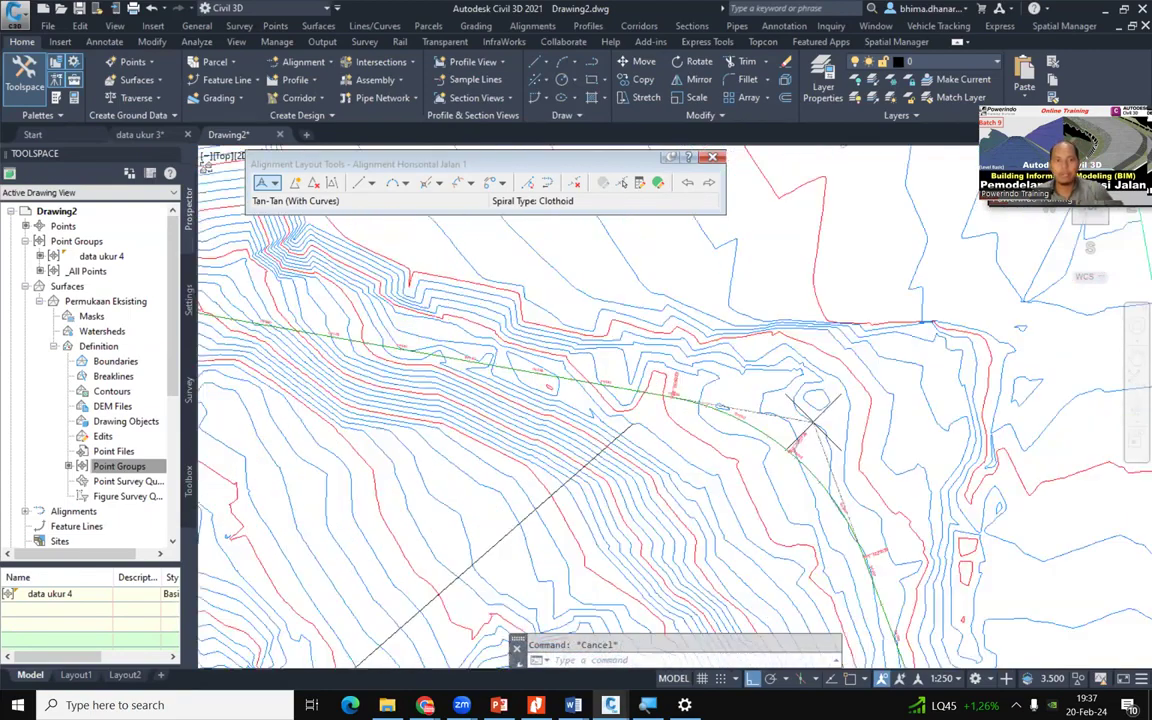
pyautogui.scroll(4, 500, 374)
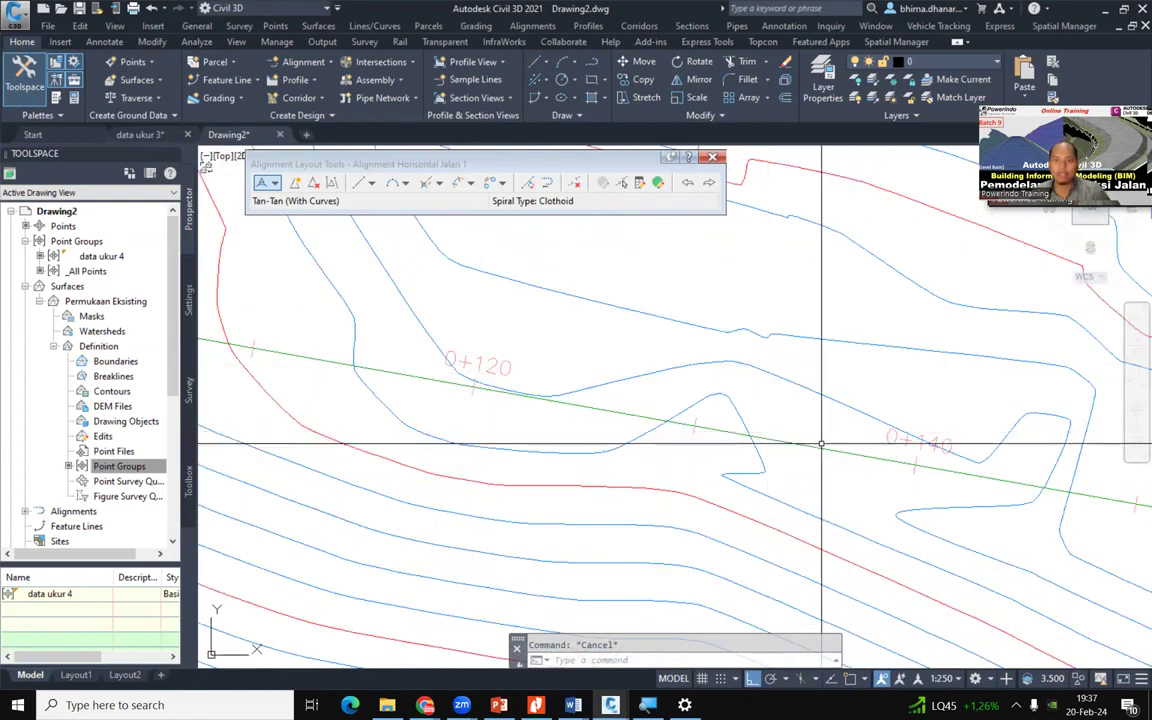
pyautogui.scroll(-4, 476, 440)
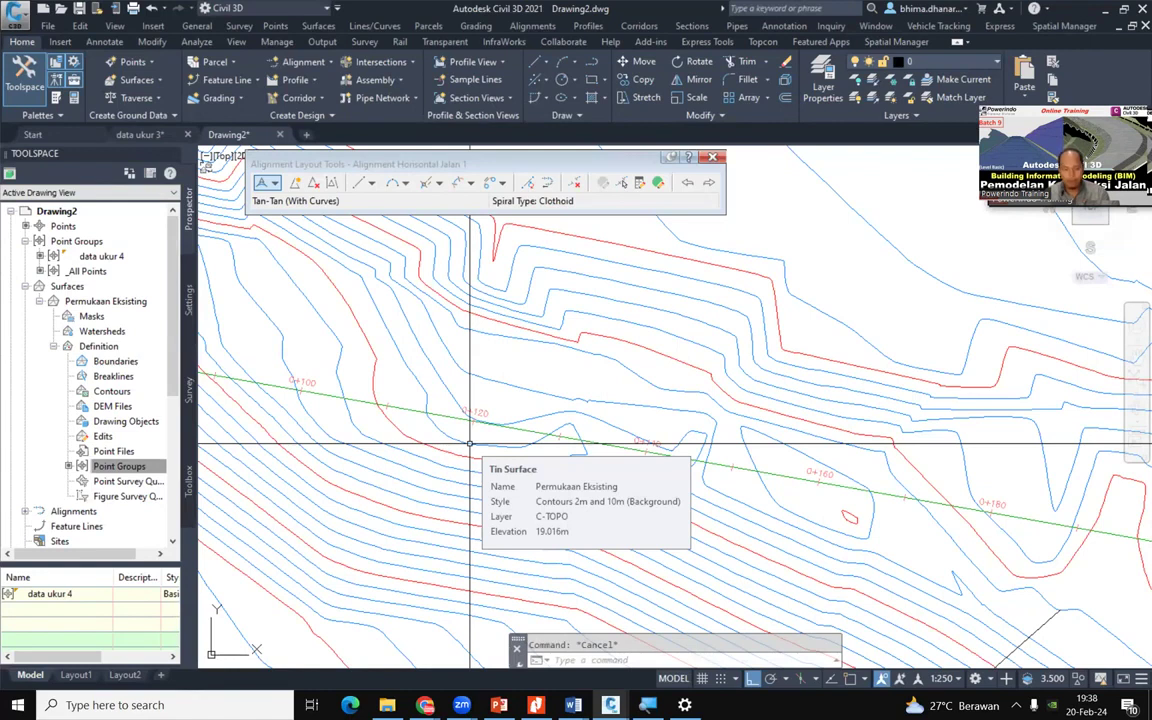
# Switch to the PowerPoint training schedule, colour the day 2 item "Pembuatan alinyemen horizontal" red, and return to Civil 3D
pyautogui.click(500, 705)
pyautogui.click(551, 393)
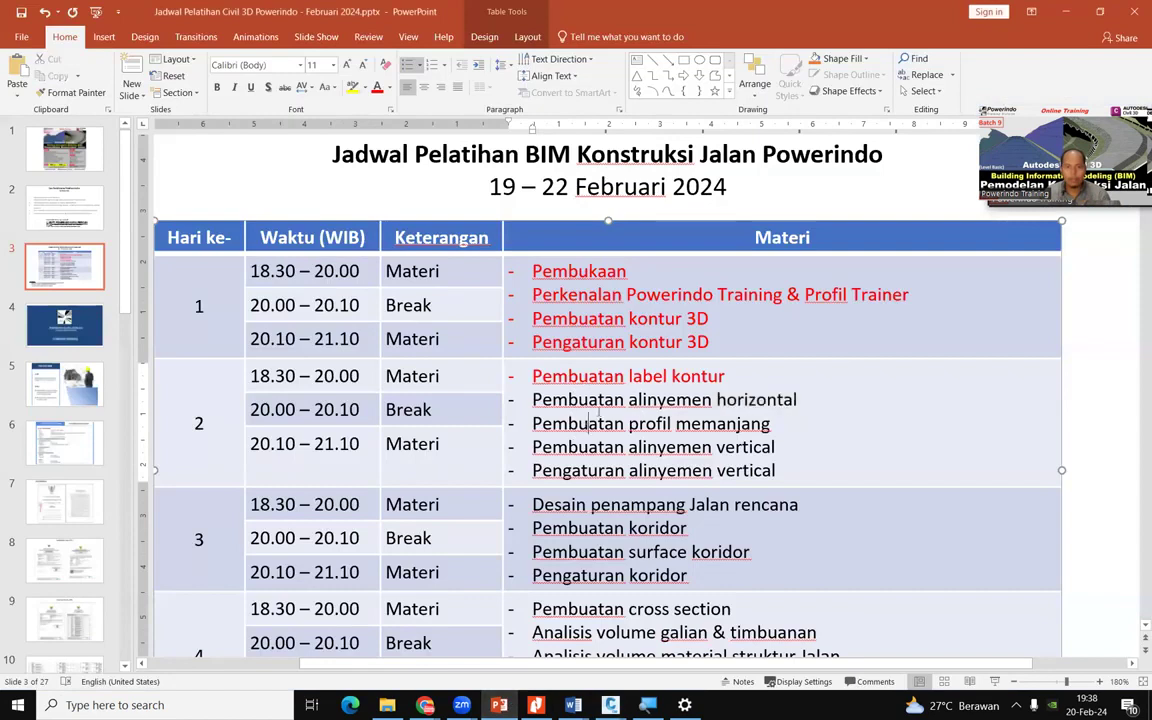
pyautogui.moveTo(531, 395); pyautogui.dragTo(774, 388)
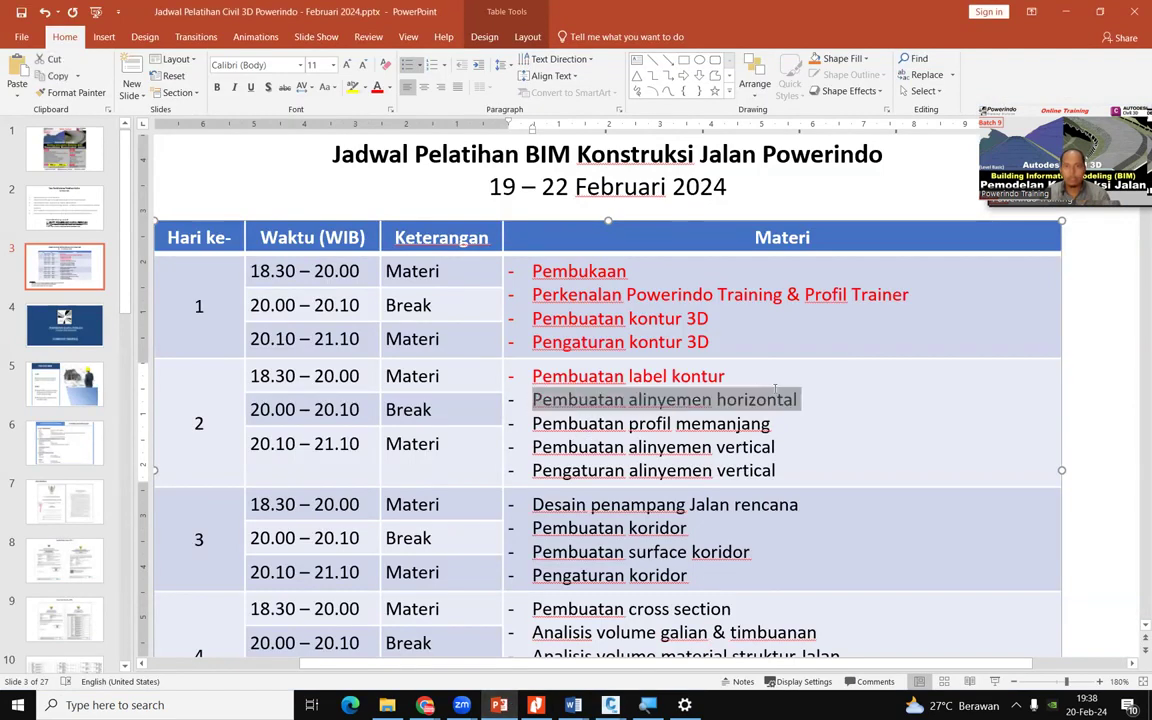
pyautogui.click(377, 88)
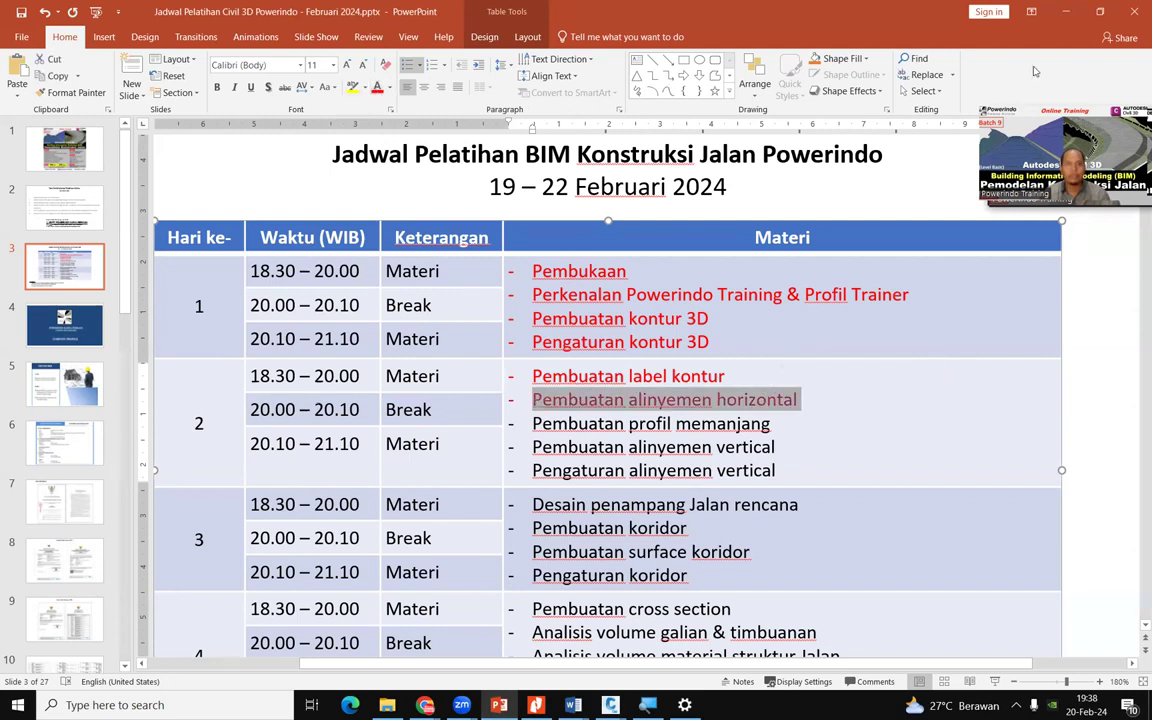
pyautogui.click(1068, 12)
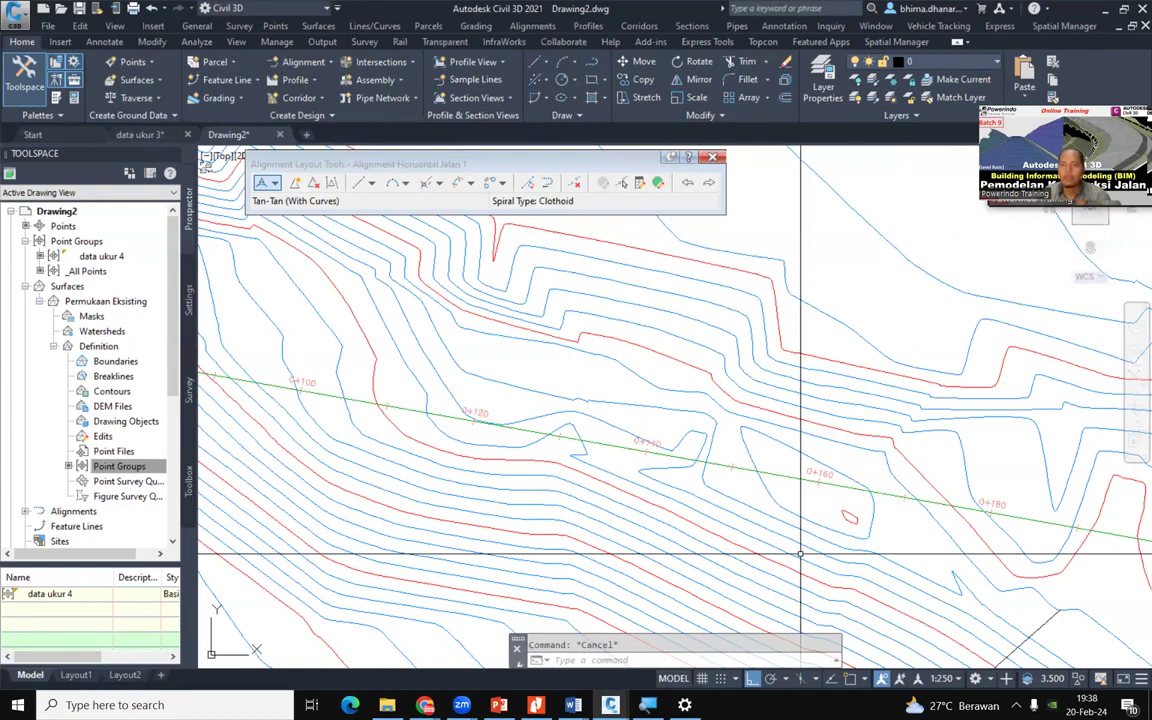
# Delete the diagonal line that crosses the contours southwest of the alignment
pyautogui.scroll(-2, 735, 461)
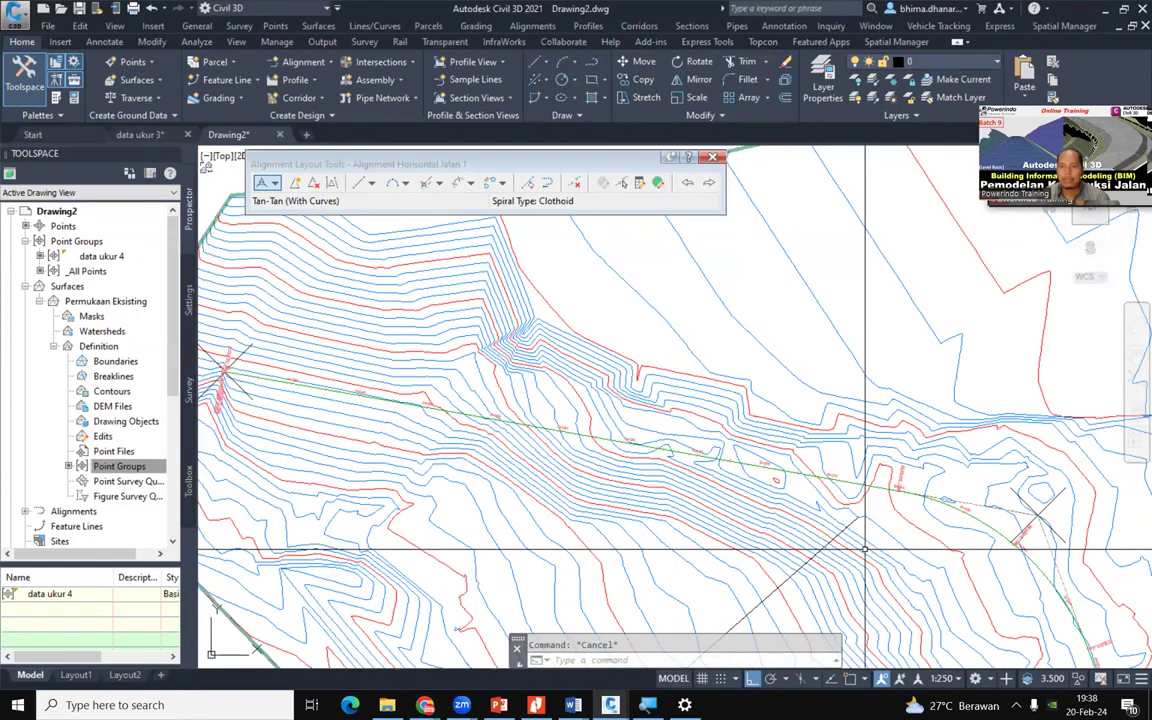
pyautogui.scroll(2, 847, 513)
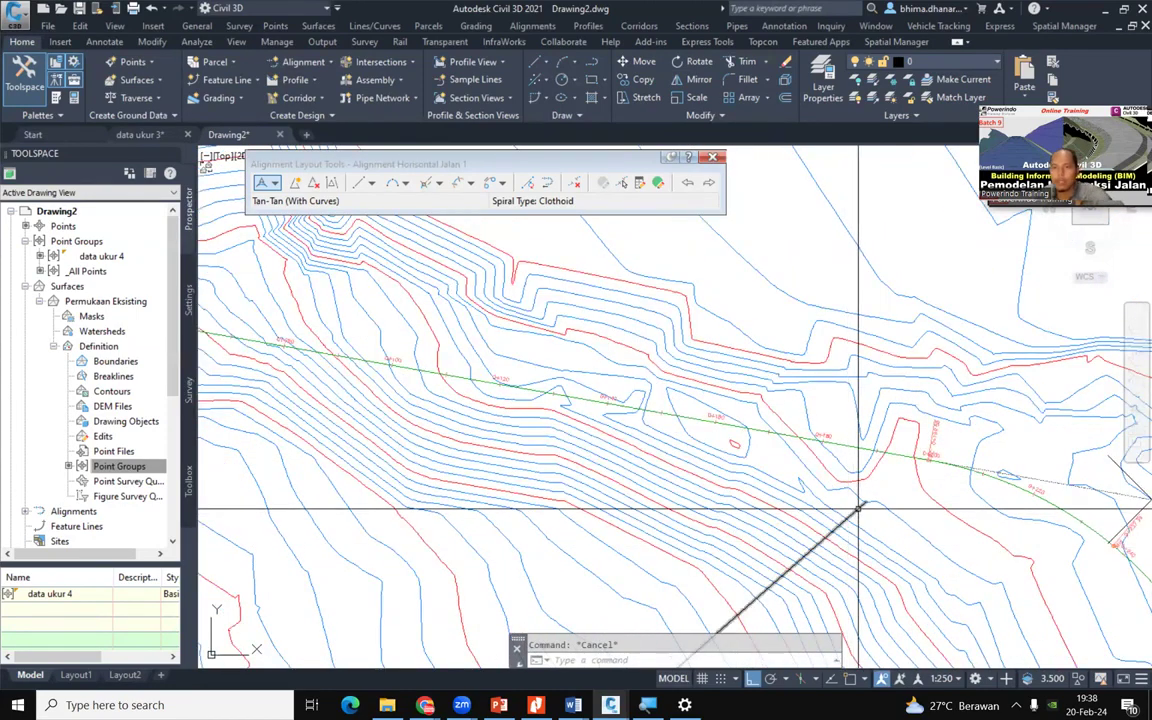
pyautogui.click(858, 510)
pyautogui.press('Delete')
# Delete the leftover short vertical line east of the surface, where the quick profile was placed
pyautogui.scroll(-5, 717, 555)
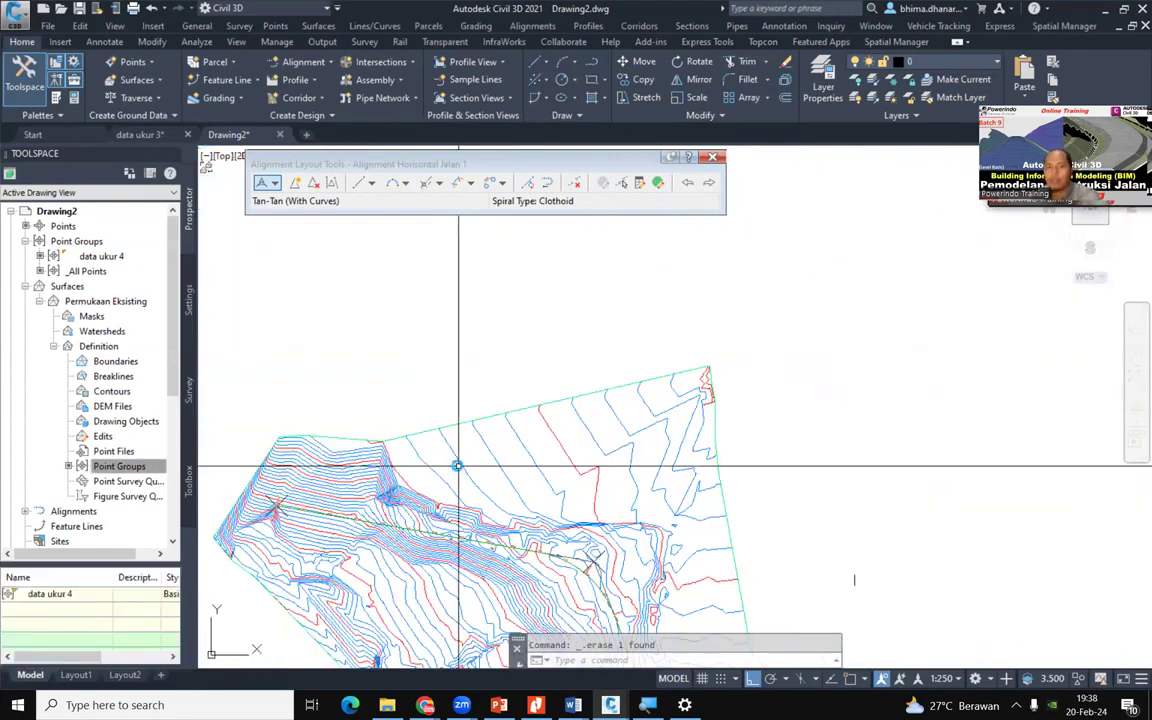
pyautogui.scroll(6, 580, 490)
pyautogui.click(489, 417)
pyautogui.press('Escape')
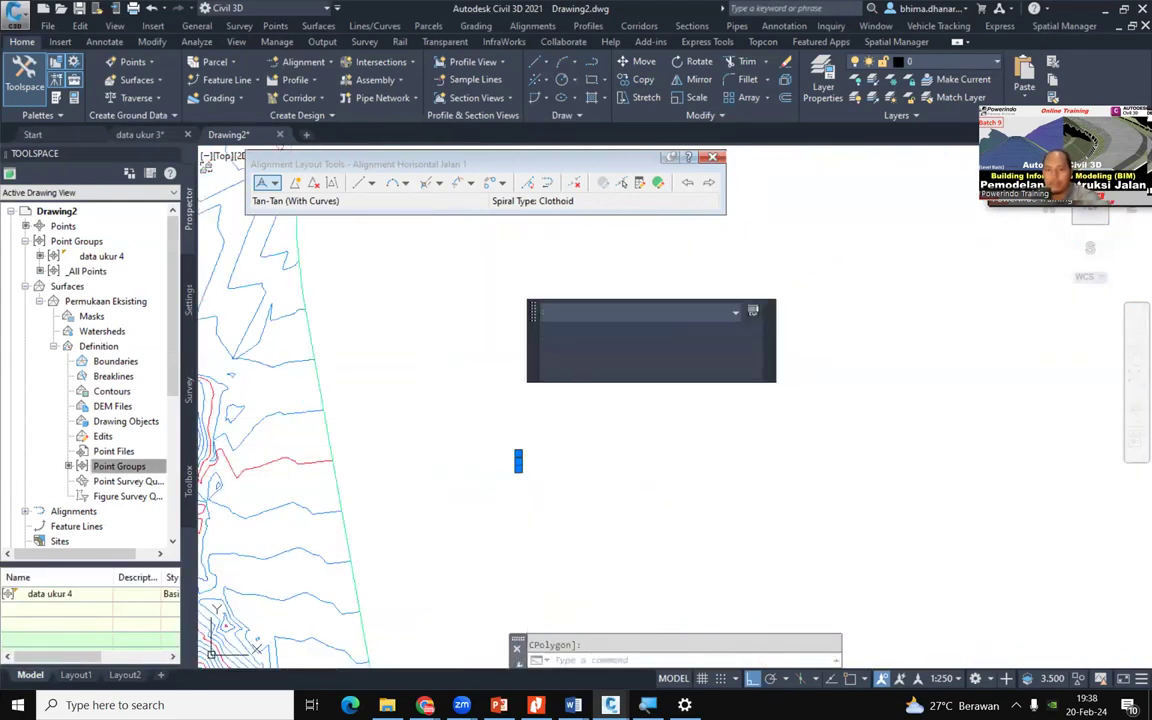
# Review the alignment in plan from its start point to the first curve across the surface contours
pyautogui.scroll(-5, 541, 440)
pyautogui.scroll(6, 278, 411)
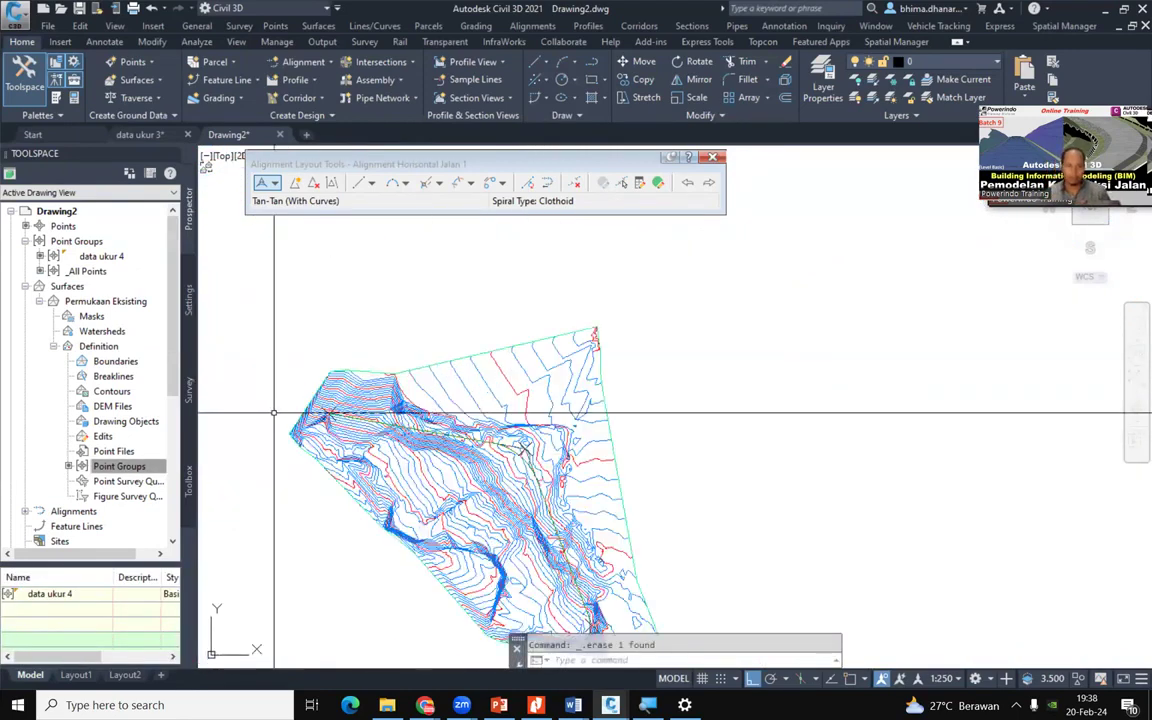
pyautogui.scroll(3, 350, 380)
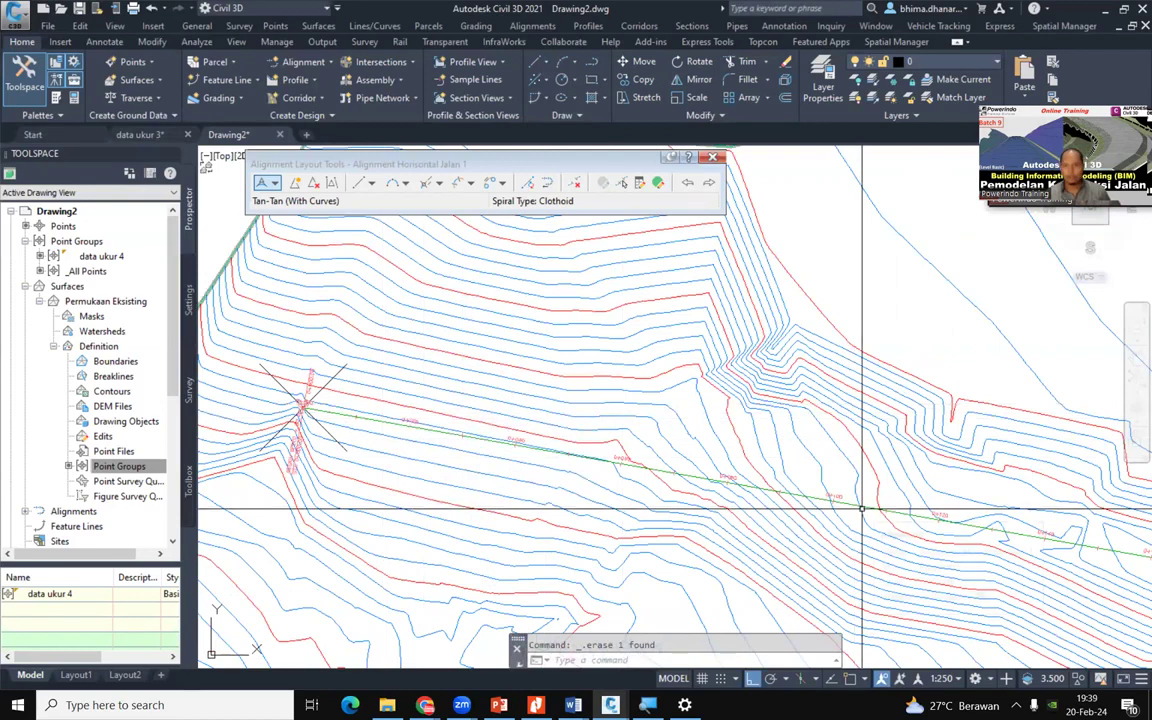
pyautogui.scroll(-3, 870, 503)
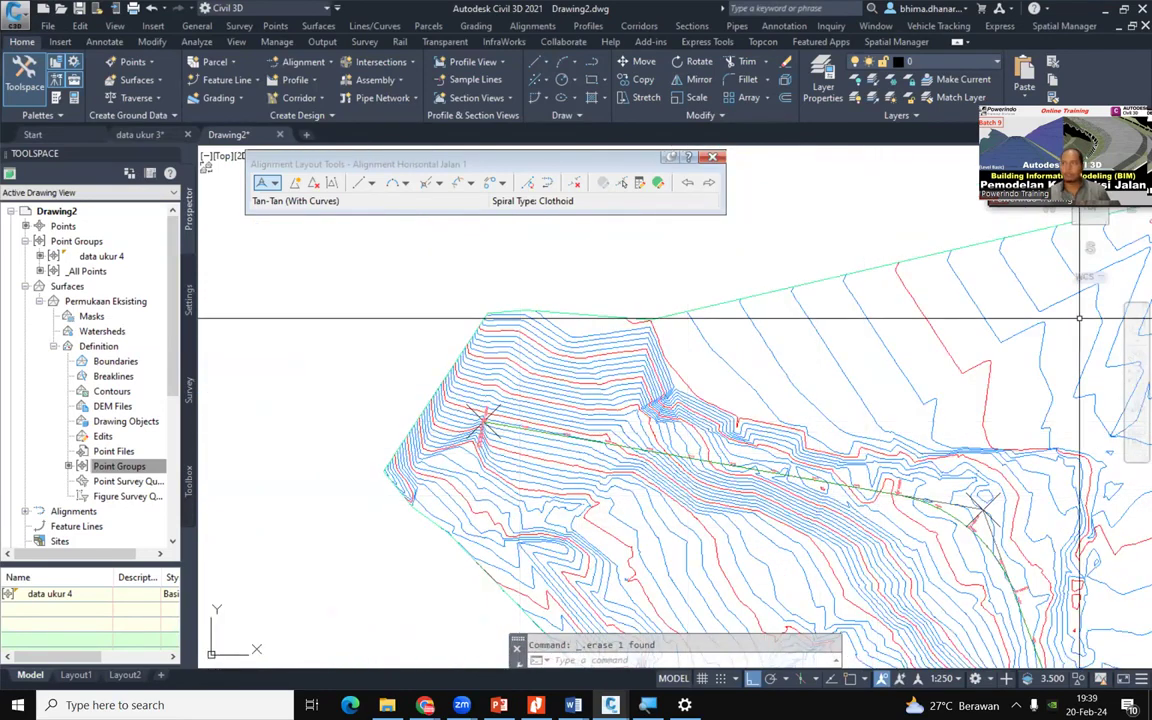
pyautogui.click(425, 705)
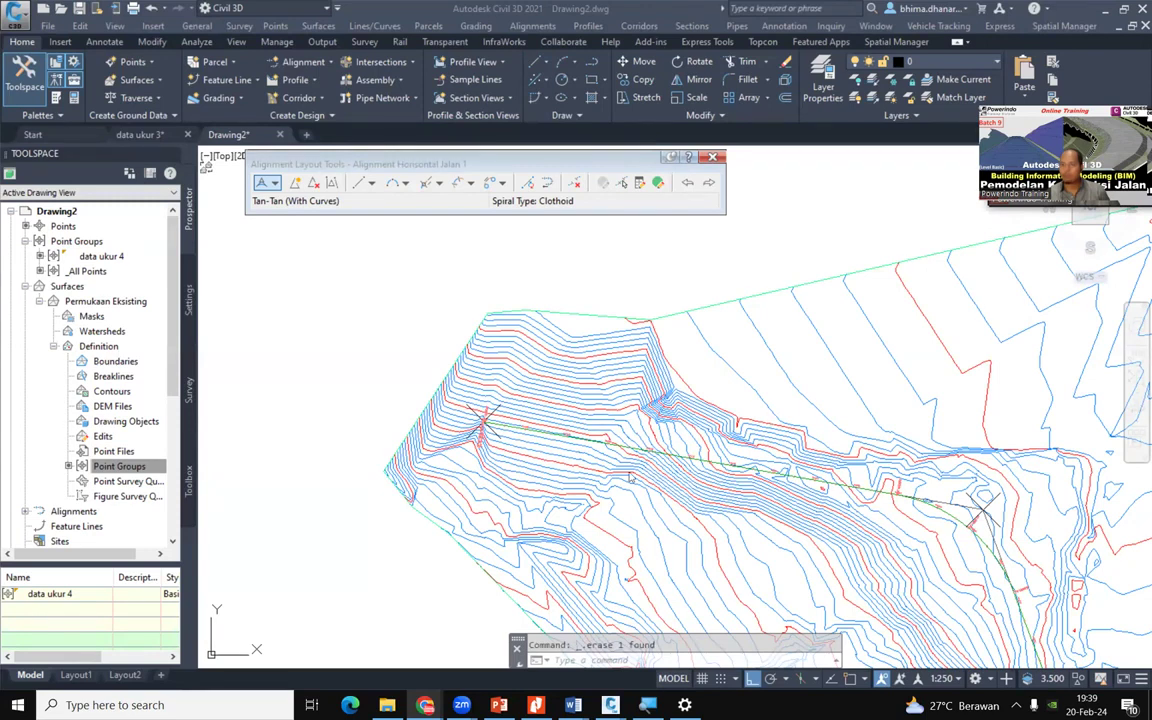
pyautogui.click(575, 400)
# Inspect the alignment's station labels from the start point to 0+060, including the station, offset and surface elevation near 0+020
pyautogui.scroll(3, 555, 457)
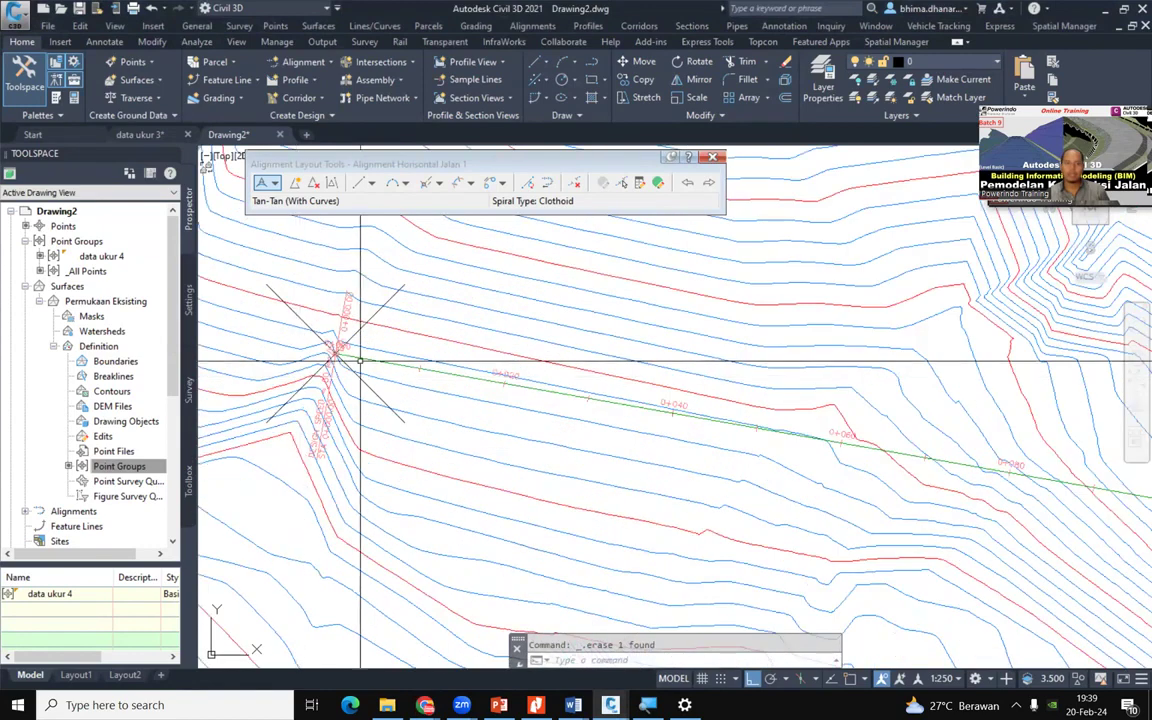
pyautogui.scroll(2, 388, 362)
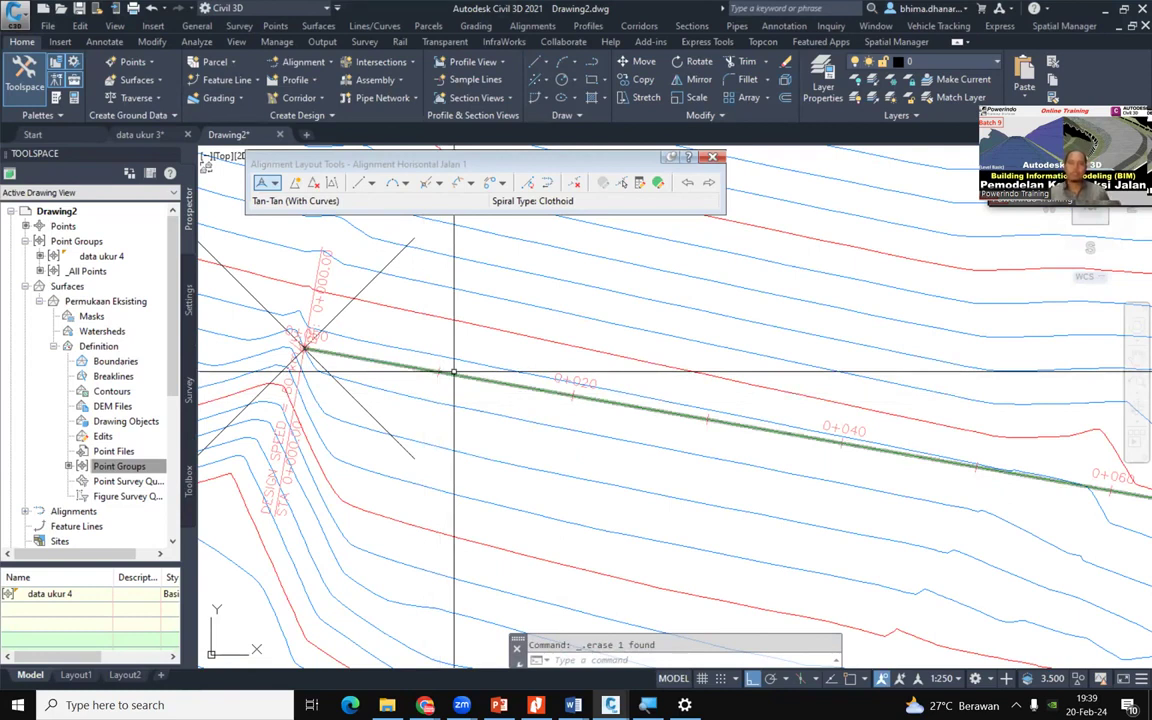
pyautogui.scroll(2, 584, 370)
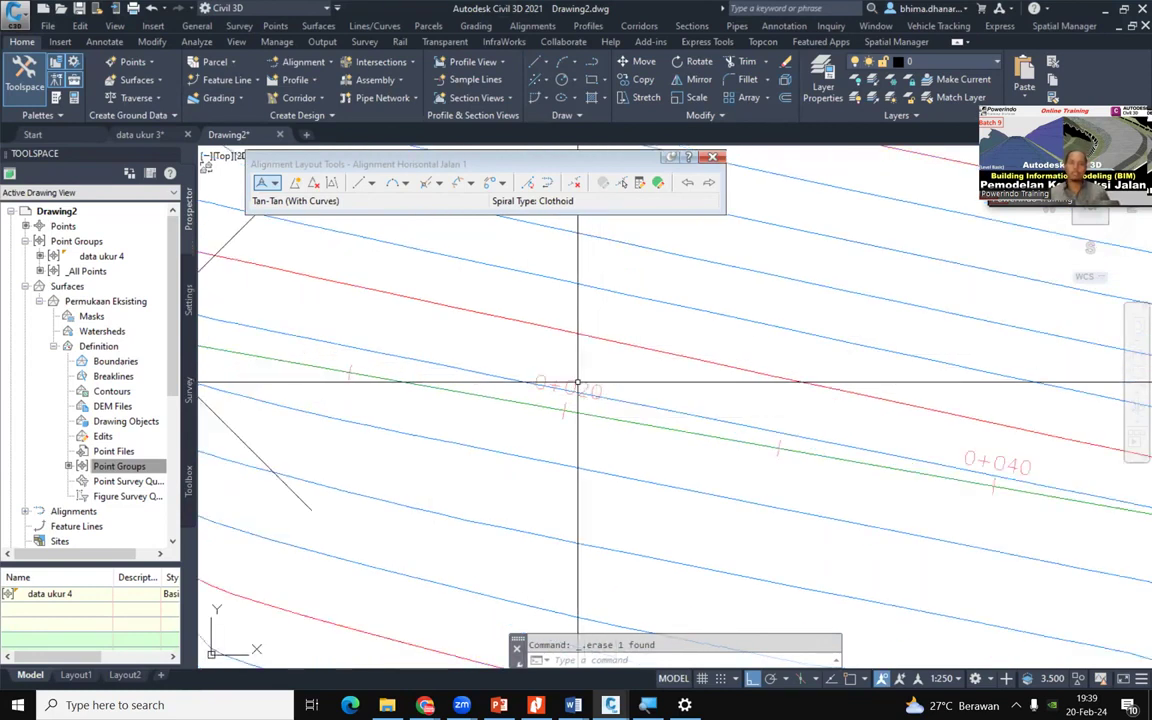
pyautogui.scroll(1, 577, 383)
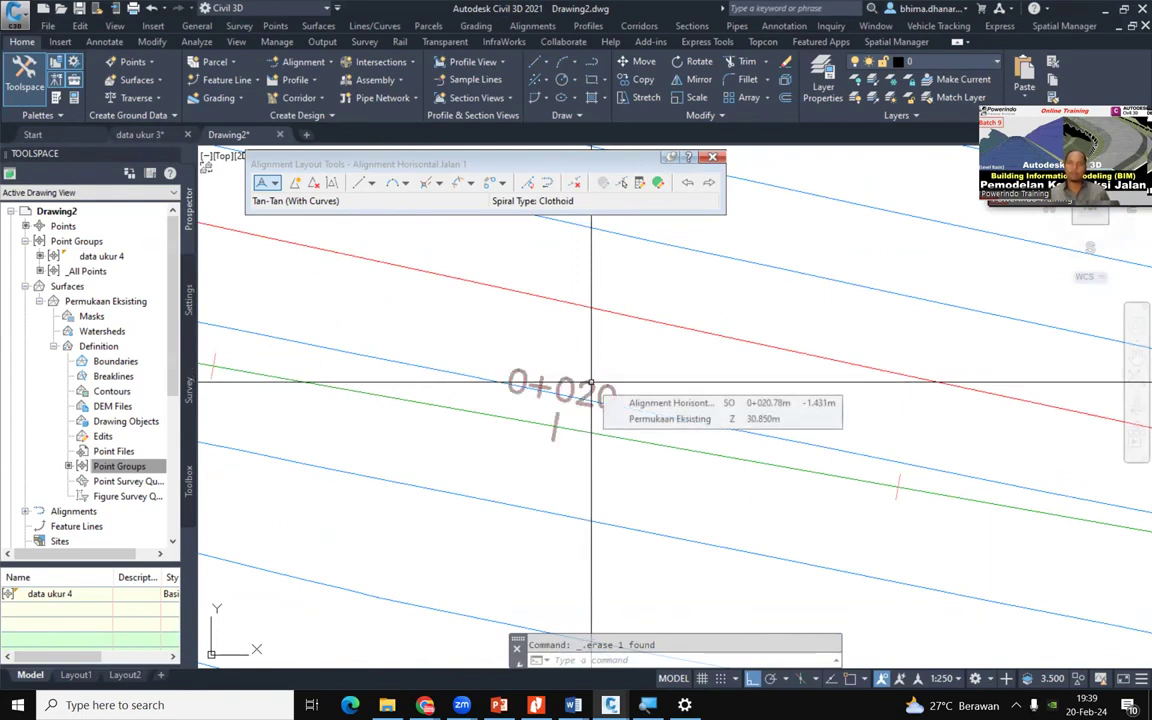
pyautogui.scroll(-2, 591, 383)
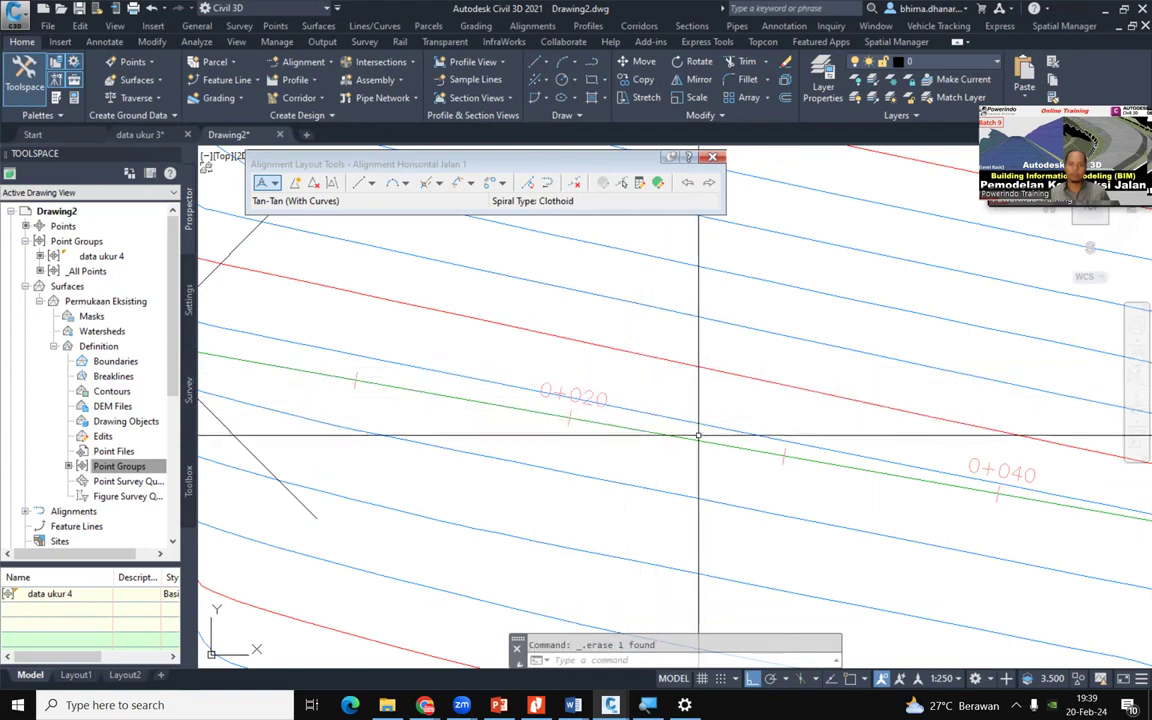
pyautogui.scroll(-2, 553, 404)
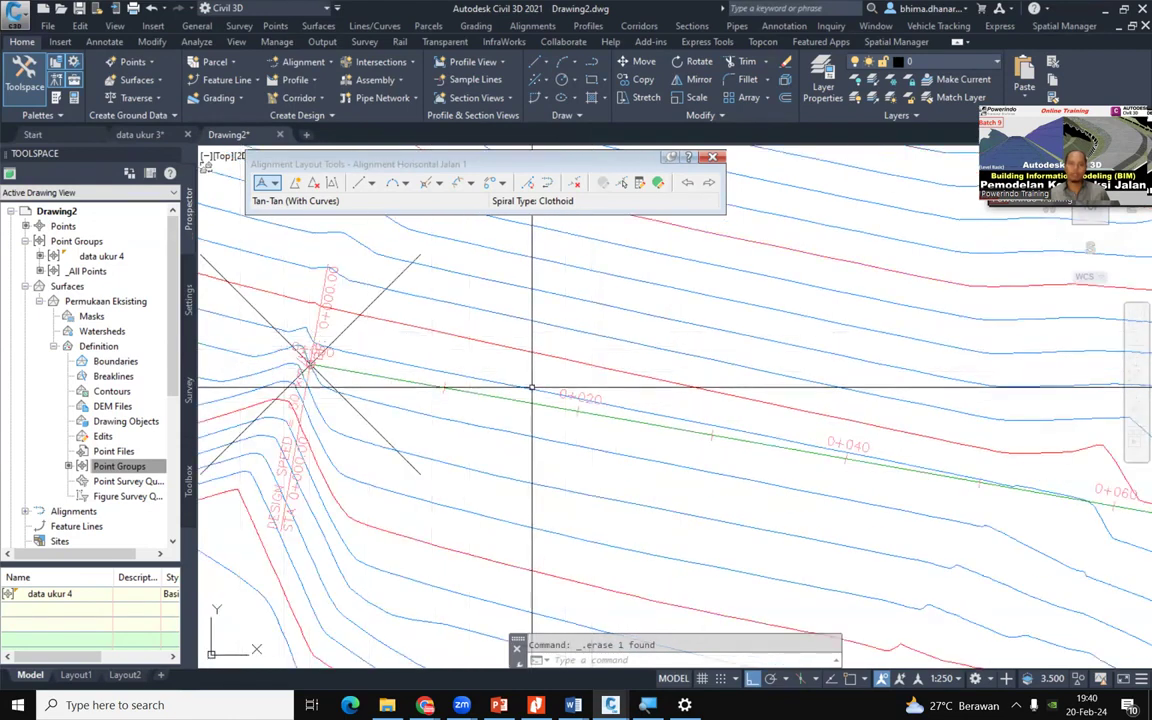
pyautogui.scroll(3, 590, 400)
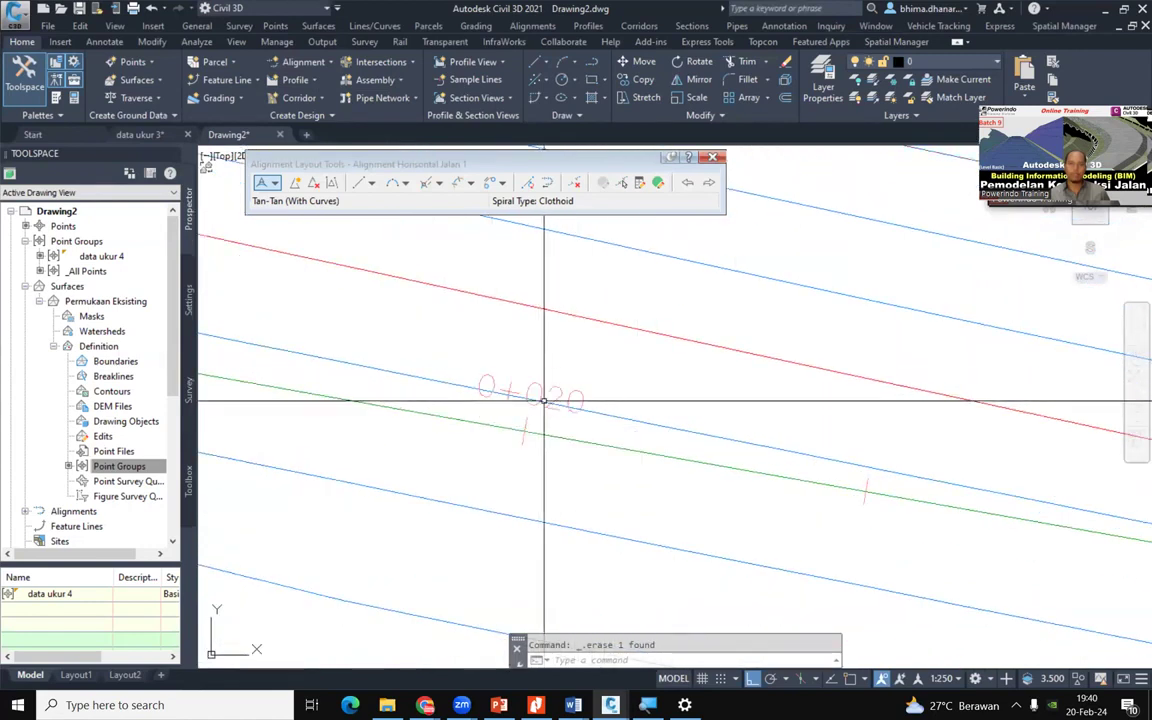
pyautogui.scroll(-2, 593, 409)
pyautogui.scroll(-2, 593, 409)
pyautogui.scroll(2, 855, 457)
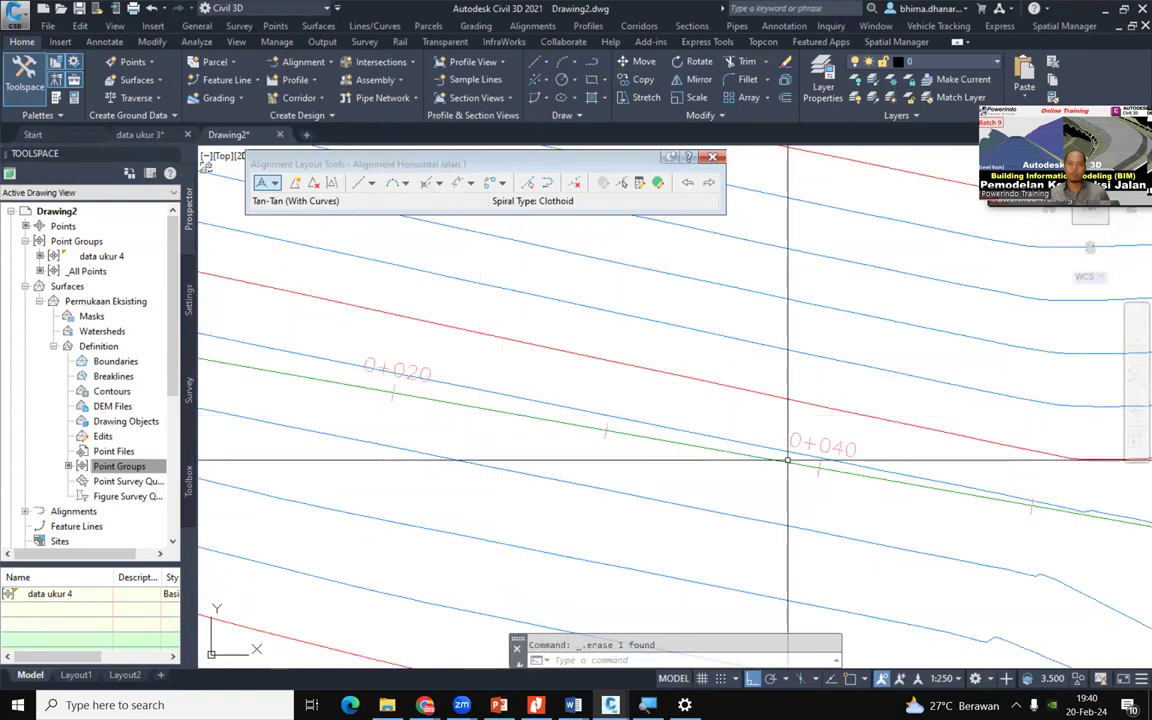
pyautogui.scroll(-2, 532, 411)
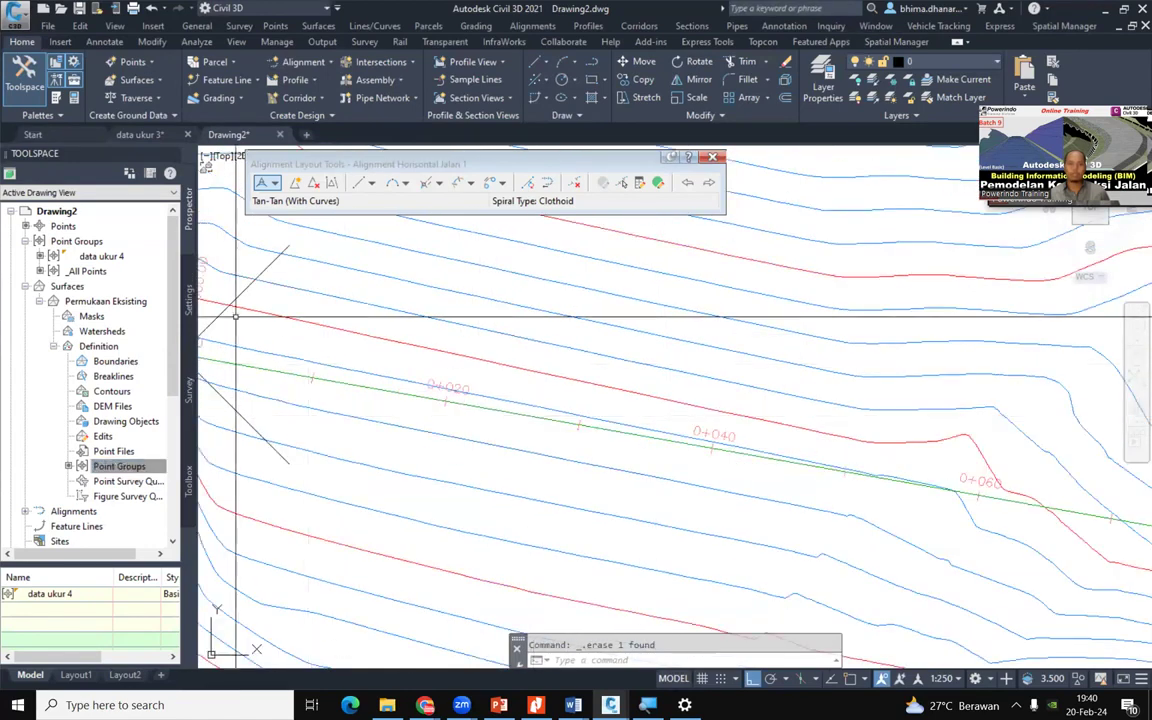
# Inspect the alignment's station labels at 0+020 near the start and at 0+420 on the southeastern leg
pyautogui.moveTo(464, 392); pyautogui.dragTo(477, 400, button='middle')
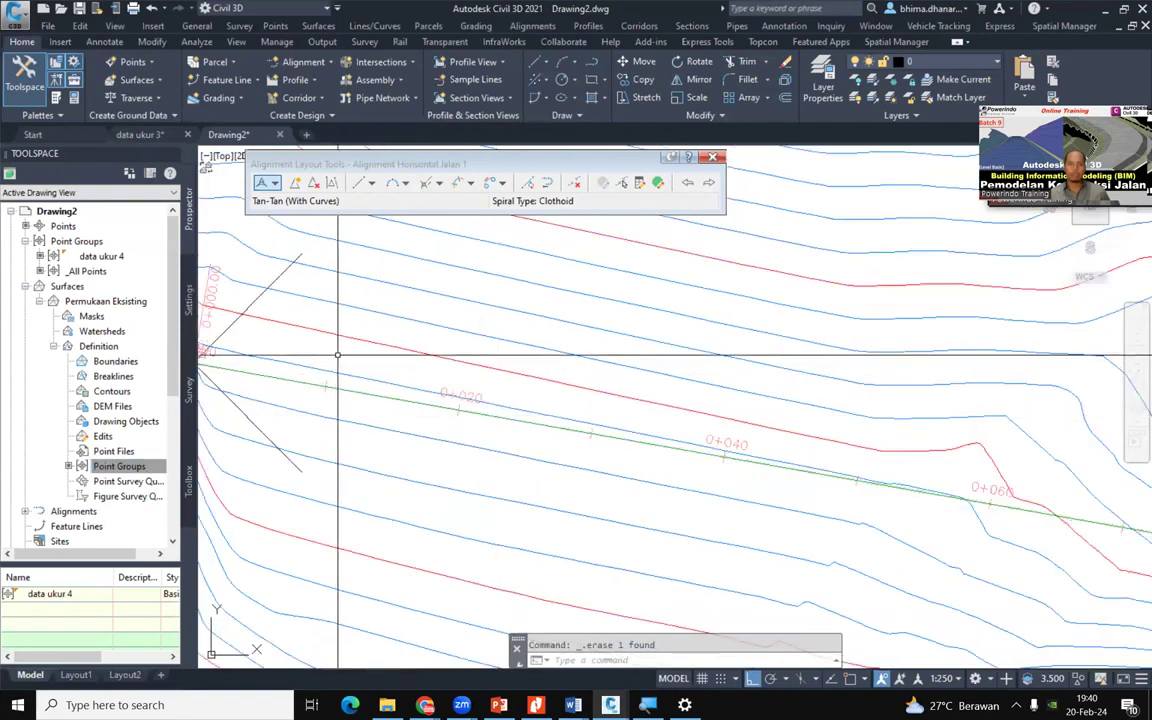
pyautogui.scroll(-1, 330, 360)
pyautogui.scroll(2, 498, 461)
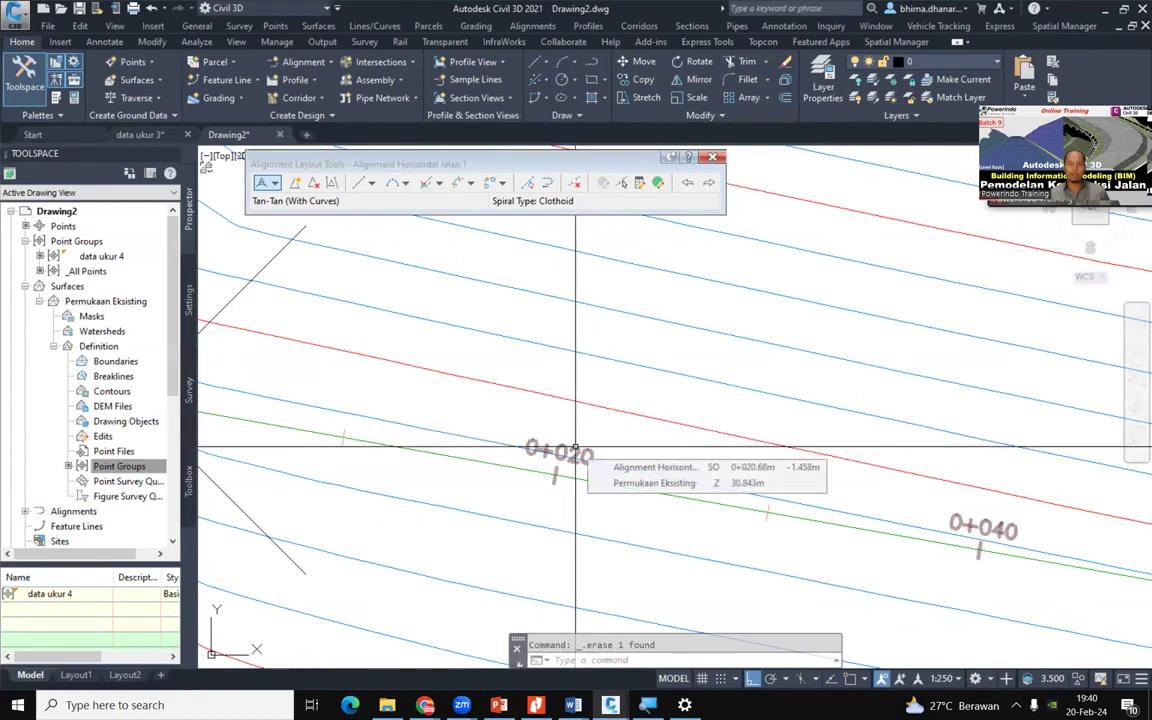
pyautogui.scroll(-8, 575, 447)
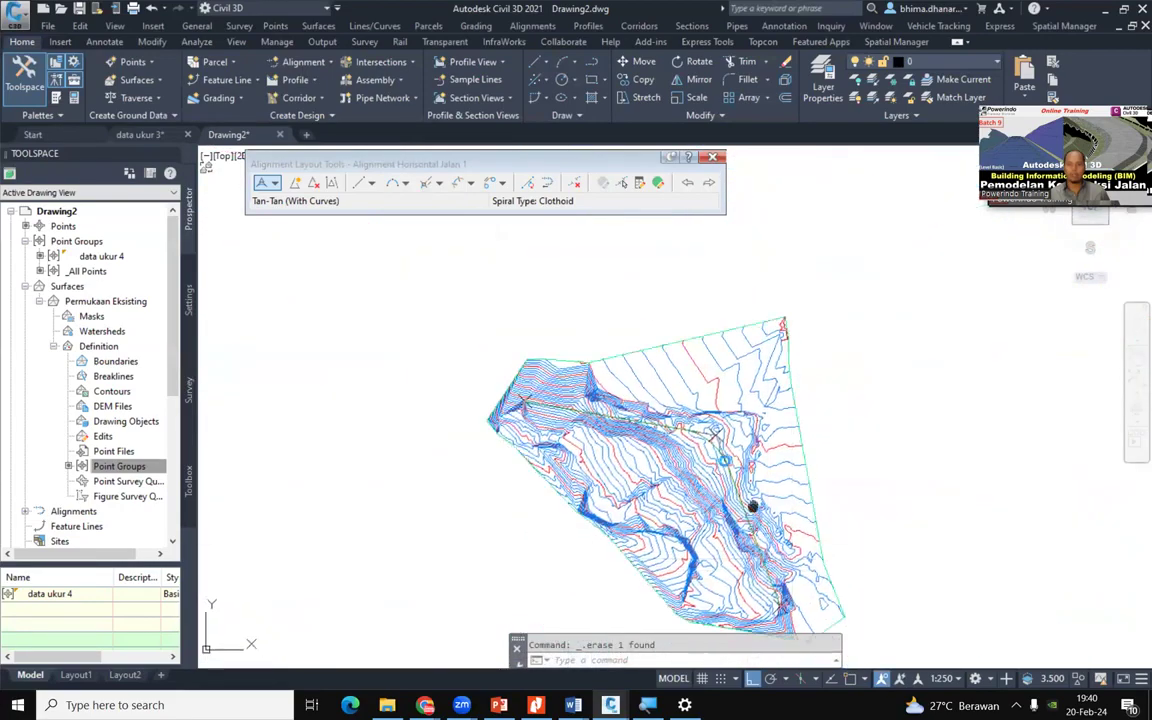
pyautogui.scroll(8, 752, 506)
pyautogui.scroll(4, 658, 271)
pyautogui.moveTo(941, 545); pyautogui.dragTo(784, 497, button='middle')
pyautogui.scroll(-2, 901, 594)
pyautogui.scroll(-3, 901, 594)
pyautogui.moveTo(720, 321); pyautogui.dragTo(744, 481, button='middle')
pyautogui.scroll(2, 744, 481)
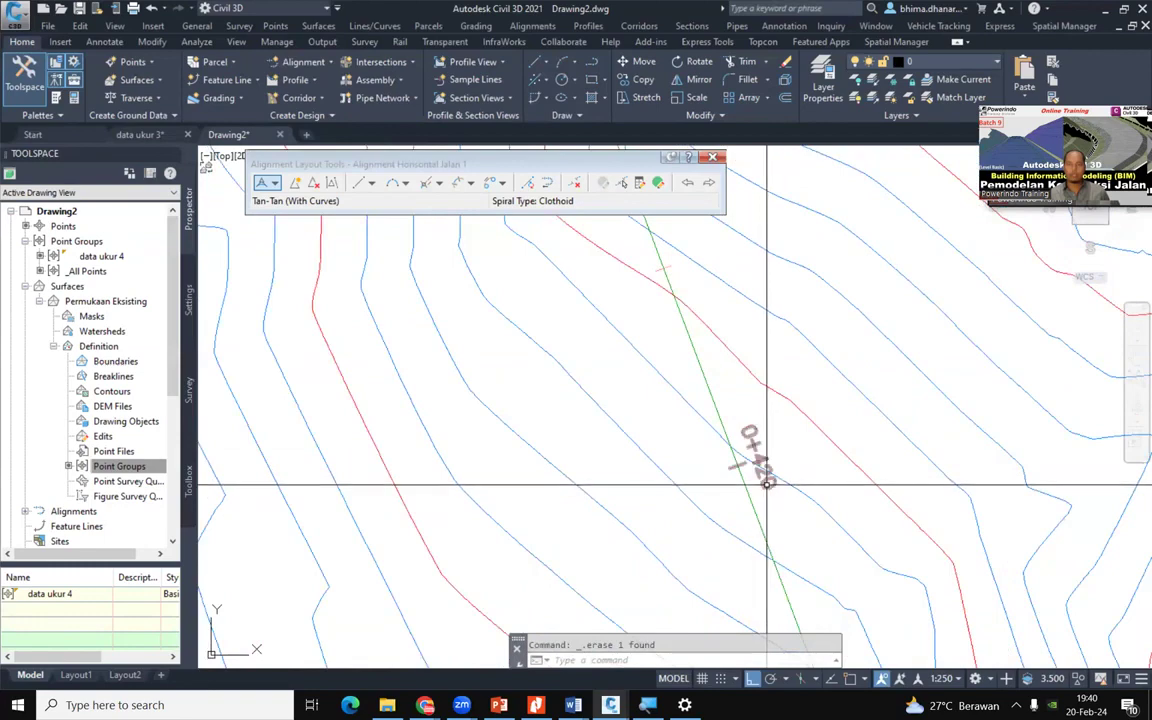
pyautogui.scroll(2, 766, 484)
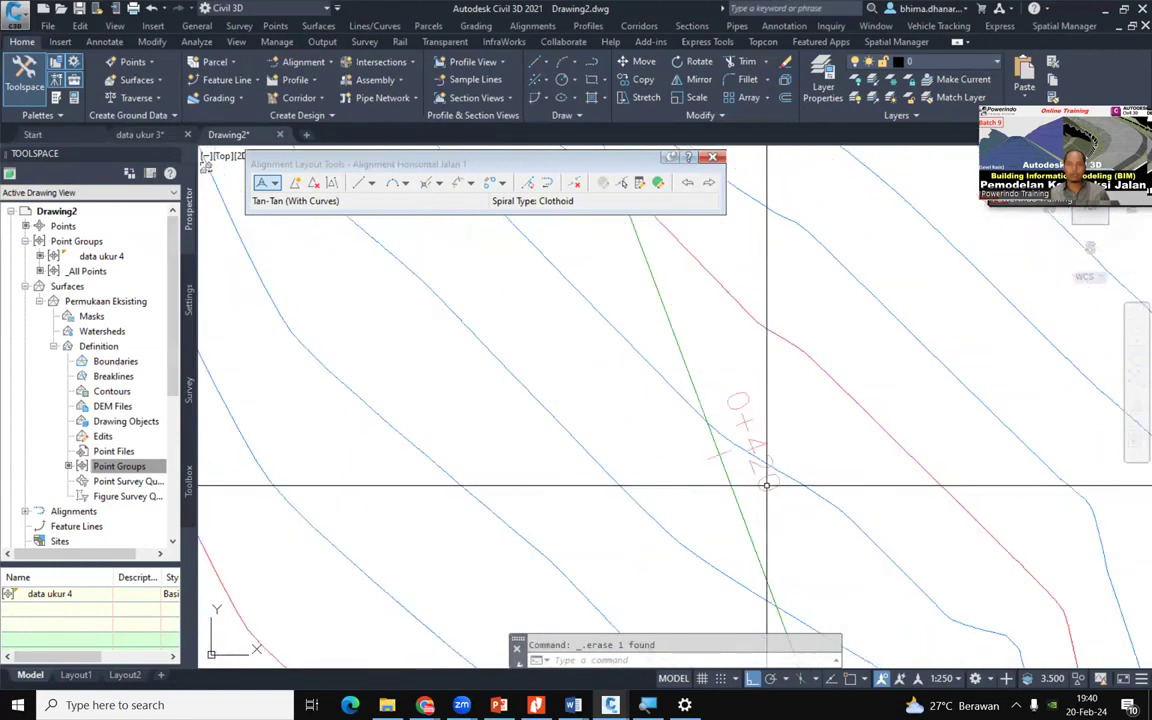
pyautogui.moveTo(766, 485)
pyautogui.scroll(-6, 766, 485)
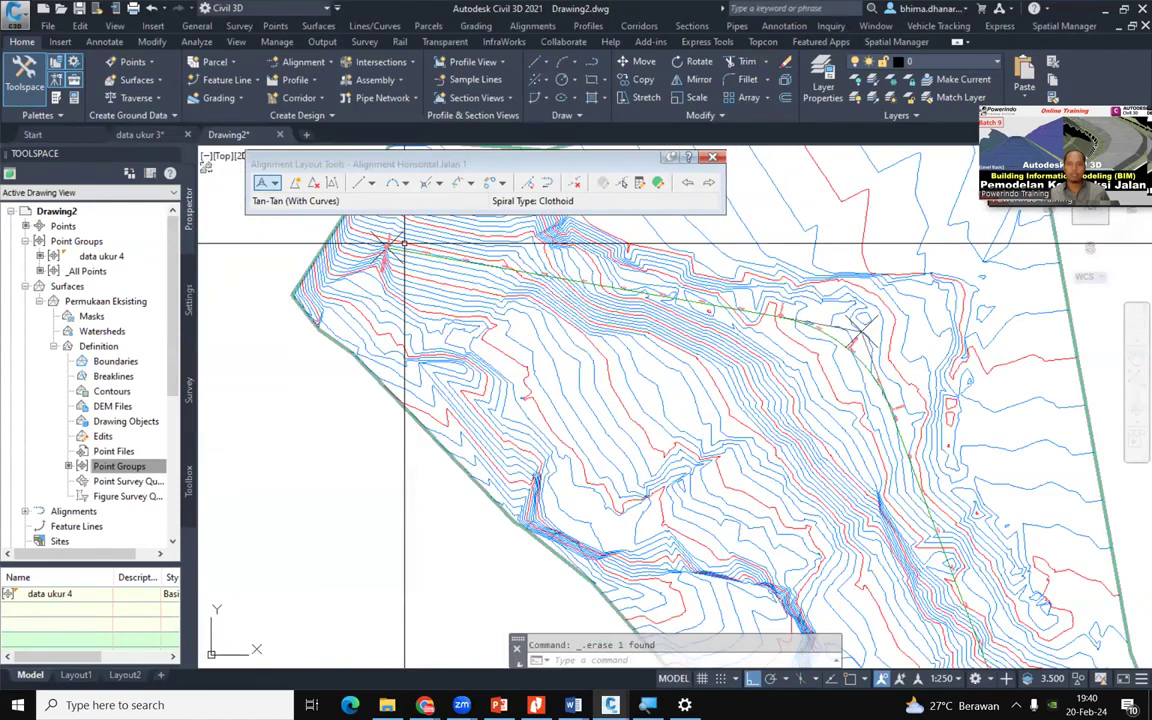
# Examine the spacing of the station labels between the alignment's start point and 0+100
pyautogui.scroll(4, 404, 242)
pyautogui.moveTo(404, 242)
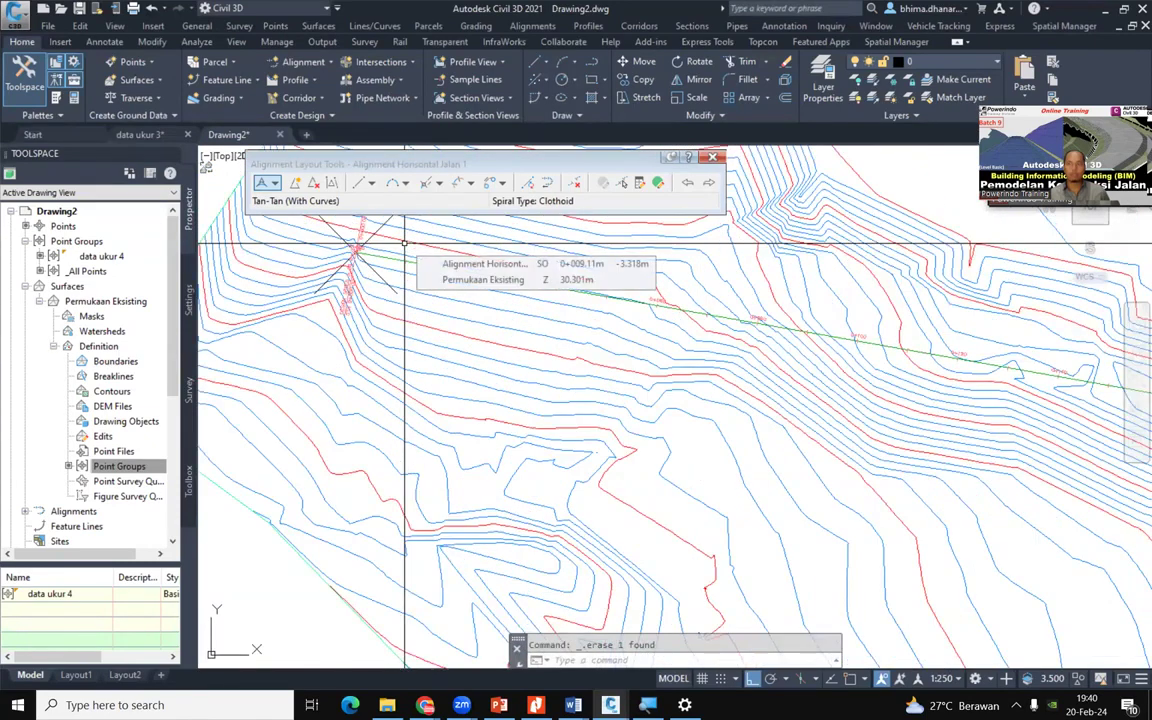
pyautogui.scroll(-4, 404, 242)
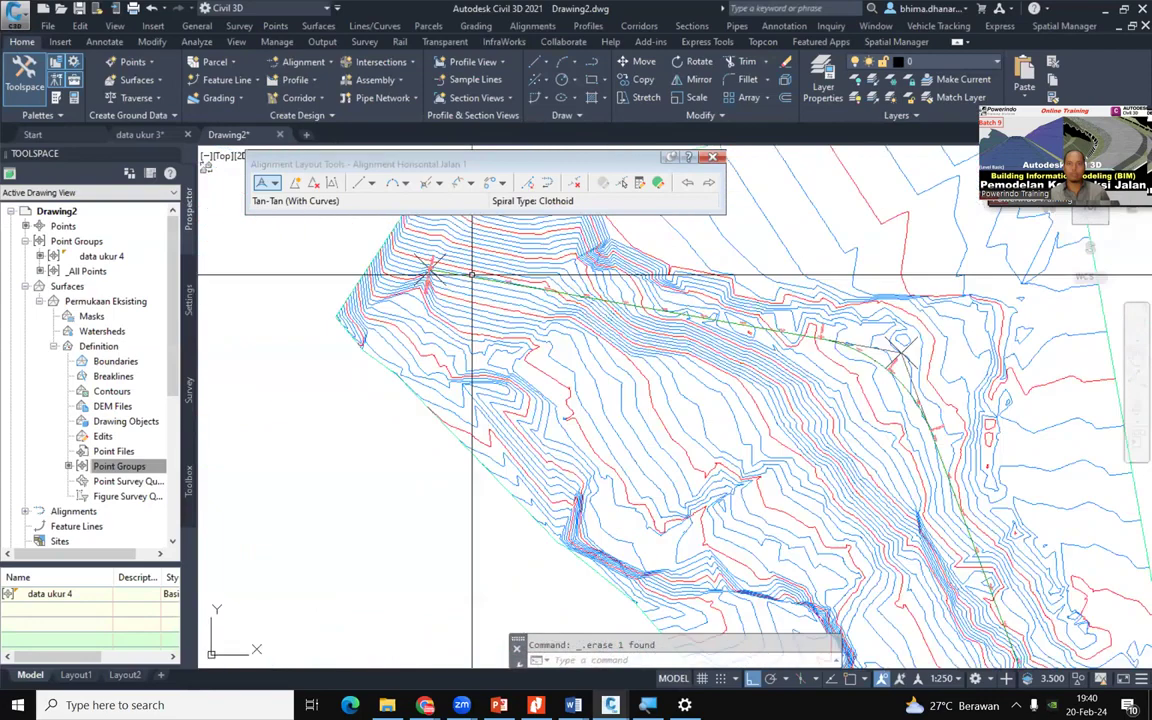
pyautogui.scroll(4, 807, 370)
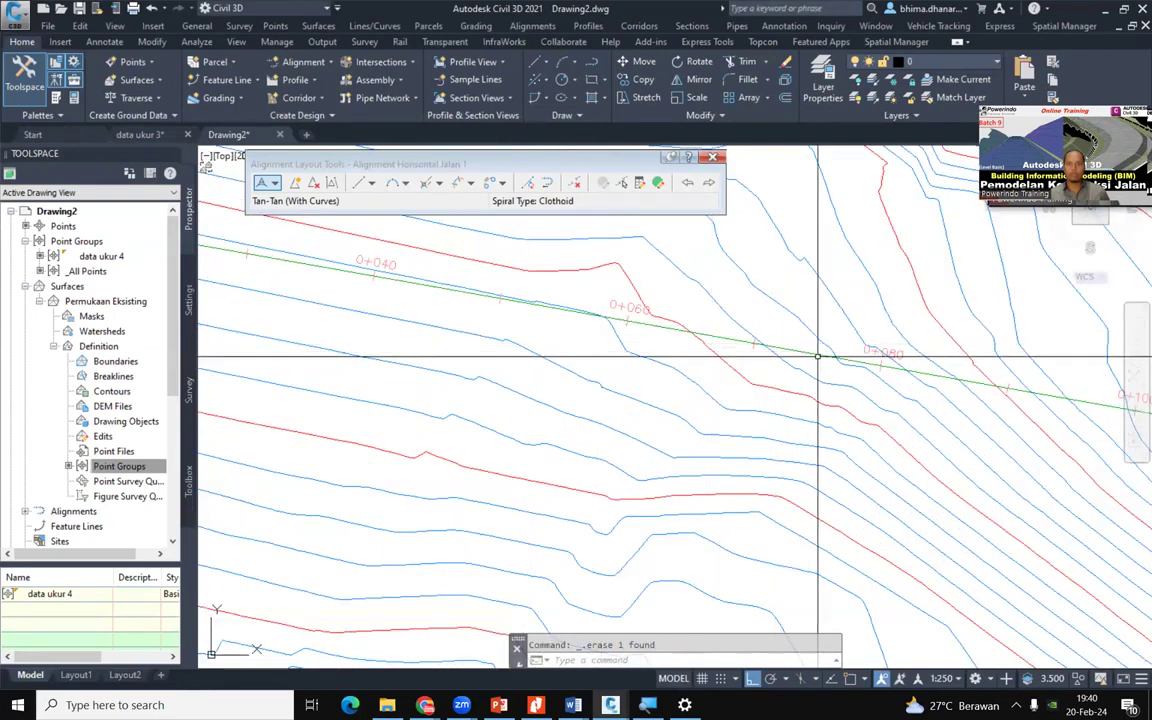
pyautogui.scroll(-3, 347, 277)
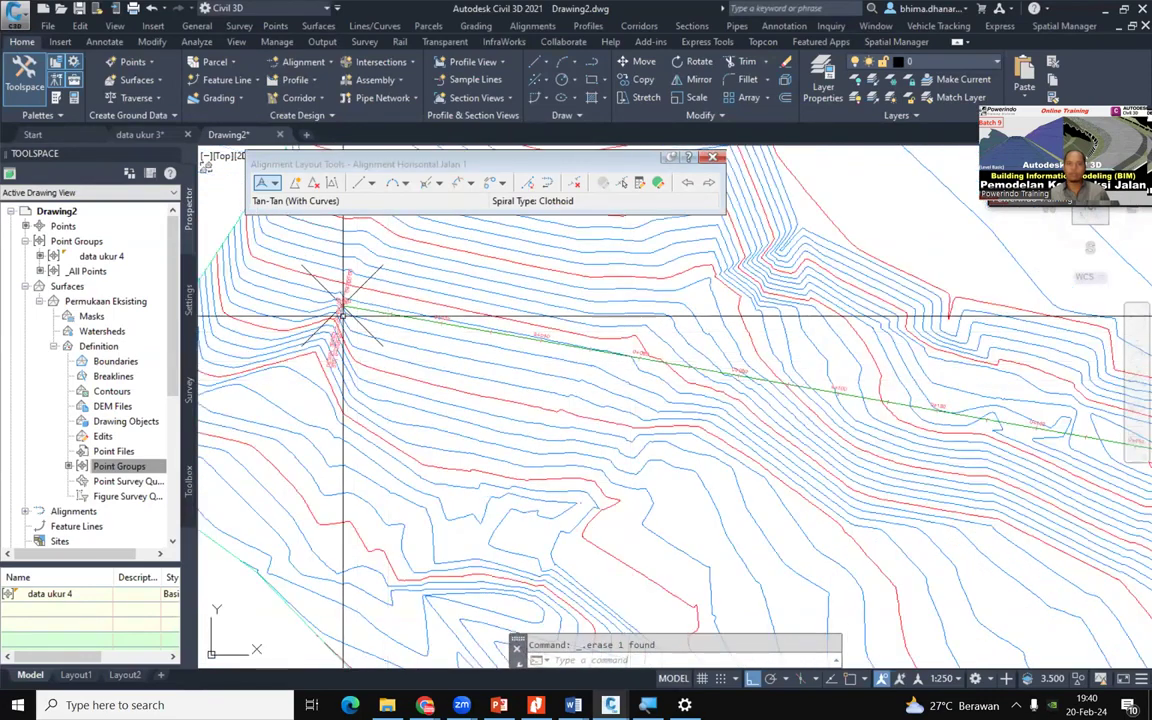
pyautogui.scroll(2, 345, 308)
pyautogui.scroll(5, 360, 300)
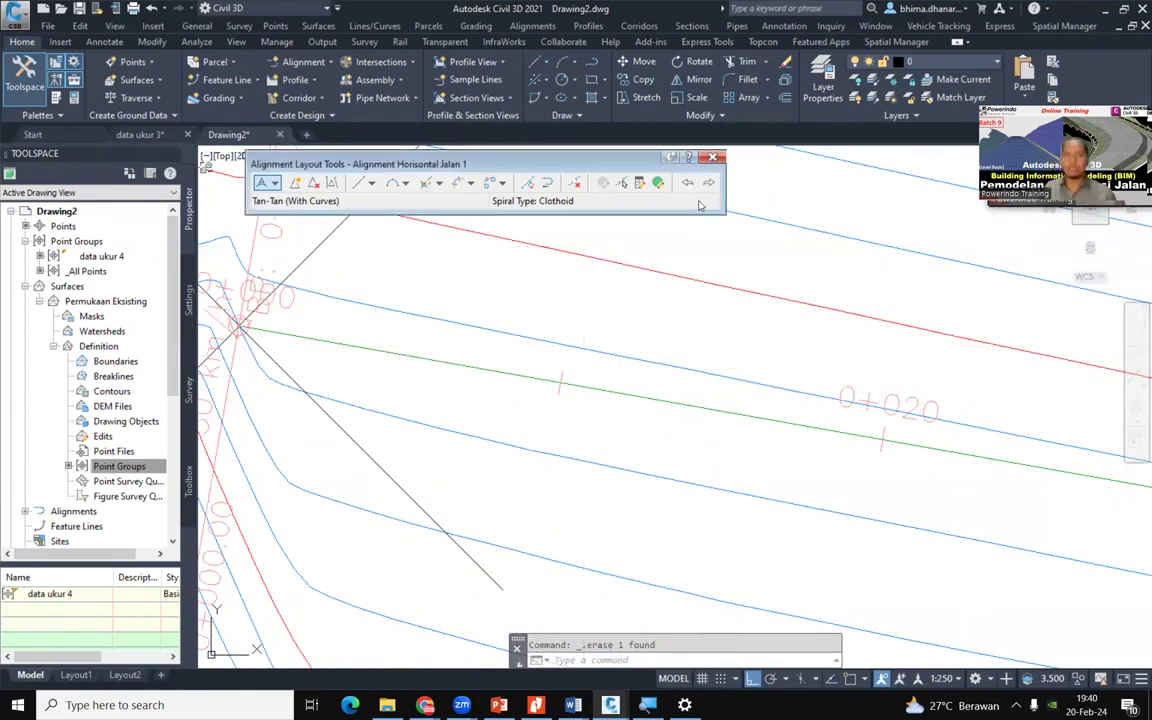
# Close the alignment layout tools and open the station label group of Alignment Horisontal Jalan 1 for editing
pyautogui.click(712, 157)
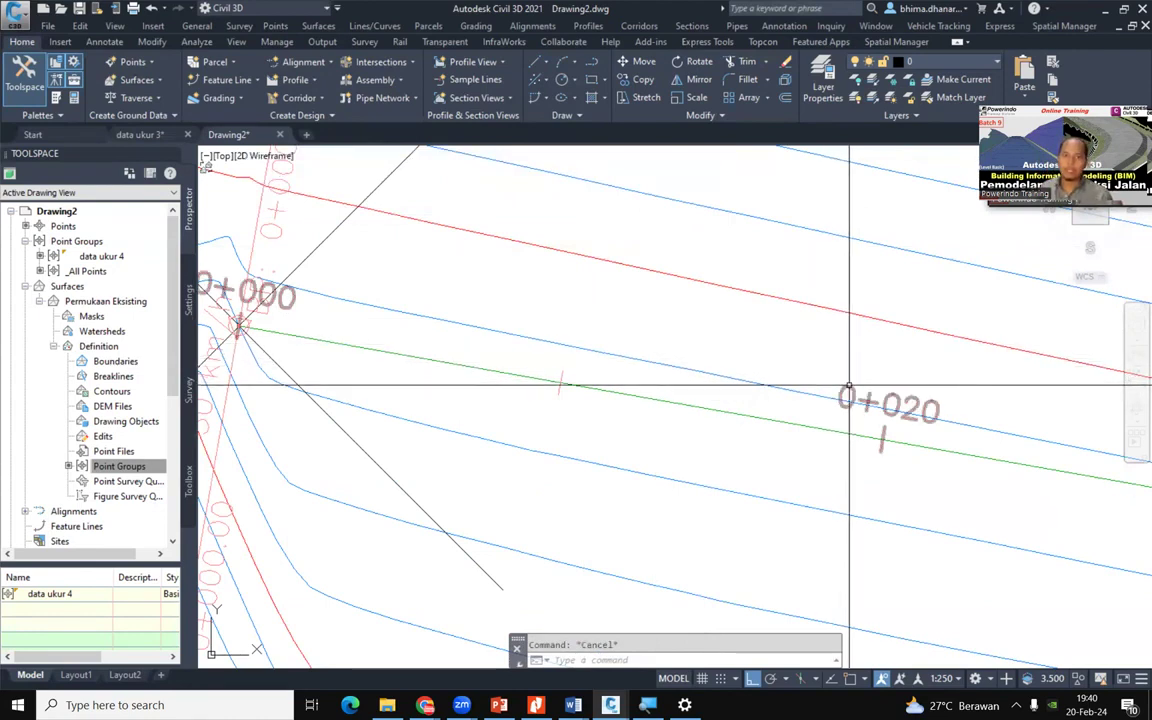
pyautogui.moveTo(849, 385)
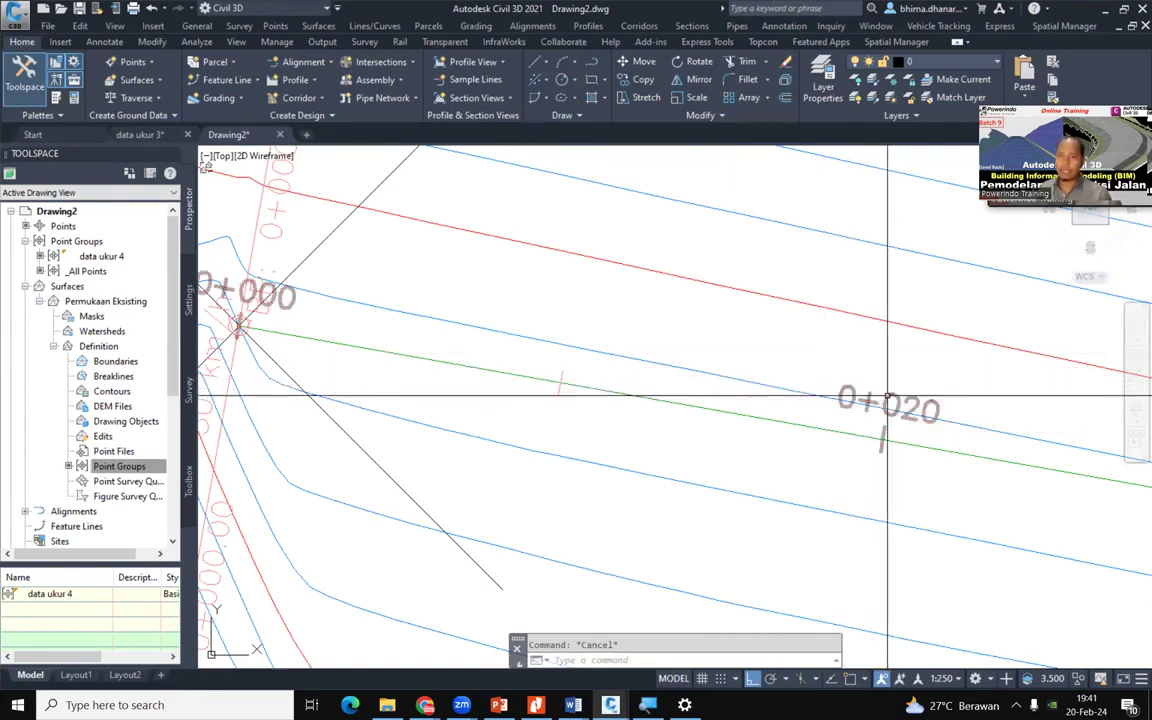
pyautogui.click(883, 442)
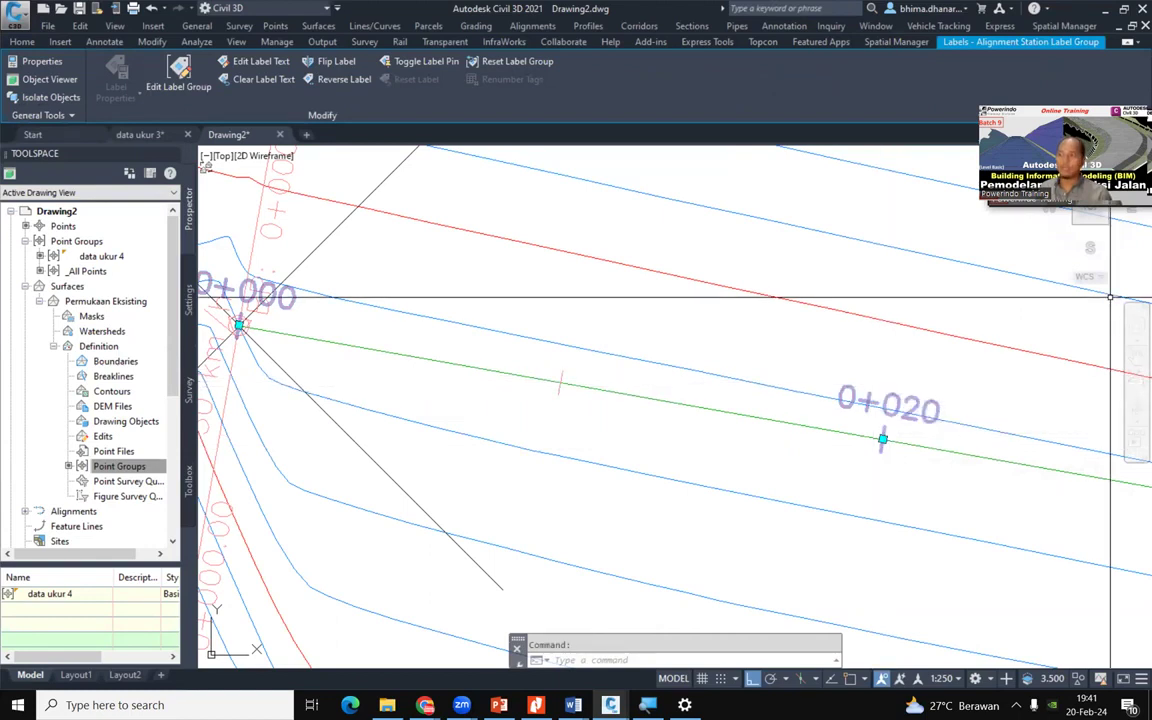
pyautogui.hotkey('alt', 'Tab')
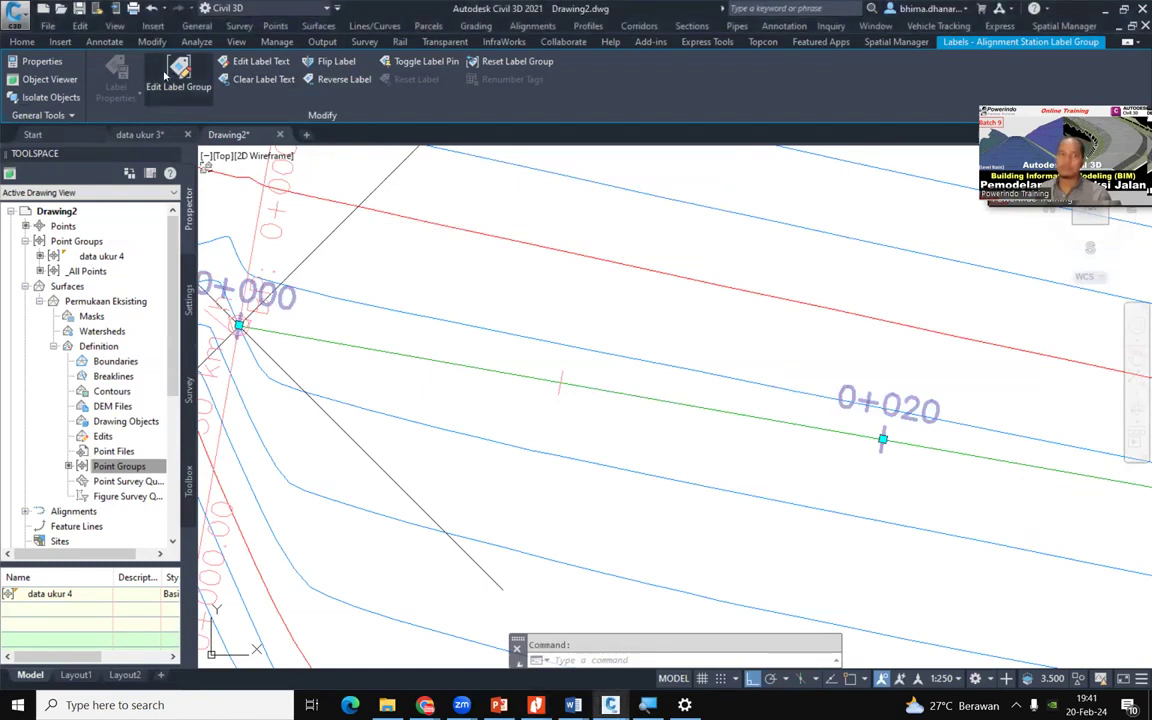
pyautogui.click(156, 79)
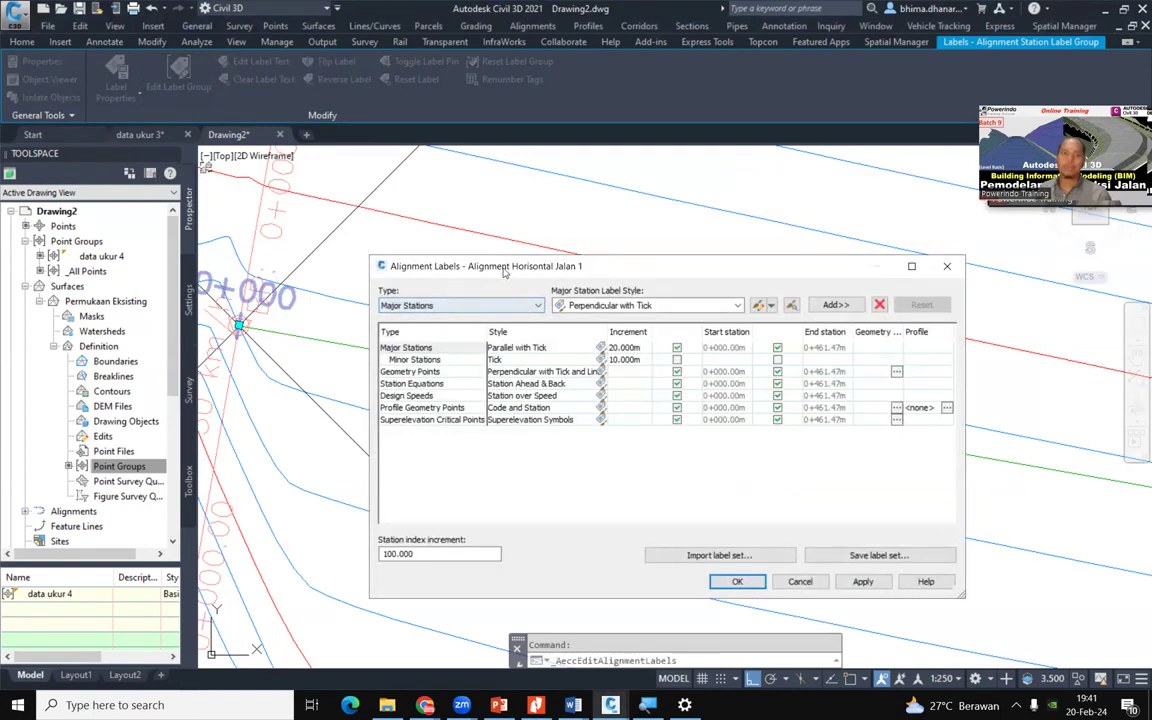
pyautogui.moveTo(505, 272); pyautogui.dragTo(404, 204)
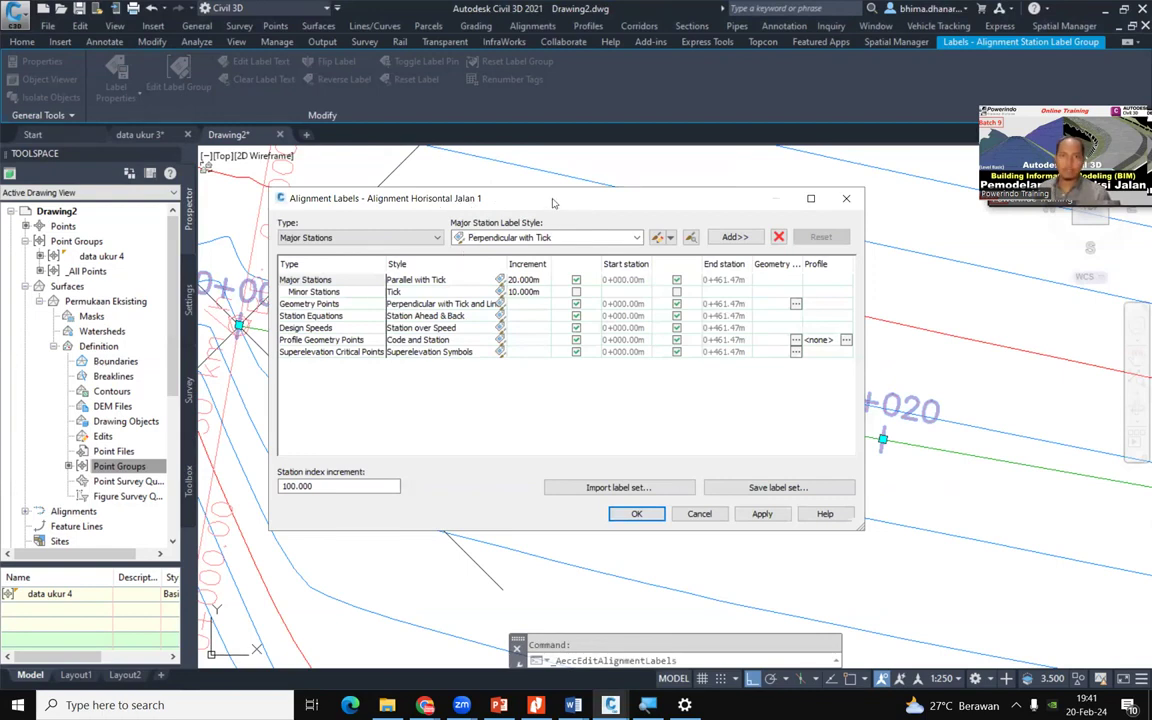
pyautogui.moveTo(553, 203); pyautogui.dragTo(345, 339)
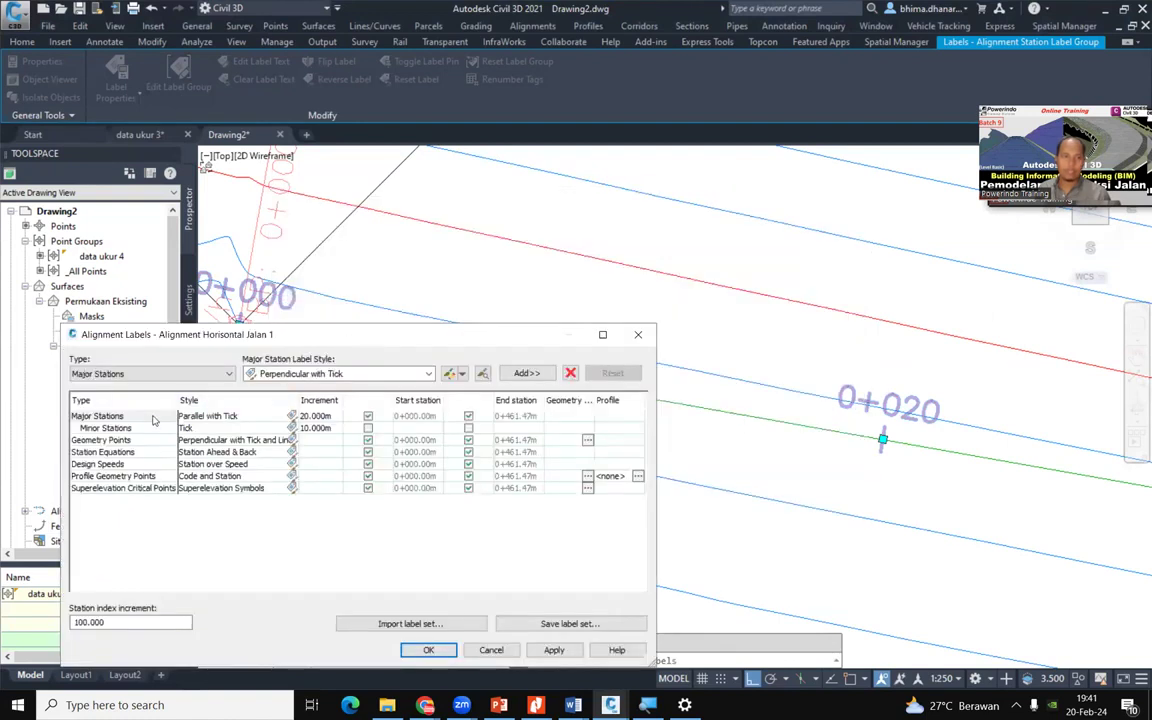
# Set the Major Stations label increment to 50 m and apply it to the alignment
pyautogui.click(123, 419)
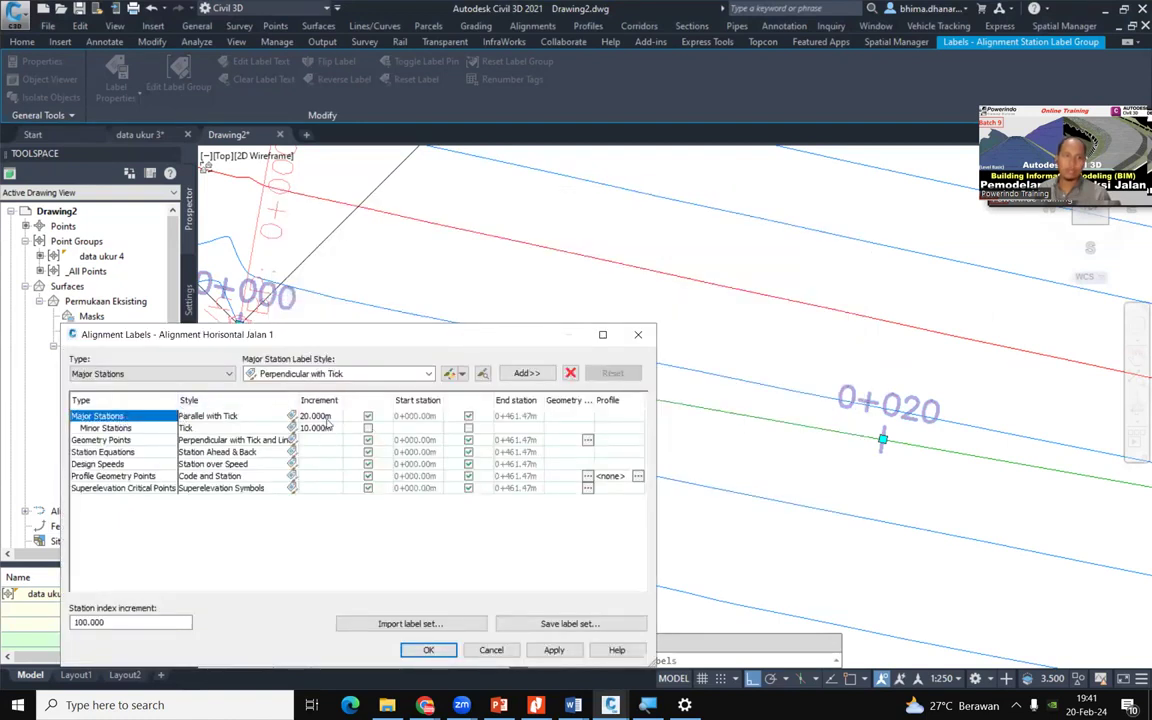
pyautogui.click(333, 416)
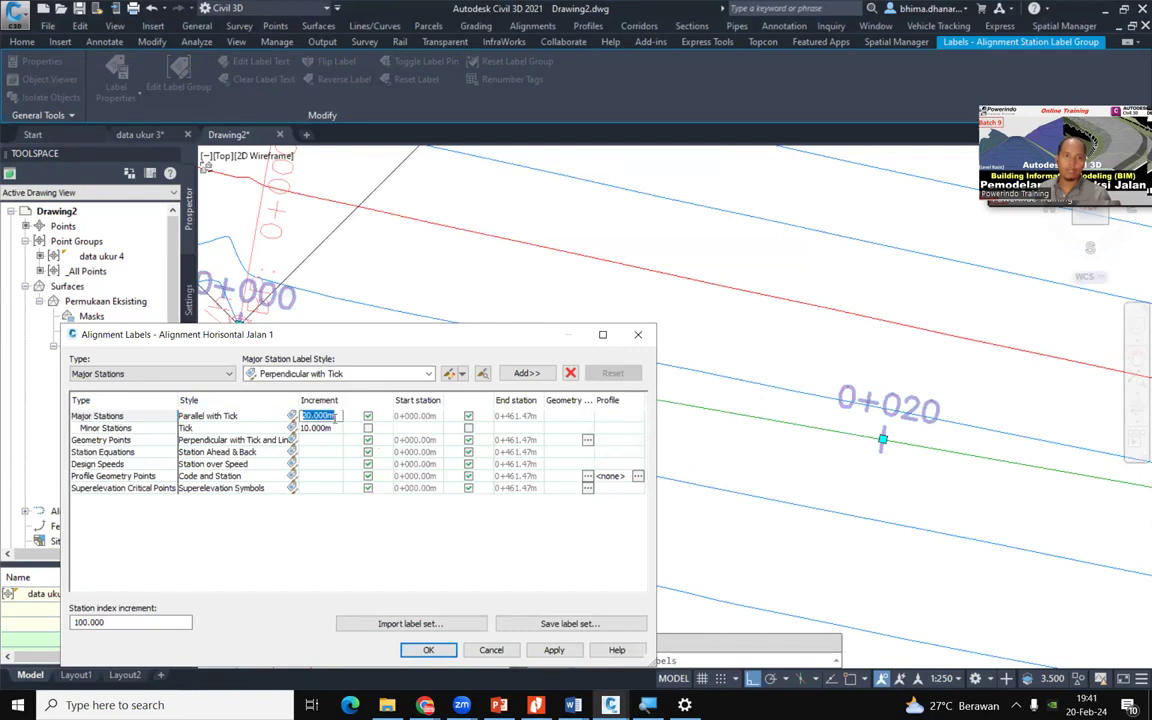
pyautogui.click(307, 414)
pyautogui.press('BackSpace')
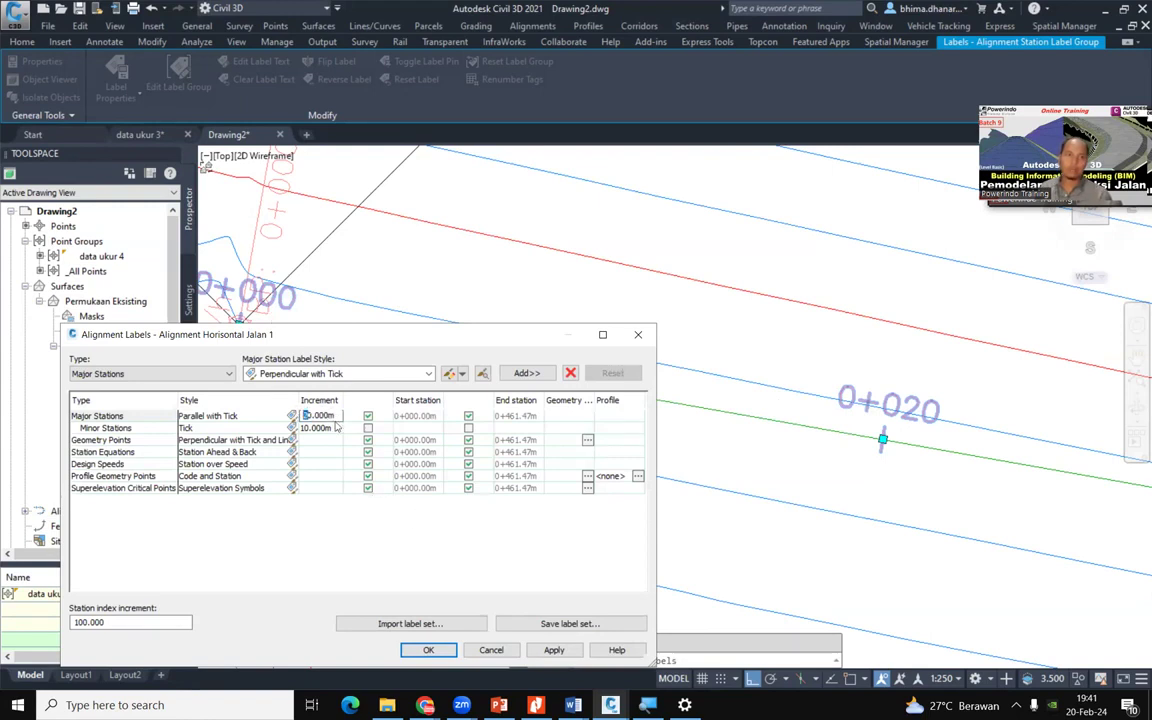
pyautogui.write('5')
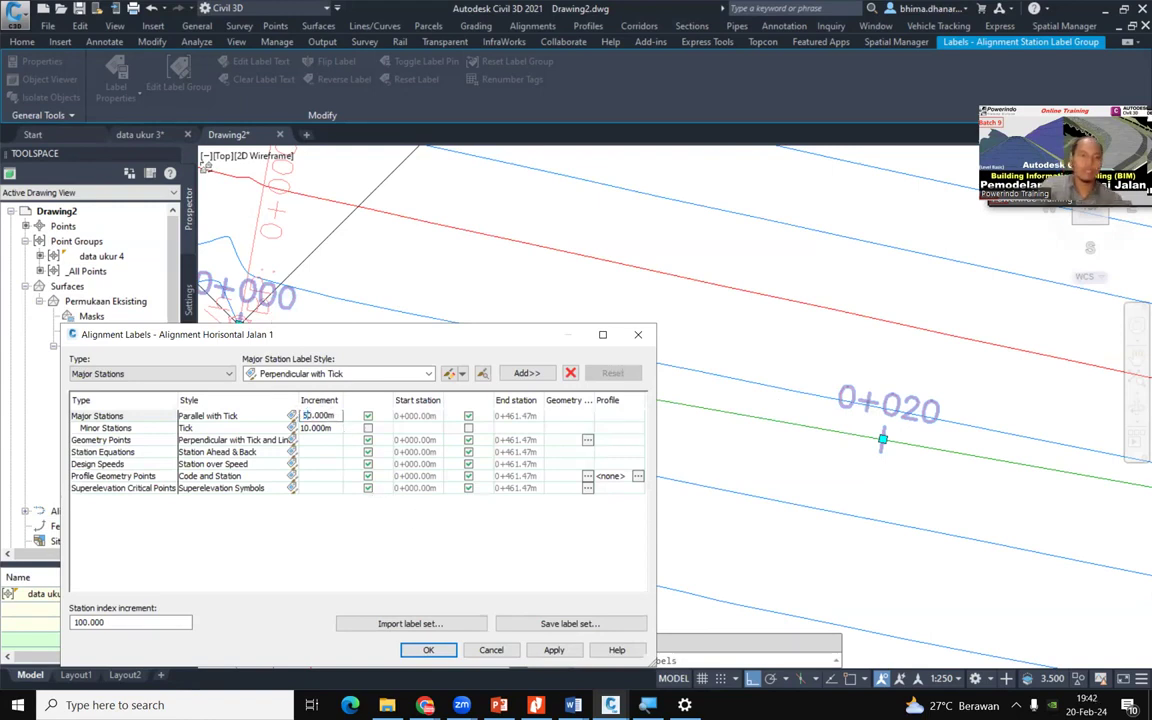
pyautogui.click(556, 651)
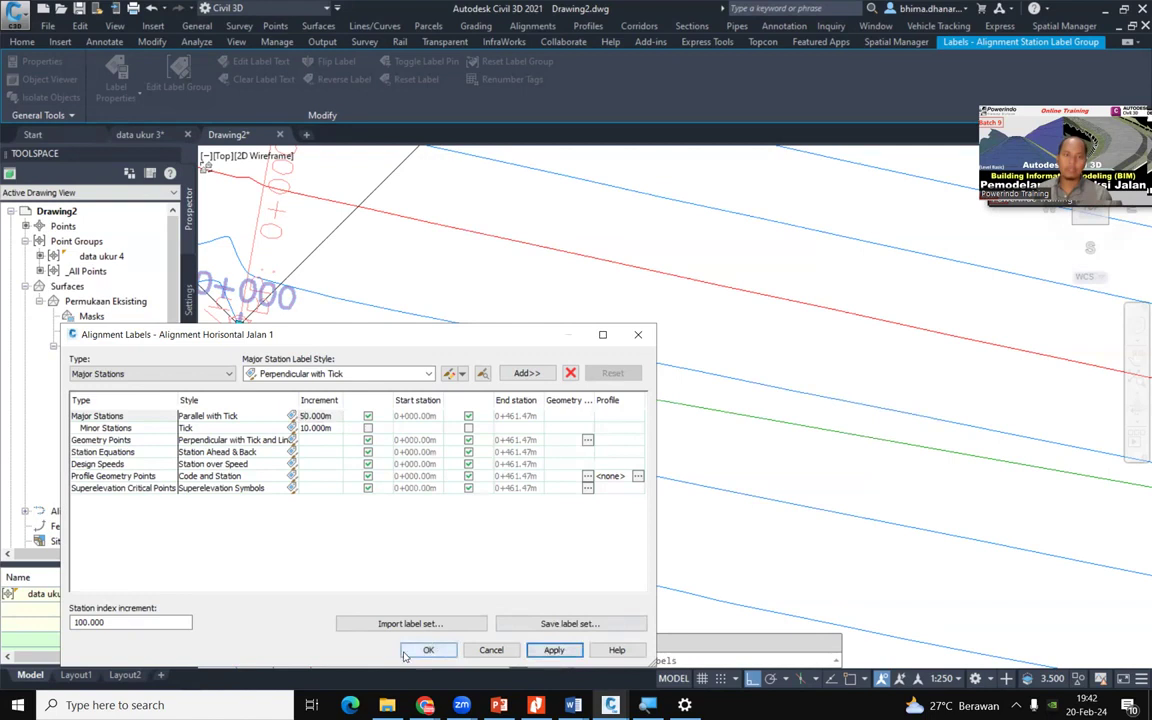
pyautogui.click(414, 652)
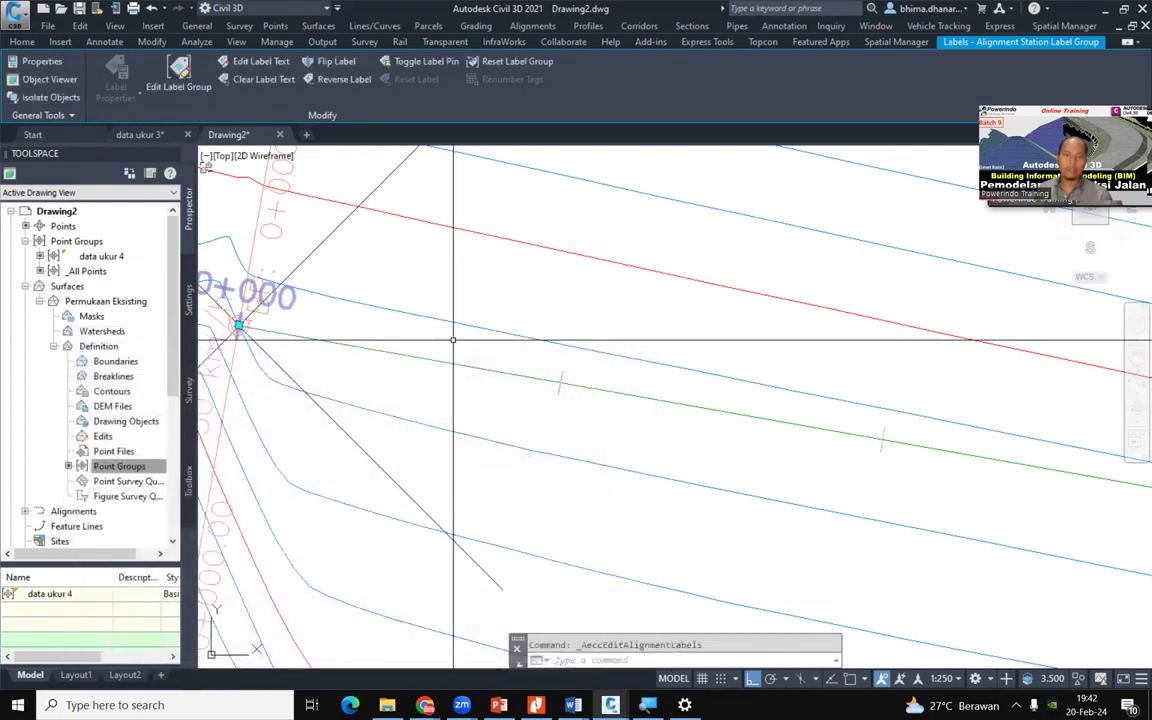
# Review the major station labels along the alignment from 0+050 through 0+200 to the first curve
pyautogui.scroll(-6, 453, 340)
pyautogui.scroll(4, 836, 405)
pyautogui.scroll(4, 725, 393)
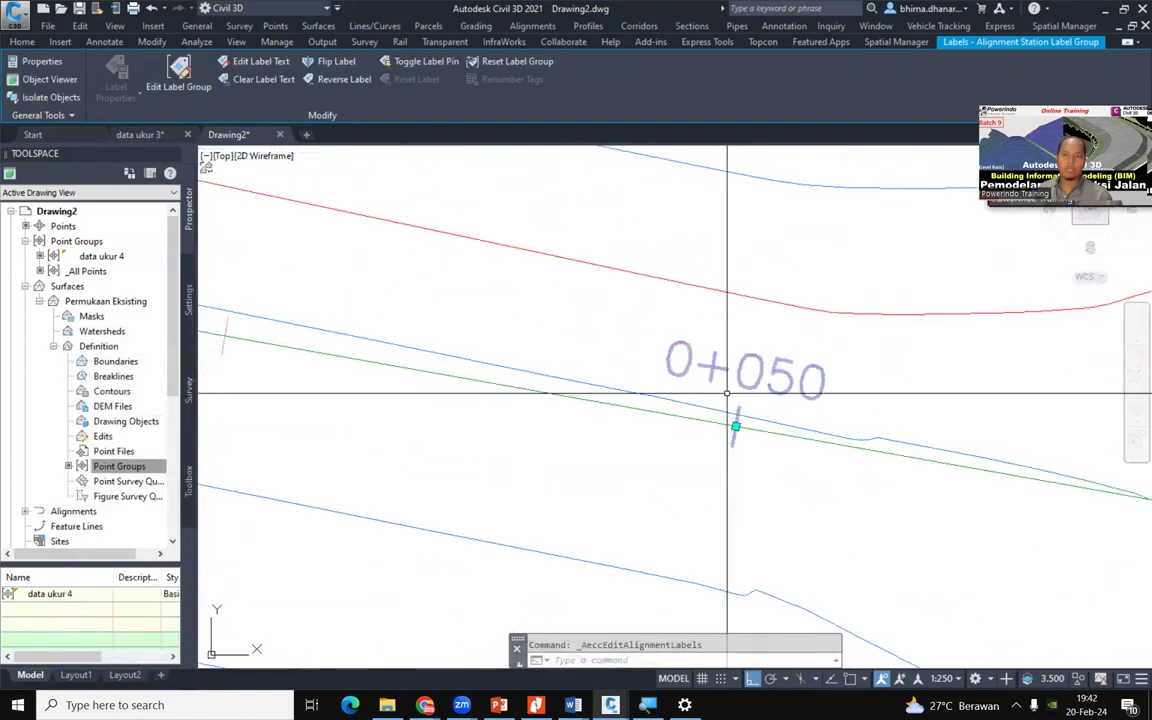
pyautogui.scroll(-6, 552, 325)
pyautogui.scroll(4, 1023, 409)
pyautogui.moveTo(985, 362); pyautogui.dragTo(525, 313, button='middle')
pyautogui.moveTo(1142, 523); pyautogui.dragTo(764, 457, button='middle')
pyautogui.moveTo(843, 506); pyautogui.dragTo(466, 416, button='middle')
pyautogui.moveTo(676, 432); pyautogui.dragTo(299, 342, button='middle')
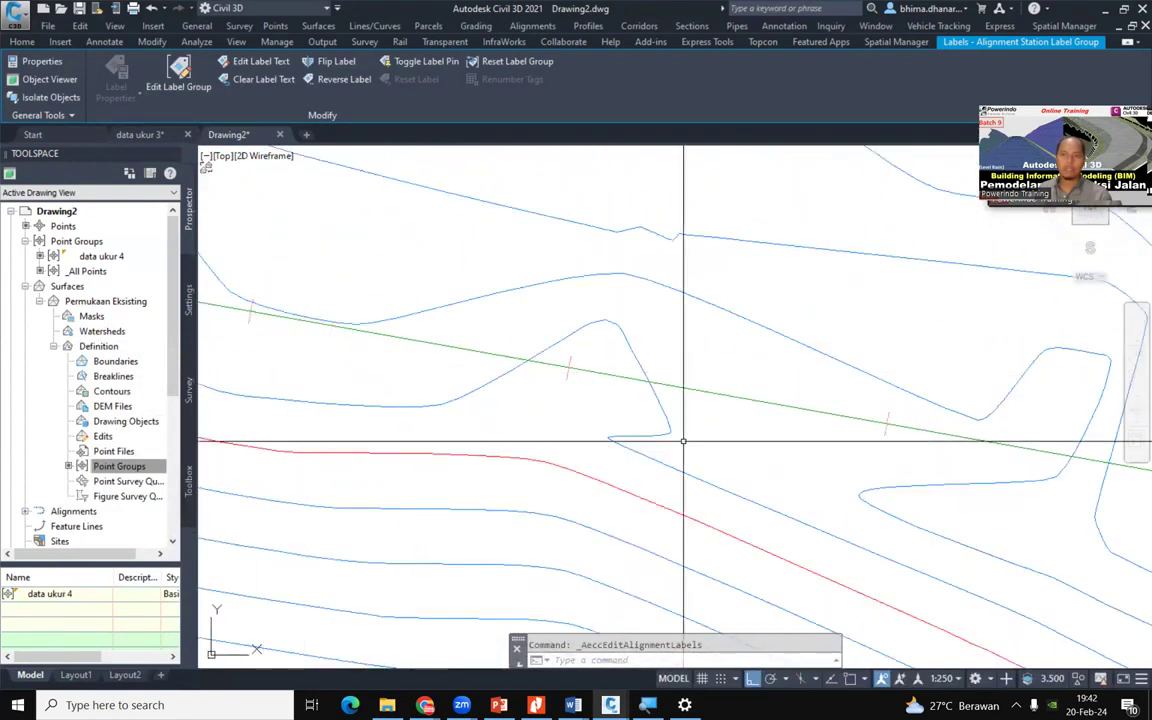
pyautogui.scroll(-4, 797, 424)
pyautogui.scroll(4, 792, 419)
pyautogui.scroll(-4, 792, 380)
pyautogui.scroll(4, 921, 462)
pyautogui.scroll(4, 842, 415)
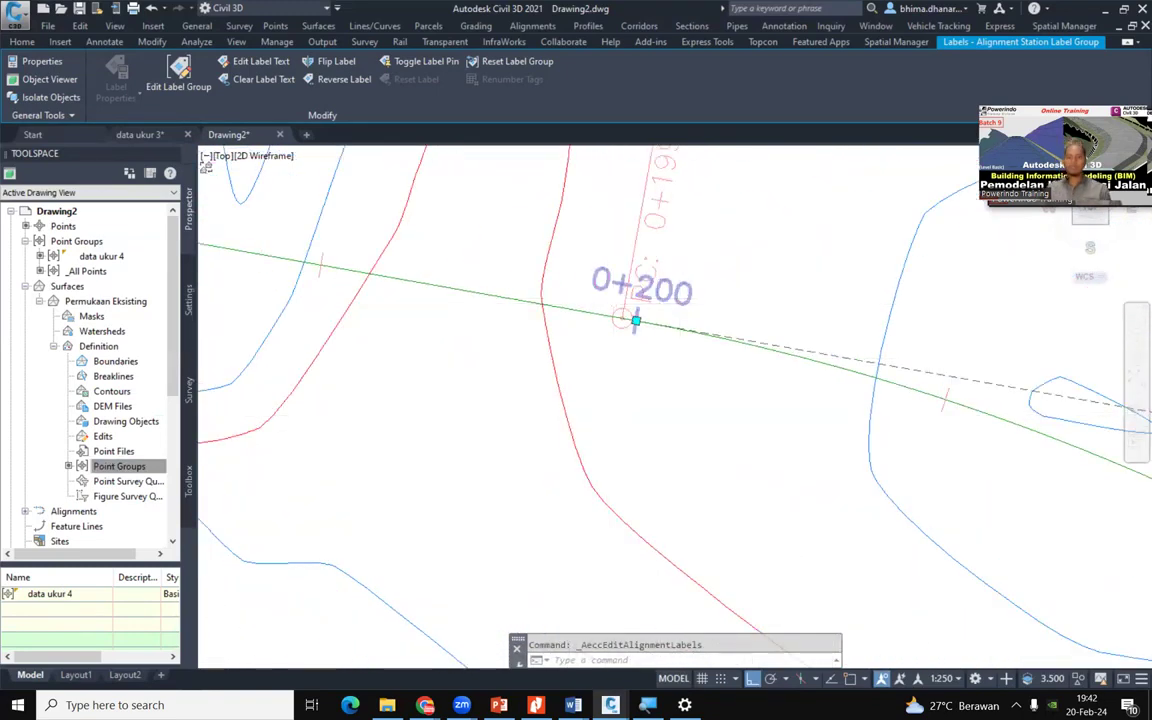
pyautogui.scroll(-4, 607, 298)
pyautogui.scroll(-2, 607, 298)
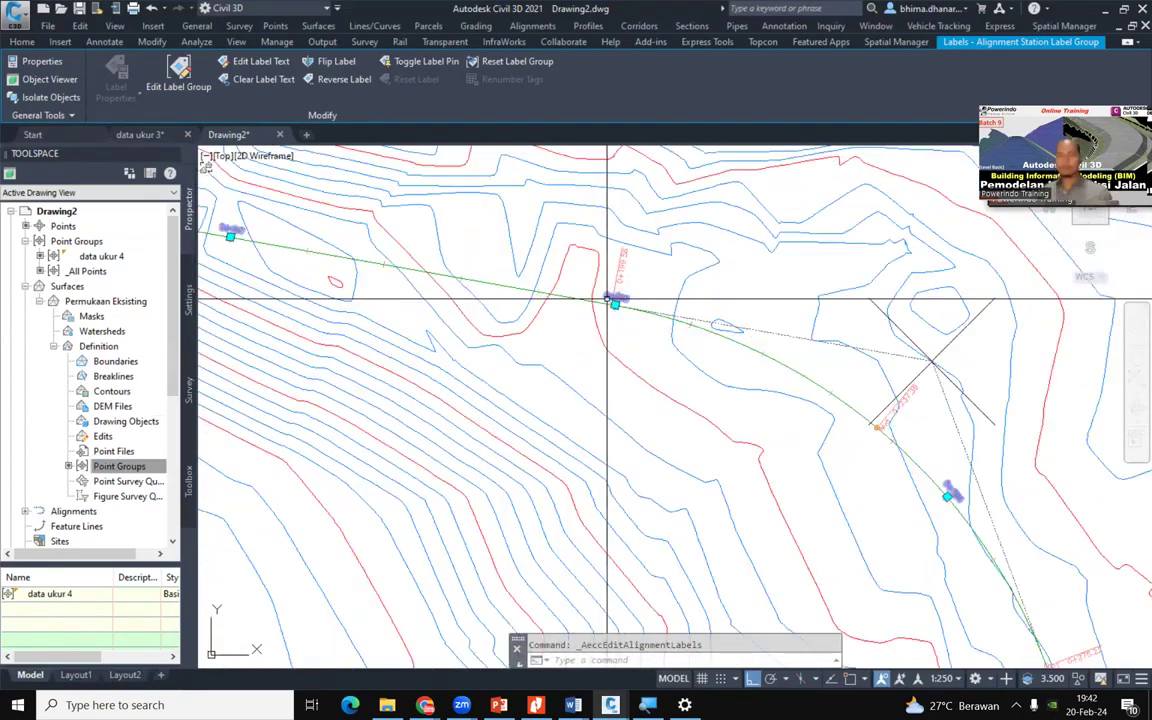
# Examine the 0+050 station label's text orientation and tick relative to the alignment line
pyautogui.scroll(-4, 686, 309)
pyautogui.moveTo(395, 261); pyautogui.dragTo(645, 393, button='middle')
pyautogui.scroll(5, 391, 347)
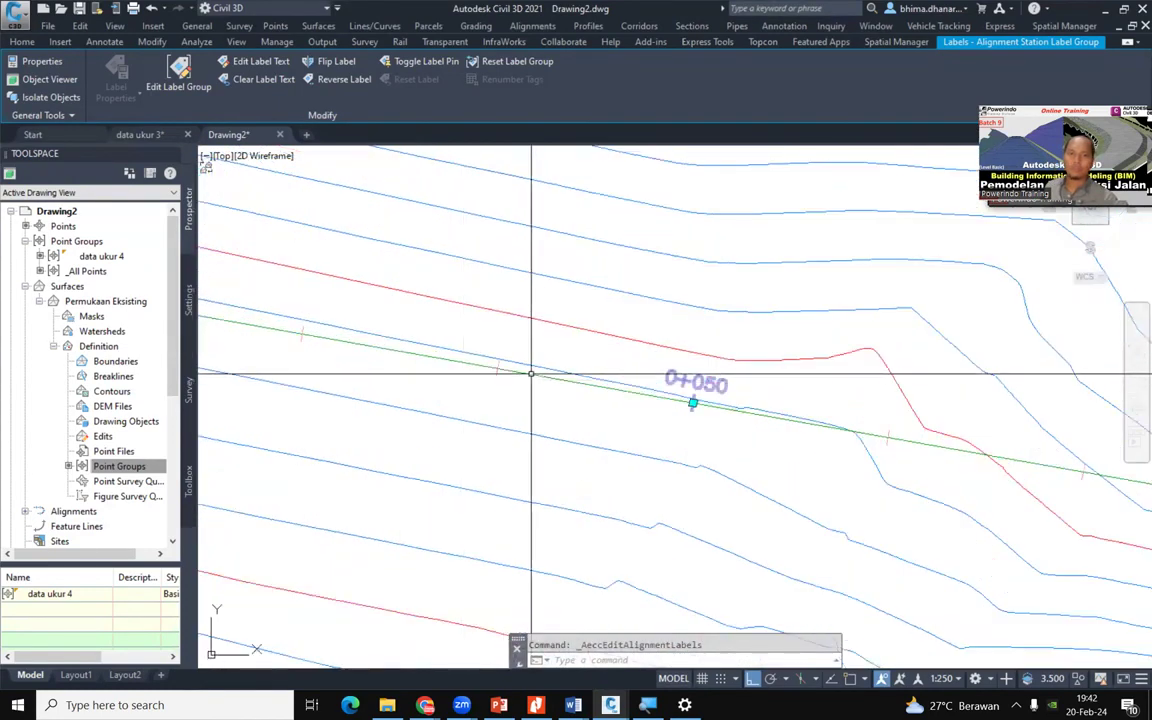
pyautogui.scroll(2, 644, 364)
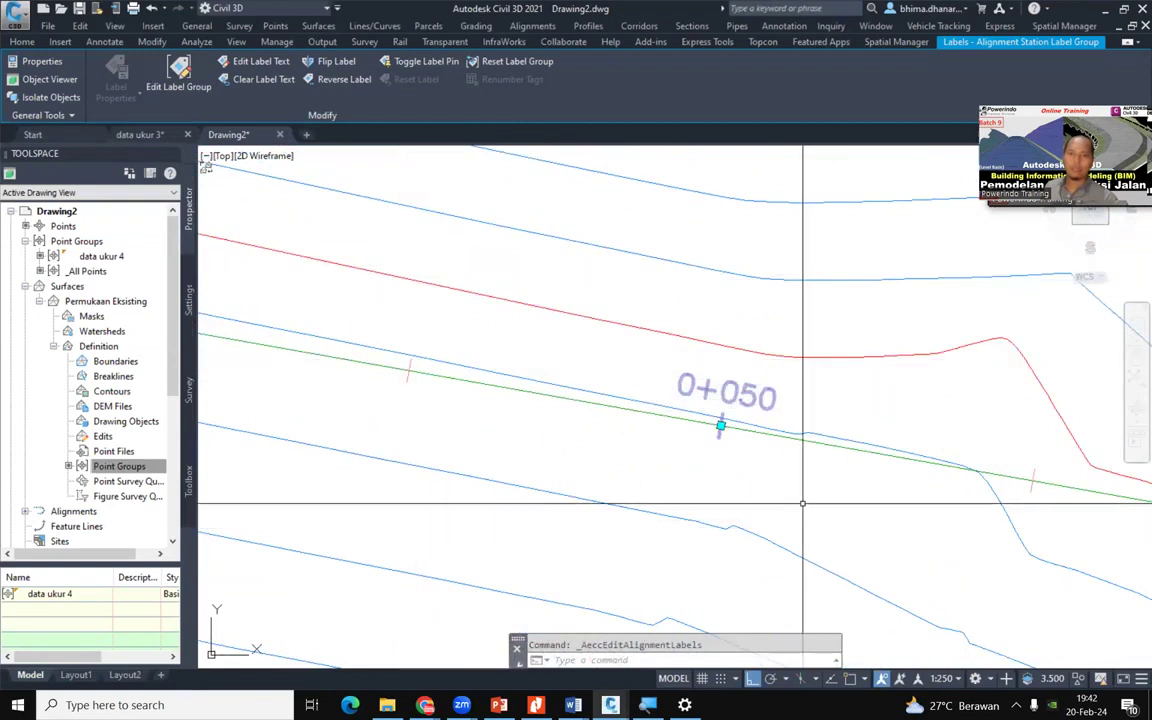
pyautogui.scroll(-4, 780, 481)
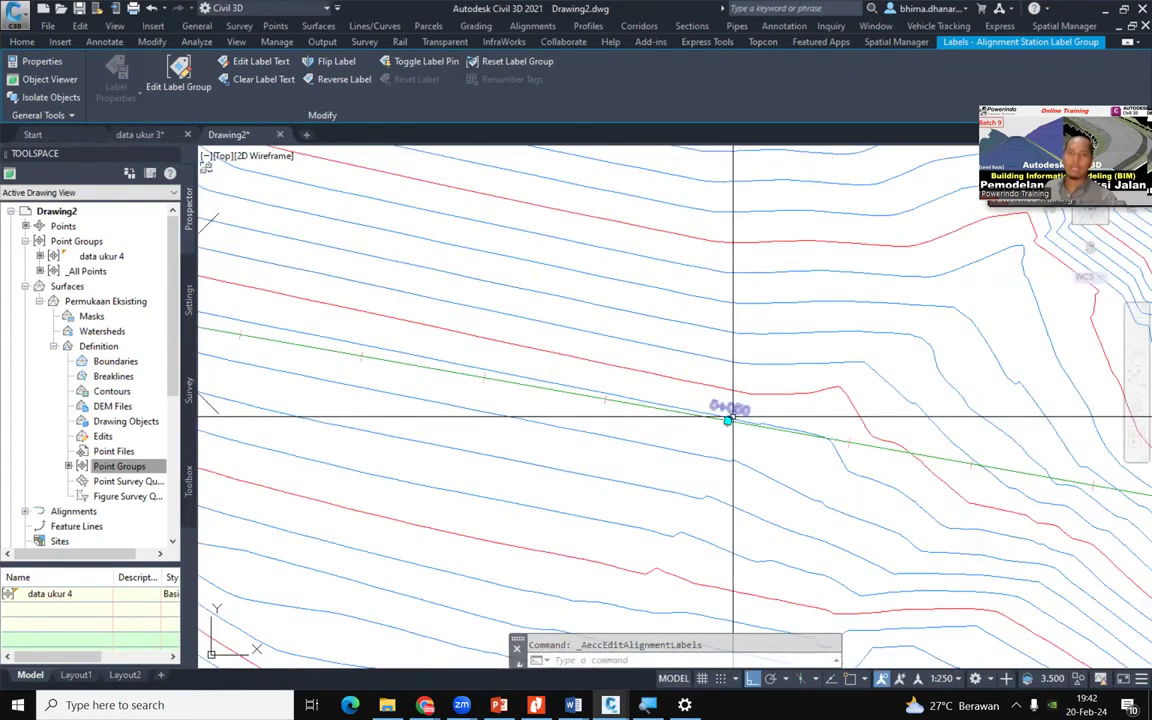
pyautogui.scroll(4, 720, 397)
pyautogui.scroll(3, 720, 397)
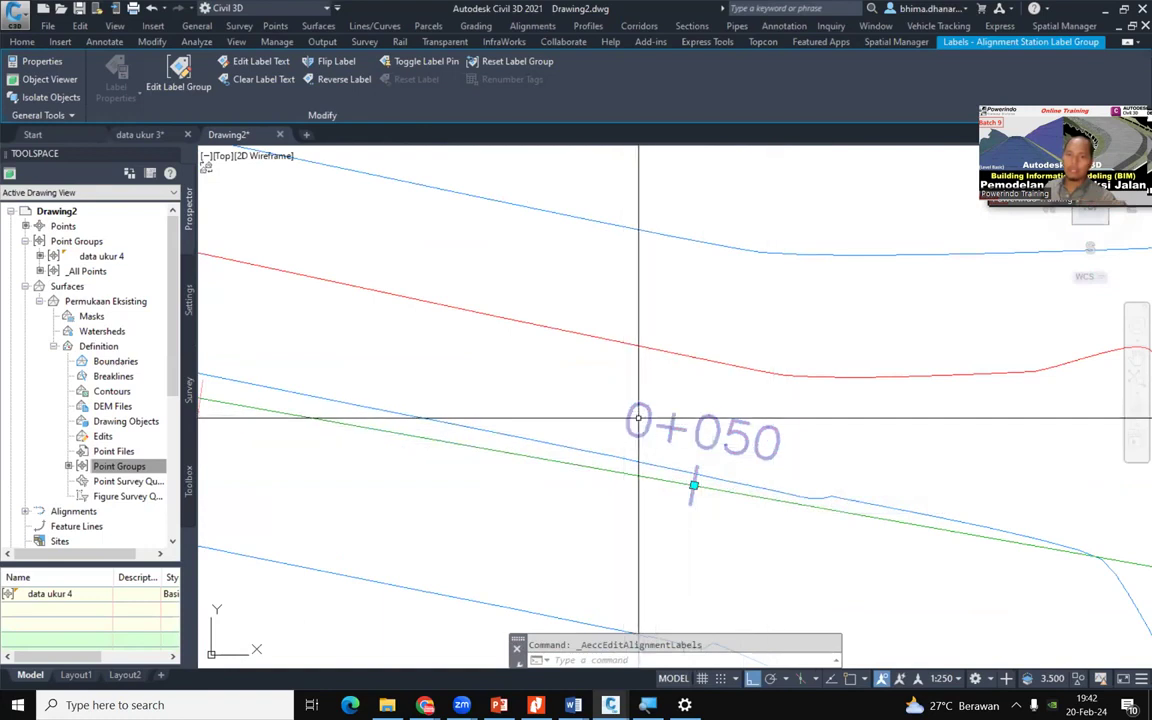
pyautogui.scroll(-3, 723, 484)
pyautogui.scroll(3, 723, 484)
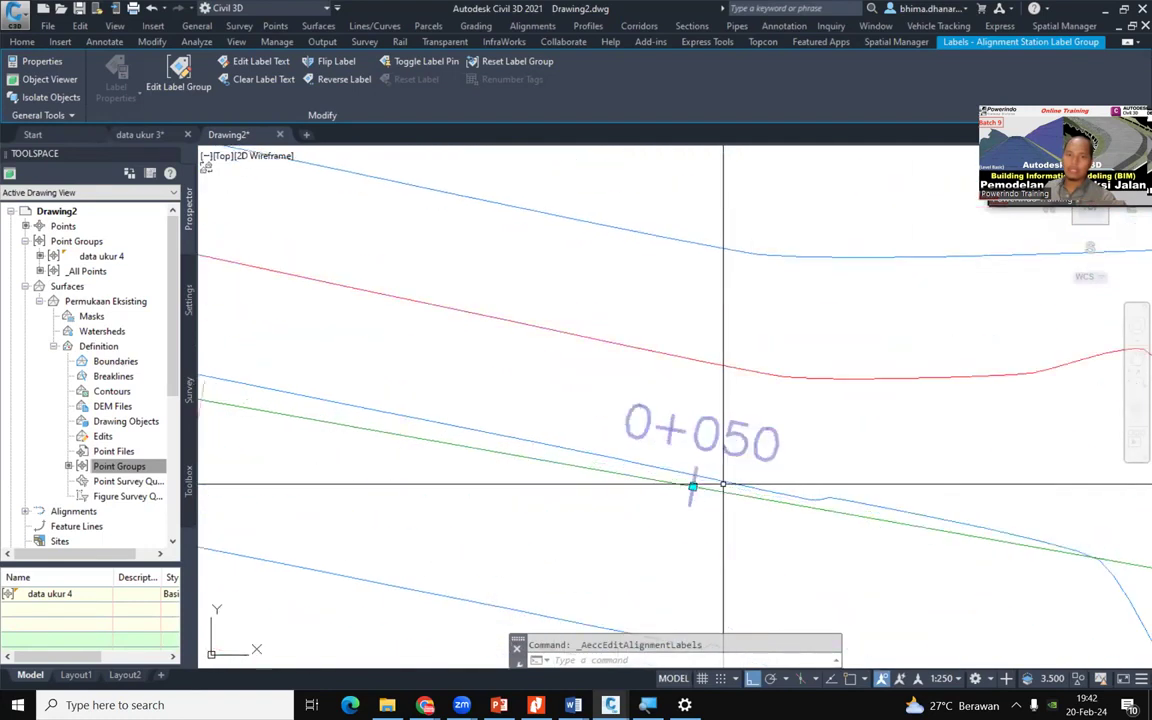
pyautogui.moveTo(723, 484)
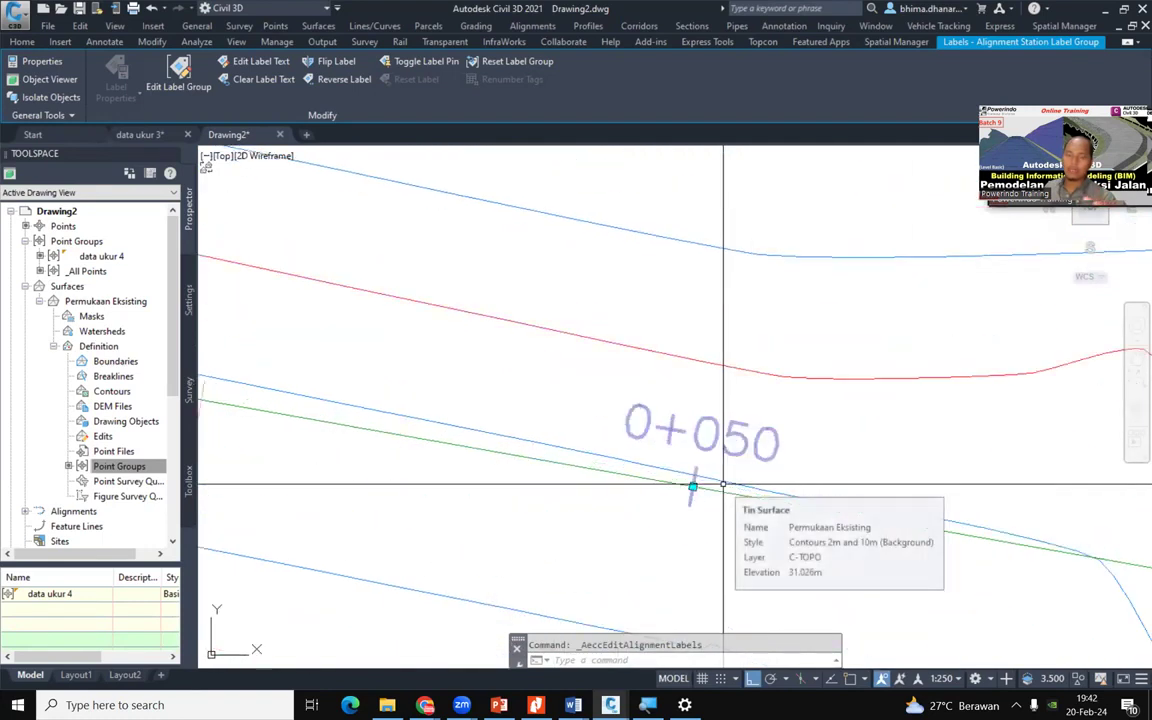
# Reopen the alignment's station label group for editing and open the label style choice for Major Stations
pyautogui.click(717, 430)
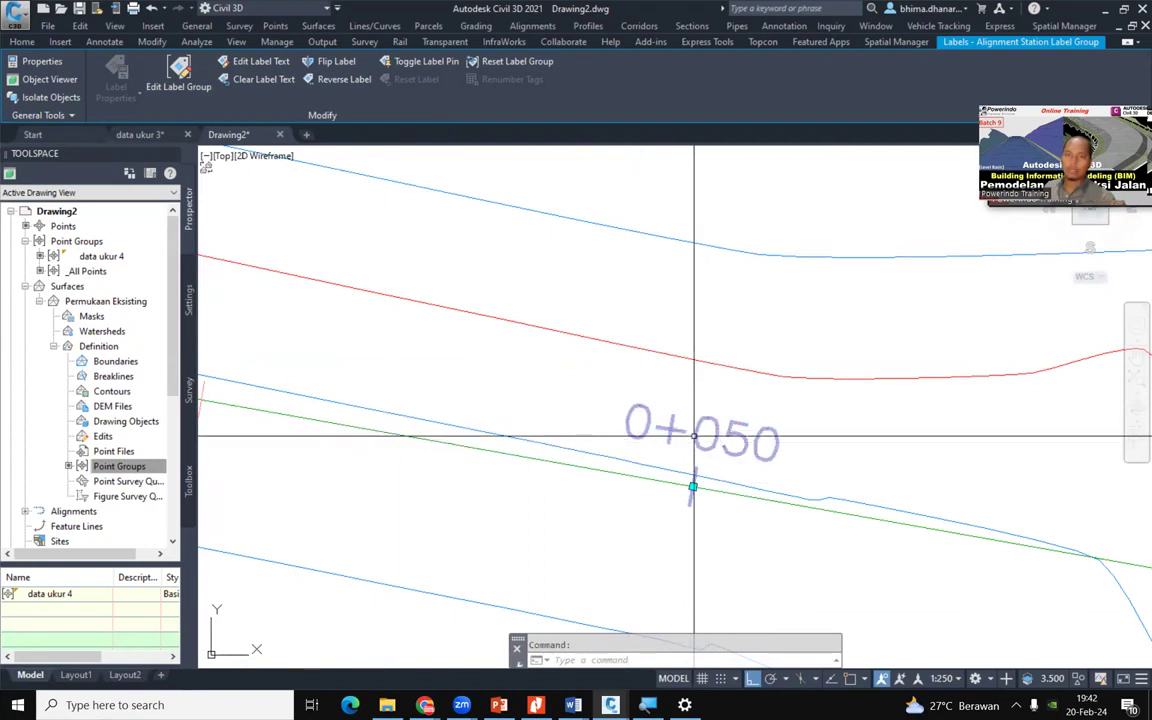
pyautogui.click(177, 72)
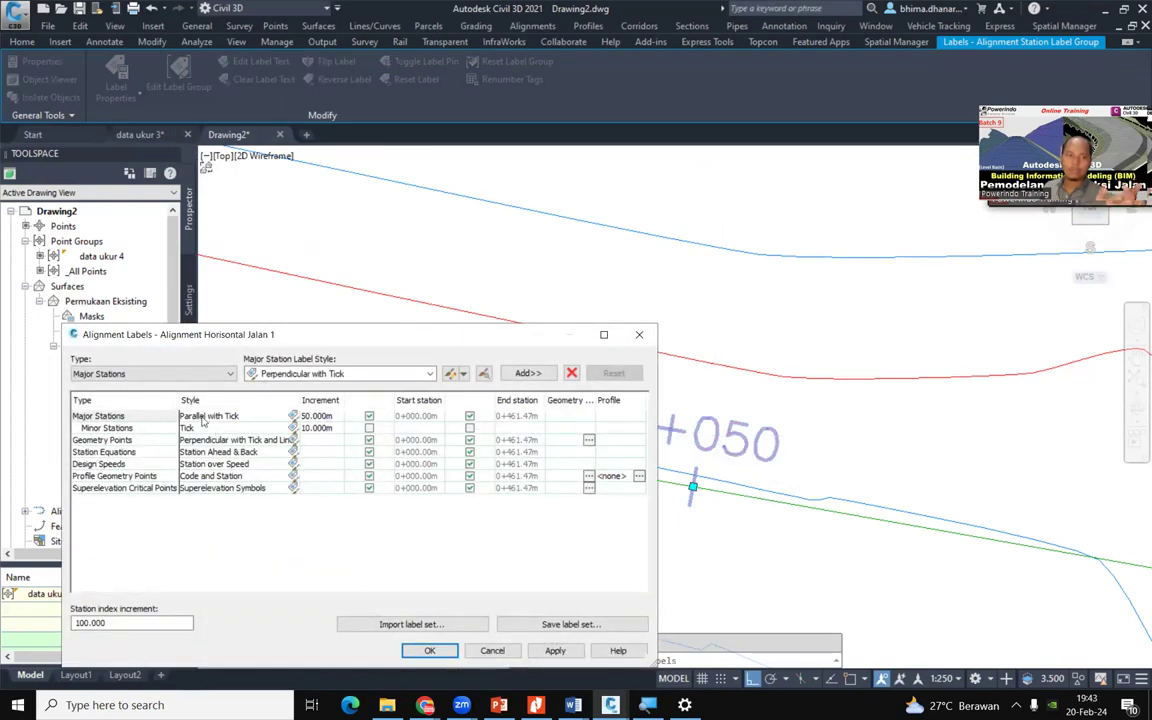
pyautogui.click(103, 418)
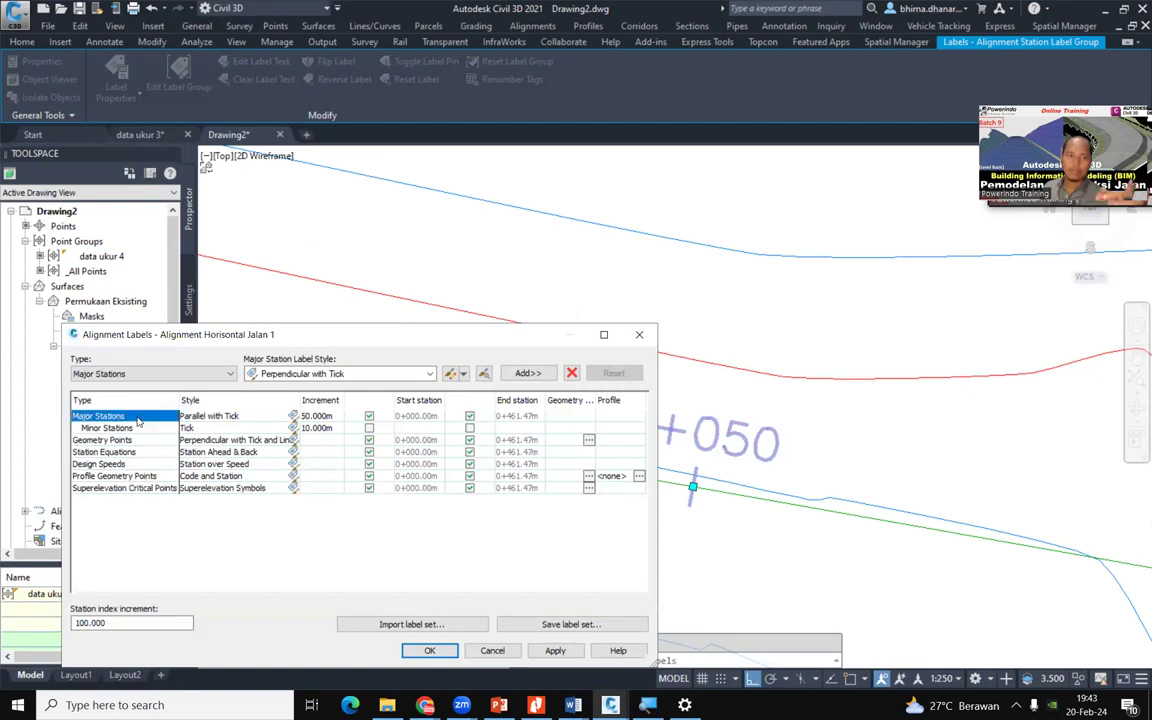
pyautogui.click(215, 419)
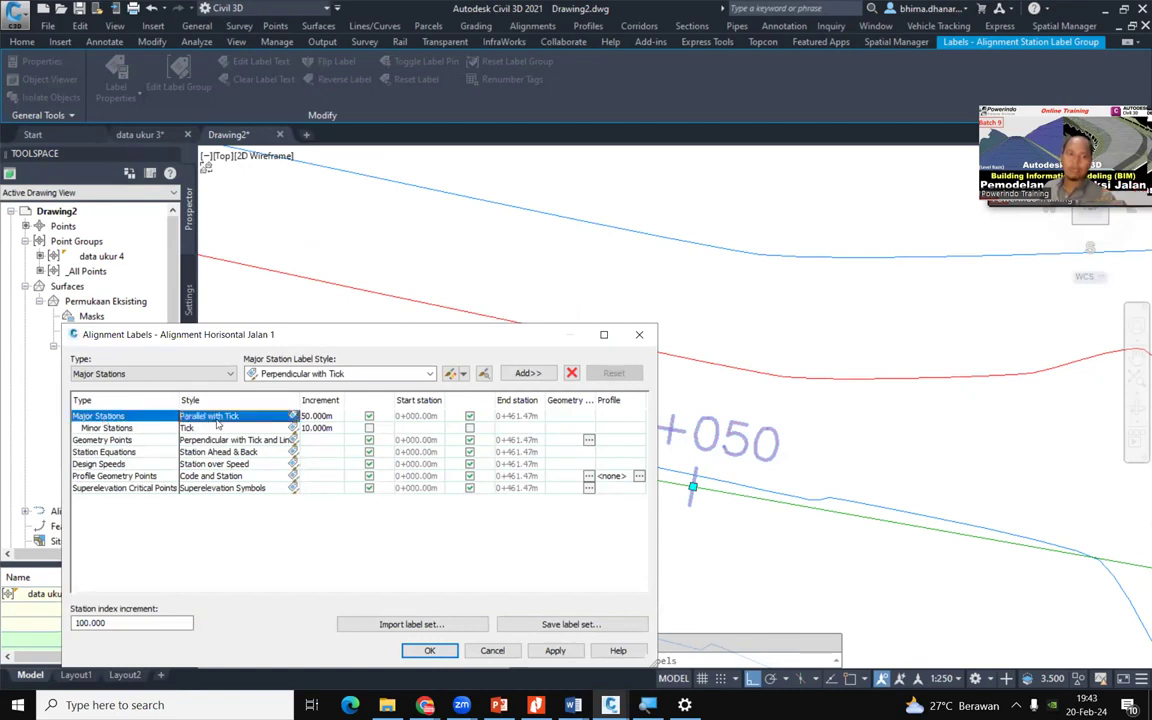
pyautogui.click(270, 427)
pyautogui.click(274, 417)
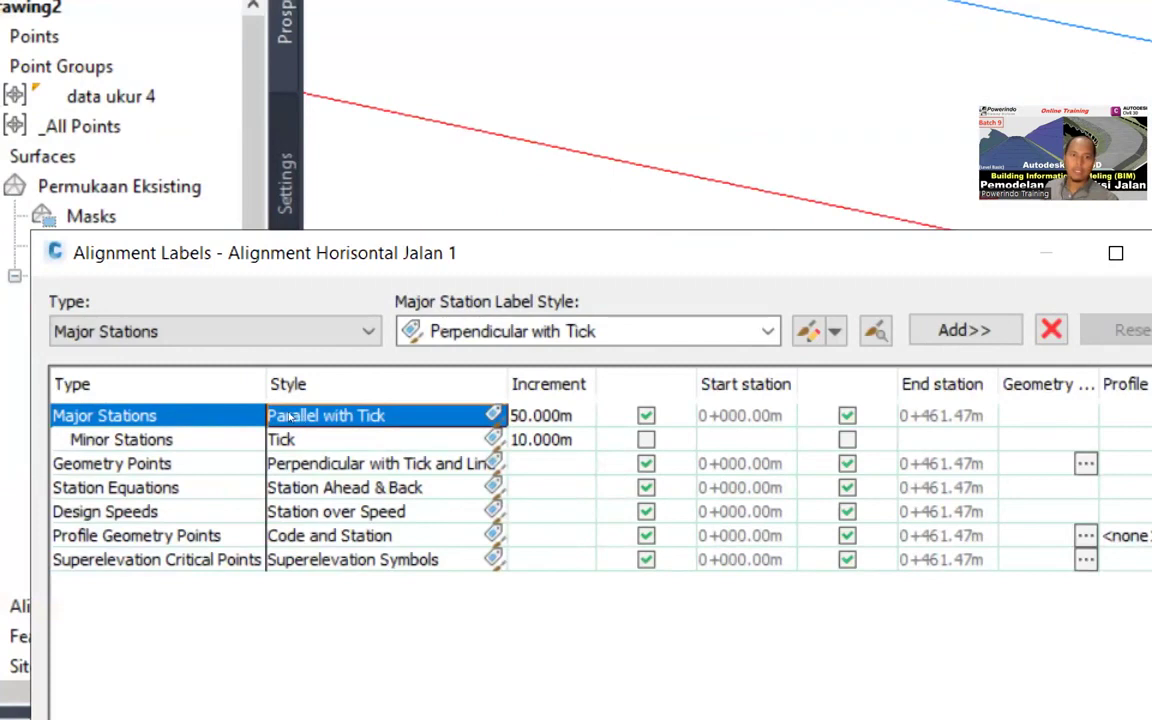
pyautogui.click(296, 418)
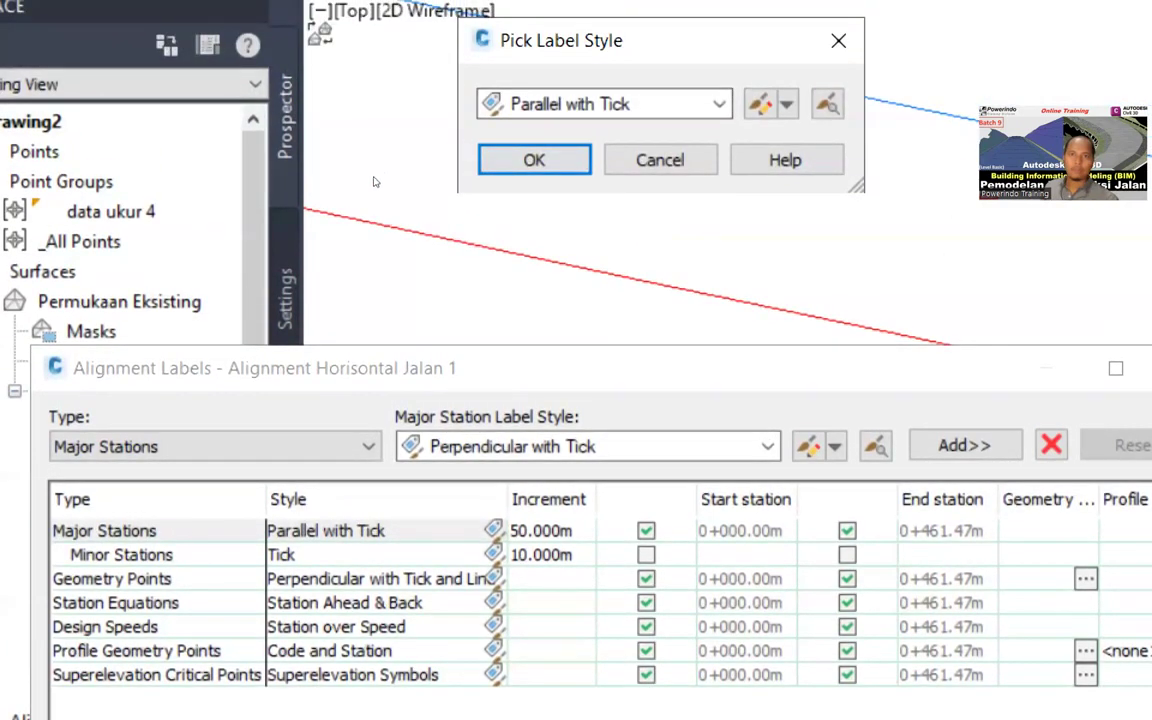
# Look through the label styles available for Major Stations and confirm Parallel with Tick
pyautogui.moveTo(376, 181); pyautogui.dragTo(345, 257)
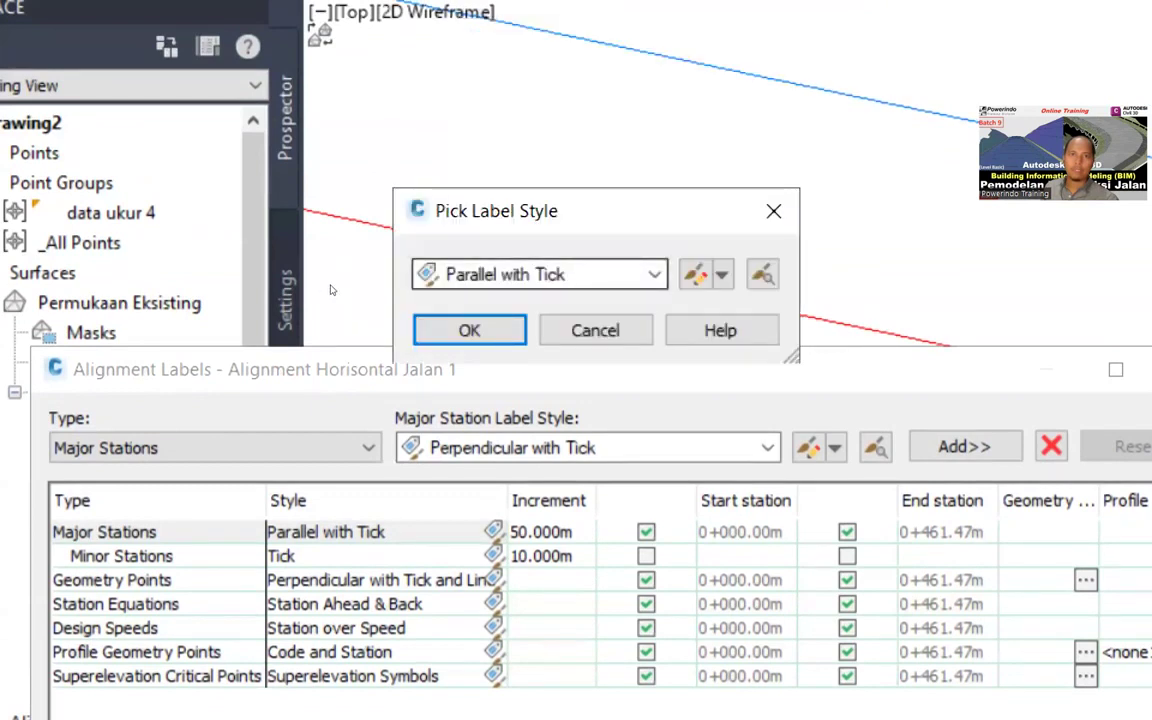
pyautogui.click(330, 284)
pyautogui.press('Down')
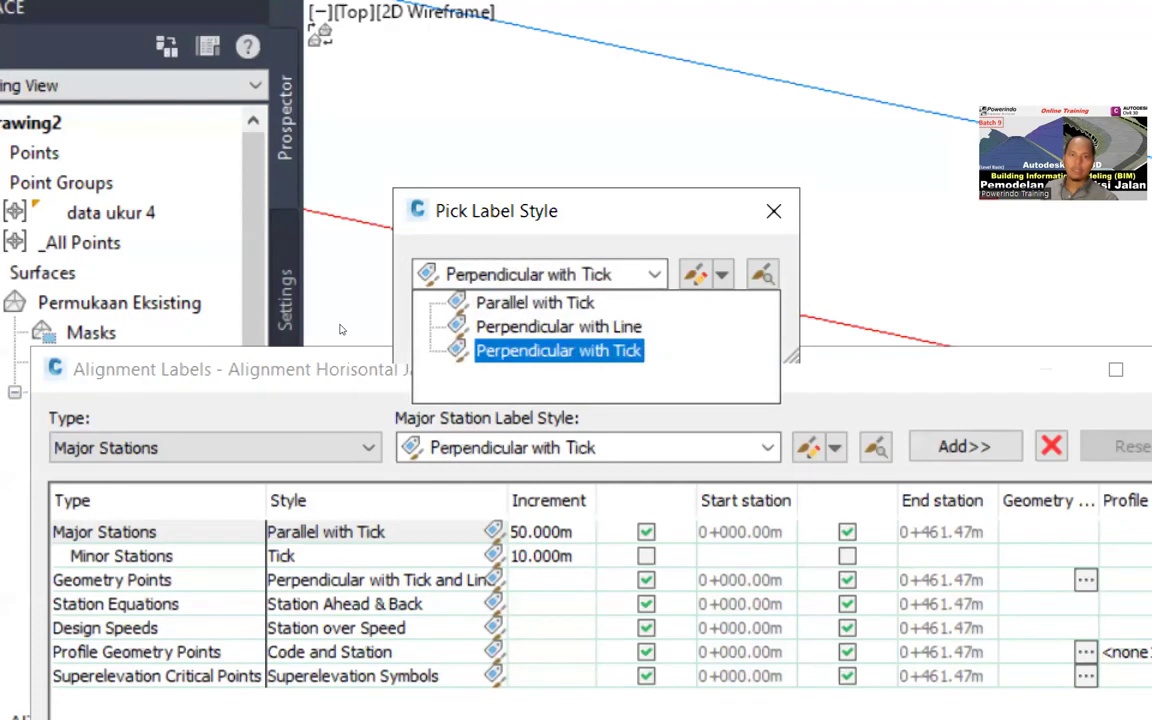
pyautogui.press('Up')
pyautogui.press('Up')
pyautogui.press('Return')
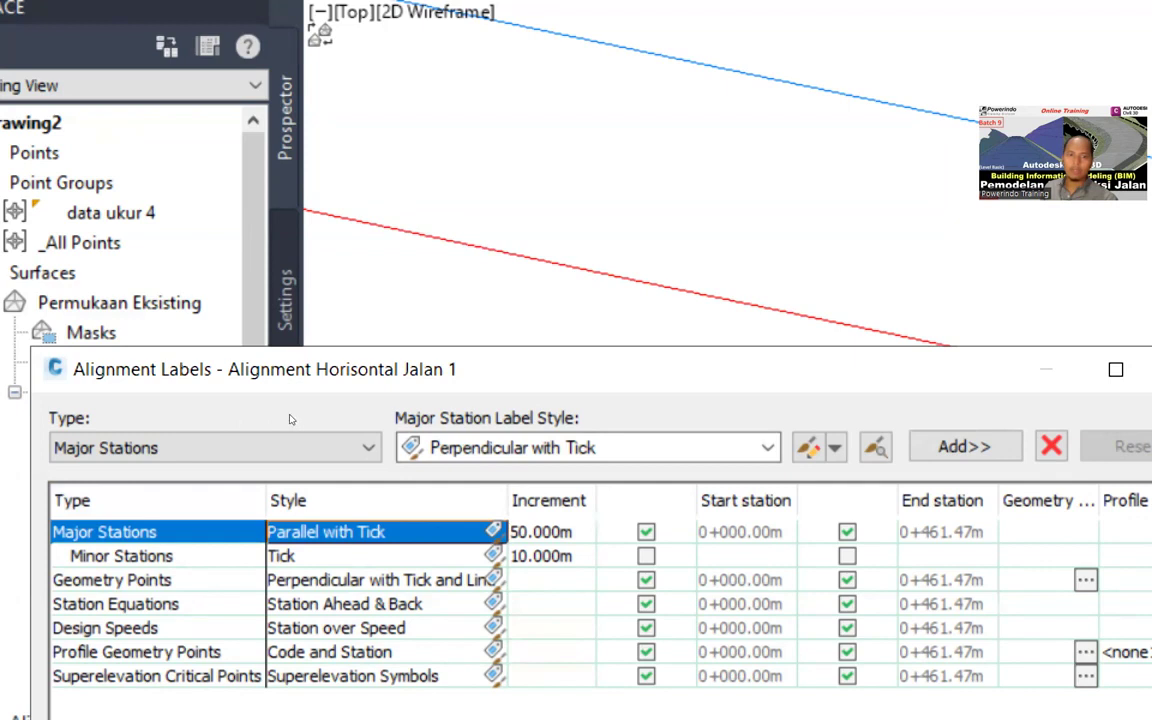
# Set the Major Stations label style to Perpendicular with Tick and apply it to the alignment's labels
pyautogui.press('Return')
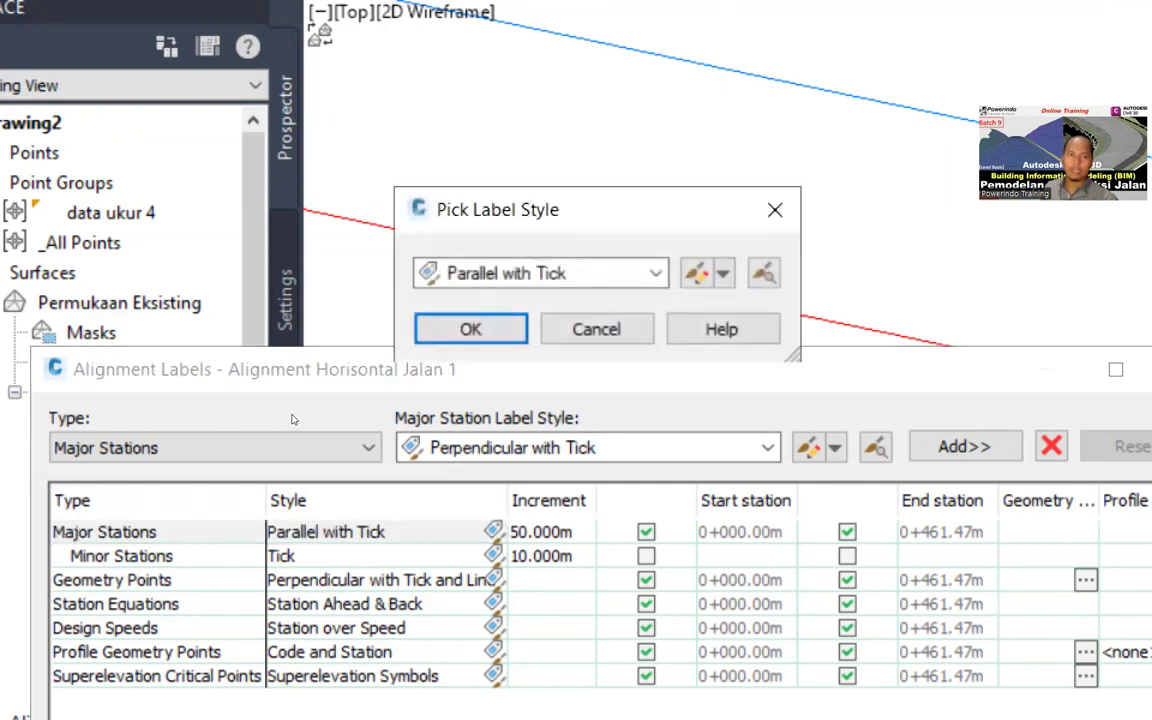
pyautogui.hotkey('alt', 'Down')
pyautogui.press('Down')
pyautogui.press('Down')
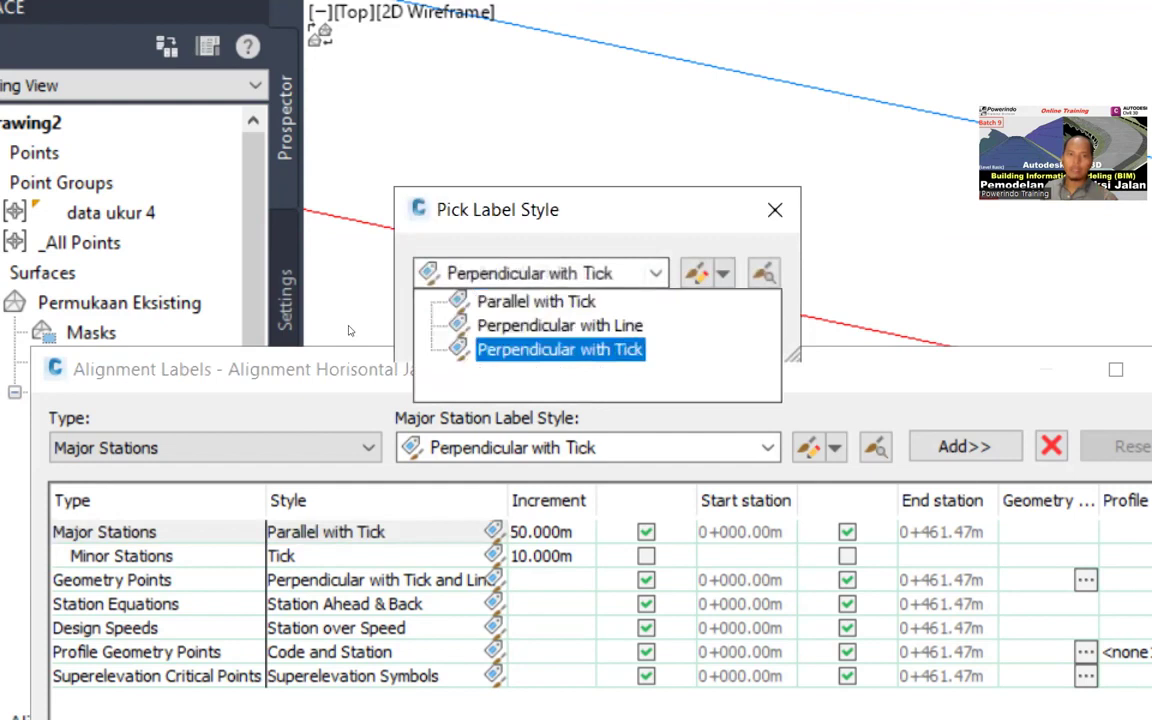
pyautogui.press('Return')
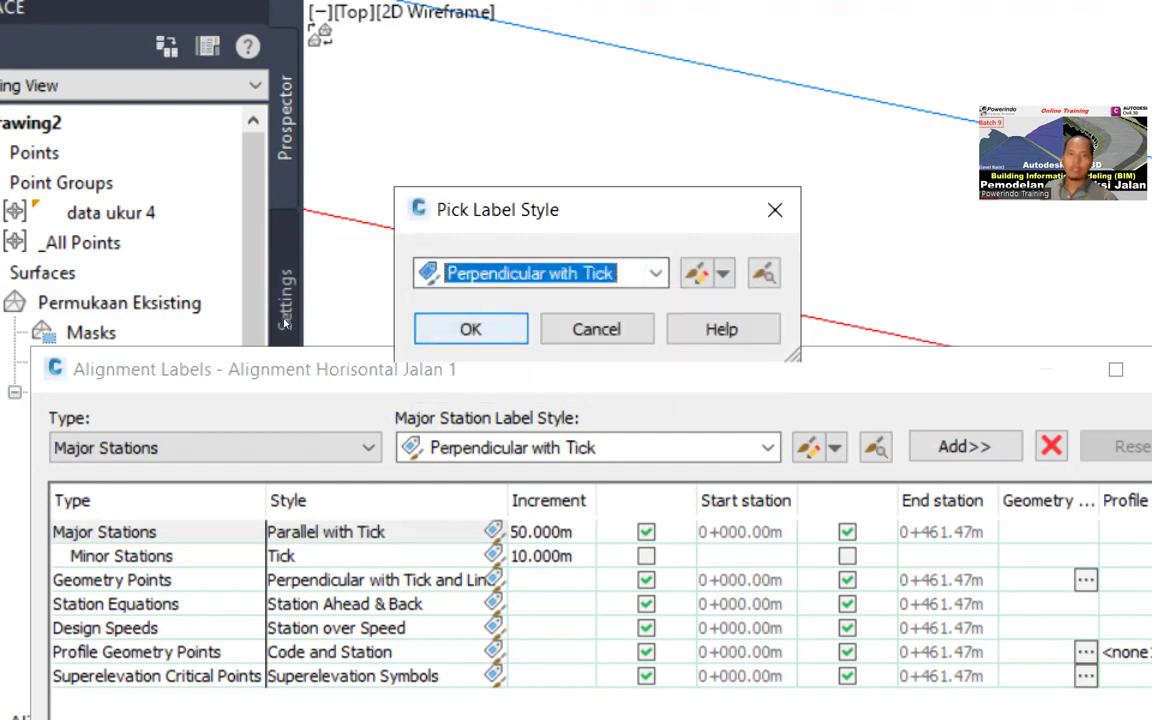
pyautogui.press('Return')
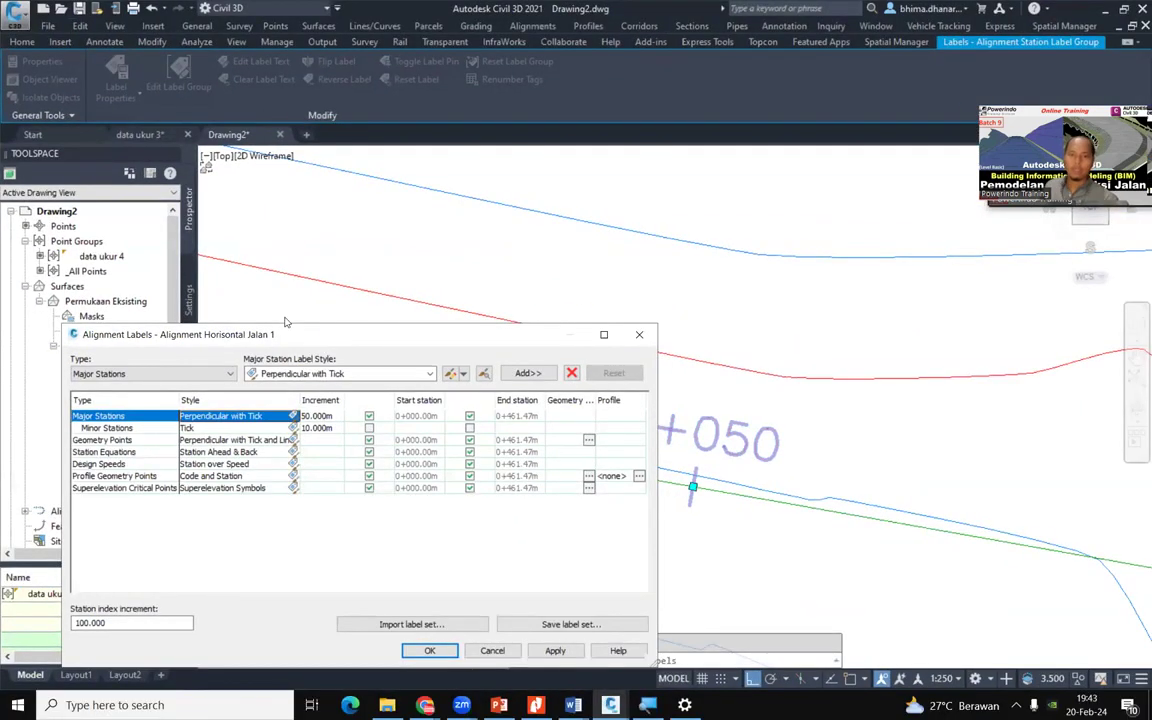
pyautogui.hotkey('alt', 'a')
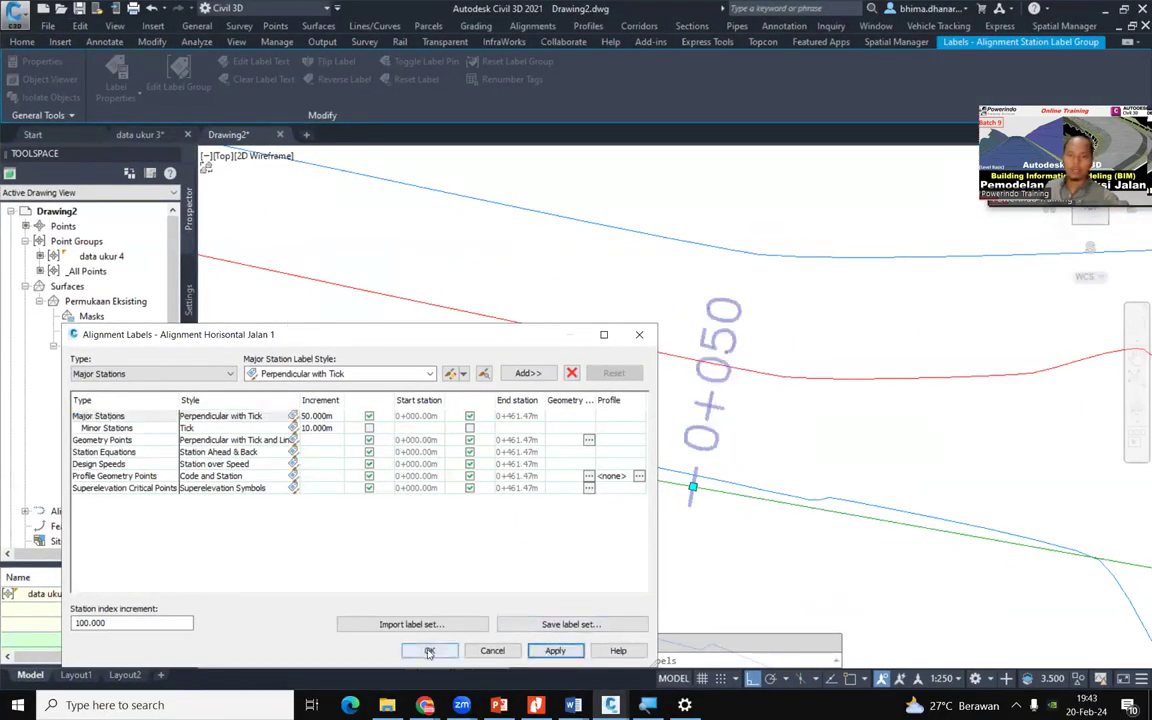
pyautogui.click(429, 651)
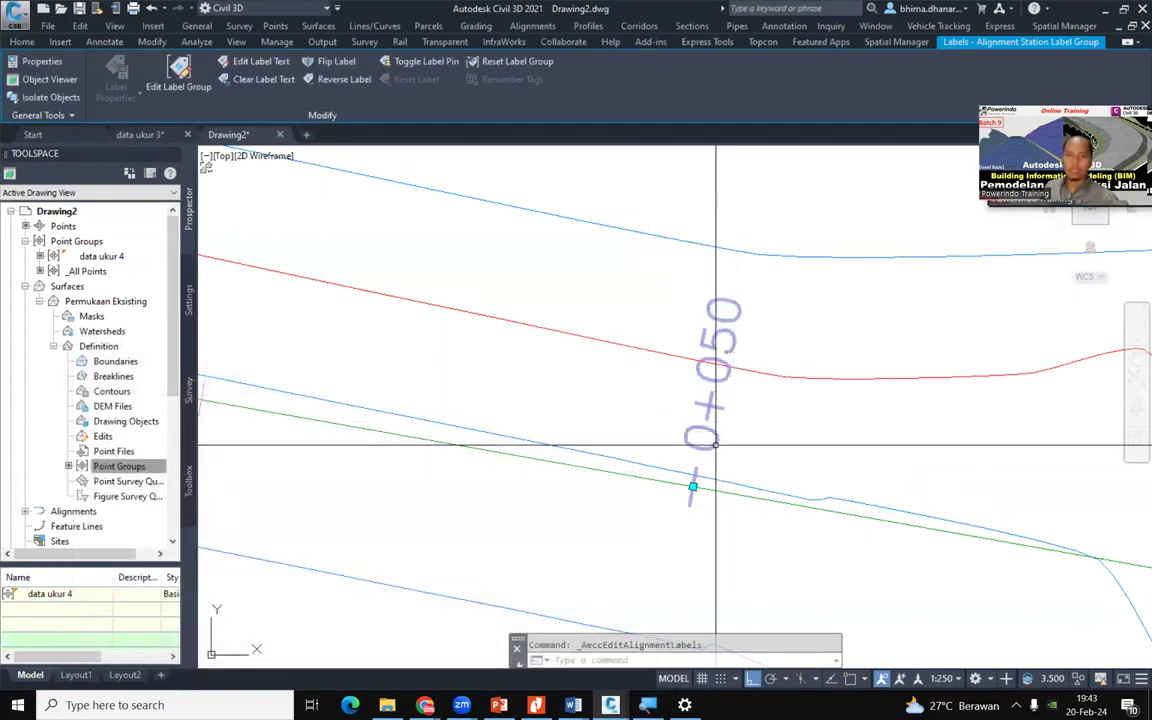
# Examine the orientation of the major station labels along the alignment, from 0+050 to the following 50 m stations
pyautogui.scroll(-5, 715, 444)
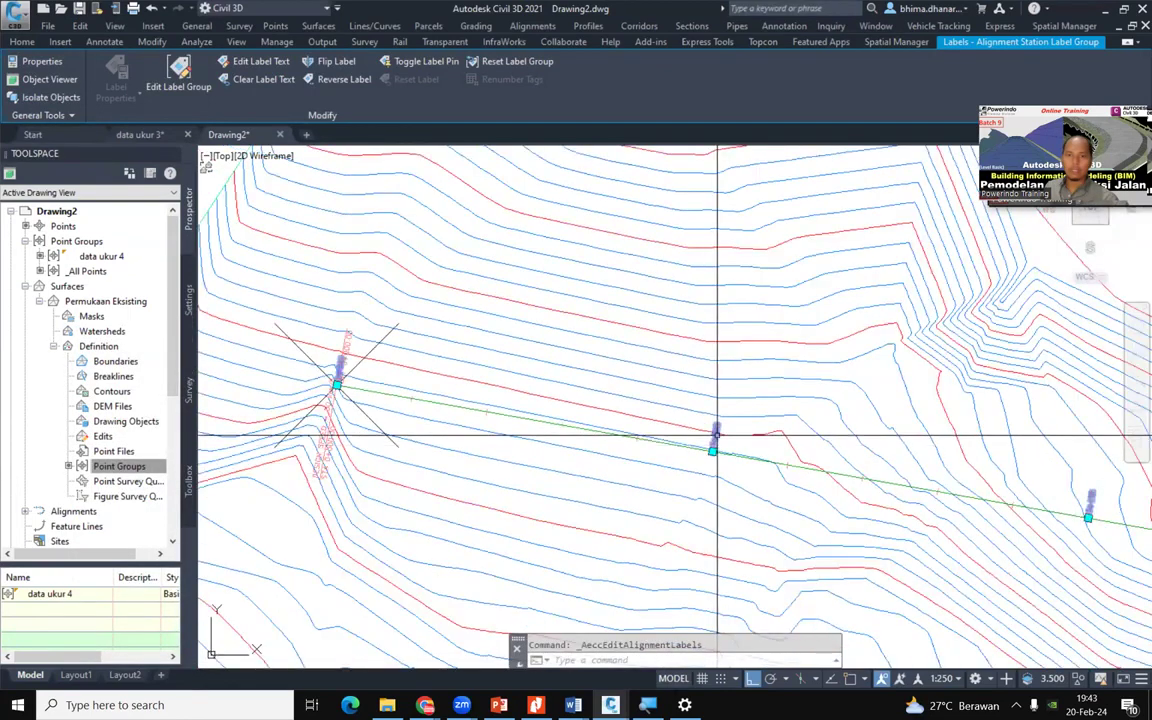
pyautogui.scroll(3, 324, 371)
pyautogui.scroll(-3, 331, 368)
pyautogui.moveTo(994, 455); pyautogui.dragTo(465, 308, button='middle')
pyautogui.moveTo(1050, 440); pyautogui.dragTo(515, 454, button='middle')
pyautogui.moveTo(1031, 557); pyautogui.dragTo(581, 478, button='middle')
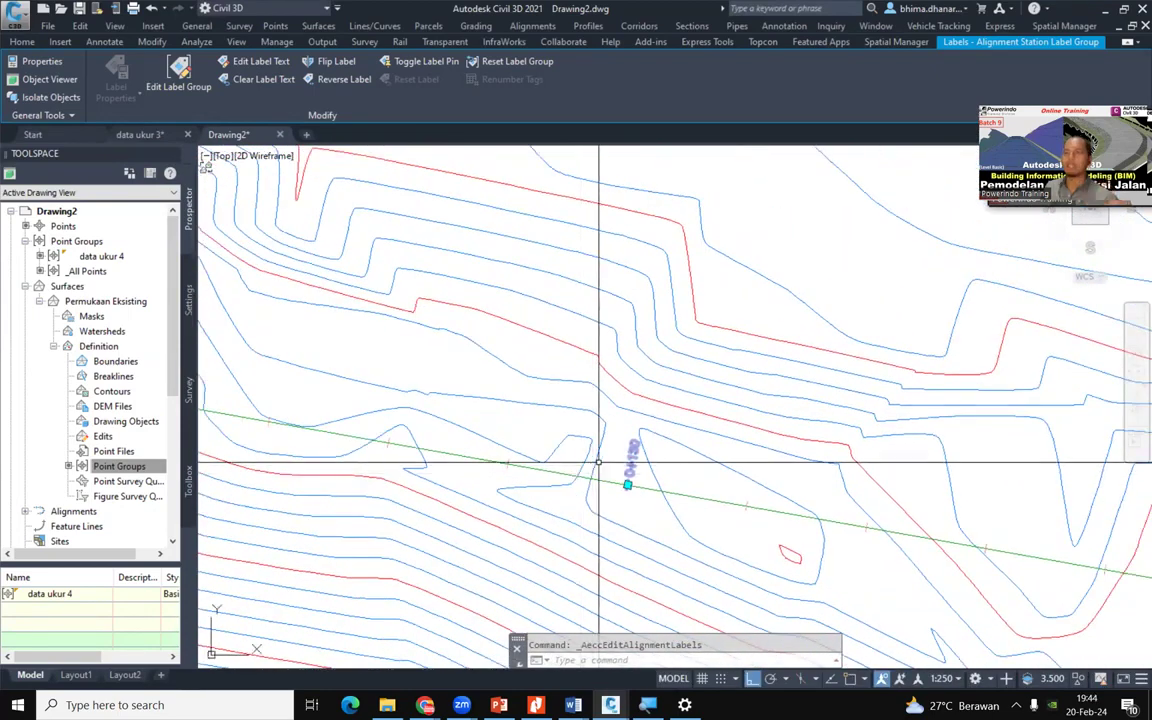
pyautogui.scroll(-3, 598, 462)
pyautogui.scroll(6, 270, 450)
pyautogui.scroll(4, 313, 396)
pyautogui.moveTo(313, 396); pyautogui.dragTo(687, 420, button='middle')
pyautogui.scroll(-2, 807, 437)
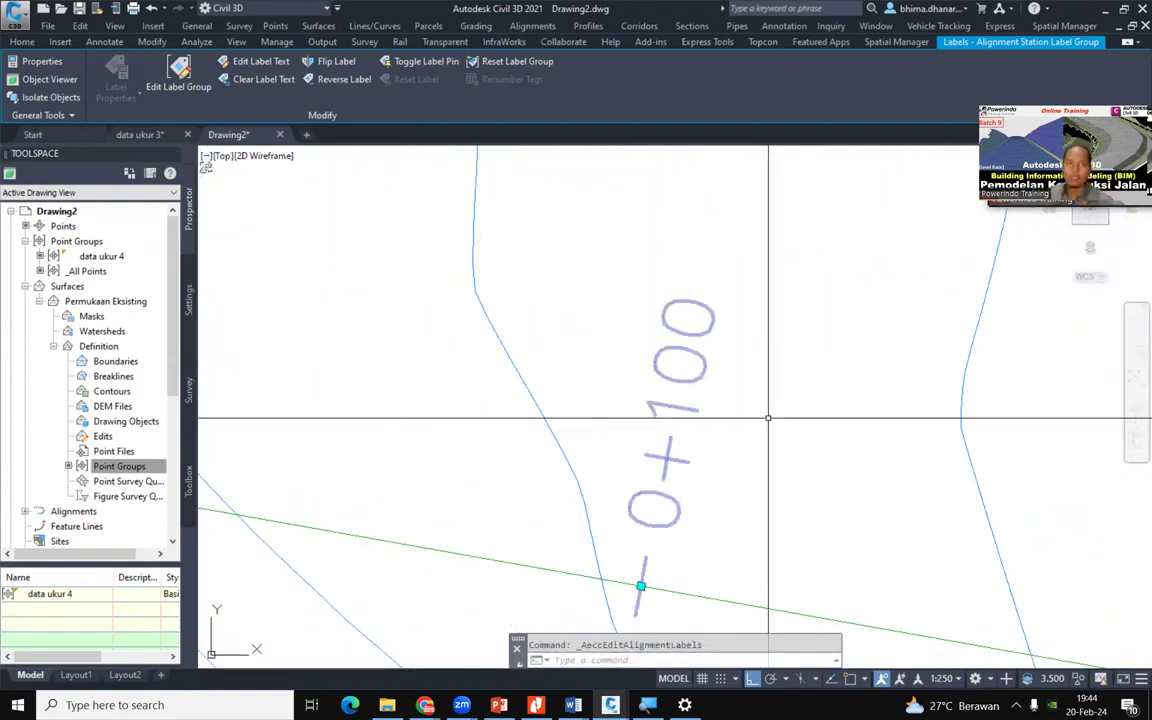
# Review the label types, styles and increments of the alignment's station label group, leave them as they are and clear the selection
pyautogui.click(180, 70)
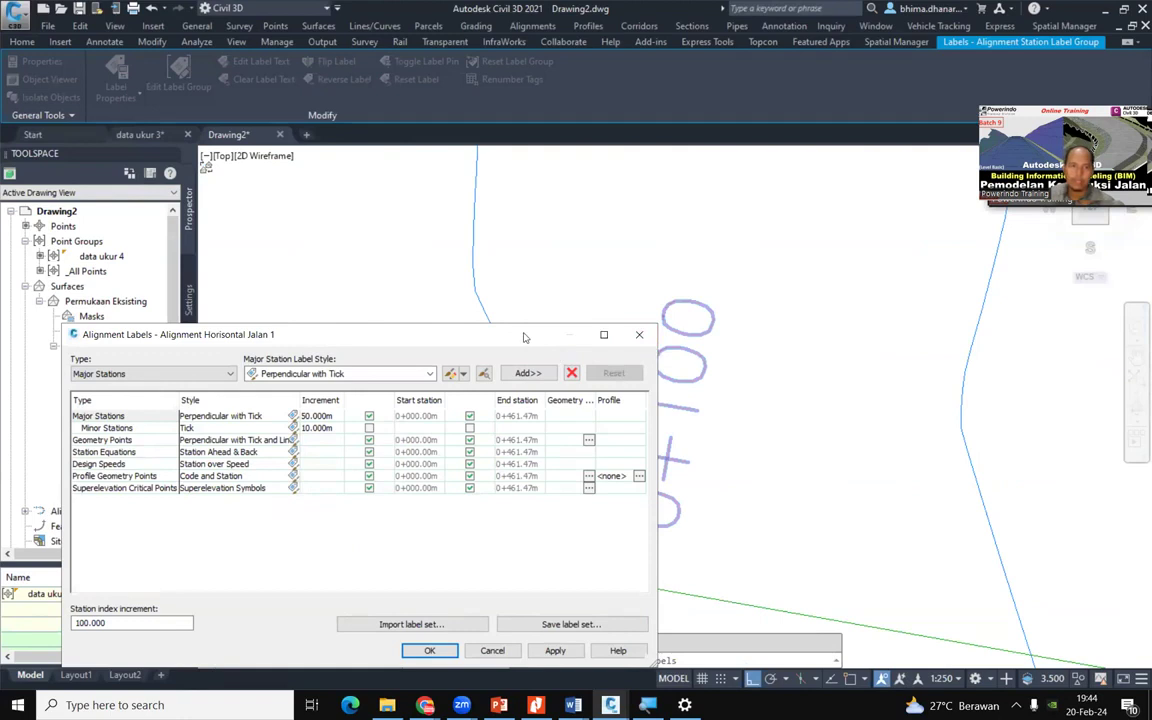
pyautogui.moveTo(524, 337); pyautogui.dragTo(493, 224)
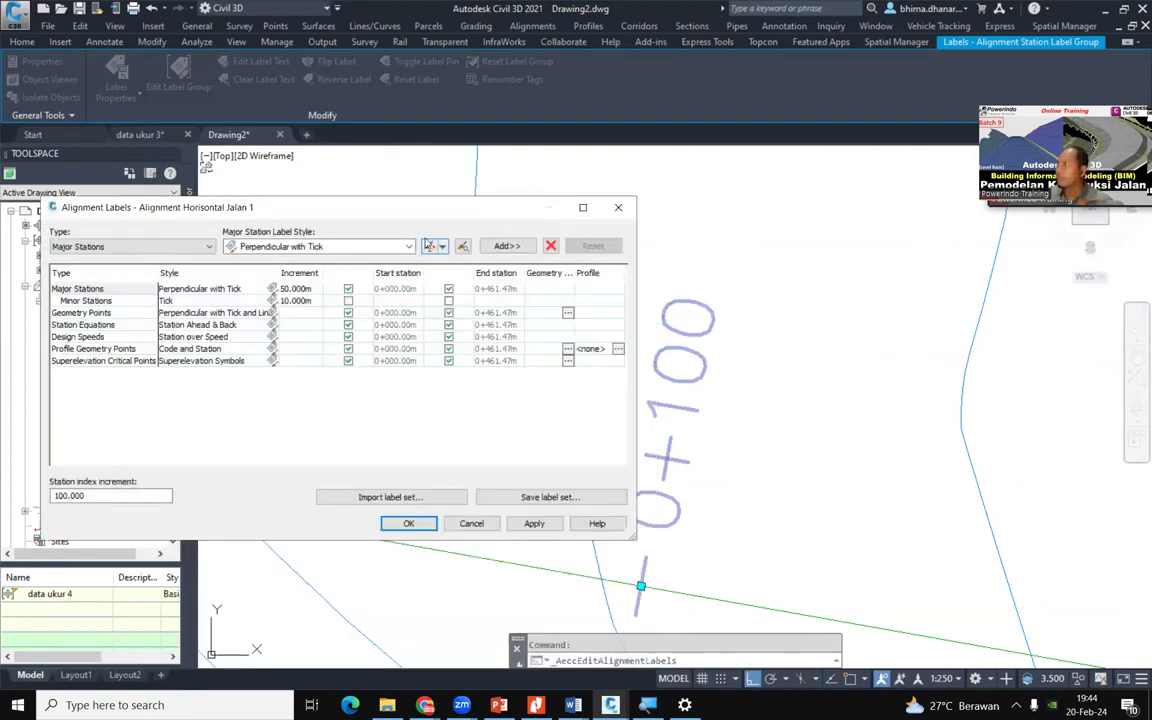
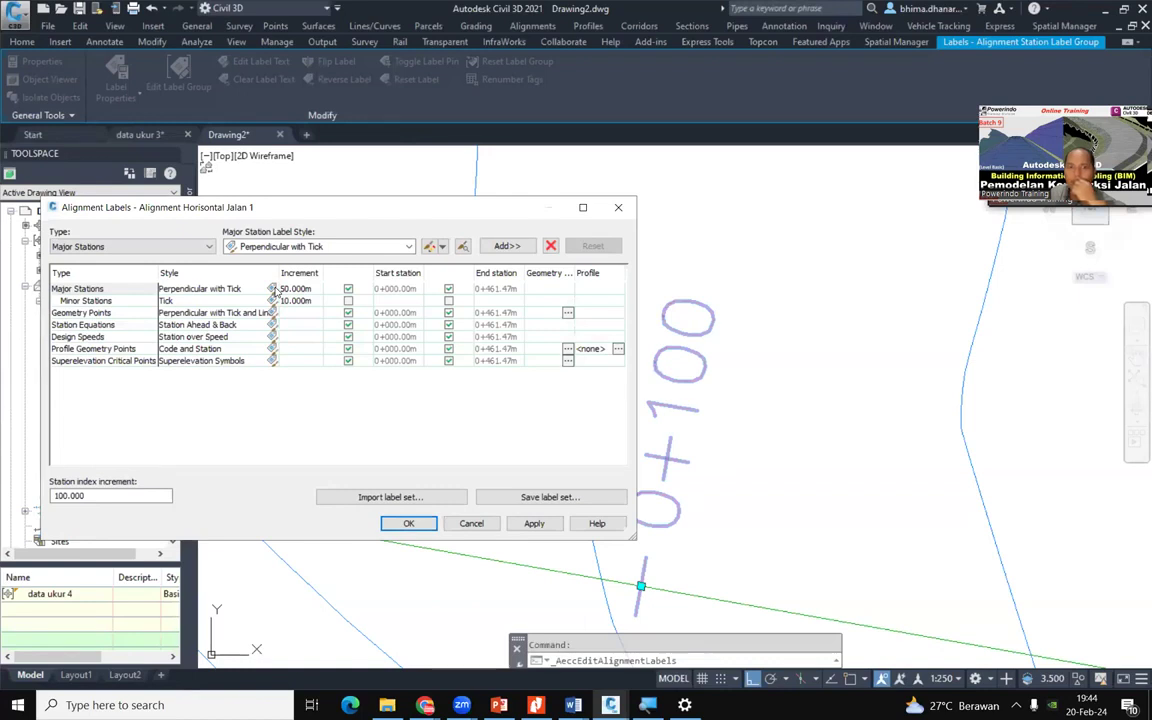
pyautogui.click(471, 523)
pyautogui.scroll(-4, 792, 522)
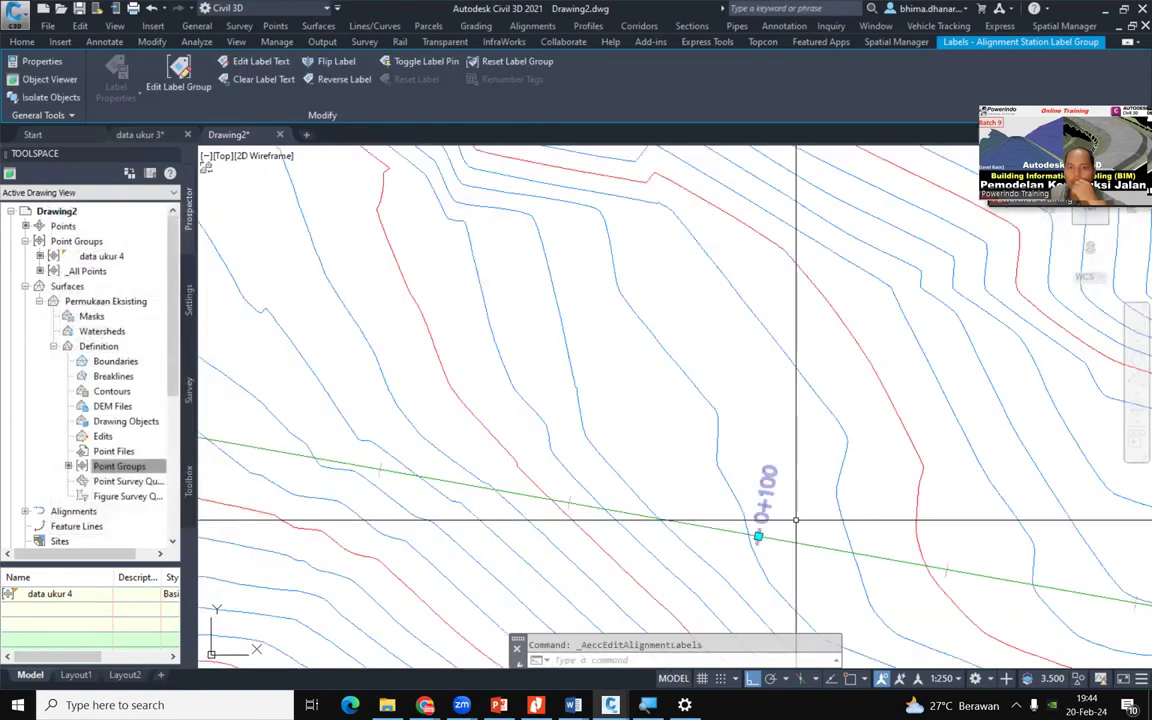
pyautogui.press('Escape')
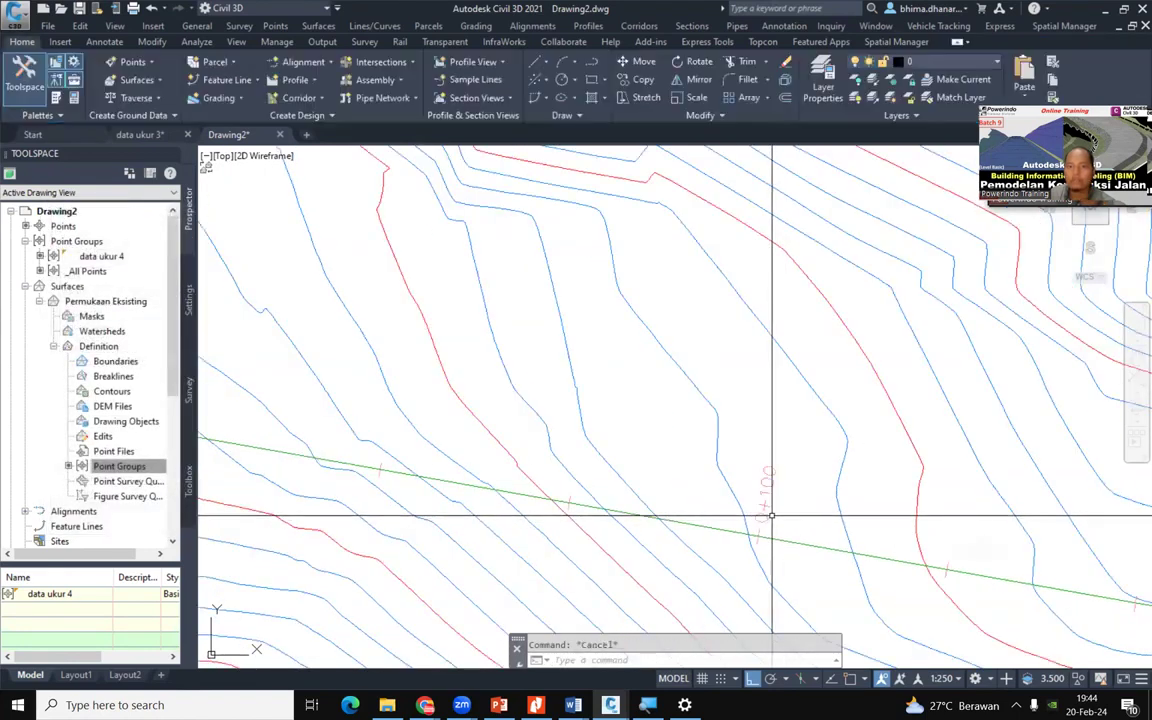
# Review the label type and style options for adding labels to Alignment Horisontal Jalan 1, then close them
pyautogui.click(695, 522)
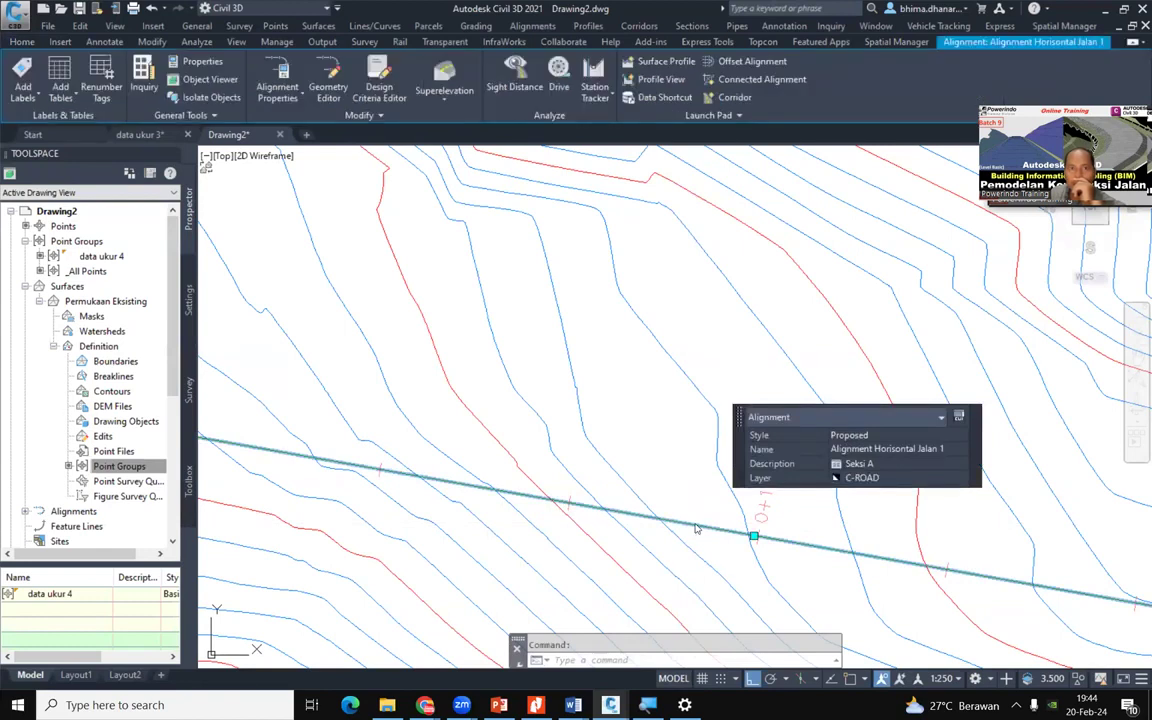
pyautogui.click(29, 95)
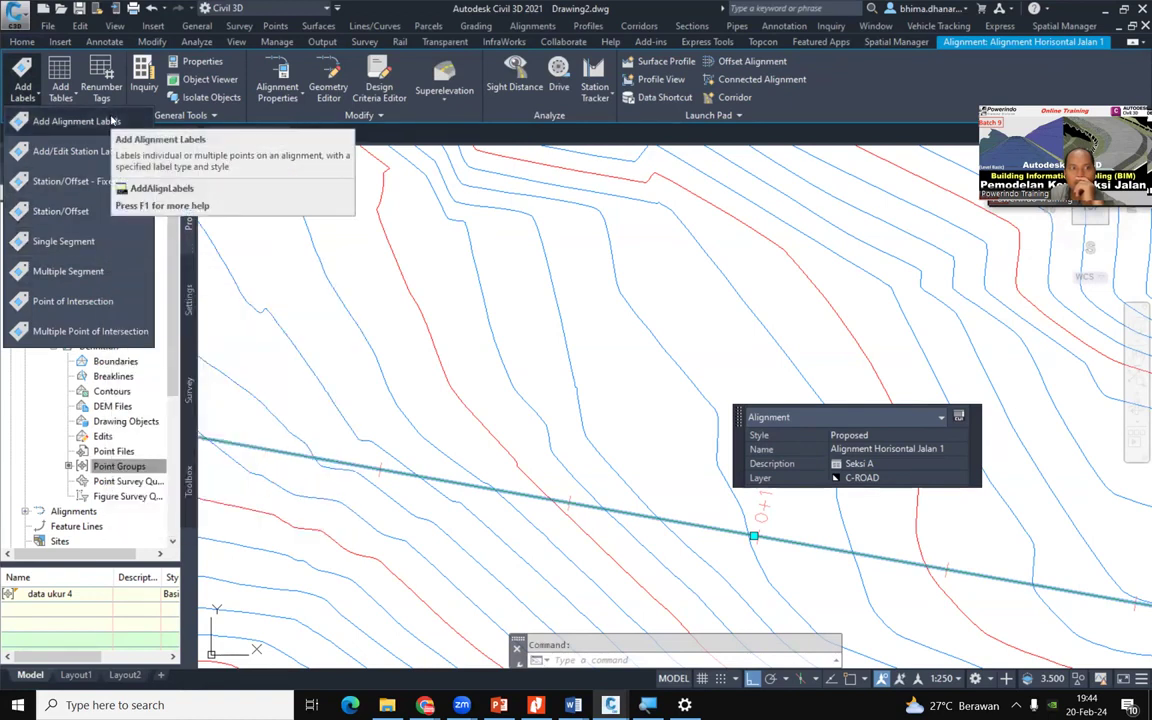
pyautogui.click(112, 121)
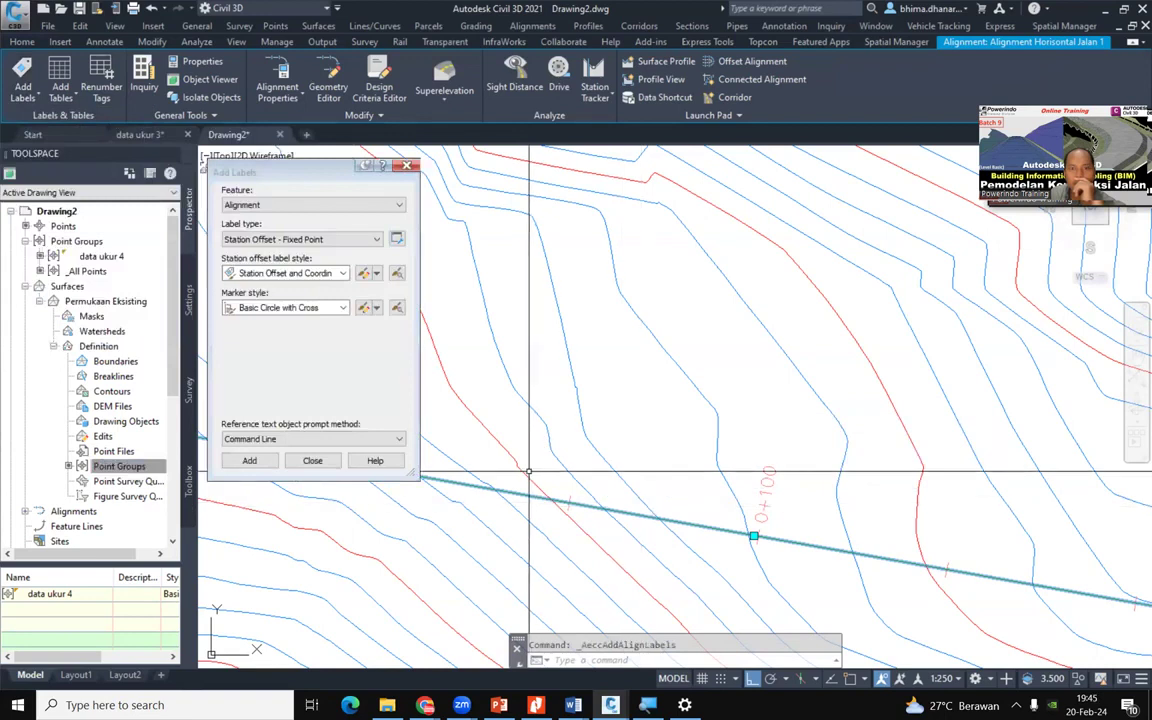
pyautogui.click(309, 462)
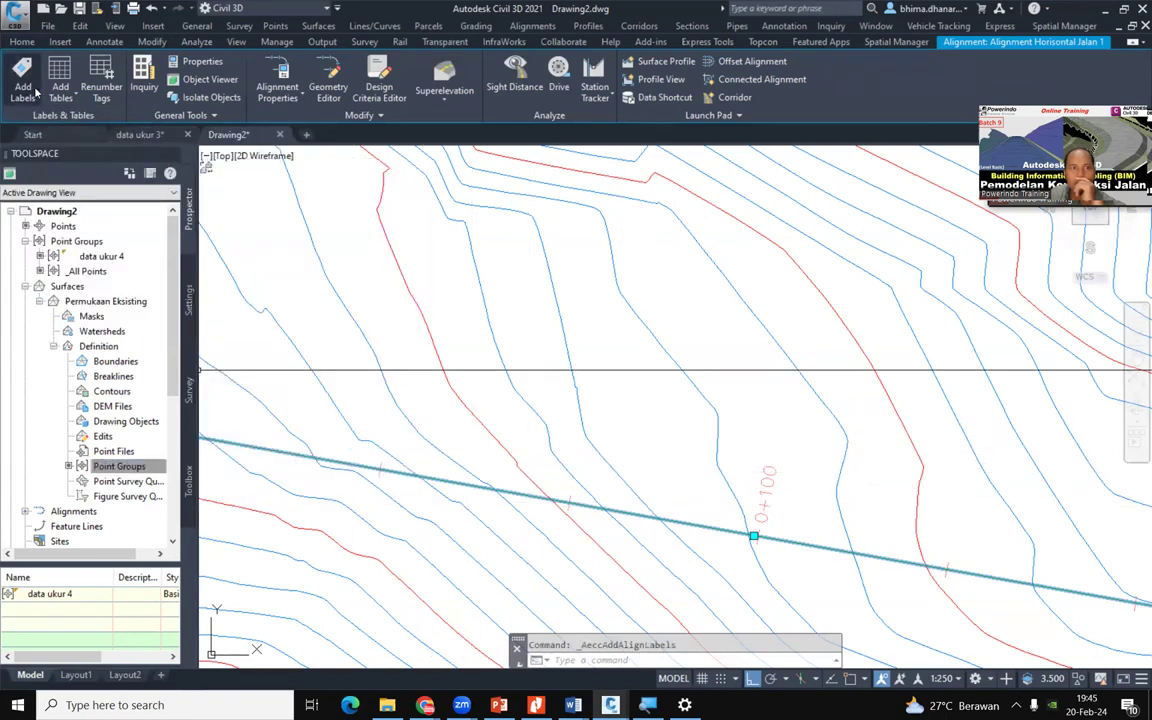
# Try Station/Offset - Fixed Point labels at station 0+093.60, offset 3.53 m left, and beside it on the alignment, then undo them
pyautogui.click(22, 88)
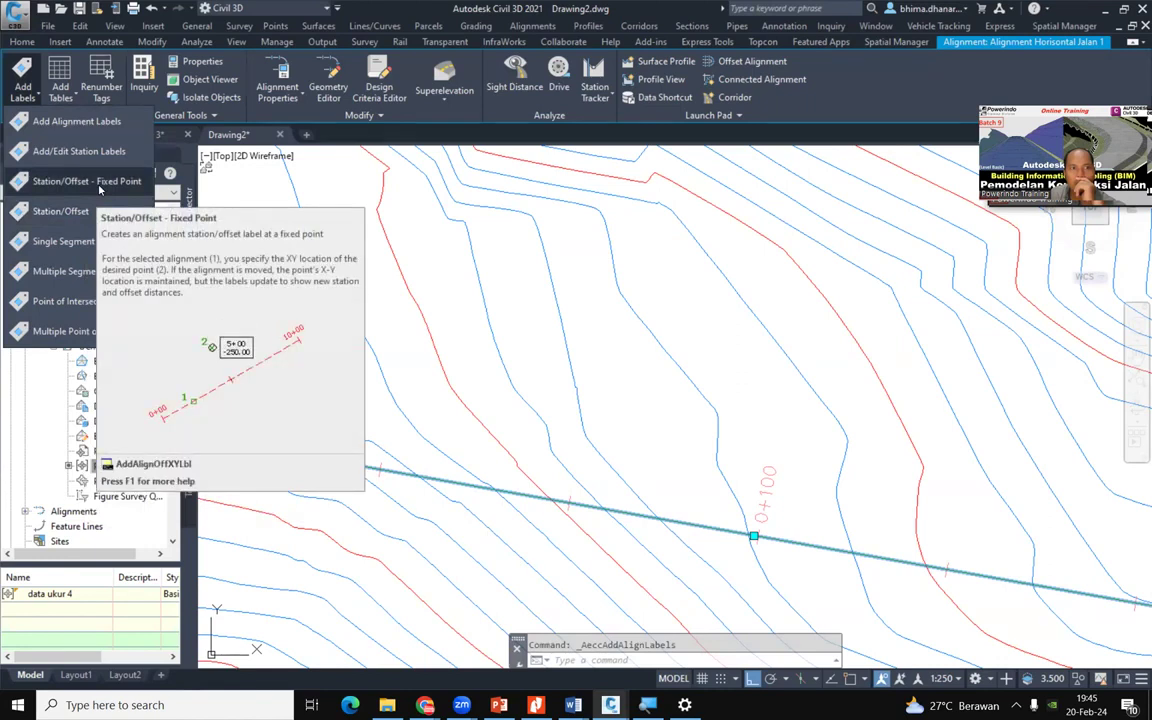
pyautogui.click(99, 183)
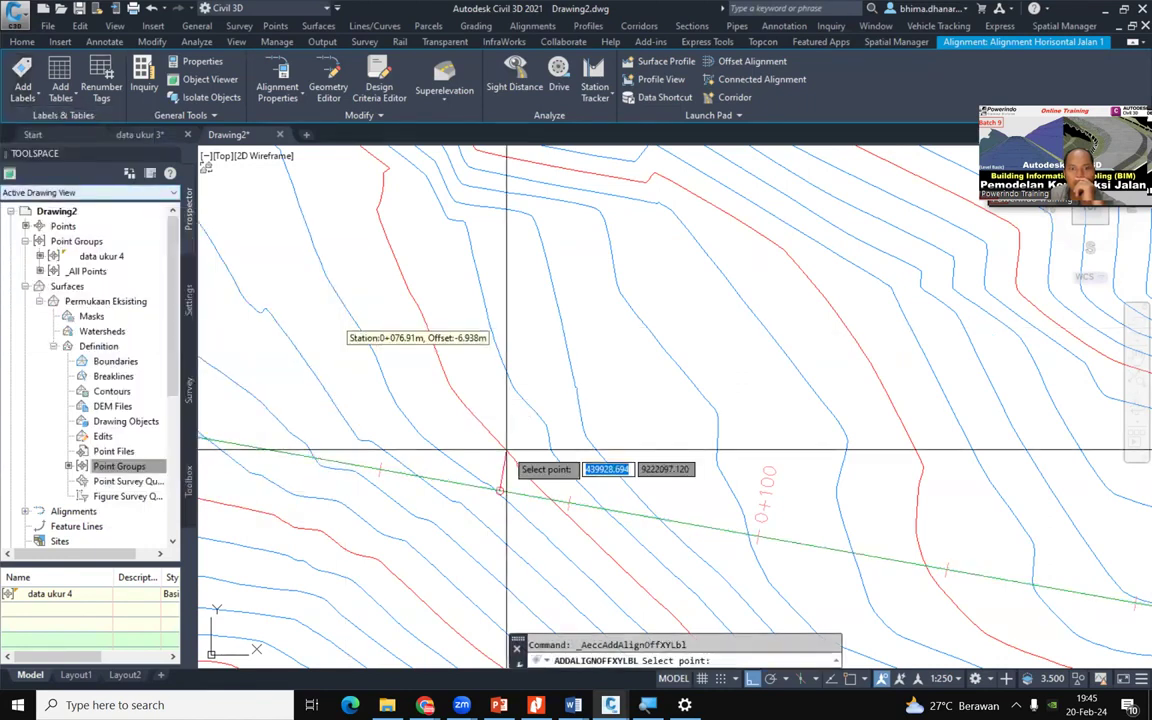
pyautogui.scroll(3, 525, 478)
pyautogui.scroll(-2, 700, 411)
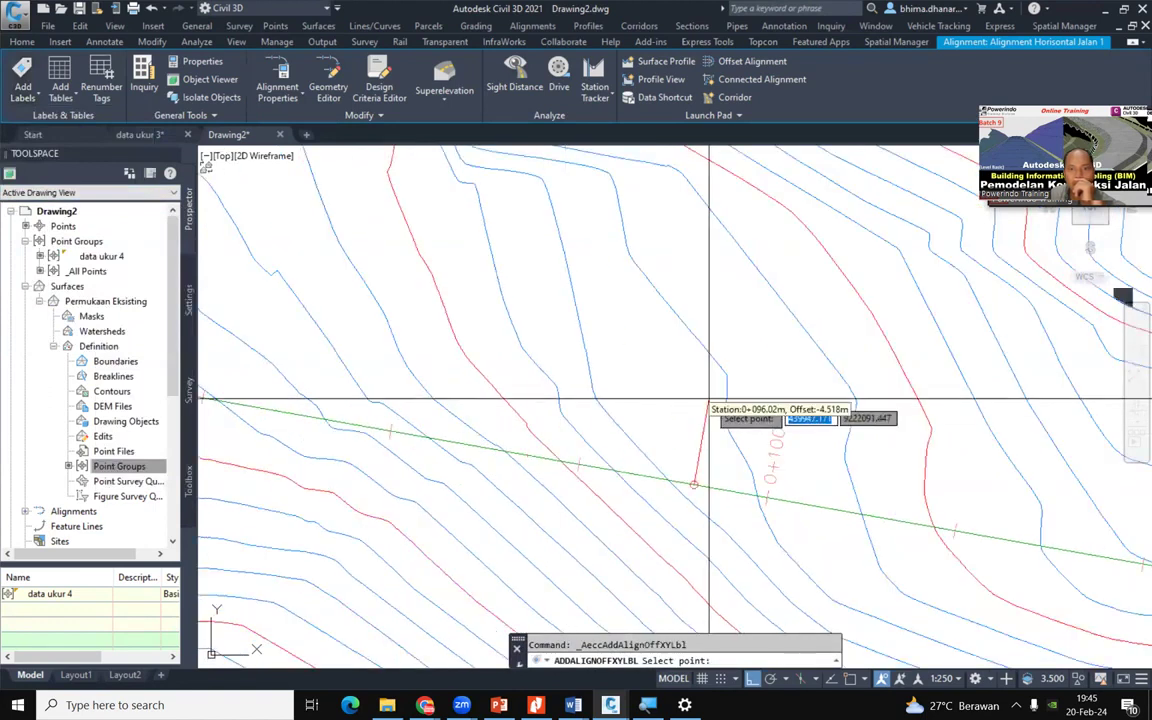
pyautogui.click(658, 410)
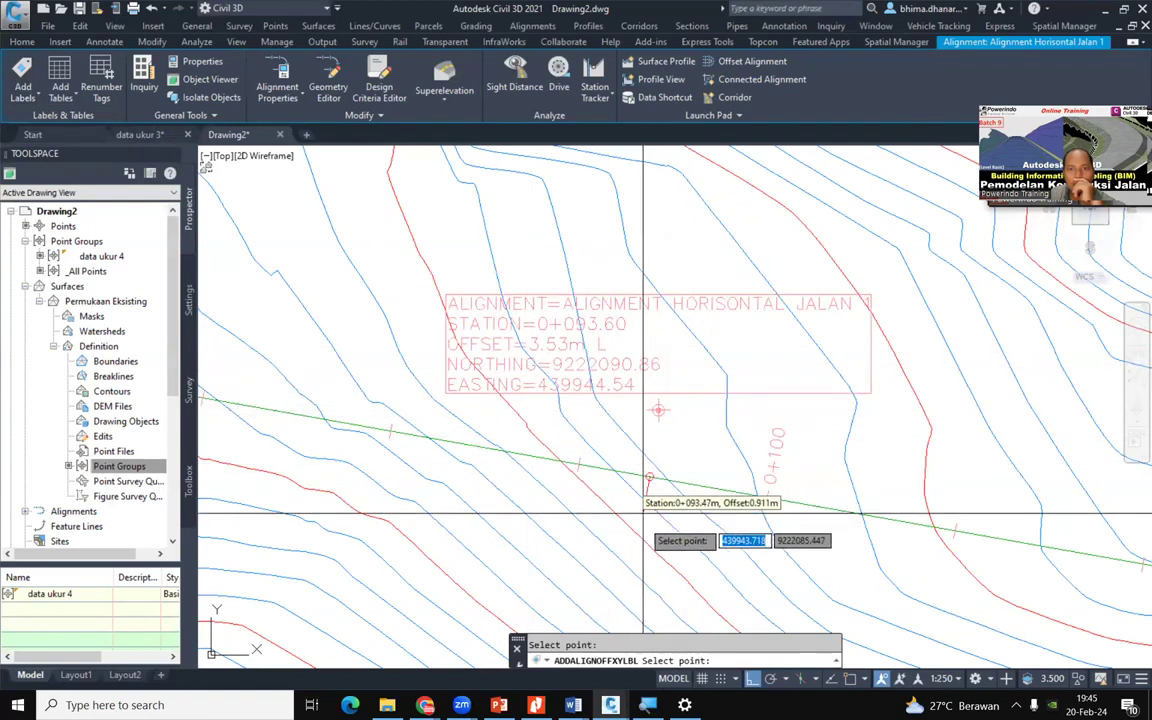
pyautogui.click(646, 480)
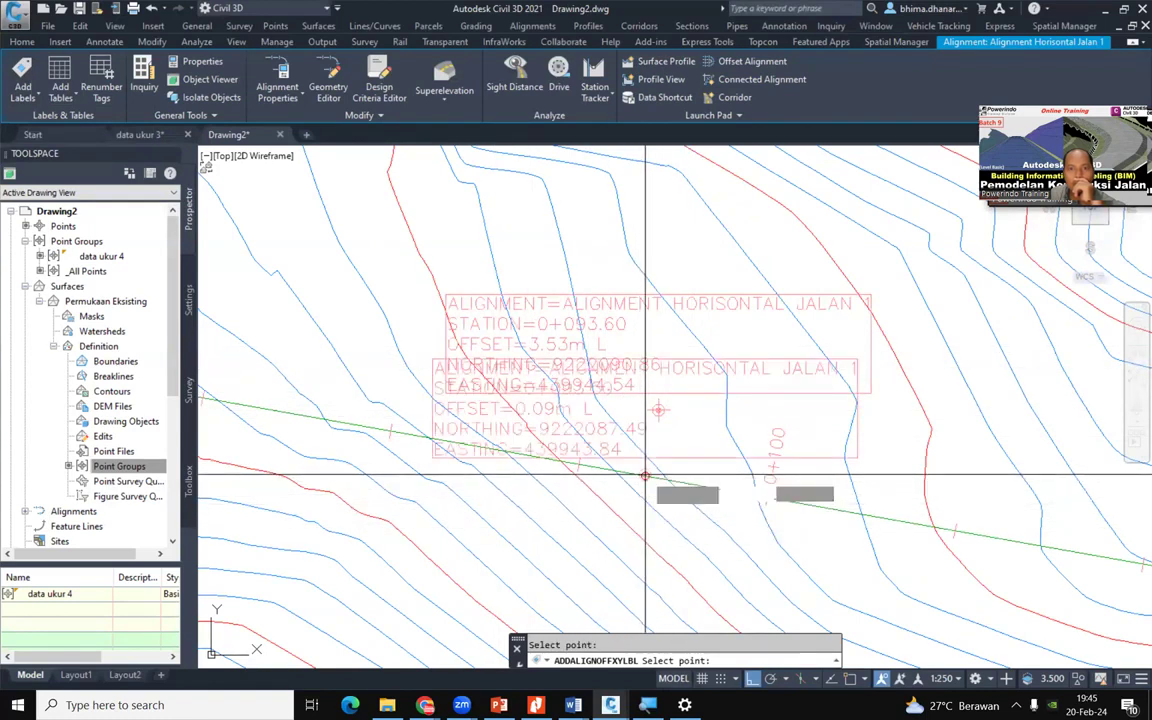
pyautogui.press('Escape')
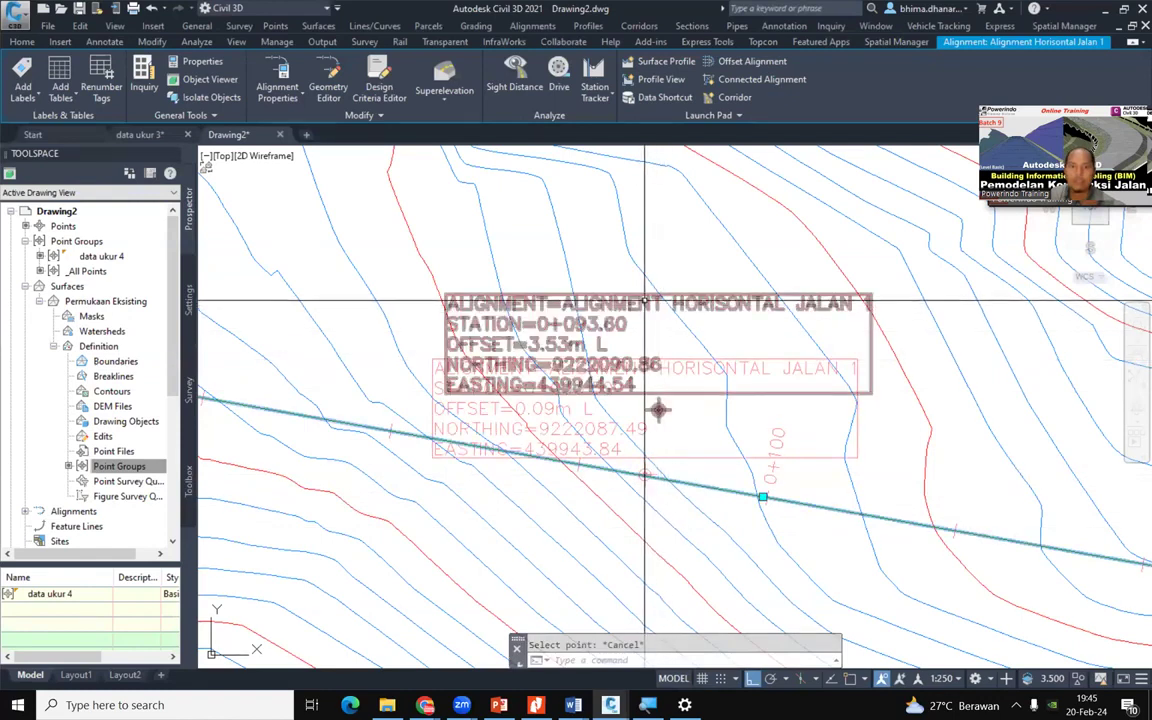
pyautogui.hotkey('ctrl', 'z')
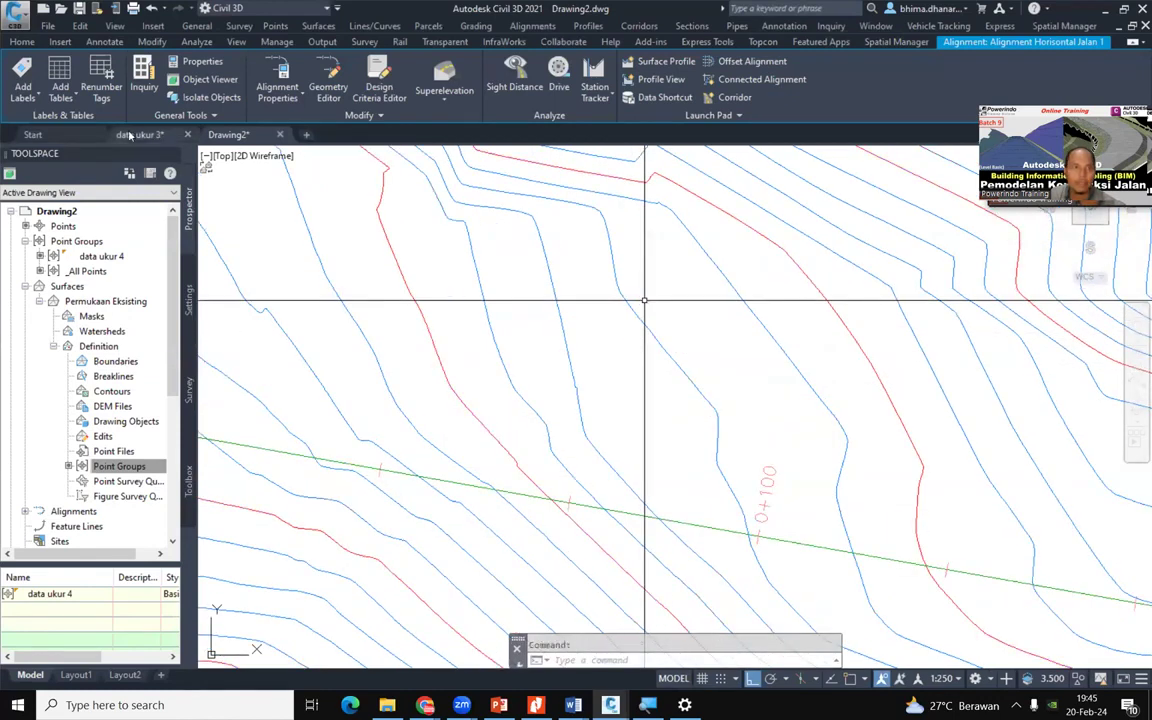
pyautogui.press('Escape')
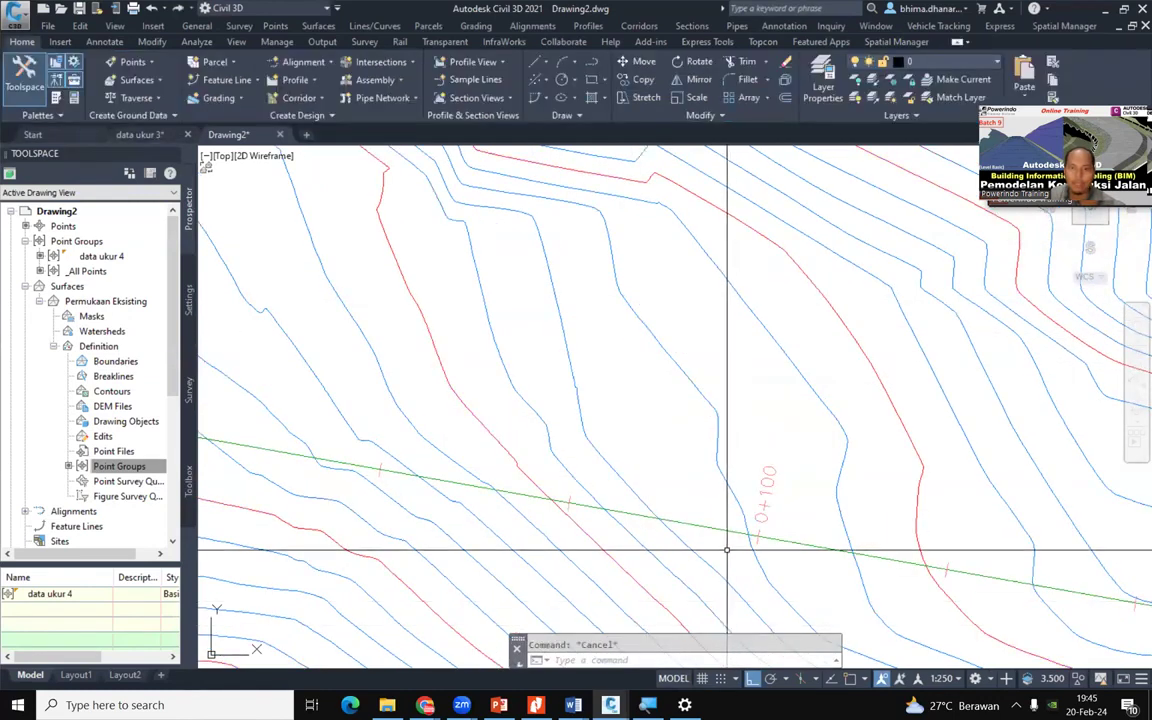
# Review the station label settings of Alignment Horisontal Jalan 1 and close them without changes
pyautogui.click(716, 527)
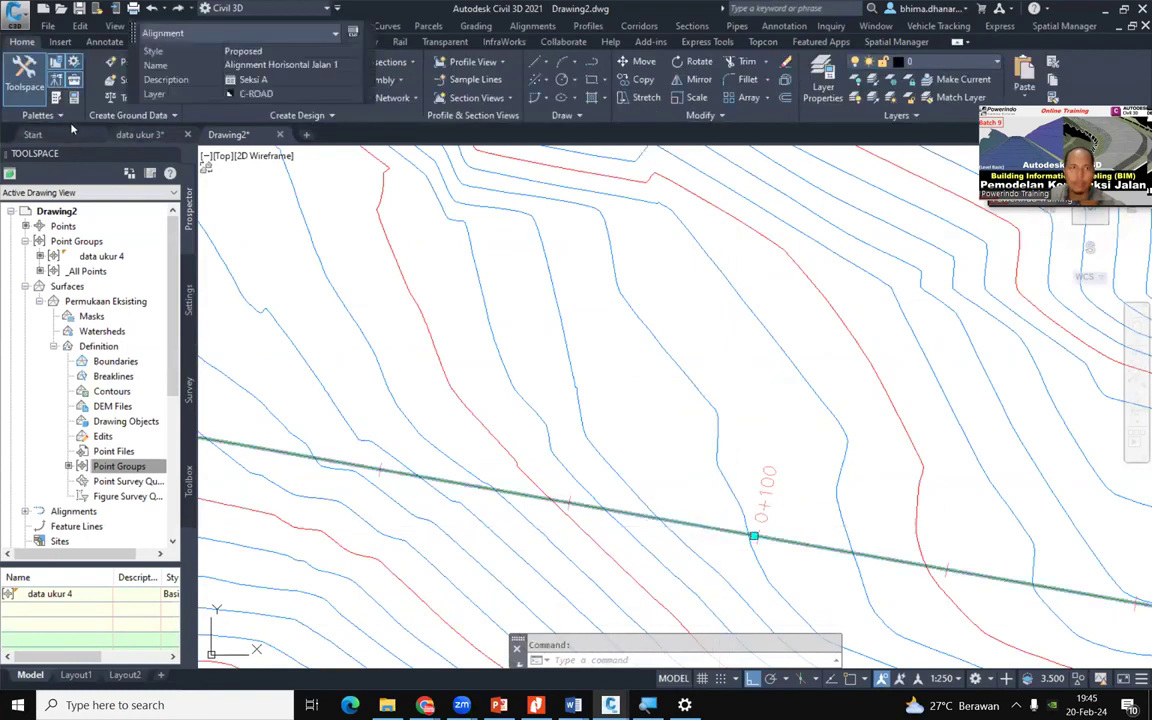
pyautogui.click(24, 94)
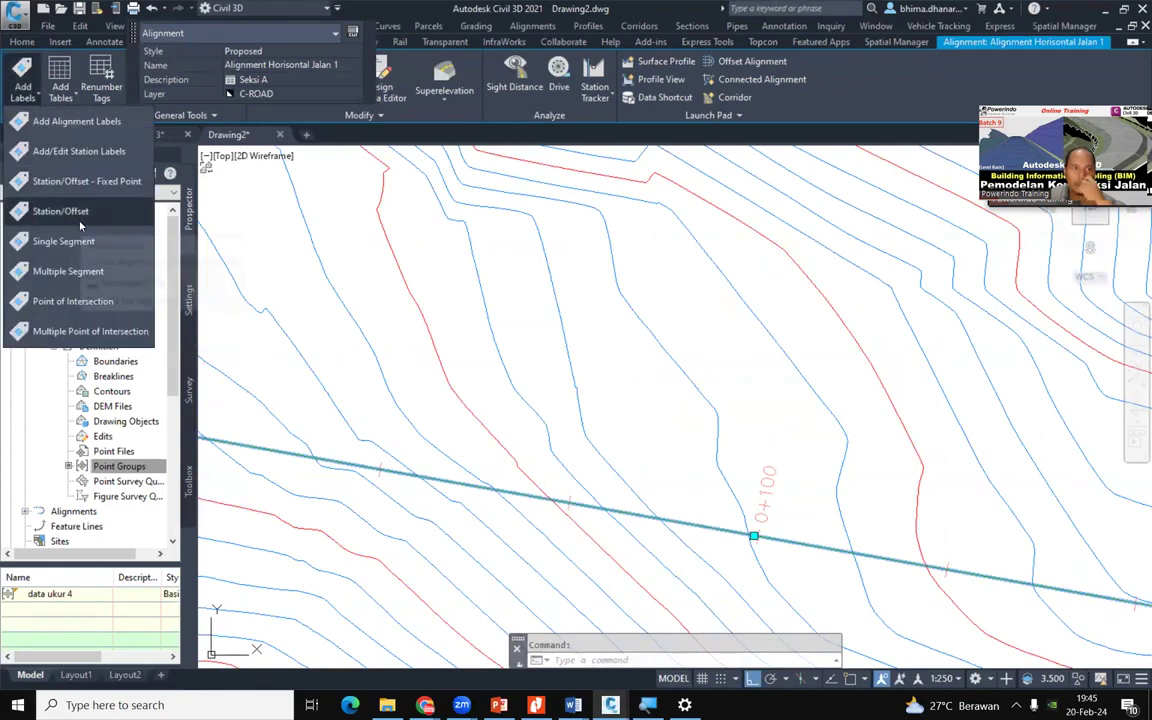
pyautogui.click(103, 153)
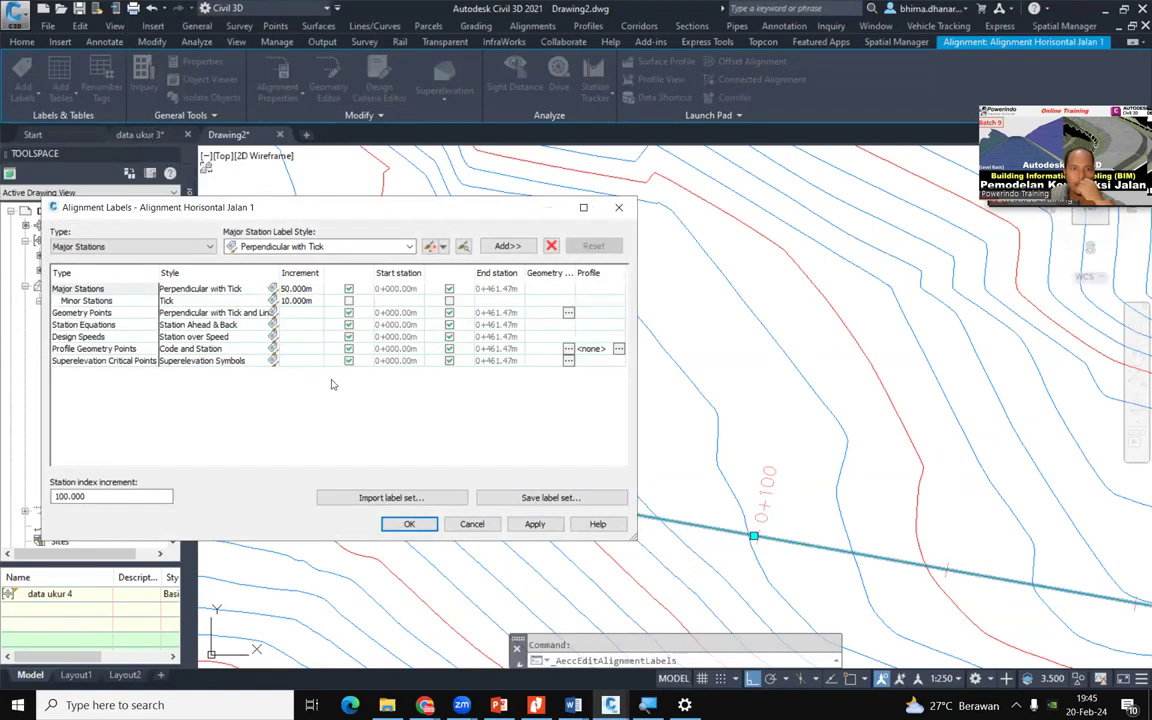
pyautogui.click(472, 525)
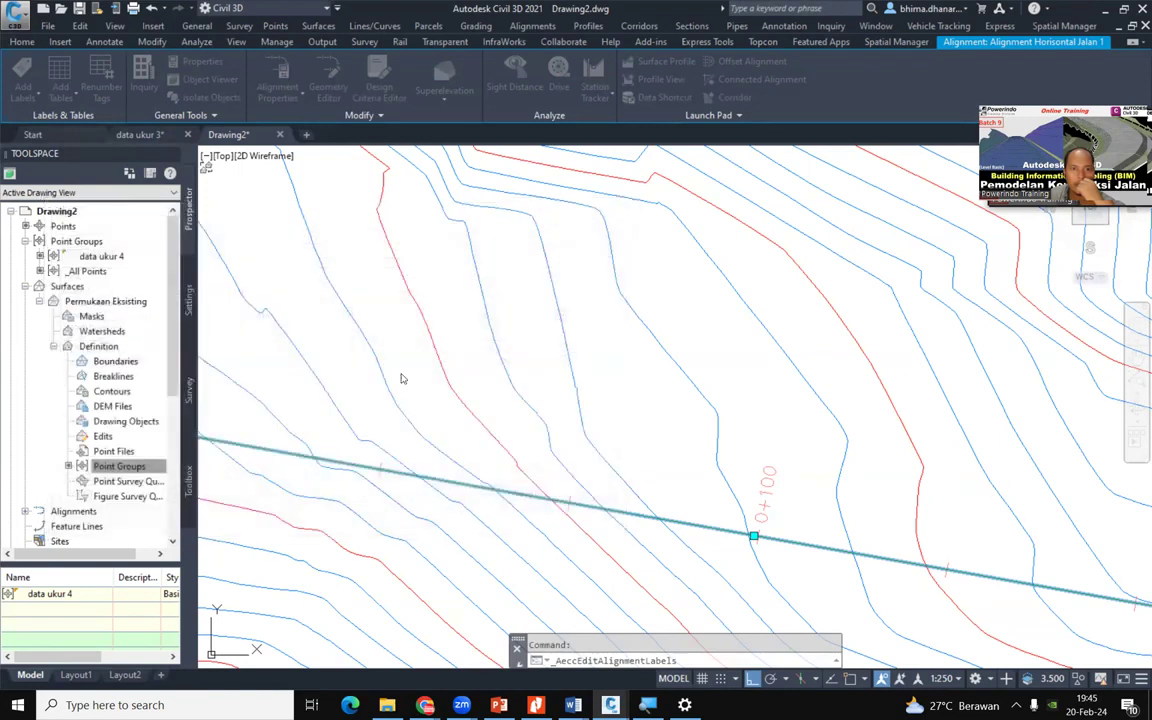
# Add a Station/Offset - Fixed Point label to the alignment at station 0+092.53, offset 0.08 m left
pyautogui.click(28, 94)
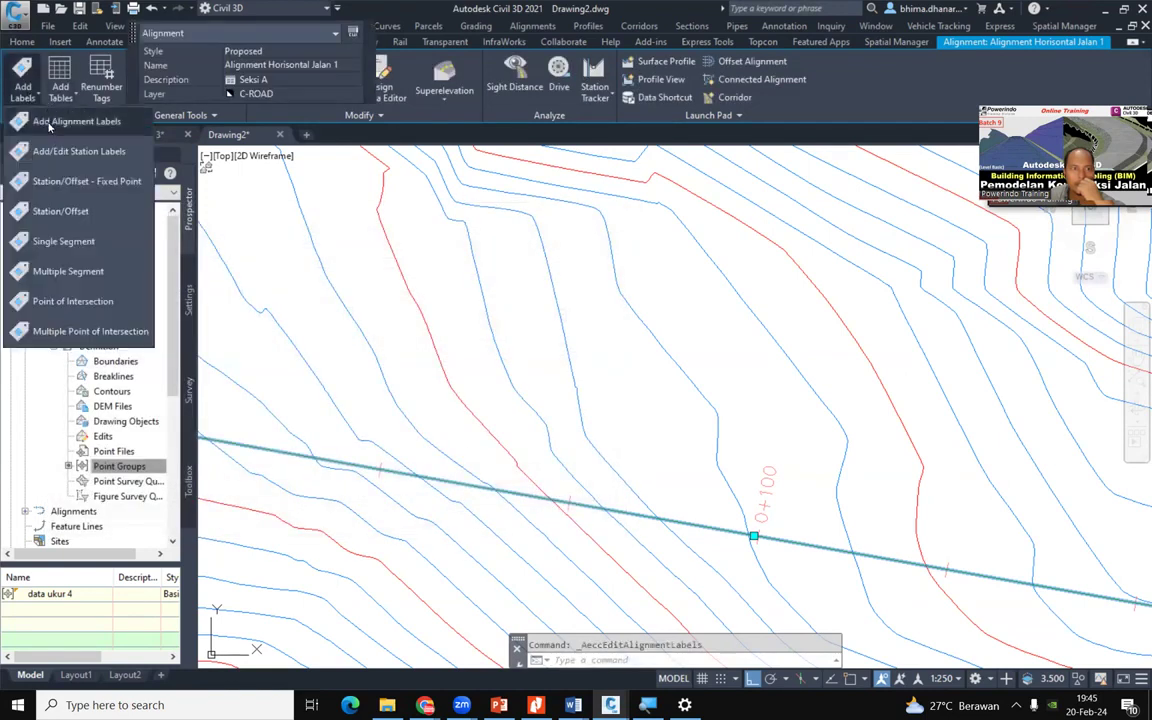
pyautogui.click(78, 185)
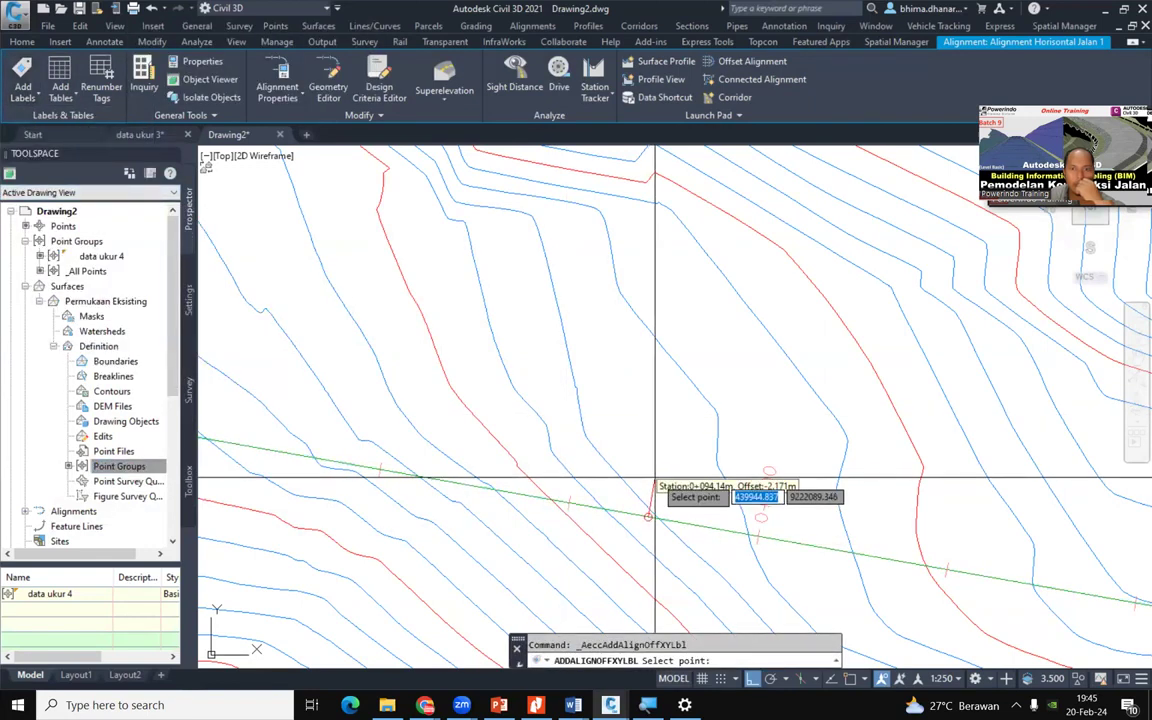
pyautogui.scroll(4, 643, 527)
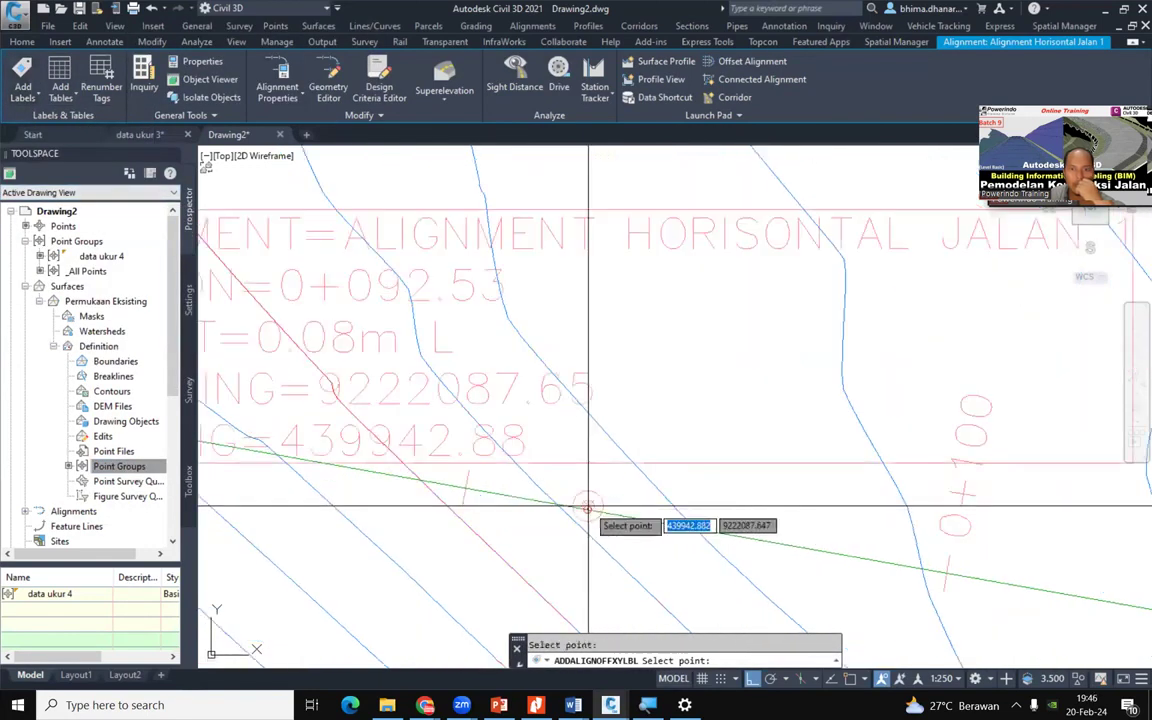
pyautogui.scroll(-2, 569, 579)
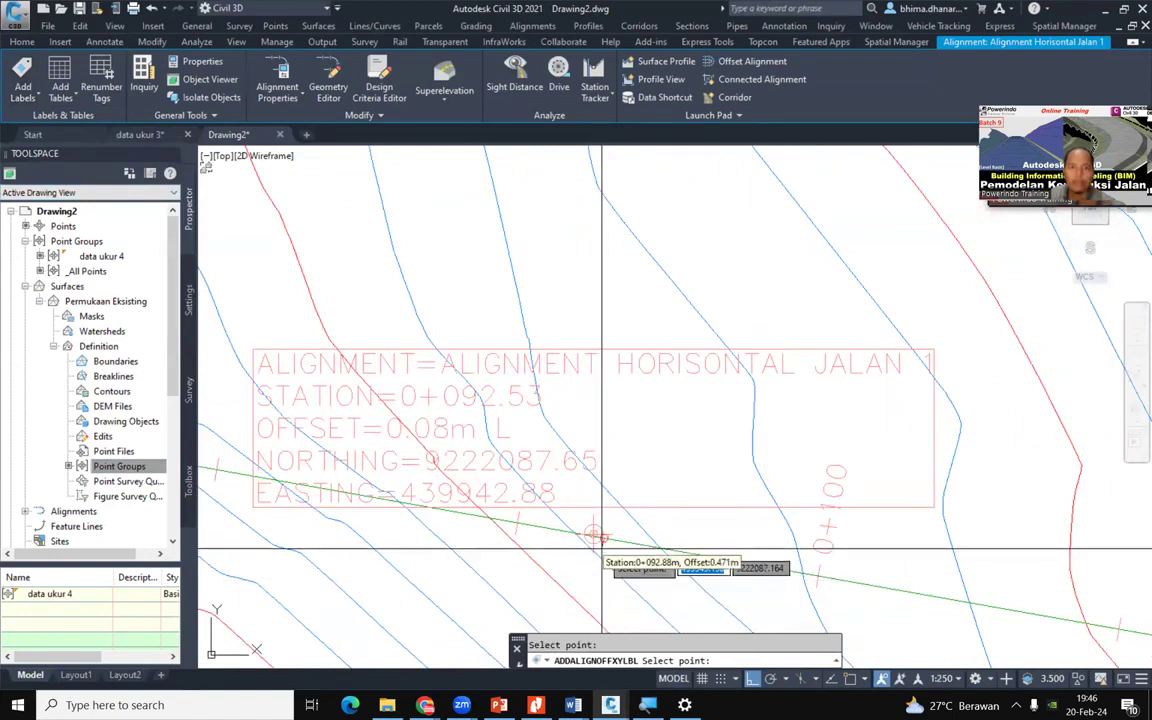
pyautogui.press('Escape')
pyautogui.click(597, 537)
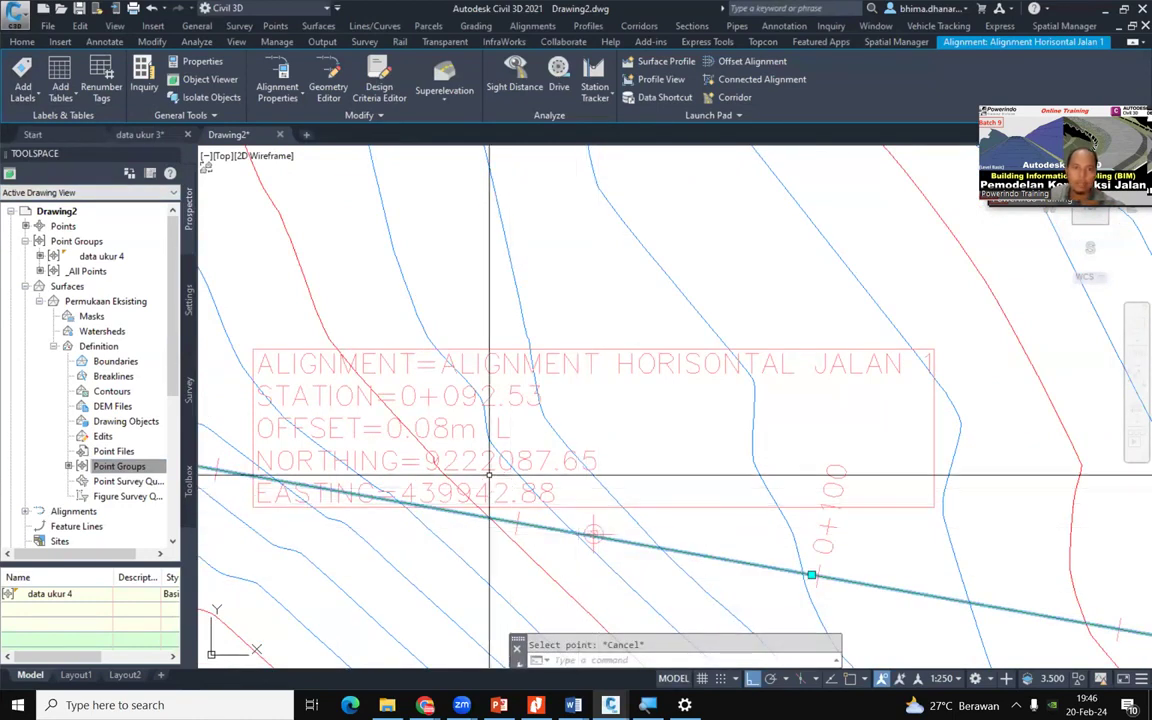
pyautogui.press('Escape')
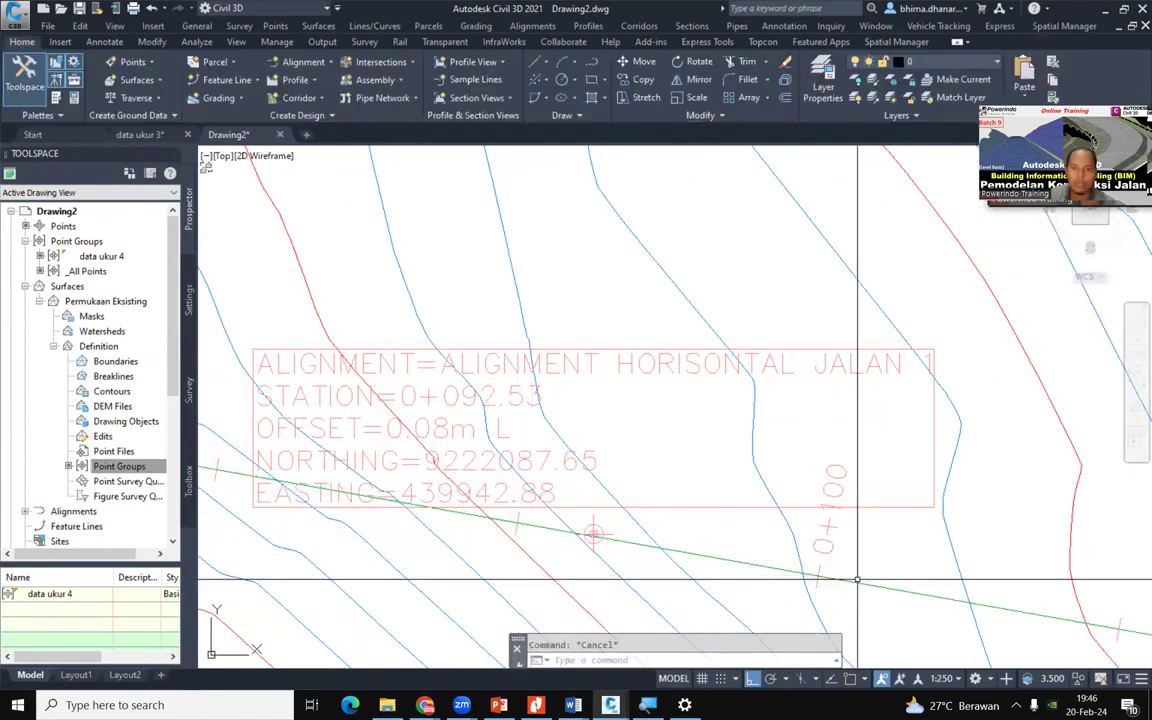
pyautogui.click(591, 535)
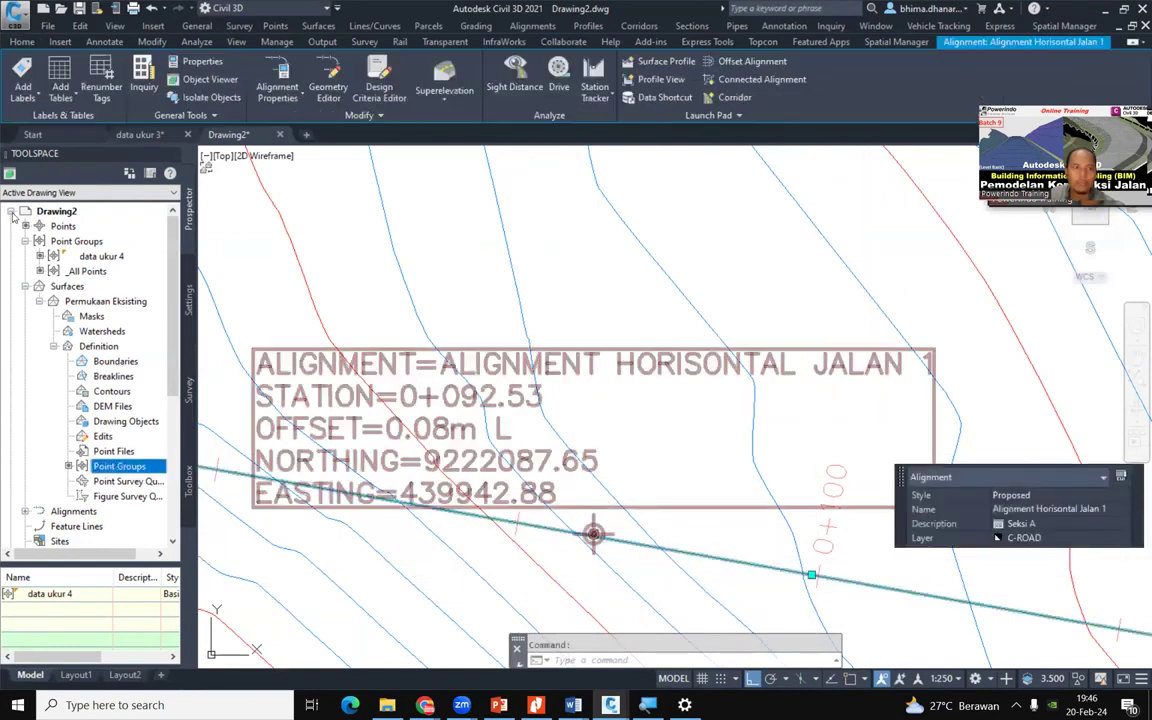
pyautogui.click(27, 97)
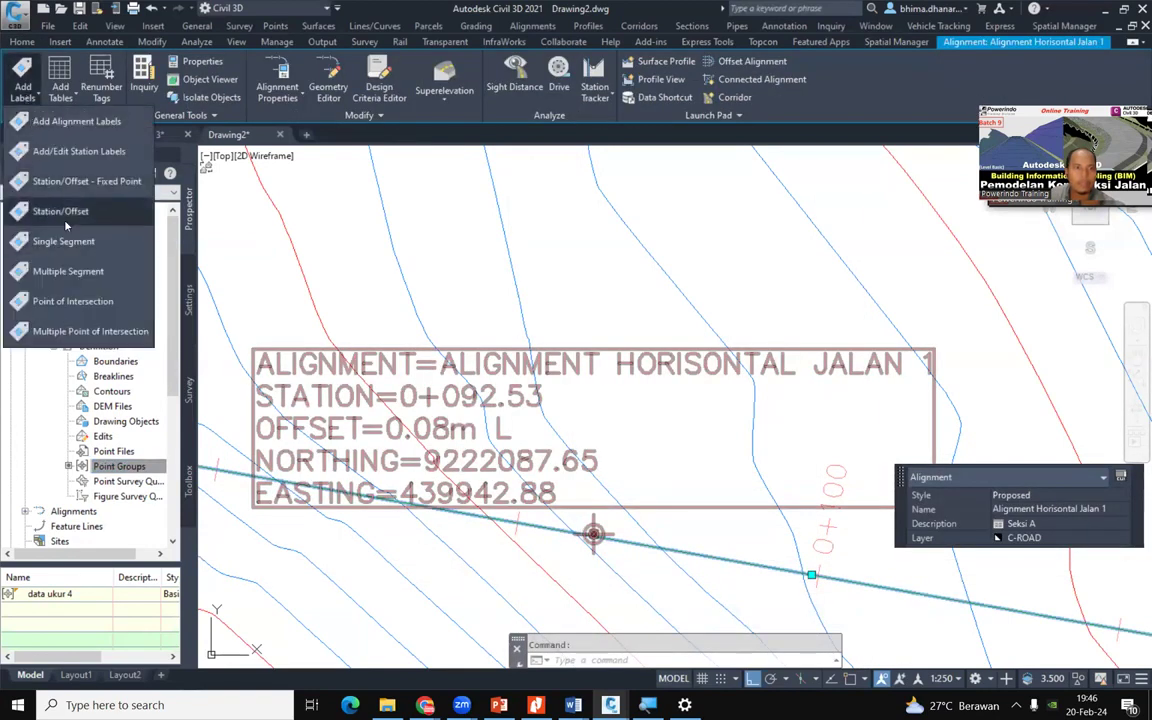
pyautogui.click(62, 213)
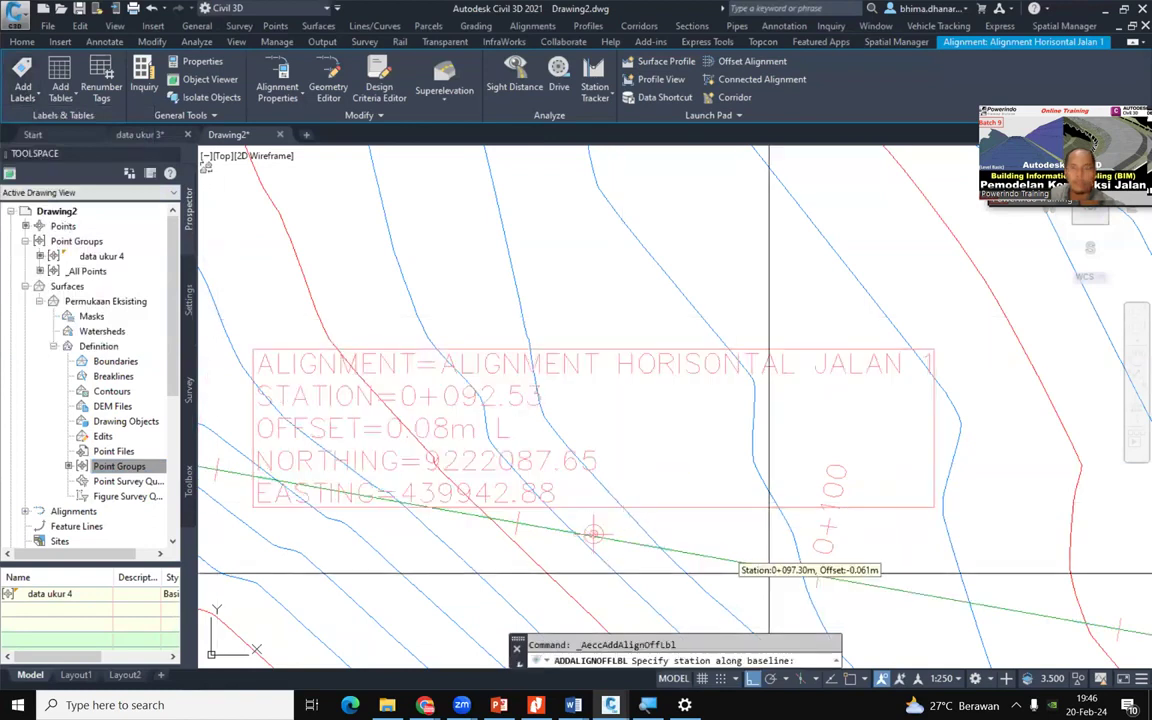
pyautogui.scroll(-3, 593, 495)
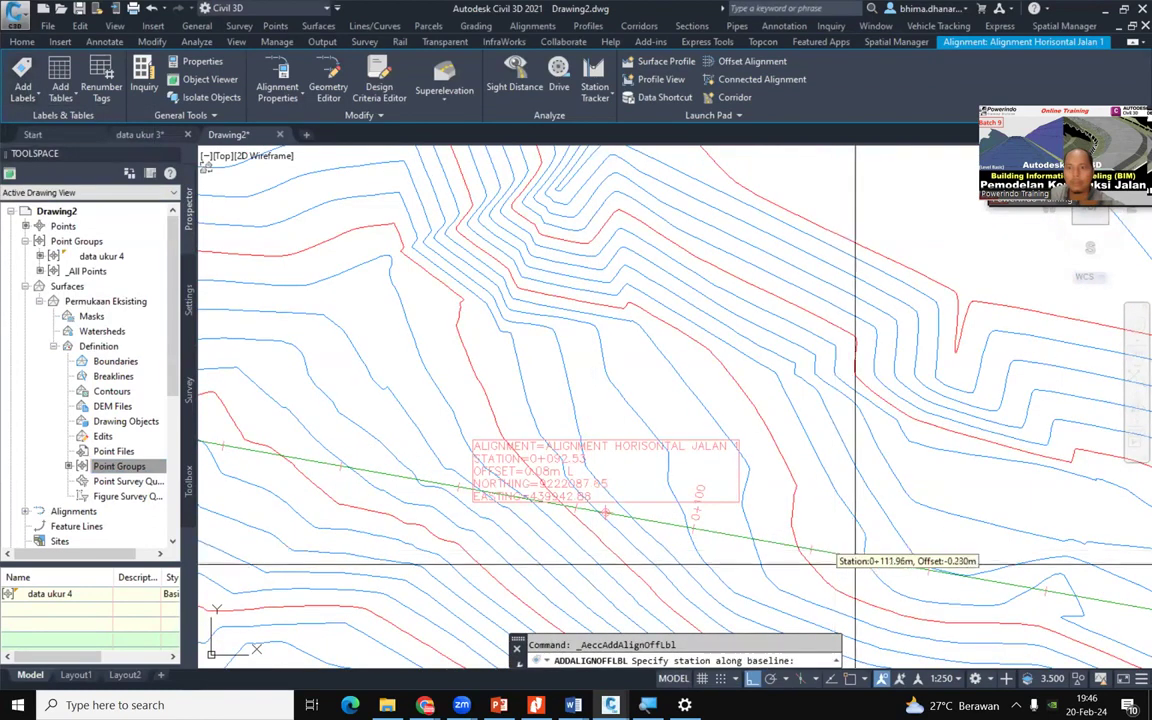
pyautogui.scroll(3, 835, 553)
pyautogui.click(838, 490)
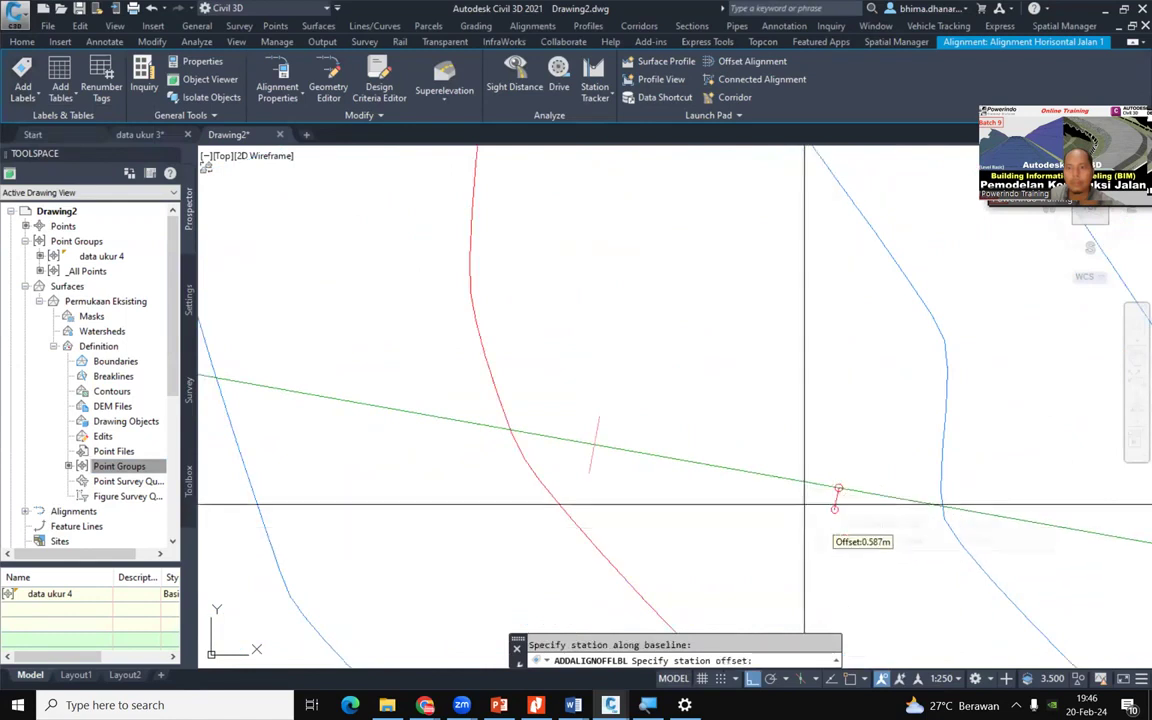
pyautogui.press('Escape')
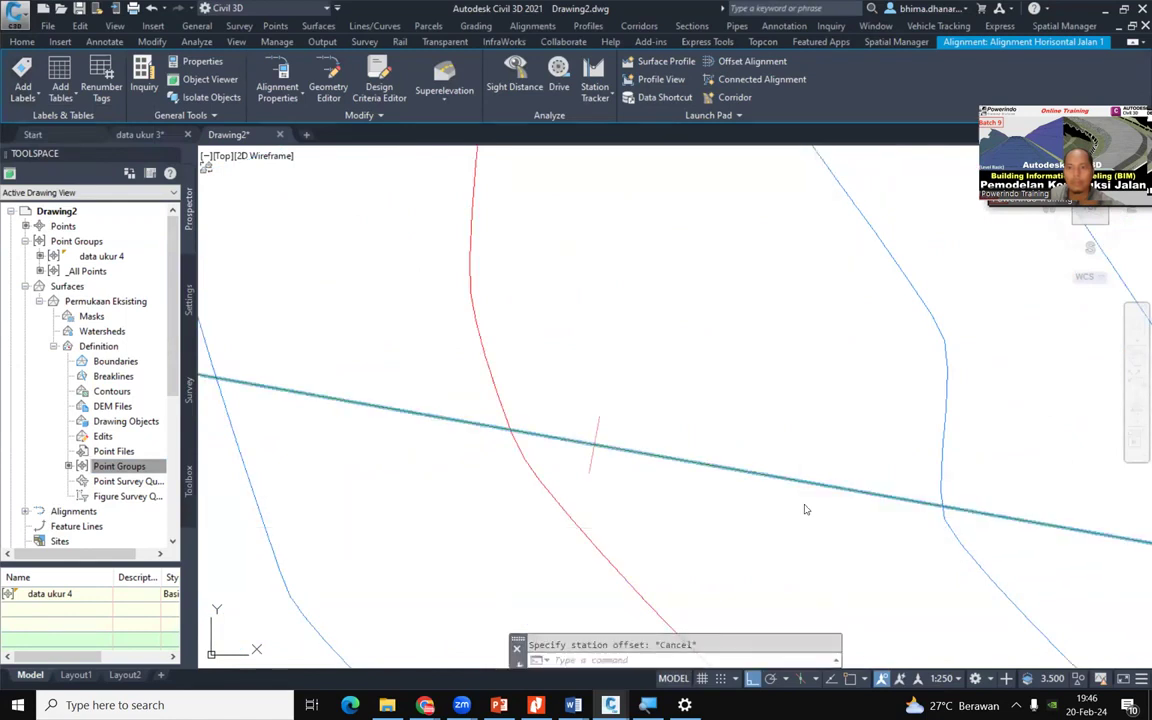
# Add a Single Segment label to the alignment's line segment between stations 0+100 and 0+150
pyautogui.click(21, 86)
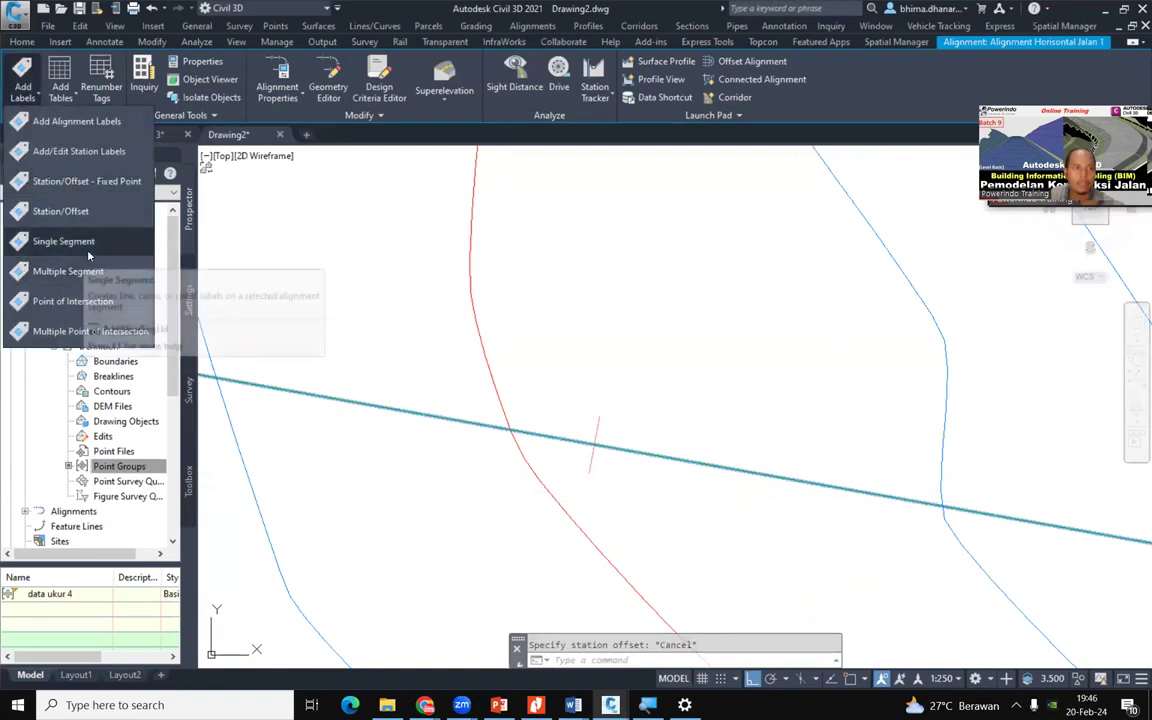
pyautogui.click(63, 241)
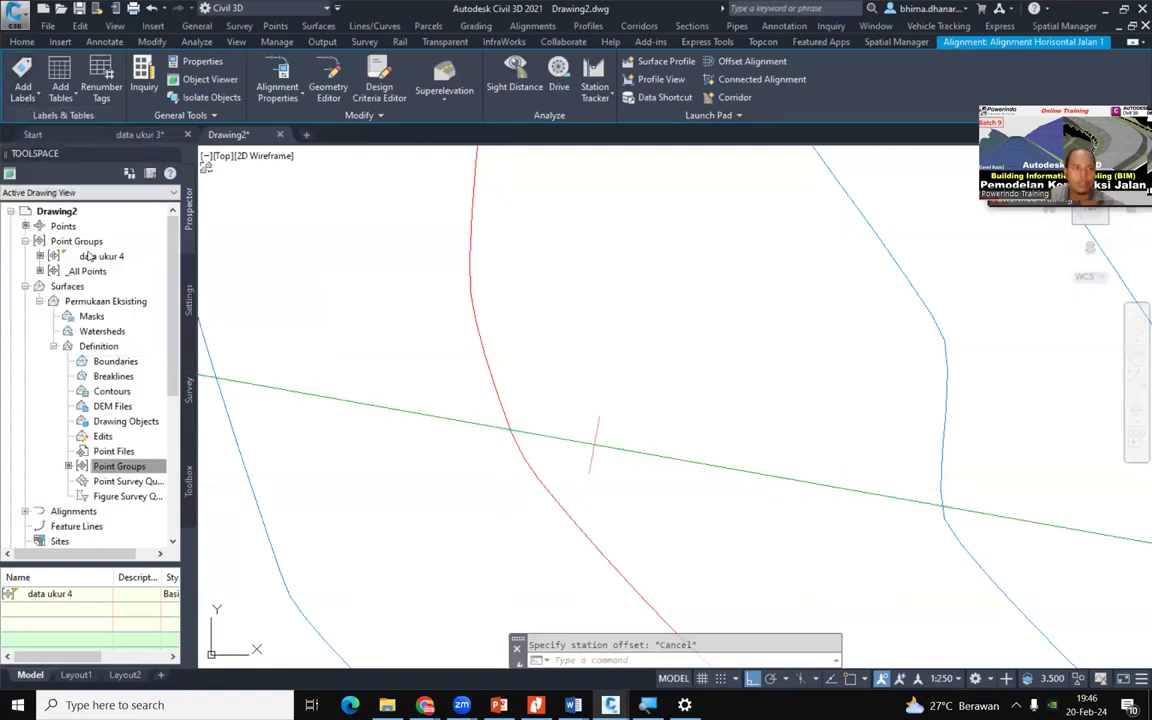
pyautogui.click(781, 471)
pyautogui.scroll(-4, 781, 471)
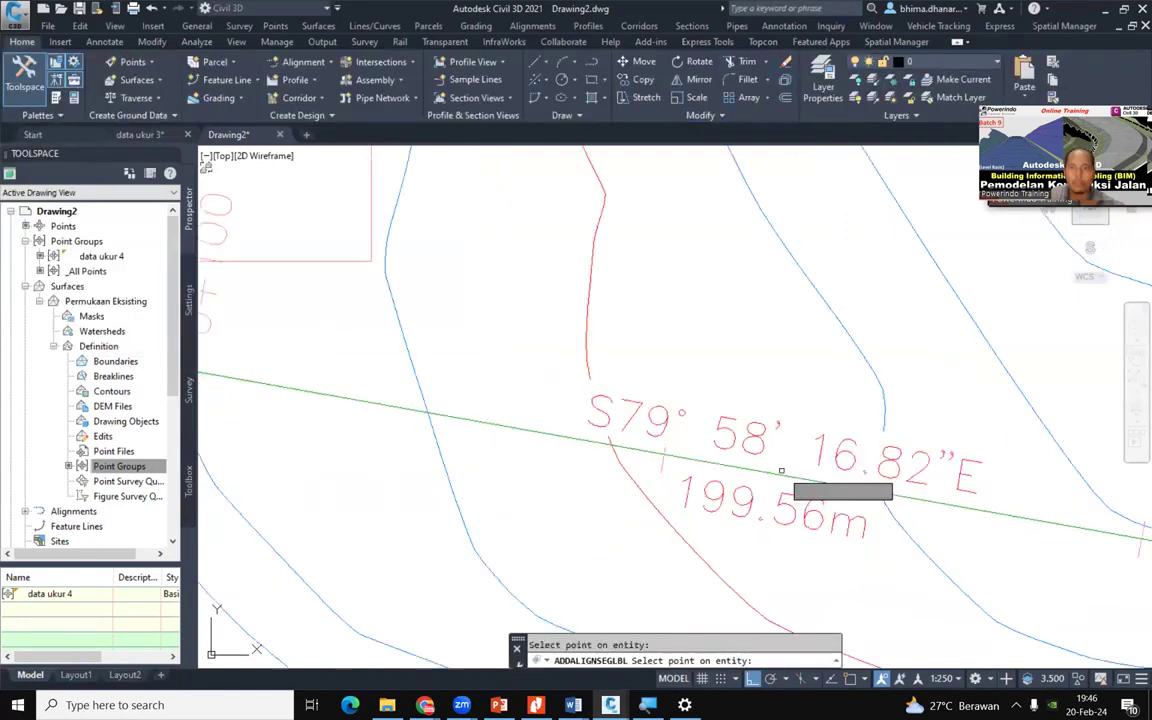
pyautogui.press('Escape')
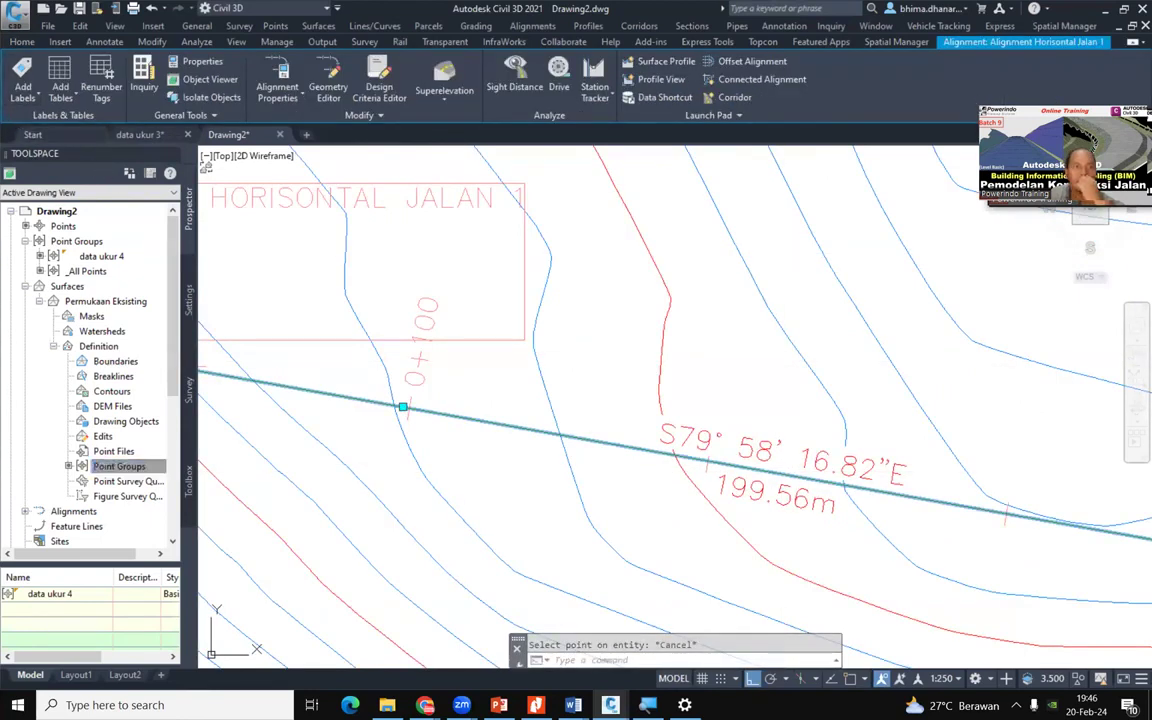
# Delete the bearing and distance label from the alignment's line segment
pyautogui.scroll(-4, 505, 359)
pyautogui.scroll(2, 283, 305)
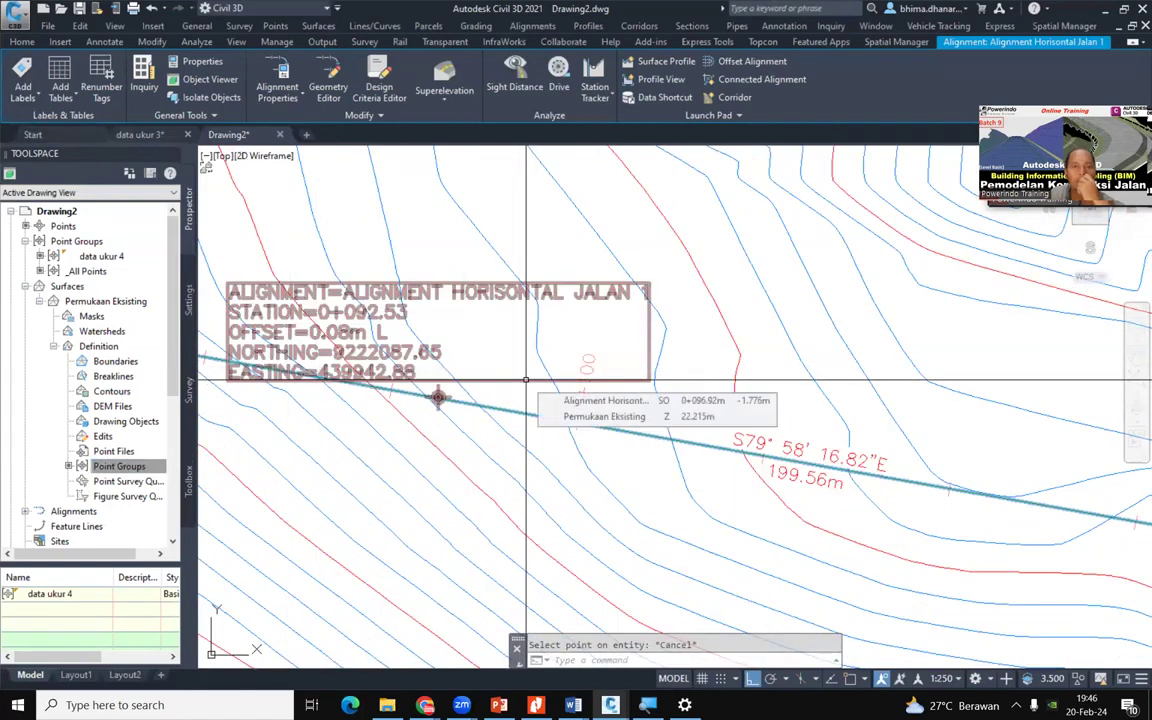
pyautogui.scroll(2, 841, 494)
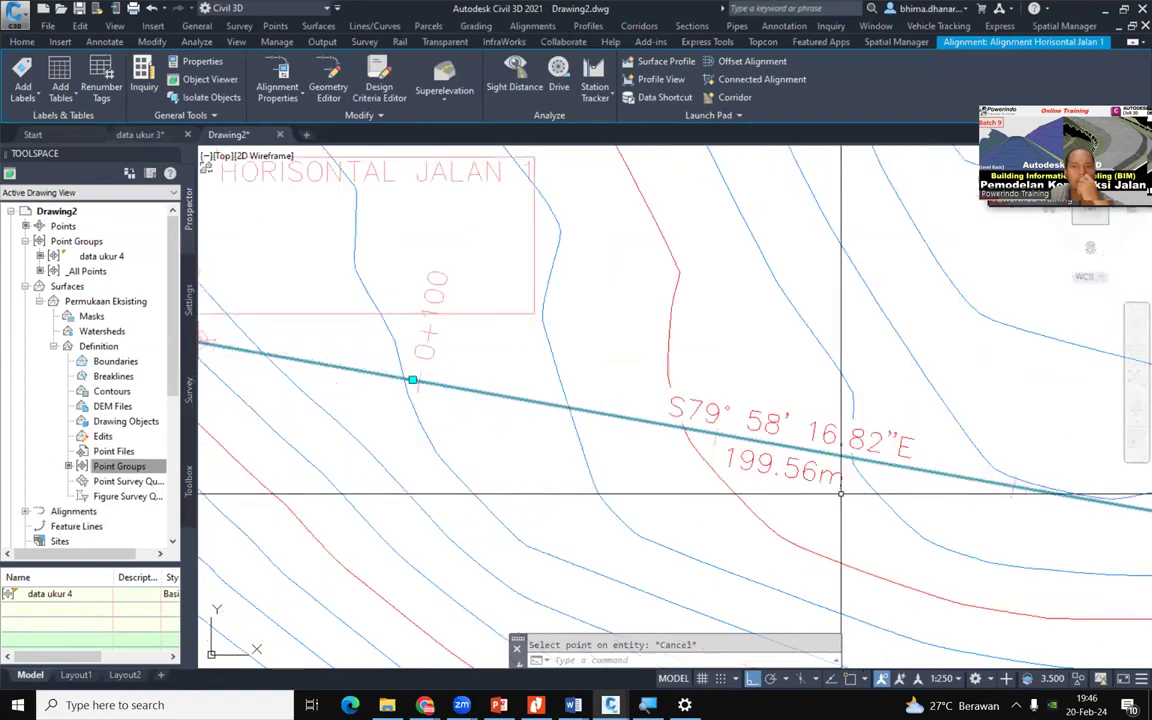
pyautogui.moveTo(824, 488)
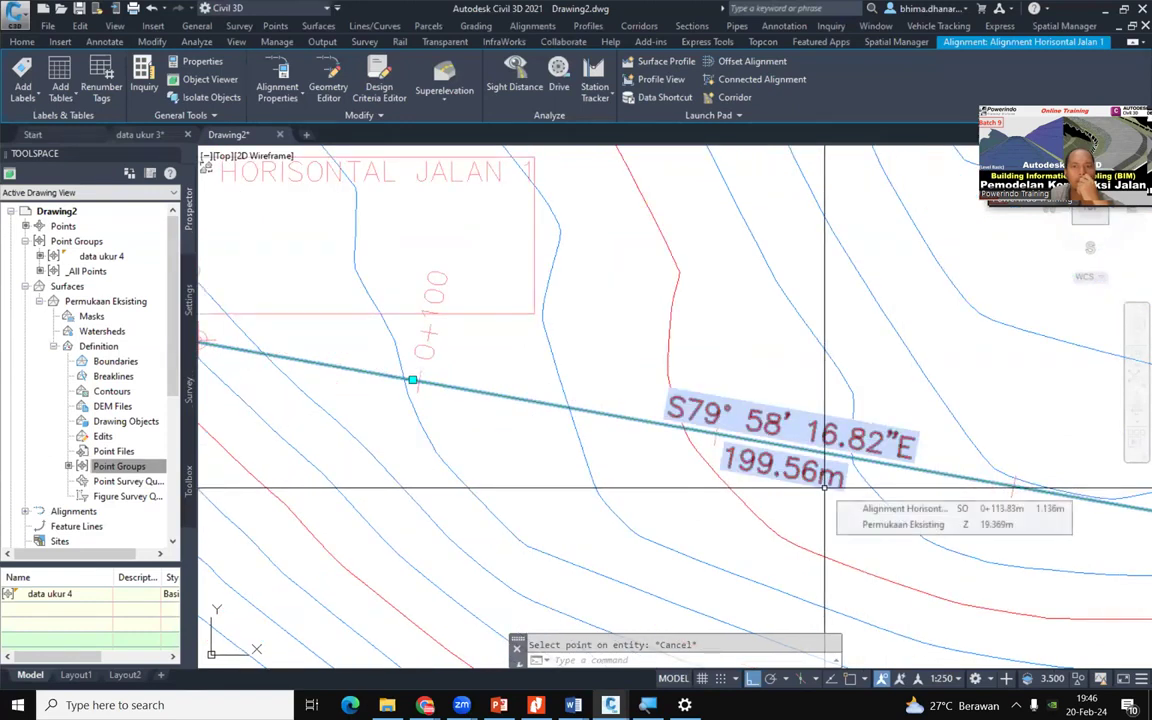
pyautogui.click(757, 490)
pyautogui.press('Delete')
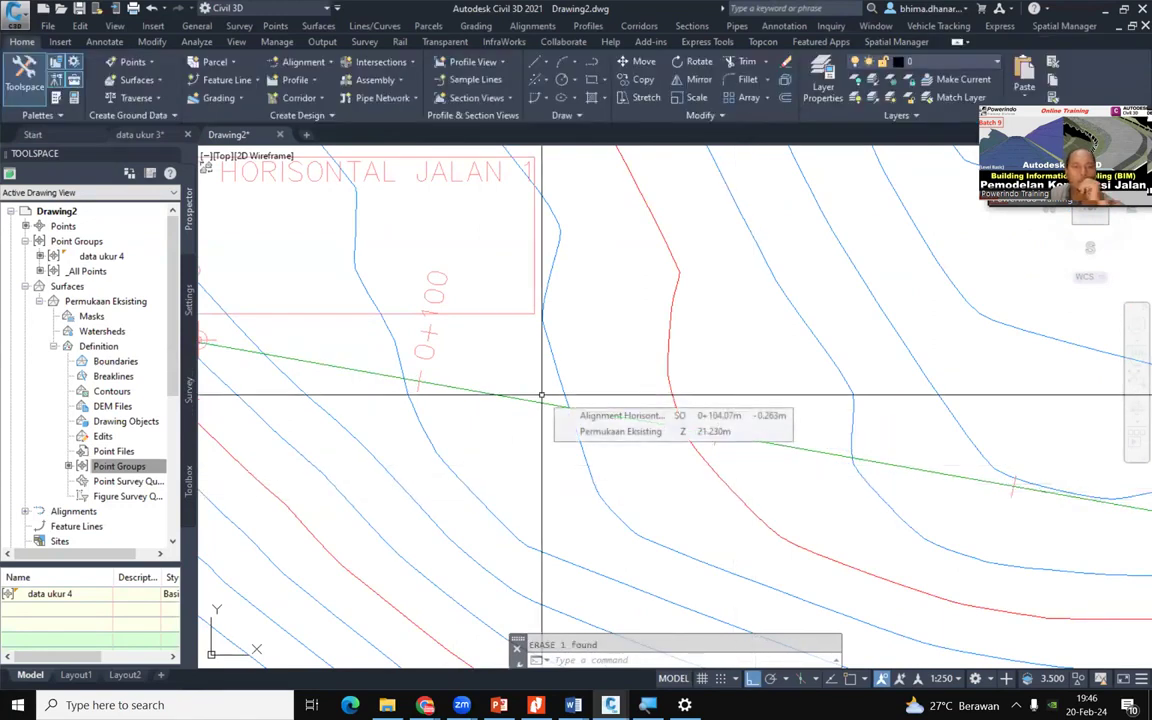
pyautogui.scroll(-5, 541, 395)
pyautogui.scroll(5, 541, 395)
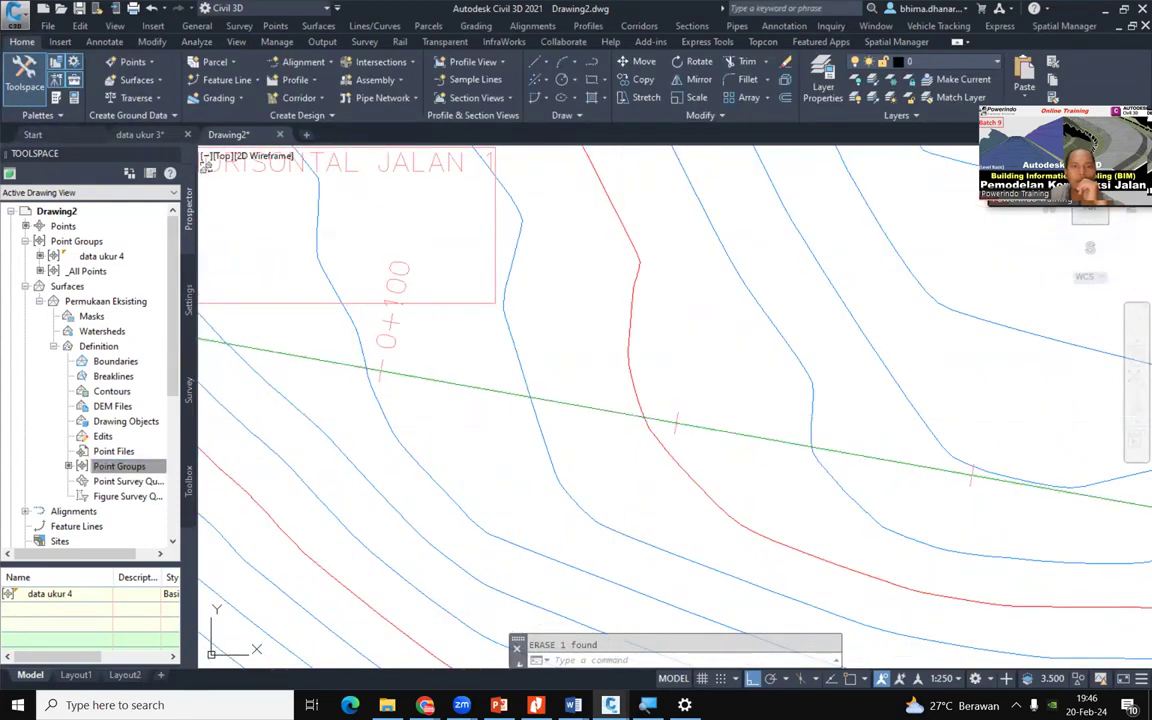
pyautogui.click(617, 411)
pyautogui.click(22, 90)
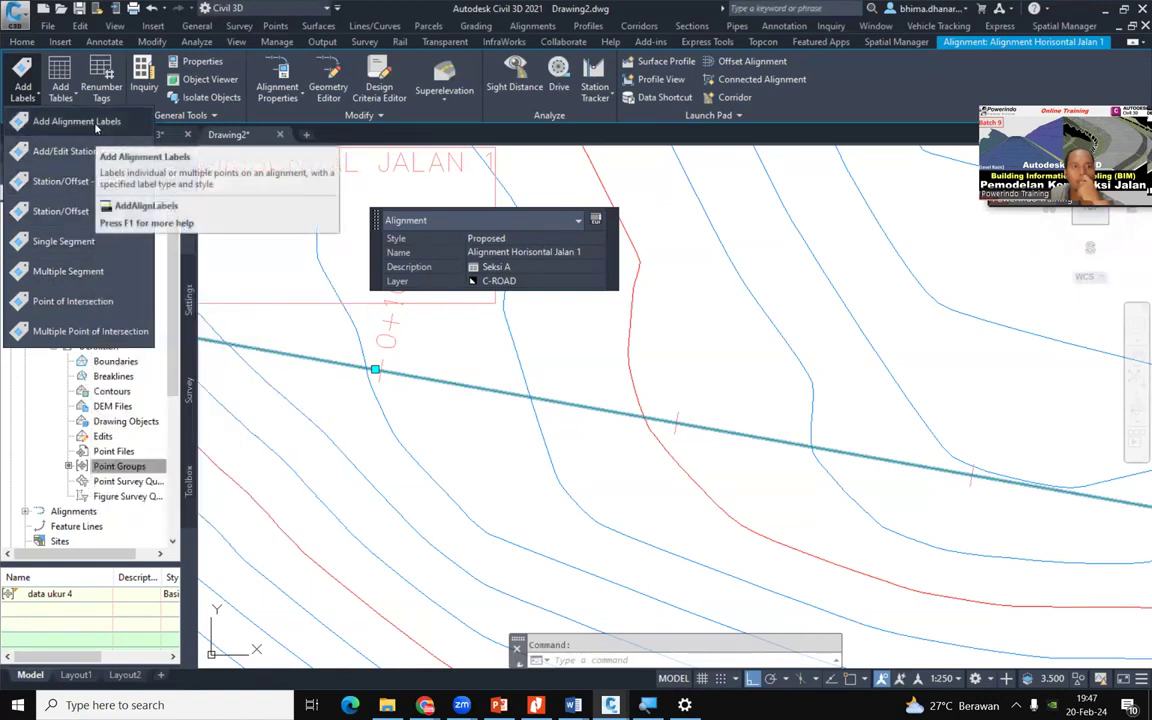
pyautogui.click(589, 459)
pyautogui.scroll(-2, 589, 459)
pyautogui.press('Escape')
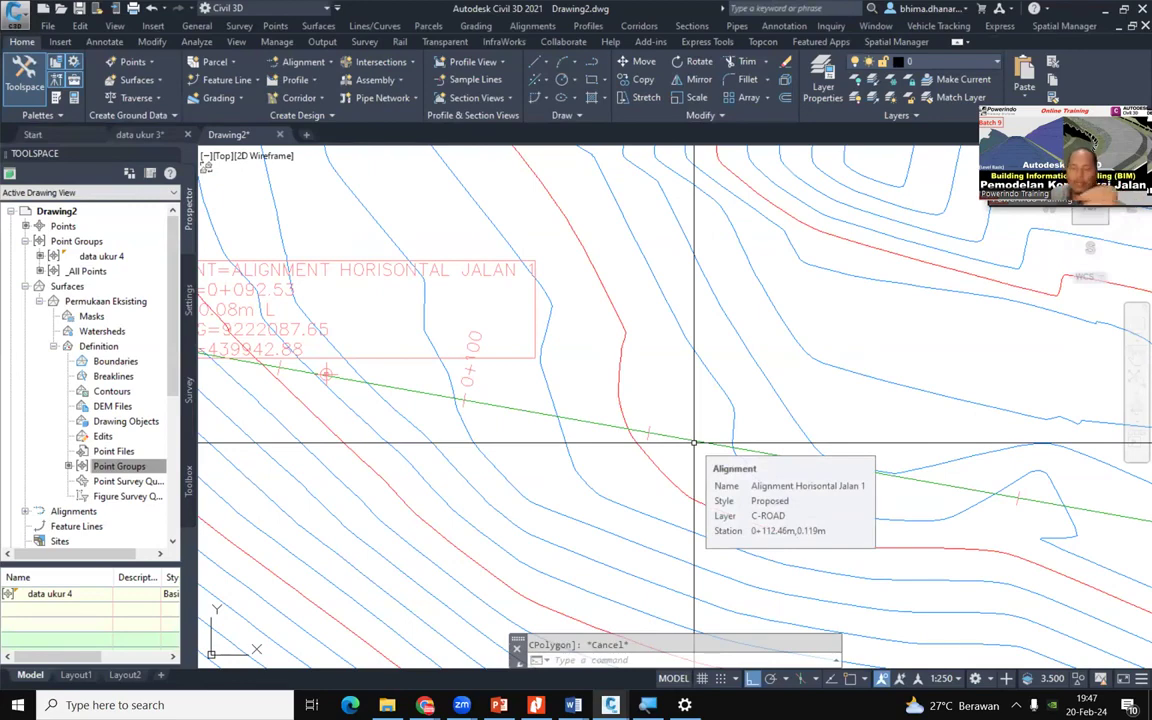
# Examine the fixed-point label's station, offset, northing and easting text and its marker's position relative to the alignment near station 0+100
pyautogui.scroll(-4, 514, 481)
pyautogui.scroll(4, 535, 465)
pyautogui.scroll(2, 568, 437)
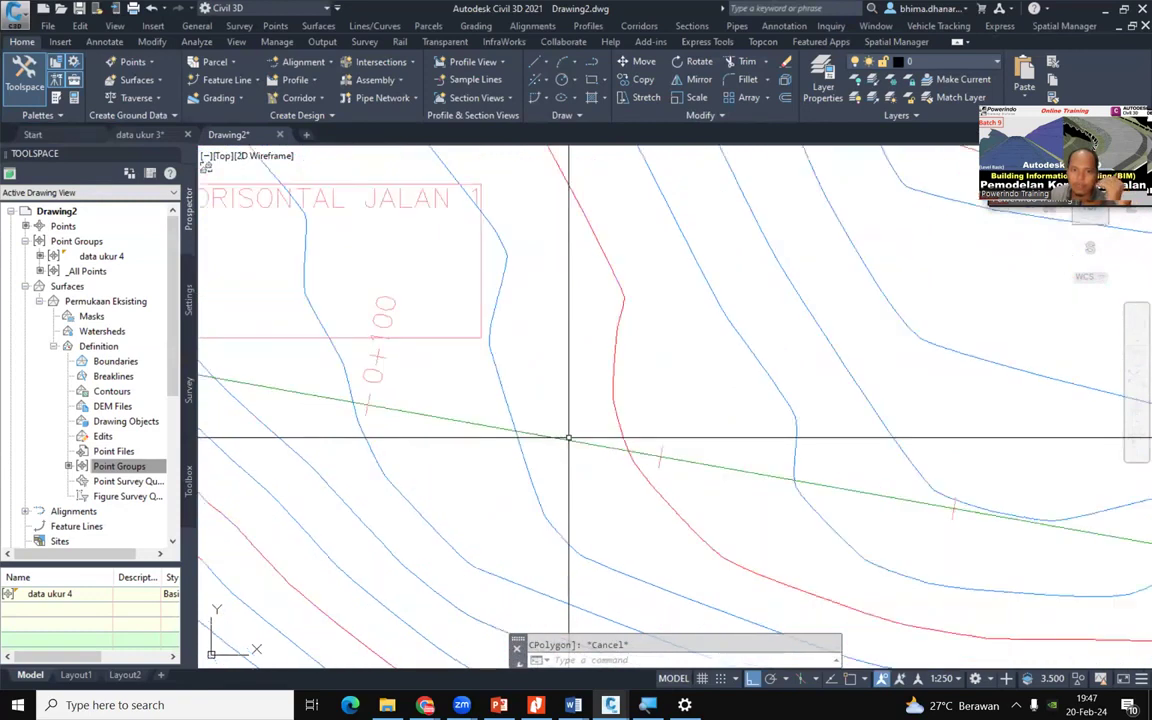
pyautogui.scroll(-2, 568, 437)
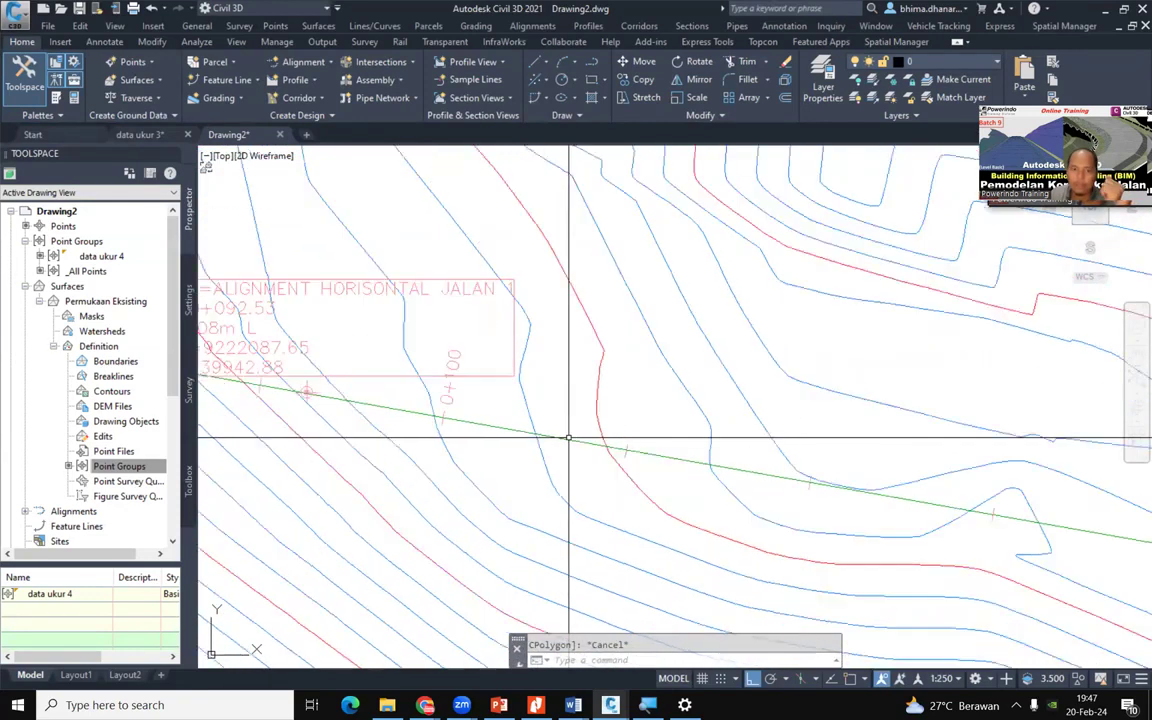
pyautogui.scroll(-2, 568, 437)
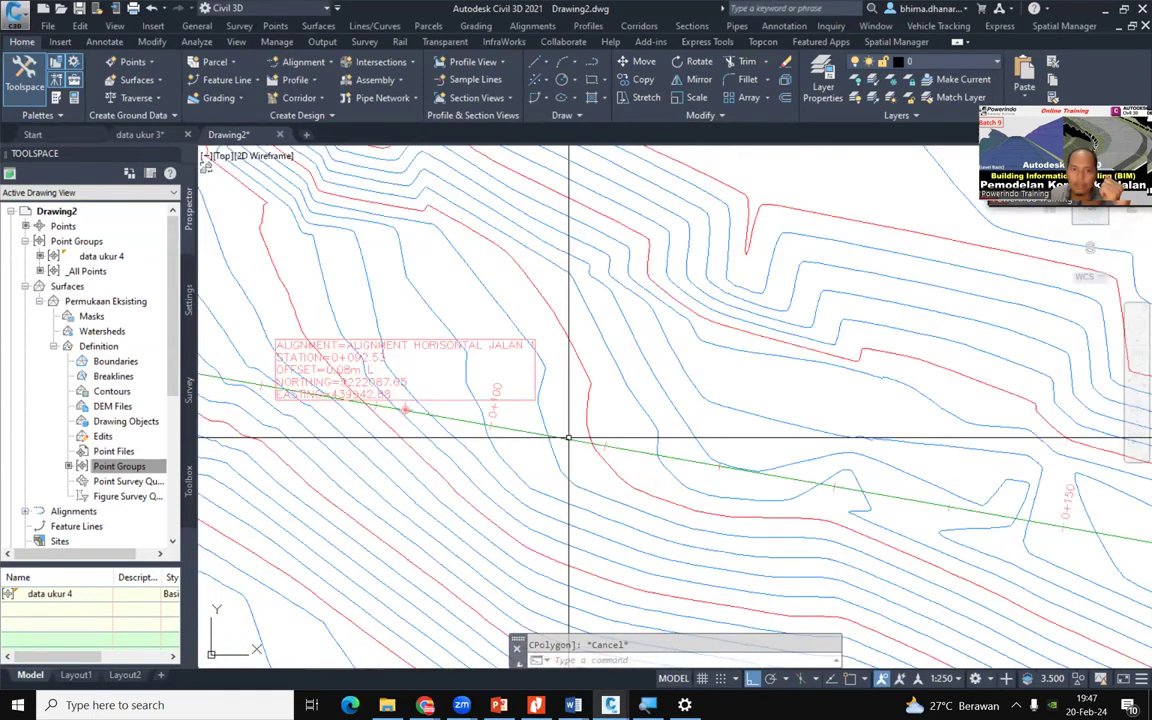
pyautogui.scroll(2, 568, 437)
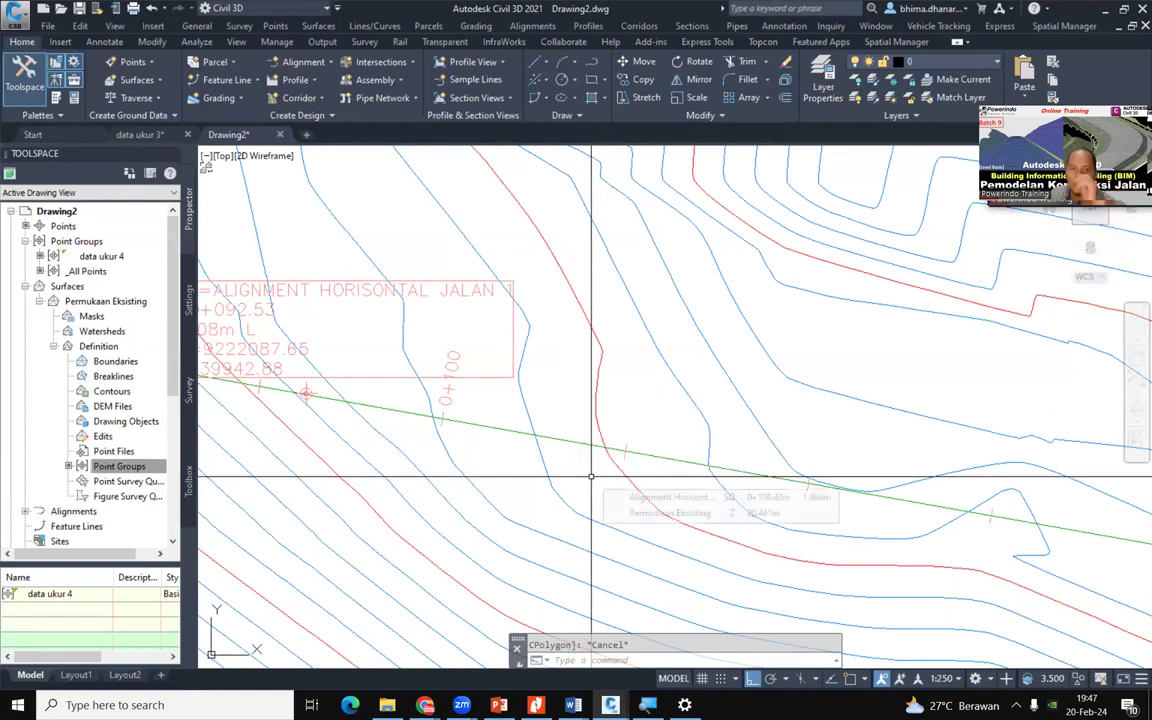
pyautogui.scroll(-3, 515, 505)
pyautogui.scroll(7, 283, 415)
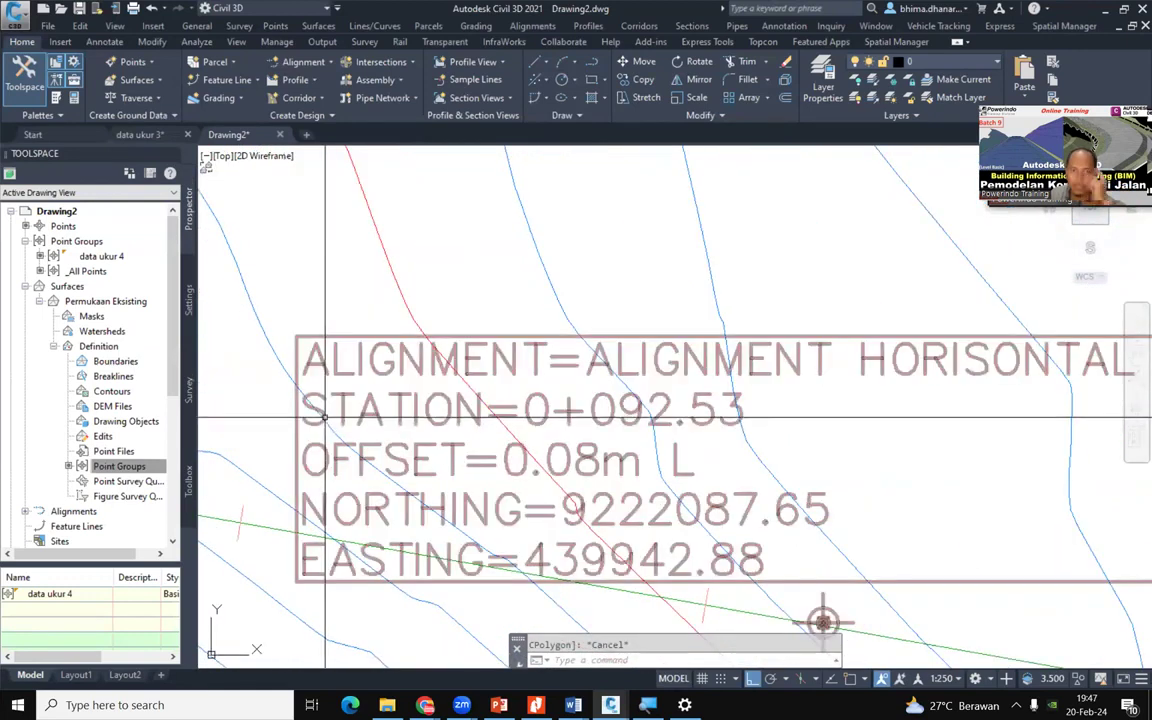
pyautogui.scroll(-2, 360, 420)
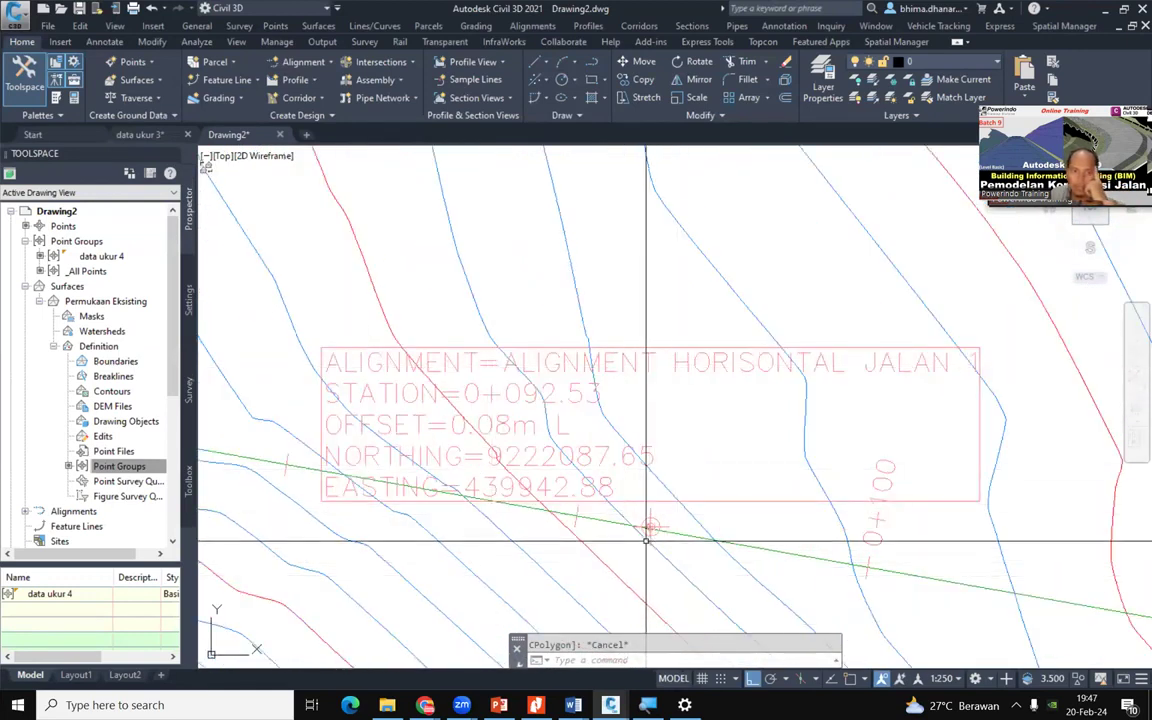
pyautogui.moveTo(684, 546)
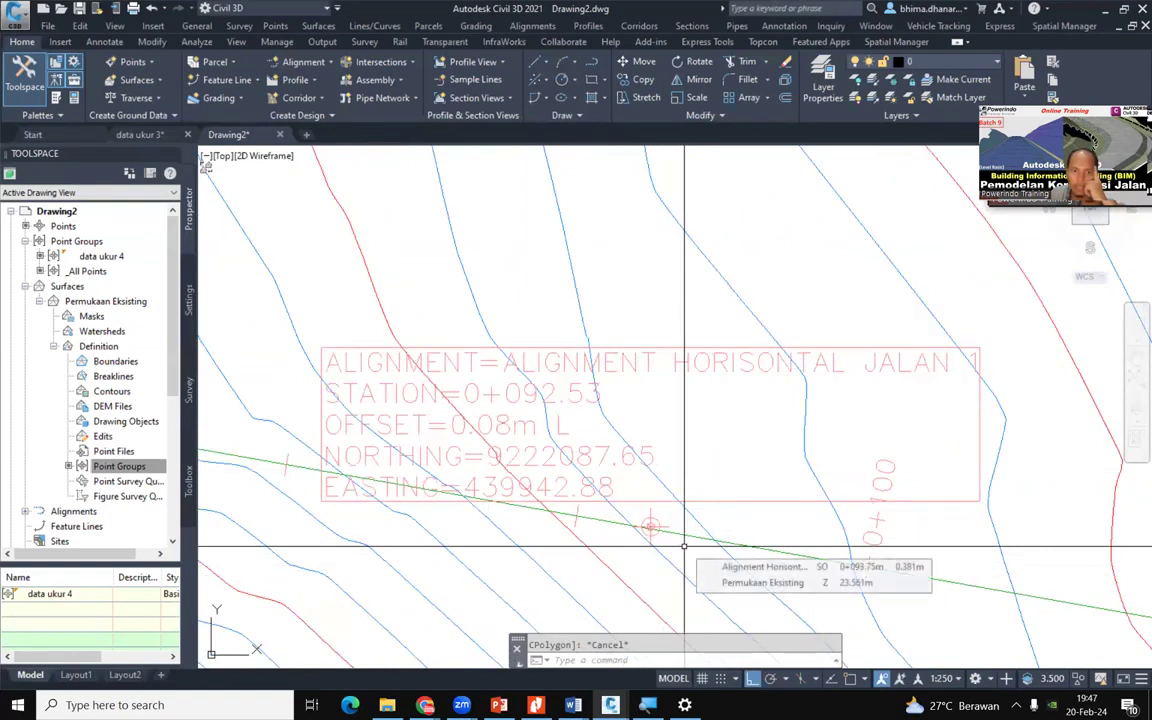
pyautogui.scroll(2, 680, 540)
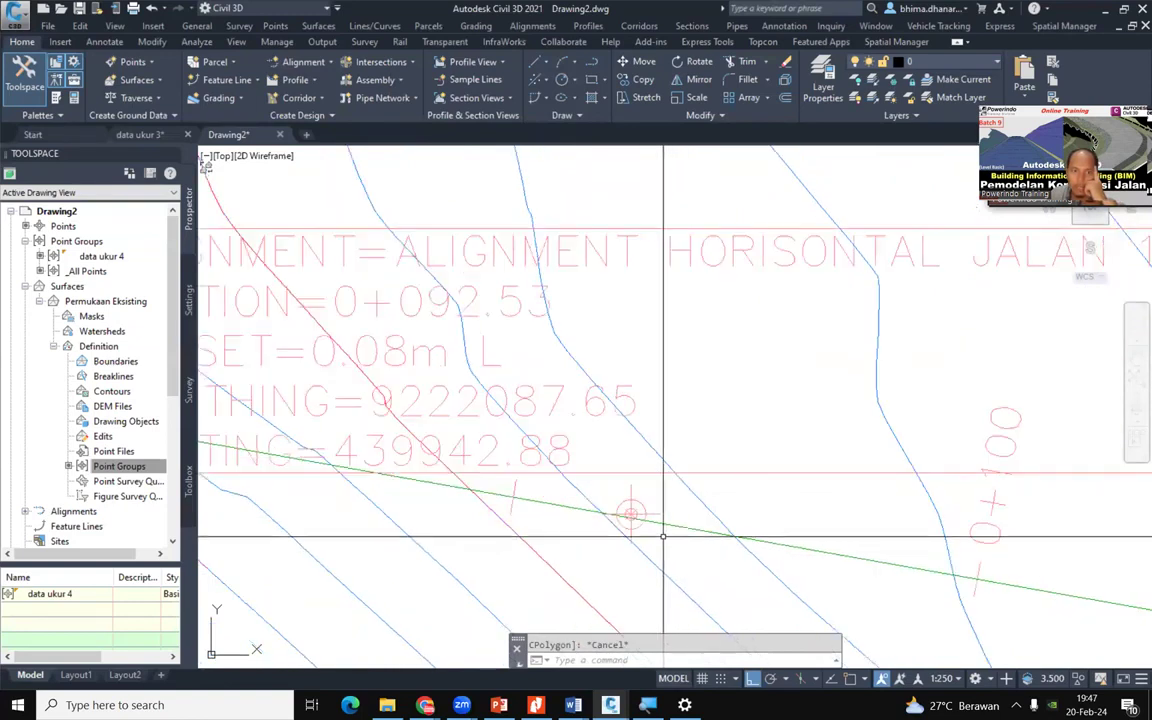
pyautogui.moveTo(618, 510); pyautogui.dragTo(672, 540, button='middle')
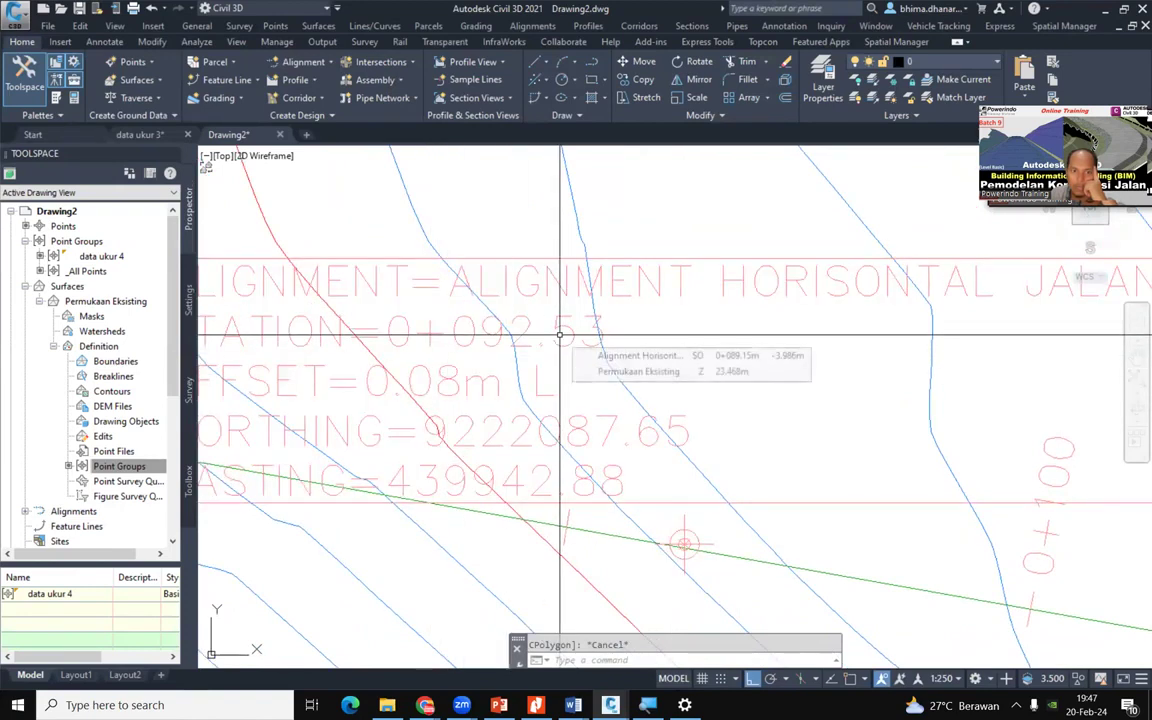
pyautogui.scroll(-1, 560, 336)
pyautogui.scroll(1, 485, 385)
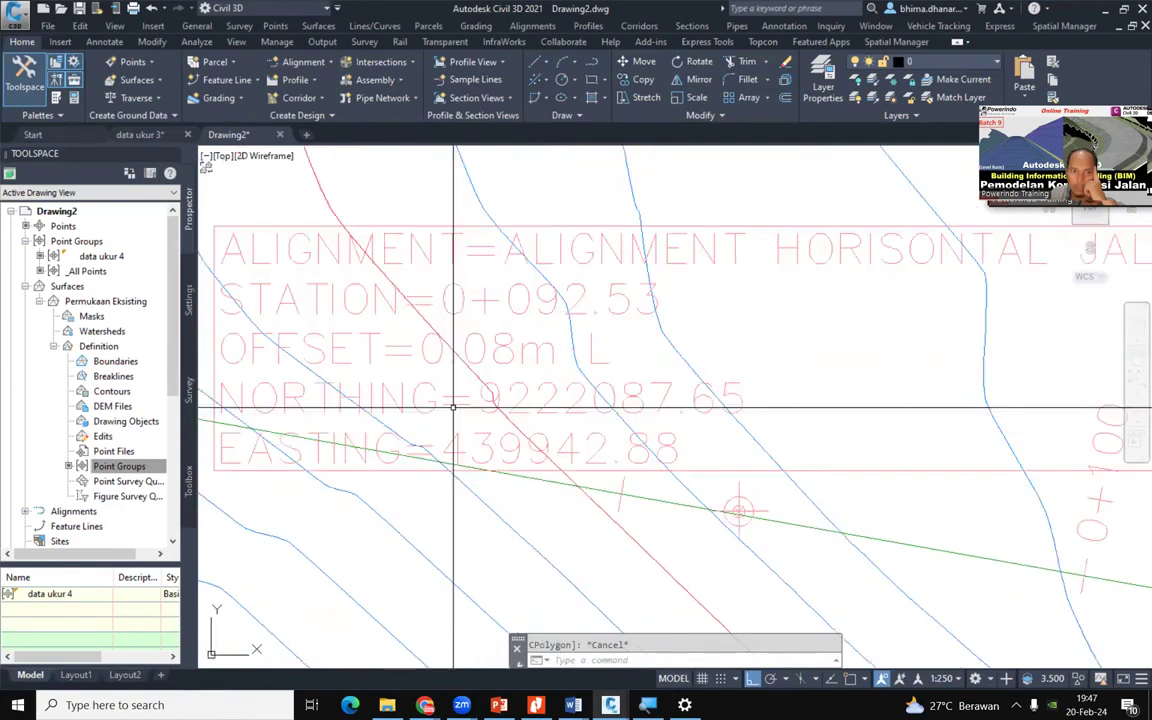
pyautogui.scroll(8, 736, 541)
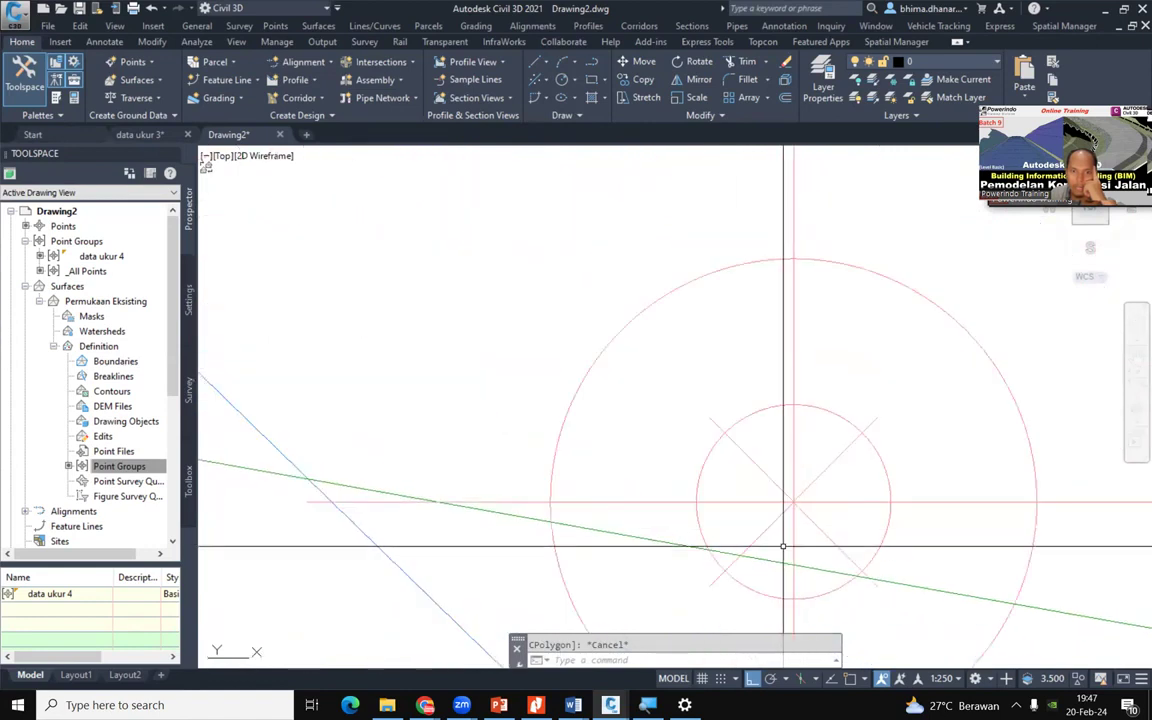
pyautogui.scroll(-10, 794, 535)
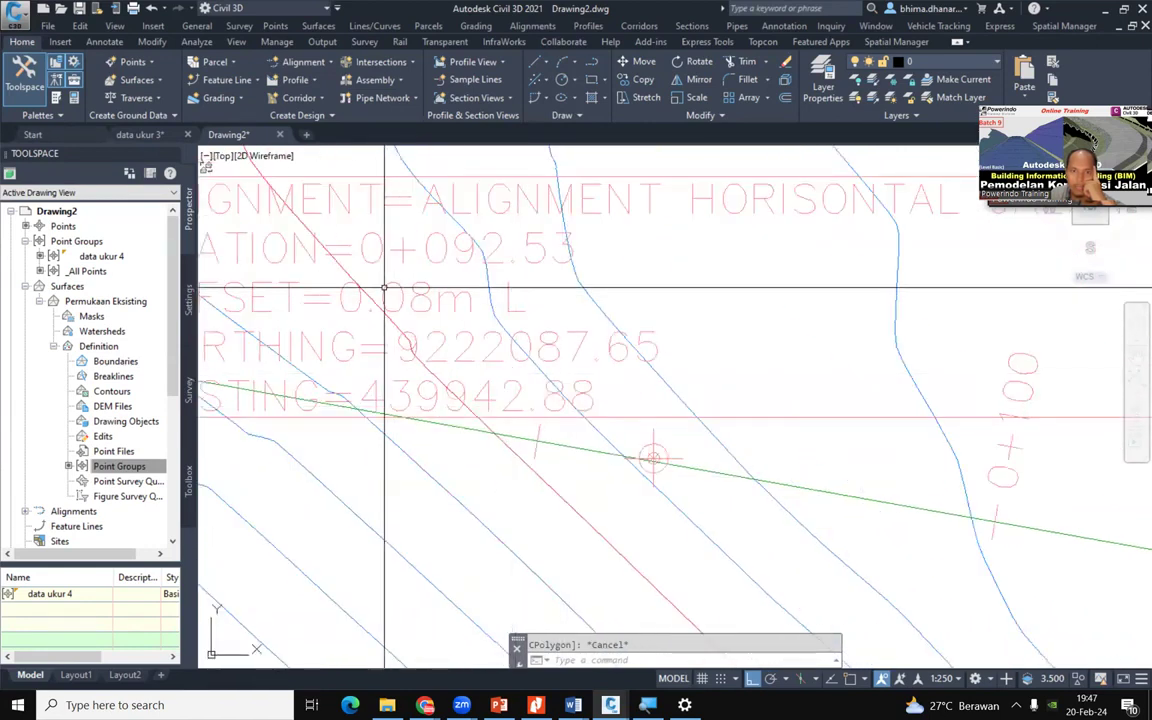
# Examine the label types that can be added to the horizontal alignment around station 0+100
pyautogui.moveTo(411, 312); pyautogui.dragTo(491, 349, button='middle')
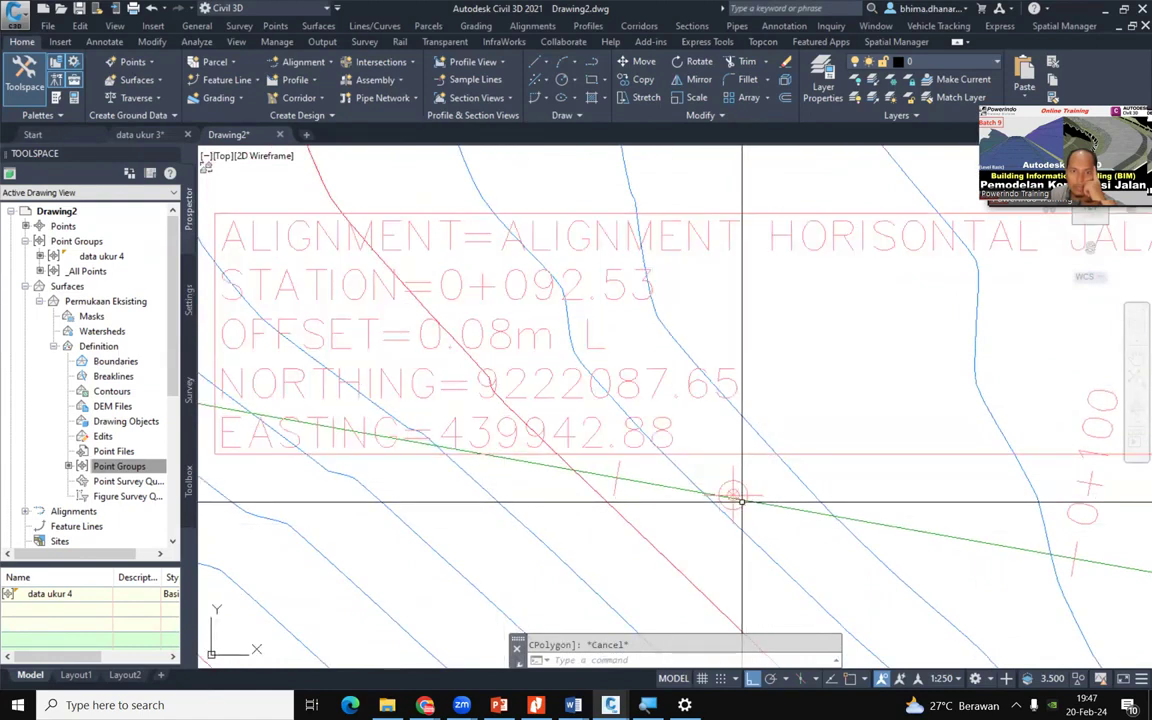
pyautogui.scroll(-2, 551, 414)
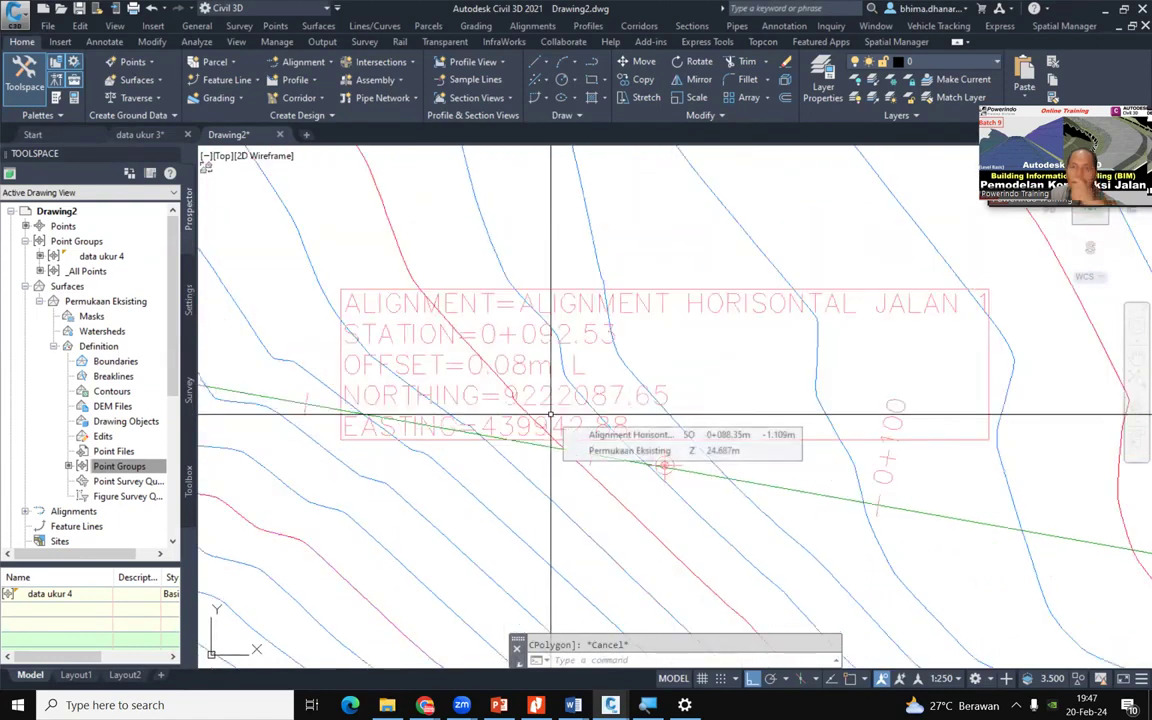
pyautogui.scroll(-2, 551, 414)
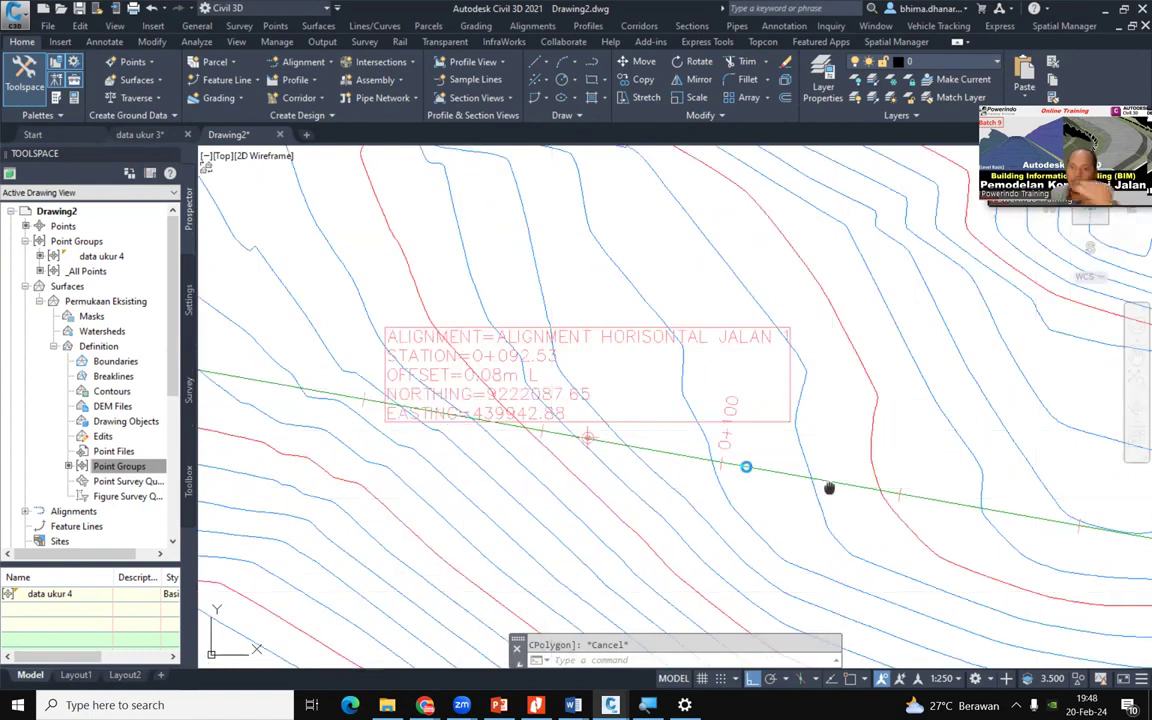
pyautogui.scroll(1, 735, 463)
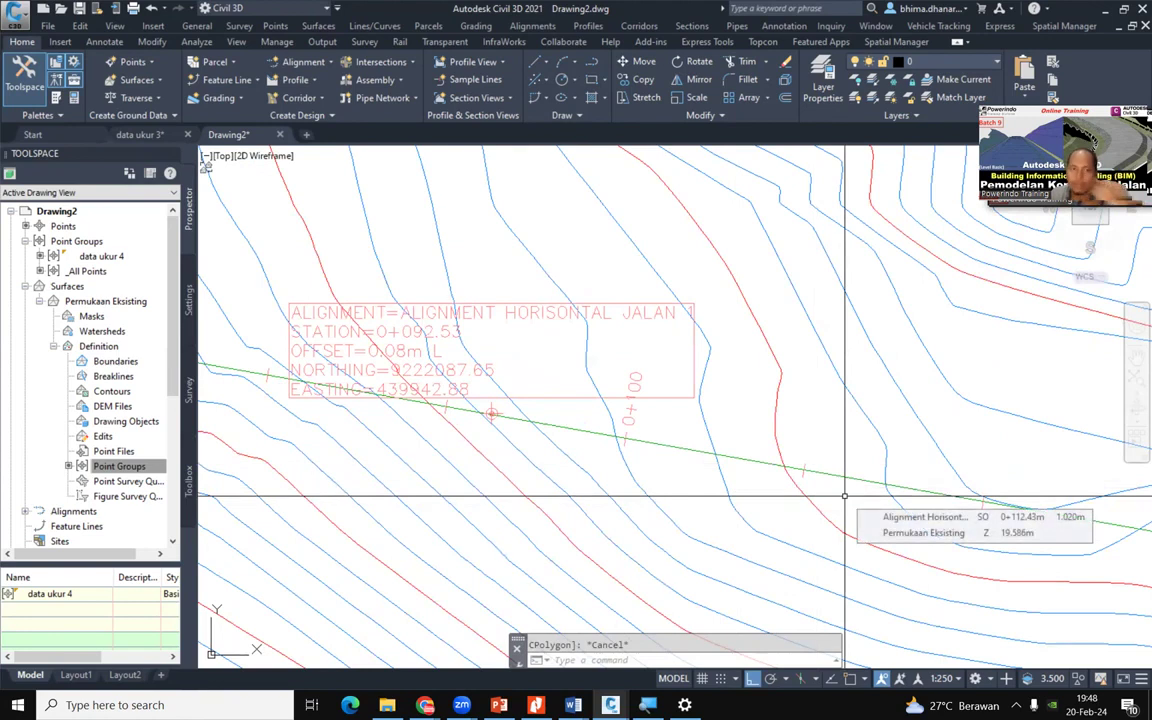
pyautogui.moveTo(826, 492); pyautogui.dragTo(785, 483, button='middle')
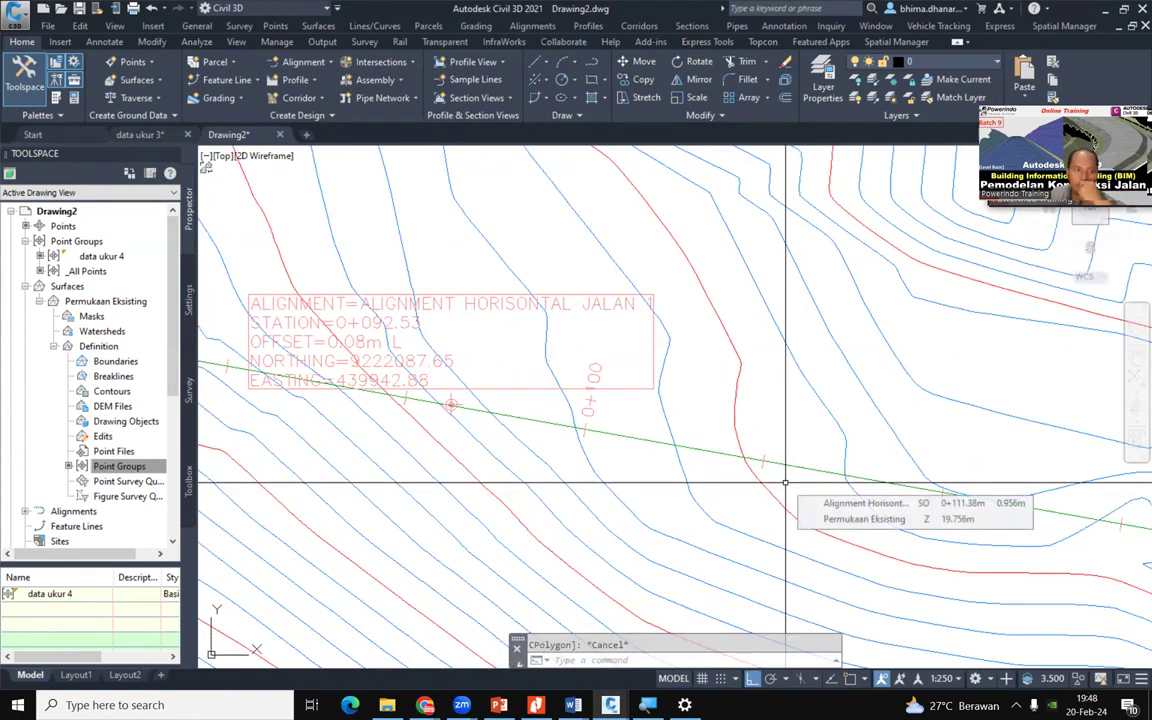
pyautogui.click(785, 463)
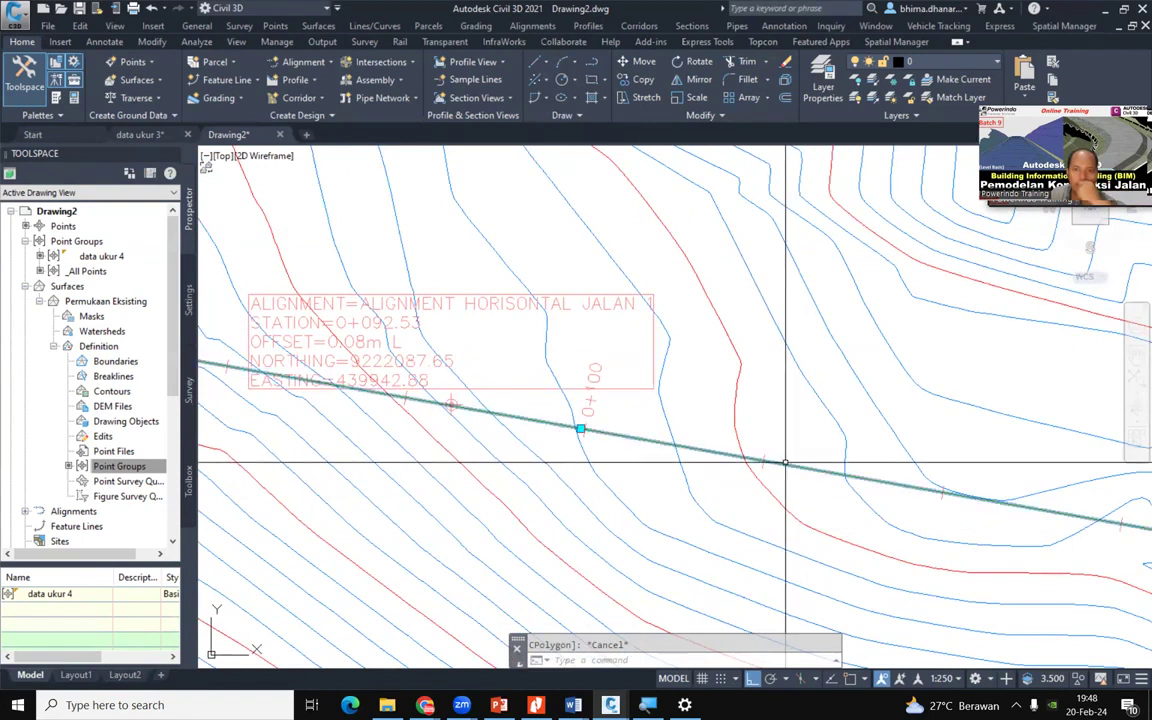
pyautogui.moveTo(773, 488)
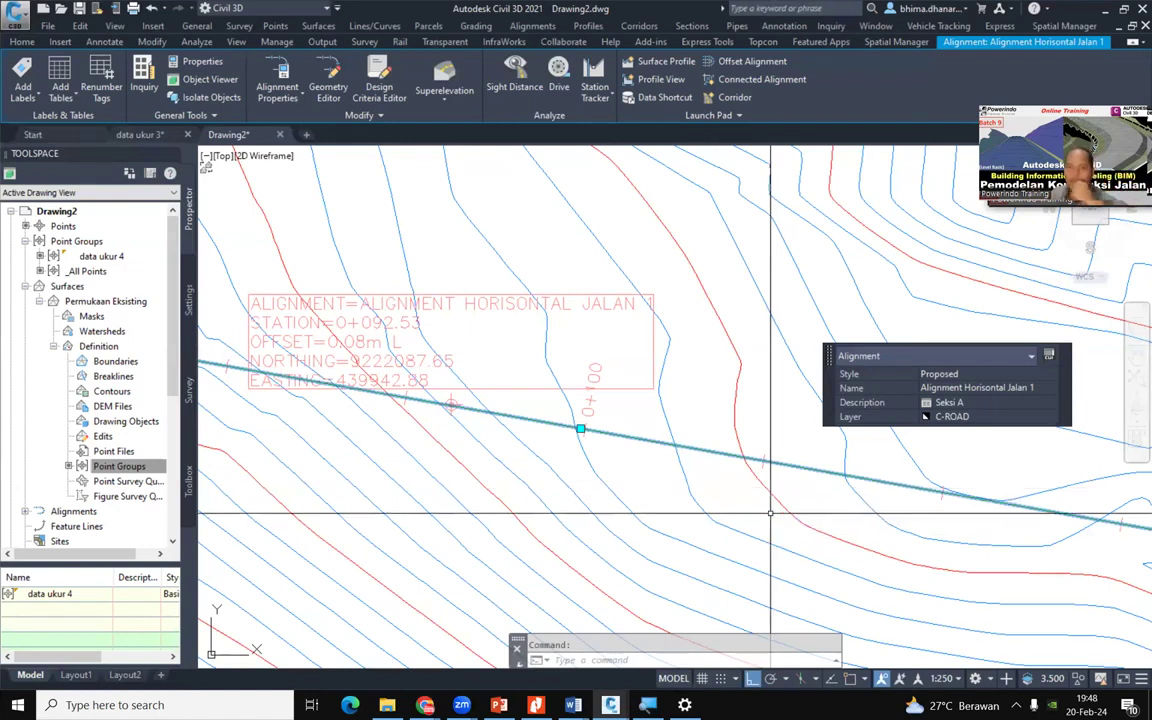
pyautogui.moveTo(760, 466)
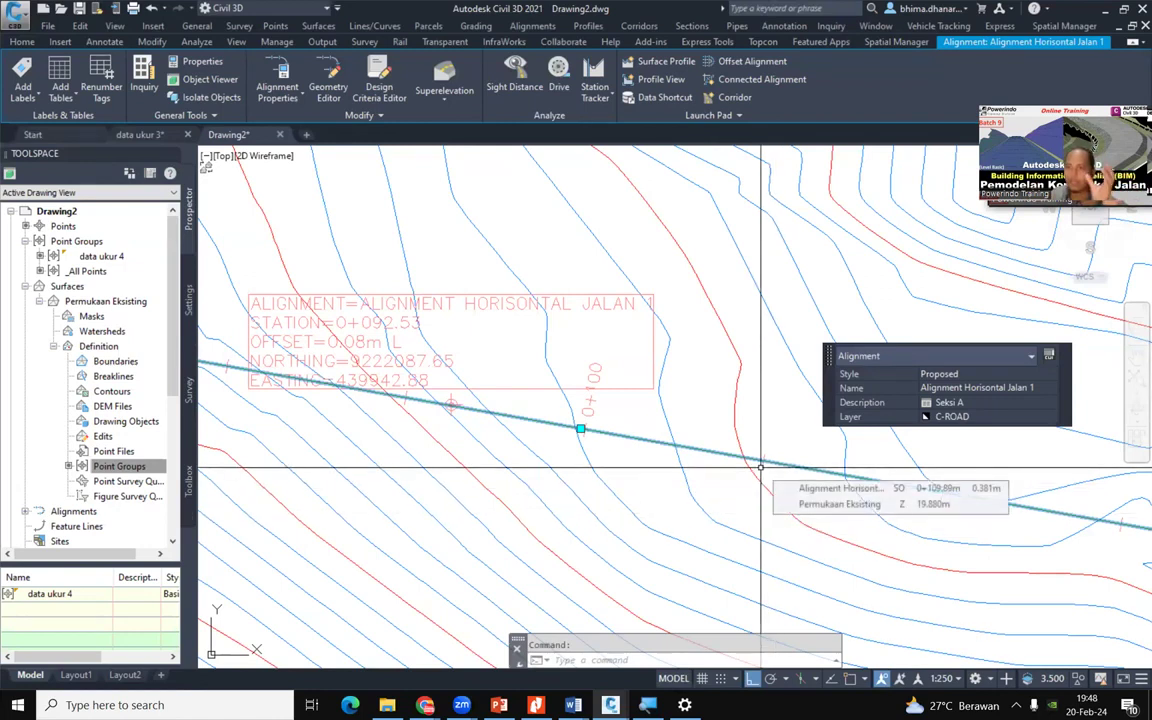
pyautogui.click(37, 100)
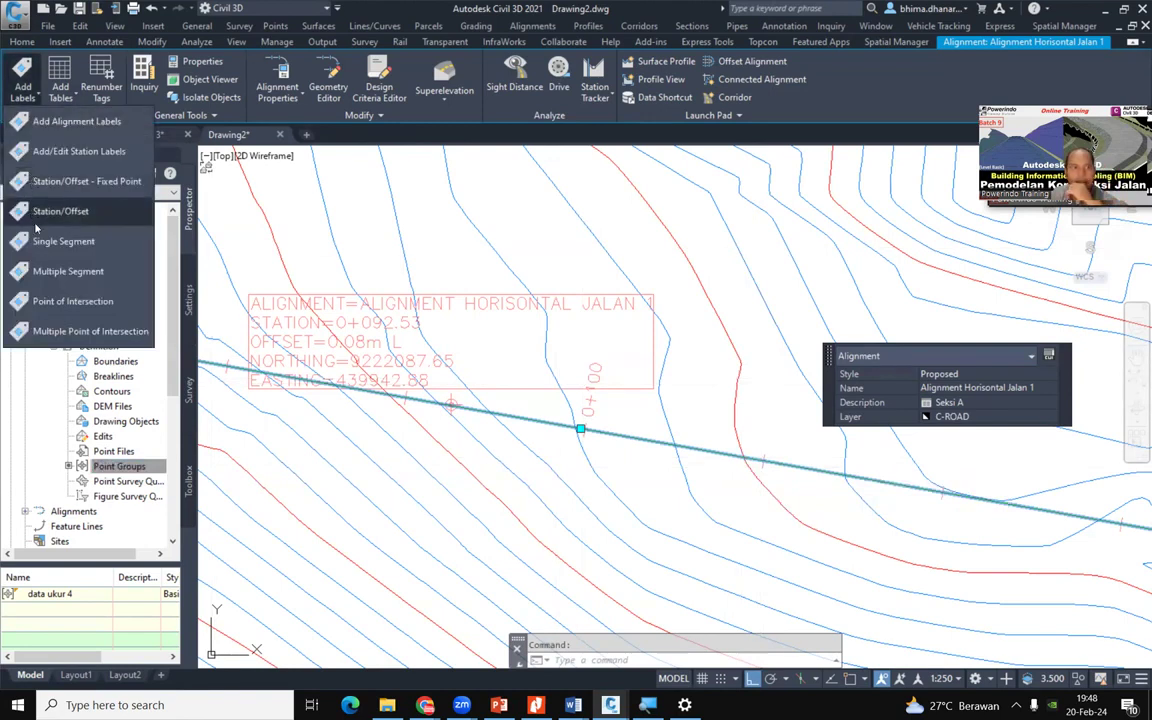
pyautogui.press('Escape')
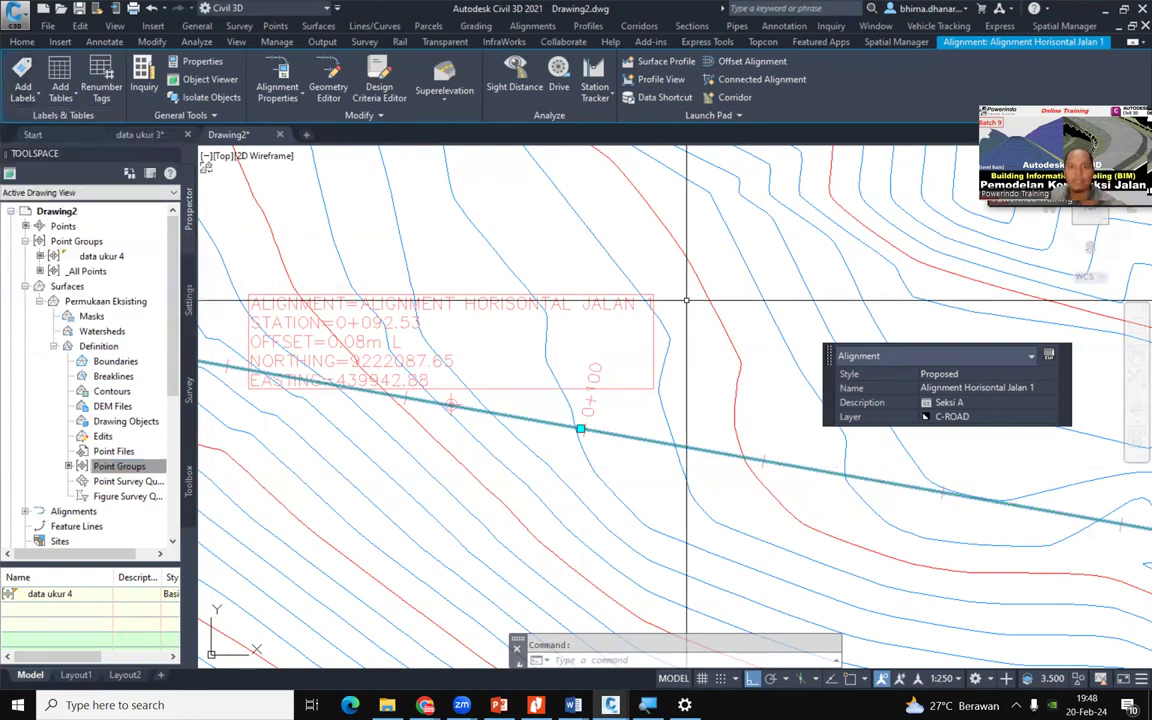
pyautogui.press('Escape')
# Move the fixed-point label's text clear of the alignment, above its marker, so it is connected by a leader
pyautogui.scroll(-3, 596, 378)
pyautogui.scroll(-2, 591, 393)
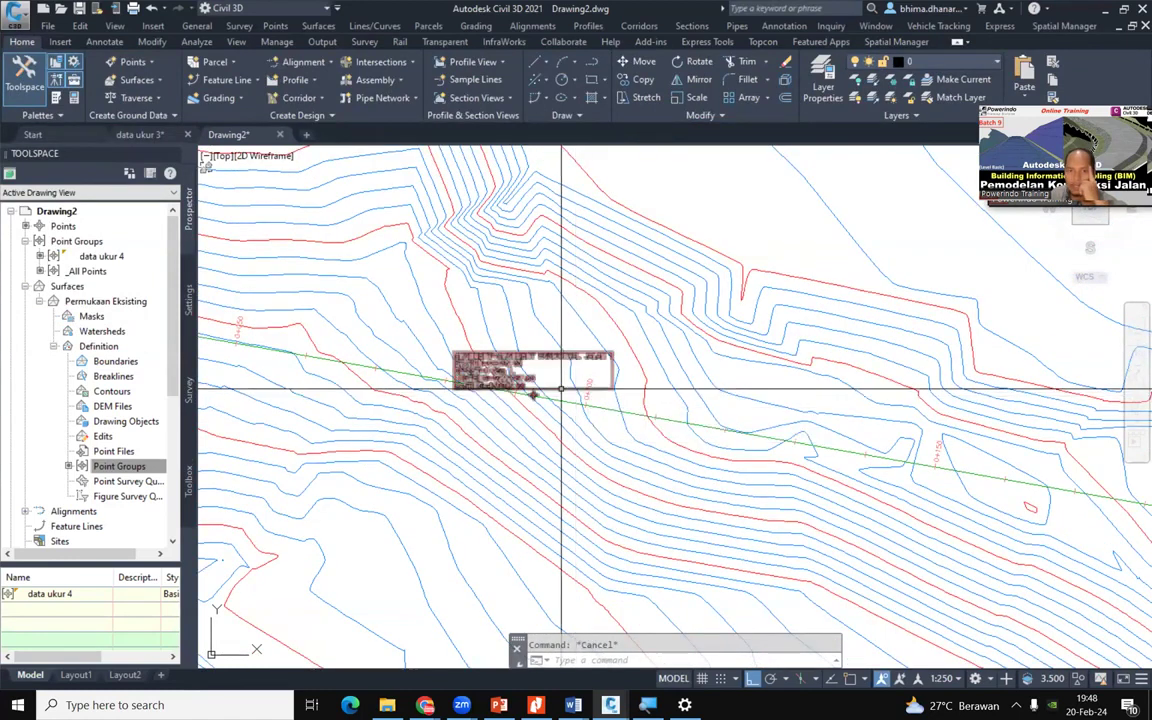
pyautogui.click(561, 390)
pyautogui.scroll(6, 526, 378)
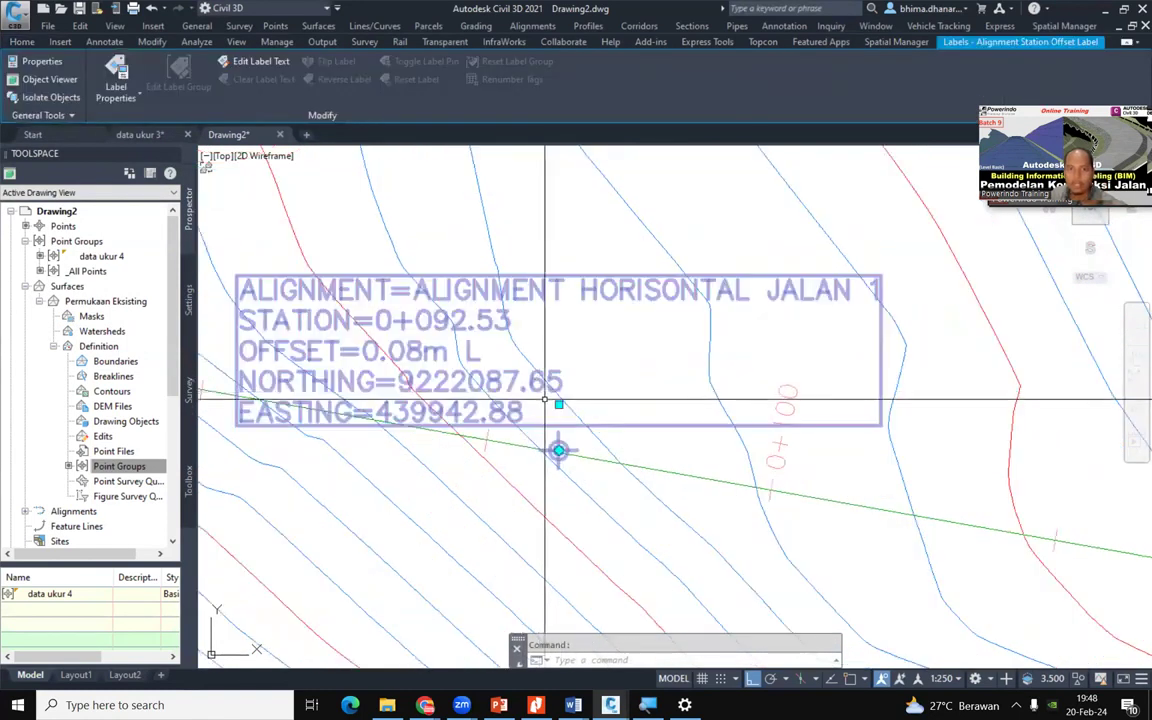
pyautogui.click(559, 405)
pyautogui.scroll(-4, 560, 420)
# Move the fixed-point label's marker onto the alignment line at station 0+092.54, offset 0.00 m
pyautogui.scroll(5, 555, 432)
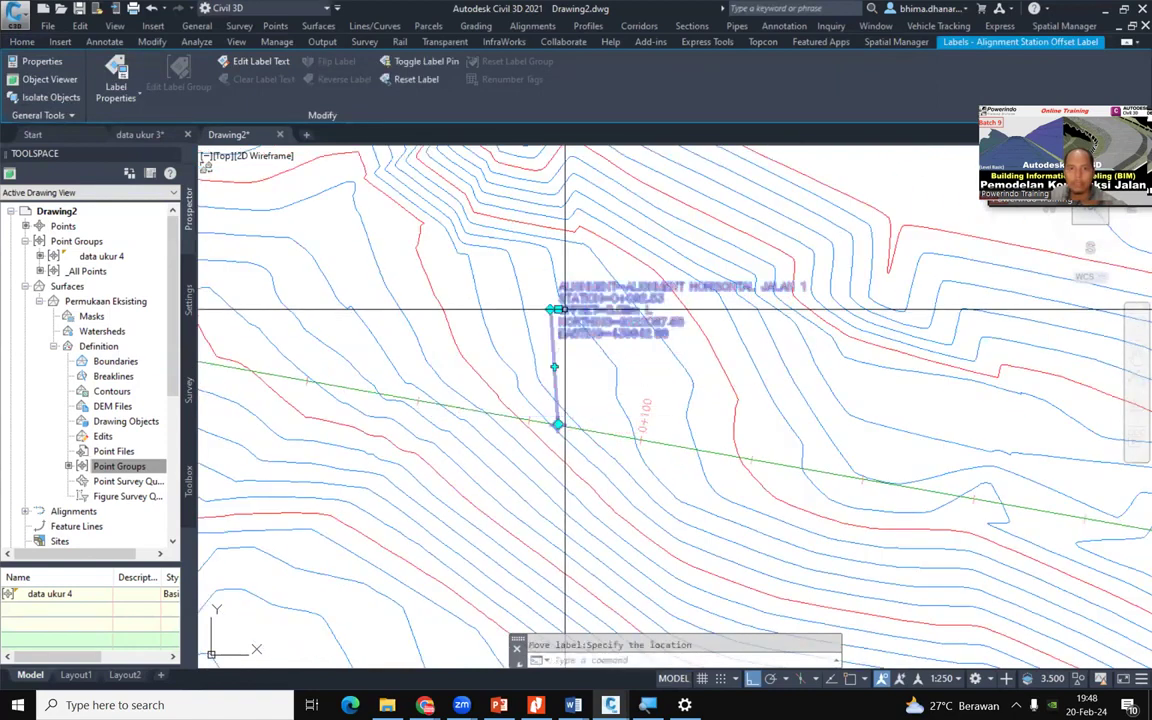
pyautogui.scroll(5, 557, 422)
pyautogui.click(559, 363)
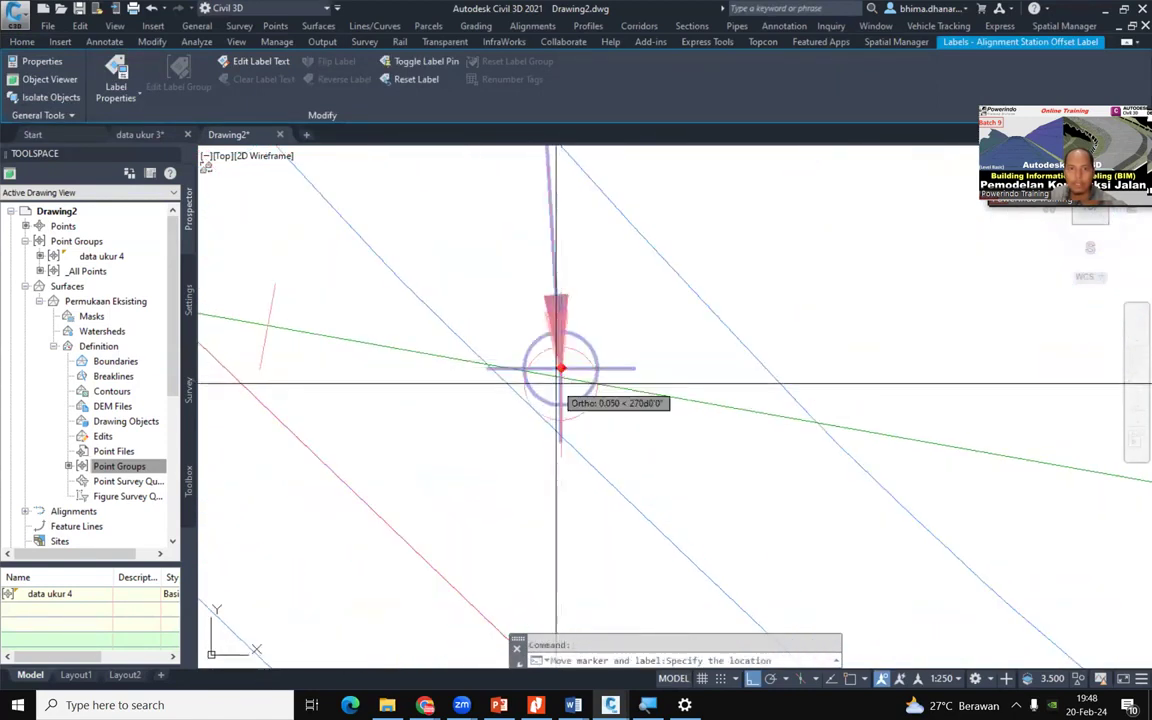
pyautogui.scroll(2, 560, 378)
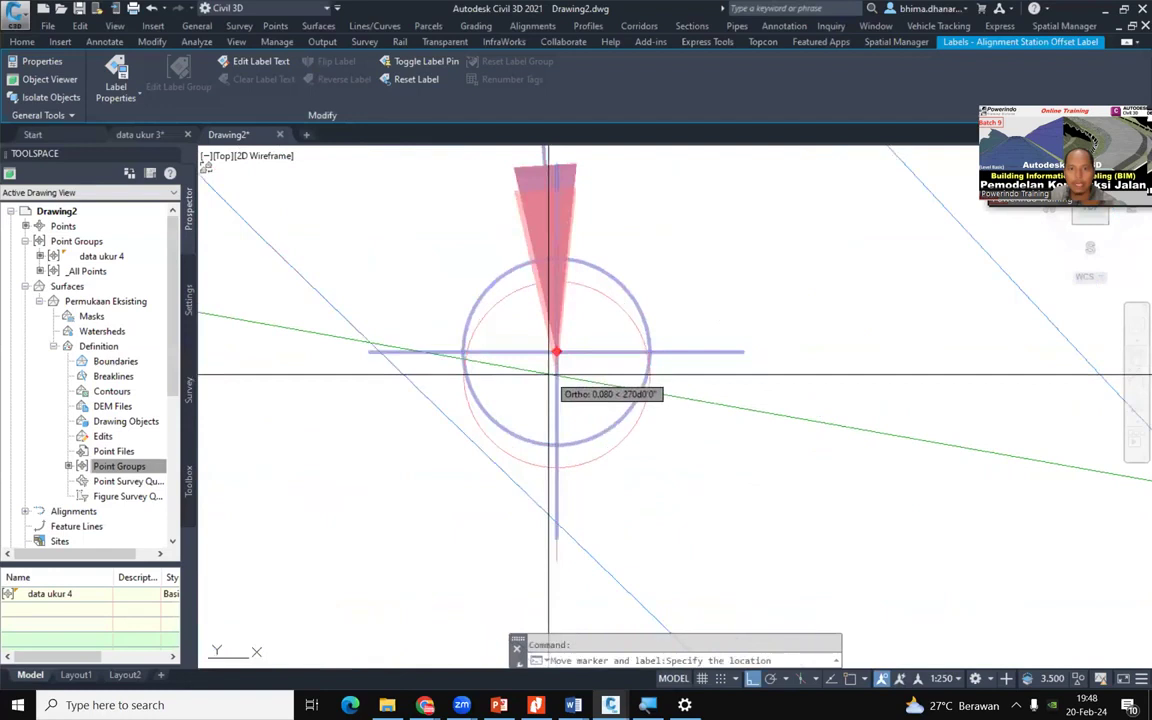
pyautogui.press('Escape')
pyautogui.press('Escape')
pyautogui.scroll(-5, 557, 451)
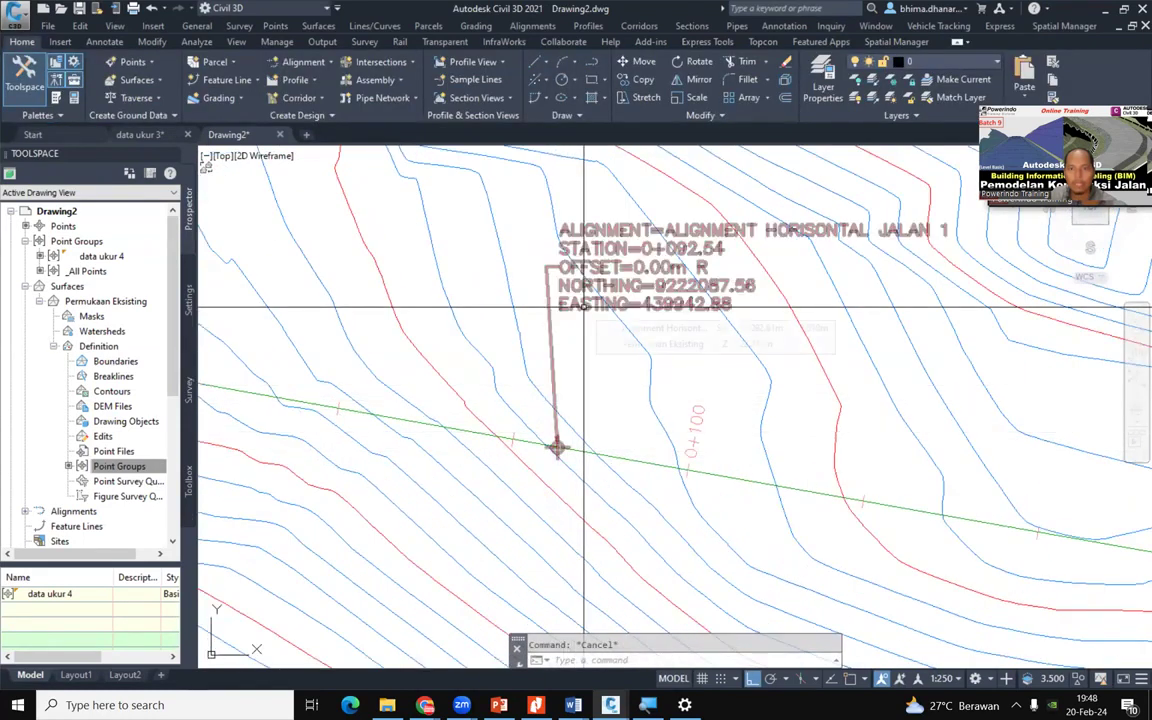
pyautogui.scroll(2, 614, 267)
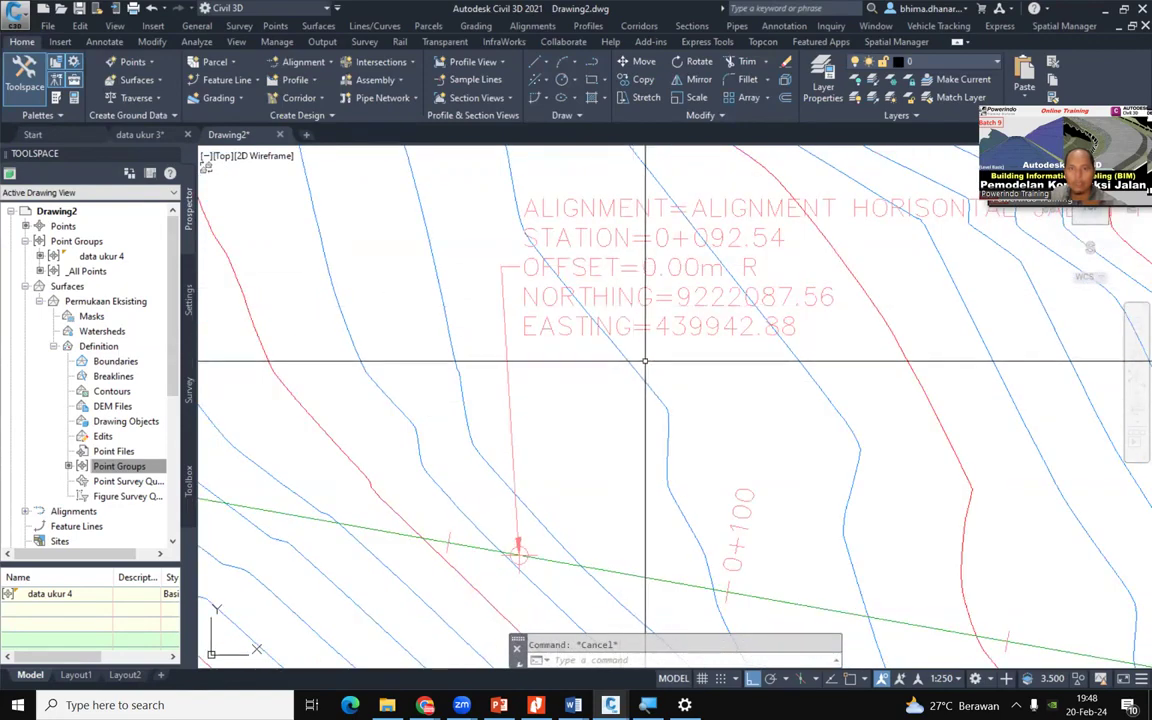
# Switch to the PowerPoint training schedule and read the day 2 topics following Pembuatan alinyemen horizontal
pyautogui.scroll(-4, 645, 362)
pyautogui.scroll(-3, 643, 366)
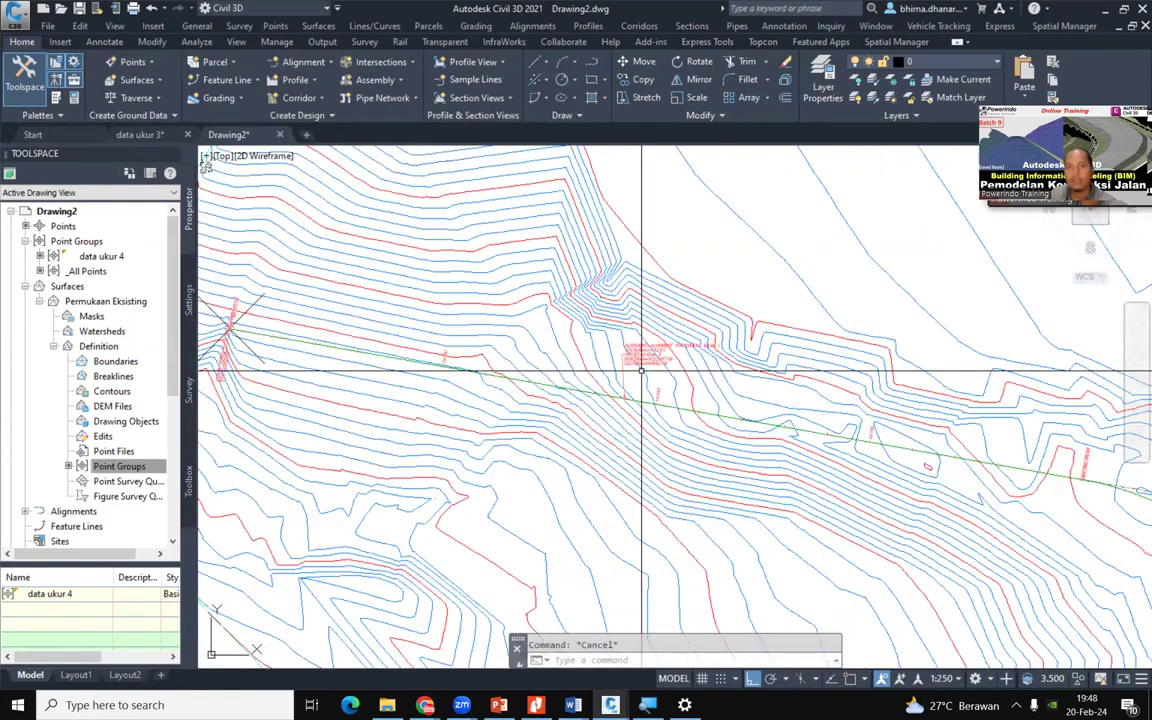
pyautogui.scroll(-2, 641, 370)
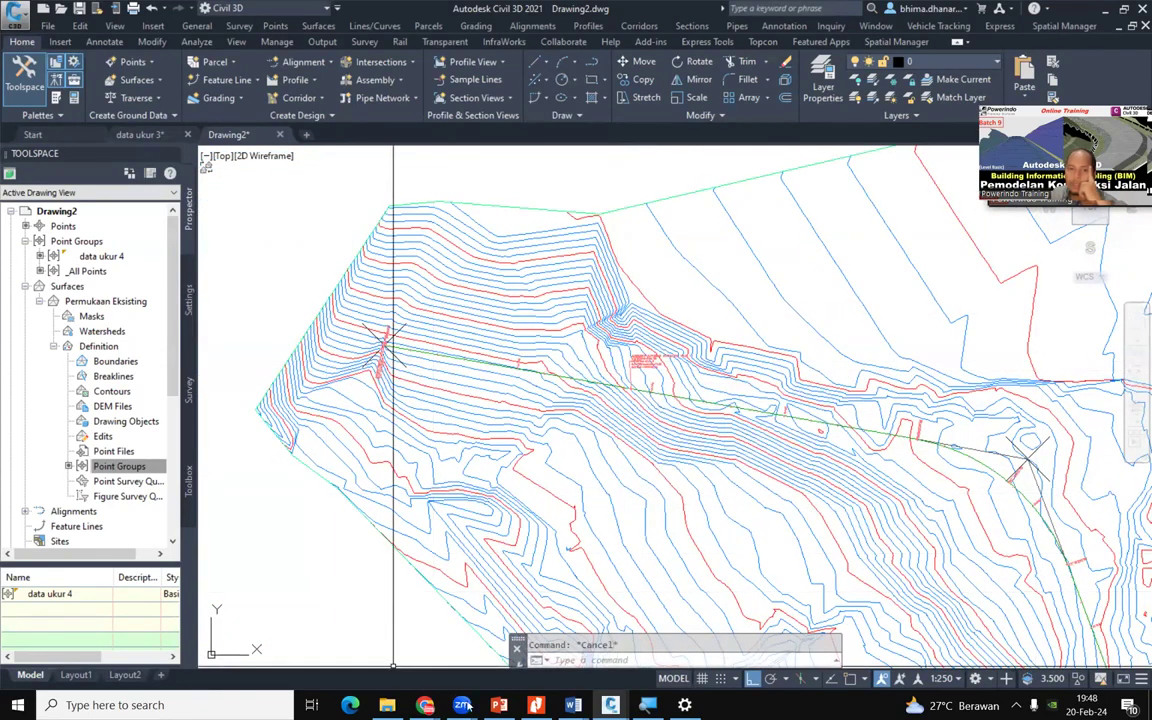
pyautogui.click(499, 705)
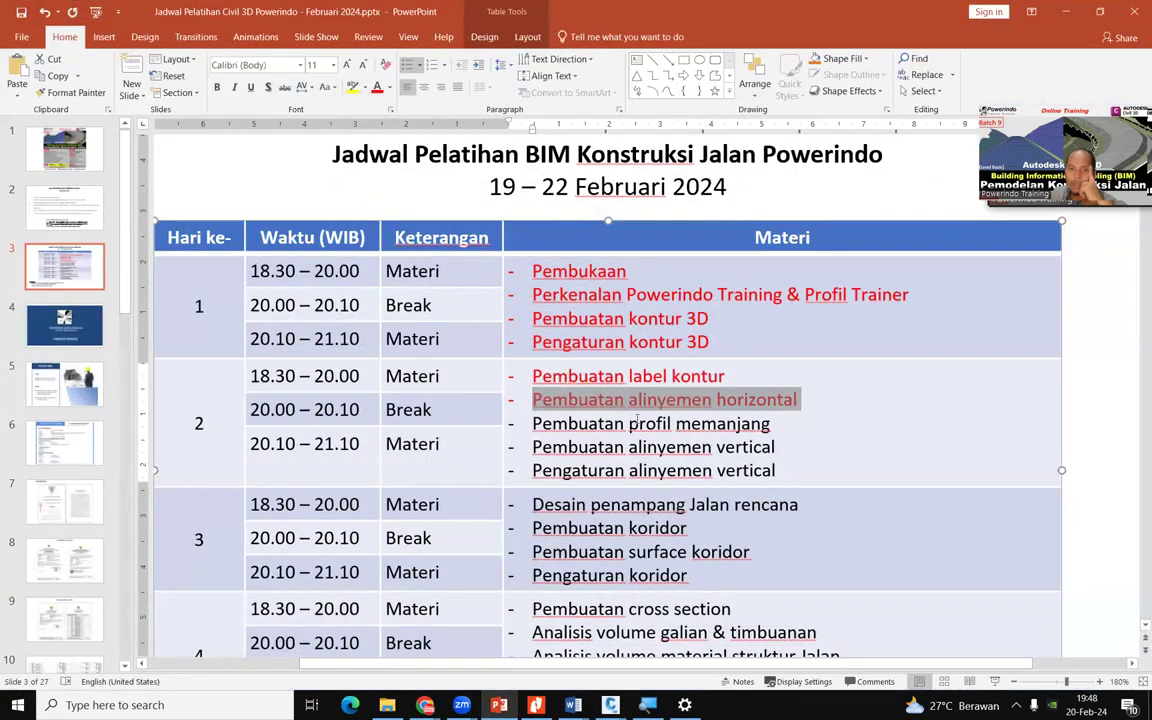
pyautogui.click(699, 408)
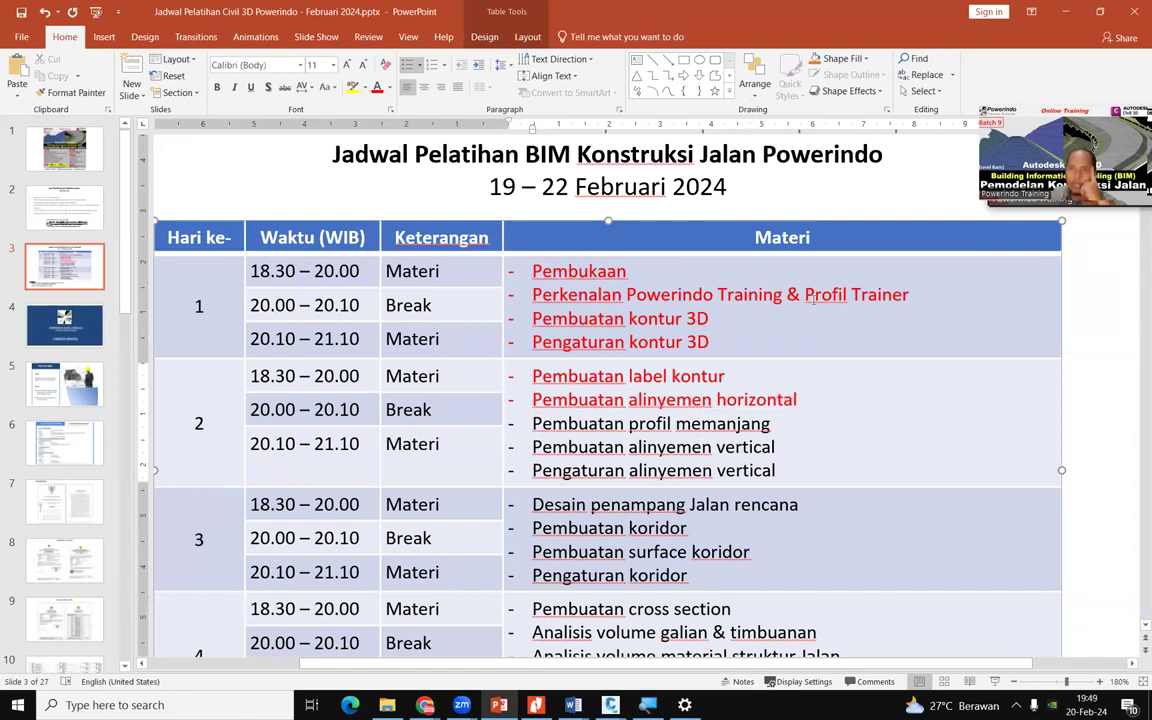
pyautogui.click(1062, 12)
# Draw a horizontal line about 331 m long across the contours south of the horizontal alignment
pyautogui.scroll(3, 473, 340)
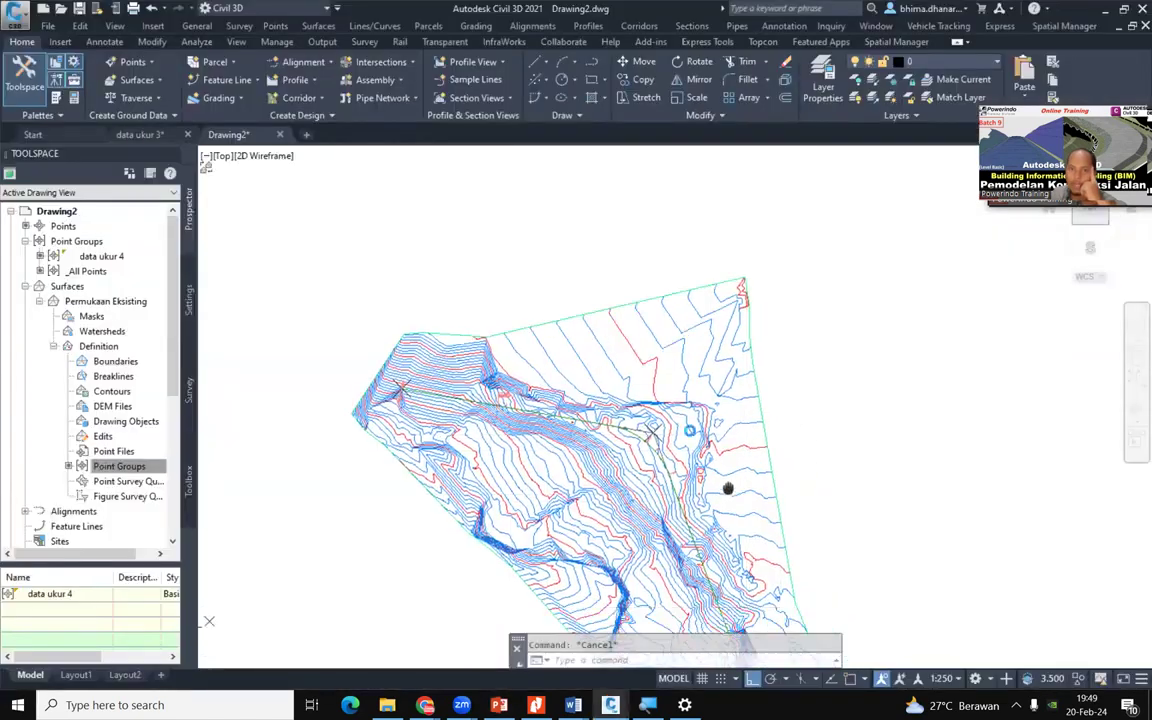
pyautogui.scroll(2, 524, 366)
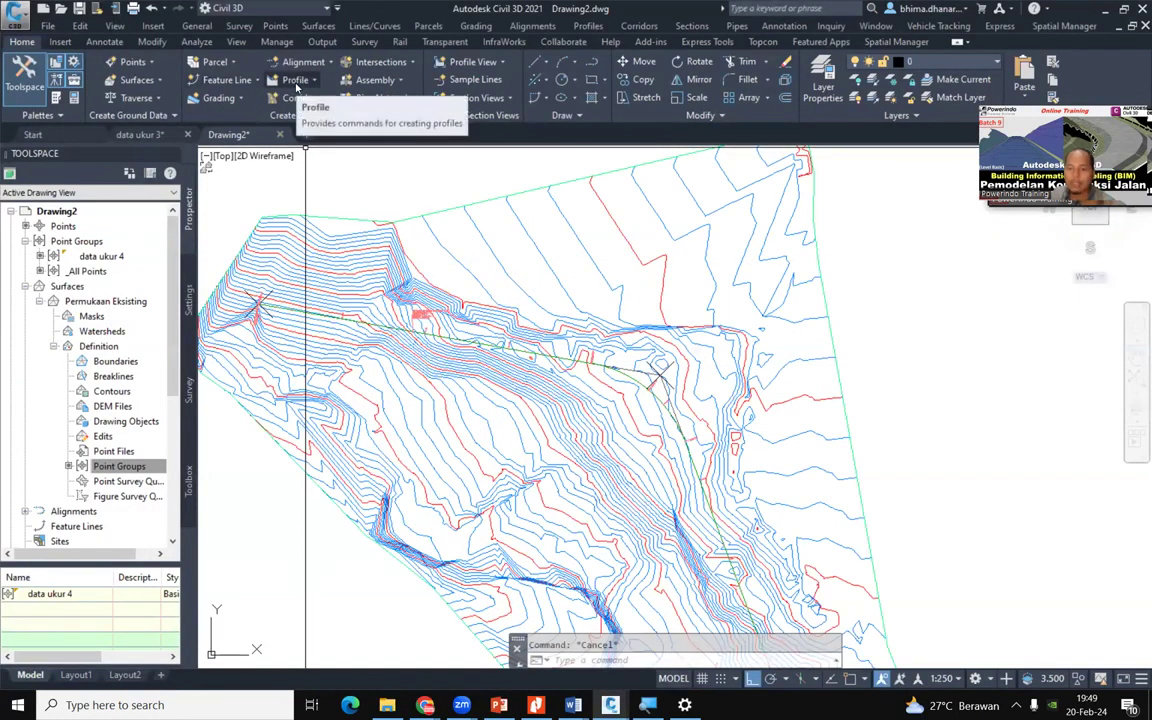
pyautogui.write('l')
pyautogui.press('Return')
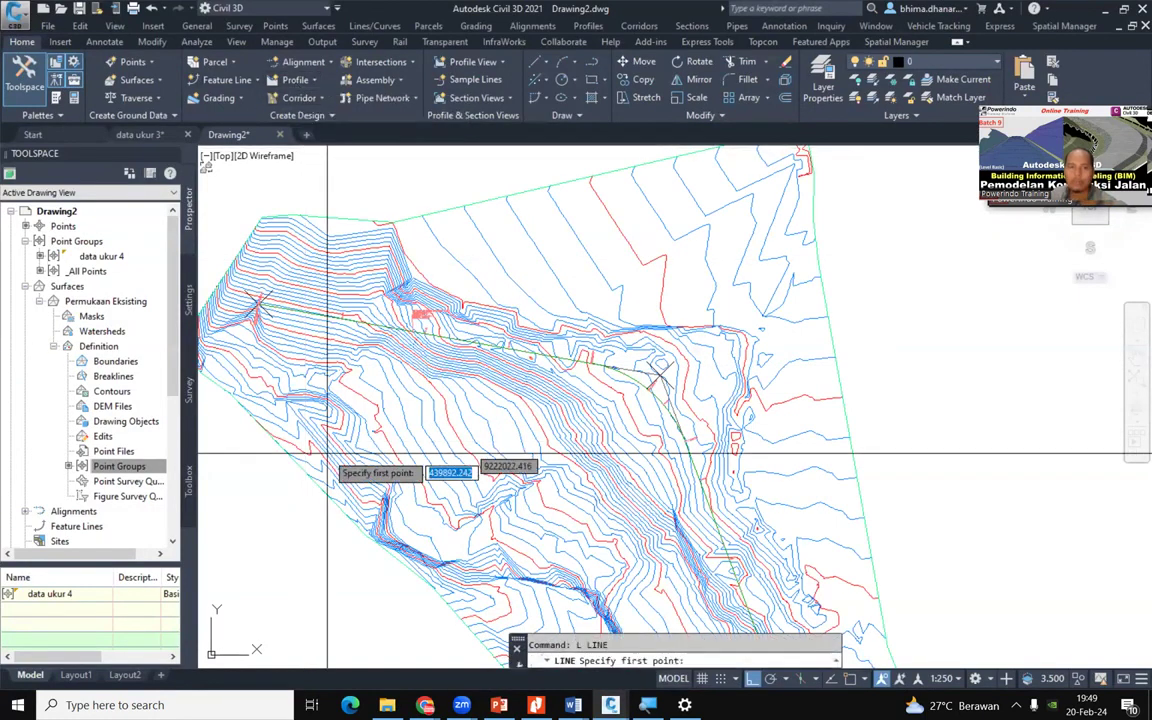
pyautogui.click(312, 510)
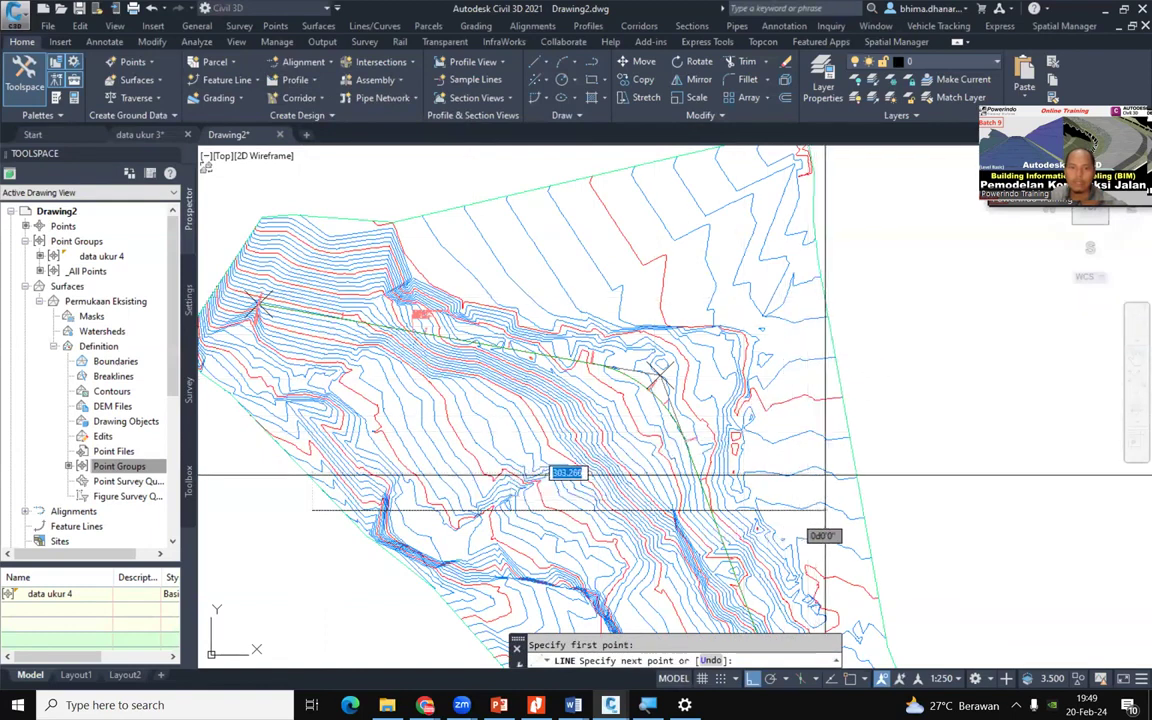
pyautogui.click(872, 489)
pyautogui.press('Return')
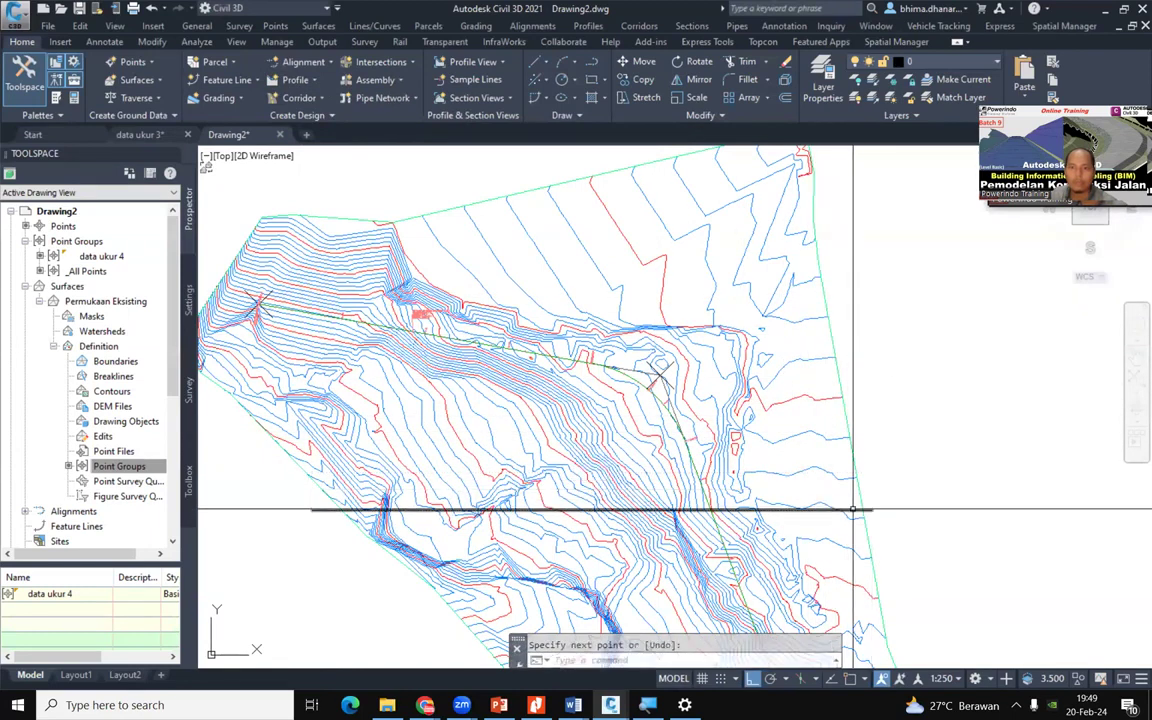
pyautogui.click(860, 510)
pyautogui.rightClick(866, 510)
pyautogui.click(895, 483)
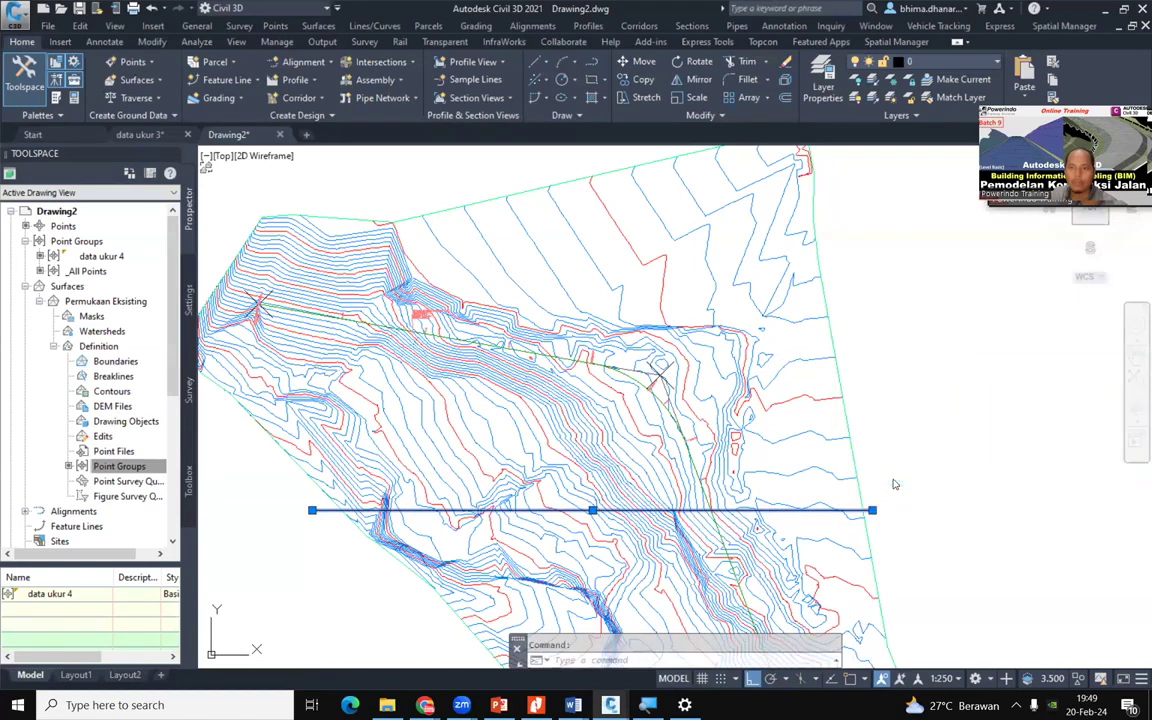
pyautogui.press('Escape')
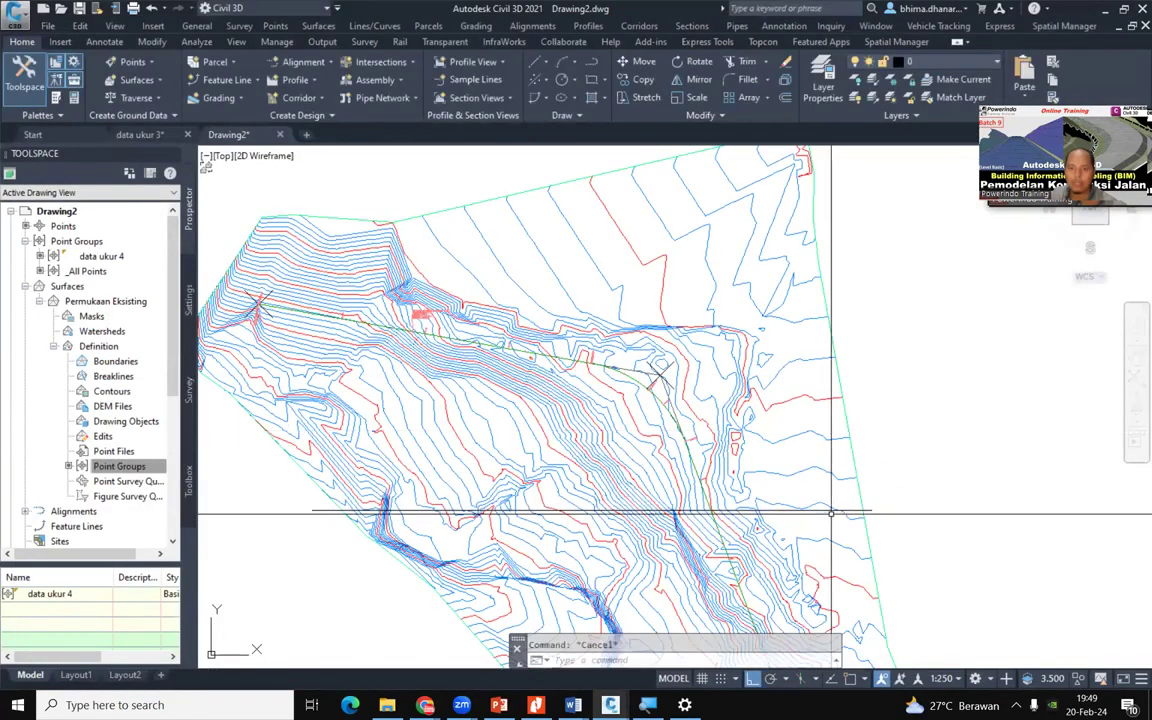
# Create a Quick Profile from the drawn line, place its profile view east of the surface, and dismiss the event list
pyautogui.click(826, 510)
pyautogui.rightClick(826, 510)
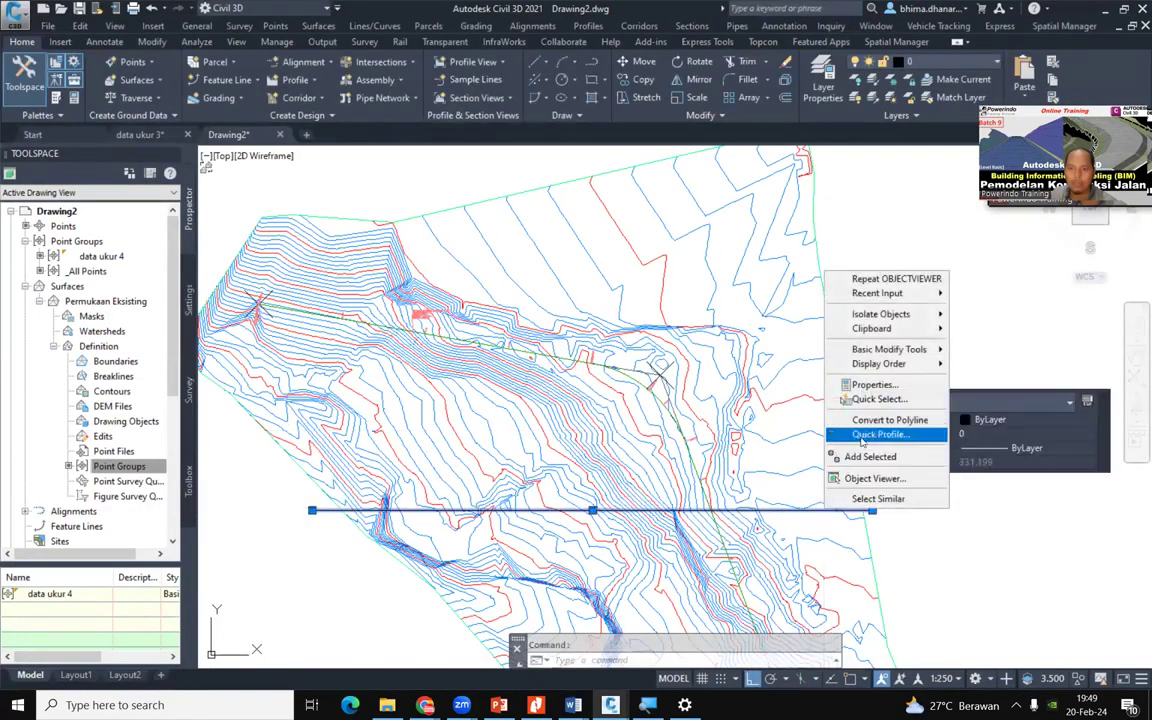
pyautogui.click(866, 435)
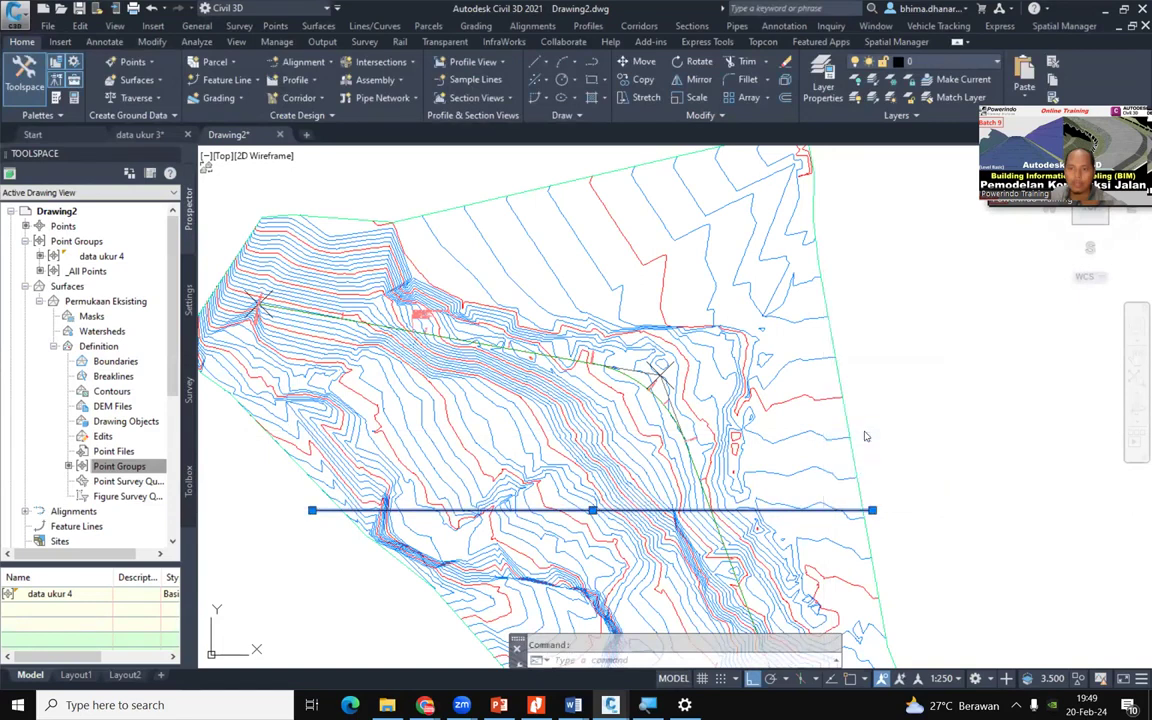
pyautogui.click(625, 457)
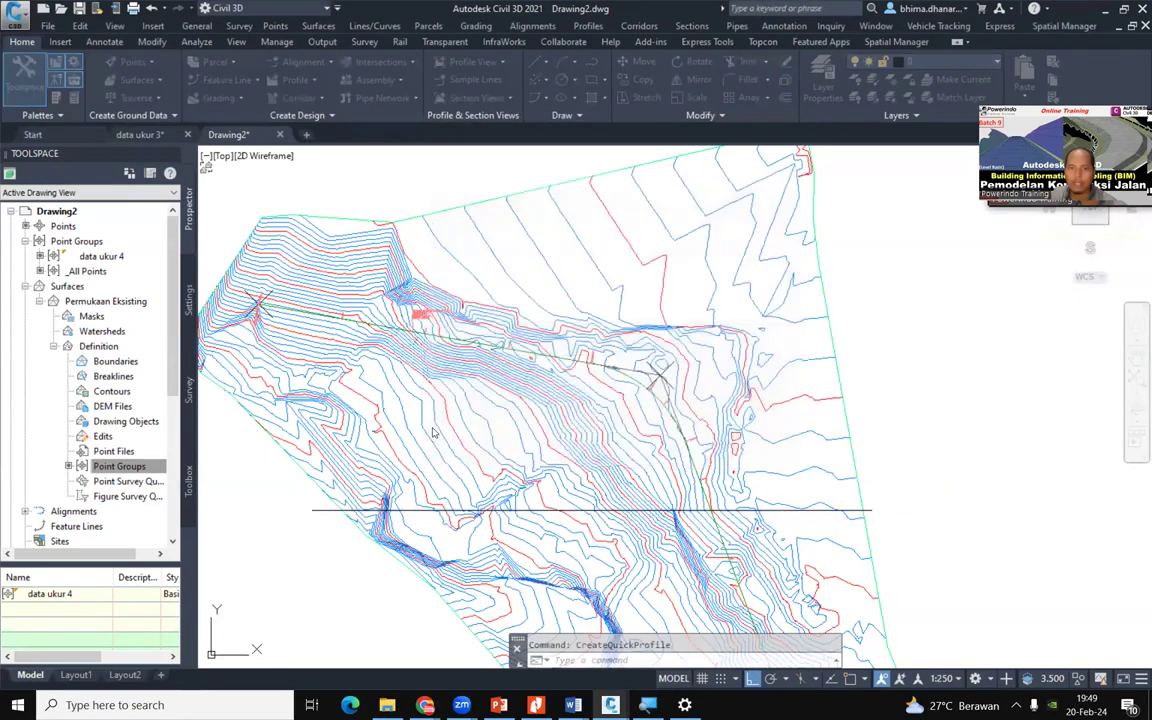
pyautogui.moveTo(431, 427); pyautogui.dragTo(2, 454, button='middle')
pyautogui.click(712, 411)
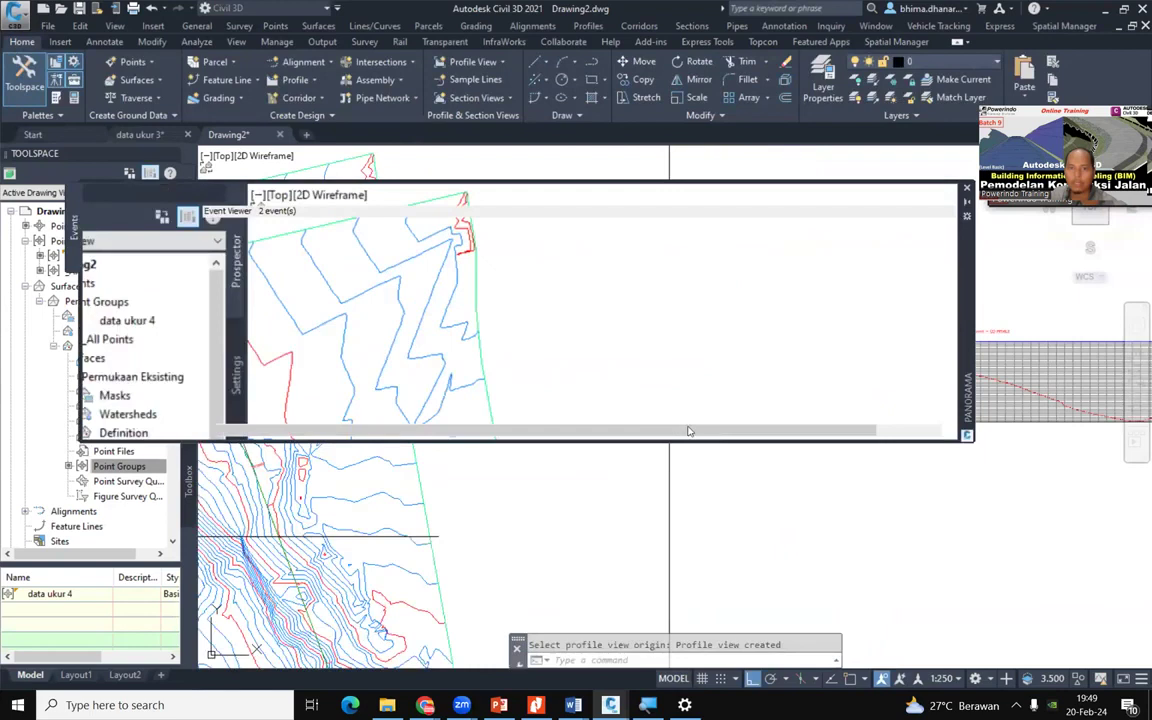
pyautogui.click(966, 189)
# Examine the quick profile's ground line and the drawn line's course across the surface contours
pyautogui.scroll(4, 864, 378)
pyautogui.scroll(-6, 599, 266)
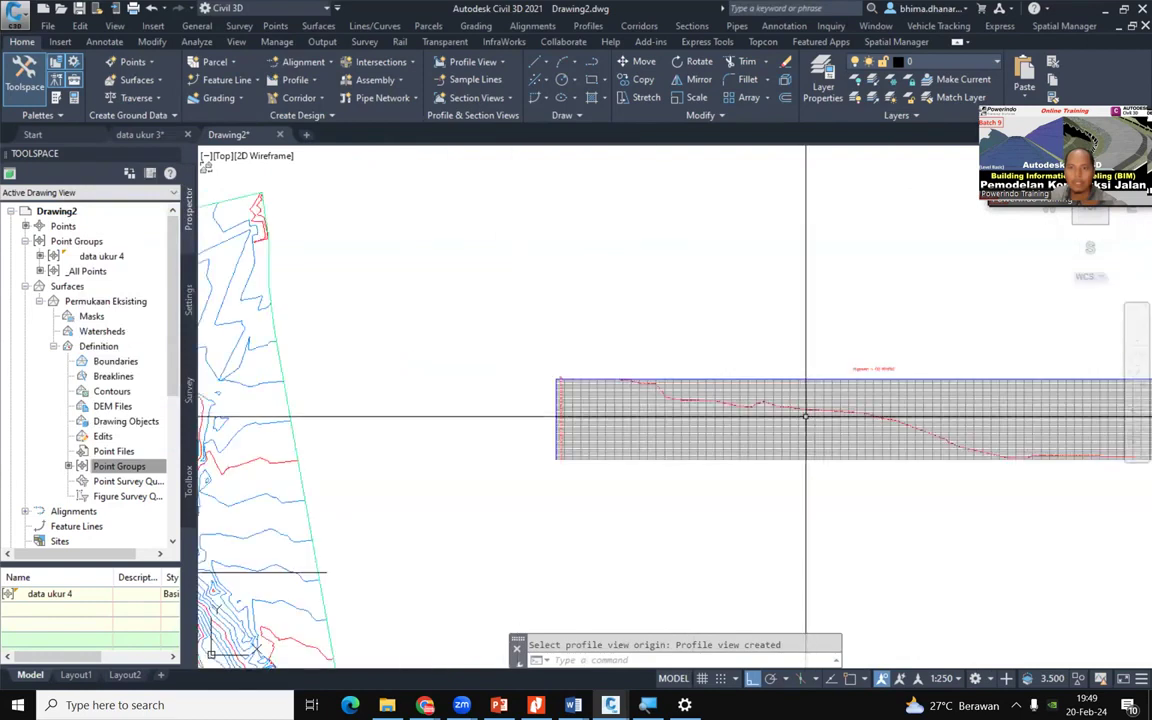
pyautogui.scroll(-2, 805, 415)
pyautogui.scroll(5, 613, 519)
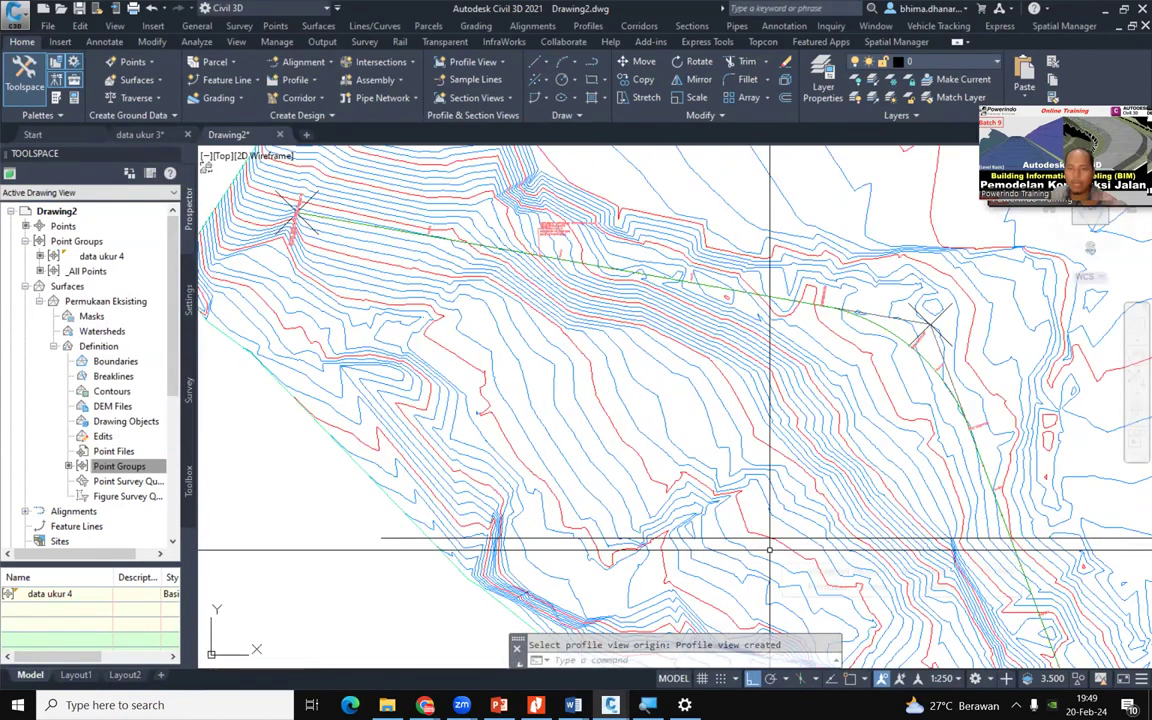
pyautogui.scroll(3, 538, 520)
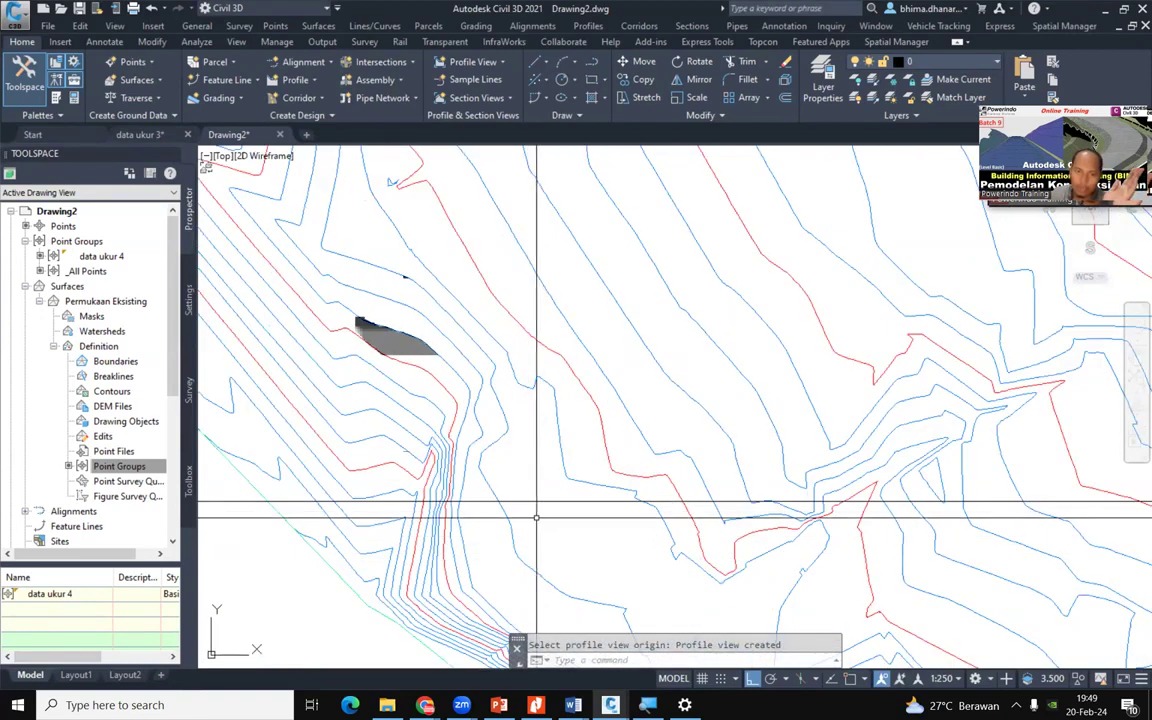
# Compare the drawn line's course across the surface contours with the ground line in the quick profile view
pyautogui.click(540, 502)
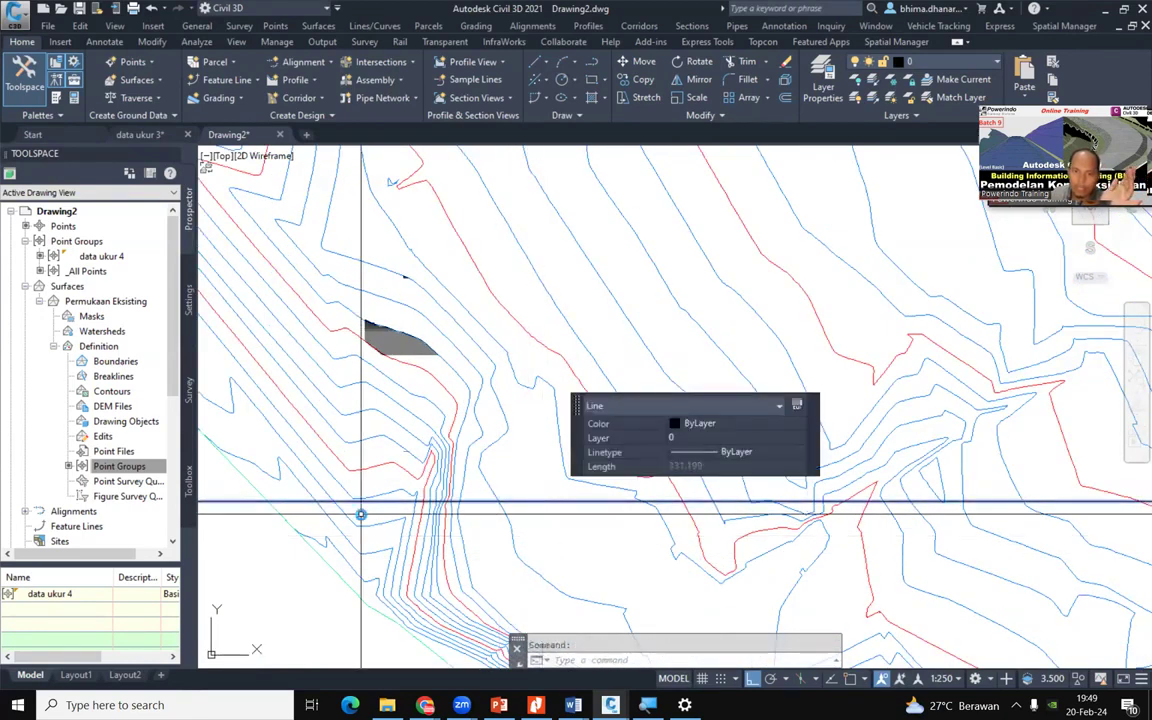
pyautogui.scroll(-3, 700, 540)
pyautogui.moveTo(693, 524); pyautogui.dragTo(643, 514, button='middle')
pyautogui.press('Escape')
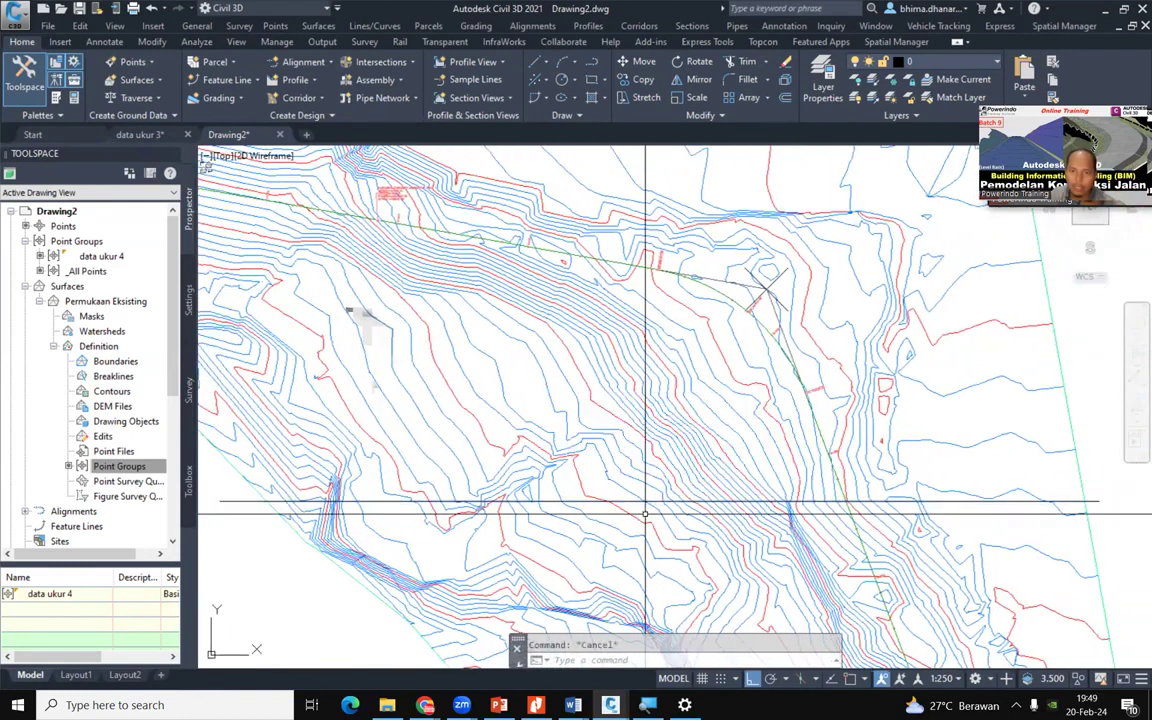
pyautogui.moveTo(866, 484); pyautogui.dragTo(341, 513, button='middle')
pyautogui.moveTo(1130, 400)
pyautogui.mouseDown(button='middle')
pyautogui.moveTo(582, 455)
pyautogui.moveTo(472, 524)
pyautogui.mouseUp(button='middle')
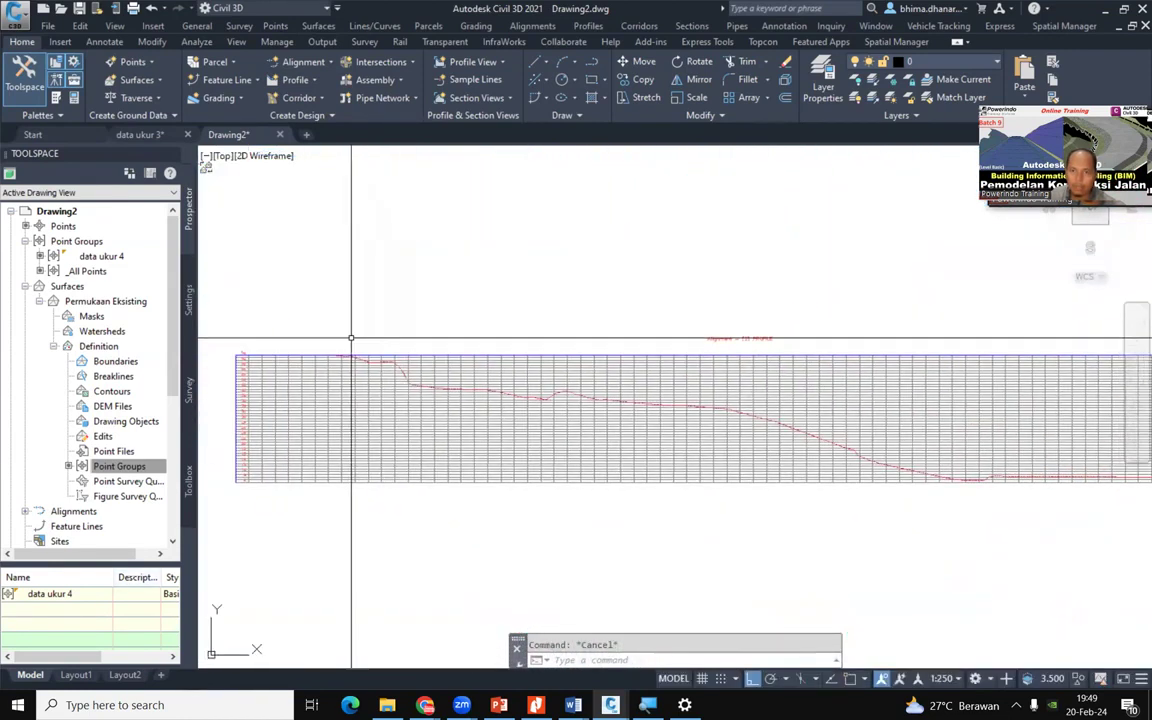
pyautogui.scroll(4, 353, 358)
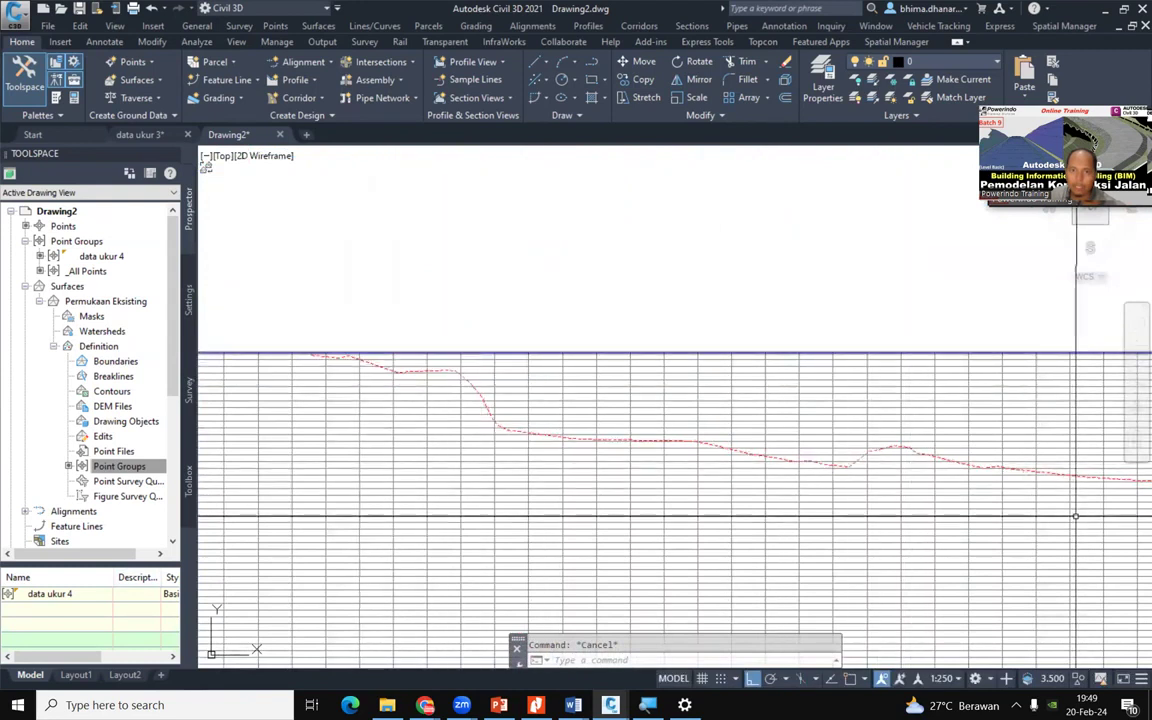
pyautogui.moveTo(1090, 518); pyautogui.dragTo(610, 480, button='middle')
pyautogui.moveTo(928, 522); pyautogui.dragTo(530, 468, button='middle')
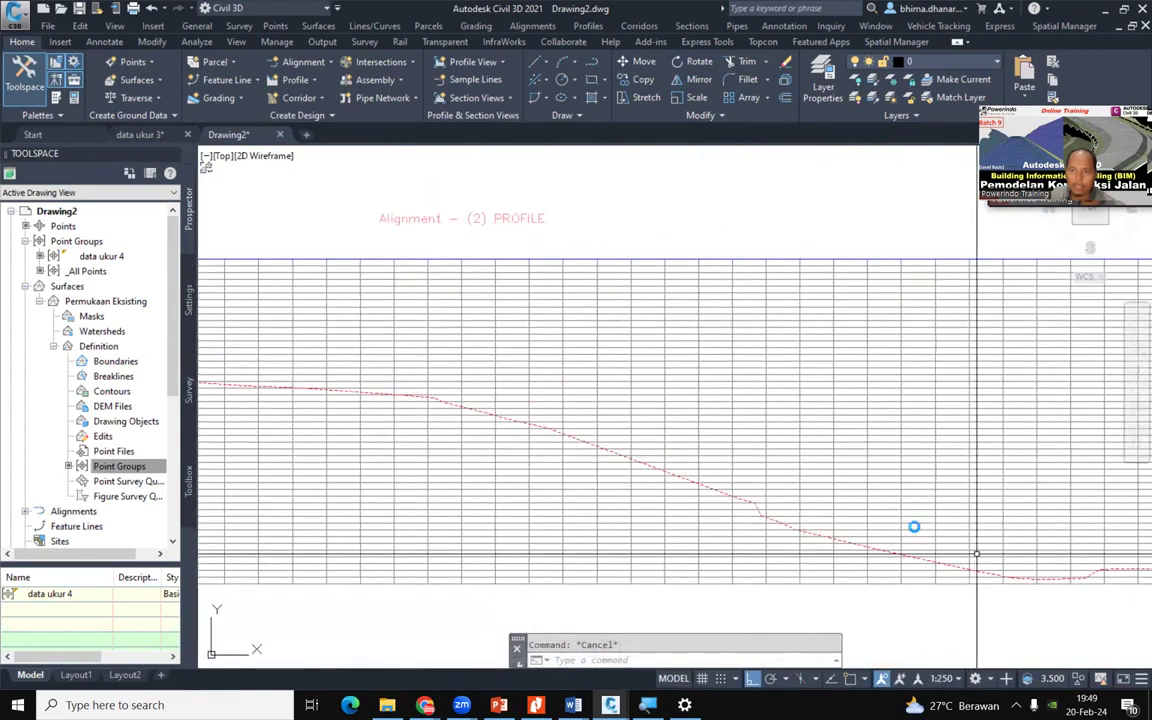
pyautogui.moveTo(977, 554); pyautogui.dragTo(782, 488, button='middle')
pyautogui.scroll(-2, 958, 604)
pyautogui.scroll(-2, 958, 604)
pyautogui.moveTo(383, 489); pyautogui.dragTo(513, 506, button='middle')
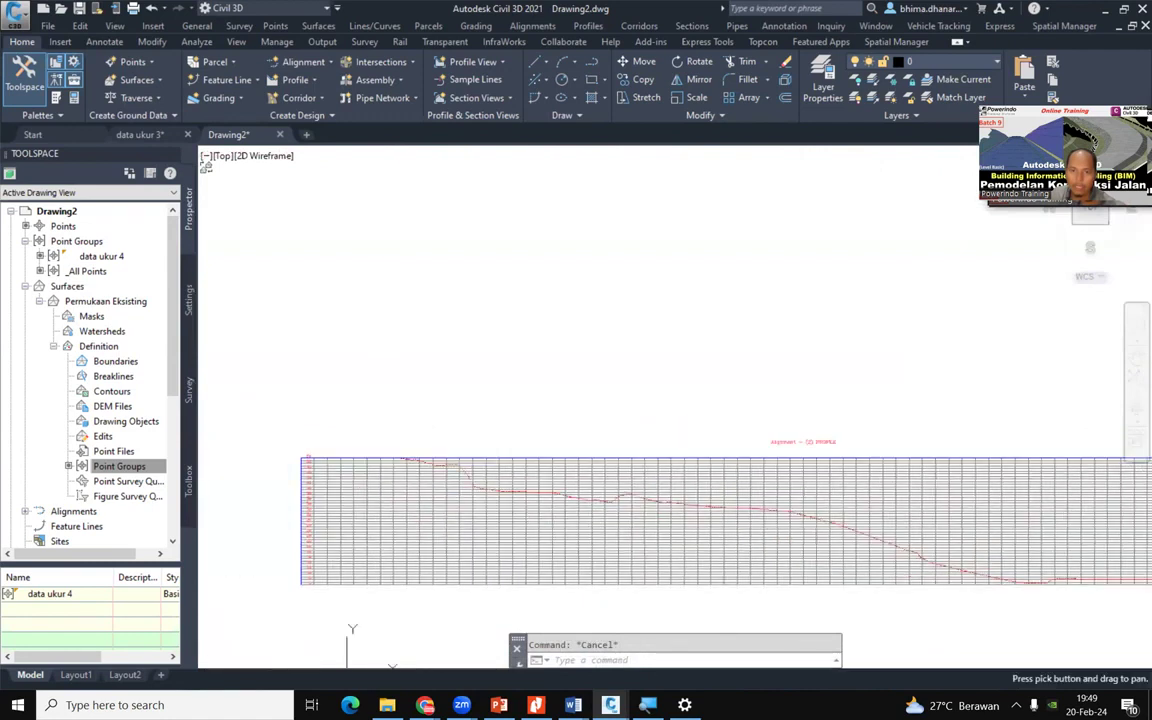
# Examine the ground line along the full length of the Alignment - (2) profile view
pyautogui.scroll(2, 474, 484)
pyautogui.scroll(2, 416, 445)
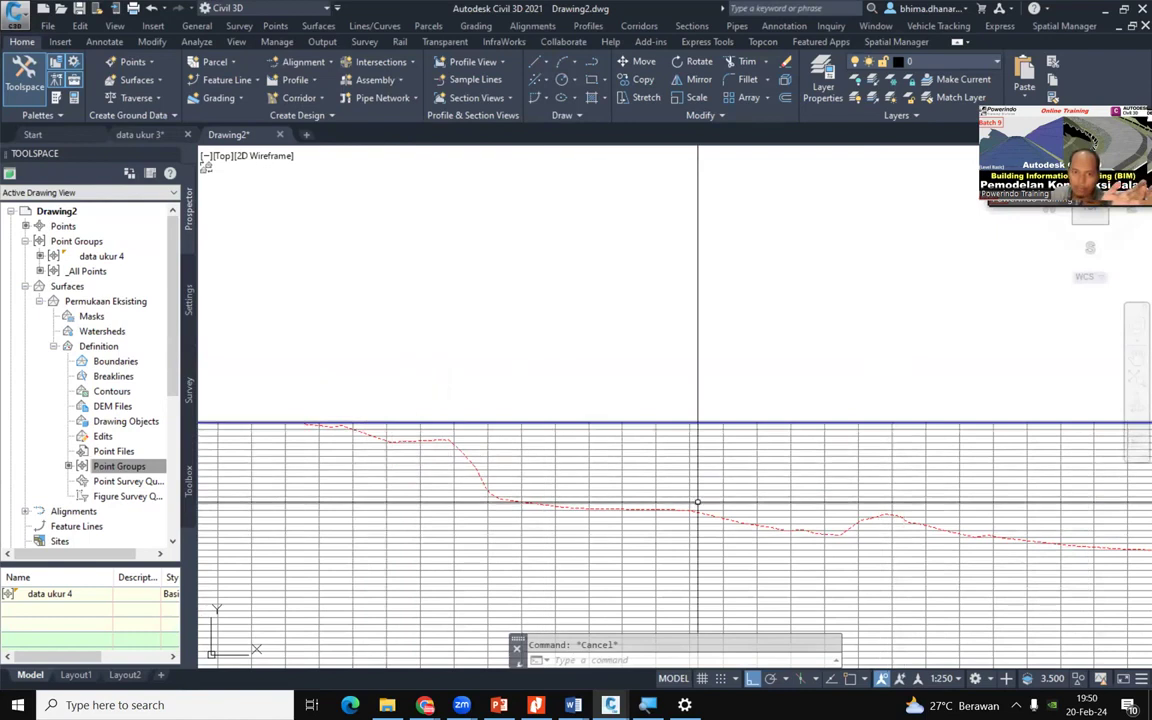
pyautogui.moveTo(1030, 482); pyautogui.dragTo(388, 414, button='middle')
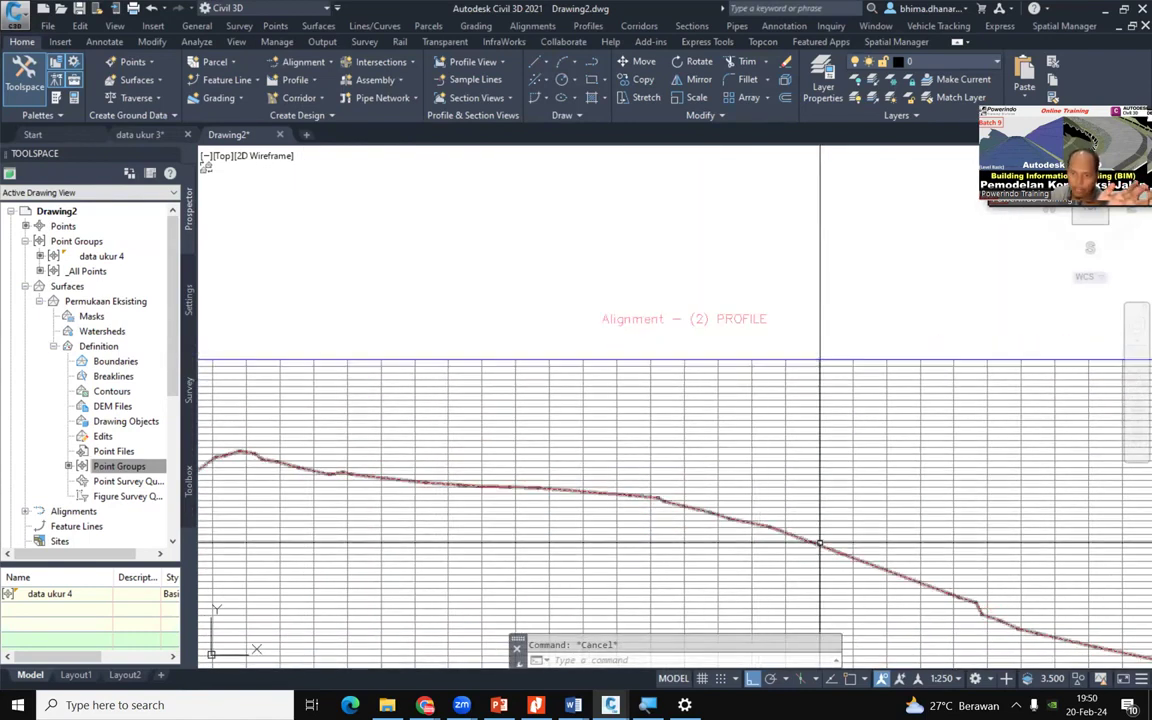
pyautogui.moveTo(909, 583); pyautogui.dragTo(771, 459, button='middle')
pyautogui.scroll(-2, 1062, 553)
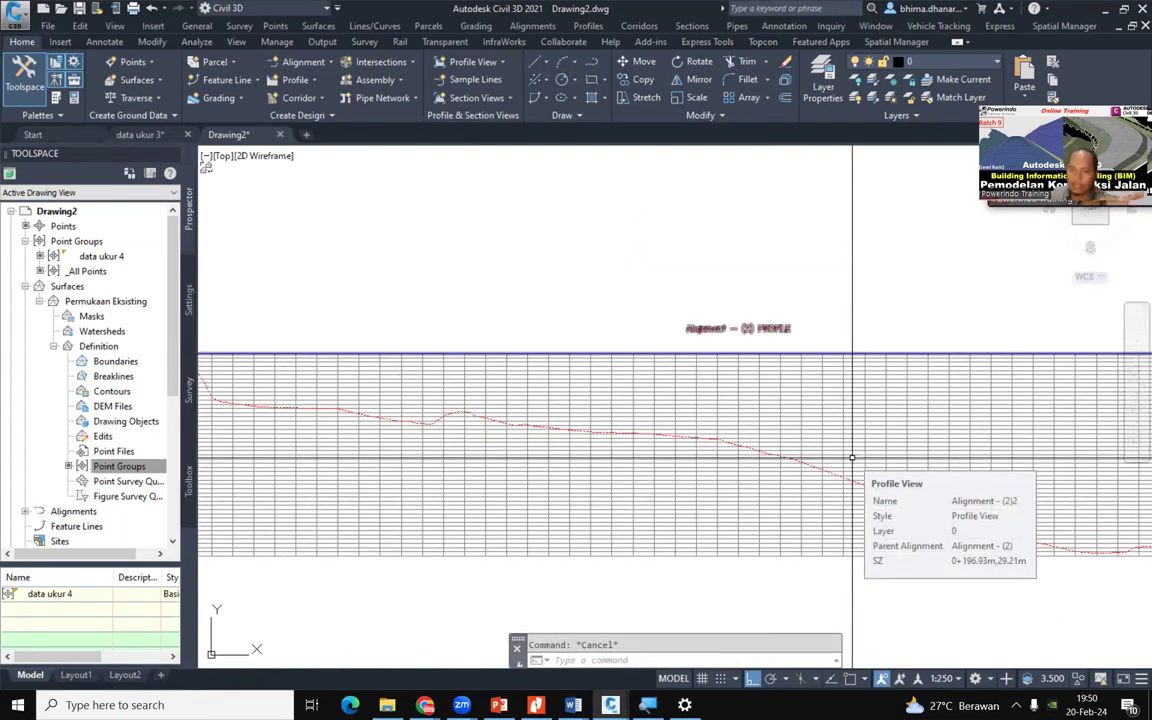
pyautogui.scroll(-2, 852, 458)
pyautogui.scroll(-2, 852, 458)
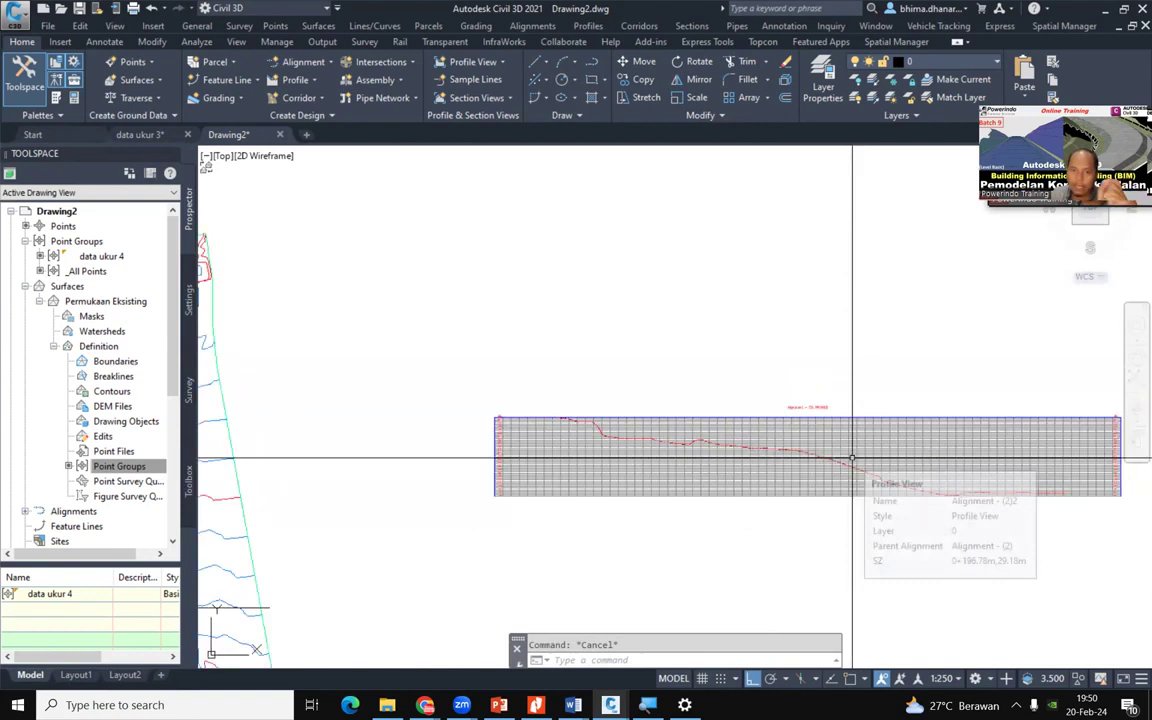
pyautogui.scroll(2, 852, 458)
pyautogui.moveTo(852, 458)
pyautogui.mouseDown(button='middle')
pyautogui.moveTo(779, 458)
pyautogui.moveTo(815, 442)
pyautogui.moveTo(781, 400)
pyautogui.mouseUp(button='middle')
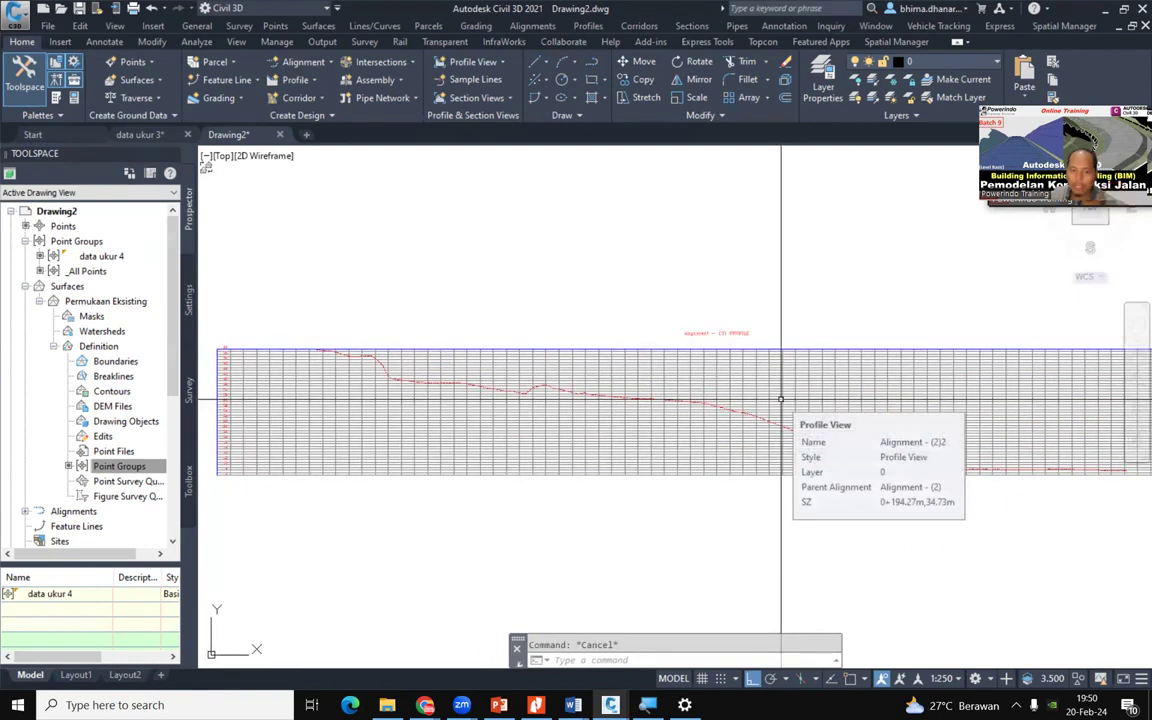
# Save the drawing in the CIVIL 3D folder as data ukur 4
pyautogui.hotkey('ctrl', 's')
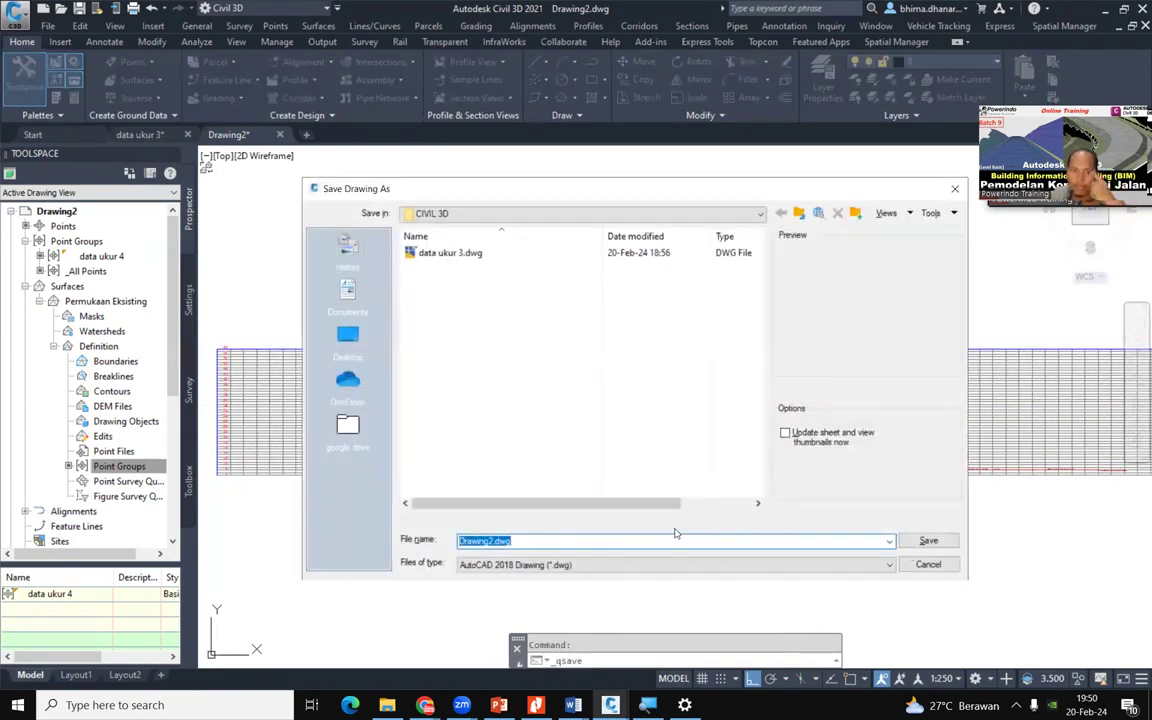
pyautogui.write('data uk')
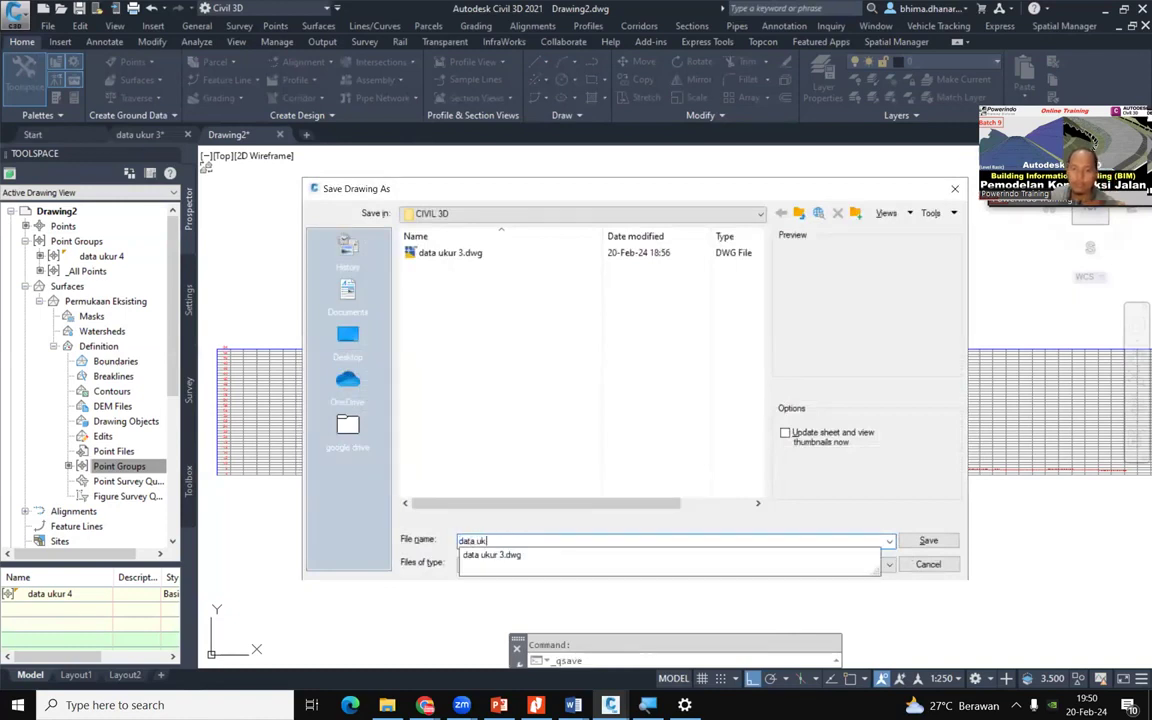
pyautogui.write('4')
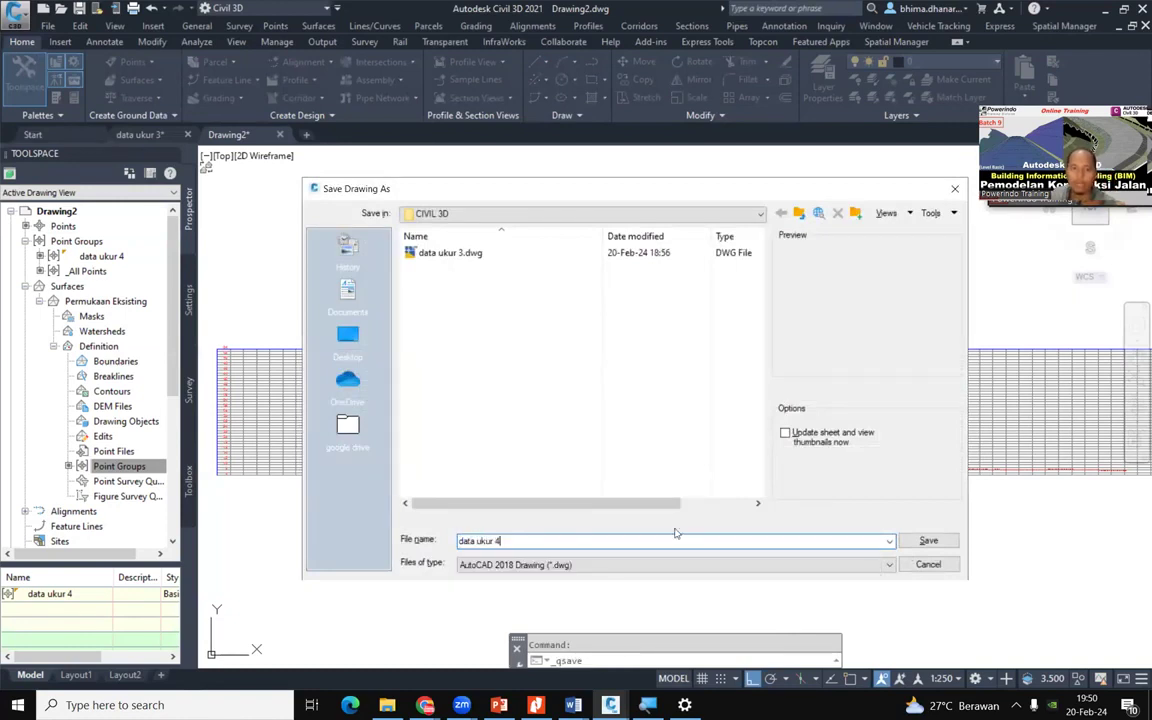
pyautogui.click(929, 541)
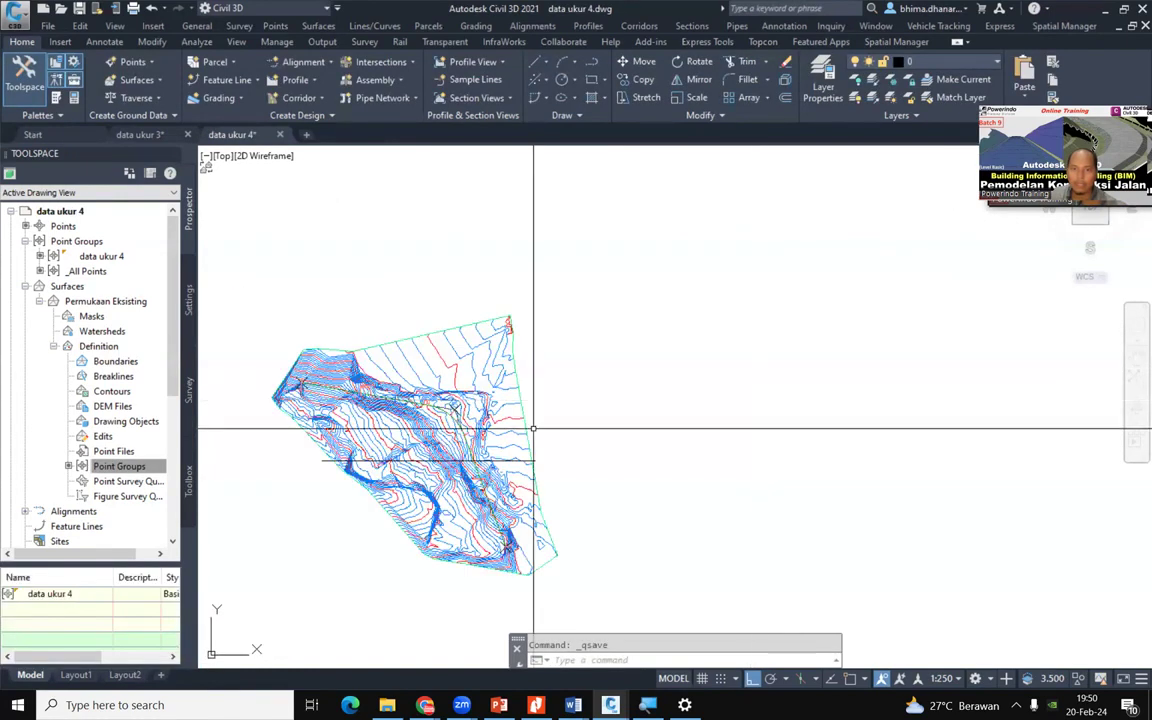
# Erase the horizontal line drawn across the surface contours together with its quick profile
pyautogui.scroll(2, 390, 435)
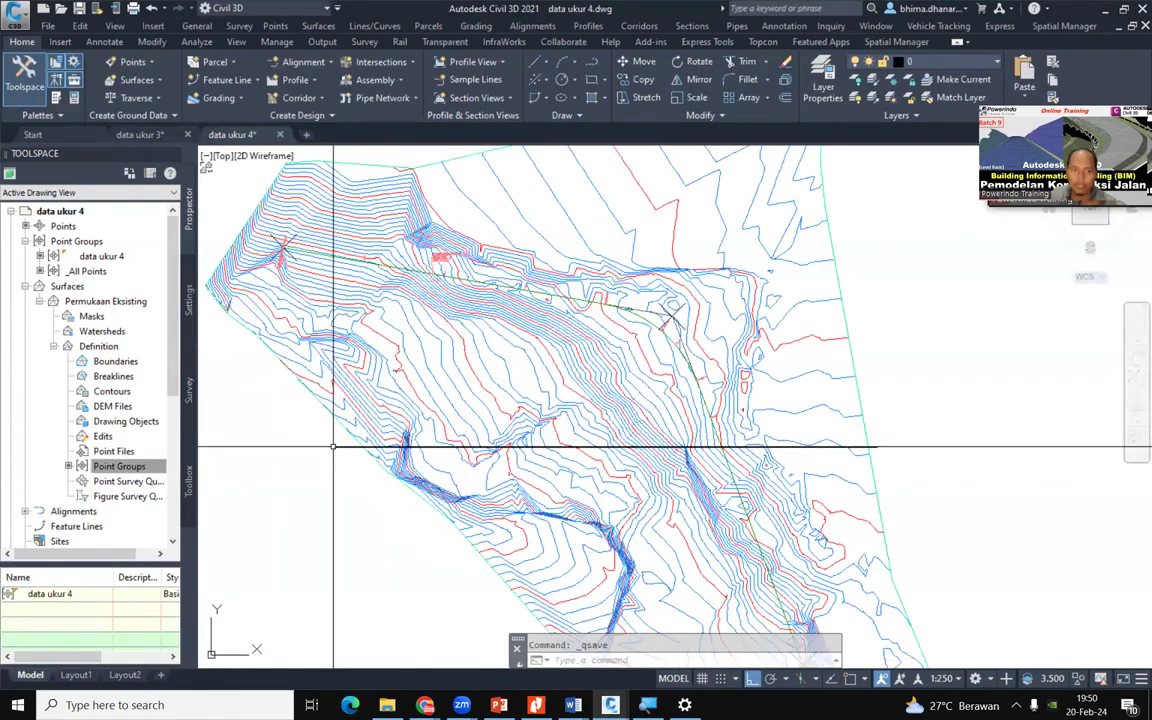
pyautogui.click(343, 447)
pyautogui.press('Delete')
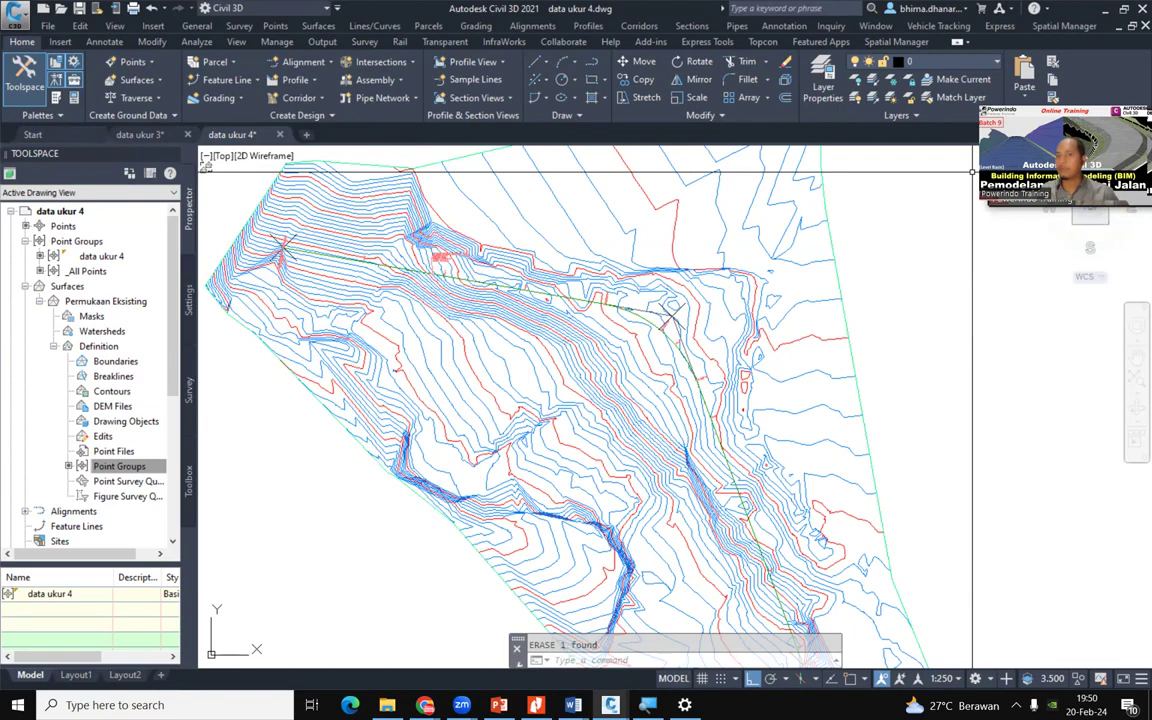
# Examine the warning symbol on the horizontal alignment beside the Mid: 0+237.39 label
pyautogui.scroll(6, 674, 244)
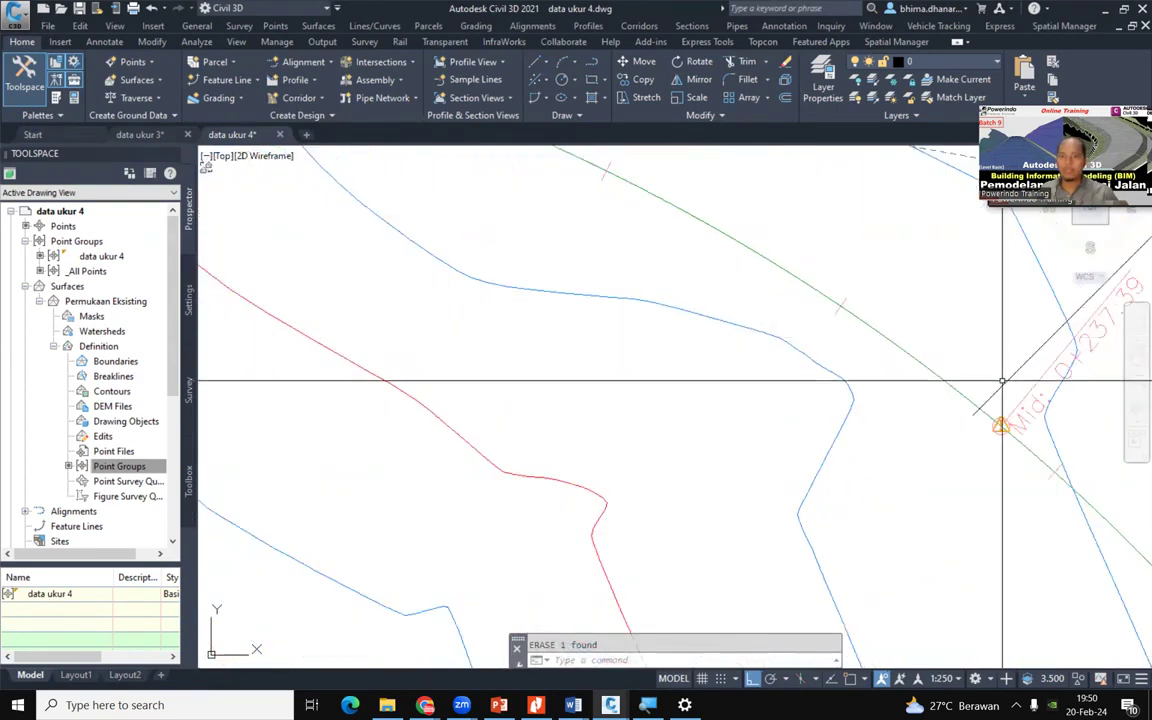
pyautogui.moveTo(1064, 381); pyautogui.dragTo(795, 420, button='middle')
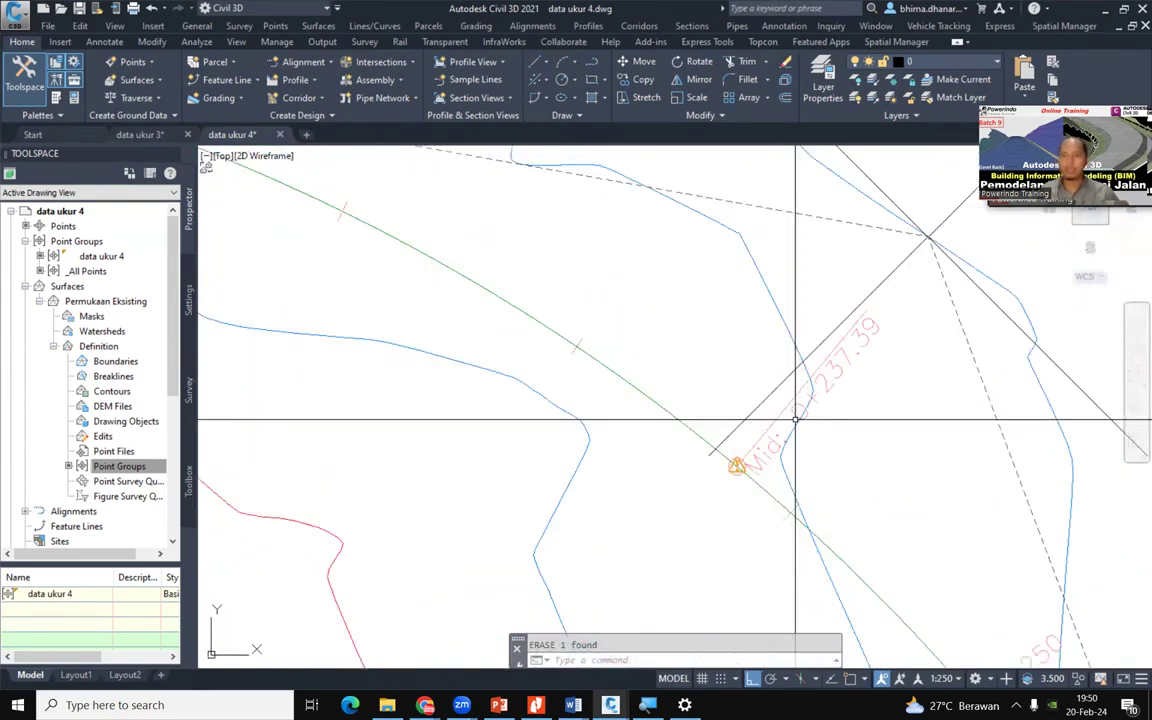
pyautogui.scroll(4, 738, 465)
pyautogui.scroll(3, 700, 487)
pyautogui.scroll(-2, 668, 494)
pyautogui.scroll(1, 665, 515)
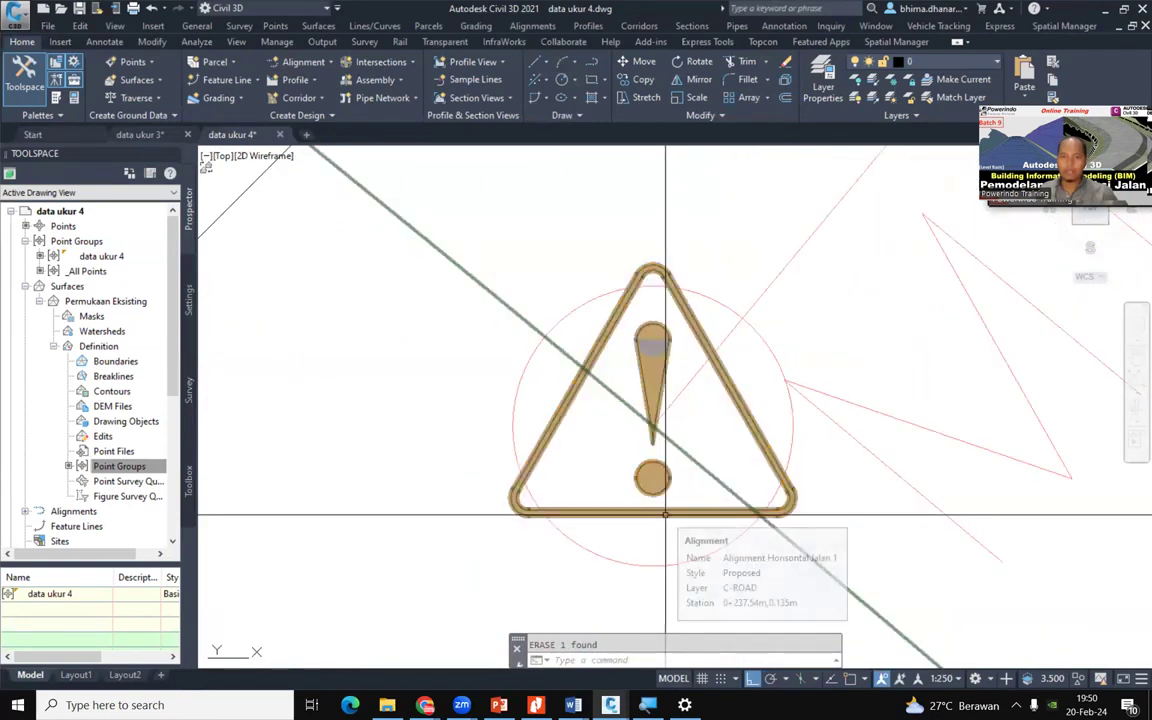
pyautogui.scroll(-10, 665, 515)
pyautogui.scroll(-2, 694, 476)
pyautogui.scroll(8, 694, 476)
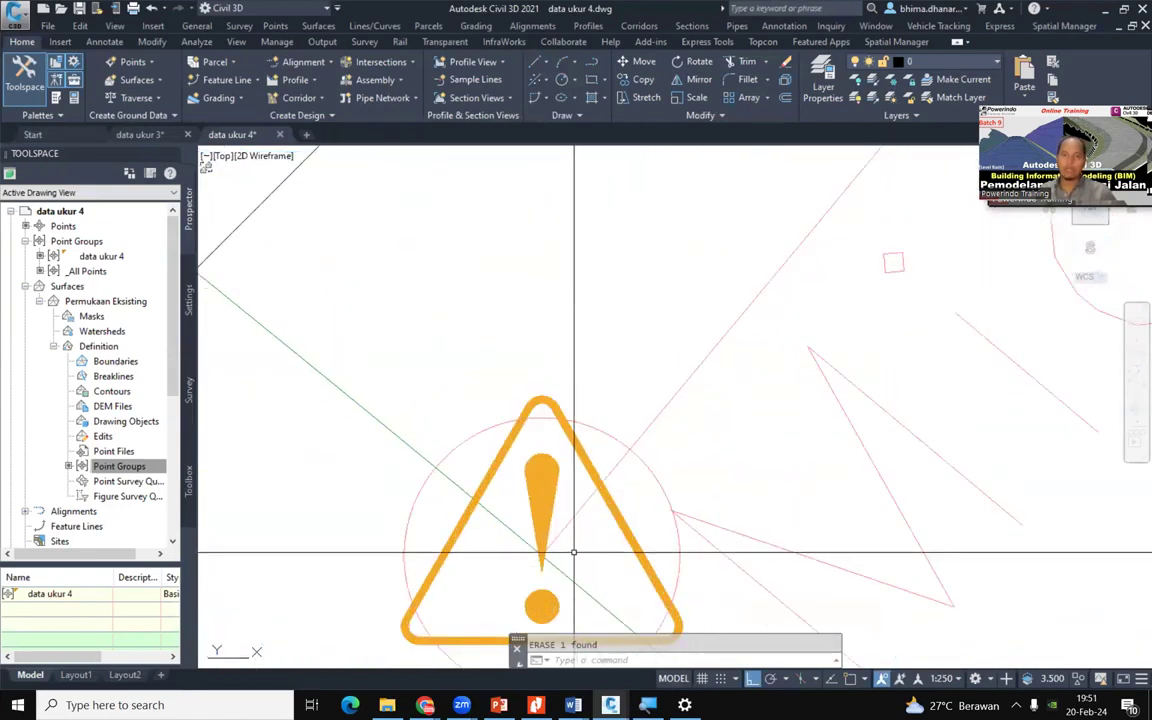
# Check which object the warning symbol at the curve's midpoint belongs to, and inspect the geometry around it
pyautogui.click(547, 398)
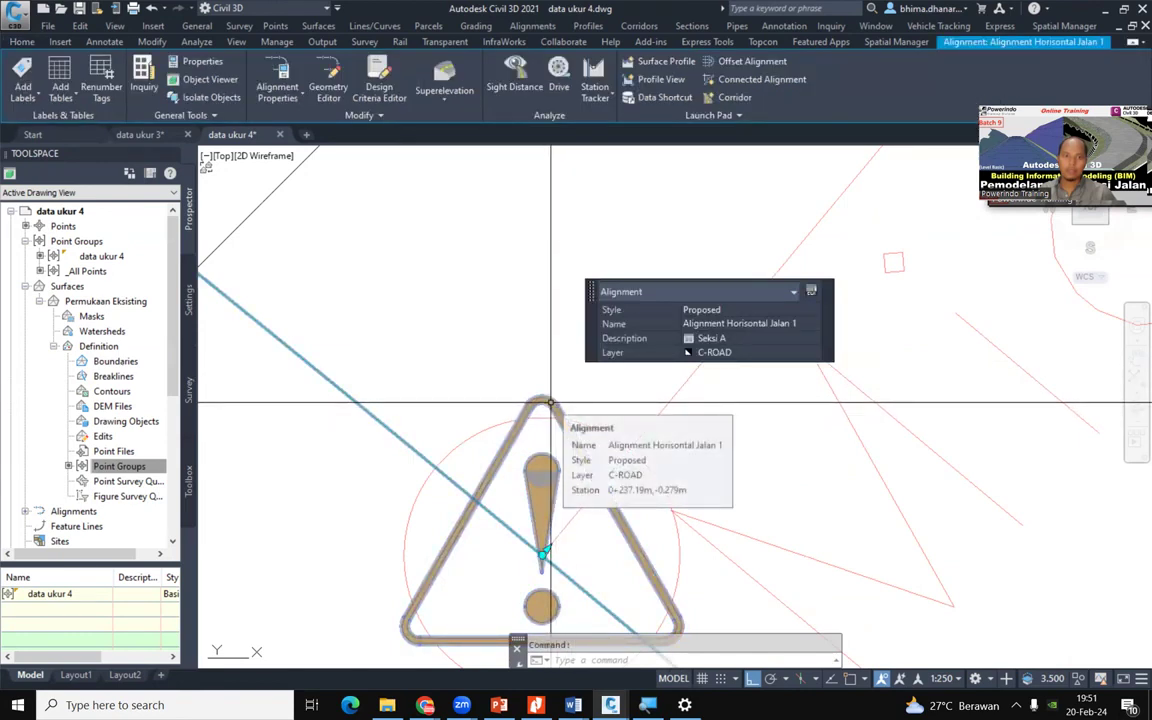
pyautogui.press('Escape')
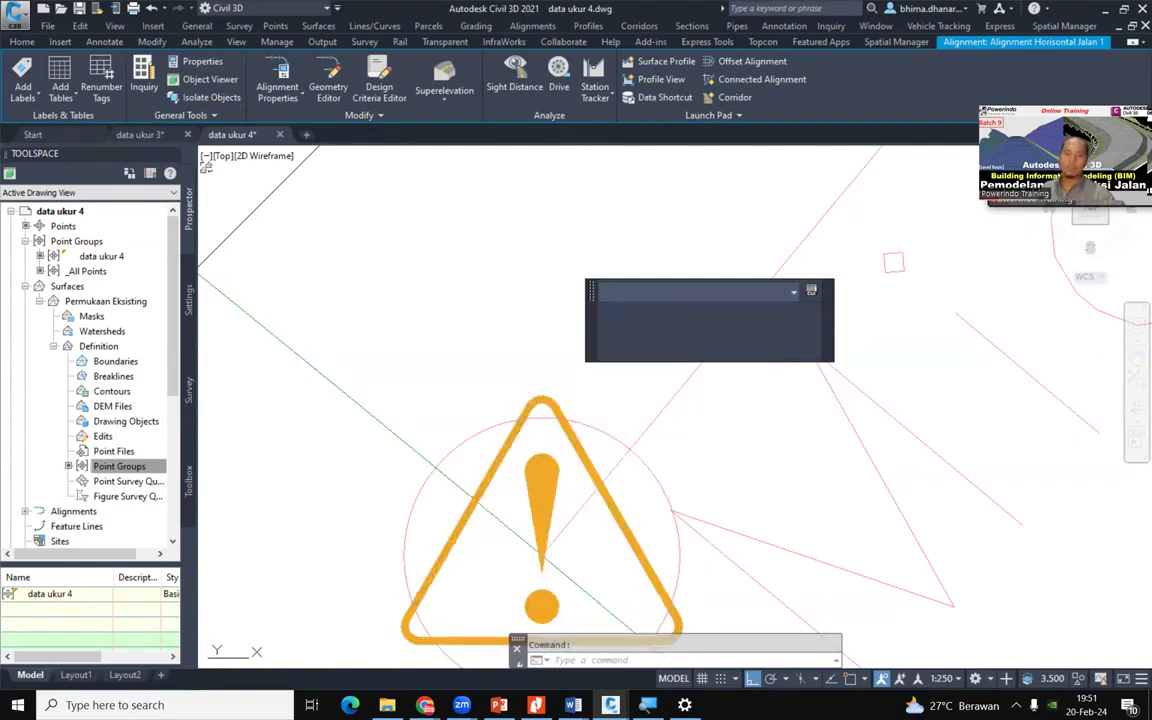
pyautogui.scroll(-2, 554, 397)
pyautogui.scroll(-2, 554, 397)
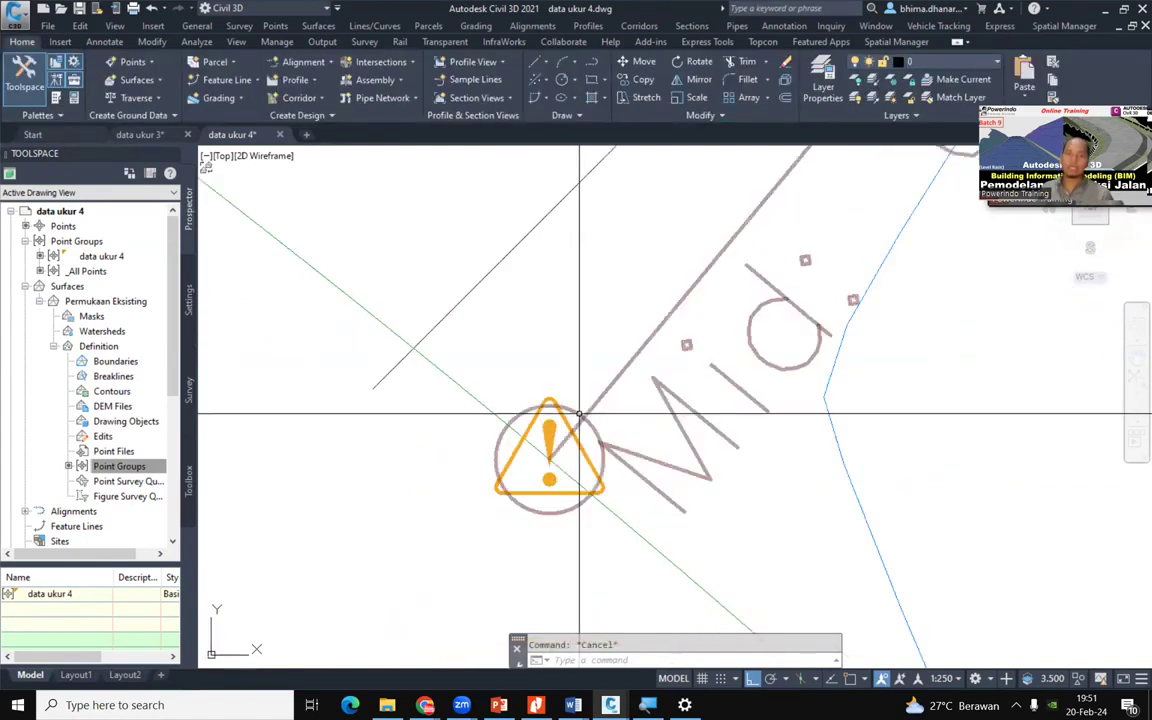
pyautogui.scroll(2, 579, 414)
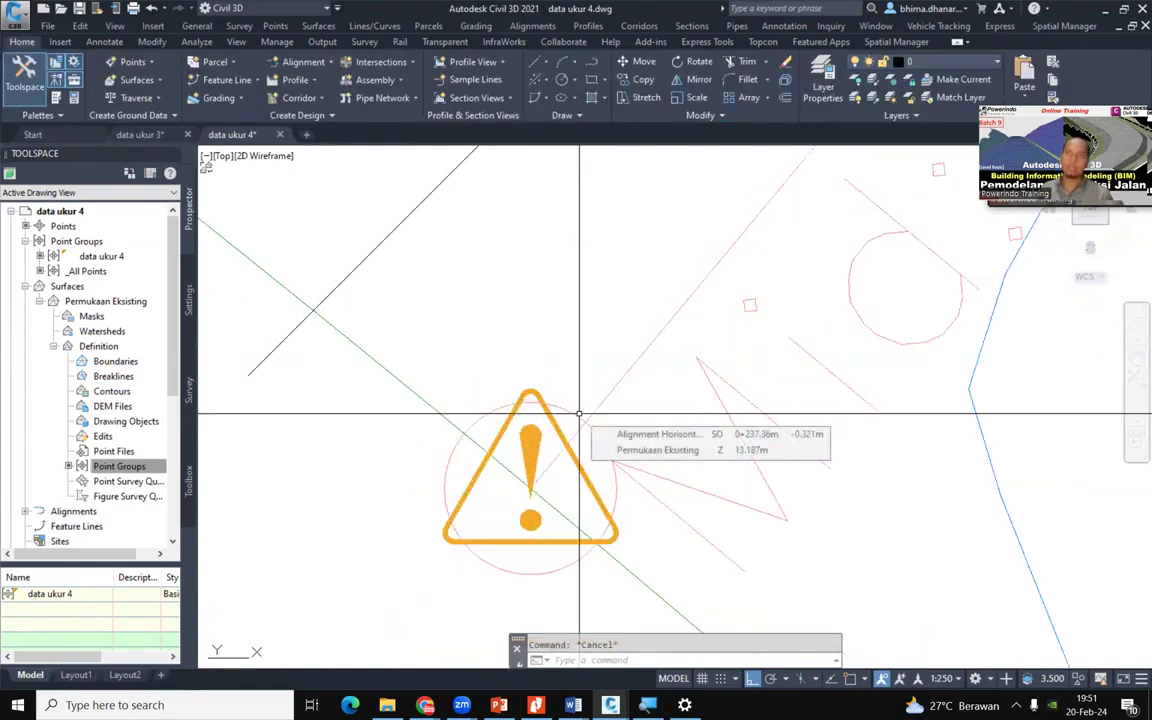
pyautogui.scroll(2, 579, 414)
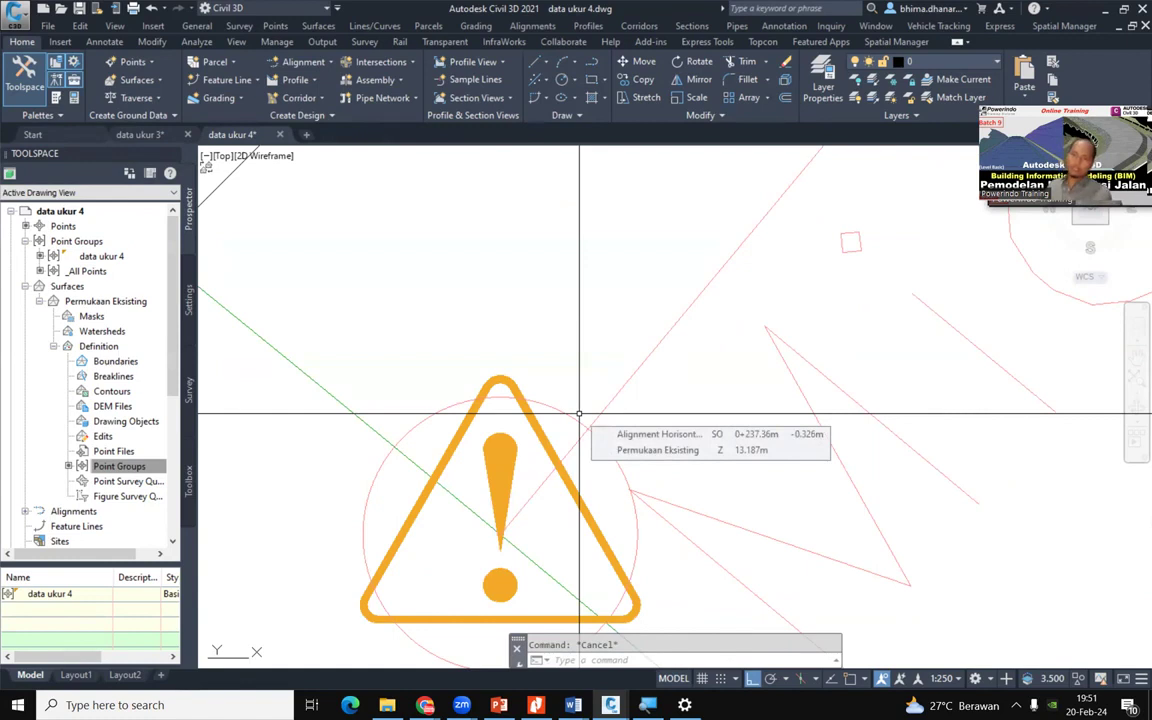
pyautogui.scroll(-5, 579, 414)
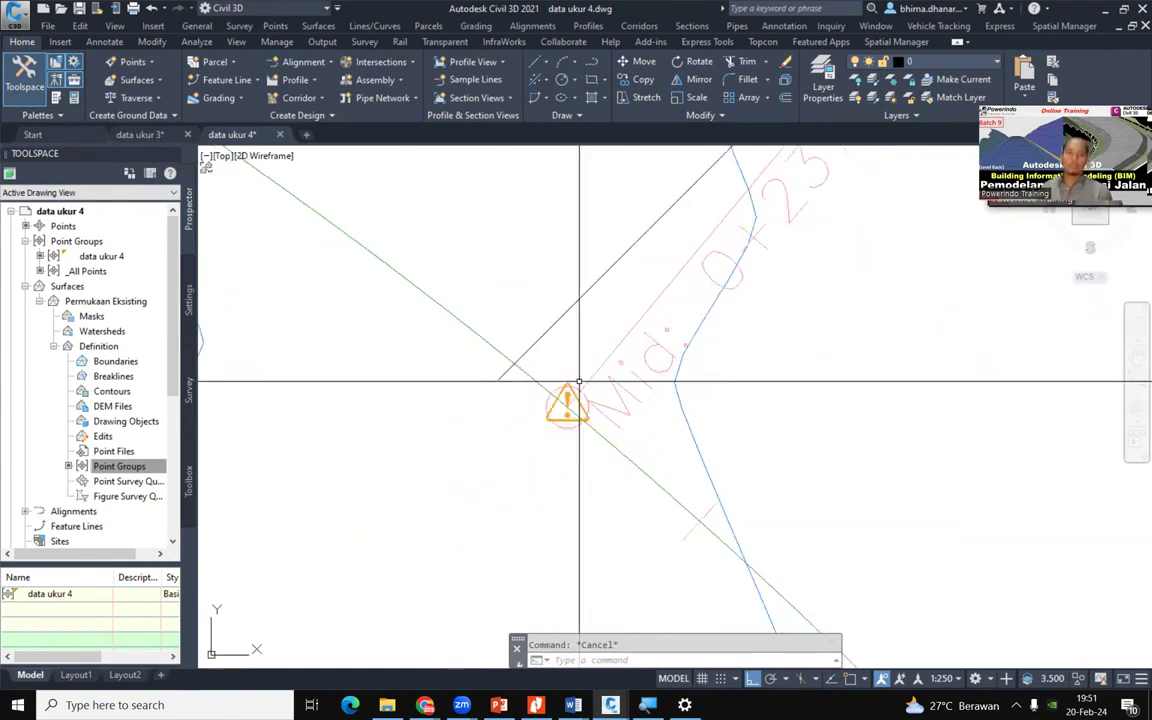
pyautogui.scroll(3, 625, 470)
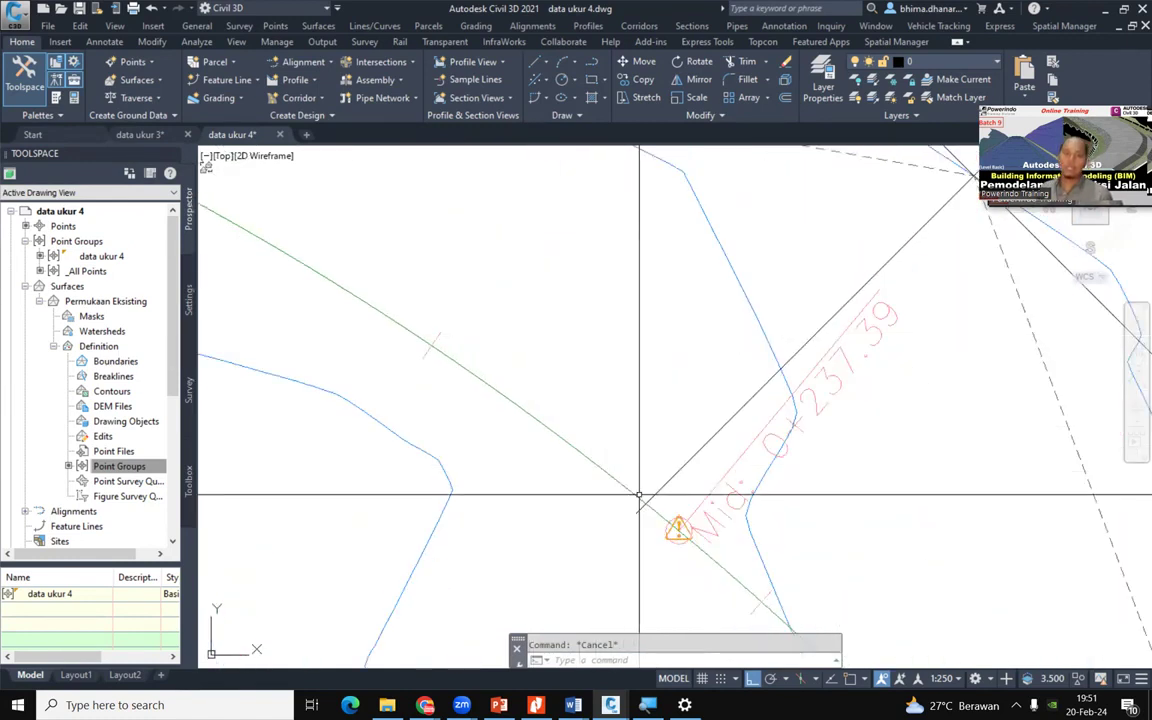
# Select Alignment Horisontal Jalan 1 and examine its warning symbol in relation to the curve and its tangent intersection
pyautogui.click(717, 565)
pyautogui.scroll(3, 678, 528)
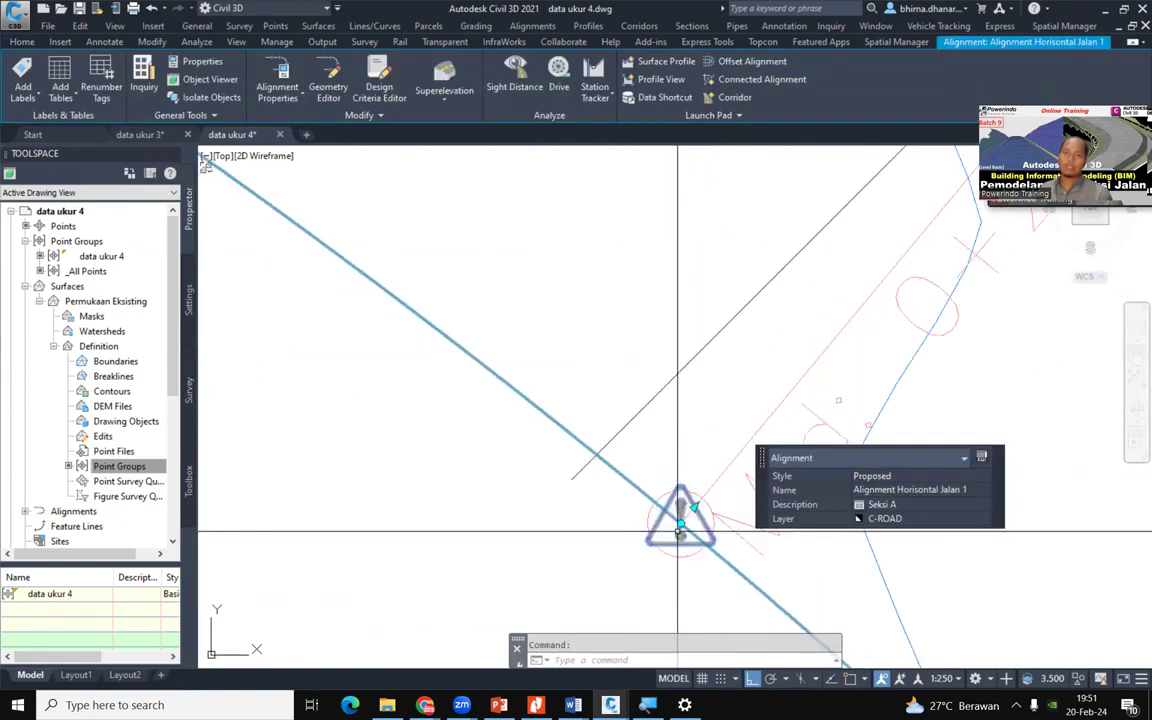
pyautogui.scroll(-3, 678, 528)
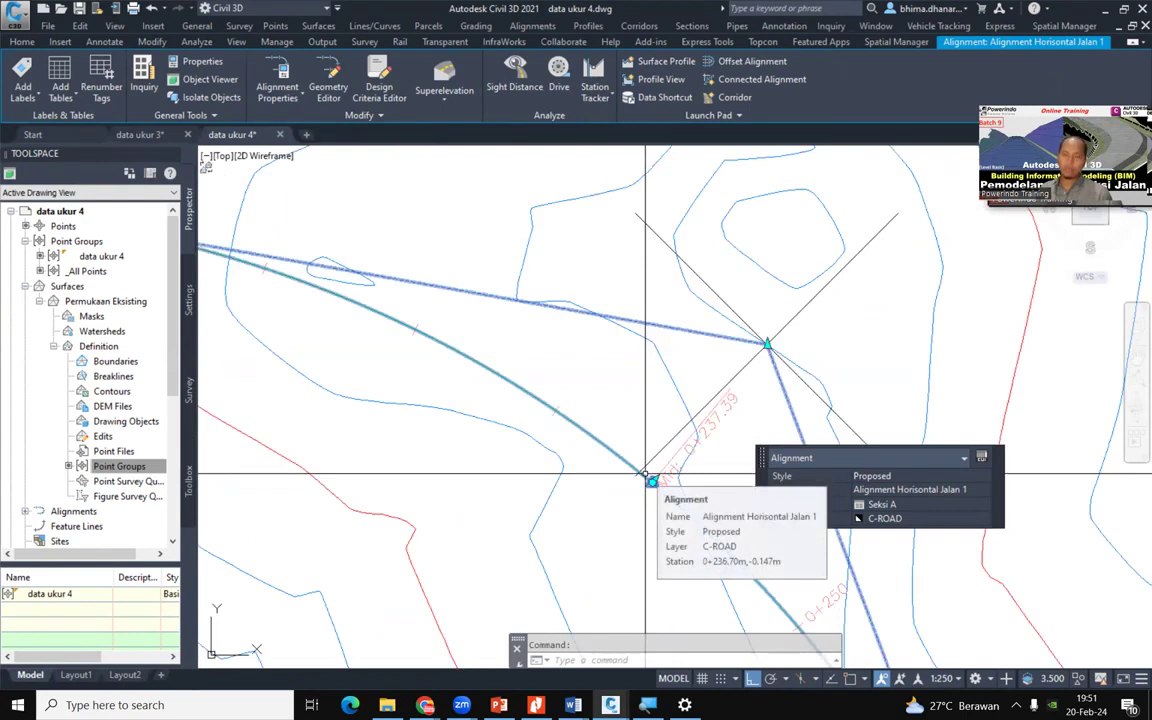
pyautogui.scroll(2, 648, 475)
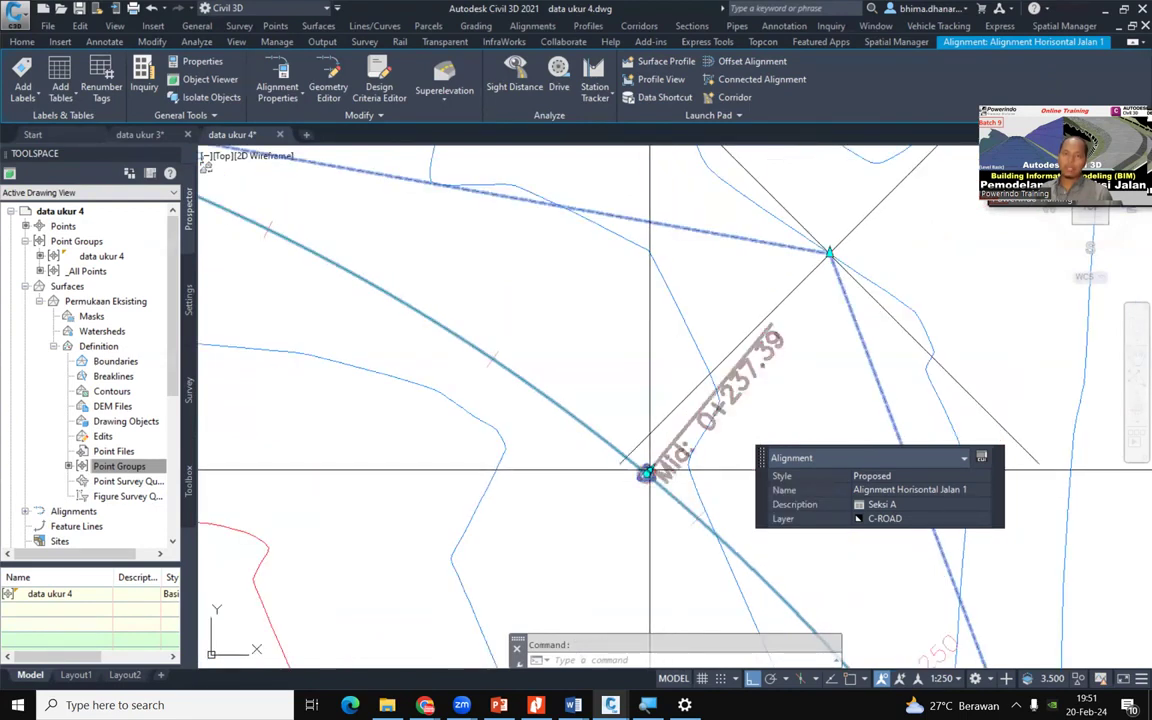
pyautogui.scroll(2, 648, 472)
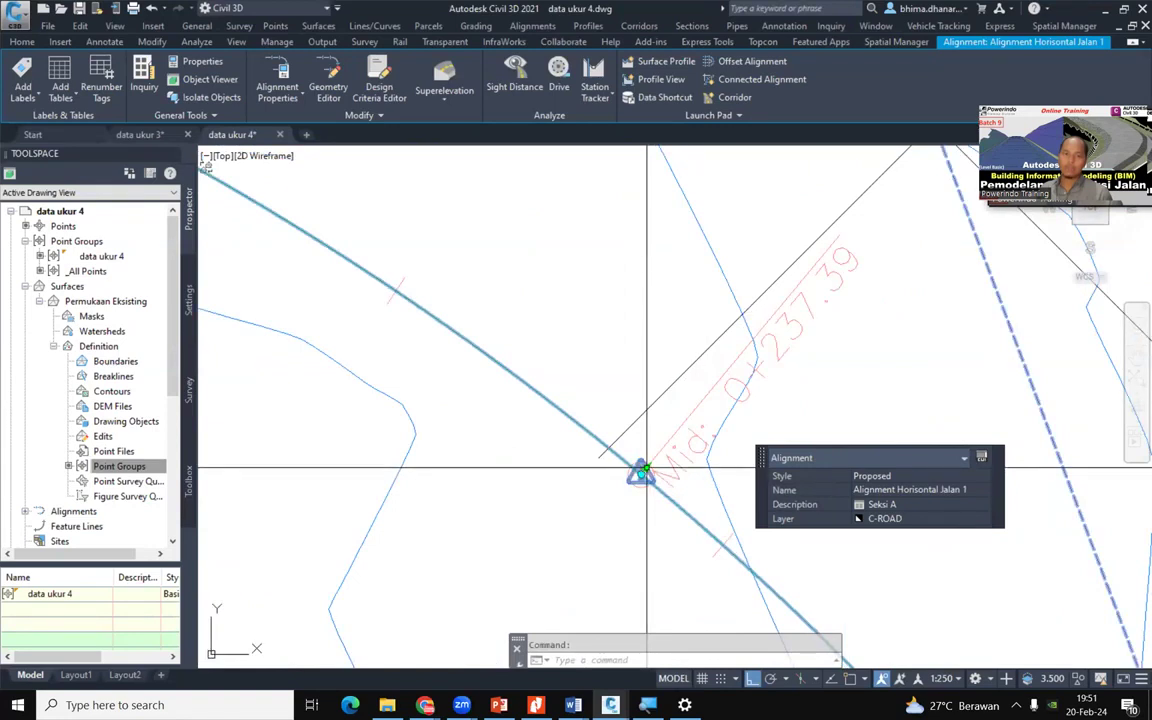
pyautogui.scroll(-3, 657, 457)
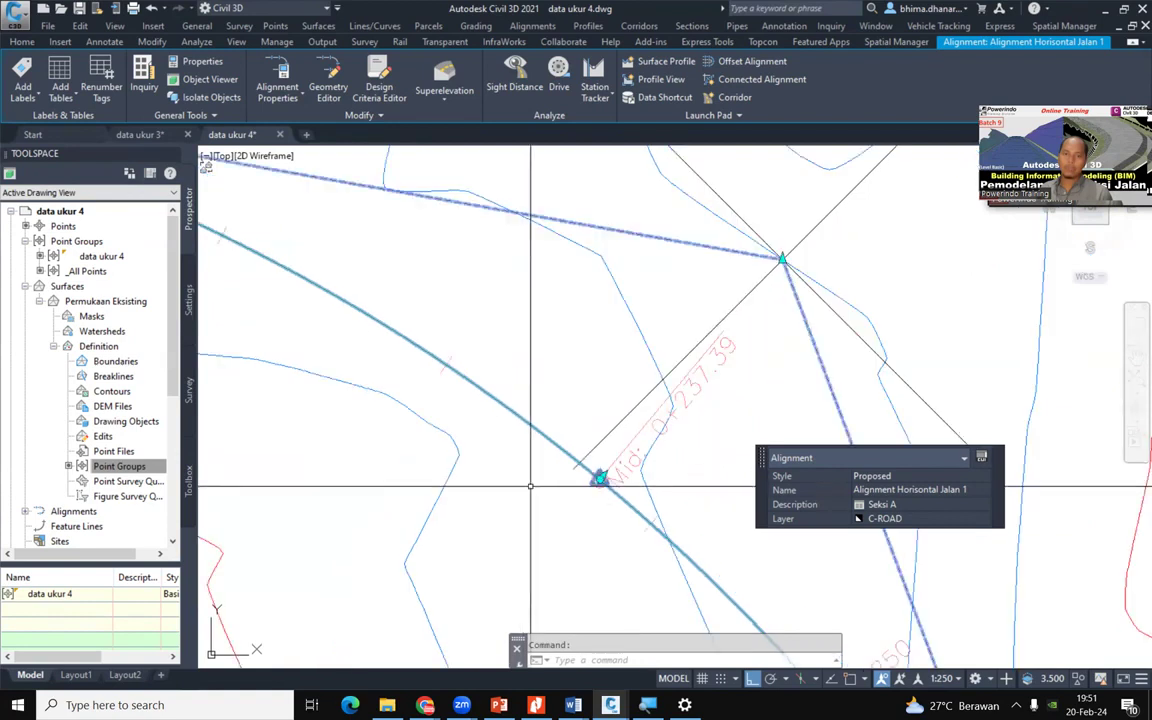
pyautogui.moveTo(609, 496)
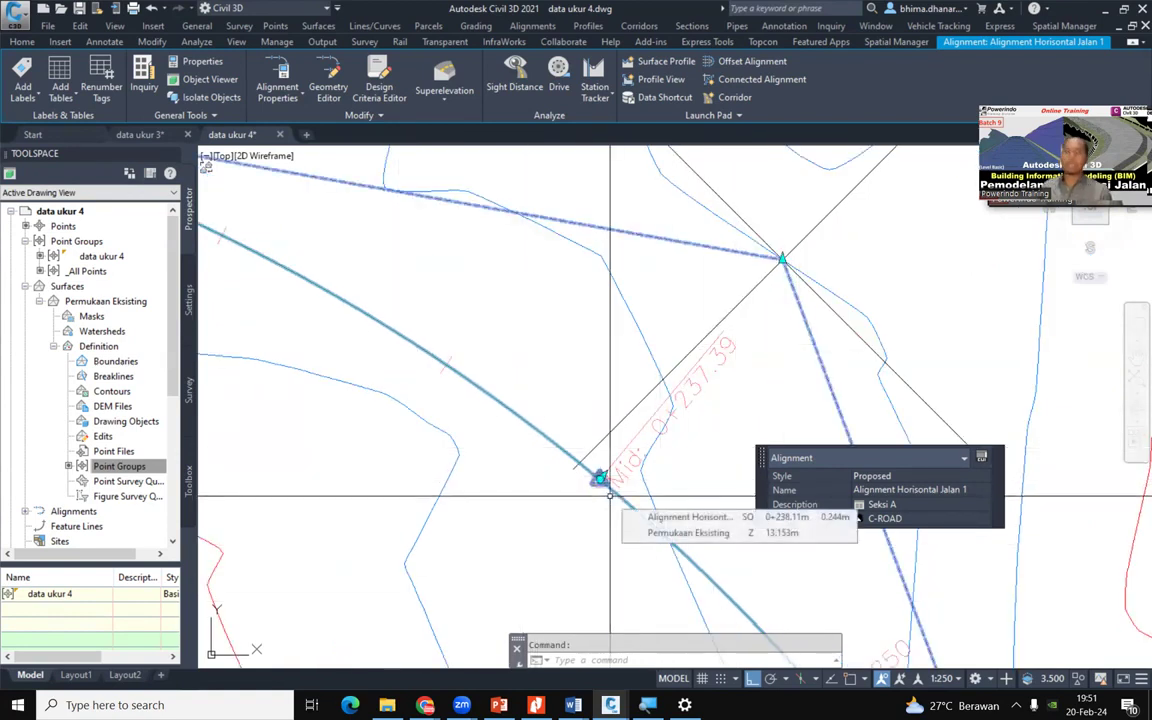
pyautogui.scroll(5, 609, 496)
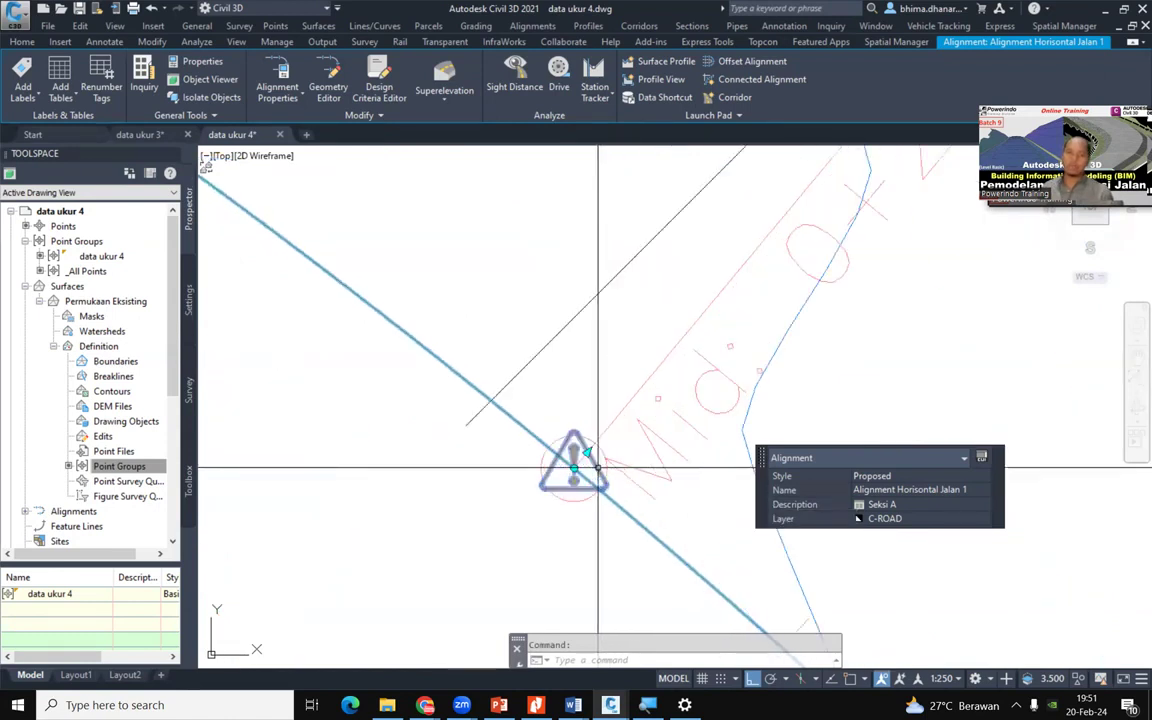
# Enlarge the curve slightly with its radius grip until the curve's midpoint is at about station 0+236.08
pyautogui.scroll(2, 571, 481)
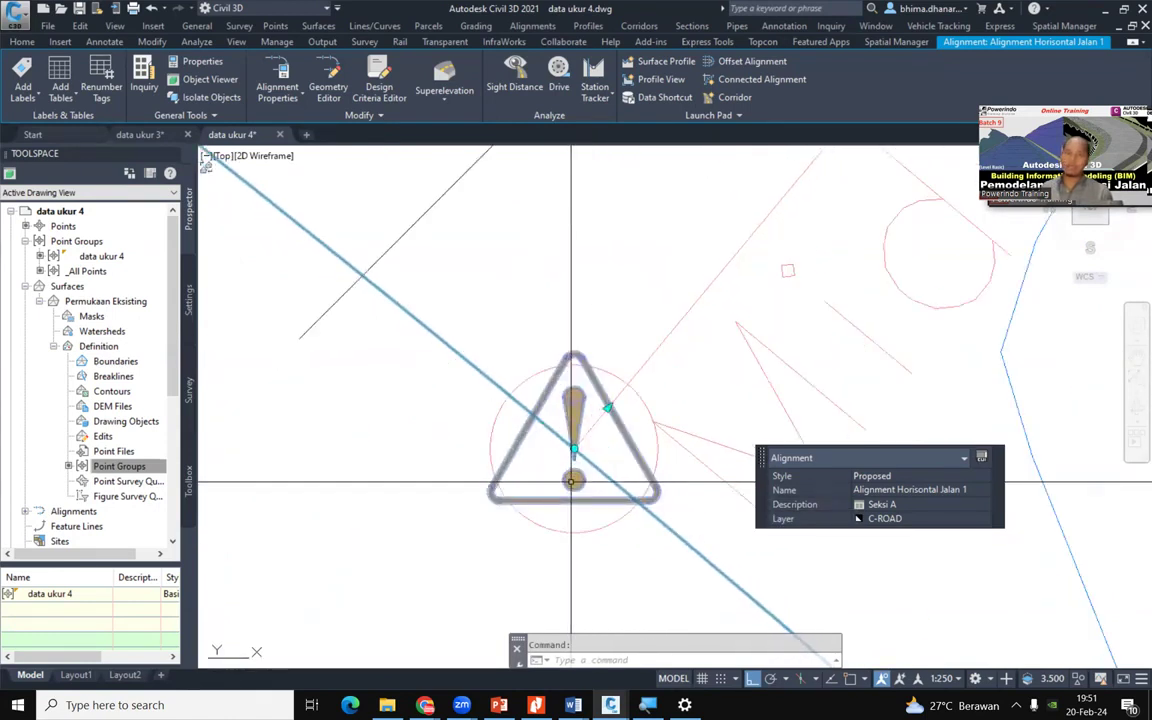
pyautogui.click(607, 408)
pyautogui.scroll(-3, 620, 408)
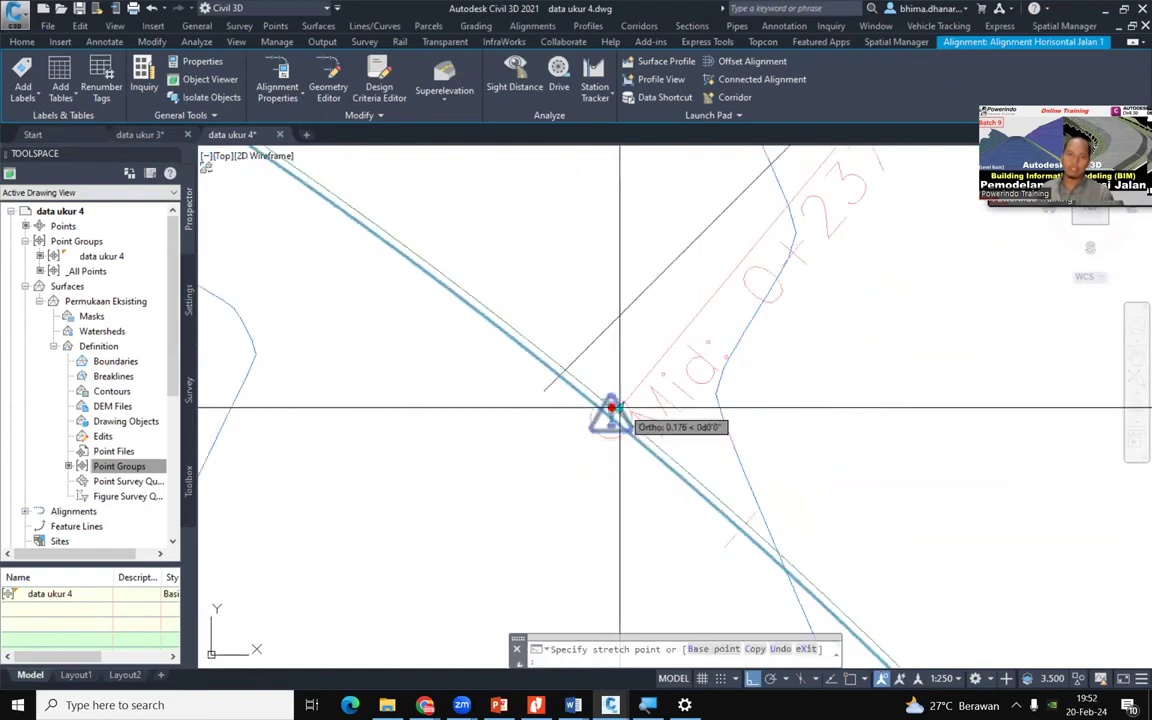
pyautogui.scroll(-3, 612, 415)
pyautogui.click(571, 485)
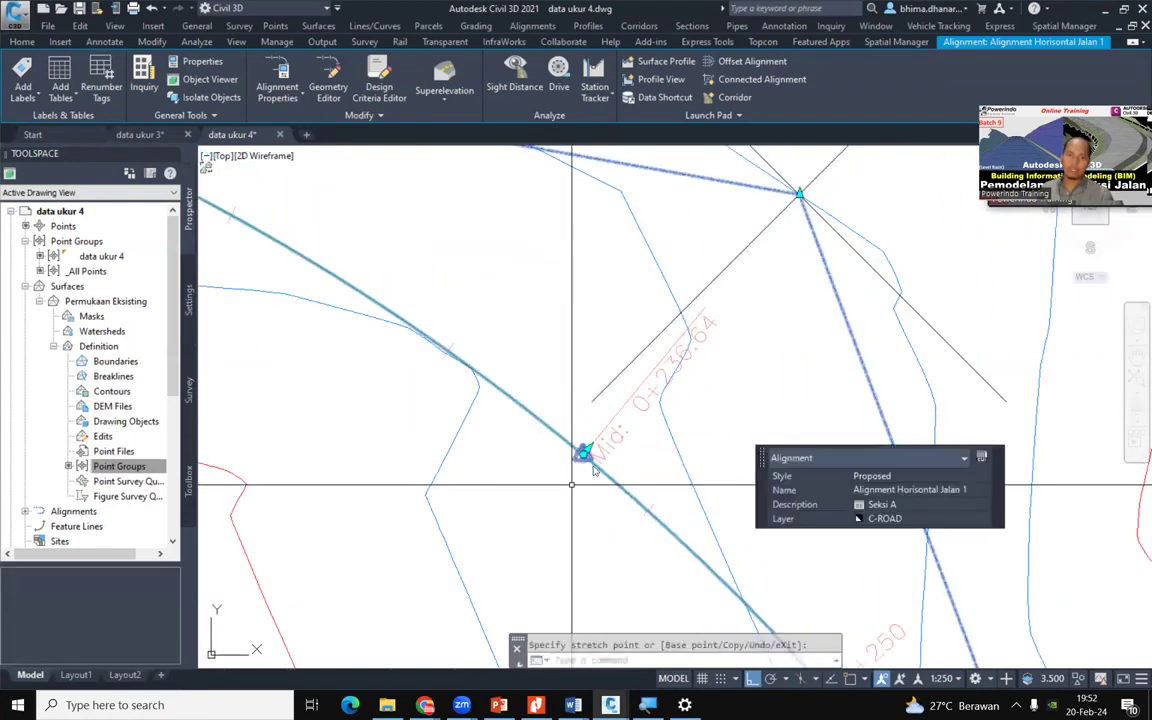
pyautogui.scroll(3, 571, 485)
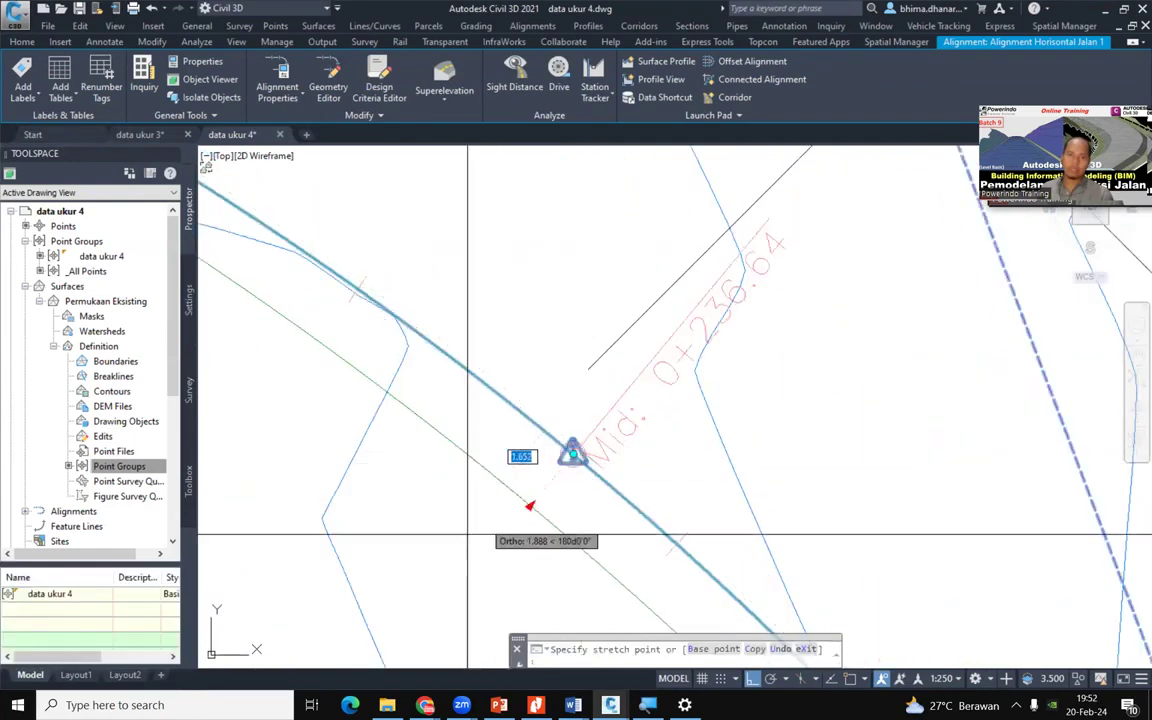
pyautogui.click(527, 501)
pyautogui.scroll(2, 532, 501)
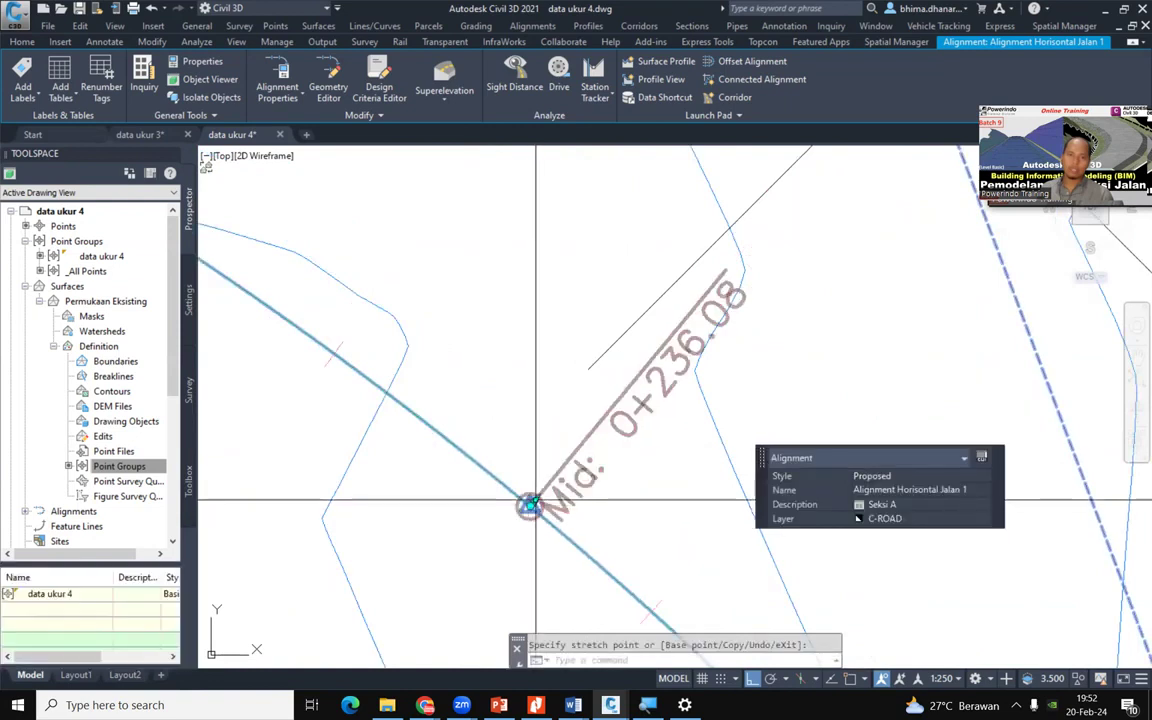
# Stretch the curve's radius grip farther from the tangent intersection, bringing its midpoint to about station 0+234.05
pyautogui.scroll(-3, 532, 501)
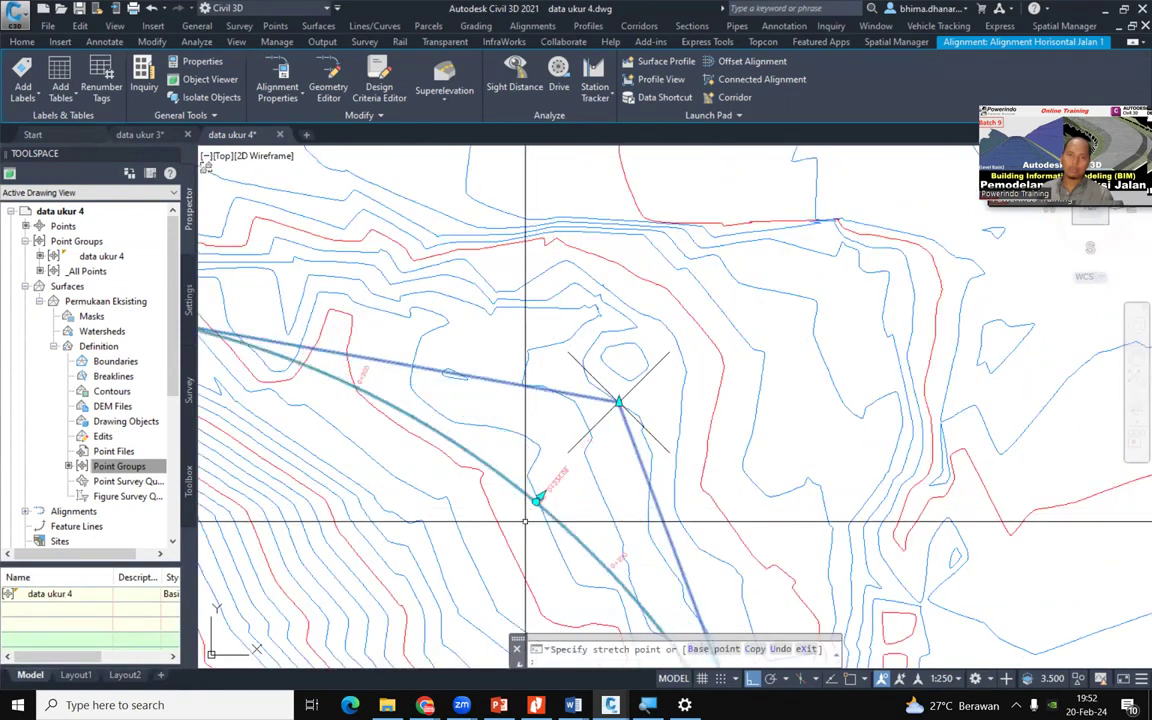
pyautogui.scroll(4, 527, 500)
pyautogui.scroll(-4, 452, 381)
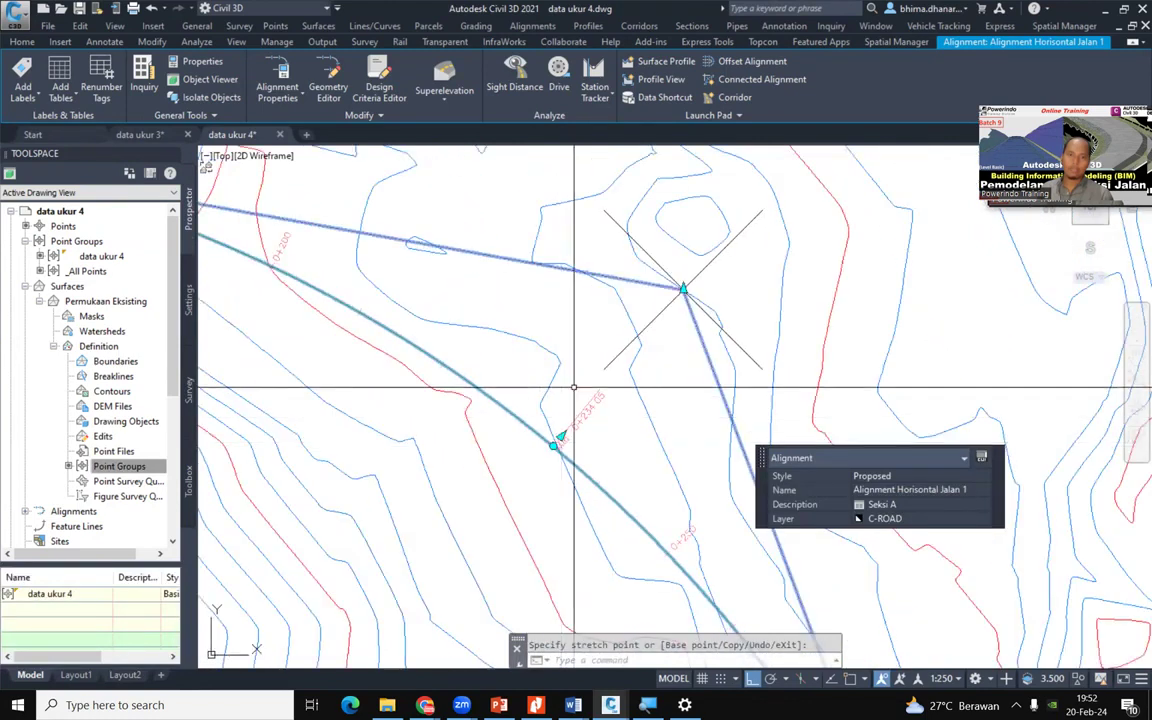
pyautogui.scroll(2, 529, 441)
pyautogui.scroll(-2, 548, 449)
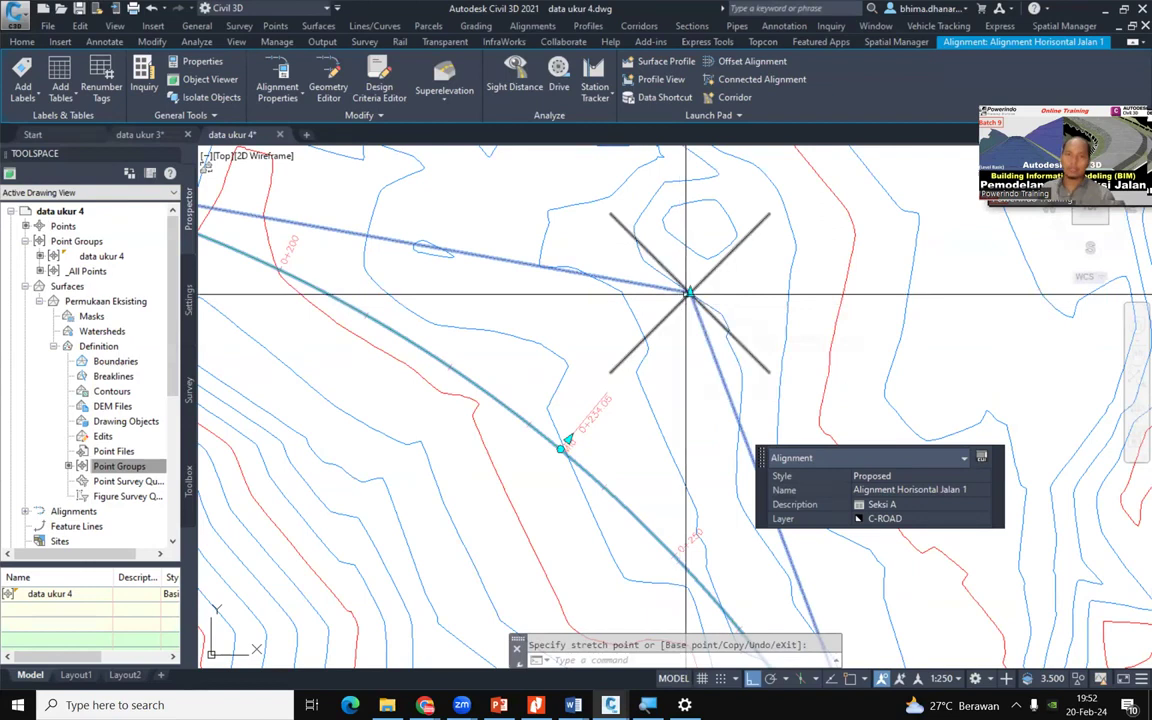
# Stretch the radius grip back towards the tangent intersection in small moves until the curve's midpoint is at about station 0+235.85
pyautogui.scroll(5, 557, 415)
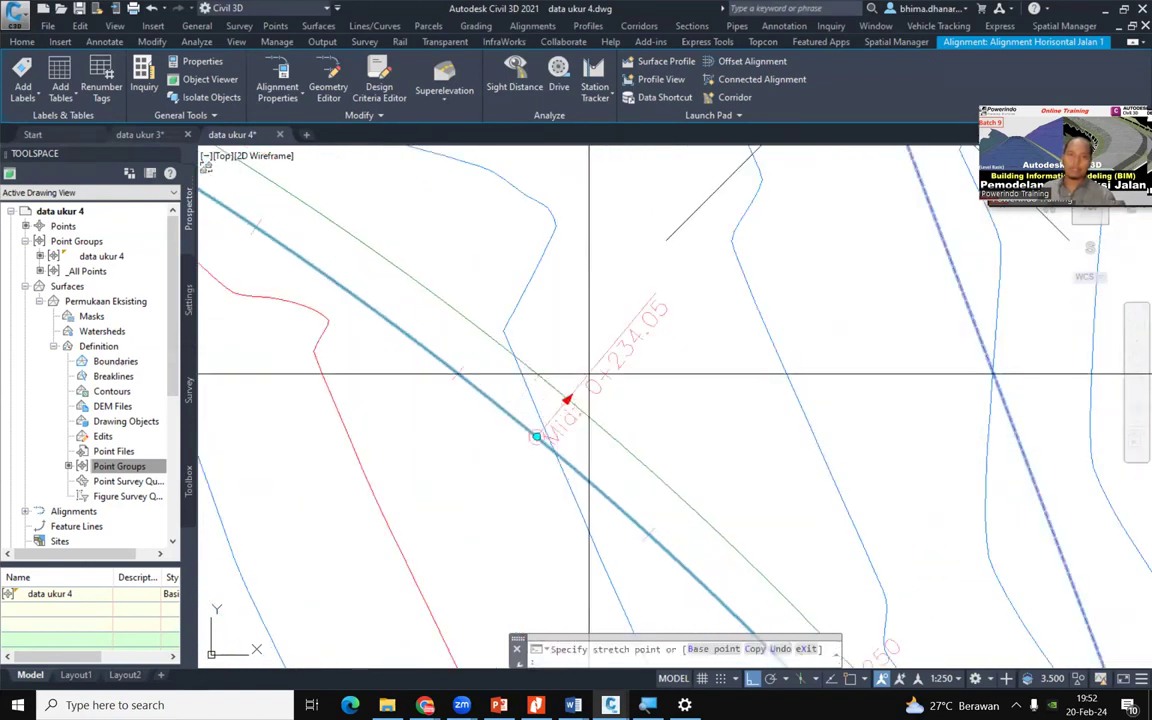
pyautogui.scroll(4, 580, 390)
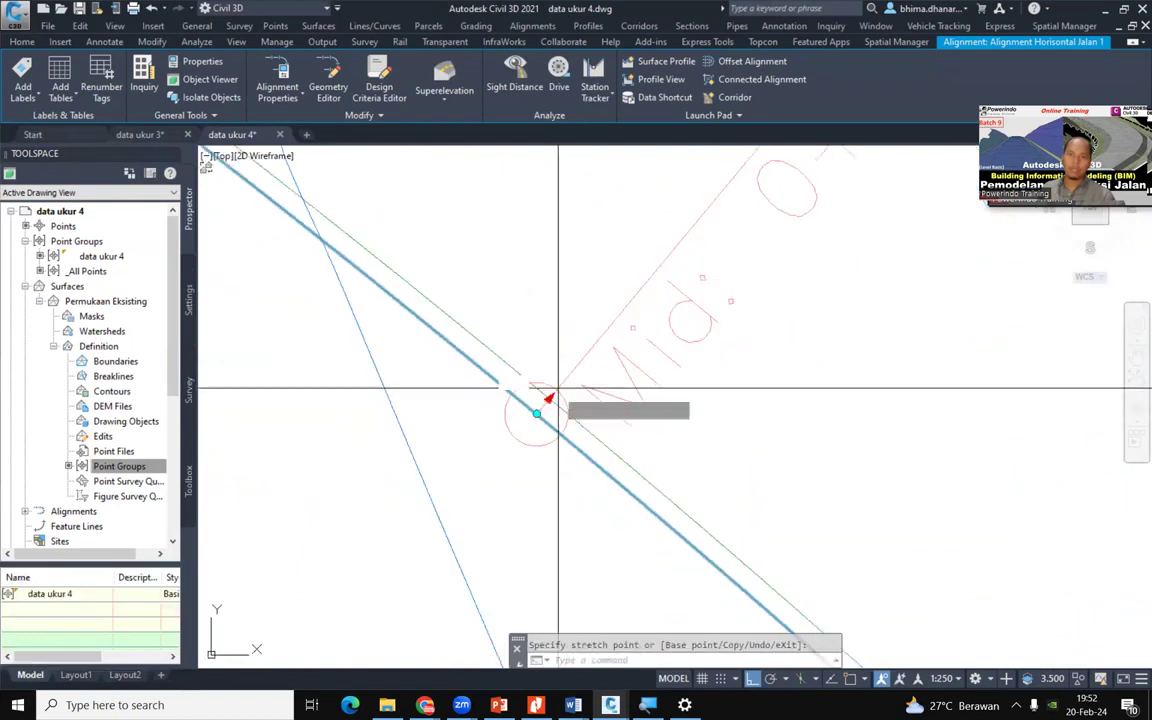
pyautogui.click(629, 270)
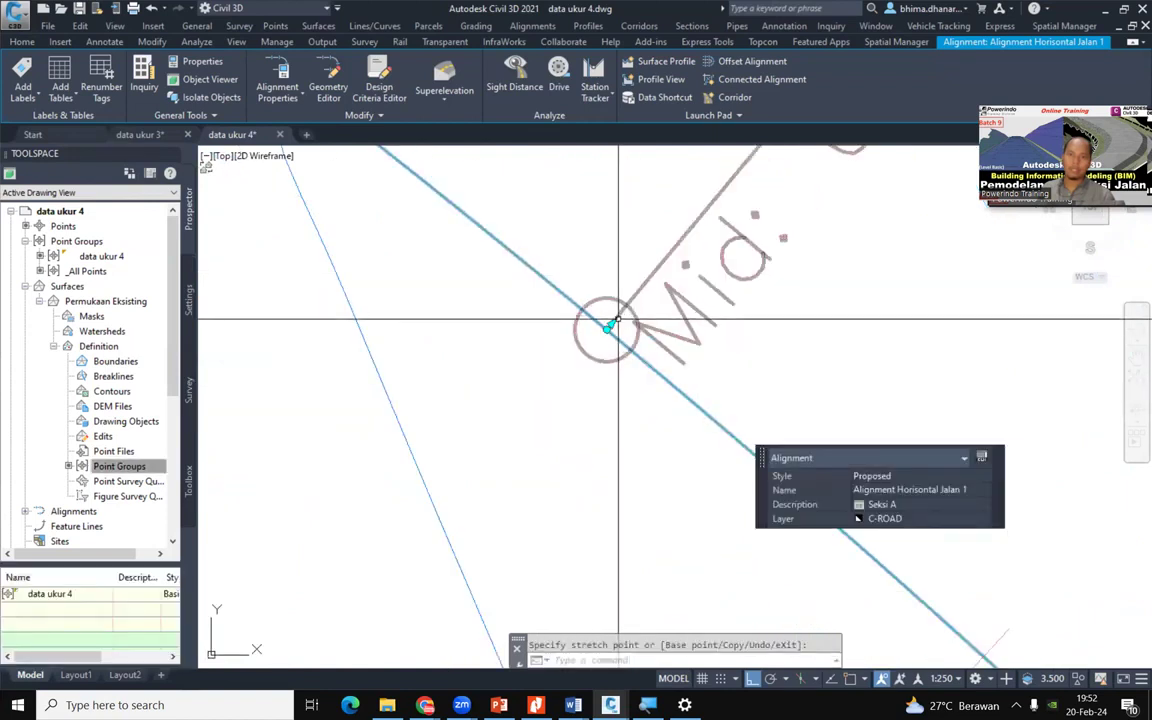
pyautogui.click(612, 323)
pyautogui.scroll(-2, 602, 357)
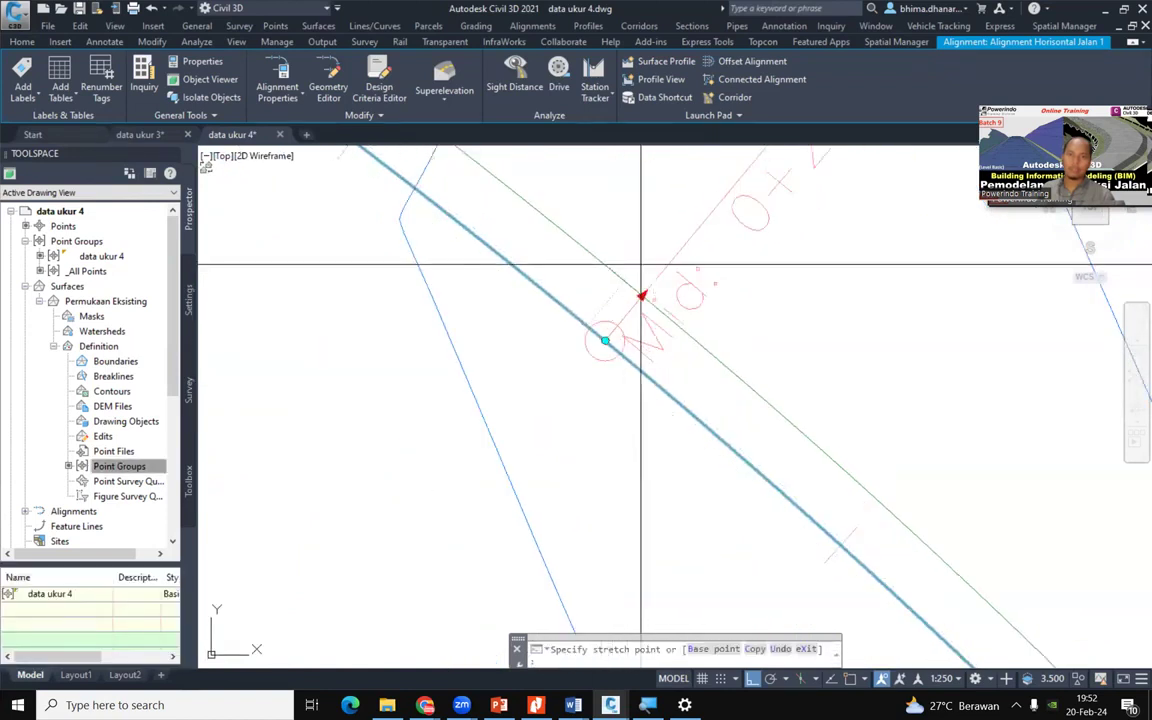
pyautogui.click(643, 276)
pyautogui.scroll(5, 645, 275)
pyautogui.scroll(-3, 562, 524)
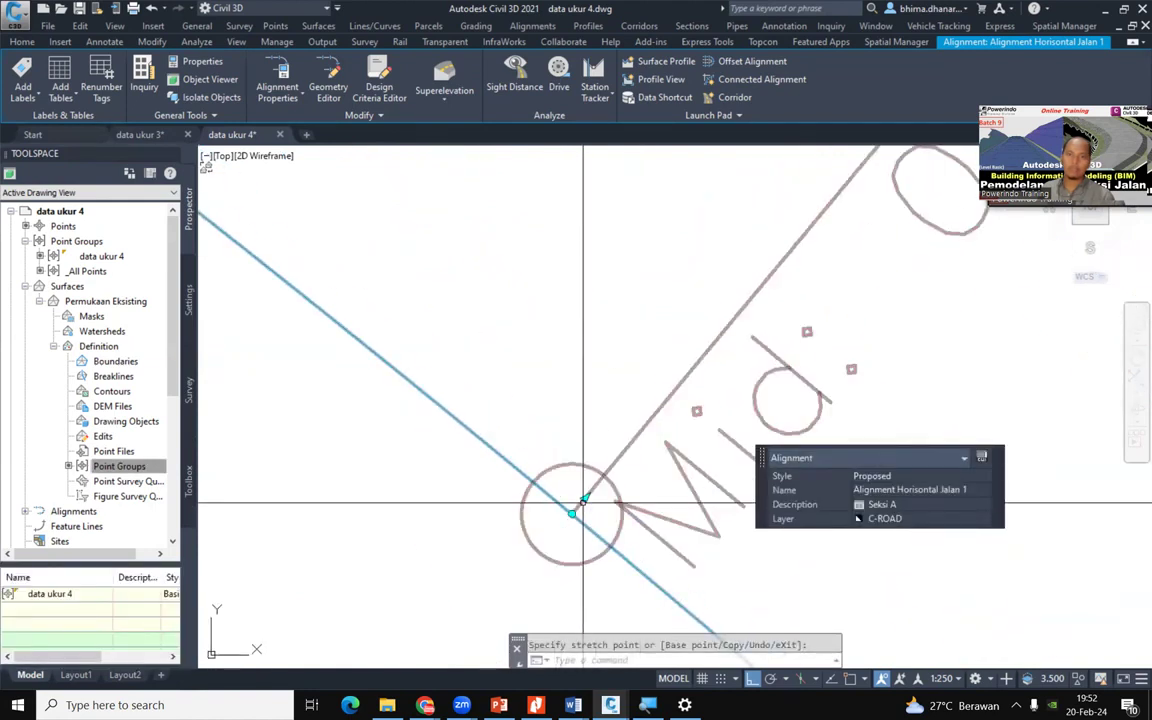
pyautogui.click(585, 497)
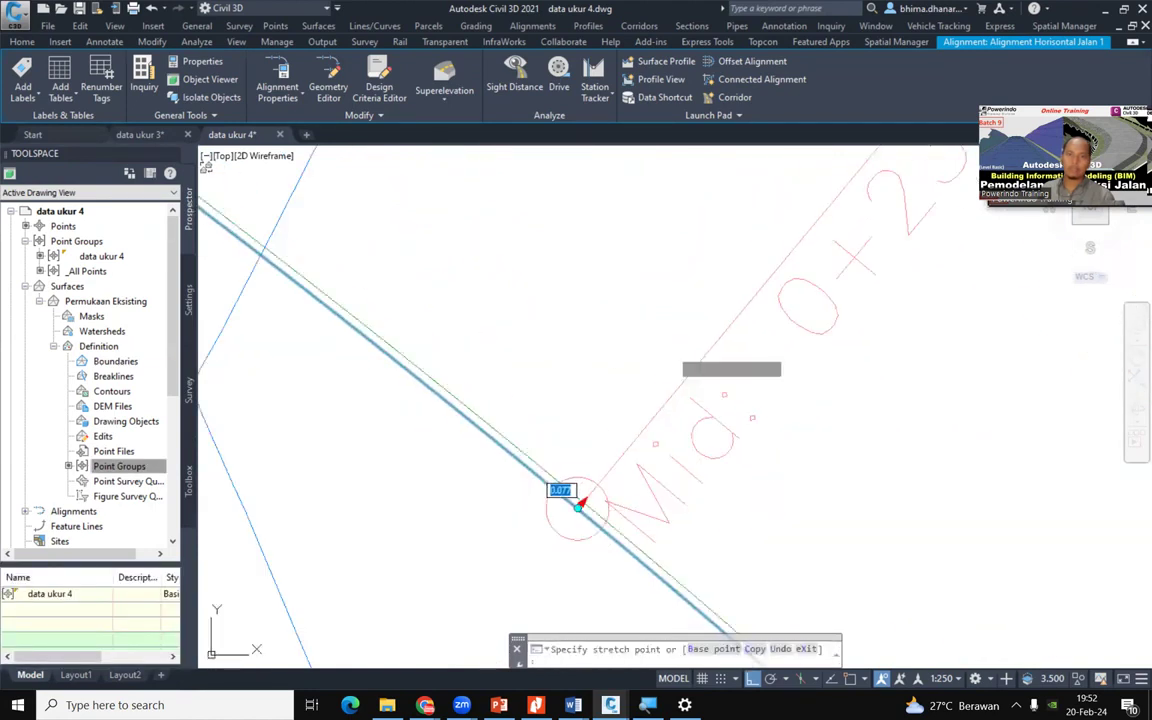
pyautogui.click(678, 338)
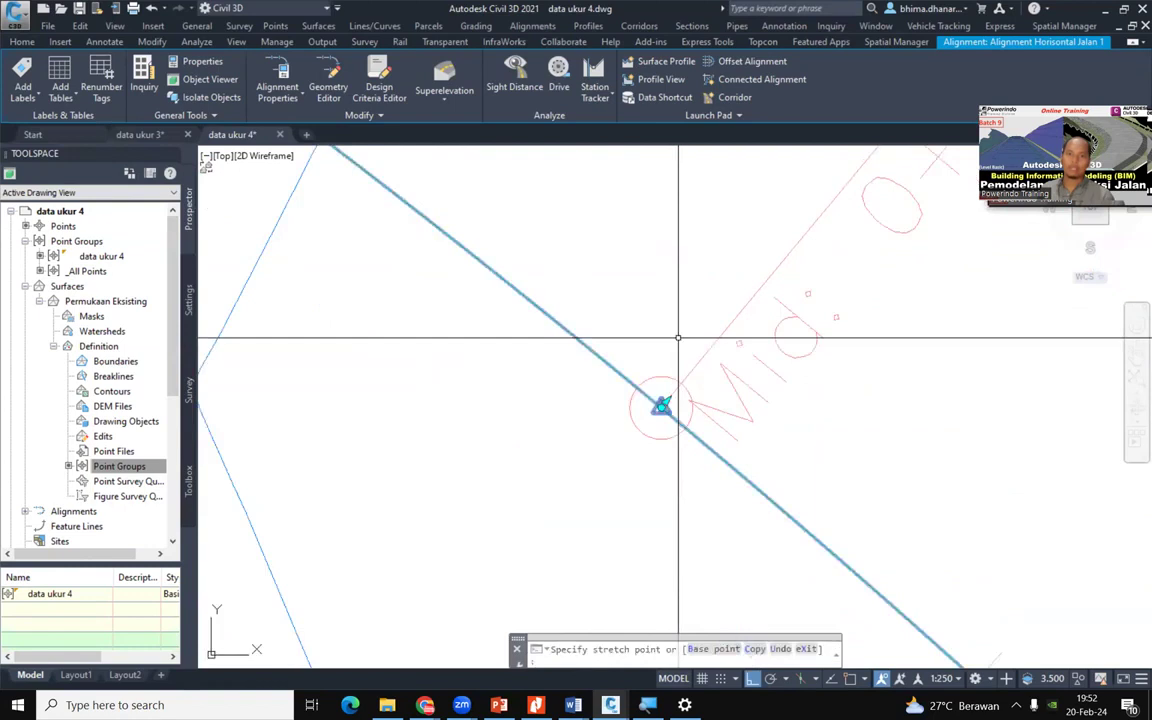
# Deselect the alignment and examine the warning symbol at the curve's midpoint to identify which design check it concerns
pyautogui.scroll(-4, 660, 450)
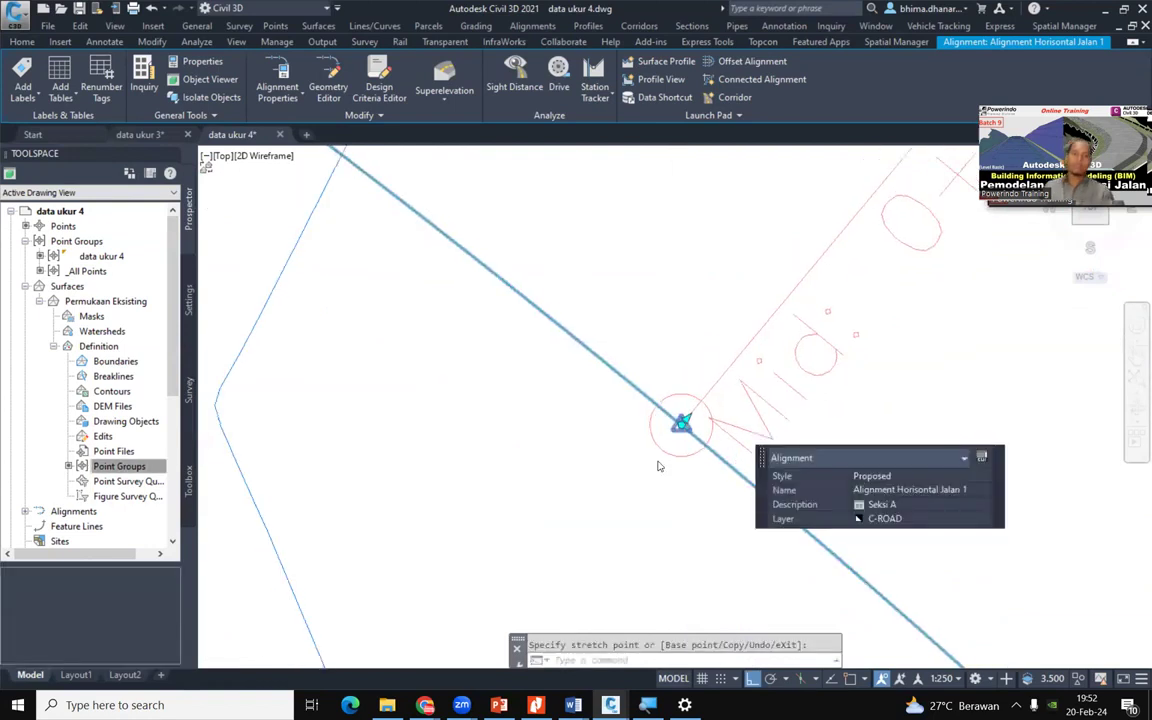
pyautogui.scroll(-4, 659, 455)
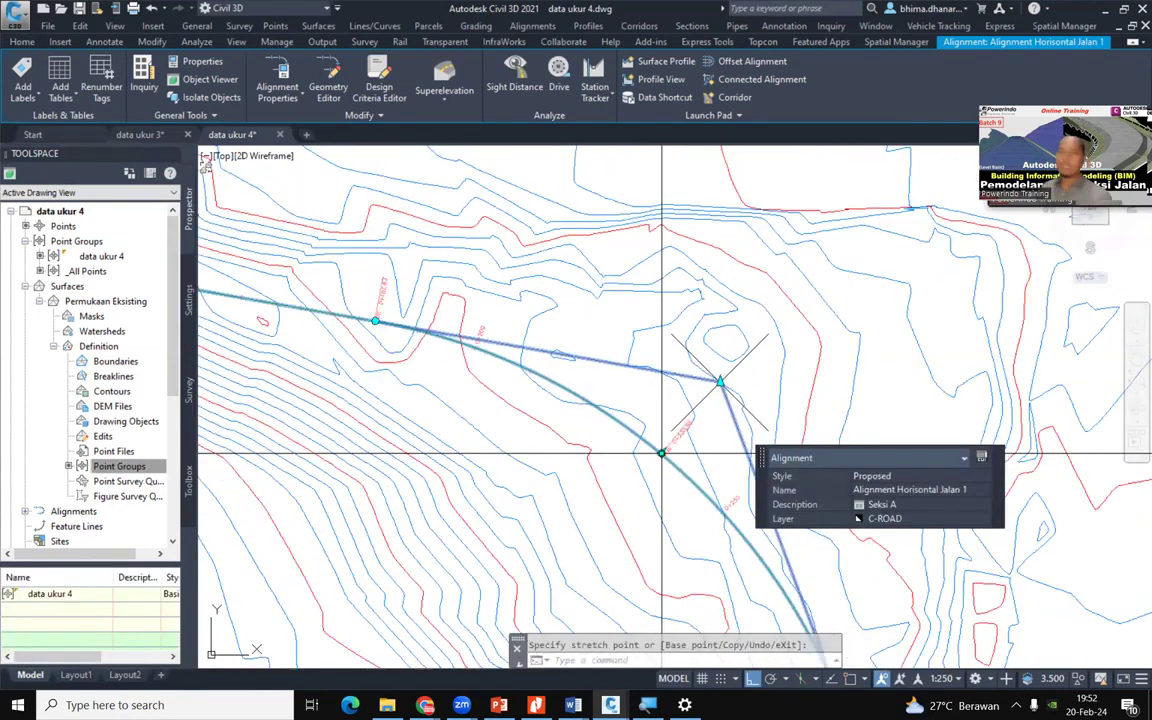
pyautogui.scroll(4, 670, 452)
pyautogui.press('Escape')
pyautogui.scroll(6, 679, 455)
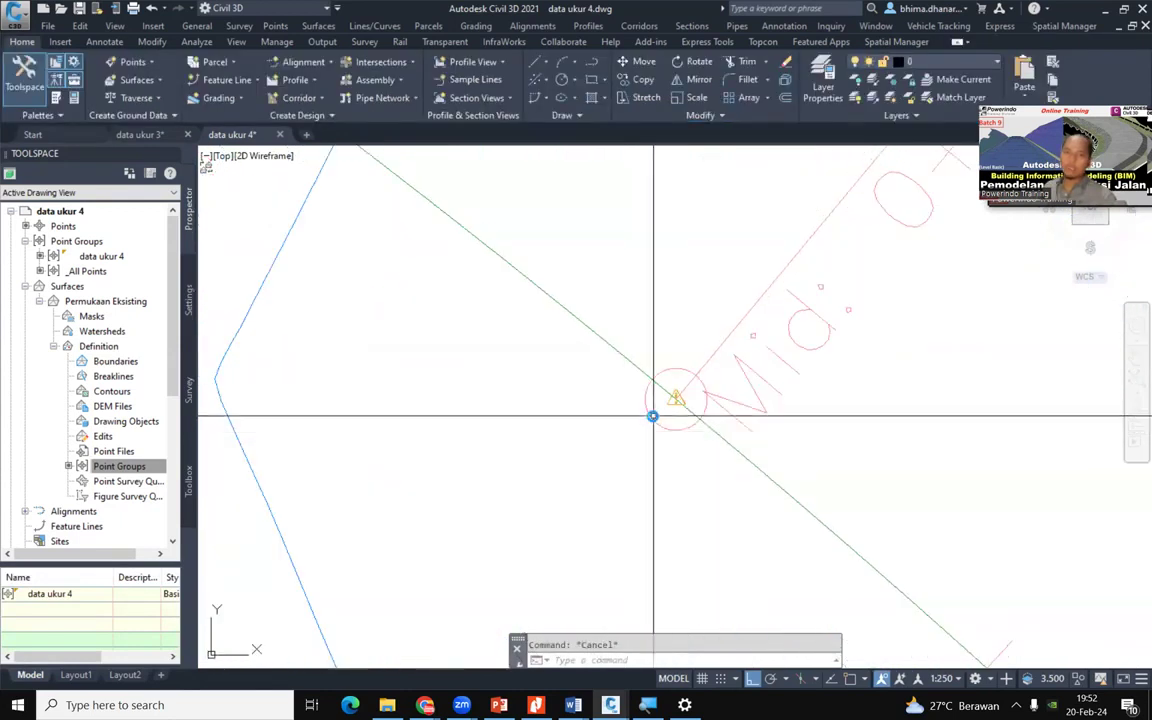
pyautogui.scroll(-2, 740, 405)
pyautogui.scroll(3, 725, 390)
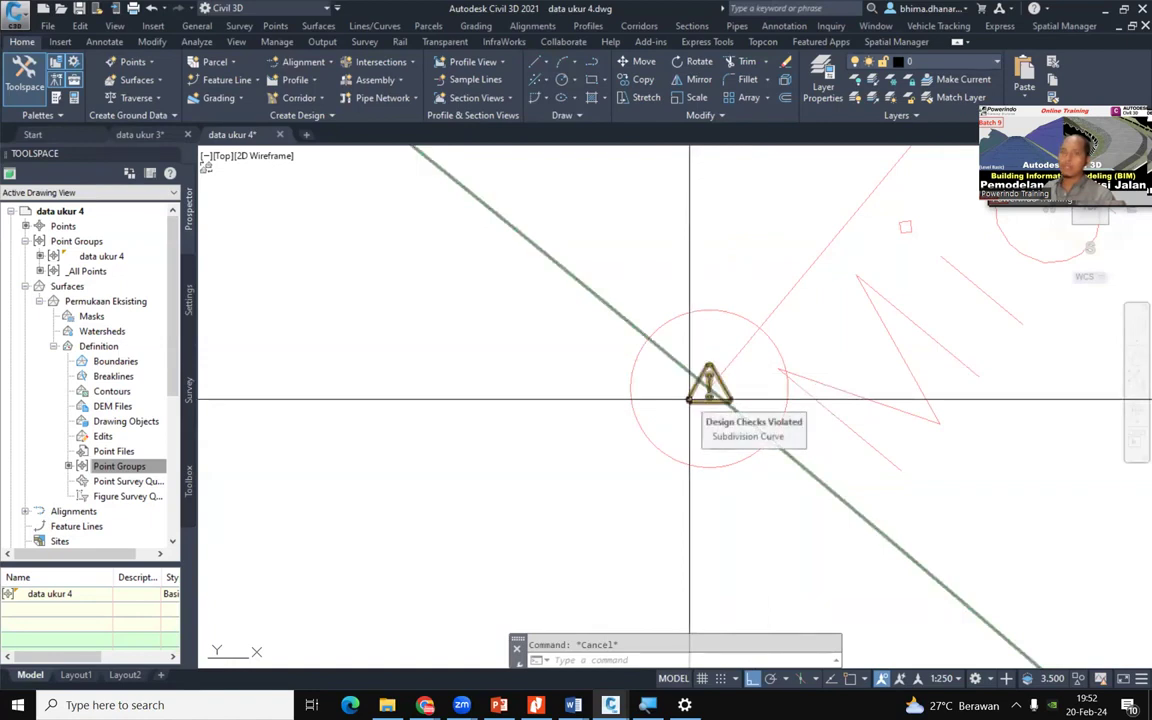
pyautogui.scroll(3, 689, 400)
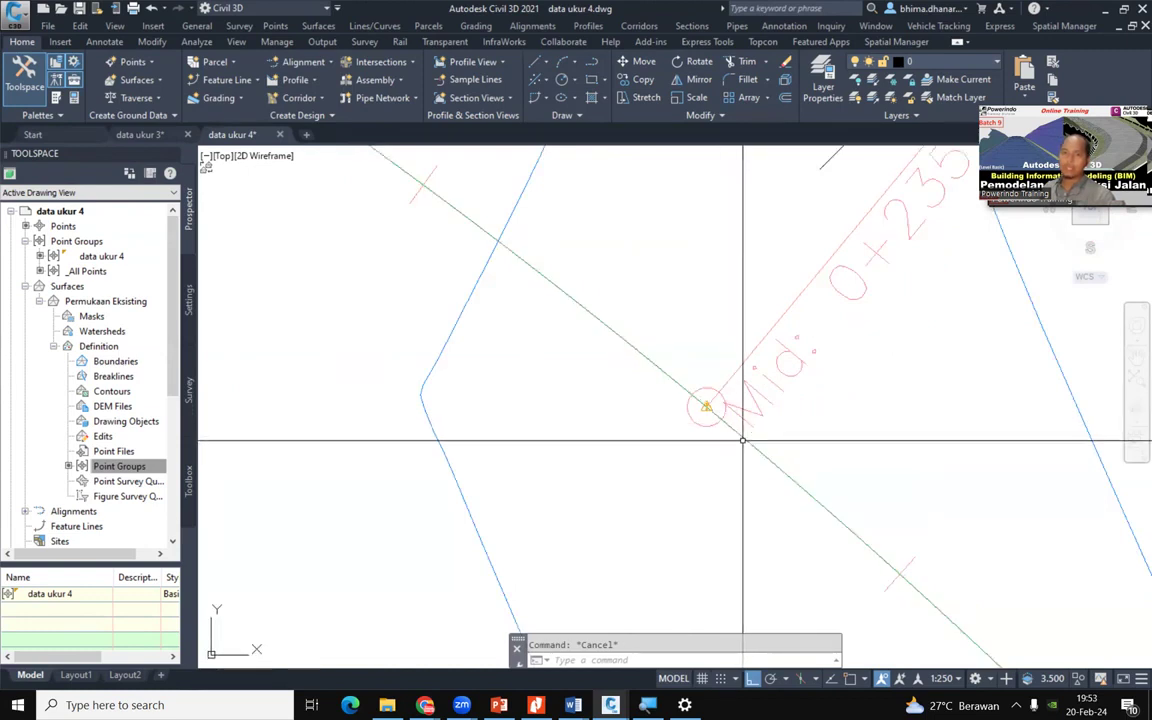
# Open the Geometry Editor for Alignment Horisontal Jalan 1 and show its entities in the Alignment Grid View
pyautogui.click(753, 443)
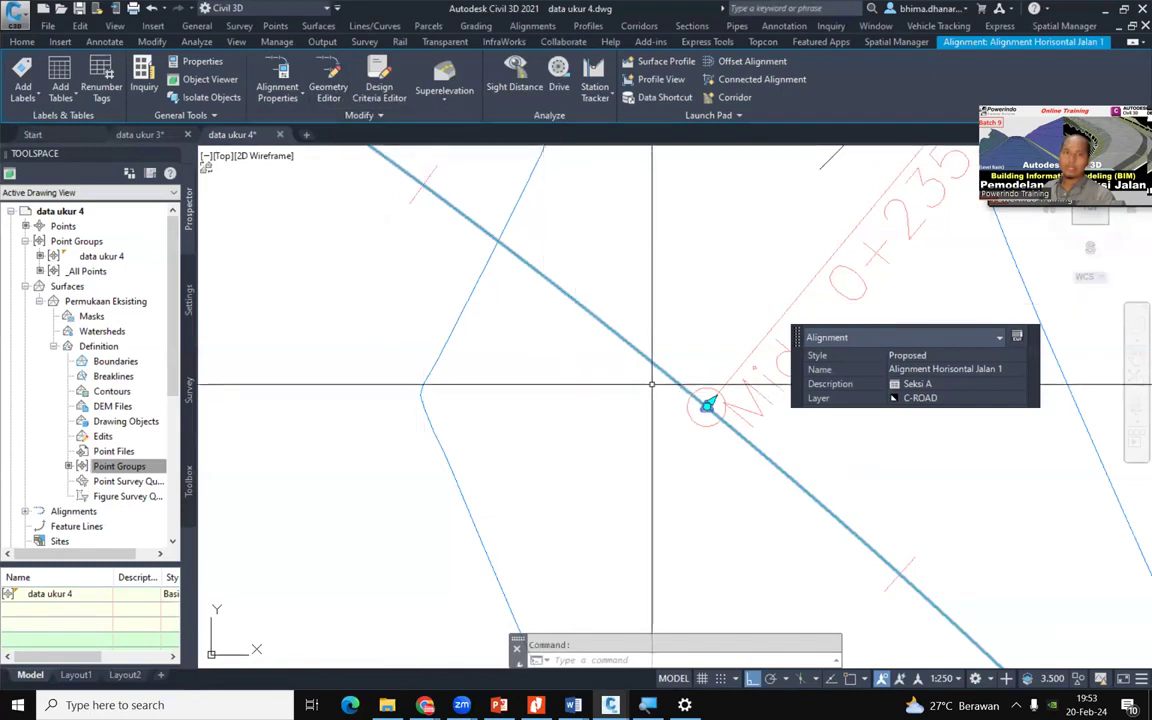
pyautogui.scroll(-4, 708, 541)
pyautogui.scroll(-3, 708, 541)
pyautogui.scroll(3, 690, 530)
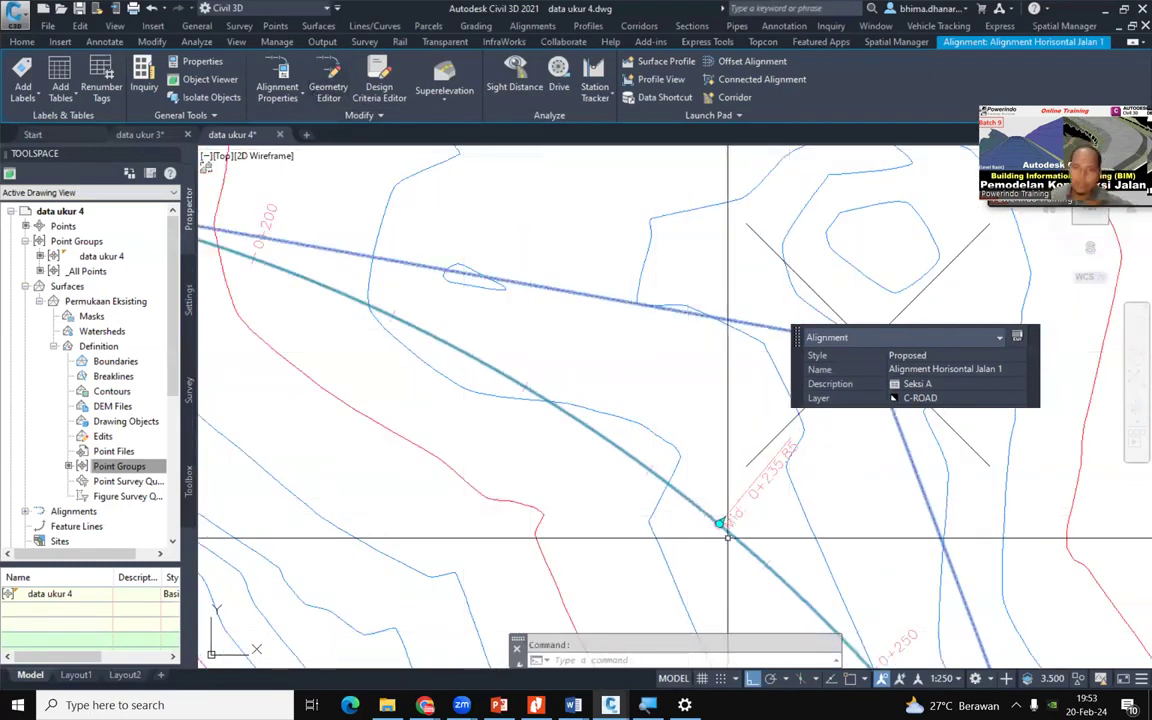
pyautogui.click(318, 80)
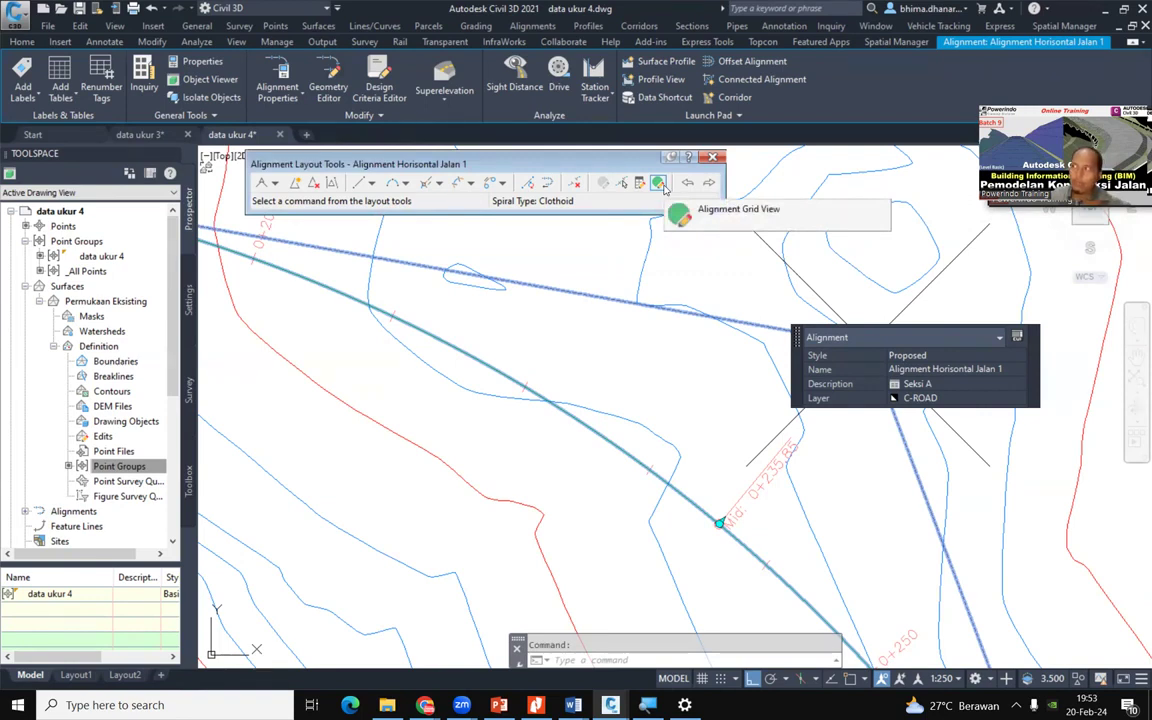
pyautogui.click(658, 183)
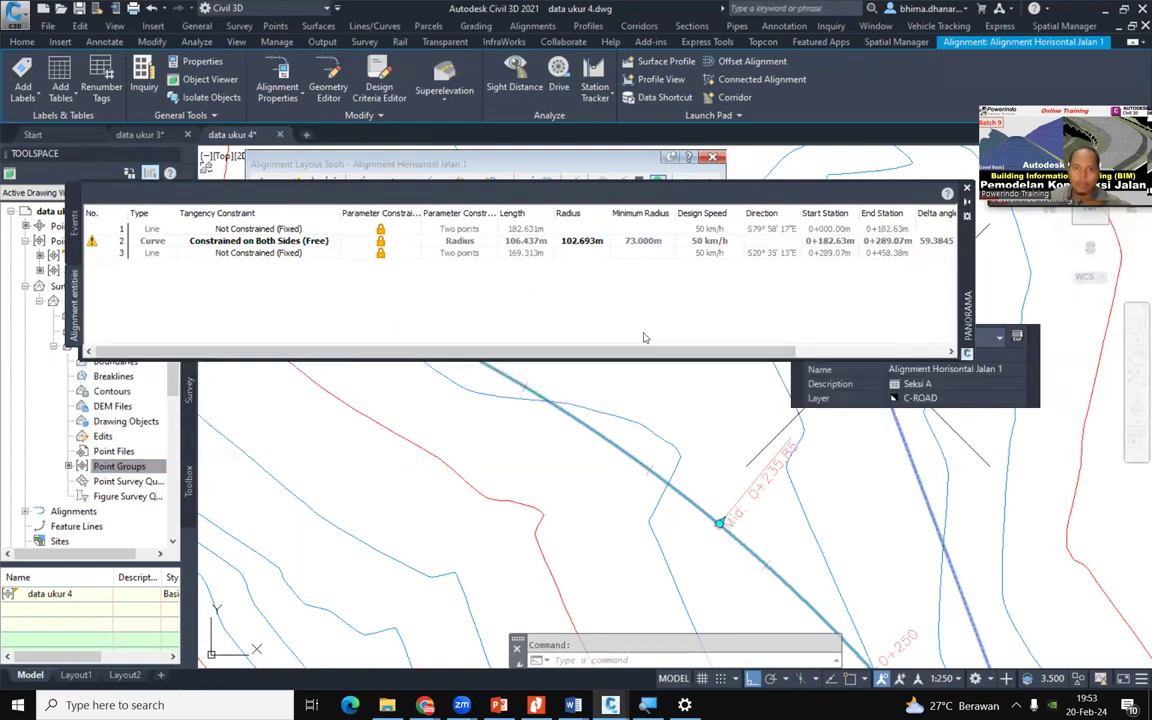
# Set the radius of the alignment's curve entity to 110 m in the grid view
pyautogui.click(580, 243)
pyautogui.doubleClick(579, 244)
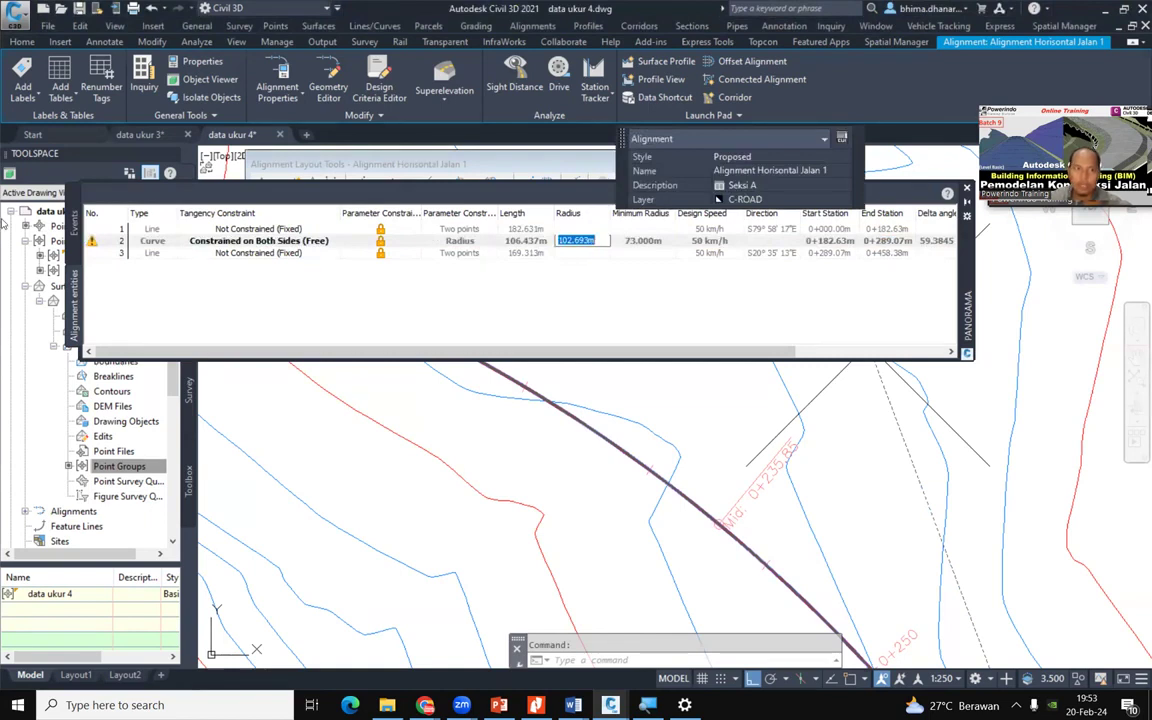
pyautogui.press('Return')
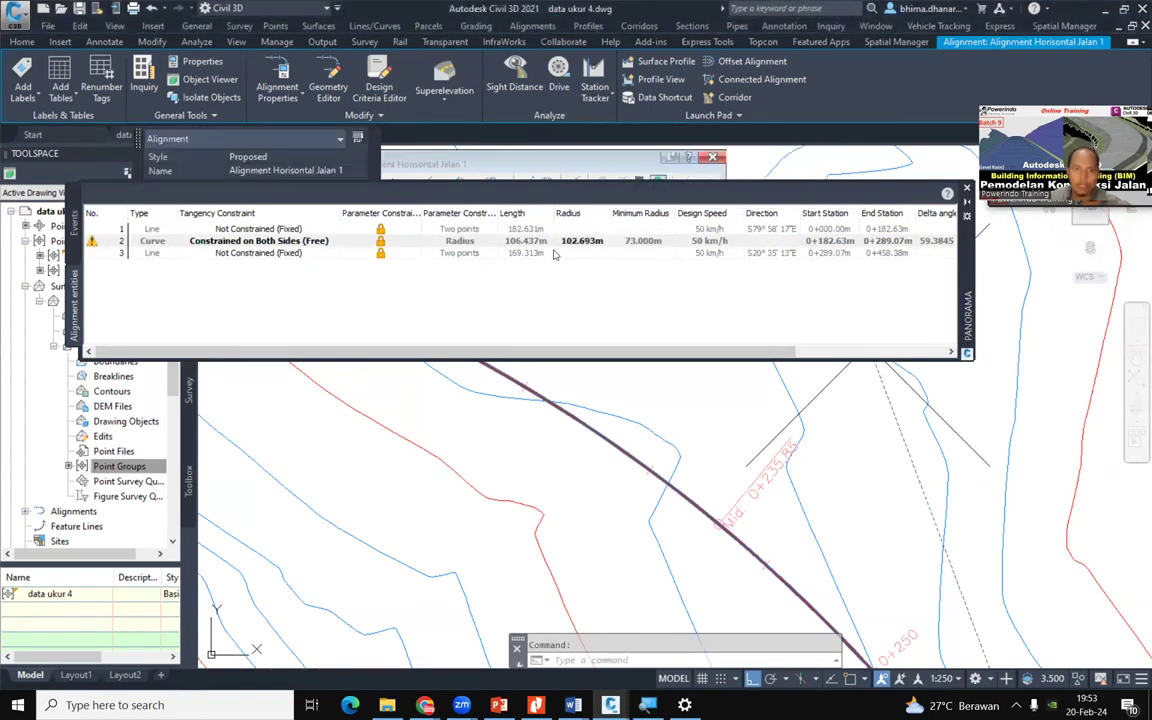
pyautogui.doubleClick(565, 243)
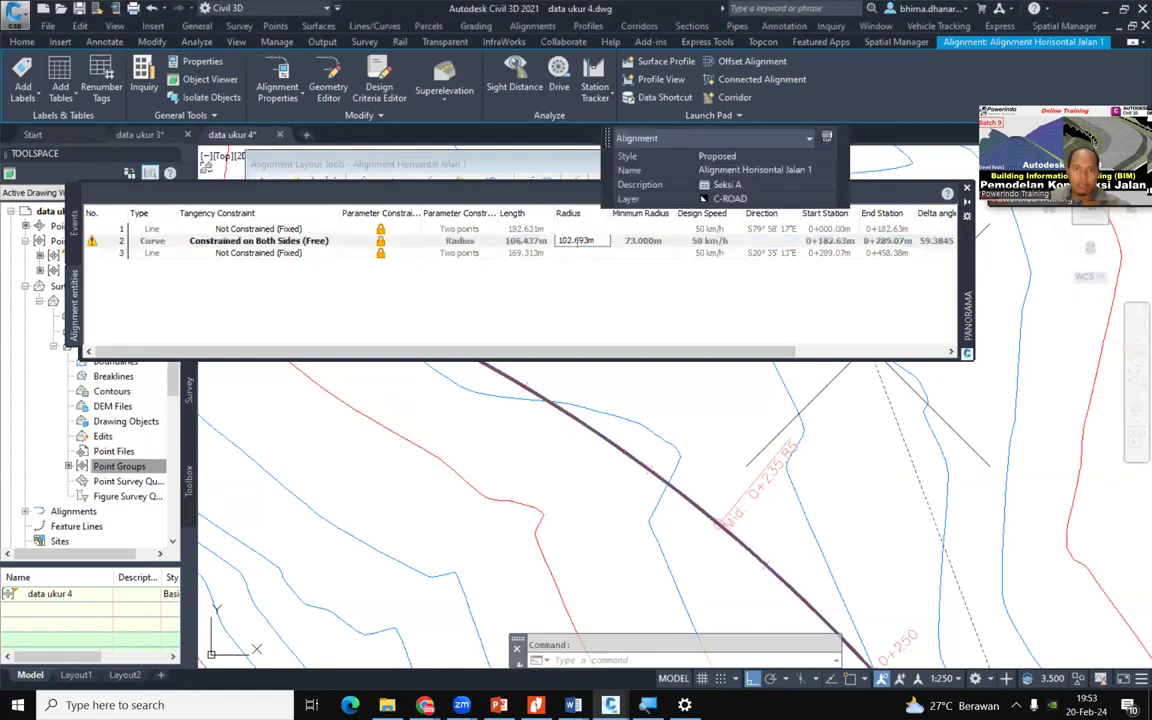
pyautogui.moveTo(600, 244); pyautogui.dragTo(561, 242)
pyautogui.write('110')
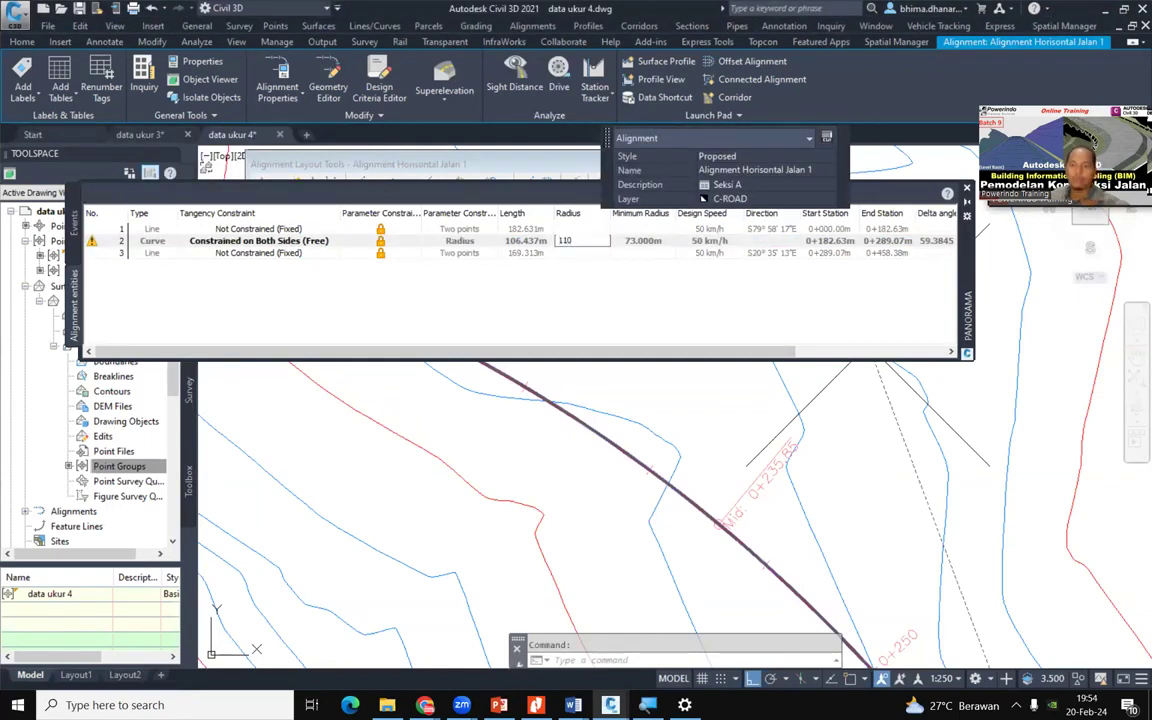
pyautogui.press('Return')
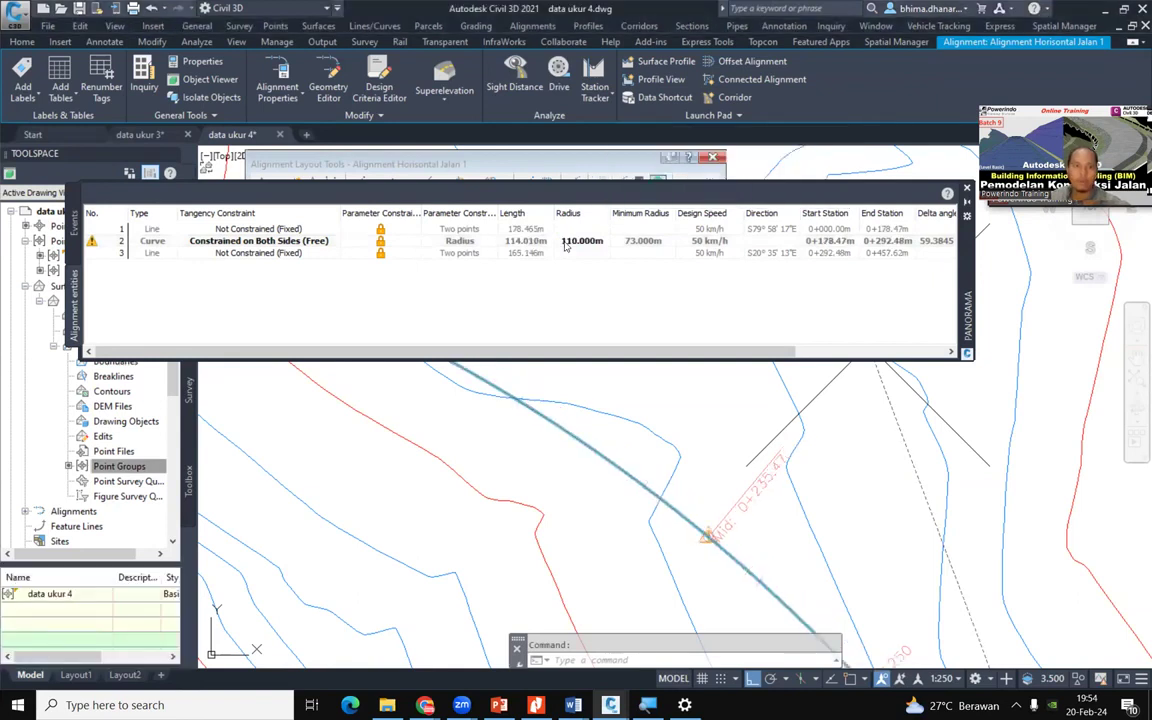
# Set the curve entity's radius to 120 m, close the grid view and deselect the alignment
pyautogui.click(575, 245)
pyautogui.click(582, 242)
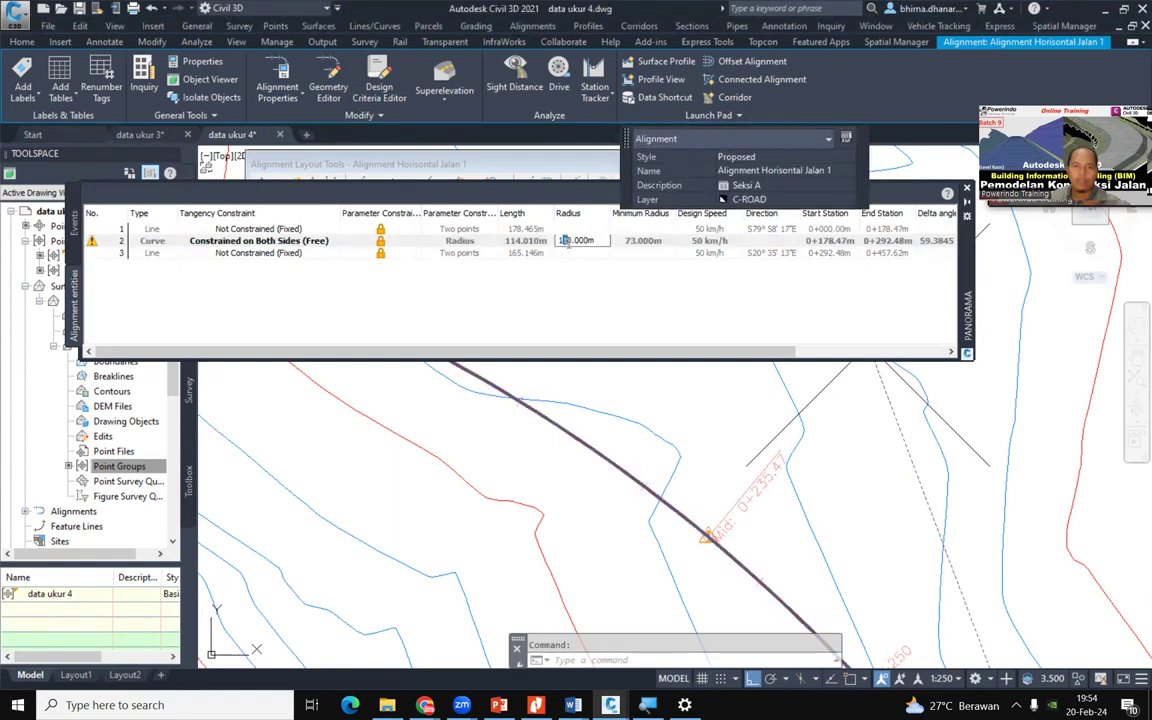
pyautogui.press('Return')
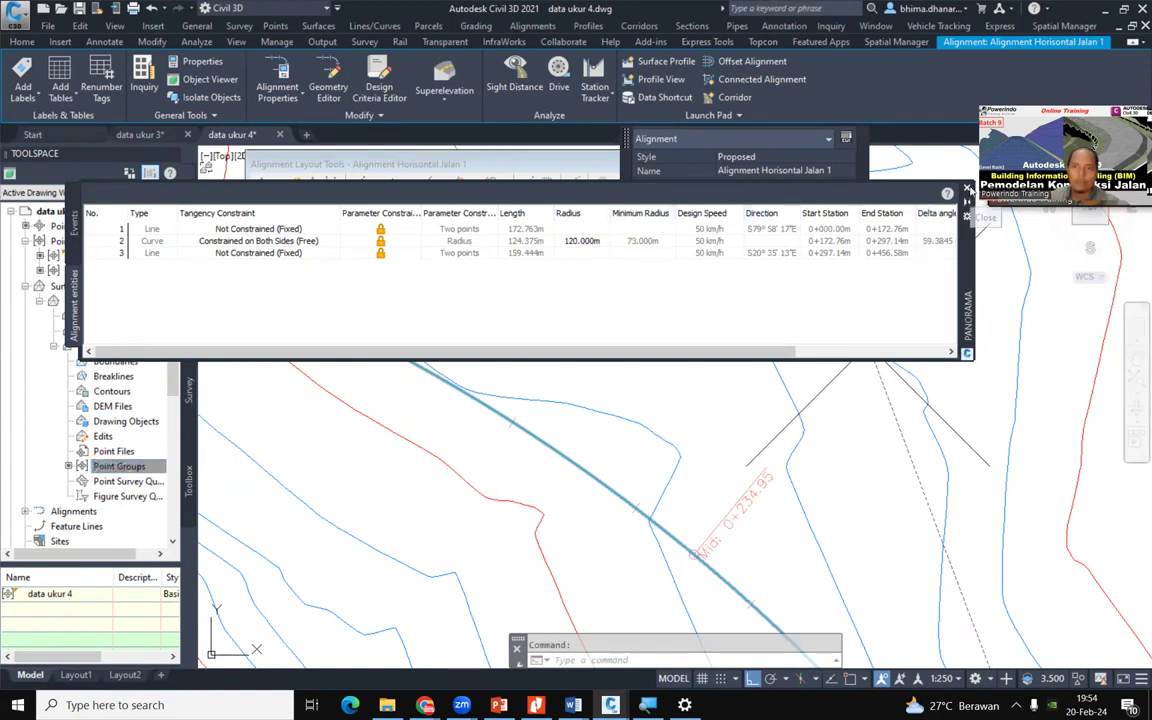
pyautogui.click(967, 188)
pyautogui.press('Escape')
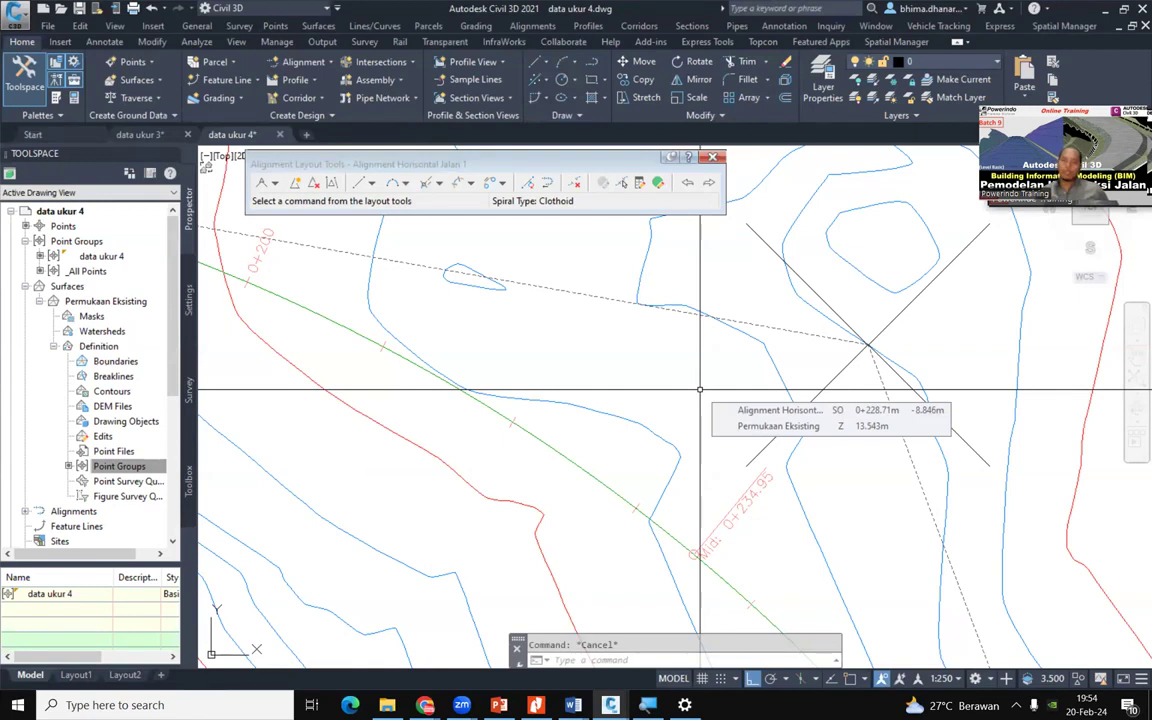
# Reopen the alignment's entity grid to check the curve's radius against its minimum radius, and close the grid and the Alignment Layout Tools
pyautogui.click(675, 534)
pyautogui.click(543, 297)
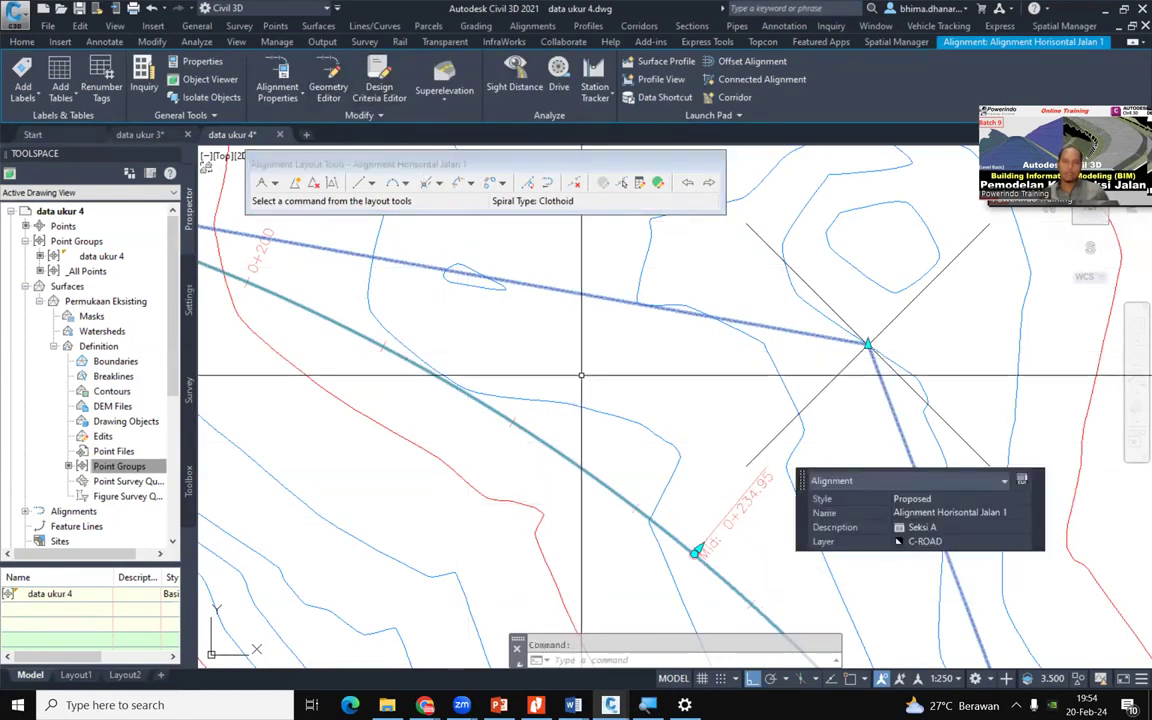
pyautogui.click(658, 182)
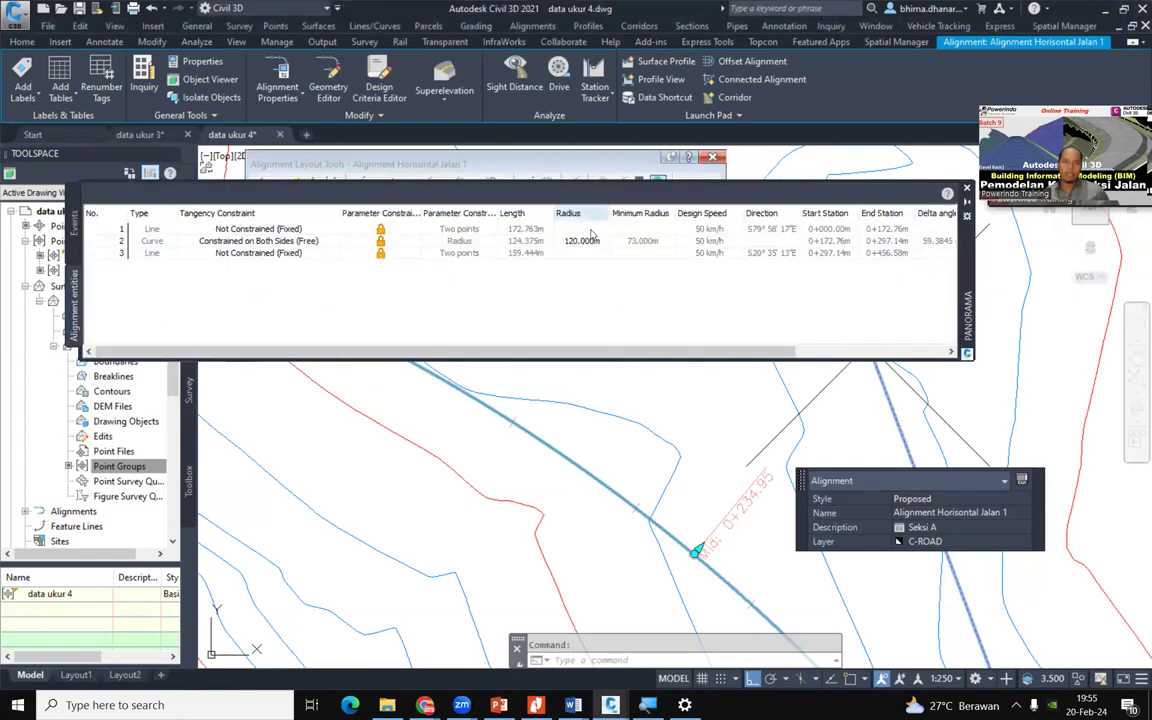
pyautogui.moveTo(966, 280); pyautogui.dragTo(965, 355)
pyautogui.click(606, 318)
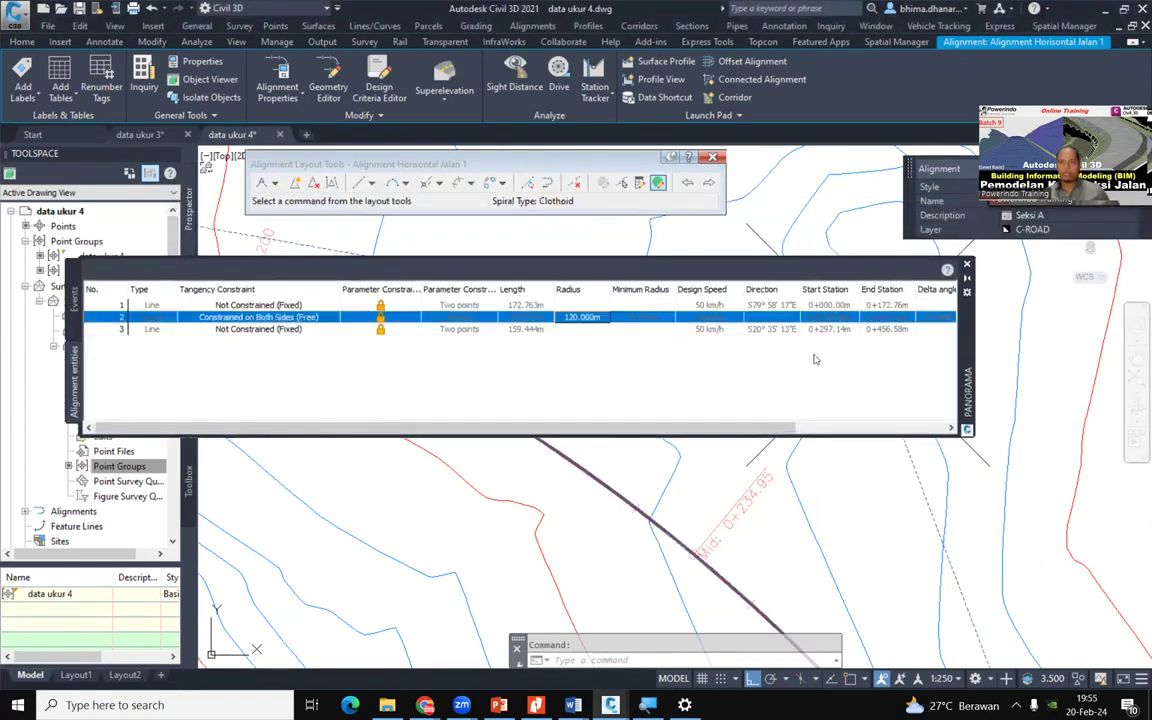
pyautogui.click(603, 318)
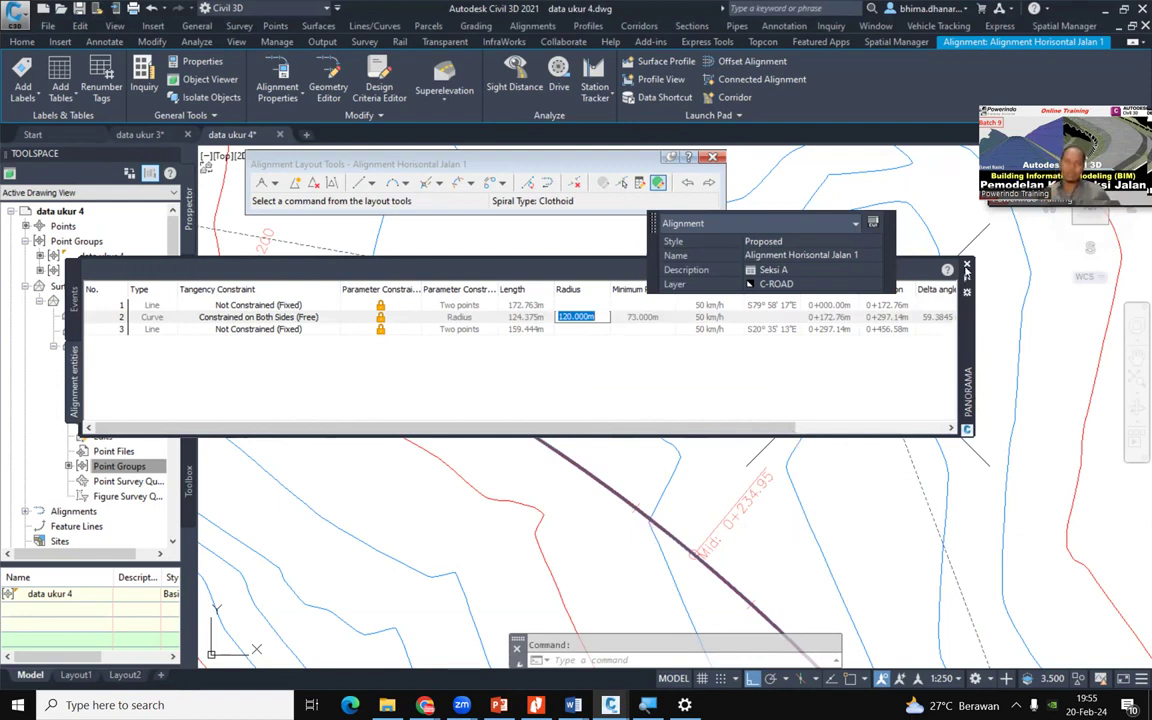
pyautogui.click(966, 266)
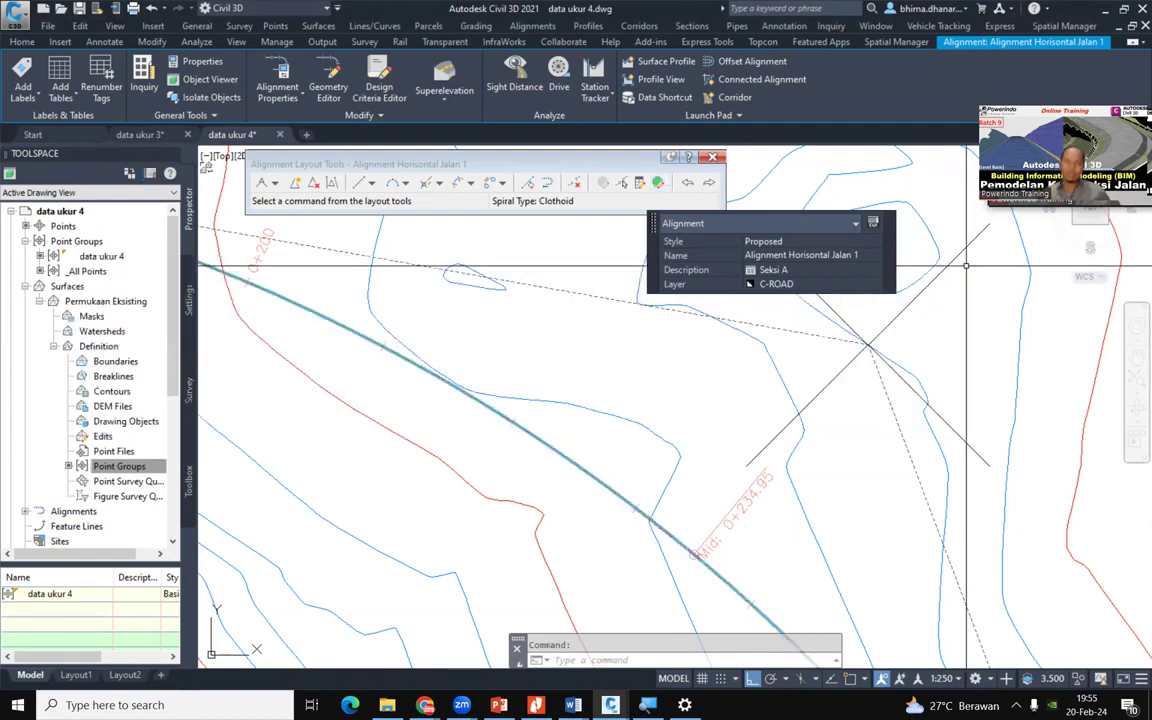
pyautogui.click(710, 160)
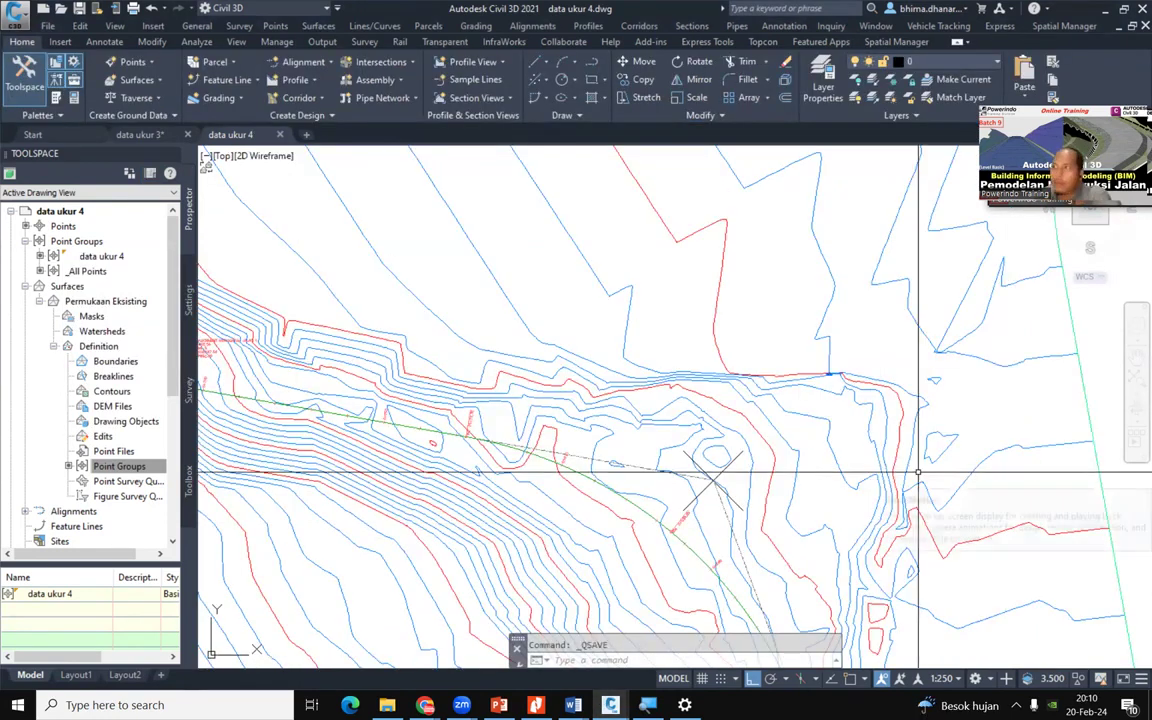
# Start creating a surface profile with Alignment Horisontal Jalan 1 as its alignment
pyautogui.scroll(-6, 663, 406)
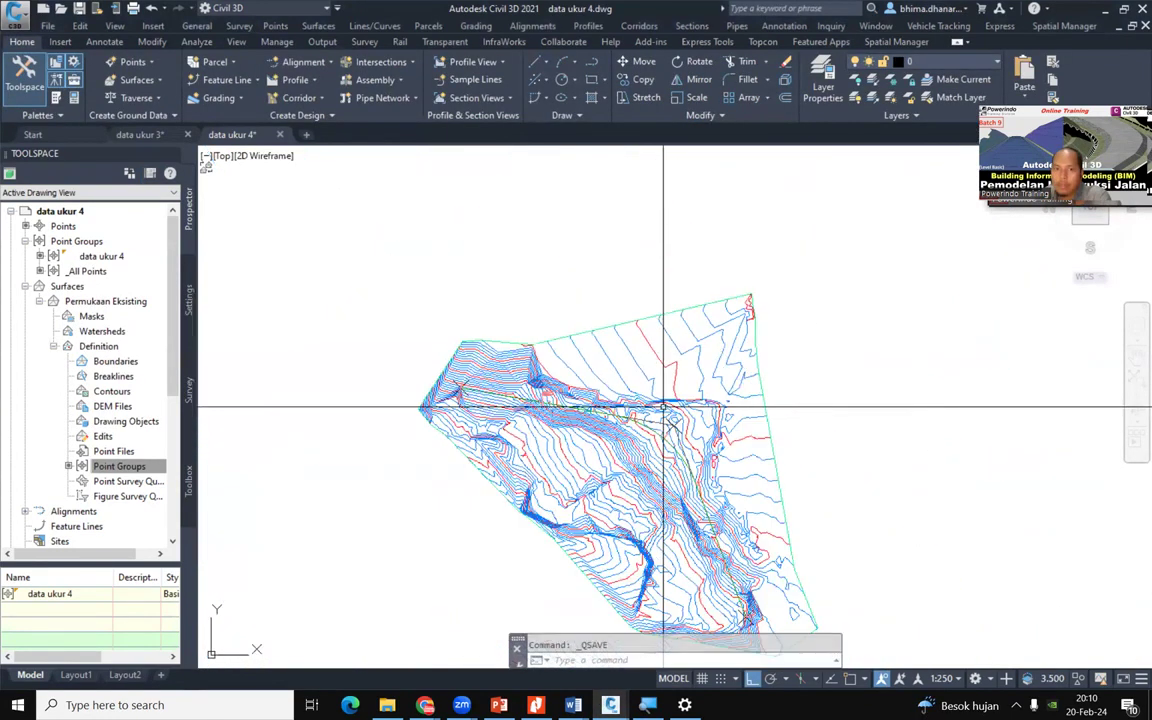
pyautogui.scroll(2, 663, 407)
pyautogui.scroll(2, 663, 406)
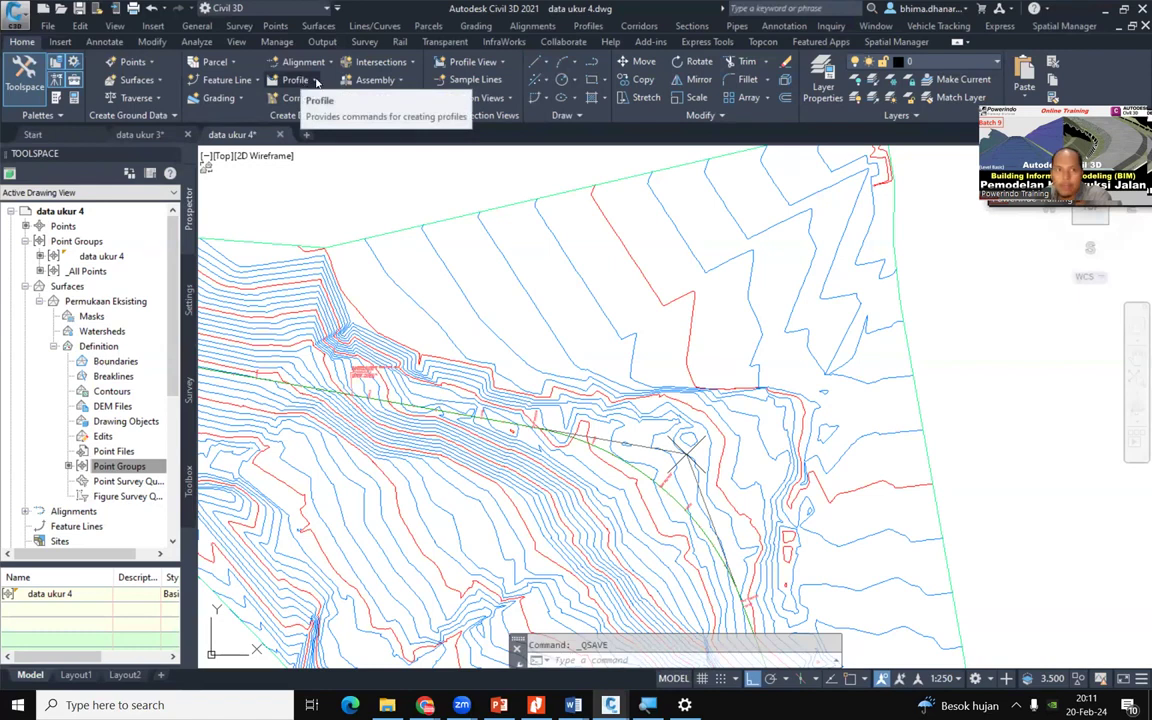
pyautogui.click(316, 81)
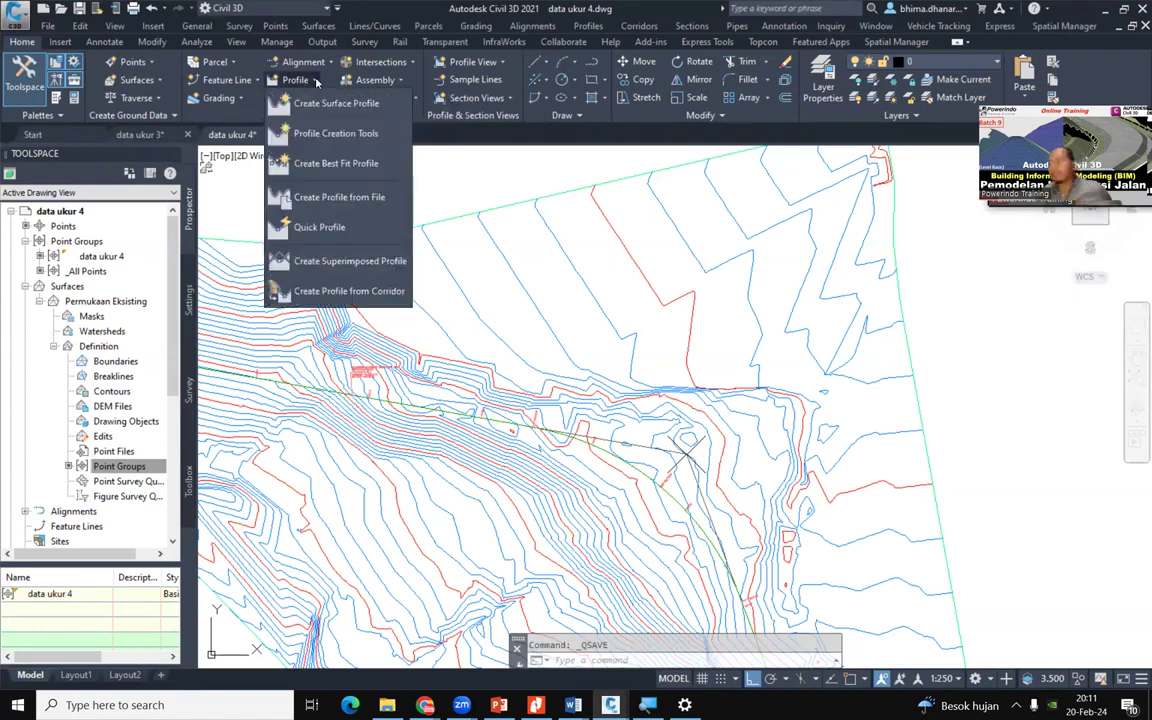
pyautogui.click(340, 104)
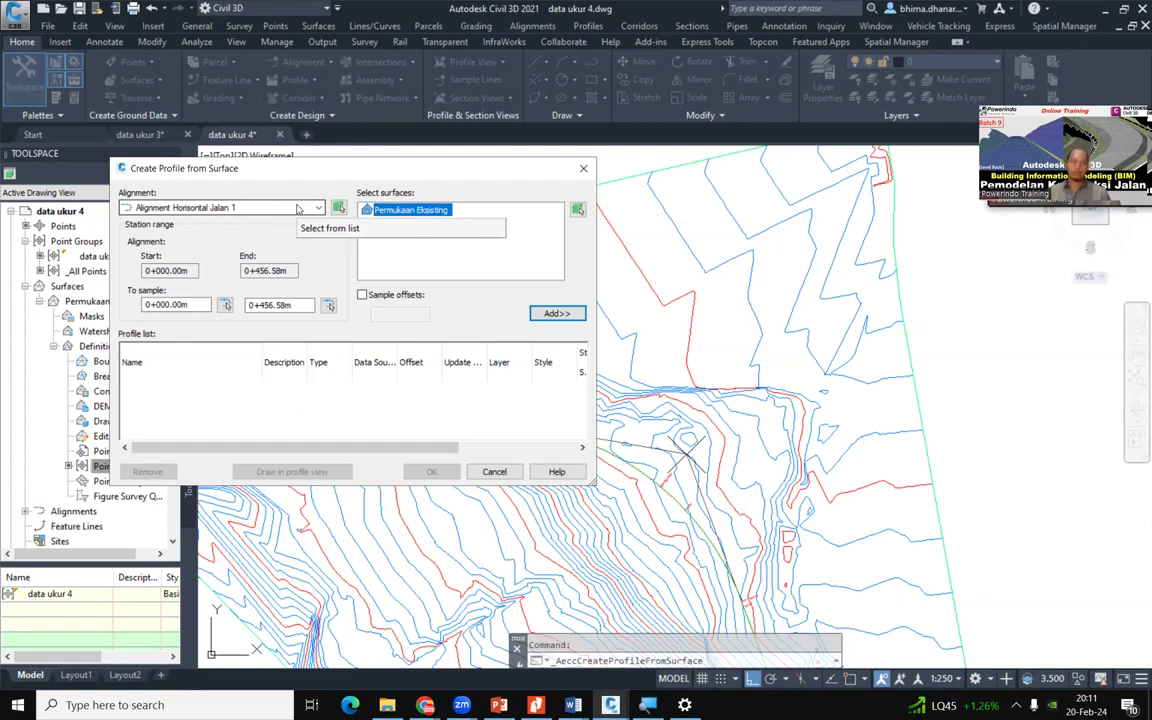
pyautogui.click(139, 208)
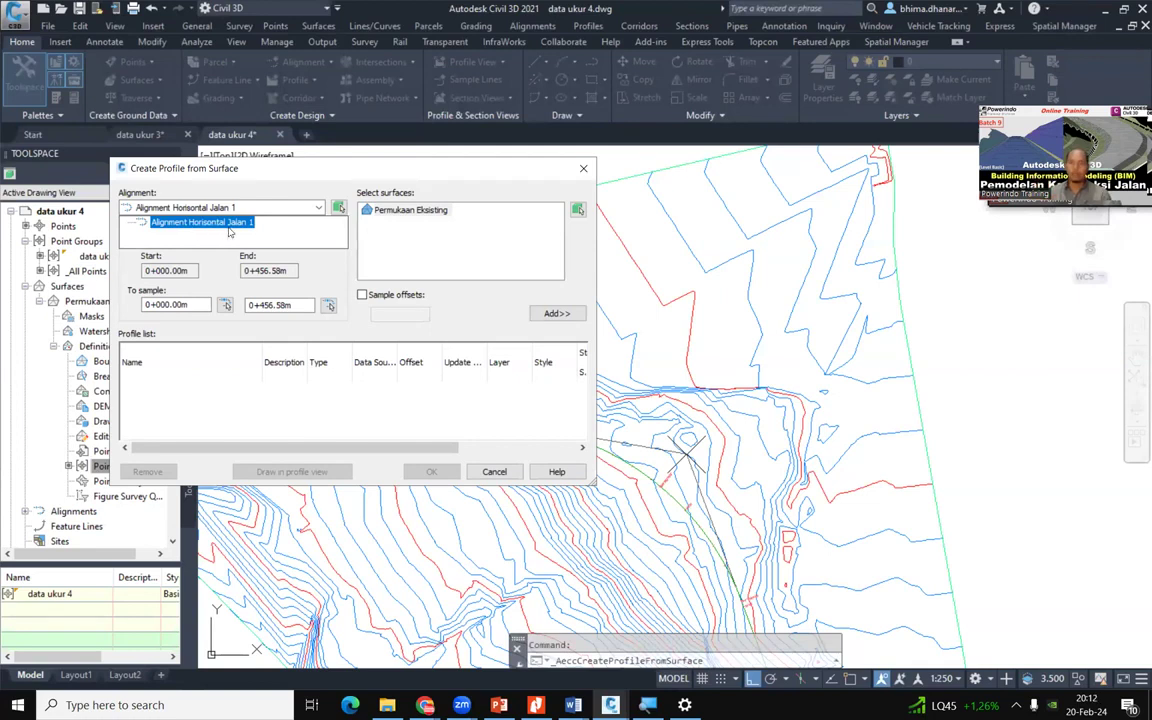
pyautogui.click(161, 230)
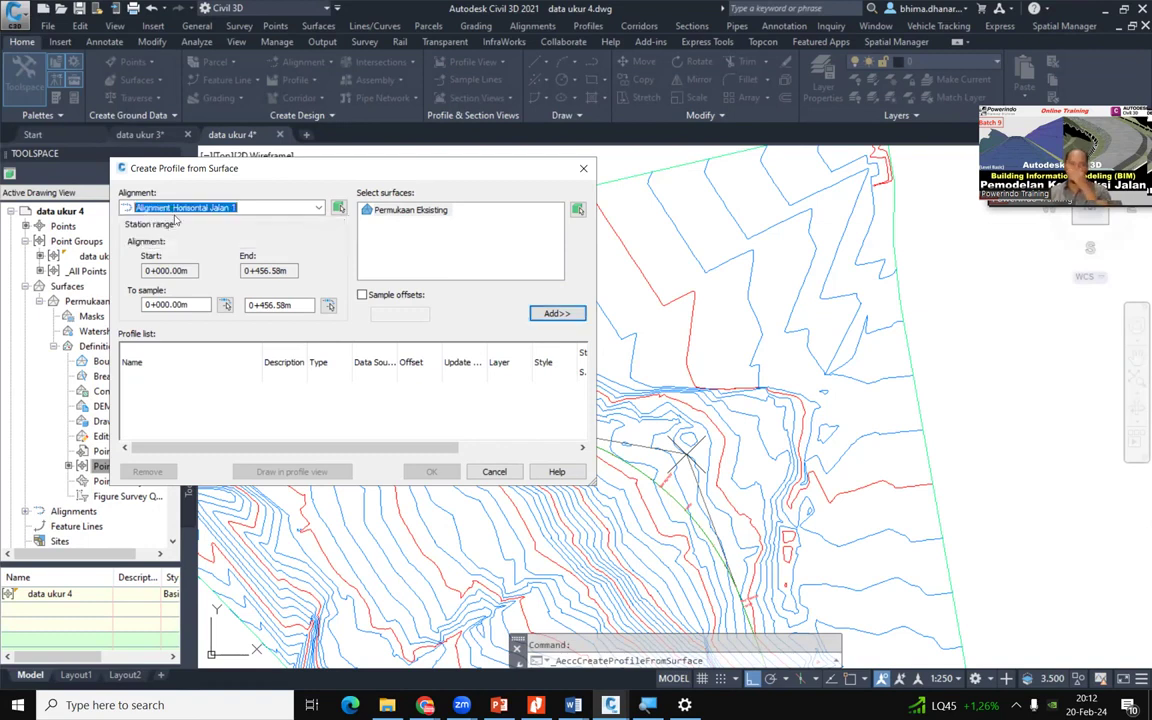
# Add the Permukaan Eksisting surface to the profile list and proceed to drawing it in a profile view
pyautogui.click(395, 210)
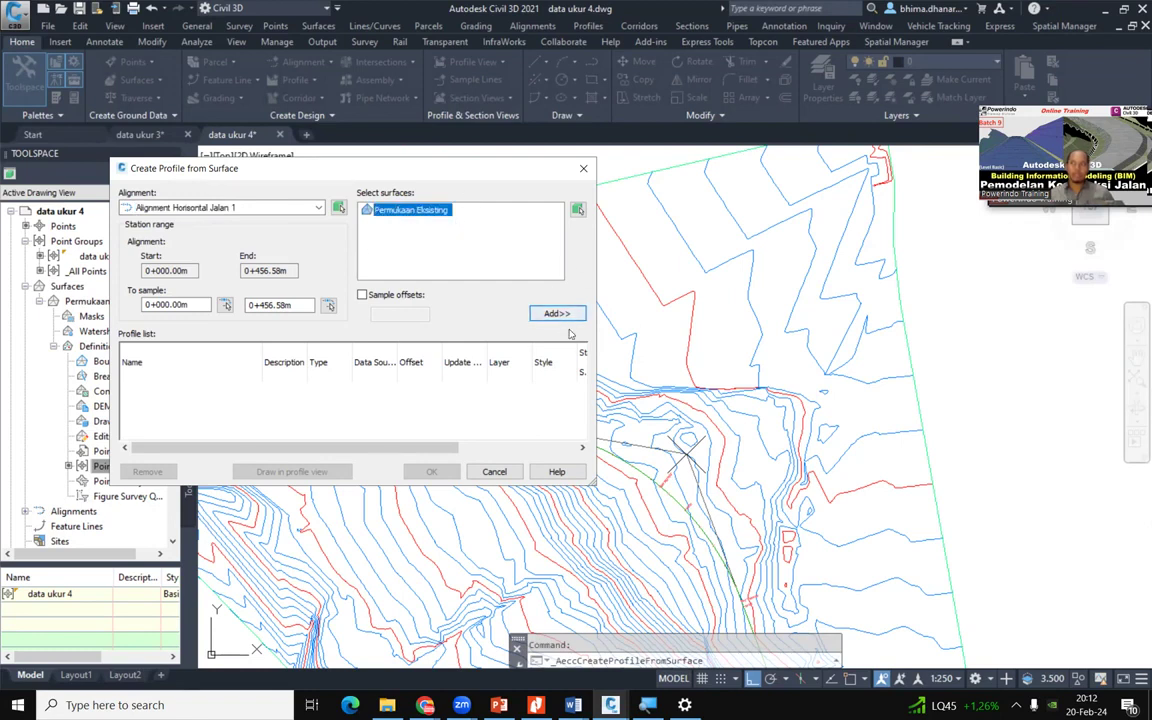
pyautogui.click(402, 214)
pyautogui.click(402, 214)
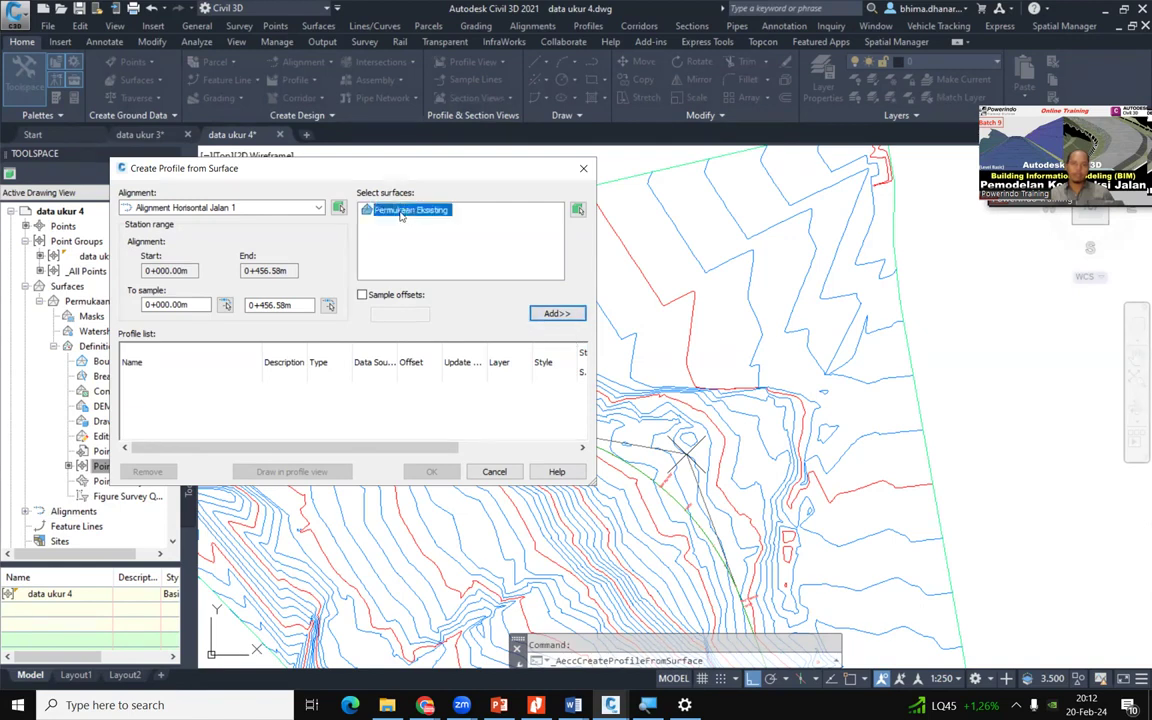
pyautogui.click(554, 314)
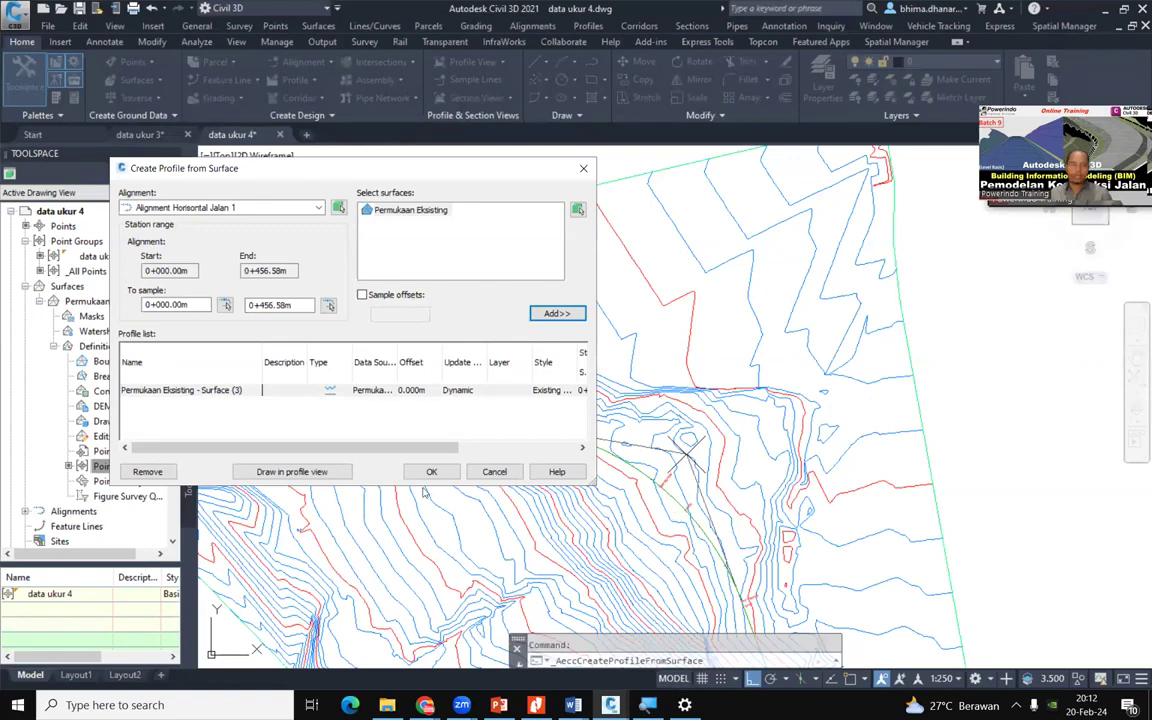
pyautogui.click(333, 471)
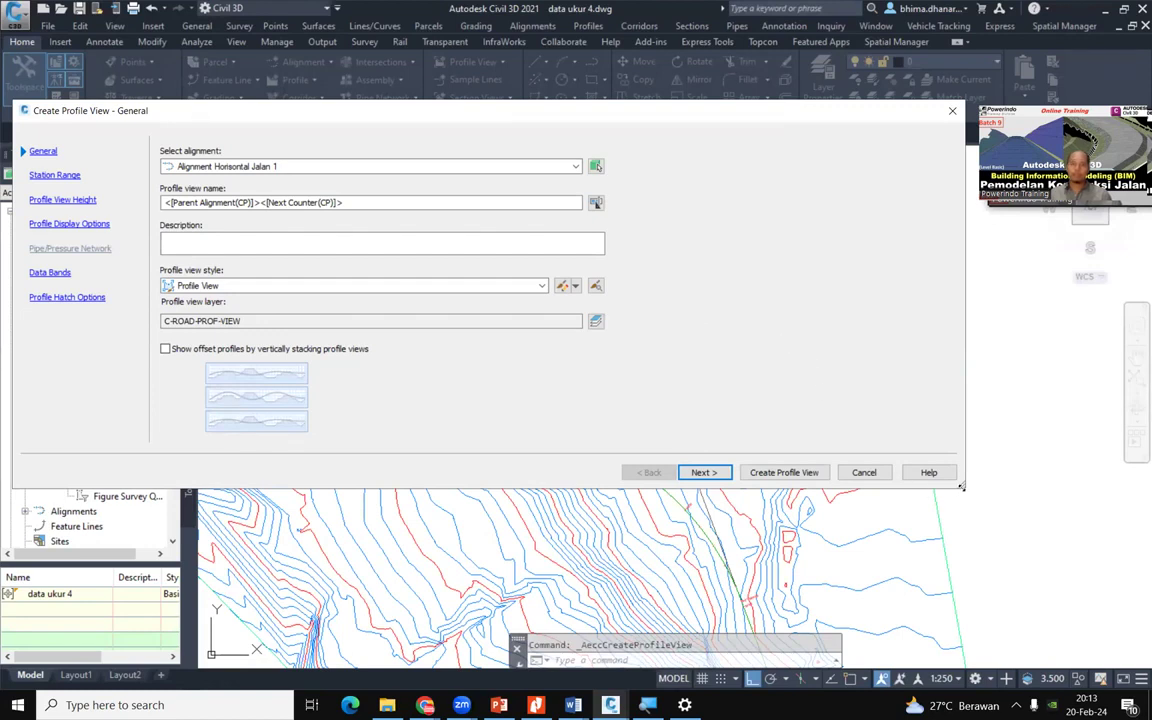
# Name the profile view "Profil Eksisting" and enter the description "Profil Eksisting Jalan 1"
pyautogui.moveTo(961, 487); pyautogui.dragTo(584, 478)
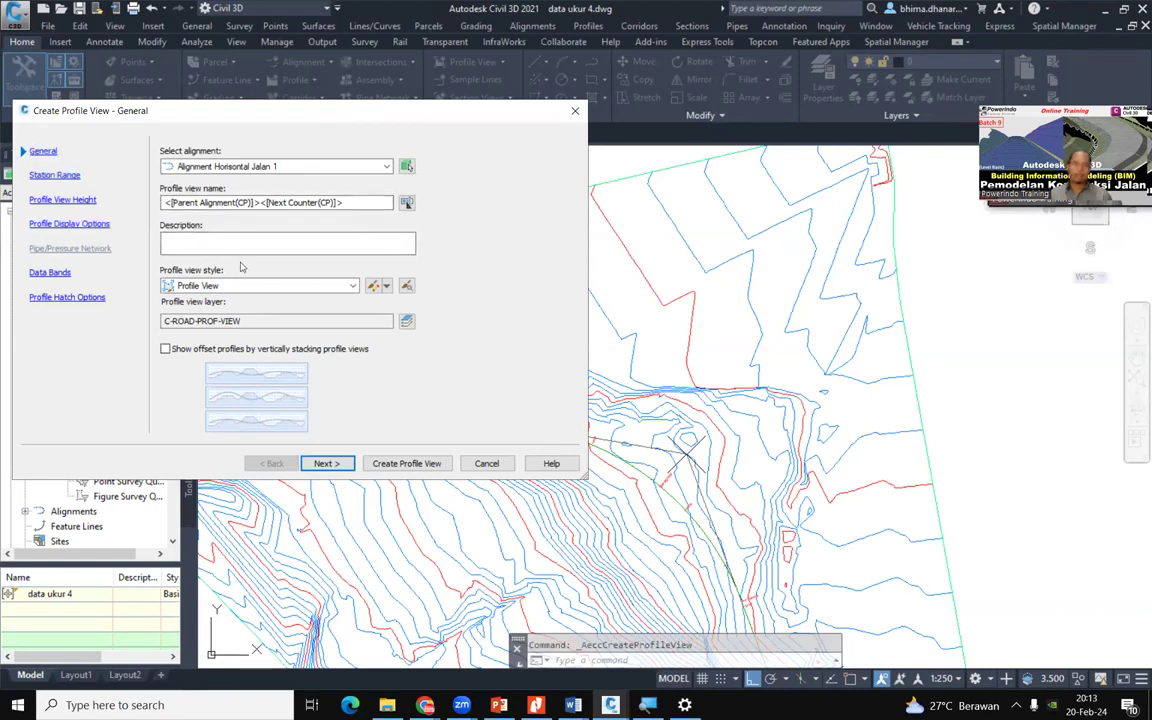
pyautogui.click(216, 166)
pyautogui.click(267, 128)
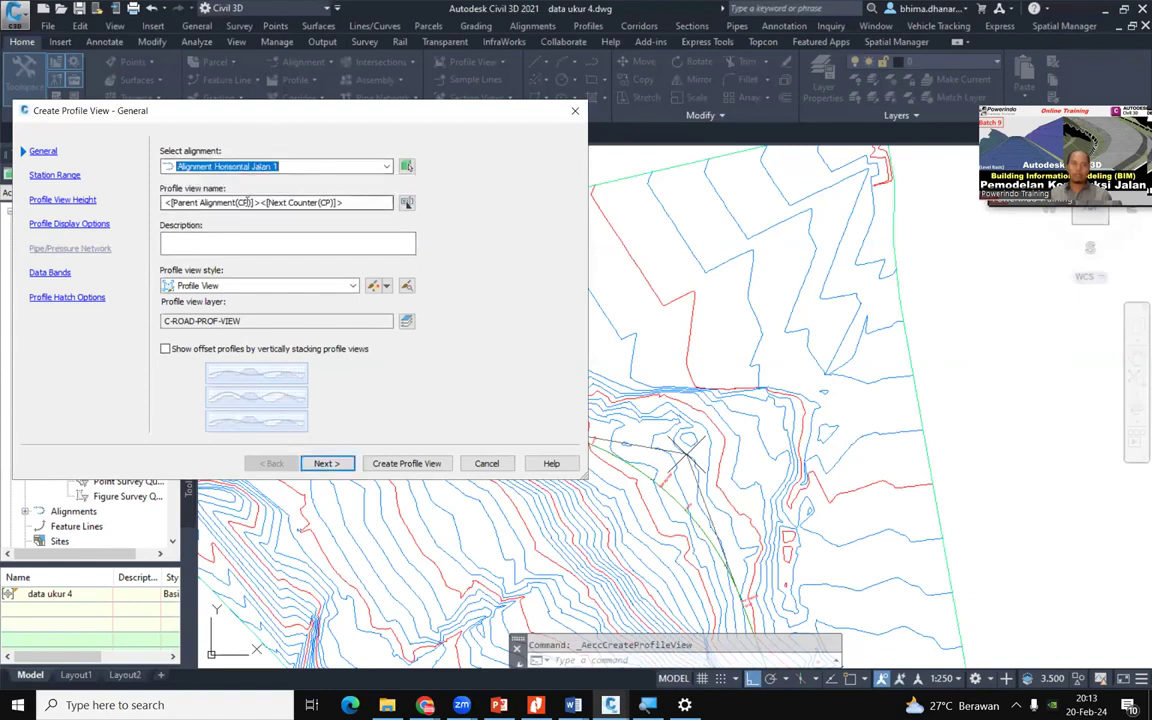
pyautogui.moveTo(336, 202); pyautogui.dragTo(153, 203)
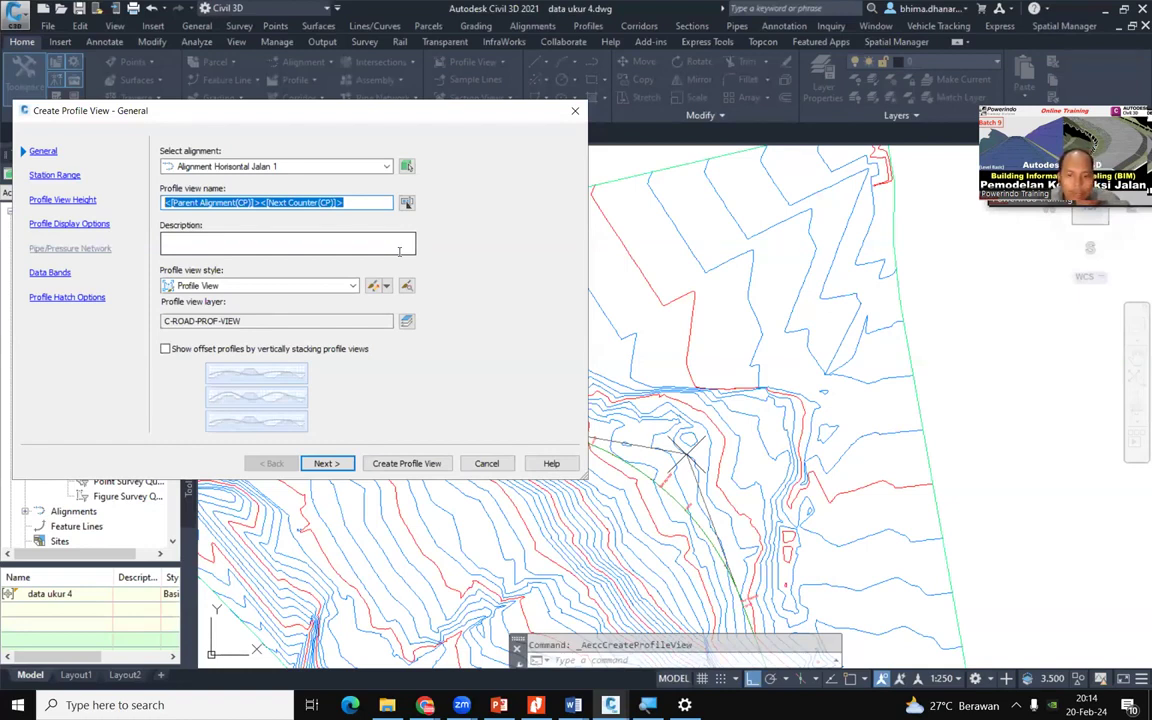
pyautogui.write('Profil')
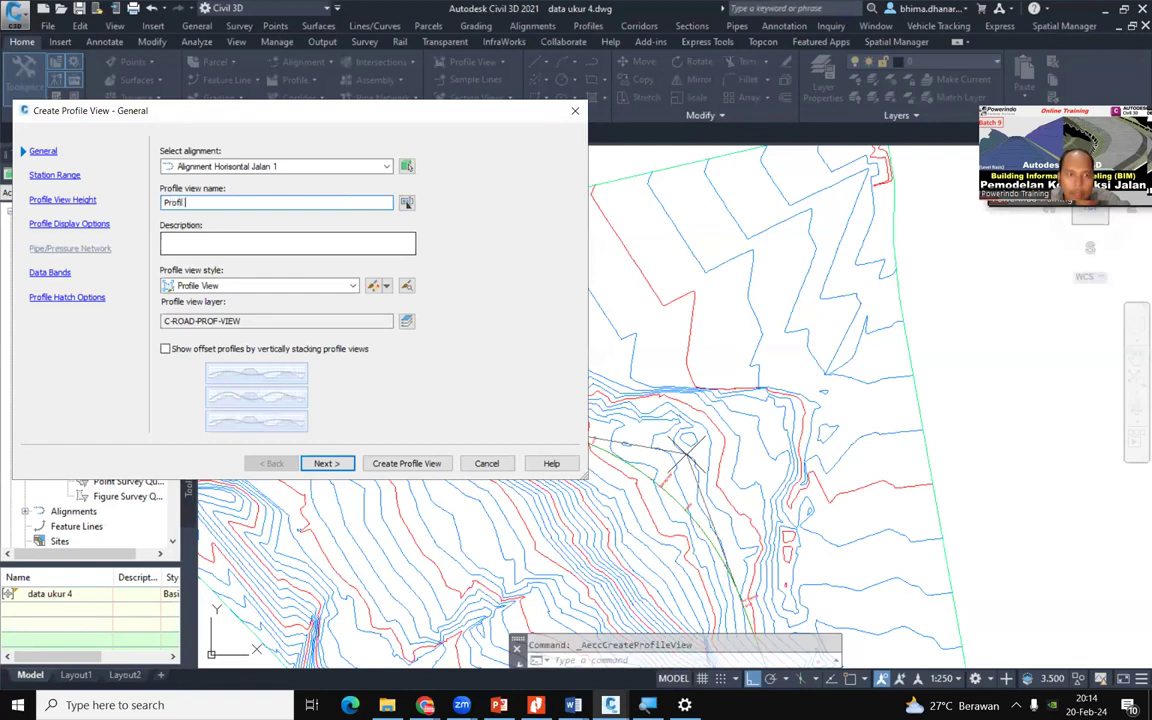
pyautogui.write(' Eksi')
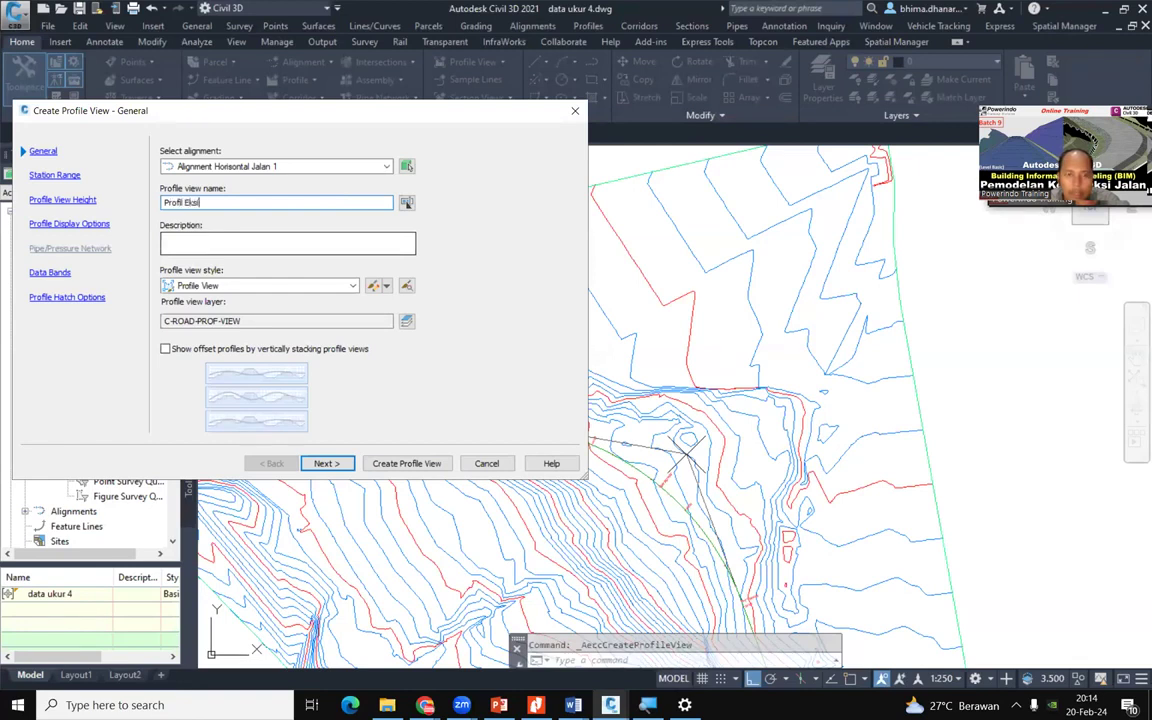
pyautogui.write('sting')
pyautogui.click(398, 251)
pyautogui.write('Profil')
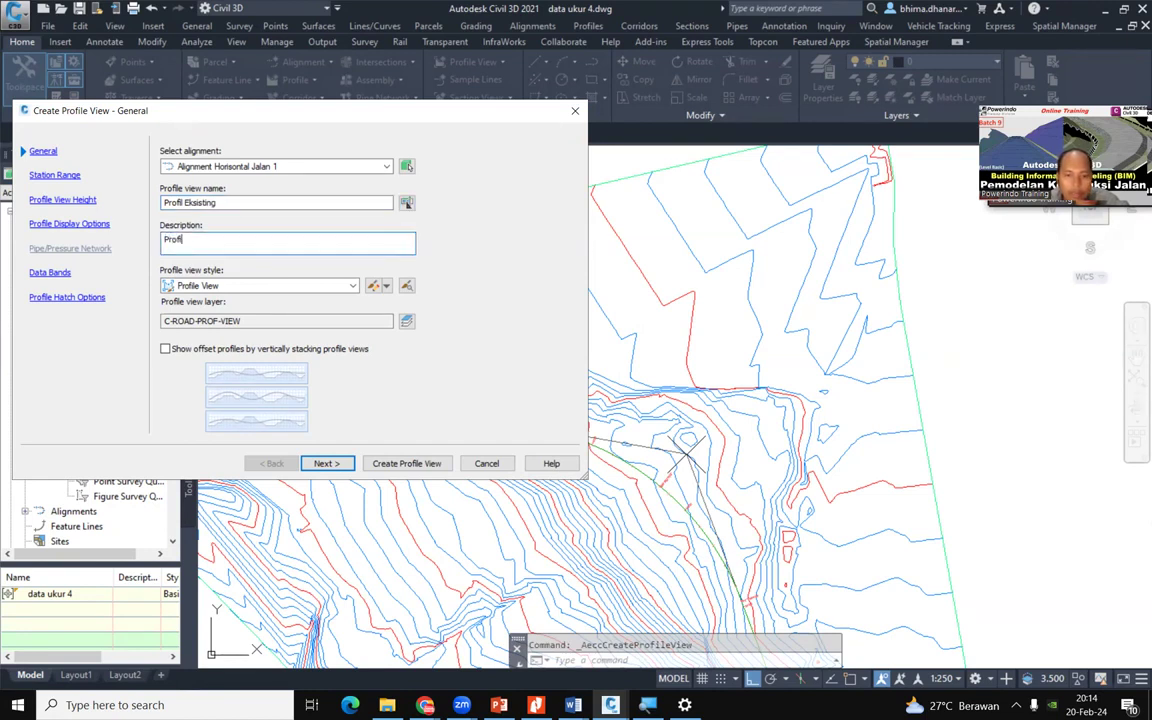
pyautogui.write(' Eksisting Jalan 1')
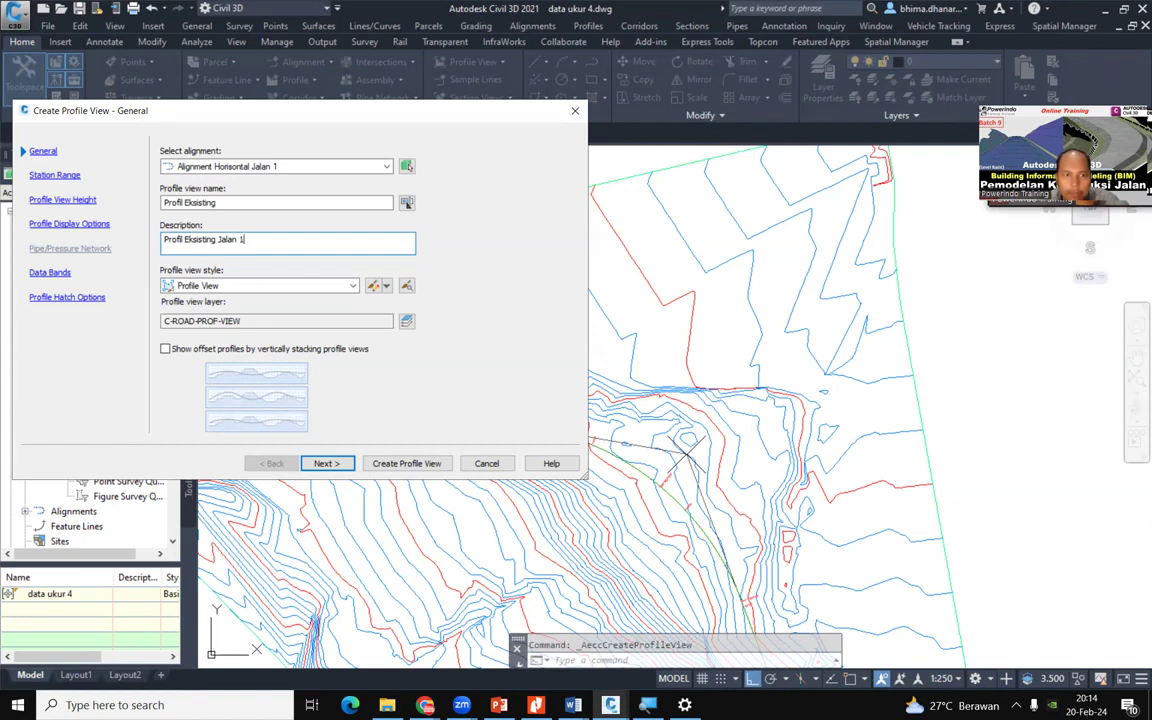
# Set the profile view style to Major Grids and proceed to the station range settings
pyautogui.moveTo(216, 203); pyautogui.dragTo(182, 205)
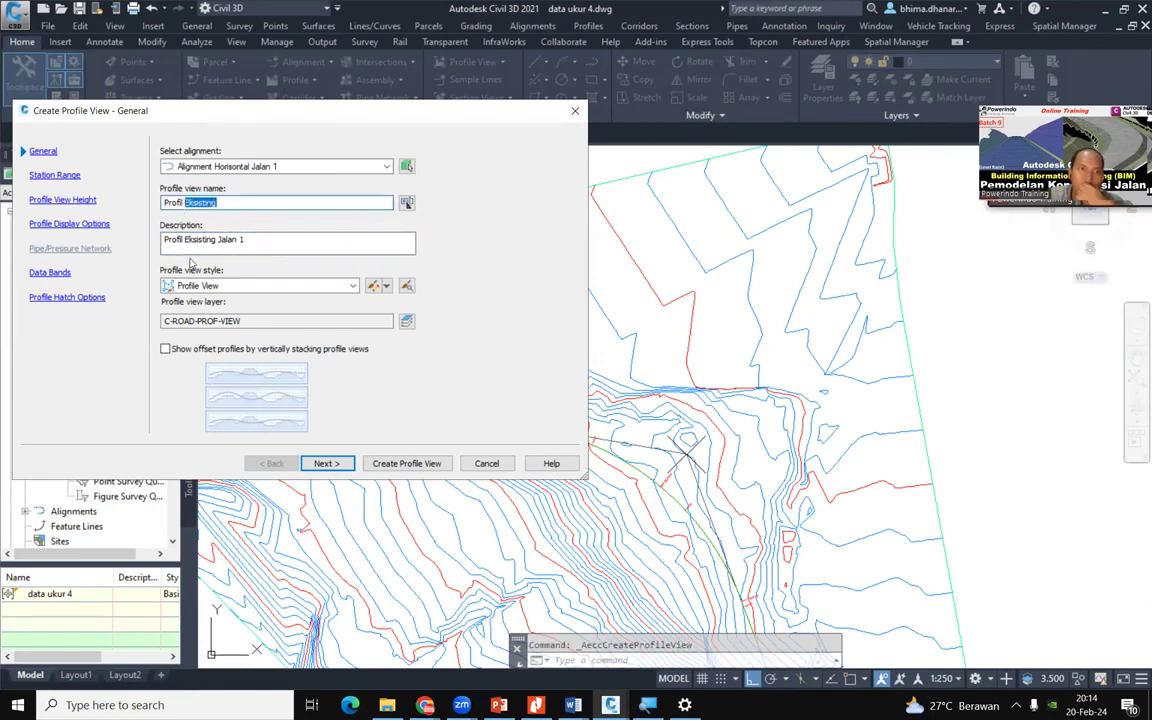
pyautogui.click(205, 241)
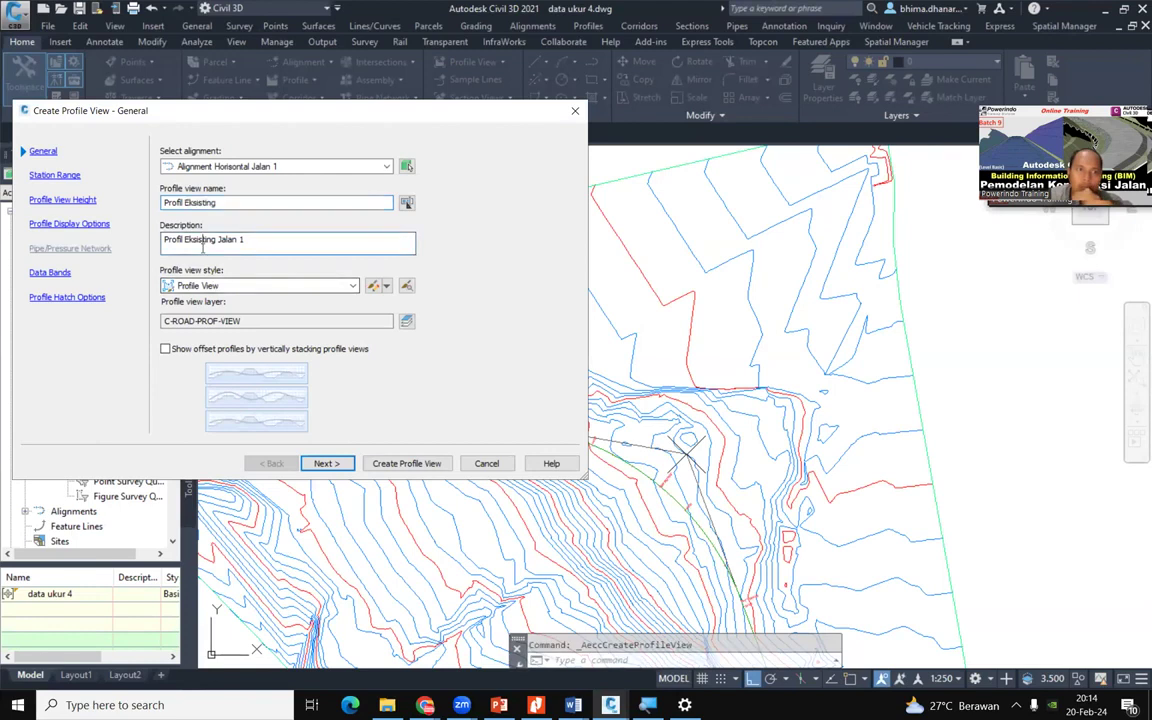
pyautogui.click(210, 286)
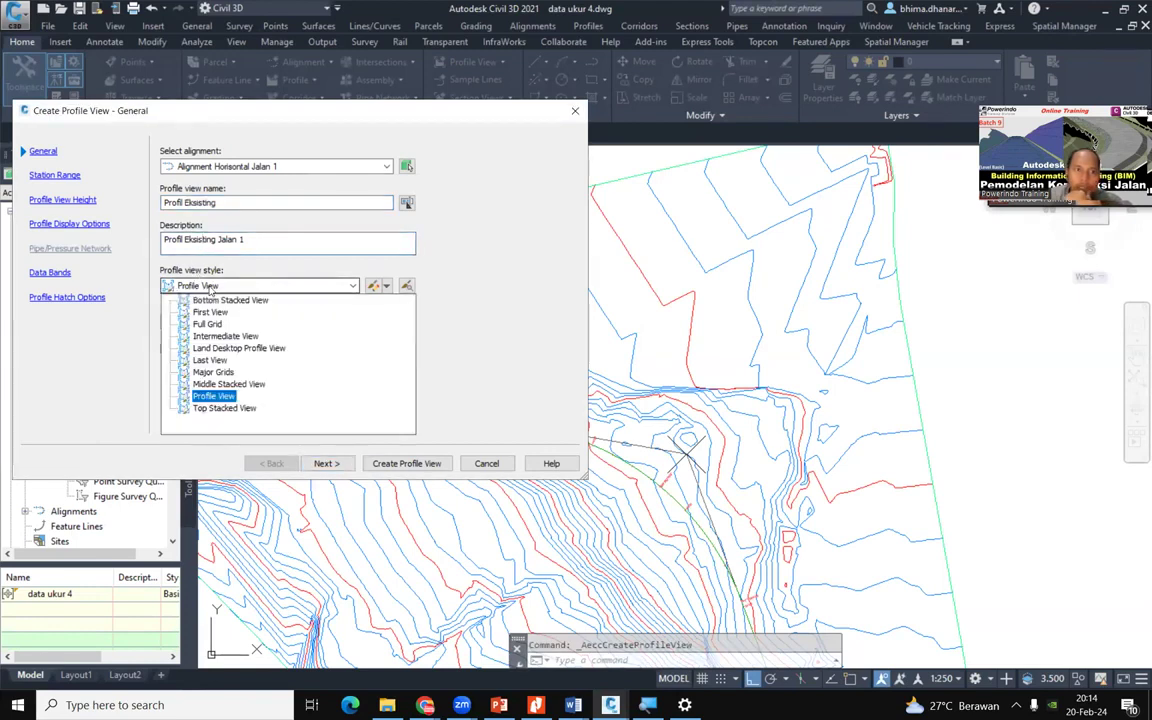
pyautogui.click(218, 372)
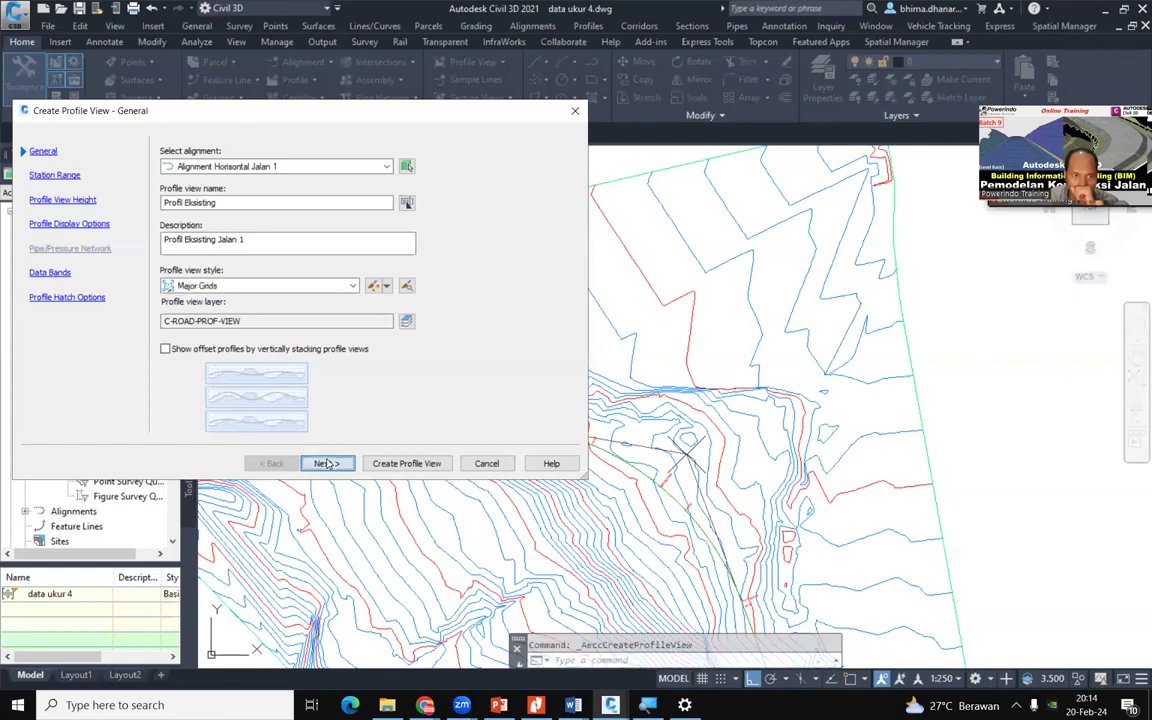
pyautogui.click(327, 463)
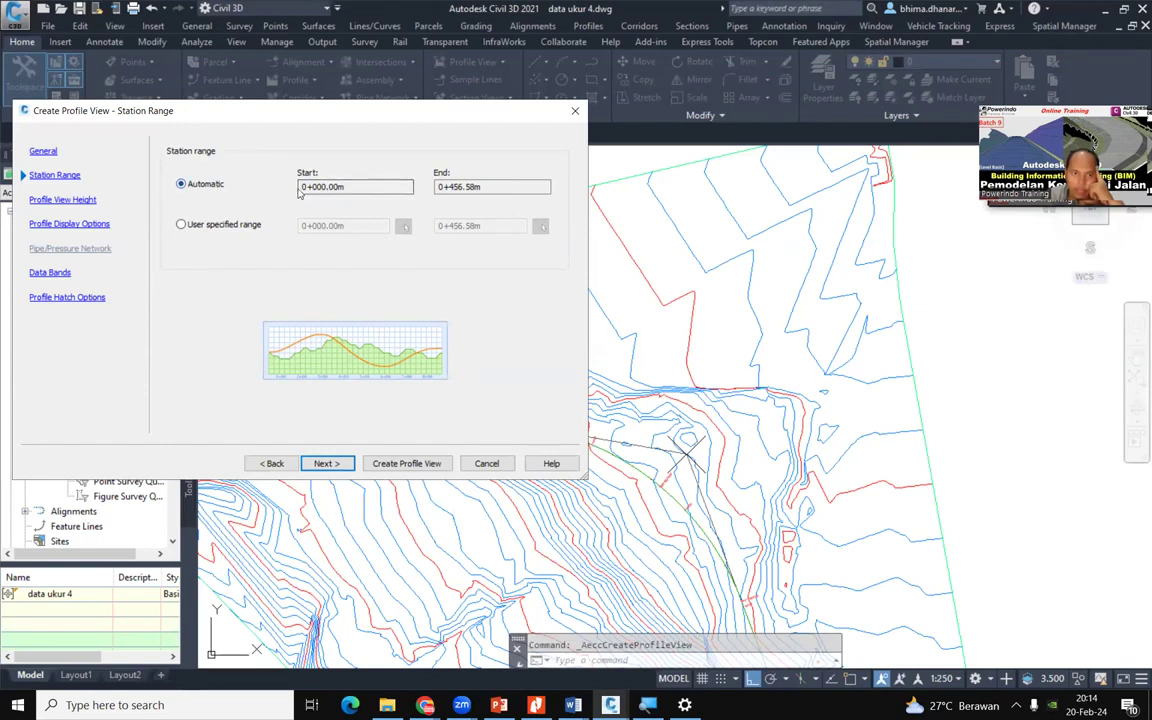
# Switch the profile view's station range to user specified, starting at 0+000.00m and ending at 0+400
pyautogui.doubleClick(330, 187)
pyautogui.doubleClick(442, 187)
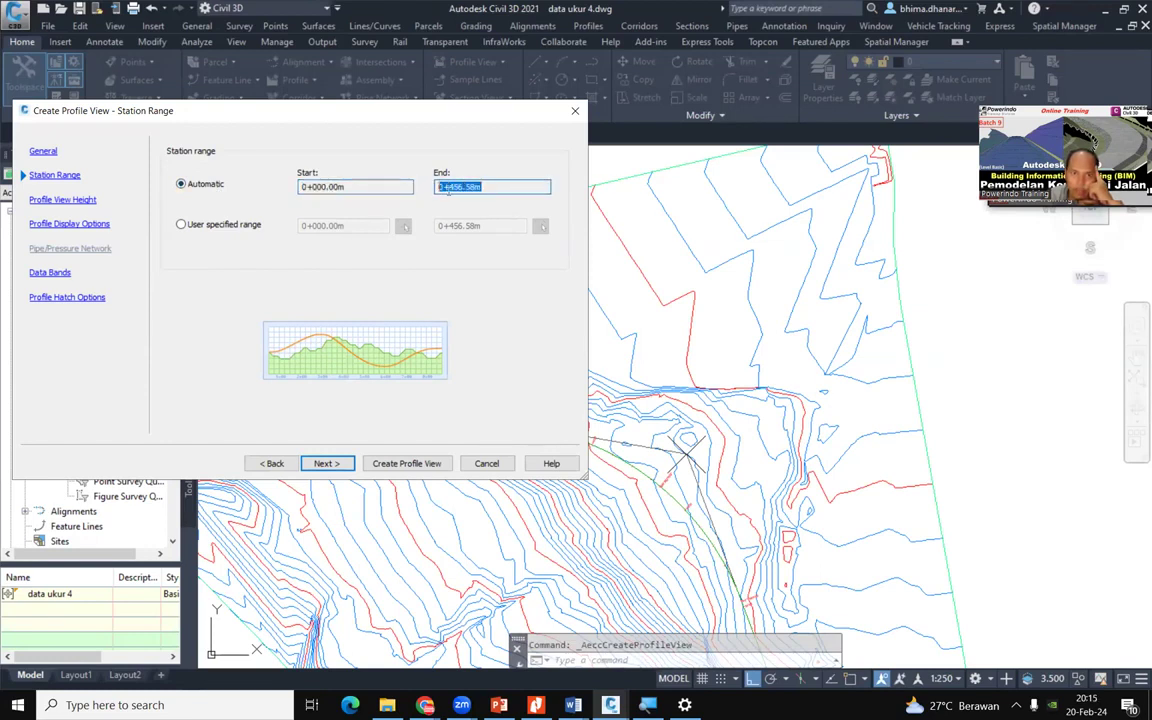
pyautogui.click(493, 185)
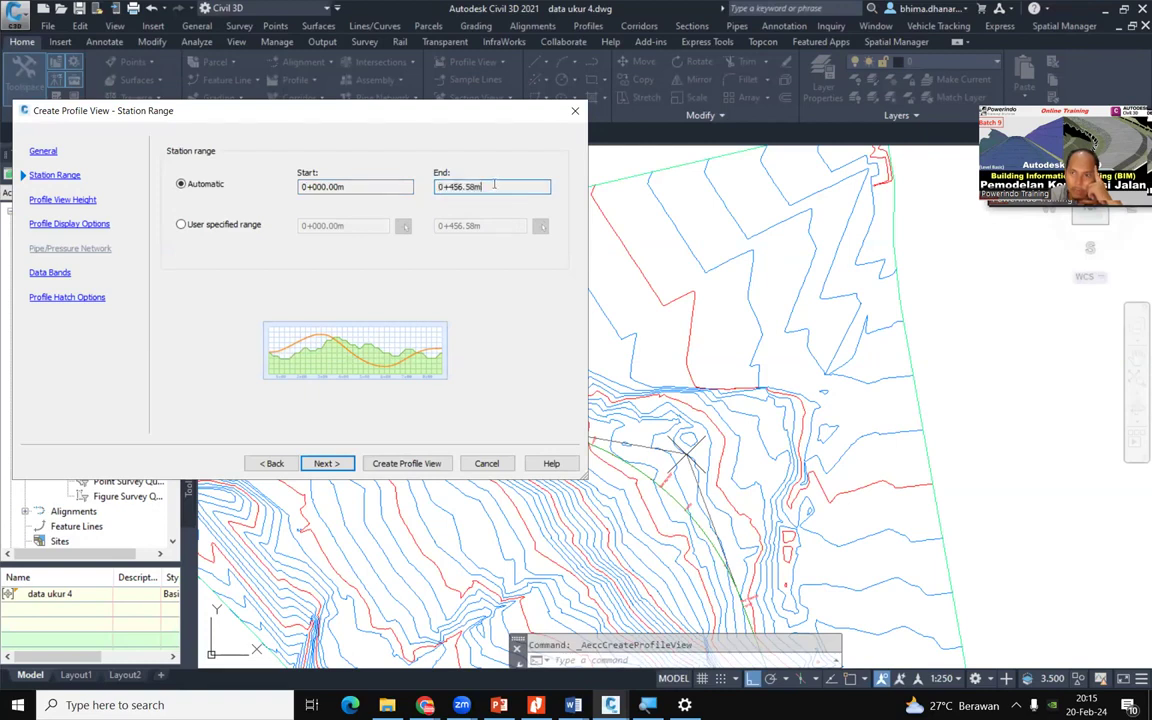
pyautogui.click(181, 226)
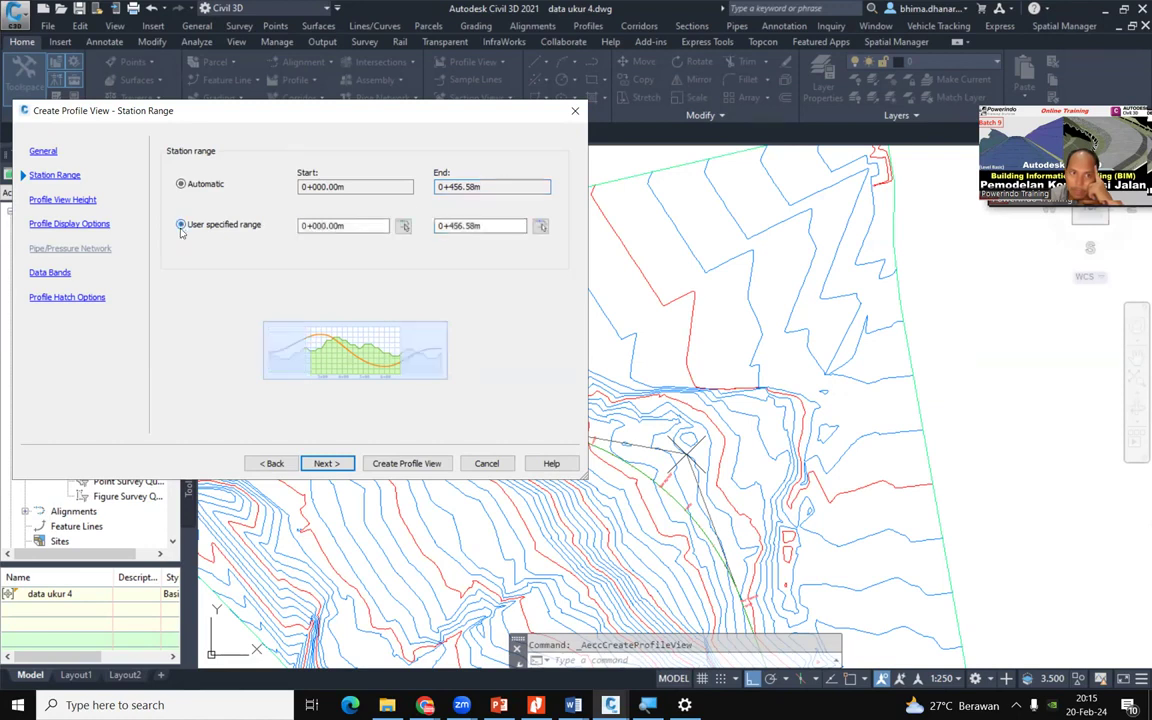
pyautogui.click(312, 225)
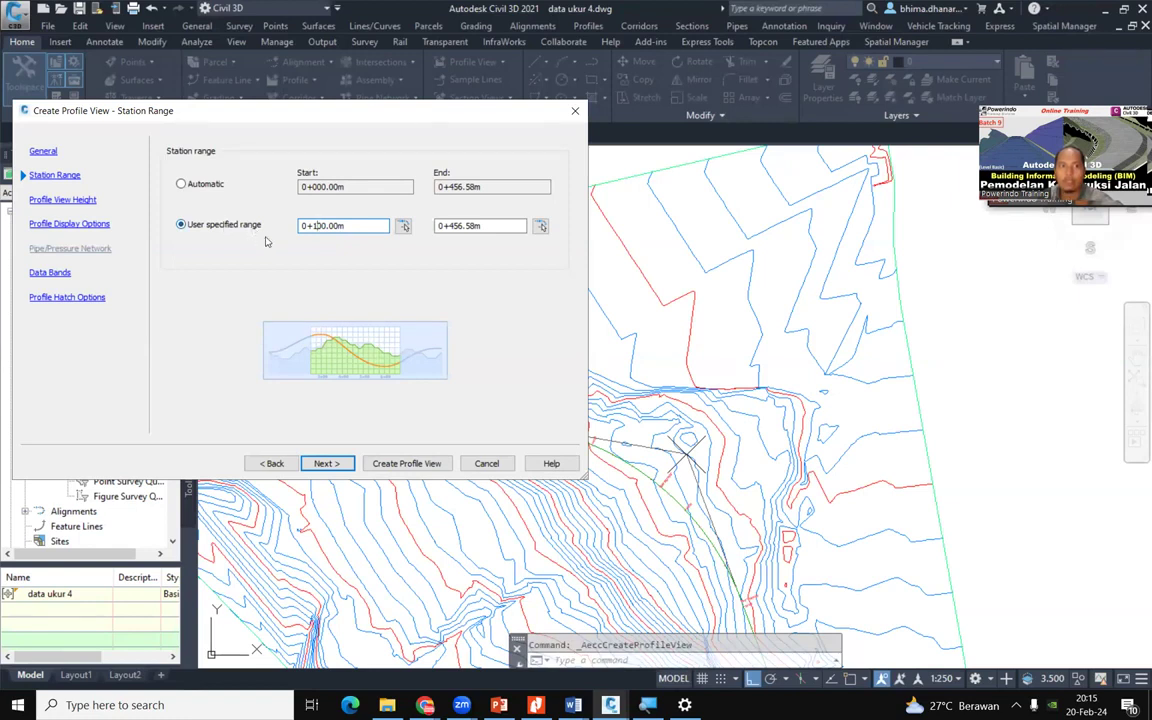
pyautogui.press('BackSpace')
pyautogui.write('0')
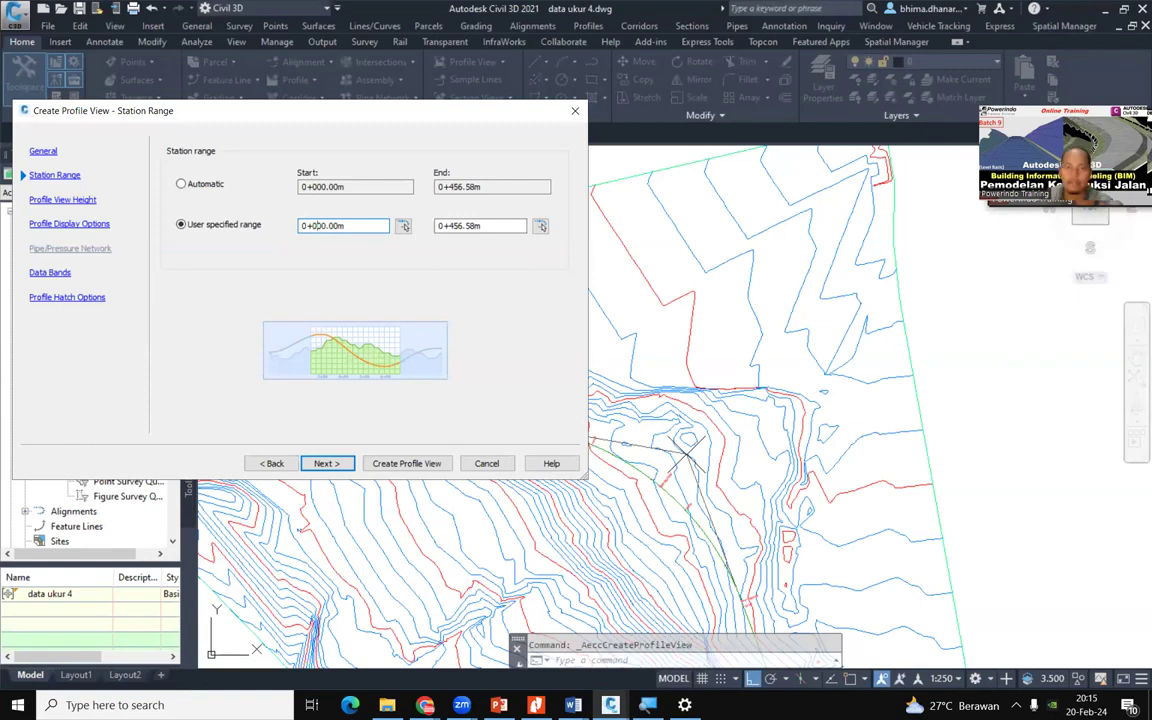
pyautogui.click(476, 226)
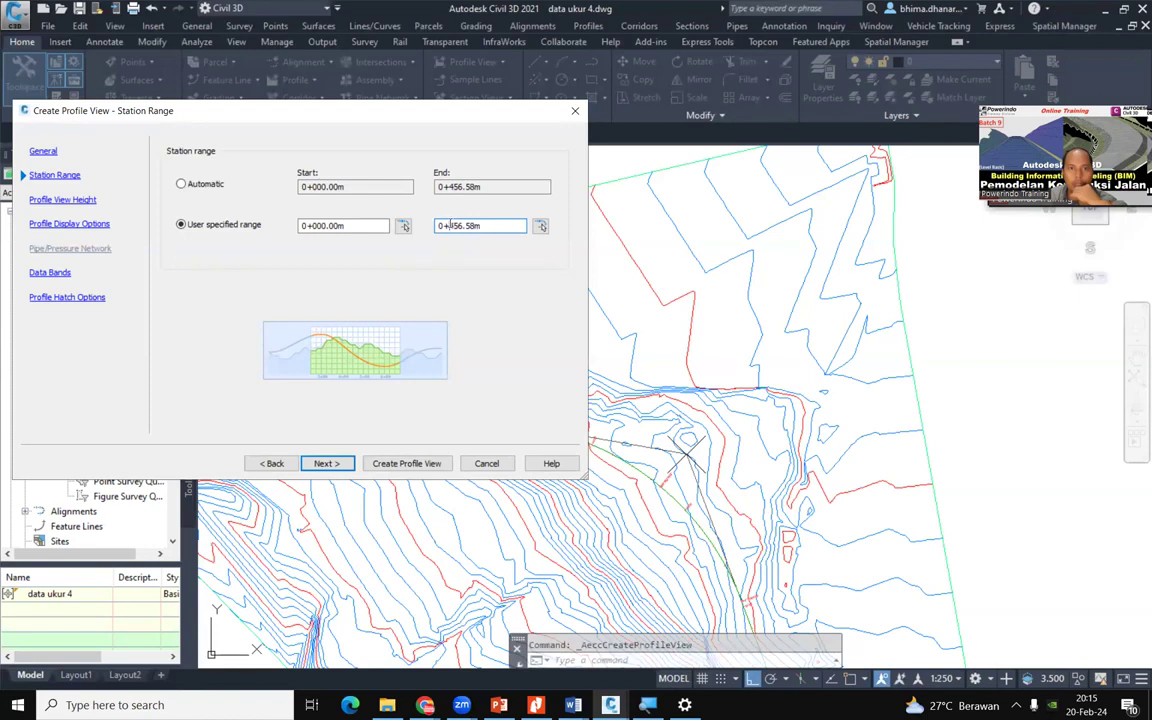
pyautogui.moveTo(449, 225); pyautogui.dragTo(454, 225)
pyautogui.moveTo(452, 225); pyautogui.dragTo(482, 226)
pyautogui.write('00')
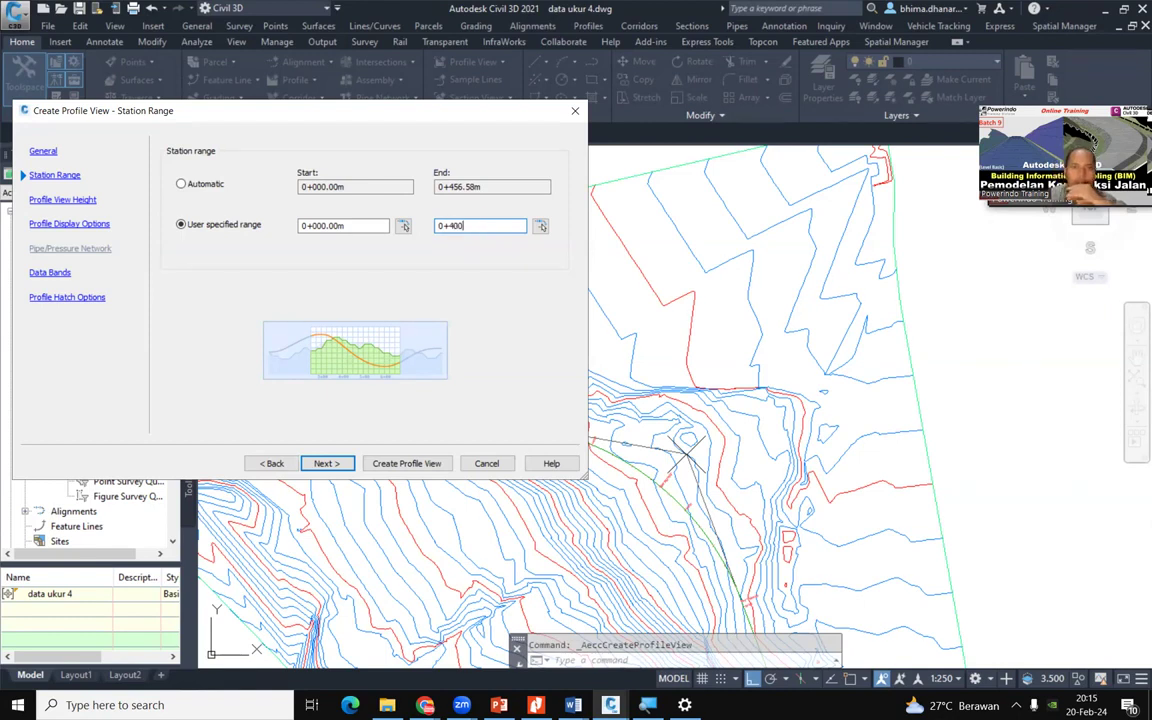
# Return the profile view's station range to automatic and proceed to the profile view height settings
pyautogui.click(206, 183)
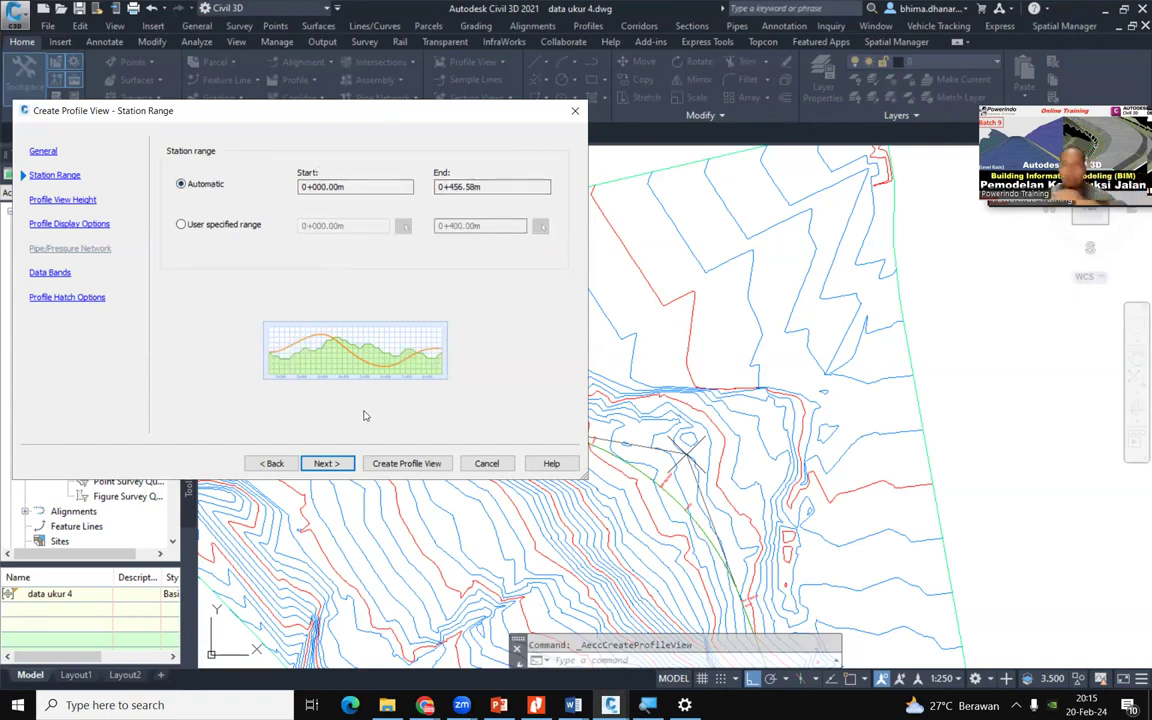
pyautogui.click(325, 464)
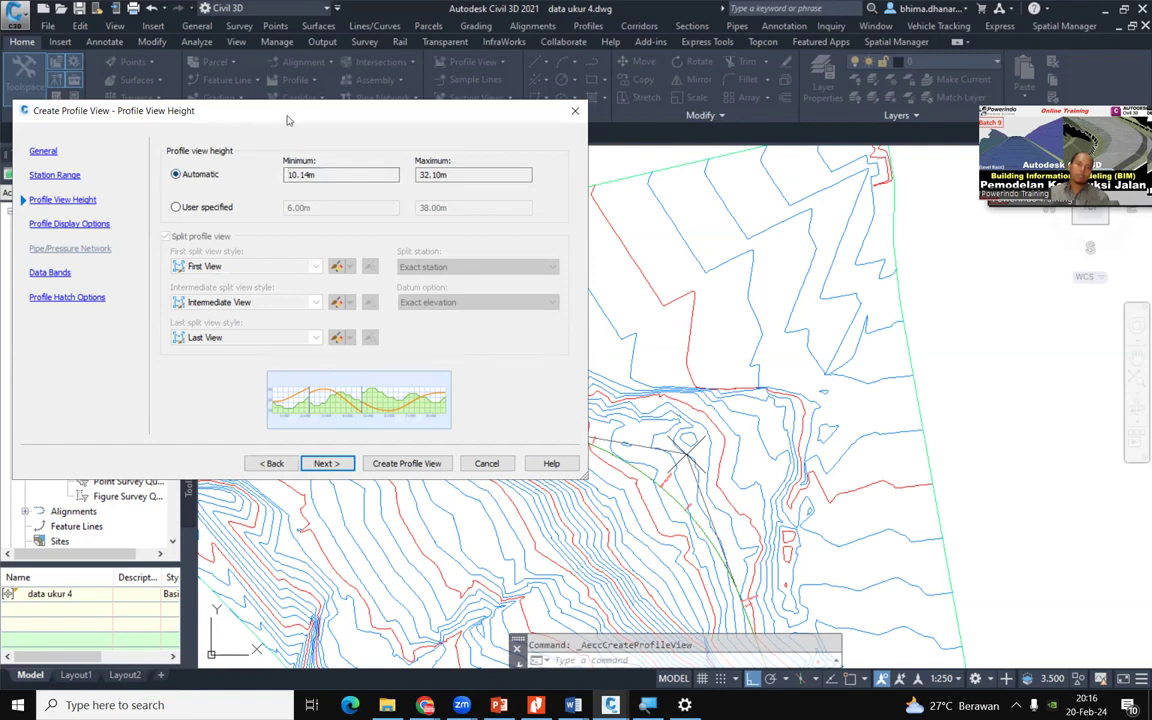
pyautogui.moveTo(307, 112); pyautogui.dragTo(450, 183)
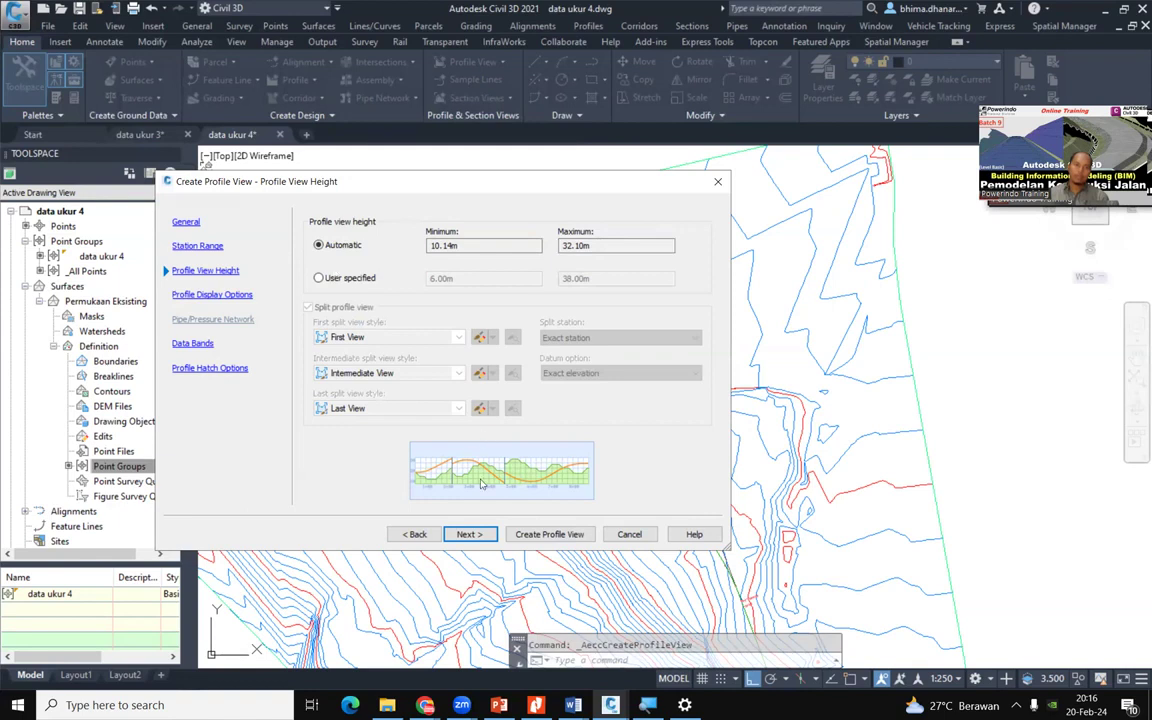
# Try the user specified height, return it to automatic, and proceed past the profile display options to the data bands
pyautogui.click(320, 278)
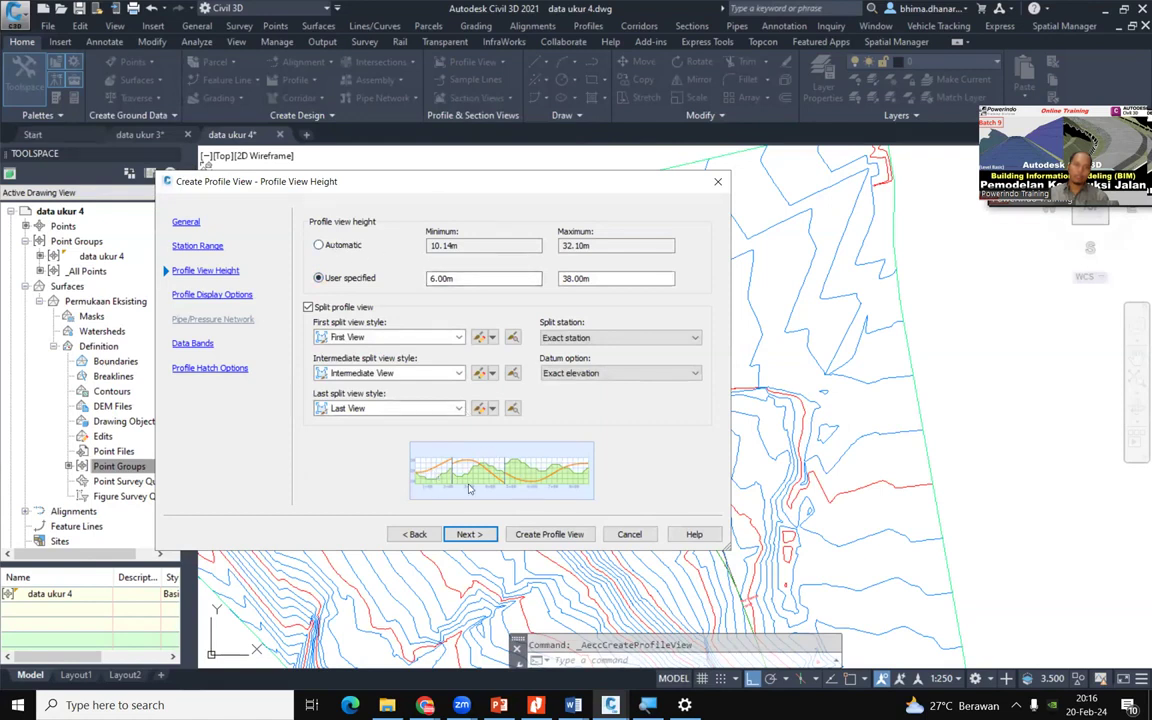
pyautogui.click(320, 246)
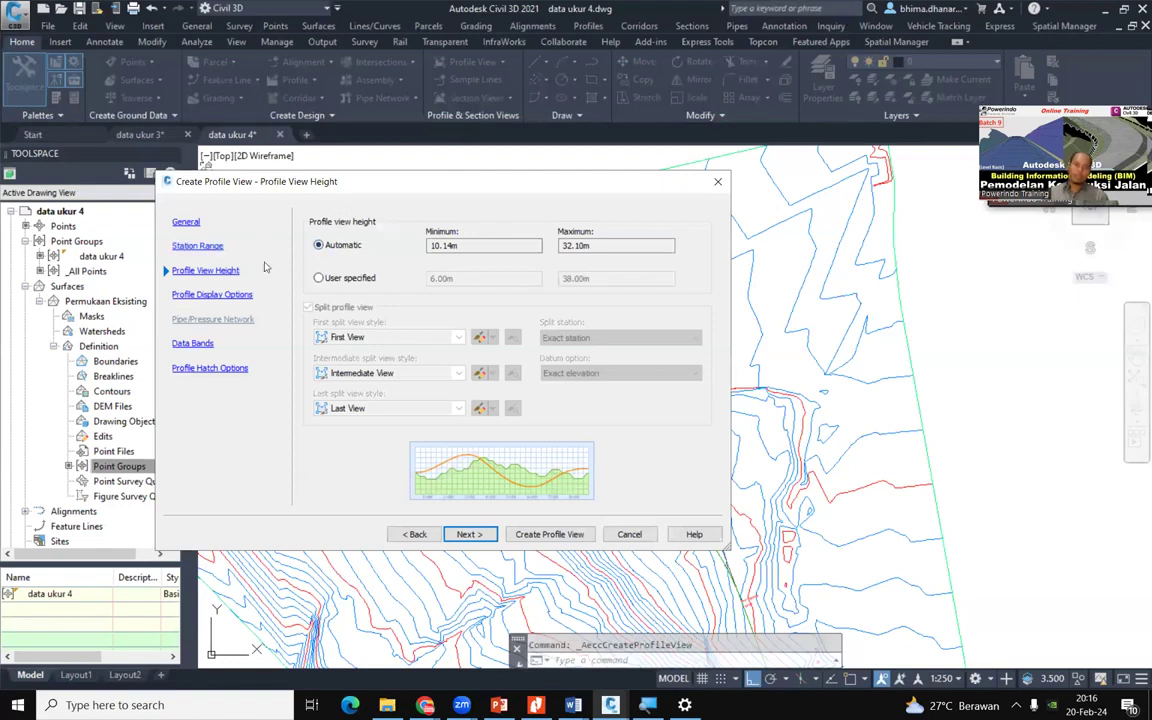
pyautogui.click(469, 538)
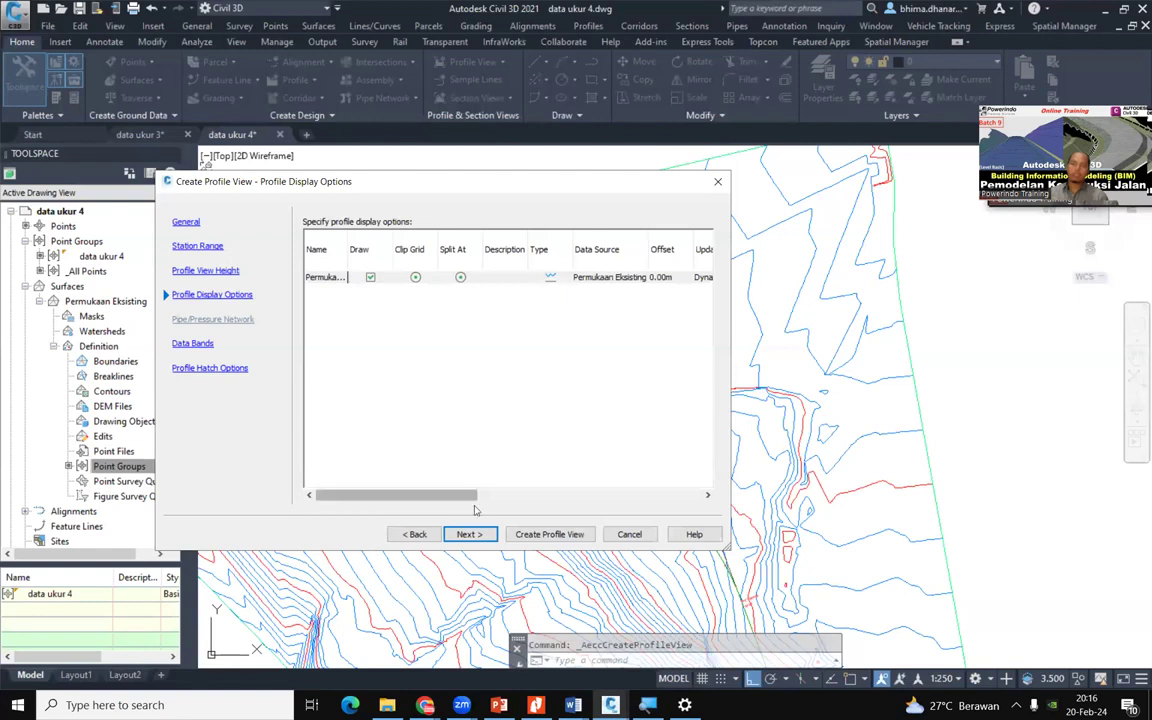
pyautogui.click(467, 534)
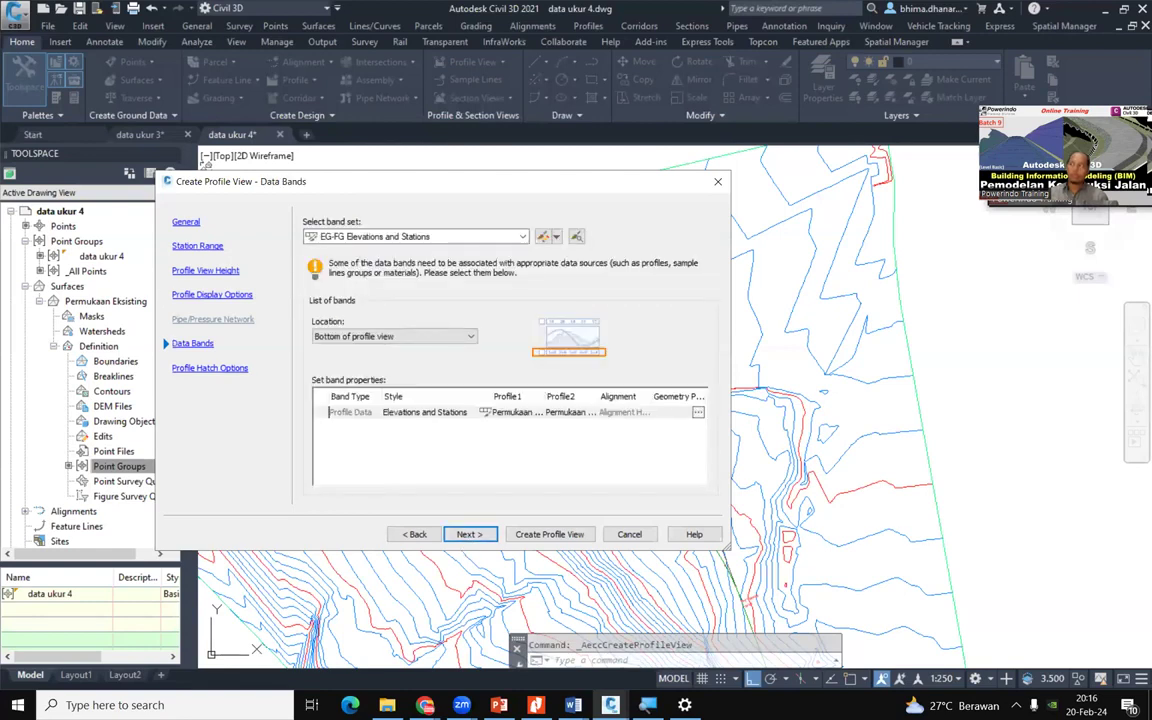
# Set the band set to Profile Data with Geometry and Superelevation and proceed to the profile hatch options
pyautogui.hotkey('alt', 'Tab')
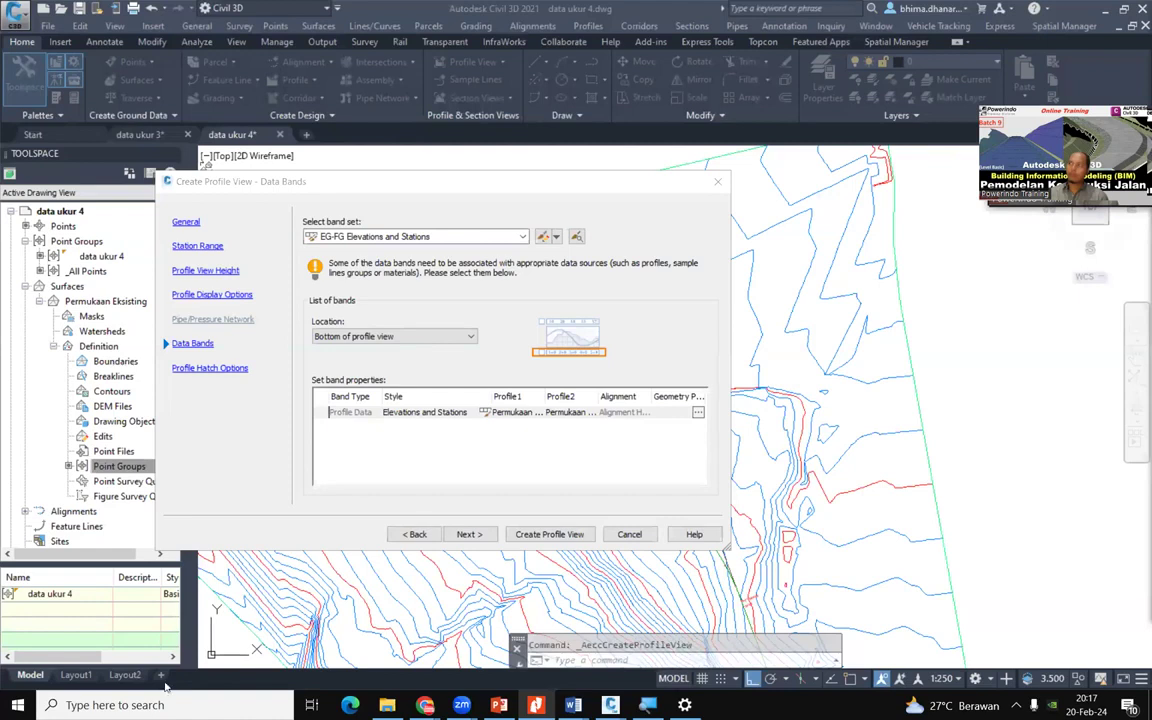
pyautogui.click(386, 188)
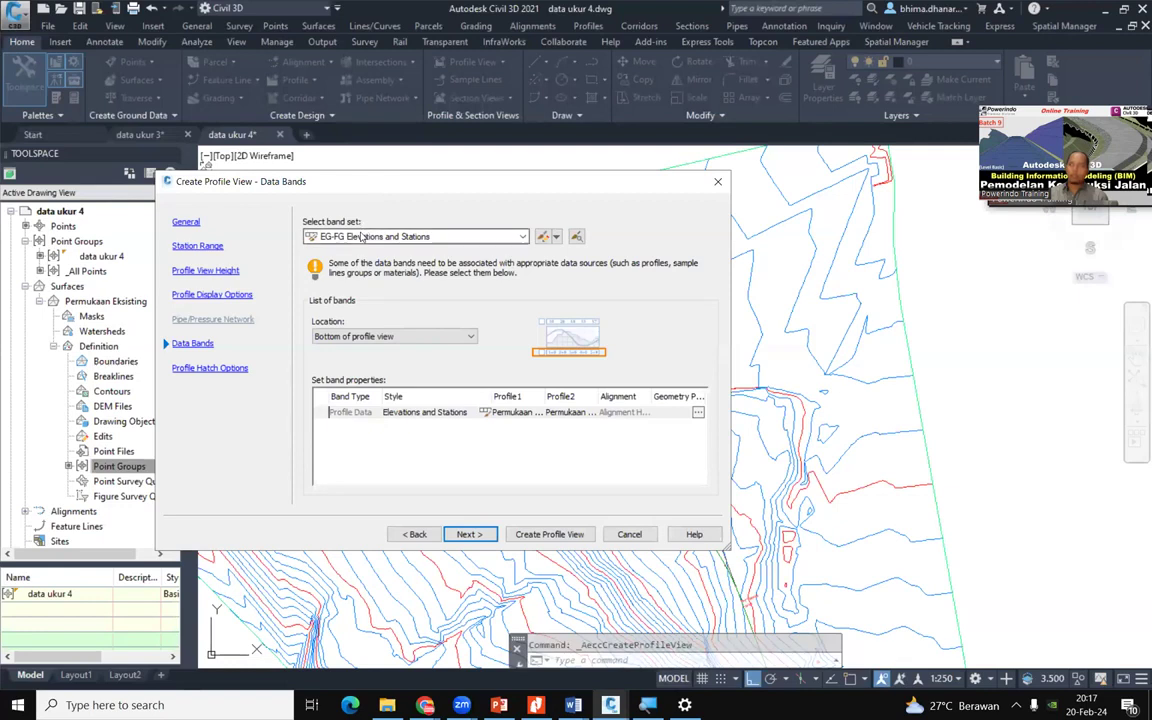
pyautogui.click(361, 236)
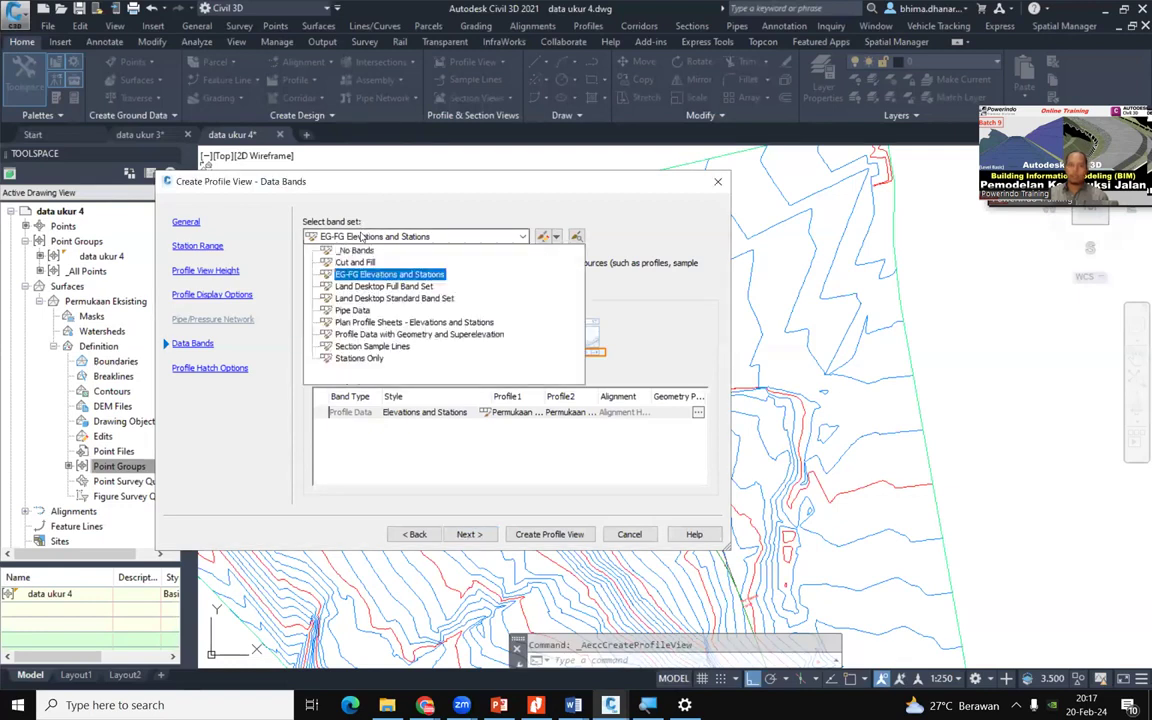
pyautogui.click(382, 336)
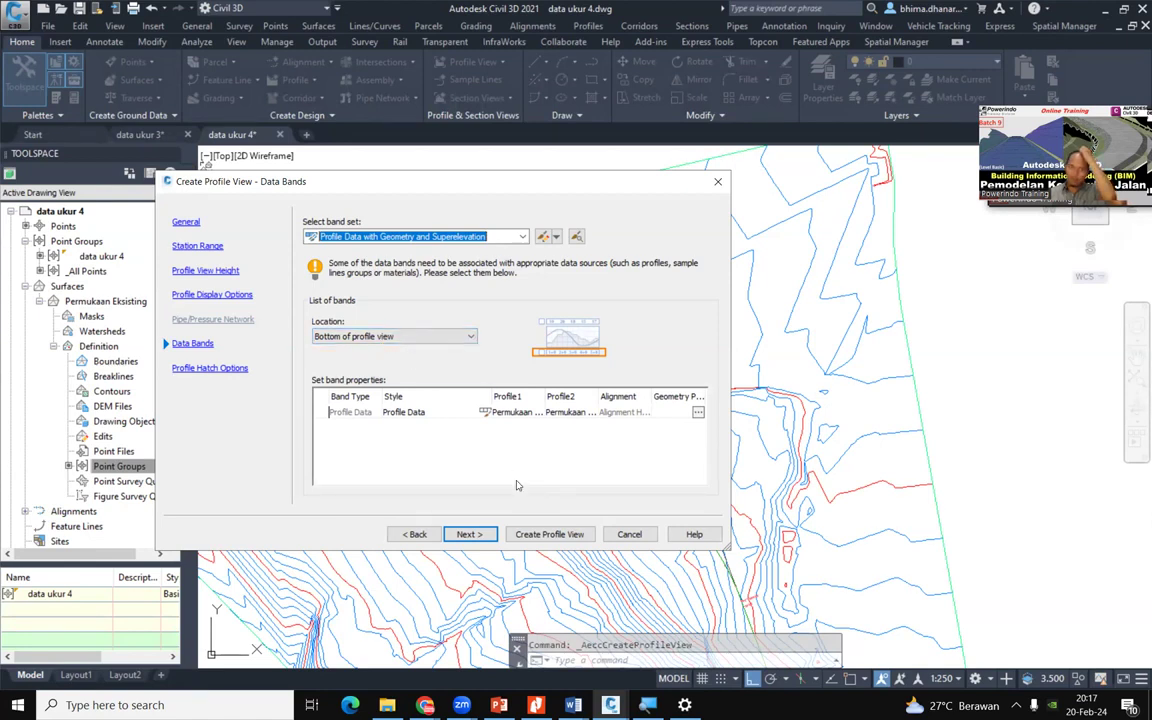
pyautogui.click(469, 534)
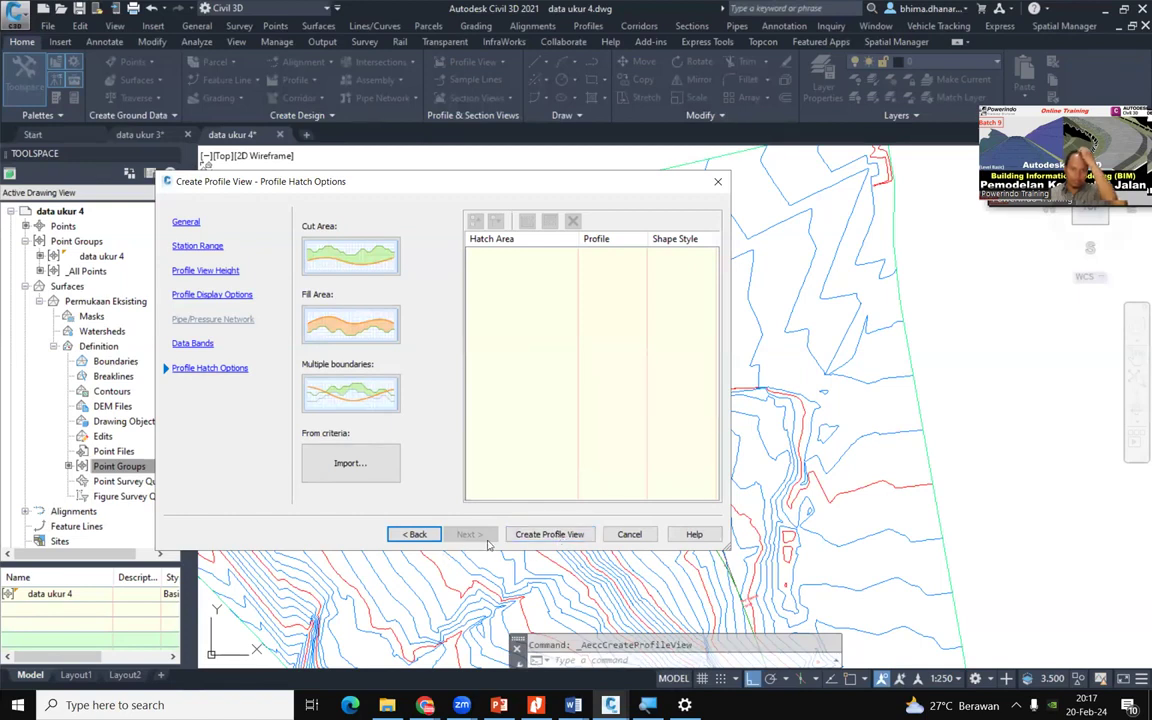
# Create the profile view without hatching and place its origin in the empty area east of the surface contours
pyautogui.click(558, 535)
pyautogui.scroll(-10, 463, 490)
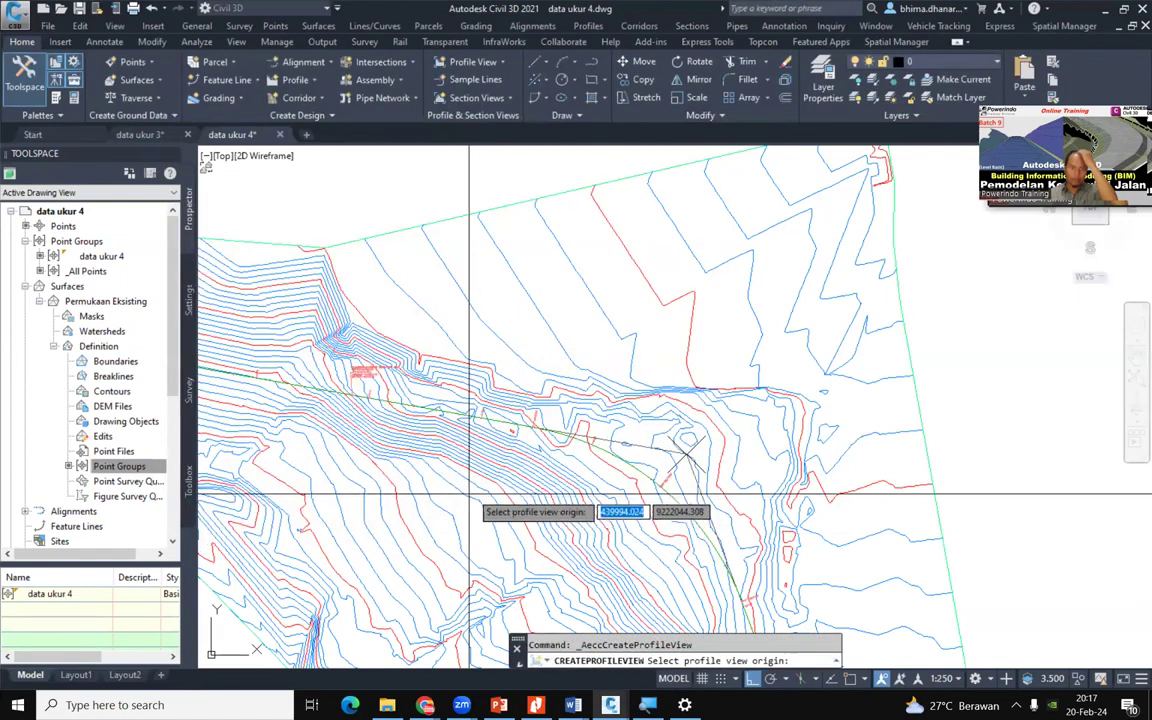
pyautogui.scroll(7, 779, 467)
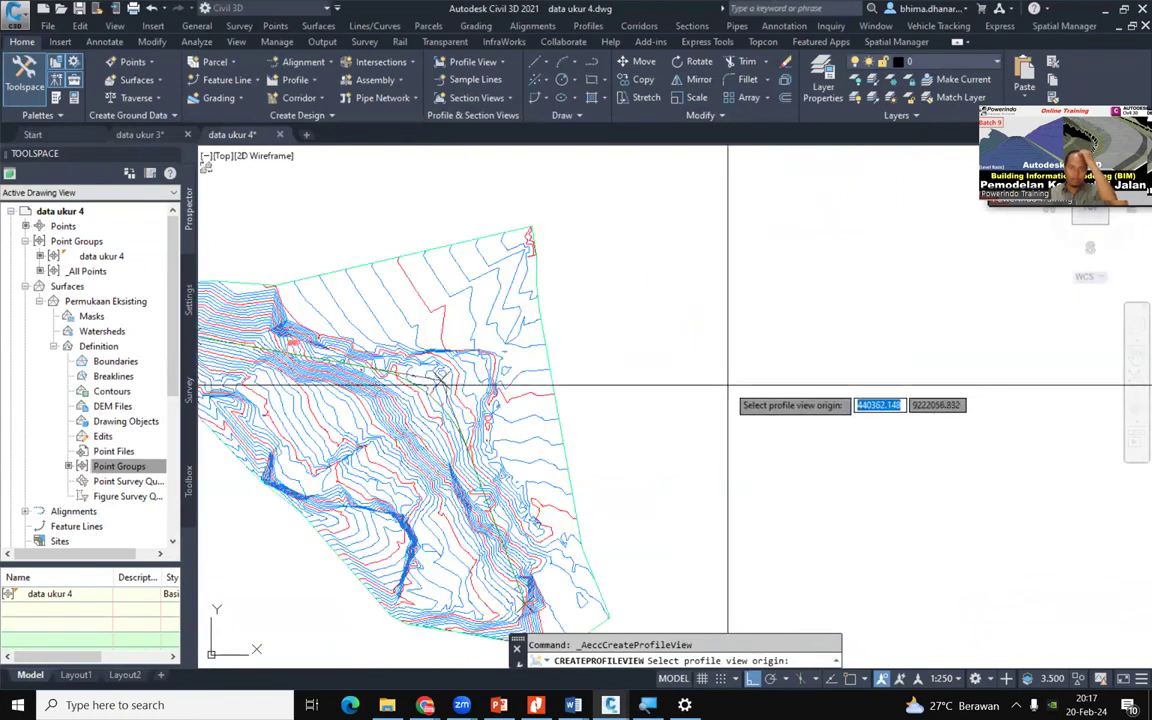
pyautogui.scroll(-2, 727, 385)
pyautogui.click(699, 329)
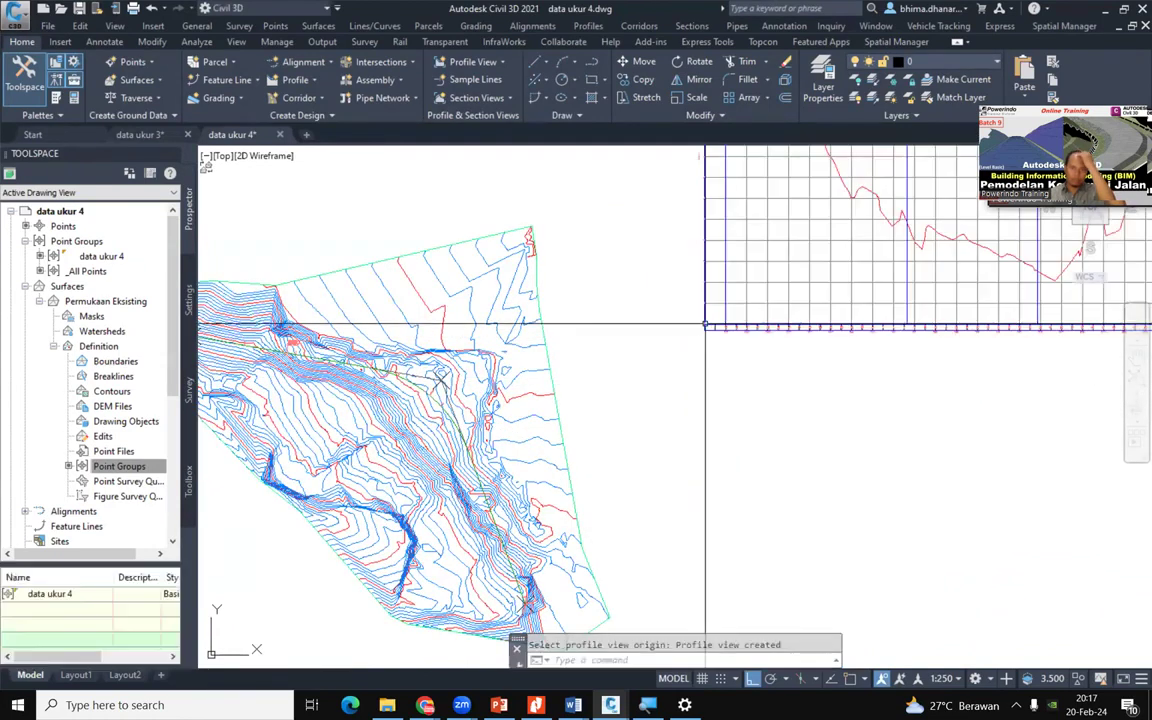
# Examine the existing-ground line, grid and data bands of the Profil Eksisting profile view
pyautogui.scroll(-3, 653, 455)
pyautogui.scroll(4, 764, 352)
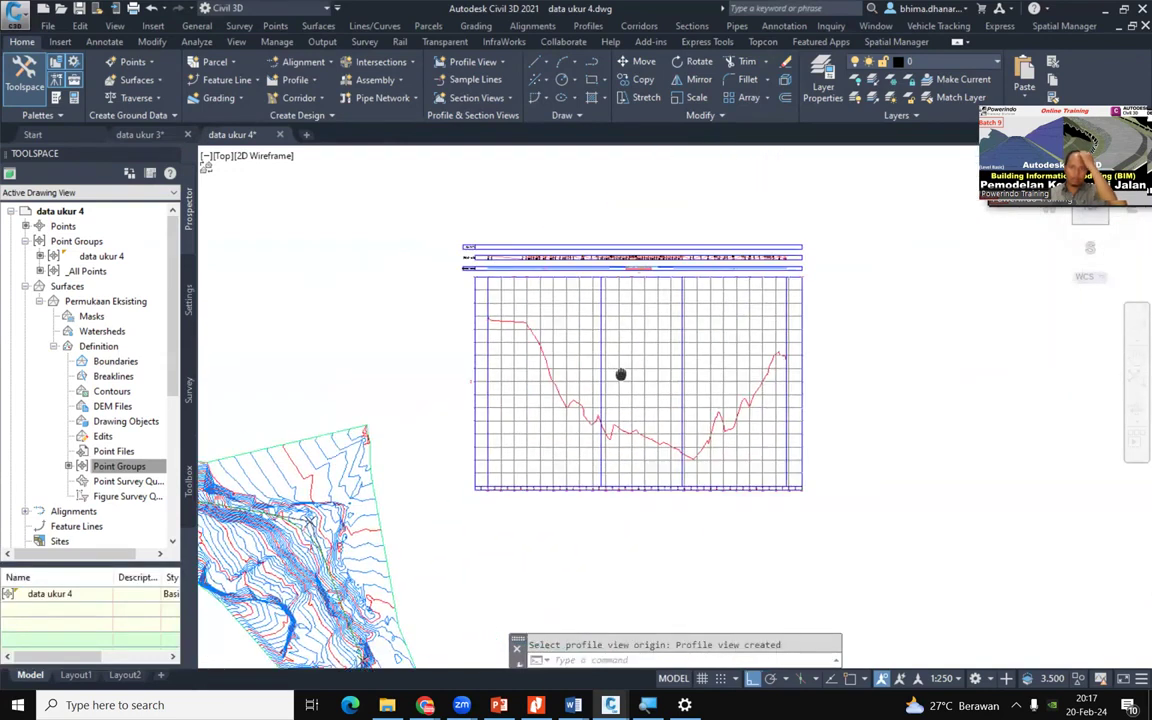
pyautogui.scroll(1, 578, 391)
pyautogui.scroll(-3, 578, 391)
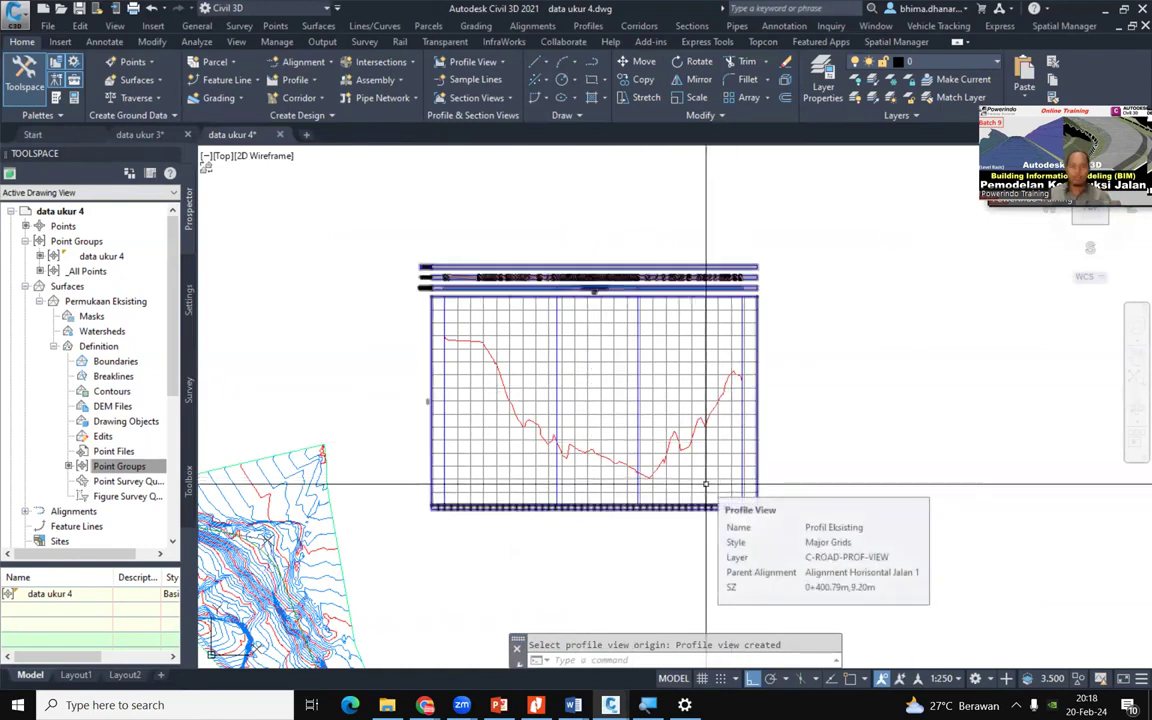
pyautogui.click(706, 484)
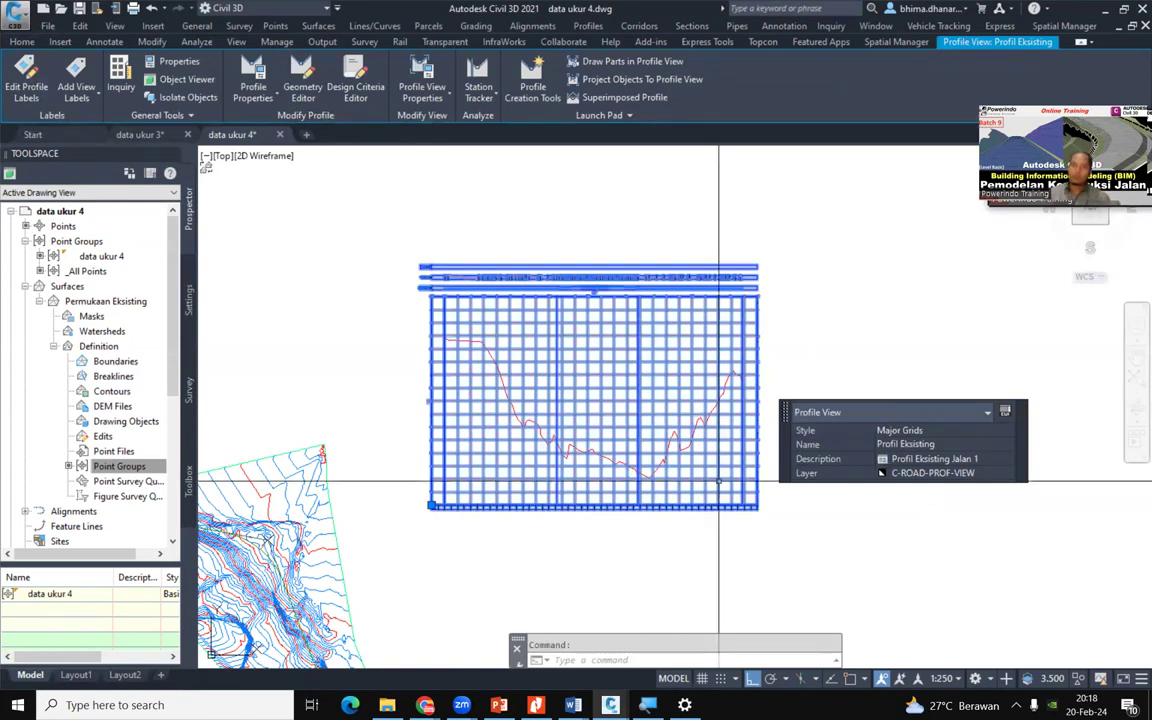
pyautogui.scroll(4, 567, 367)
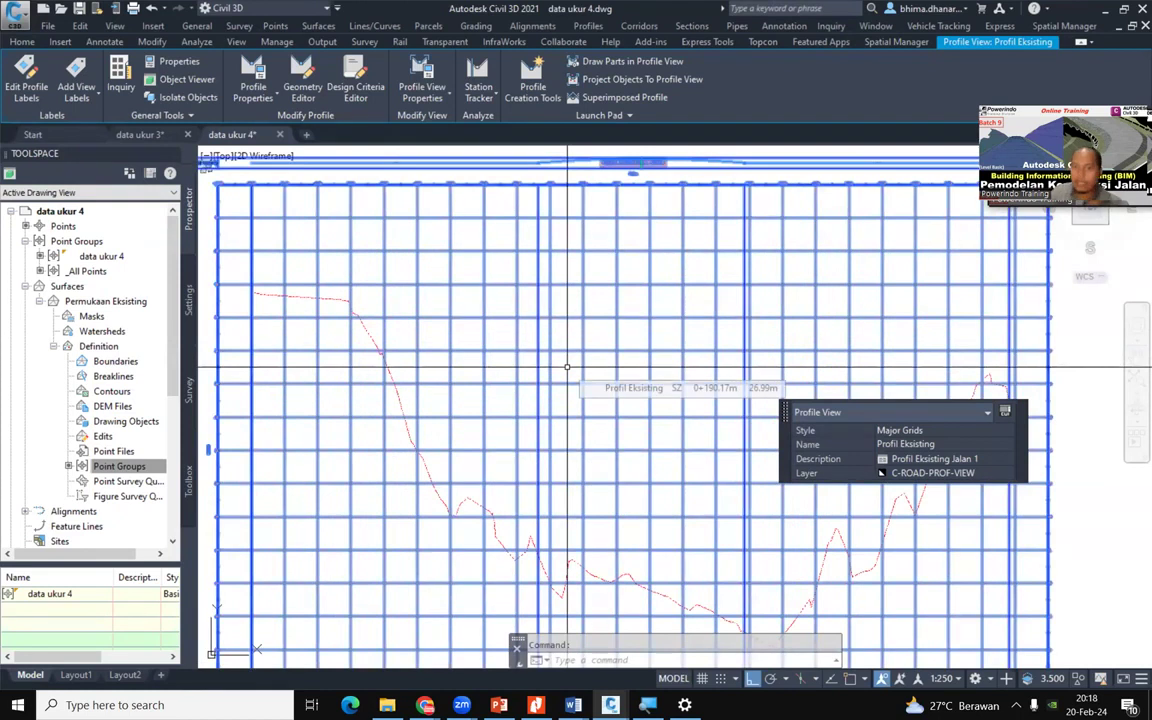
pyautogui.press('Escape')
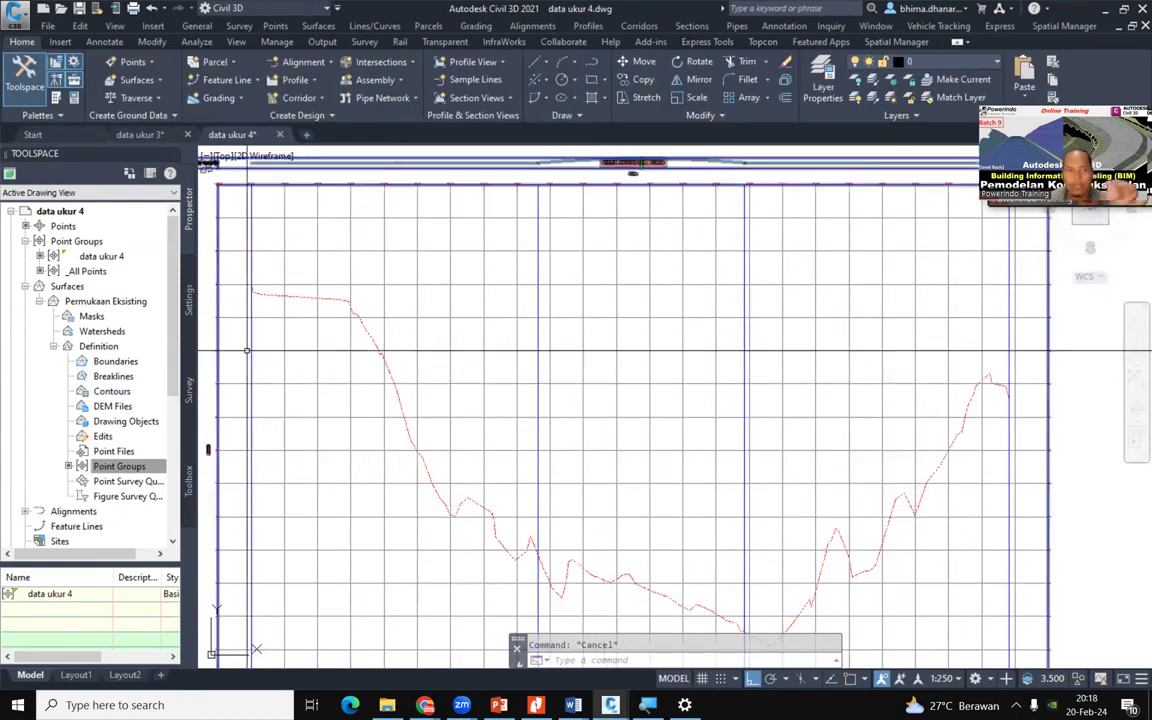
pyautogui.scroll(-5, 661, 343)
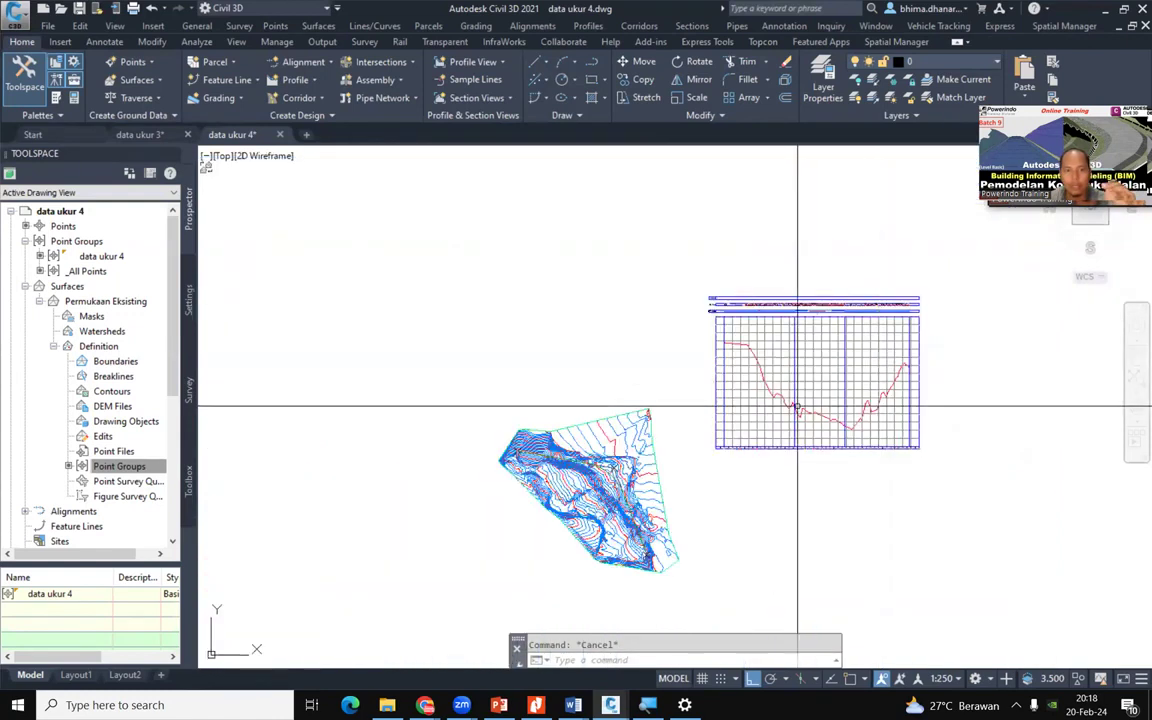
pyautogui.scroll(3, 929, 342)
pyautogui.scroll(5, 929, 342)
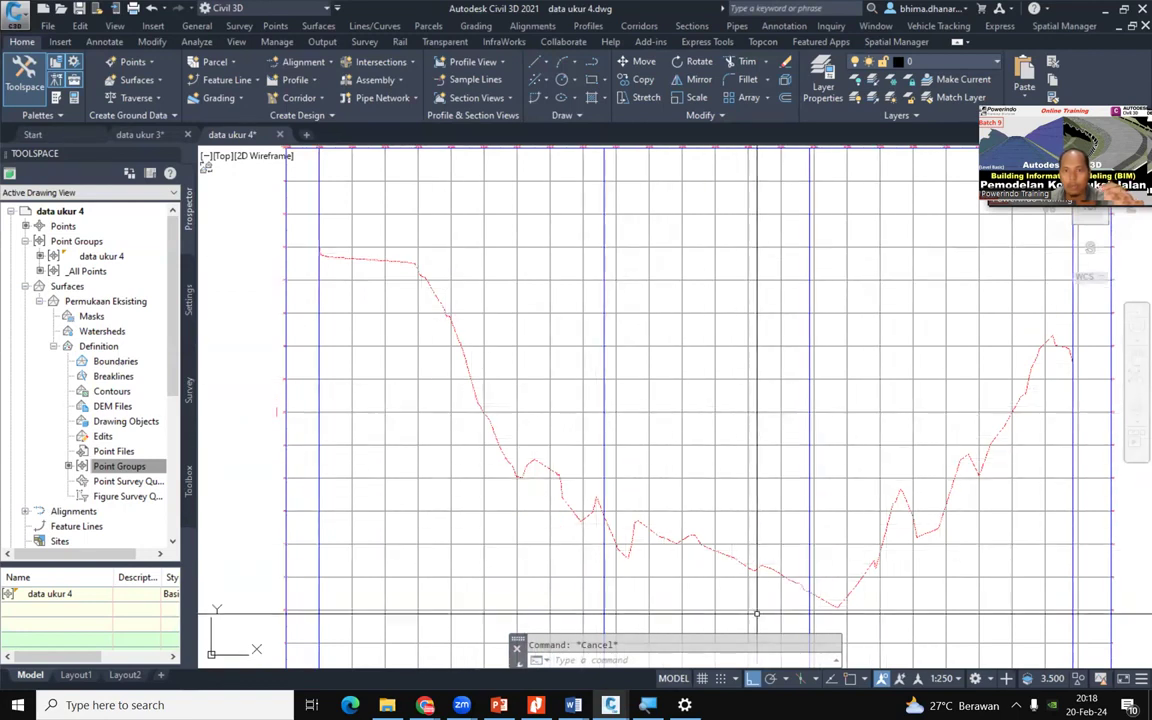
pyautogui.scroll(-3, 458, 386)
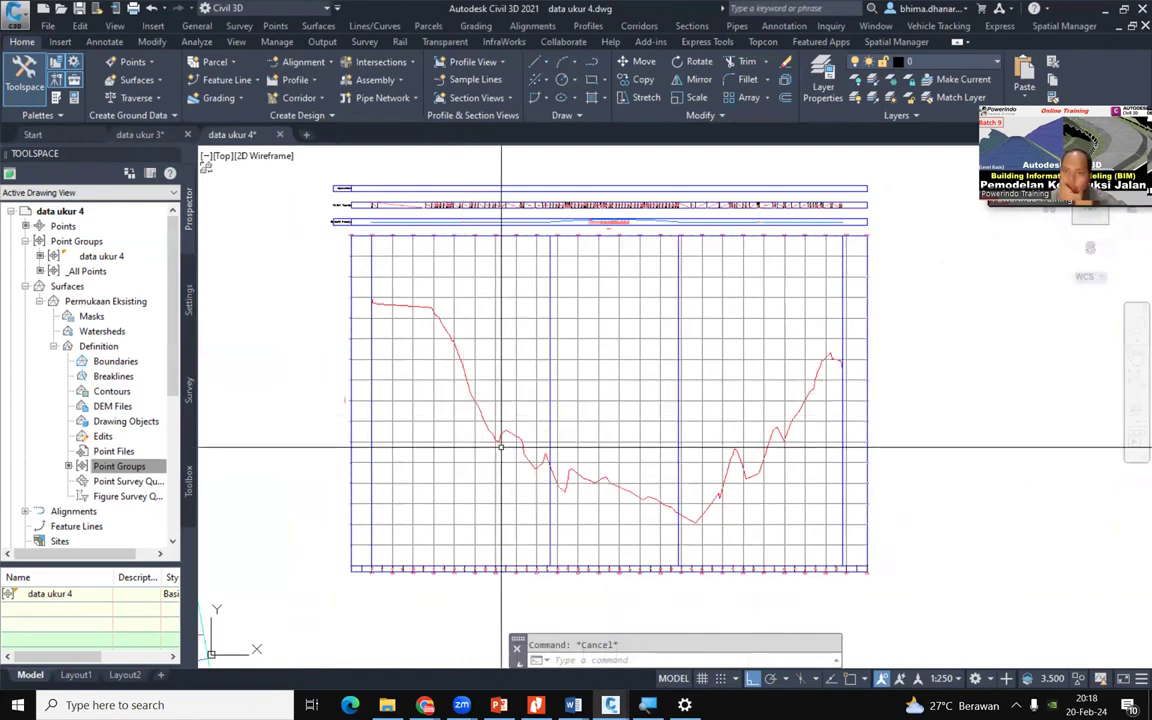
pyautogui.scroll(2, 526, 426)
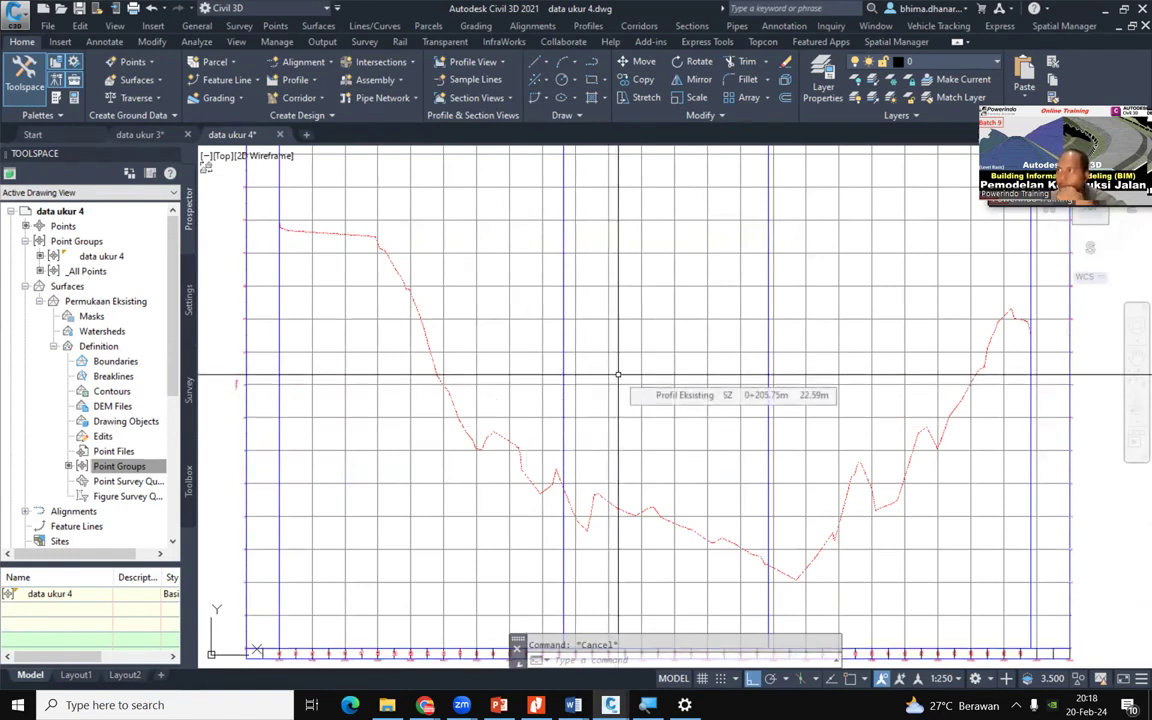
pyautogui.scroll(-2, 618, 375)
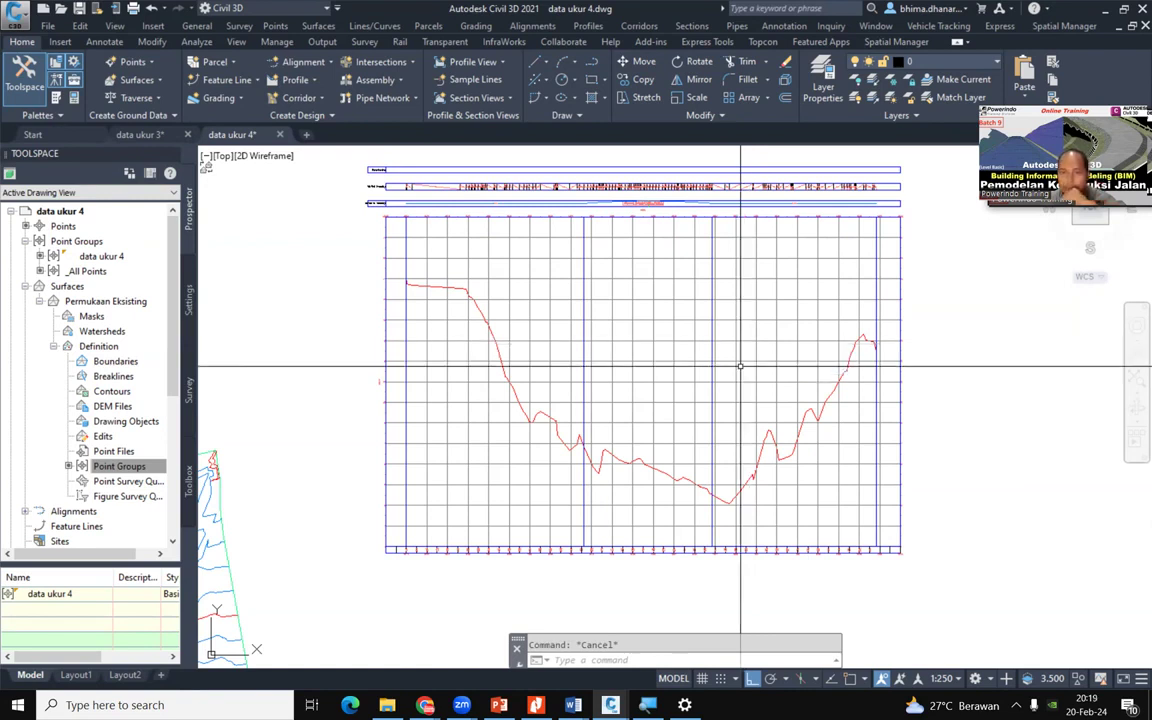
pyautogui.click(722, 360)
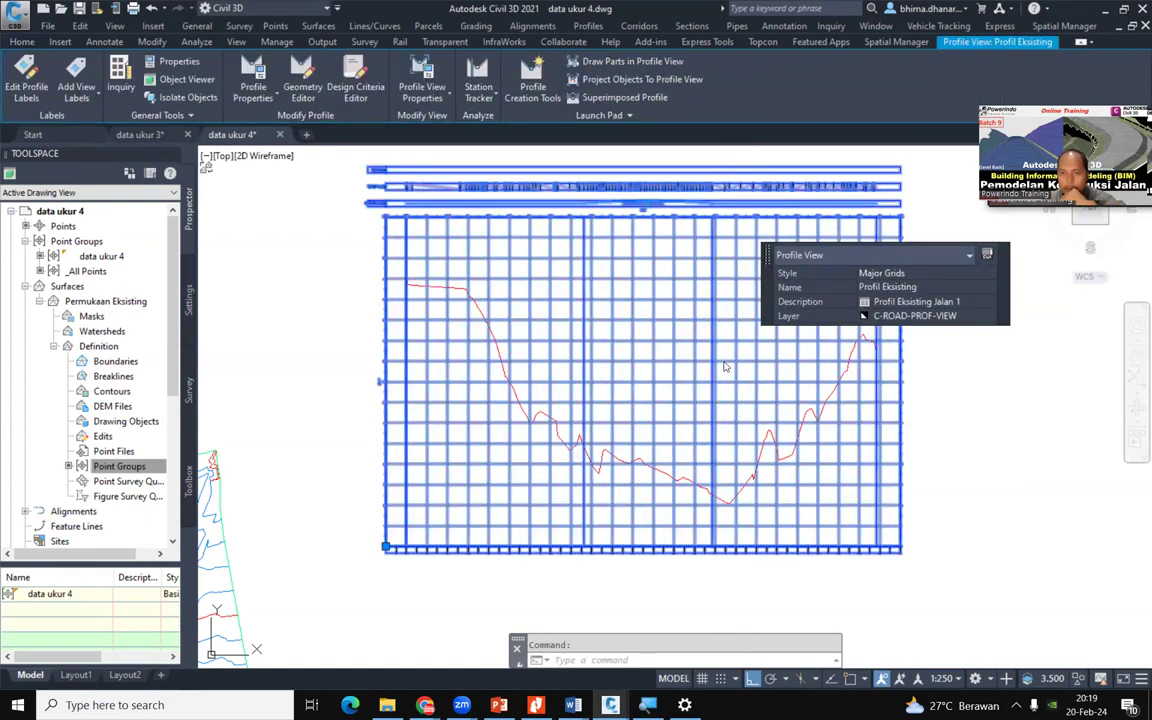
pyautogui.rightClick(745, 366)
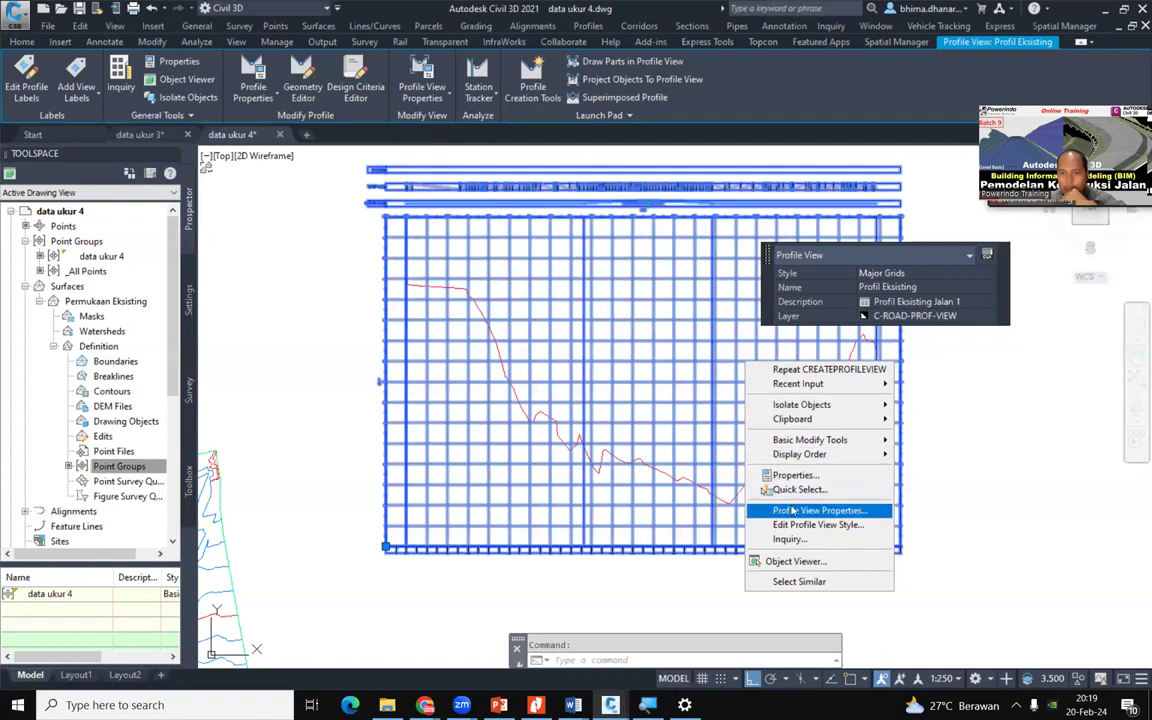
pyautogui.click(793, 512)
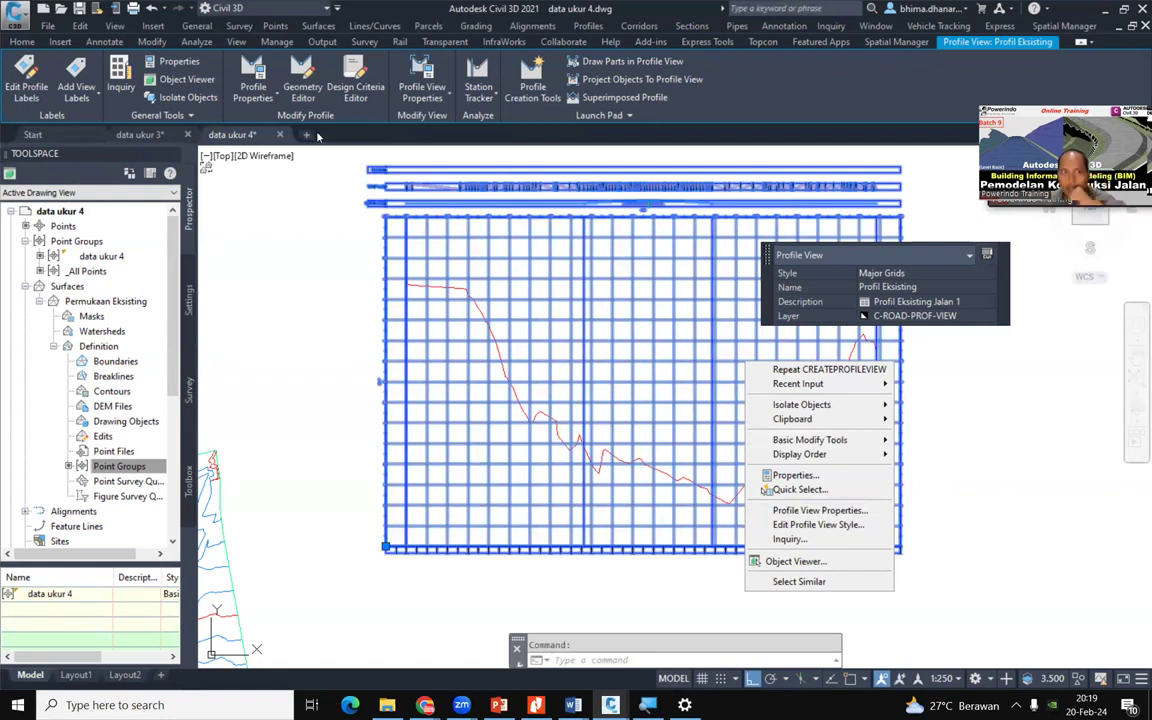
pyautogui.click(271, 97)
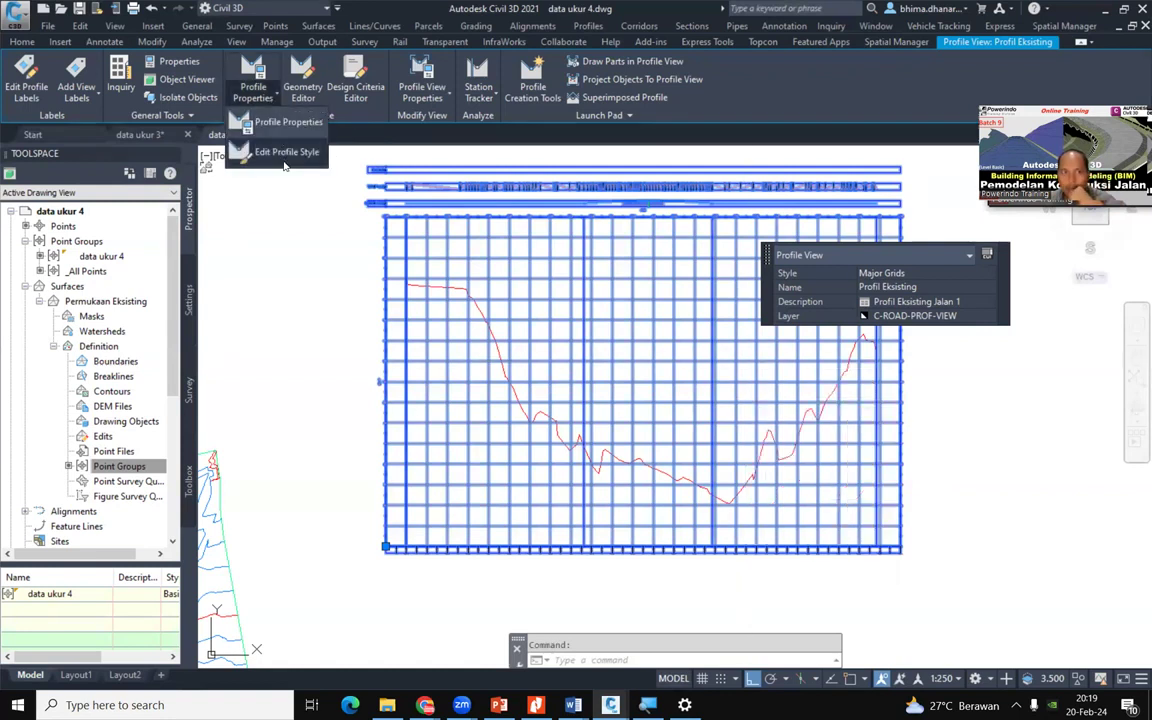
pyautogui.click(284, 158)
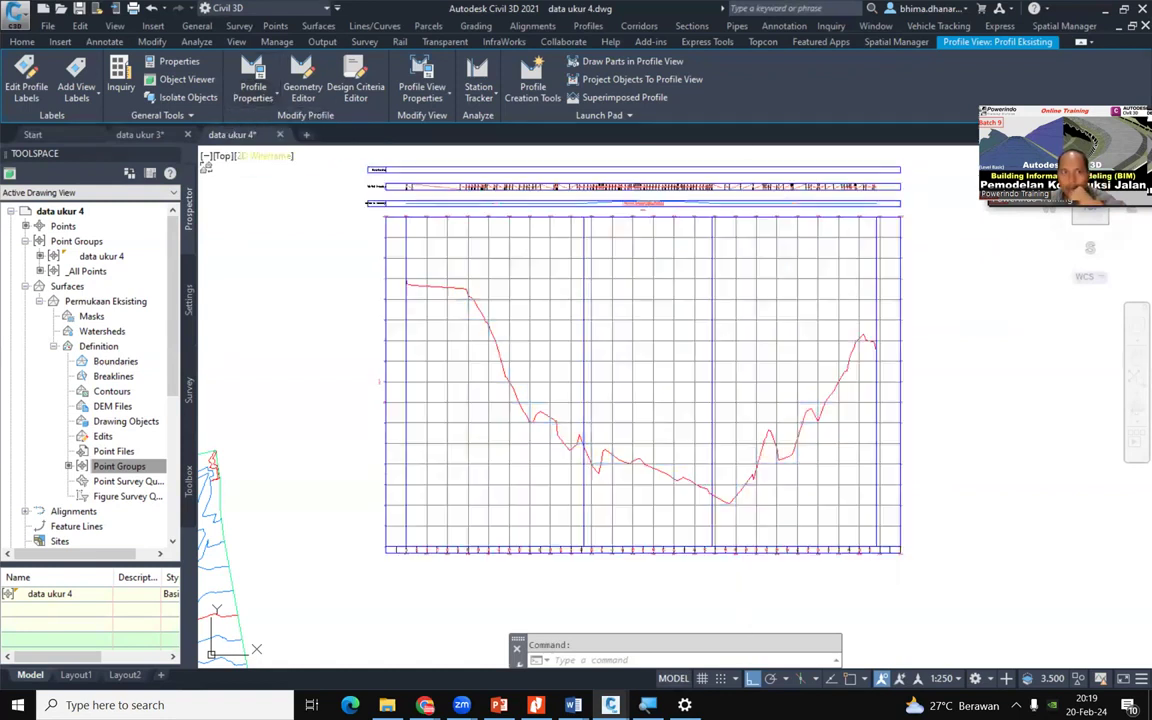
pyautogui.click(675, 354)
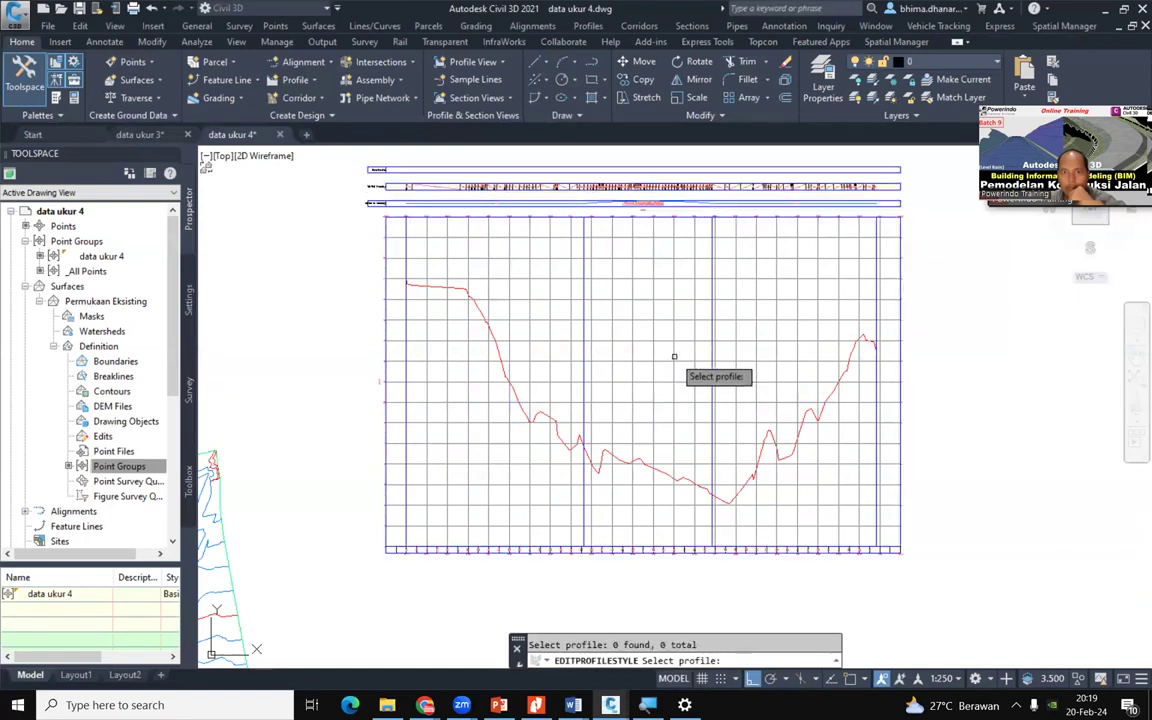
pyautogui.press('Escape')
pyautogui.click(676, 374)
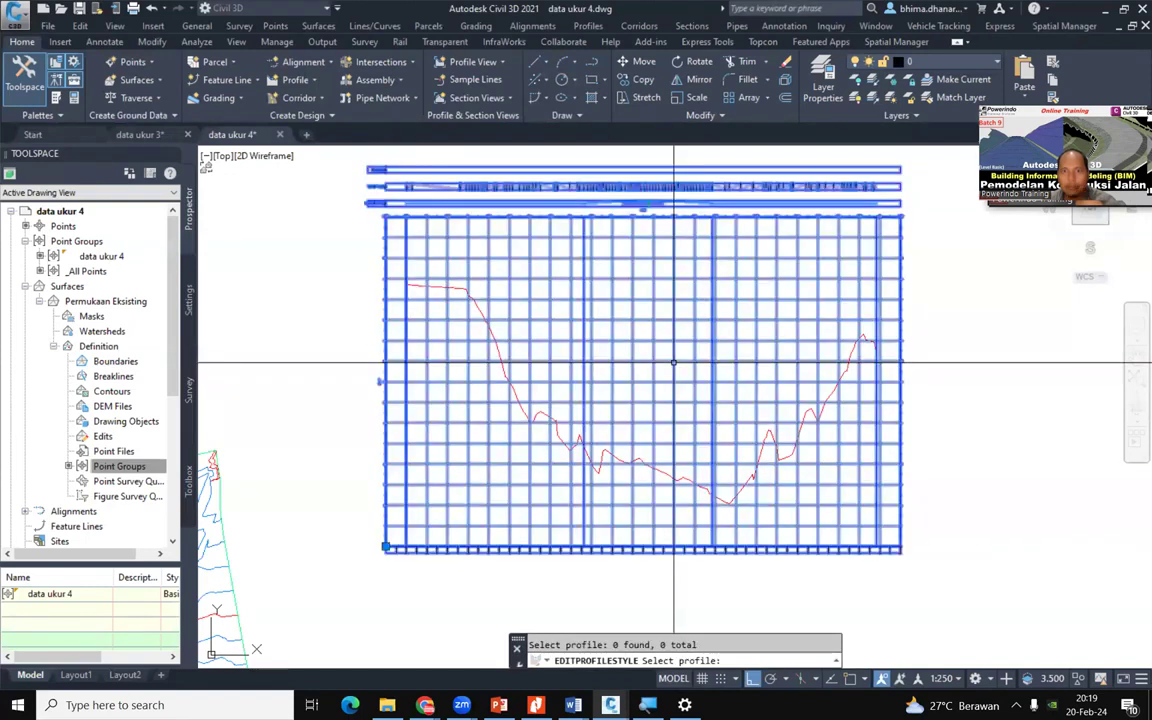
pyautogui.press('Escape')
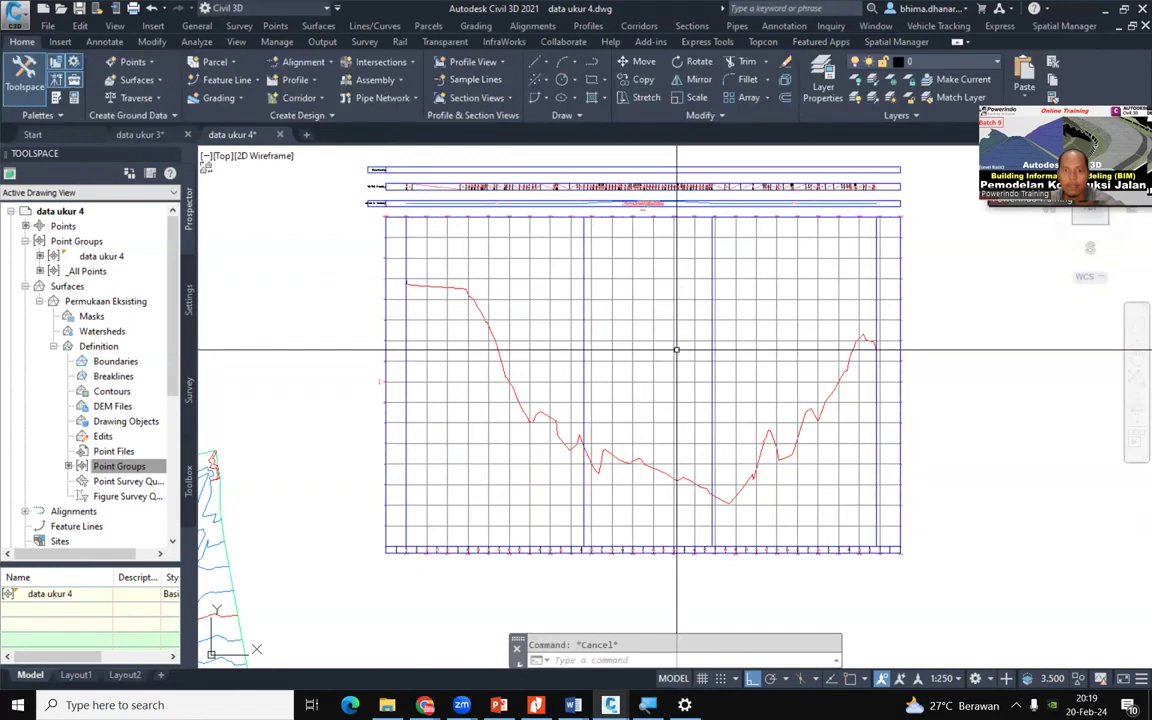
pyautogui.click(678, 383)
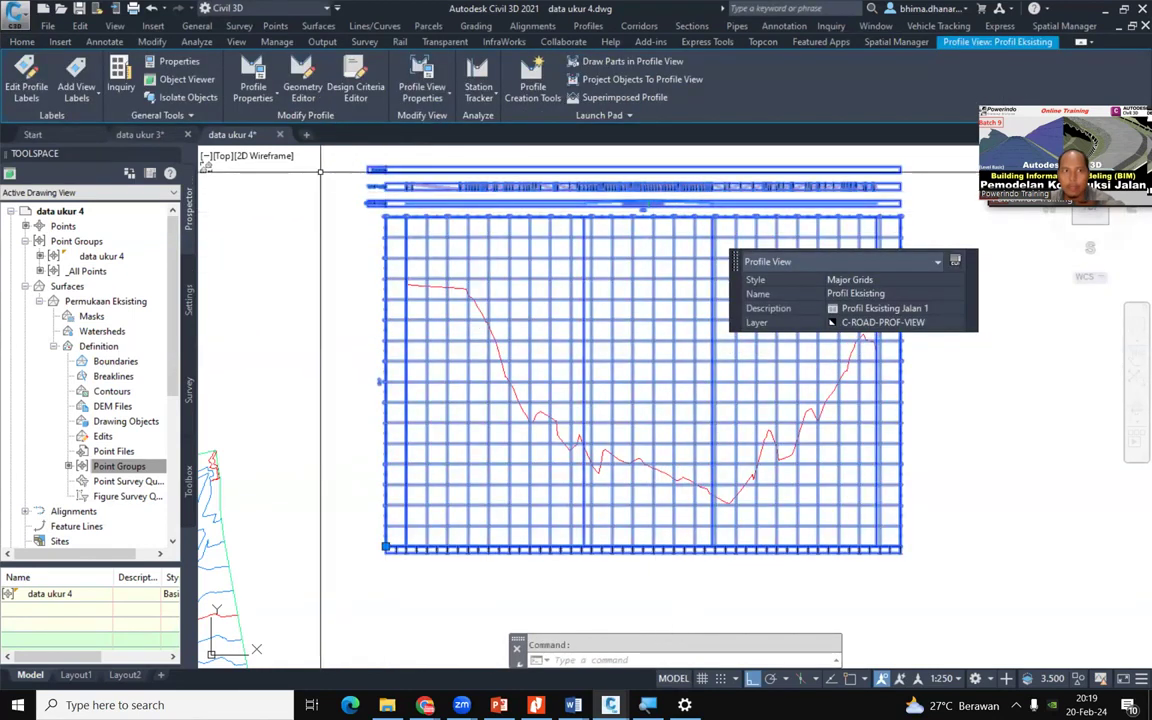
pyautogui.click(262, 98)
pyautogui.click(272, 130)
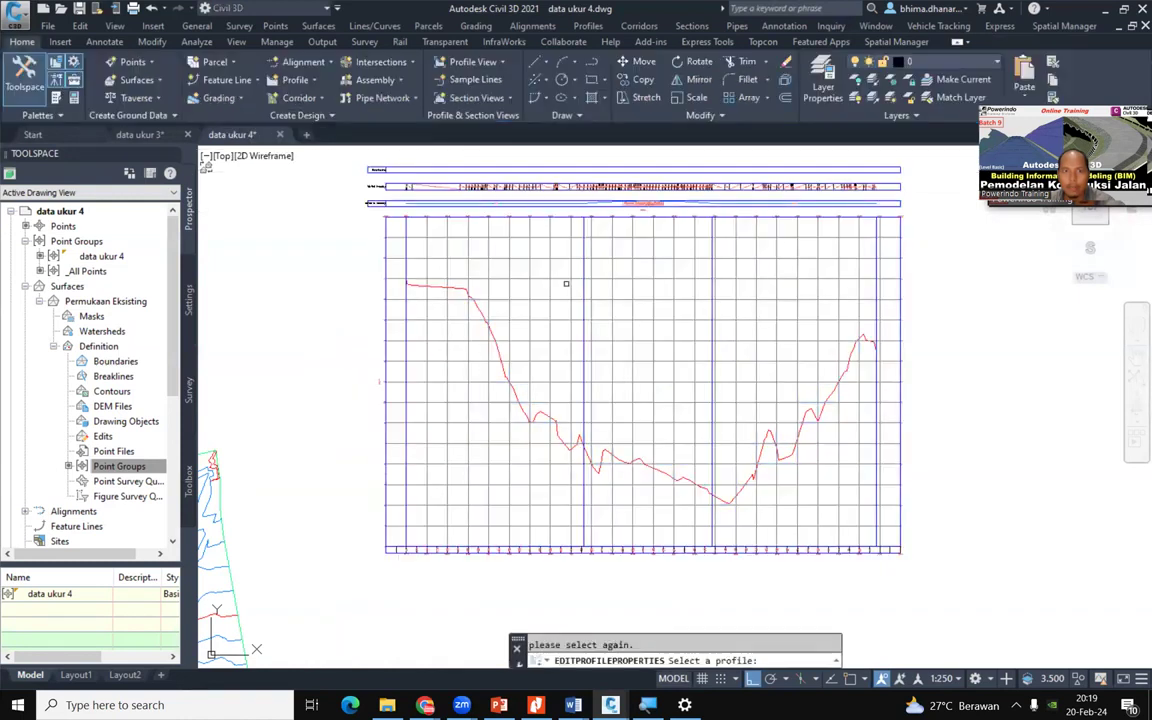
pyautogui.click(570, 275)
pyautogui.press('Return')
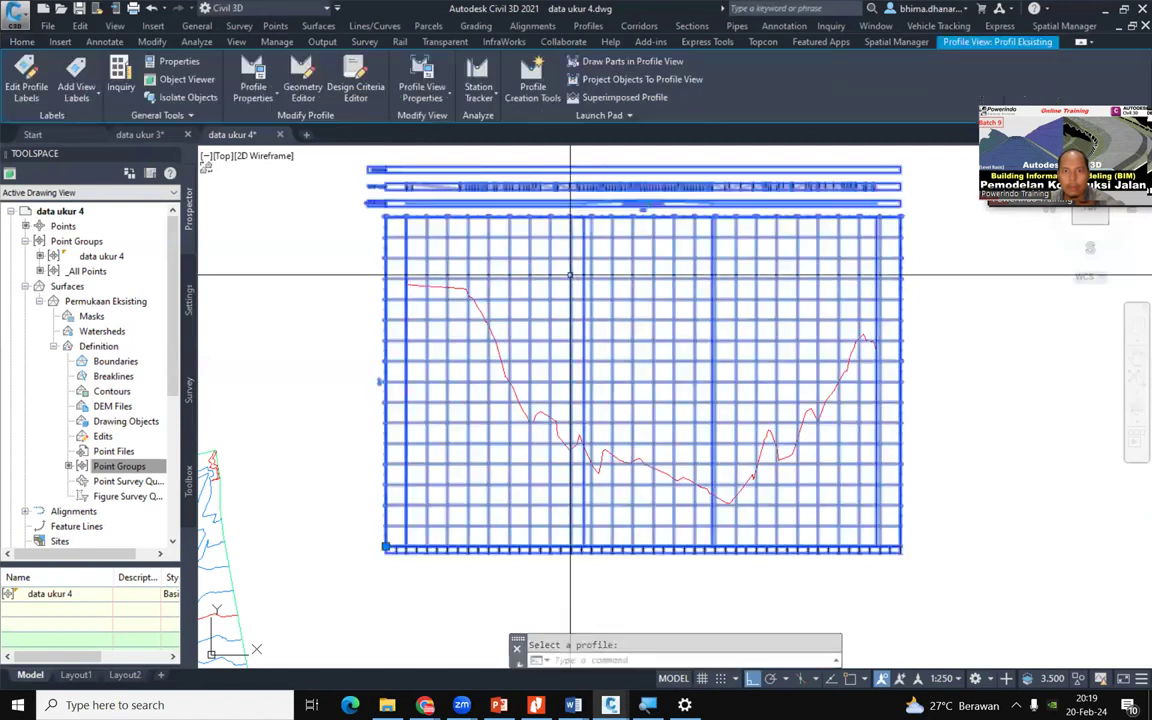
pyautogui.rightClick(570, 275)
pyautogui.rightClick(570, 278)
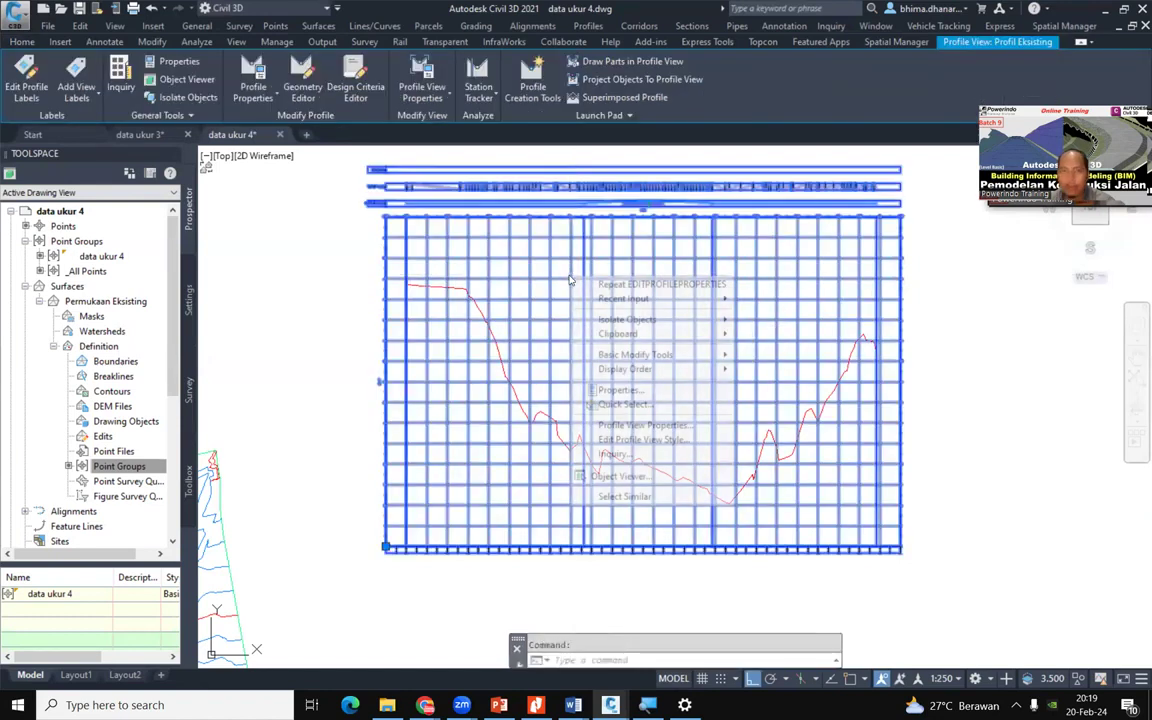
pyautogui.click(640, 440)
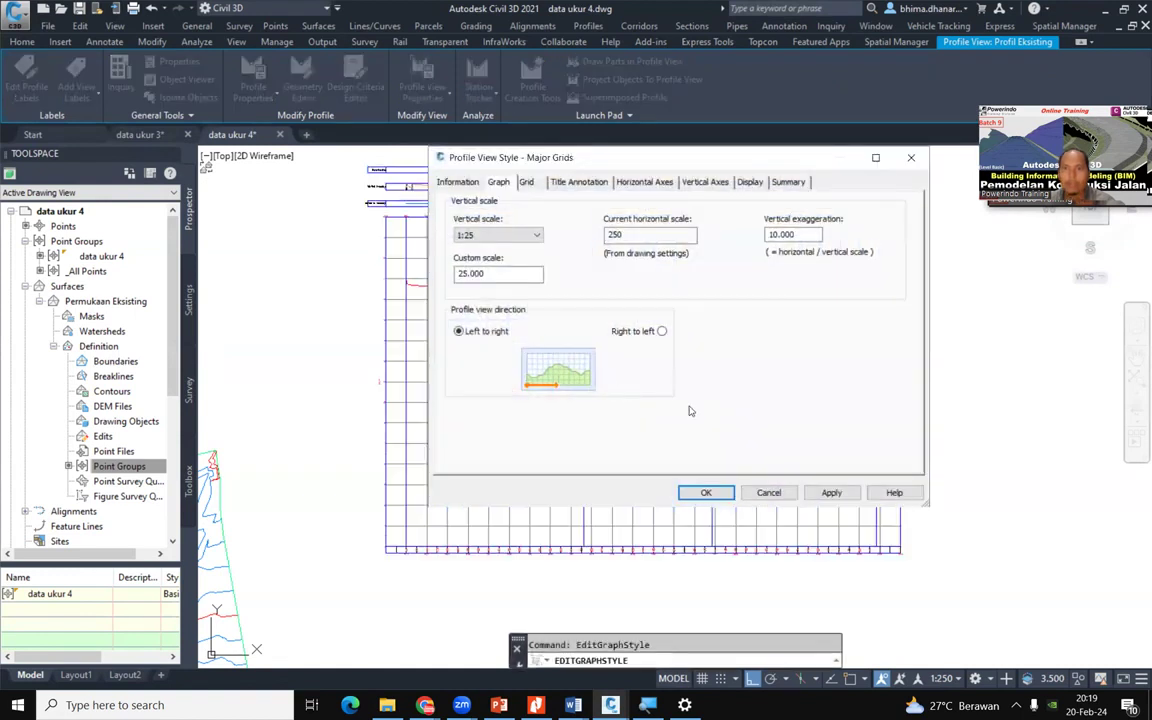
pyautogui.click(769, 493)
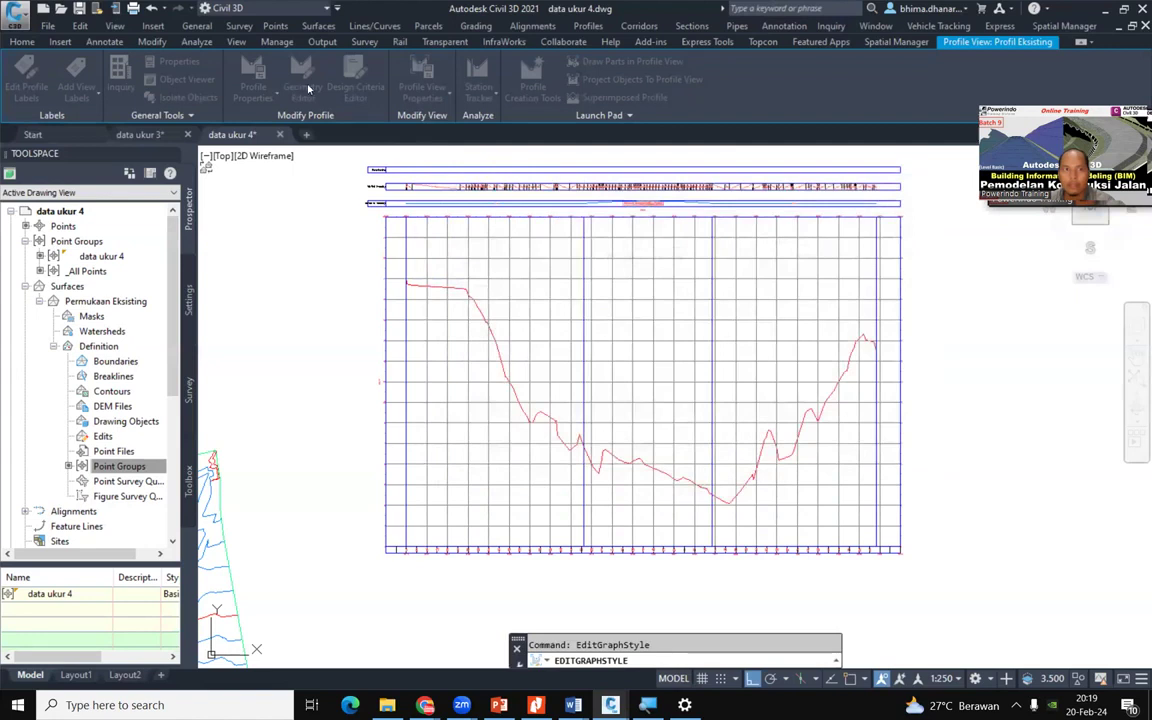
# Set the vertical exaggeration to 1 in the Major Grids style of the Profil Eksisting profile view and apply it
pyautogui.click(508, 186)
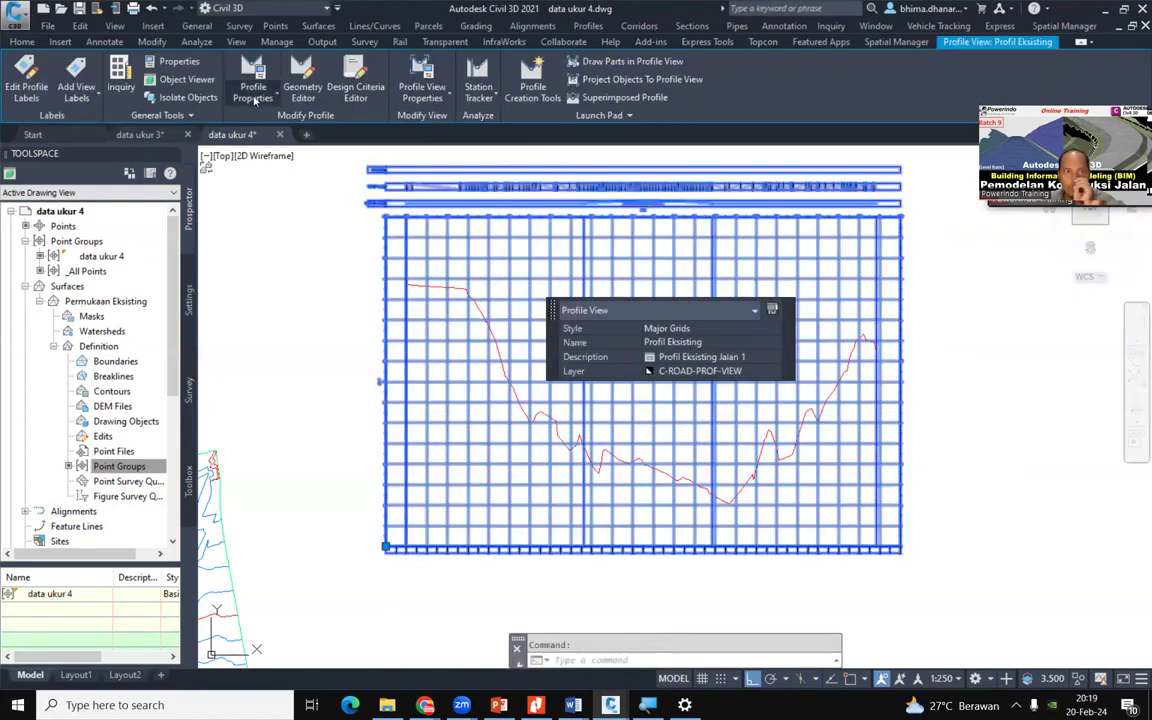
pyautogui.click(248, 92)
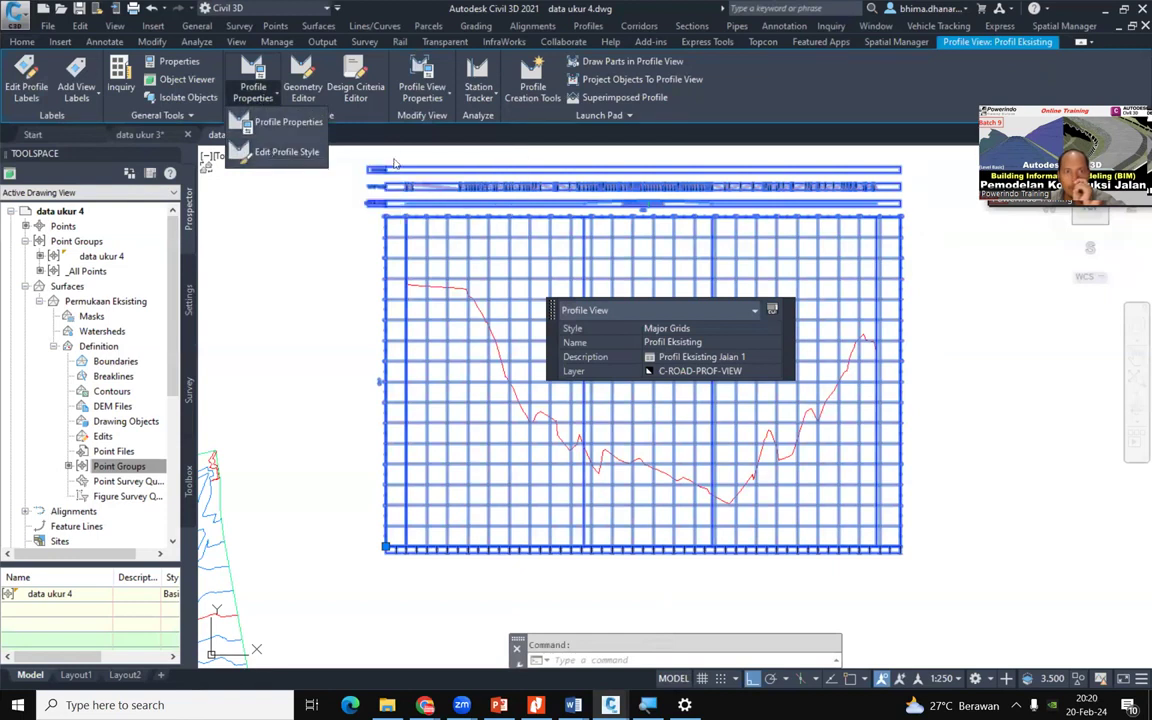
pyautogui.click(437, 100)
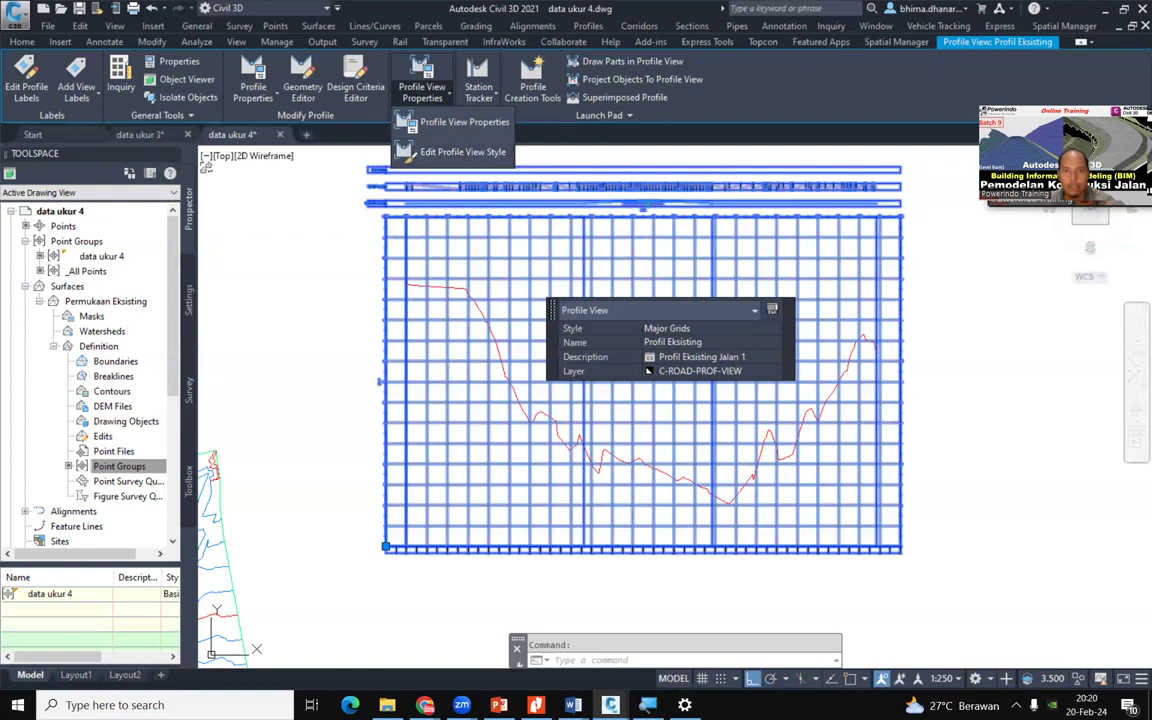
pyautogui.click(475, 400)
pyautogui.rightClick(475, 400)
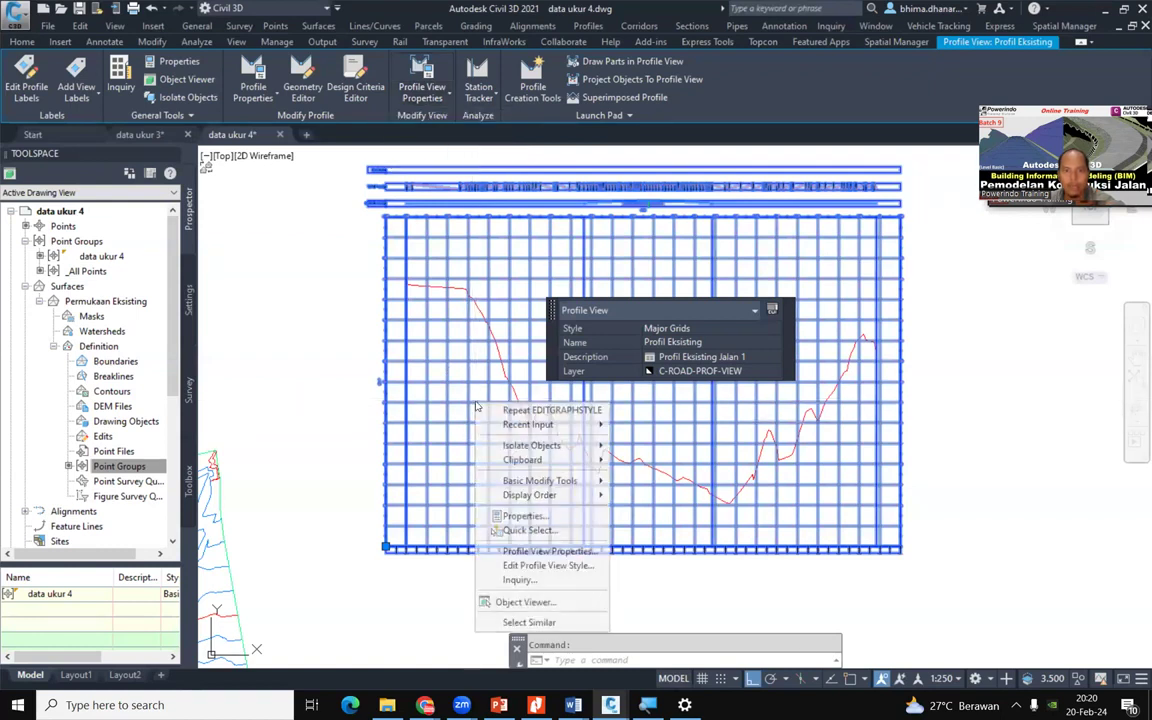
pyautogui.click(548, 566)
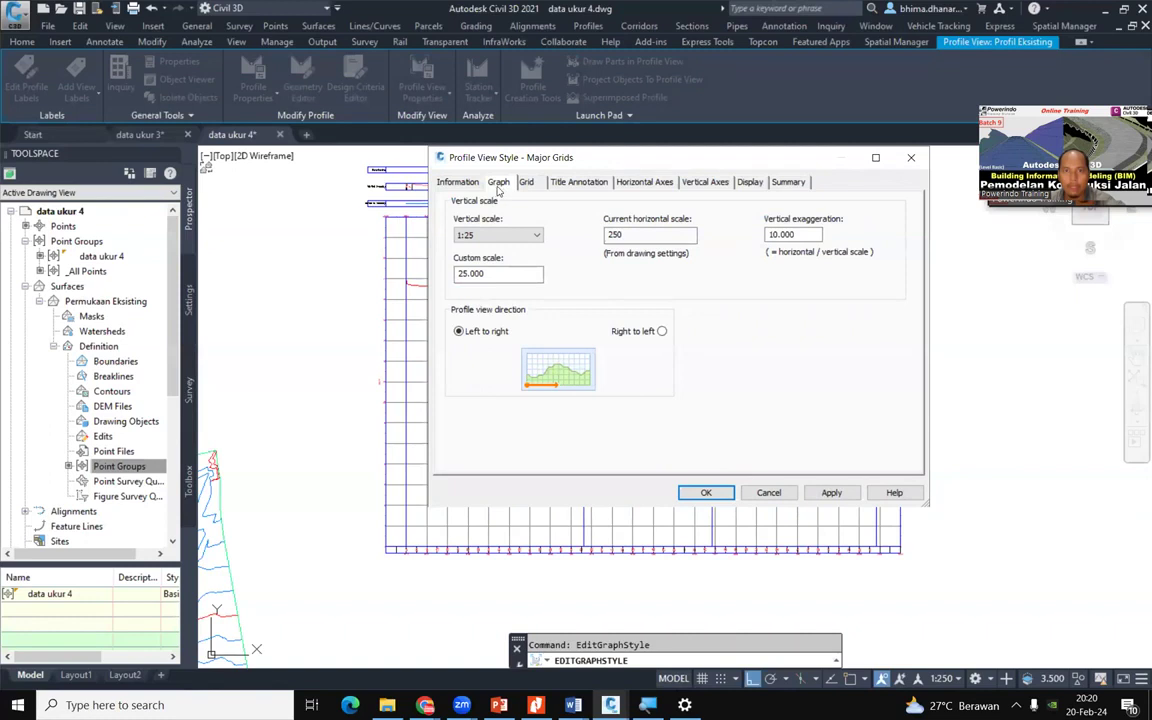
pyautogui.click(803, 235)
pyautogui.moveTo(797, 234); pyautogui.dragTo(762, 240)
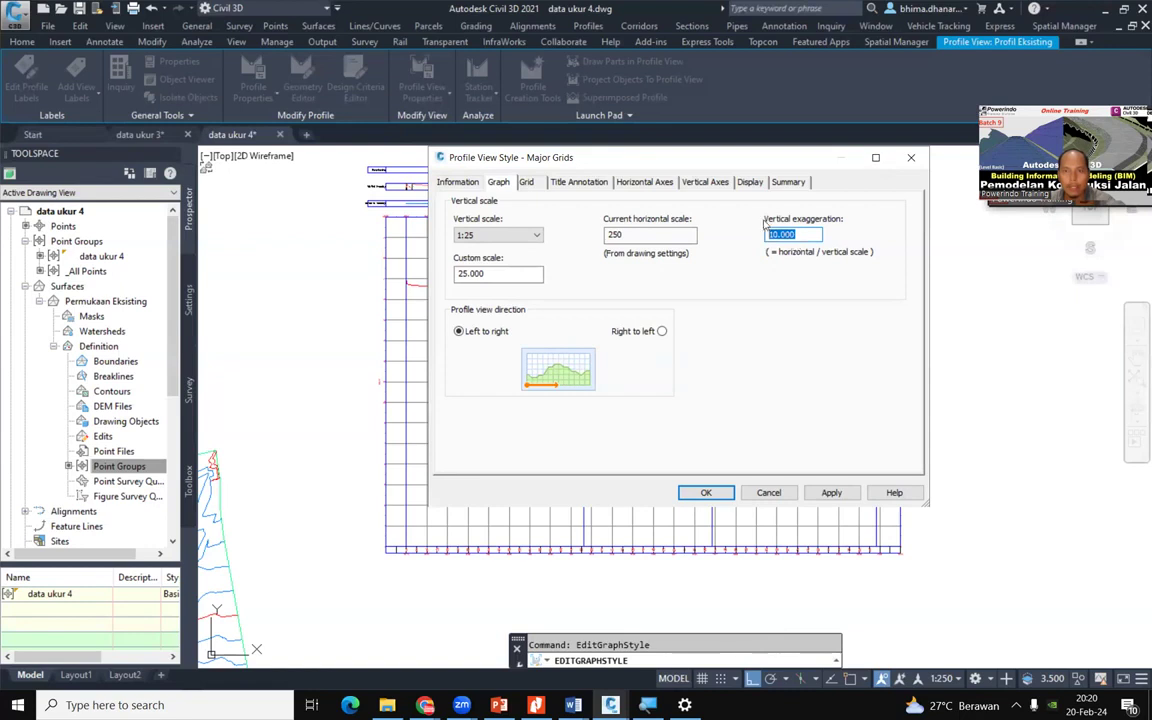
pyautogui.click(811, 237)
pyautogui.moveTo(800, 236); pyautogui.dragTo(768, 237)
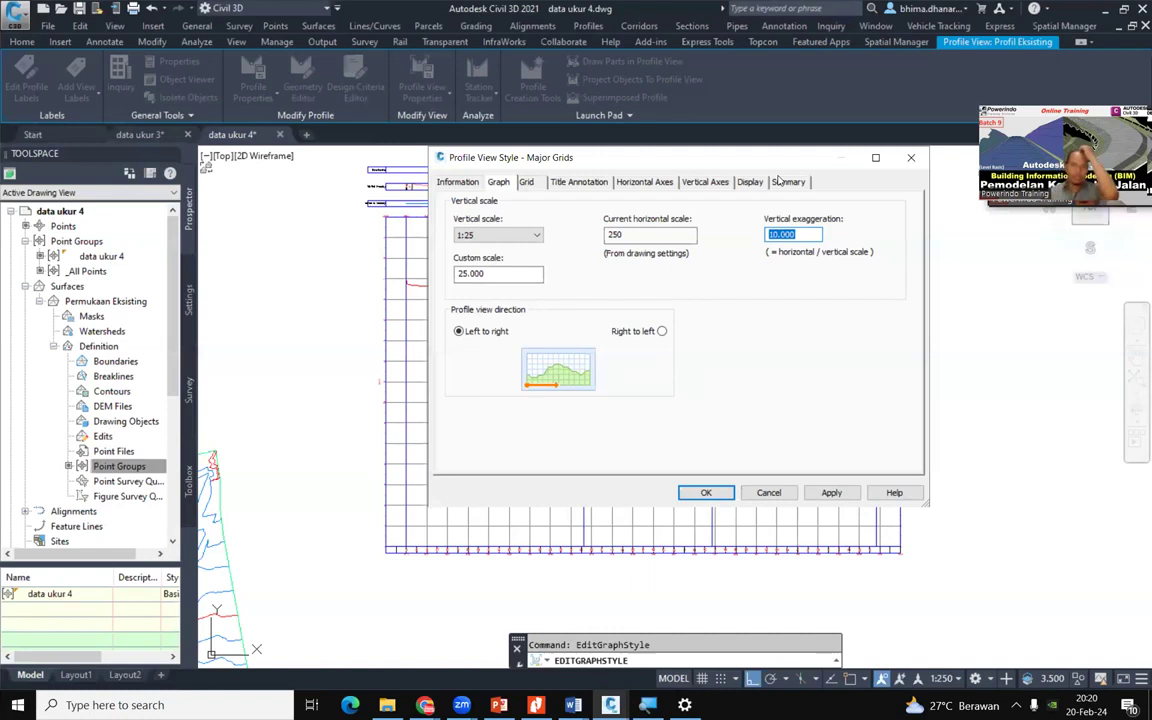
pyautogui.moveTo(764, 169); pyautogui.dragTo(979, 256)
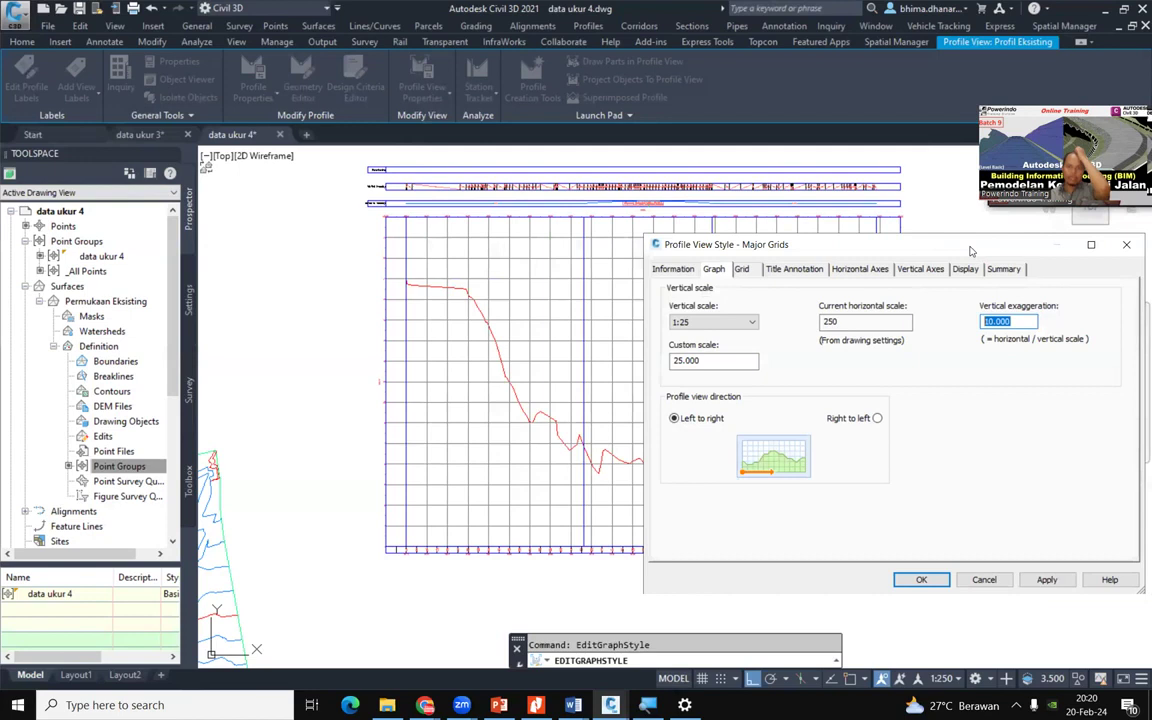
pyautogui.moveTo(970, 251); pyautogui.dragTo(842, 220)
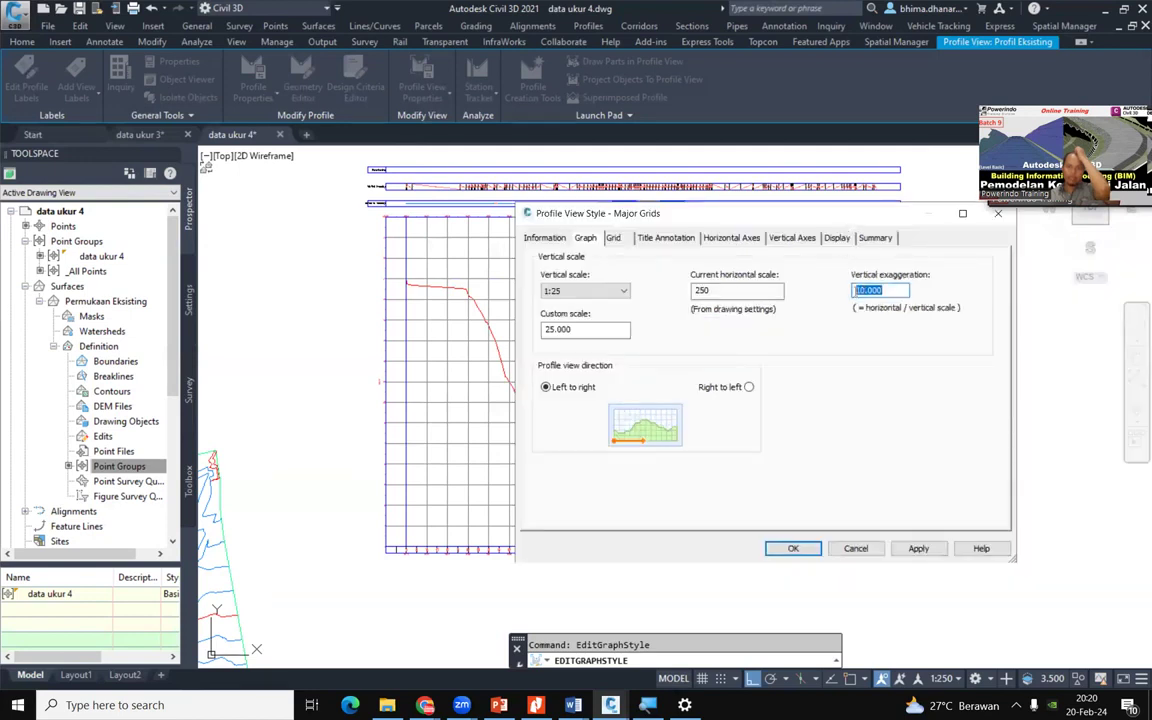
pyautogui.write('1')
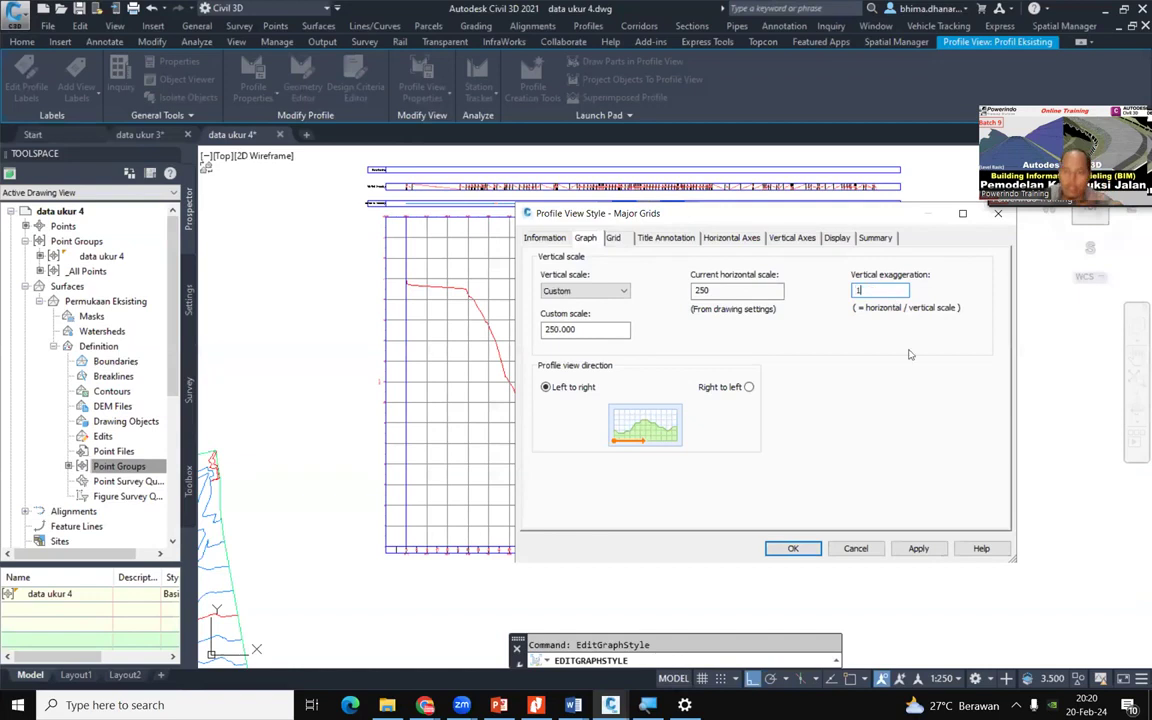
pyautogui.click(918, 548)
pyautogui.click(795, 548)
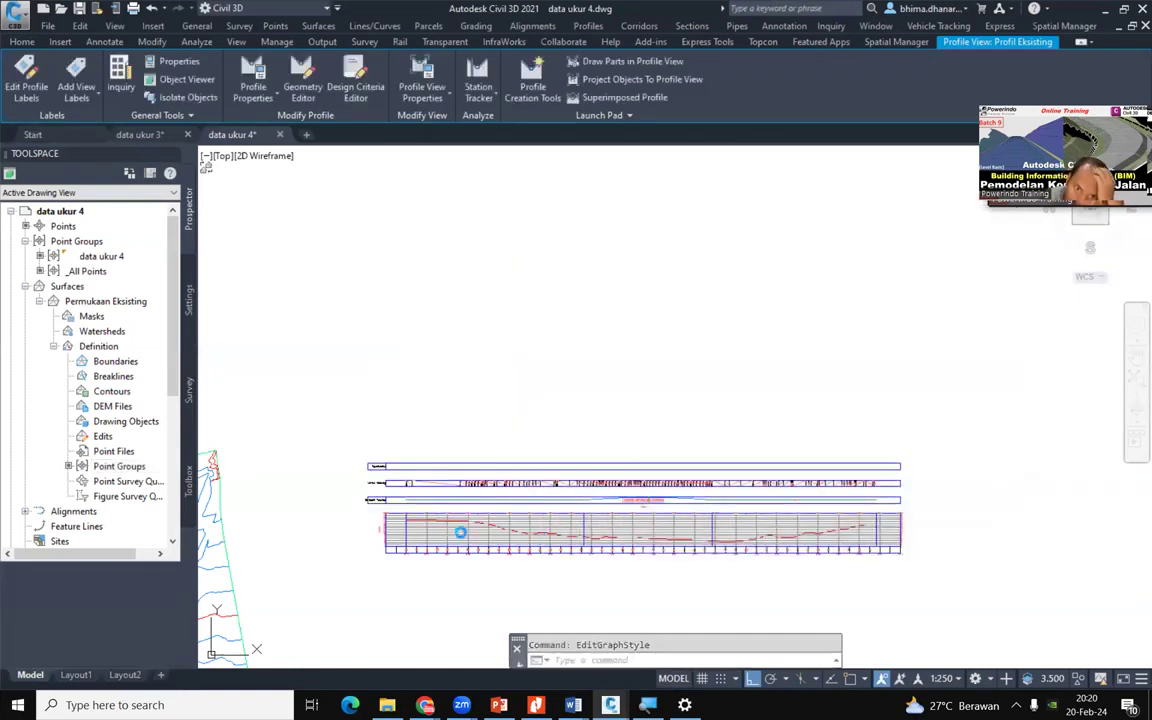
# Examine the existing-ground line along the rescaled profile view up to its end station
pyautogui.scroll(6, 497, 535)
pyautogui.moveTo(570, 486)
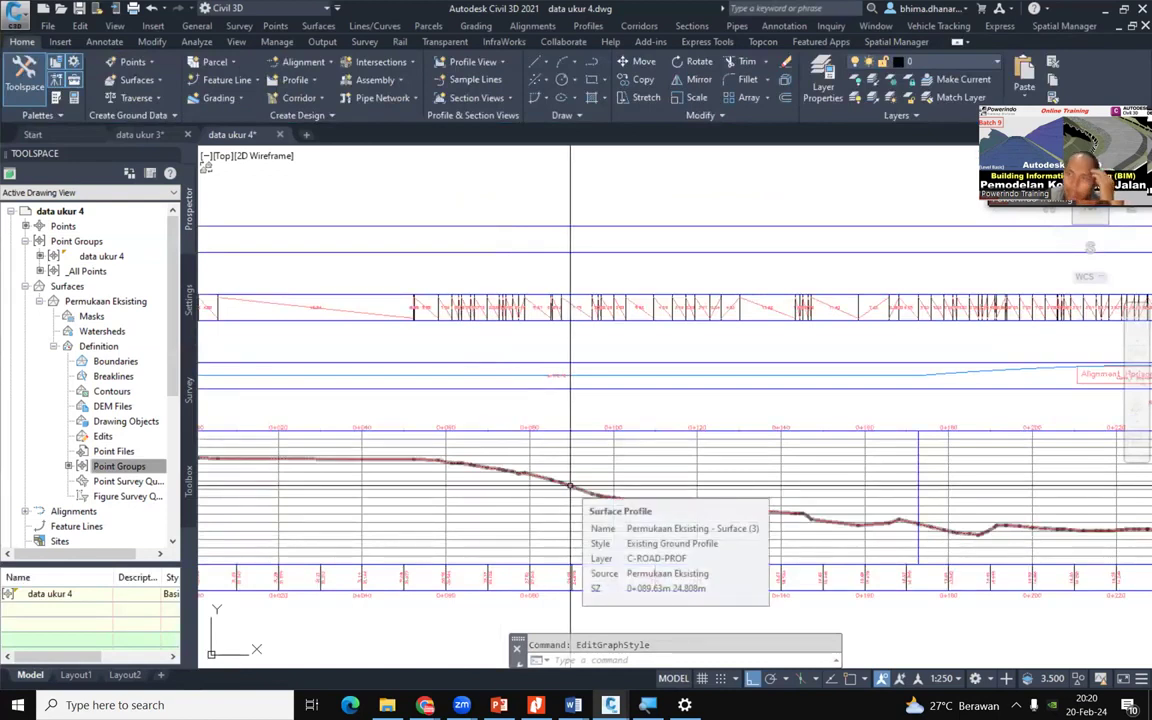
pyautogui.scroll(-3, 570, 486)
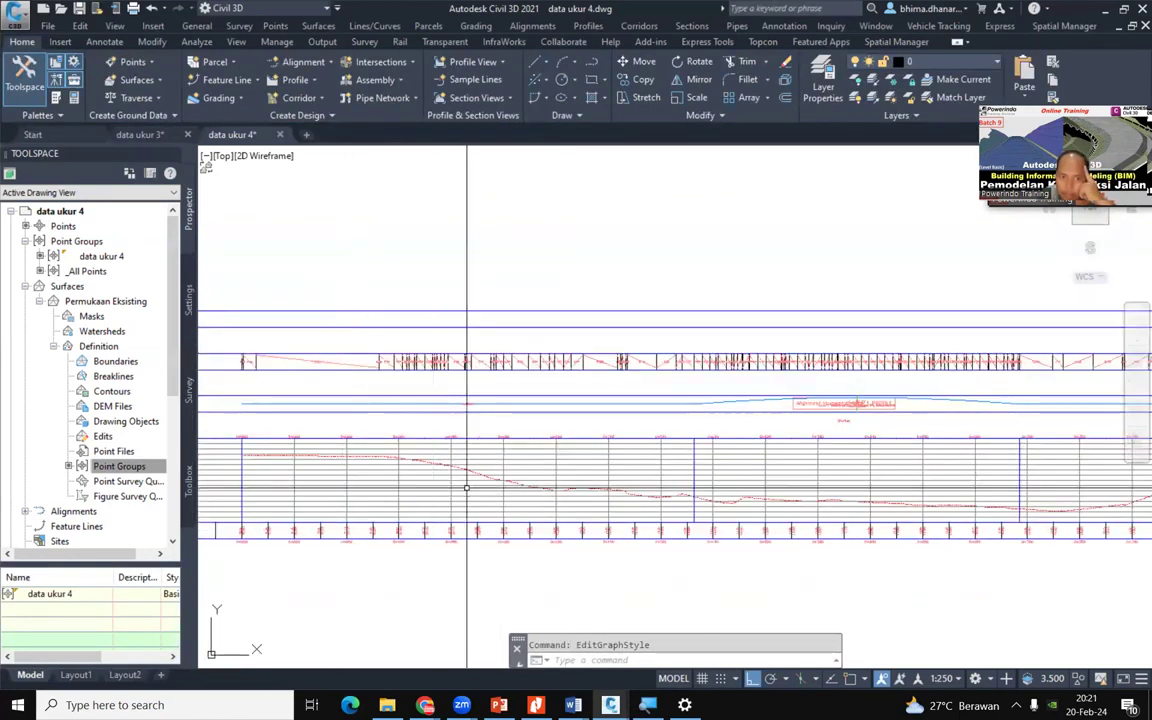
pyautogui.moveTo(985, 490); pyautogui.dragTo(670, 502, button='middle')
pyautogui.moveTo(1114, 541); pyautogui.dragTo(945, 538, button='middle')
pyautogui.scroll(3, 822, 484)
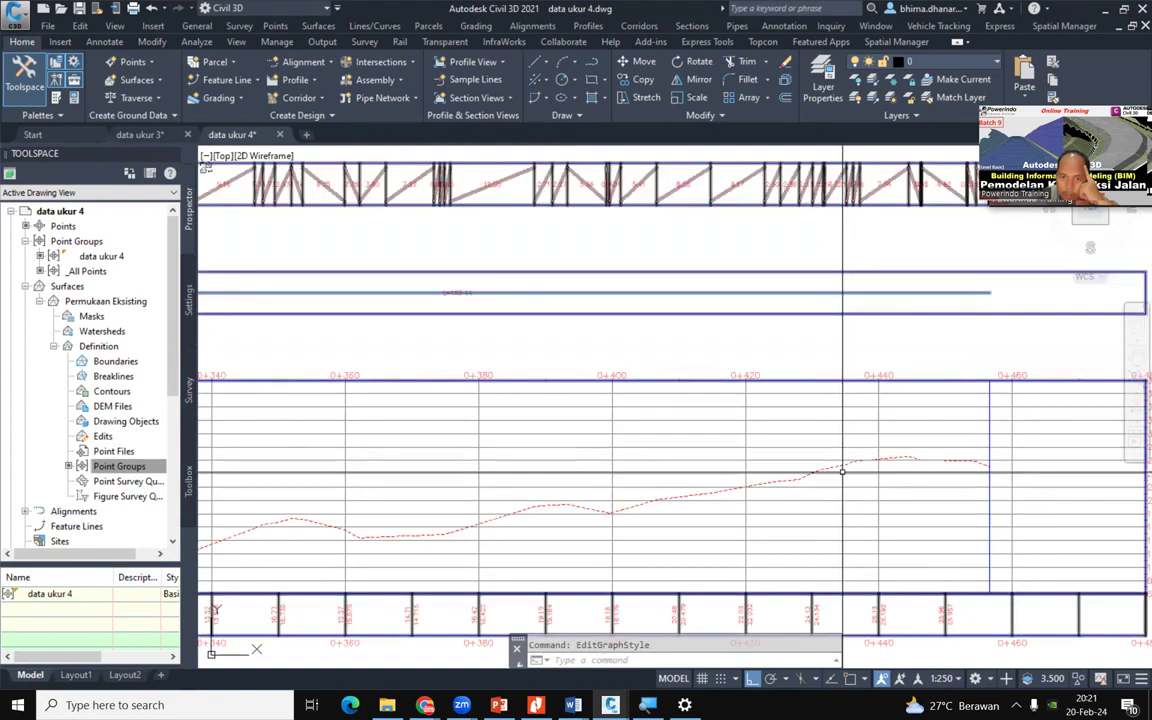
pyautogui.click(836, 467)
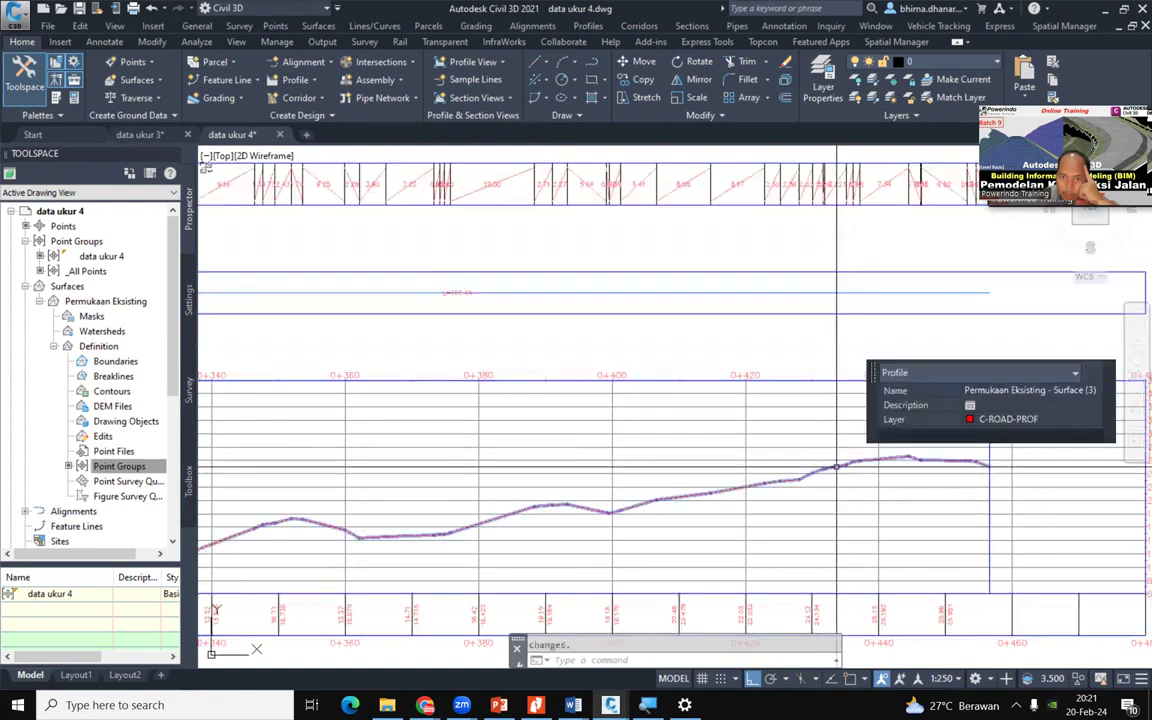
pyautogui.rightClick(846, 470)
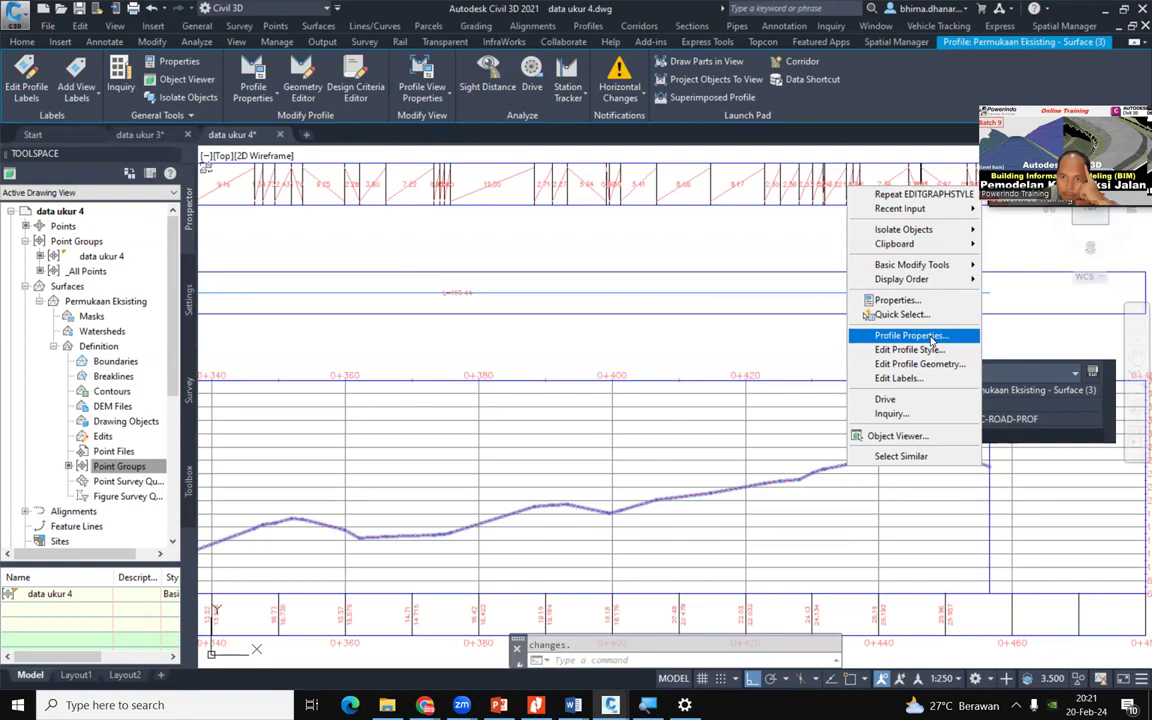
pyautogui.click(912, 364)
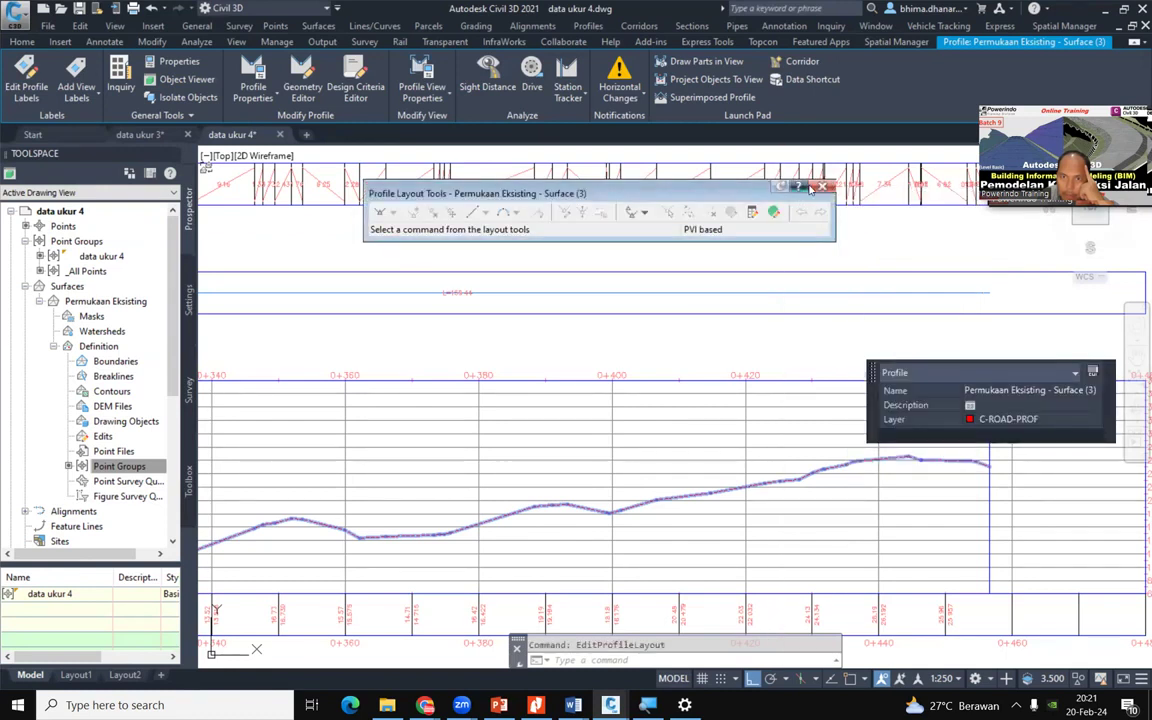
pyautogui.press('Escape')
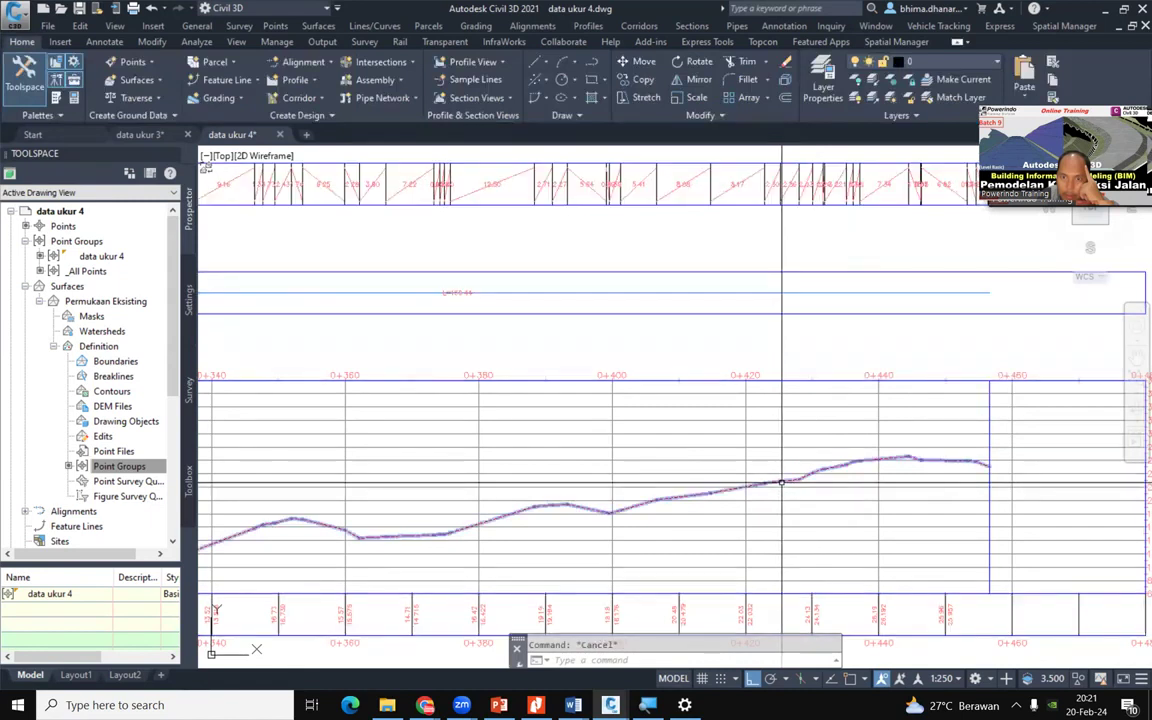
# Edit the Existing Ground Profile style from the surface profile's properties, setting the Line component's lineweight to 0.30 mm
pyautogui.click(778, 490)
pyautogui.rightClick(782, 483)
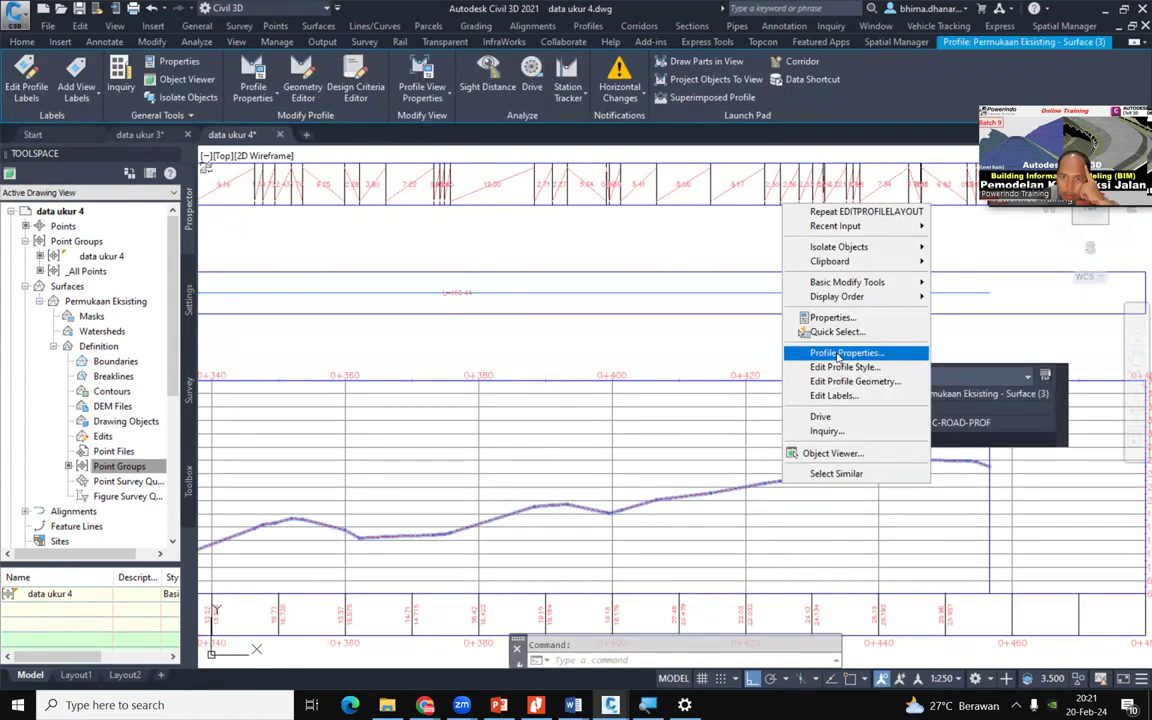
pyautogui.click(838, 354)
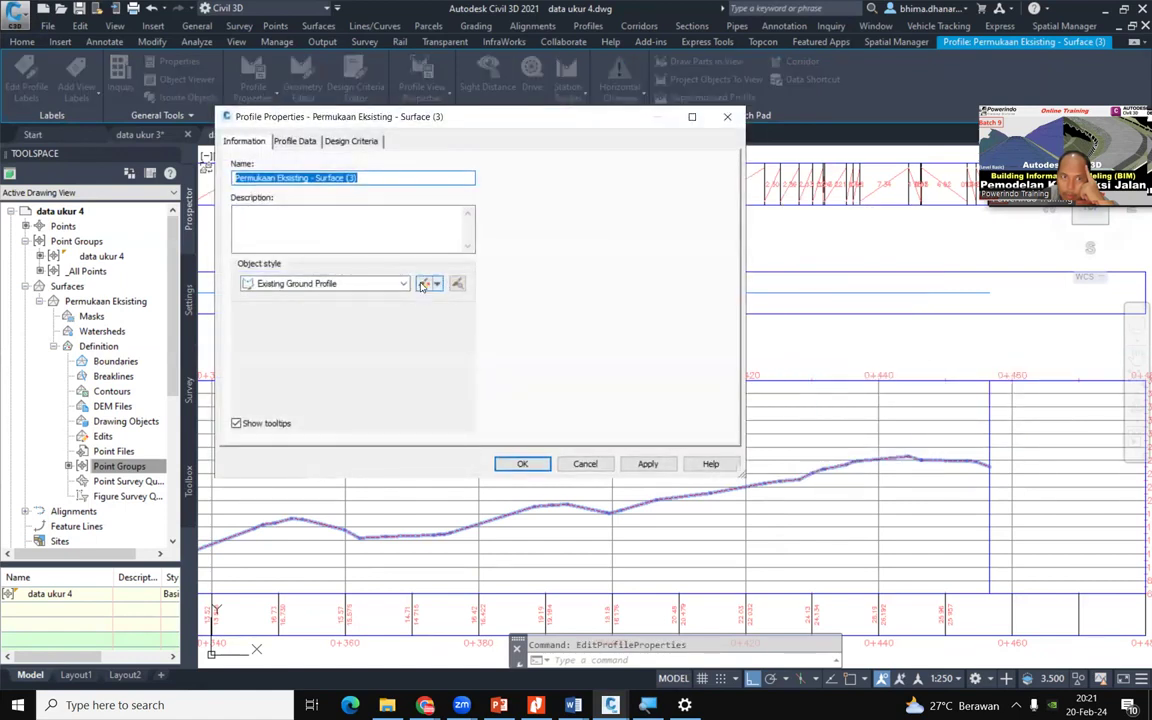
pyautogui.click(424, 284)
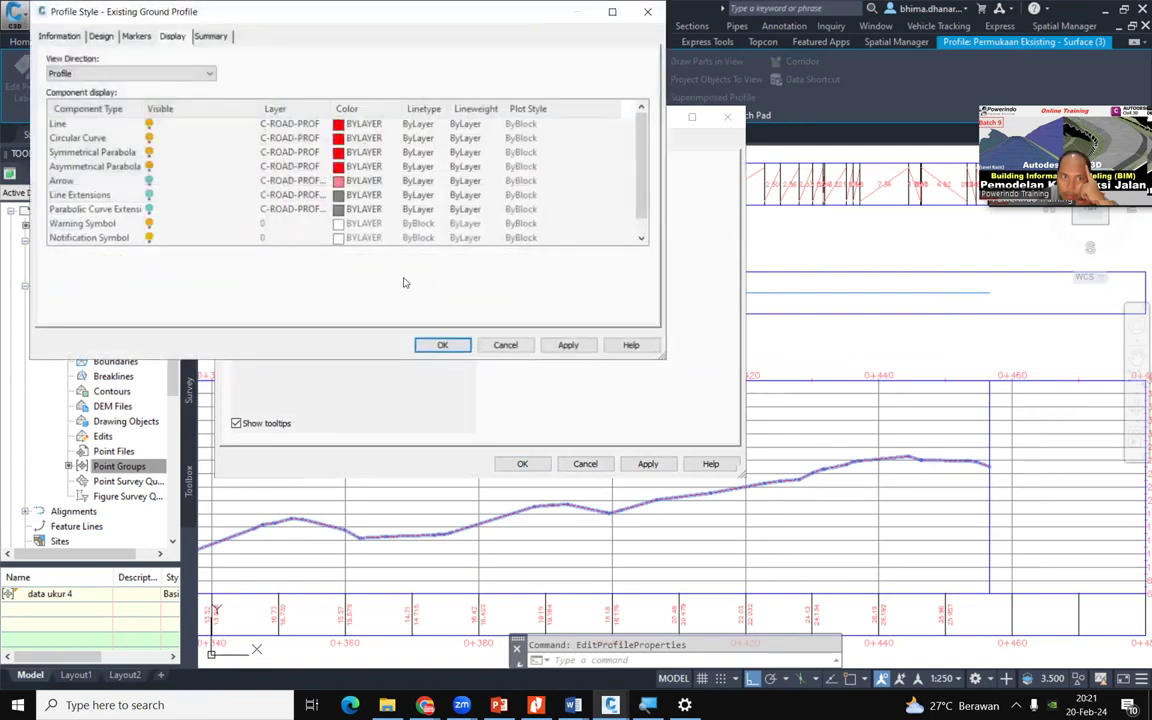
pyautogui.click(74, 126)
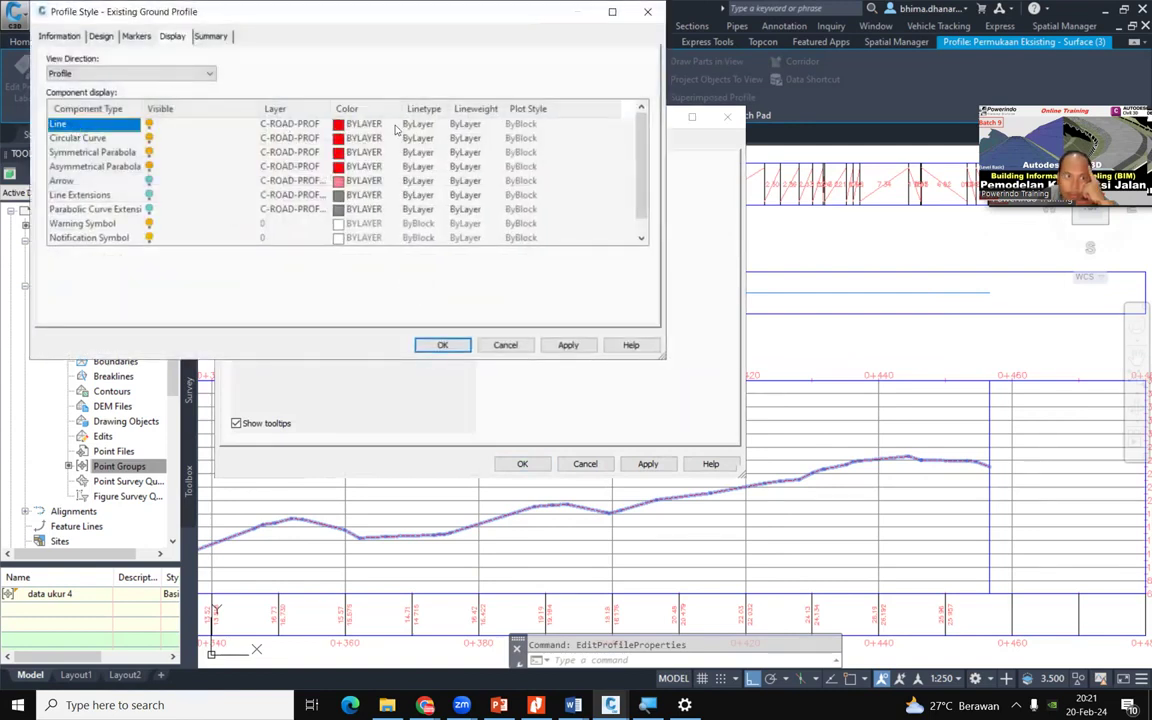
pyautogui.click(458, 124)
pyautogui.scroll(-1, 620, 325)
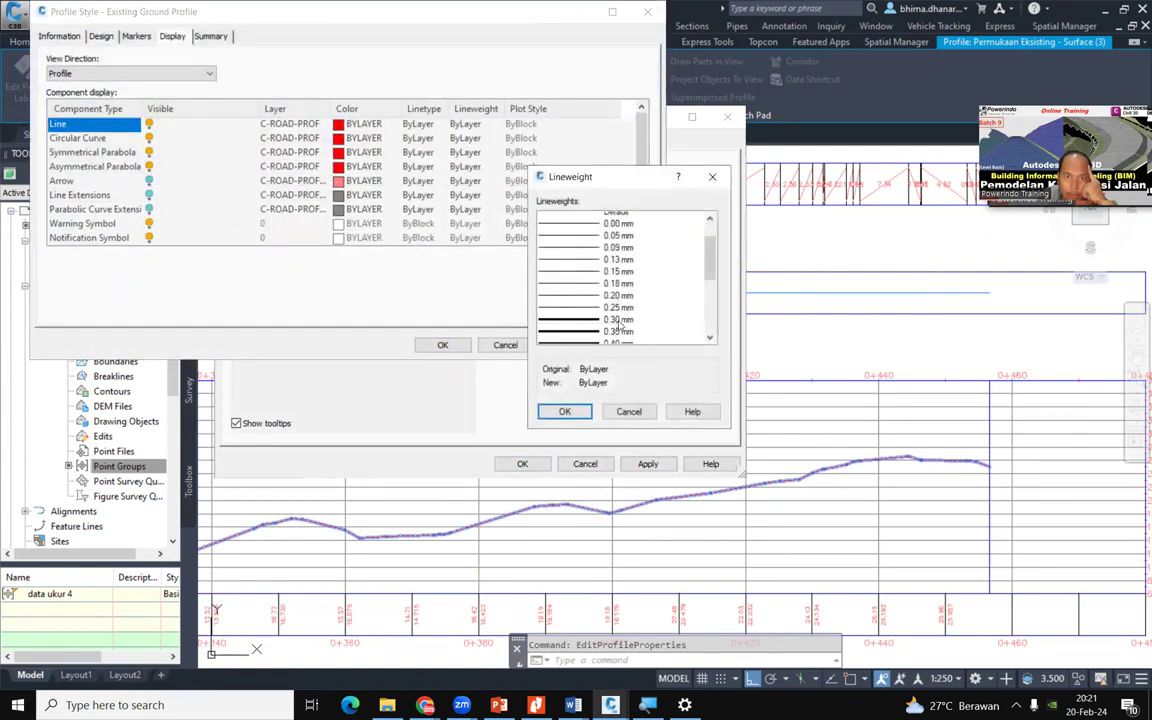
pyautogui.click(618, 310)
pyautogui.click(564, 411)
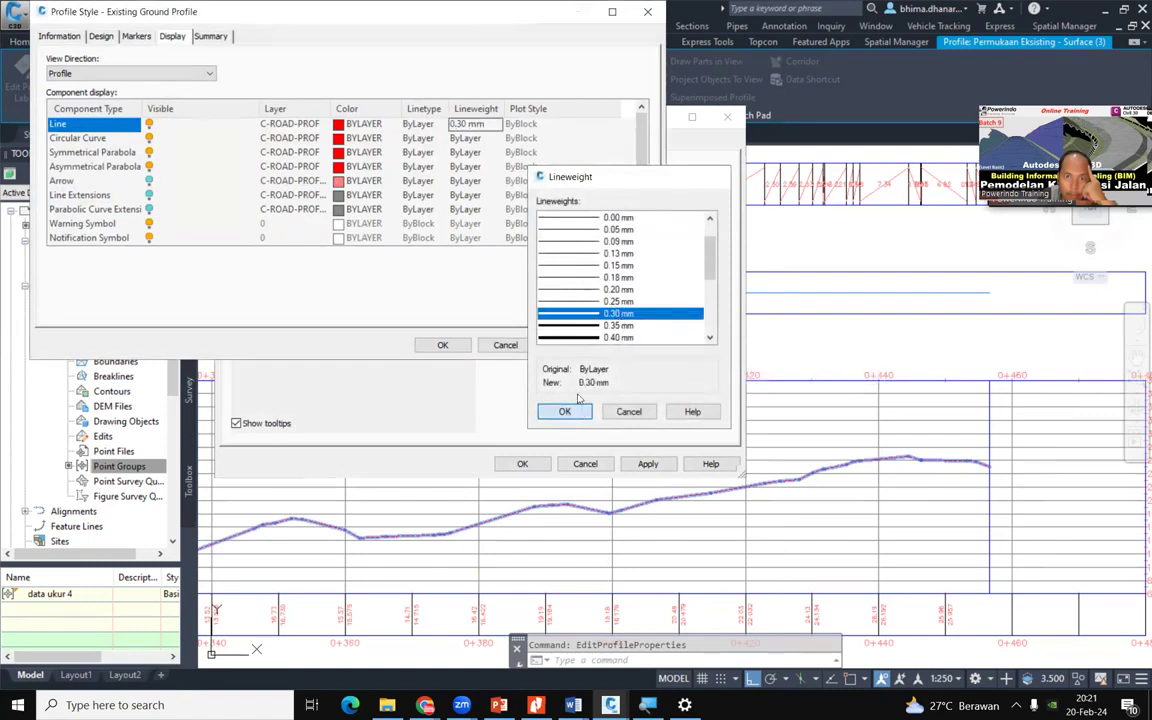
# Set the lineweight of the Circular Curve and Symmetrical Parabola components to 0.30 mm in the Existing Ground Profile style
pyautogui.click(485, 141)
pyautogui.scroll(-3, 607, 320)
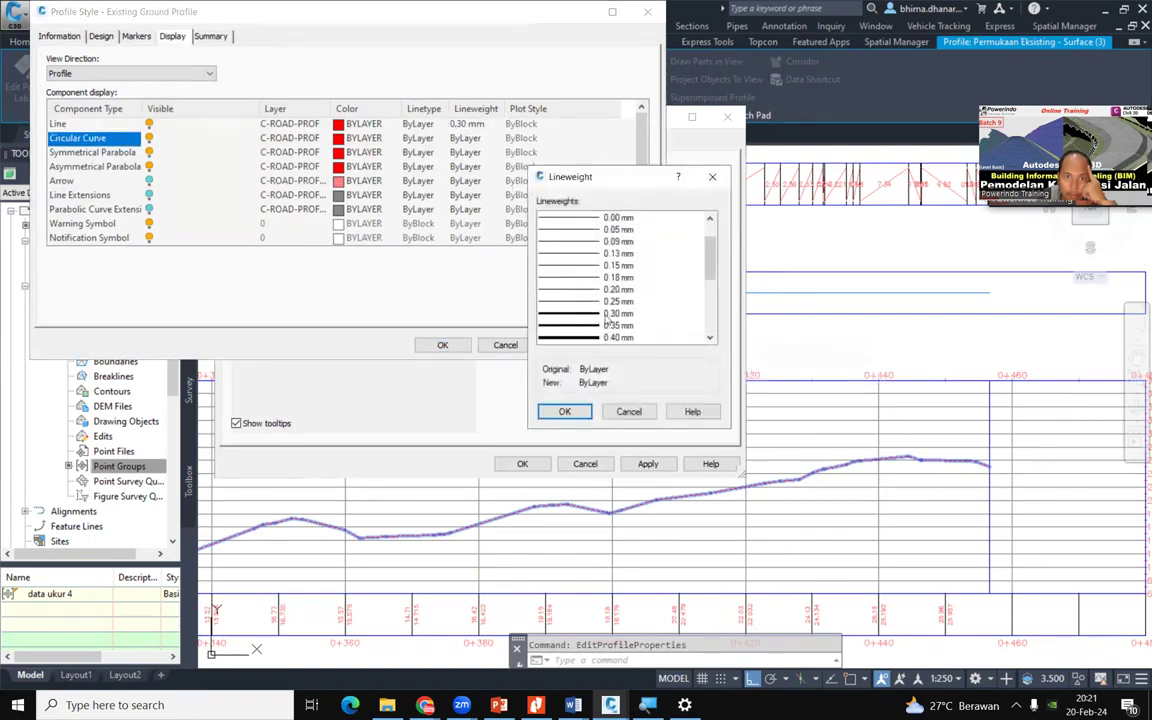
pyautogui.click(607, 314)
pyautogui.click(562, 411)
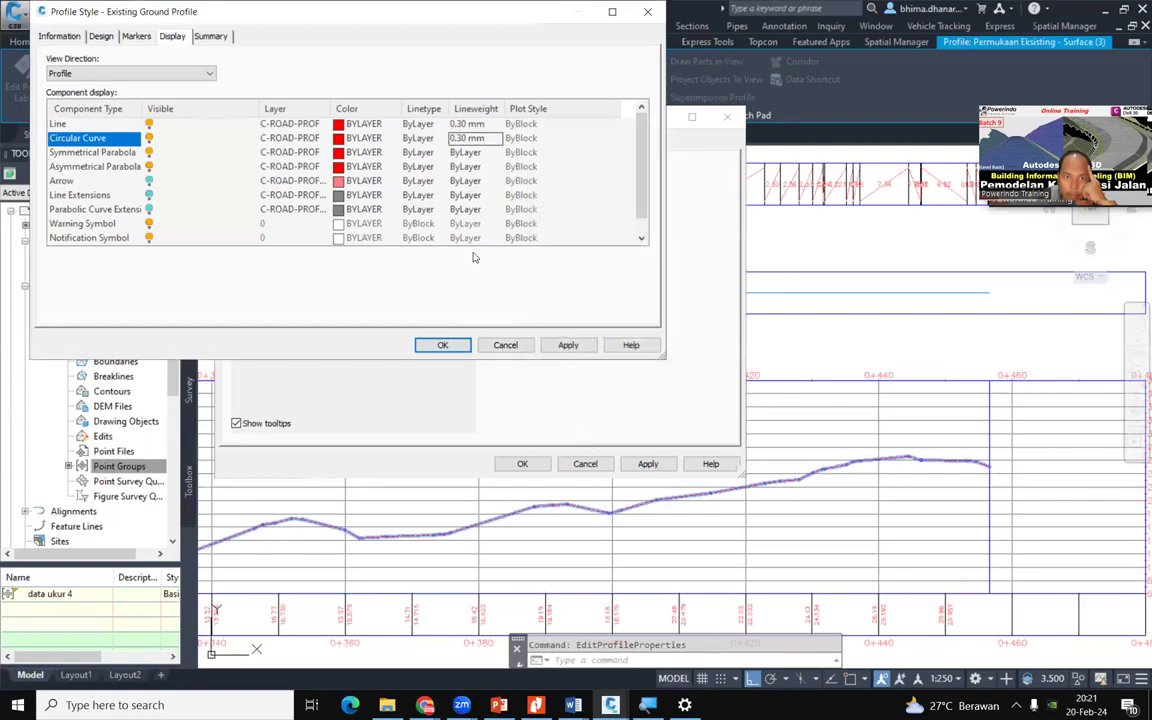
pyautogui.click(462, 152)
pyautogui.scroll(-3, 600, 300)
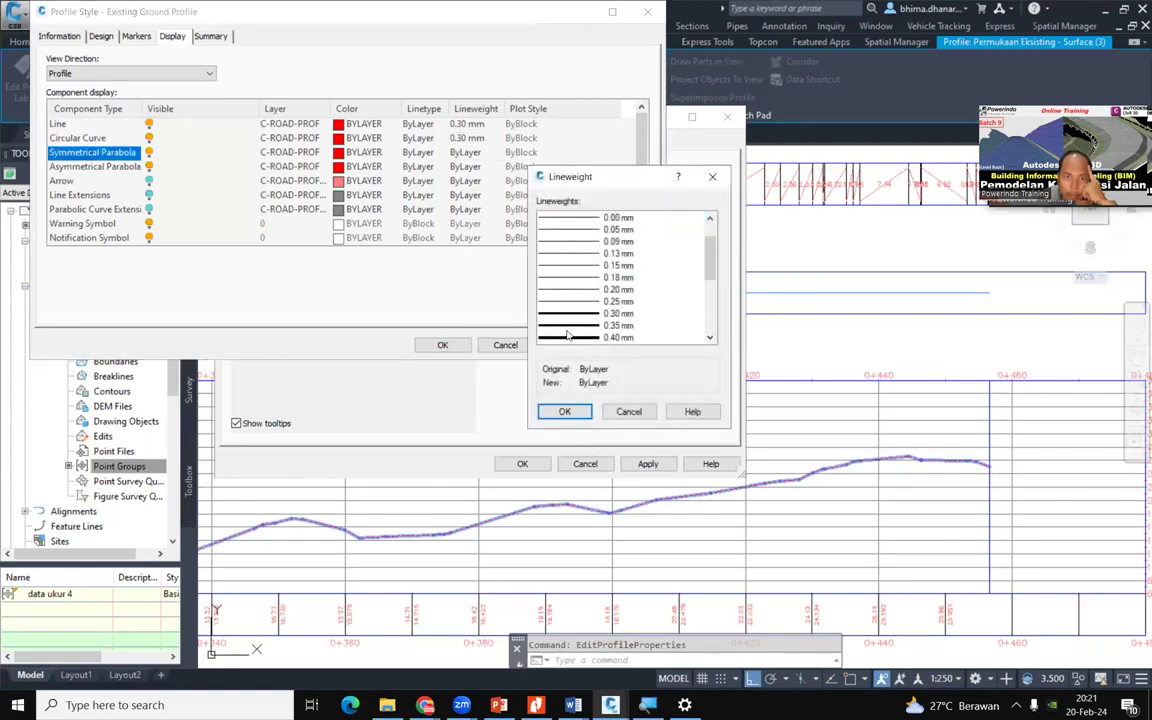
pyautogui.click(590, 314)
pyautogui.click(563, 411)
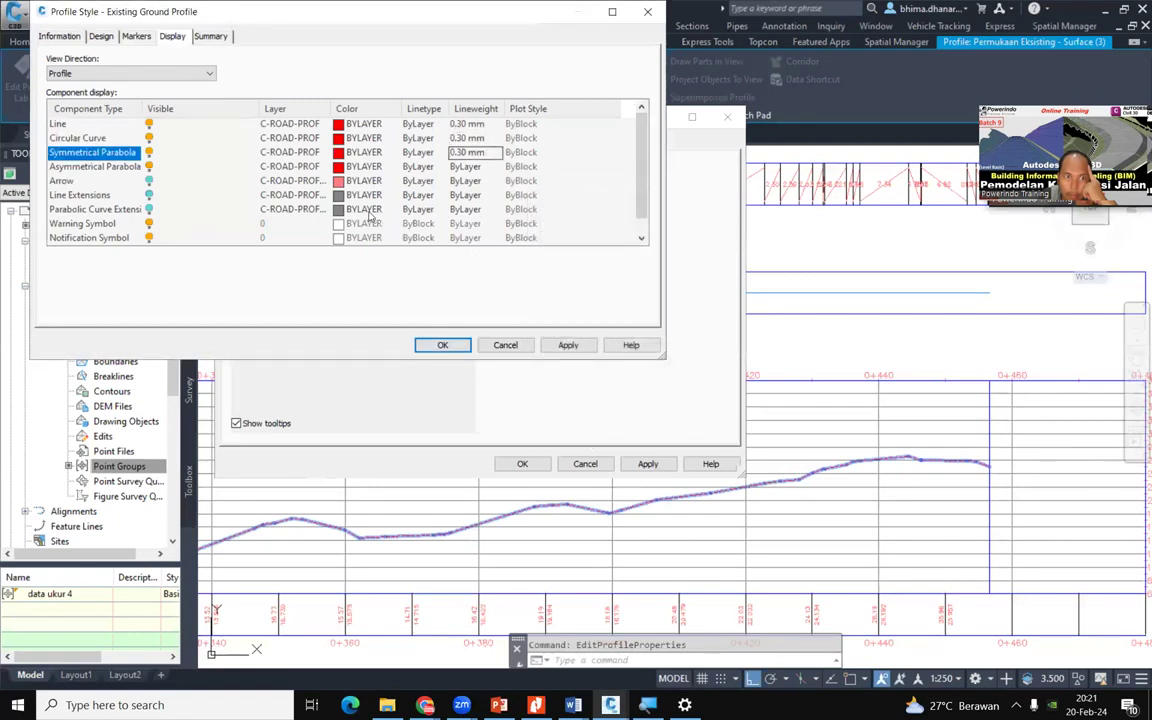
# Set the Asymmetrical Parabola component's lineweight to 0.30 mm, then accept the profile style and the surface profile's properties
pyautogui.click(462, 166)
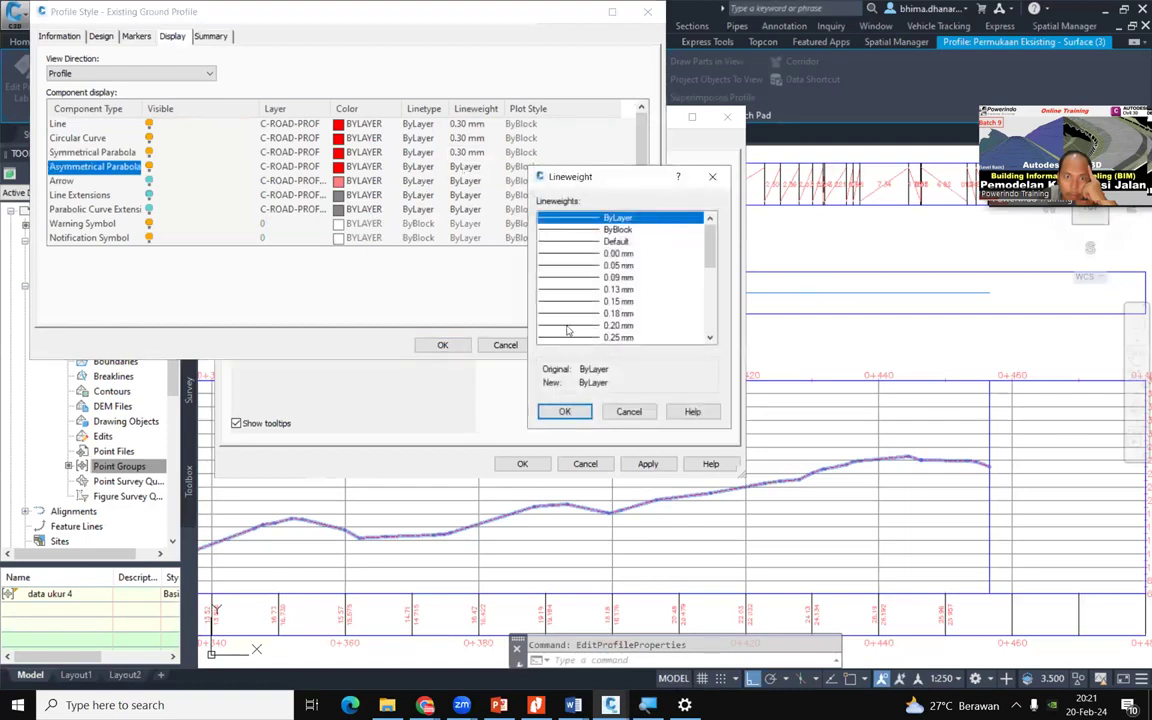
pyautogui.scroll(-3, 567, 320)
pyautogui.click(565, 313)
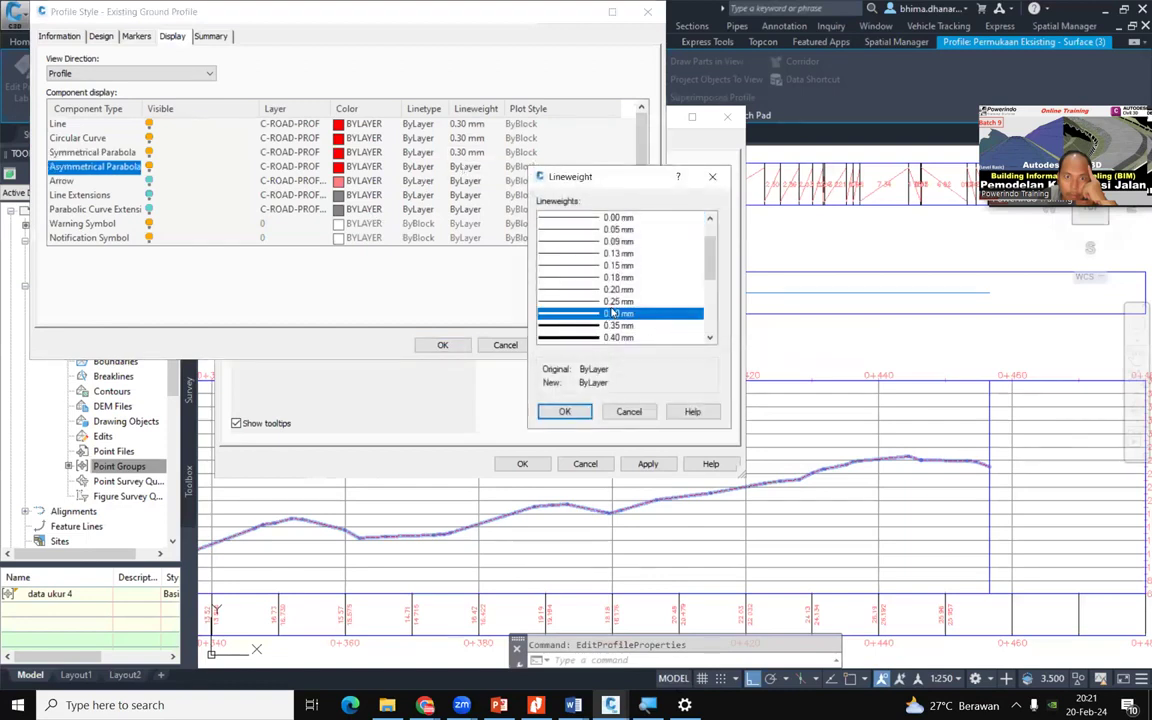
pyautogui.click(565, 411)
pyautogui.press('Return')
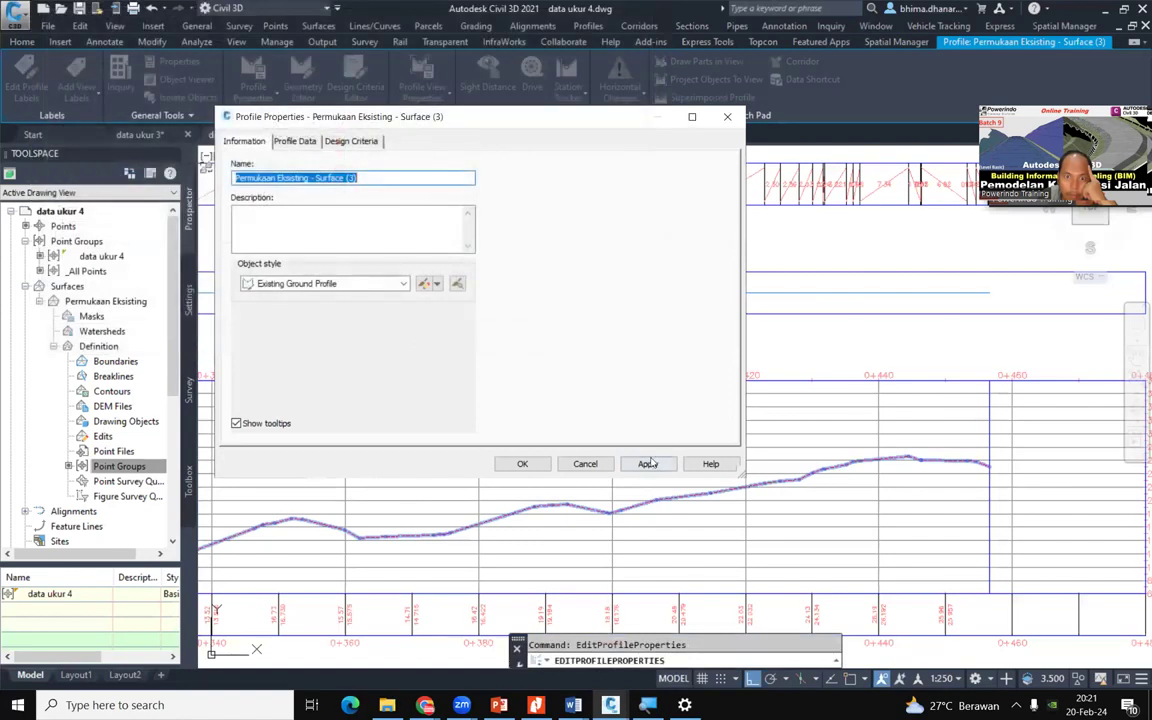
pyautogui.click(522, 463)
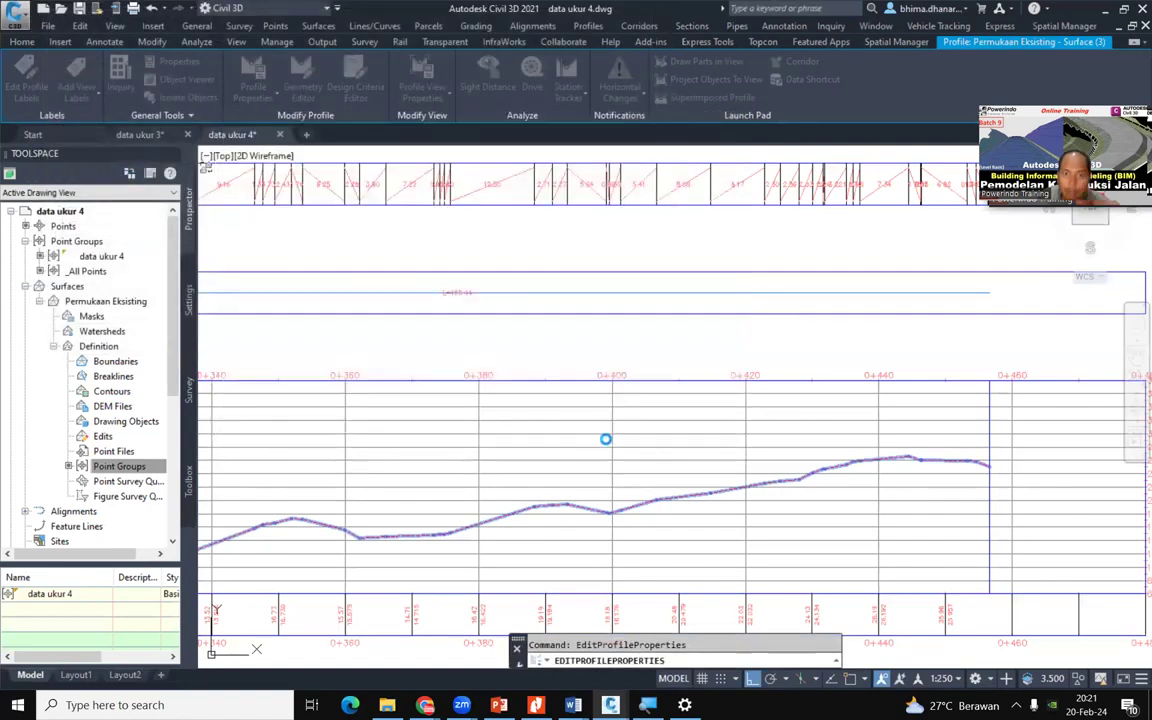
# Turn on the display of lineweights in the drawing through the LWEIGHT settings
pyautogui.write('lwt')
pyautogui.press('Return')
pyautogui.write('lw')
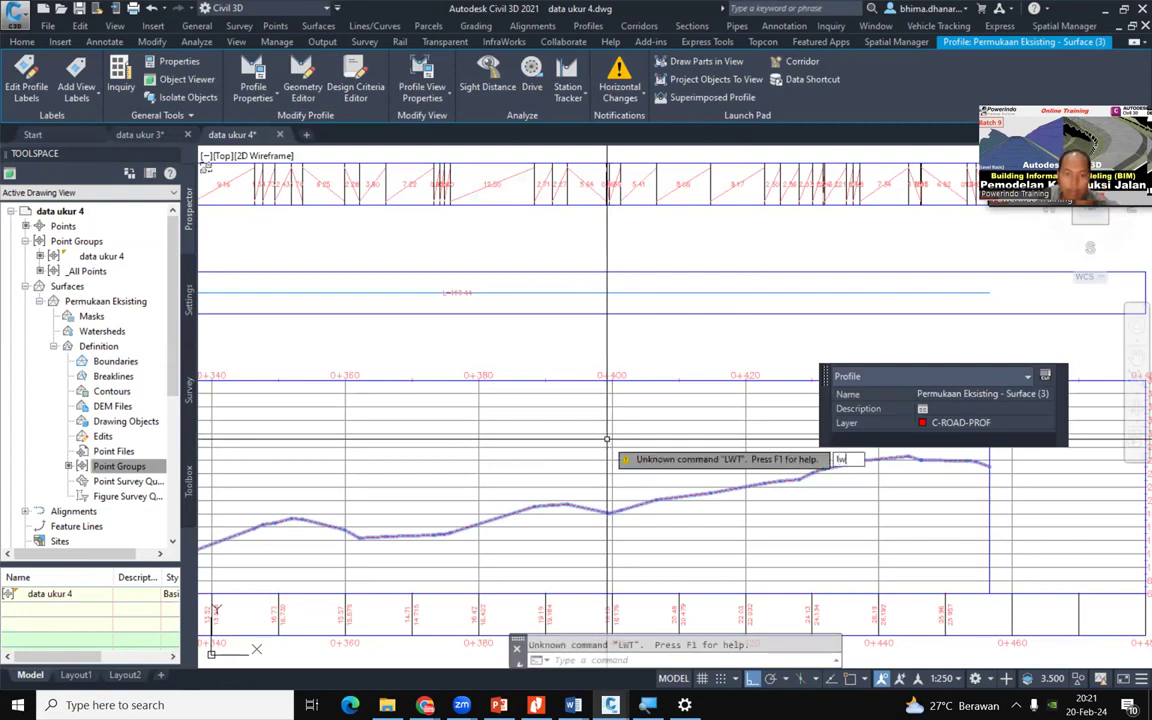
pyautogui.press('Return')
pyautogui.click(475, 257)
pyautogui.click(412, 362)
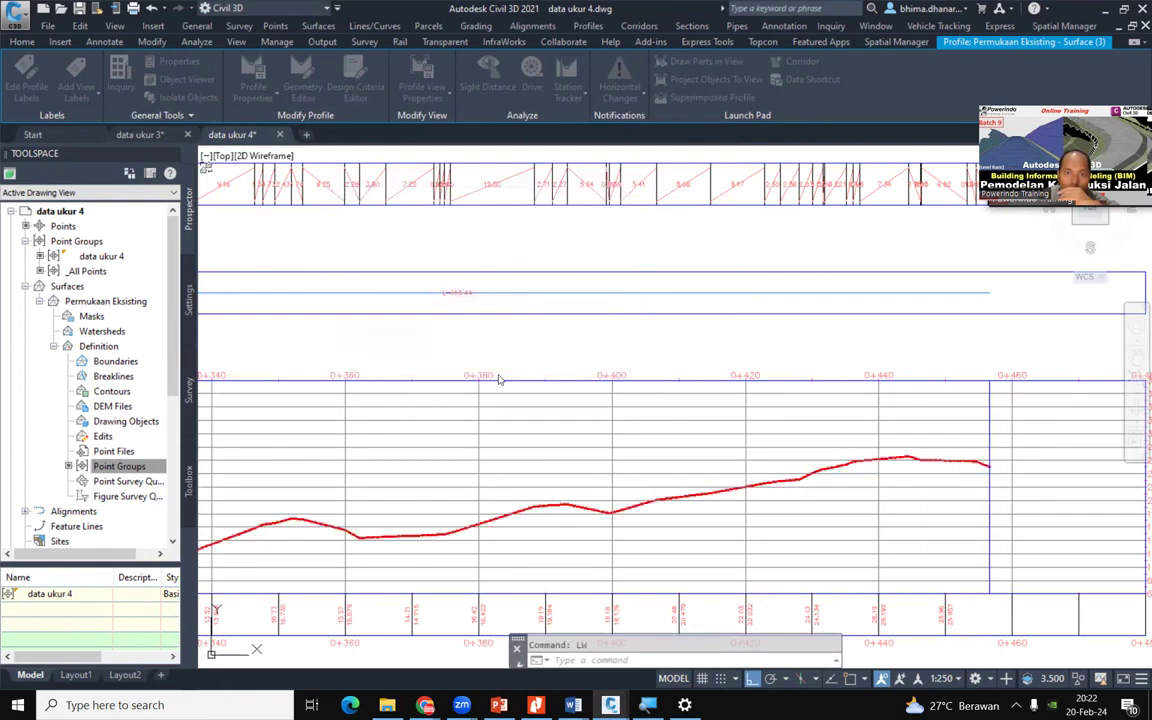
# Examine the thickened existing-ground line along the profile view and the elevation and station labels in the data band near 0+000
pyautogui.scroll(-4, 793, 470)
pyautogui.scroll(3, 793, 470)
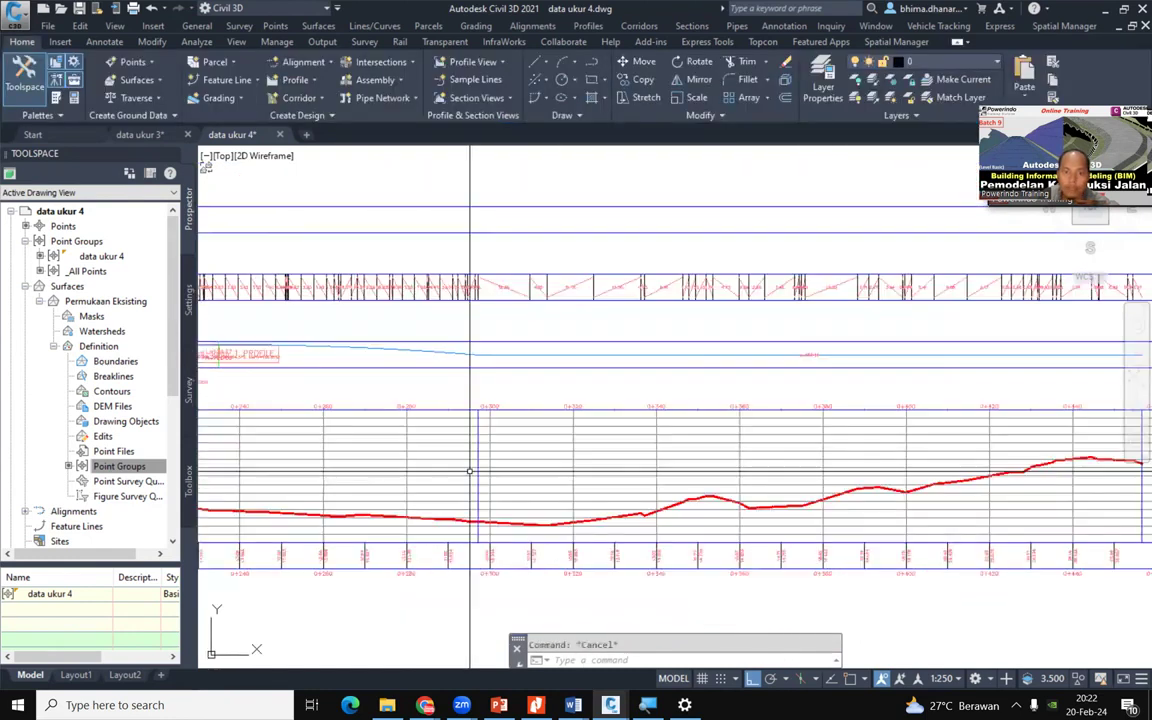
pyautogui.scroll(-2, 766, 467)
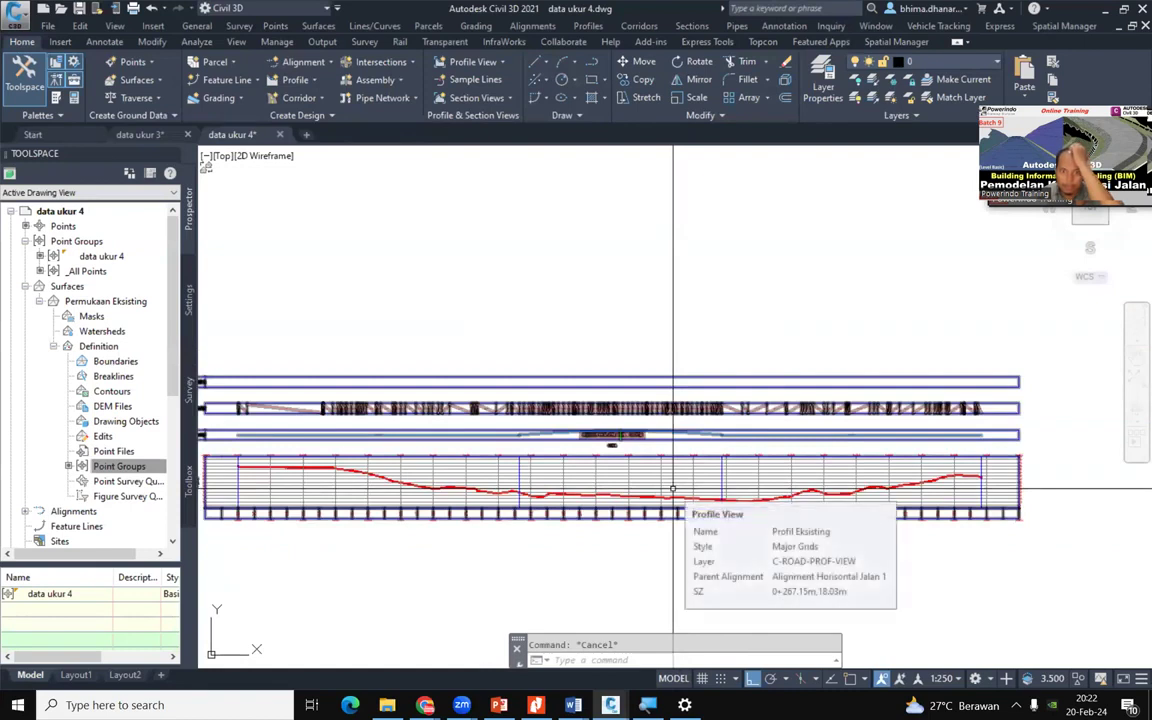
pyautogui.scroll(2, 270, 512)
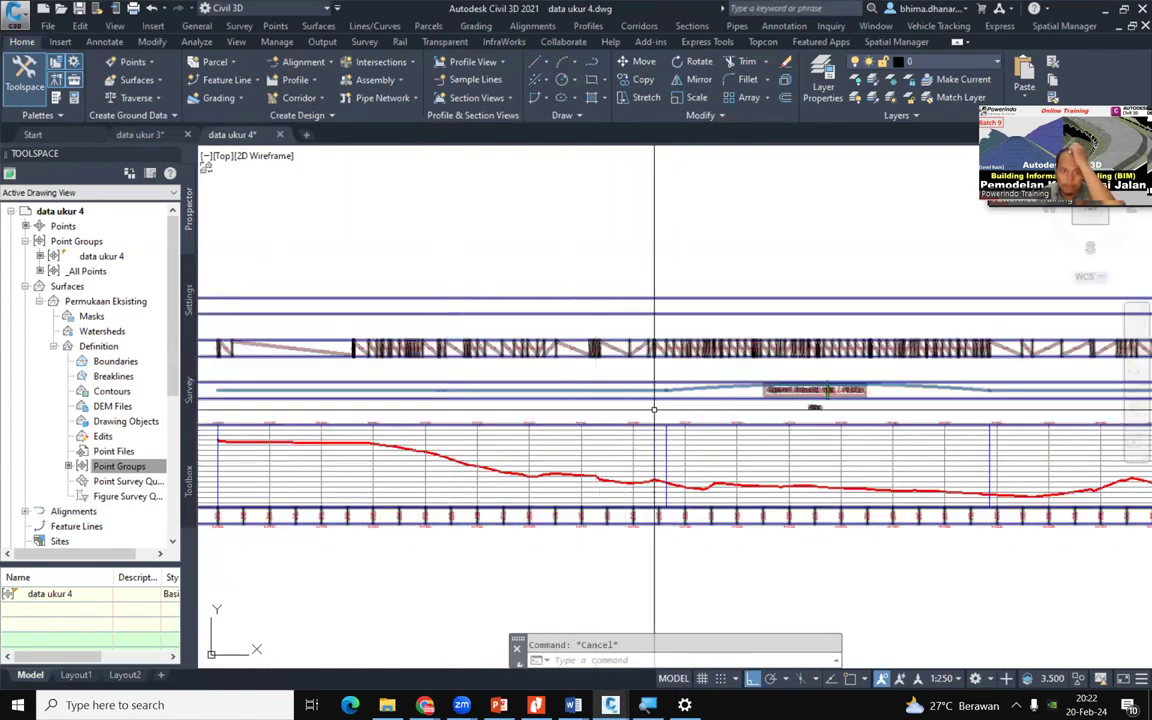
pyautogui.moveTo(680, 409); pyautogui.dragTo(831, 388, button='middle')
pyautogui.scroll(2, 481, 515)
pyautogui.scroll(3, 426, 478)
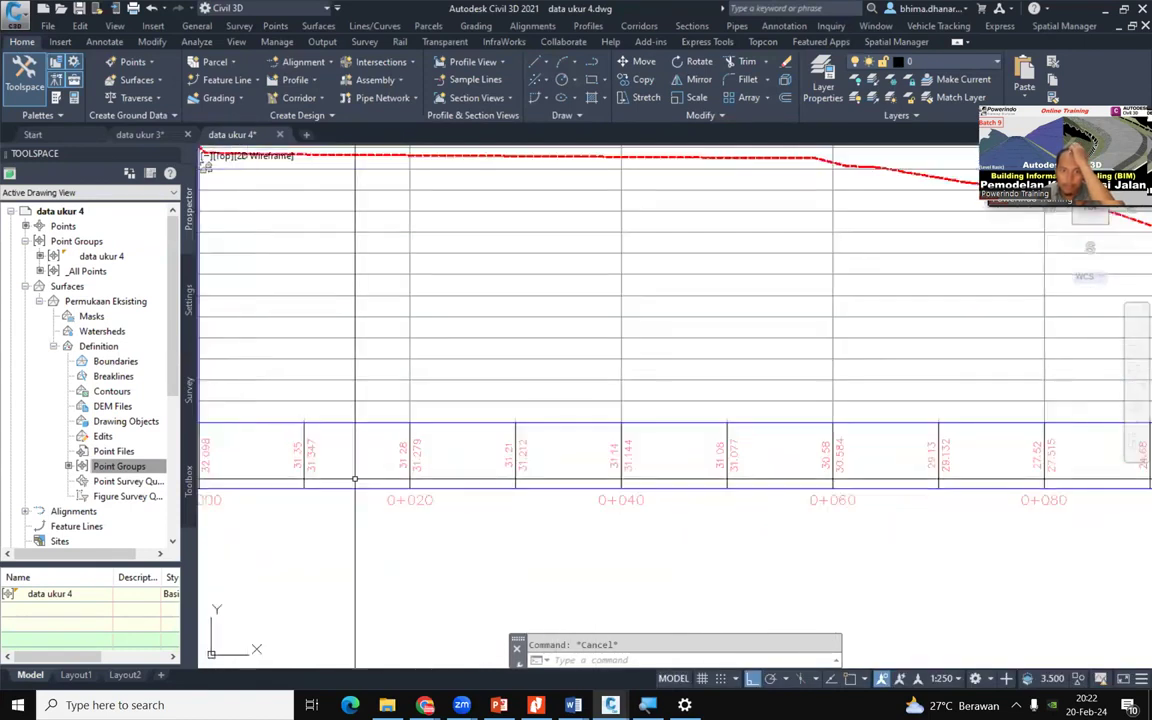
pyautogui.scroll(-2, 575, 481)
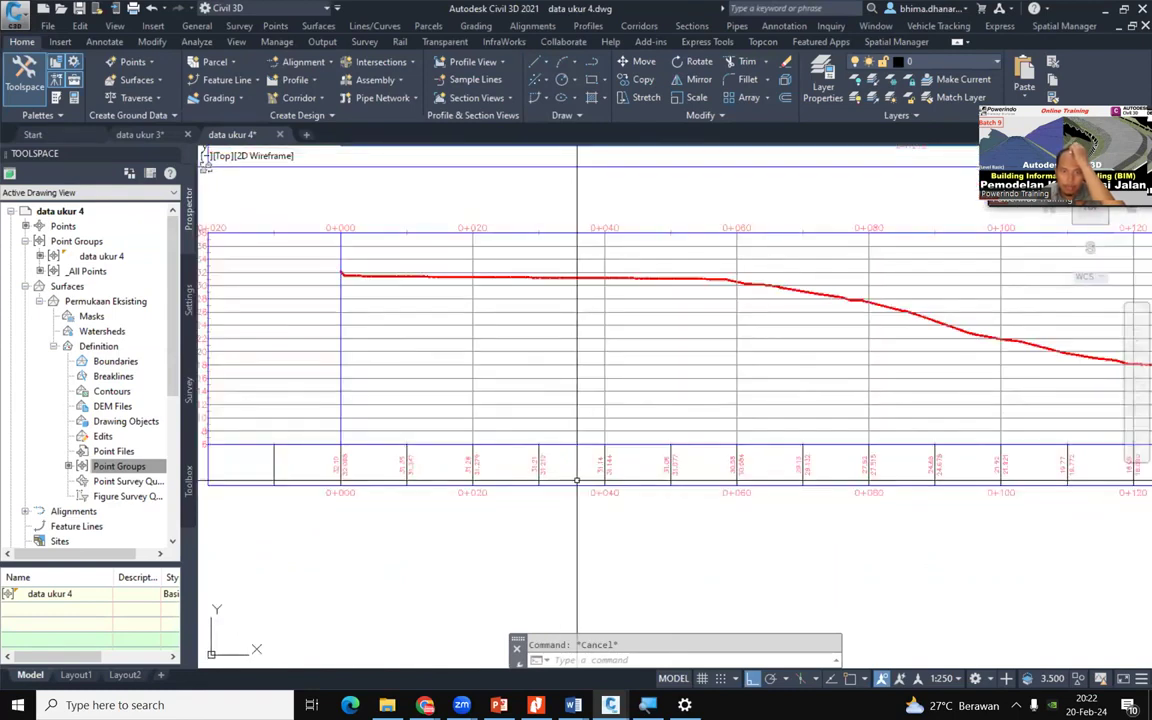
pyautogui.scroll(3, 476, 496)
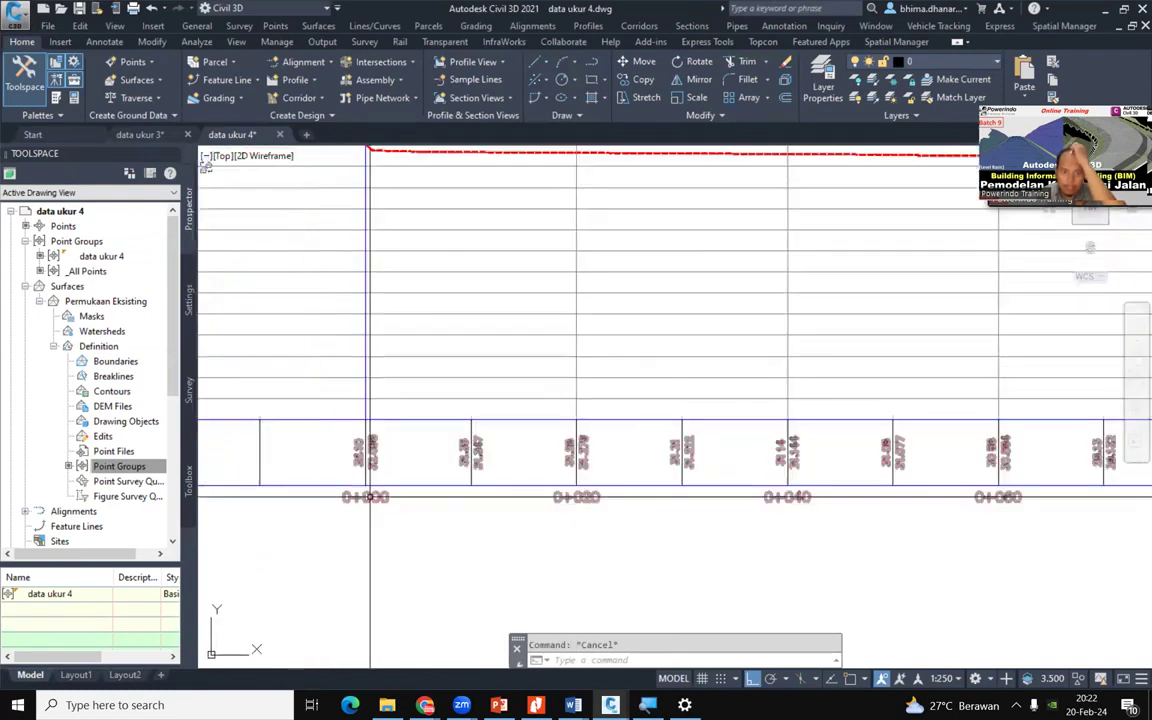
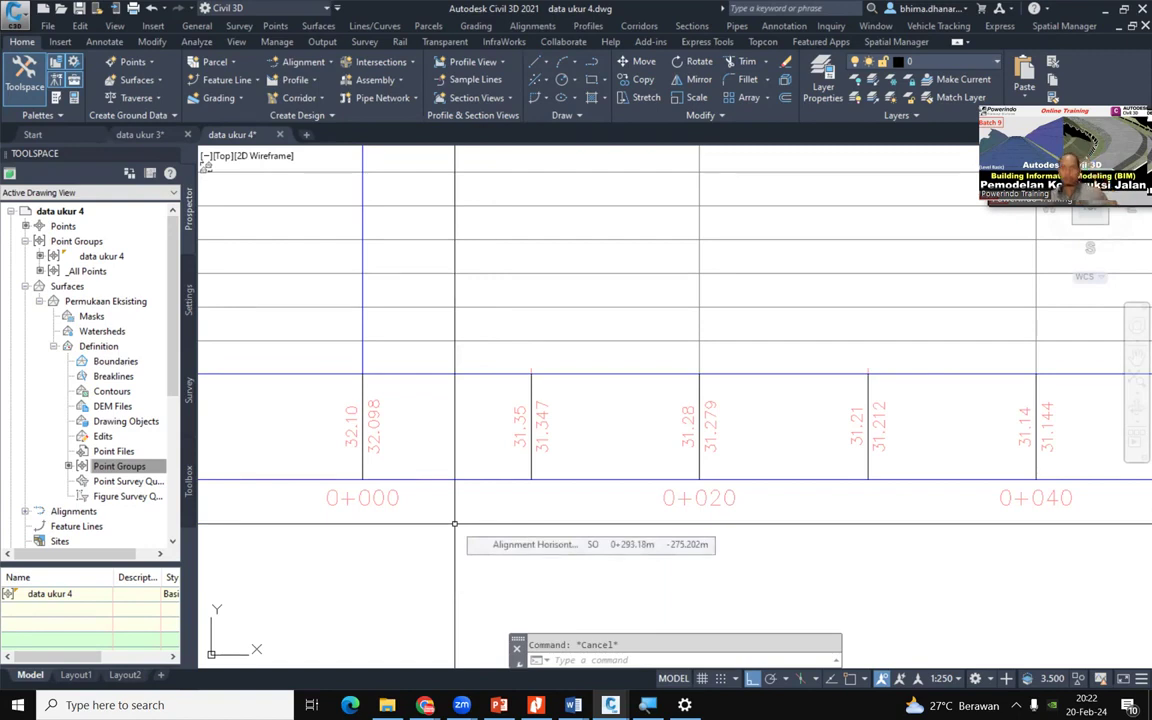
pyautogui.scroll(-4, 539, 523)
pyautogui.scroll(3, 539, 523)
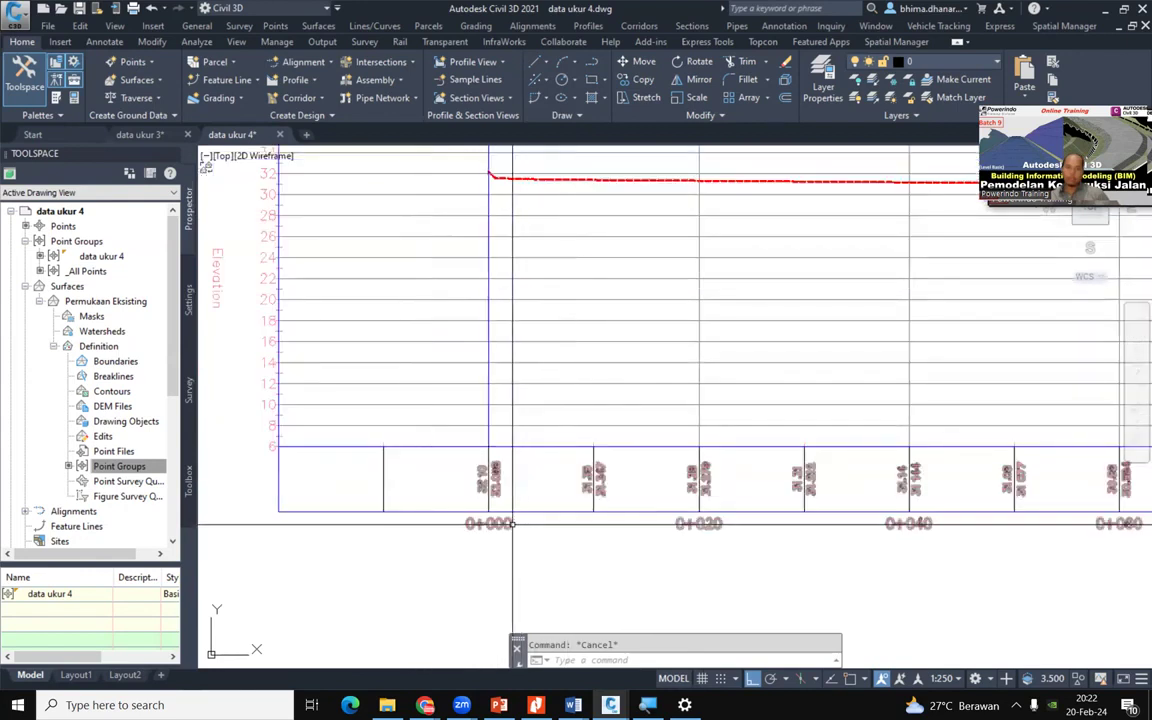
# Review the information, band details, display and summary settings of the Profile Data band style, leaving them unchanged
pyautogui.click(500, 522)
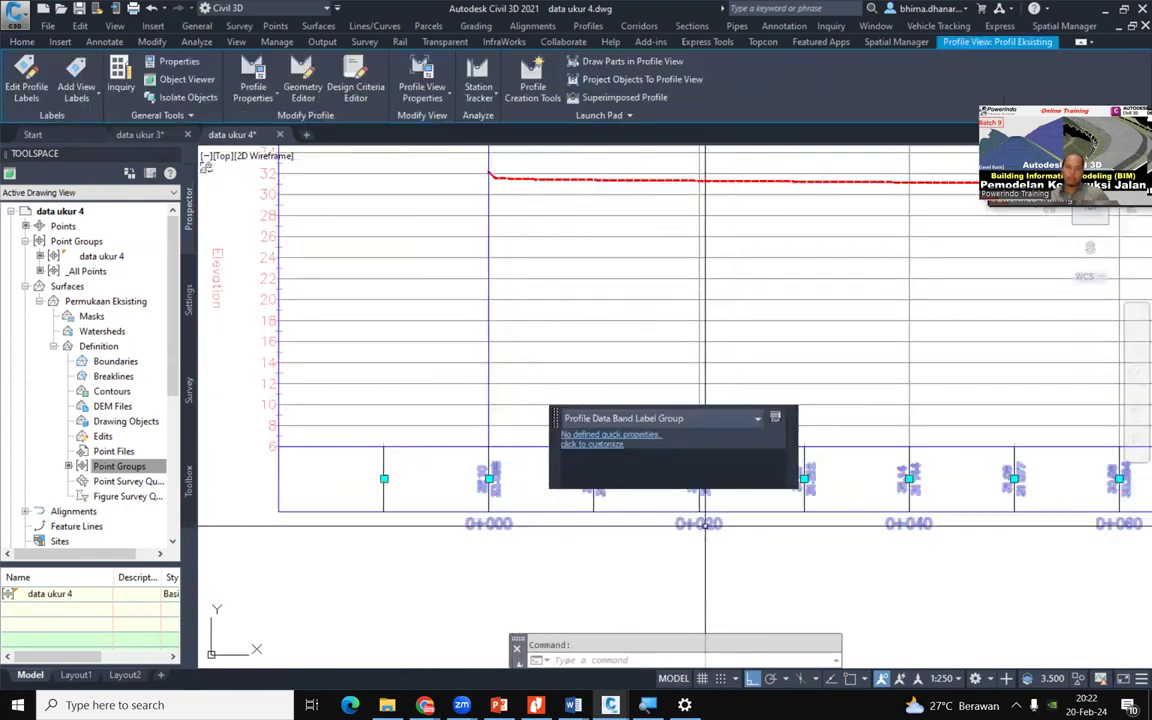
pyautogui.moveTo(557, 522)
pyautogui.mouseDown(button='middle')
pyautogui.moveTo(541, 551)
pyautogui.moveTo(474, 598)
pyautogui.mouseUp(button='middle')
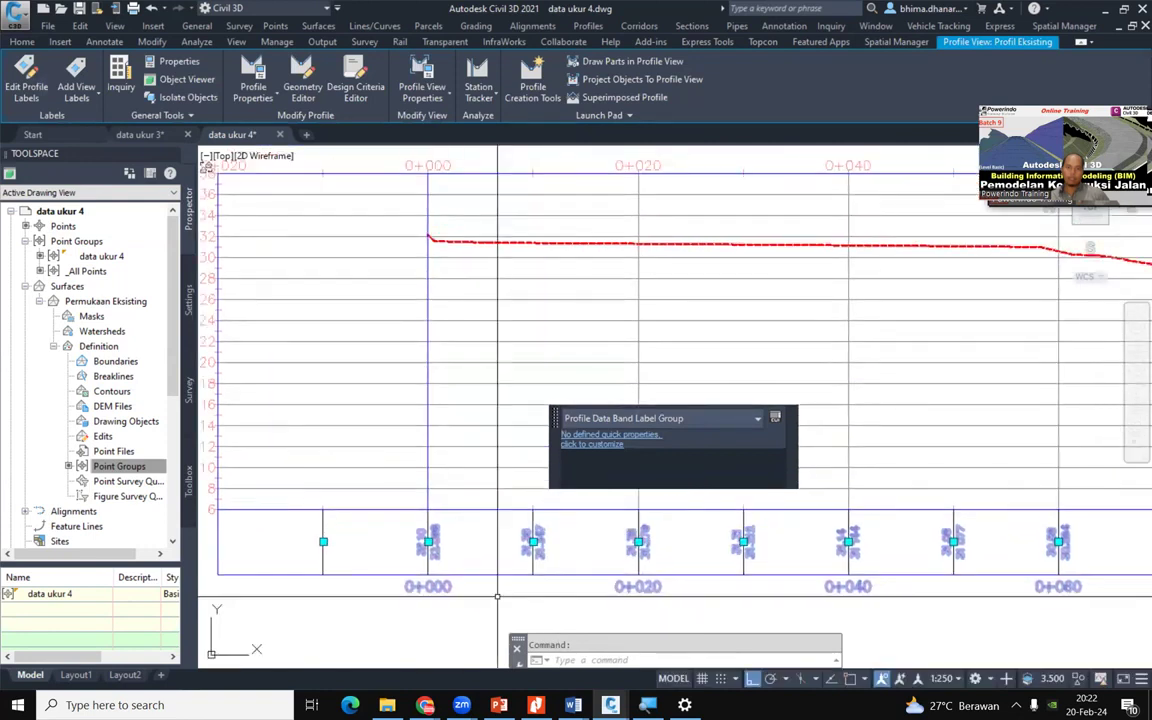
pyautogui.scroll(2, 460, 585)
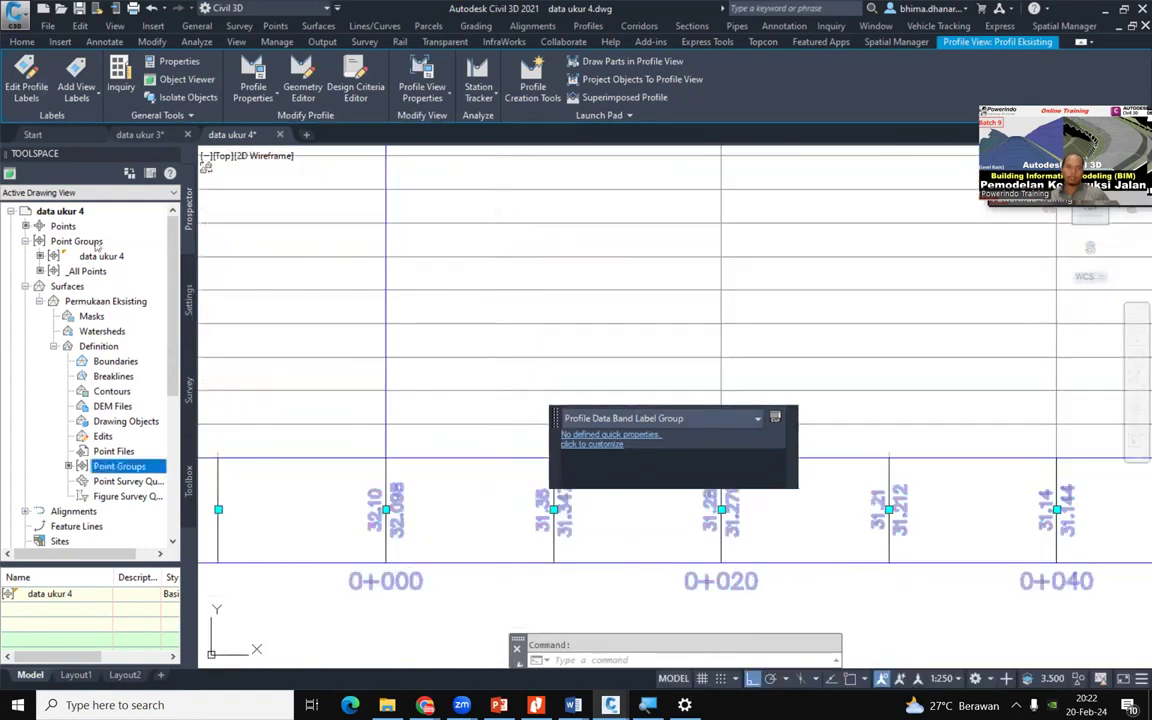
pyautogui.rightClick(395, 588)
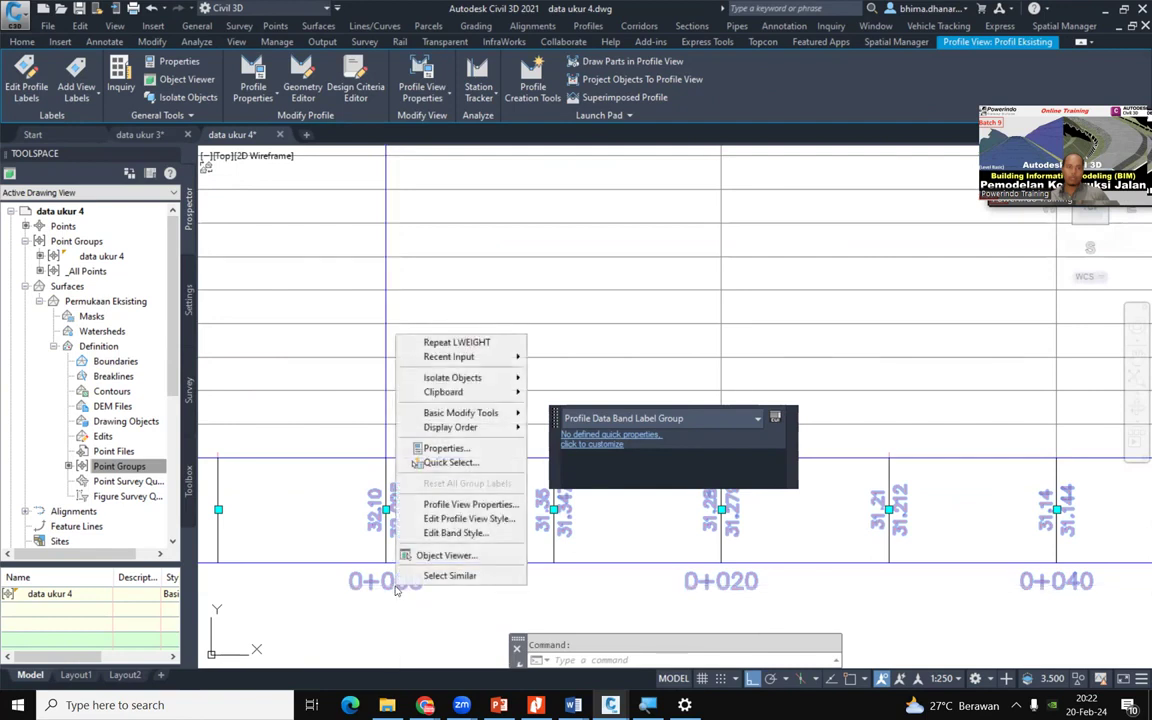
pyautogui.click(492, 535)
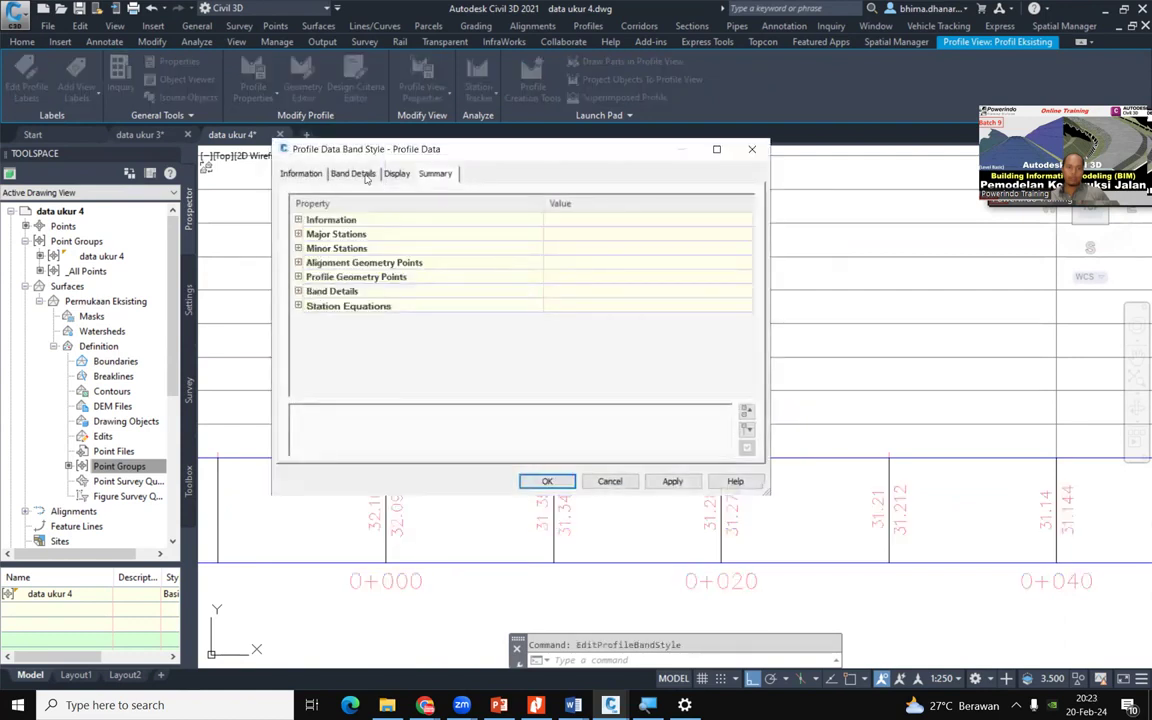
pyautogui.click(366, 175)
pyautogui.click(397, 174)
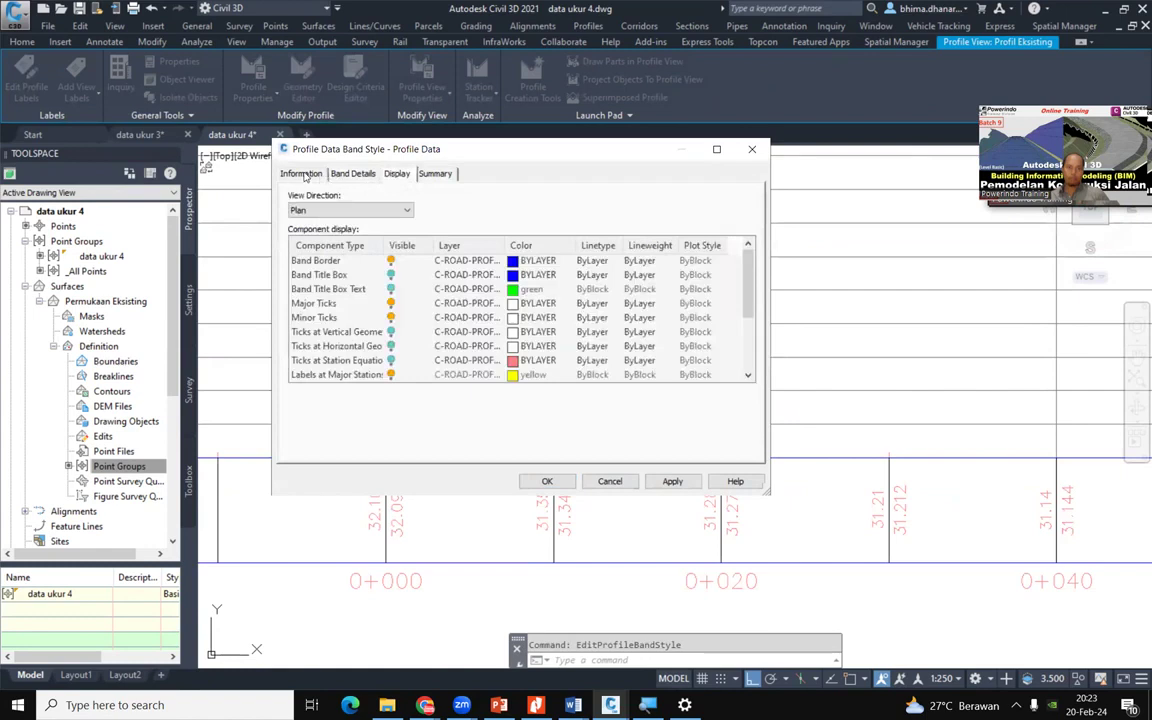
pyautogui.click(303, 175)
pyautogui.click(353, 174)
pyautogui.click(397, 174)
pyautogui.click(435, 174)
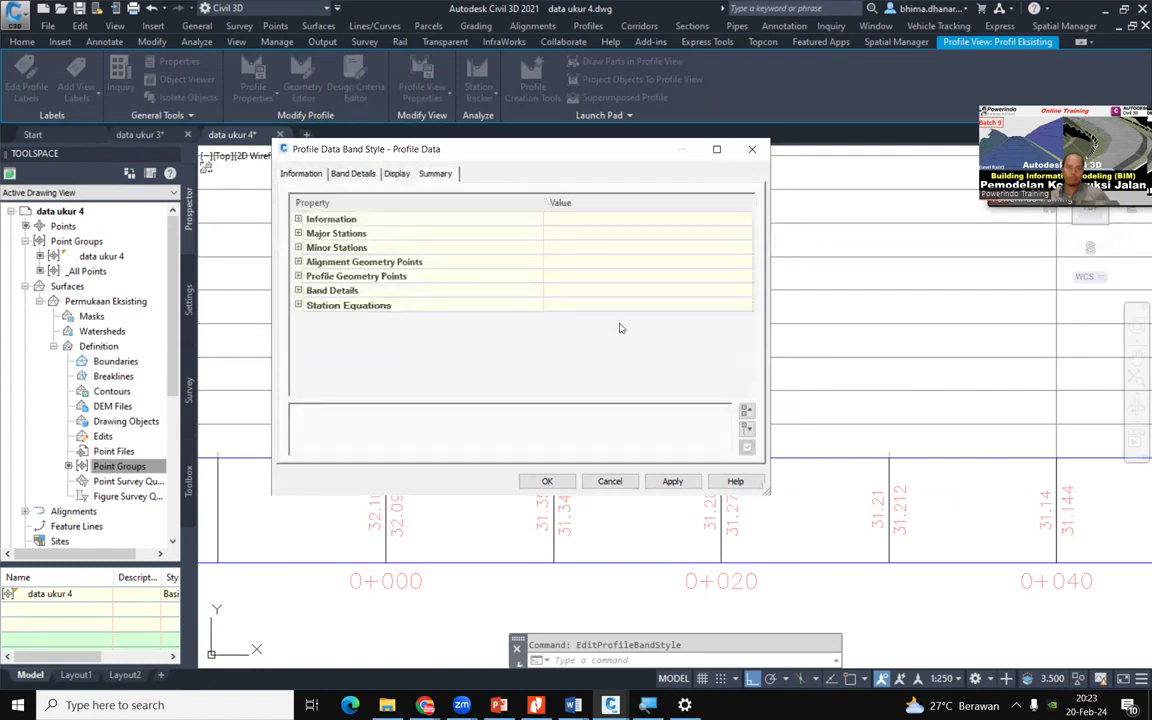
pyautogui.click(633, 481)
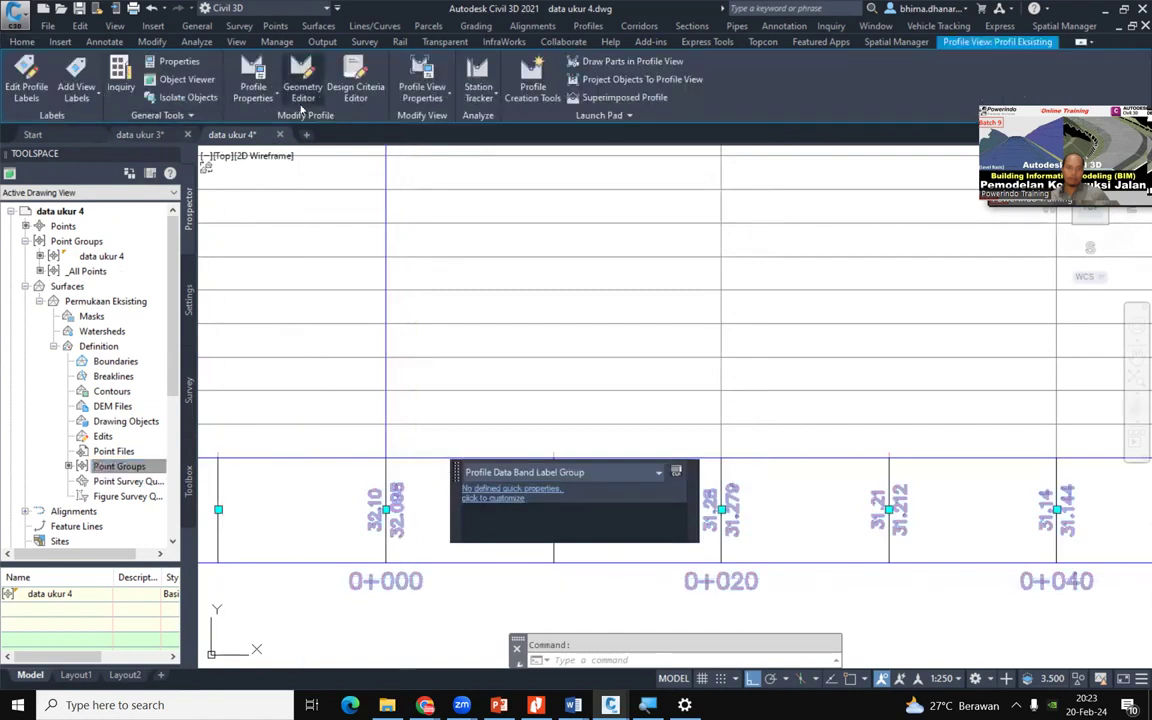
pyautogui.click(245, 103)
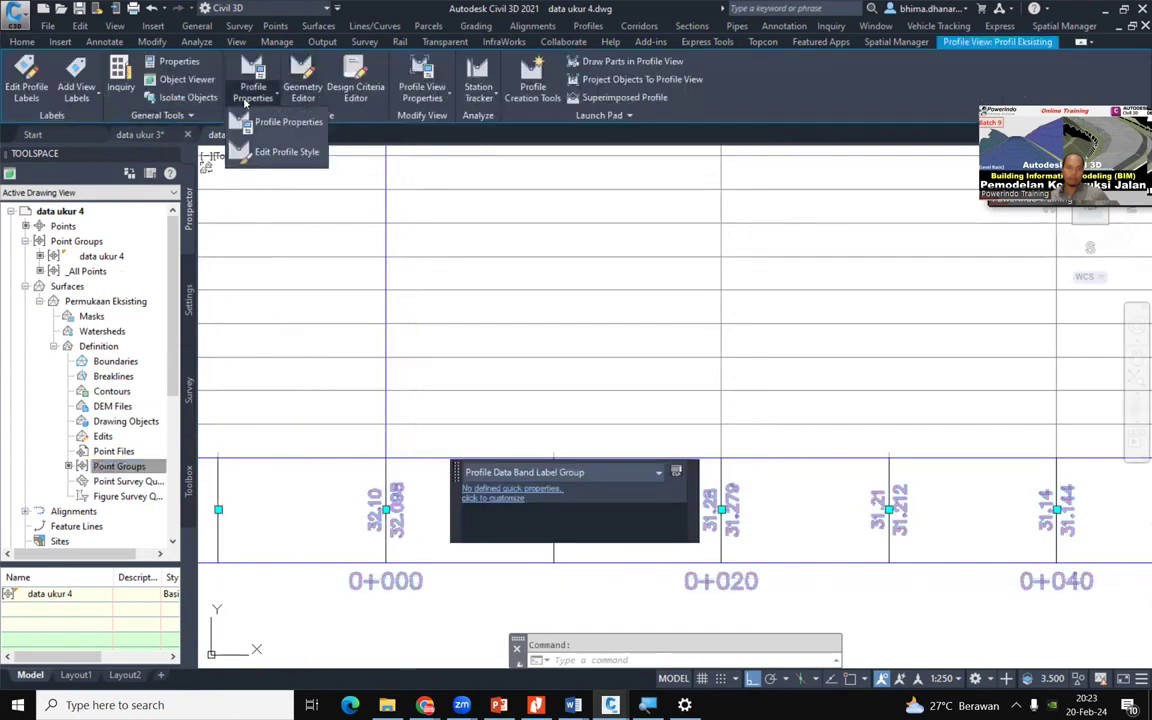
pyautogui.click(250, 152)
pyautogui.press('Escape')
# Check the horizontal axes settings in the profile view's Major Grids style and close it without changes
pyautogui.click(440, 579)
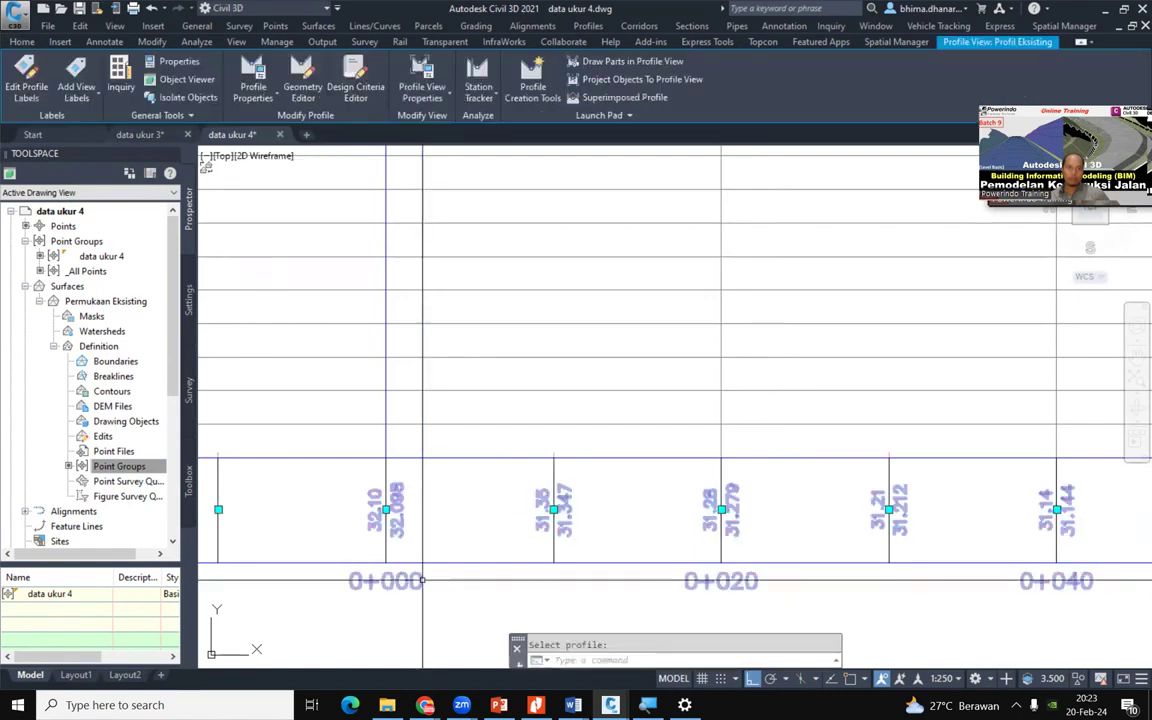
pyautogui.rightClick(420, 331)
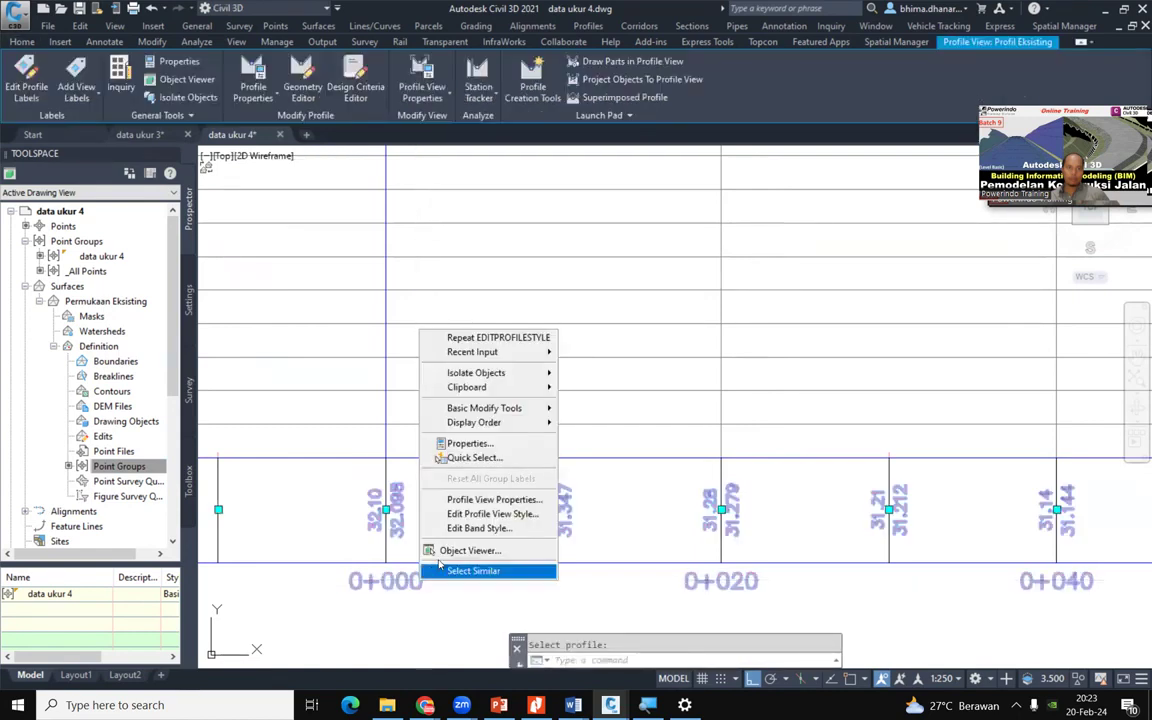
pyautogui.click(476, 514)
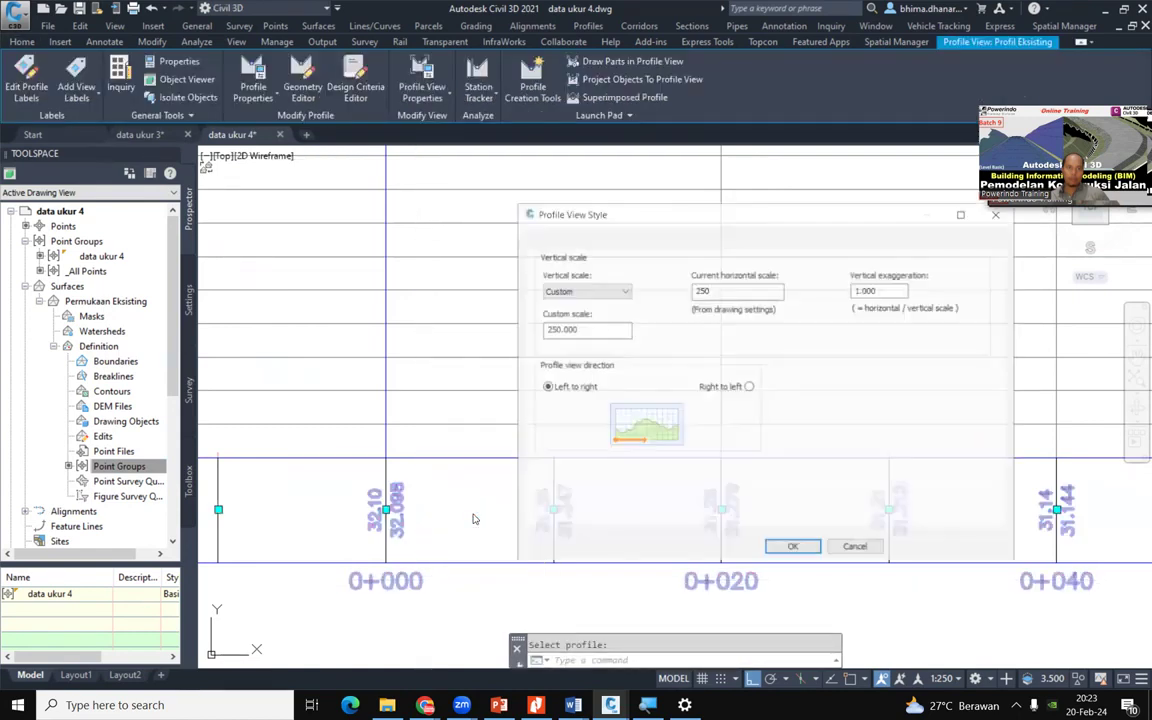
pyautogui.click(730, 238)
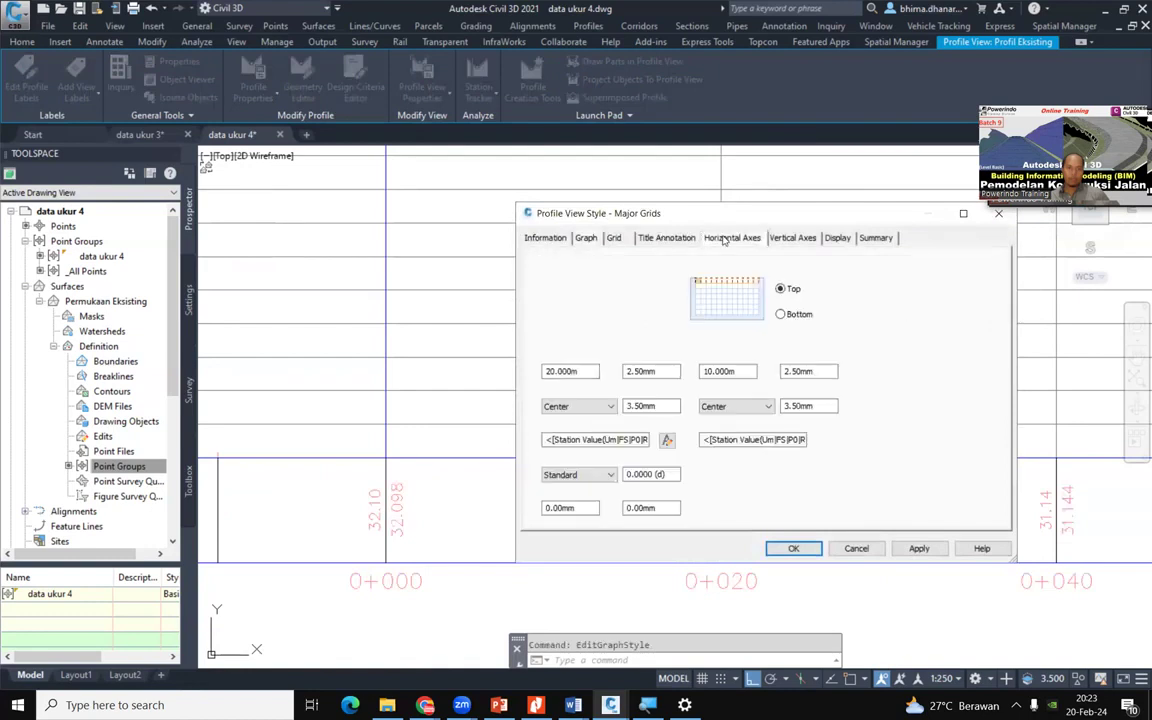
pyautogui.click(856, 548)
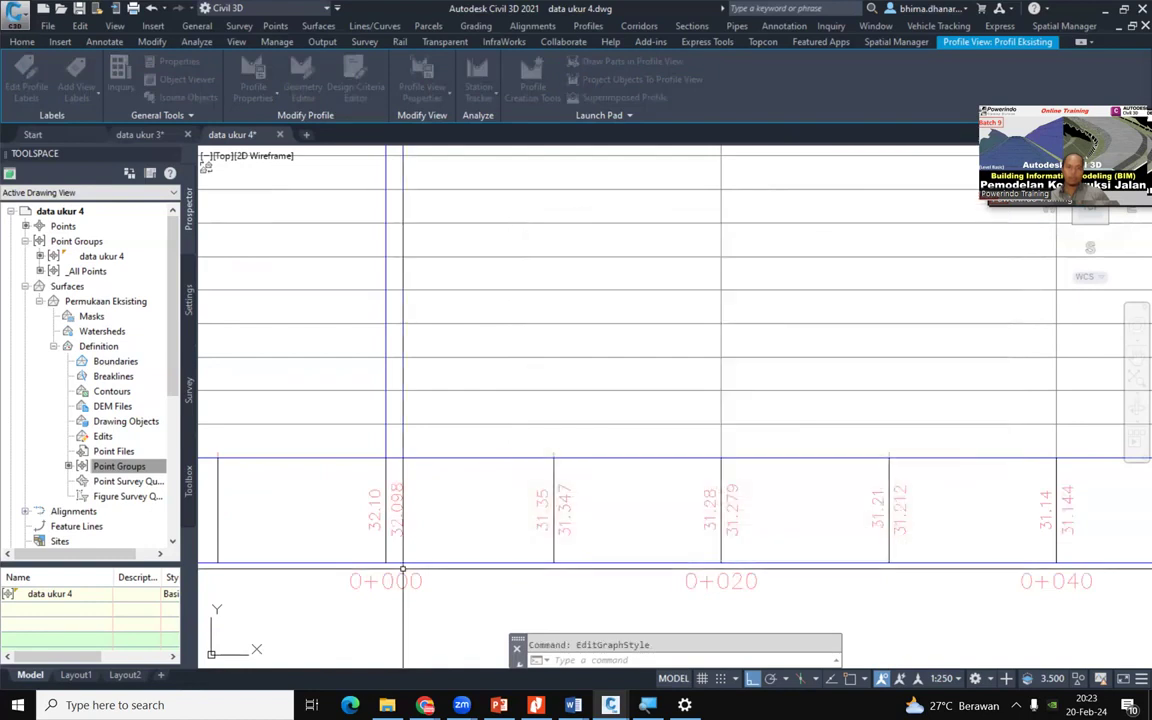
pyautogui.click(413, 555)
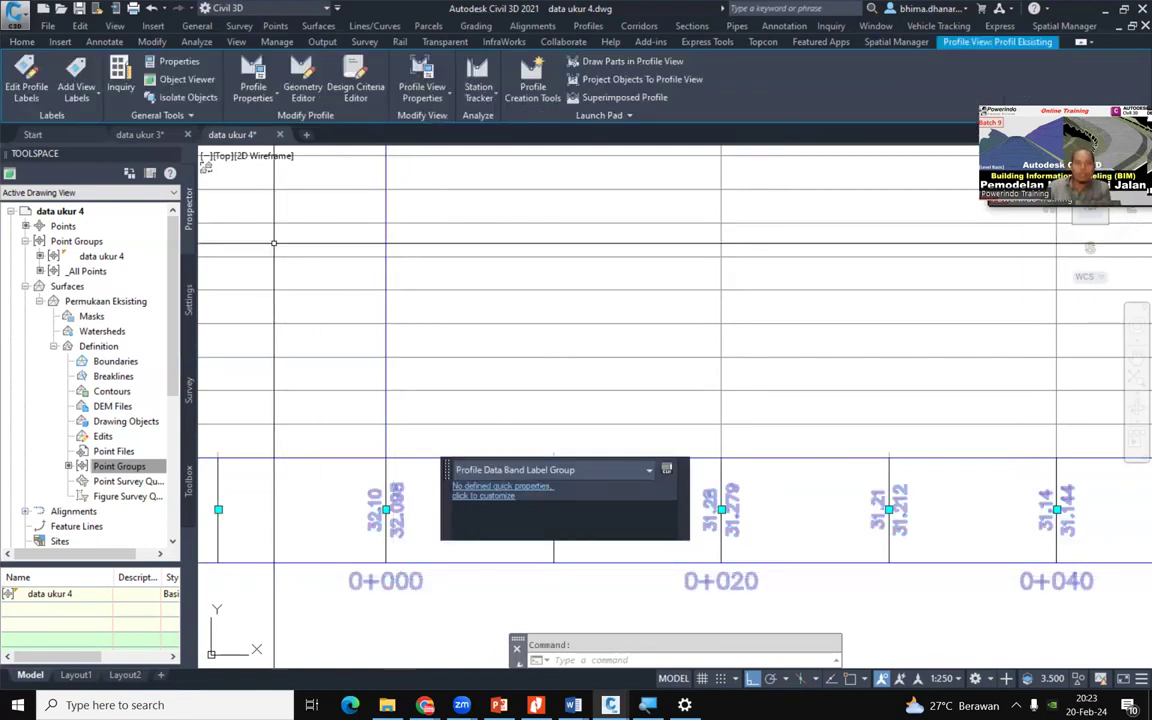
pyautogui.click(423, 103)
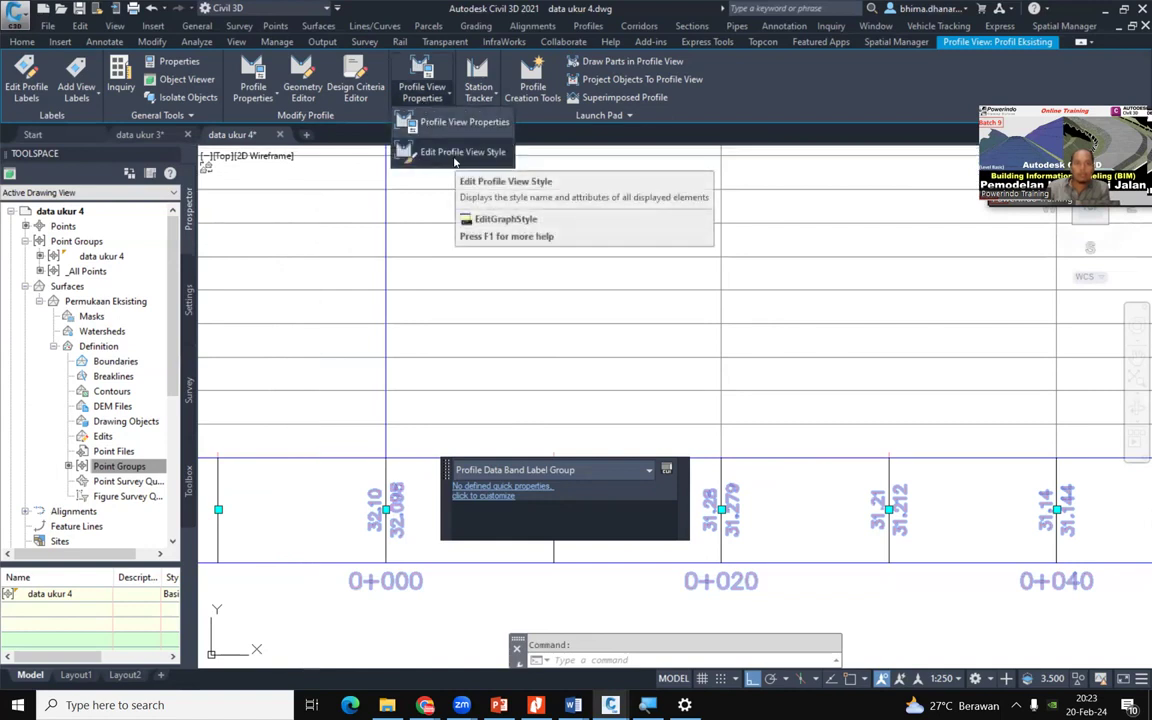
pyautogui.click(406, 592)
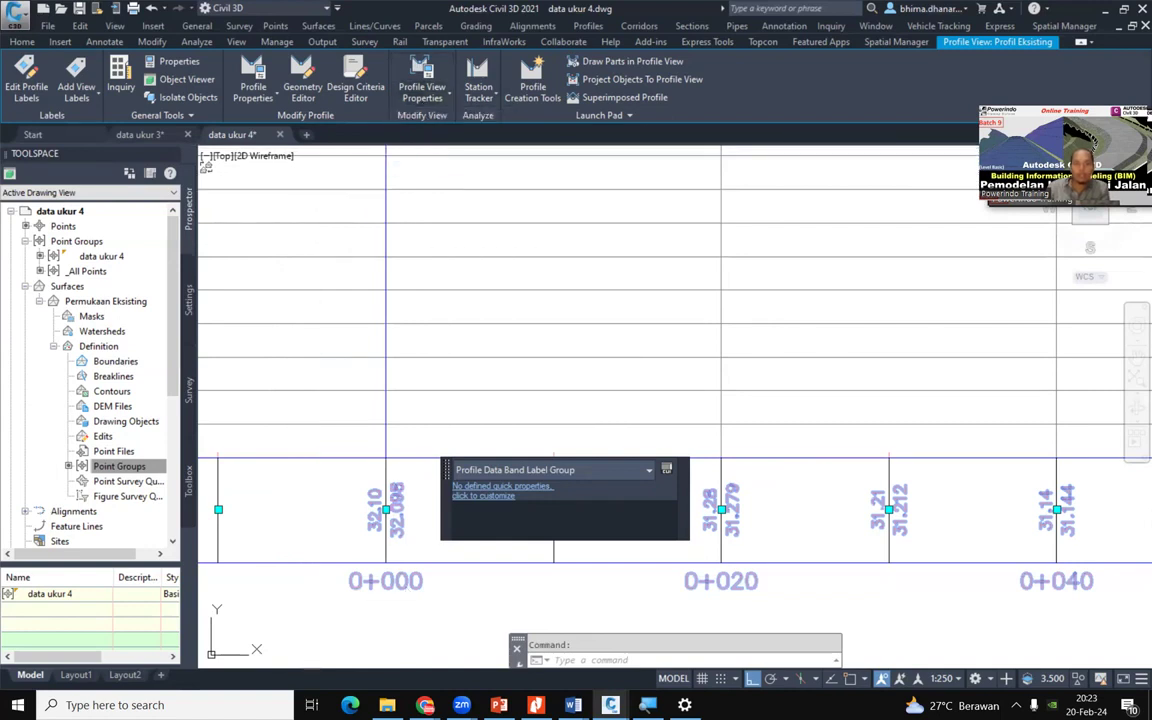
# Compare the horizontal axes settings of the profile view's Major Grids style with the station labels above and below the profile grid
pyautogui.rightClick(406, 588)
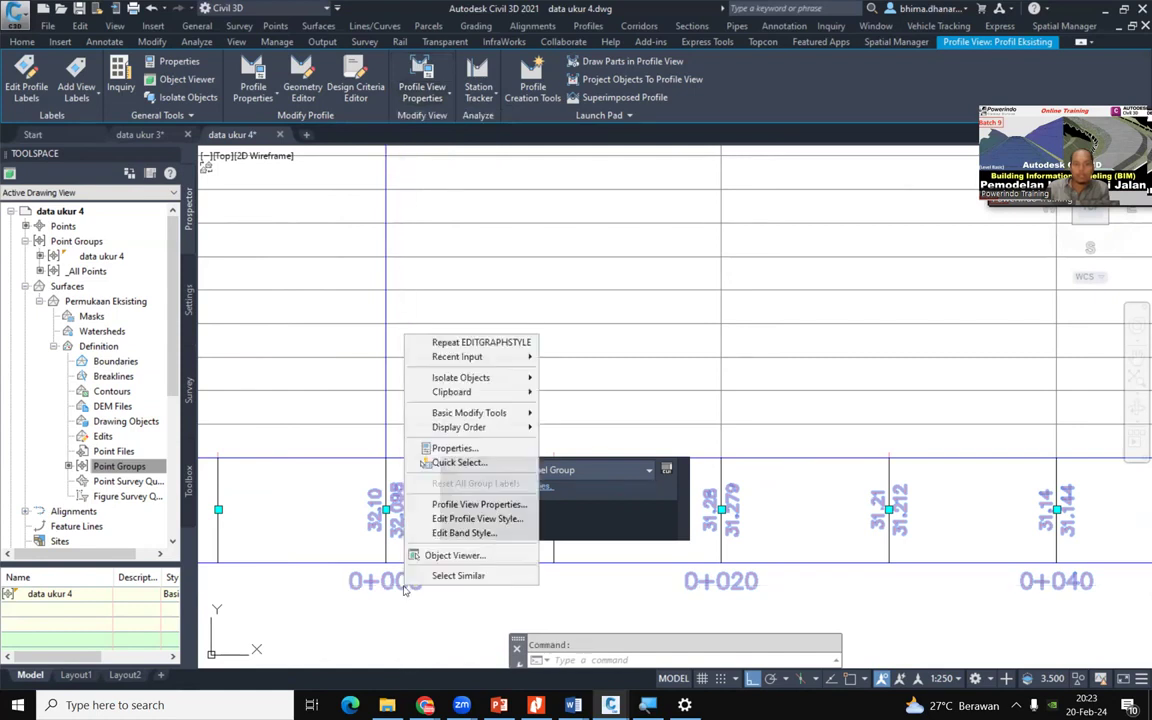
pyautogui.click(478, 520)
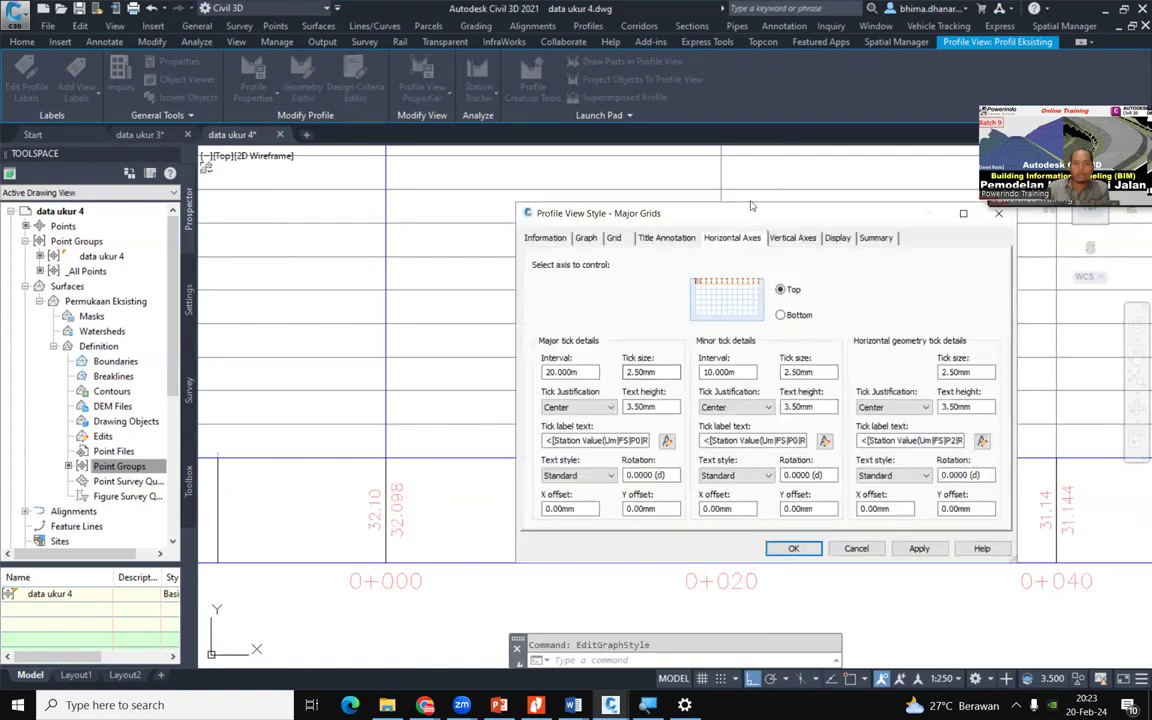
pyautogui.moveTo(690, 205); pyautogui.dragTo(500, 172)
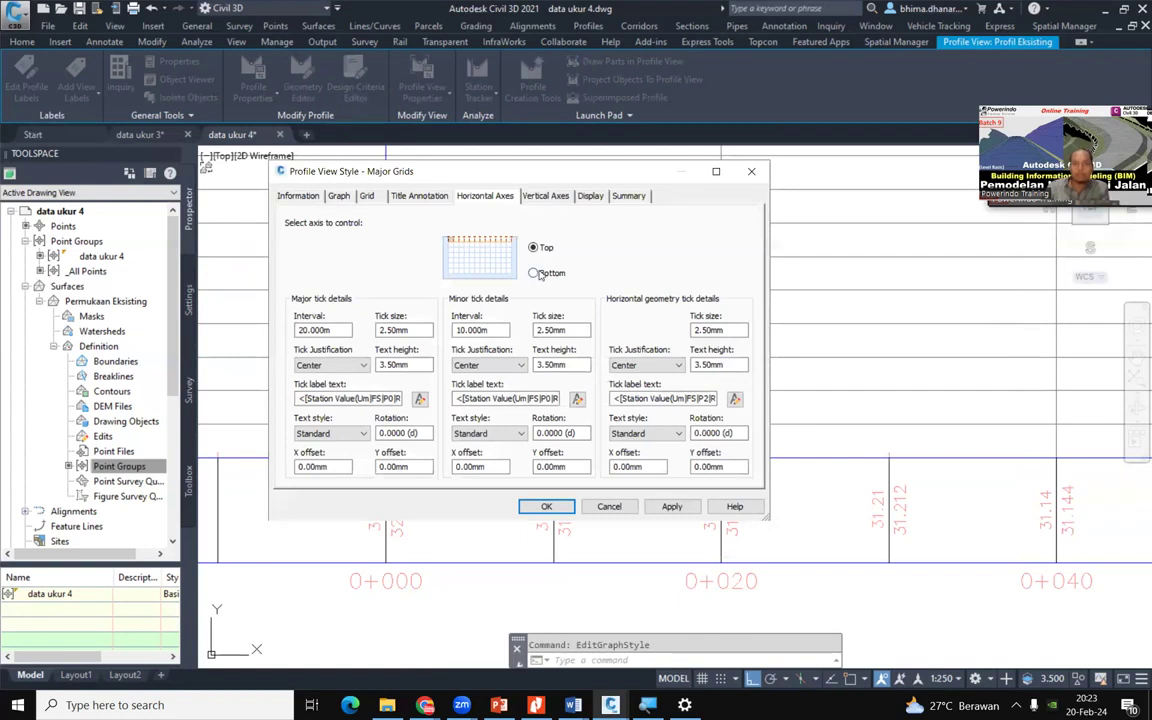
pyautogui.click(616, 510)
pyautogui.scroll(-5, 548, 505)
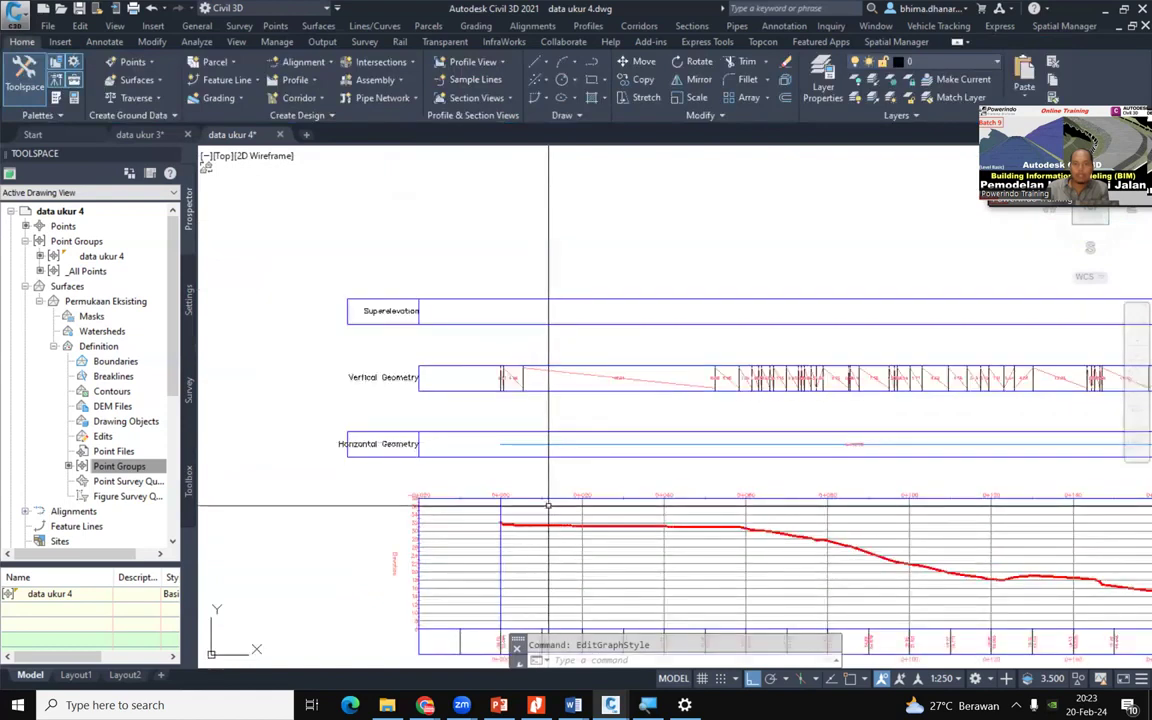
pyautogui.scroll(5, 548, 505)
pyautogui.scroll(-2, 598, 373)
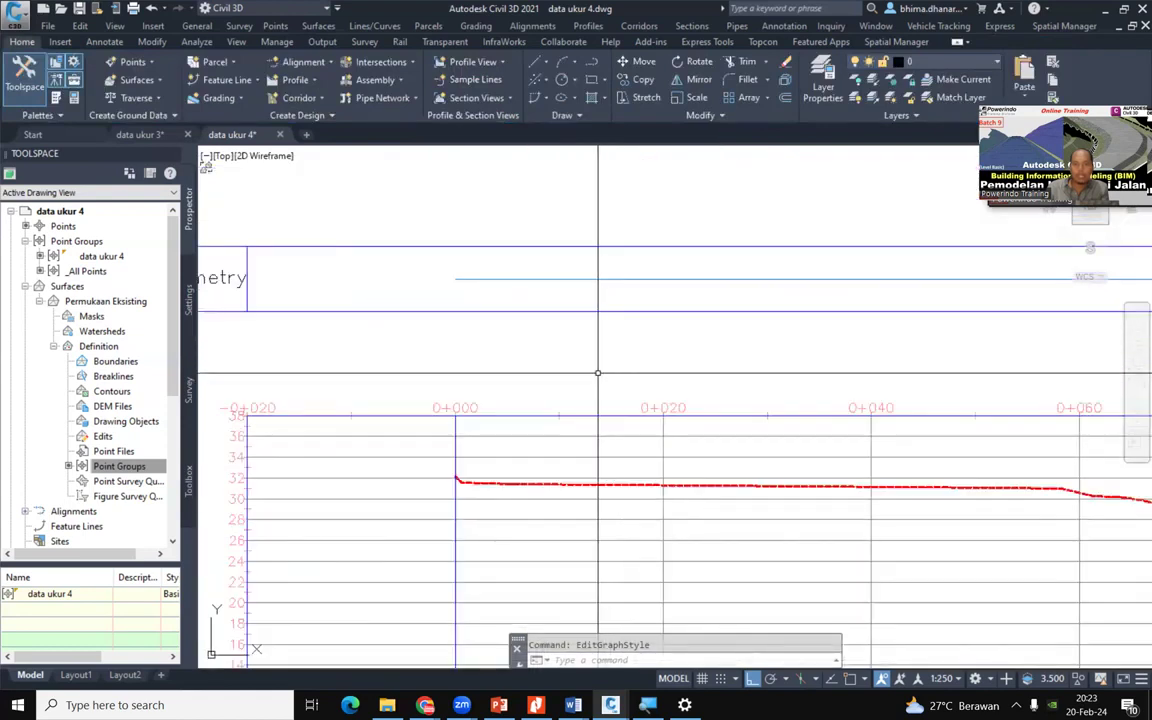
pyautogui.scroll(-2, 660, 365)
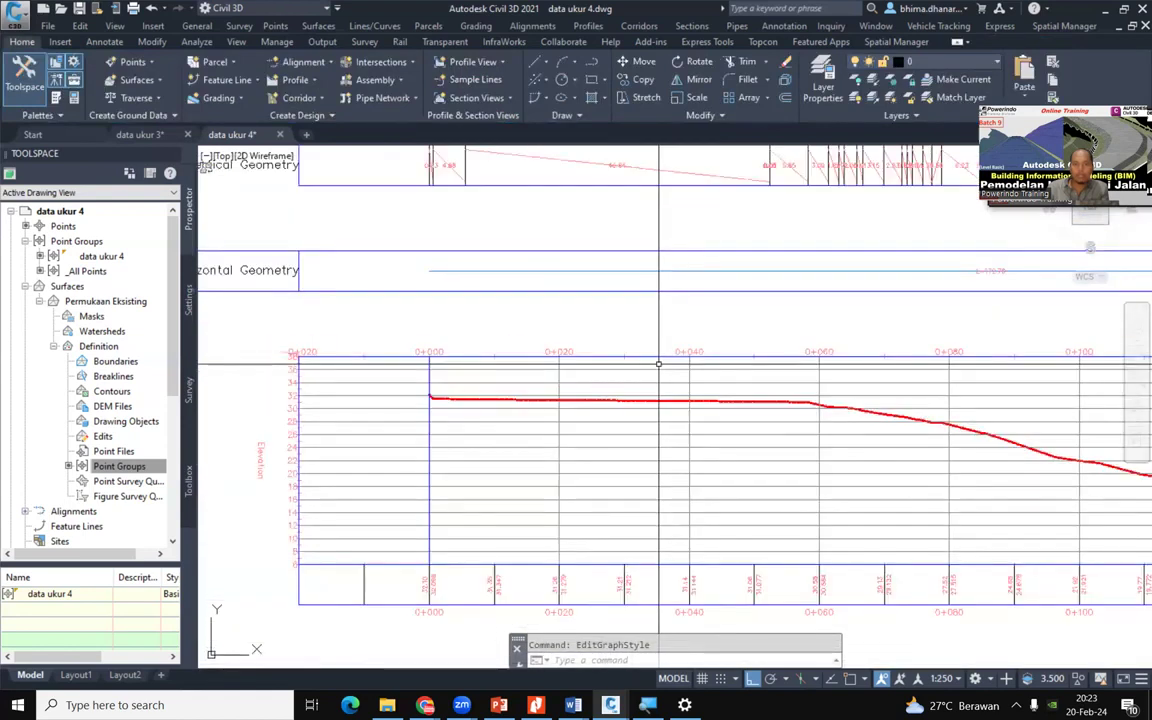
pyautogui.scroll(3, 400, 335)
pyautogui.moveTo(487, 387); pyautogui.dragTo(402, 230, button='middle')
pyautogui.scroll(2, 328, 637)
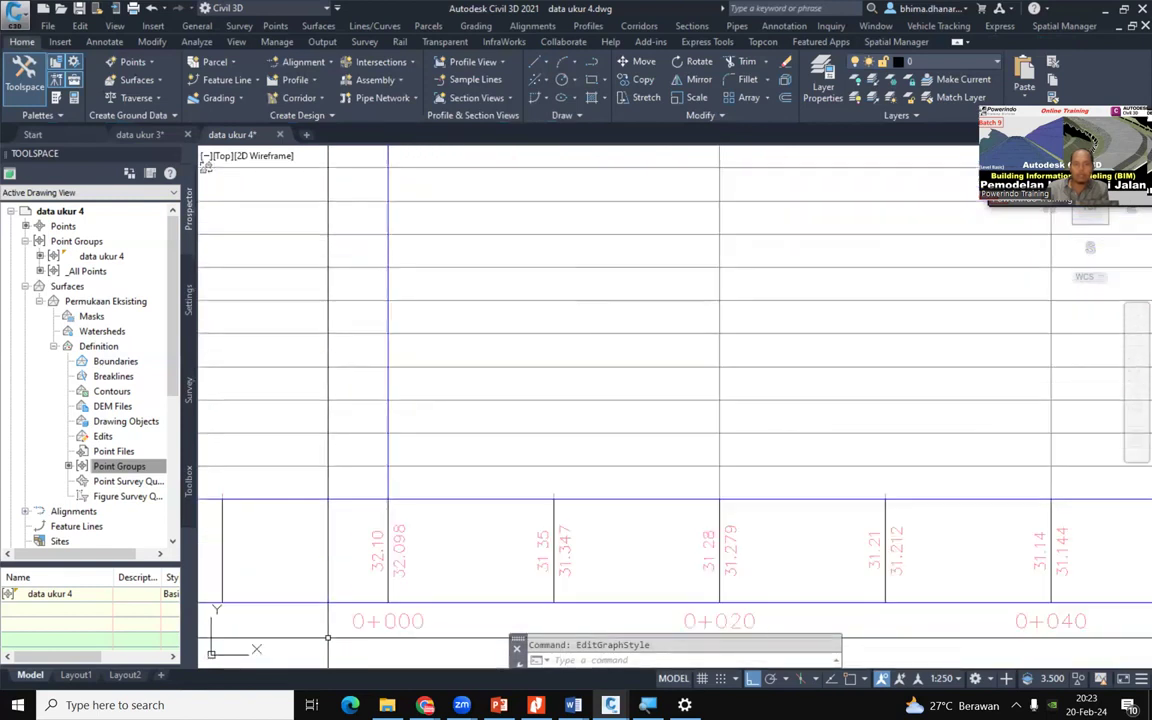
# In the profile view's Major Grids style, set the top horizontal axis major tick interval to 50 m
pyautogui.click(388, 621)
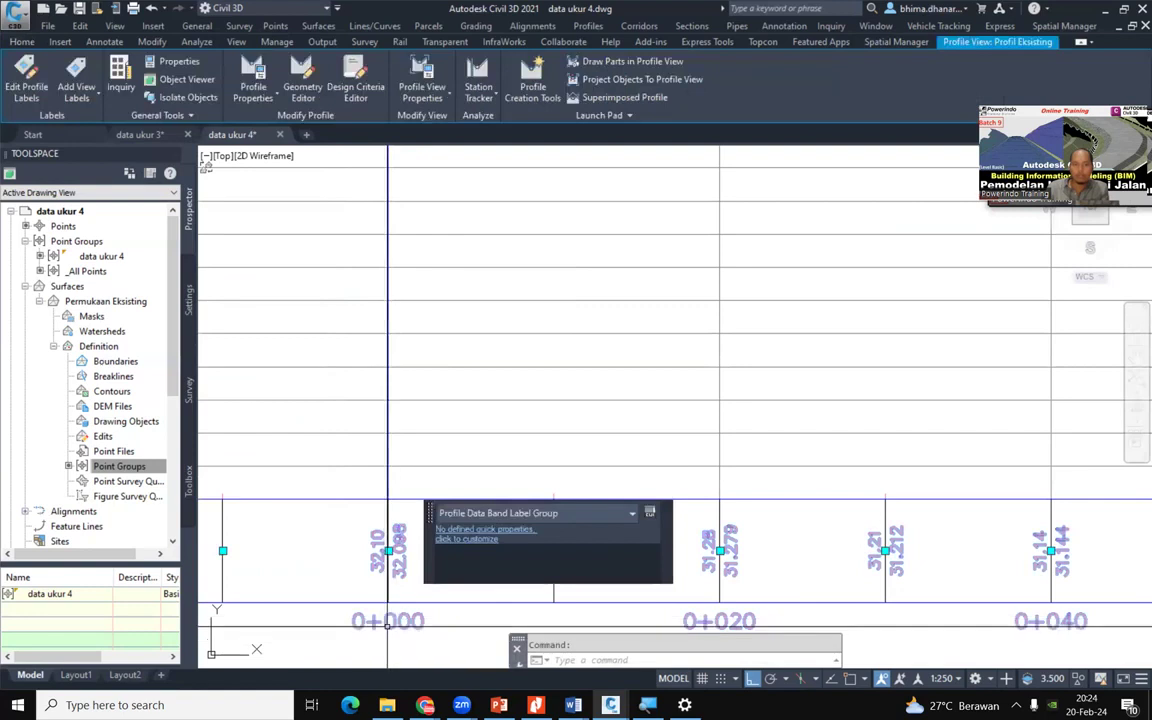
pyautogui.rightClick(388, 628)
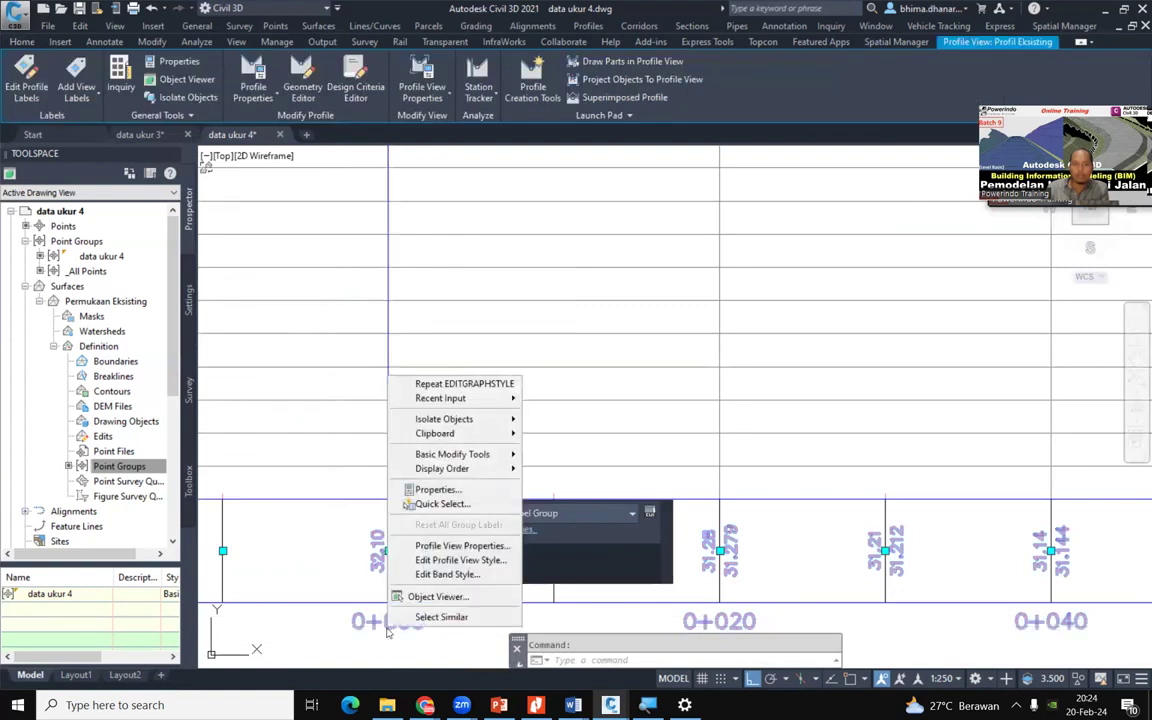
pyautogui.click(462, 560)
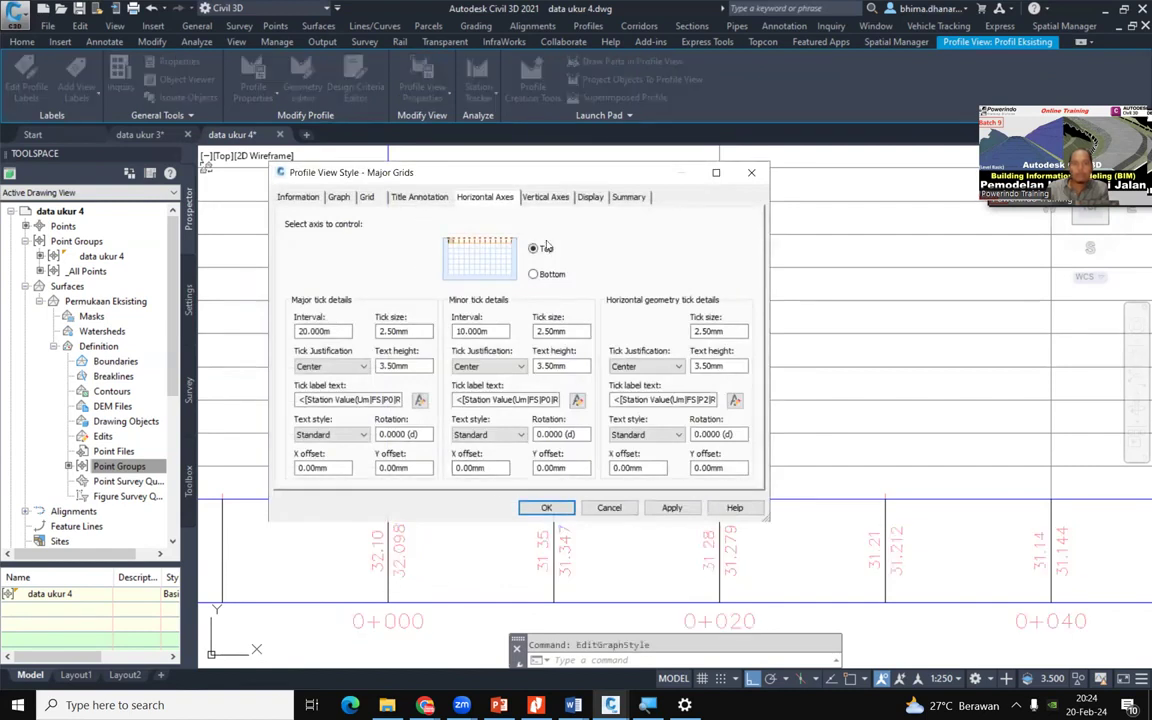
pyautogui.click(534, 275)
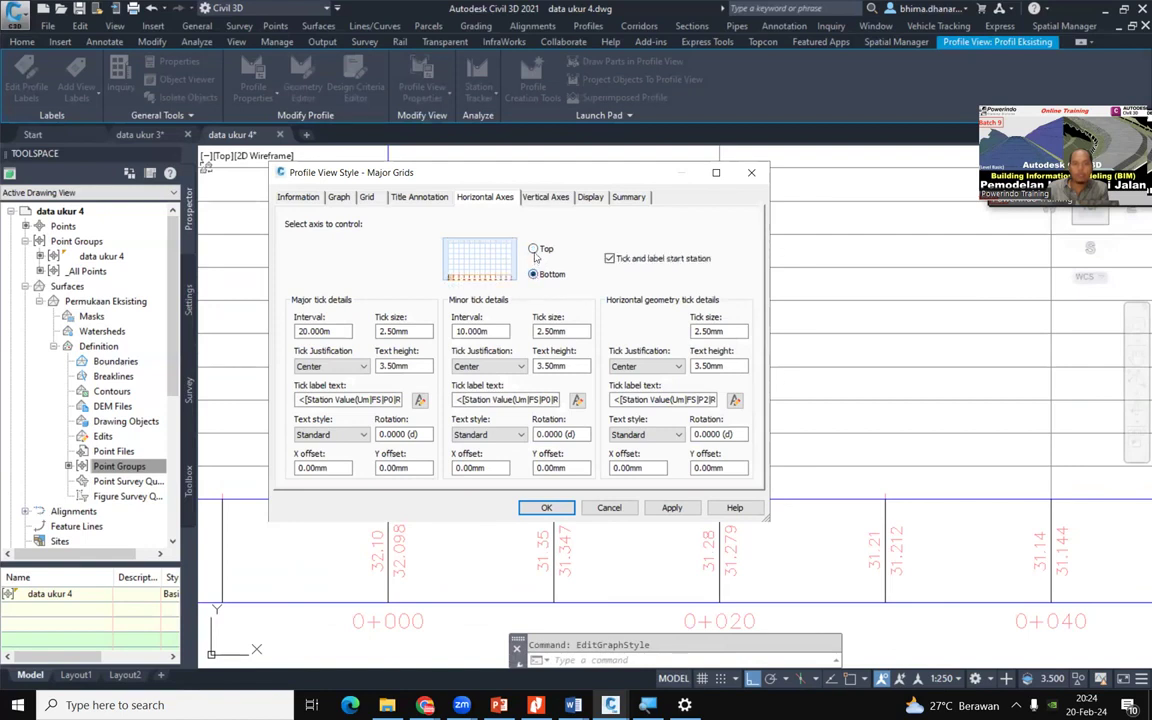
pyautogui.click(534, 249)
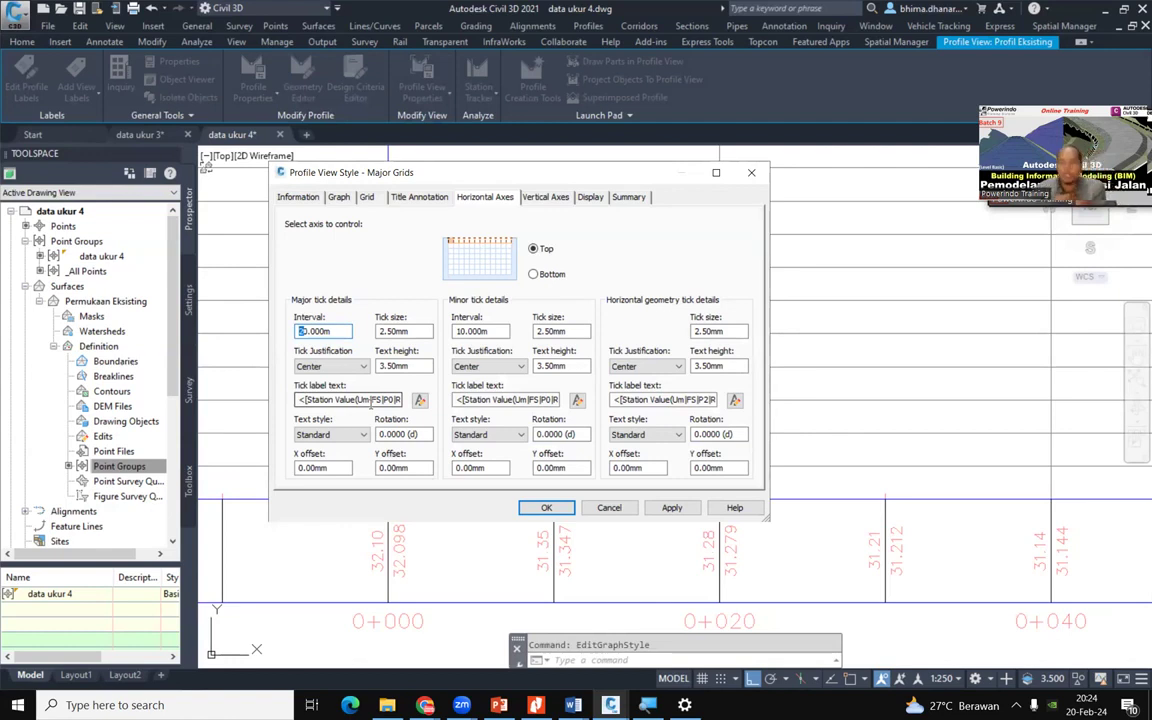
pyautogui.write('0')
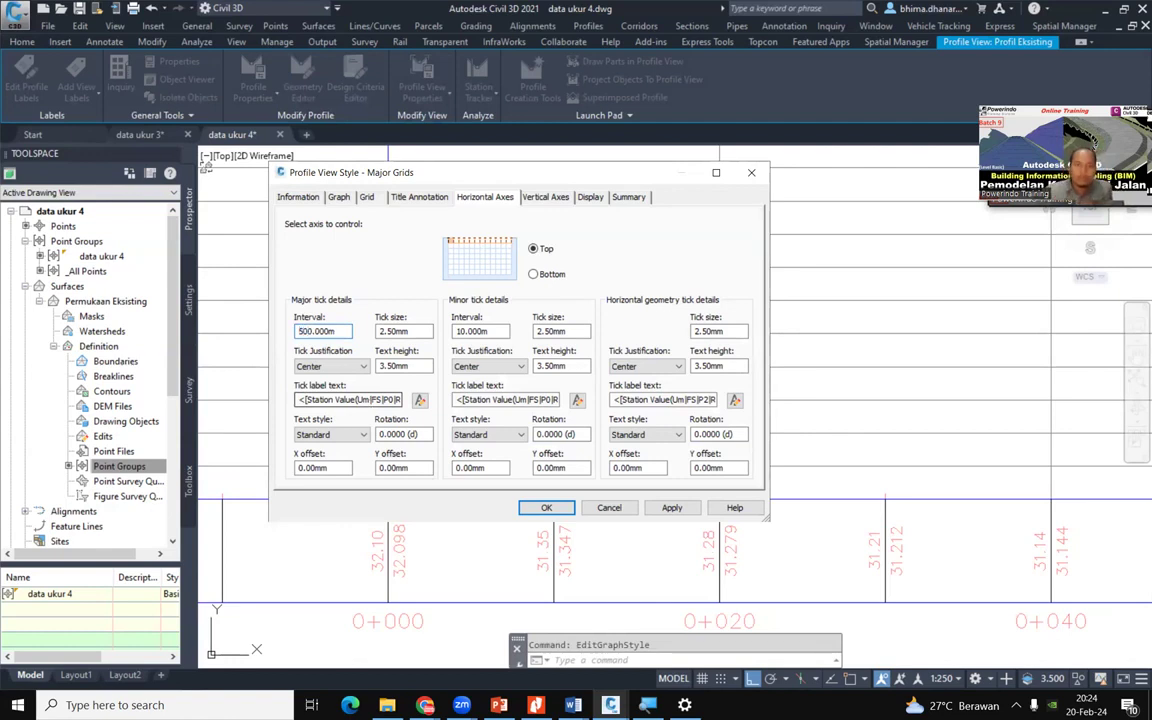
pyautogui.press('BackSpace')
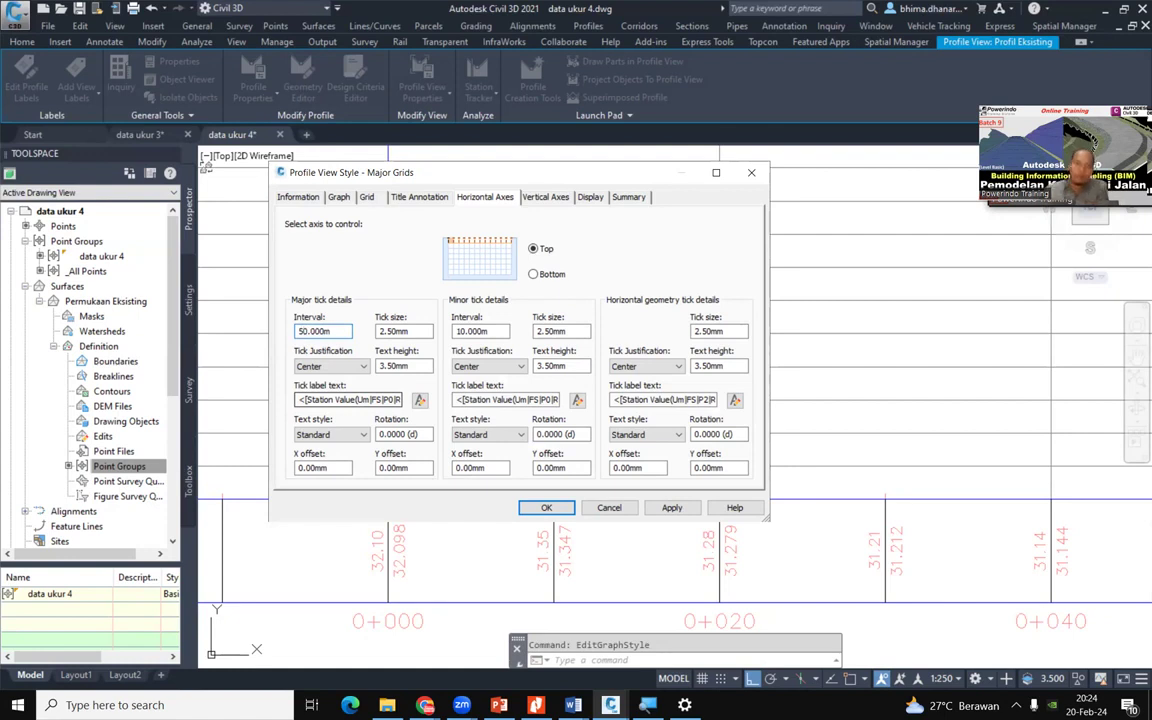
# Set the bottom horizontal axis major tick interval to 50 m as well and apply the profile view style
pyautogui.click(562, 275)
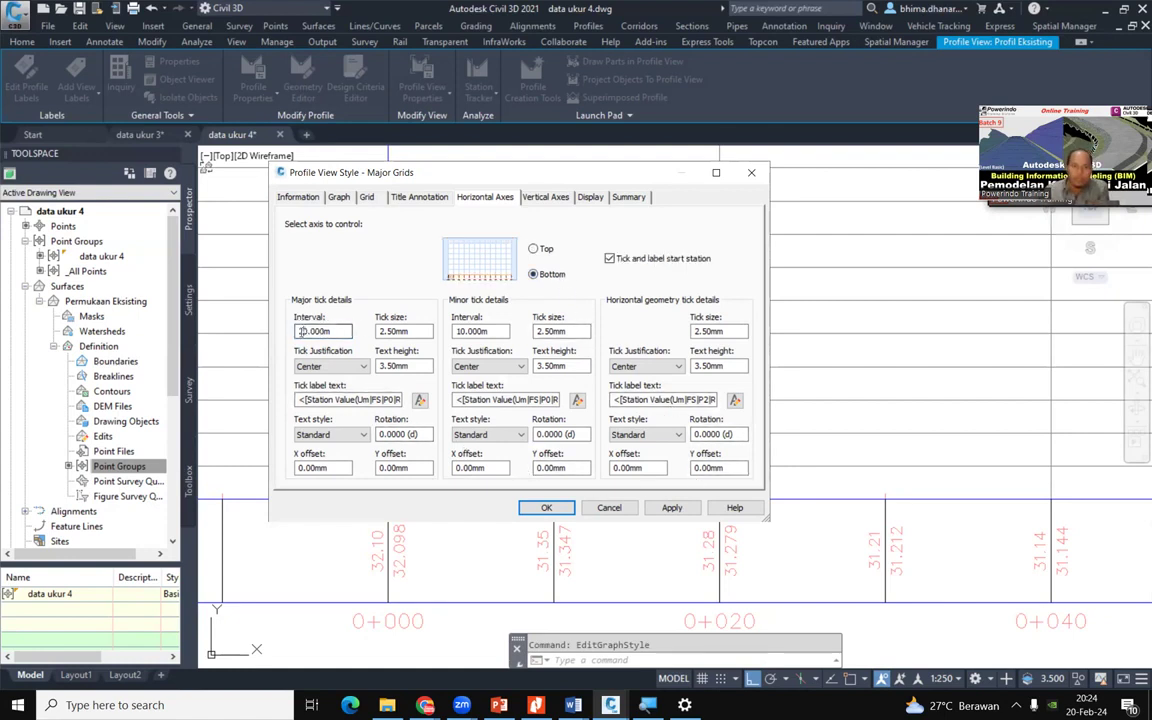
pyautogui.write('5')
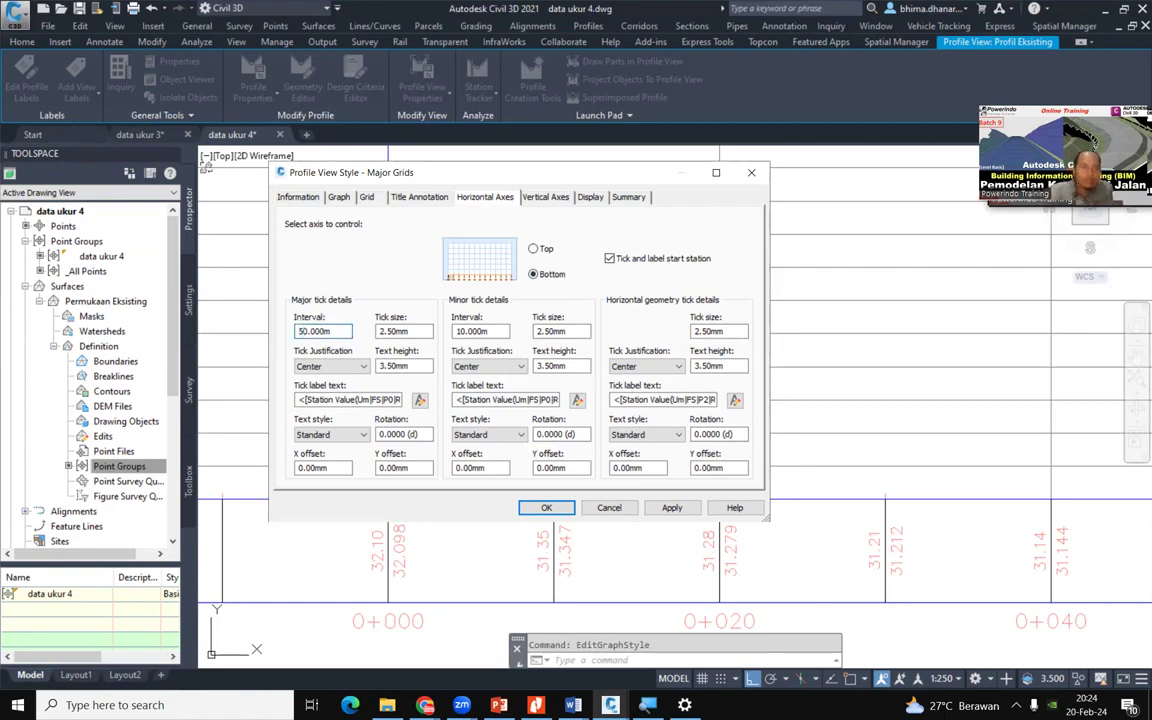
pyautogui.click(666, 510)
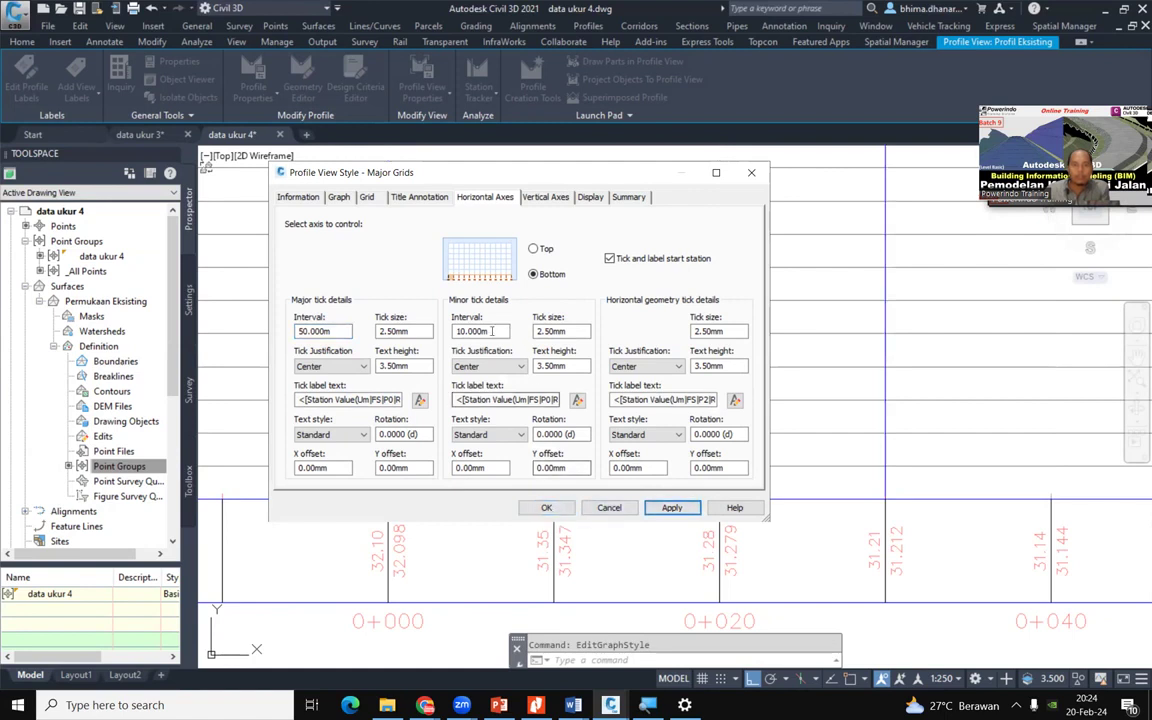
pyautogui.click(550, 507)
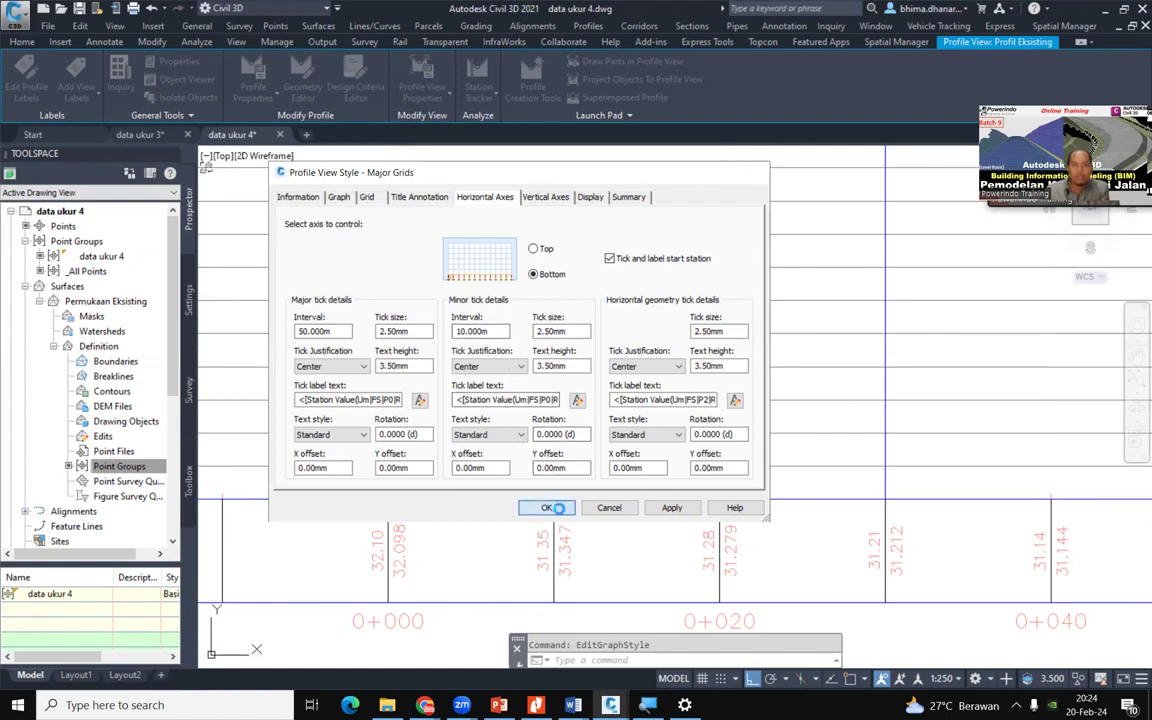
# Examine the station labels and vertical grid lines along the whole profile view, from 0+000 past 0+400 and back
pyautogui.scroll(-4, 564, 503)
pyautogui.scroll(2, 768, 495)
pyautogui.scroll(1, 391, 492)
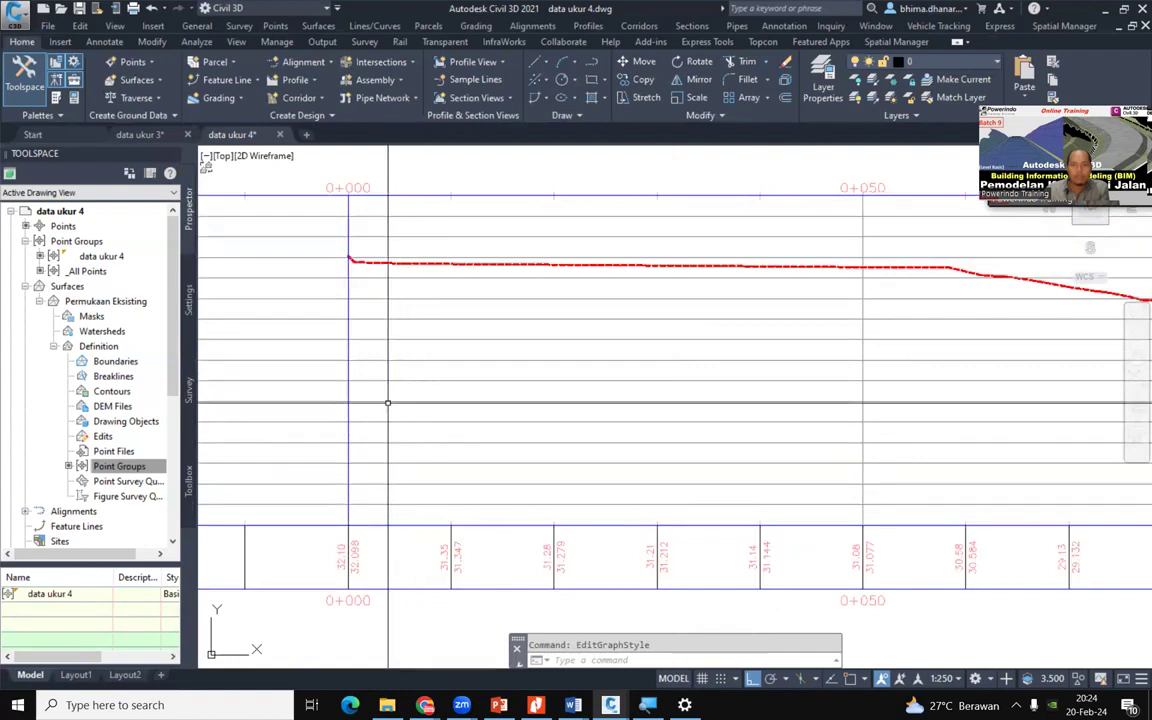
pyautogui.moveTo(805, 288); pyautogui.dragTo(241, 269, button='middle')
pyautogui.moveTo(740, 403); pyautogui.dragTo(491, 416, button='middle')
pyautogui.moveTo(1044, 453); pyautogui.dragTo(592, 445, button='middle')
pyautogui.moveTo(798, 437); pyautogui.dragTo(267, 427, button='middle')
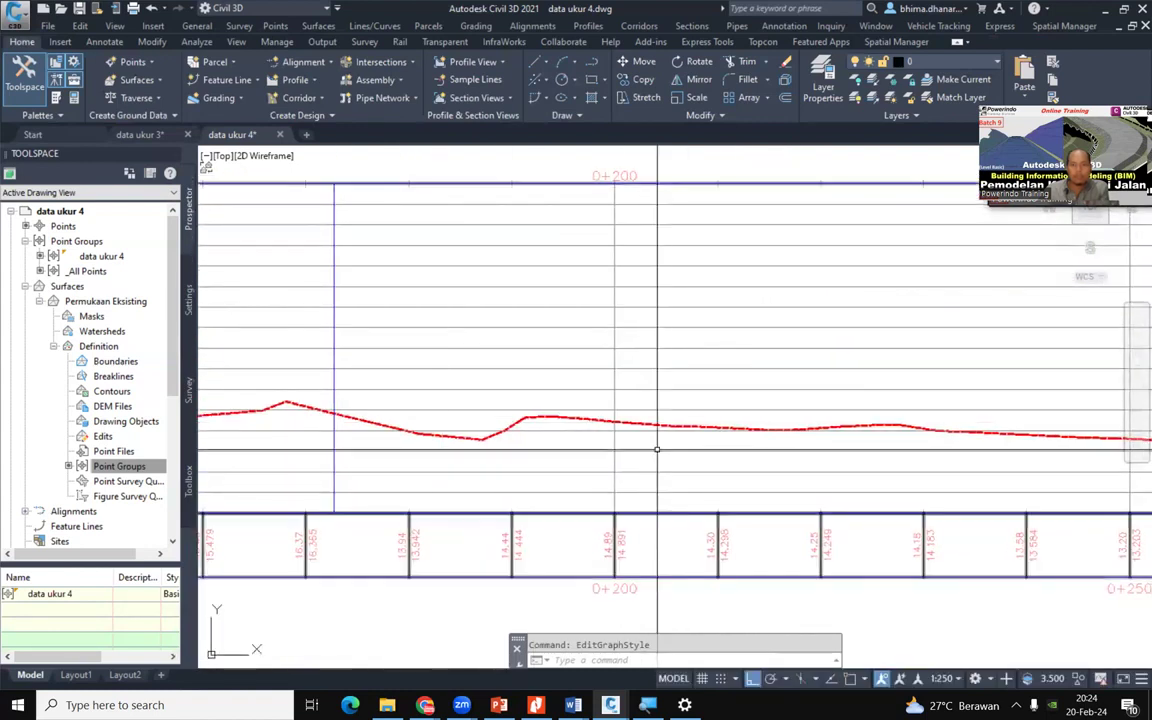
pyautogui.scroll(-2, 590, 455)
pyautogui.moveTo(987, 419); pyautogui.dragTo(558, 411, button='middle')
pyautogui.moveTo(671, 408); pyautogui.dragTo(342, 401, button='middle')
pyautogui.moveTo(692, 390); pyautogui.dragTo(495, 391, button='middle')
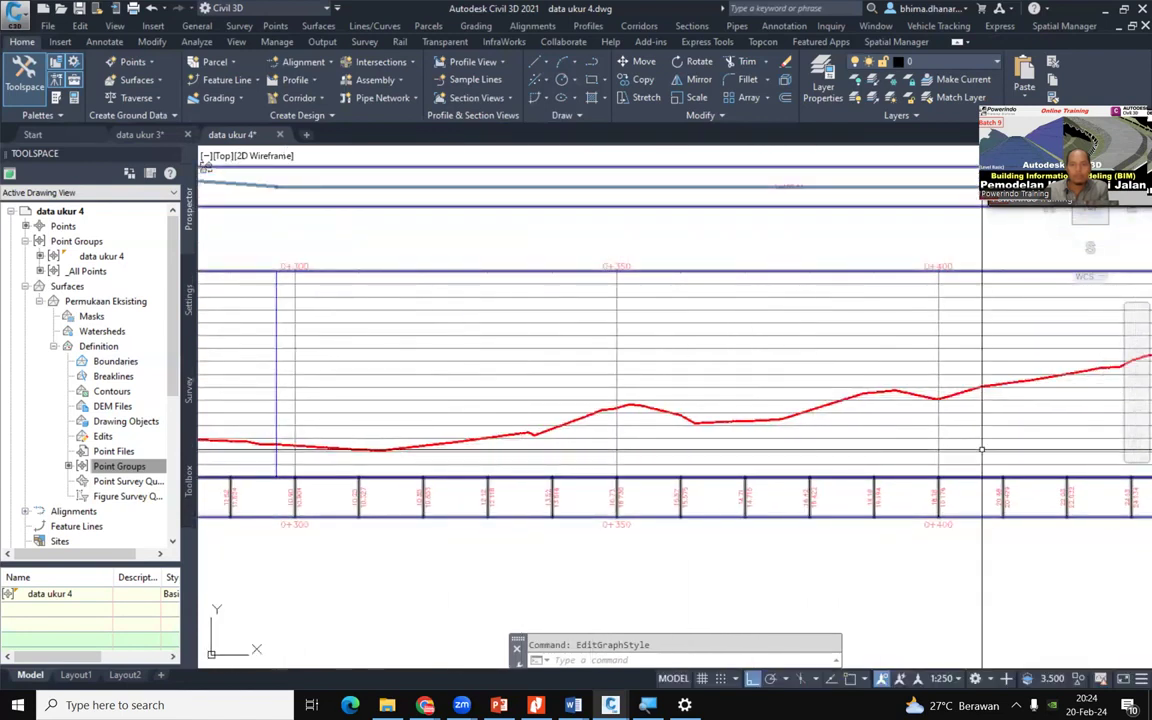
pyautogui.scroll(-4, 981, 449)
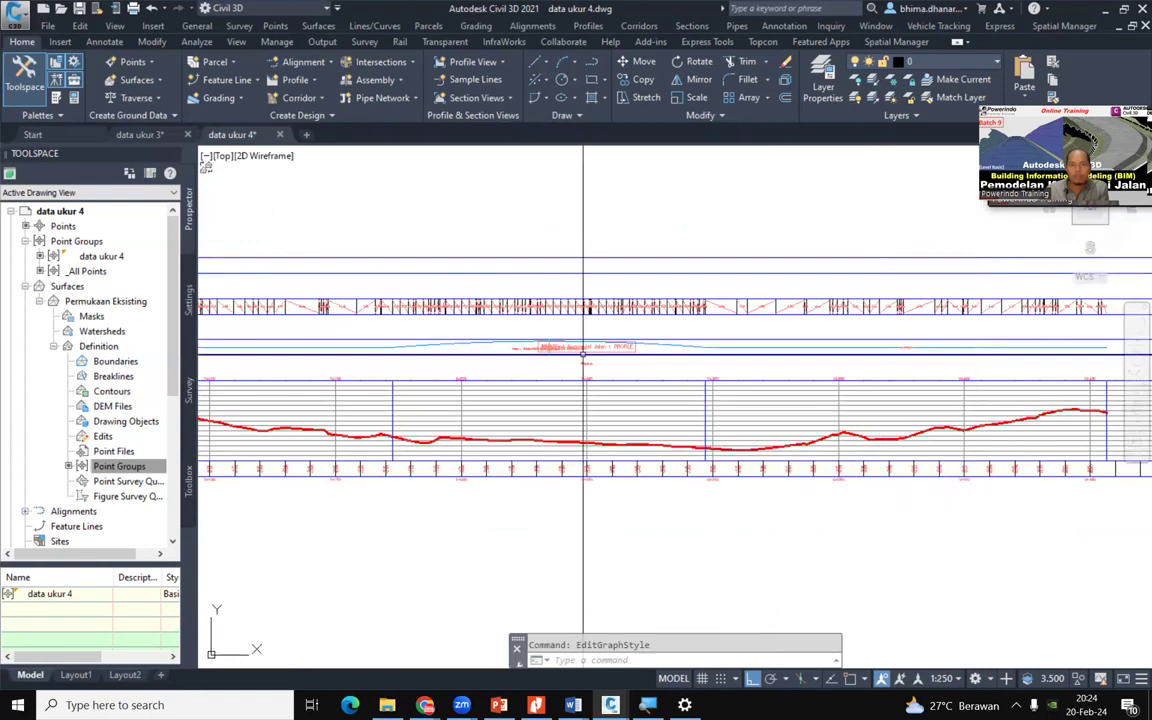
pyautogui.scroll(5, 630, 488)
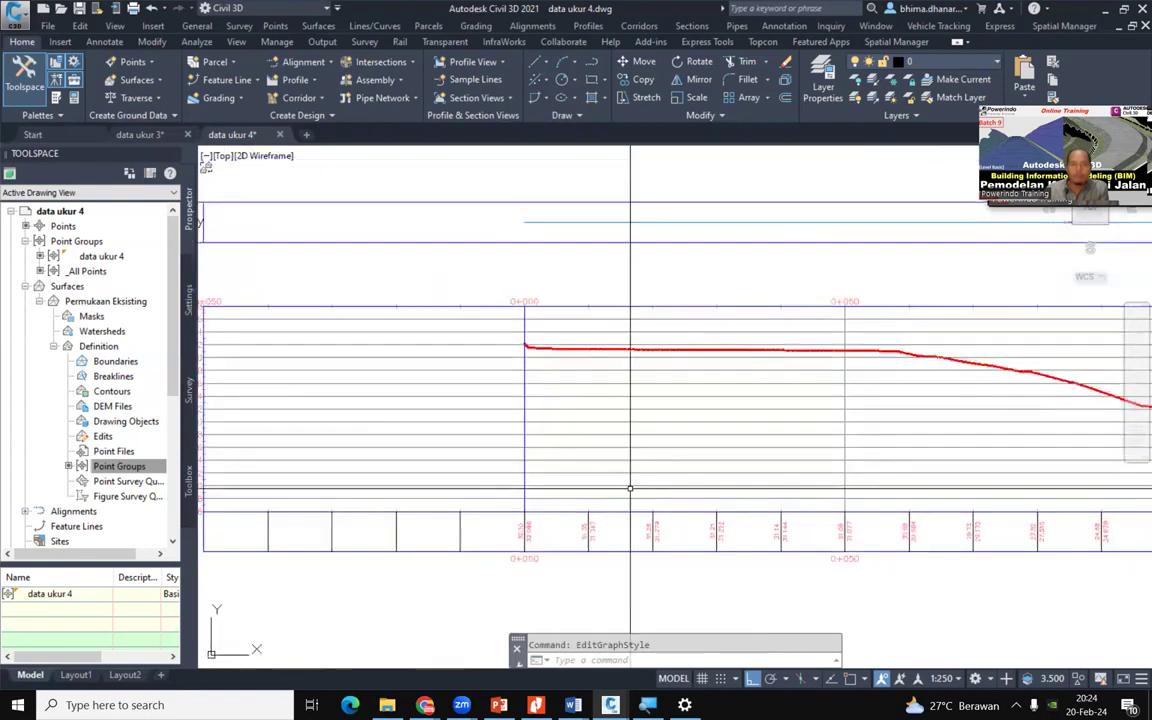
pyautogui.moveTo(416, 456); pyautogui.dragTo(592, 447, button='middle')
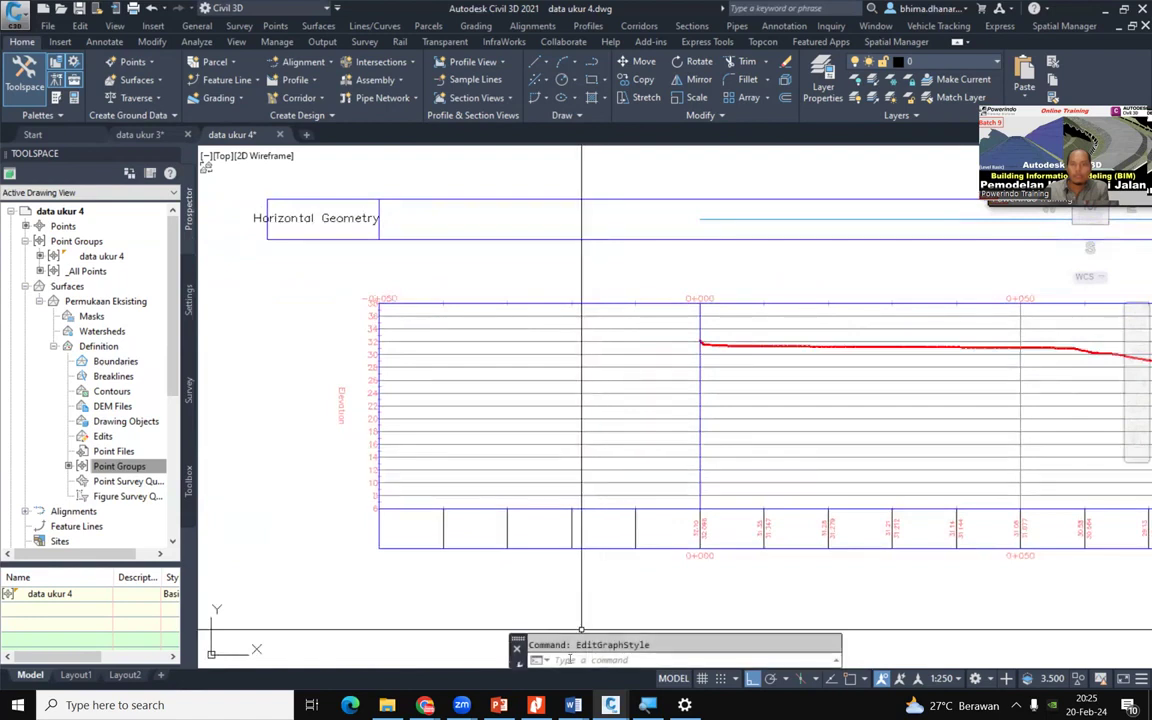
# Switch to the training schedule in PowerPoint and colour the day 2 item "Pembuatan profil memanjang" red
pyautogui.click(499, 705)
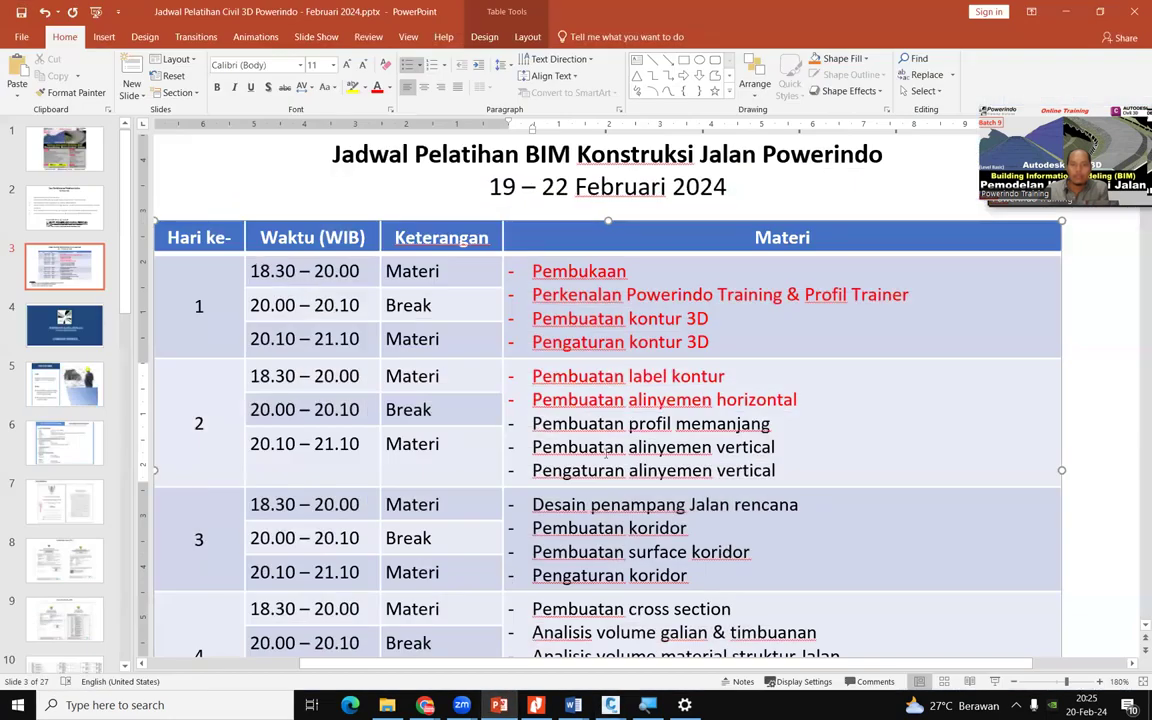
pyautogui.moveTo(532, 423); pyautogui.dragTo(736, 424)
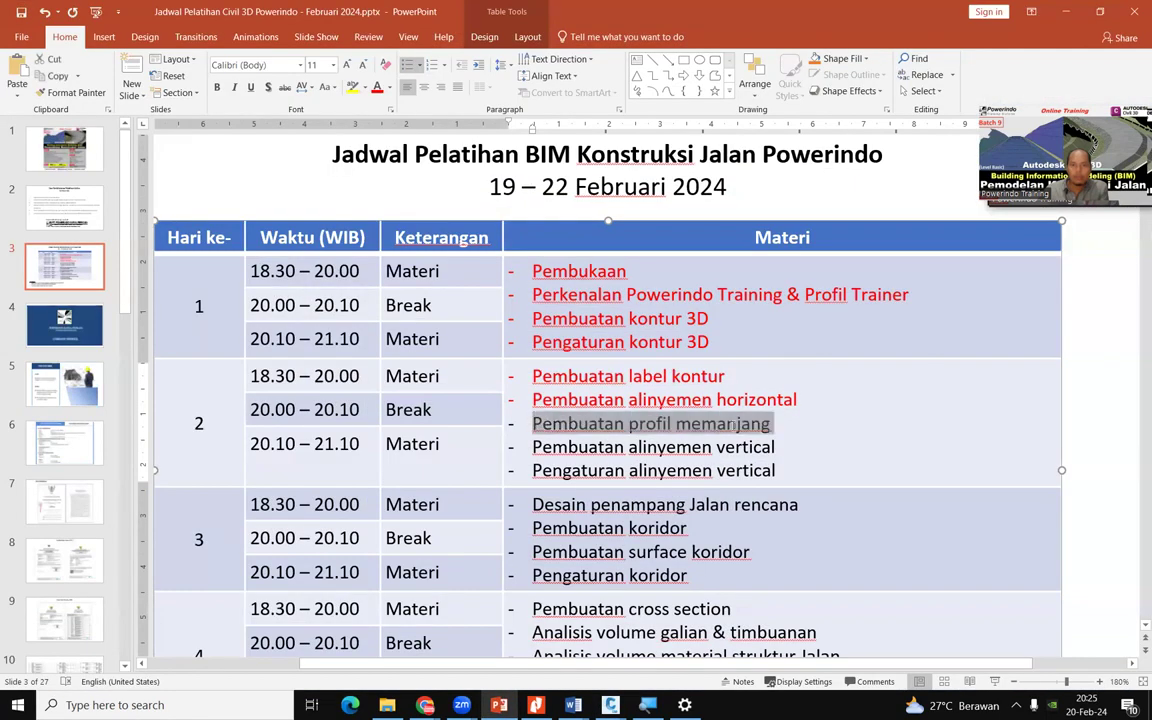
pyautogui.click(376, 89)
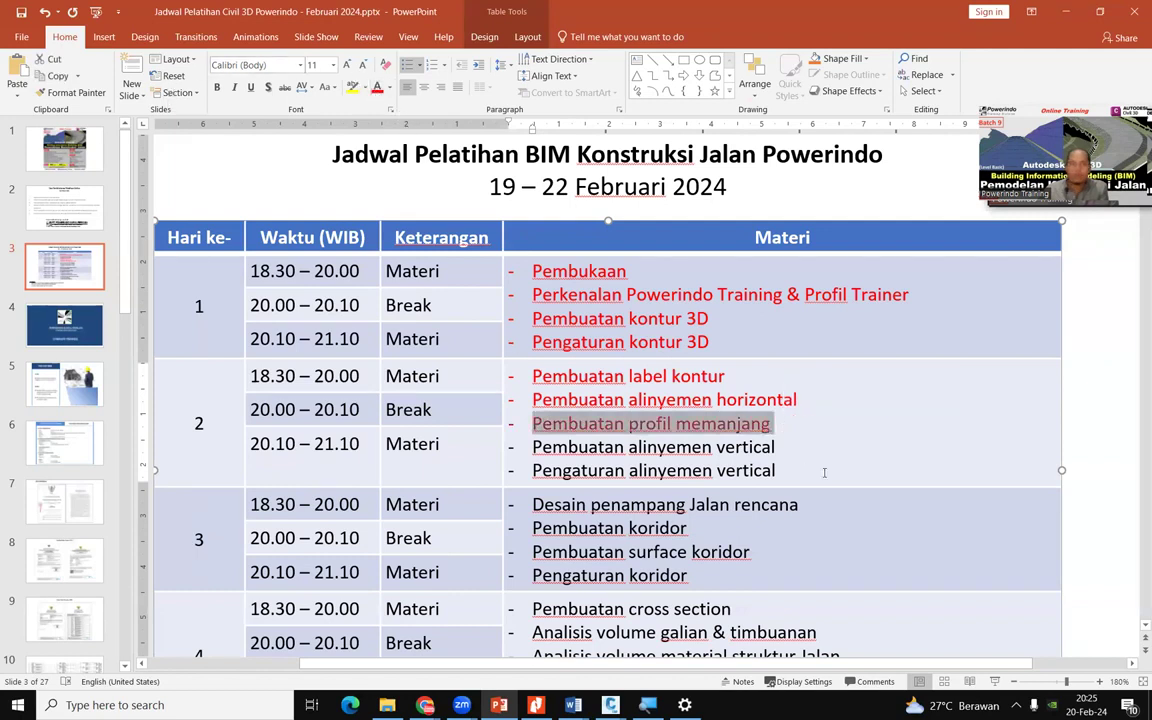
pyautogui.click(670, 445)
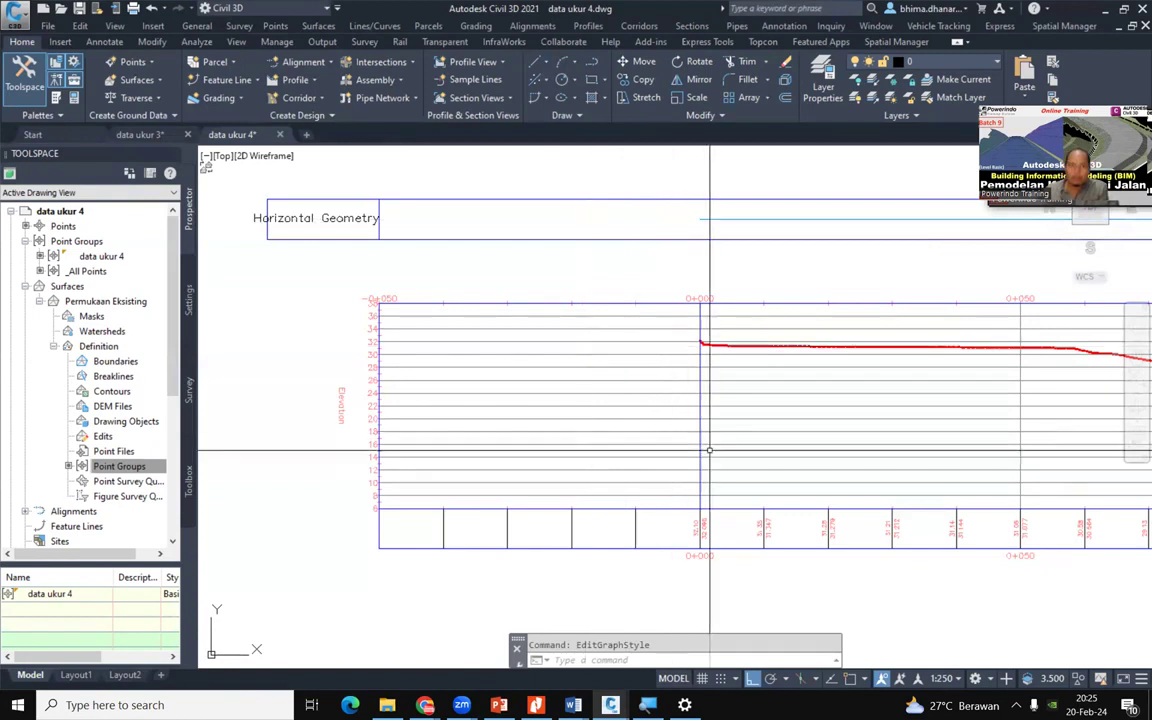
# Open the Proposed style of Alignment Horisontal Jalan 1 and set the Line component's lineweight to 0.30 mm
pyautogui.moveTo(651, 407); pyautogui.dragTo(571, 382, button='middle')
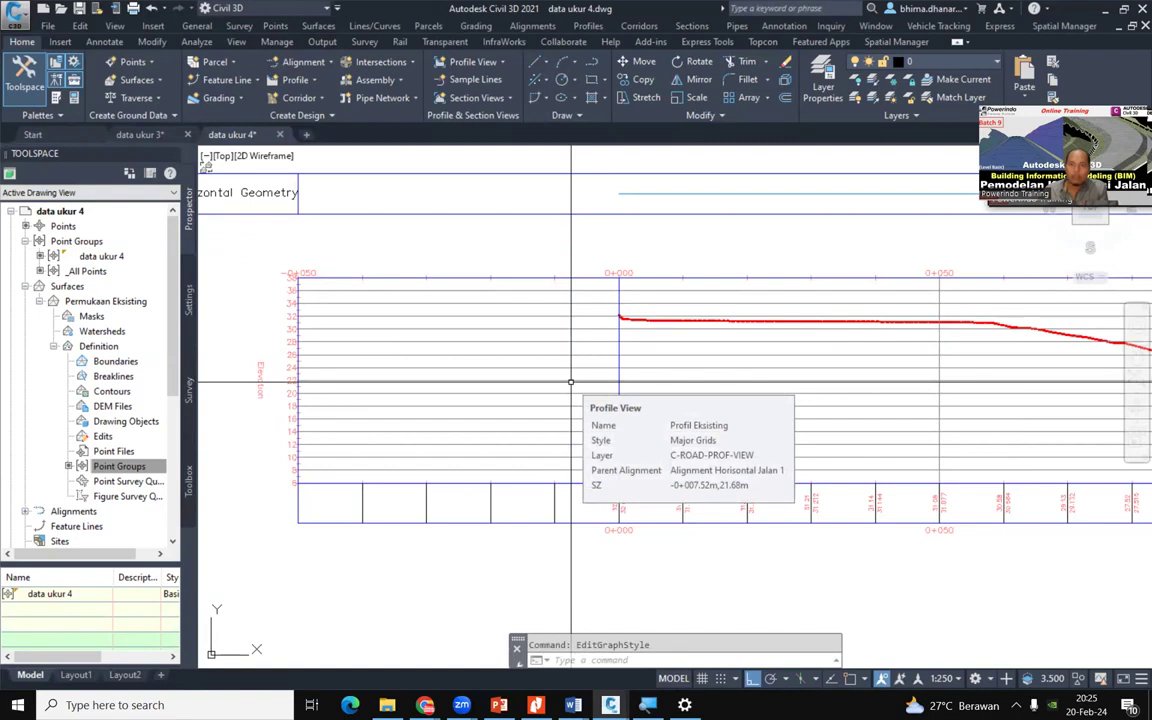
pyautogui.moveTo(817, 355); pyautogui.dragTo(555, 411, button='middle')
pyautogui.scroll(-8, 787, 416)
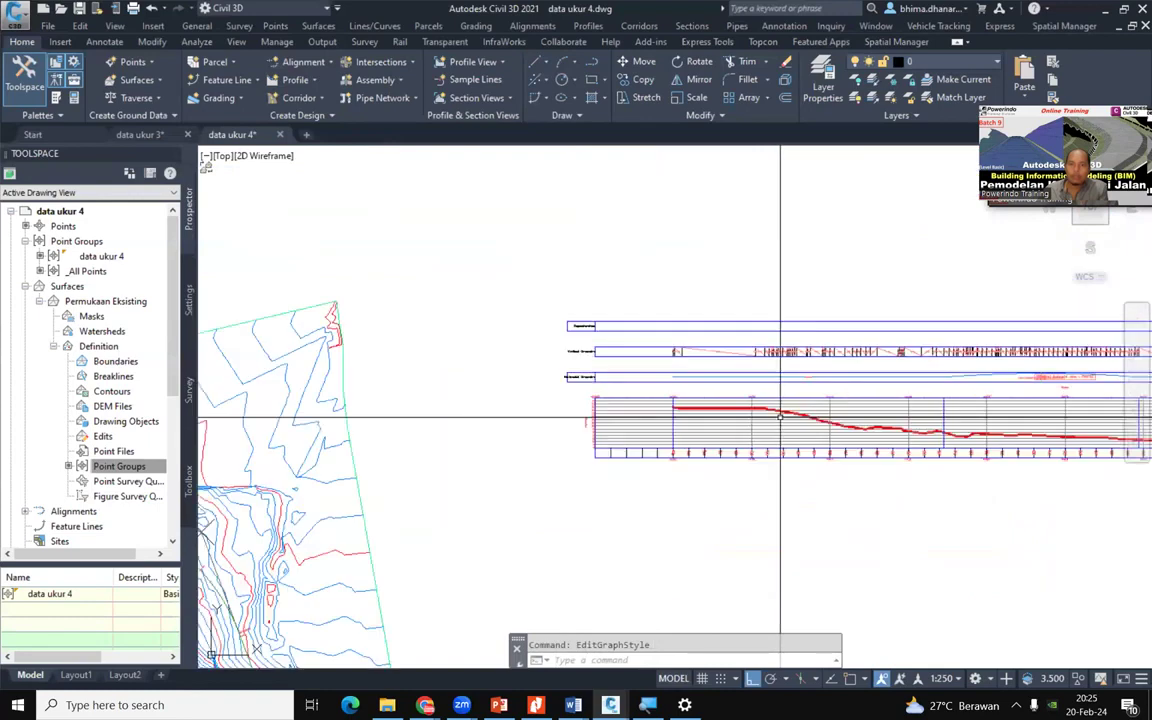
pyautogui.scroll(4, 305, 490)
pyautogui.scroll(4, 470, 472)
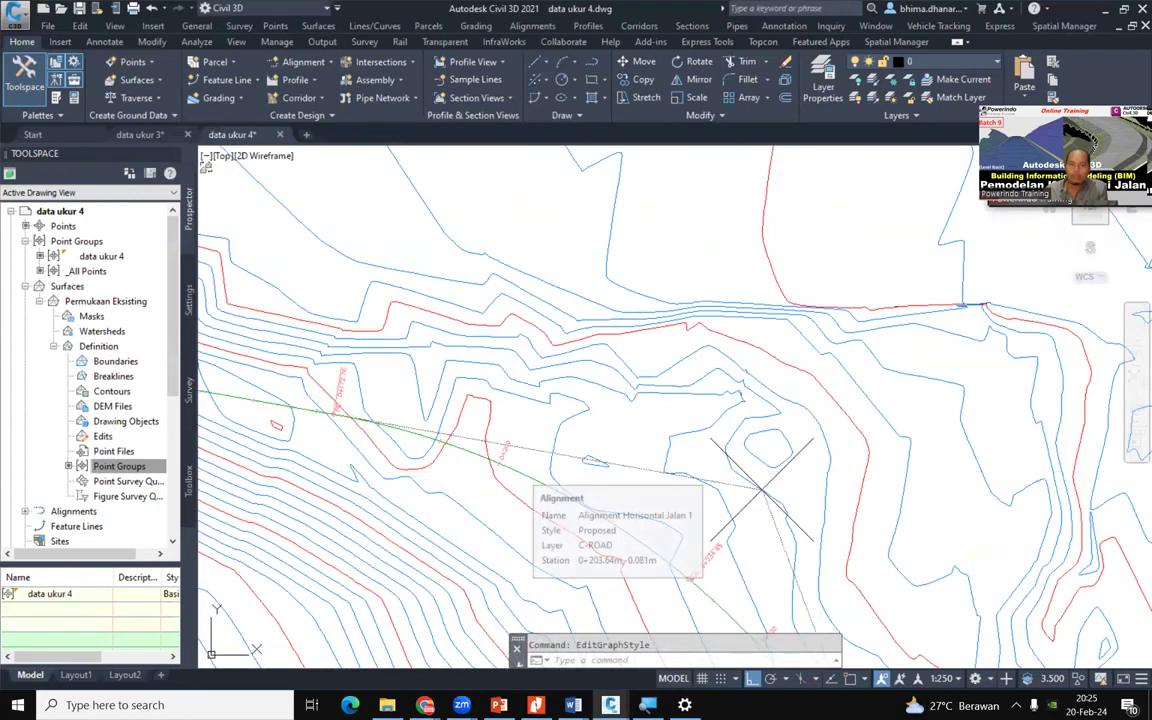
pyautogui.click(520, 474)
pyautogui.rightClick(520, 477)
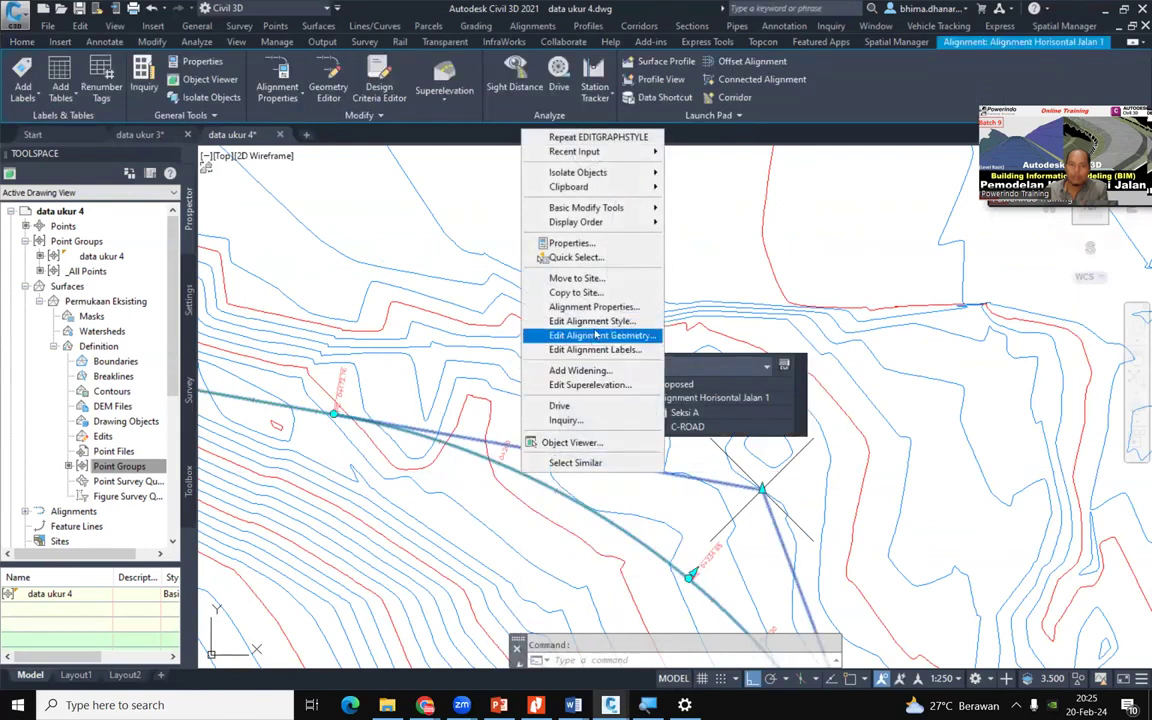
pyautogui.click(592, 321)
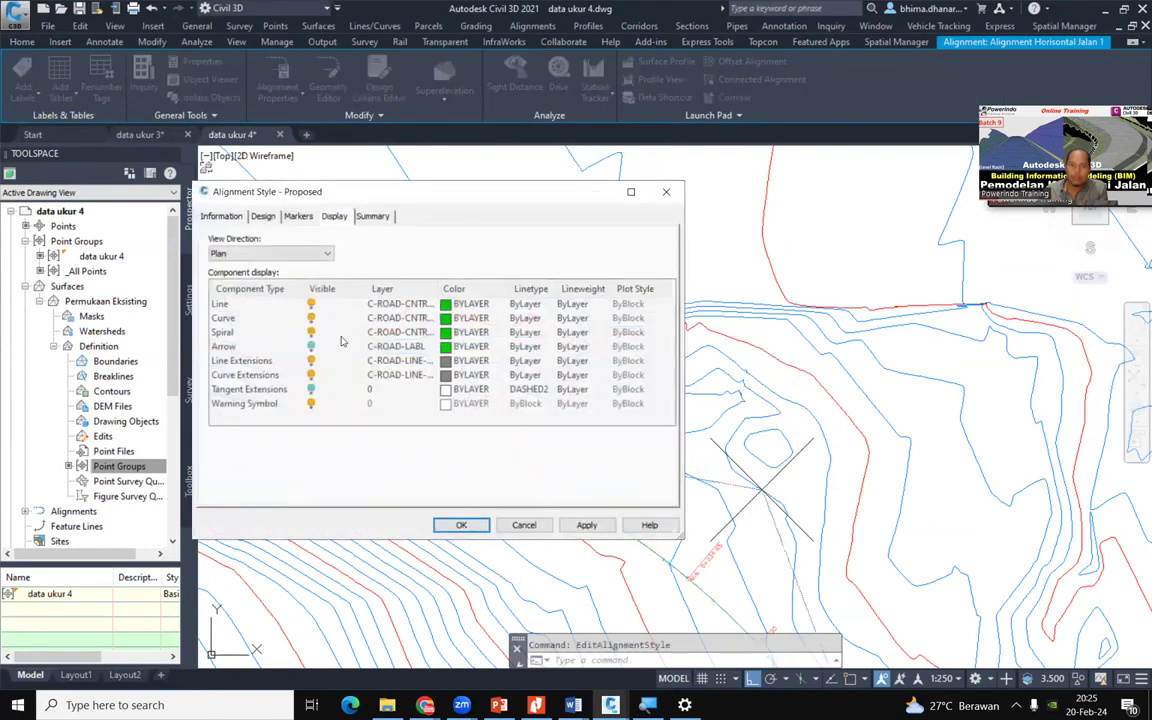
pyautogui.click(222, 303)
pyautogui.click(572, 303)
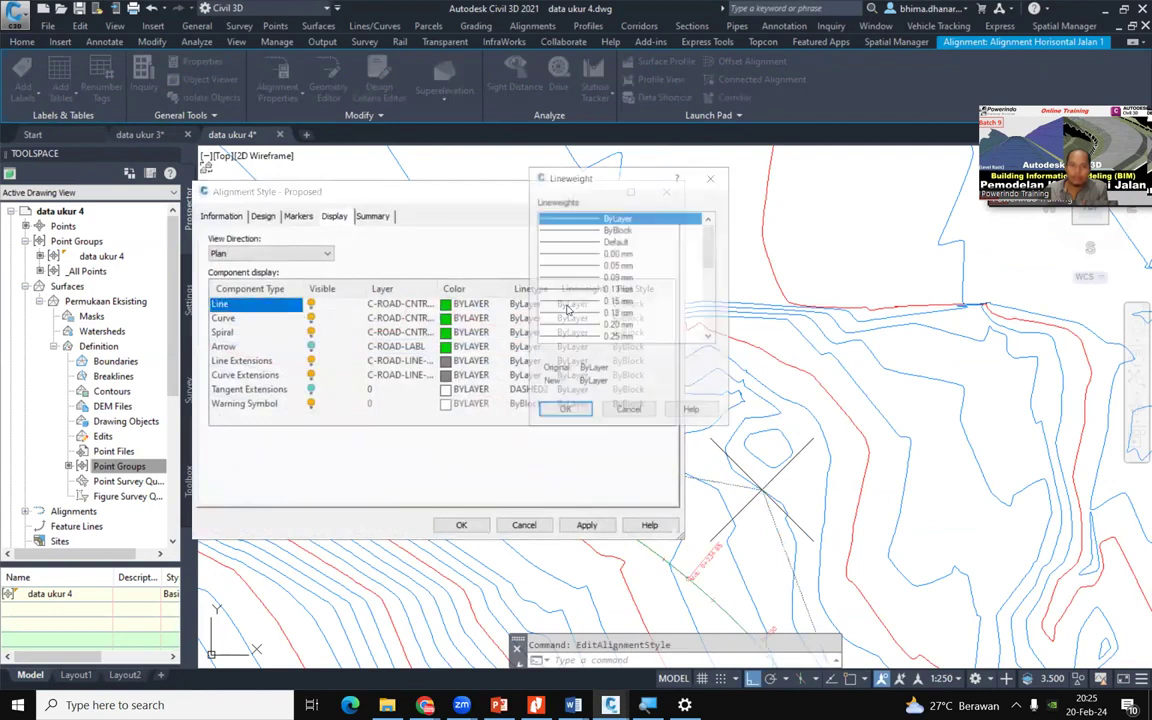
pyautogui.scroll(-1, 604, 315)
pyautogui.click(609, 315)
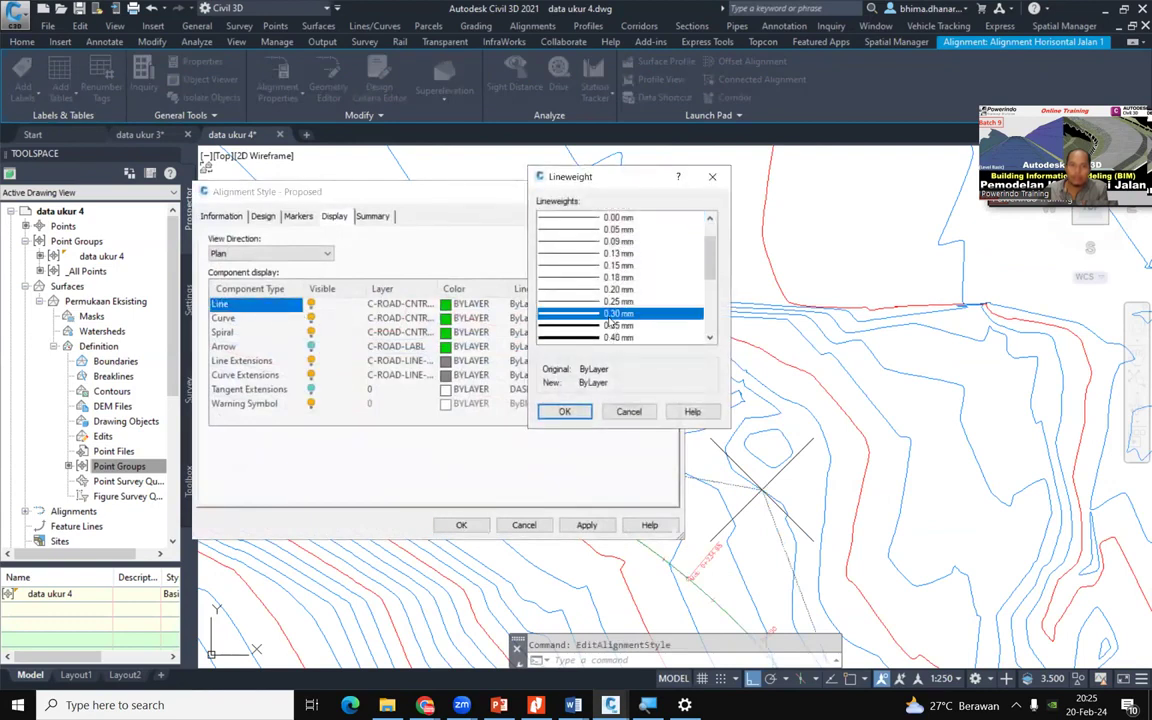
pyautogui.click(564, 411)
# Set the Curve component's lineweight to 0.30 mm in the Proposed alignment style
pyautogui.click(570, 318)
pyautogui.click(570, 318)
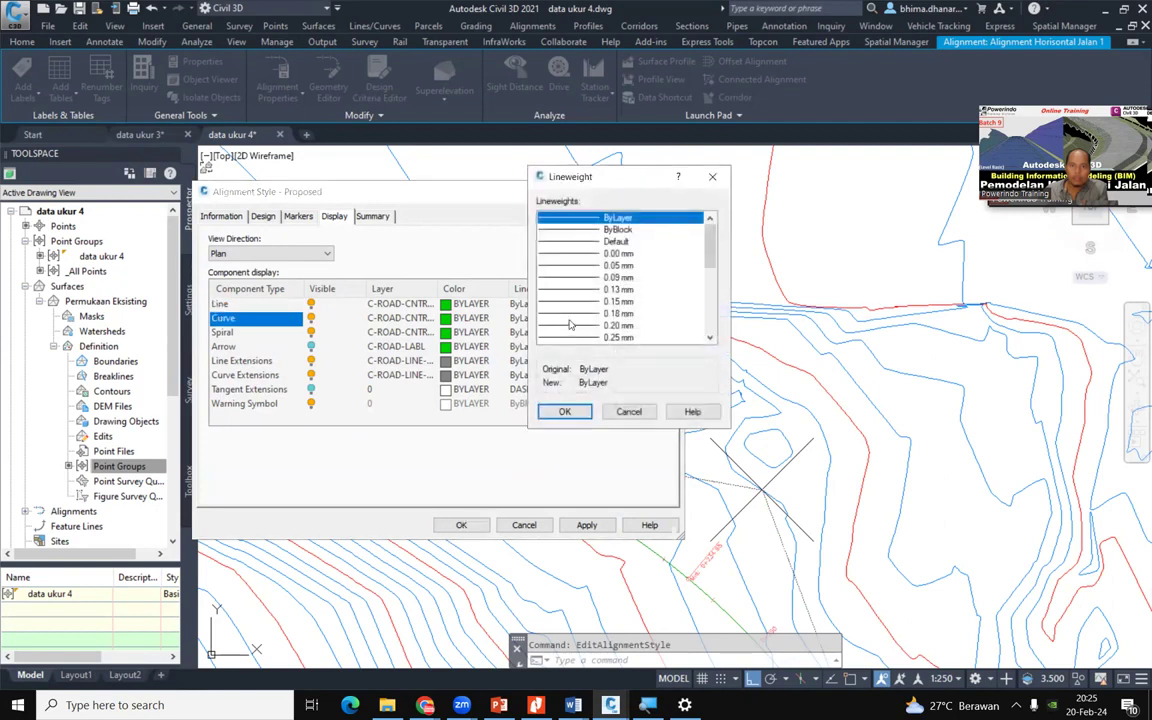
pyautogui.scroll(-2, 600, 305)
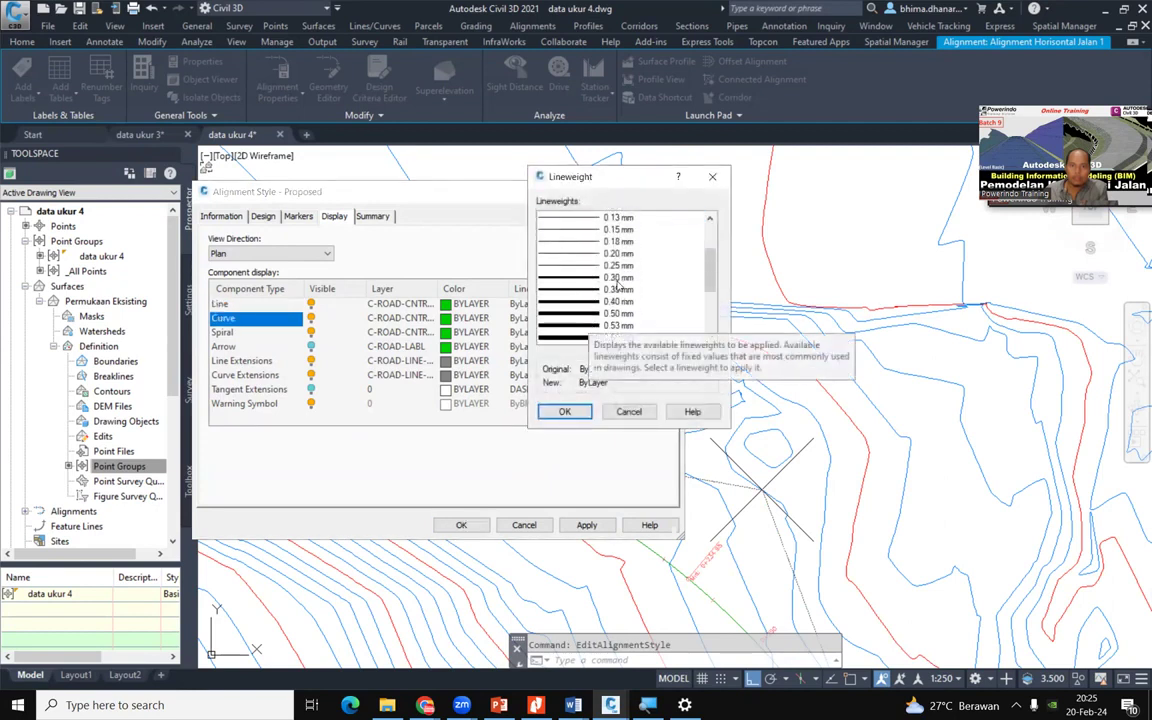
pyautogui.click(617, 280)
pyautogui.click(566, 412)
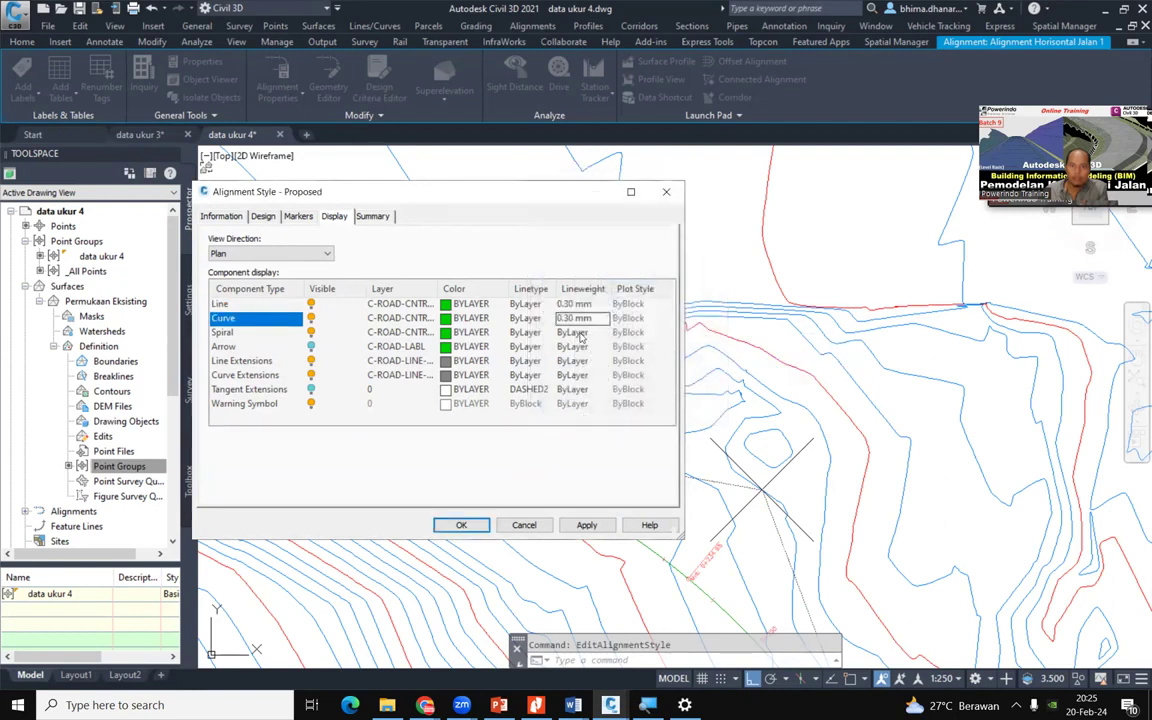
# Set the Spiral component's lineweight to 0.30 mm as well, apply the alignment style and deselect the alignment
pyautogui.click(580, 334)
pyautogui.scroll(-1, 612, 285)
pyautogui.click(617, 314)
pyautogui.click(586, 525)
pyautogui.press('Return')
pyautogui.press('Escape')
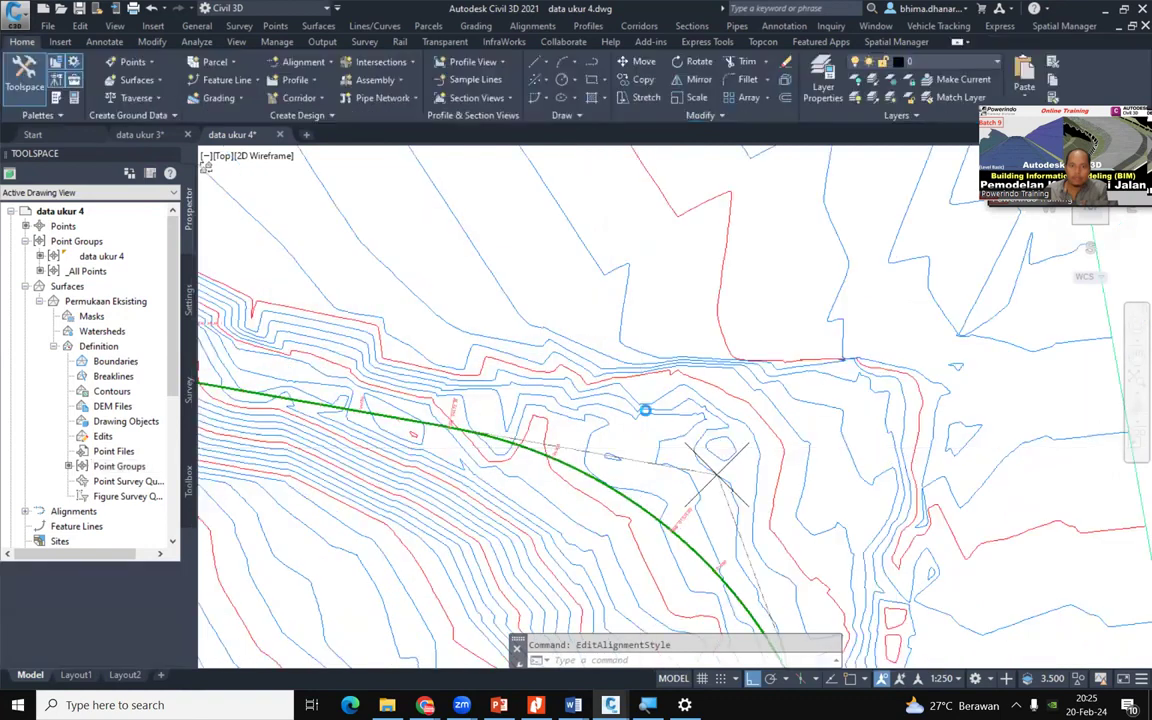
# Start a polyline at the existing-ground profile's start at 0+000 and draw a horizontal segment to about station 0+059
pyautogui.scroll(-5, 643, 406)
pyautogui.moveTo(664, 522); pyautogui.dragTo(528, 449, button='middle')
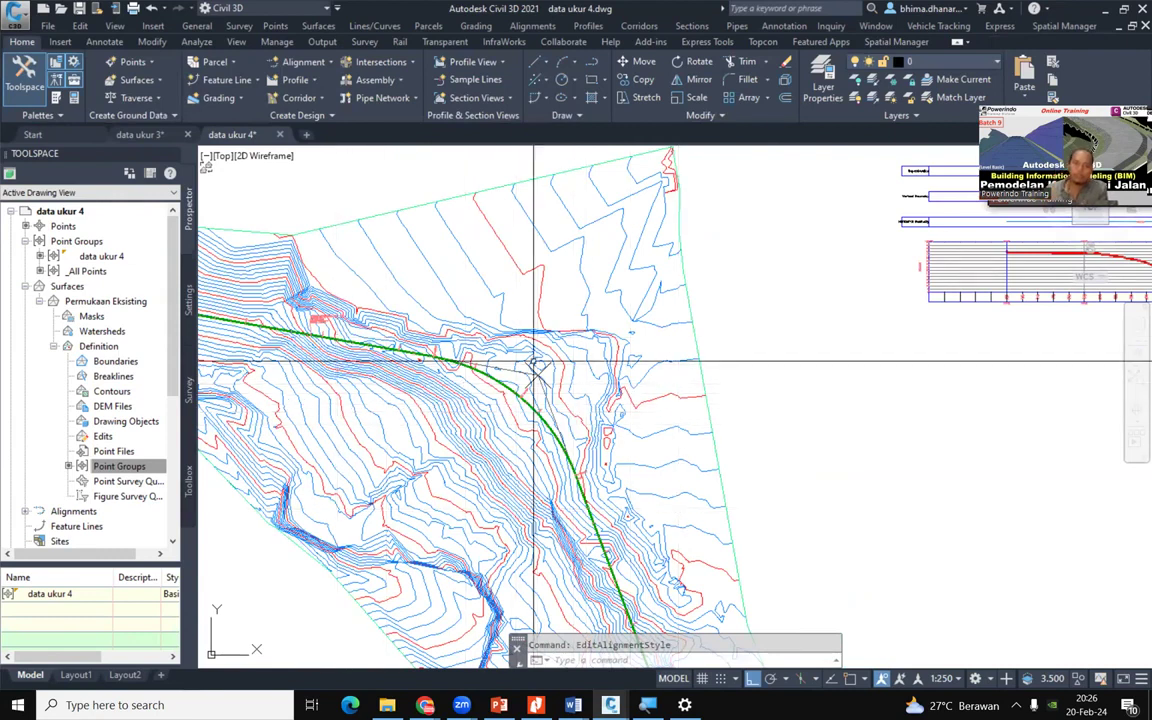
pyautogui.moveTo(970, 346); pyautogui.dragTo(410, 444, button='middle')
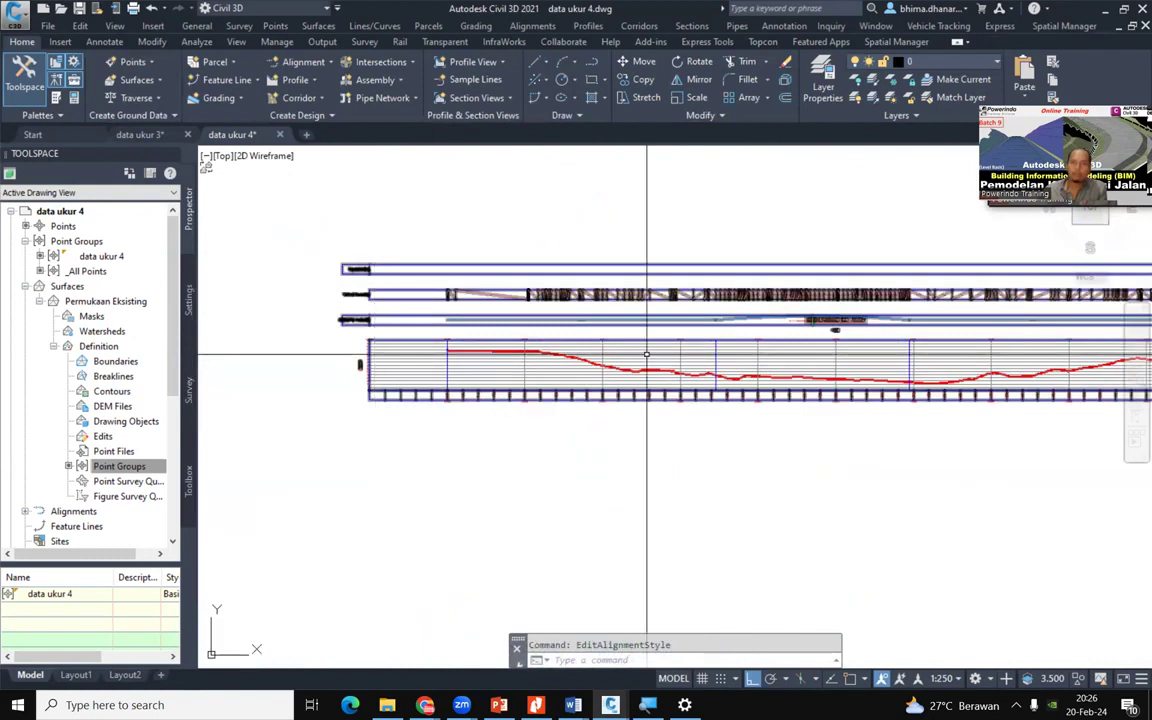
pyautogui.scroll(2, 607, 306)
pyautogui.scroll(2, 476, 305)
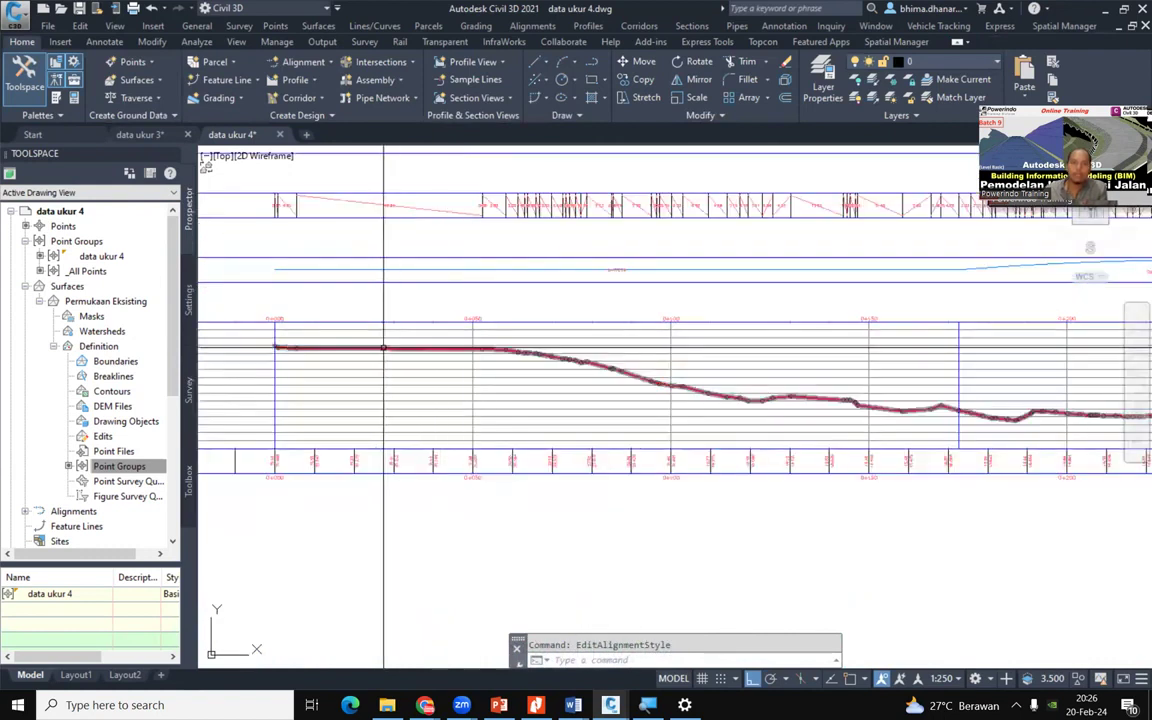
pyautogui.write('pl')
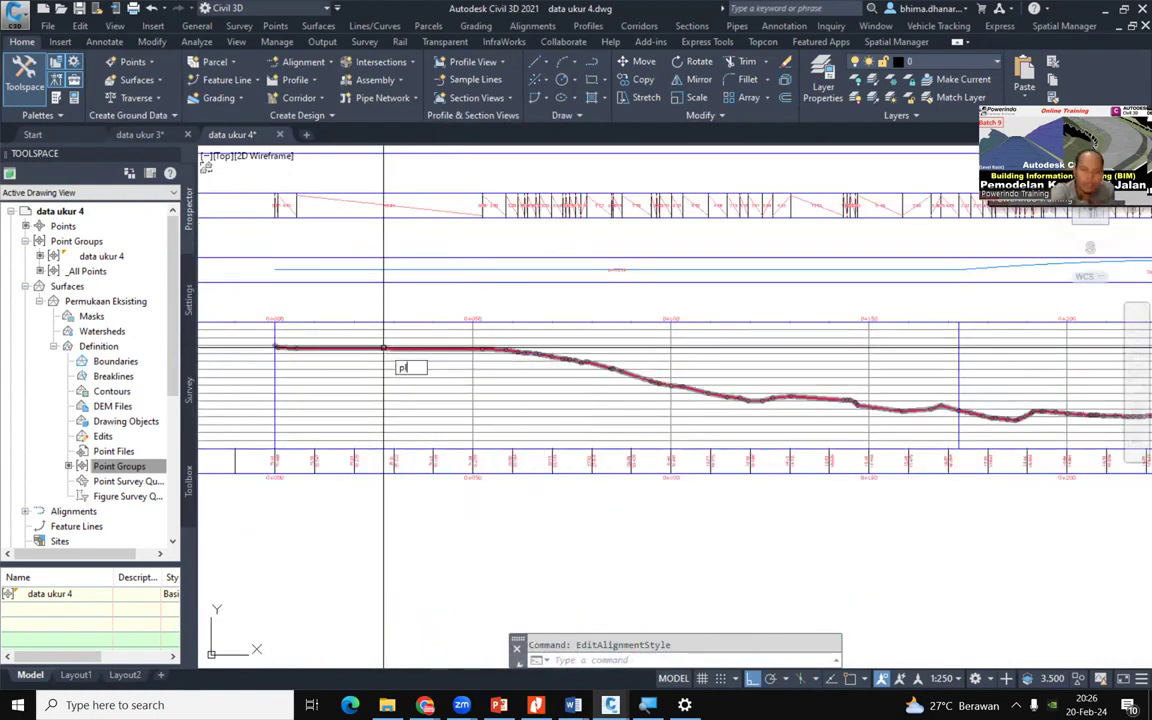
pyautogui.press('Return')
pyautogui.scroll(2, 275, 350)
pyautogui.scroll(3, 245, 380)
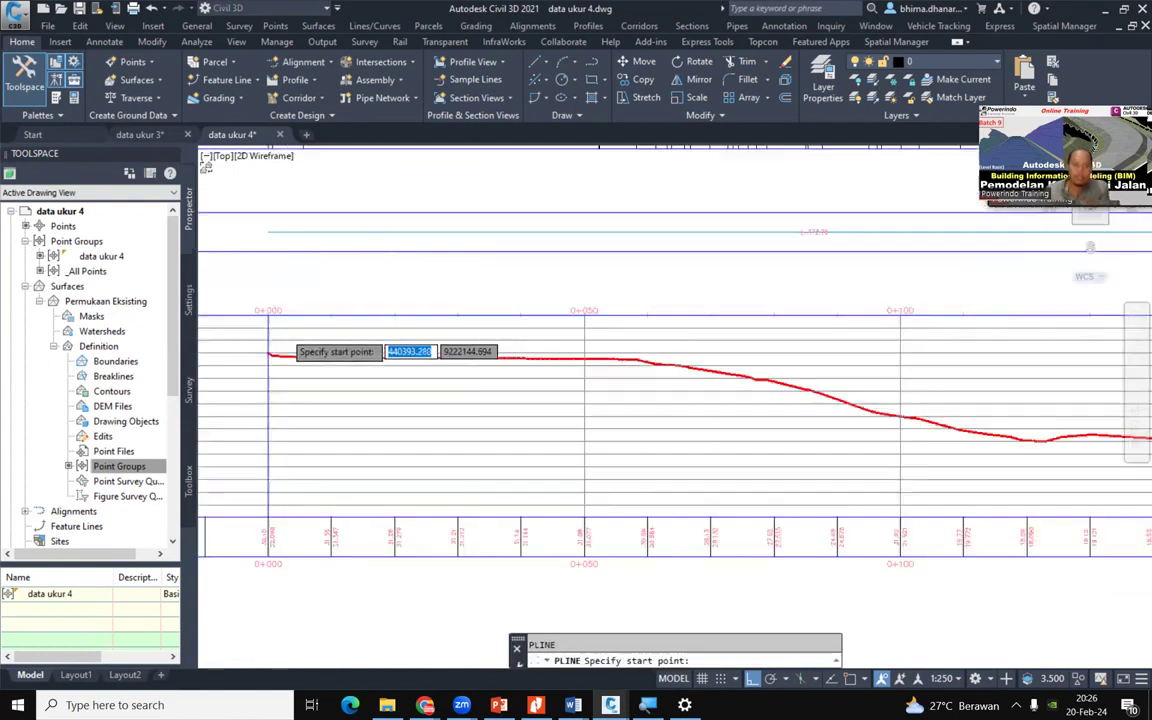
pyautogui.scroll(2, 245, 380)
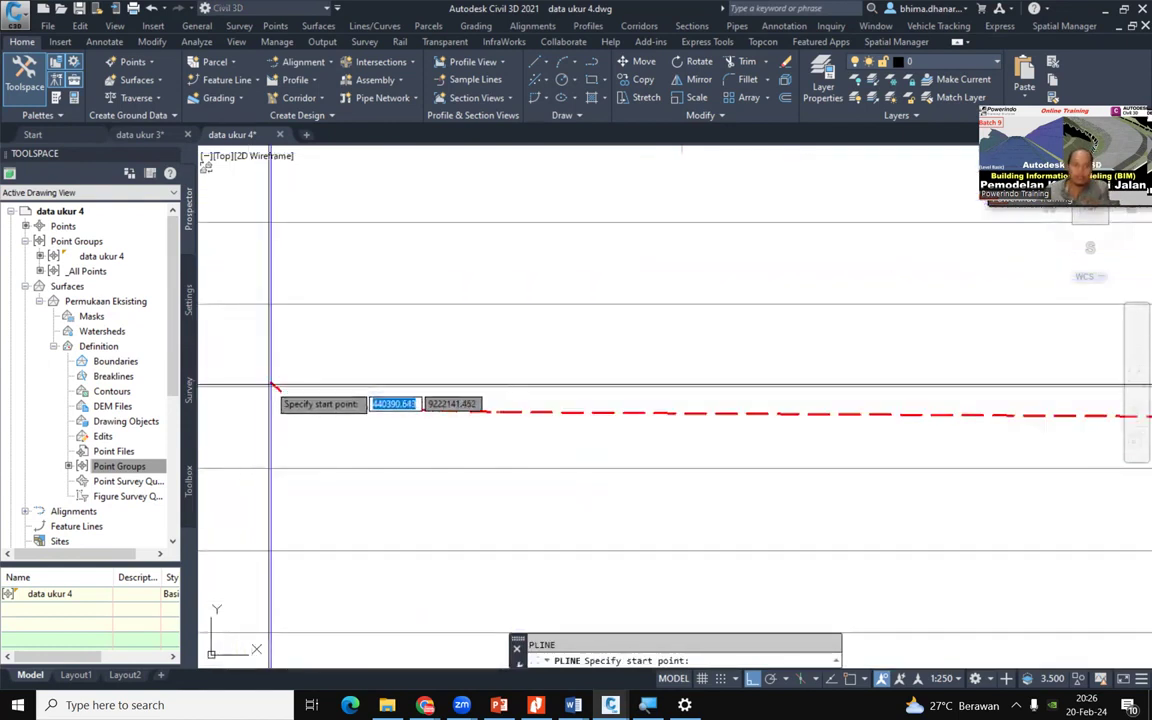
pyautogui.click(270, 385)
pyautogui.scroll(-4, 270, 385)
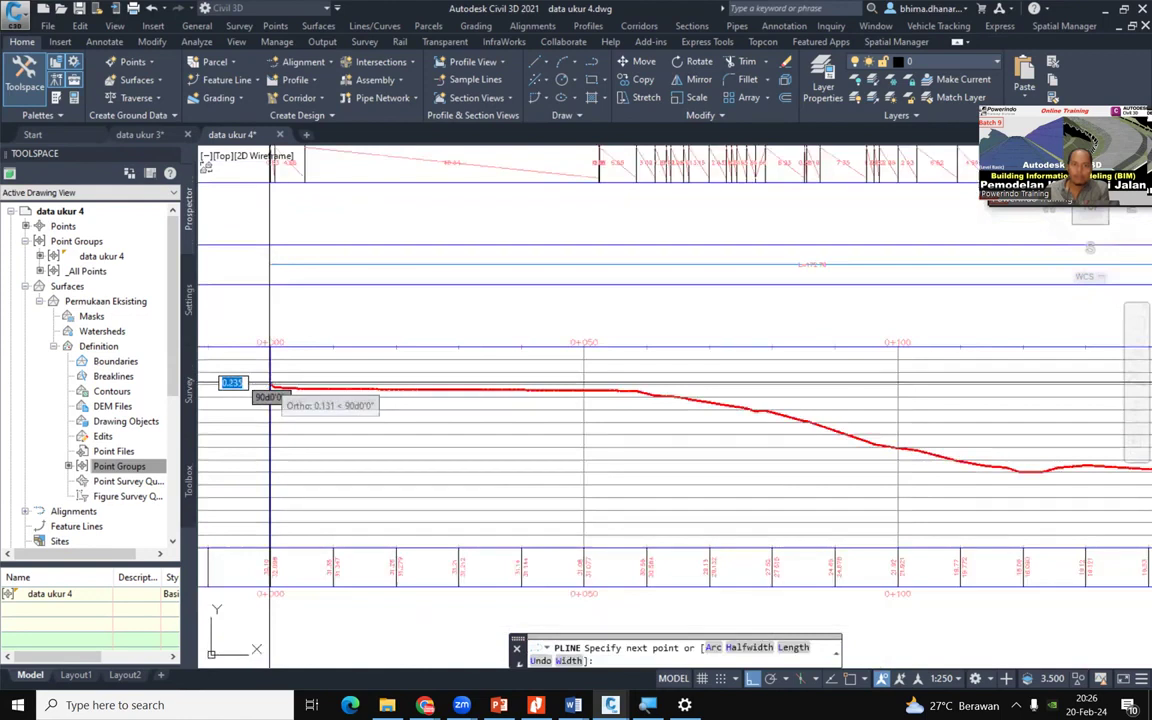
pyautogui.scroll(3, 654, 413)
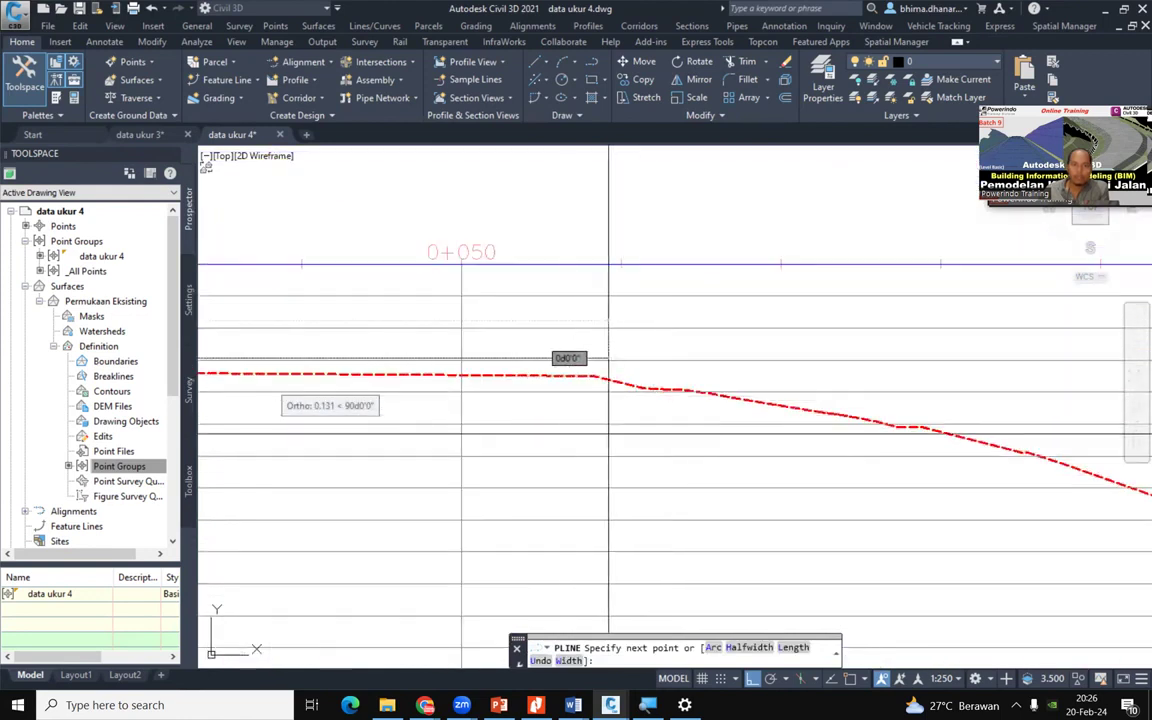
pyautogui.click(601, 384)
# Turn Ortho off and continue the polyline with a downward-sloping segment to about station 0+192
pyautogui.scroll(-3, 601, 384)
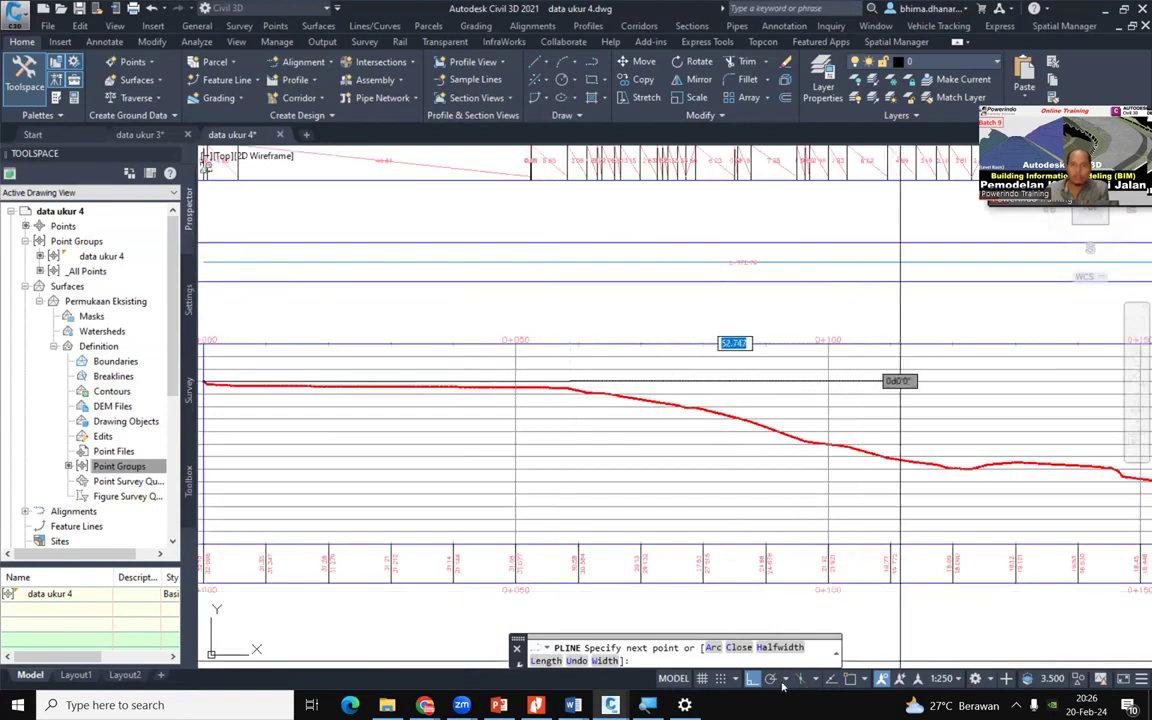
pyautogui.click(752, 679)
pyautogui.moveTo(930, 457); pyautogui.dragTo(573, 409, button='middle')
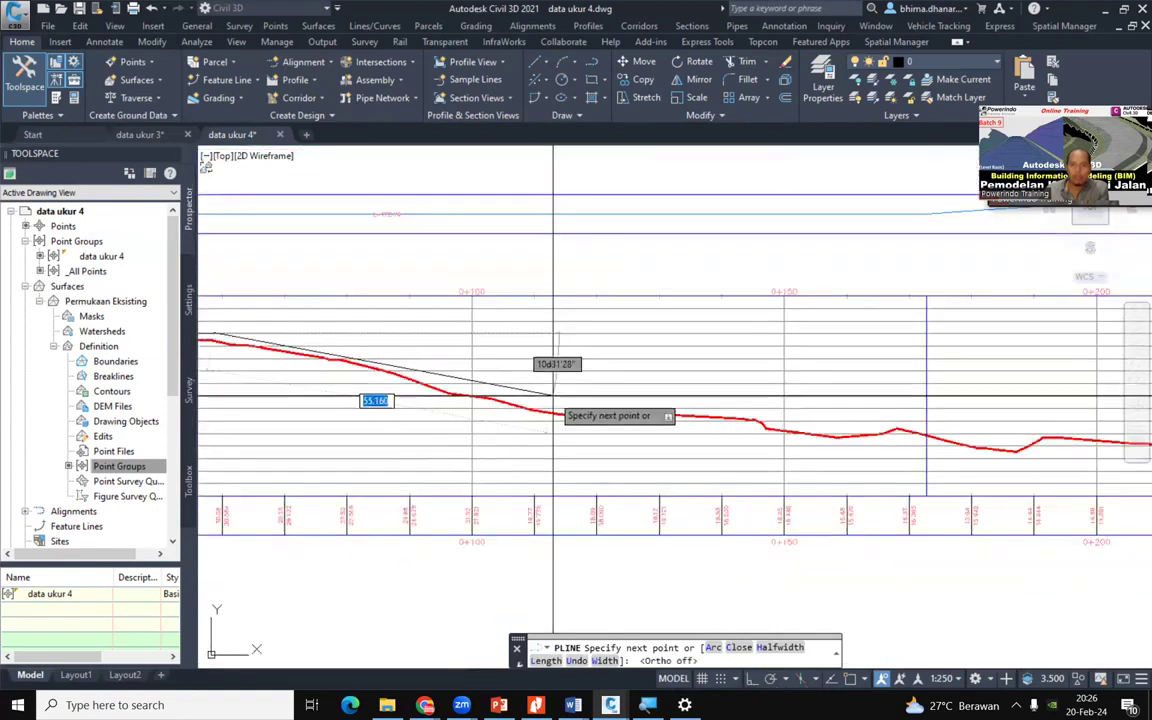
pyautogui.scroll(-2, 868, 447)
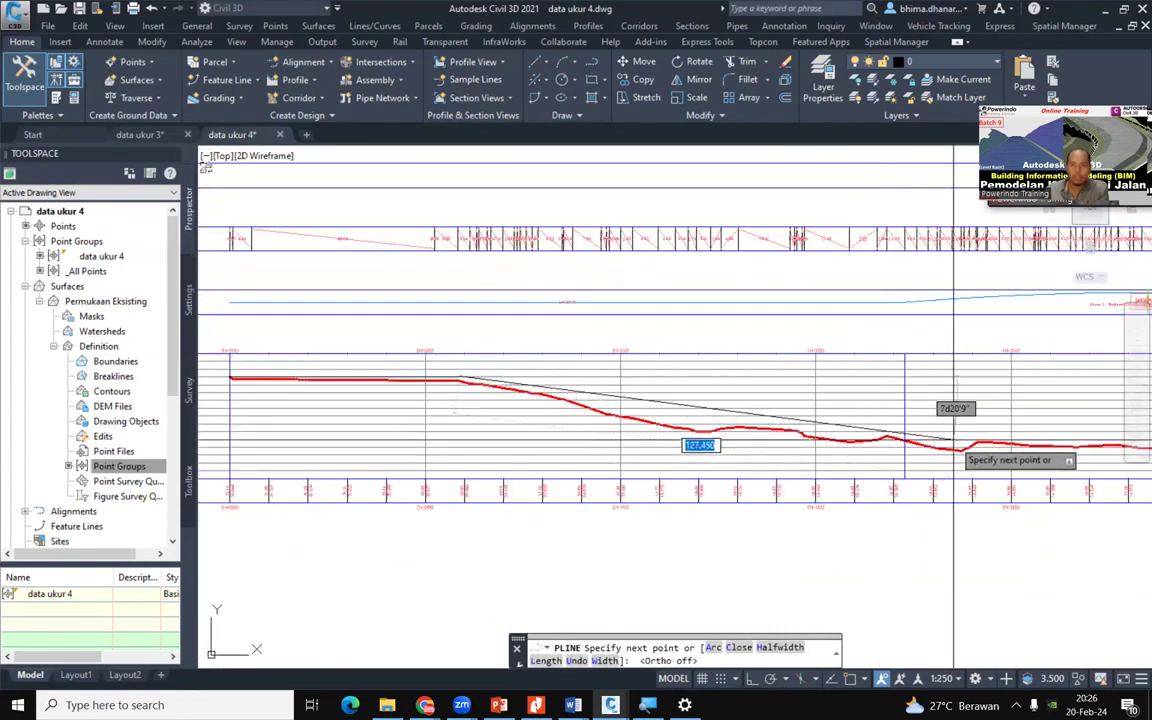
pyautogui.moveTo(975, 437)
pyautogui.mouseDown(button='middle')
pyautogui.moveTo(828, 424)
pyautogui.moveTo(589, 481)
pyautogui.moveTo(559, 410)
pyautogui.moveTo(404, 411)
pyautogui.mouseUp(button='middle')
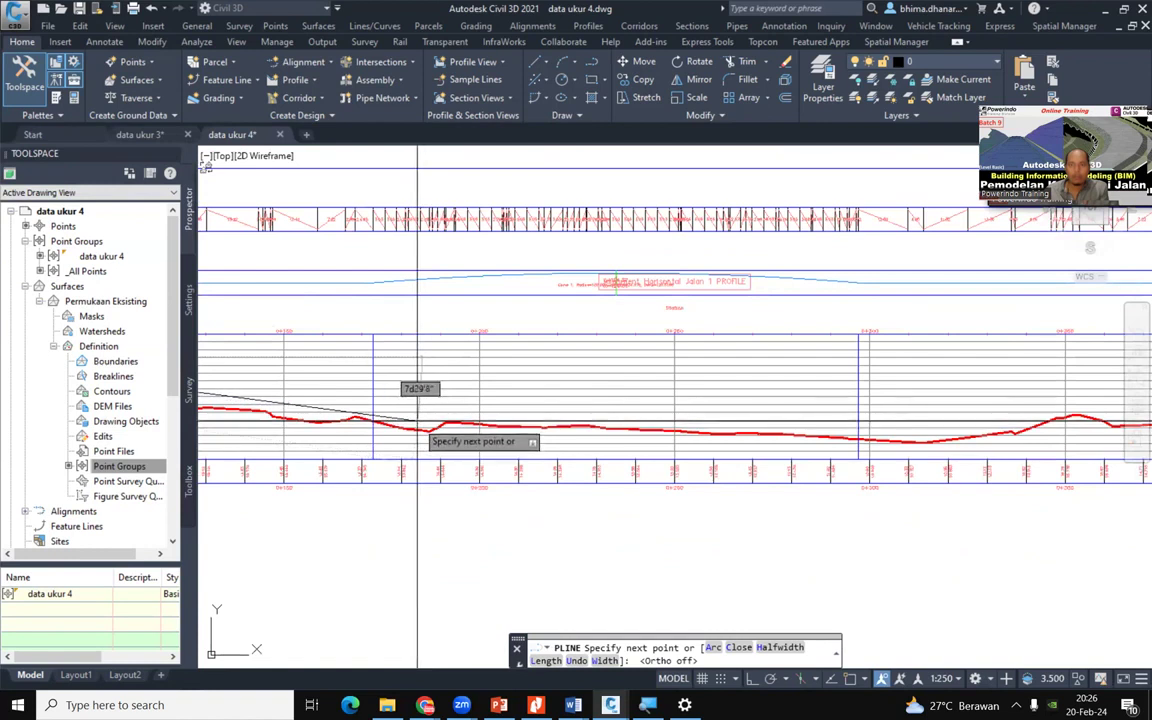
pyautogui.click(448, 420)
# Add a horizontal segment with Ortho to about 0+375 and finish the polyline at the end of the existing-ground profile
pyautogui.moveTo(957, 442); pyautogui.dragTo(439, 431, button='middle')
pyautogui.press('F8')
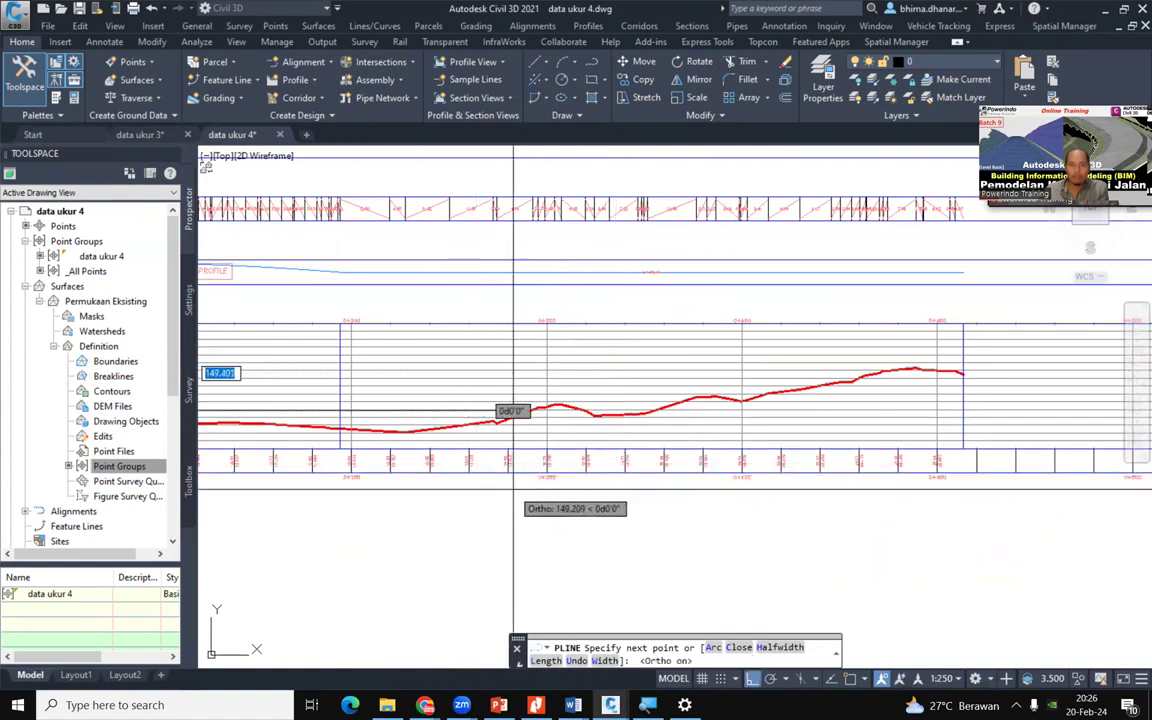
pyautogui.click(645, 500)
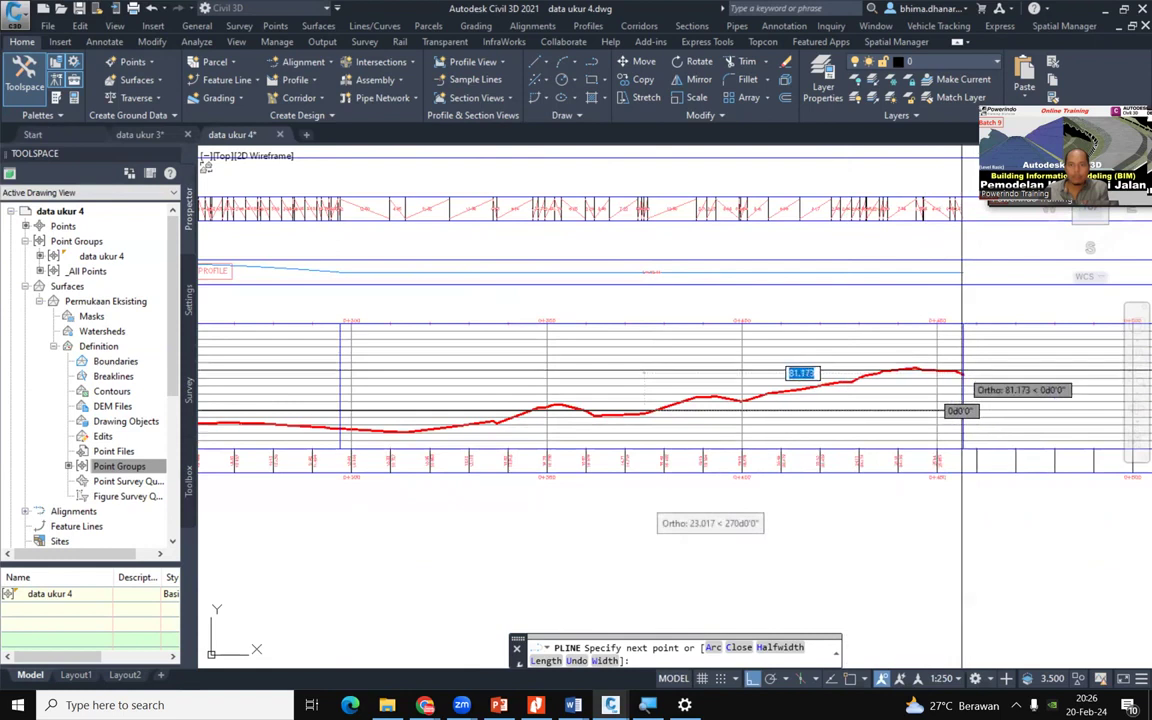
pyautogui.press('F8')
pyautogui.scroll(3, 963, 372)
pyautogui.scroll(2, 963, 386)
pyautogui.scroll(-4, 980, 452)
pyautogui.rightClick(984, 456)
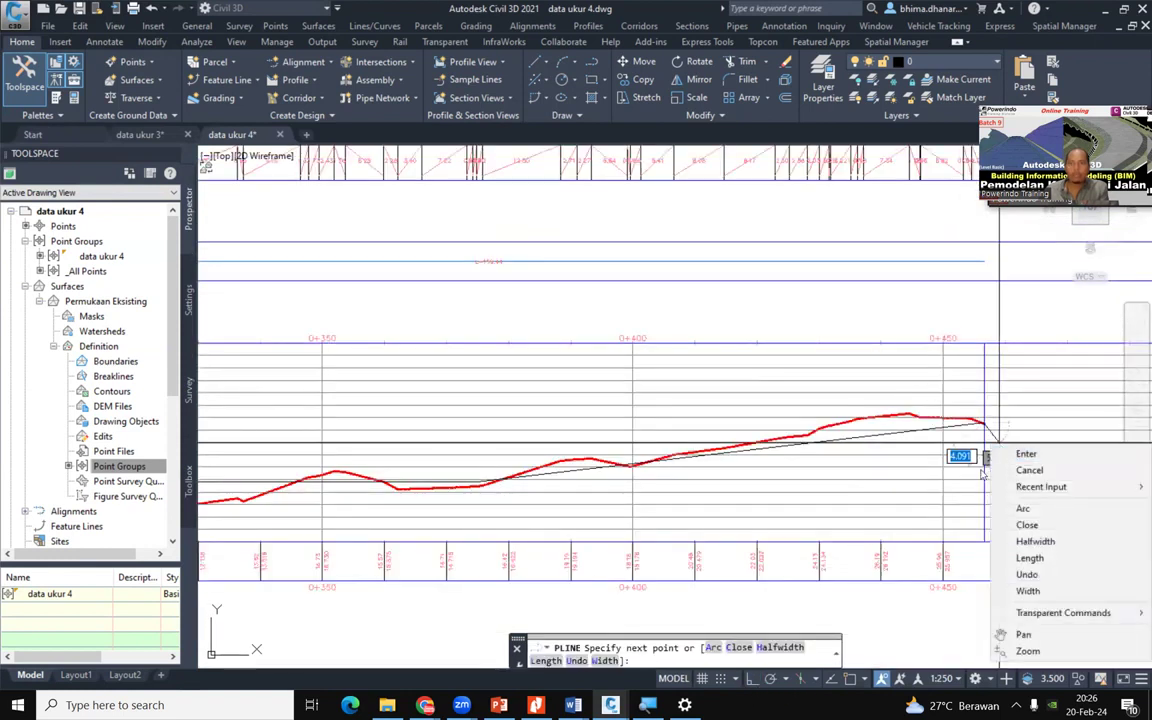
pyautogui.click(1016, 454)
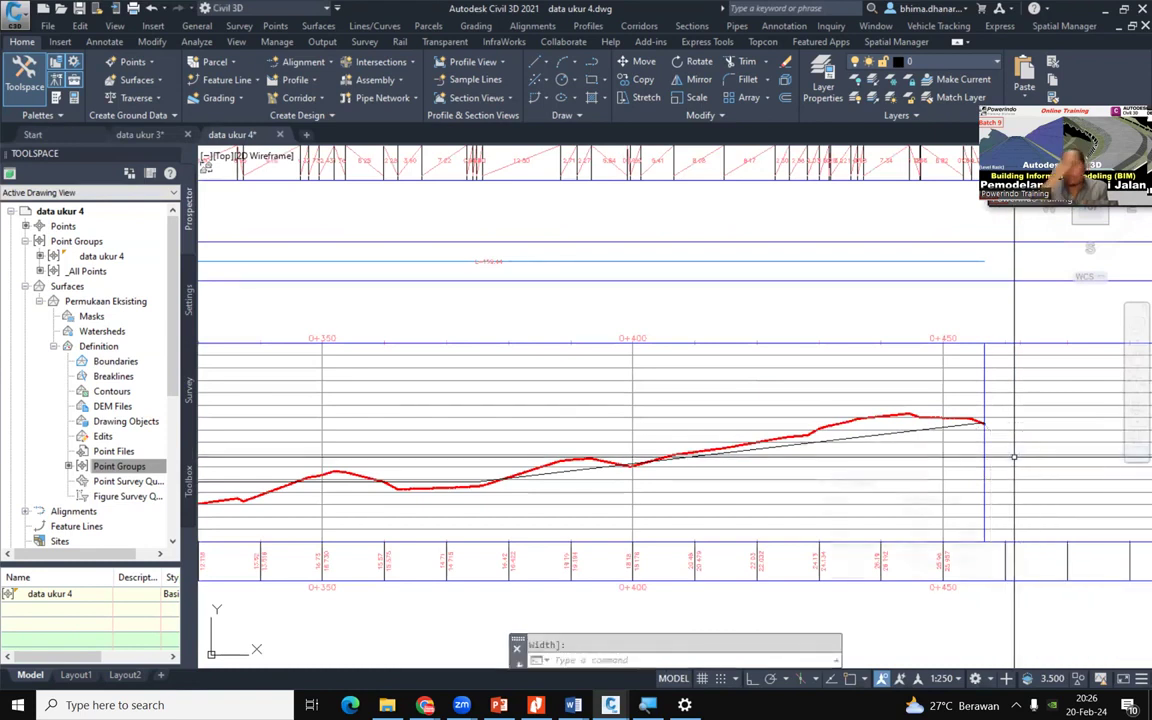
# Delete the polyline drawn over the existing-ground profile
pyautogui.scroll(-2, 948, 430)
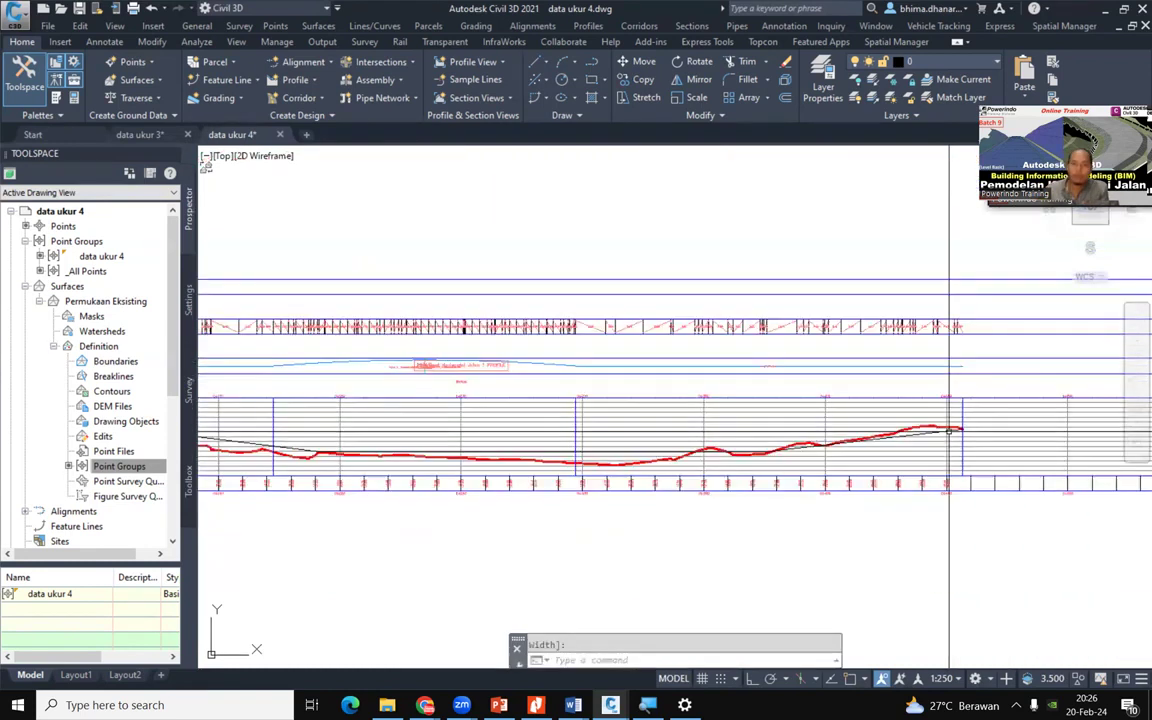
pyautogui.scroll(5, 527, 483)
pyautogui.click(361, 452)
pyautogui.press('Delete')
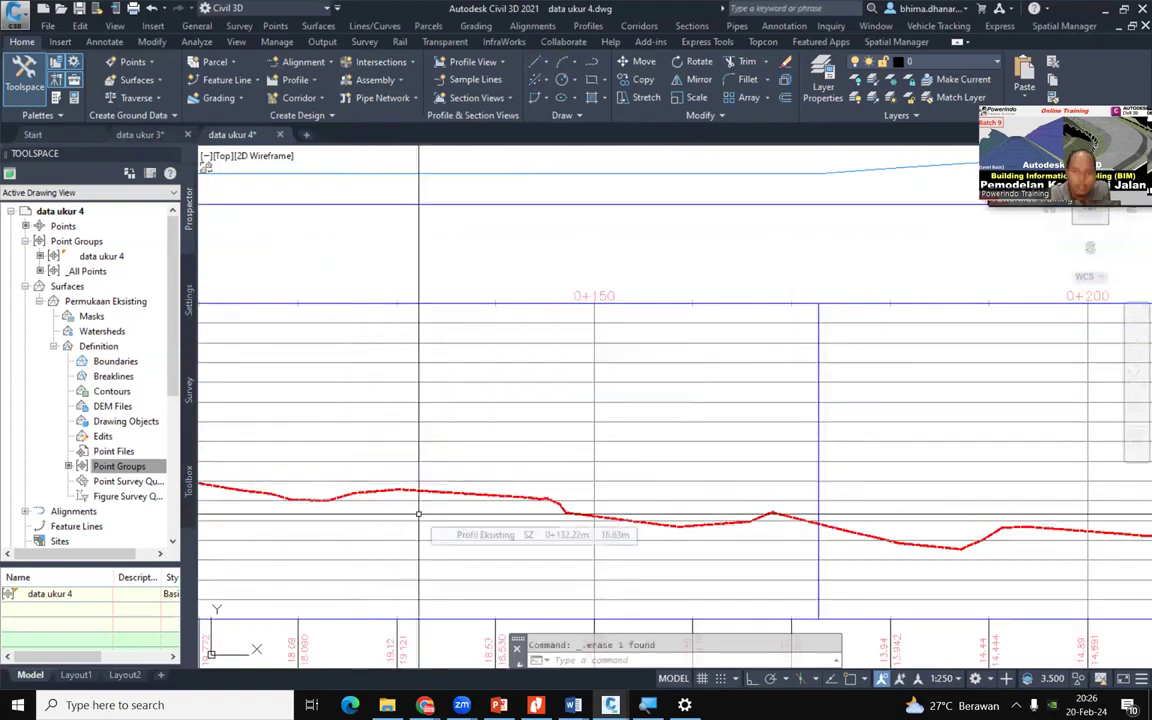
pyautogui.scroll(-3, 486, 414)
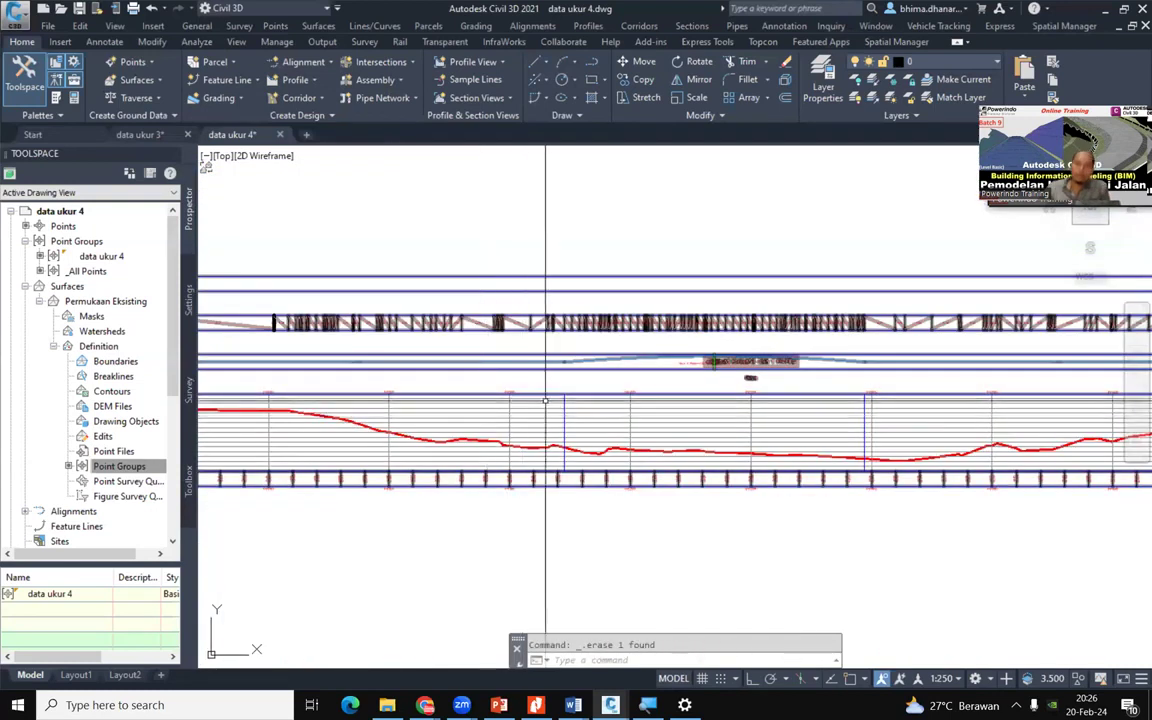
pyautogui.scroll(5, 309, 410)
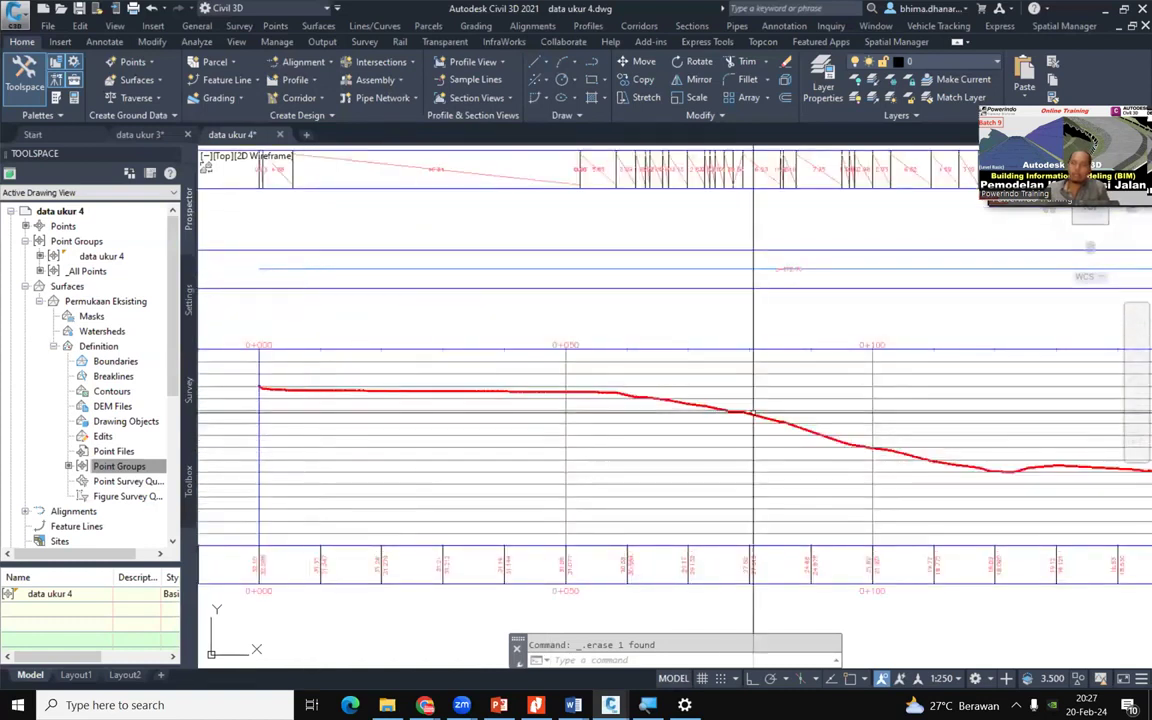
# Switch to the browser with the road regulation 2023pmpupr5.pdf and go back to its title page
pyautogui.hotkey('alt', 'Tab')
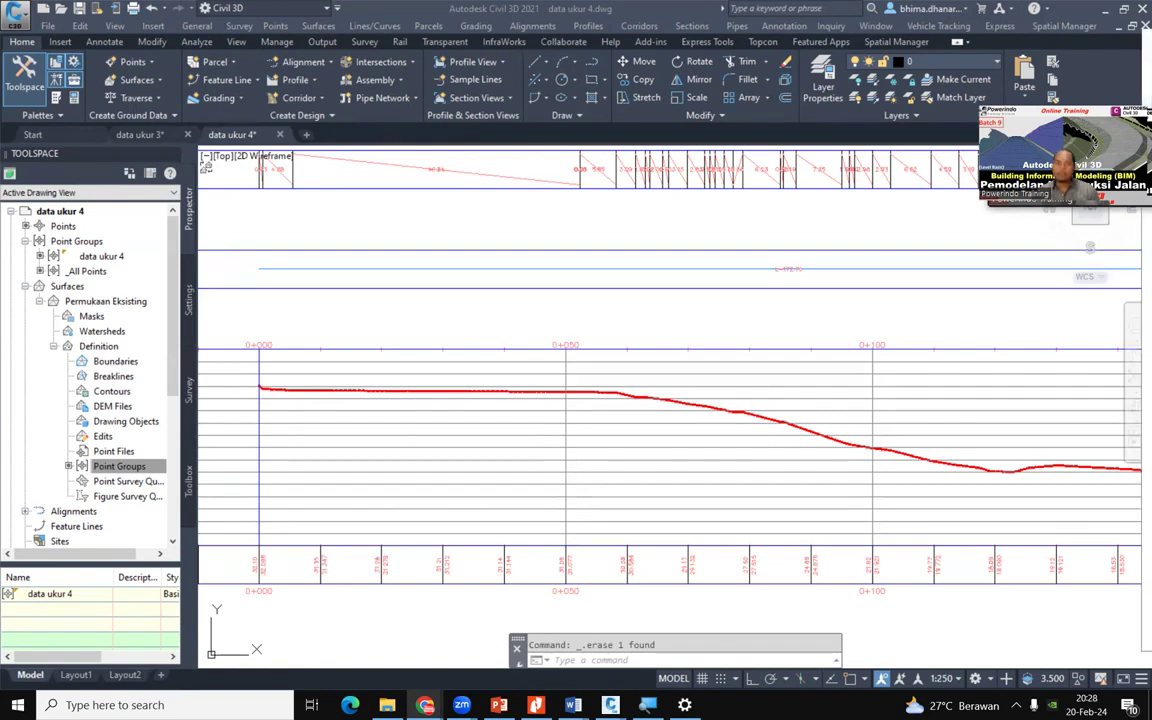
pyautogui.moveTo(0, 75); pyautogui.dragTo(290, 75)
pyautogui.doubleClick(404, 52)
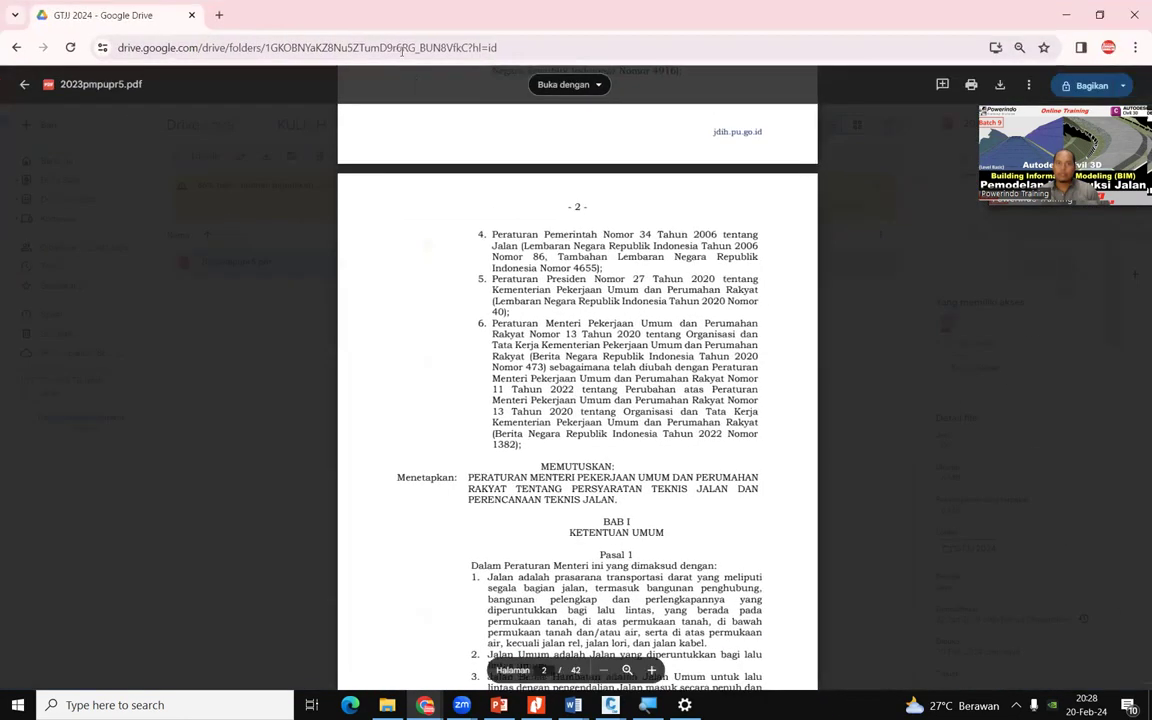
pyautogui.scroll(10, 659, 349)
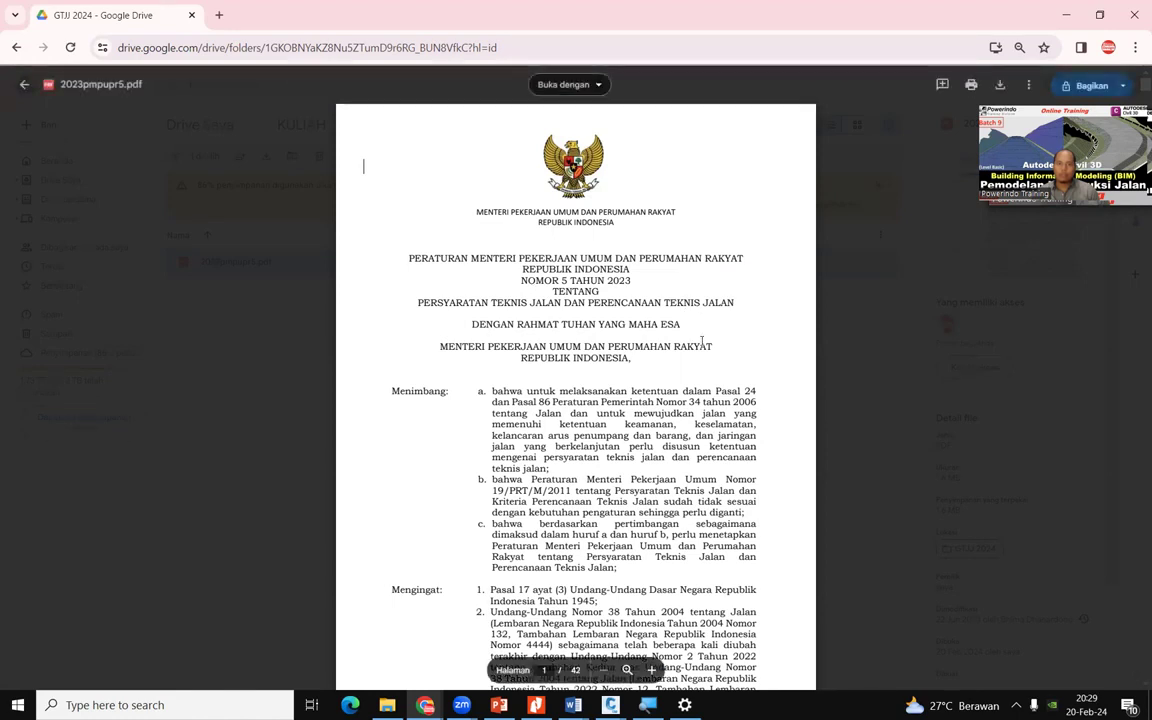
# Skim the regulation's articles from the title page through to the start of BAB V, Ketentuan Lain-Lain
pyautogui.scroll(-5, 702, 341)
pyautogui.scroll(-20, 702, 341)
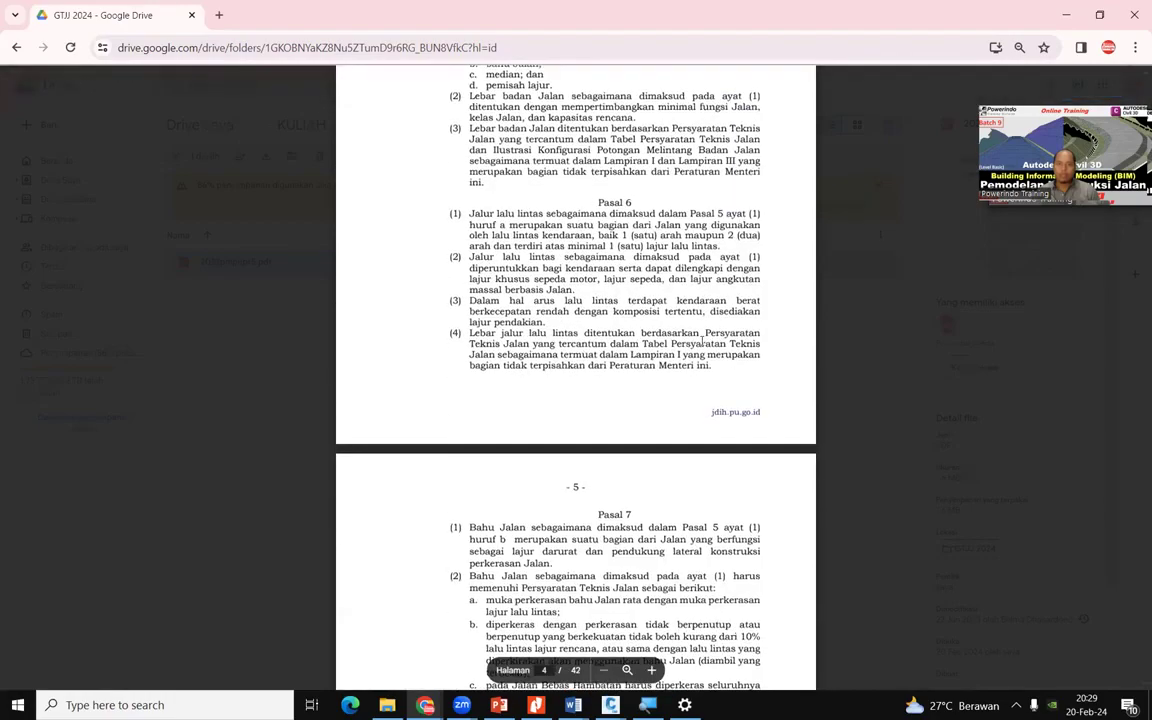
pyautogui.scroll(-12, 702, 341)
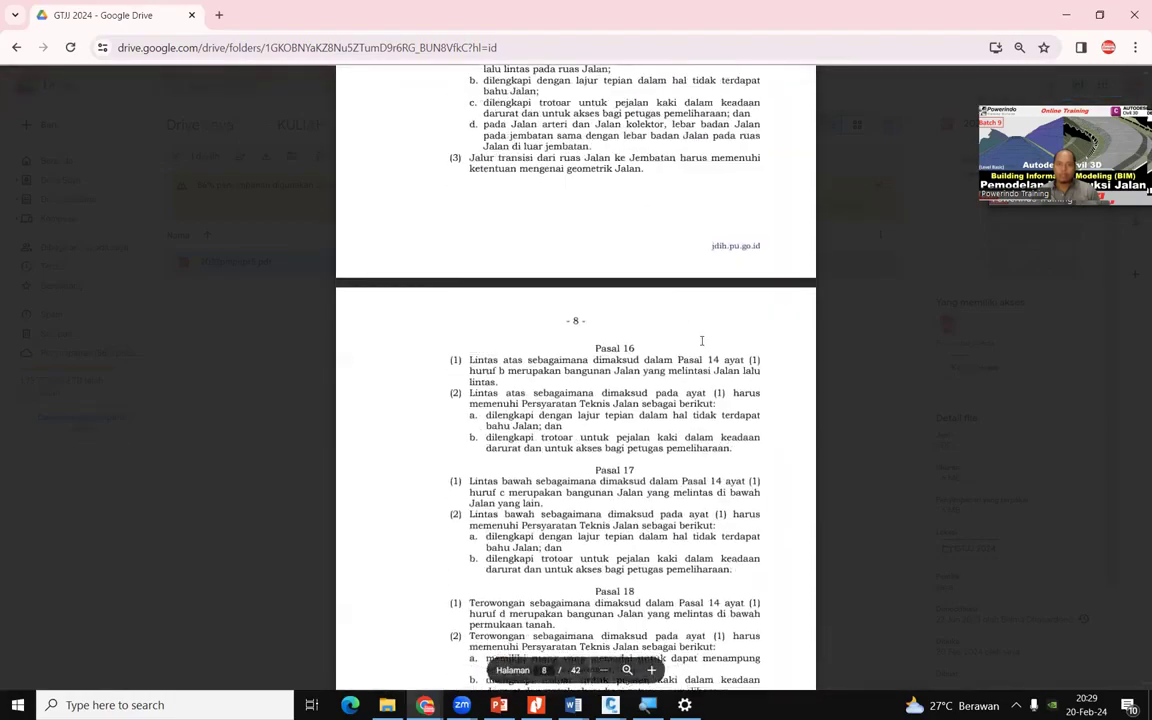
pyautogui.scroll(-20, 702, 341)
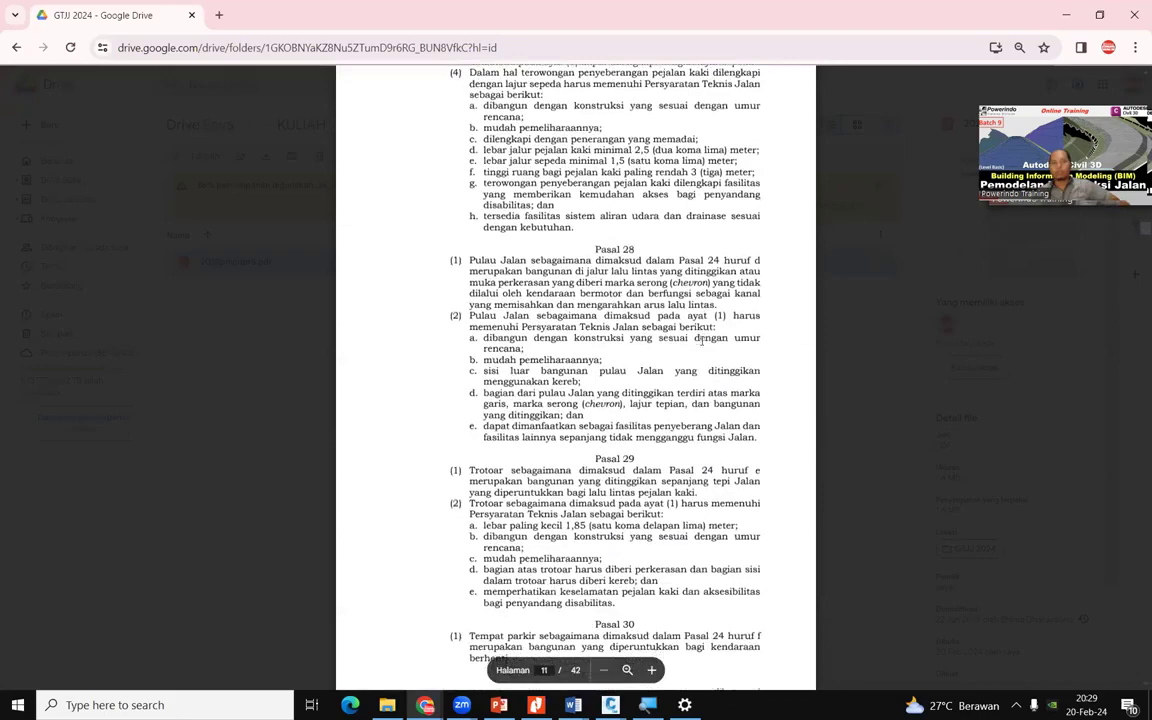
pyautogui.scroll(-15, 702, 341)
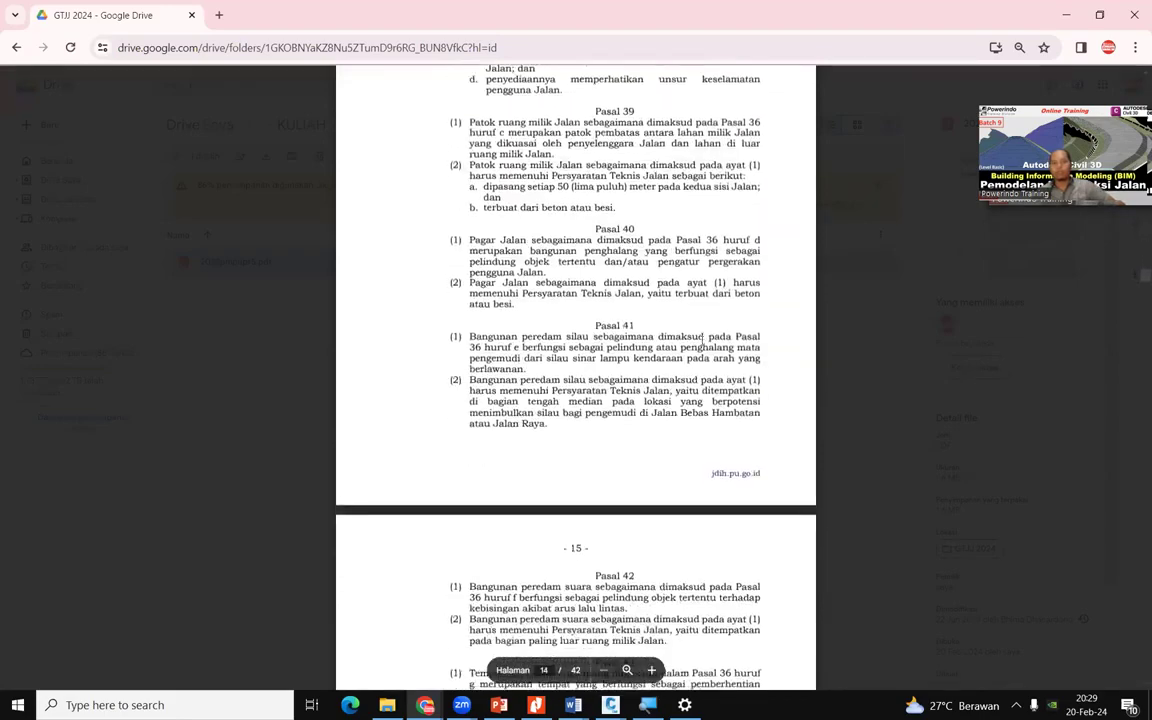
pyautogui.scroll(-5, 693, 356)
pyautogui.scroll(-12, 697, 360)
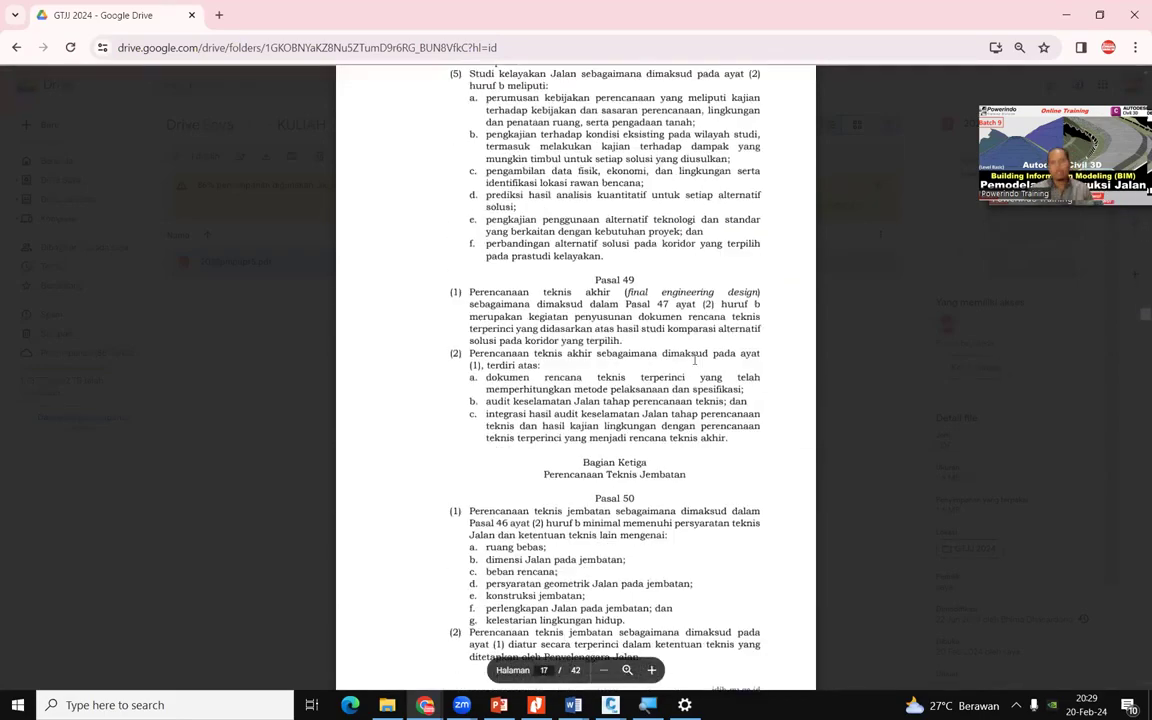
pyautogui.scroll(-20, 695, 360)
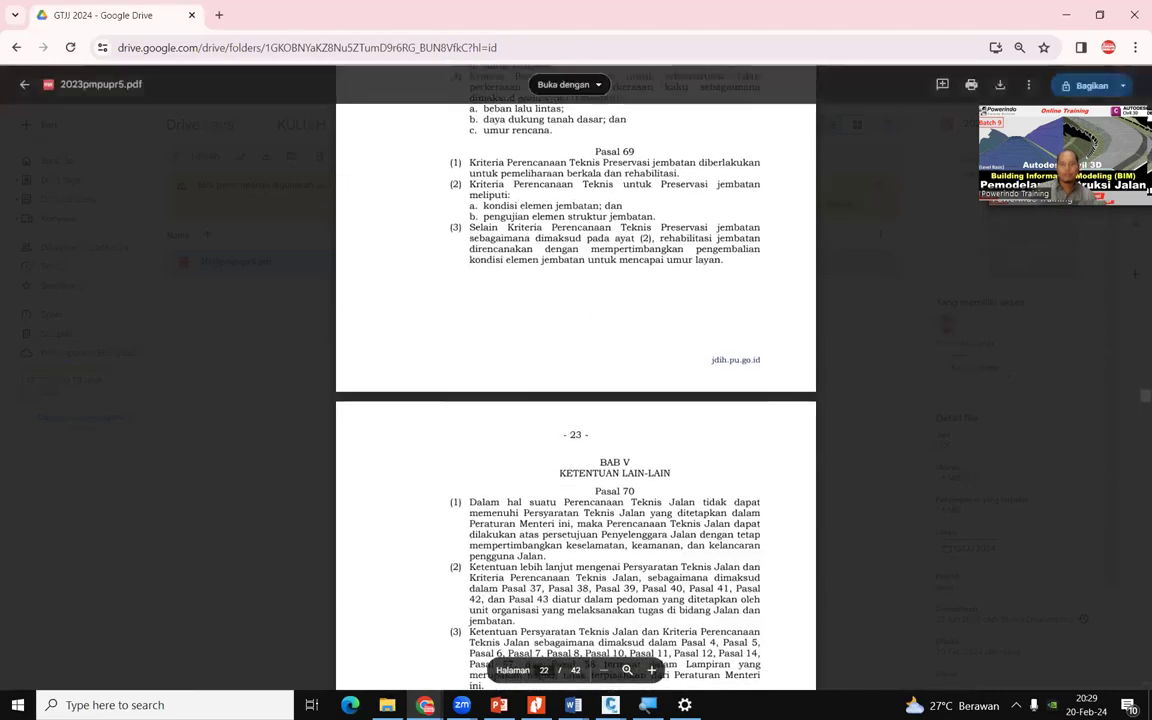
# Return to page 1, enlarge the document, and highlight the end of Menimbang point b on replacing regulation 19/PRT/M/2011
pyautogui.moveTo(1138, 398); pyautogui.dragTo(1135, 83)
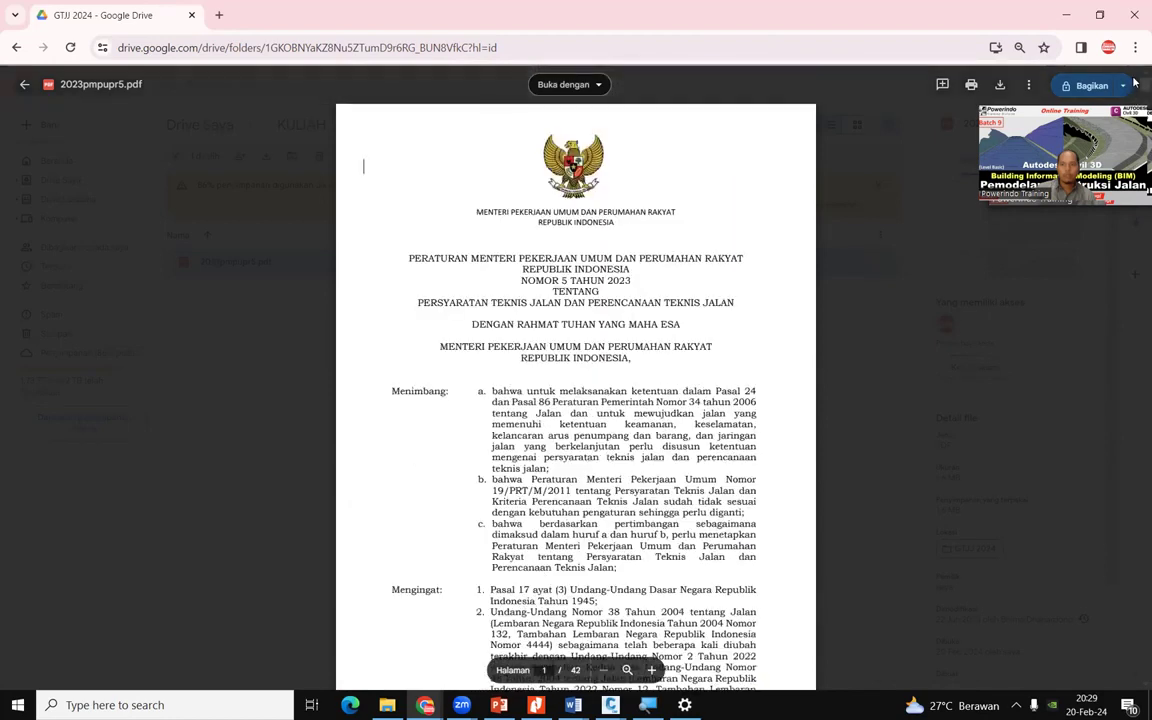
pyautogui.scroll(-4, 581, 314)
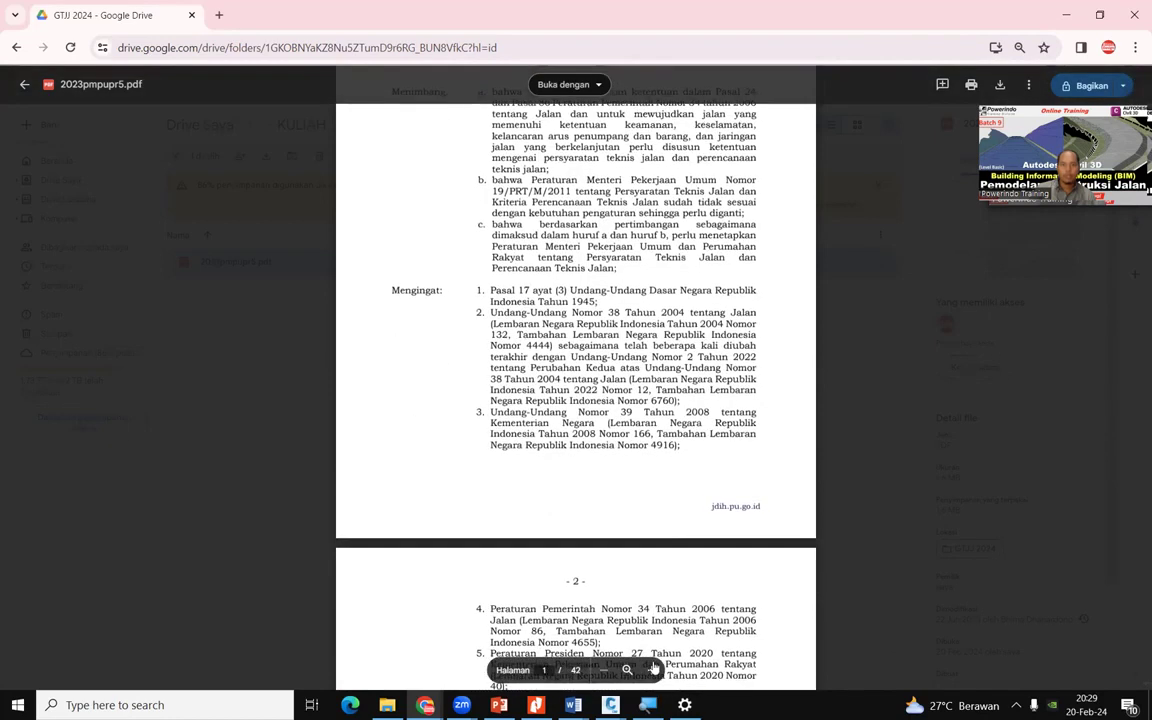
pyautogui.click(627, 670)
pyautogui.scroll(3, 627, 650)
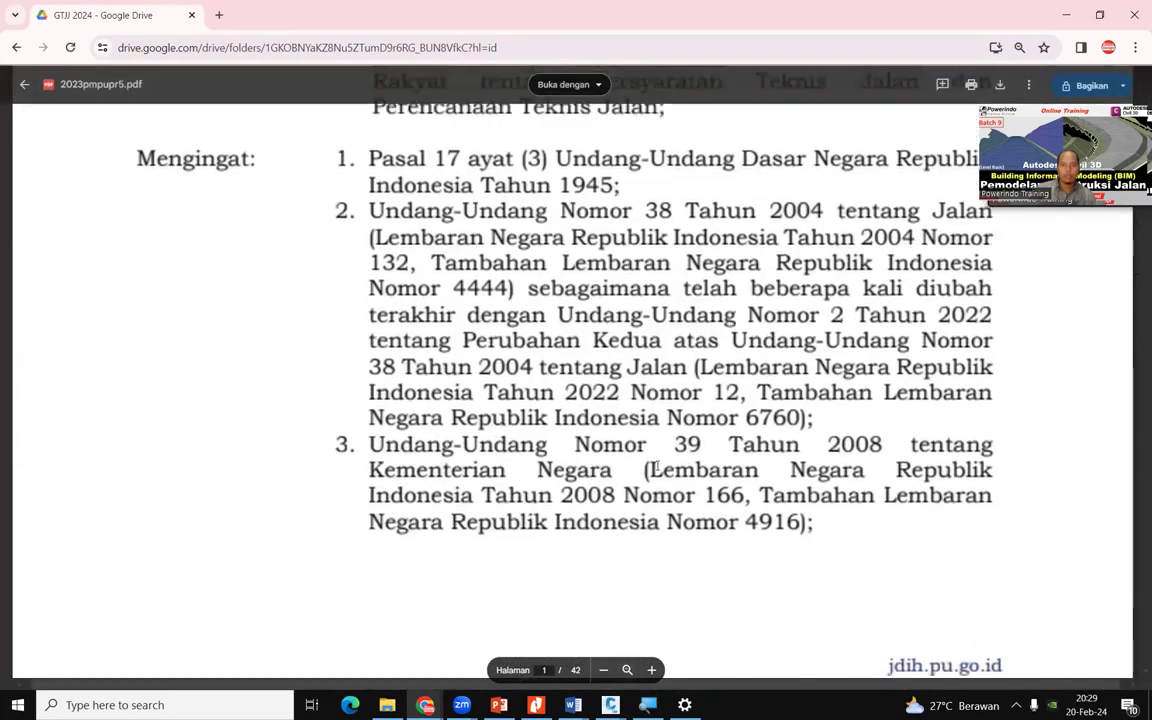
pyautogui.scroll(5, 492, 343)
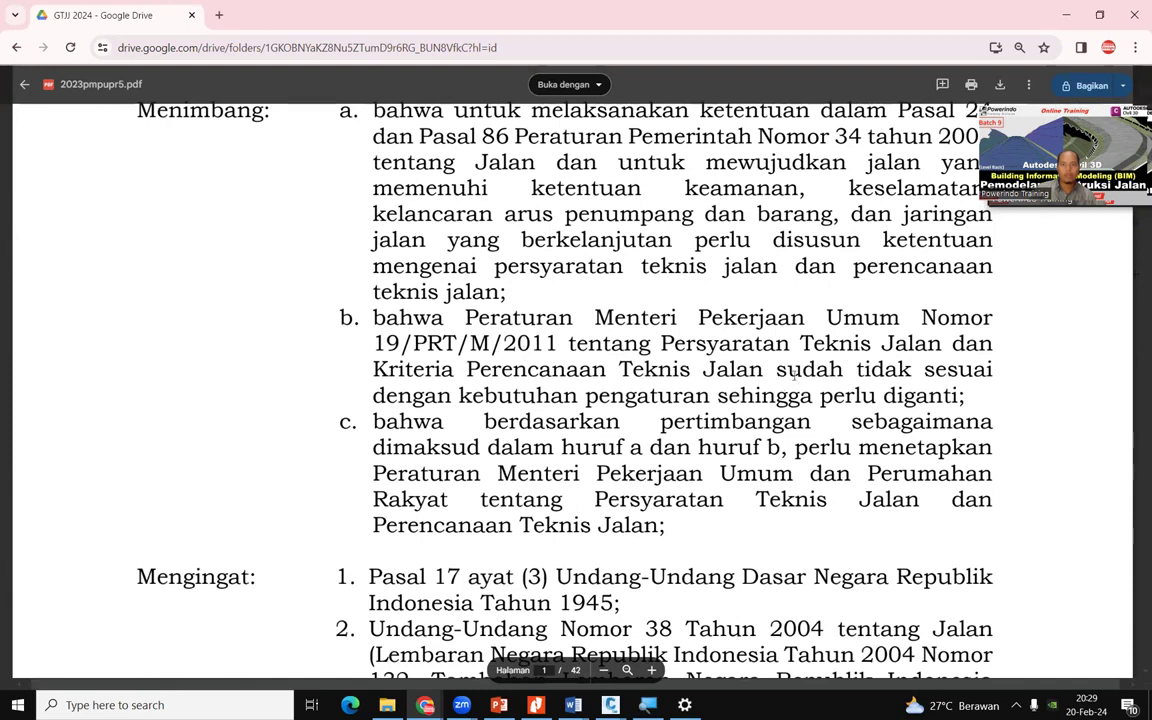
pyautogui.moveTo(975, 378); pyautogui.dragTo(947, 397)
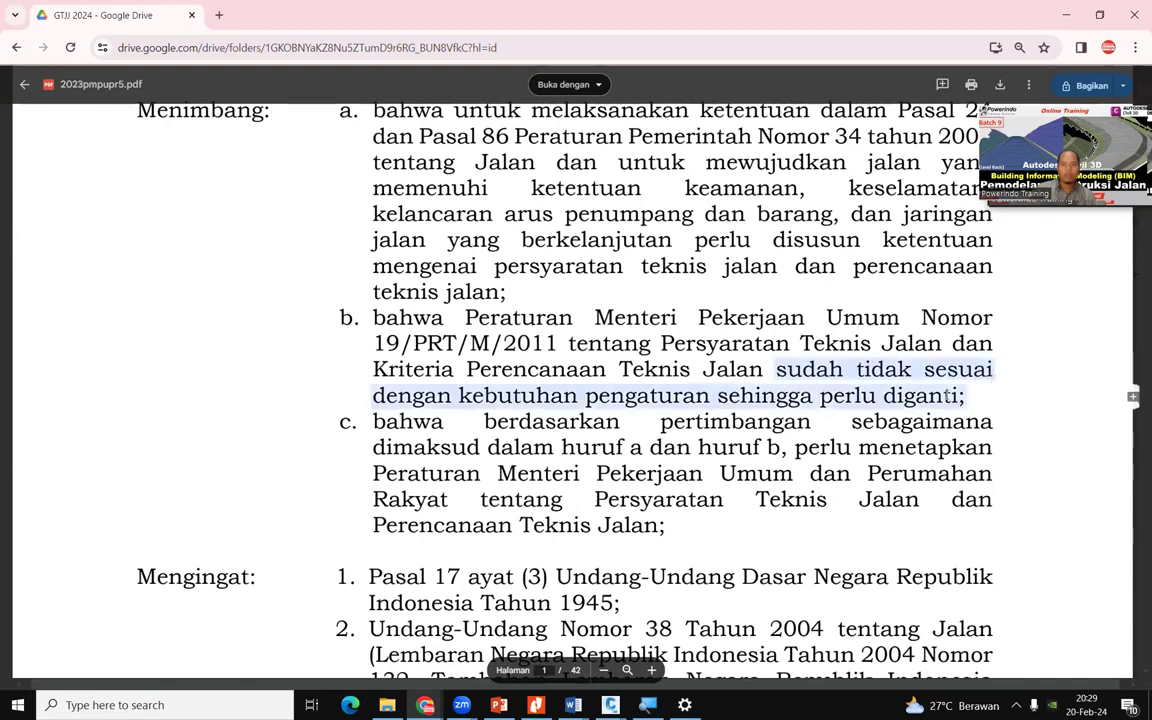
# Review the enlarged regulation title and go to the page 28 table of technical requirements for secondary-network roads
pyautogui.scroll(6, 928, 465)
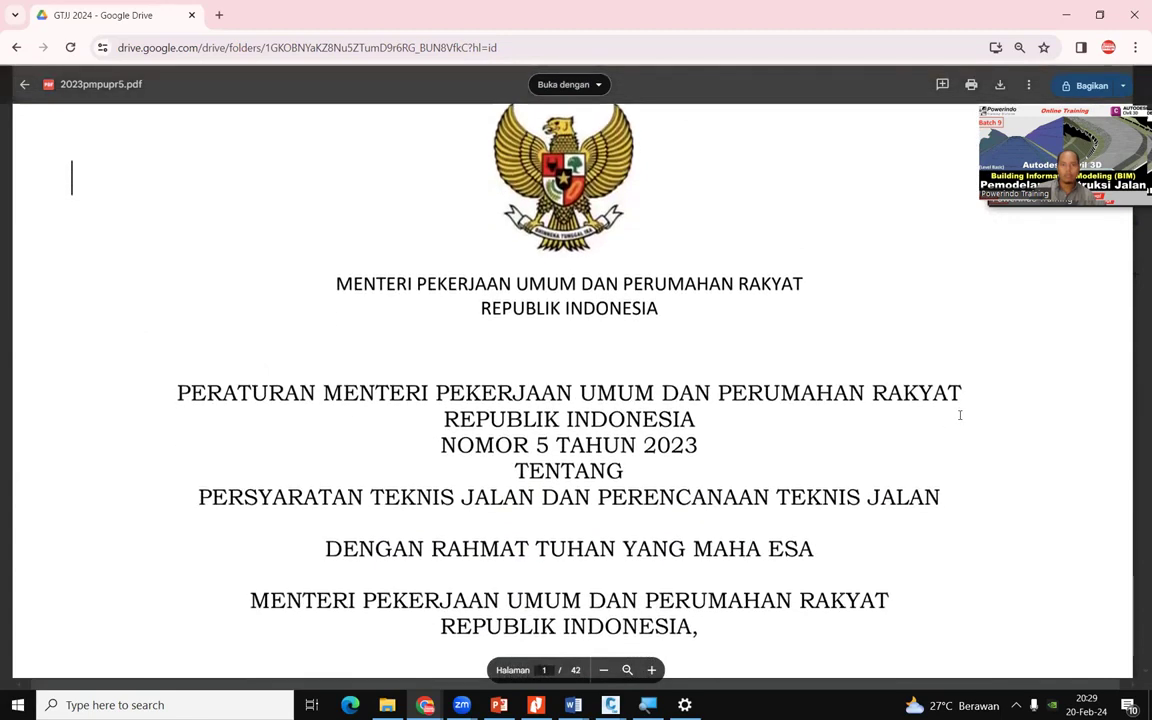
pyautogui.scroll(-10, 955, 420)
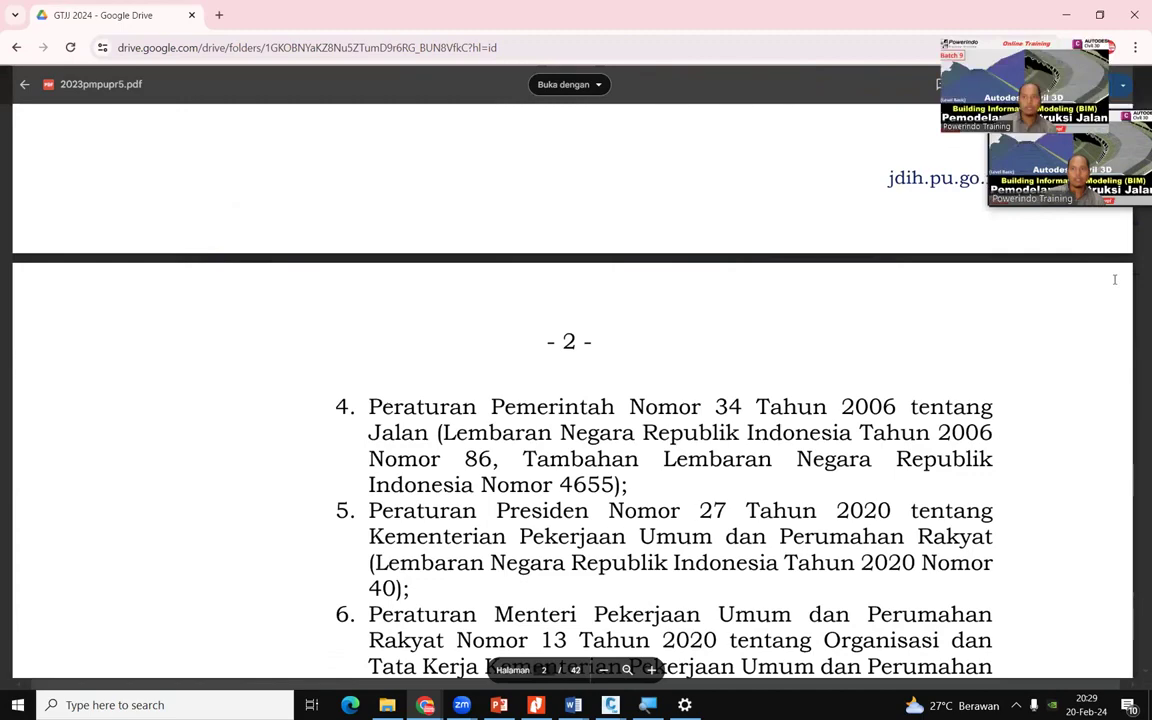
pyautogui.moveTo(1146, 114); pyautogui.dragTo(1125, 500)
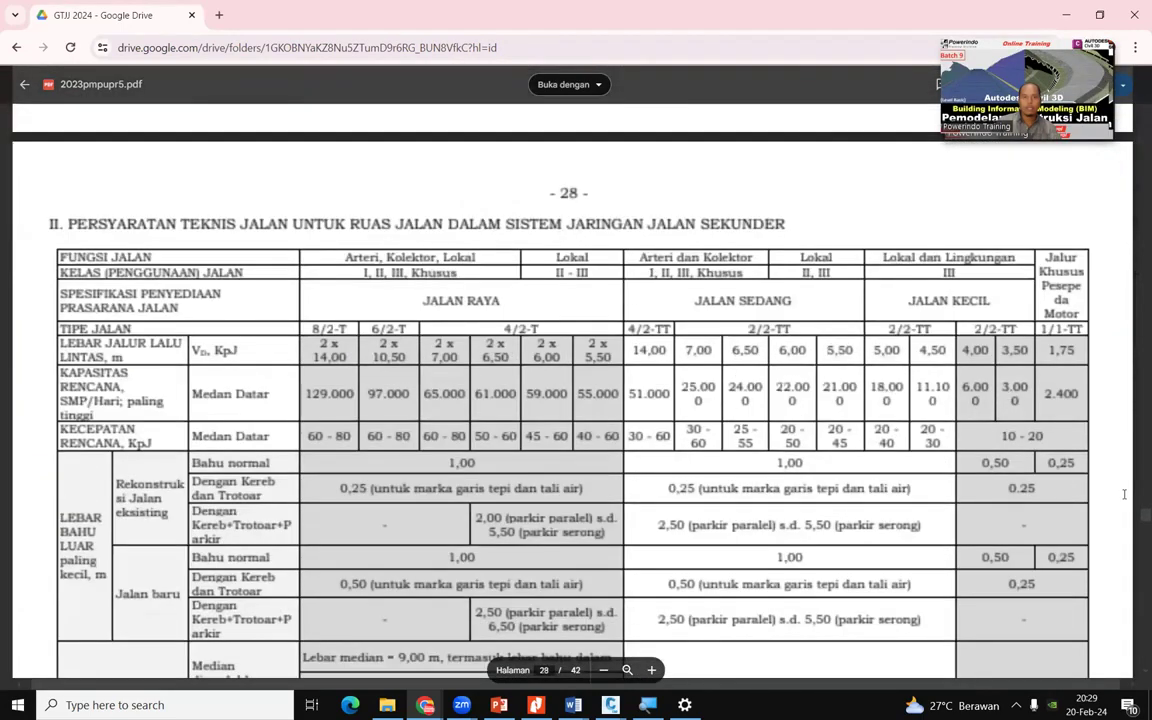
# Examine the Lampiran I technical requirements table for primary-network roads on page 25 of 2023pmpupr5.pdf
pyautogui.scroll(15, 728, 408)
pyautogui.scroll(13, 728, 378)
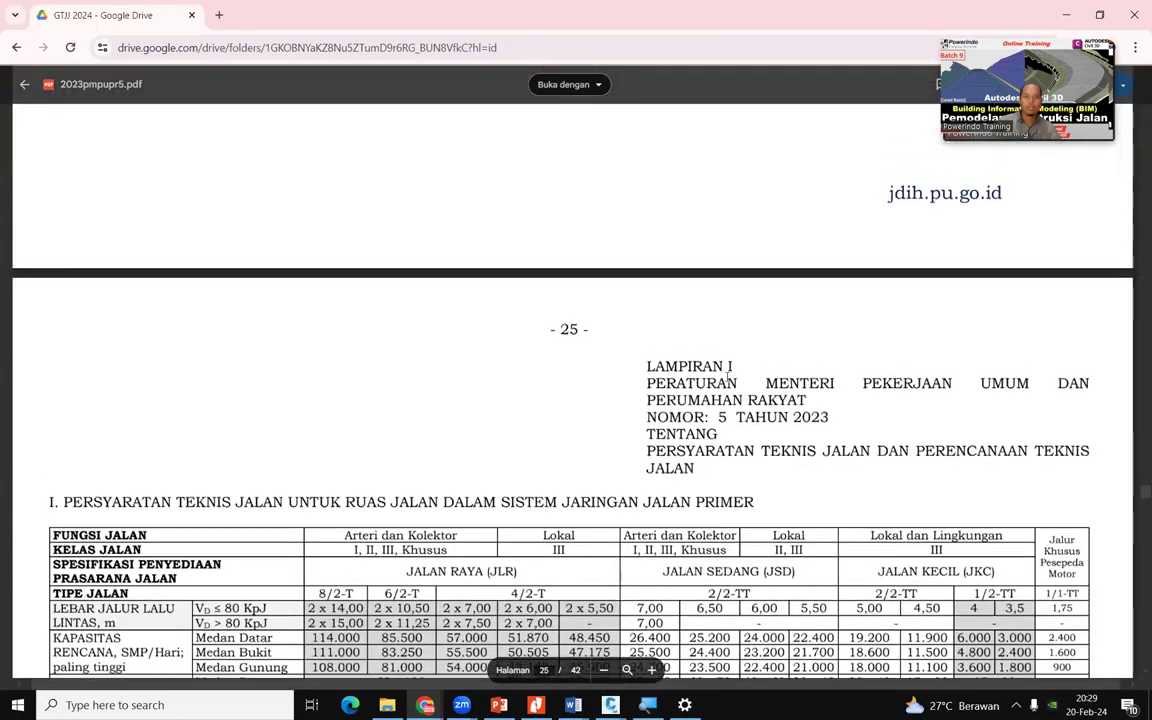
pyautogui.scroll(10, 731, 370)
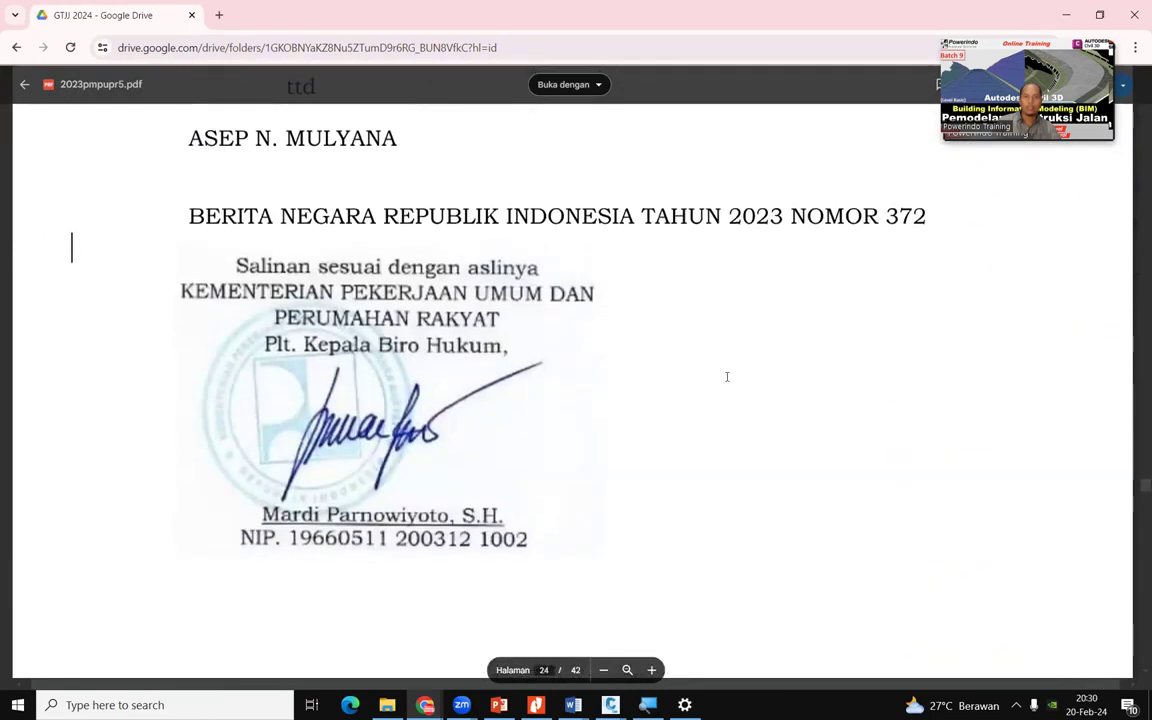
pyautogui.scroll(5, 490, 343)
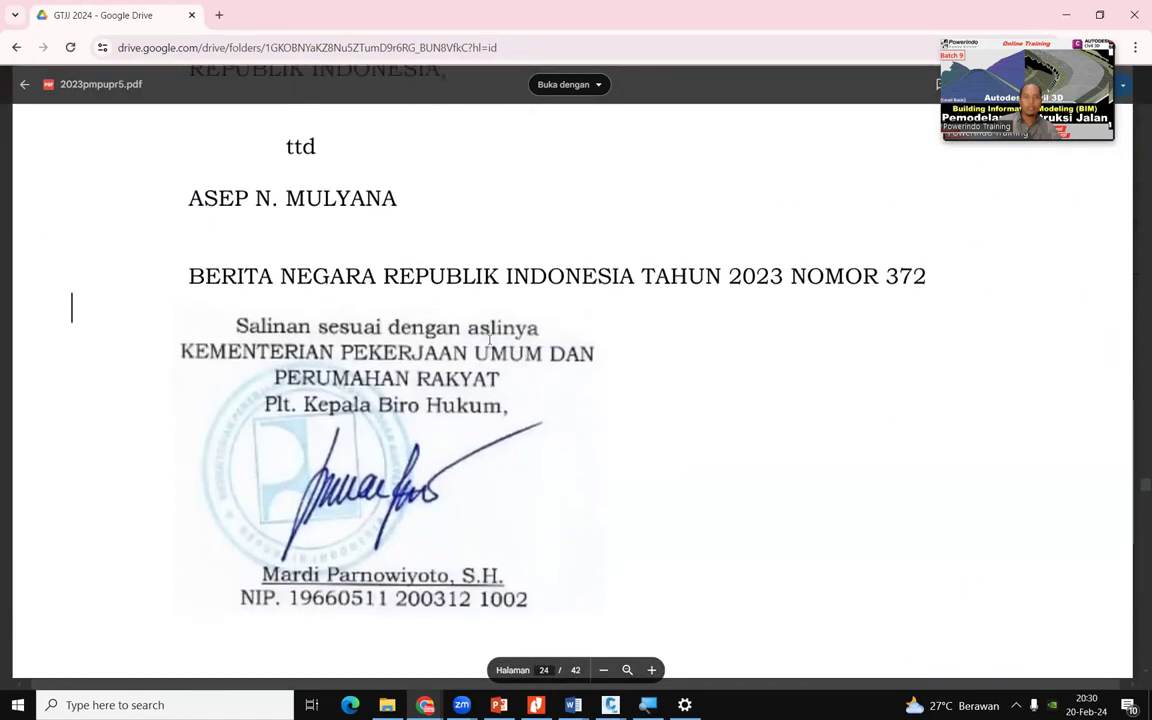
pyautogui.scroll(2, 490, 340)
pyautogui.scroll(-1, 490, 340)
pyautogui.scroll(-15, 489, 340)
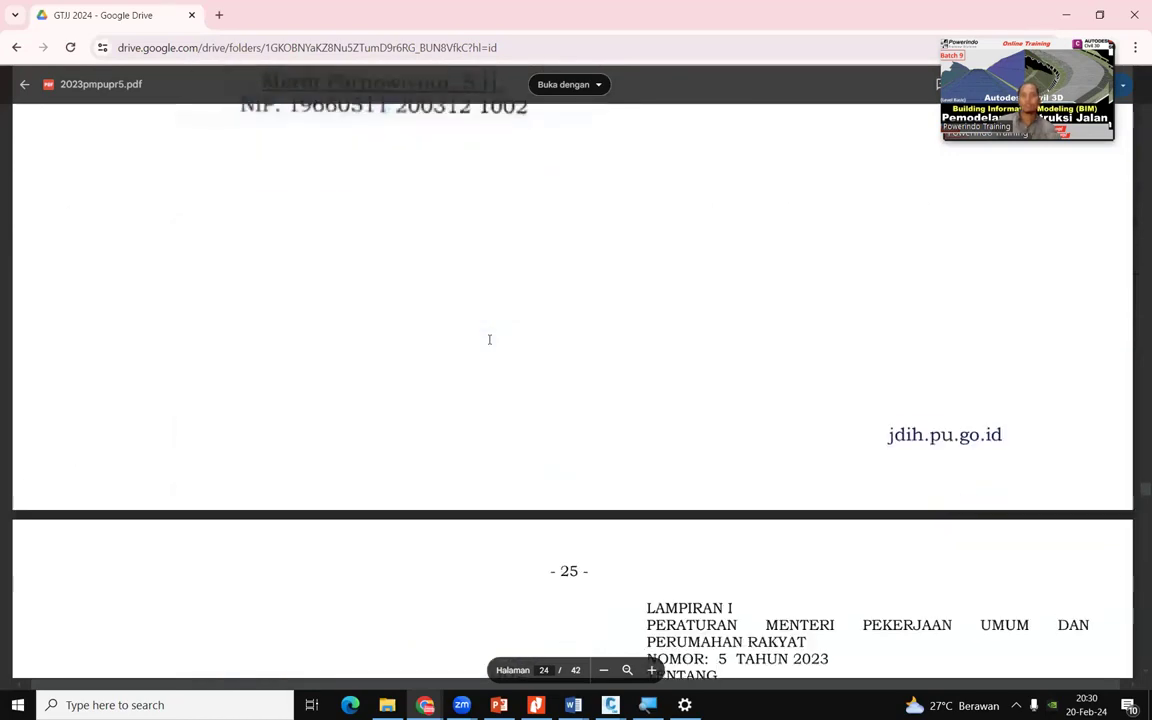
pyautogui.scroll(-3, 489, 338)
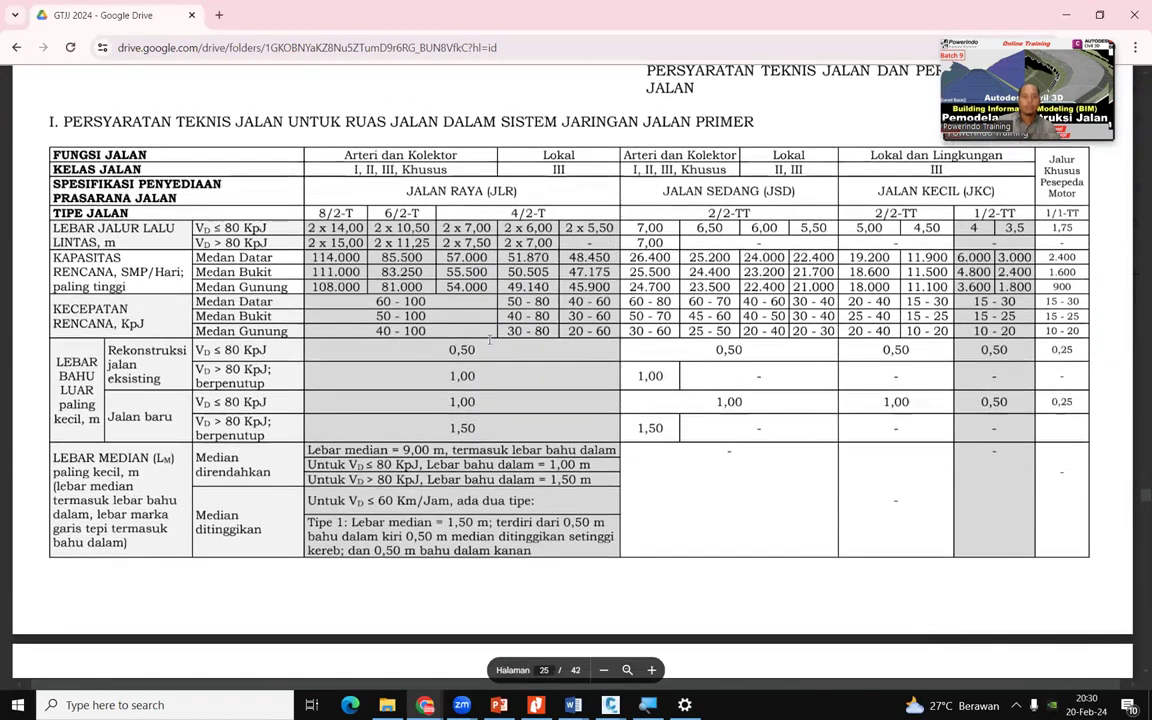
pyautogui.scroll(-5, 489, 340)
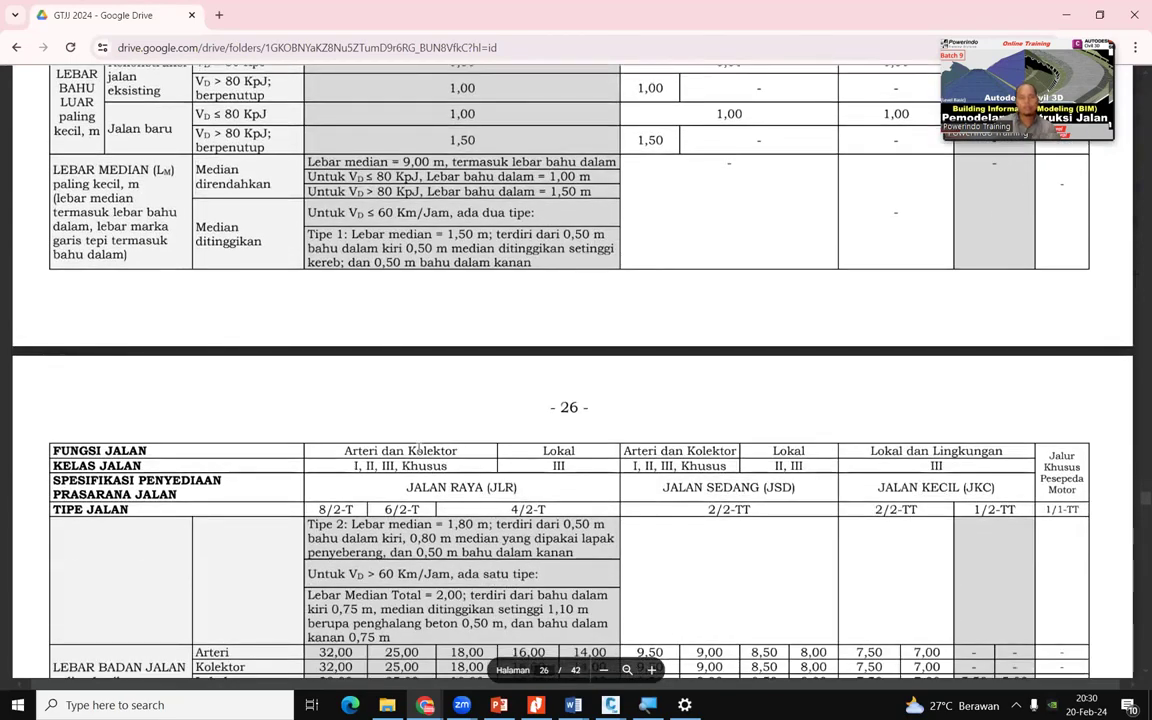
pyautogui.scroll(4, 419, 450)
pyautogui.scroll(5, 419, 449)
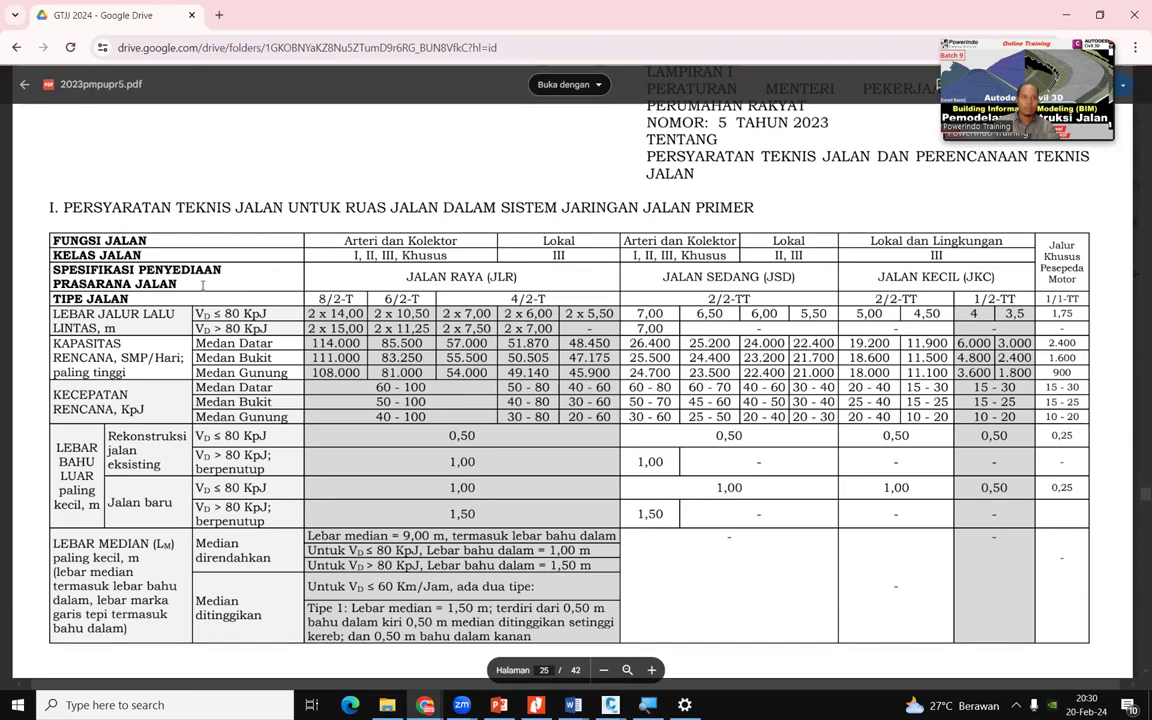
# Examine the cross-section requirements on page 26 and the maximum grades by terrain in the Kelandaian Alinemen rows on page 27
pyautogui.scroll(-3, 605, 293)
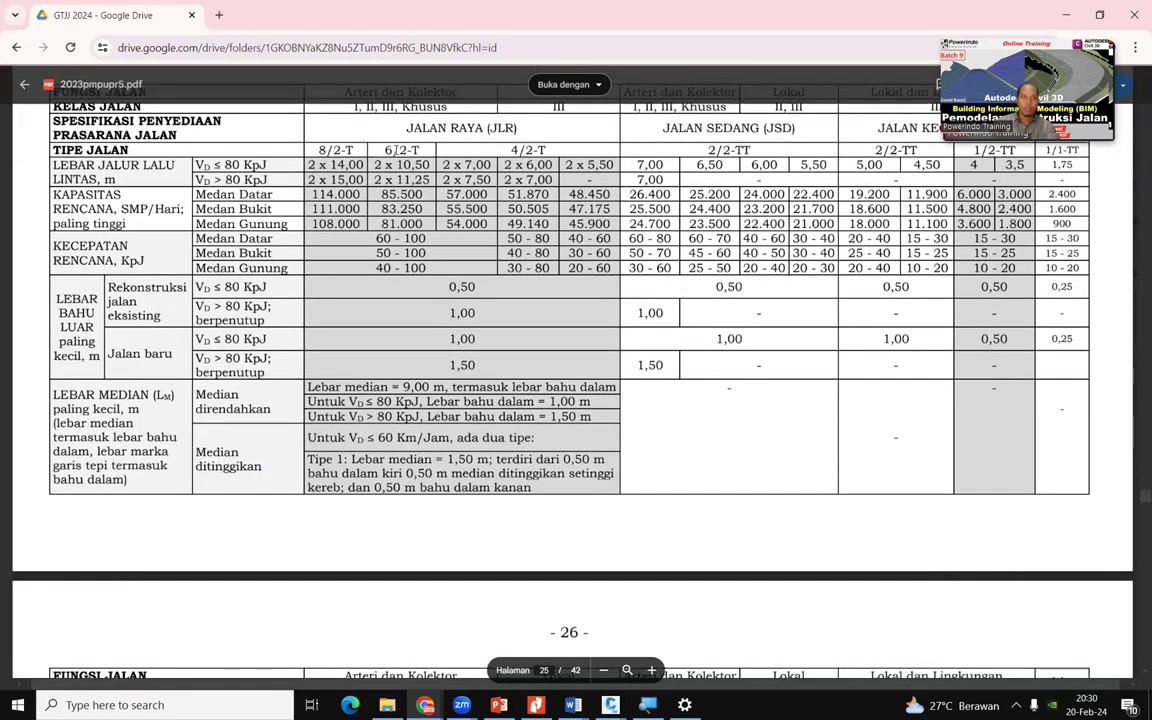
pyautogui.scroll(-2, 549, 412)
pyautogui.scroll(-7, 549, 412)
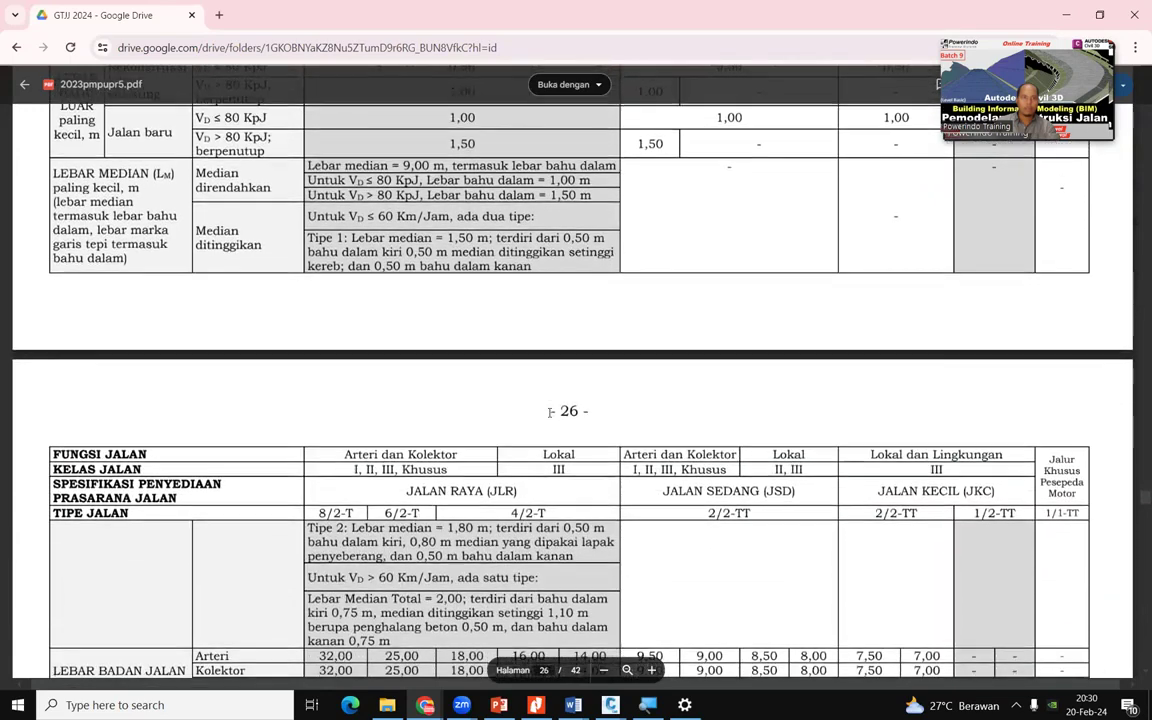
pyautogui.scroll(-5, 549, 412)
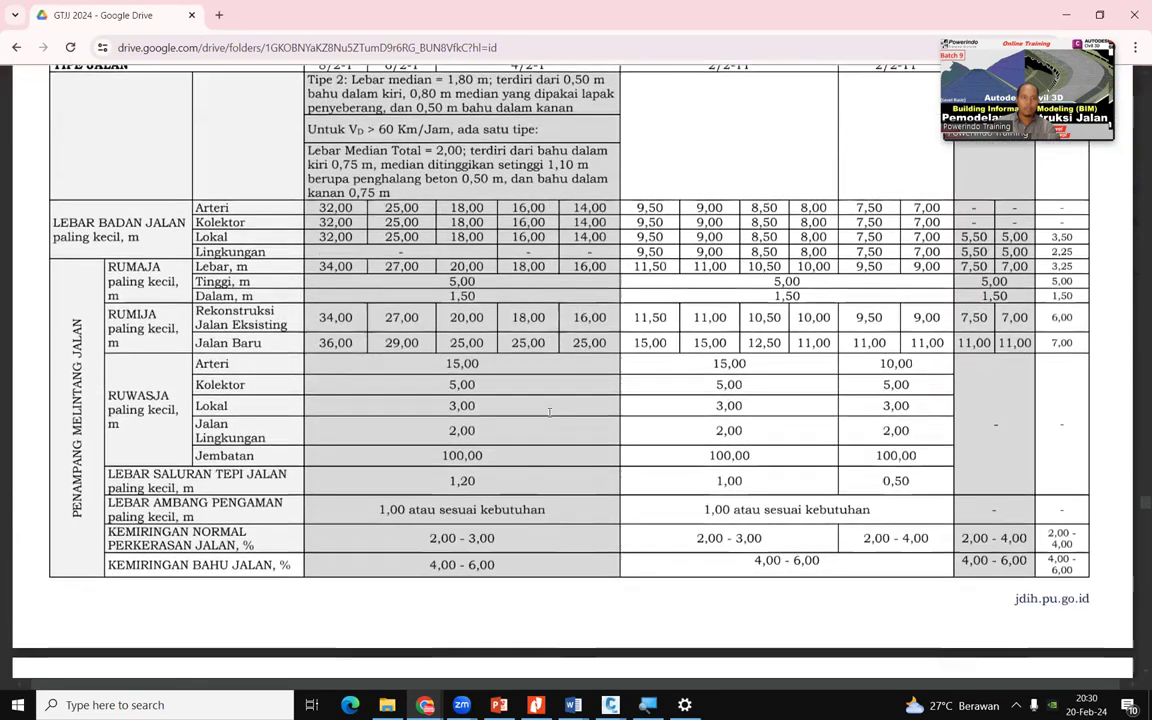
pyautogui.scroll(-10, 528, 470)
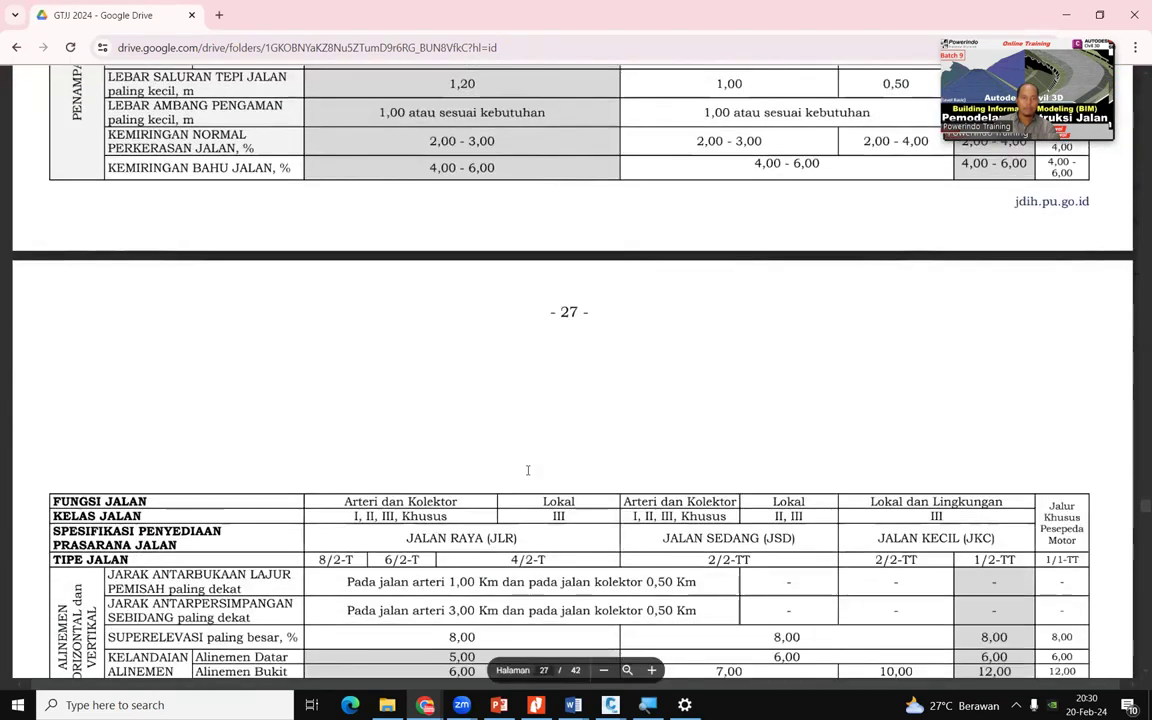
pyautogui.scroll(-2, 528, 470)
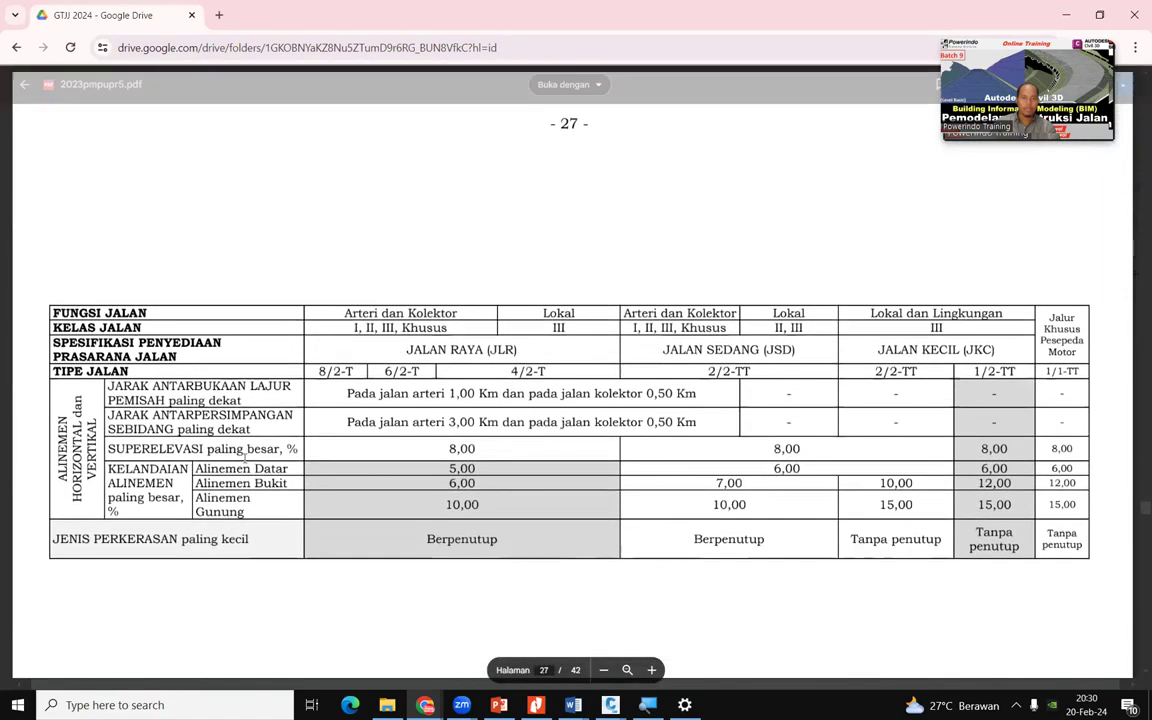
pyautogui.moveTo(87, 357); pyautogui.dragTo(131, 449)
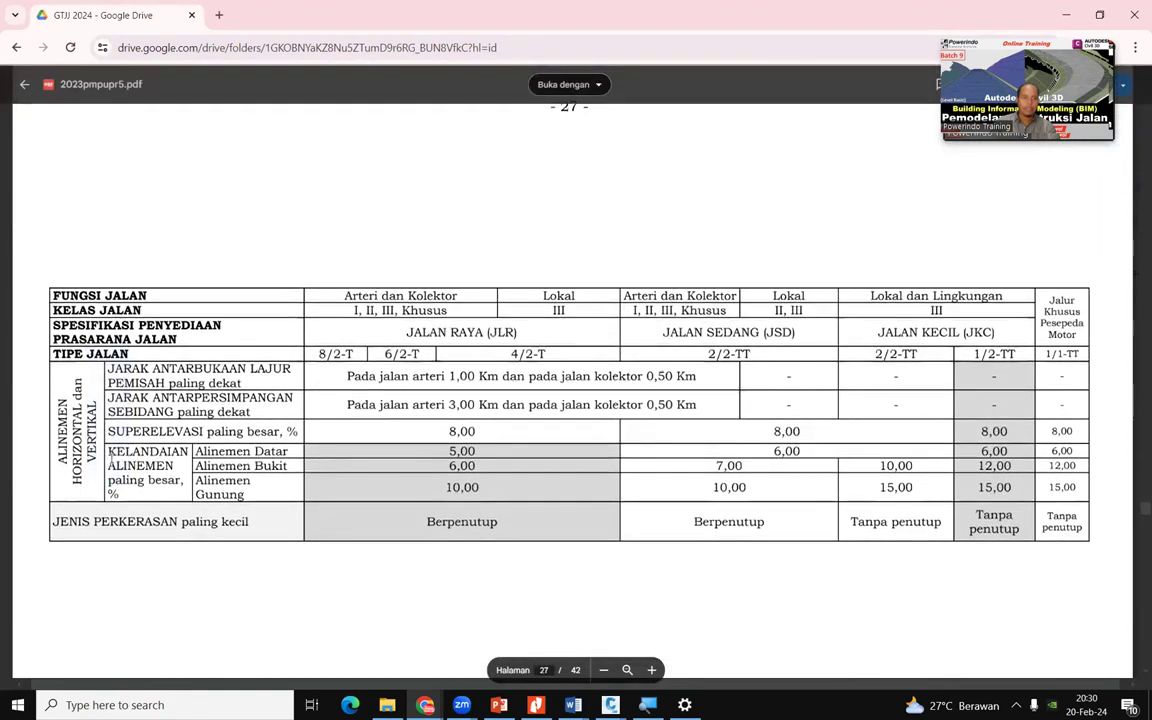
pyautogui.click(172, 466)
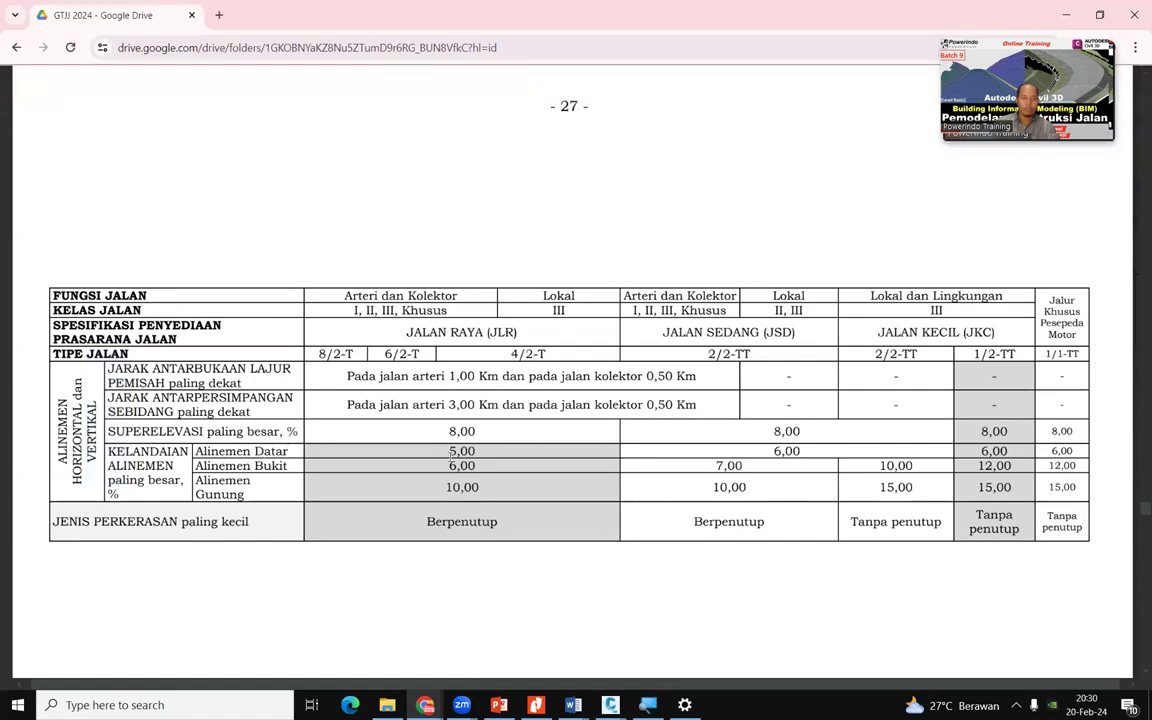
# Review the median and road body width requirements on page 26 against the horizontal and vertical alignment limits on page 27
pyautogui.scroll(4, 451, 453)
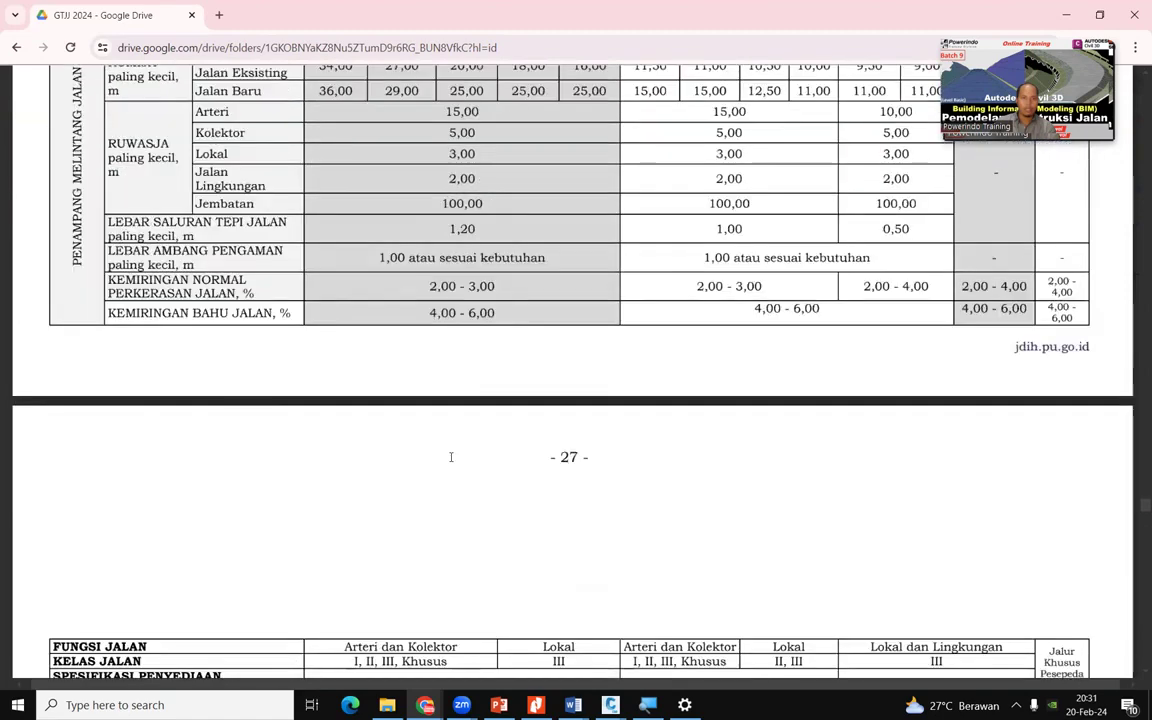
pyautogui.scroll(5, 451, 457)
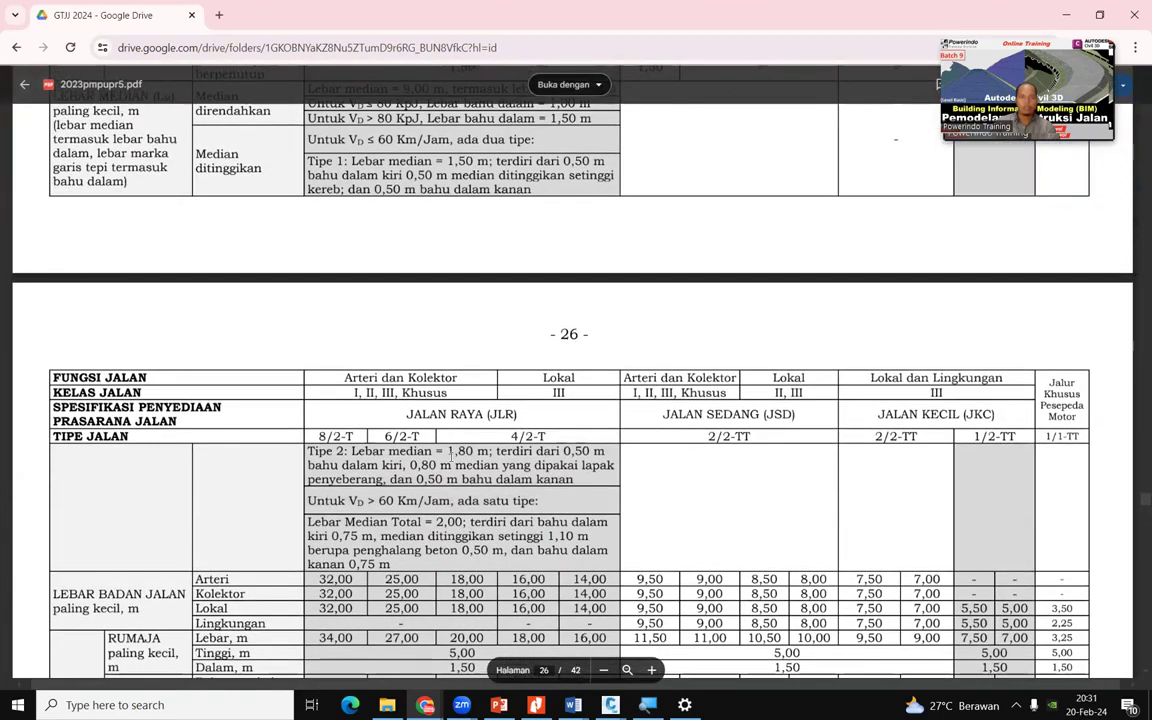
pyautogui.scroll(2, 451, 455)
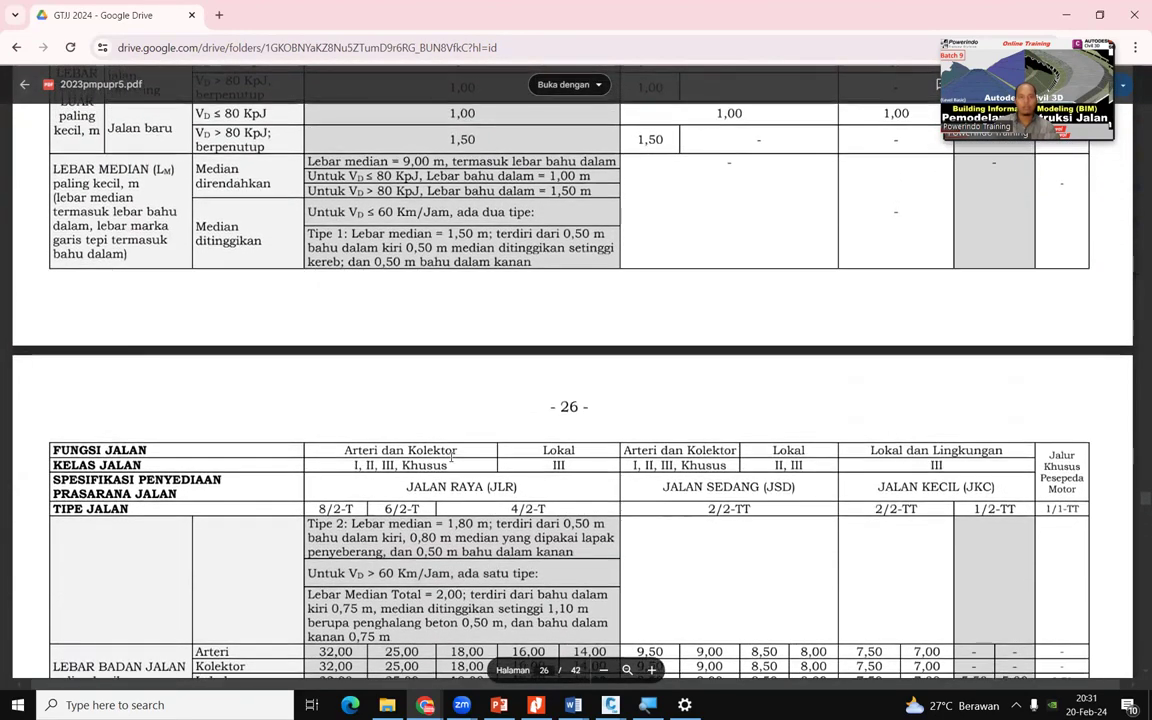
pyautogui.scroll(-6, 451, 455)
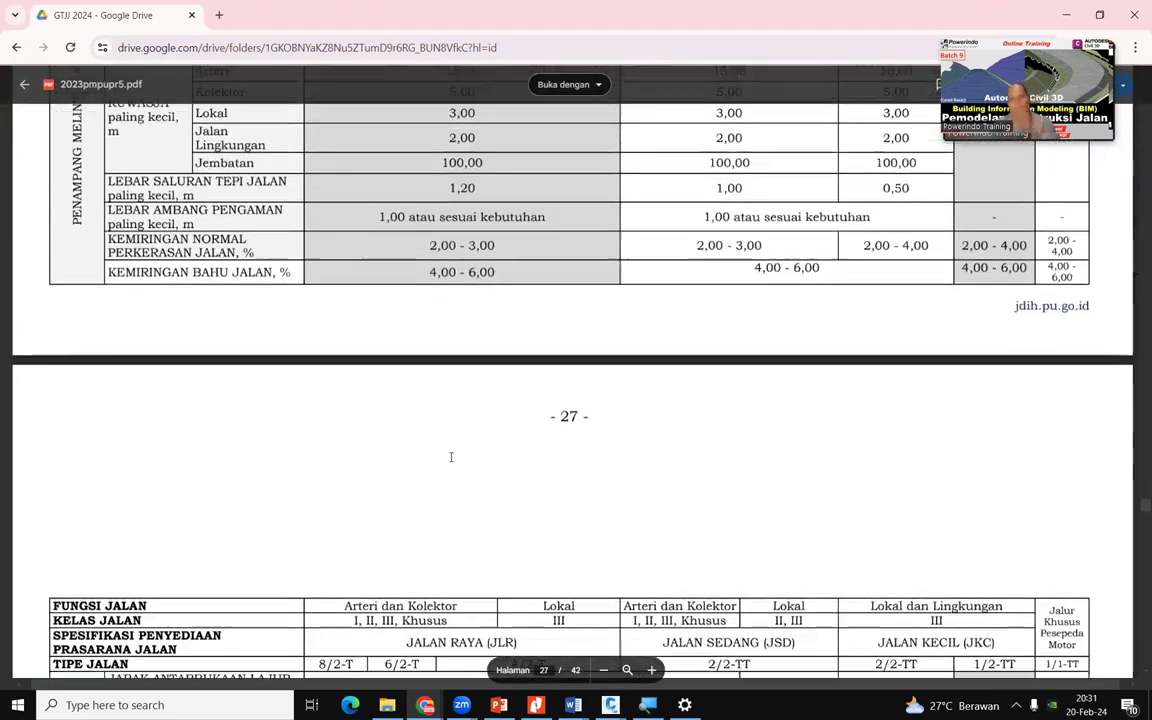
pyautogui.scroll(-5, 451, 457)
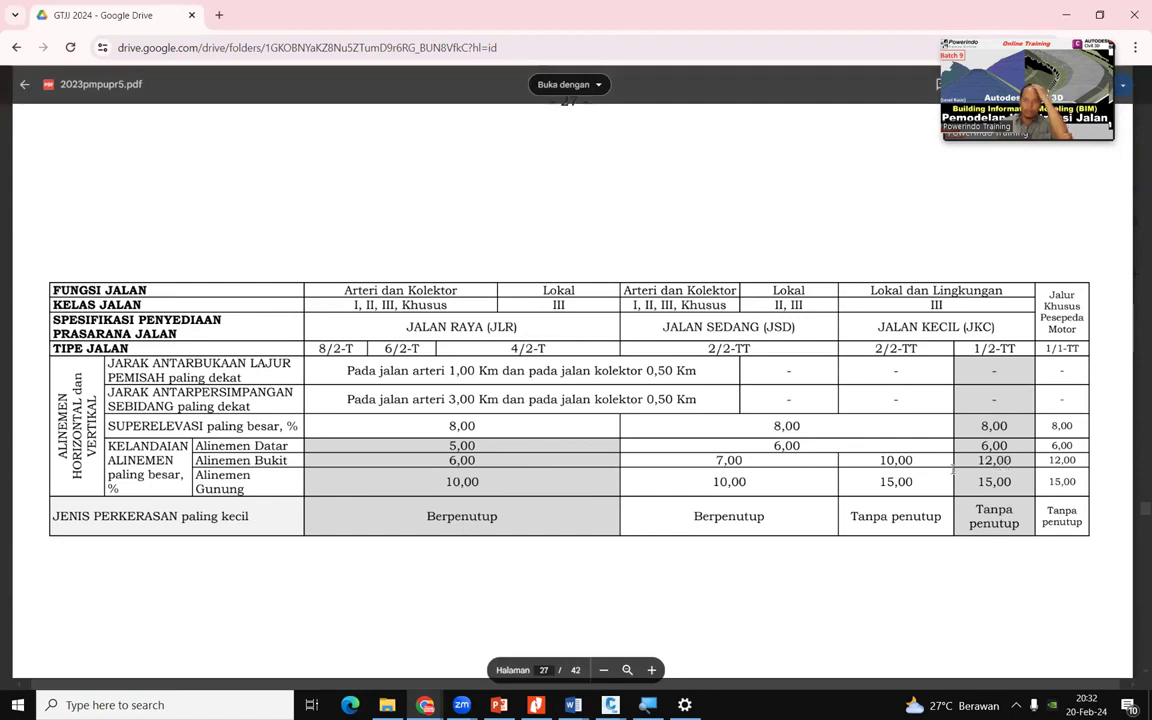
pyautogui.scroll(-2, 407, 292)
pyautogui.scroll(1, 407, 292)
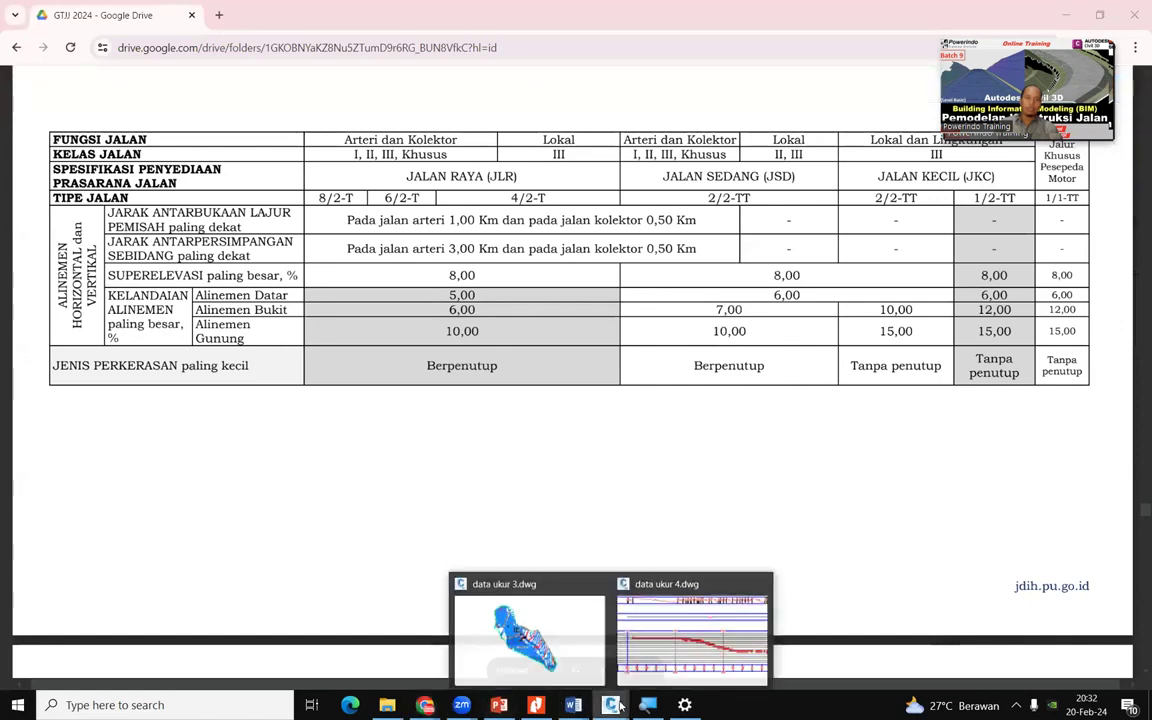
# Switch to the data ukur 4 drawing in Civil 3D and inspect the existing ground profile
pyautogui.click(683, 628)
pyautogui.scroll(-4, 474, 348)
pyautogui.scroll(2, 931, 395)
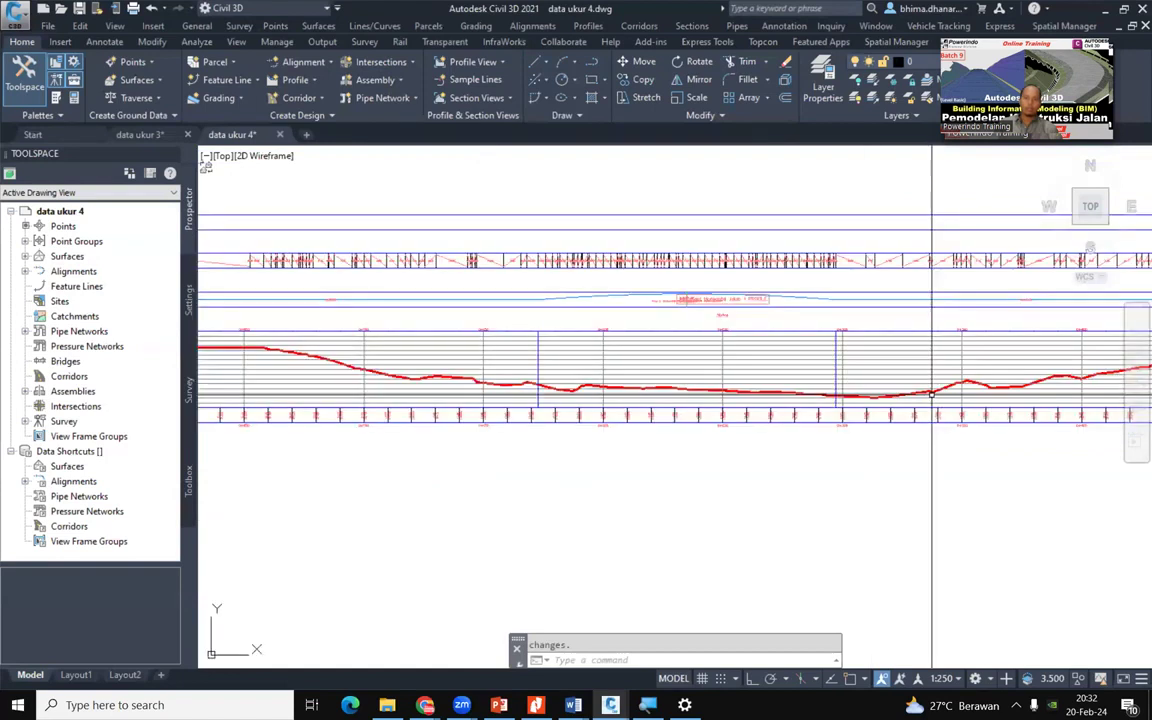
# Return to the PDF in Chrome and highlight the Alinemen Gunung maximum grade for Jalan Raya on page 27
pyautogui.moveTo(425, 705)
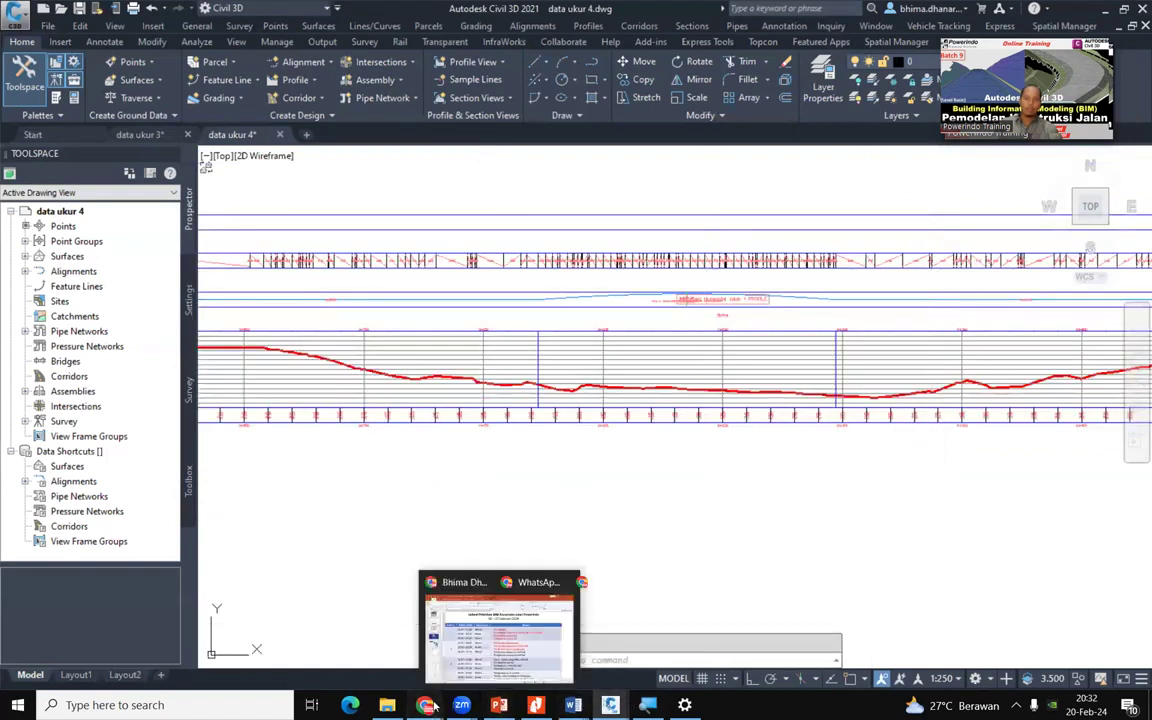
pyautogui.click(588, 628)
pyautogui.moveTo(441, 336); pyautogui.dragTo(493, 333)
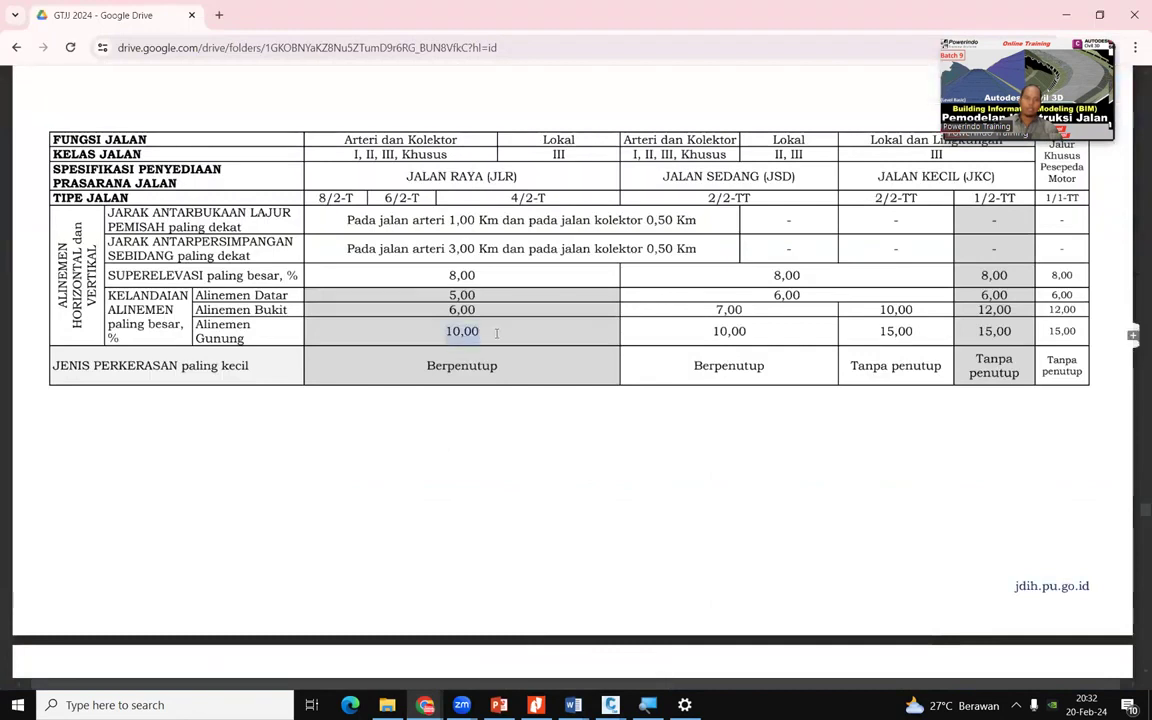
# Examine the Jalan Bebas Hambatan requirements, highlight the Antarkota maximum grade for Alinemen Gunung on page 32, and view the page 33 structure requirements
pyautogui.scroll(-15, 527, 463)
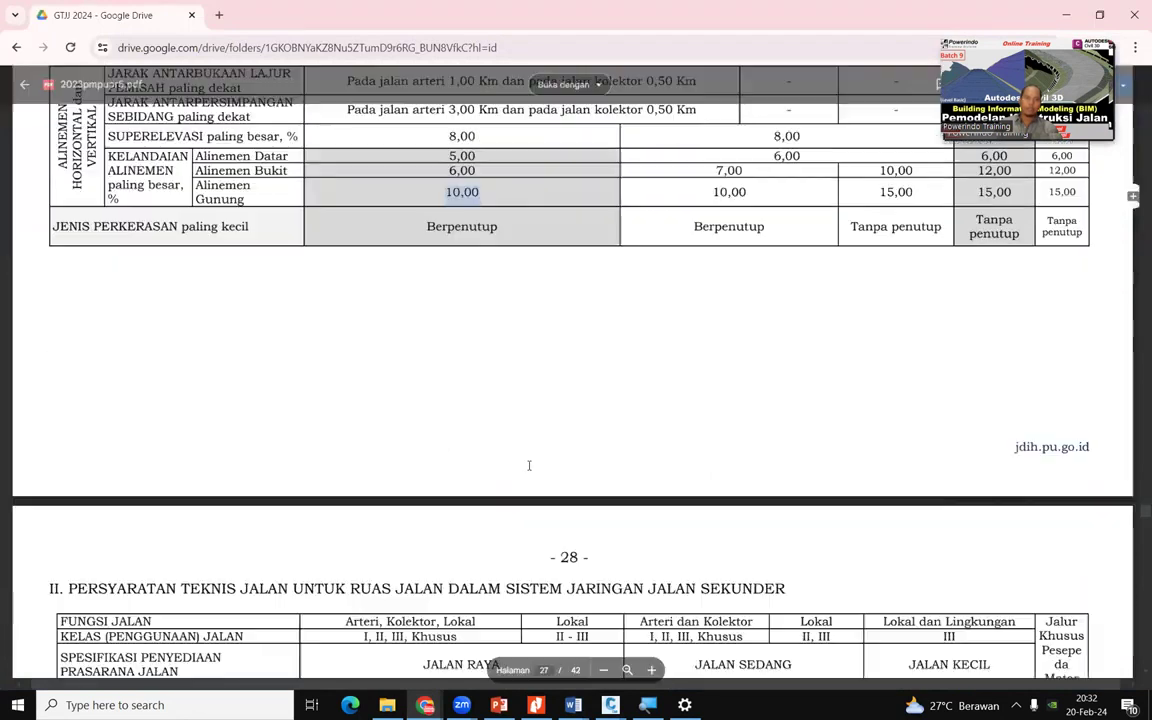
pyautogui.scroll(-10, 531, 464)
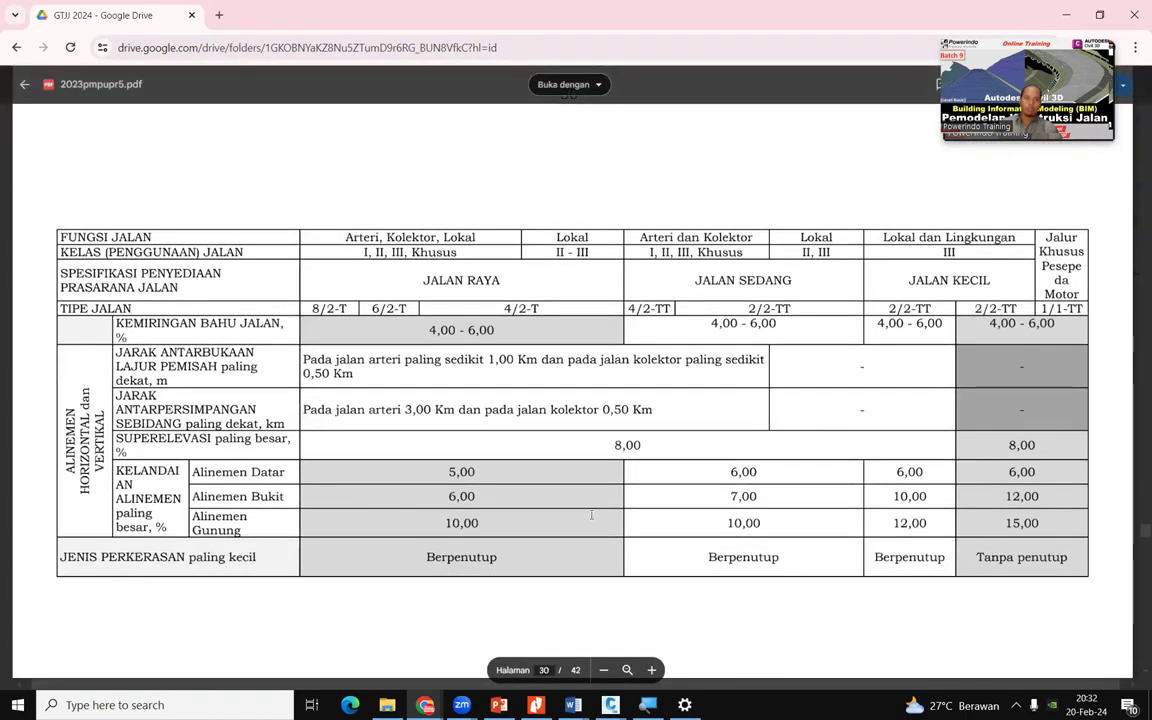
pyautogui.scroll(-18, 591, 515)
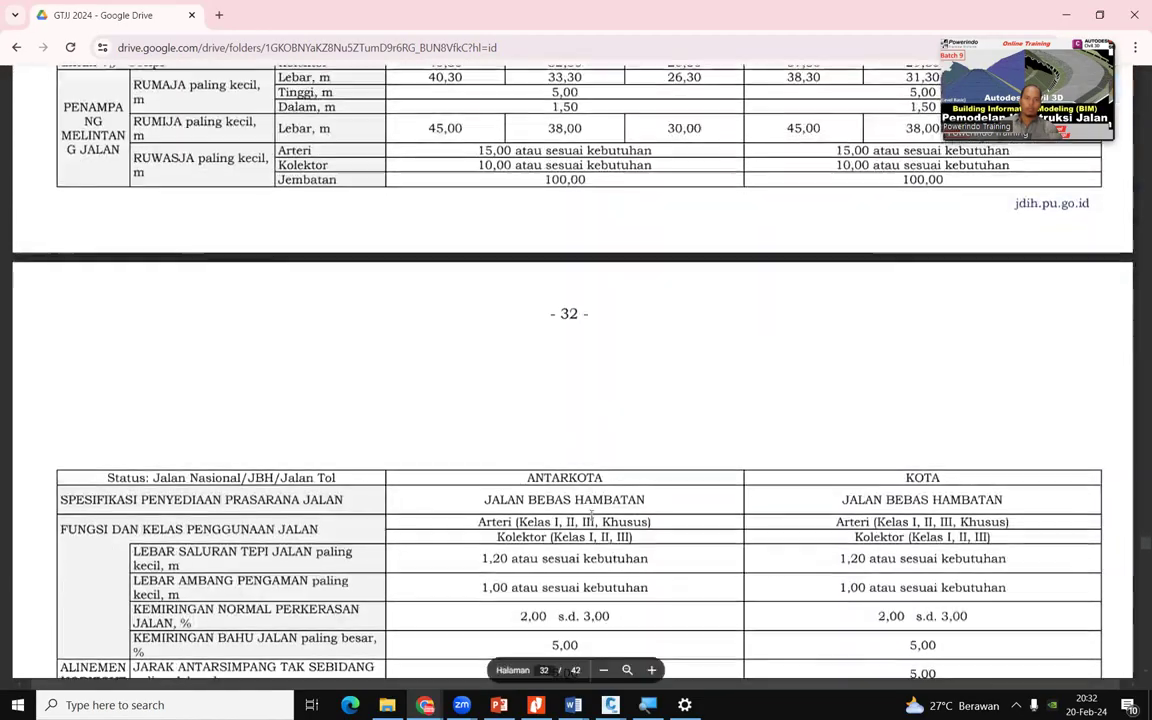
pyautogui.scroll(8, 591, 515)
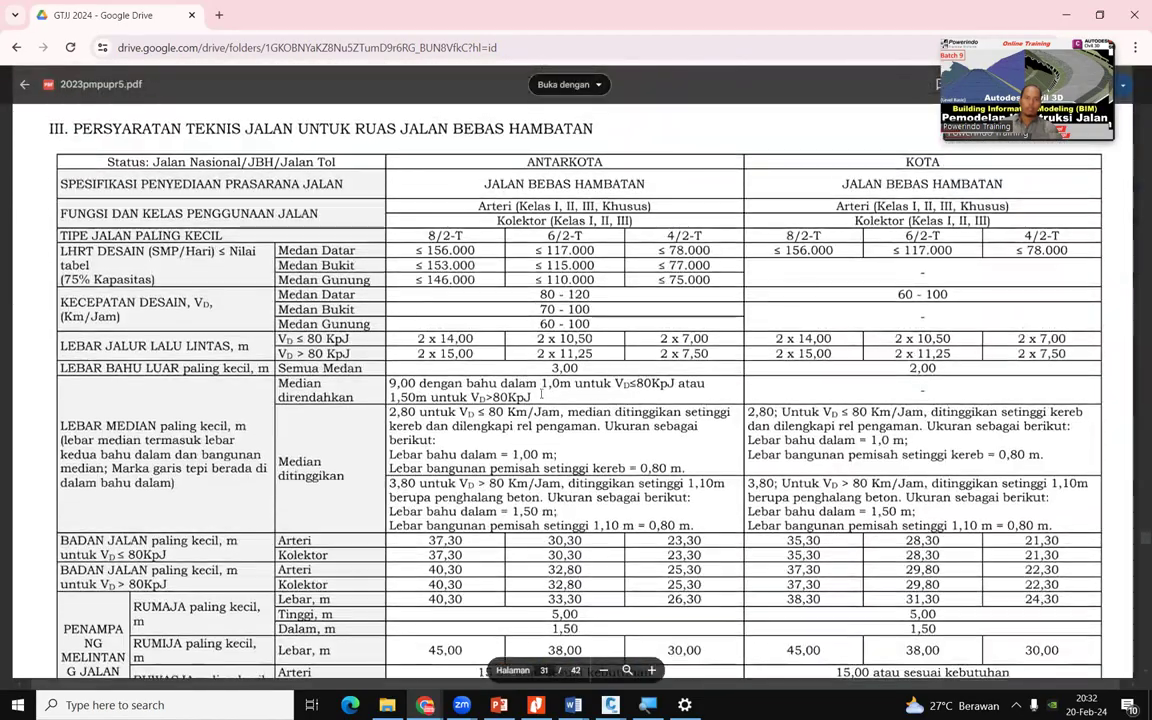
pyautogui.scroll(-10, 541, 395)
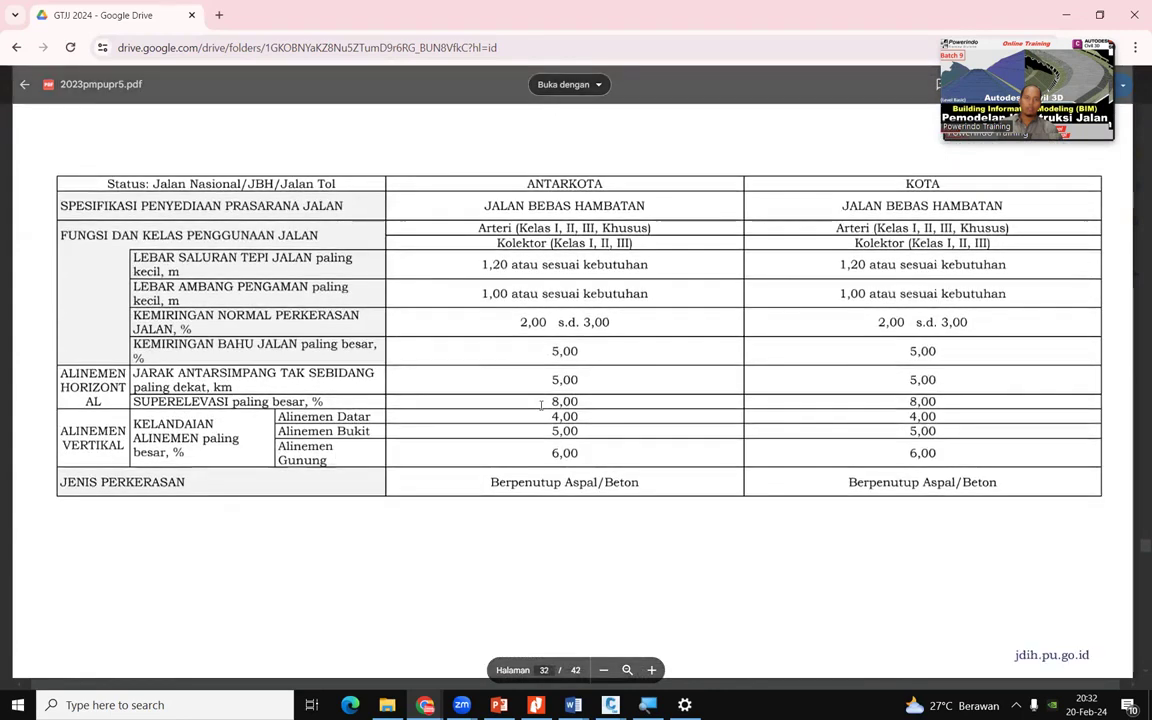
pyautogui.scroll(-8, 541, 404)
pyautogui.scroll(6, 540, 404)
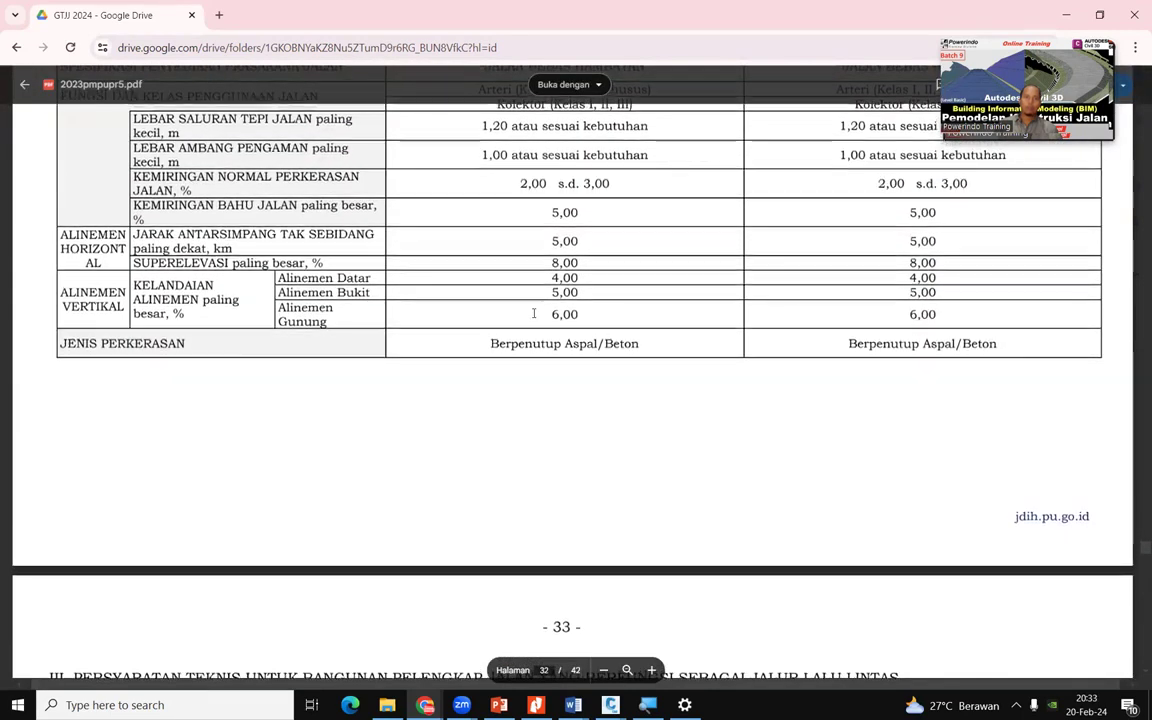
pyautogui.moveTo(550, 314); pyautogui.dragTo(578, 318)
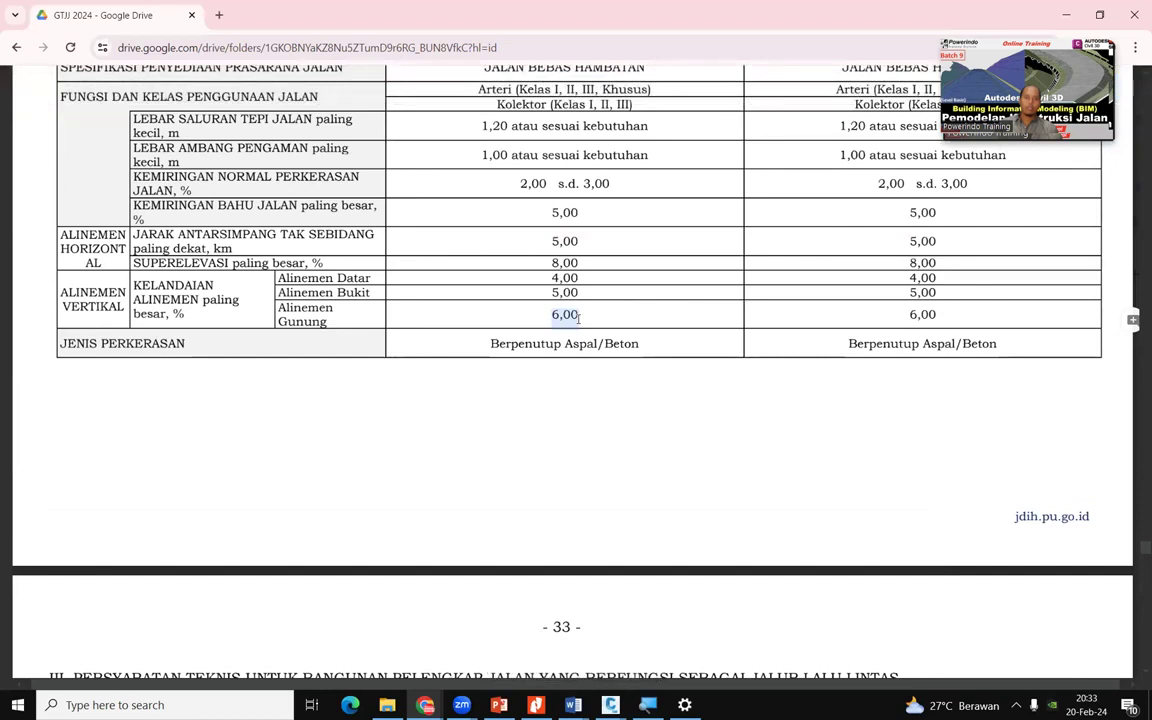
pyautogui.scroll(-5, 578, 318)
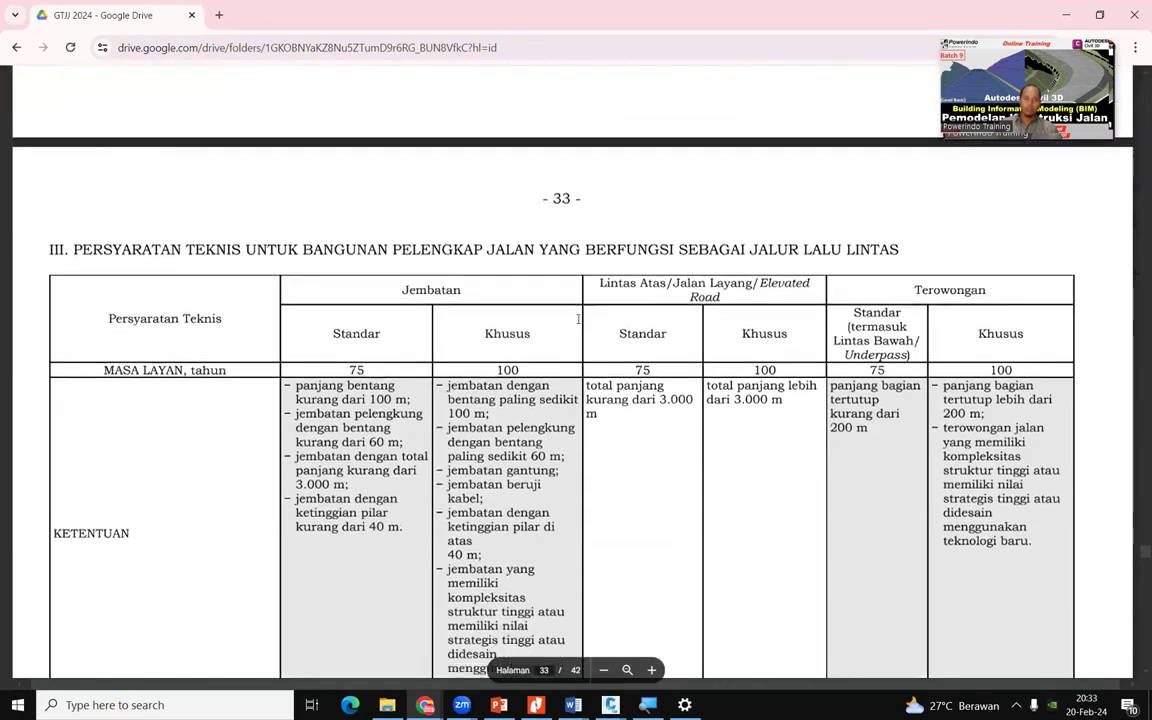
pyautogui.scroll(-1, 578, 318)
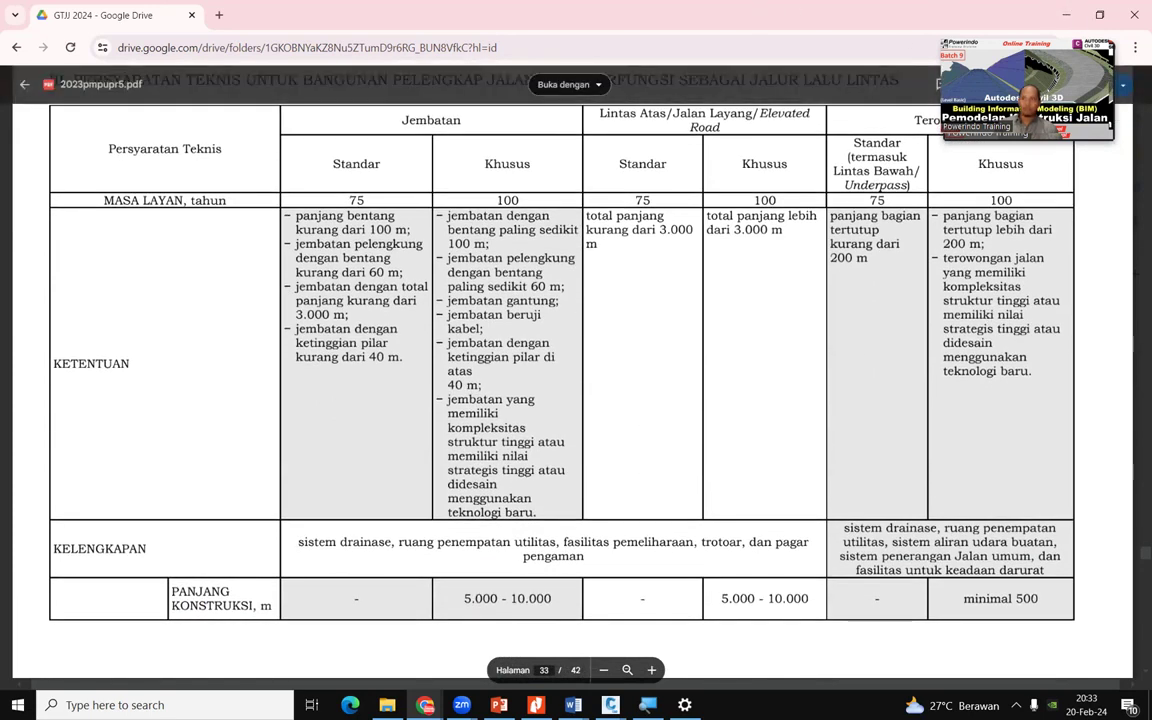
# Switch back to the data ukur 4 drawing in Civil 3D and inspect the ground profile between stations 0+050 and 0+150
pyautogui.click(1066, 15)
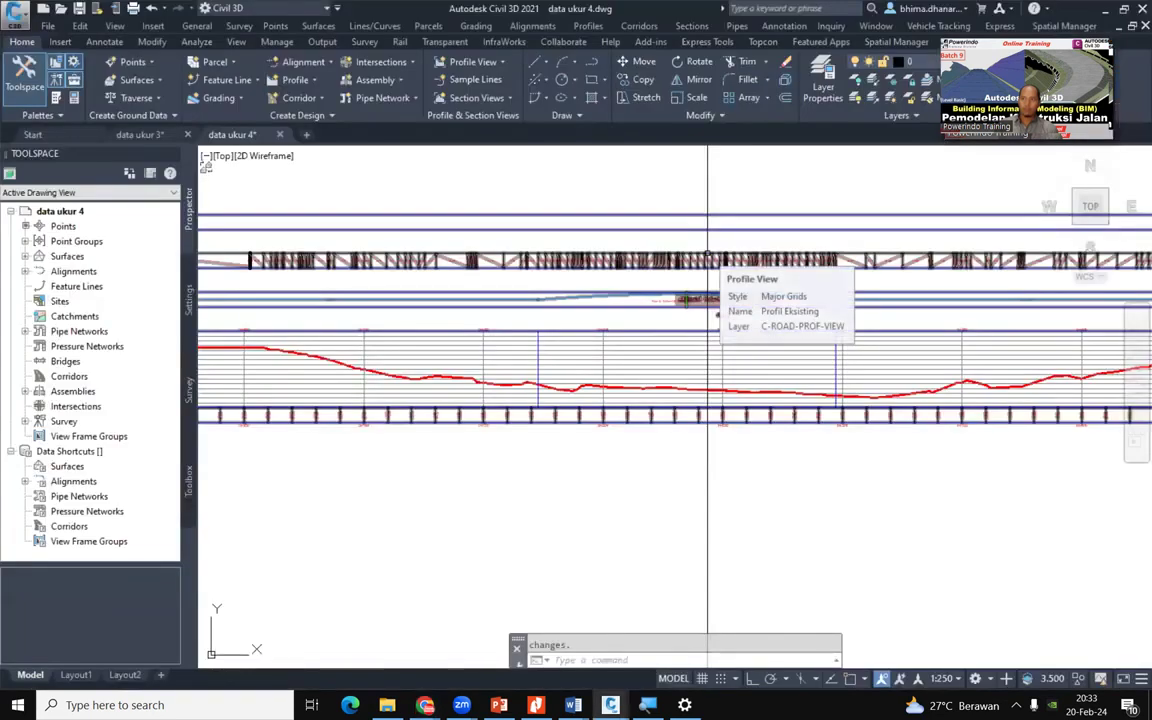
pyautogui.scroll(-3, 402, 380)
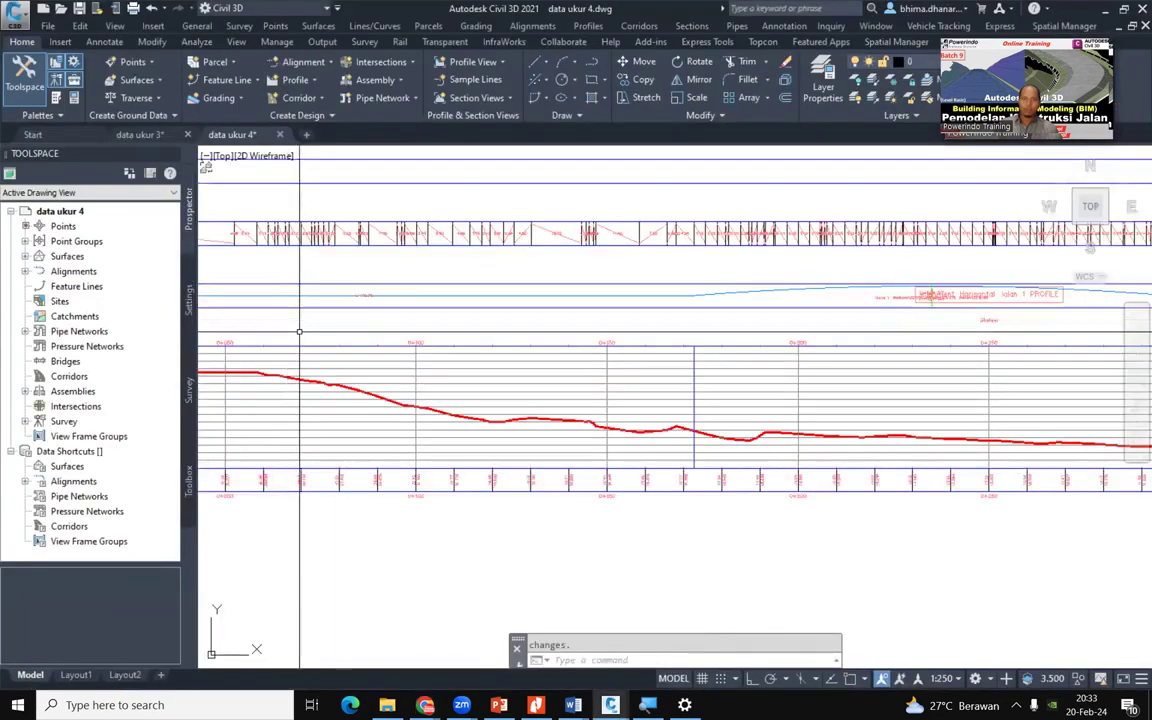
pyautogui.scroll(5, 402, 380)
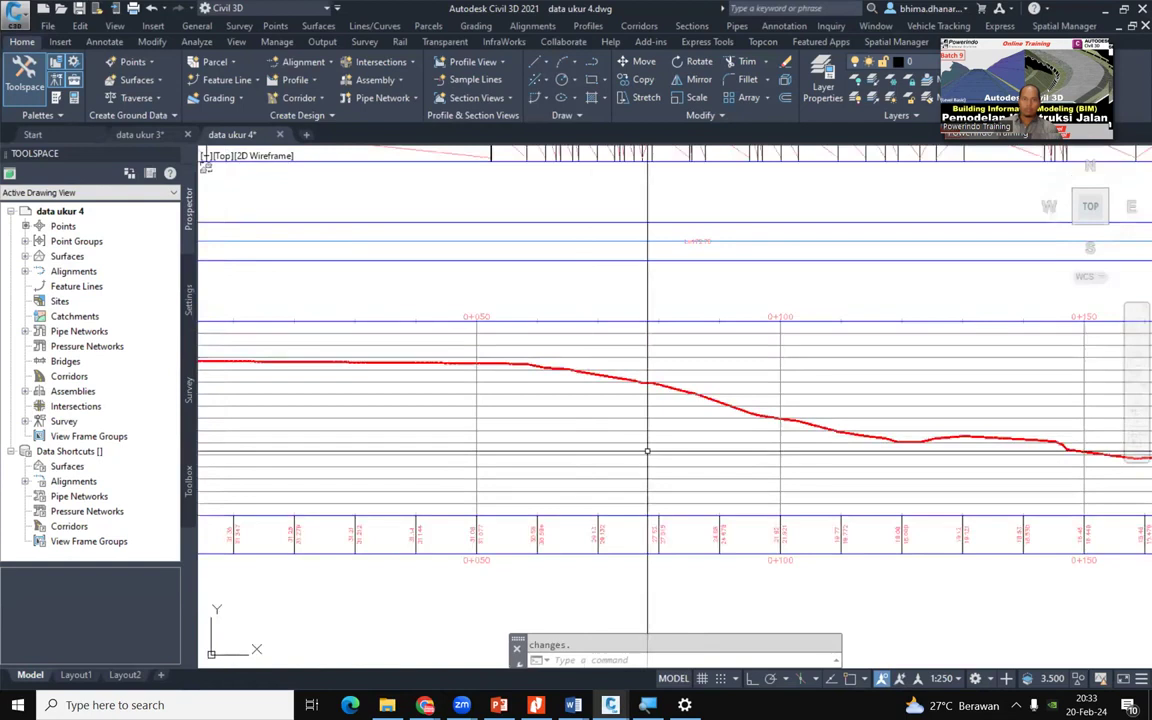
pyautogui.scroll(-3, 500, 405)
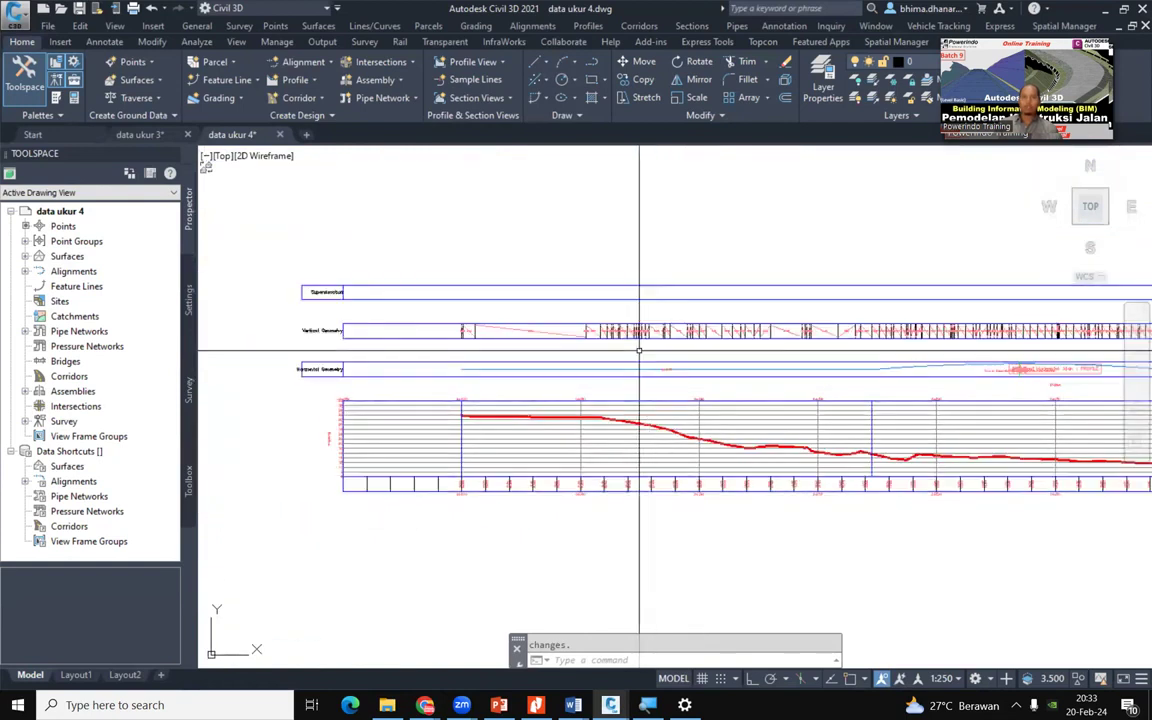
pyautogui.scroll(4, 605, 400)
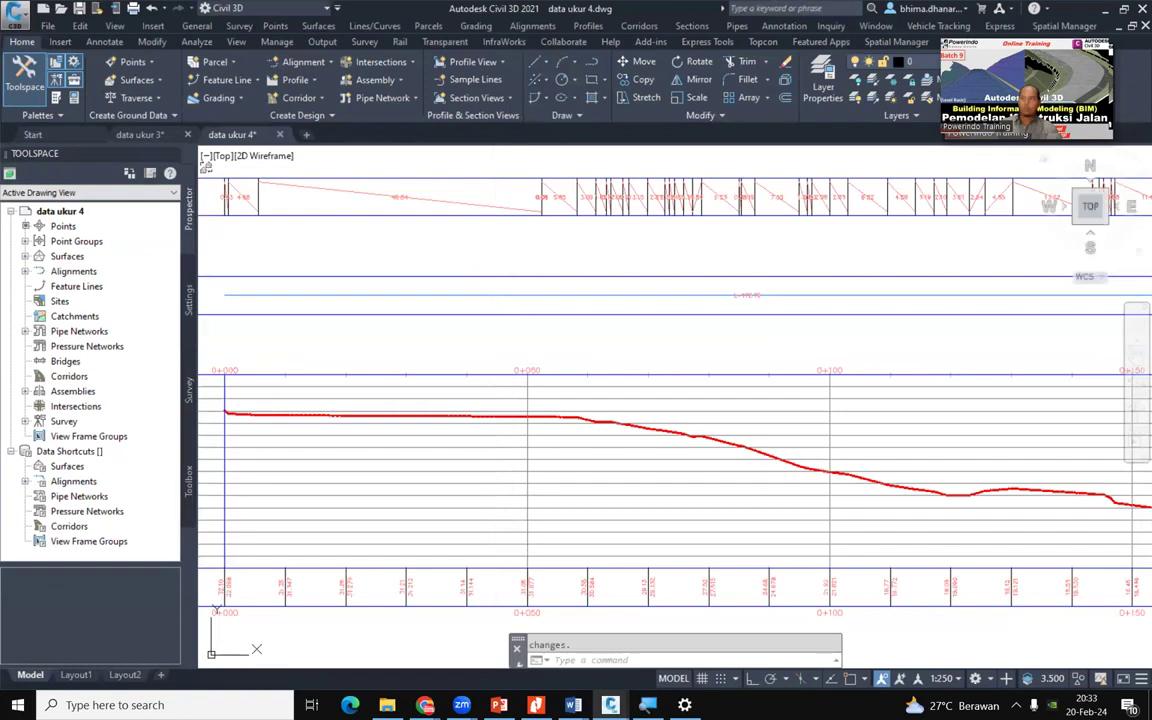
pyautogui.click(536, 705)
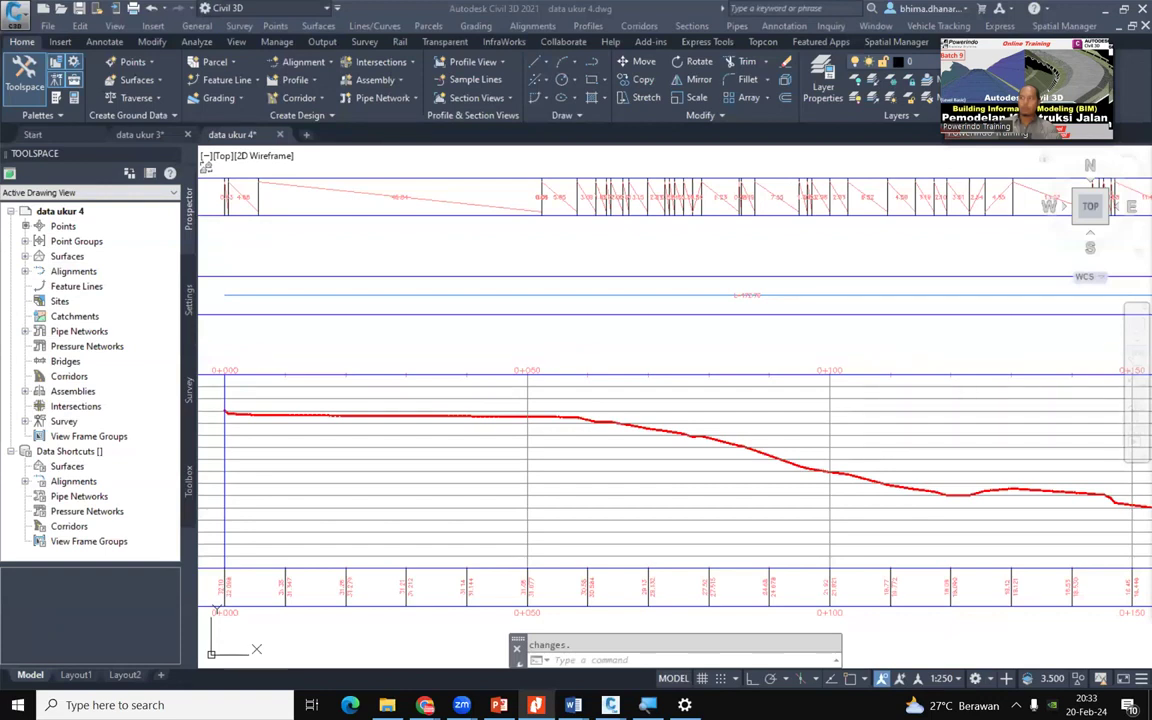
pyautogui.click(385, 327)
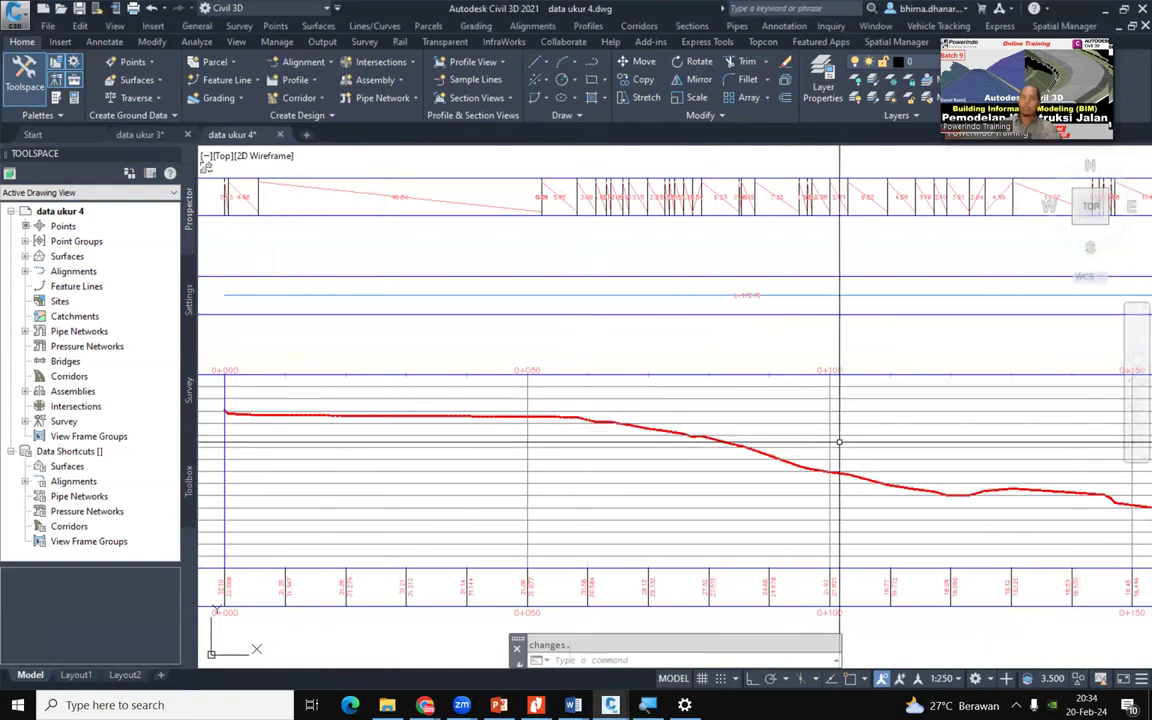
pyautogui.click(296, 414)
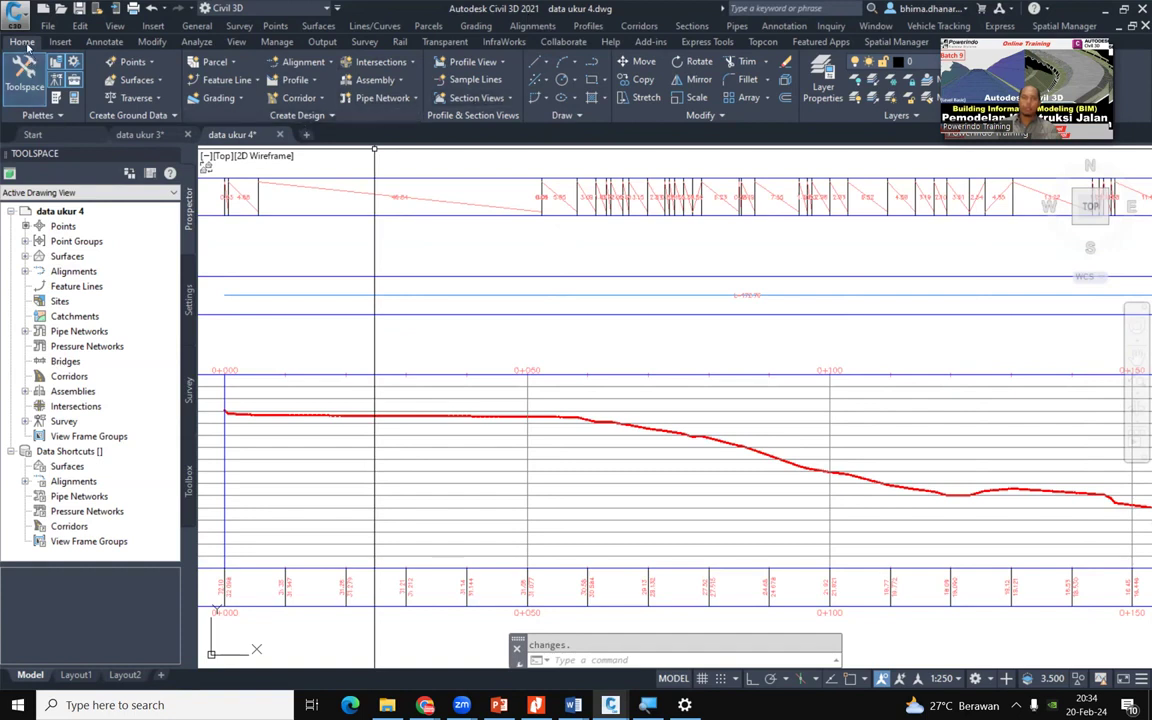
pyautogui.click(311, 81)
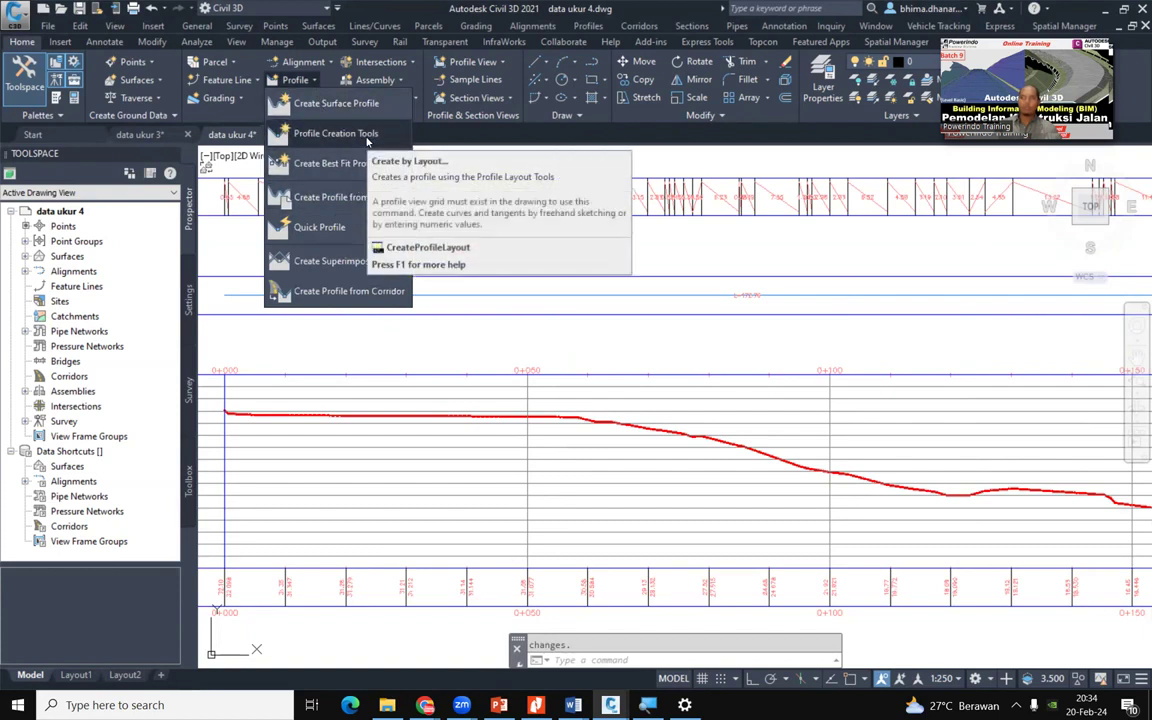
pyautogui.click(340, 134)
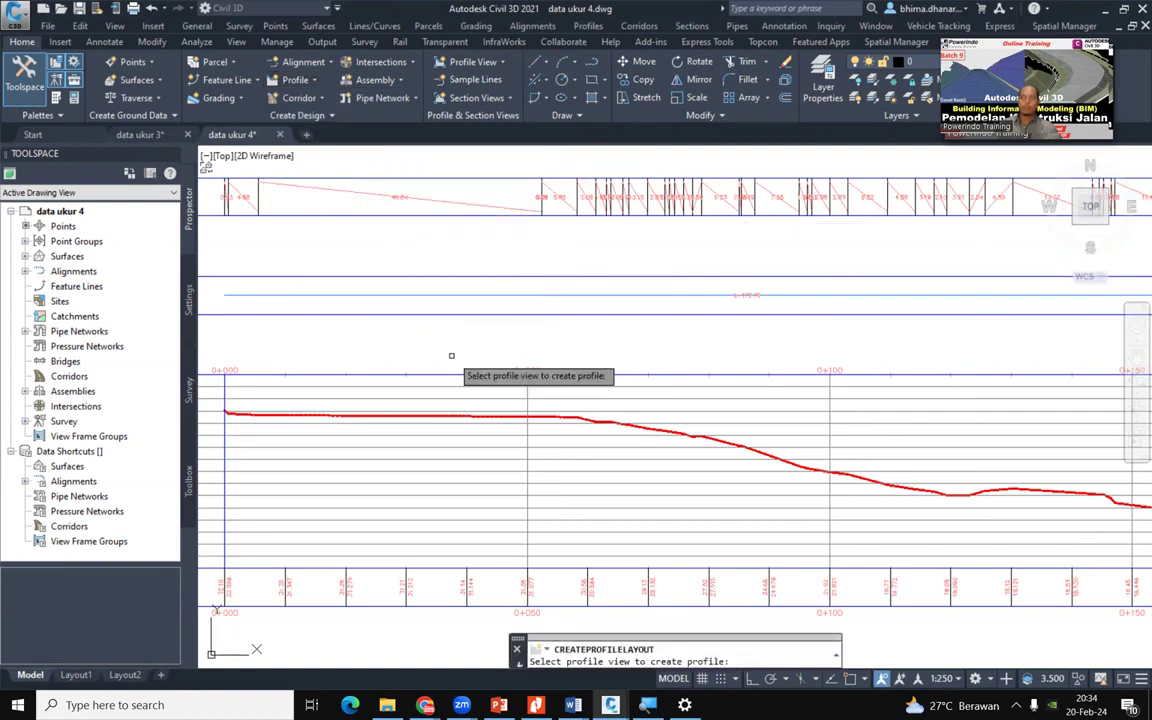
pyautogui.scroll(-2, 451, 355)
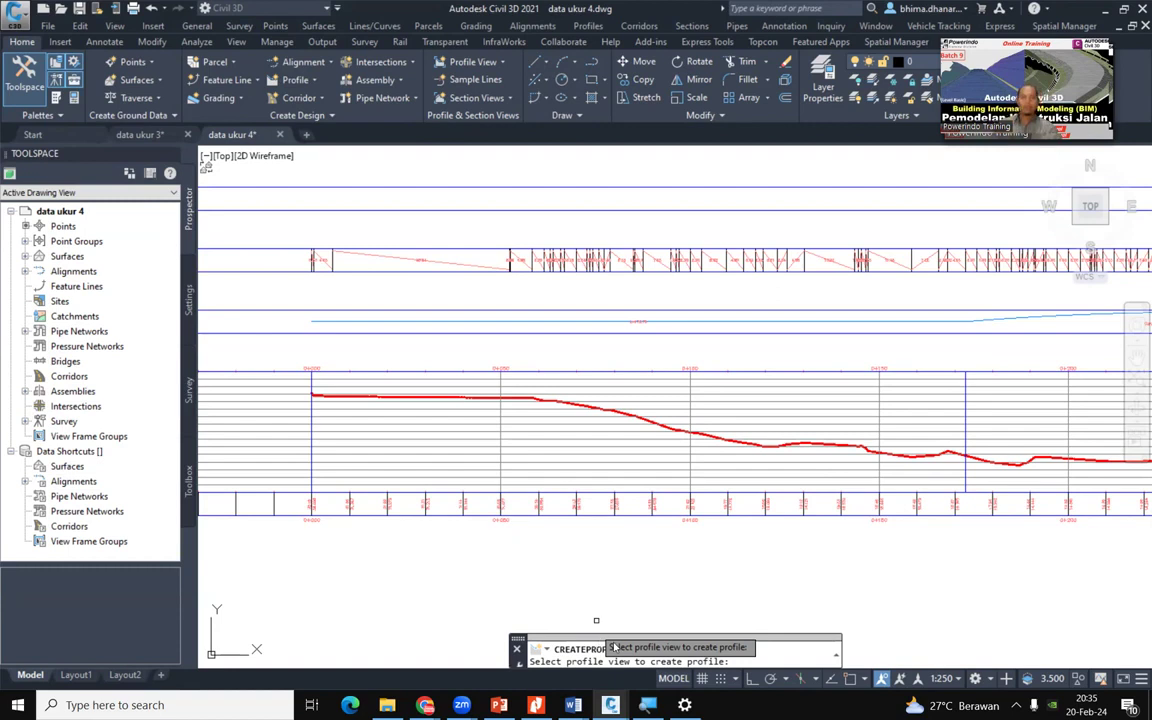
pyautogui.click(585, 455)
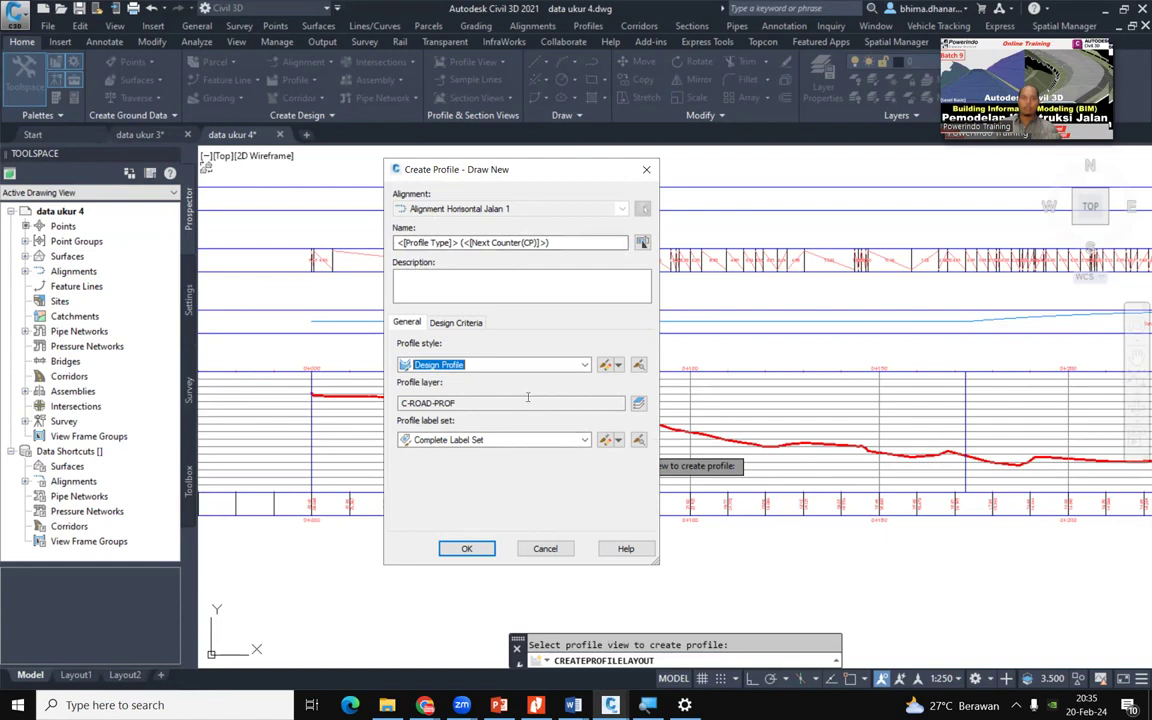
pyautogui.click(554, 552)
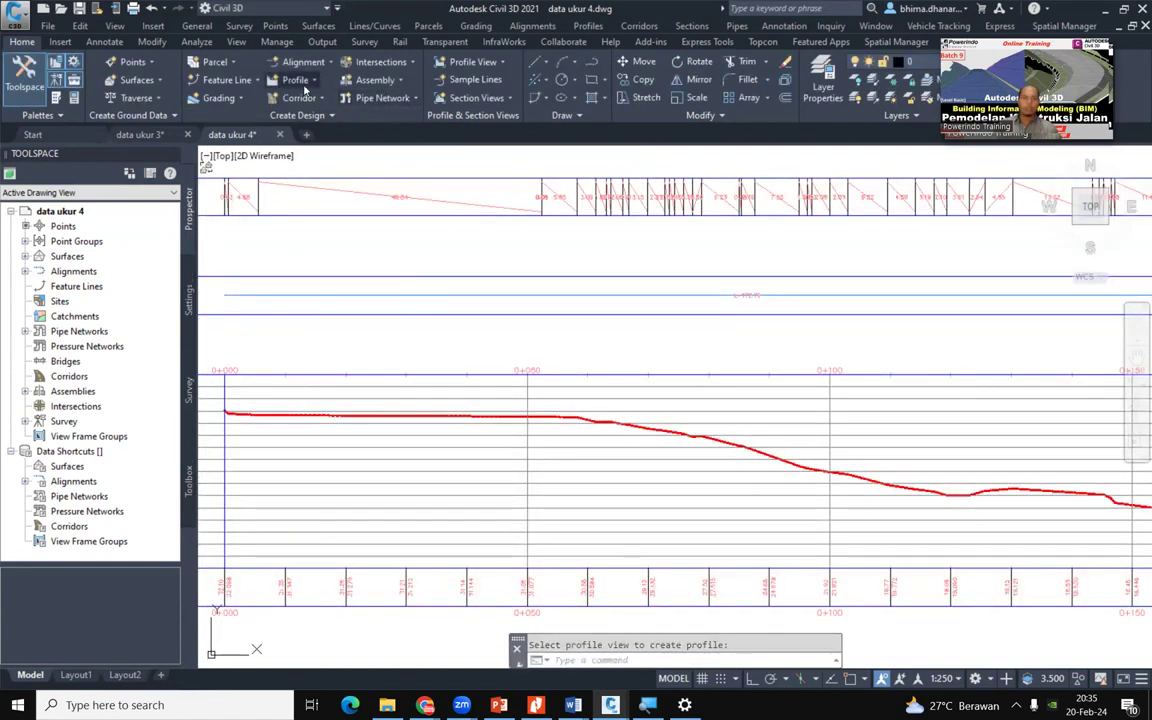
# Start a layout profile on the existing profile view with Profile Creation Tools and name it Alinyemen Vertikal
pyautogui.click(300, 82)
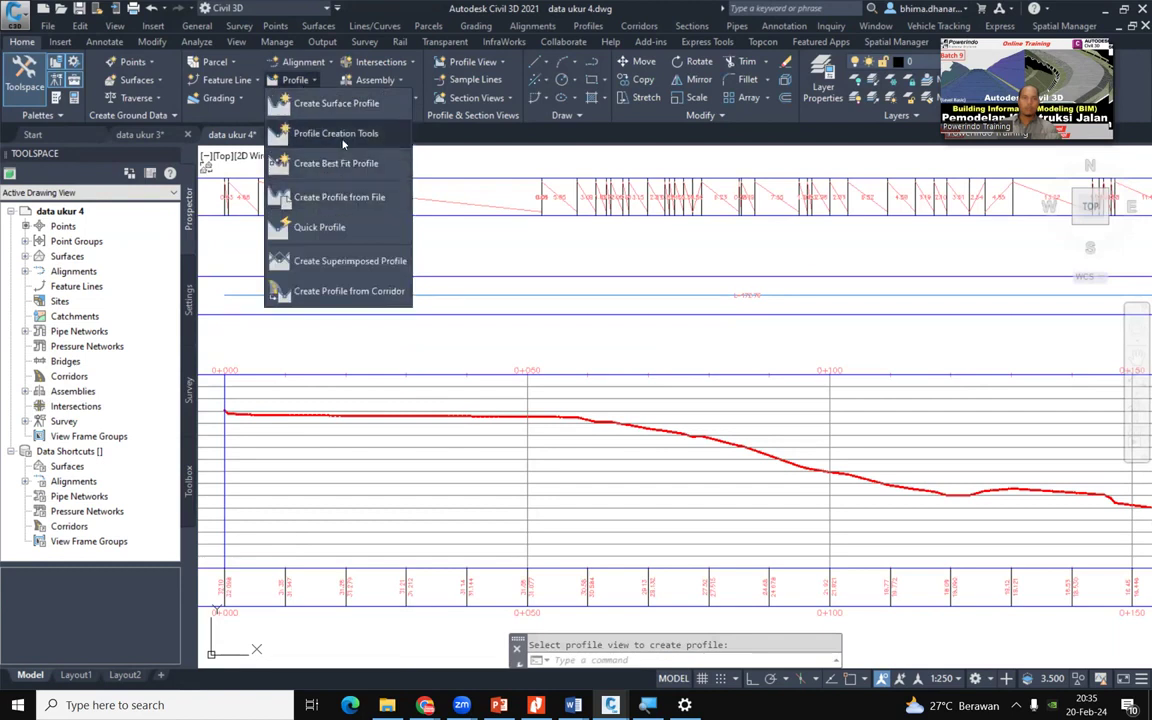
pyautogui.click(336, 133)
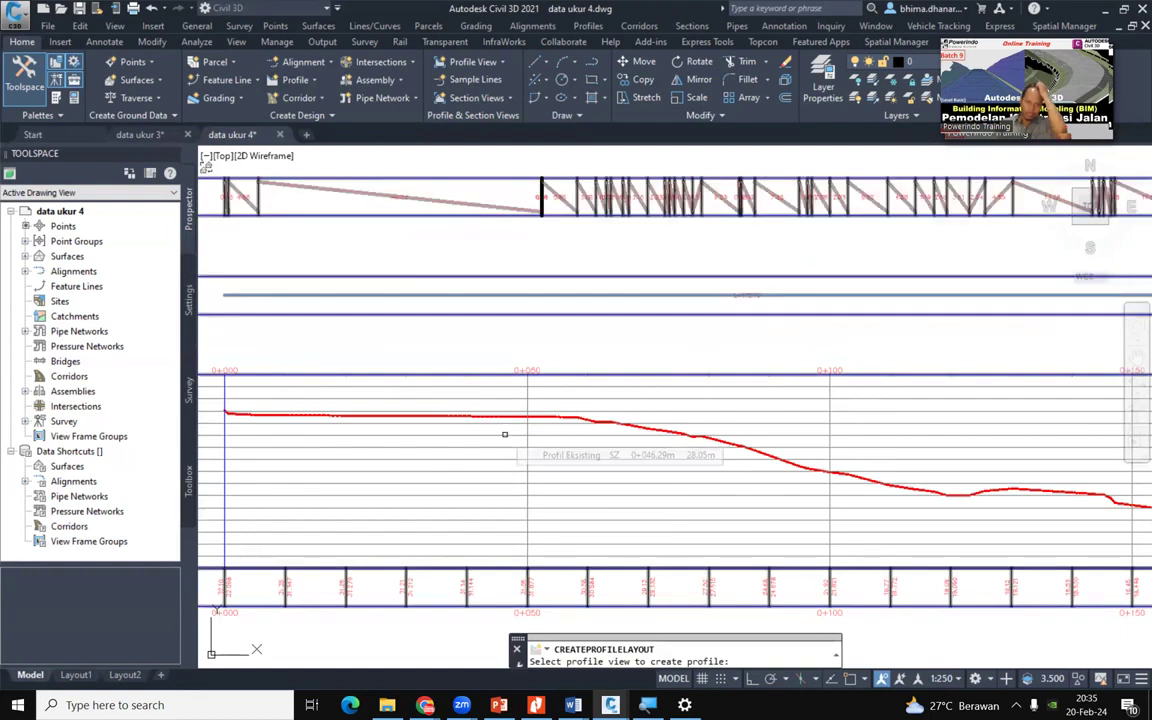
pyautogui.click(504, 434)
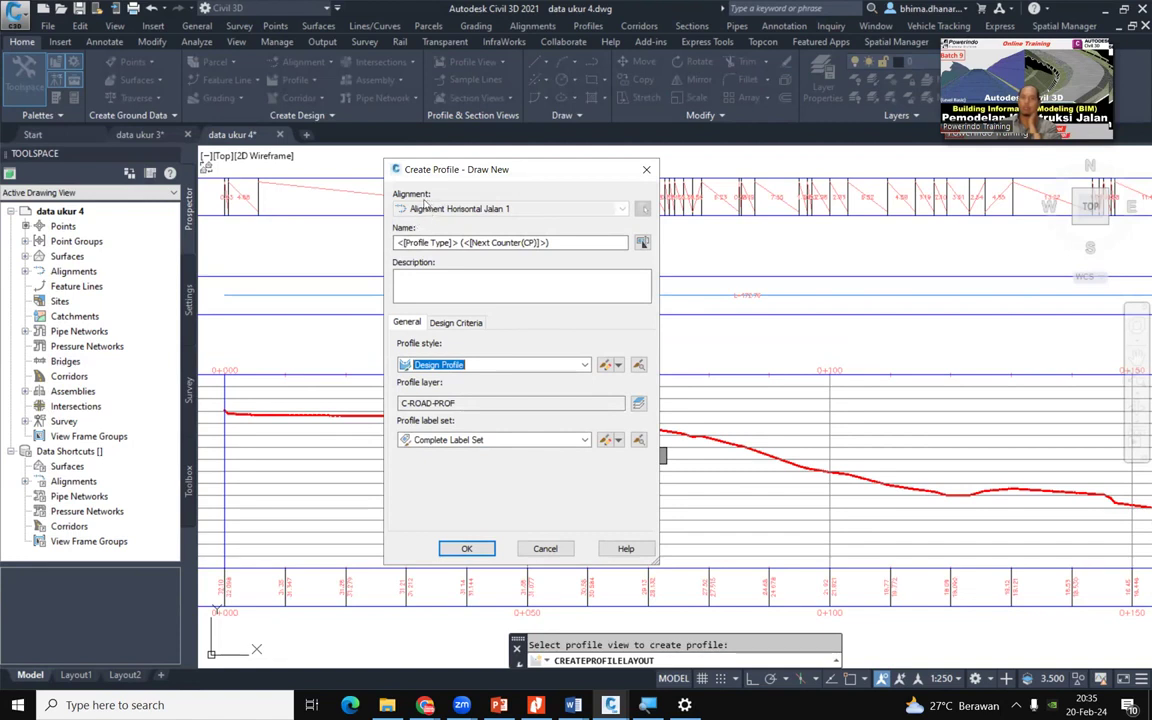
pyautogui.click(401, 242)
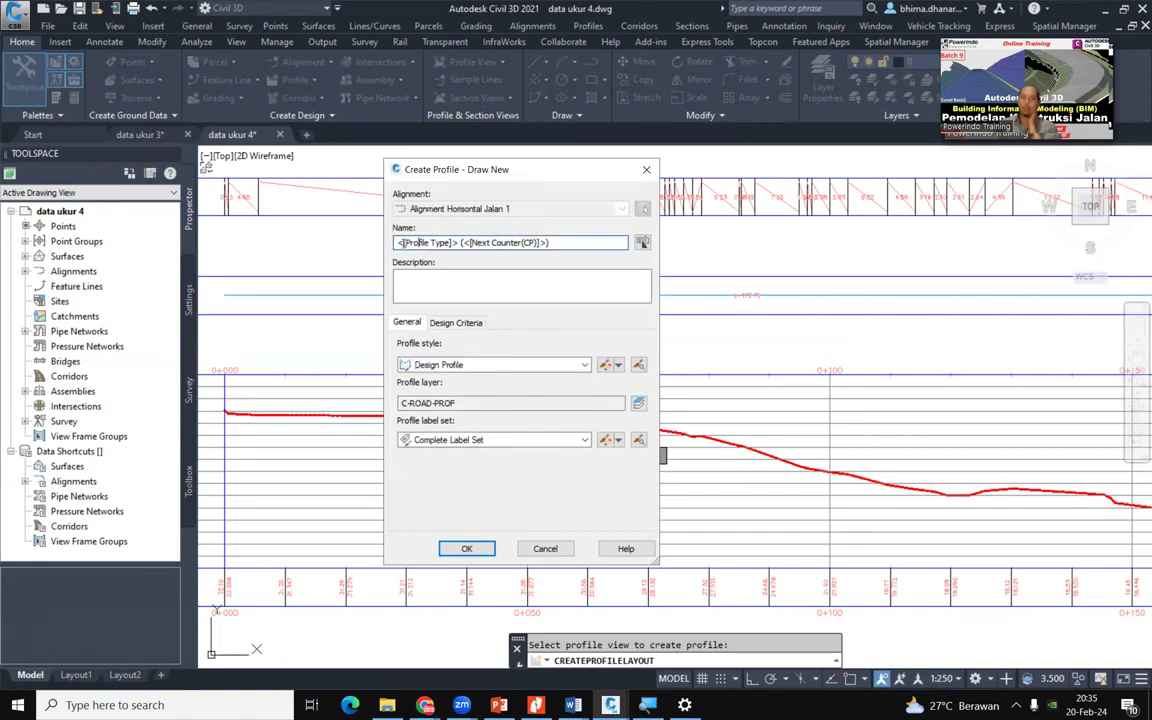
pyautogui.moveTo(560, 243); pyautogui.dragTo(397, 243)
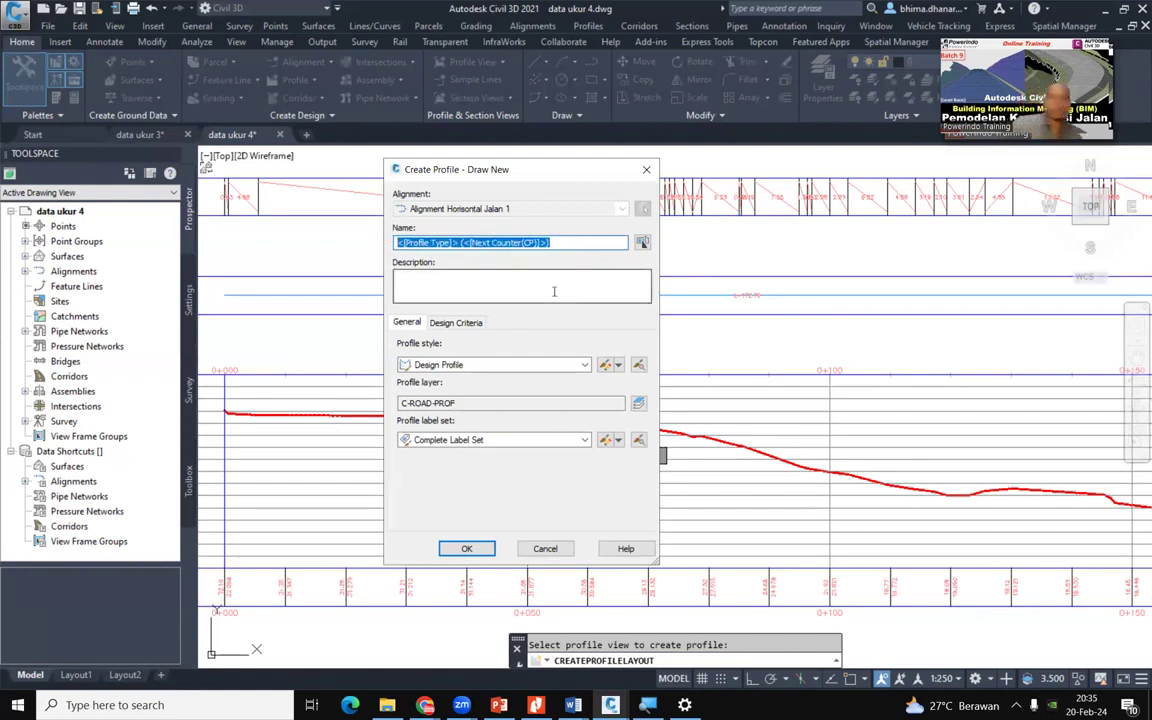
pyautogui.write('Alinyemen Vertikal')
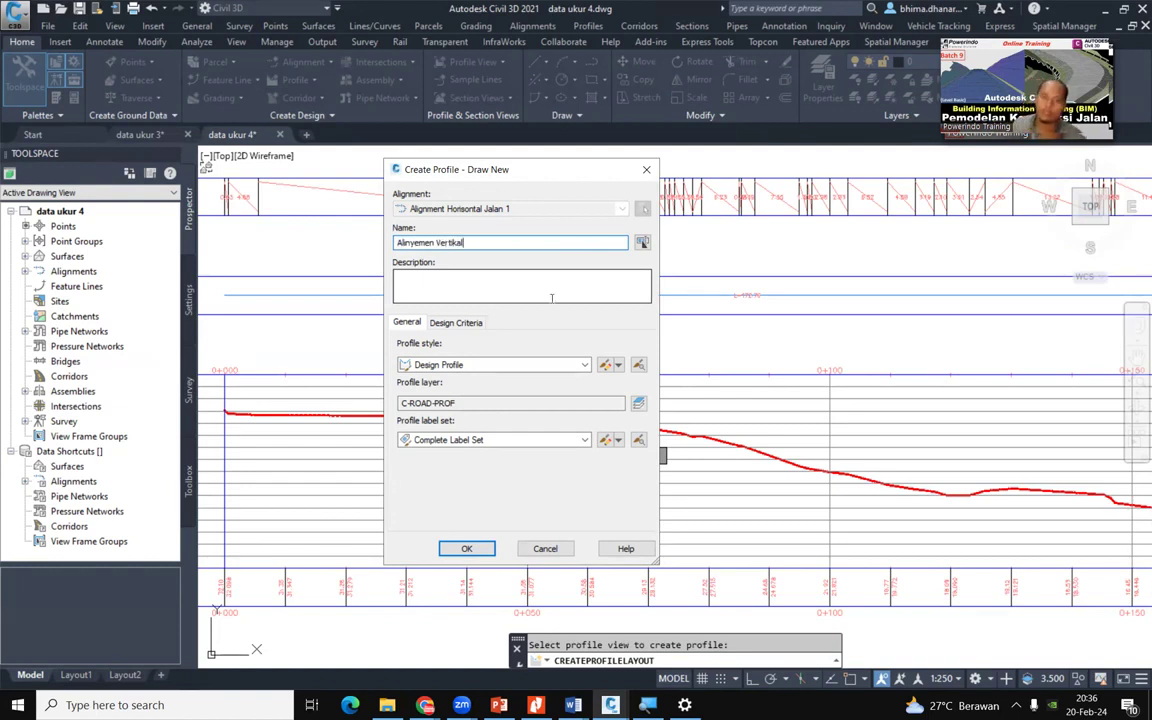
# Enable criteria-based design for the new profile, keep the Design Profile style and Complete Label Set, and create it
pyautogui.click(410, 293)
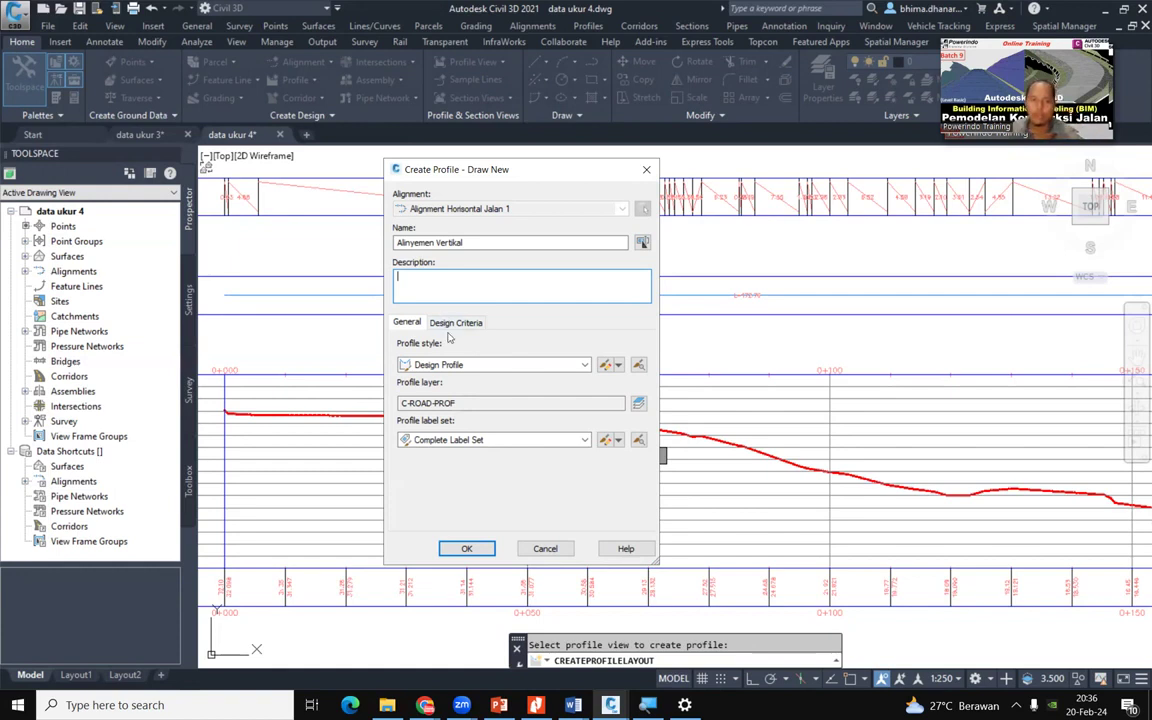
pyautogui.click(470, 364)
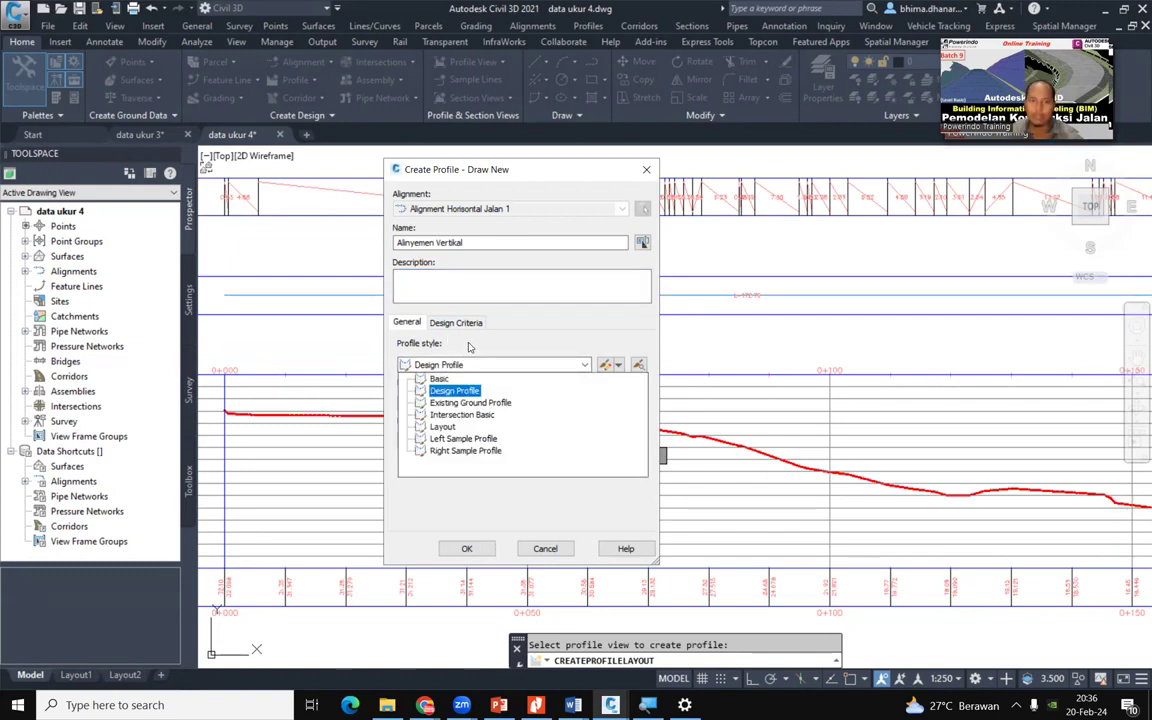
pyautogui.click(470, 347)
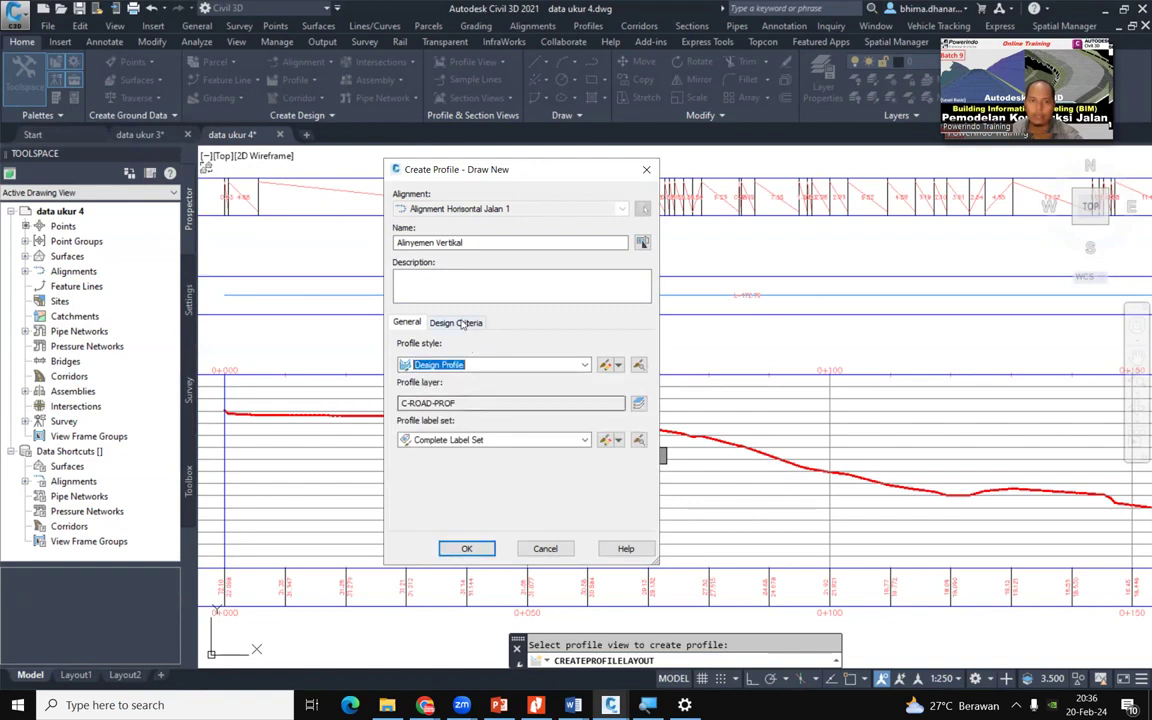
pyautogui.click(460, 323)
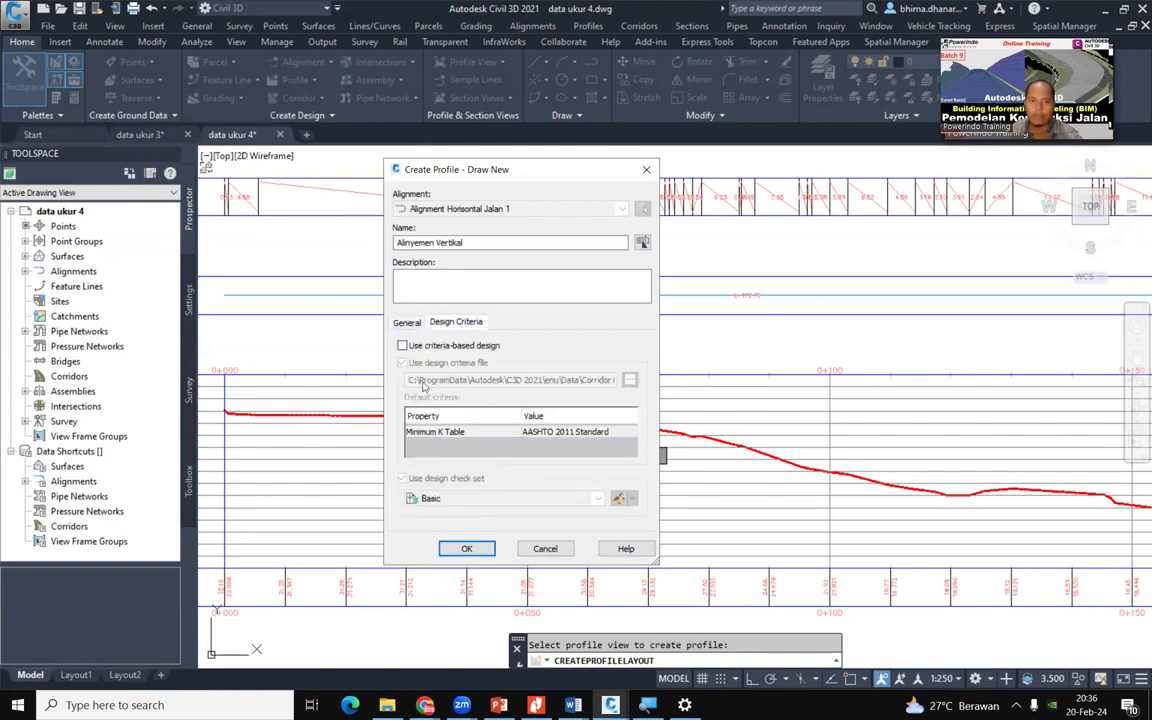
pyautogui.click(402, 346)
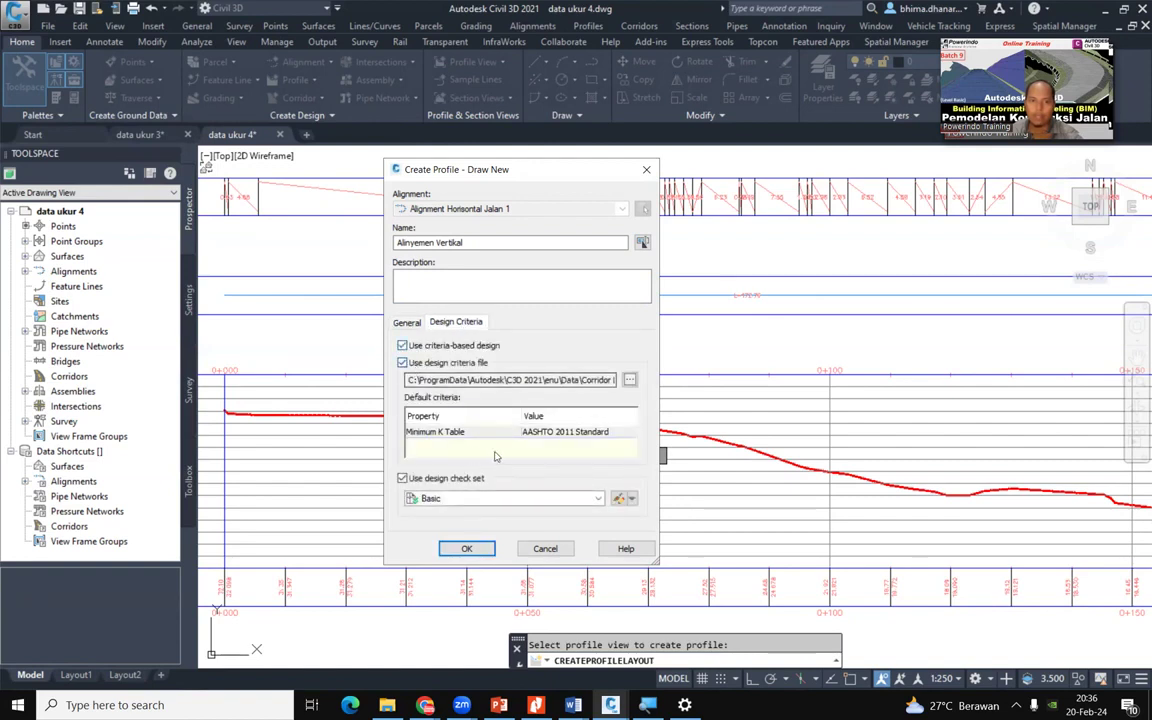
pyautogui.click(405, 323)
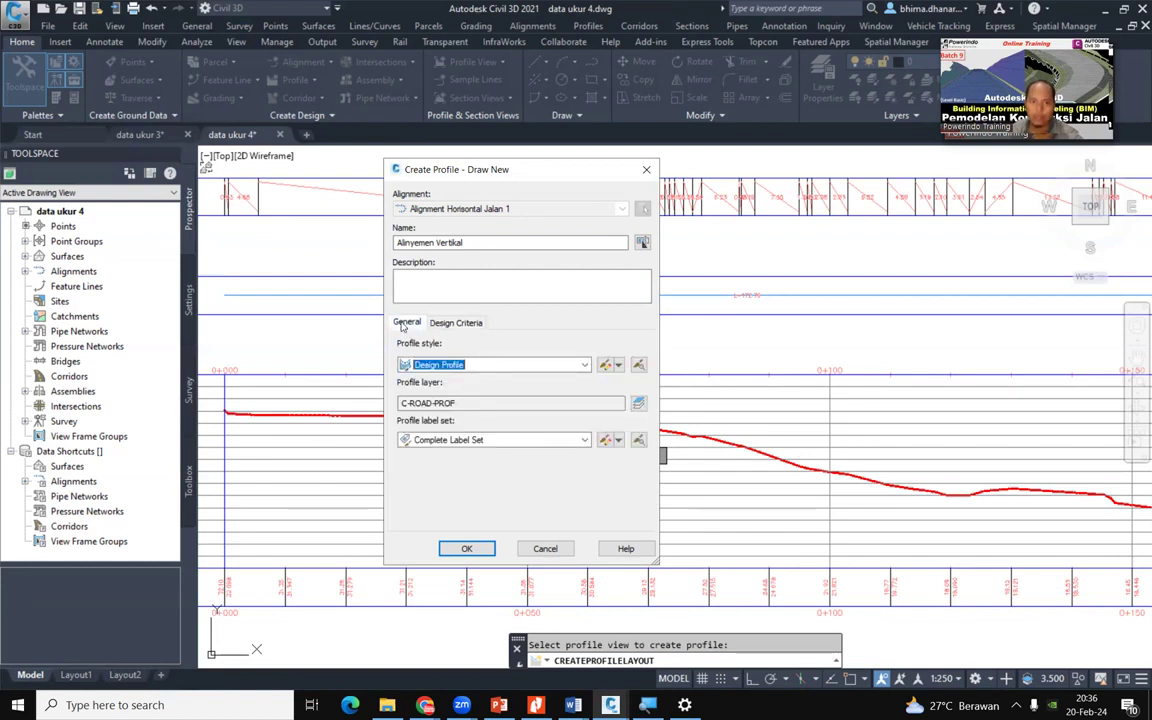
pyautogui.click(467, 549)
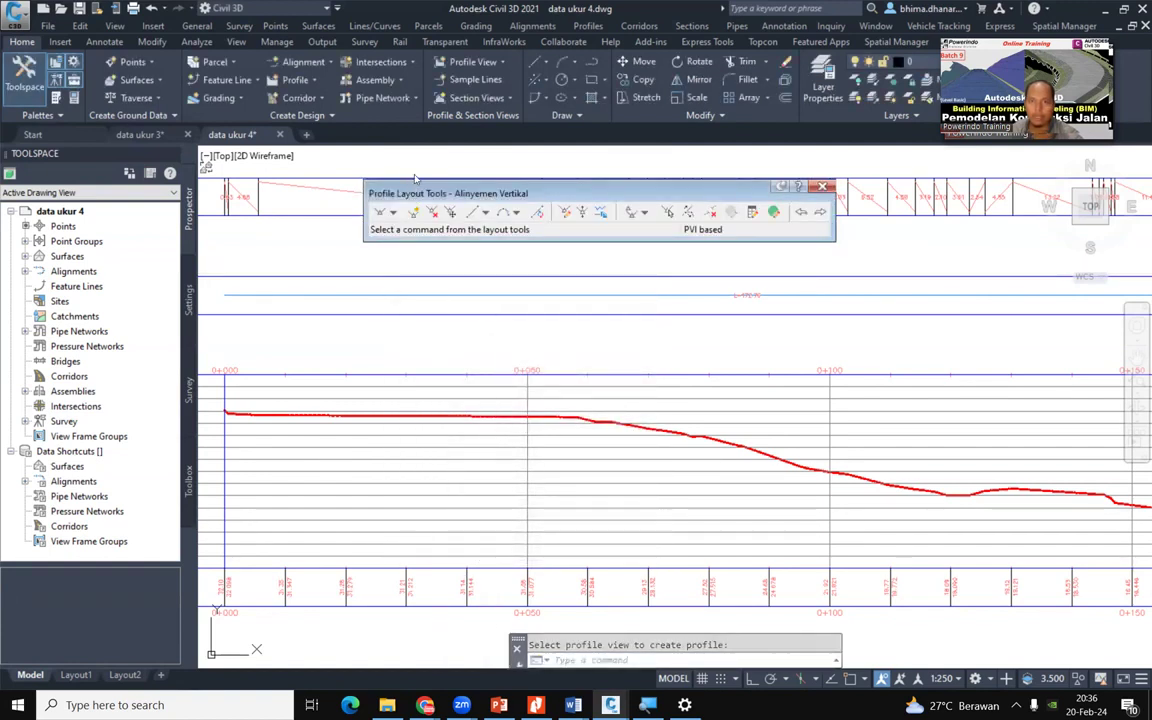
# Start Draw Tangents With Curves, snap the start point to the existing ground line's beginning at station 0+000, and turn object snap off
pyautogui.moveTo(415, 188); pyautogui.dragTo(419, 171)
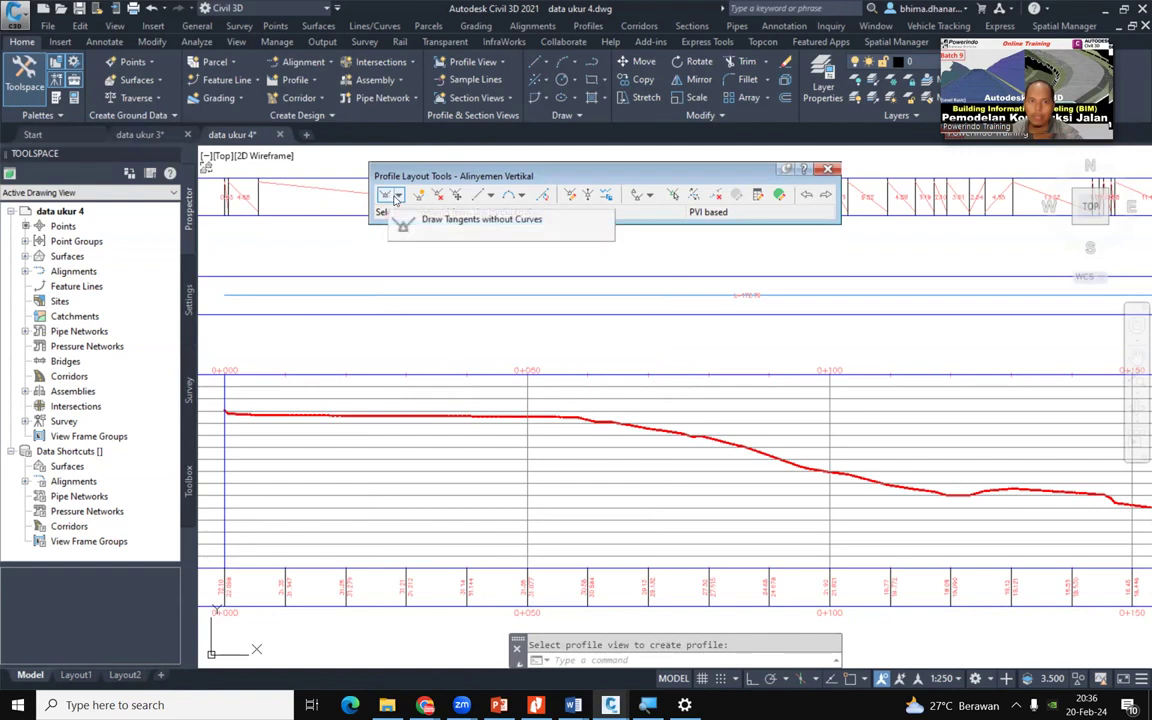
pyautogui.click(401, 199)
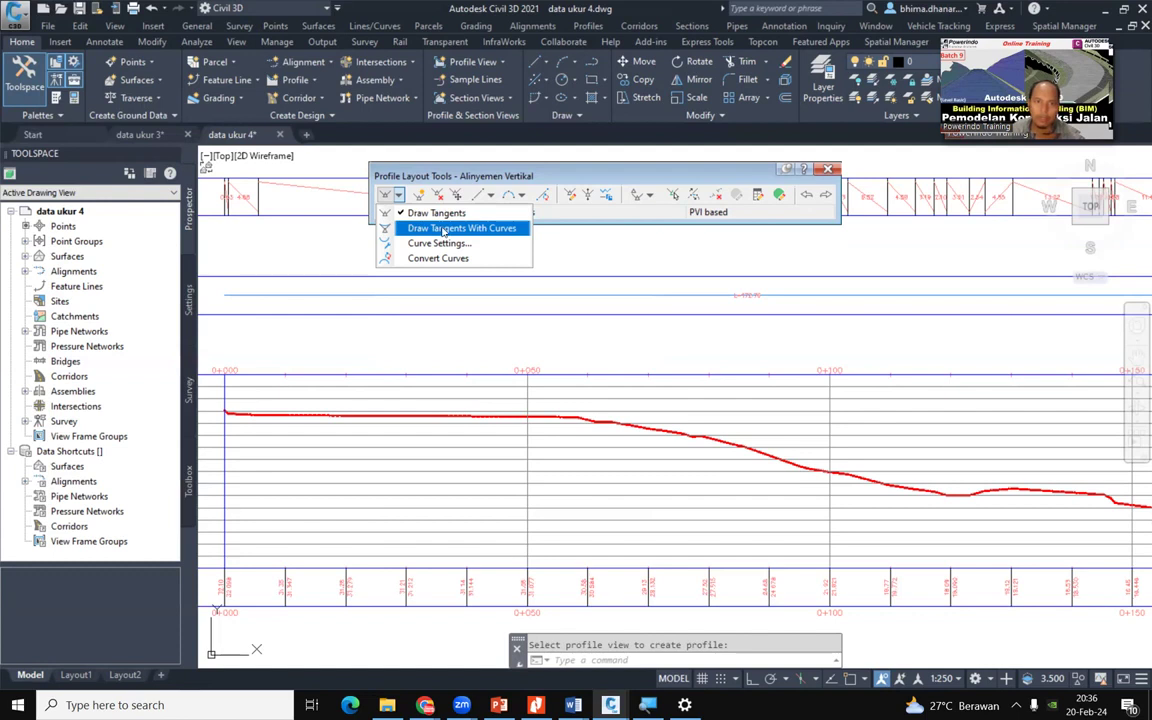
pyautogui.click(444, 228)
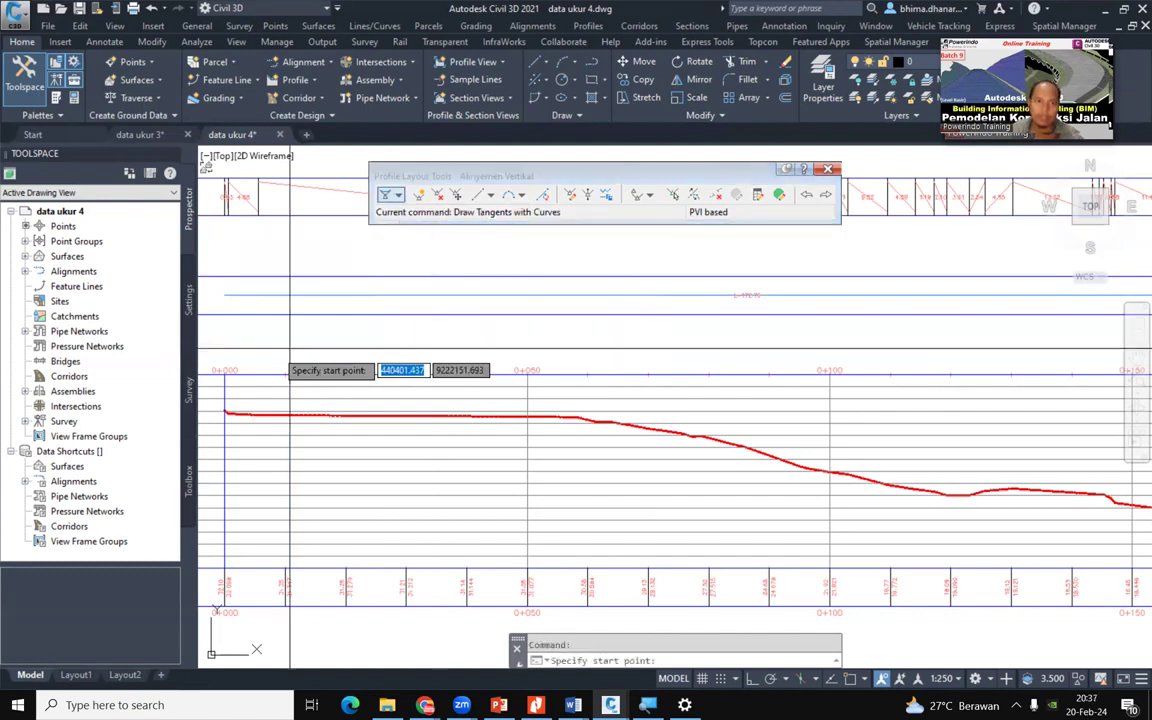
pyautogui.scroll(3, 330, 408)
pyautogui.scroll(3, 330, 405)
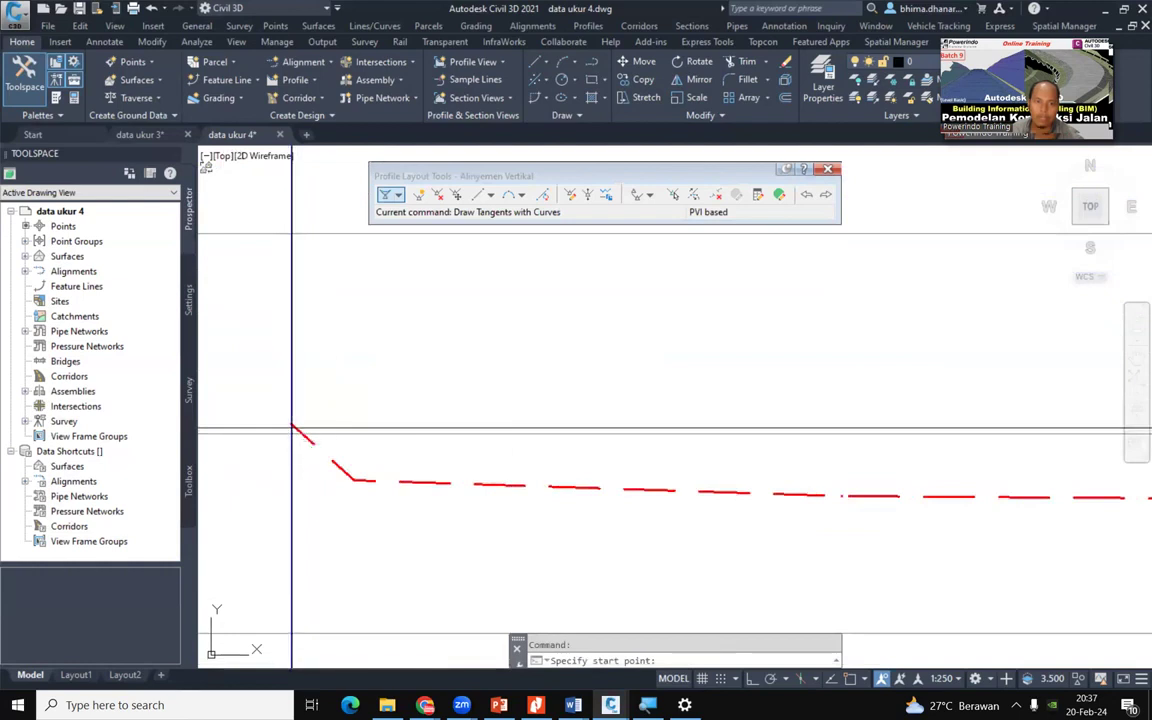
pyautogui.scroll(4, 295, 430)
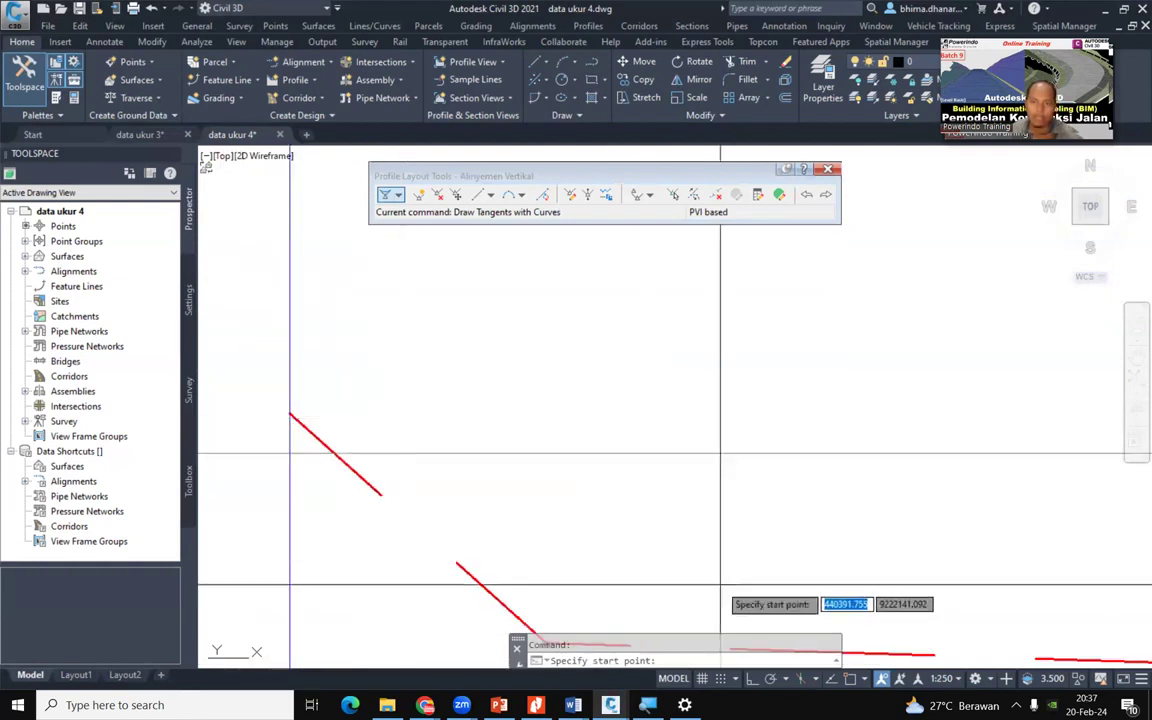
pyautogui.click(849, 679)
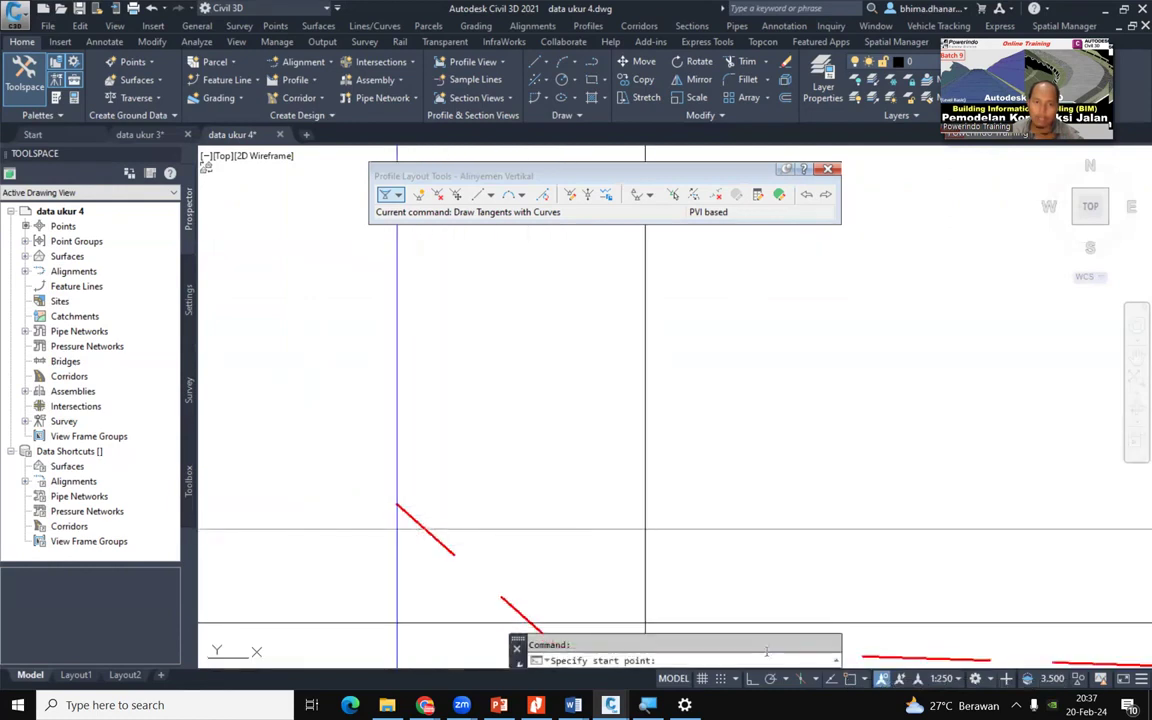
pyautogui.click(849, 679)
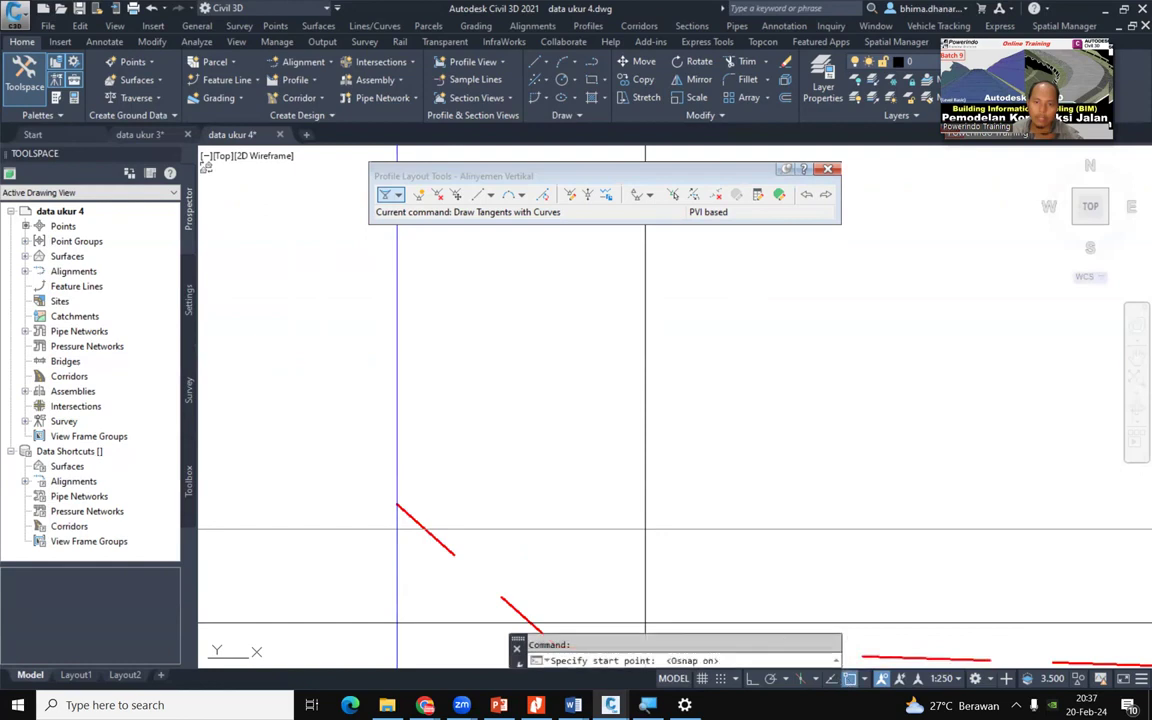
pyautogui.click(398, 504)
pyautogui.click(849, 679)
# Turn ortho on and draw a level first tangent about 58 m long, ending where the ground starts to fall past station 0+050
pyautogui.scroll(-5, 330, 450)
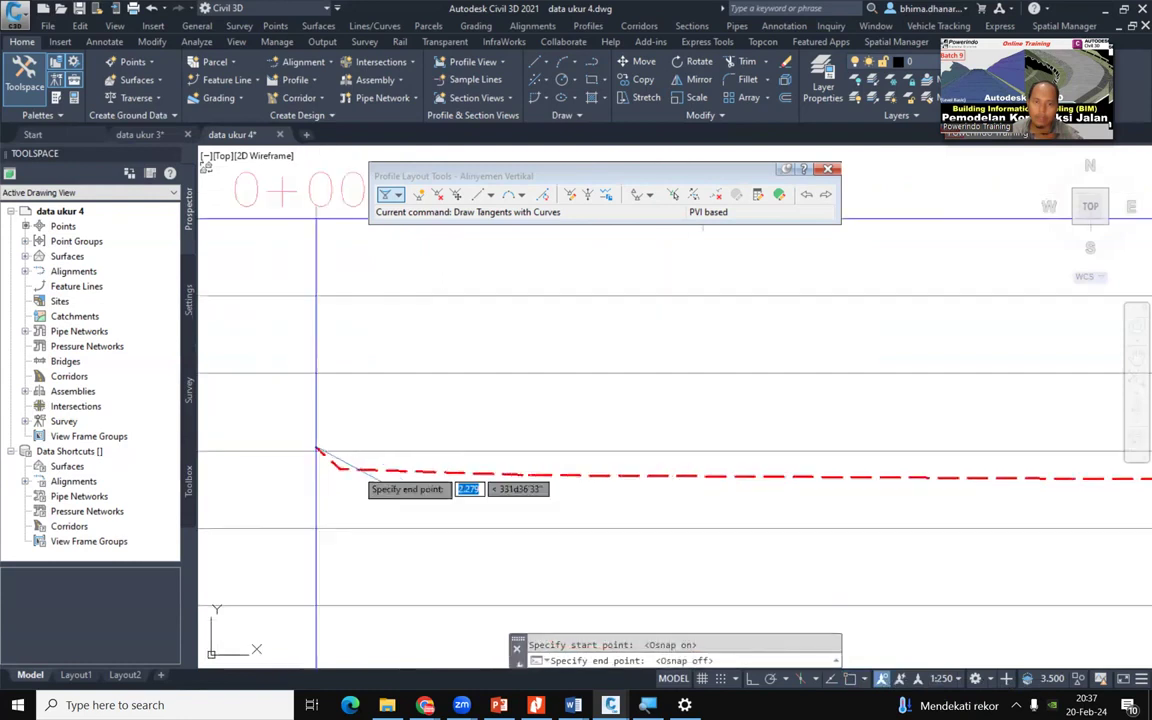
pyautogui.scroll(-5, 352, 465)
pyautogui.scroll(-2, 346, 451)
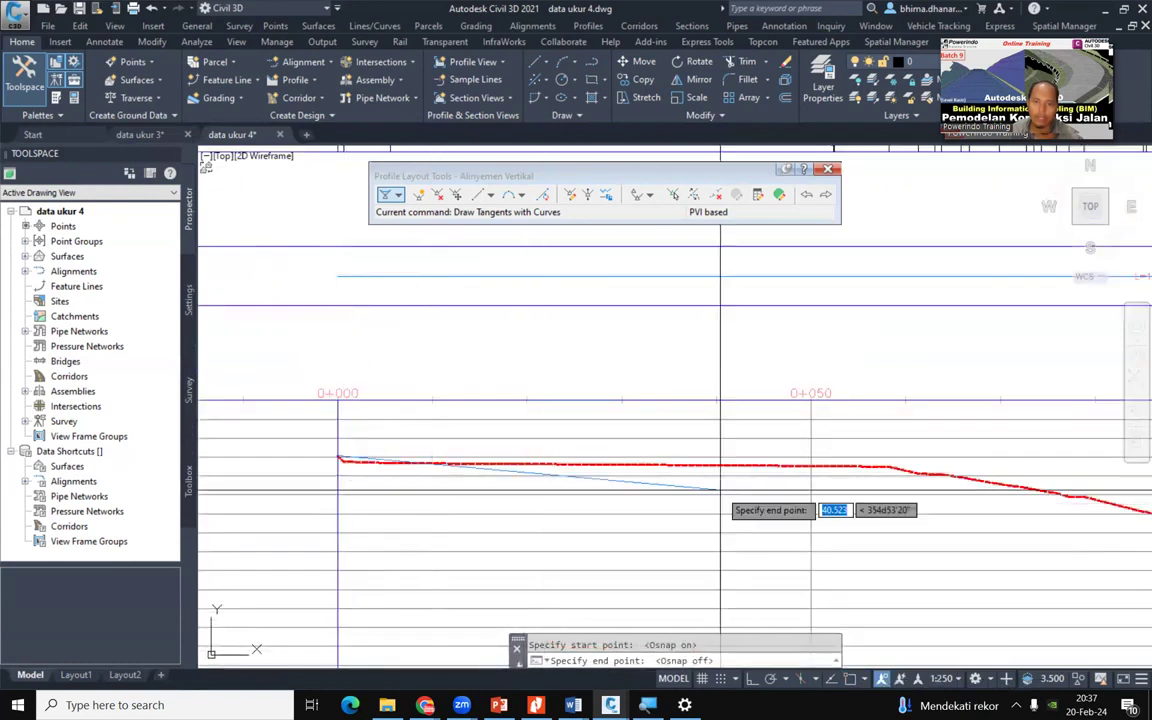
pyautogui.scroll(3, 720, 490)
pyautogui.scroll(-3, 545, 446)
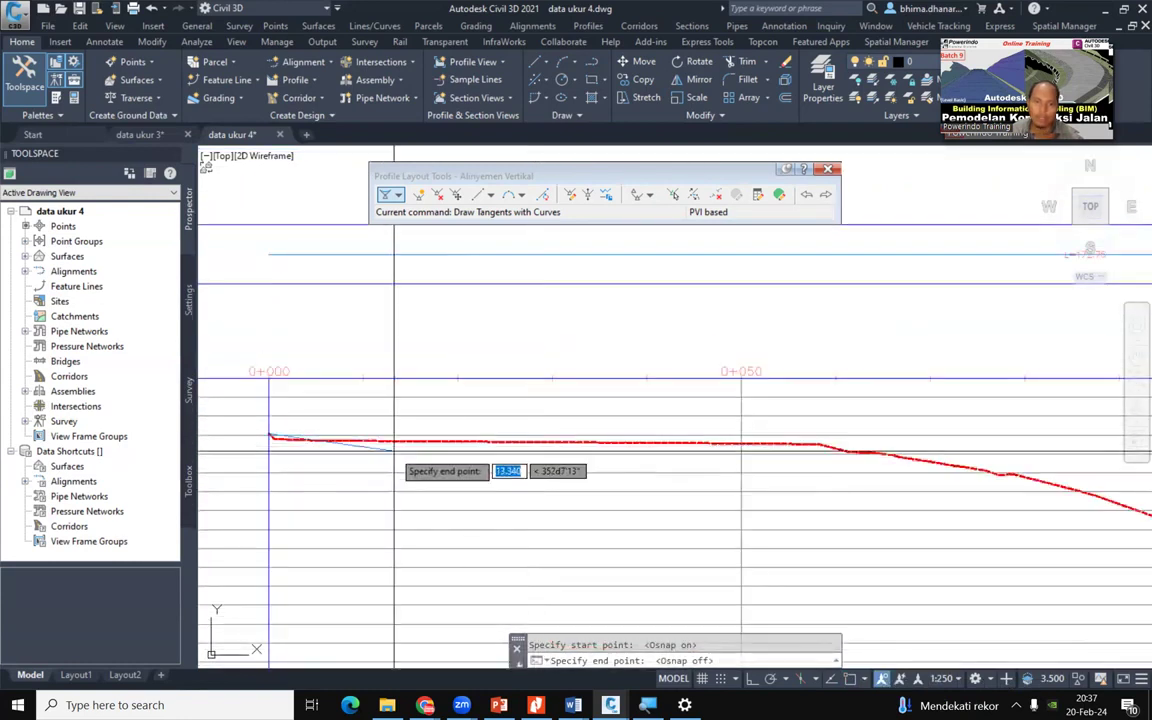
pyautogui.scroll(2, 760, 458)
pyautogui.scroll(-6, 800, 460)
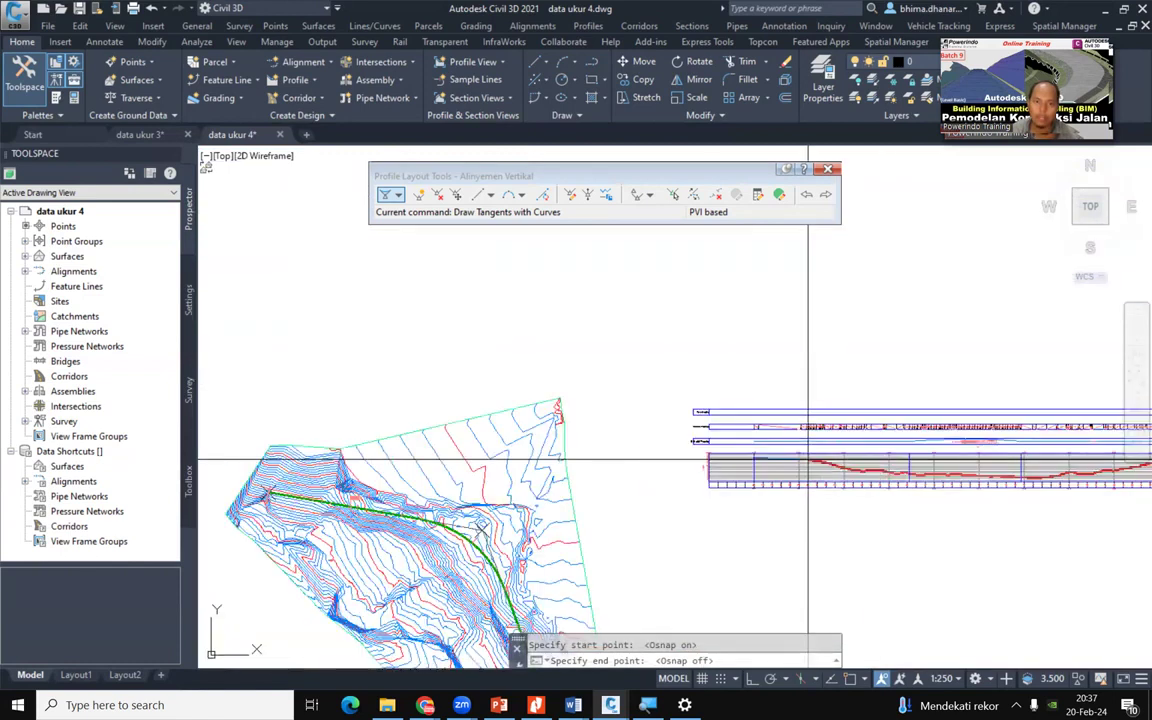
pyautogui.scroll(6, 808, 460)
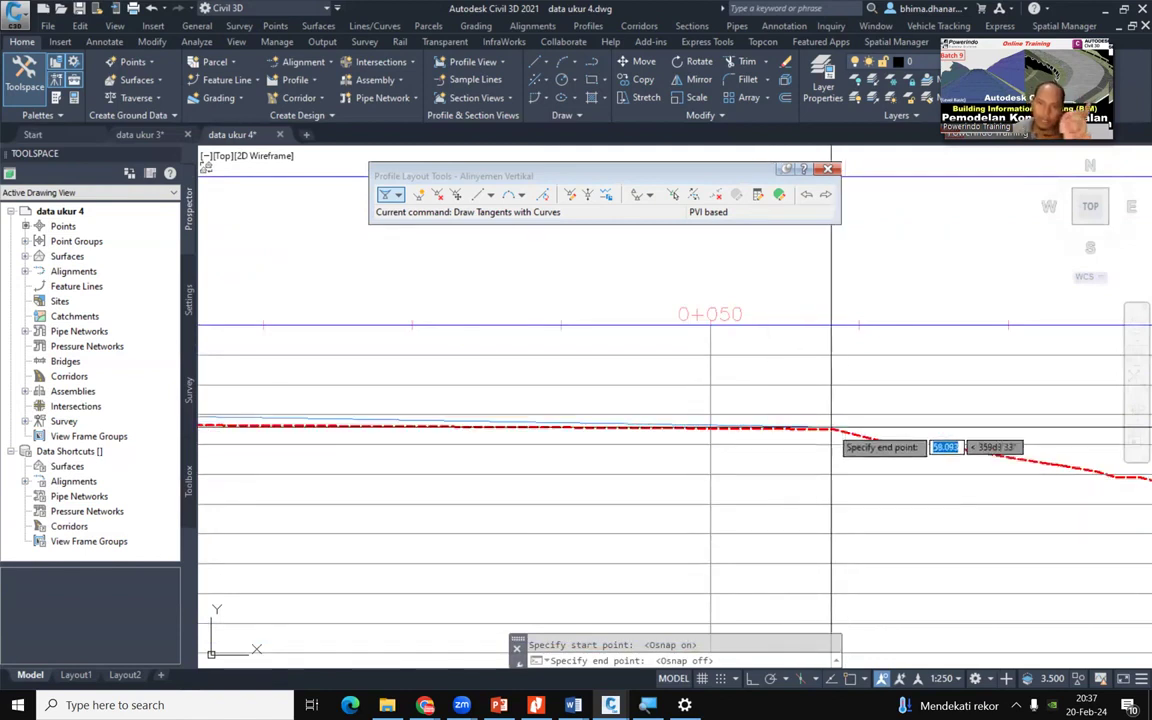
pyautogui.click(752, 679)
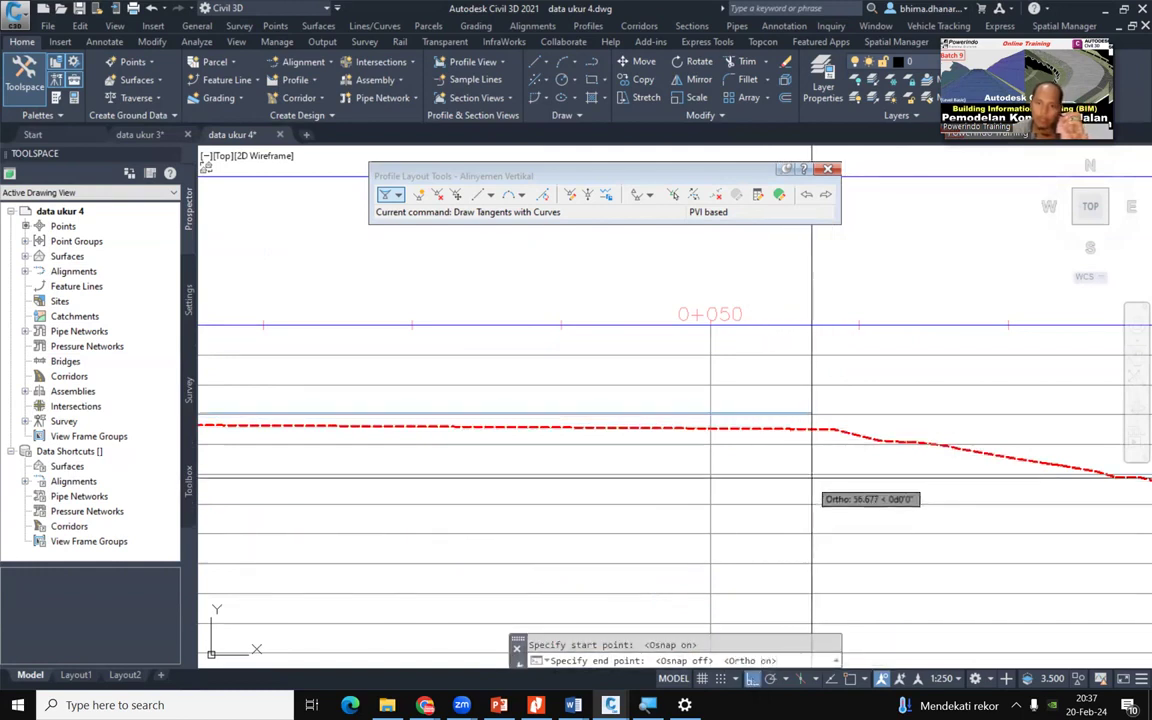
pyautogui.click(833, 413)
# Examine the existing ground line from station 0+050 to its end beyond 0+450 to judge where the next tangent should go
pyautogui.scroll(-3, 576, 412)
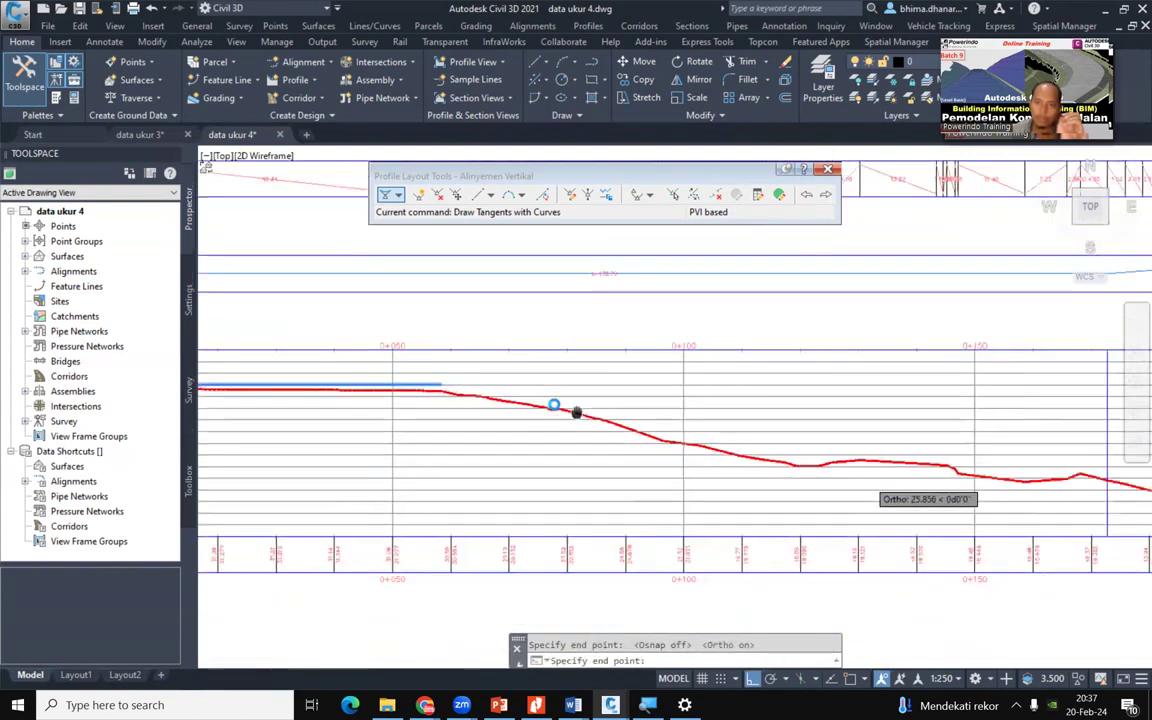
pyautogui.moveTo(576, 412); pyautogui.dragTo(554, 406, button='middle')
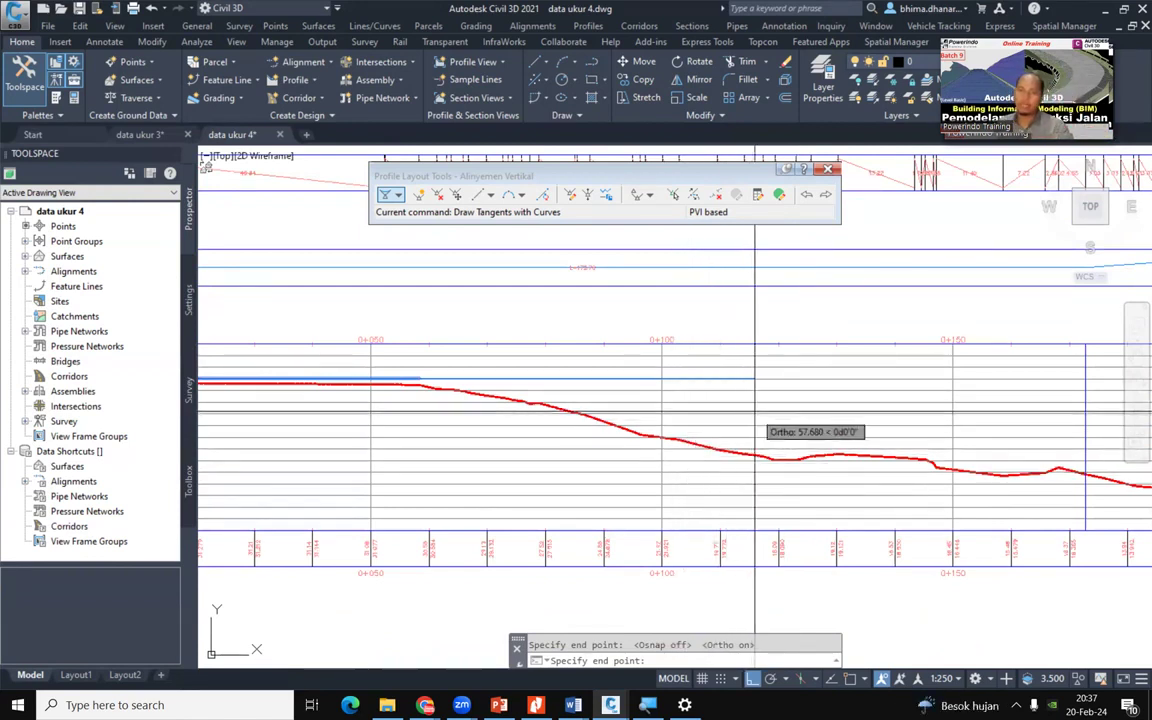
pyautogui.scroll(-3, 607, 417)
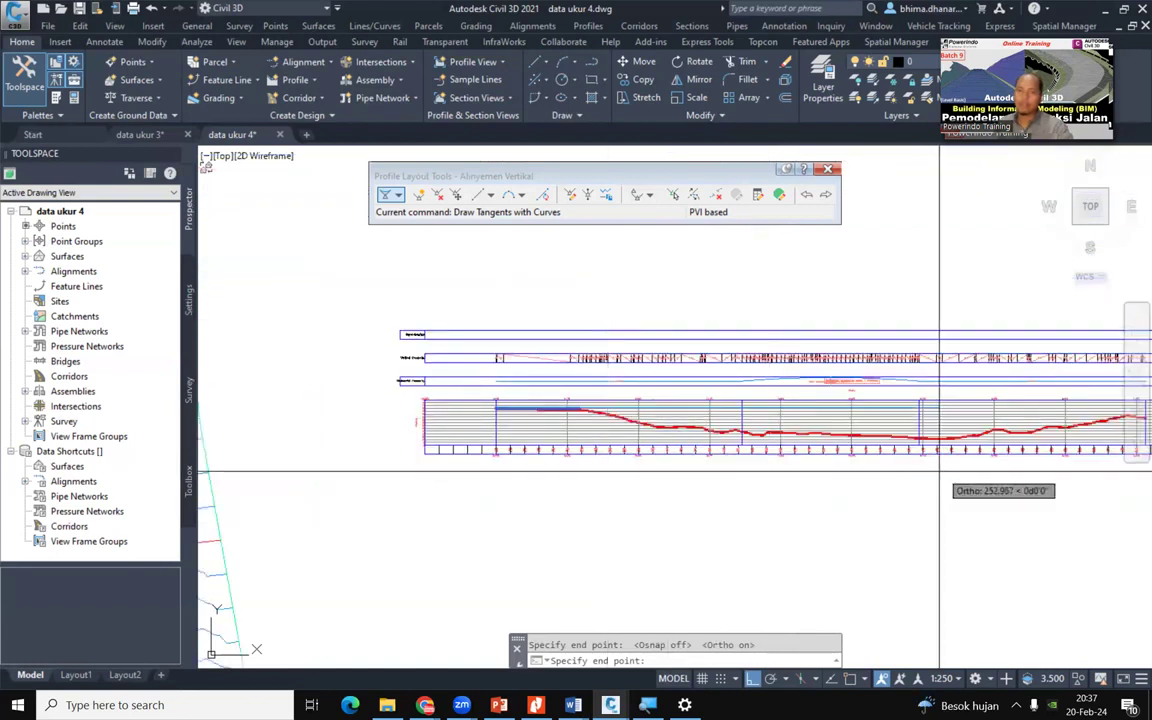
pyautogui.scroll(2, 511, 407)
pyautogui.scroll(2, 686, 449)
pyautogui.moveTo(692, 374); pyautogui.dragTo(362, 374, button='middle')
pyautogui.scroll(-5, 362, 376)
pyautogui.scroll(5, 789, 490)
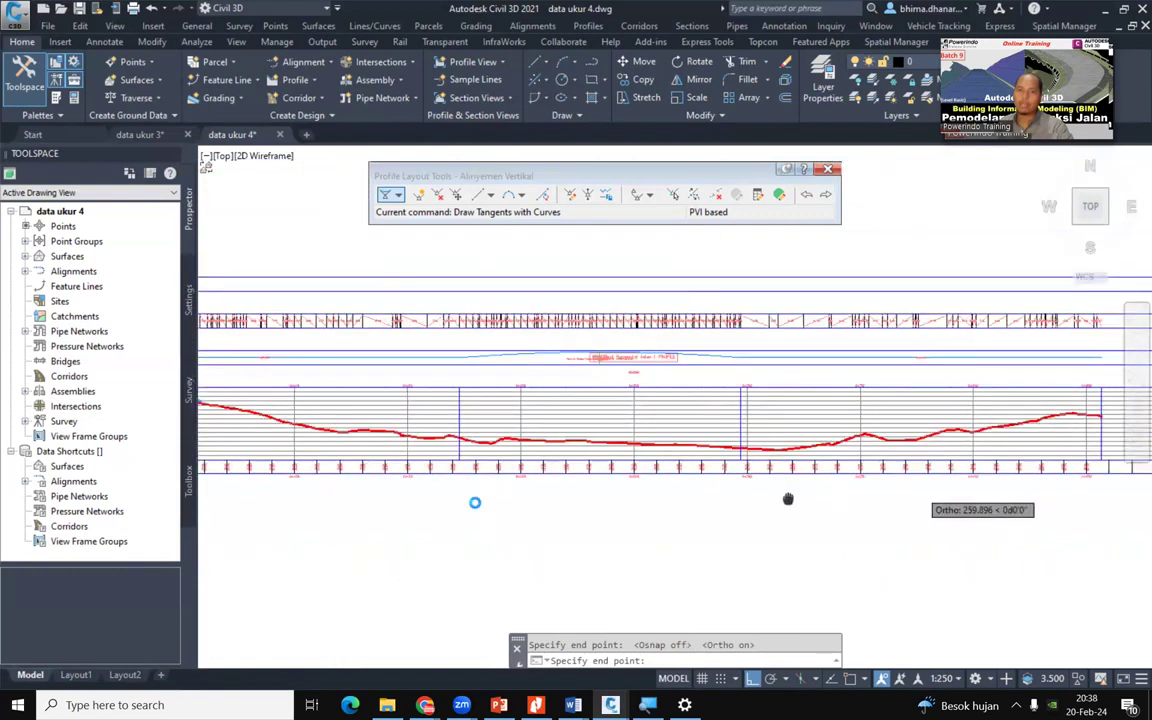
pyautogui.scroll(5, 835, 410)
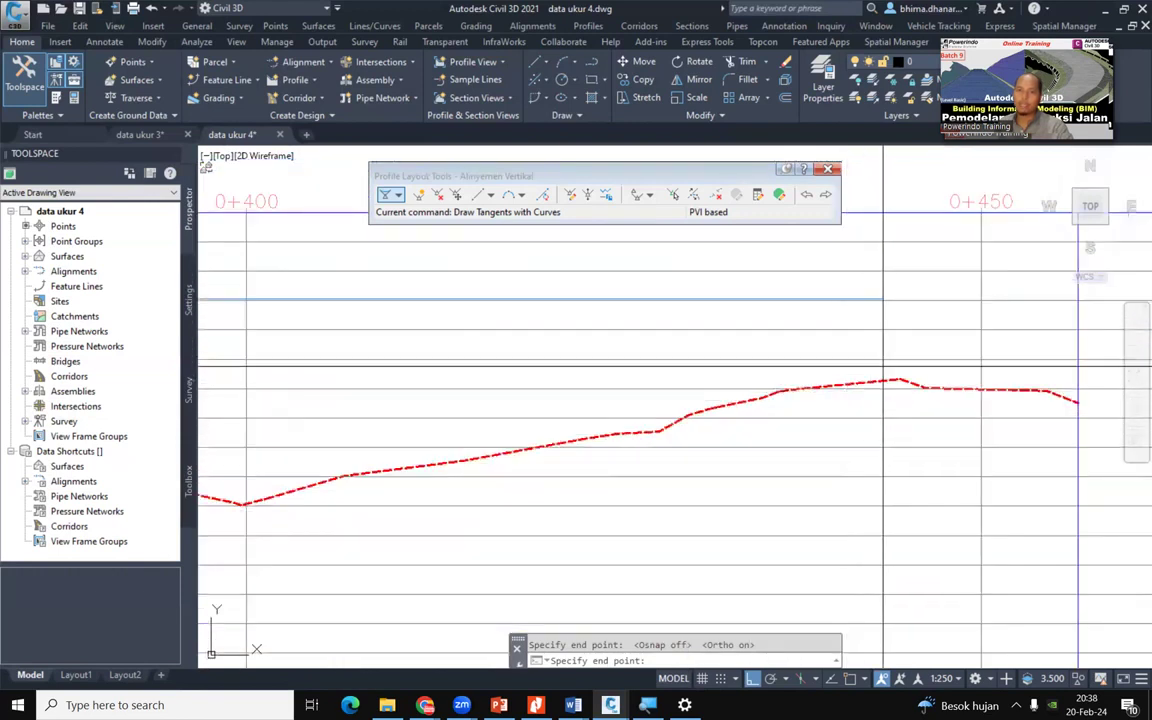
pyautogui.scroll(-5, 1075, 408)
pyautogui.scroll(-4, 1075, 408)
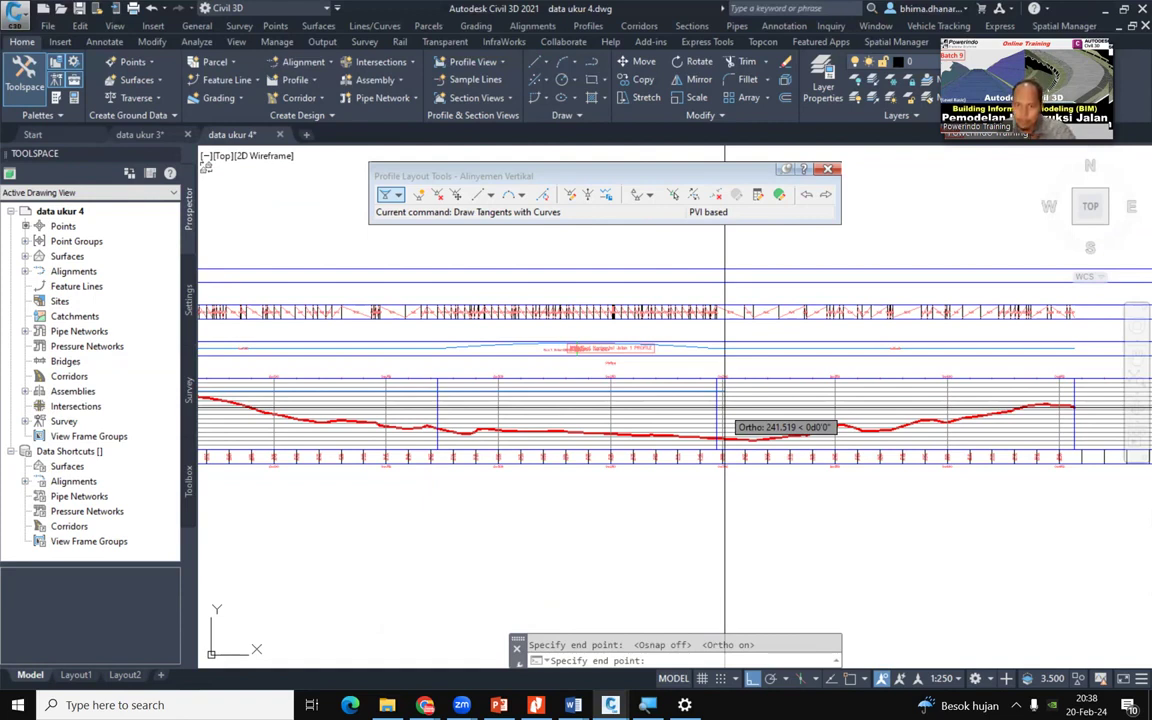
pyautogui.scroll(-1, 727, 430)
pyautogui.scroll(3, 465, 425)
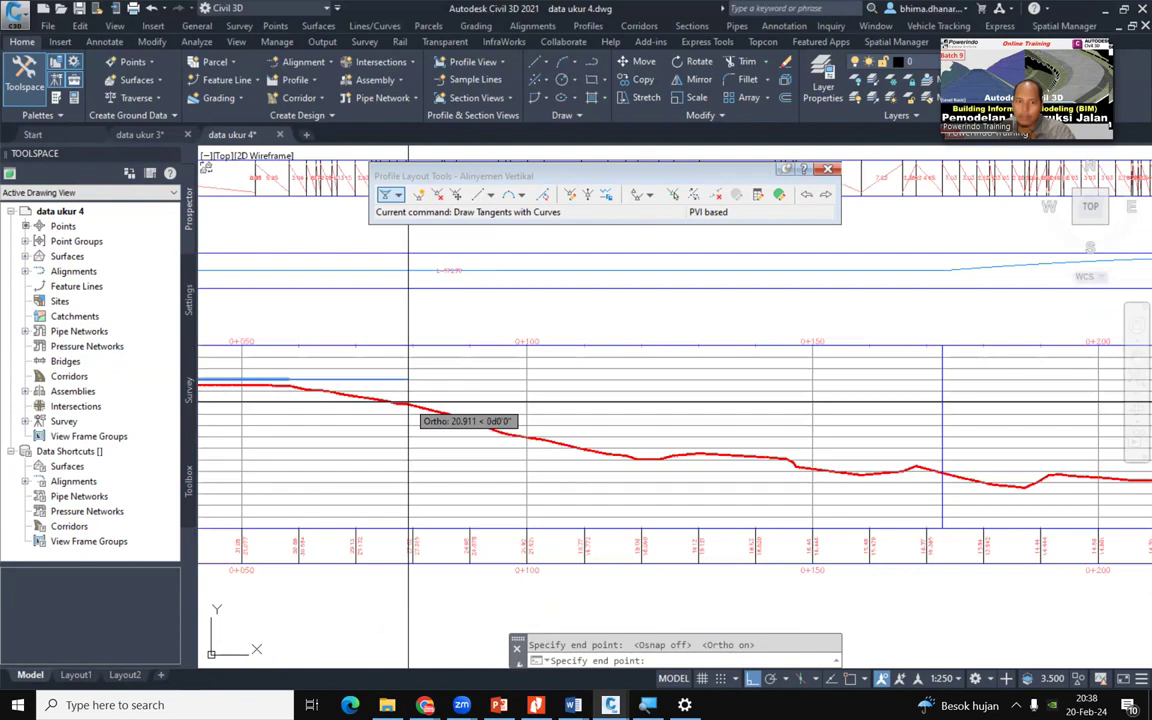
pyautogui.scroll(2, 408, 404)
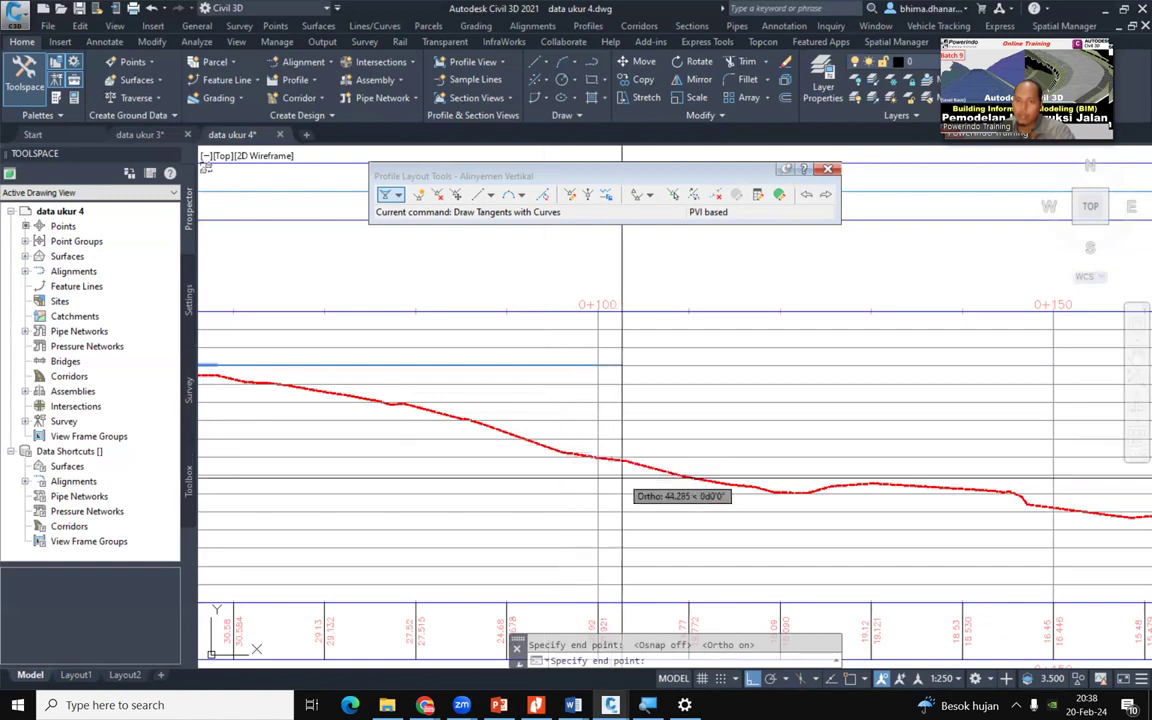
# Turn ortho off and try short tangents that closely follow the falling ground down to about station 0+121
pyautogui.click(752, 679)
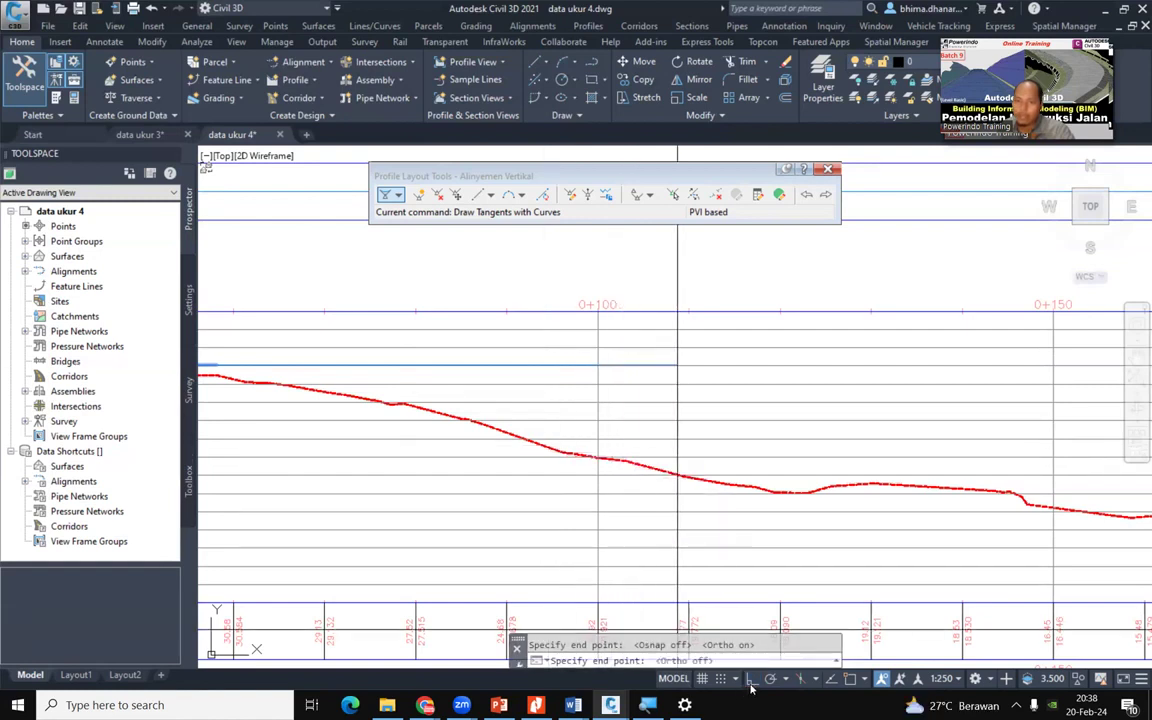
pyautogui.click(412, 403)
pyautogui.click(595, 456)
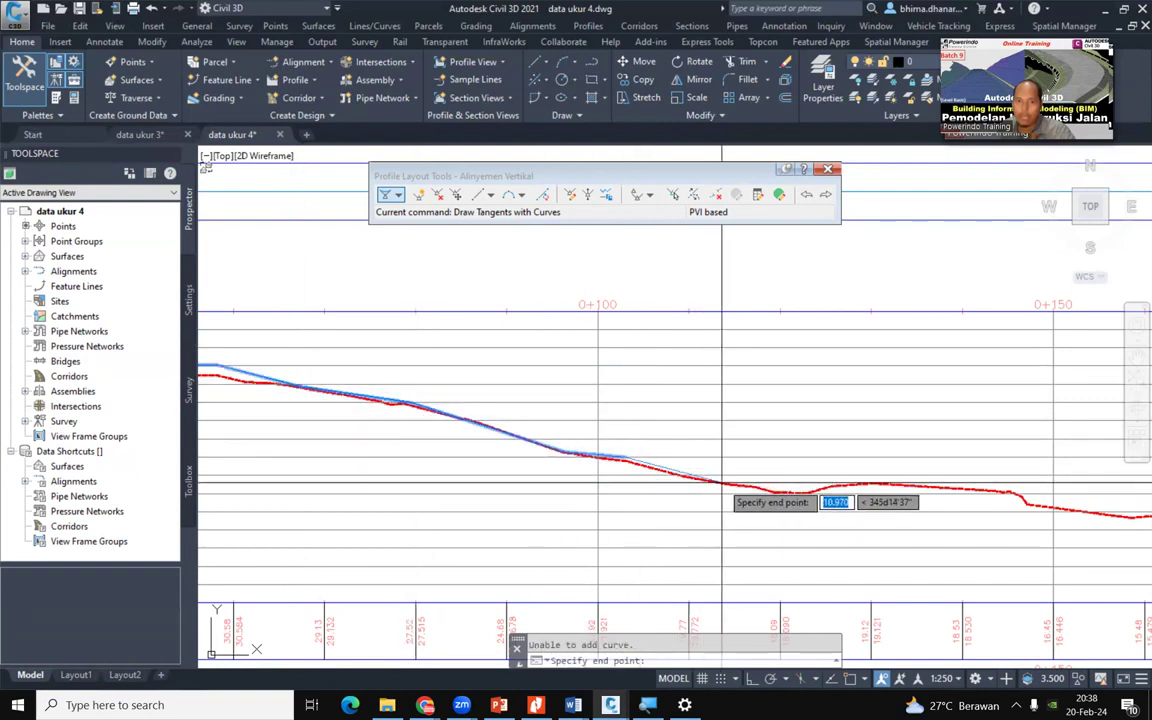
pyautogui.click(790, 493)
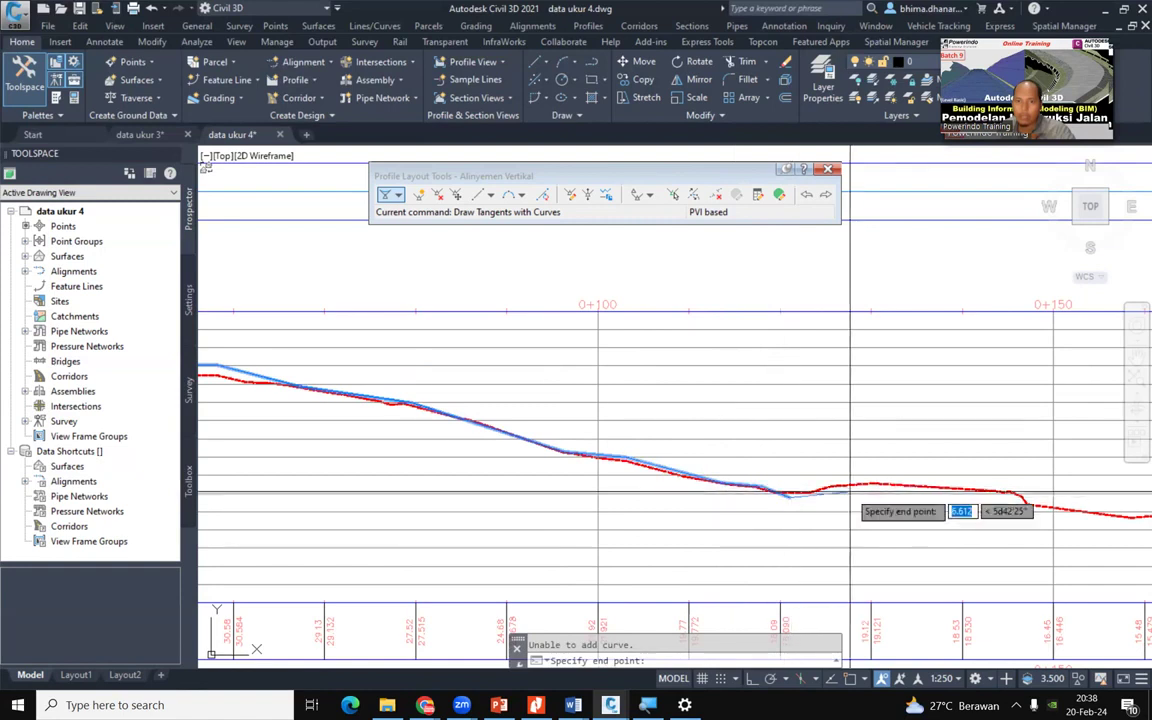
# Leave the tangent drawing and undo all tangents drawn for Alinyemen Vertikal
pyautogui.hotkey('ctrl', 'z')
pyautogui.hotkey('ctrl', 'z')
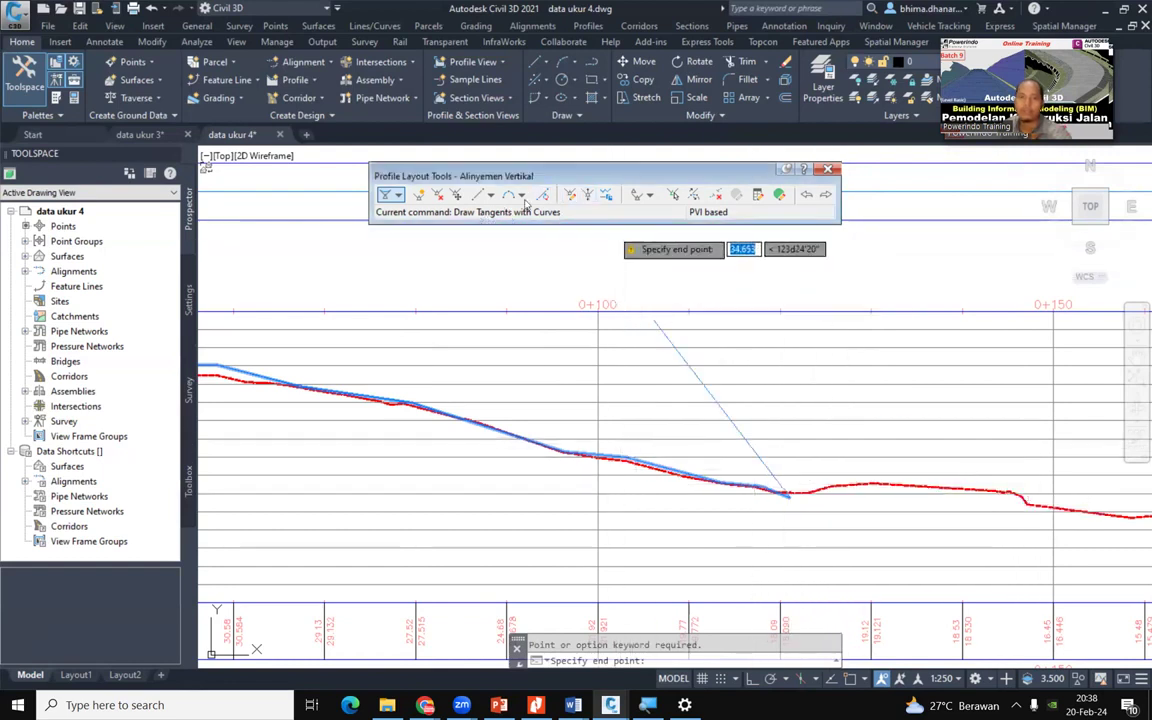
pyautogui.click(439, 196)
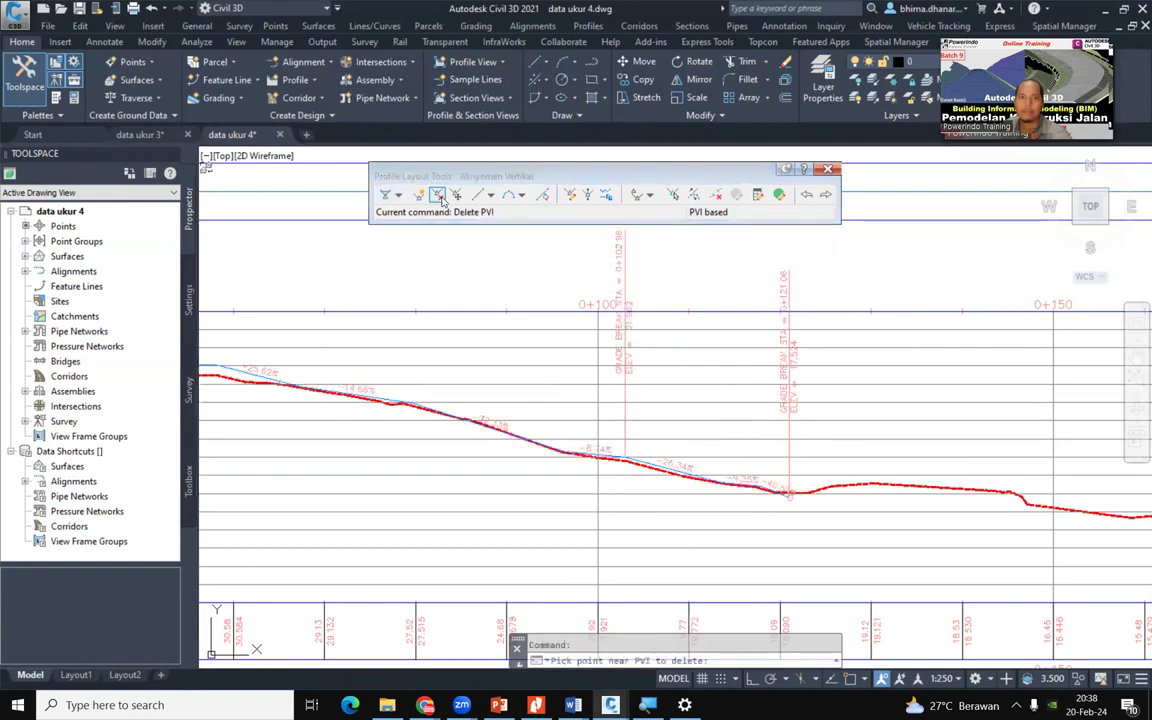
pyautogui.press('Escape')
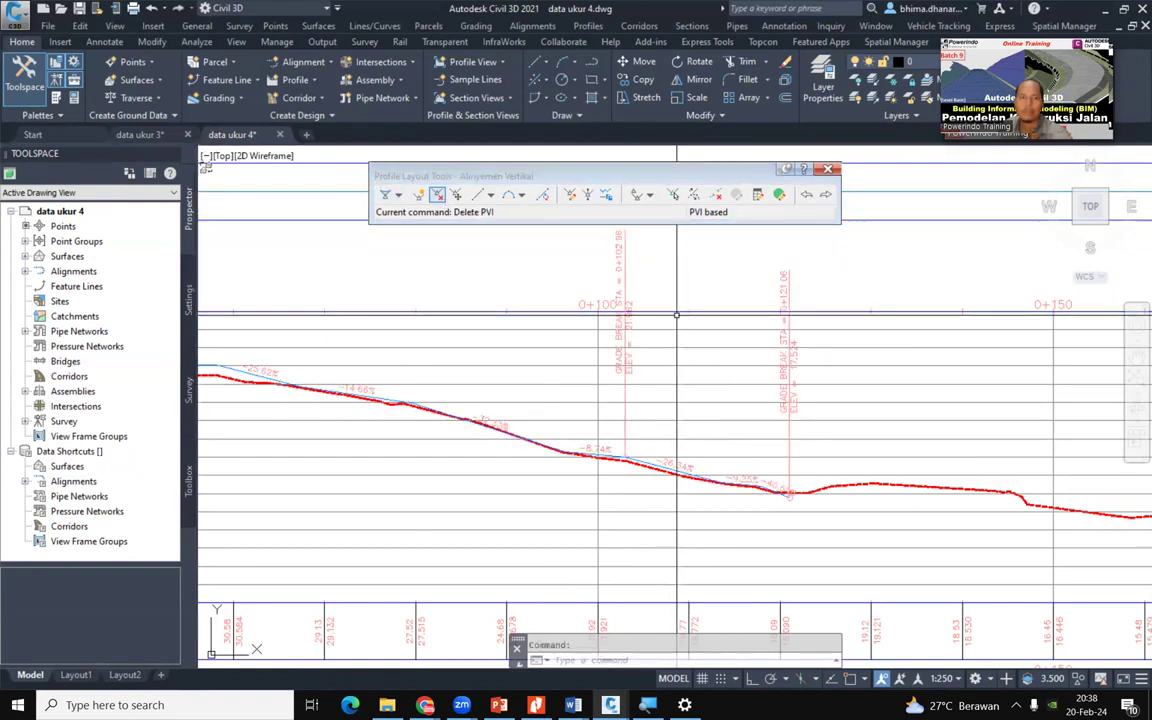
pyautogui.hotkey('ctrl', 'z')
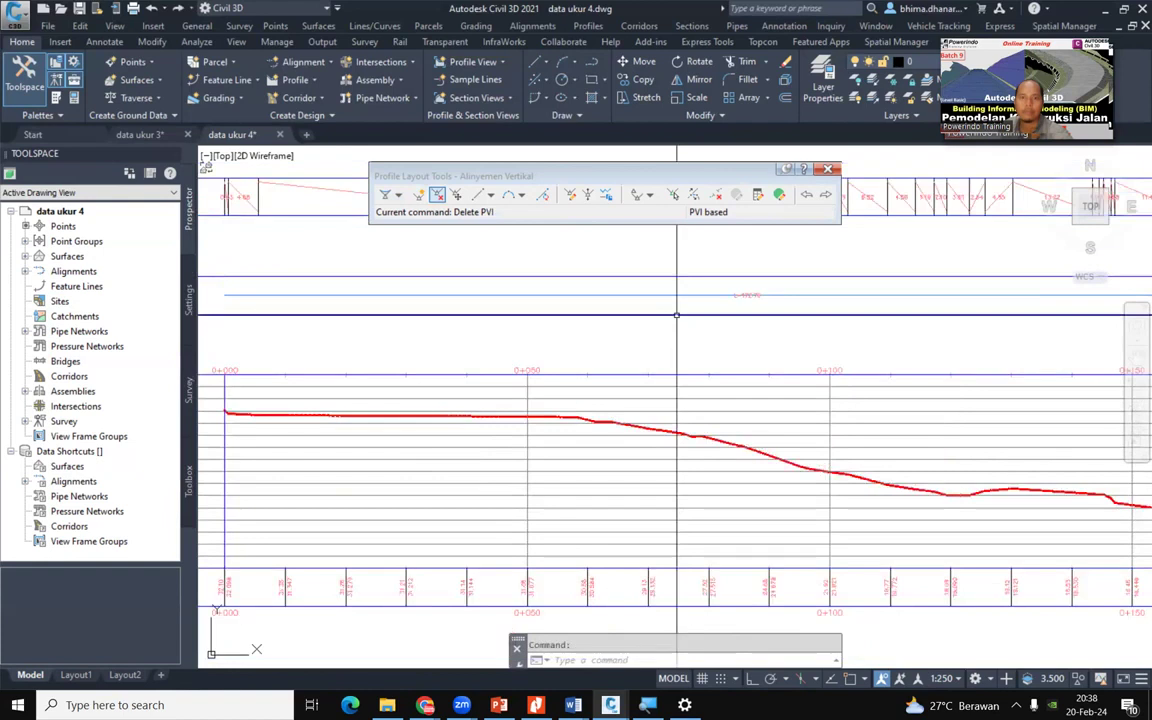
# Restart Draw Tangents With Curves with ortho and object snap on, and snap the start point to the ground line's beginning at station 0+000
pyautogui.click(398, 195)
pyautogui.click(440, 228)
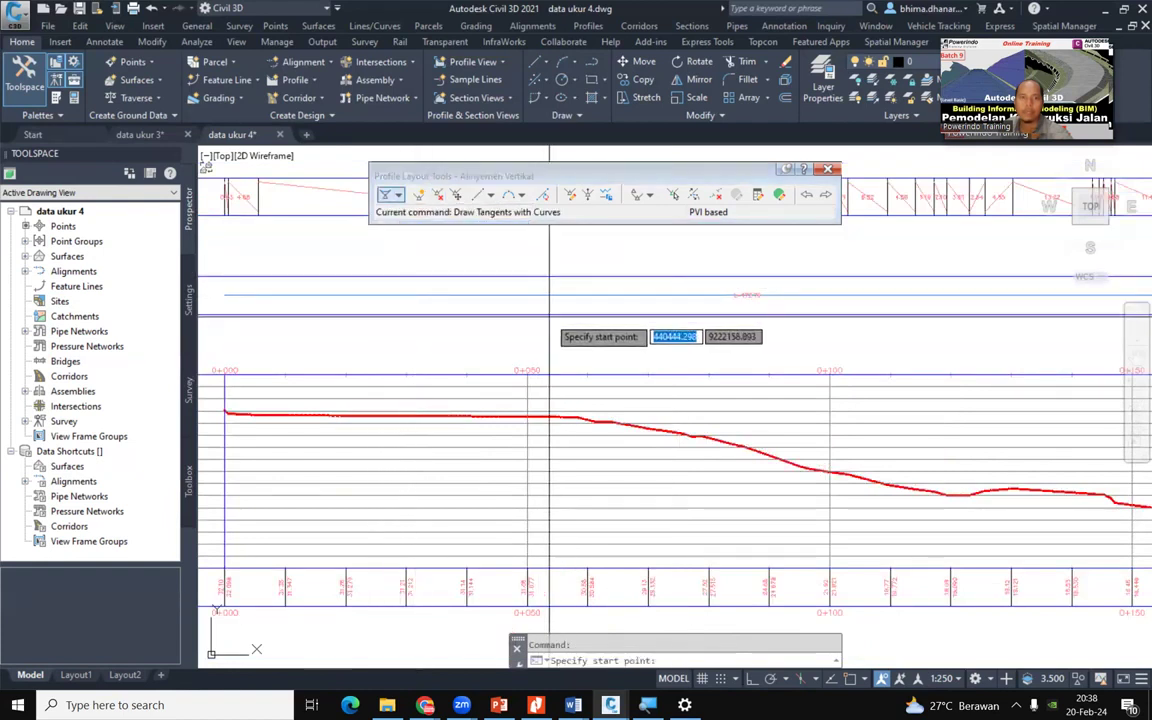
pyautogui.scroll(4, 226, 398)
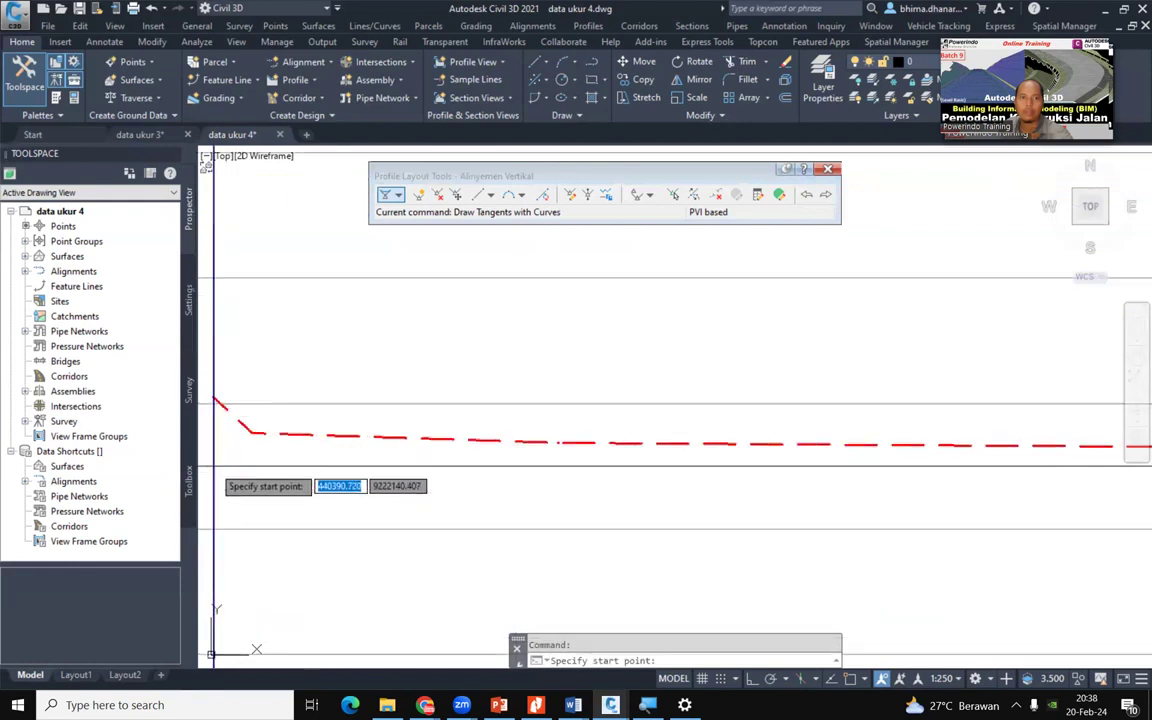
pyautogui.scroll(5, 300, 410)
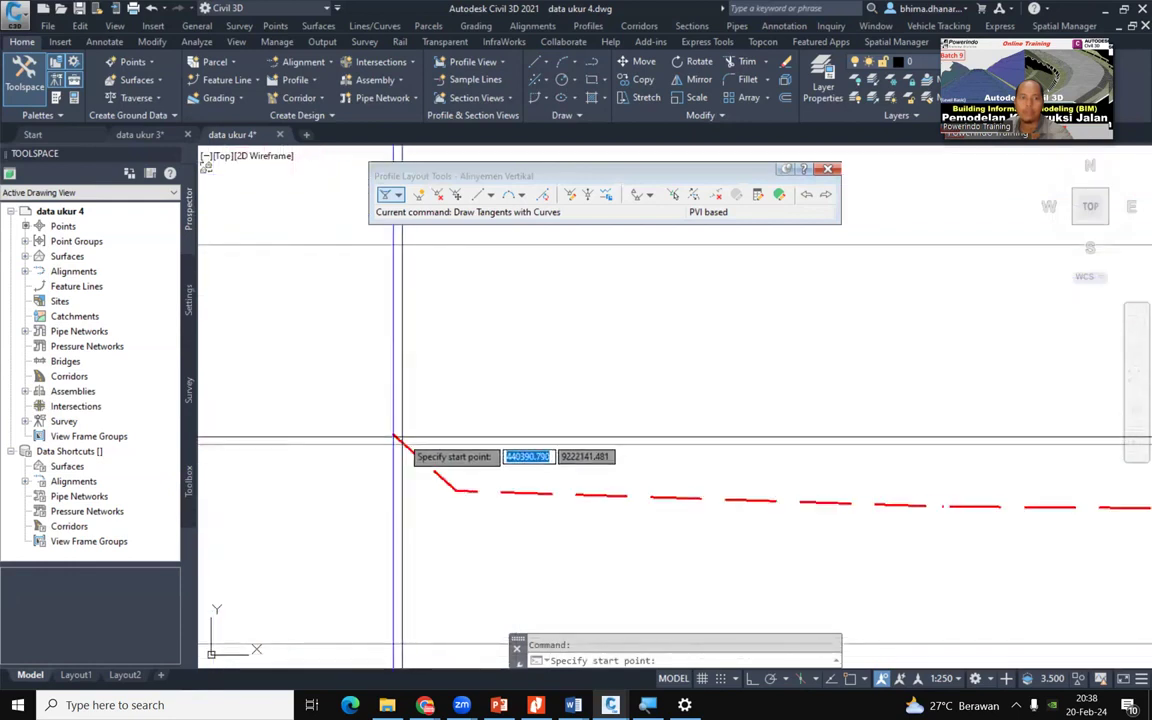
pyautogui.click(752, 679)
pyautogui.click(849, 679)
pyautogui.click(393, 434)
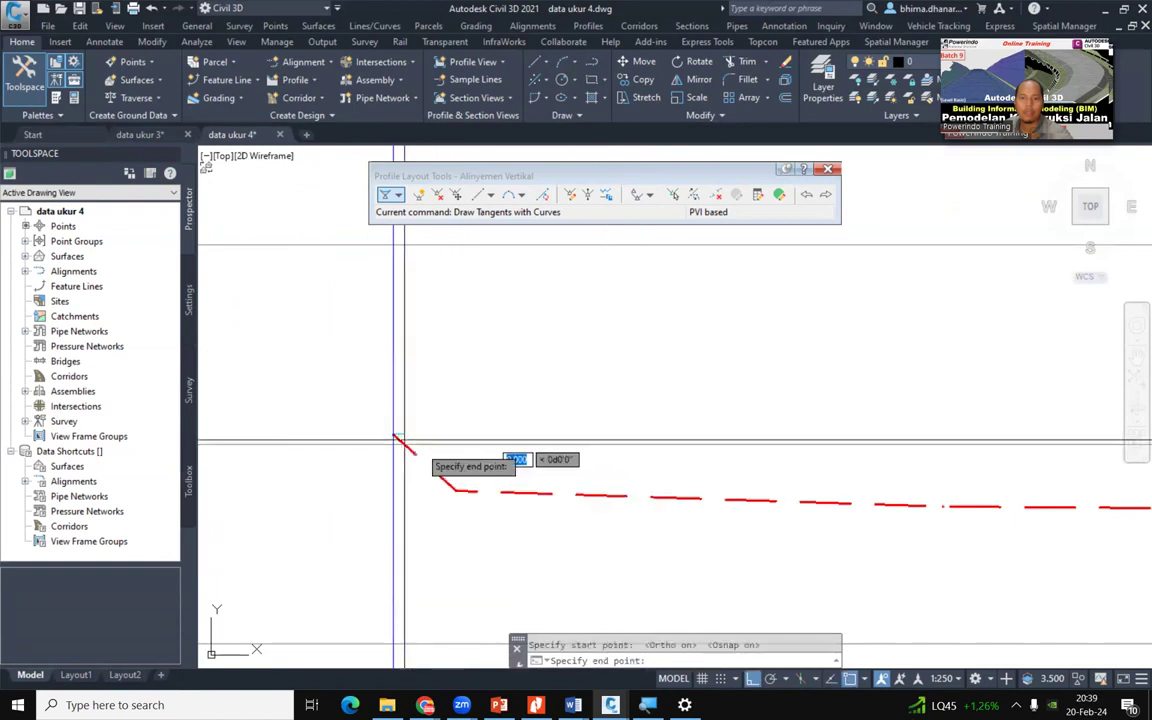
# Draw a level tangent about 58 m long, ending where the ground begins to fall just past station 0+050
pyautogui.scroll(-4, 213, 324)
pyautogui.scroll(-4, 480, 420)
pyautogui.moveTo(779, 415); pyautogui.dragTo(596, 404, button='middle')
pyautogui.scroll(2, 828, 490)
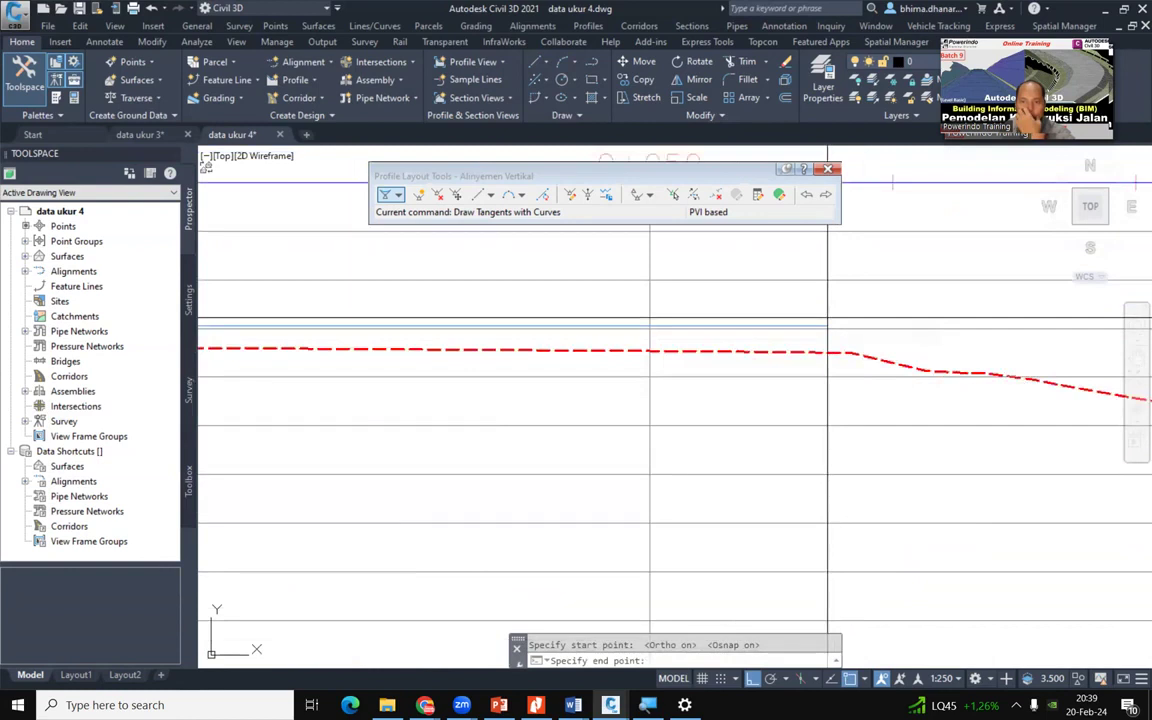
pyautogui.scroll(-3, 650, 380)
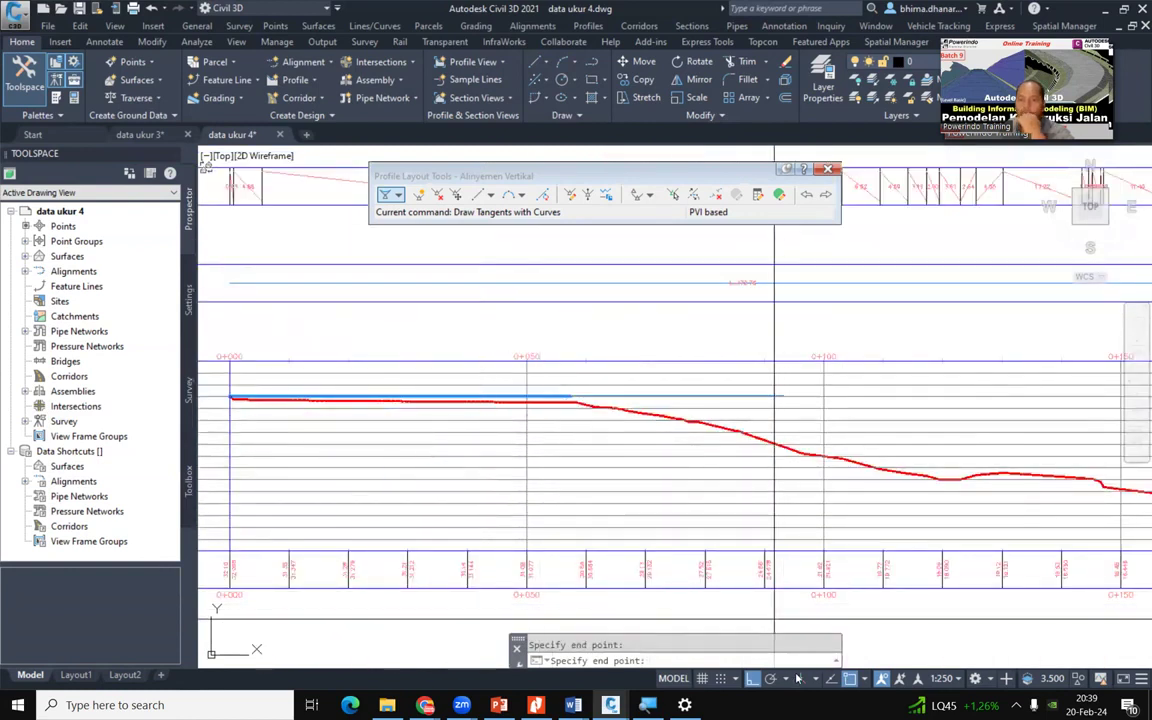
# Turn ortho and object snap off and draw one descending tangent along the ground slope to about station 0+128
pyautogui.click(753, 679)
pyautogui.click(850, 679)
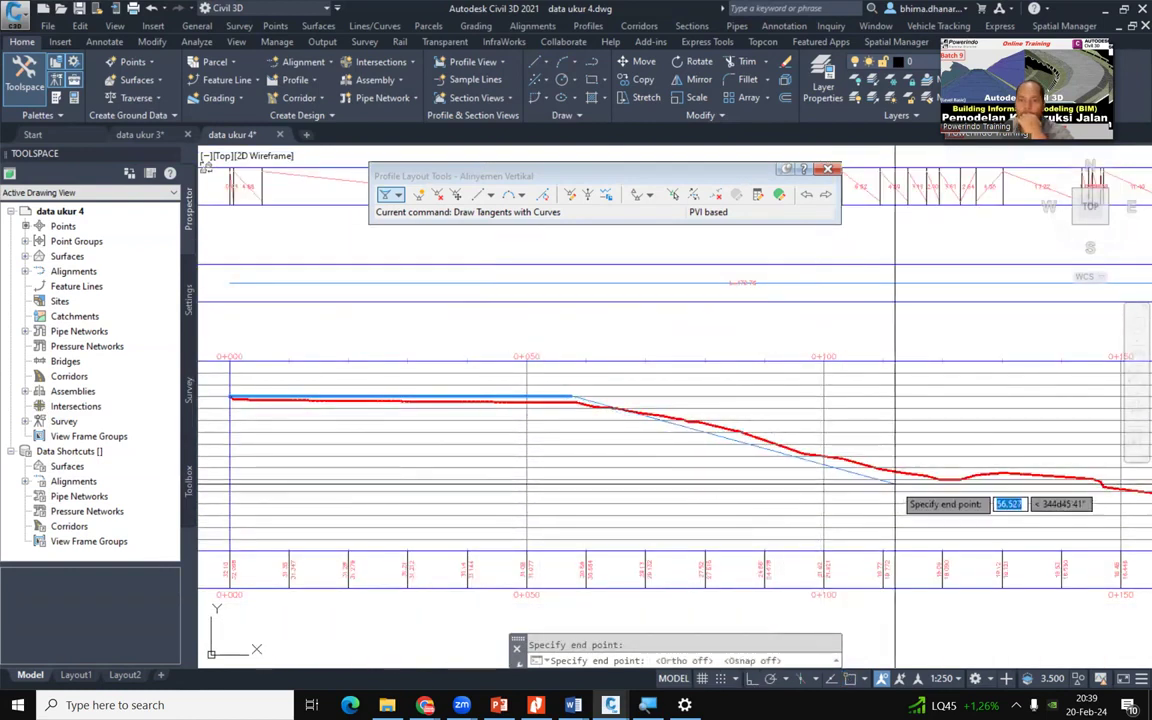
pyautogui.moveTo(898, 485); pyautogui.dragTo(697, 462, button='middle')
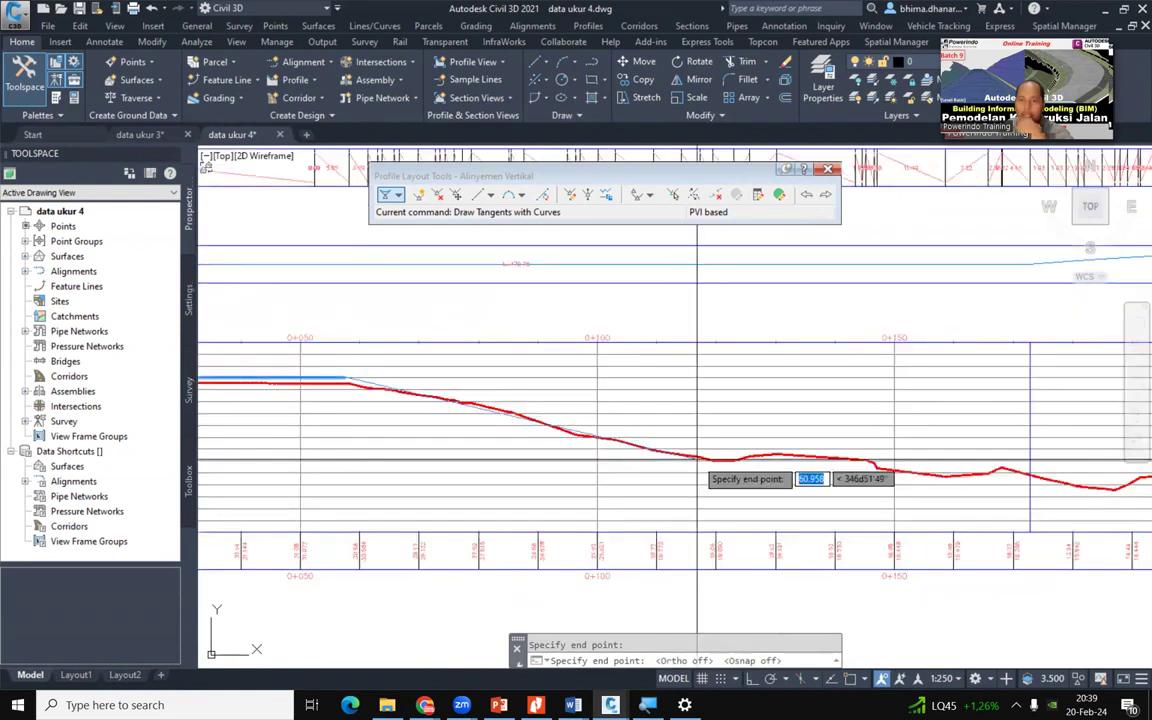
pyautogui.scroll(2, 386, 405)
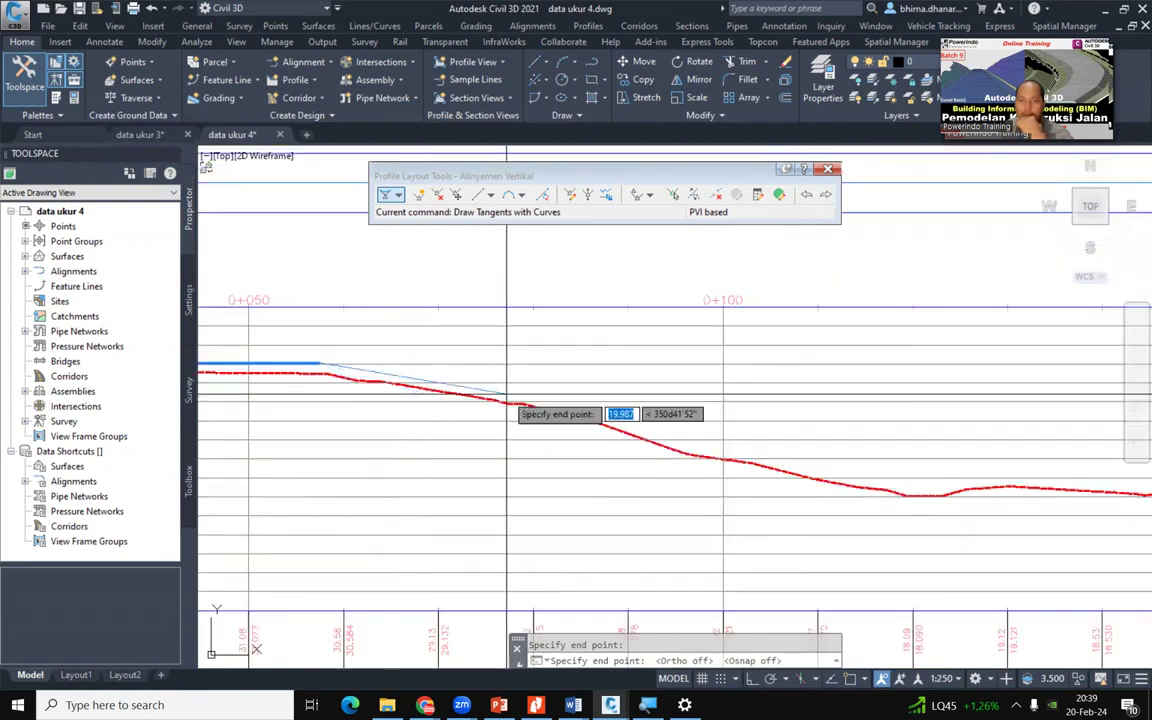
pyautogui.scroll(-1, 768, 484)
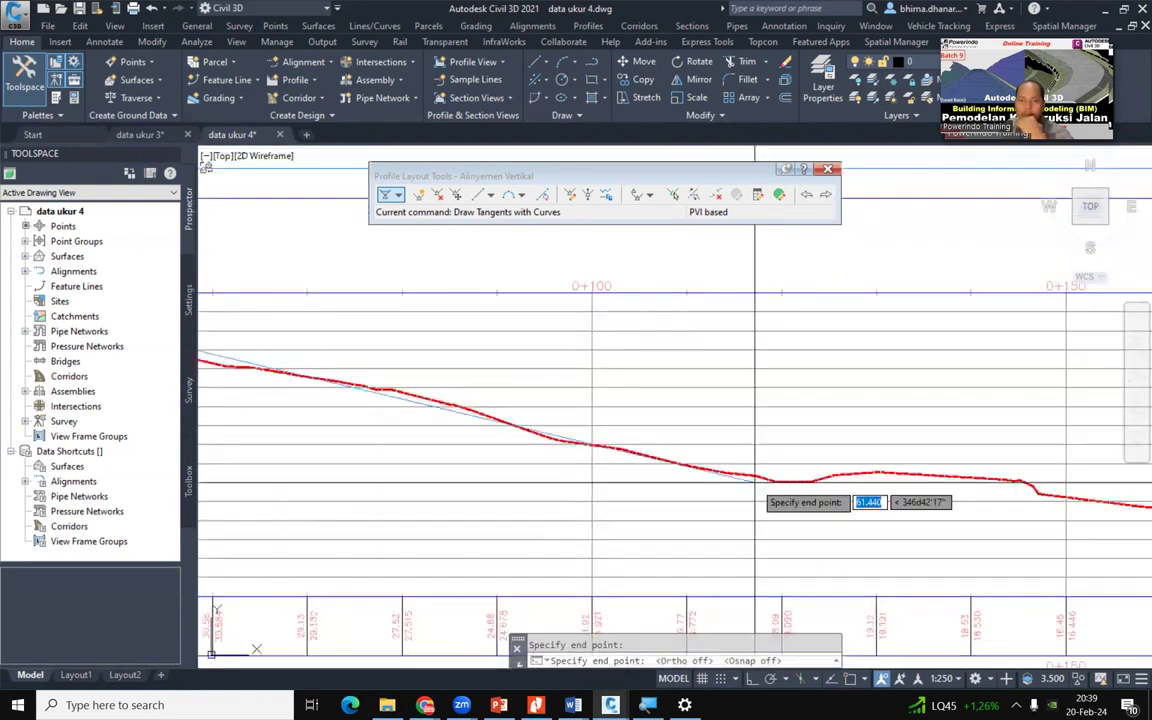
pyautogui.scroll(-2, 770, 474)
pyautogui.moveTo(770, 468); pyautogui.dragTo(543, 456, button='middle')
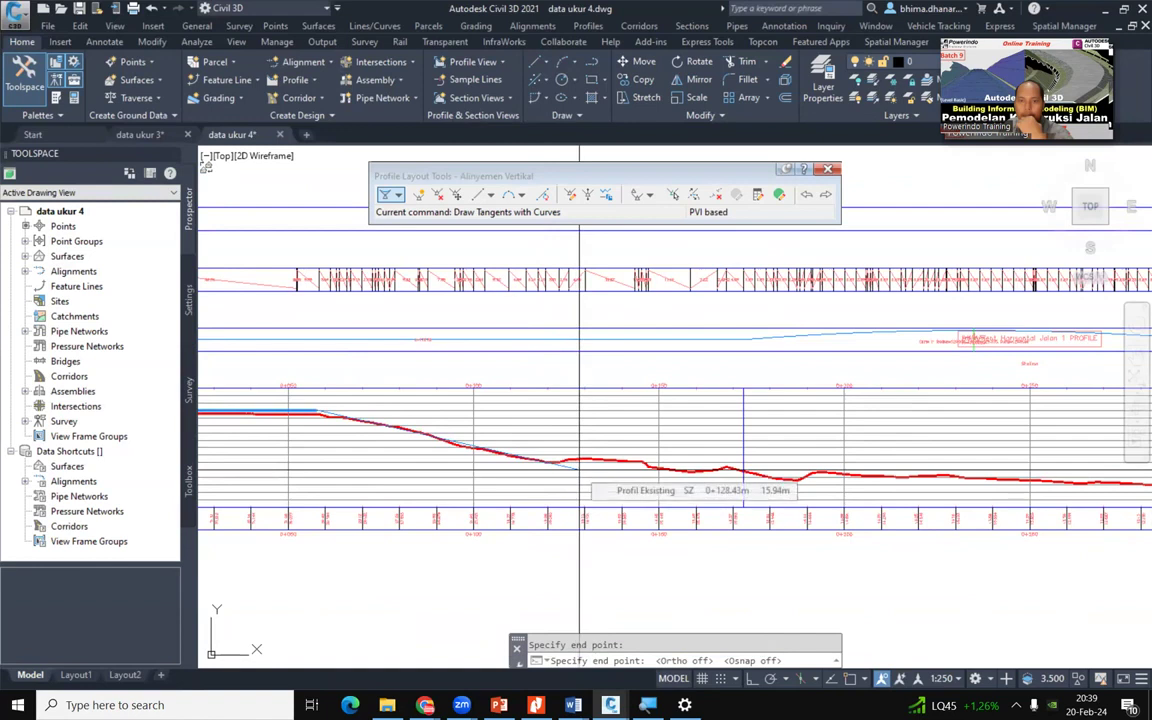
pyautogui.click(579, 465)
# Turn ortho on and draw a level tangent about 242 m long, from about station 0+128 to about 0+370
pyautogui.moveTo(847, 467); pyautogui.dragTo(488, 481, button='middle')
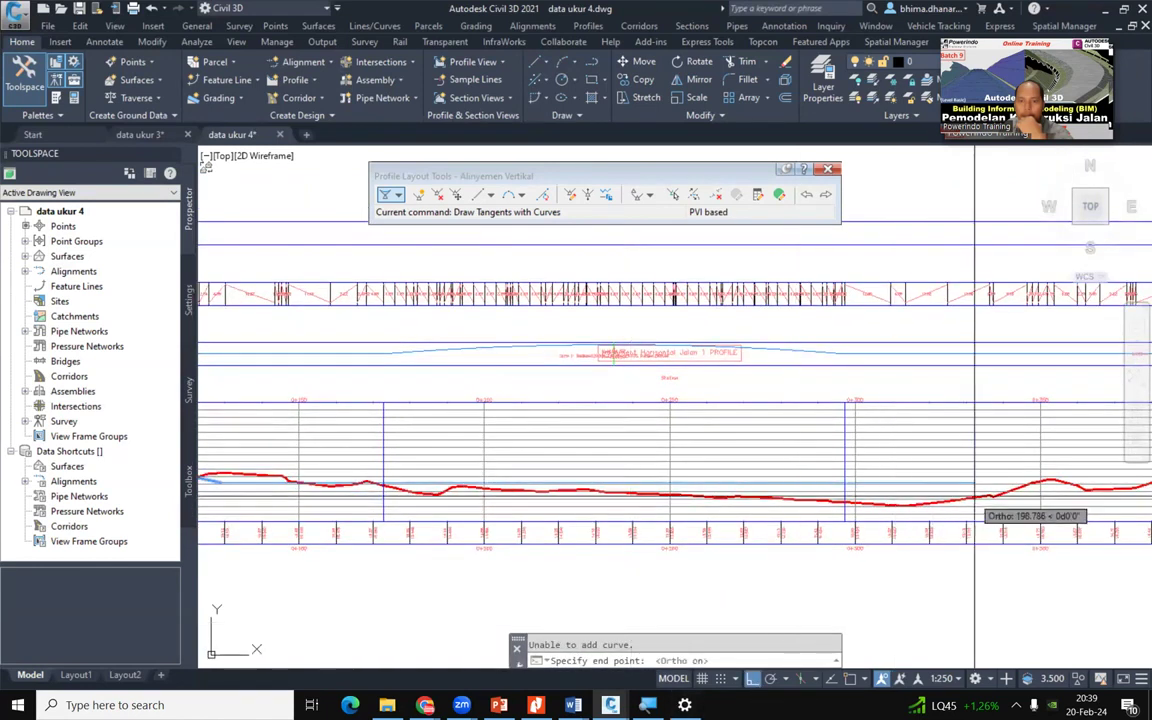
pyautogui.scroll(4, 697, 505)
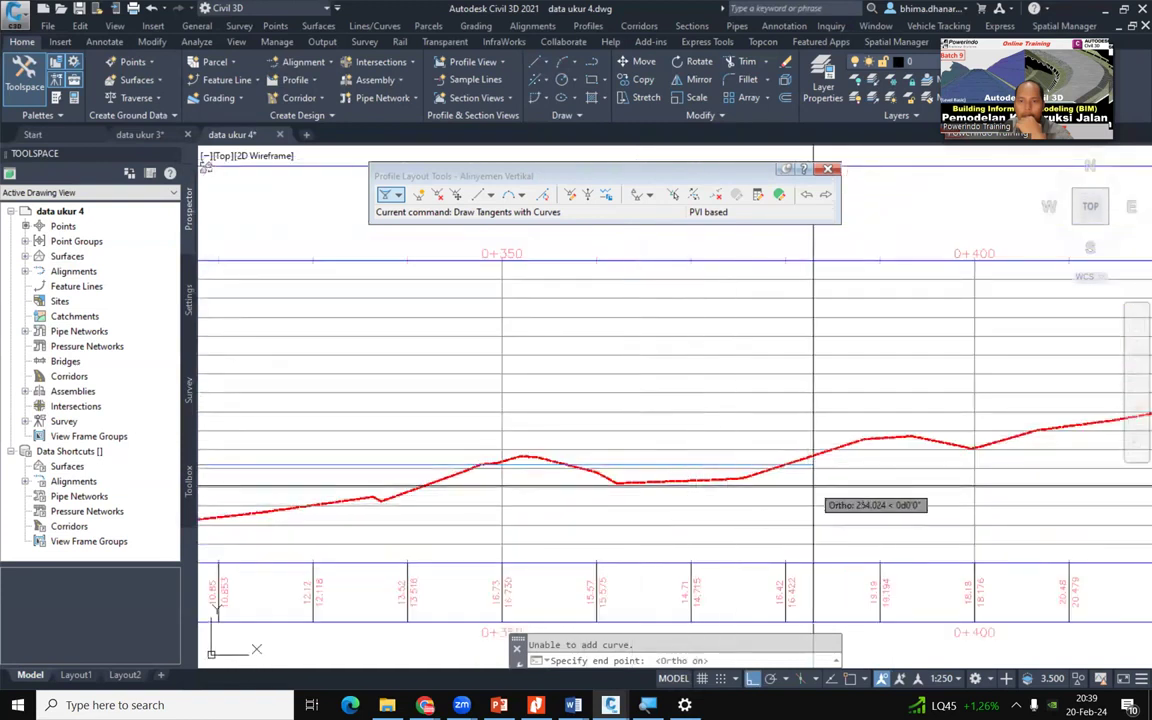
pyautogui.scroll(-4, 703, 505)
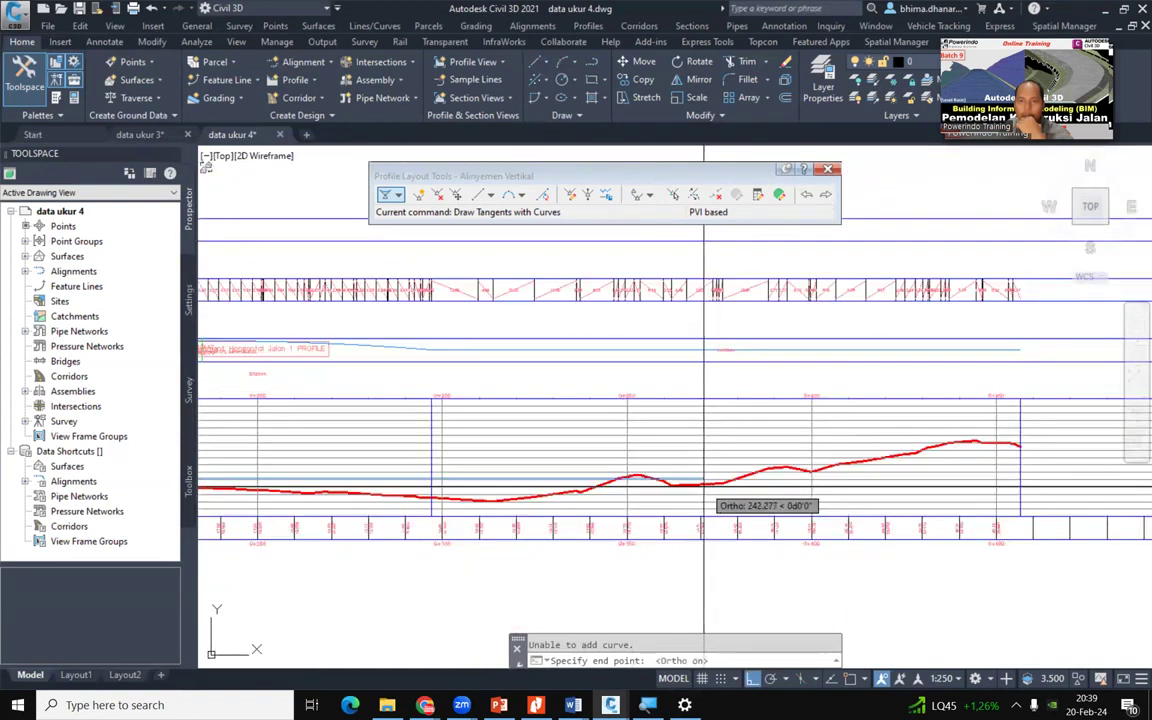
pyautogui.scroll(4, 1000, 472)
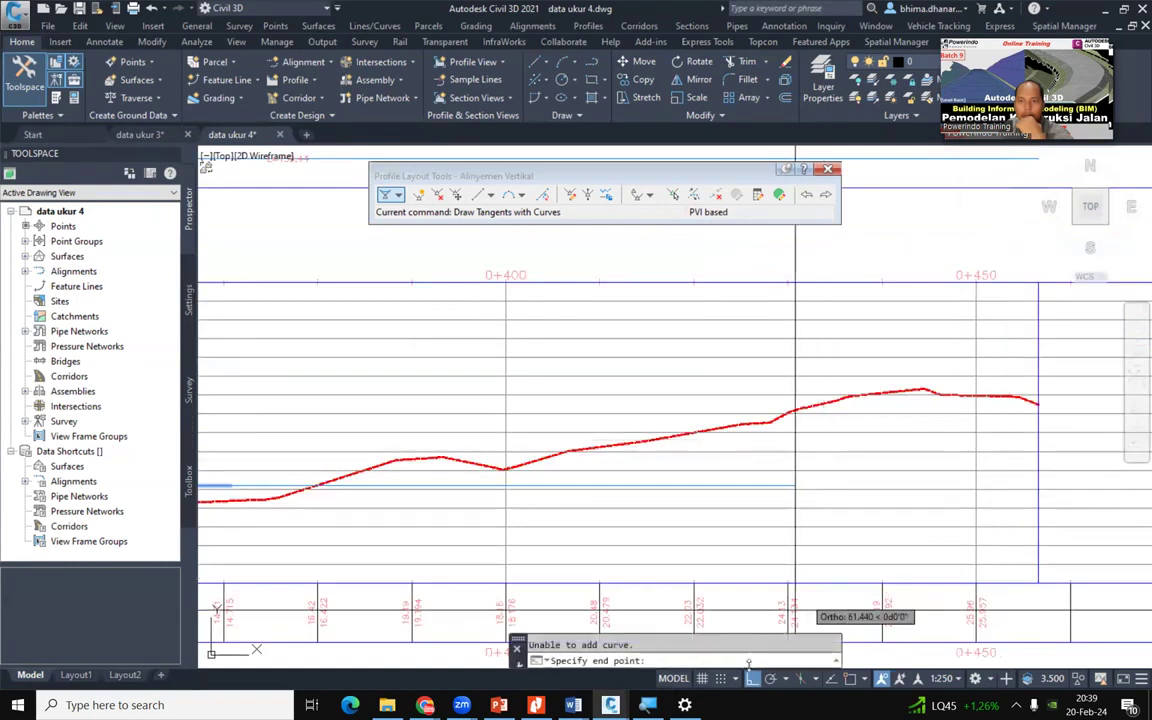
# Turn ortho off and object snap on, draw the last rising tangent to the ground line's end near station 0+456, and finish the profile
pyautogui.click(850, 678)
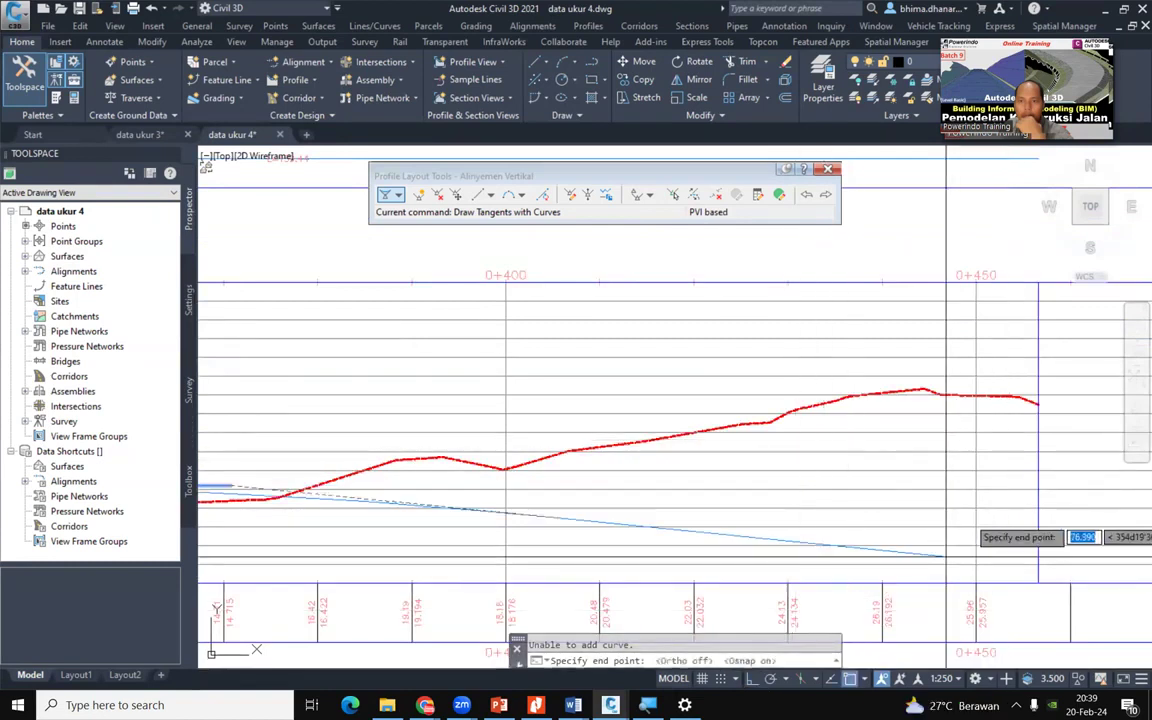
pyautogui.scroll(3, 1054, 411)
pyautogui.scroll(-8, 1020, 441)
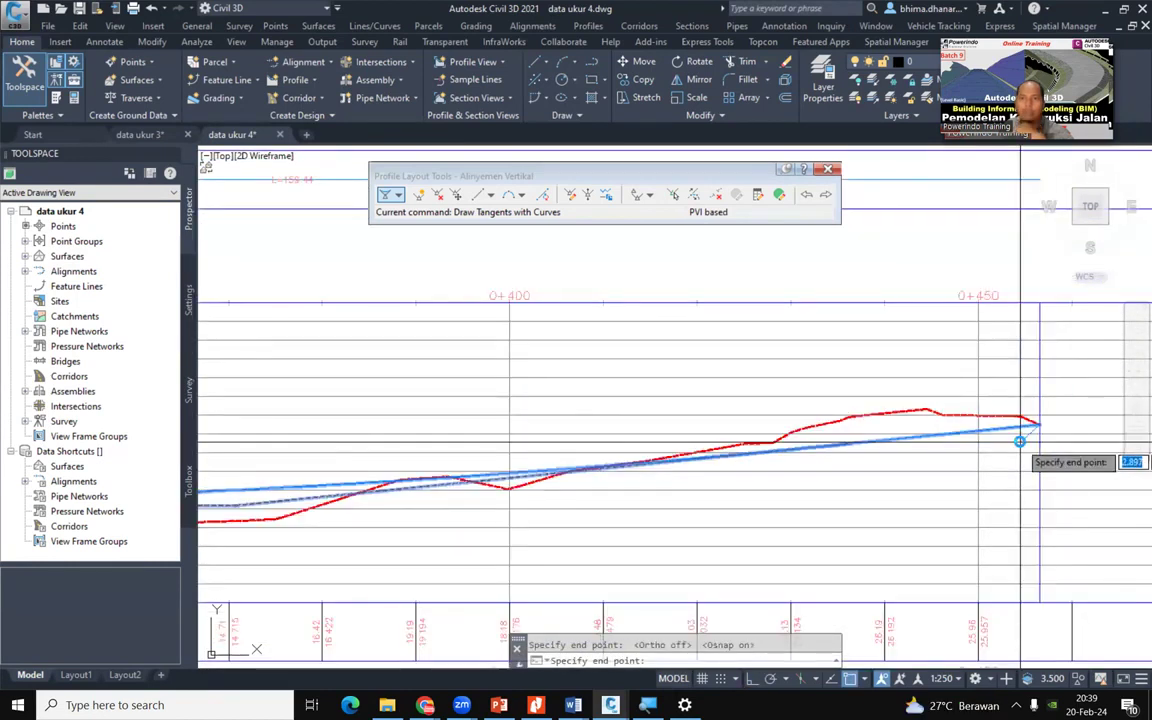
pyautogui.press('Return')
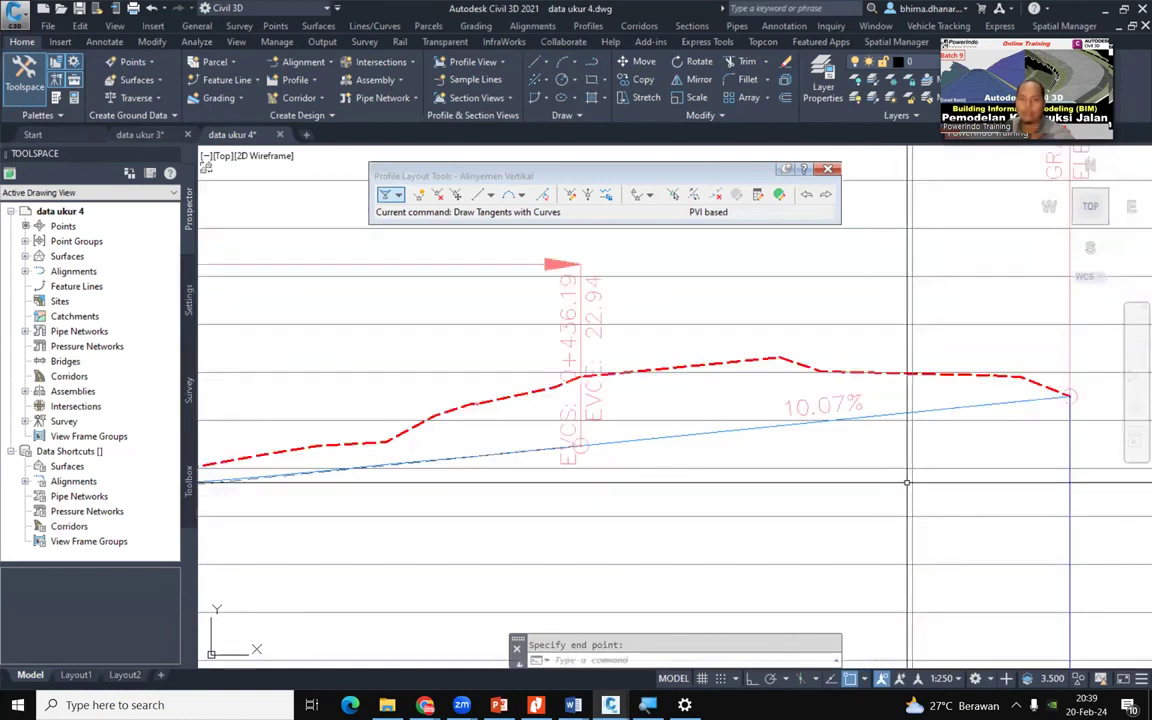
# Examine the drawn profile's grades and its grade breaks near stations 0+058 and 0+128 for missing vertical curves
pyautogui.scroll(-5, 820, 486)
pyautogui.scroll(7, 815, 485)
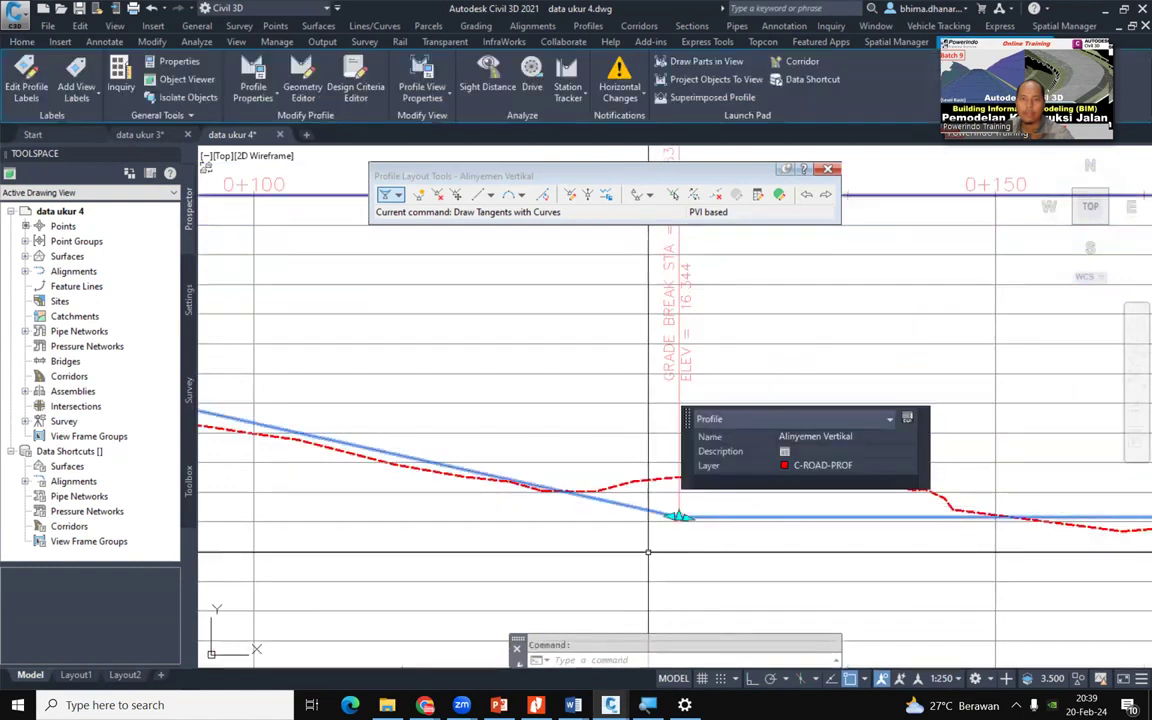
pyautogui.scroll(-4, 575, 525)
pyautogui.scroll(2, 352, 468)
pyautogui.scroll(6, 578, 548)
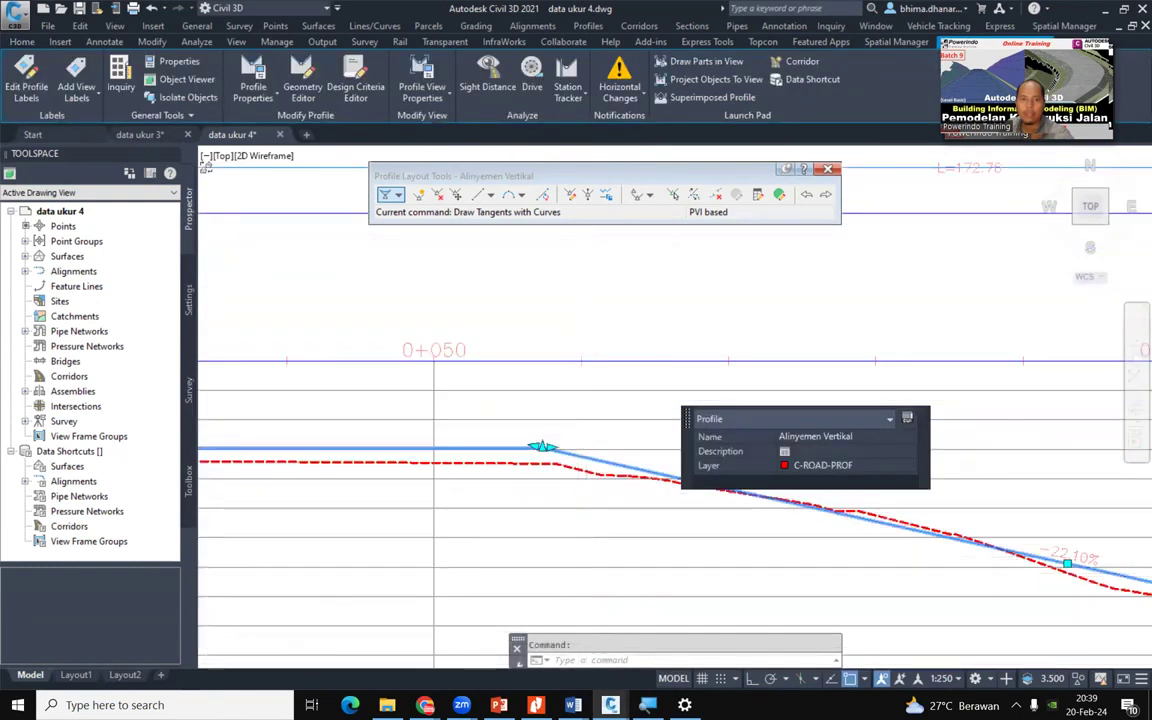
pyautogui.press('Escape')
pyautogui.scroll(-2, 549, 426)
pyautogui.scroll(3, 549, 426)
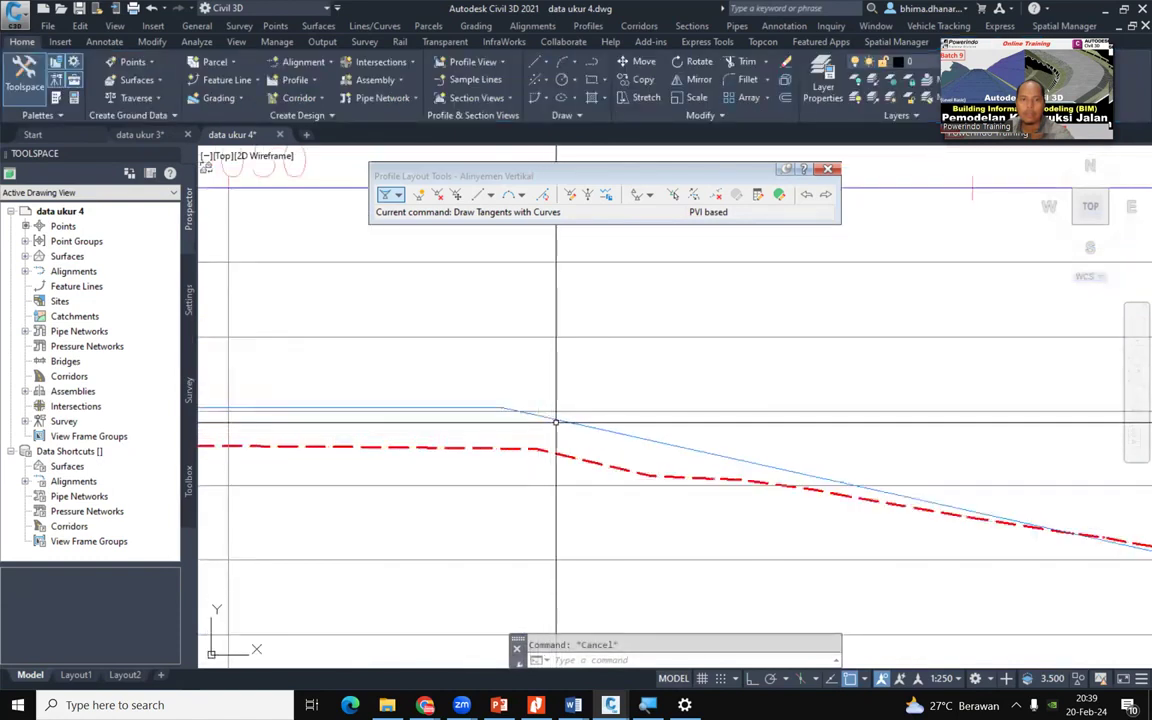
pyautogui.click(559, 420)
pyautogui.scroll(-2, 552, 451)
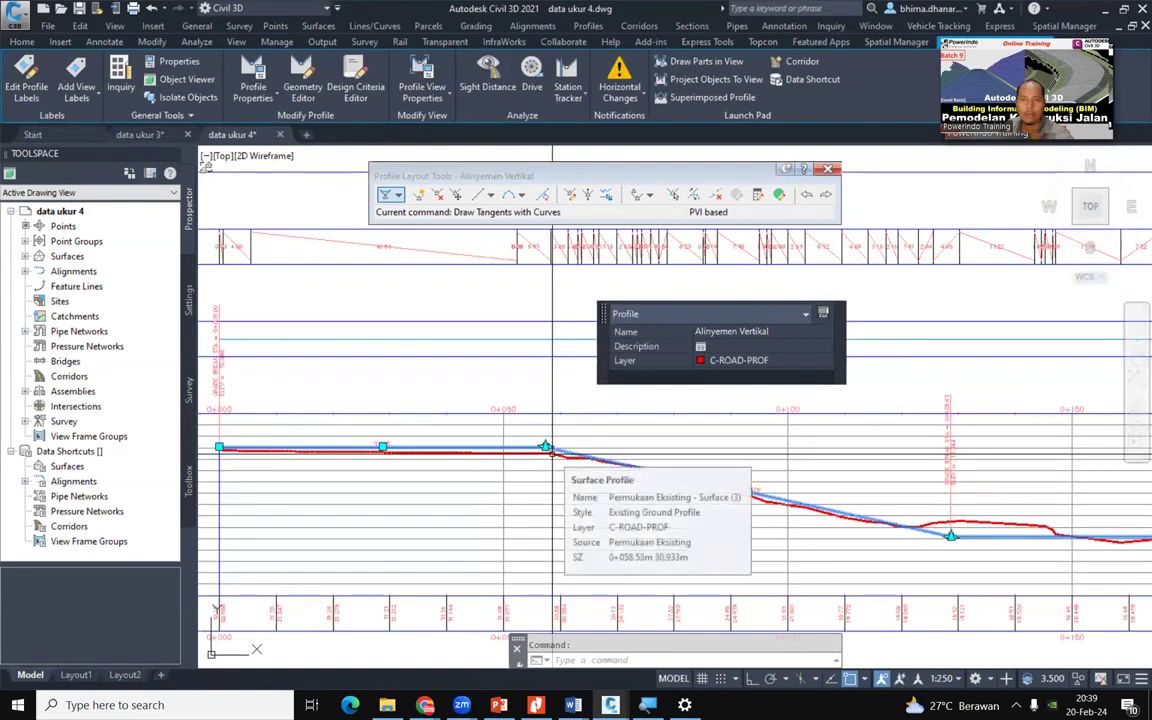
pyautogui.scroll(3, 552, 449)
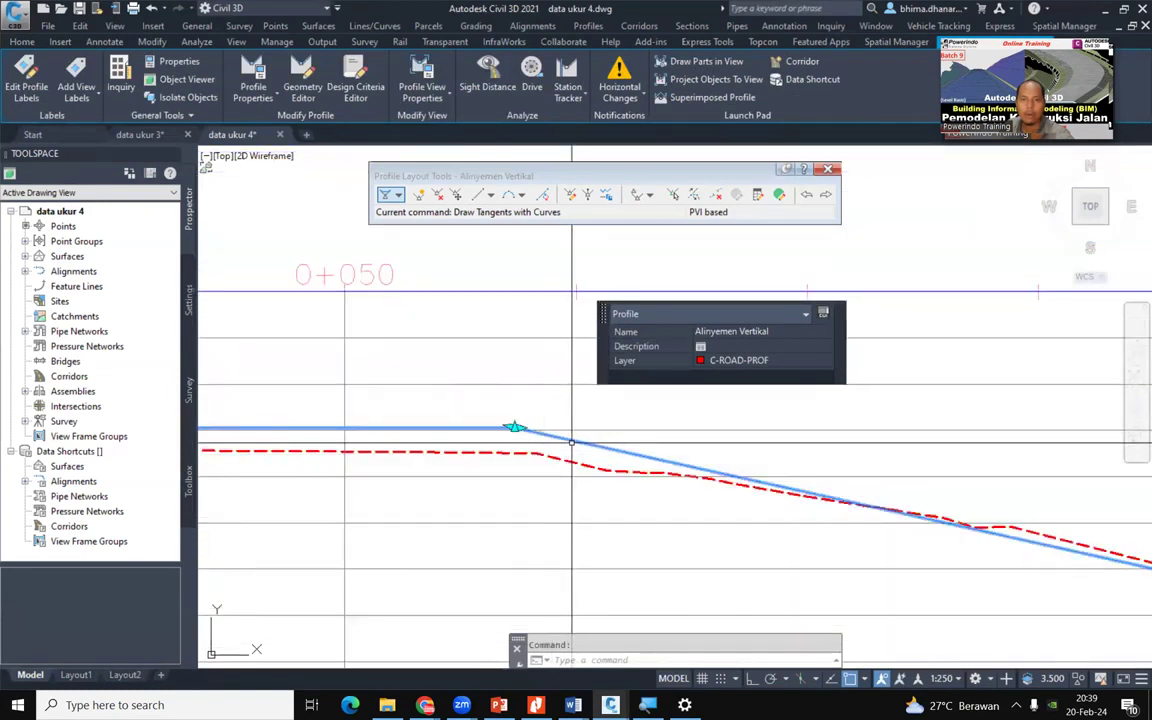
pyautogui.scroll(2, 572, 441)
pyautogui.press('Escape')
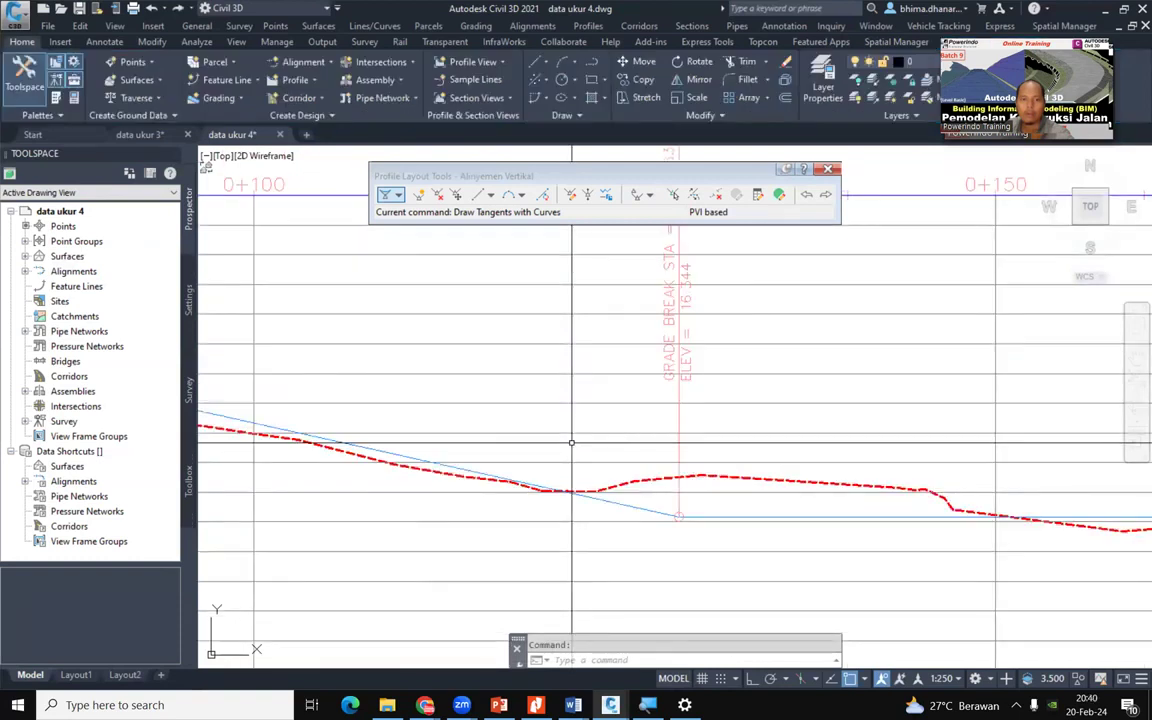
# Remove the drawn Alinyemen Vertikal profile from the profile view
pyautogui.scroll(-4, 572, 442)
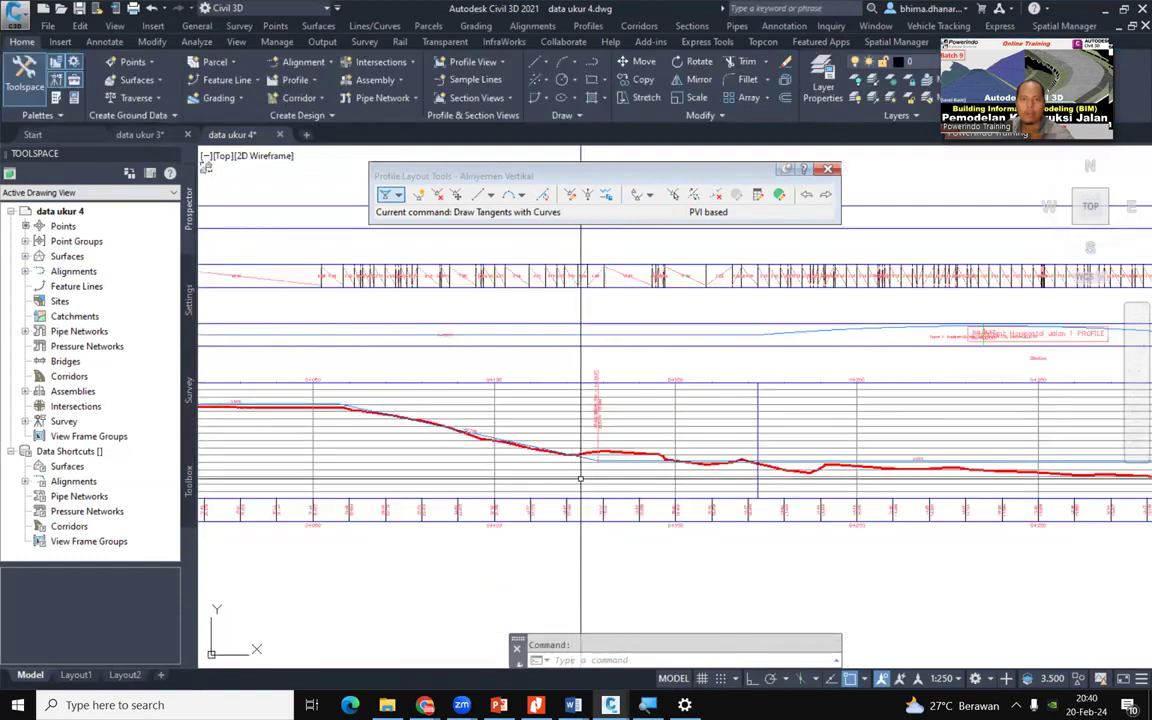
pyautogui.scroll(4, 581, 482)
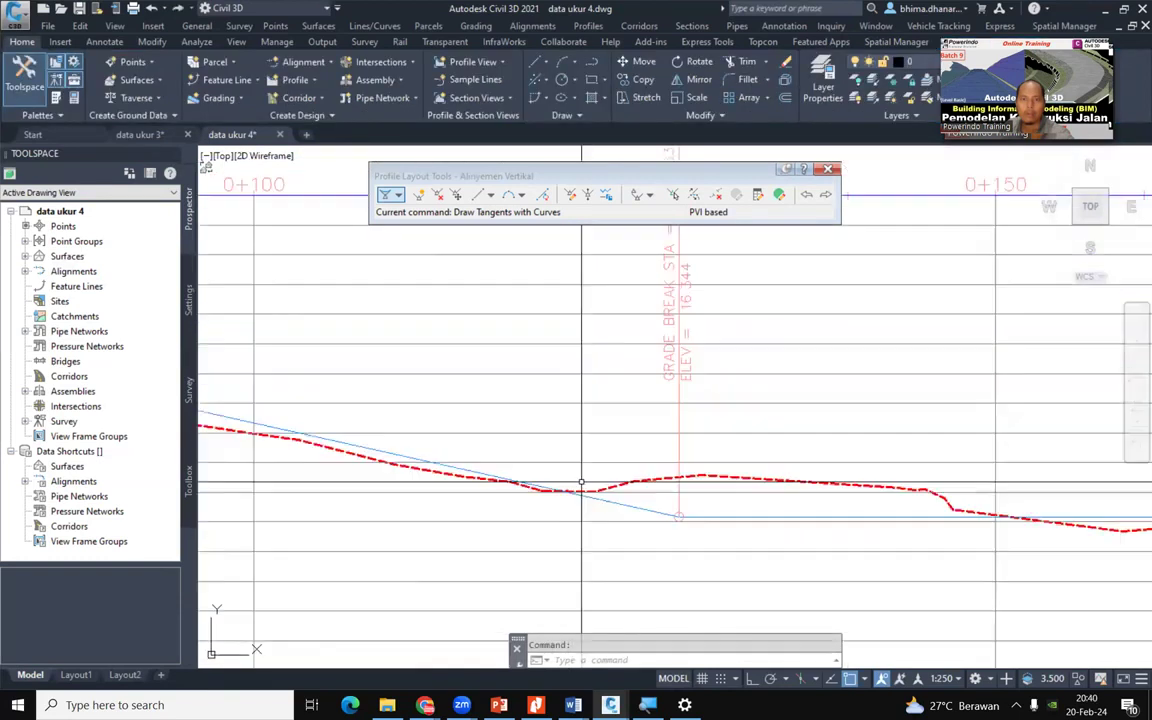
pyautogui.scroll(-5, 581, 482)
pyautogui.press('Escape')
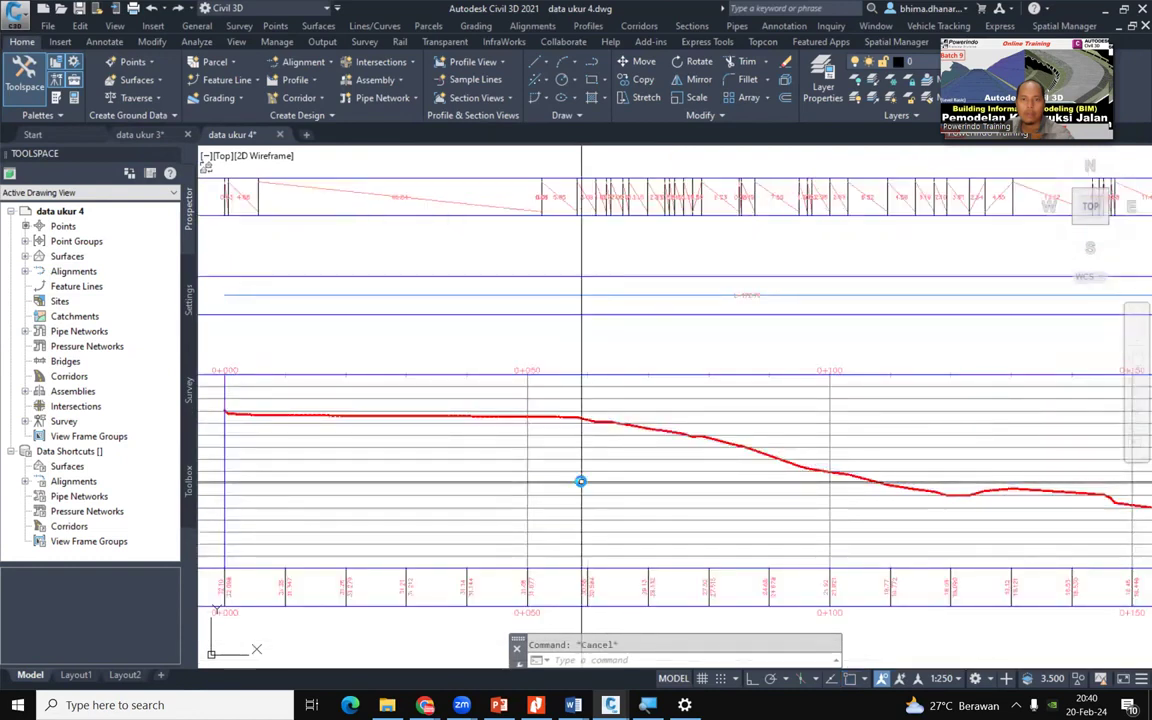
# Create a layout profile named Alinyemen Vertikal on the profile view, with the Design Profile style and Complete Label Set
pyautogui.click(295, 80)
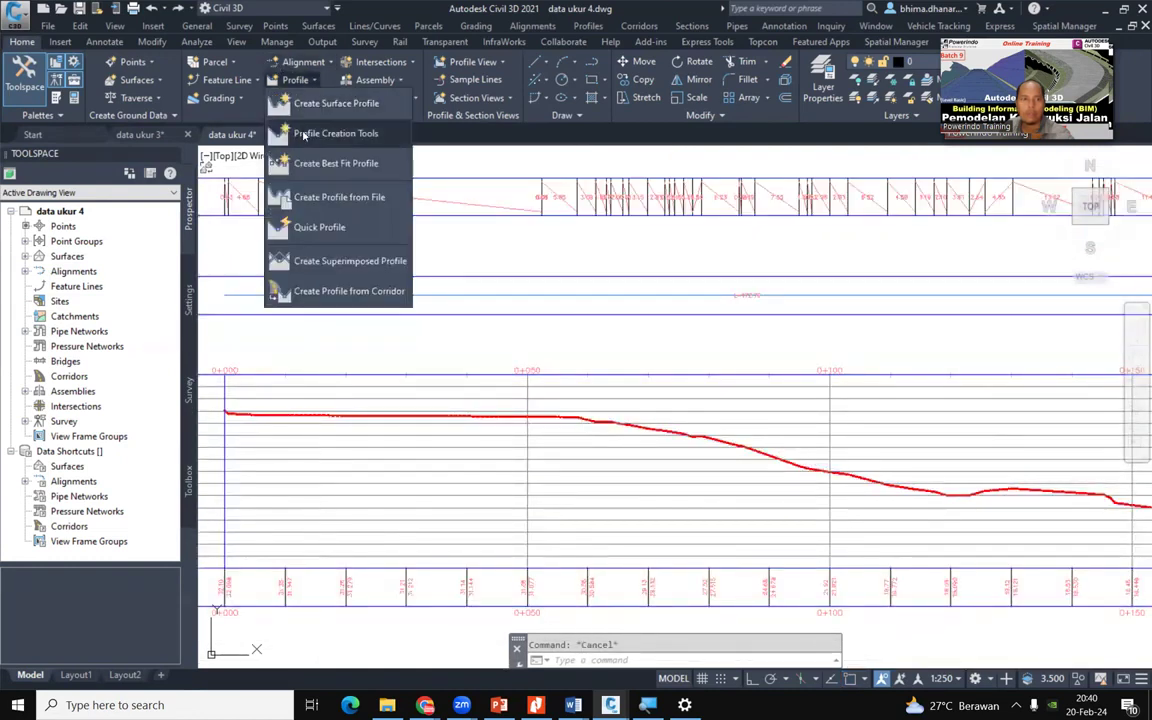
pyautogui.click(305, 135)
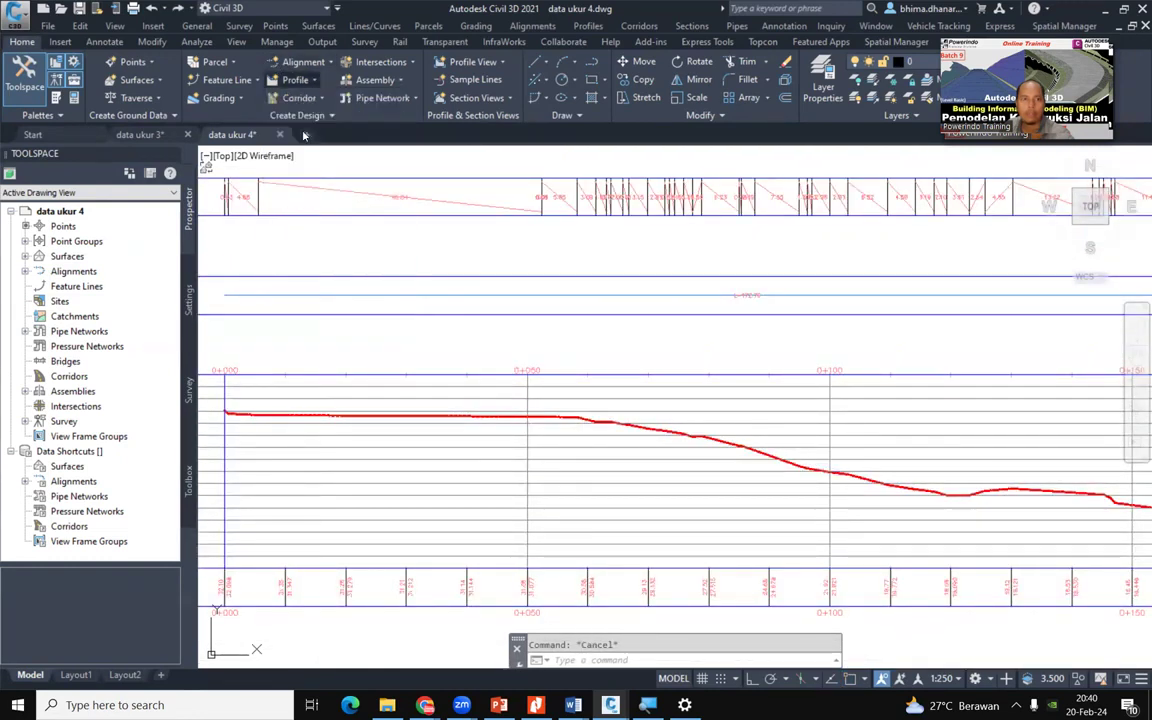
pyautogui.click(598, 392)
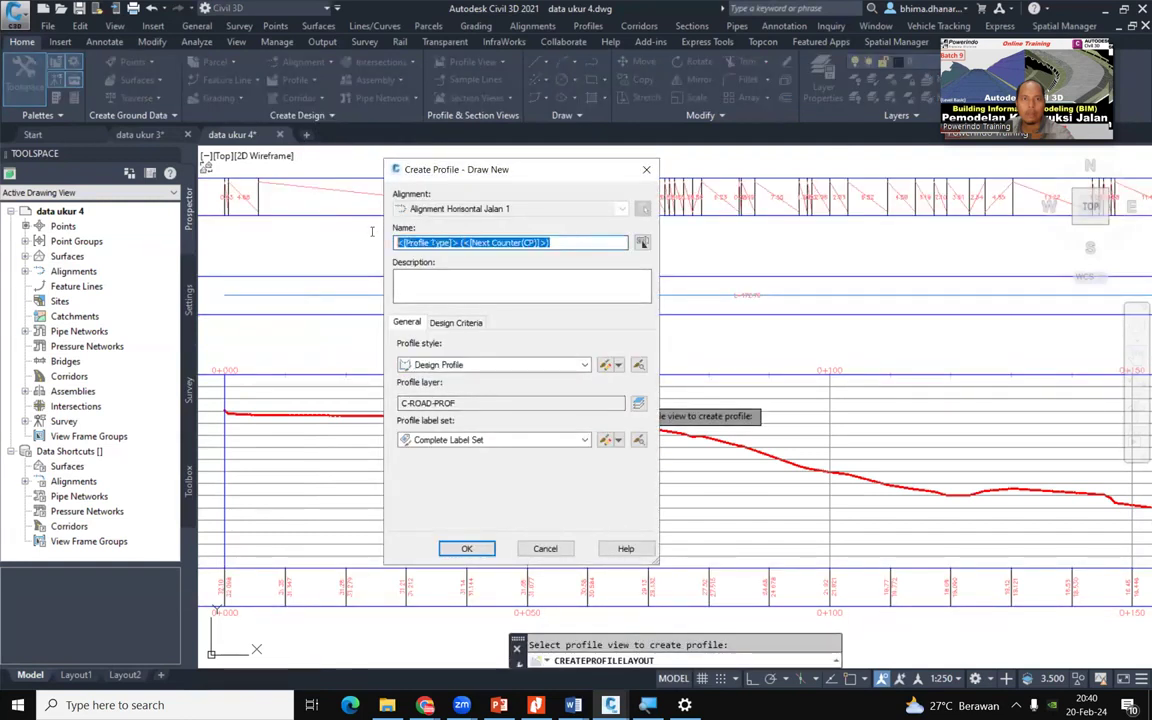
pyautogui.write('Alinyemen Vertikal')
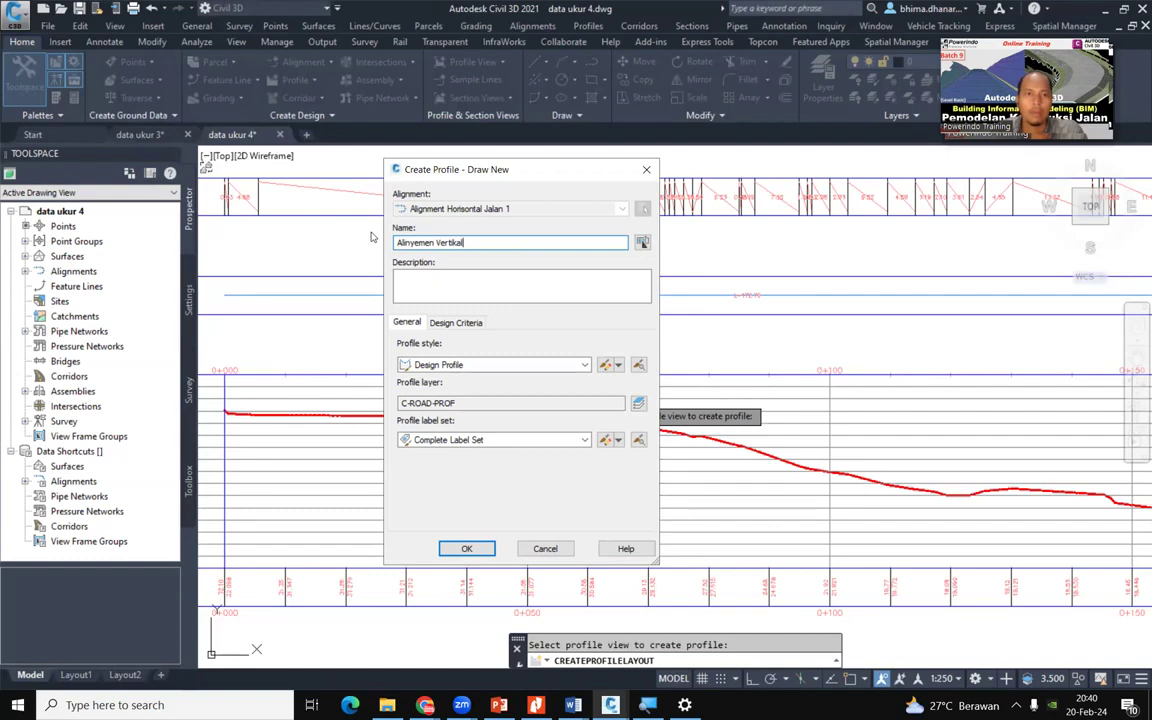
pyautogui.click(481, 552)
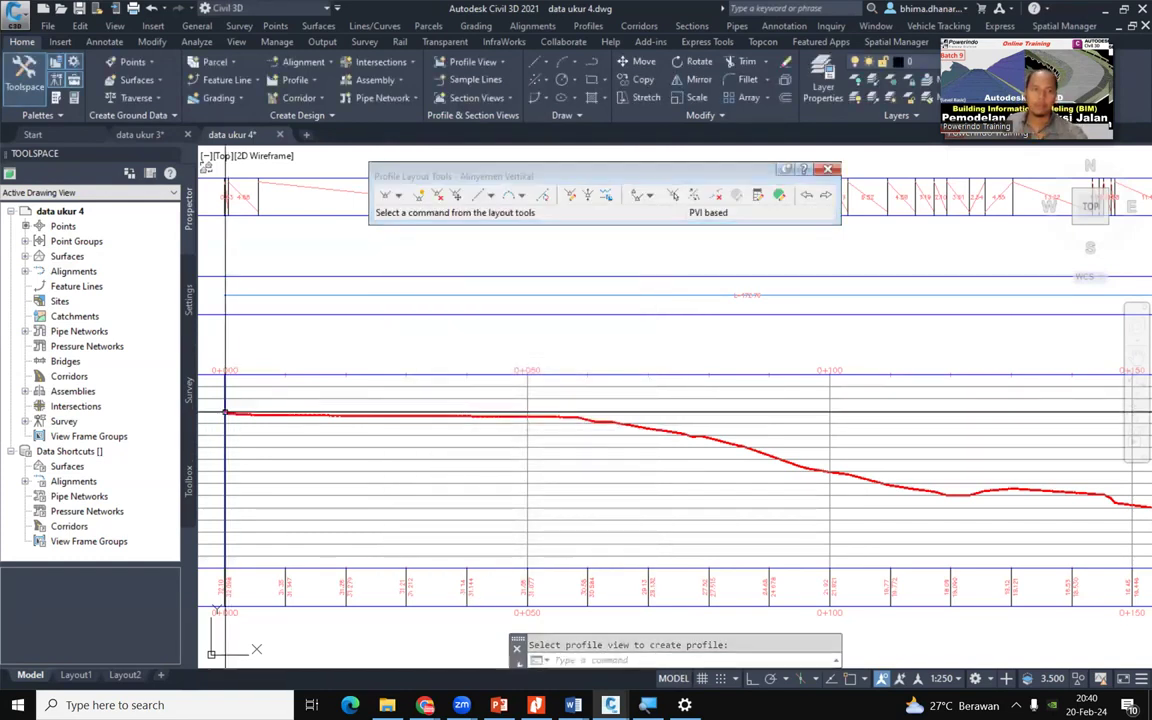
# Start Draw Tangents With Curves with ortho and object snap on, and snap the start point to the ground line's beginning at station 0+000
pyautogui.click(400, 195)
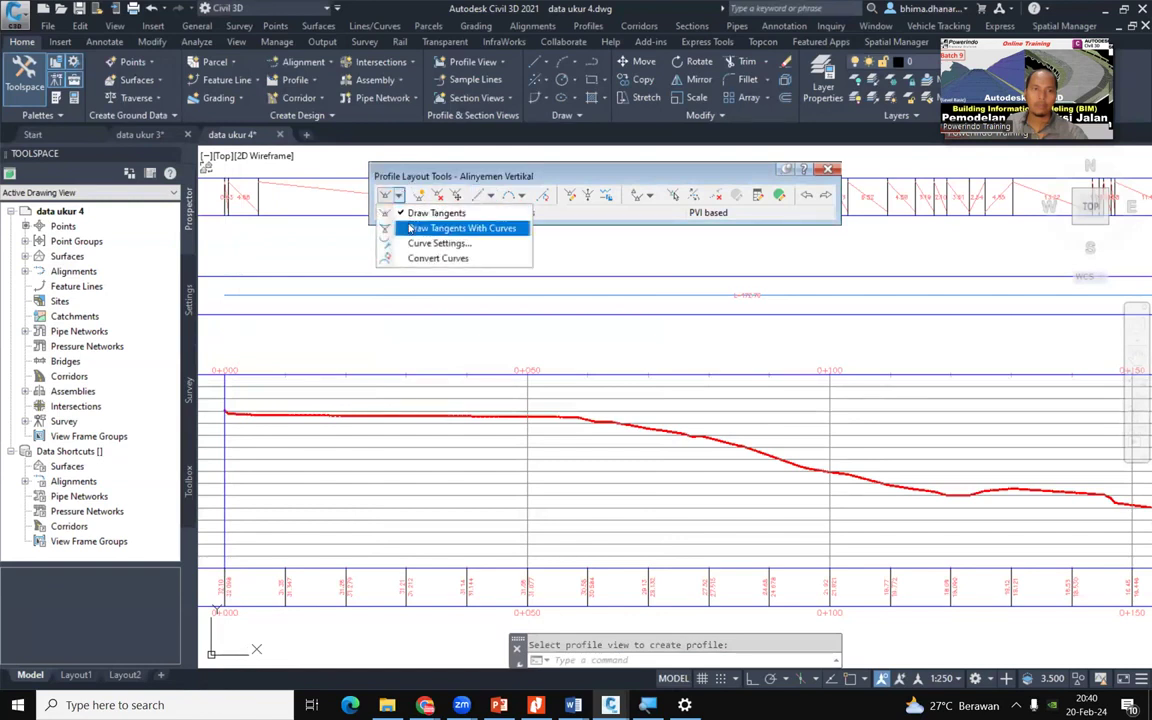
pyautogui.click(460, 228)
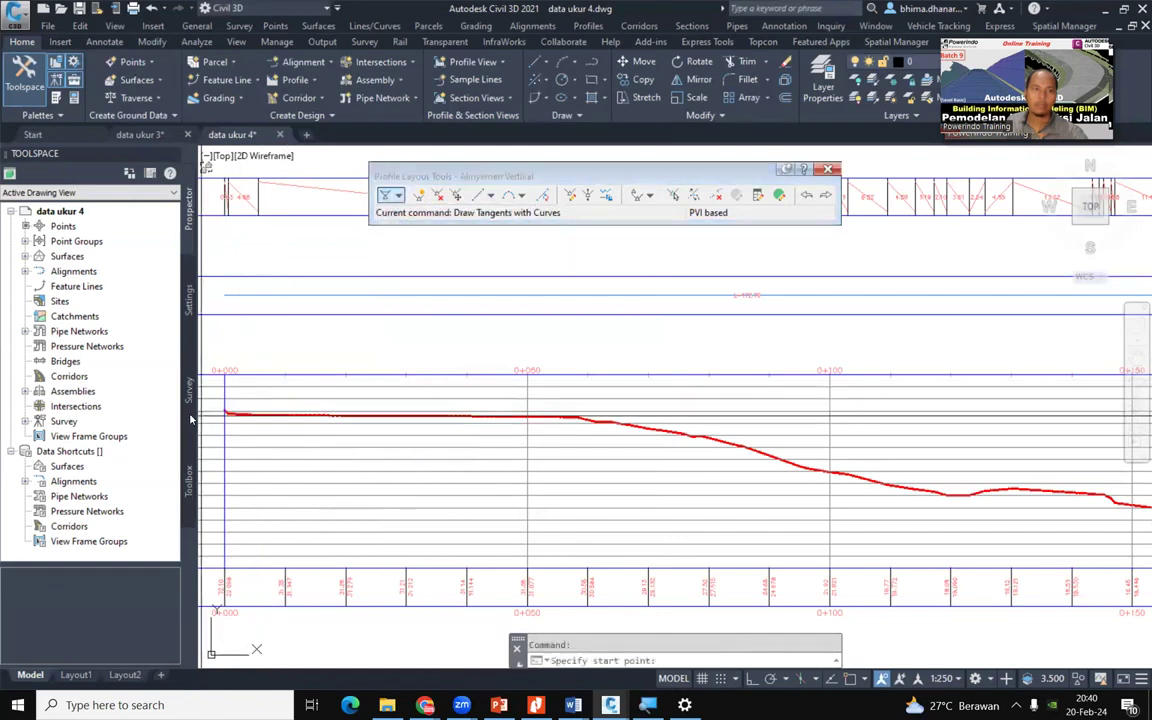
pyautogui.scroll(5, 231, 408)
pyautogui.scroll(4, 590, 442)
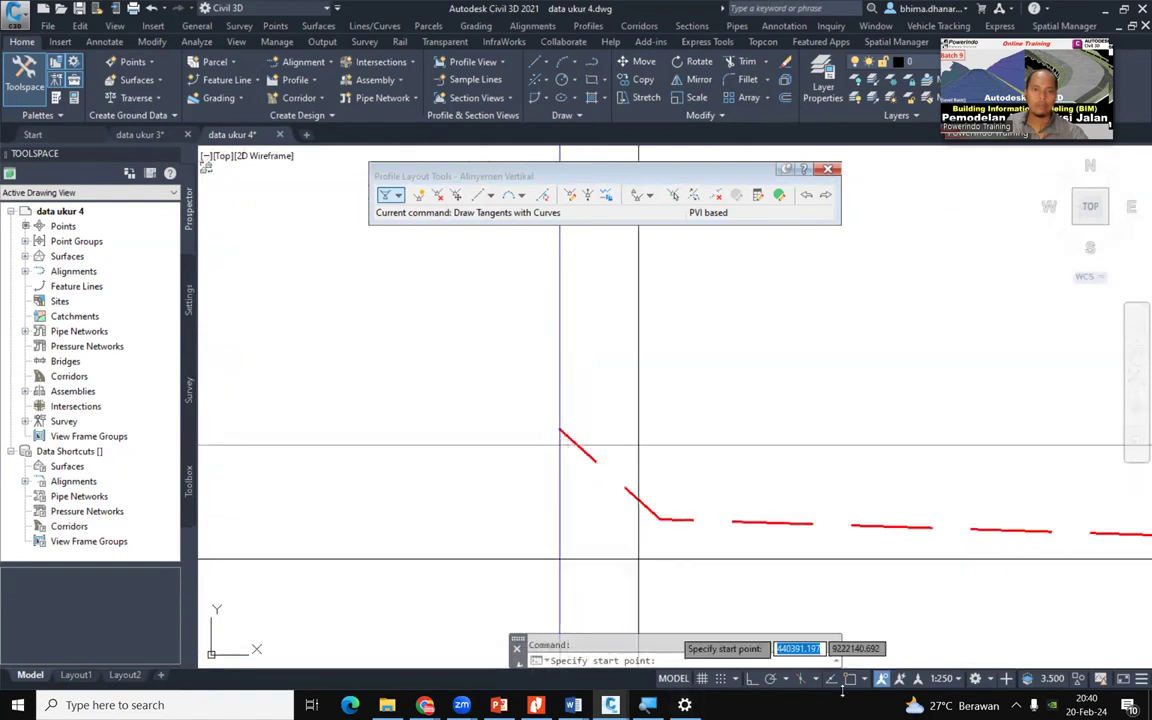
pyautogui.click(752, 679)
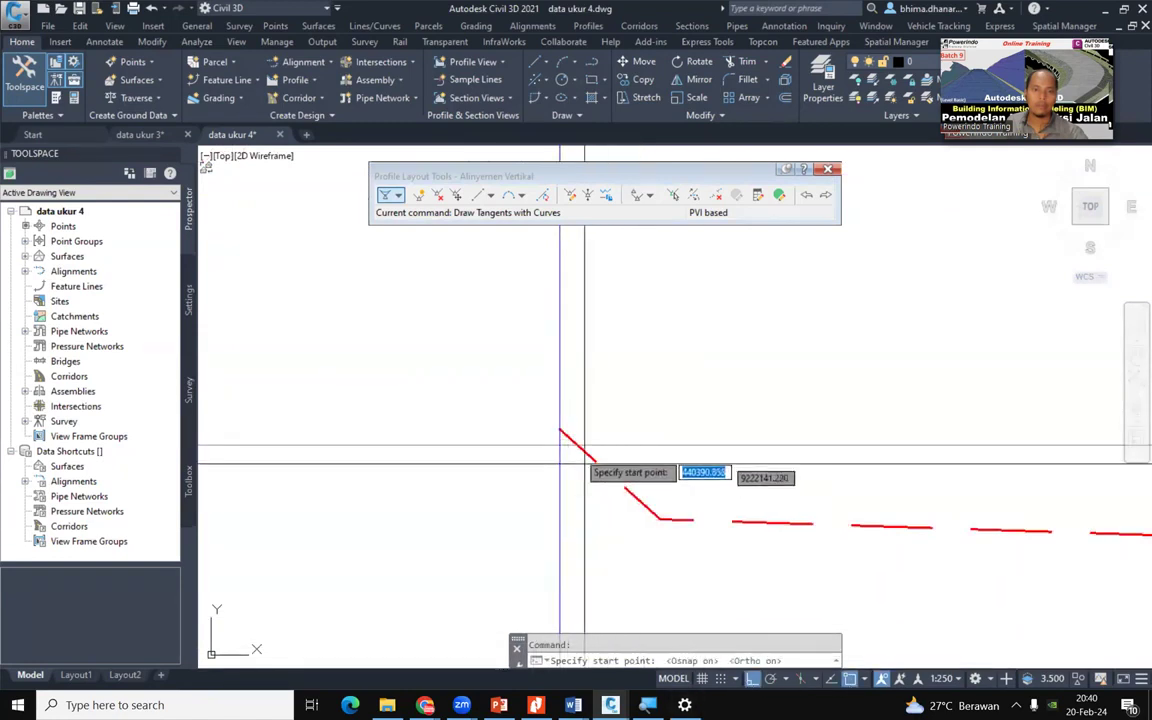
pyautogui.click(561, 432)
# Turn object snap off and draw a level first tangent about 58 m long, up to where the ground begins to fall
pyautogui.scroll(-8, 561, 440)
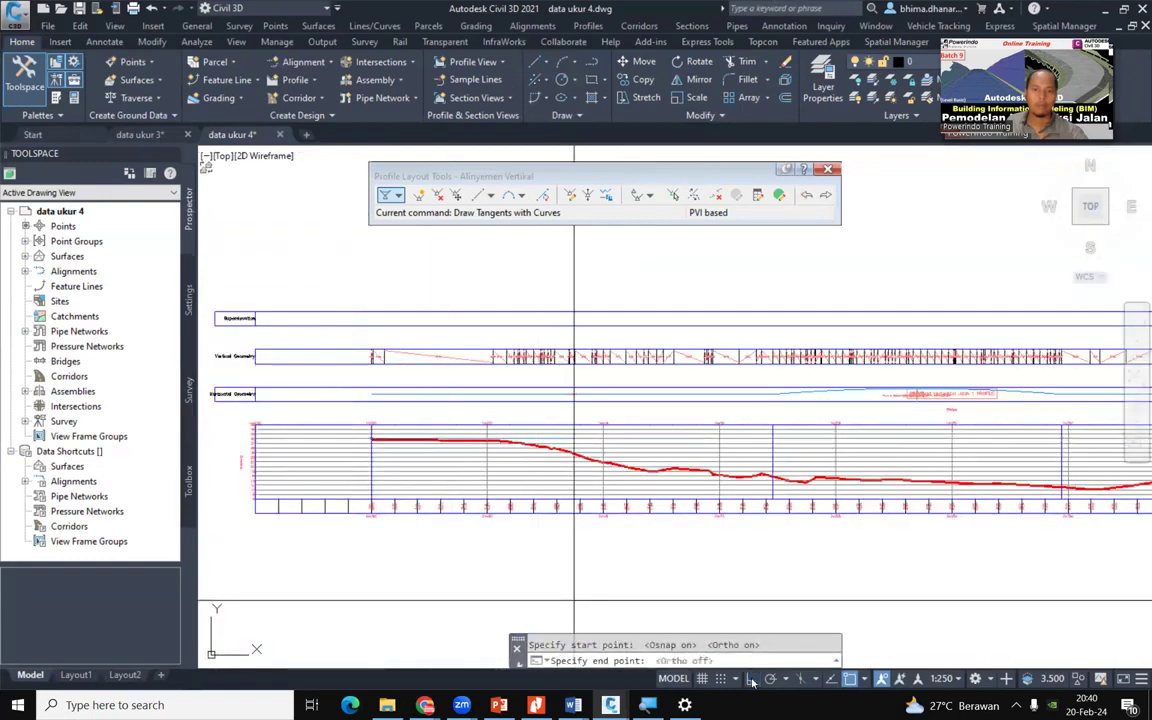
pyautogui.click(801, 679)
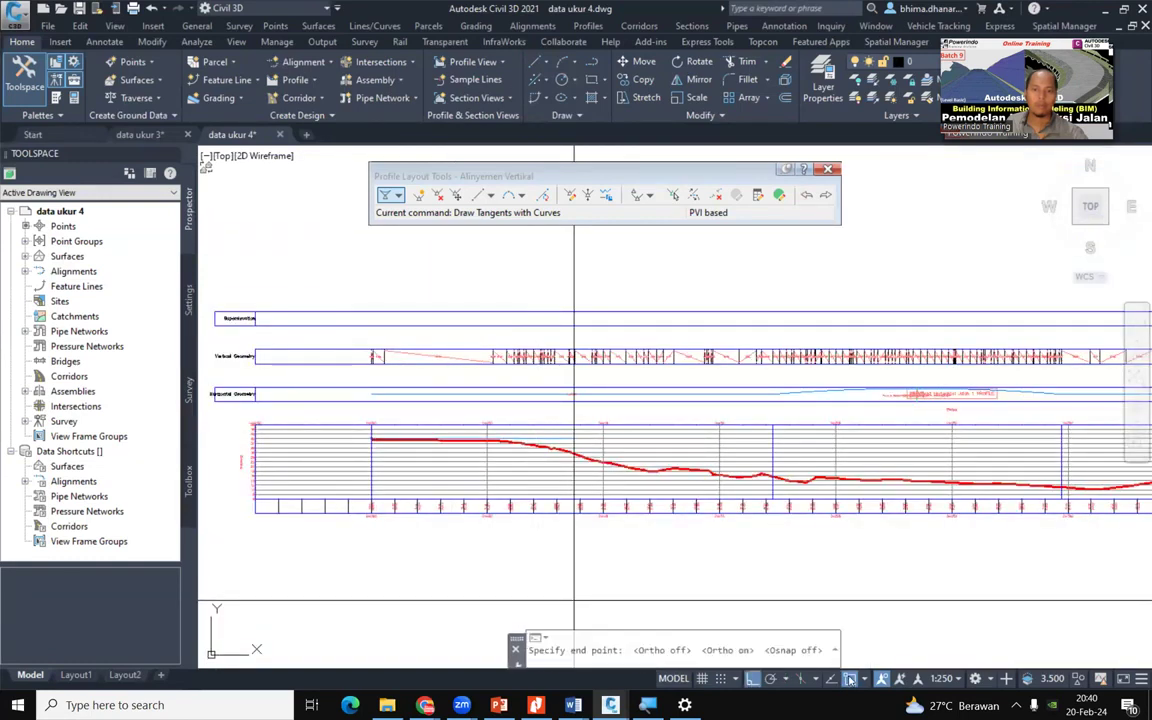
pyautogui.scroll(5, 600, 470)
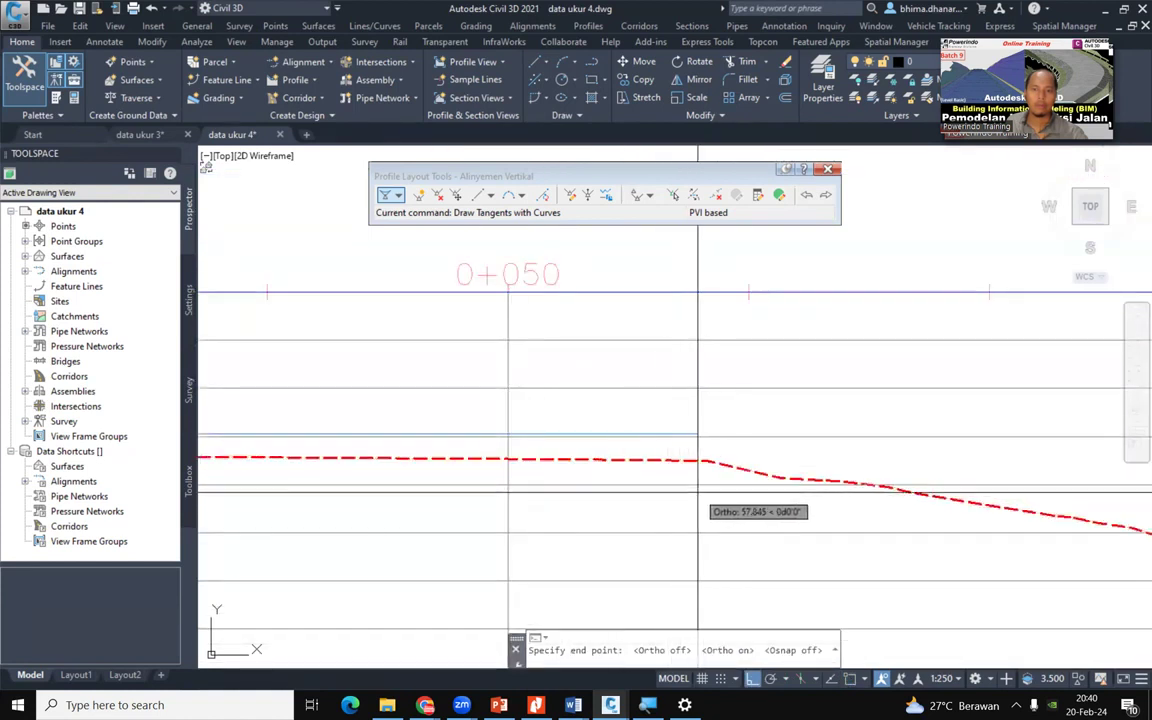
pyautogui.click(705, 491)
# Turn ortho off and draw a long descending tangent ending slightly below the ground line at about station 0+148
pyautogui.scroll(-8, 421, 447)
pyautogui.moveTo(627, 573); pyautogui.dragTo(550, 525, button='middle')
pyautogui.scroll(2, 543, 520)
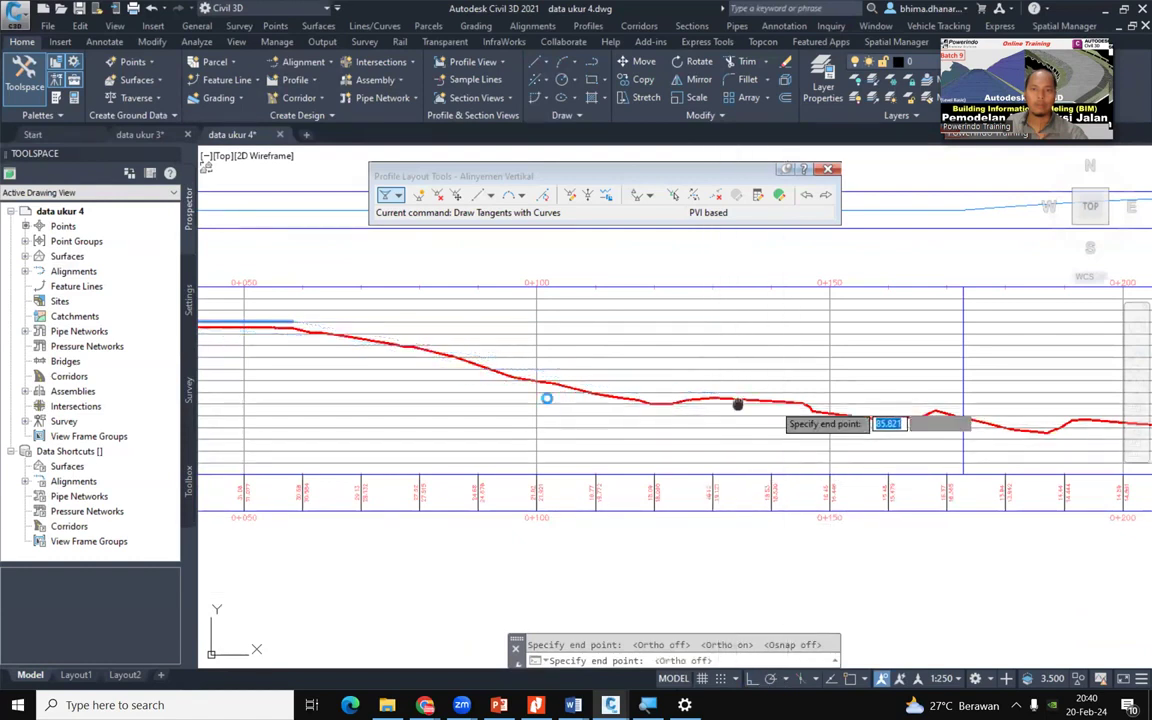
pyautogui.moveTo(786, 410); pyautogui.dragTo(460, 404, button='middle')
pyautogui.click(480, 417)
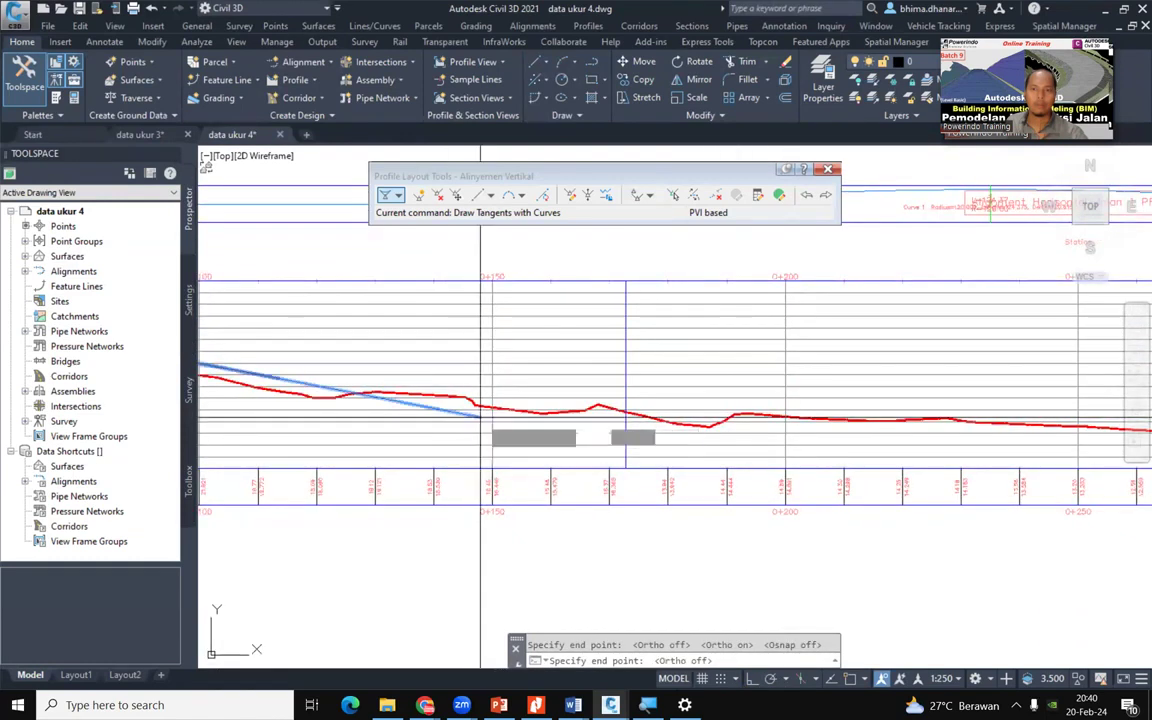
# Turn ortho on and draw a level tangent from about station 0+148 to about station 0+375
pyautogui.click(754, 681)
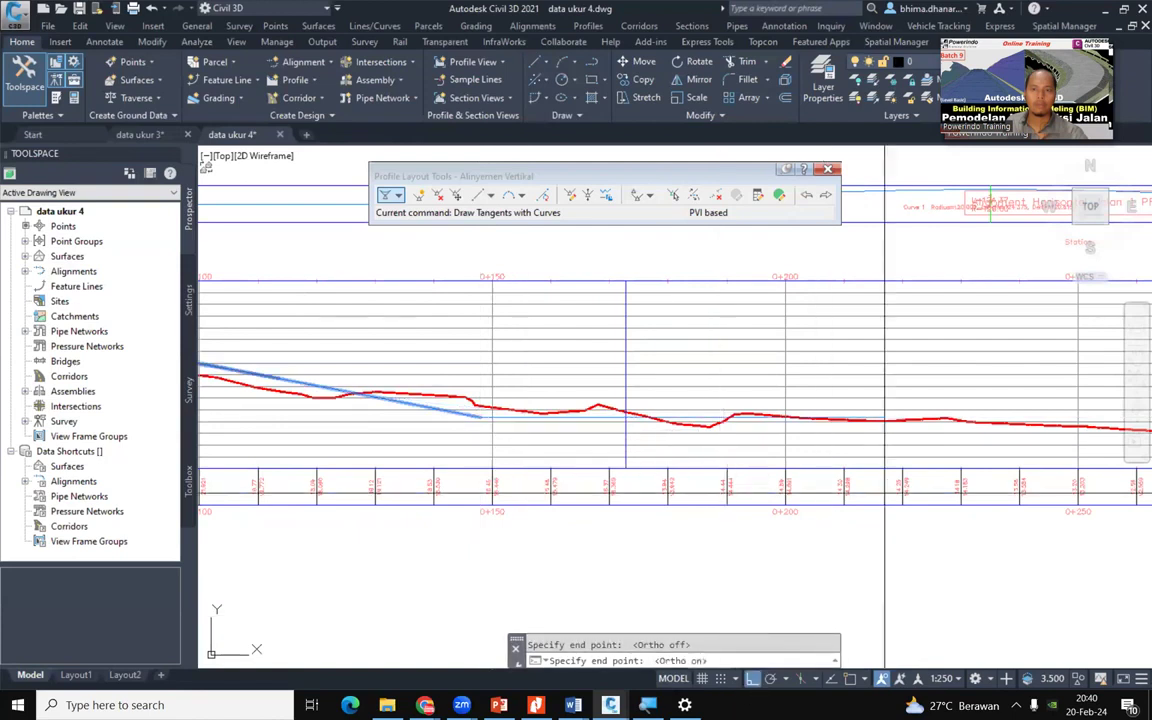
pyautogui.moveTo(868, 460); pyautogui.dragTo(222, 441, button='middle')
pyautogui.moveTo(900, 431); pyautogui.dragTo(334, 416, button='middle')
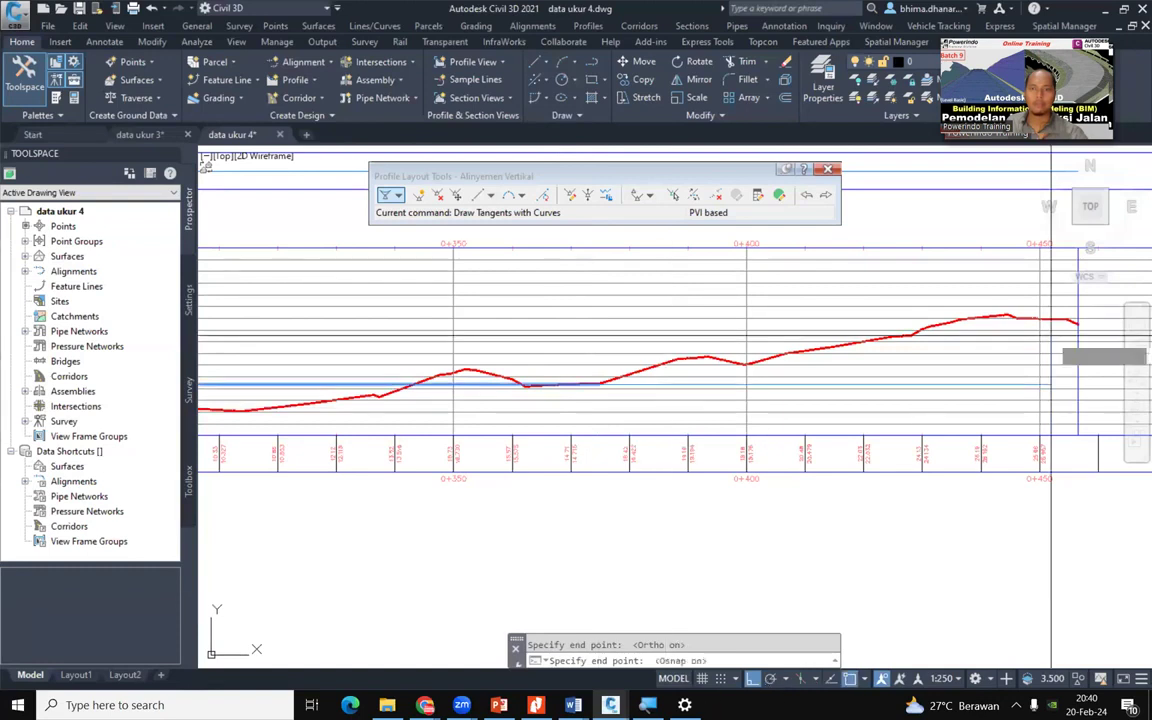
# With object snap on, draw the last rising tangent to the ground line's end near station 0+456 and finish the profile
pyautogui.scroll(3, 1060, 329)
pyautogui.moveTo(1078, 262); pyautogui.dragTo(838, 297, button='middle')
pyautogui.scroll(5, 838, 300)
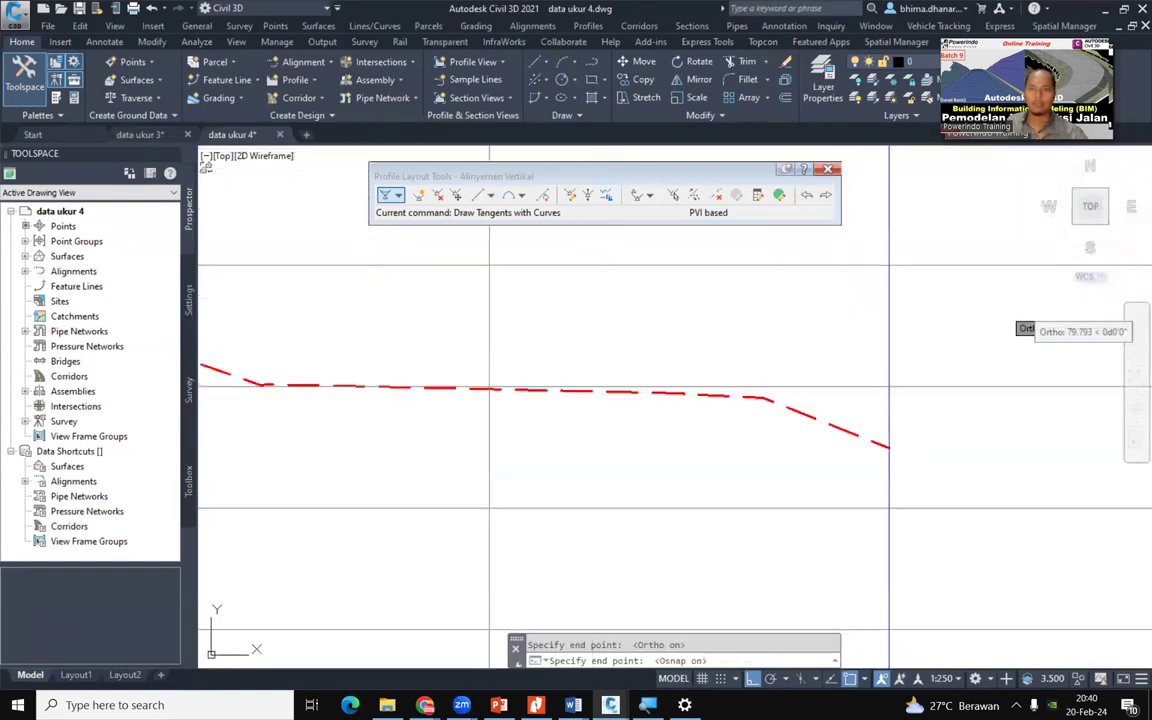
pyautogui.scroll(-8, 888, 447)
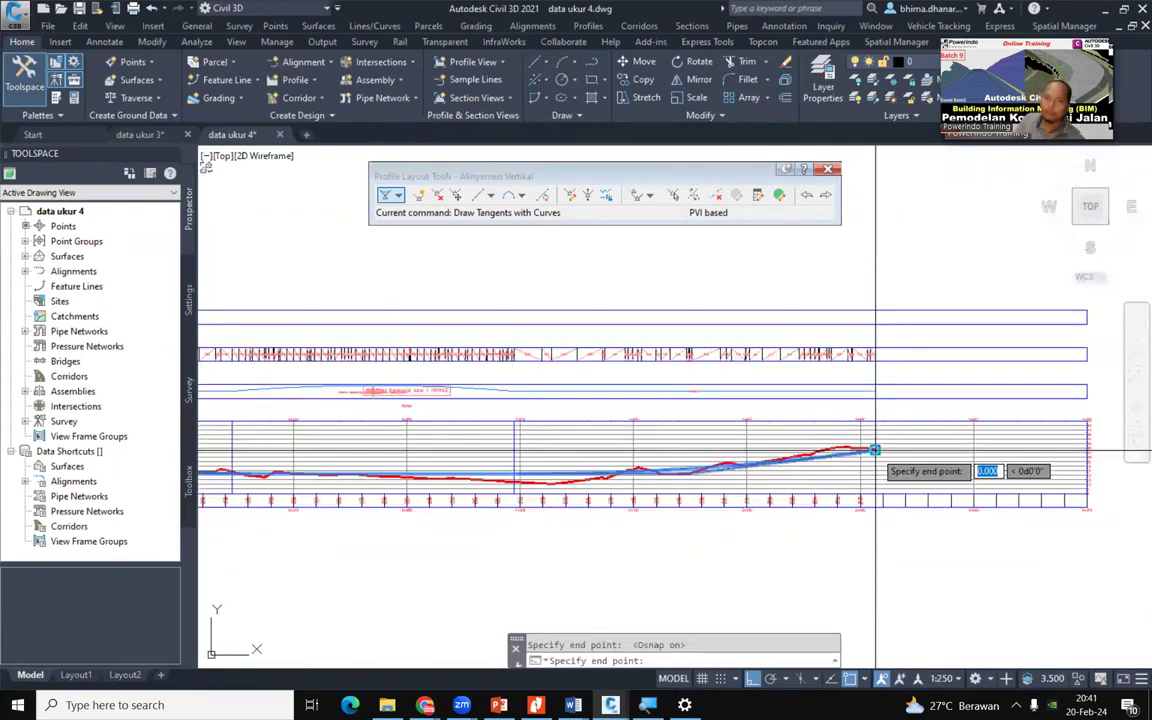
pyautogui.scroll(4, 875, 451)
pyautogui.scroll(-3, 882, 442)
pyautogui.scroll(-2, 925, 482)
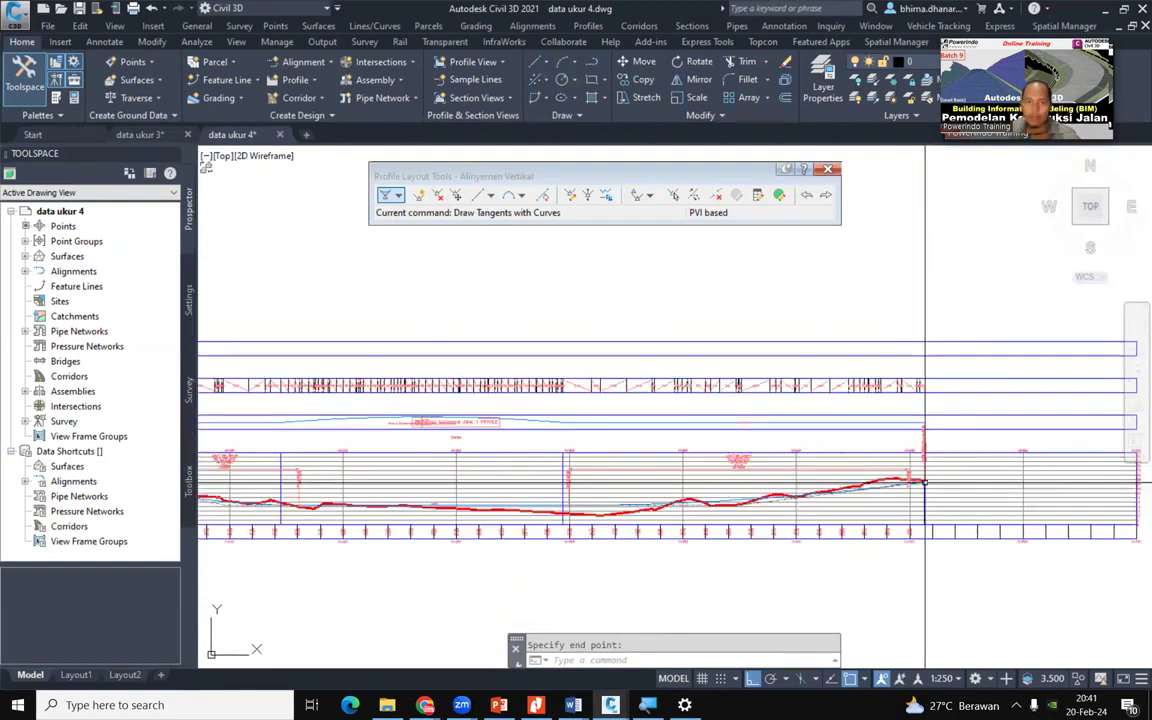
# Examine the design profile against the ground line around the vertical curves near stations 0+058 and 0+148
pyautogui.moveTo(335, 457); pyautogui.dragTo(915, 488, button='middle')
pyautogui.scroll(4, 624, 505)
pyautogui.scroll(3, 624, 505)
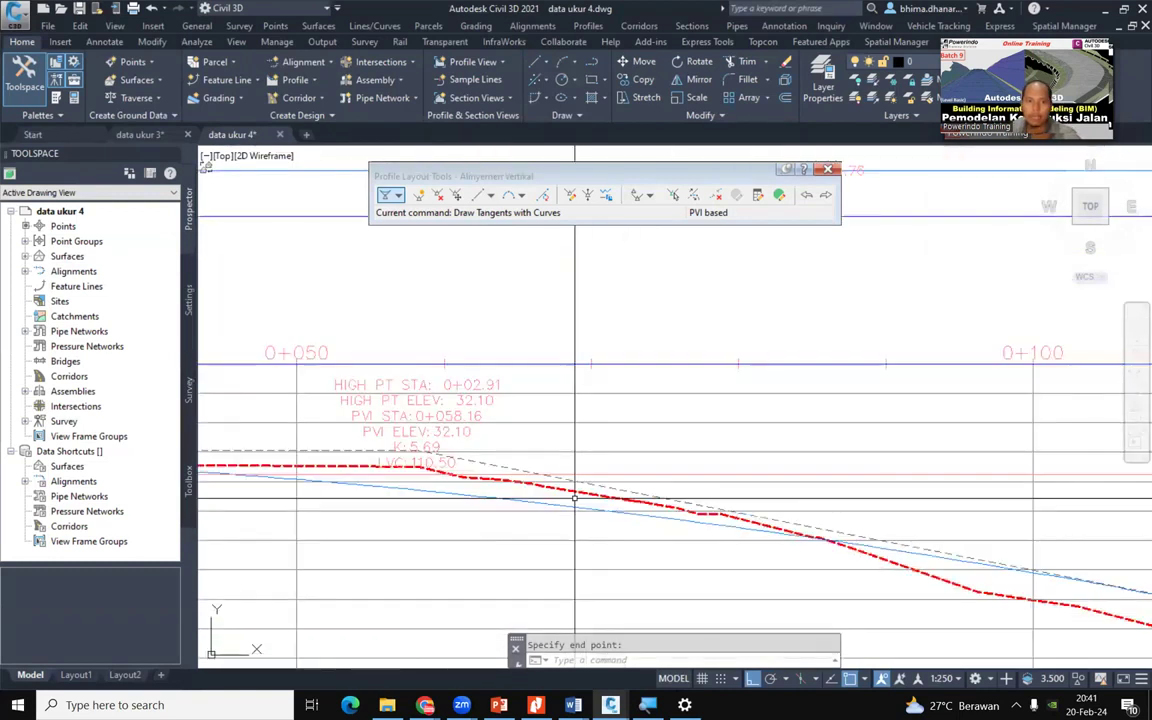
pyautogui.scroll(-2, 661, 512)
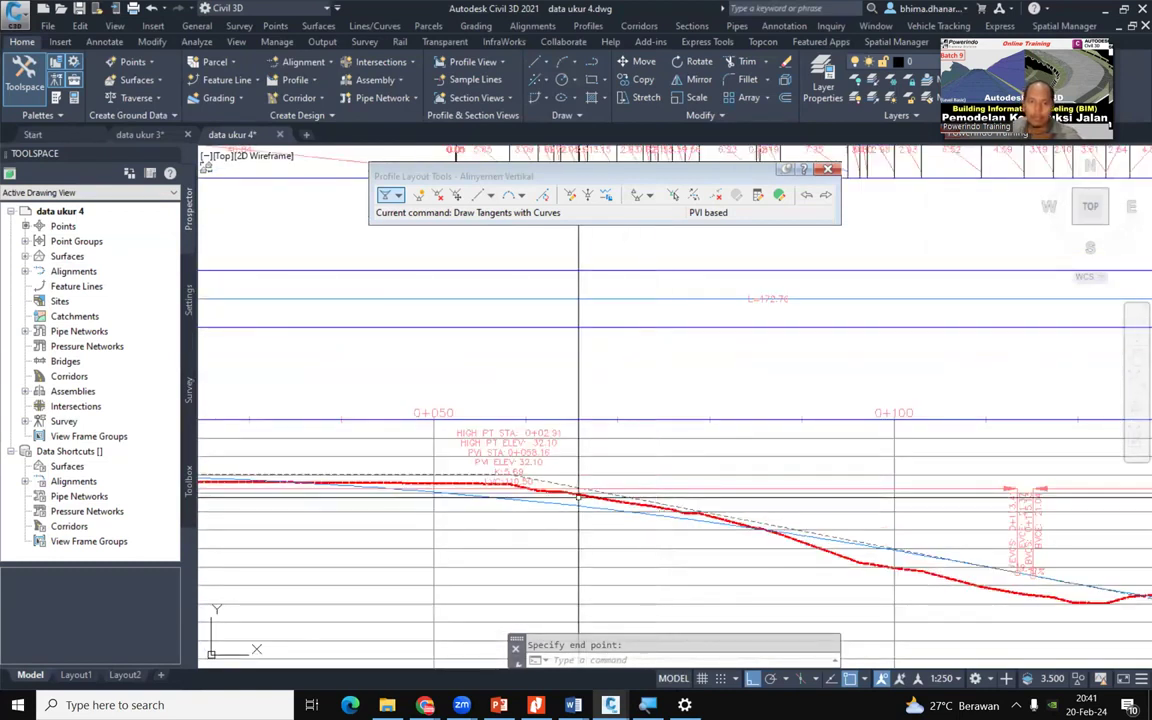
pyautogui.scroll(4, 487, 393)
pyautogui.scroll(-5, 487, 393)
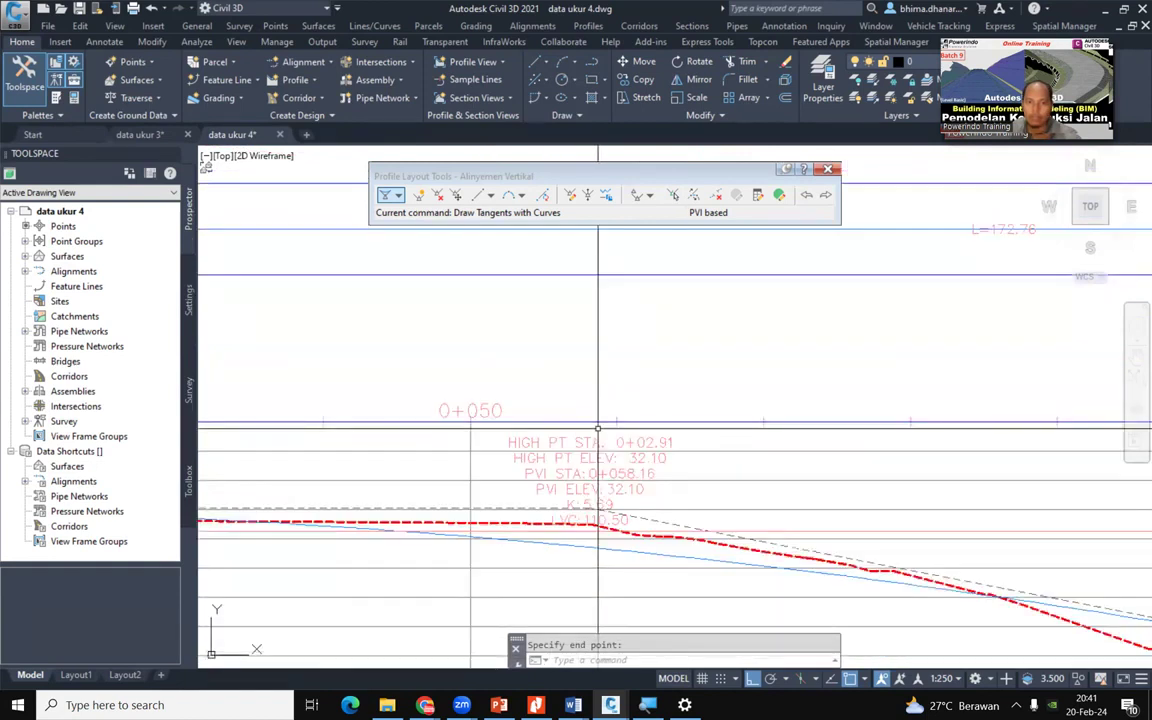
pyautogui.scroll(-2, 598, 429)
pyautogui.moveTo(980, 545); pyautogui.dragTo(771, 539, button='middle')
pyautogui.scroll(2, 714, 492)
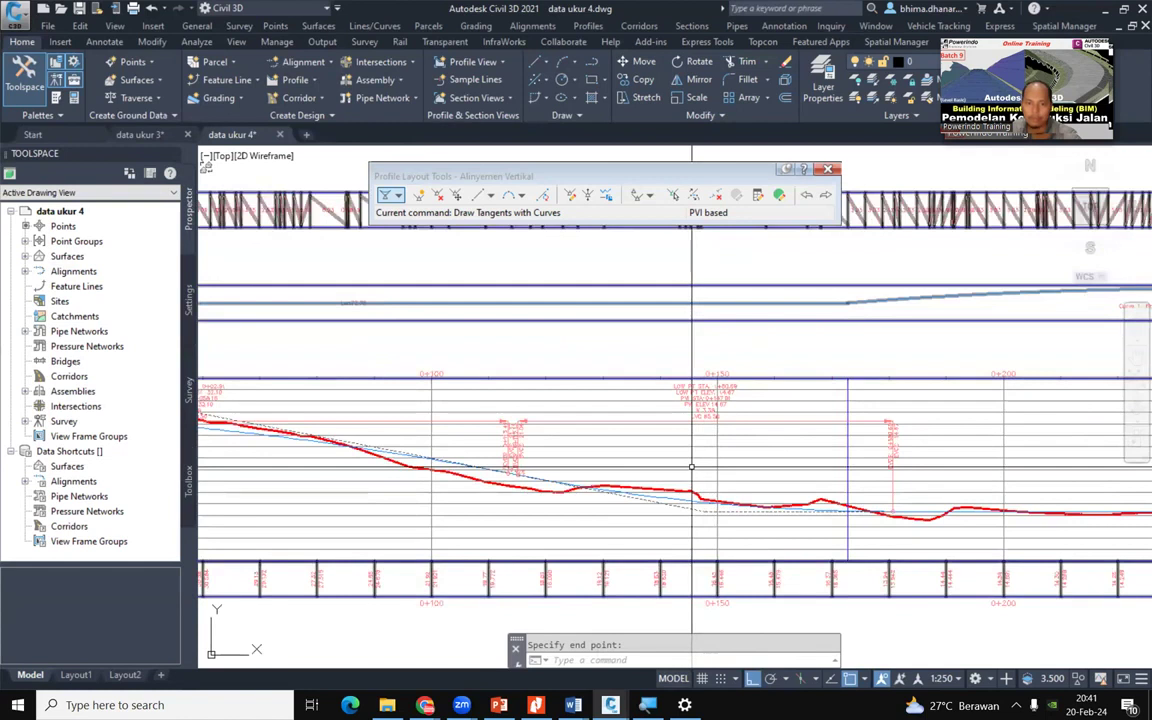
pyautogui.scroll(5, 691, 466)
# Open the design profile's style for editing and set the Line component's lineweight to 0.40 mm
pyautogui.press('Escape')
pyautogui.click(710, 541)
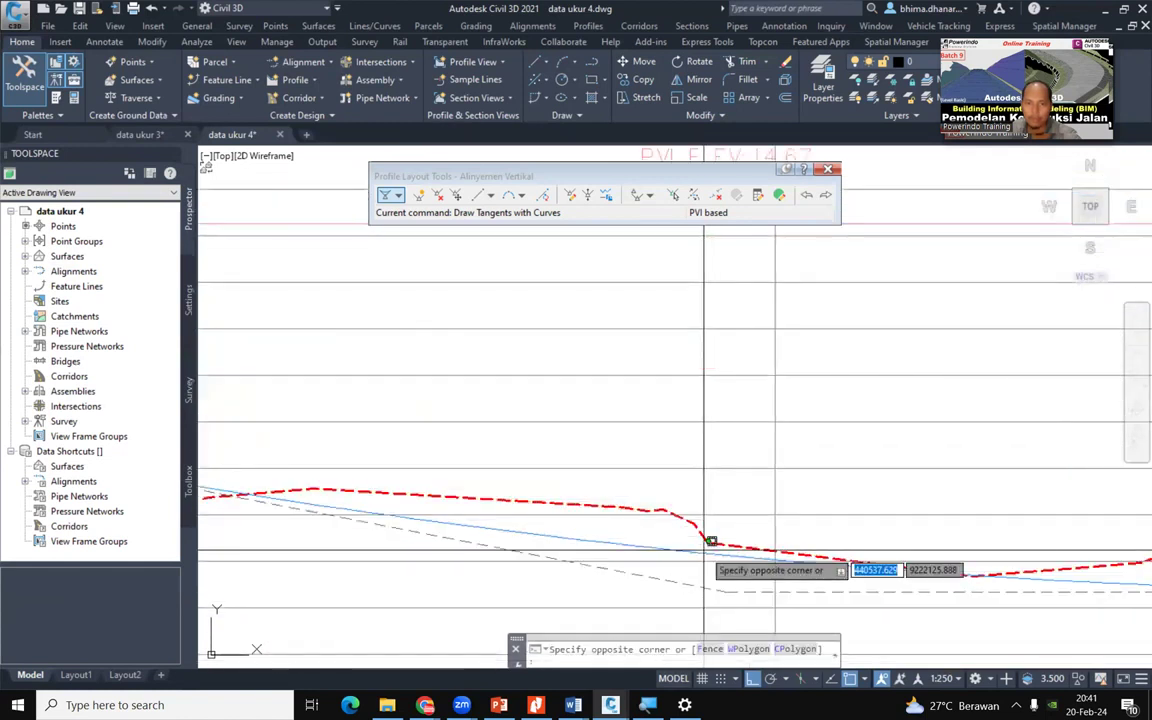
pyautogui.press('Escape')
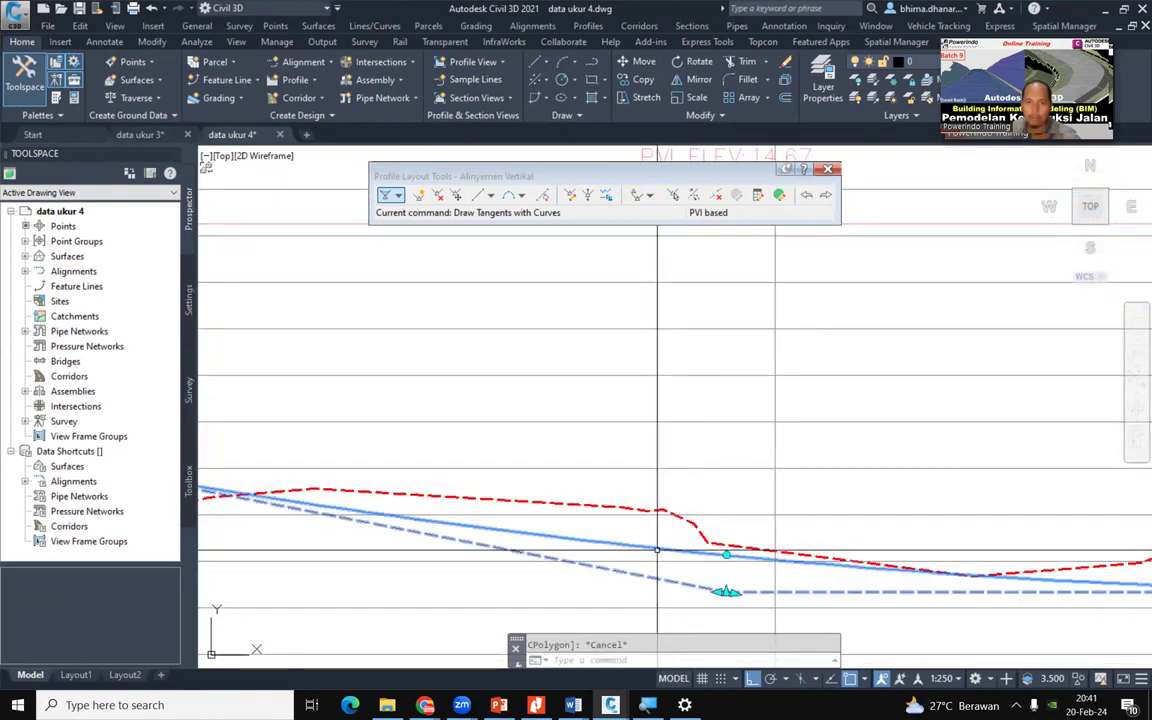
pyautogui.click(657, 549)
pyautogui.rightClick(649, 267)
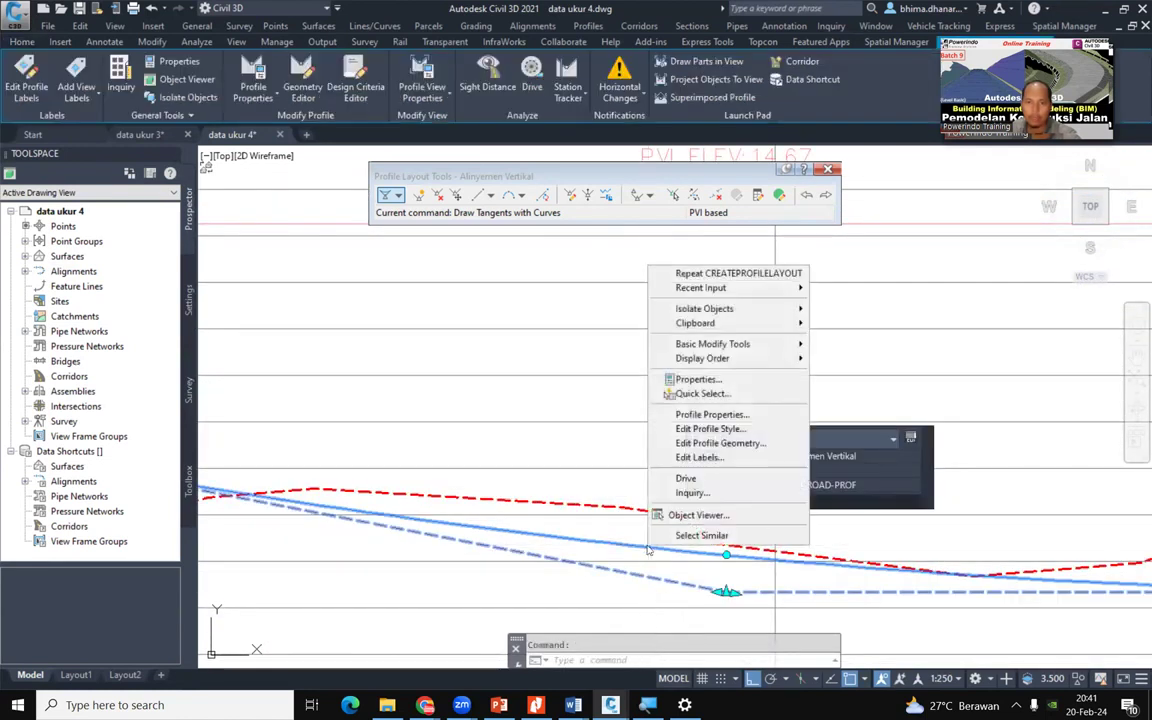
pyautogui.click(741, 431)
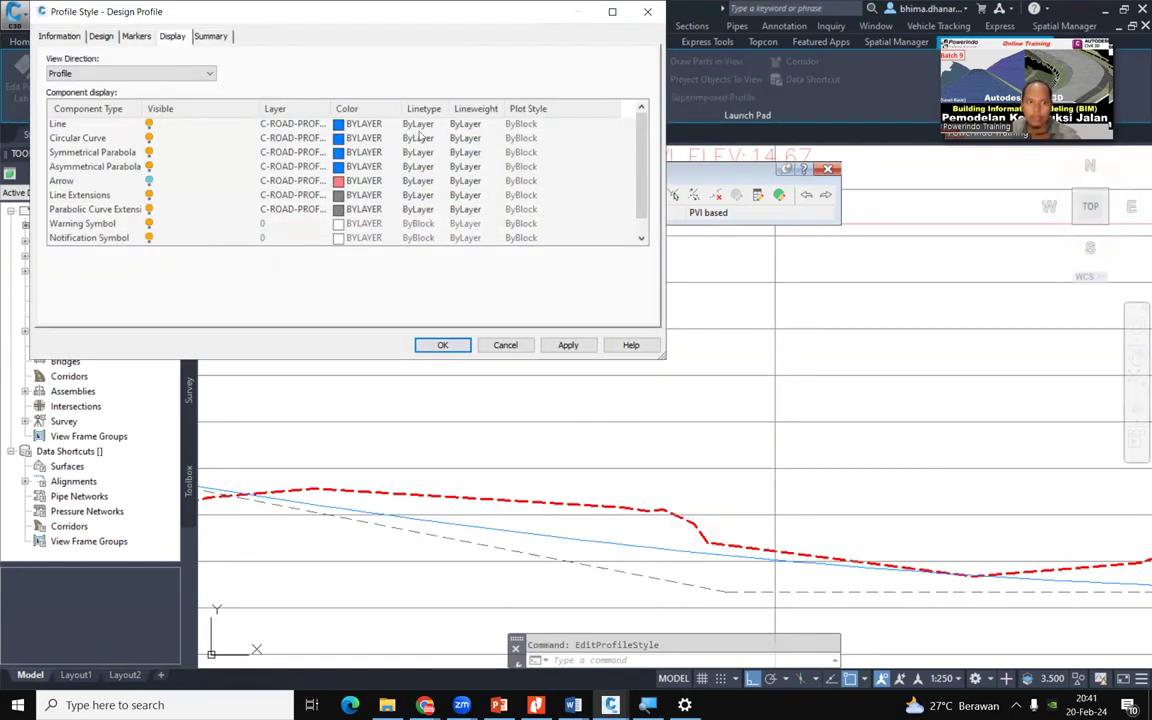
pyautogui.click(467, 125)
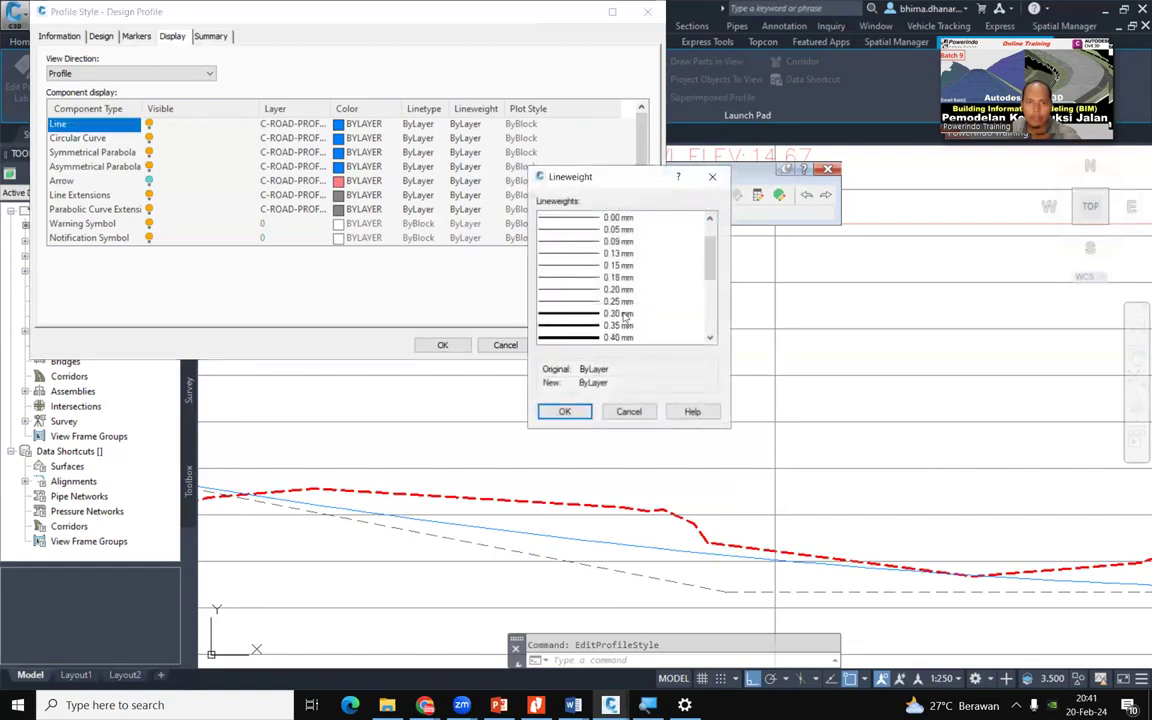
pyautogui.click(617, 338)
pyautogui.click(564, 412)
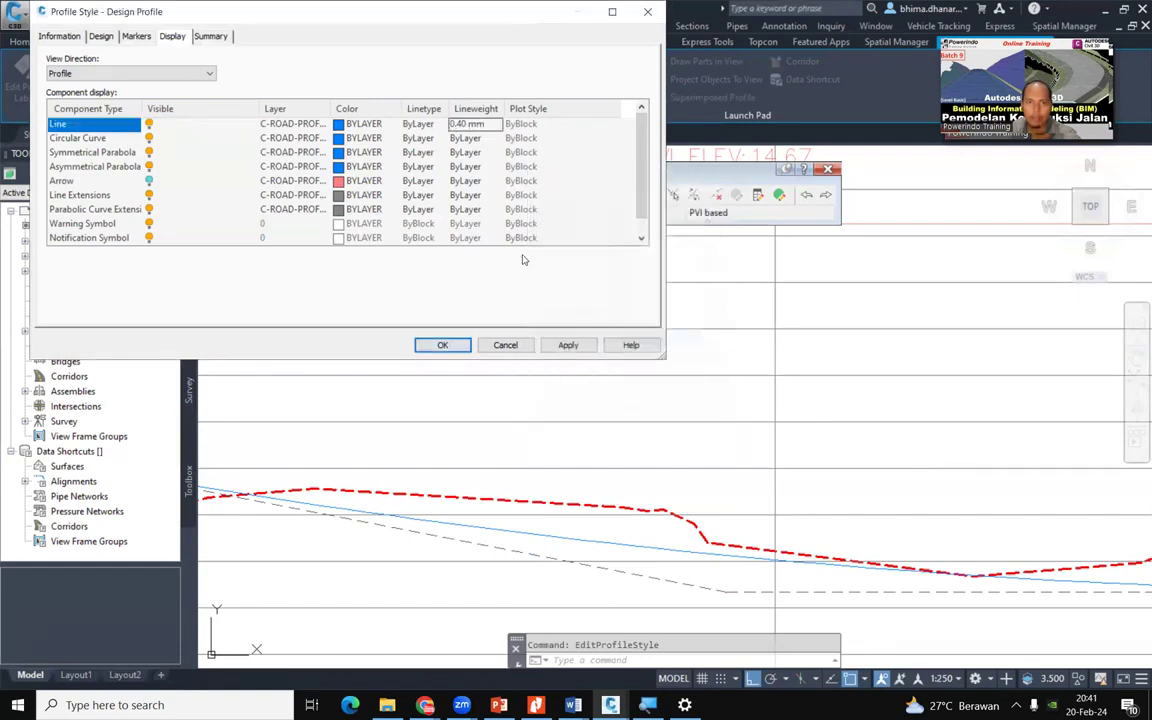
# Set the lineweight of the Circular Curve and Symmetrical Parabola components to 0.40 mm
pyautogui.click(470, 139)
pyautogui.scroll(-1, 610, 320)
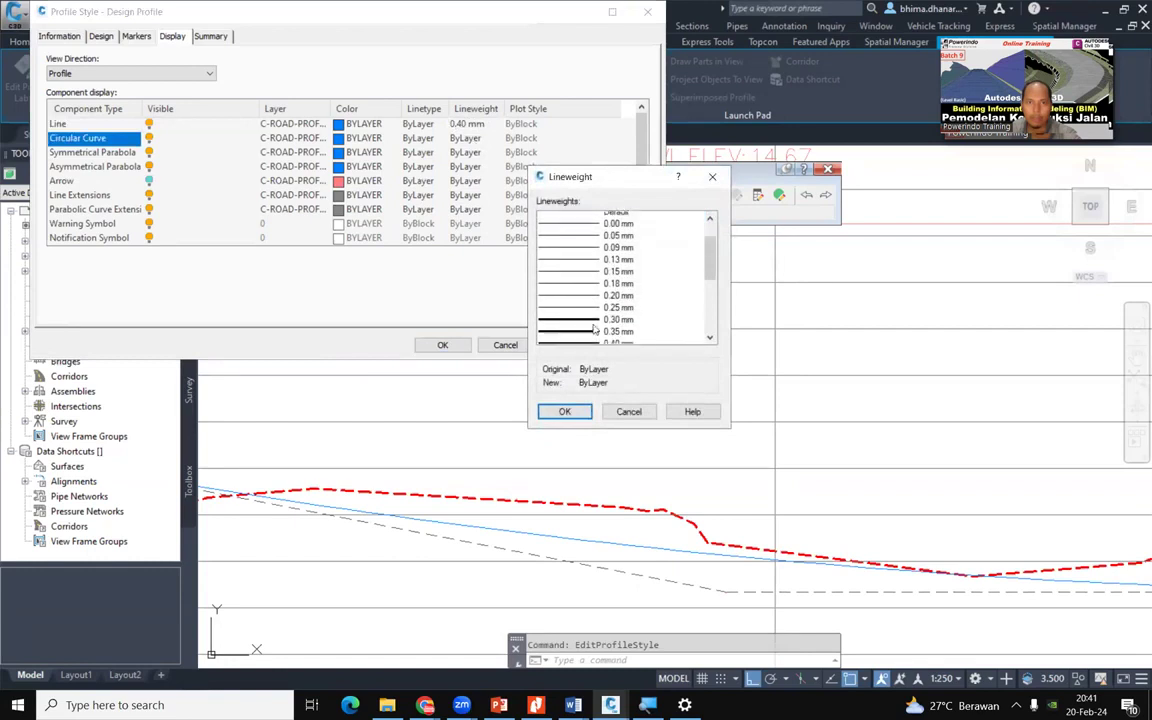
pyautogui.click(617, 338)
pyautogui.click(564, 412)
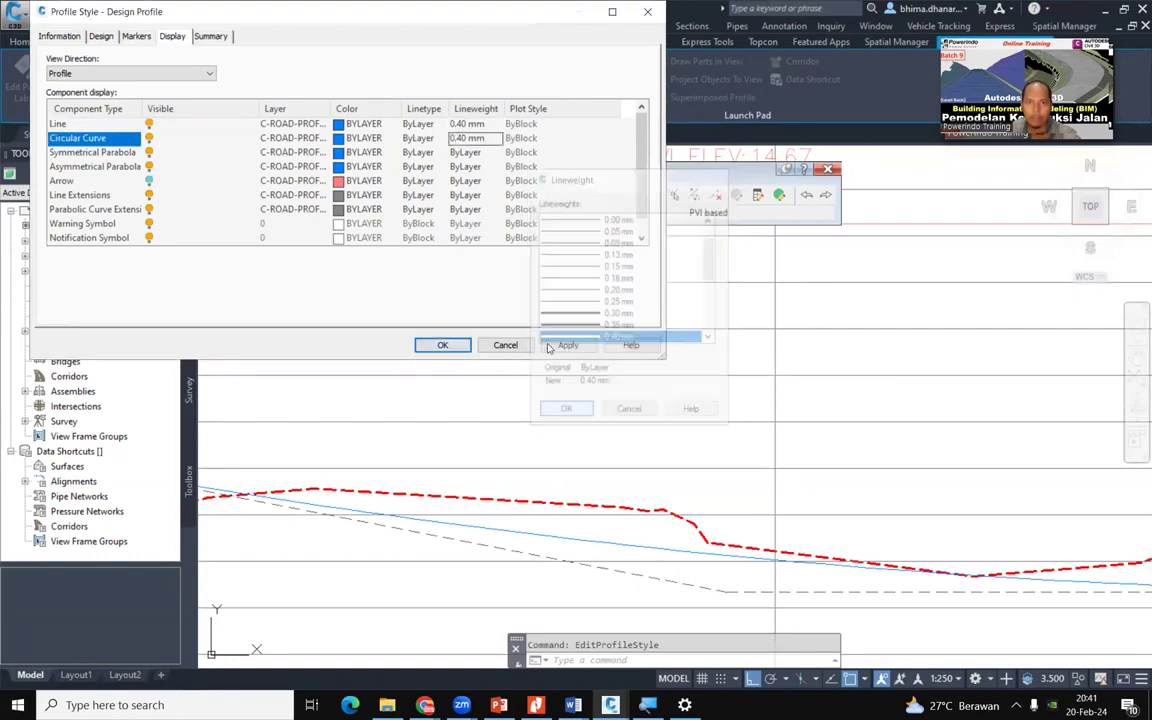
pyautogui.click(470, 153)
pyautogui.scroll(-1, 610, 320)
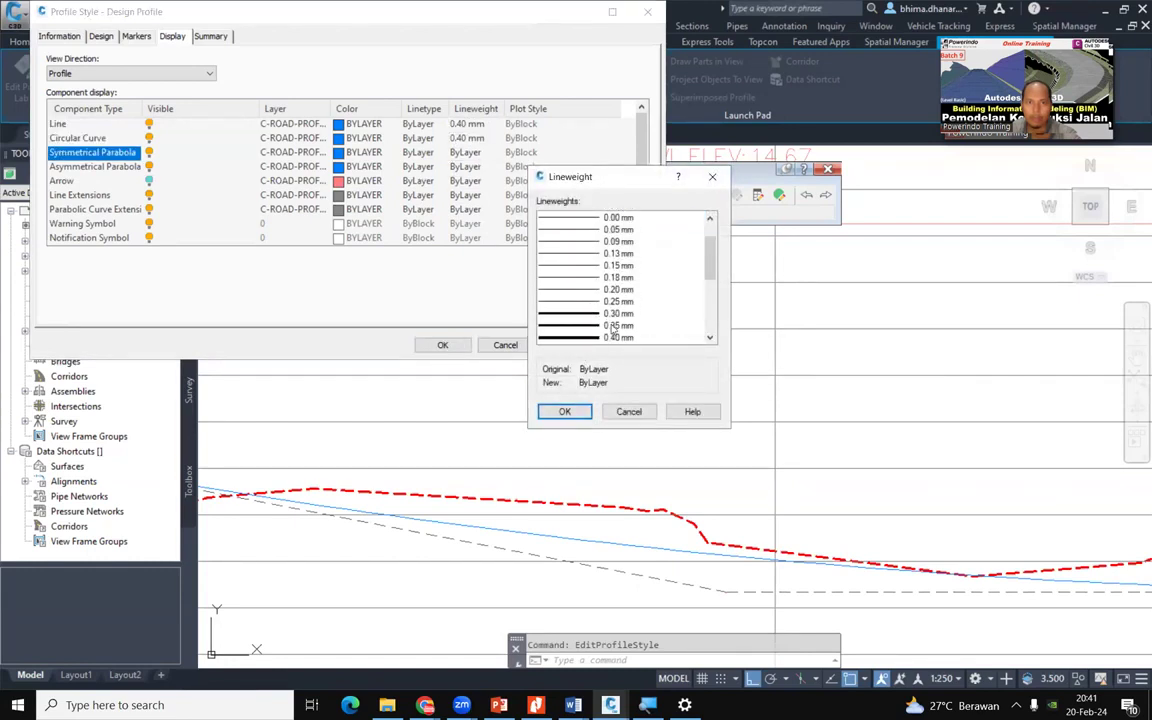
pyautogui.click(613, 338)
pyautogui.click(565, 412)
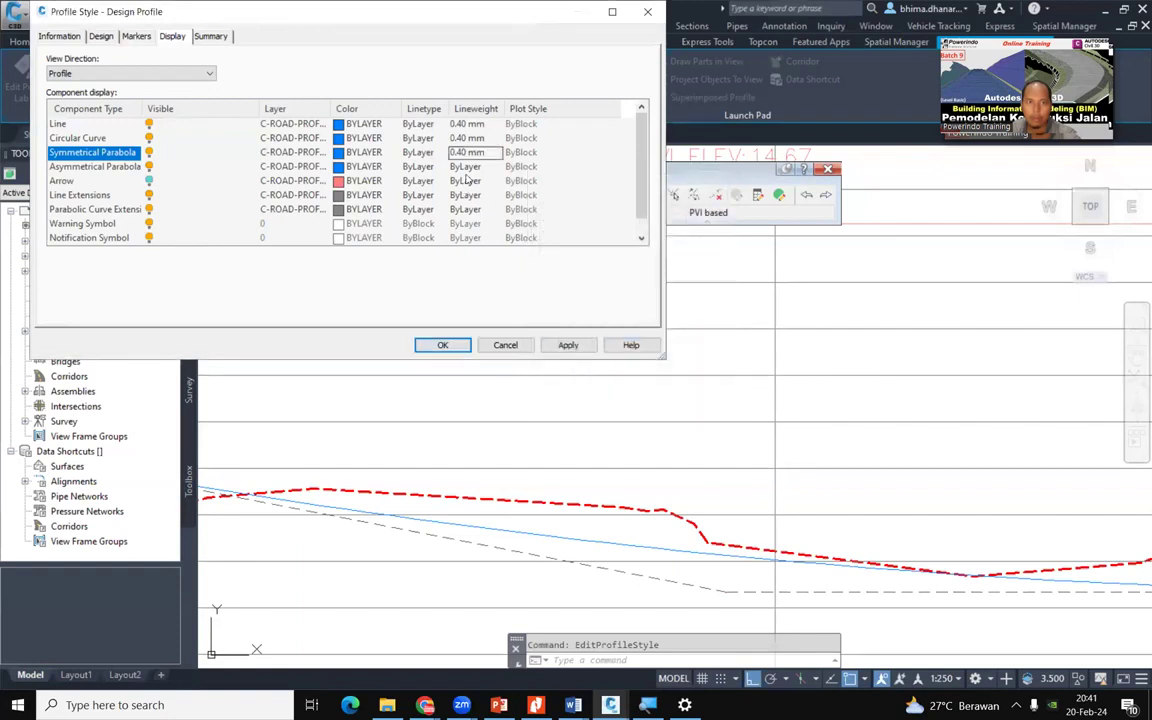
# Set the Asymmetrical Parabola lineweight to 0.40 mm, accept the profile style and close the profile layout tools
pyautogui.doubleClick(466, 166)
pyautogui.scroll(-2, 625, 320)
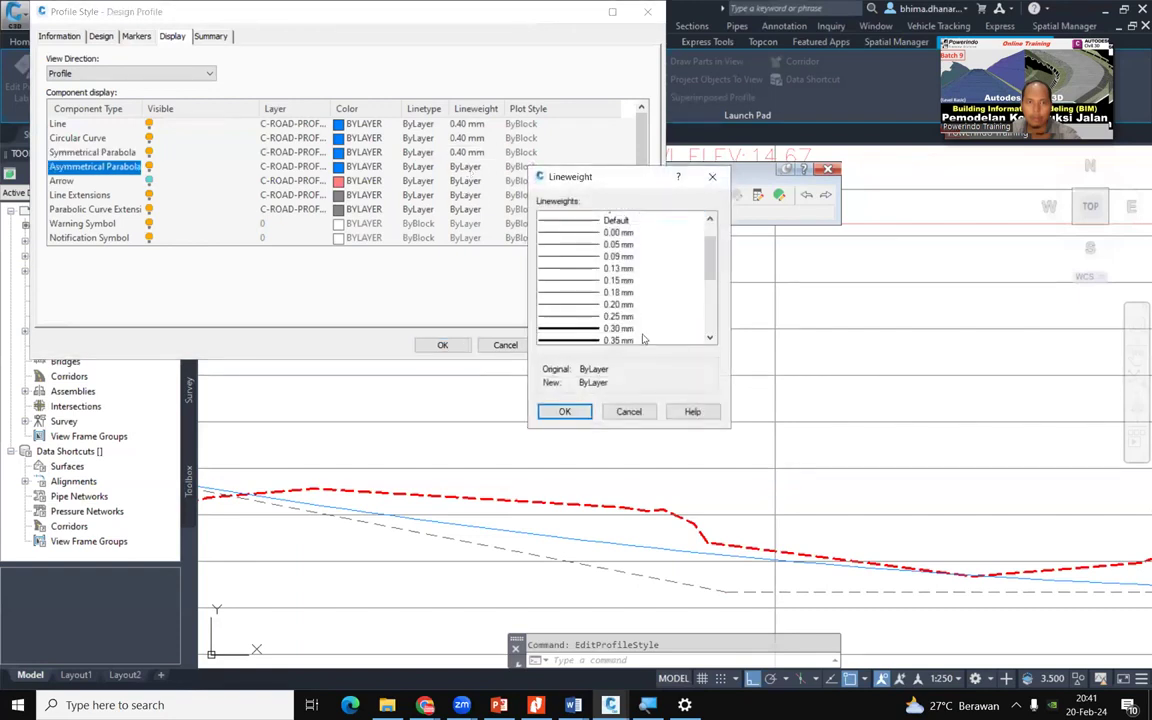
pyautogui.click(631, 338)
pyautogui.click(565, 412)
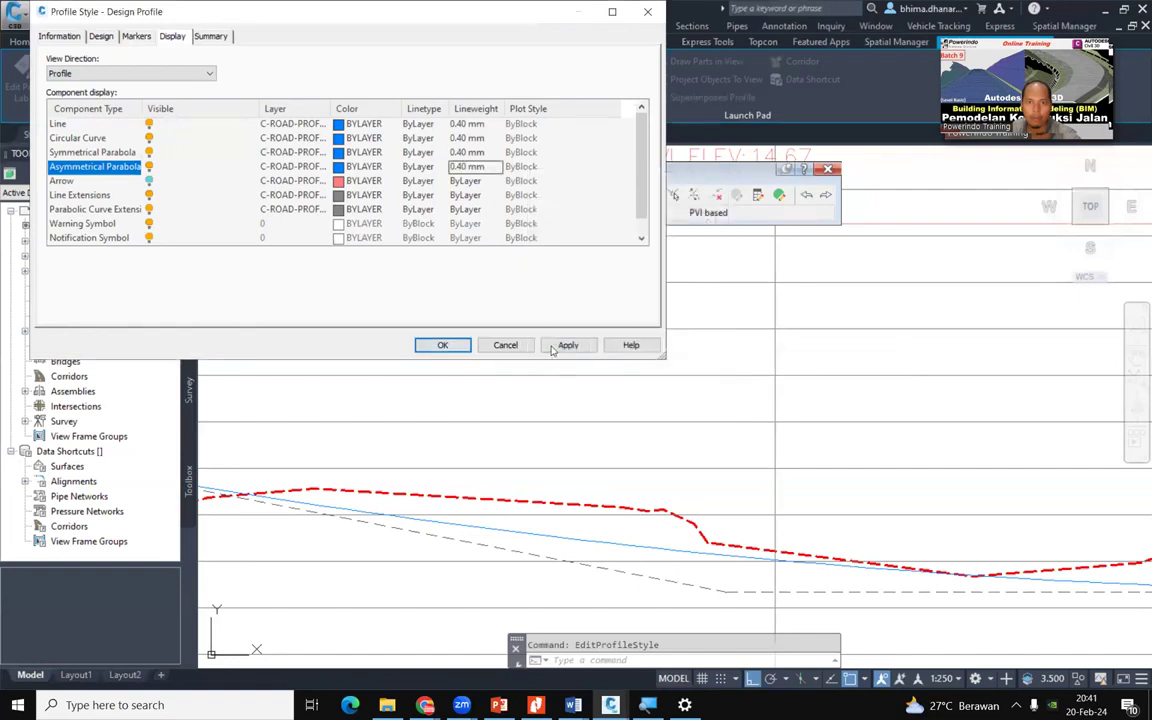
pyautogui.click(442, 345)
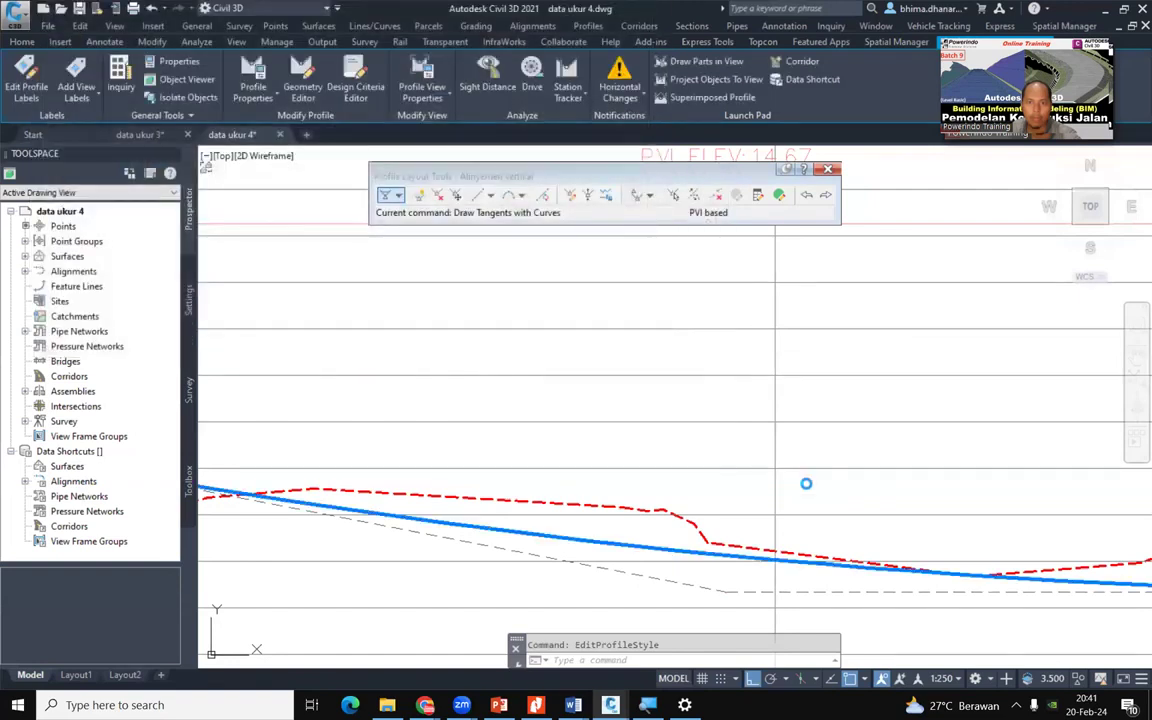
pyautogui.click(827, 169)
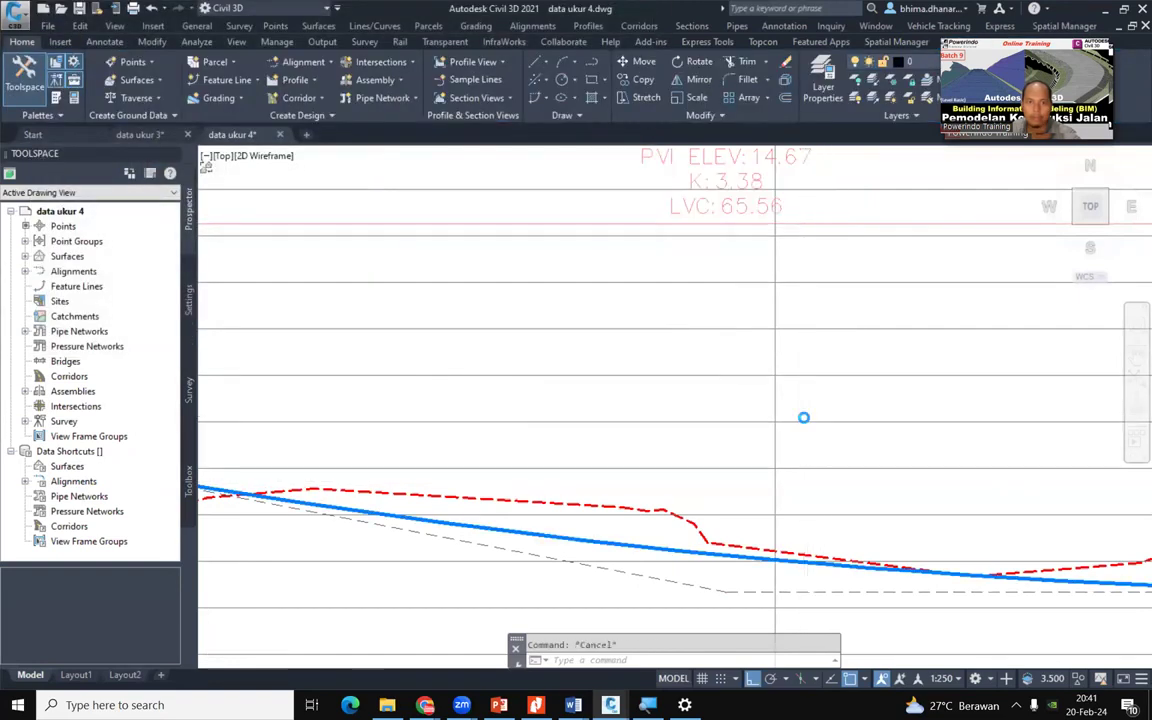
# Examine the thickened design profile from its start and read the grade labels of the first level tangent and the descending tangent
pyautogui.scroll(-8, 804, 418)
pyautogui.scroll(-2, 803, 417)
pyautogui.scroll(2, 624, 424)
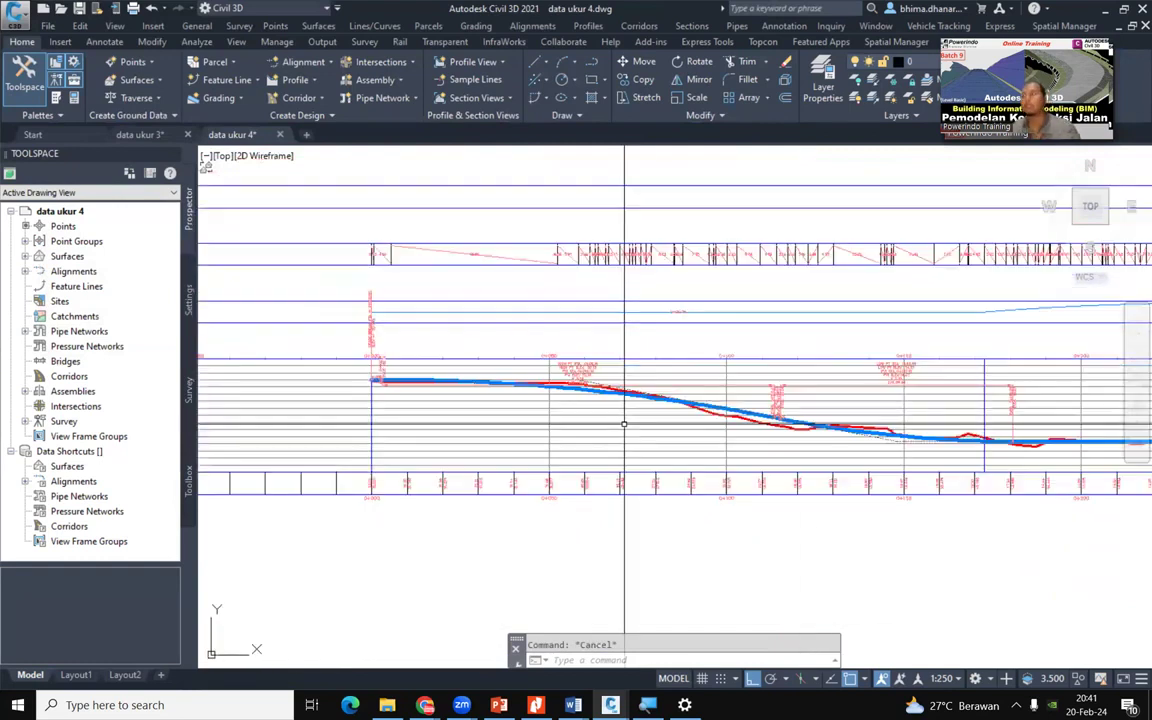
pyautogui.moveTo(624, 424)
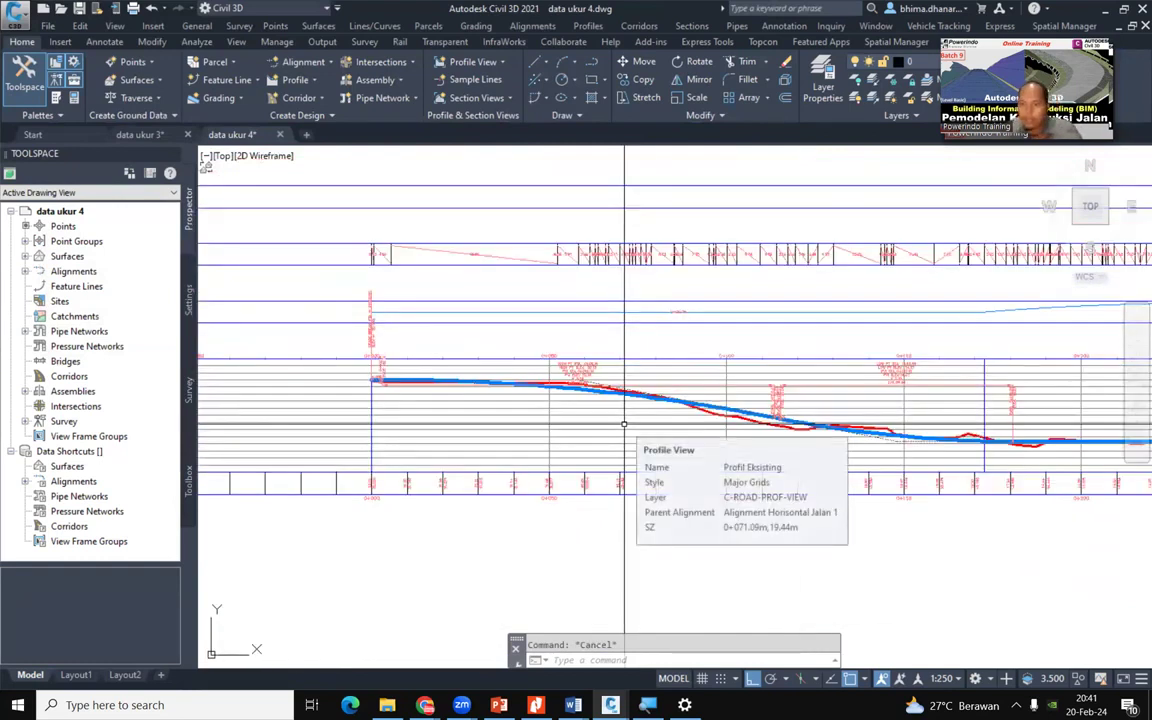
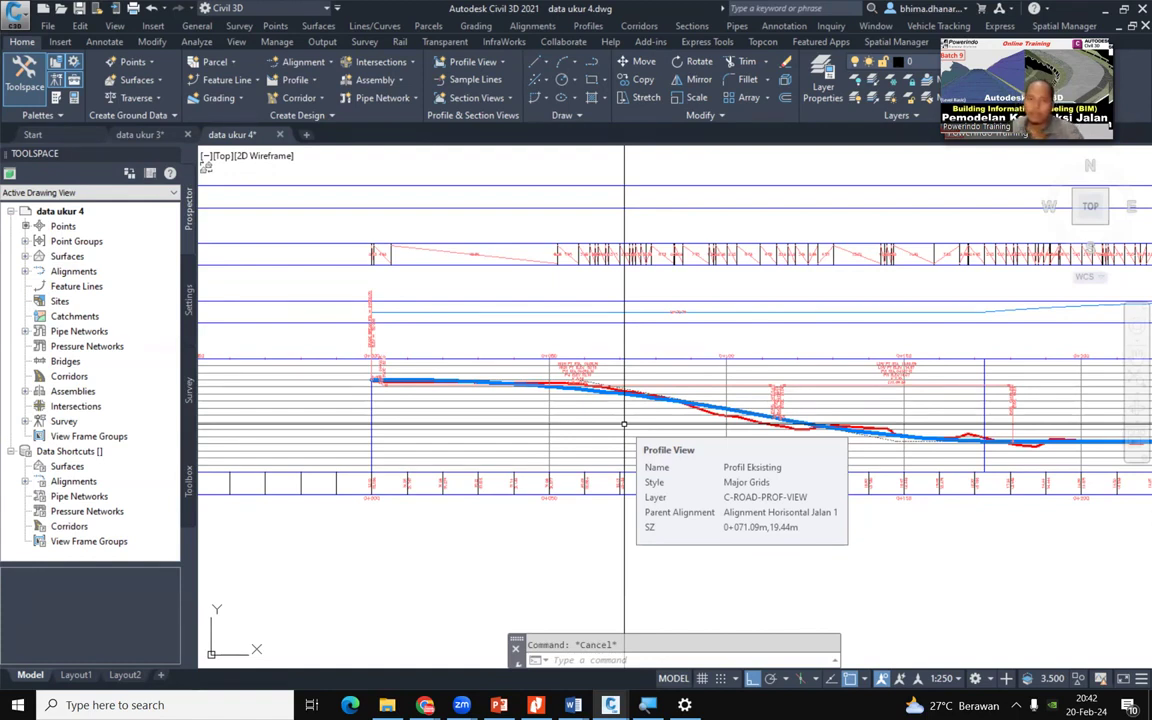
pyautogui.scroll(2, 613, 410)
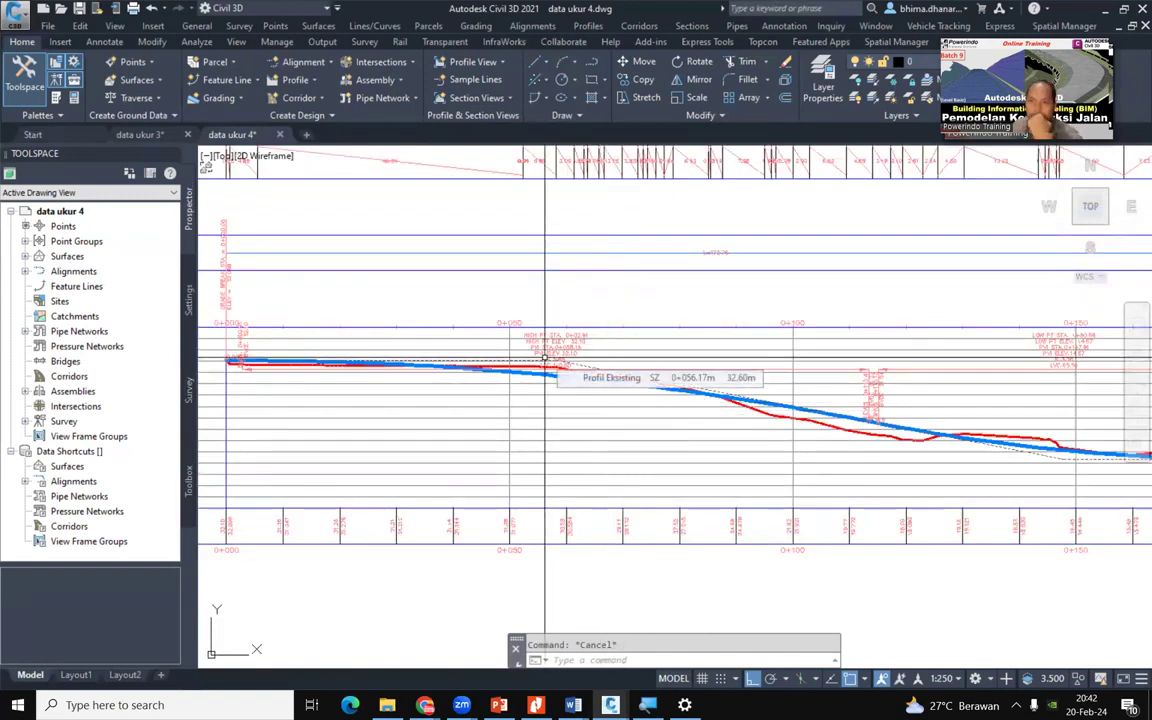
pyautogui.scroll(5, 545, 359)
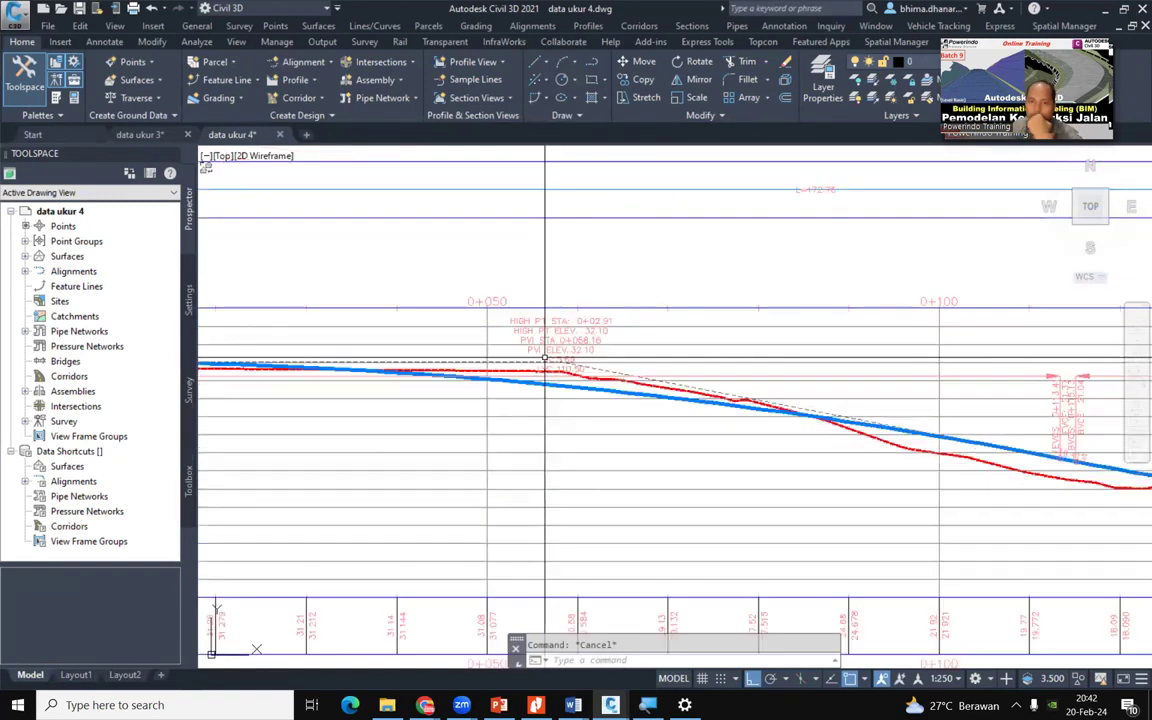
pyautogui.scroll(-4, 608, 390)
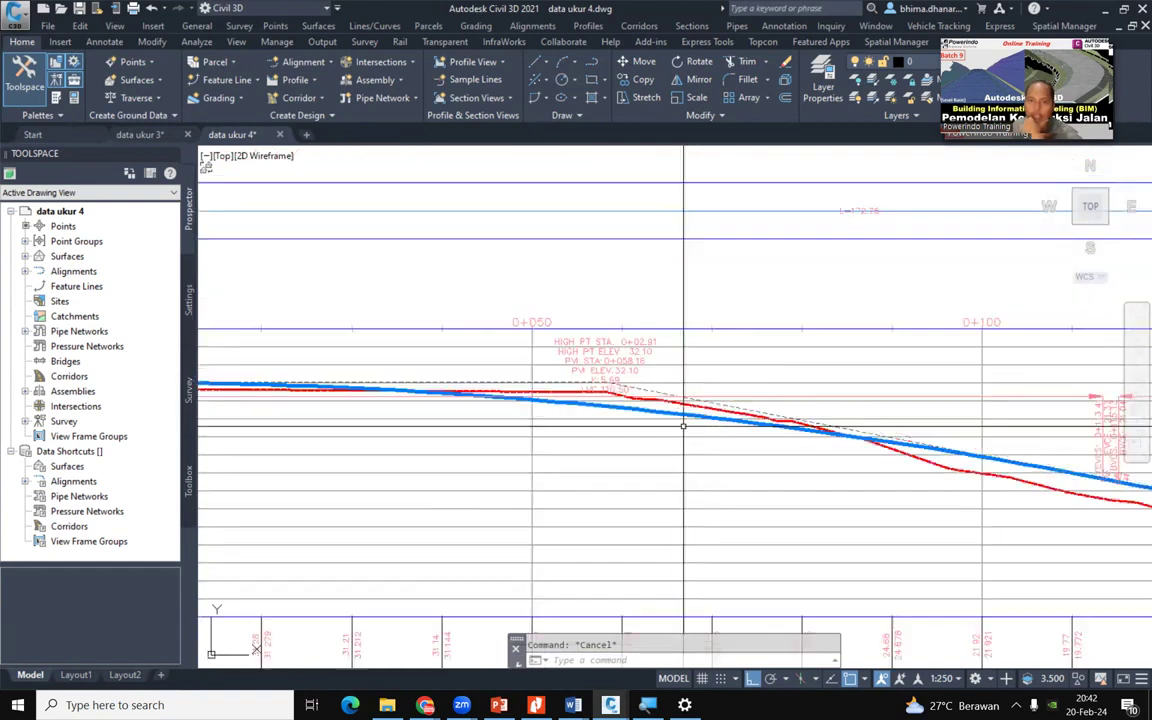
pyautogui.scroll(2, 325, 410)
pyautogui.scroll(5, 325, 410)
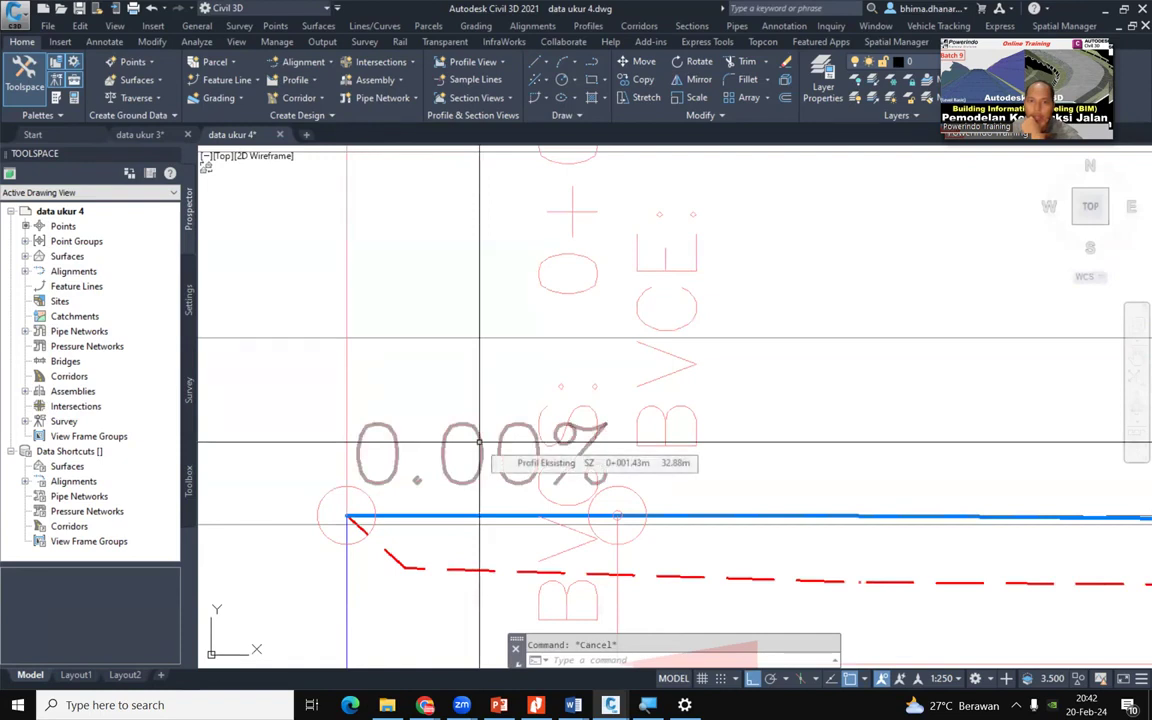
pyautogui.scroll(-5, 479, 441)
pyautogui.scroll(3, 479, 441)
pyautogui.scroll(-1, 479, 441)
pyautogui.scroll(3, 479, 441)
pyautogui.scroll(-2, 479, 441)
pyautogui.moveTo(390, 411); pyautogui.dragTo(933, 444, button='middle')
pyautogui.moveTo(859, 517); pyautogui.dragTo(214, 461, button='middle')
pyautogui.moveTo(739, 498); pyautogui.dragTo(228, 446, button='middle')
pyautogui.moveTo(815, 524); pyautogui.dragTo(456, 490, button='middle')
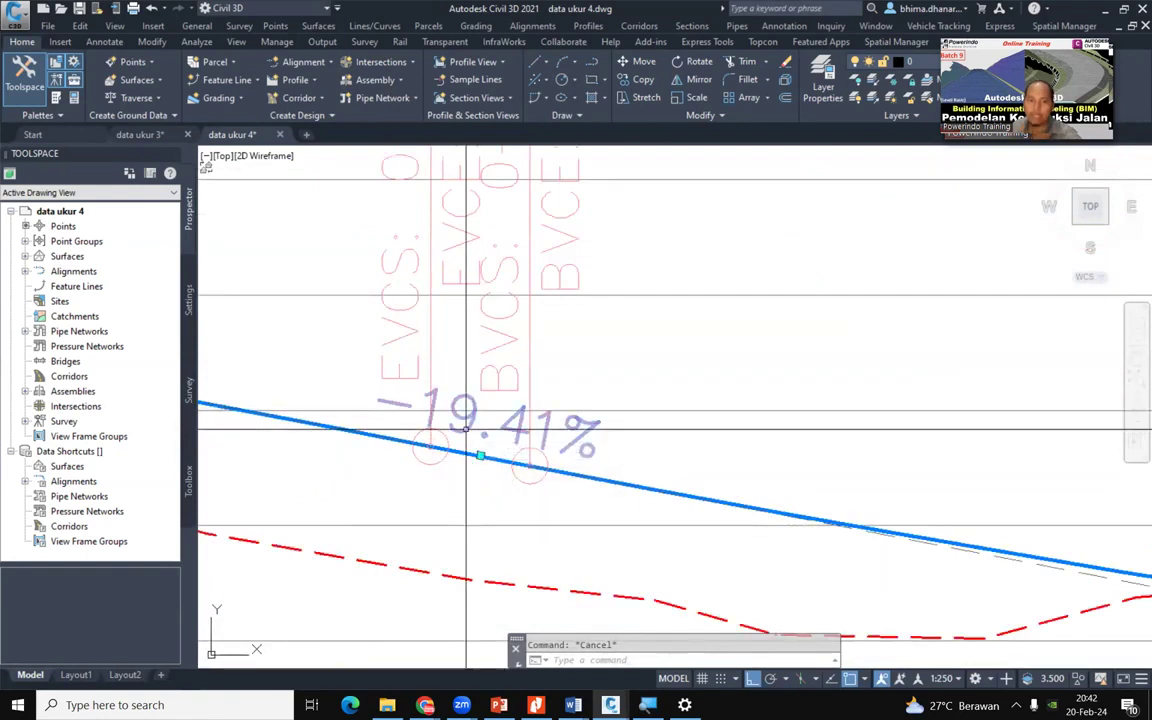
# Check the grade labels of the level middle tangent and the last rising tangent up to the profile's end
pyautogui.scroll(-5, 465, 430)
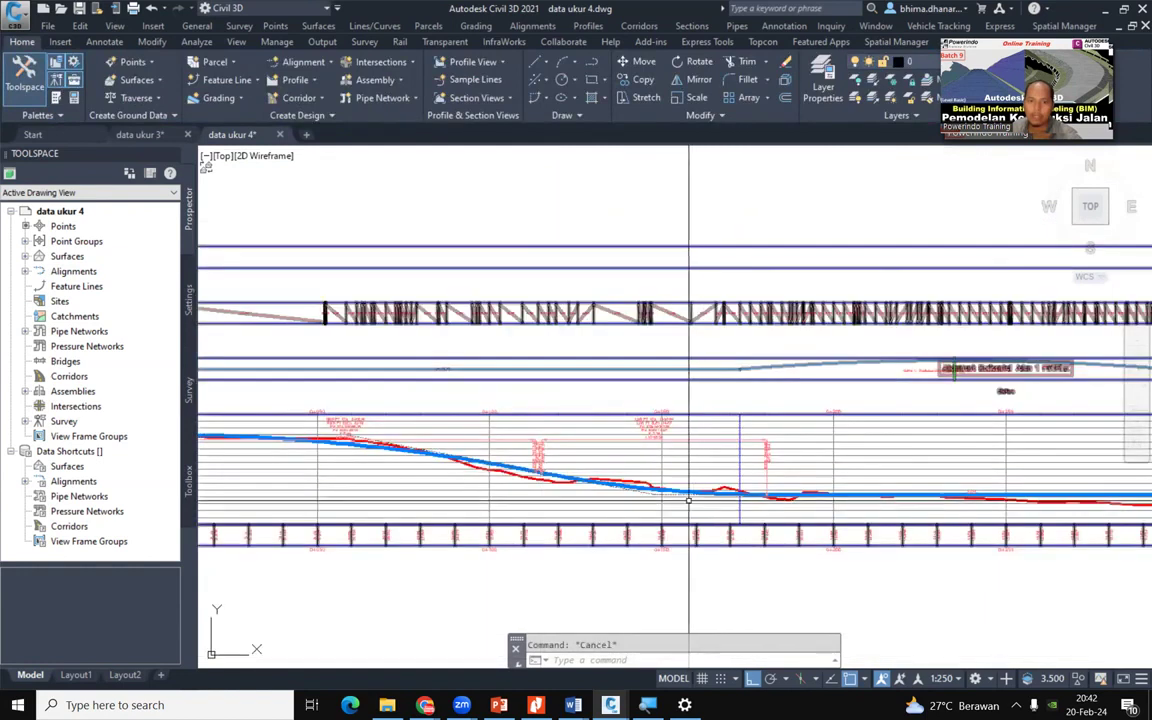
pyautogui.scroll(2, 688, 497)
pyautogui.scroll(4, 674, 493)
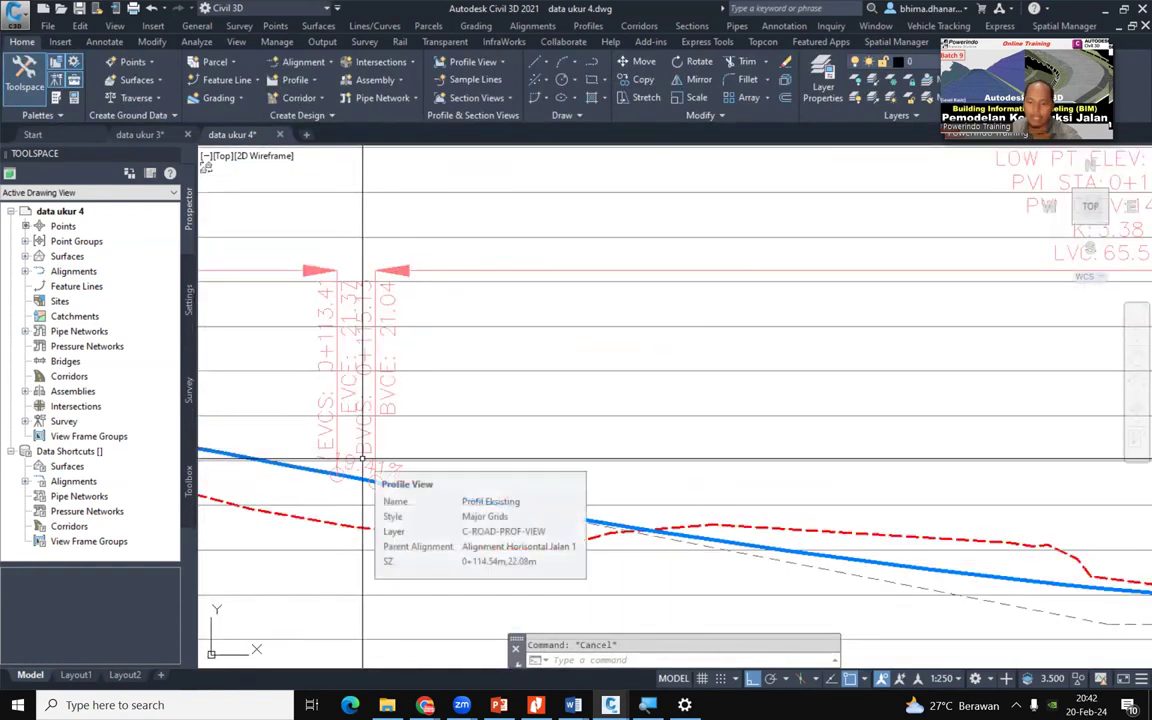
pyautogui.scroll(-6, 362, 460)
pyautogui.scroll(6, 447, 478)
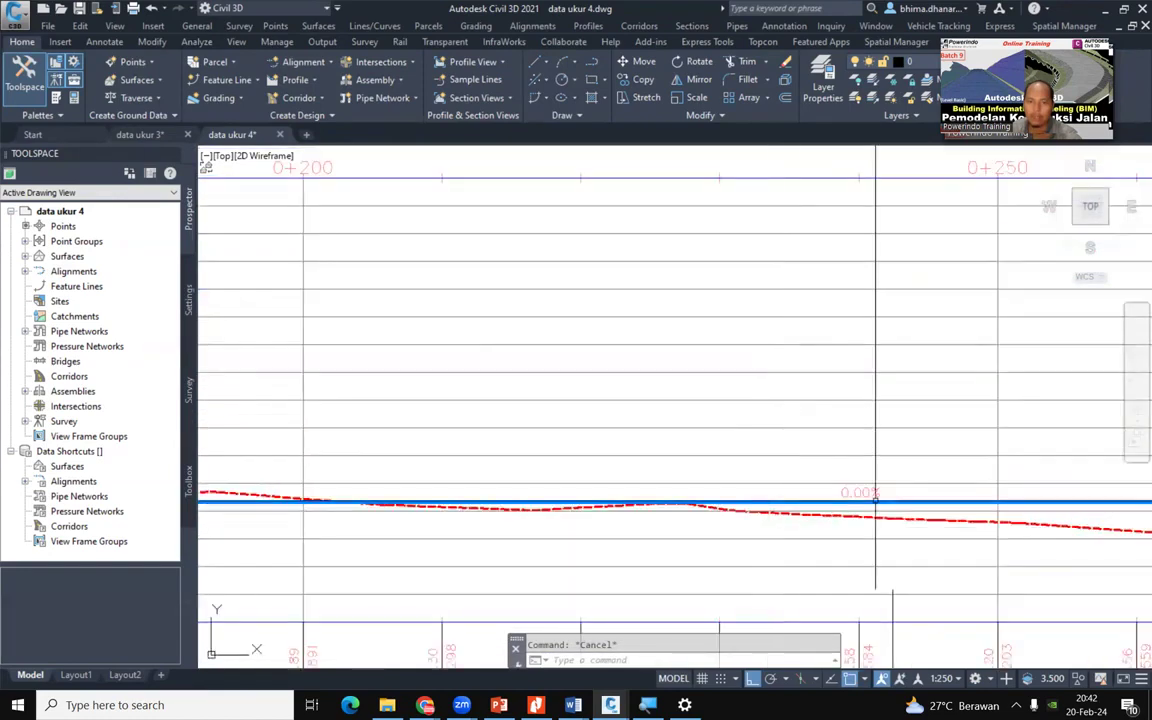
pyautogui.scroll(-5, 447, 478)
pyautogui.scroll(5, 447, 478)
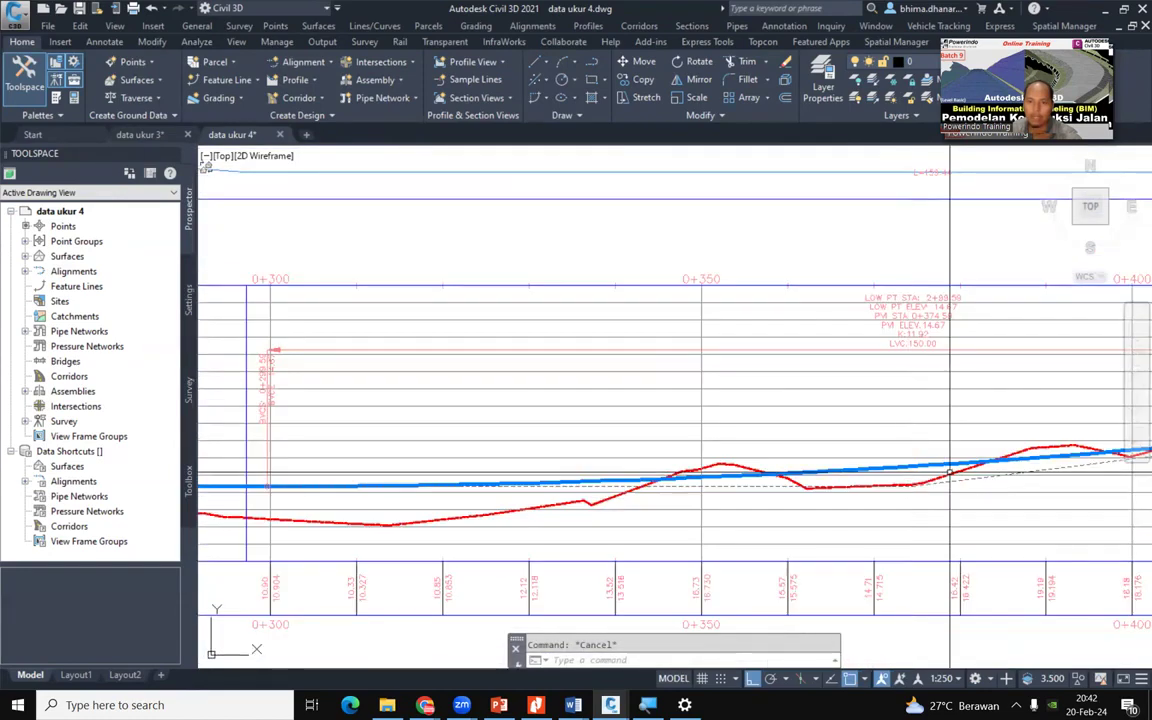
pyautogui.scroll(5, 1018, 428)
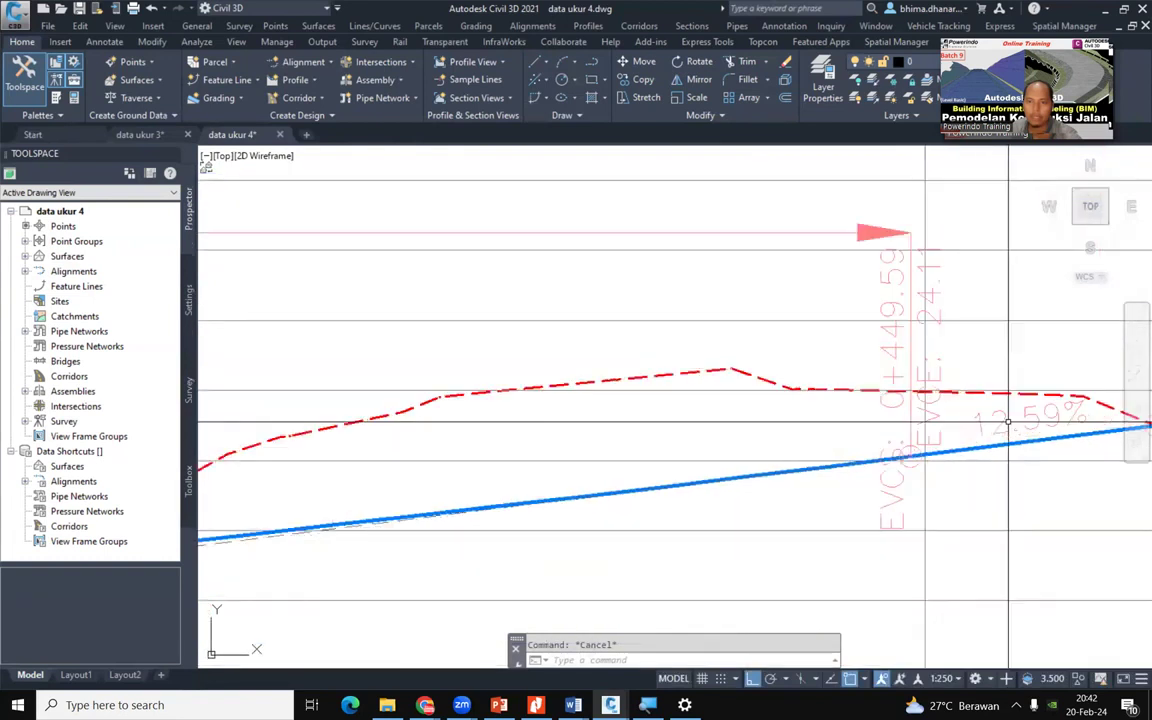
pyautogui.scroll(-2, 1018, 428)
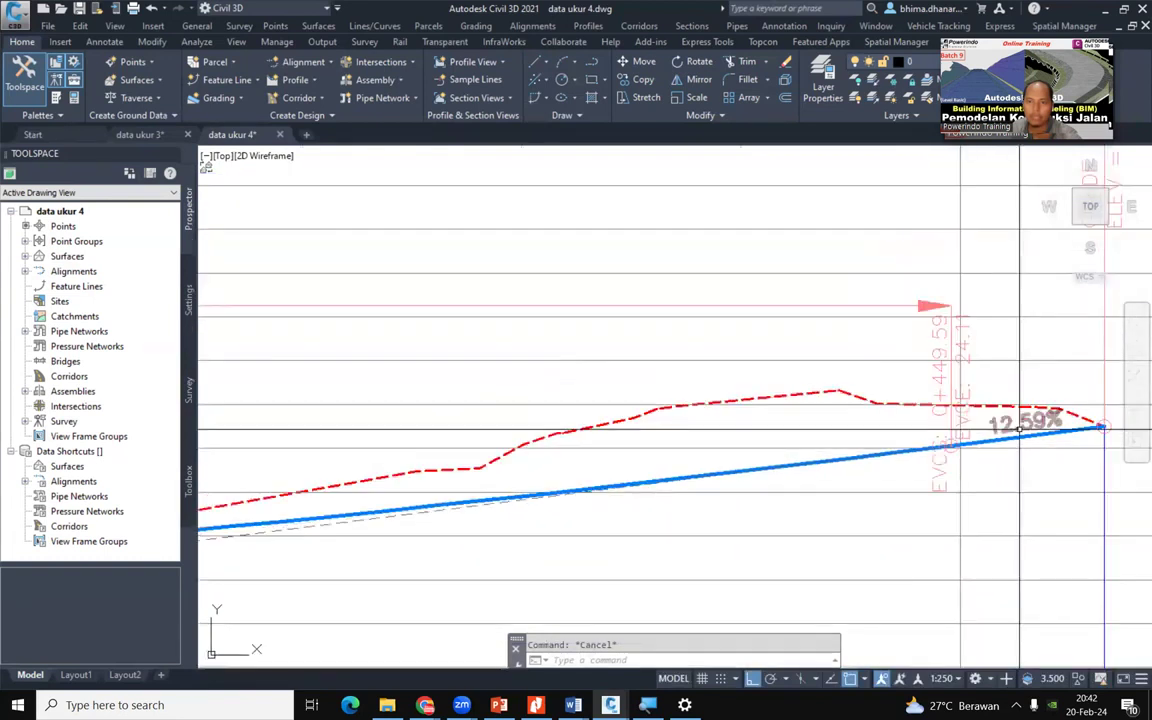
pyautogui.scroll(-2, 1018, 428)
pyautogui.scroll(-5, 1018, 428)
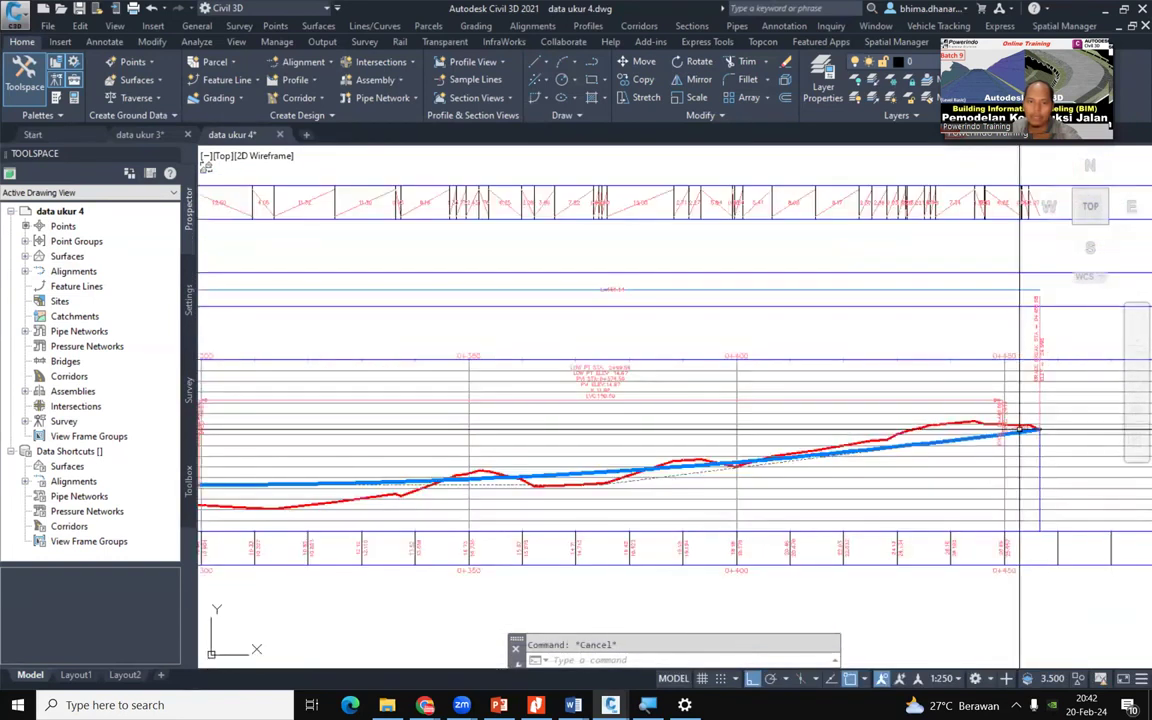
# Select the Alinyemen Vertikal profile and examine its last sag curve and PVI between station 0+300 and the profile's end
pyautogui.scroll(4, 627, 450)
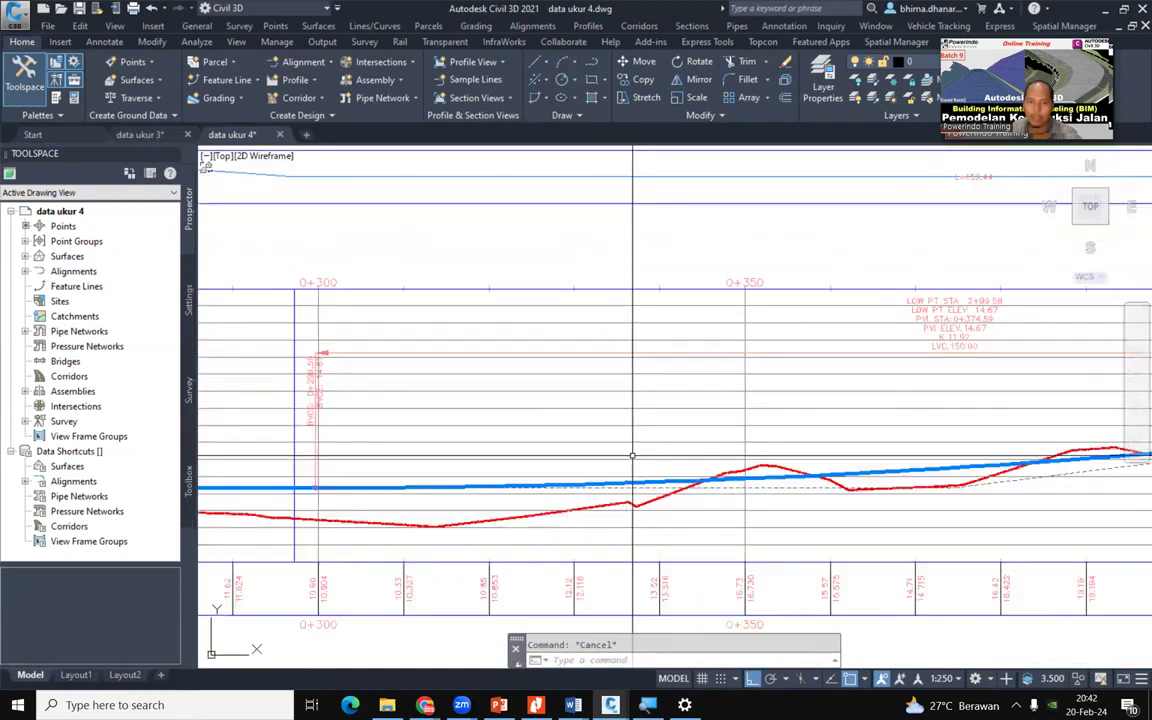
pyautogui.click(951, 478)
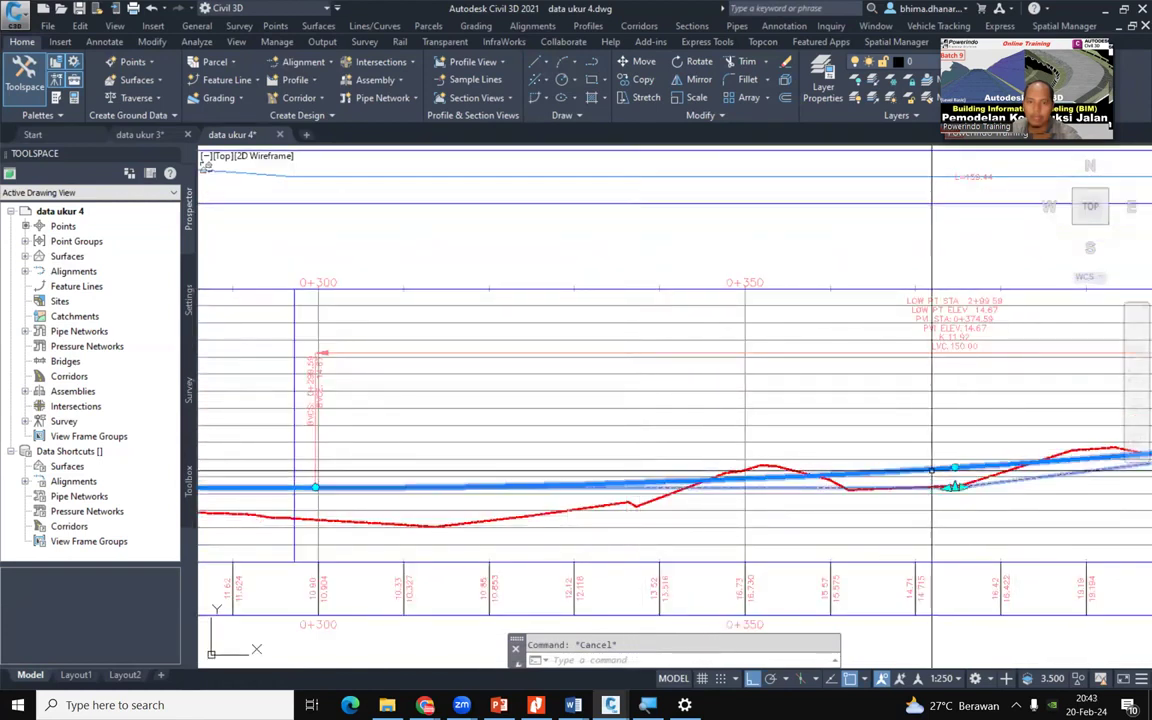
pyautogui.scroll(-4, 937, 522)
pyautogui.scroll(4, 724, 549)
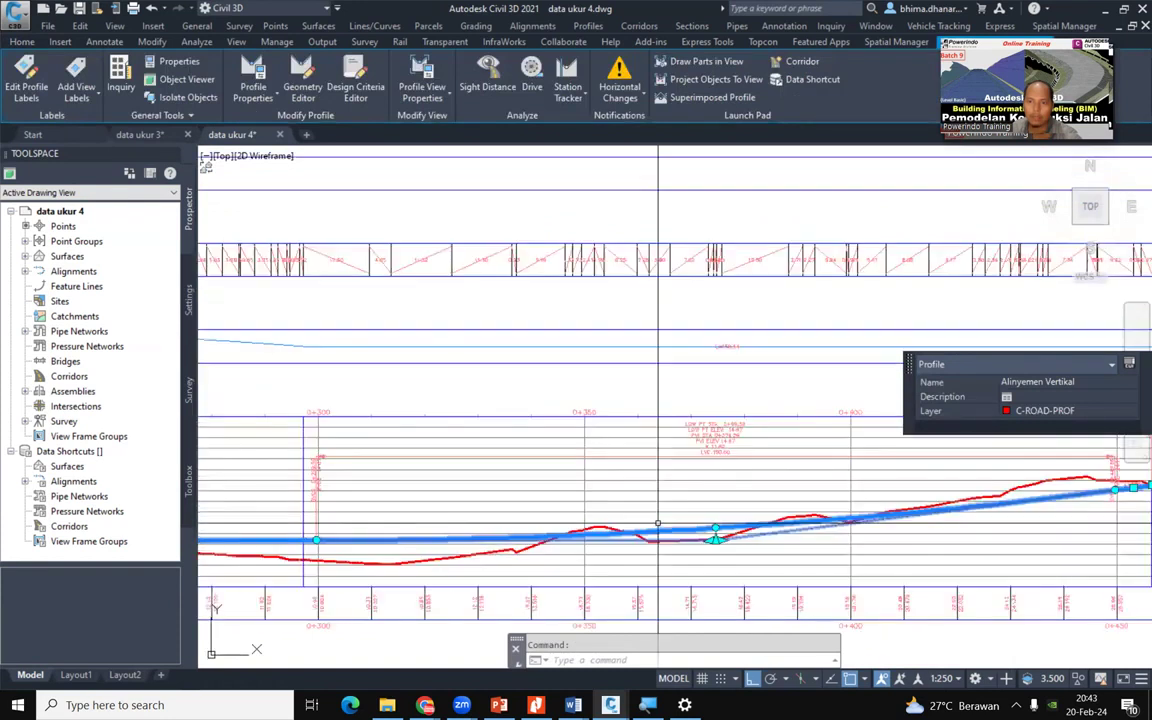
pyautogui.scroll(-3, 724, 549)
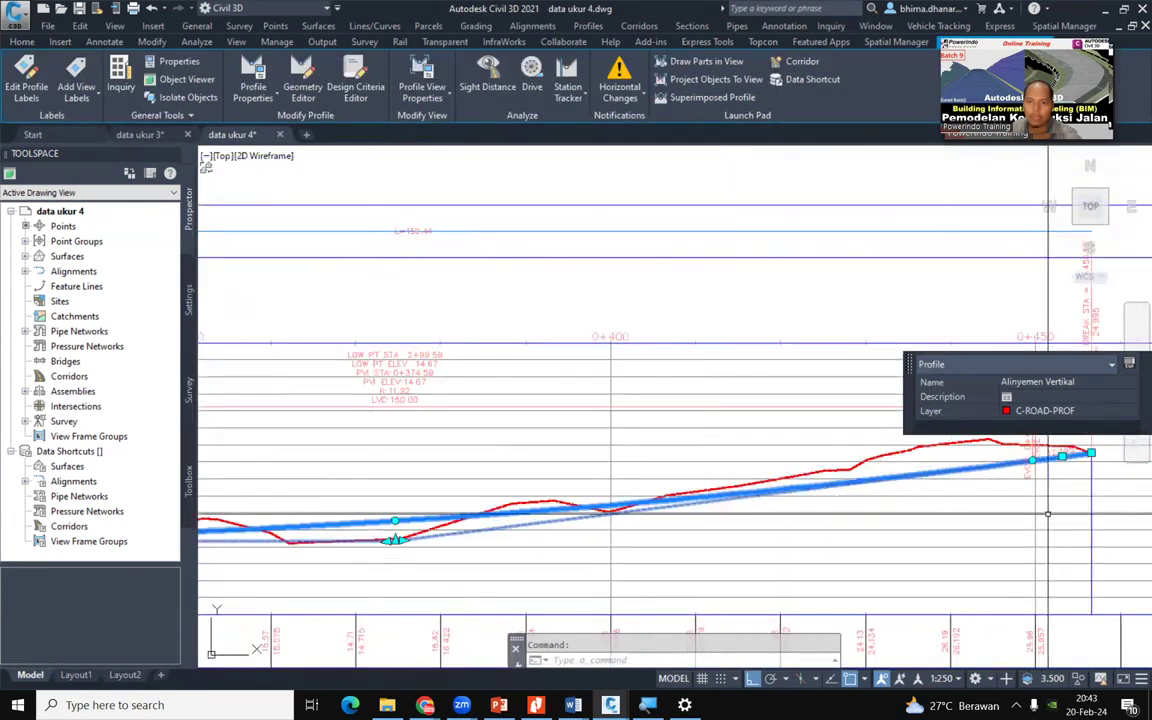
pyautogui.scroll(5, 1065, 462)
pyautogui.scroll(-3, 1065, 462)
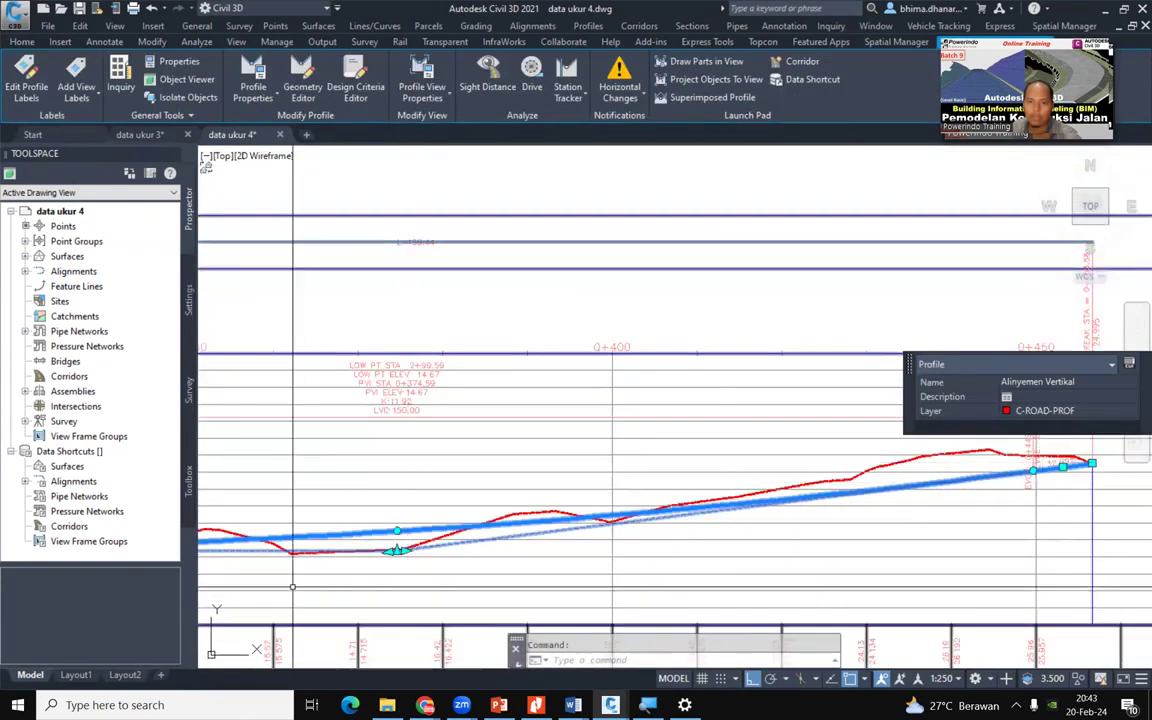
pyautogui.scroll(5, 736, 588)
pyautogui.moveTo(736, 588); pyautogui.dragTo(636, 577, button='middle')
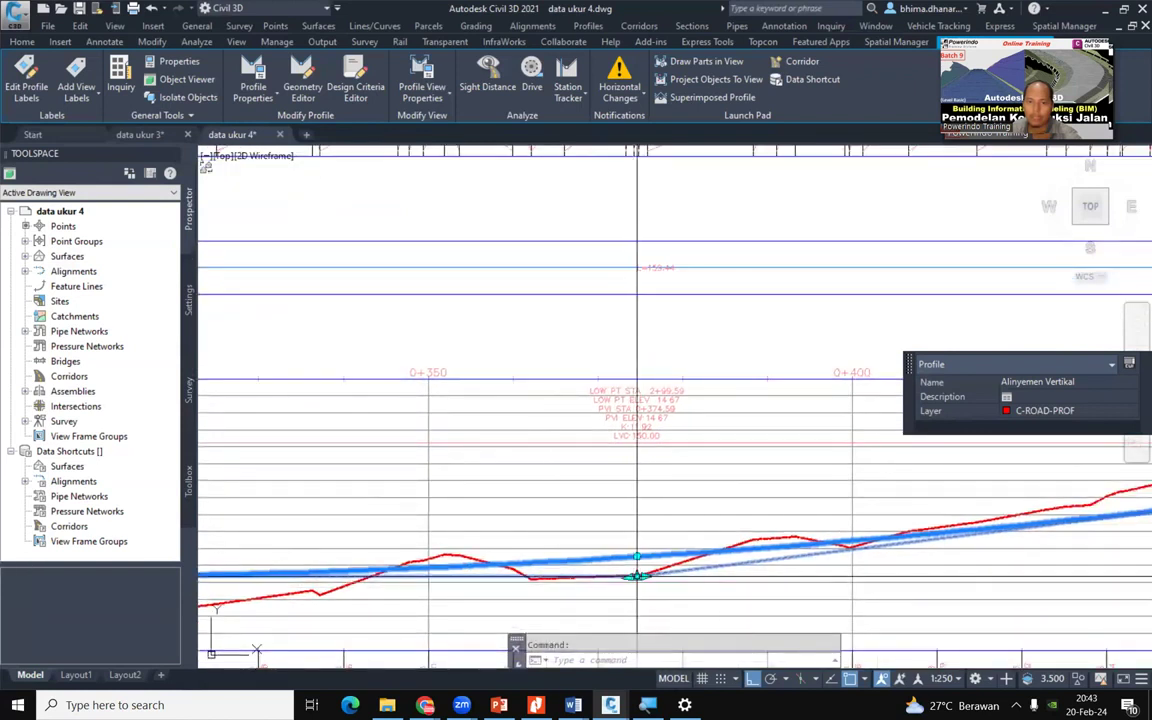
pyautogui.click(636, 577)
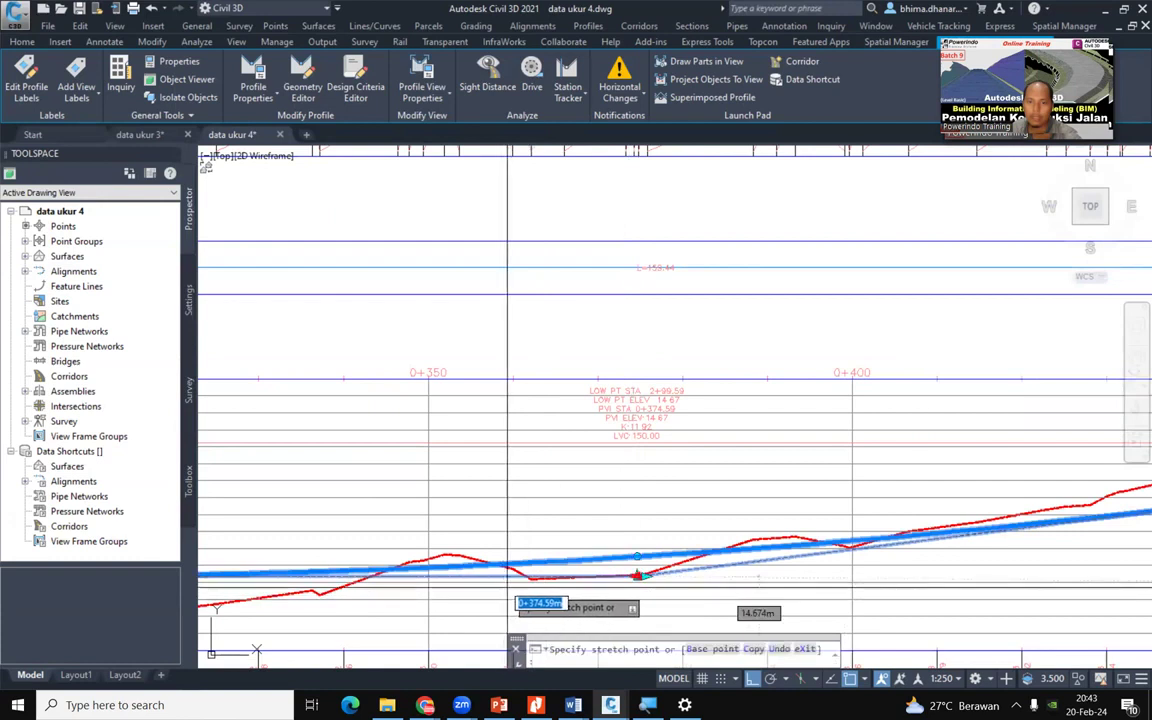
pyautogui.scroll(3, 458, 580)
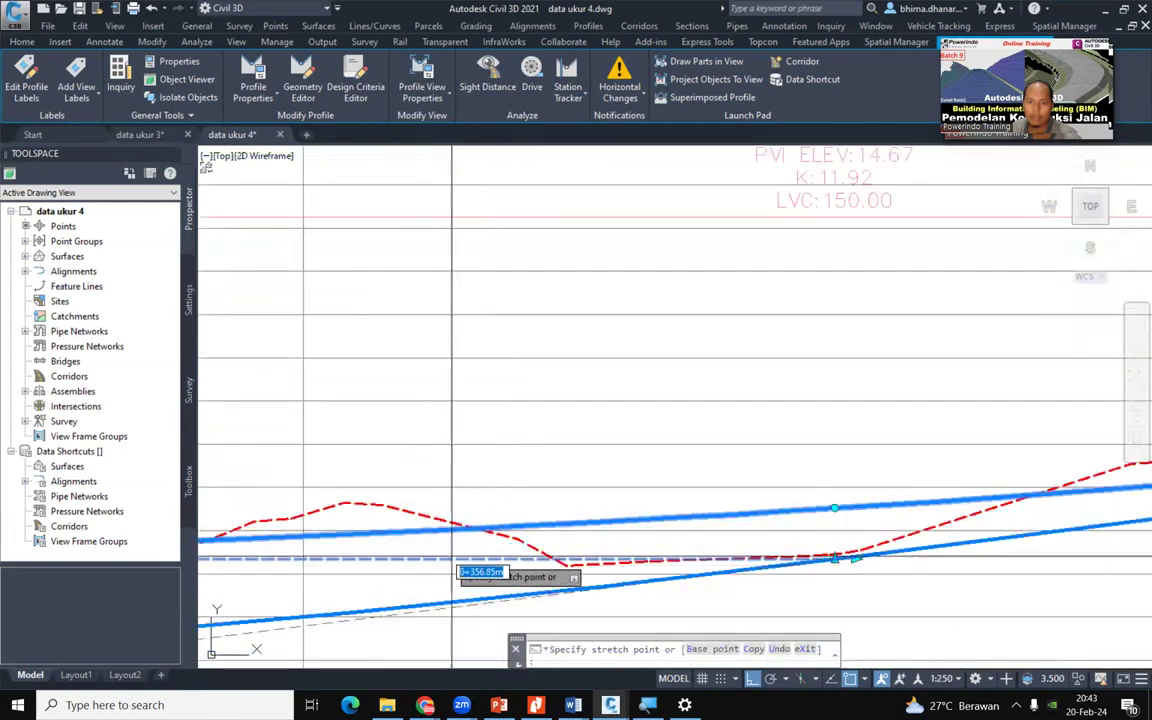
pyautogui.press('Escape')
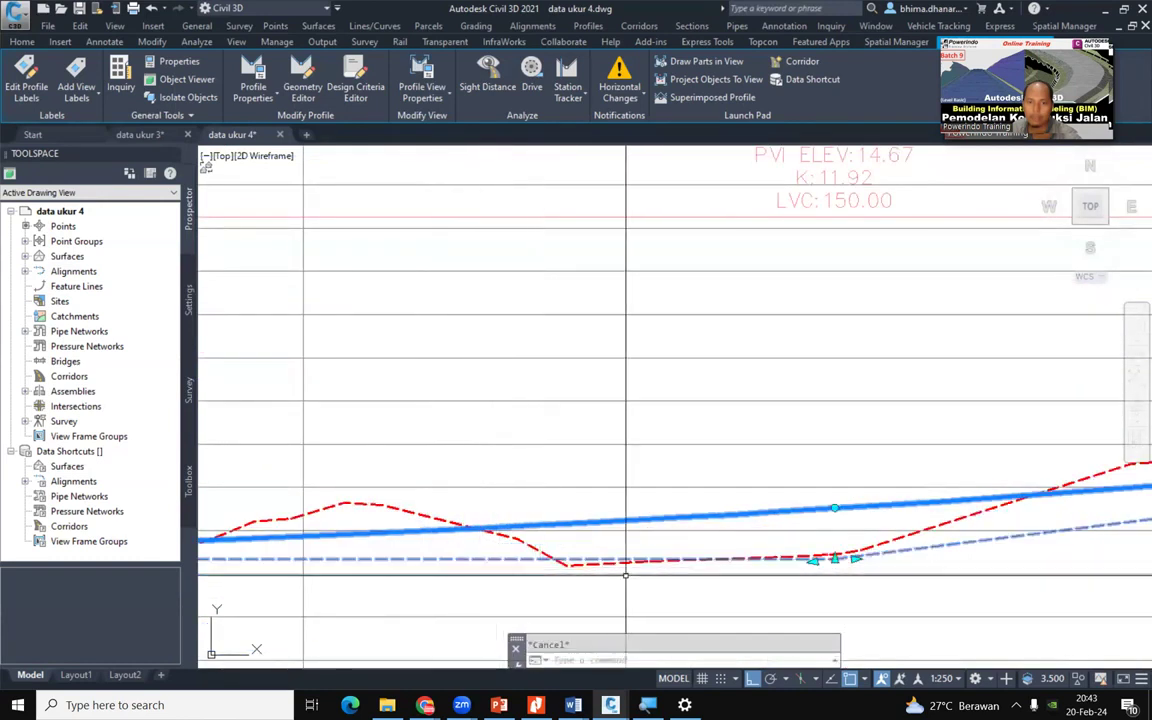
# Move the last sag PVI back along the level tangent to about station 0+356 and check the final tangent's grade label
pyautogui.click(835, 558)
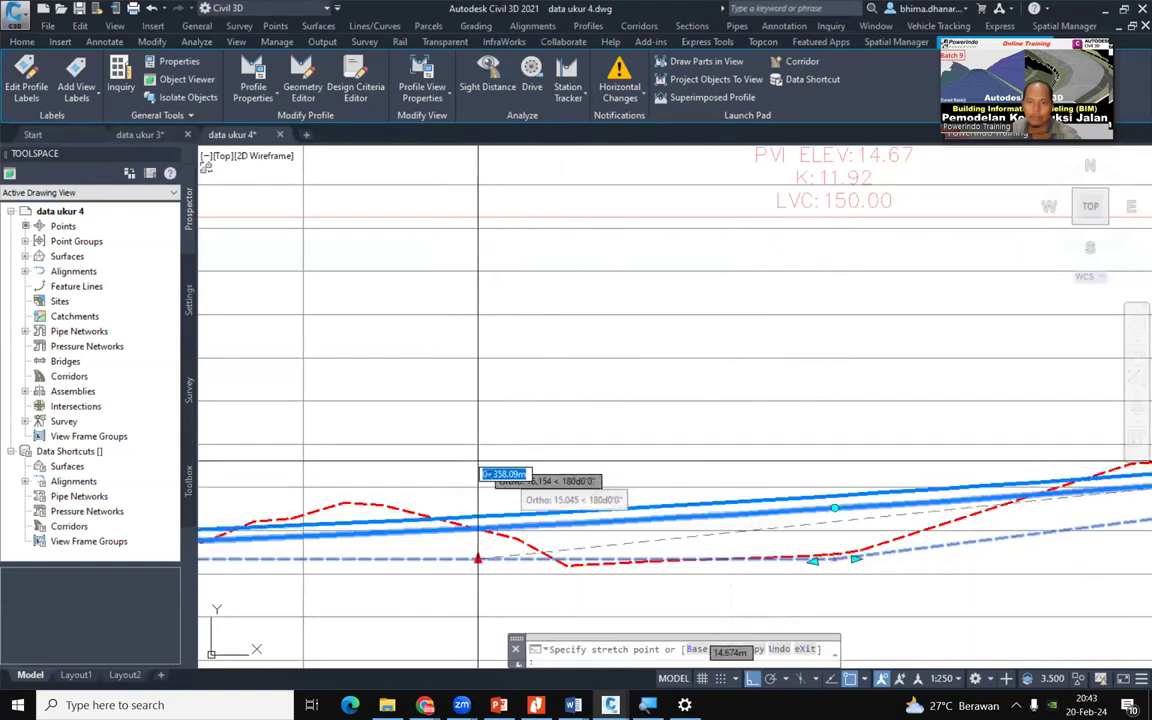
pyautogui.click(437, 452)
pyautogui.scroll(-4, 410, 560)
pyautogui.scroll(-2, 534, 574)
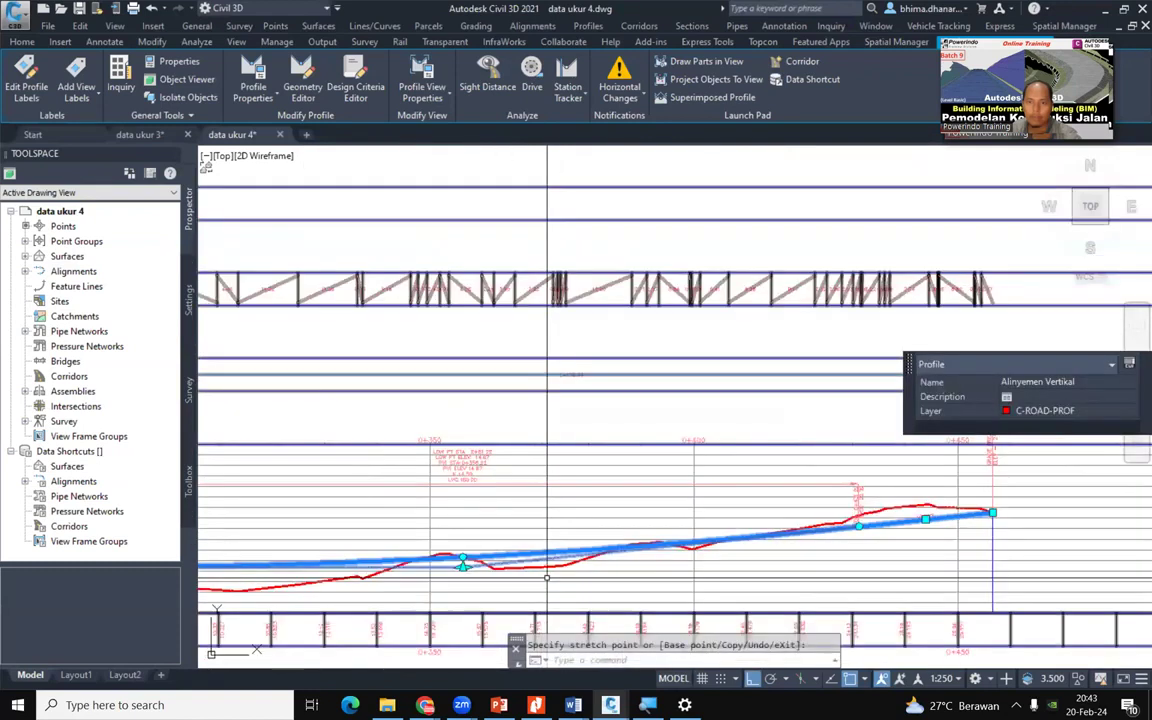
pyautogui.scroll(4, 953, 506)
pyautogui.scroll(5, 888, 530)
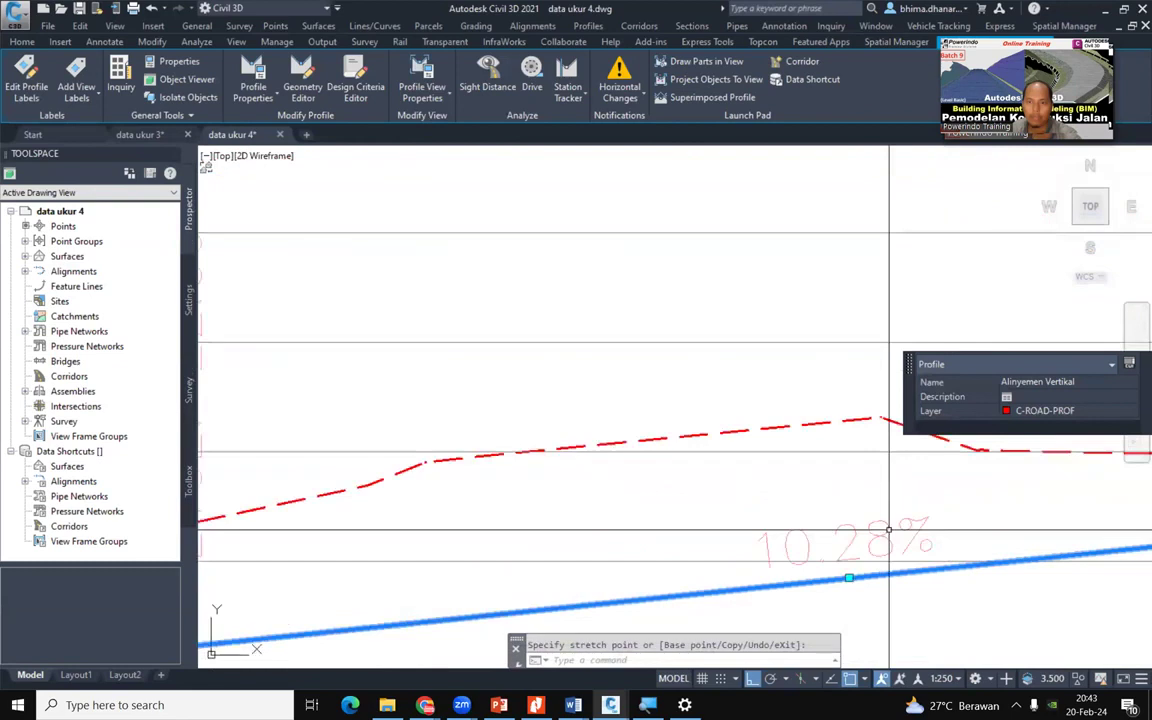
# Shift the last sag PVI slightly further back so its curve ends at station 0+429.86, and recheck the final rising grade
pyautogui.scroll(-5, 904, 515)
pyautogui.scroll(4, 683, 515)
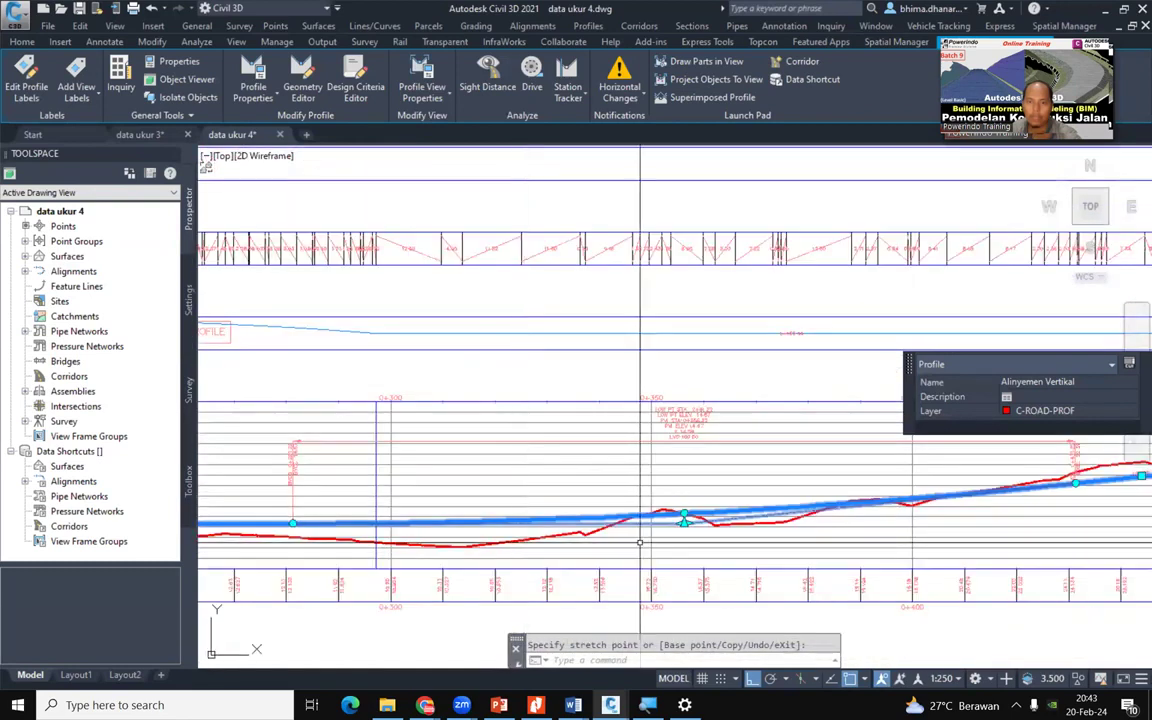
pyautogui.scroll(5, 683, 515)
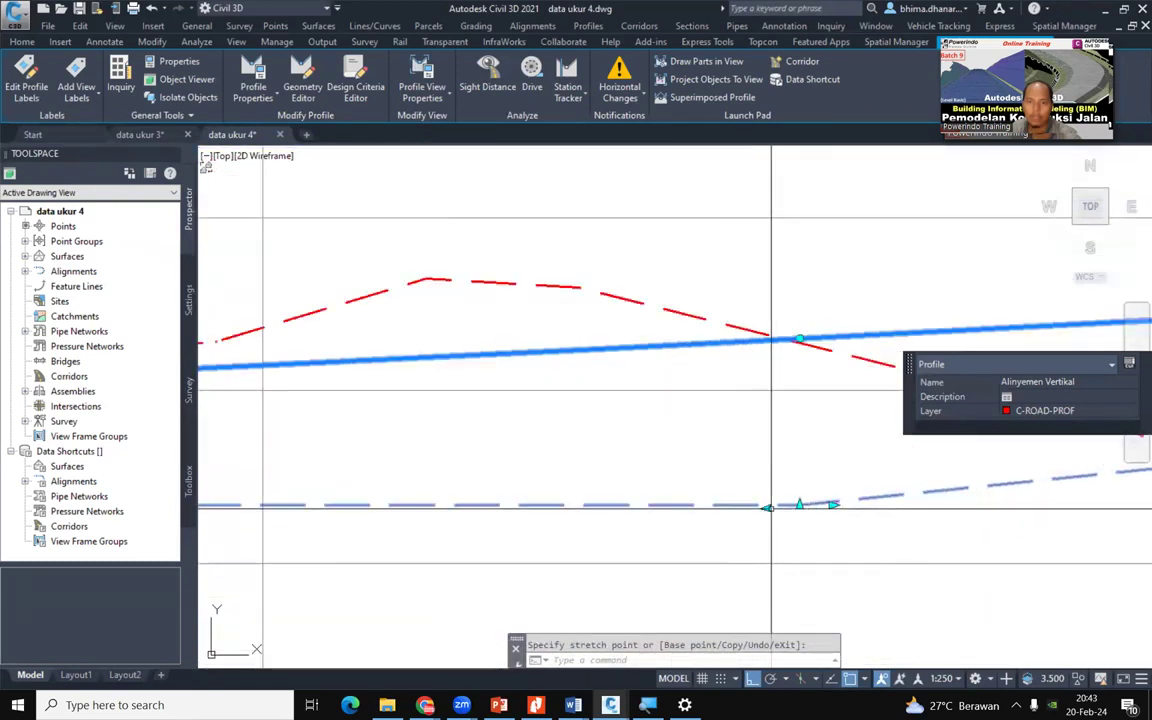
pyautogui.scroll(-4, 527, 527)
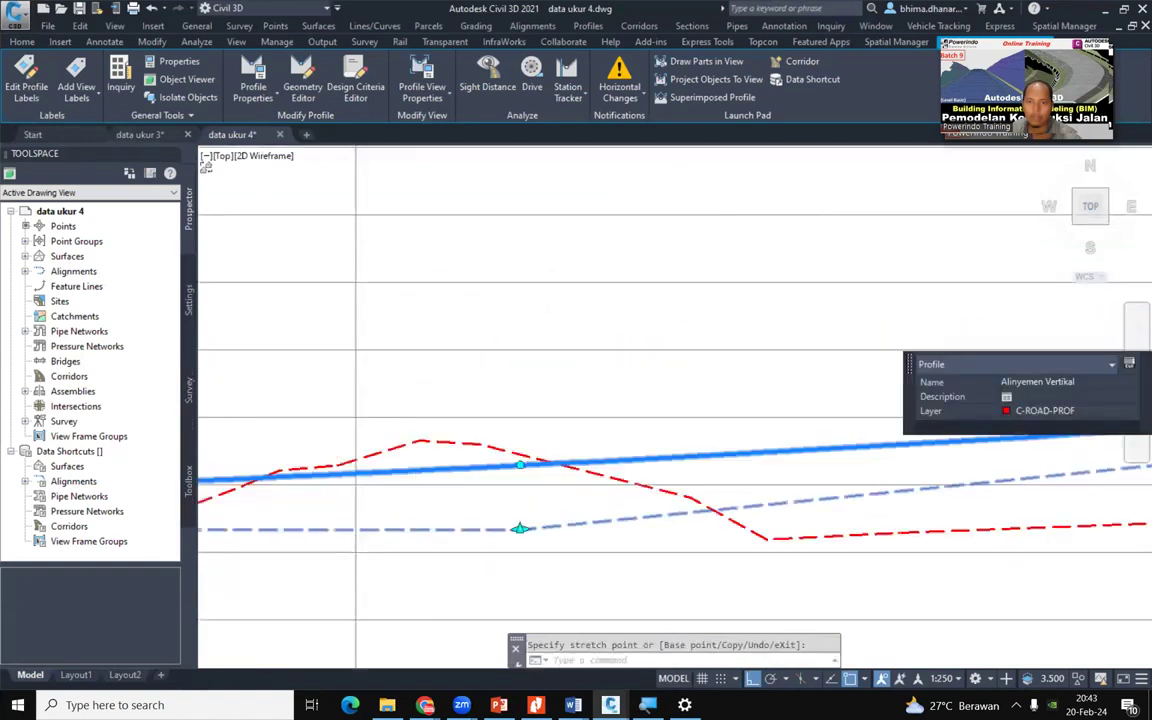
pyautogui.scroll(-2, 474, 553)
pyautogui.scroll(4, 462, 546)
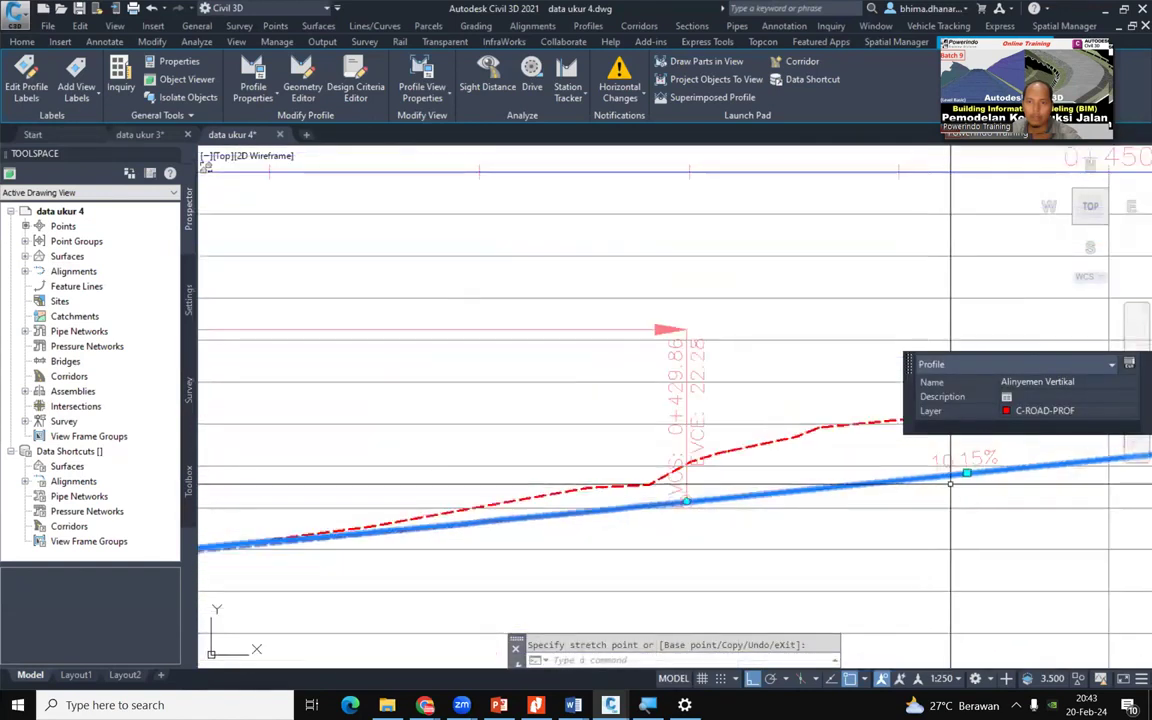
# Move the last sag PVI back along the level tangent to station 0+350.73, check the final grade and deselect the profile
pyautogui.scroll(-4, 470, 550)
pyautogui.scroll(2, 478, 555)
pyautogui.scroll(4, 478, 555)
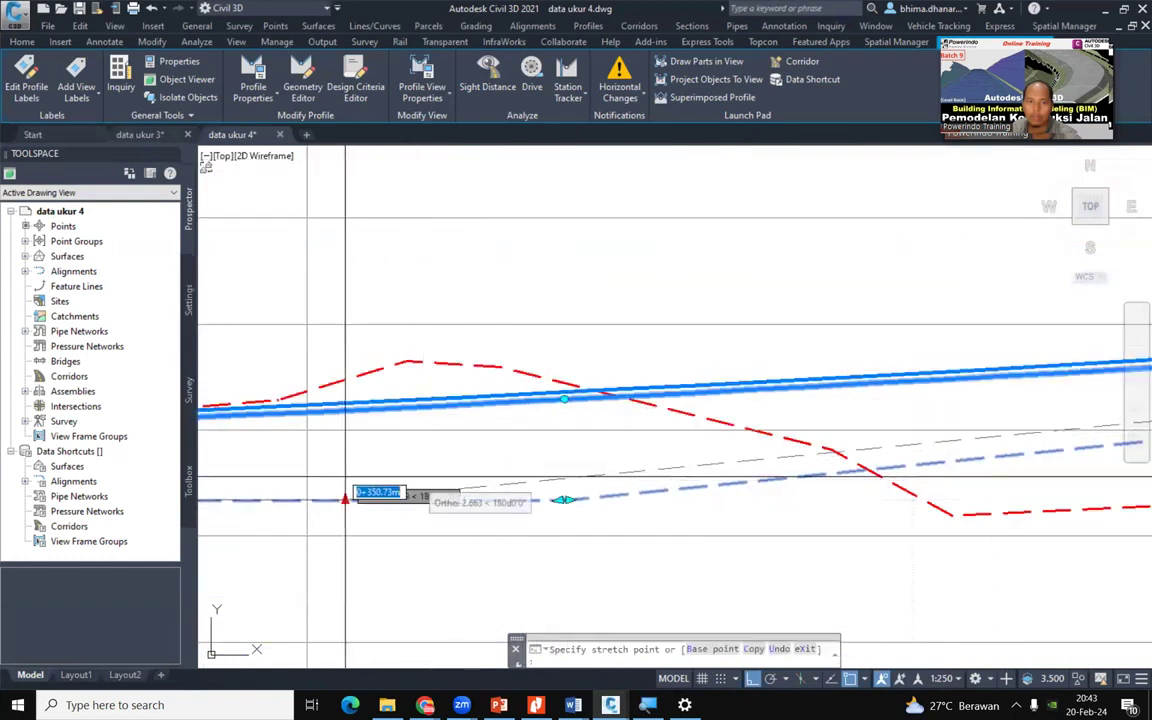
pyautogui.scroll(-5, 321, 598)
pyautogui.scroll(4, 721, 530)
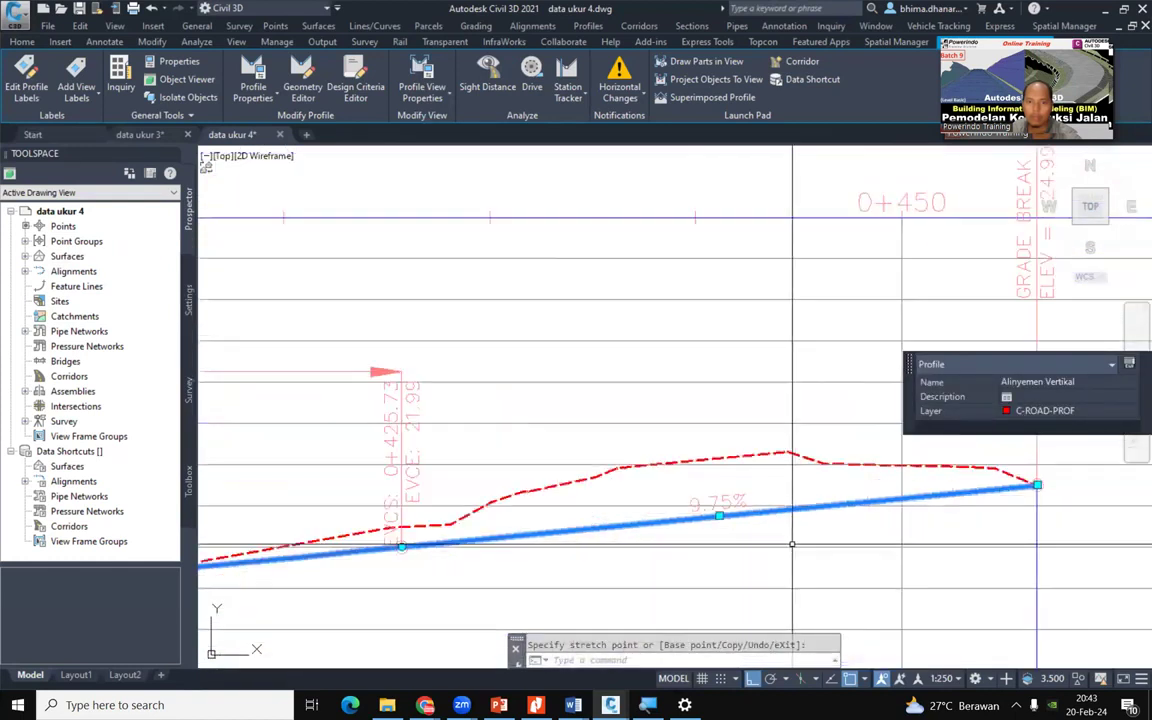
pyautogui.press('Escape')
# Review the last rising tangent and its grade label against the ground line up to the profile's end
pyautogui.scroll(-7, 721, 530)
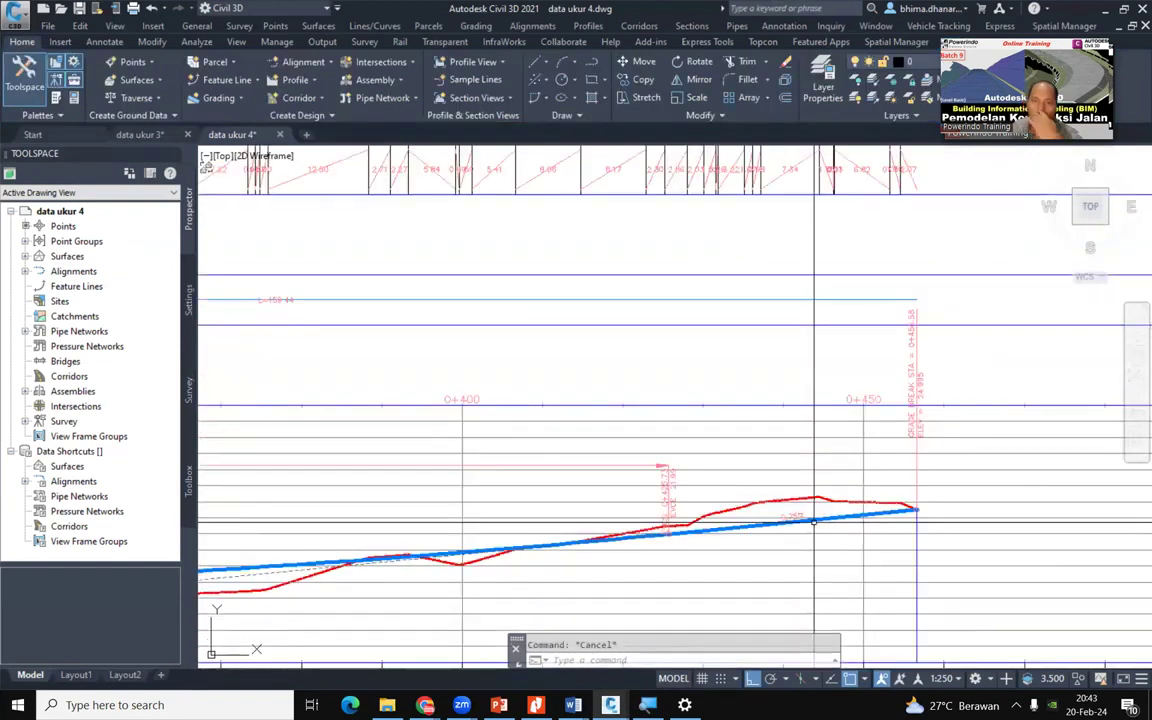
pyautogui.scroll(7, 573, 535)
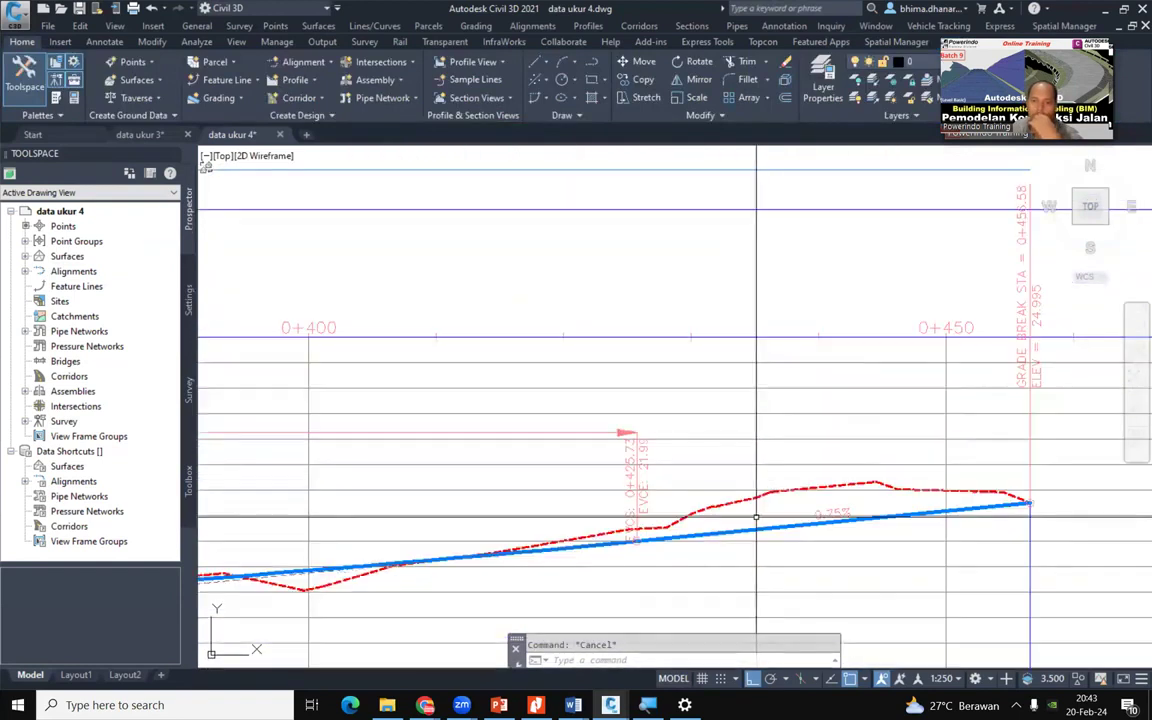
pyautogui.scroll(-5, 873, 519)
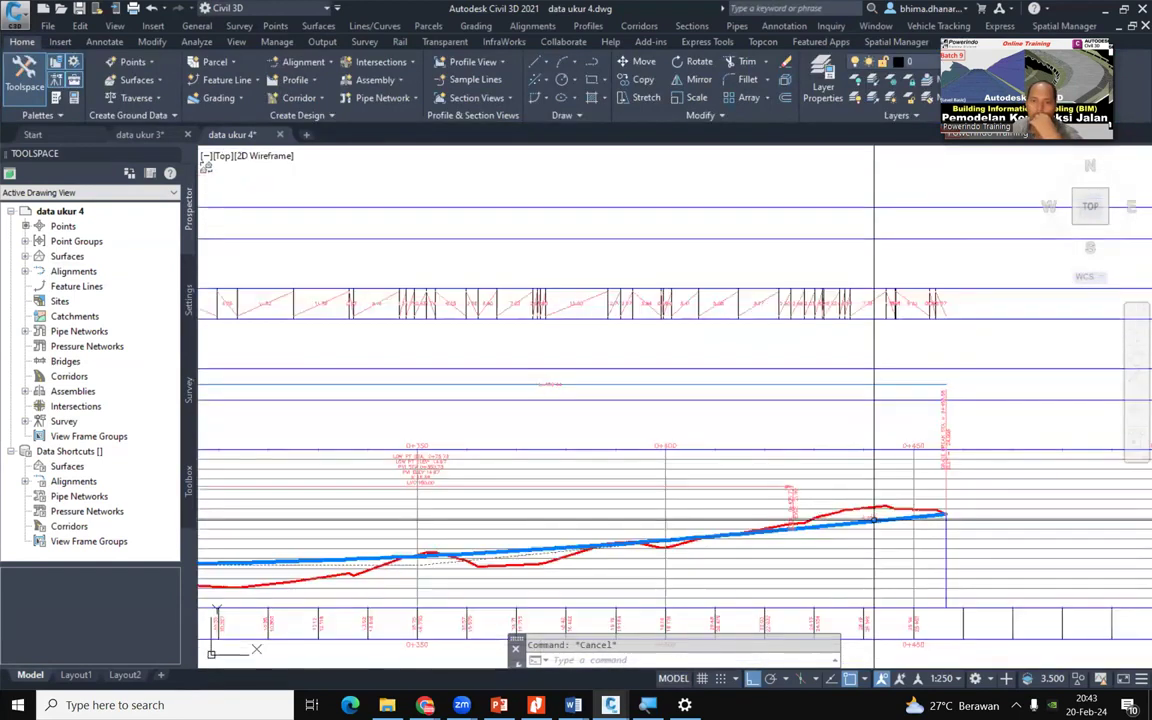
pyautogui.scroll(4, 697, 588)
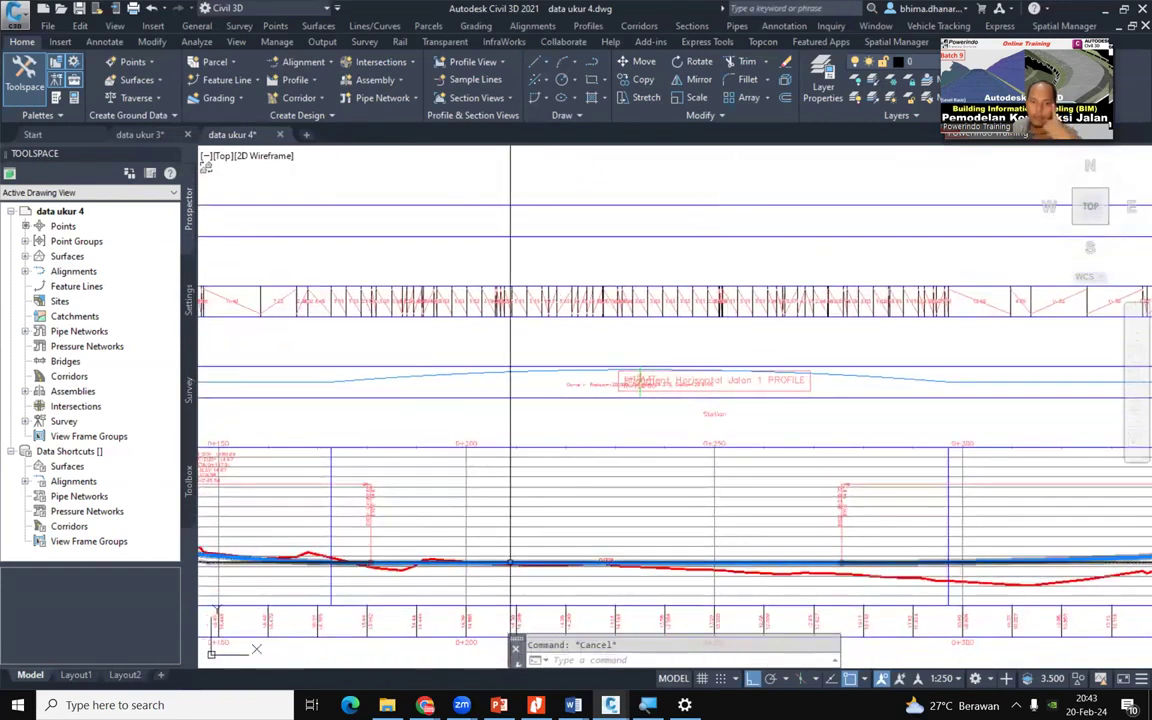
# Examine the descending tangent's grade label between stations 0+100 and 0+150 and the curves at both its ends
pyautogui.scroll(4, 697, 588)
pyautogui.moveTo(442, 512); pyautogui.dragTo(1035, 474, button='middle')
pyautogui.moveTo(432, 473); pyautogui.dragTo(912, 512, button='middle')
pyautogui.moveTo(542, 506); pyautogui.dragTo(902, 516, button='middle')
pyautogui.scroll(-1, 529, 499)
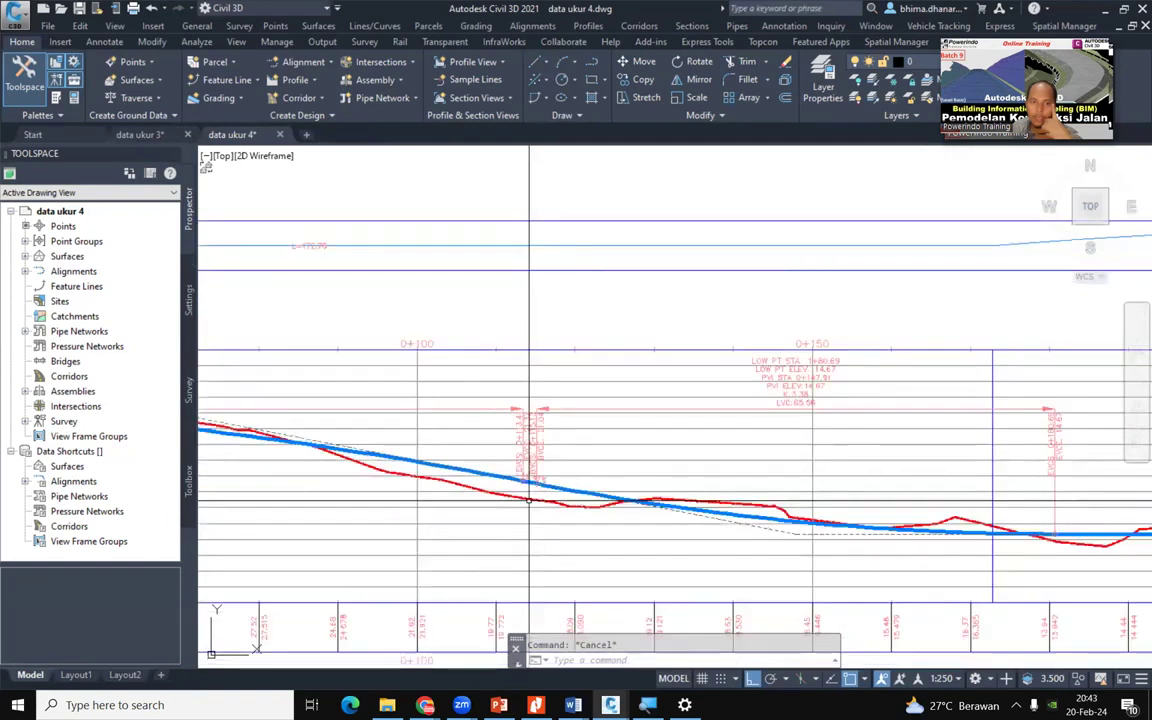
pyautogui.scroll(5, 540, 520)
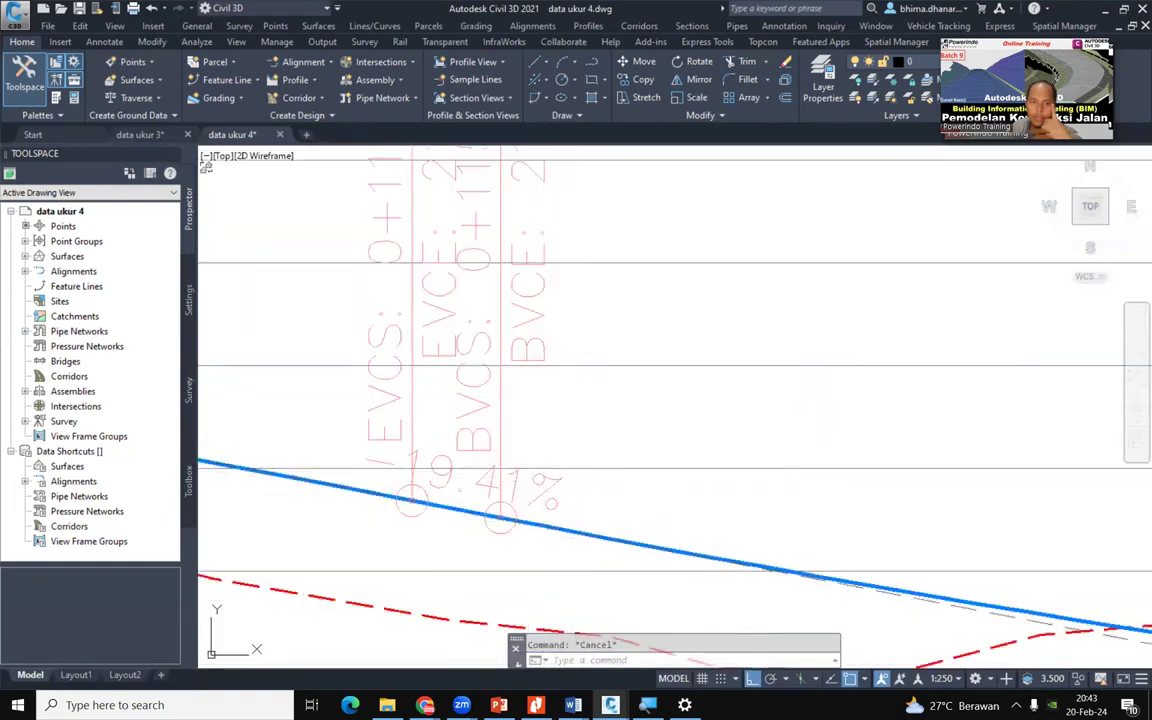
pyautogui.click(568, 525)
pyautogui.scroll(-3, 565, 540)
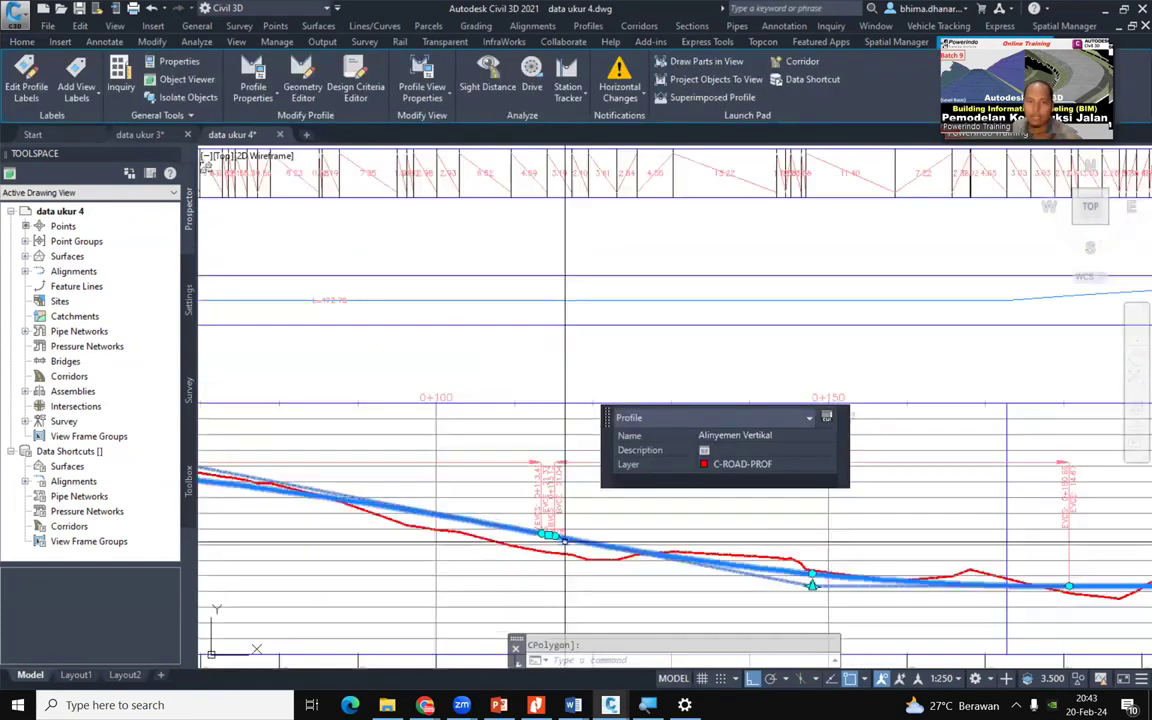
pyautogui.moveTo(323, 544); pyautogui.dragTo(794, 556, button='middle')
pyautogui.moveTo(684, 524); pyautogui.dragTo(396, 521, button='middle')
pyautogui.press('Escape')
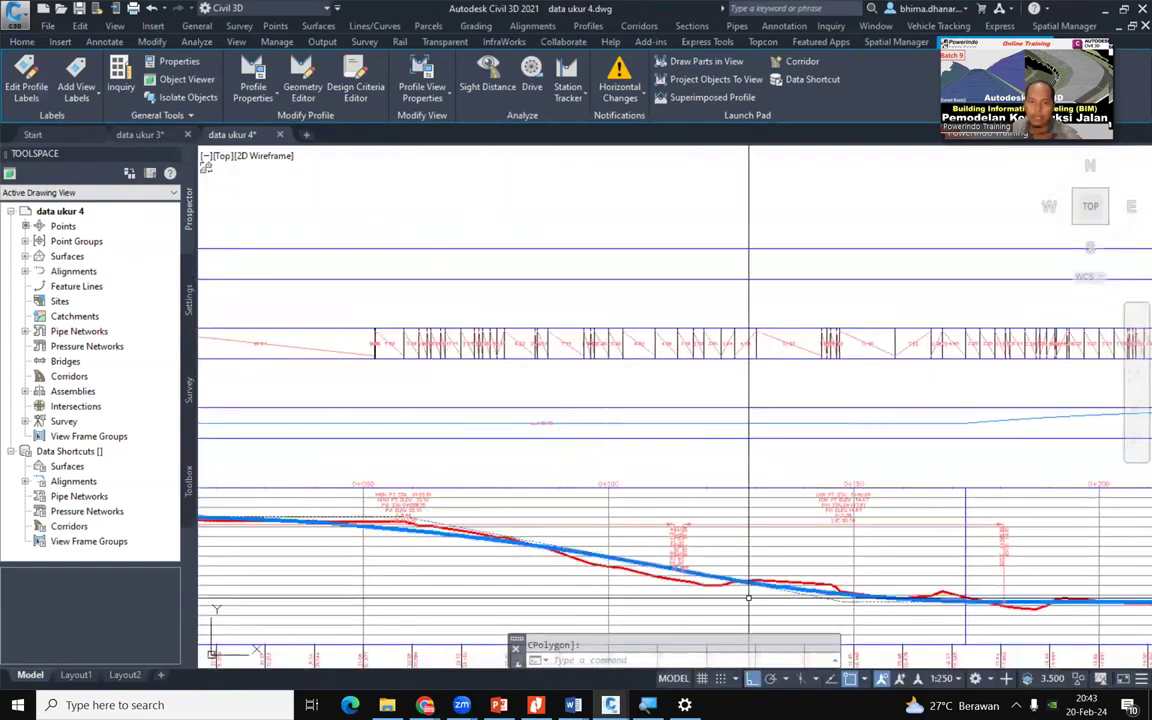
# Move the sag PVI at station 0+147.91 forward along the level tangent to 0+195.68, with object snap turned off
pyautogui.click(659, 566)
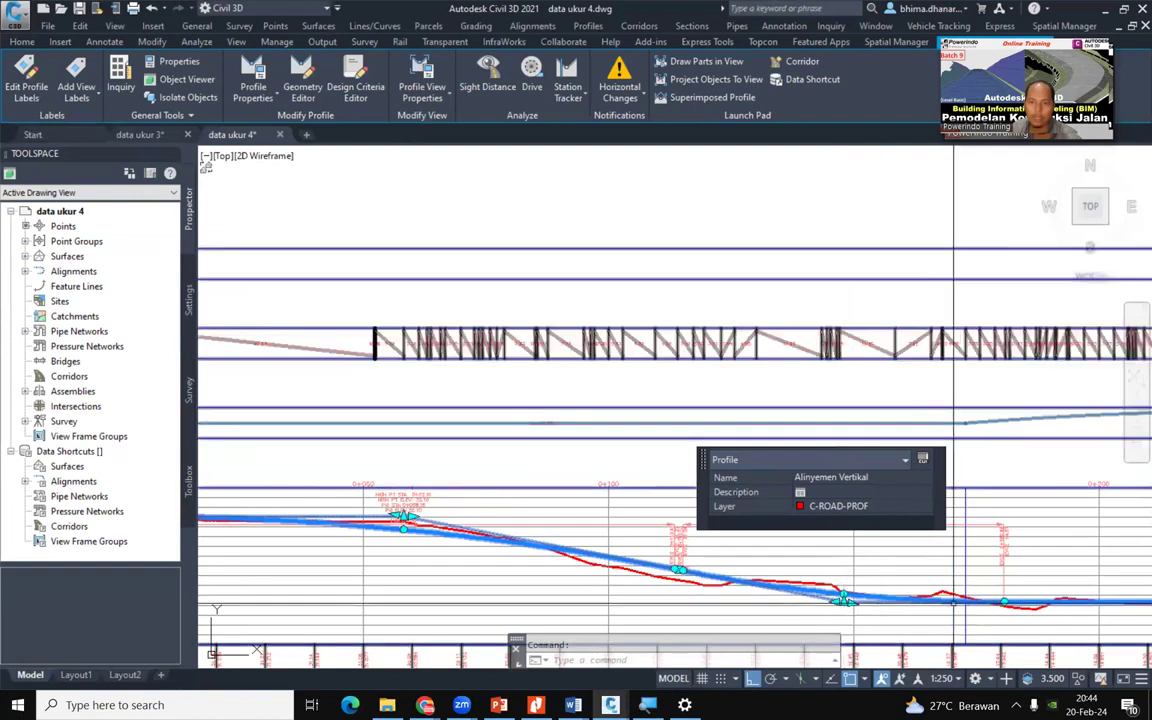
pyautogui.scroll(-2, 629, 597)
pyautogui.moveTo(557, 597)
pyautogui.mouseDown(button='middle')
pyautogui.moveTo(310, 587)
pyautogui.moveTo(423, 585)
pyautogui.mouseUp(button='middle')
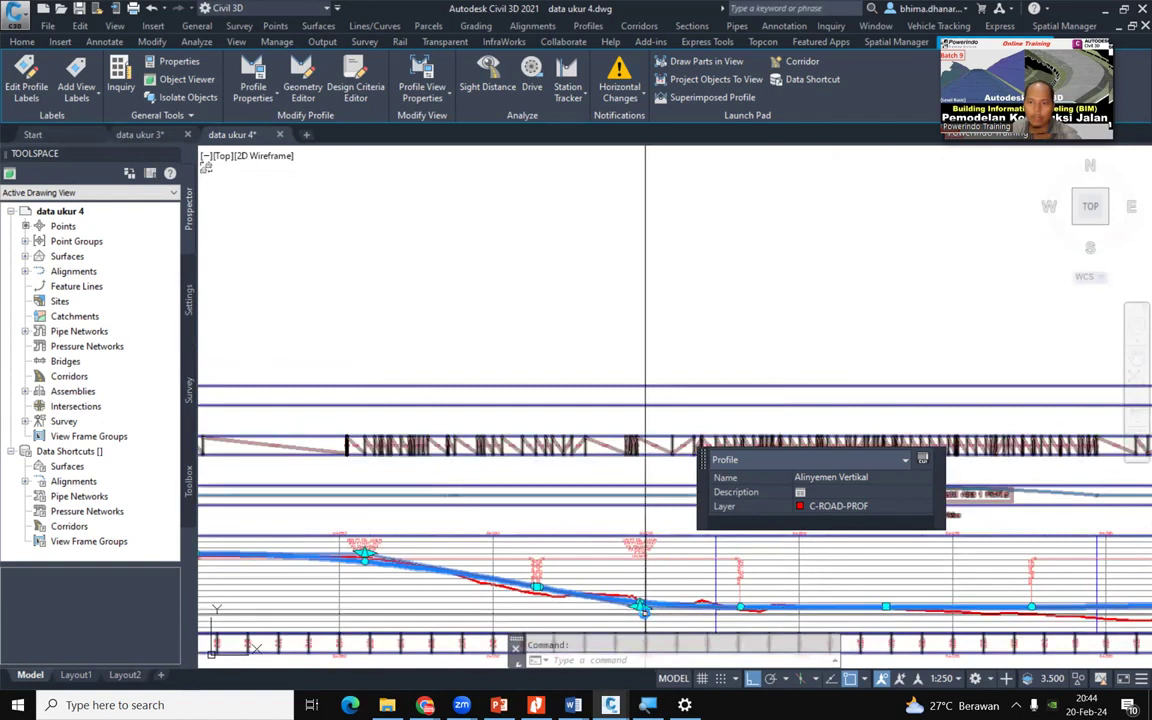
pyautogui.scroll(4, 583, 553)
pyautogui.click(583, 549)
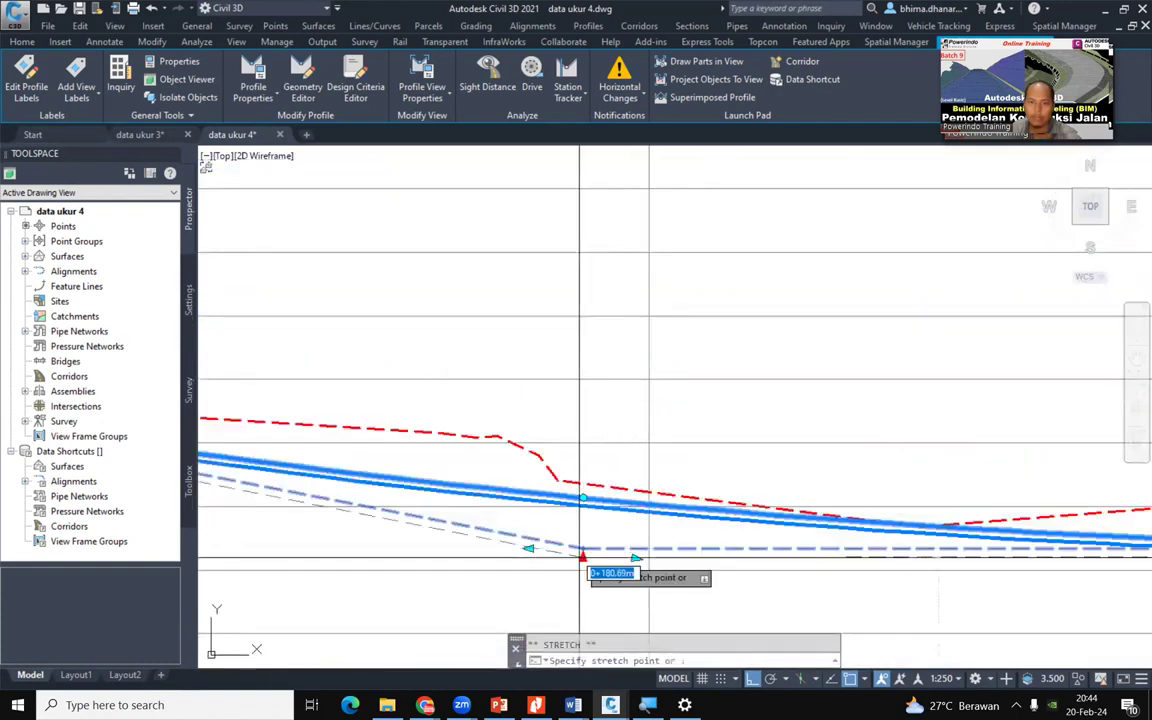
pyautogui.scroll(-5, 915, 550)
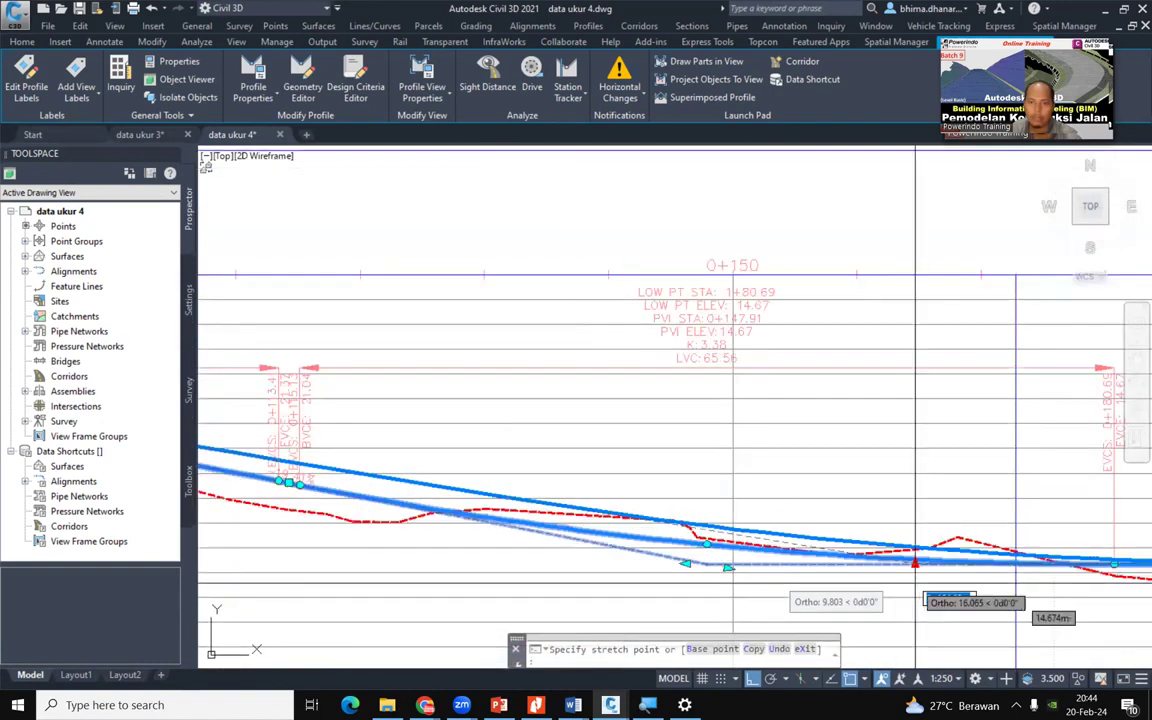
pyautogui.scroll(2, 716, 578)
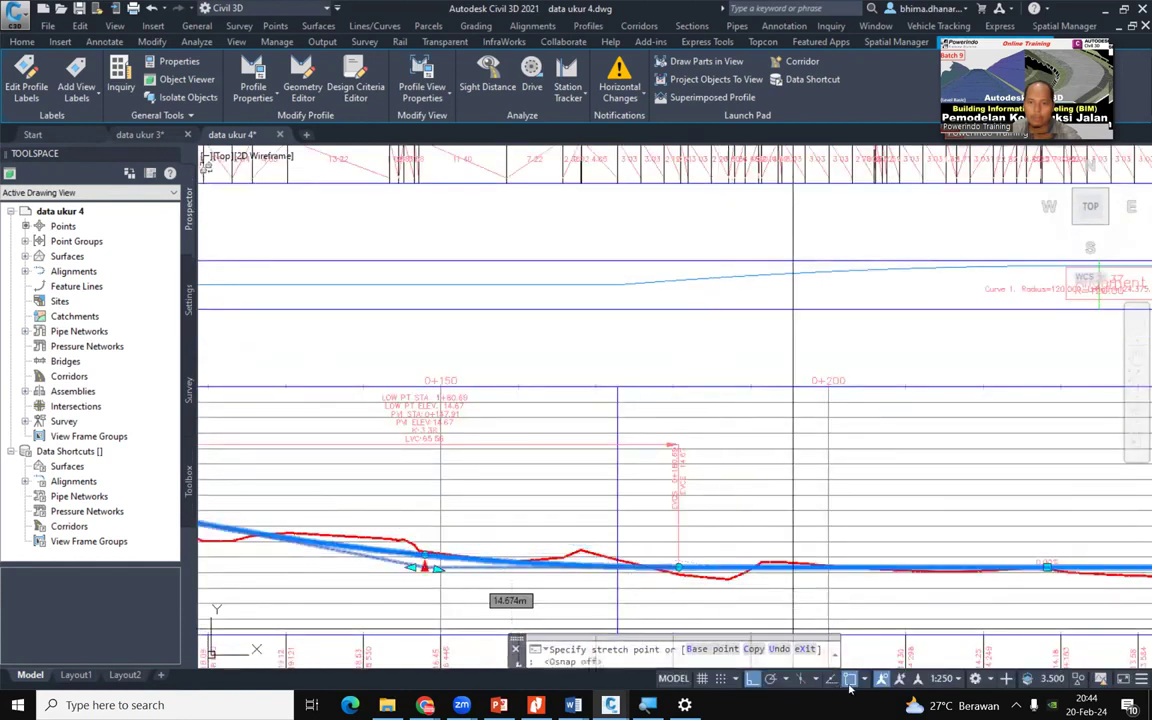
pyautogui.click(795, 568)
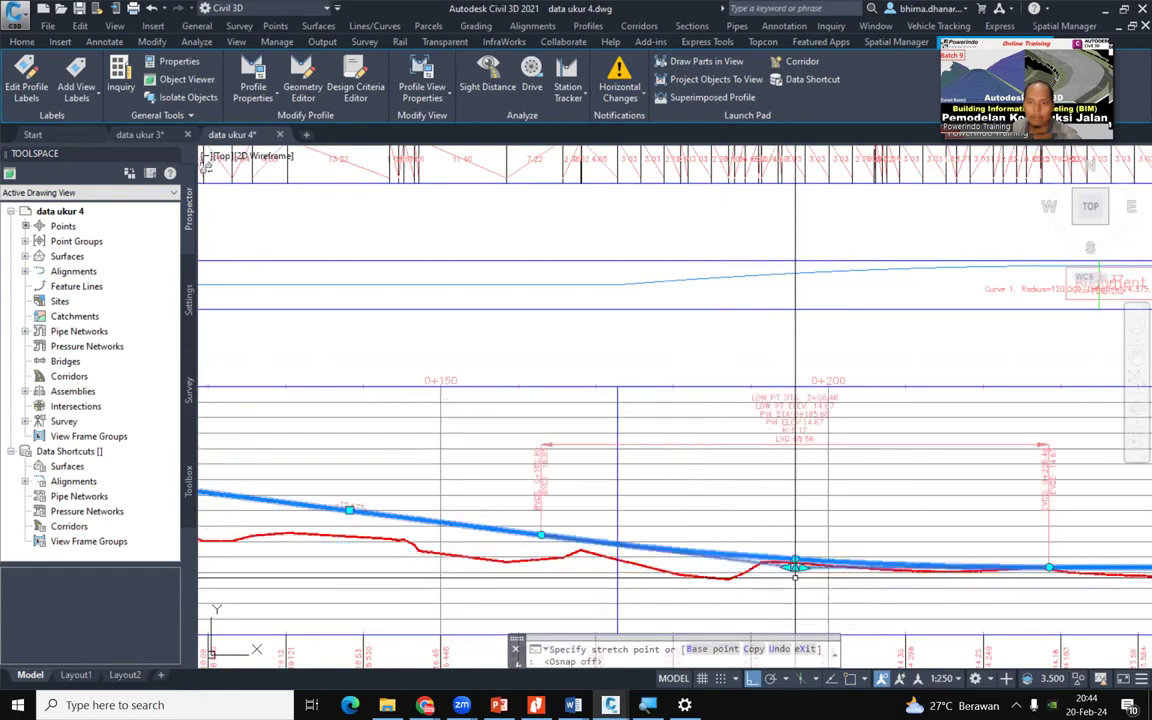
# Check the descending tangent's new grade label and the relocated sag PVI at its foot
pyautogui.moveTo(524, 532); pyautogui.dragTo(624, 550, button='middle')
pyautogui.scroll(4, 433, 523)
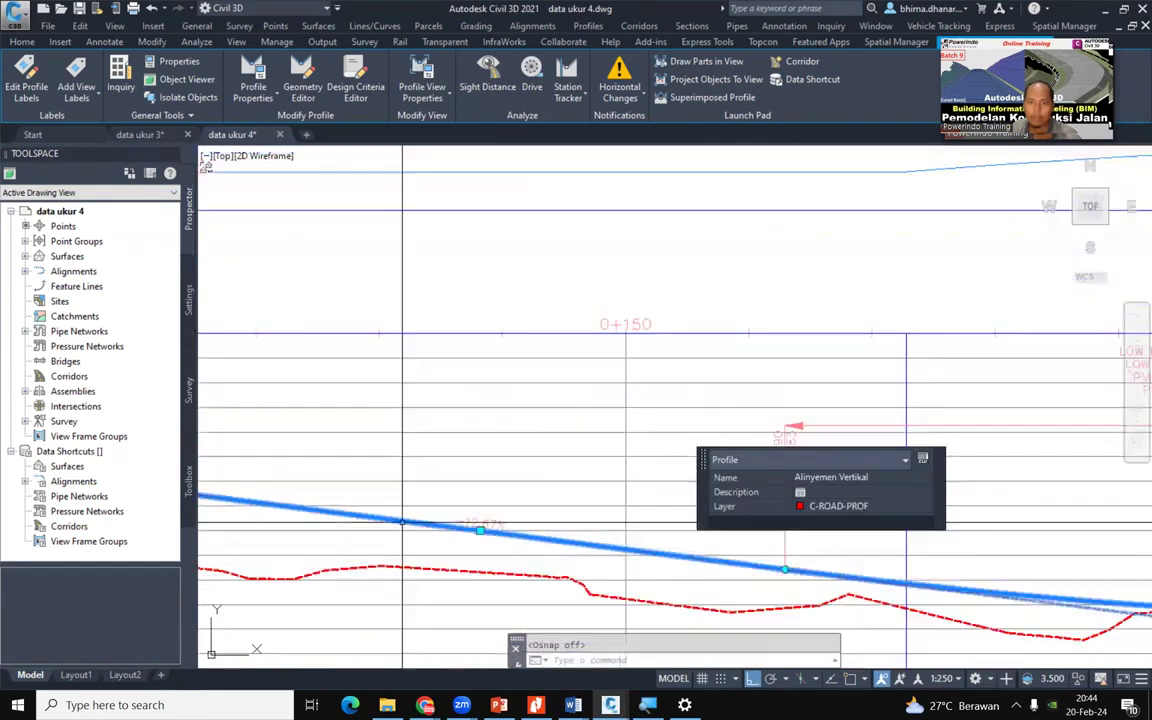
pyautogui.scroll(-5, 526, 535)
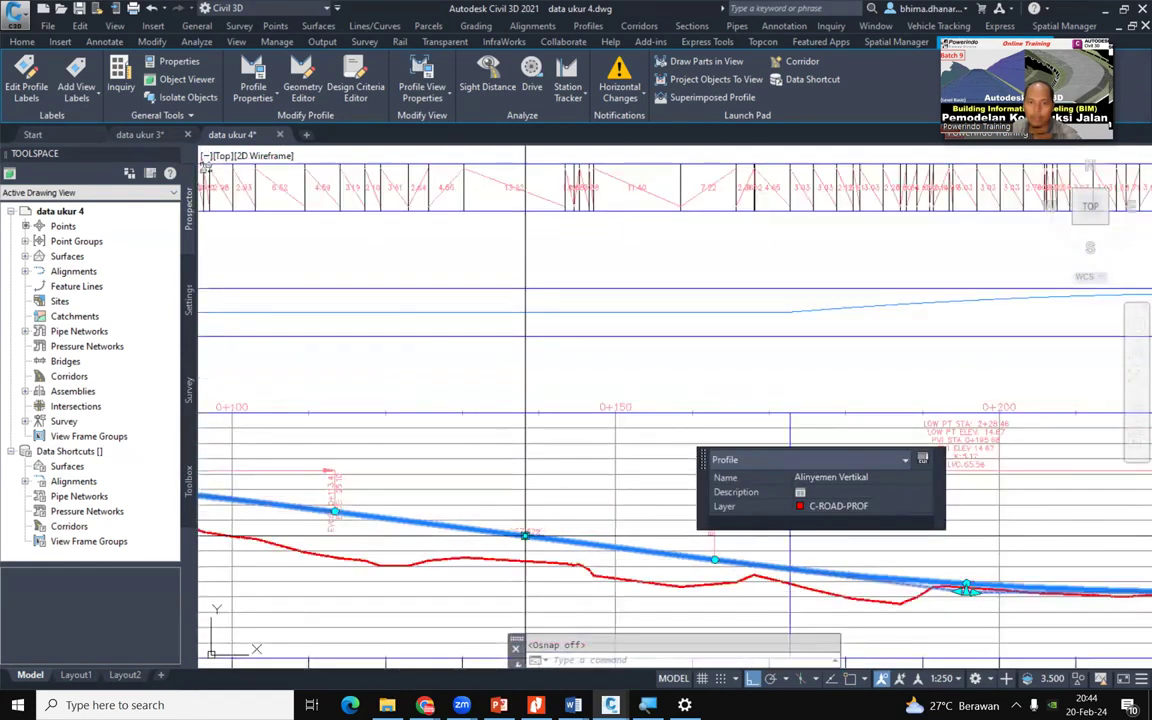
pyautogui.scroll(5, 565, 600)
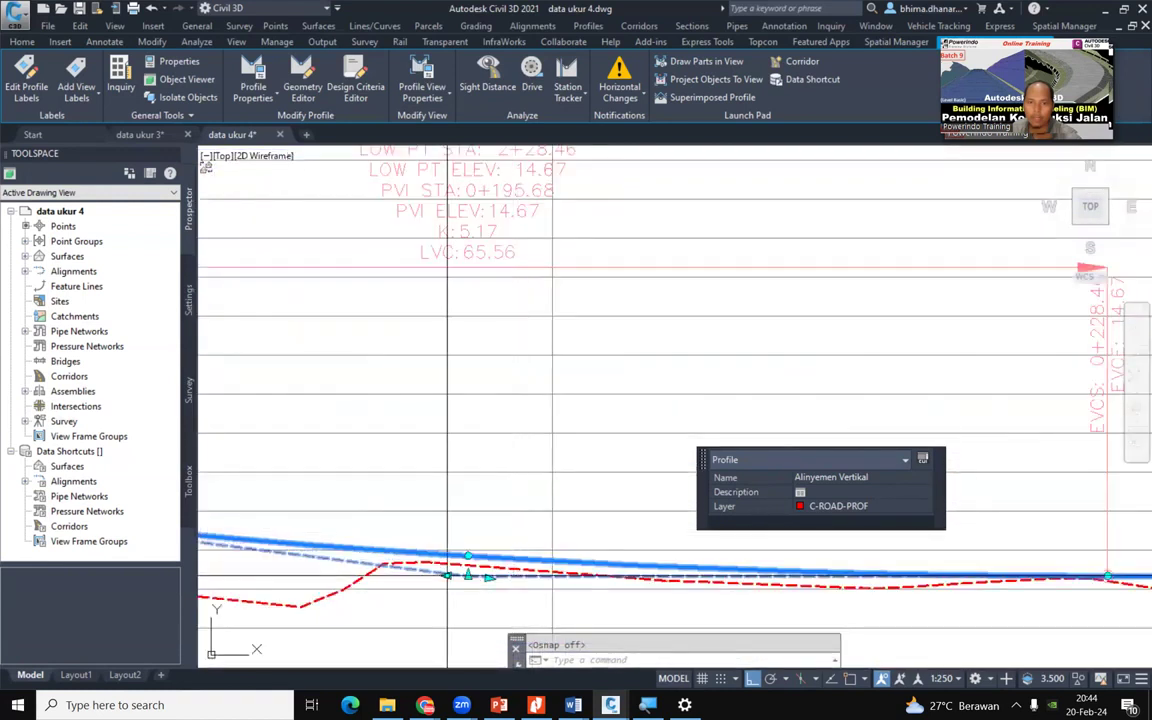
# Move the sag PVI at station 0+195.68 forward along the level tangent to about 0+204
pyautogui.click(468, 575)
pyautogui.scroll(-4, 468, 575)
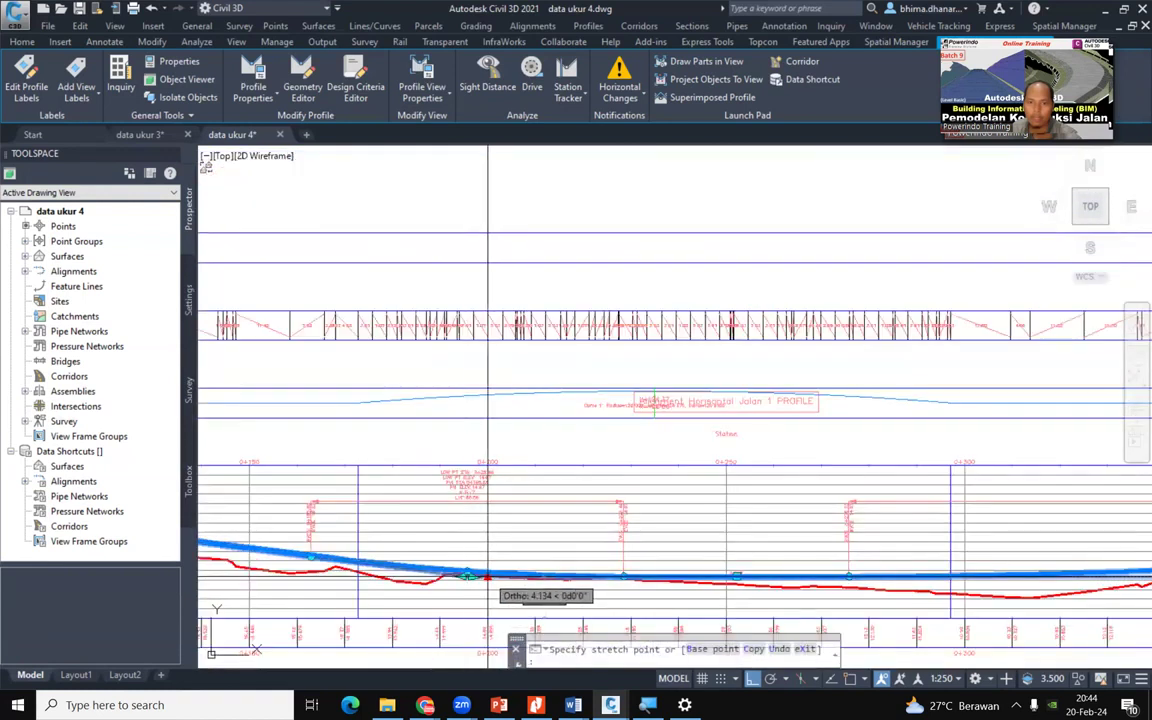
pyautogui.click(508, 577)
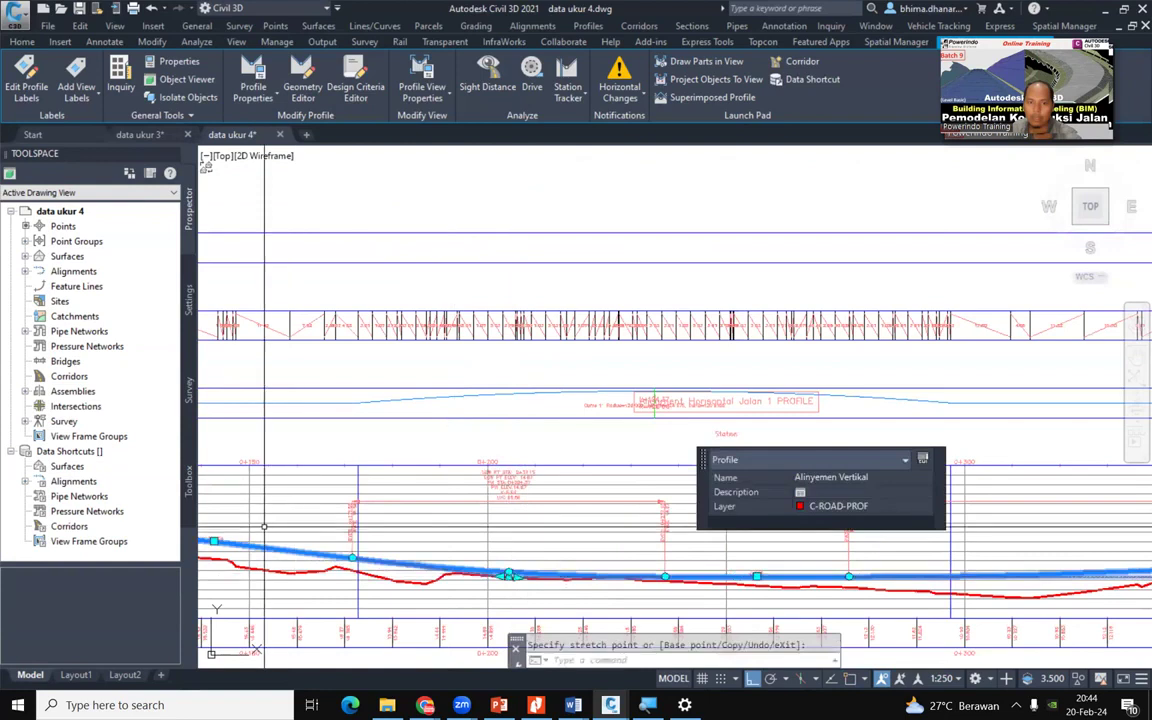
pyautogui.scroll(4, 205, 539)
pyautogui.scroll(-5, 280, 549)
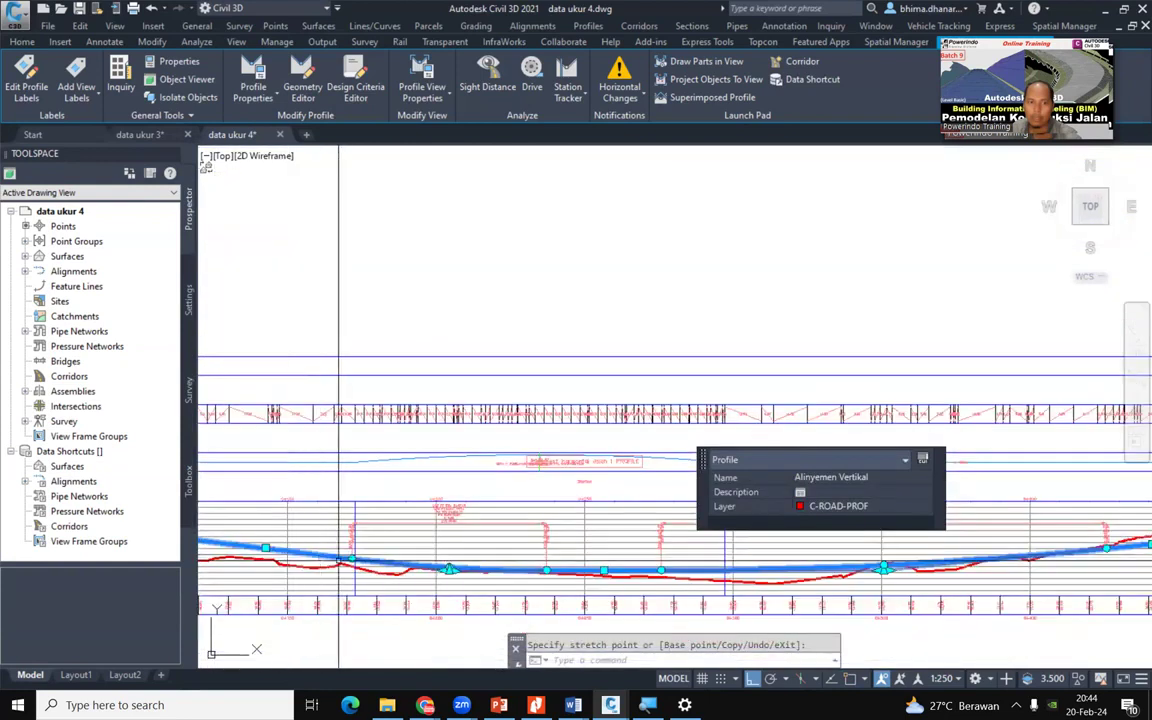
# Move the sag PVI further forward along the level tangent to station 0+213.76
pyautogui.scroll(4, 616, 580)
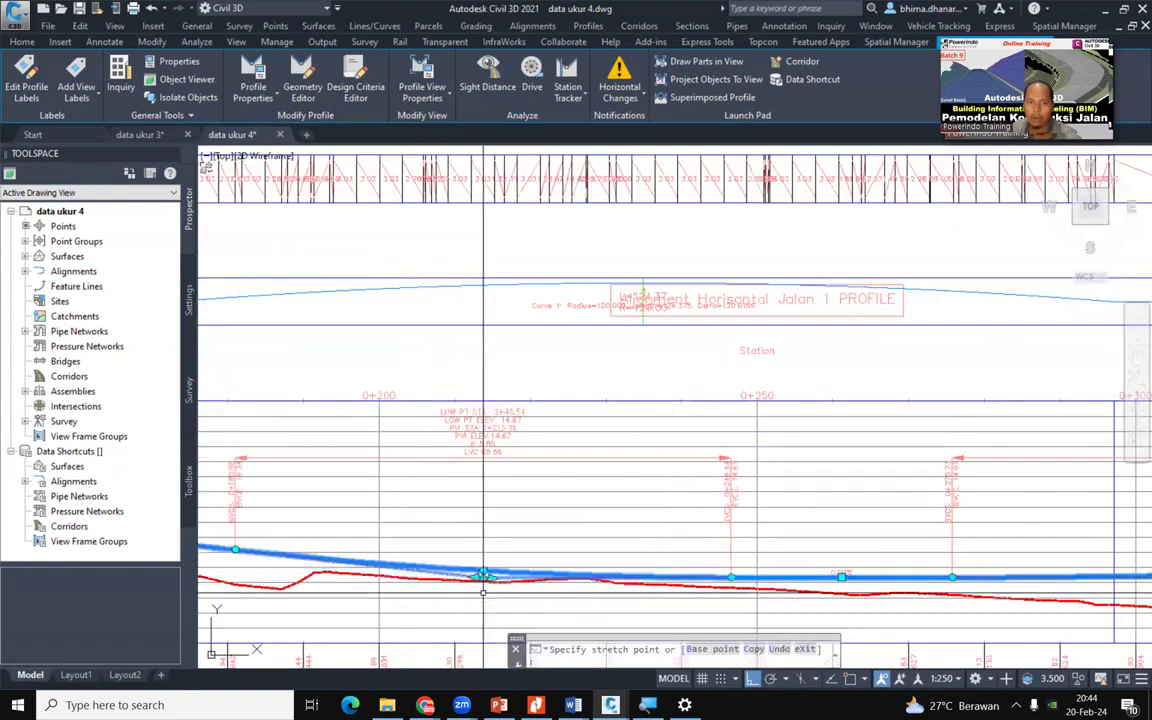
pyautogui.scroll(-2, 712, 590)
pyautogui.scroll(3, 270, 523)
pyautogui.scroll(-2, 375, 583)
pyautogui.scroll(-1, 650, 621)
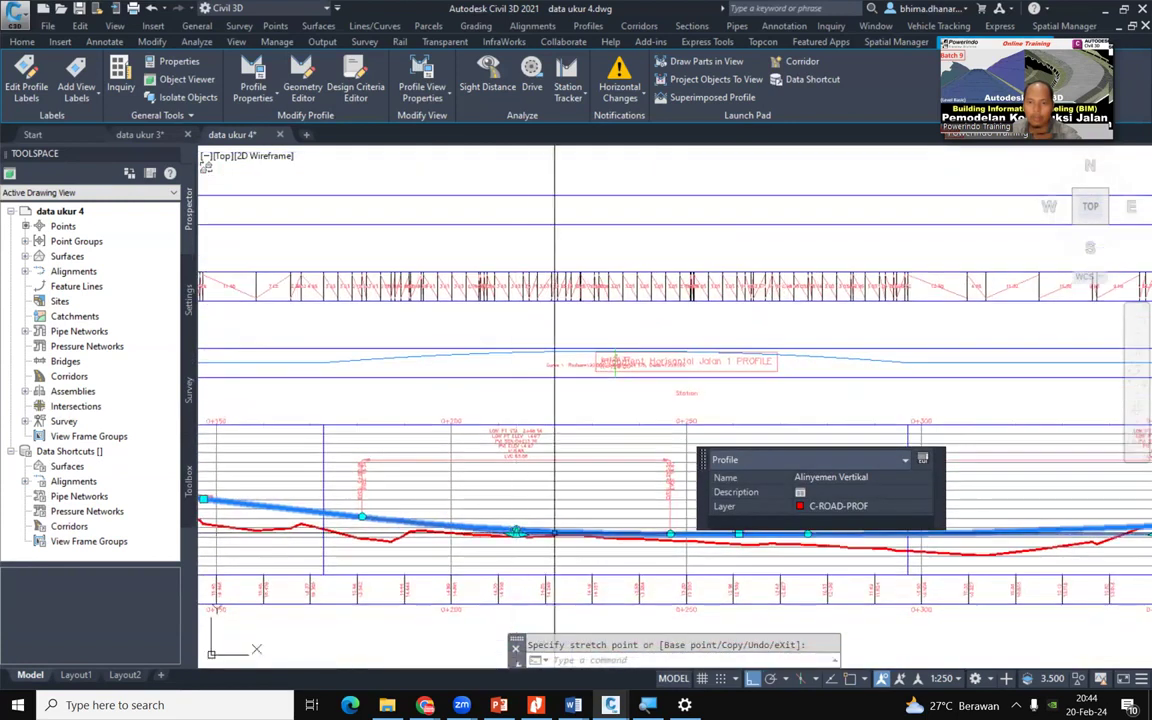
# Shift the sag PVI at 0+213.76 forward to station 0+219.75, keeping it on the level tangent
pyautogui.scroll(4, 417, 585)
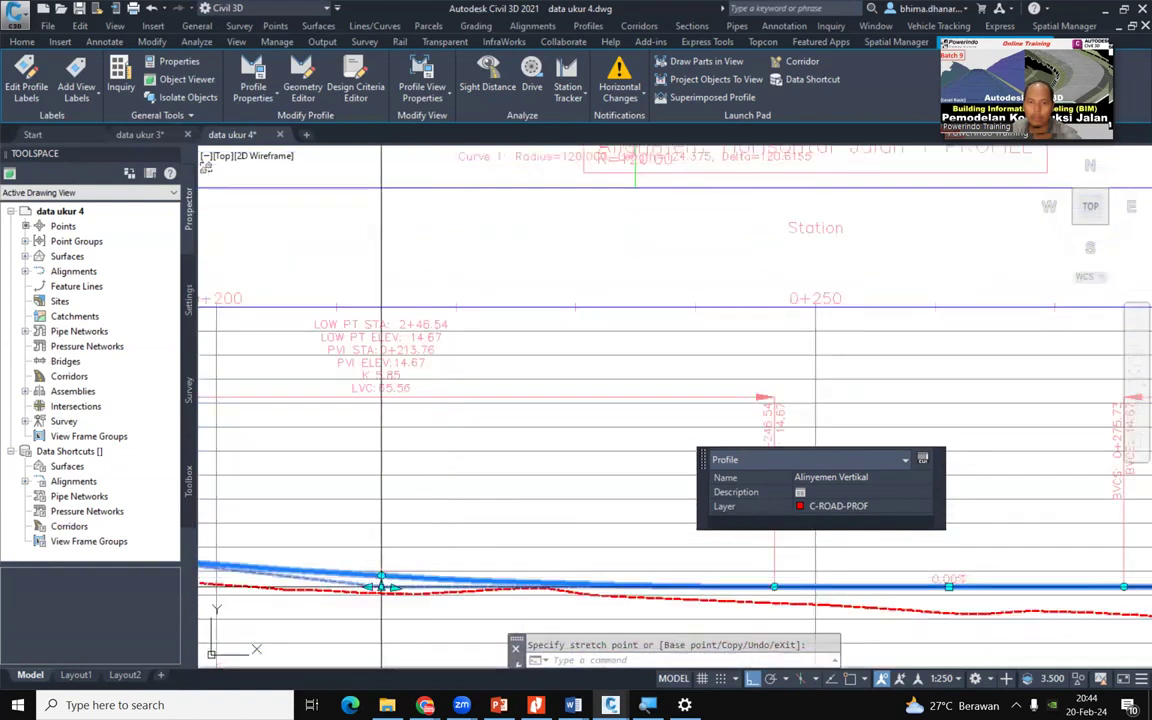
pyautogui.click(453, 598)
pyautogui.scroll(-6, 780, 586)
pyautogui.scroll(6, 494, 561)
pyautogui.scroll(-6, 596, 590)
pyautogui.scroll(3, 556, 548)
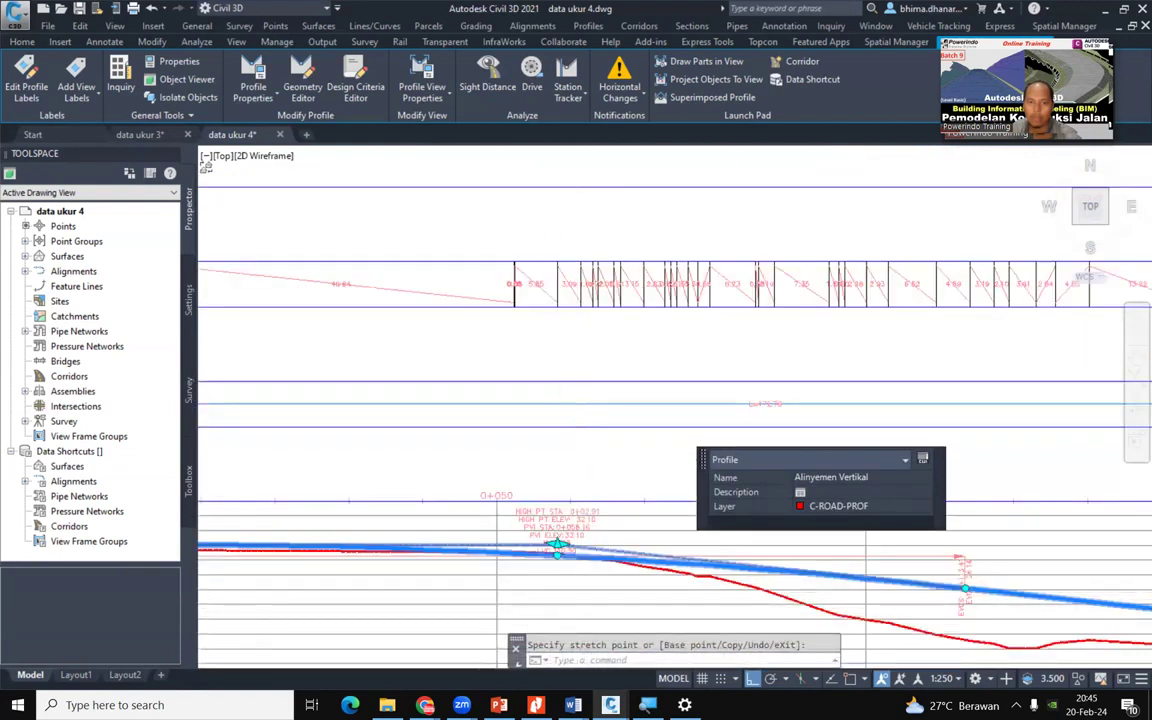
pyautogui.scroll(2, 556, 548)
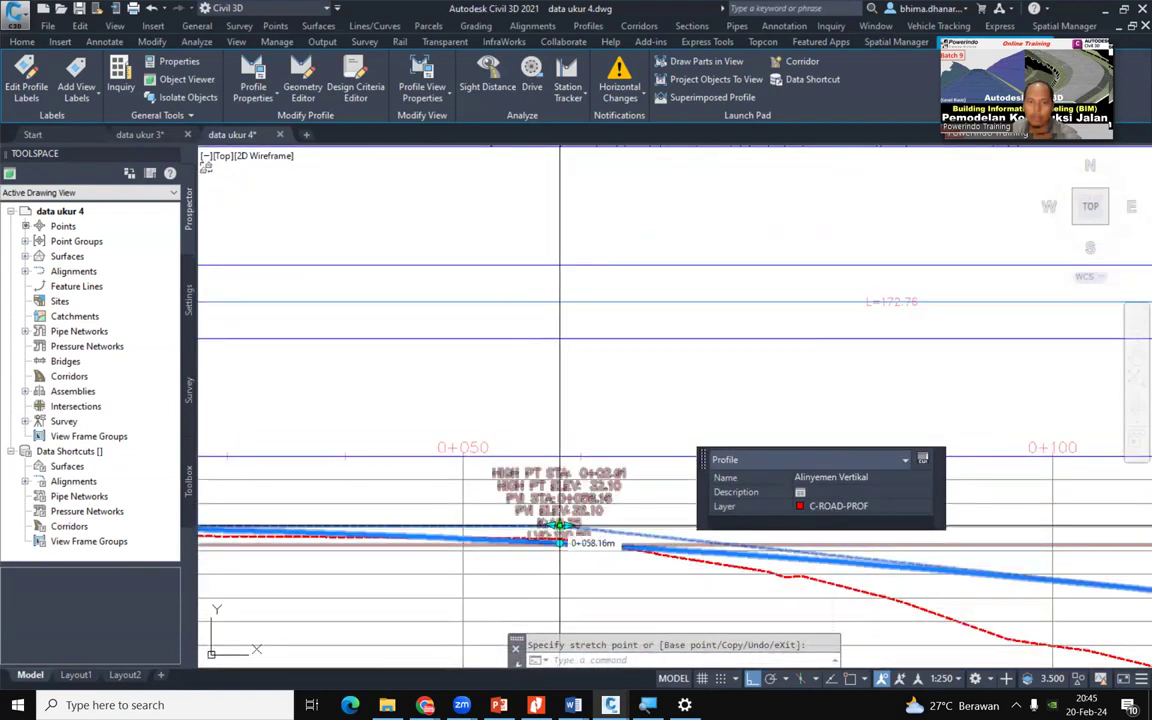
pyautogui.scroll(4, 465, 538)
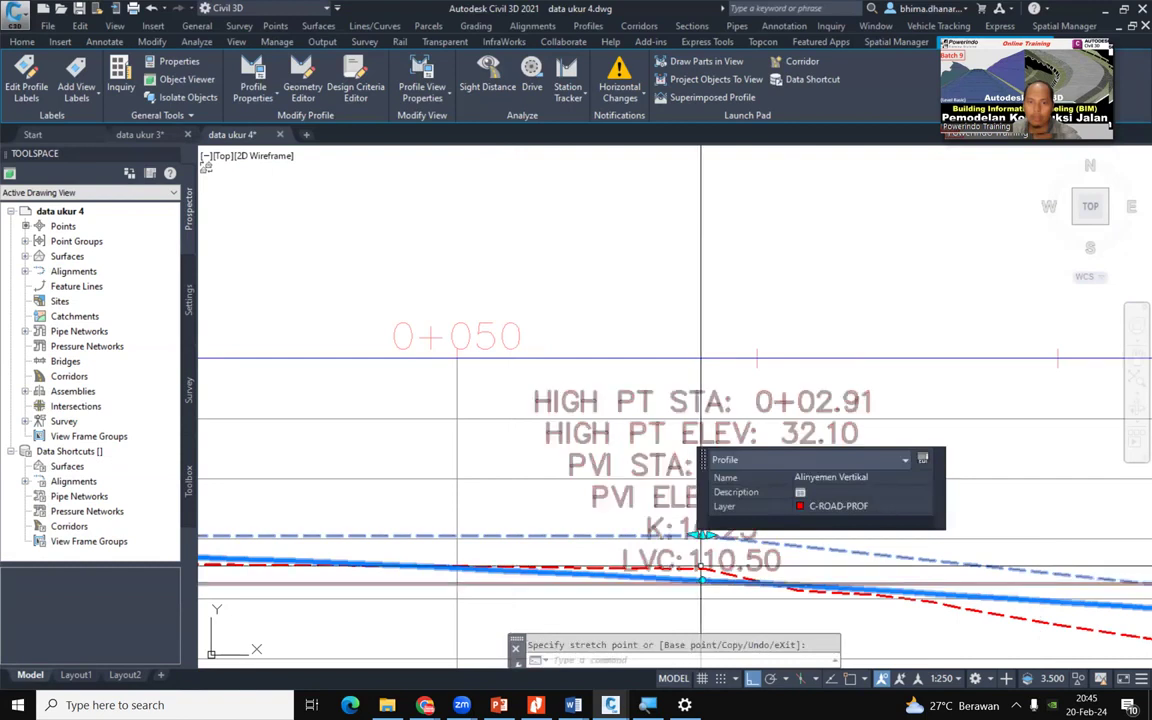
pyautogui.click(697, 536)
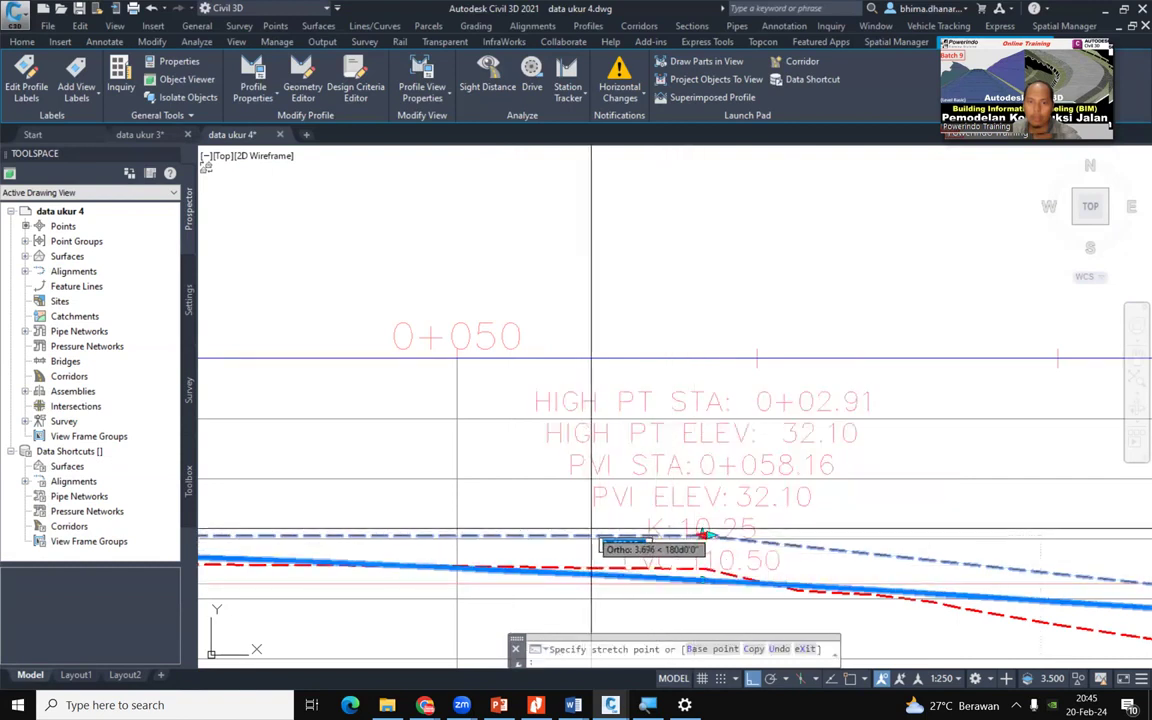
pyautogui.press('Escape')
# Move the sag PVI at station 0+219.75 forward along the level tangent to about 0+229.6
pyautogui.scroll(-6, 609, 550)
pyautogui.moveTo(770, 586); pyautogui.dragTo(541, 570, button='middle')
pyautogui.moveTo(825, 593); pyautogui.dragTo(352, 545, button='middle')
pyautogui.moveTo(830, 571); pyautogui.dragTo(526, 543, button='middle')
pyautogui.moveTo(709, 586); pyautogui.dragTo(493, 573, button='middle')
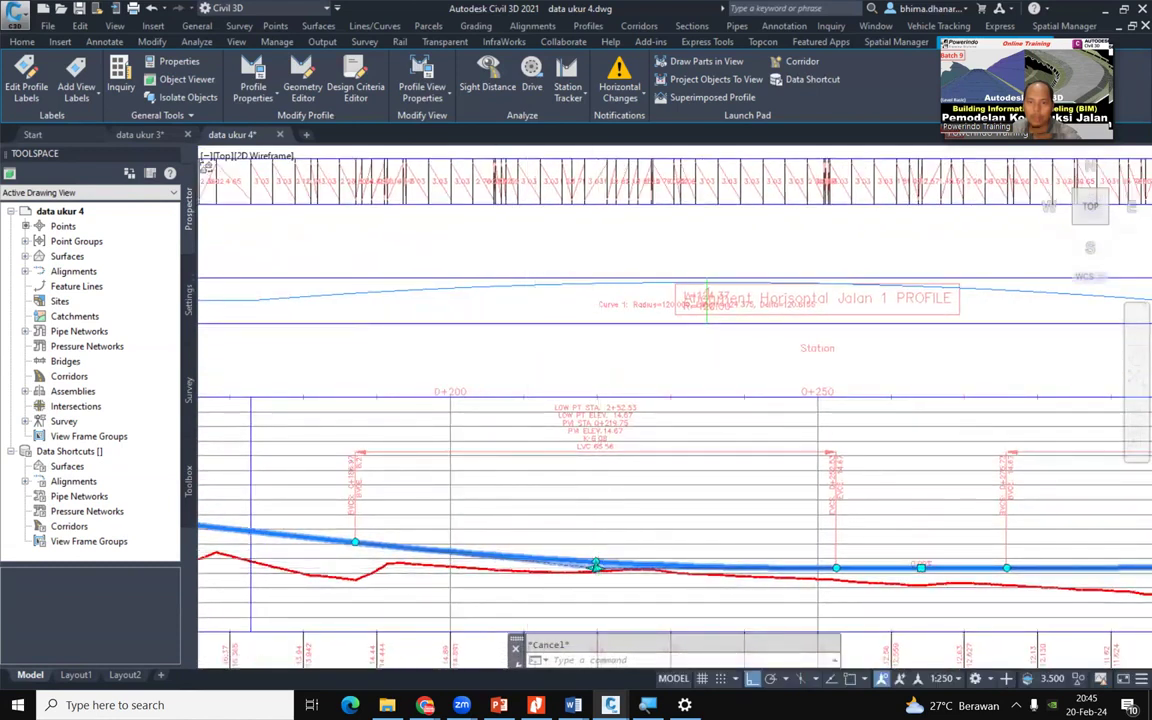
pyautogui.scroll(4, 595, 566)
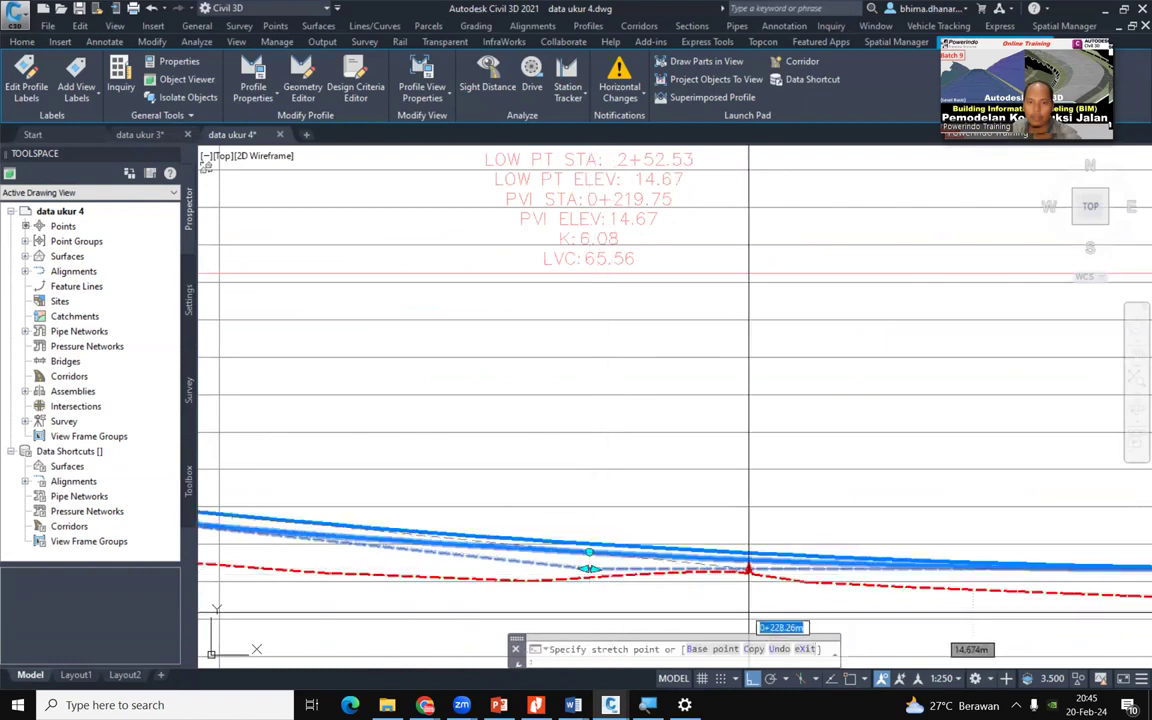
pyautogui.scroll(-4, 770, 570)
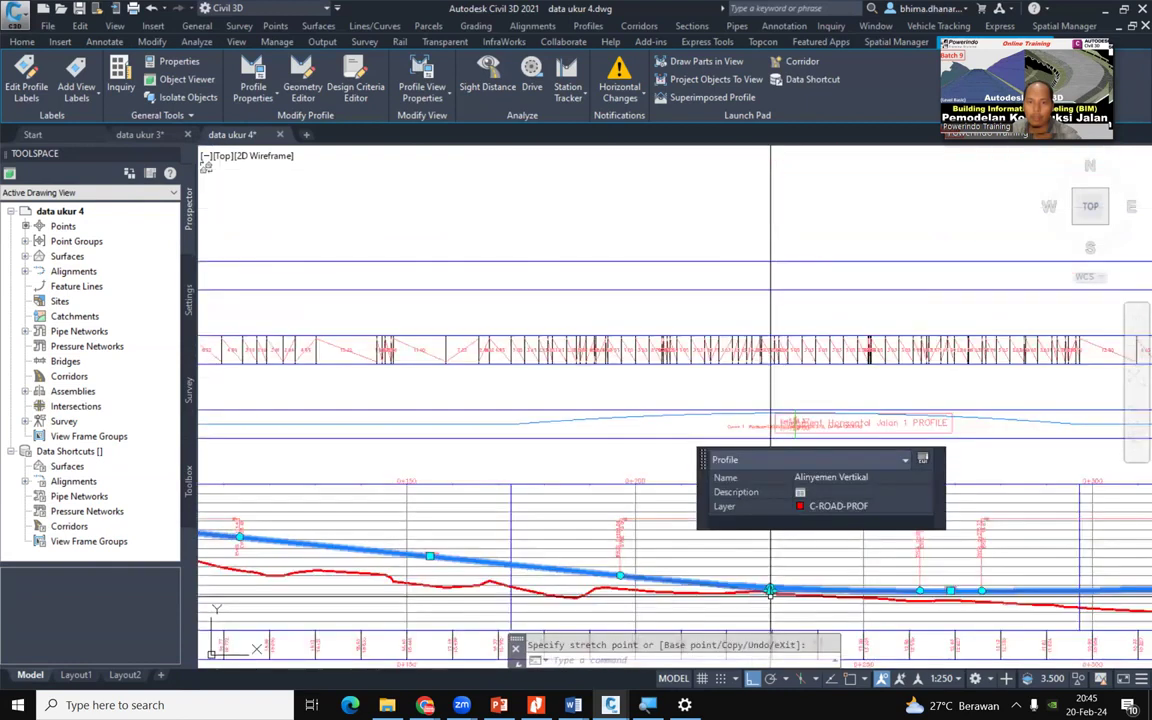
# Move the sag PVI forward to station 0+233.52, check the descending tangent's grade label, and deselect the profile
pyautogui.scroll(3, 469, 576)
pyautogui.scroll(-3, 501, 577)
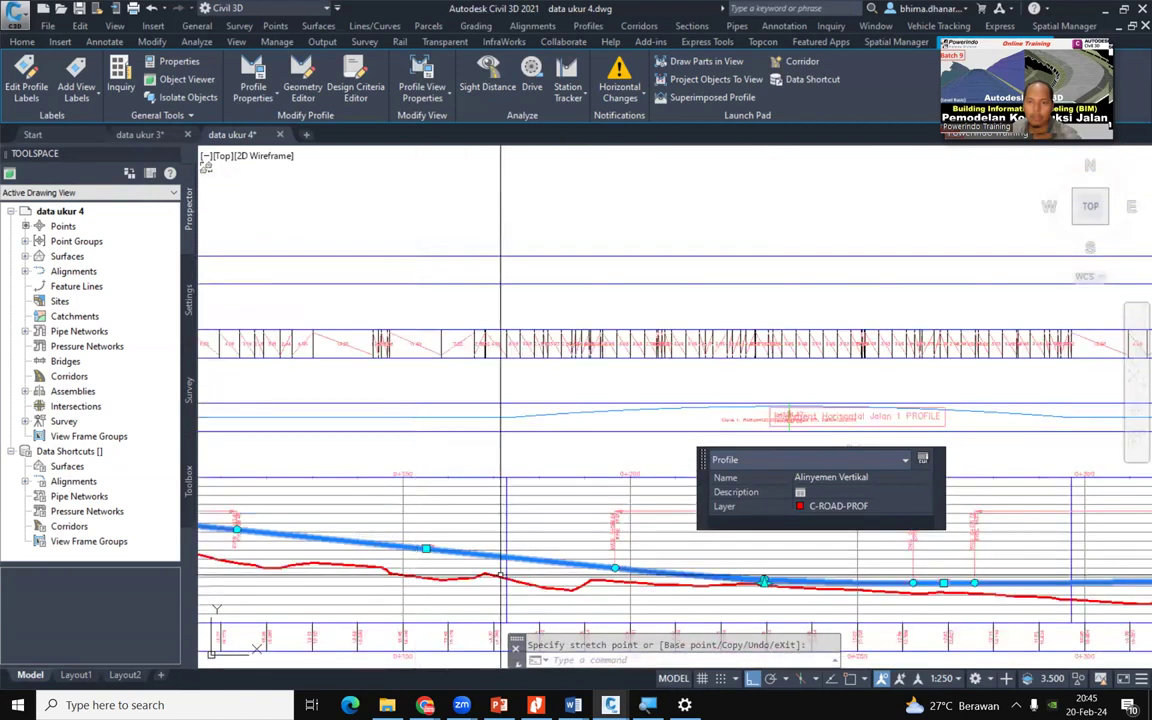
pyautogui.scroll(3, 760, 585)
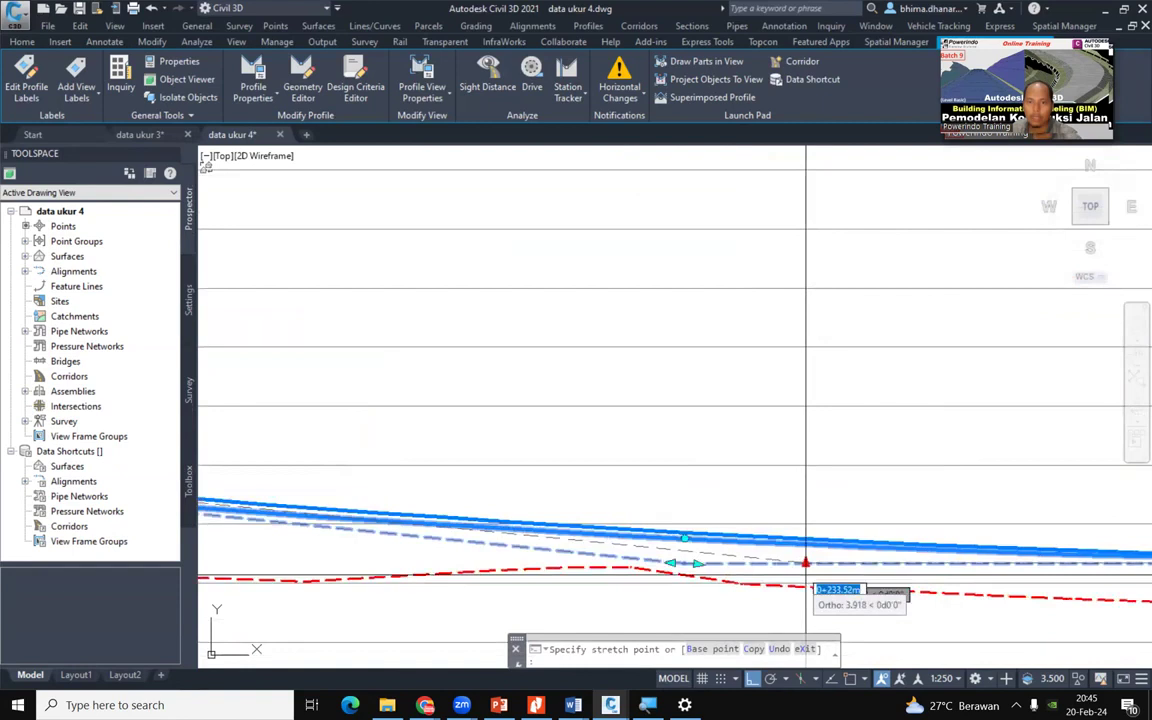
pyautogui.scroll(-3, 807, 562)
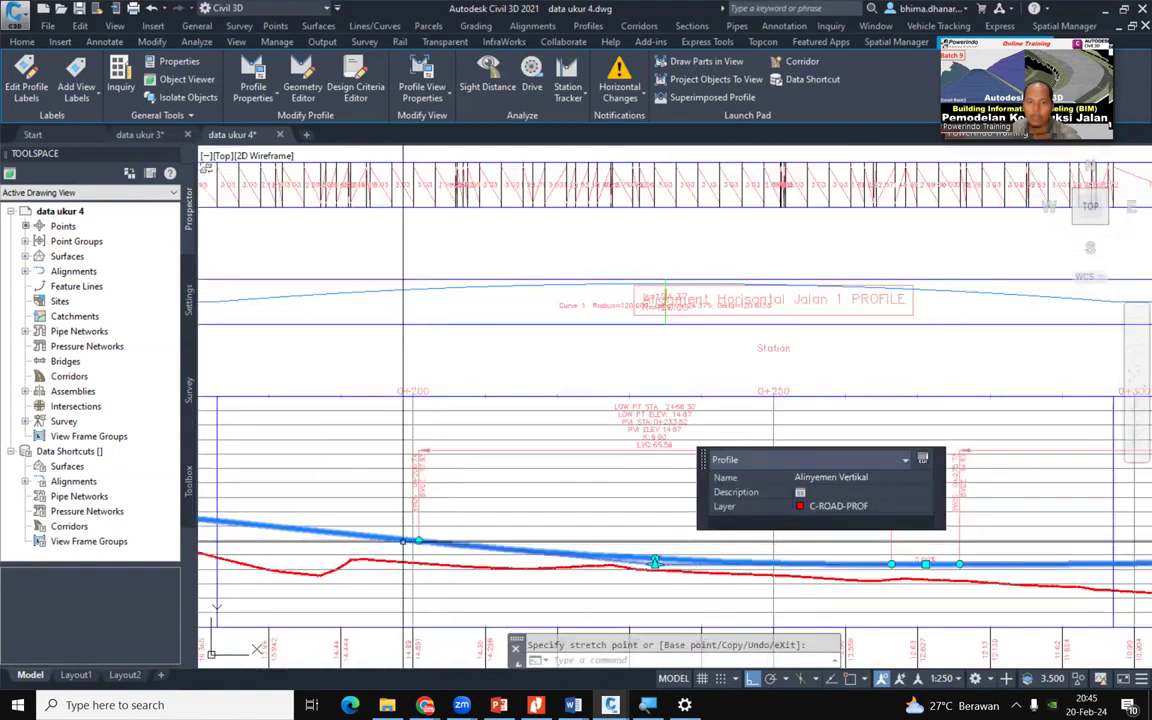
pyautogui.scroll(5, 405, 540)
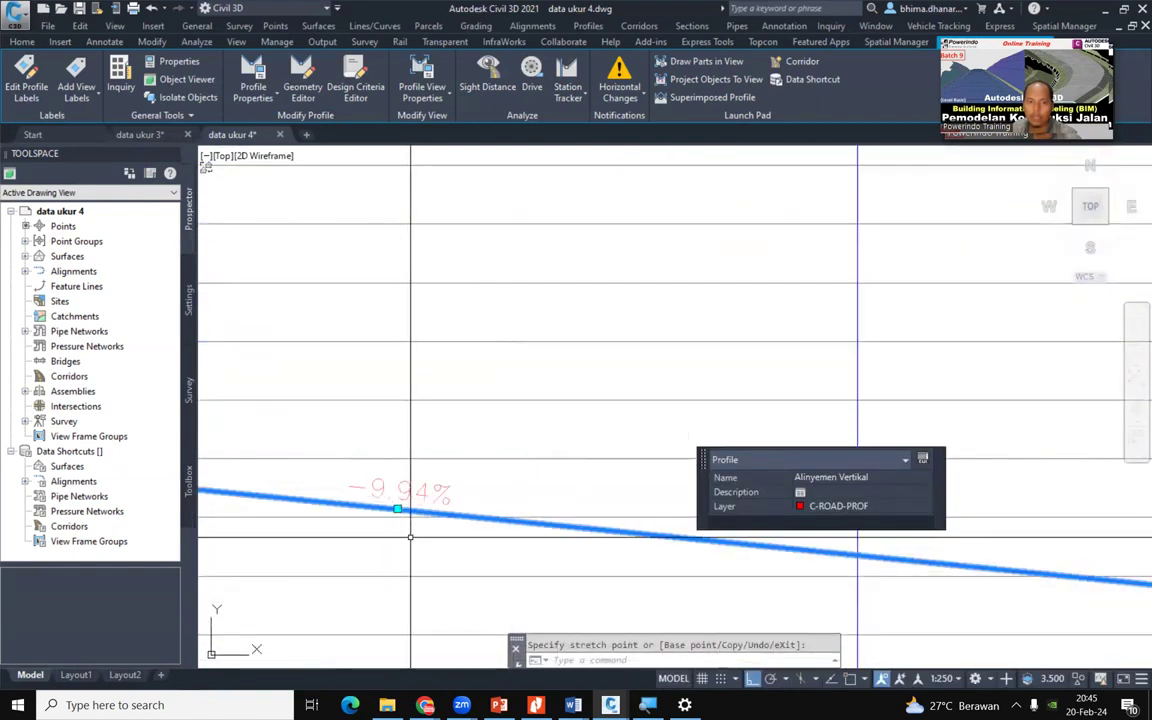
pyautogui.press('Escape')
pyautogui.scroll(-4, 405, 520)
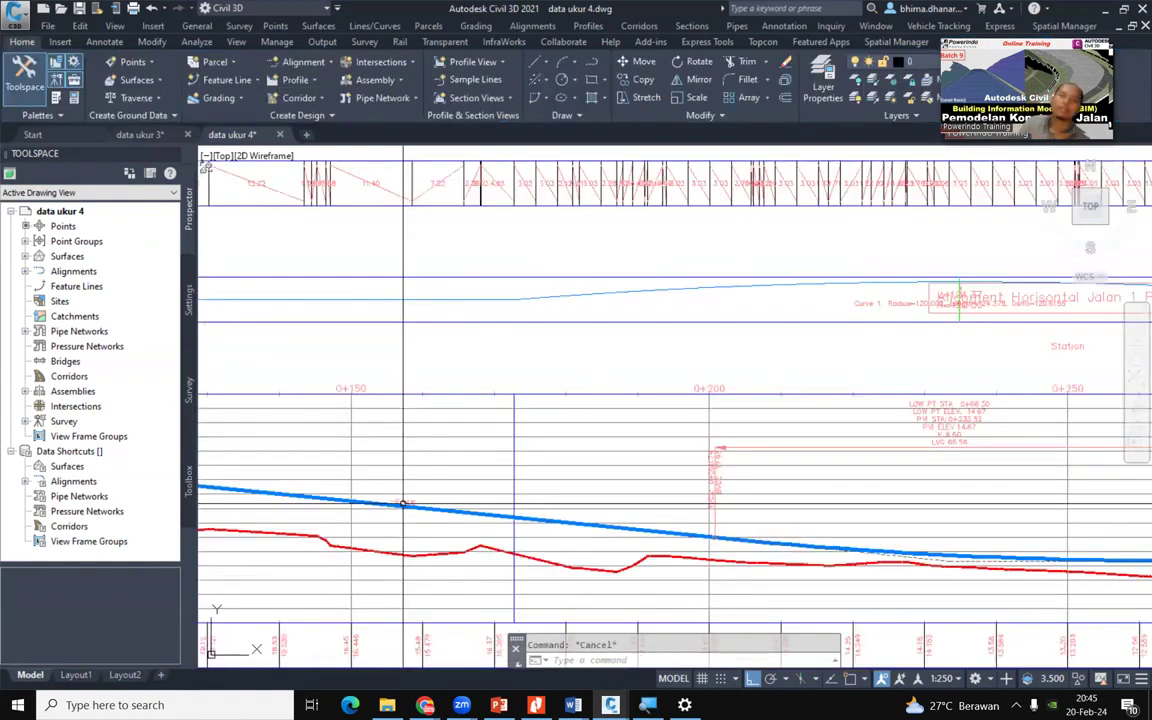
# Review Alinyemen Vertikal along the descending tangent and crest curve back to the grade label at station 0+000
pyautogui.scroll(-4, 403, 504)
pyautogui.scroll(-3, 405, 510)
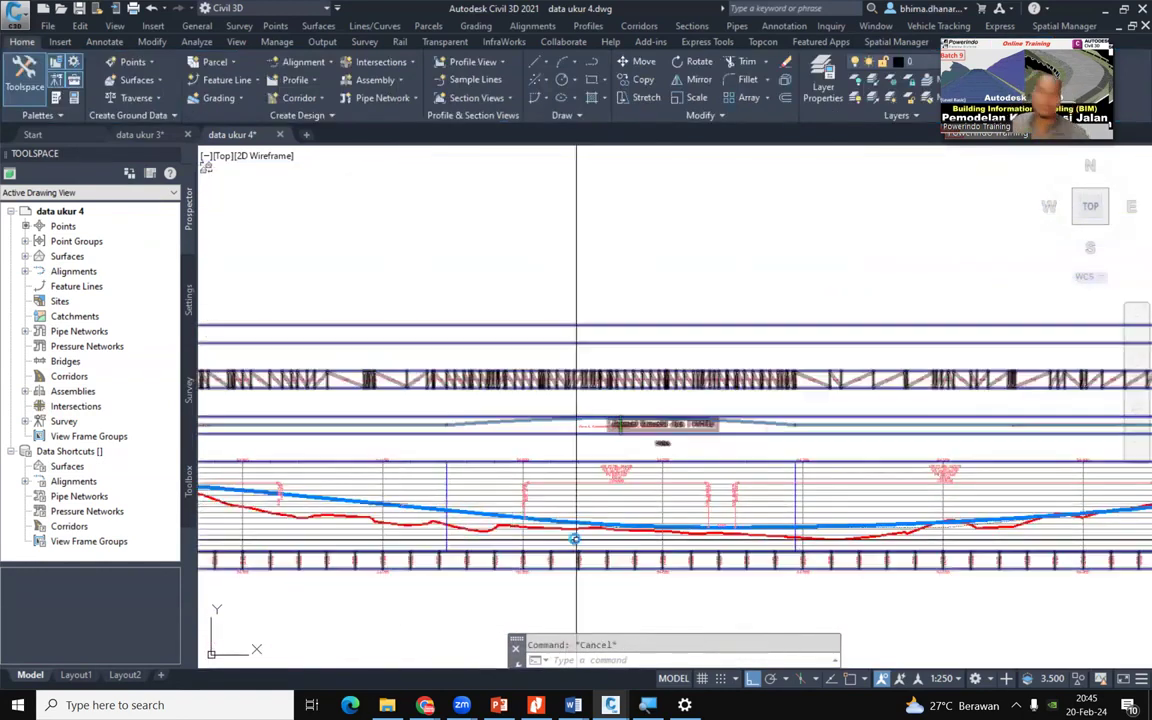
pyautogui.scroll(8, 436, 521)
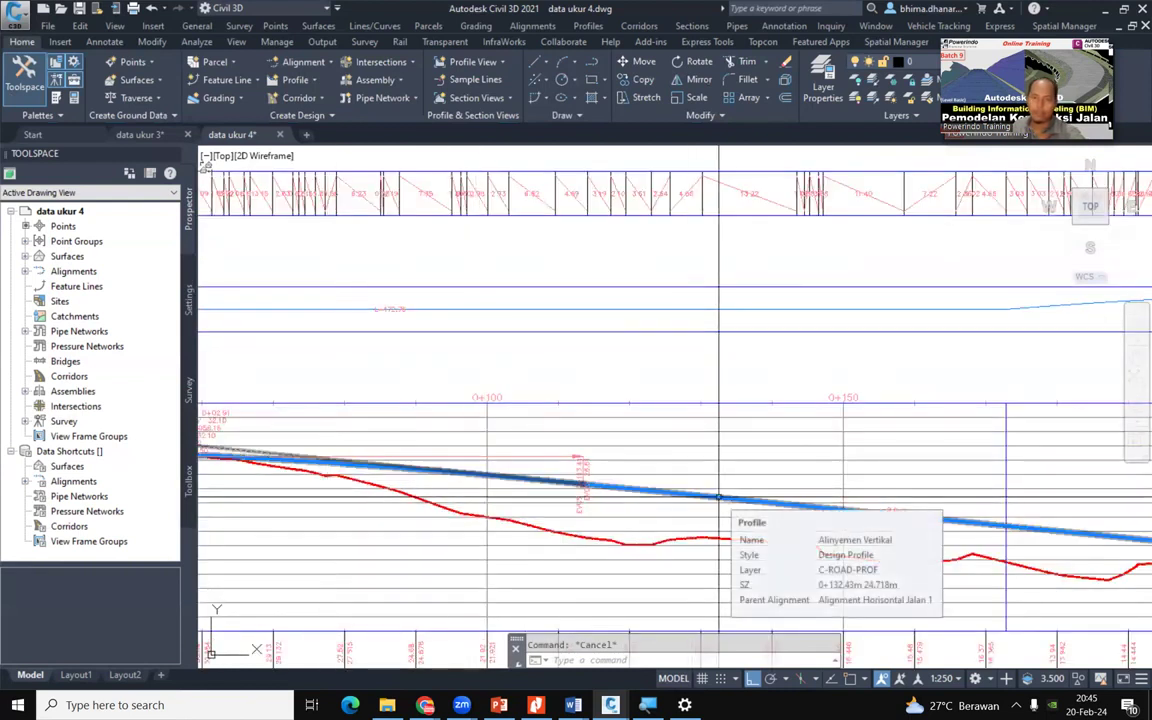
pyautogui.scroll(-2, 718, 497)
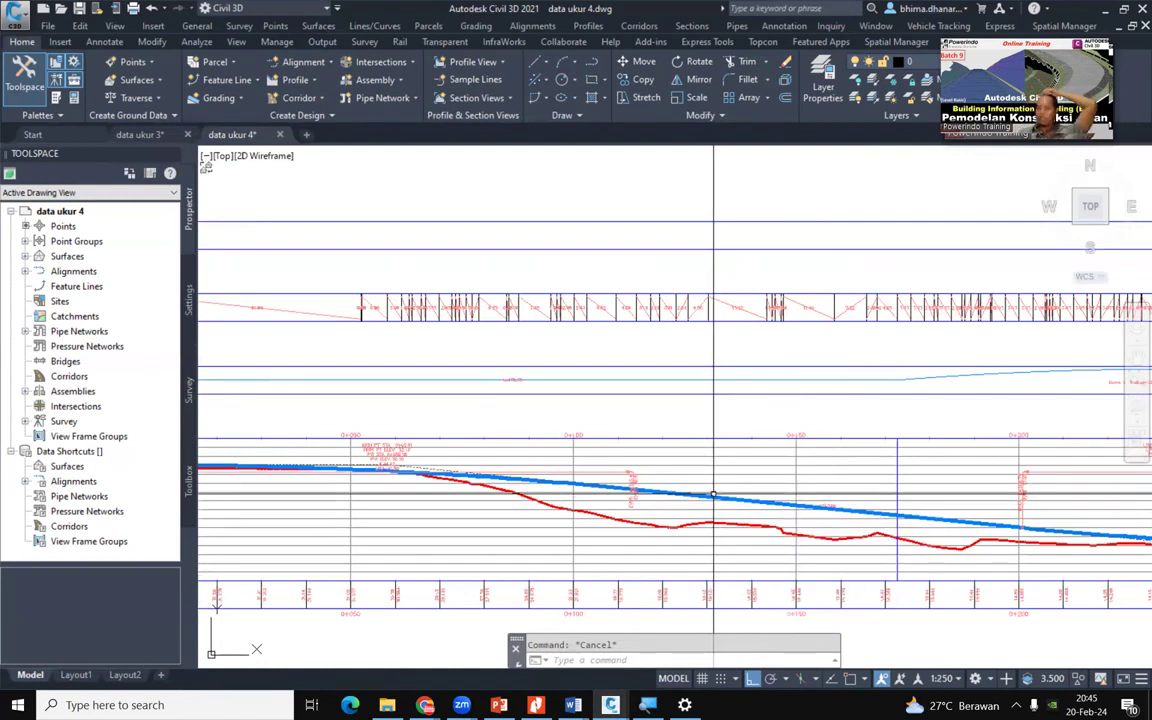
pyautogui.scroll(6, 380, 490)
pyautogui.scroll(-4, 597, 478)
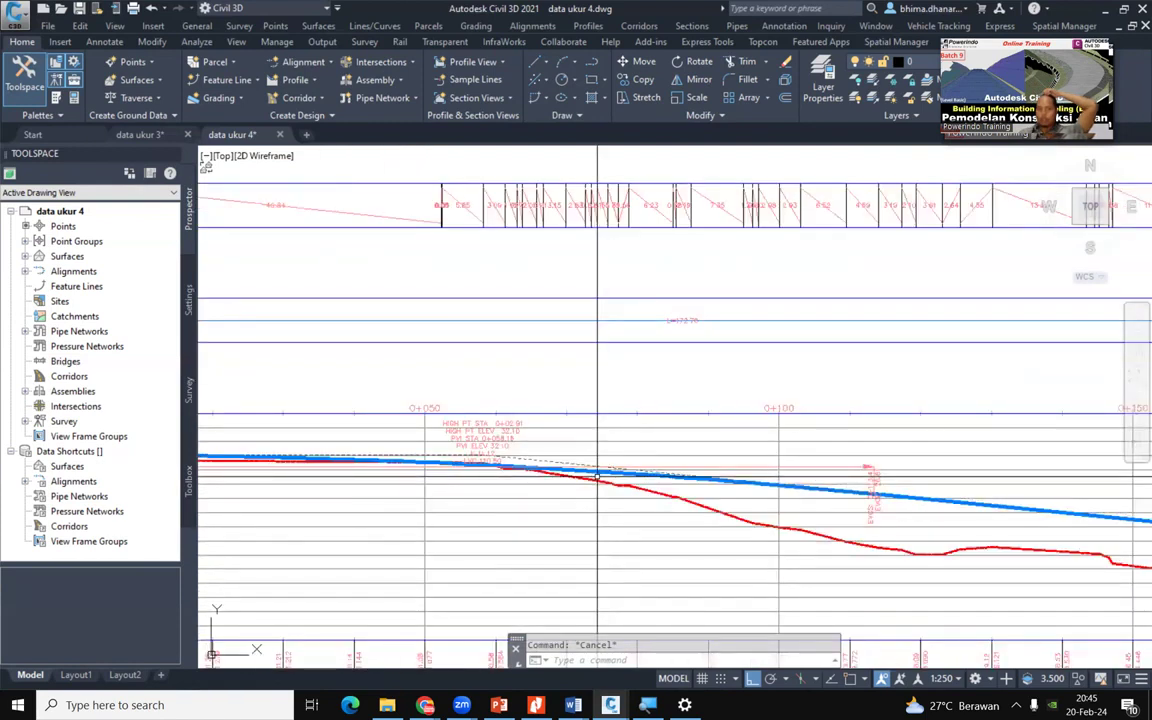
pyautogui.scroll(-2, 270, 463)
pyautogui.scroll(5, 228, 437)
pyautogui.scroll(4, 518, 490)
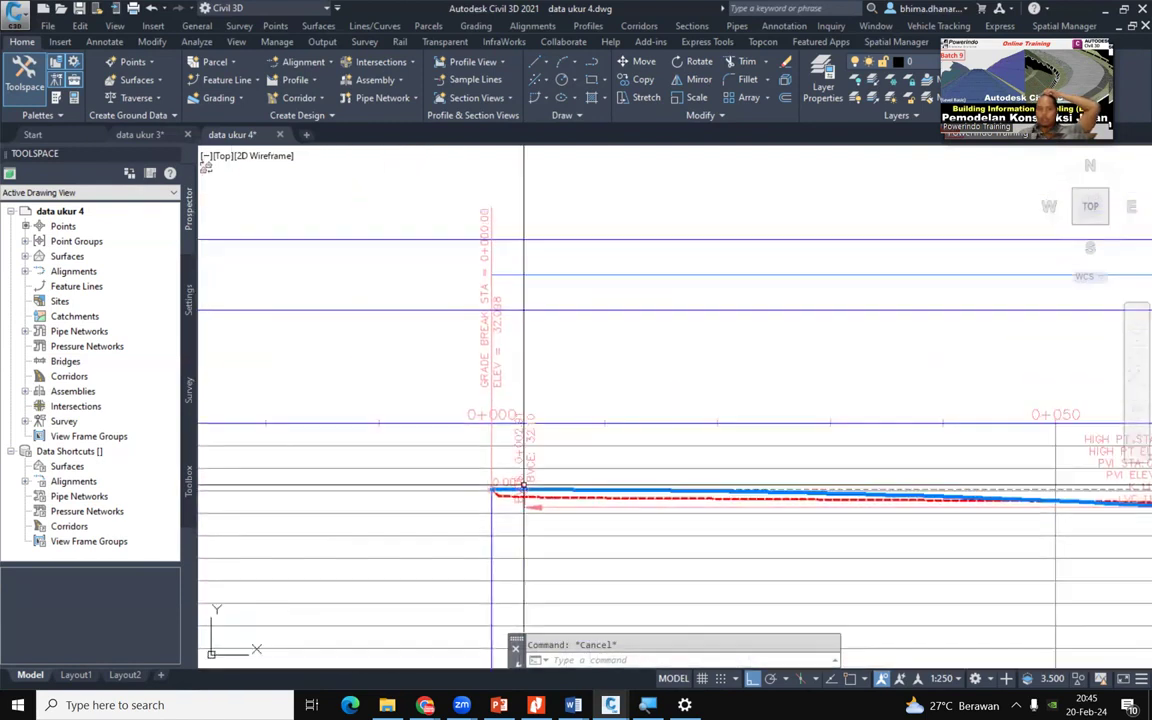
pyautogui.scroll(2, 518, 491)
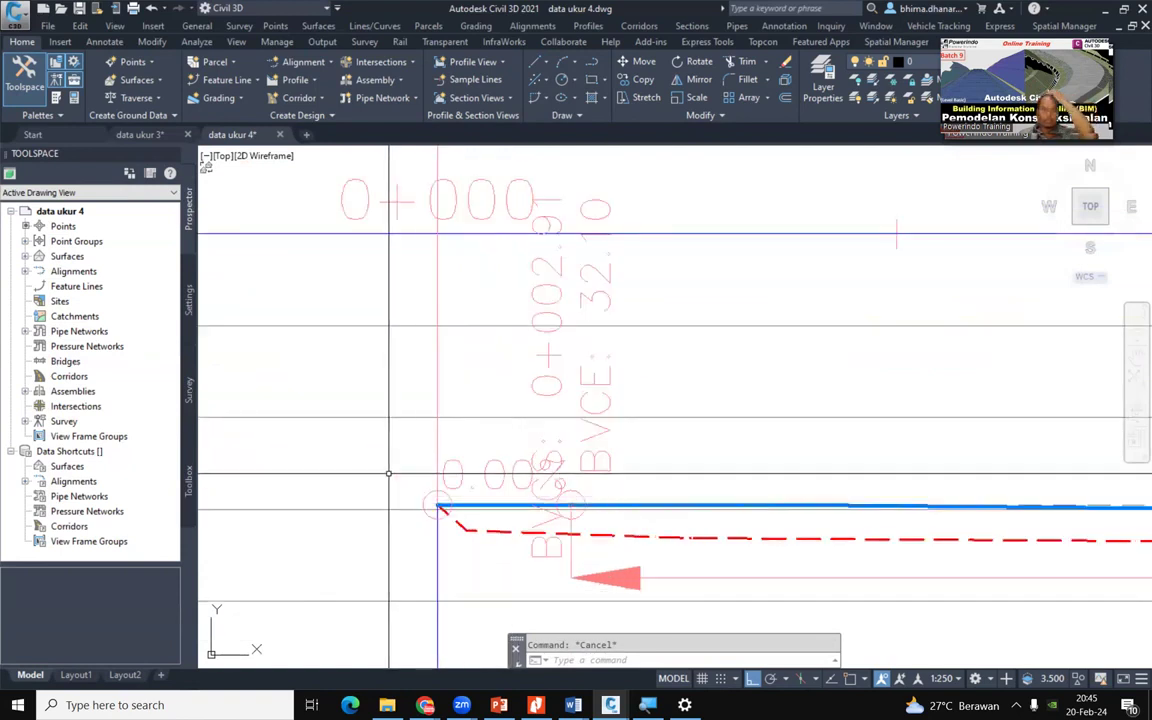
# Review the profile forward from station 0+100 through the sag curves to the grade label of the last rising tangent
pyautogui.scroll(-4, 390, 472)
pyautogui.scroll(5, 856, 487)
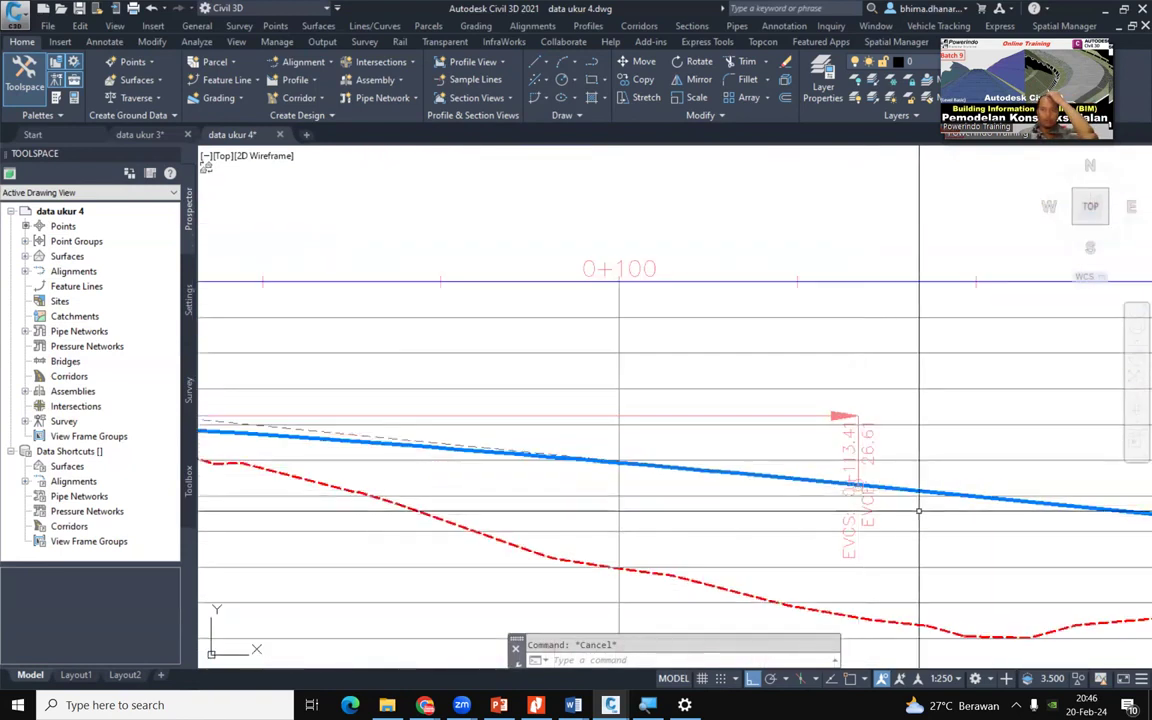
pyautogui.scroll(-3, 427, 462)
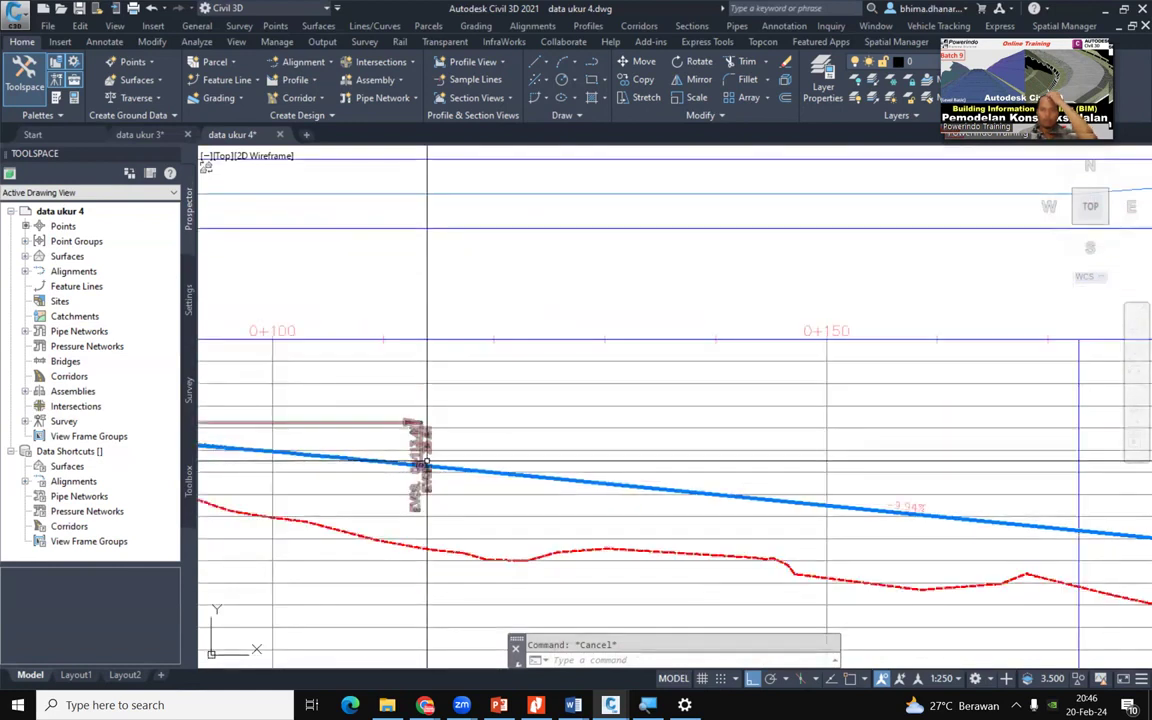
pyautogui.scroll(4, 910, 499)
pyautogui.moveTo(967, 527); pyautogui.dragTo(175, 440, button='middle')
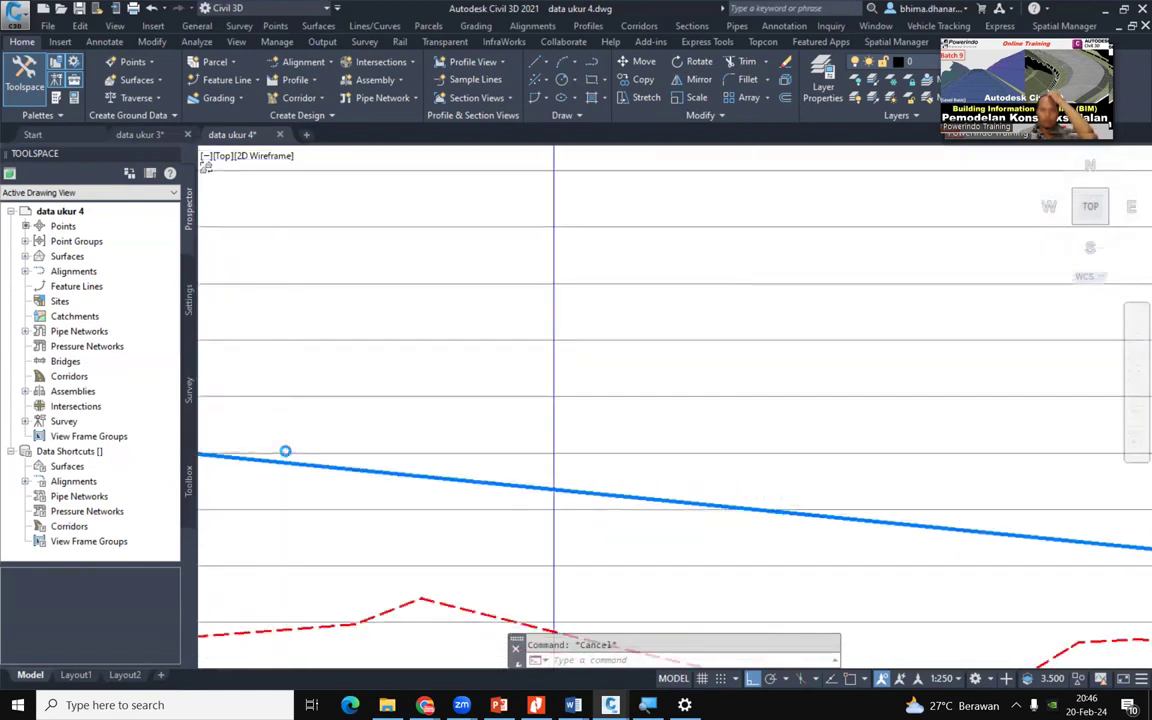
pyautogui.scroll(-3, 610, 475)
pyautogui.scroll(-3, 614, 492)
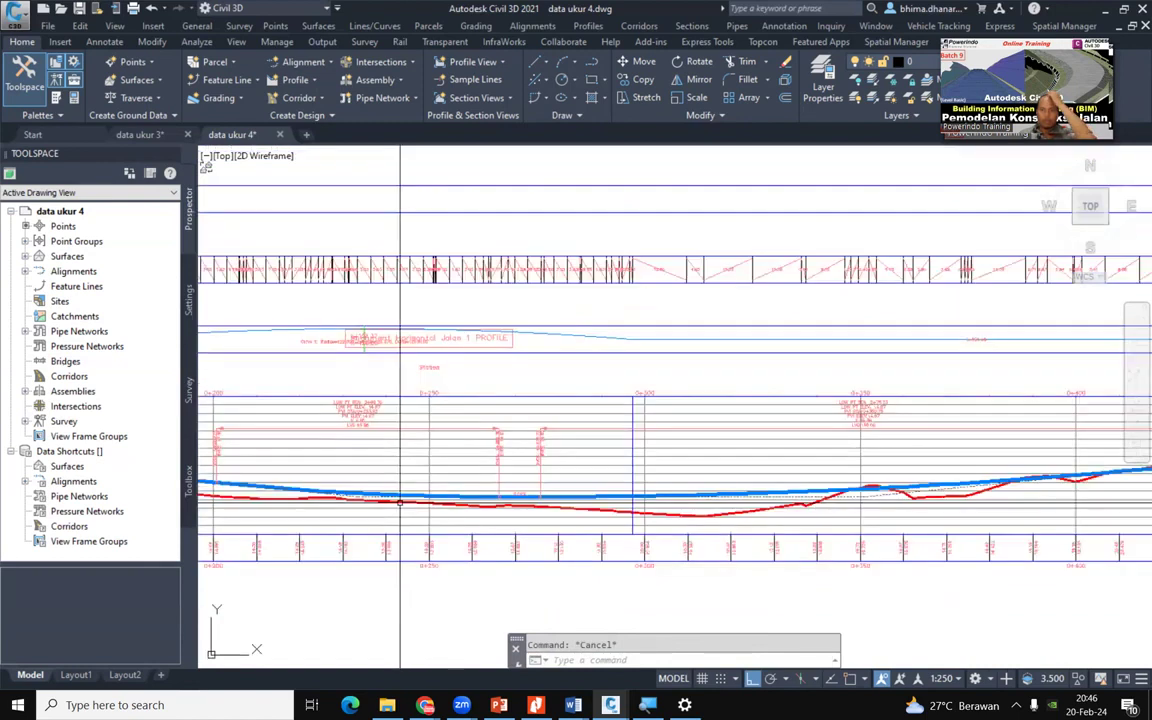
pyautogui.scroll(5, 986, 441)
pyautogui.moveTo(986, 441); pyautogui.dragTo(691, 474, button='middle')
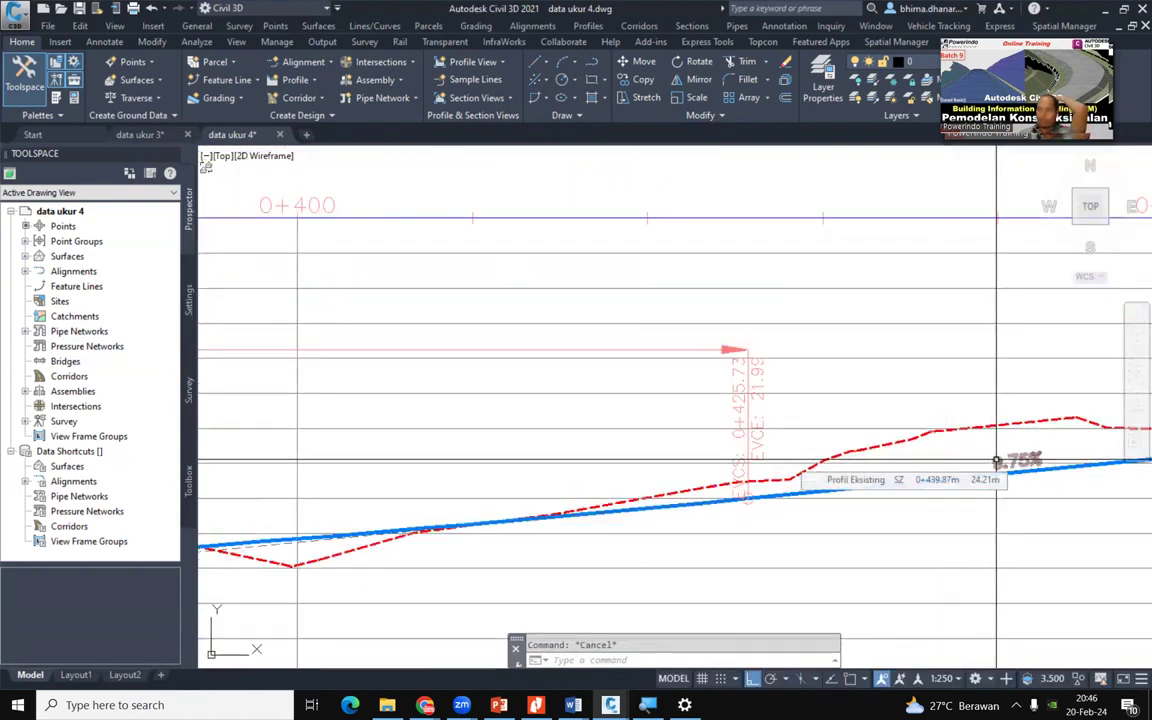
pyautogui.scroll(-6, 938, 459)
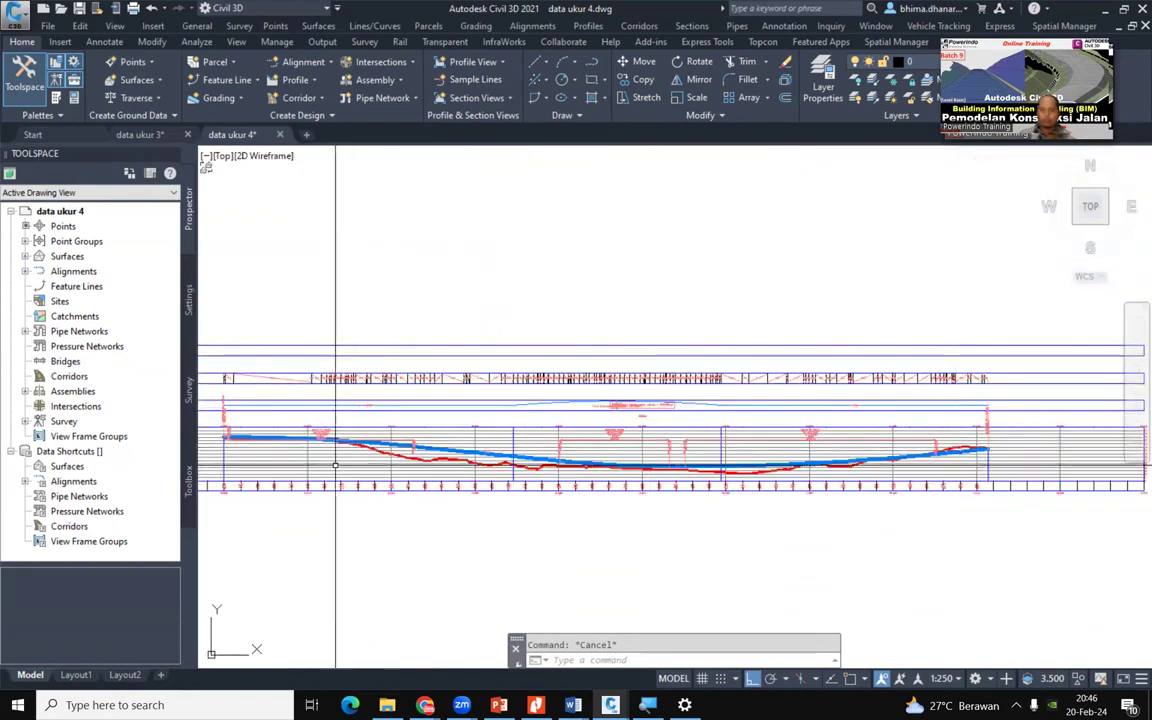
# Examine the elevation values in the profile view's lower data band around station 0+100
pyautogui.scroll(3, 394, 455)
pyautogui.scroll(2, 420, 450)
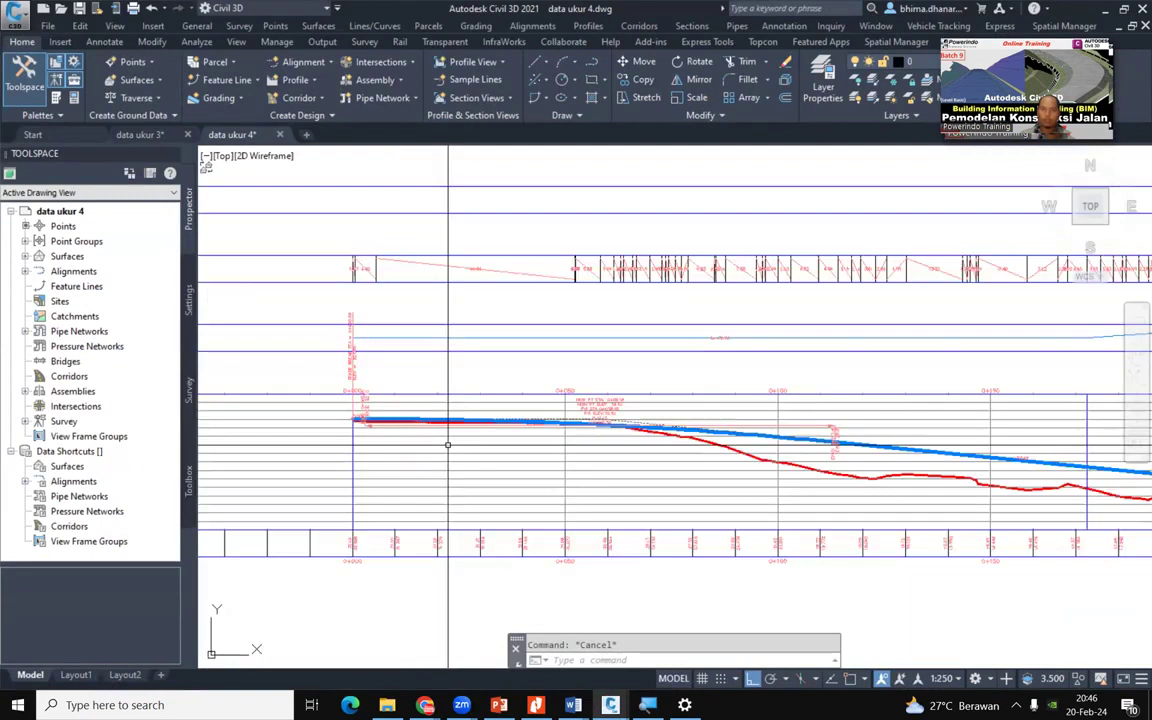
pyautogui.scroll(2, 794, 507)
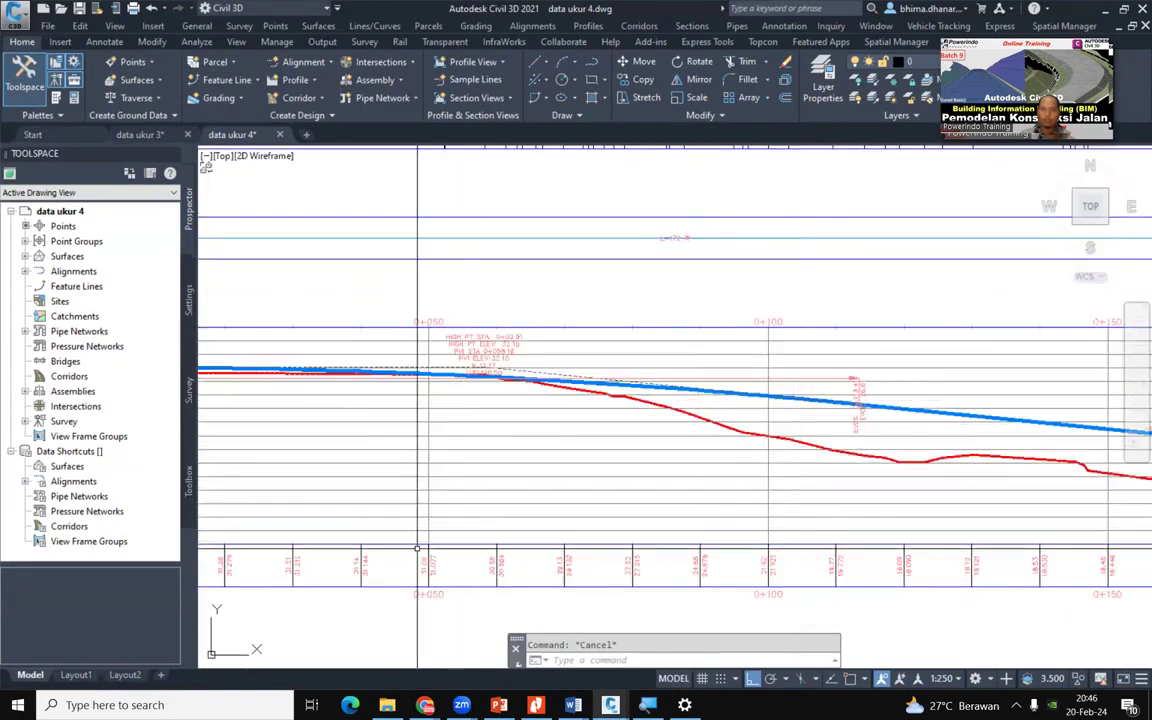
pyautogui.scroll(2, 761, 580)
pyautogui.scroll(2, 787, 365)
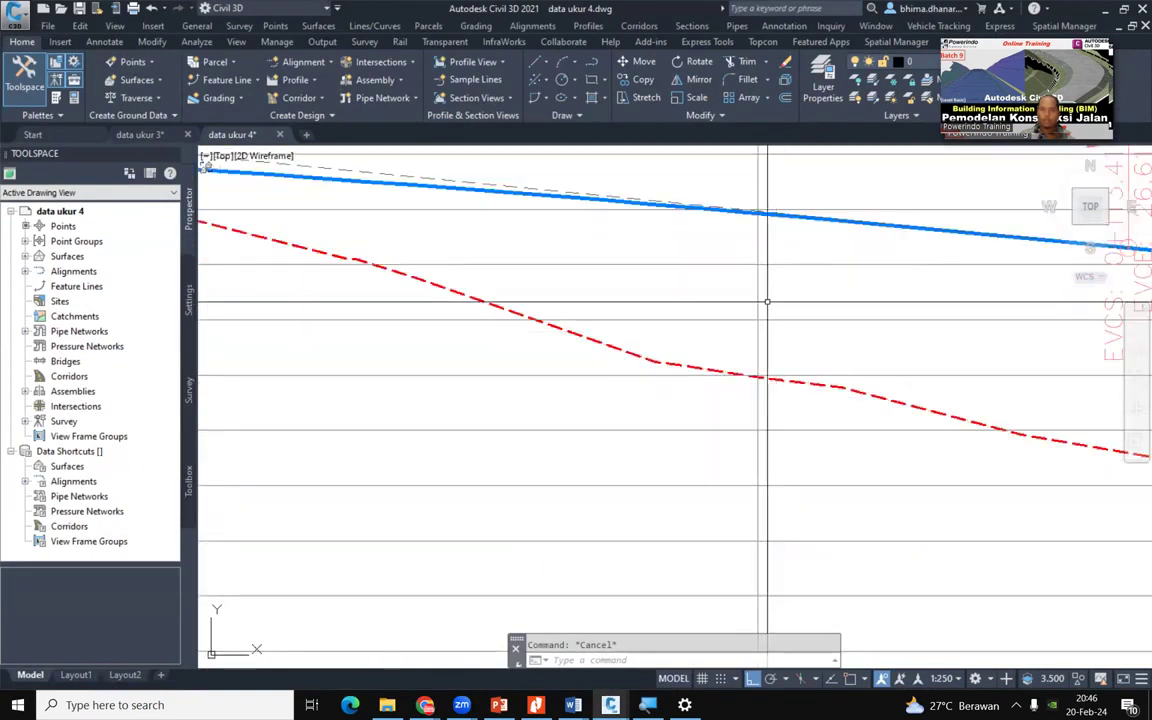
pyautogui.moveTo(743, 303); pyautogui.dragTo(496, 326, button='middle')
pyautogui.scroll(-2, 526, 331)
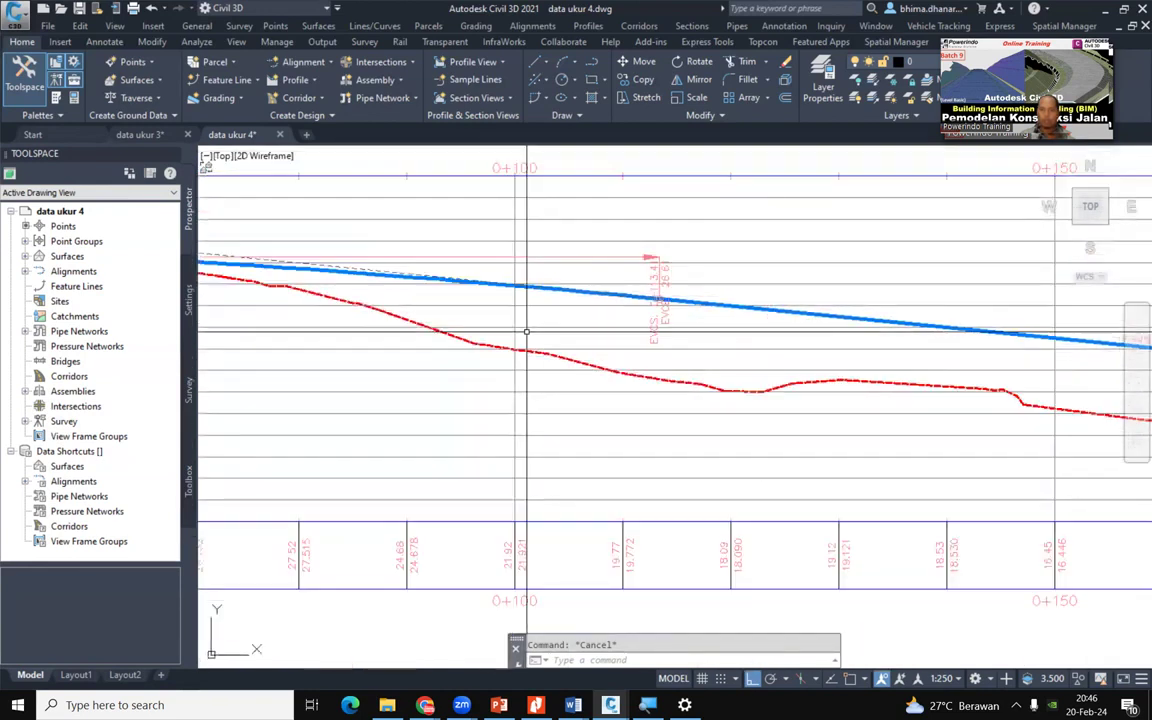
pyautogui.scroll(2, 513, 578)
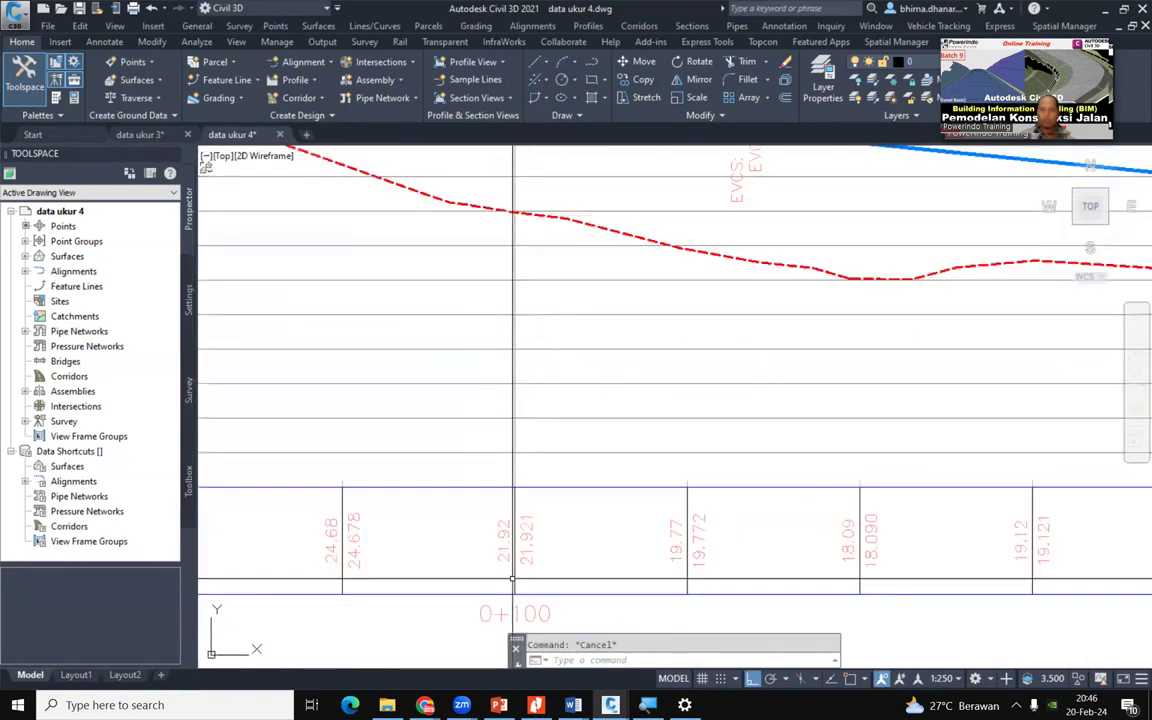
# Compare the paired band elevations at station 0+100 with the design and existing ground profile lines above them
pyautogui.scroll(-3, 513, 578)
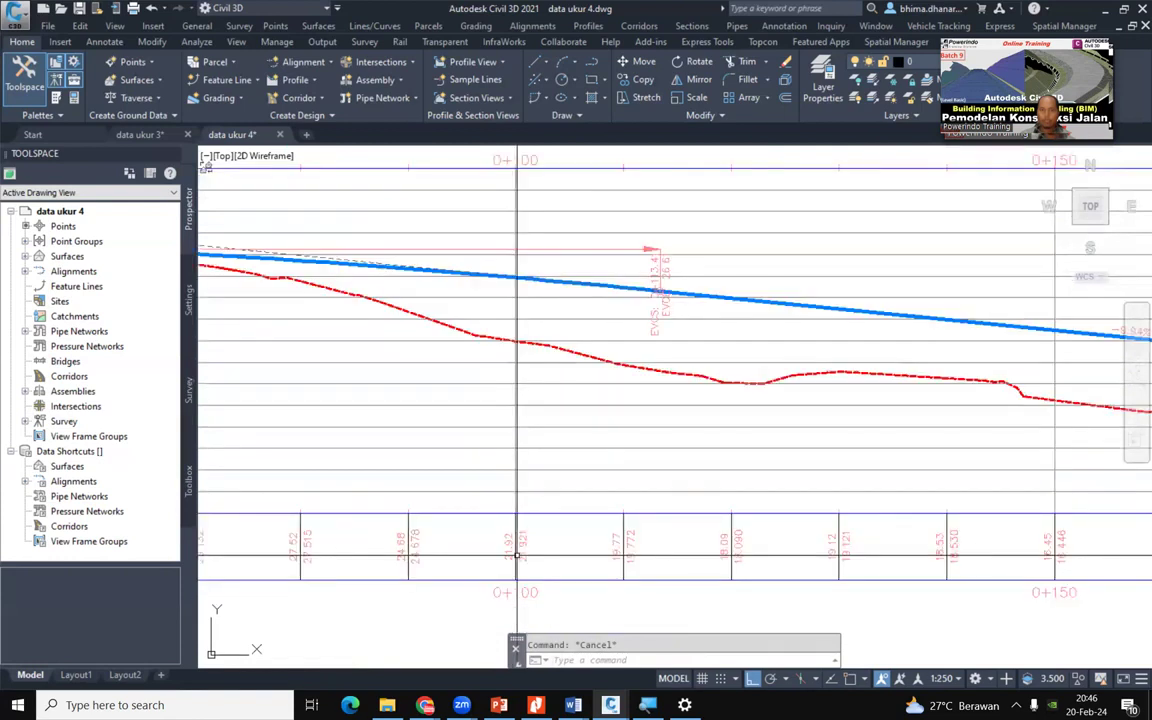
pyautogui.scroll(4, 514, 555)
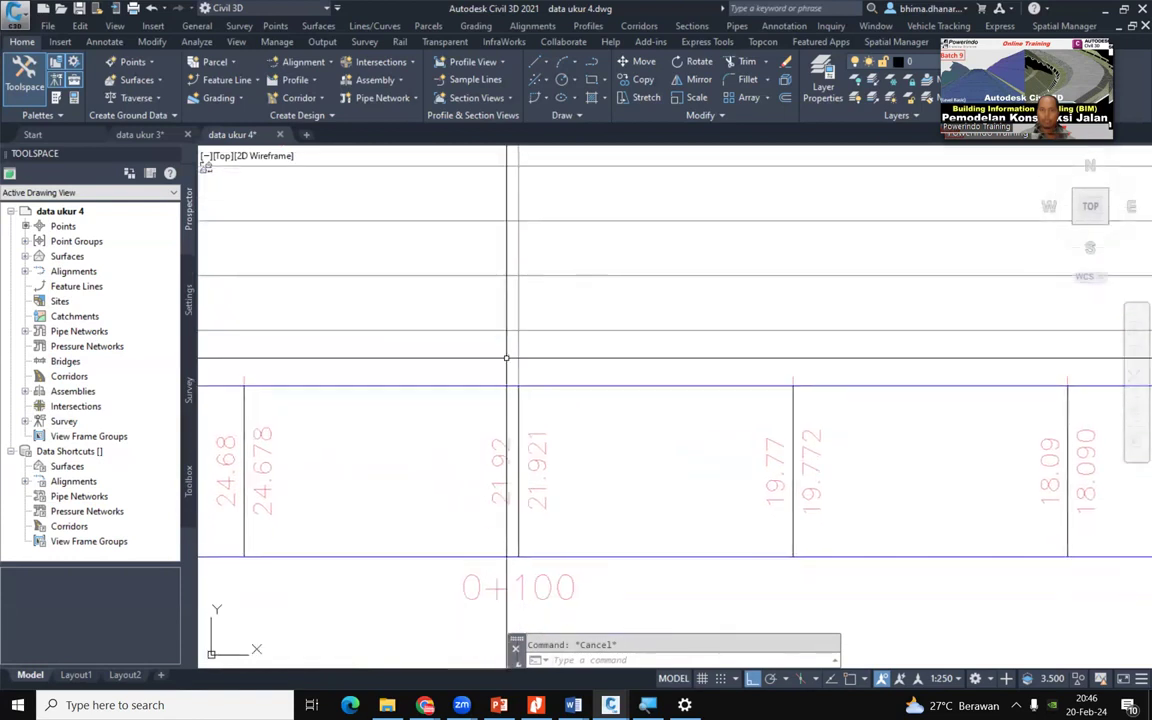
pyautogui.scroll(2, 510, 500)
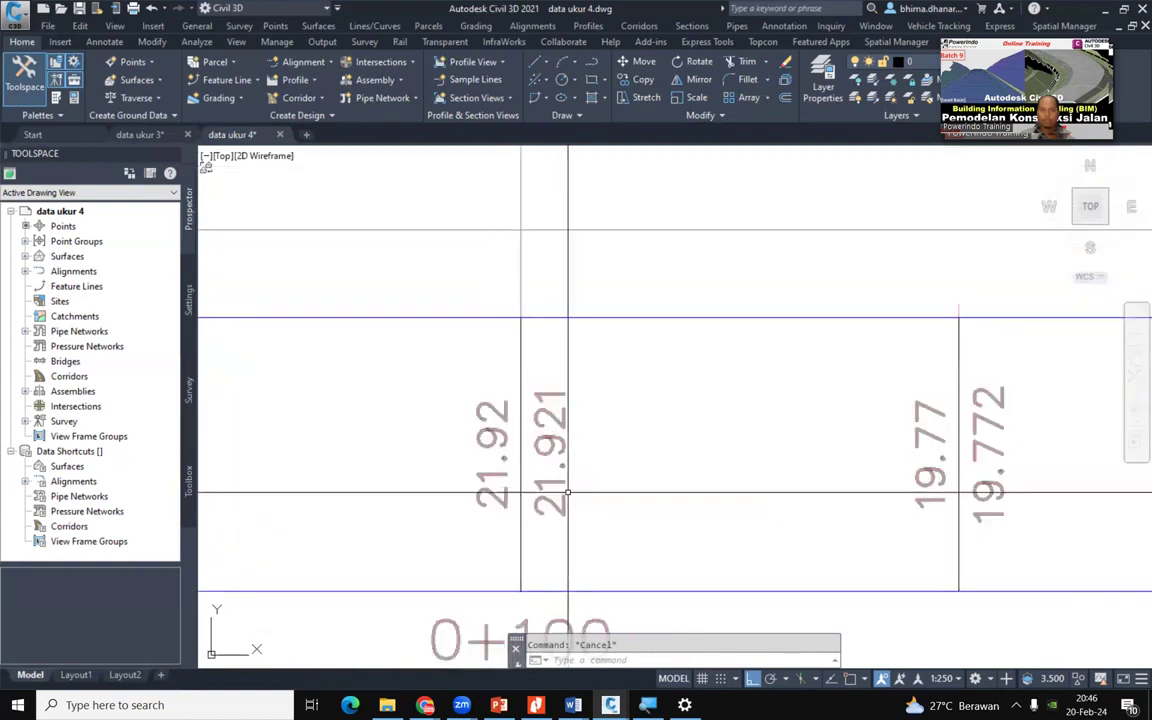
pyautogui.scroll(-2, 554, 533)
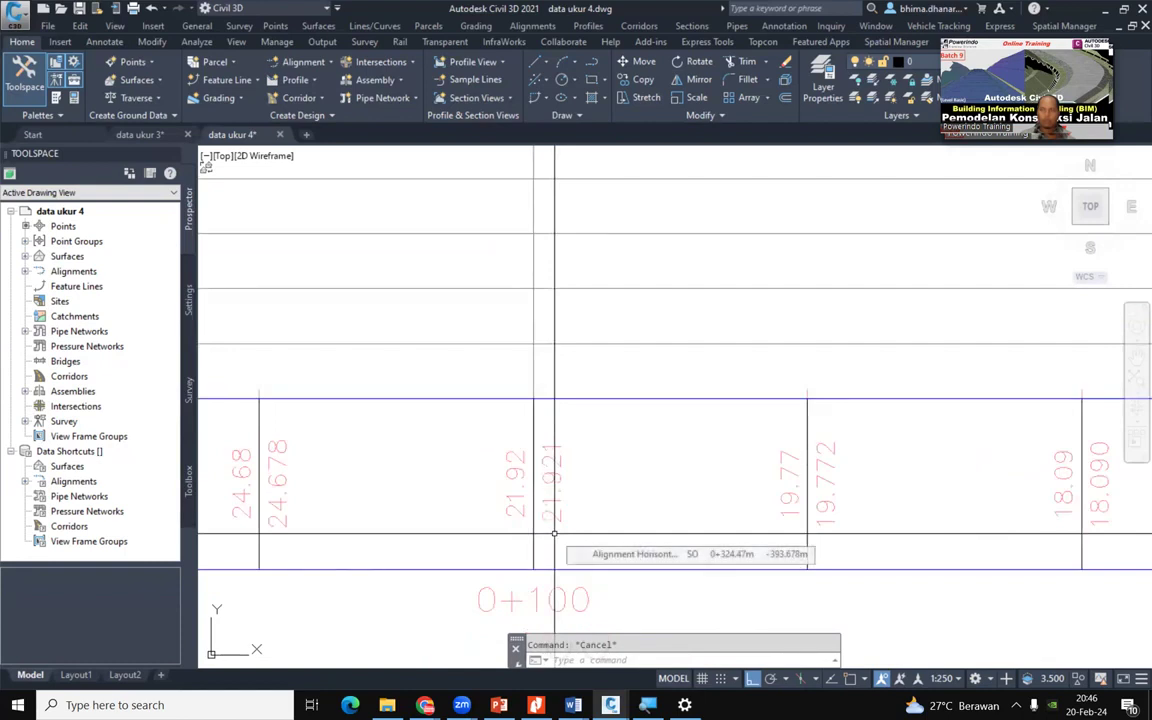
pyautogui.scroll(-3, 553, 533)
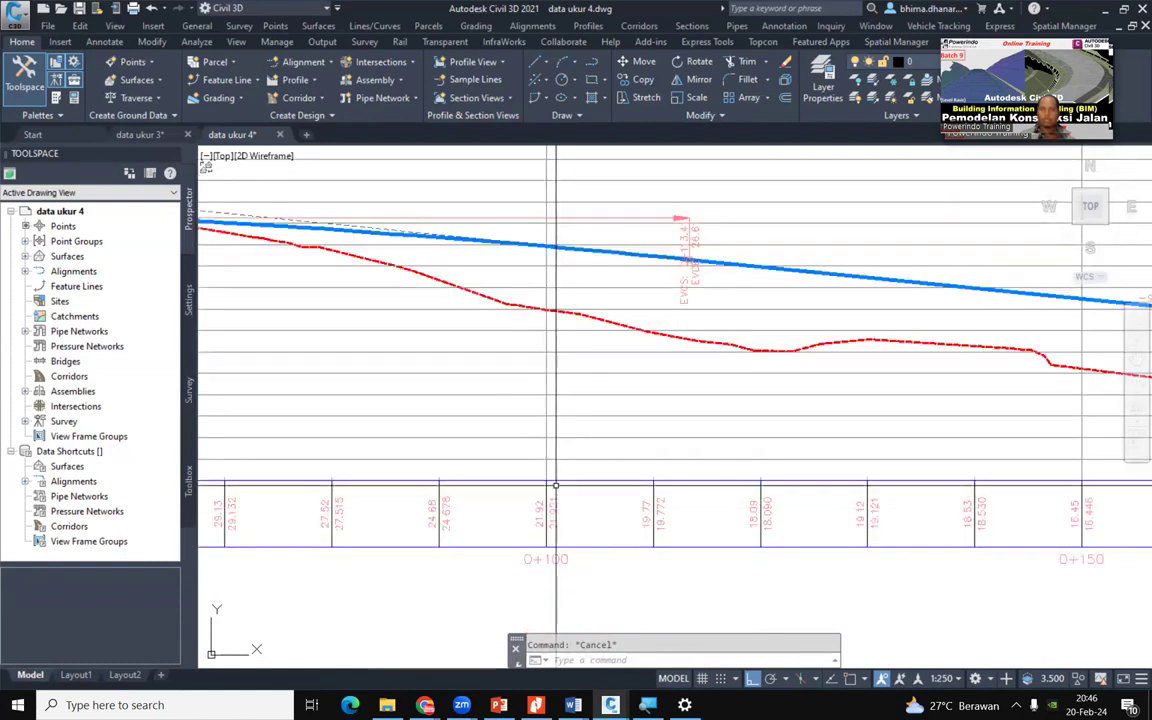
pyautogui.scroll(3, 532, 265)
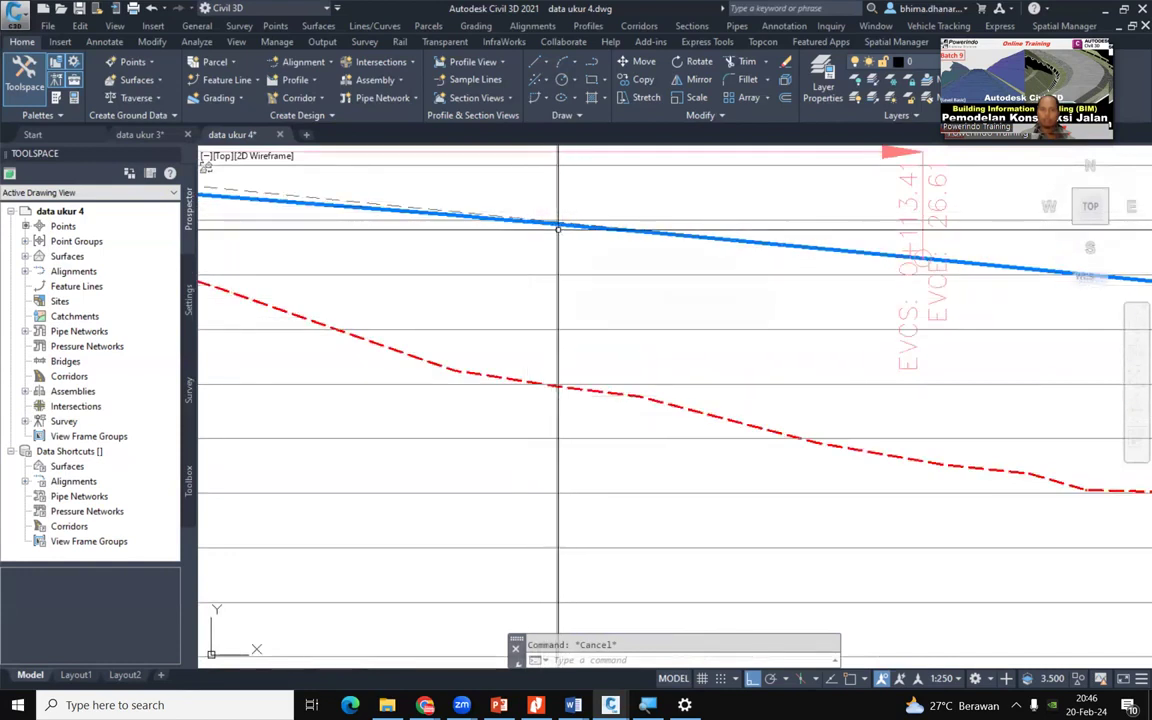
pyautogui.scroll(-3, 558, 228)
pyautogui.scroll(5, 563, 505)
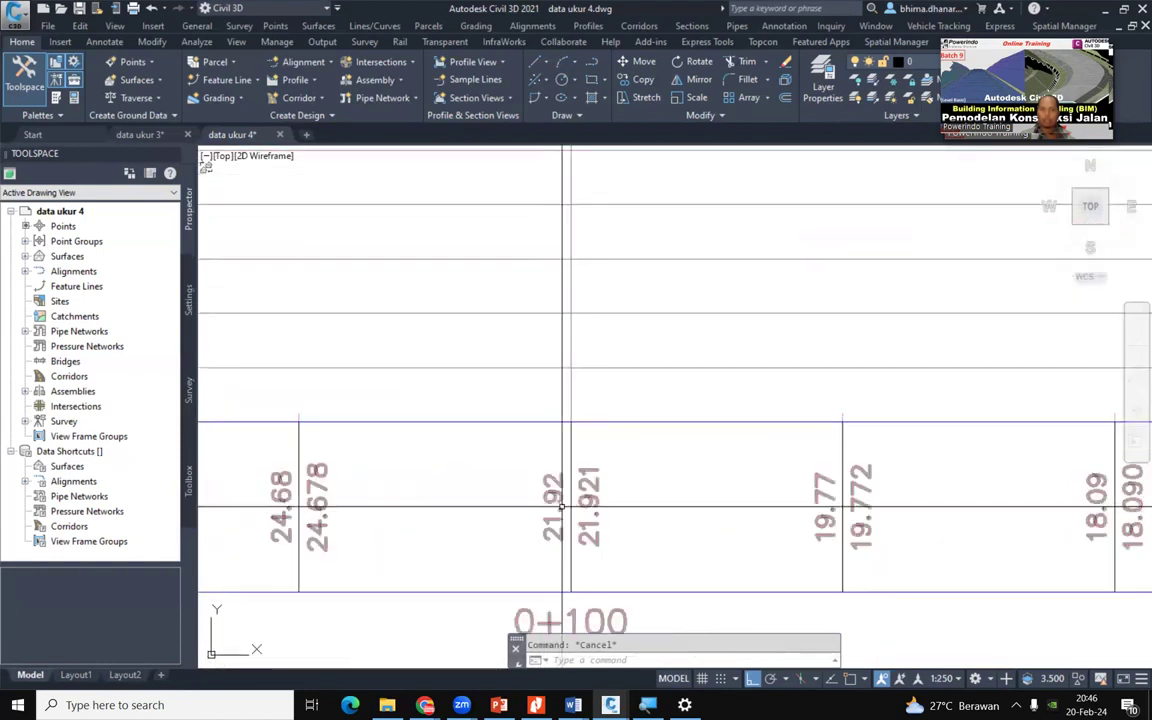
pyautogui.scroll(2, 563, 507)
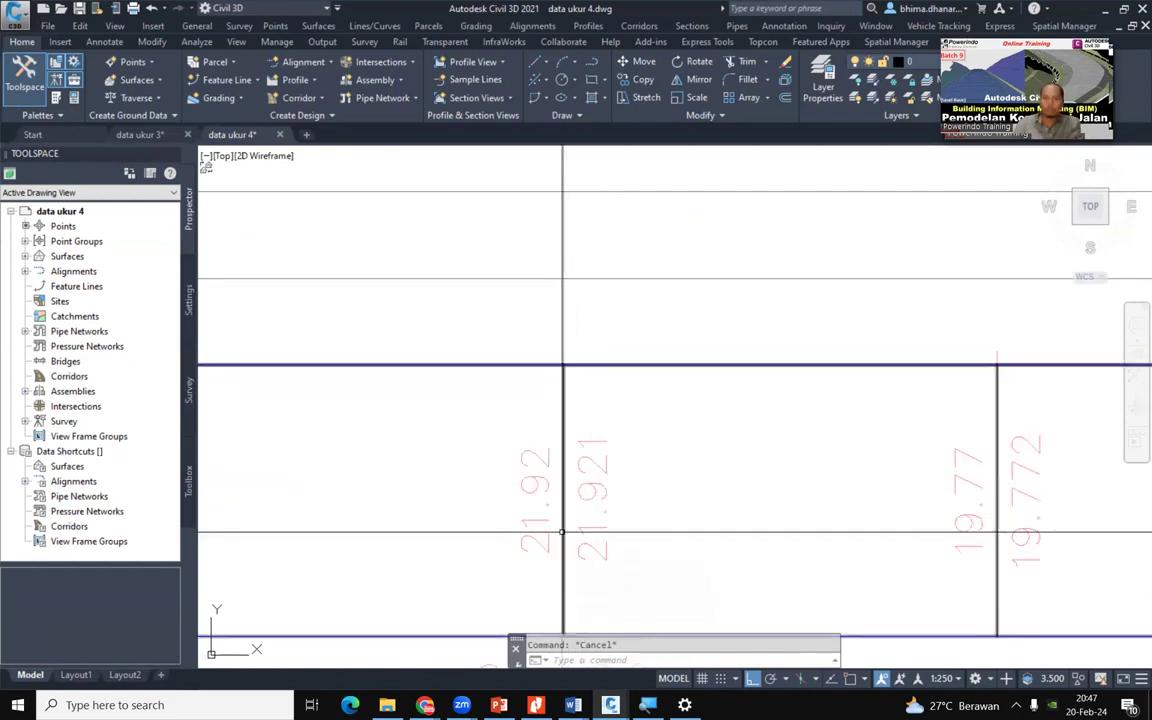
pyautogui.scroll(2, 560, 500)
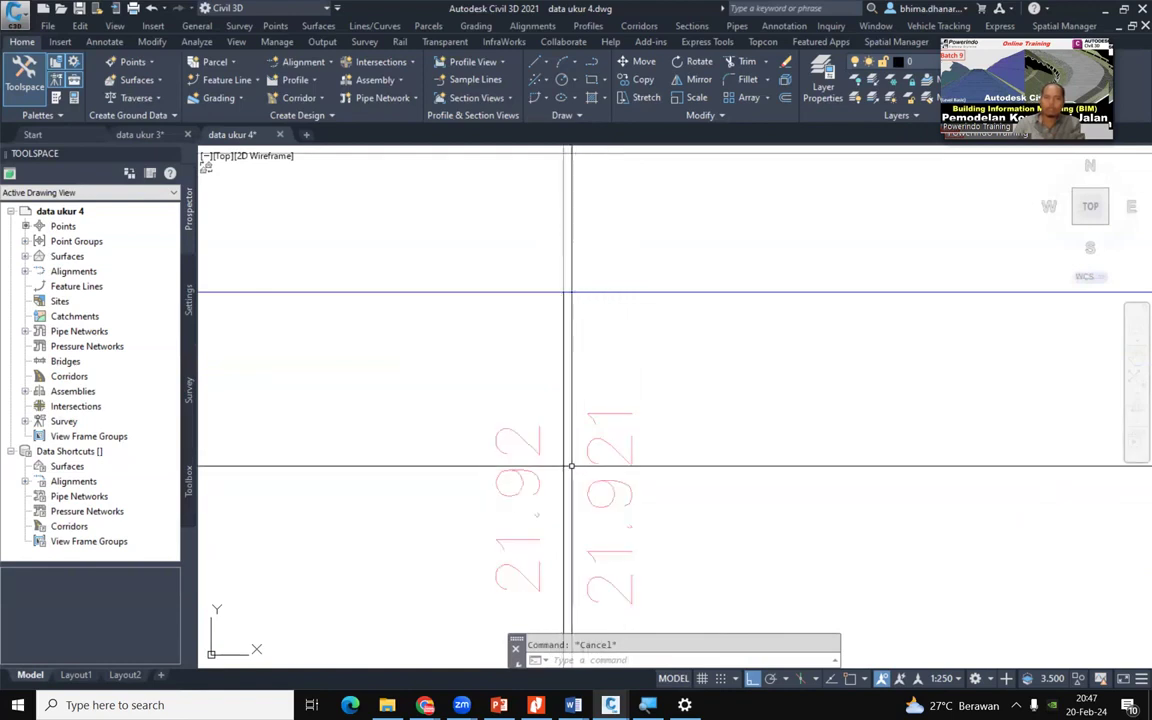
pyautogui.scroll(-2, 538, 497)
pyautogui.scroll(-4, 541, 507)
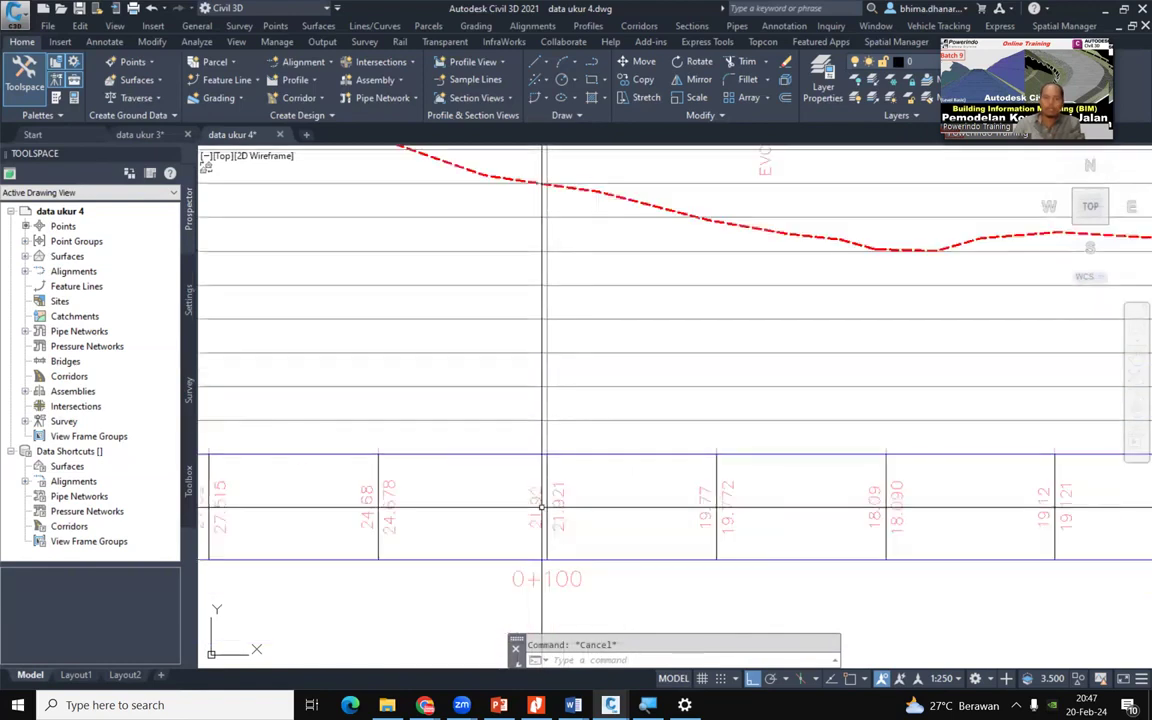
pyautogui.scroll(2, 538, 271)
pyautogui.scroll(-2, 539, 271)
pyautogui.scroll(4, 541, 536)
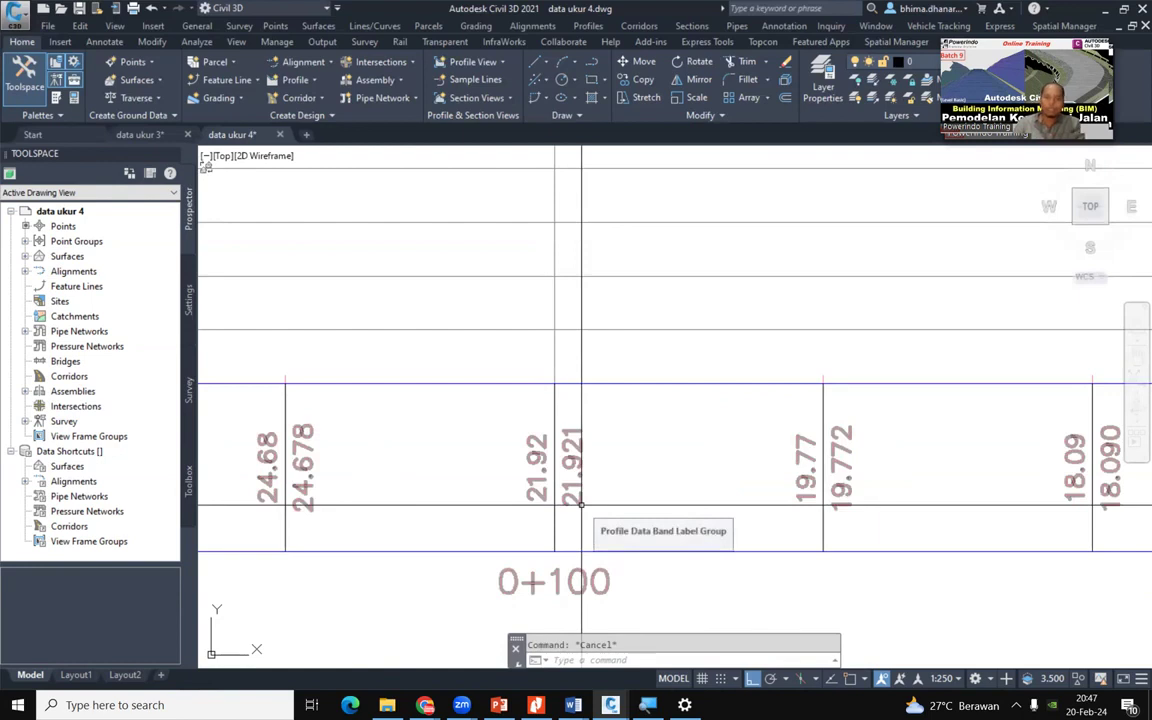
# Review the title, axis, grid, display and summary settings of the Major Grids profile view style, and leave it without changes
pyautogui.click(581, 505)
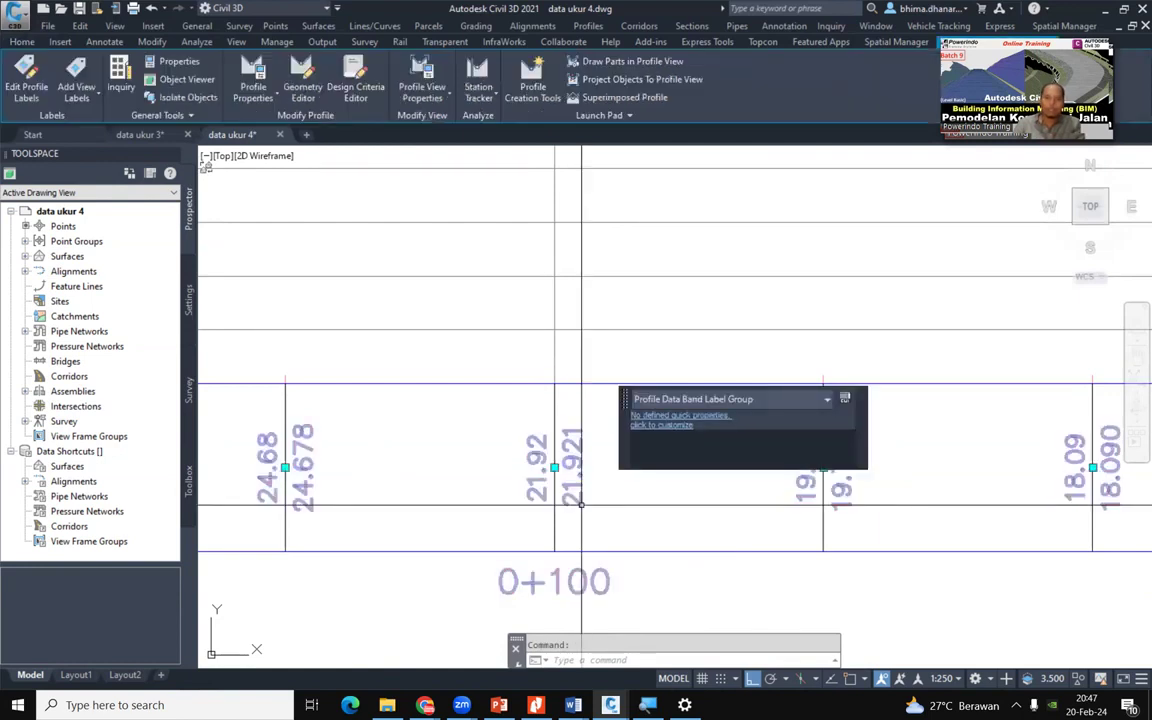
pyautogui.rightClick(581, 505)
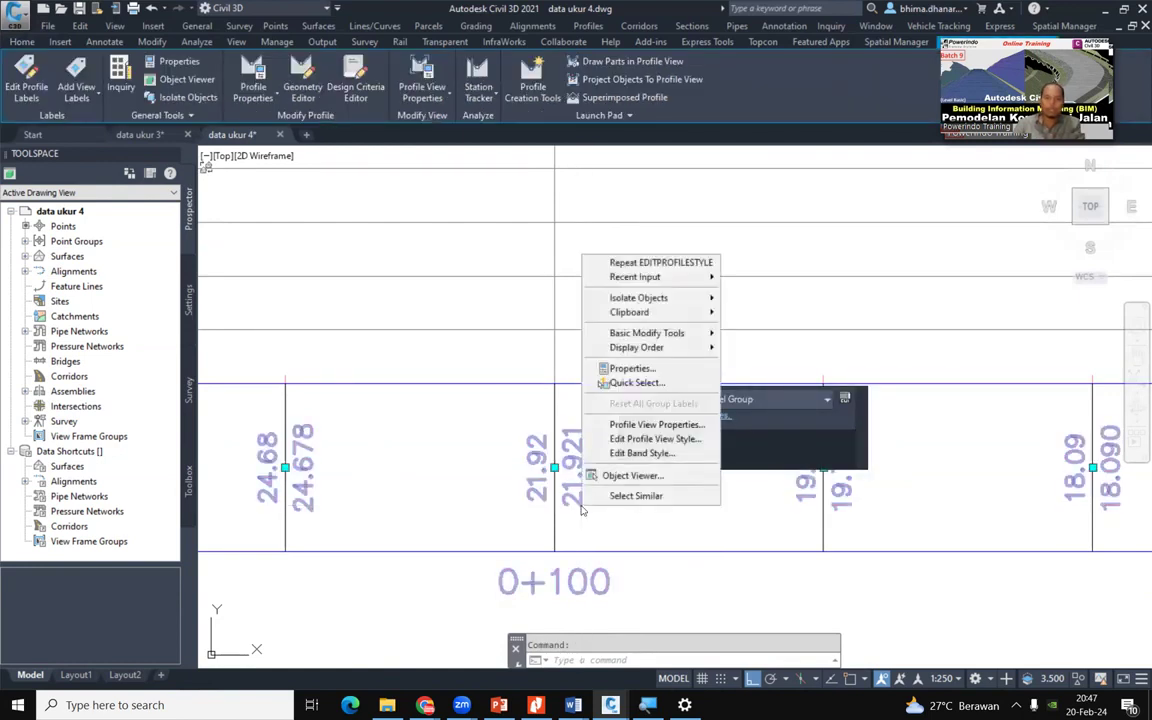
pyautogui.click(633, 446)
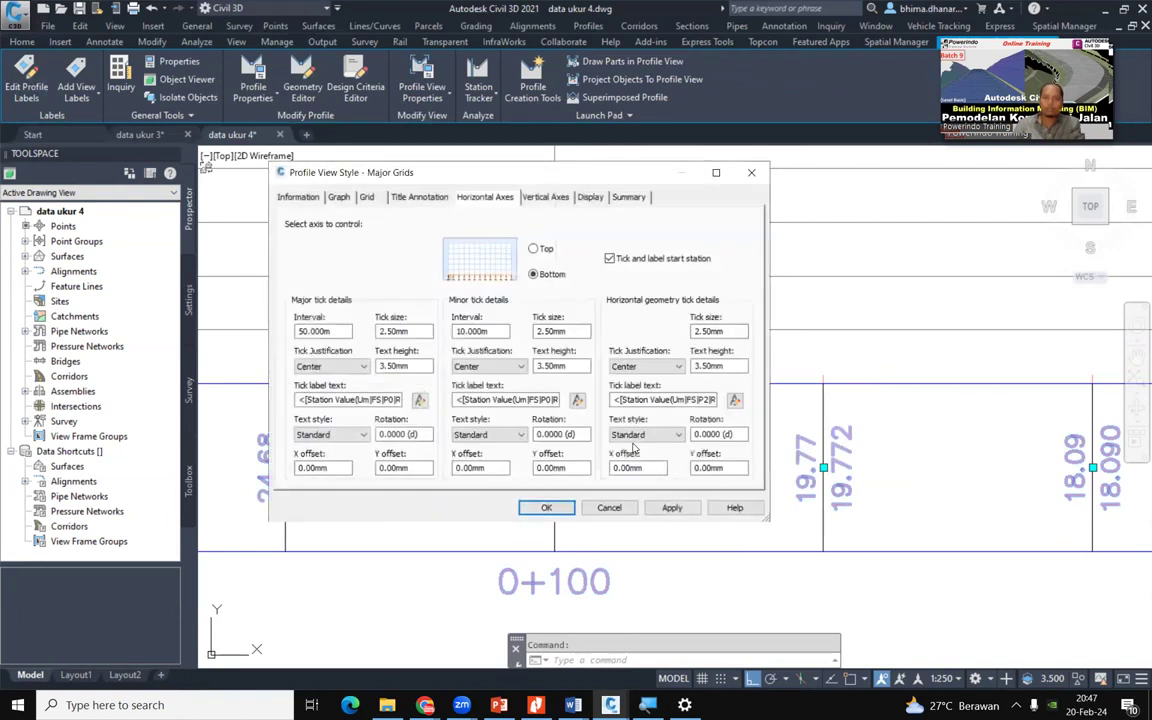
pyautogui.click(590, 197)
pyautogui.click(628, 197)
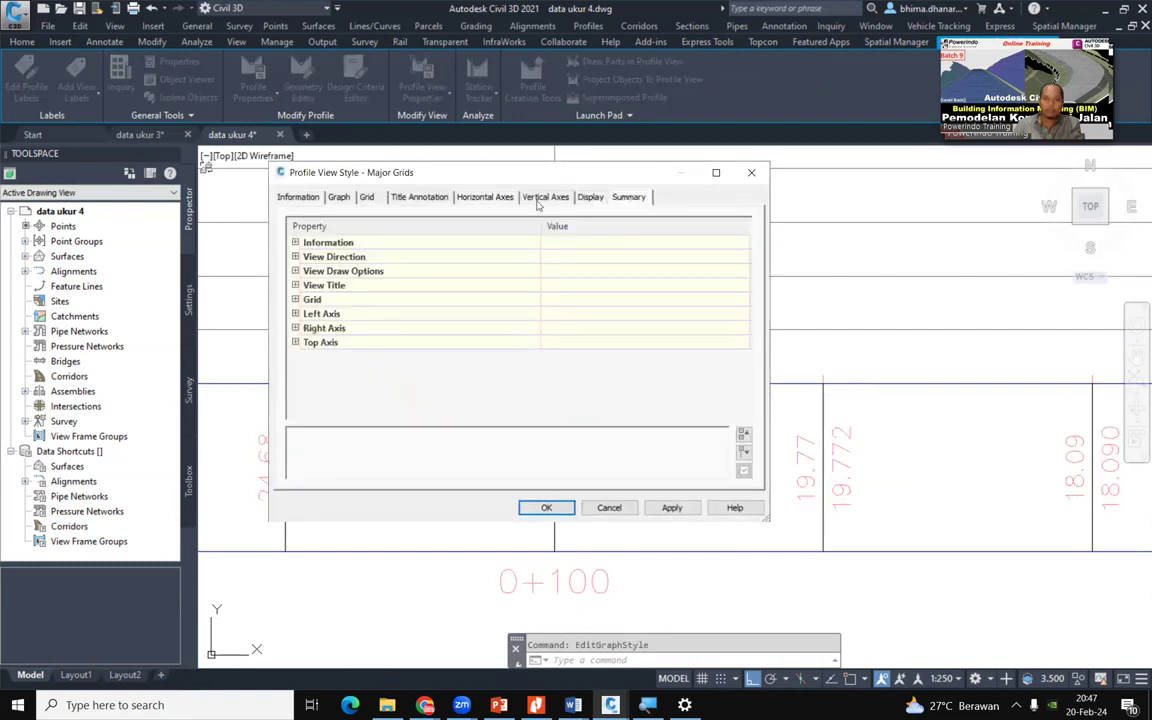
pyautogui.click(338, 197)
pyautogui.click(366, 197)
pyautogui.click(419, 197)
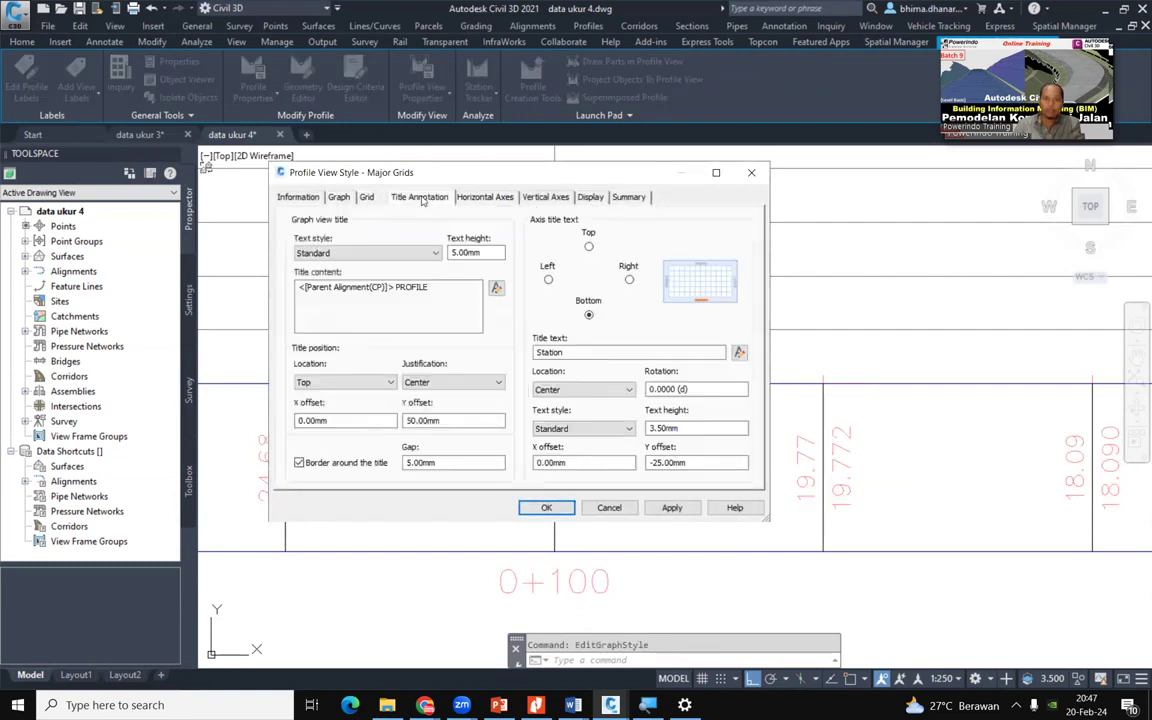
pyautogui.click(485, 197)
pyautogui.click(545, 197)
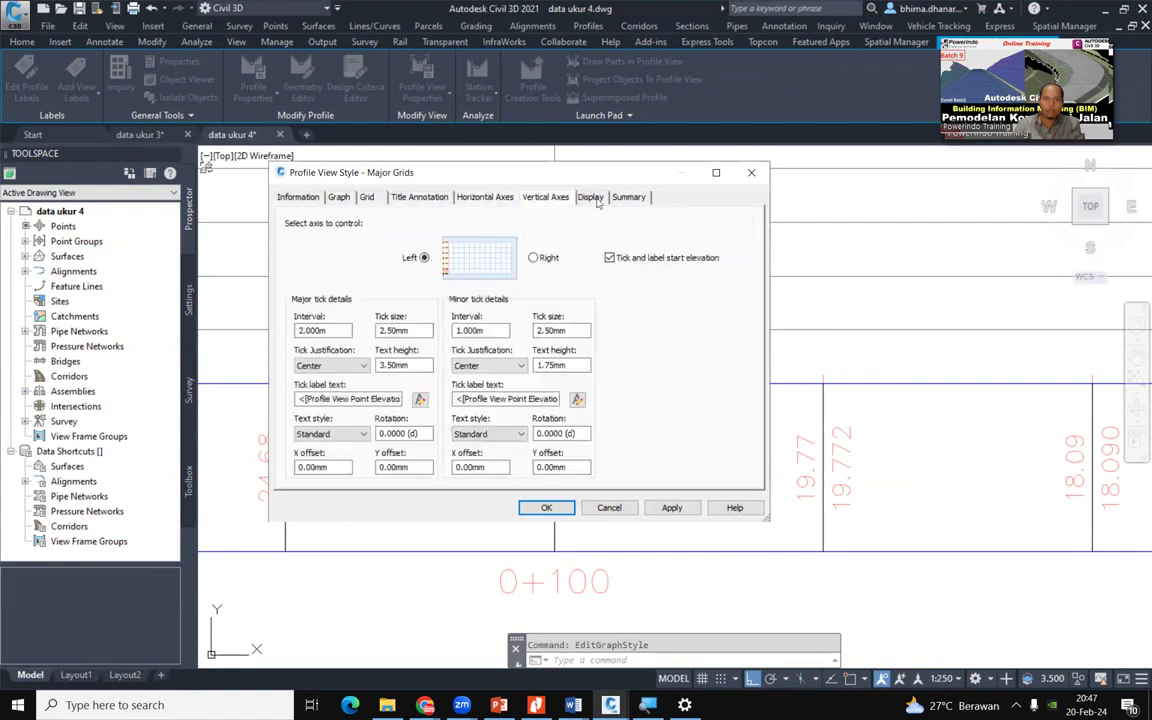
pyautogui.click(590, 197)
pyautogui.click(628, 197)
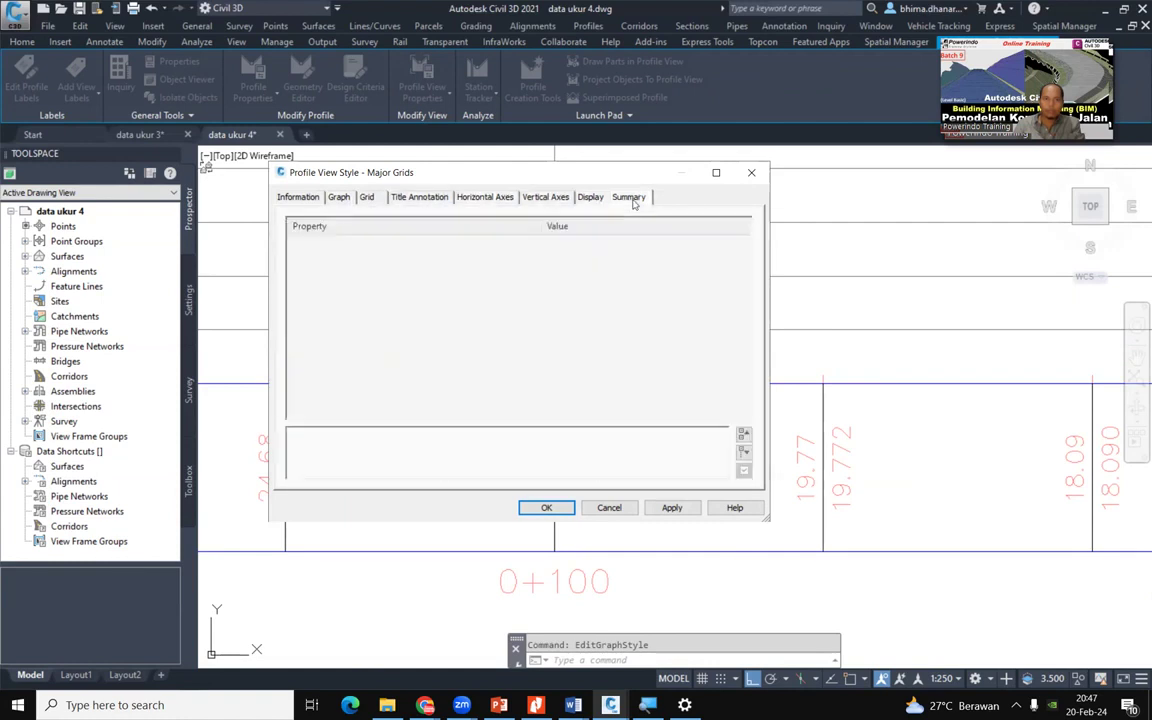
pyautogui.click(339, 198)
pyautogui.click(366, 199)
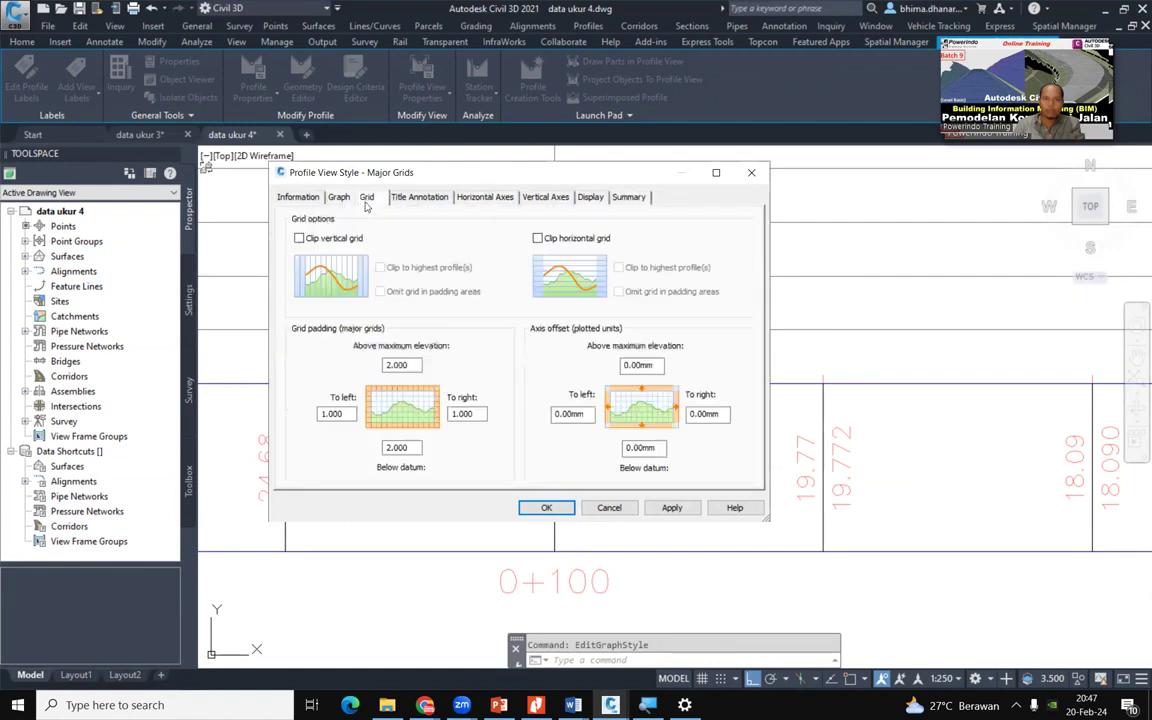
pyautogui.click(609, 508)
pyautogui.click(571, 446)
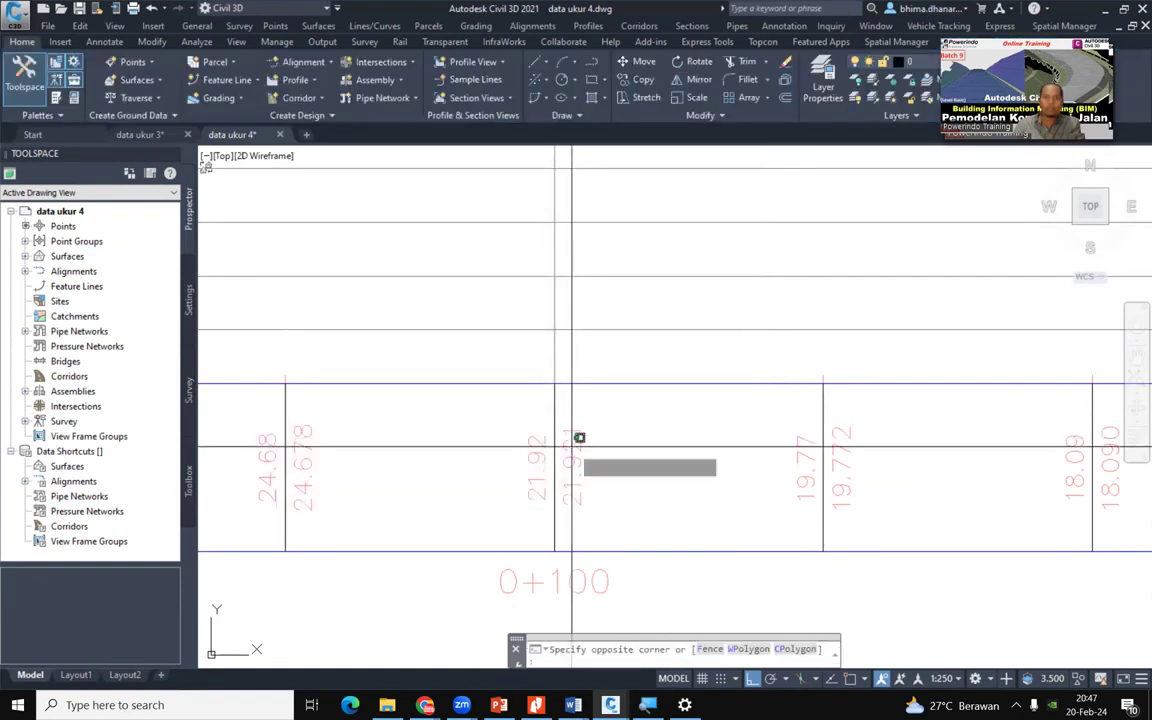
pyautogui.click(577, 446)
pyautogui.rightClick(577, 446)
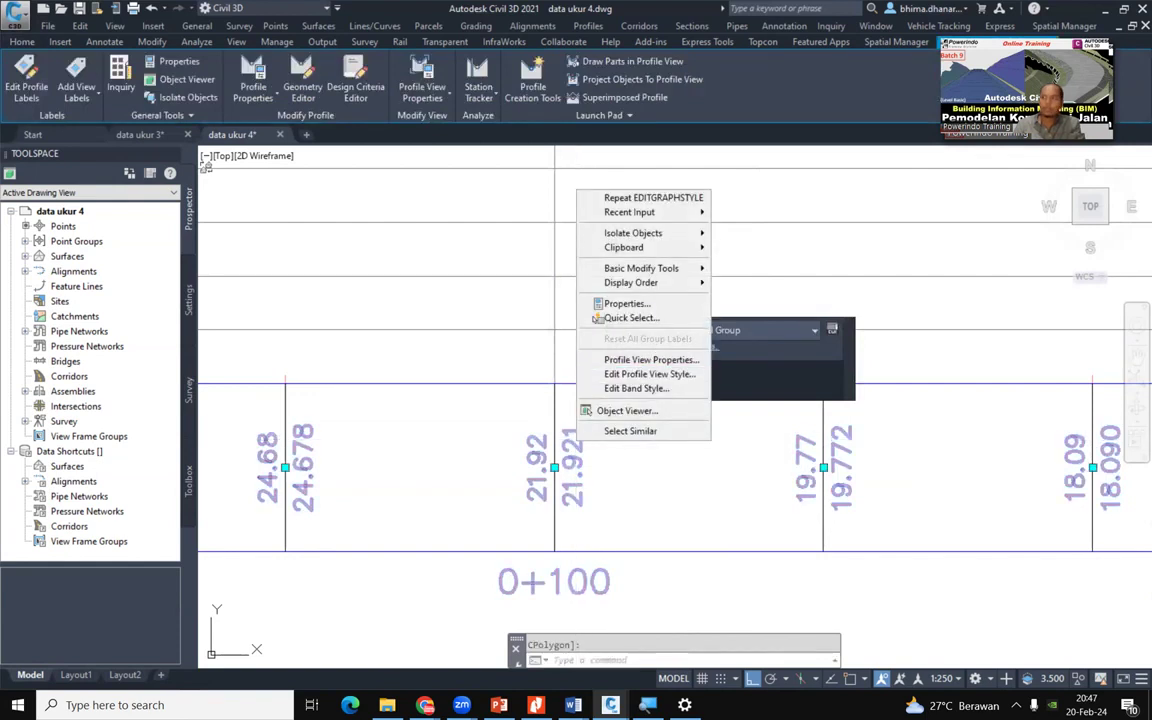
pyautogui.click(650, 359)
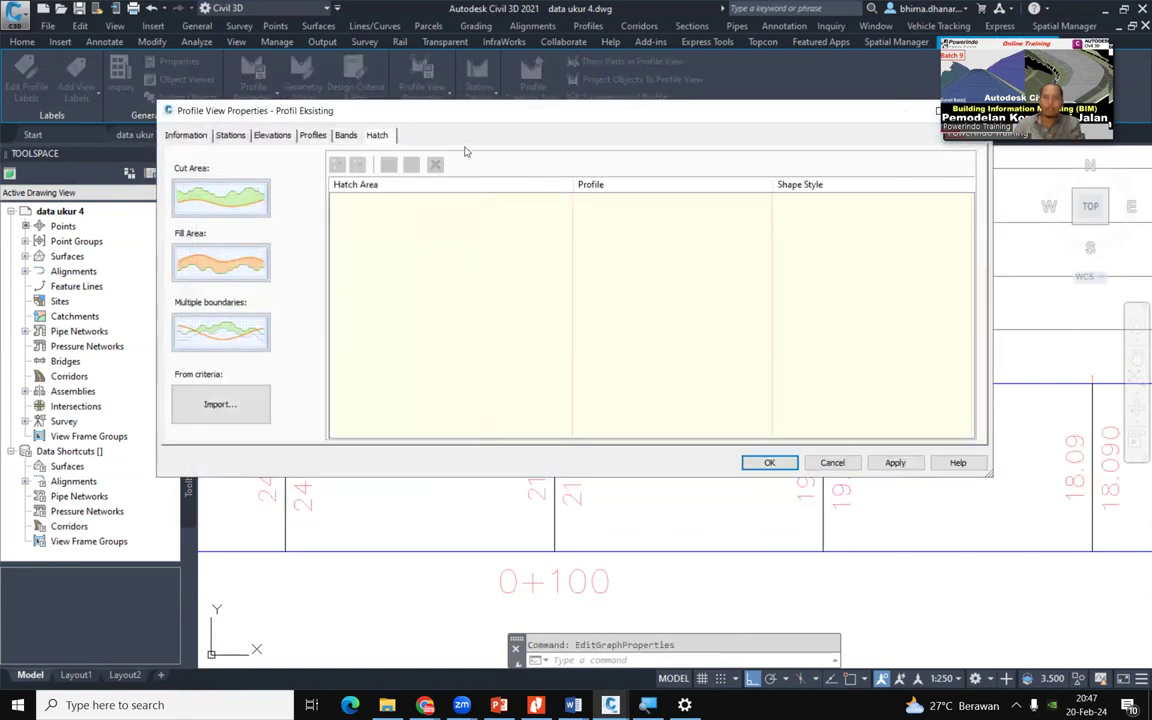
pyautogui.click(832, 462)
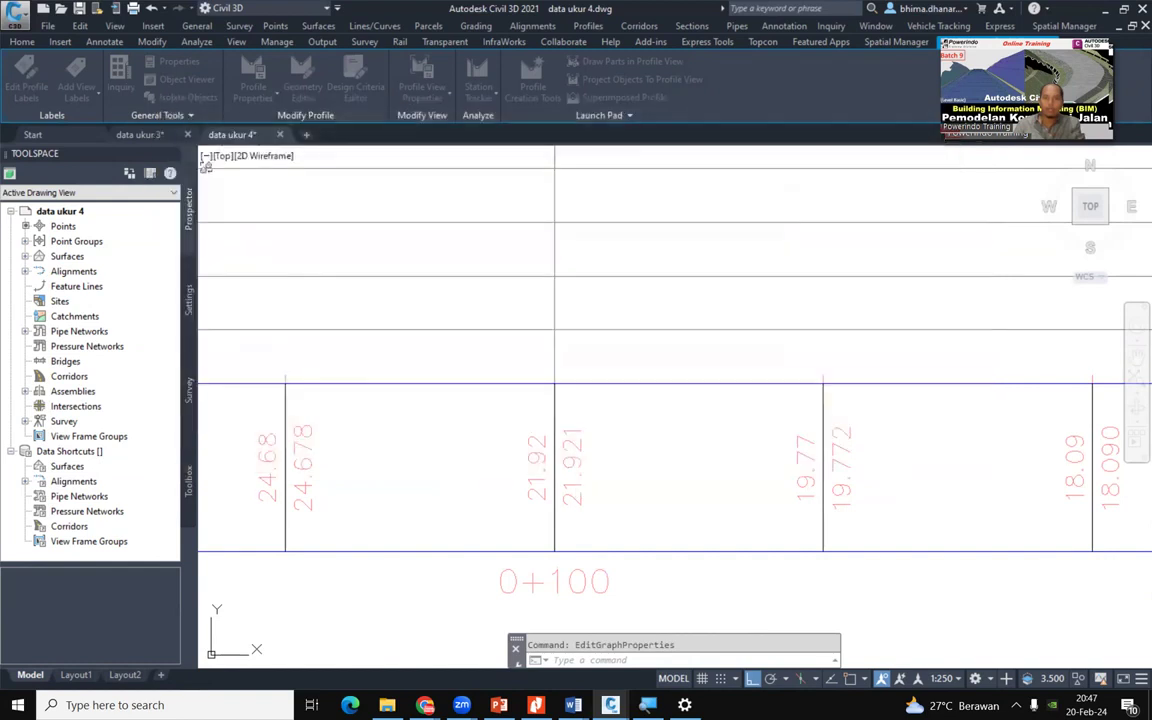
# Select the profile data band labels and open the properties of their profile view, Profil Eksisting
pyautogui.rightClick(582, 502)
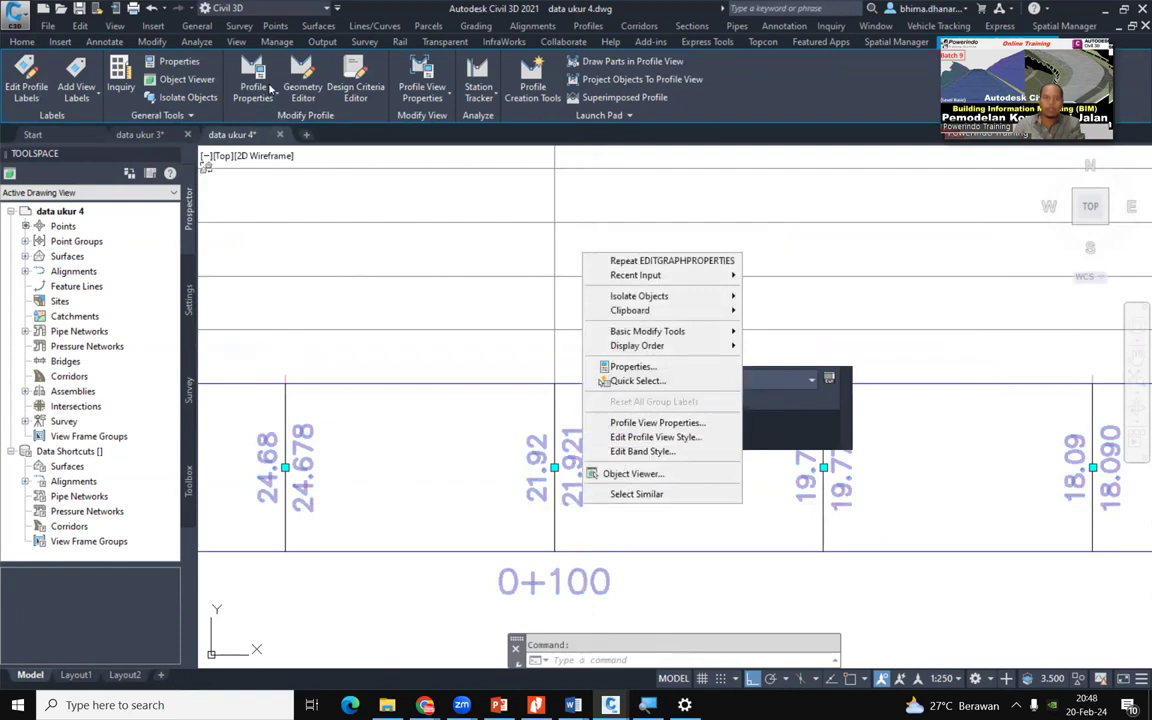
pyautogui.click(268, 92)
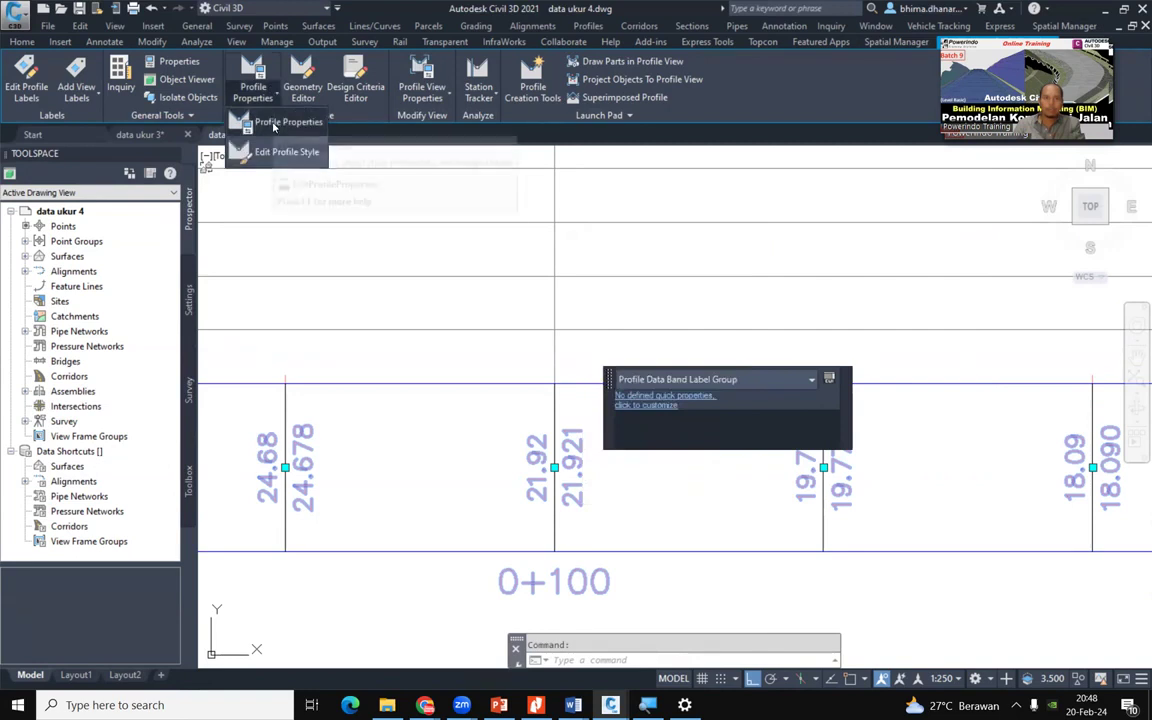
pyautogui.click(427, 101)
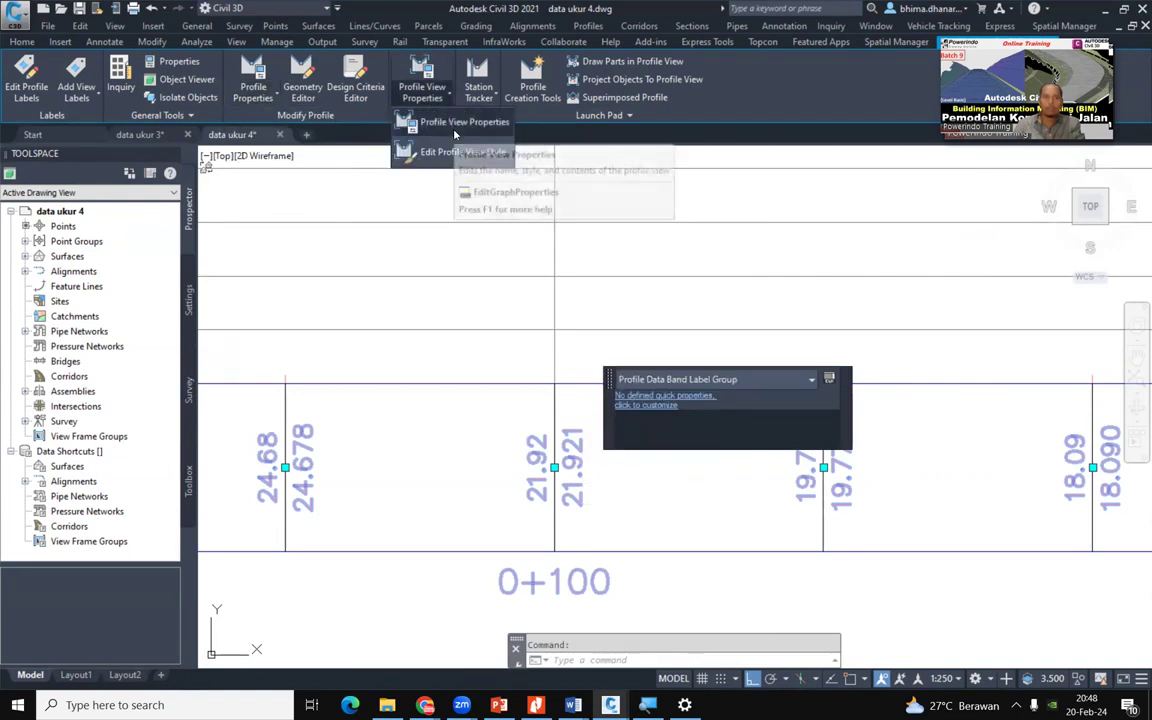
pyautogui.click(454, 133)
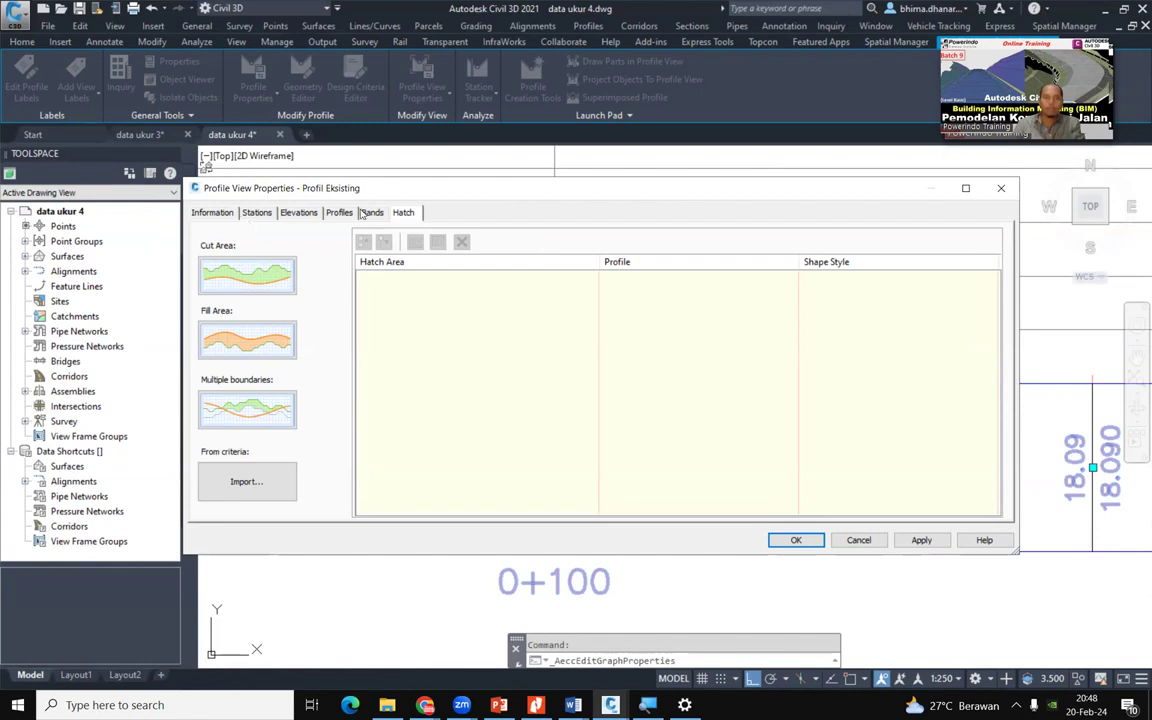
# Review the profile view's information, station, elevation and profile settings, and bring up its list of bands
pyautogui.click(213, 213)
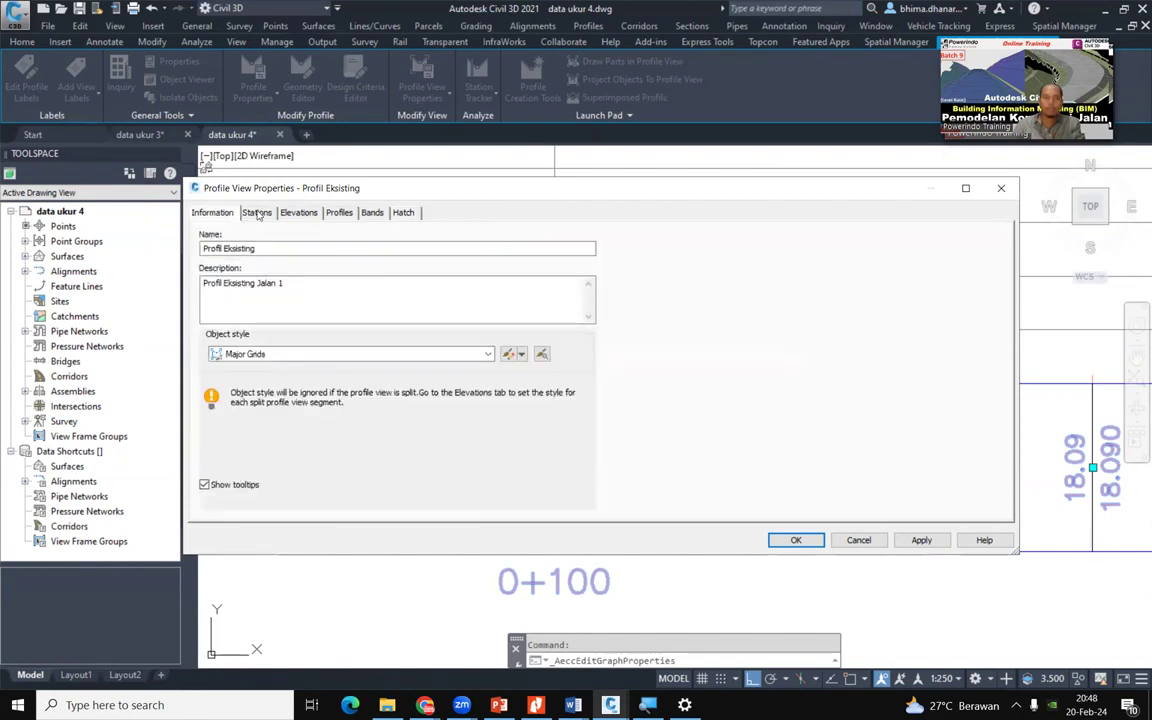
pyautogui.click(257, 213)
pyautogui.click(305, 214)
pyautogui.click(339, 214)
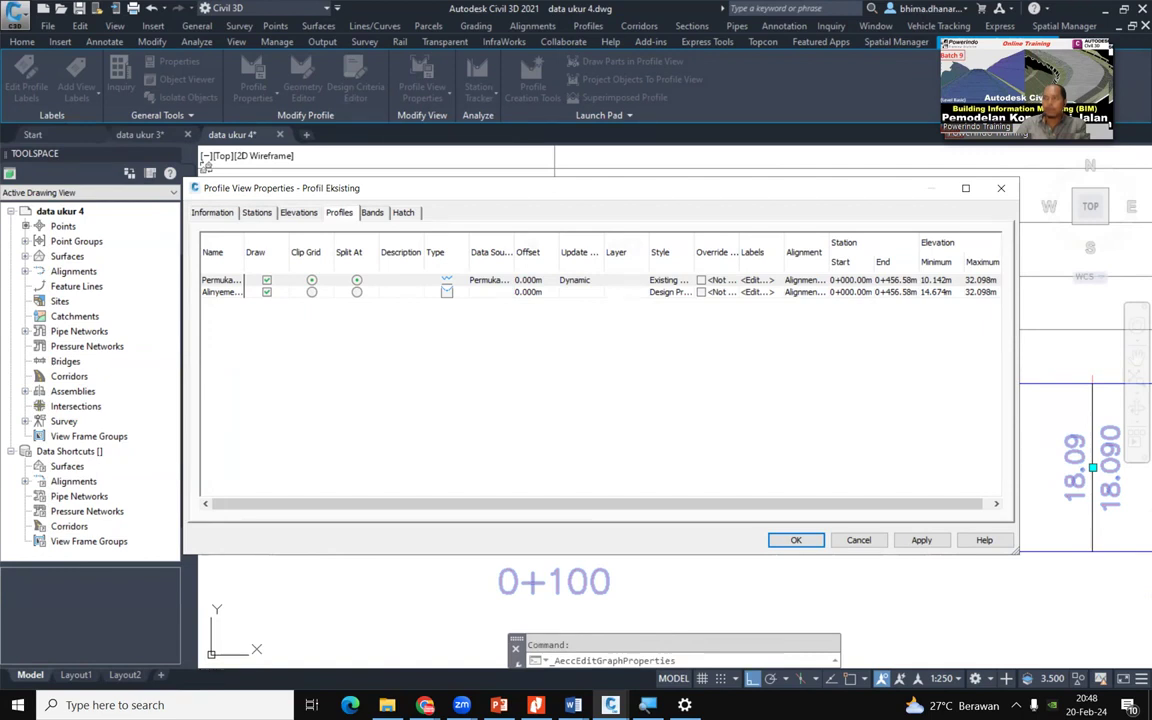
pyautogui.click(372, 213)
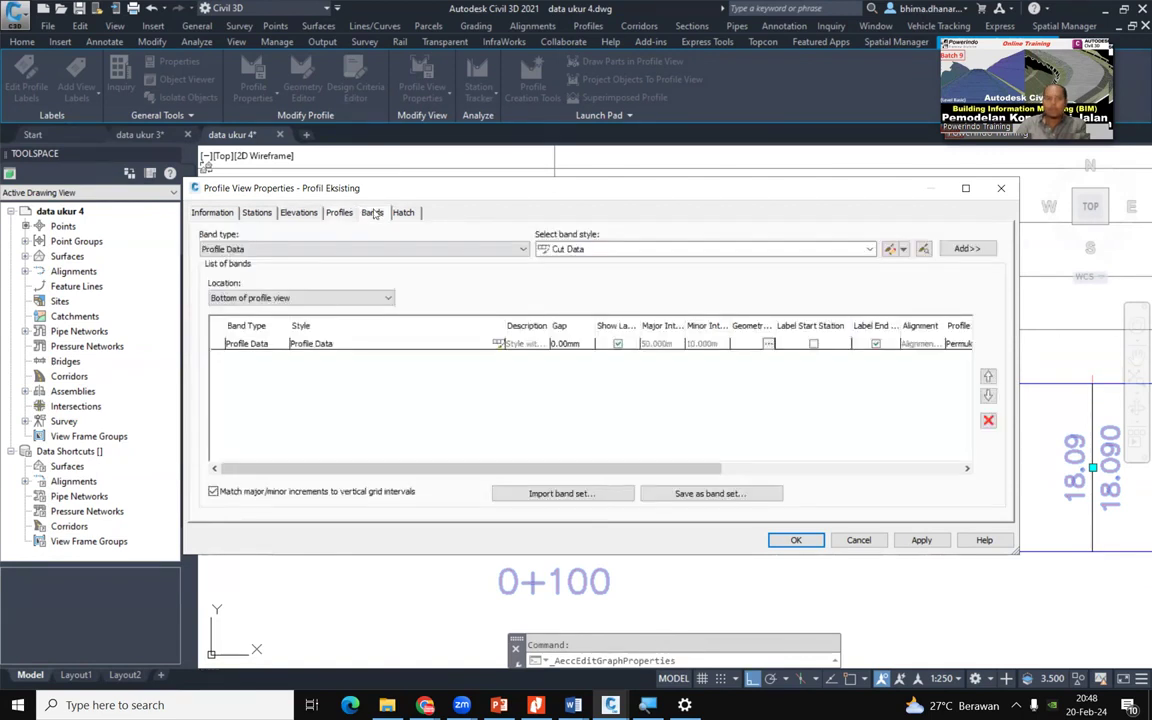
pyautogui.click(210, 213)
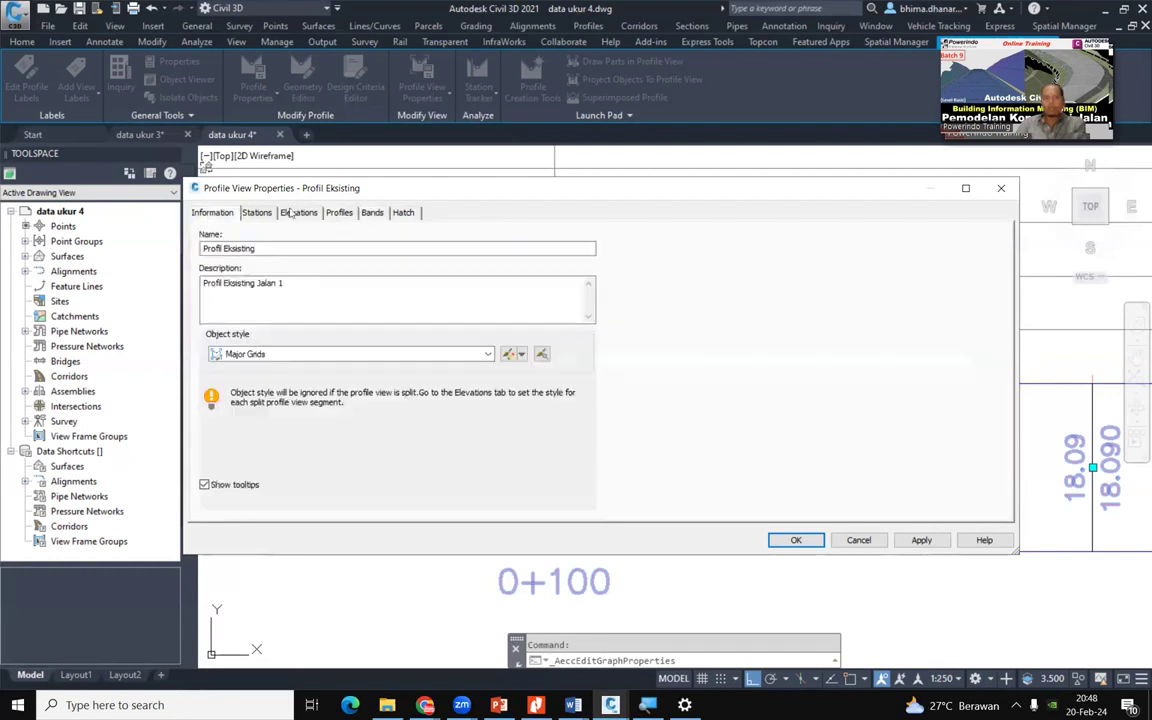
pyautogui.click(257, 213)
pyautogui.click(373, 214)
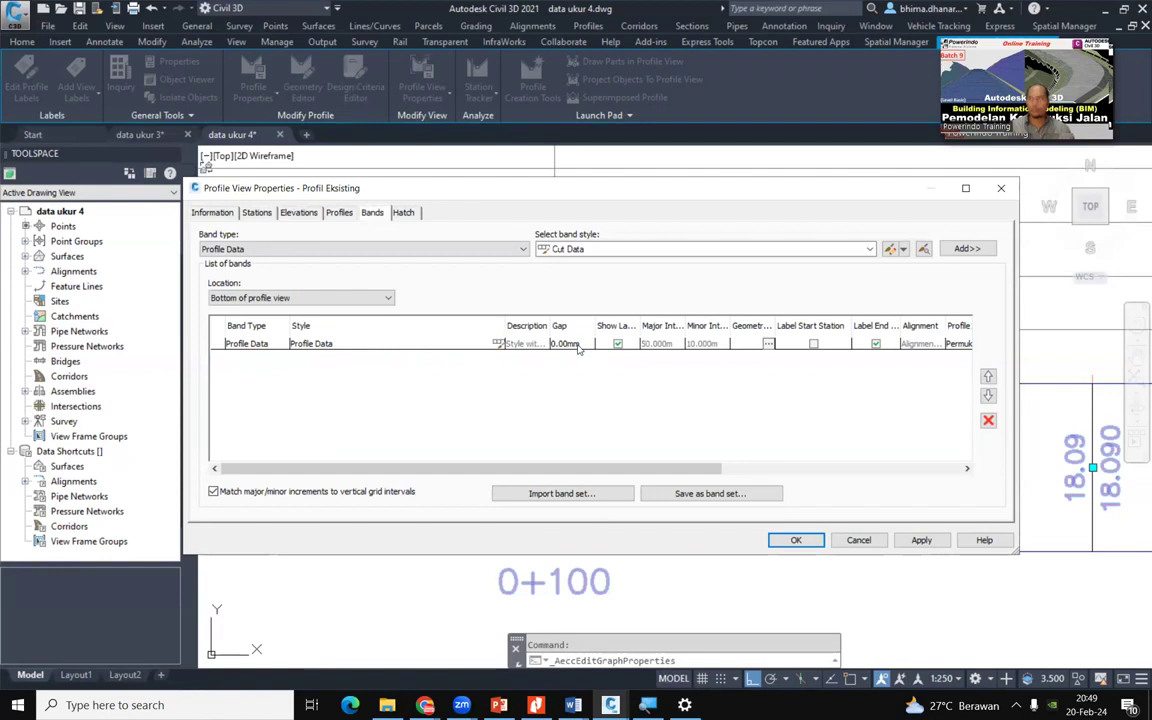
# Widen the profile view properties to show the profile columns, and check the Profile1 options of the Profile Data band, keeping Permukaan Eksisting - Surface (3)
pyautogui.moveTo(597, 468)
pyautogui.mouseDown()
pyautogui.moveTo(838, 467)
pyautogui.moveTo(598, 468)
pyautogui.mouseUp()
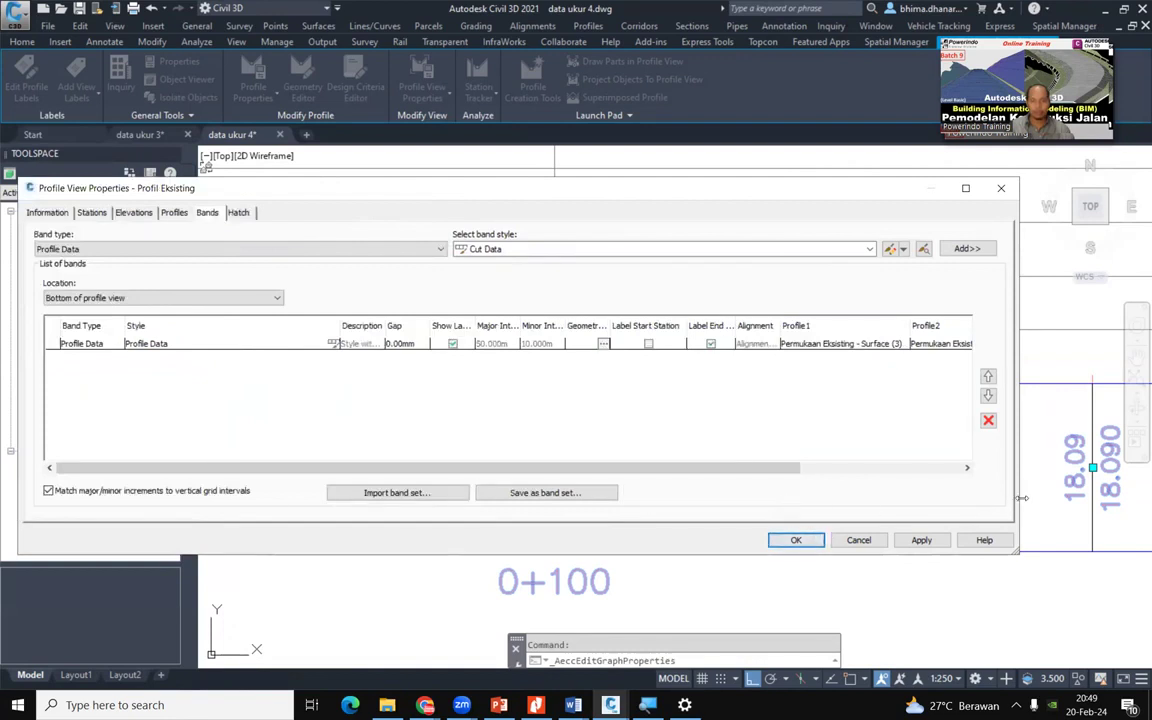
pyautogui.moveTo(1022, 497); pyautogui.dragTo(1127, 497)
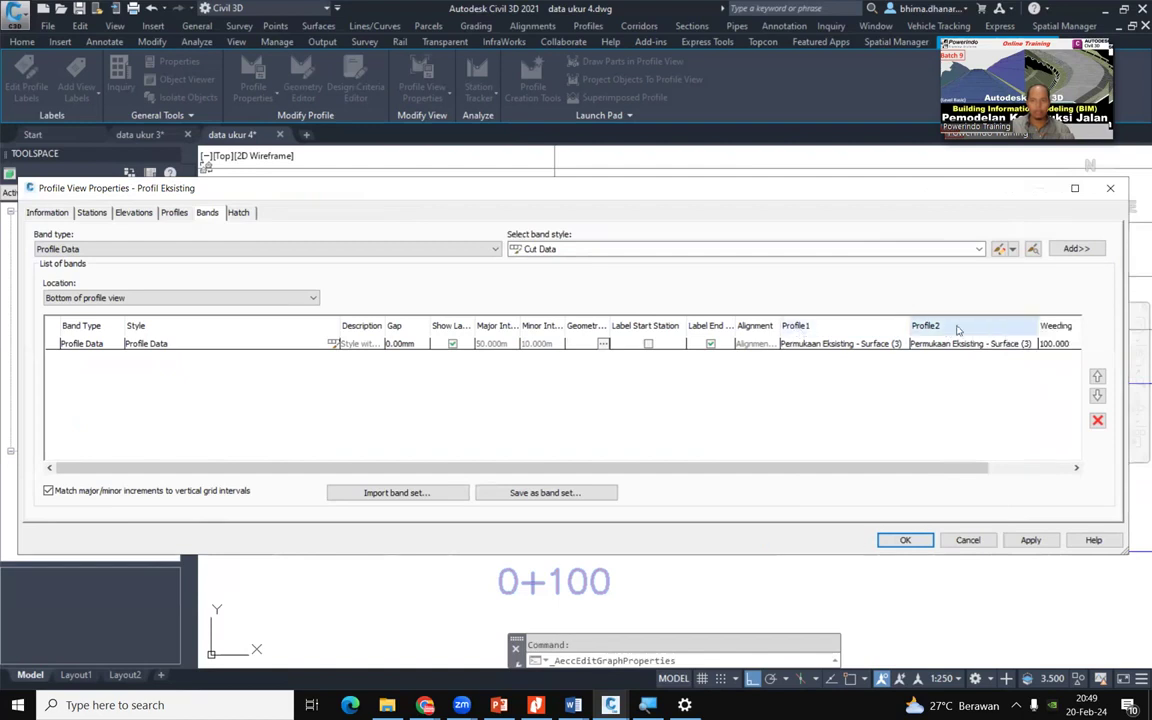
pyautogui.click(800, 344)
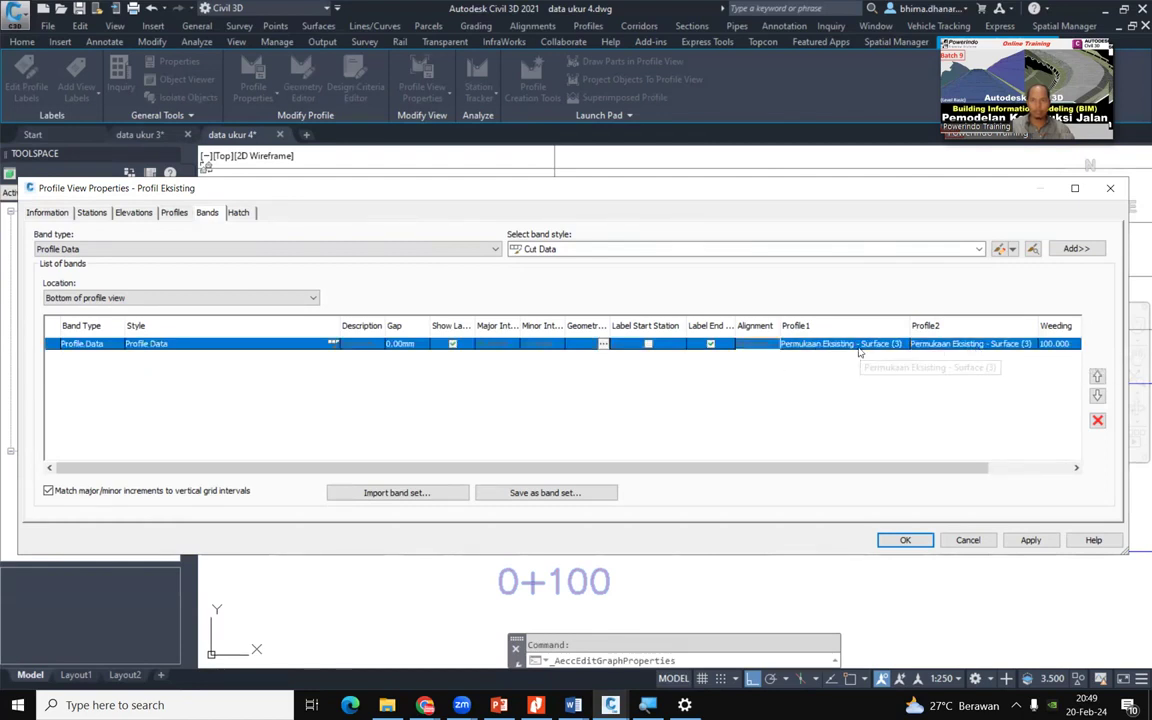
pyautogui.click(782, 345)
pyautogui.click(783, 356)
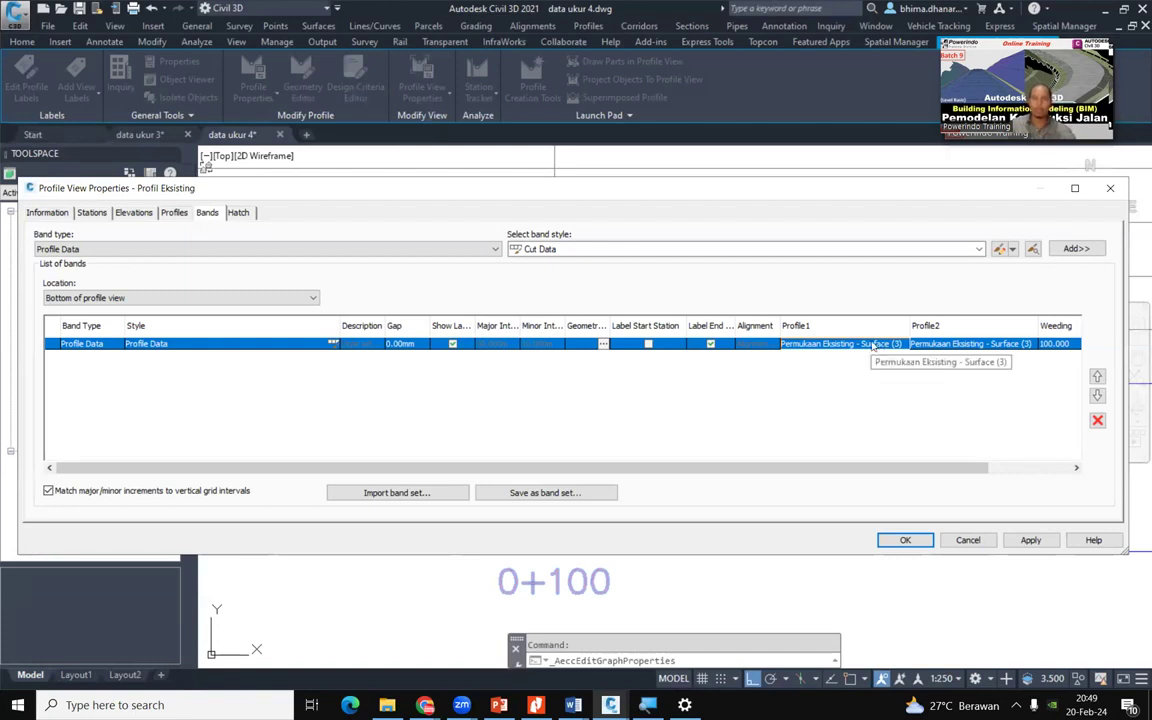
pyautogui.click(827, 345)
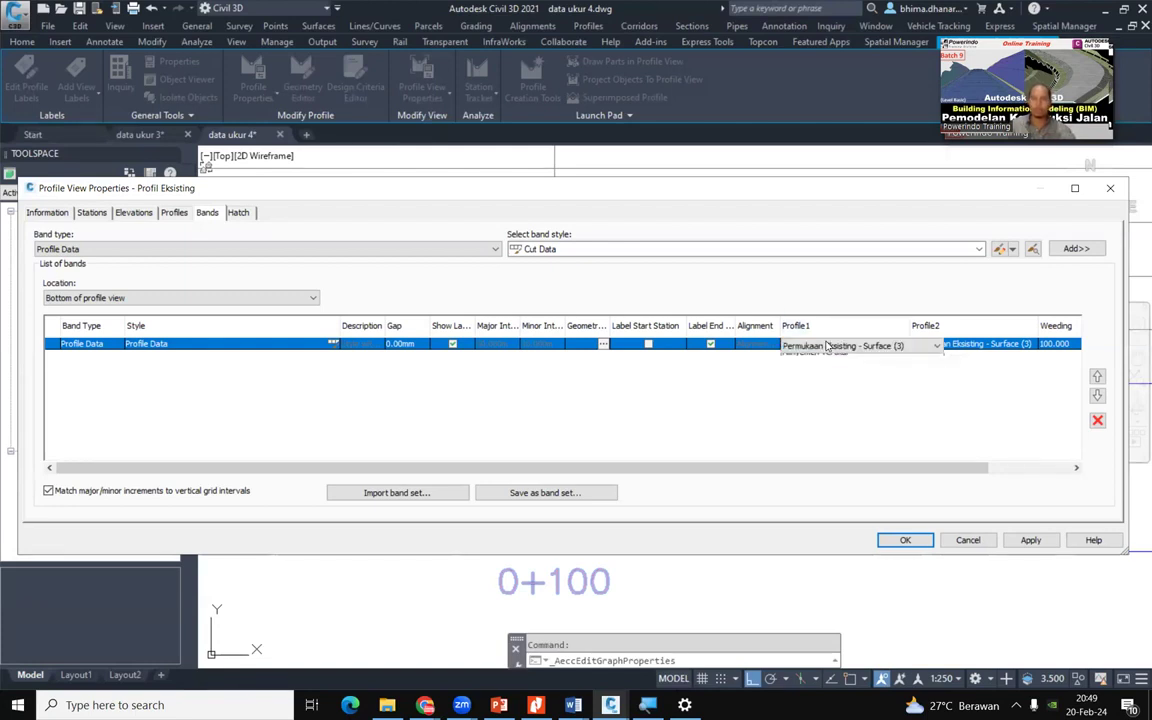
pyautogui.click(860, 314)
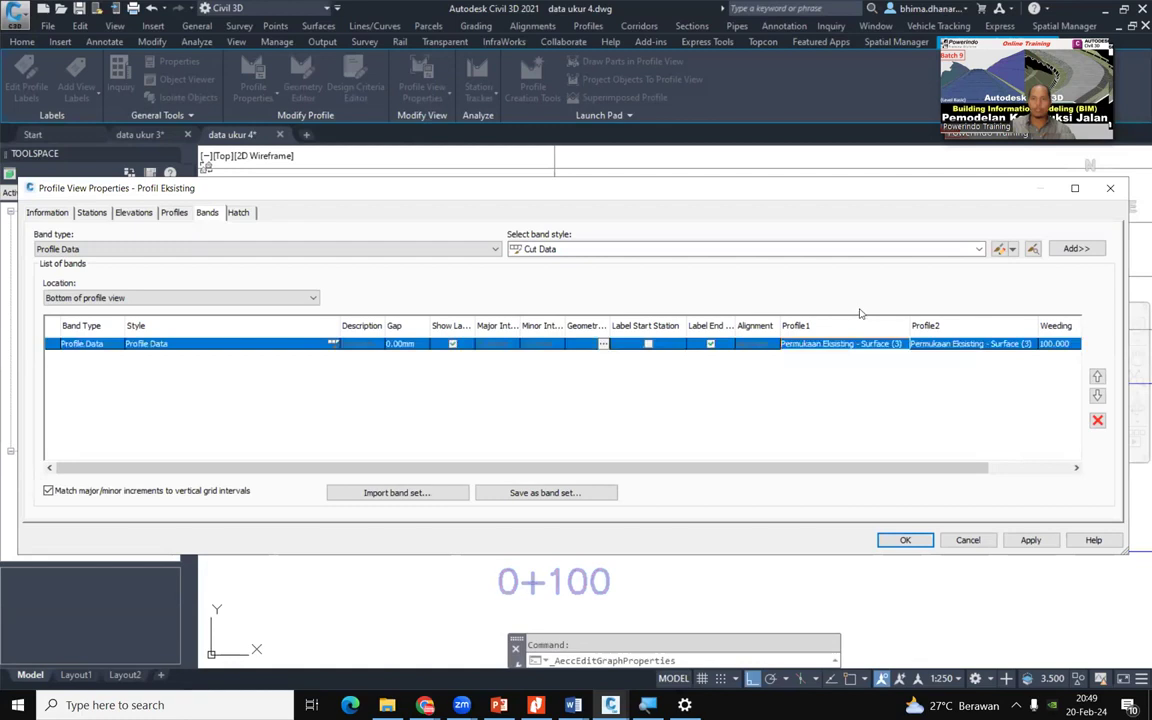
# Set Profile2 of the Profile Data band to Alinyemen Vertikal and apply it to the profile view
pyautogui.click(964, 350)
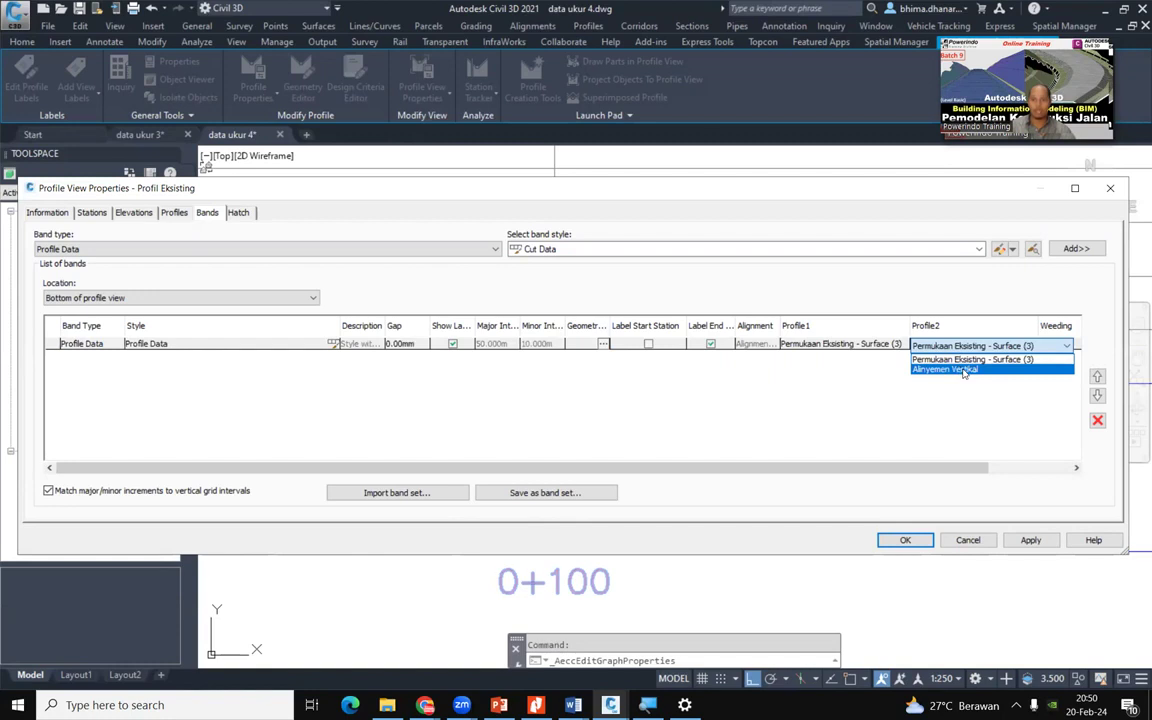
pyautogui.click(964, 370)
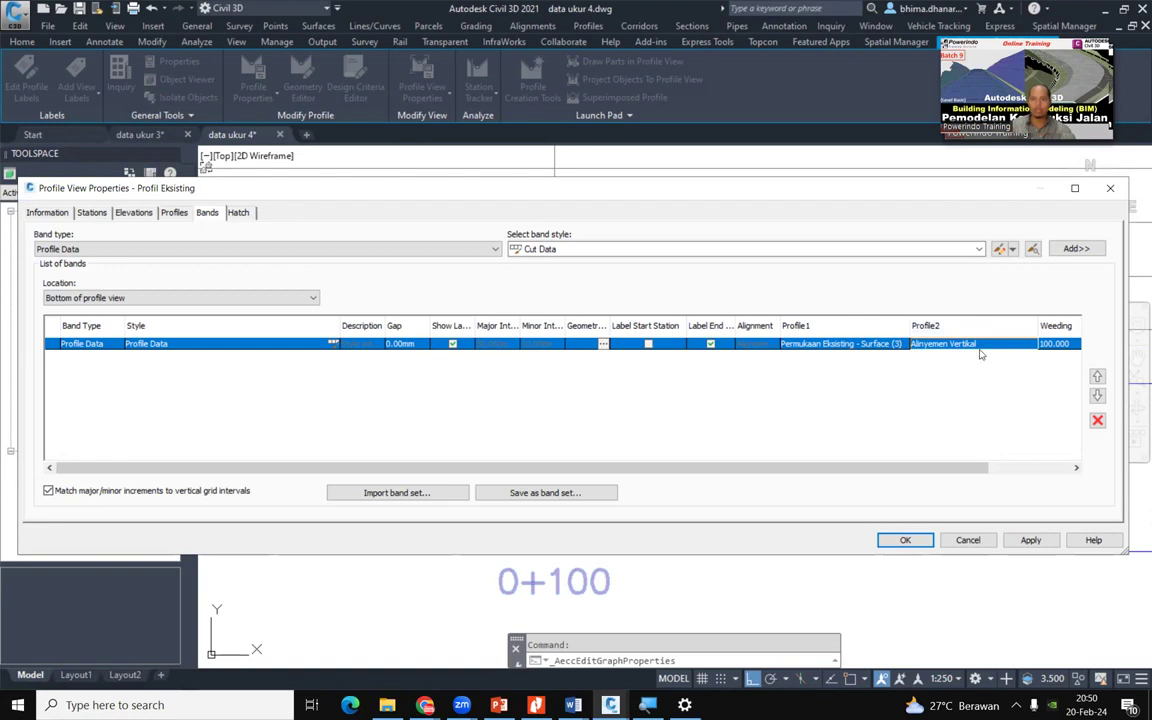
pyautogui.click(1031, 540)
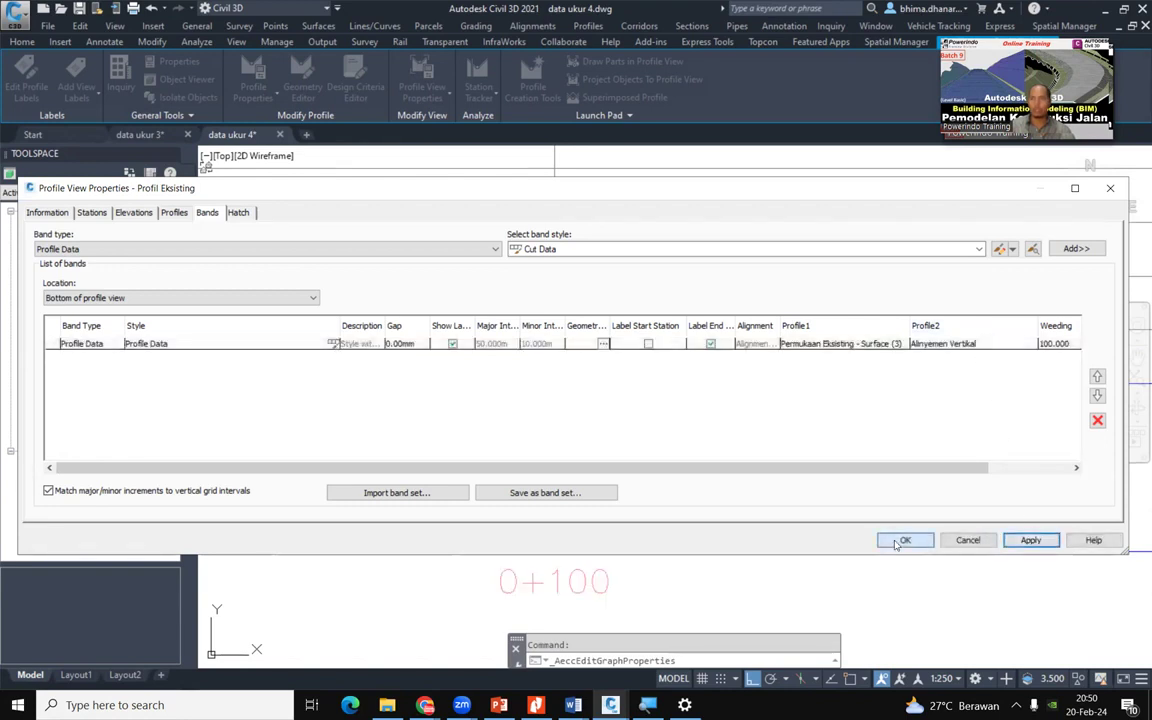
pyautogui.click(905, 540)
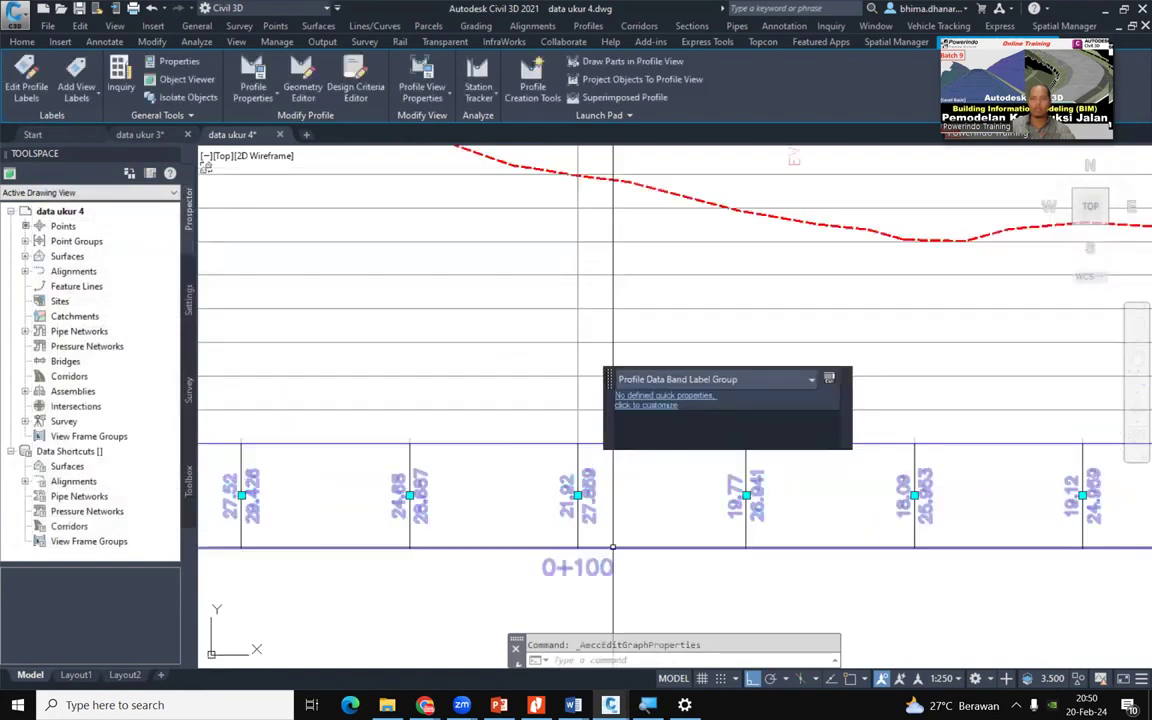
# Check the band's ground and design elevations at station 0+100 against the two profile lines above them
pyautogui.scroll(5, 581, 453)
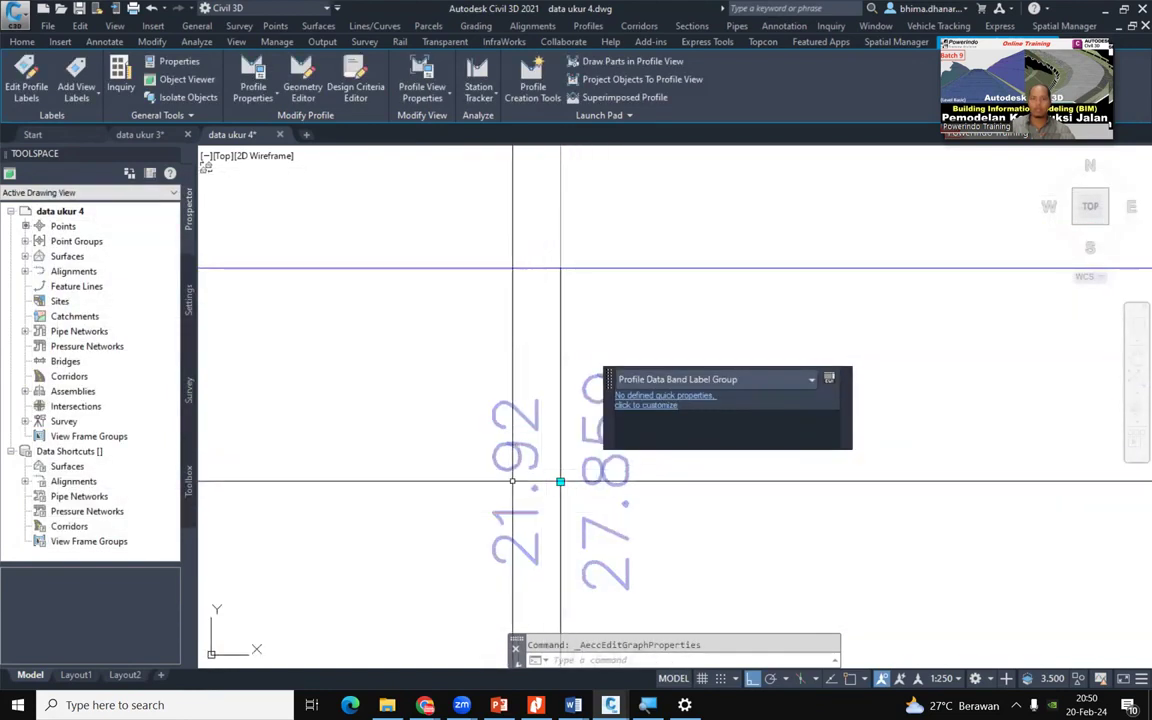
pyautogui.scroll(-3, 490, 553)
pyautogui.scroll(2, 516, 520)
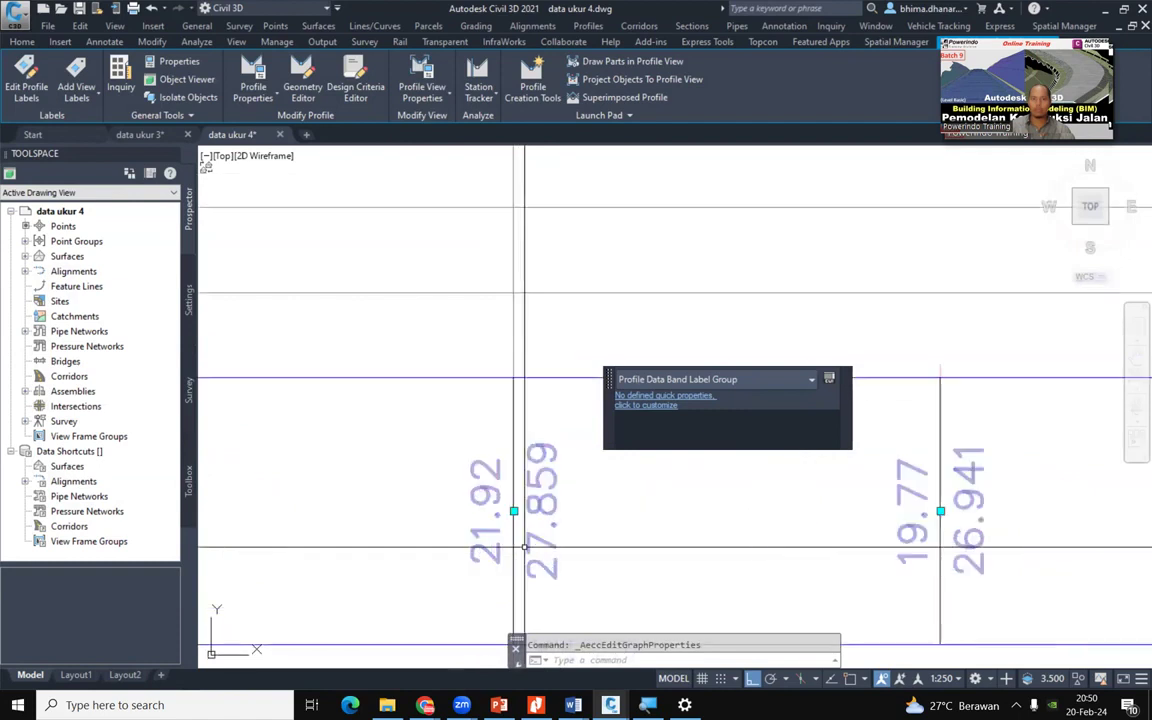
pyautogui.moveTo(514, 511); pyautogui.dragTo(436, 516, button='middle')
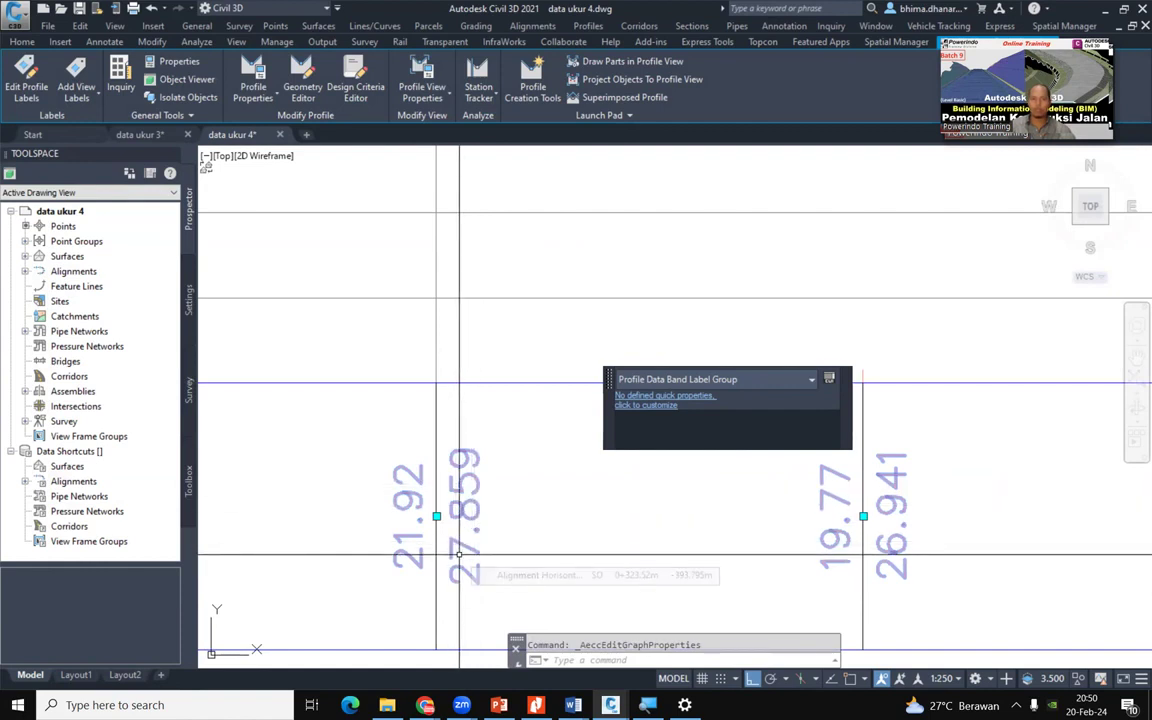
pyautogui.scroll(-3, 459, 554)
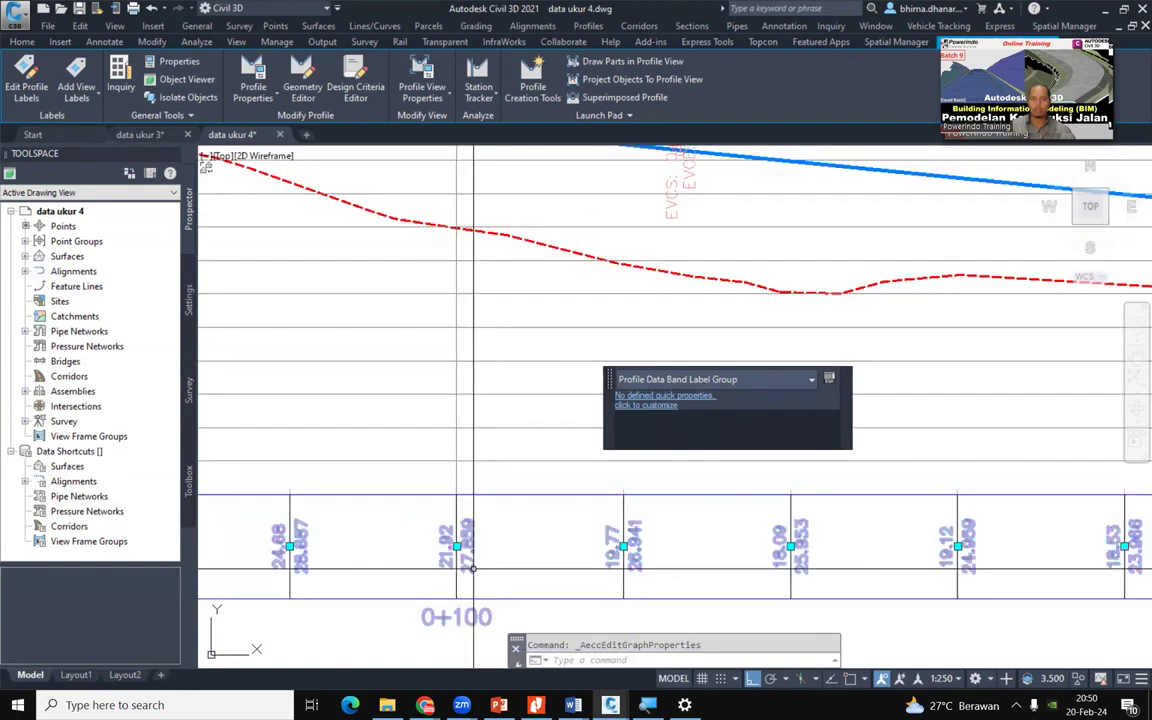
pyautogui.scroll(2, 480, 346)
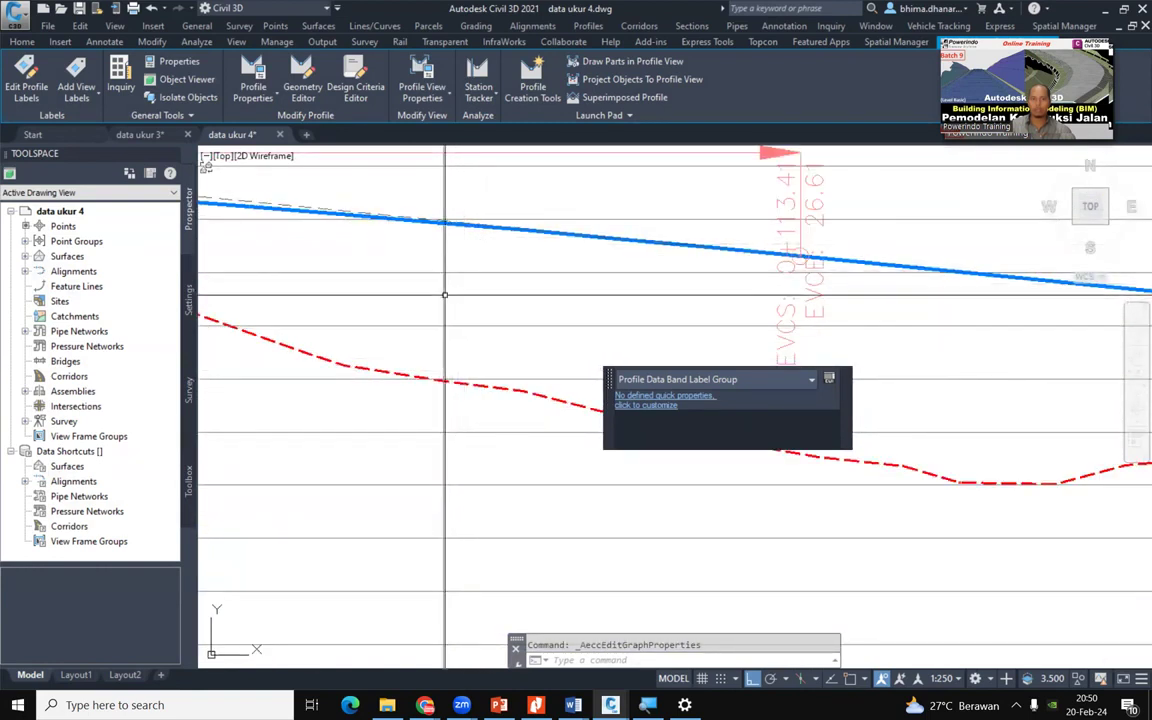
pyautogui.scroll(-3, 458, 449)
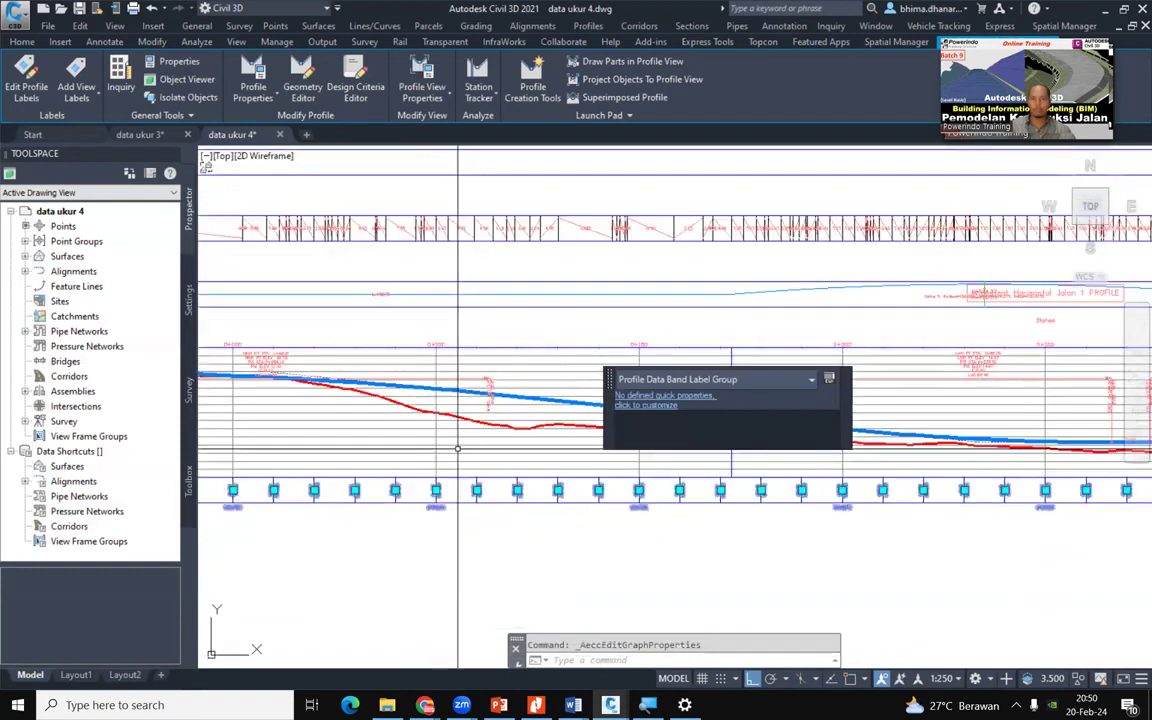
pyautogui.scroll(4, 463, 440)
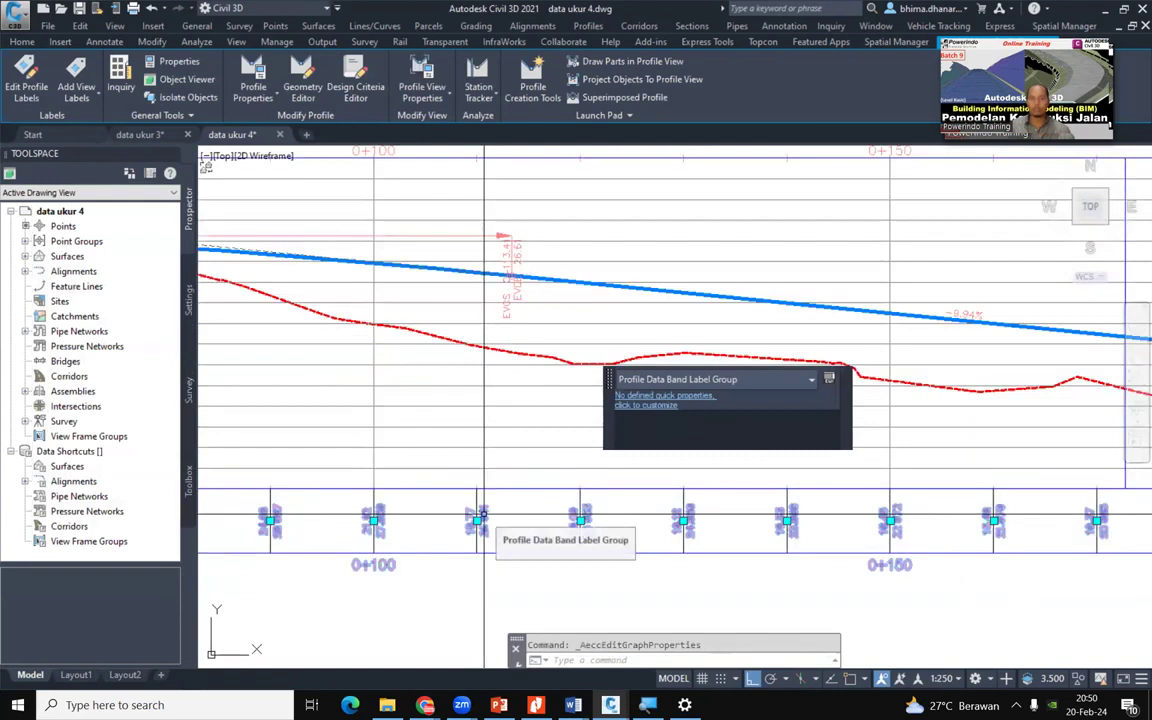
# Examine the paired band elevations along the road to around station 0+350, and deselect the band labels
pyautogui.moveTo(998, 457); pyautogui.dragTo(217, 460, button='middle')
pyautogui.moveTo(873, 468); pyautogui.dragTo(375, 489, button='middle')
pyautogui.moveTo(920, 512); pyautogui.dragTo(442, 522, button='middle')
pyautogui.moveTo(644, 522); pyautogui.dragTo(154, 535, button='middle')
pyautogui.scroll(2, 321, 558)
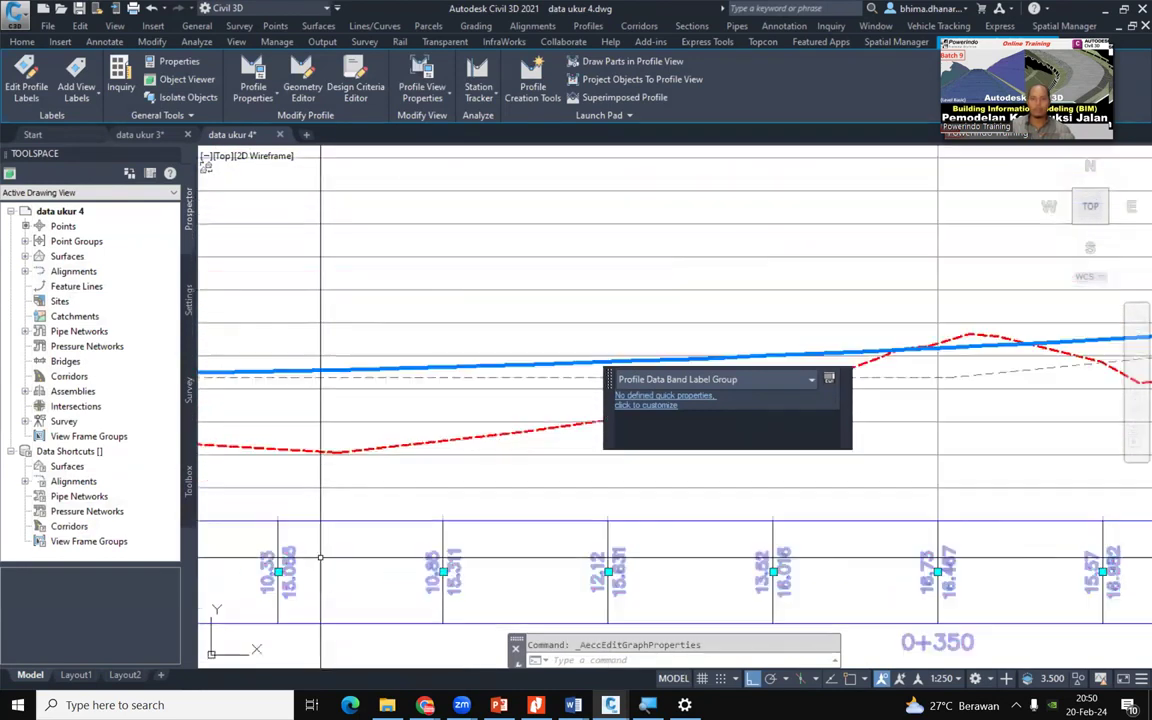
pyautogui.scroll(2, 321, 558)
pyautogui.scroll(3, 537, 598)
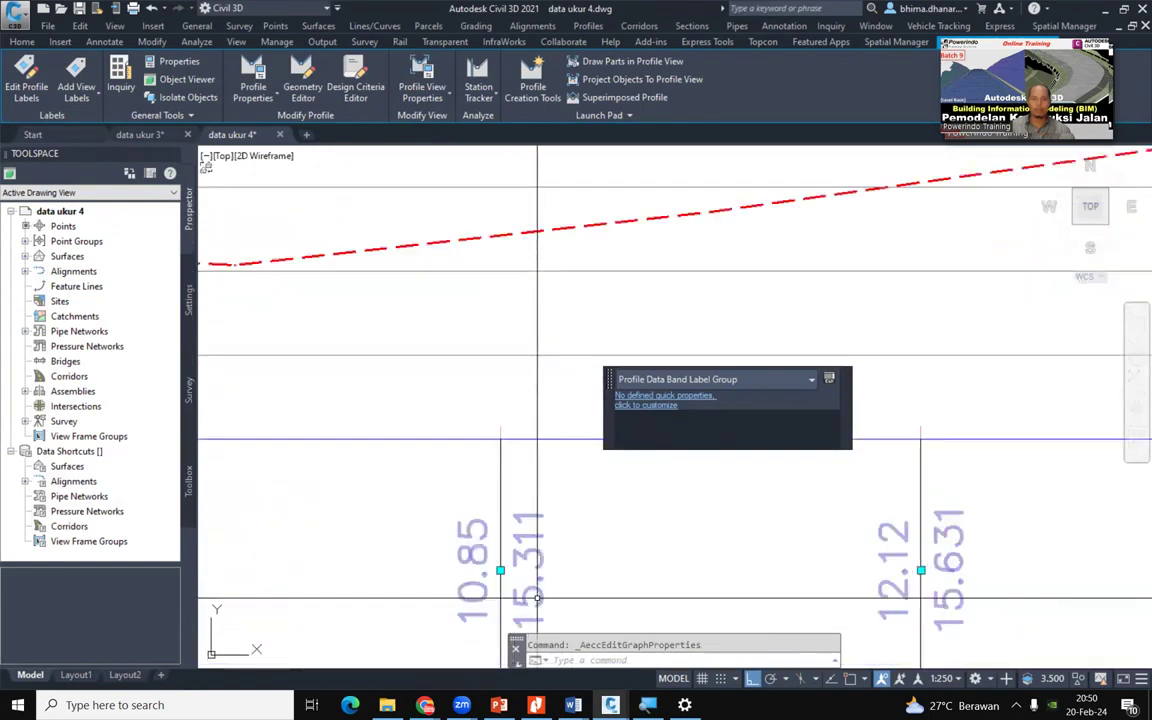
pyautogui.scroll(-5, 537, 598)
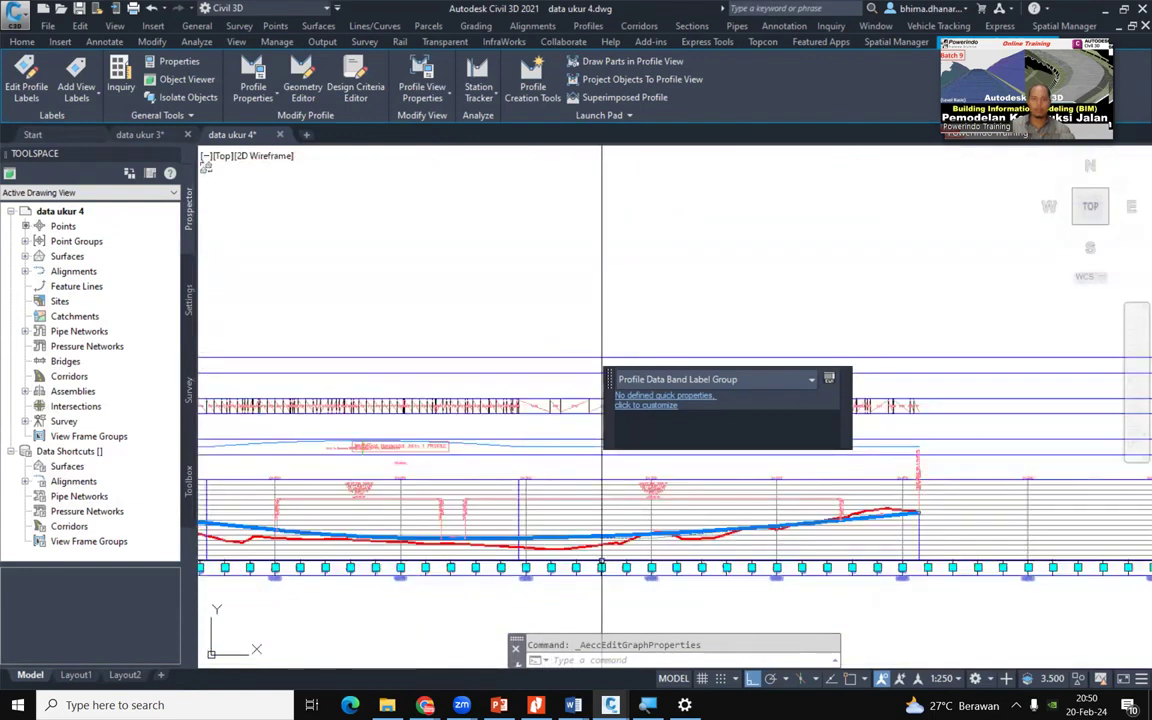
pyautogui.scroll(-2, 601, 566)
pyautogui.press('Escape')
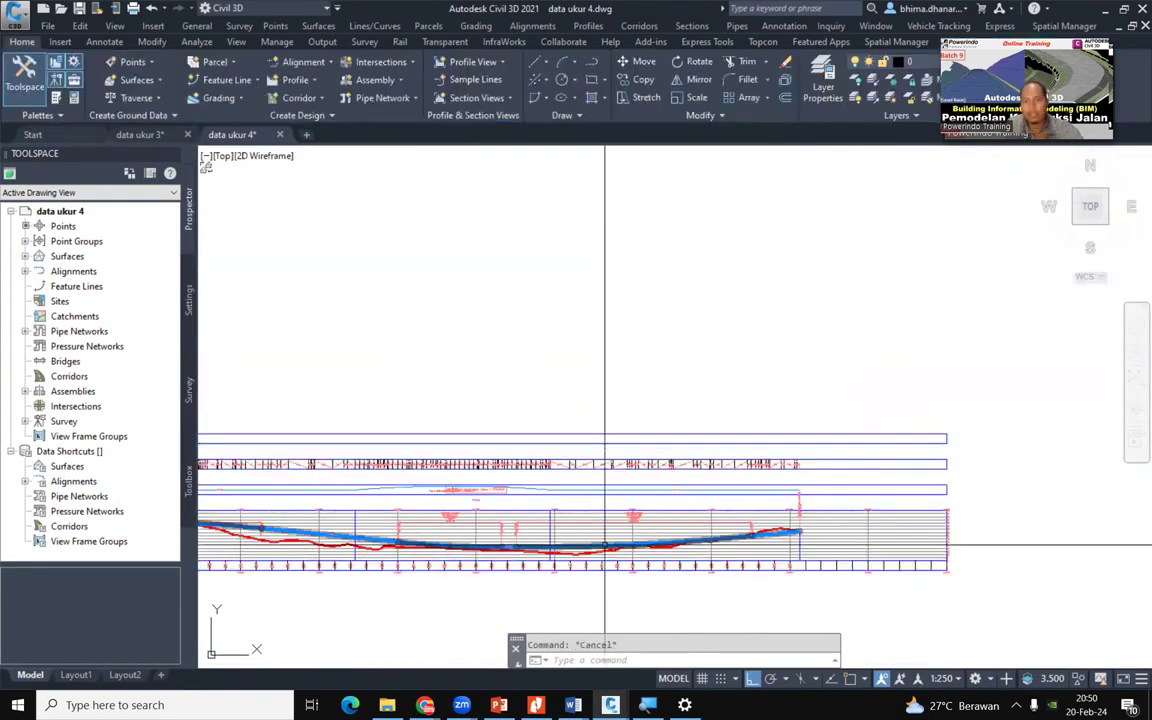
# Inspect the station and elevation of the Alinyemen Vertikal line near 0+110, and compare the design and ground lines along the road
pyautogui.scroll(5, 679, 451)
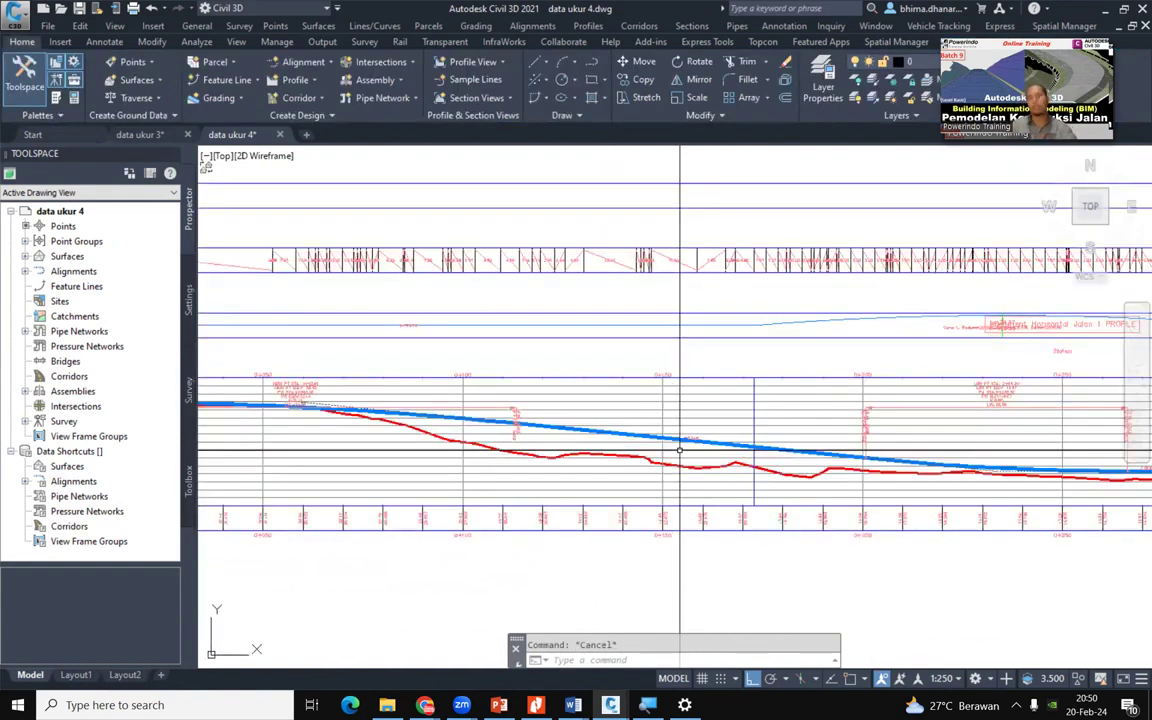
pyautogui.moveTo(679, 451)
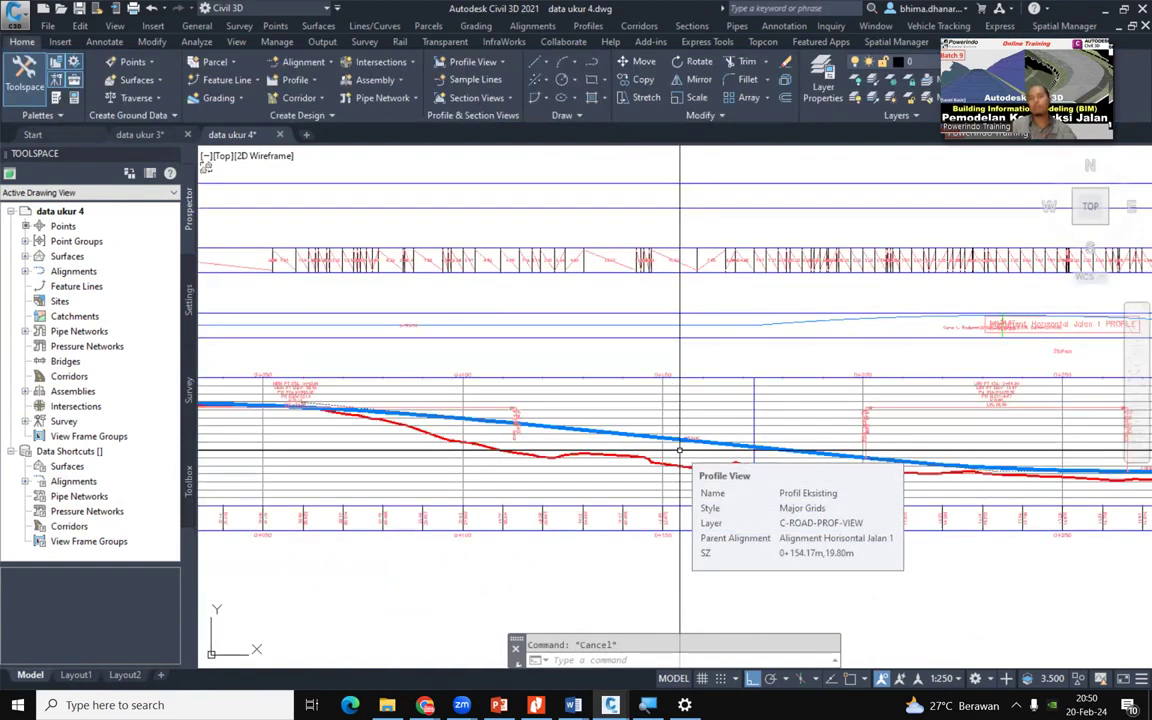
pyautogui.scroll(4, 527, 420)
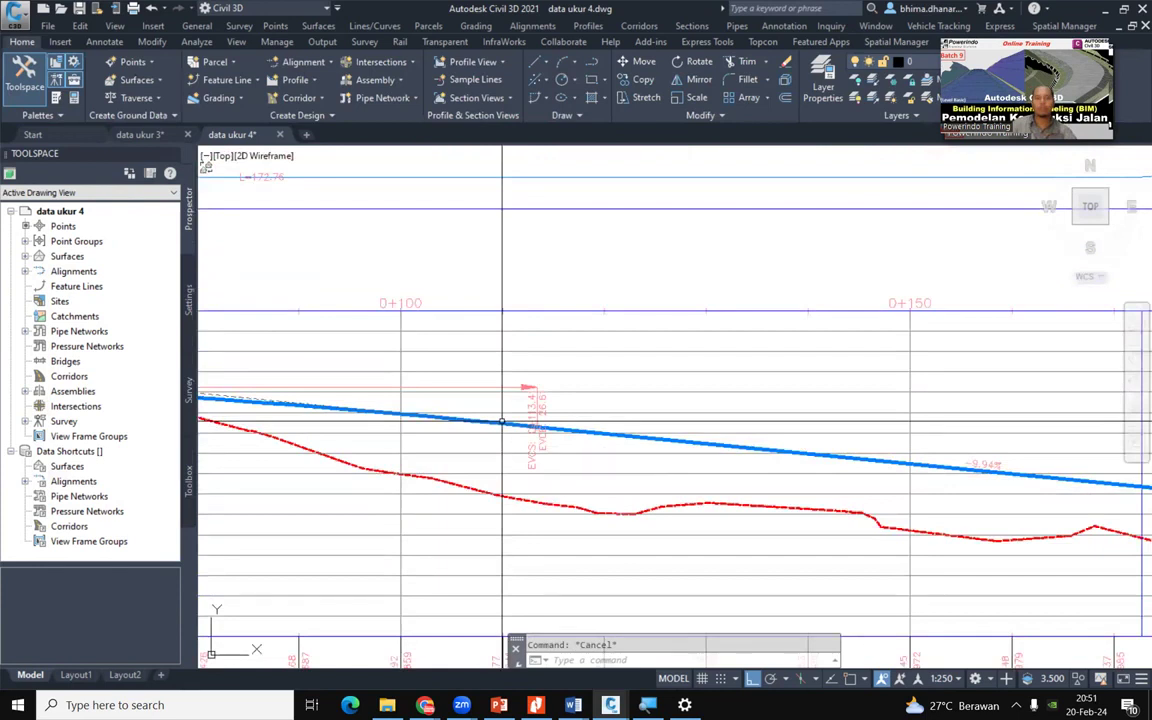
pyautogui.moveTo(502, 422)
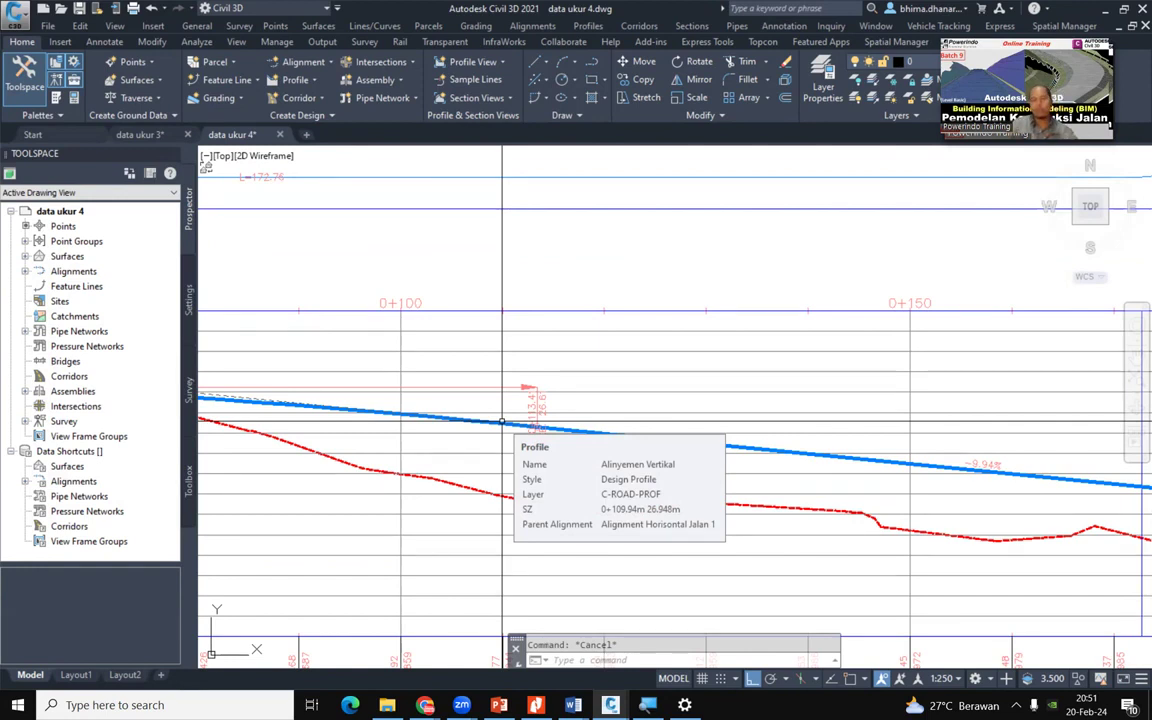
pyautogui.scroll(-4, 502, 422)
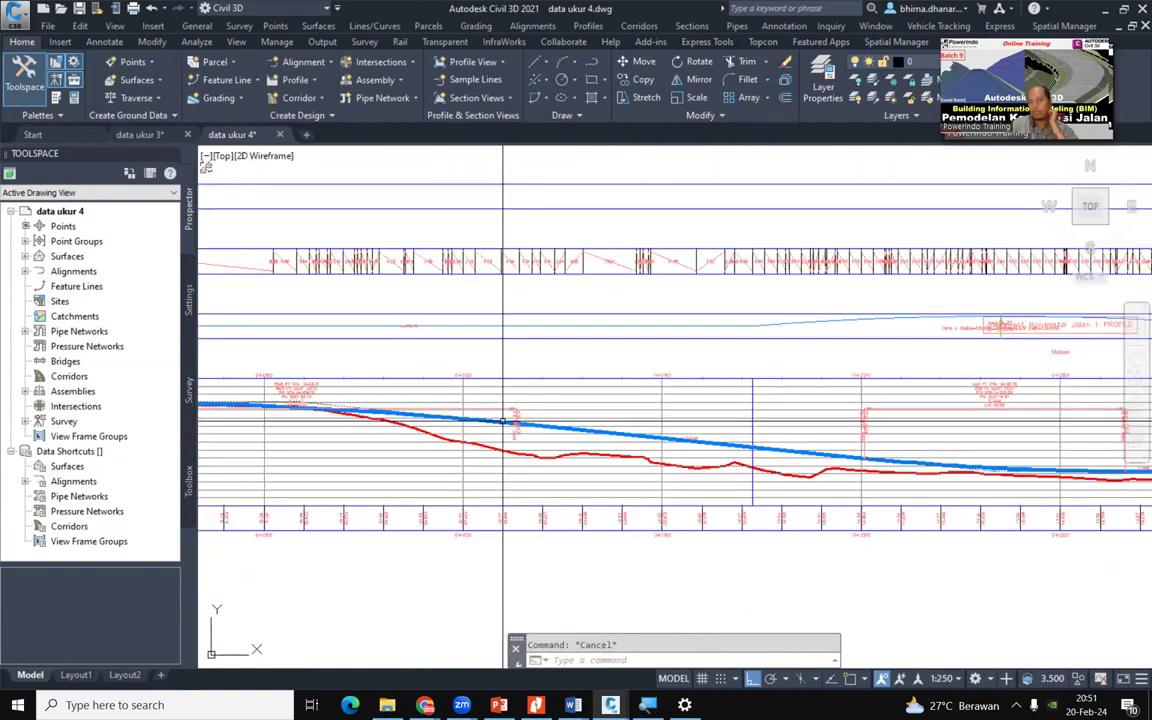
pyautogui.scroll(-2, 503, 422)
pyautogui.scroll(2, 867, 444)
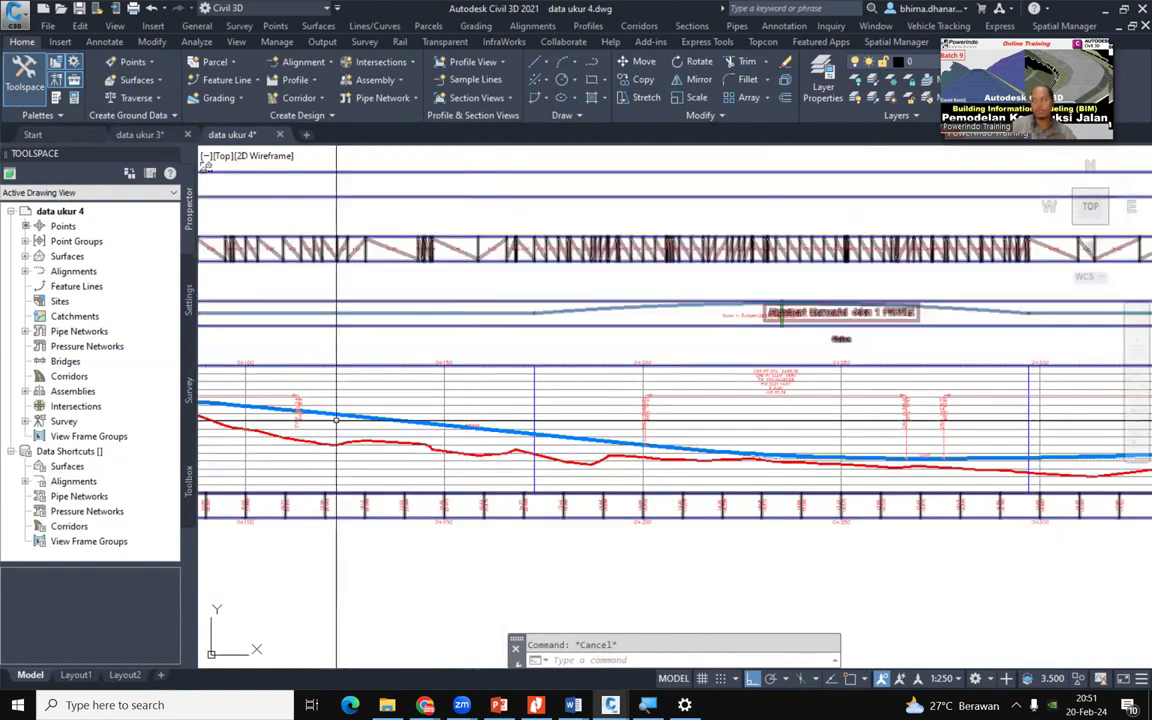
pyautogui.moveTo(336, 420); pyautogui.dragTo(441, 455, button='middle')
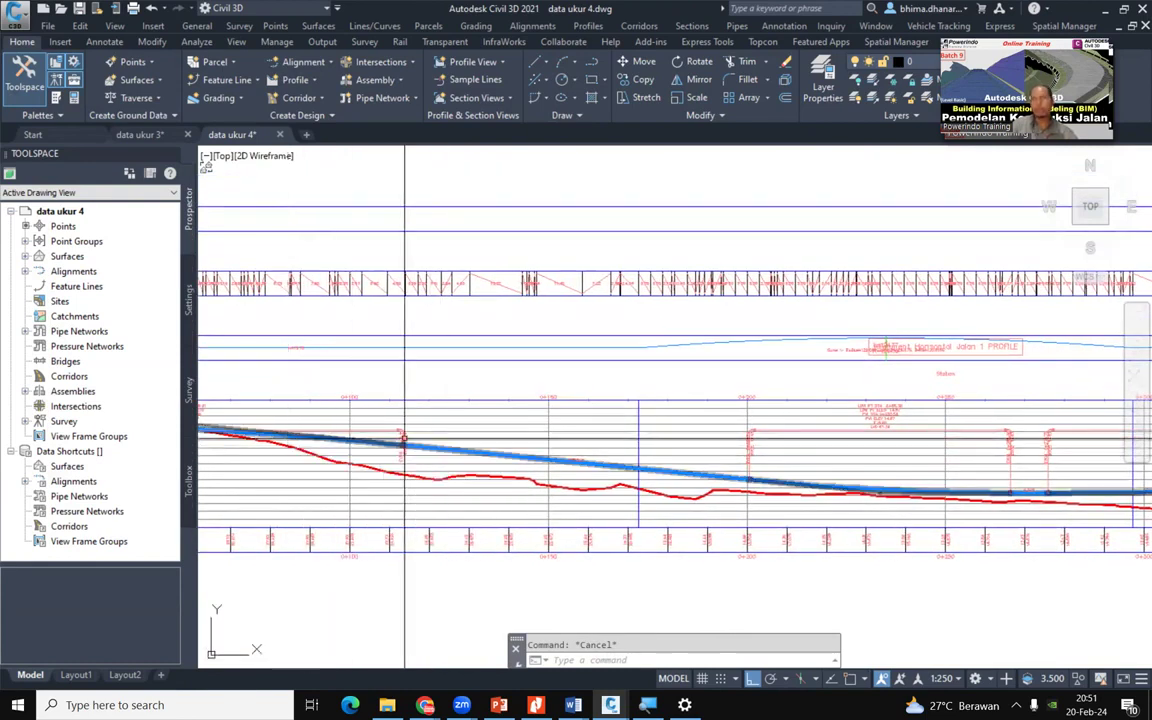
pyautogui.moveTo(958, 492)
pyautogui.mouseDown(button='middle')
pyautogui.moveTo(314, 512)
pyautogui.moveTo(804, 525)
pyautogui.mouseUp(button='middle')
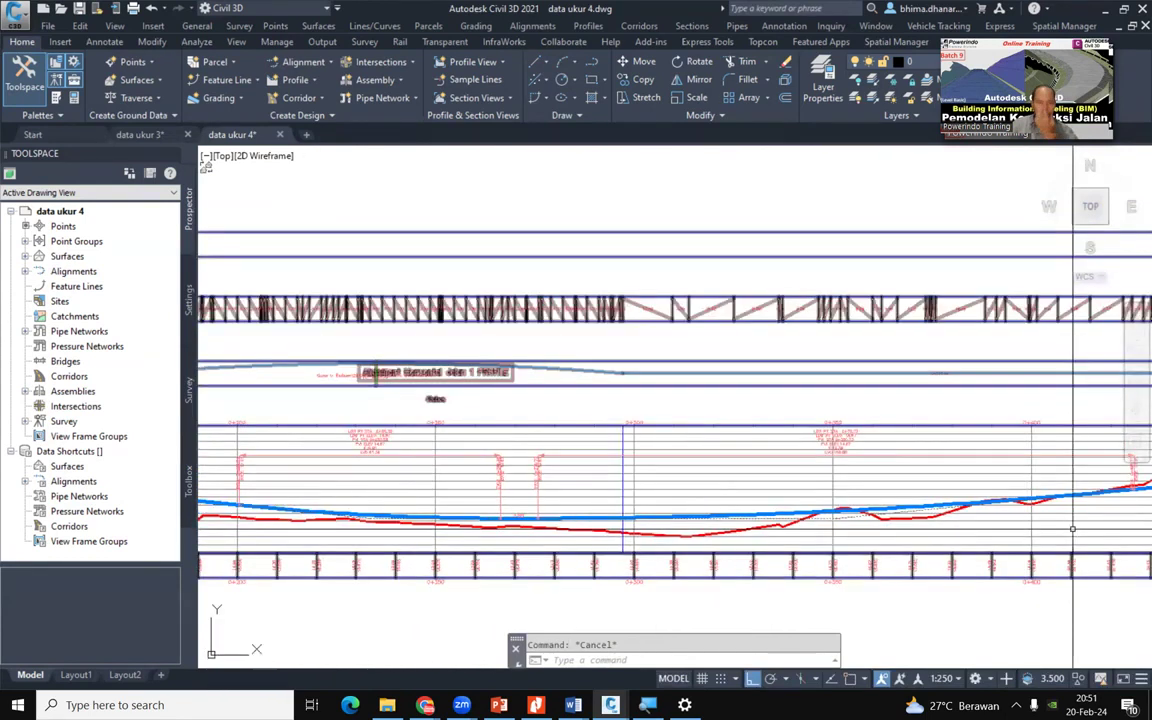
pyautogui.moveTo(421, 459); pyautogui.dragTo(913, 478, button='middle')
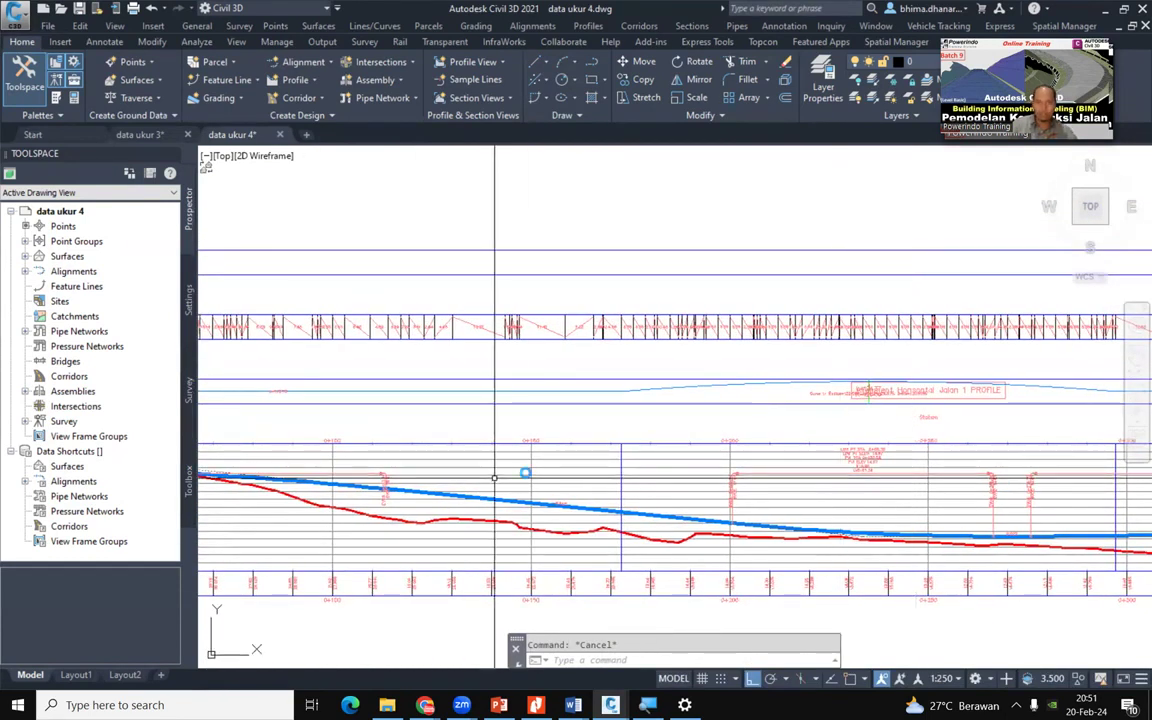
pyautogui.moveTo(504, 476); pyautogui.dragTo(711, 461, button='middle')
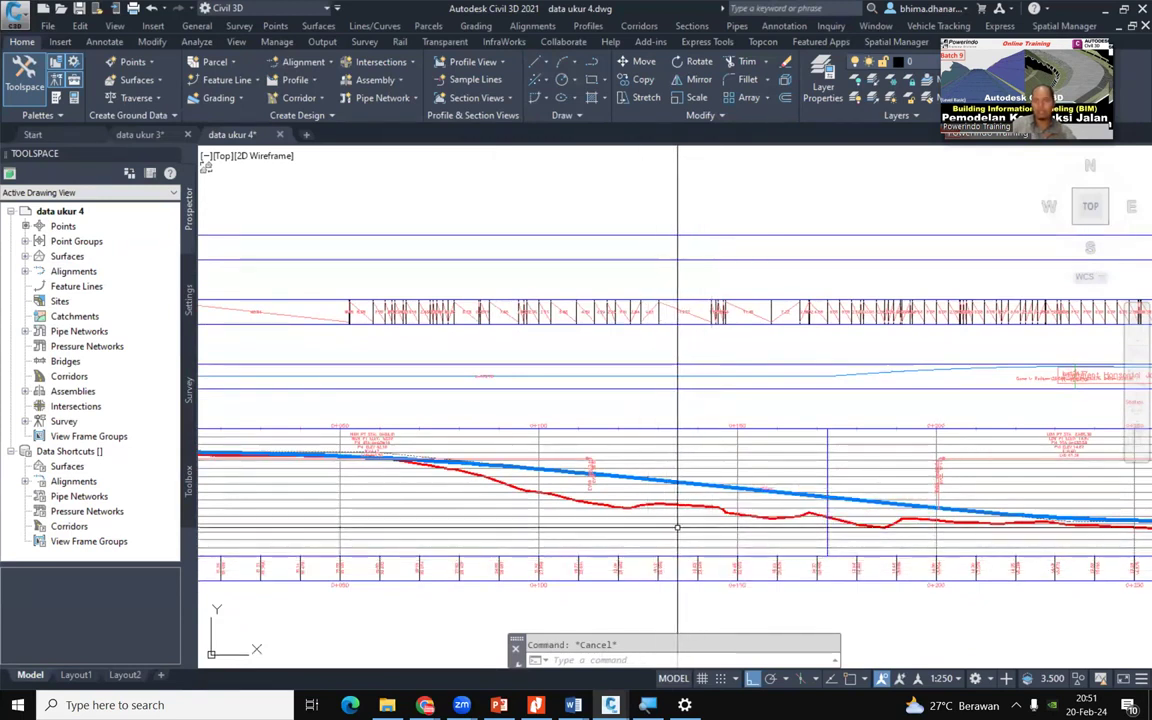
# Add a cut hatch area to the profile view, bounded above by Permukaan Eksisting - Surface (3) and below by Alinyemen Vertikal, with Cut Material style
pyautogui.scroll(5, 654, 494)
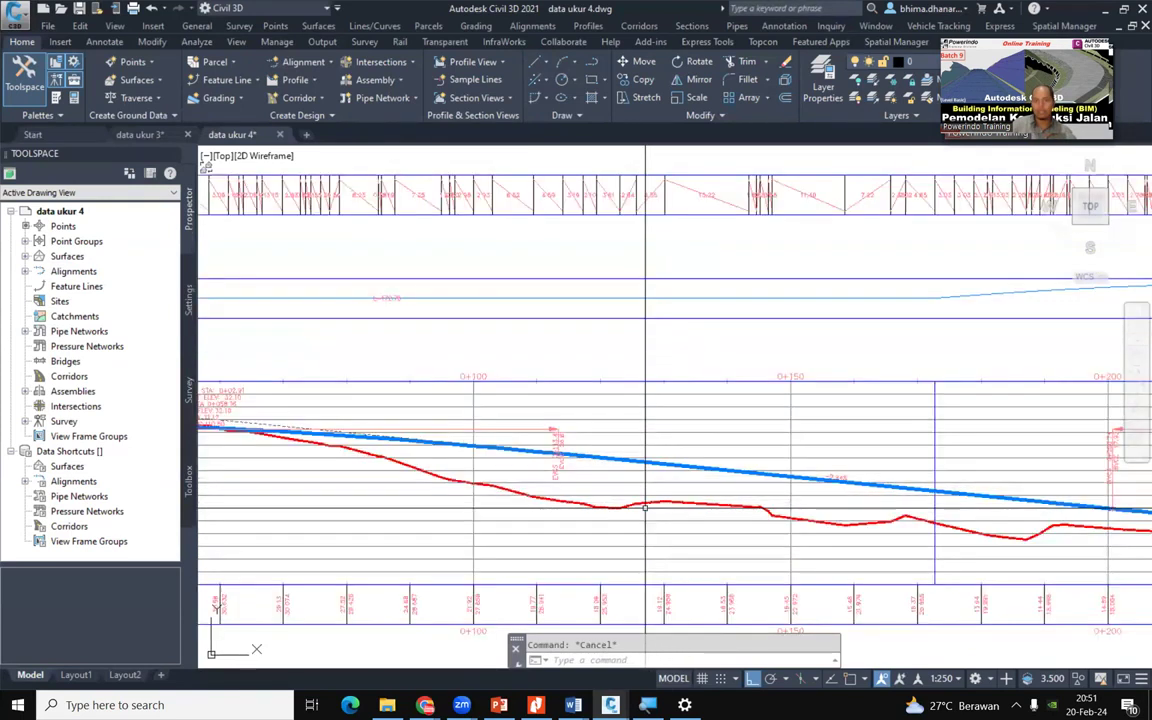
pyautogui.click(550, 549)
pyautogui.scroll(-5, 570, 530)
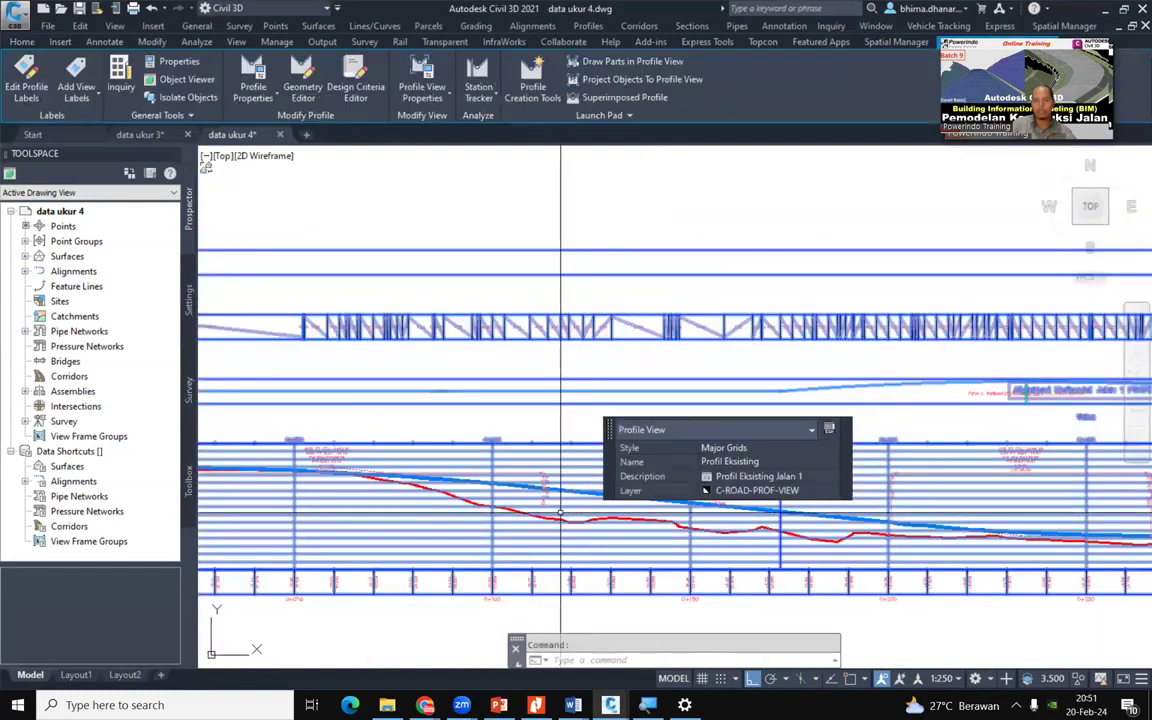
pyautogui.click(422, 96)
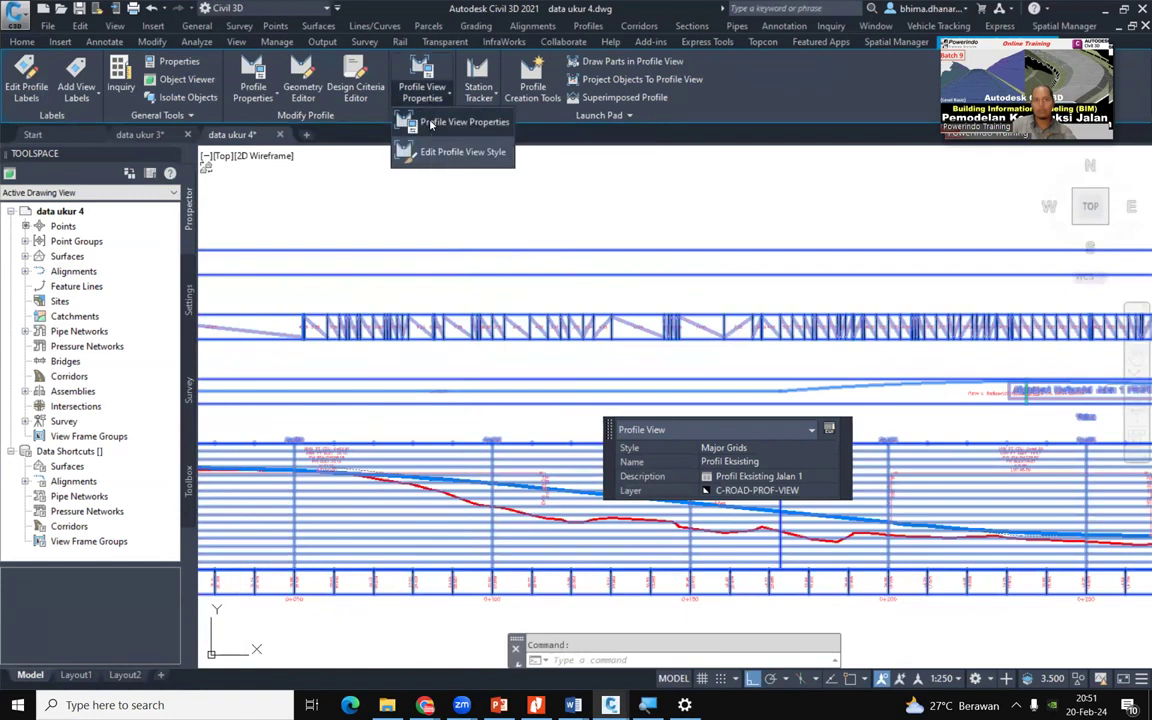
pyautogui.click(431, 123)
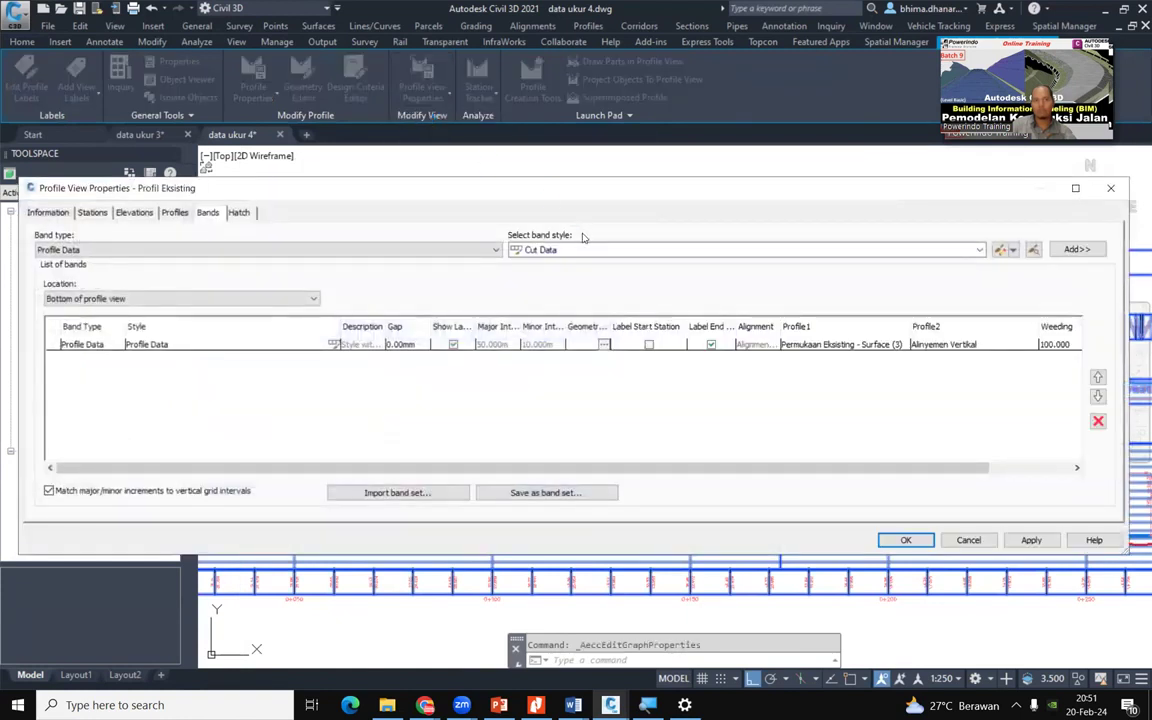
pyautogui.click(240, 215)
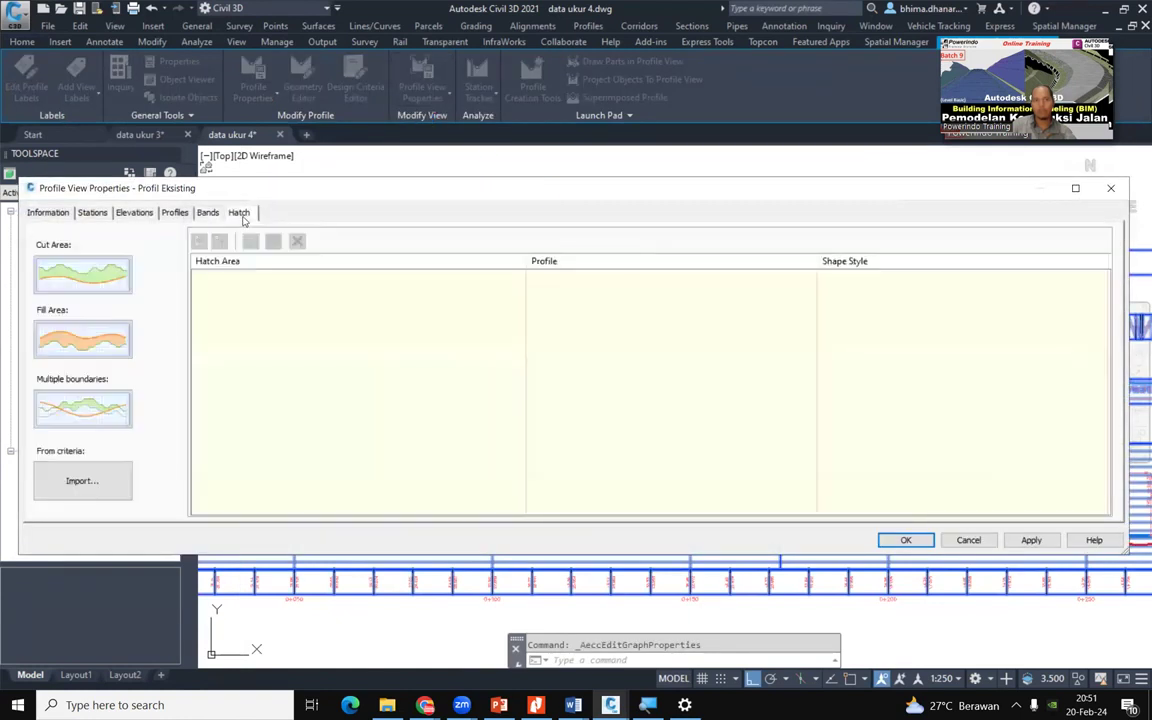
pyautogui.click(66, 287)
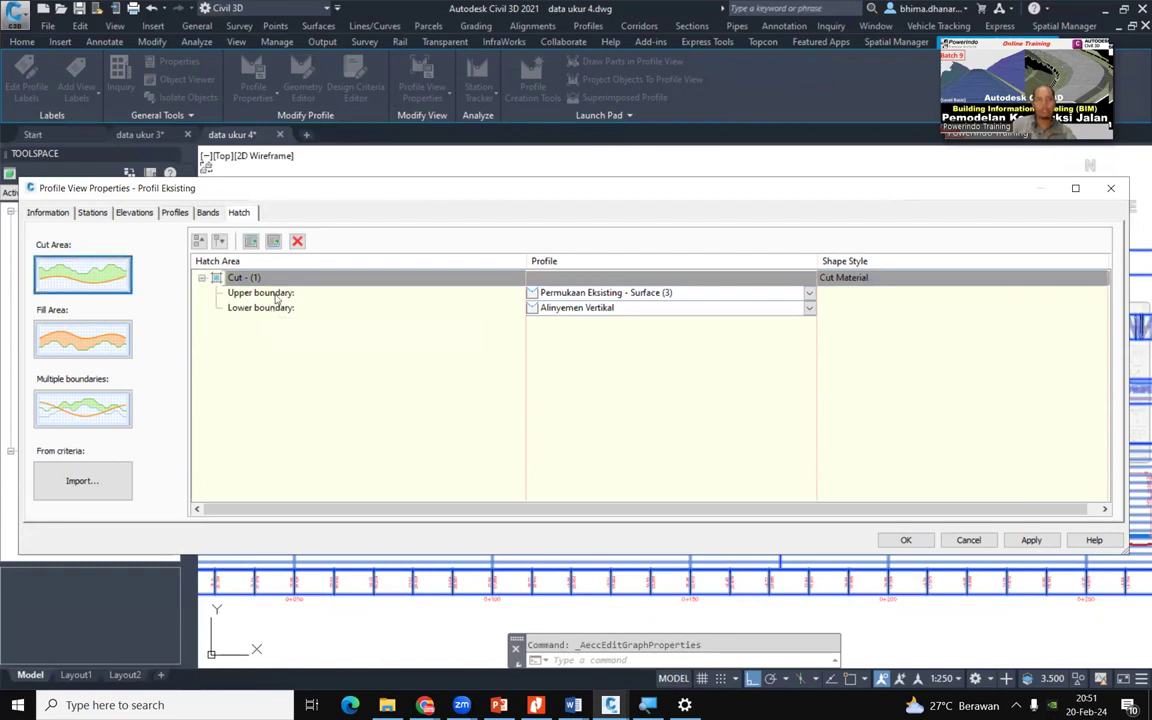
pyautogui.click(594, 314)
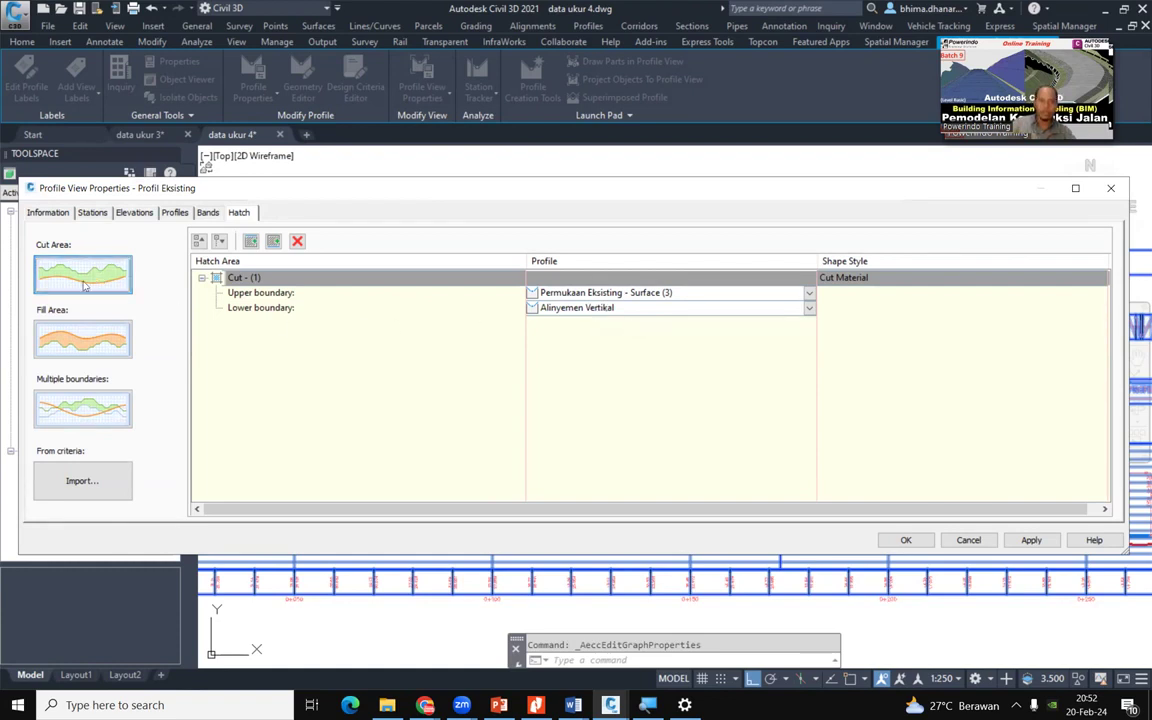
# Add a fill hatch area between Alinyemen Vertikal above and Permukaan Eksisting - Surface (3) below, styled Fill Material, and apply the hatches to the profile view
pyautogui.click(47, 342)
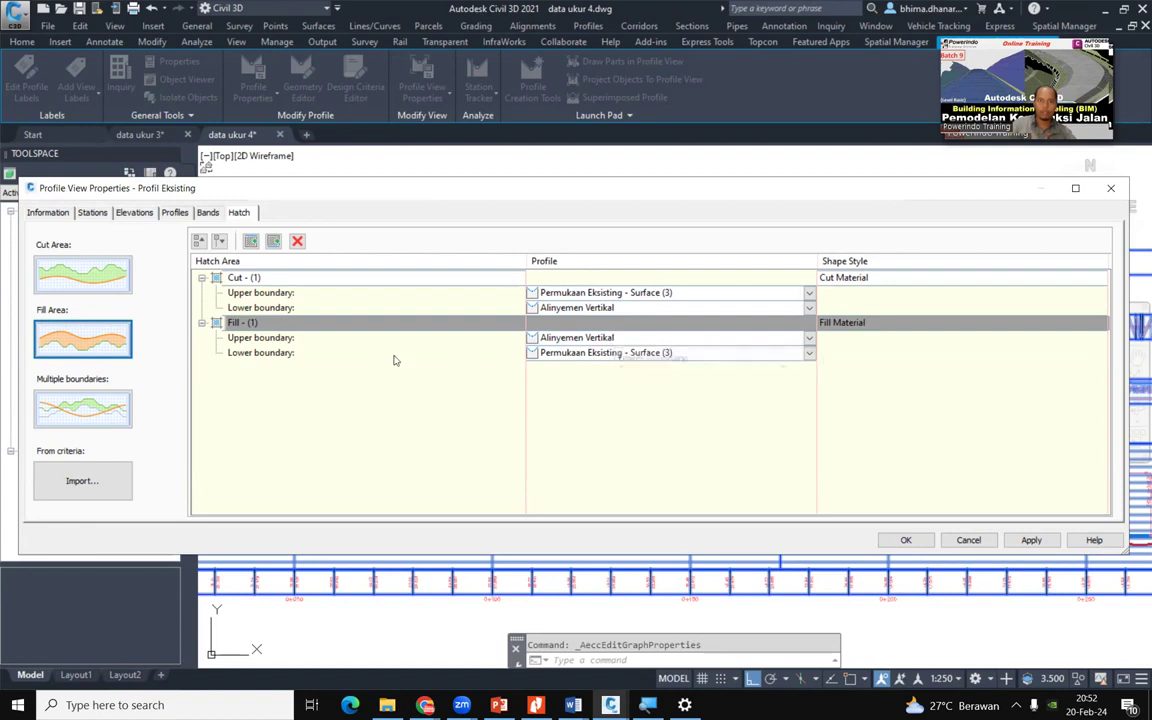
pyautogui.click(280, 356)
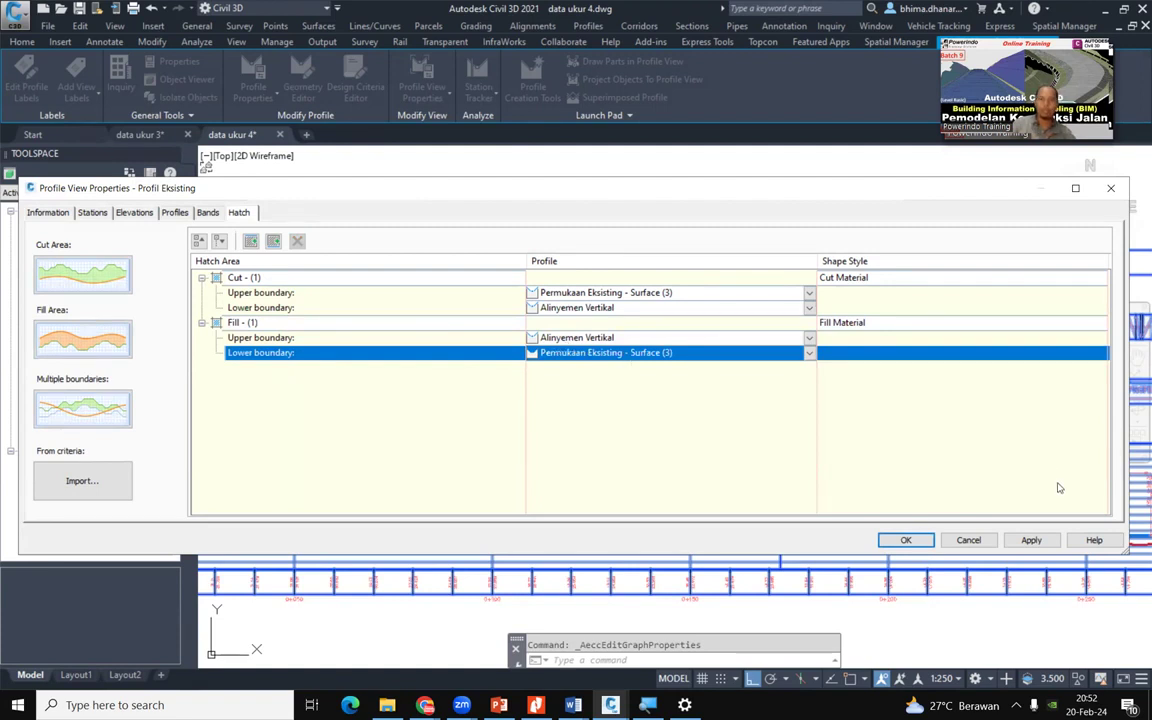
pyautogui.click(1031, 539)
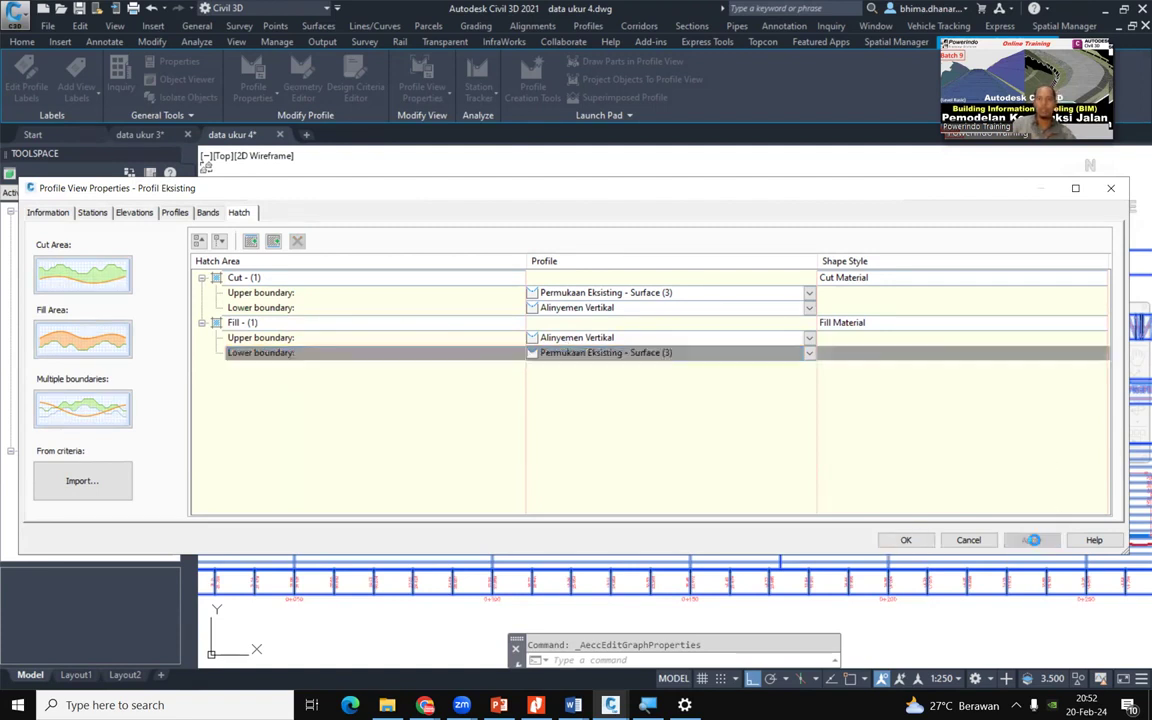
pyautogui.click(898, 540)
# Examine the hatching between the design and ground lines from around 0+100 to the road's end, and deselect the profile view
pyautogui.scroll(8, 536, 497)
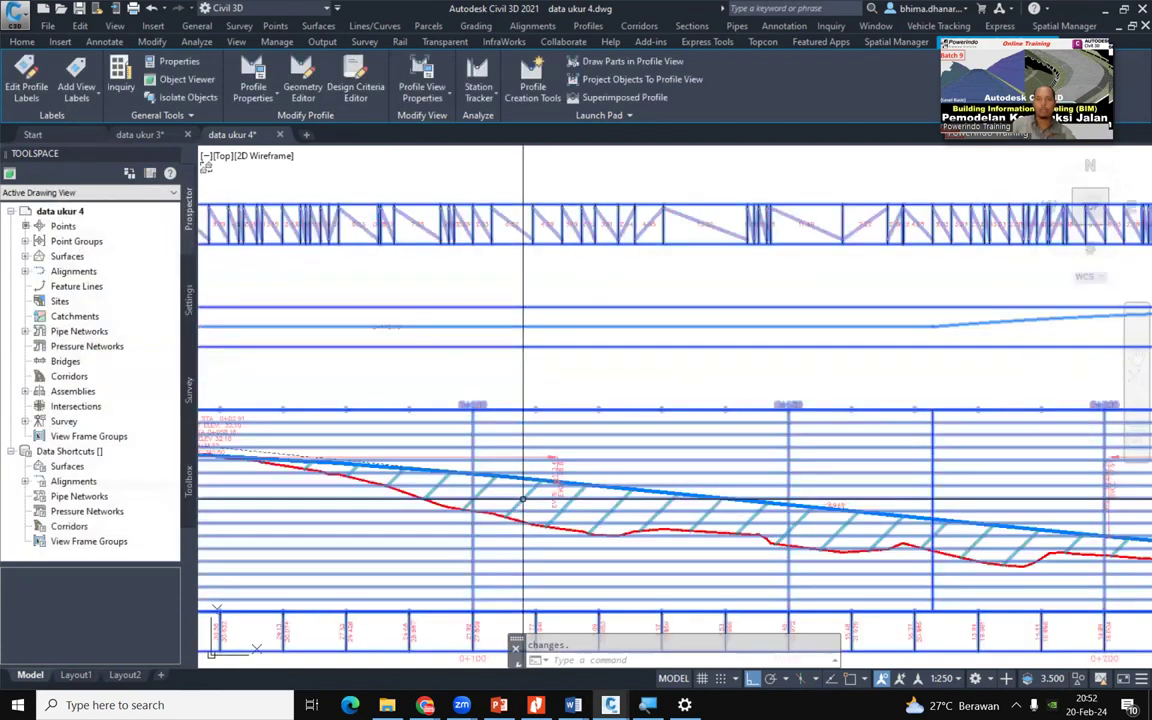
pyautogui.scroll(-8, 888, 492)
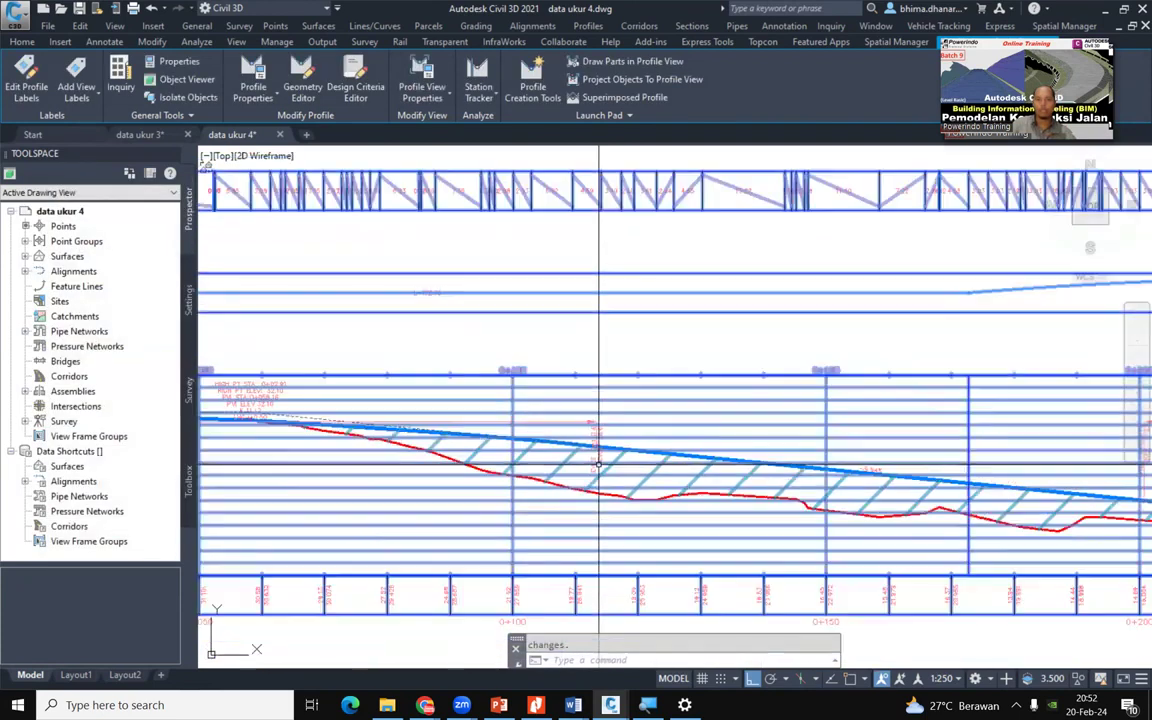
pyautogui.moveTo(508, 472); pyautogui.dragTo(492, 457, button='middle')
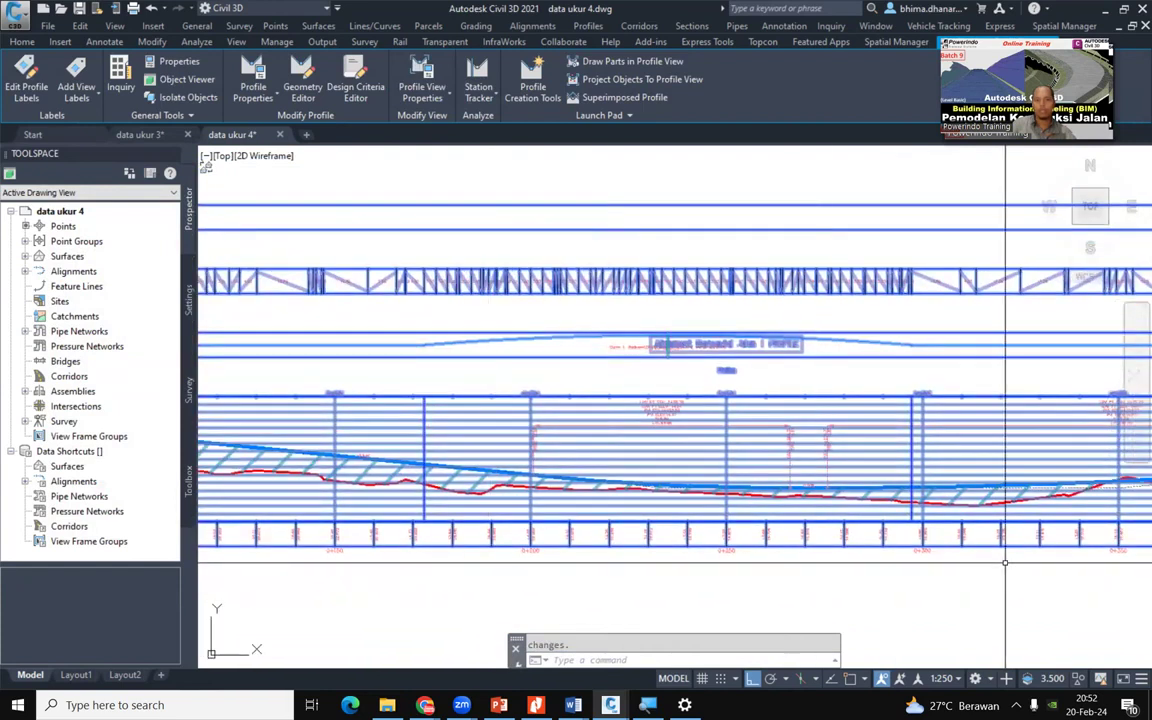
pyautogui.press('Escape')
pyautogui.moveTo(707, 494); pyautogui.dragTo(668, 465, button='middle')
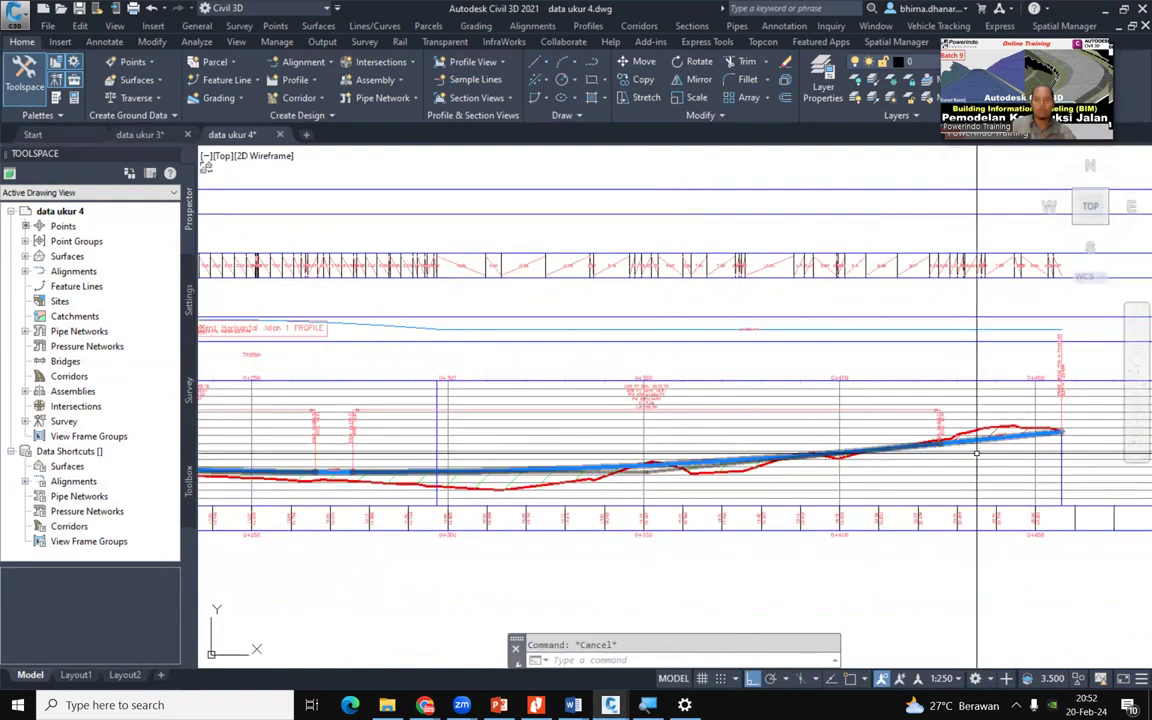
# Inspect the cut hatch near station 0+350 up close and compare it with the fill hatching on either side
pyautogui.scroll(3, 1000, 430)
pyautogui.scroll(2, 1016, 424)
pyautogui.scroll(-3, 1016, 424)
pyautogui.scroll(3, 334, 440)
pyautogui.scroll(3, 458, 470)
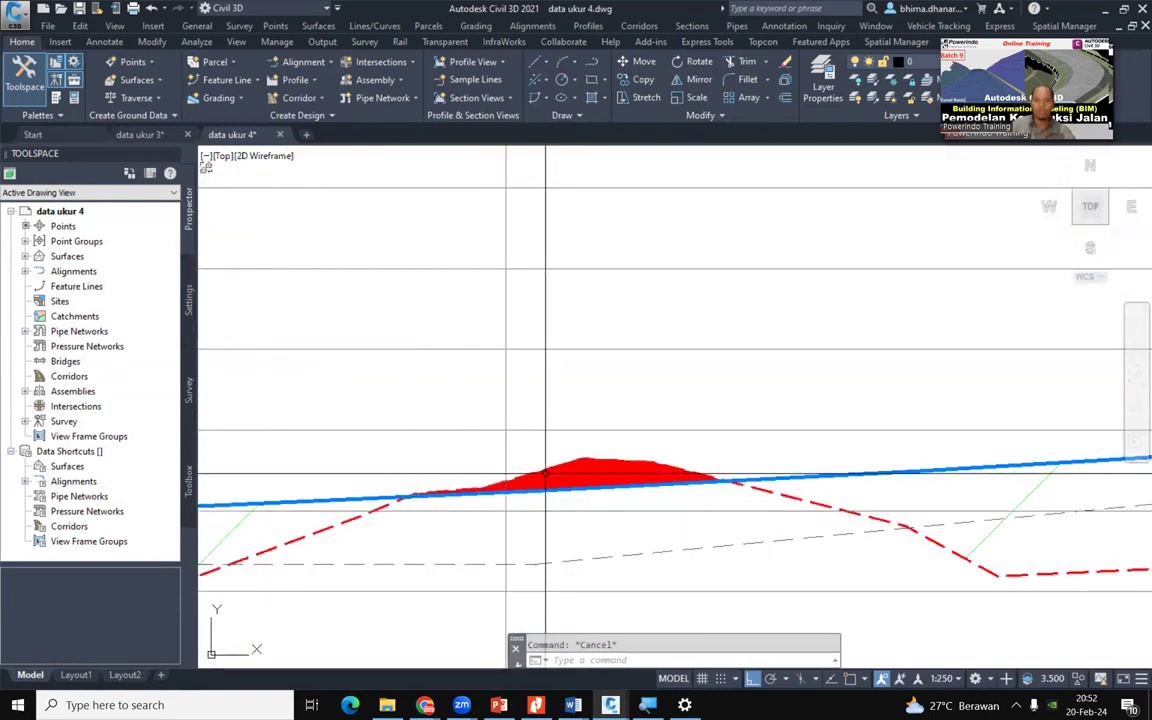
pyautogui.scroll(-3, 548, 474)
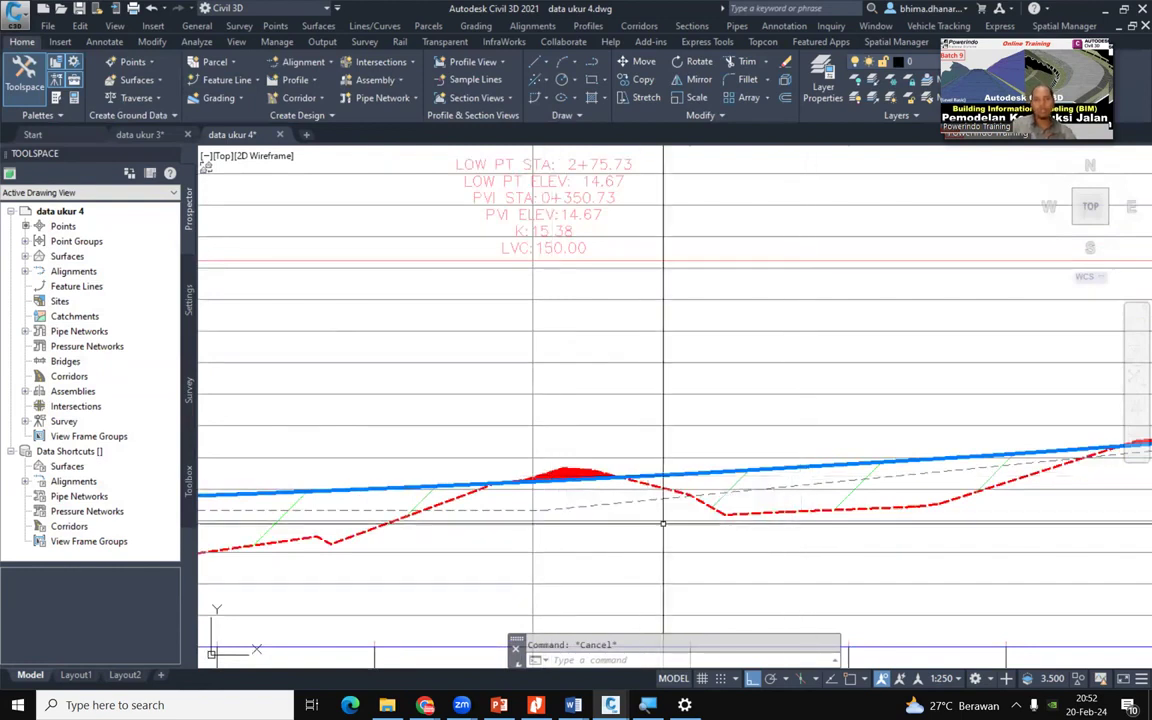
pyautogui.scroll(-4, 590, 500)
pyautogui.scroll(4, 608, 539)
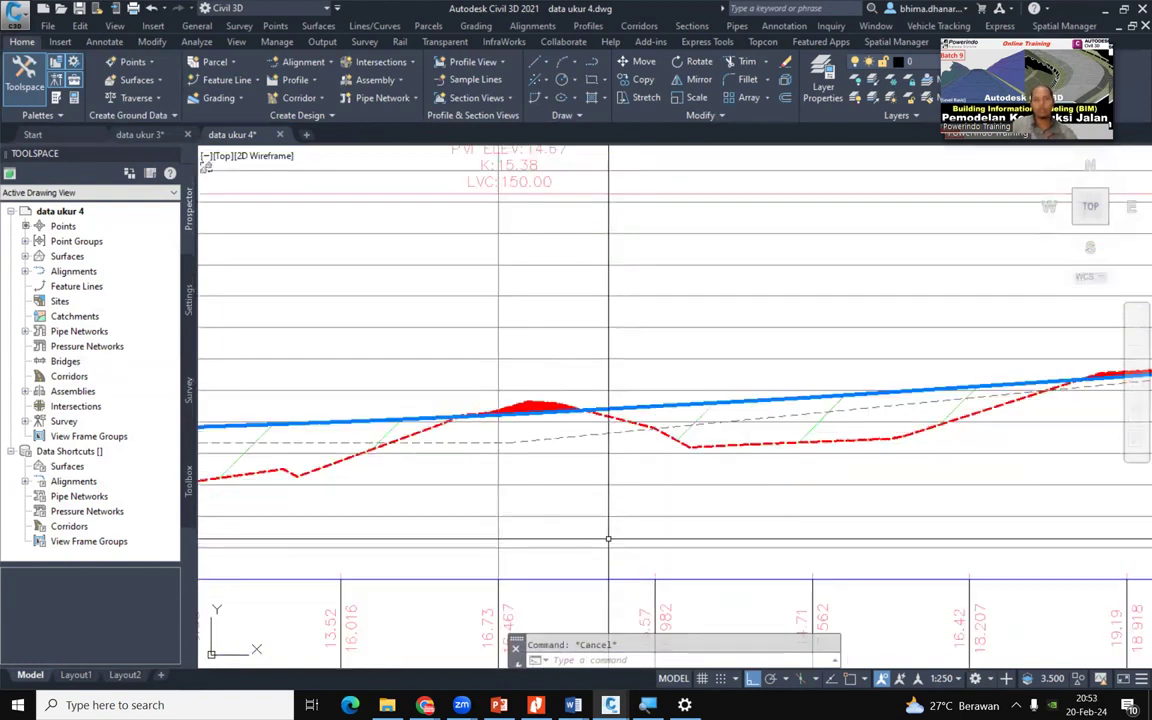
pyautogui.scroll(4, 544, 502)
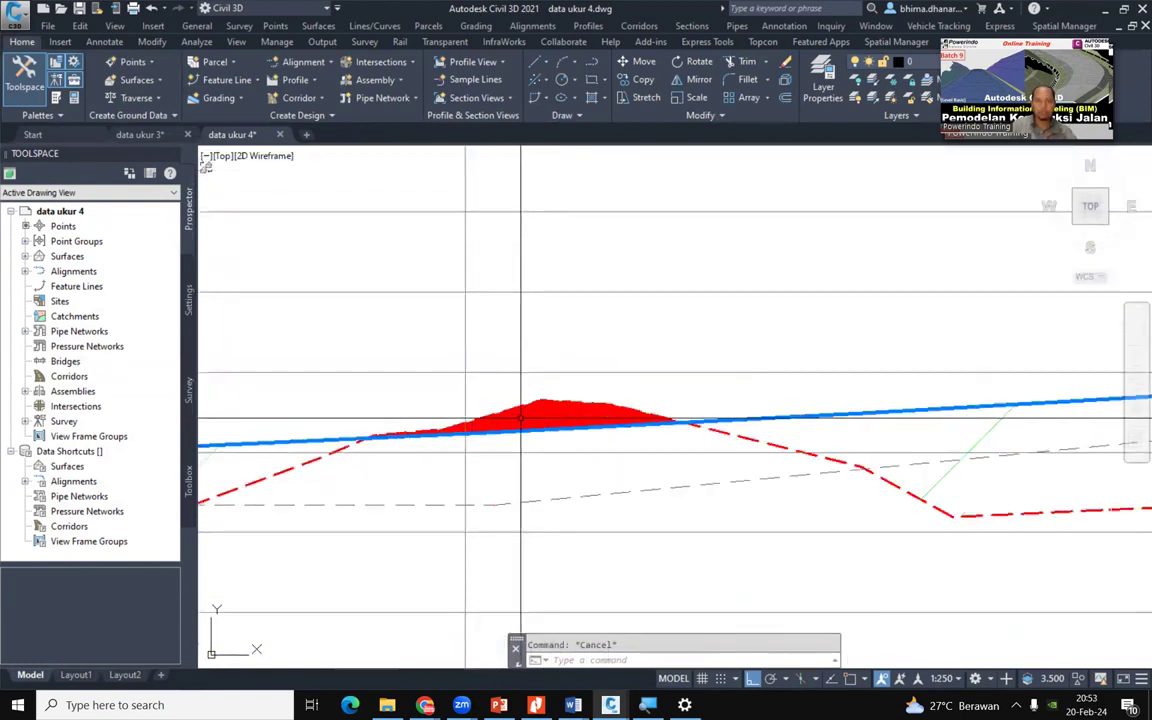
pyautogui.scroll(-5, 544, 502)
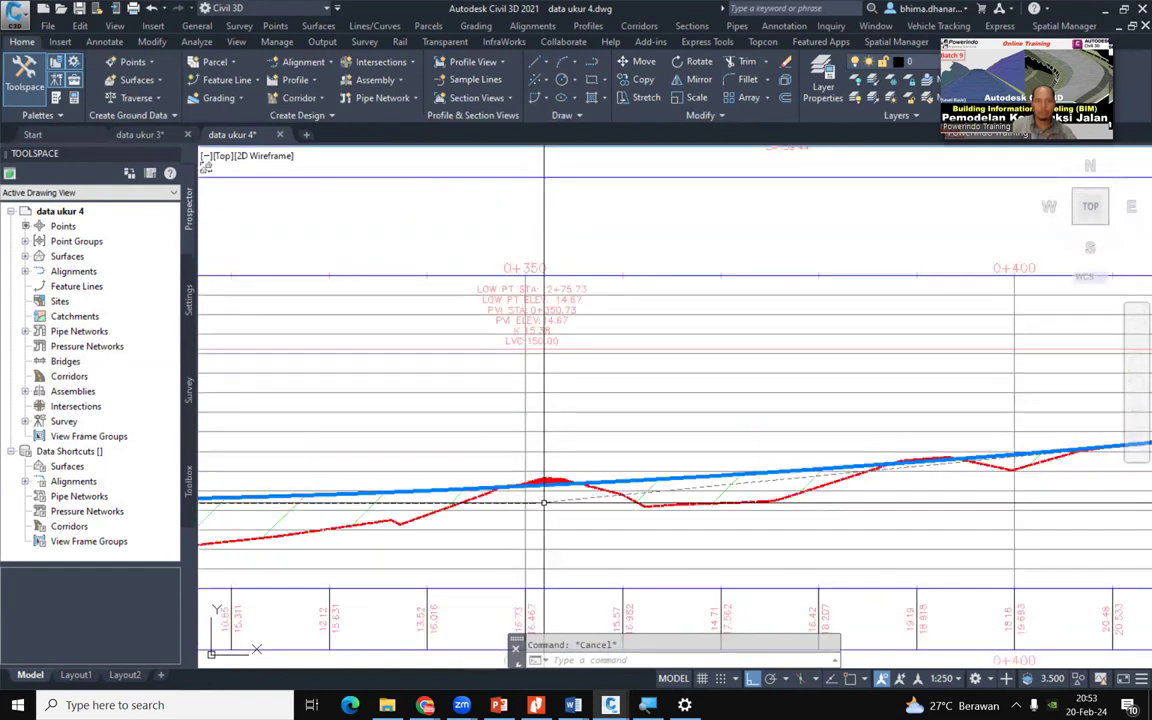
pyautogui.scroll(4, 545, 481)
pyautogui.scroll(-1, 476, 488)
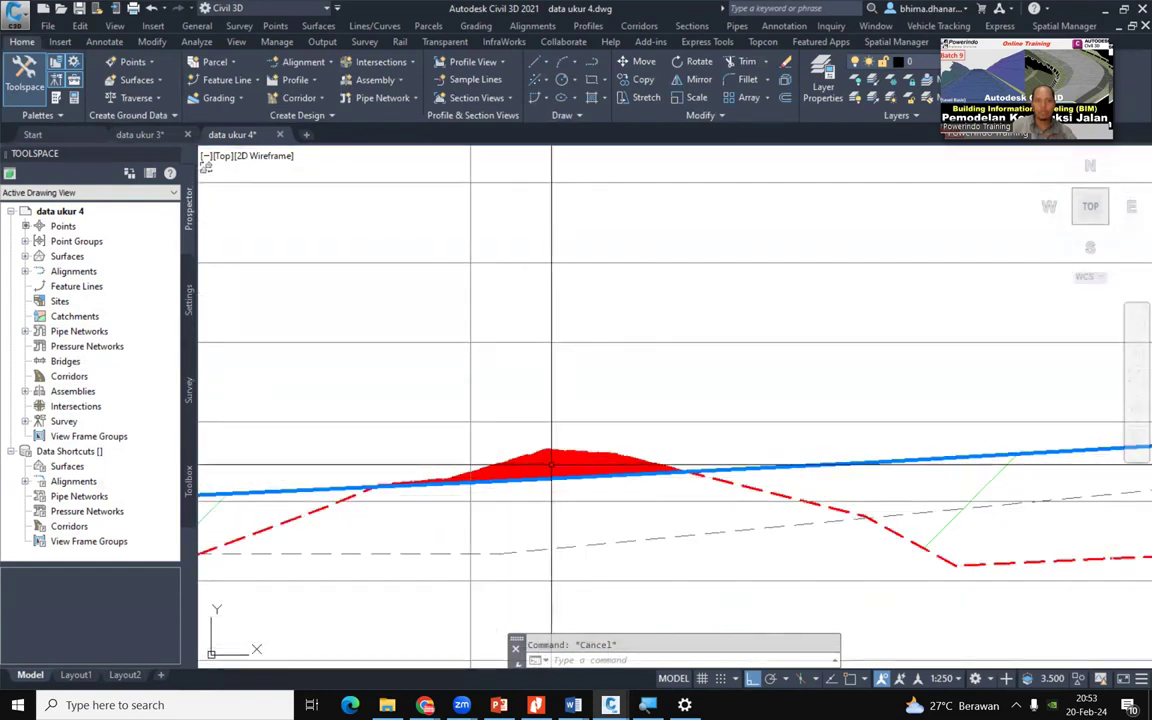
pyautogui.scroll(-4, 276, 537)
pyautogui.scroll(3, 220, 503)
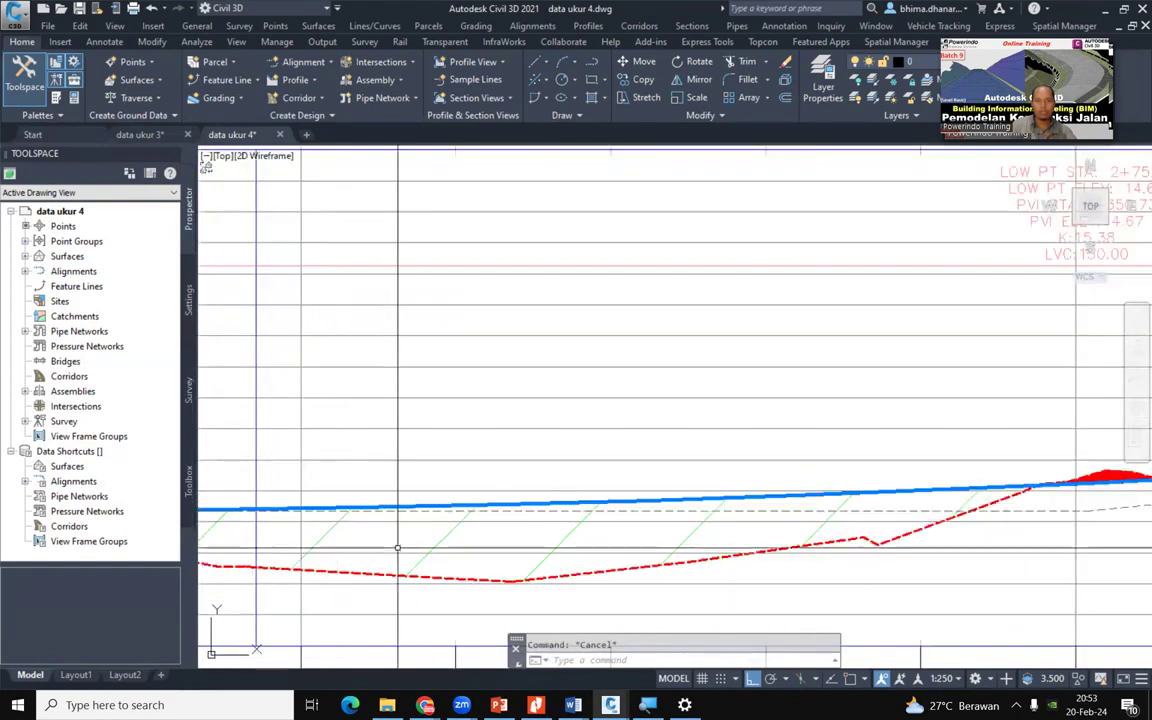
# Set the Shape Area Fill hatch scale of the cut area's Cut Material style to 0.5 in the profile view properties
pyautogui.click(447, 536)
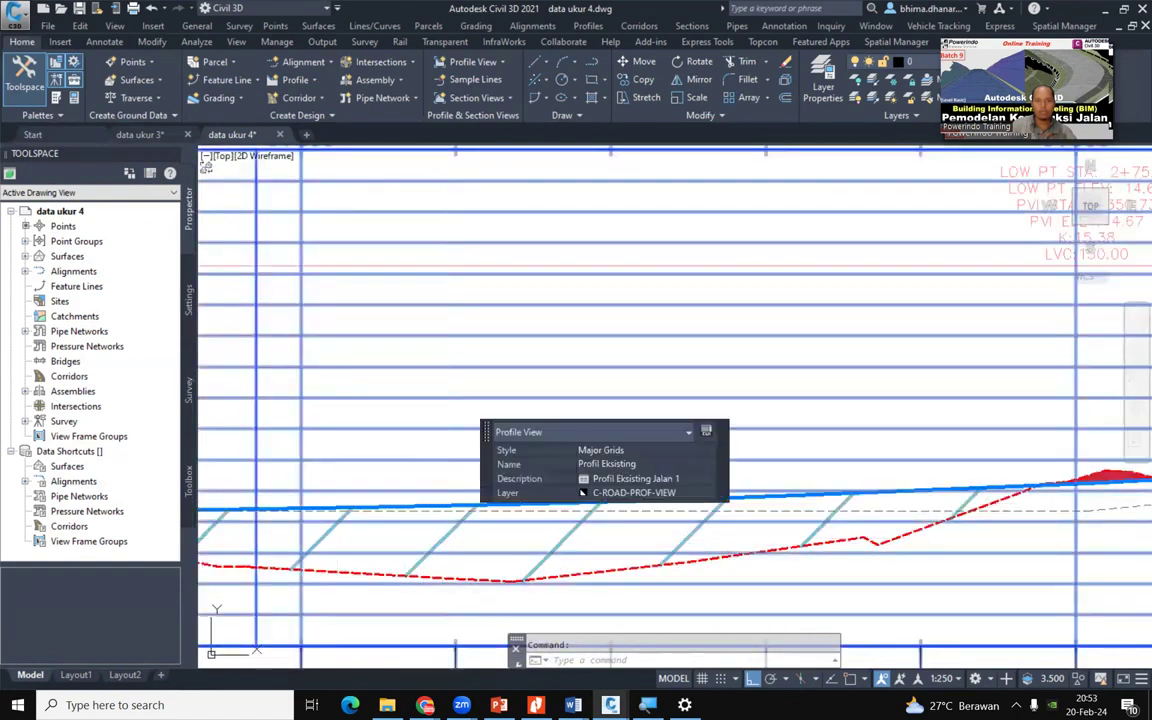
pyautogui.rightClick(447, 536)
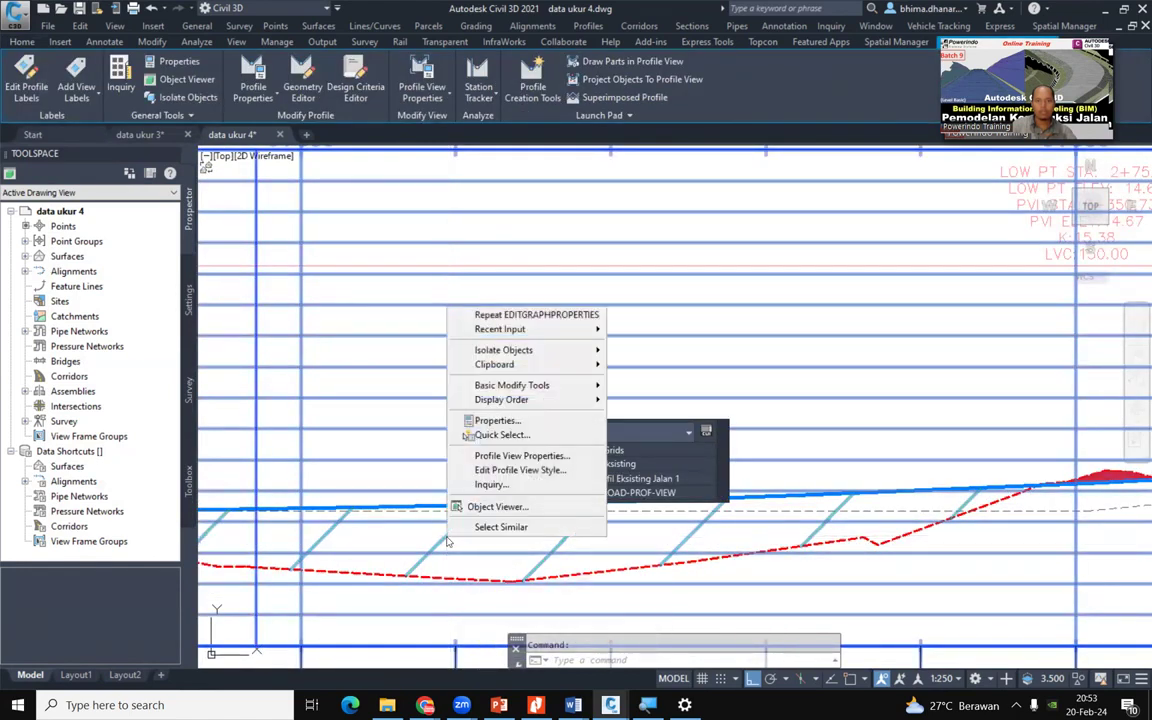
pyautogui.click(538, 457)
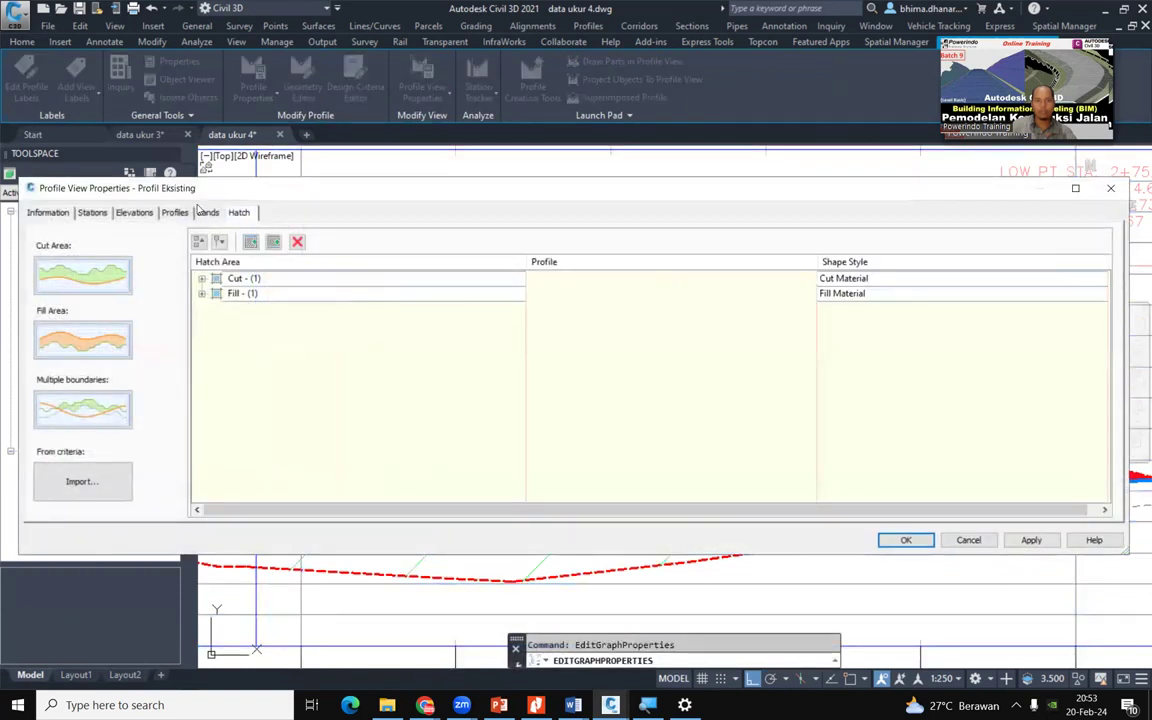
pyautogui.click(203, 280)
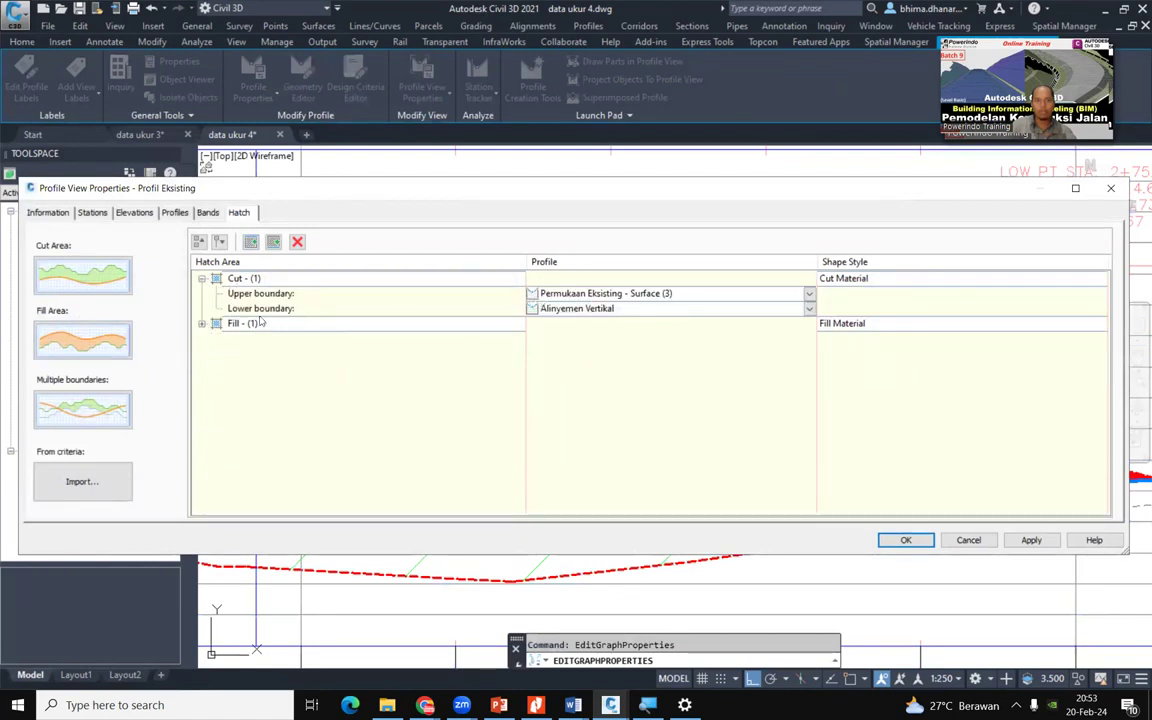
pyautogui.click(203, 325)
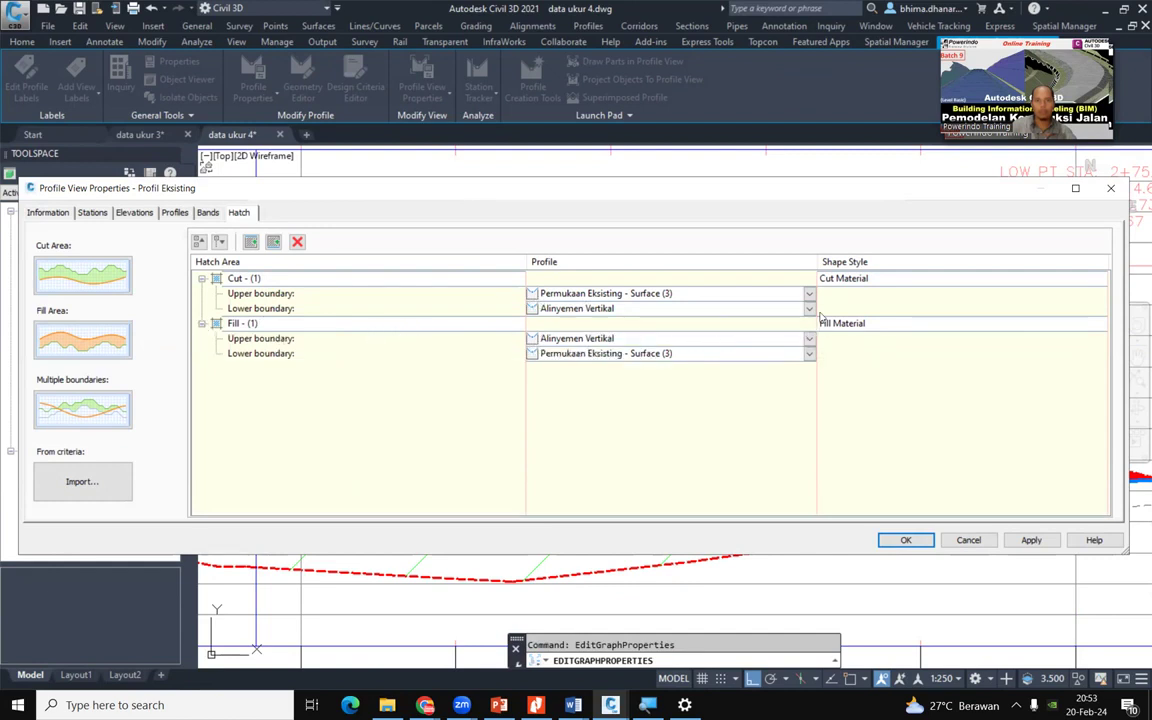
pyautogui.click(843, 279)
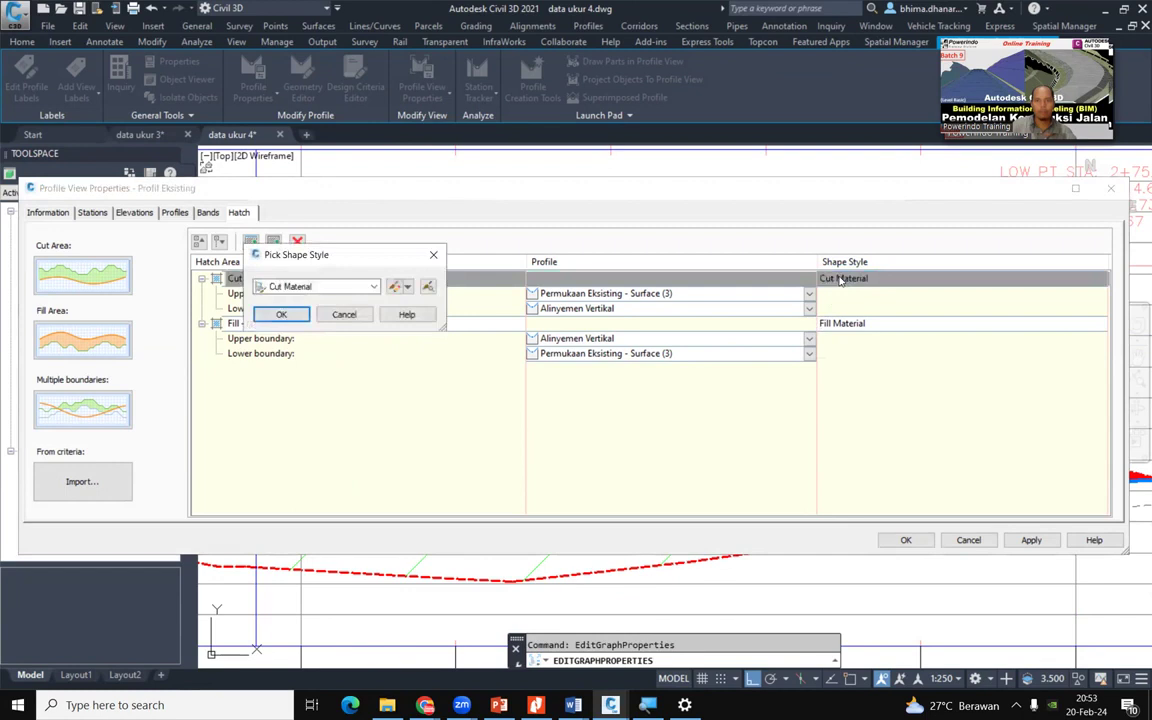
pyautogui.click(395, 288)
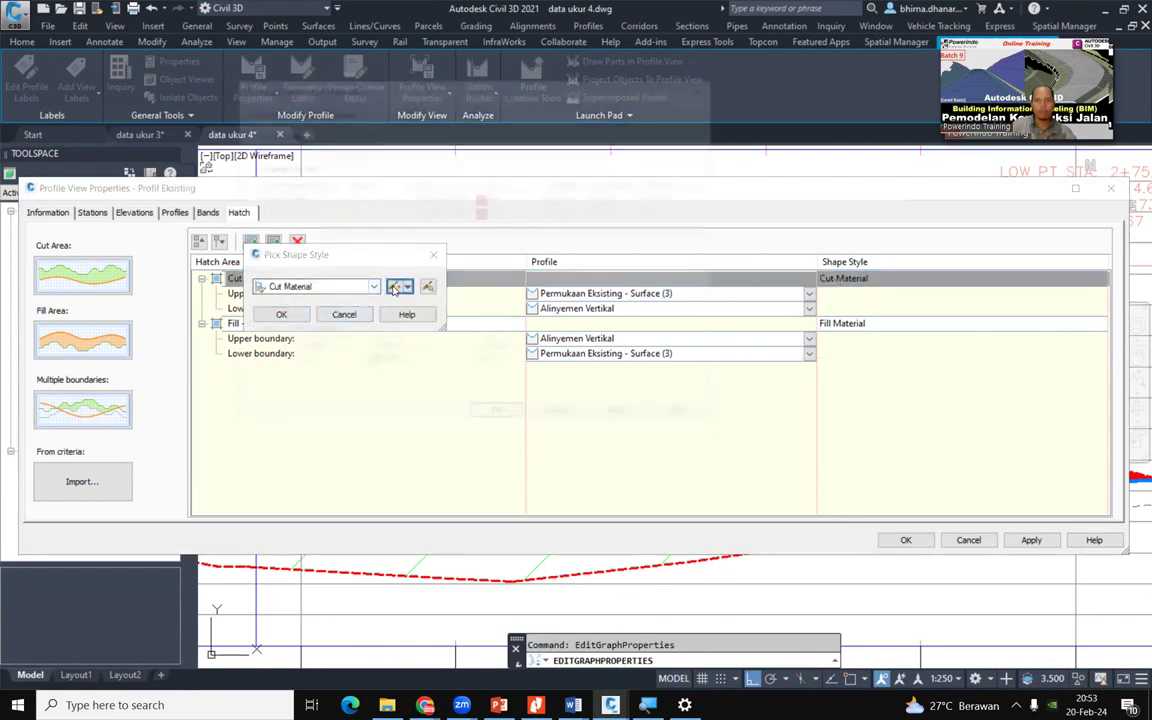
pyautogui.click(320, 366)
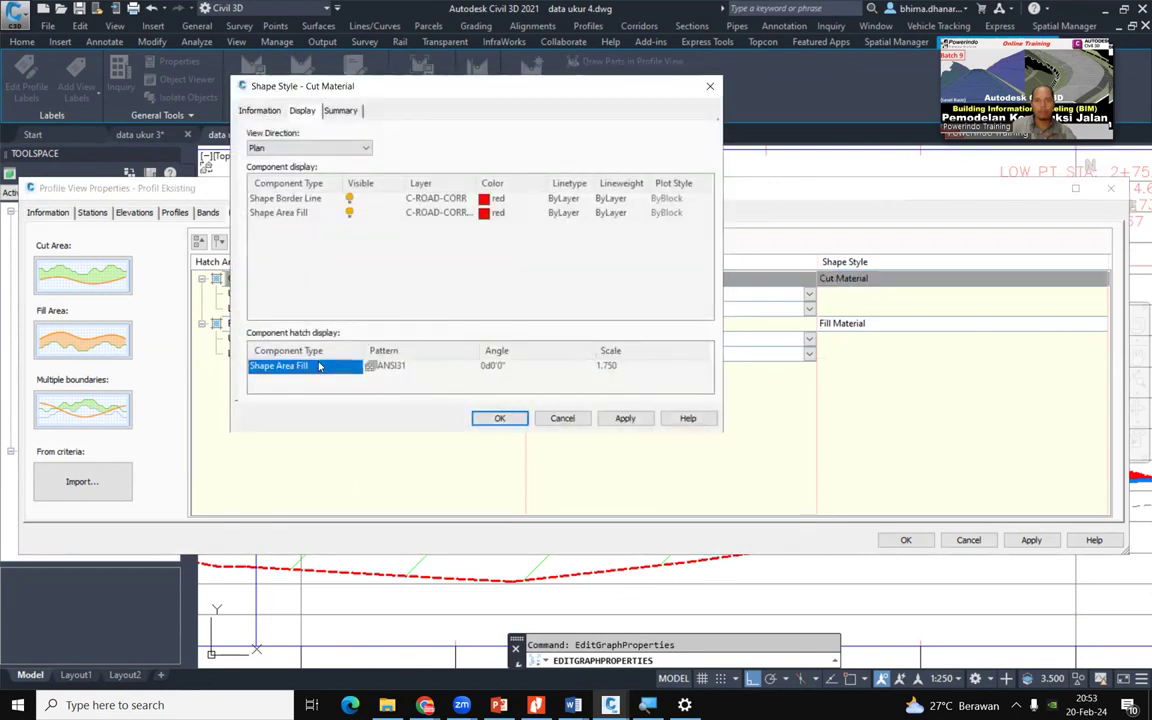
pyautogui.click(627, 368)
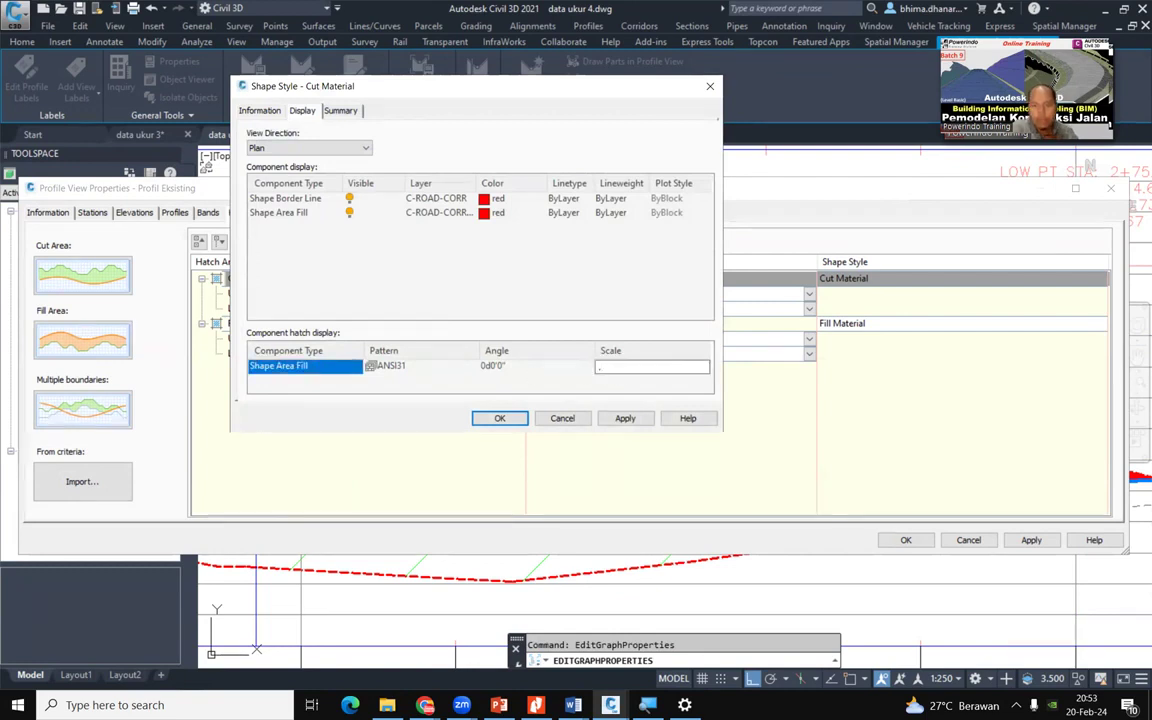
pyautogui.write('.5')
pyautogui.click(609, 419)
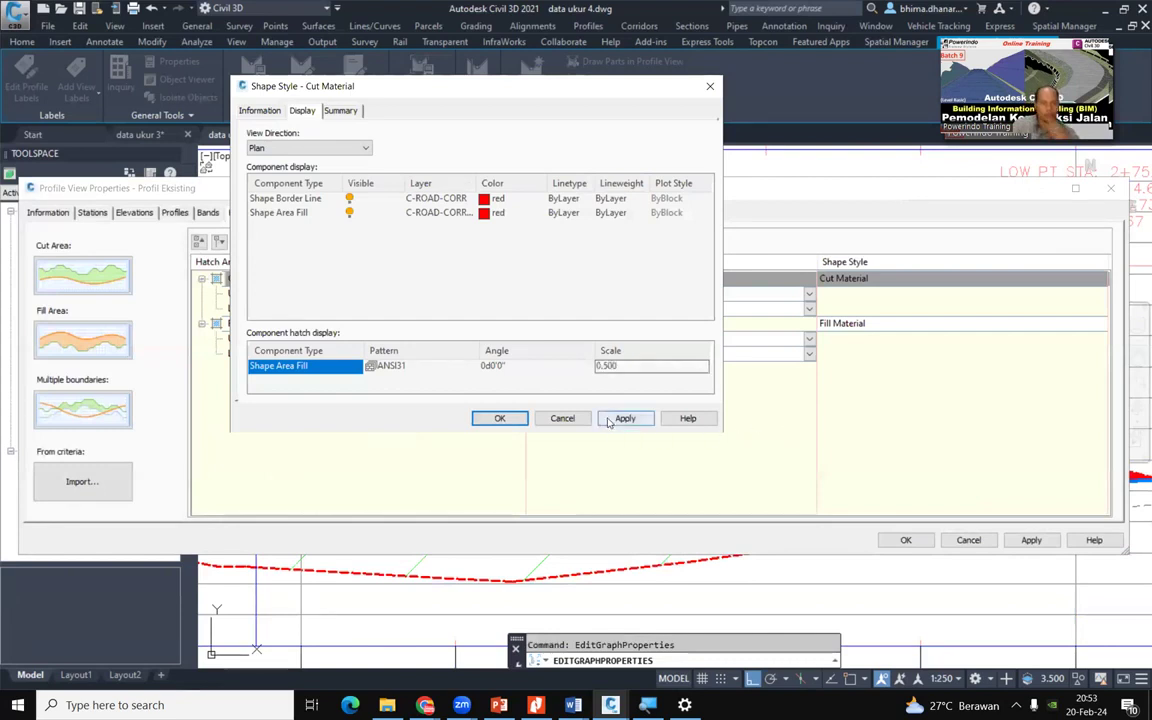
pyautogui.click(500, 418)
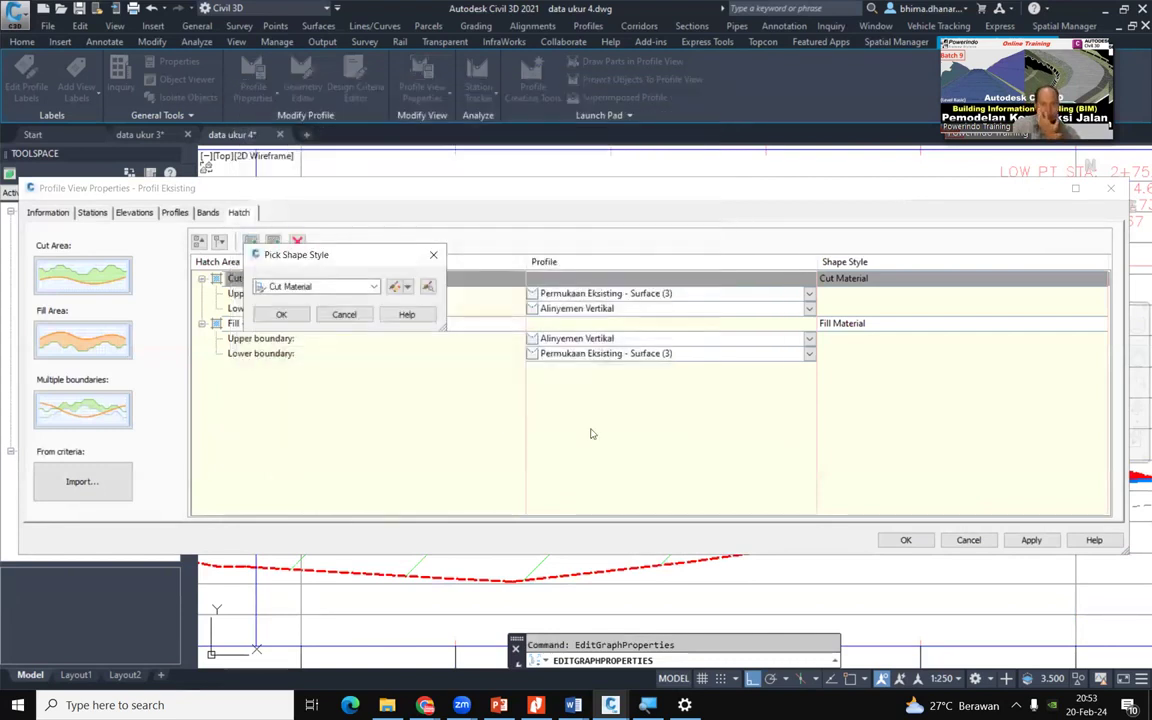
pyautogui.click(283, 315)
# Set the Shape Area Fill hatch scale of the fill area's Fill Material style to 0.5 for the Plan view direction and apply it
pyautogui.doubleClick(841, 324)
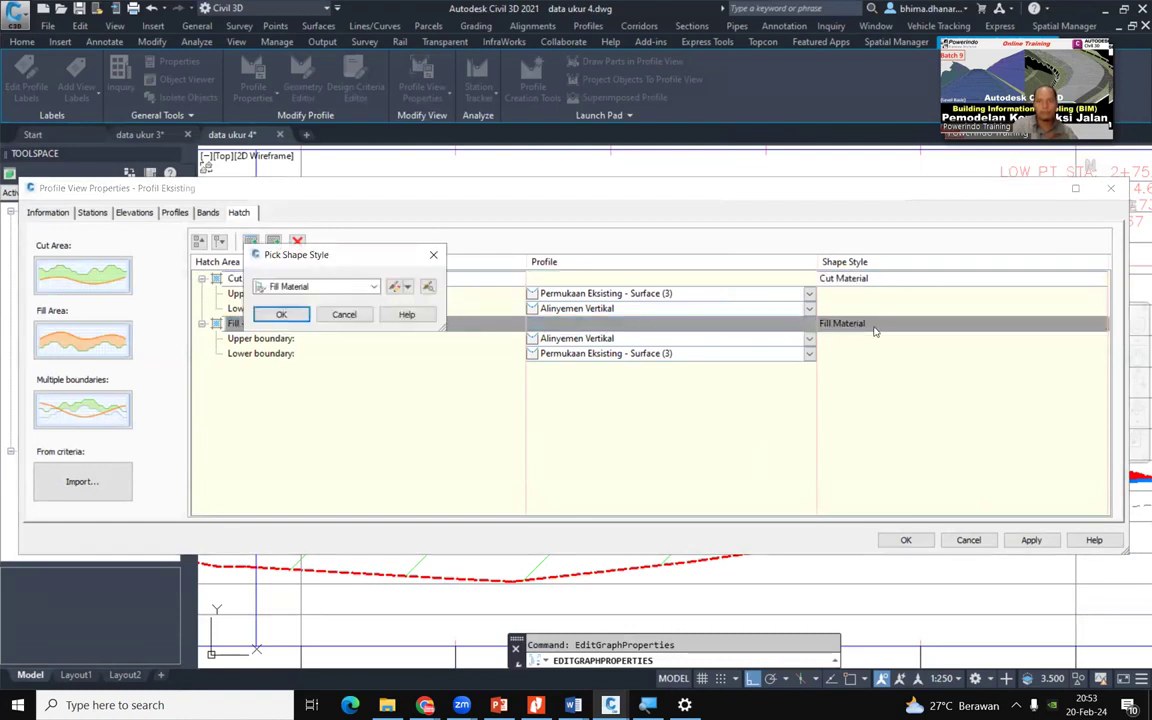
pyautogui.click(396, 290)
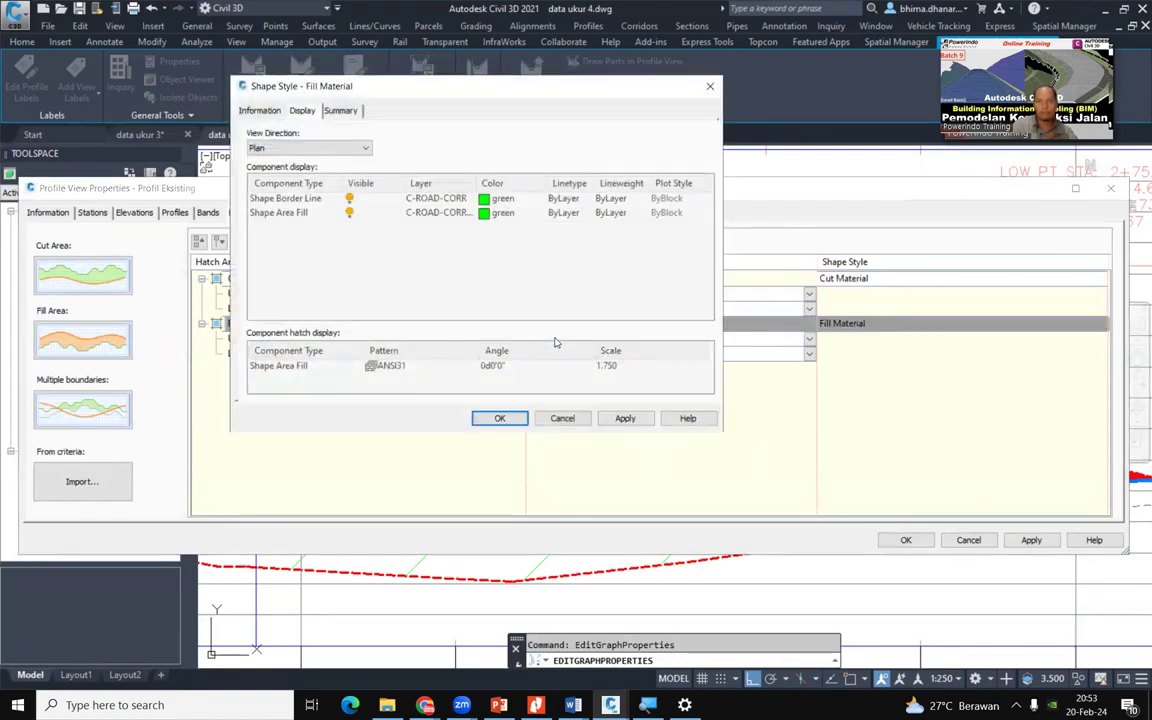
pyautogui.click(611, 367)
pyautogui.write('.5')
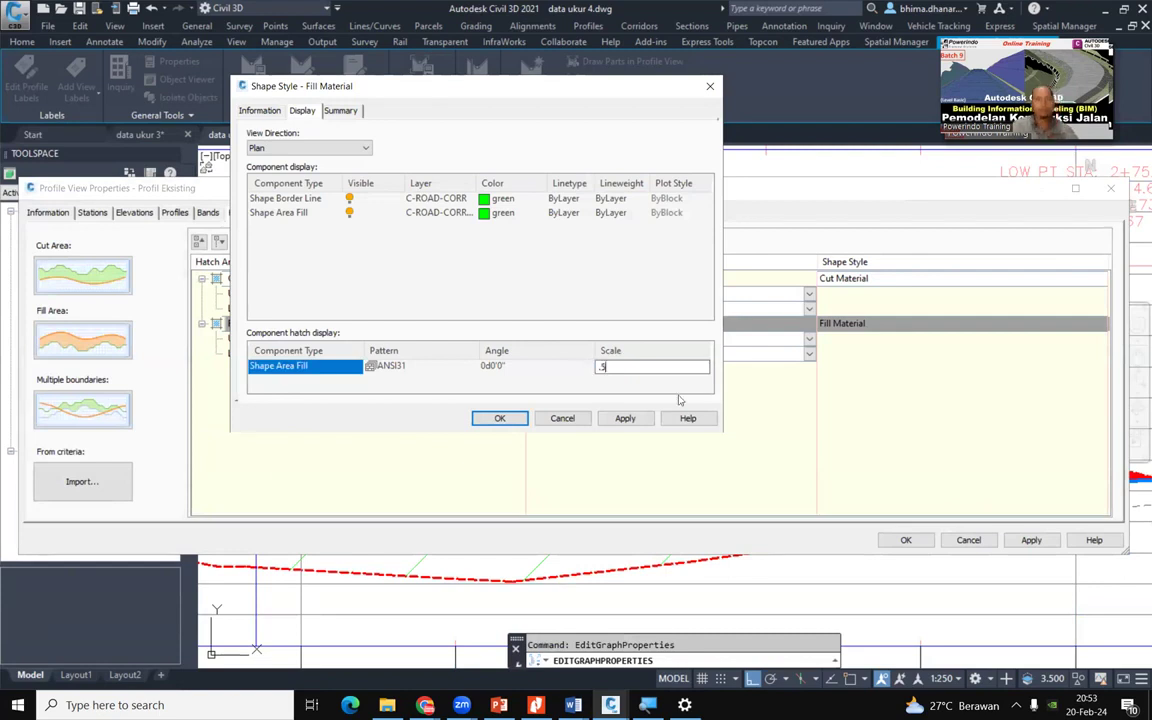
pyautogui.click(612, 421)
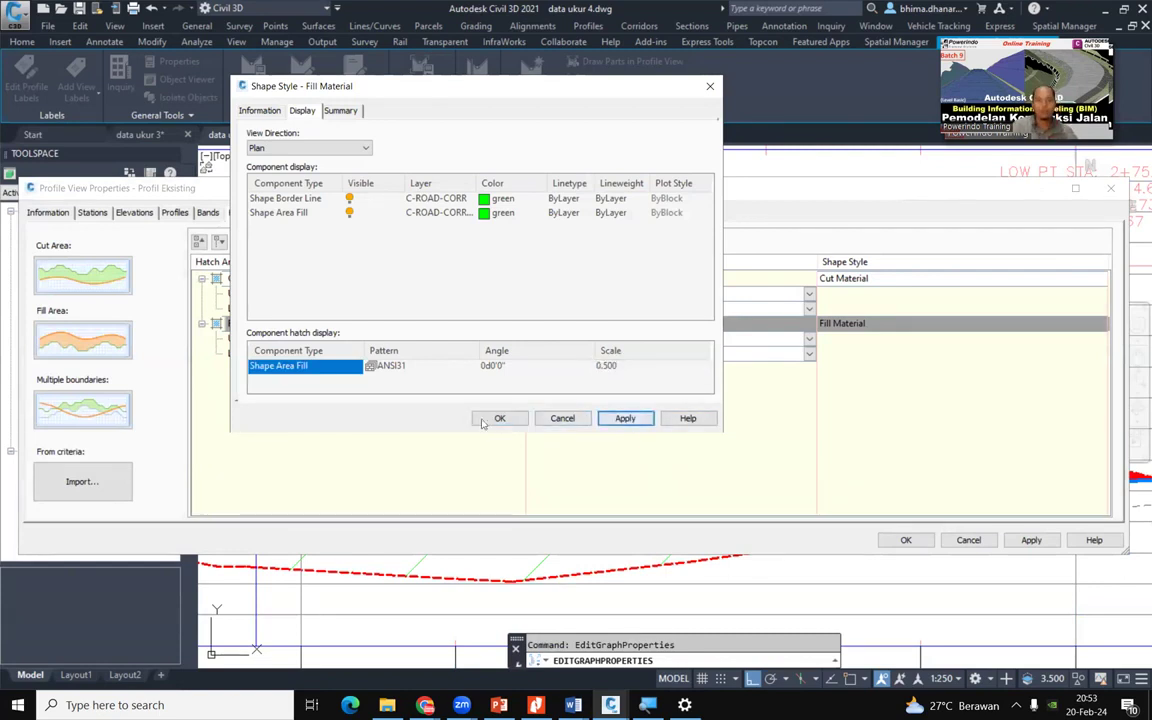
pyautogui.click(500, 418)
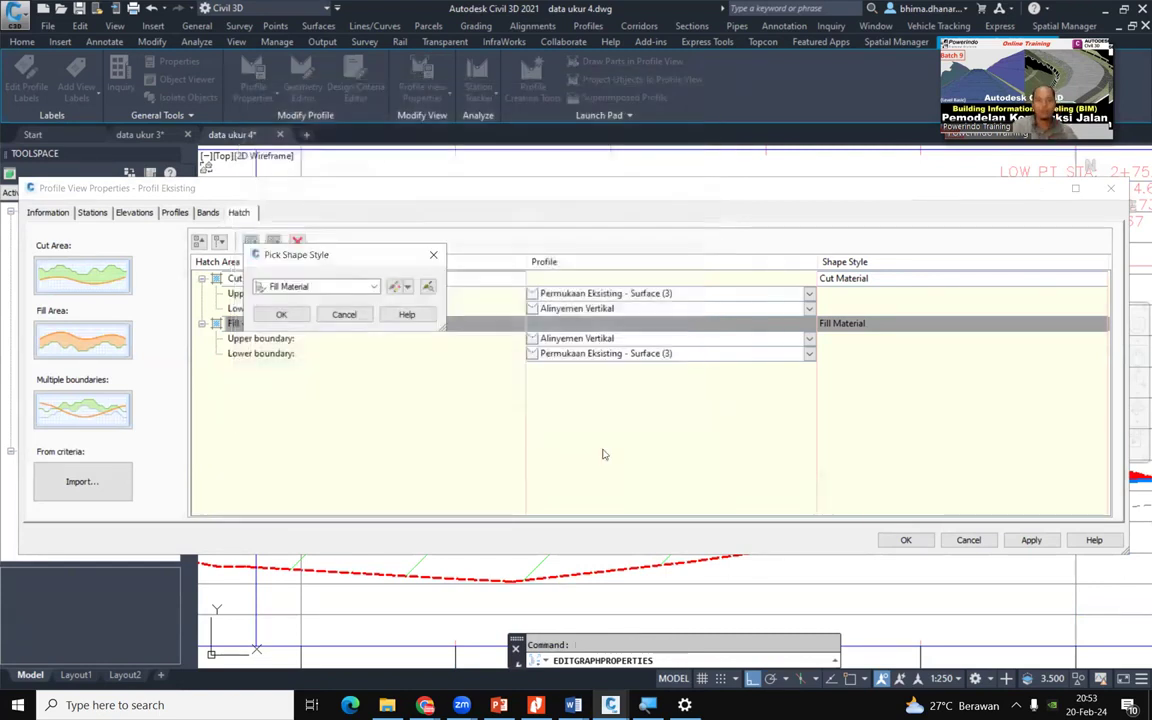
pyautogui.click(262, 315)
pyautogui.click(1031, 540)
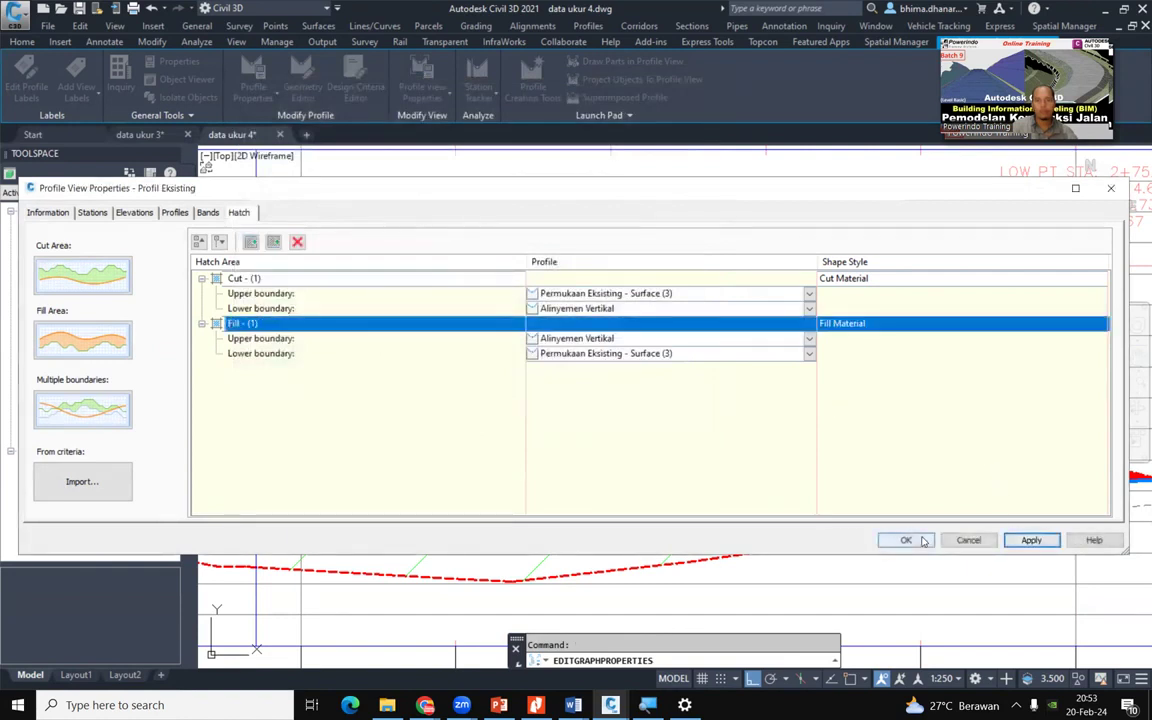
pyautogui.click(905, 540)
pyautogui.press('Escape')
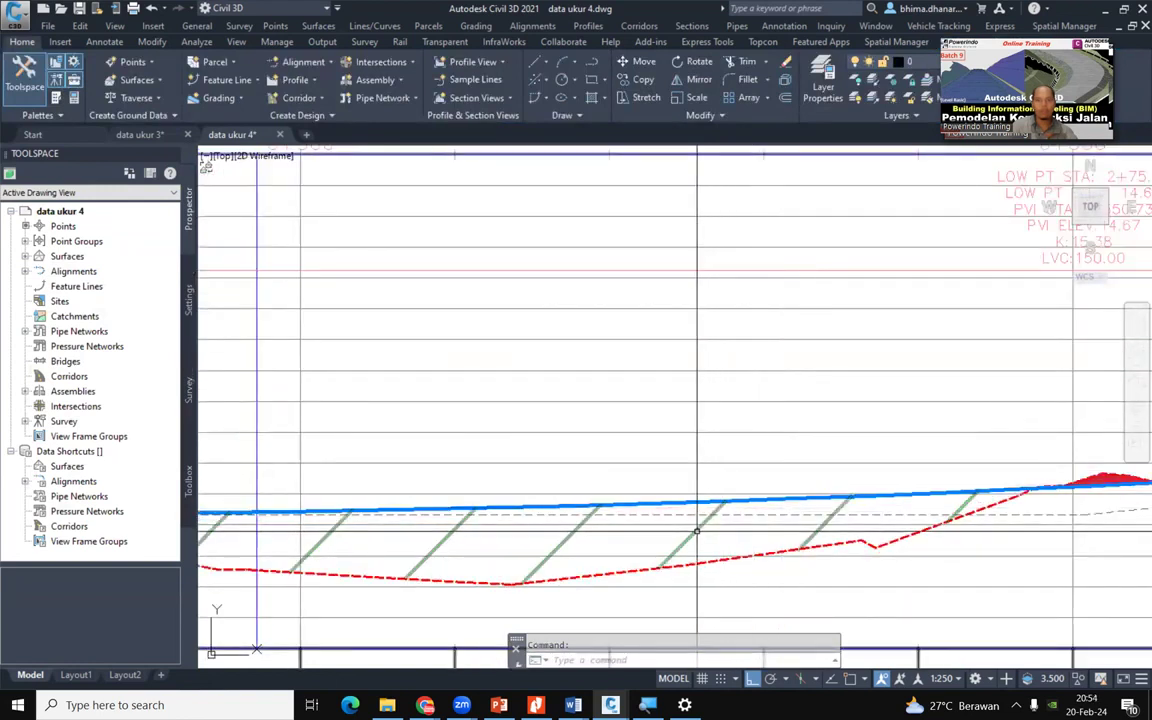
# In the profile view properties, set the Cut Material style's Shape Area Fill hatch scale to 0.5 for the Profile view direction
pyautogui.click(705, 523)
pyautogui.rightClick(700, 528)
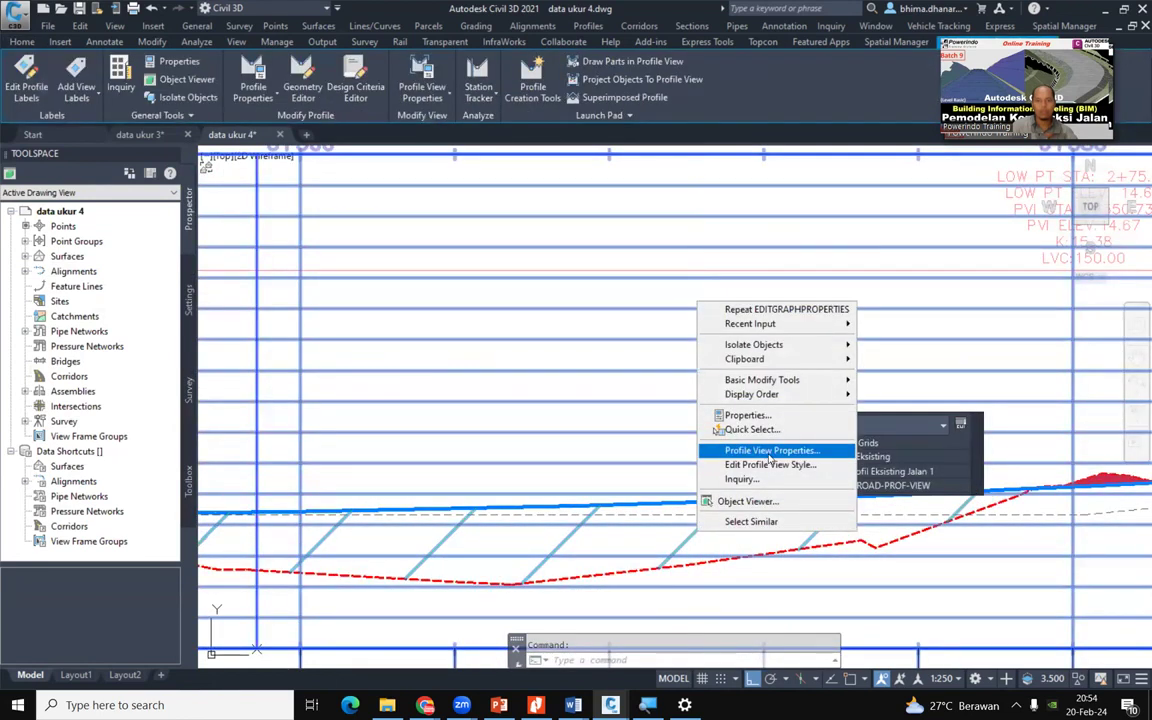
pyautogui.click(745, 450)
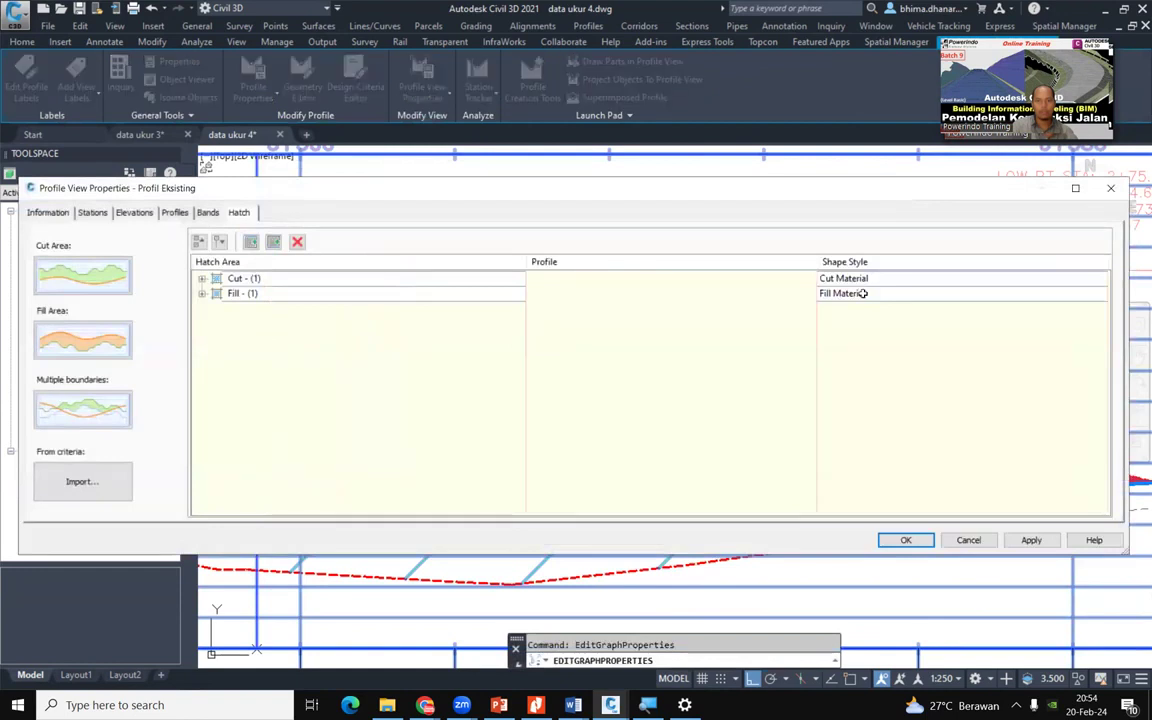
pyautogui.click(866, 280)
pyautogui.click(362, 259)
pyautogui.click(320, 148)
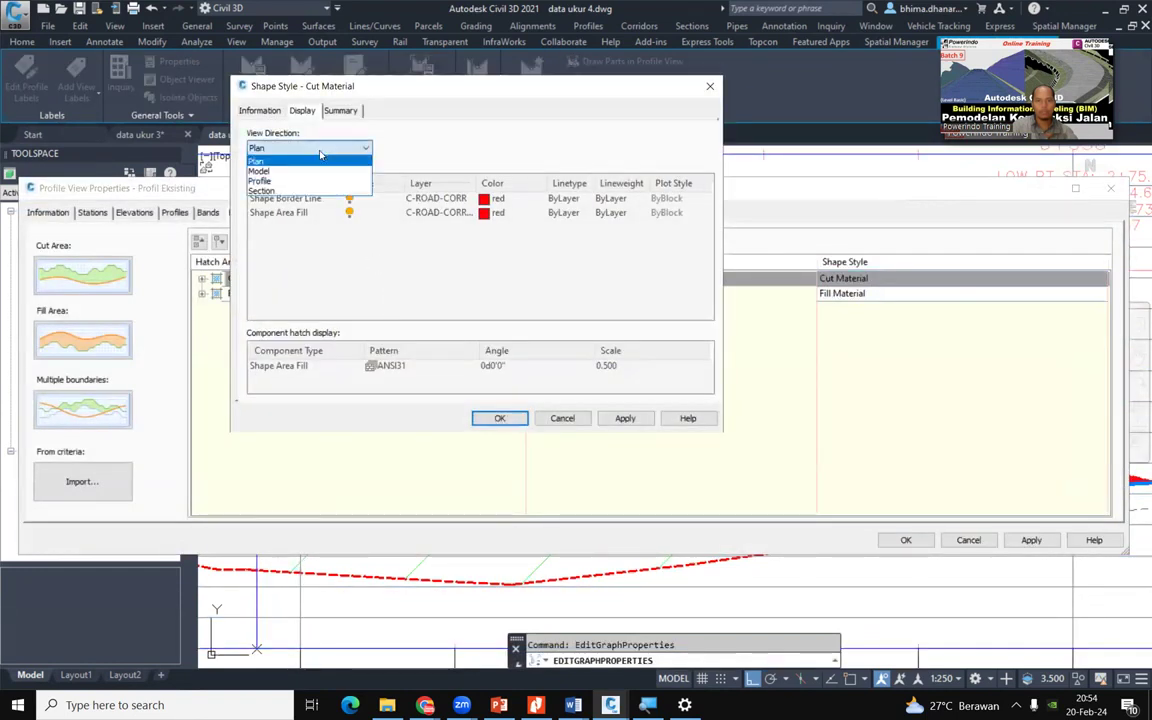
pyautogui.click(300, 180)
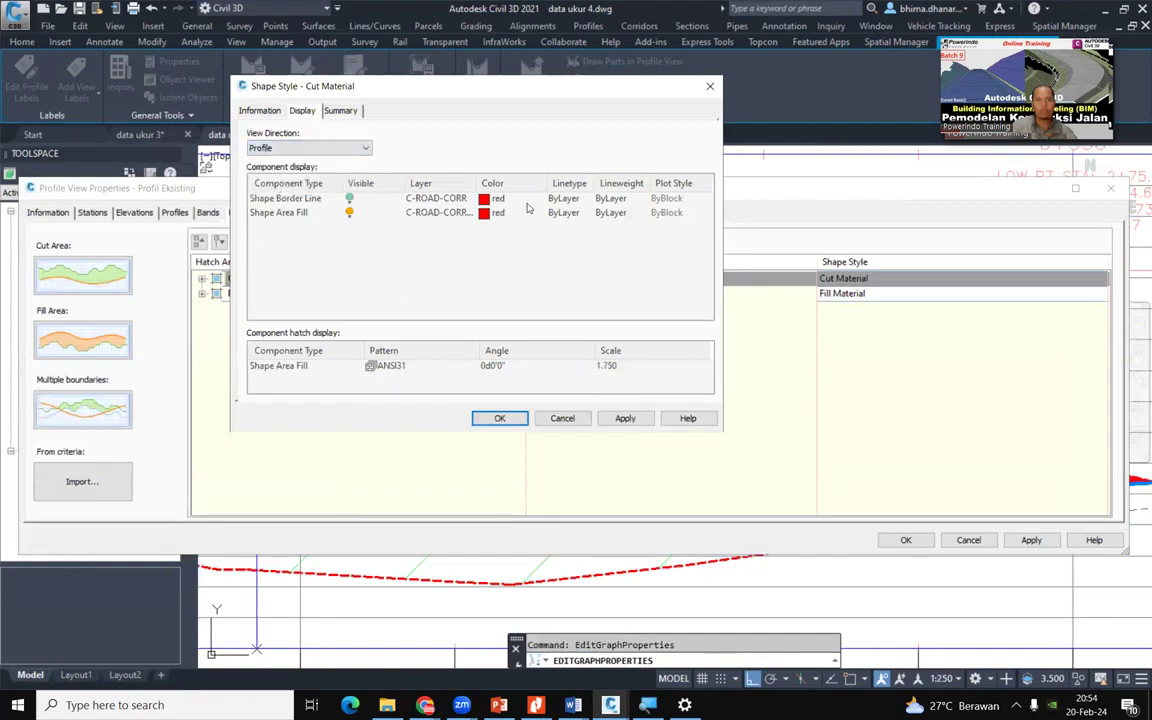
pyautogui.click(625, 366)
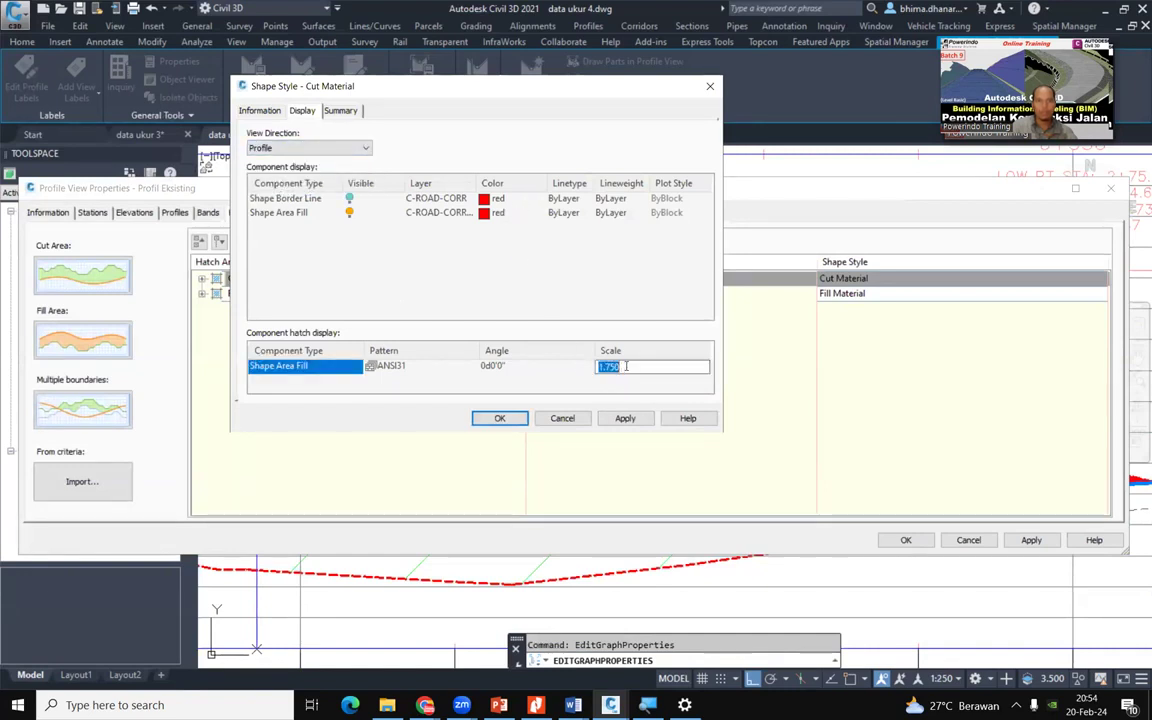
pyautogui.press('BackSpace')
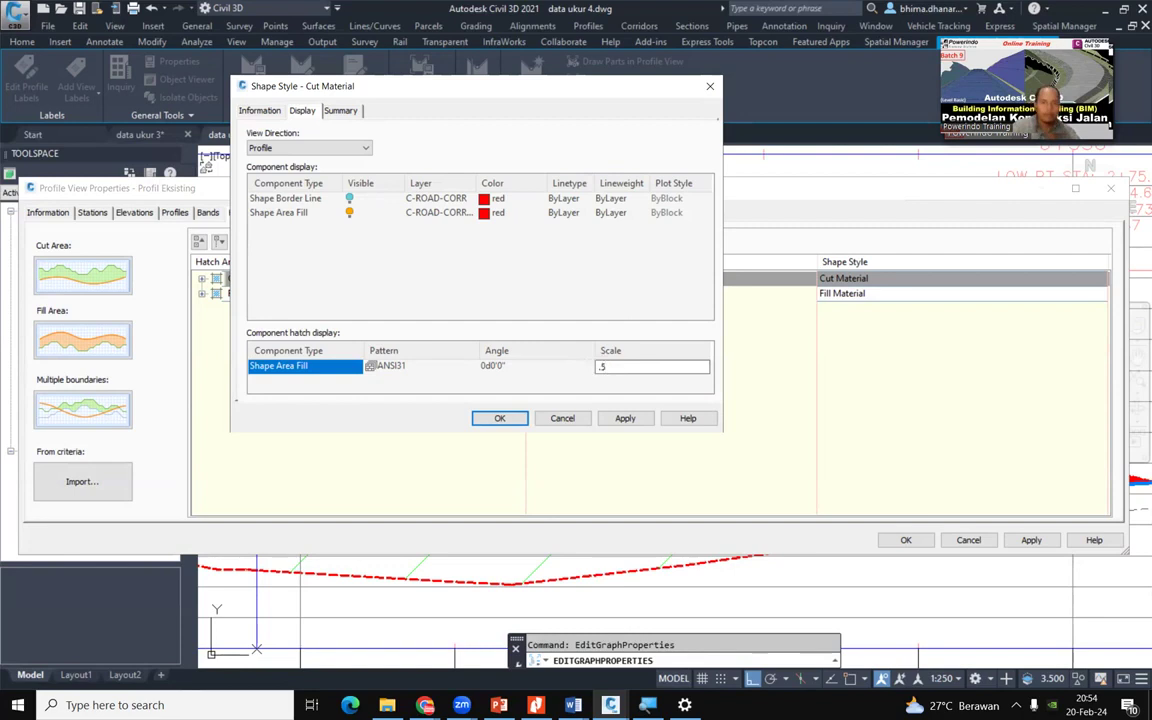
pyautogui.click(633, 421)
pyautogui.click(500, 418)
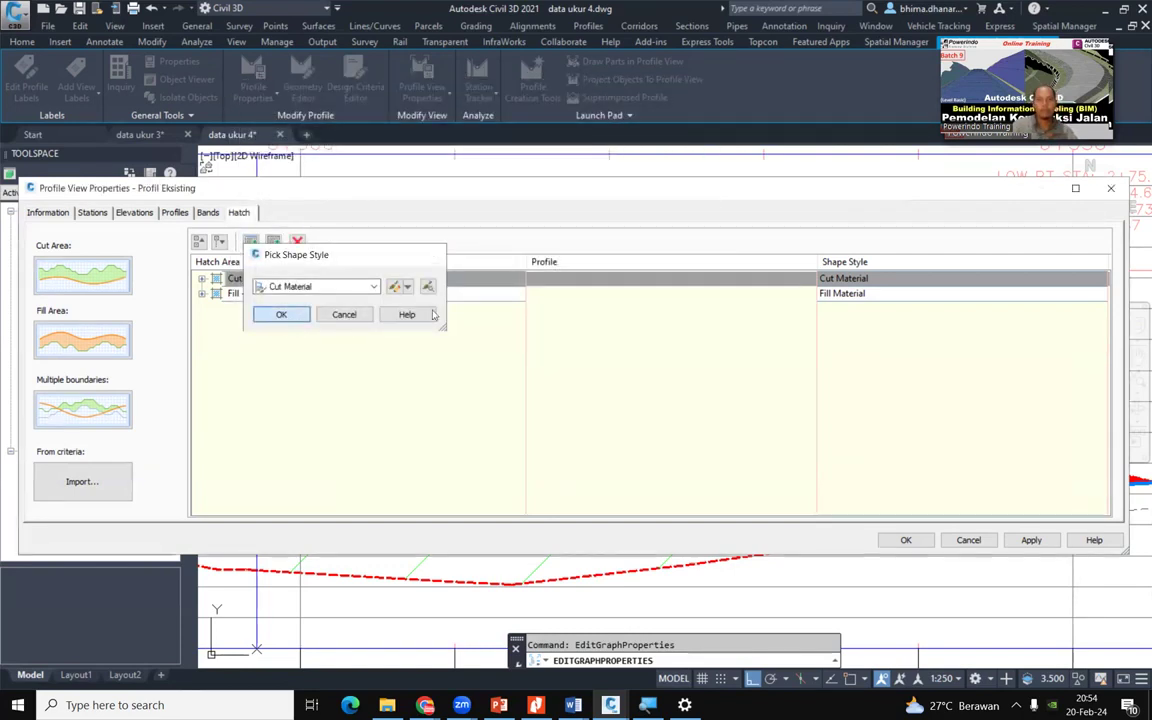
pyautogui.click(281, 314)
# Set the Fill Material style's Shape Area Fill hatch scale to 0.5 for the Profile view direction and apply the profile view properties
pyautogui.click(885, 294)
pyautogui.click(885, 294)
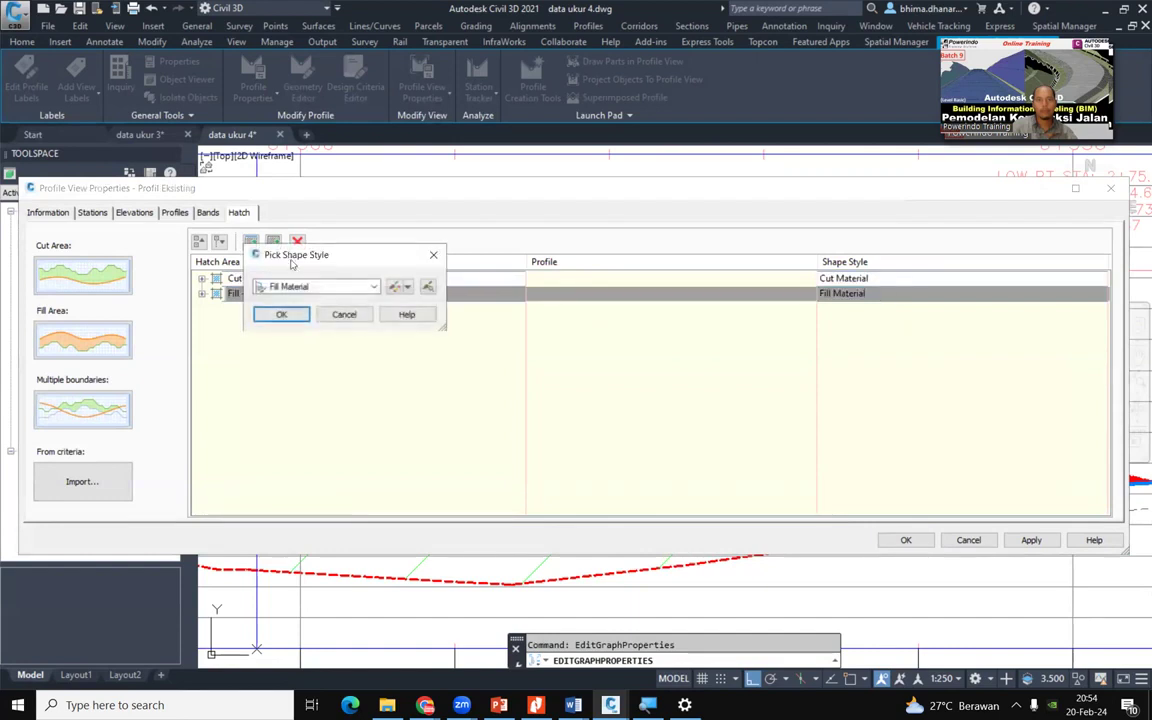
pyautogui.click(395, 286)
pyautogui.doubleClick(625, 367)
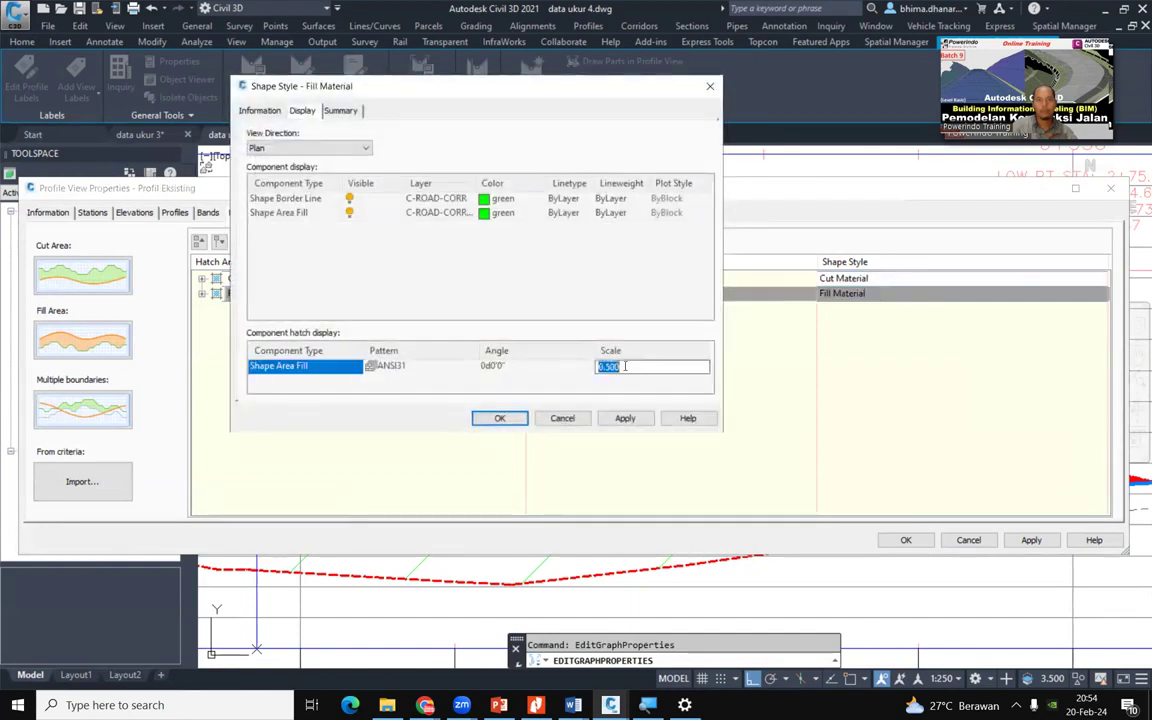
pyautogui.click(291, 148)
pyautogui.click(268, 178)
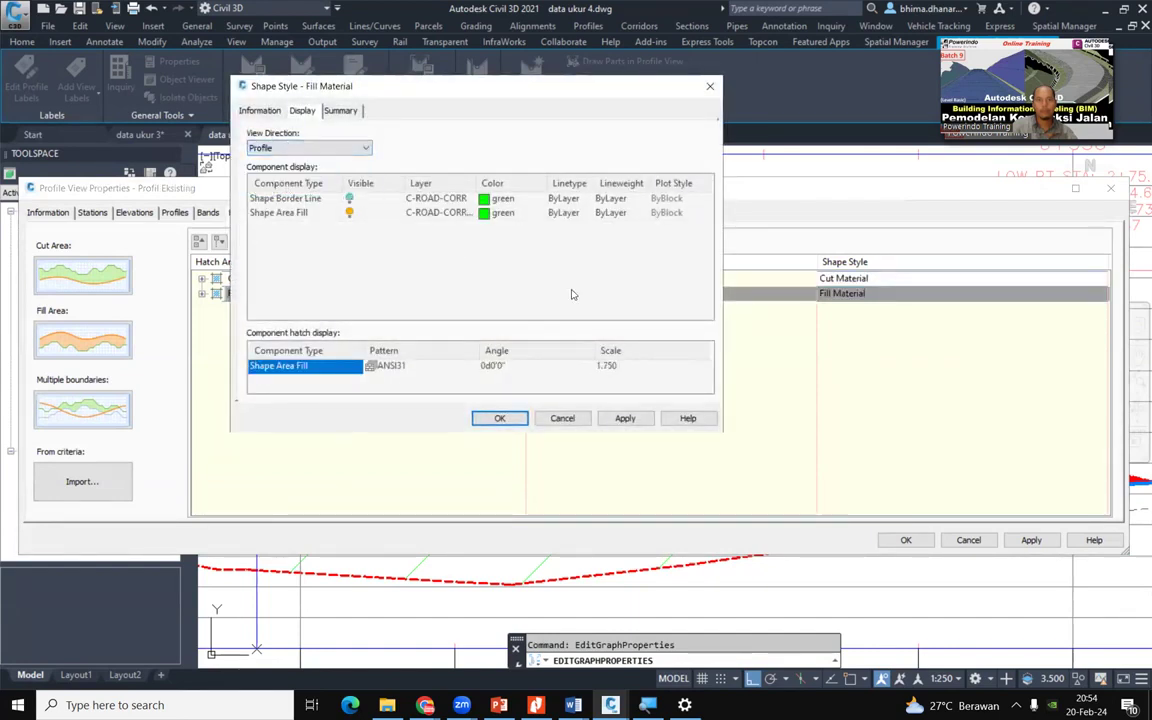
pyautogui.doubleClick(612, 367)
pyautogui.press('BackSpace')
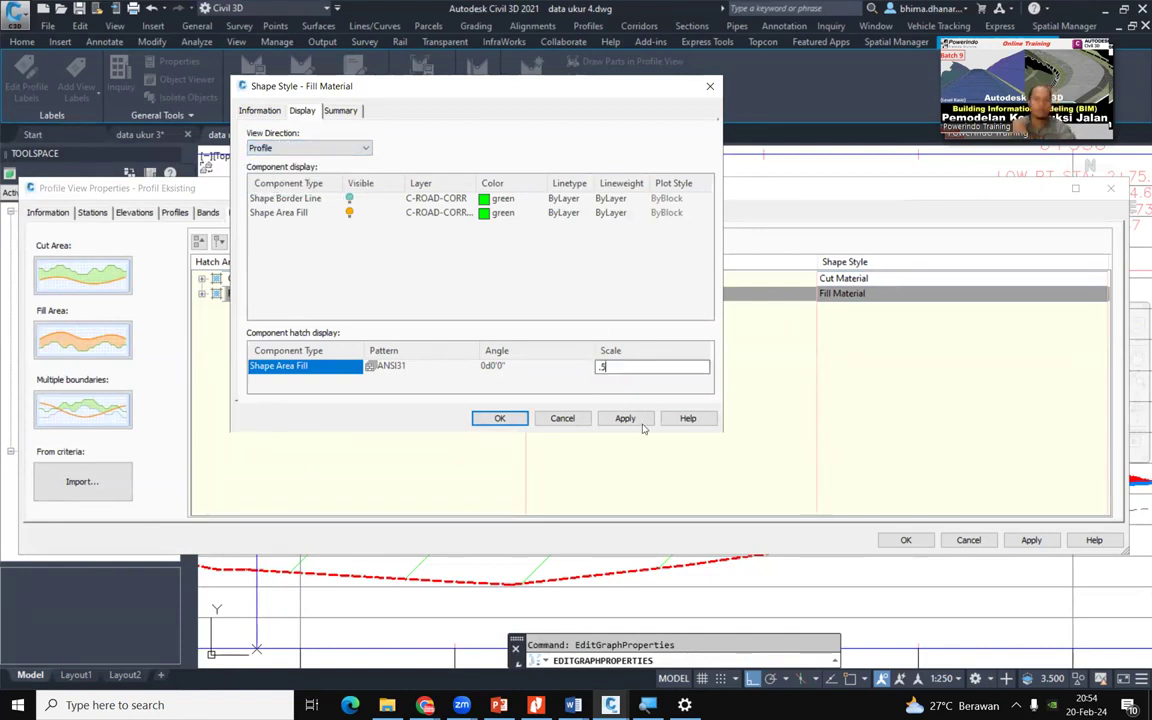
pyautogui.click(616, 420)
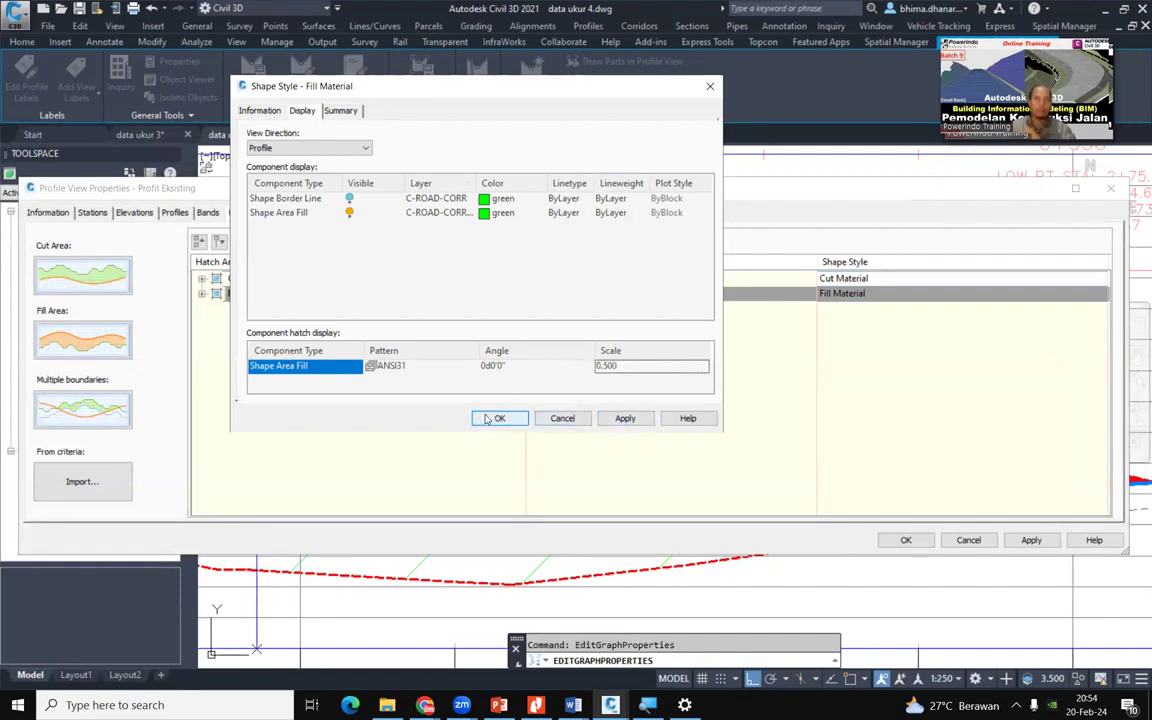
pyautogui.click(490, 418)
pyautogui.click(279, 314)
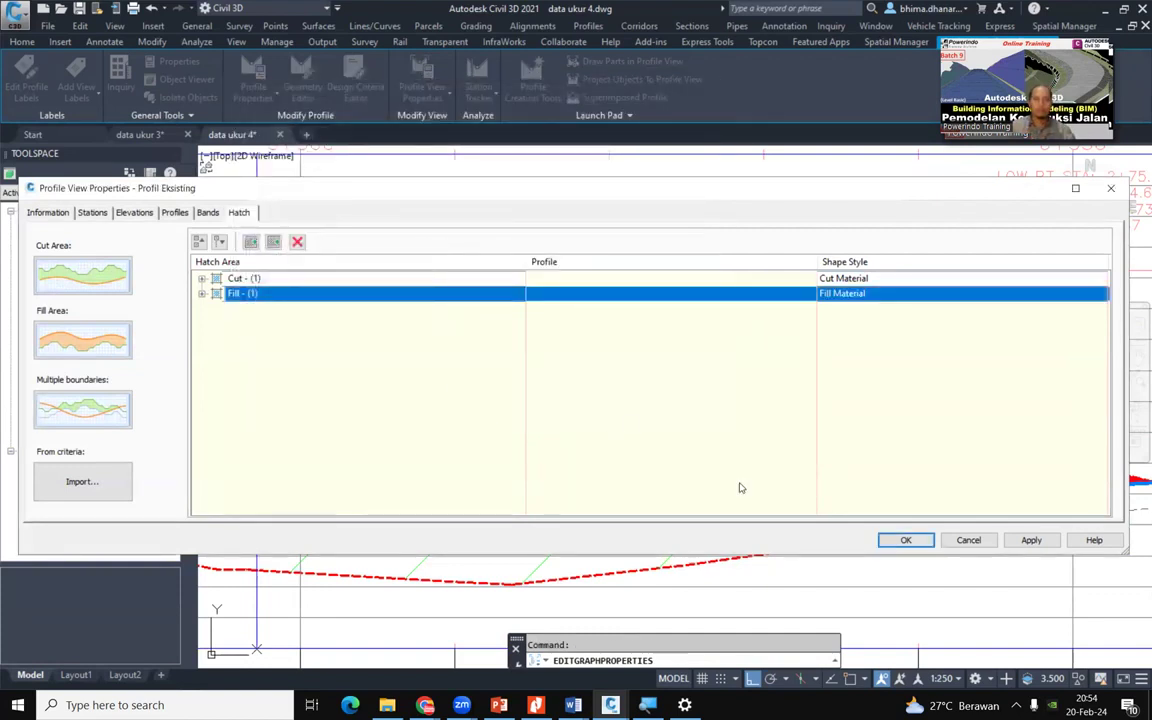
pyautogui.click(1031, 540)
pyautogui.click(905, 540)
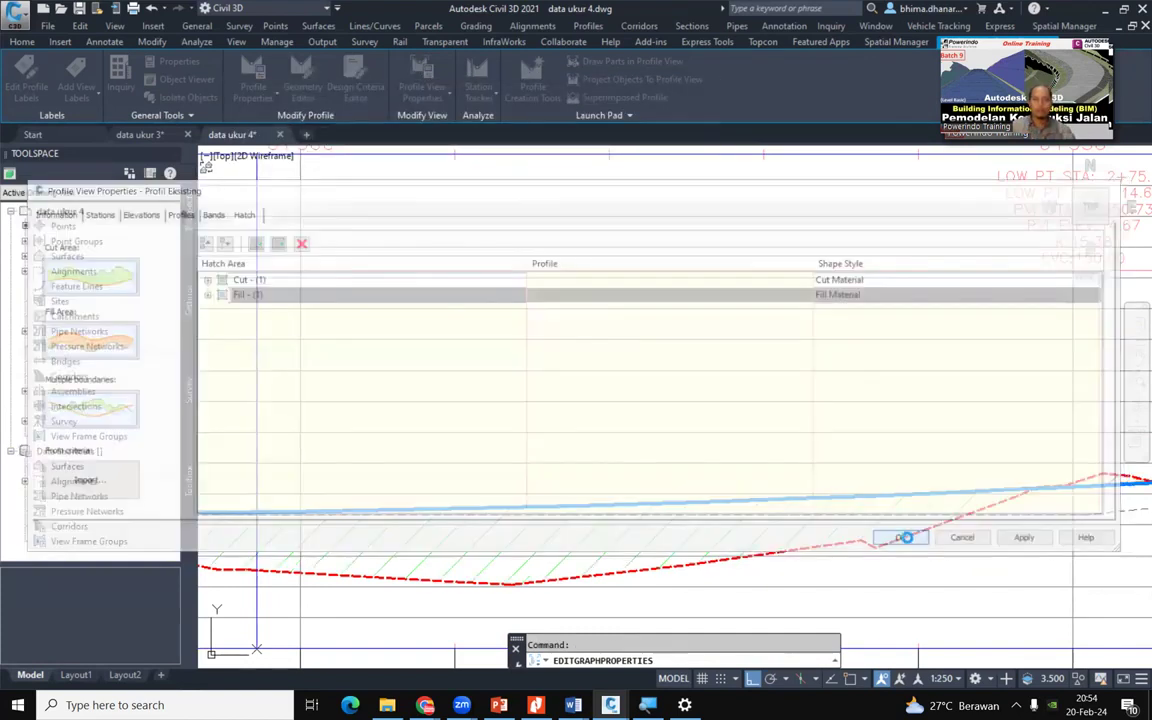
# Check the hatching up to the road's end and set the Cut Material style's Shape Area Fill scale to 0.25 for the Profile view direction
pyautogui.scroll(-5, 663, 473)
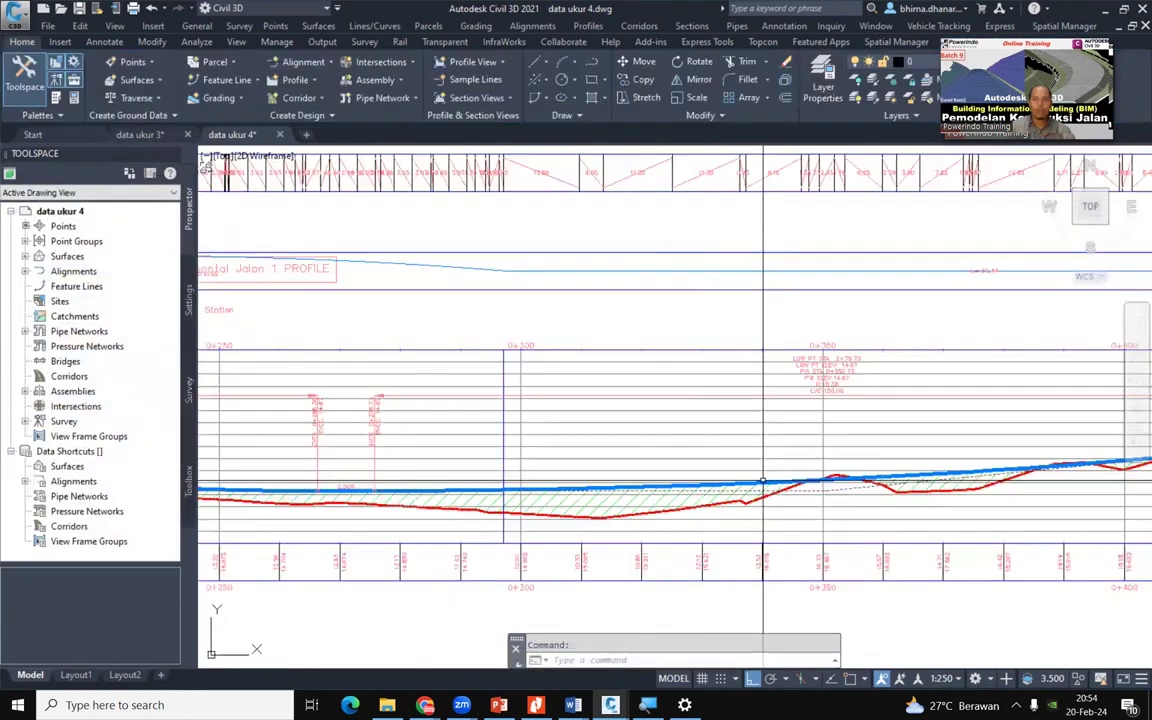
pyautogui.moveTo(809, 438); pyautogui.dragTo(370, 448, button='middle')
pyautogui.moveTo(1104, 456); pyautogui.dragTo(875, 494, button='middle')
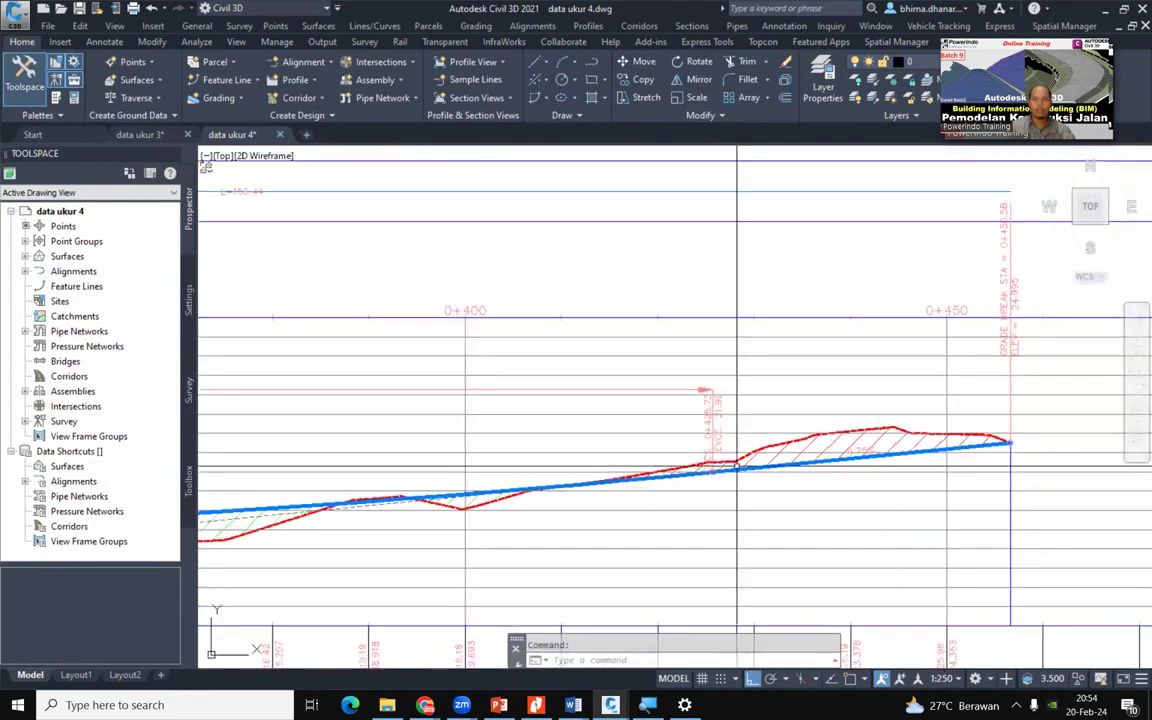
pyautogui.scroll(2, 828, 449)
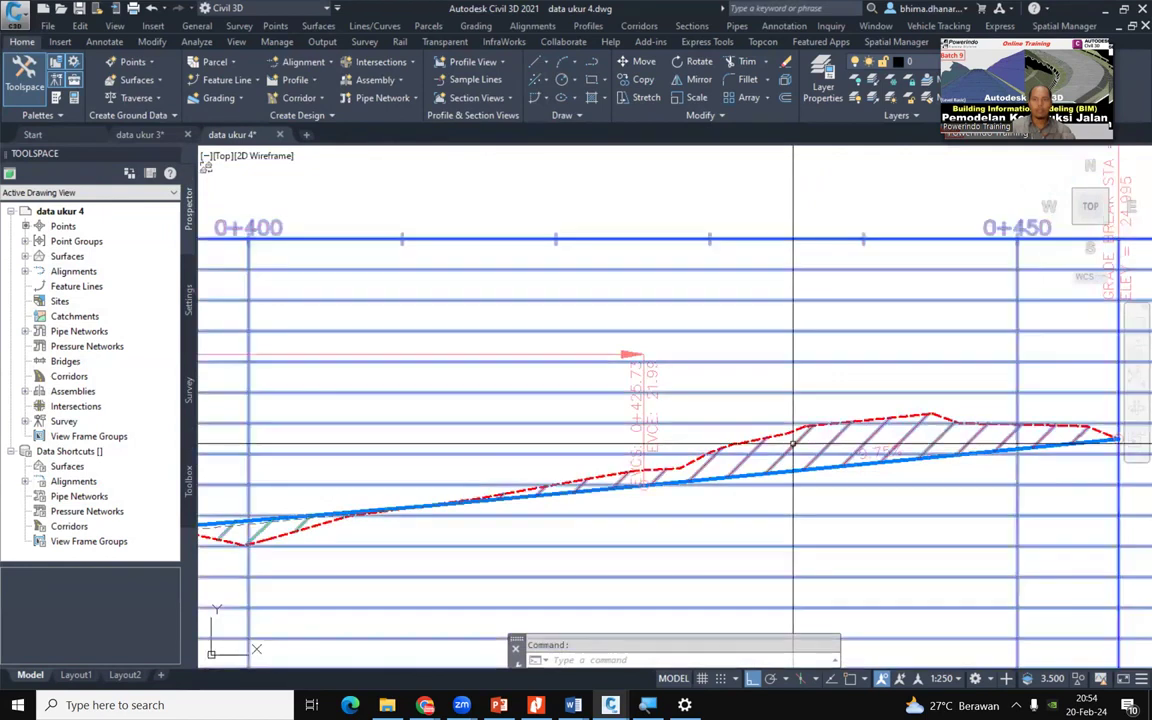
pyautogui.click(793, 445)
pyautogui.rightClick(793, 445)
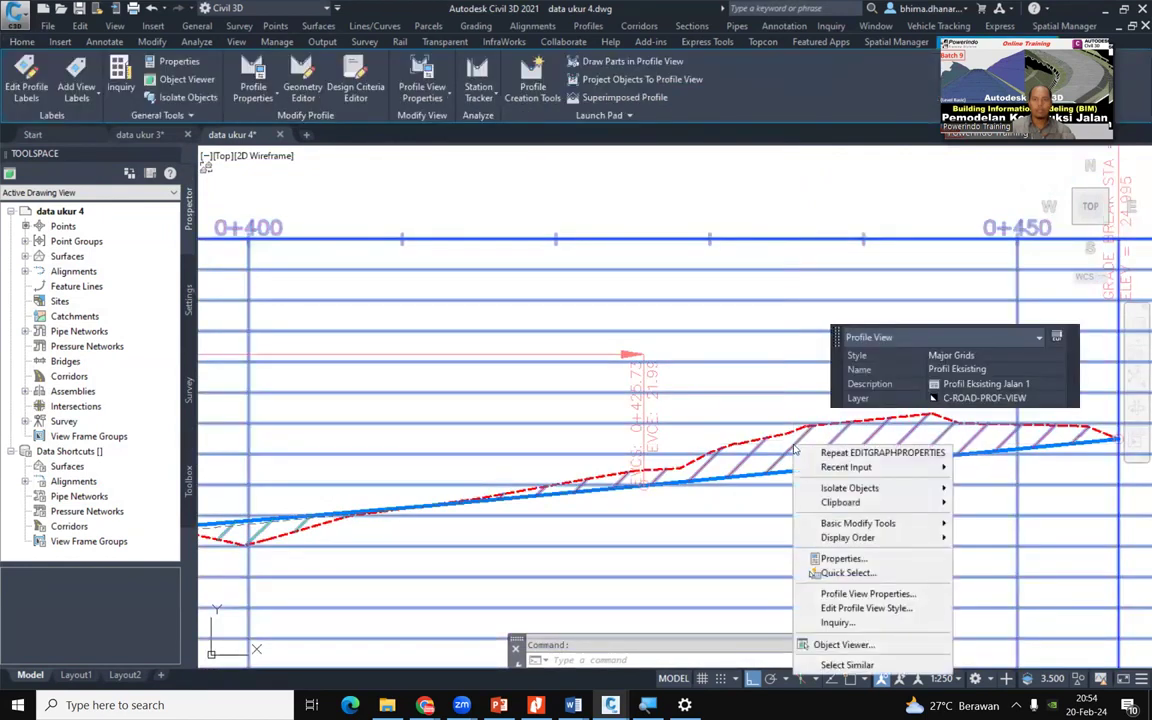
pyautogui.click(900, 595)
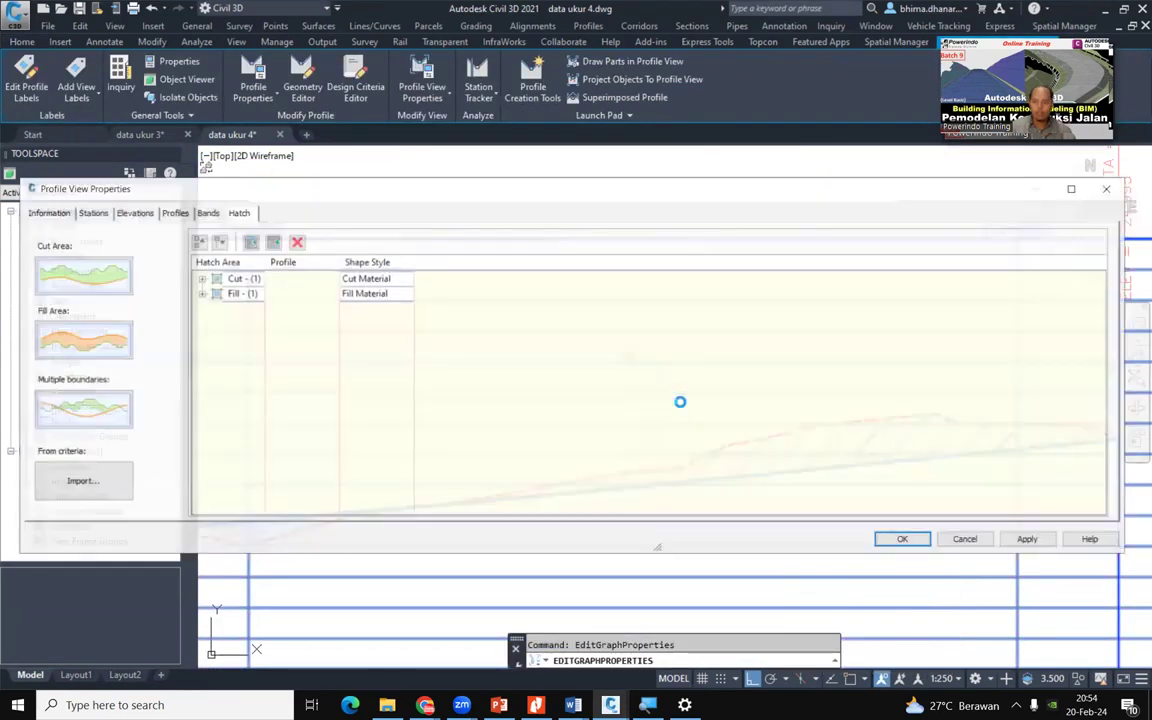
pyautogui.click(950, 279)
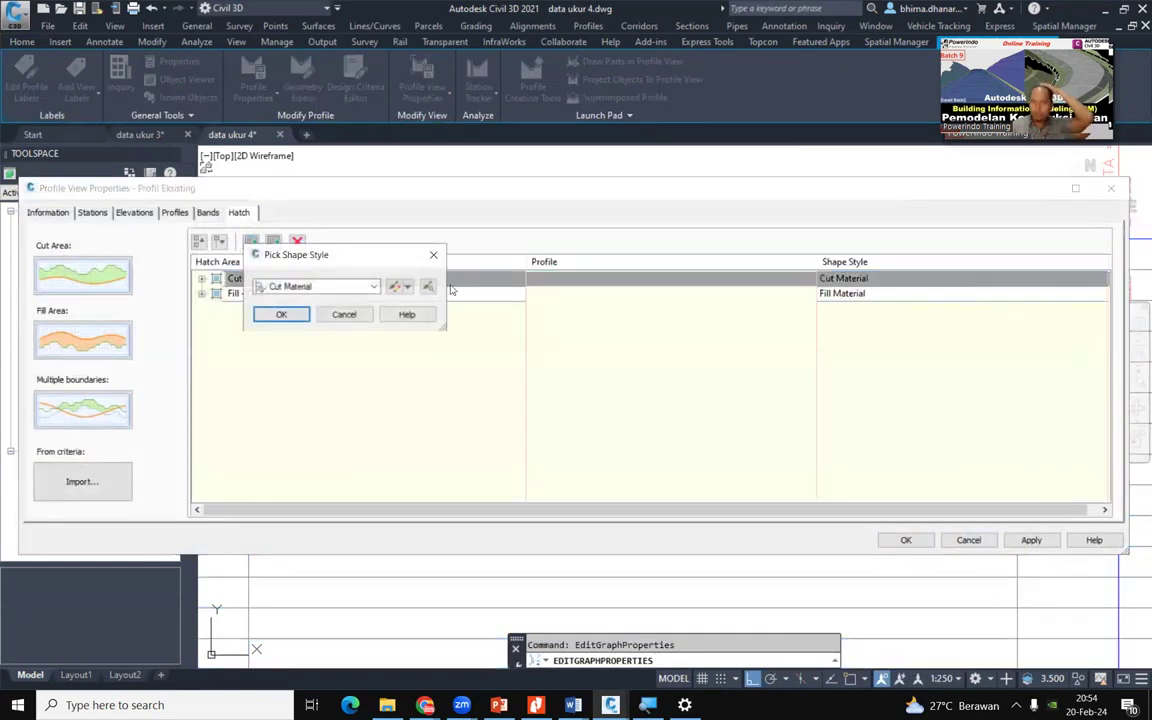
pyautogui.click(362, 258)
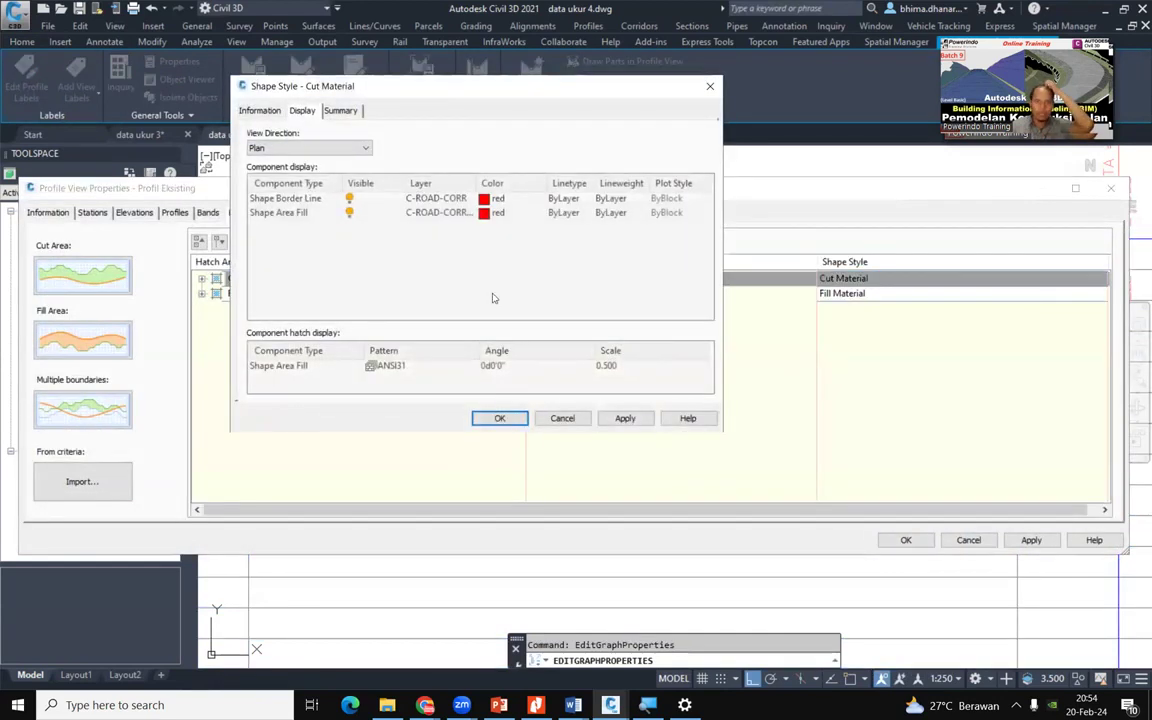
pyautogui.click(310, 148)
pyautogui.click(262, 180)
pyautogui.click(617, 367)
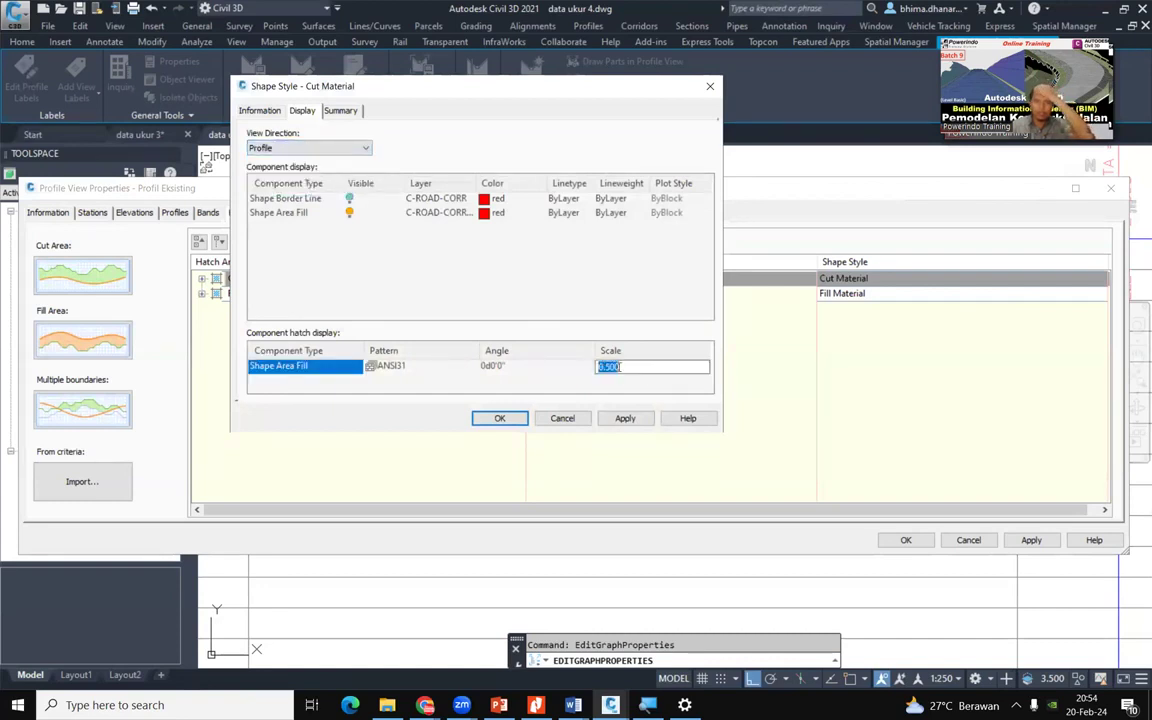
pyautogui.write('.25')
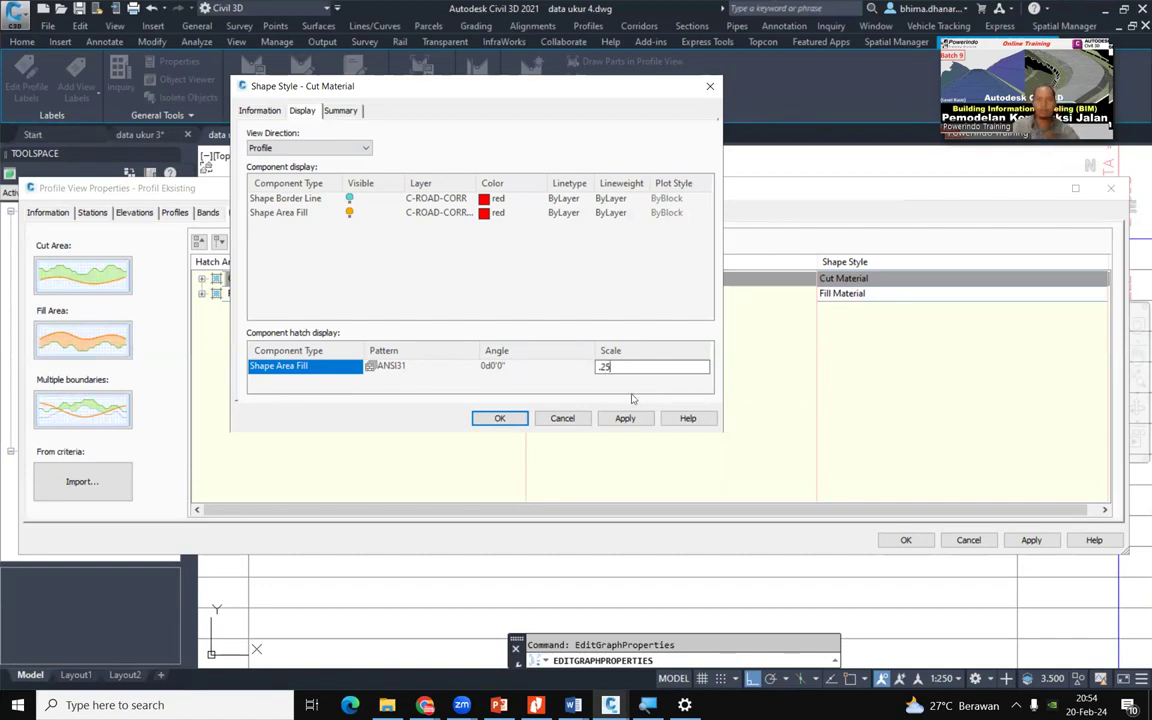
pyautogui.click(624, 418)
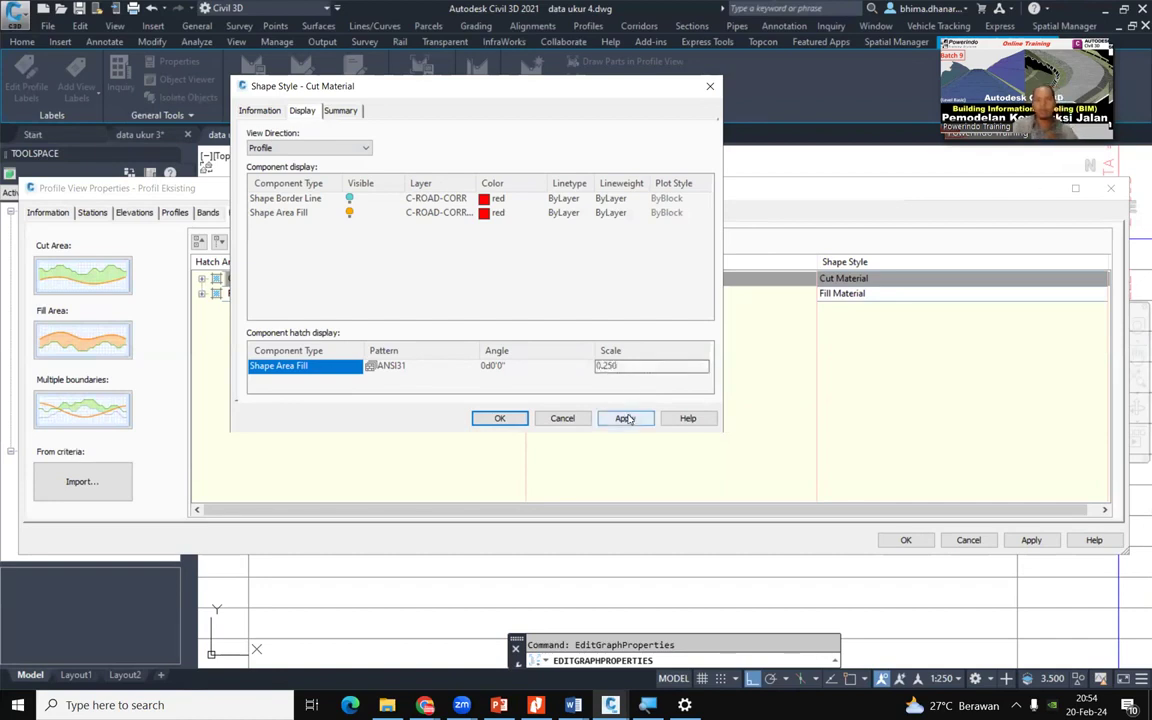
pyautogui.click(499, 418)
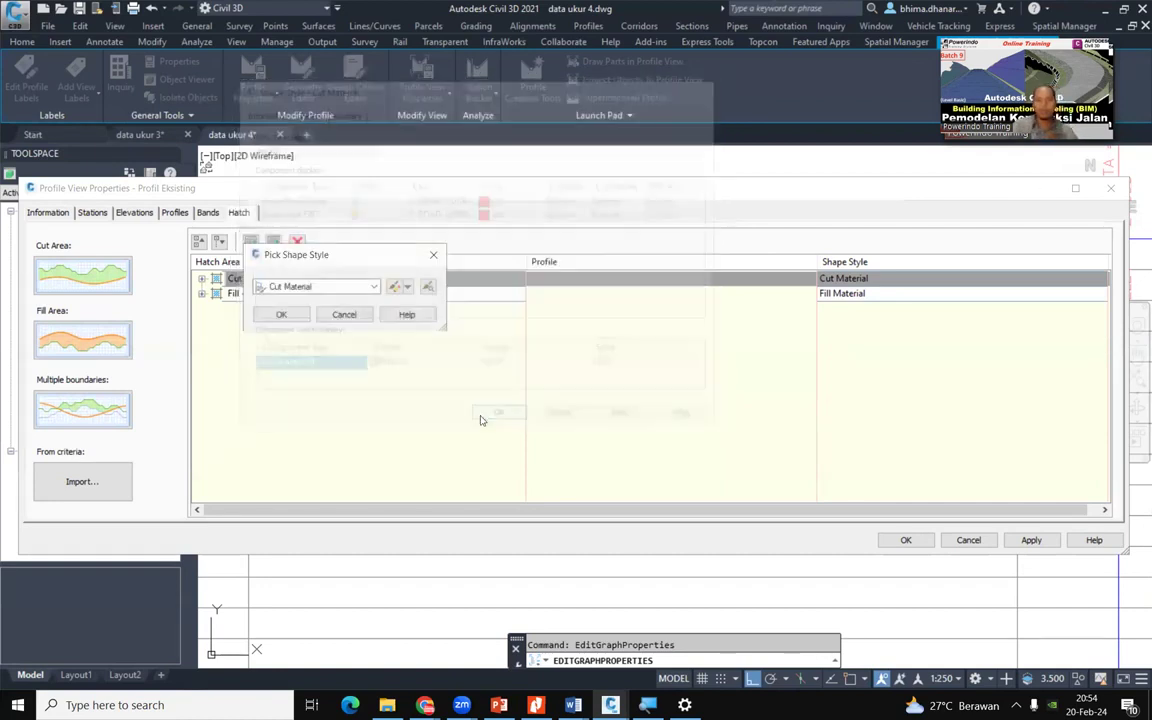
pyautogui.click(295, 319)
# Set the Fill Material style's Shape Area Fill hatch scale to 0.25 for the Plan view direction, then apply and close the profile view properties
pyautogui.doubleClick(905, 296)
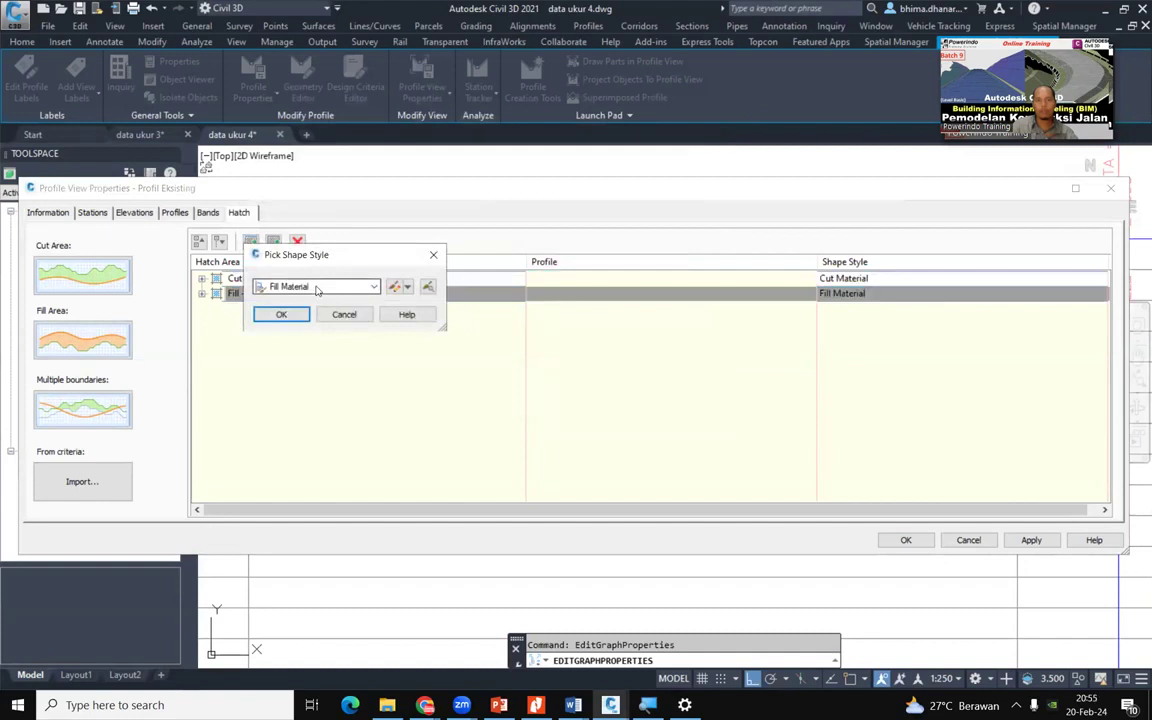
pyautogui.click(393, 288)
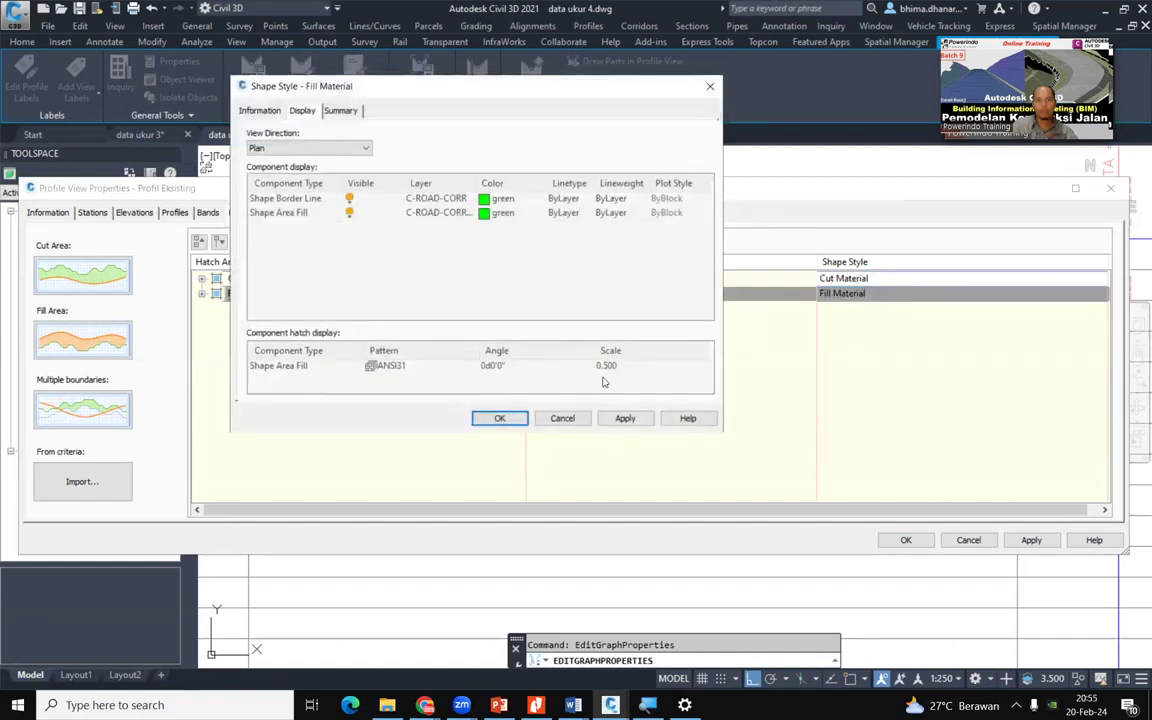
pyautogui.doubleClick(606, 366)
pyautogui.write('.25')
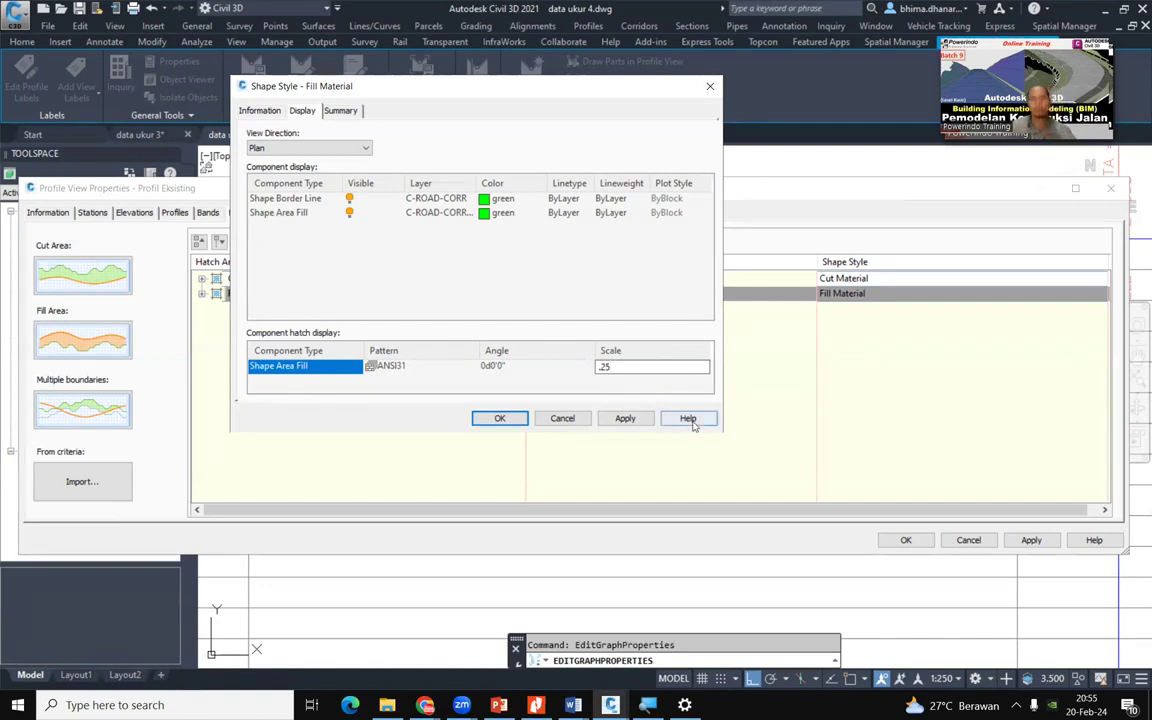
pyautogui.click(498, 418)
pyautogui.click(498, 418)
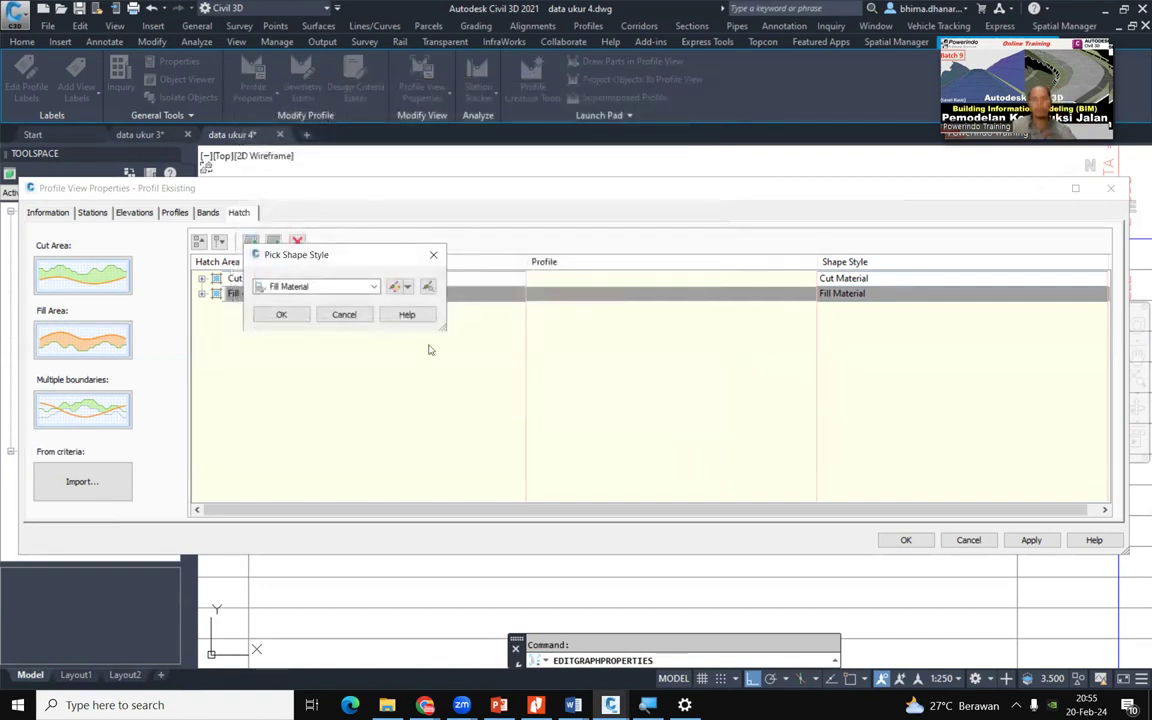
pyautogui.click(283, 314)
pyautogui.click(1032, 540)
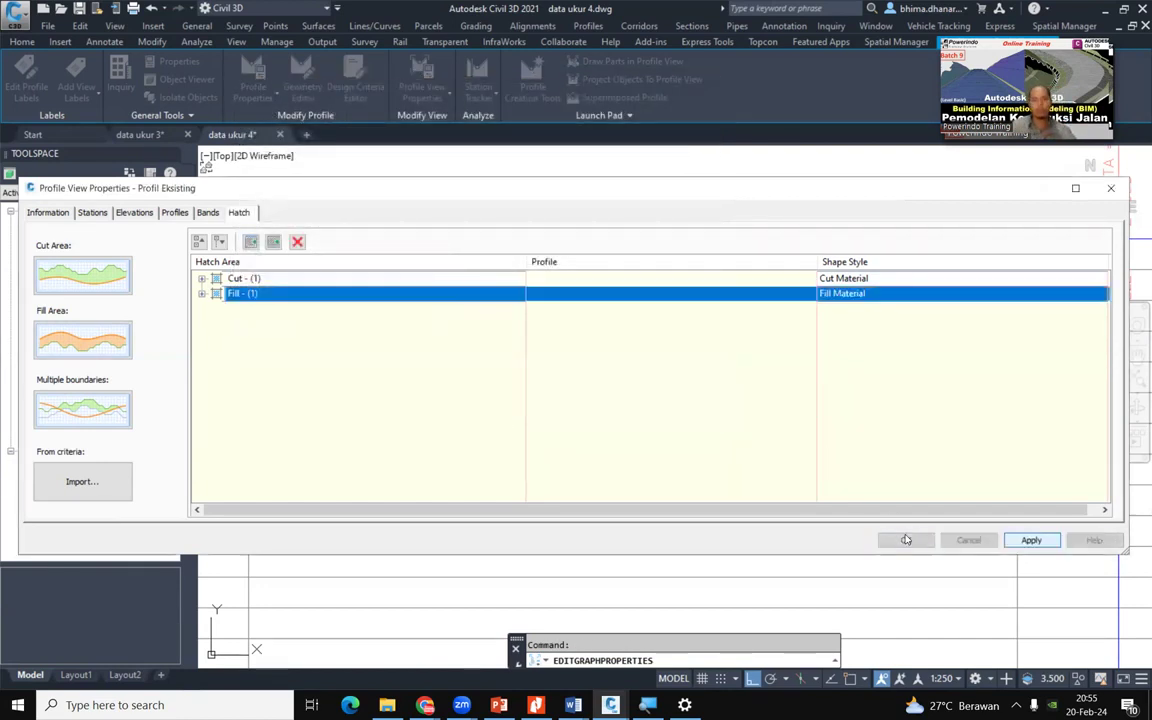
pyautogui.click(906, 540)
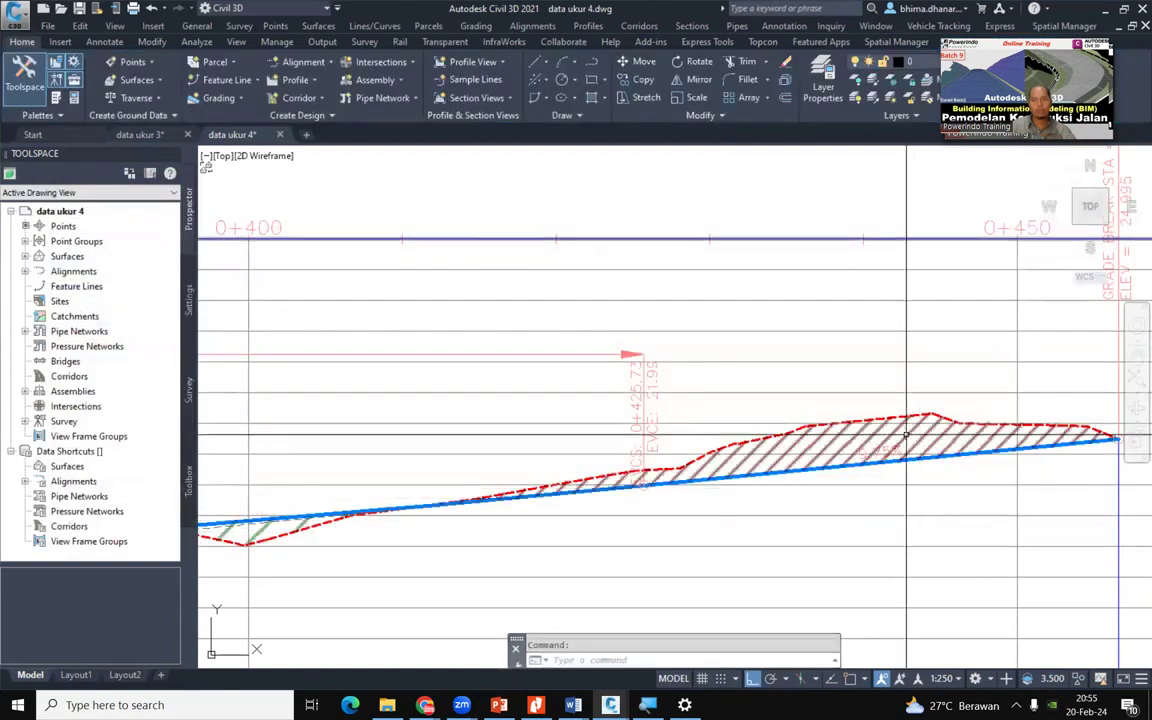
# Examine the cut and fill hatching along the profile view, from the road's end back to its start and around station 0+100
pyautogui.scroll(-4, 989, 450)
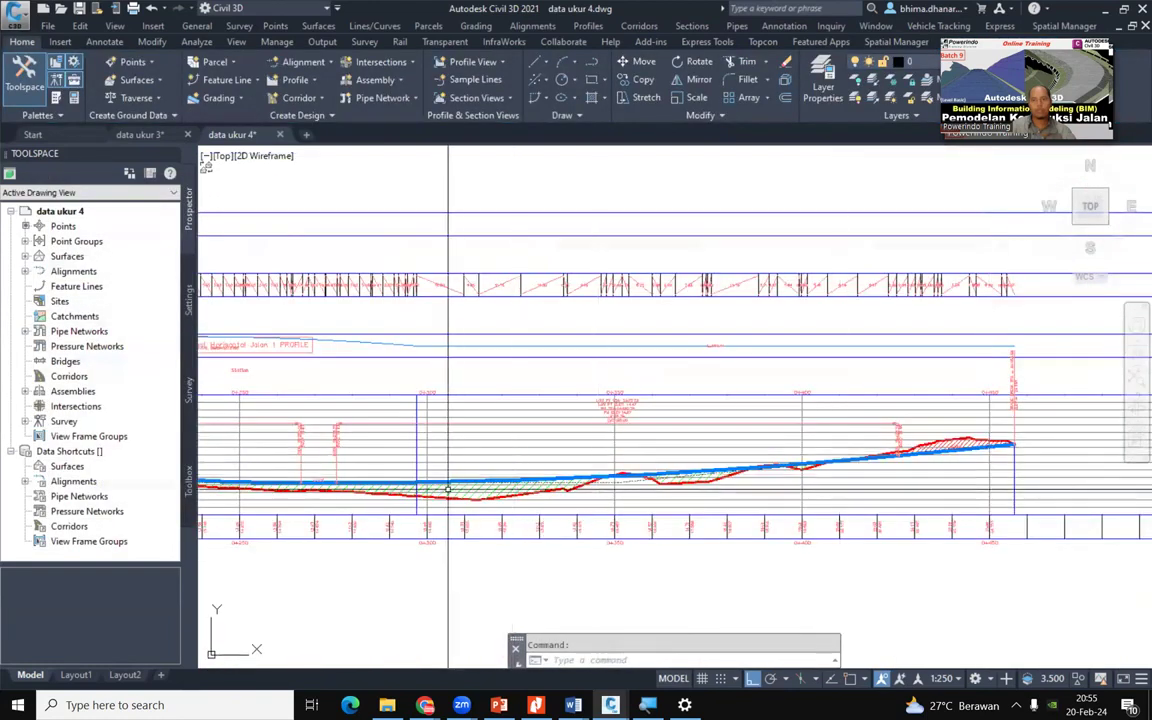
pyautogui.moveTo(230, 487); pyautogui.dragTo(722, 544, button='middle')
pyautogui.scroll(2, 311, 518)
pyautogui.moveTo(311, 520); pyautogui.dragTo(931, 527, button='middle')
pyautogui.scroll(-4, 803, 532)
pyautogui.scroll(2, 787, 539)
pyautogui.scroll(-2, 528, 461)
pyautogui.scroll(-1, 528, 461)
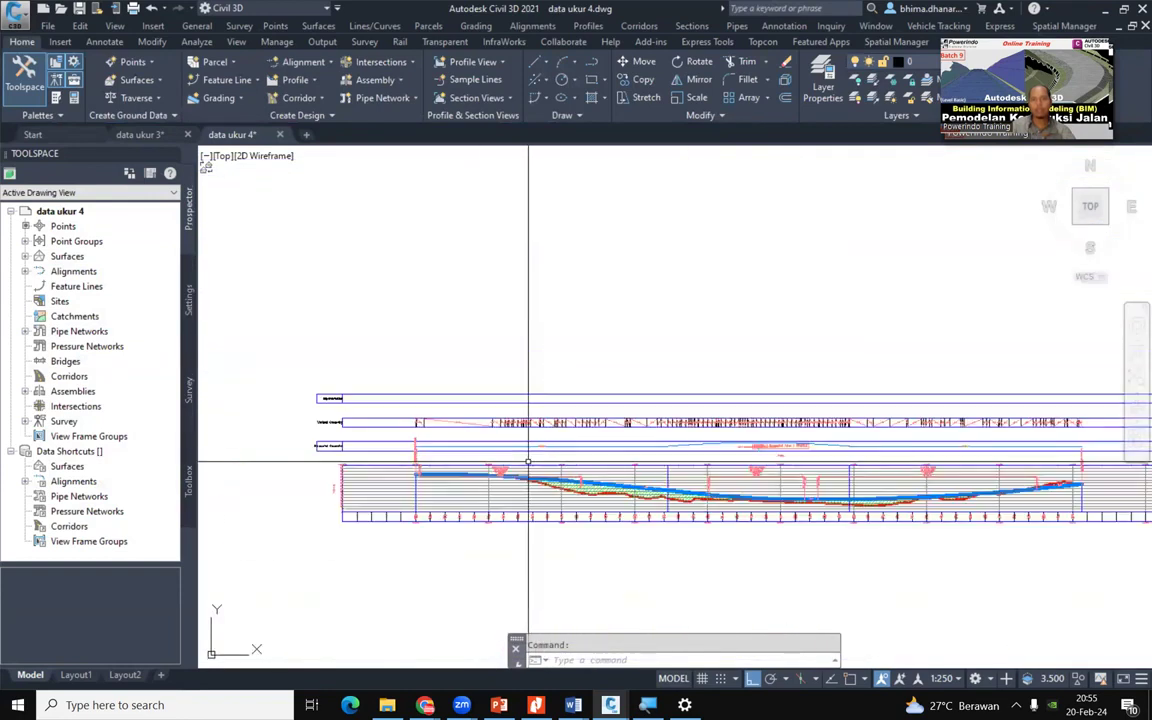
pyautogui.scroll(1, 450, 461)
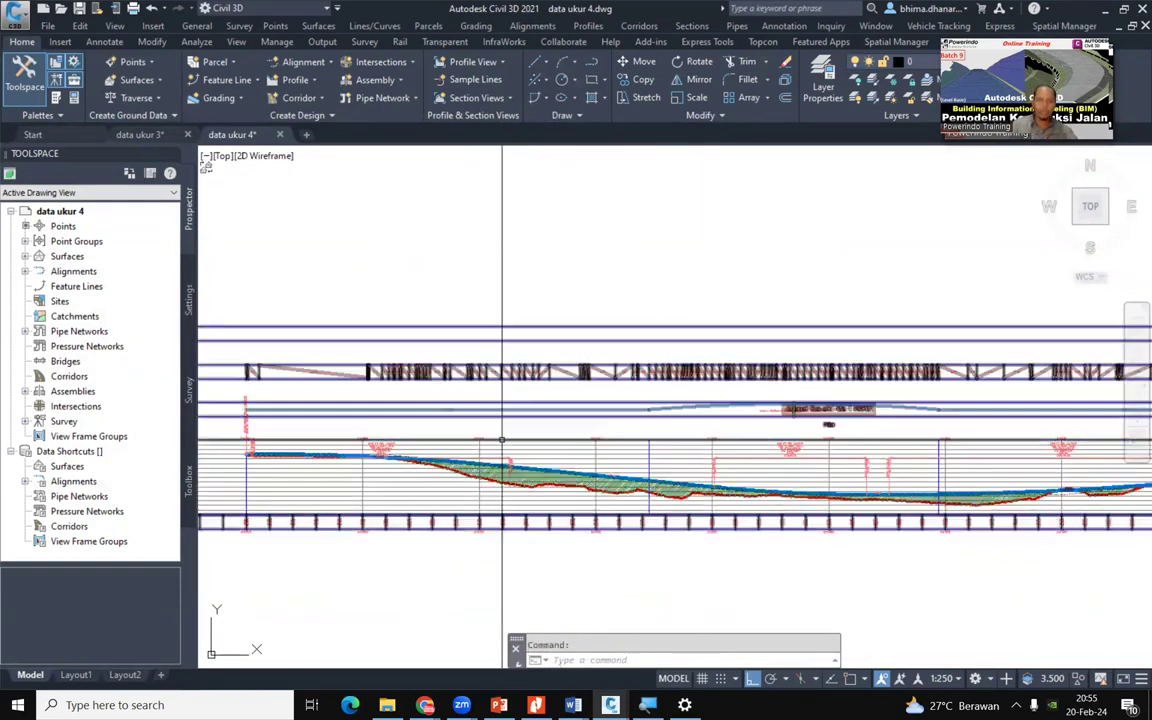
pyautogui.scroll(1, 447, 461)
pyautogui.scroll(1, 520, 415)
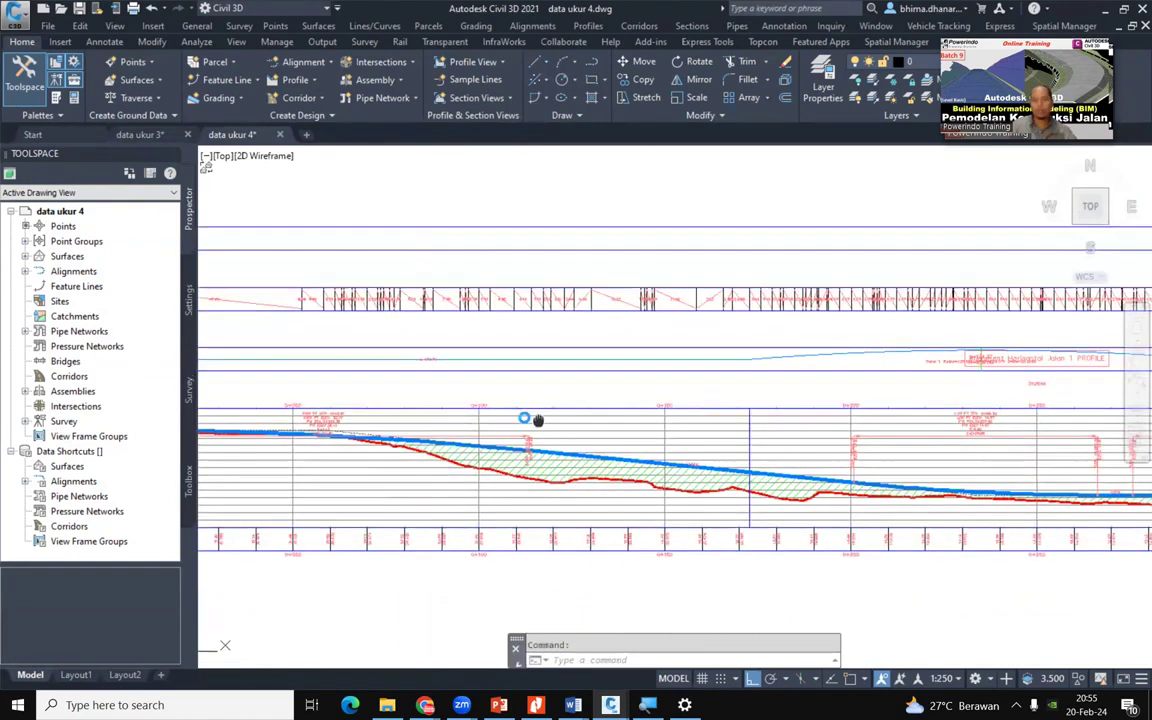
pyautogui.scroll(-1, 630, 466)
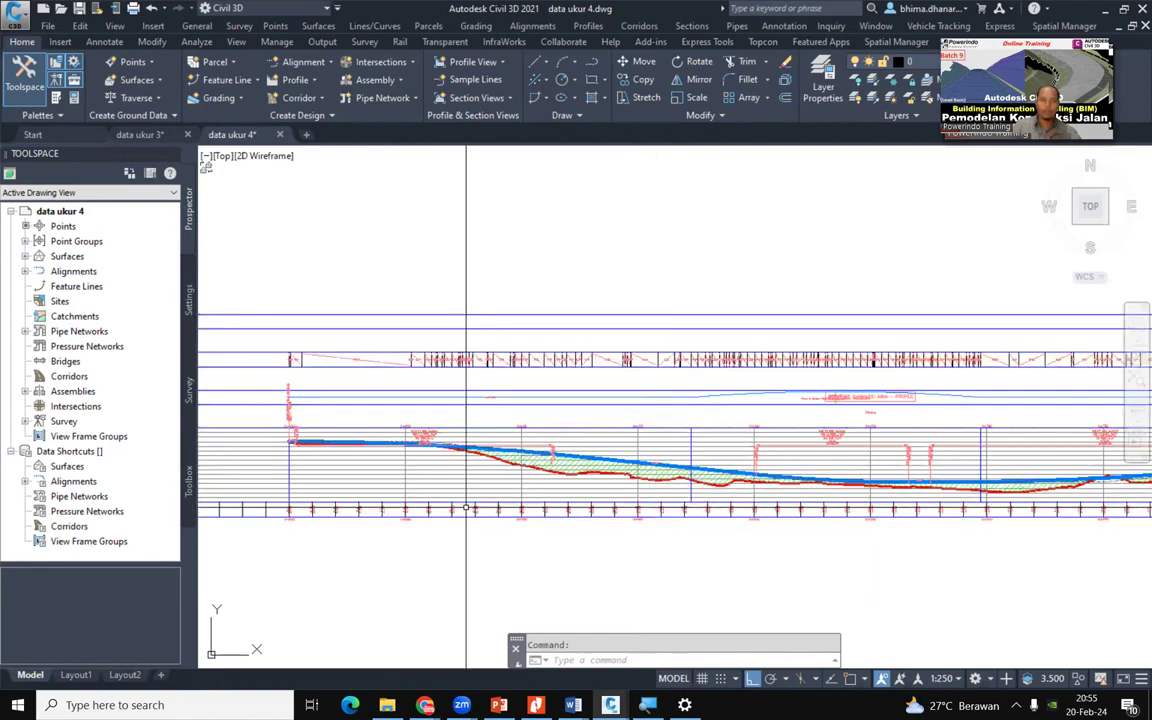
pyautogui.moveTo(487, 481)
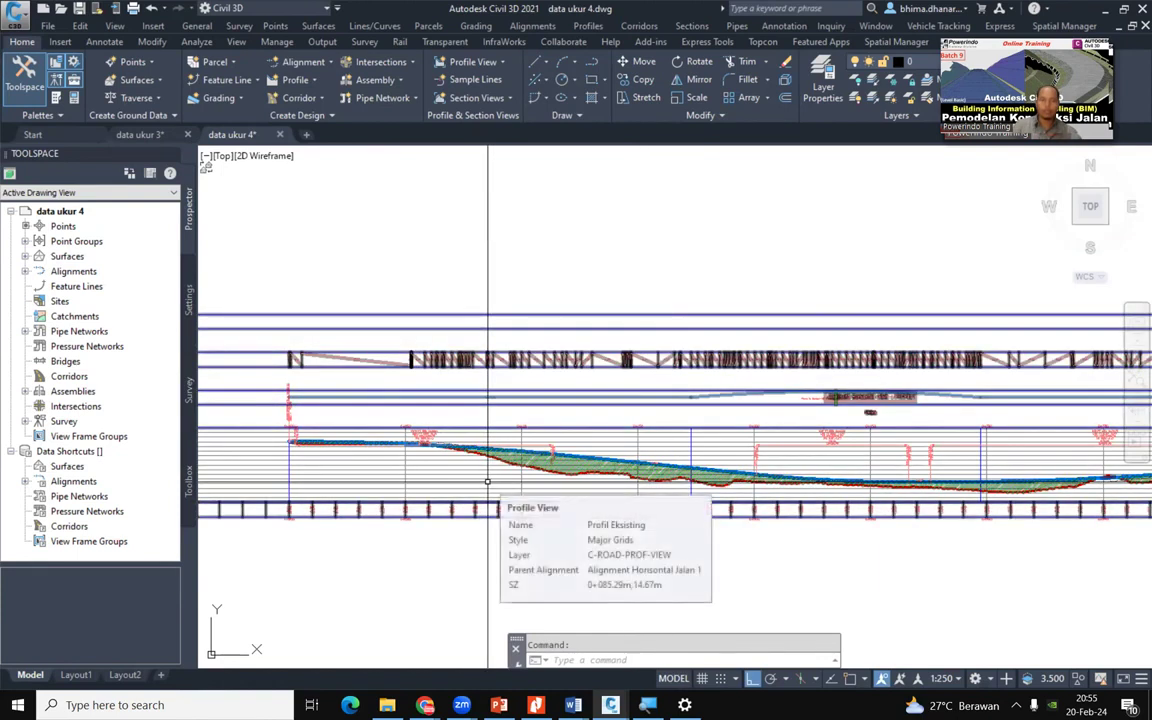
pyautogui.scroll(5, 487, 481)
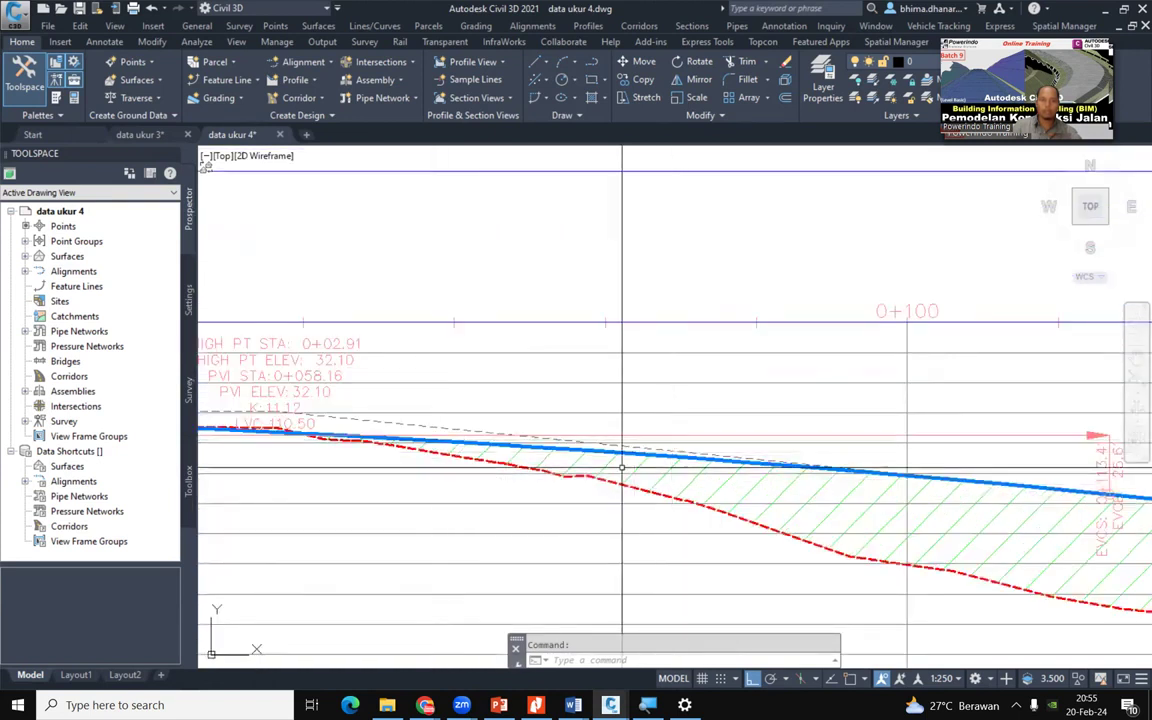
pyautogui.scroll(-4, 551, 487)
pyautogui.scroll(-3, 447, 500)
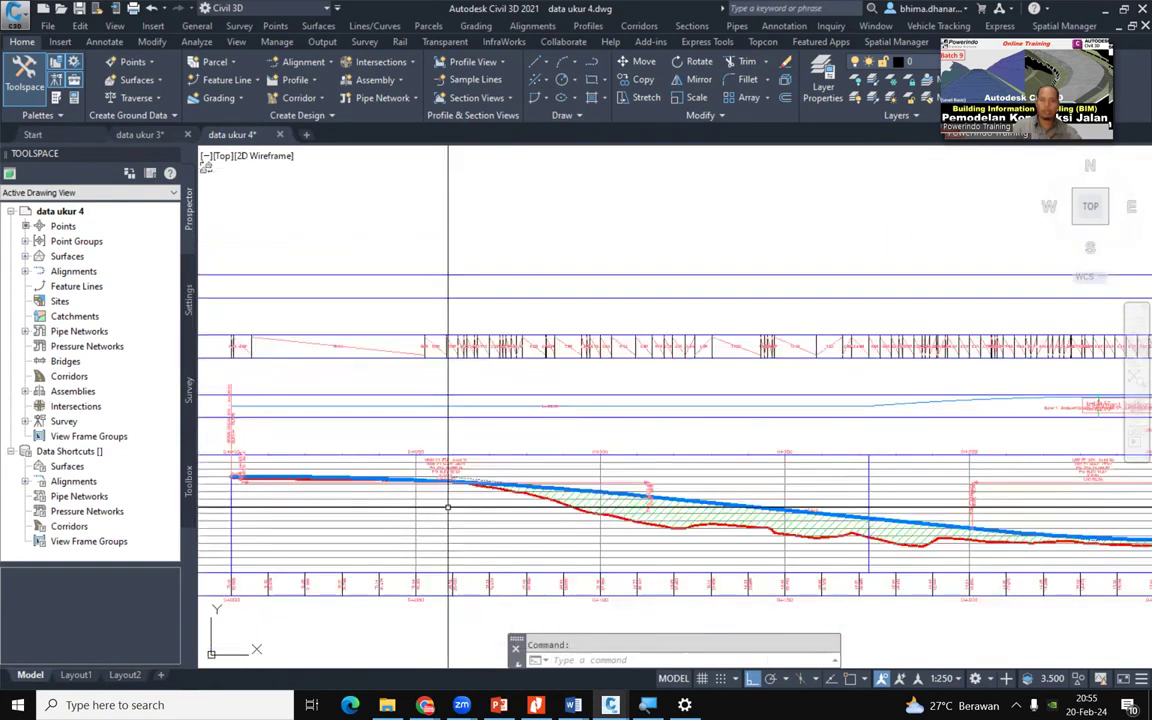
pyautogui.scroll(3, 532, 497)
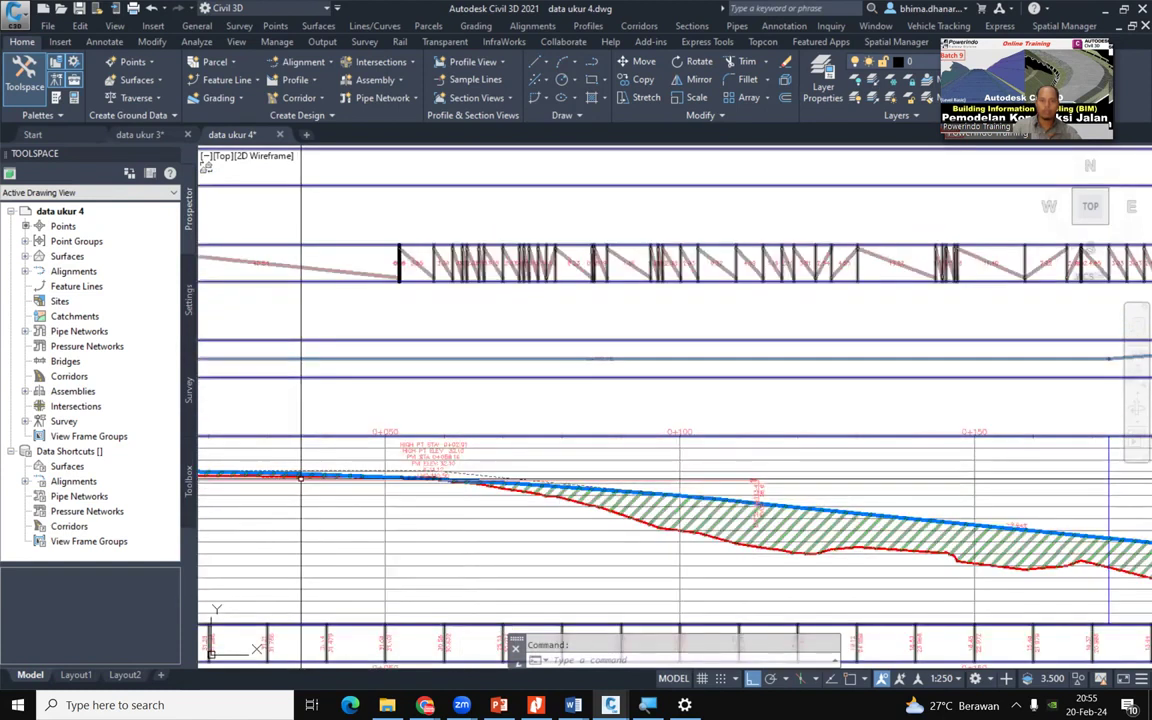
pyautogui.scroll(-4, 559, 570)
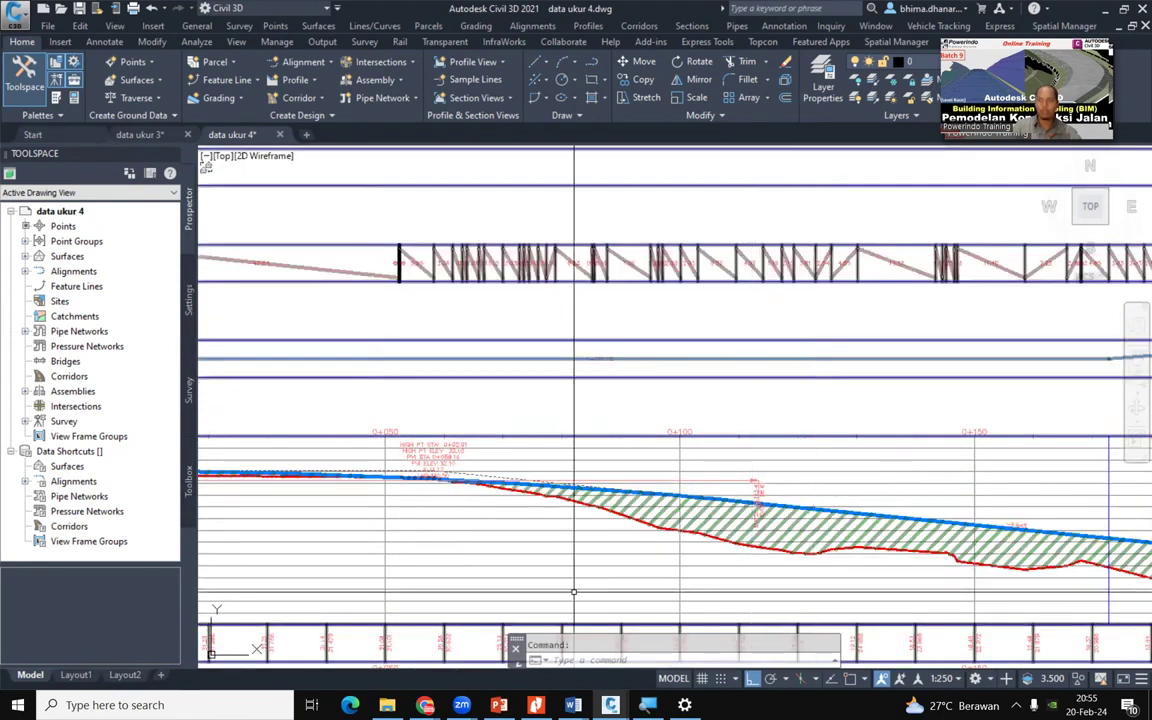